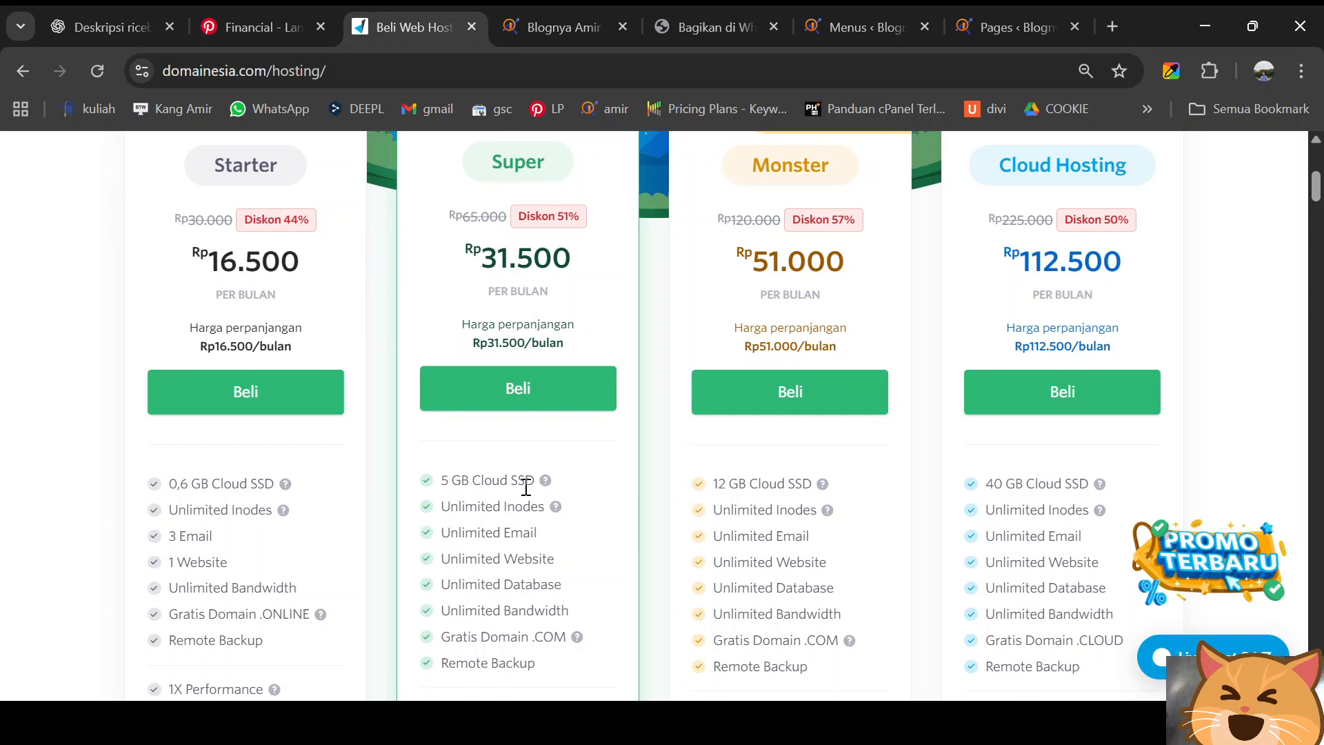
- Scroll the DomaiNesia hosting page up to the Starter, Super, Monster and Cloud Hosting pricing cards
{"action": "scroll", "coordinate": [532, 482], "scroll_direction": "up", "scroll_amount": 1}
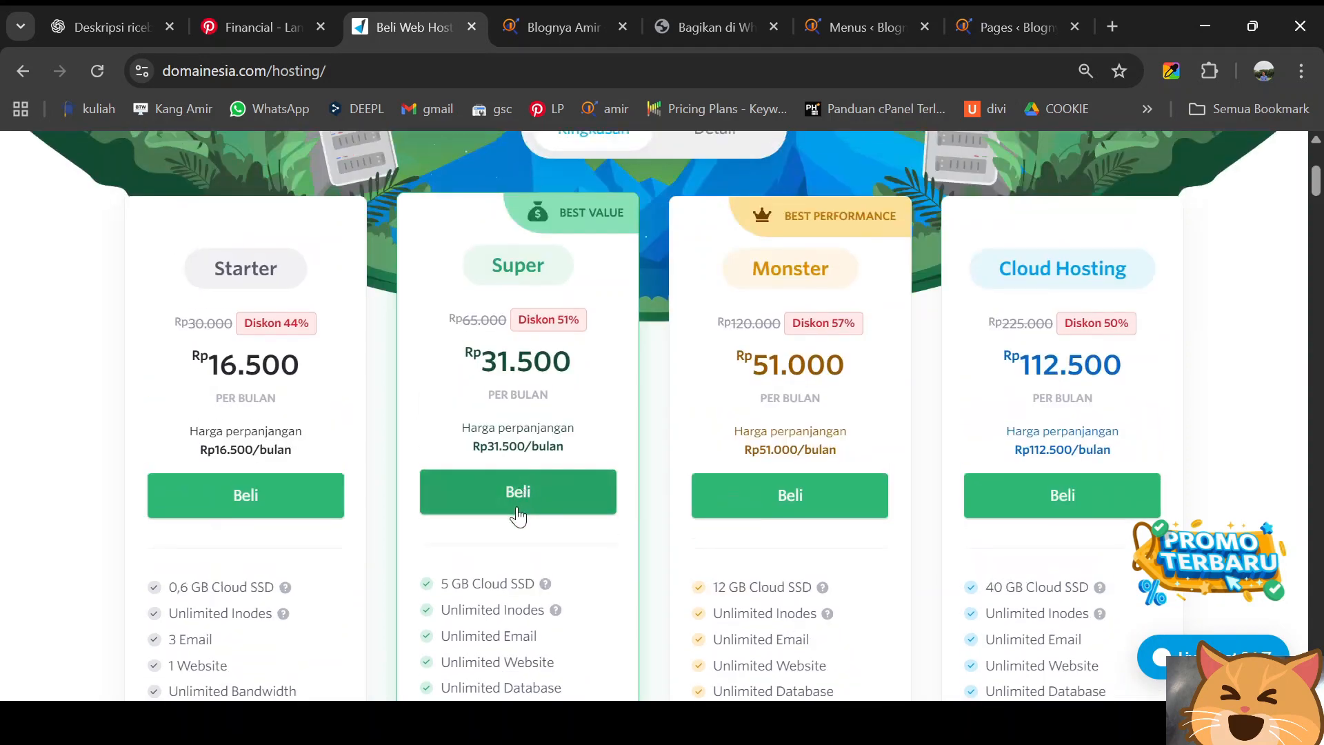
- Browse the hosting pricing cards, then return to the DomaiNesia homepage via the logo
{"action": "scroll", "coordinate": [518, 518], "scroll_direction": "down", "scroll_amount": 1}
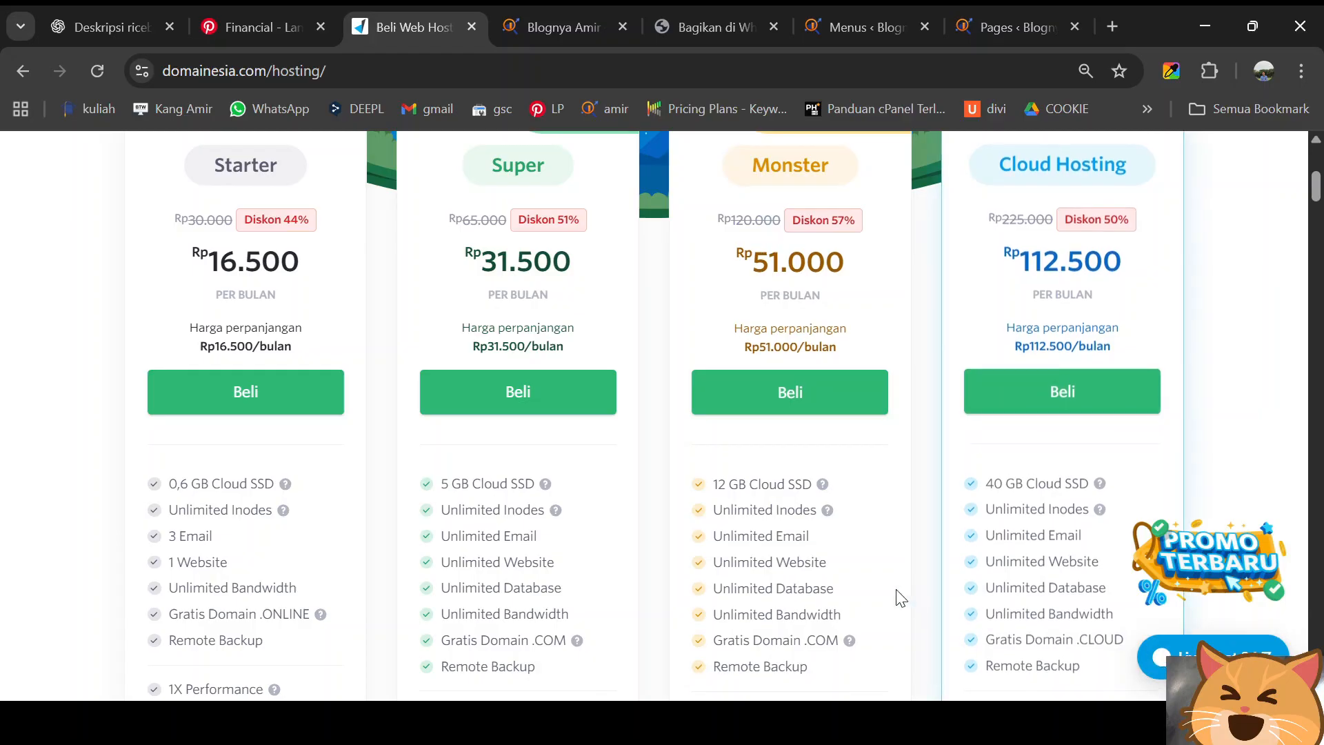
{"action": "scroll", "coordinate": [878, 597], "scroll_direction": "down", "scroll_amount": 3}
{"action": "scroll", "coordinate": [862, 582], "scroll_direction": "down", "scroll_amount": 2}
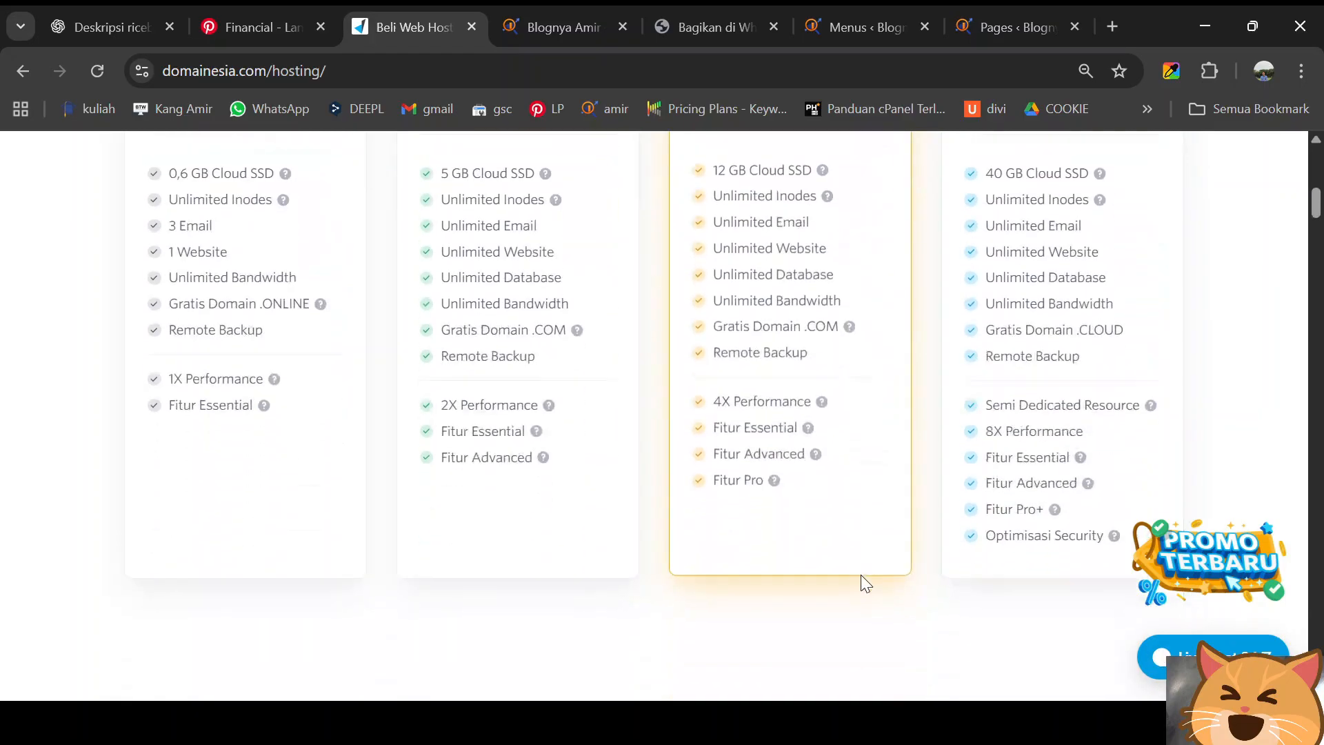
{"action": "scroll", "coordinate": [862, 582], "scroll_direction": "up", "scroll_amount": 10}
{"action": "left_click", "coordinate": [192, 183]}
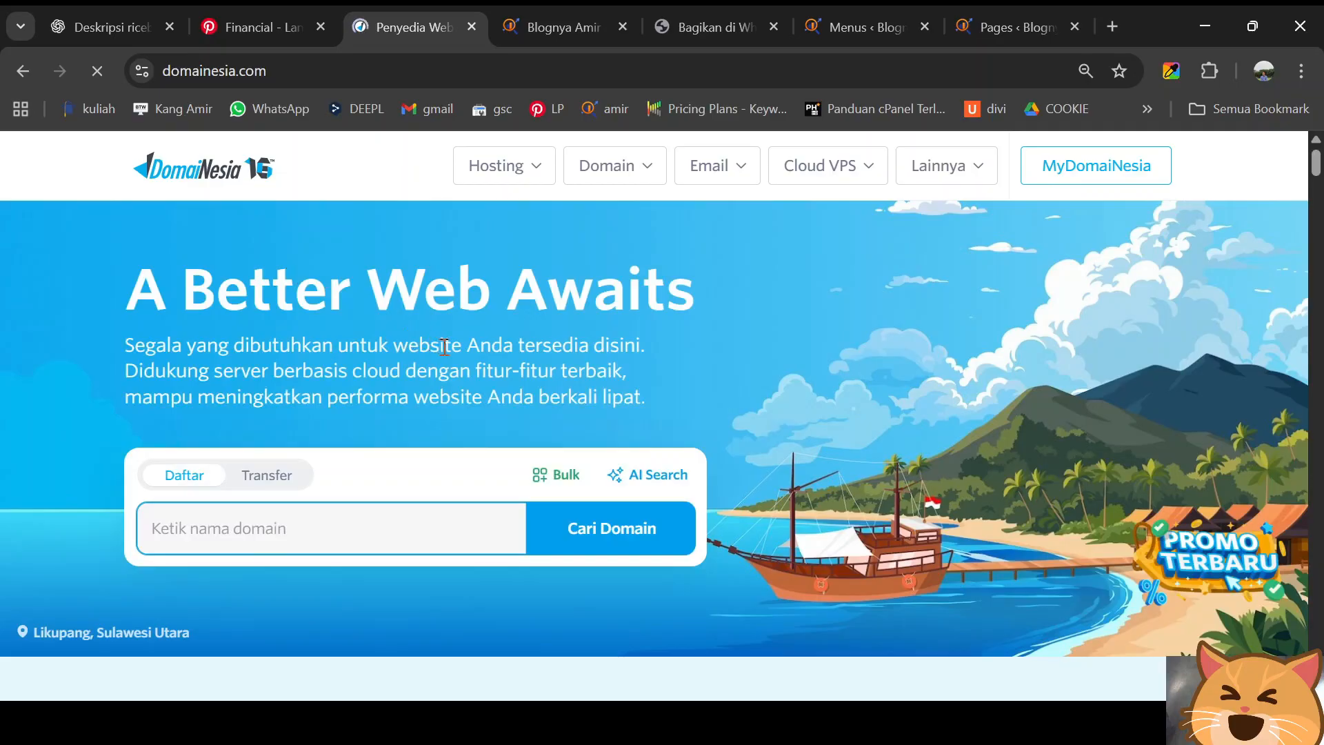
- Scroll down the homepage and advance the panel carousel through MyDomaiNesia, WordPress and Email Hosting screenshots
{"action": "scroll", "coordinate": [449, 350], "scroll_direction": "down", "scroll_amount": 12}
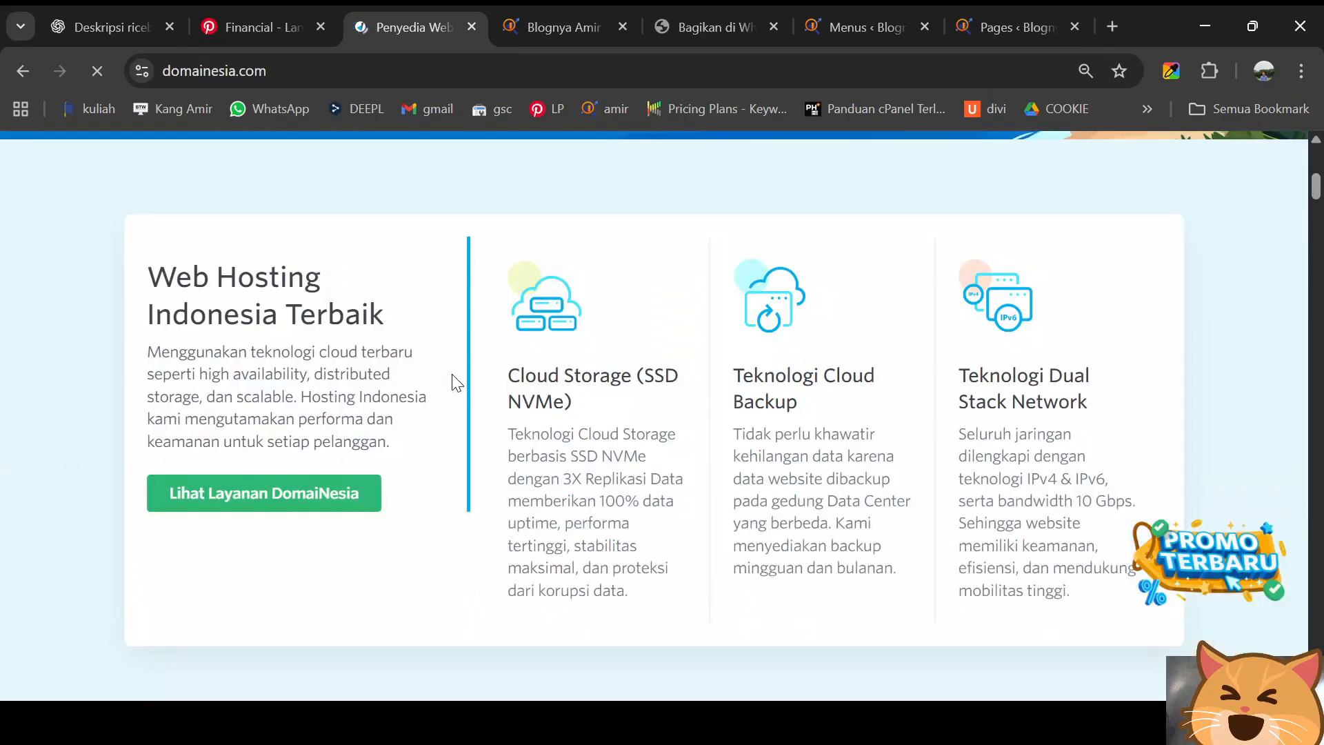
{"action": "scroll", "coordinate": [452, 375], "scroll_direction": "down", "scroll_amount": 12}
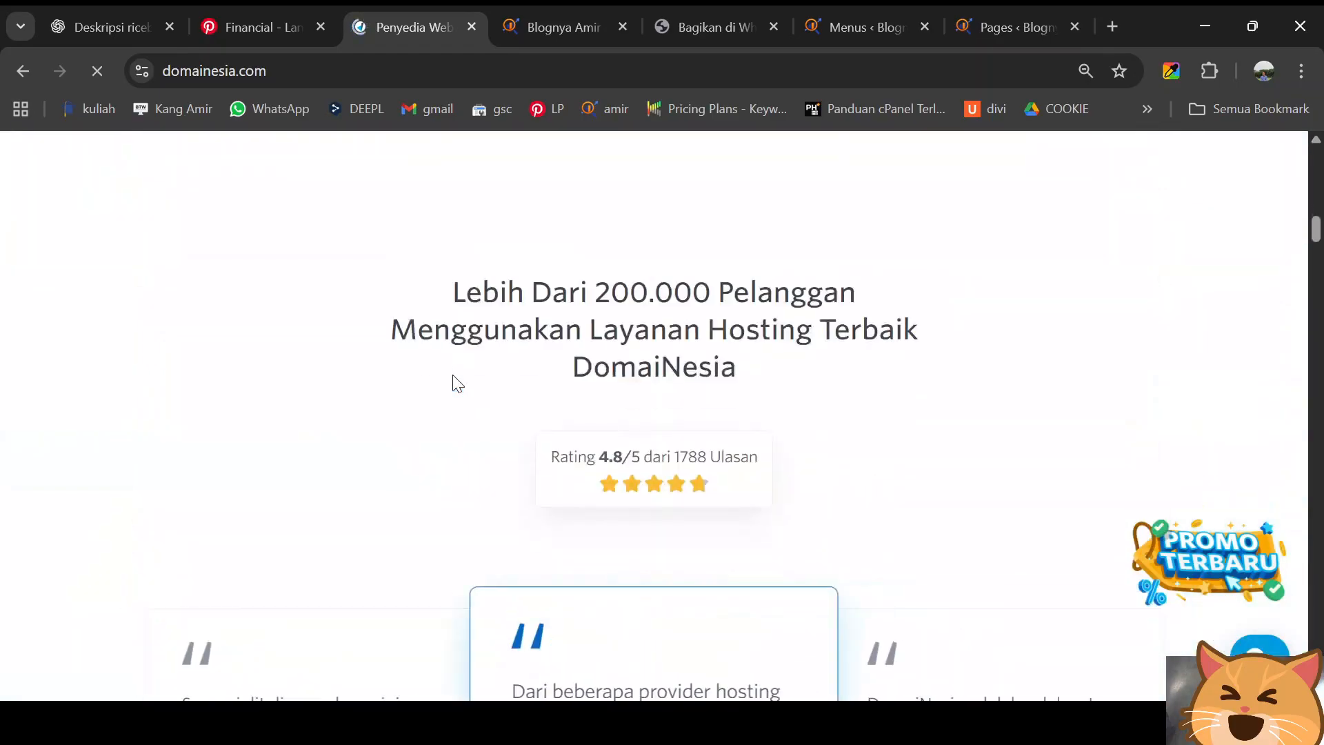
{"action": "scroll", "coordinate": [453, 383], "scroll_direction": "down", "scroll_amount": 10}
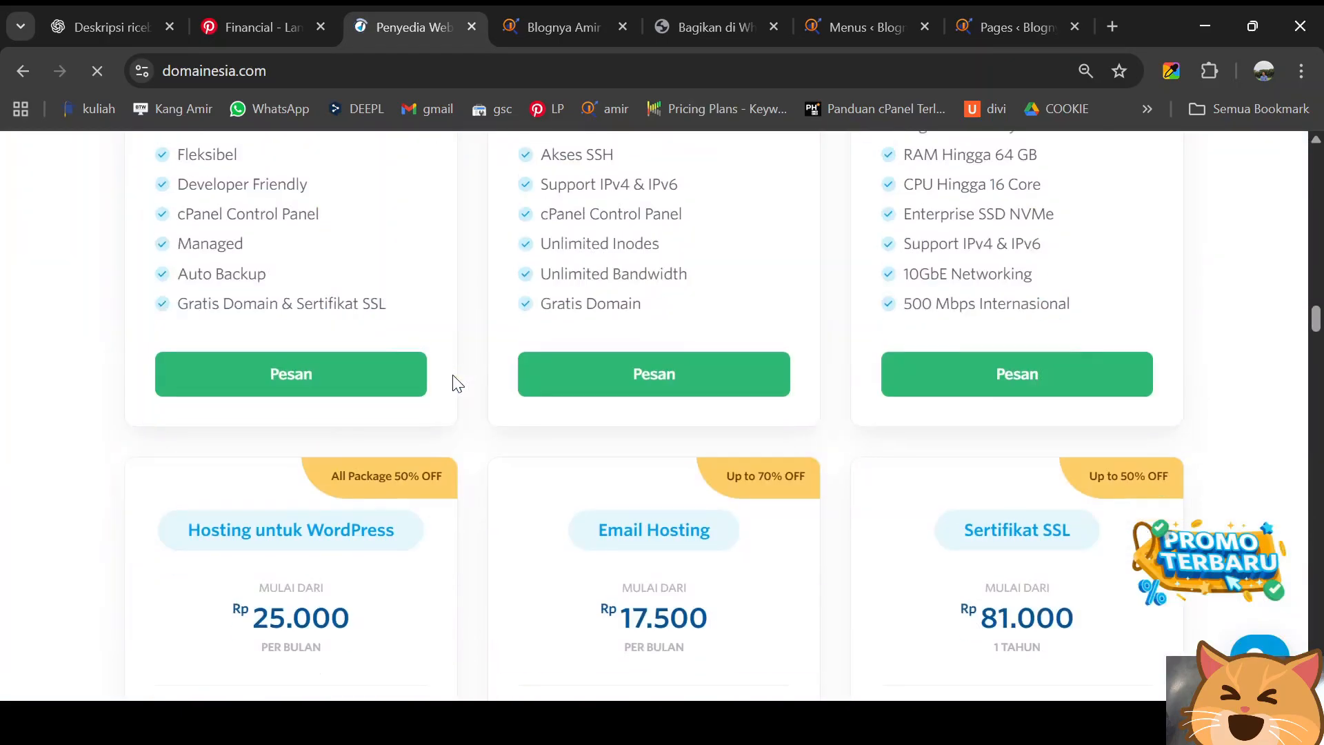
{"action": "scroll", "coordinate": [453, 384], "scroll_direction": "down", "scroll_amount": 12}
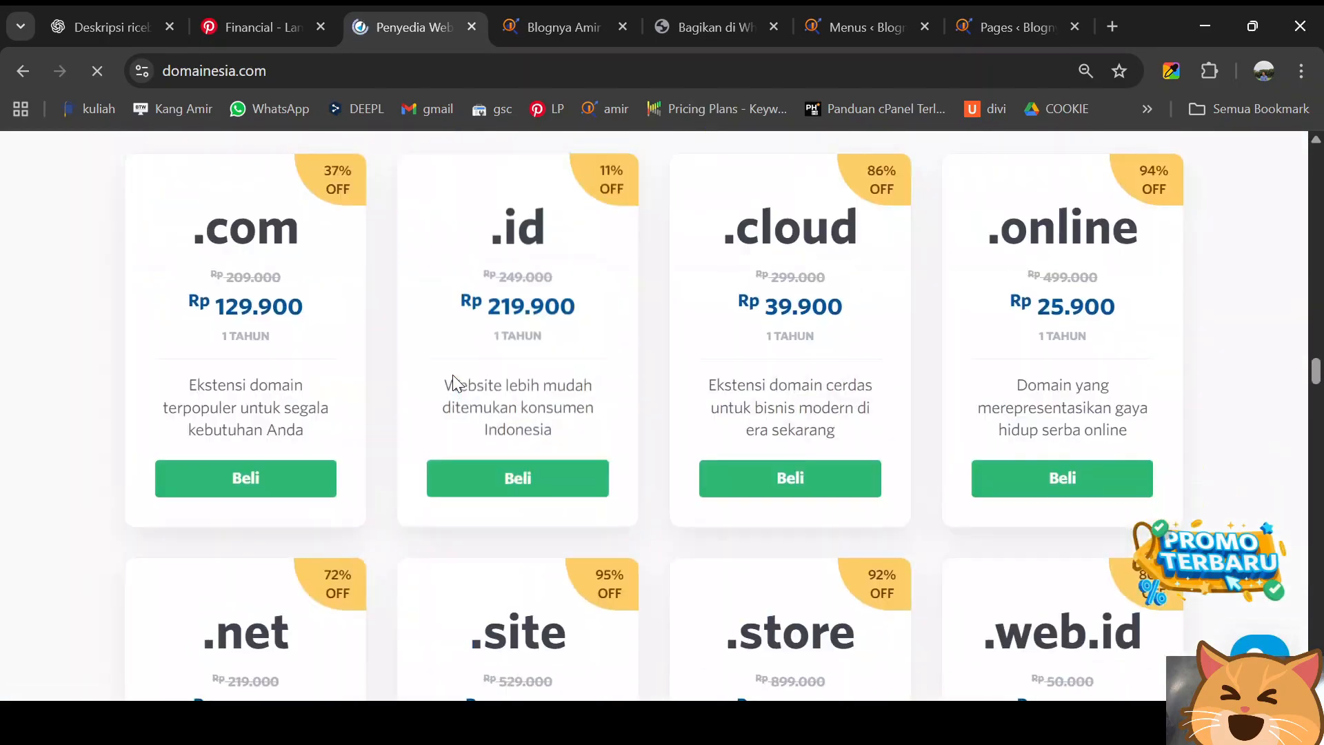
{"action": "scroll", "coordinate": [455, 383], "scroll_direction": "down", "scroll_amount": 12}
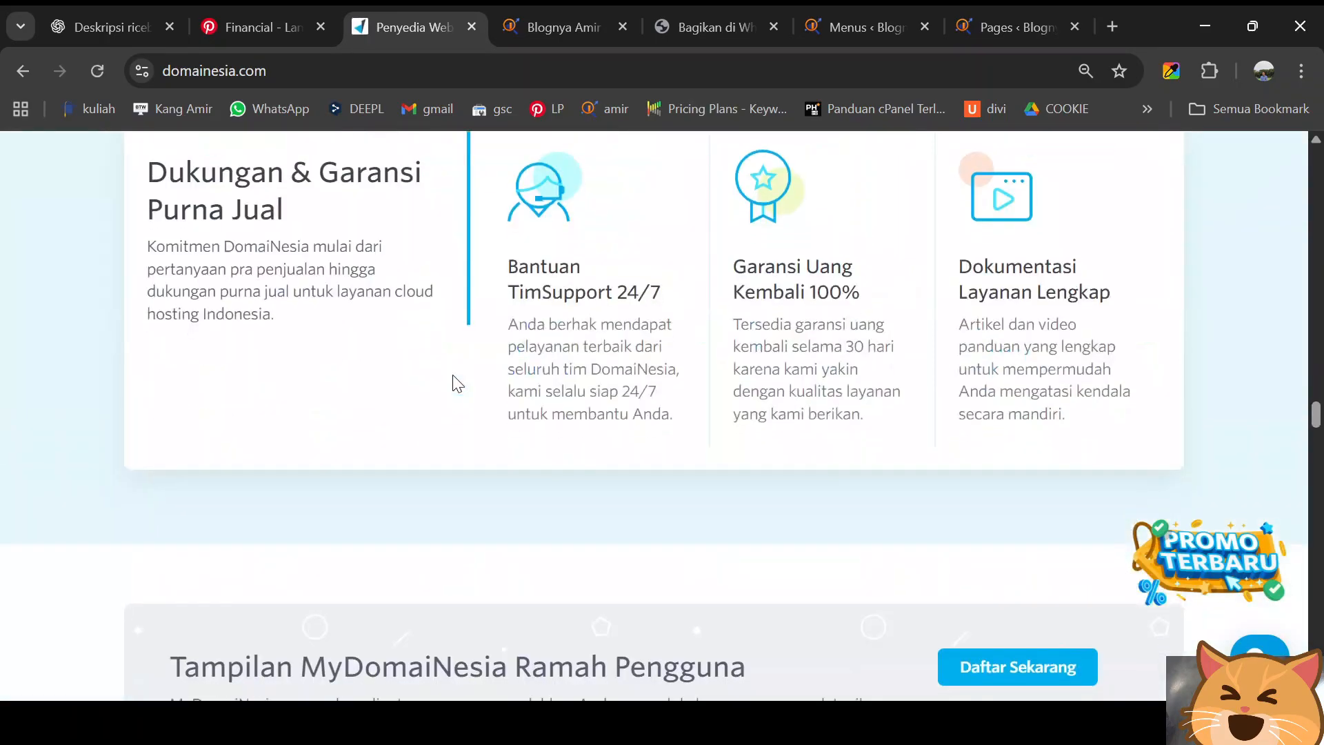
{"action": "scroll", "coordinate": [454, 375], "scroll_direction": "down", "scroll_amount": 2}
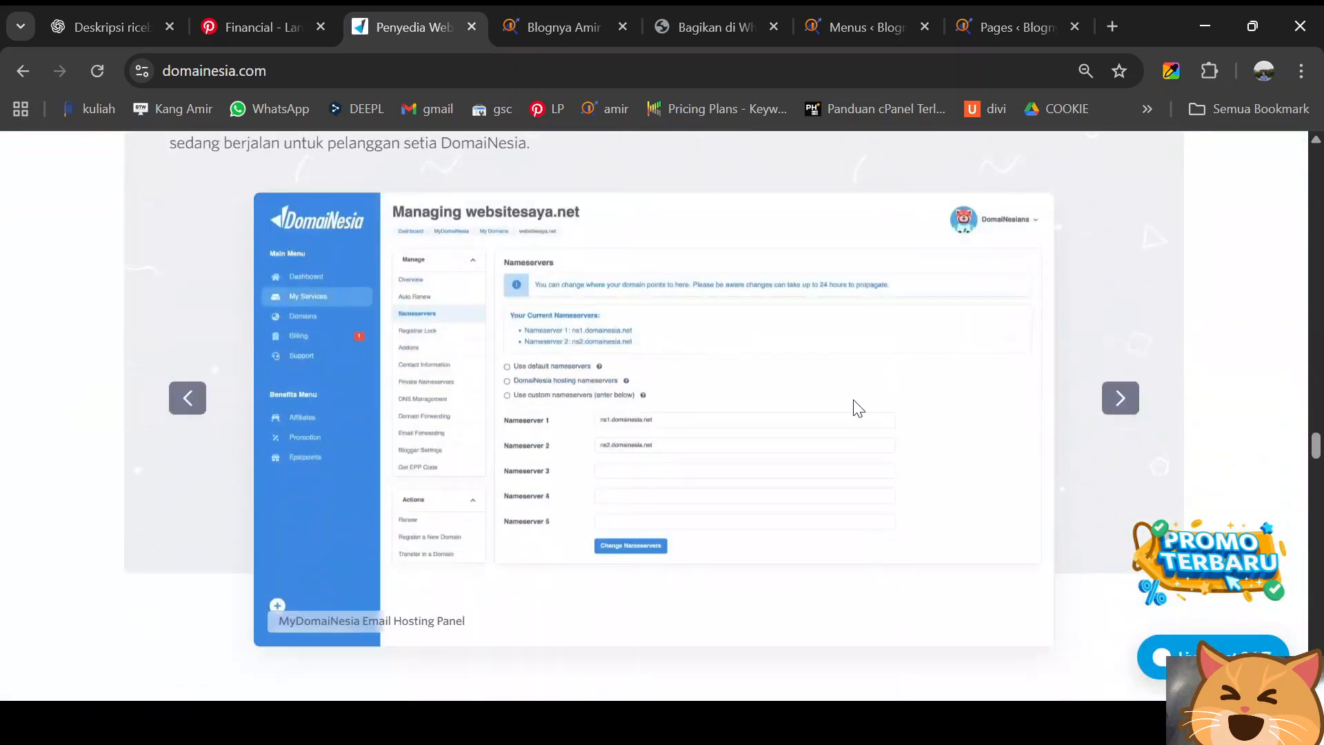
{"action": "left_click", "coordinate": [1121, 400]}
{"action": "left_click", "coordinate": [1121, 400]}
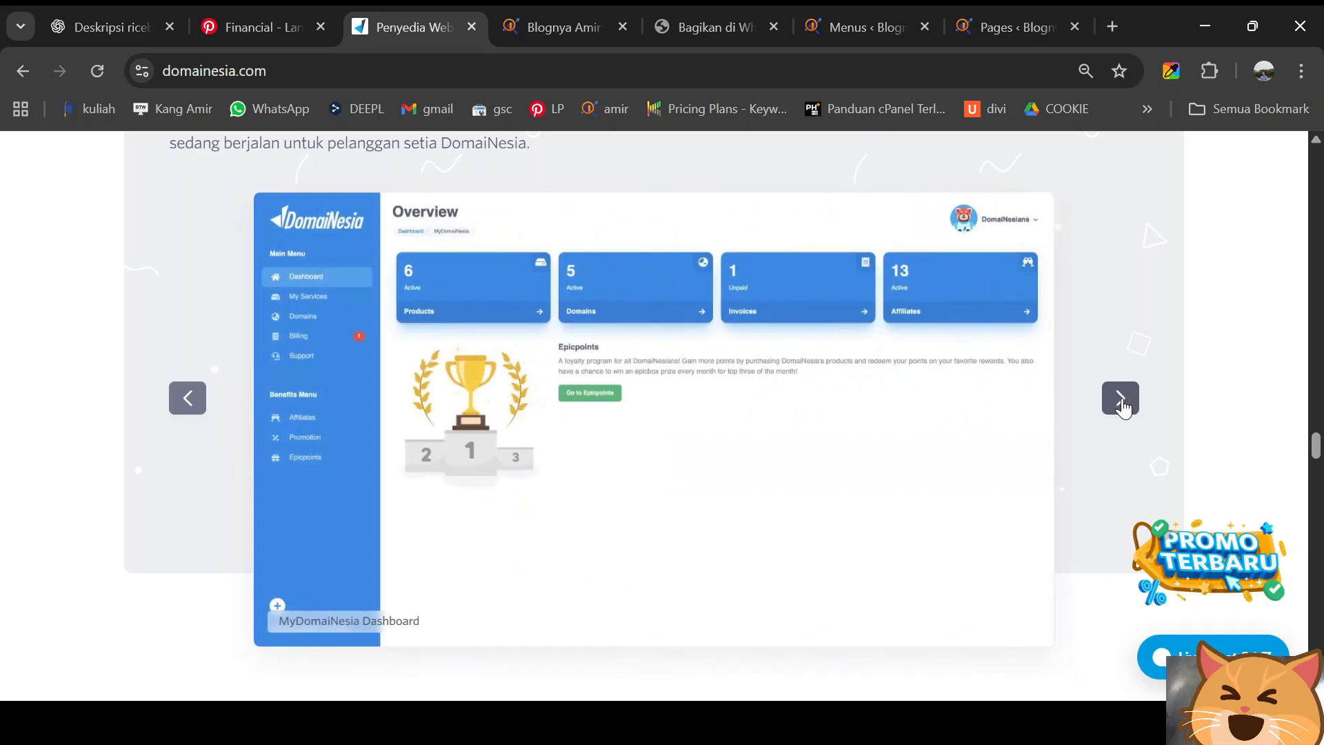
{"action": "left_click", "coordinate": [1121, 400]}
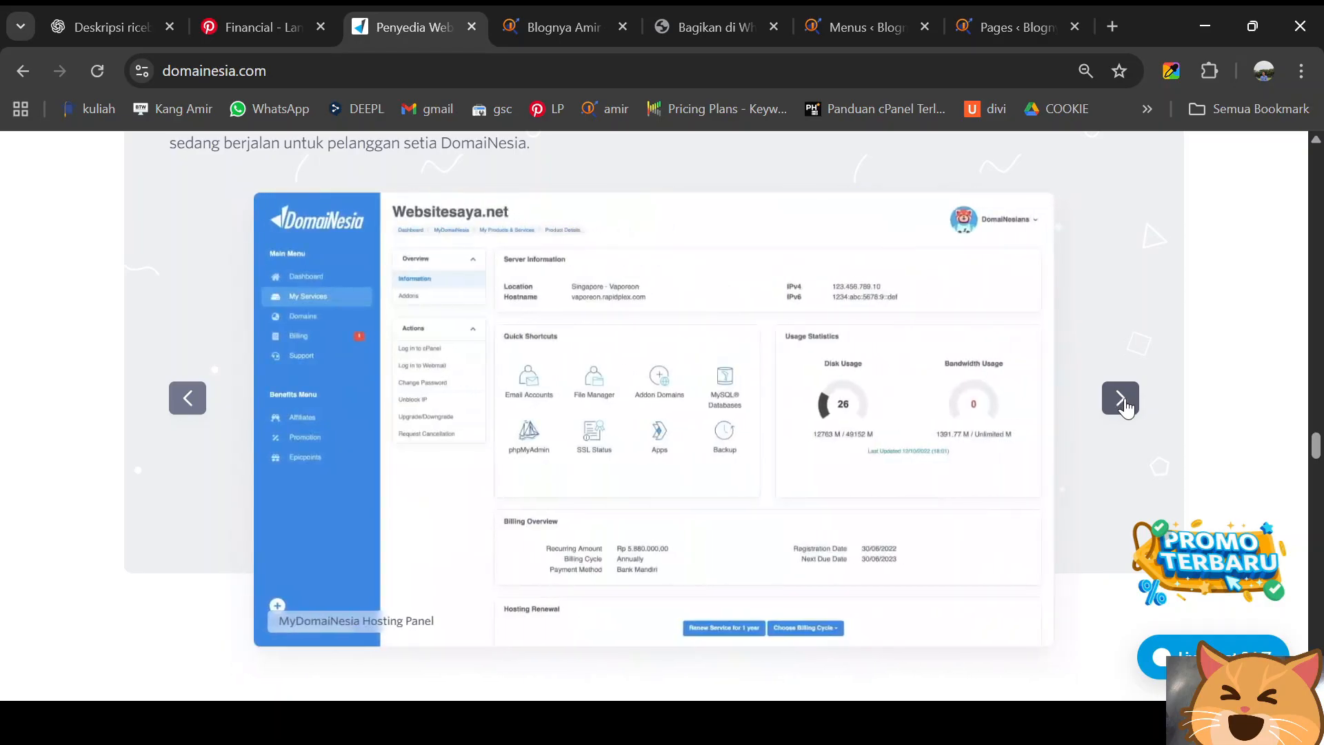
{"action": "left_click", "coordinate": [1124, 404]}
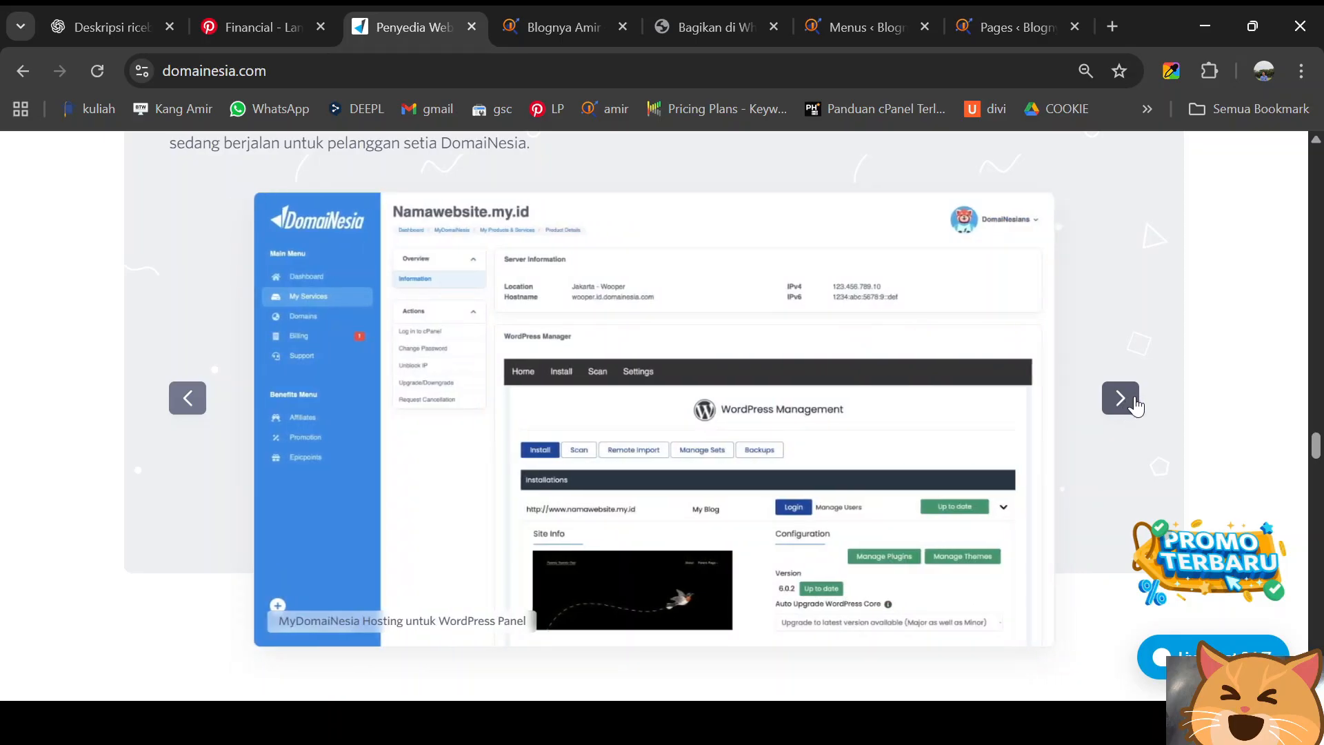
{"action": "left_click", "coordinate": [1135, 406]}
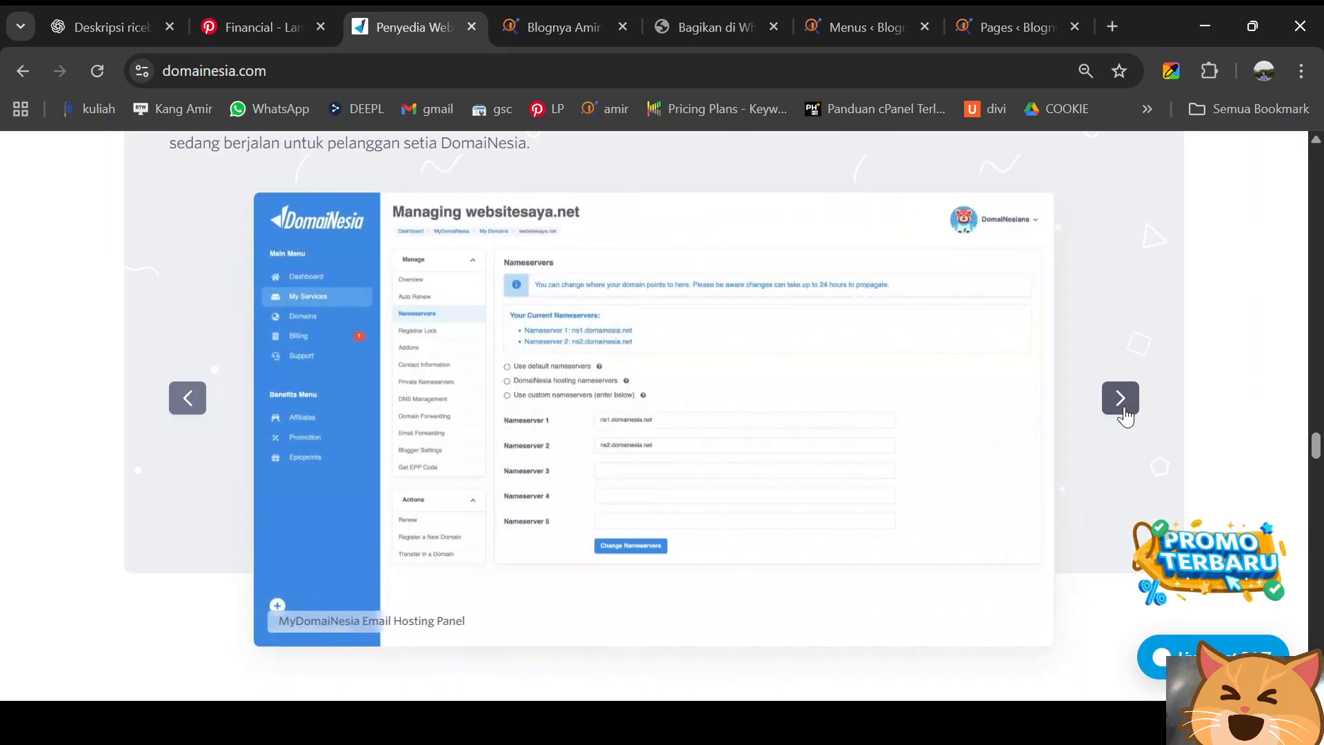
- Scroll through the rest of the homepage and back up to the top
{"action": "scroll", "coordinate": [1070, 421], "scroll_direction": "down", "scroll_amount": 10}
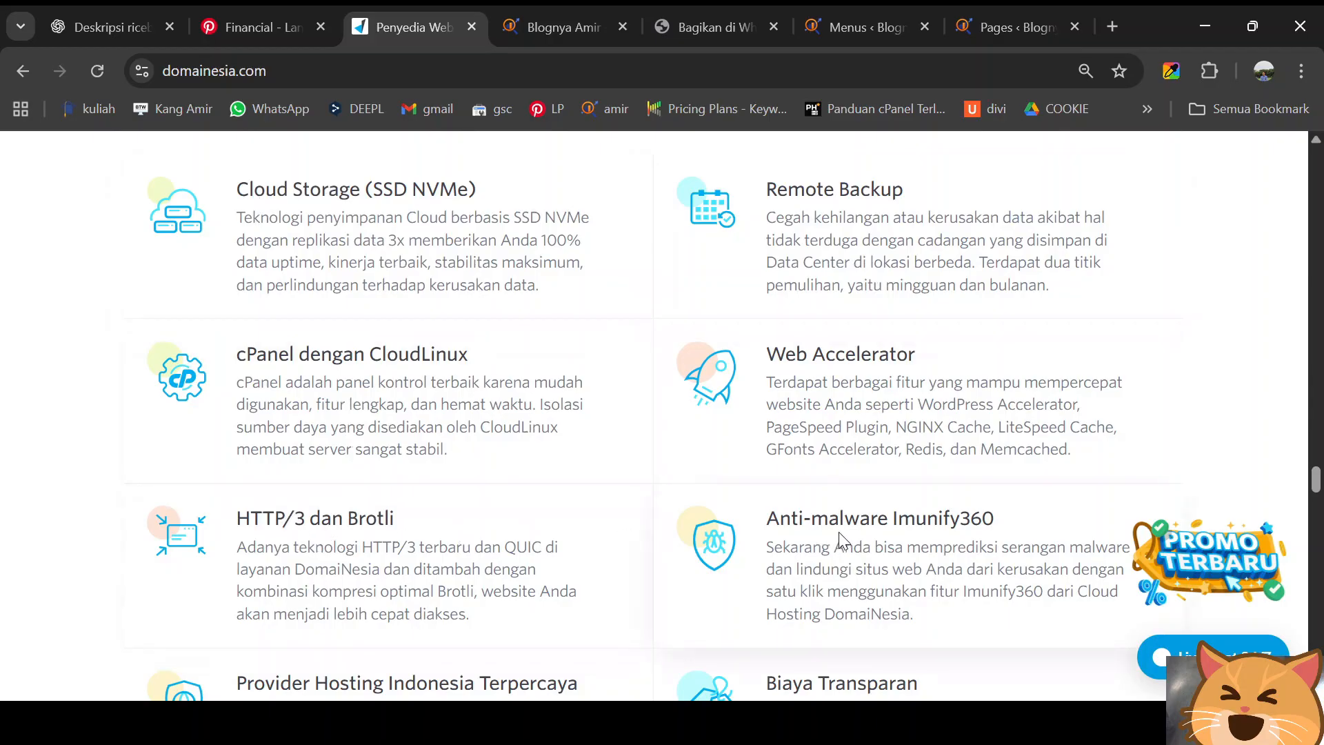
{"action": "scroll", "coordinate": [838, 532], "scroll_direction": "down", "scroll_amount": 3}
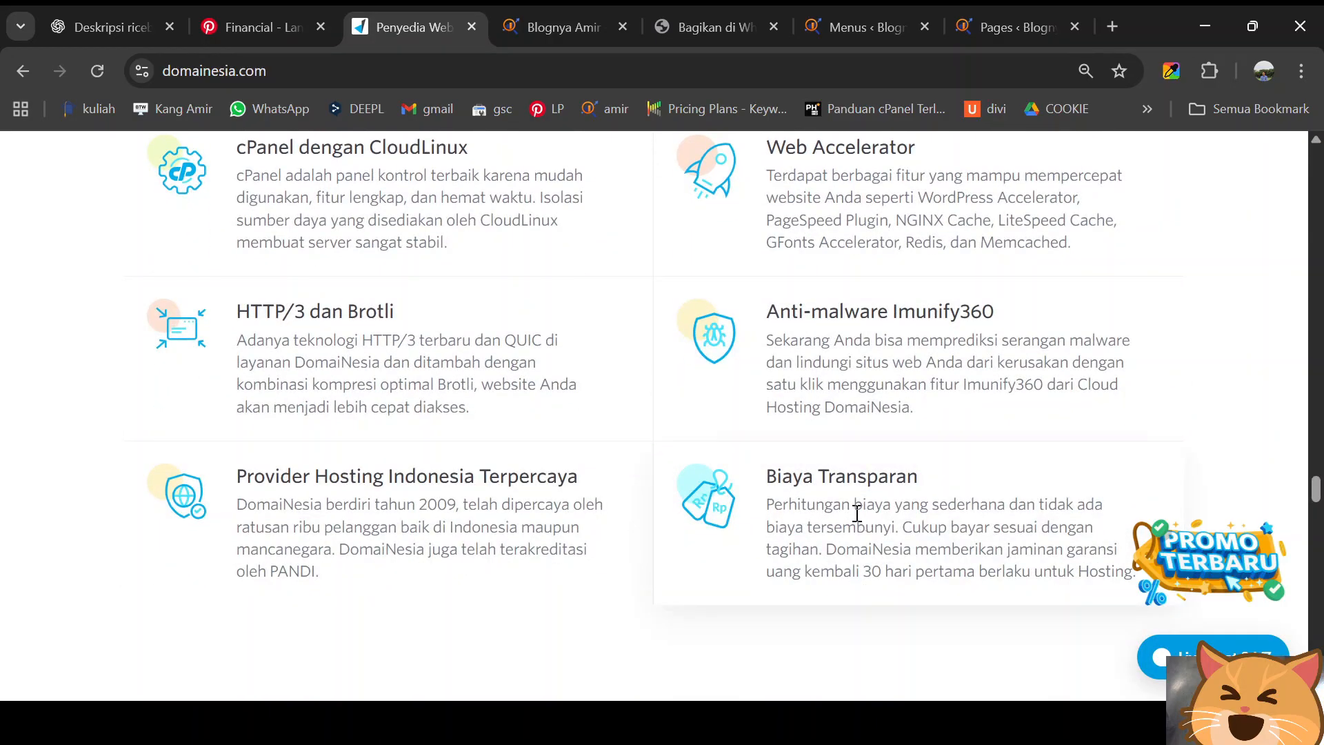
{"action": "scroll", "coordinate": [857, 513], "scroll_direction": "down", "scroll_amount": 10}
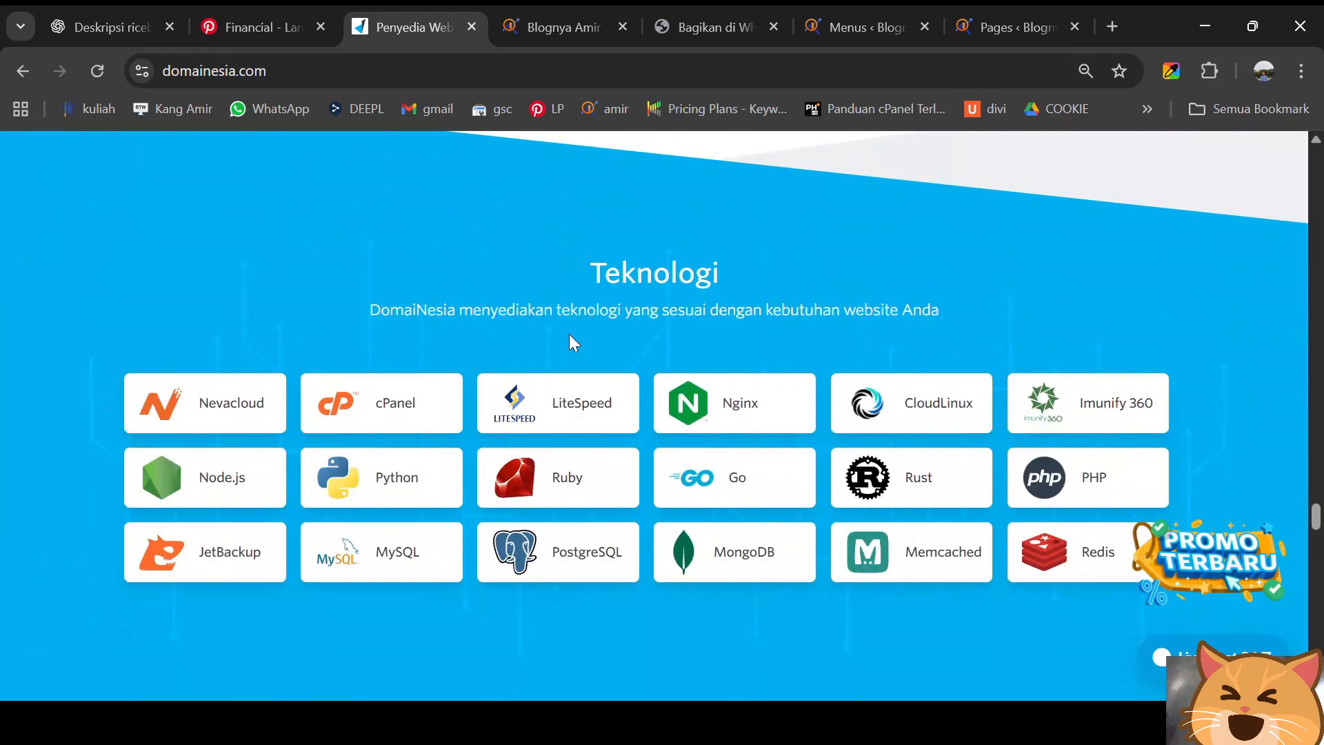
{"action": "left_click_drag", "start_coordinate": [1317, 517], "coordinate": [1308, 81]}
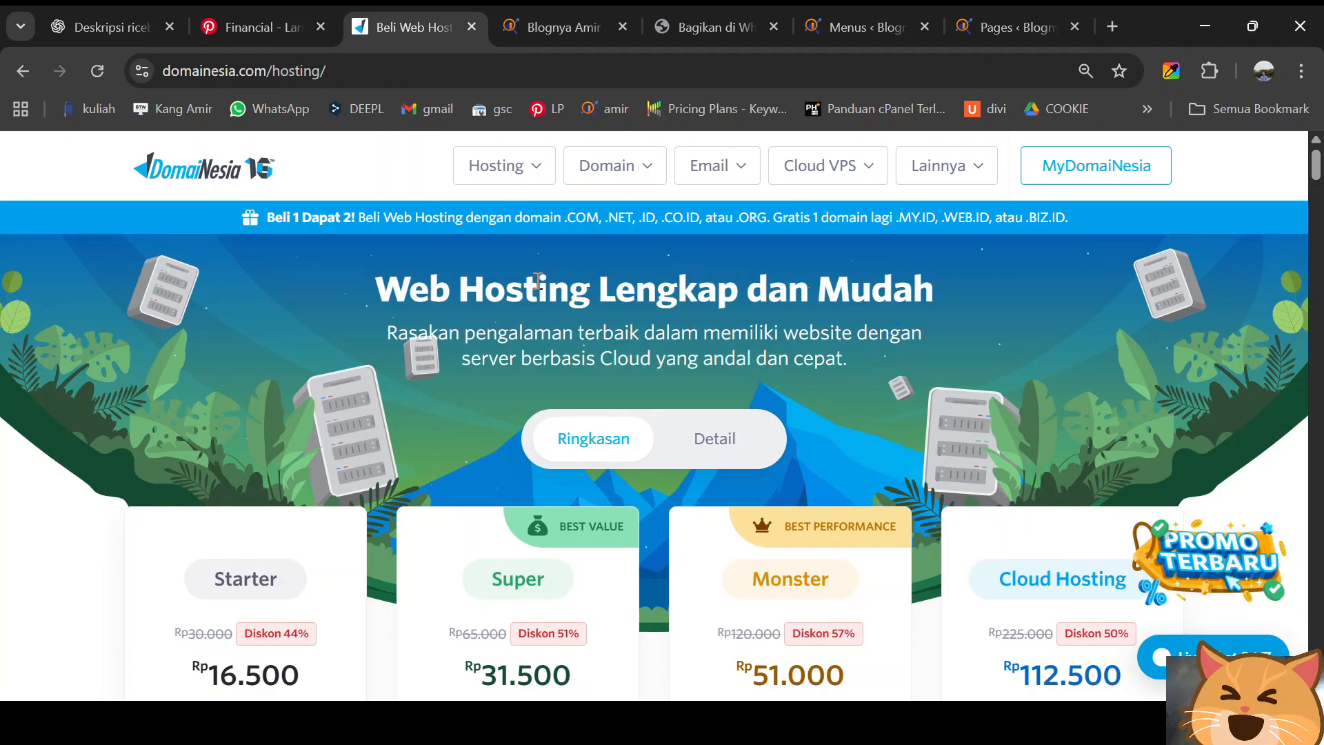
- Go to Hosting > Web Hosting and scroll down to the plan cards
{"action": "left_click", "coordinate": [529, 167]}
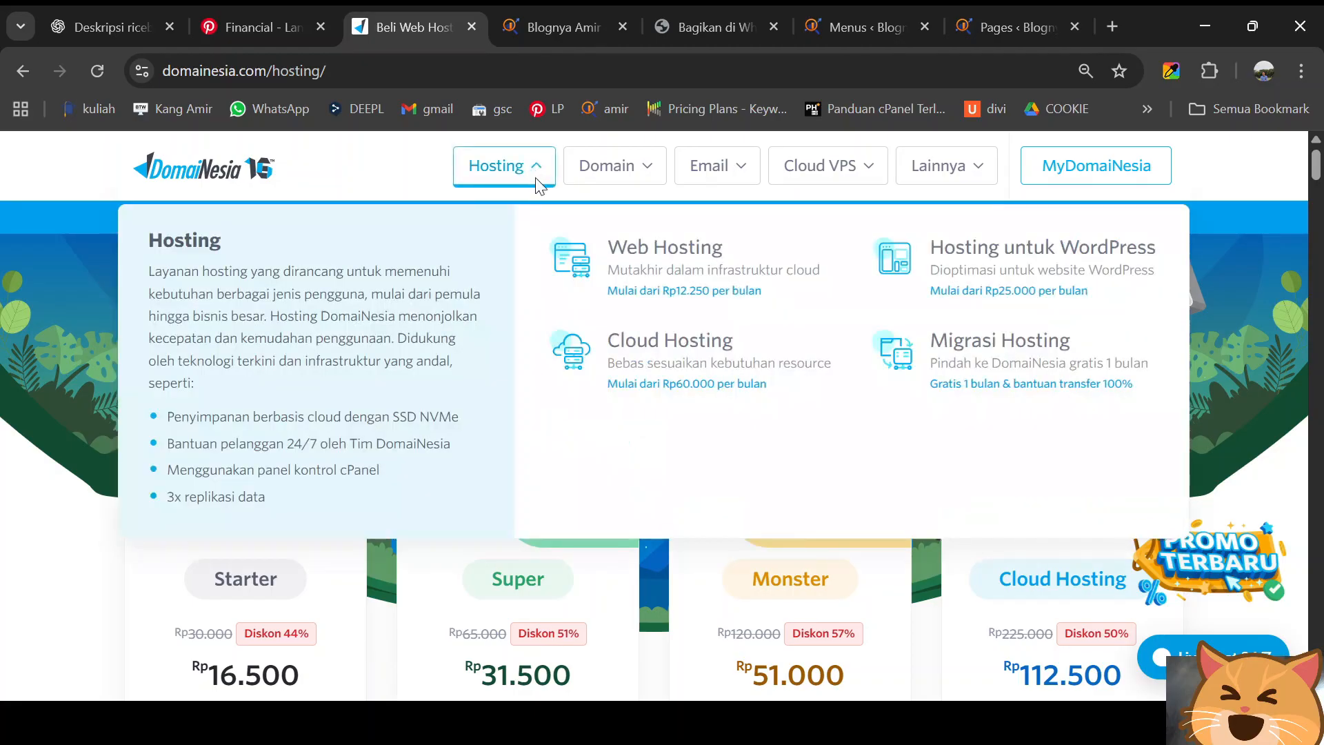
{"action": "left_click", "coordinate": [630, 257]}
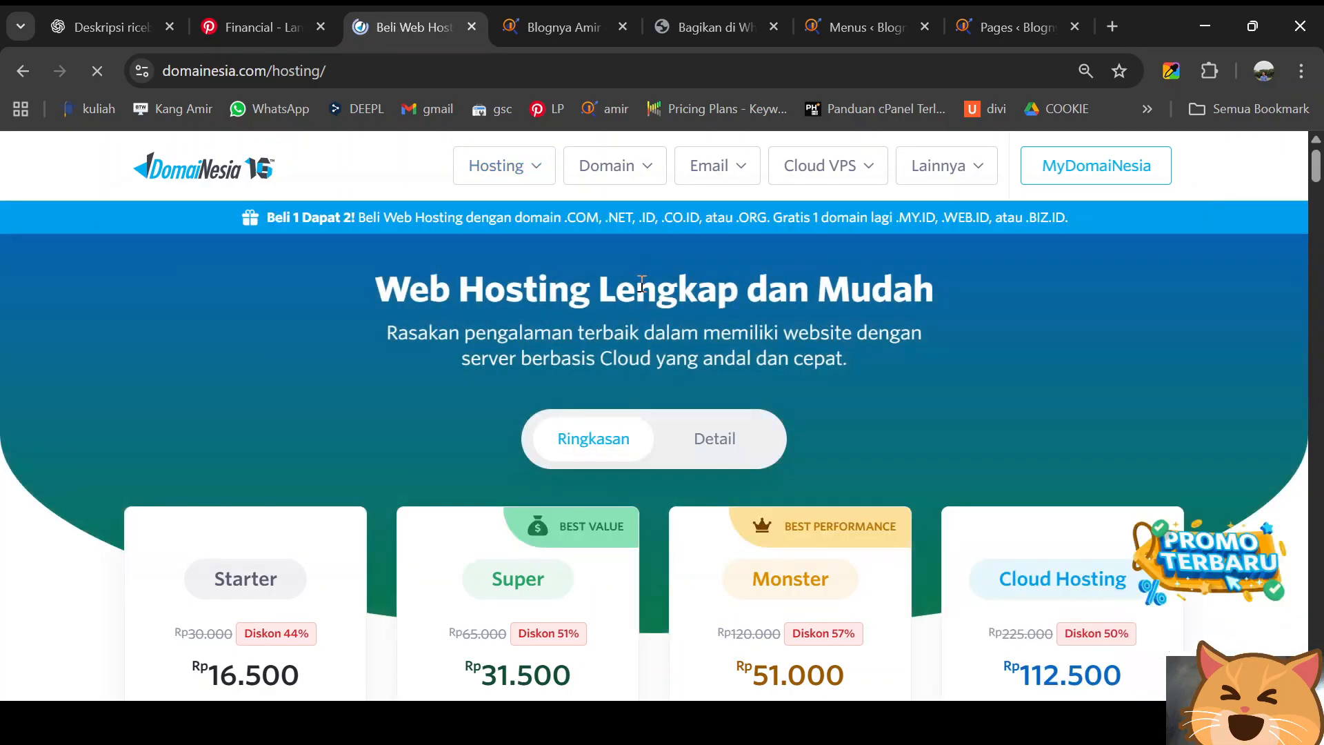
{"action": "scroll", "coordinate": [641, 282], "scroll_direction": "down", "scroll_amount": 3}
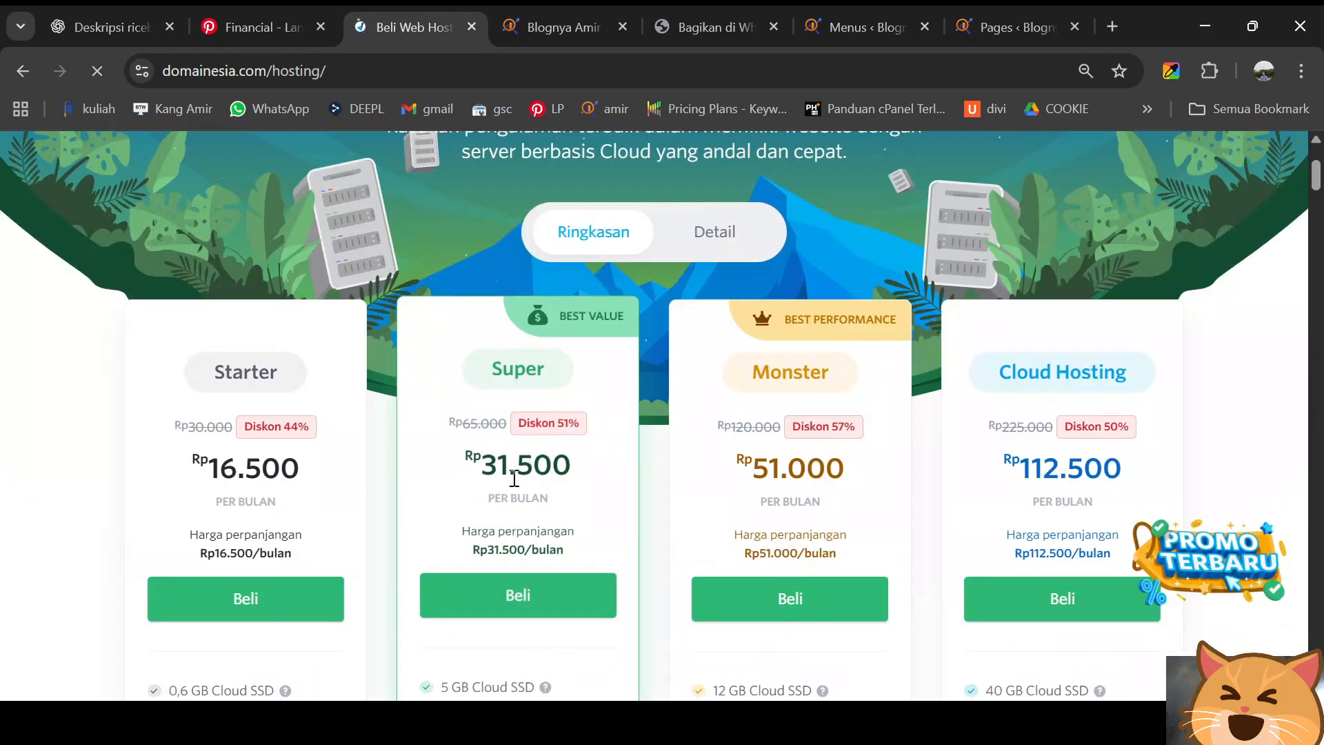
{"action": "scroll", "coordinate": [502, 375], "scroll_direction": "down", "scroll_amount": 3}
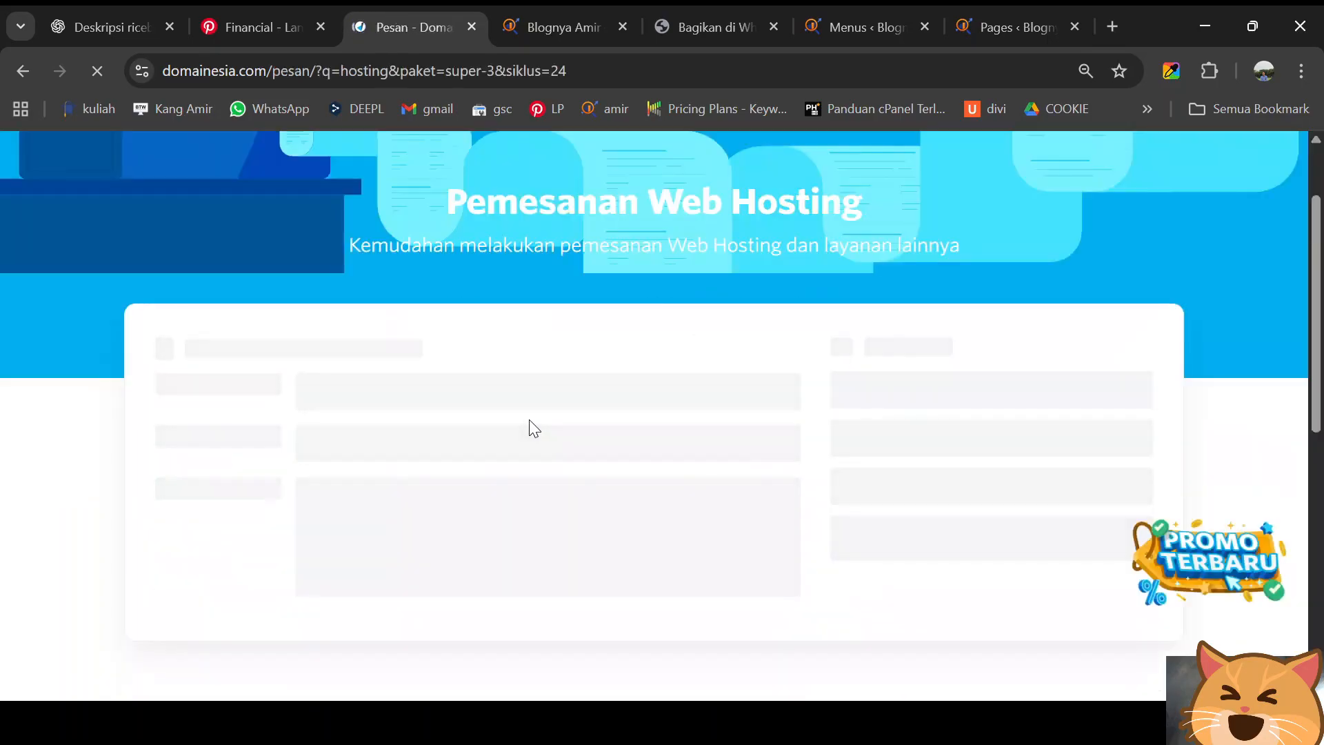
- Switch the Super order's billing cycle to 1 Tahun, totalling Rp 489.510
{"action": "scroll", "coordinate": [529, 420], "scroll_direction": "down", "scroll_amount": 1}
{"action": "scroll", "coordinate": [532, 428], "scroll_direction": "down", "scroll_amount": 1}
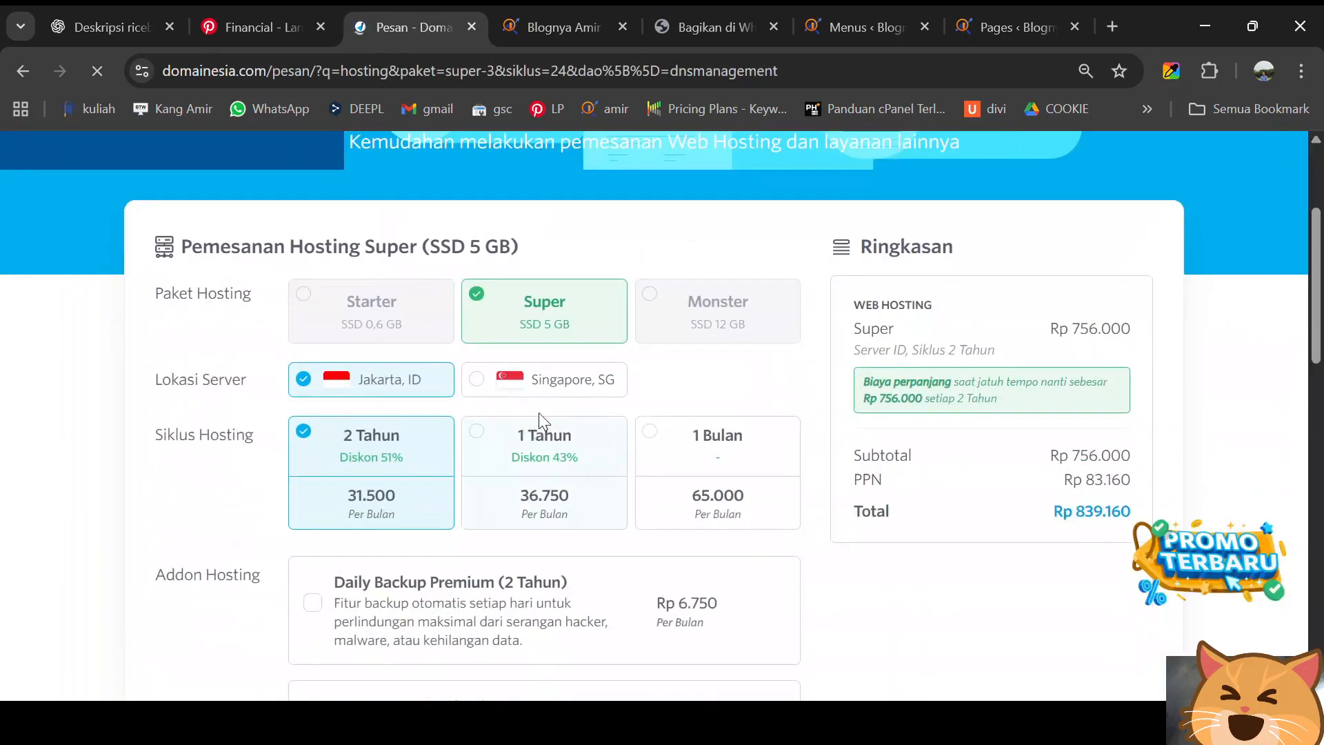
{"action": "left_click", "coordinate": [485, 441]}
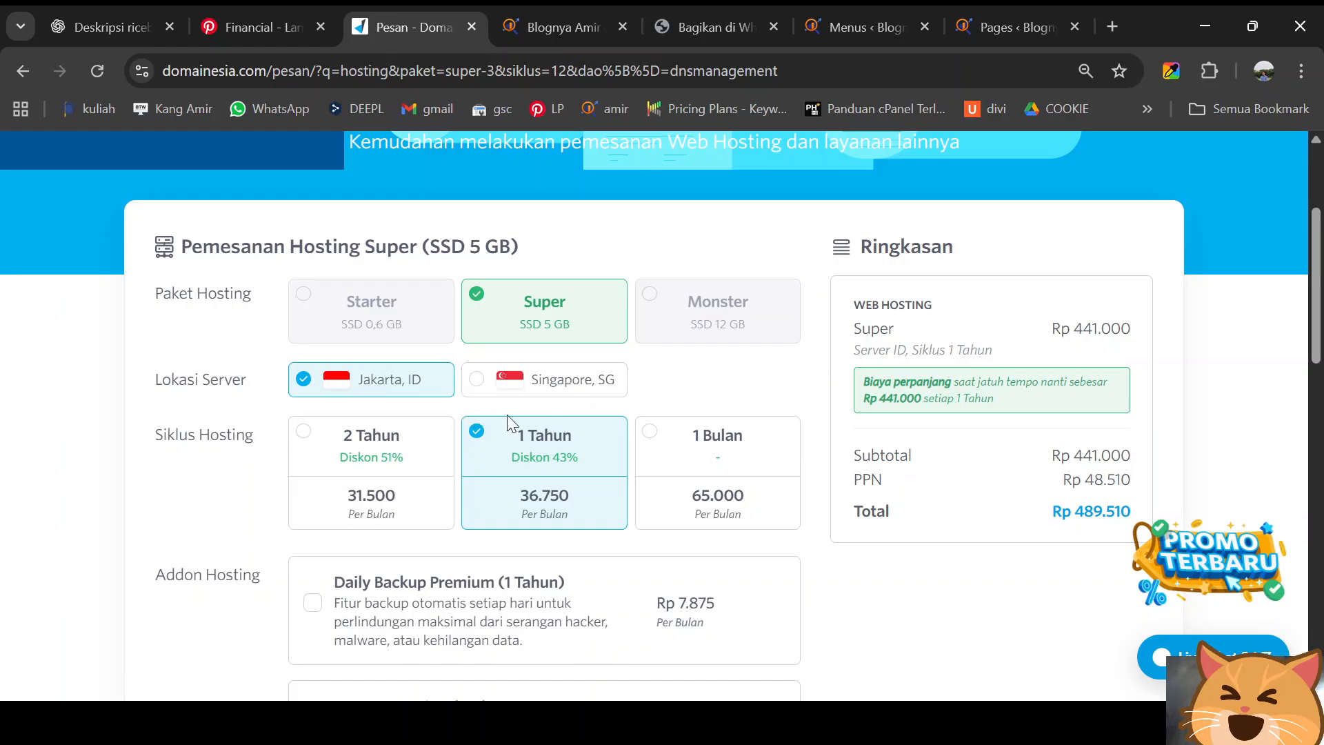
- Enter megaseo.com in the order's Domain field
{"action": "scroll", "coordinate": [507, 415], "scroll_direction": "down", "scroll_amount": 5}
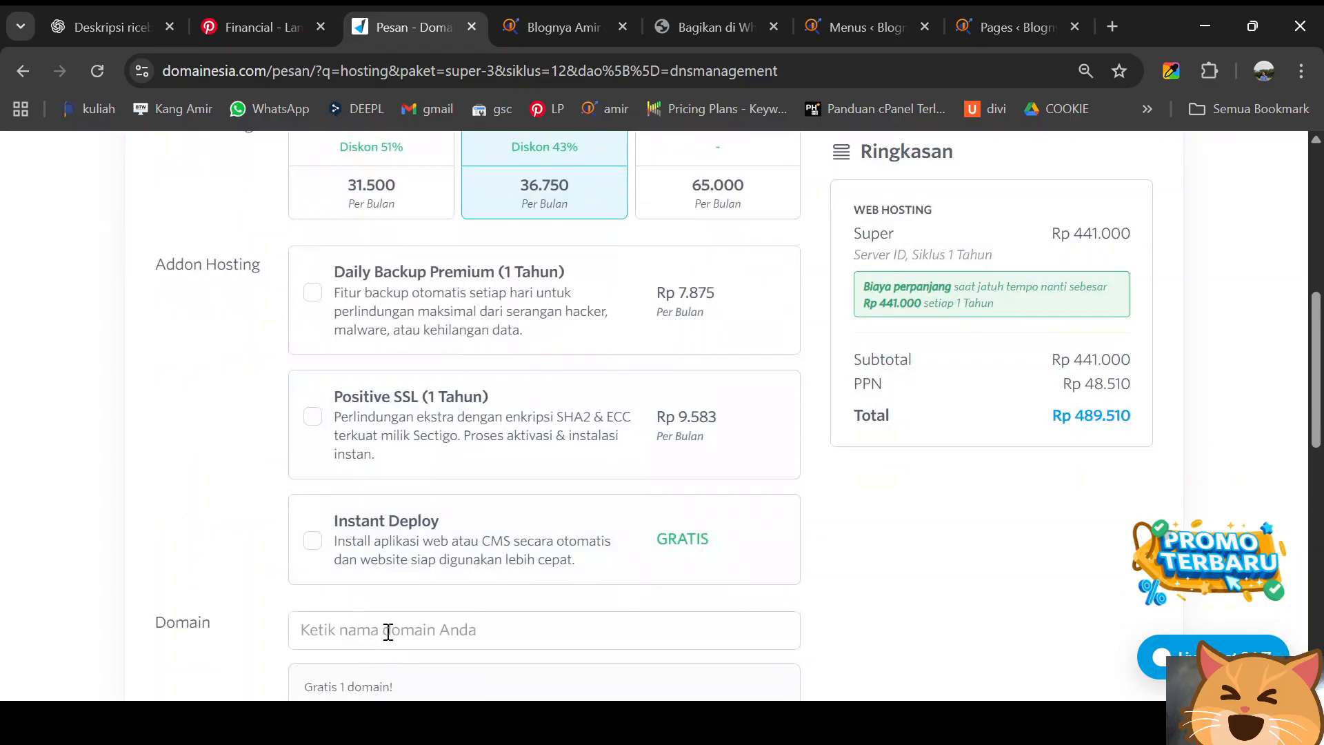
{"action": "scroll", "coordinate": [387, 629], "scroll_direction": "down", "scroll_amount": 3}
{"action": "left_click", "coordinate": [398, 421]}
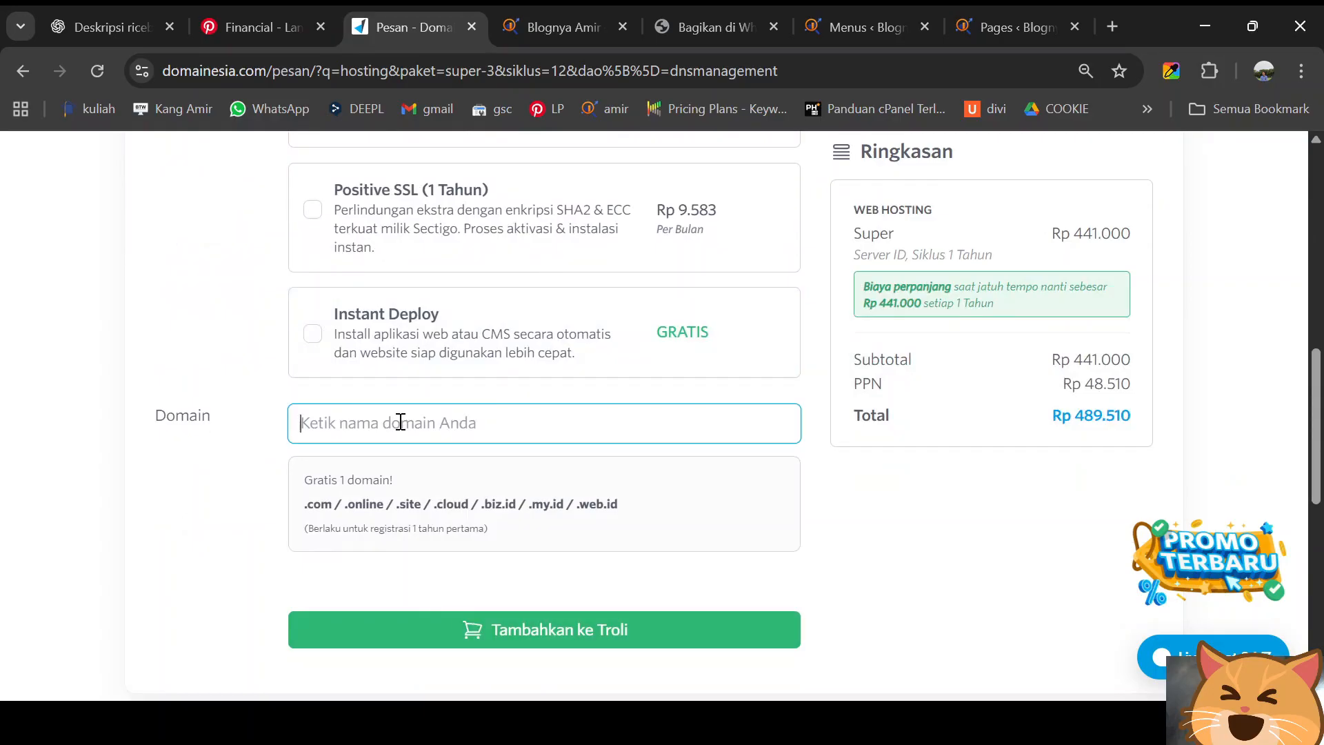
{"action": "type", "text": "megaseo.com"}
- Change the domain to megaseoid.com and review the order form
{"action": "left_click", "coordinate": [376, 424]}
{"action": "type", "text": "id"}
{"action": "scroll", "coordinate": [449, 428], "scroll_direction": "down", "scroll_amount": 1}
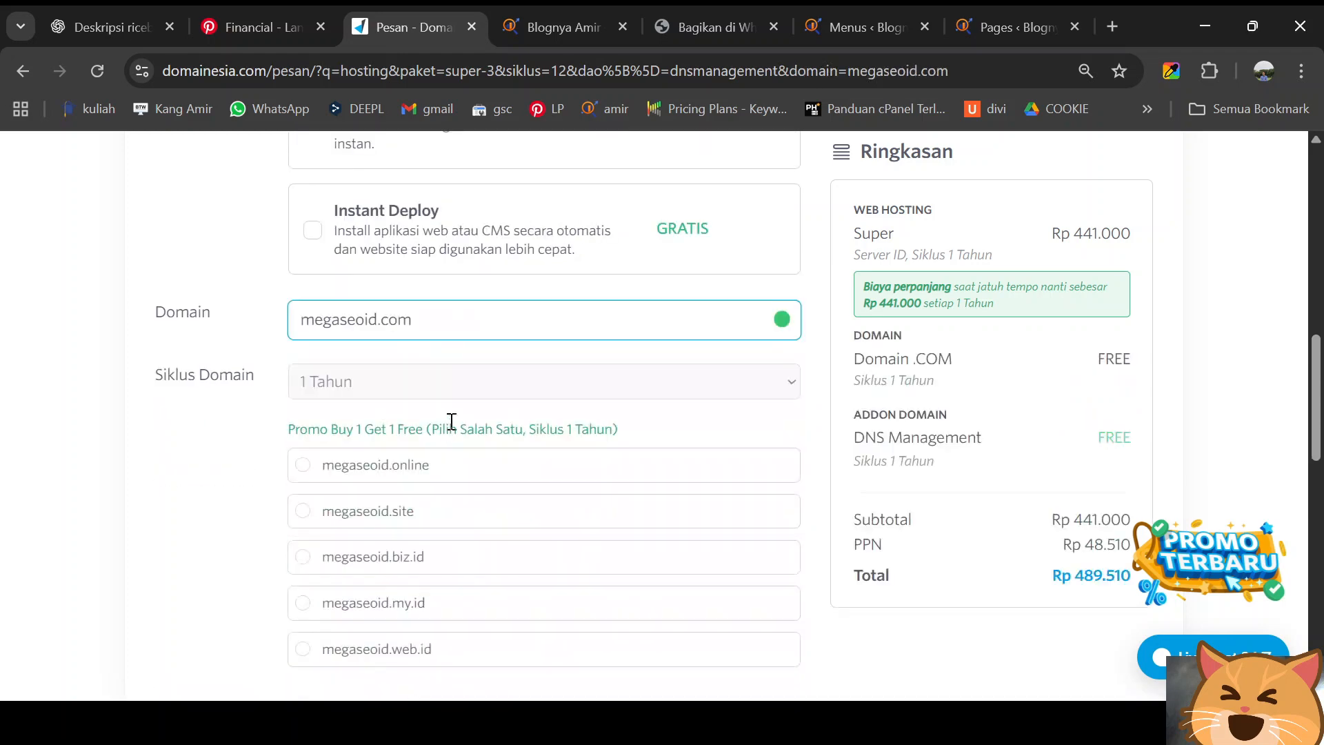
{"action": "scroll", "coordinate": [435, 364], "scroll_direction": "down", "scroll_amount": 4}
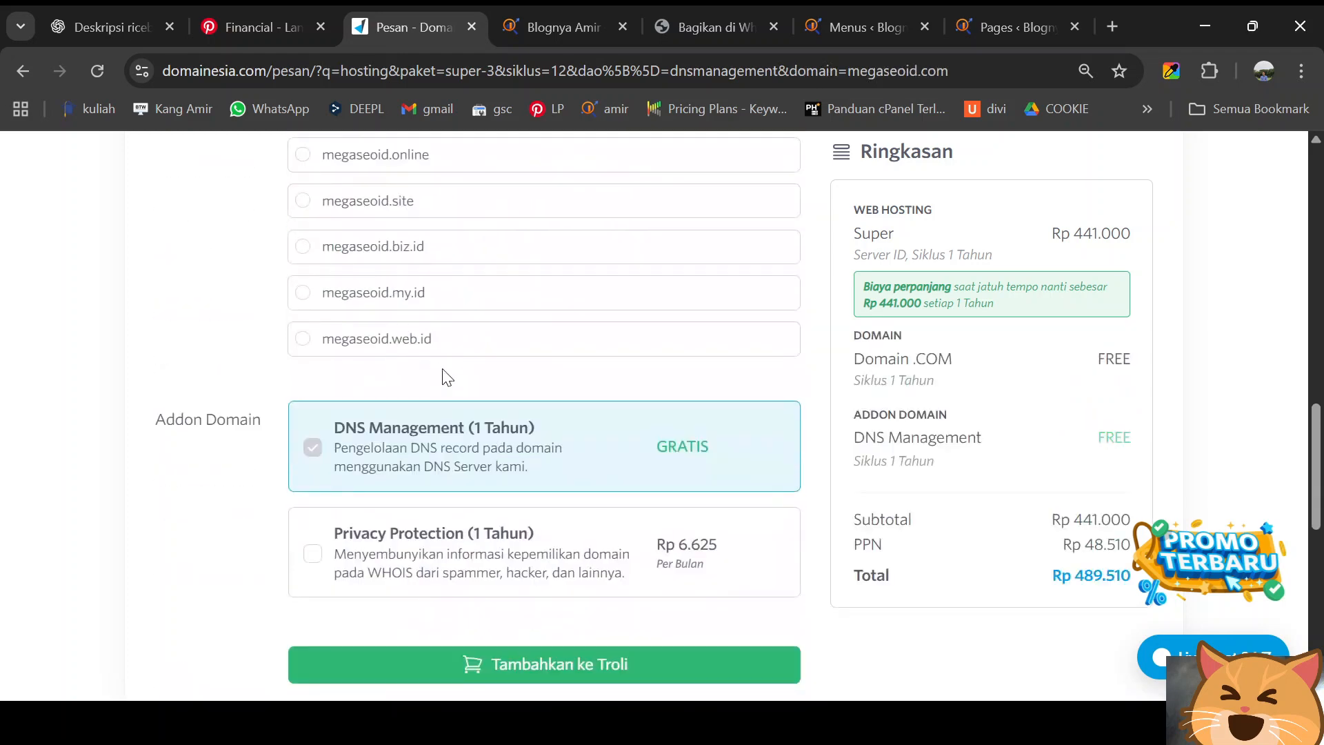
{"action": "scroll", "coordinate": [445, 377], "scroll_direction": "down", "scroll_amount": 1}
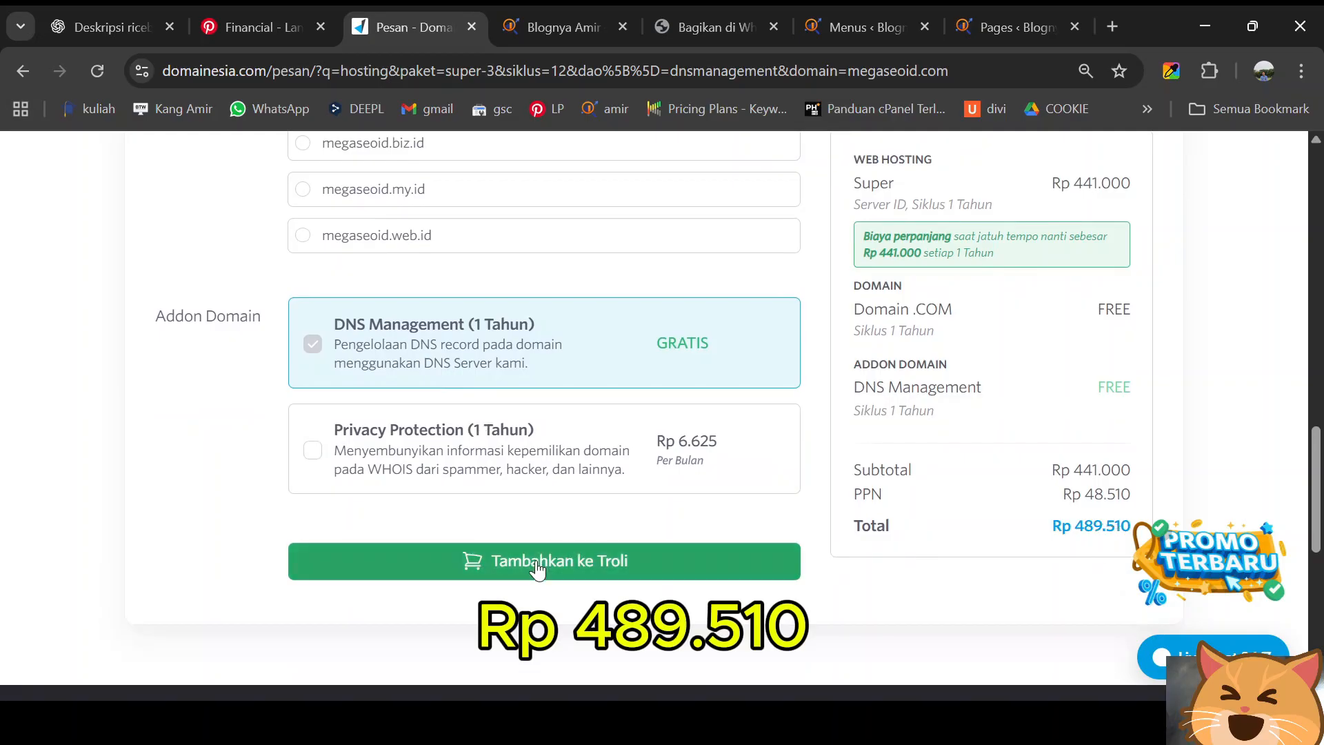
{"action": "scroll", "coordinate": [550, 556], "scroll_direction": "up", "scroll_amount": 8}
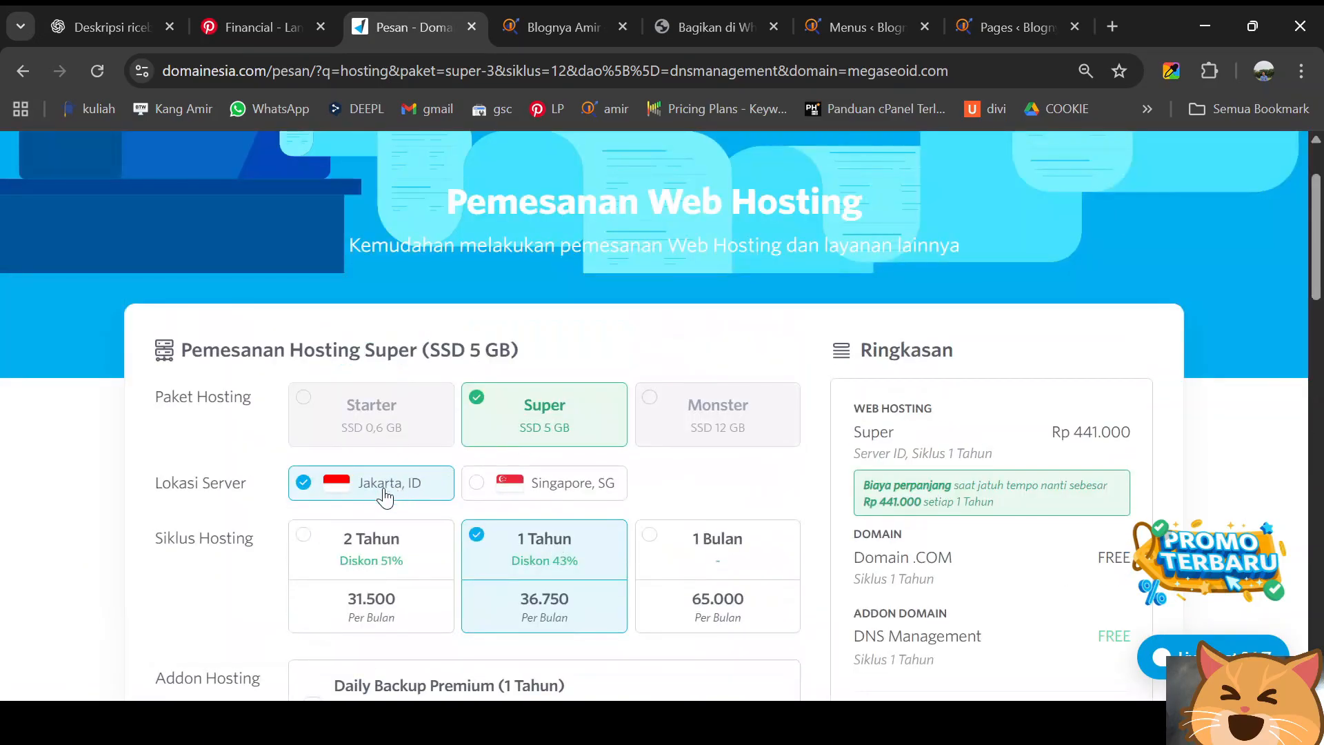
{"action": "scroll", "coordinate": [510, 545], "scroll_direction": "down", "scroll_amount": 1}
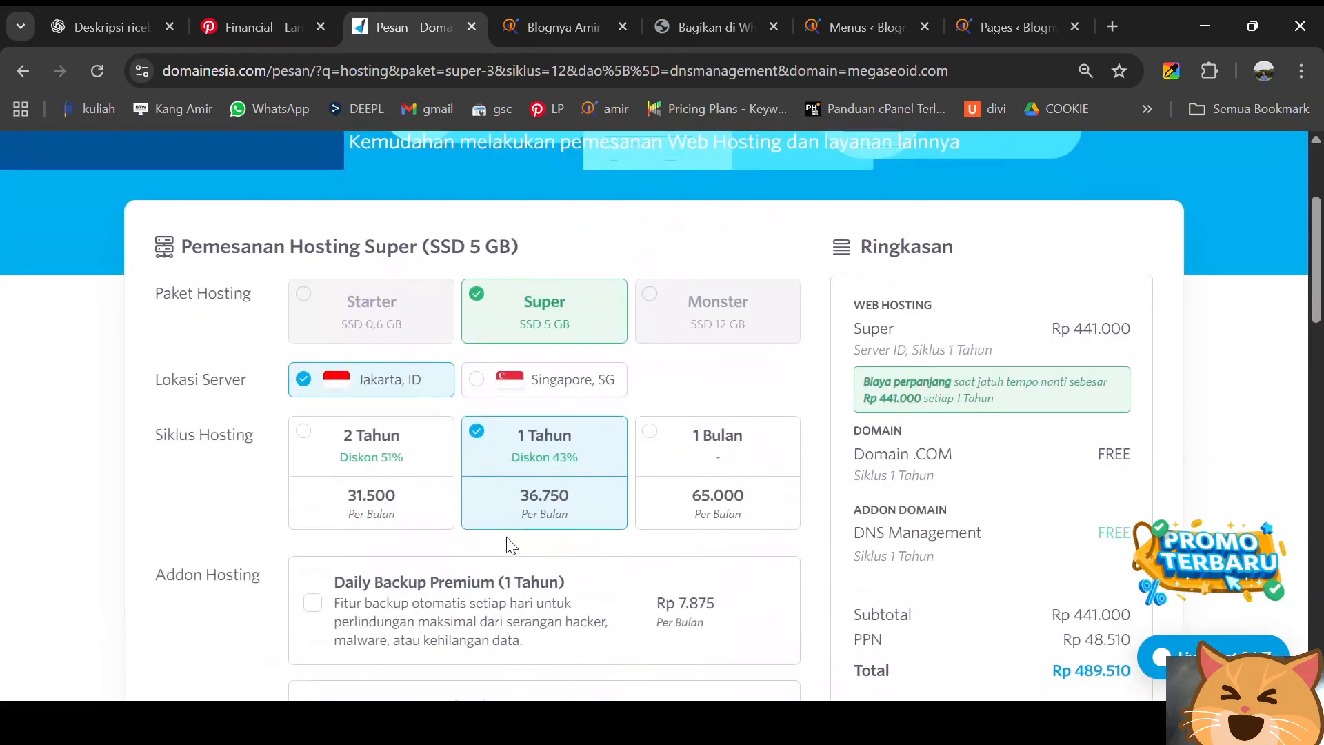
{"action": "scroll", "coordinate": [518, 527], "scroll_direction": "down", "scroll_amount": 8}
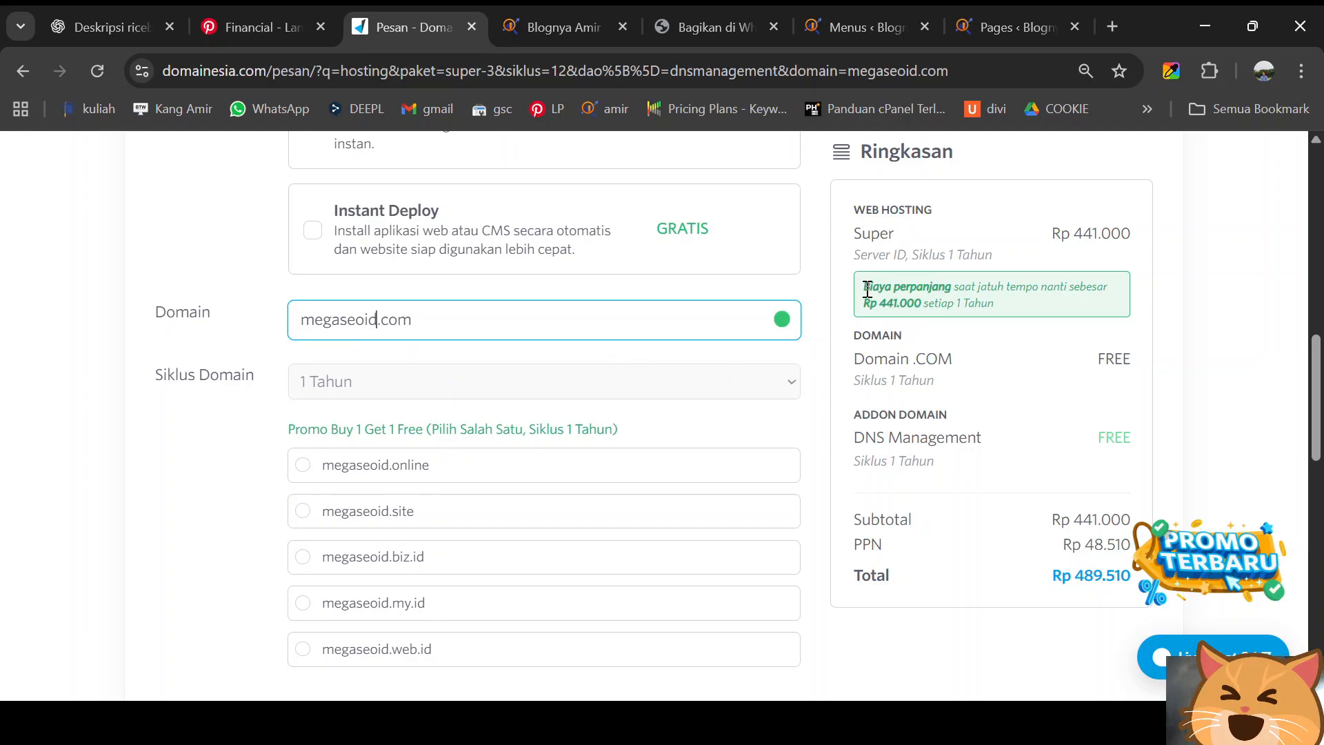
- Check the renewal price note in the summary, then add Hosting Super to the cart
{"action": "left_click_drag", "start_coordinate": [867, 289], "coordinate": [990, 302]}
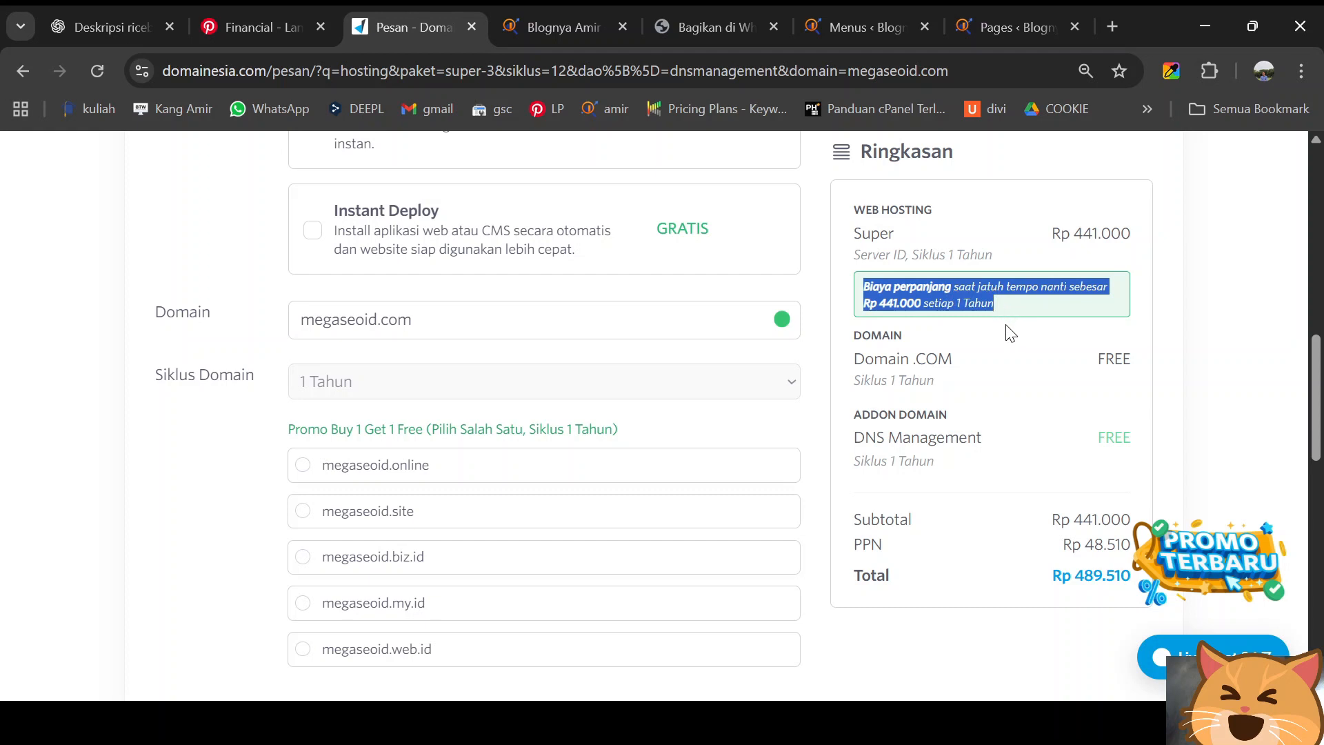
{"action": "scroll", "coordinate": [1073, 524], "scroll_direction": "down", "scroll_amount": 2}
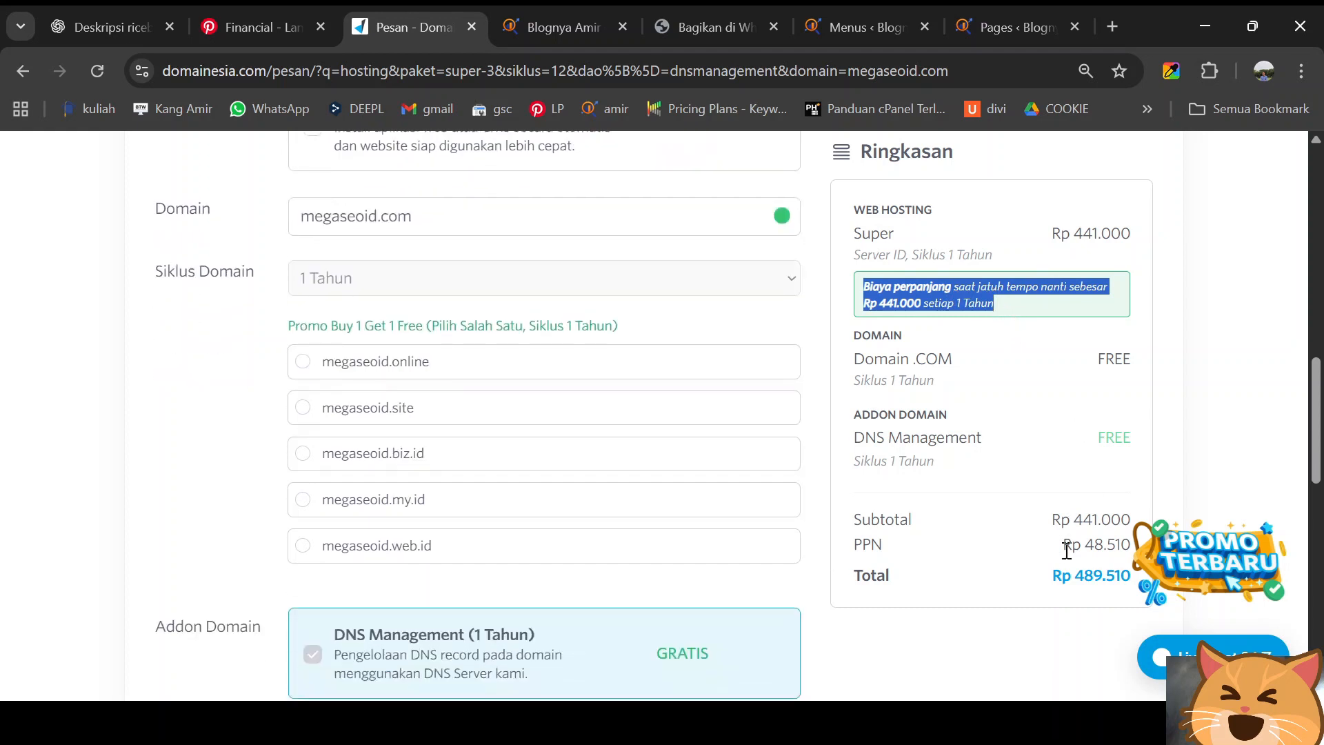
{"action": "left_click", "coordinate": [1056, 621]}
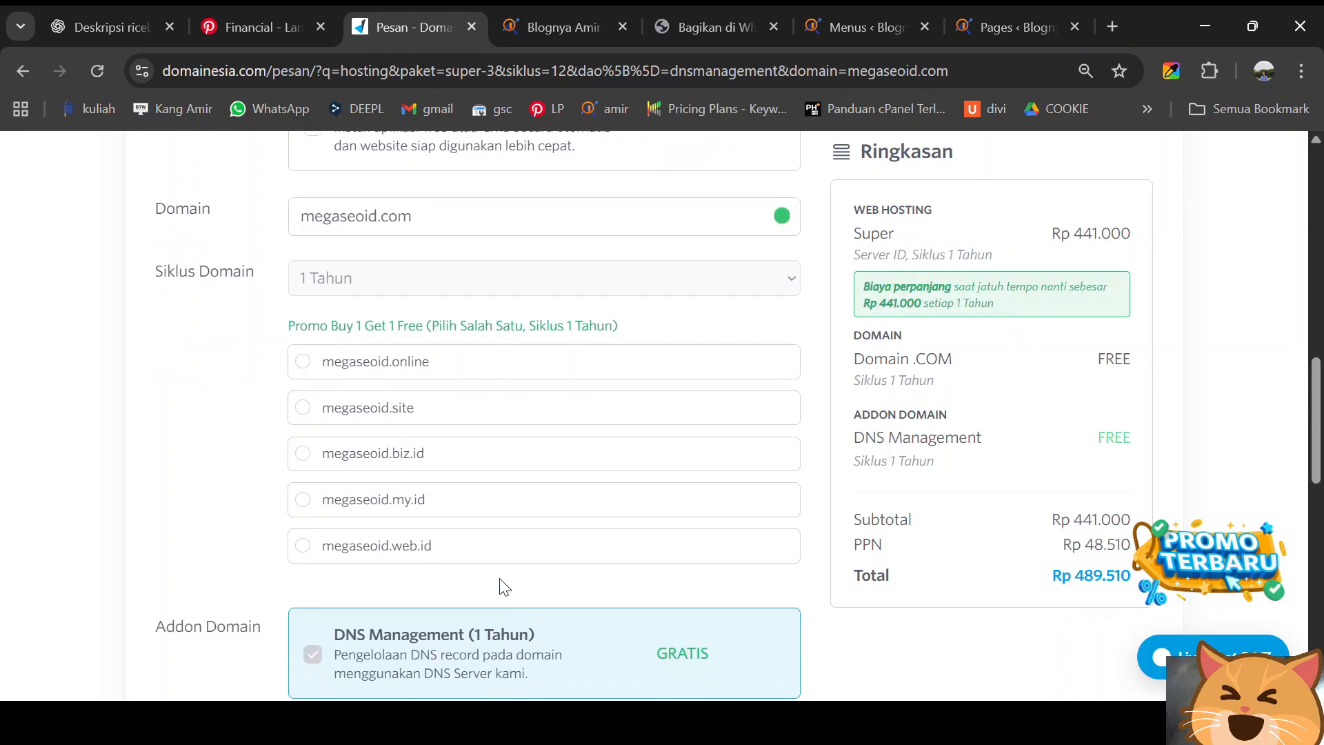
{"action": "scroll", "coordinate": [499, 576], "scroll_direction": "down", "scroll_amount": 8}
{"action": "scroll", "coordinate": [538, 517], "scroll_direction": "up", "scroll_amount": 3}
{"action": "left_click", "coordinate": [567, 460]}
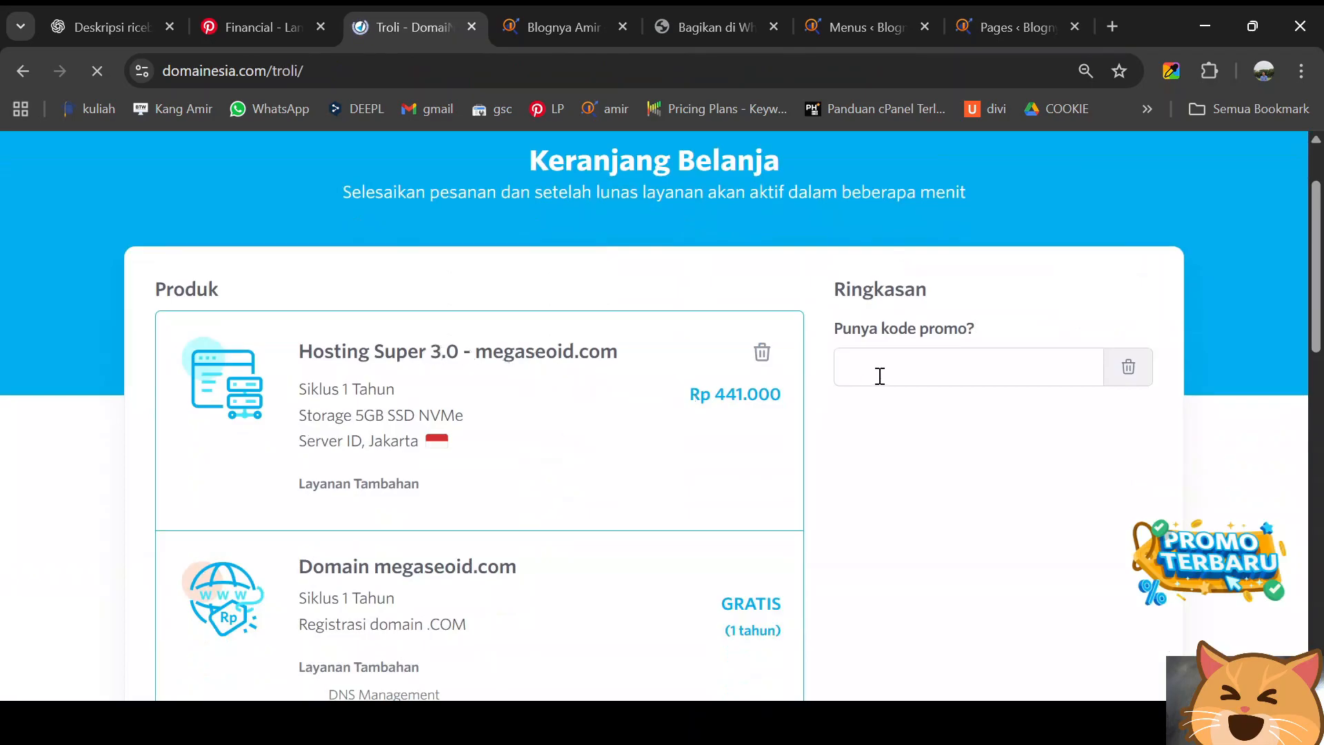
- Apply promo code DISKONAMIR, bringing hosting to Rp 418.950 and the total to Rp 467.460
{"action": "left_click", "coordinate": [918, 371]}
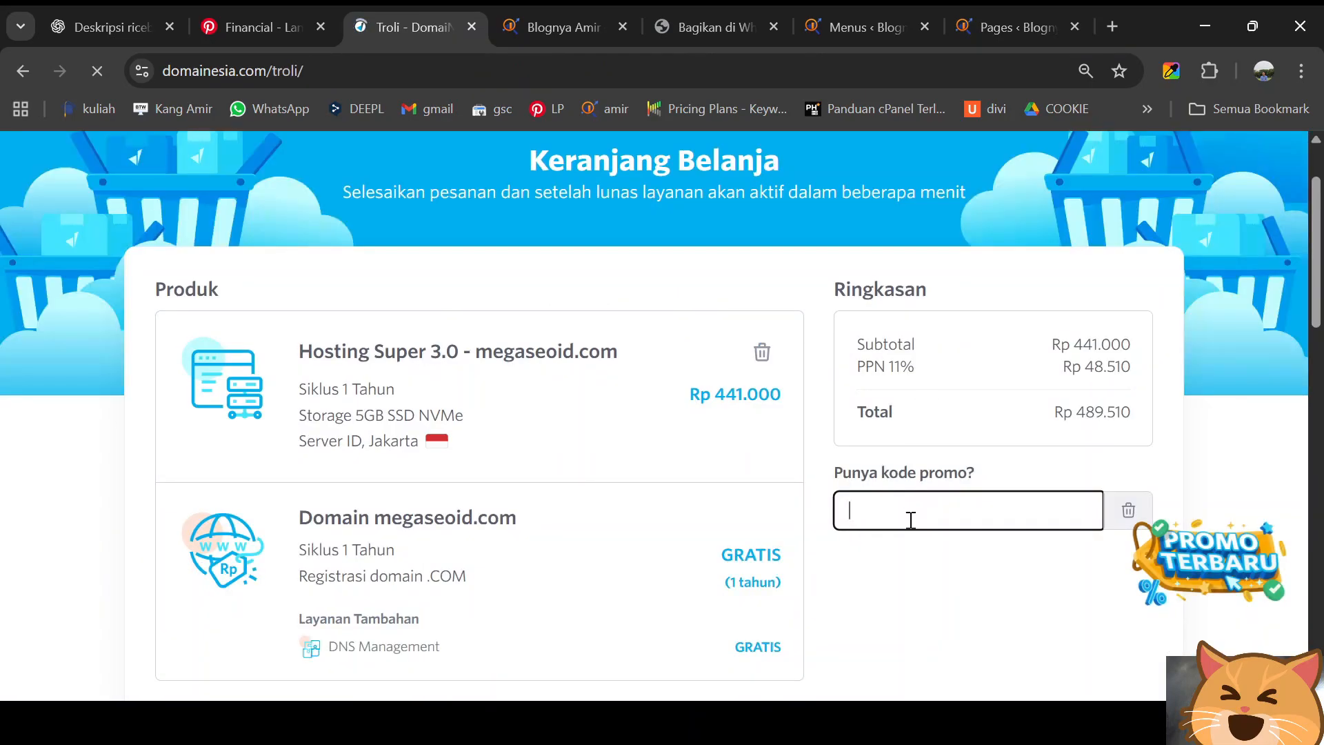
{"action": "type", "text": "DISKONAMIR"}
{"action": "scroll", "coordinate": [924, 521], "scroll_direction": "down", "scroll_amount": 1}
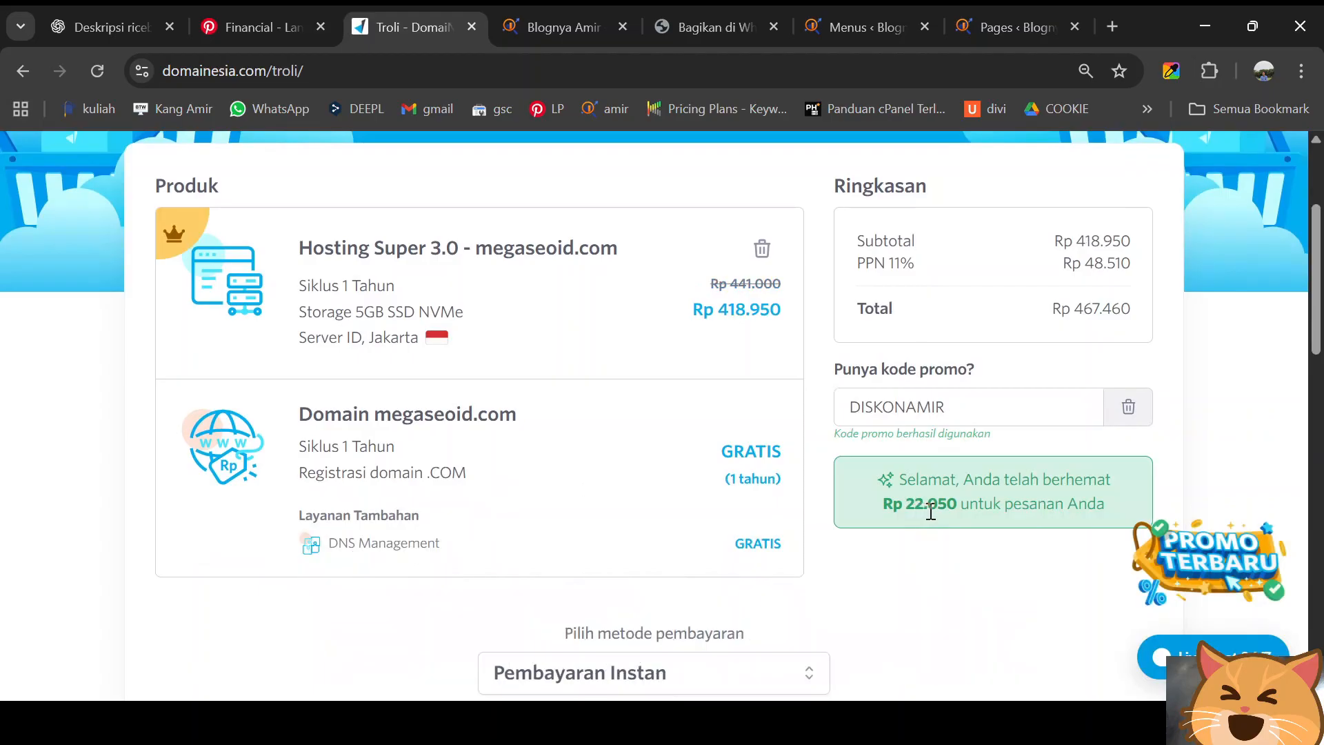
{"action": "scroll", "coordinate": [951, 509], "scroll_direction": "down", "scroll_amount": 3}
{"action": "scroll", "coordinate": [633, 500], "scroll_direction": "down", "scroll_amount": 3}
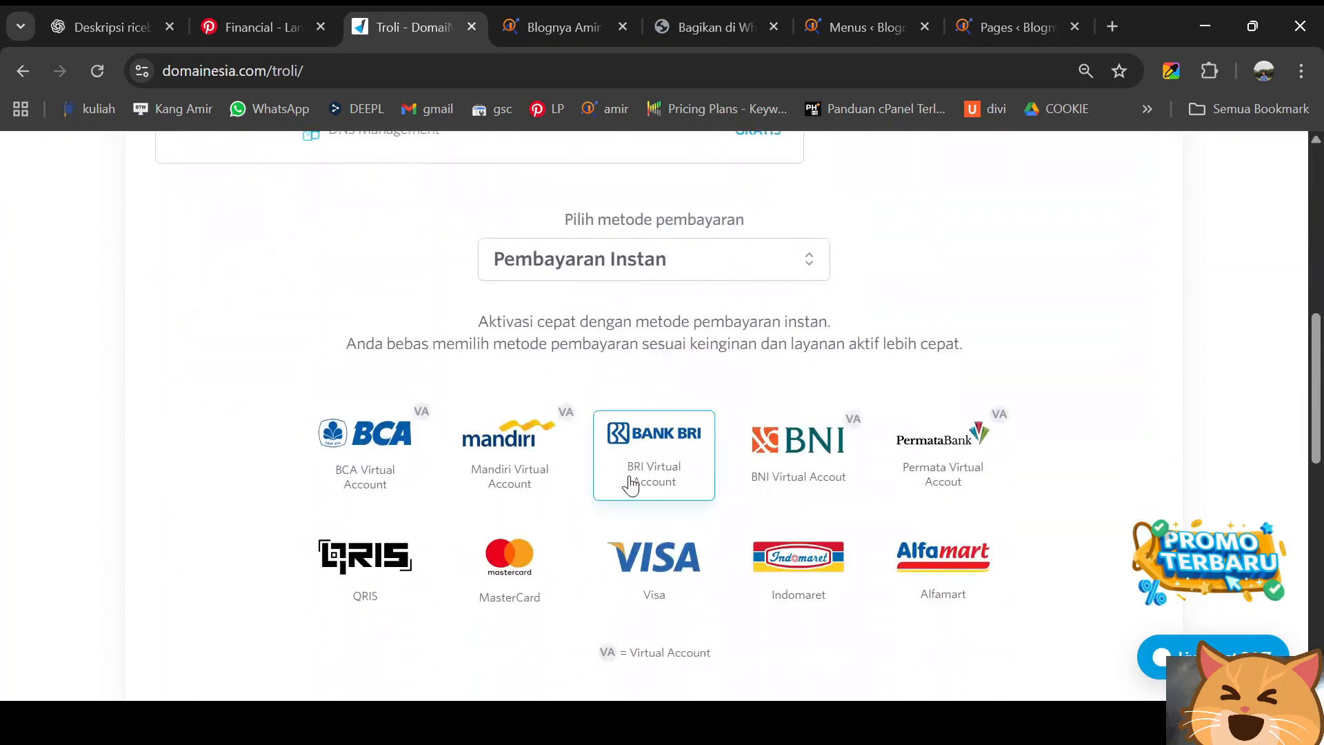
- Pick BRI Virtual Account under Pembayaran Instan and tick the Terms of Service checkbox
{"action": "left_click", "coordinate": [636, 462]}
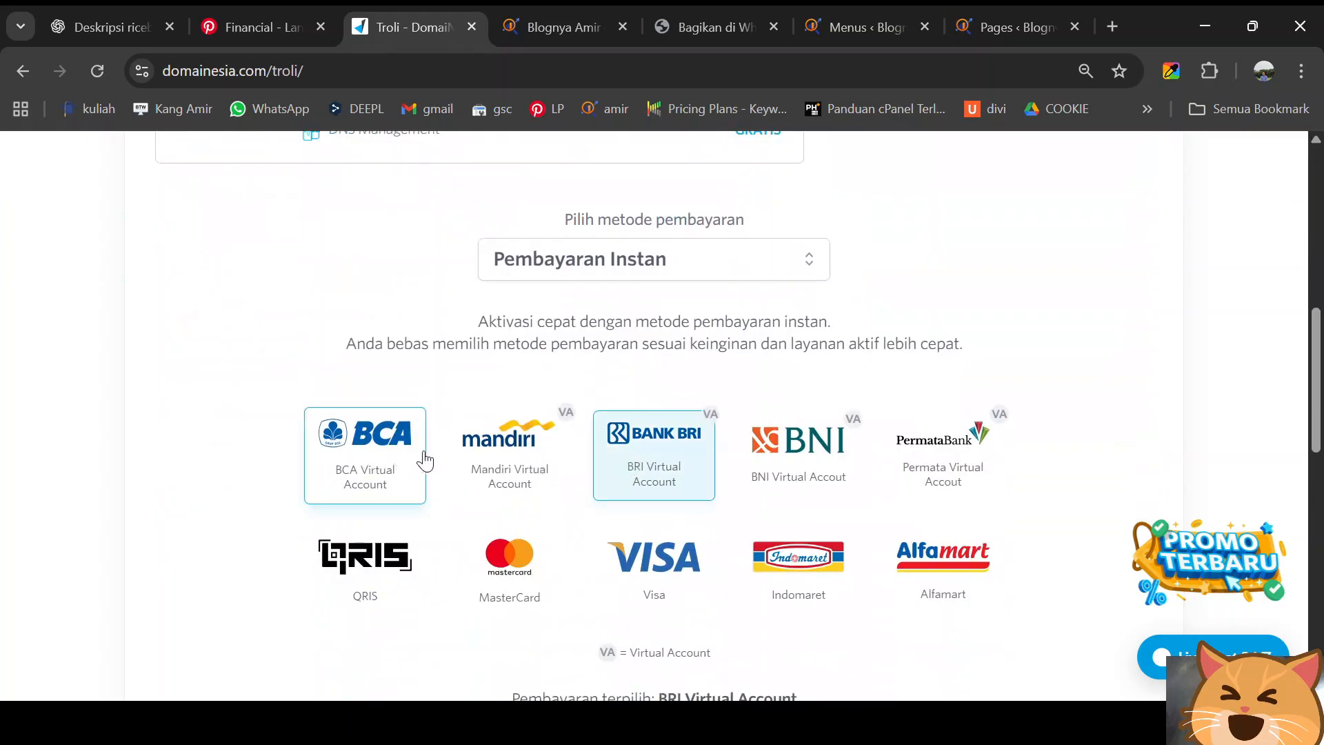
{"action": "scroll", "coordinate": [825, 443], "scroll_direction": "down", "scroll_amount": 5}
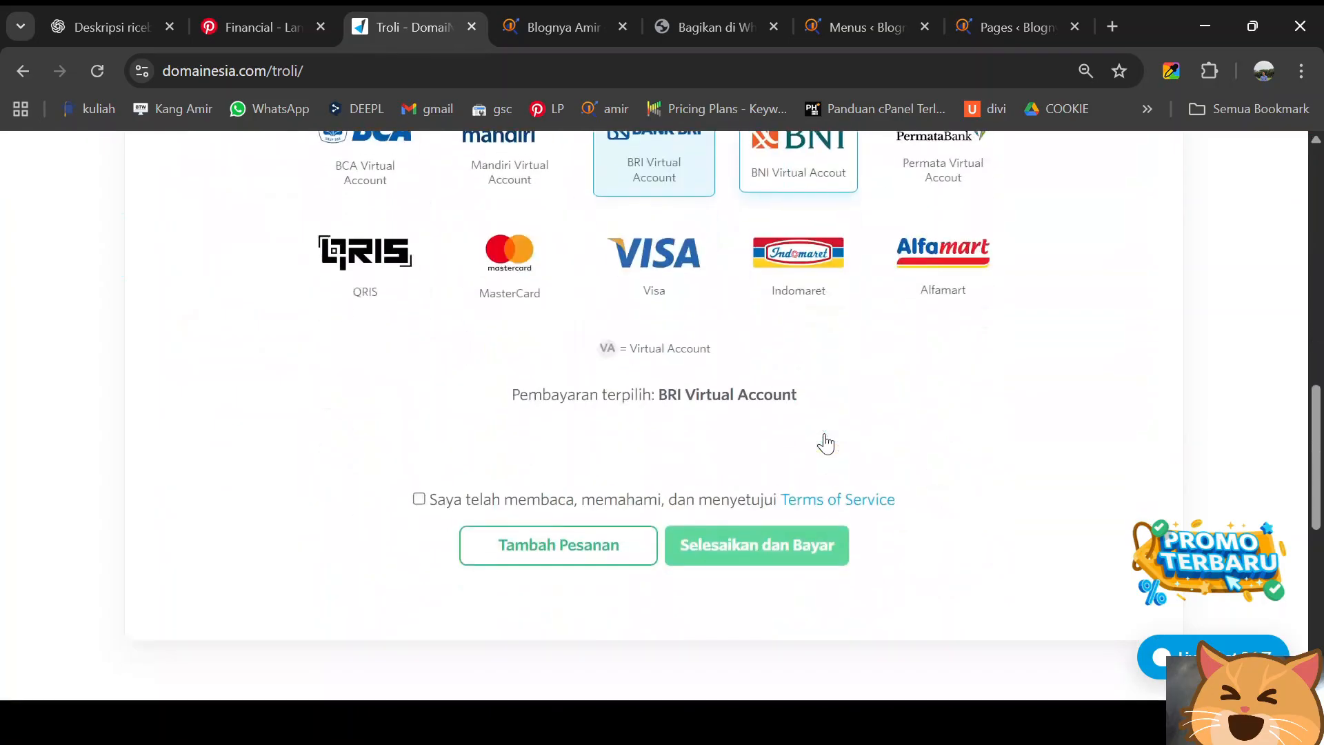
{"action": "left_click", "coordinate": [419, 494]}
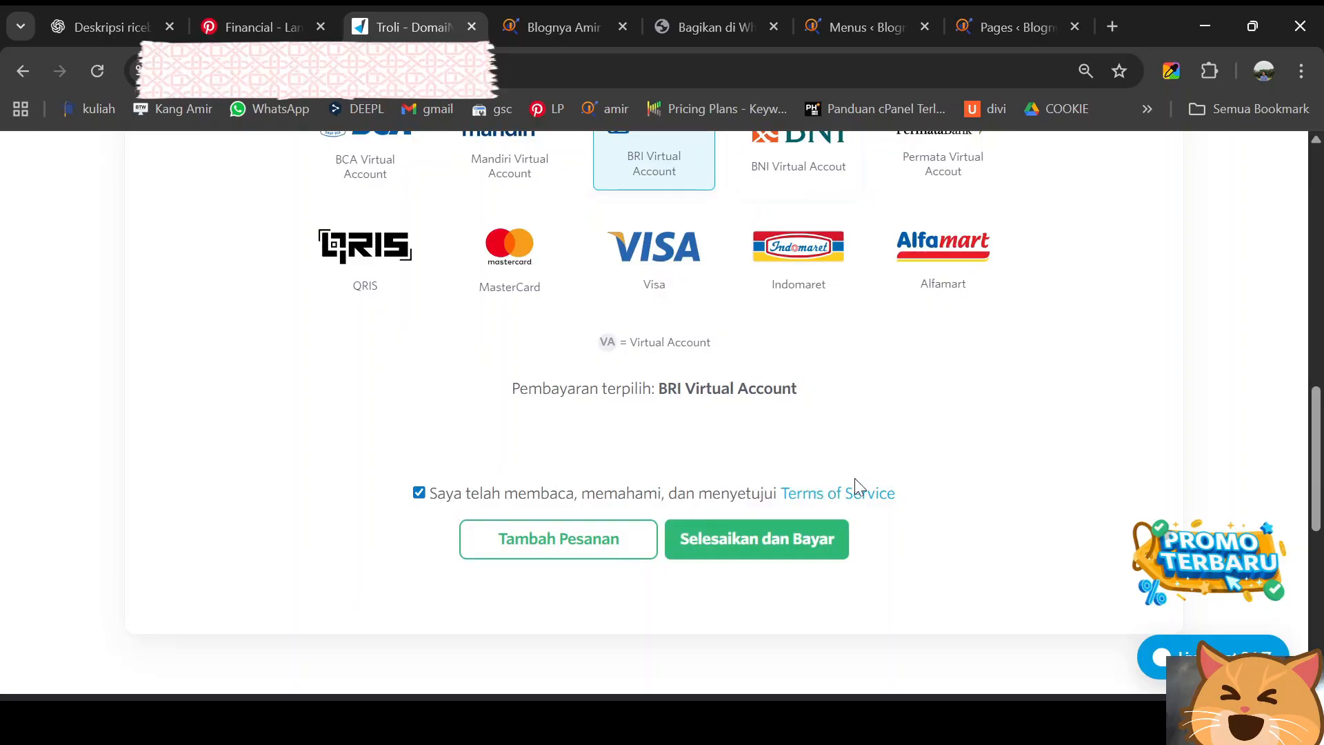
- Submit the order with 'Selesaikan dan Bayar' to get the Rp467.036 BRI payment panel
{"action": "left_click", "coordinate": [737, 542]}
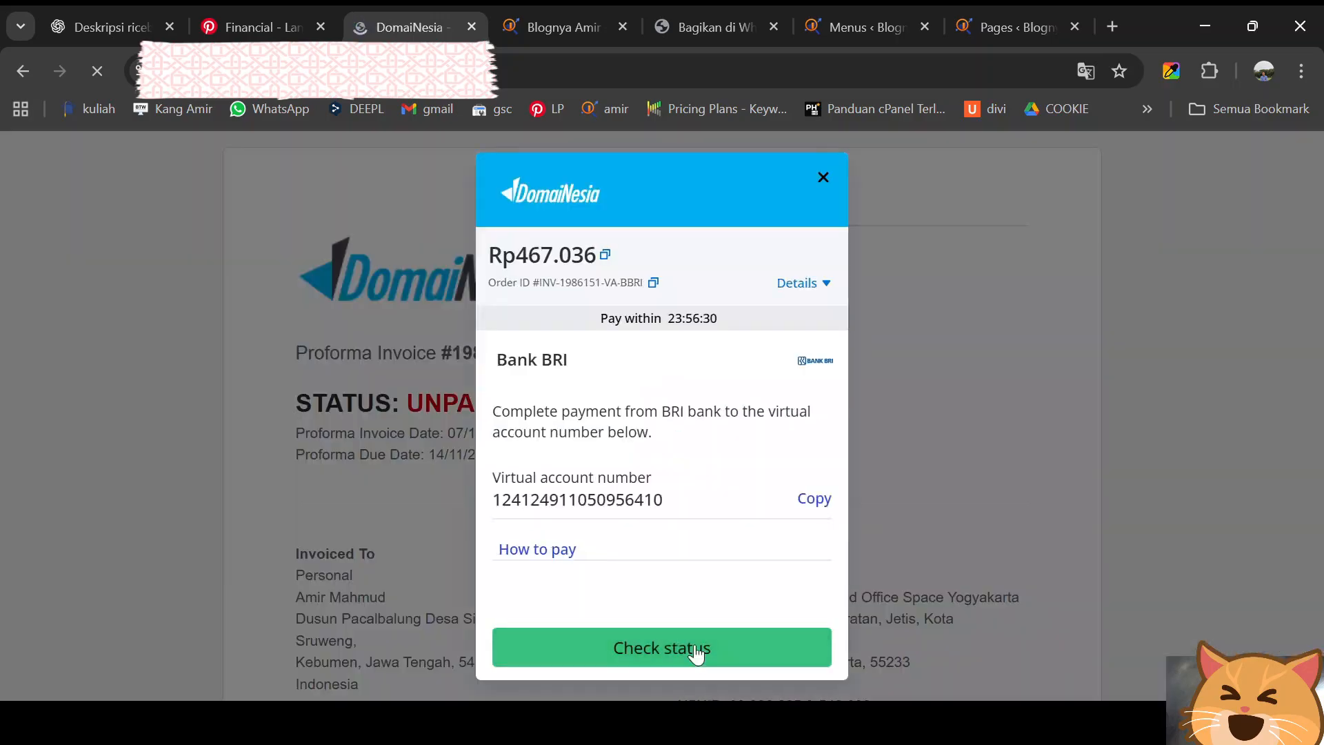
- Copy the virtual account number, then open cPanel for the Hosting Monster 3.0 service
{"action": "left_click", "coordinate": [821, 503]}
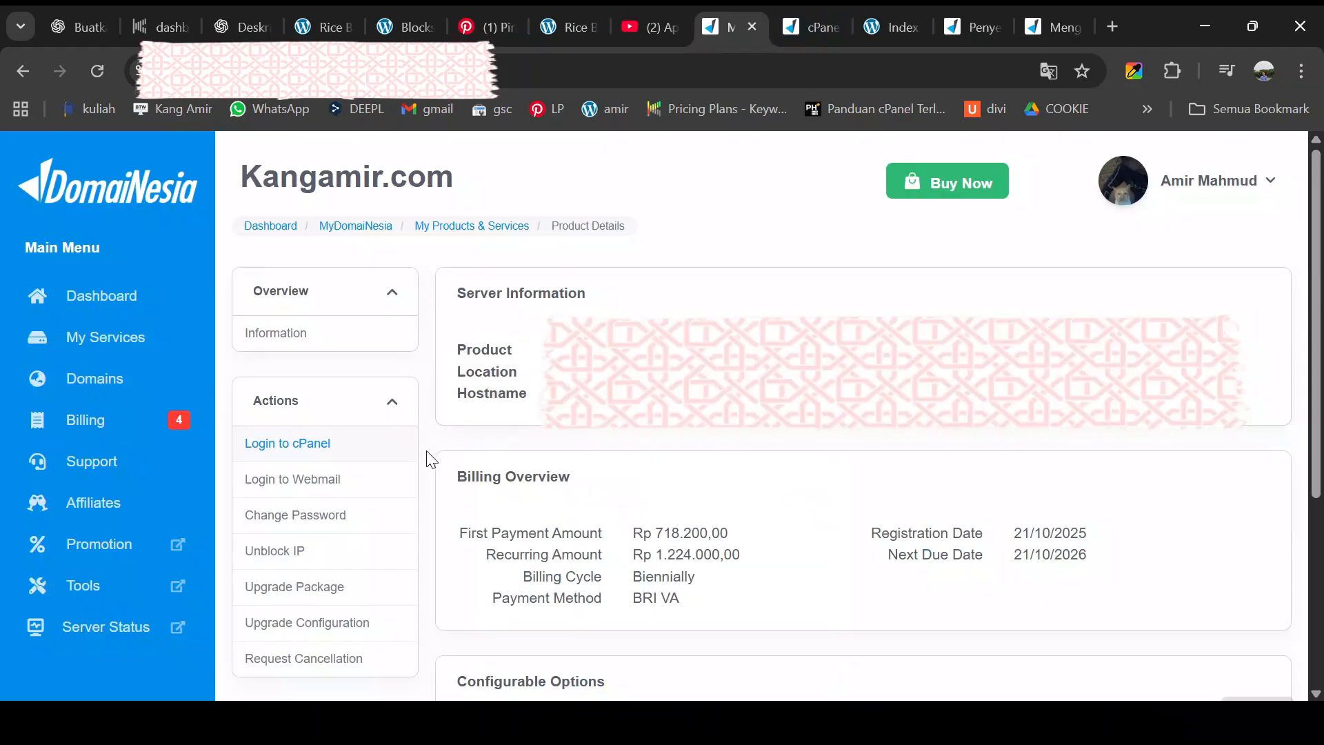
{"action": "left_click", "coordinate": [106, 340]}
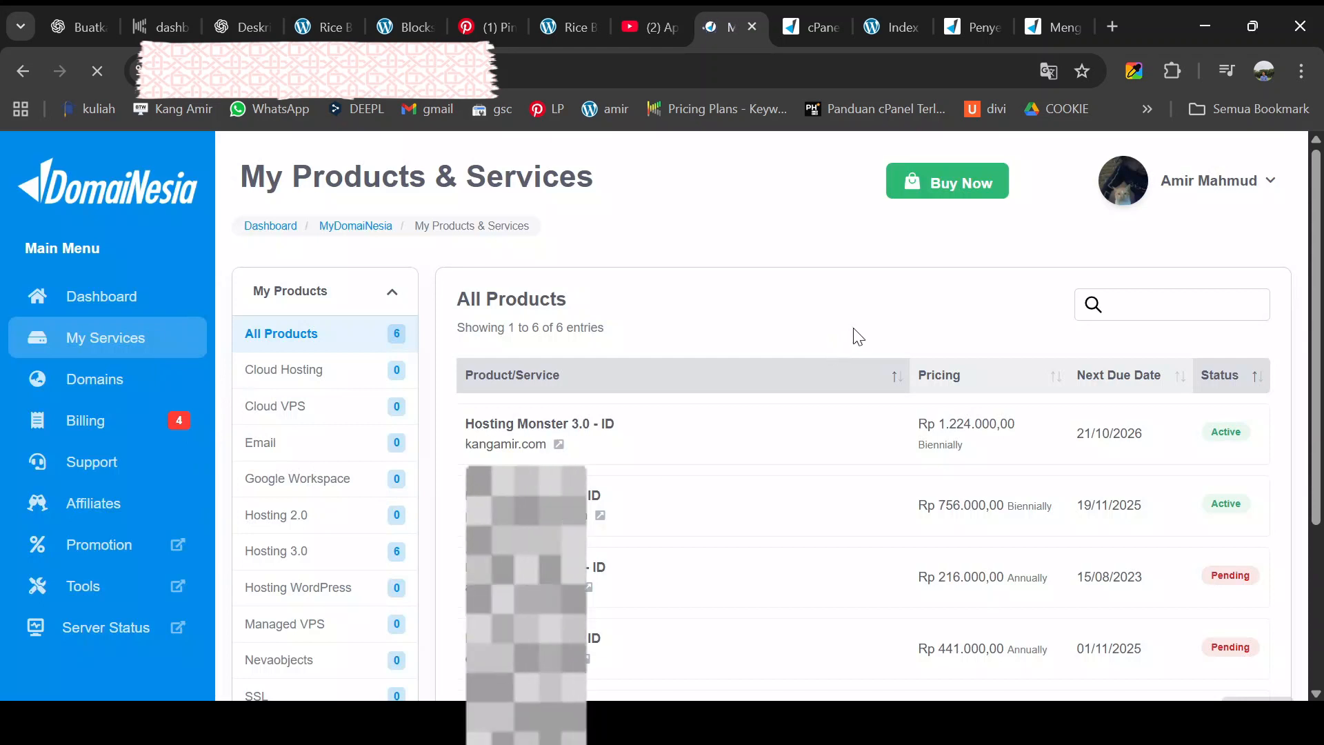
{"action": "left_click", "coordinate": [631, 442]}
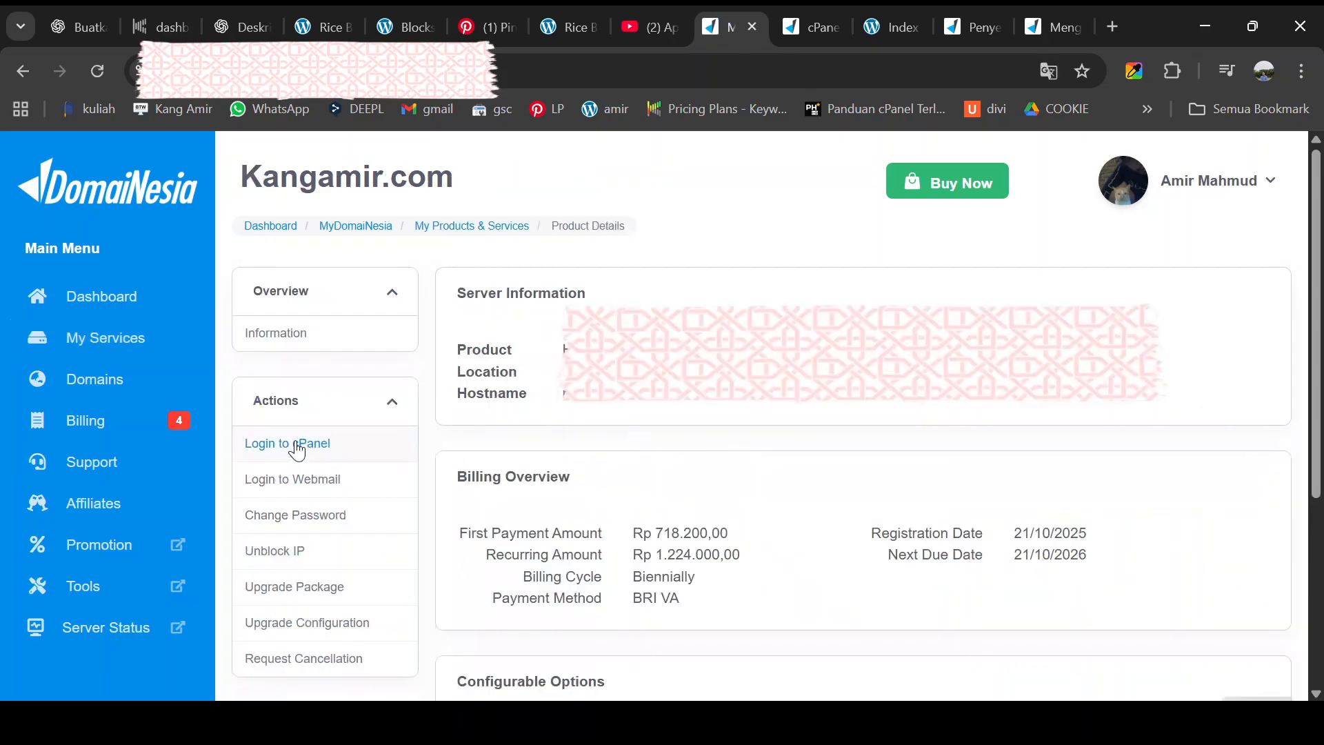
{"action": "left_click", "coordinate": [298, 445]}
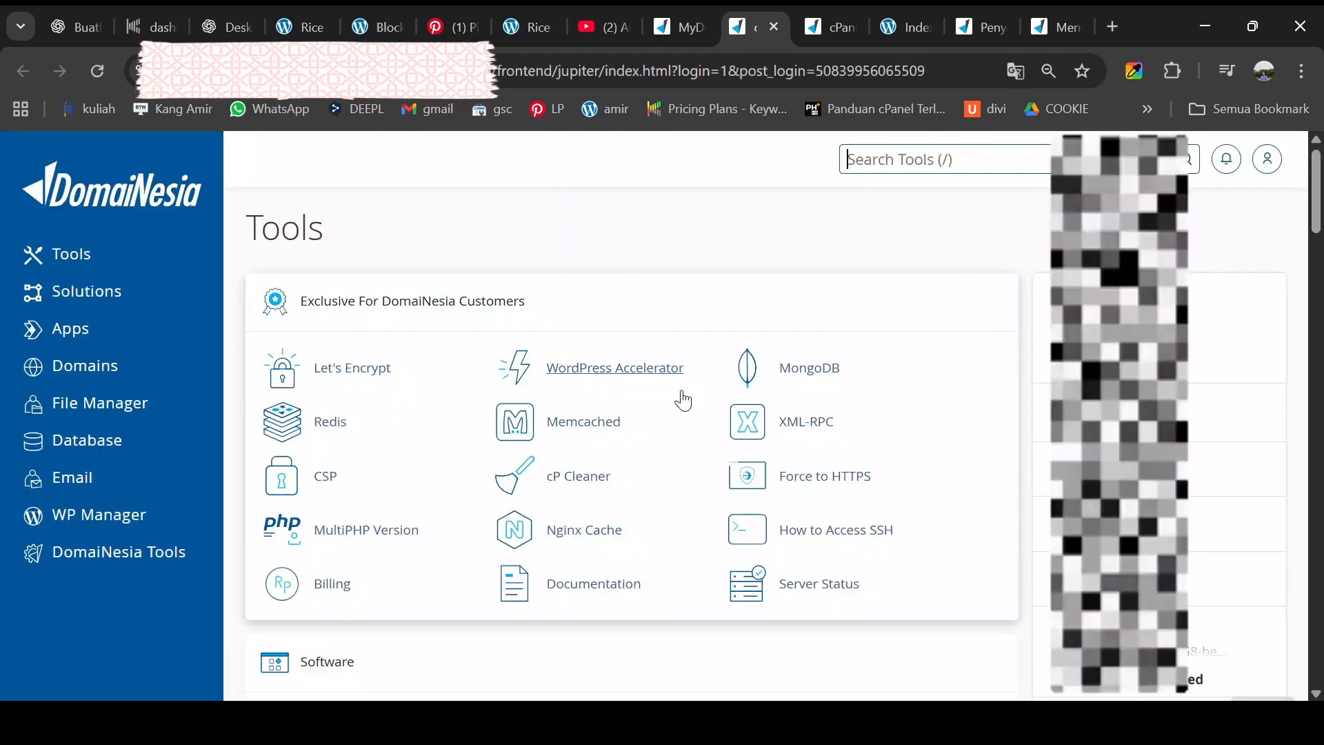
- Open the WordPress installer under Instant Deploy Apps and scroll down to its Install Now button
{"action": "scroll", "coordinate": [683, 400], "scroll_direction": "down", "scroll_amount": 20}
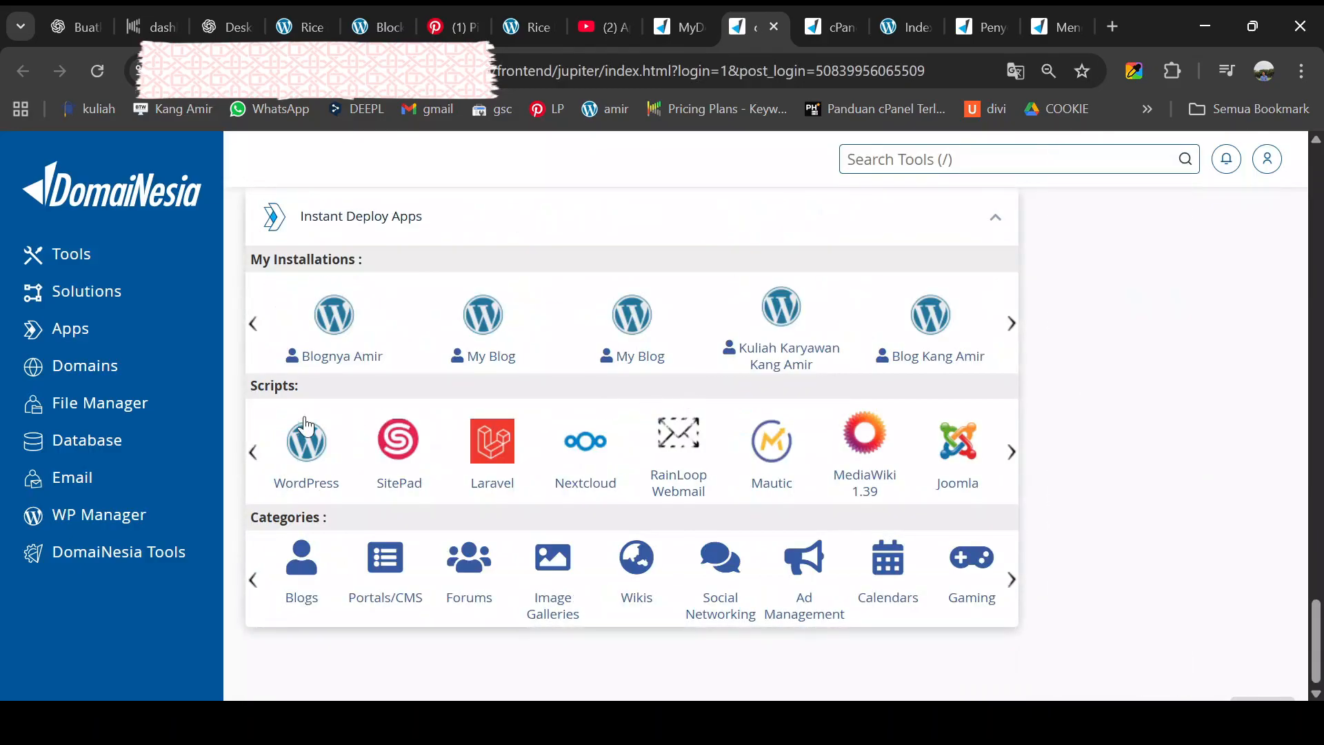
{"action": "left_click", "coordinate": [308, 457]}
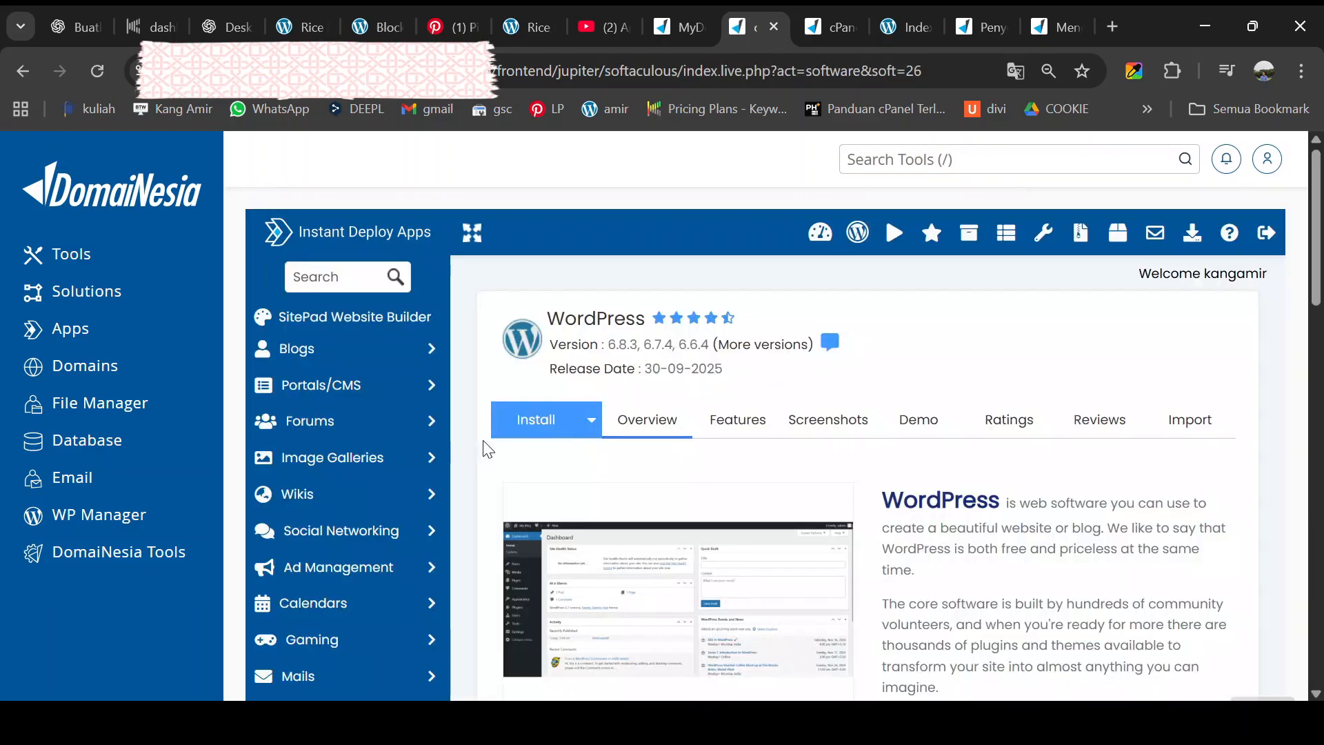
{"action": "scroll", "coordinate": [590, 452], "scroll_direction": "down", "scroll_amount": 3}
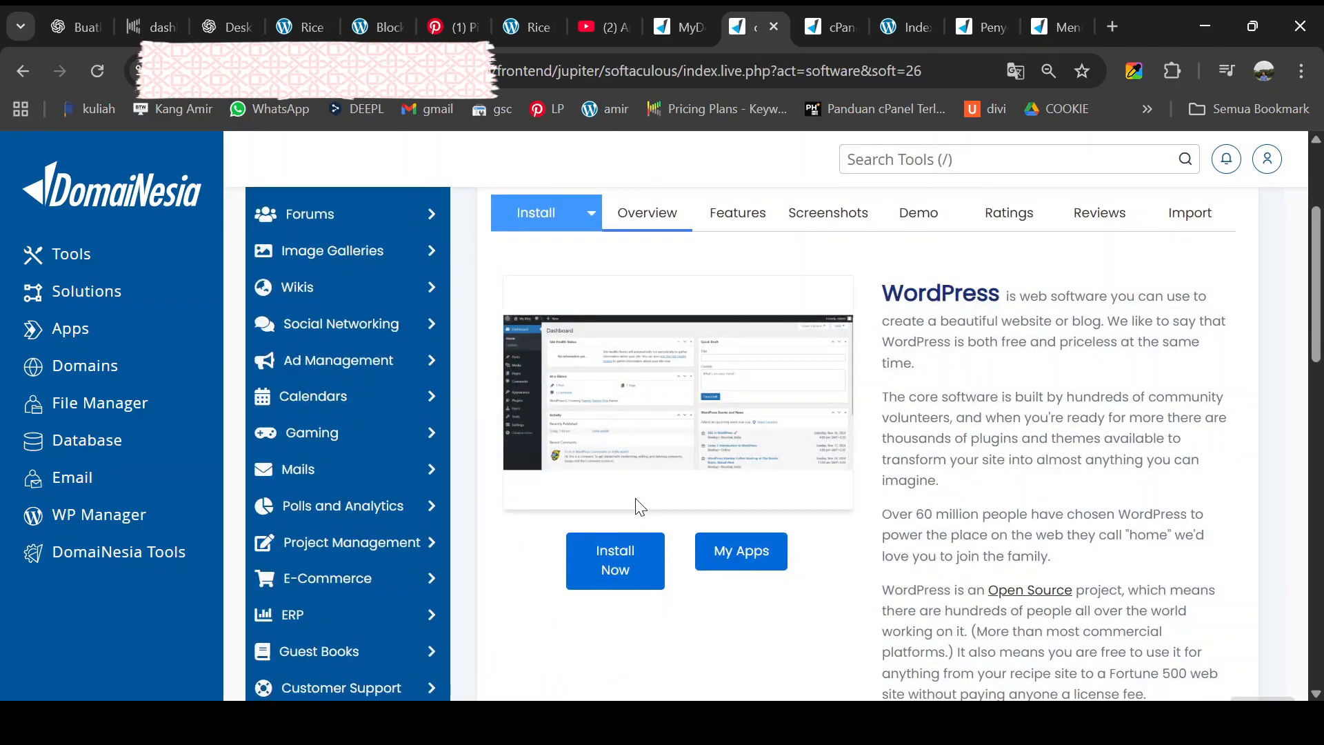
- Start a new WordPress install on the subdomain and fill in the site name
{"action": "left_click", "coordinate": [619, 571]}
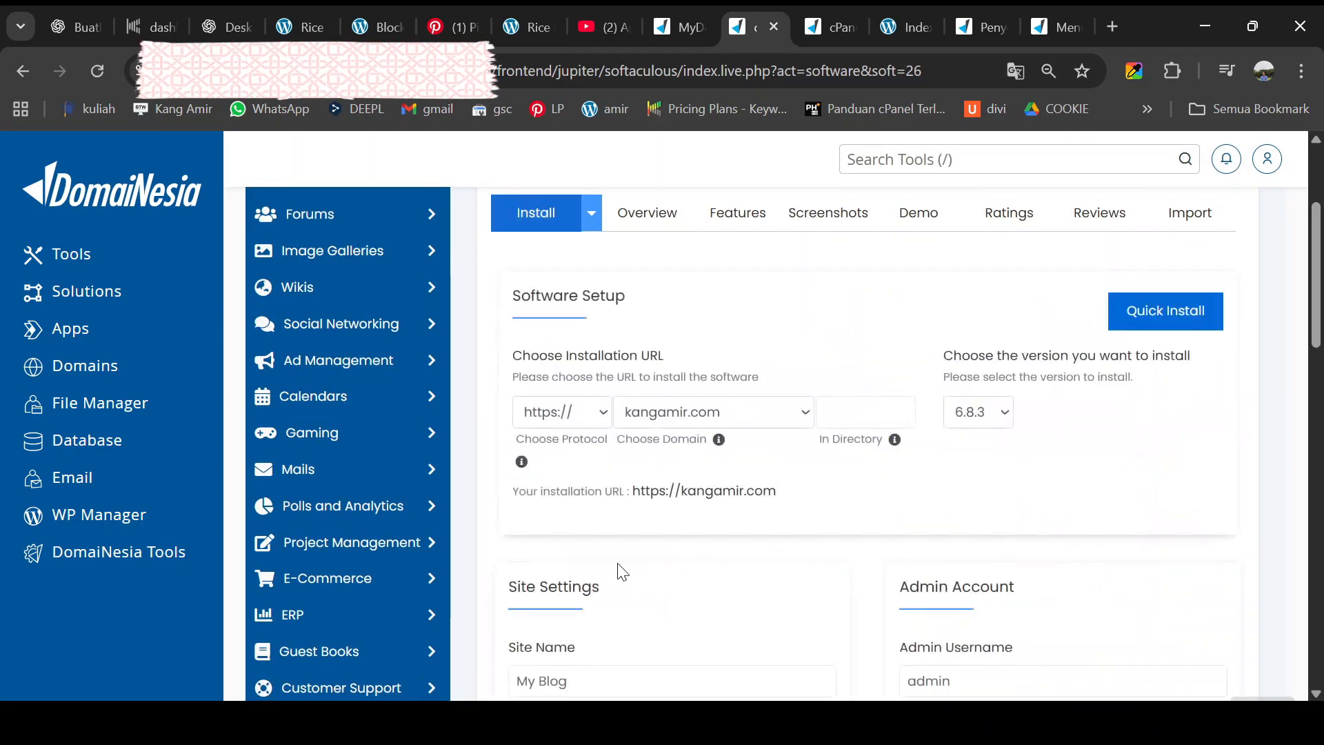
{"action": "left_click", "coordinate": [804, 418]}
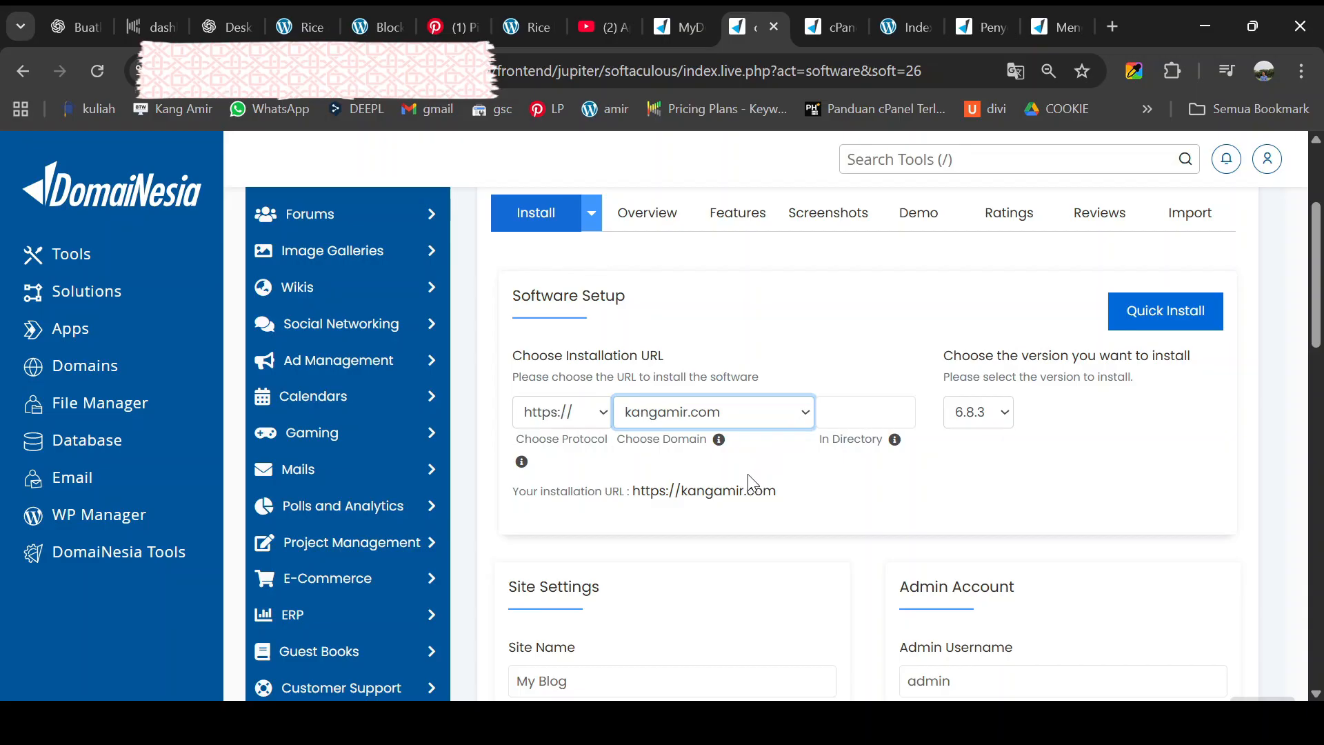
{"action": "key", "text": "Down"}
{"action": "scroll", "coordinate": [747, 474], "scroll_direction": "down", "scroll_amount": 1}
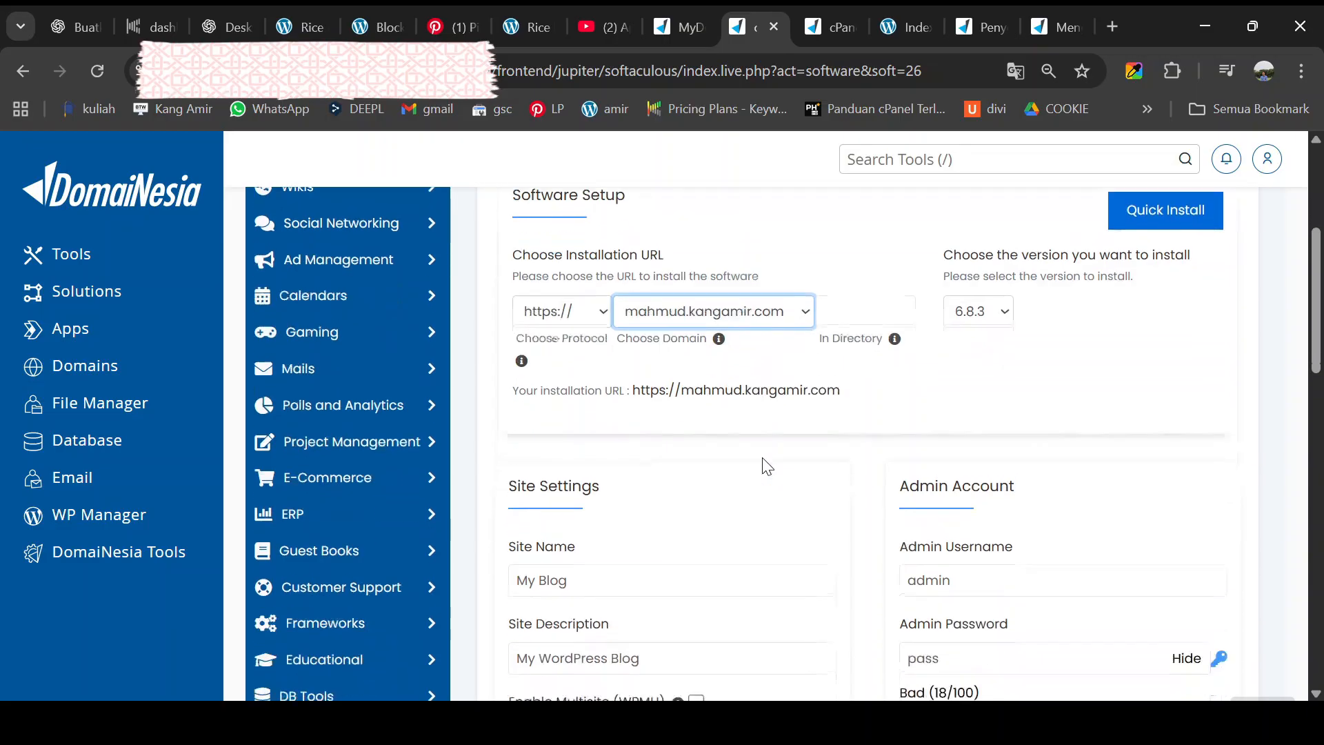
{"action": "left_click_drag", "start_coordinate": [583, 579], "coordinate": [510, 590]}
{"action": "scroll", "coordinate": [602, 532], "scroll_direction": "down", "scroll_amount": 2}
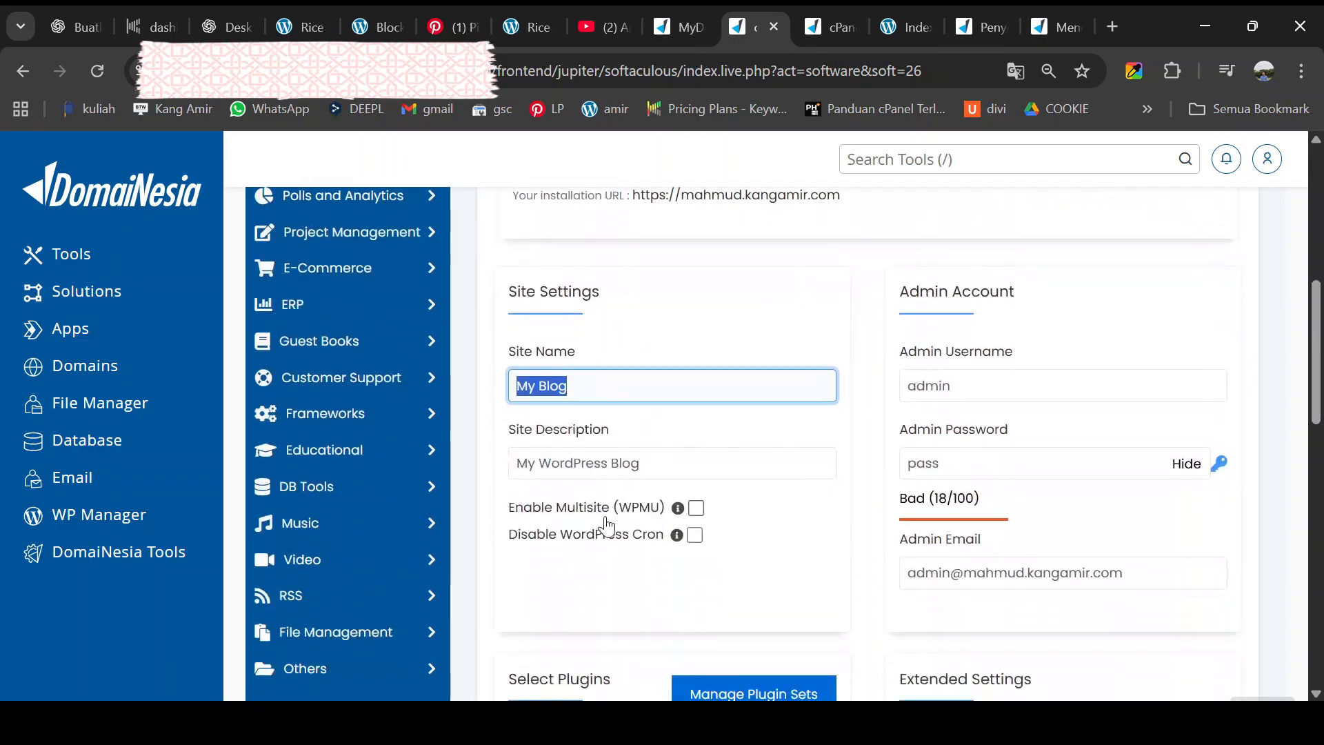
{"action": "type", "text": "Mahm"}
{"action": "scroll", "coordinate": [607, 528], "scroll_direction": "down", "scroll_amount": 1}
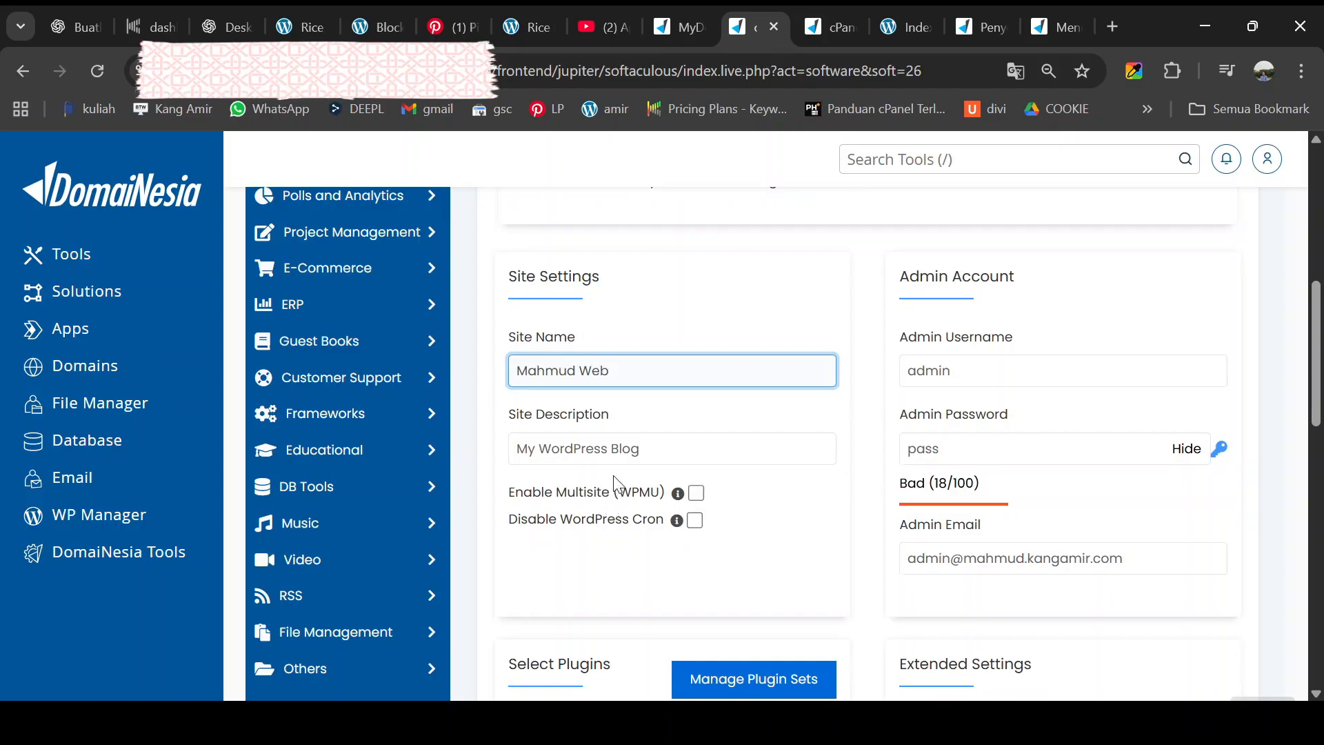
- Edit the site description, replace the admin password, and set the admin e-mail address
{"action": "double_click", "coordinate": [625, 449]}
{"action": "type", "text": "Web"}
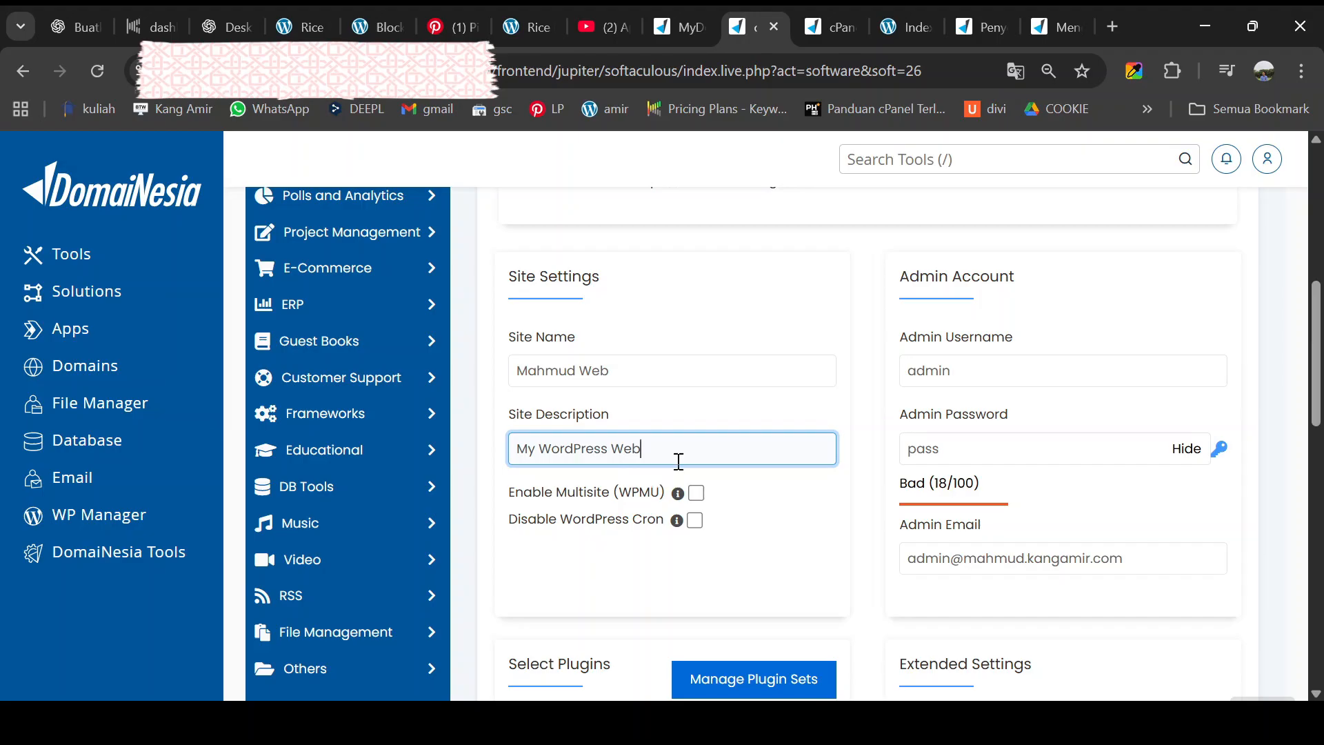
{"action": "double_click", "coordinate": [910, 449]}
{"action": "left_click", "coordinate": [1184, 457]}
{"action": "left_click_drag", "start_coordinate": [986, 456], "coordinate": [875, 461]}
{"action": "type", "text": "•••"}
{"action": "left_click", "coordinate": [957, 559]}
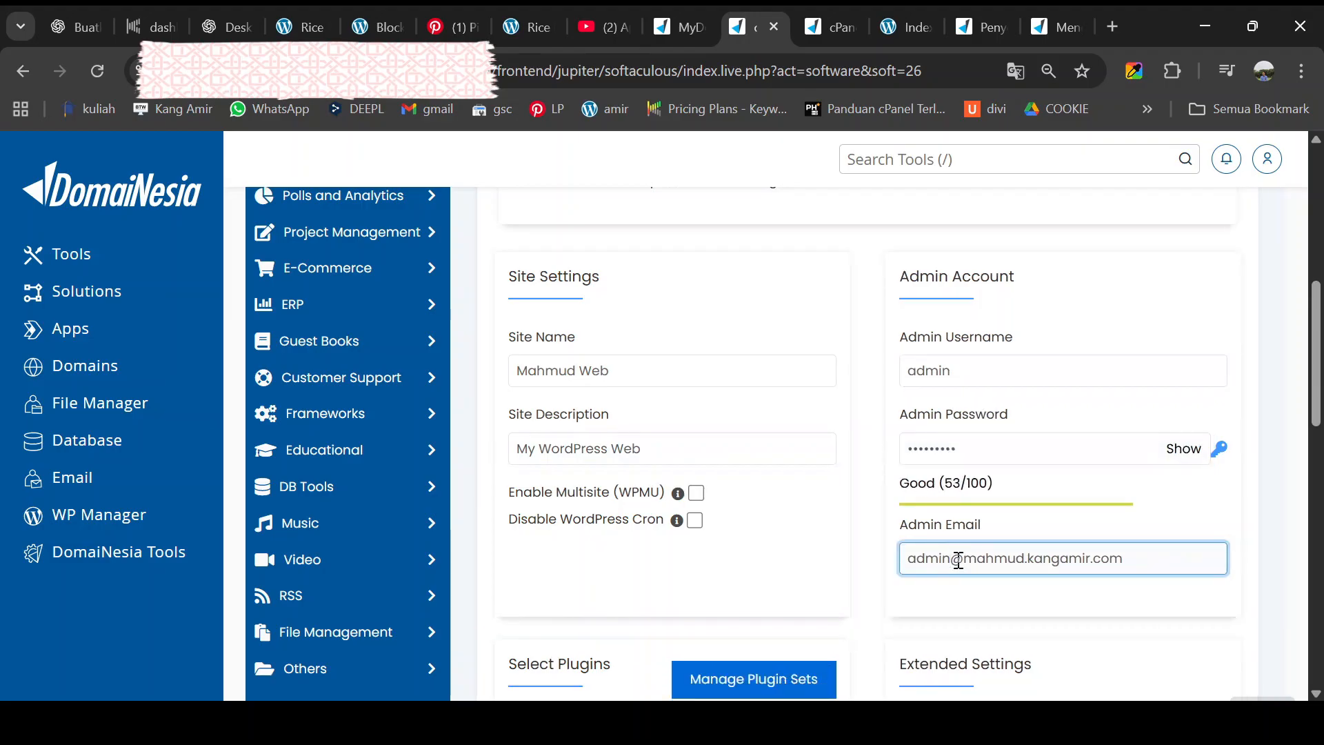
{"action": "key", "text": "ctrl+a"}
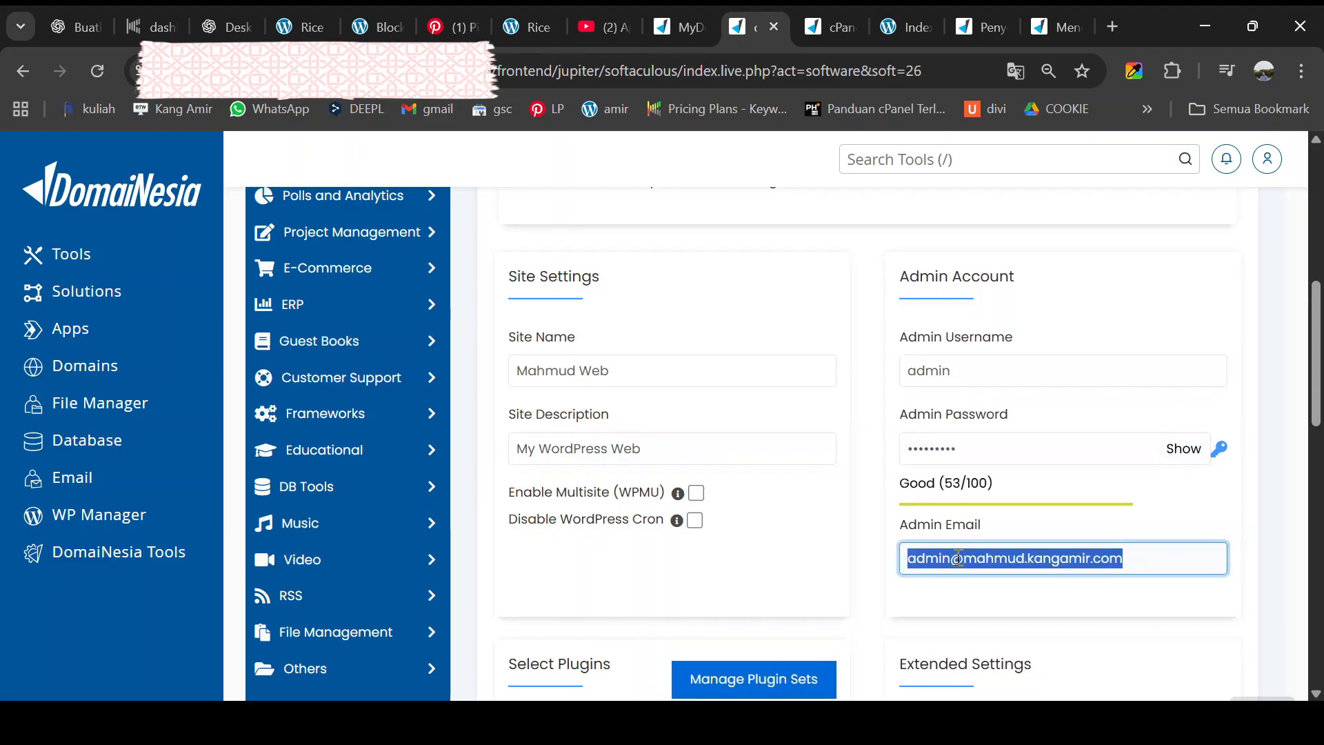
{"action": "type", "text": "aming"}
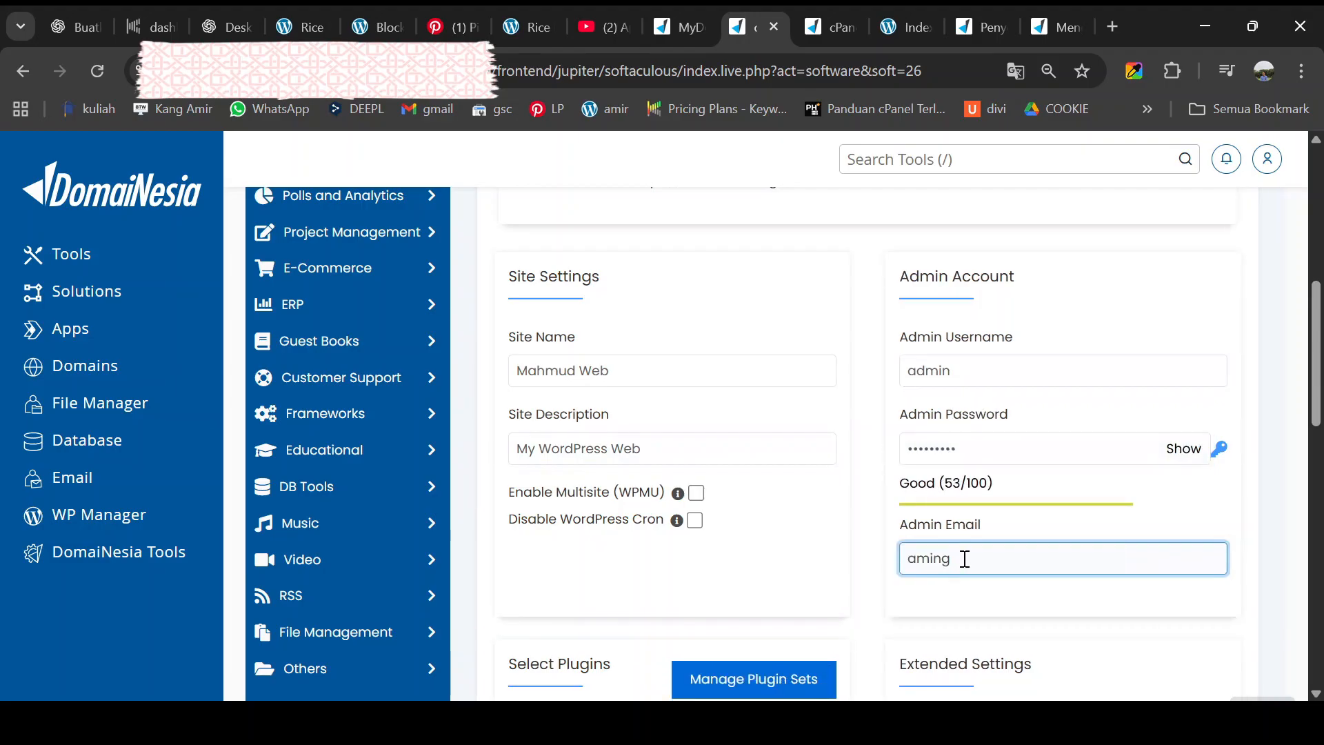
{"action": "left_click", "coordinate": [1022, 614]}
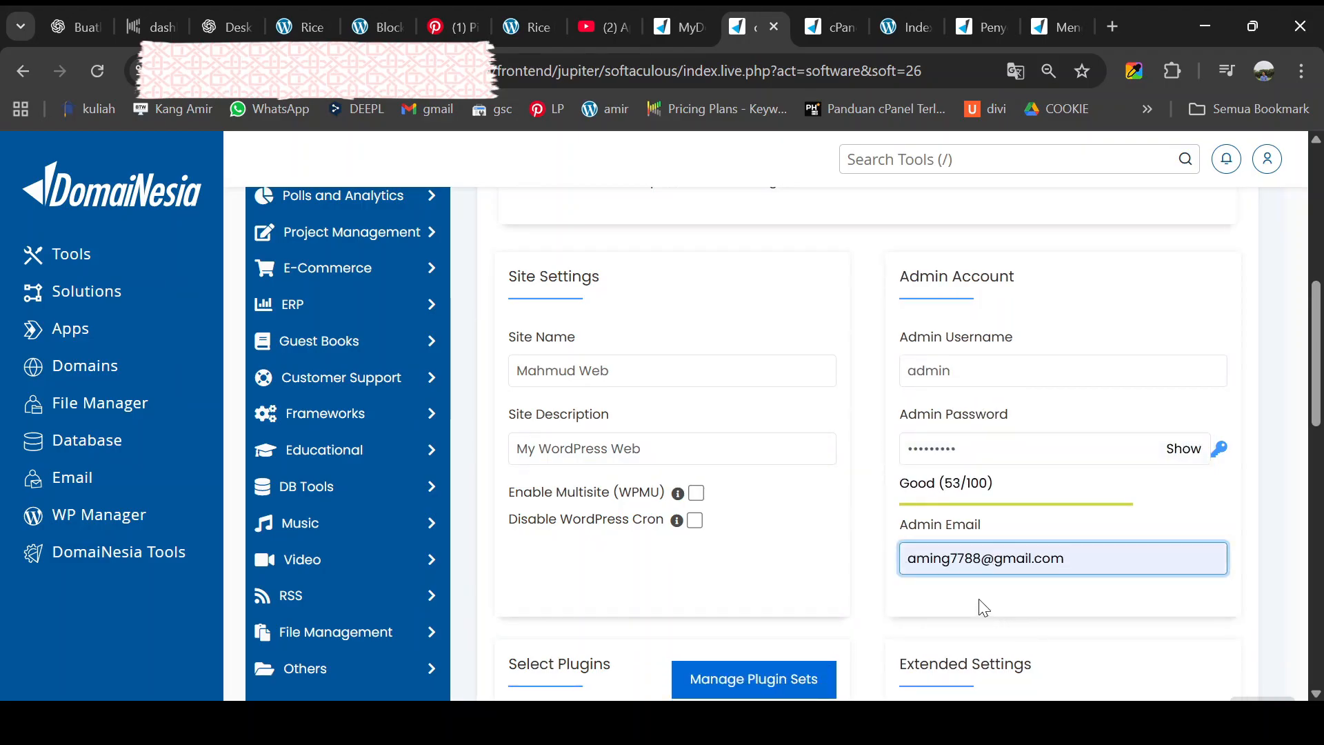
- Untick every preselected plugin and the Elementor plugin set, keeping English as the language
{"action": "scroll", "coordinate": [981, 604], "scroll_direction": "down", "scroll_amount": 7}
{"action": "left_click", "coordinate": [761, 369]}
{"action": "left_click", "coordinate": [761, 459]}
{"action": "left_click", "coordinate": [584, 460]}
{"action": "left_click", "coordinate": [583, 550]}
{"action": "left_click", "coordinate": [761, 549]}
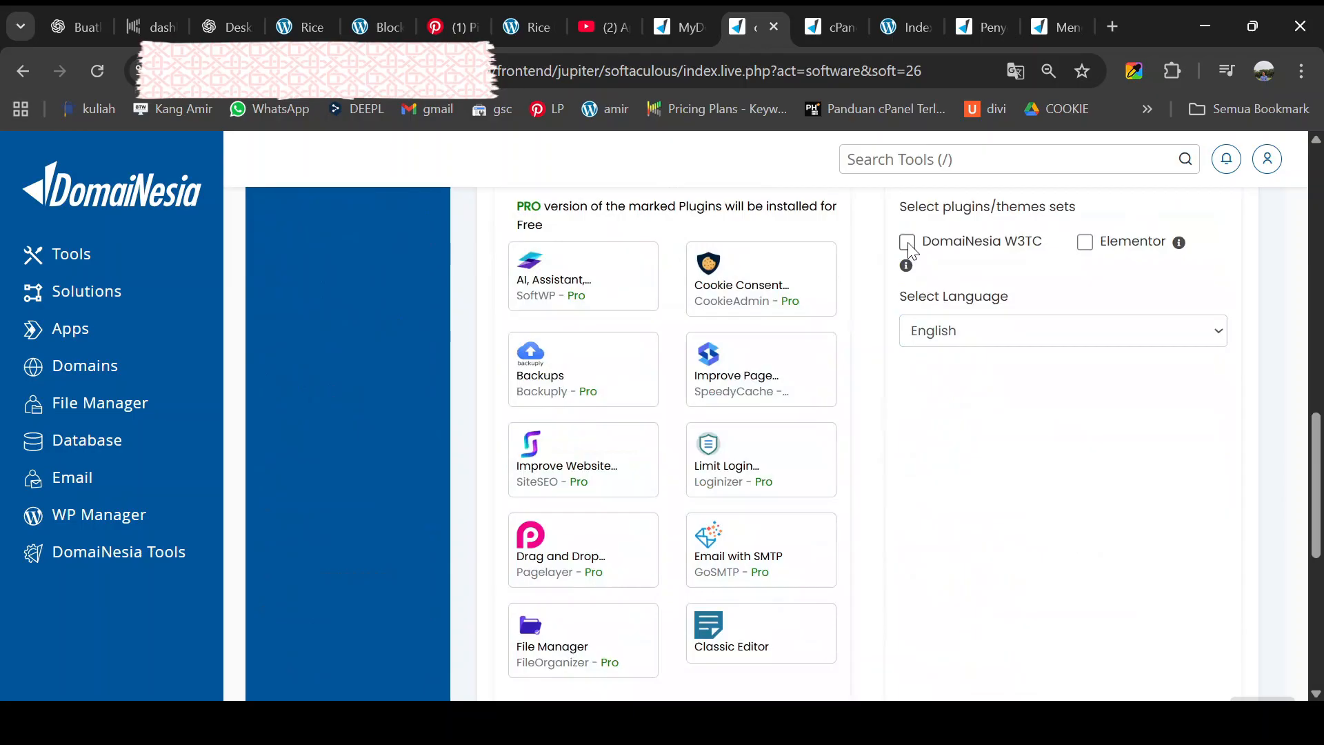
{"action": "left_click", "coordinate": [1086, 242]}
{"action": "left_click", "coordinate": [991, 340]}
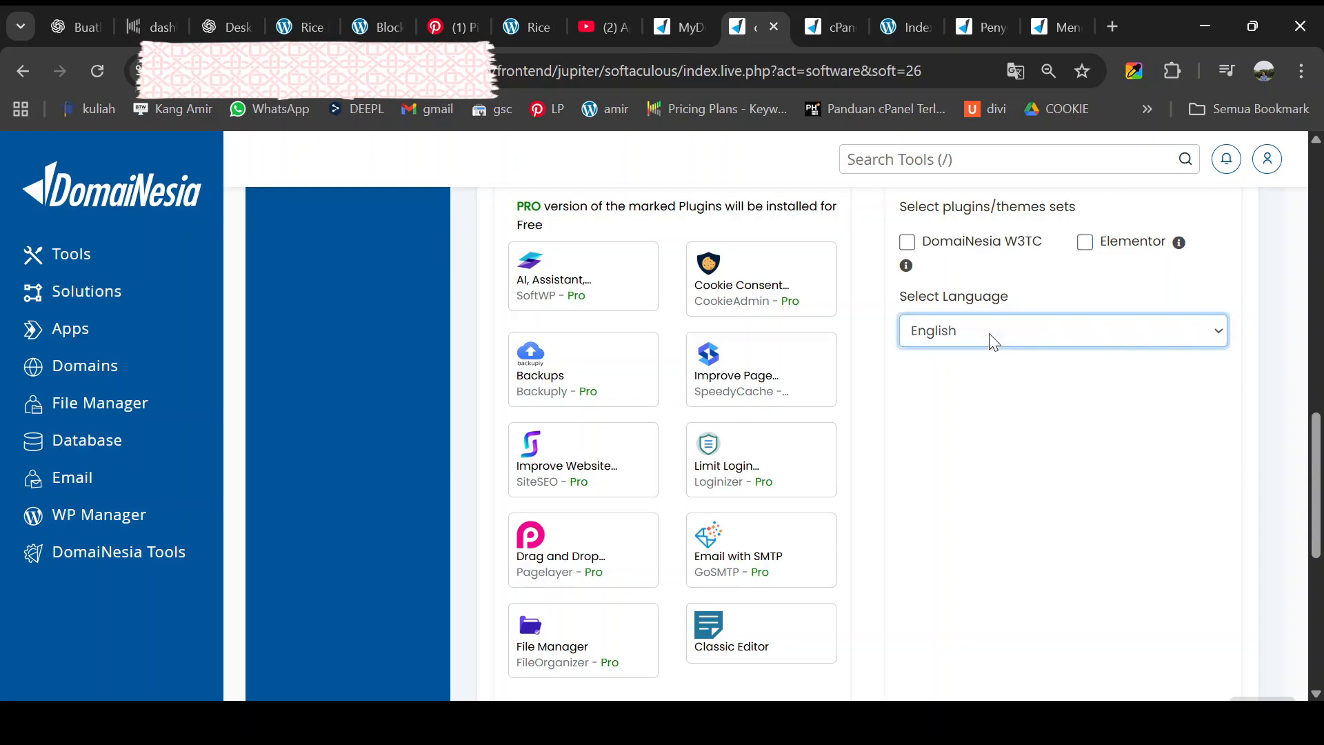
- Enter the installation-details e-mail, verify the chosen domain, and submit the installation
{"action": "scroll", "coordinate": [831, 414], "scroll_direction": "down", "scroll_amount": 5}
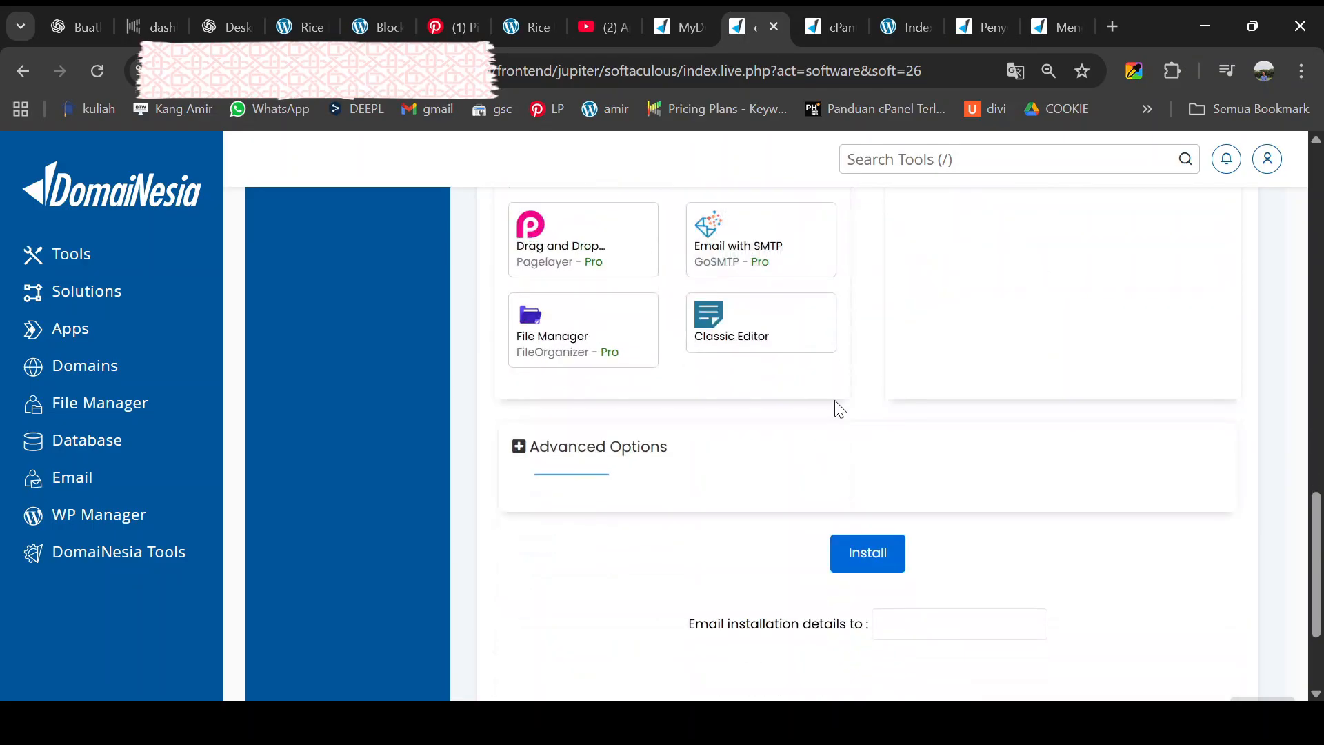
{"action": "scroll", "coordinate": [846, 406], "scroll_direction": "down", "scroll_amount": 3}
{"action": "left_click", "coordinate": [909, 452]}
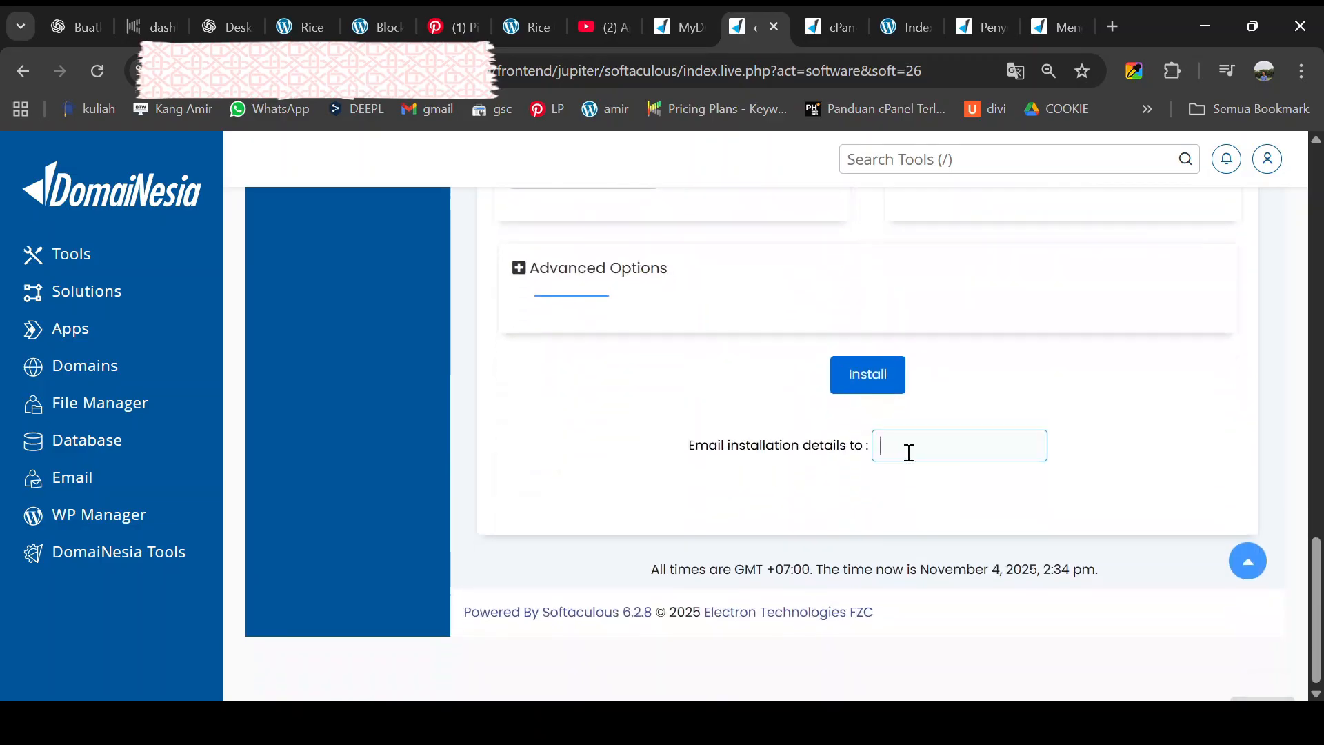
{"action": "left_click", "coordinate": [950, 491]}
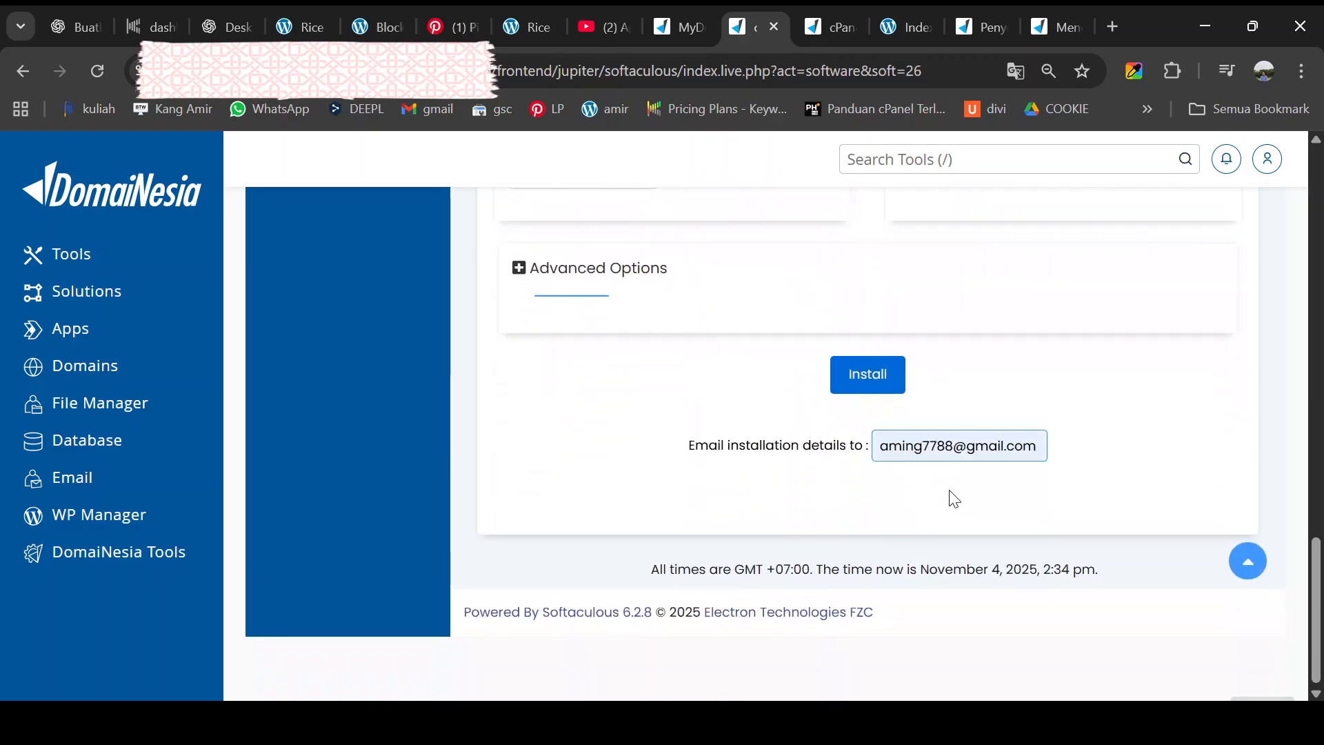
{"action": "left_click", "coordinate": [1127, 426]}
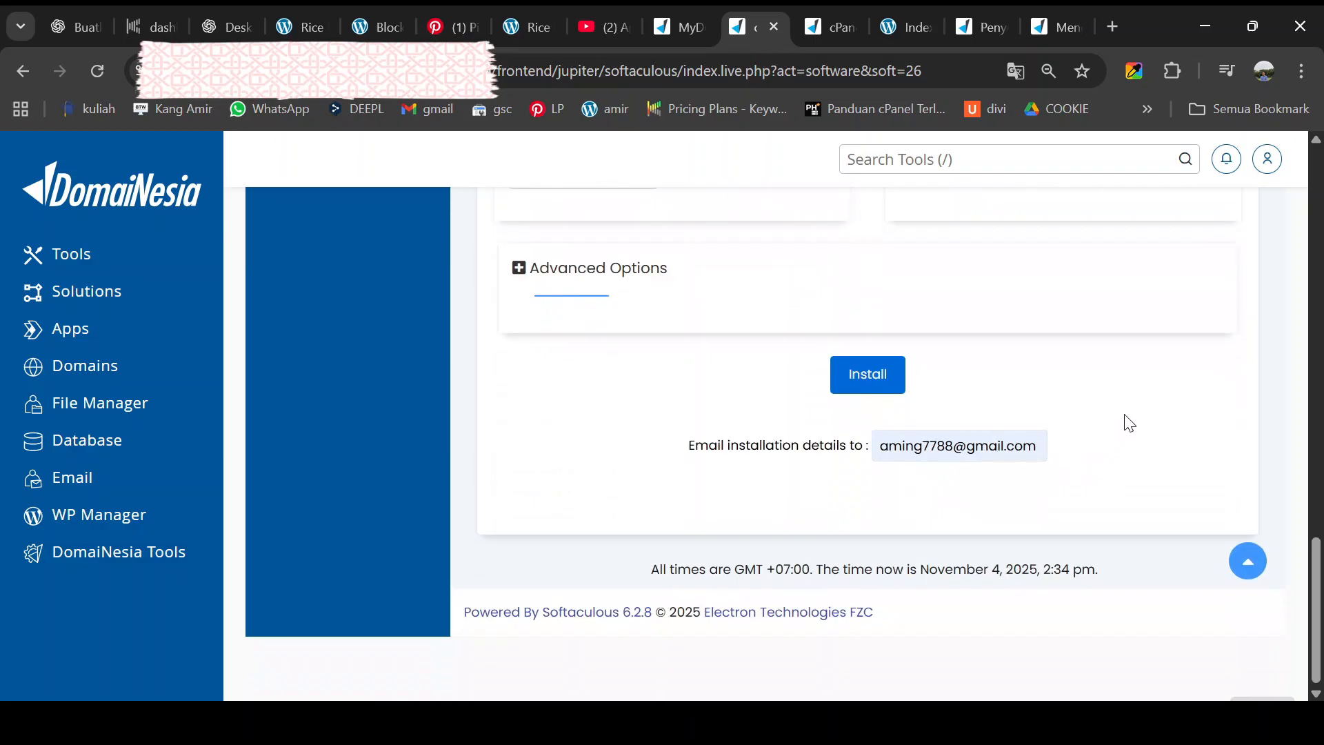
{"action": "scroll", "coordinate": [1069, 396], "scroll_direction": "up", "scroll_amount": 20}
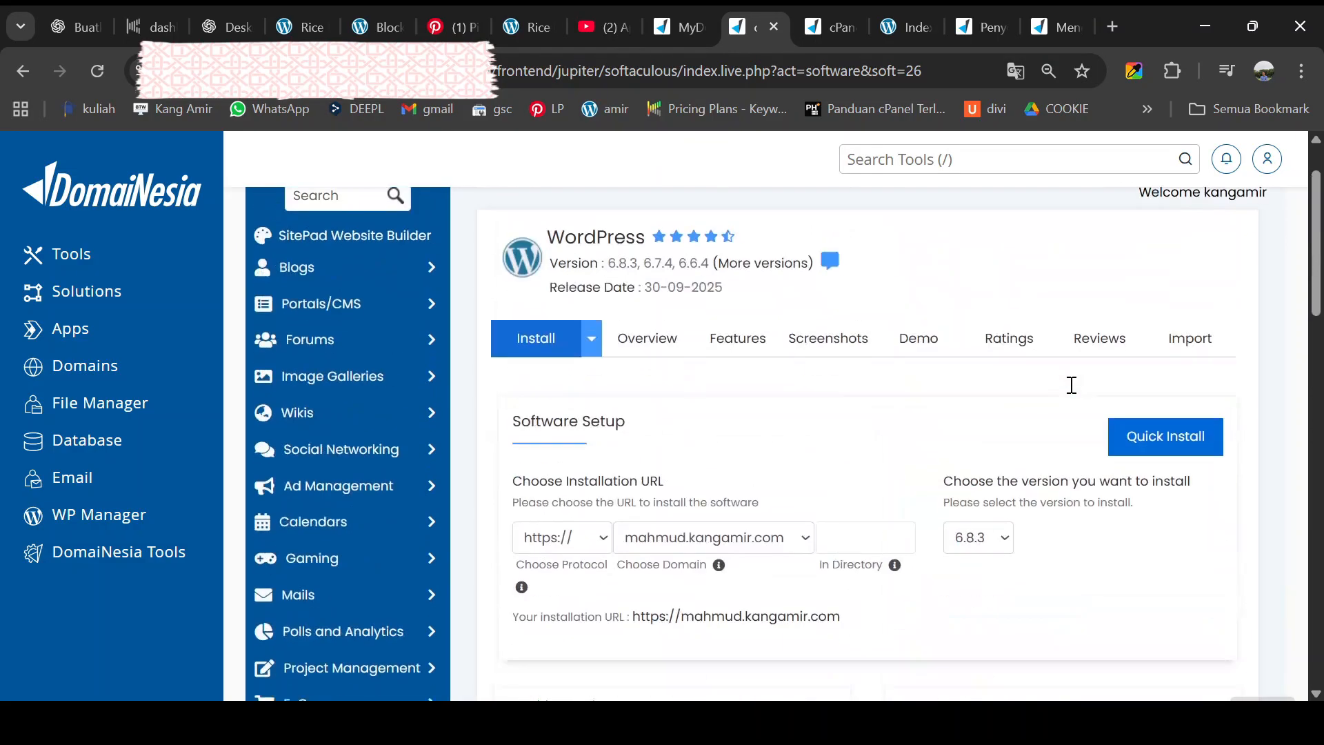
{"action": "left_click", "coordinate": [756, 549]}
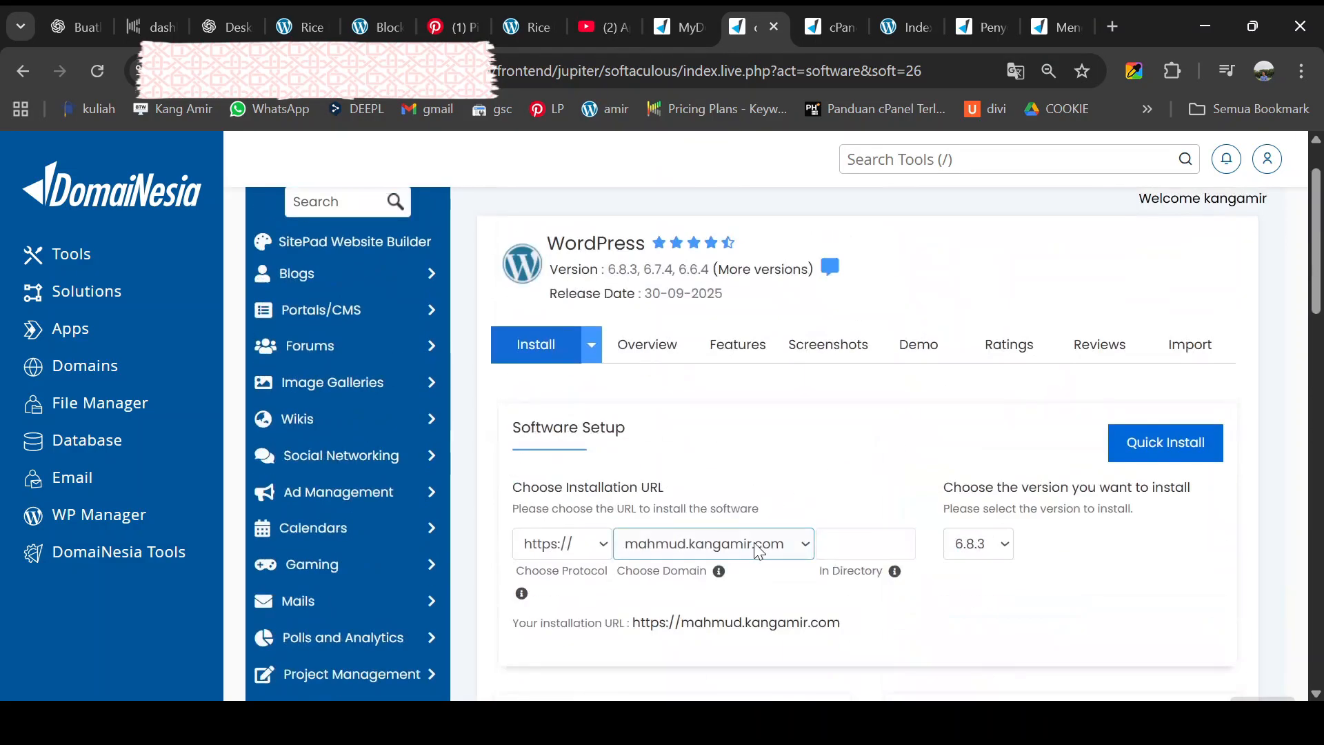
{"action": "scroll", "coordinate": [760, 550], "scroll_direction": "down", "scroll_amount": 20}
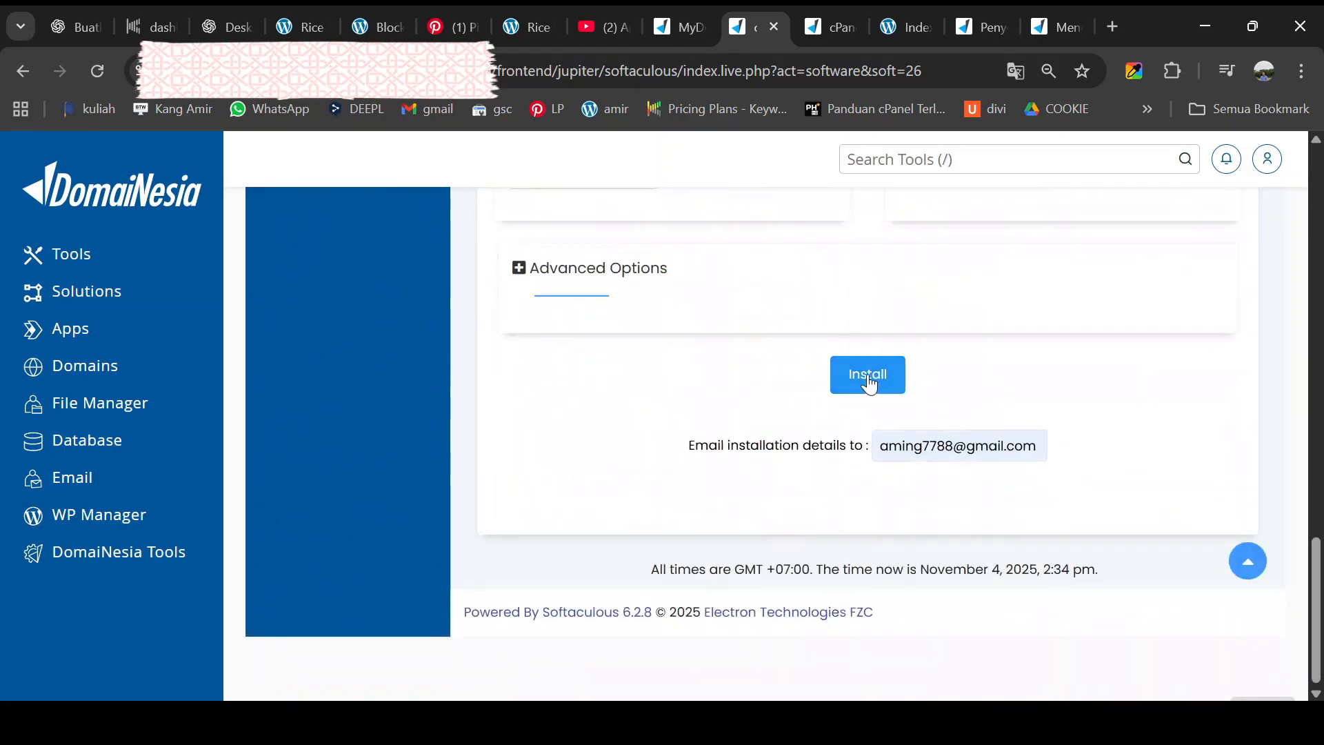
{"action": "left_click", "coordinate": [868, 376]}
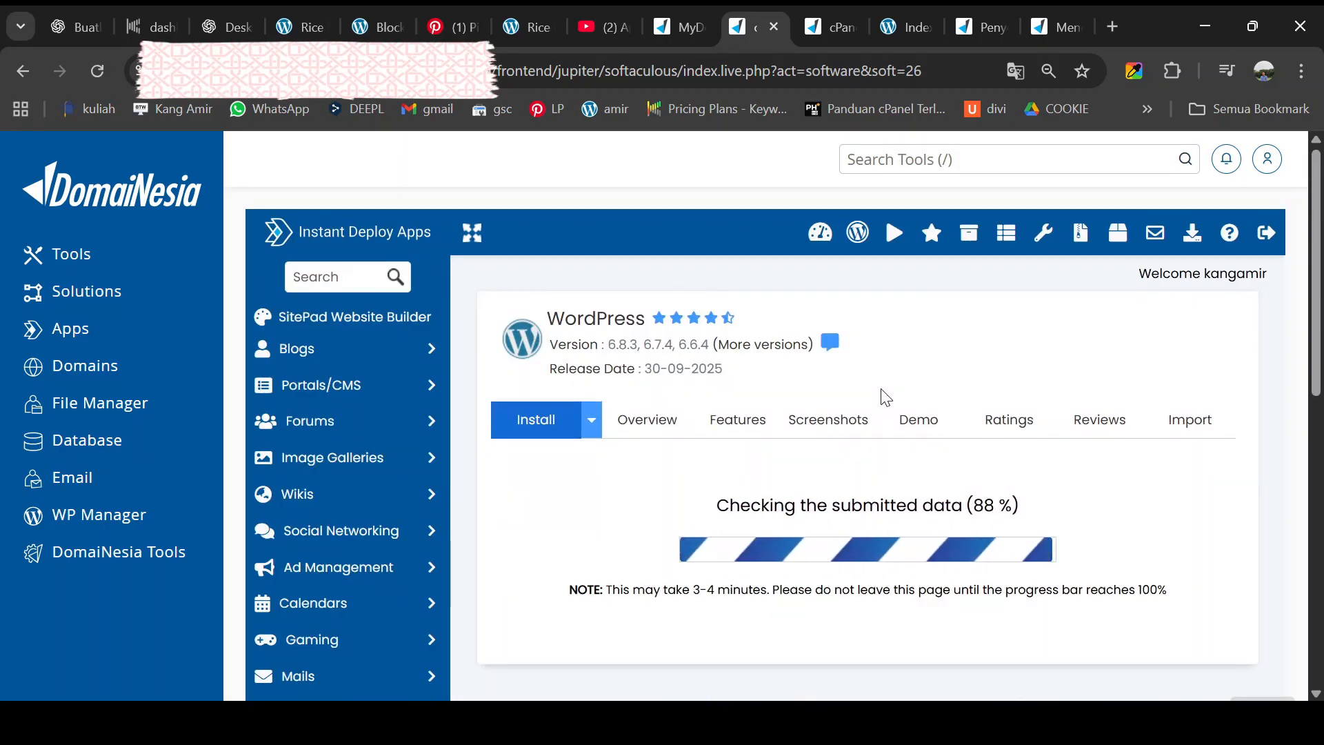
- Open the new site mahmud.kangamir.com in a new tab, then select its /wp-admin/ URL
{"action": "left_click_drag", "start_coordinate": [710, 473], "coordinate": [507, 492]}
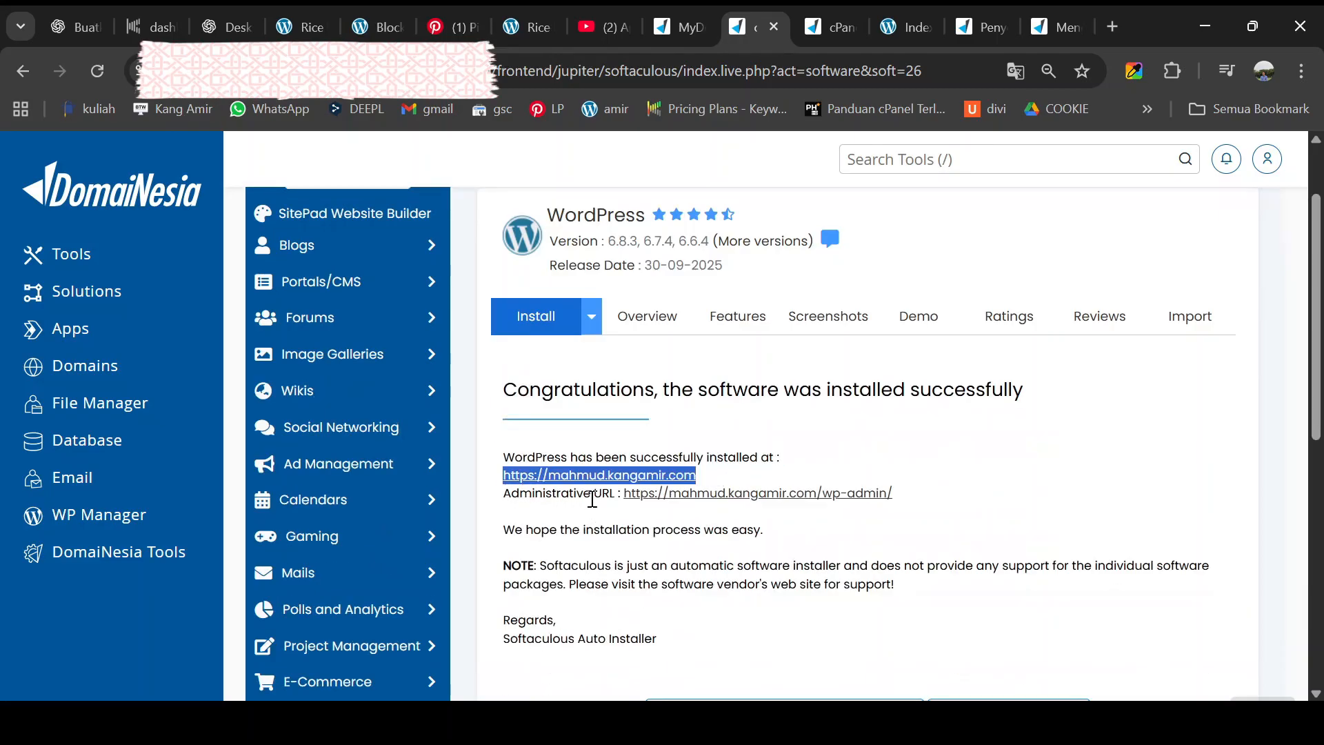
{"action": "left_click", "coordinate": [601, 476]}
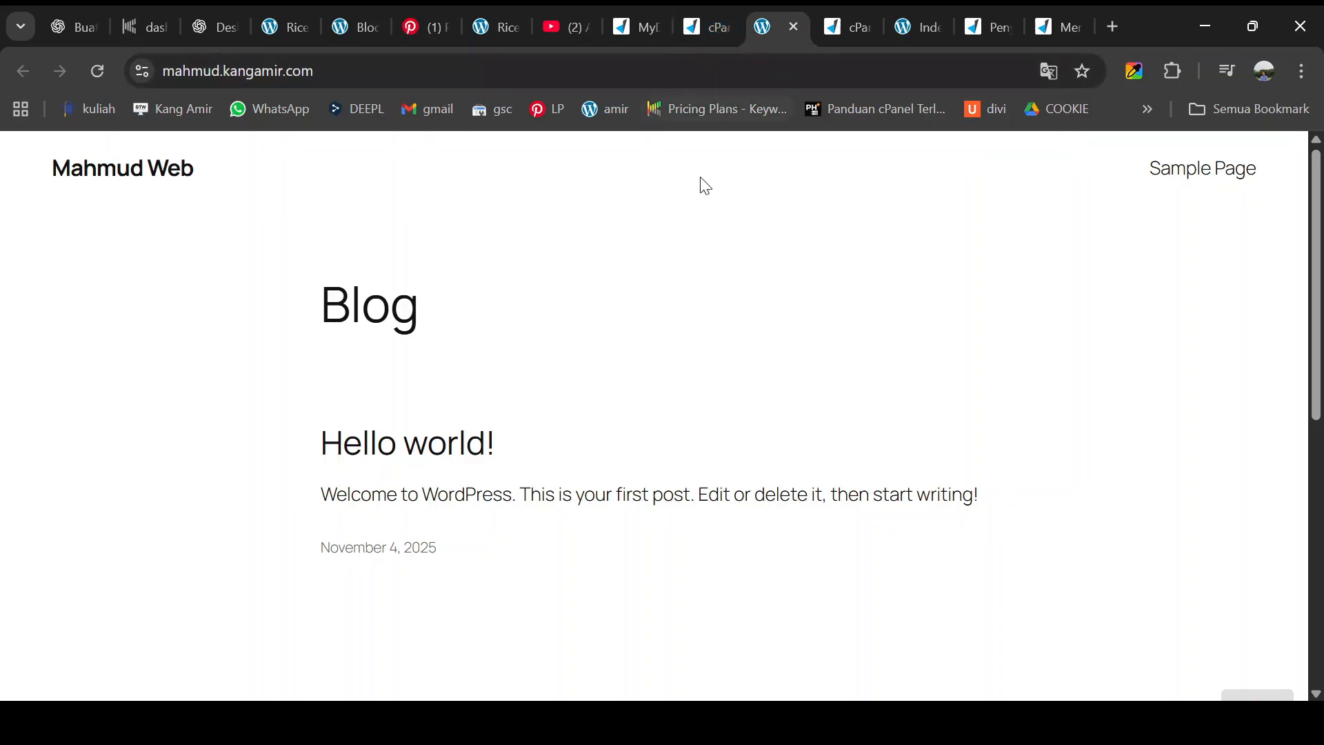
{"action": "left_click", "coordinate": [705, 6]}
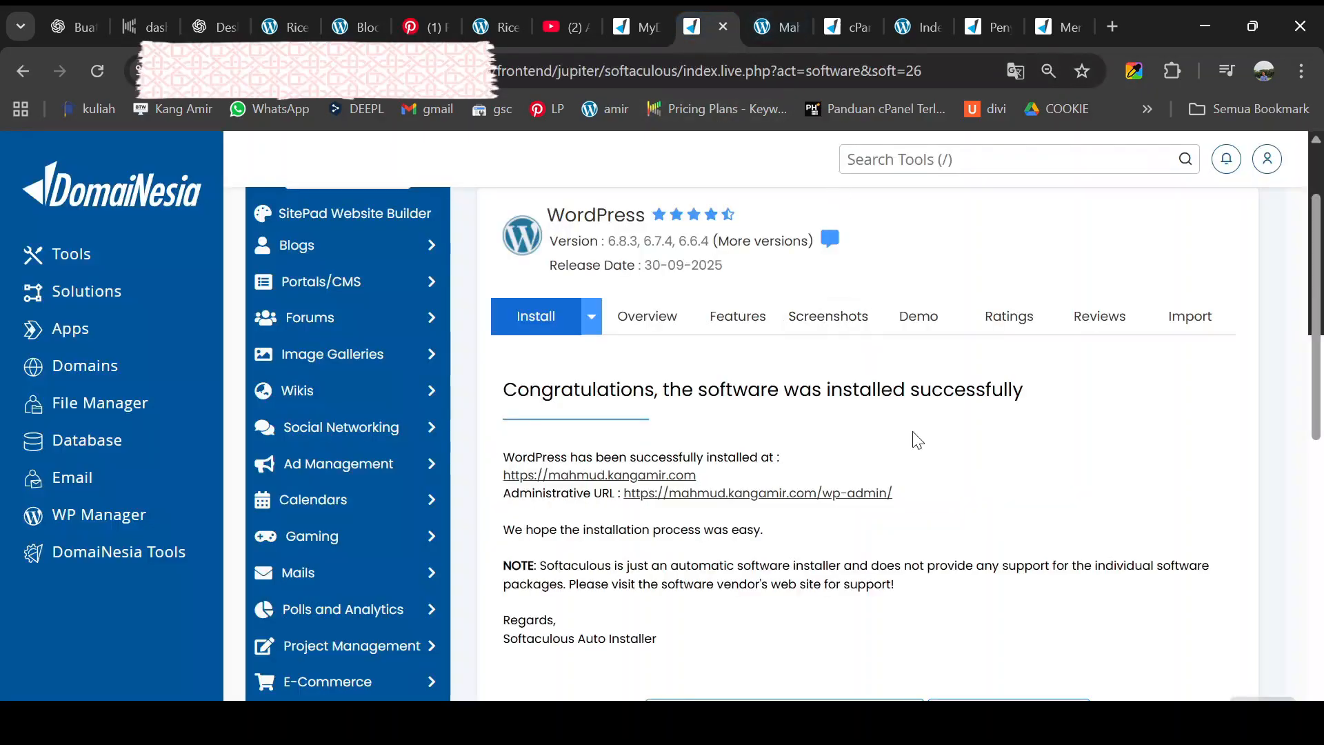
{"action": "left_click_drag", "start_coordinate": [907, 498], "coordinate": [623, 496]}
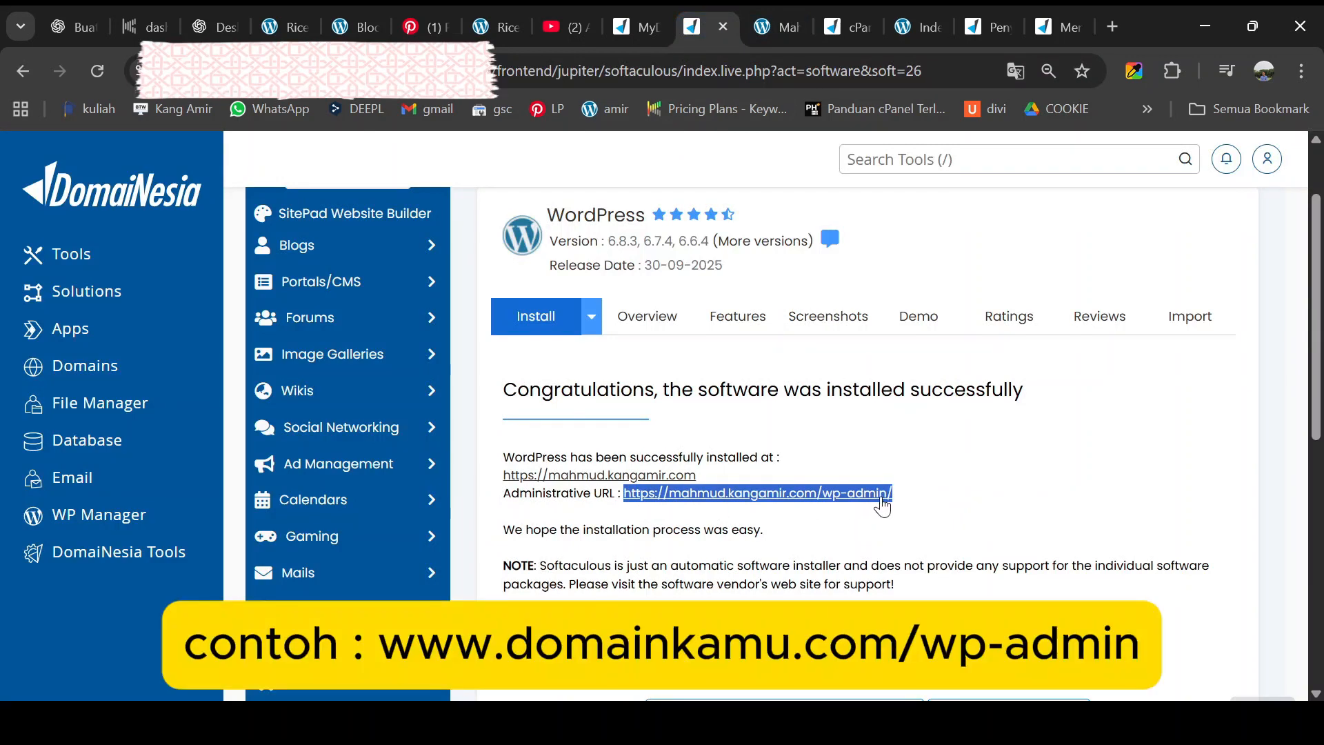
- Open the new site's dashboard, log out, and log back in with the account password
{"action": "left_click", "coordinate": [873, 507]}
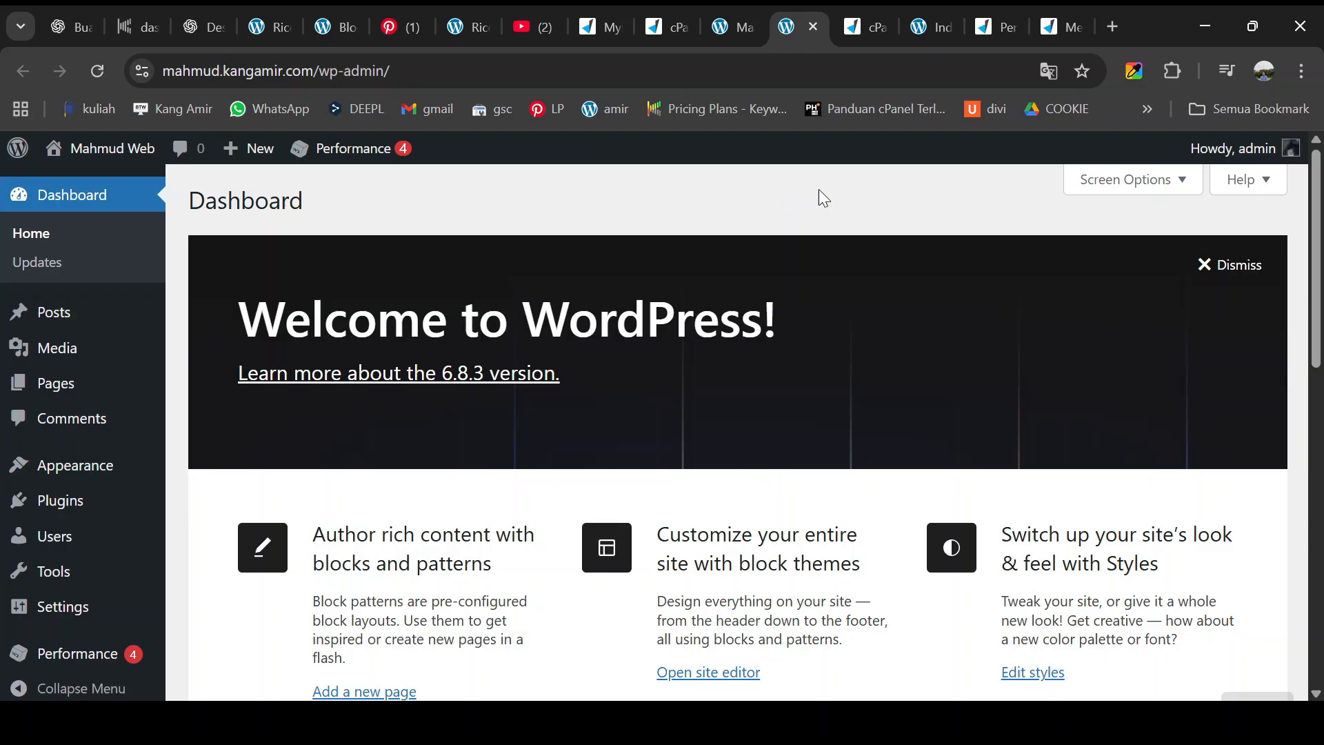
{"action": "mouse_move", "coordinate": [1290, 162]}
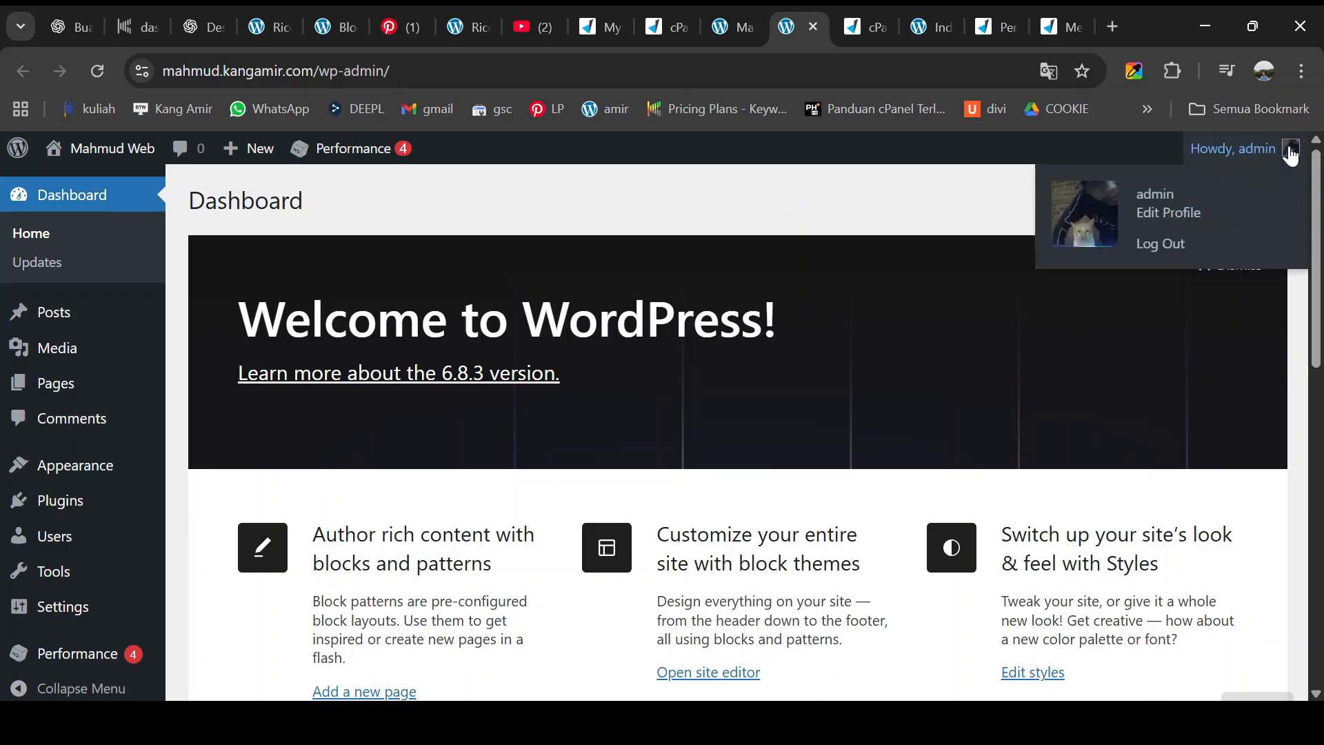
{"action": "left_click", "coordinate": [1159, 245]}
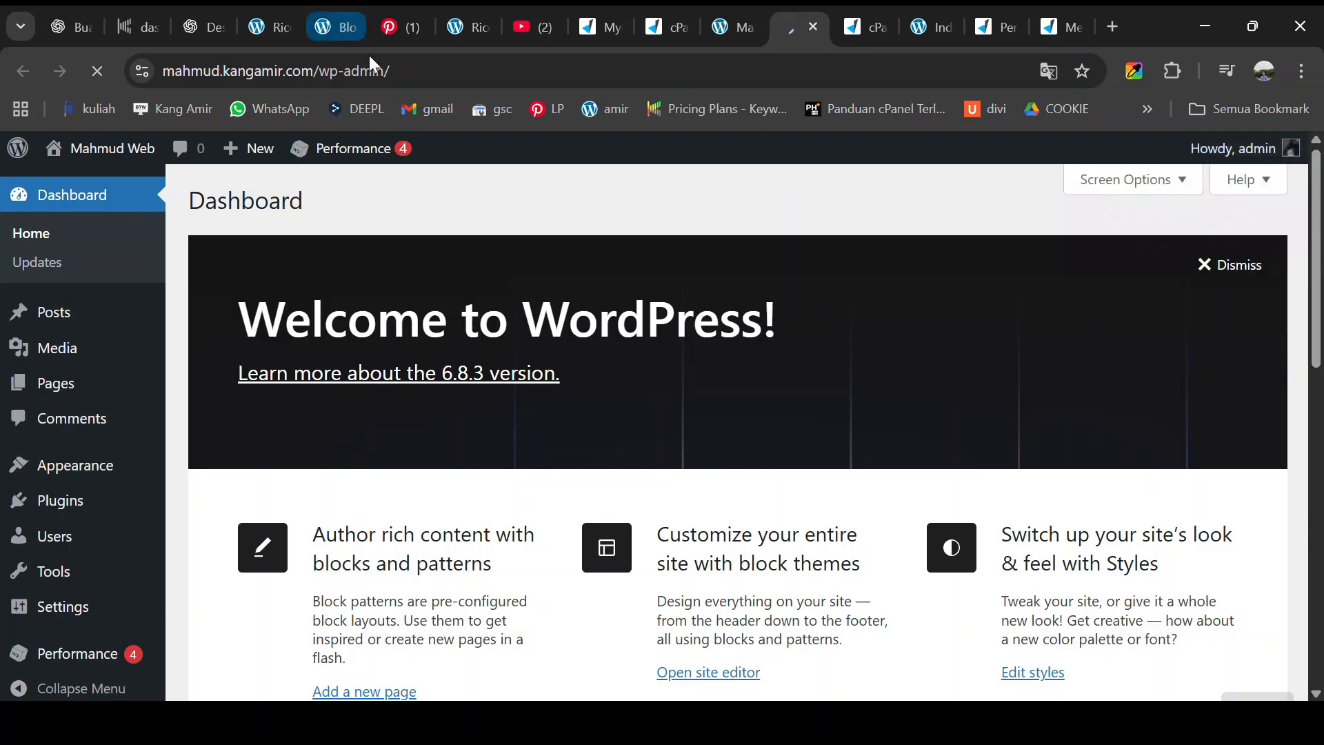
{"action": "left_click", "coordinate": [603, 458]}
{"action": "key", "text": "ctrl+v"}
{"action": "left_click", "coordinate": [530, 514]}
{"action": "left_click", "coordinate": [770, 519]}
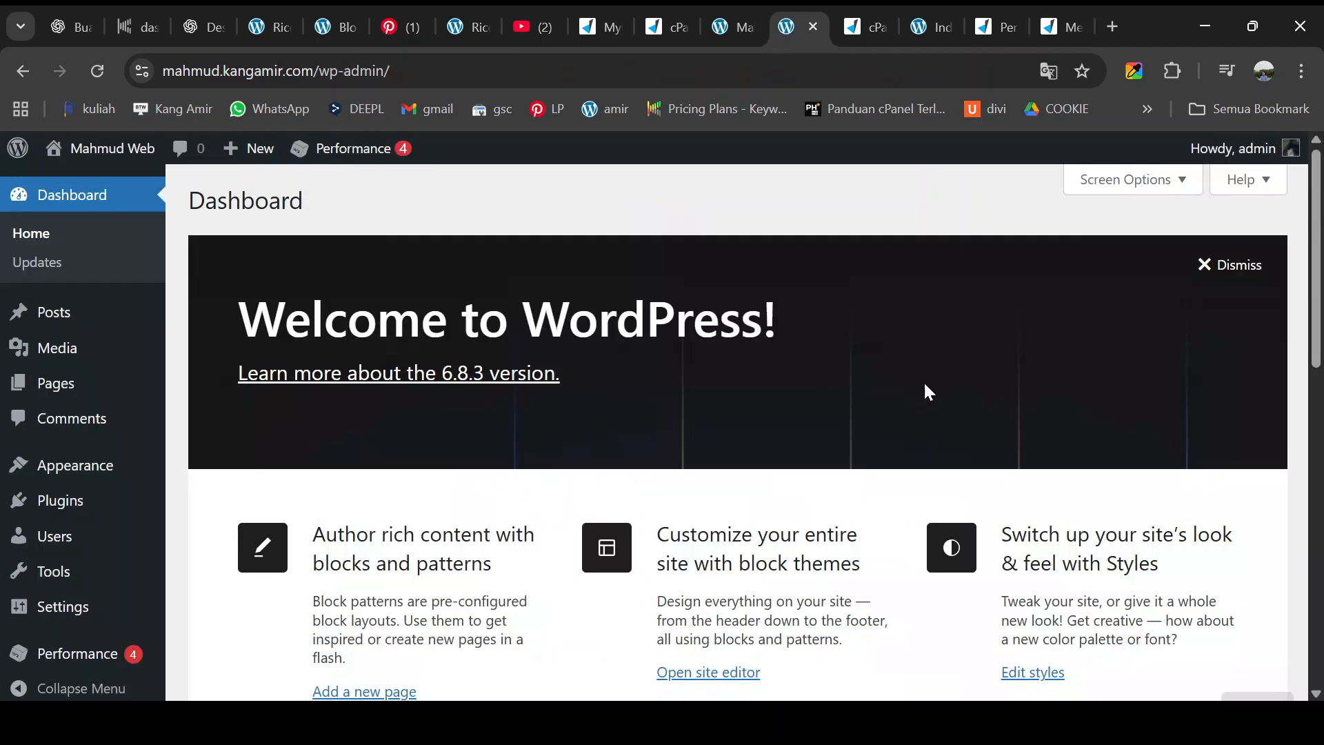
- Set the permalink structure to Post name and save it
{"action": "mouse_move", "coordinate": [68, 503]}
{"action": "scroll", "coordinate": [71, 508], "scroll_direction": "down", "scroll_amount": 2}
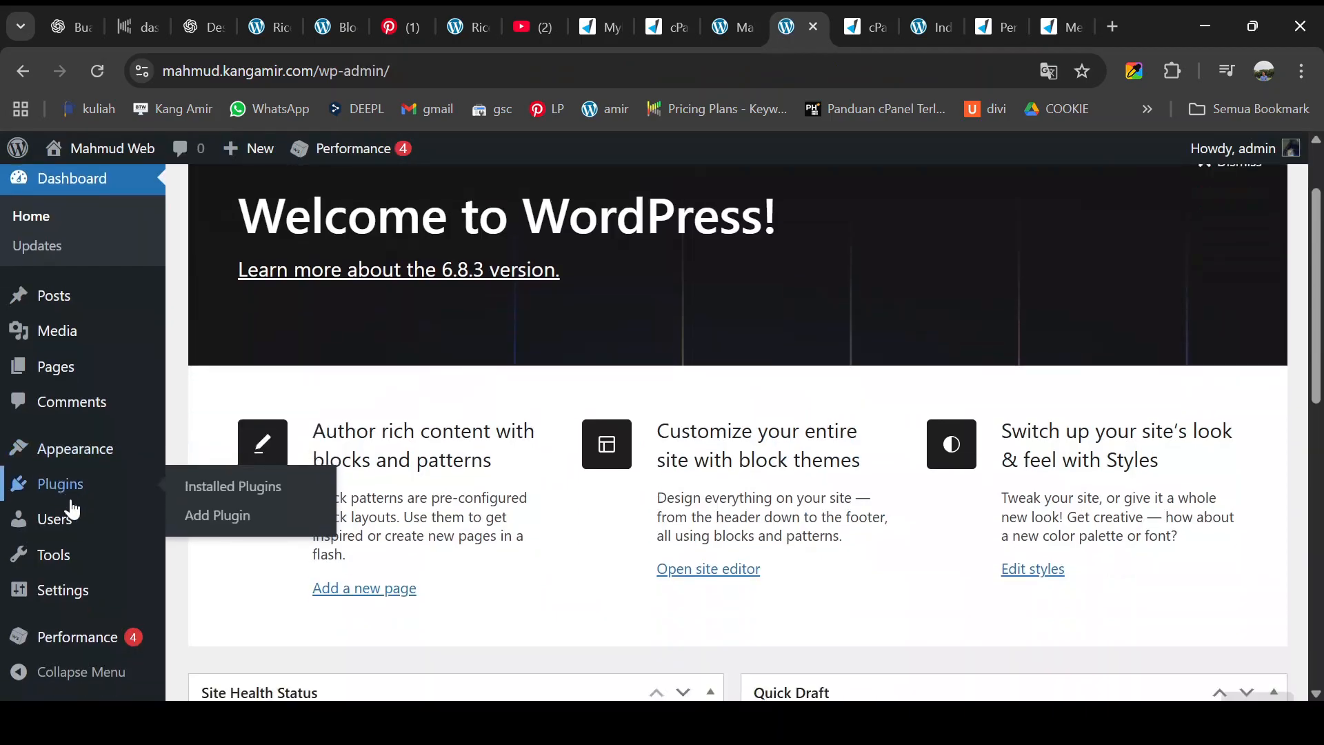
{"action": "scroll", "coordinate": [89, 550], "scroll_direction": "down", "scroll_amount": 5}
{"action": "mouse_move", "coordinate": [77, 600]}
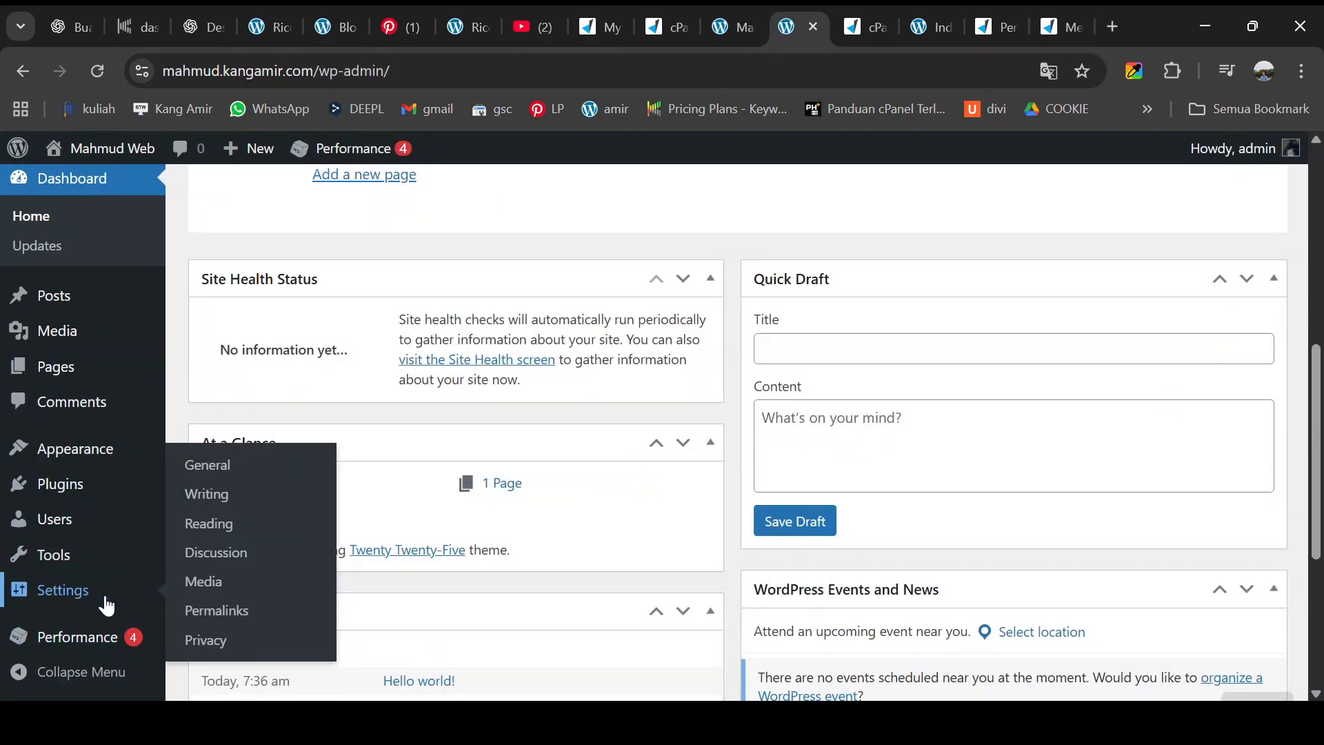
{"action": "left_click", "coordinate": [202, 609]}
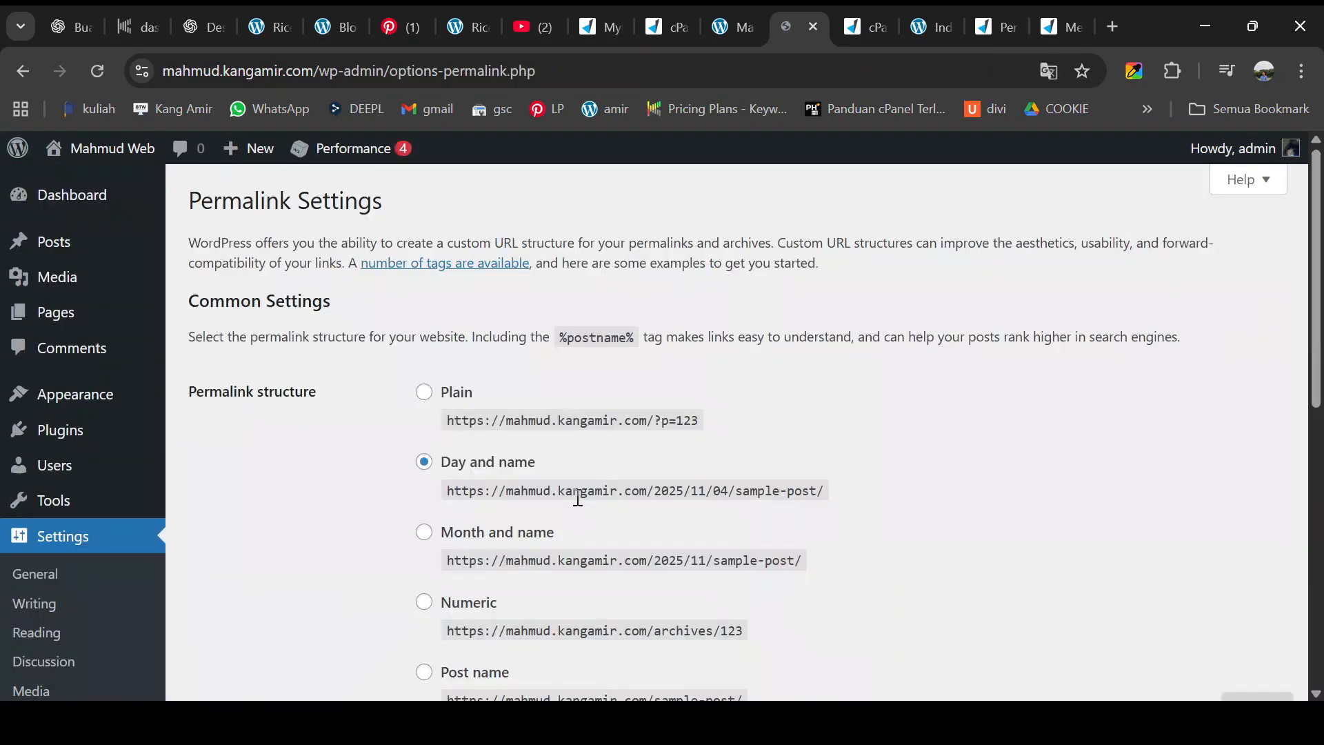
{"action": "scroll", "coordinate": [577, 495], "scroll_direction": "down", "scroll_amount": 3}
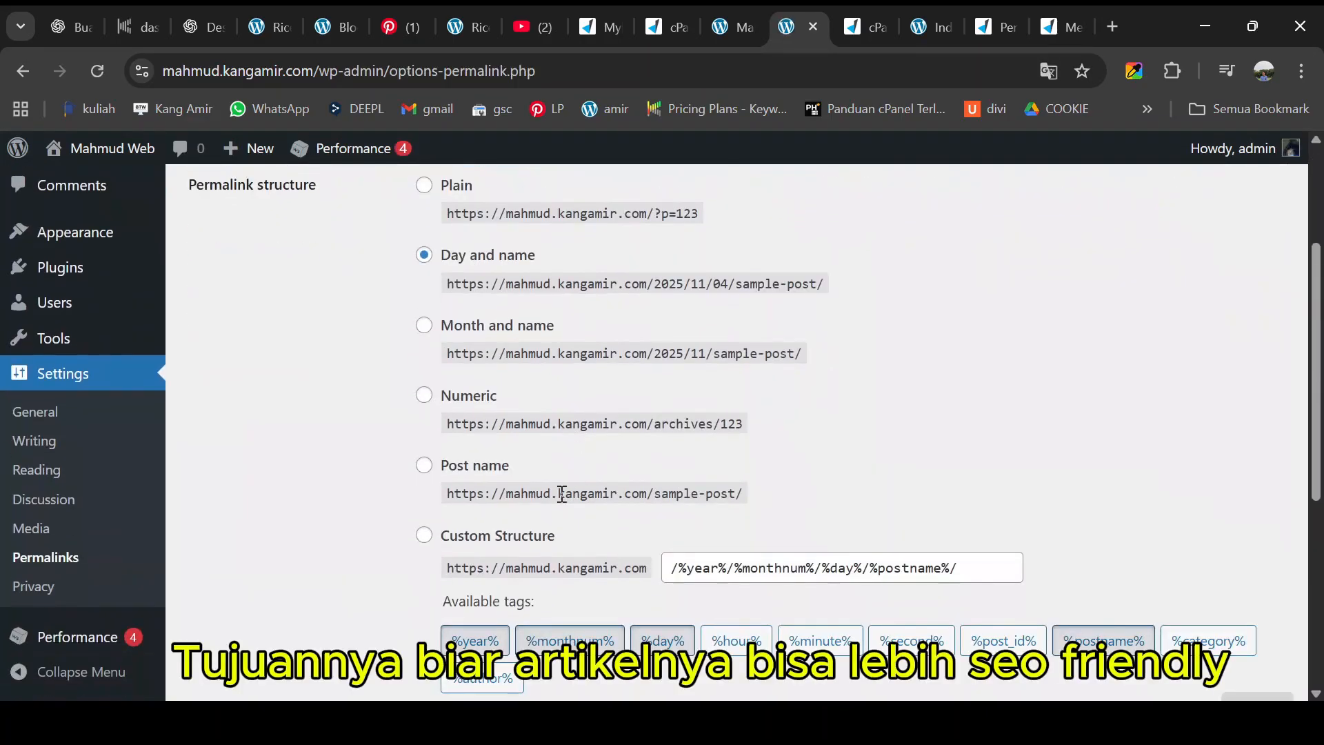
{"action": "left_click", "coordinate": [422, 469]}
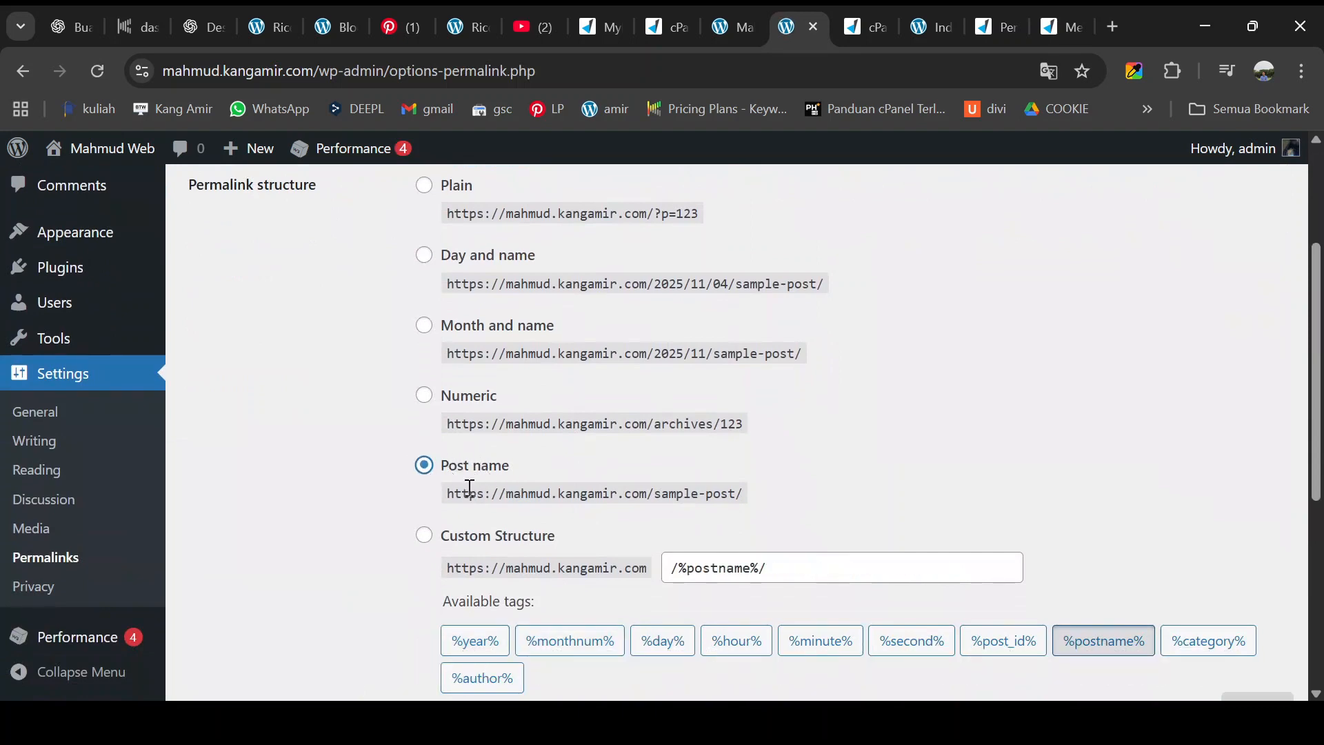
{"action": "scroll", "coordinate": [469, 487], "scroll_direction": "down", "scroll_amount": 5}
{"action": "left_click", "coordinate": [242, 593]}
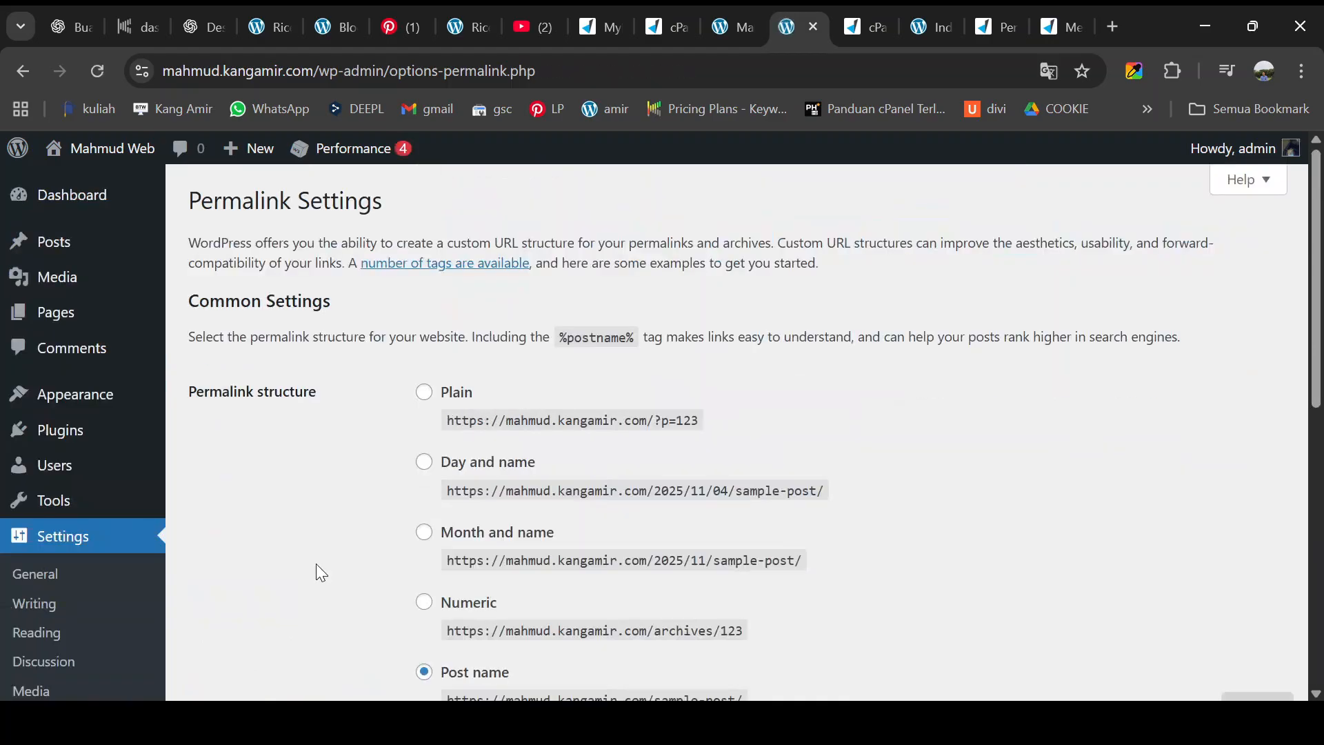
- Set the site timezone to UTC+7 in General settings and save the changes
{"action": "scroll", "coordinate": [331, 558], "scroll_direction": "down", "scroll_amount": 4}
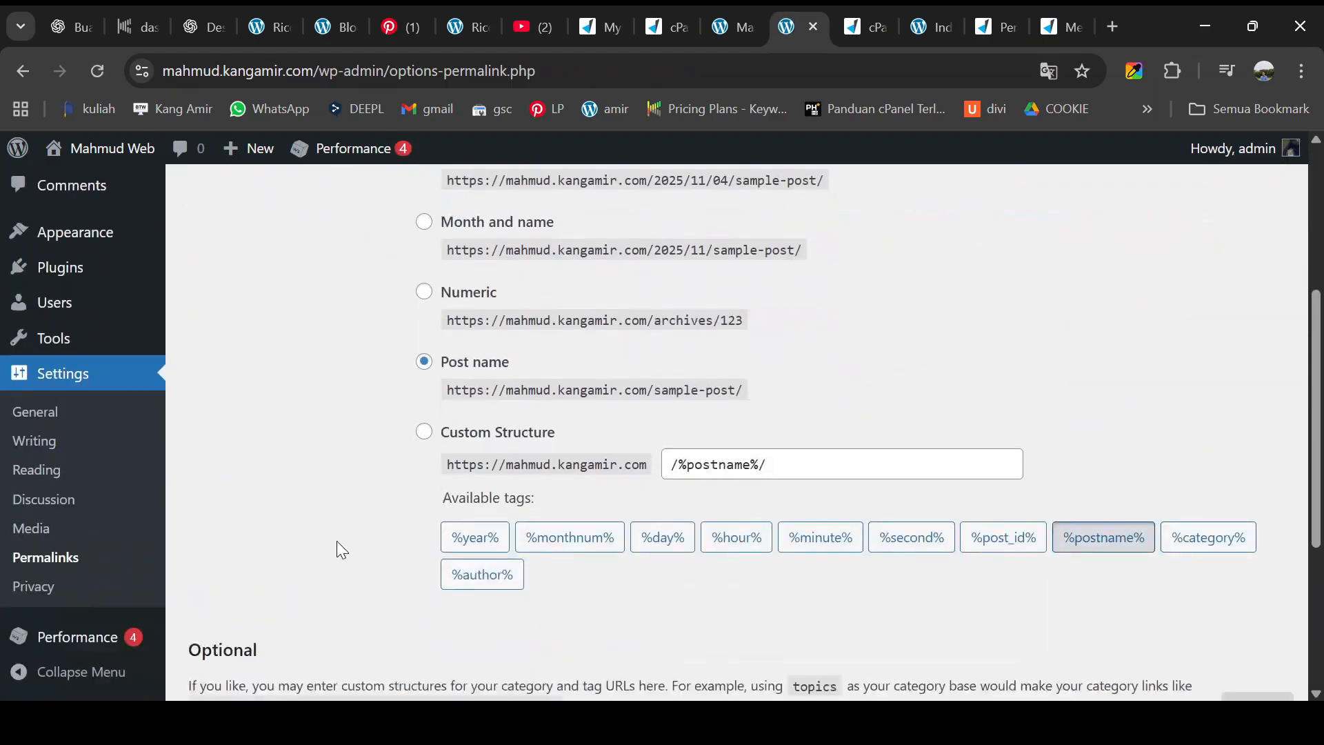
{"action": "left_click", "coordinate": [65, 429]}
{"action": "scroll", "coordinate": [612, 375], "scroll_direction": "down", "scroll_amount": 4}
{"action": "scroll", "coordinate": [612, 376], "scroll_direction": "up", "scroll_amount": 3}
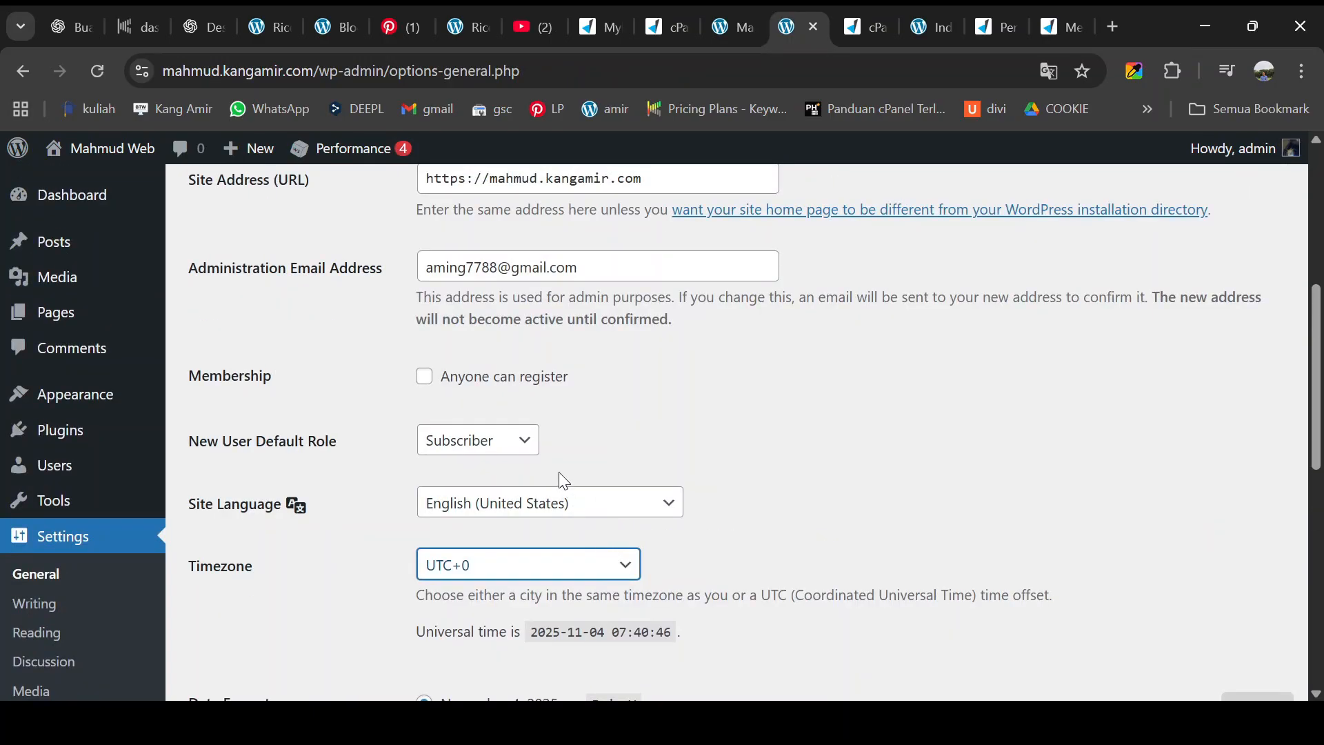
{"action": "left_click", "coordinate": [474, 483]}
{"action": "scroll", "coordinate": [462, 567], "scroll_direction": "down", "scroll_amount": 8}
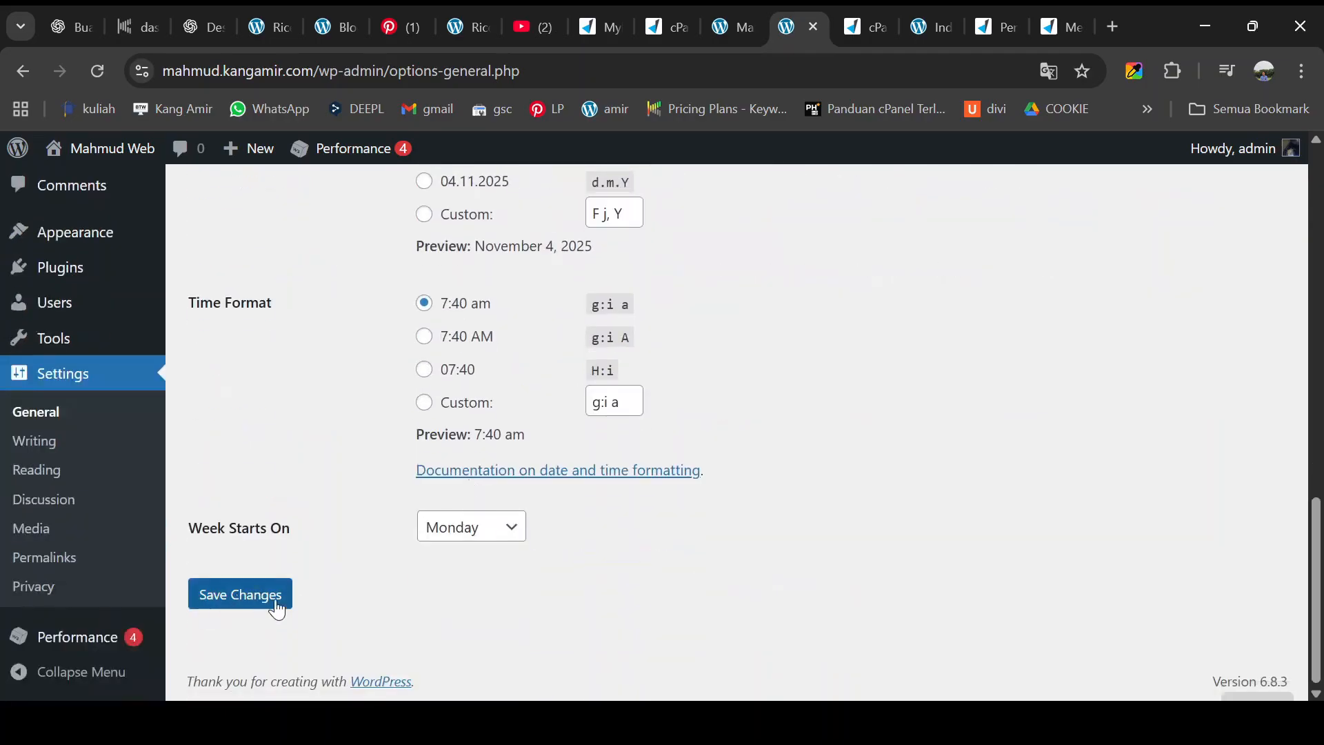
{"action": "left_click", "coordinate": [288, 584]}
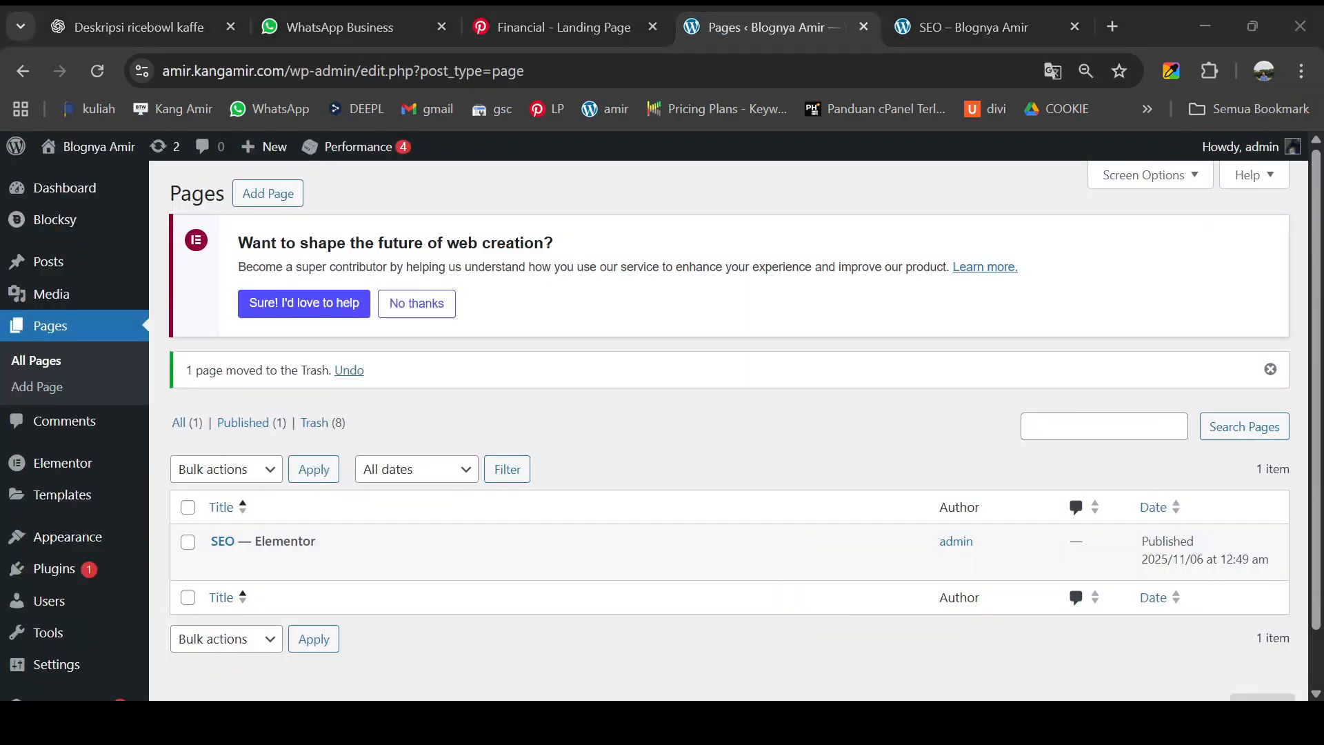
- Switch to the Blognya Amir site's window showing its Pages list with the SEO page
{"action": "left_click", "coordinate": [478, 390]}
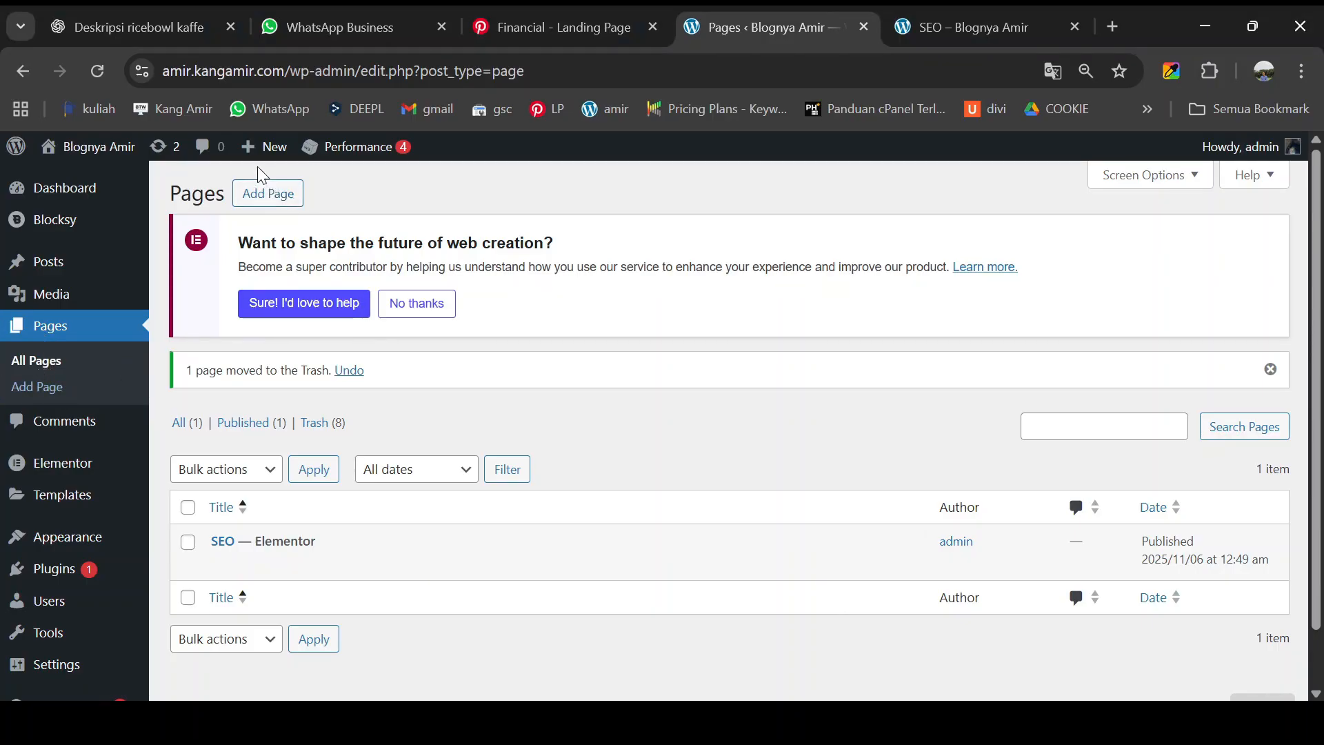
- Add a new page titled 'Jasa SEO Proffesional' and save it as a draft
{"action": "mouse_move", "coordinate": [251, 155]}
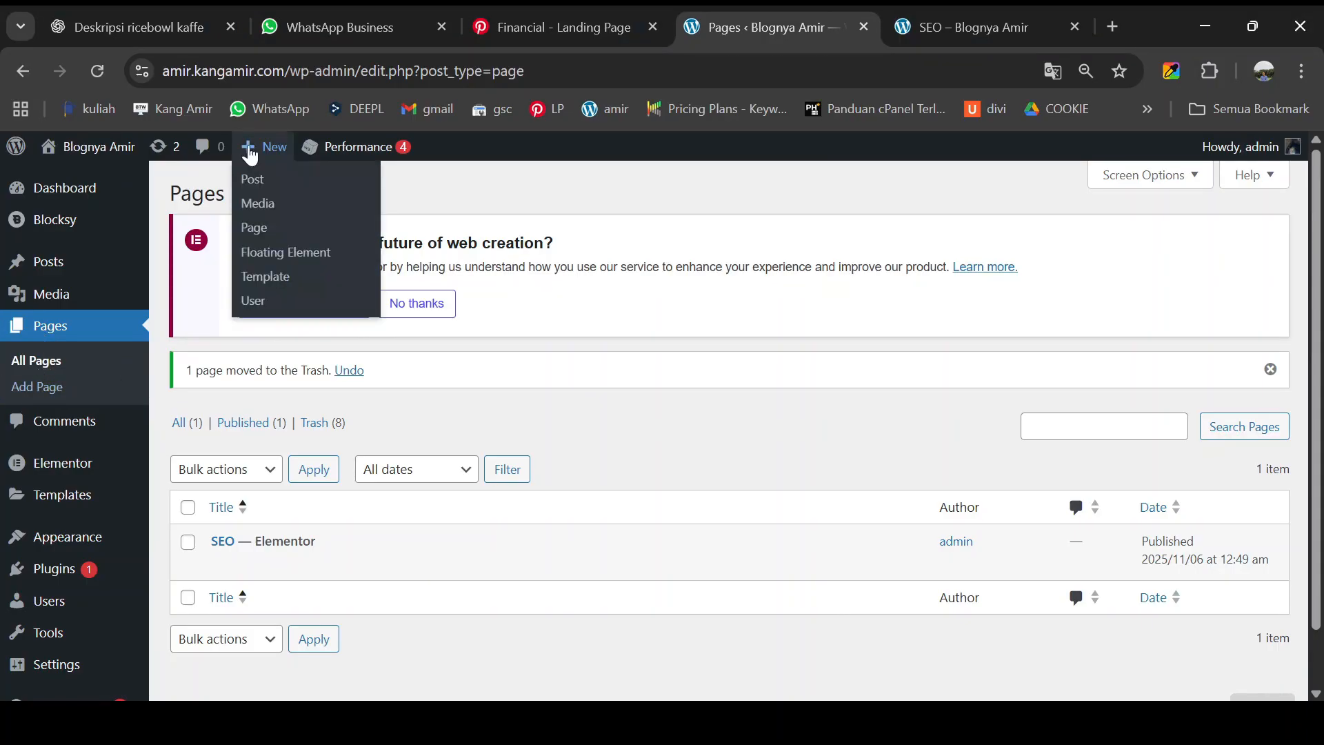
{"action": "left_click", "coordinate": [258, 231]}
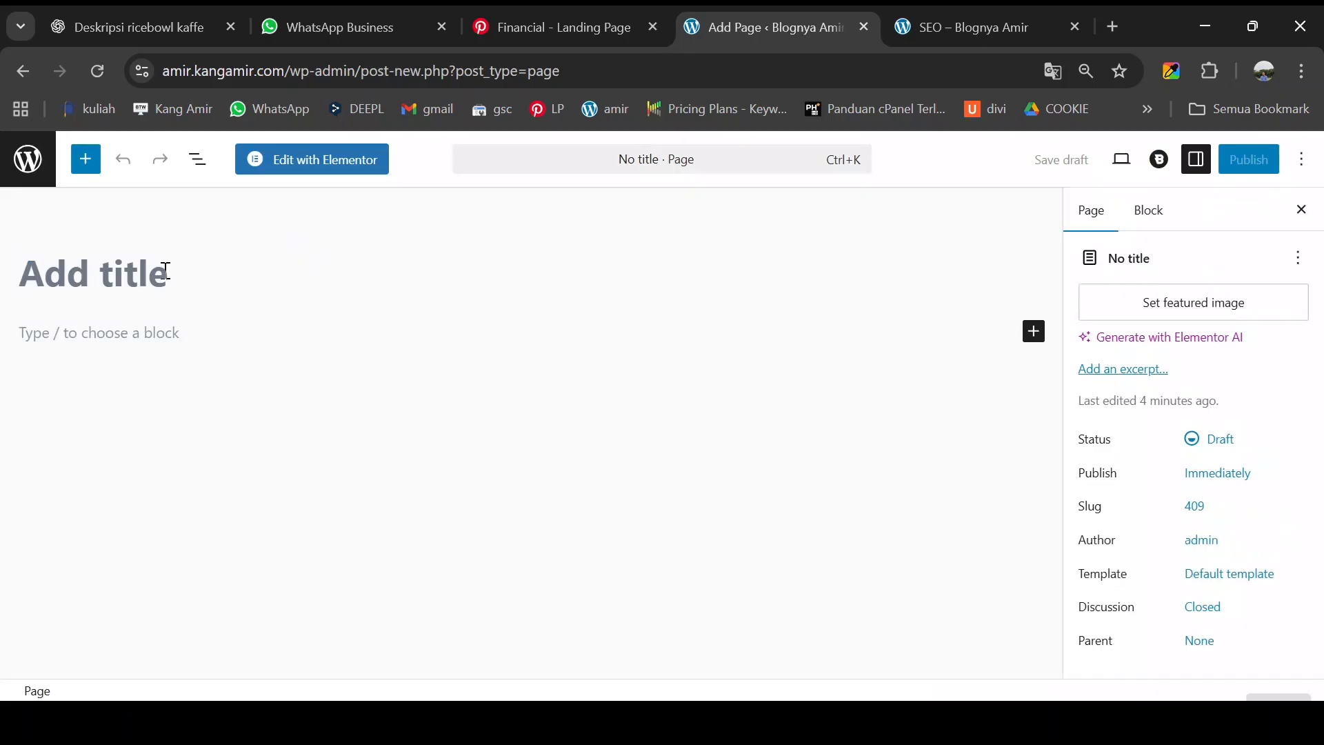
{"action": "type", "text": "Jasa SEO Proffesional"}
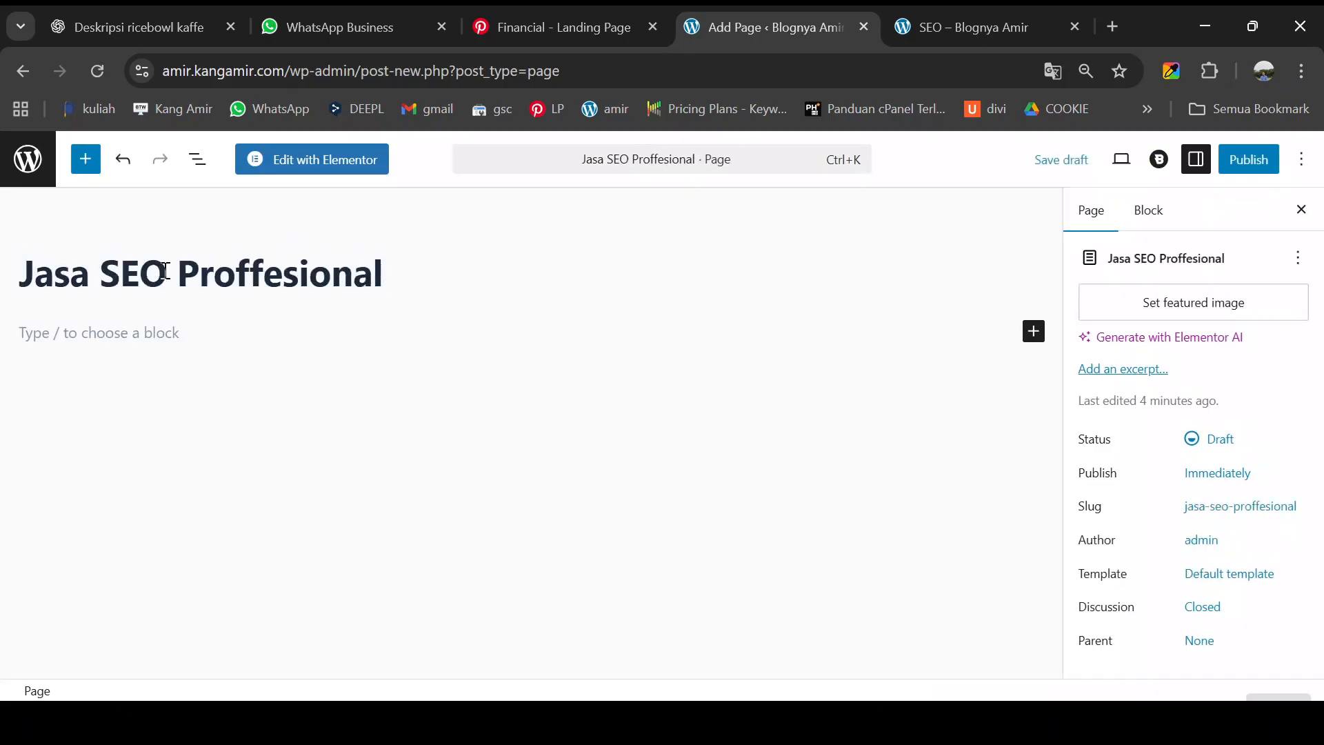
{"action": "left_click", "coordinate": [1040, 158]}
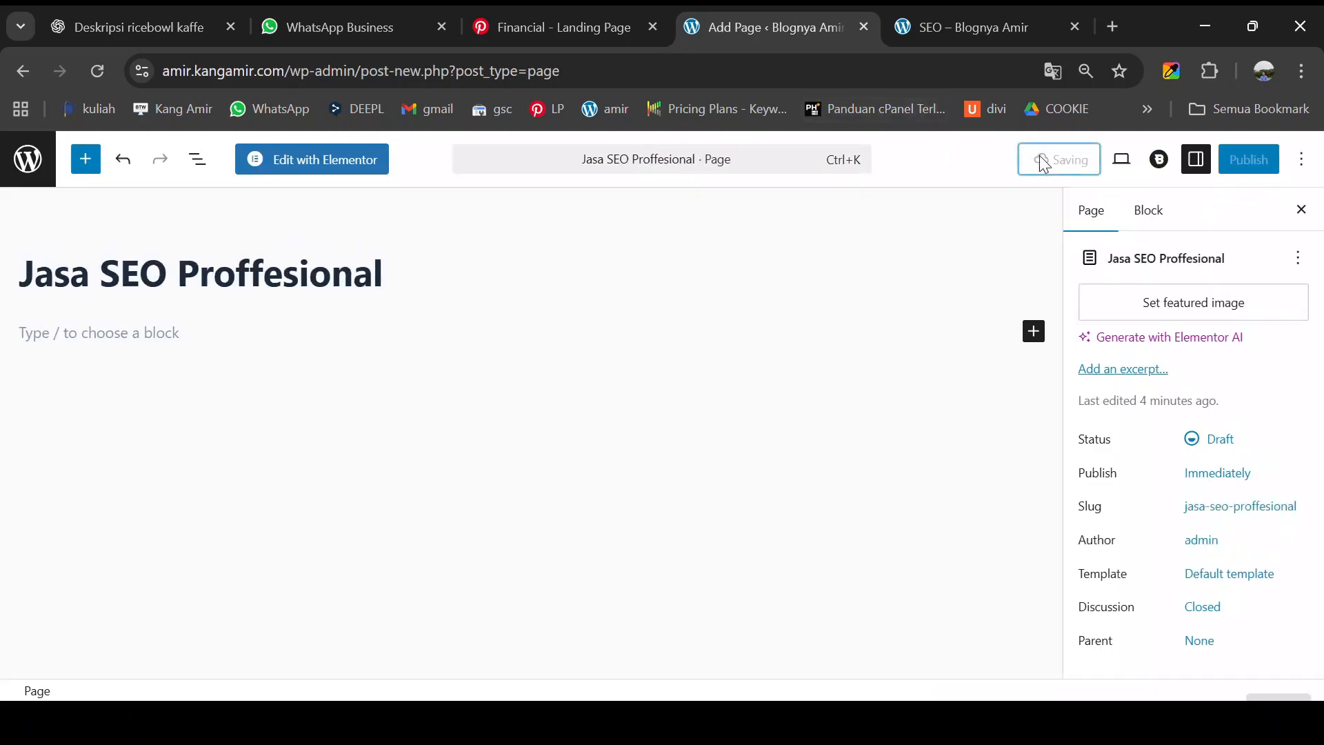
- In Elementor page settings, fix the title to 'Jasa SEO Profesional' and choose the Elementor Canvas layout
{"action": "left_click", "coordinate": [360, 174]}
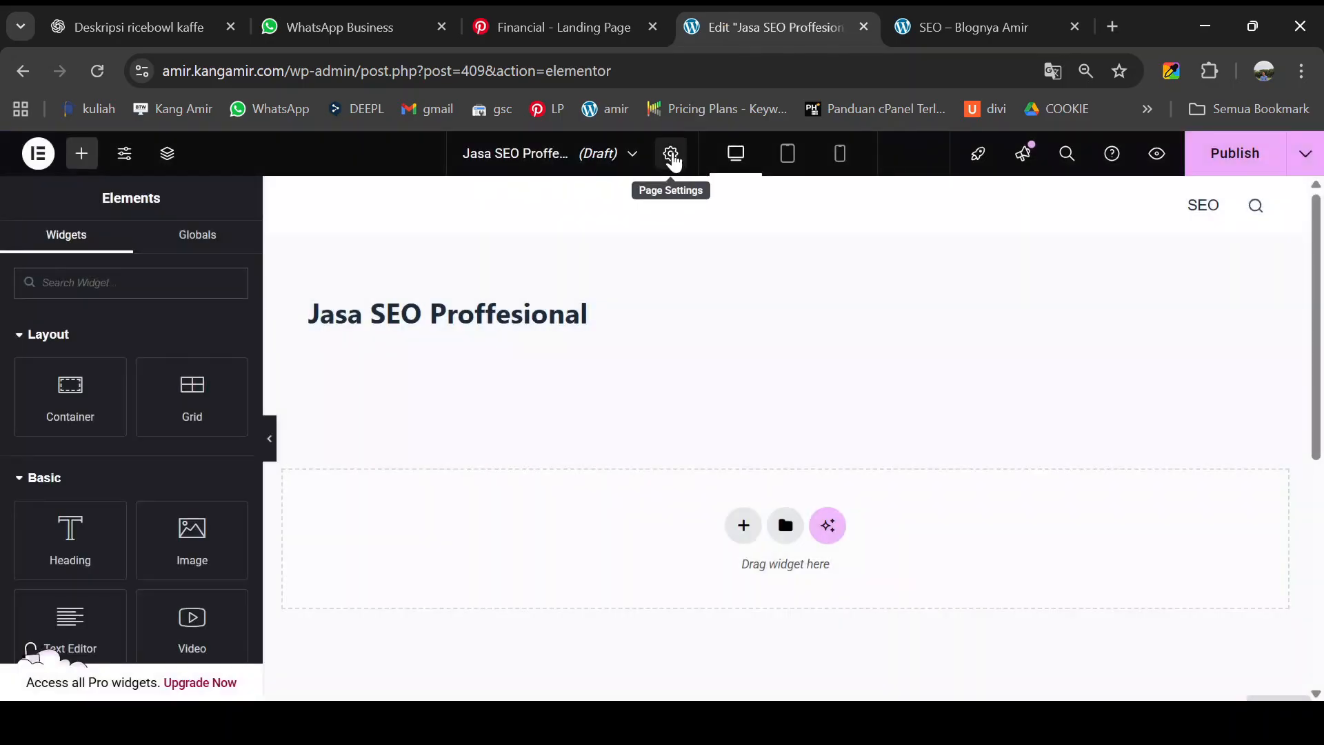
{"action": "left_click", "coordinate": [671, 154]}
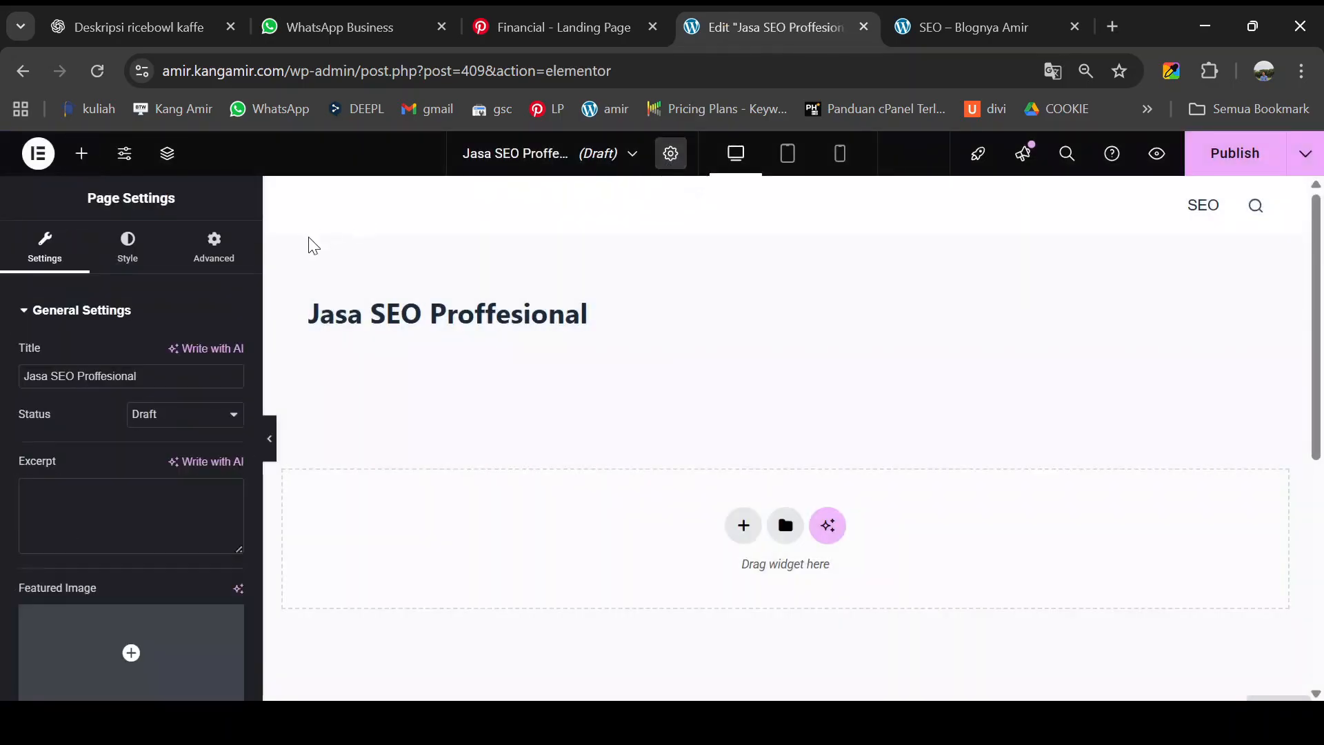
{"action": "left_click", "coordinate": [112, 375]}
{"action": "key", "text": "BackSpace"}
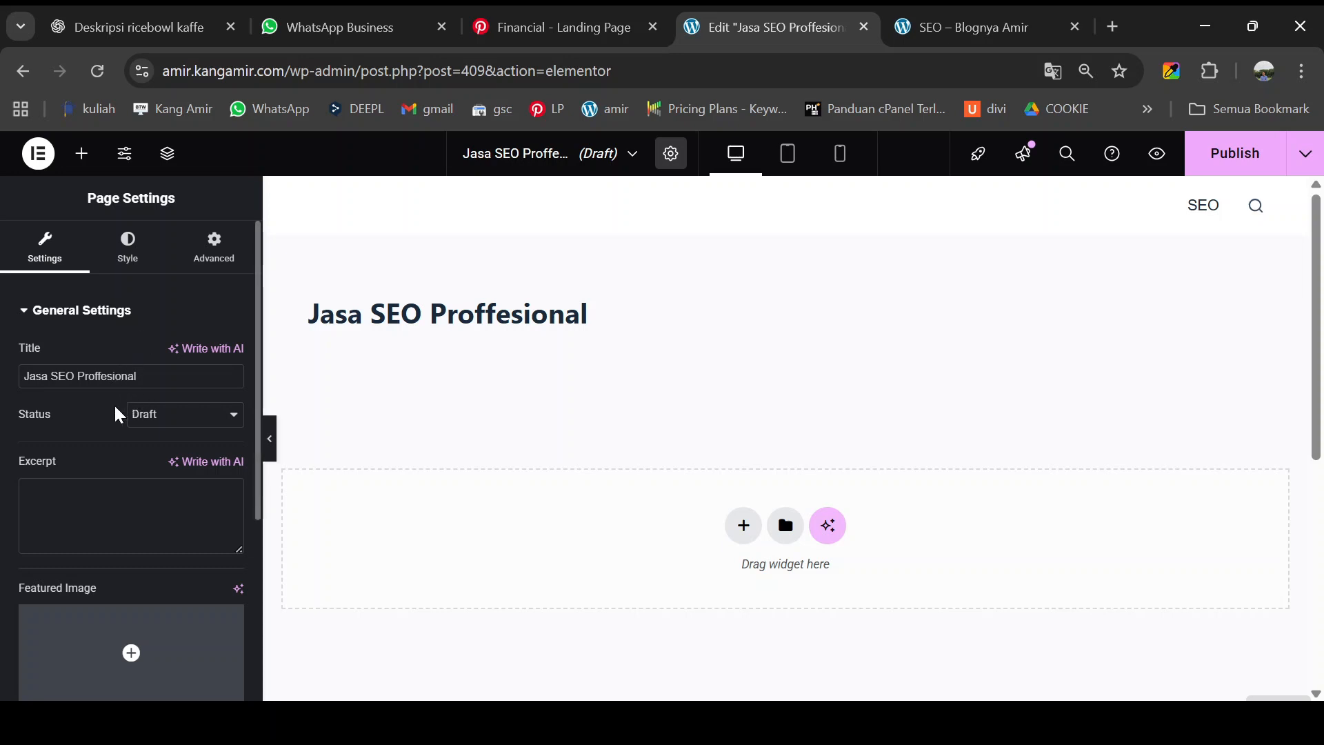
{"action": "scroll", "coordinate": [119, 407], "scroll_direction": "down", "scroll_amount": 3}
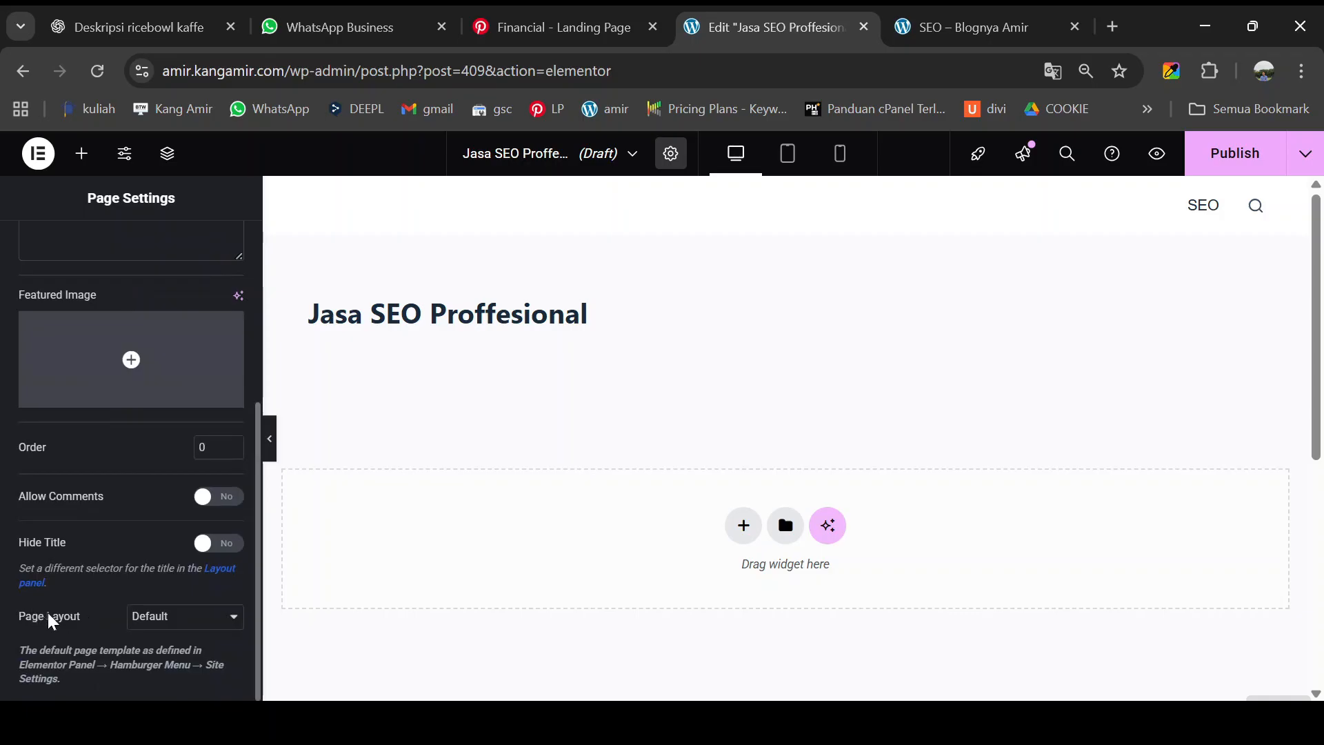
{"action": "left_click", "coordinate": [173, 544]}
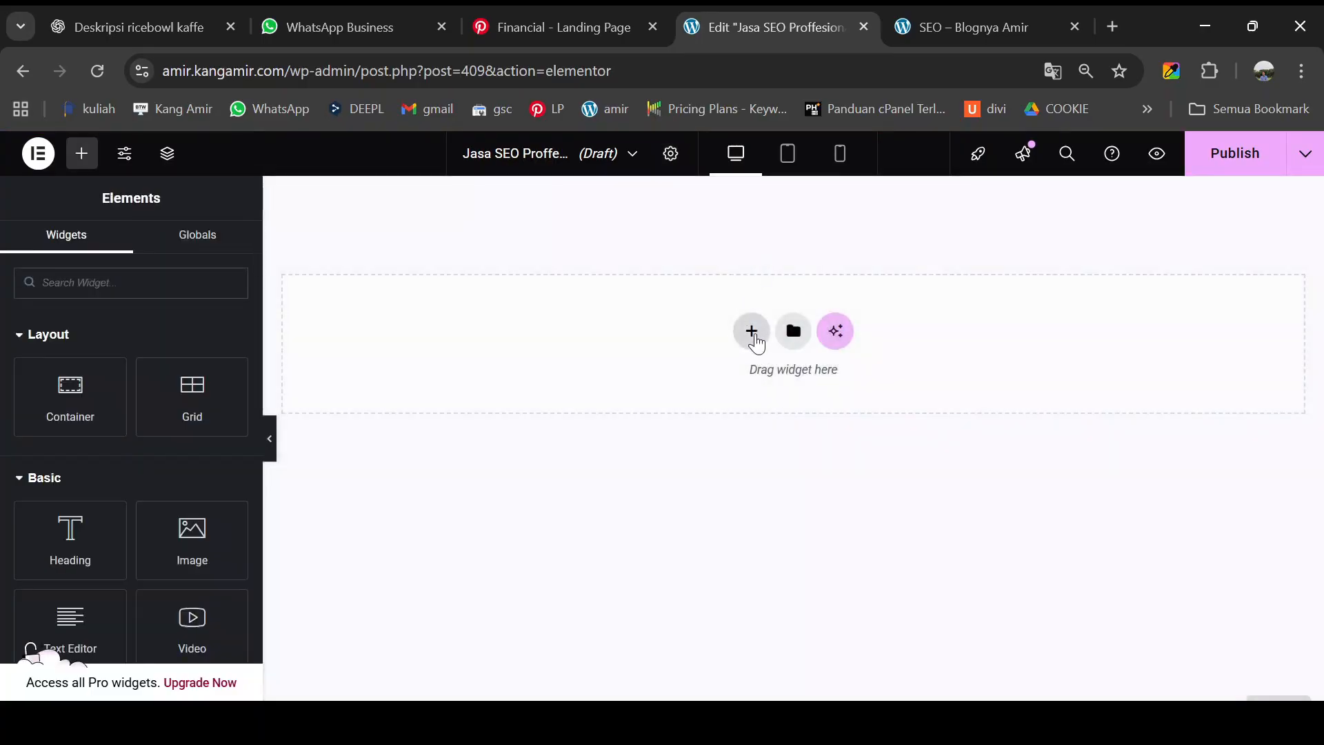
- Add a Flexbox container to the canvas and nest another container inside it
{"action": "left_click", "coordinate": [753, 333]}
{"action": "left_click", "coordinate": [740, 386]}
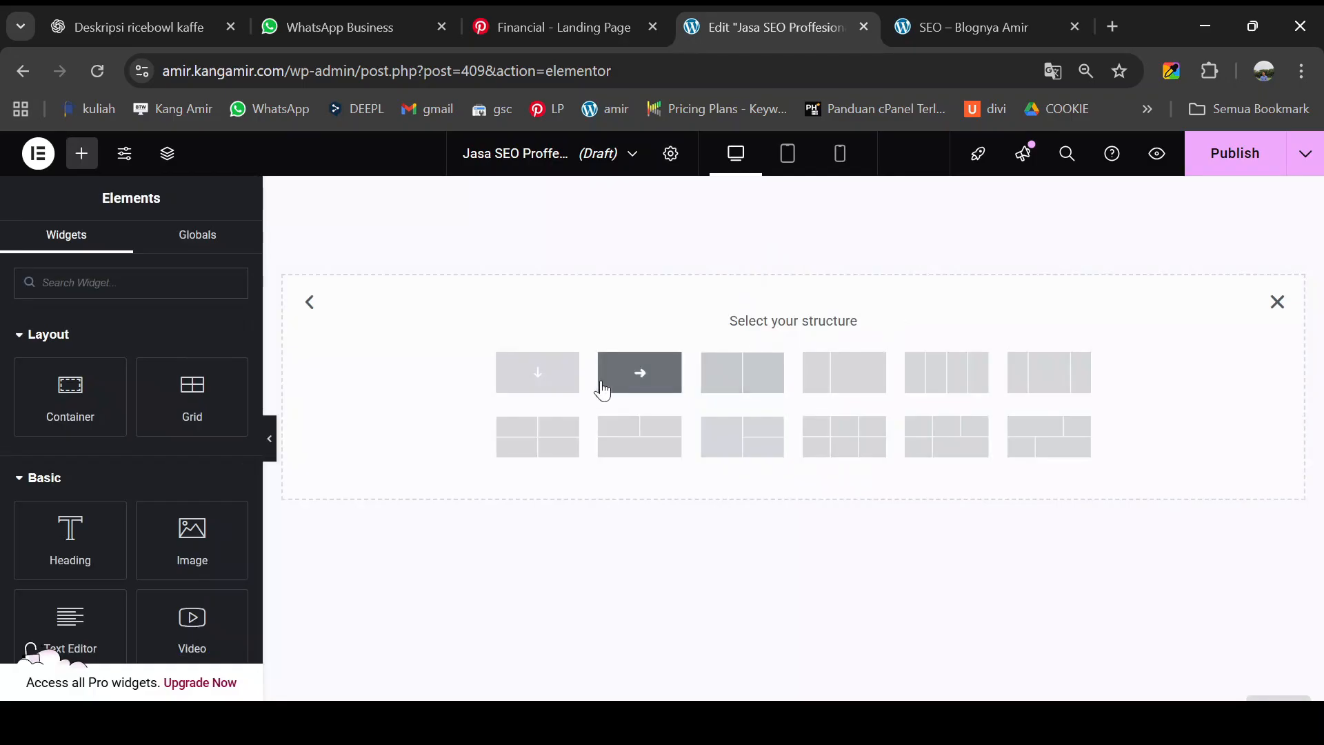
{"action": "left_click", "coordinate": [545, 388]}
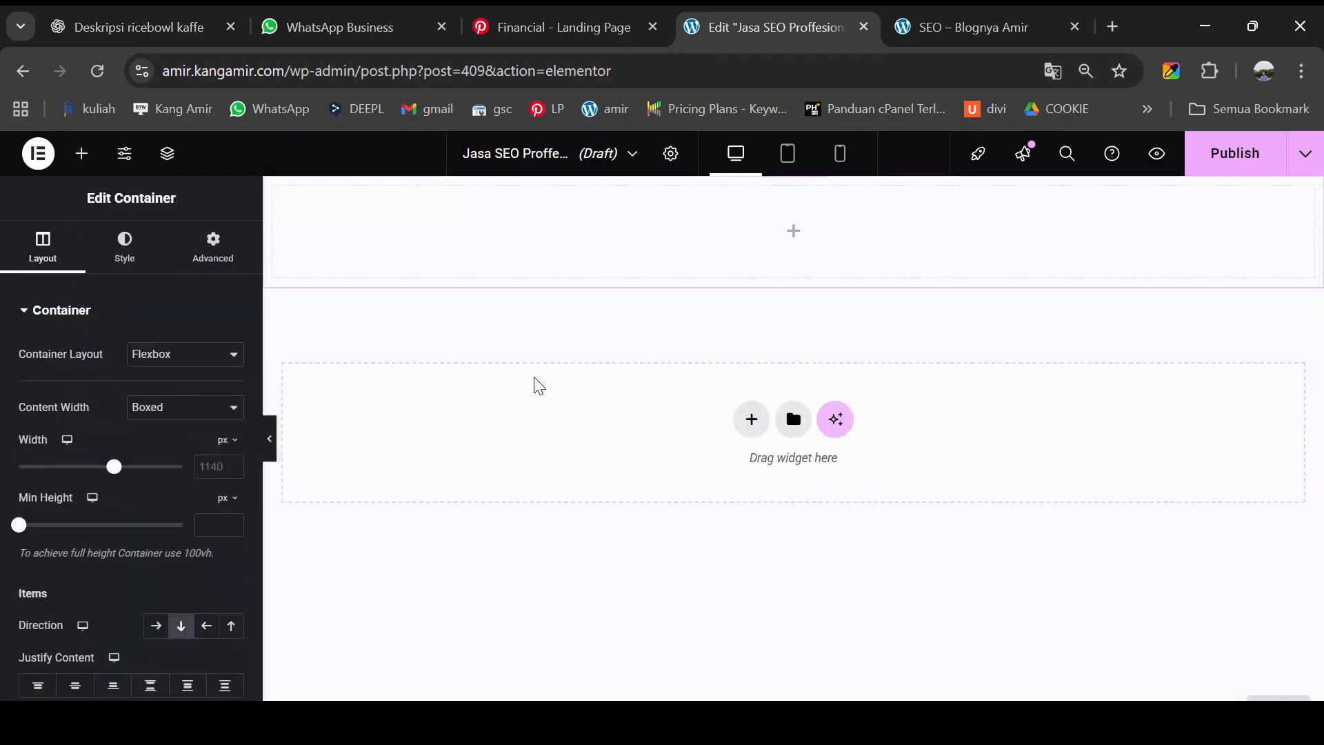
{"action": "left_click", "coordinate": [82, 154]}
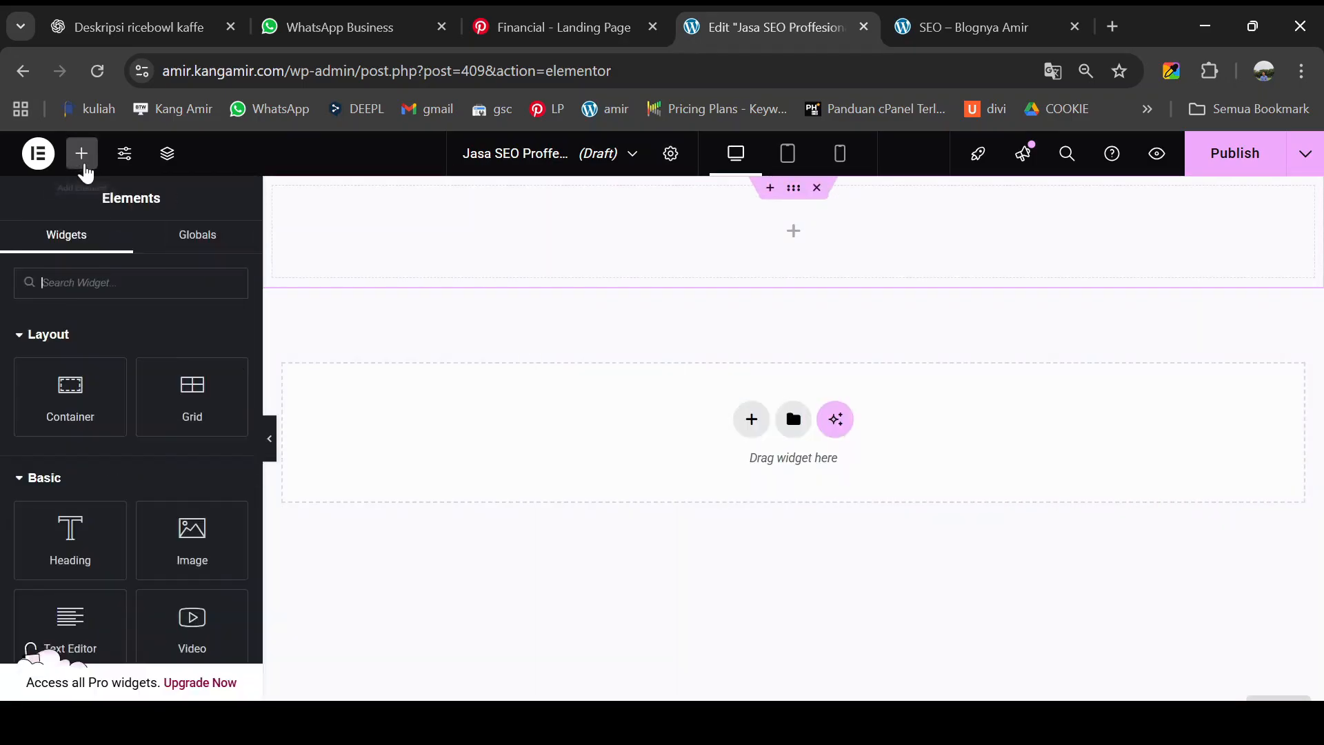
{"action": "left_click_drag", "start_coordinate": [86, 404], "coordinate": [641, 243]}
{"action": "left_click", "coordinate": [81, 153]}
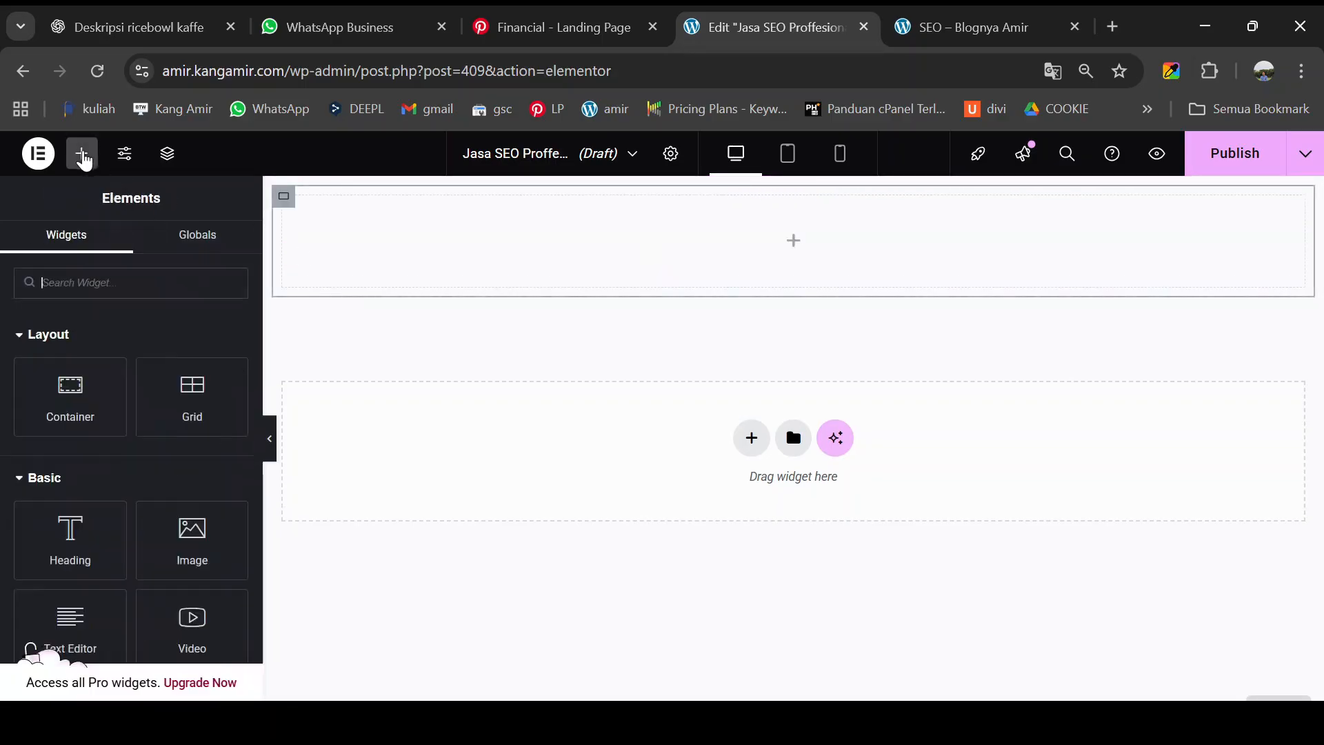
{"action": "left_click_drag", "start_coordinate": [198, 341], "coordinate": [486, 249]}
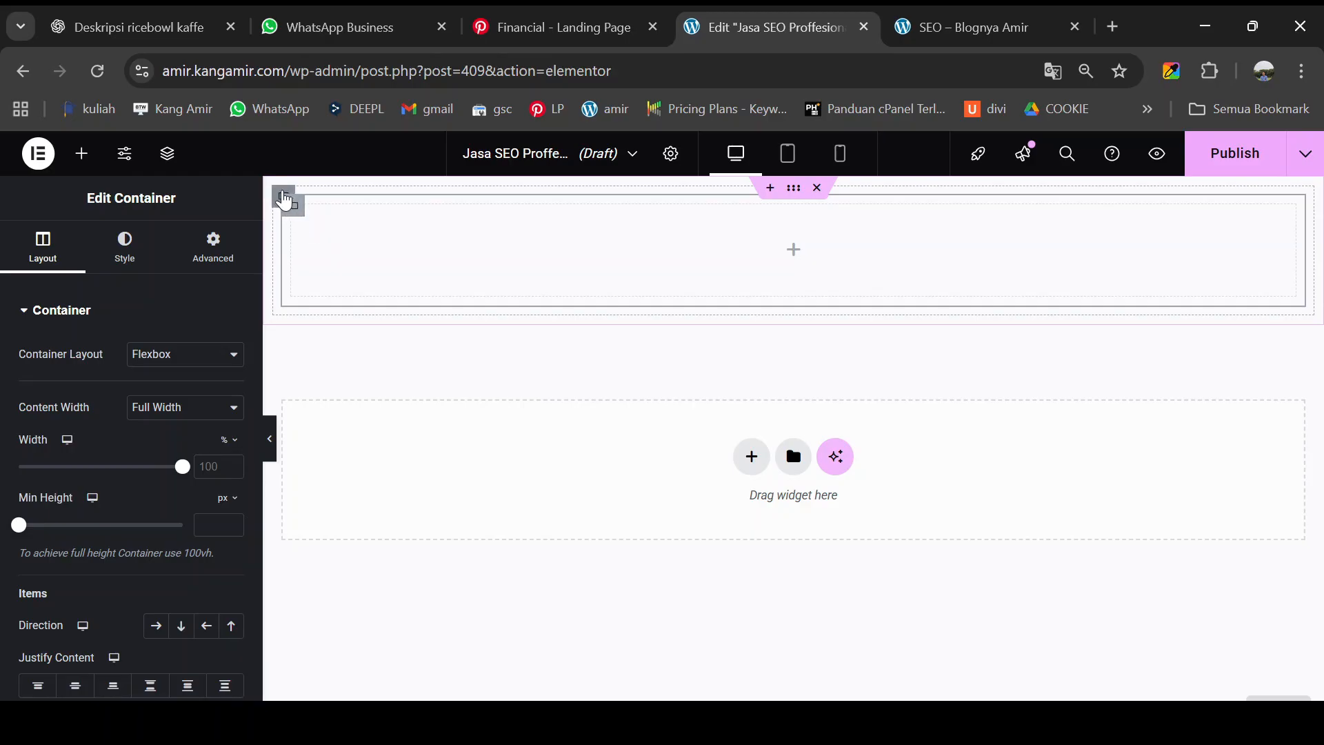
- Set the outer container's direction to Row and duplicate the inner container beside it
{"action": "left_click", "coordinate": [285, 200]}
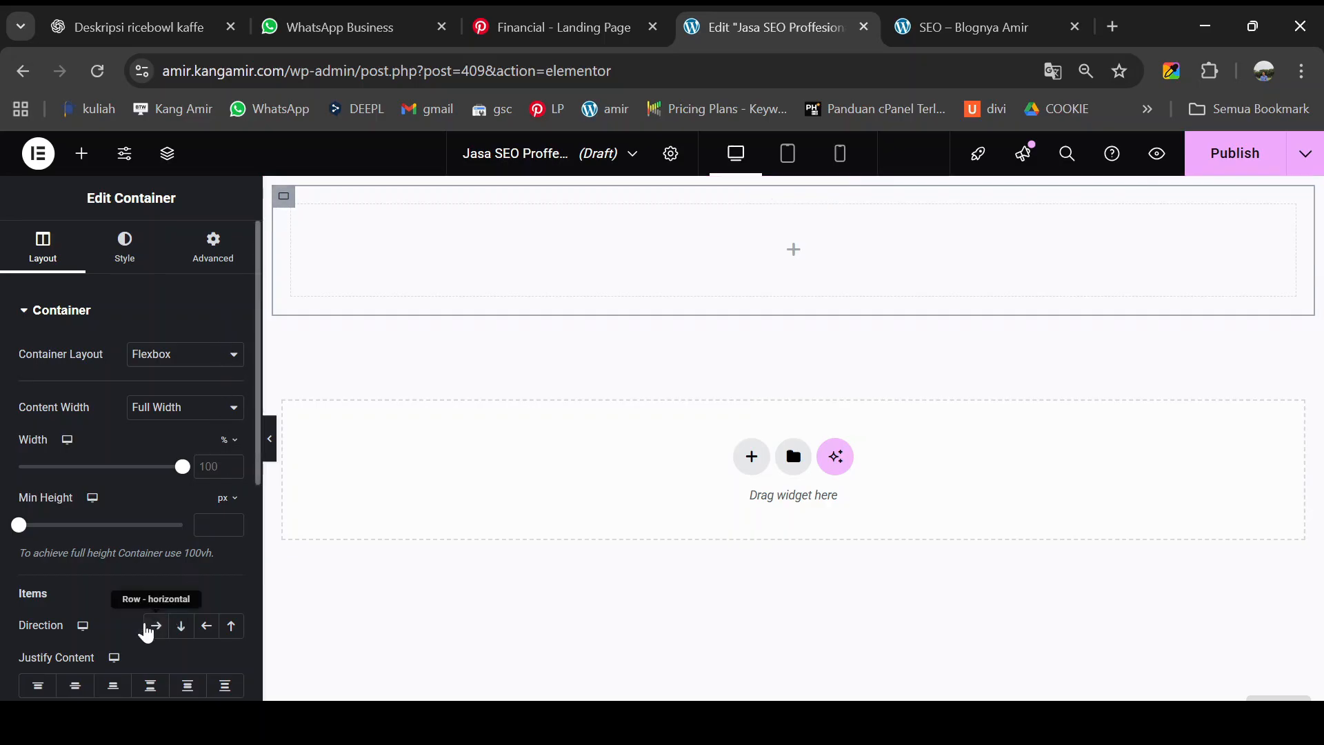
{"action": "left_click", "coordinate": [155, 628]}
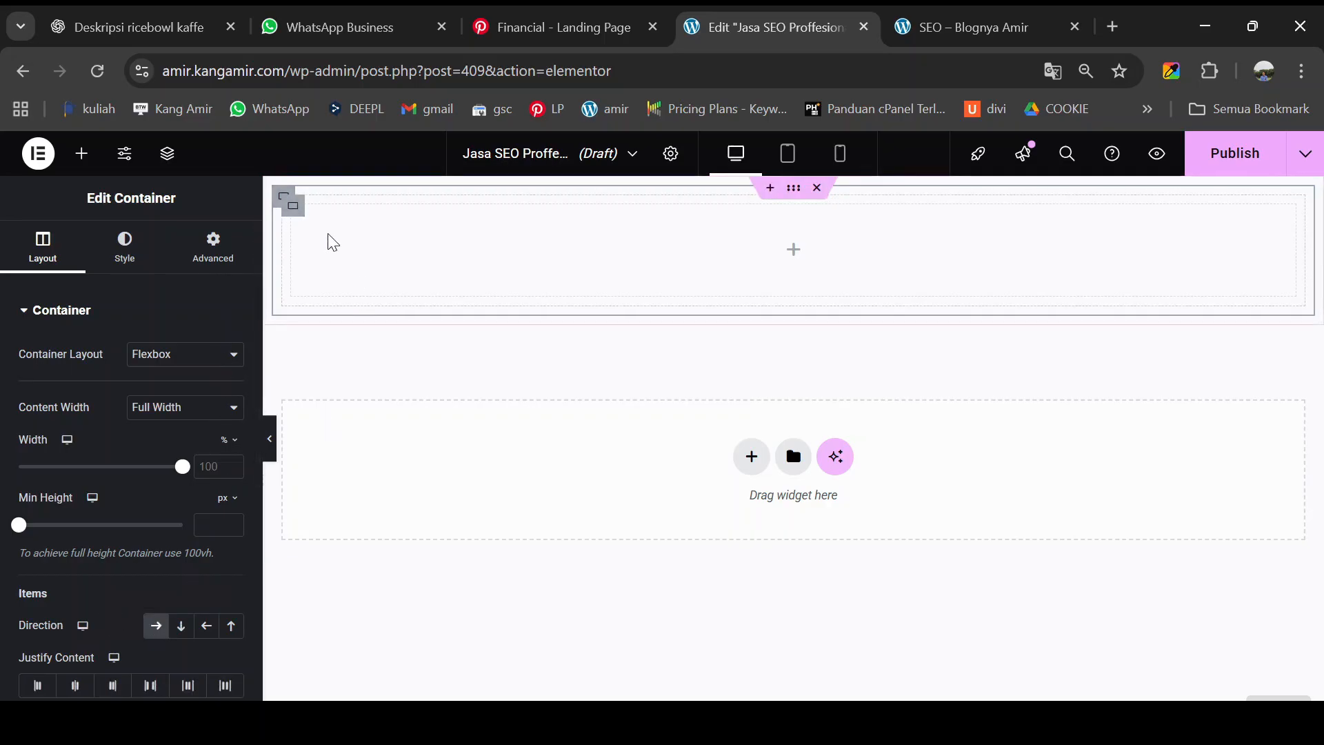
{"action": "left_click", "coordinate": [297, 213]}
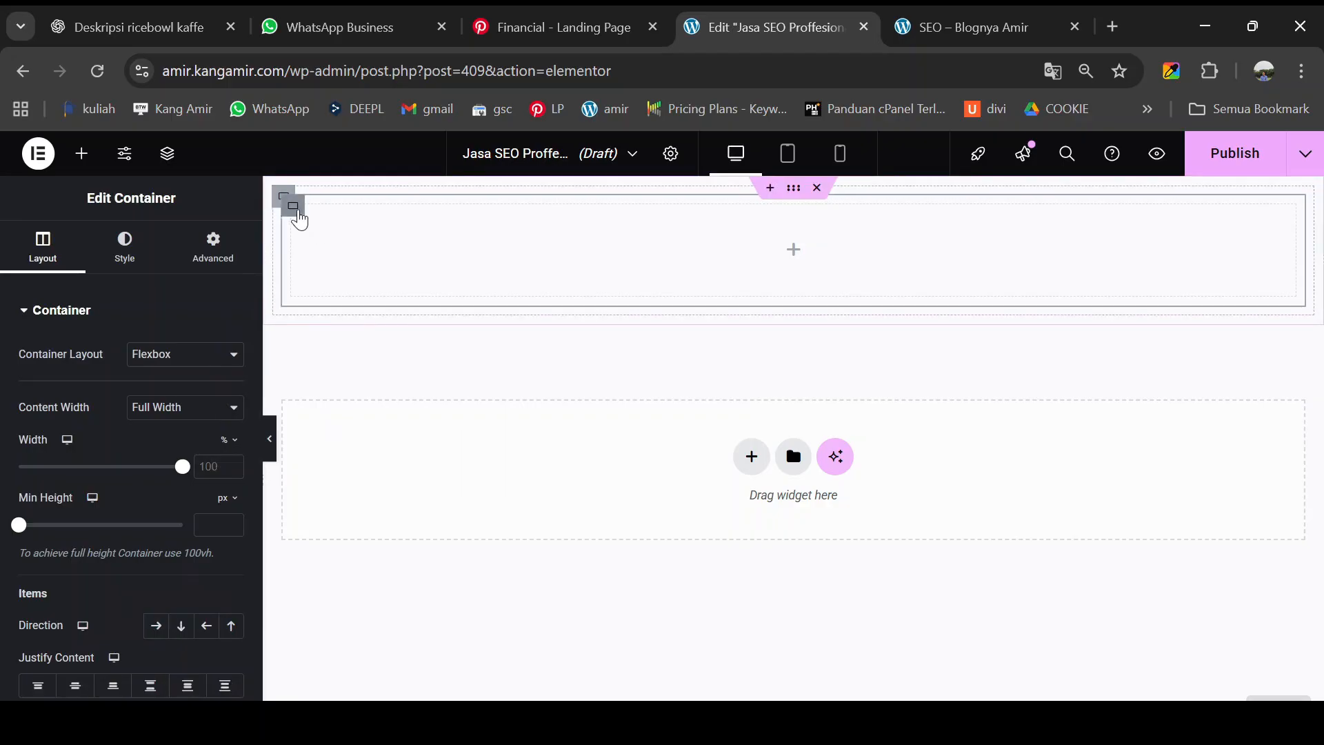
{"action": "right_click", "coordinate": [299, 215]}
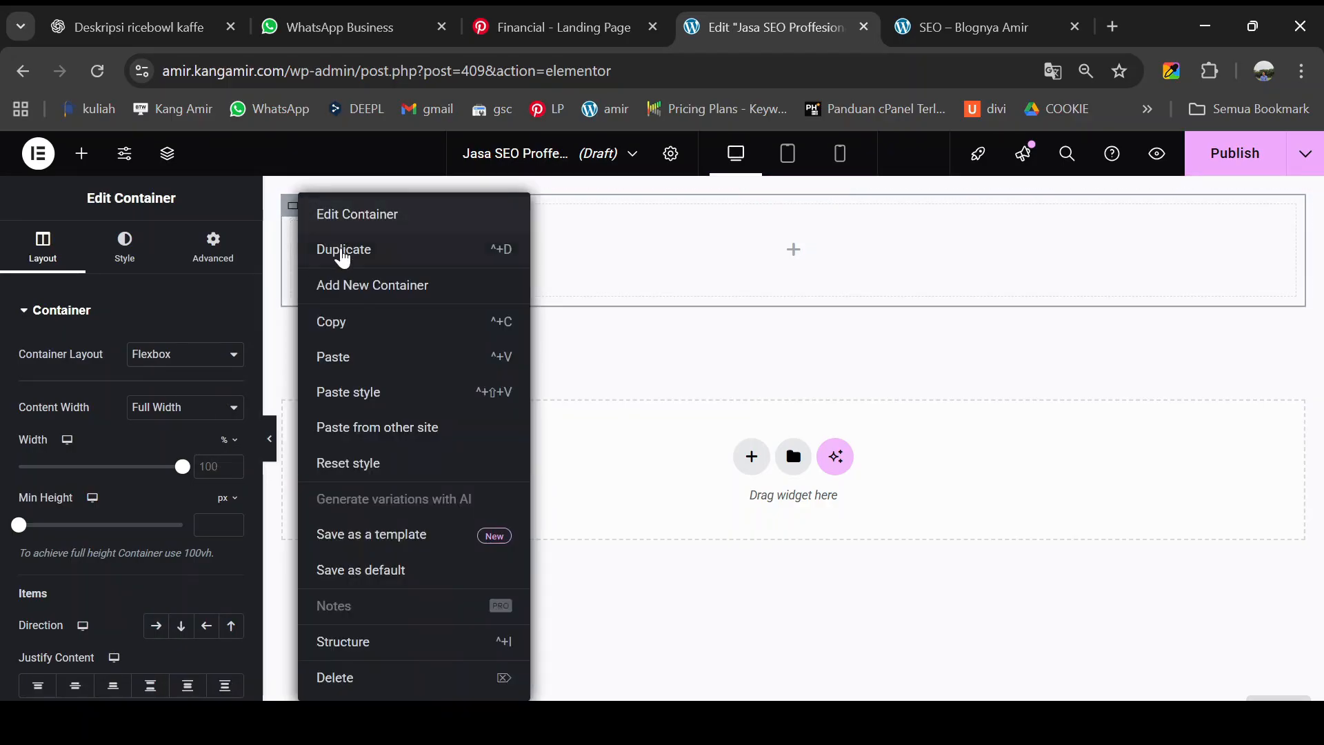
{"action": "left_click", "coordinate": [346, 262]}
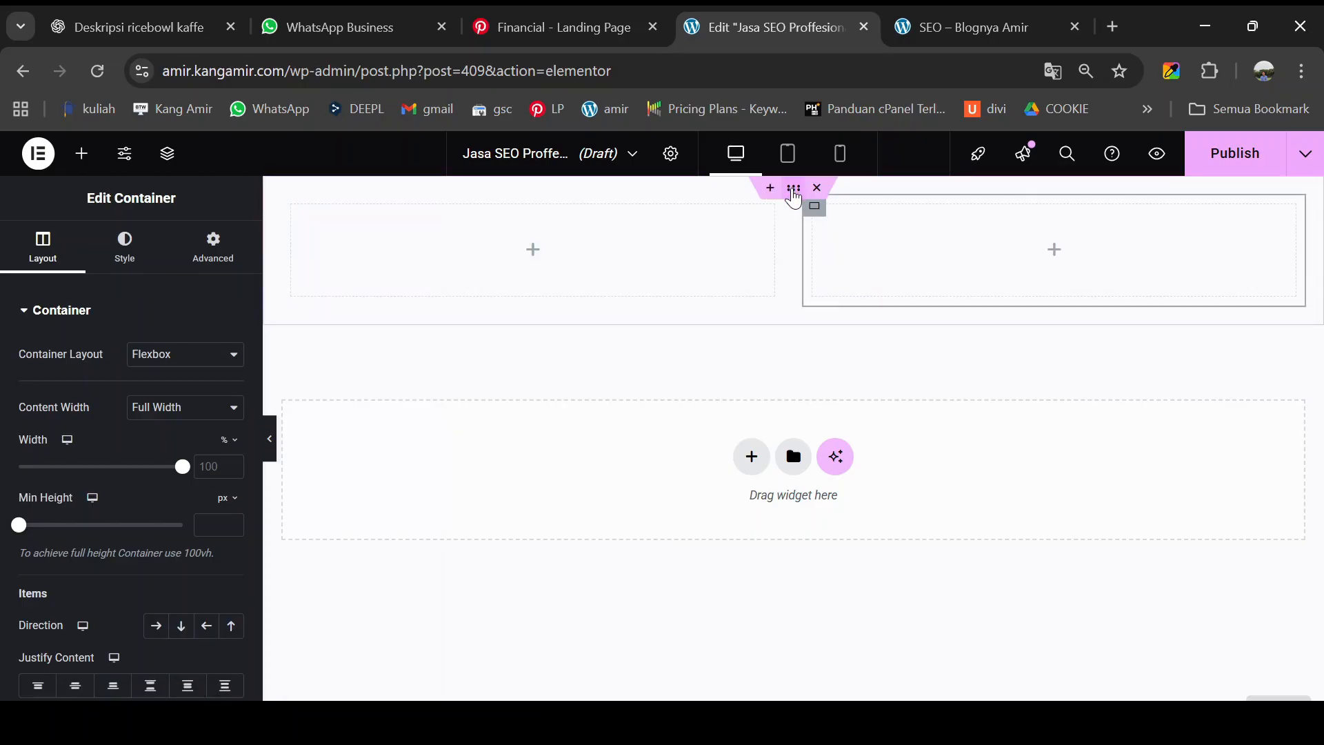
{"action": "left_click", "coordinate": [794, 196]}
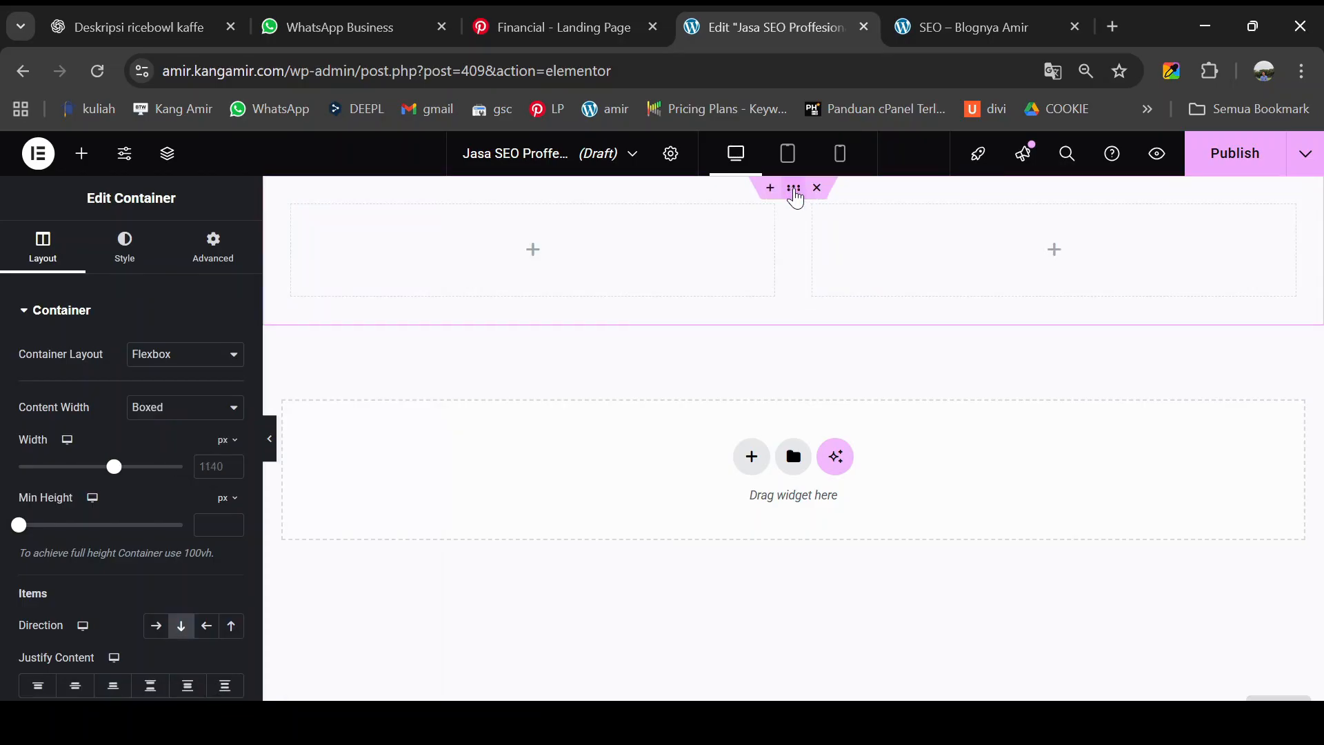
{"action": "left_click", "coordinate": [218, 270]}
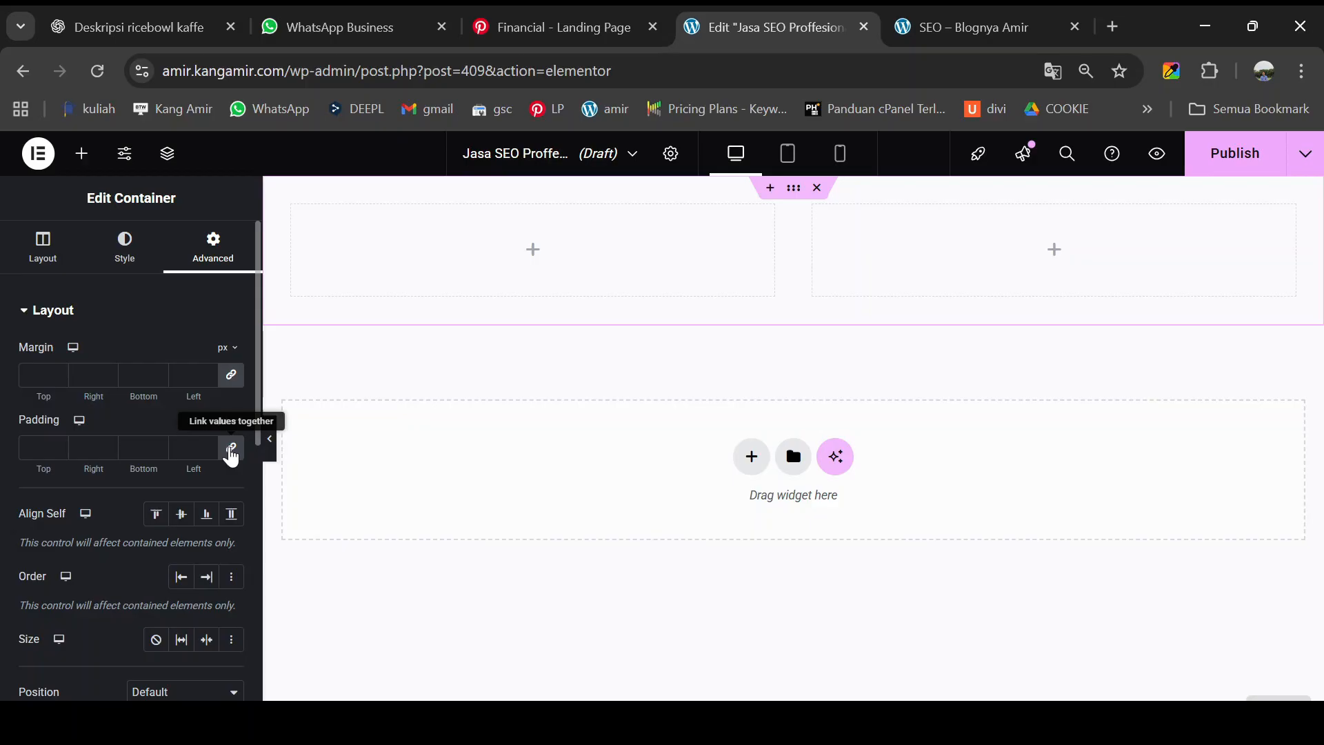
- Unlink the container's padding and set top and bottom padding to 100
{"action": "left_click", "coordinate": [232, 449]}
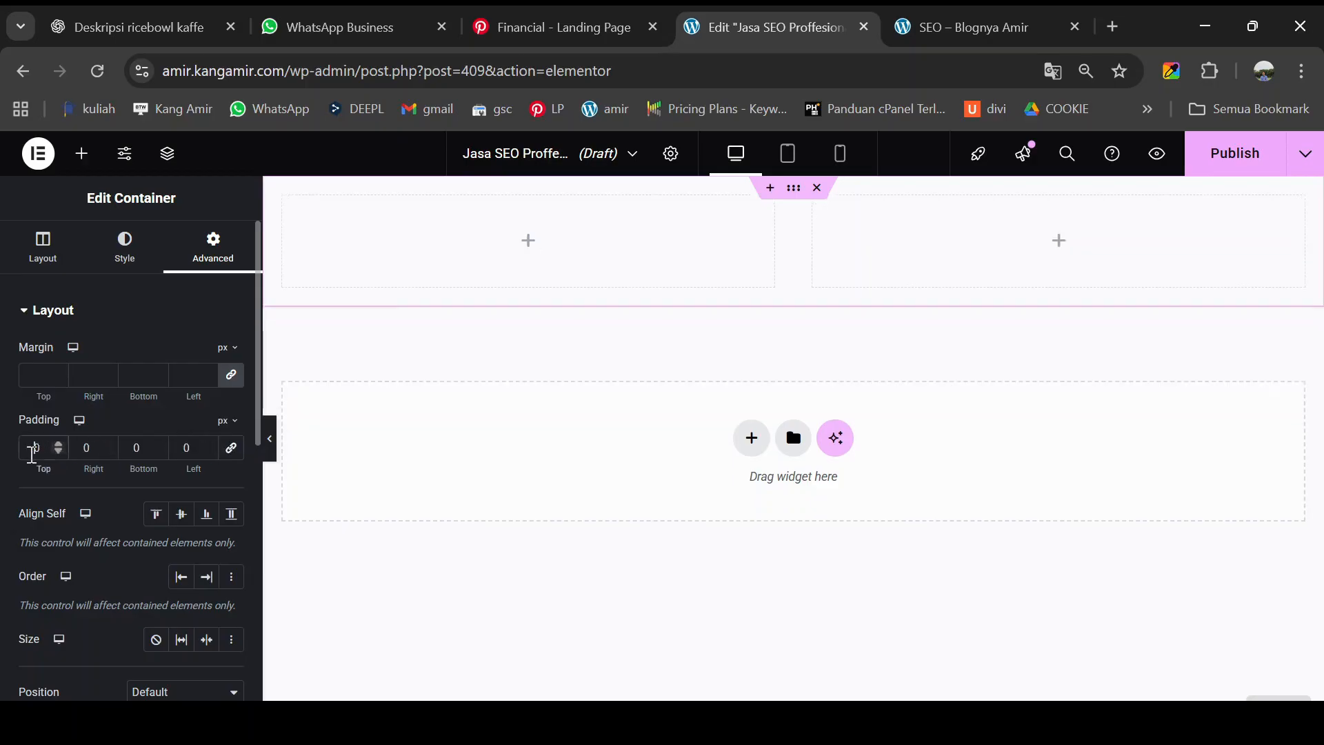
{"action": "type", "text": "100"}
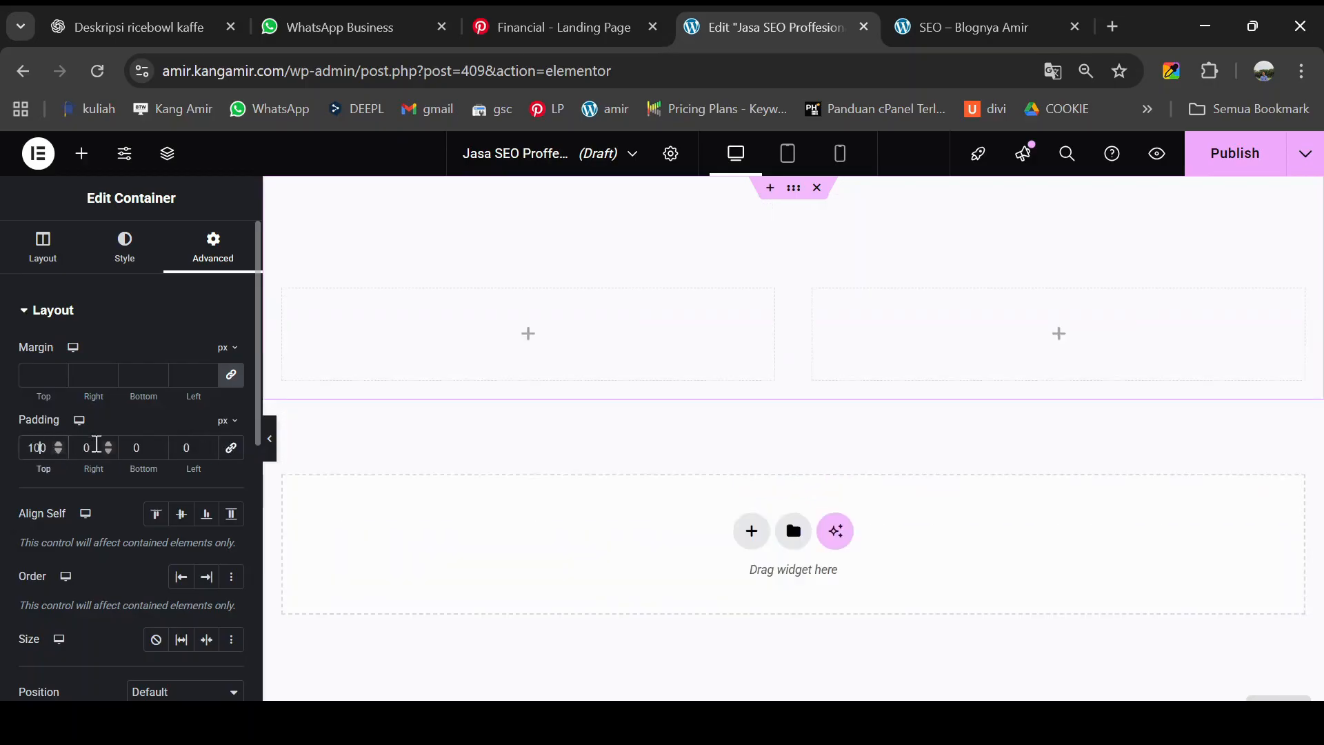
{"action": "left_click", "coordinate": [130, 445]}
{"action": "type", "text": "100"}
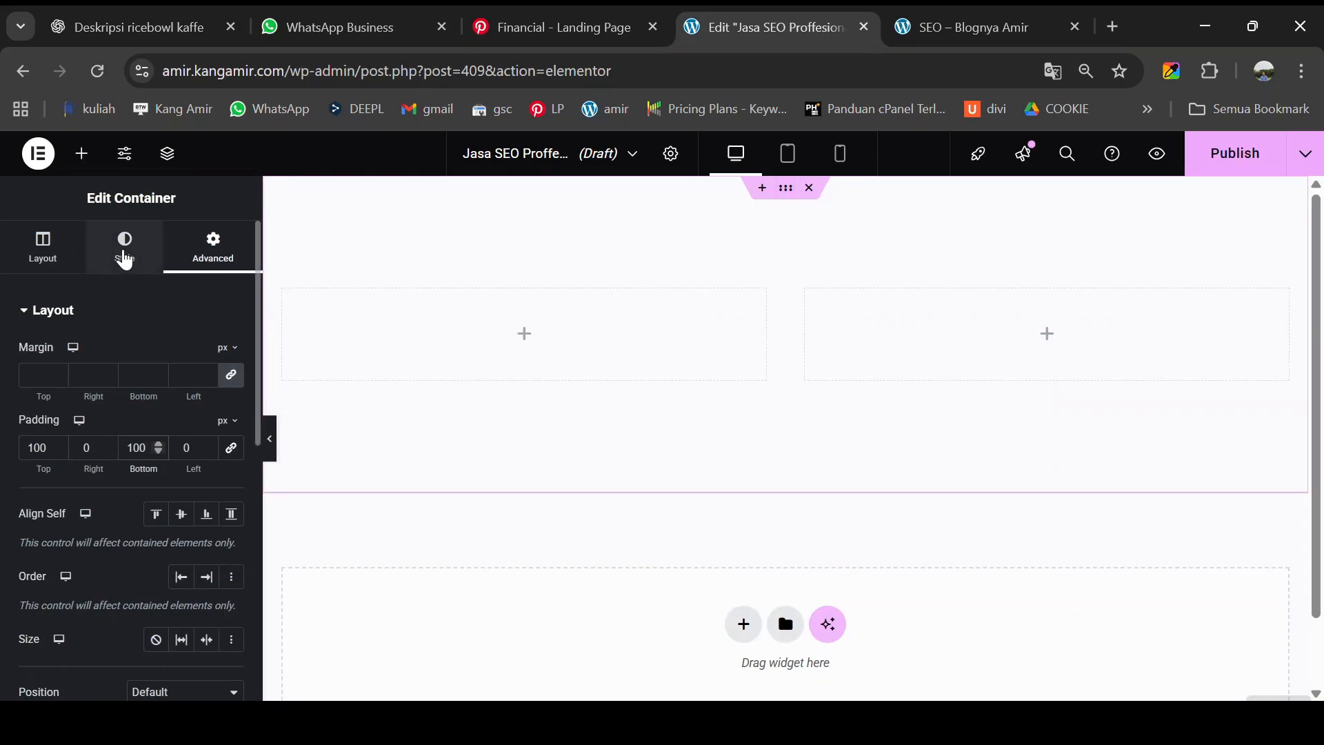
- Give the container a Classic background coloured #030d38, matching the reference hero
{"action": "left_click", "coordinate": [125, 256]}
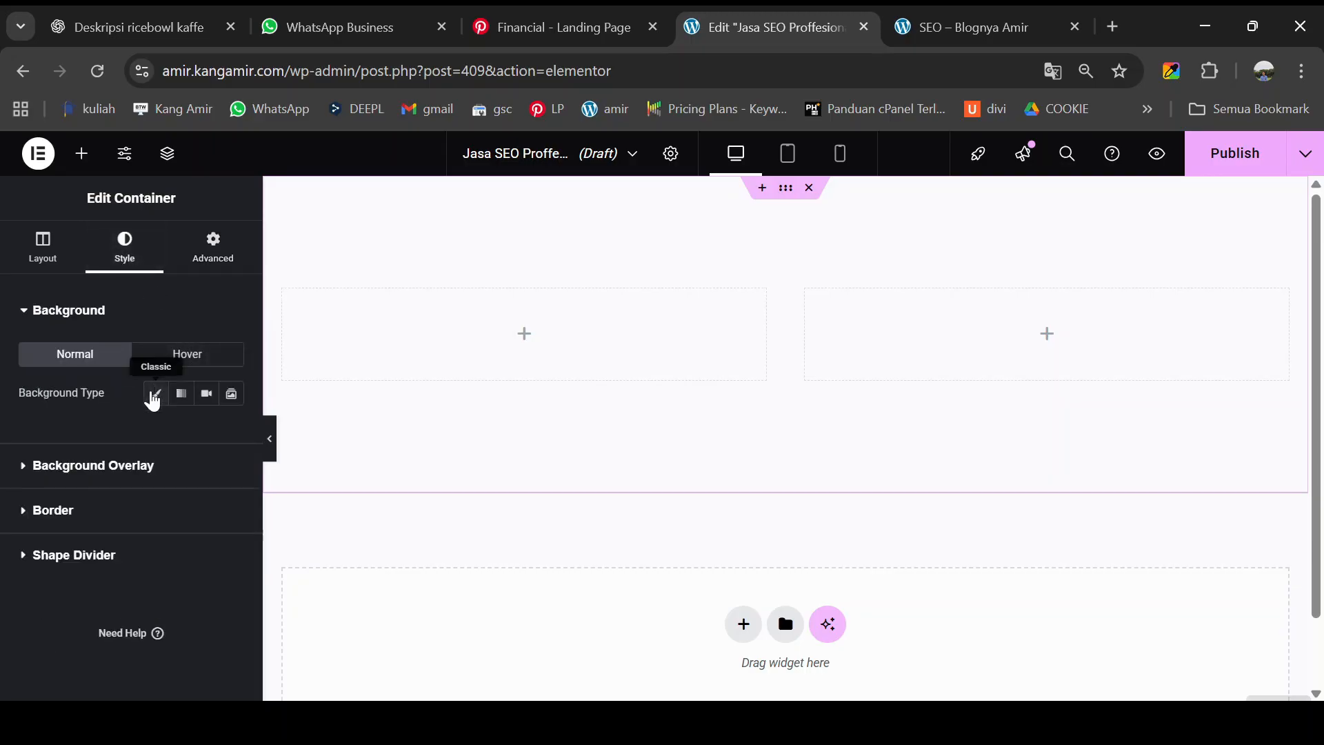
{"action": "left_click", "coordinate": [154, 394]}
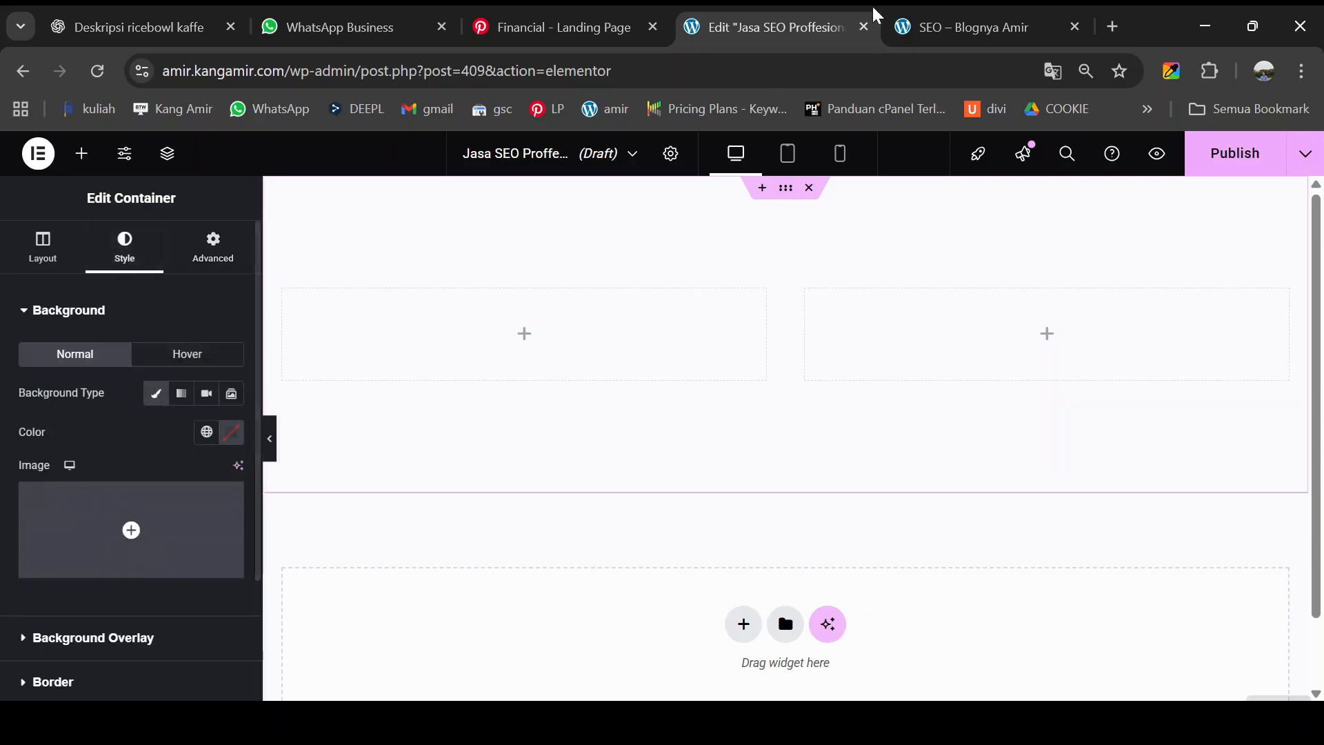
{"action": "left_click", "coordinate": [928, 25]}
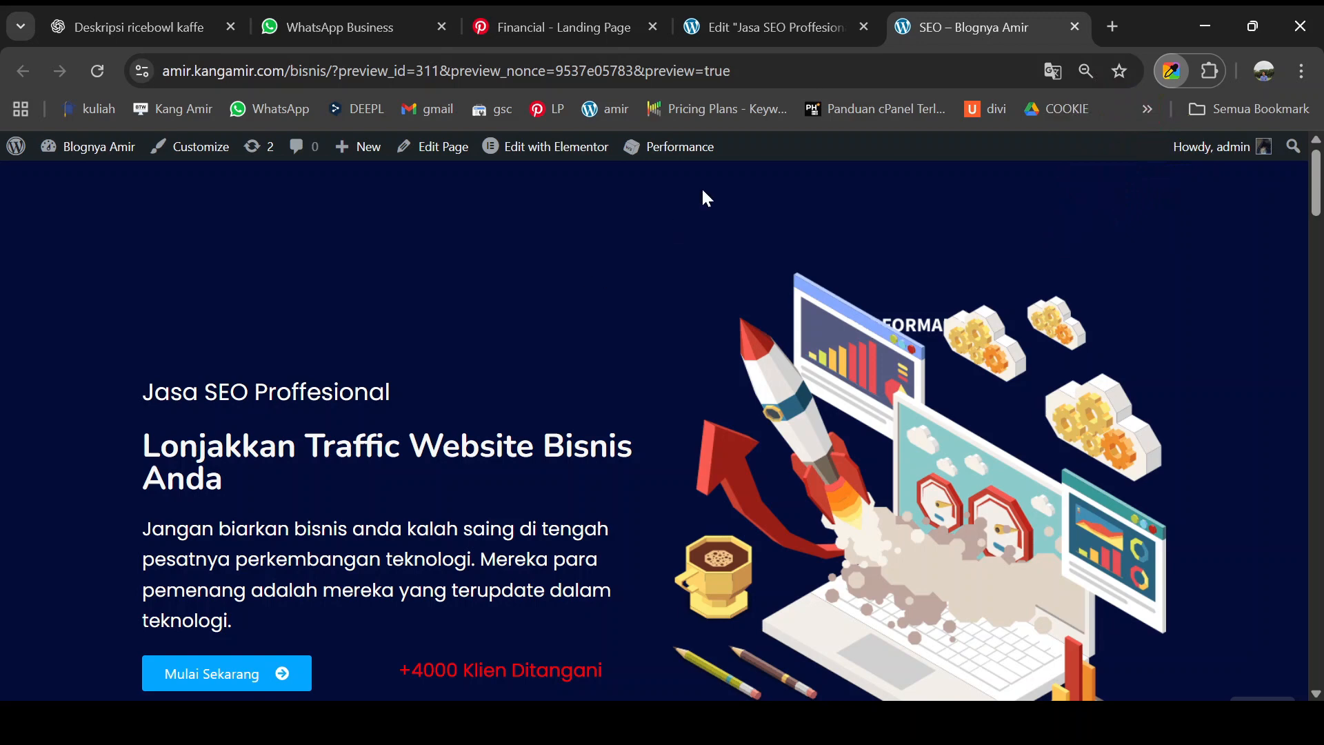
{"action": "left_click", "coordinate": [772, 26]}
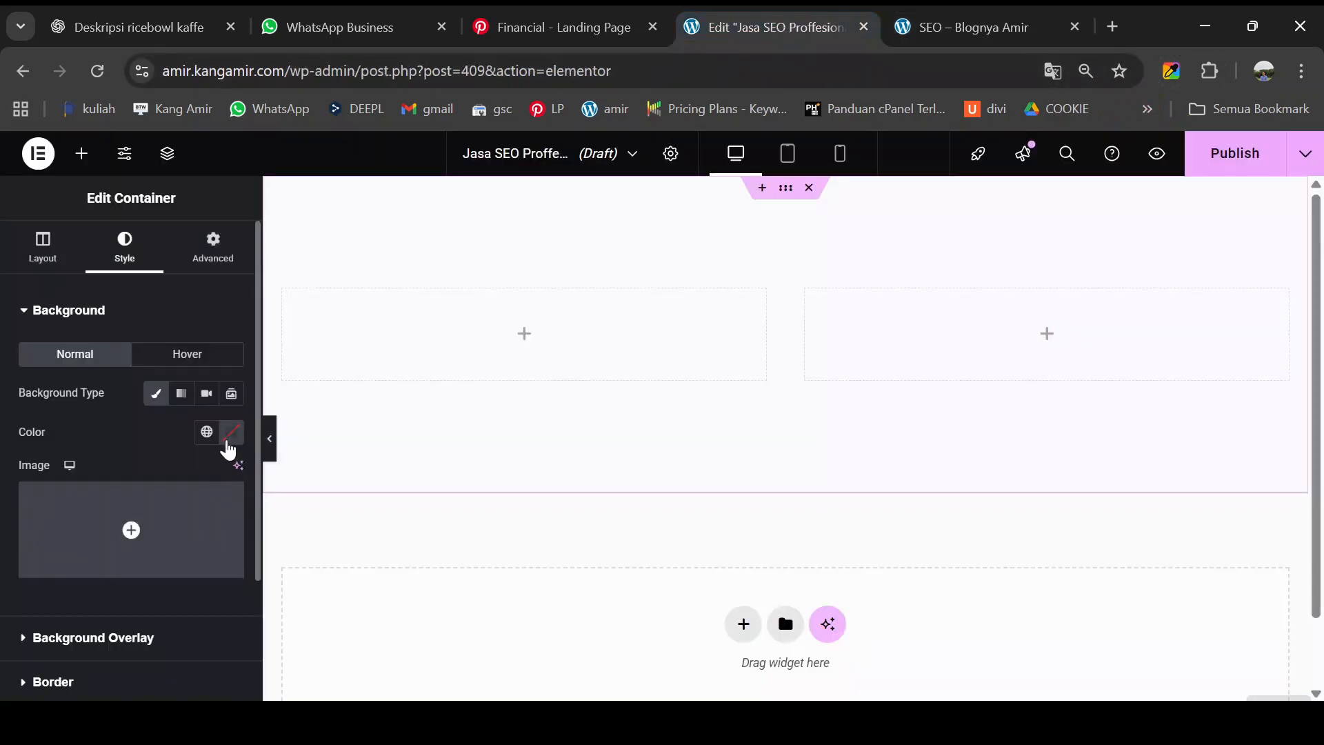
{"action": "left_click", "coordinate": [231, 435]}
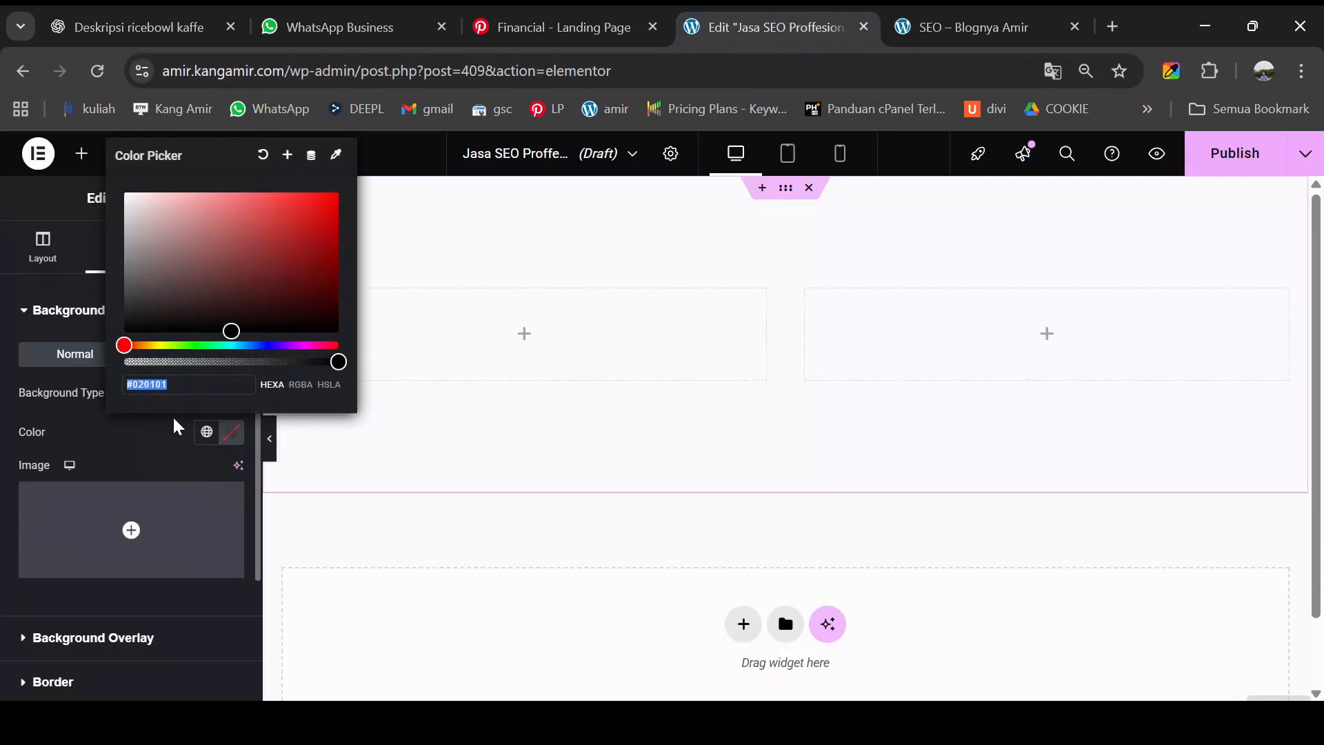
{"action": "type", "text": "#030d38"}
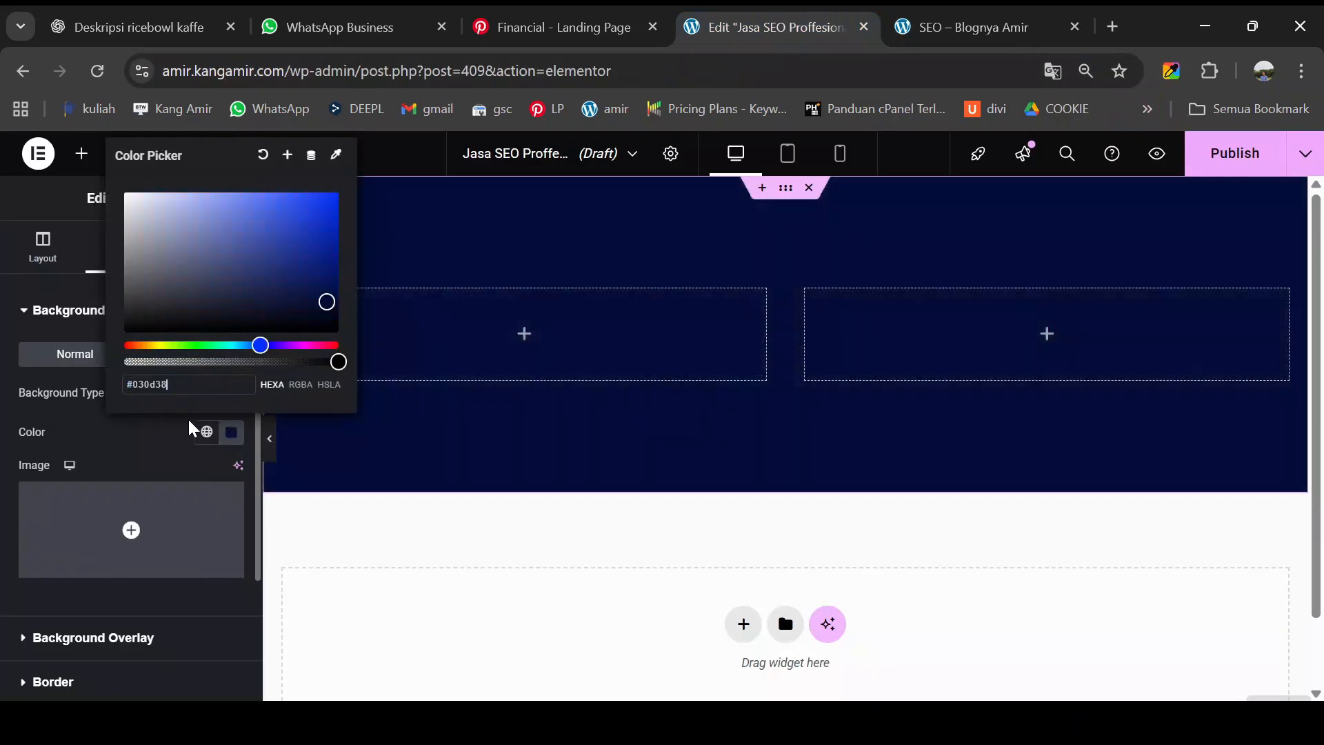
{"action": "left_click", "coordinate": [423, 522]}
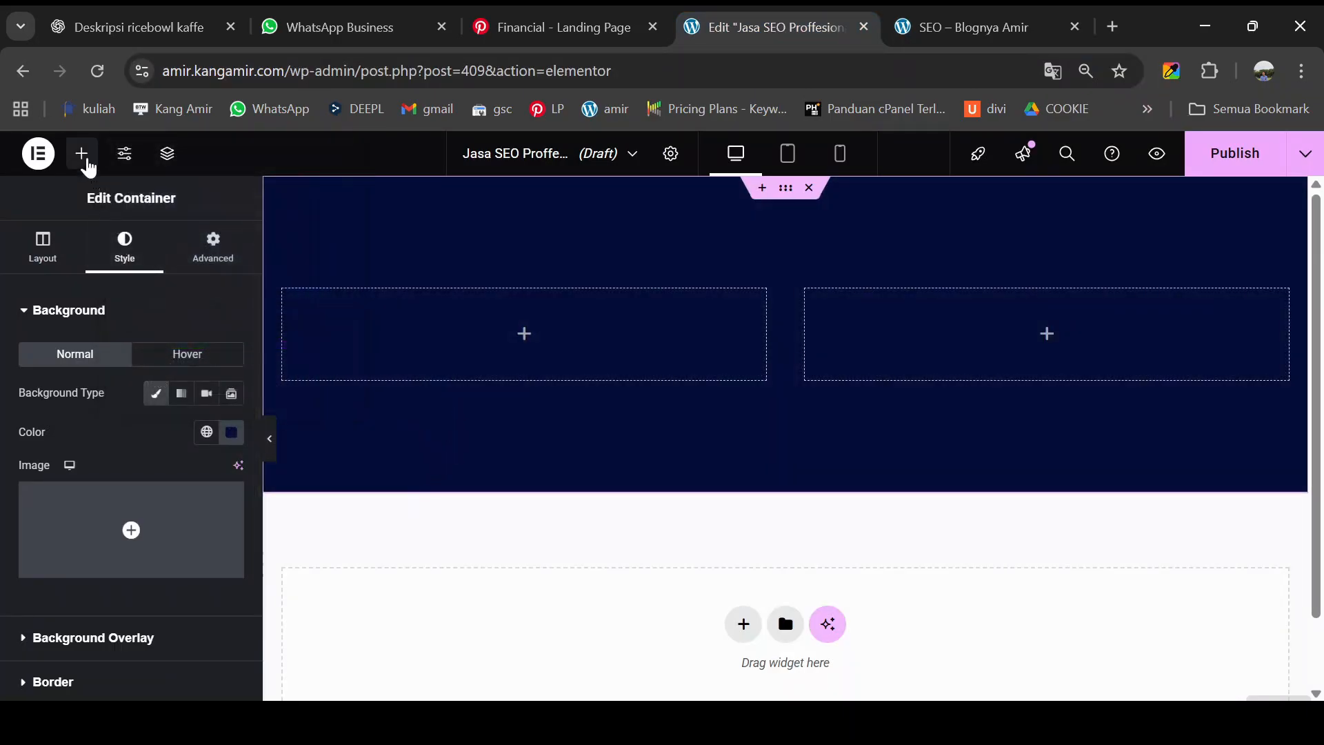
- Put a Heading and a Text Editor above it in the left column, then select the reference 'Jasa SEO Proffesional' tagline
{"action": "left_click", "coordinate": [84, 161]}
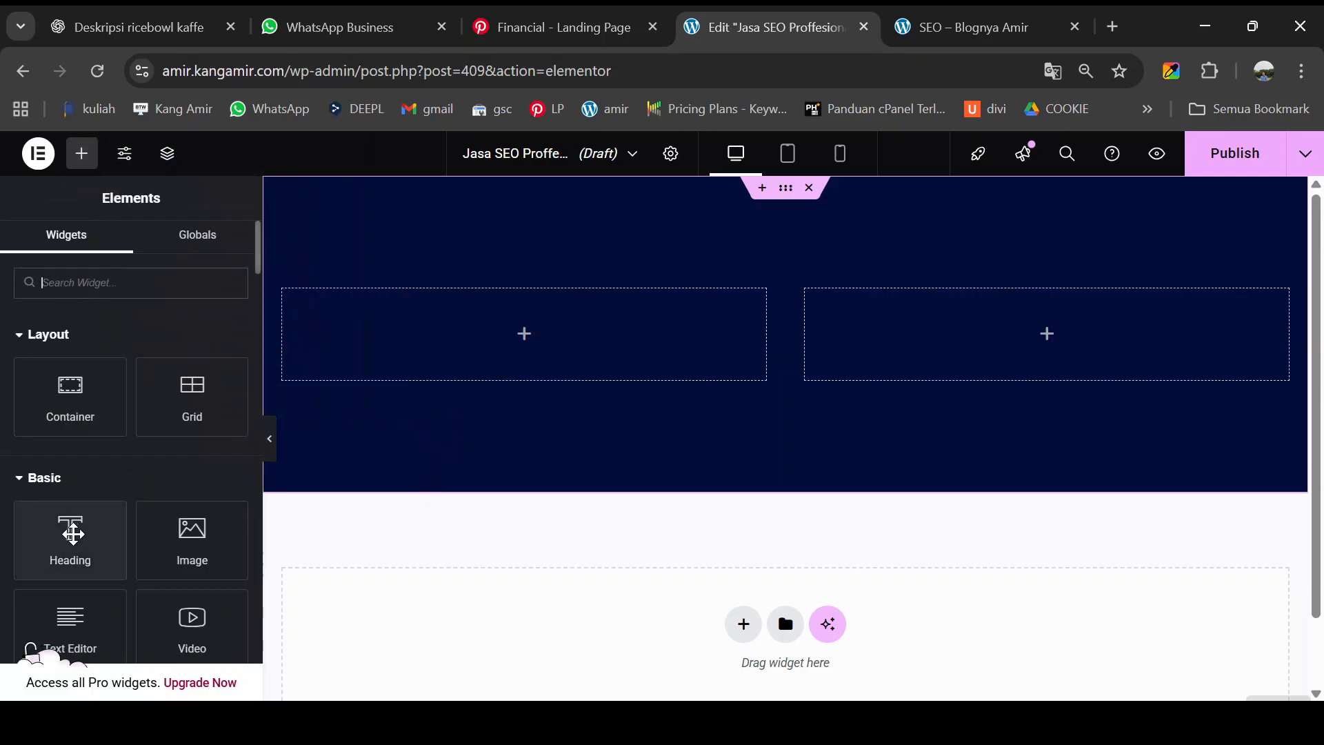
{"action": "left_click_drag", "start_coordinate": [73, 531], "coordinate": [434, 314]}
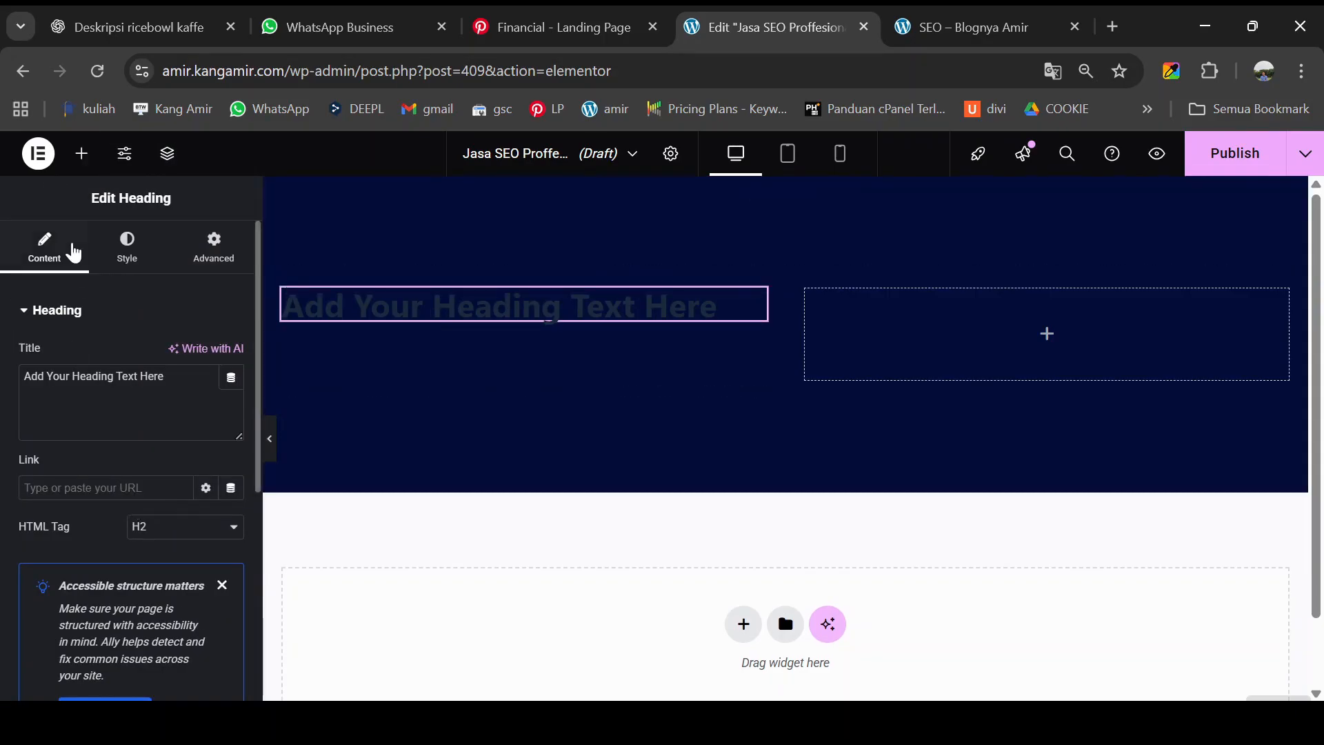
{"action": "left_click", "coordinate": [88, 166]}
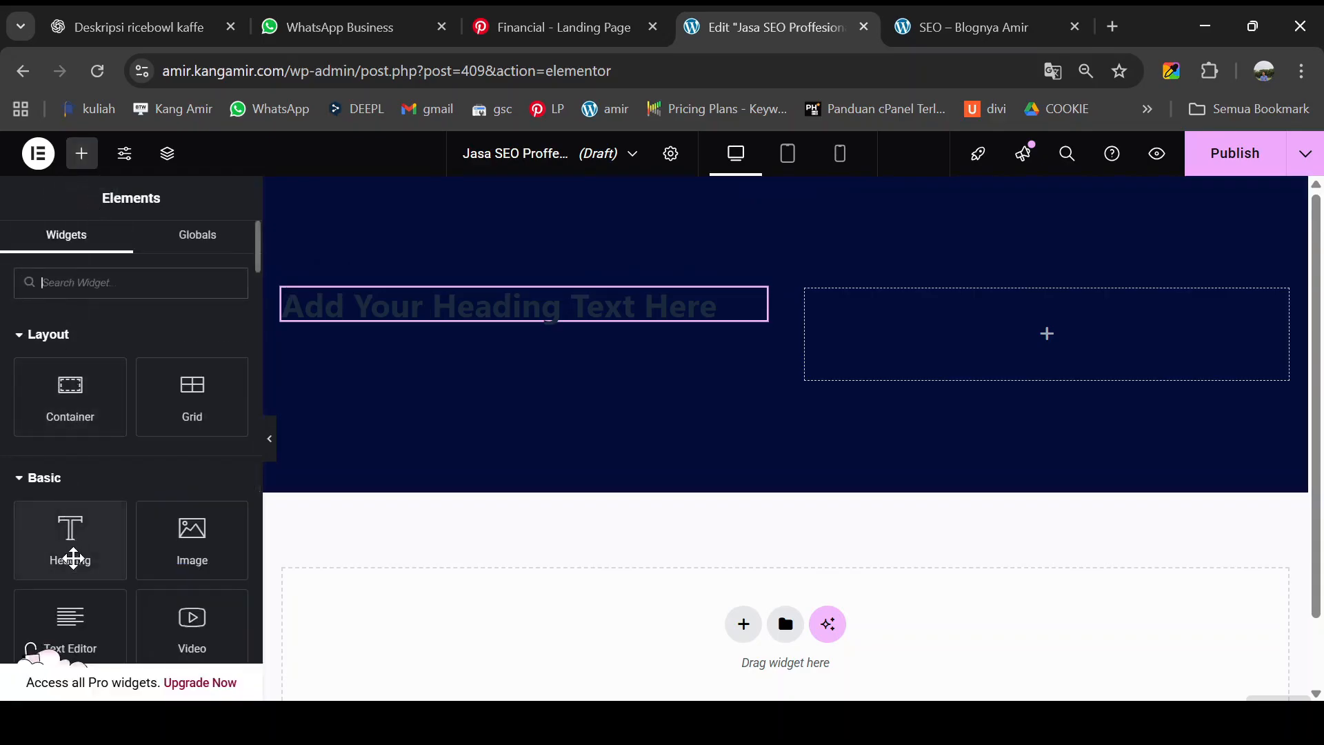
{"action": "left_click_drag", "start_coordinate": [76, 616], "coordinate": [415, 302]}
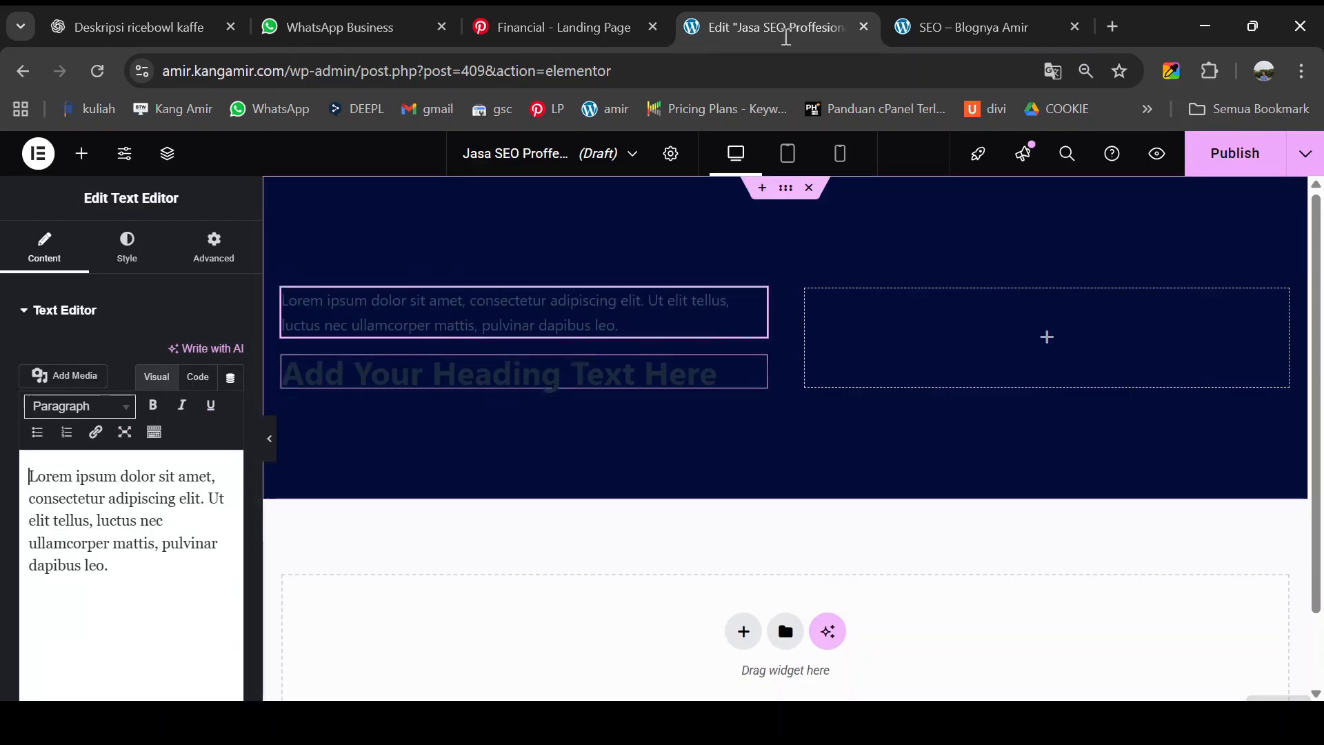
{"action": "left_click", "coordinate": [965, 26]}
{"action": "left_click_drag", "start_coordinate": [149, 390], "coordinate": [396, 387]}
{"action": "key", "text": "ctrl+c"}
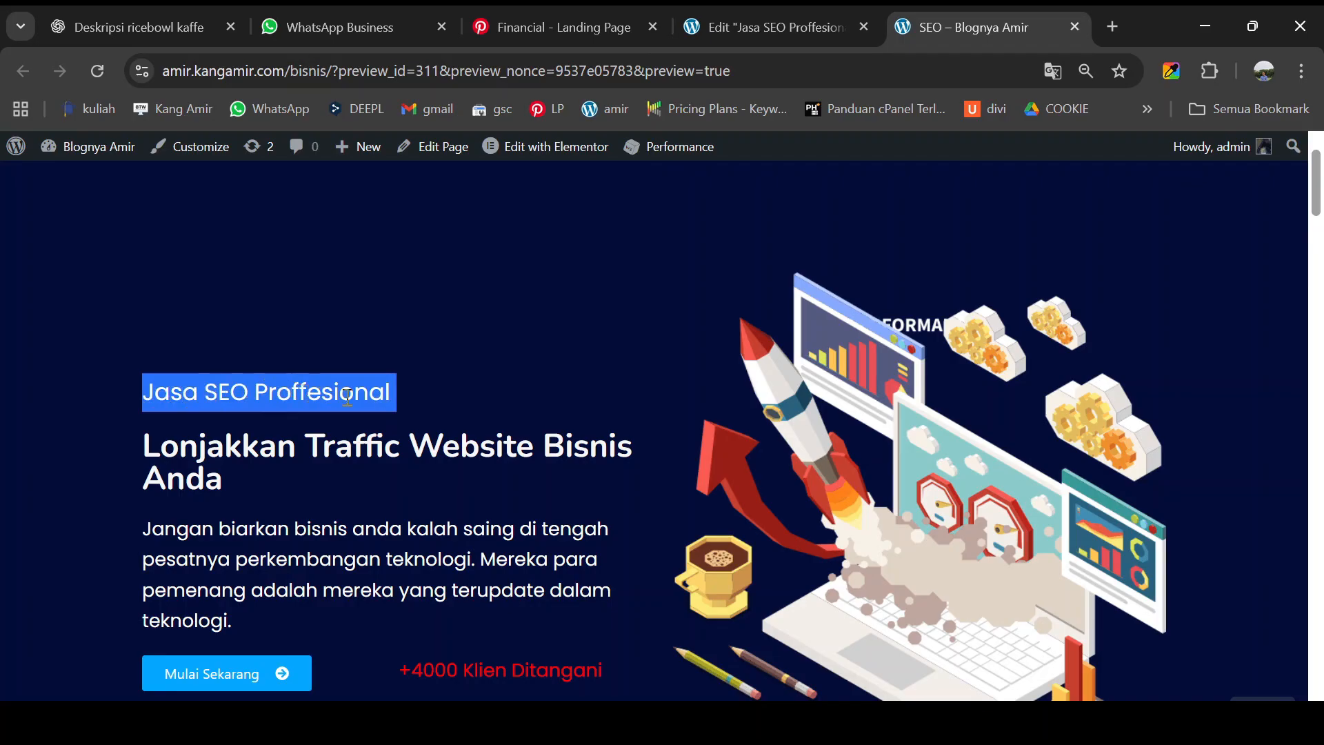
- Replace the text block's placeholder with the copied 'Jasa SEO Proffesional' text
{"action": "left_click", "coordinate": [151, 400]}
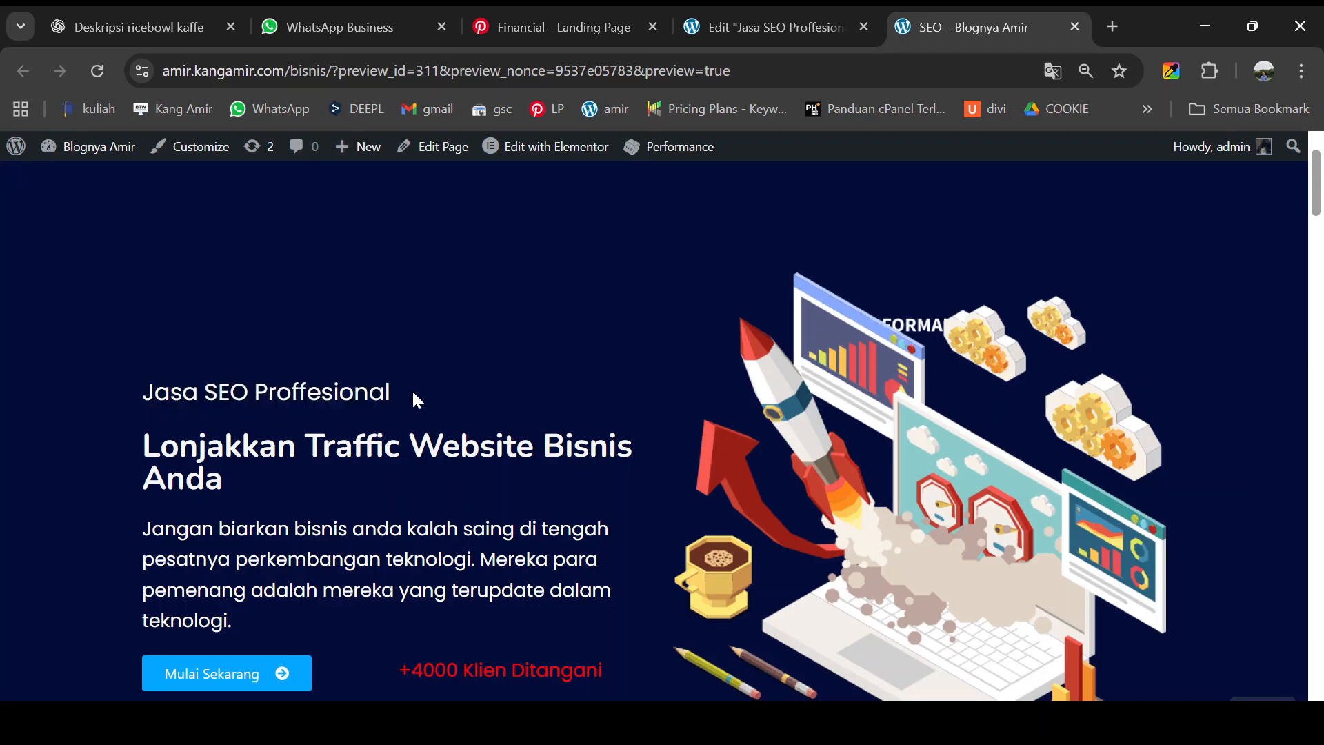
{"action": "left_click", "coordinate": [776, 26]}
{"action": "left_click", "coordinate": [922, 21]}
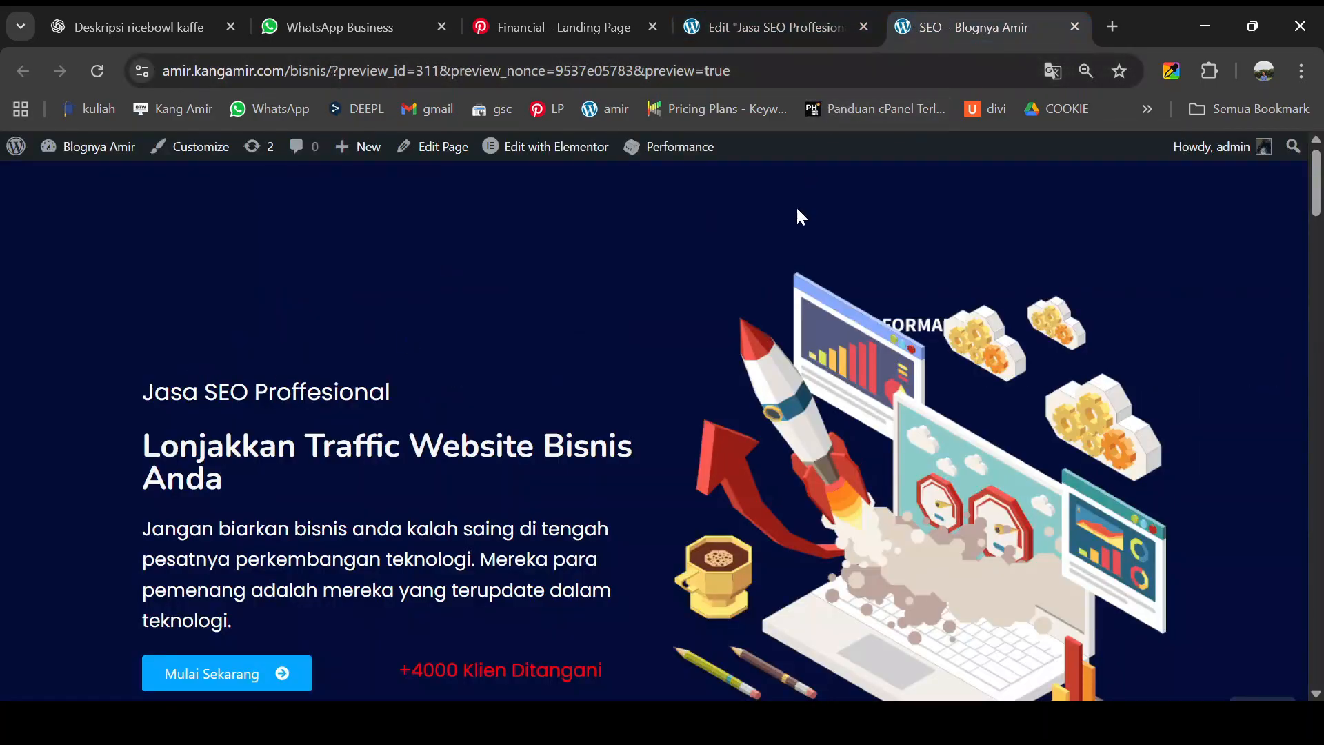
{"action": "left_click", "coordinate": [784, 30]}
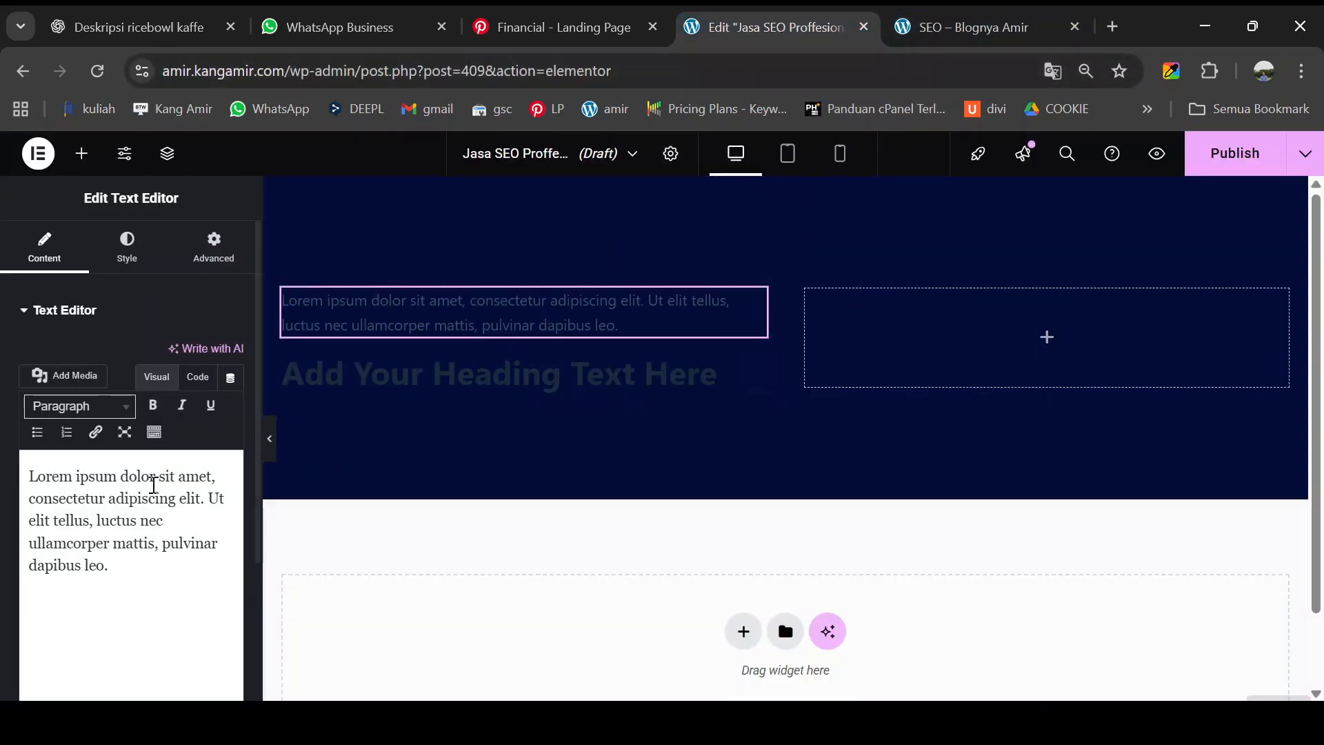
{"action": "key", "text": "ctrl+a"}
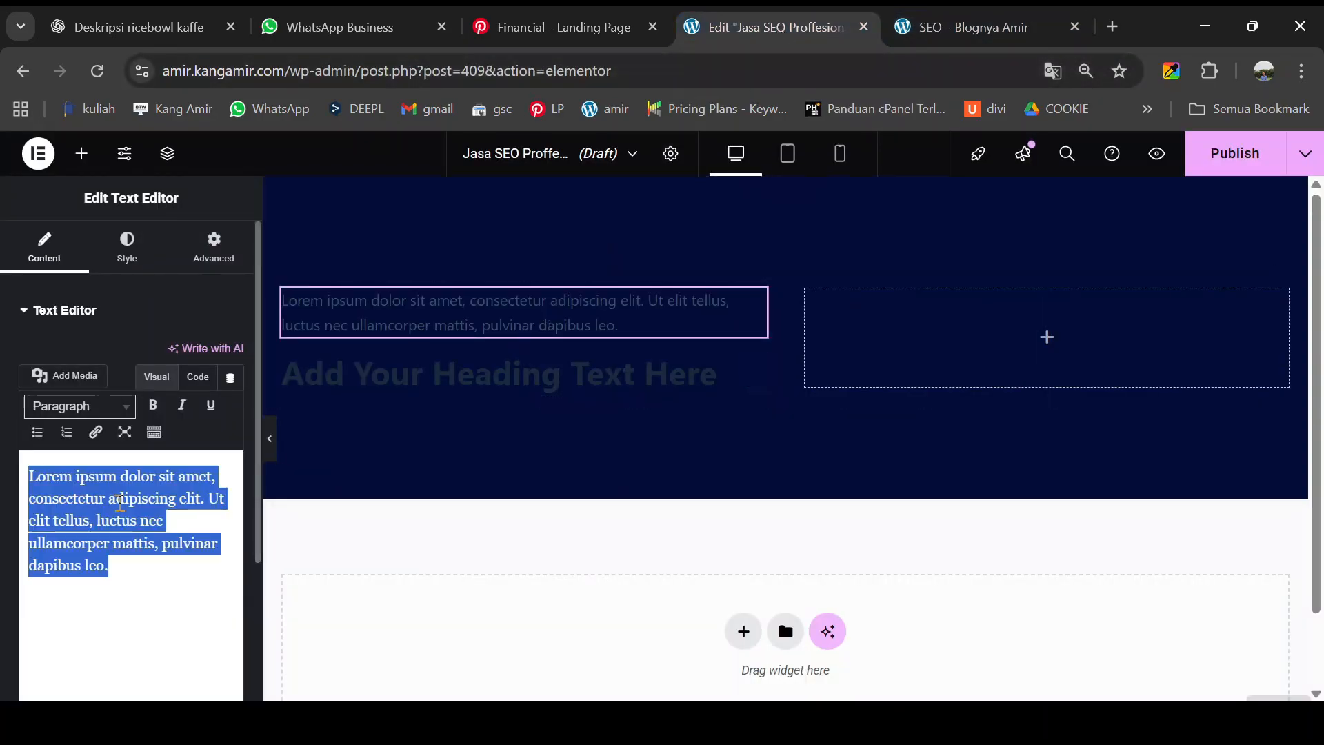
{"action": "key", "text": "ctrl+v"}
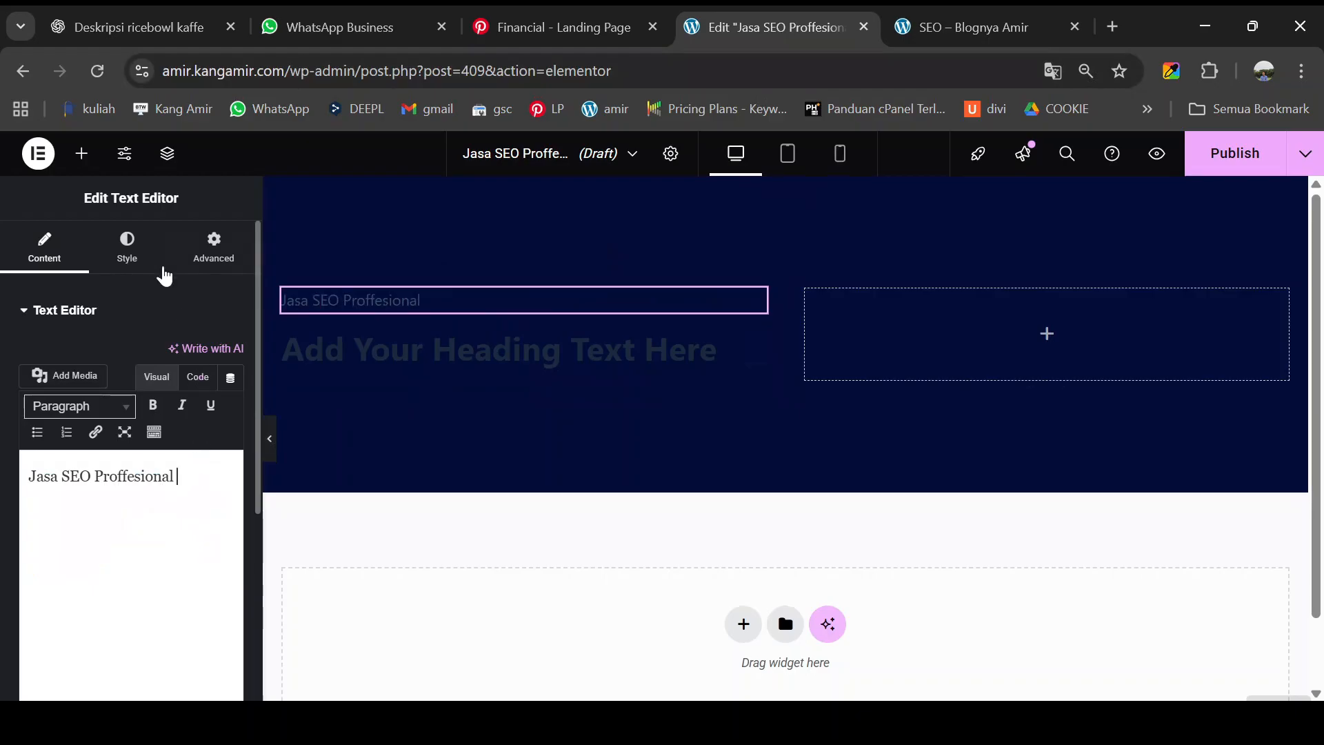
- Make the text block's text colour white
{"action": "left_click", "coordinate": [133, 263]}
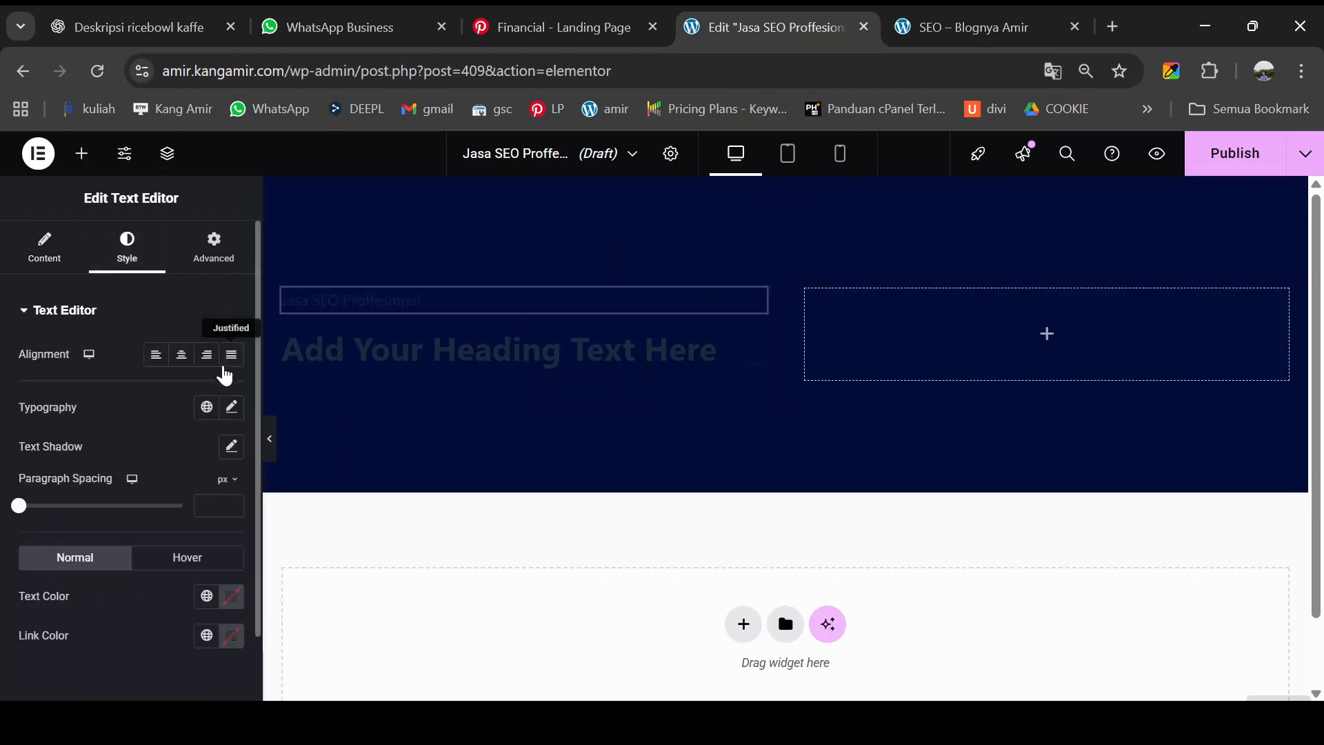
{"action": "left_click", "coordinate": [232, 408]}
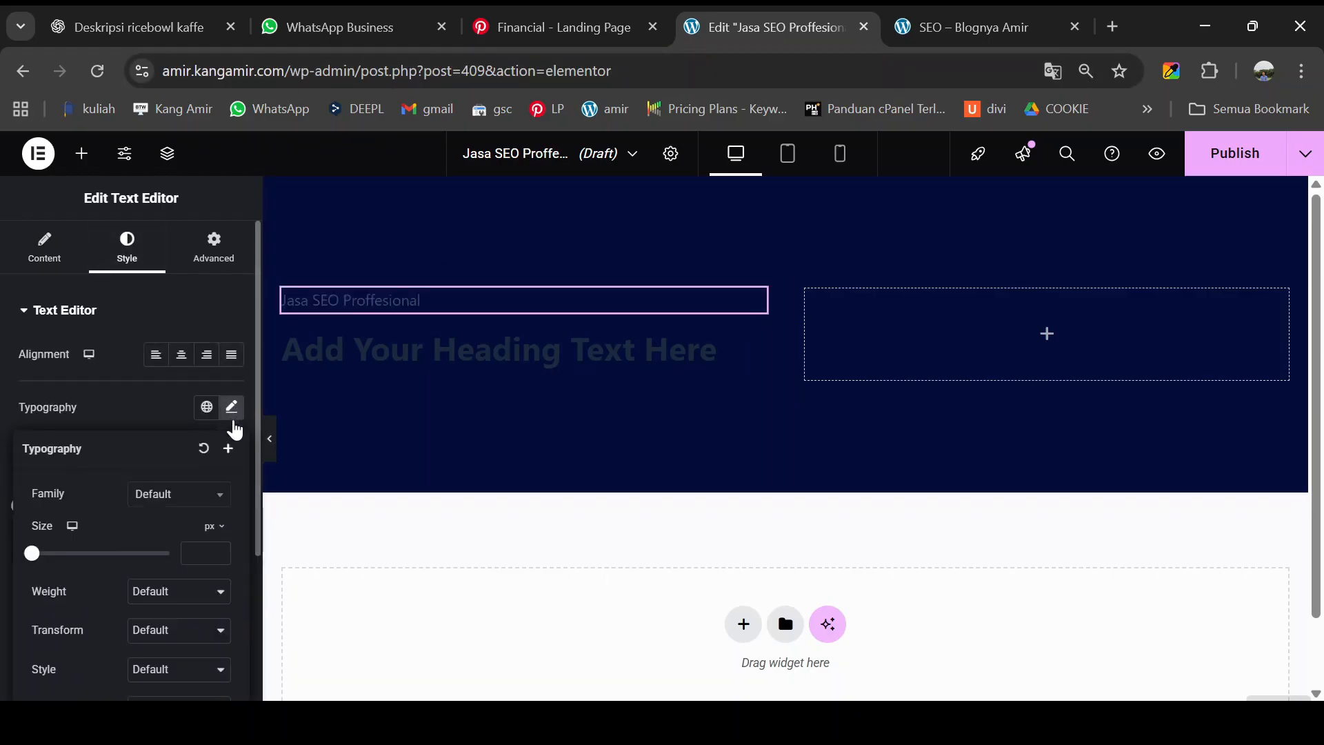
{"action": "left_click", "coordinate": [232, 409]}
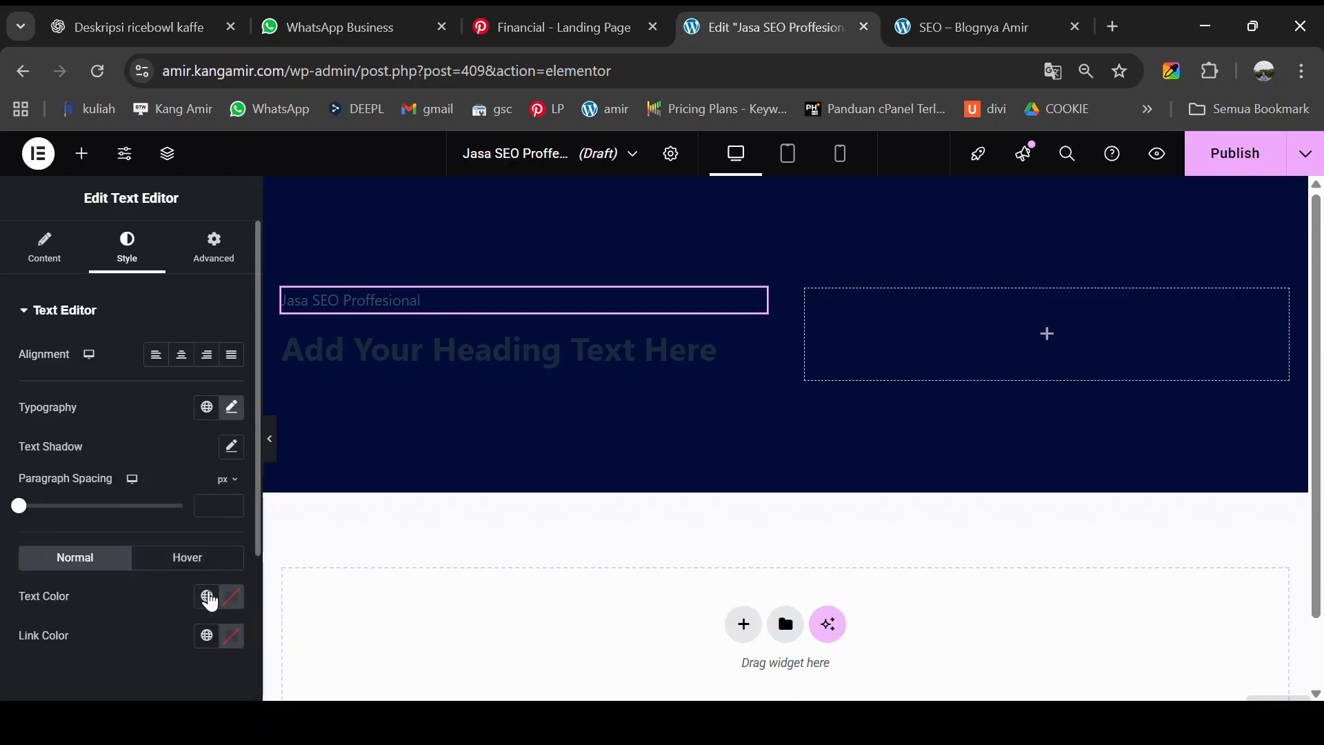
{"action": "left_click", "coordinate": [231, 597]}
{"action": "left_click_drag", "start_coordinate": [231, 496], "coordinate": [127, 357]}
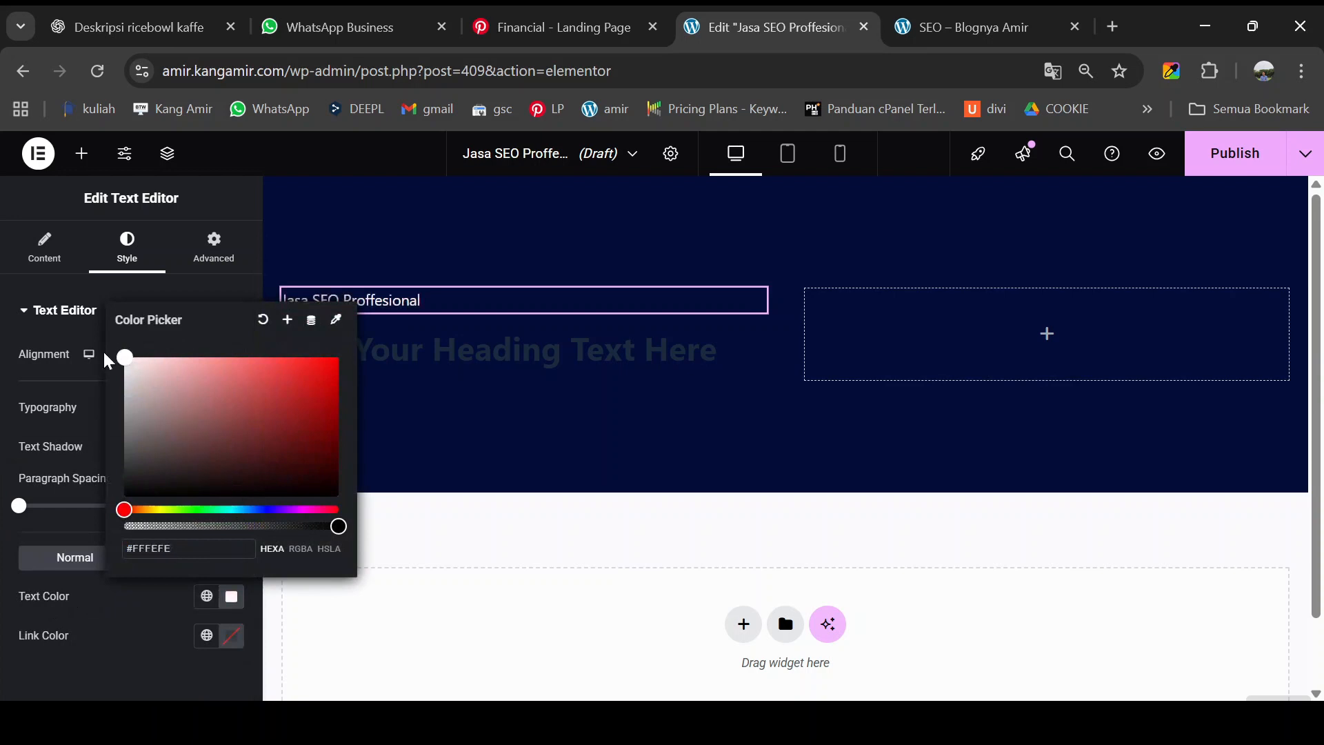
{"action": "left_click", "coordinate": [65, 398]}
- Set the text block's typography to 20 px Poppins
{"action": "left_click", "coordinate": [232, 407]}
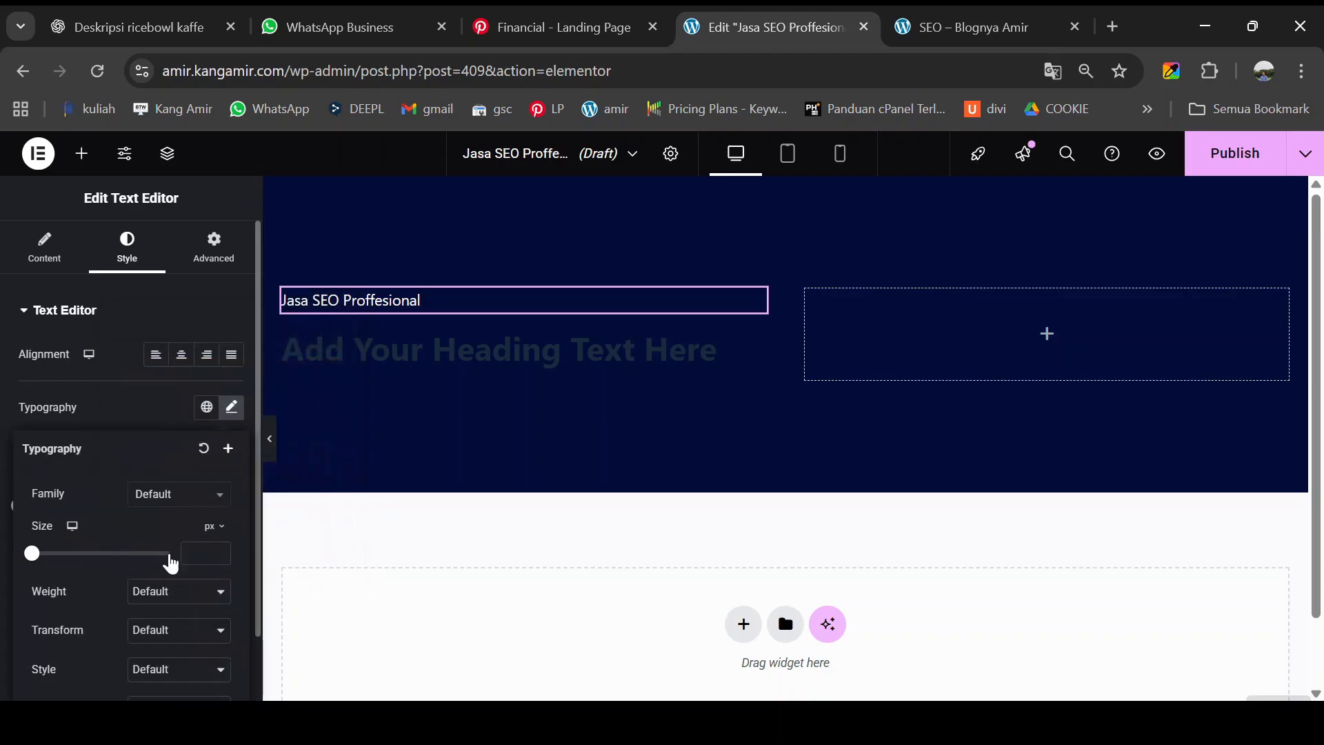
{"action": "type", "text": "20"}
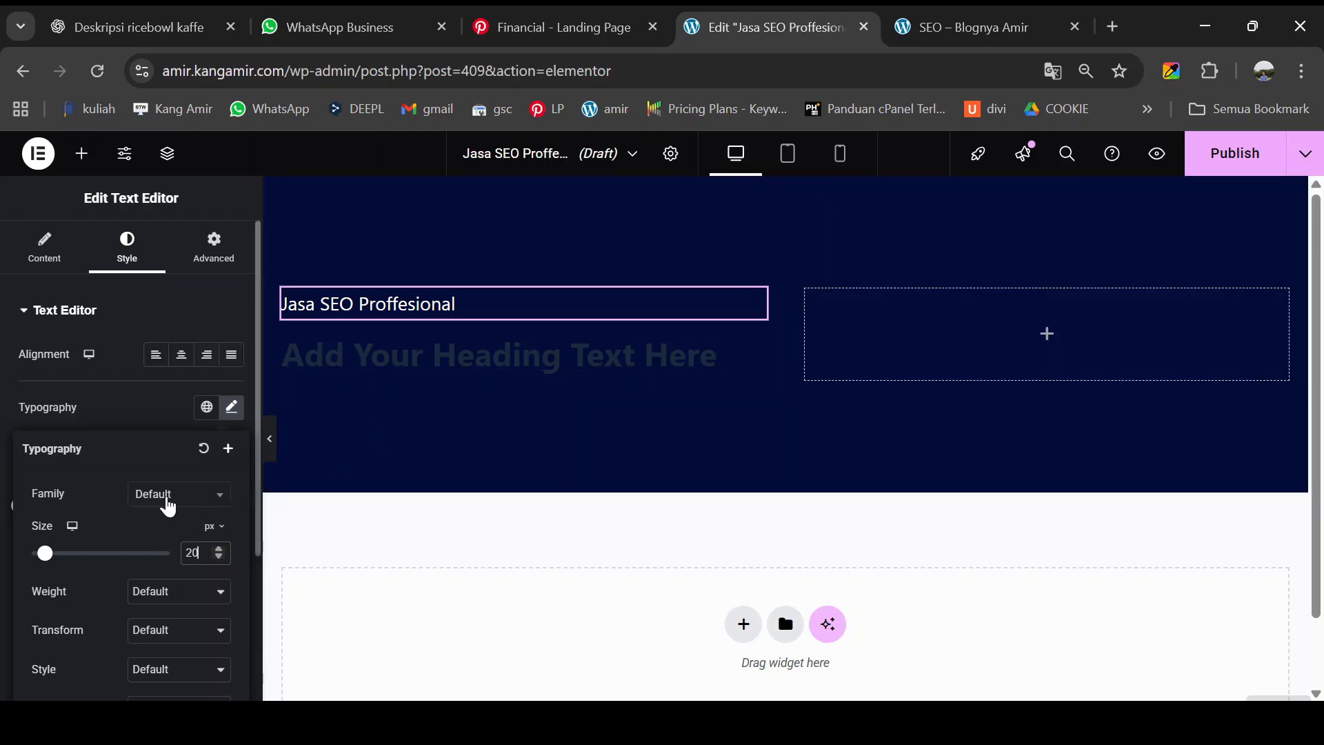
{"action": "left_click", "coordinate": [168, 507]}
{"action": "type", "text": "popp"}
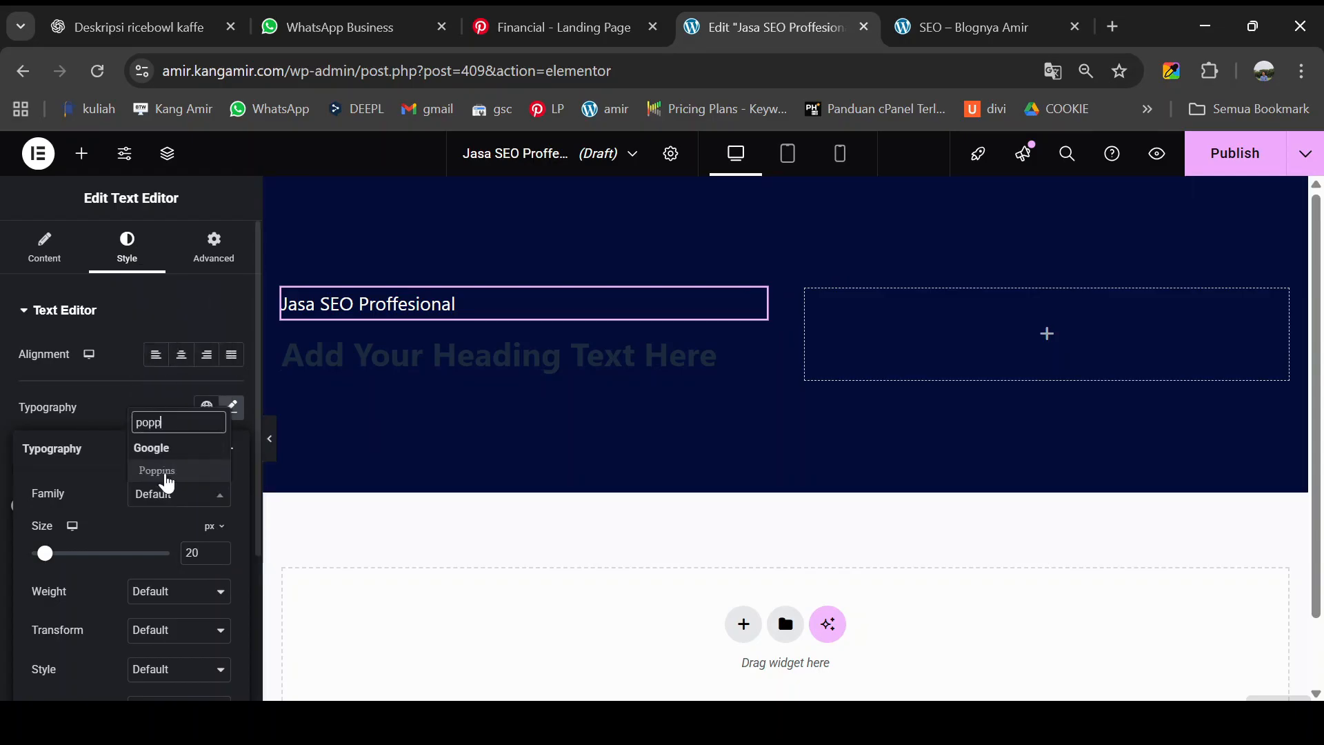
{"action": "left_click", "coordinate": [165, 473]}
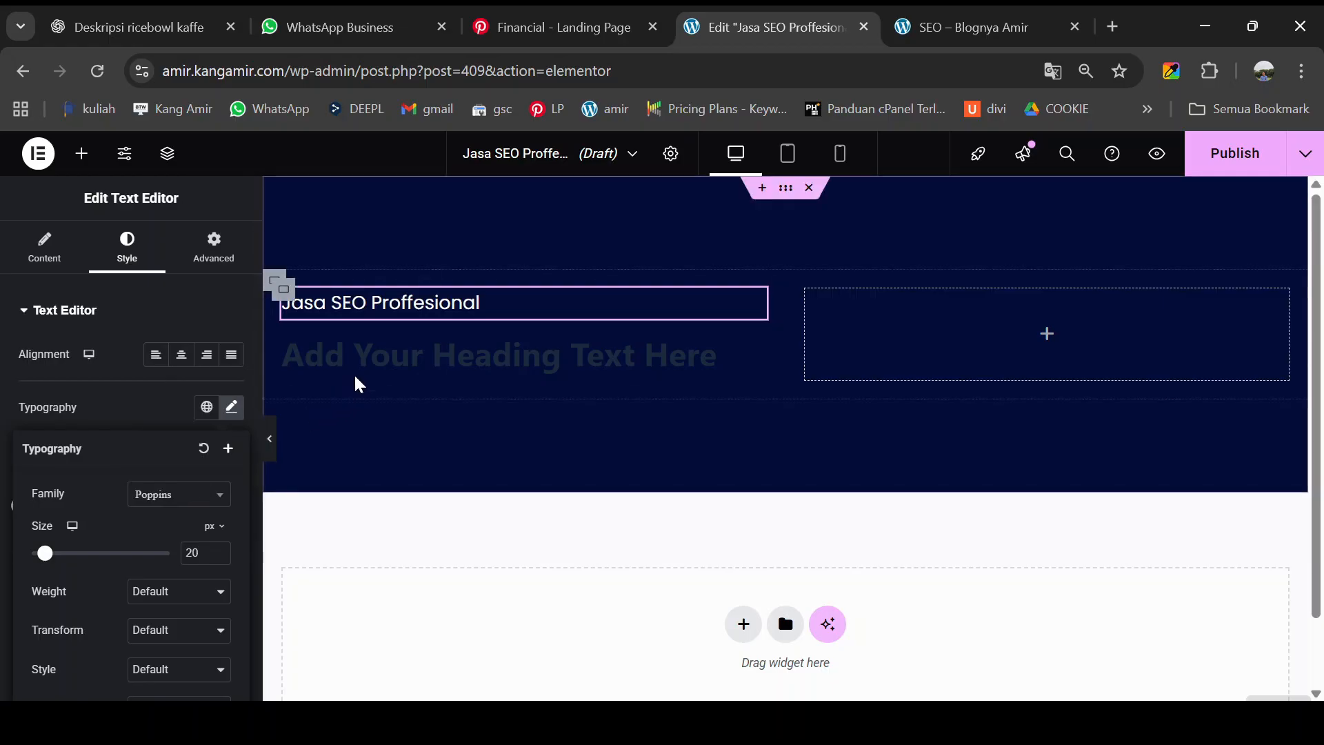
{"action": "left_click", "coordinate": [966, 31]}
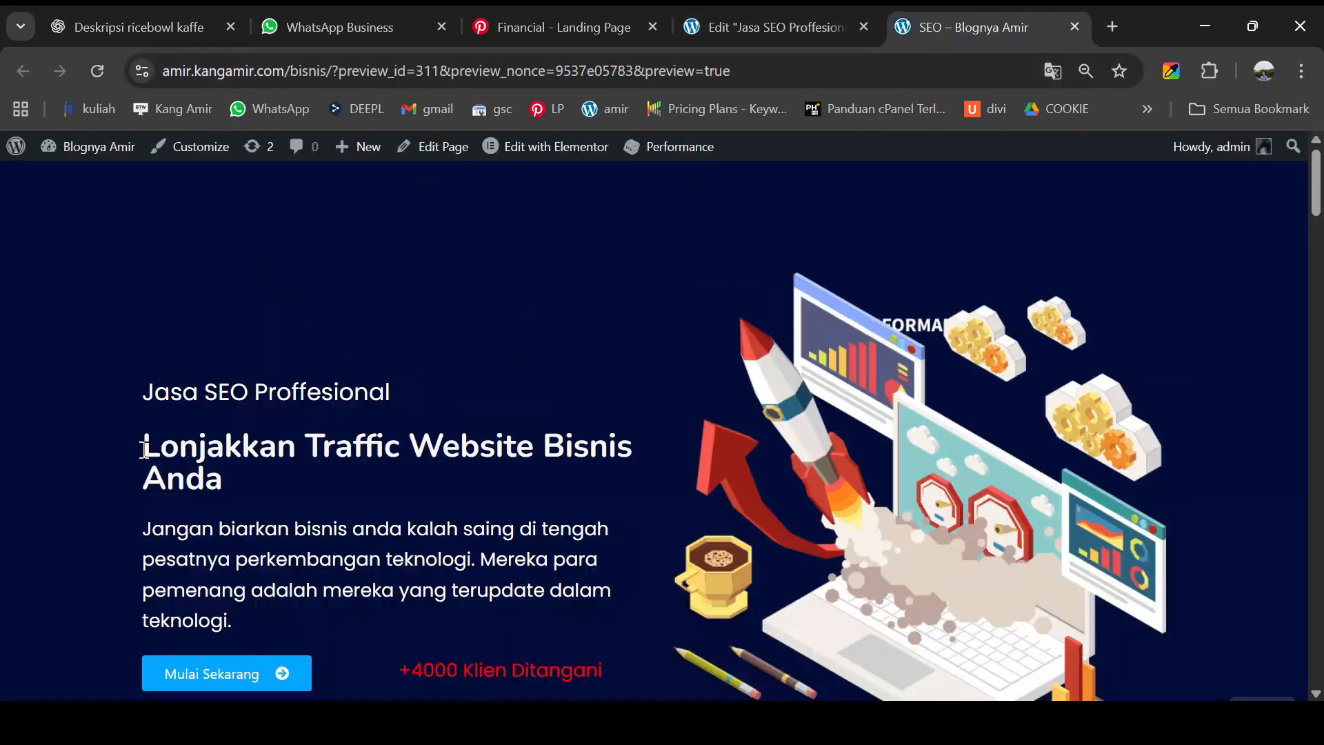
- Copy 'Lonjakkan Traffic Website Bisnis Anda' from the reference and paste it as the heading title
{"action": "left_click_drag", "start_coordinate": [143, 450], "coordinate": [229, 469]}
{"action": "key", "text": "ctrl+c"}
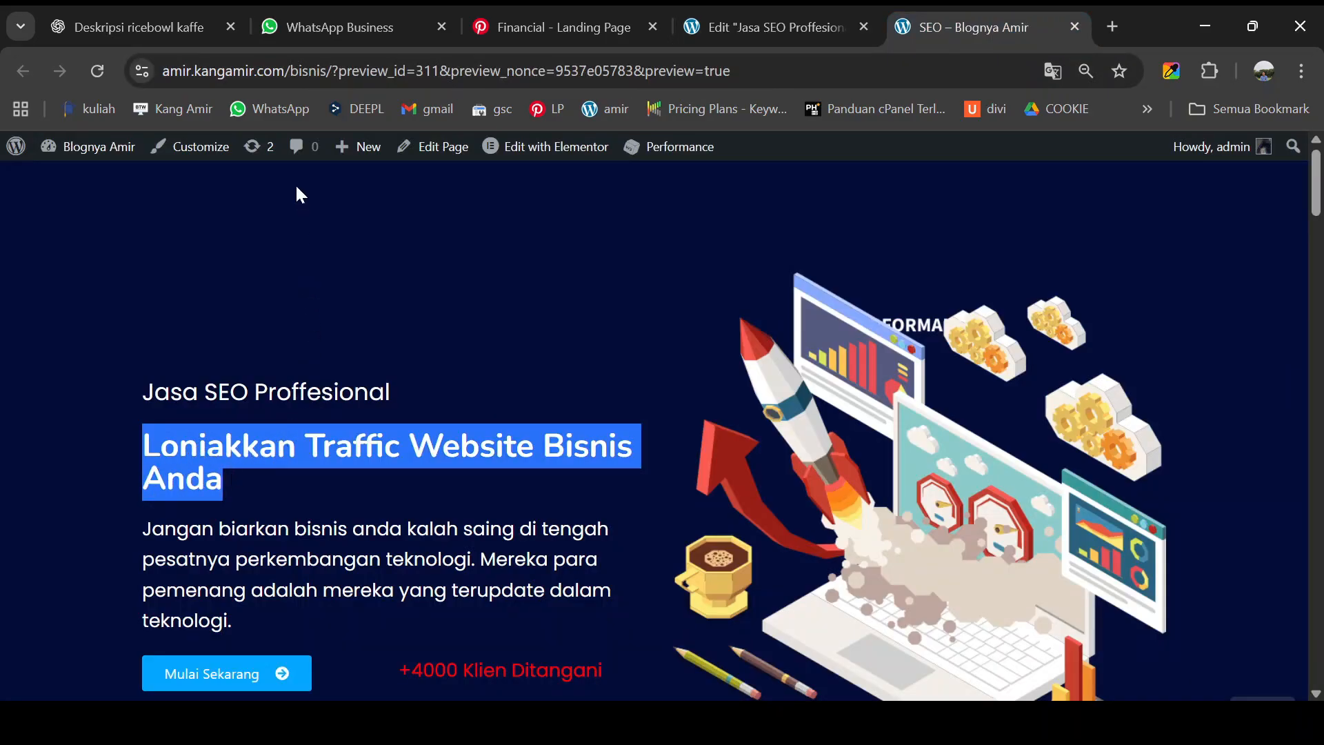
{"action": "left_click", "coordinate": [849, 26]}
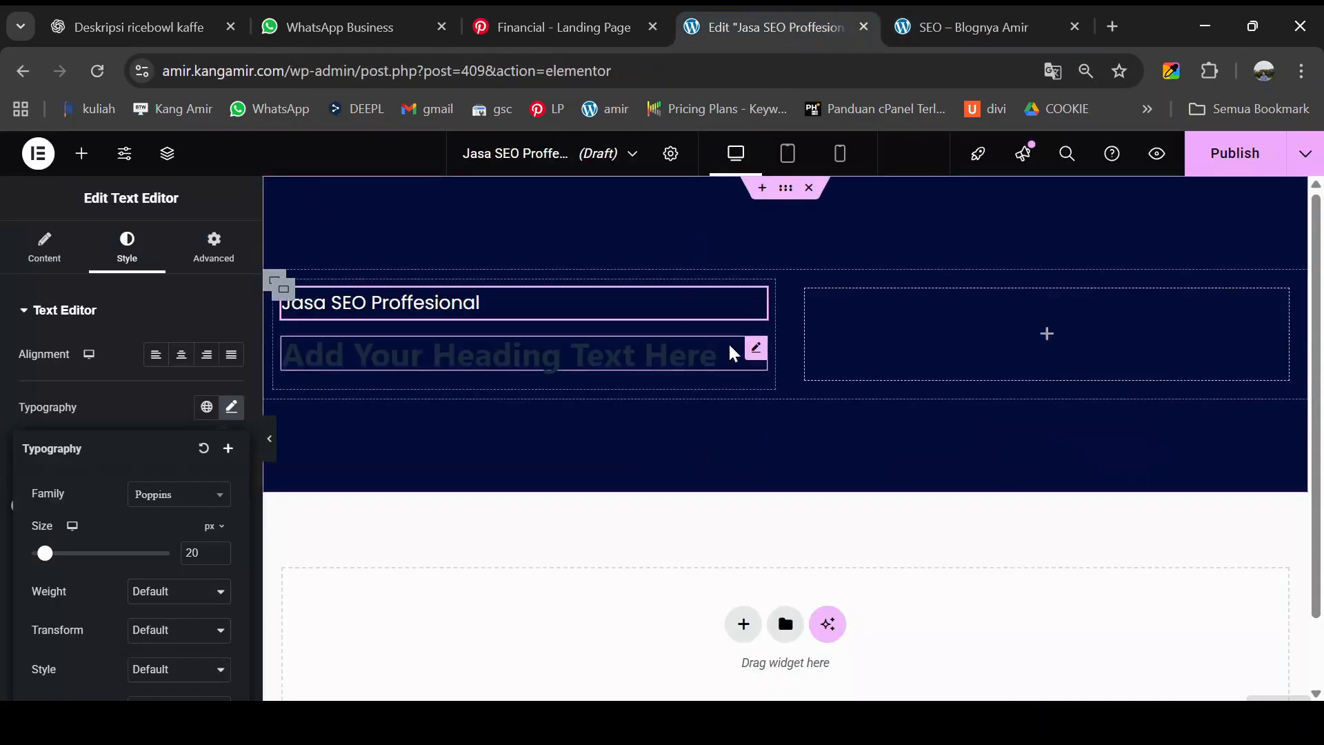
{"action": "left_click", "coordinate": [754, 348]}
{"action": "triple_click", "coordinate": [175, 384]}
{"action": "key", "text": "ctrl+v"}
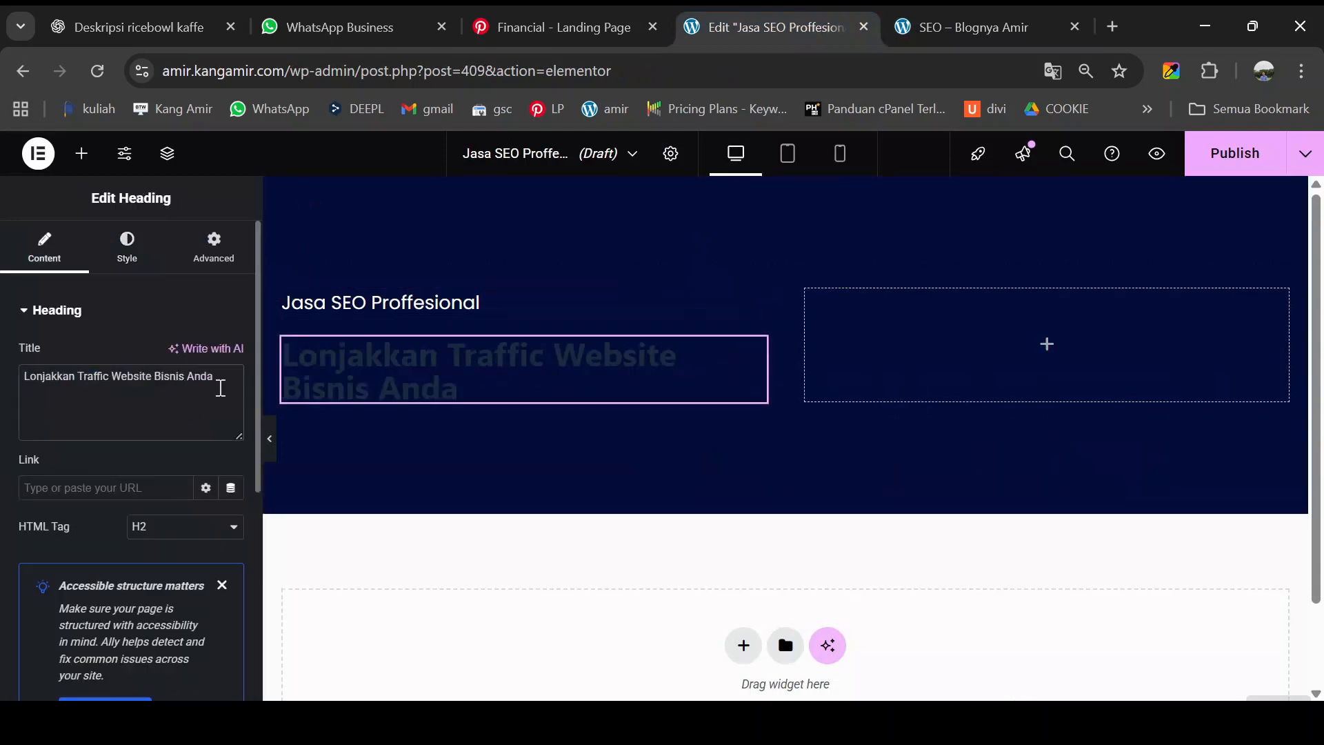
- Style the heading text near-white with the Nunito font family
{"action": "left_click", "coordinate": [129, 252]}
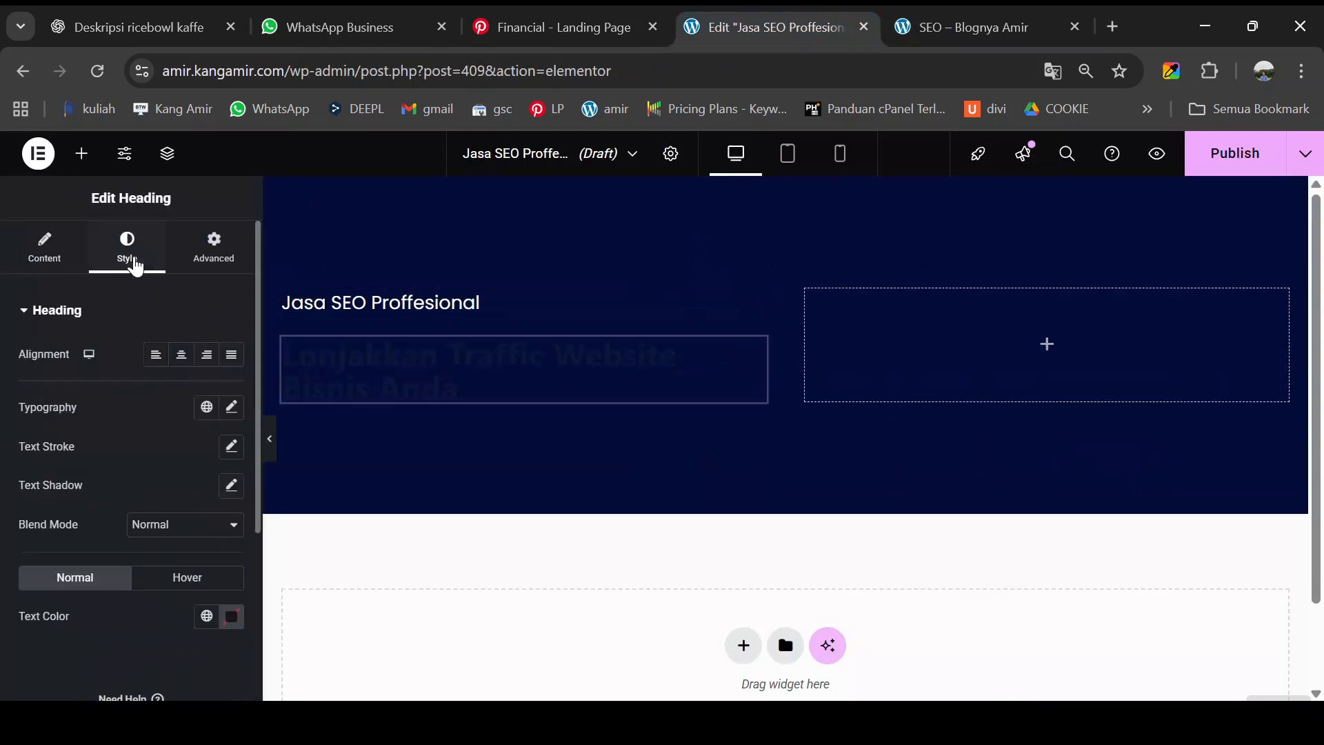
{"action": "left_click", "coordinate": [231, 616]}
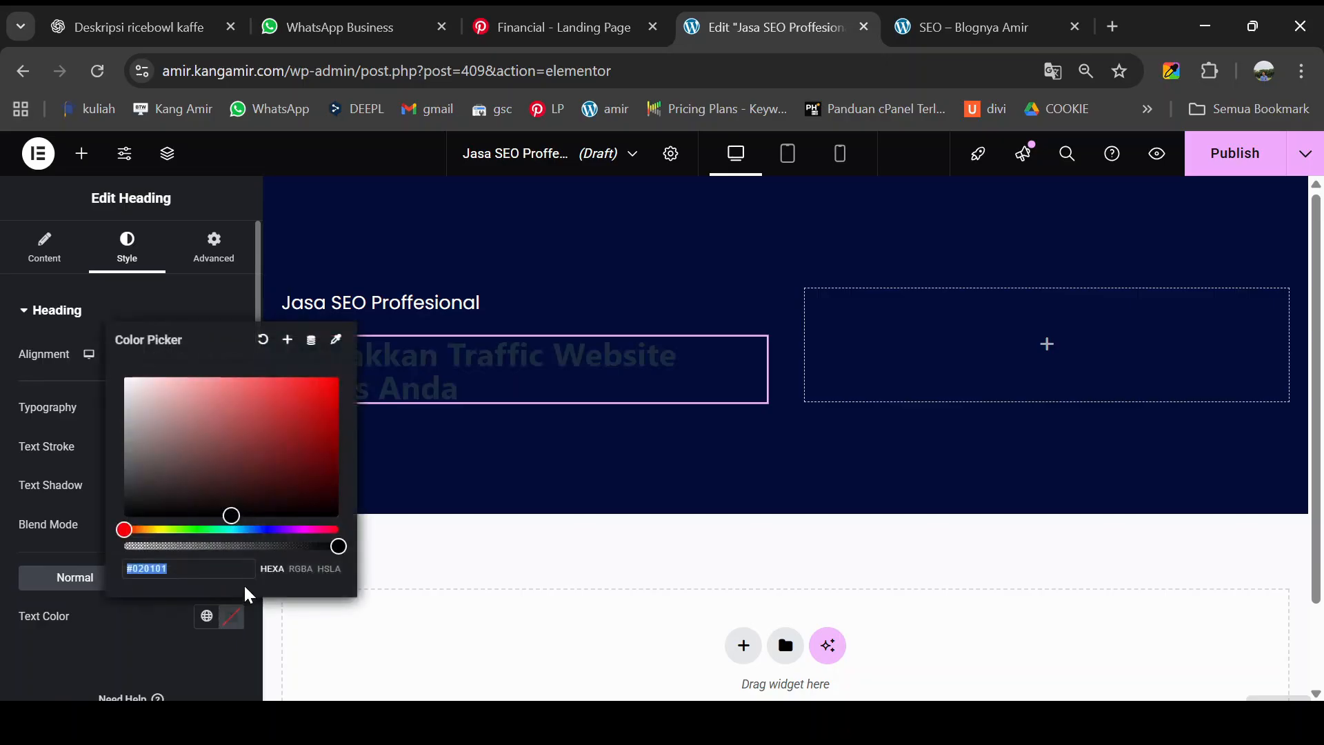
{"action": "left_click_drag", "start_coordinate": [231, 517], "coordinate": [129, 383]}
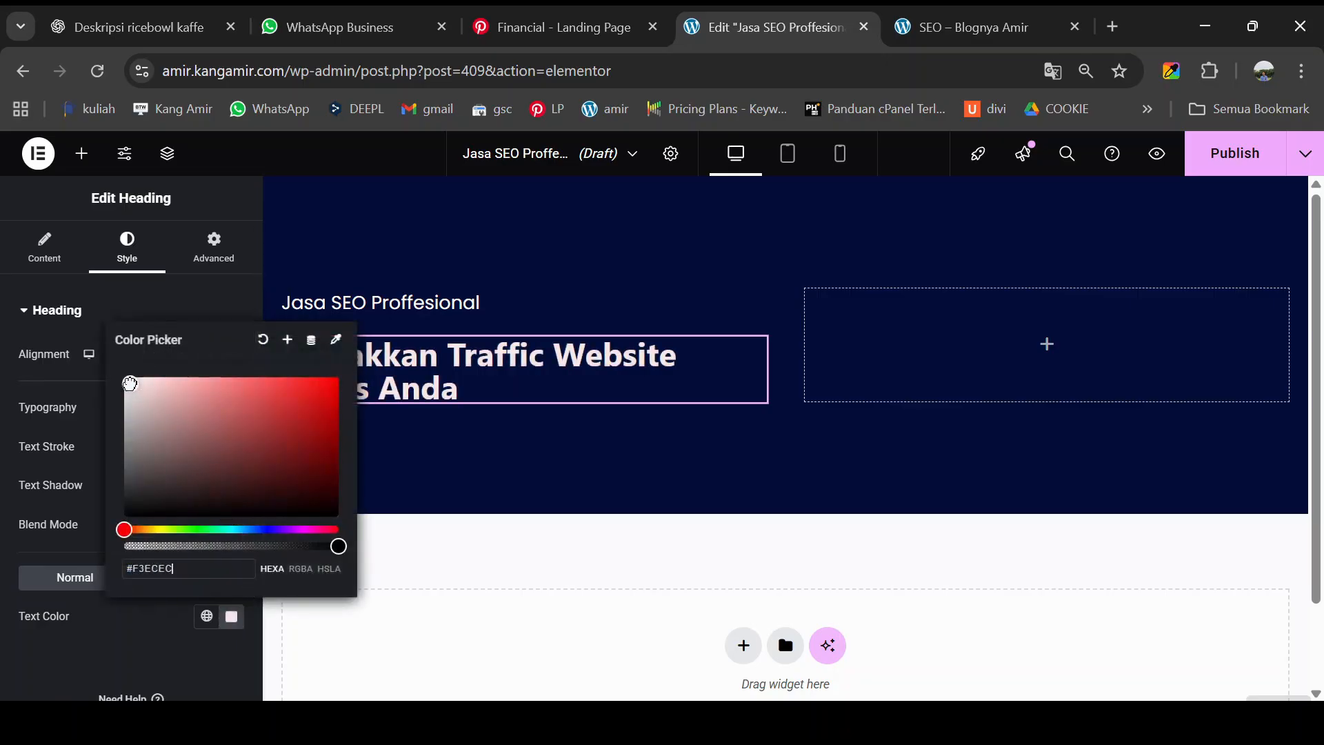
{"action": "left_click", "coordinate": [50, 390]}
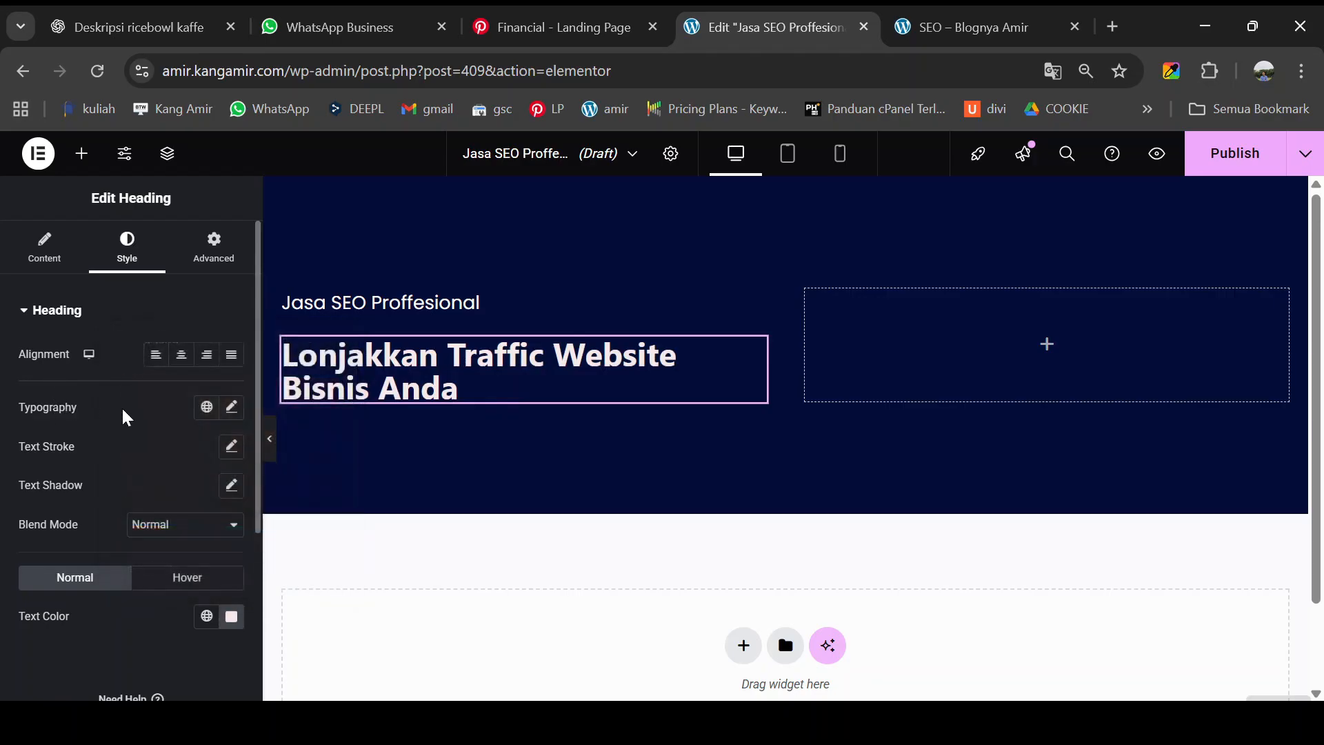
{"action": "left_click", "coordinate": [232, 409]}
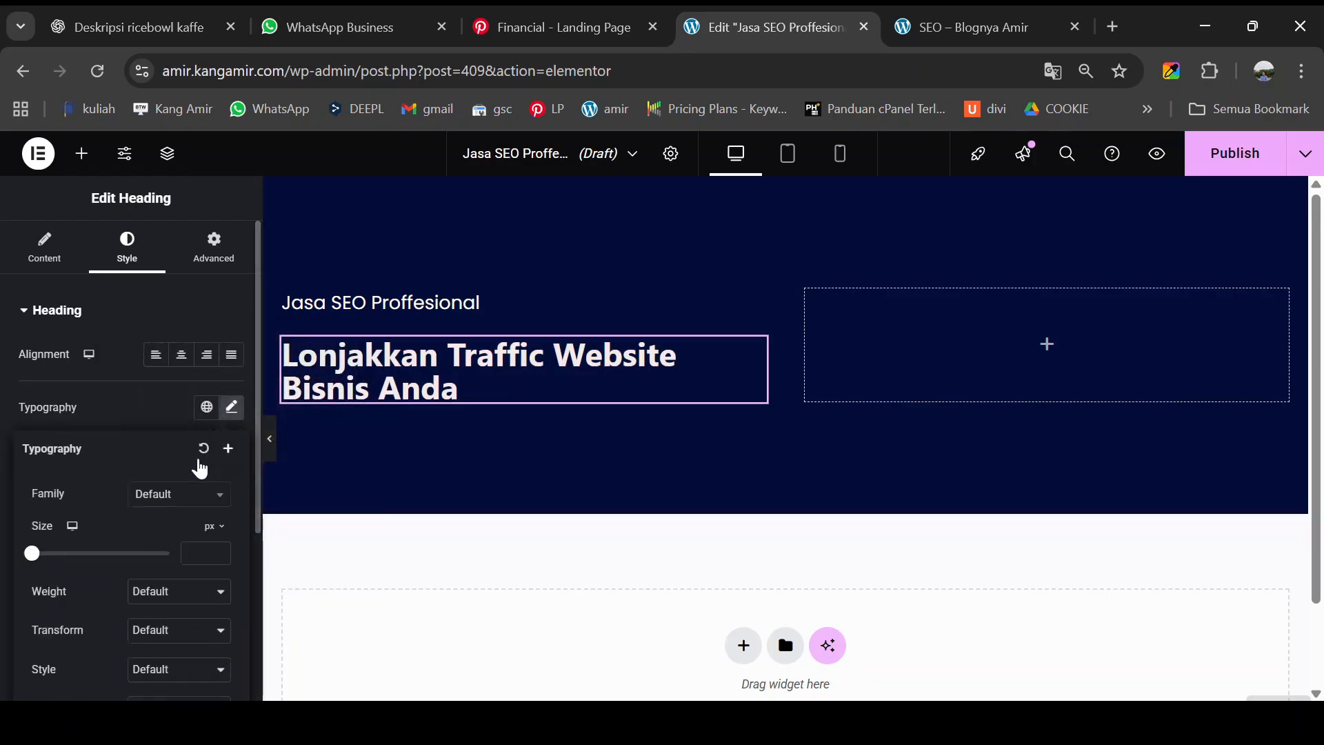
{"action": "left_click", "coordinate": [168, 504]}
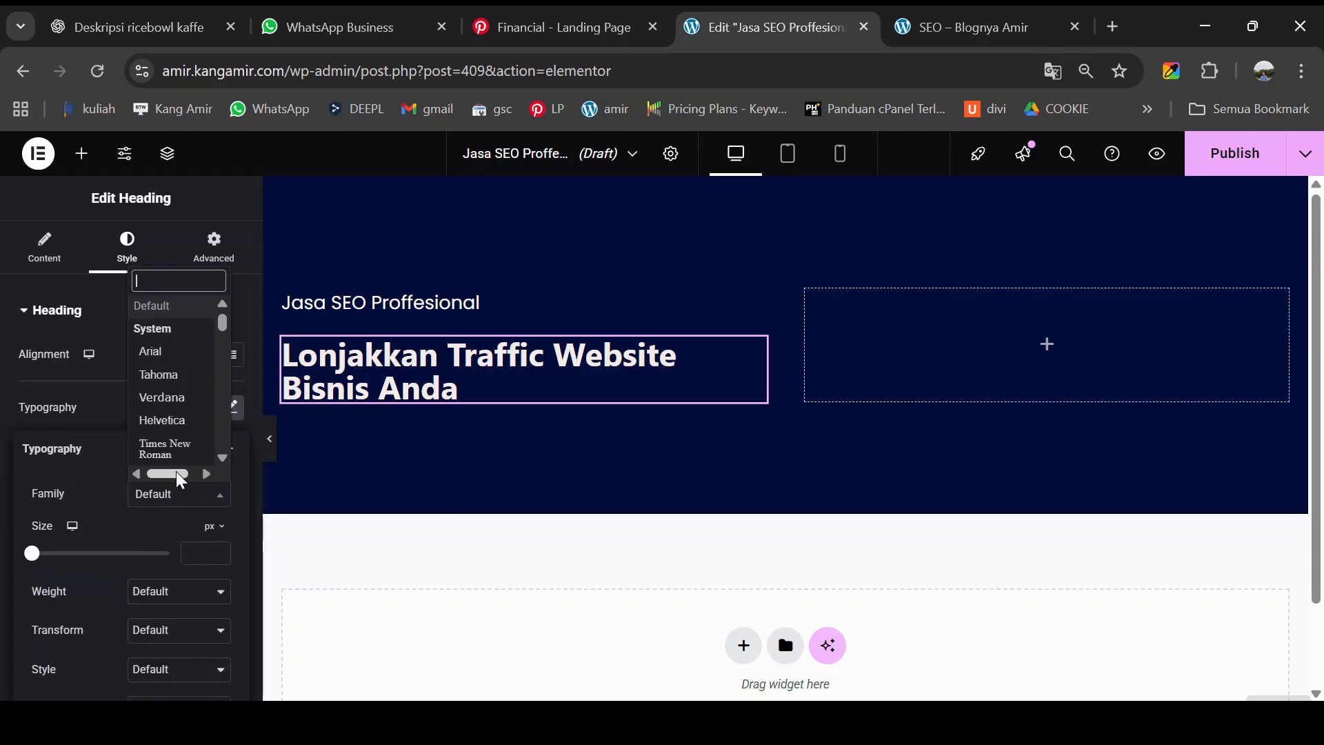
{"action": "type", "text": "nunit"}
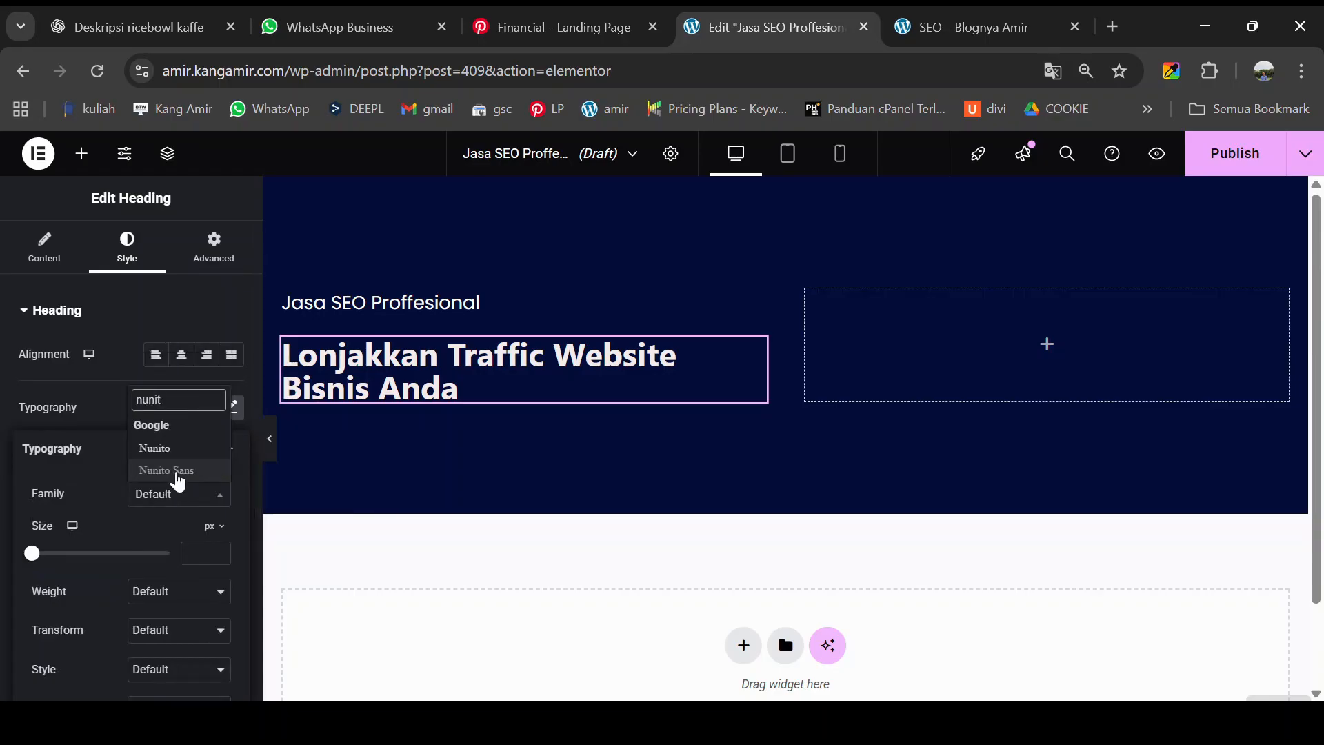
{"action": "left_click", "coordinate": [144, 452]}
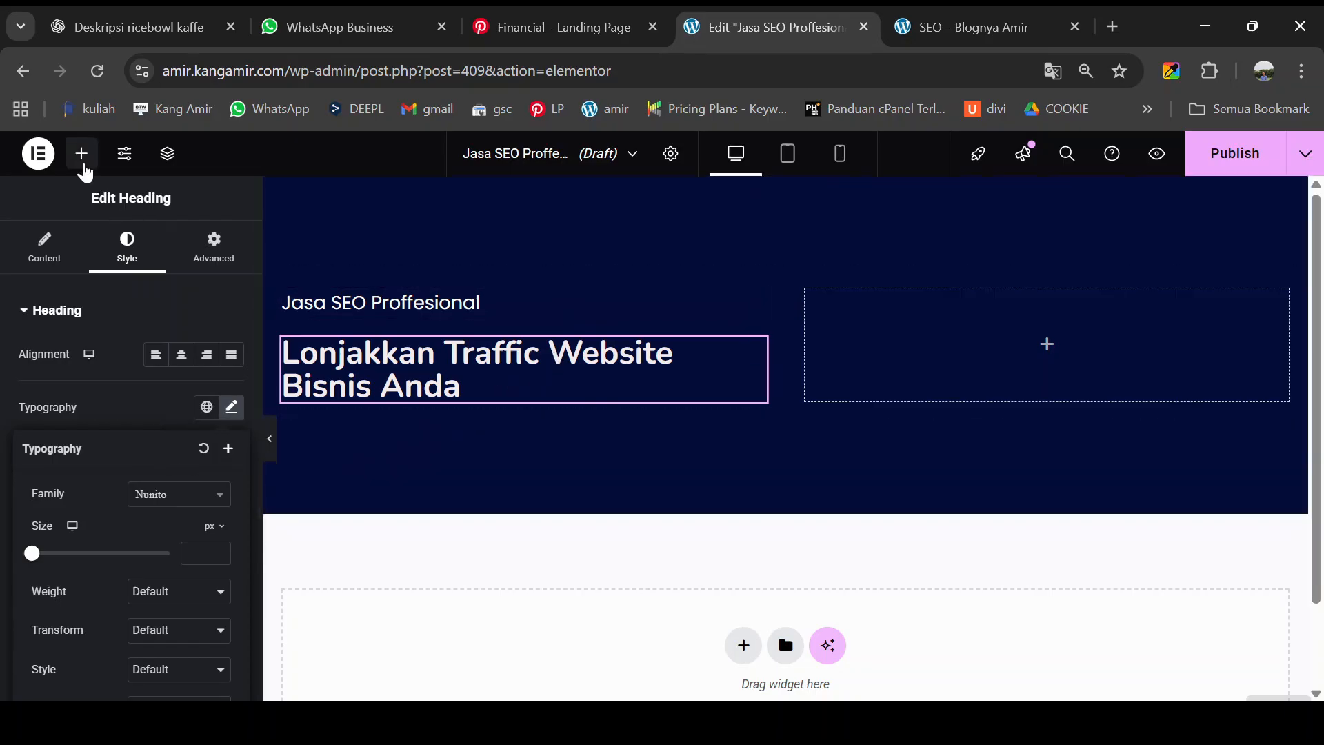
- Add a text block under the heading holding the 'Jangan biarkan bisnis anda kalah saing…' paragraph
{"action": "left_click", "coordinate": [82, 154]}
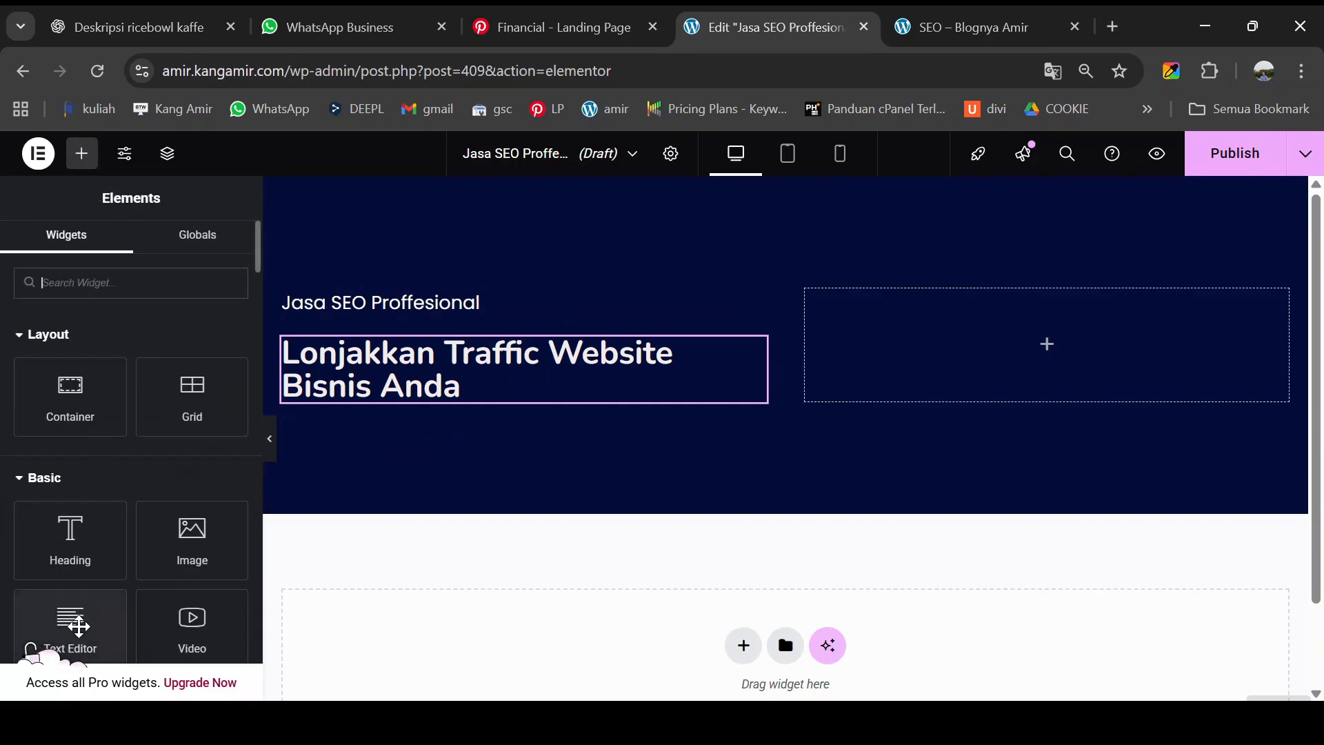
{"action": "scroll", "coordinate": [83, 607], "scroll_direction": "down", "scroll_amount": 1}
{"action": "left_click_drag", "start_coordinate": [69, 531], "coordinate": [384, 411]}
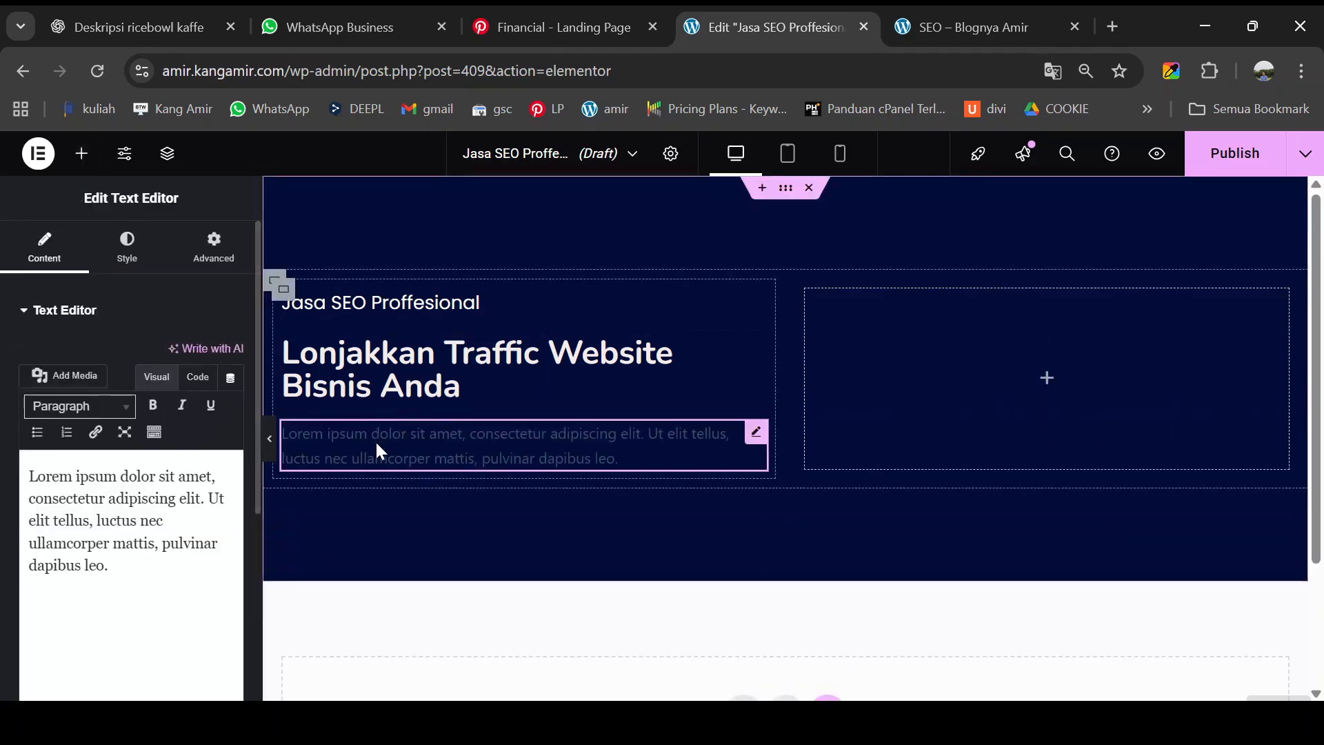
{"action": "left_click", "coordinate": [986, 24]}
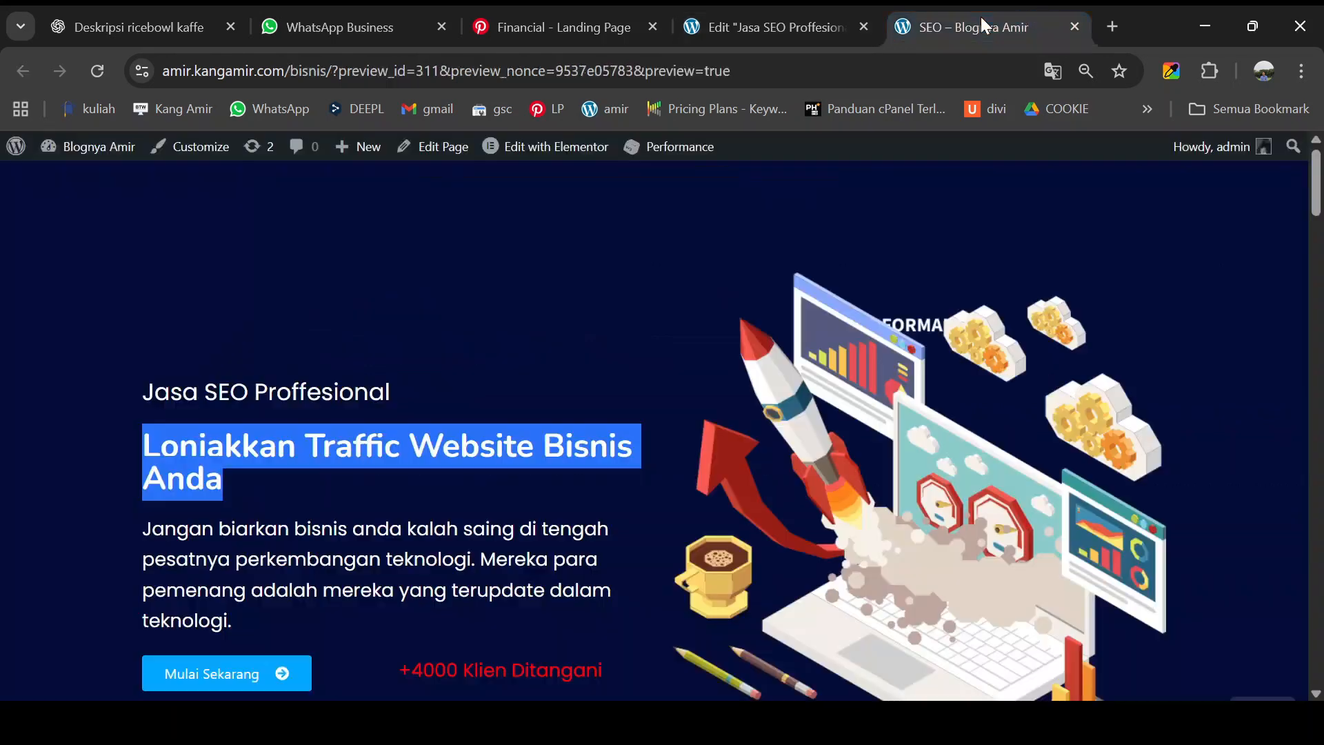
{"action": "left_click", "coordinate": [157, 529]}
{"action": "scroll", "coordinate": [159, 513], "scroll_direction": "down", "scroll_amount": 2}
{"action": "left_click_drag", "start_coordinate": [147, 426], "coordinate": [248, 516]}
{"action": "key", "text": "ctrl+c"}
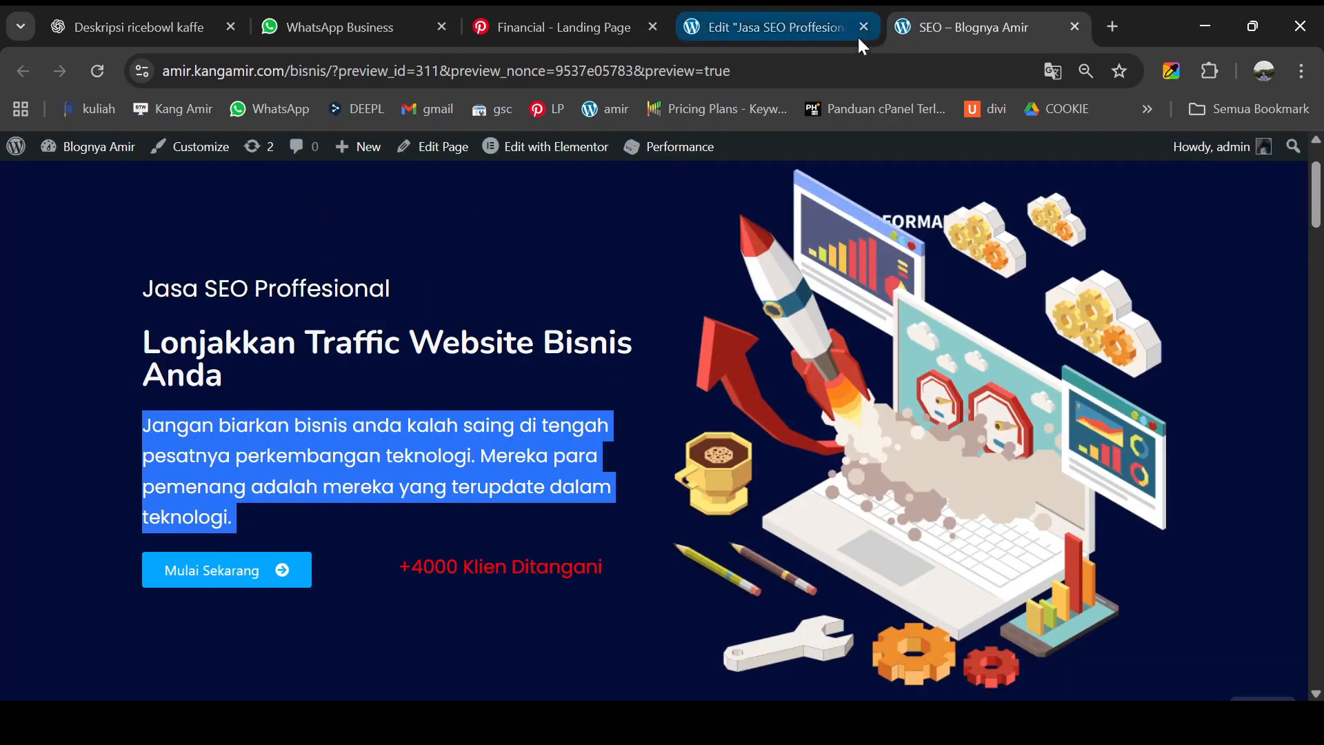
{"action": "left_click", "coordinate": [804, 29]}
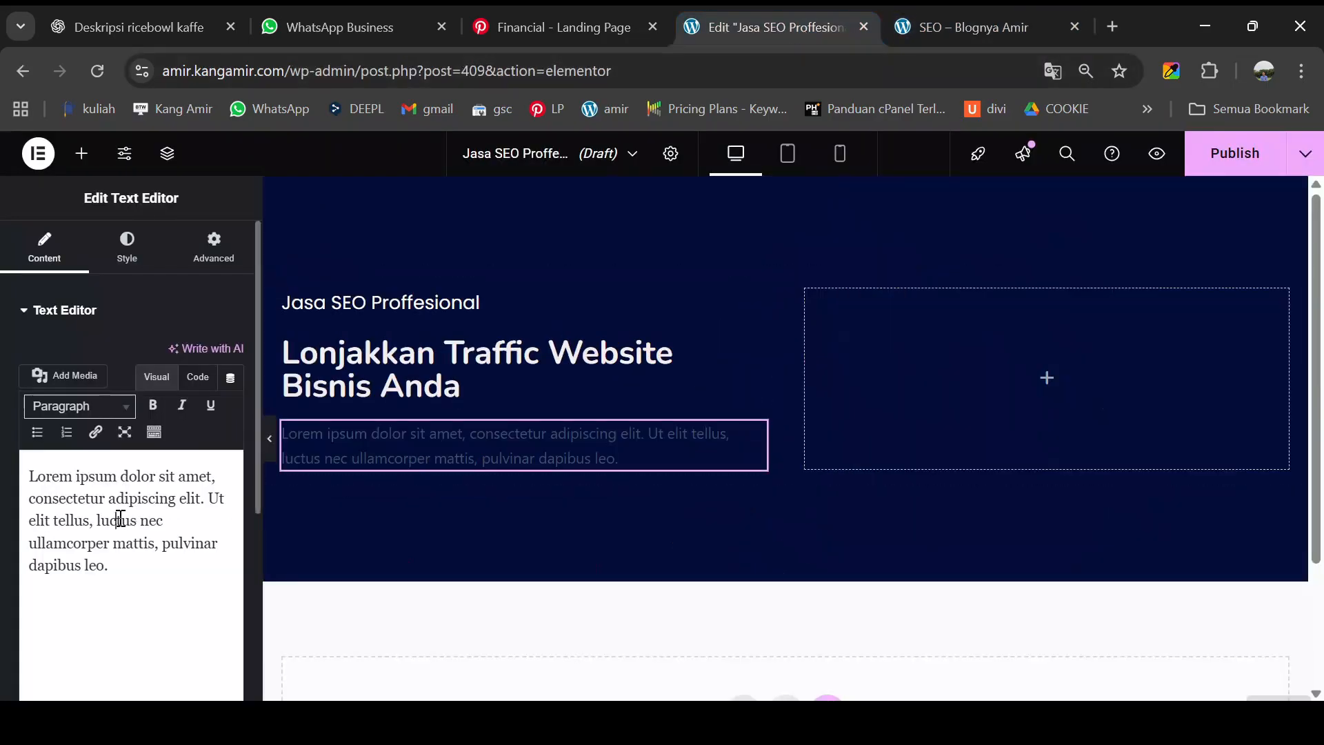
{"action": "key", "text": "ctrl+a"}
{"action": "key", "text": "ctrl+v"}
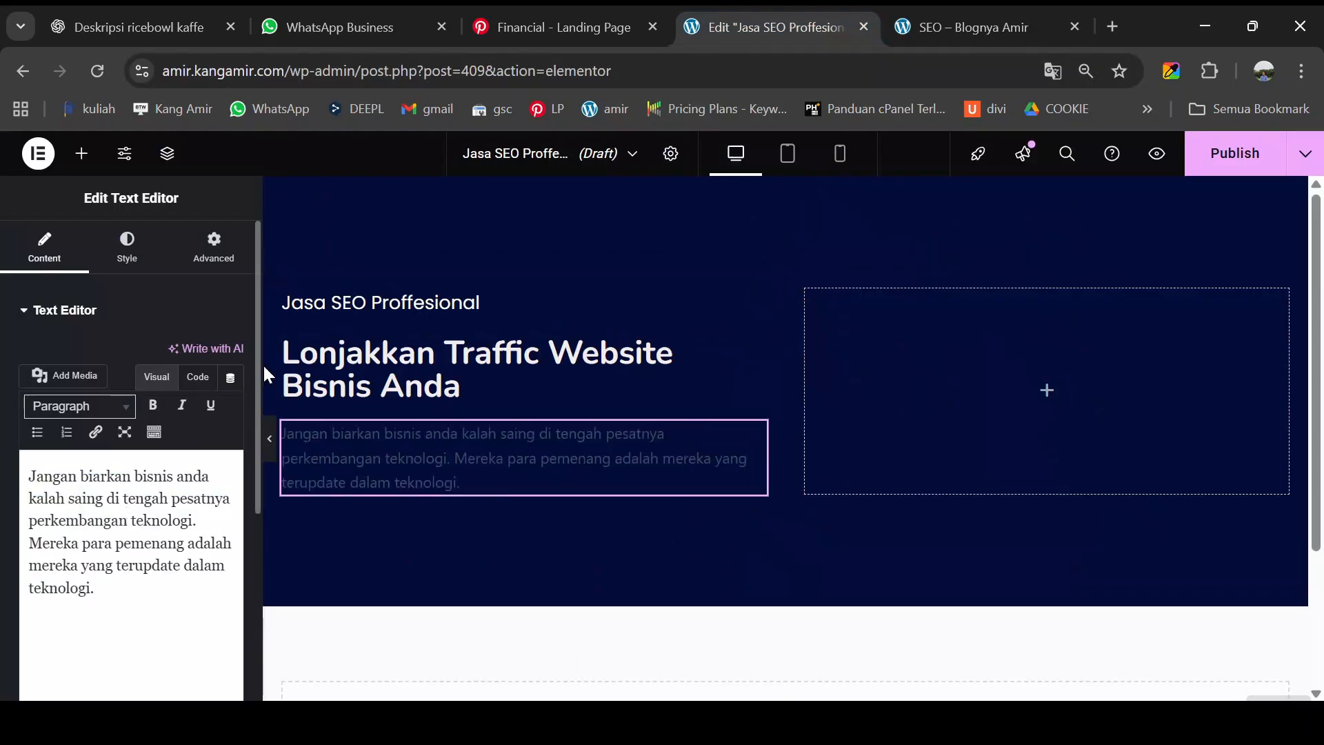
- Colour the paragraph #FDFCFC and set its font size to 20
{"action": "left_click", "coordinate": [127, 250]}
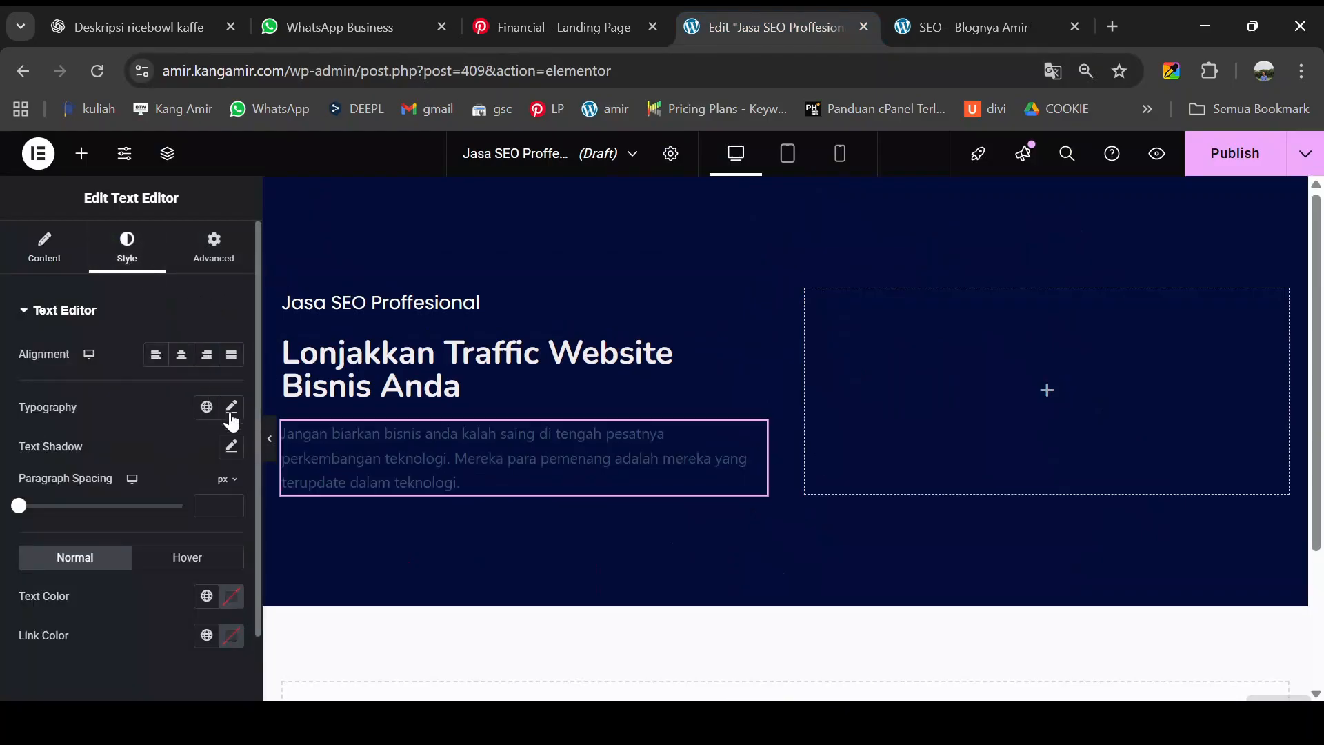
{"action": "left_click", "coordinate": [233, 597]}
{"action": "left_click", "coordinate": [153, 414]}
{"action": "left_click_drag", "start_coordinate": [143, 399], "coordinate": [125, 358]}
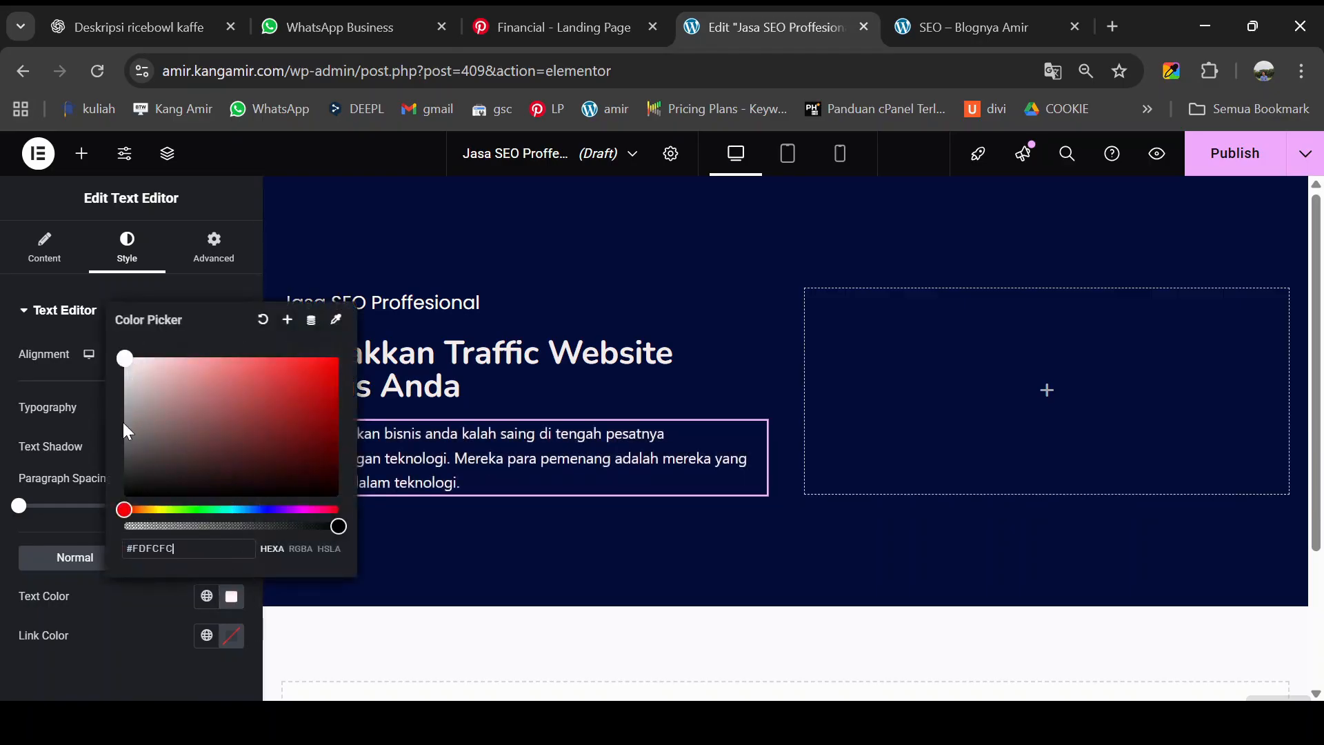
{"action": "left_click", "coordinate": [11, 371]}
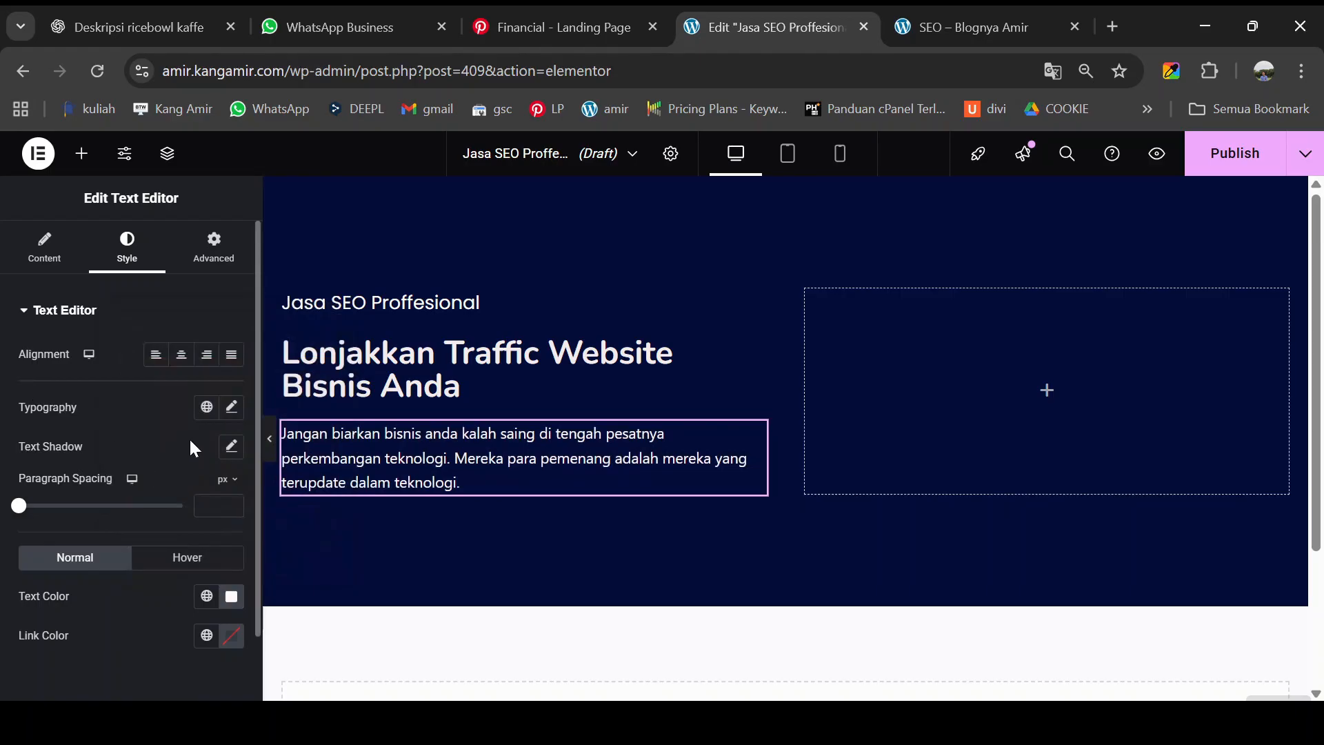
{"action": "left_click", "coordinate": [232, 407]}
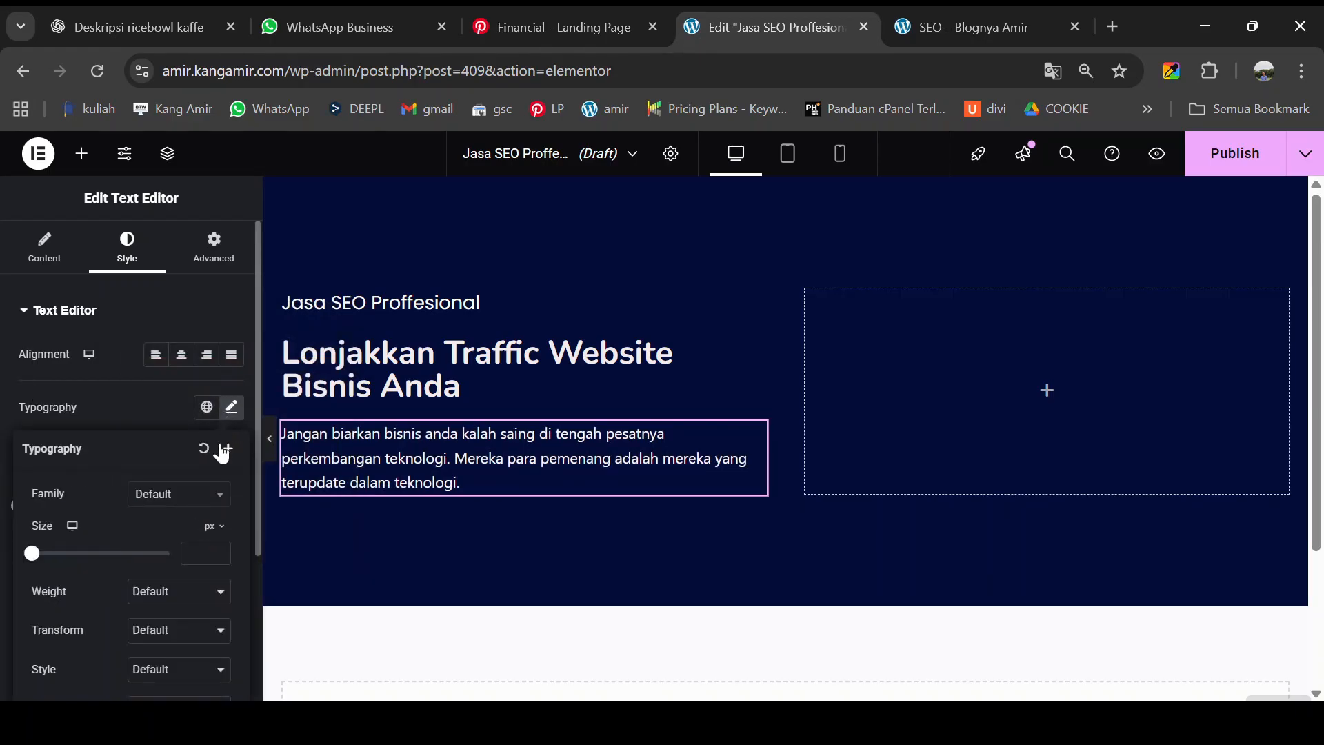
{"action": "left_click", "coordinate": [198, 556]}
{"action": "type", "text": "20"}
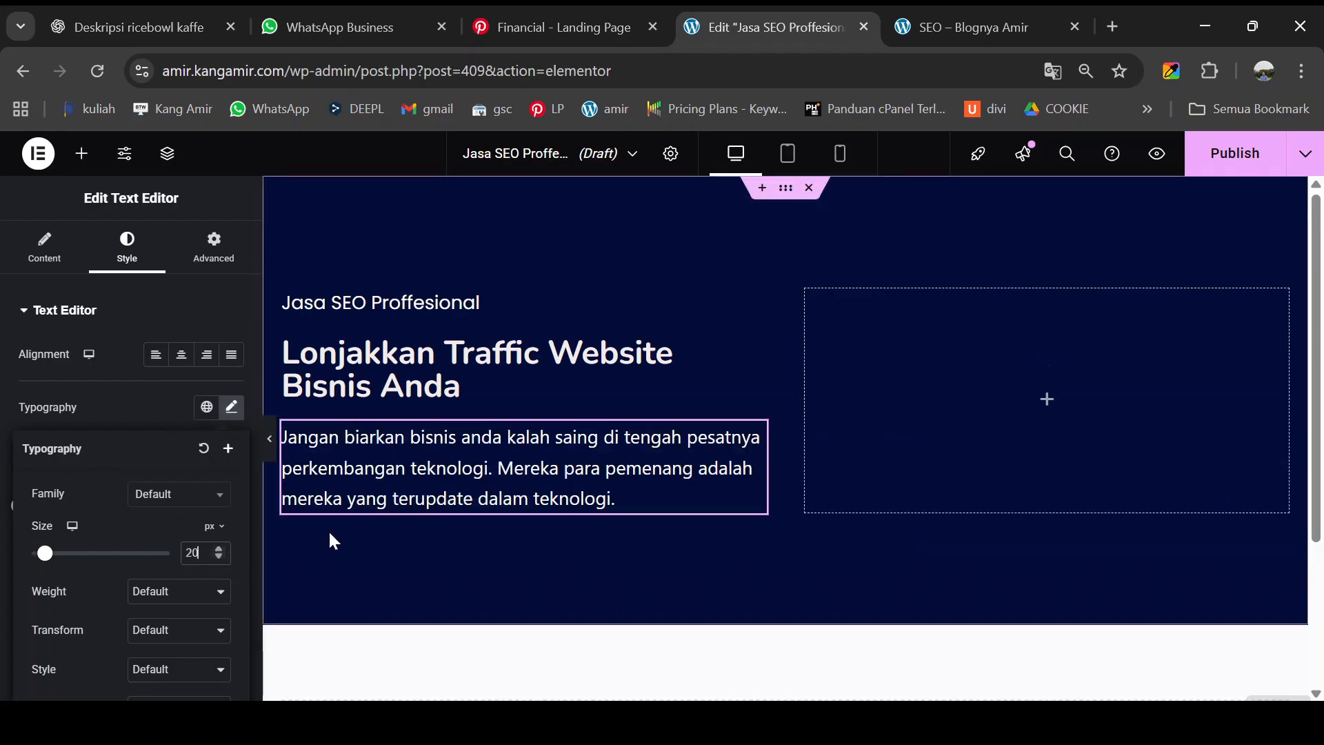
{"action": "left_click", "coordinate": [82, 155]}
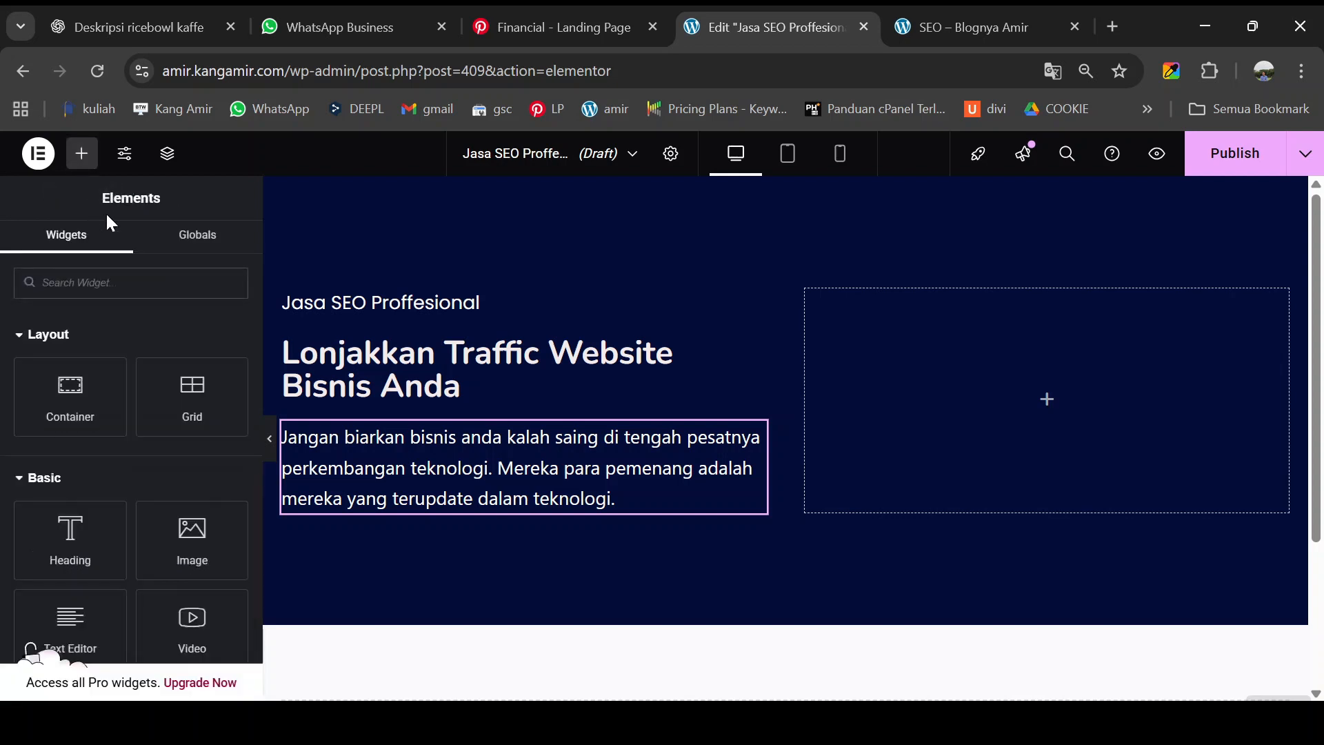
- Add a grid under the paragraph and set it to 2 columns and 1 row
{"action": "left_click_drag", "start_coordinate": [172, 414], "coordinate": [383, 512]}
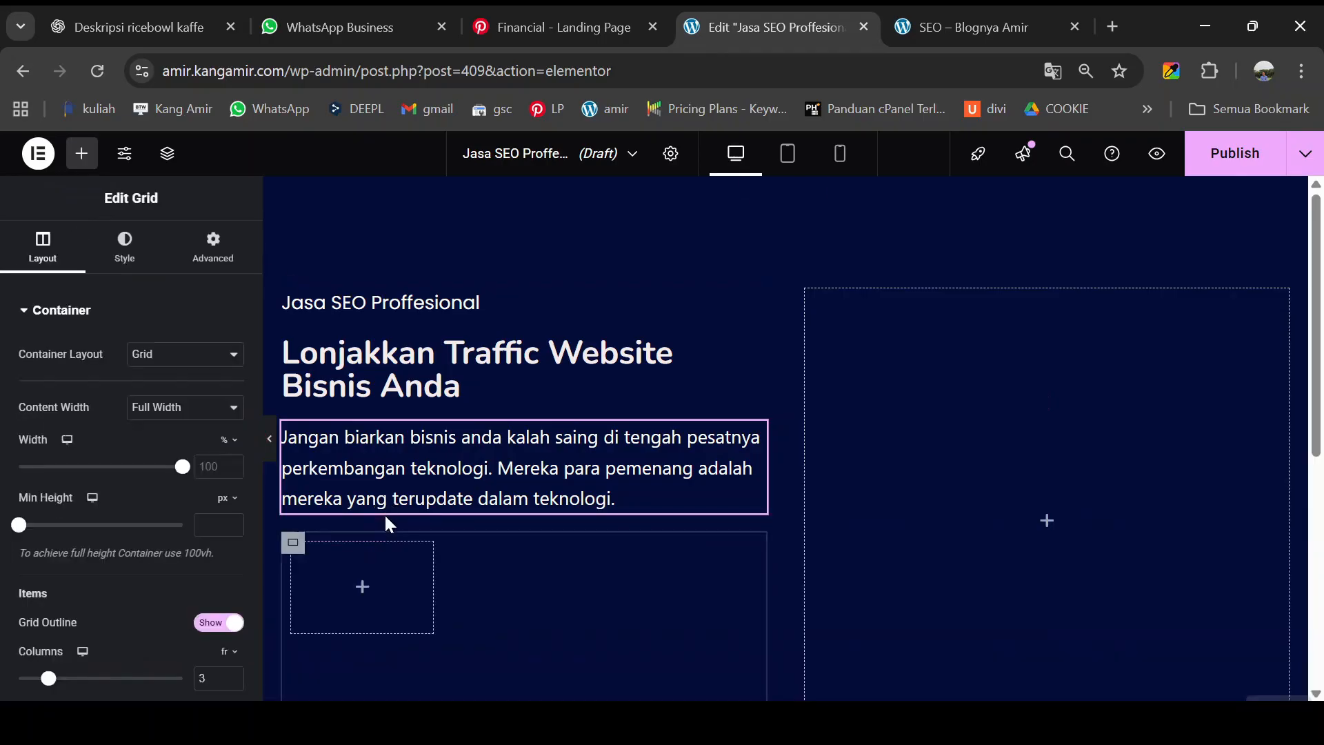
{"action": "scroll", "coordinate": [180, 565], "scroll_direction": "down", "scroll_amount": 3}
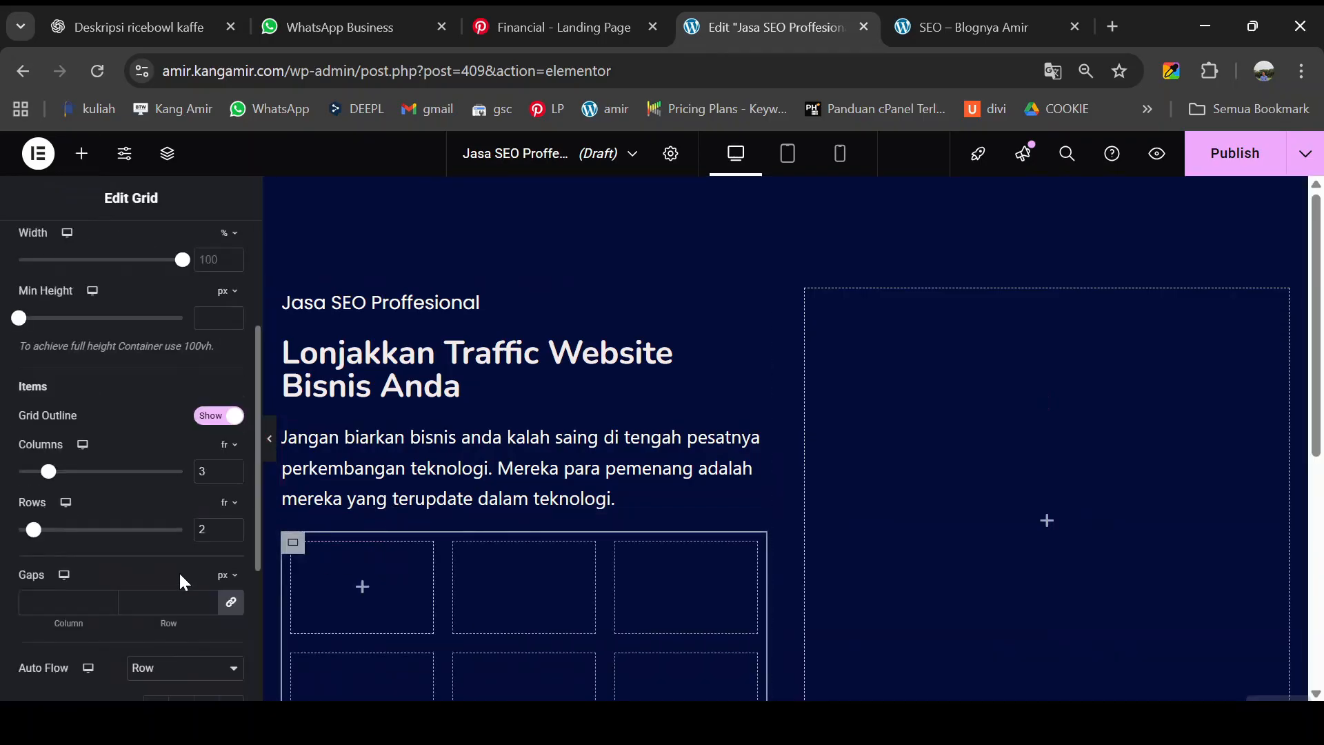
{"action": "left_click_drag", "start_coordinate": [216, 472], "coordinate": [192, 481]}
{"action": "left_click", "coordinate": [233, 476]}
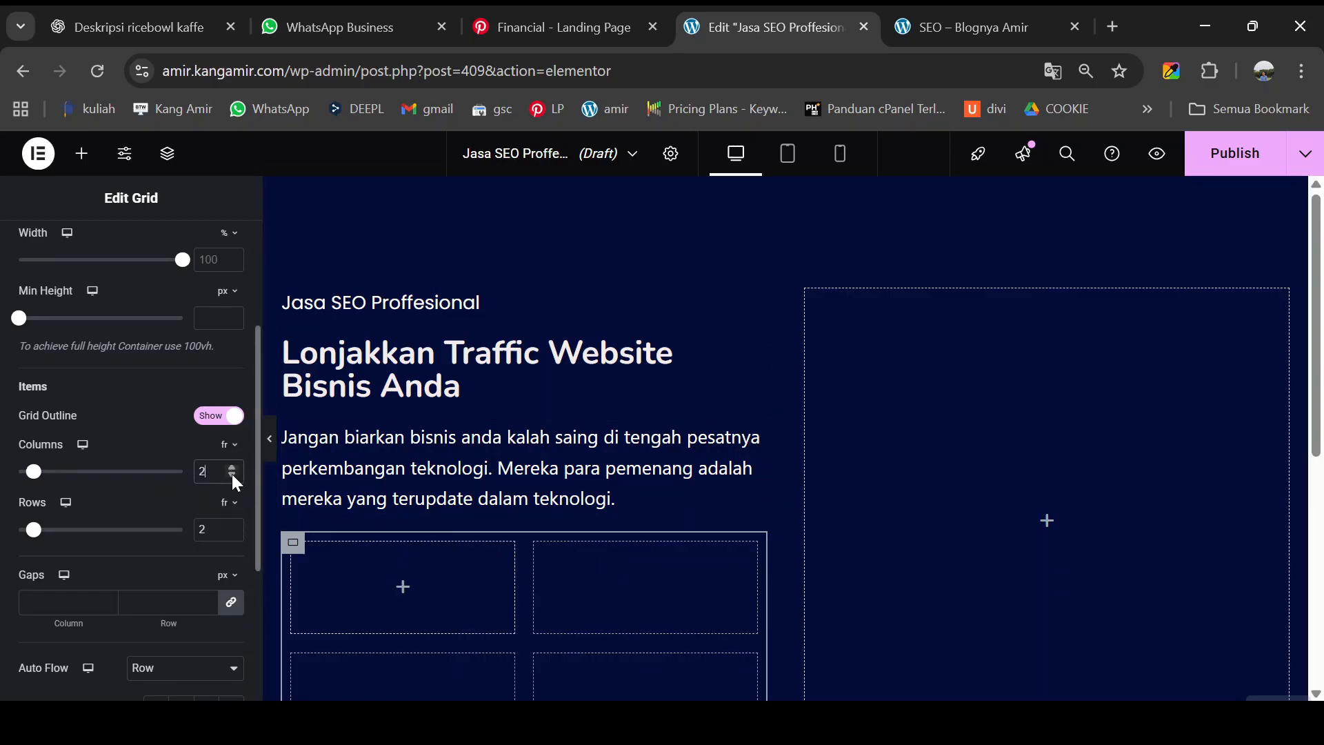
{"action": "left_click", "coordinate": [232, 535]}
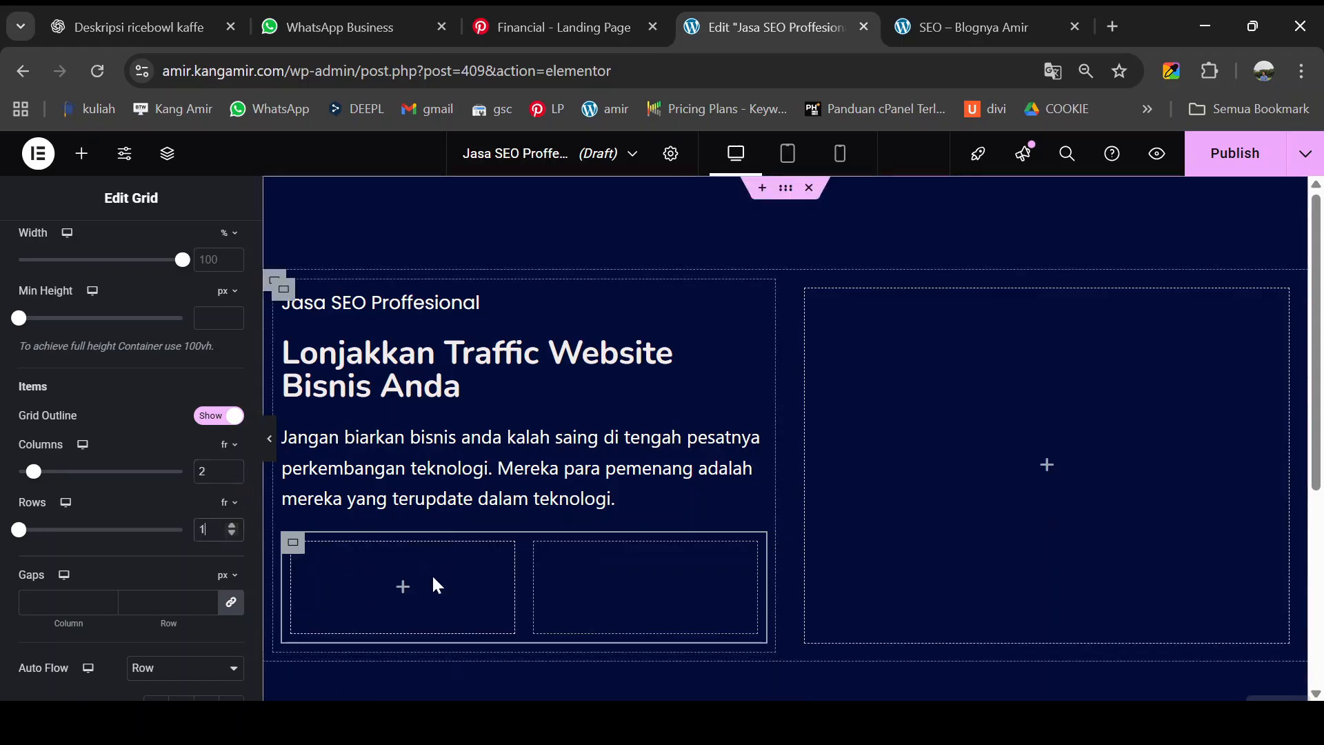
{"action": "left_click", "coordinate": [1003, 26]}
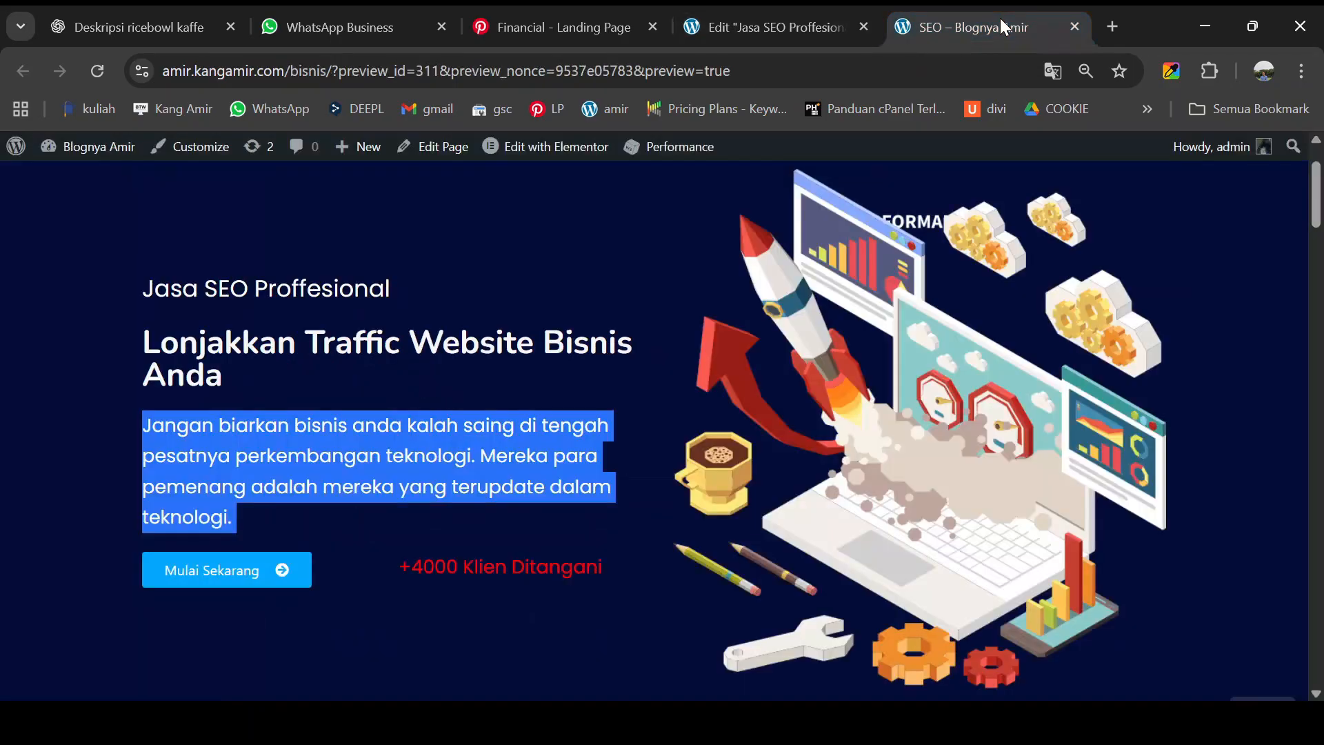
{"action": "left_click", "coordinate": [95, 578]}
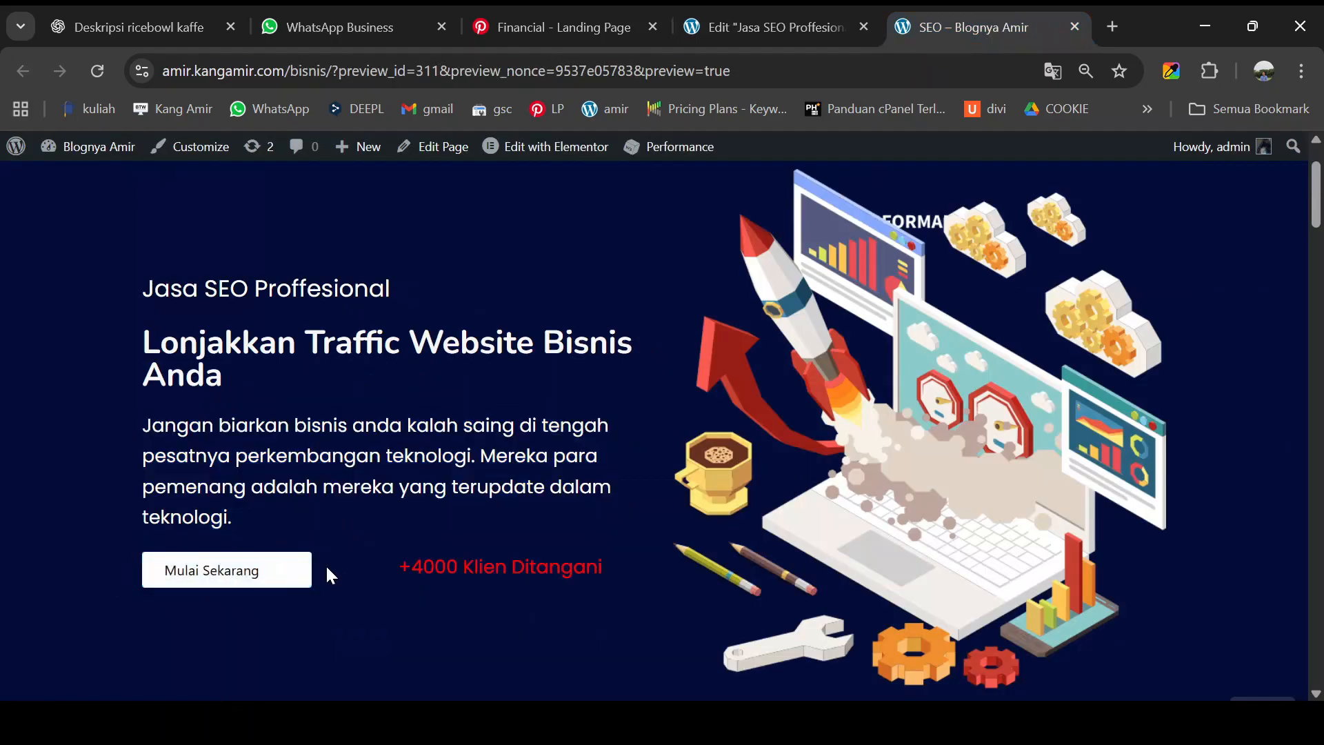
{"action": "left_click", "coordinate": [776, 15]}
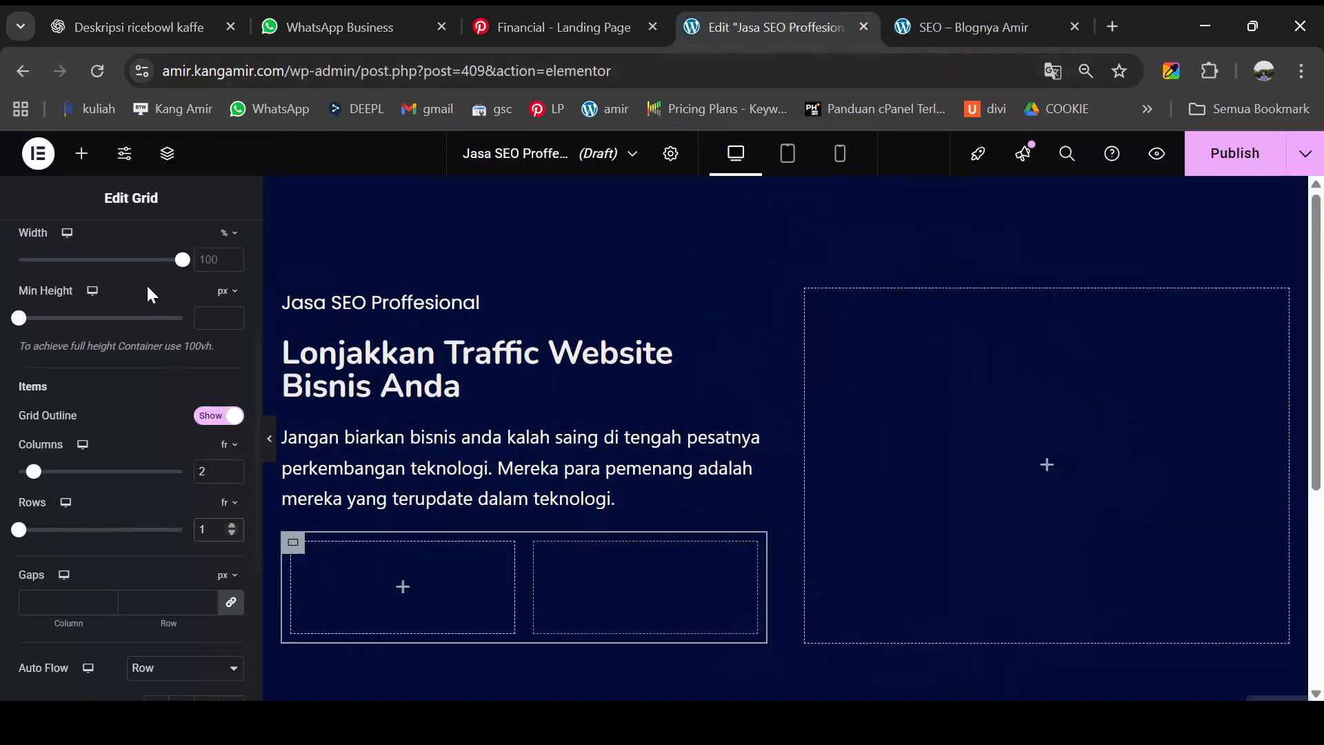
- Place a button in the grid's left cell labelled 'Mulai Sekarang'
{"action": "left_click", "coordinate": [84, 166]}
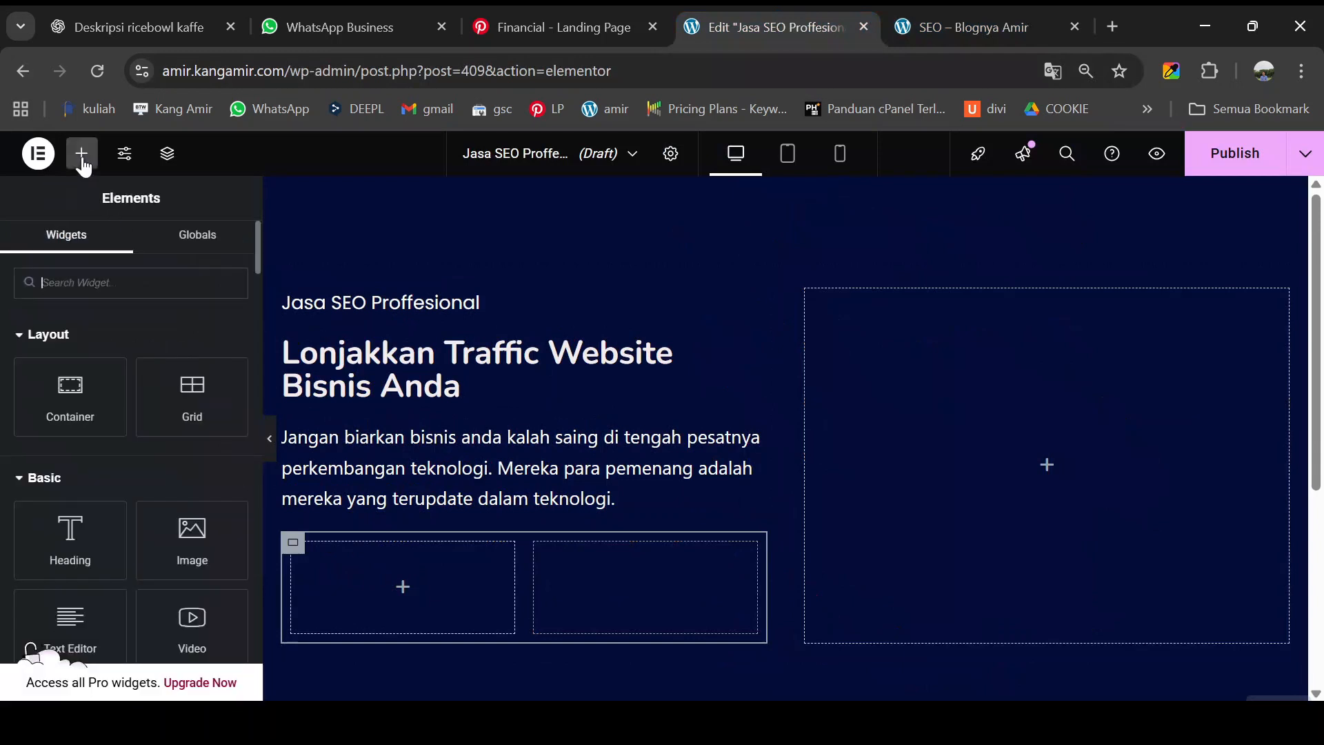
{"action": "scroll", "coordinate": [113, 490], "scroll_direction": "down", "scroll_amount": 2}
{"action": "scroll", "coordinate": [110, 532], "scroll_direction": "down", "scroll_amount": 2}
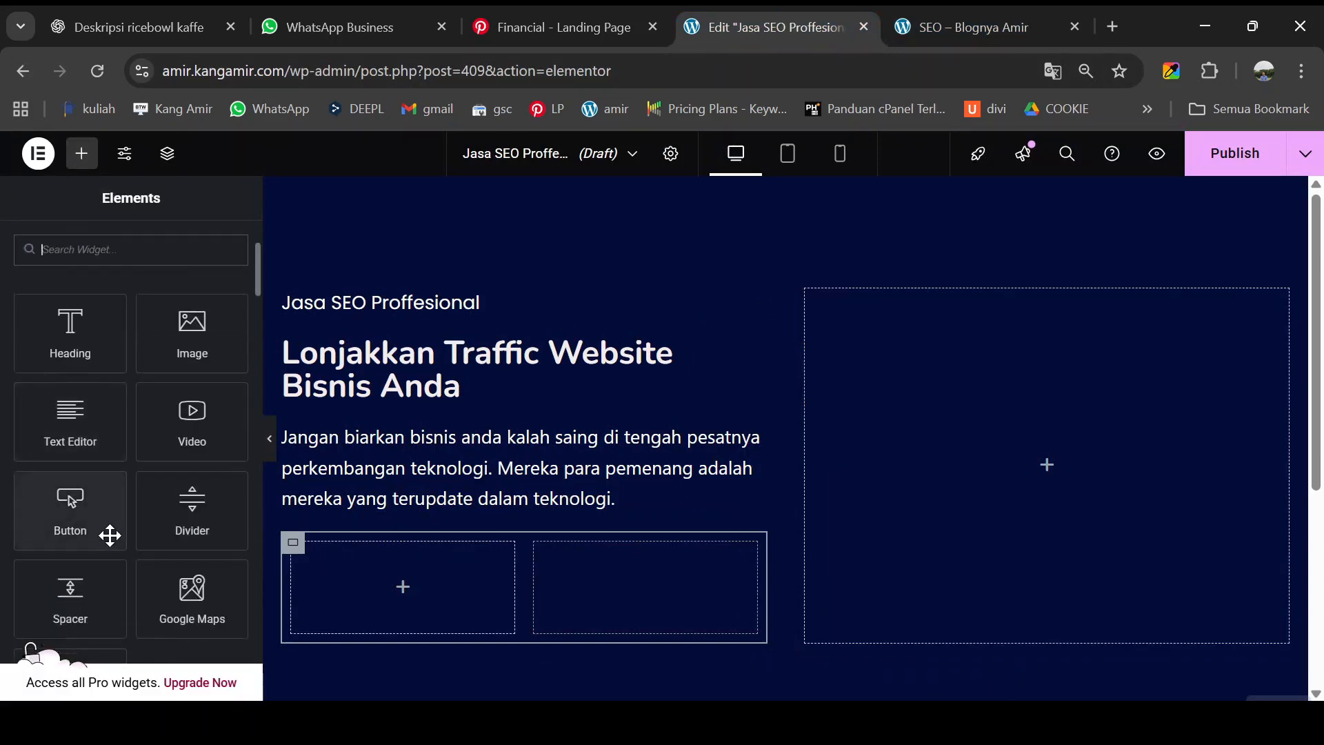
{"action": "left_click_drag", "start_coordinate": [361, 564], "coordinate": [370, 578]}
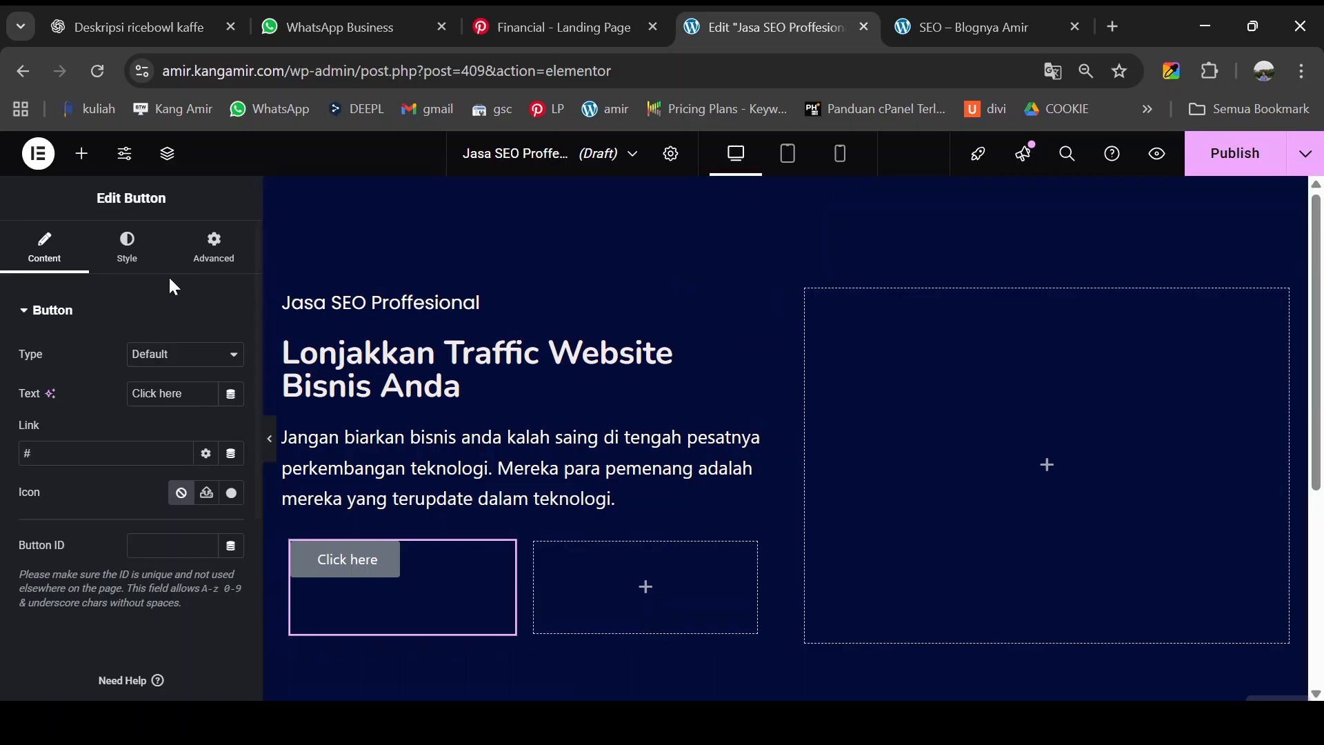
{"action": "left_click_drag", "start_coordinate": [182, 387], "coordinate": [131, 386]}
{"action": "type", "text": "Mulai Sekarang"}
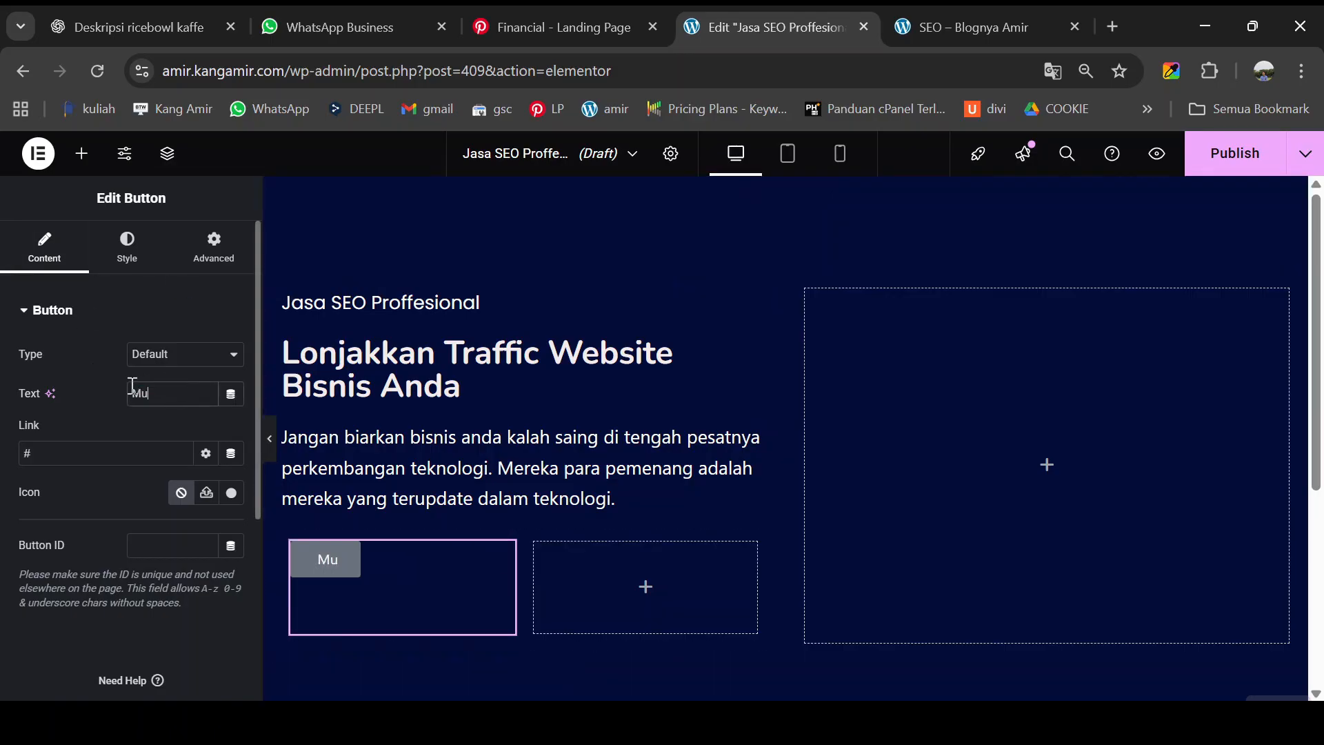
- Give the button a circled right-arrow icon, matching the reference page
{"action": "left_click", "coordinate": [233, 492]}
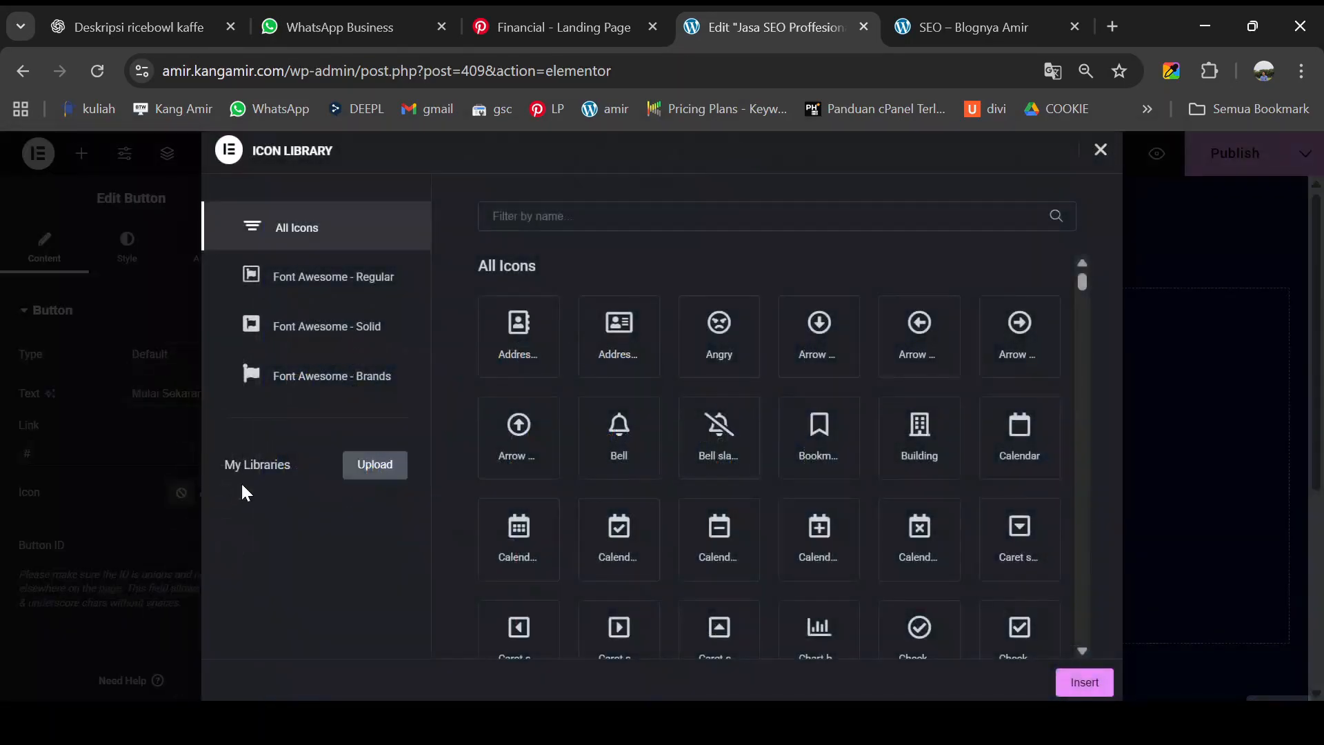
{"action": "left_click", "coordinate": [546, 216]}
{"action": "type", "text": "arr"}
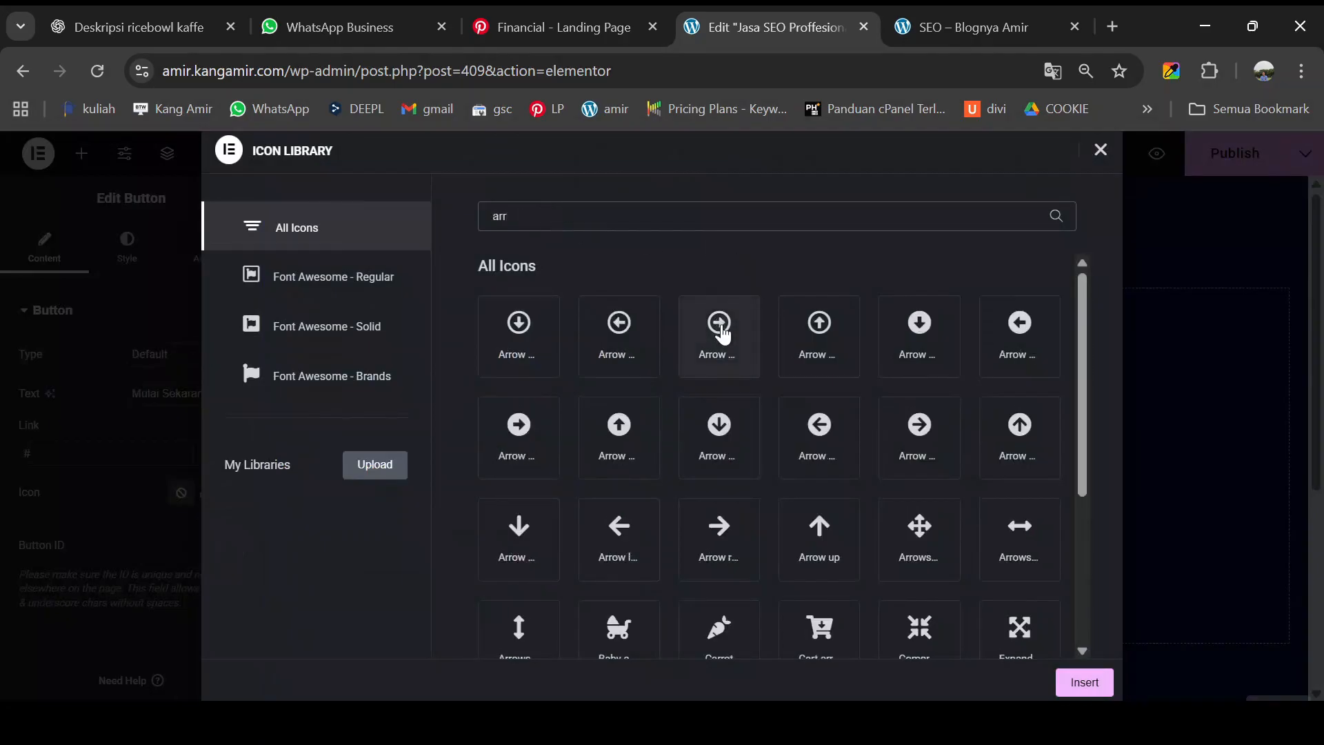
{"action": "left_click", "coordinate": [716, 541]}
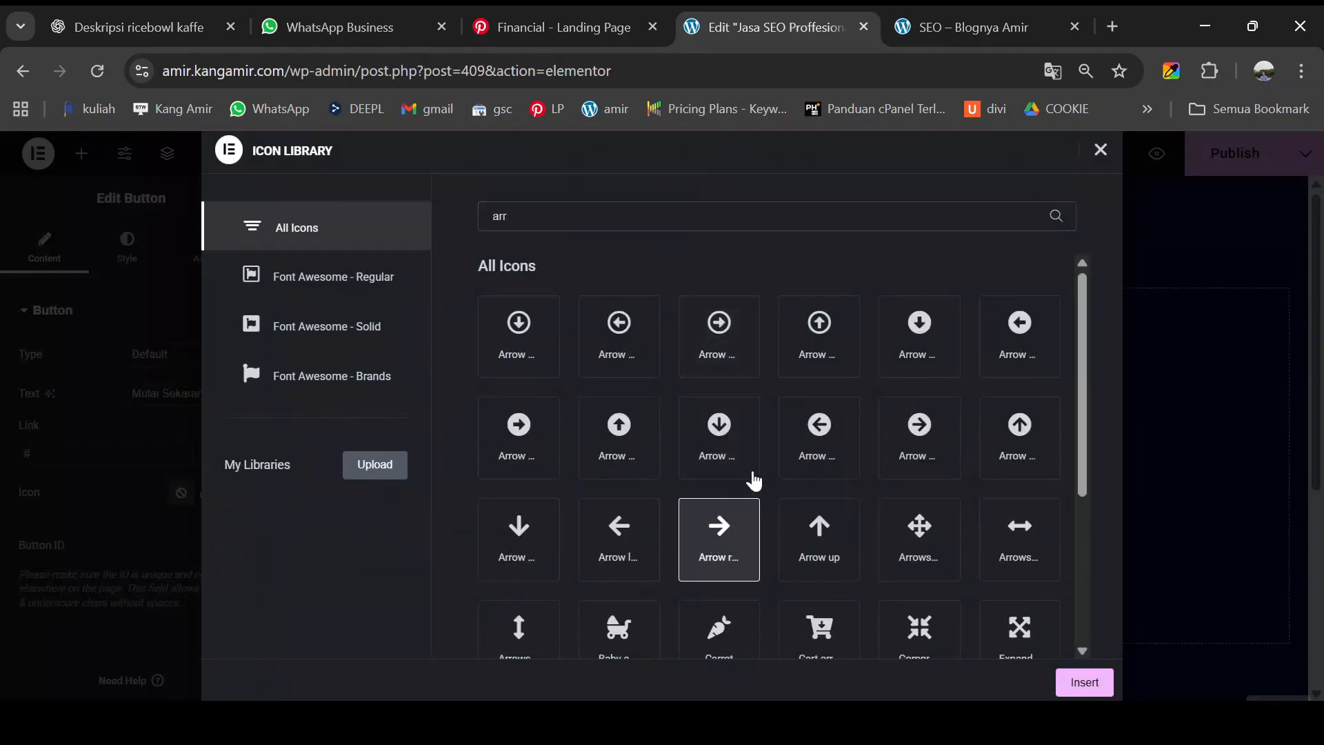
{"action": "left_click", "coordinate": [978, 29]}
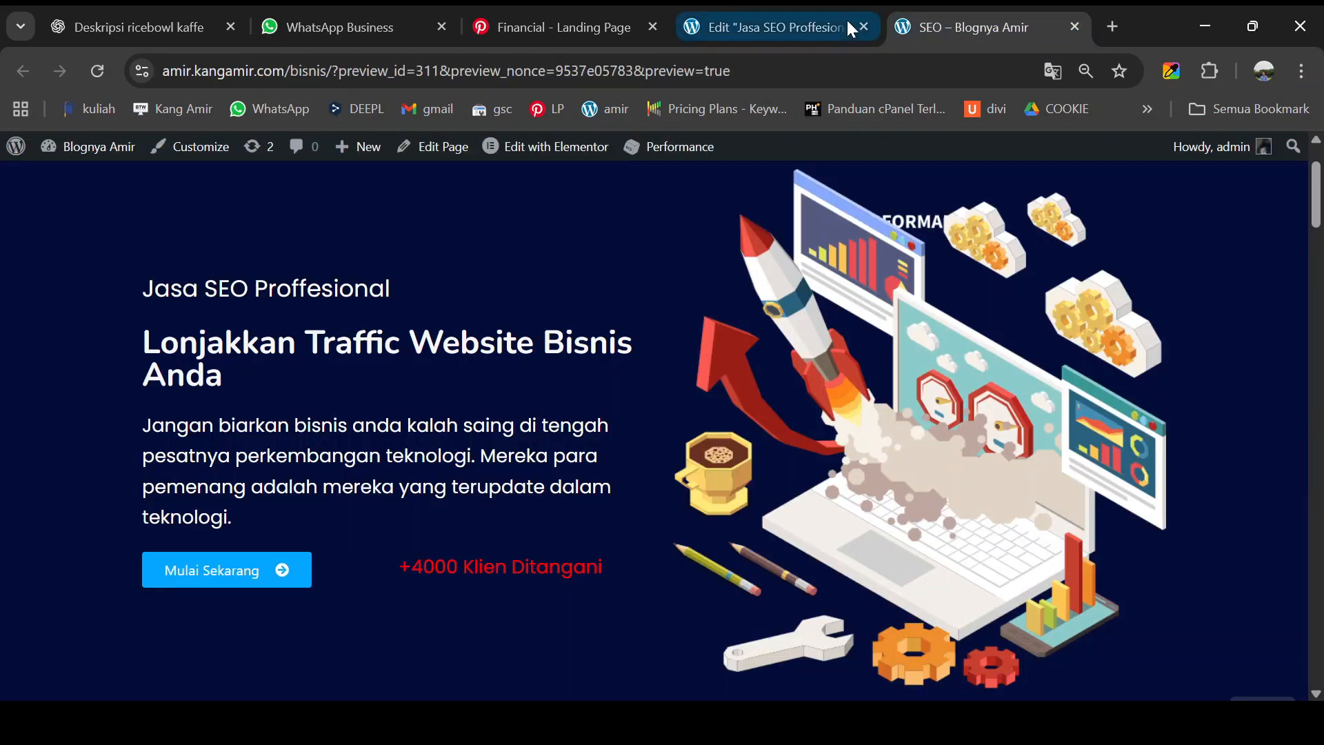
{"action": "left_click", "coordinate": [769, 28]}
{"action": "left_click", "coordinate": [520, 422]}
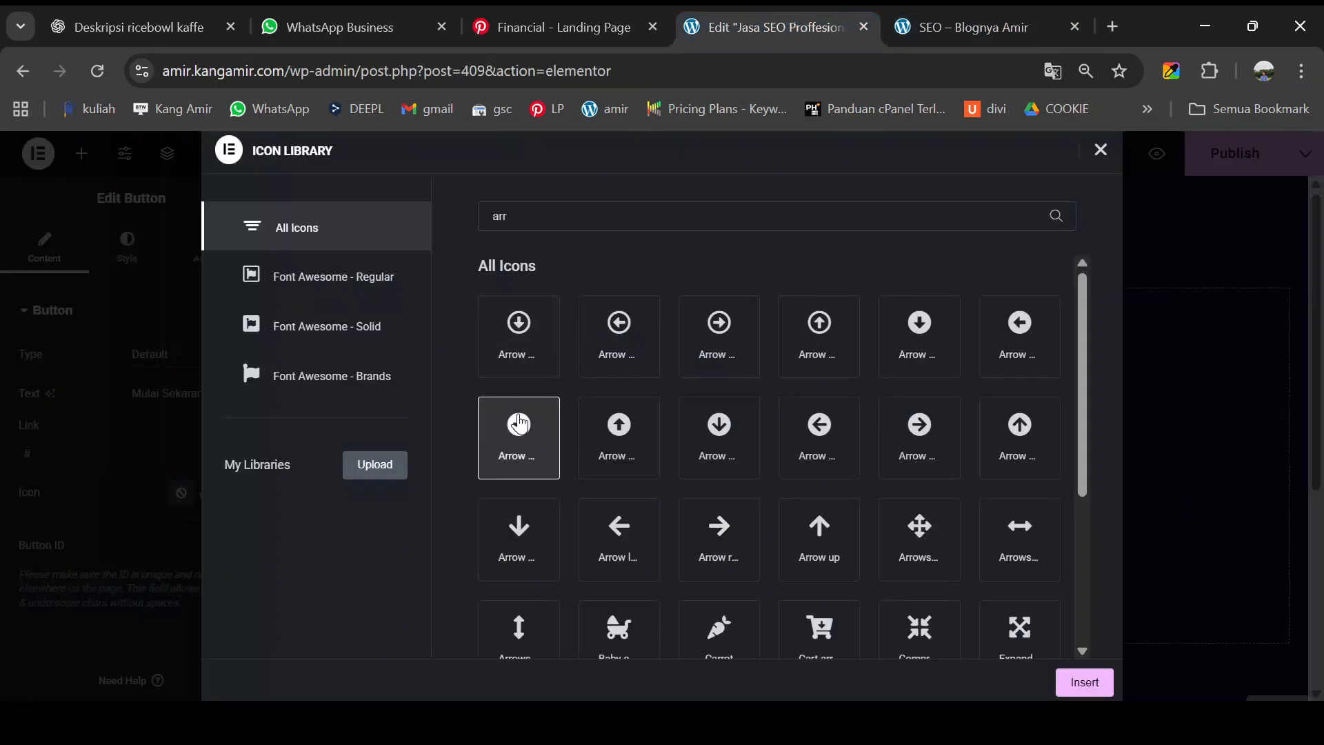
{"action": "left_click", "coordinate": [1077, 672]}
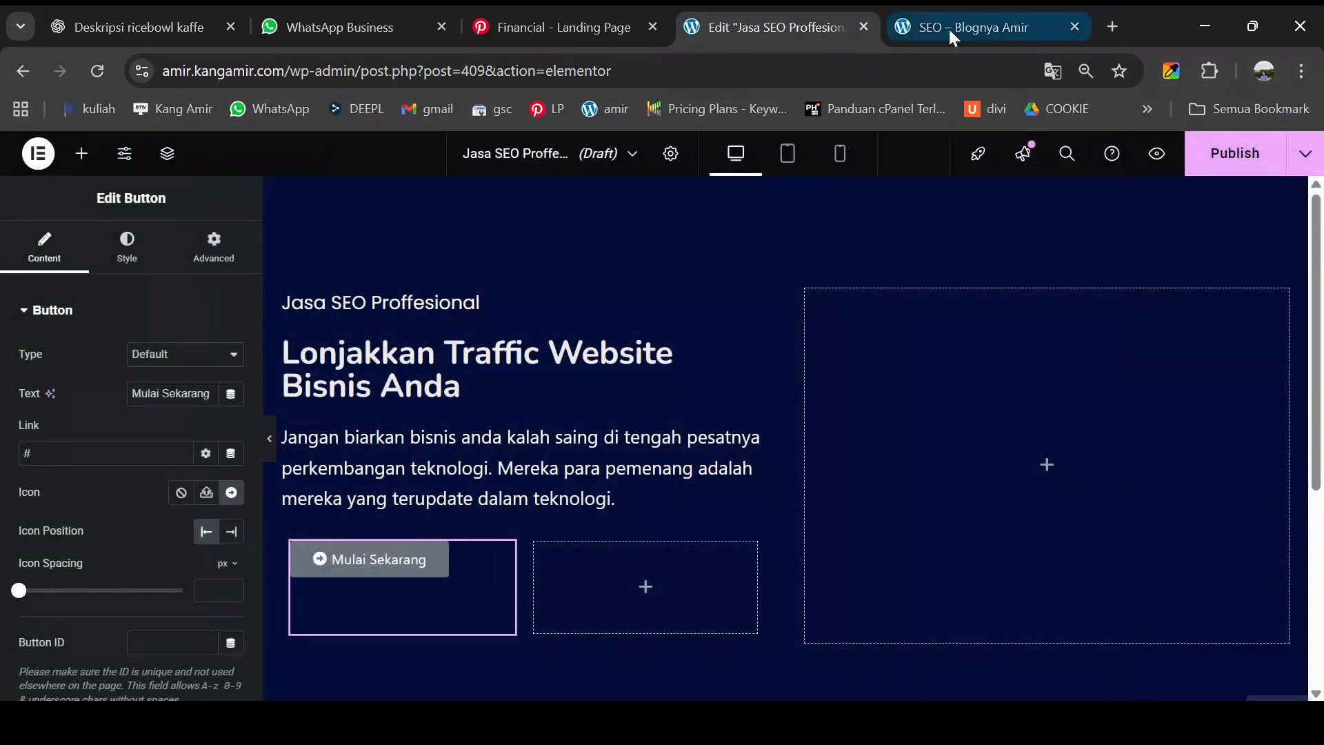
- Sample the button colour from the reference page with the colour-picker extension
{"action": "left_click", "coordinate": [972, 22]}
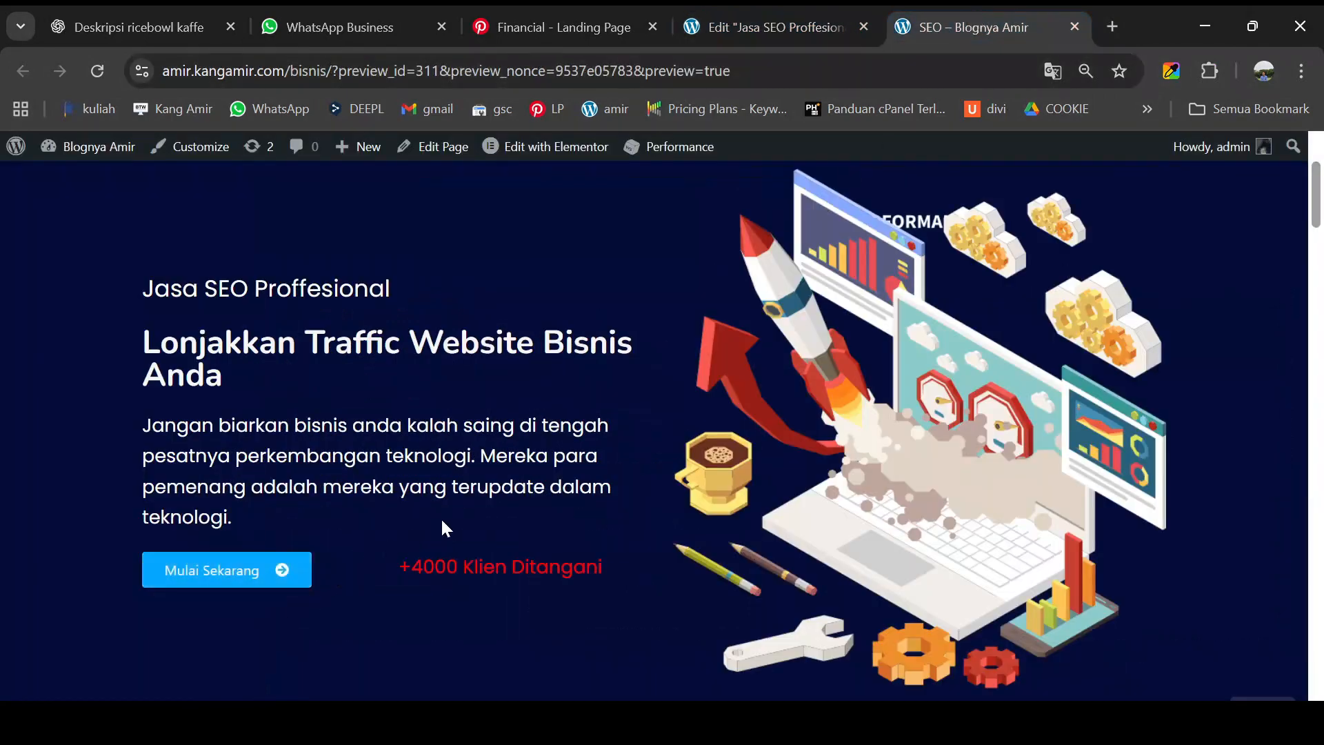
{"action": "scroll", "coordinate": [456, 517], "scroll_direction": "down", "scroll_amount": 8}
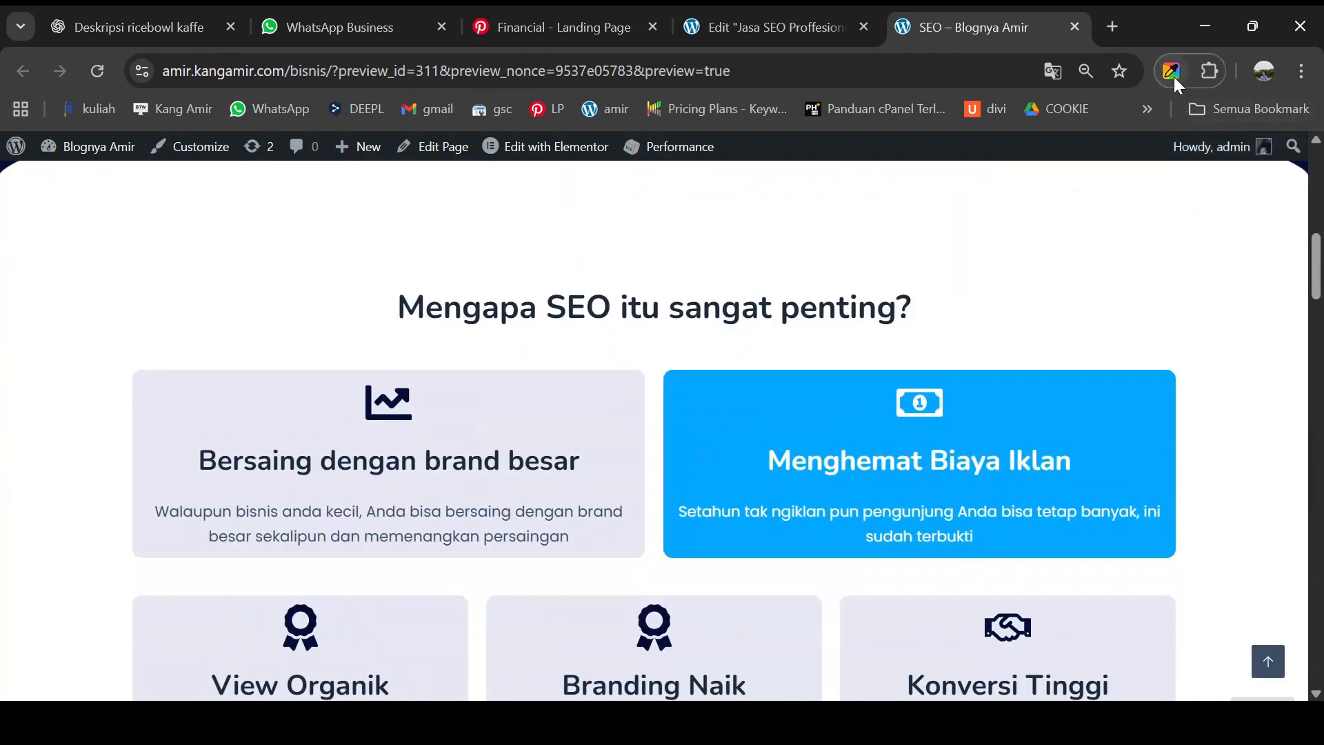
{"action": "left_click", "coordinate": [1172, 71]}
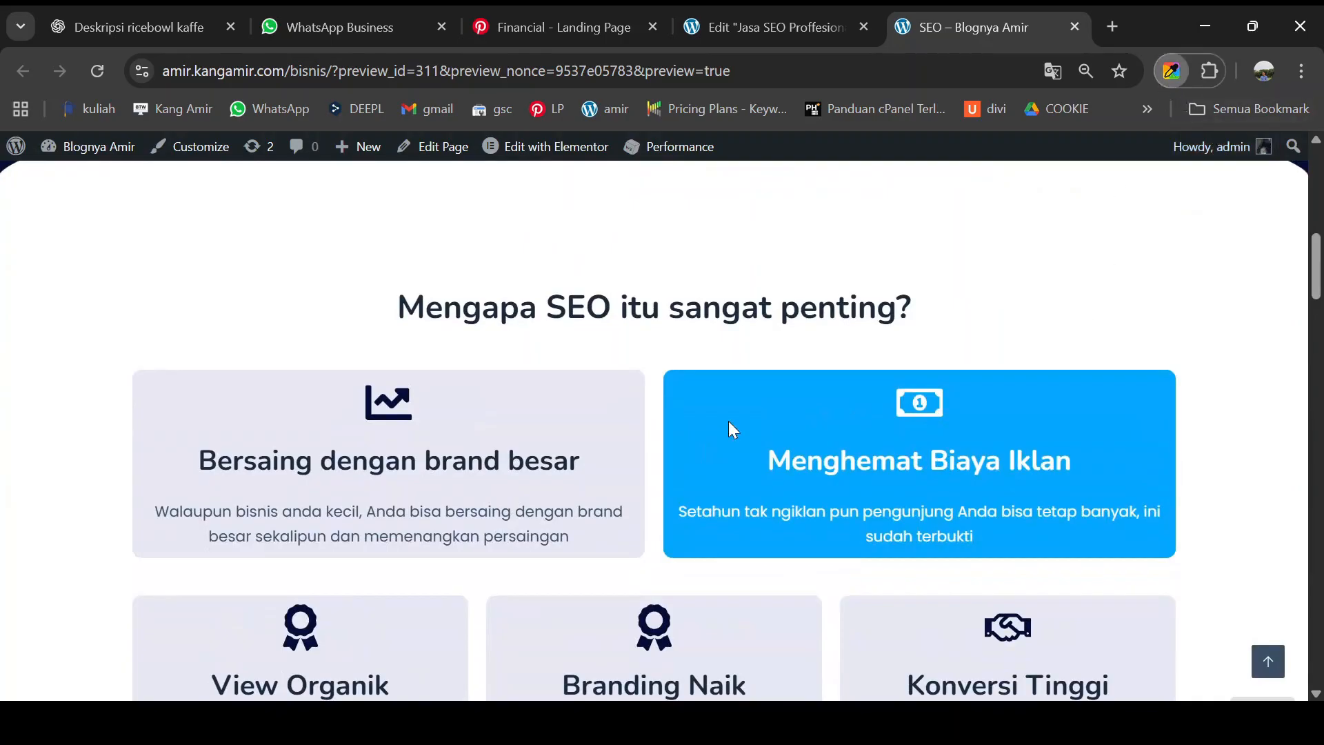
{"action": "left_click", "coordinate": [757, 21]}
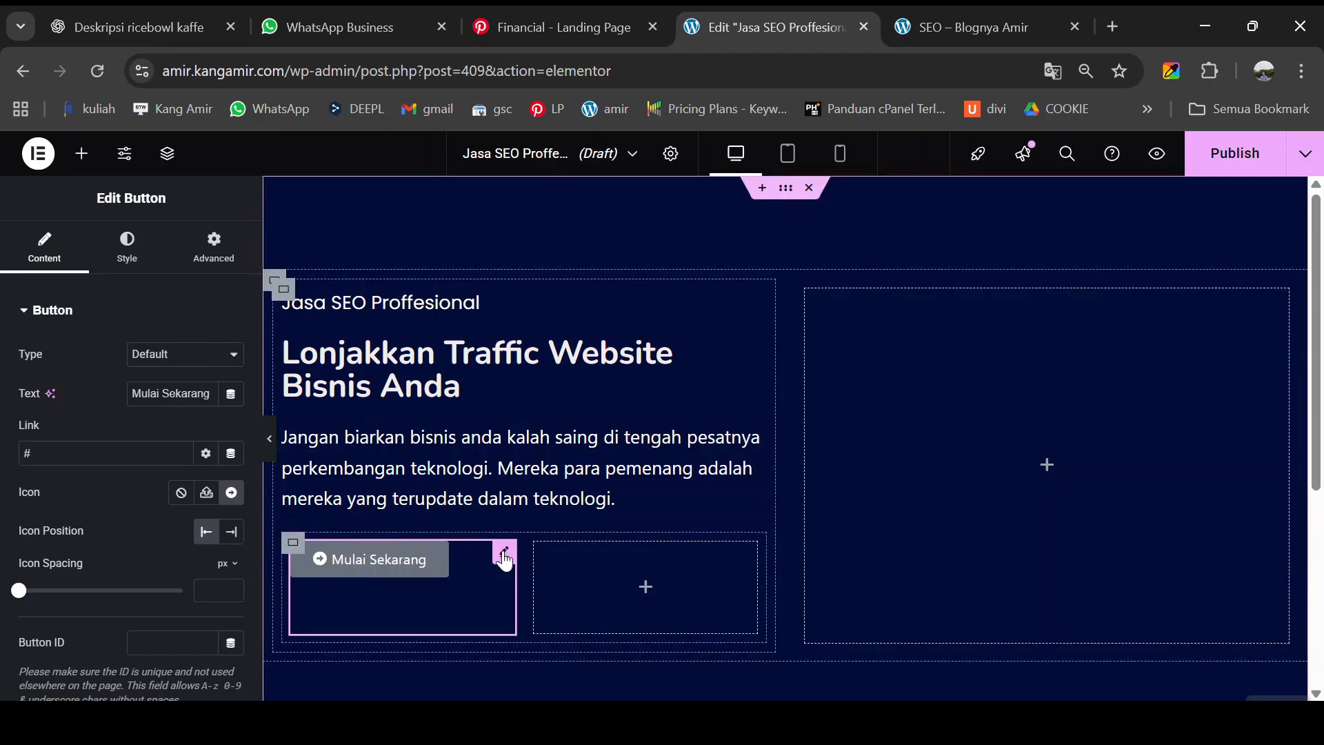
- Set the button background colour to the sampled blue #04a6ff
{"action": "left_click", "coordinate": [130, 256]}
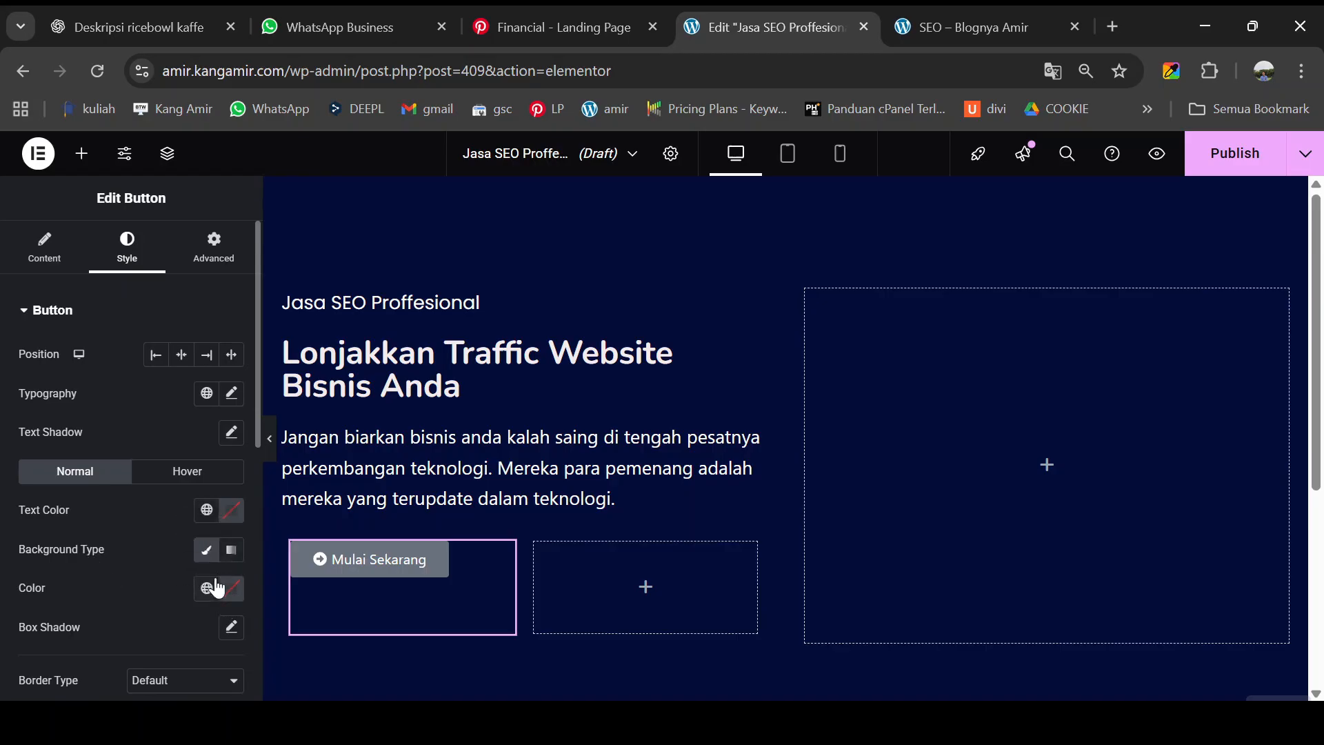
{"action": "left_click", "coordinate": [230, 592]}
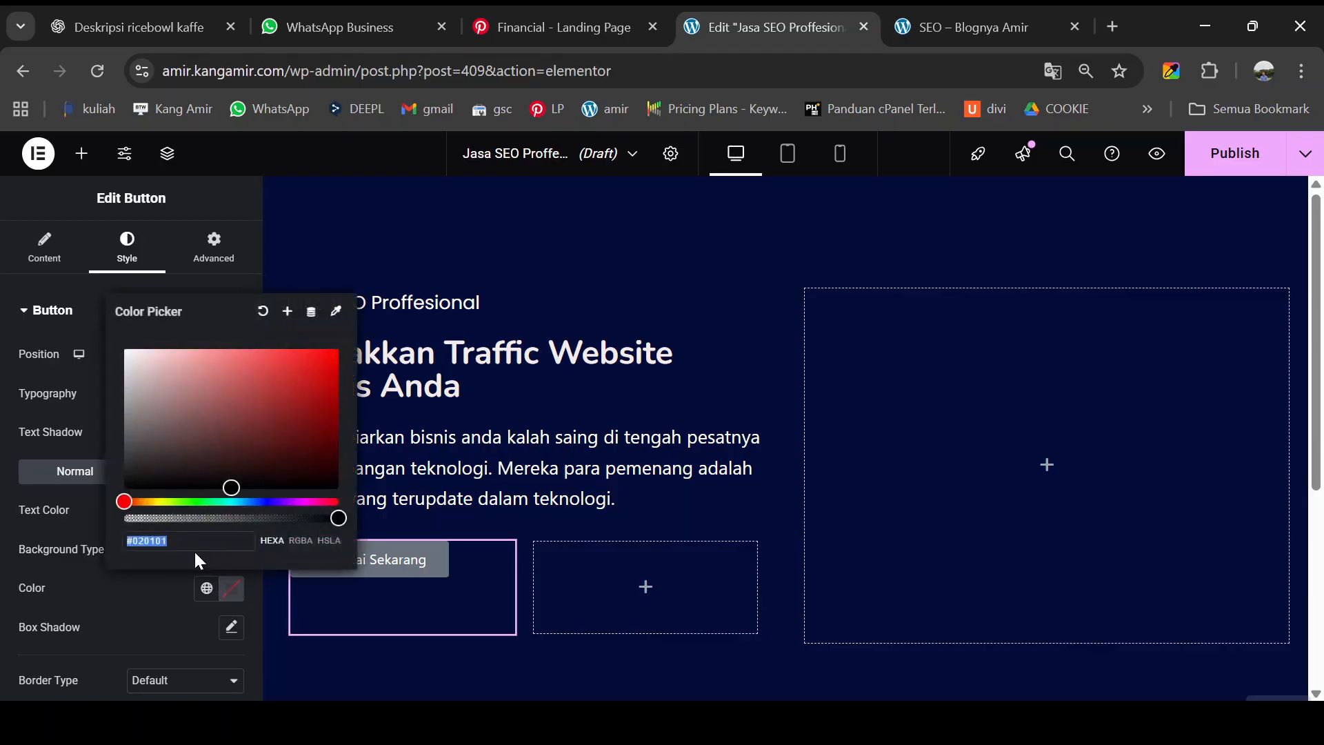
{"action": "type", "text": "#04a6ff"}
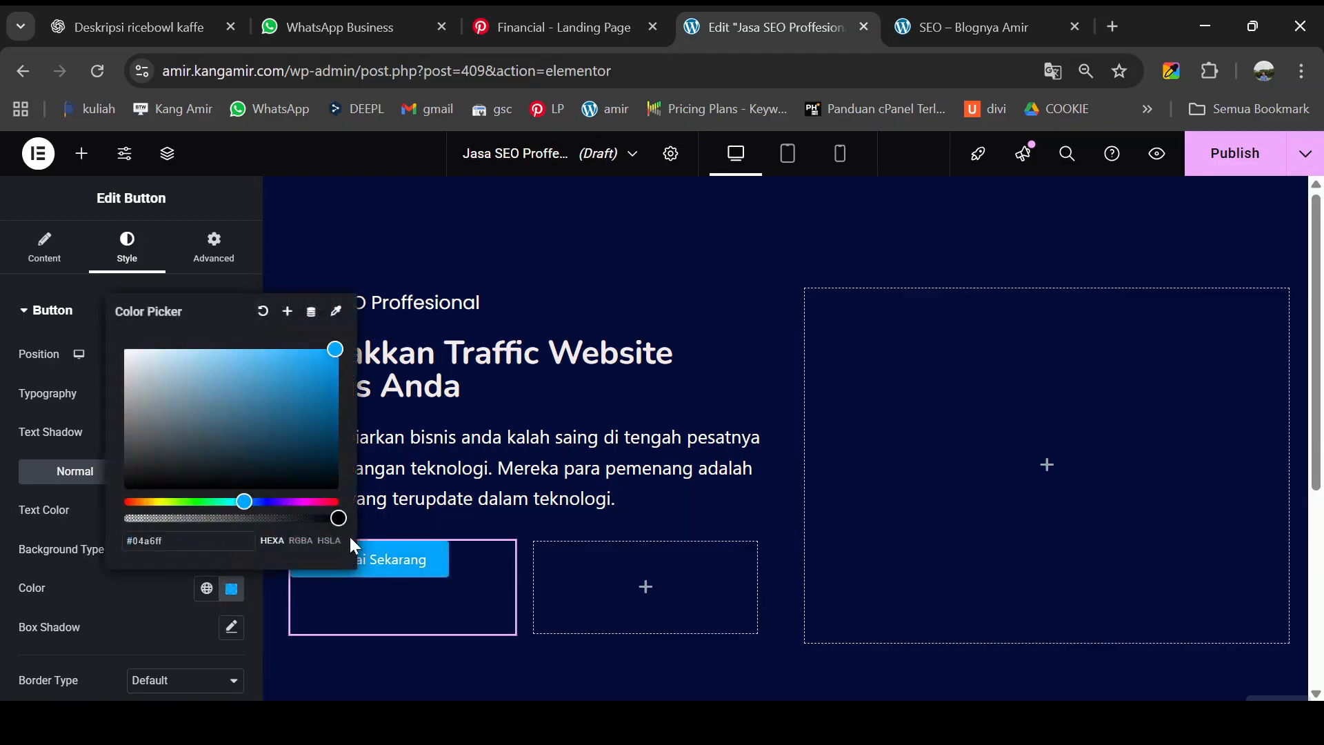
{"action": "left_click", "coordinate": [273, 578]}
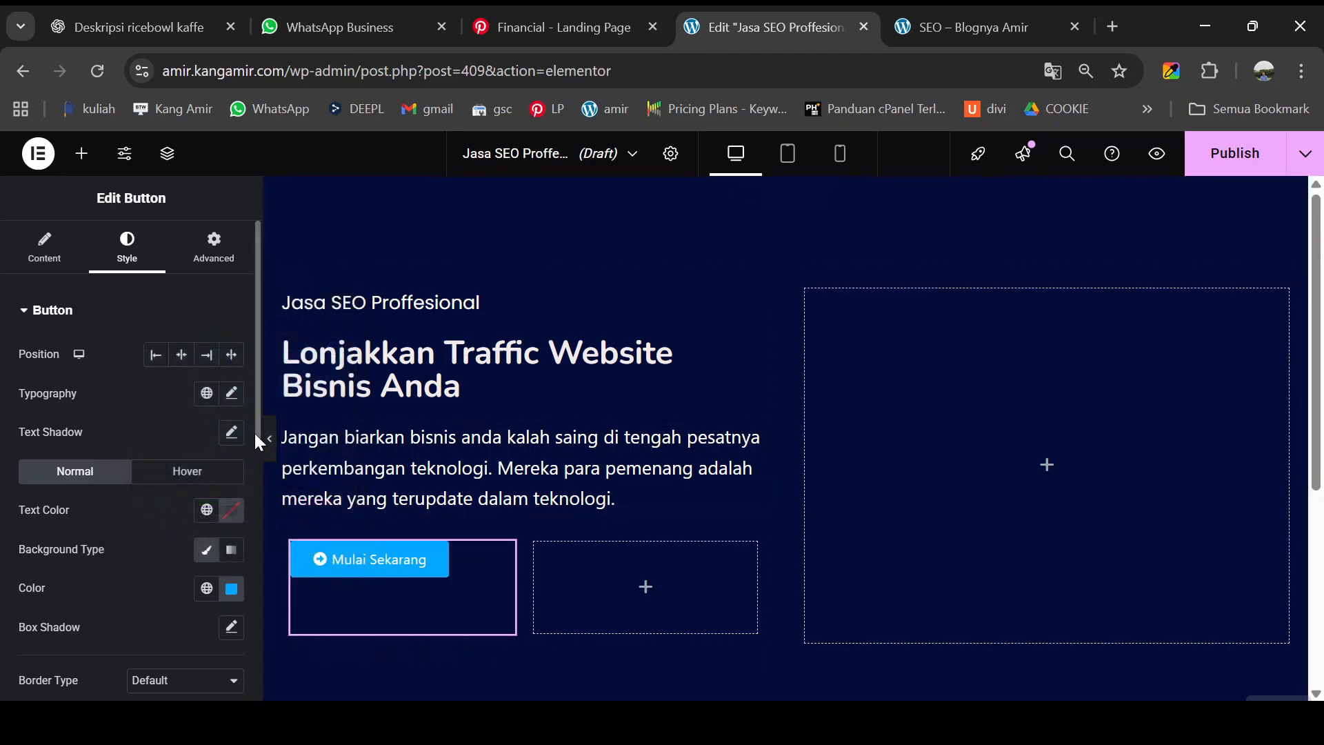
- Position the button icon after the text with about 11 px spacing
{"action": "left_click", "coordinate": [46, 257]}
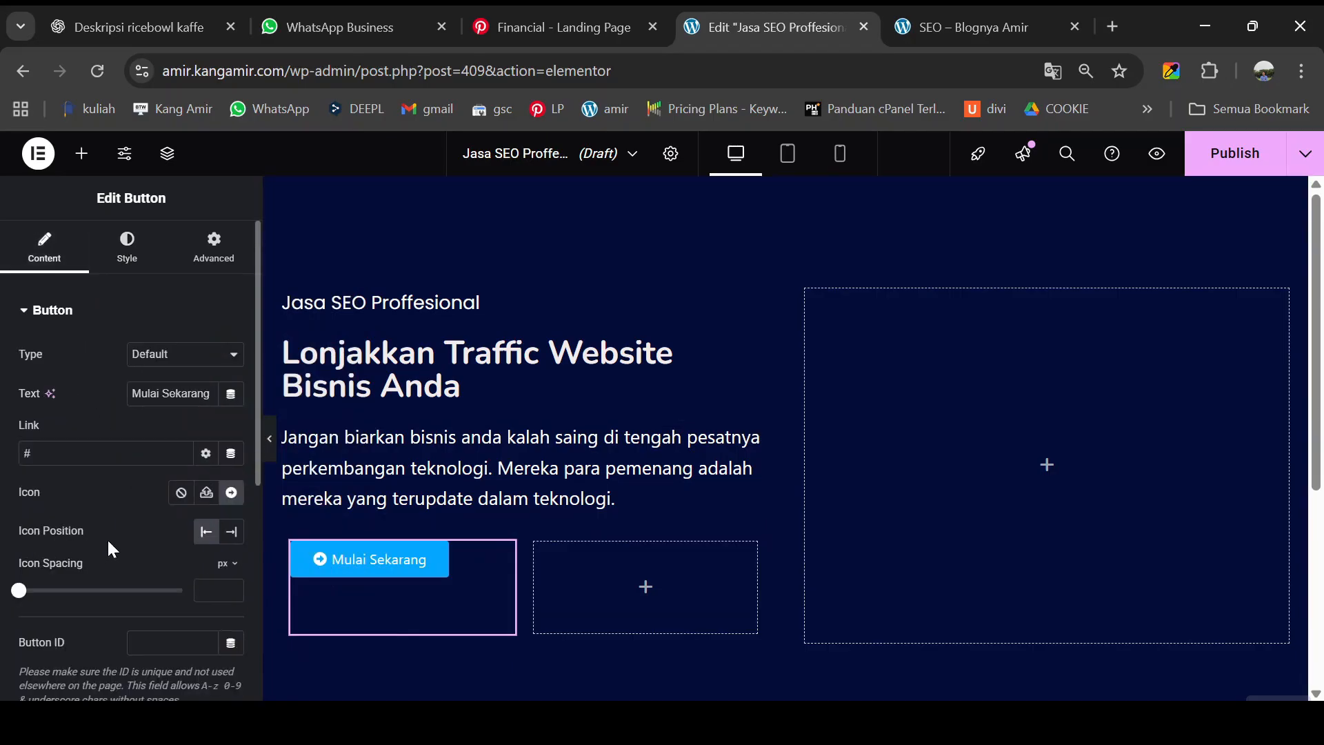
{"action": "left_click", "coordinate": [233, 541]}
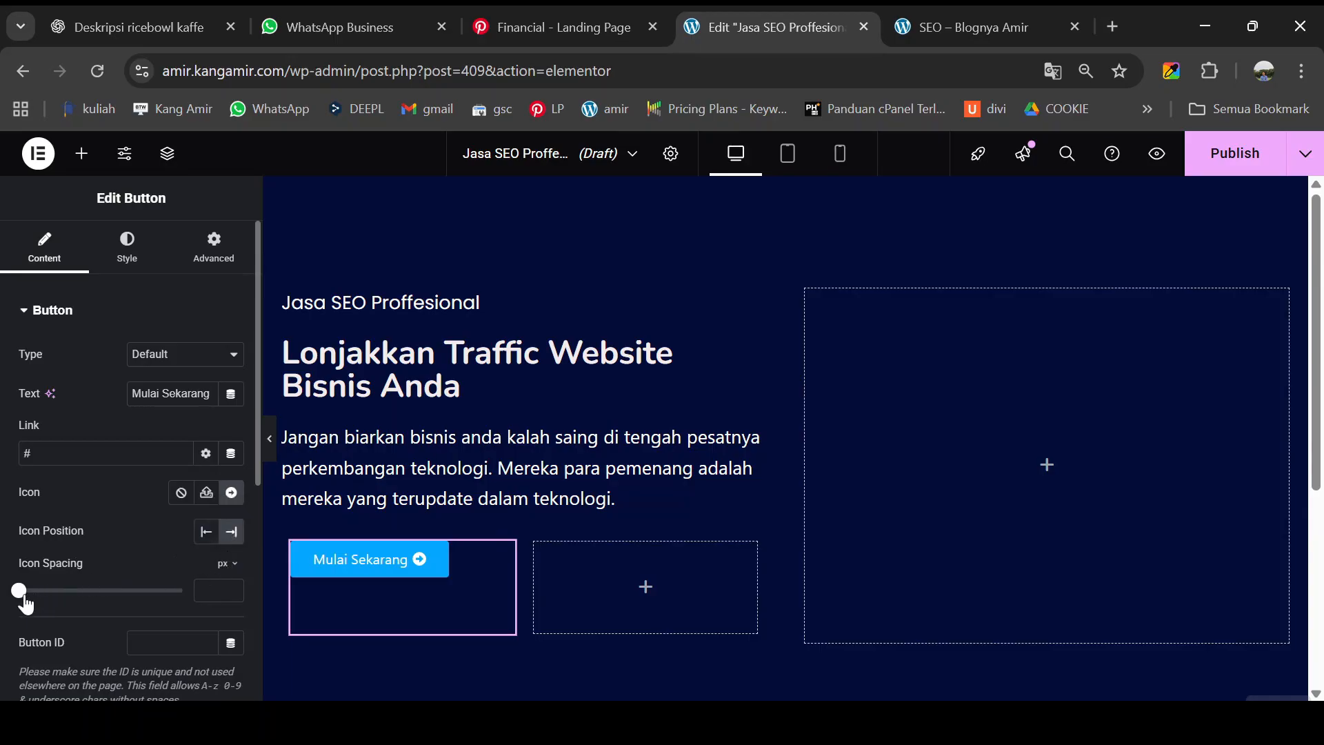
{"action": "left_click_drag", "start_coordinate": [21, 593], "coordinate": [58, 591]}
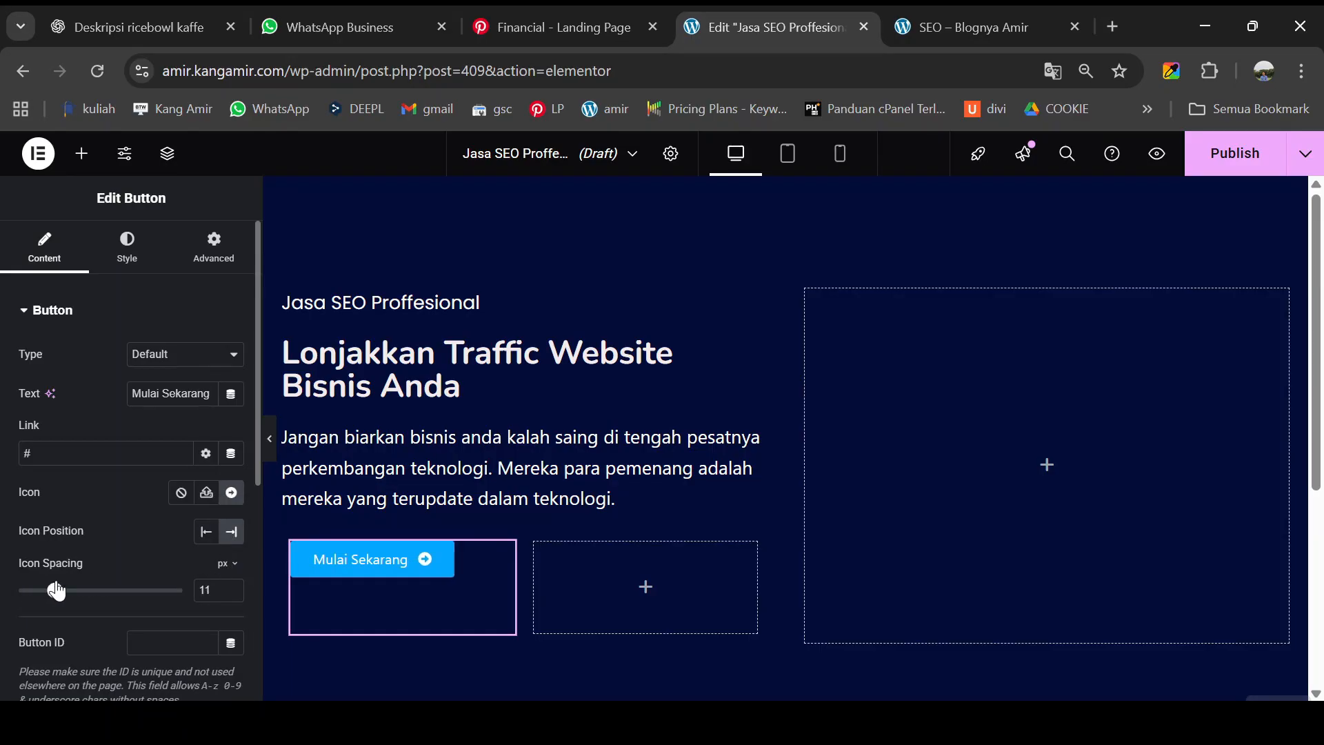
{"action": "left_click", "coordinate": [82, 164]}
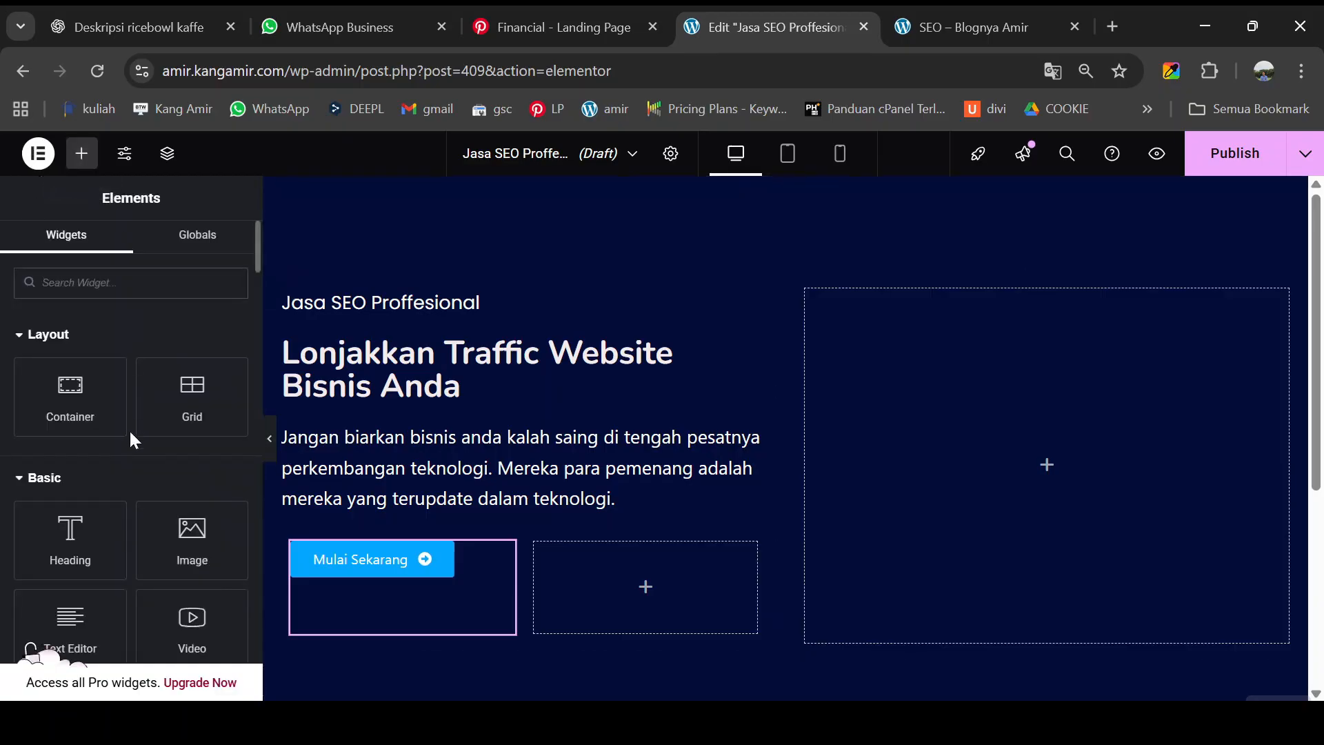
- Add a text block beside the button reading '4000+ Klien Ditangani', copied from the reference
{"action": "scroll", "coordinate": [138, 441], "scroll_direction": "down", "scroll_amount": 2}
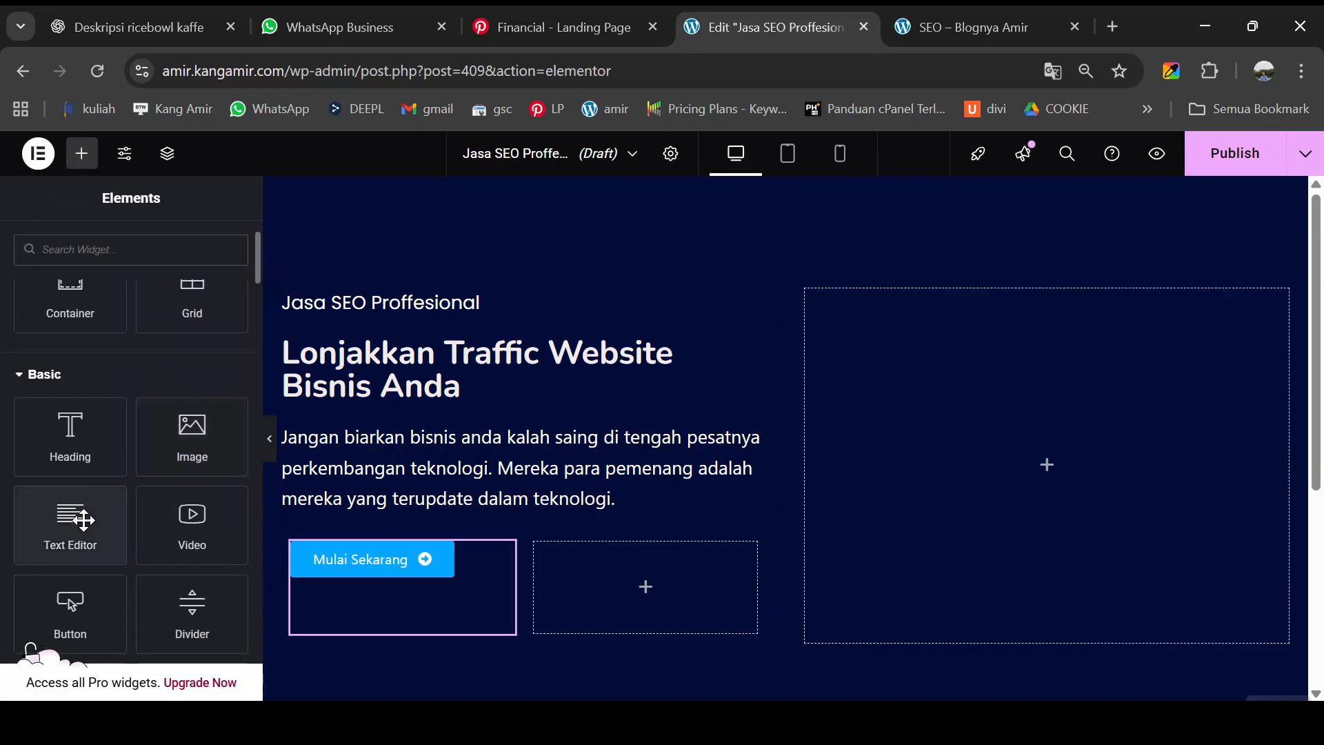
{"action": "left_click_drag", "start_coordinate": [72, 518], "coordinate": [590, 565]}
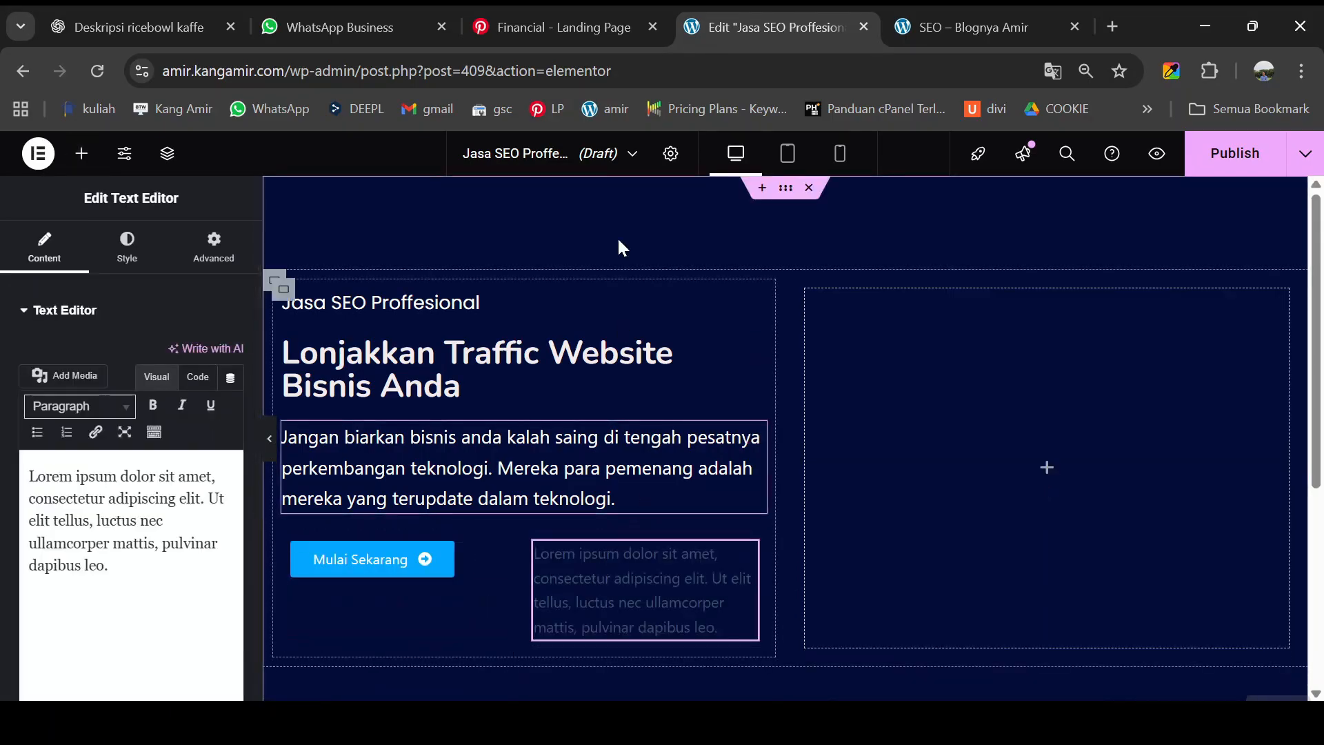
{"action": "left_click", "coordinate": [976, 25]}
{"action": "scroll", "coordinate": [553, 596], "scroll_direction": "up", "scroll_amount": 8}
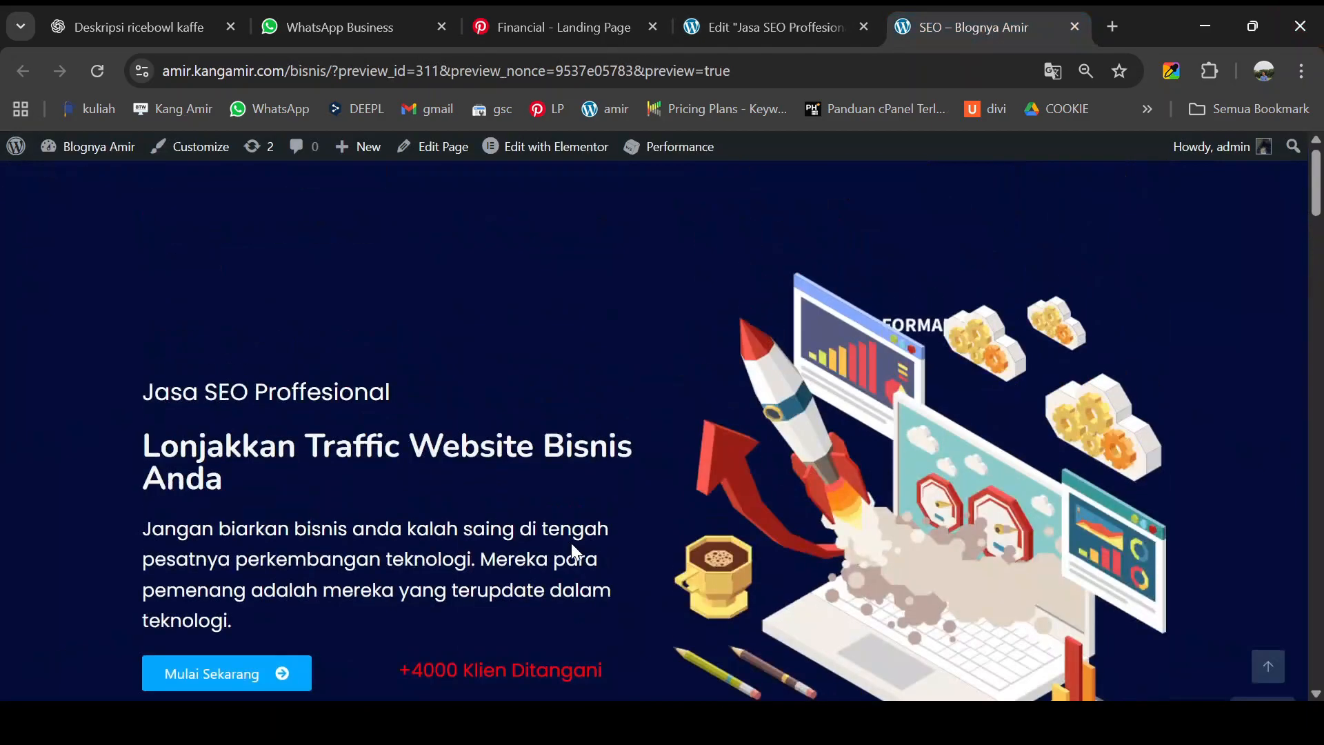
{"action": "left_click_drag", "start_coordinate": [397, 572], "coordinate": [612, 582]}
{"action": "key", "text": "ctrl+c"}
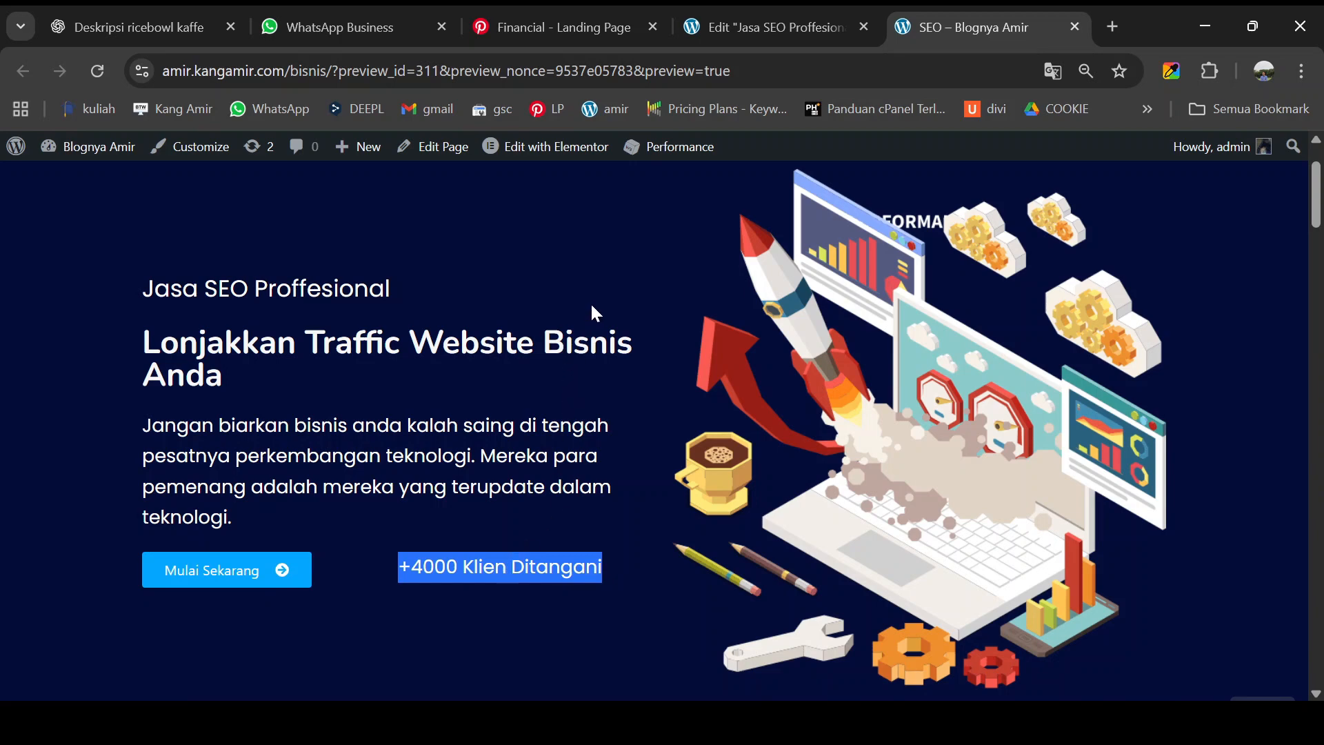
{"action": "left_click", "coordinate": [804, 25]}
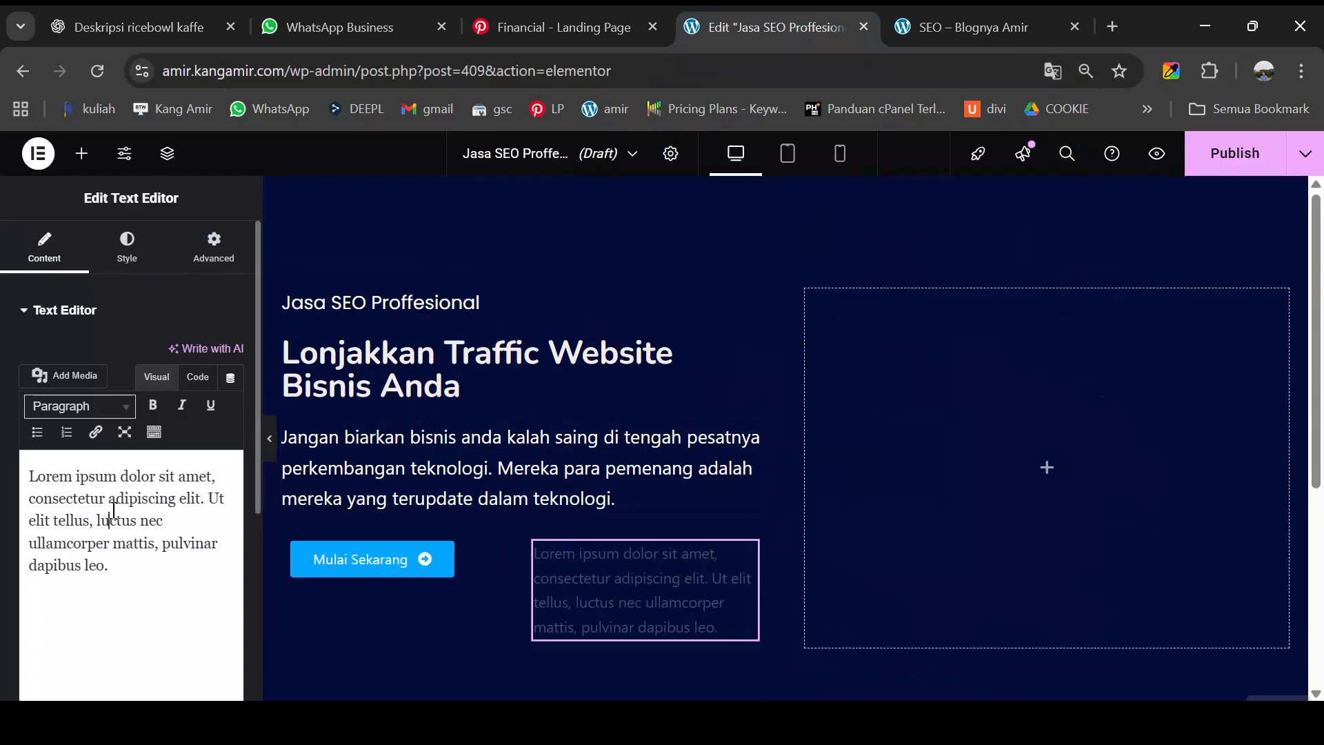
{"action": "key", "text": "ctrl+a"}
{"action": "key", "text": "ctrl+v"}
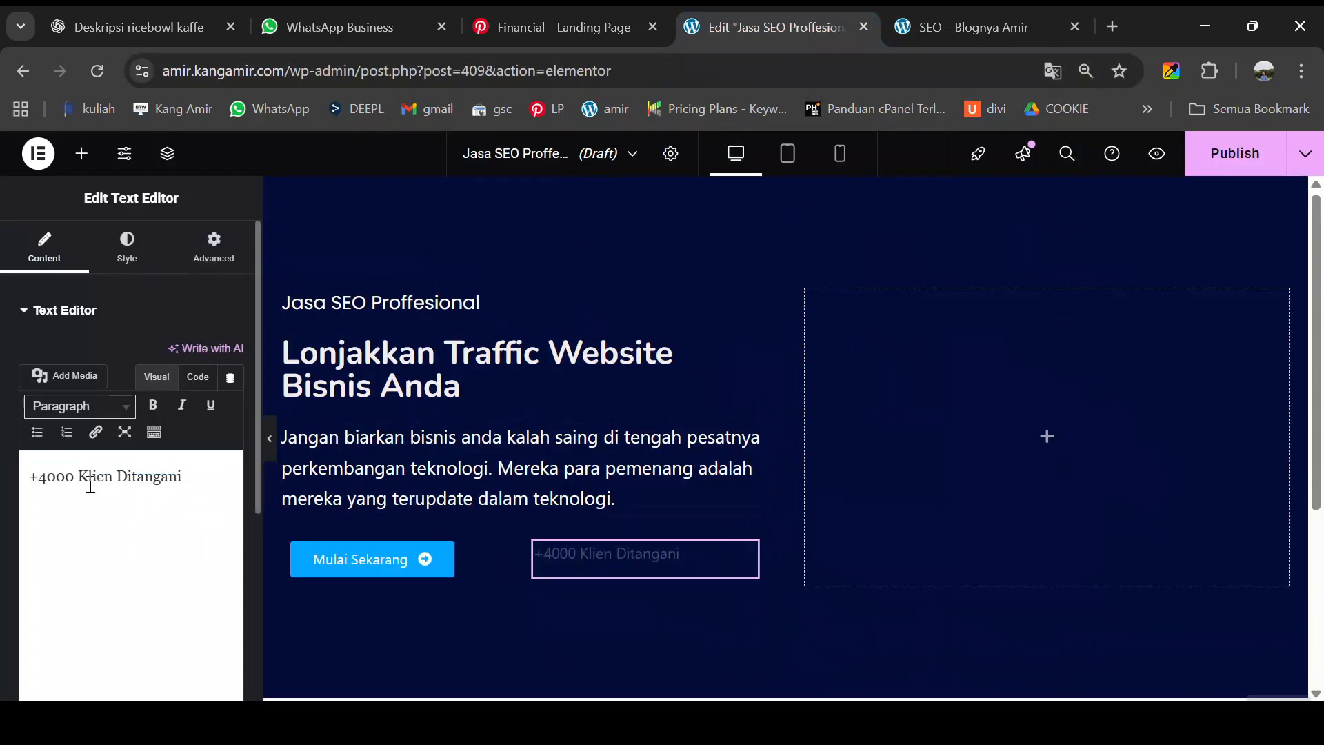
{"action": "type", "text": "+"}
{"action": "left_click", "coordinate": [44, 475]}
{"action": "key", "text": "BackSpace"}
{"action": "left_click", "coordinate": [131, 258]}
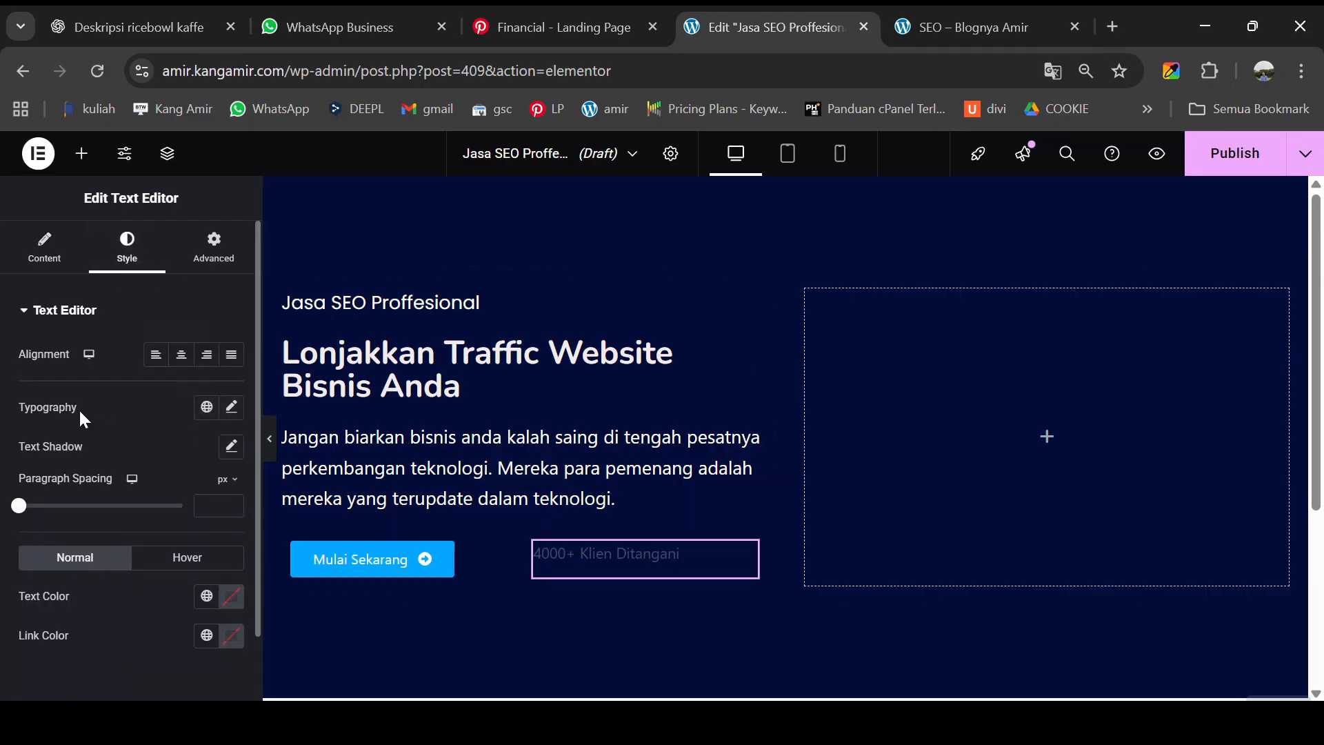
- Set the client-count text to Poppins at 20 px
{"action": "left_click", "coordinate": [232, 408]}
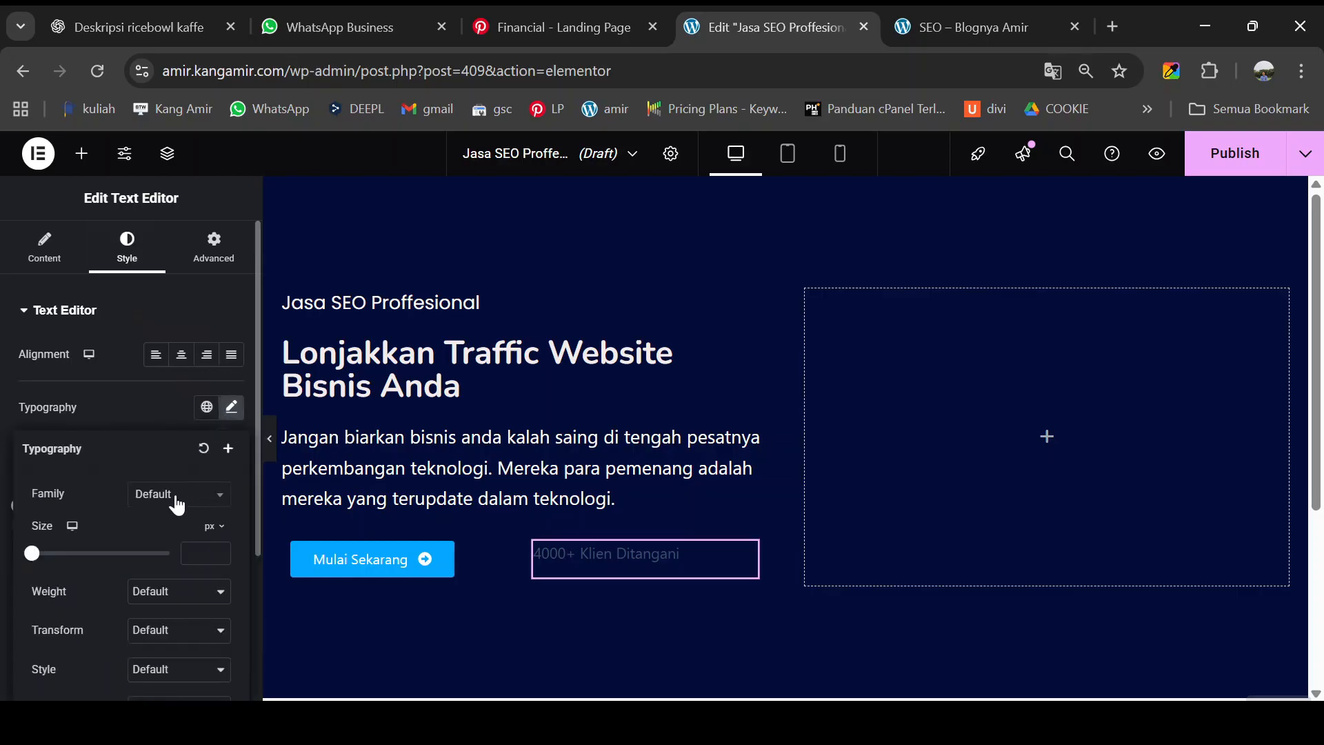
{"action": "left_click", "coordinate": [177, 504]}
{"action": "type", "text": "popp"}
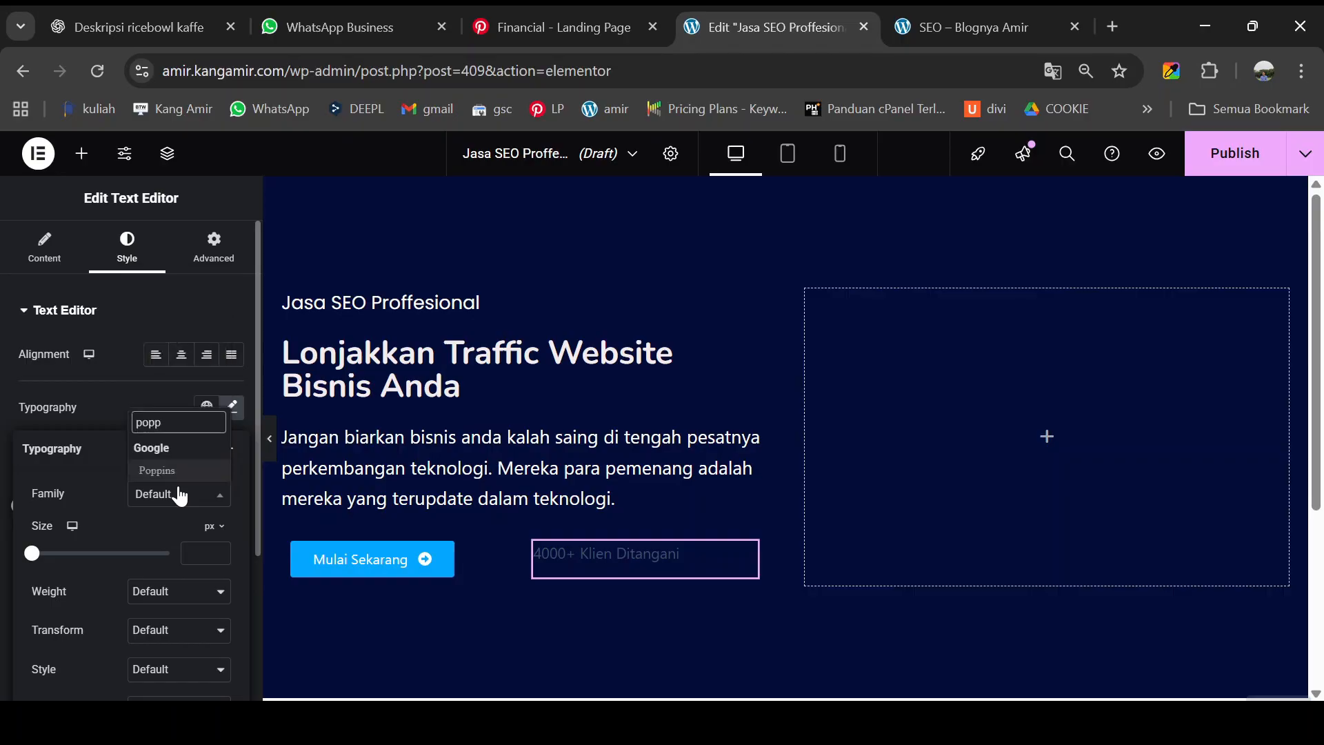
{"action": "left_click", "coordinate": [168, 469]}
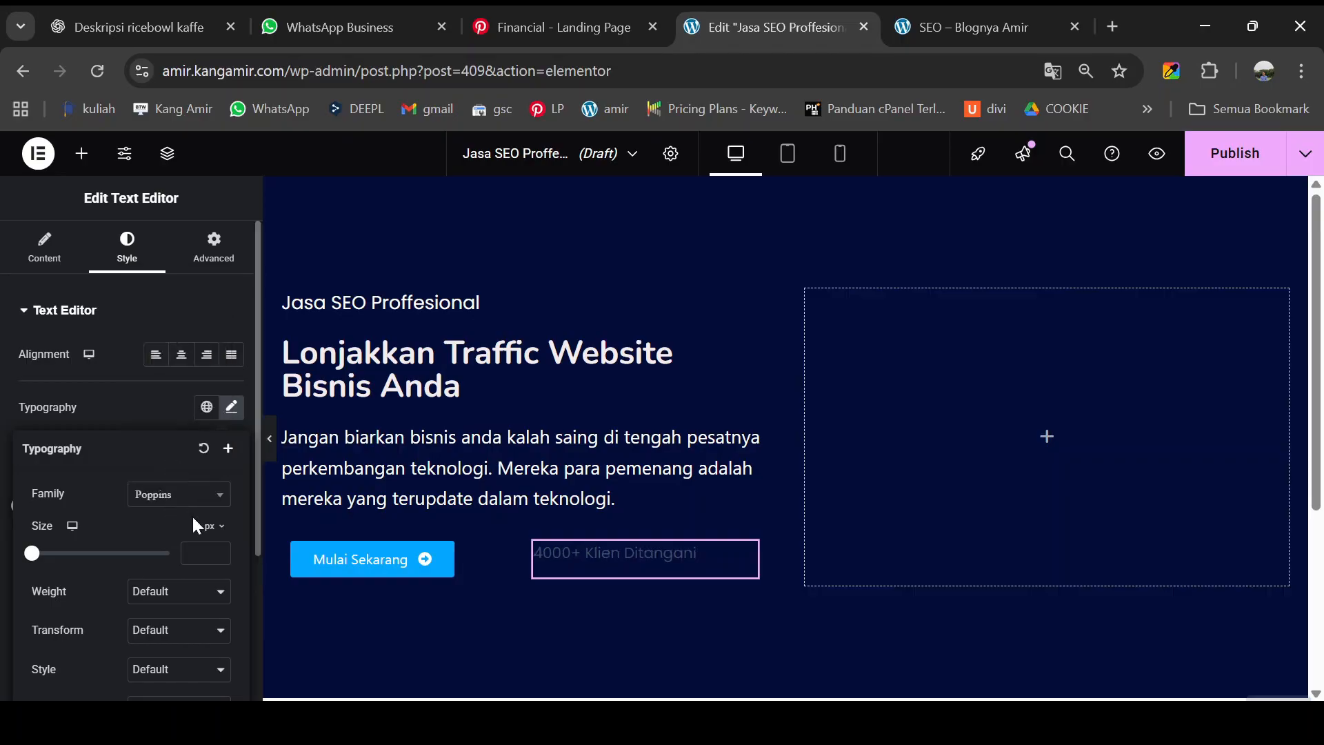
{"action": "left_click", "coordinate": [194, 555]}
{"action": "type", "text": "20"}
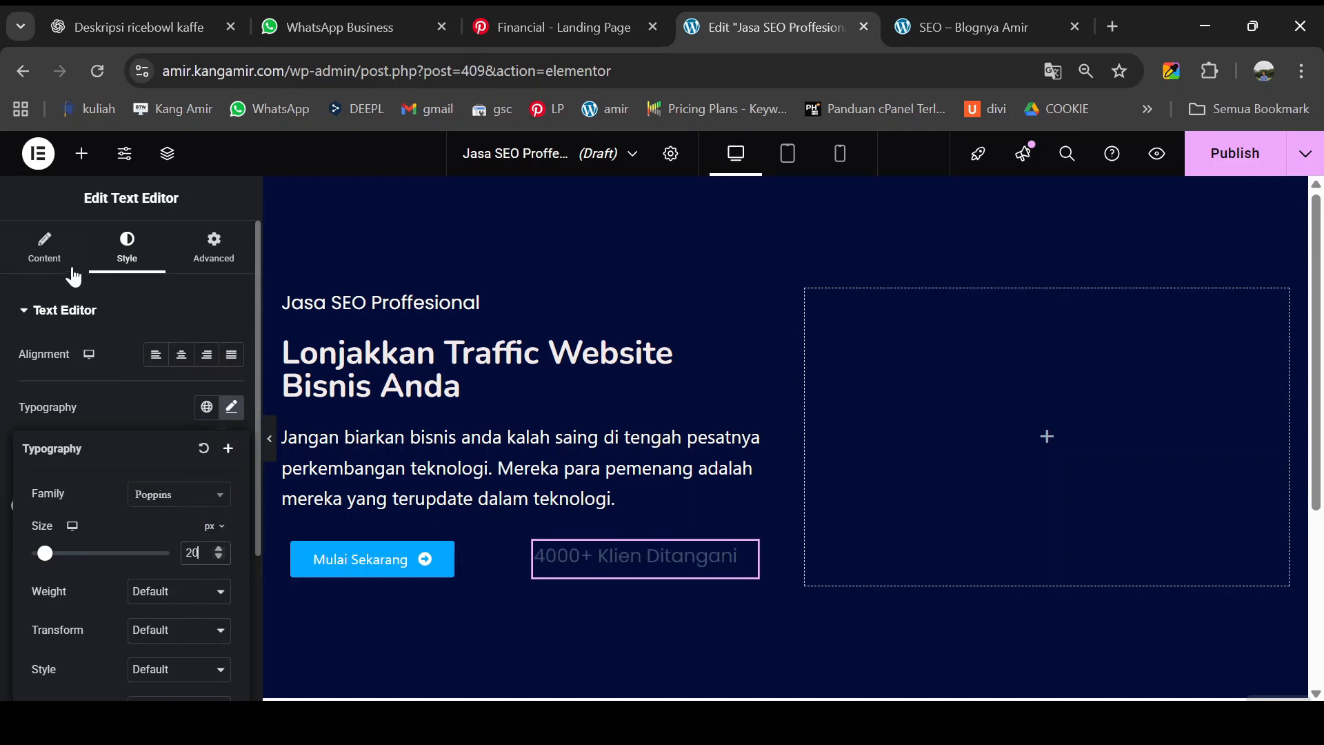
{"action": "left_click", "coordinate": [44, 248]}
- Colour the client-count text red (#E00D0D)
{"action": "left_click", "coordinate": [127, 250]}
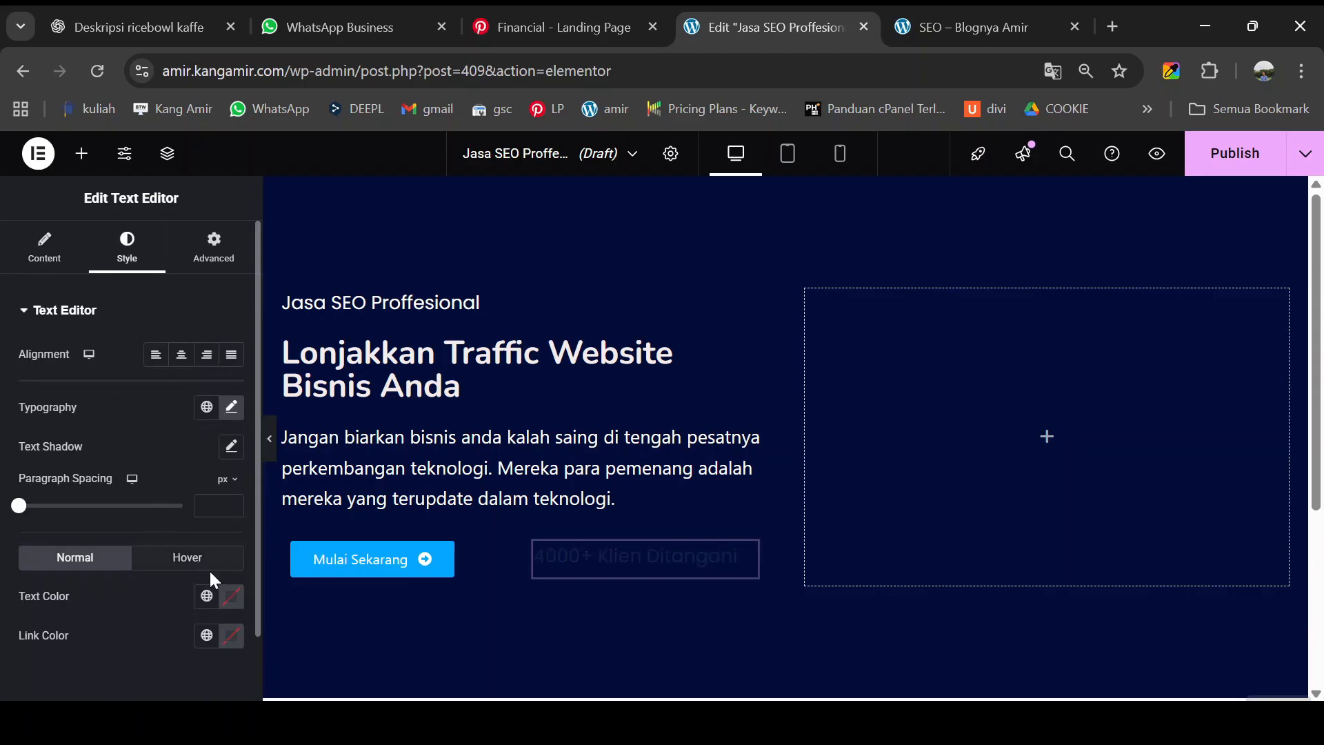
{"action": "left_click", "coordinate": [231, 595]}
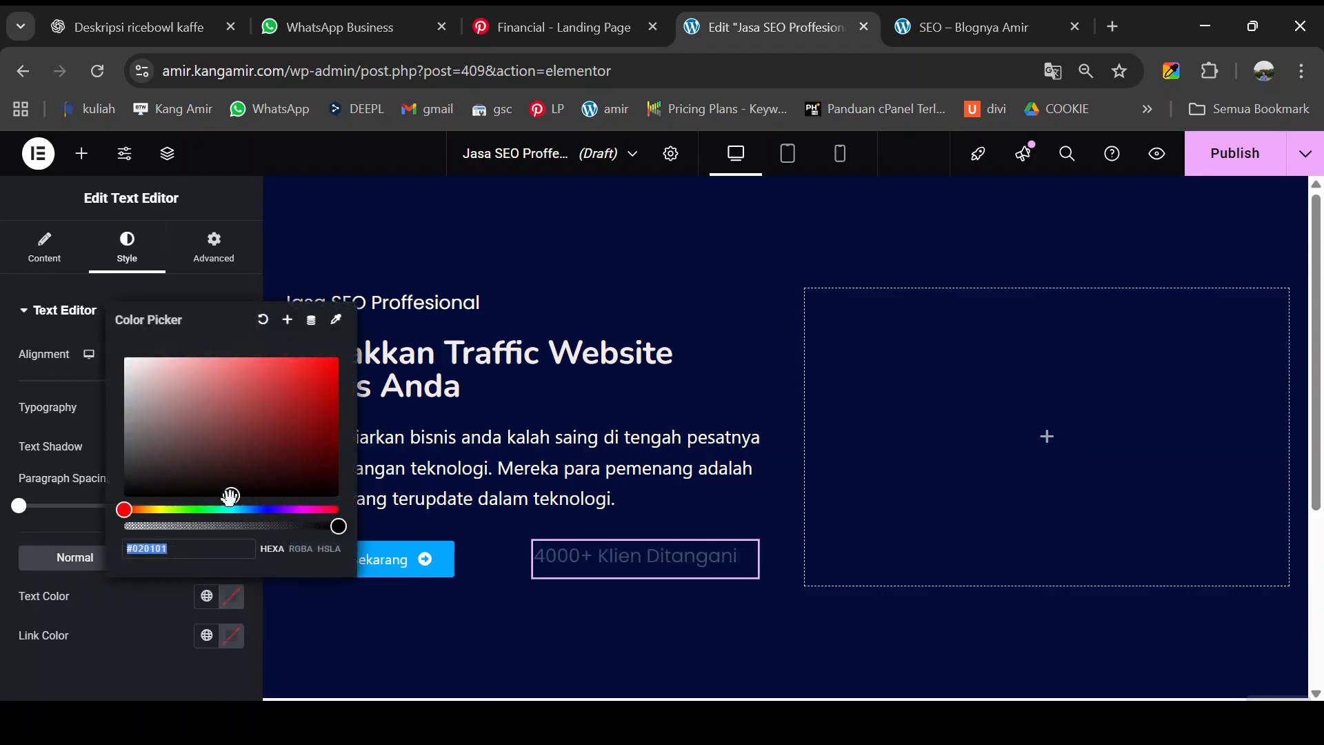
{"action": "left_click_drag", "start_coordinate": [231, 495], "coordinate": [325, 373]}
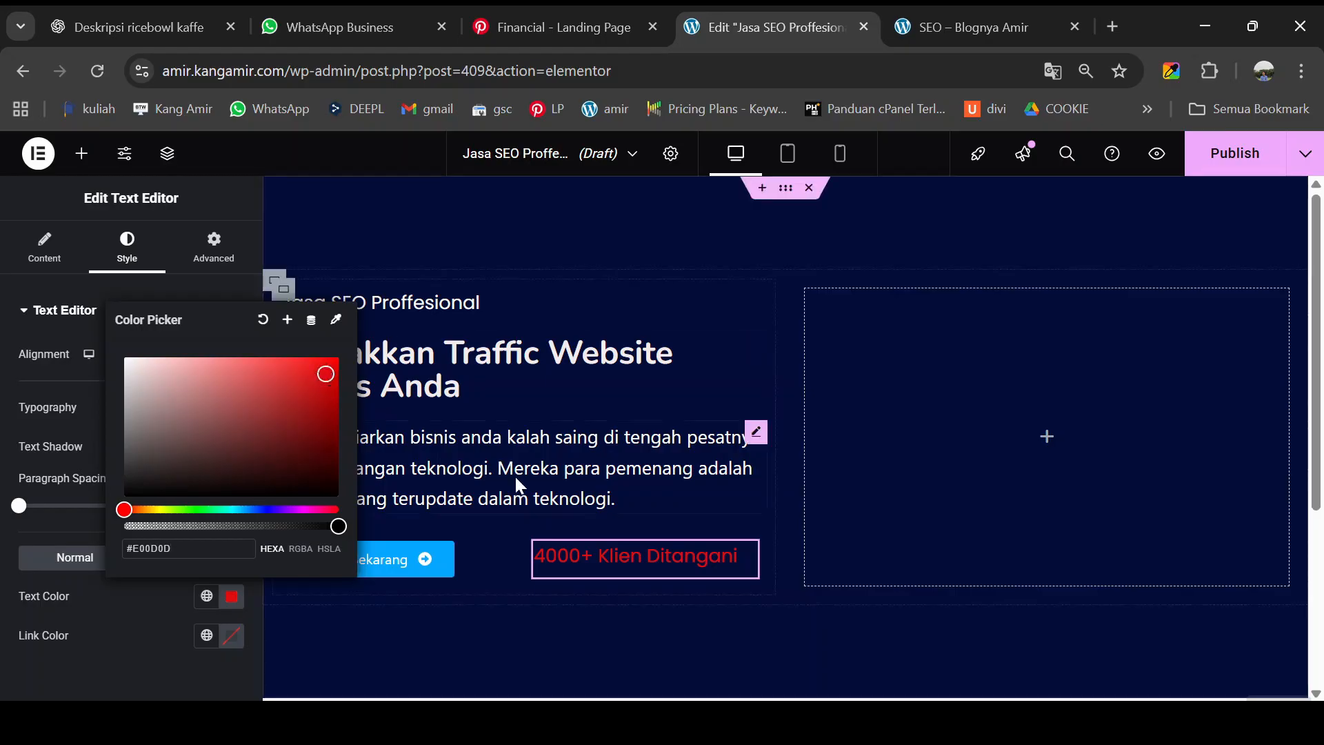
{"action": "left_click", "coordinate": [494, 524]}
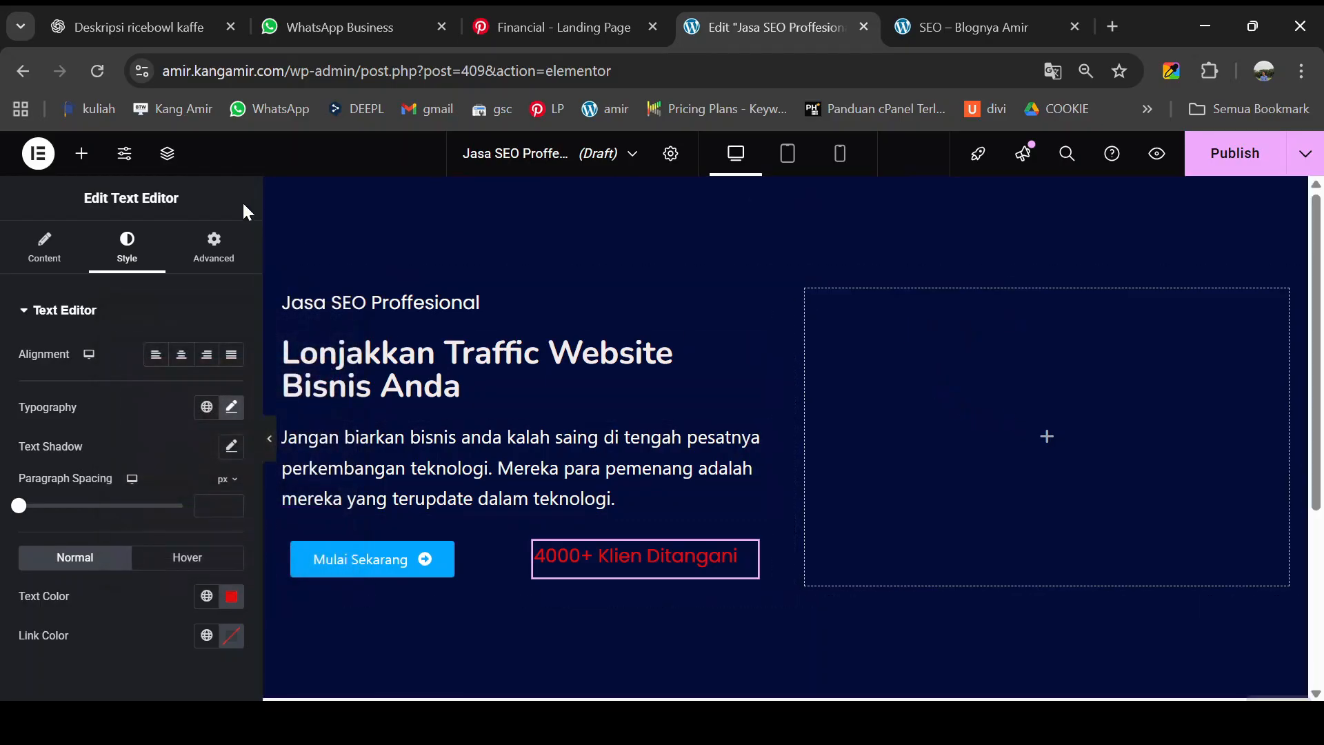
{"action": "left_click", "coordinate": [81, 153]}
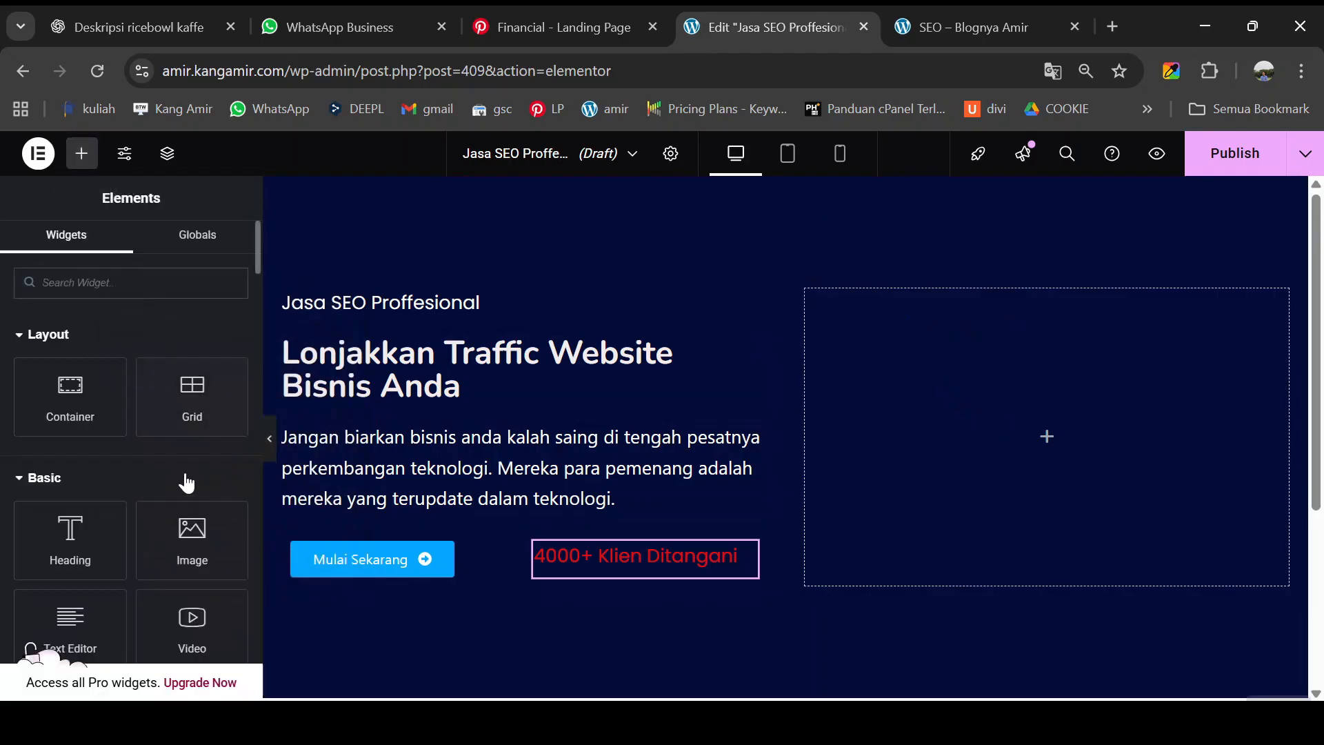
- Insert the SEO.png illustration in the hero's right column and open a Freepik logo tab
{"action": "left_click_drag", "start_coordinate": [185, 524], "coordinate": [1013, 407]}
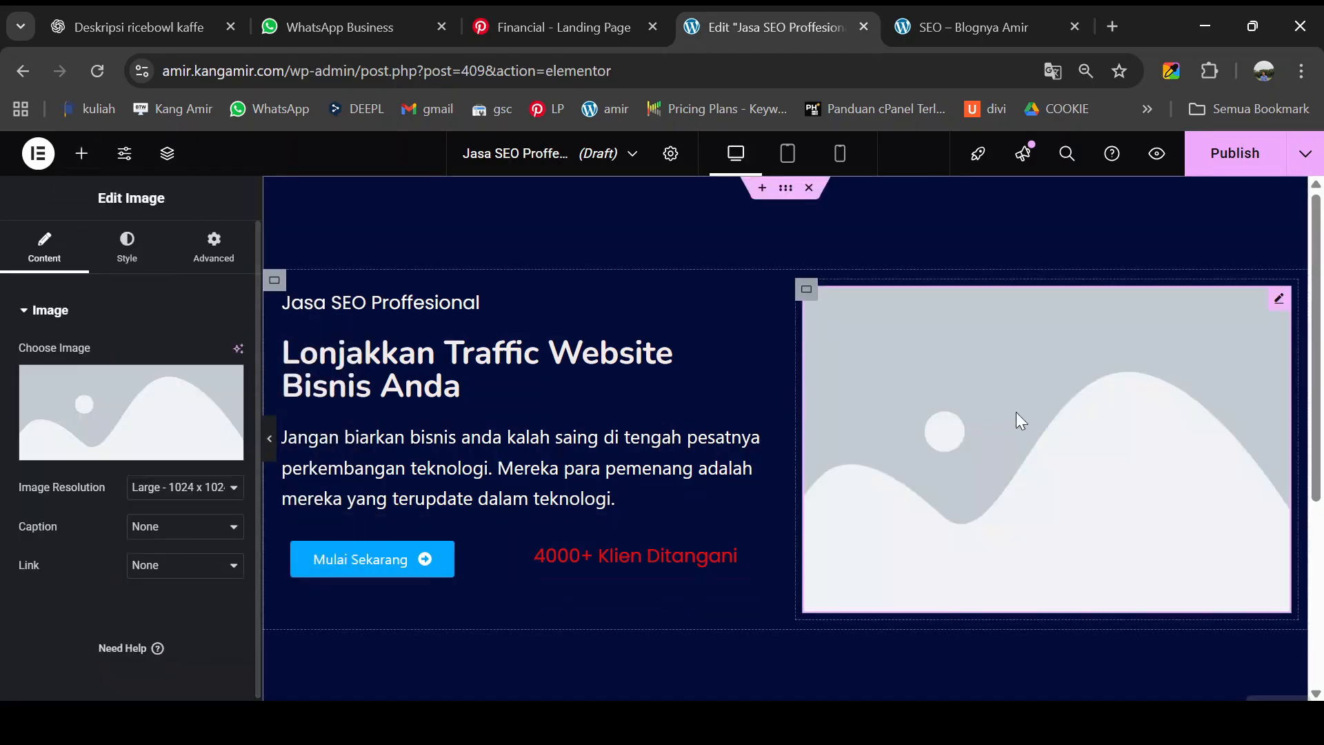
{"action": "mouse_move", "coordinate": [115, 448]}
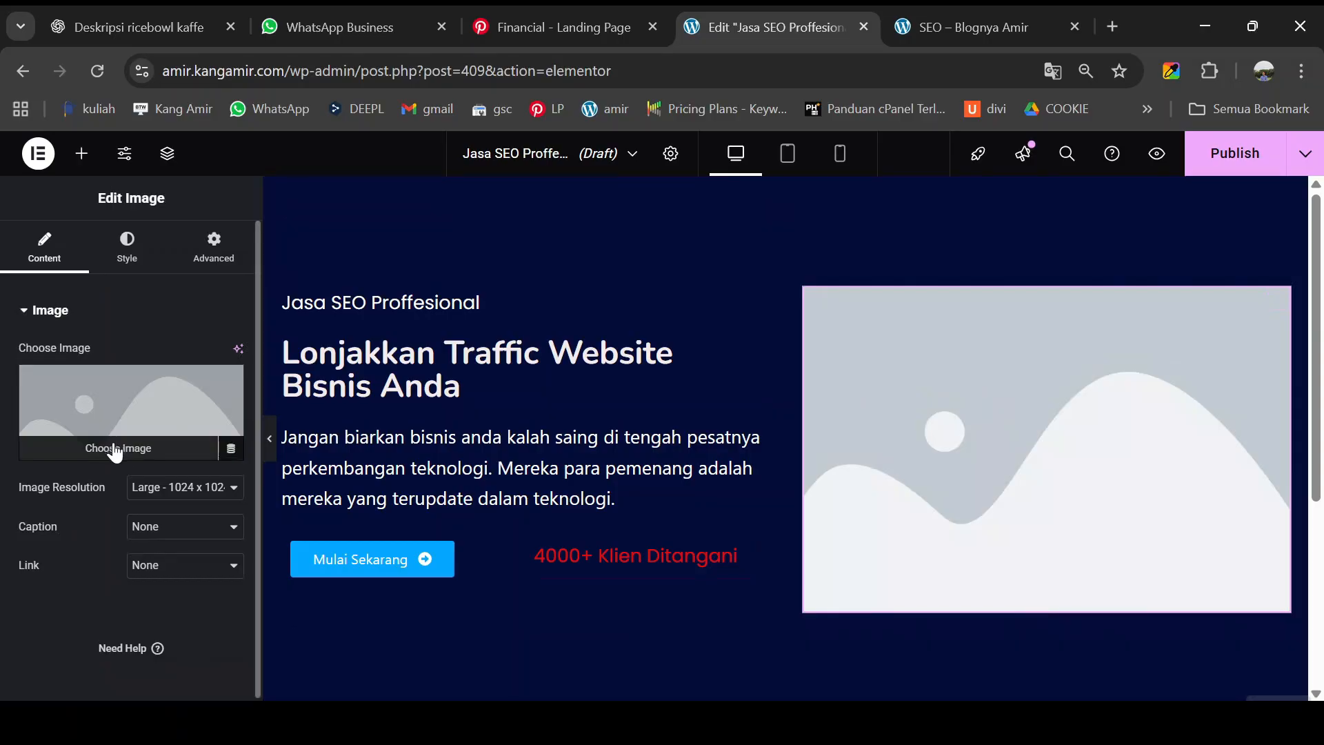
{"action": "left_click", "coordinate": [115, 450]}
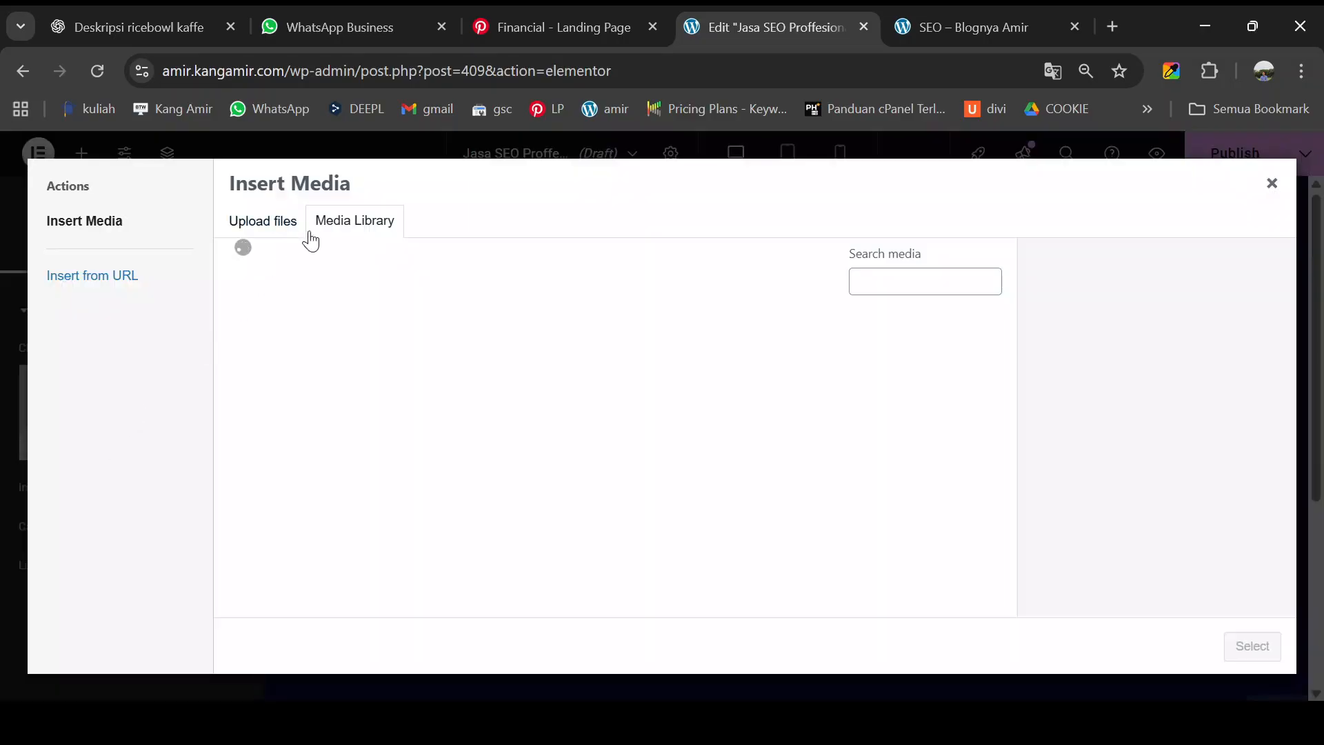
{"action": "scroll", "coordinate": [724, 437], "scroll_direction": "down", "scroll_amount": 3}
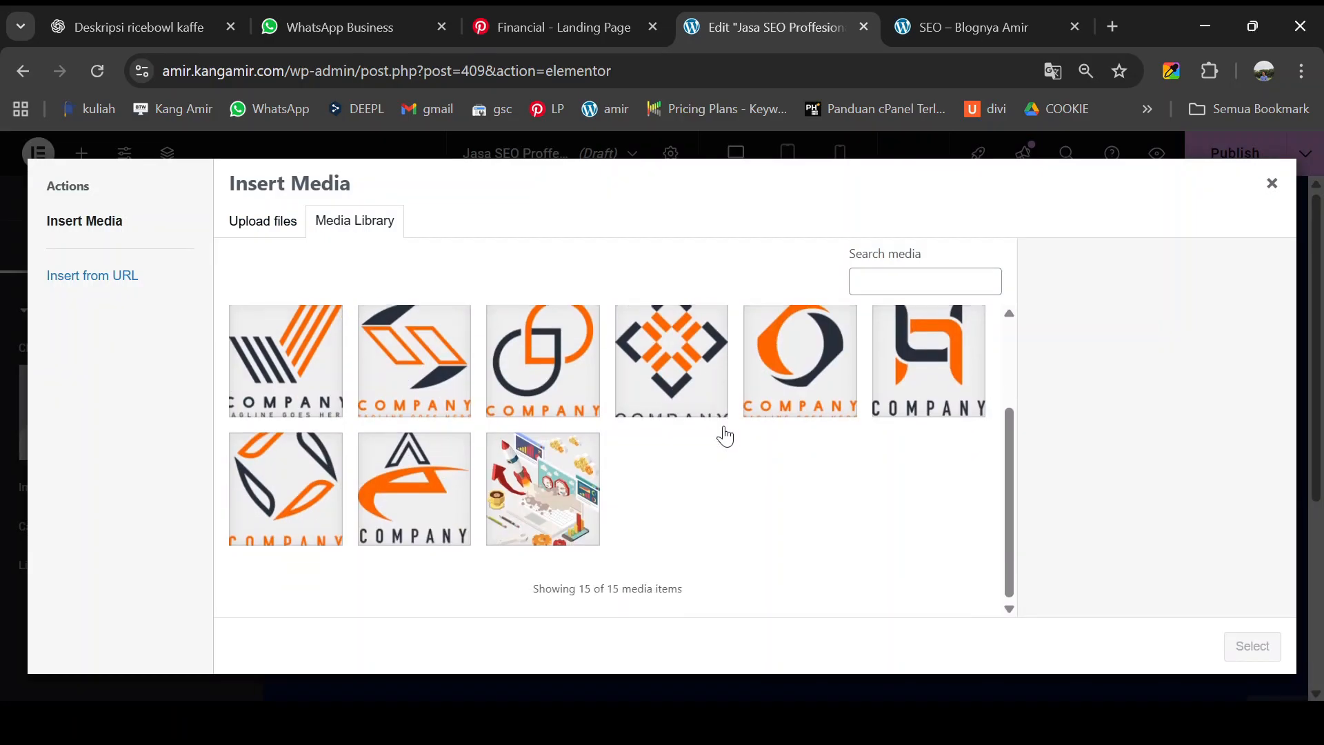
{"action": "left_click", "coordinate": [561, 483]}
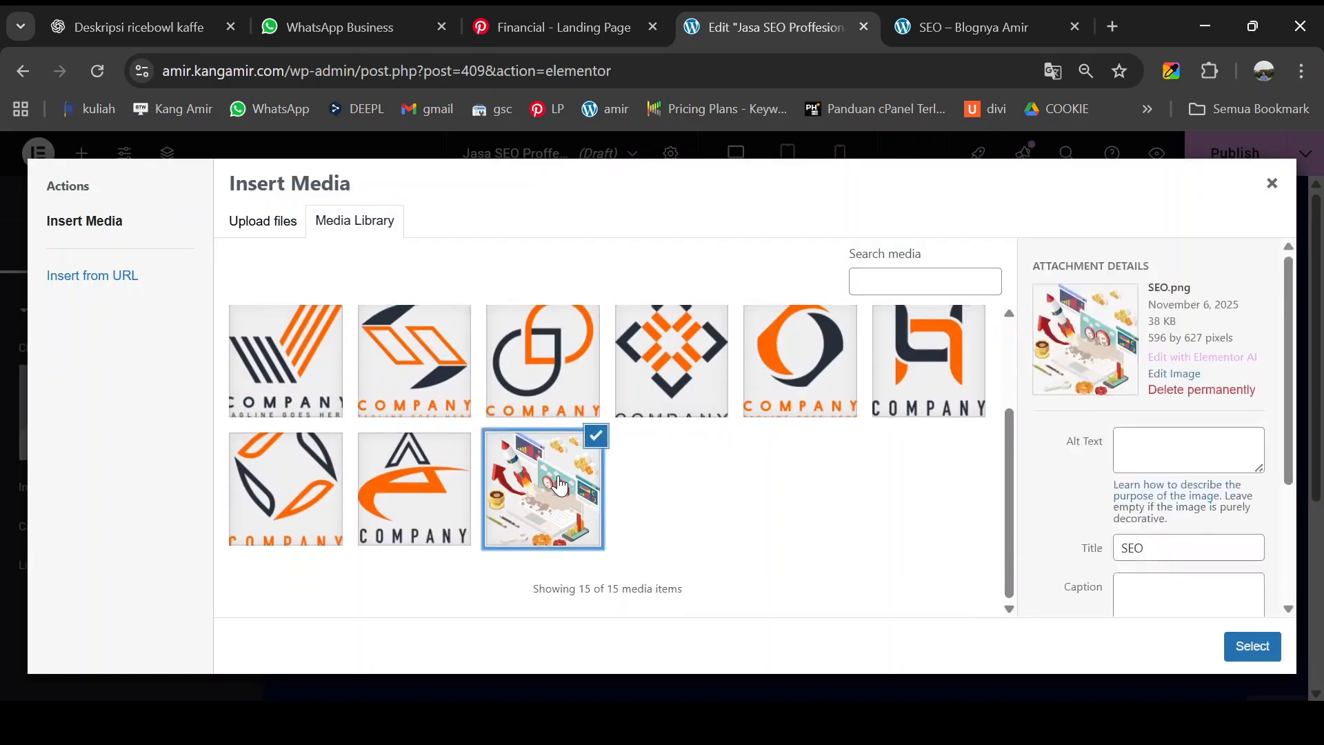
{"action": "left_click", "coordinate": [1252, 646]}
{"action": "scroll", "coordinate": [963, 487], "scroll_direction": "down", "scroll_amount": 1}
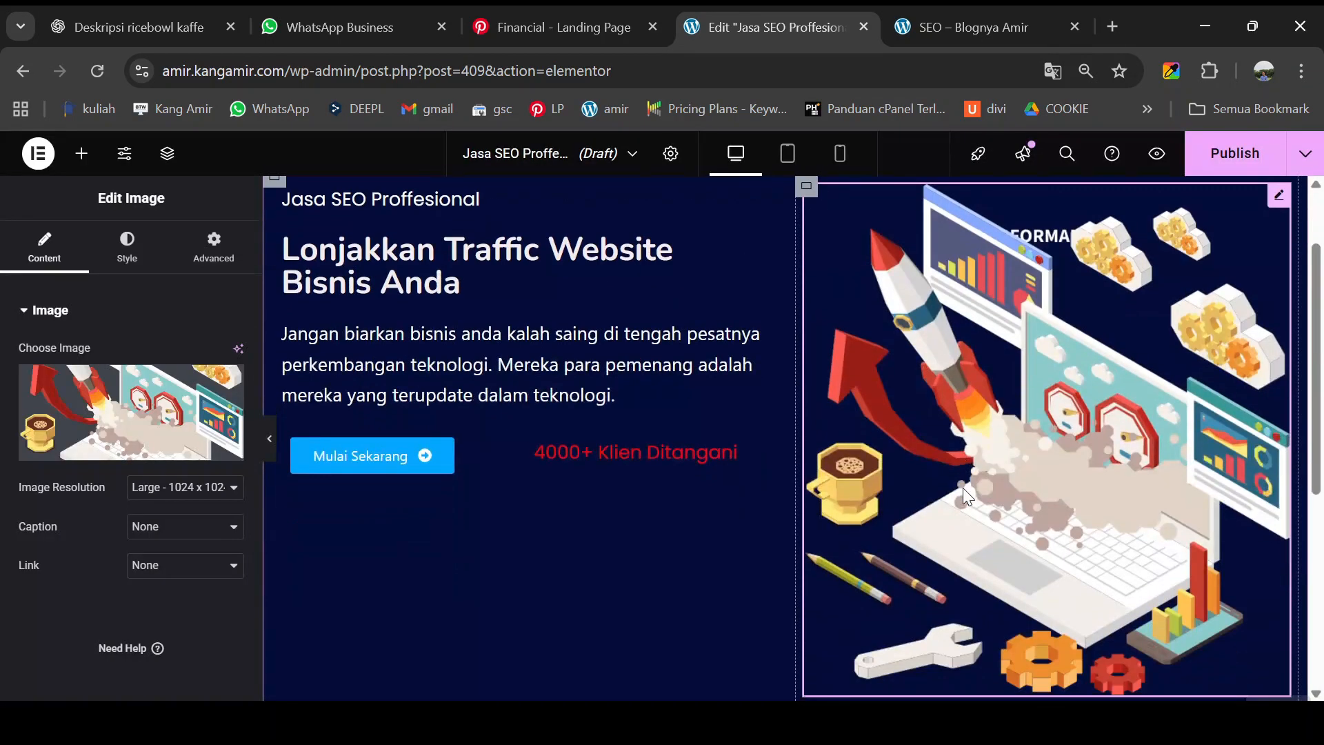
{"action": "scroll", "coordinate": [971, 461], "scroll_direction": "up", "scroll_amount": 1}
{"action": "left_click", "coordinate": [1111, 26]}
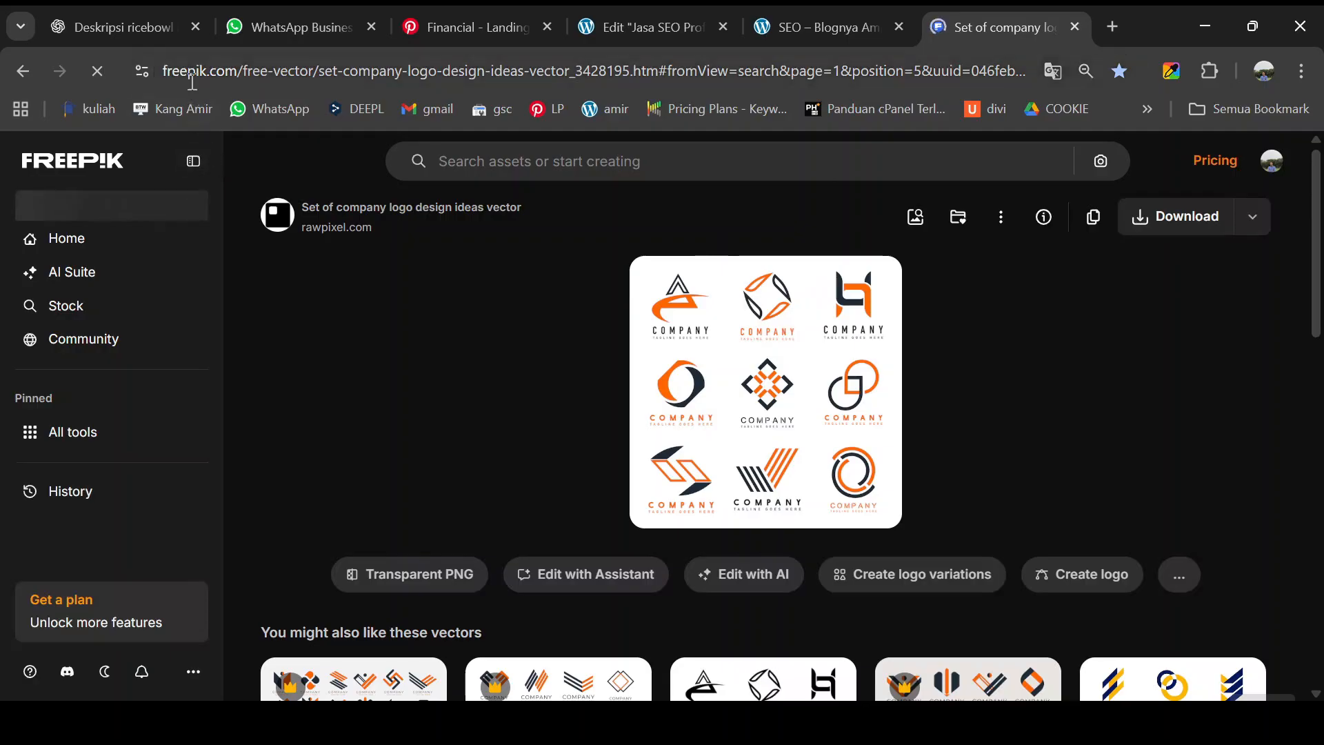
- Set the hero text container's Justify Content to Center, then compare with the reference page
{"action": "left_click", "coordinate": [648, 27]}
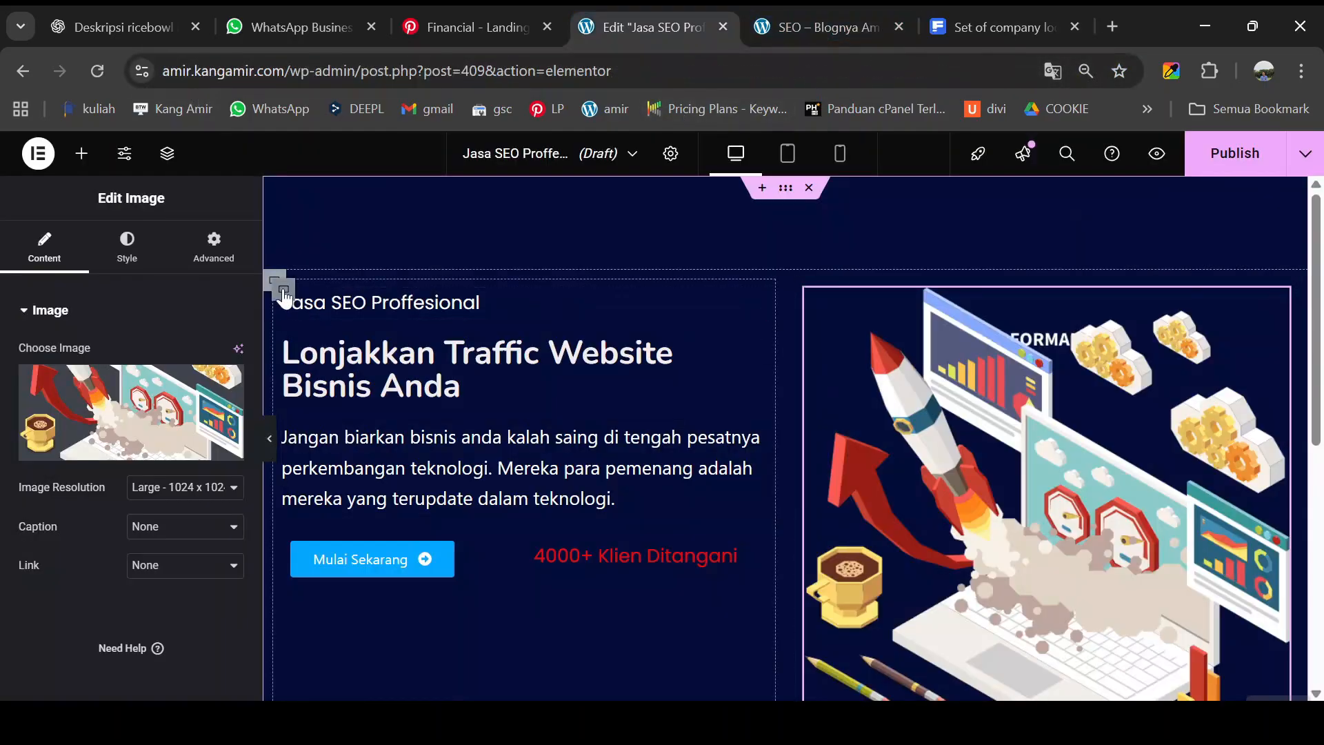
{"action": "left_click", "coordinate": [283, 290]}
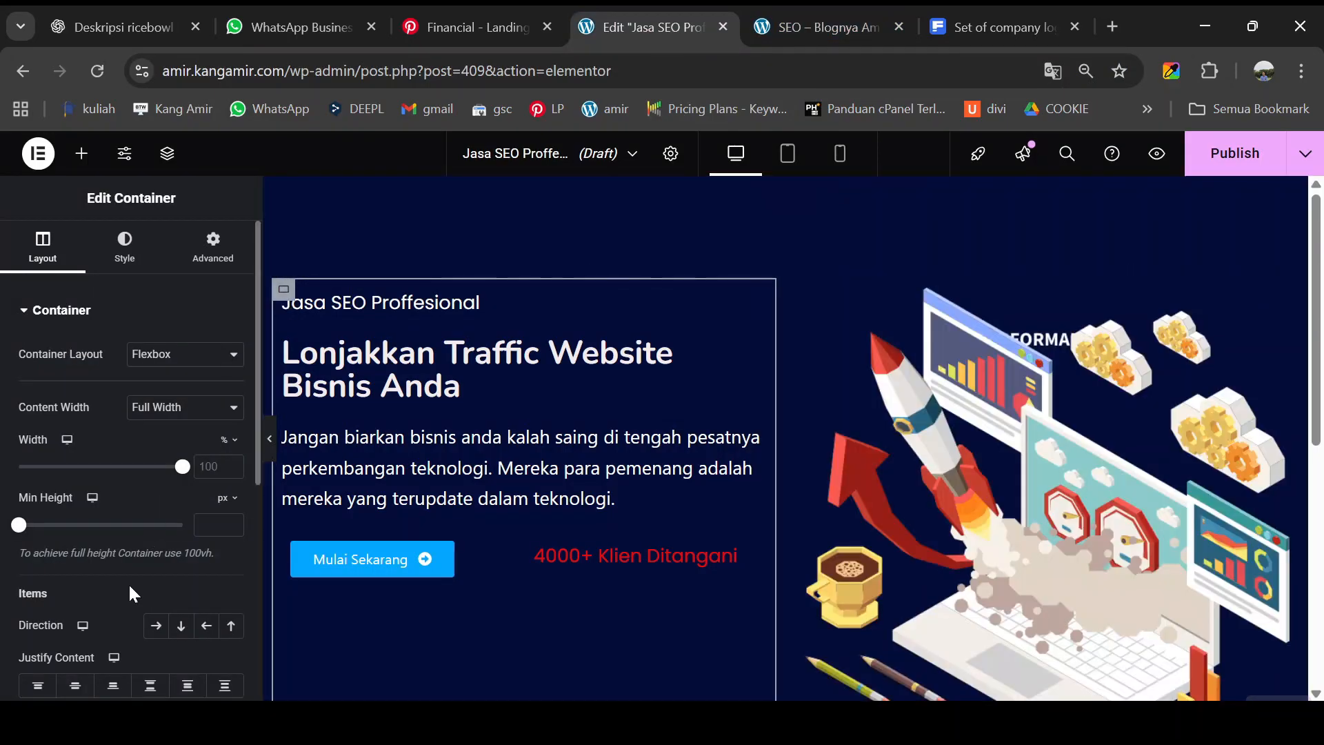
{"action": "scroll", "coordinate": [129, 582], "scroll_direction": "down", "scroll_amount": 2}
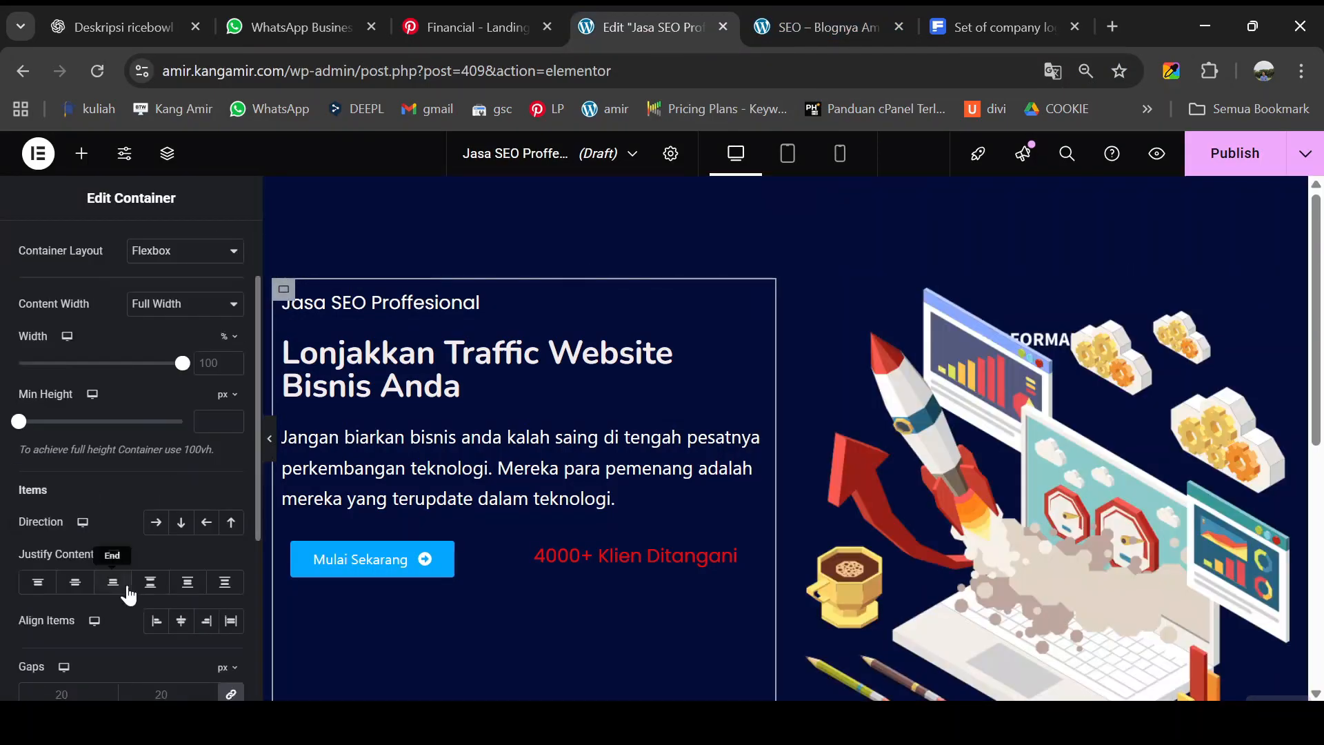
{"action": "left_click", "coordinate": [75, 586]}
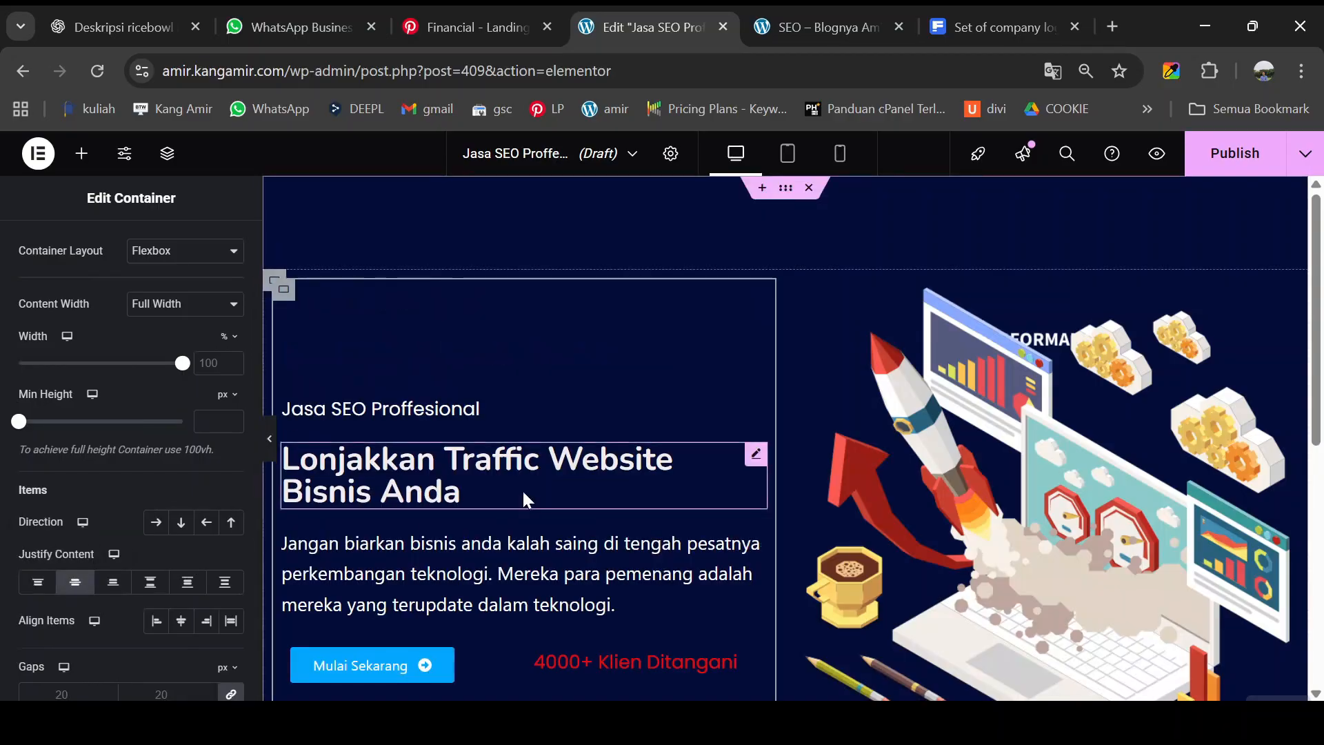
{"action": "scroll", "coordinate": [541, 456], "scroll_direction": "down", "scroll_amount": 3}
{"action": "scroll", "coordinate": [541, 457], "scroll_direction": "down", "scroll_amount": 3}
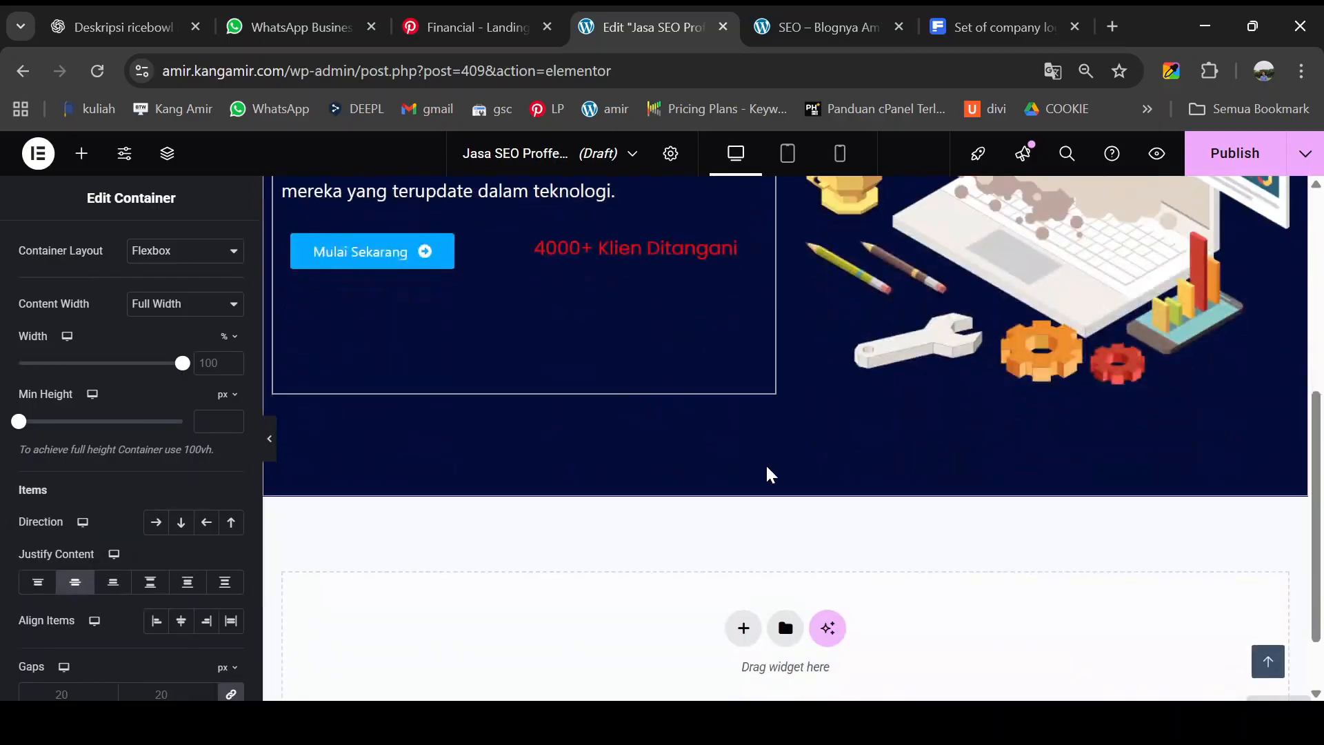
{"action": "left_click", "coordinate": [844, 14]}
{"action": "scroll", "coordinate": [365, 555], "scroll_direction": "down", "scroll_amount": 5}
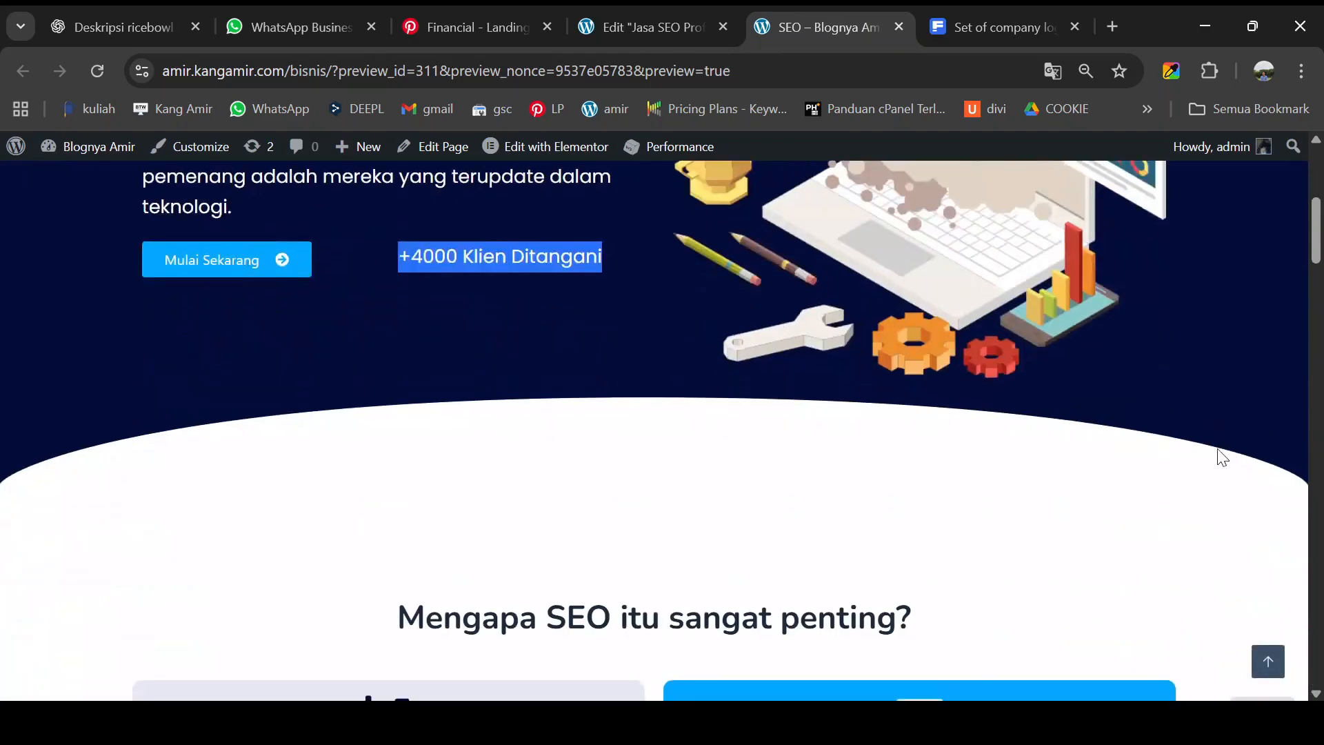
- Give the hero's outer container a Curve shape divider along its bottom edge
{"action": "left_click", "coordinate": [672, 24]}
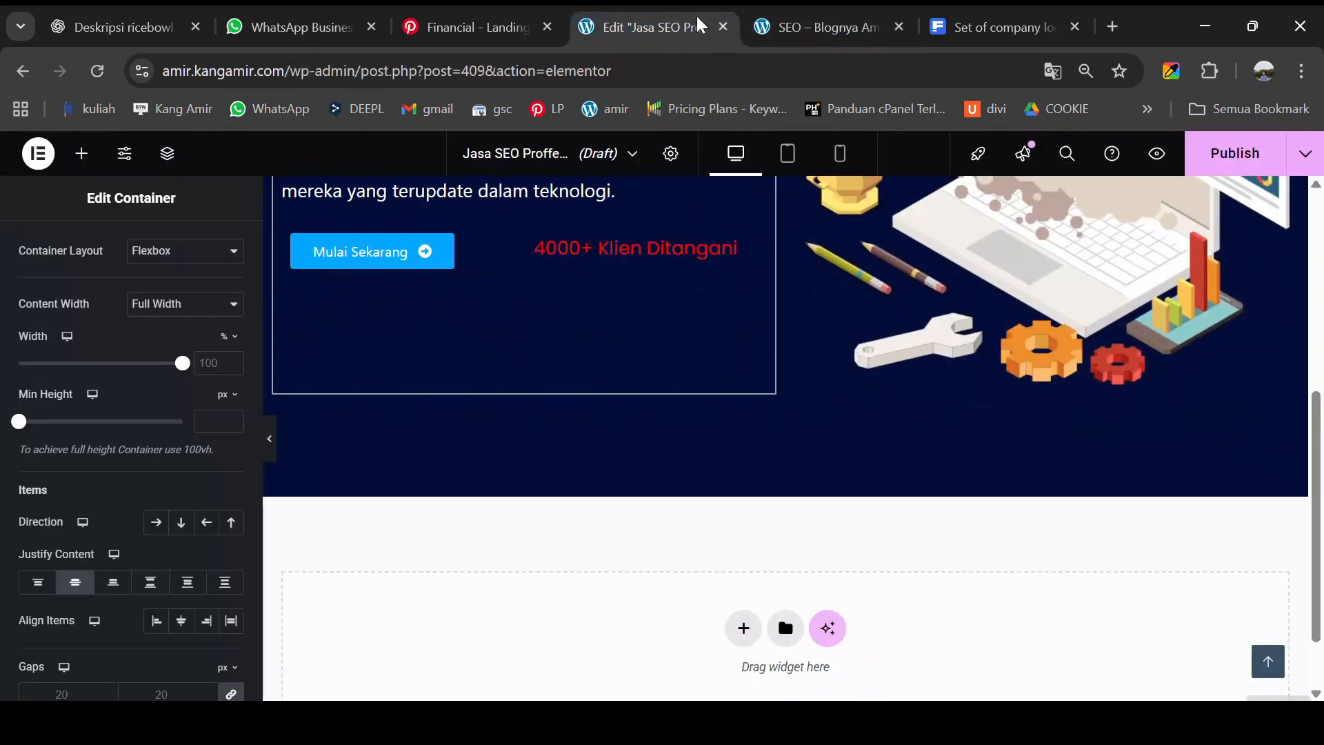
{"action": "scroll", "coordinate": [654, 359], "scroll_direction": "up", "scroll_amount": 6}
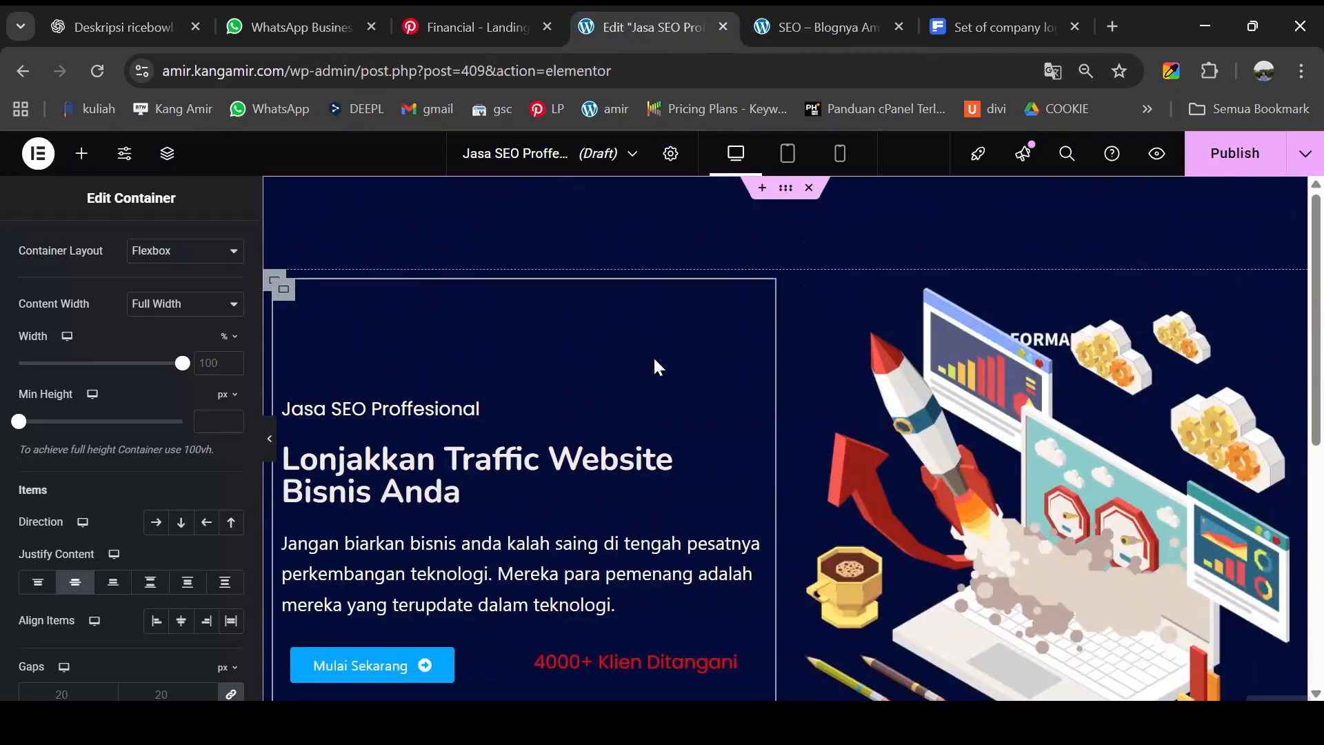
{"action": "left_click", "coordinate": [781, 195]}
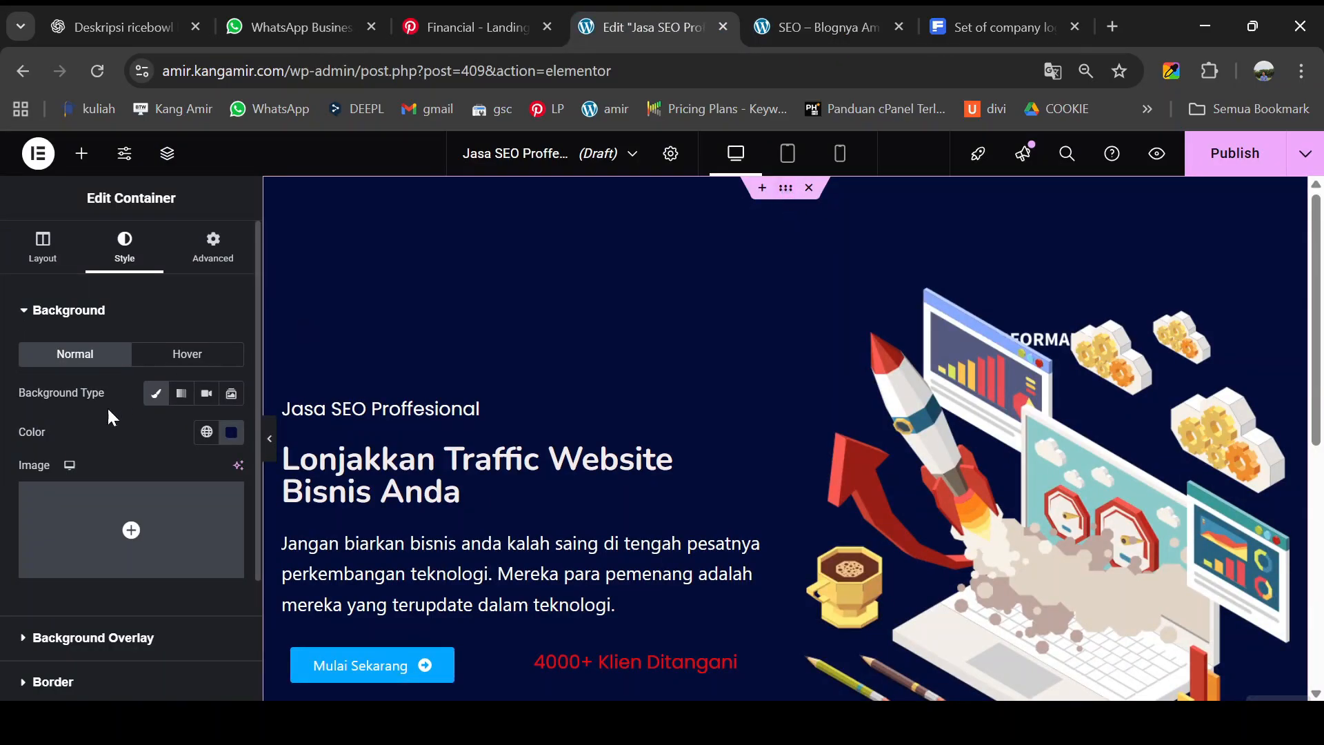
{"action": "scroll", "coordinate": [112, 414], "scroll_direction": "down", "scroll_amount": 3}
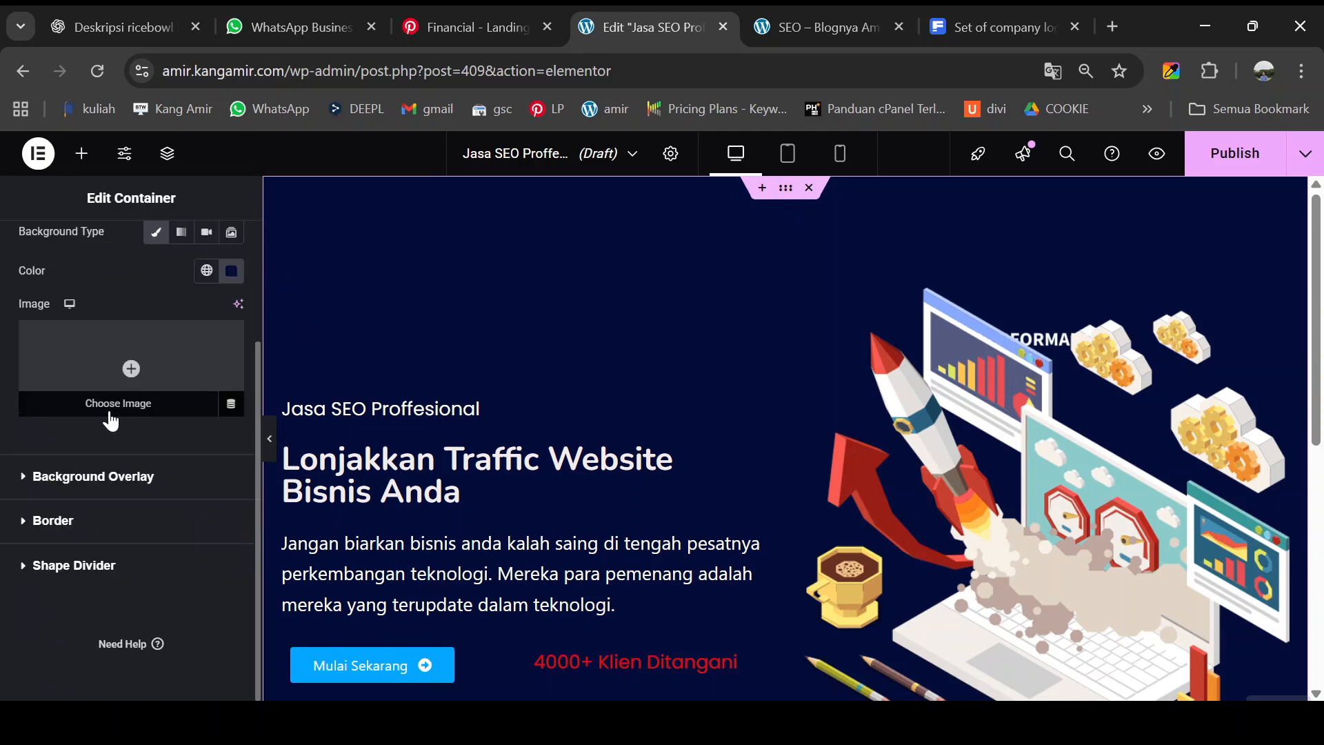
{"action": "left_click", "coordinate": [69, 567]}
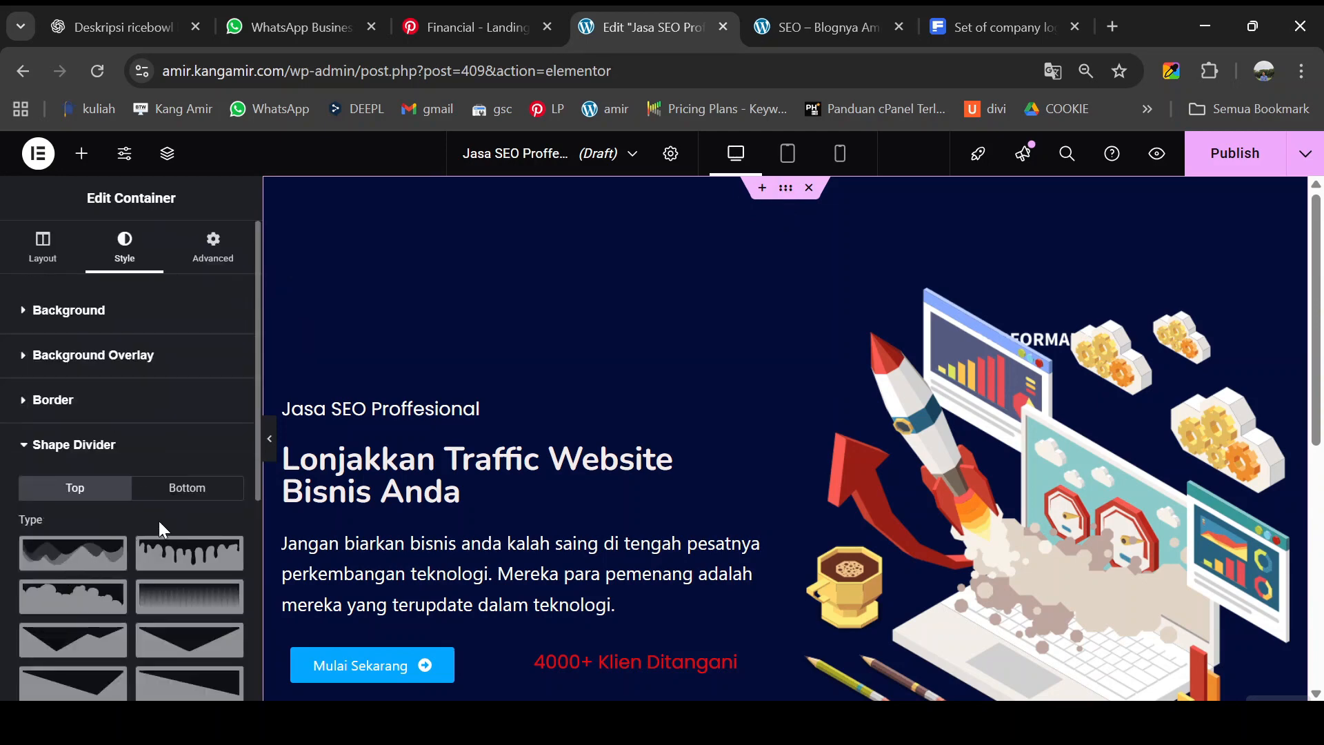
{"action": "scroll", "coordinate": [786, 319], "scroll_direction": "down", "scroll_amount": 7}
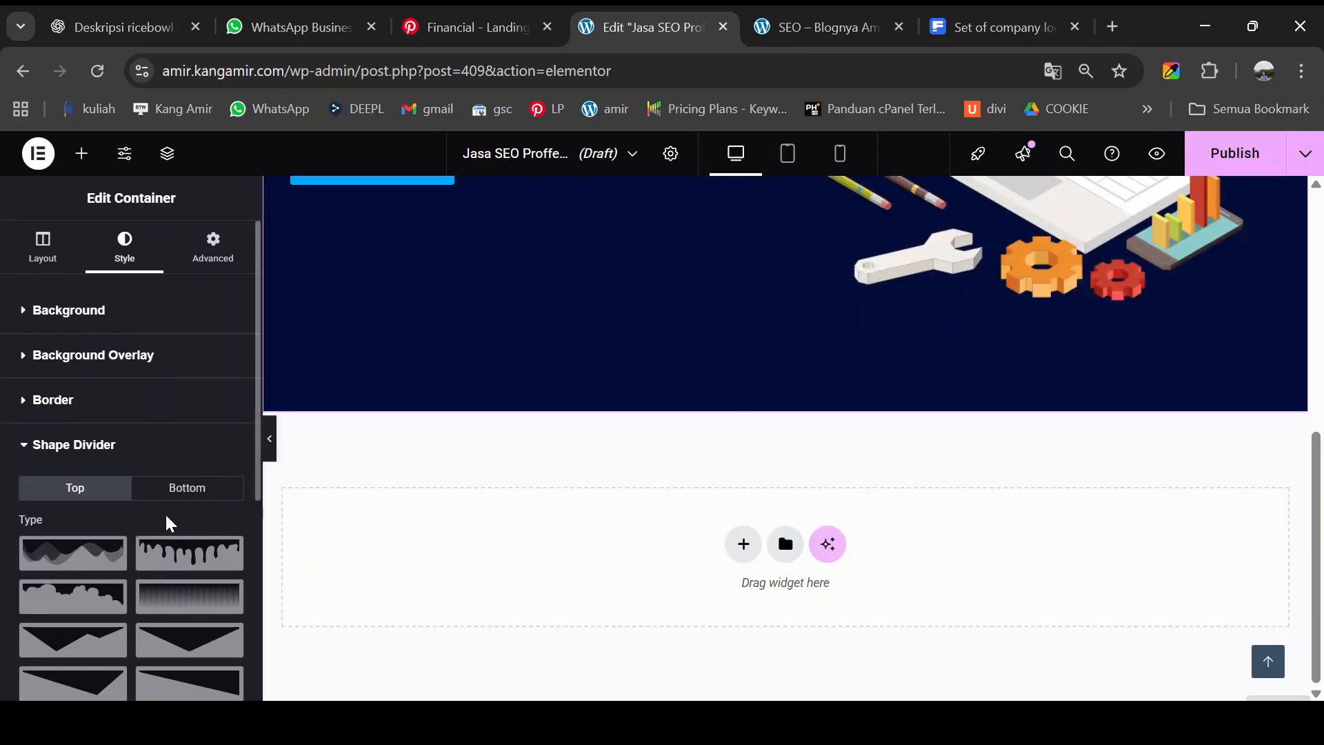
{"action": "left_click", "coordinate": [183, 492]}
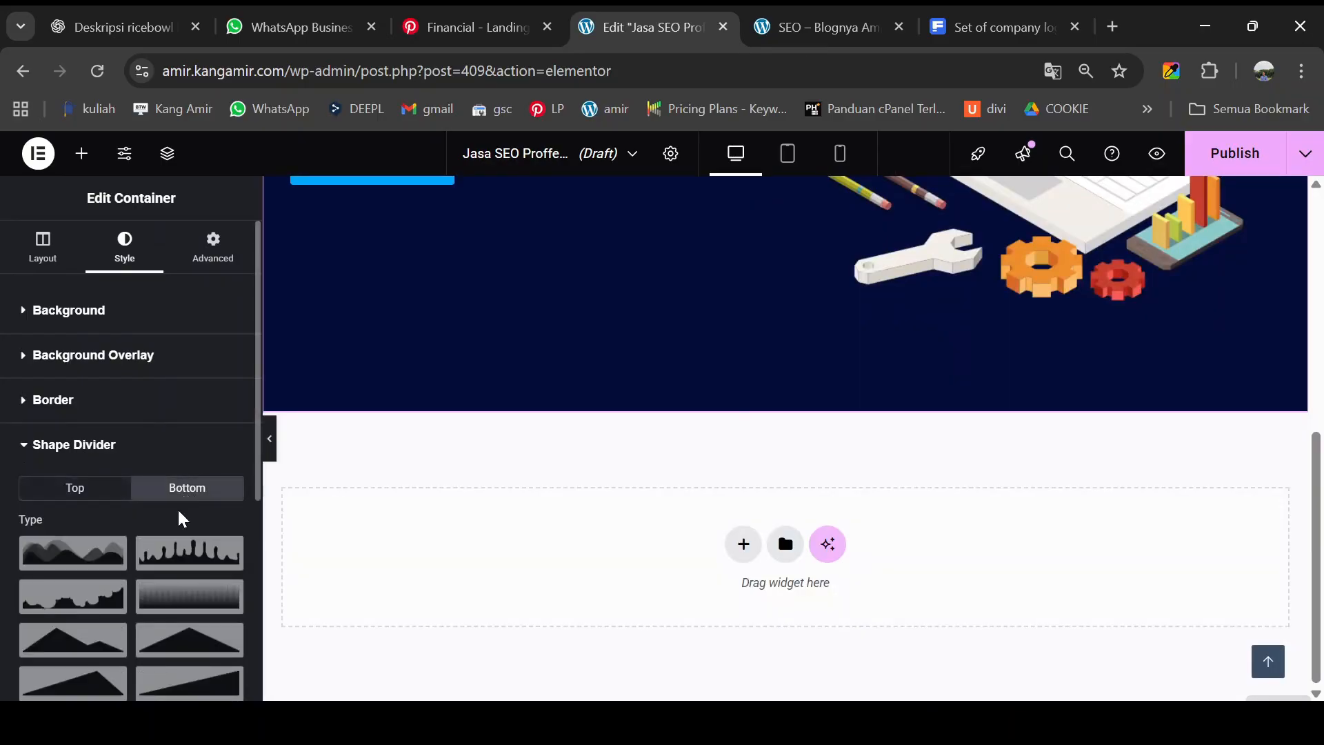
{"action": "scroll", "coordinate": [180, 518], "scroll_direction": "down", "scroll_amount": 2}
{"action": "scroll", "coordinate": [166, 546], "scroll_direction": "down", "scroll_amount": 3}
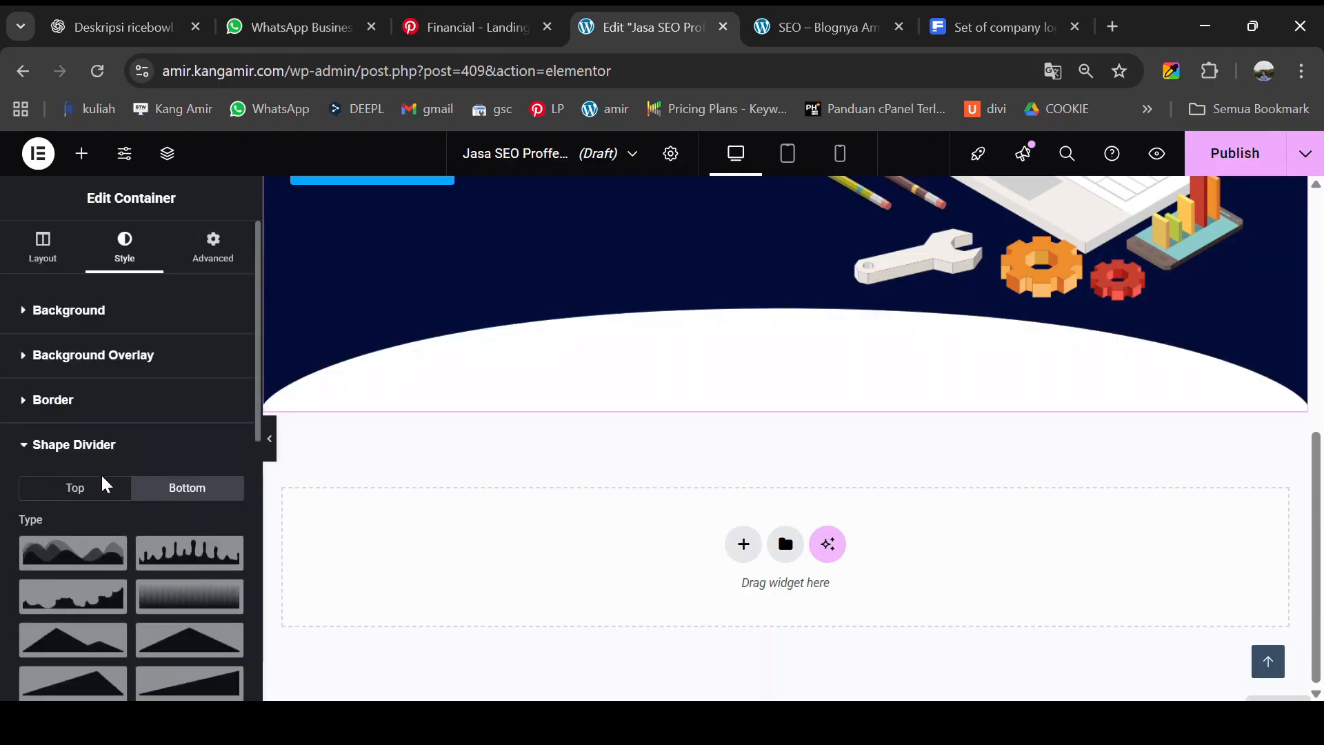
{"action": "scroll", "coordinate": [272, 445], "scroll_direction": "up", "scroll_amount": 4}
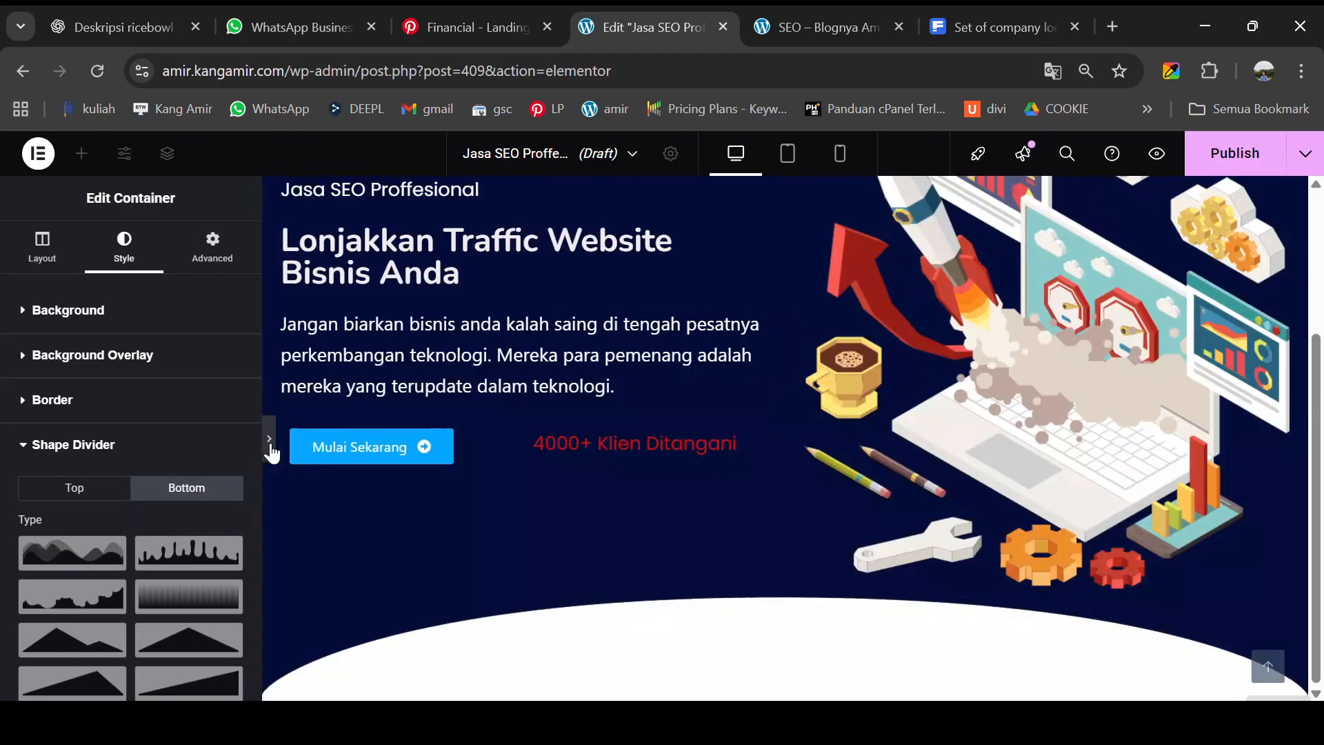
- Preview the hero with its curved white bottom divider, then restore the editing panel
{"action": "left_click", "coordinate": [270, 439]}
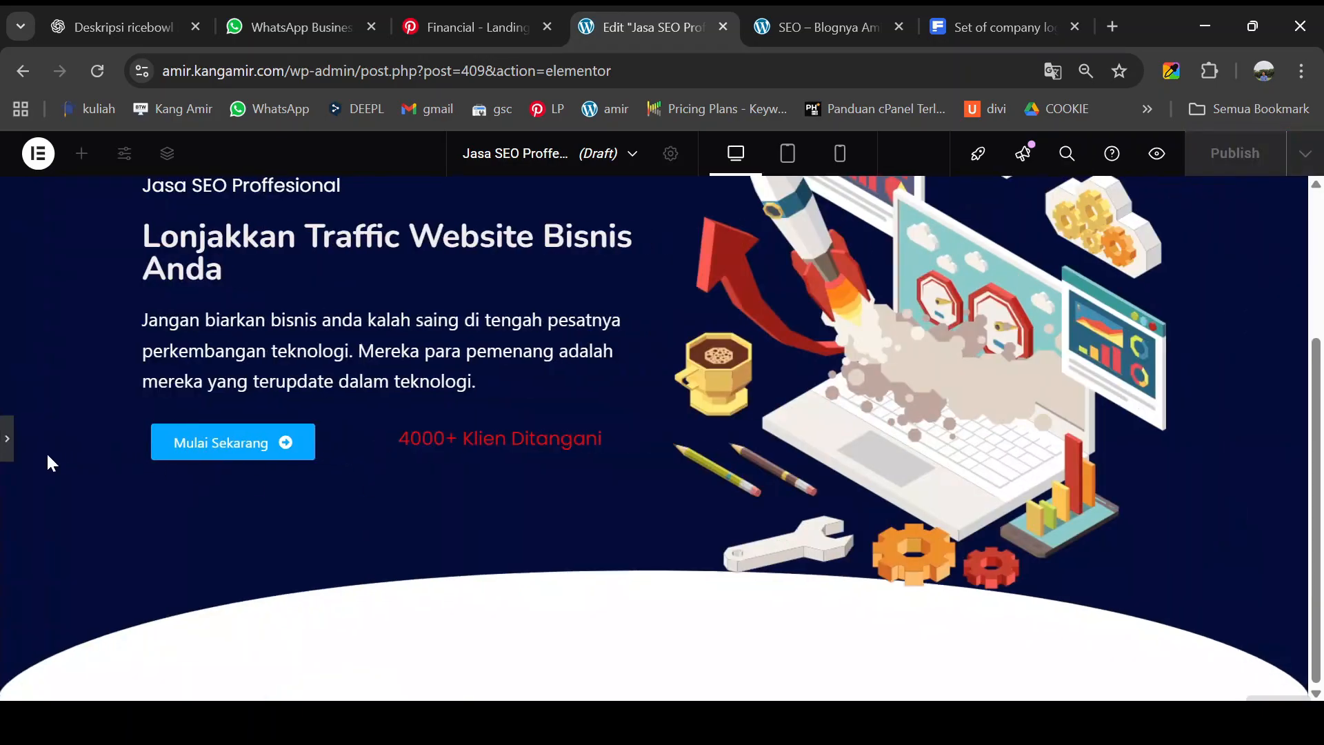
{"action": "scroll", "coordinate": [7, 448], "scroll_direction": "down", "scroll_amount": 3}
{"action": "left_click", "coordinate": [7, 449]}
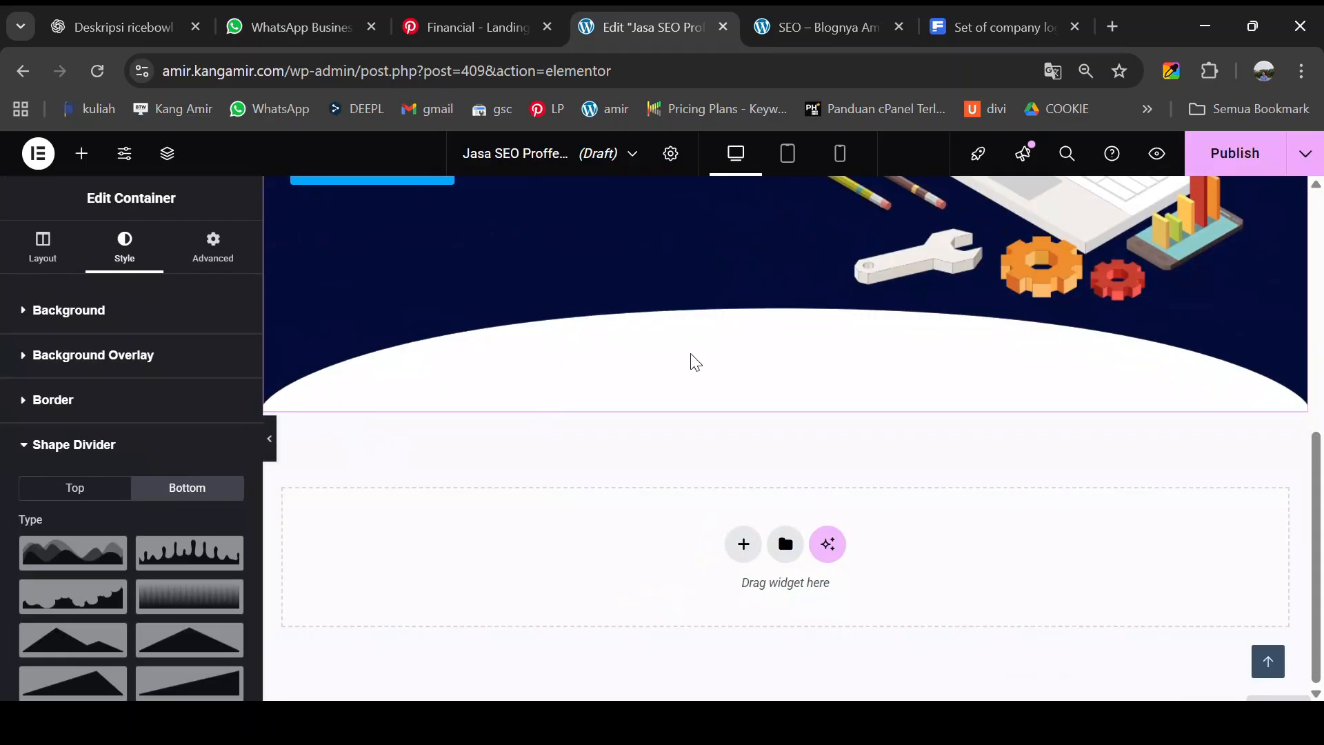
- Select the 'Mengapa SEO itu sangat penting?' heading text on the reference page
{"action": "left_click", "coordinate": [862, 27]}
{"action": "scroll", "coordinate": [620, 492], "scroll_direction": "down", "scroll_amount": 3}
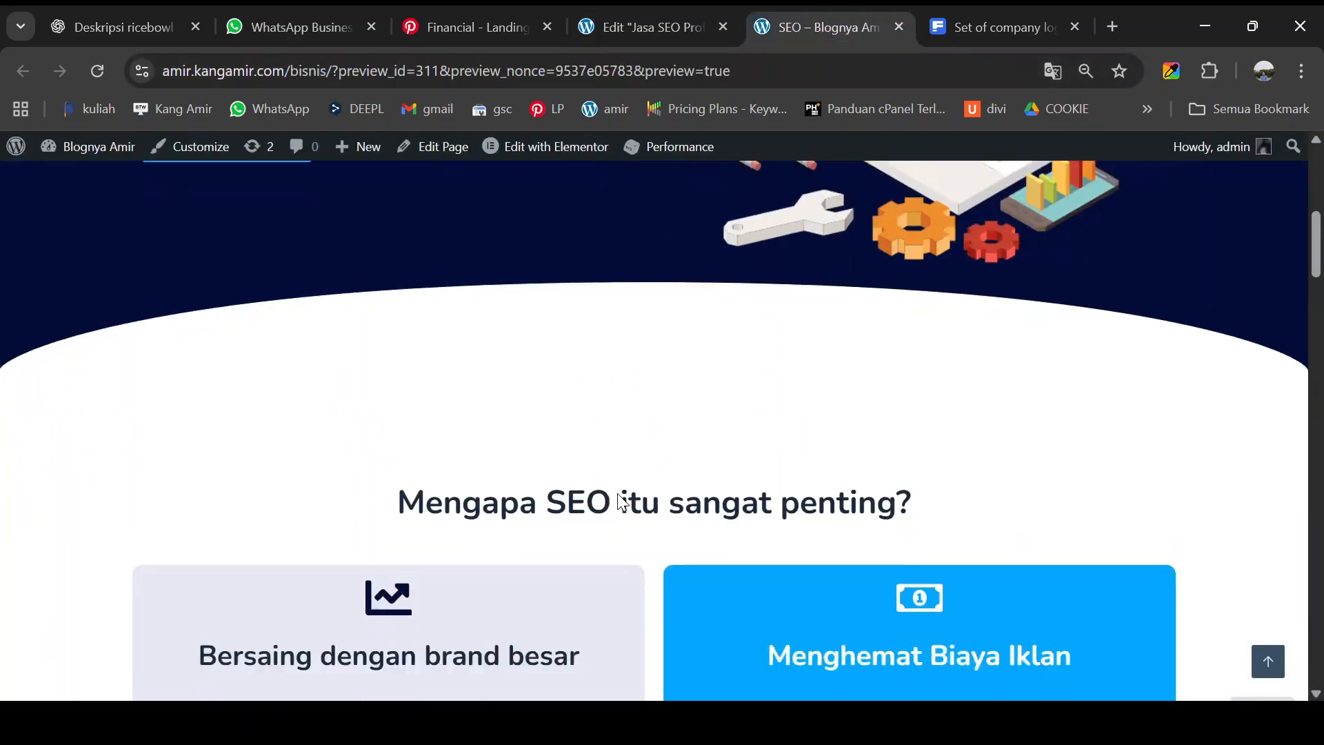
{"action": "left_click_drag", "start_coordinate": [404, 408], "coordinate": [926, 414]}
{"action": "key", "text": "ctrl+c"}
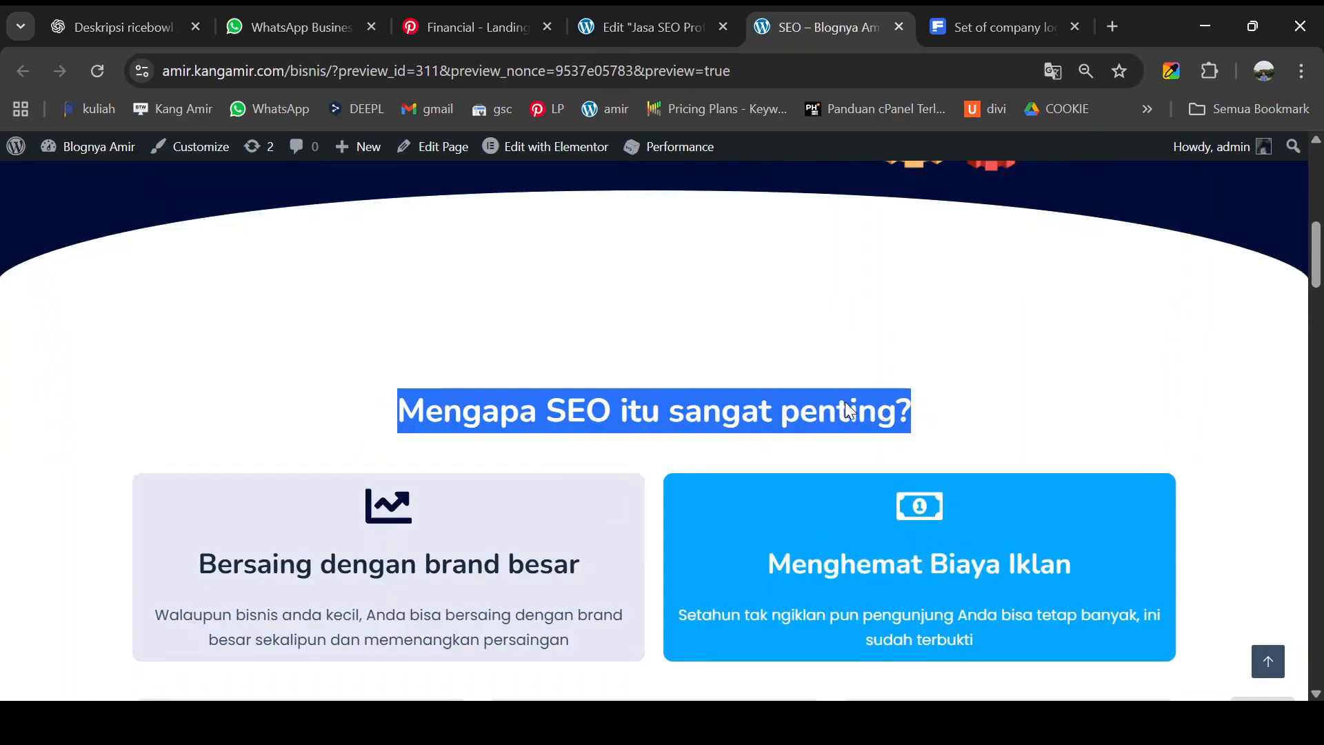
{"action": "left_click", "coordinate": [636, 28]}
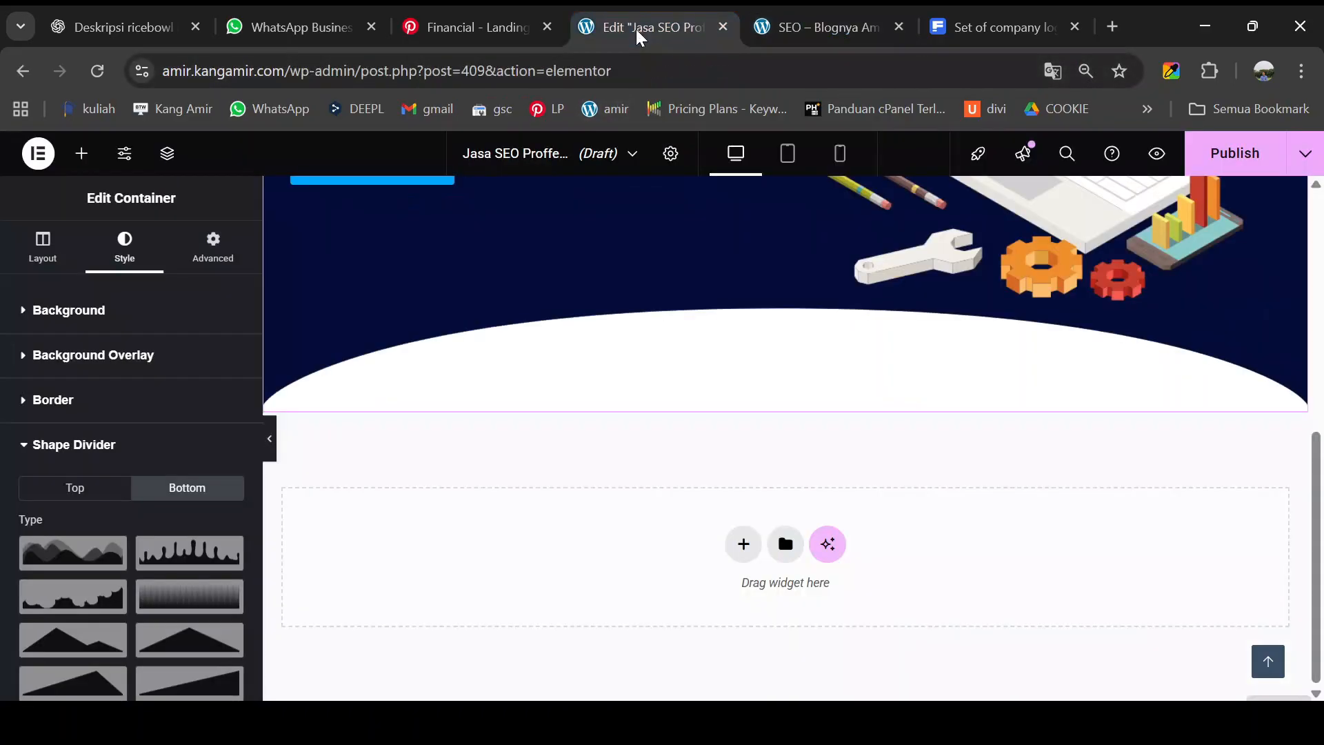
- Add a new single-column Flexbox section below the hero
{"action": "left_click", "coordinate": [740, 545]}
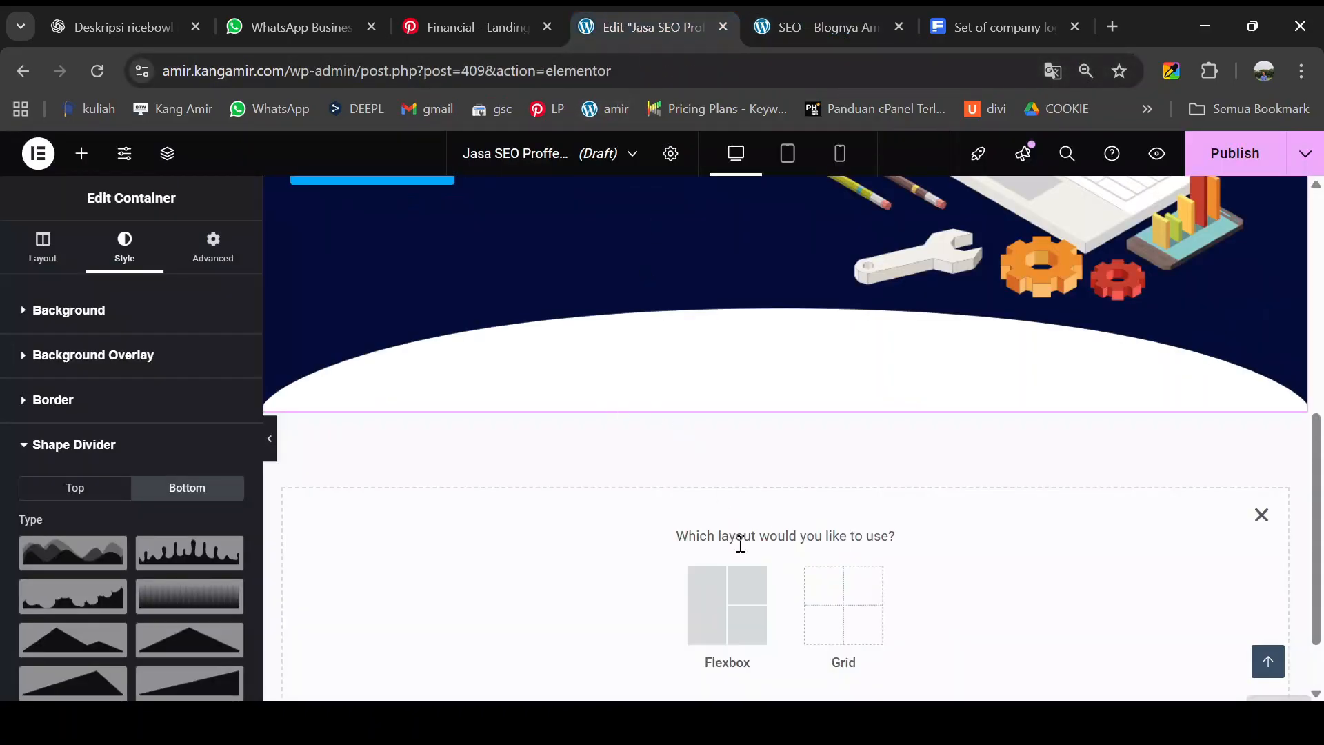
{"action": "left_click", "coordinate": [715, 594]}
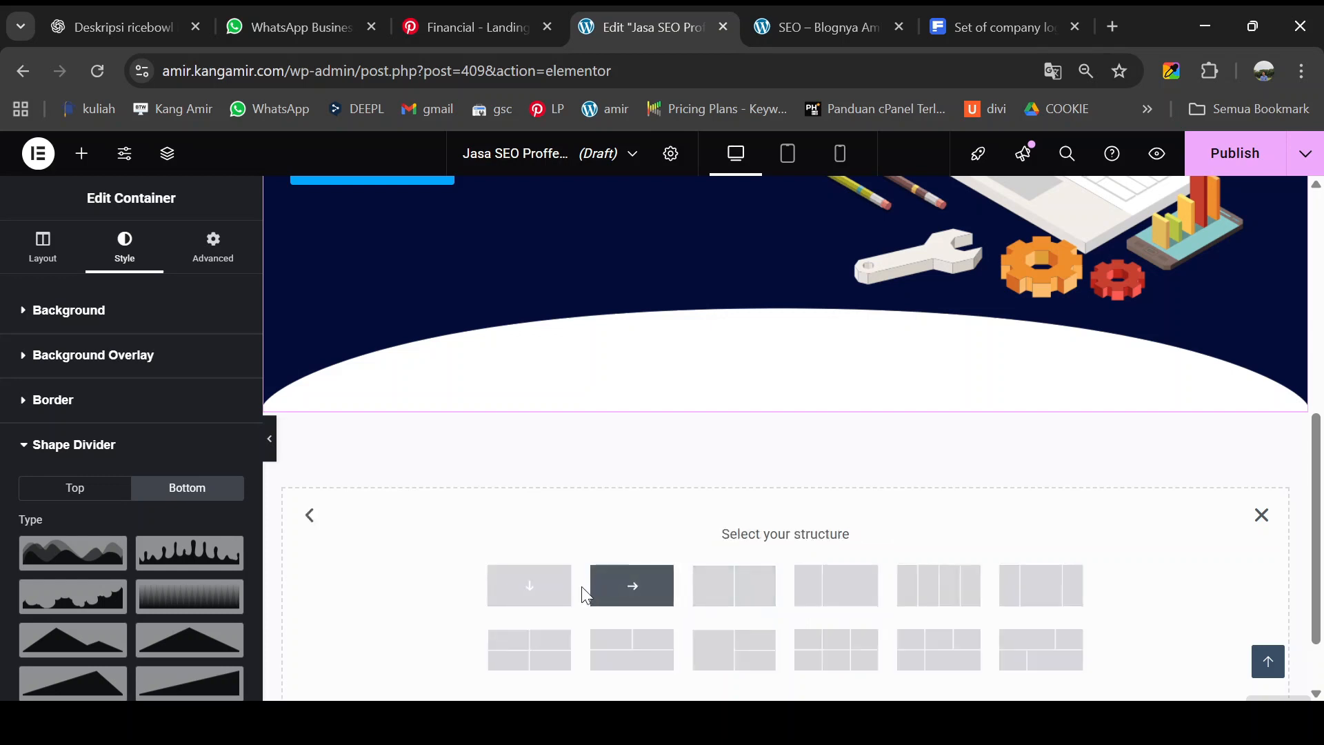
{"action": "left_click", "coordinate": [545, 595]}
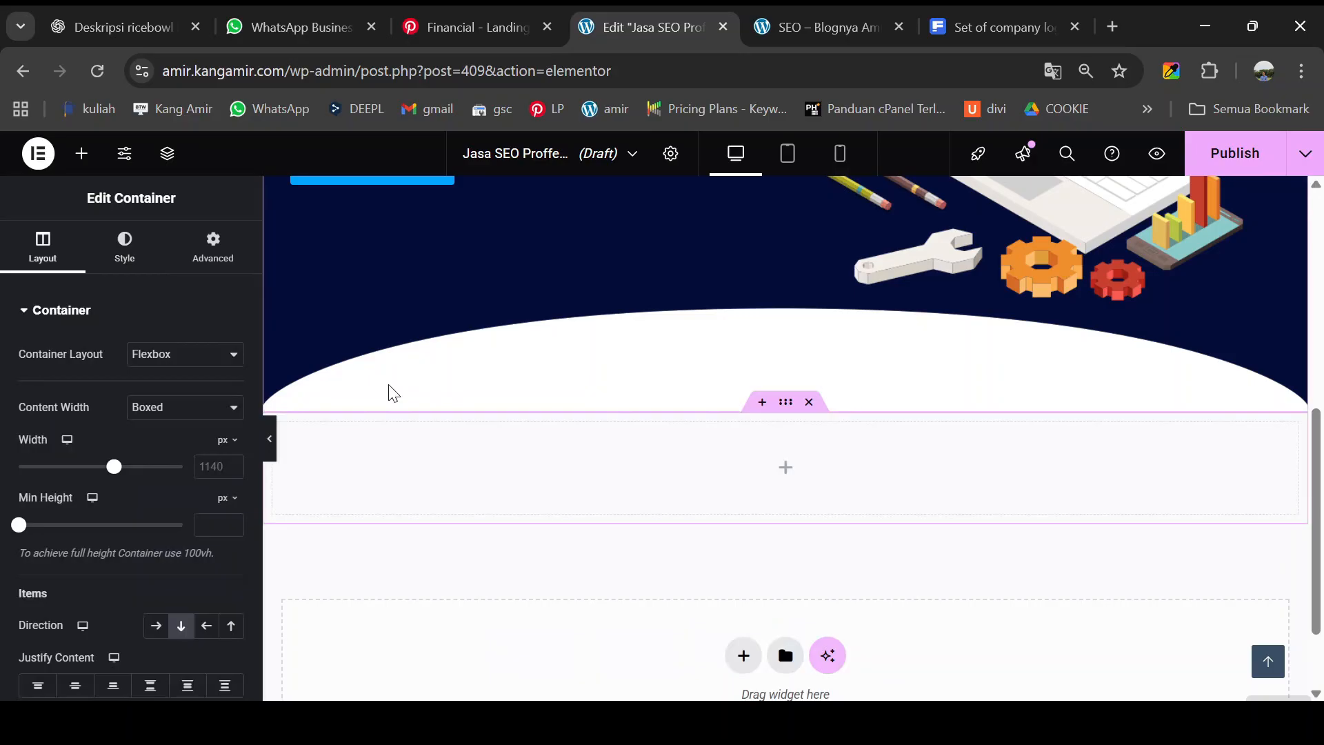
- Drop a Container element into the new empty section
{"action": "left_click", "coordinate": [82, 153]}
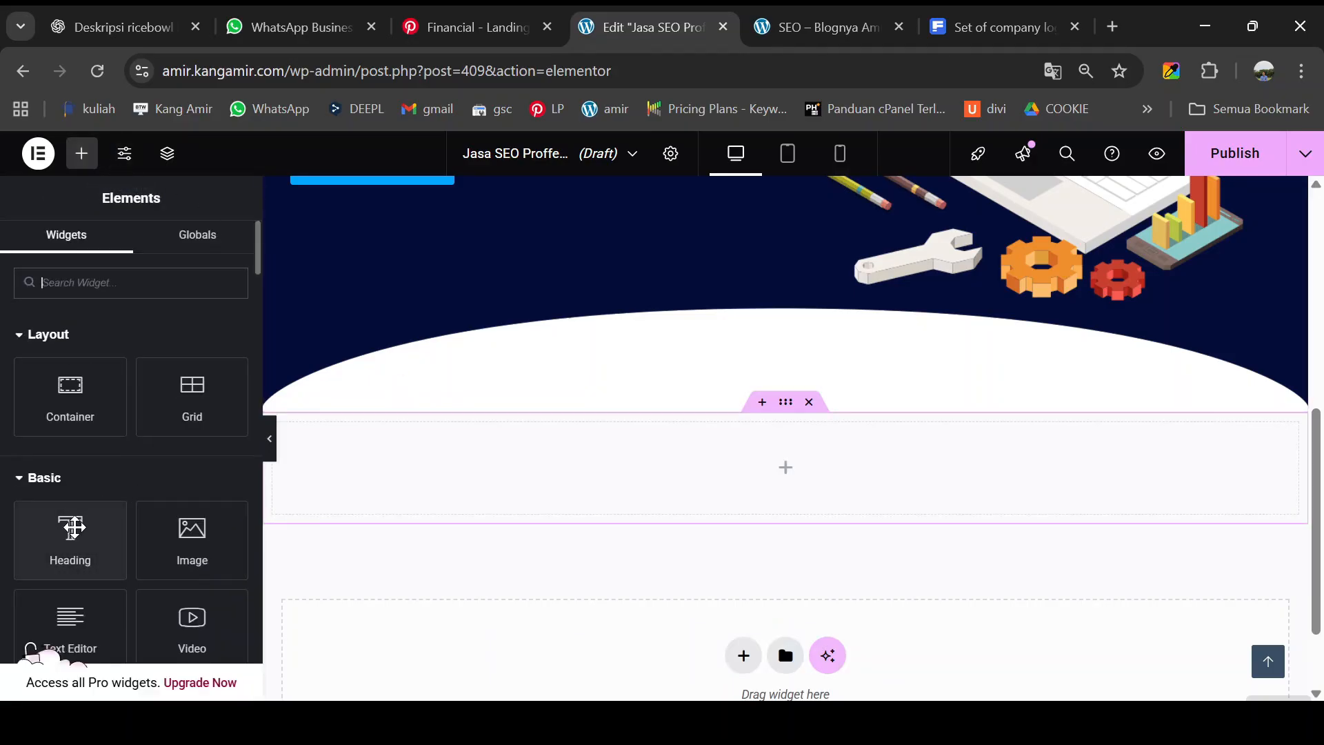
{"action": "left_click_drag", "start_coordinate": [80, 407], "coordinate": [766, 488]}
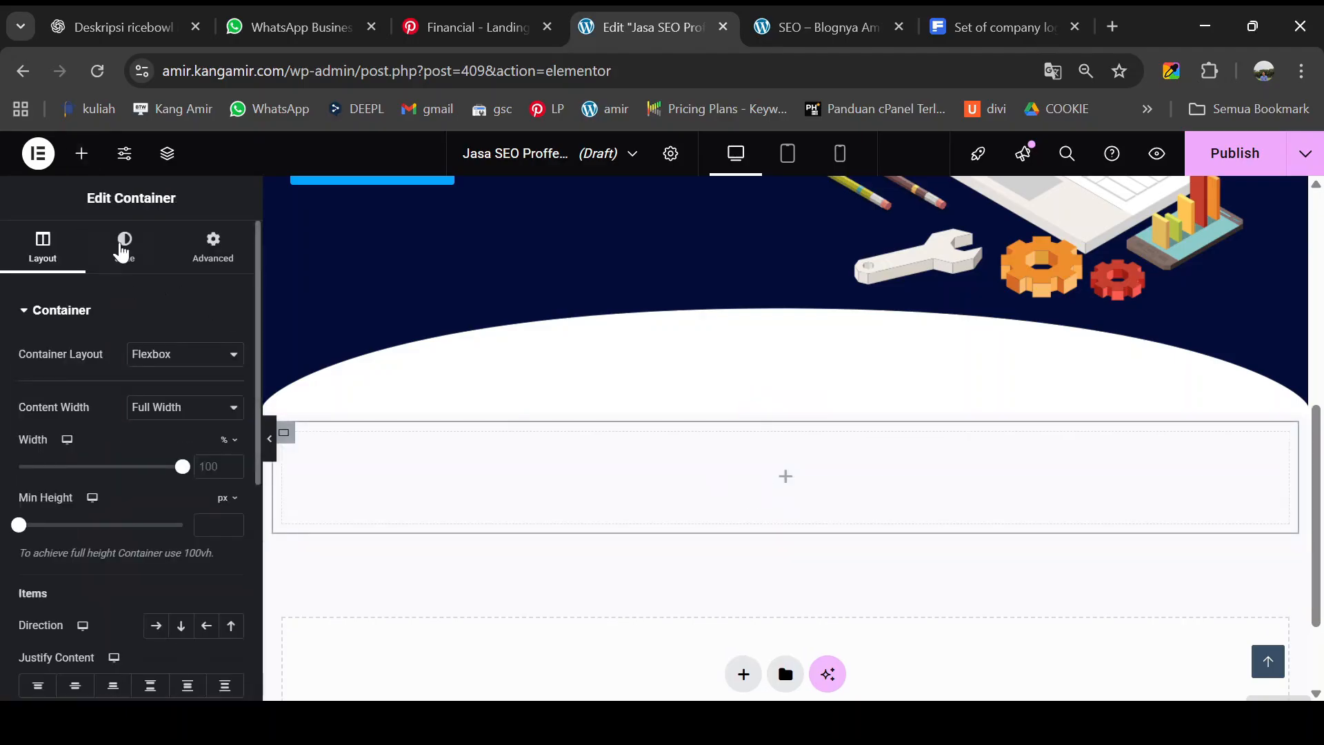
{"action": "left_click", "coordinate": [84, 153]}
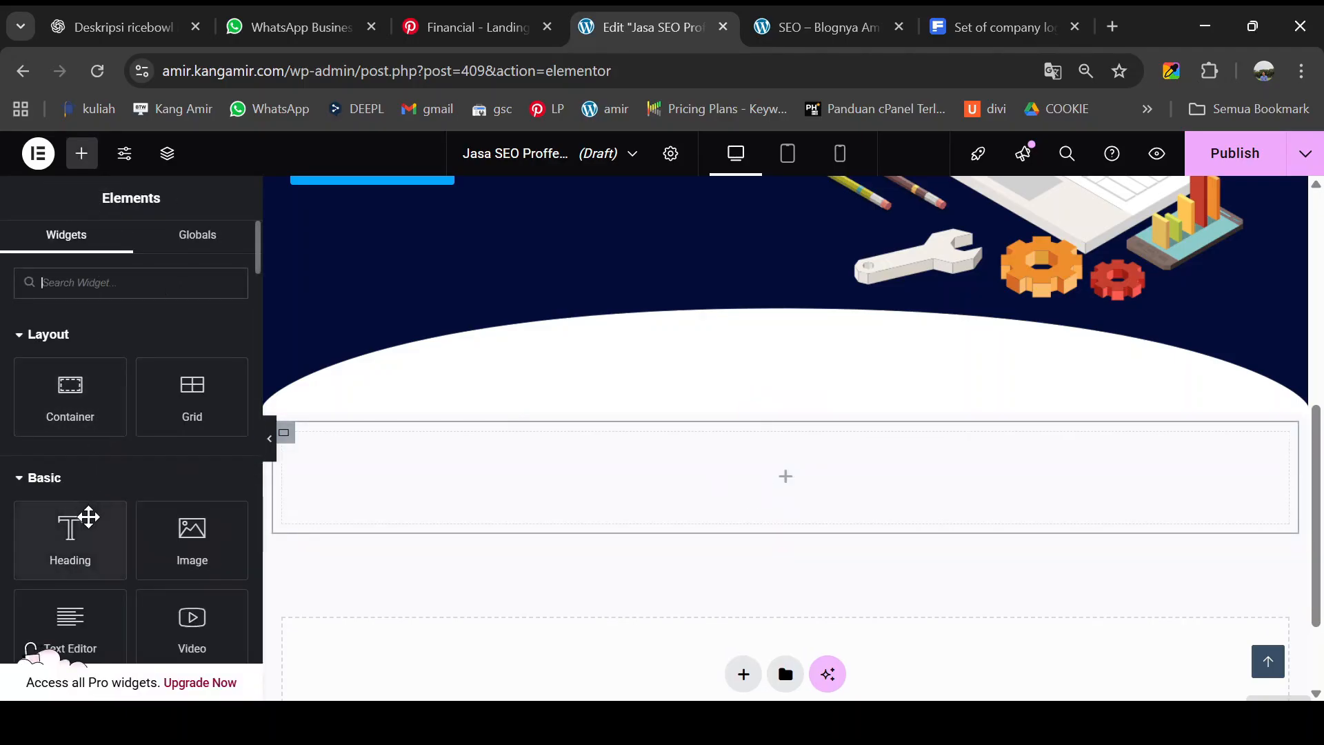
{"action": "left_click_drag", "start_coordinate": [85, 417], "coordinate": [648, 488]}
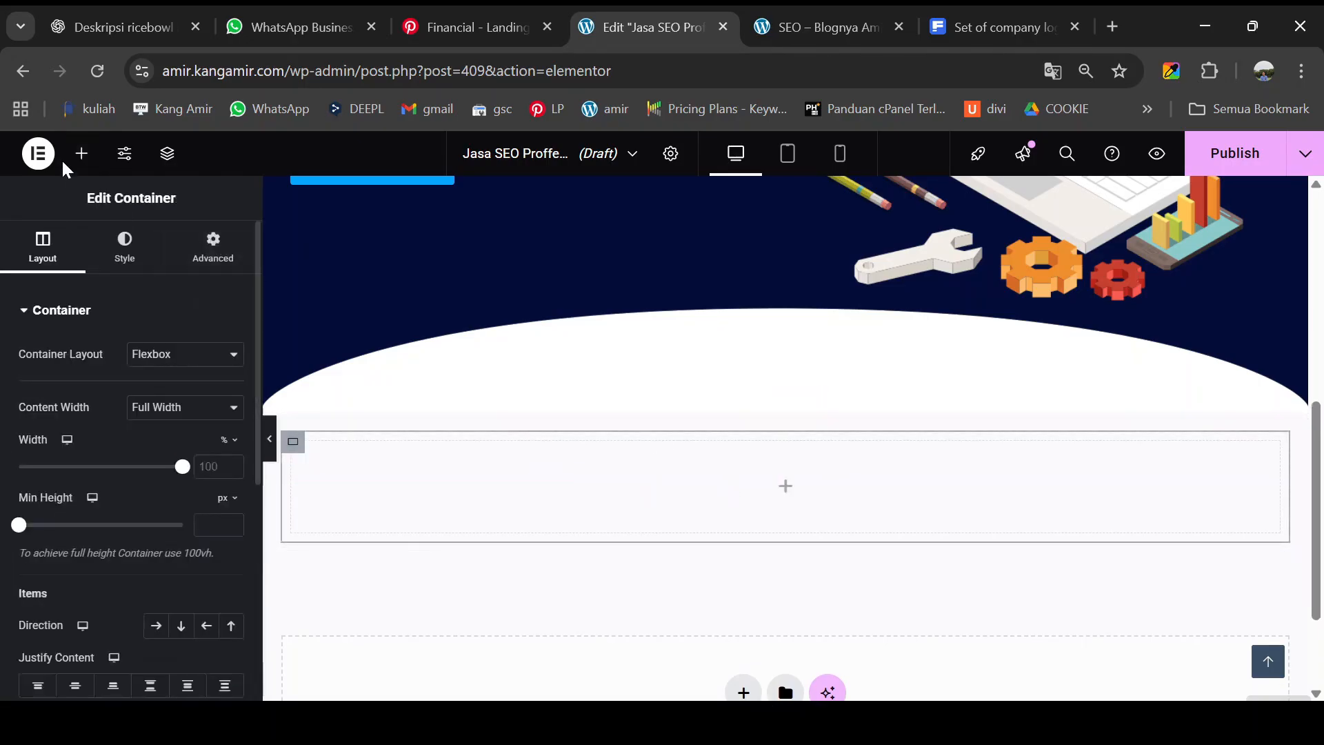
{"action": "left_click", "coordinate": [81, 154]}
- Add a Heading titled 'Mengapa SEO itu sangat penting?', centre-align it, and preview the page
{"action": "left_click_drag", "start_coordinate": [95, 512], "coordinate": [671, 482]}
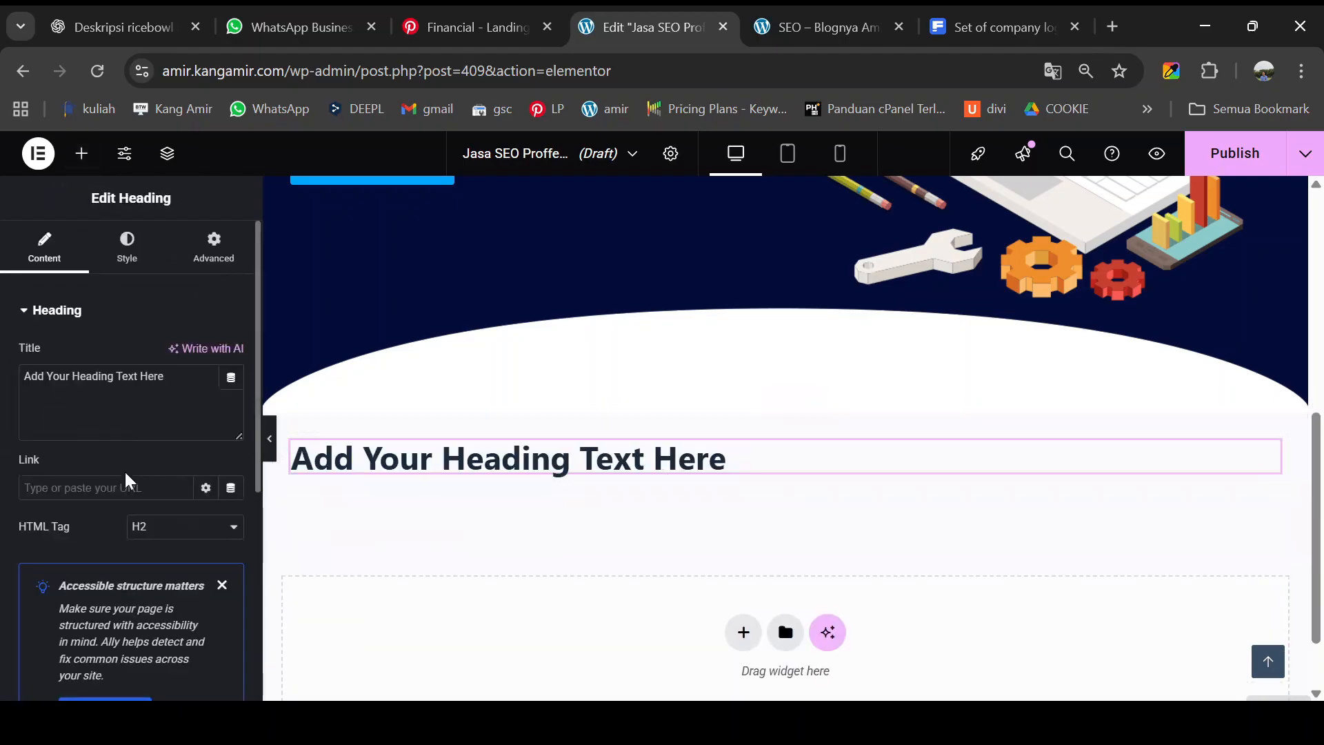
{"action": "triple_click", "coordinate": [127, 384]}
{"action": "key", "text": "ctrl+v"}
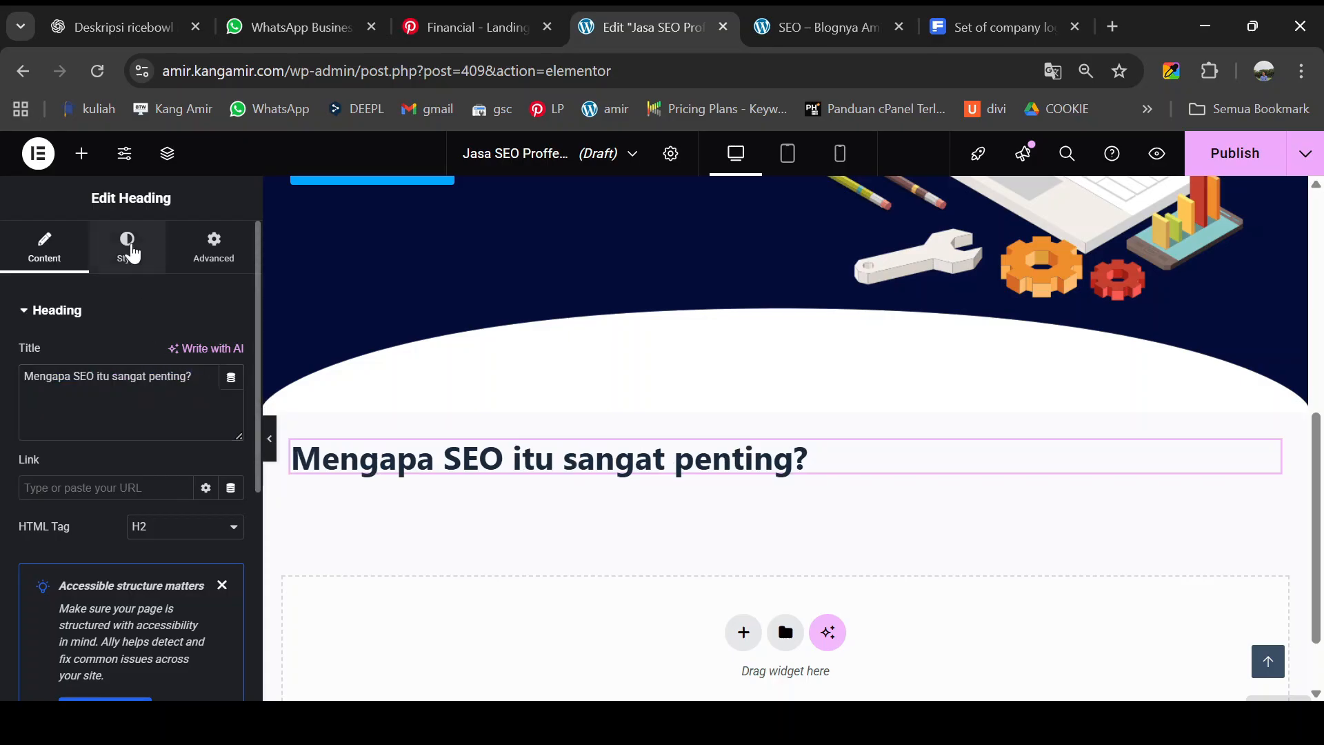
{"action": "left_click", "coordinate": [127, 248]}
{"action": "left_click", "coordinate": [184, 357]}
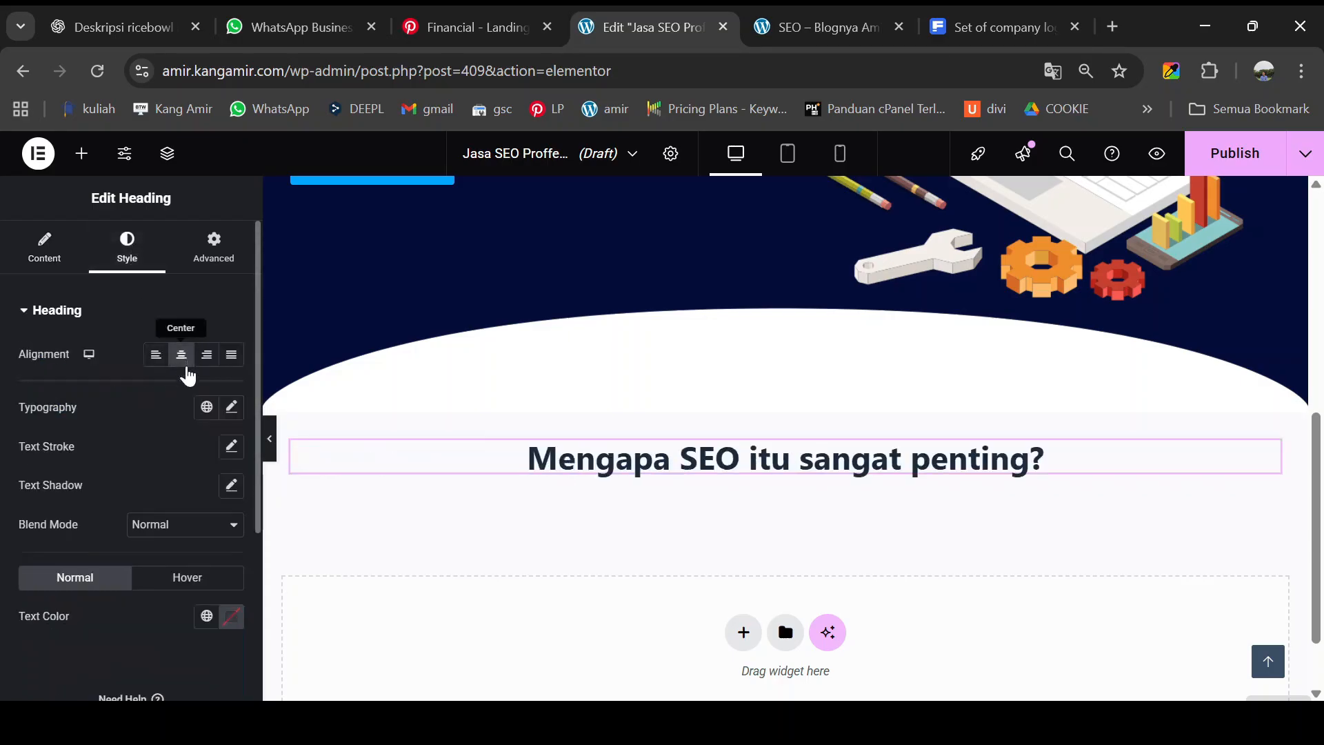
{"action": "left_click", "coordinate": [271, 439]}
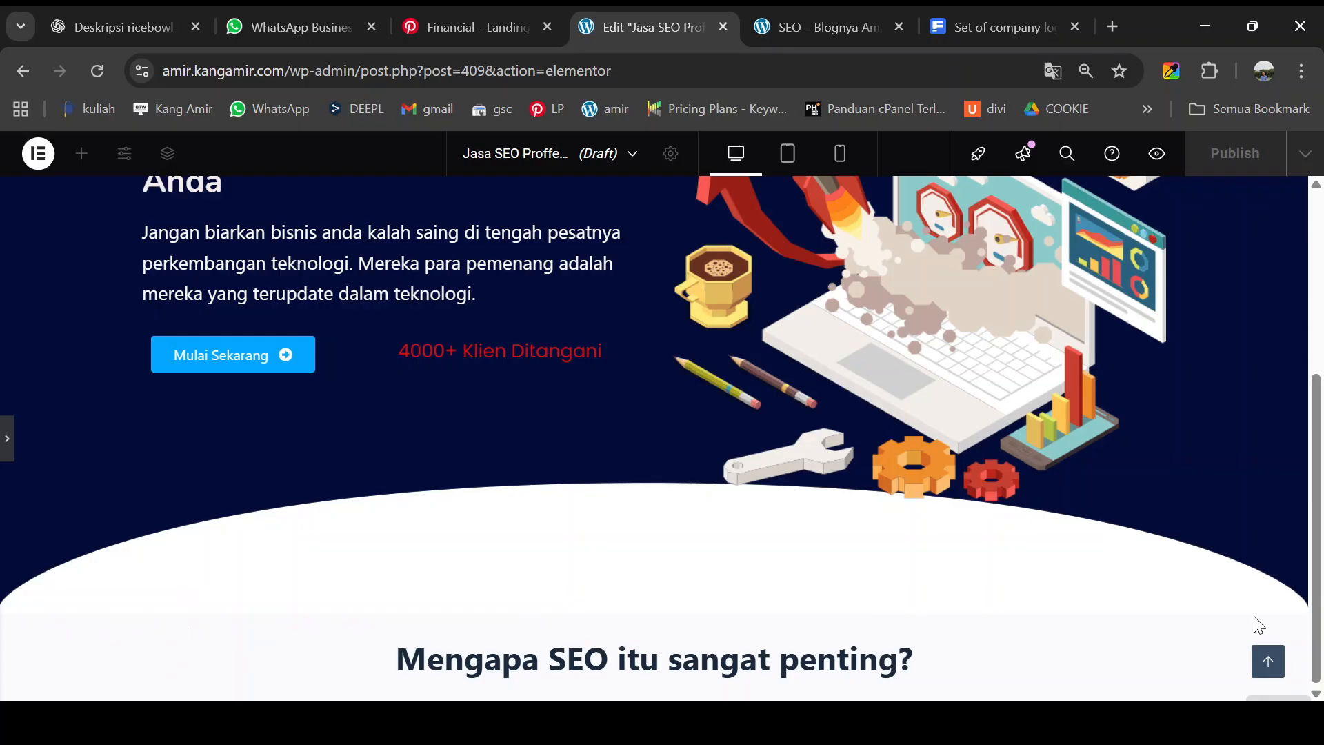
- Set the page body background in Page Settings to Classic, colour white #FFFFFF
{"action": "scroll", "coordinate": [13, 460], "scroll_direction": "down", "scroll_amount": 3}
{"action": "left_click", "coordinate": [8, 442]}
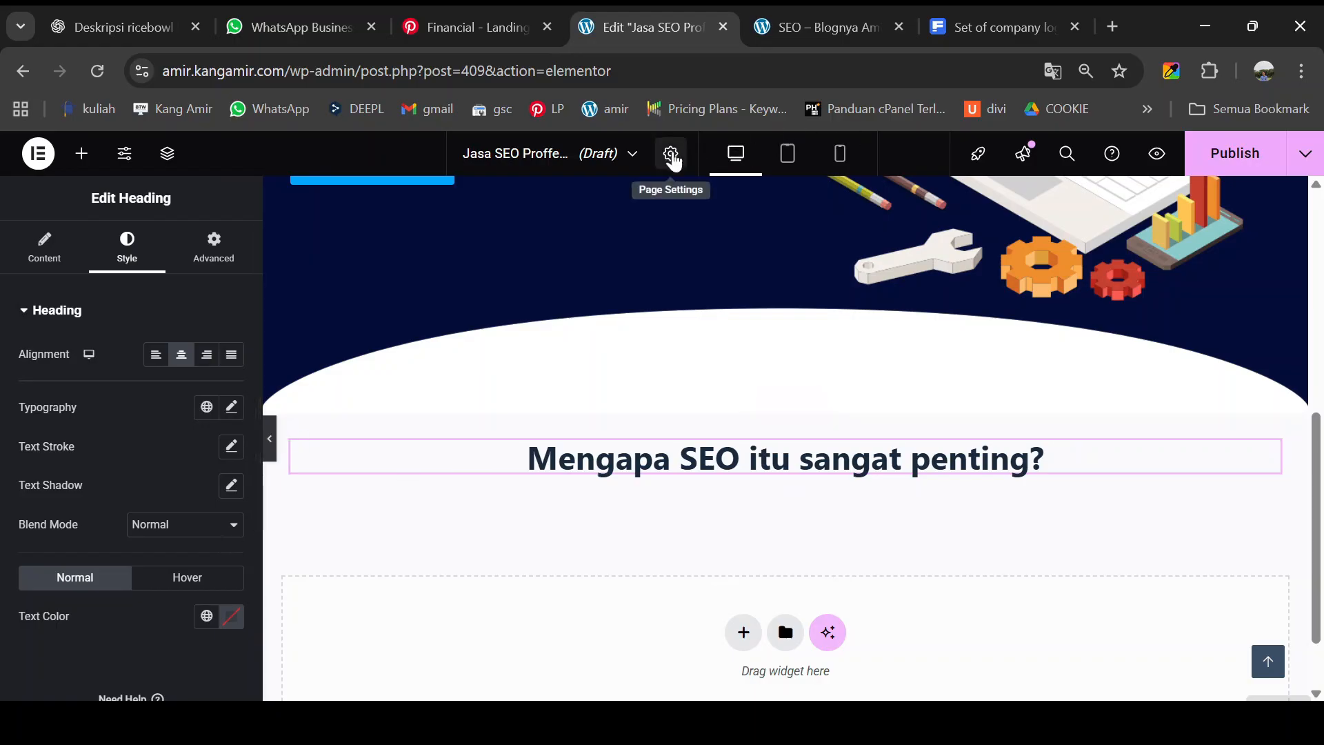
{"action": "left_click", "coordinate": [672, 156]}
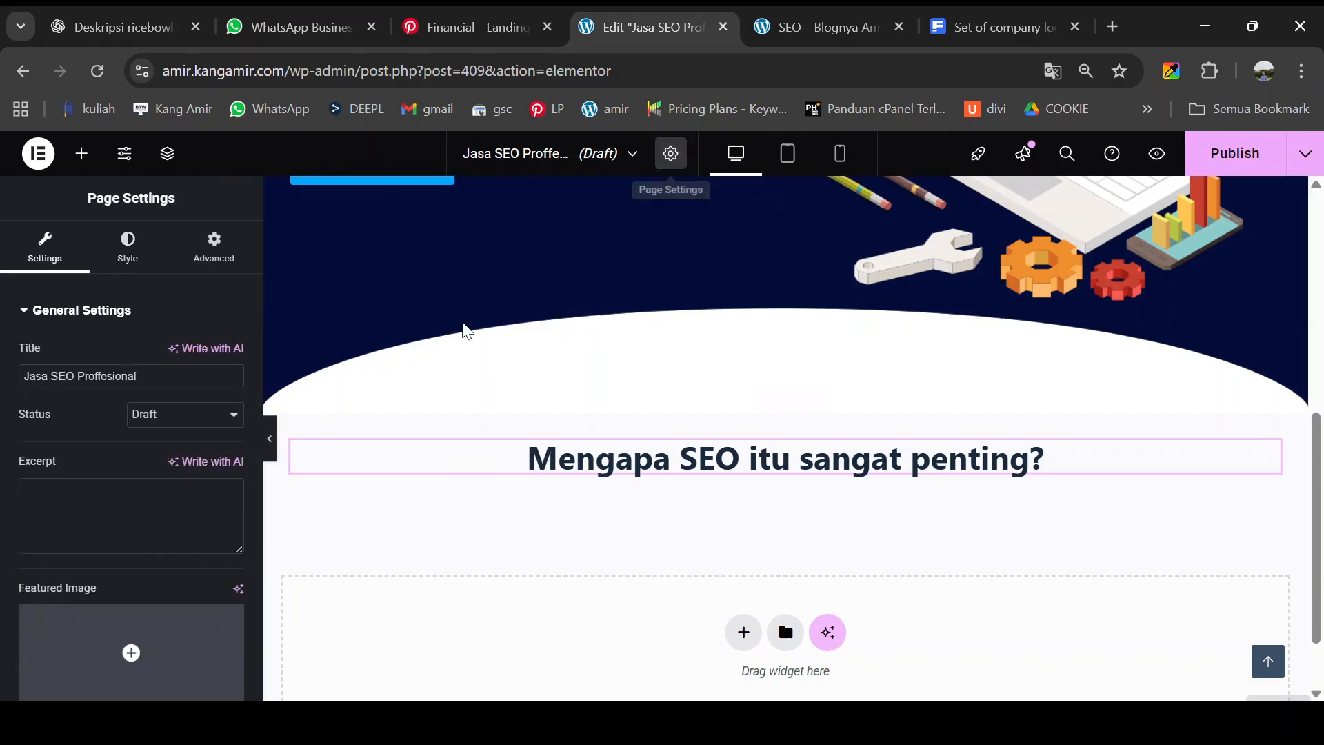
{"action": "scroll", "coordinate": [114, 564], "scroll_direction": "down", "scroll_amount": 4}
{"action": "scroll", "coordinate": [117, 559], "scroll_direction": "up", "scroll_amount": 5}
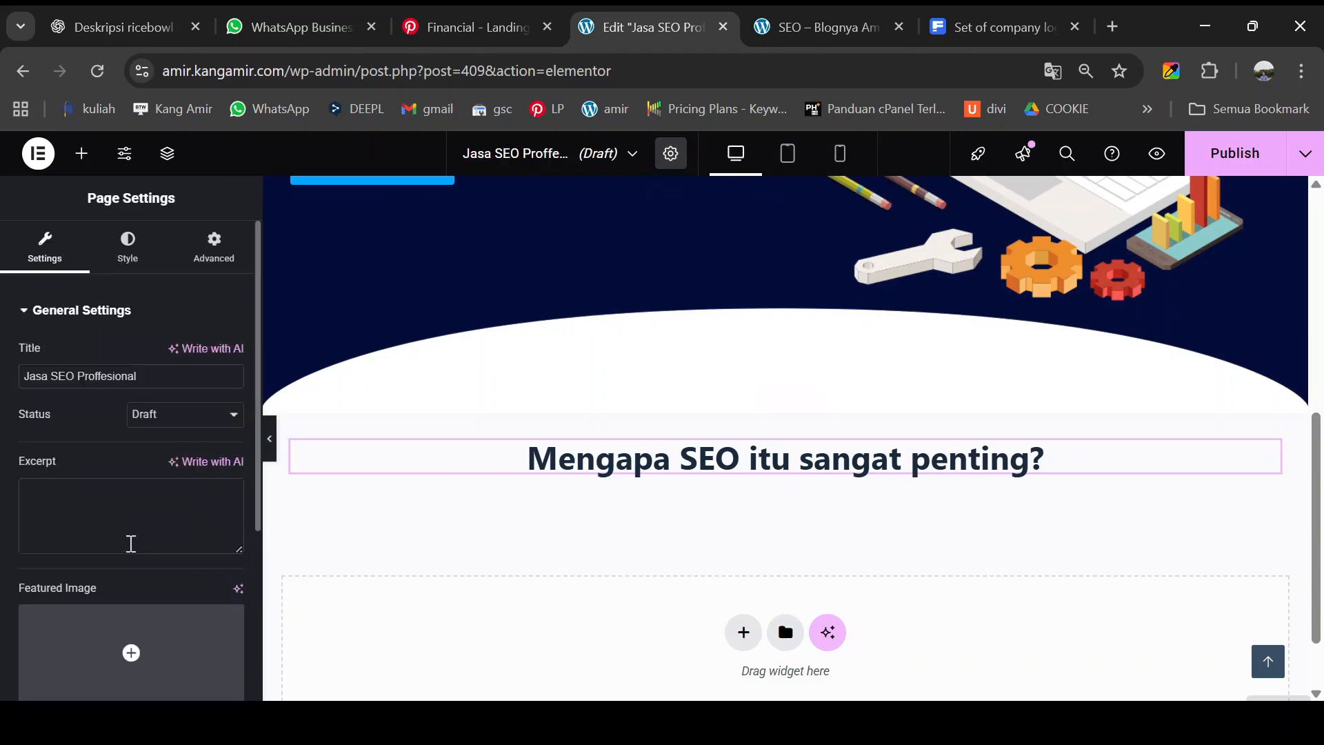
{"action": "left_click", "coordinate": [128, 254]}
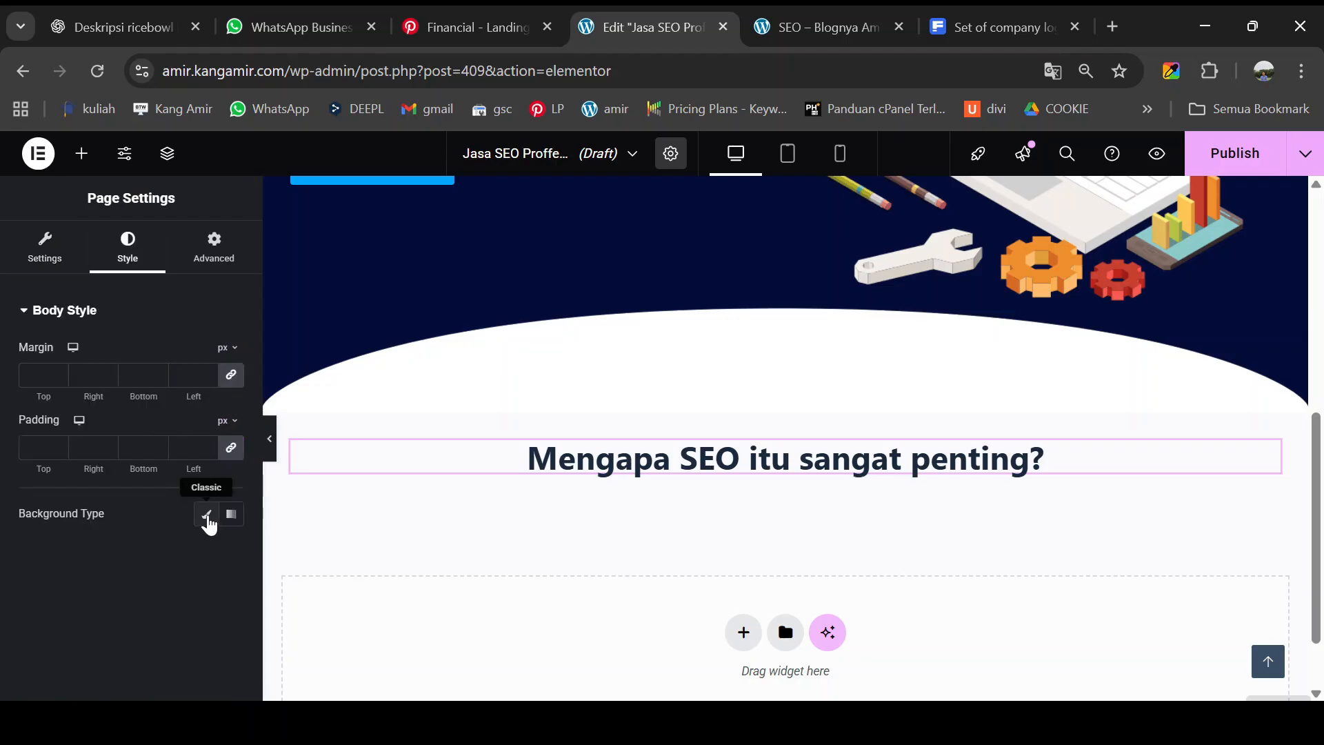
{"action": "left_click", "coordinate": [206, 515]}
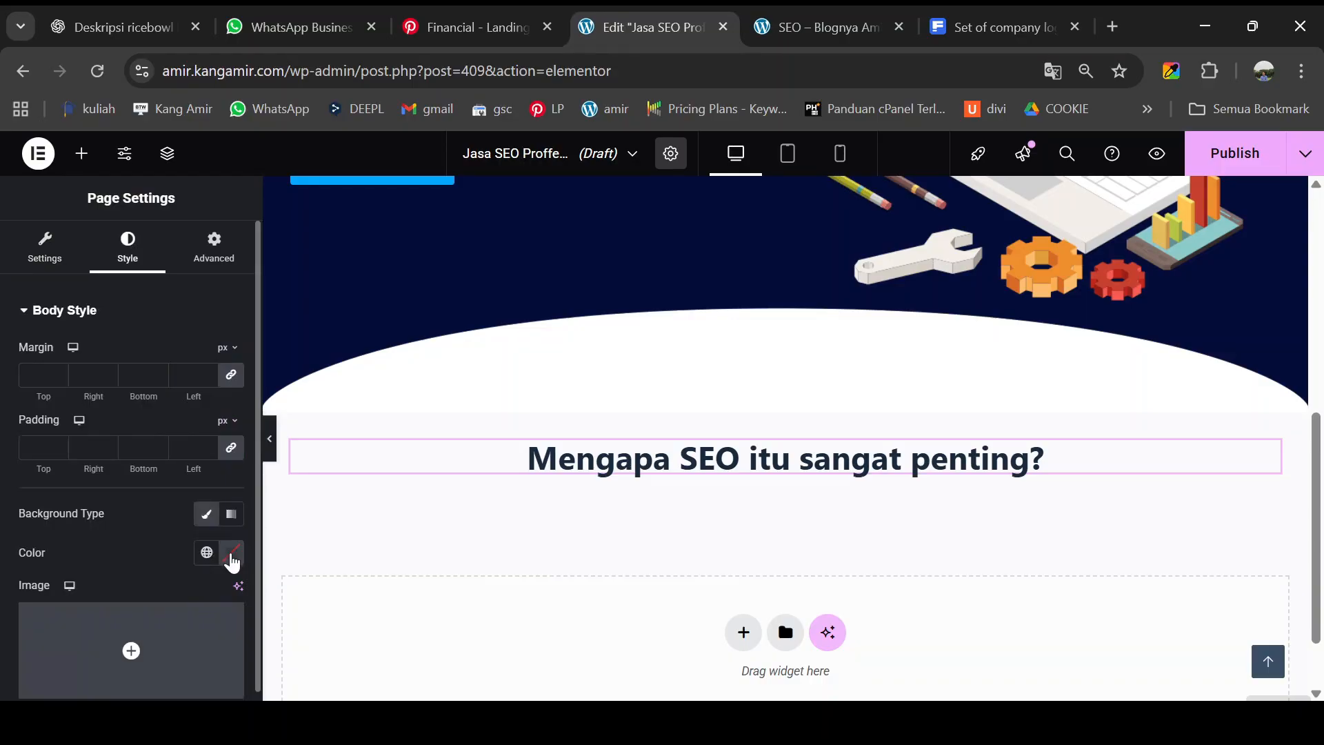
{"action": "left_click", "coordinate": [232, 557]}
{"action": "left_click", "coordinate": [177, 376]}
{"action": "left_click_drag", "start_coordinate": [178, 375], "coordinate": [100, 314]}
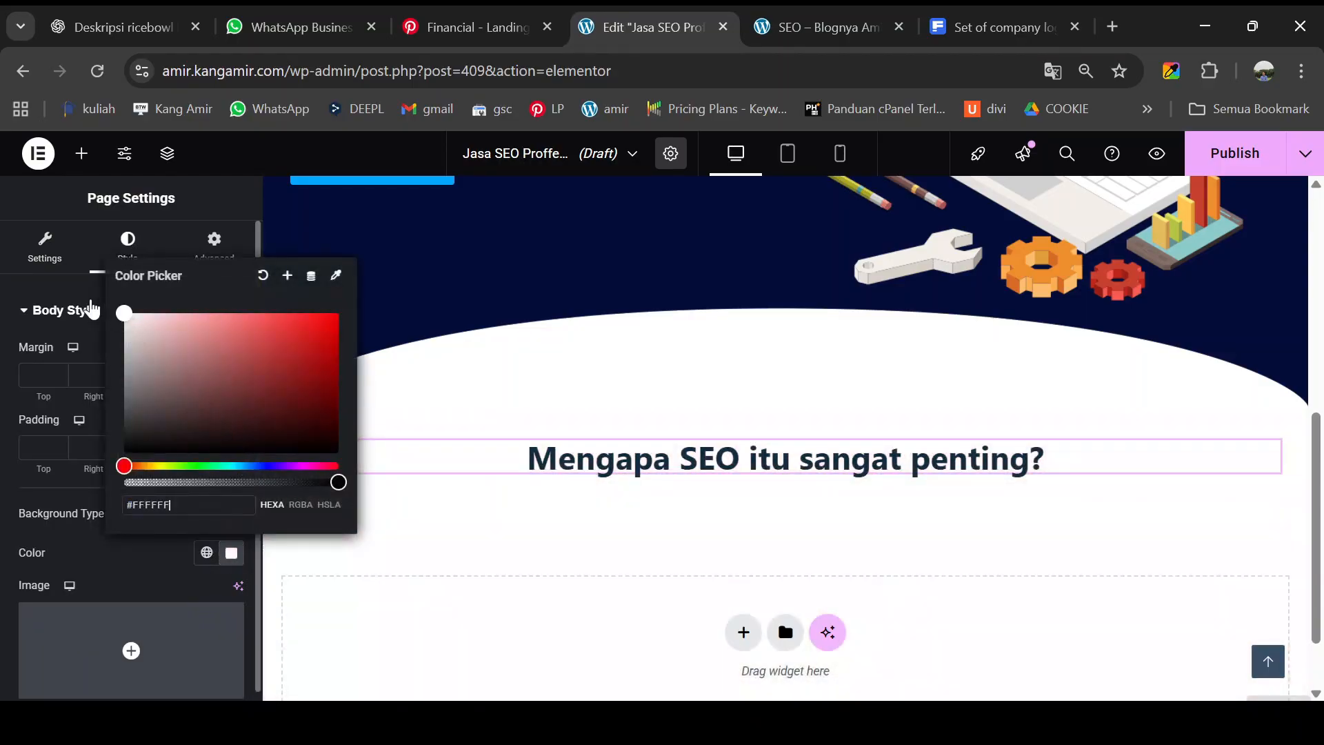
{"action": "left_click", "coordinate": [423, 375]}
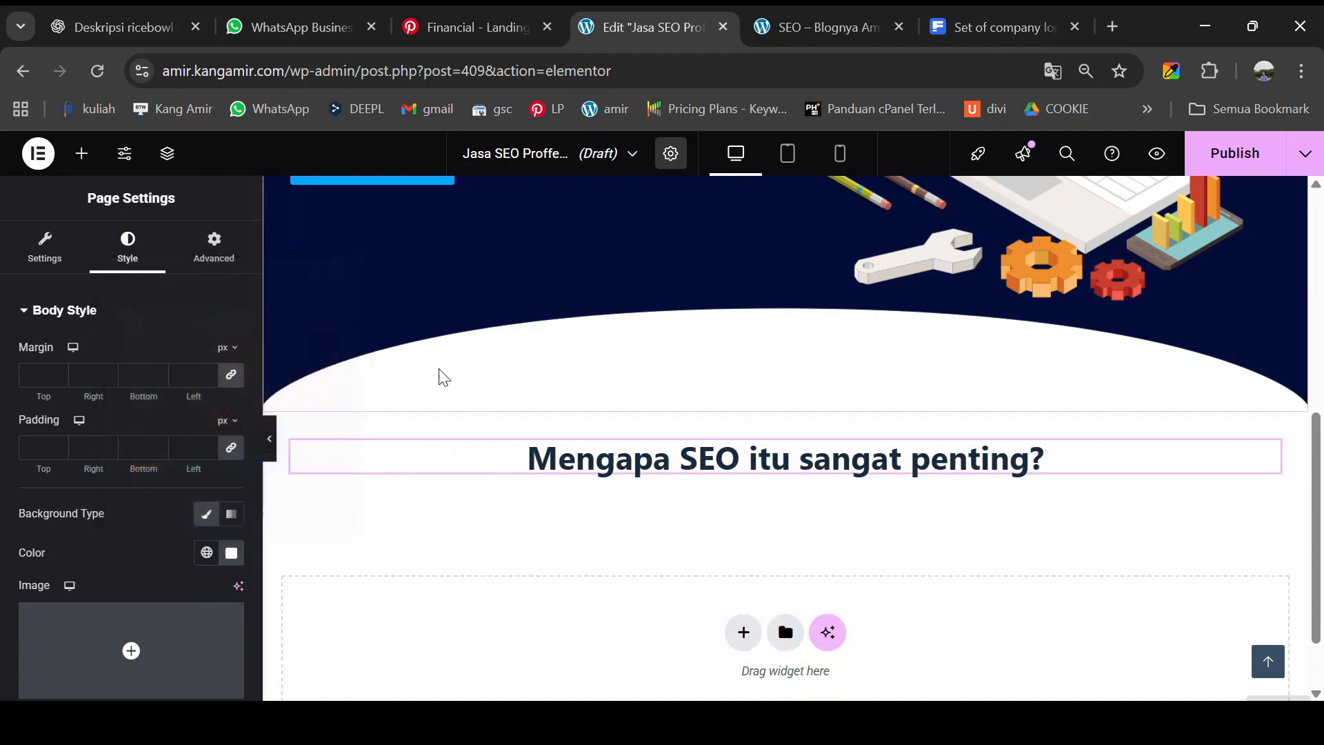
- Preview the page on its white background, then compare with the reference SEO page
{"action": "left_click", "coordinate": [269, 439]}
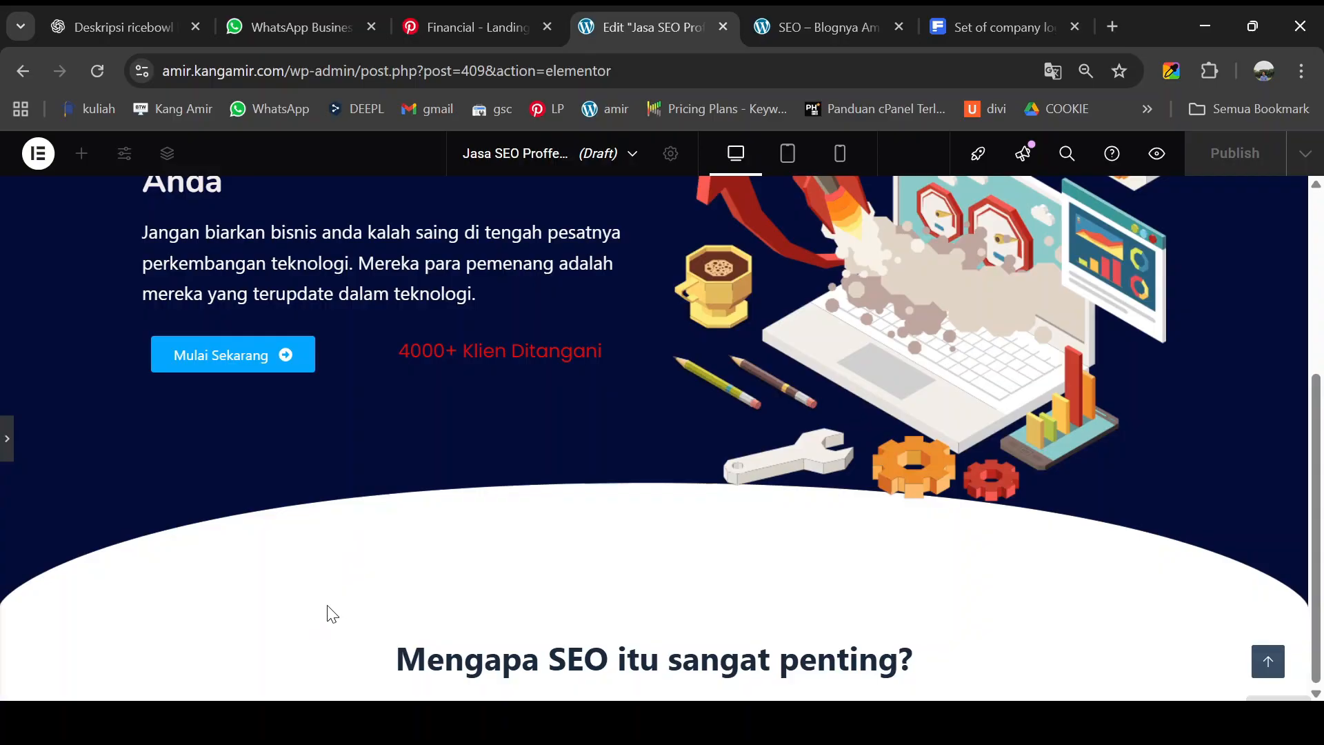
{"action": "scroll", "coordinate": [15, 455], "scroll_direction": "down", "scroll_amount": 3}
{"action": "left_click", "coordinate": [7, 439]}
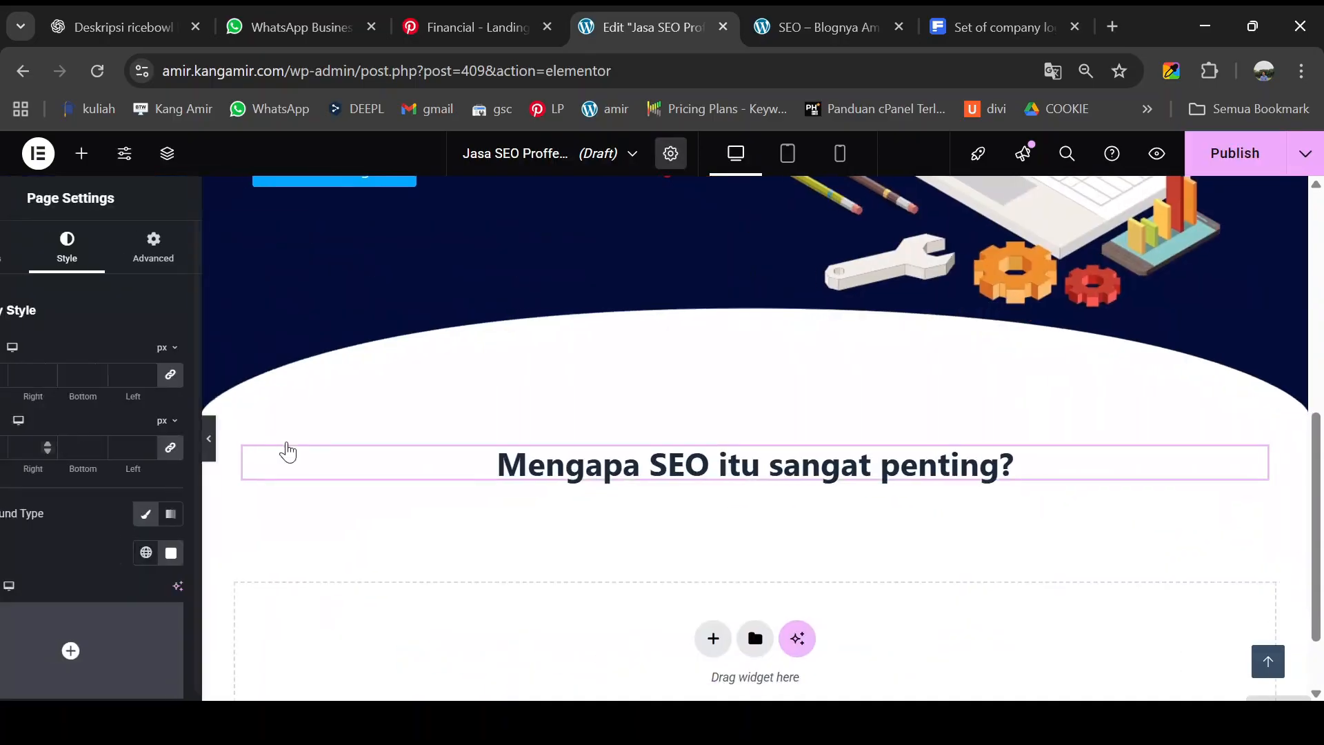
{"action": "scroll", "coordinate": [369, 476], "scroll_direction": "down", "scroll_amount": 1}
{"action": "scroll", "coordinate": [385, 503], "scroll_direction": "down", "scroll_amount": 1}
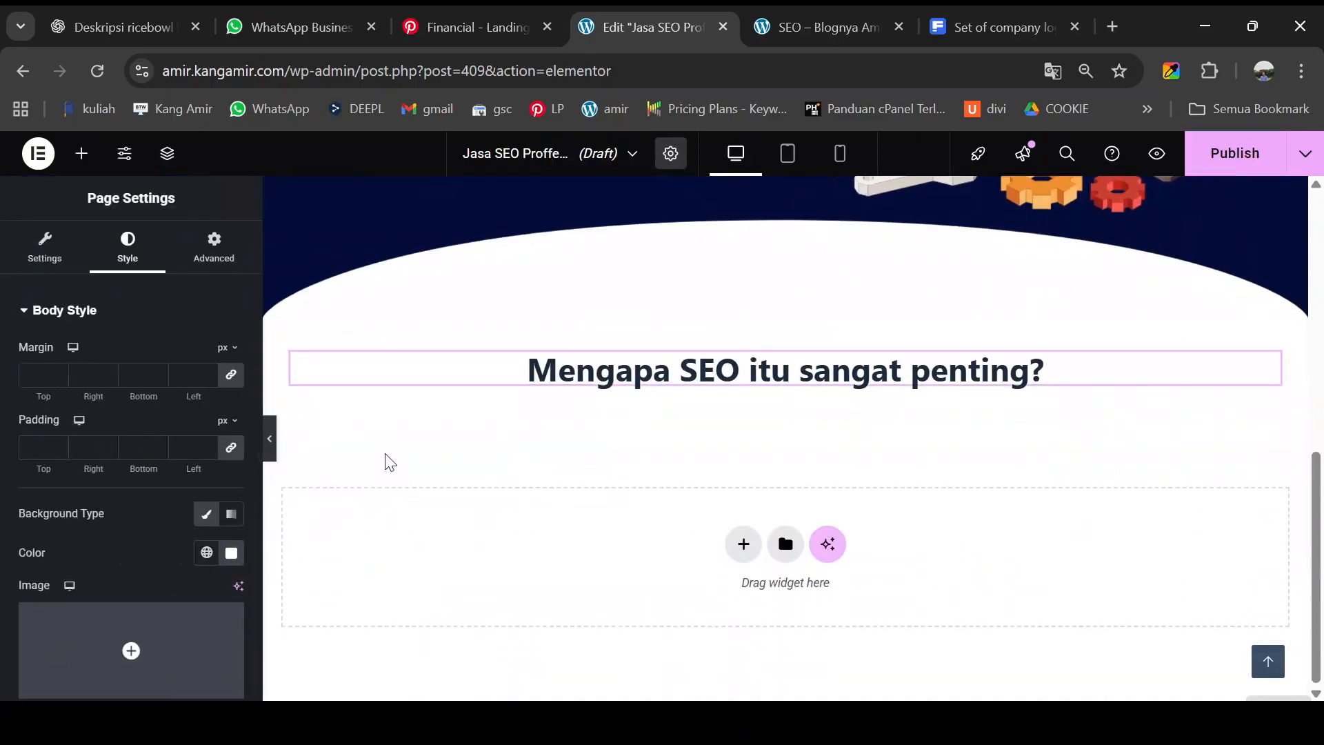
{"action": "left_click", "coordinate": [860, 34]}
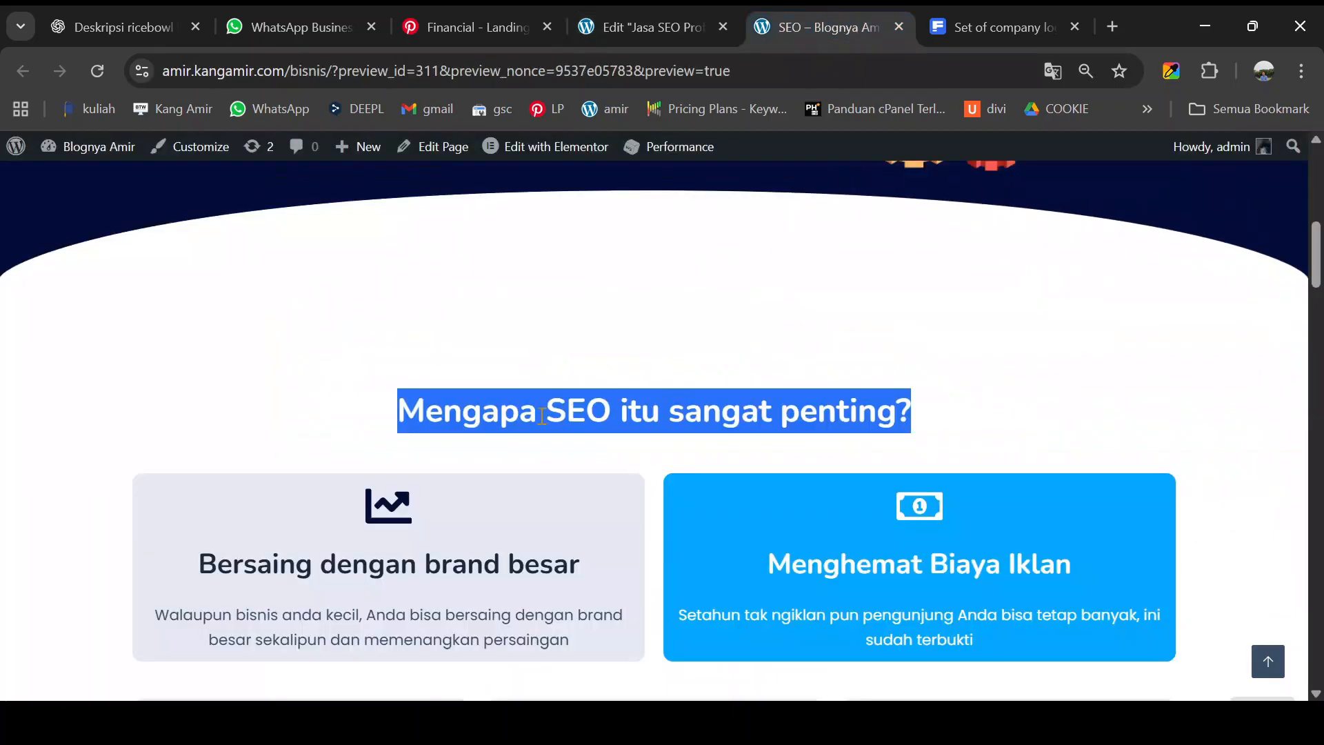
- Review the reference page's heading and benefit cards, clearing the text highlight
{"action": "scroll", "coordinate": [545, 413], "scroll_direction": "down", "scroll_amount": 1}
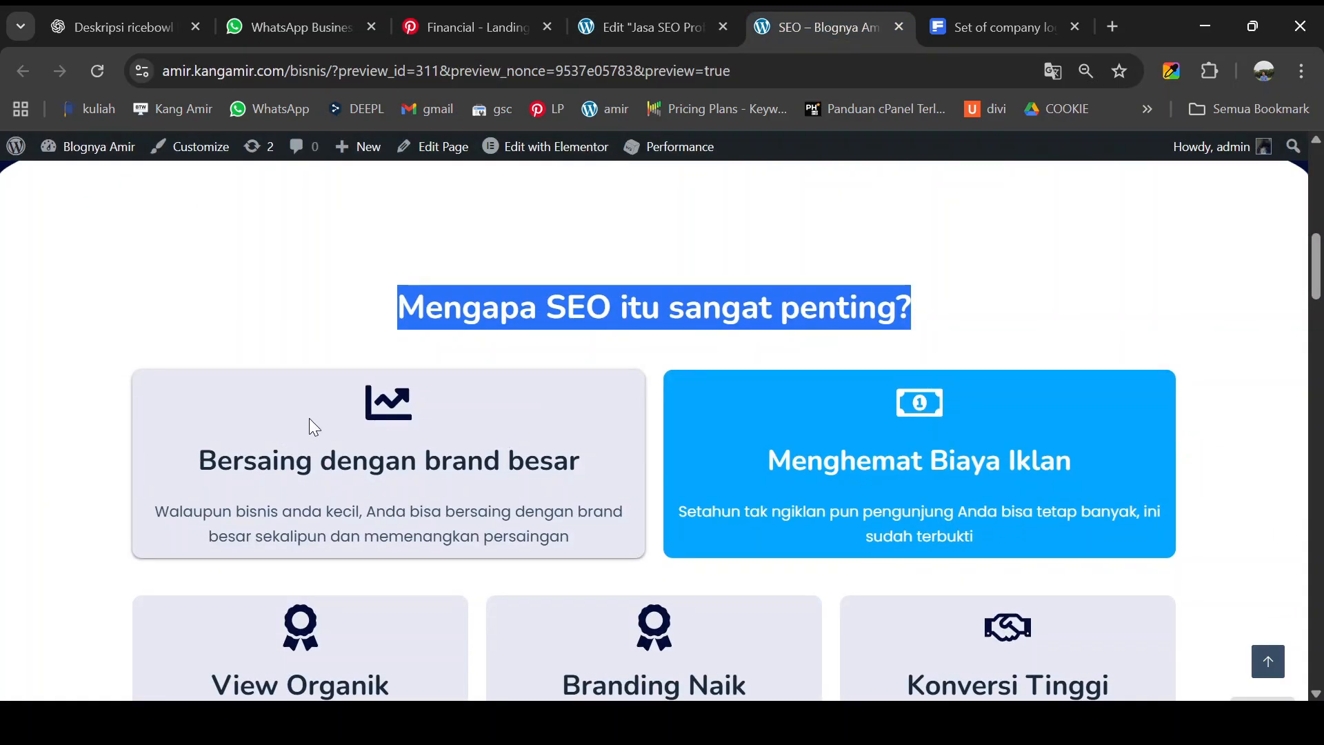
{"action": "scroll", "coordinate": [772, 424], "scroll_direction": "down", "scroll_amount": 2}
{"action": "scroll", "coordinate": [693, 357], "scroll_direction": "up", "scroll_amount": 2}
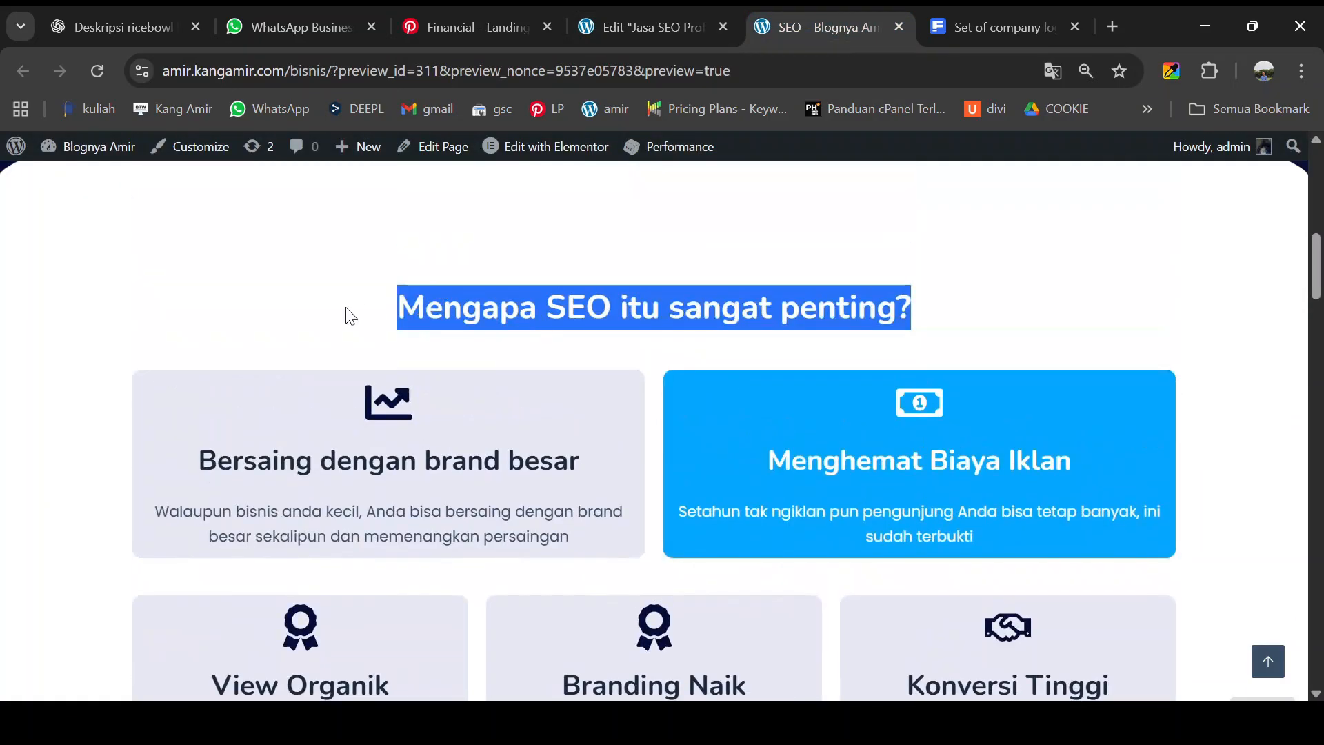
{"action": "left_click", "coordinate": [362, 316]}
{"action": "scroll", "coordinate": [827, 331], "scroll_direction": "down", "scroll_amount": 1}
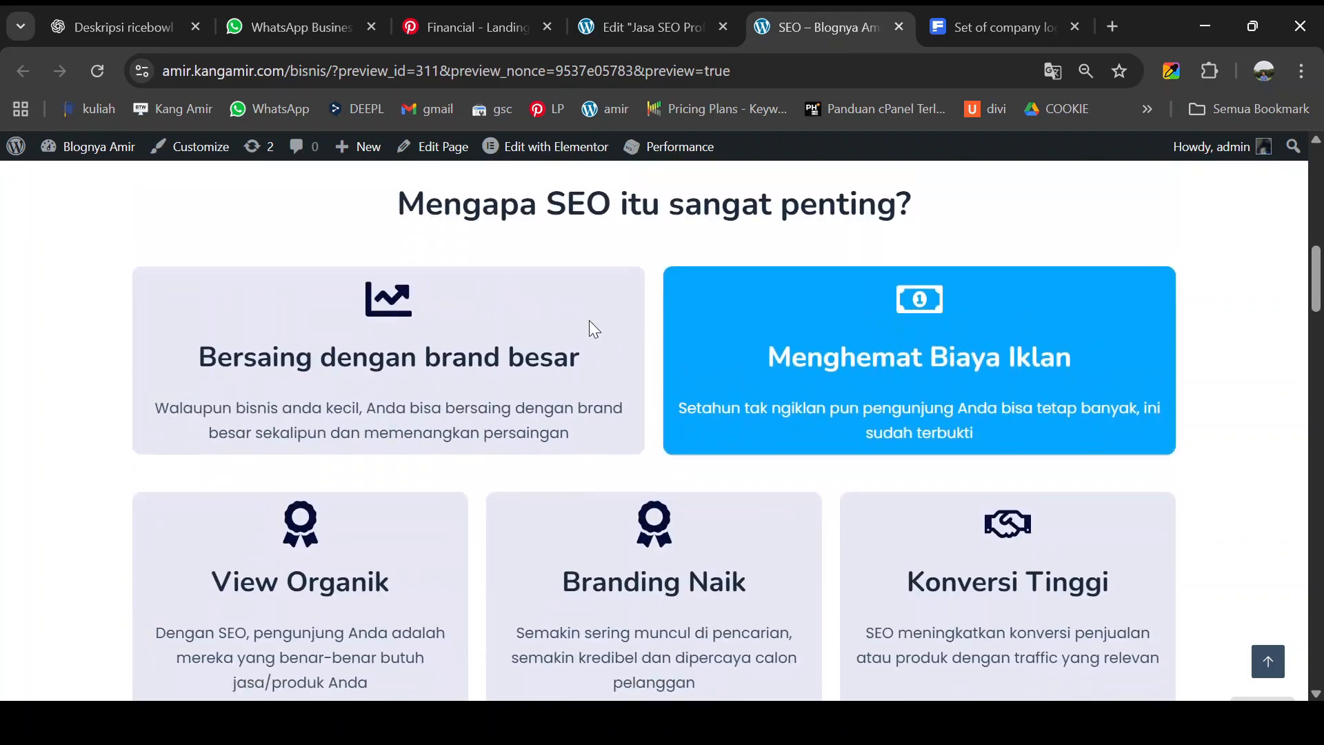
{"action": "scroll", "coordinate": [483, 303], "scroll_direction": "down", "scroll_amount": 1}
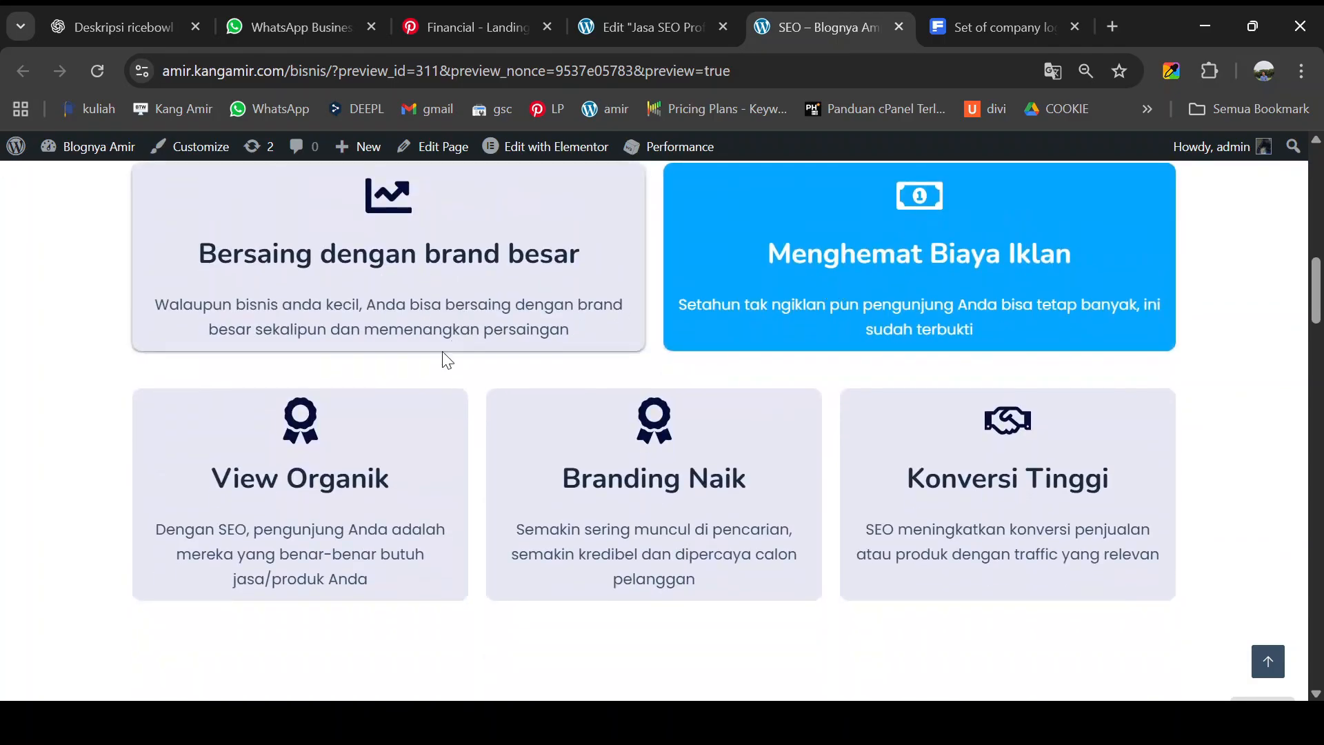
{"action": "scroll", "coordinate": [865, 475], "scroll_direction": "up", "scroll_amount": 1}
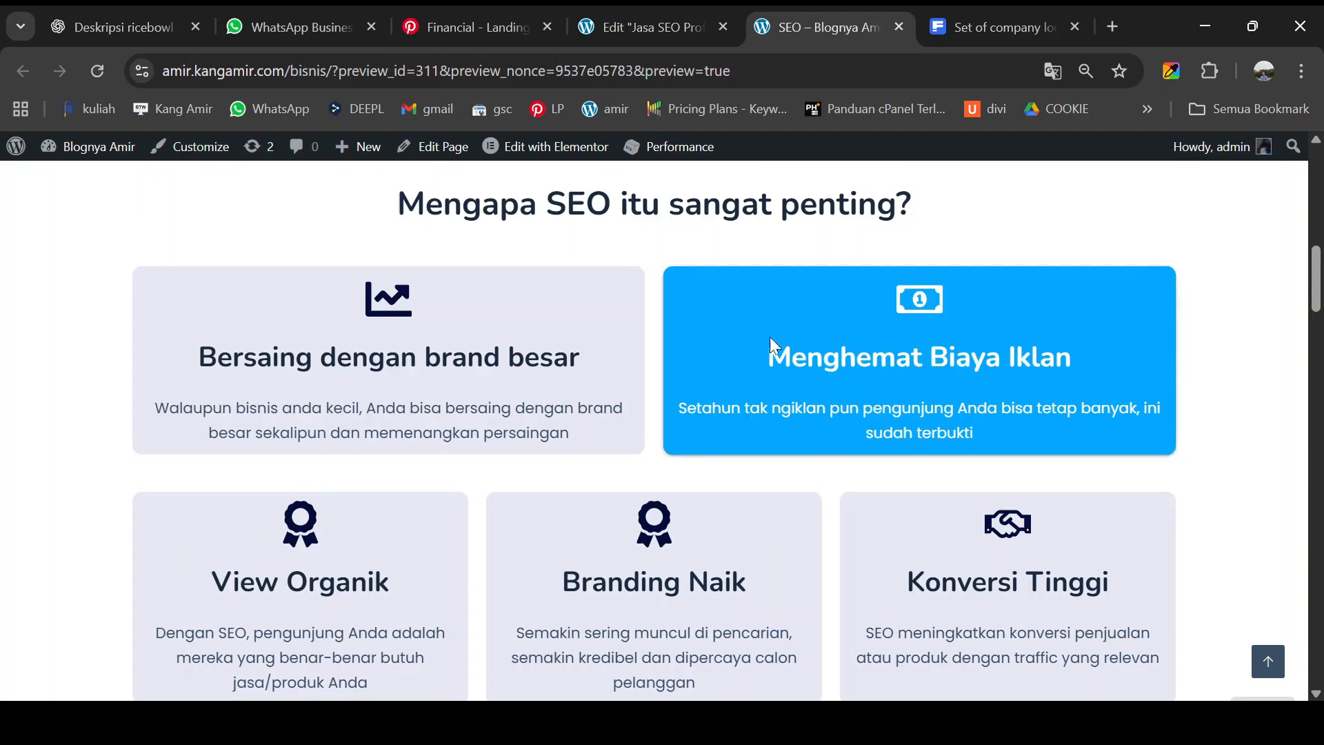
{"action": "left_click", "coordinate": [652, 26]}
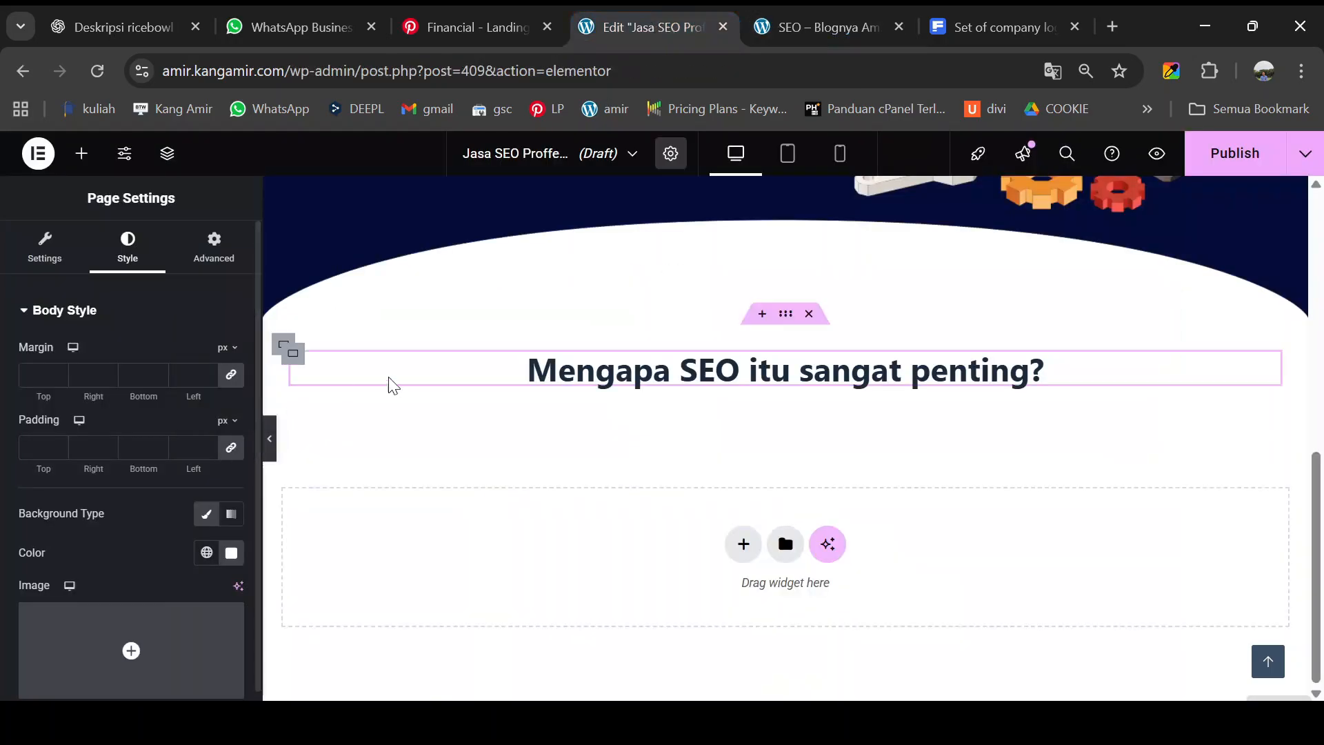
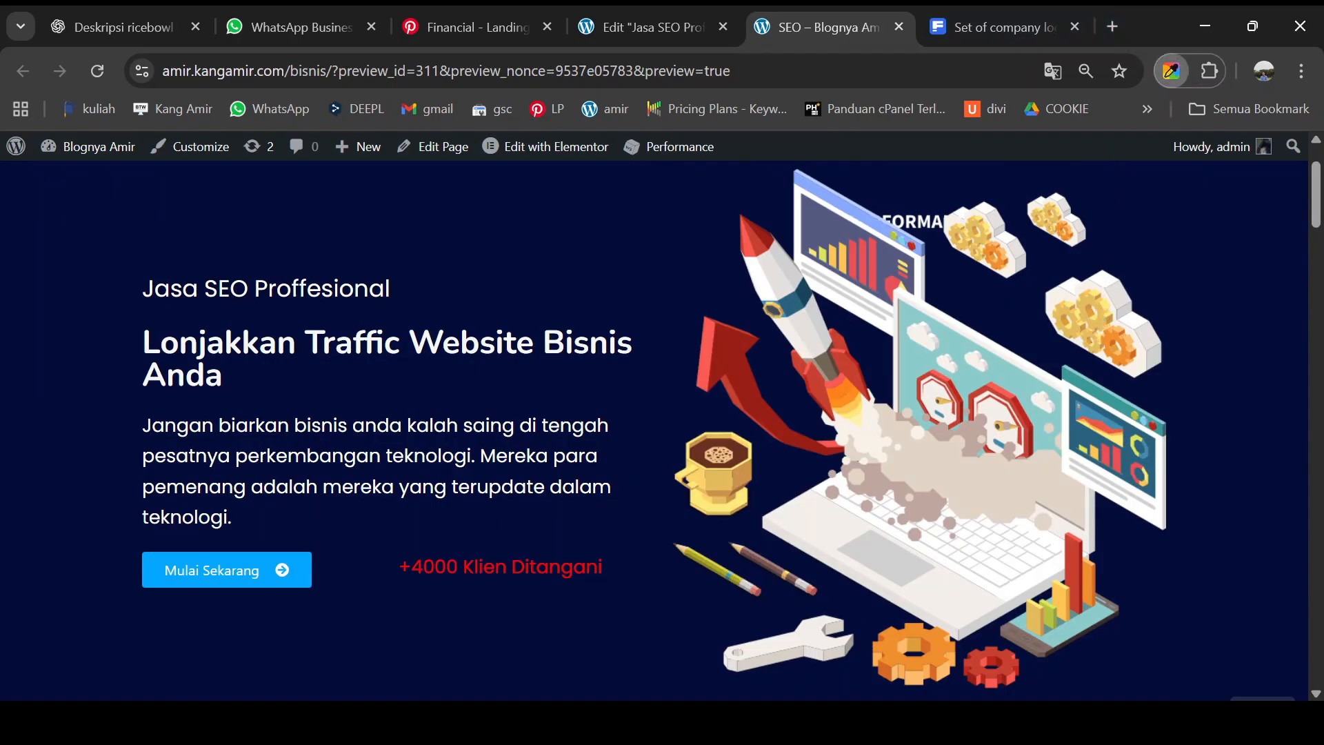
- Change the first card's icon primary colour from #000000 to navy #030d38
{"action": "left_click", "coordinate": [632, 22]}
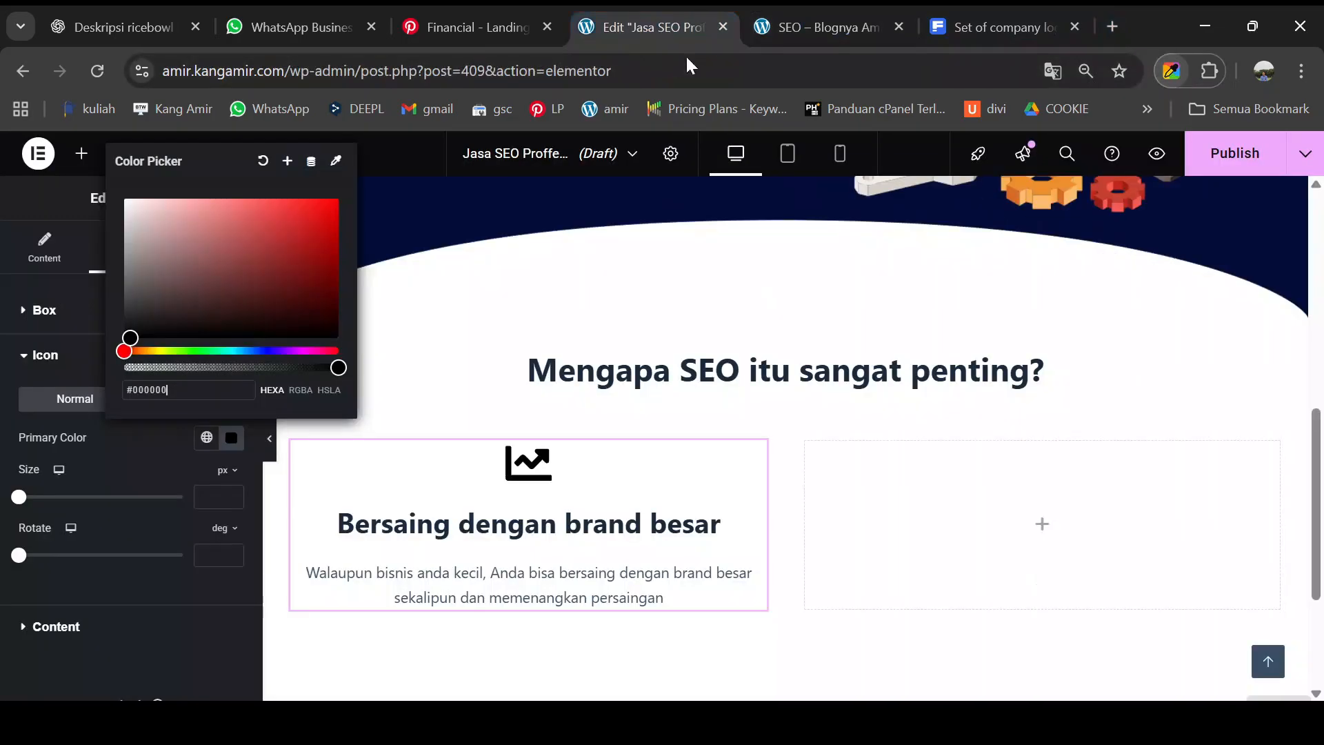
{"action": "left_click_drag", "start_coordinate": [185, 389], "coordinate": [94, 393]}
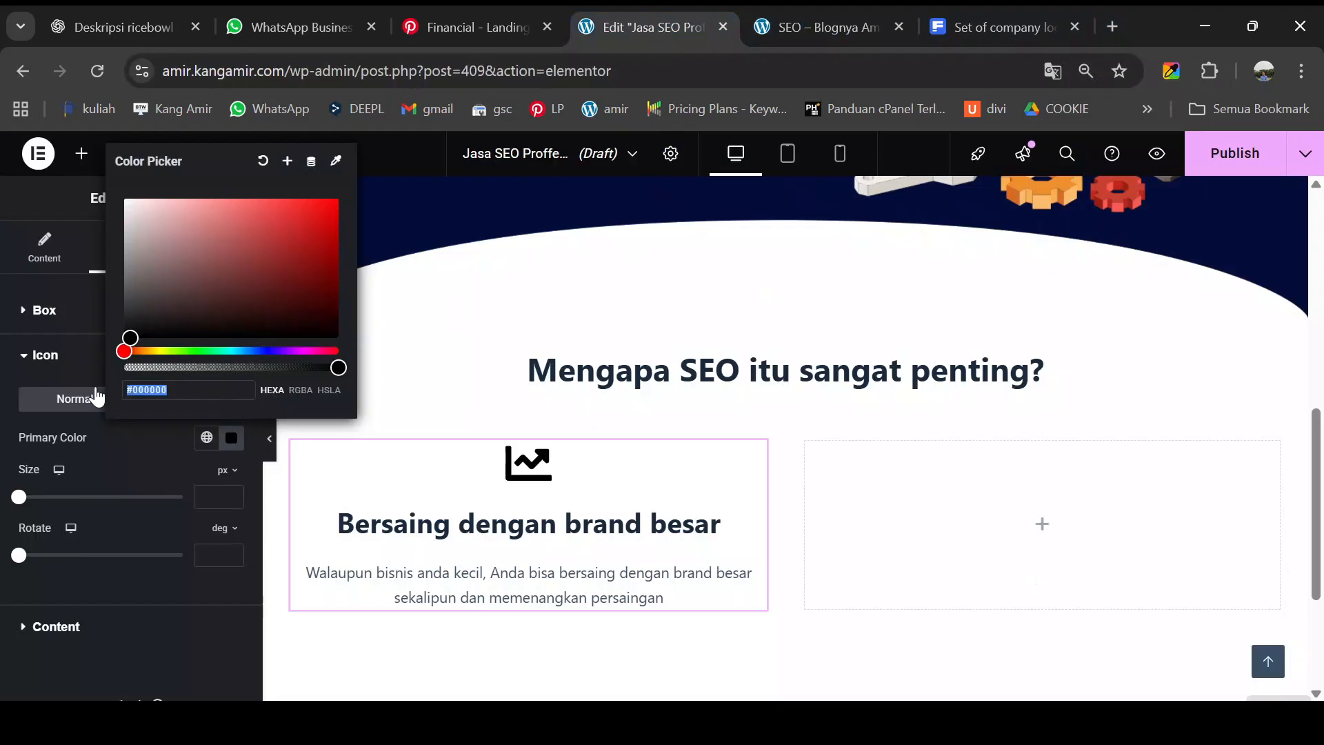
{"action": "type", "text": "#030d38"}
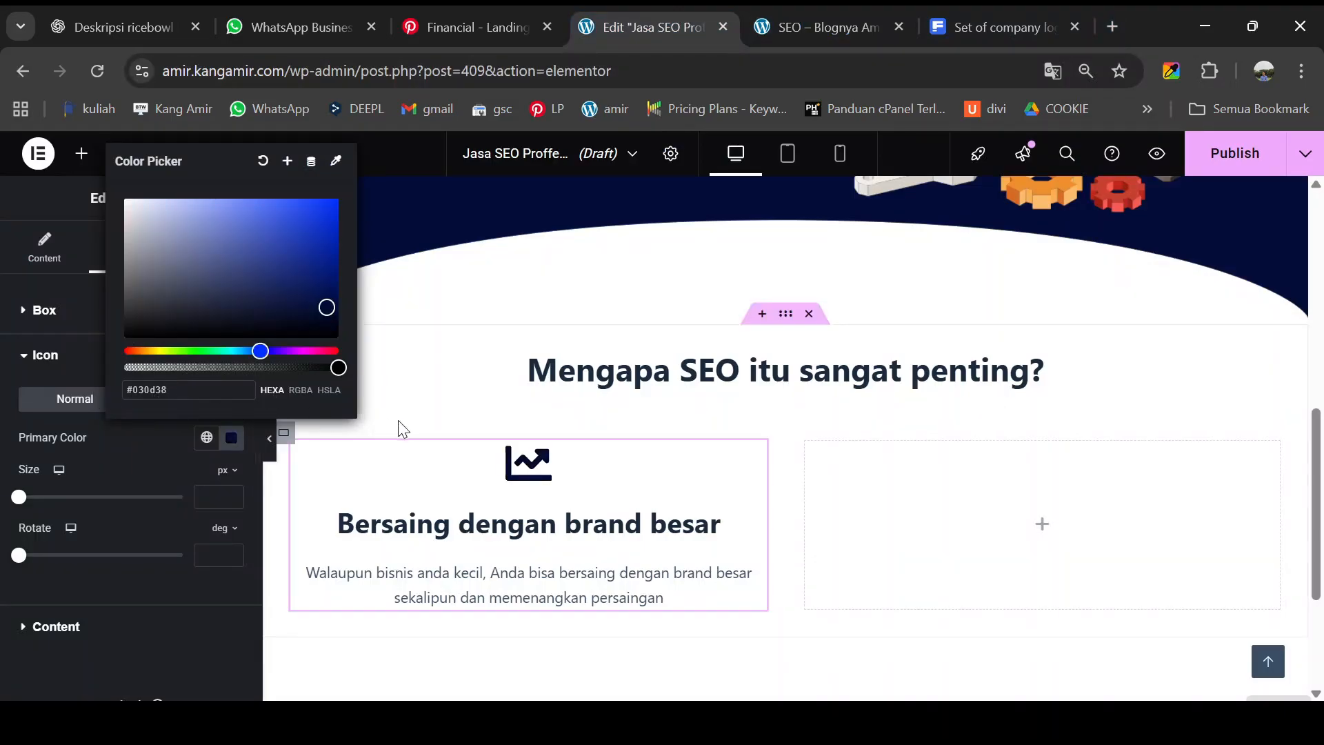
{"action": "left_click", "coordinate": [474, 402]}
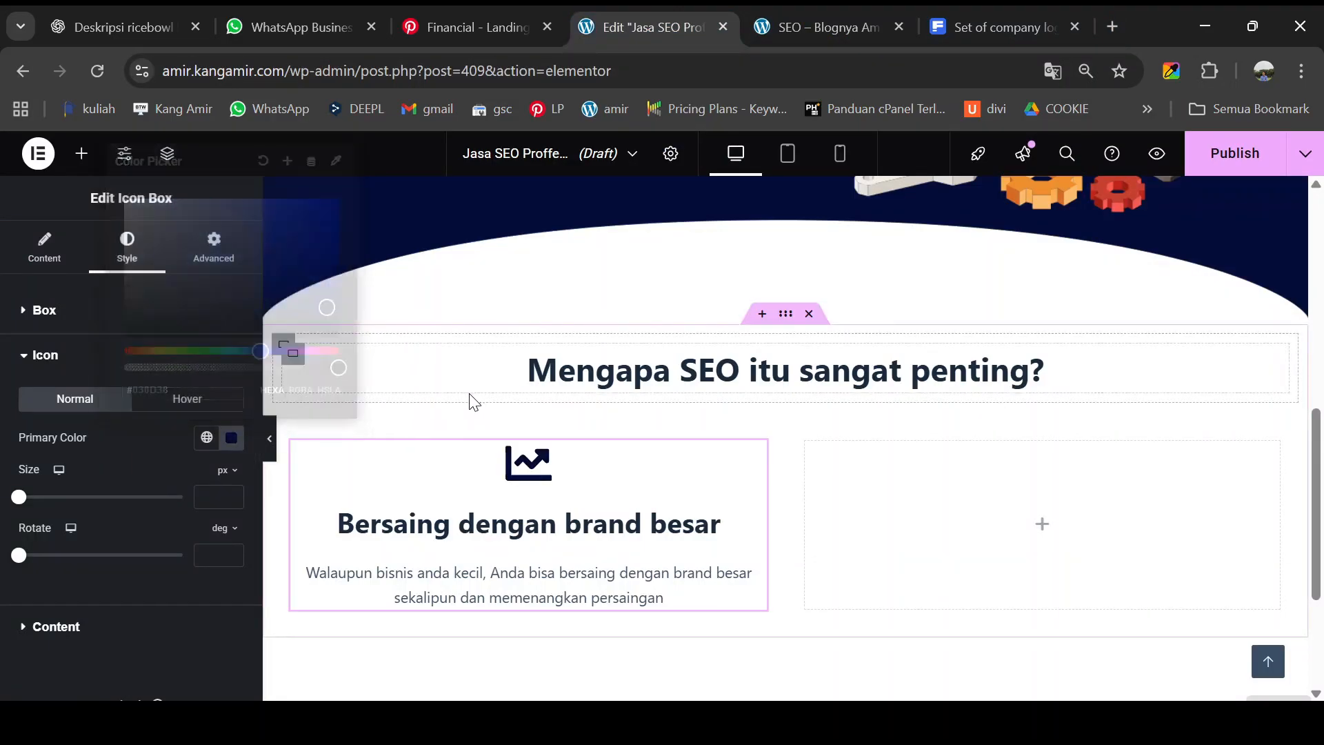
- Compare the navy icon with the colours on the reference preview page
{"action": "left_click", "coordinate": [845, 26]}
{"action": "scroll", "coordinate": [686, 459], "scroll_direction": "down", "scroll_amount": 5}
{"action": "scroll", "coordinate": [687, 462], "scroll_direction": "down", "scroll_amount": 3}
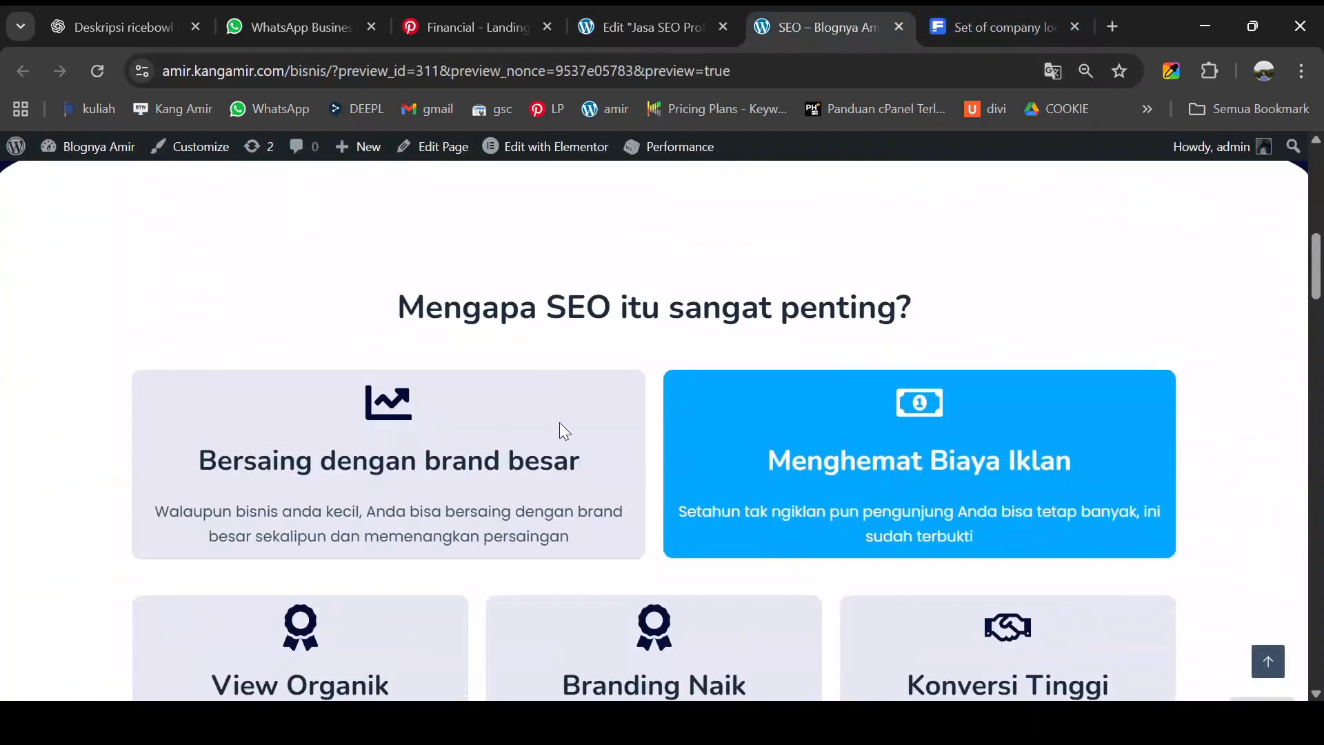
{"action": "left_click", "coordinate": [1173, 69]}
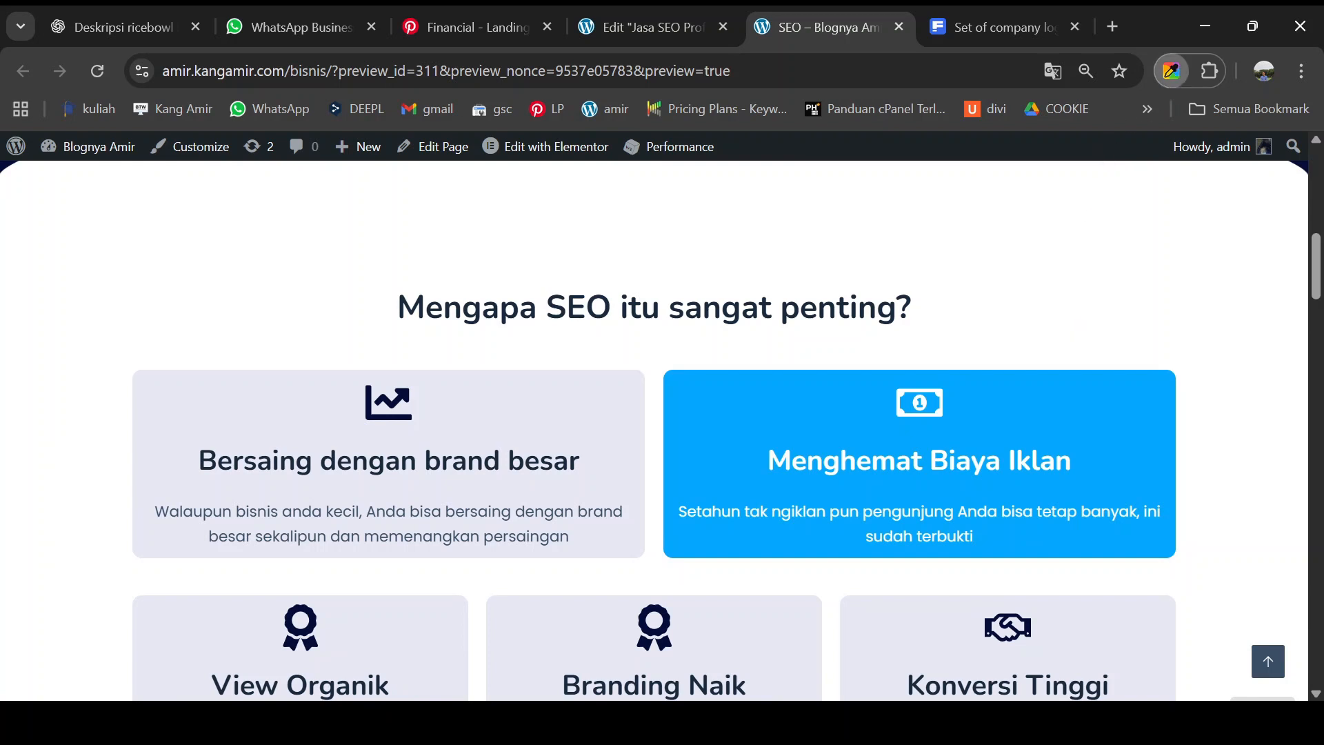
{"action": "left_click", "coordinate": [667, 26]}
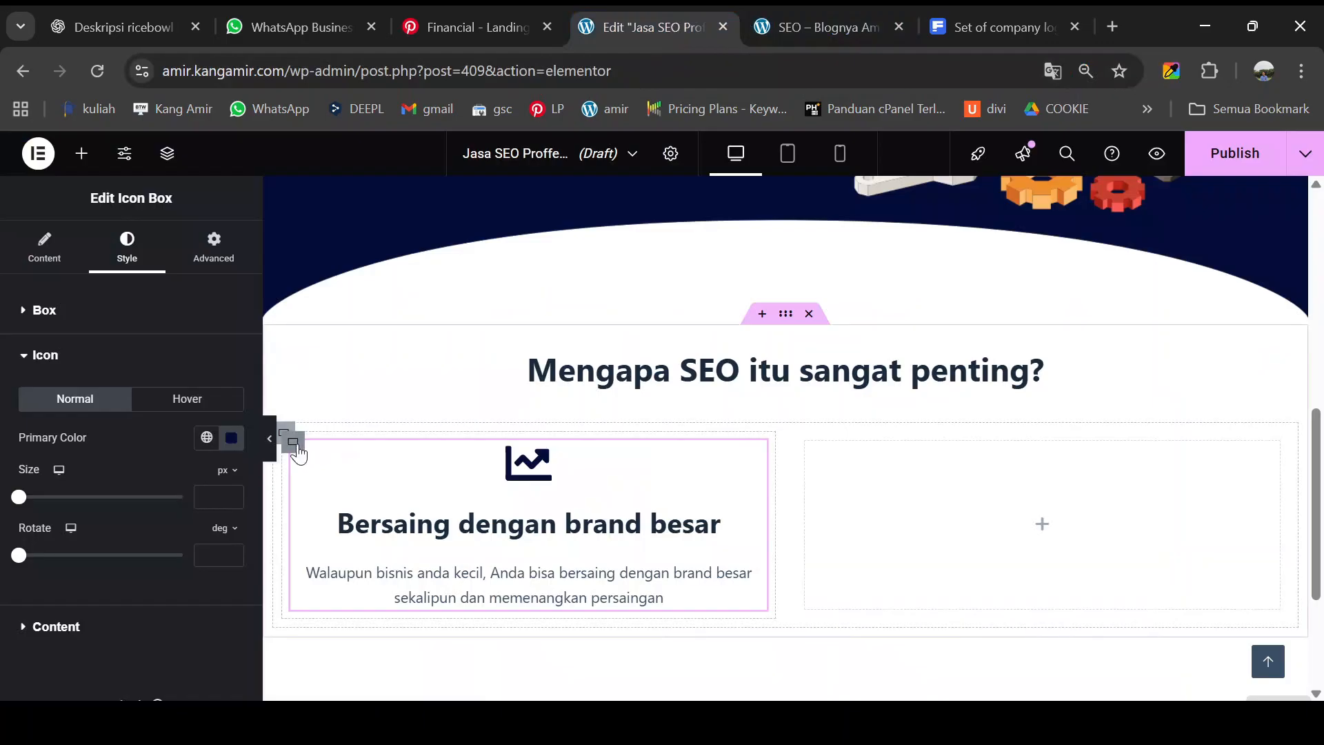
- Give the first card's container a classic #e7e9f5 light grey-blue background
{"action": "left_click", "coordinate": [293, 442]}
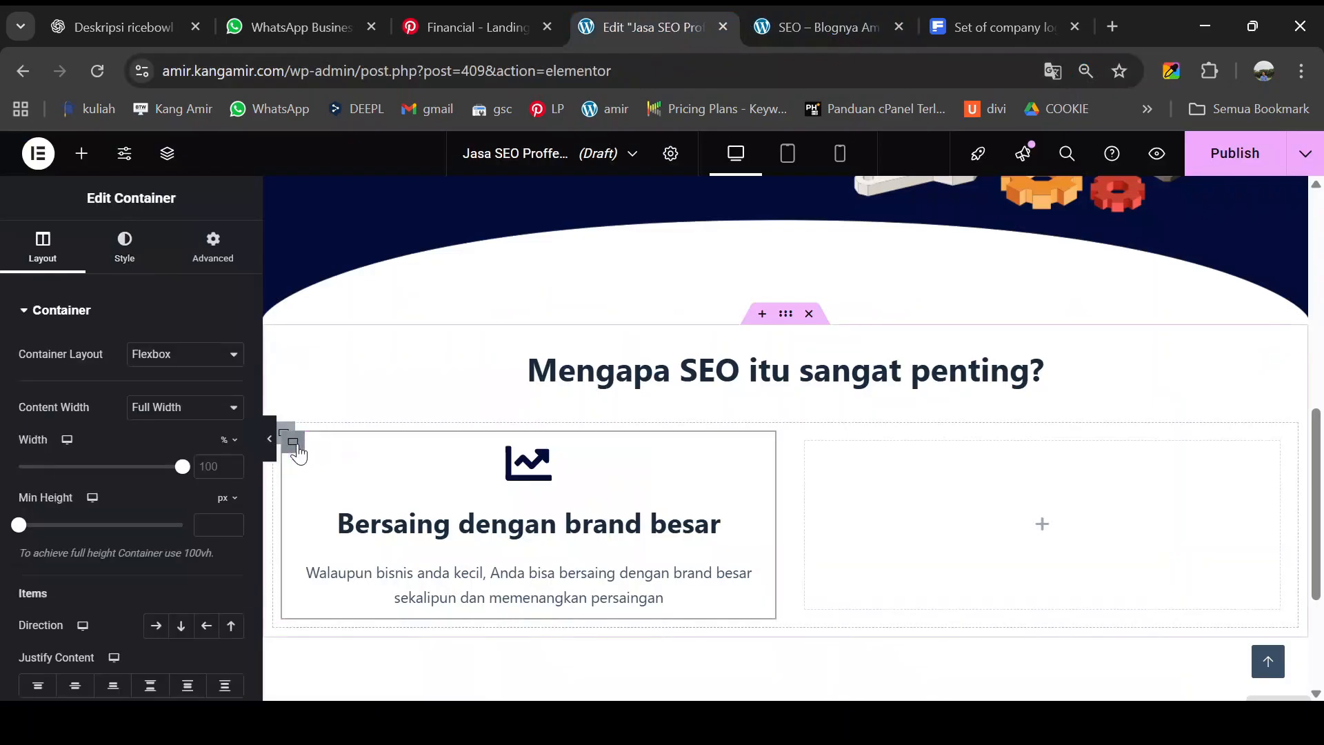
{"action": "left_click", "coordinate": [133, 264]}
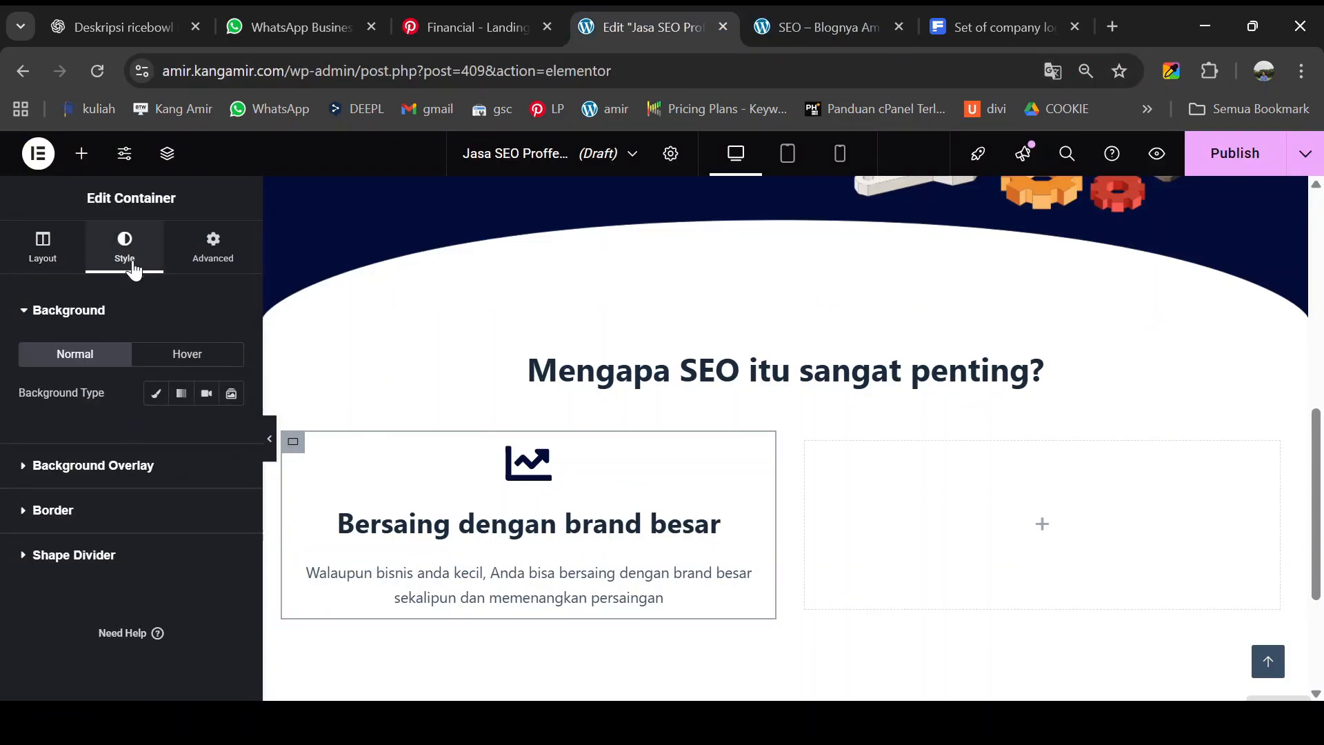
{"action": "left_click", "coordinate": [157, 397]}
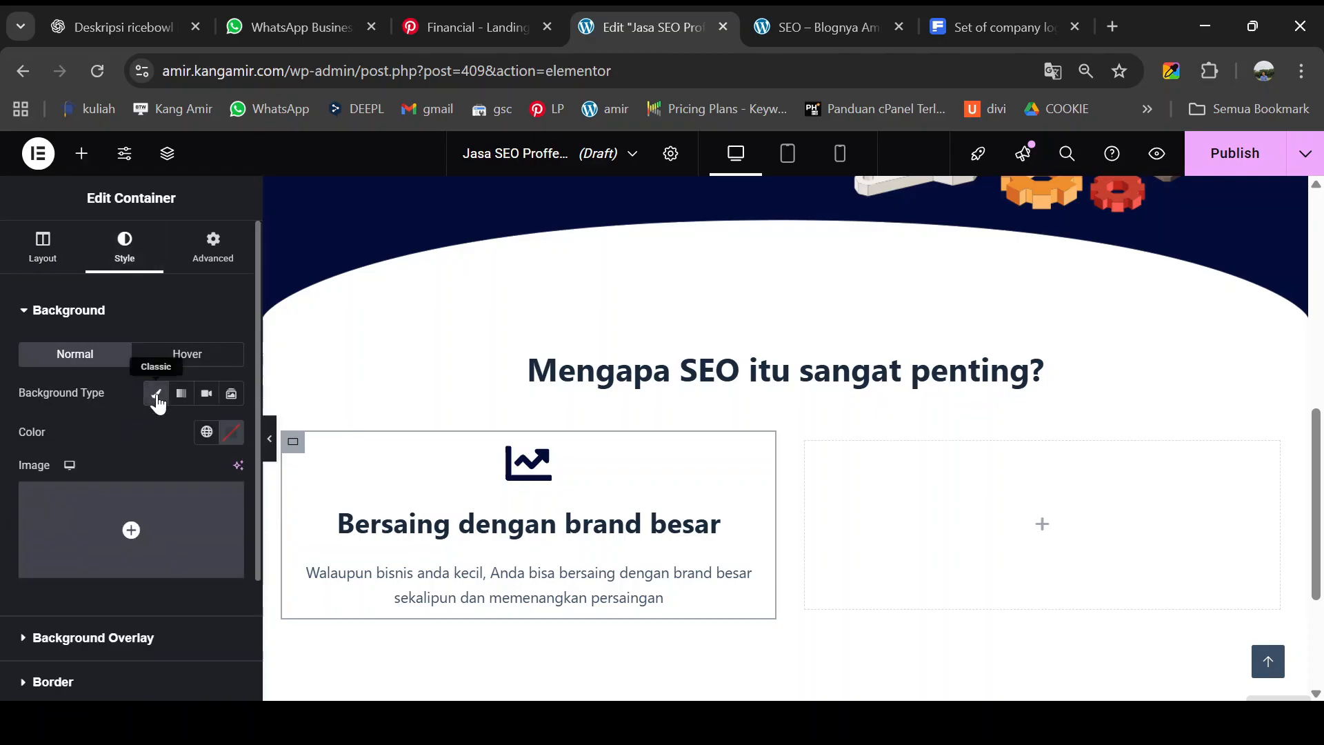
{"action": "left_click", "coordinate": [233, 435]}
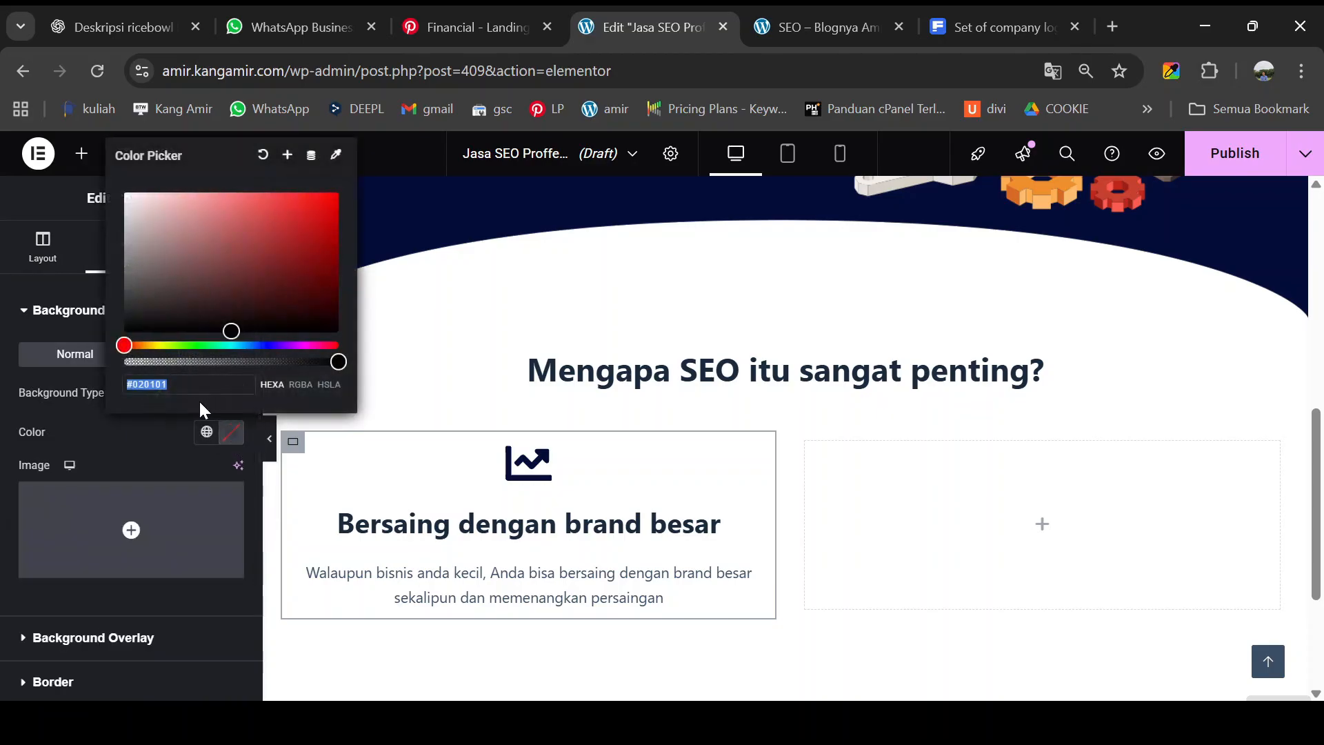
{"action": "type", "text": "#e7e9f5"}
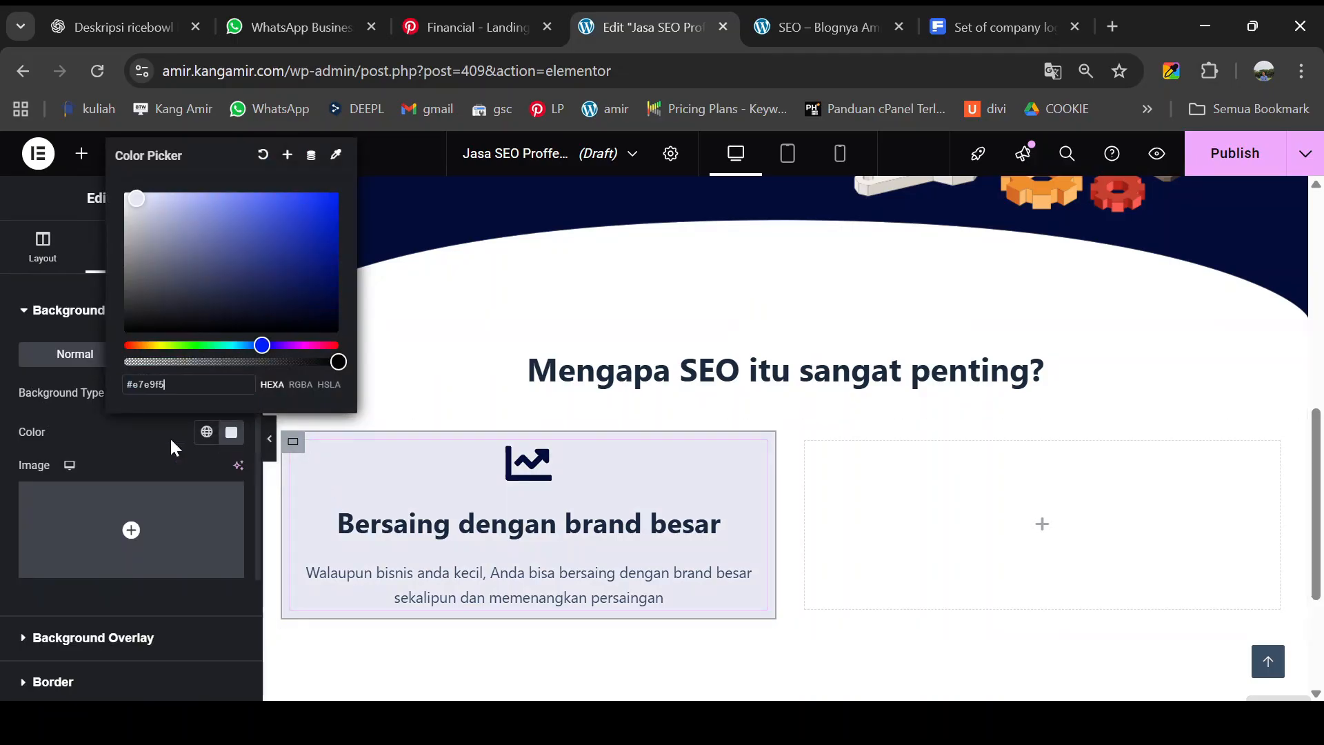
{"action": "left_click", "coordinate": [129, 429]}
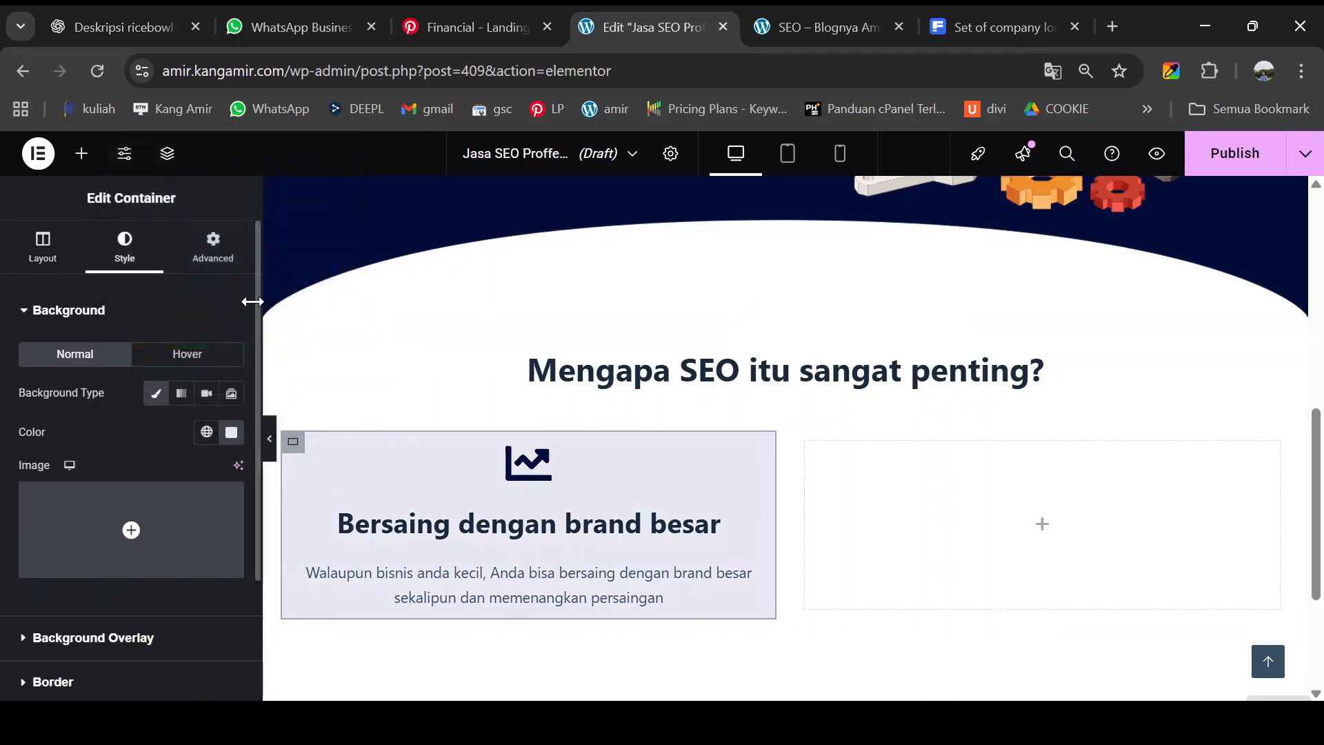
- Round the card's corners to 10 px and add a box shadow with blur 3, vertical 1
{"action": "scroll", "coordinate": [146, 441], "scroll_direction": "down", "scroll_amount": 3}
{"action": "left_click", "coordinate": [89, 520]}
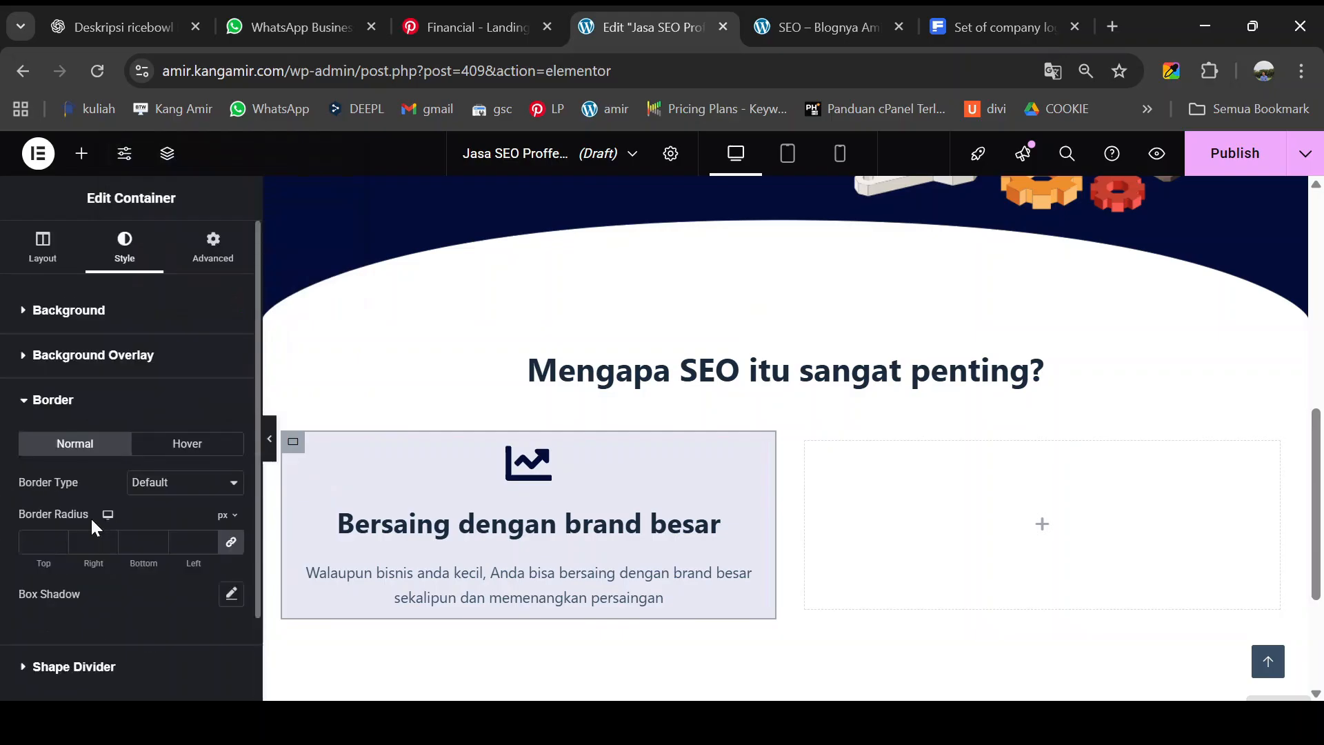
{"action": "left_click", "coordinate": [50, 539]}
{"action": "type", "text": "10"}
{"action": "left_click", "coordinate": [232, 598]}
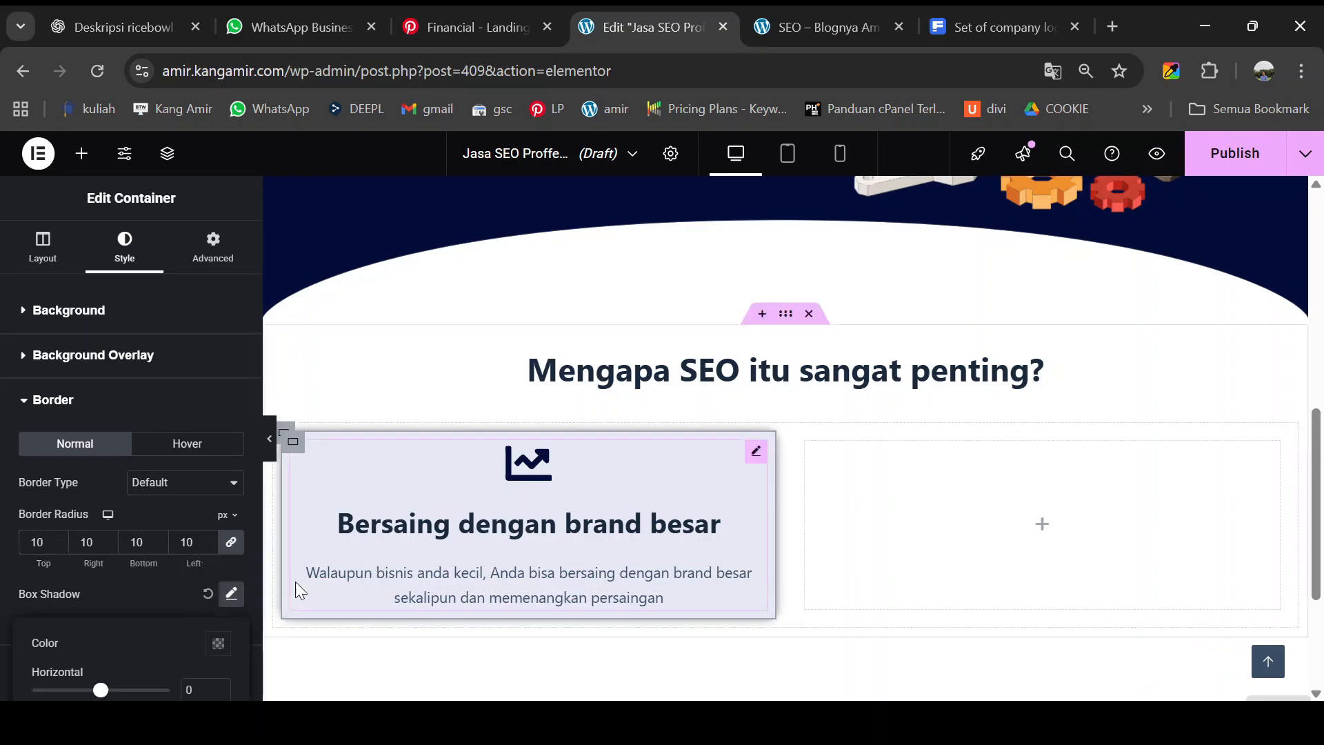
{"action": "scroll", "coordinate": [198, 604], "scroll_direction": "down", "scroll_amount": 3}
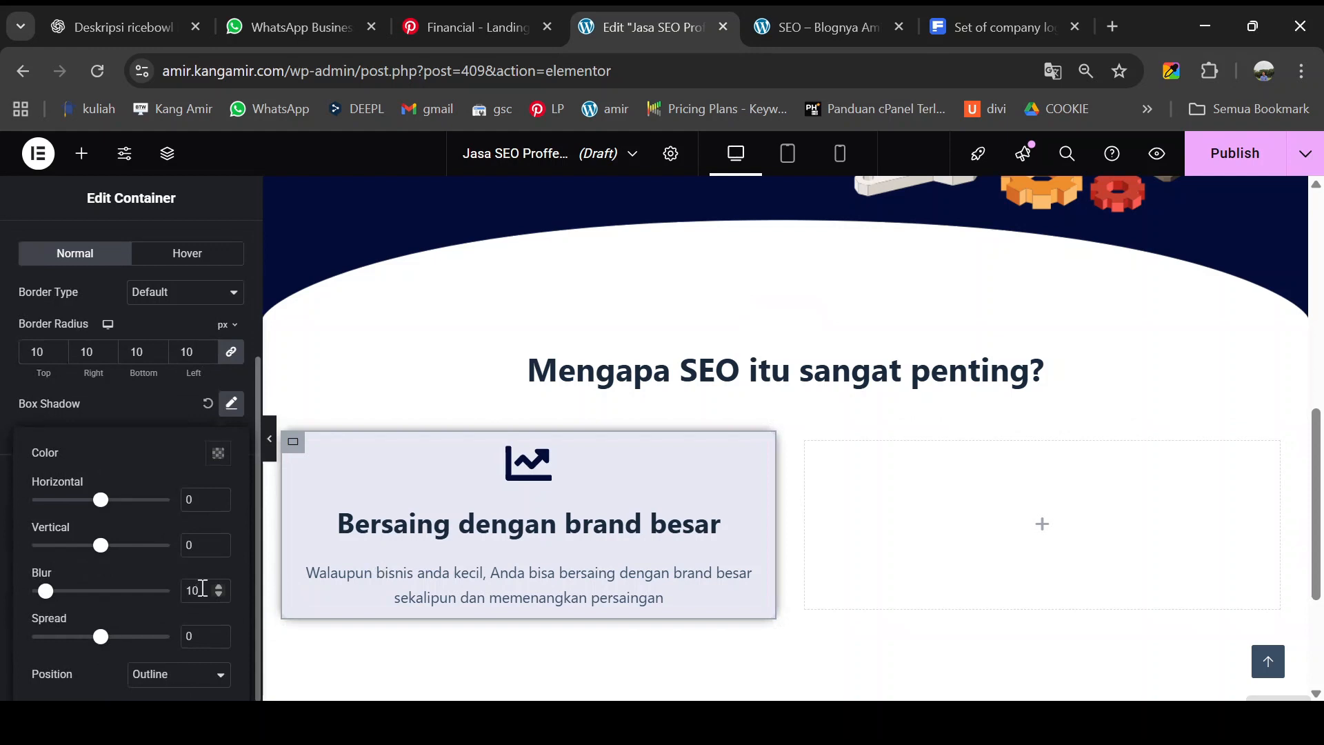
{"action": "type", "text": "3"}
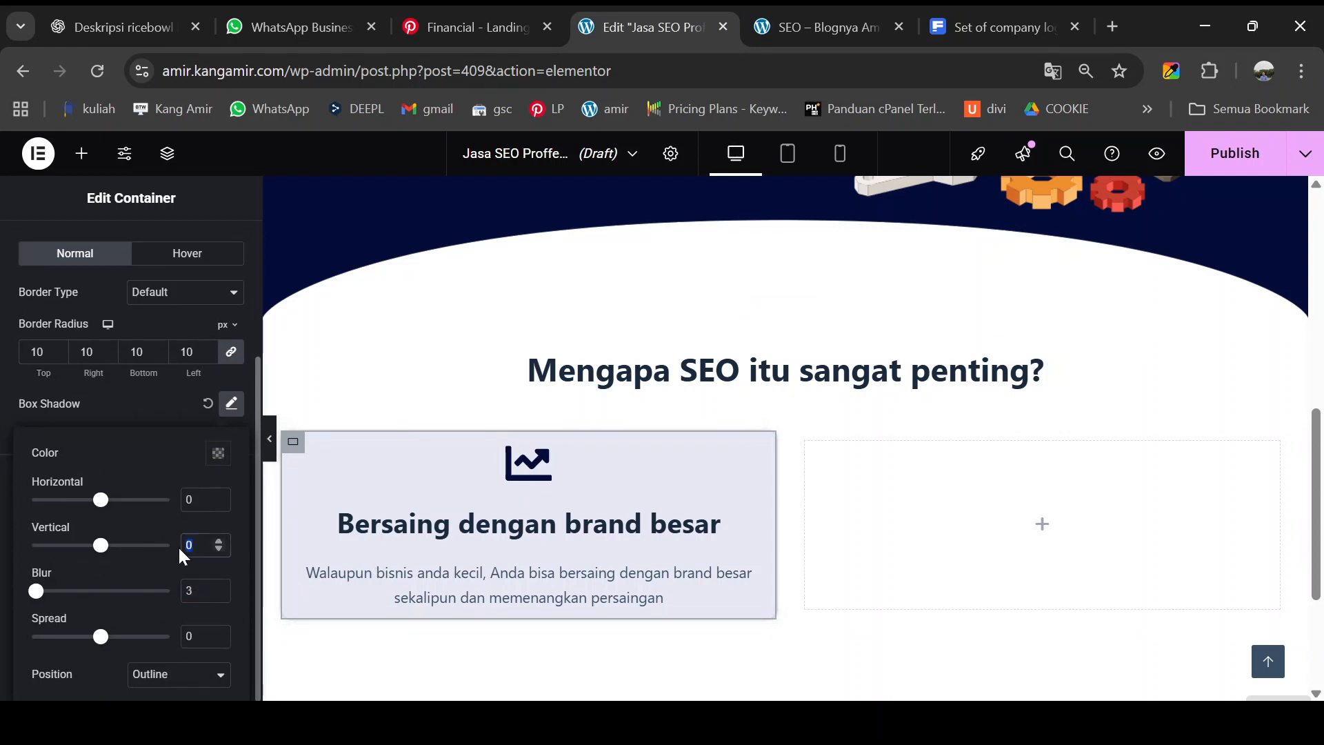
{"action": "type", "text": "1"}
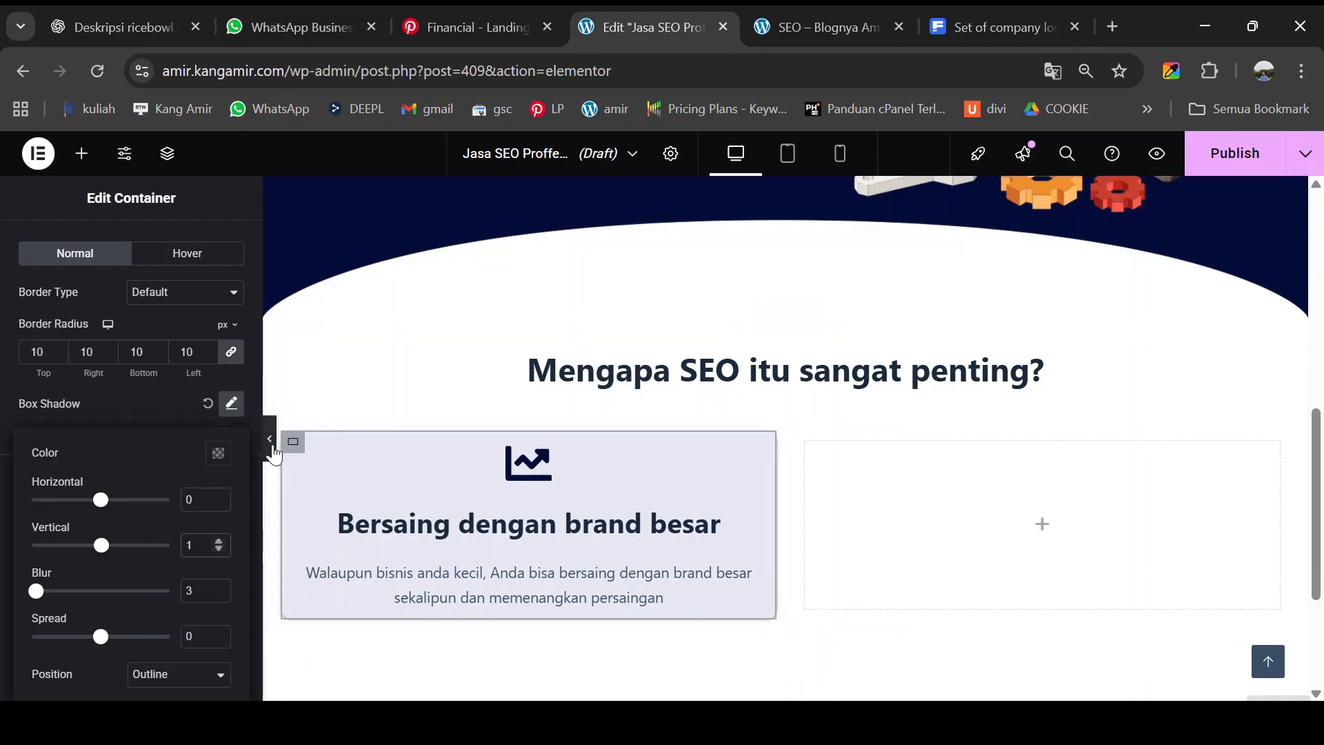
{"action": "left_click", "coordinate": [270, 439]}
- Compare the styled card against the reference page and close the shadow settings
{"action": "left_click", "coordinate": [7, 440]}
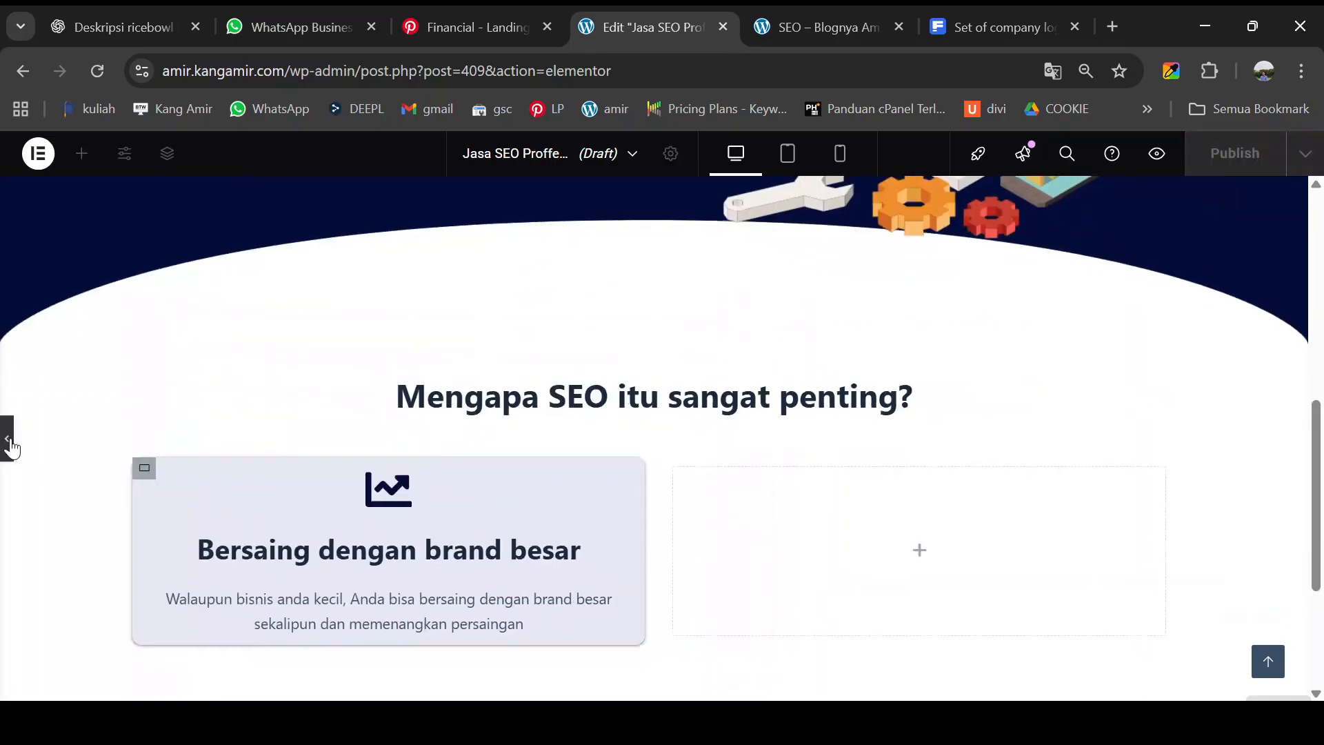
{"action": "left_click", "coordinate": [793, 20]}
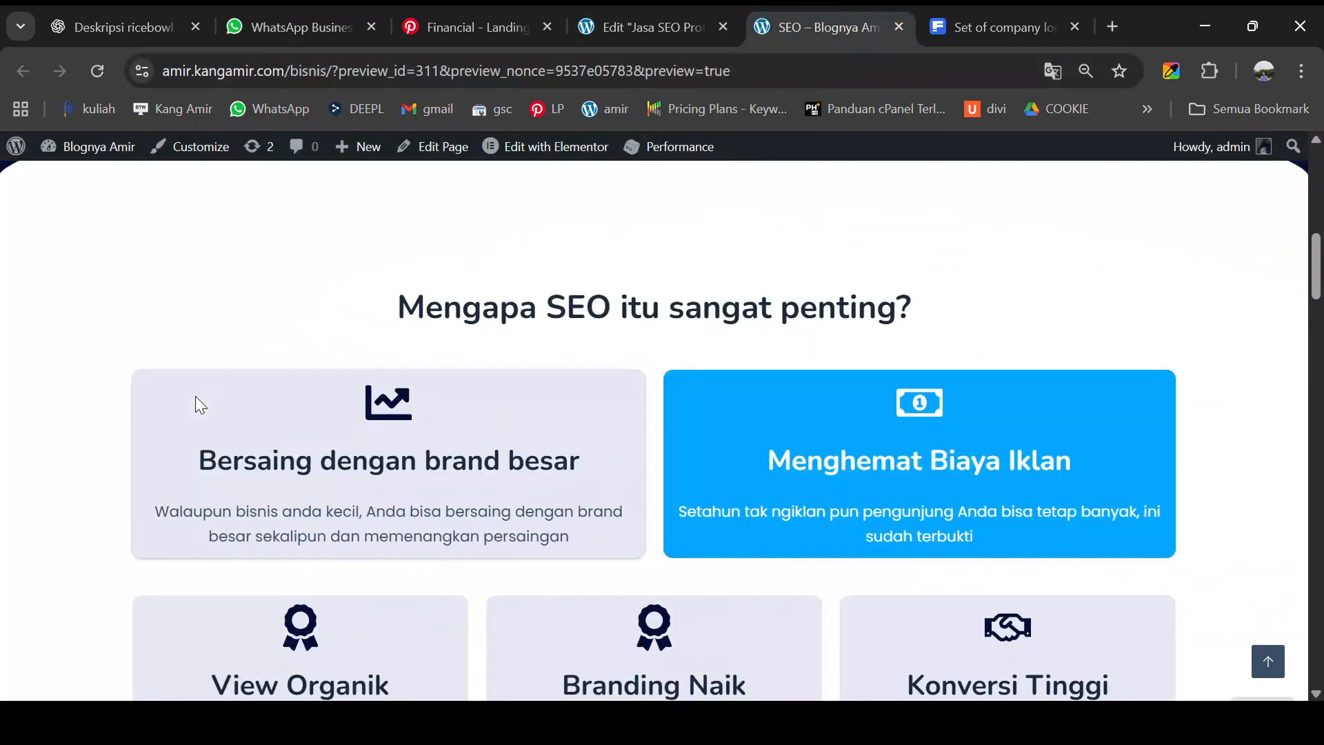
{"action": "left_click", "coordinate": [680, 24]}
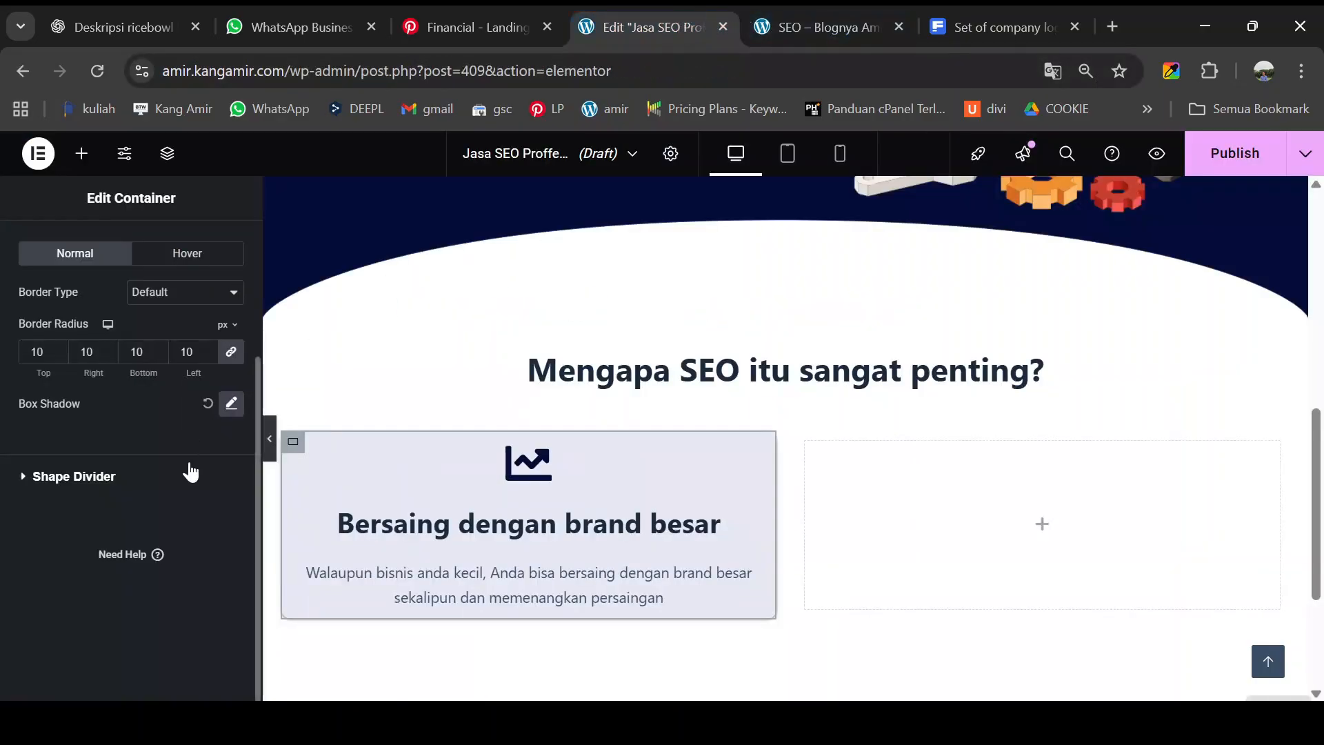
{"action": "left_click", "coordinate": [229, 405]}
{"action": "left_click", "coordinate": [271, 440]}
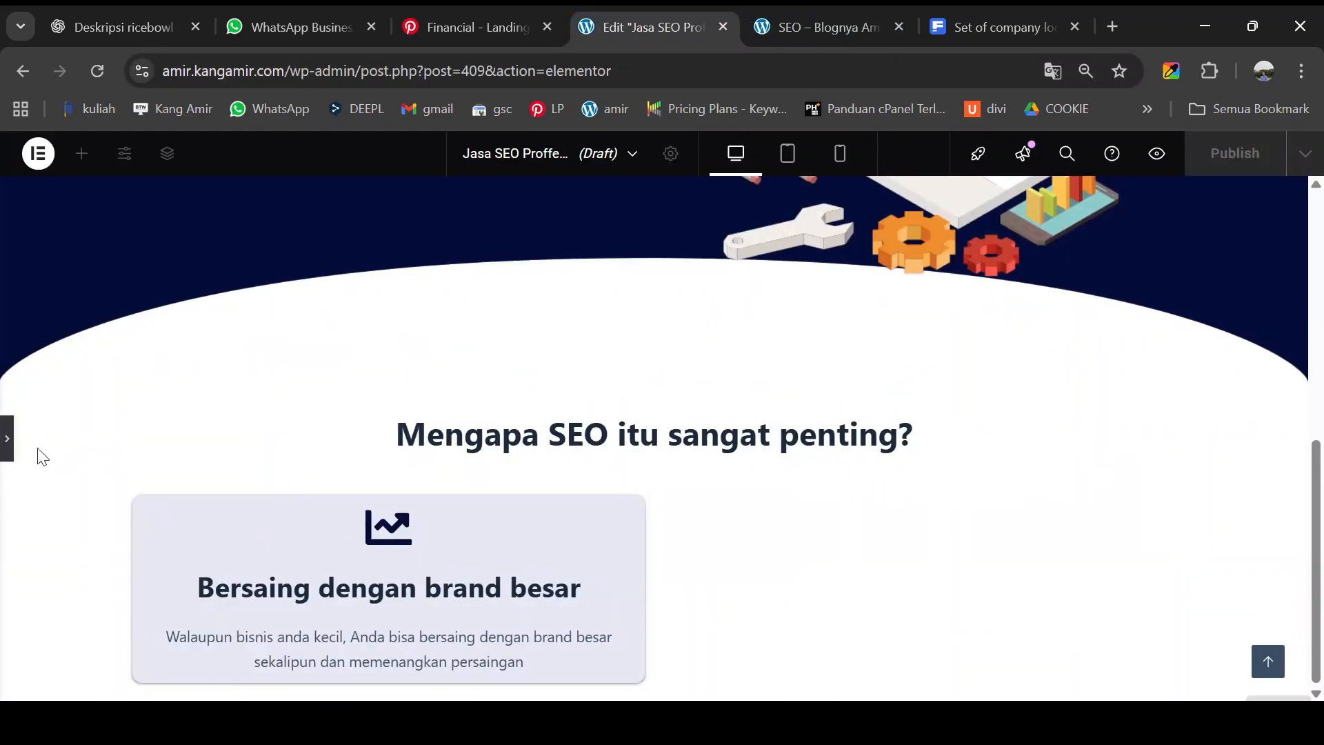
{"action": "left_click", "coordinate": [9, 445]}
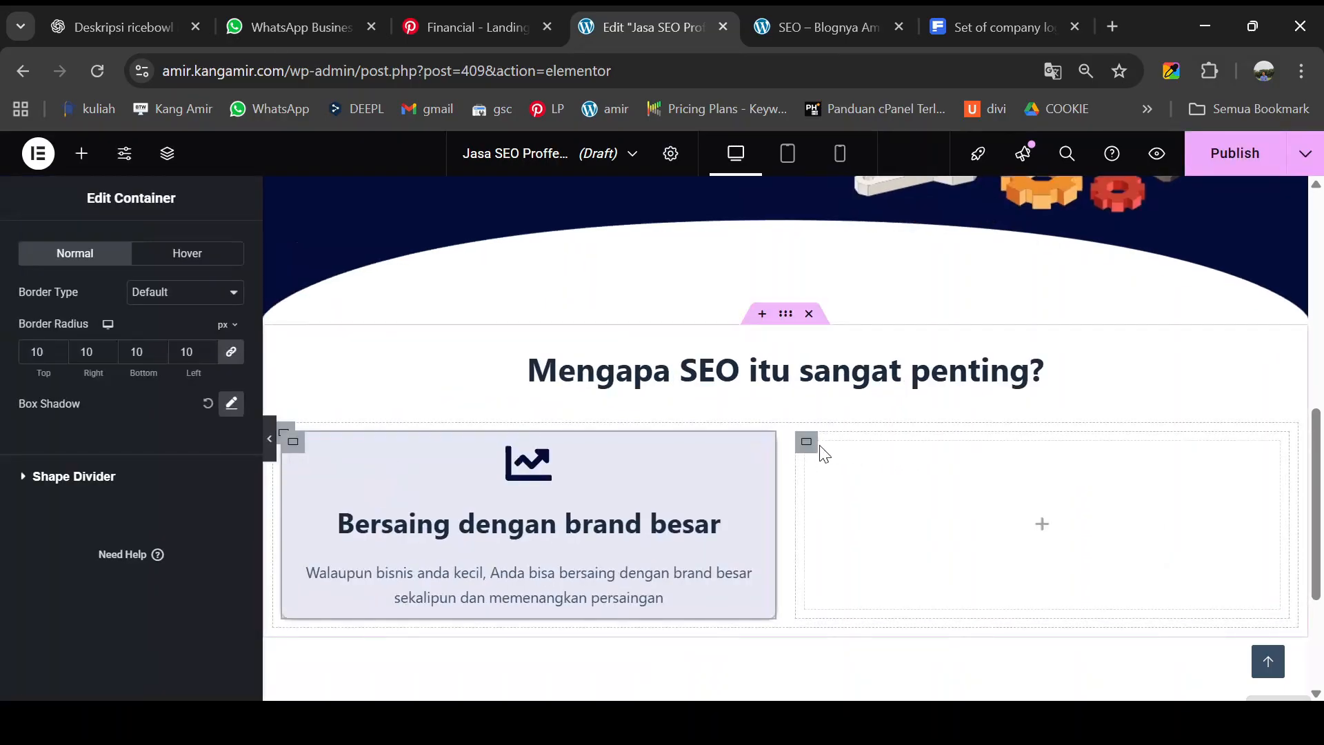
- Duplicate the first service card and delete the empty third container
{"action": "right_click", "coordinate": [292, 441]}
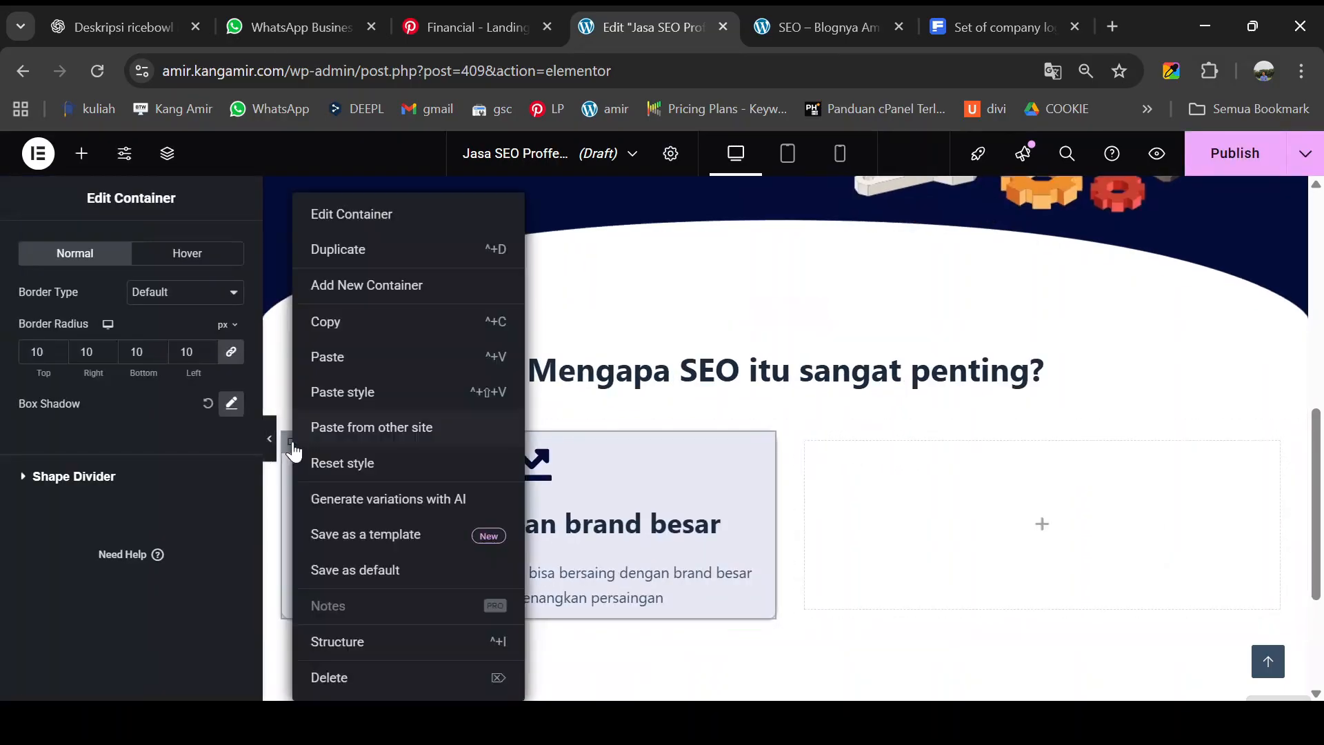
{"action": "left_click", "coordinate": [353, 265]}
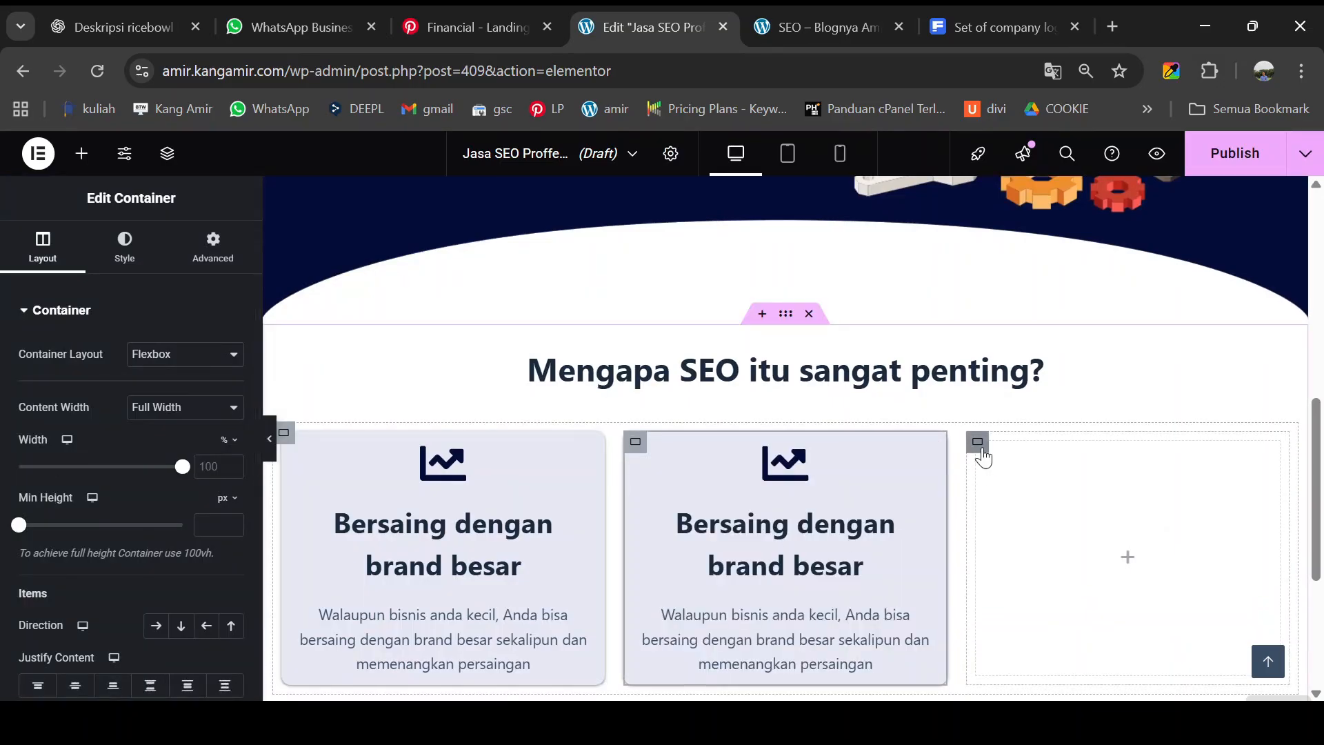
{"action": "right_click", "coordinate": [980, 448]}
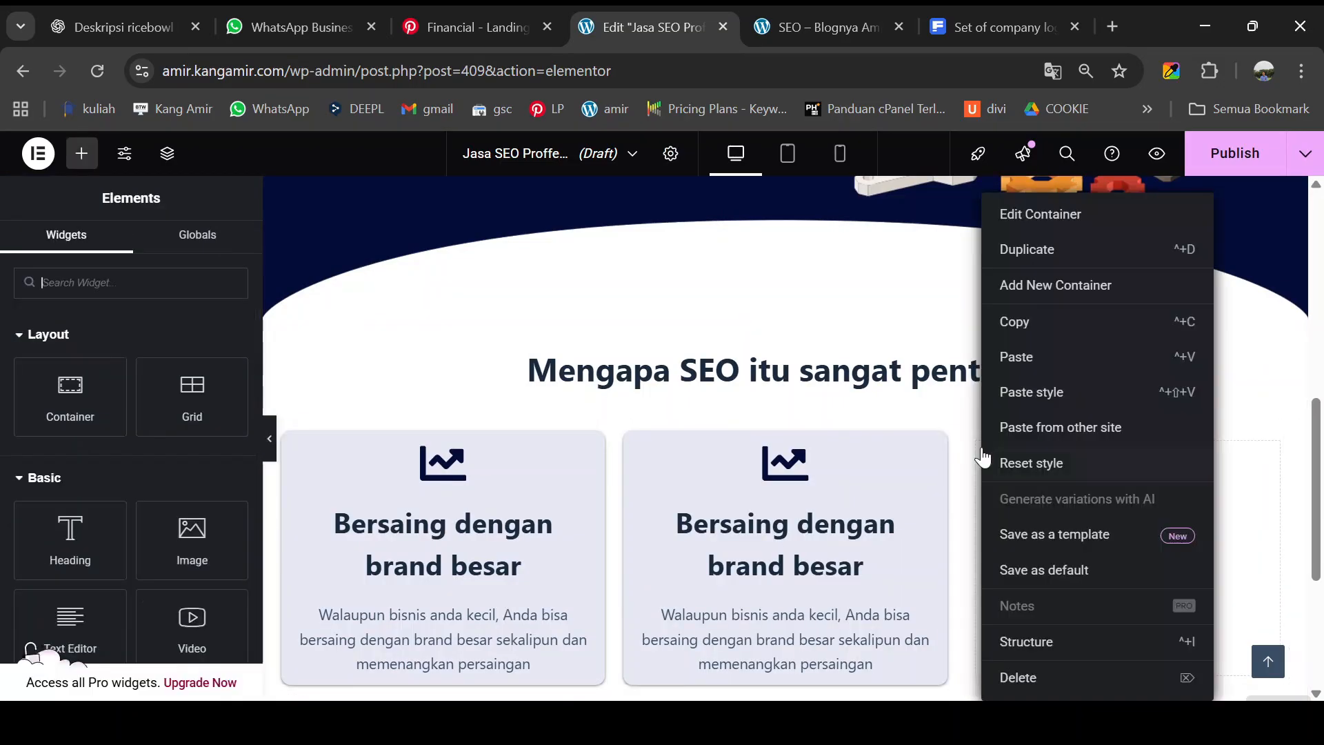
{"action": "left_click", "coordinate": [1019, 676]}
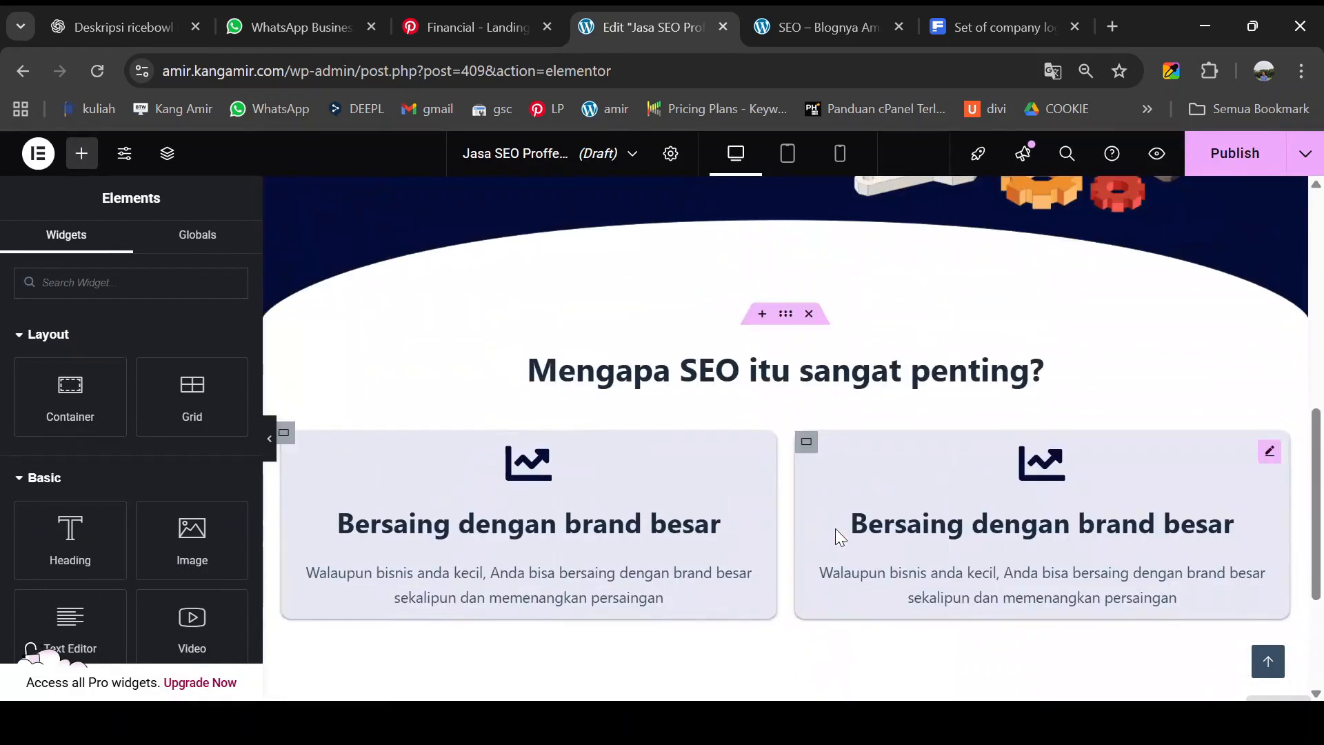
- Set the 'Mengapa SEO itu sangat penting?' container padding to 100 px top and bottom
{"action": "left_click", "coordinate": [785, 314]}
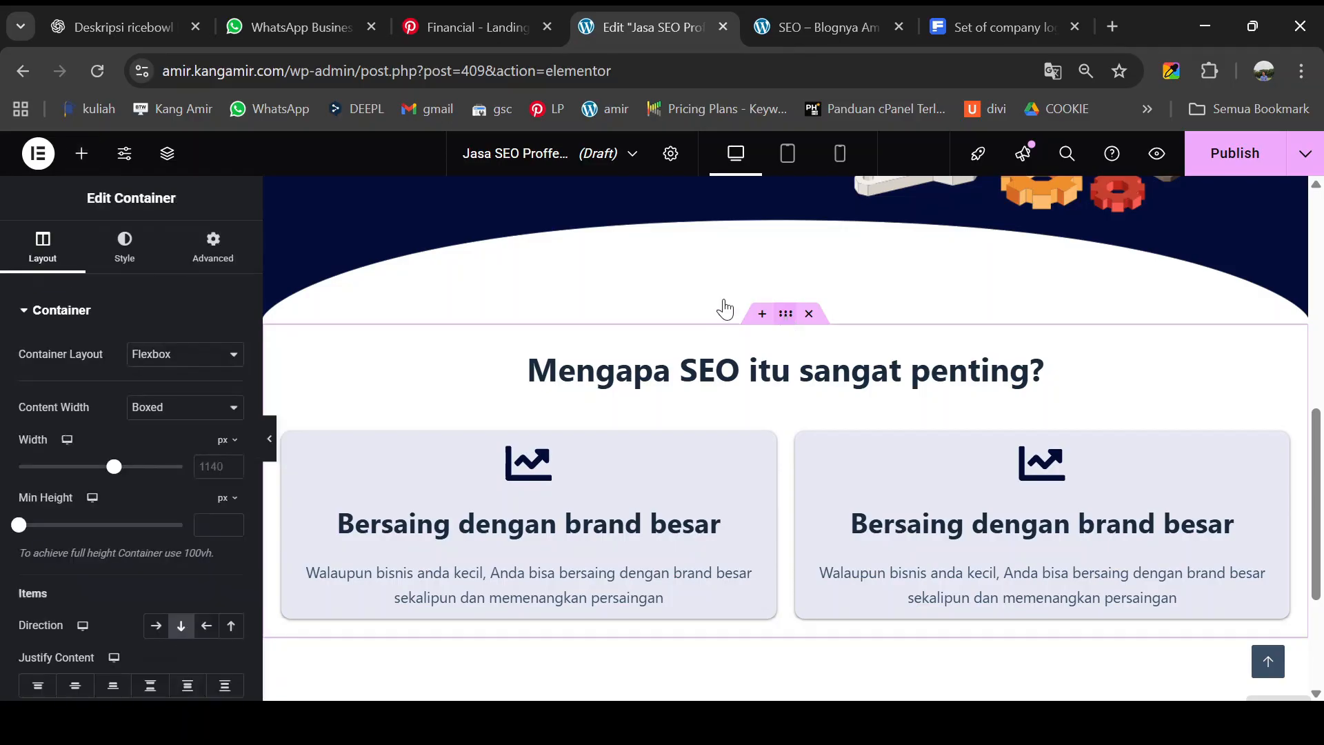
{"action": "left_click", "coordinate": [213, 249]}
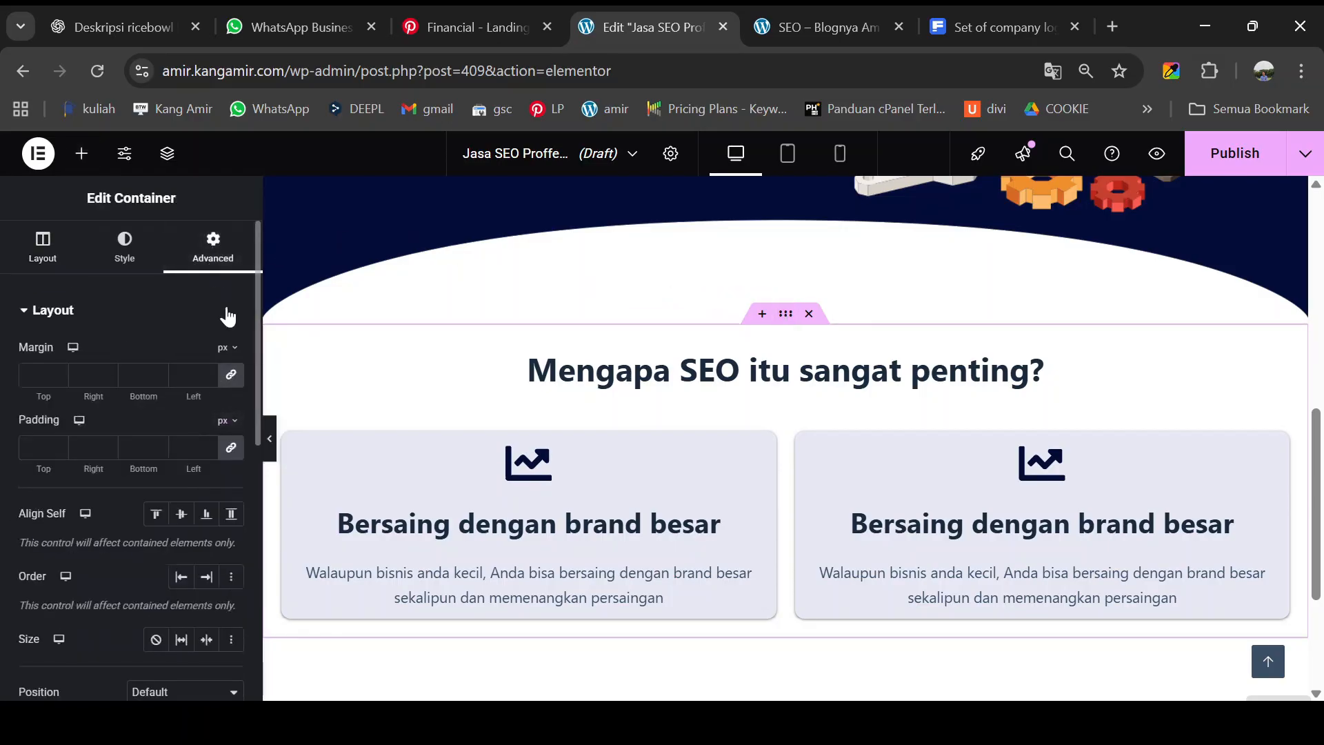
{"action": "left_click", "coordinate": [231, 449]}
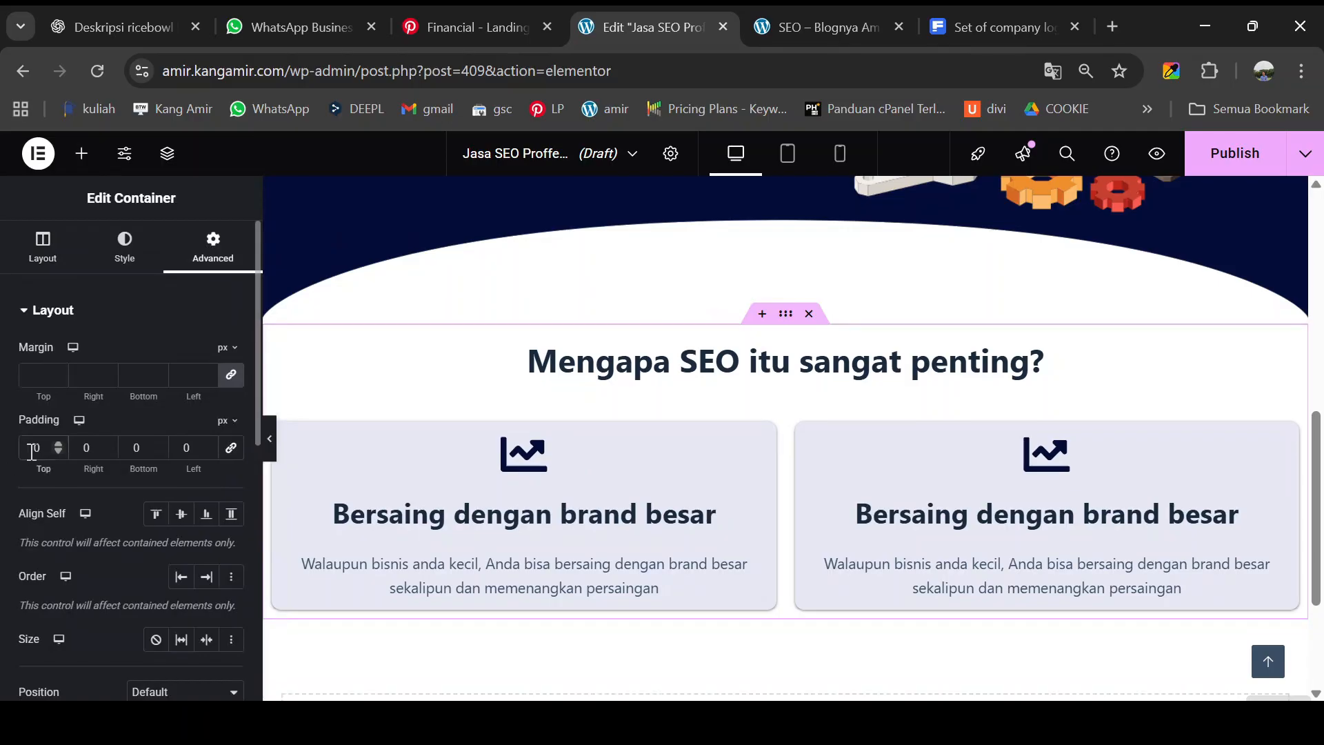
{"action": "type", "text": "100"}
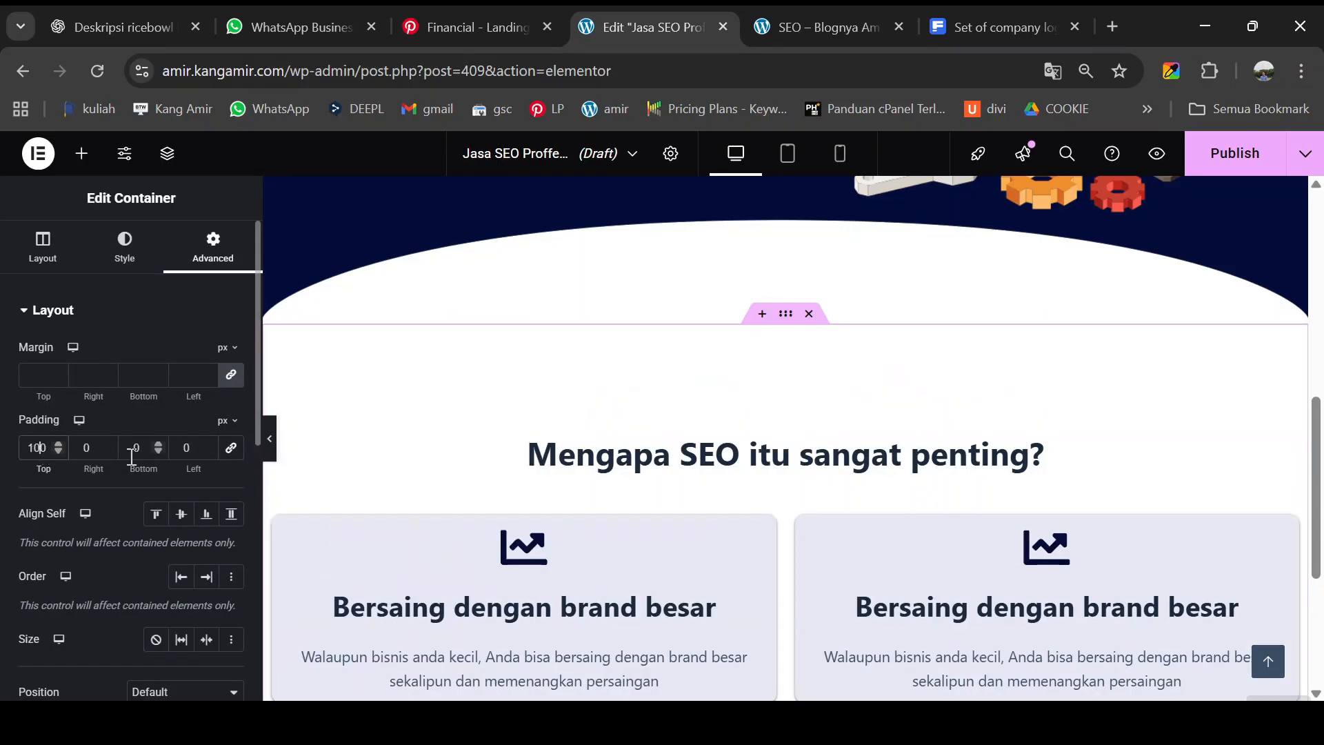
{"action": "left_click", "coordinate": [131, 456]}
{"action": "type", "text": "100"}
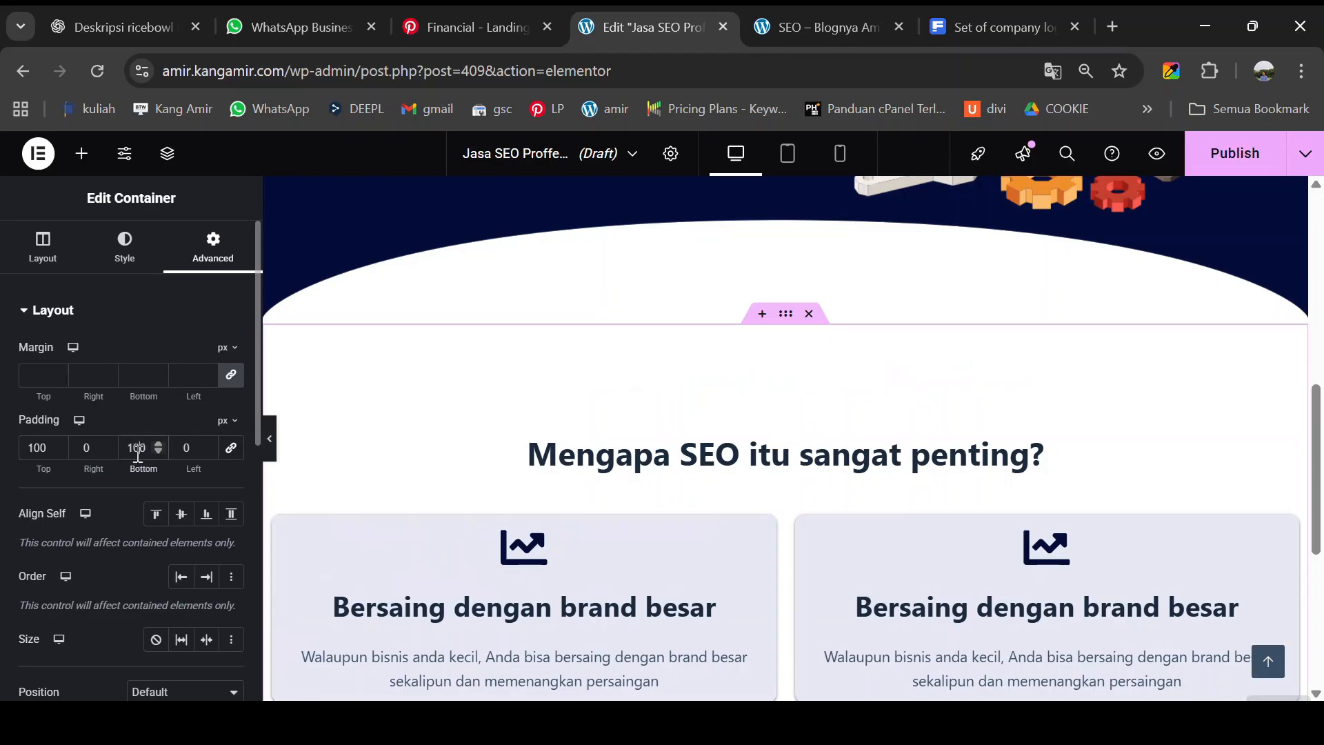
{"action": "scroll", "coordinate": [786, 469], "scroll_direction": "down", "scroll_amount": 2}
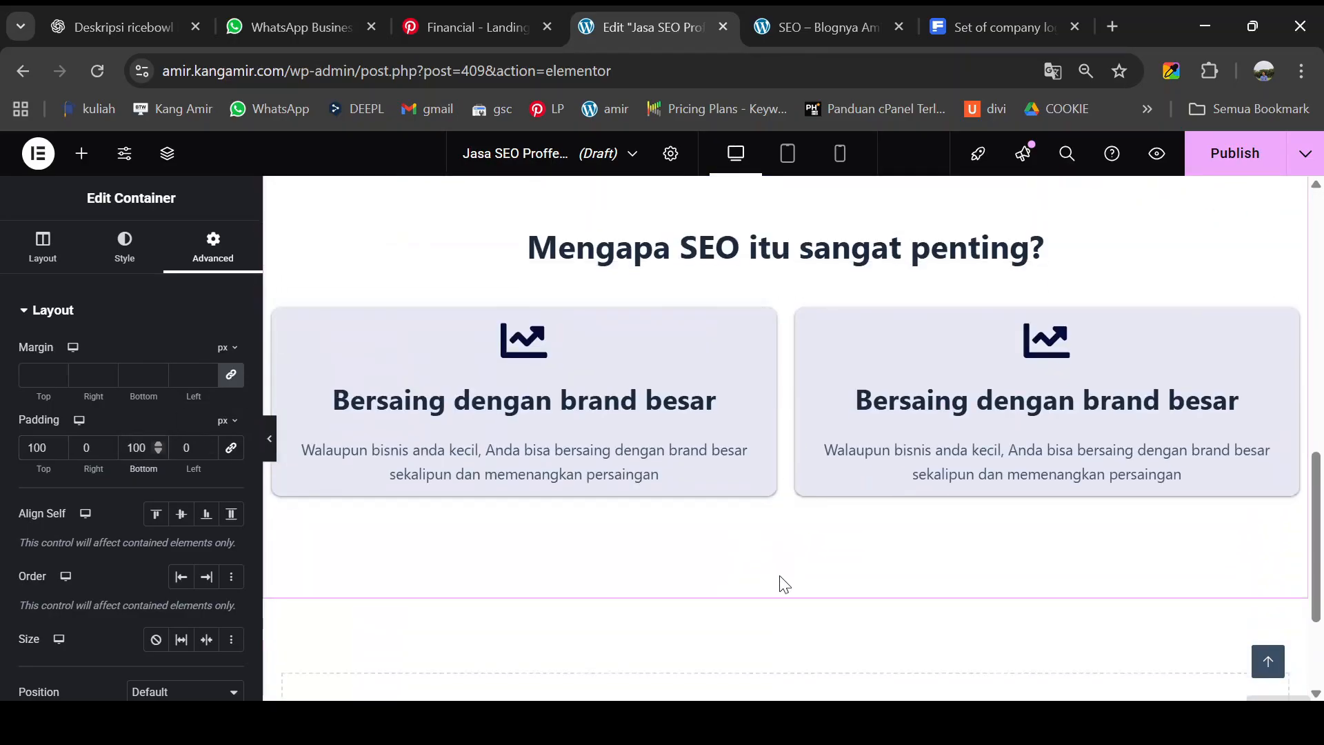
{"action": "scroll", "coordinate": [789, 573], "scroll_direction": "up", "scroll_amount": 3}
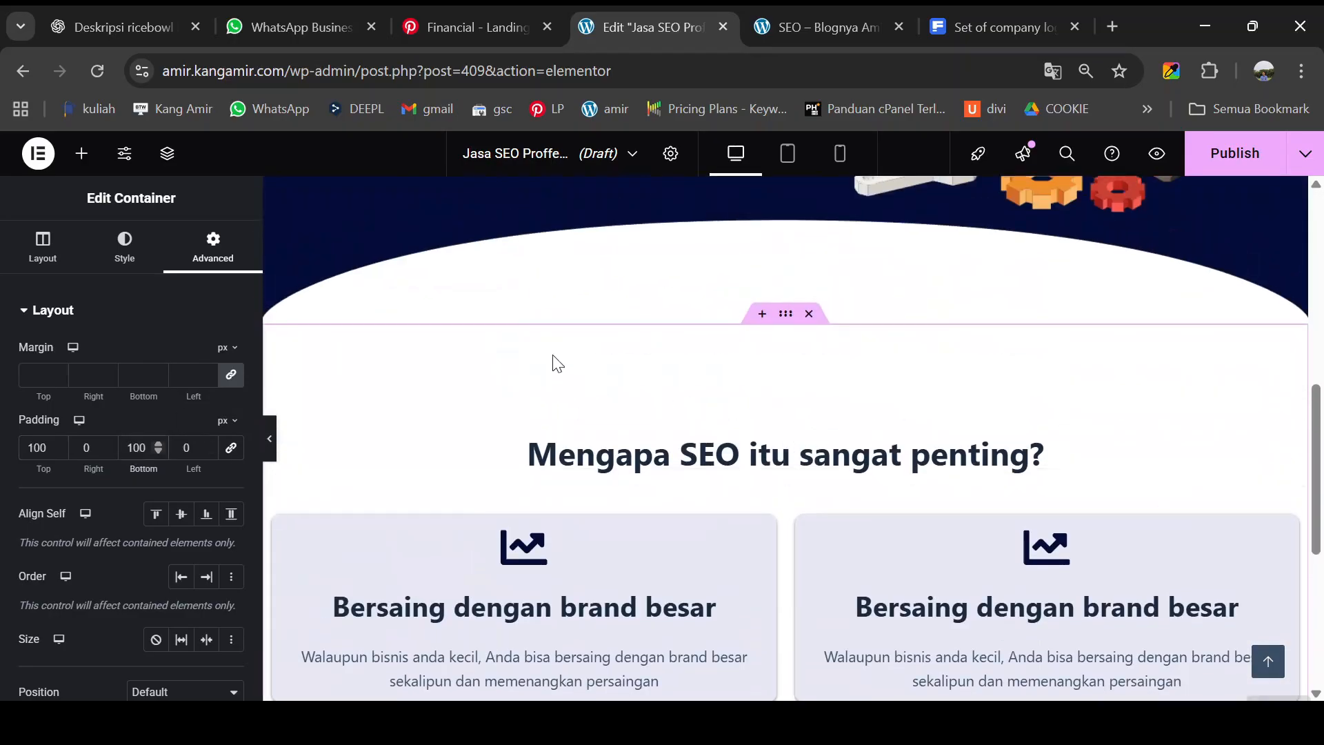
{"action": "scroll", "coordinate": [486, 420], "scroll_direction": "down", "scroll_amount": 3}
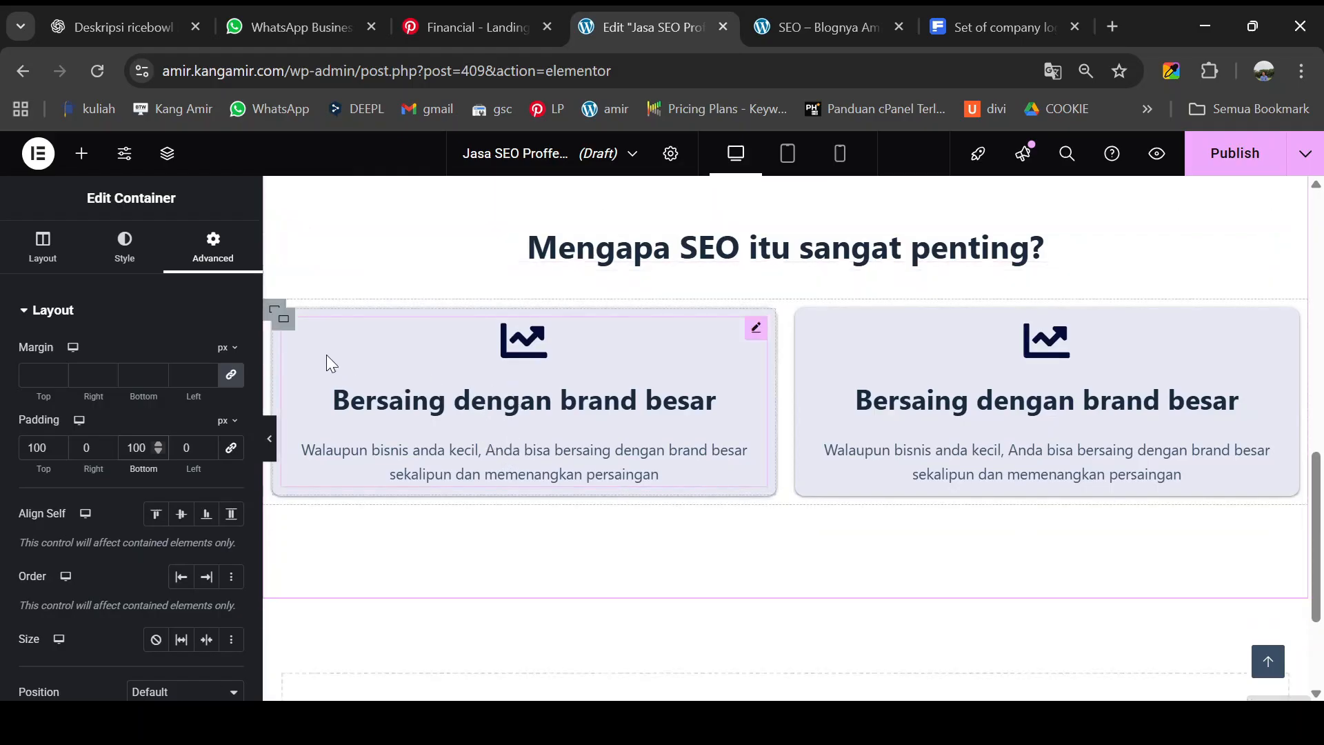
- Duplicate the two-card row to create a second row below it
{"action": "right_click", "coordinate": [274, 317]}
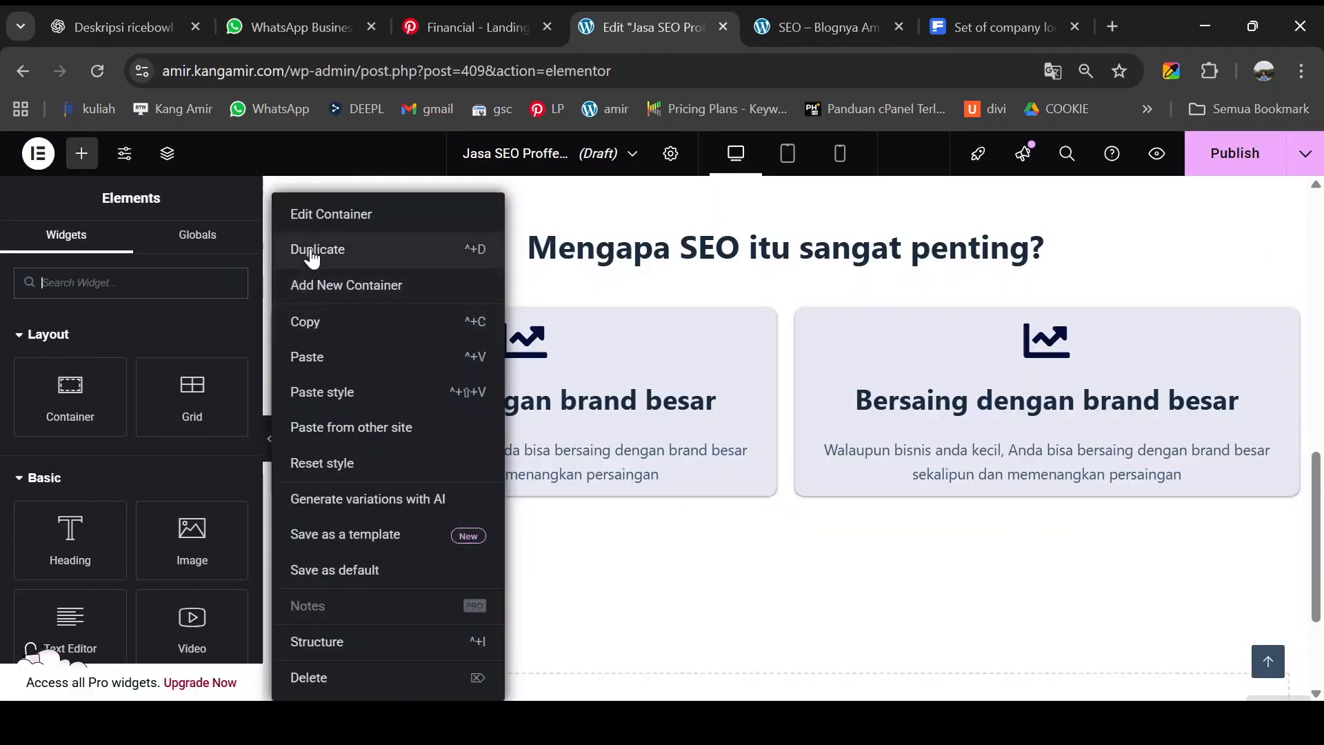
{"action": "left_click", "coordinate": [345, 264]}
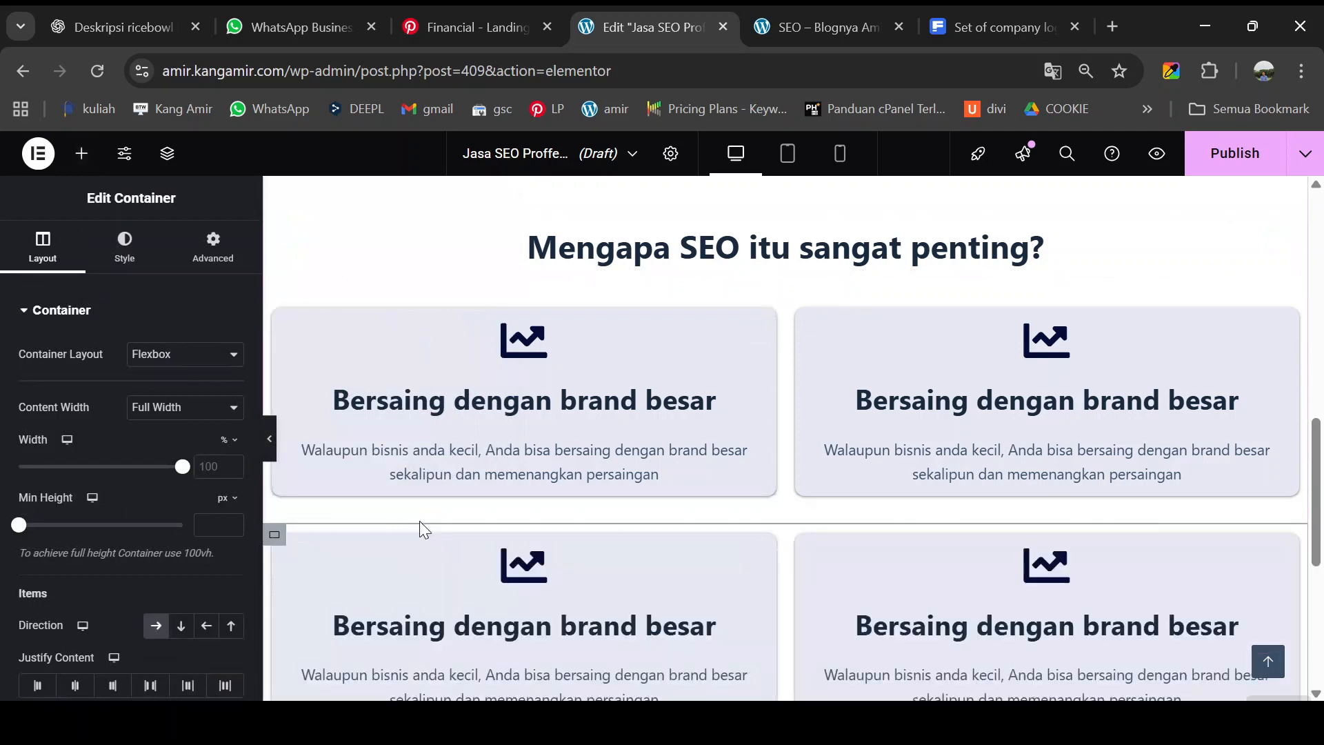
{"action": "scroll", "coordinate": [424, 516], "scroll_direction": "down", "scroll_amount": 2}
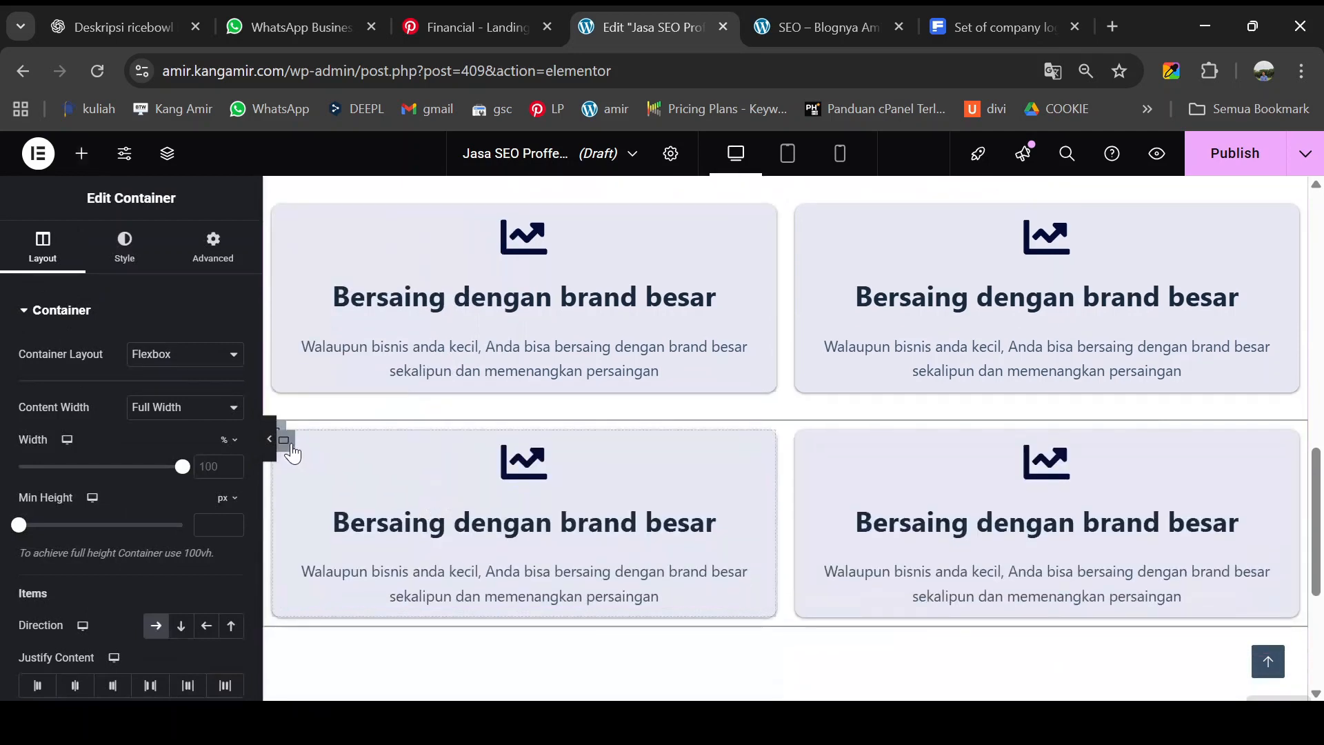
- Duplicate a card in the new row so it holds three cards
{"action": "right_click", "coordinate": [284, 441]}
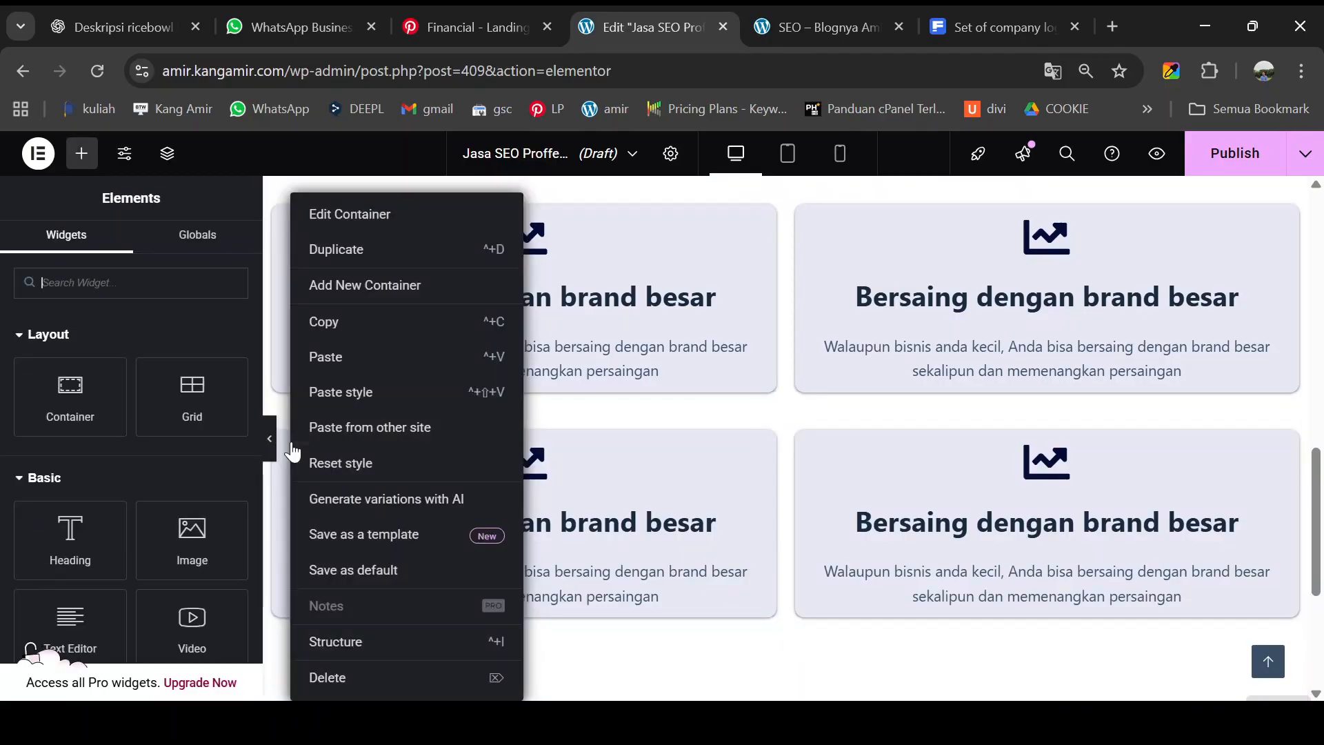
{"action": "left_click", "coordinate": [611, 410]}
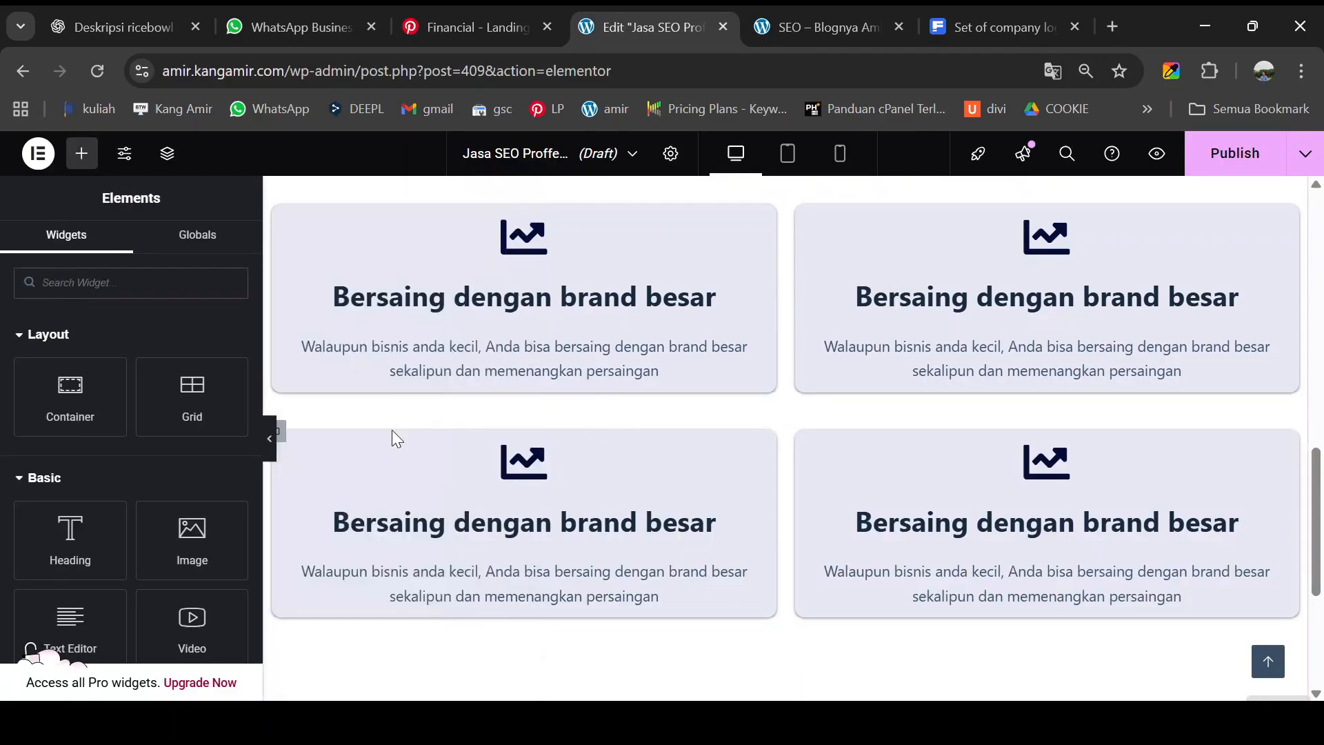
{"action": "right_click", "coordinate": [284, 448]}
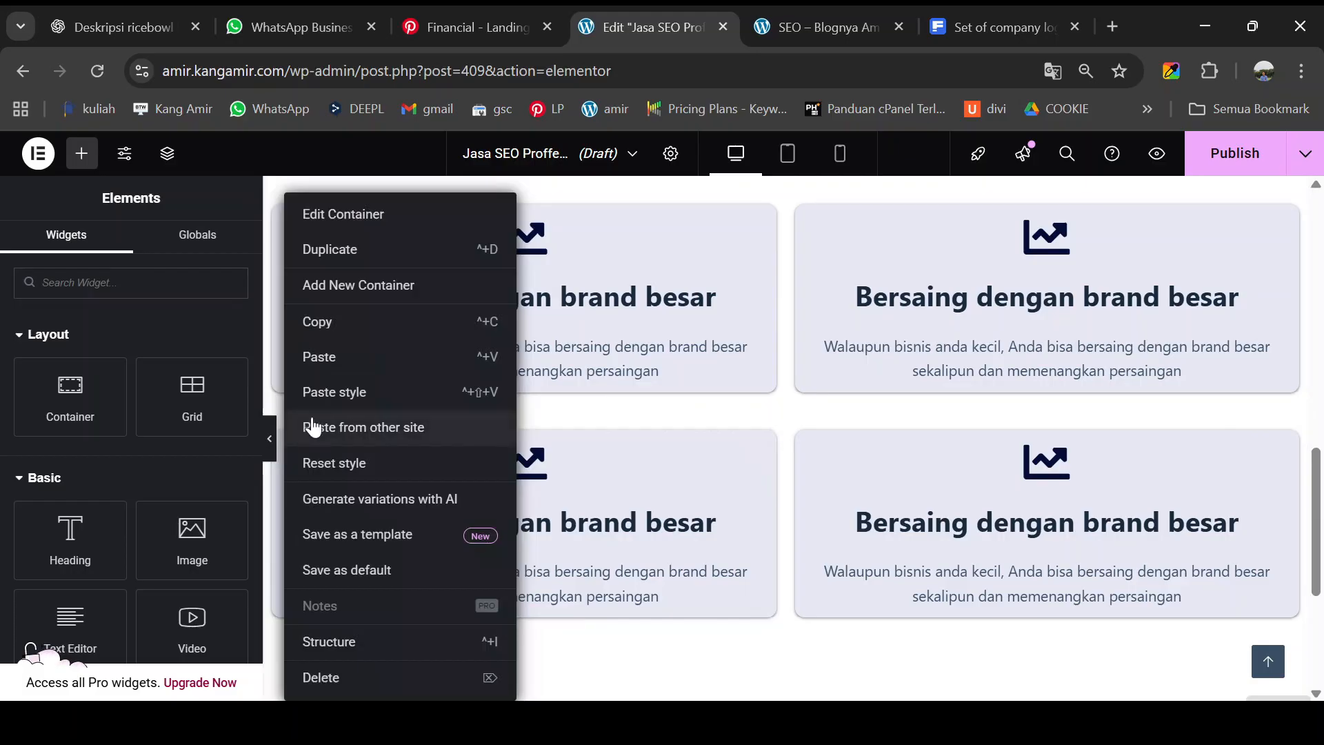
{"action": "left_click", "coordinate": [345, 256]}
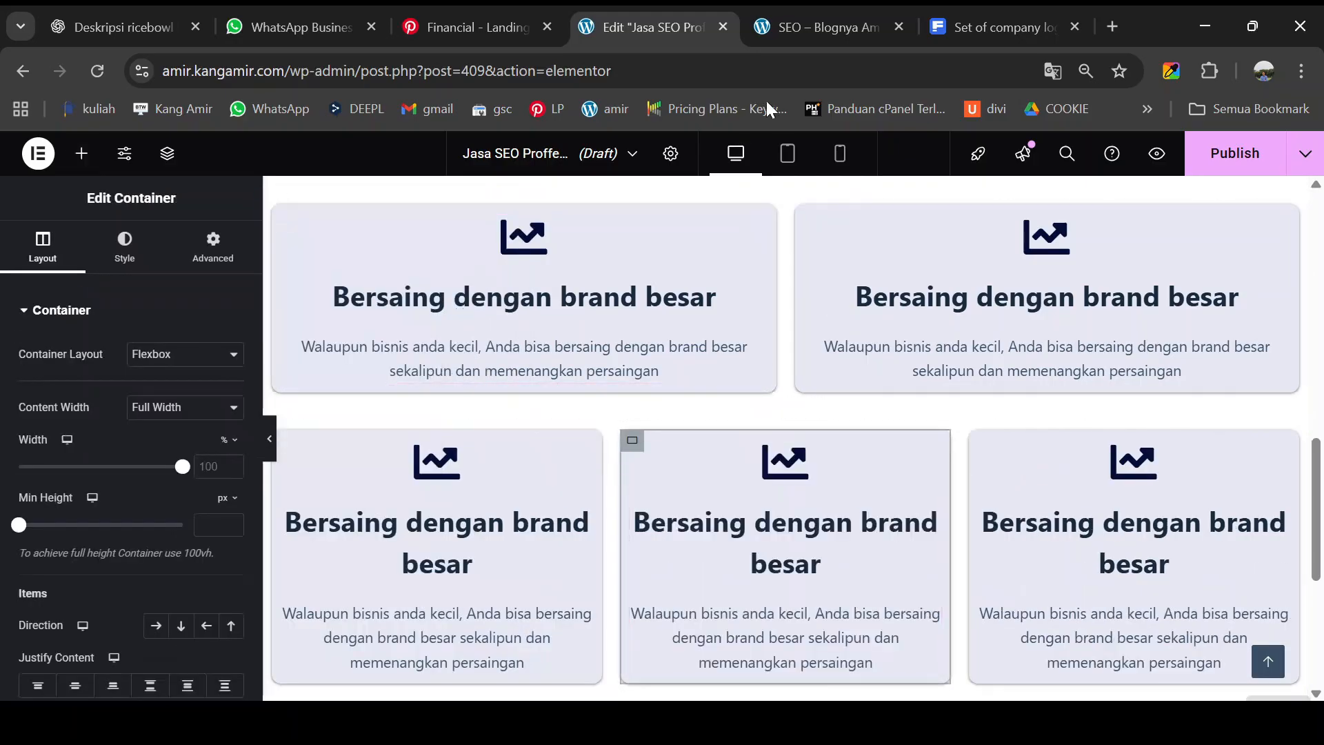
{"action": "left_click", "coordinate": [808, 25]}
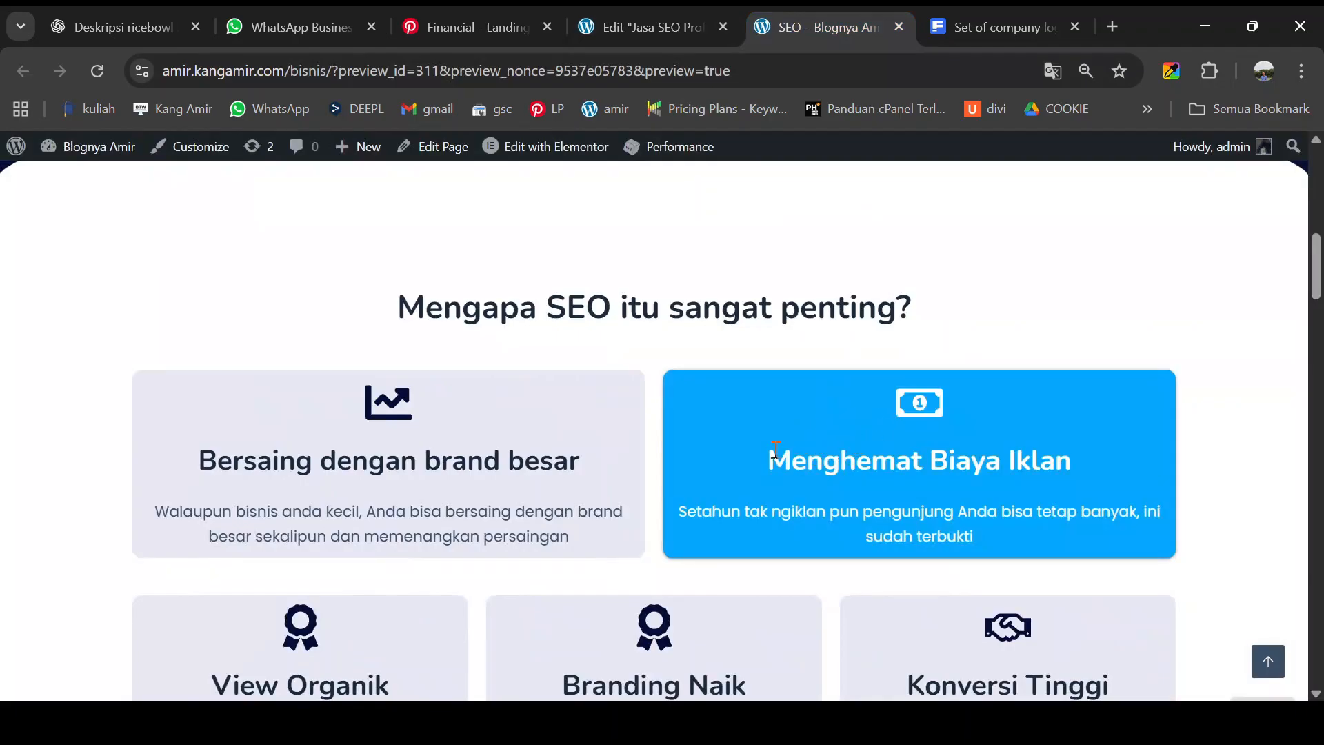
- Give the second top card a money icon and the title 'Menghemat Biaya Iklan'
{"action": "left_click_drag", "start_coordinate": [771, 459], "coordinate": [1075, 444]}
{"action": "key", "text": "ctrl+c"}
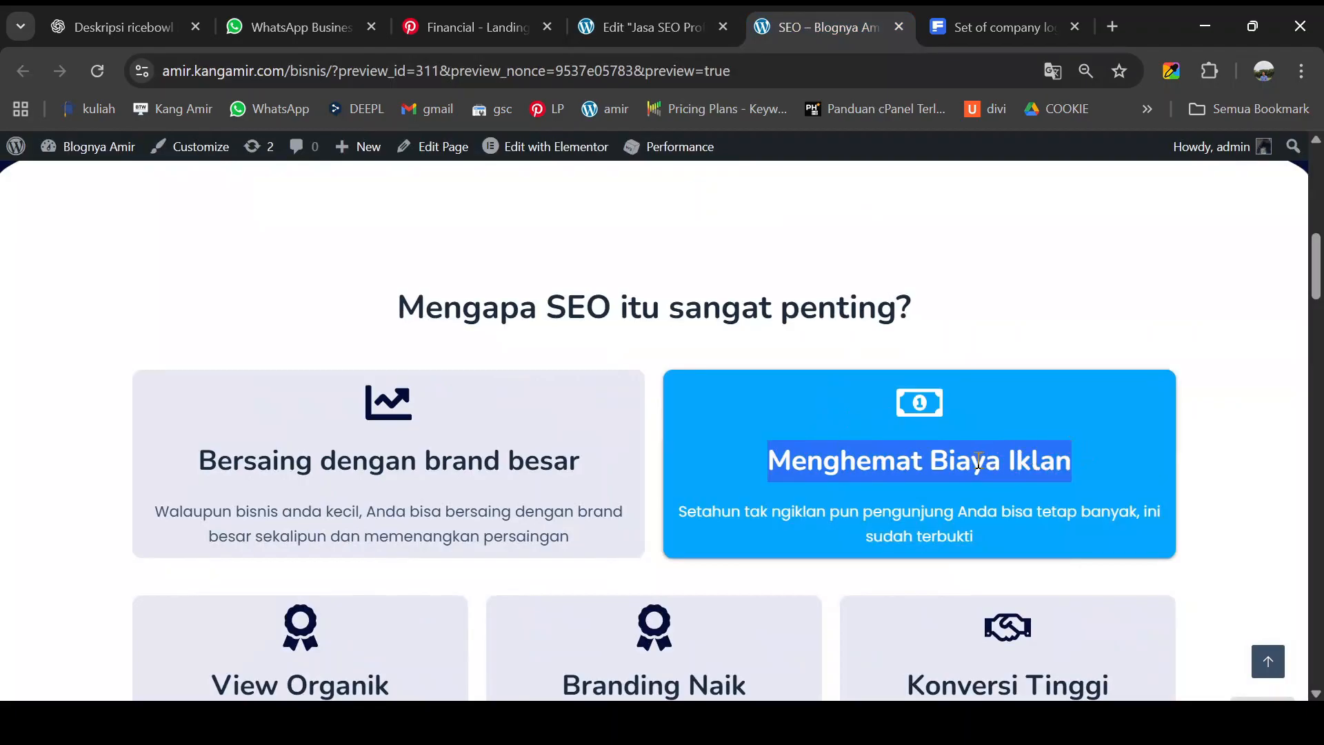
{"action": "left_click", "coordinate": [647, 29]}
{"action": "left_click", "coordinate": [1278, 228]}
{"action": "left_click", "coordinate": [131, 414]}
{"action": "left_click", "coordinate": [506, 215]}
{"action": "type", "text": "money"}
{"action": "left_click", "coordinate": [520, 338]}
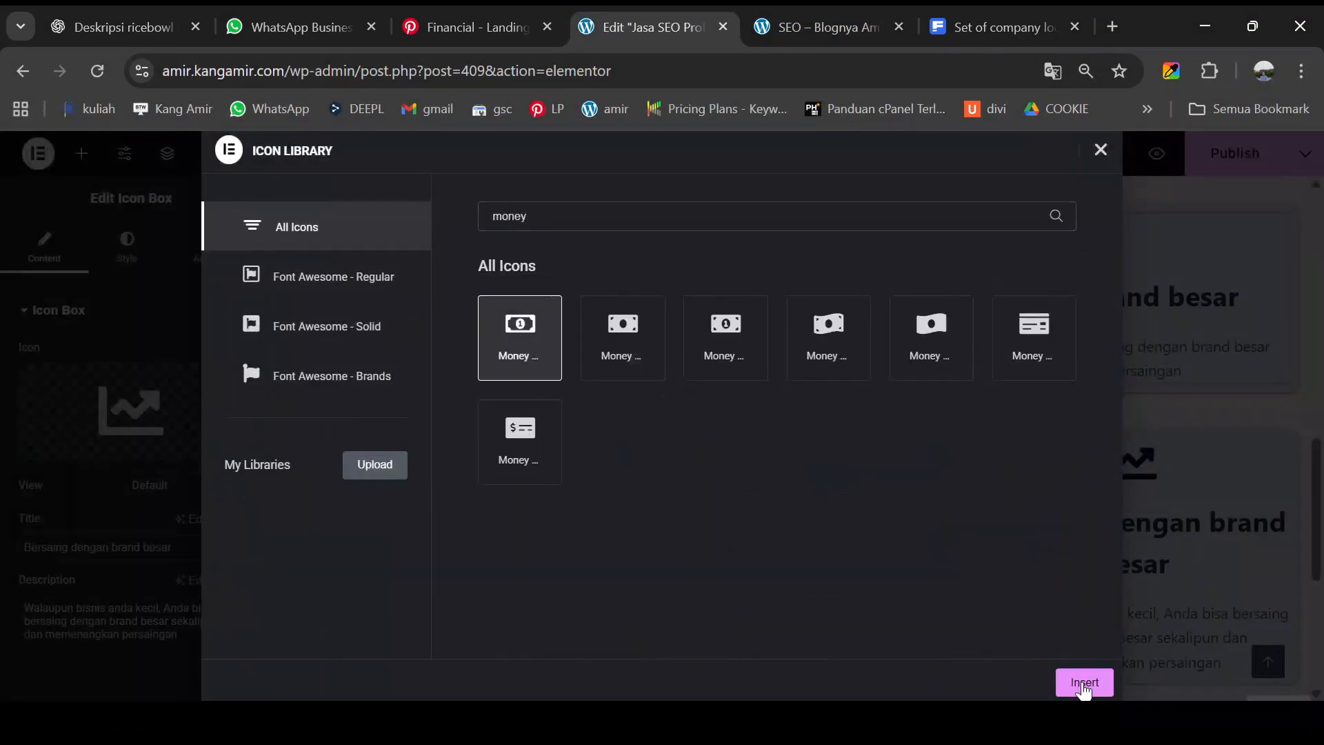
{"action": "left_click", "coordinate": [1084, 684]}
{"action": "triple_click", "coordinate": [90, 547]}
{"action": "key", "text": "ctrl+v"}
{"action": "left_click", "coordinate": [828, 28]}
- Replace the second card's description with the text copied from the reference page
{"action": "scroll", "coordinate": [730, 458], "scroll_direction": "down", "scroll_amount": 1}
{"action": "left_click_drag", "start_coordinate": [676, 408], "coordinate": [979, 433]}
{"action": "left_click", "coordinate": [647, 29]}
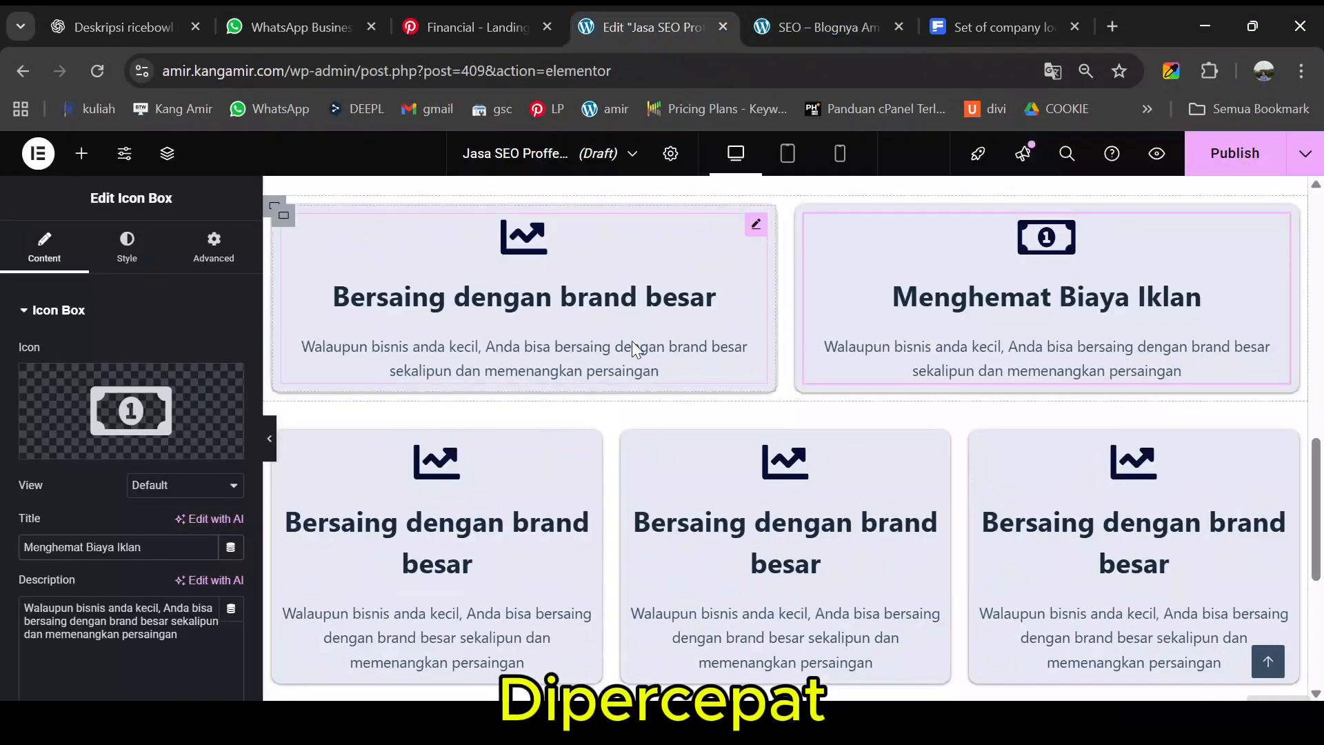
{"action": "triple_click", "coordinate": [130, 617]}
{"action": "type", "text": "Setahun tak ngiklan pun pengunjung Anda bisa tetap banyak, ini sudah terbukti"}
{"action": "left_click", "coordinate": [828, 28]}
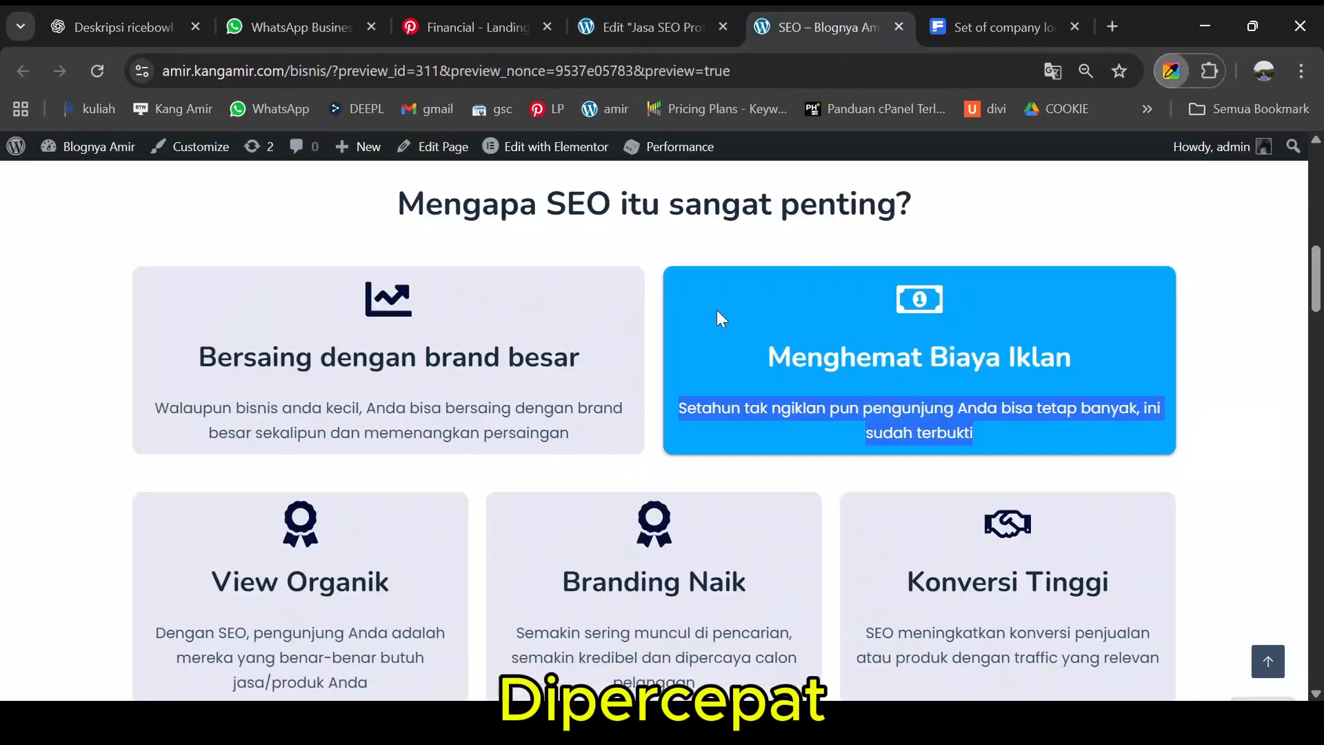
{"action": "left_click", "coordinate": [647, 29]}
- Set the second card's container background to a bright blue colour
{"action": "left_click", "coordinate": [806, 215]}
{"action": "left_click", "coordinate": [131, 244]}
{"action": "left_click", "coordinate": [231, 433]}
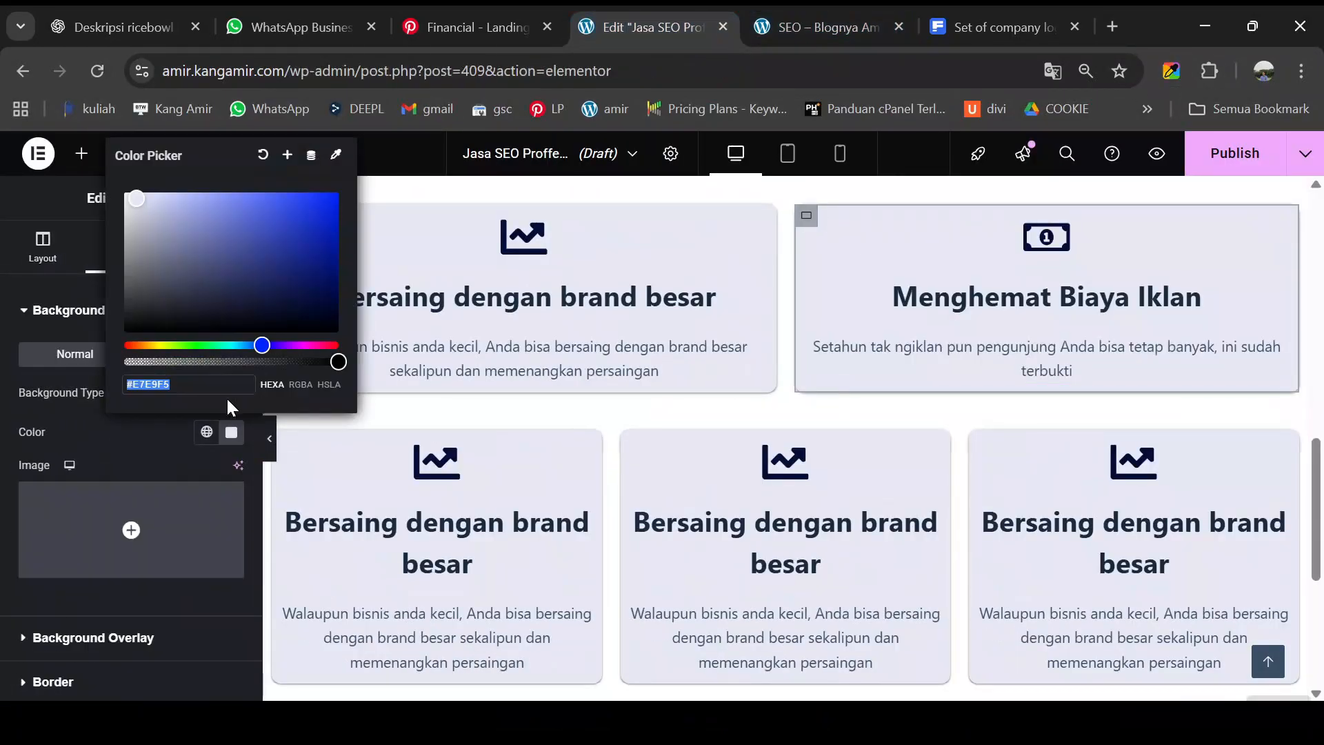
{"action": "key", "text": "ctrl+v"}
{"action": "left_click", "coordinate": [827, 28]}
{"action": "left_click", "coordinate": [647, 29]}
{"action": "left_click", "coordinate": [1046, 236]}
- Make the second card's icon and title white and its description near white
{"action": "left_click", "coordinate": [127, 245]}
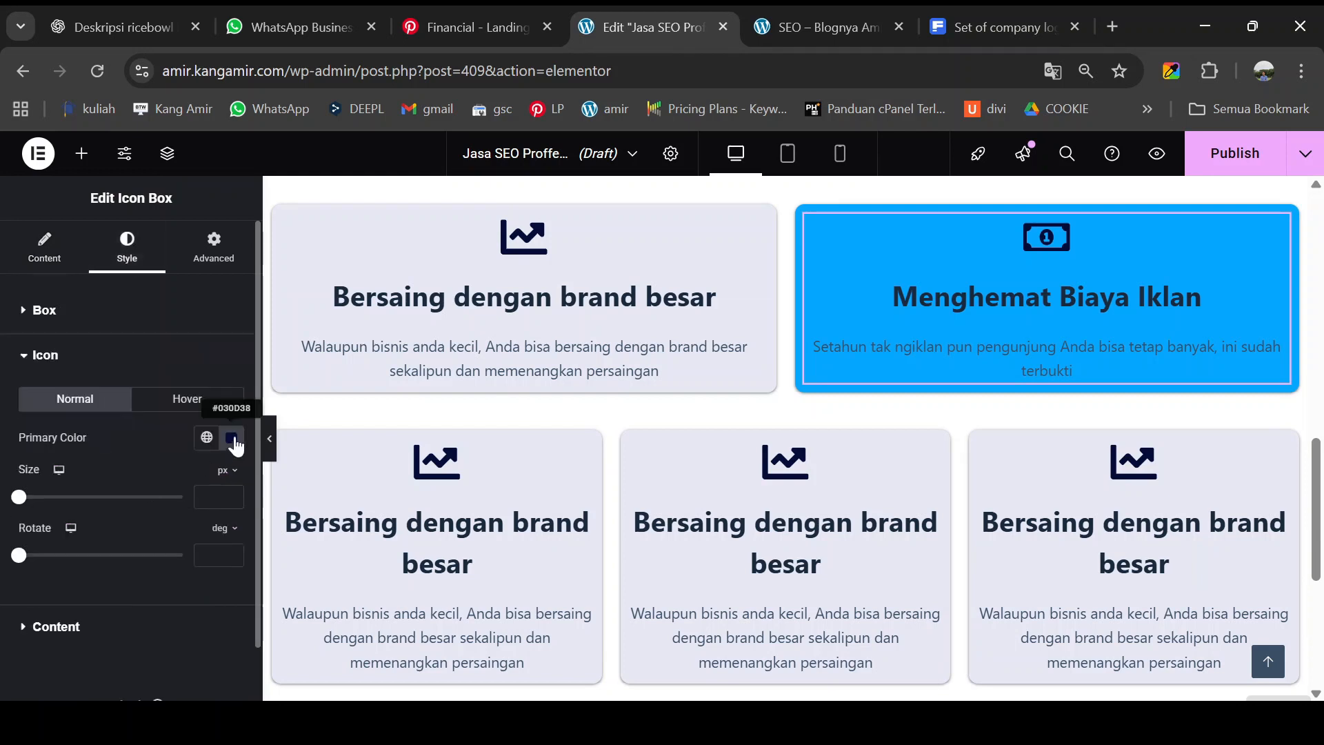
{"action": "left_click", "coordinate": [231, 438]}
{"action": "key", "text": "ctrl+v"}
{"action": "left_click", "coordinate": [49, 626]}
{"action": "left_click", "coordinate": [231, 431]}
{"action": "type", "text": "#BEB6B6"}
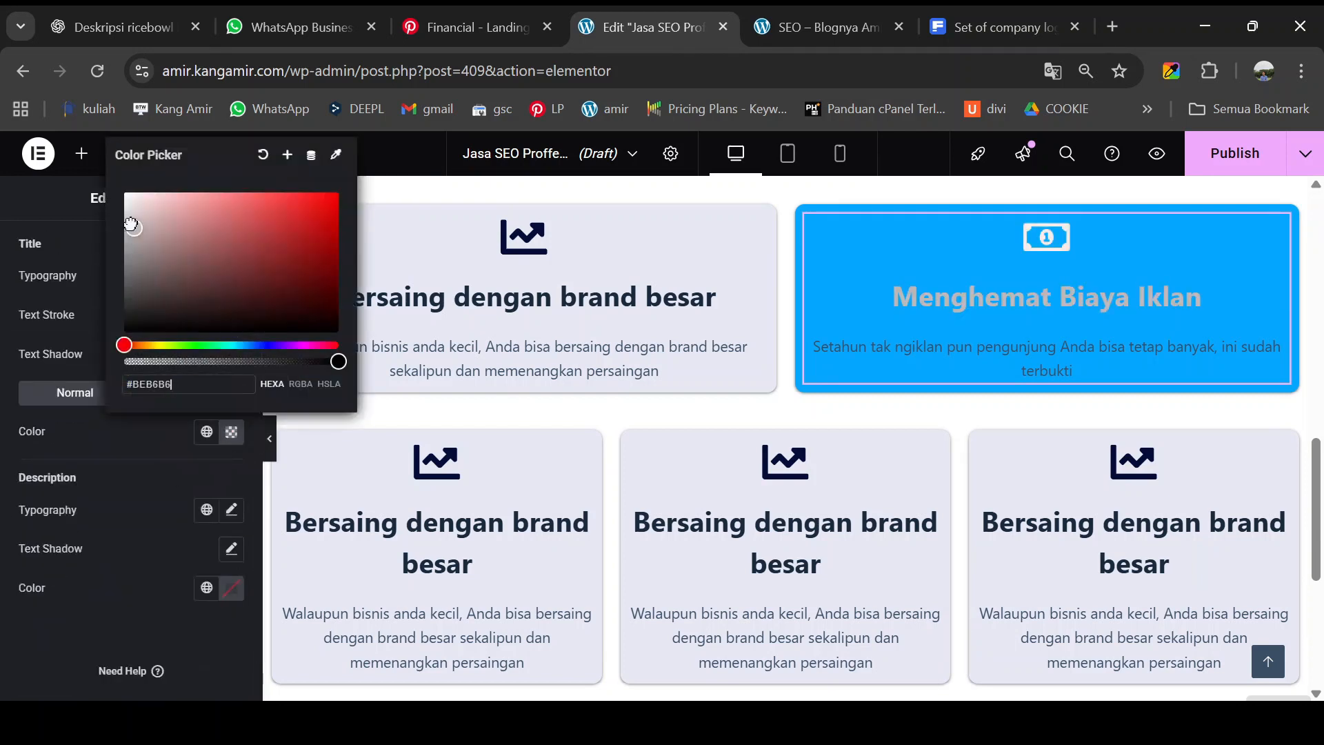
{"action": "left_click_drag", "start_coordinate": [131, 225], "coordinate": [125, 195]}
{"action": "left_click", "coordinate": [231, 587]}
{"action": "left_click", "coordinate": [123, 349]}
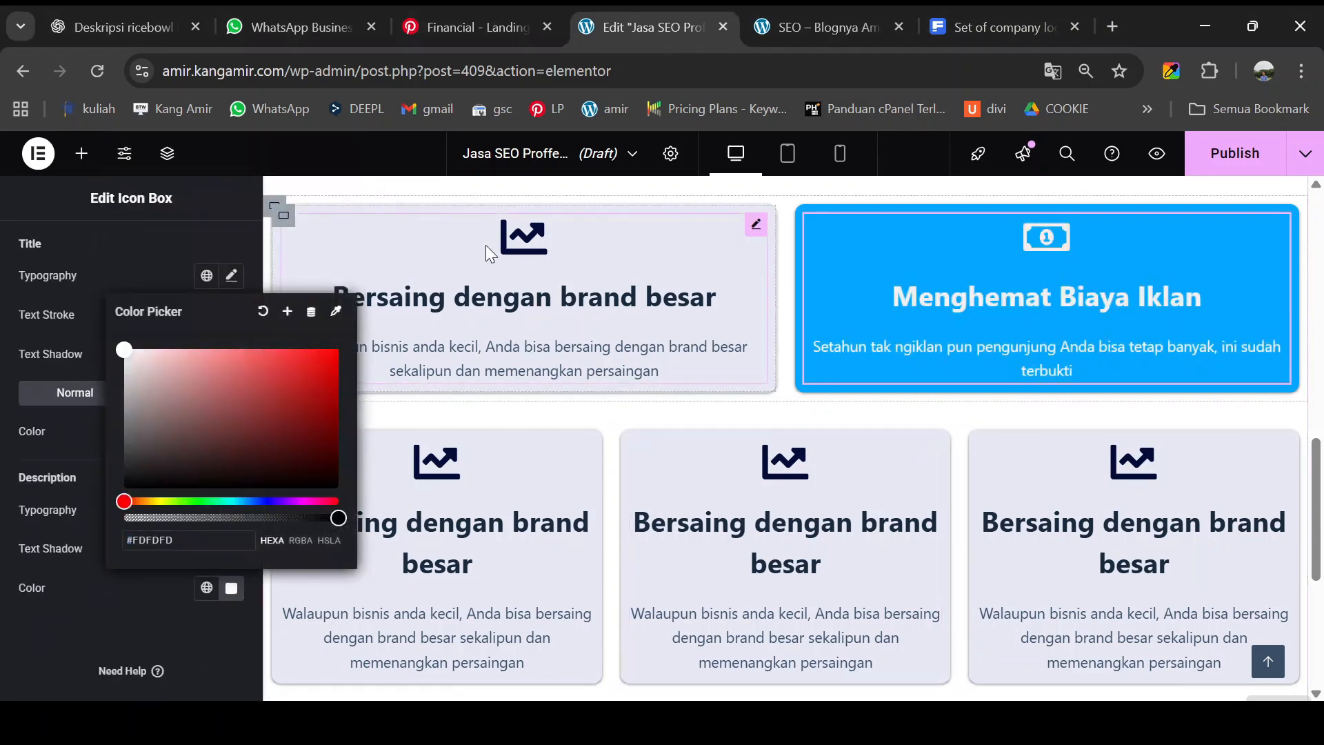
{"action": "left_click", "coordinate": [441, 189]}
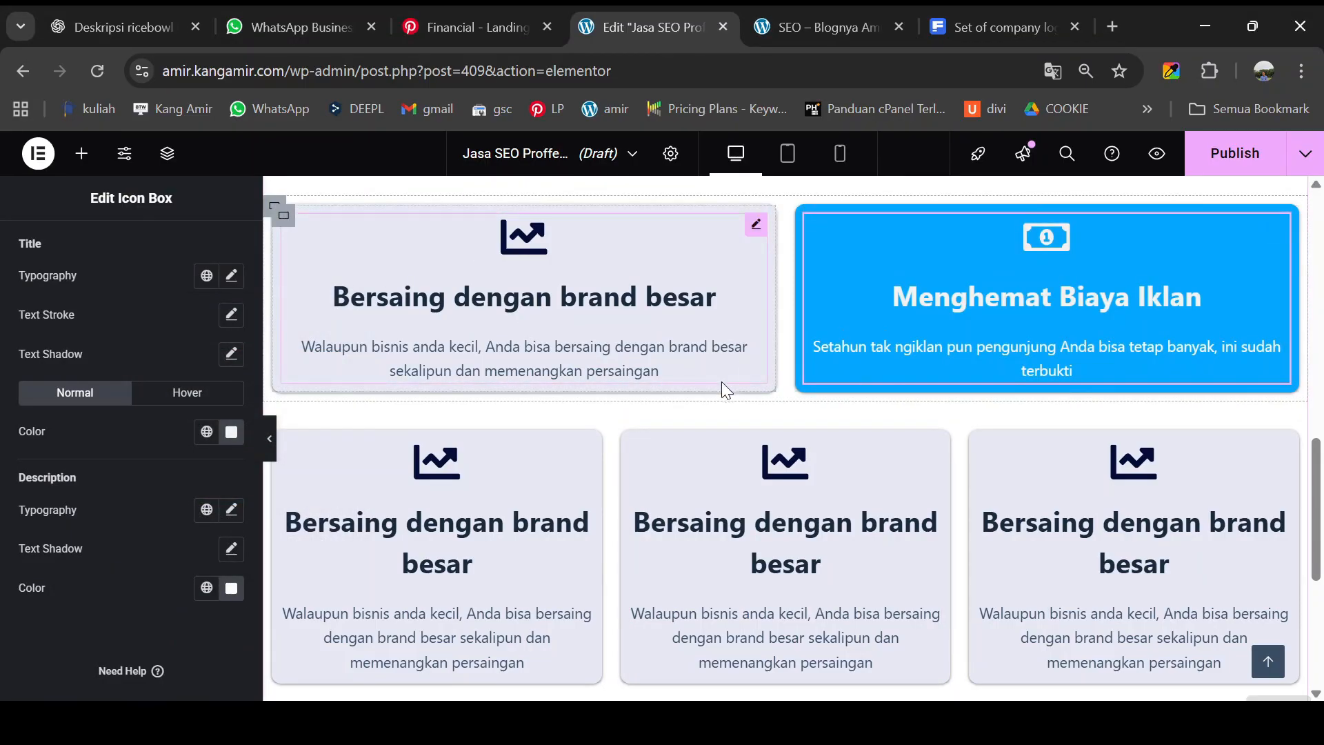
- Fill the first bottom card with the 'View Organik' title and description from the reference
{"action": "left_click", "coordinate": [814, 20]}
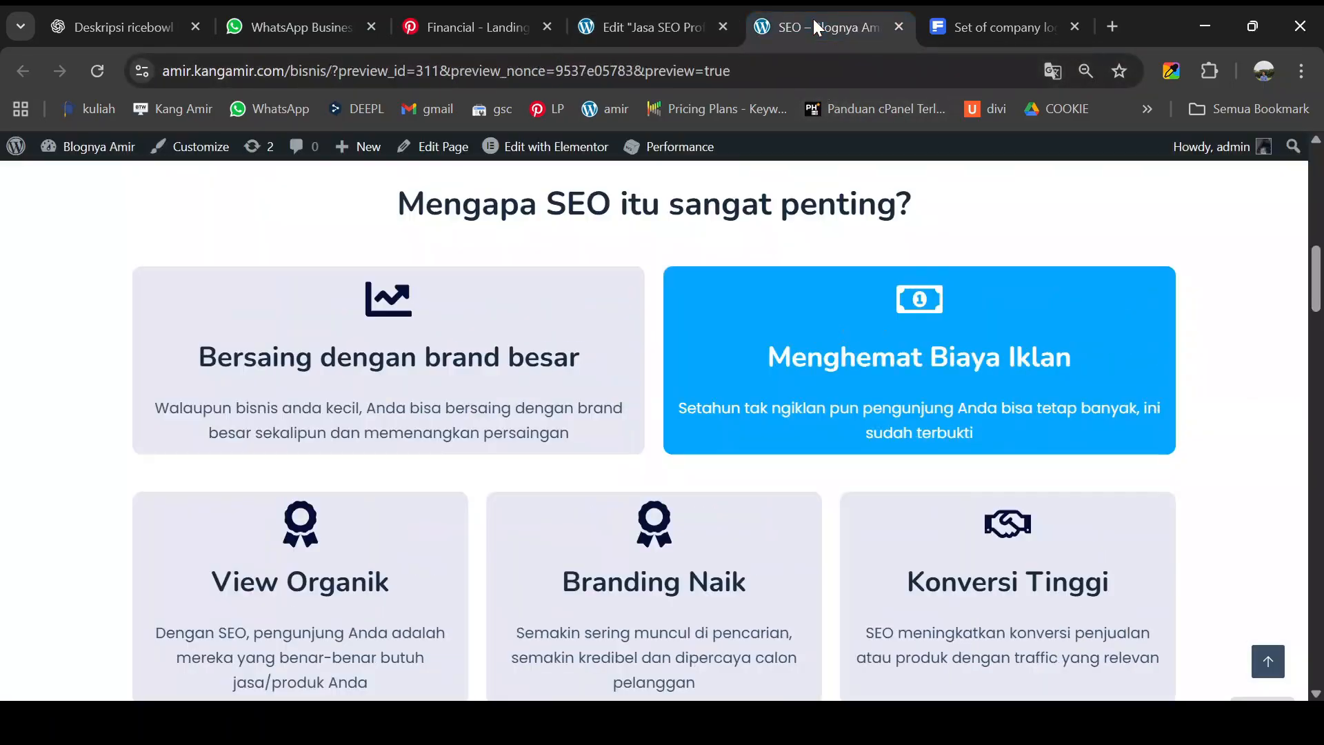
{"action": "scroll", "coordinate": [583, 487], "scroll_direction": "down", "scroll_amount": 1}
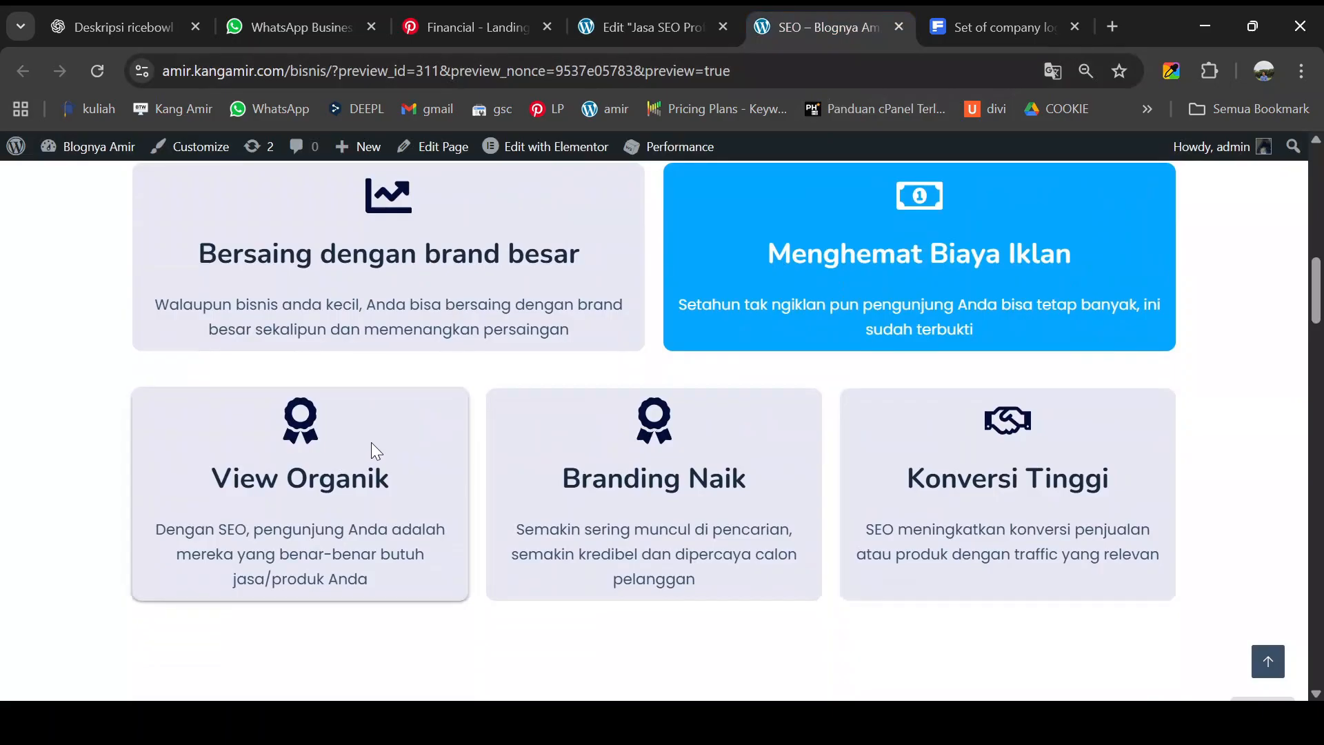
{"action": "left_click", "coordinate": [648, 31]}
{"action": "left_click", "coordinate": [860, 37]}
{"action": "triple_click", "coordinate": [300, 479]}
{"action": "left_click", "coordinate": [621, 31]}
{"action": "triple_click", "coordinate": [94, 545]}
{"action": "type", "text": "View Organik"}
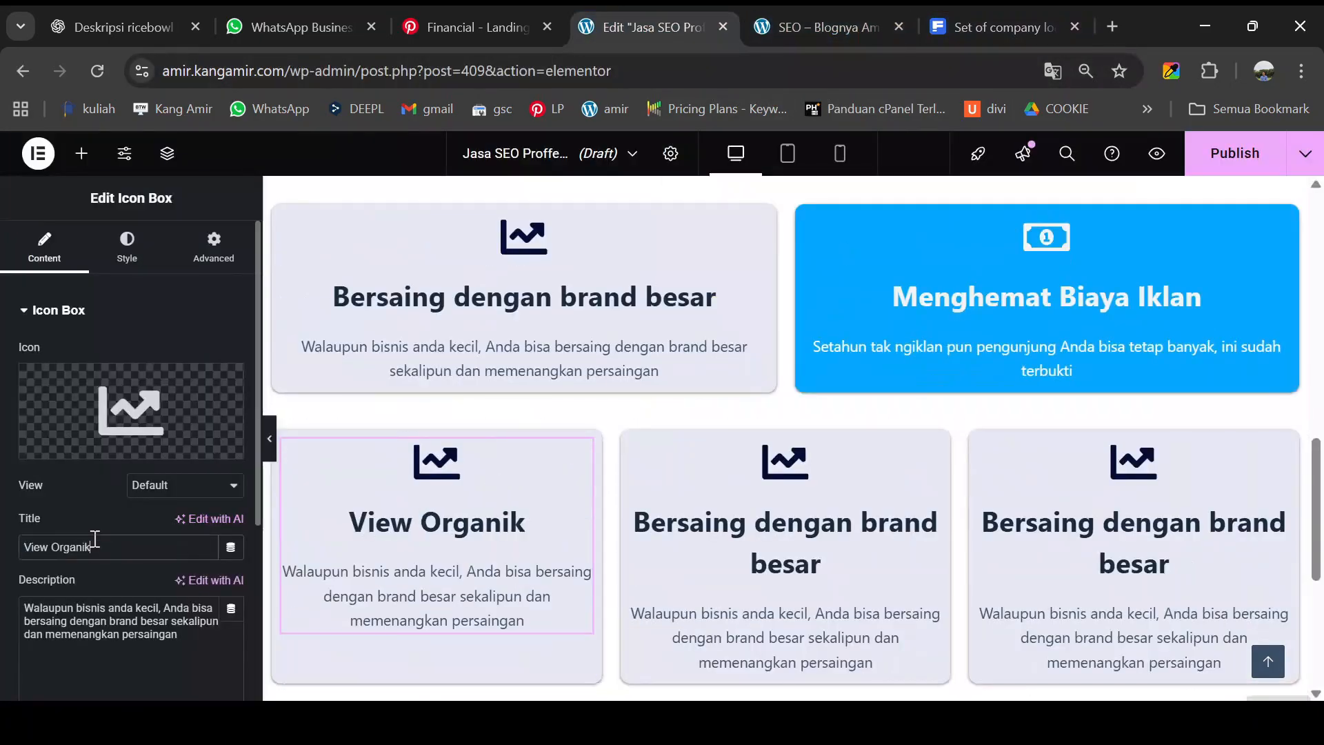
{"action": "left_click", "coordinate": [828, 28]}
{"action": "triple_click", "coordinate": [335, 529]}
{"action": "left_click", "coordinate": [648, 28]}
{"action": "triple_click", "coordinate": [111, 617]}
{"action": "type", "text": "Dengan SEO, pengunjung Anda adalah mereka yang benar-benar butuh jasa/produk Anda"}
{"action": "left_click", "coordinate": [827, 29]}
{"action": "left_click", "coordinate": [512, 569]}
{"action": "left_click", "coordinate": [648, 29]}
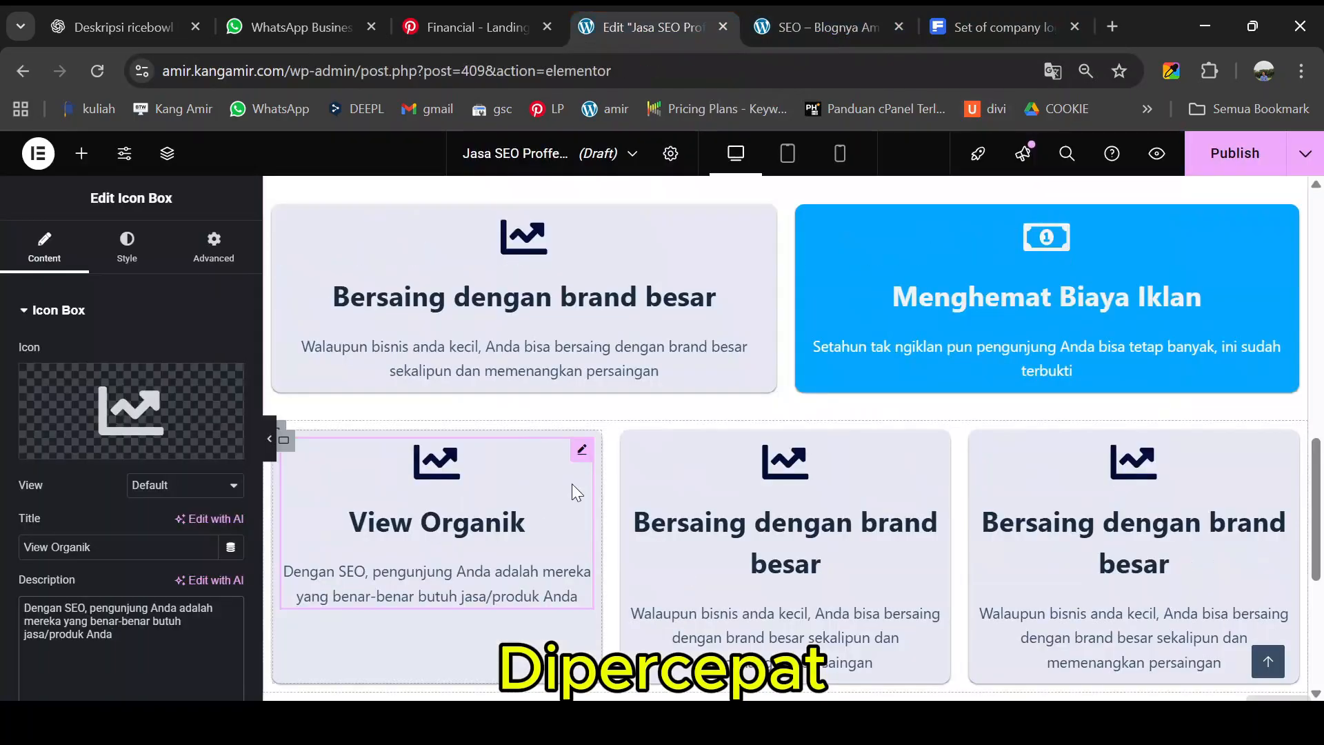
- Search 'awa' in the Icon Library and insert the Award icon
{"action": "left_click", "coordinate": [131, 410]}
{"action": "left_click", "coordinate": [590, 216]}
{"action": "type", "text": "awa"}
{"action": "left_click", "coordinate": [519, 334]}
{"action": "left_click", "coordinate": [1084, 682]}
{"action": "left_click", "coordinate": [827, 29]}
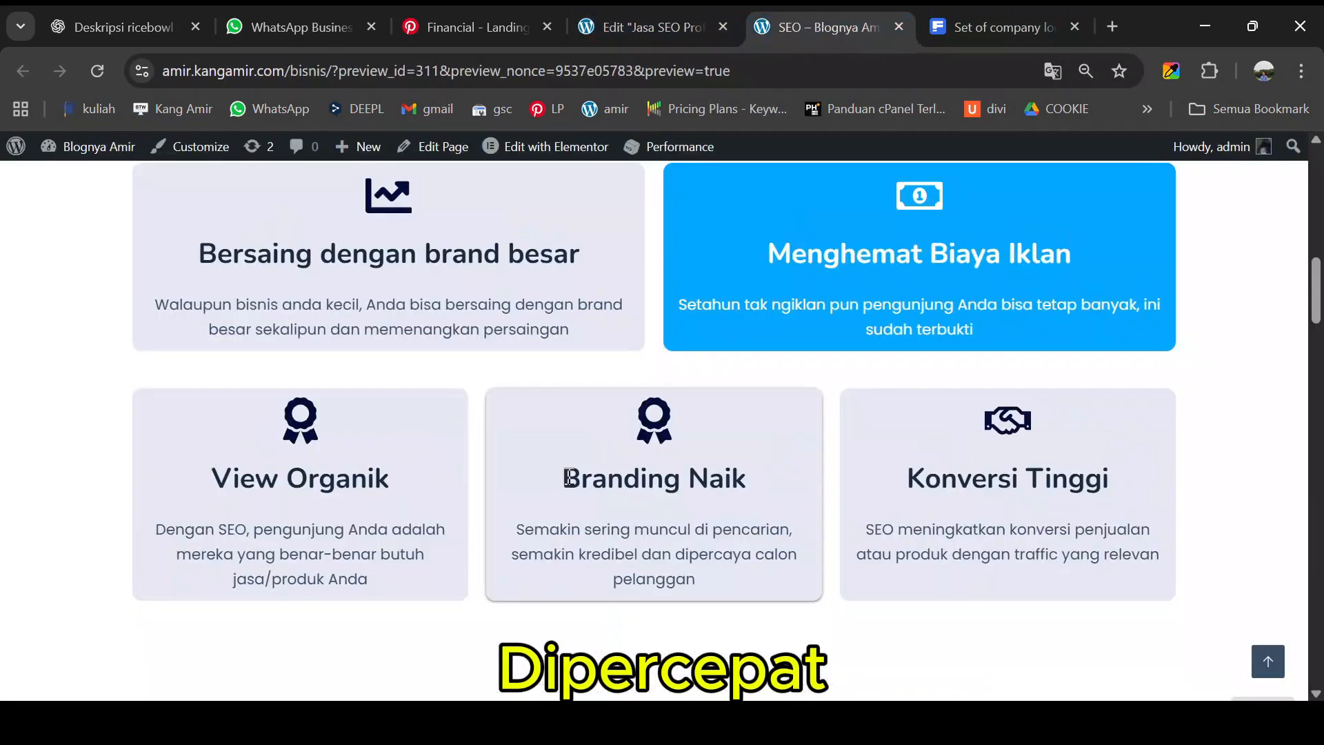
{"action": "left_click", "coordinate": [645, 31]}
- Give the middle bottom card the Award icon and the 'Branding Naik' title and description
{"action": "left_click", "coordinate": [131, 411]}
{"action": "left_click", "coordinate": [538, 214]}
{"action": "left_click", "coordinate": [518, 335]}
{"action": "left_click", "coordinate": [1084, 682]}
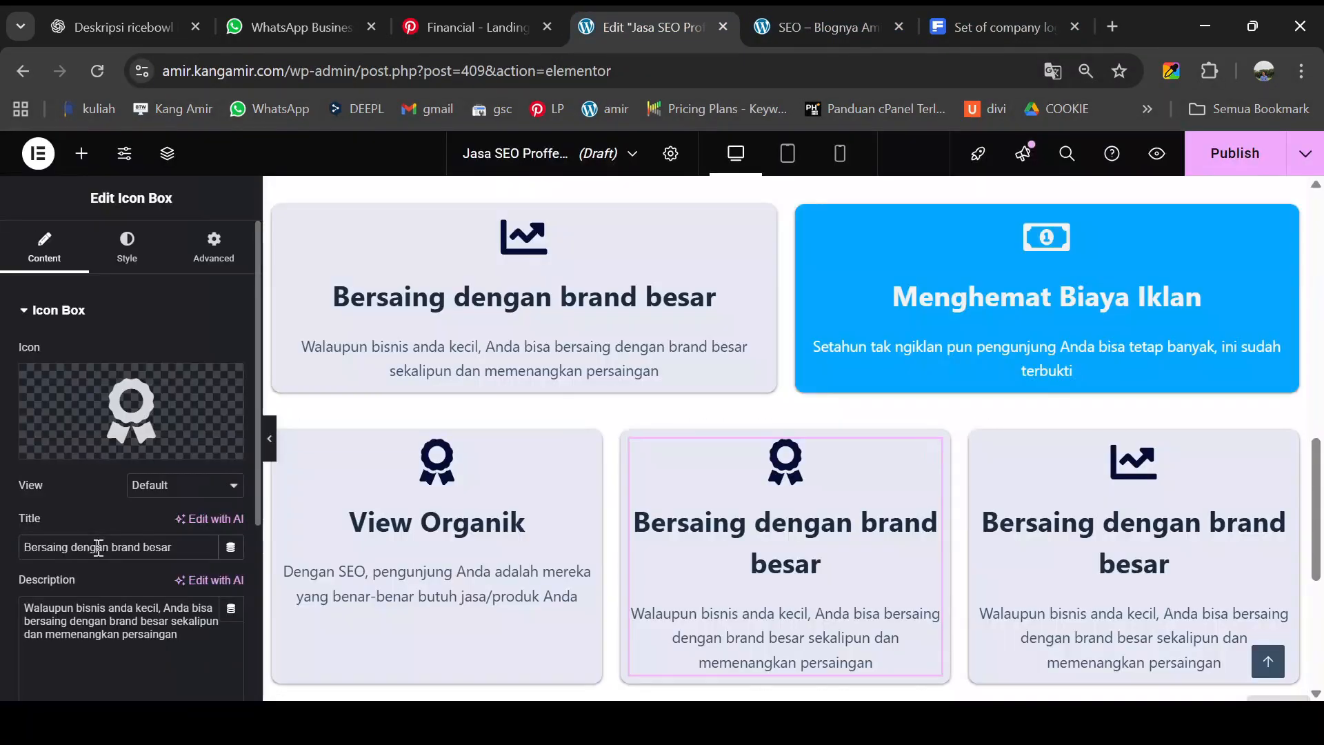
{"action": "triple_click", "coordinate": [98, 547]}
{"action": "type", "text": "Branding Naik"}
{"action": "left_click", "coordinate": [827, 29]}
{"action": "left_click_drag", "start_coordinate": [517, 530], "coordinate": [697, 581]}
{"action": "left_click", "coordinate": [648, 28]}
{"action": "triple_click", "coordinate": [121, 611]}
{"action": "type", "text": "Semakin sering muncul di pencarian, semakin kredibel dan dipercaya calon pelanggan"}
{"action": "left_click", "coordinate": [400, 537]}
- Give the View Organik card the Chart bar icon
{"action": "left_click", "coordinate": [131, 411]}
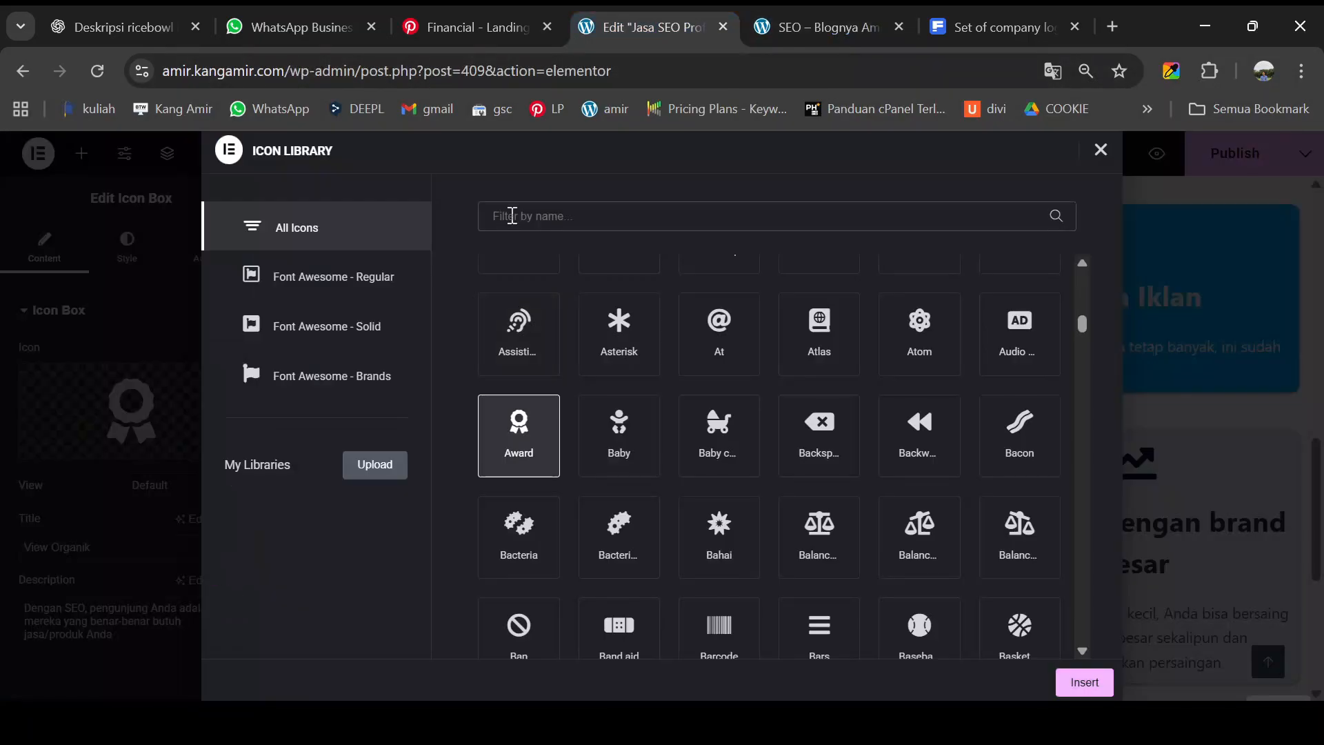
{"action": "type", "text": "char"}
{"action": "left_click", "coordinate": [828, 338]}
{"action": "left_click", "coordinate": [1083, 682]}
{"action": "left_click", "coordinate": [828, 29]}
- Set the third bottom card to 'Konversi Tinggi' with a handshake icon and its description
{"action": "left_click_drag", "start_coordinate": [901, 476], "coordinate": [1108, 475]}
{"action": "left_click", "coordinate": [648, 28]}
{"action": "left_click", "coordinate": [1134, 538]}
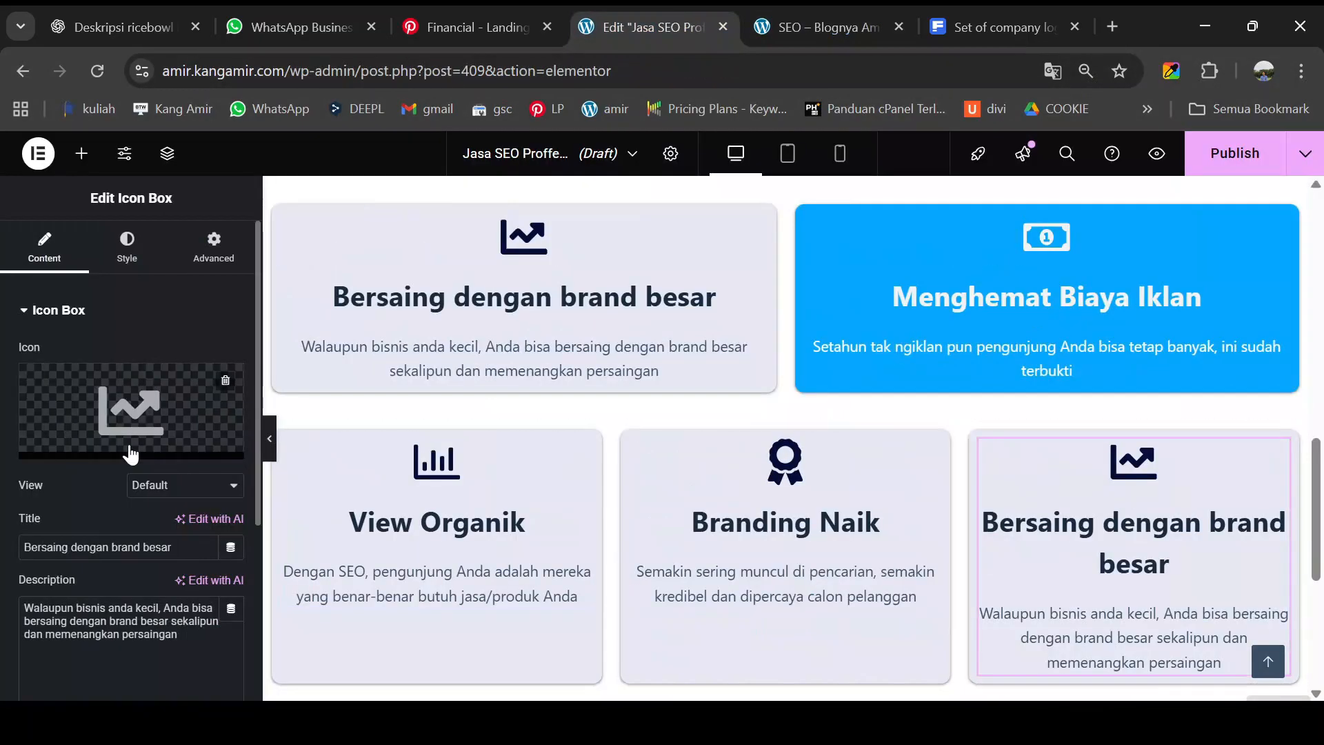
{"action": "triple_click", "coordinate": [97, 546]}
{"action": "type", "text": "Konversi Tinggi"}
{"action": "left_click", "coordinate": [131, 410]}
{"action": "type", "text": "hand"}
{"action": "left_click", "coordinate": [1084, 682]}
{"action": "left_click", "coordinate": [828, 29]}
{"action": "left_click_drag", "start_coordinate": [865, 531], "coordinate": [1160, 557]}
{"action": "left_click", "coordinate": [639, 28]}
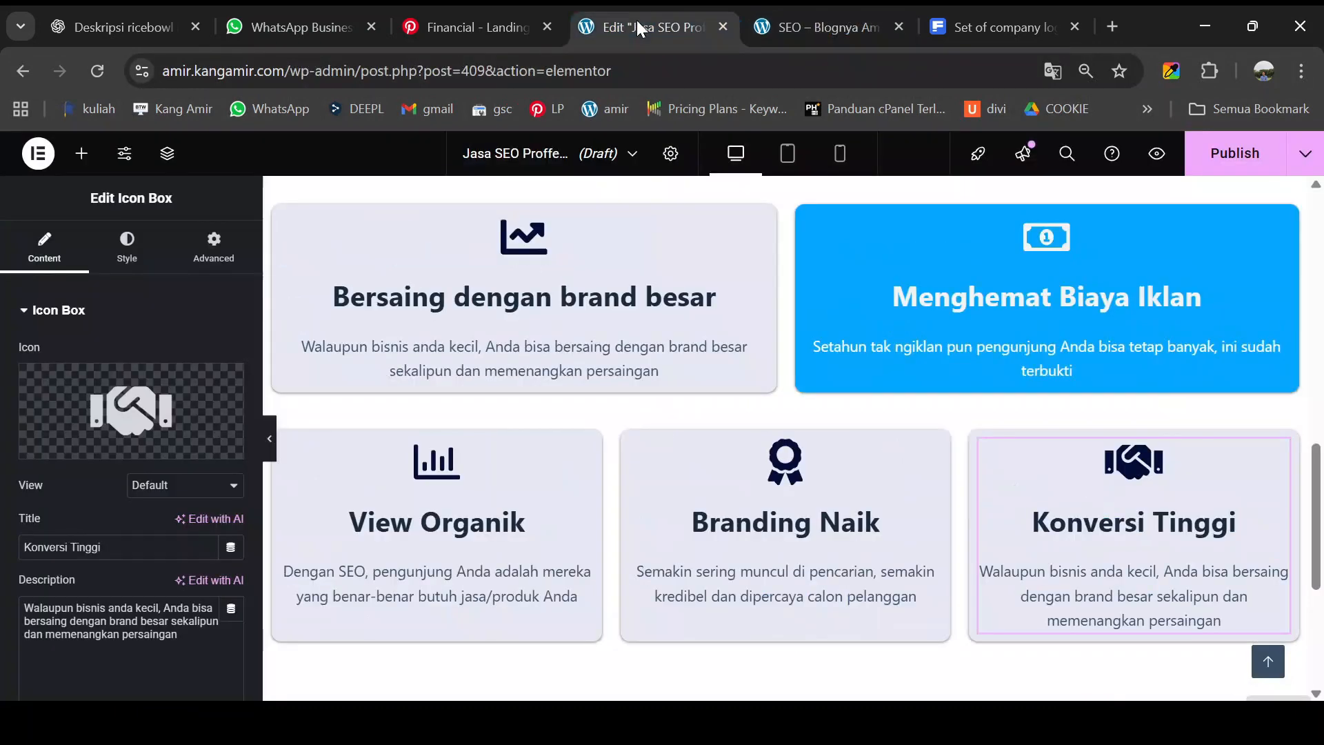
{"action": "triple_click", "coordinate": [136, 607]}
{"action": "type", "text": "SEO meningkatkan konversi penjualan atau produk dengan traffic yang relevan"}
{"action": "scroll", "coordinate": [634, 317], "scroll_direction": "down", "scroll_amount": 2}
{"action": "scroll", "coordinate": [668, 401], "scroll_direction": "up", "scroll_amount": 2}
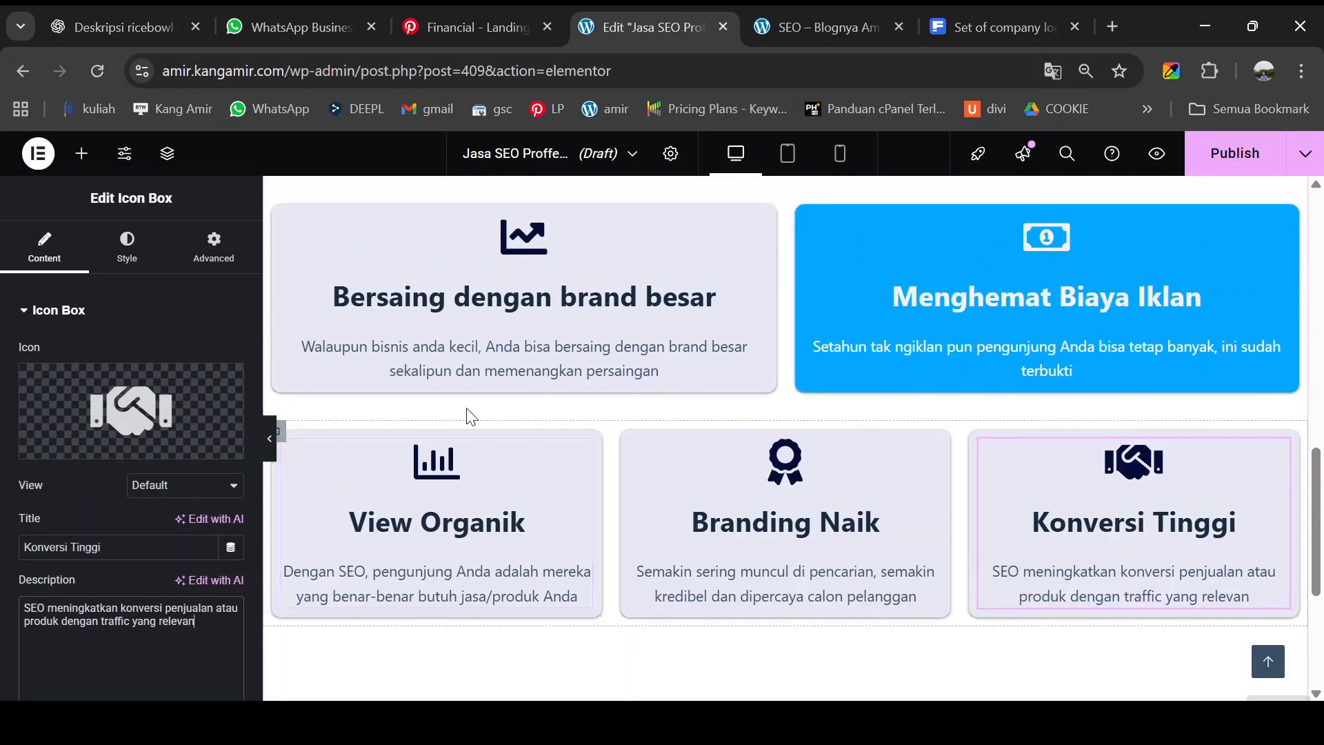
- Set the Bersaing dengan brand besar card's title font to Nunito
{"action": "left_click", "coordinate": [756, 236]}
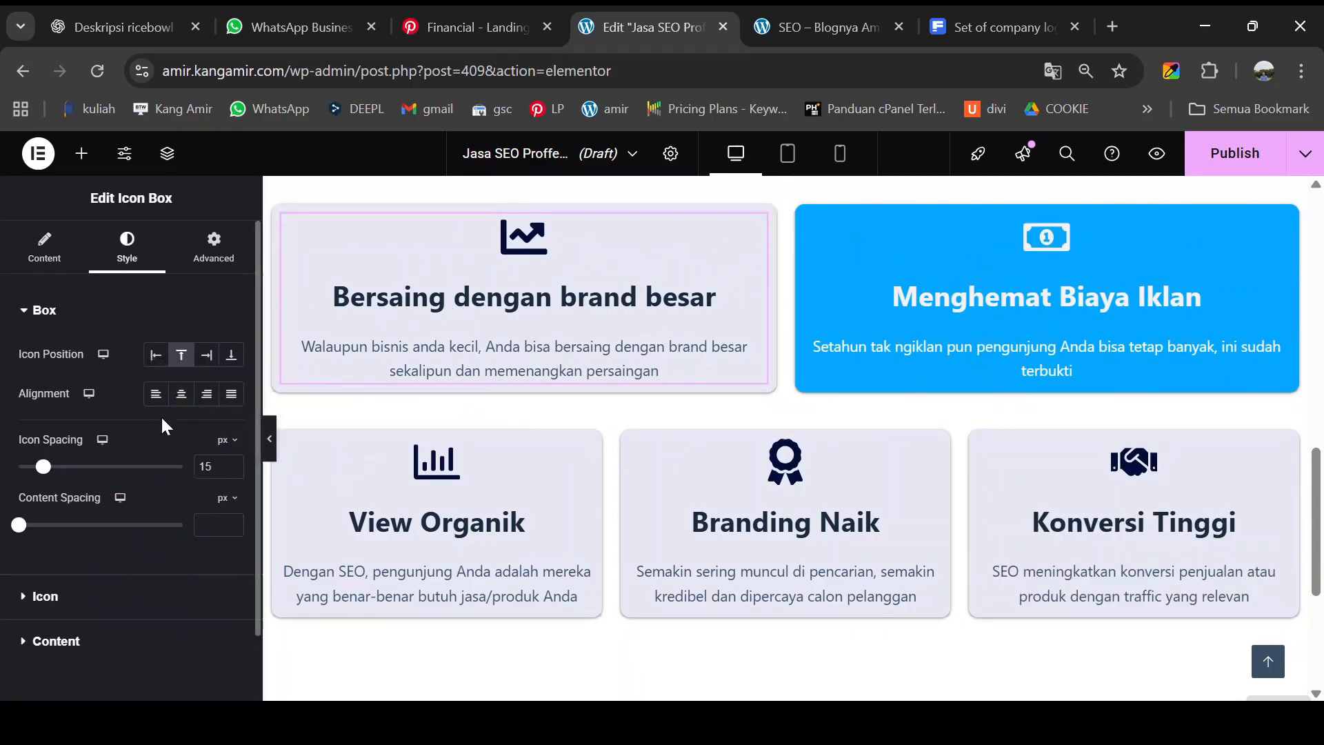
{"action": "left_click", "coordinate": [80, 634]}
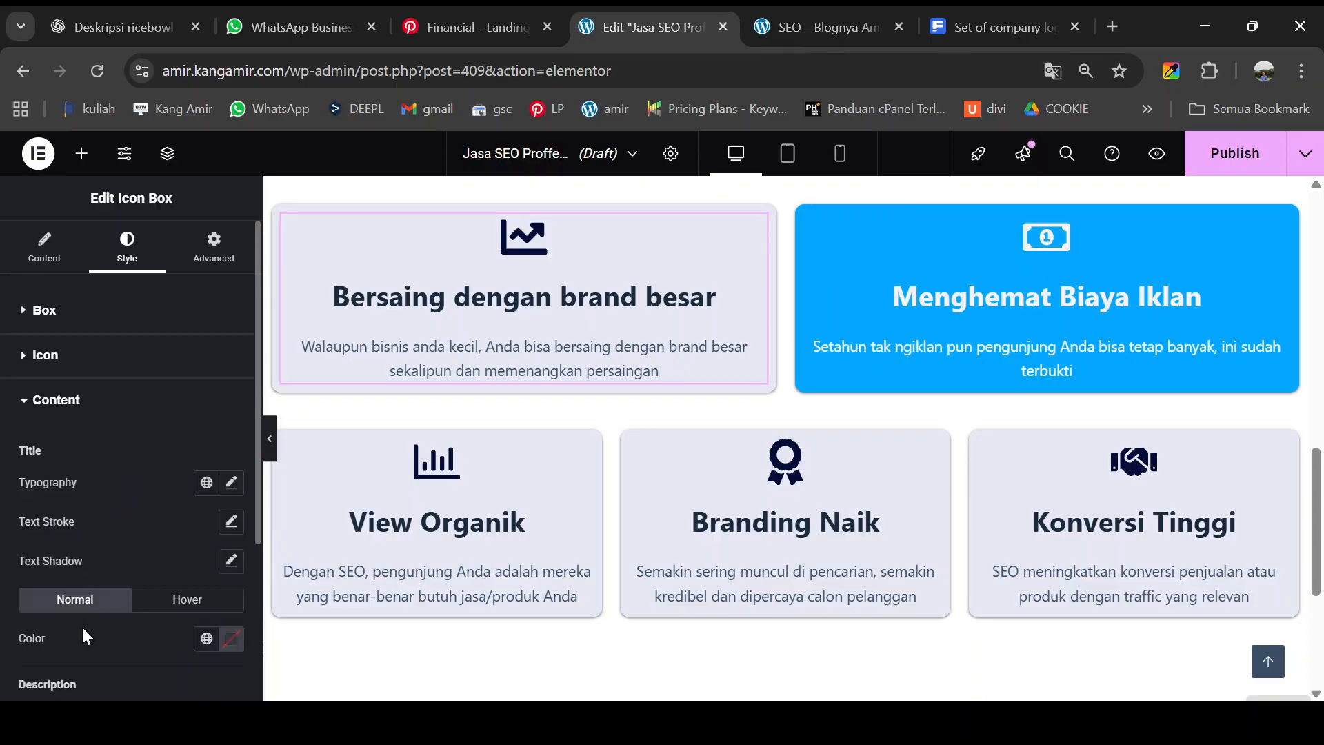
{"action": "left_click", "coordinate": [231, 484]}
{"action": "left_click", "coordinate": [179, 582]}
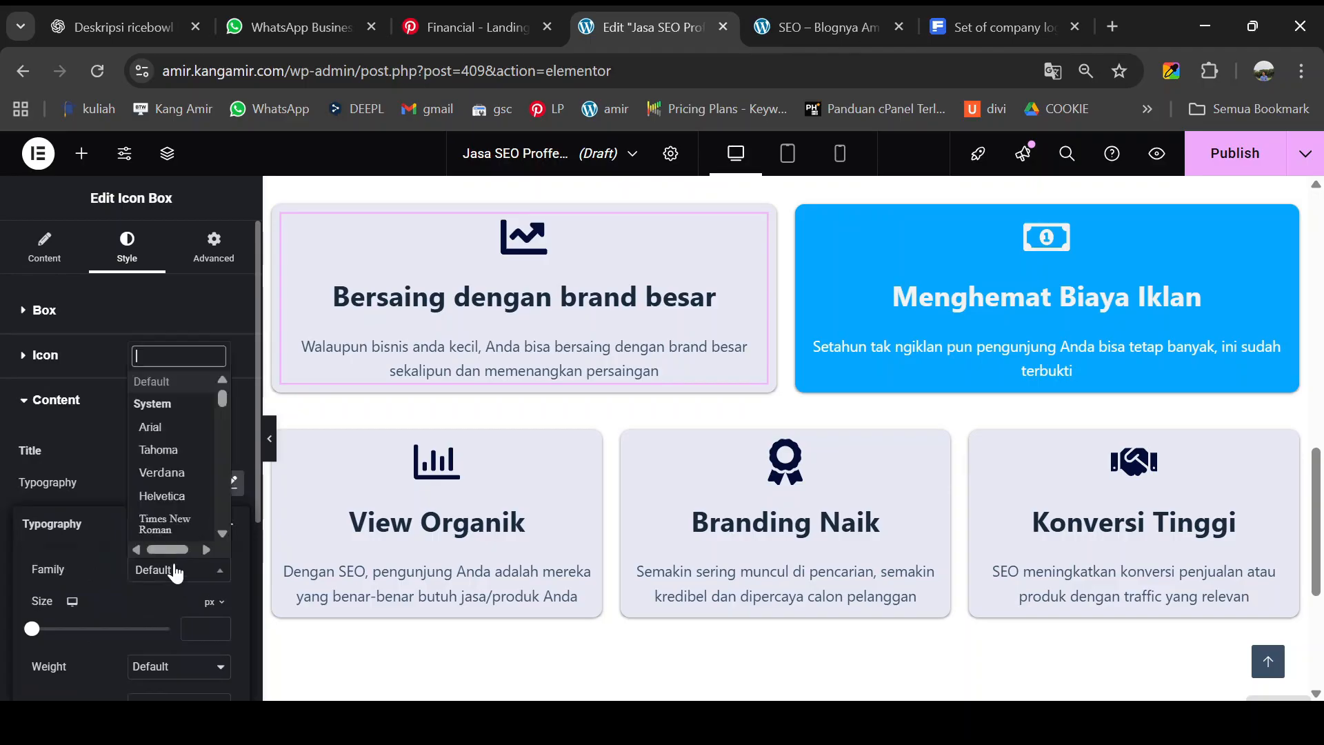
{"action": "type", "text": "nuni"}
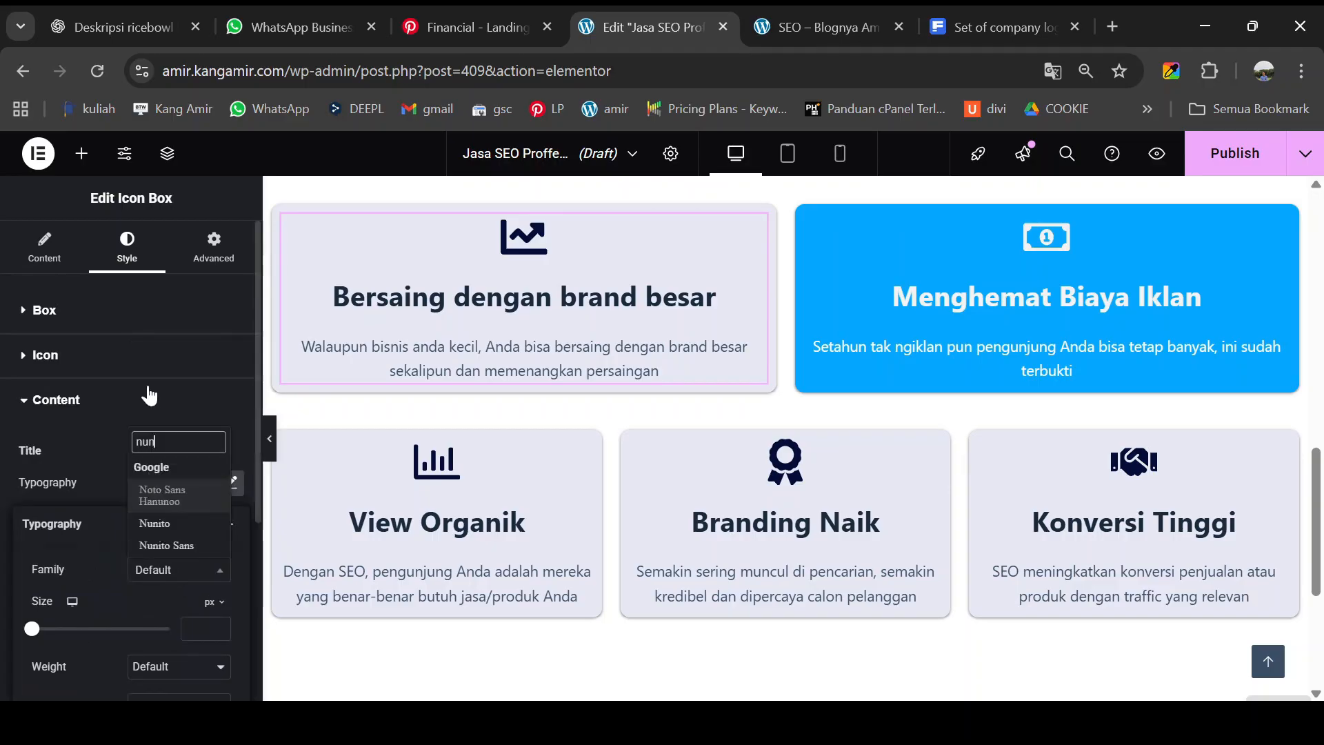
{"action": "left_click", "coordinate": [157, 522]}
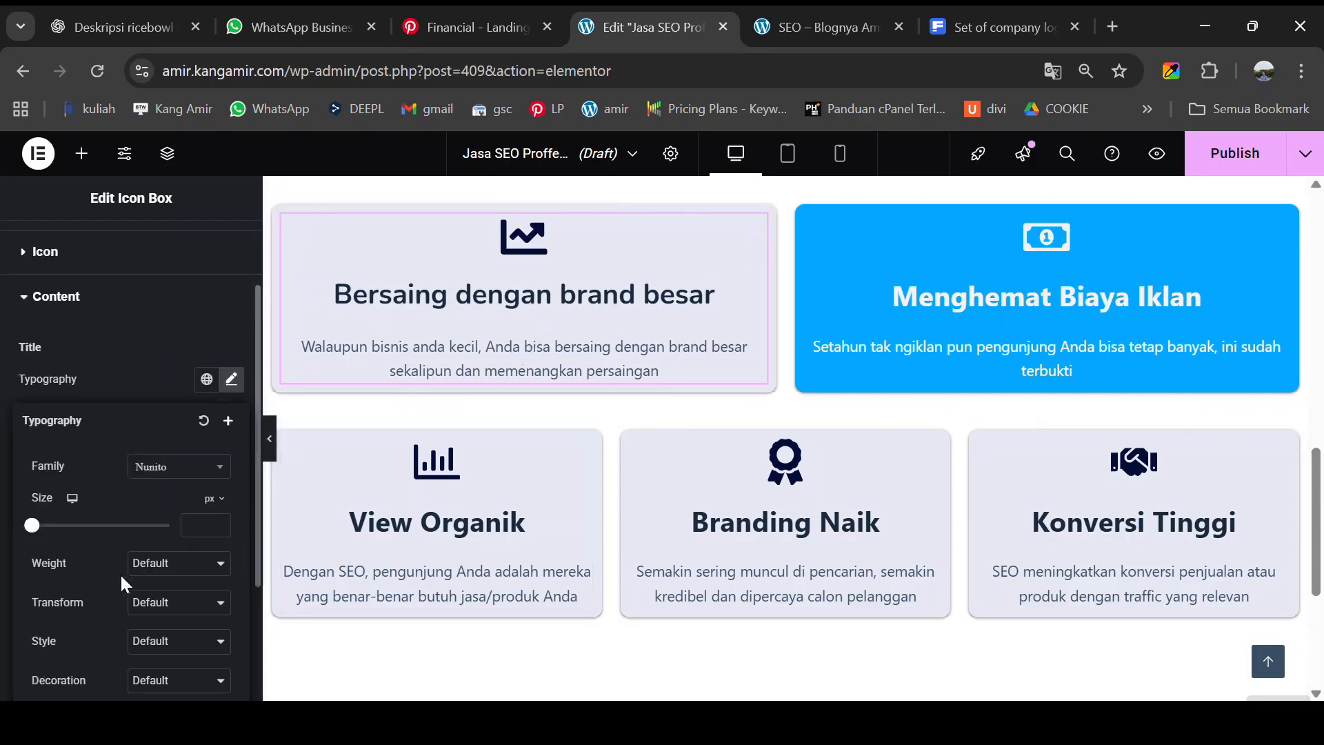
{"action": "scroll", "coordinate": [121, 577], "scroll_direction": "down", "scroll_amount": 3}
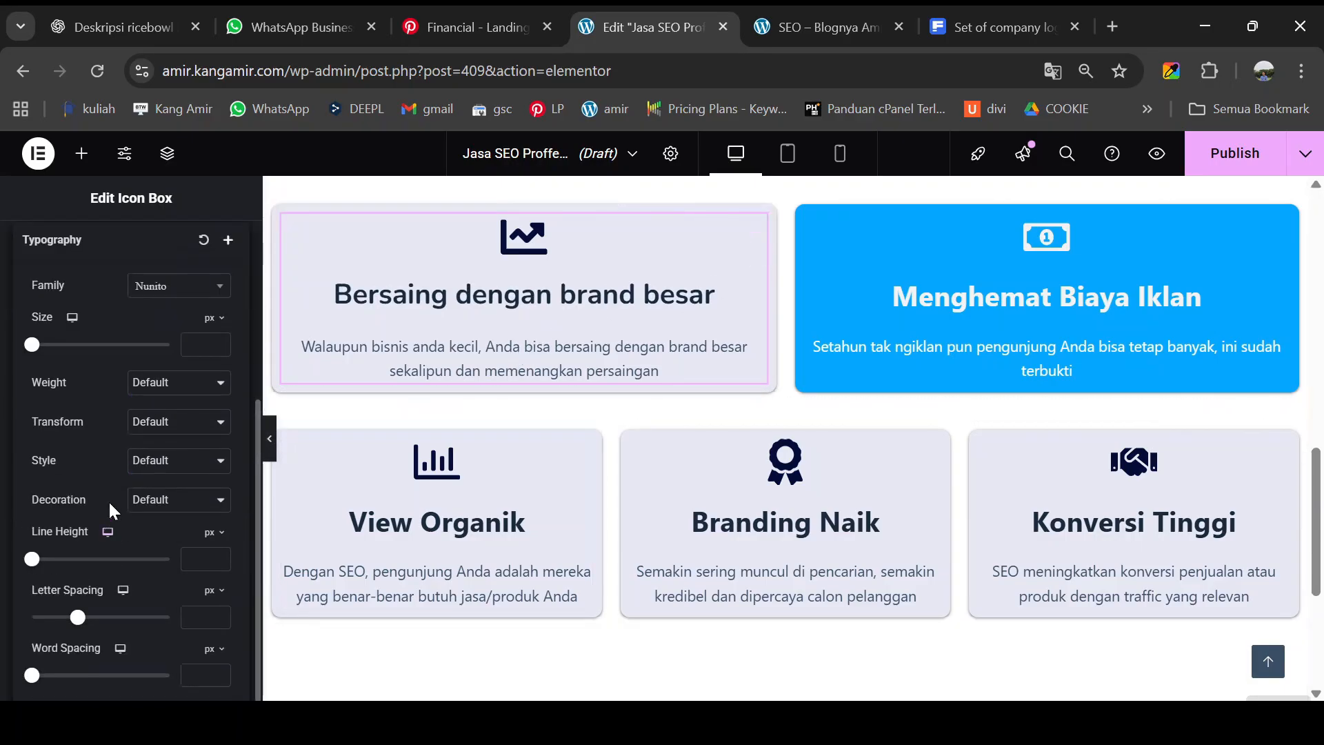
{"action": "scroll", "coordinate": [104, 468], "scroll_direction": "up", "scroll_amount": 5}
- Set the same card's description font to Poppins
{"action": "left_click", "coordinate": [28, 400]}
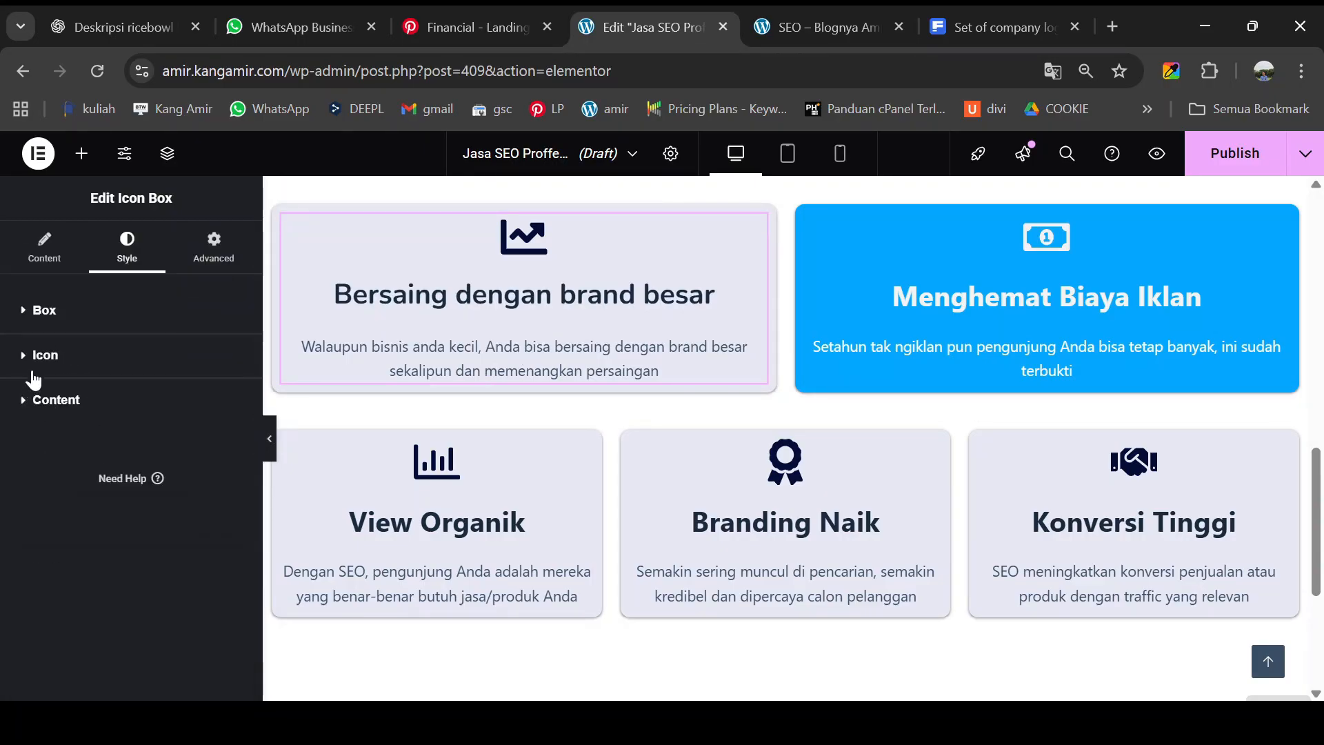
{"action": "left_click", "coordinate": [33, 413]}
{"action": "scroll", "coordinate": [45, 463], "scroll_direction": "down", "scroll_amount": 2}
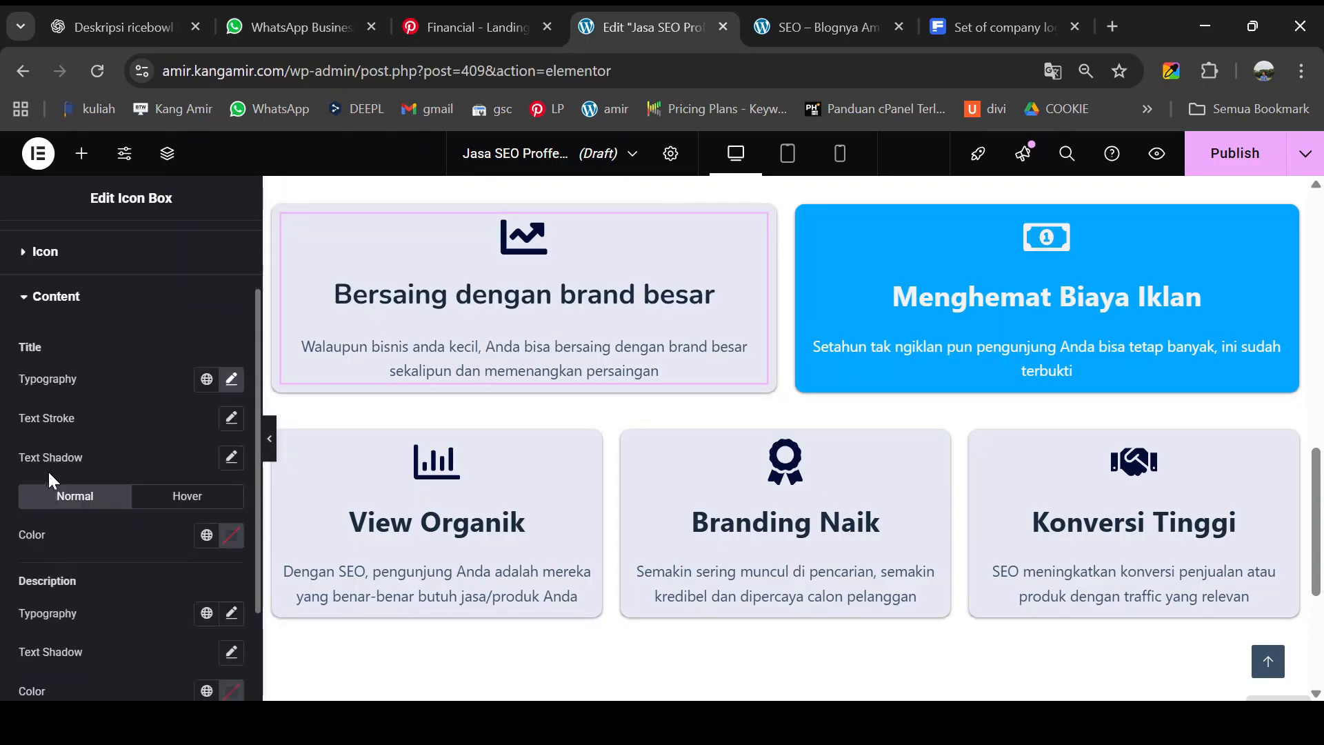
{"action": "left_click", "coordinate": [230, 620]}
{"action": "scroll", "coordinate": [160, 602], "scroll_direction": "down", "scroll_amount": 3}
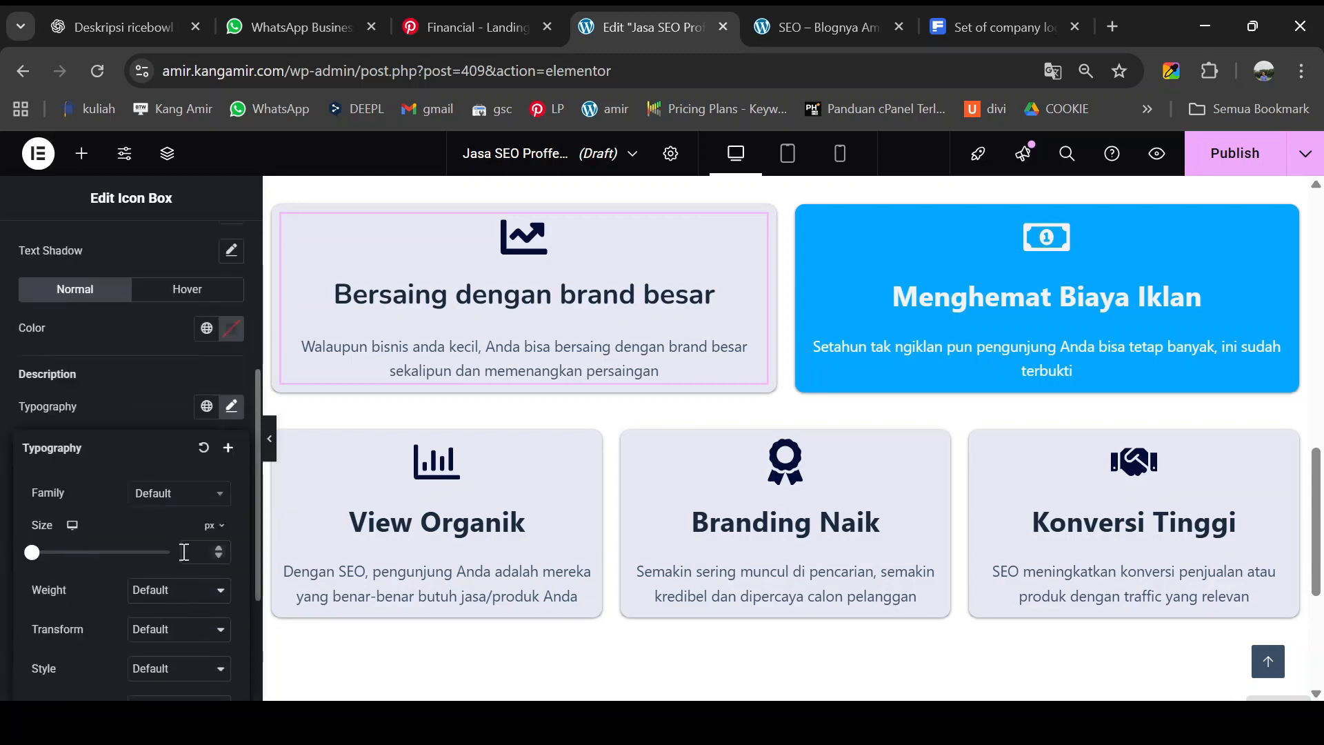
{"action": "left_click", "coordinate": [153, 494]}
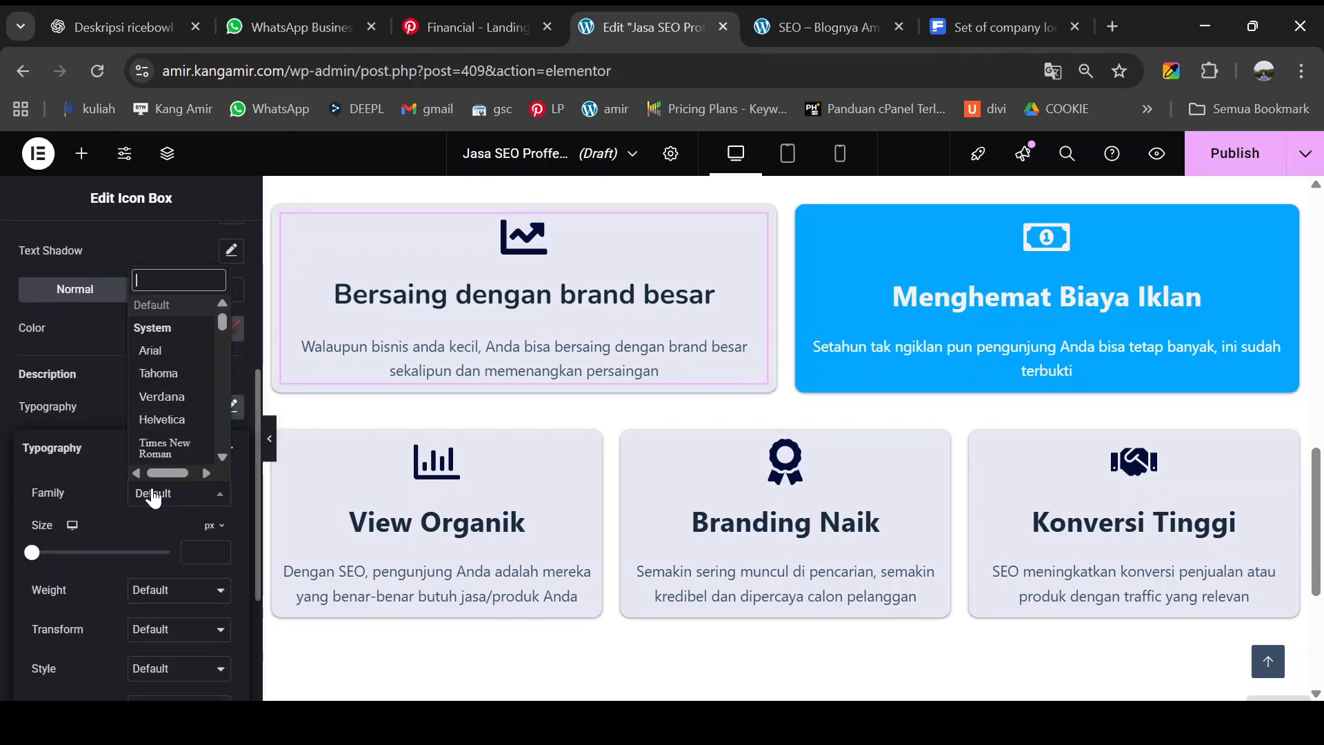
{"action": "type", "text": "popp"}
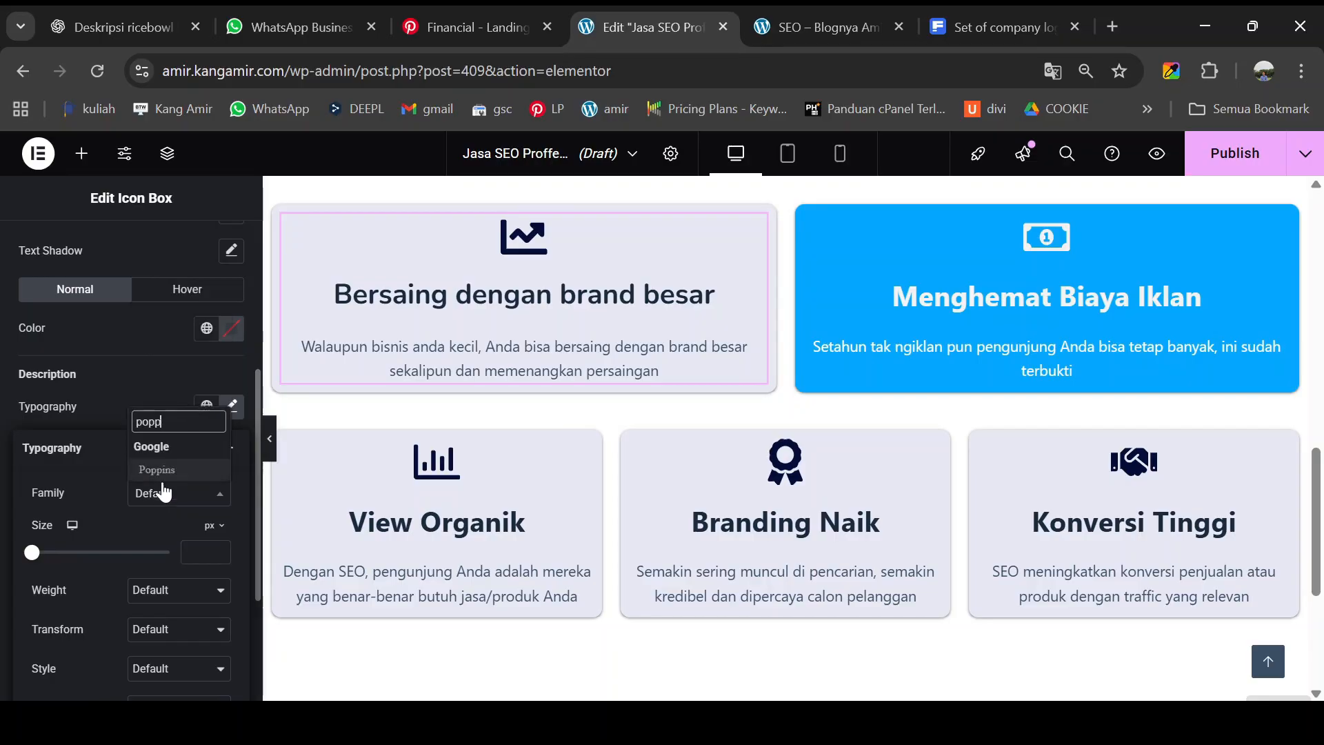
{"action": "left_click", "coordinate": [167, 470]}
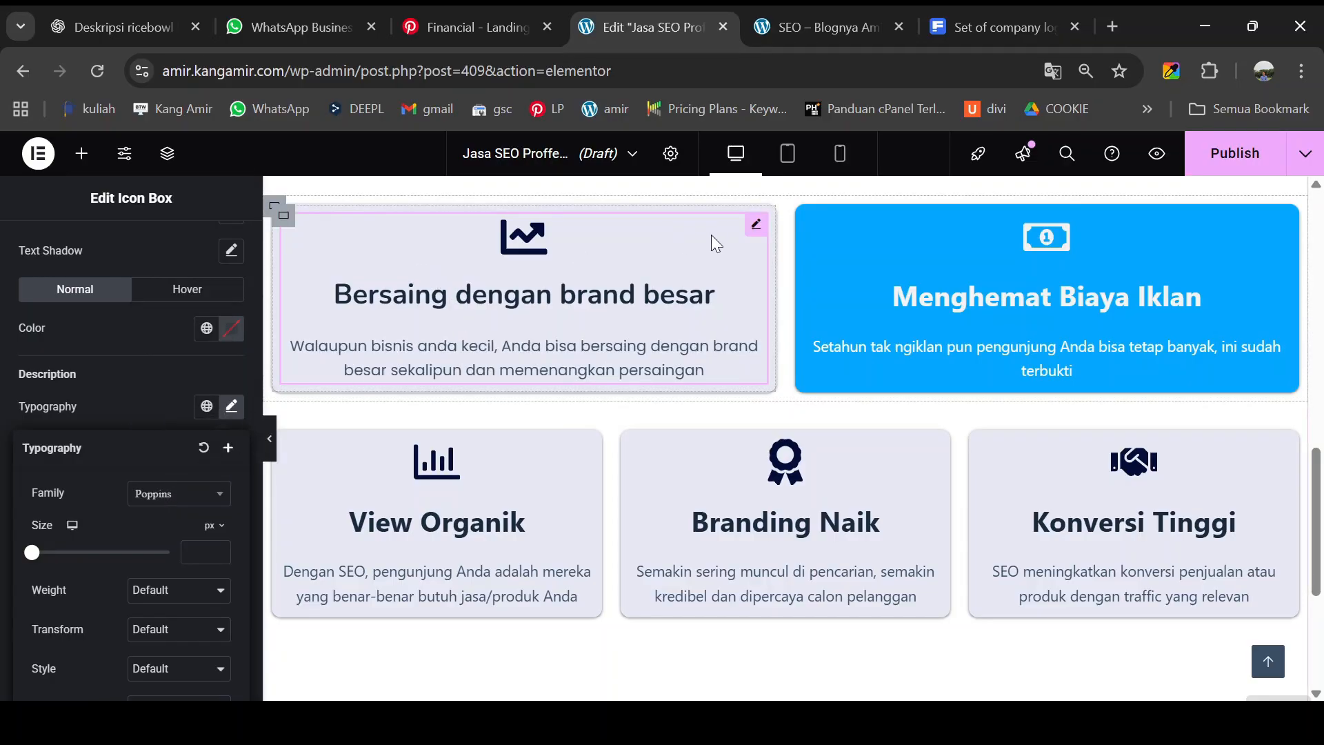
- Copy the first card's style and paste it onto View Organik, Branding Naik and Konversi Tinggi
{"action": "right_click", "coordinate": [753, 233]}
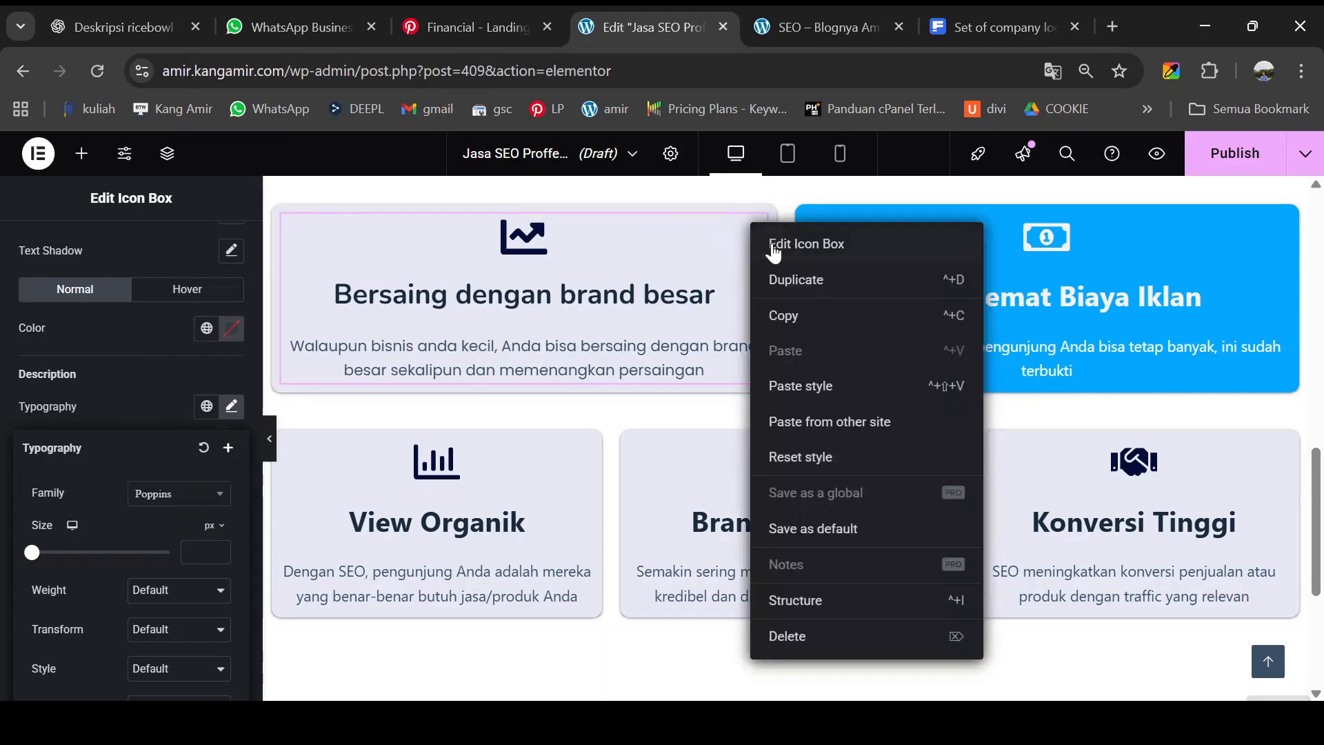
{"action": "left_click", "coordinate": [786, 316]}
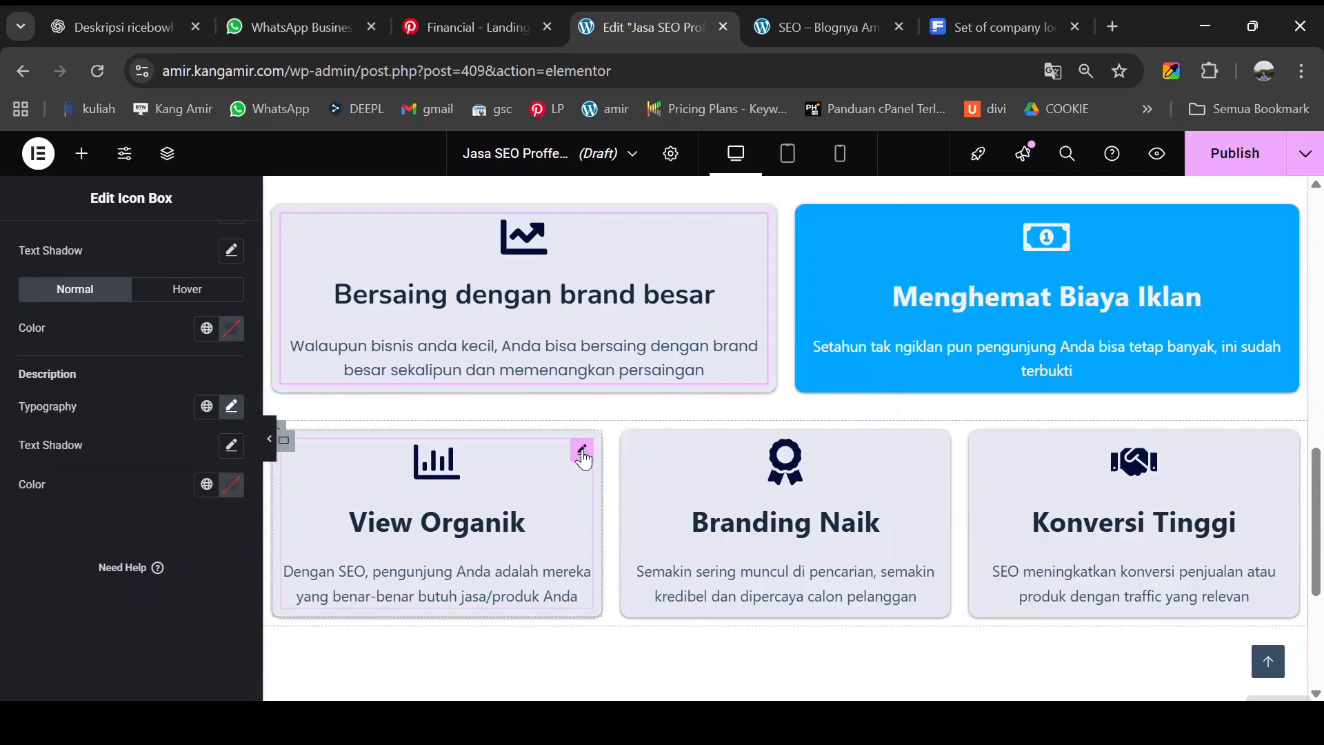
{"action": "right_click", "coordinate": [581, 457]}
{"action": "left_click", "coordinate": [621, 424]}
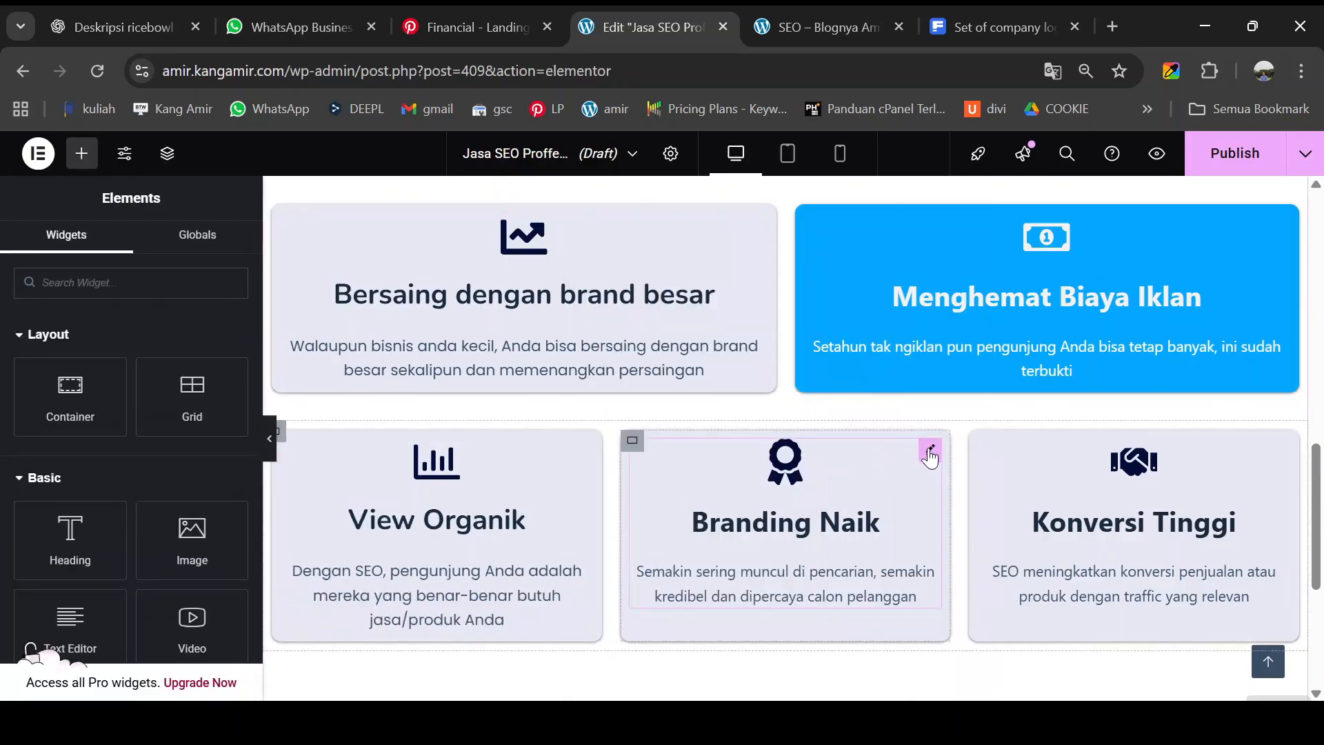
{"action": "right_click", "coordinate": [929, 455]}
{"action": "left_click", "coordinate": [969, 429]}
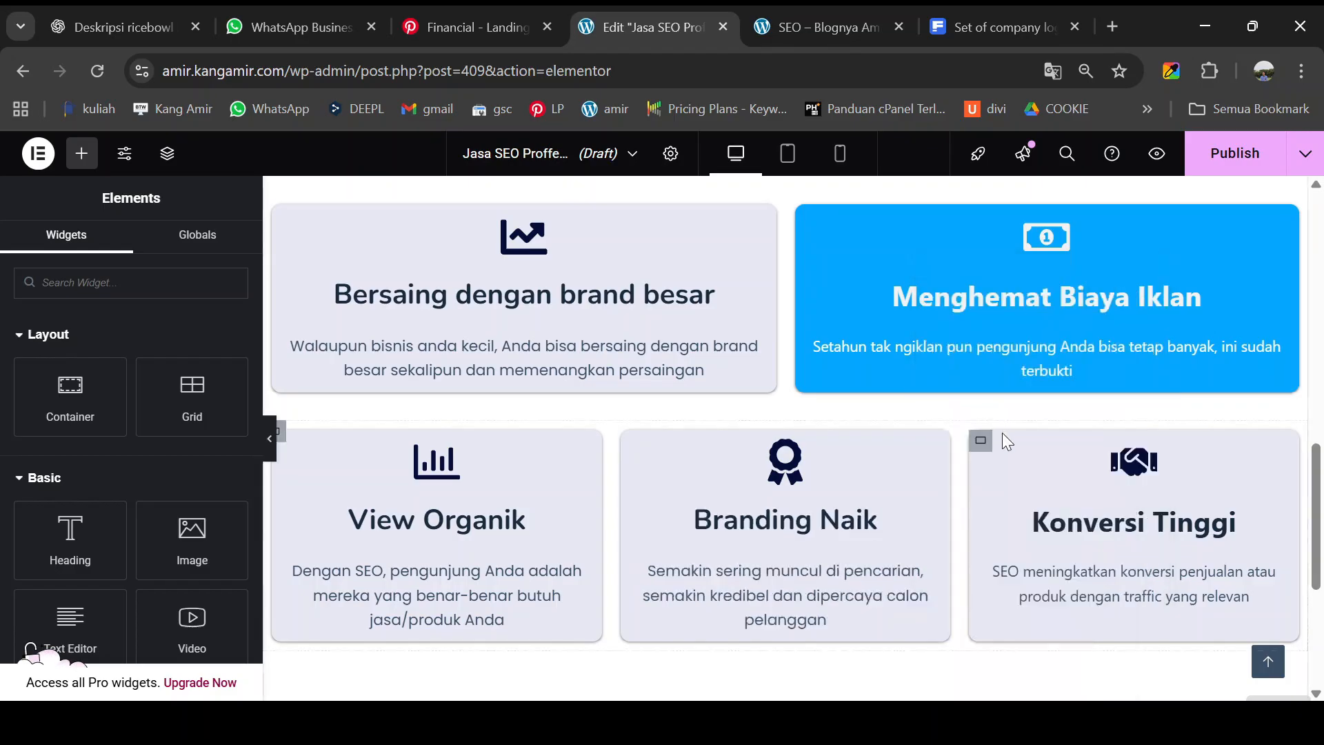
{"action": "right_click", "coordinate": [1277, 450]}
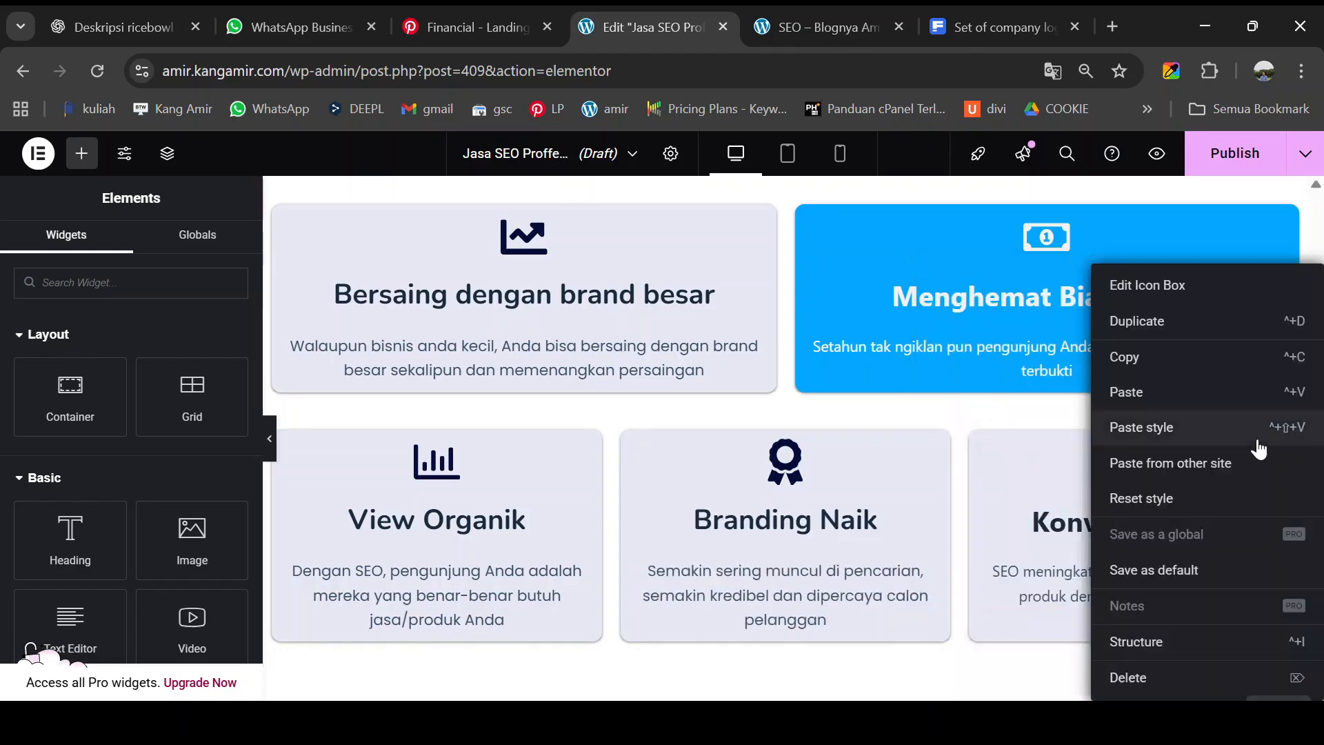
{"action": "left_click", "coordinate": [1206, 430]}
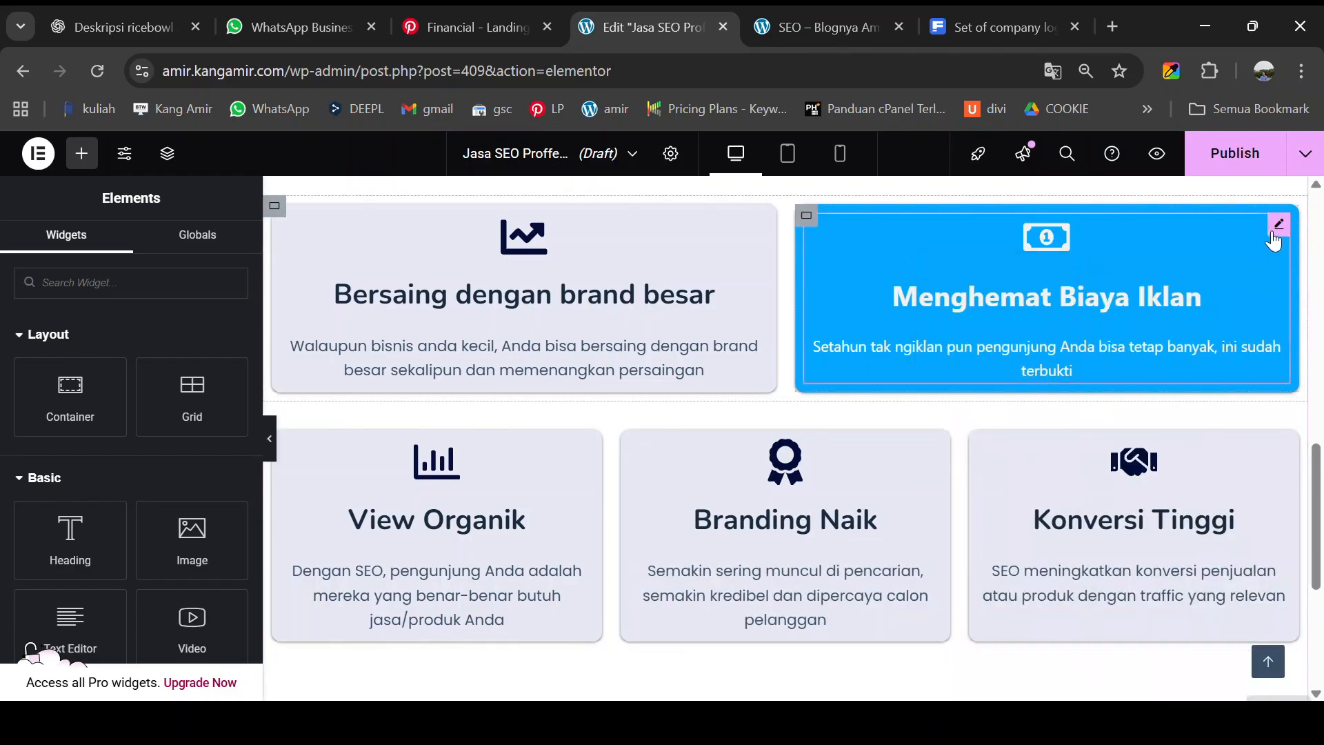
- Set the Menghemat Biaya Iklan card's title font to Nunito
{"action": "left_click", "coordinate": [1275, 237]}
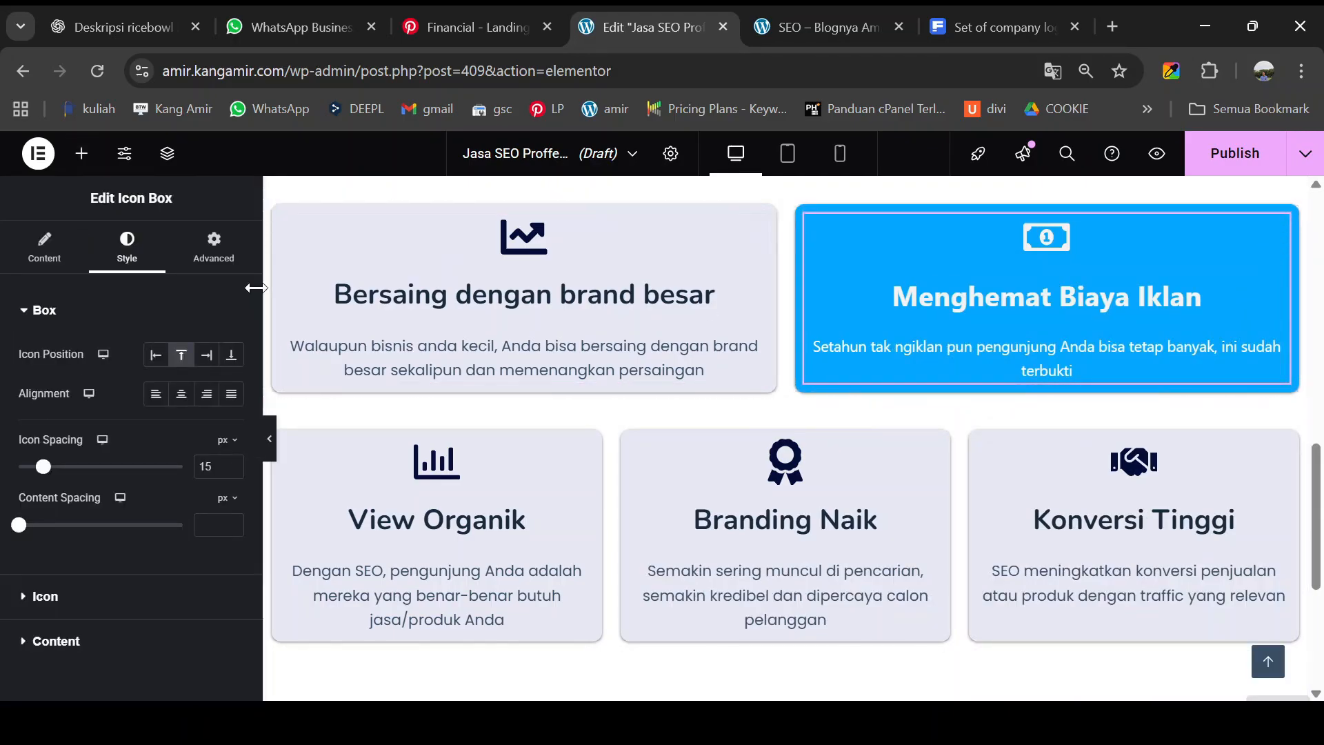
{"action": "left_click", "coordinate": [38, 643]}
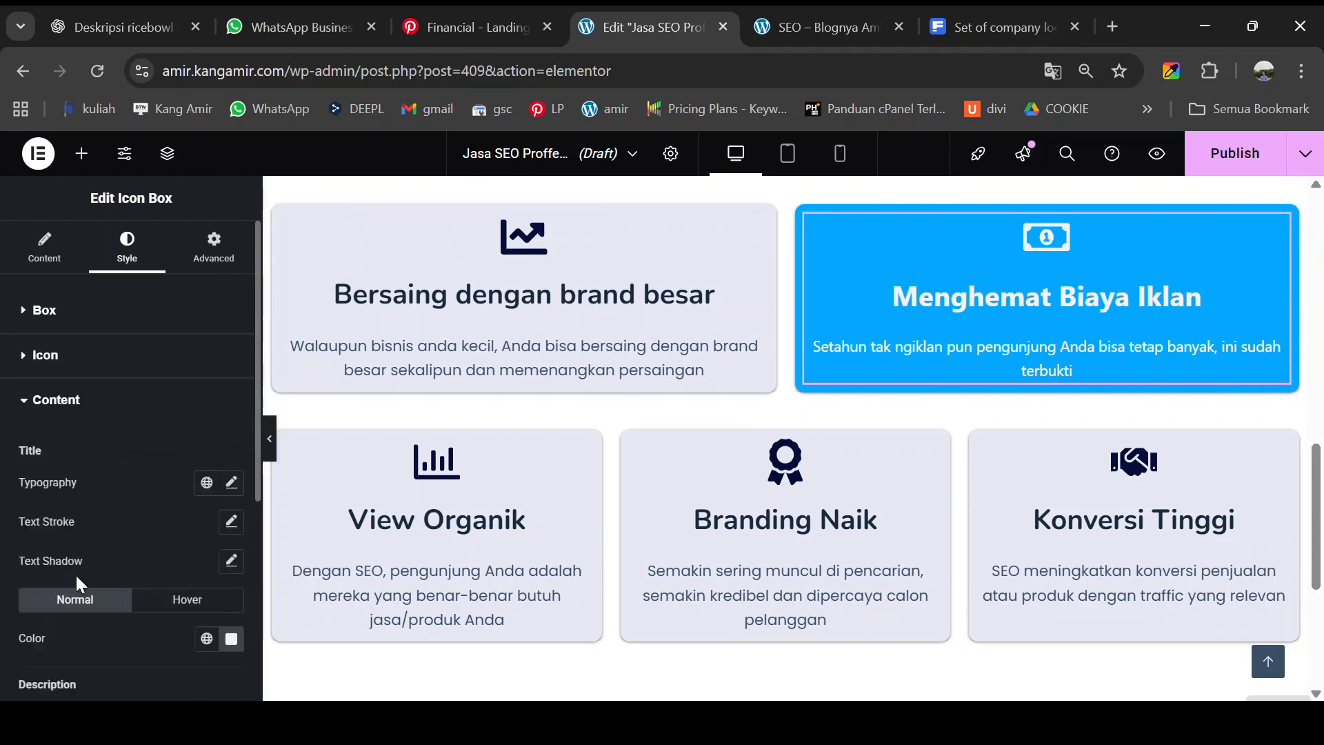
{"action": "scroll", "coordinate": [80, 573], "scroll_direction": "down", "scroll_amount": 3}
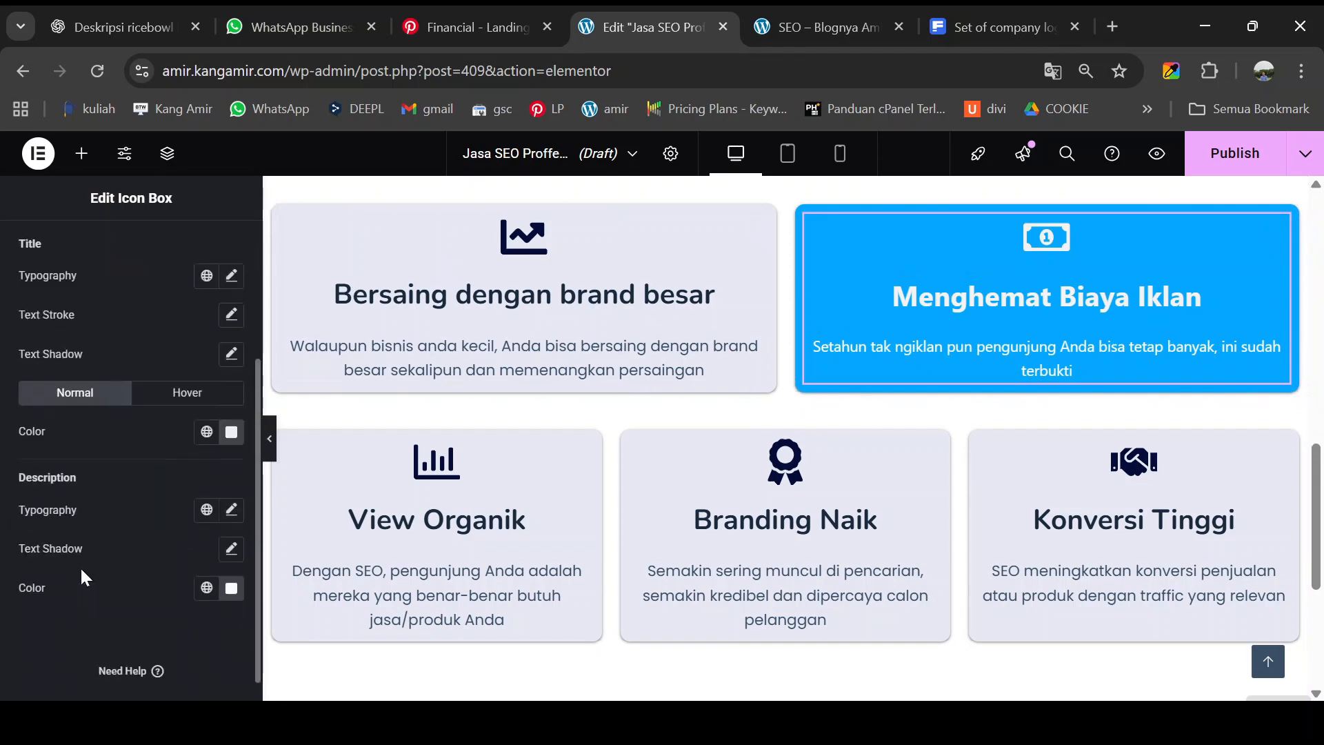
{"action": "left_click", "coordinate": [231, 276]}
{"action": "left_click", "coordinate": [172, 364]}
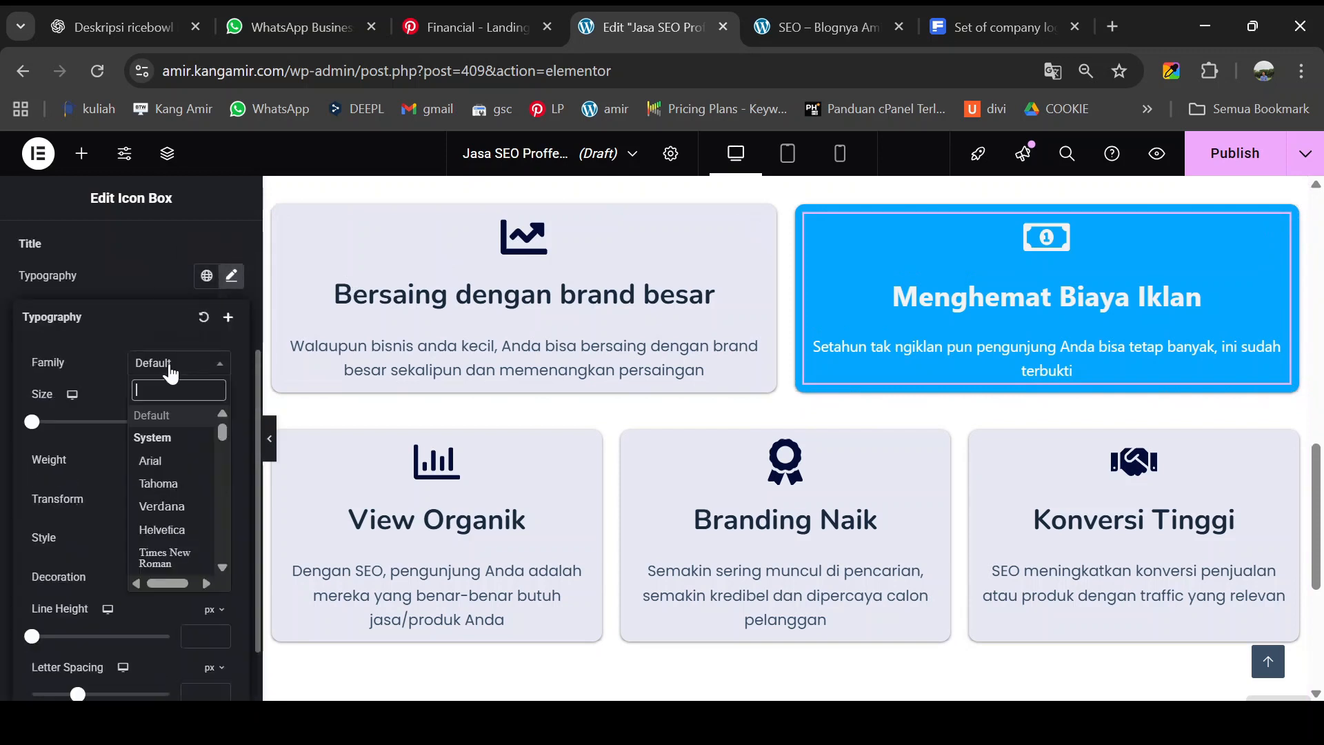
{"action": "type", "text": "nuni"}
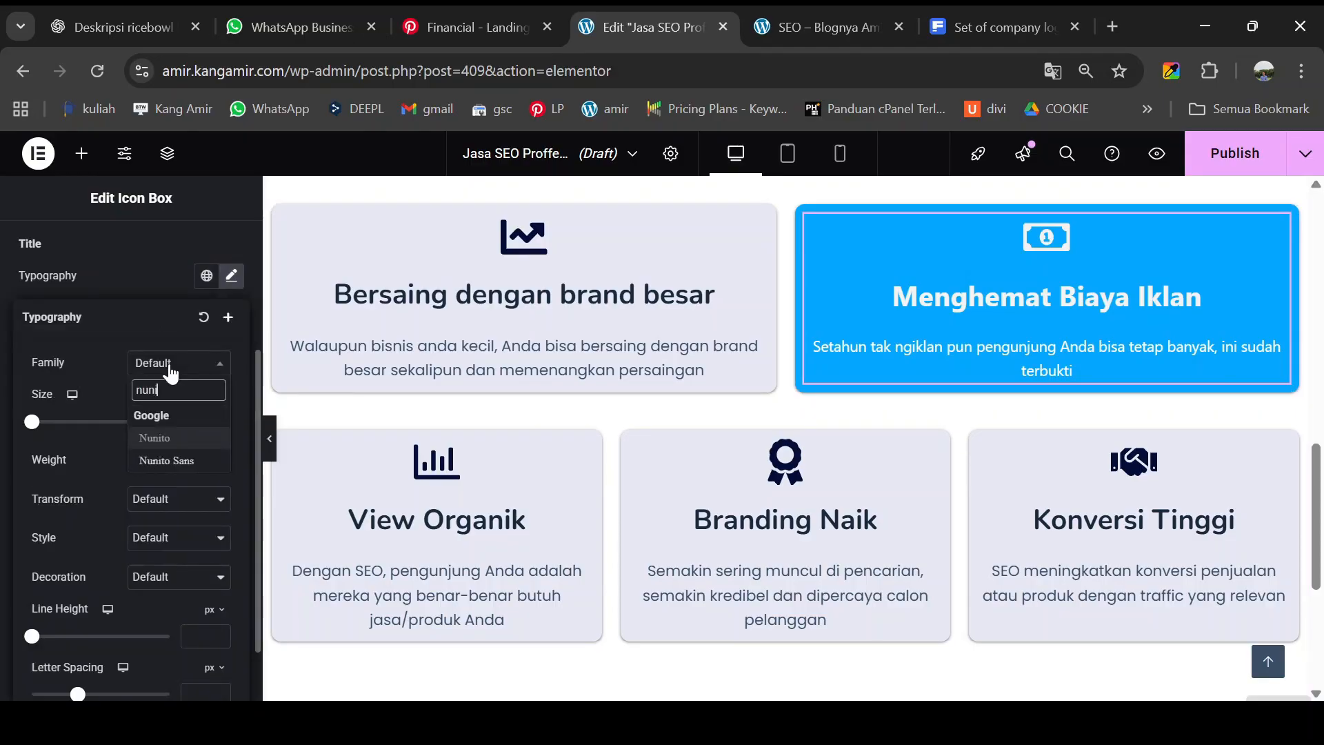
{"action": "left_click", "coordinate": [167, 437]}
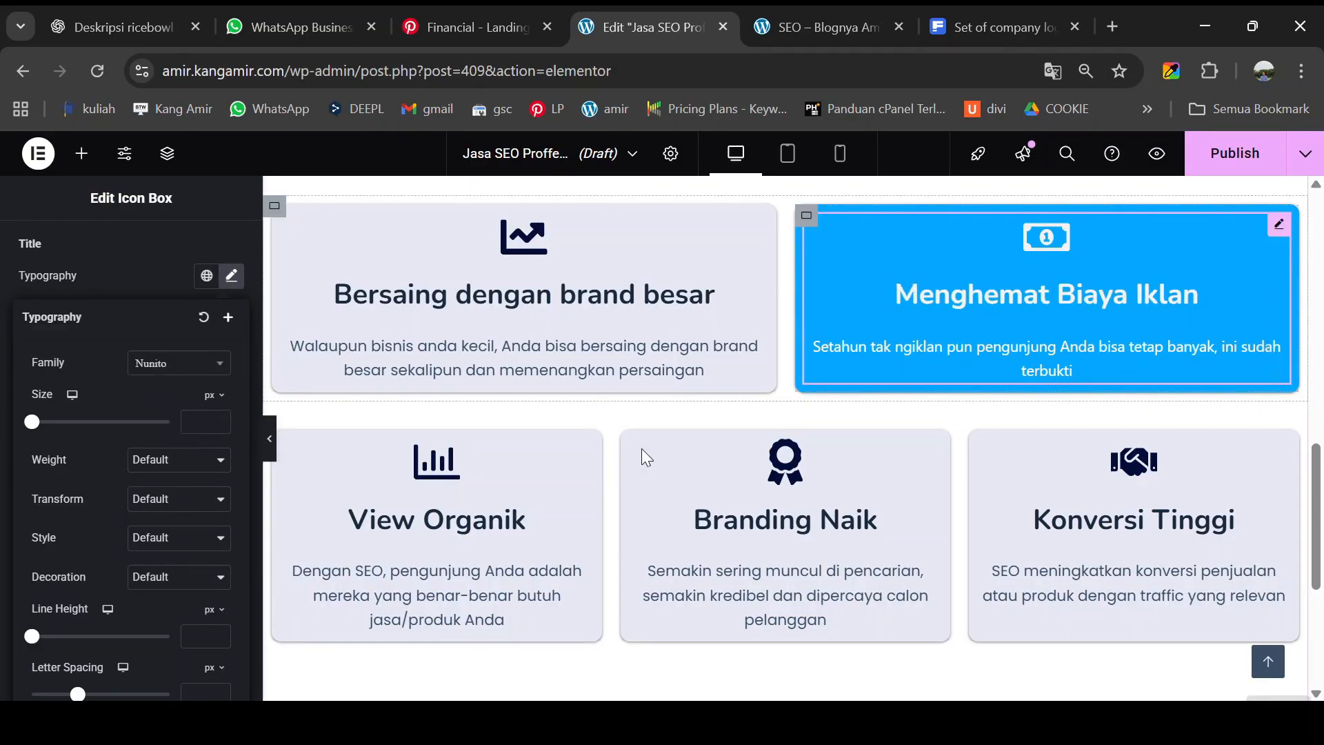
{"action": "scroll", "coordinate": [106, 562], "scroll_direction": "down", "scroll_amount": 1}
{"action": "scroll", "coordinate": [82, 409], "scroll_direction": "up", "scroll_amount": 4}
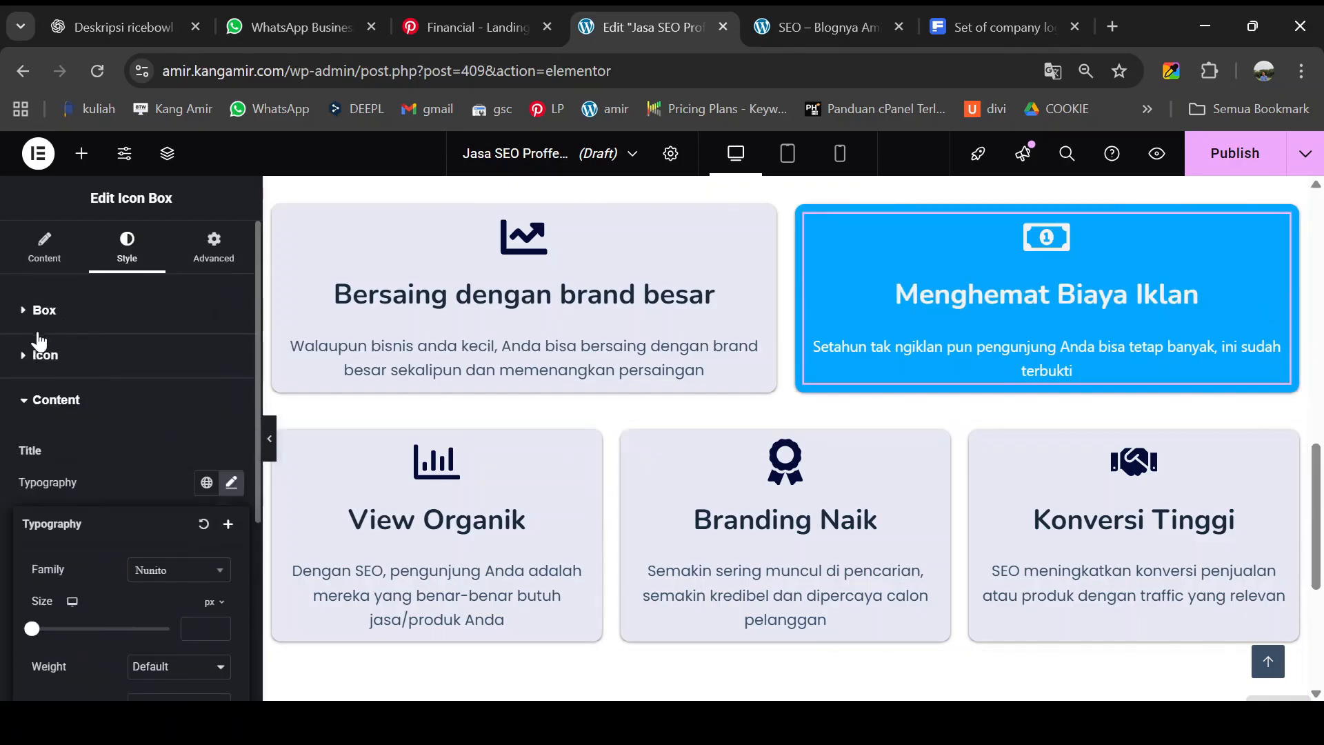
- Set the Menghemat Biaya Iklan card's description font to Poppins
{"action": "left_click", "coordinate": [31, 400]}
{"action": "left_click", "coordinate": [31, 400]}
{"action": "scroll", "coordinate": [56, 433], "scroll_direction": "down", "scroll_amount": 3}
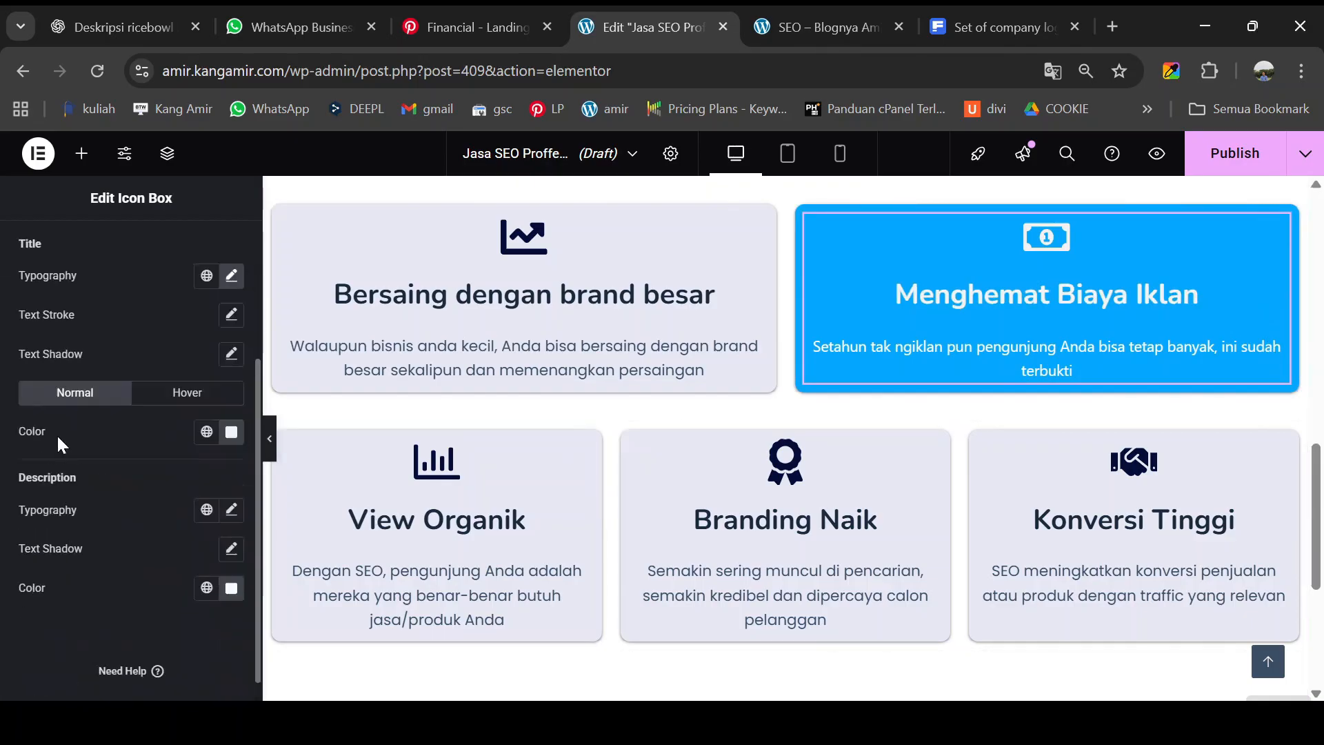
{"action": "left_click", "coordinate": [231, 511]}
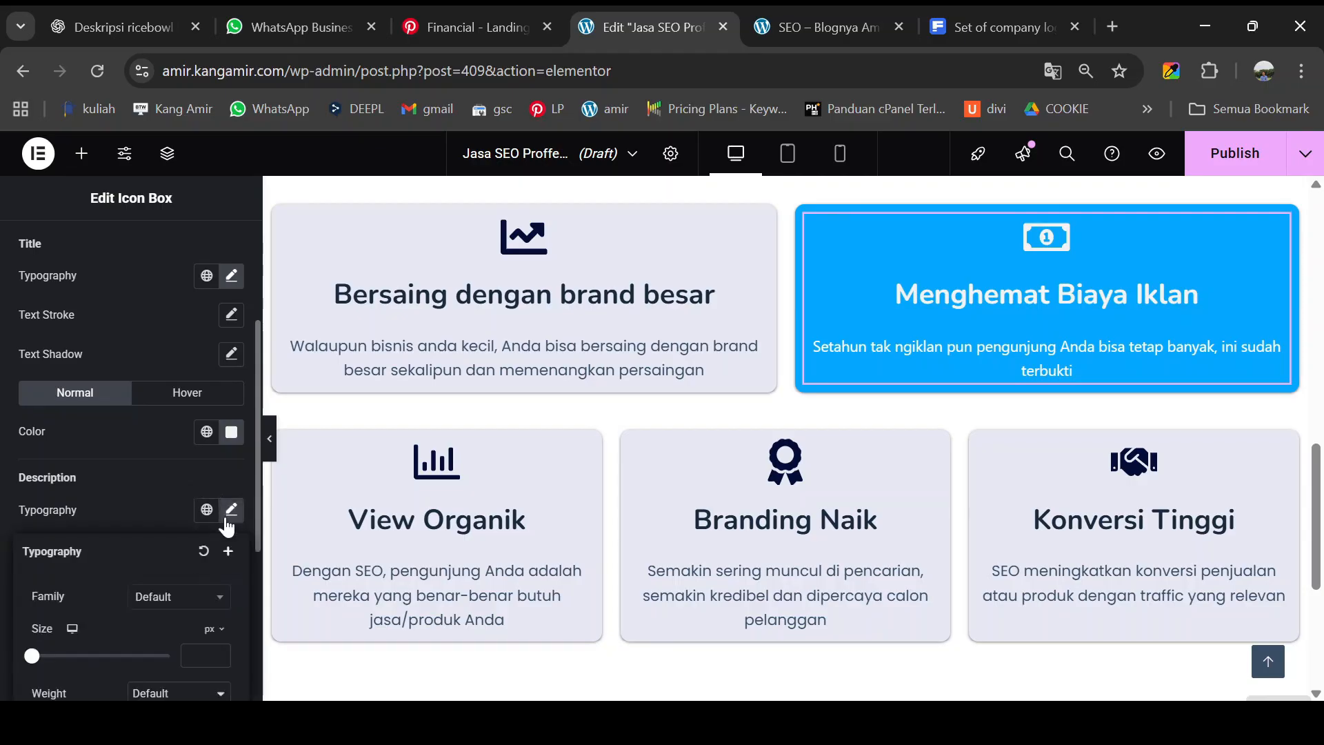
{"action": "left_click", "coordinate": [164, 603]}
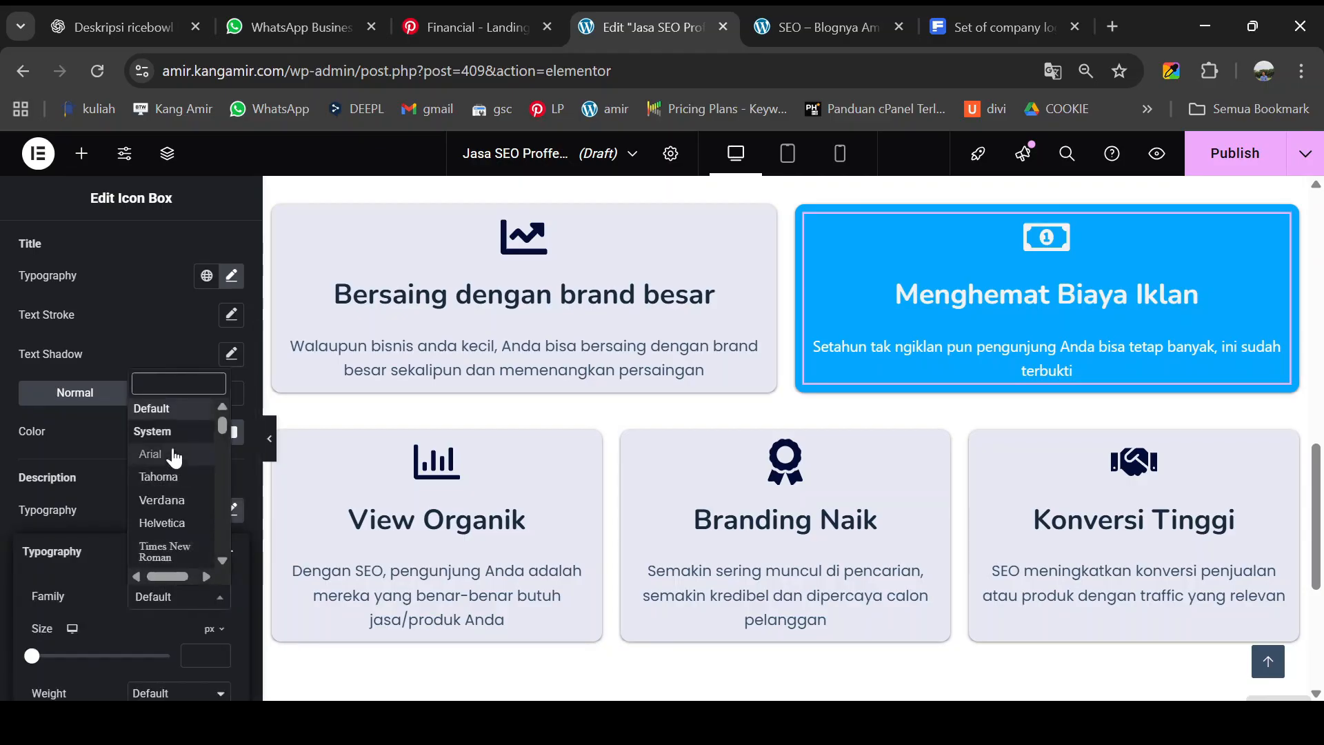
{"action": "type", "text": "popp"}
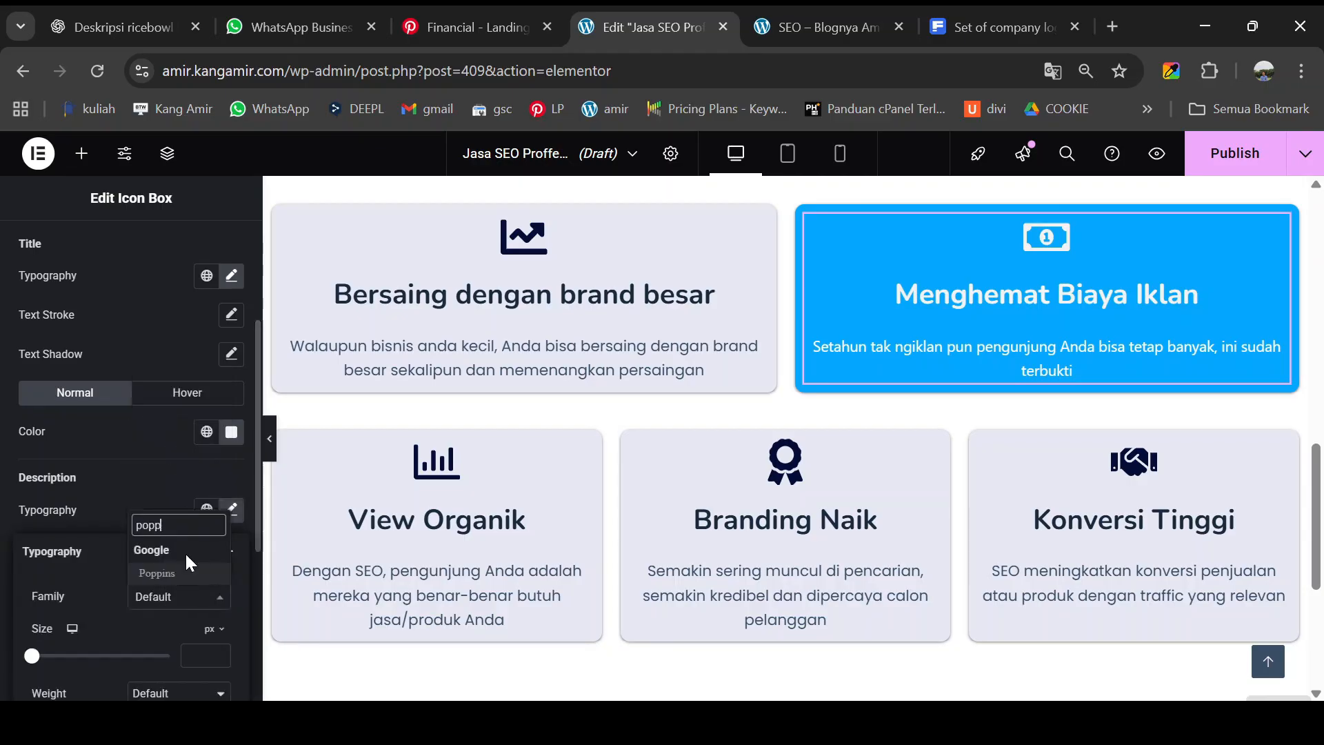
{"action": "left_click", "coordinate": [178, 575]}
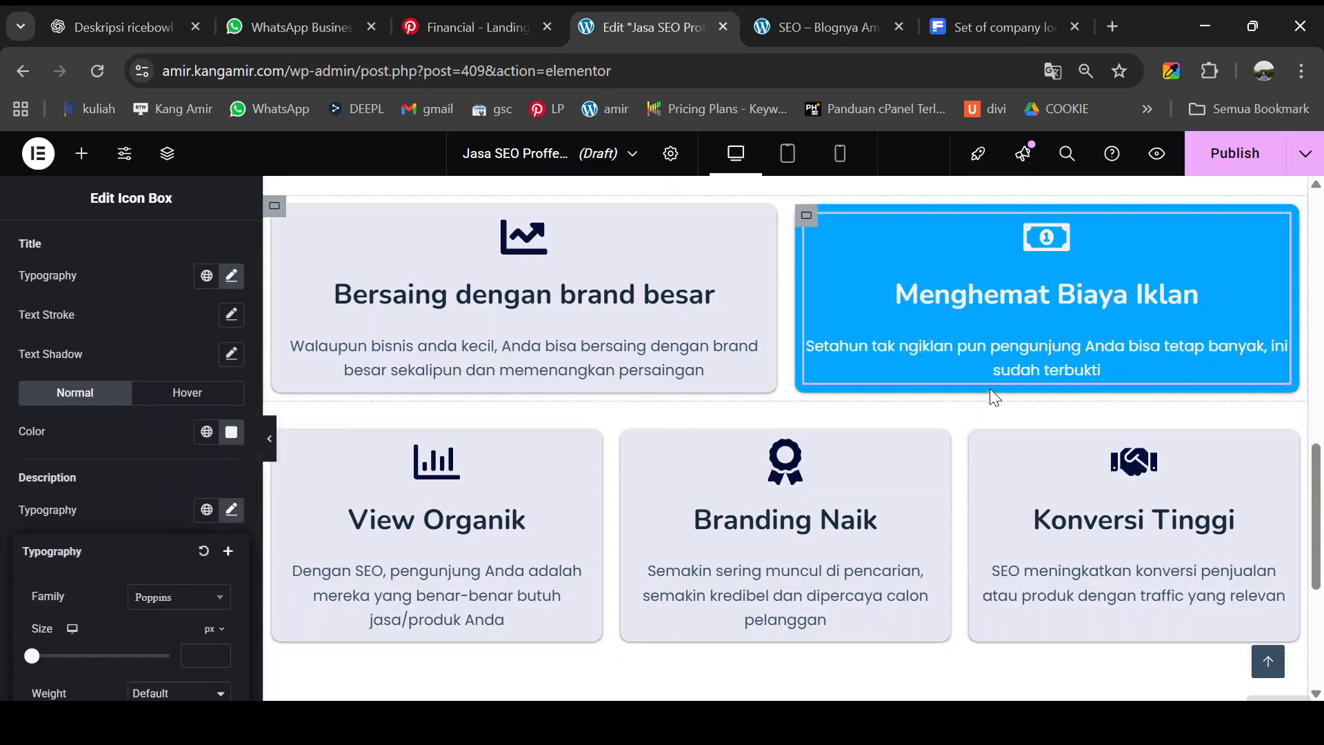
{"action": "scroll", "coordinate": [962, 437], "scroll_direction": "down", "scroll_amount": 2}
- Scroll the live preview, select the Konversi Tinggi description, then return to the editor's empty area
{"action": "left_click", "coordinate": [849, 19]}
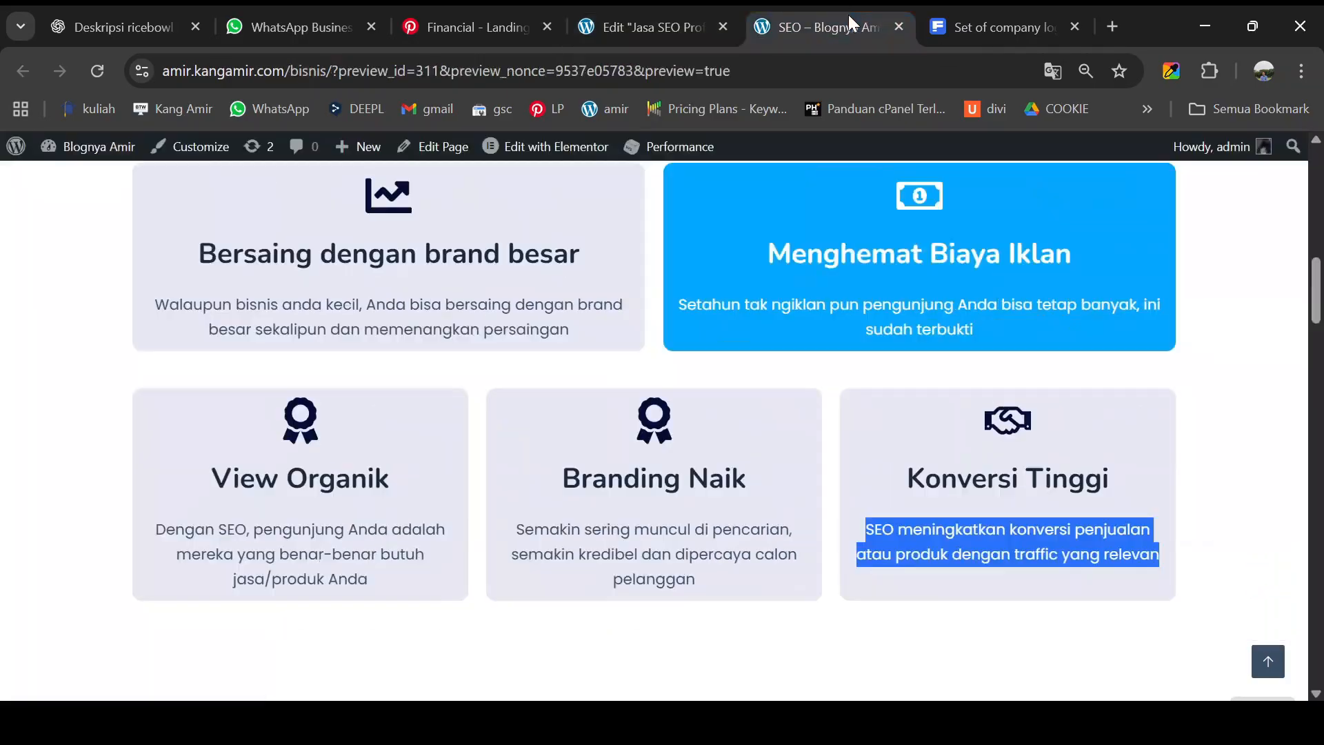
{"action": "scroll", "coordinate": [638, 447], "scroll_direction": "down", "scroll_amount": 4}
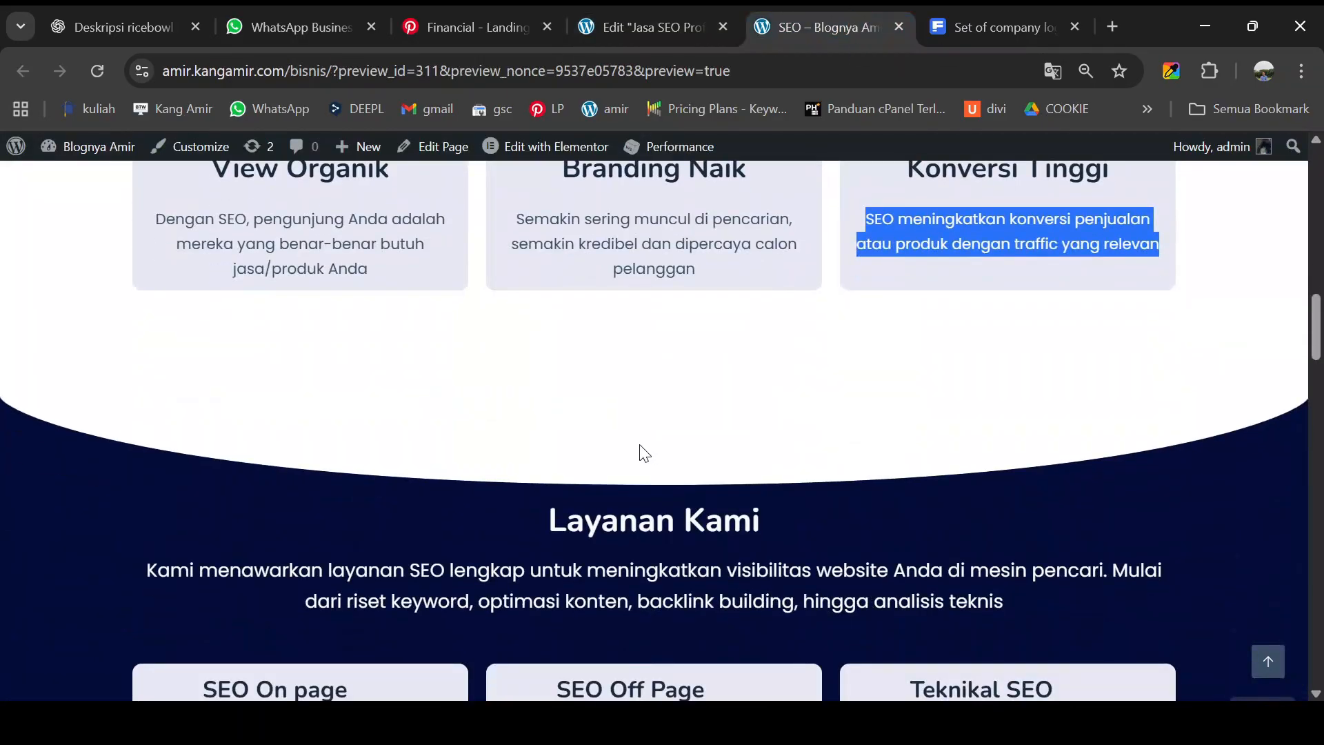
{"action": "scroll", "coordinate": [649, 448], "scroll_direction": "down", "scroll_amount": 3}
{"action": "scroll", "coordinate": [661, 443], "scroll_direction": "up", "scroll_amount": 4}
{"action": "scroll", "coordinate": [624, 451], "scroll_direction": "down", "scroll_amount": 1}
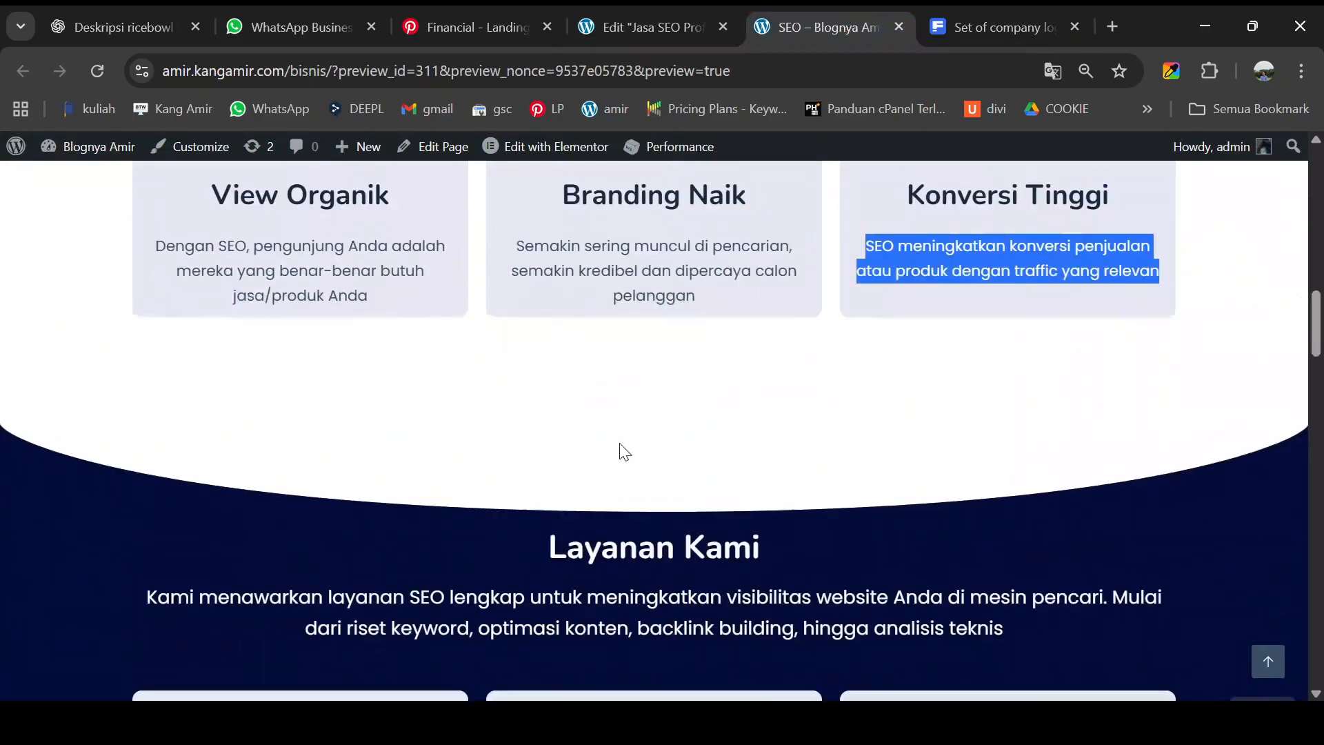
{"action": "scroll", "coordinate": [624, 452], "scroll_direction": "down", "scroll_amount": 2}
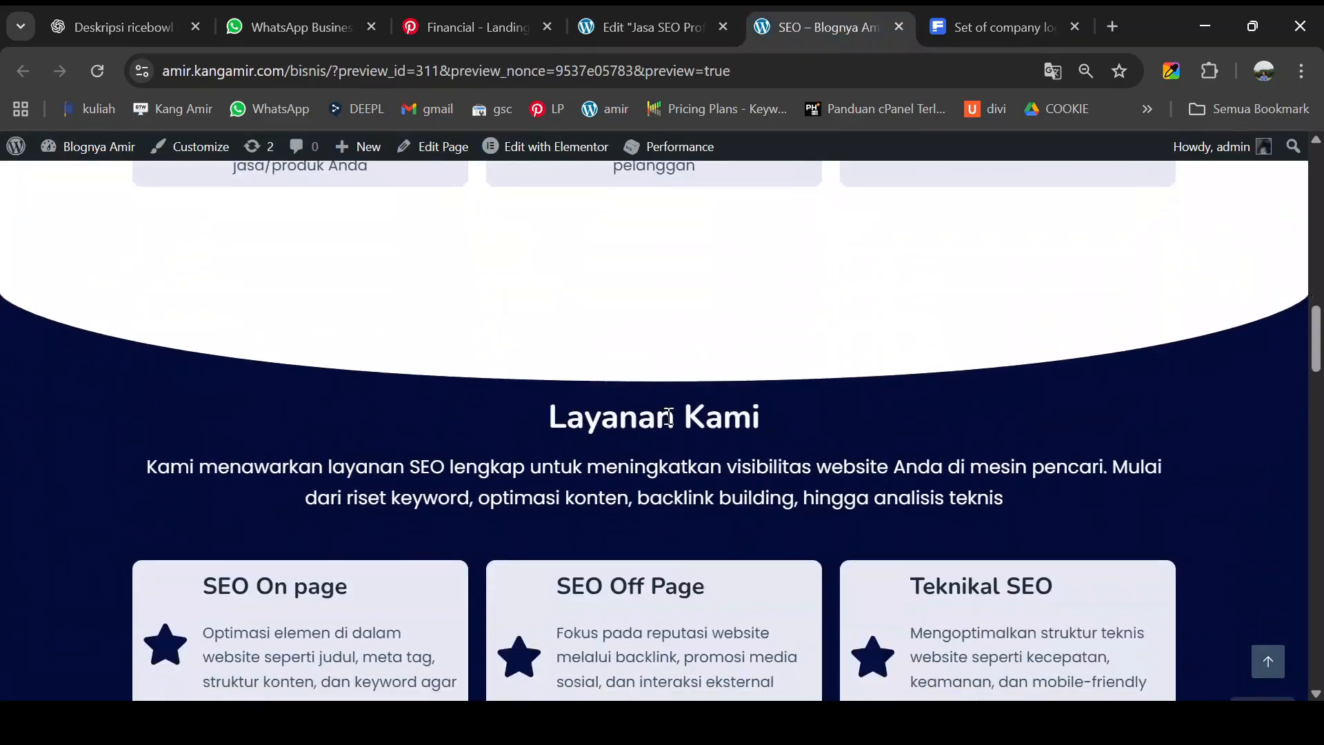
{"action": "scroll", "coordinate": [668, 413], "scroll_direction": "down", "scroll_amount": 1}
{"action": "scroll", "coordinate": [674, 416], "scroll_direction": "up", "scroll_amount": 3}
{"action": "triple_click", "coordinate": [938, 262]}
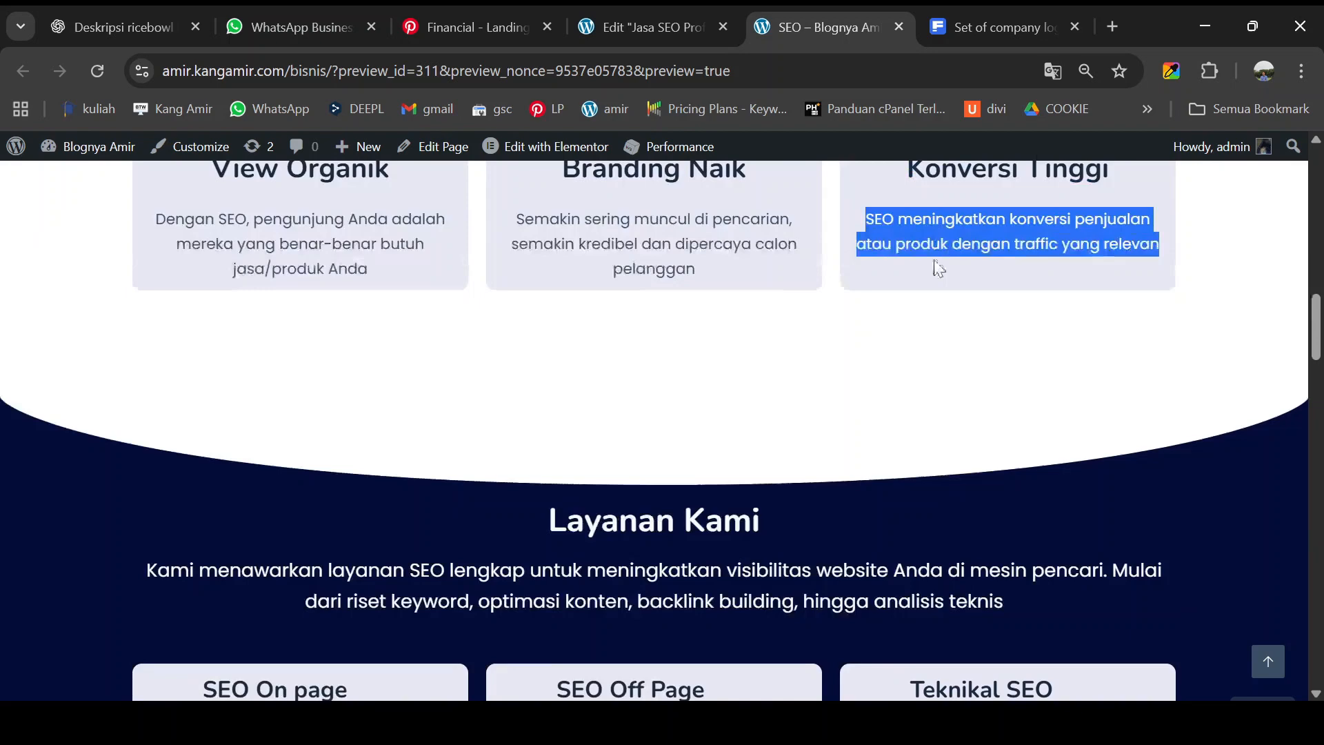
{"action": "left_click", "coordinate": [673, 21]}
{"action": "scroll", "coordinate": [658, 373], "scroll_direction": "down", "scroll_amount": 3}
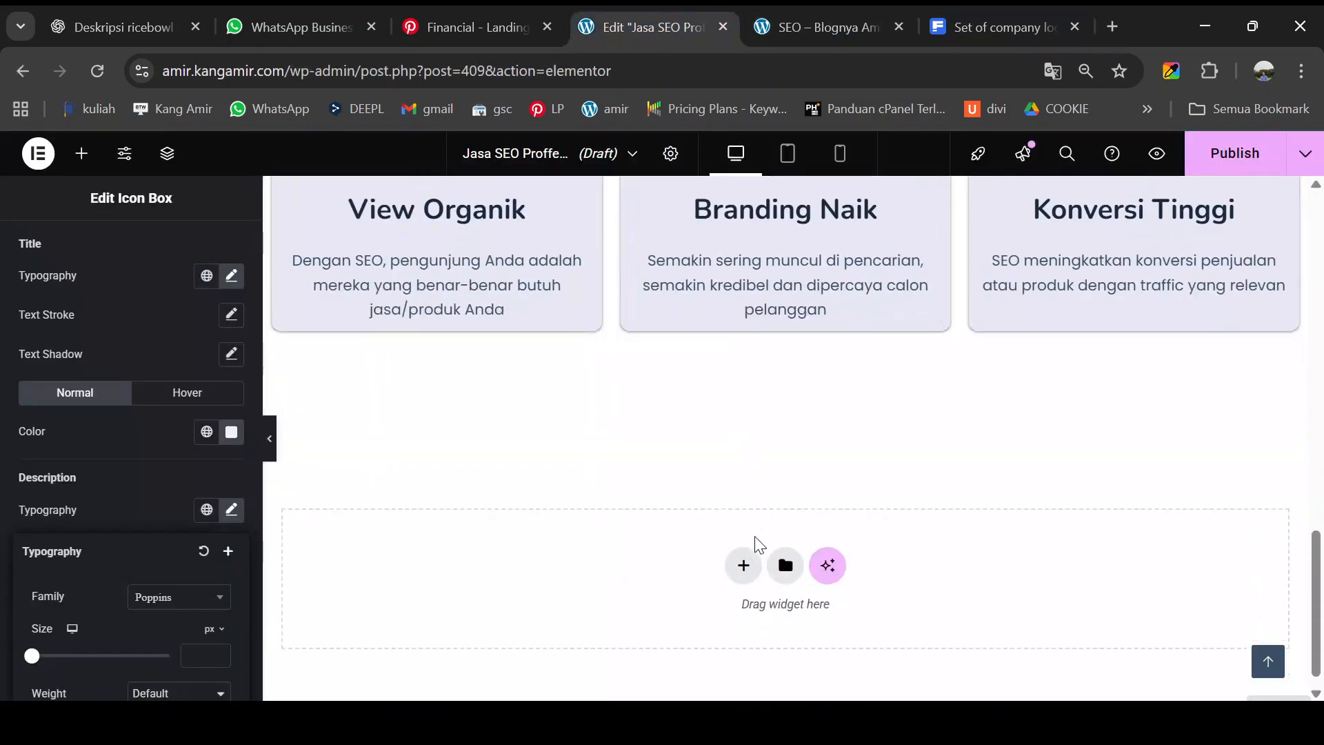
- Add a single-column flexbox section with a nested container and a Heading widget
{"action": "left_click", "coordinate": [742, 565]}
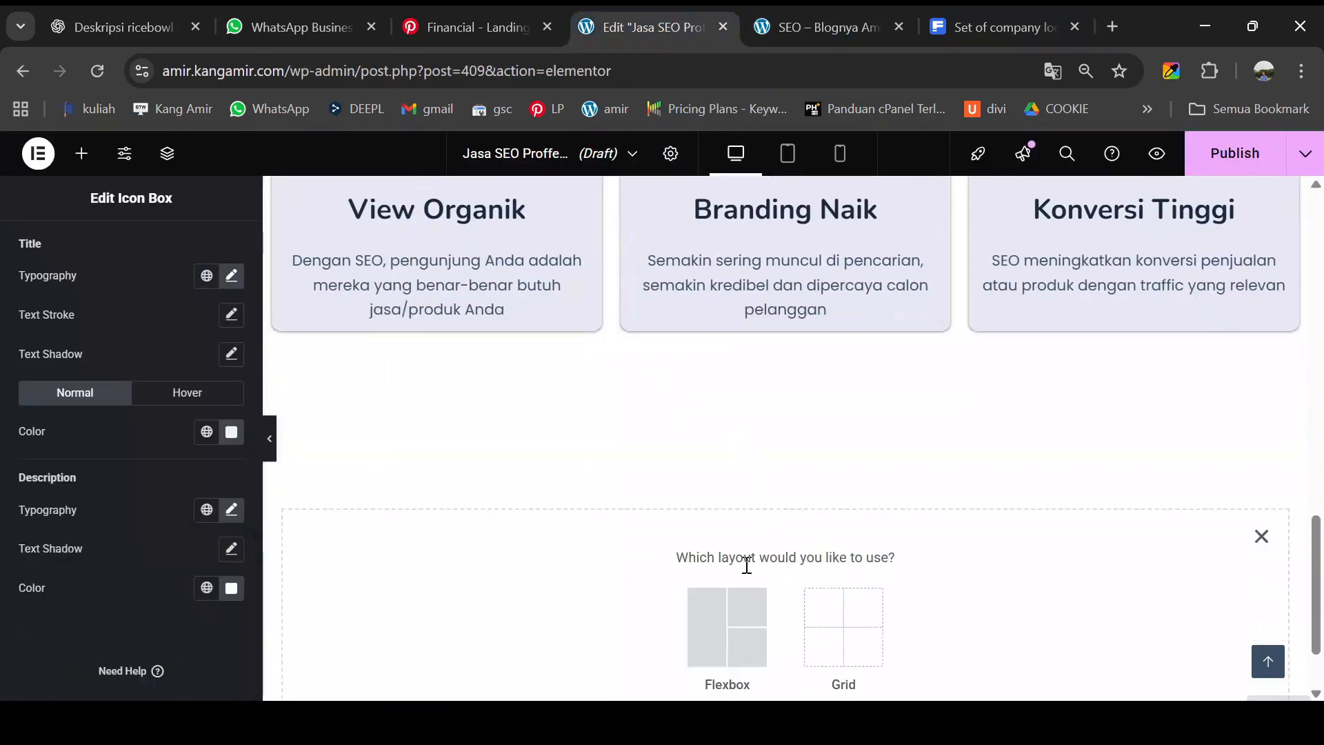
{"action": "left_click", "coordinate": [711, 615]}
{"action": "left_click", "coordinate": [543, 612]}
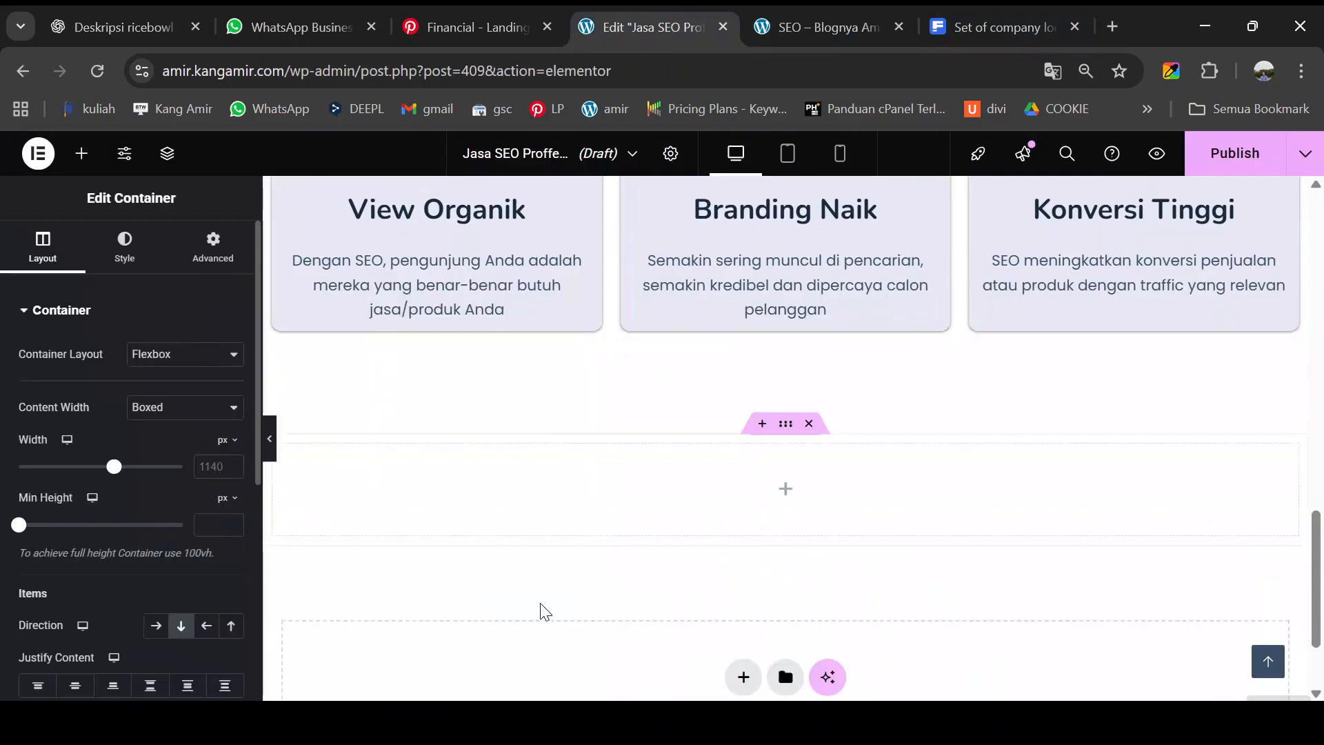
{"action": "left_click", "coordinate": [82, 155]}
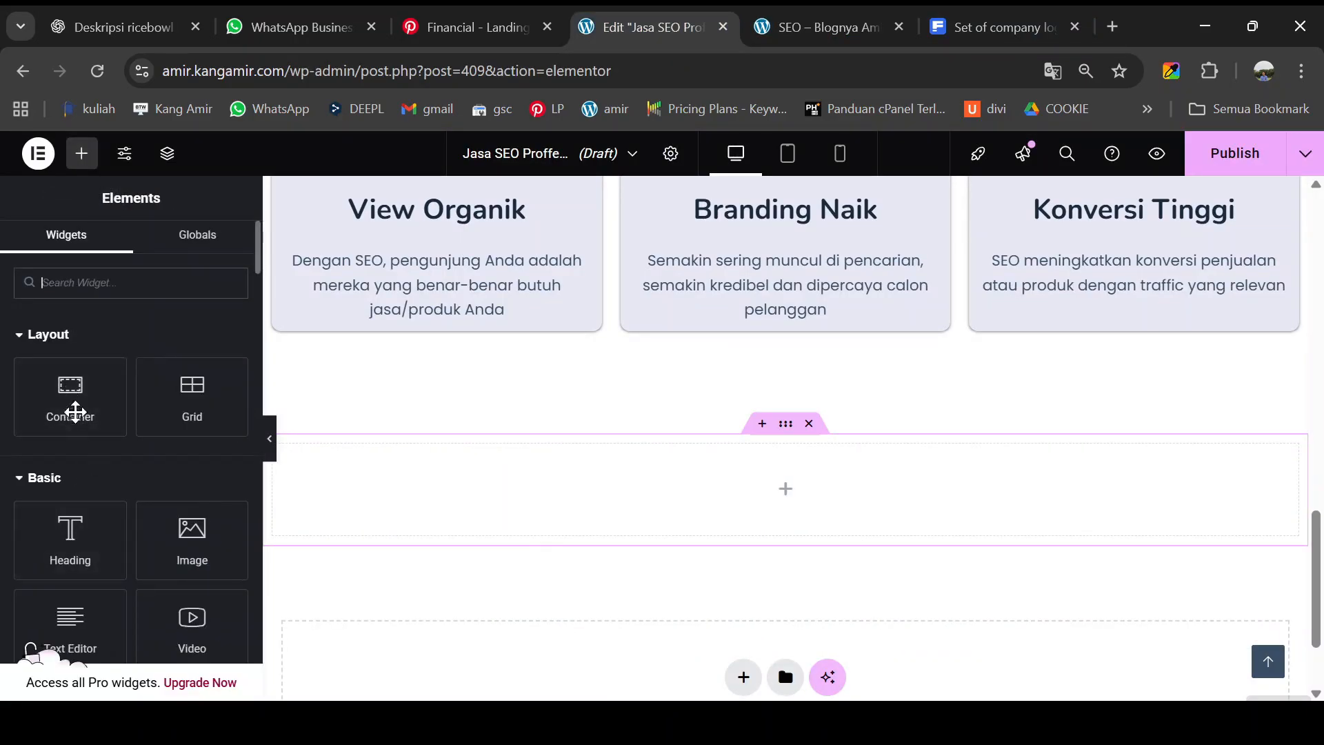
{"action": "left_click_drag", "start_coordinate": [75, 411], "coordinate": [593, 473]}
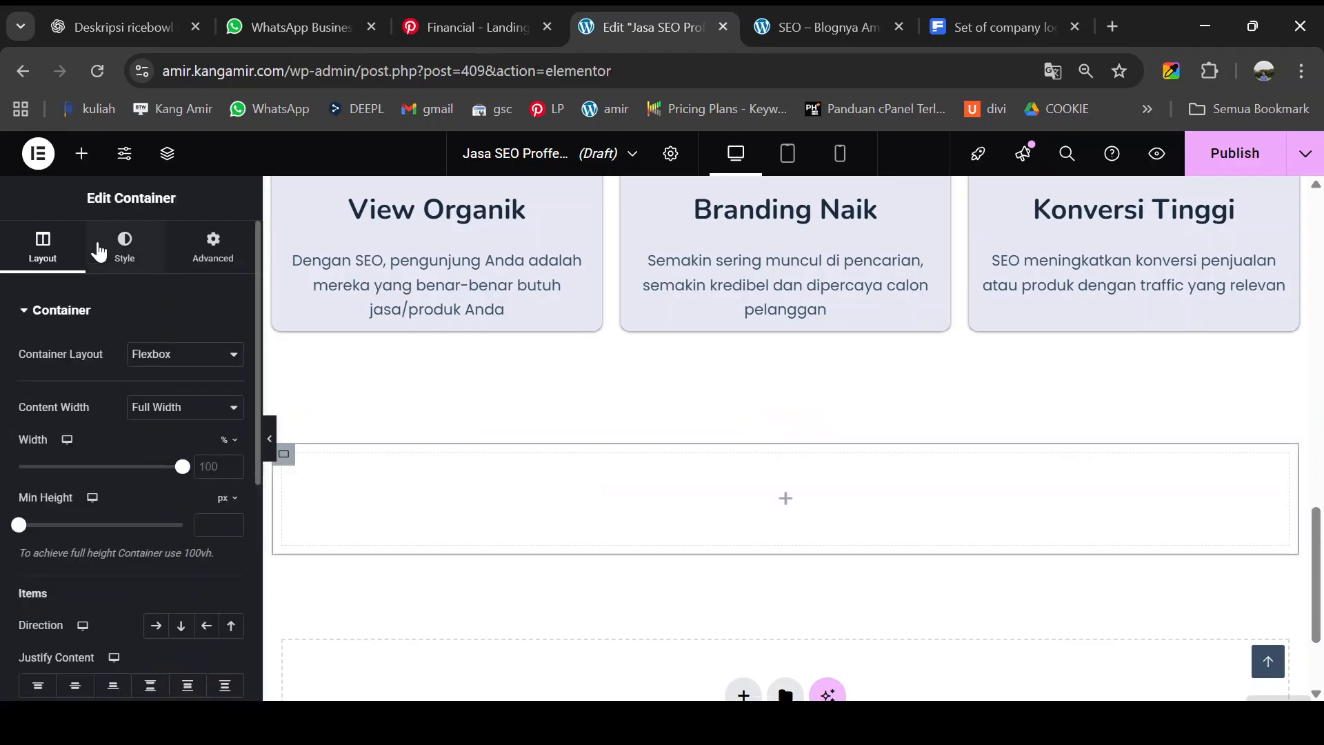
{"action": "left_click", "coordinate": [82, 153]}
{"action": "left_click_drag", "start_coordinate": [74, 390], "coordinate": [523, 483]}
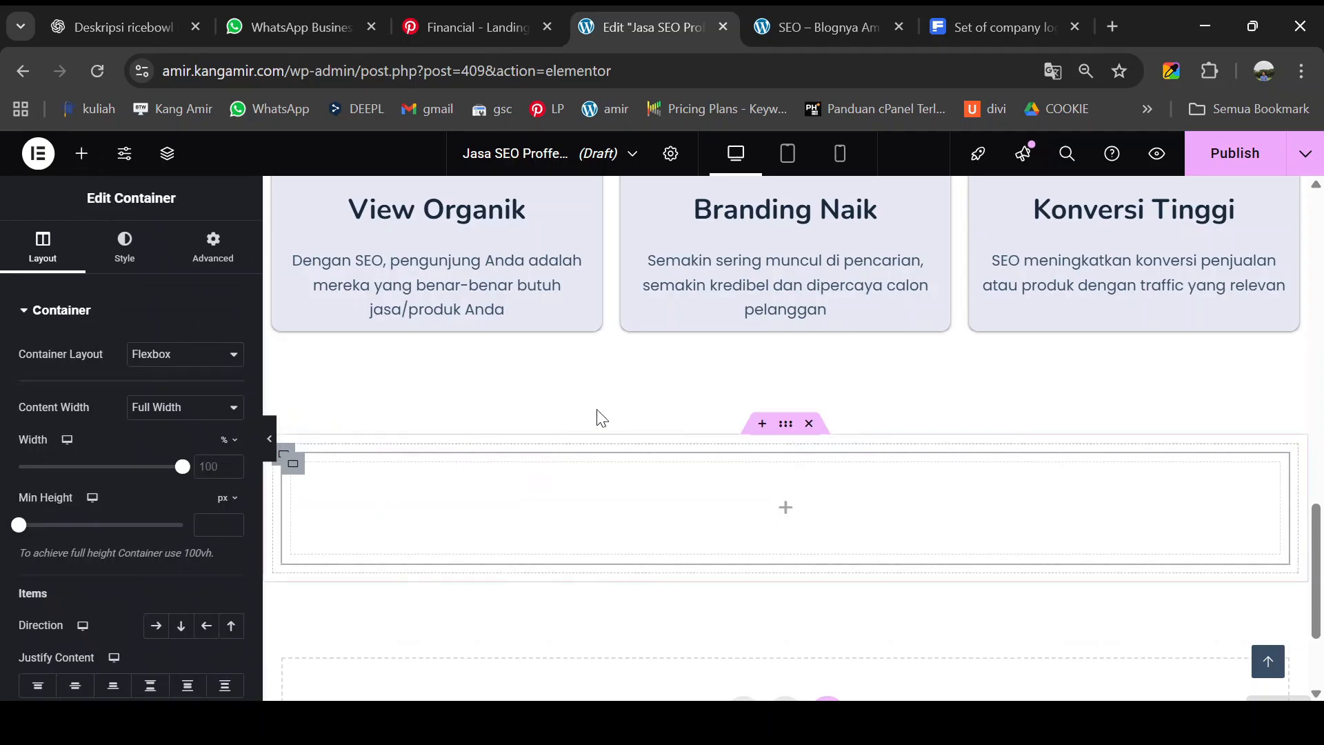
{"action": "left_click", "coordinate": [81, 155]}
{"action": "left_click_drag", "start_coordinate": [71, 534], "coordinate": [695, 541]}
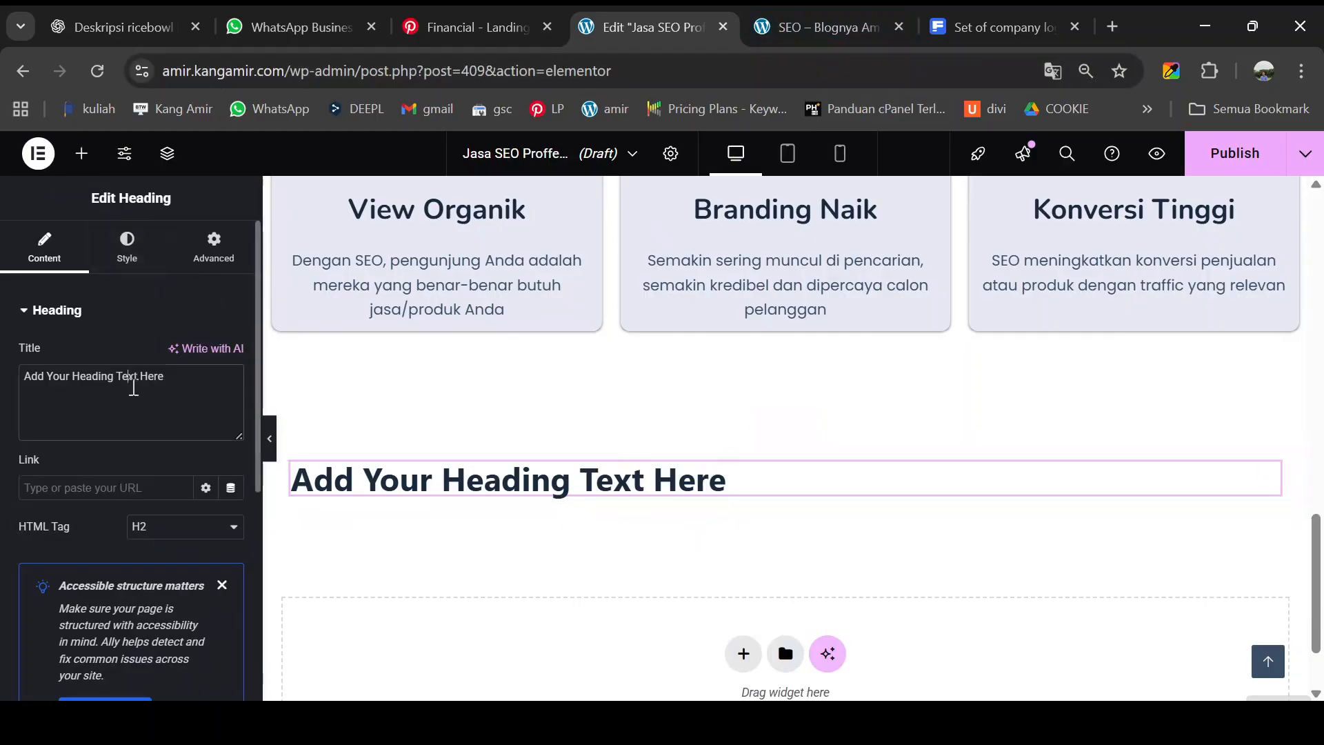
- Copy 'Layanan Kami' from the preview into the heading and centre-align it
{"action": "key", "text": "ctrl+Tab"}
{"action": "left_click_drag", "start_coordinate": [537, 529], "coordinate": [792, 532]}
{"action": "key", "text": "ctrl+c"}
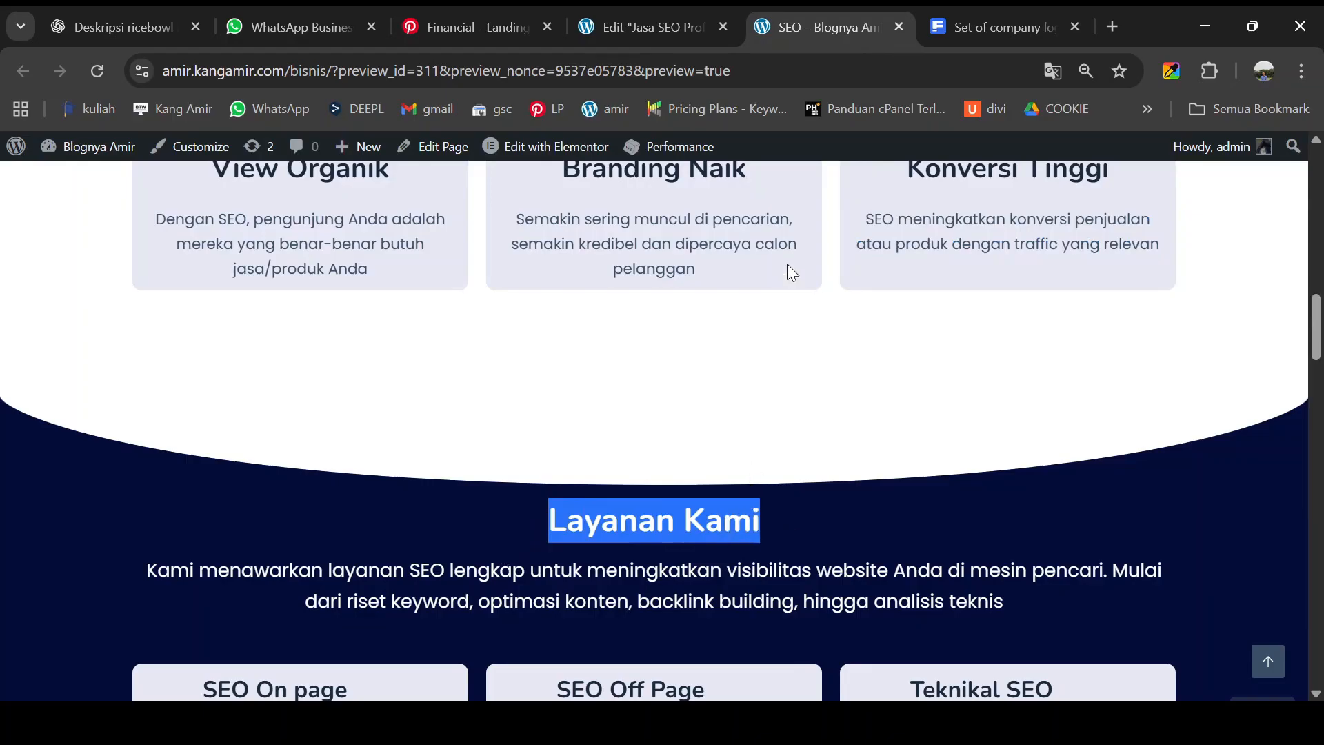
{"action": "left_click", "coordinate": [645, 29]}
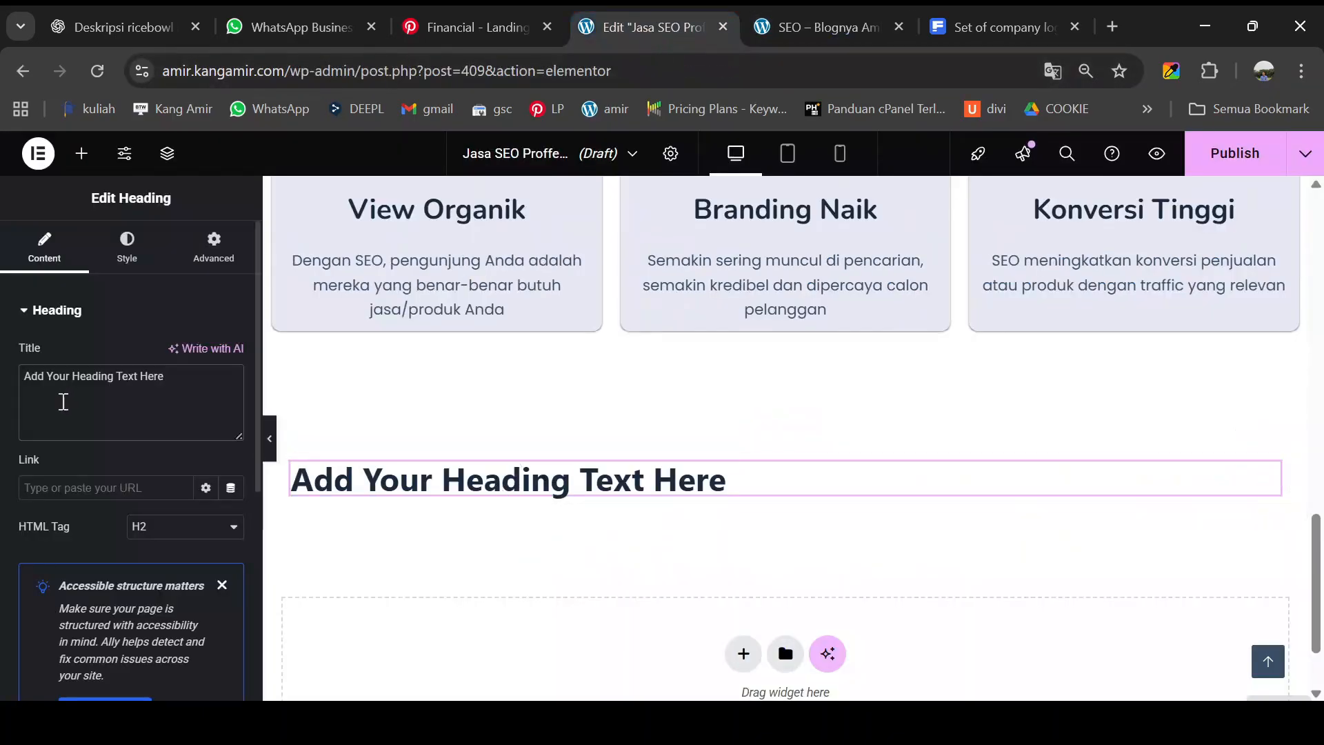
{"action": "triple_click", "coordinate": [86, 390]}
{"action": "key", "text": "ctrl+v"}
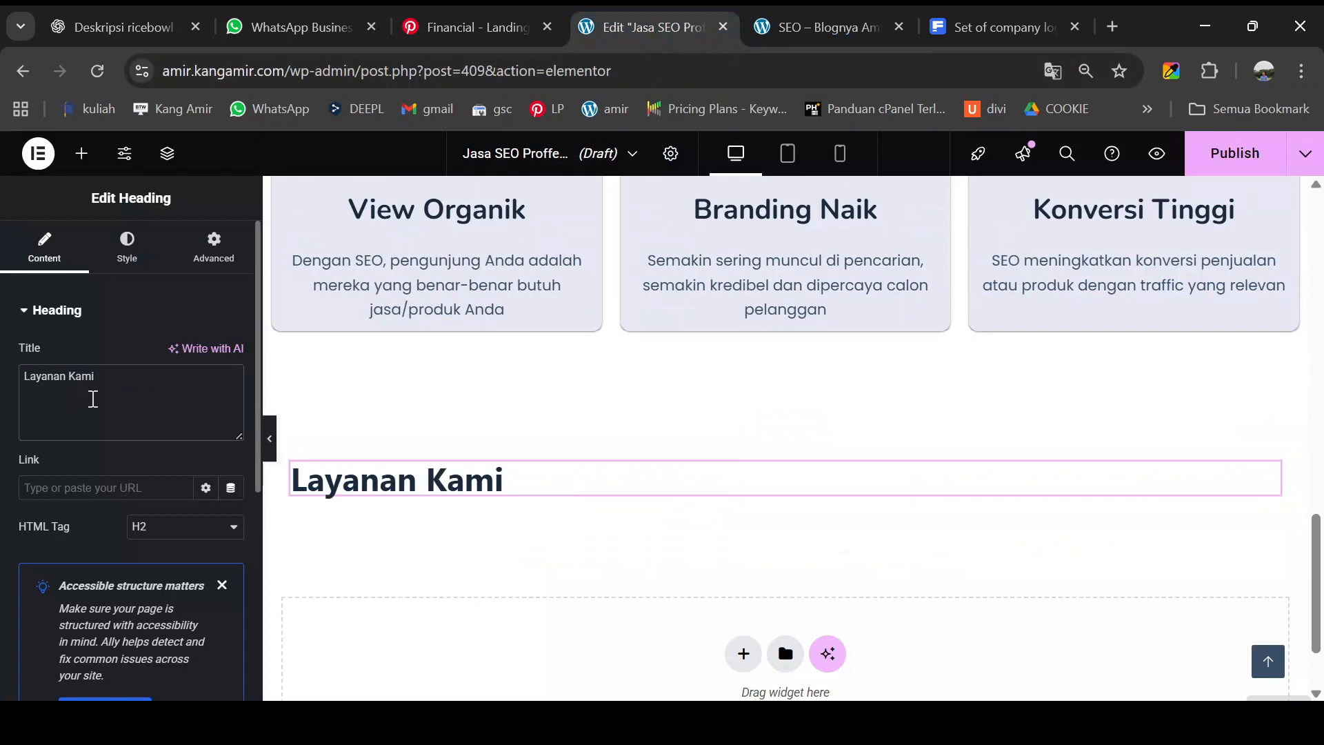
{"action": "left_click", "coordinate": [149, 257]}
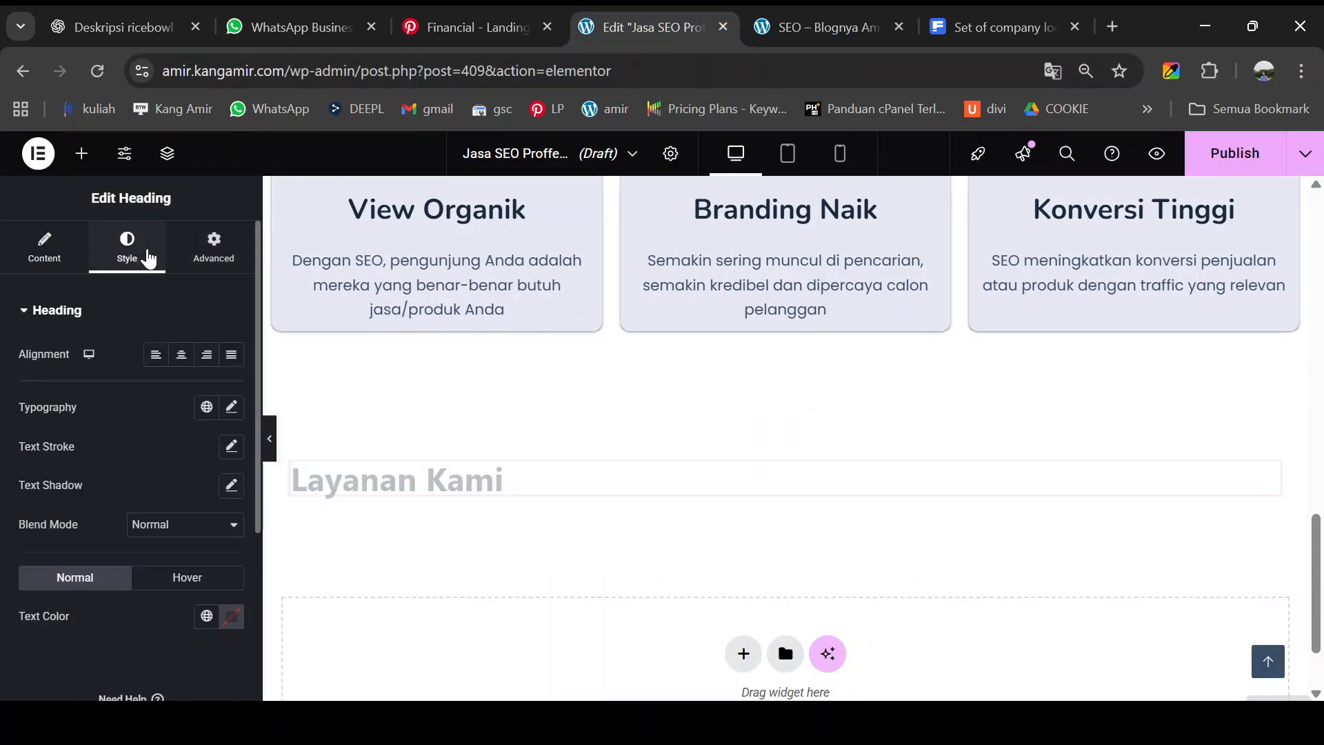
{"action": "left_click", "coordinate": [182, 356]}
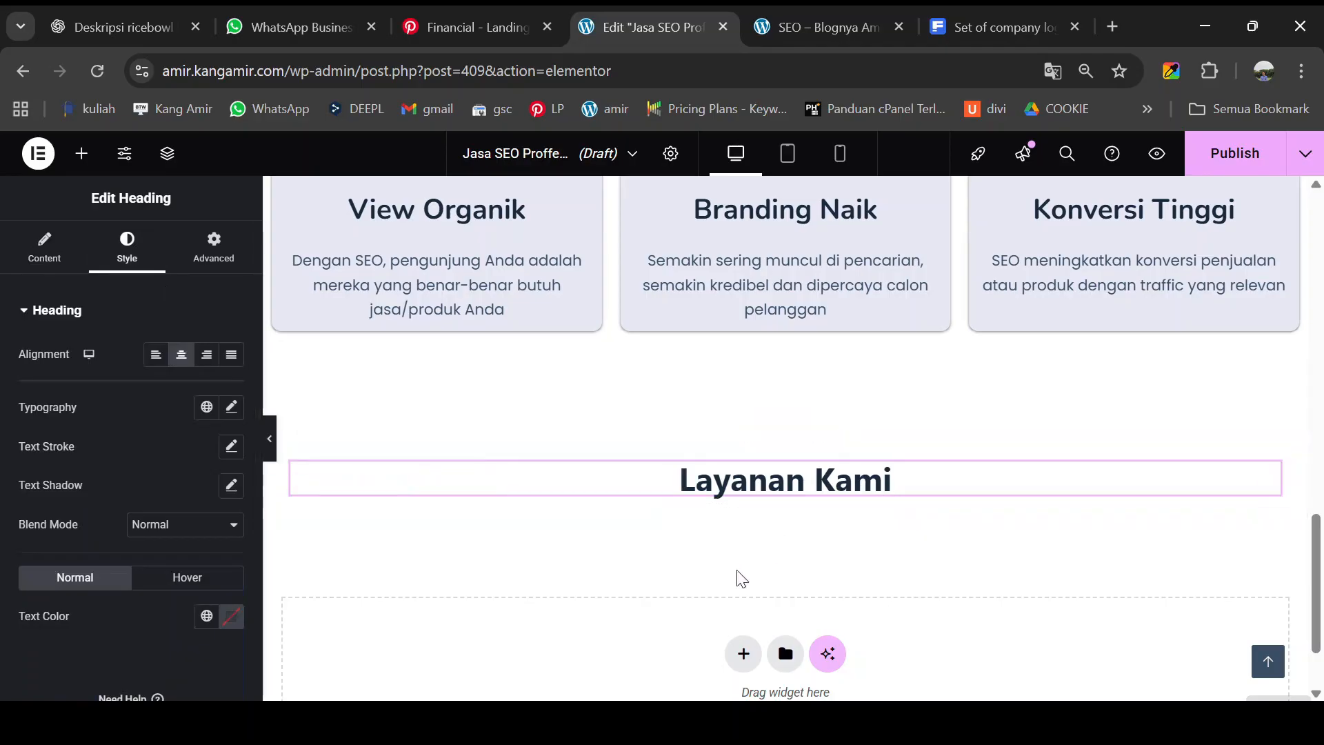
- Review the Layanan Kami section on the live preview, clear the highlight, and return to the editor
{"action": "left_click", "coordinate": [786, 28]}
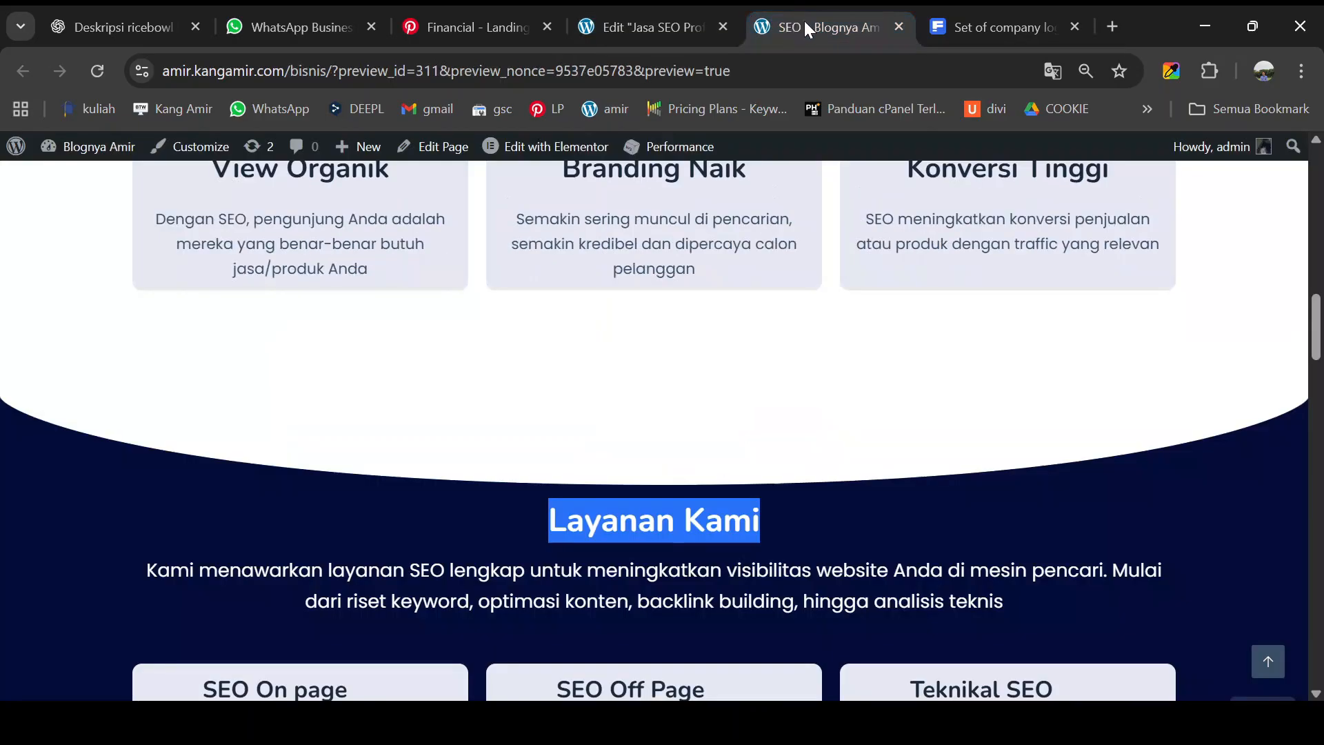
{"action": "scroll", "coordinate": [639, 497], "scroll_direction": "down", "scroll_amount": 2}
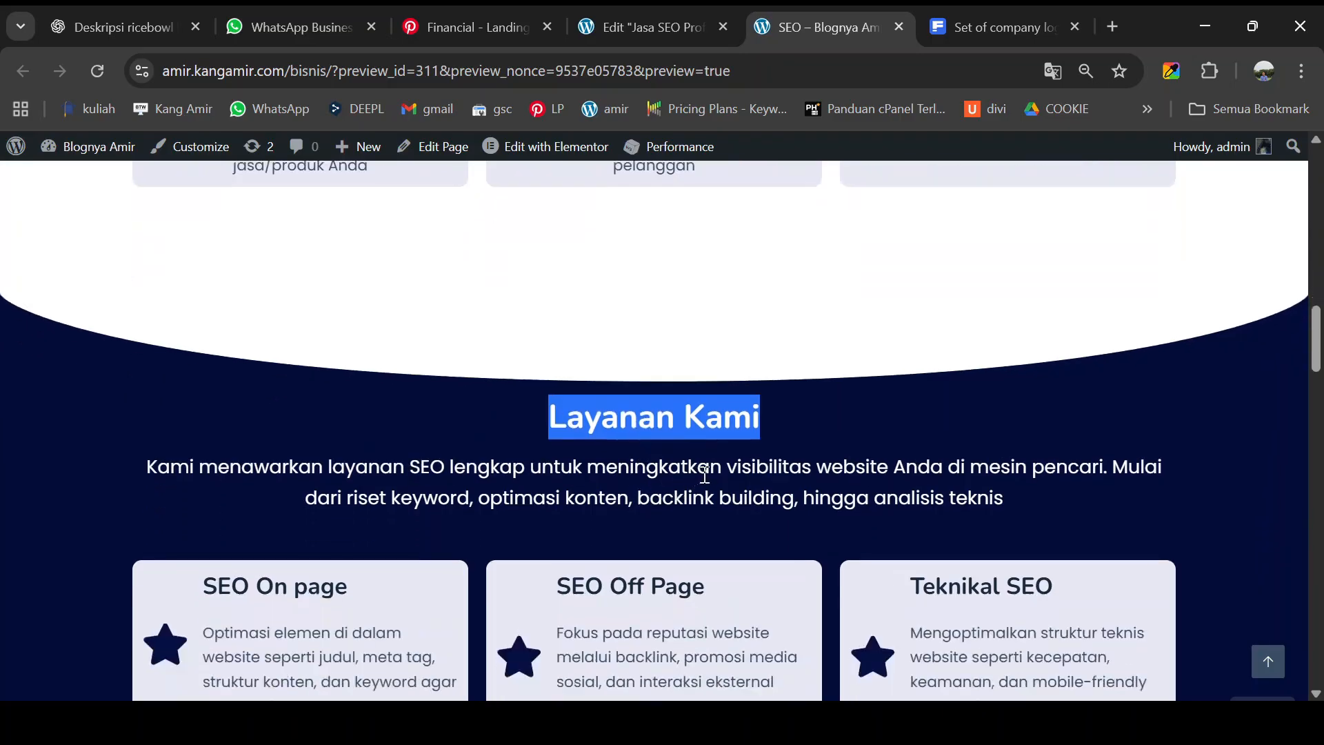
{"action": "scroll", "coordinate": [710, 465], "scroll_direction": "down", "scroll_amount": 1}
{"action": "scroll", "coordinate": [717, 448], "scroll_direction": "up", "scroll_amount": 15}
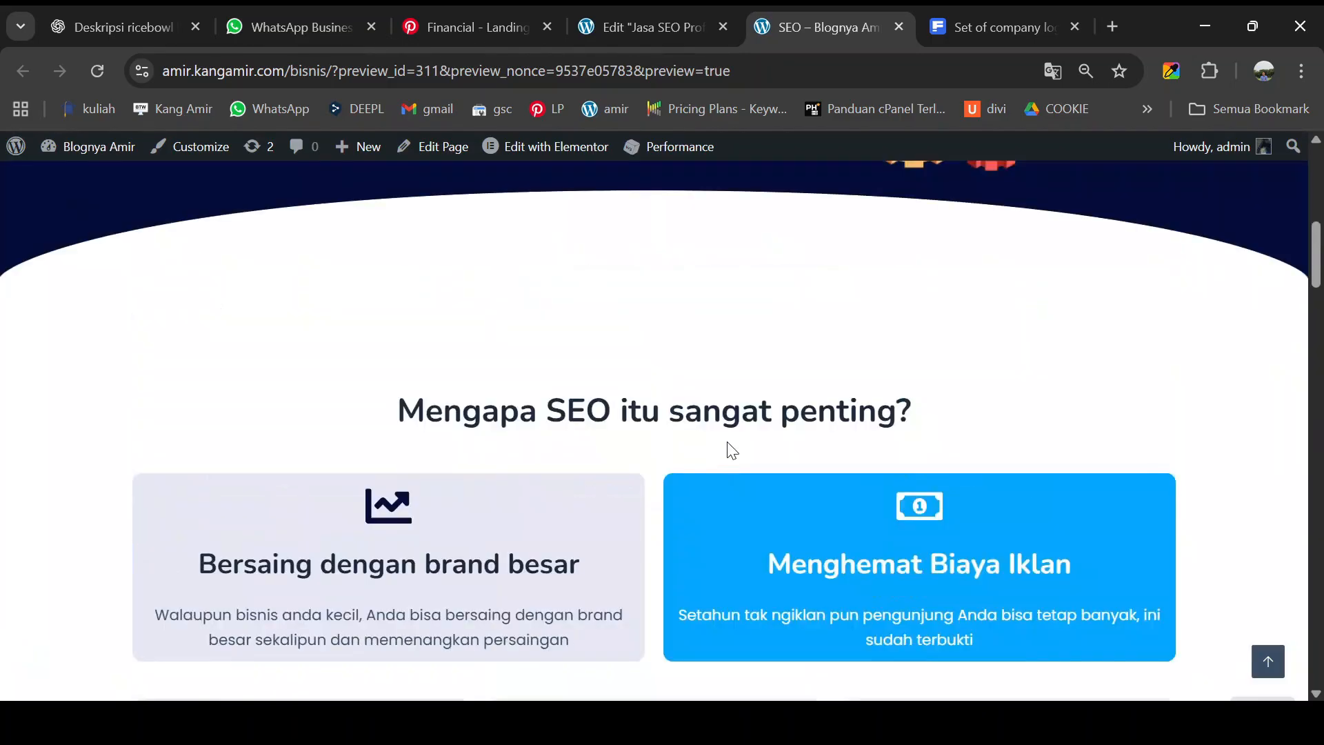
{"action": "scroll", "coordinate": [731, 427], "scroll_direction": "down", "scroll_amount": 10}
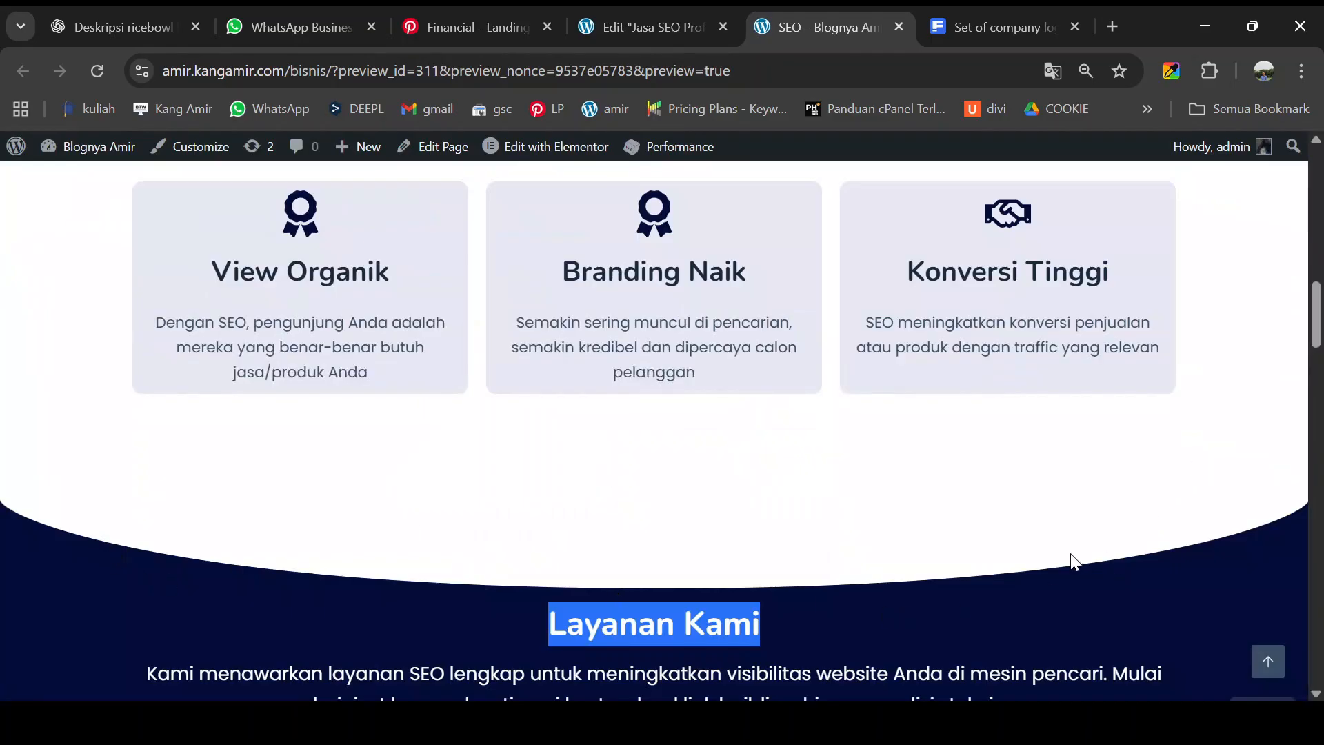
{"action": "scroll", "coordinate": [1057, 560], "scroll_direction": "down", "scroll_amount": 2}
{"action": "left_click", "coordinate": [931, 535]}
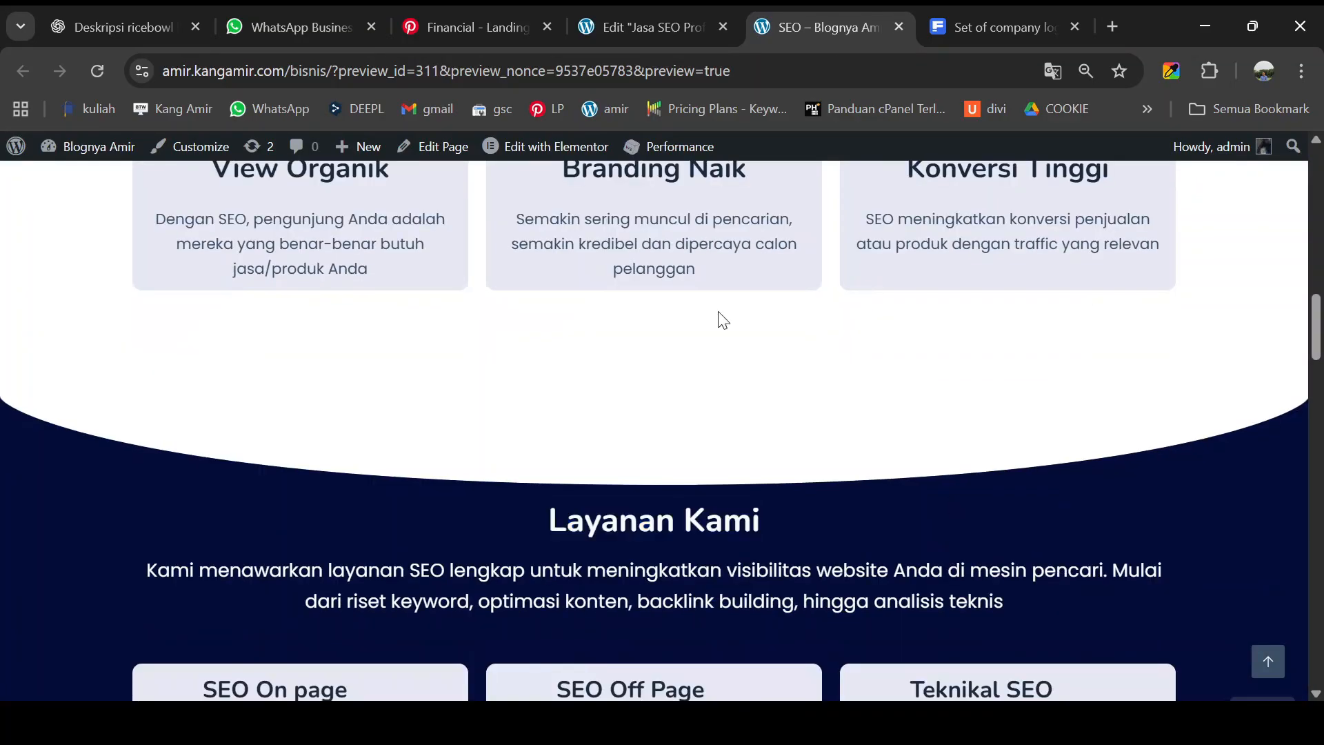
{"action": "left_click", "coordinate": [659, 15]}
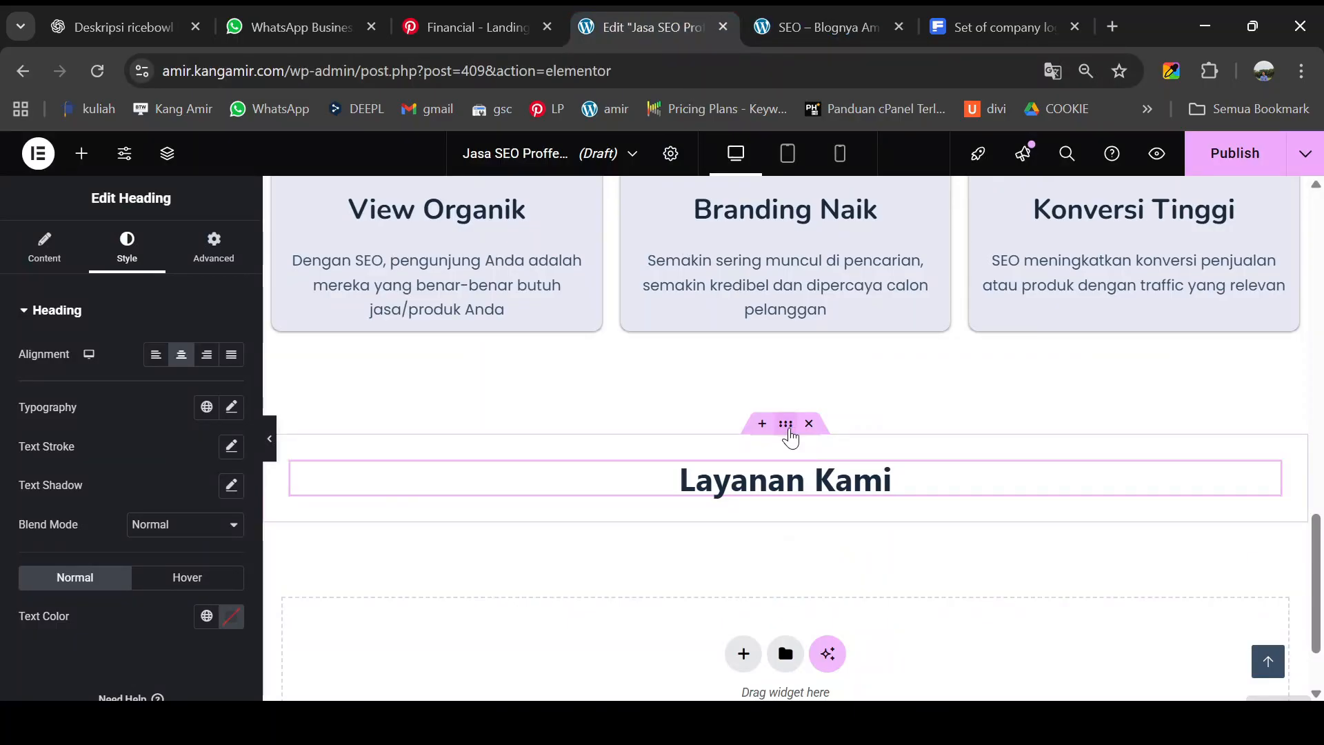
- Unlink the section's padding and set top and bottom to 100 px
{"action": "left_click", "coordinate": [787, 427]}
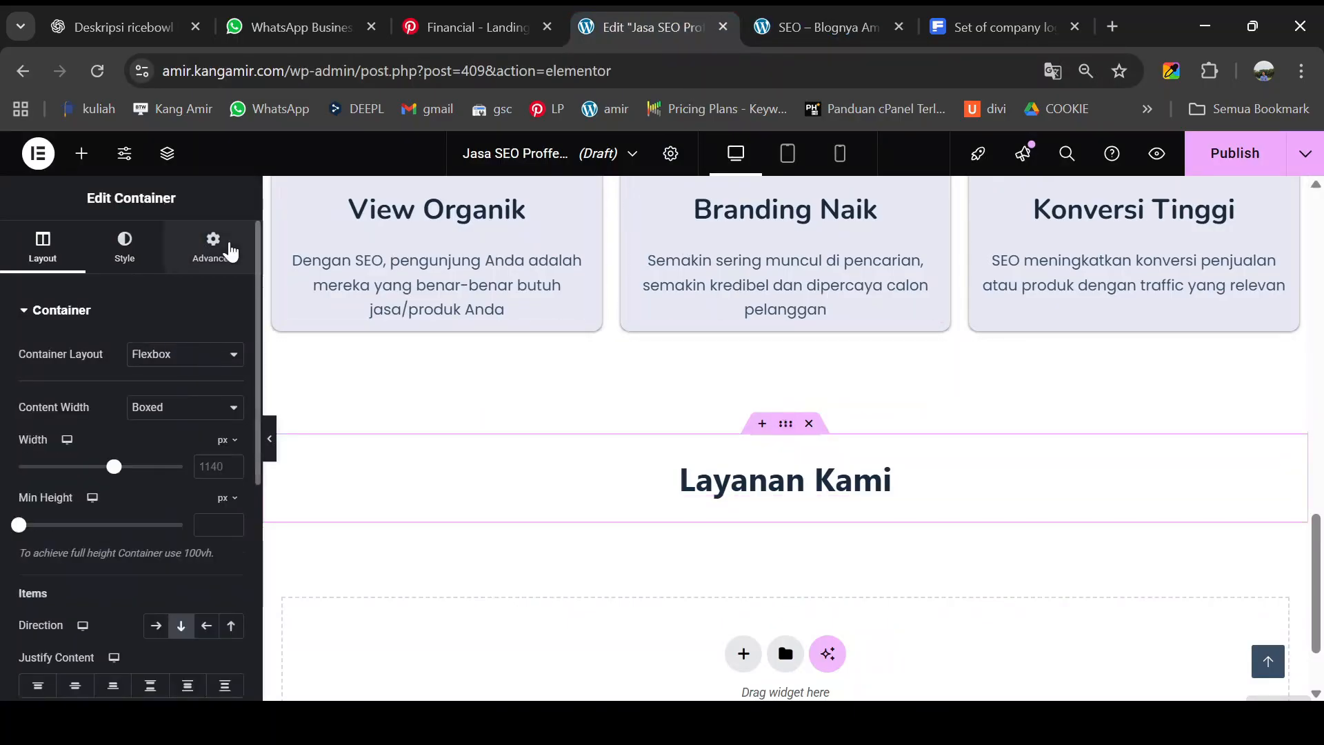
{"action": "left_click", "coordinate": [213, 247]}
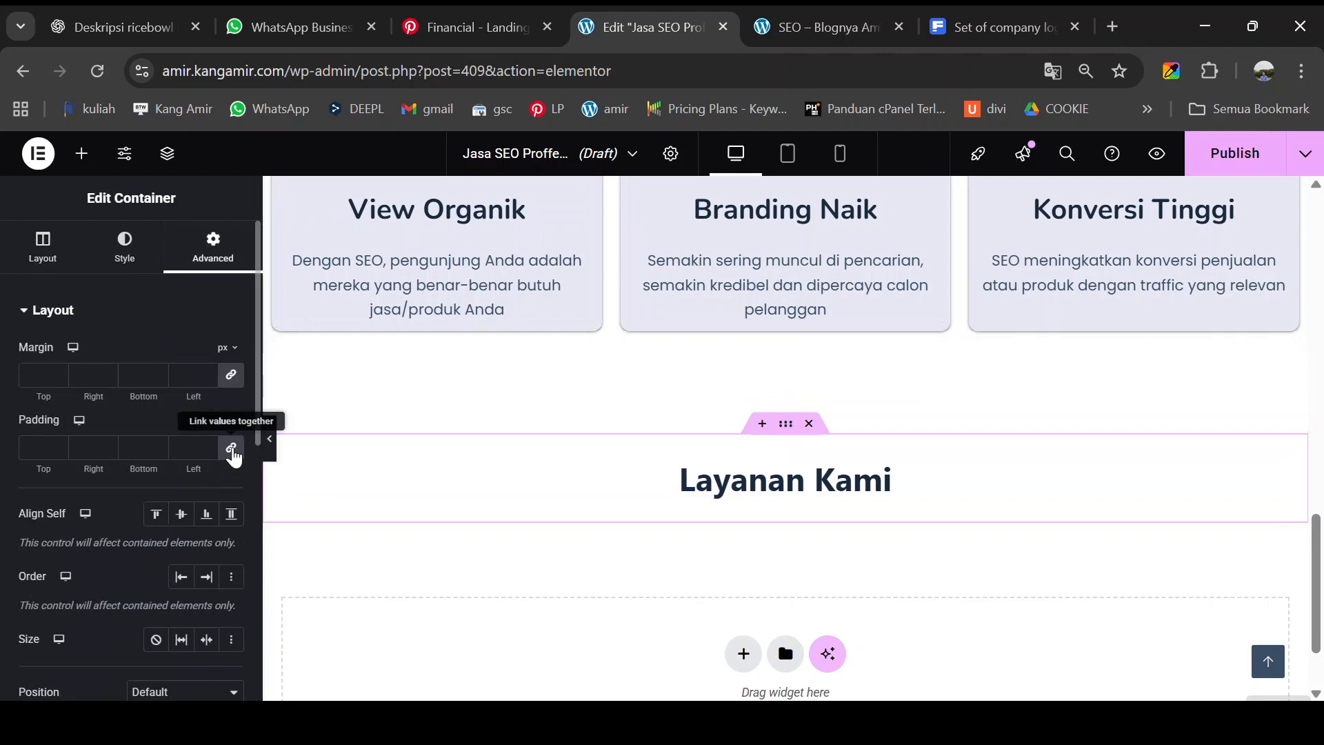
{"action": "left_click", "coordinate": [232, 450]}
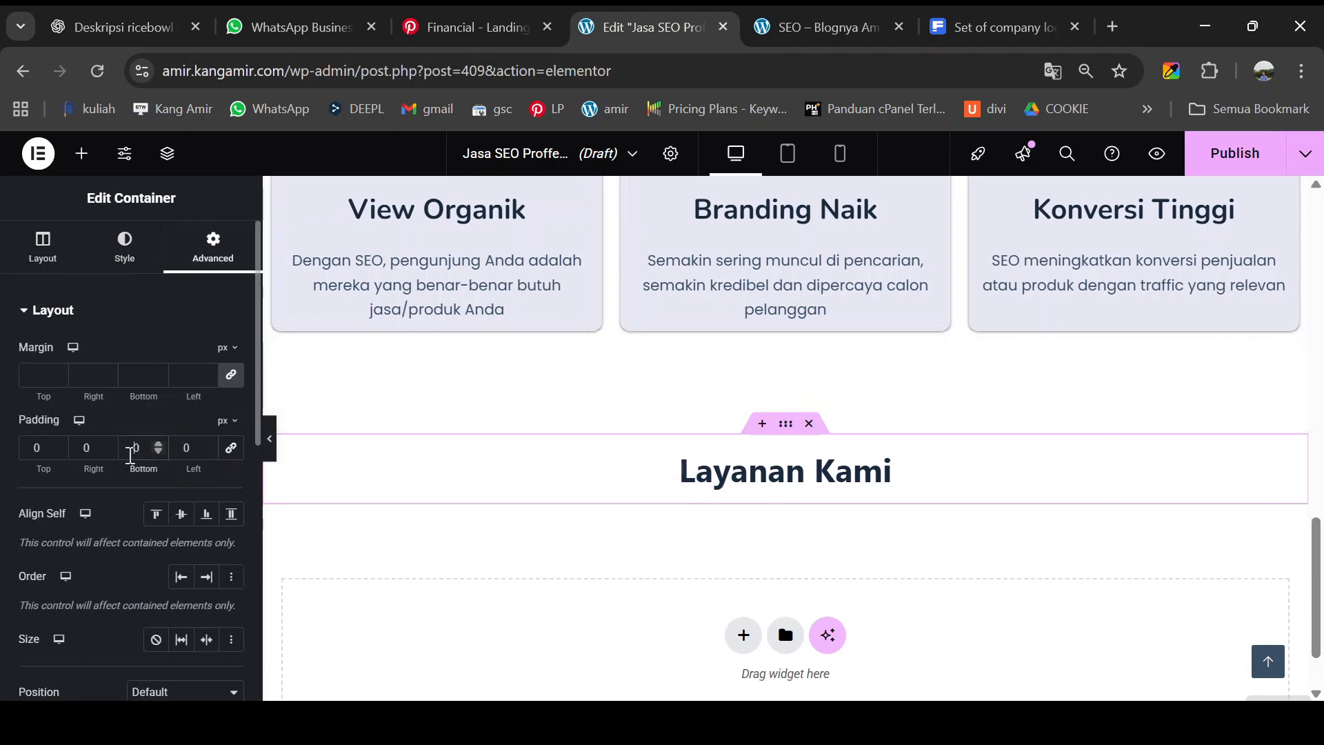
{"action": "left_click", "coordinate": [130, 456]}
{"action": "type", "text": "100"}
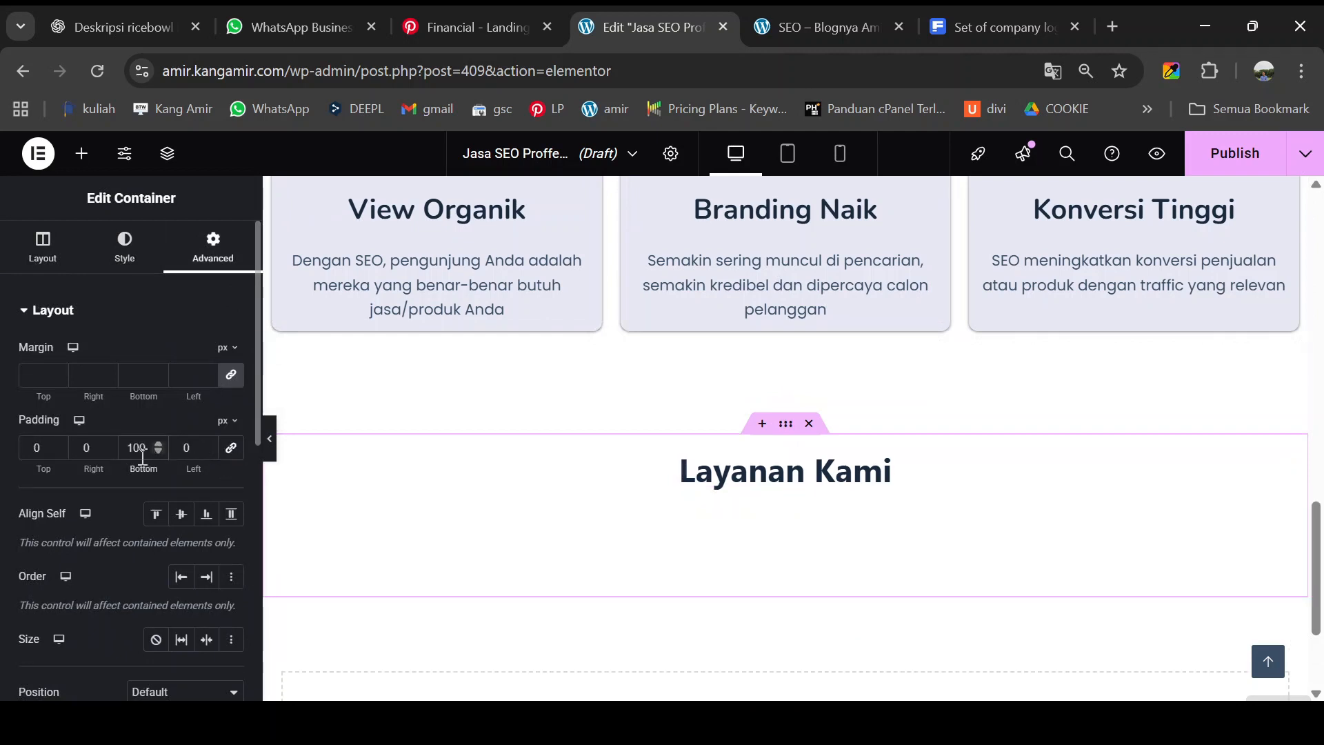
{"action": "left_click", "coordinate": [35, 449]}
{"action": "type", "text": "100"}
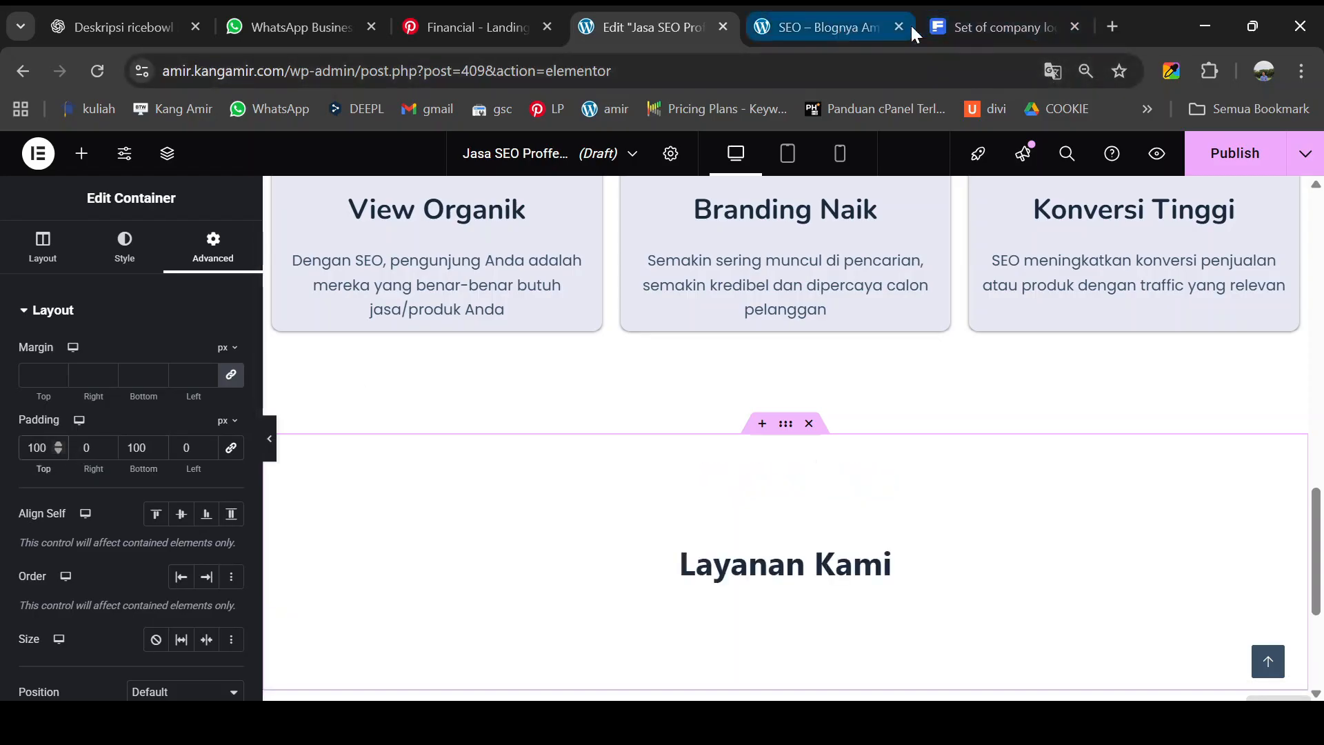
- Compare the taller section against the live preview, then return to the editor
{"action": "left_click", "coordinate": [821, 27]}
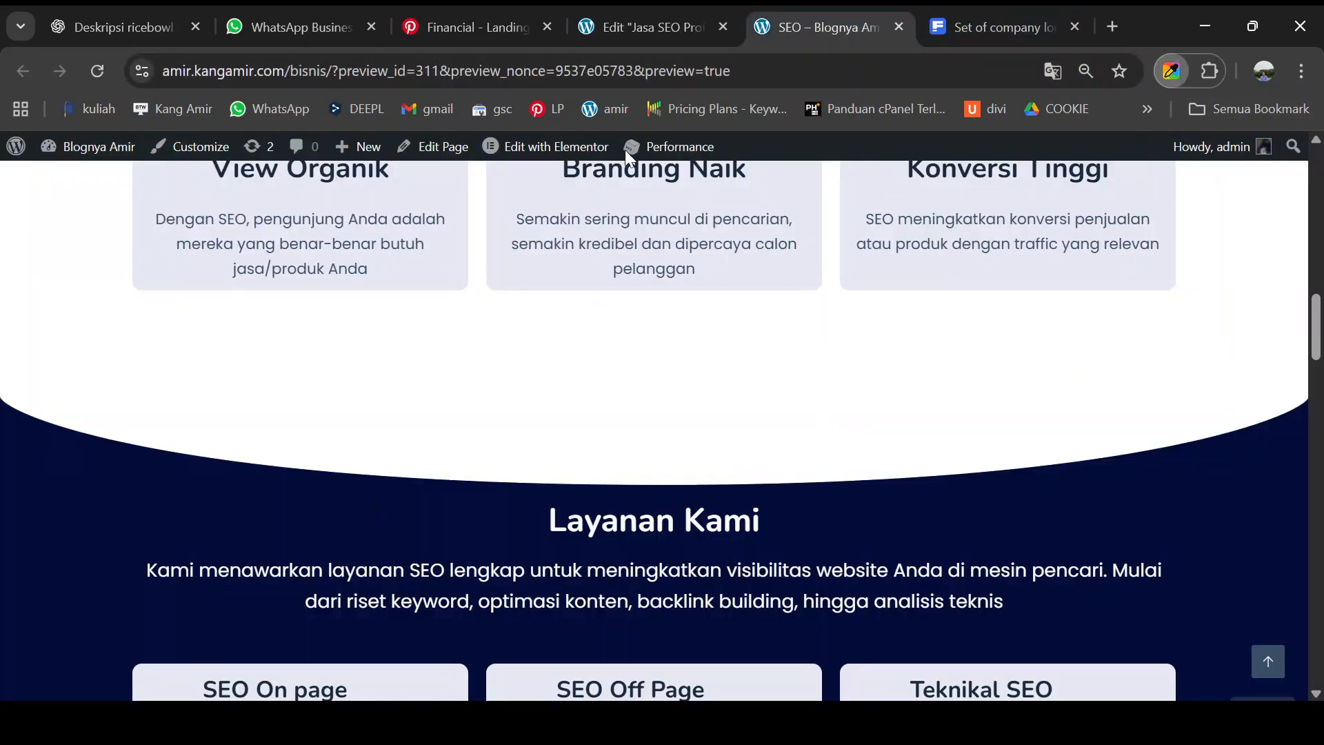
{"action": "left_click", "coordinate": [624, 28]}
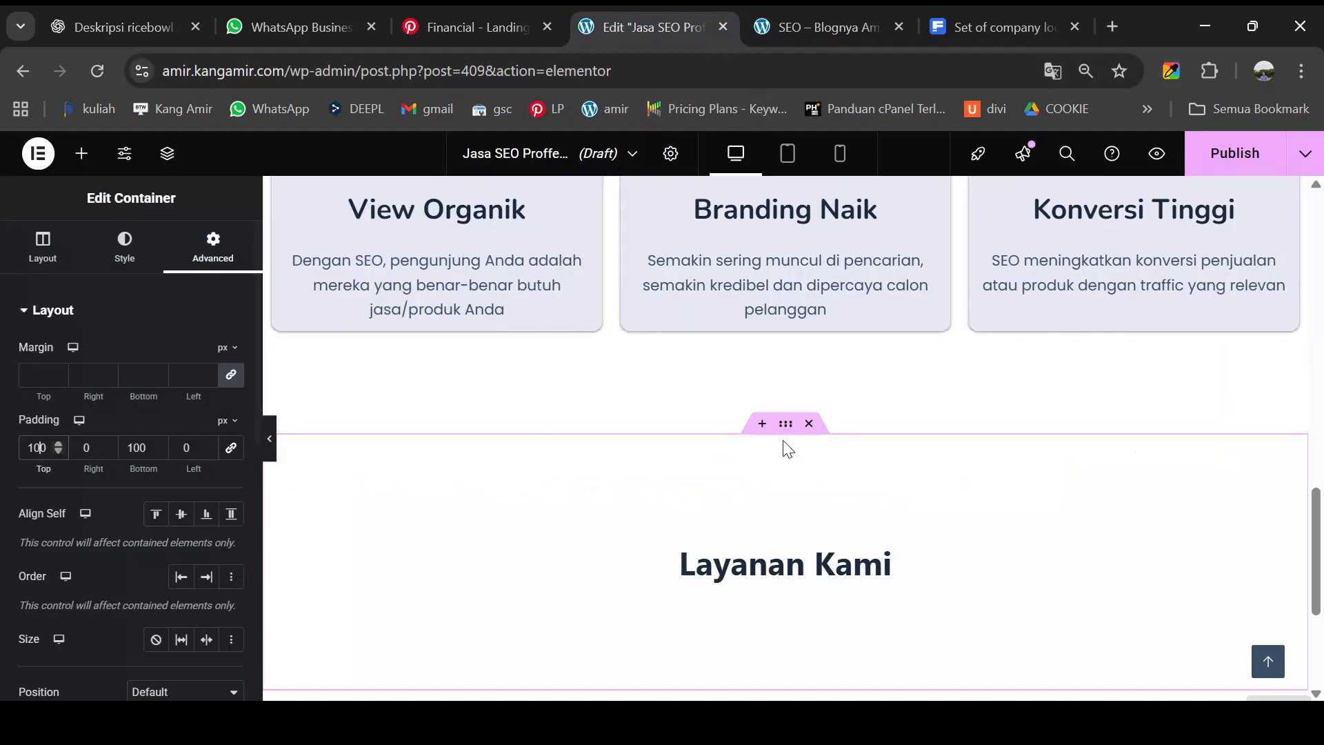
{"action": "left_click", "coordinate": [131, 258]}
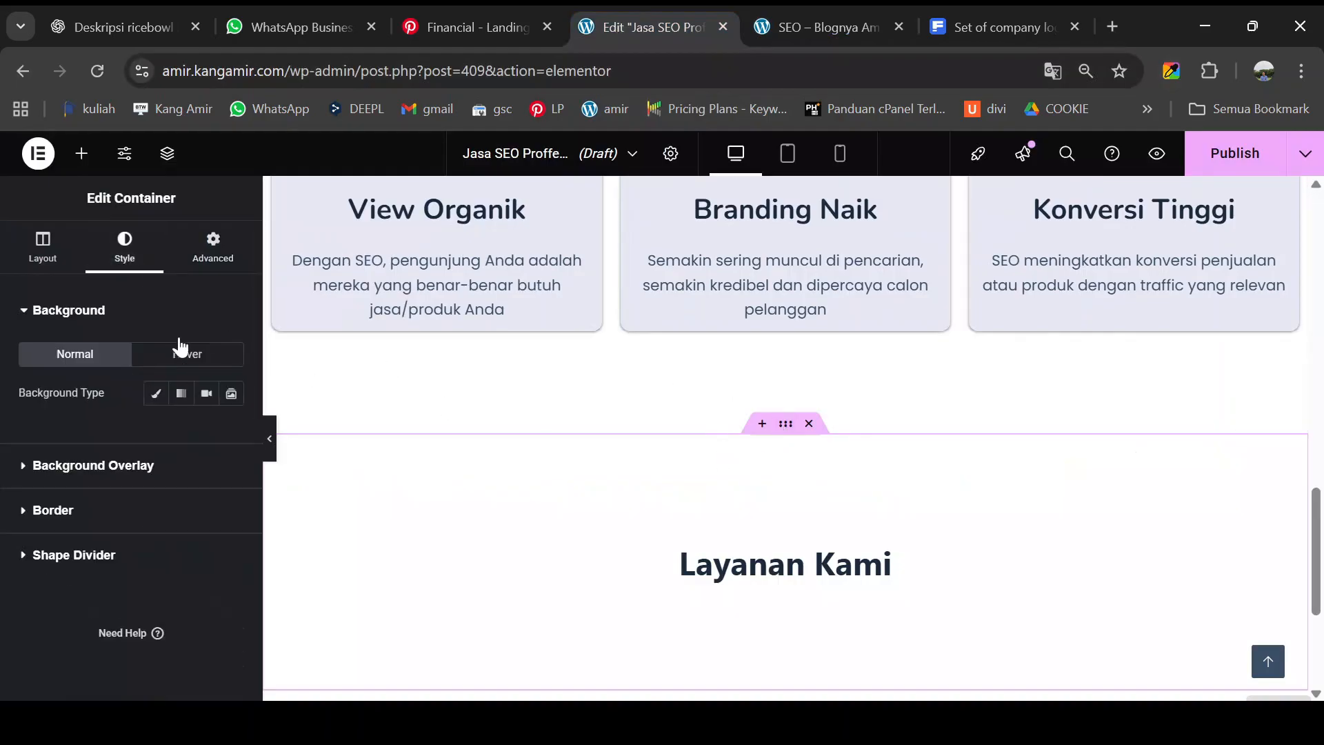
- Give the Layanan Kami section a solid dark navy #030d38 background
{"action": "left_click", "coordinate": [156, 394]}
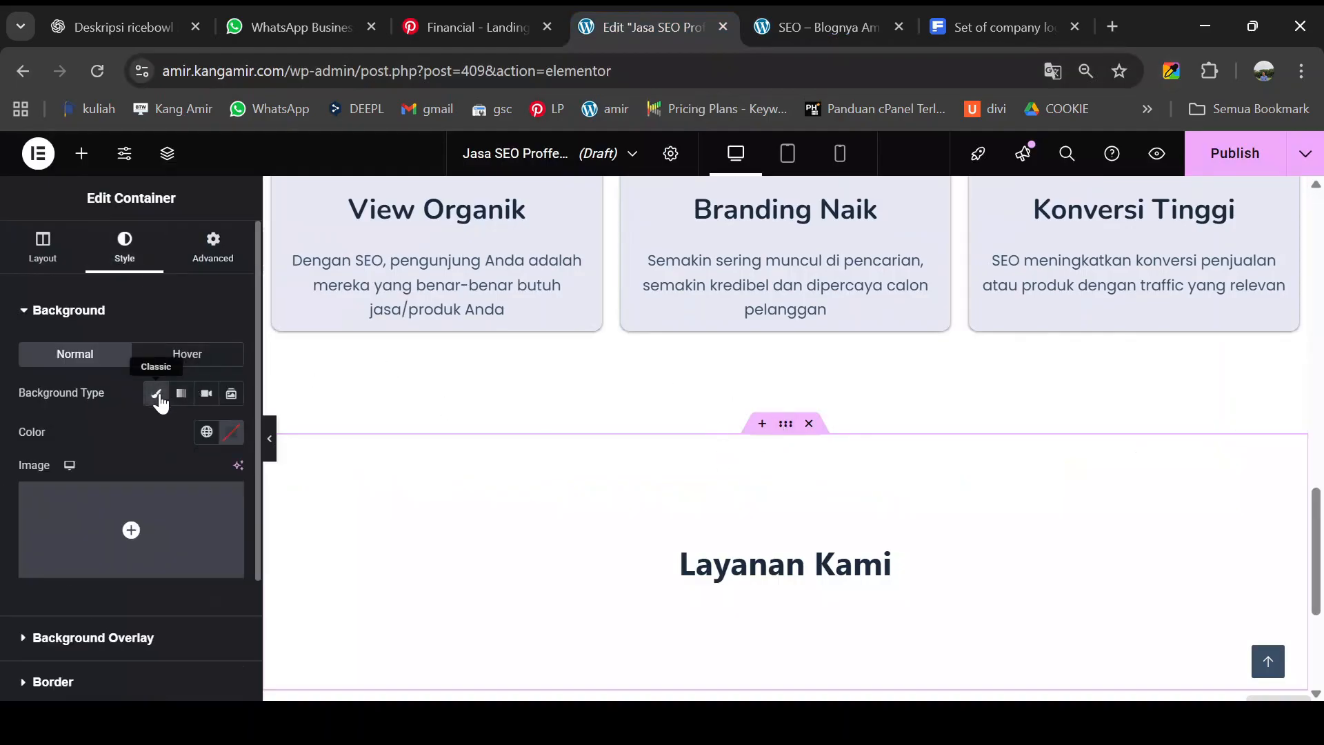
{"action": "left_click", "coordinate": [231, 435]}
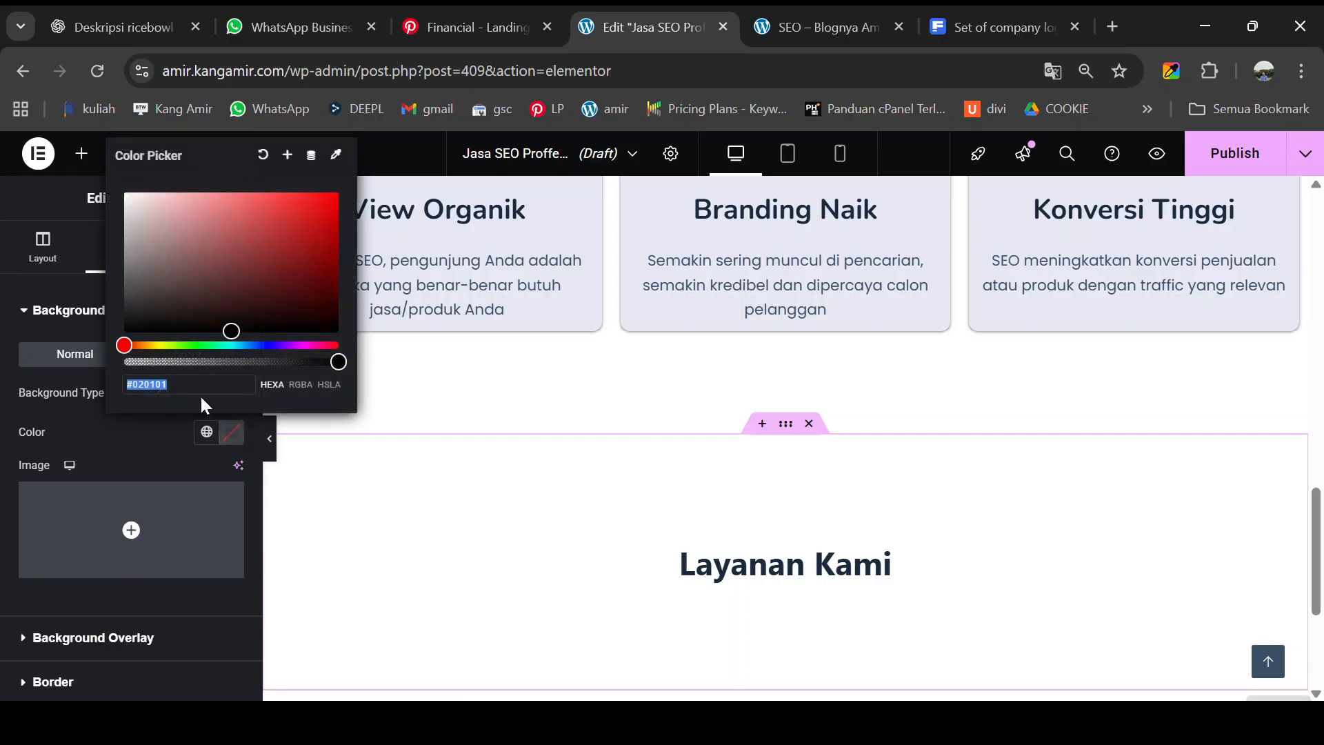
{"action": "type", "text": "#030d38"}
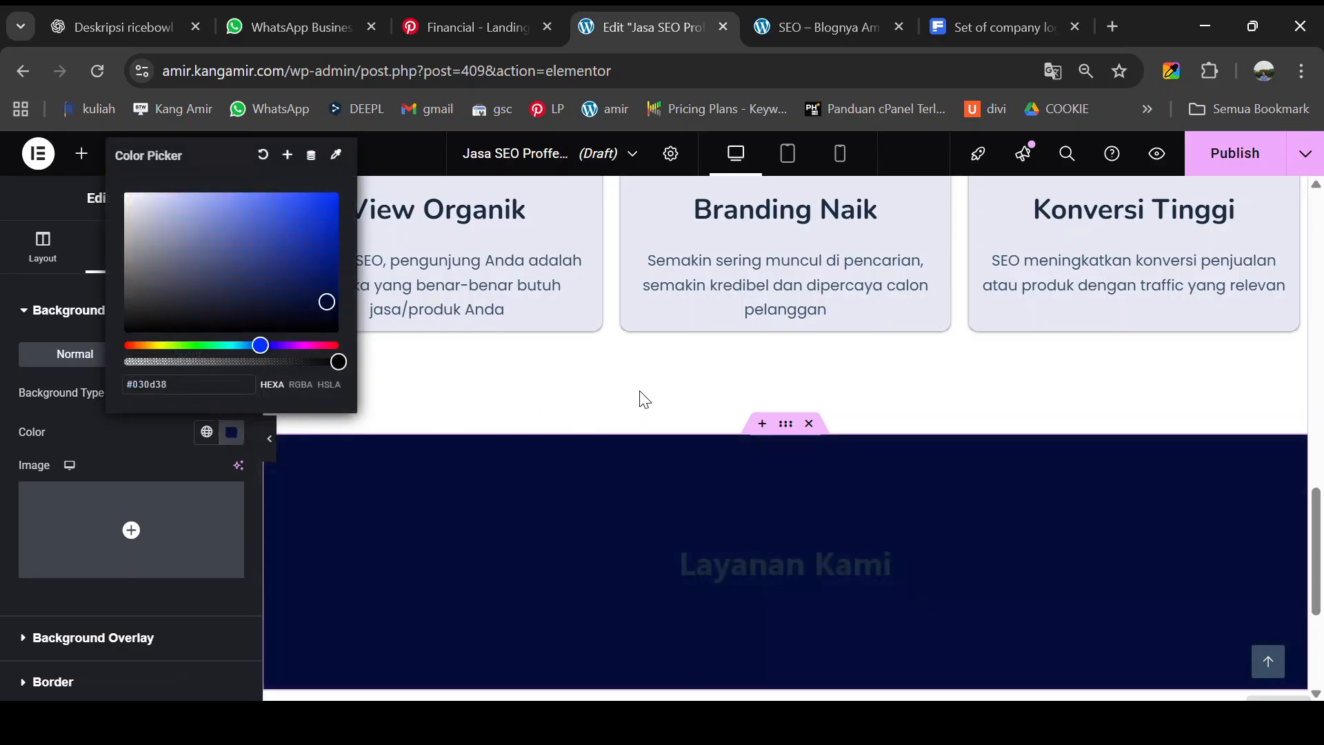
{"action": "left_click", "coordinate": [573, 448]}
{"action": "scroll", "coordinate": [572, 449], "scroll_direction": "down", "scroll_amount": 2}
{"action": "scroll", "coordinate": [573, 448], "scroll_direction": "up", "scroll_amount": 1}
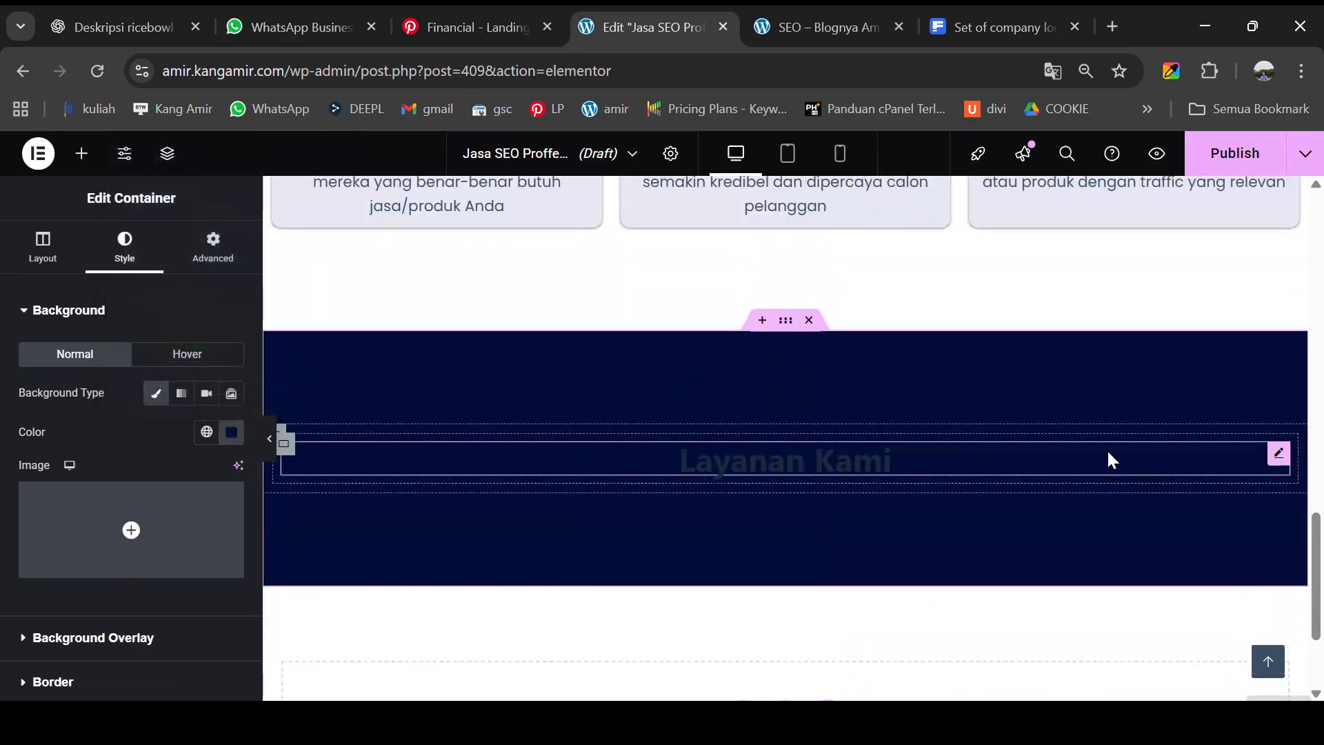
- Make the Layanan Kami heading text colour near-white #FAFAFA
{"action": "left_click", "coordinate": [1278, 457]}
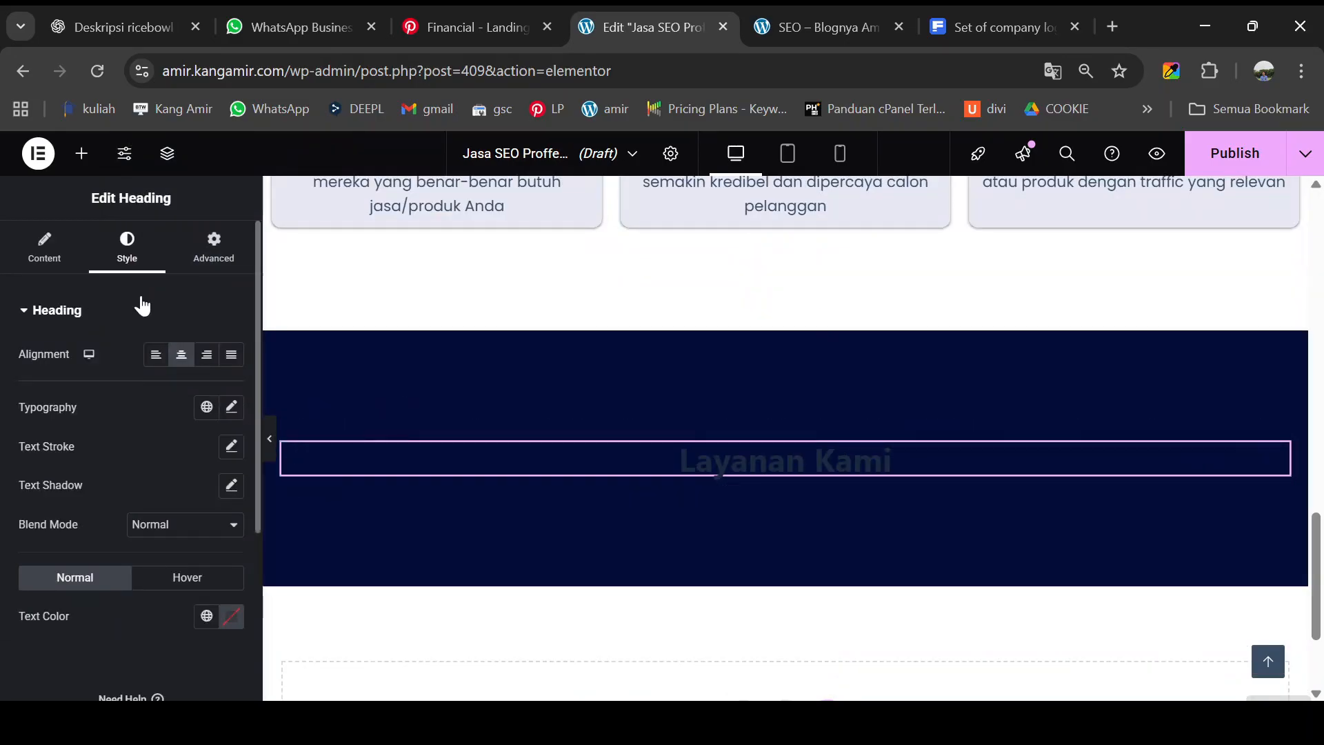
{"action": "left_click", "coordinate": [232, 617]}
{"action": "left_click_drag", "start_coordinate": [232, 514], "coordinate": [122, 380]}
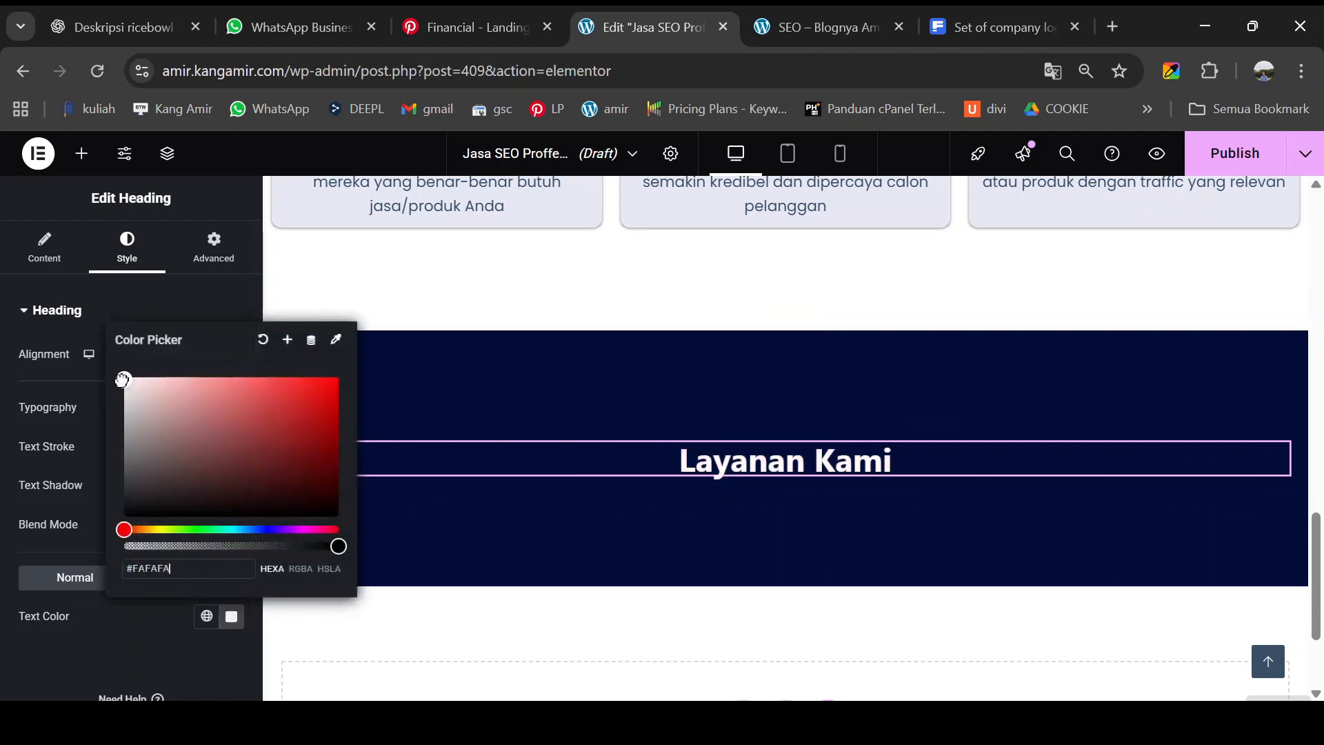
{"action": "left_click", "coordinate": [372, 380]}
{"action": "left_click", "coordinate": [81, 153]}
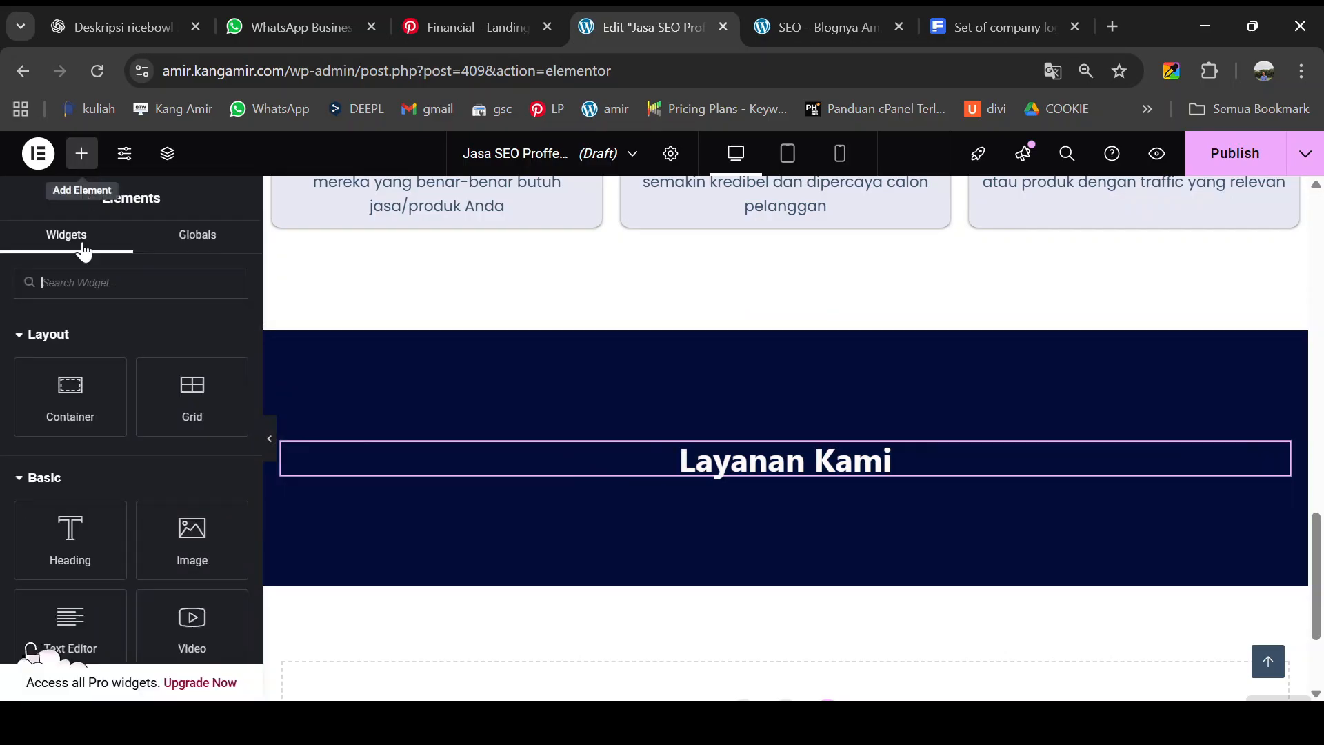
{"action": "scroll", "coordinate": [90, 578], "scroll_direction": "down", "scroll_amount": 2}
- Add a Text Editor widget below the heading and paste the preview's SEO description over the Lorem ipsum
{"action": "left_click_drag", "start_coordinate": [78, 525], "coordinate": [741, 494]}
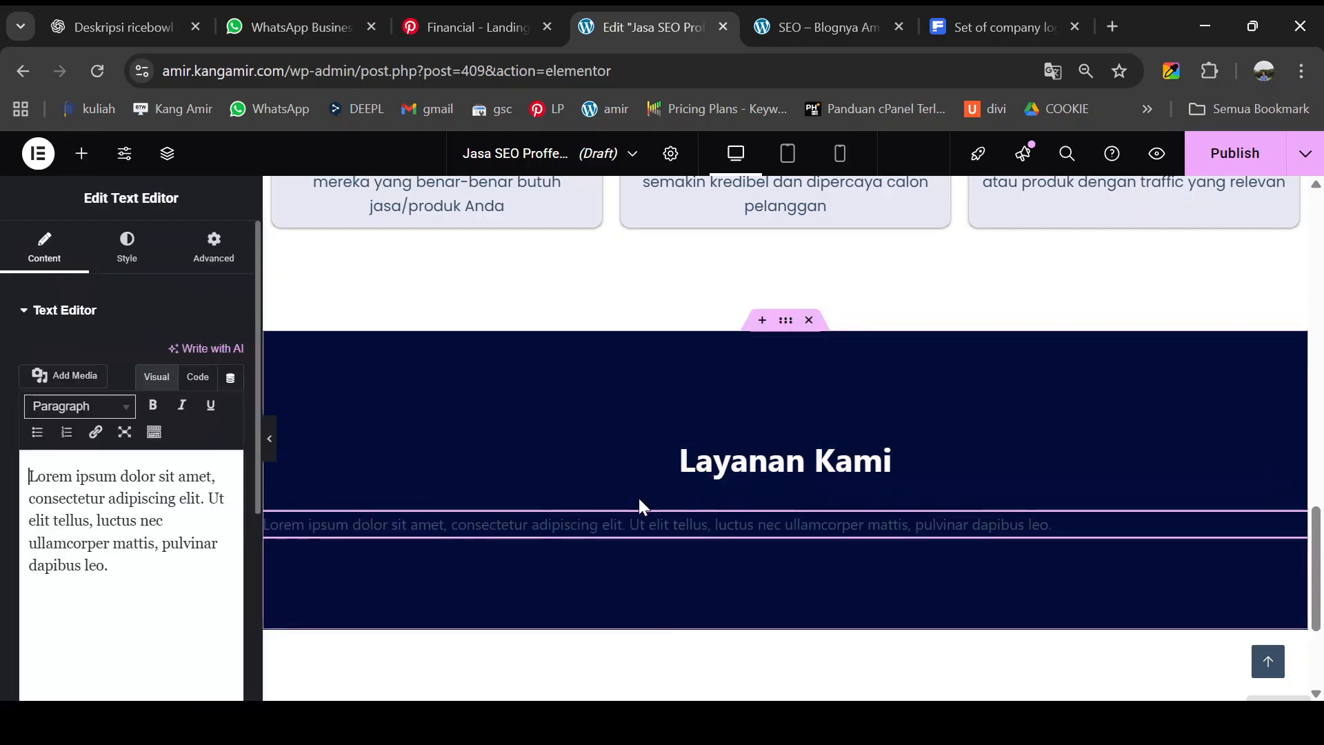
{"action": "left_click", "coordinate": [851, 32]}
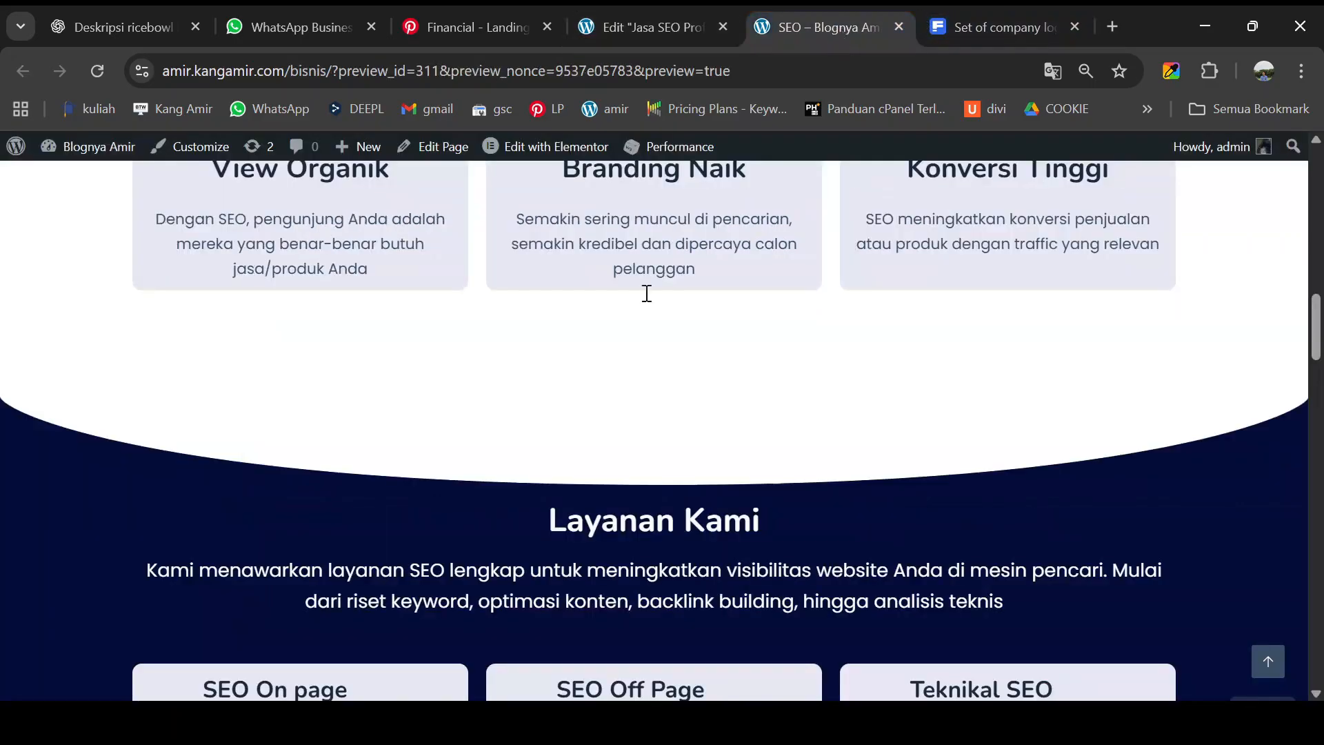
{"action": "scroll", "coordinate": [409, 594], "scroll_direction": "down", "scroll_amount": 3}
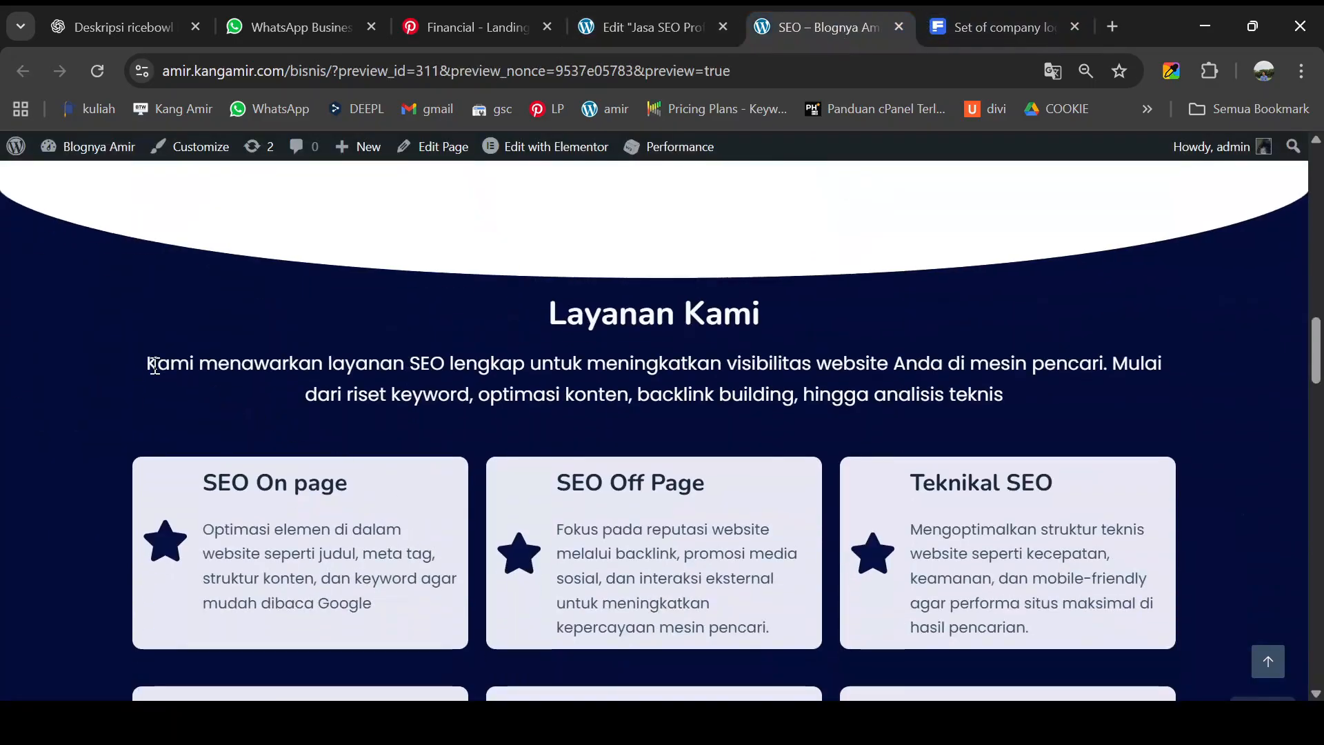
{"action": "left_click_drag", "start_coordinate": [154, 366], "coordinate": [1004, 392]}
{"action": "key", "text": "ctrl+c"}
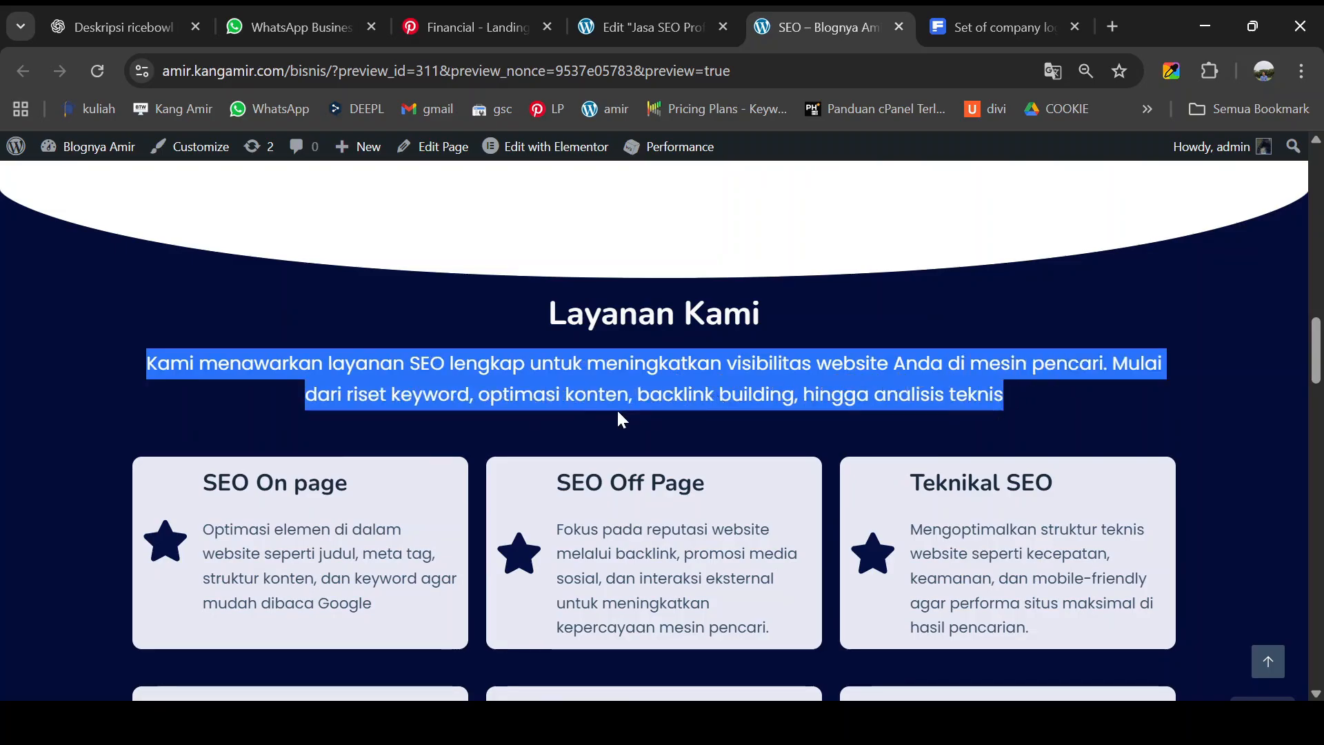
{"action": "left_click", "coordinate": [625, 23]}
{"action": "triple_click", "coordinate": [118, 535]}
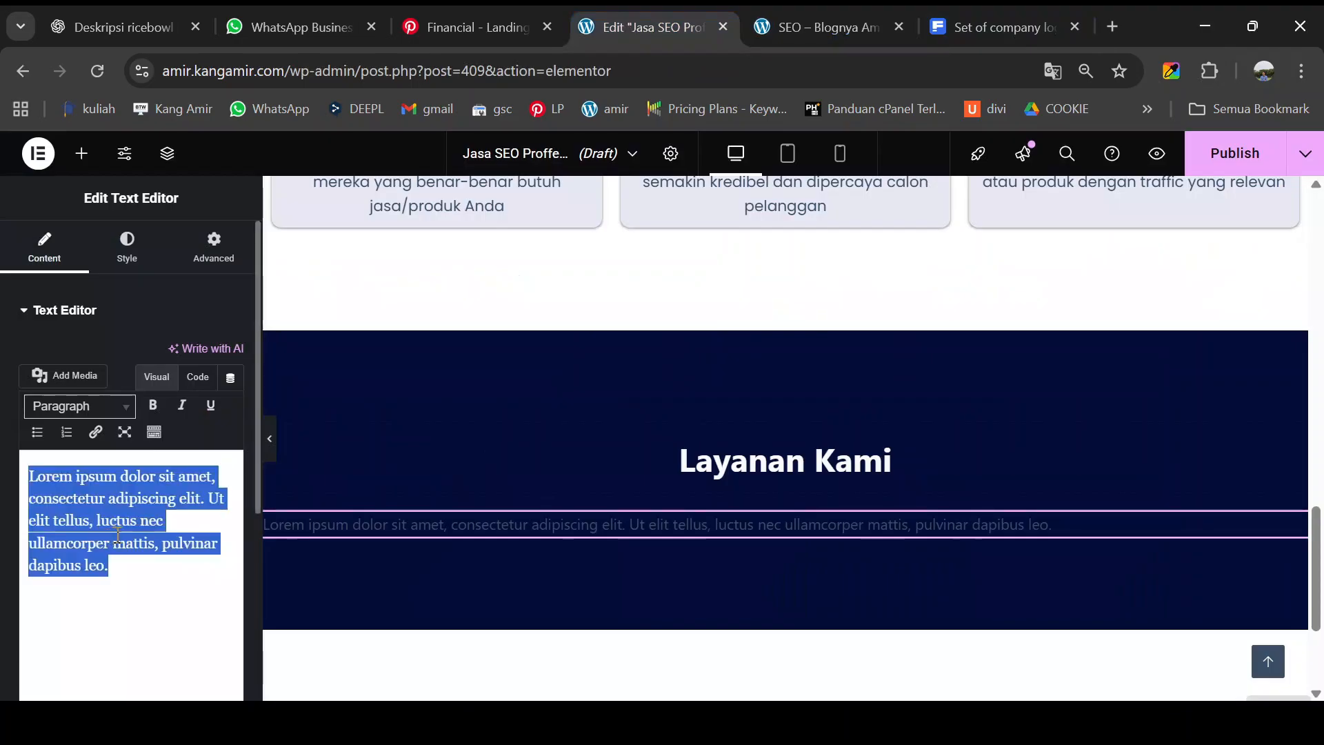
{"action": "key", "text": "ctrl+v"}
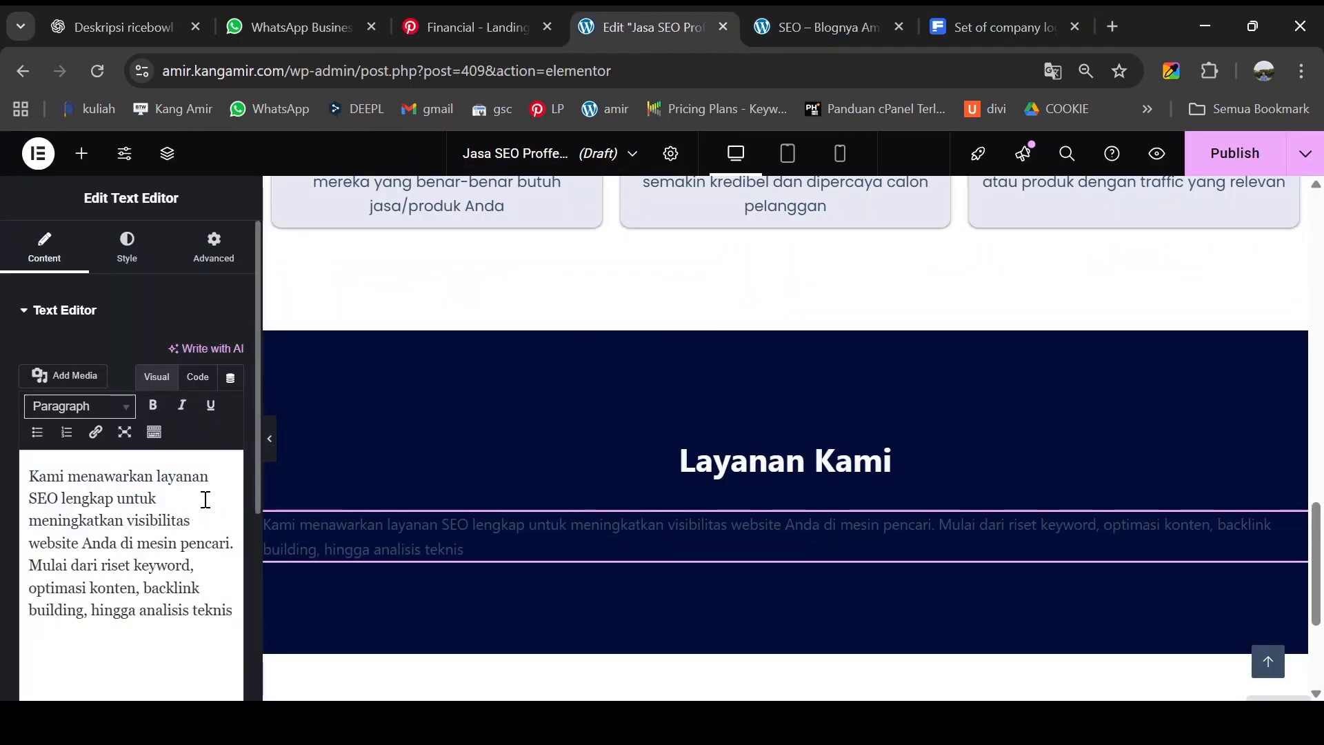
- Set the description paragraph font to Poppins and centre-align it
{"action": "left_click", "coordinate": [128, 257]}
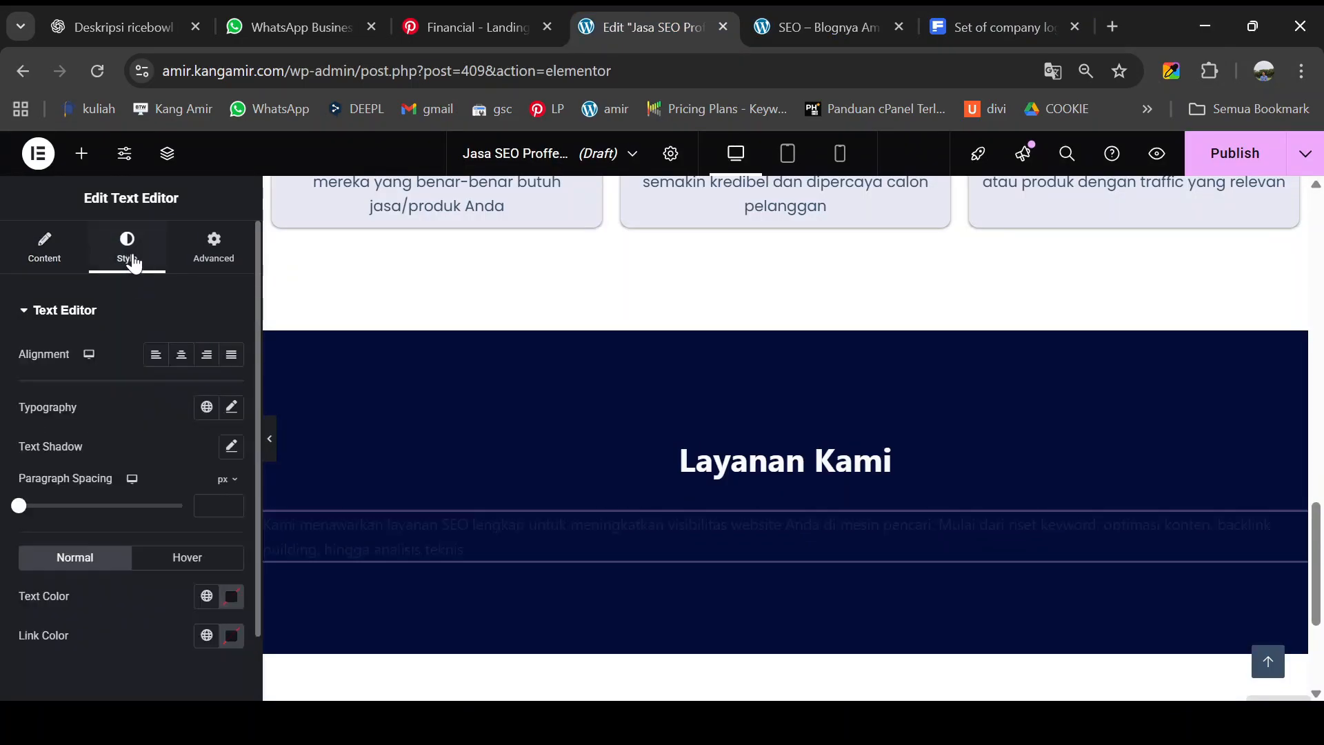
{"action": "left_click", "coordinate": [230, 408]}
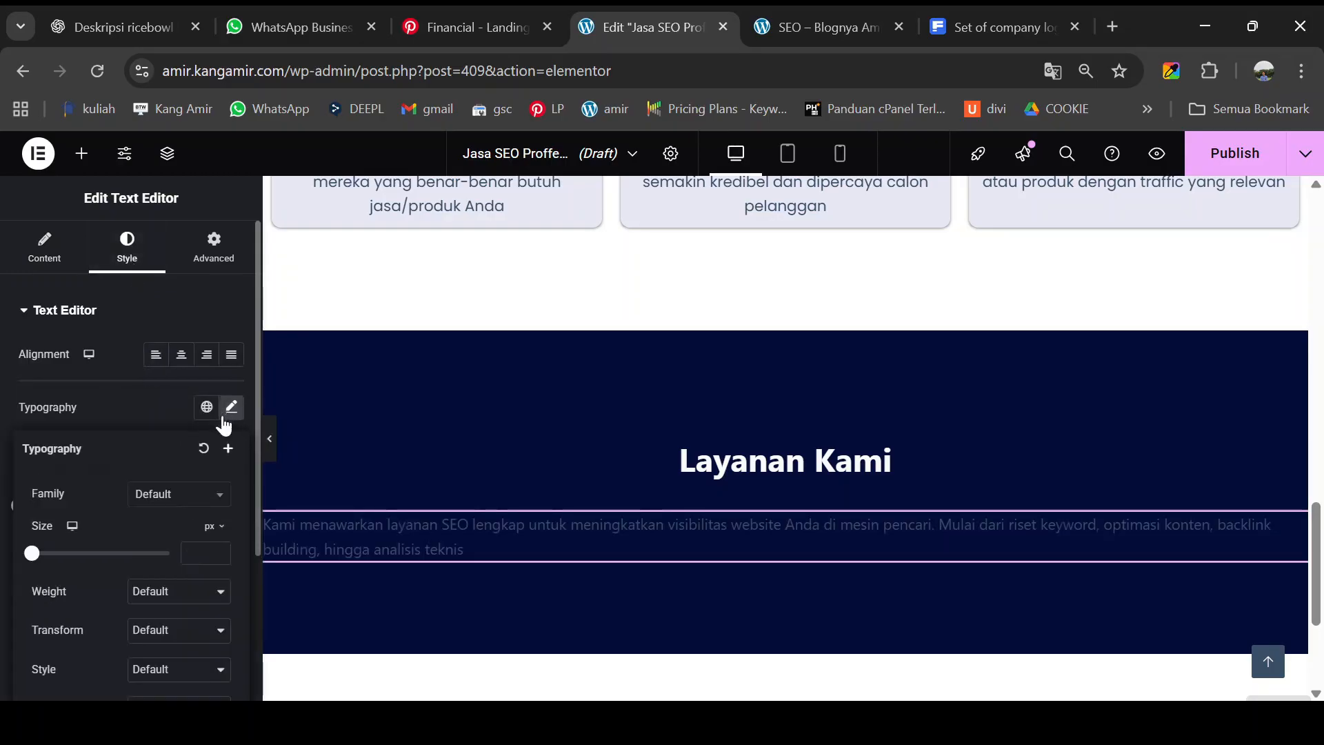
{"action": "left_click", "coordinate": [171, 498]}
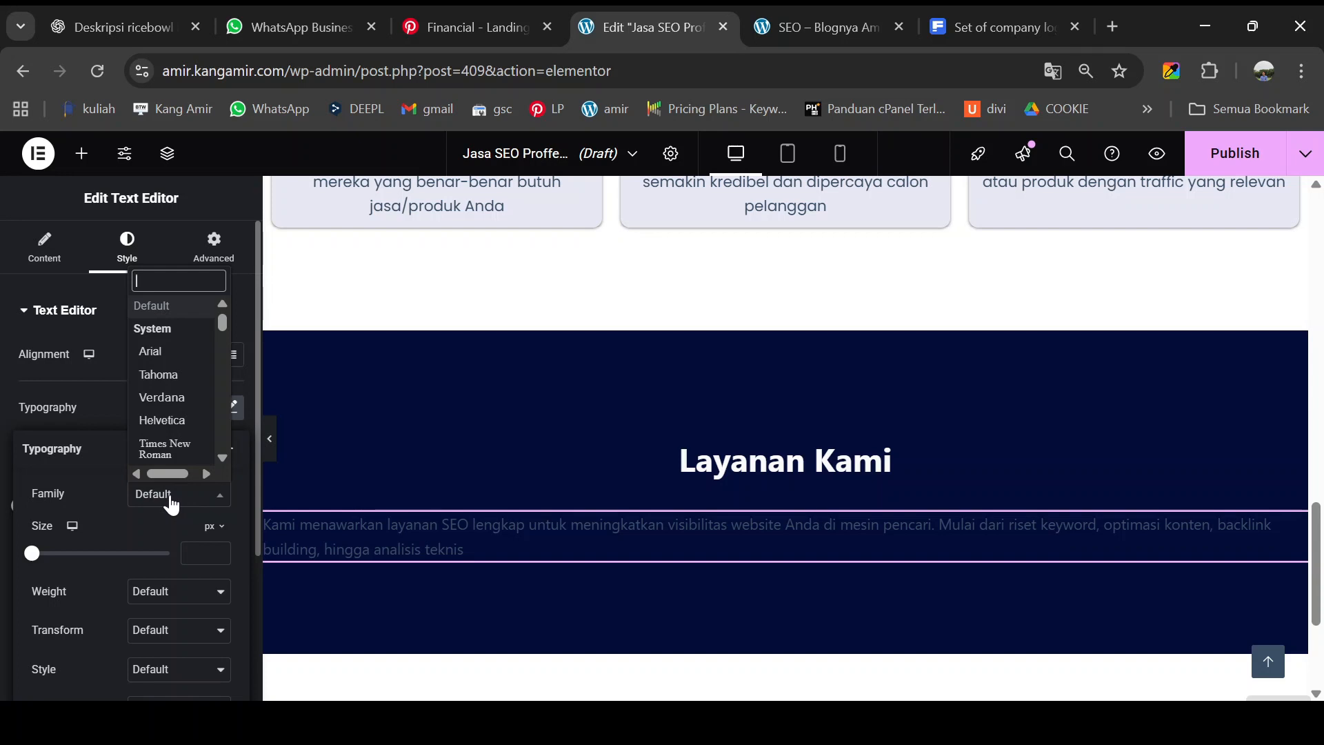
{"action": "type", "text": "poppin"}
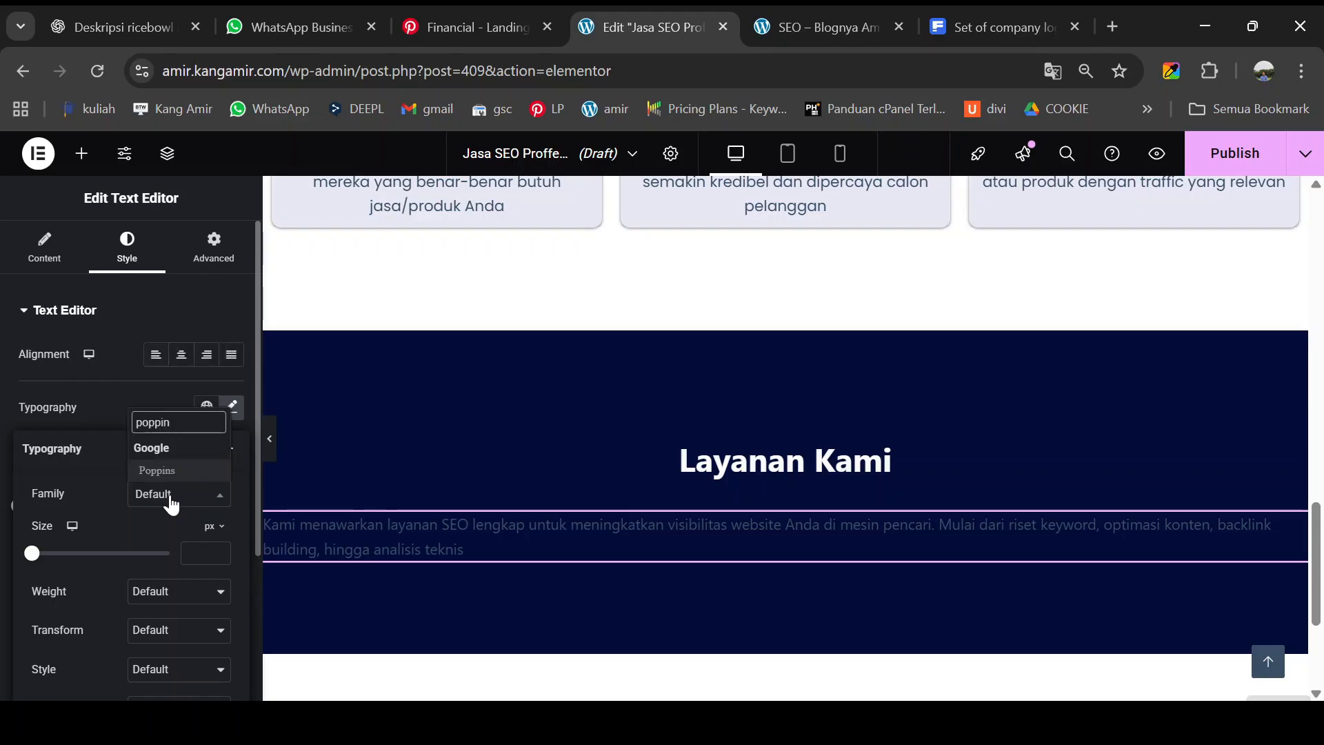
{"action": "left_click", "coordinate": [176, 476]}
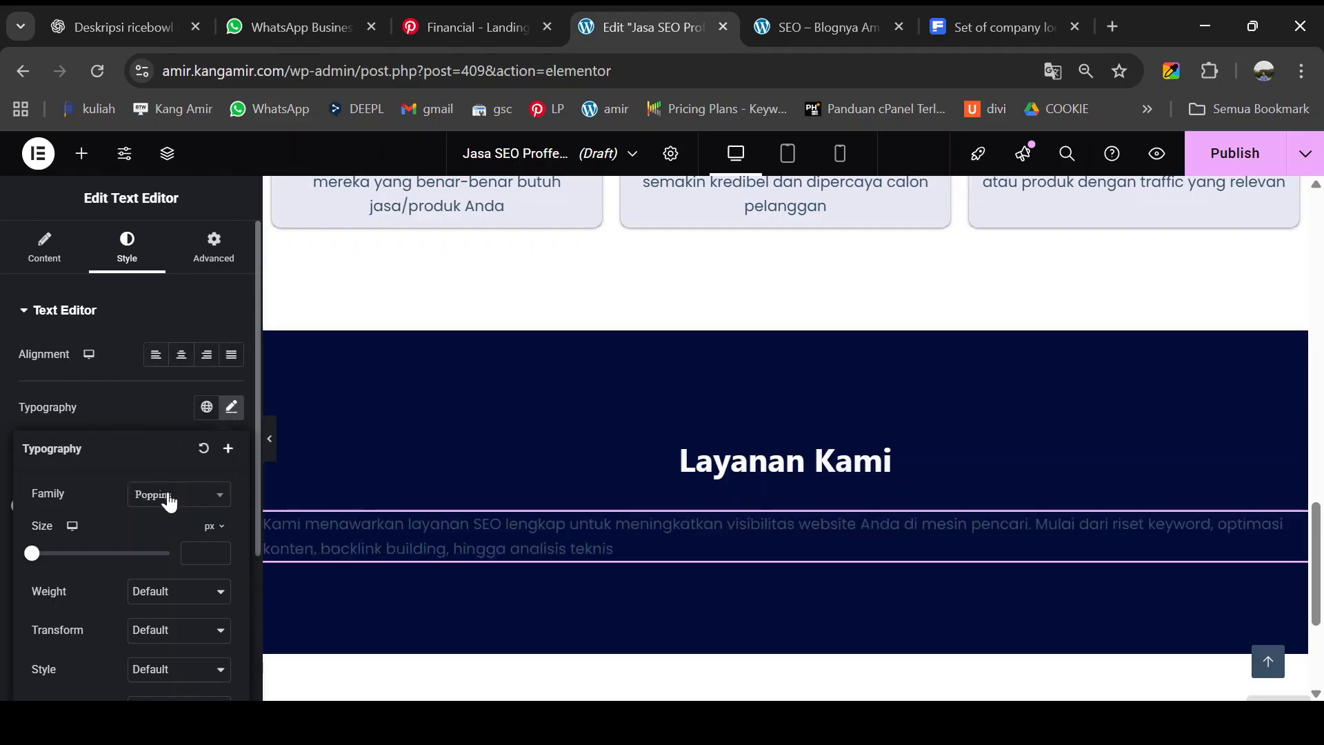
{"action": "left_click", "coordinate": [182, 355]}
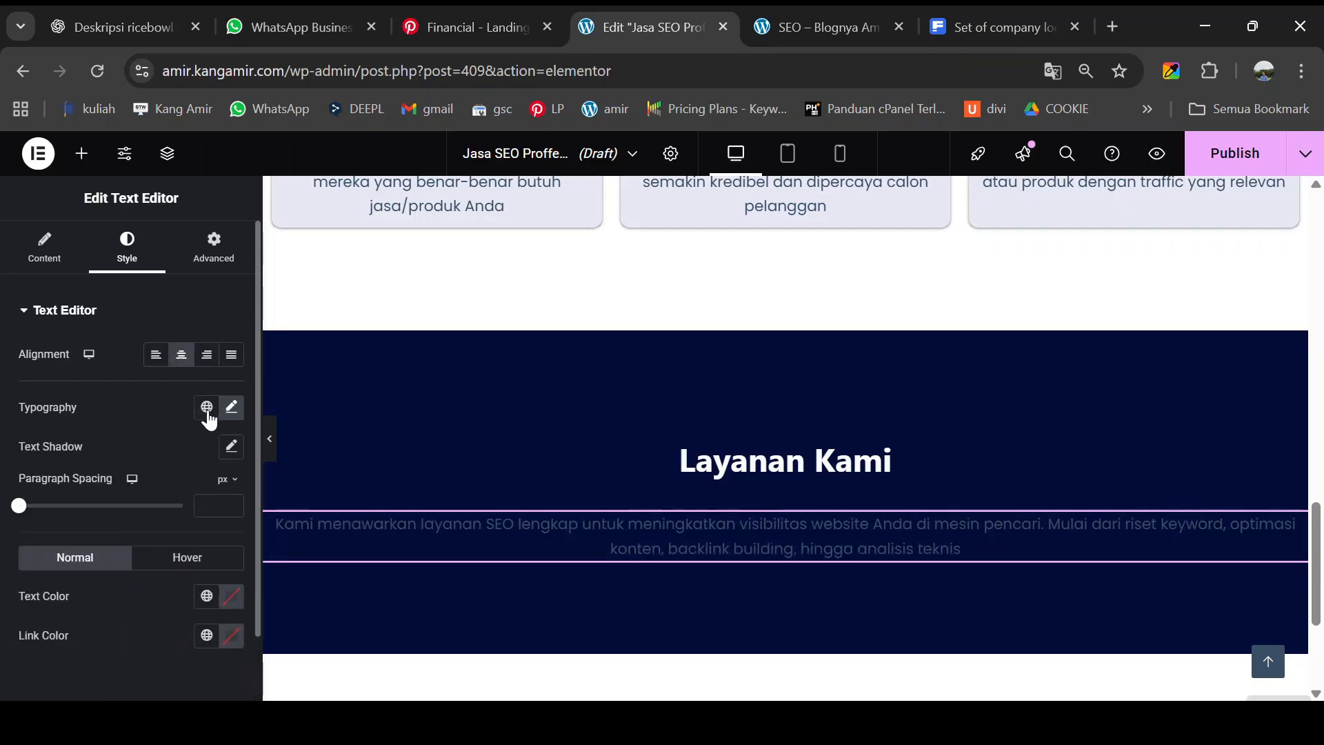
- Set the paragraph font size to 20 and its text colour to white #FFFFFF
{"action": "left_click", "coordinate": [231, 406]}
{"action": "left_click", "coordinate": [206, 549]}
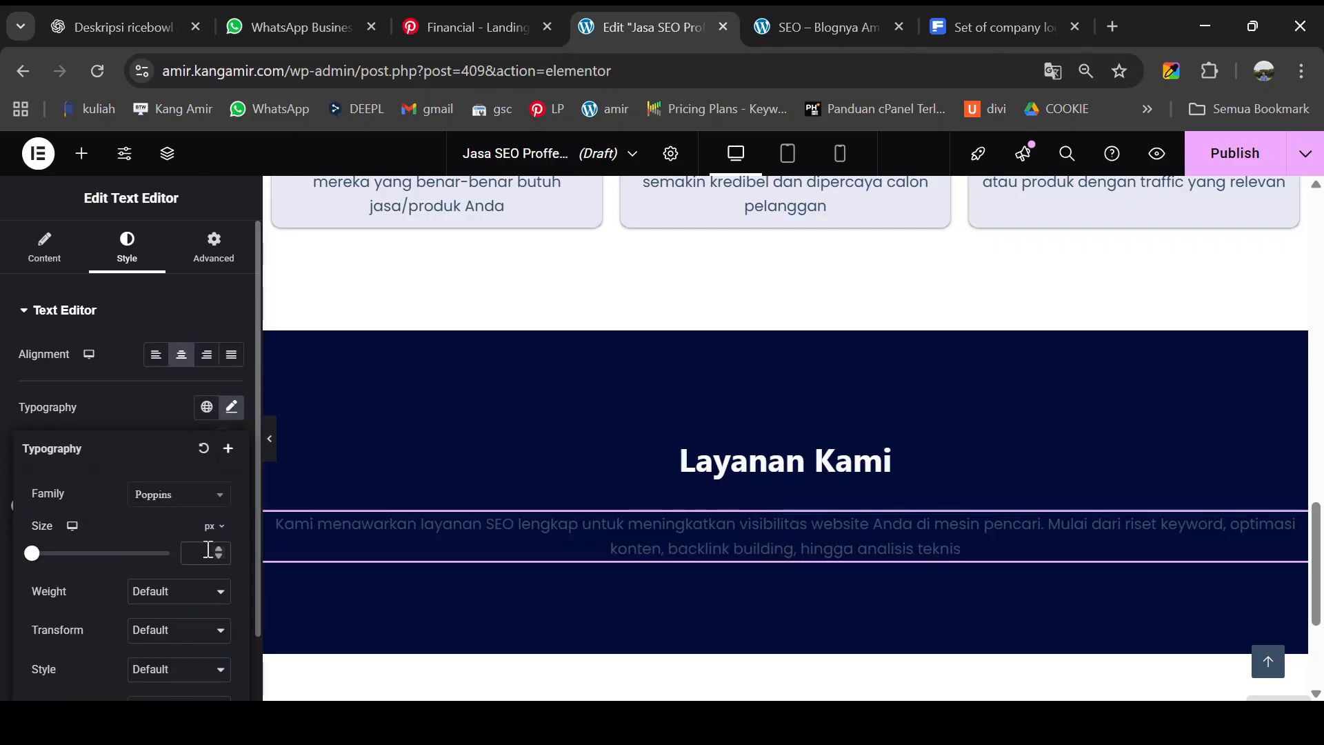
{"action": "type", "text": "20"}
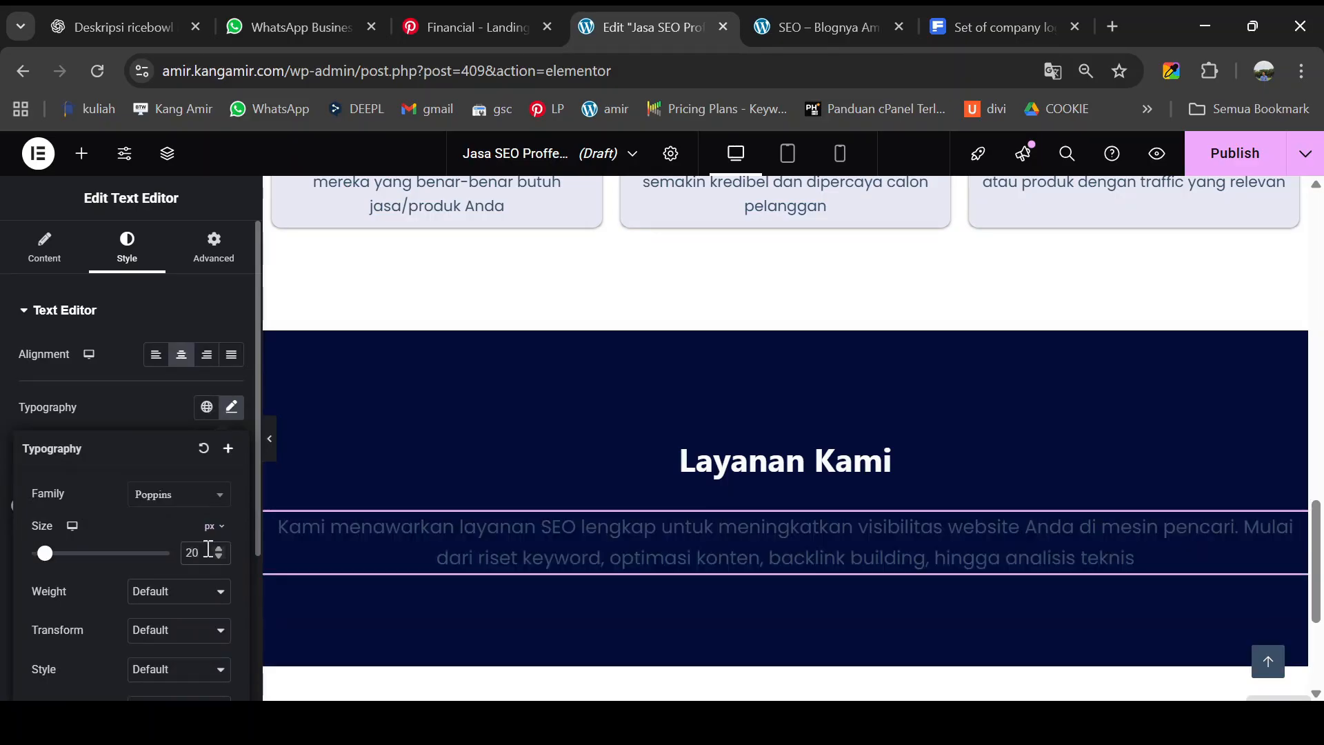
{"action": "left_click", "coordinate": [139, 275]}
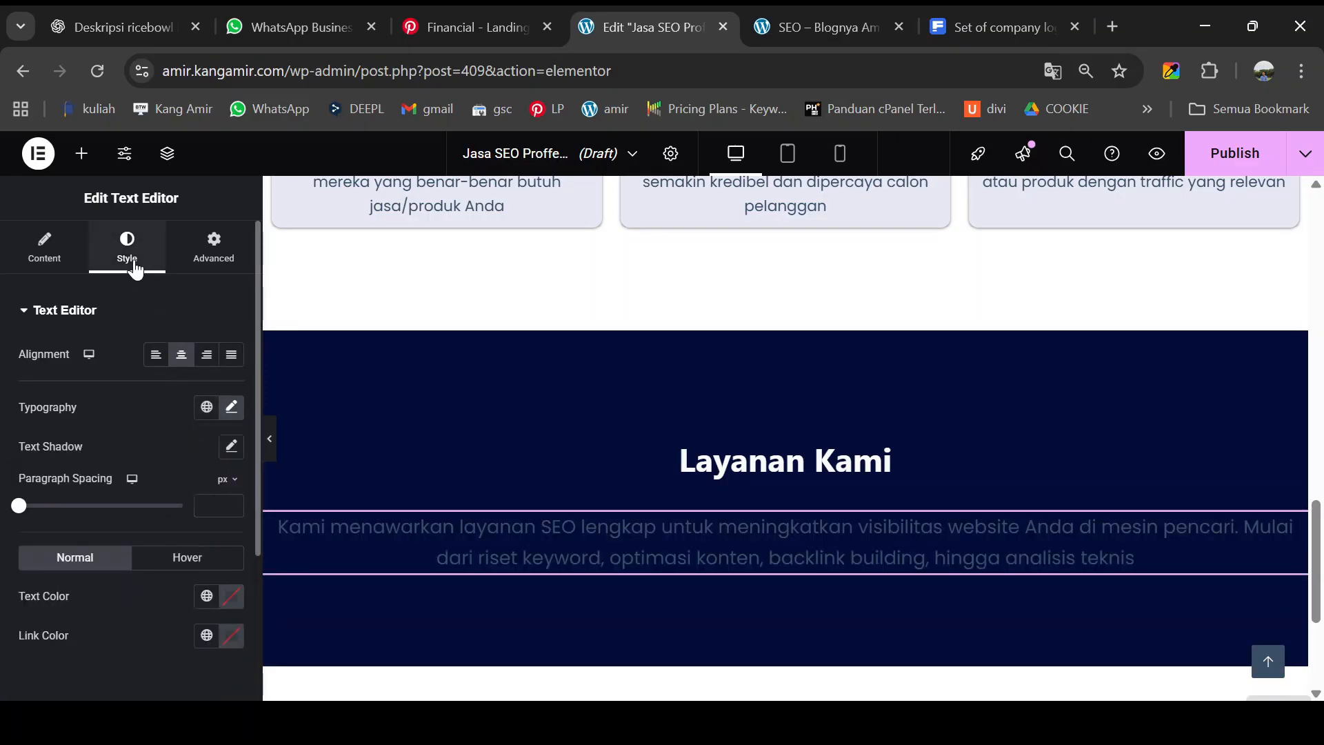
{"action": "left_click", "coordinate": [233, 598]}
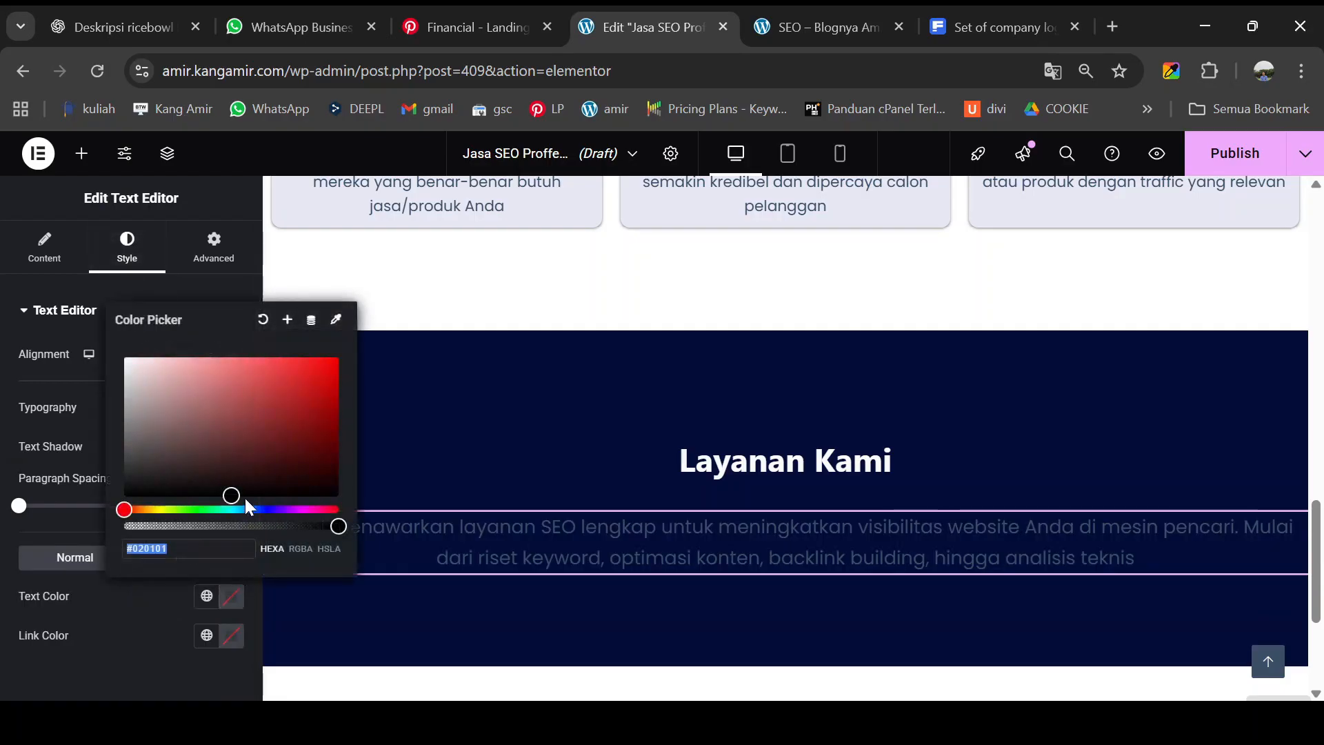
{"action": "type", "text": "#FFFFFF"}
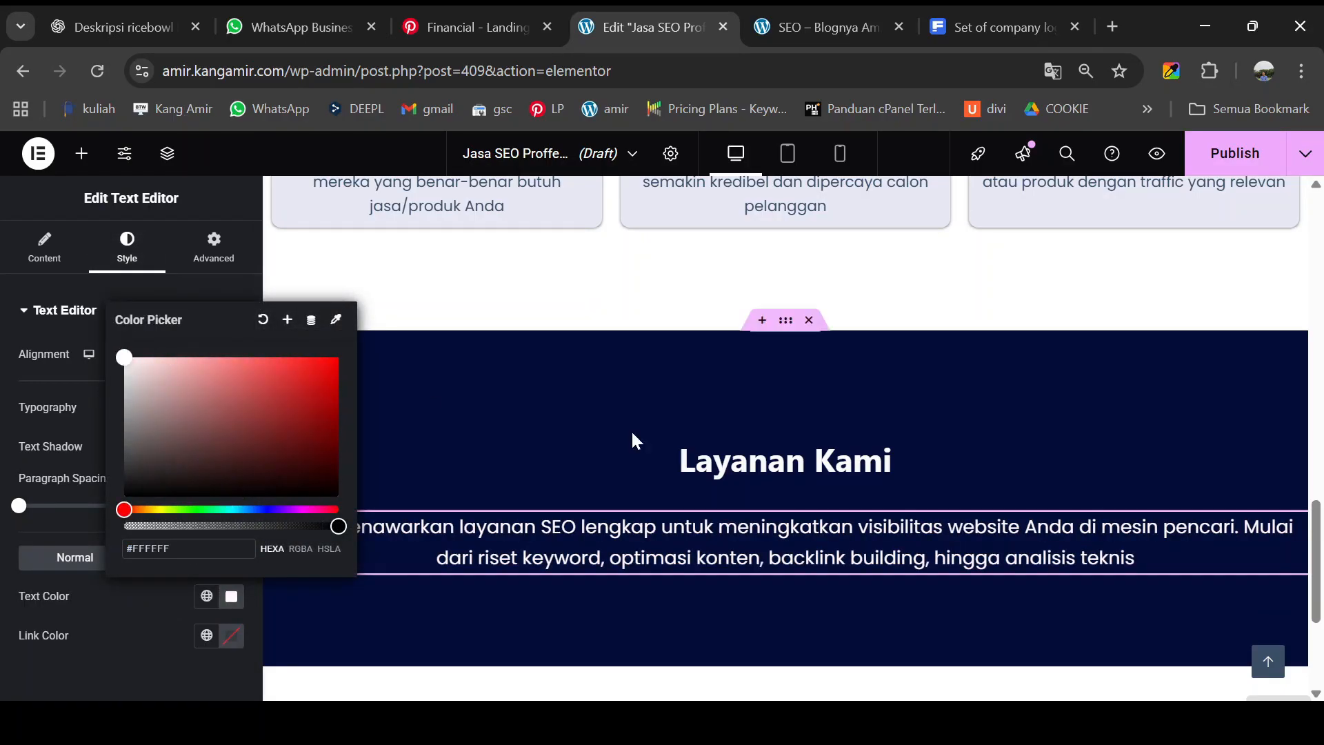
{"action": "left_click", "coordinate": [283, 459]}
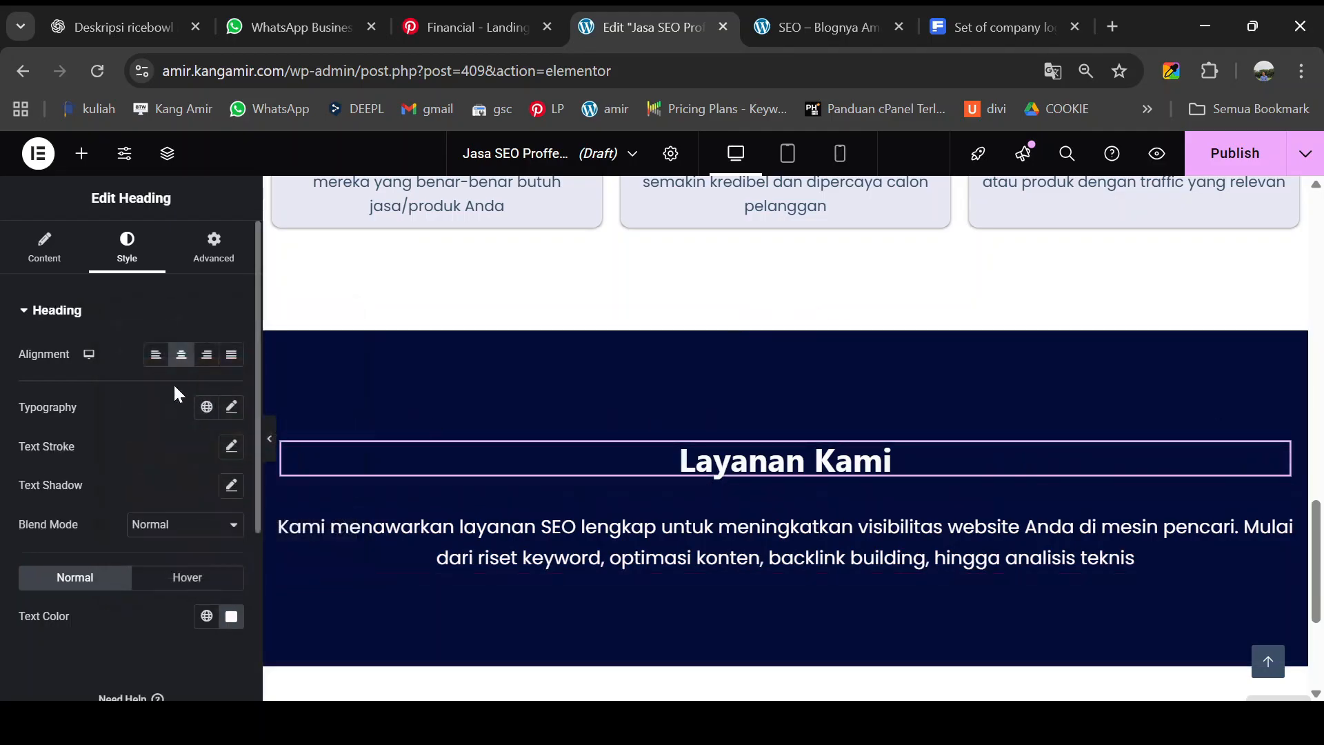
- Change the Layanan Kami heading font to Nunito
{"action": "left_click", "coordinate": [232, 408]}
{"action": "left_click", "coordinate": [177, 495]}
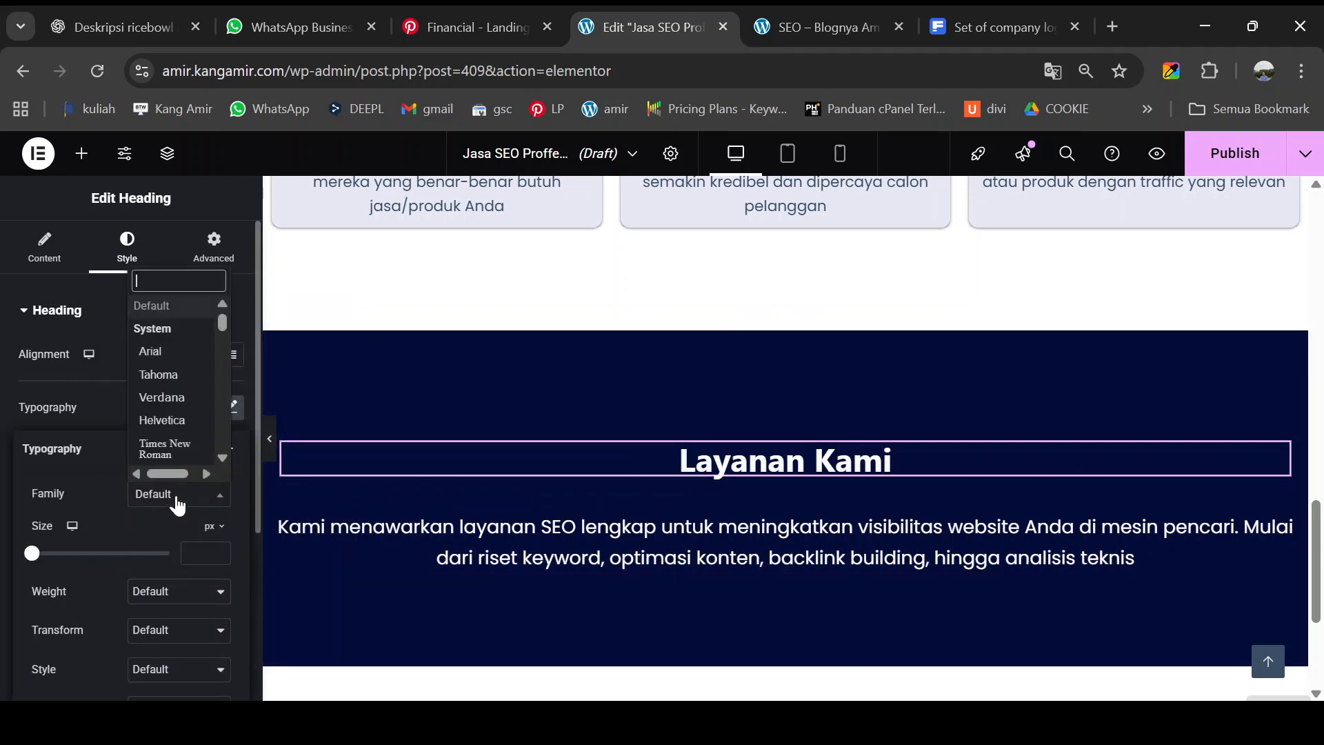
{"action": "type", "text": "nunit"}
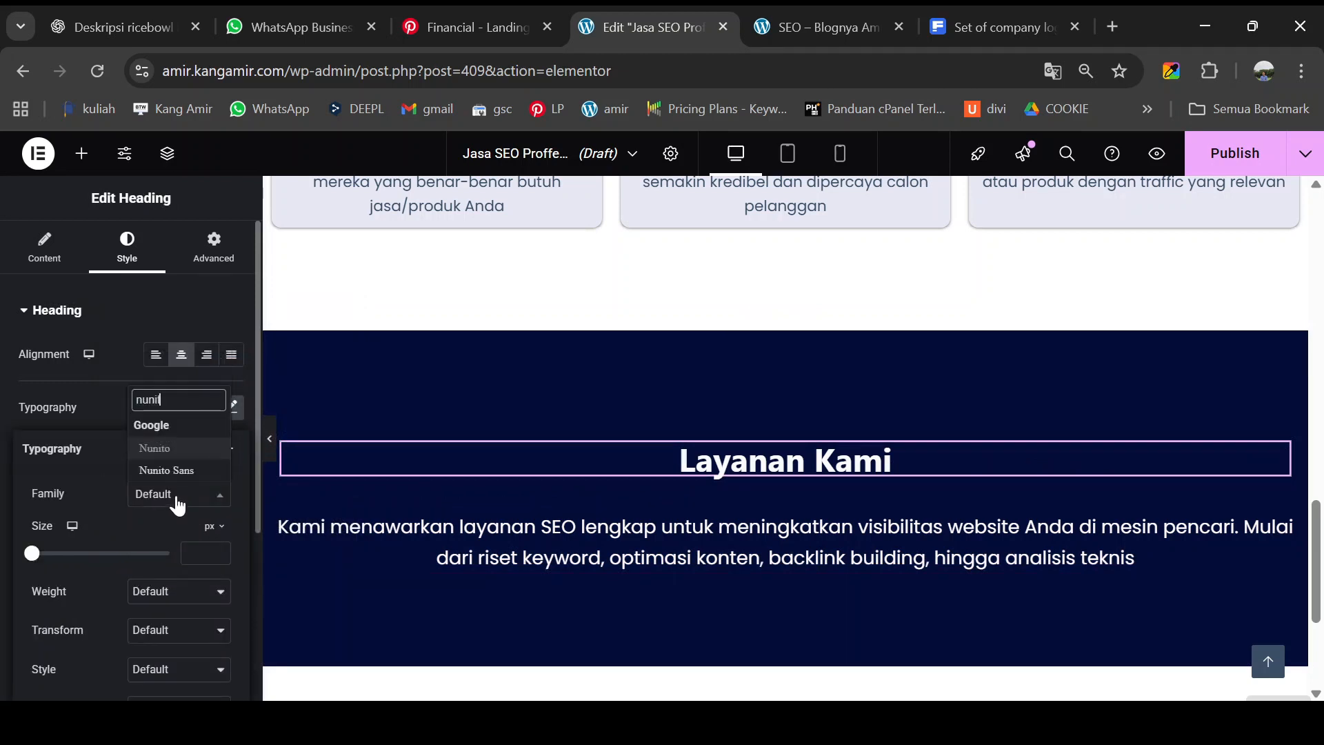
{"action": "left_click", "coordinate": [180, 450]}
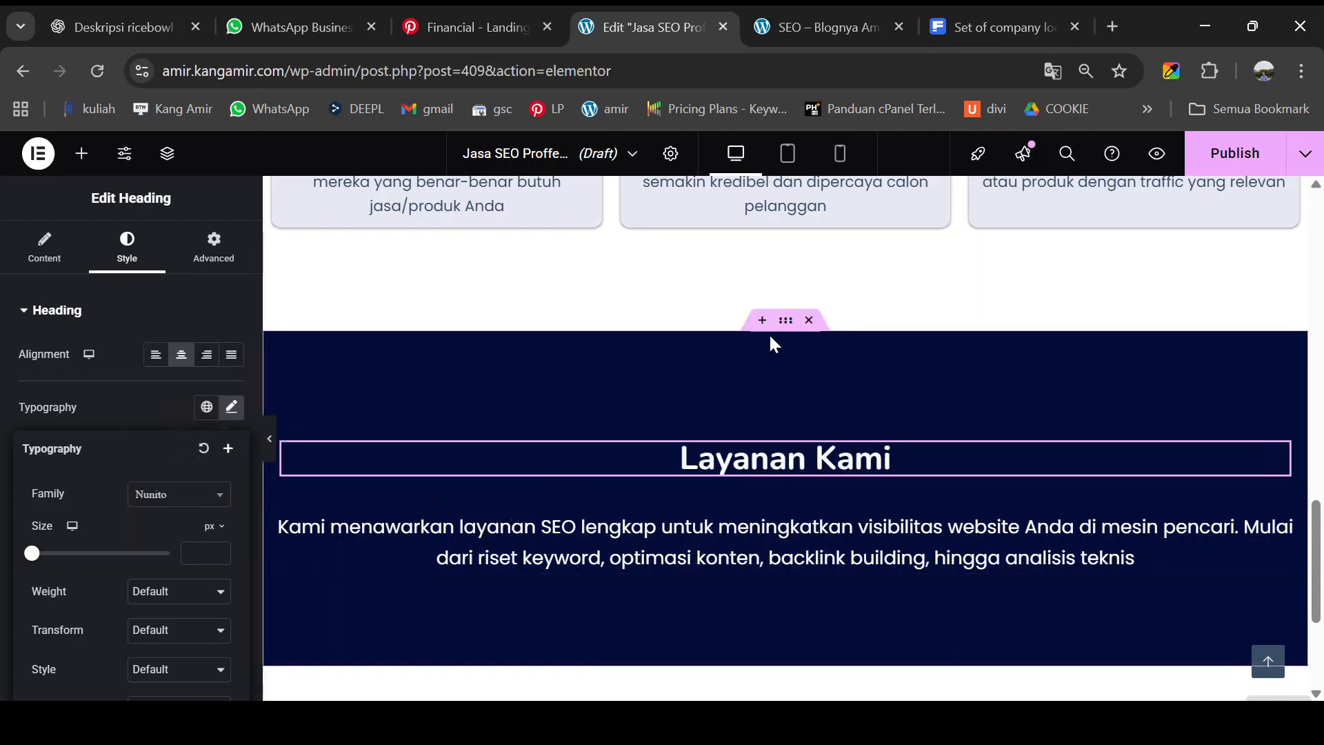
- Compare the heading against the live preview, then return to the page editor
{"action": "left_click", "coordinate": [813, 29]}
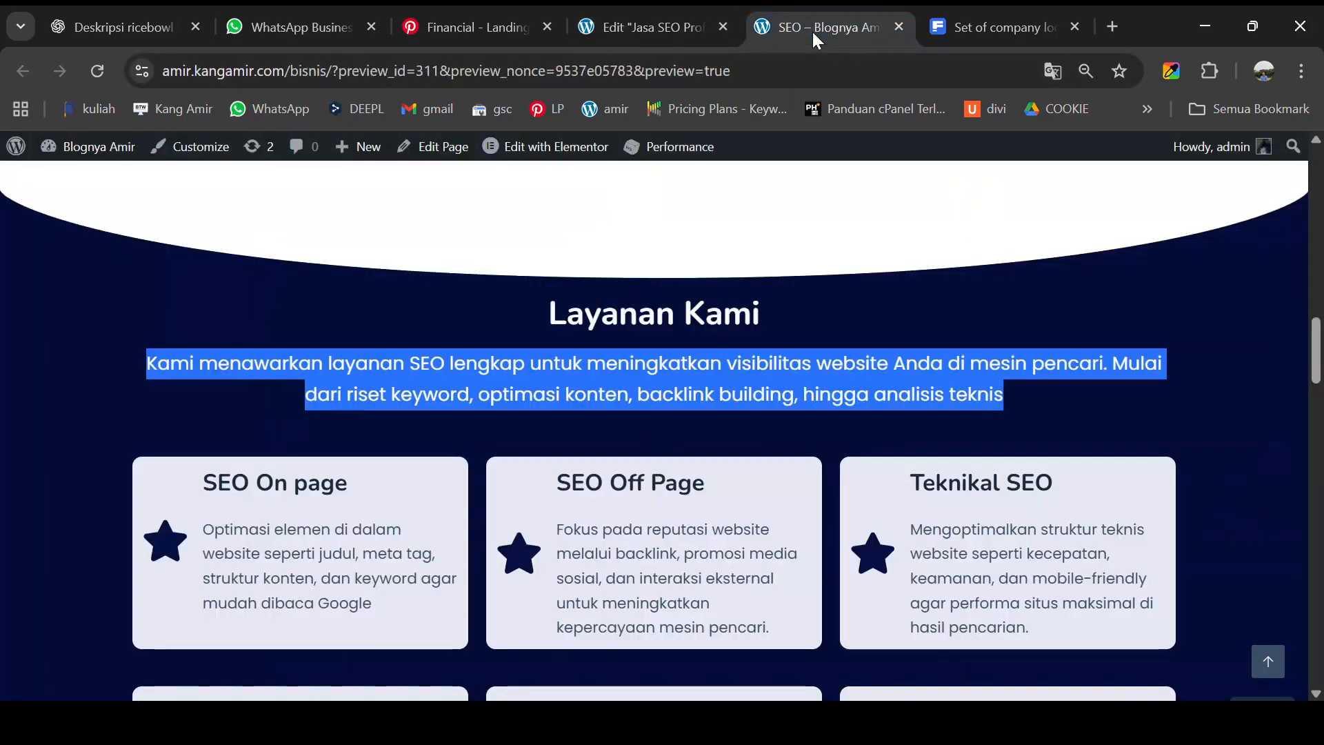
{"action": "scroll", "coordinate": [669, 376], "scroll_direction": "down", "scroll_amount": 3}
{"action": "left_click", "coordinate": [129, 350]}
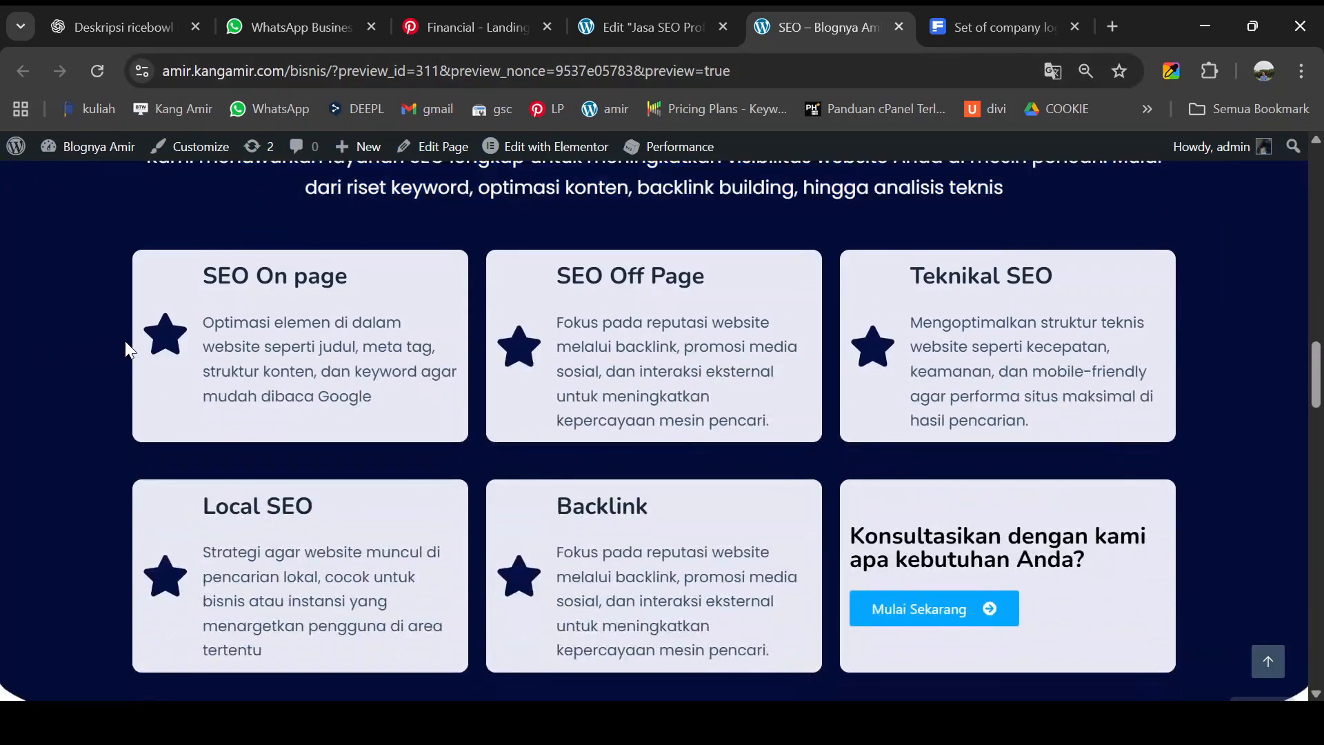
{"action": "scroll", "coordinate": [590, 358], "scroll_direction": "down", "scroll_amount": 1}
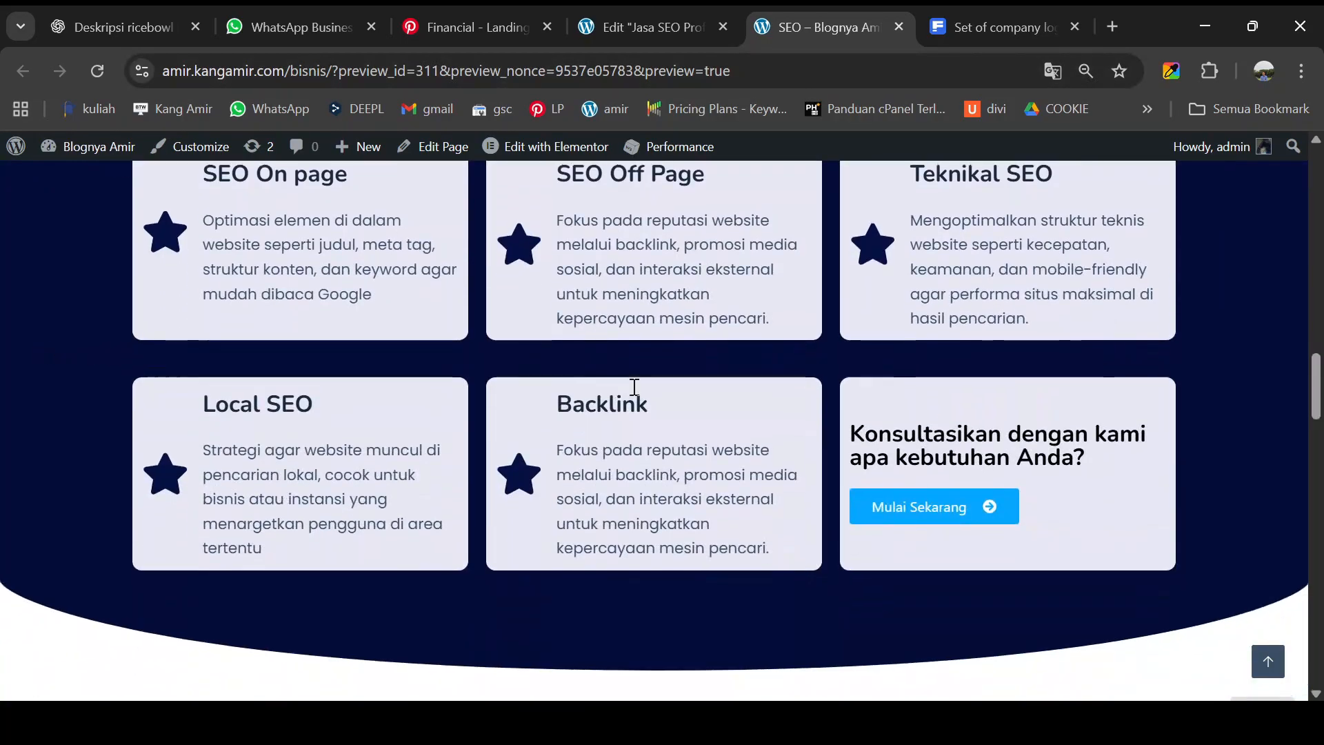
{"action": "scroll", "coordinate": [632, 384], "scroll_direction": "up", "scroll_amount": 1}
{"action": "scroll", "coordinate": [683, 334], "scroll_direction": "up", "scroll_amount": 1}
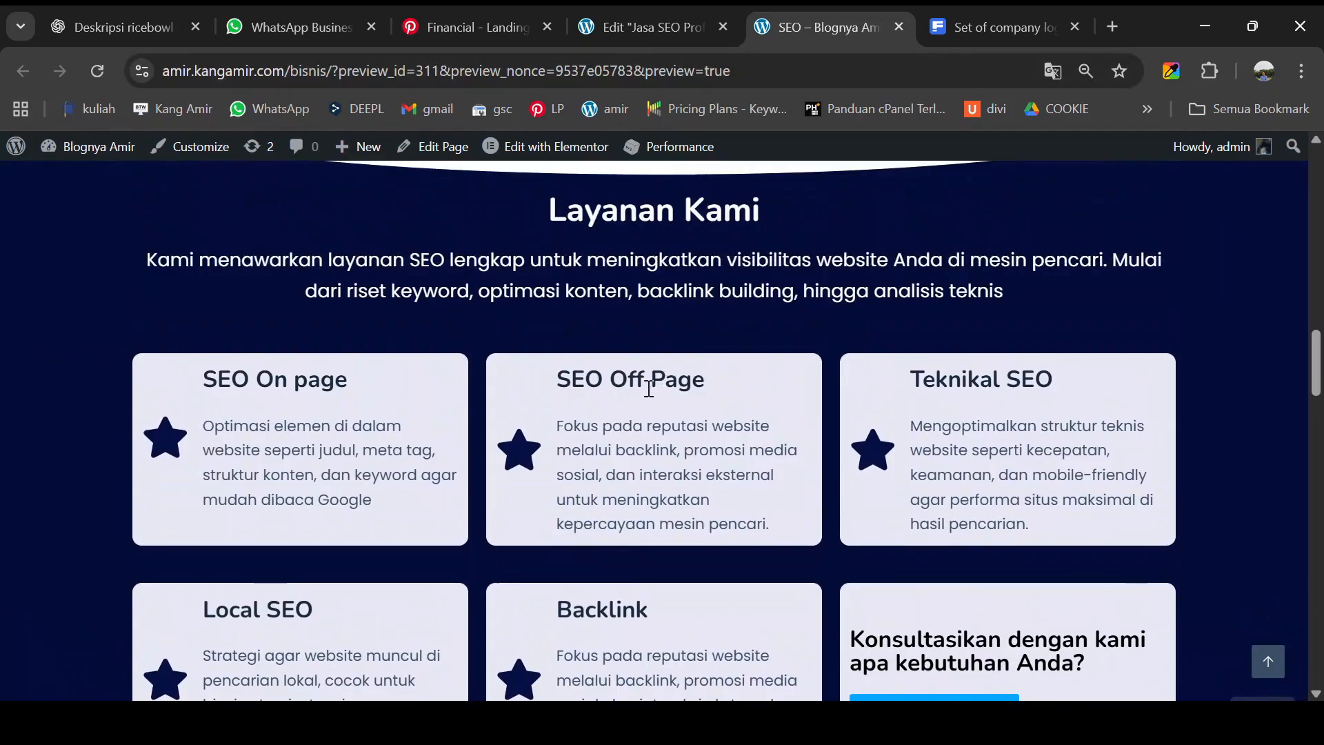
{"action": "scroll", "coordinate": [655, 376], "scroll_direction": "up", "scroll_amount": 4}
{"action": "scroll", "coordinate": [652, 397], "scroll_direction": "down", "scroll_amount": 5}
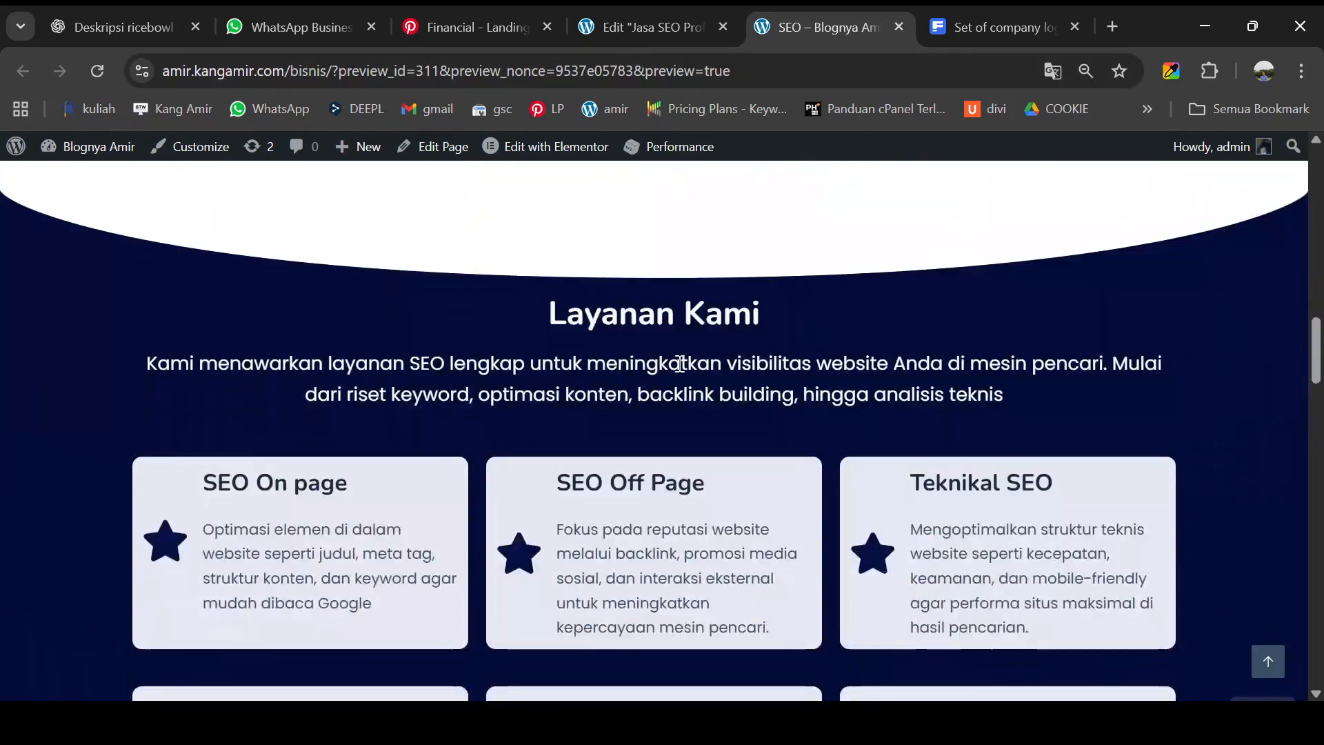
{"action": "left_click", "coordinate": [666, 26]}
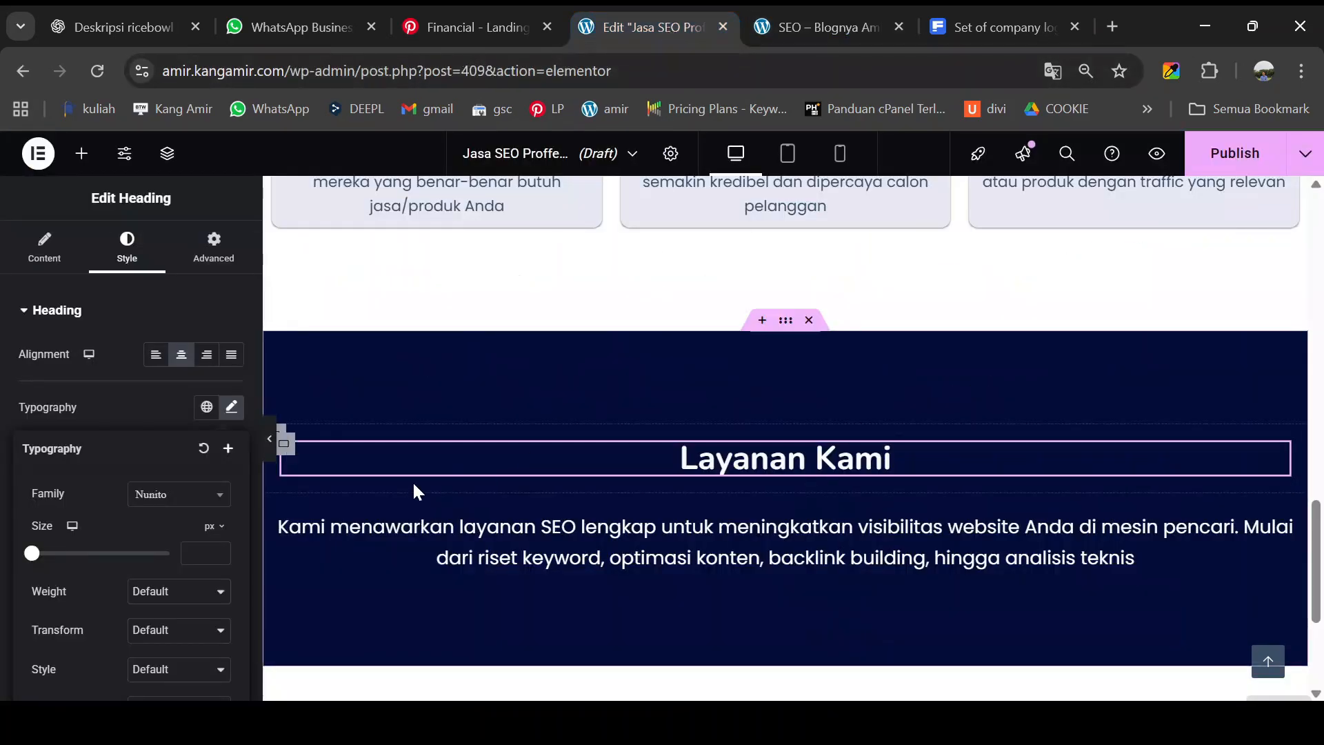
{"action": "scroll", "coordinate": [386, 455], "scroll_direction": "down", "scroll_amount": 3}
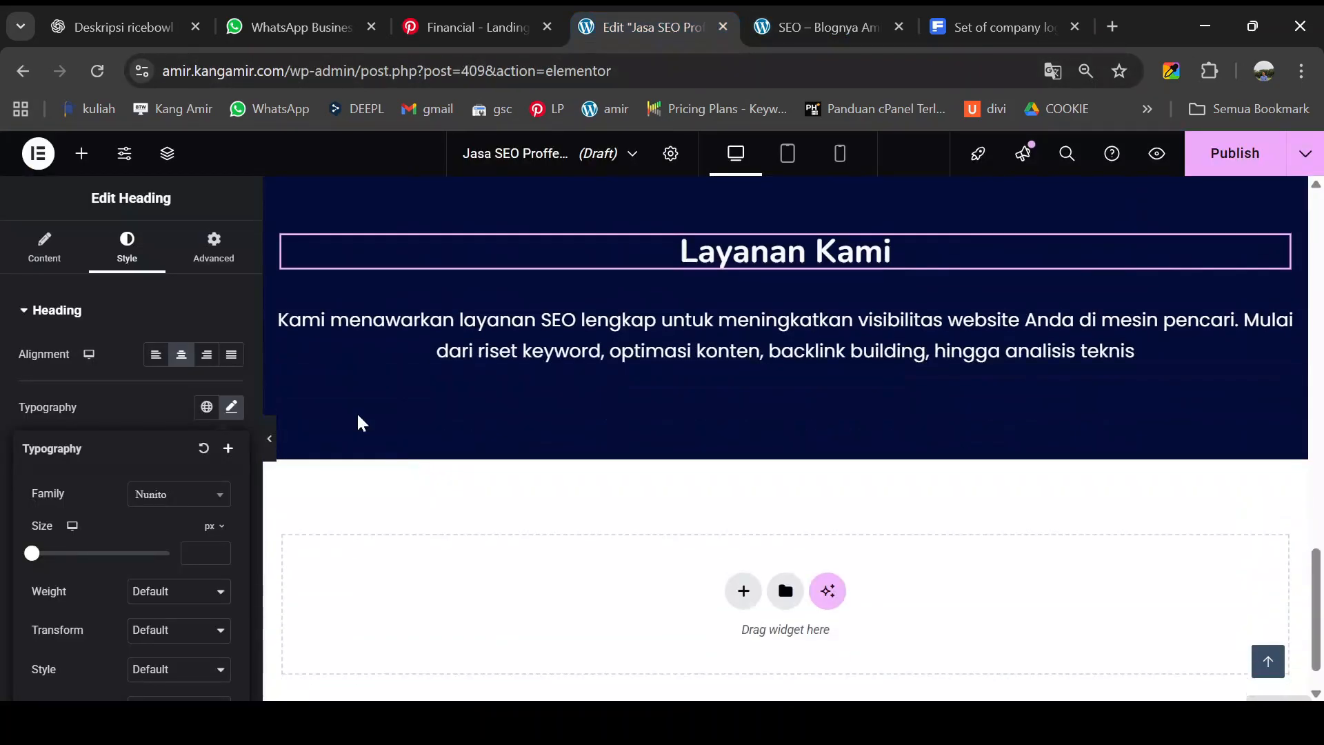
- Duplicate the Layanan Kami container inside the navy section
{"action": "right_click", "coordinate": [272, 238]}
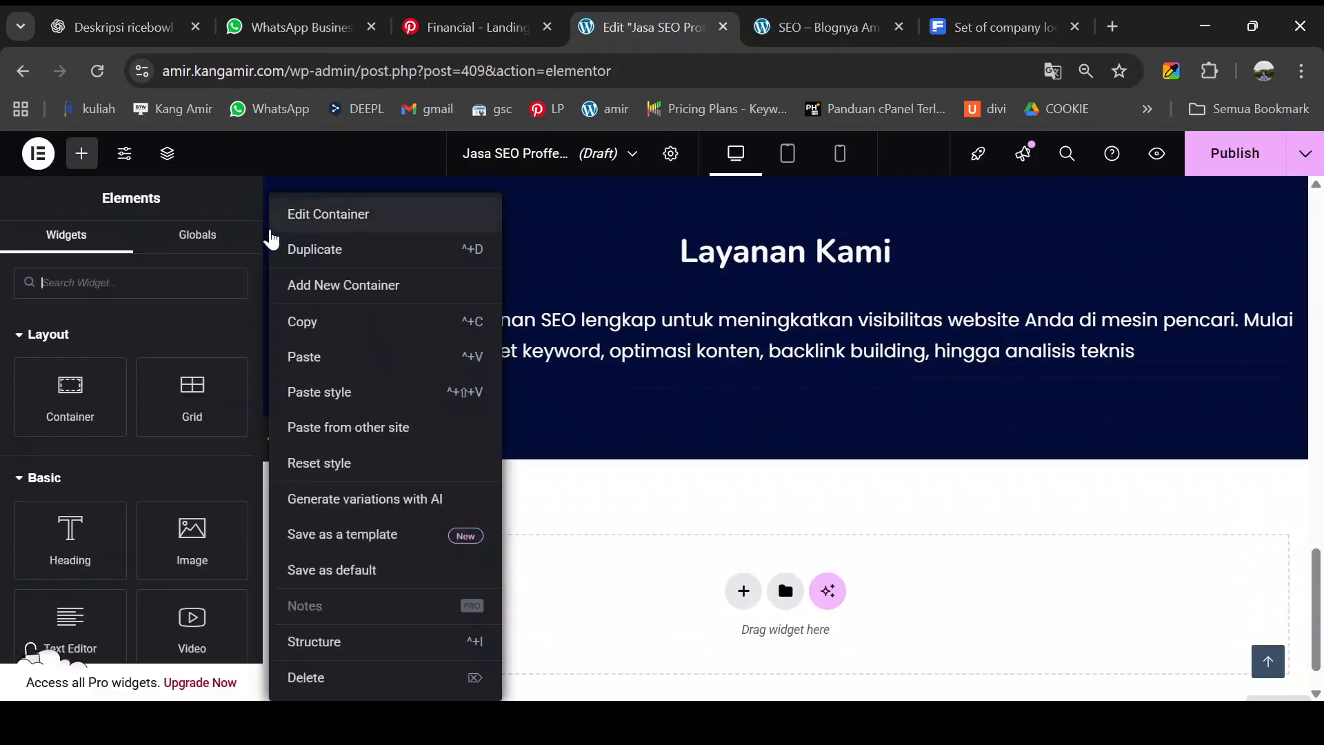
{"action": "left_click", "coordinate": [588, 219]}
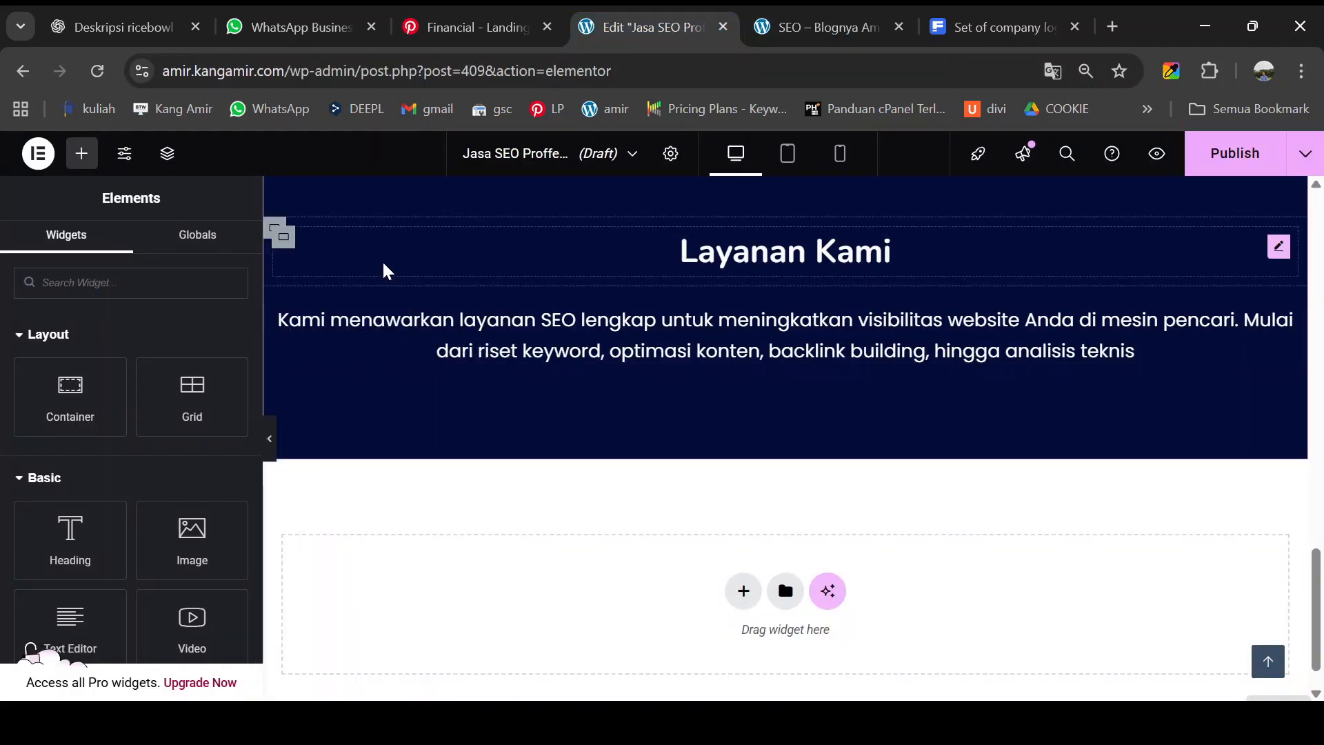
{"action": "left_click", "coordinate": [274, 234]}
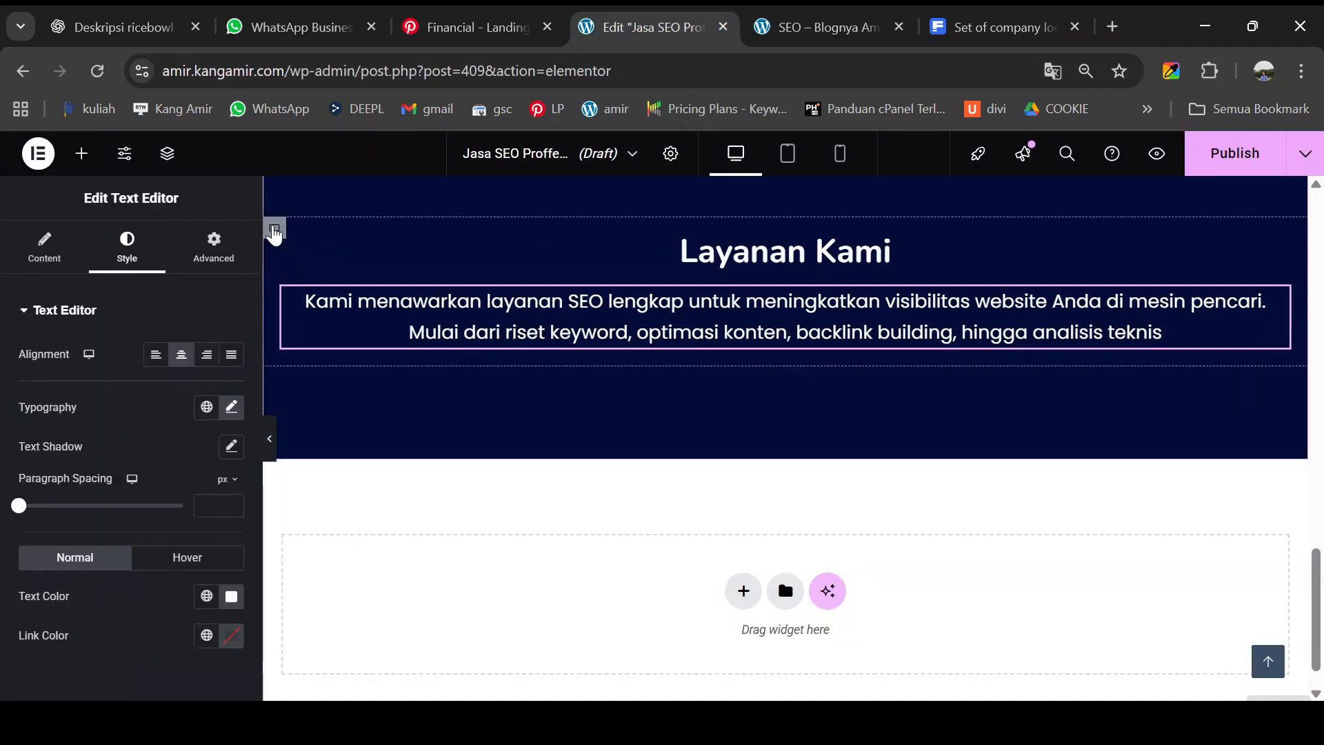
{"action": "right_click", "coordinate": [275, 235]}
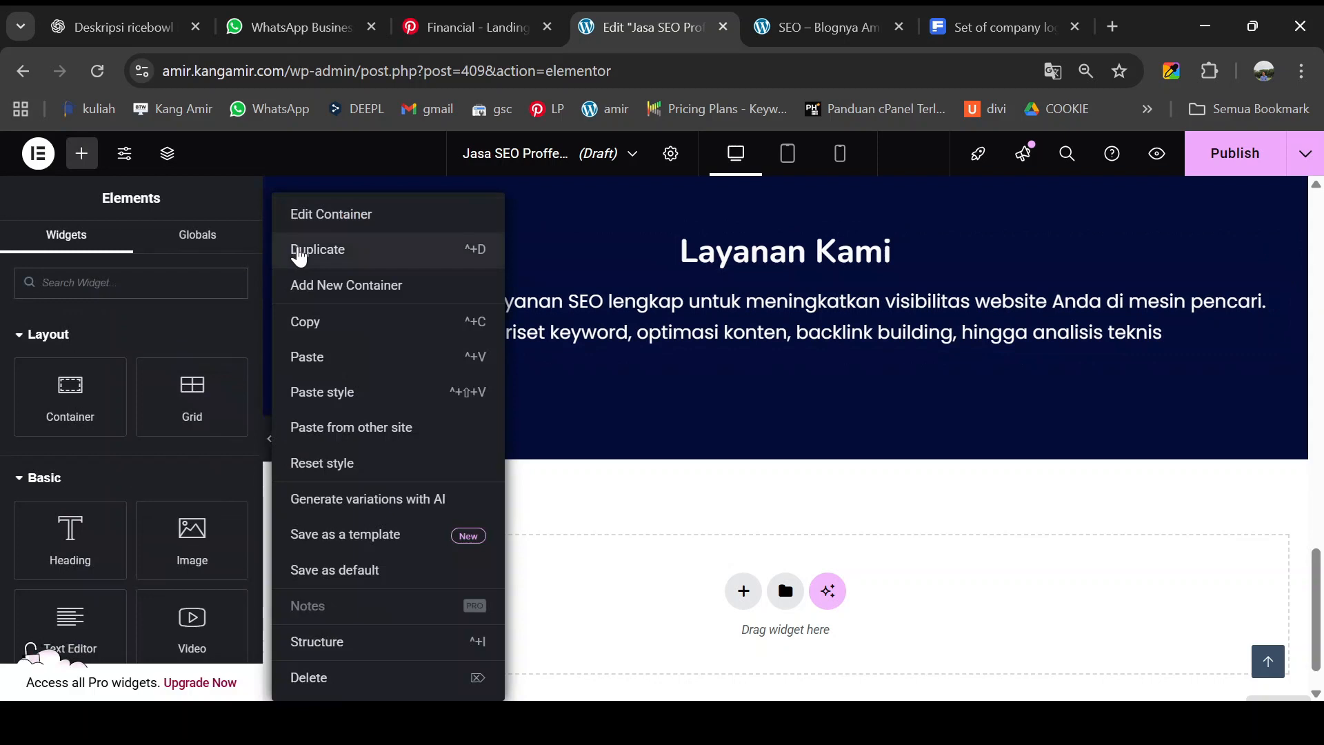
{"action": "left_click", "coordinate": [298, 252]}
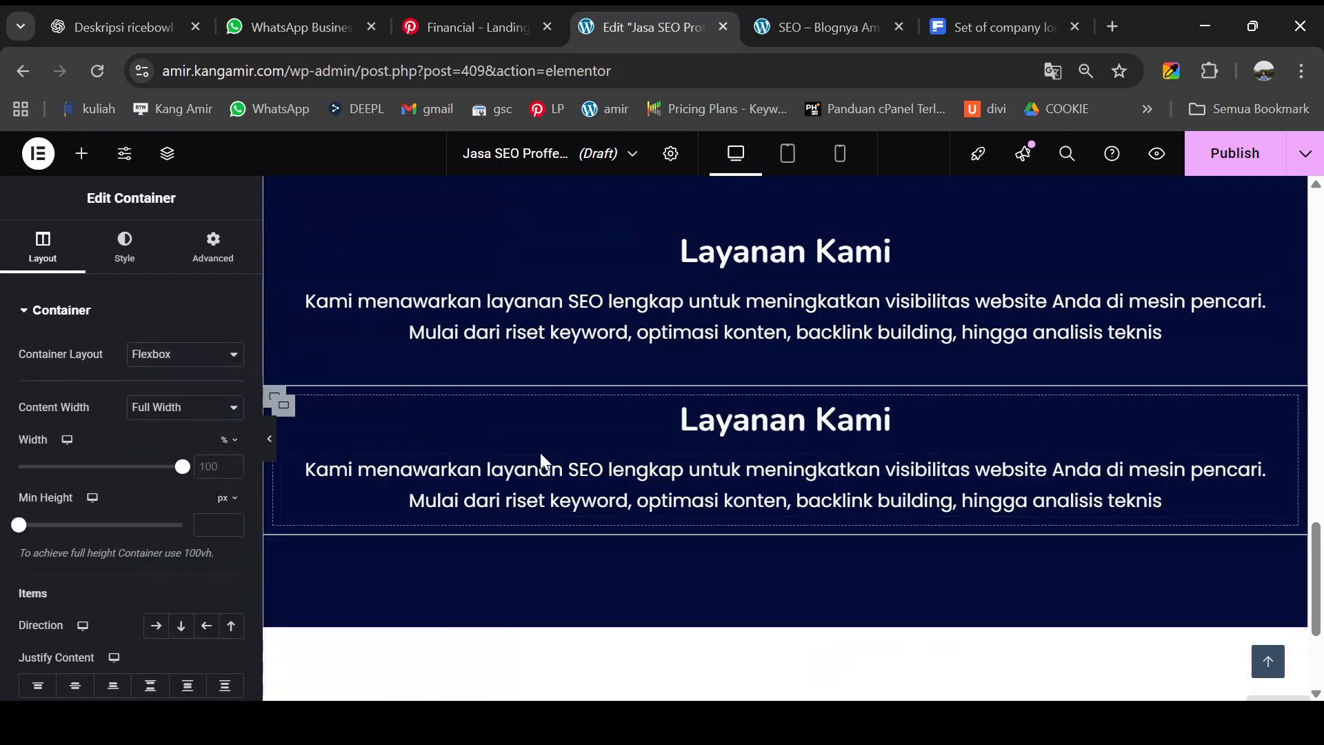
- Delete the duplicated heading and description widgets so the copied container is empty
{"action": "right_click", "coordinate": [1278, 418]}
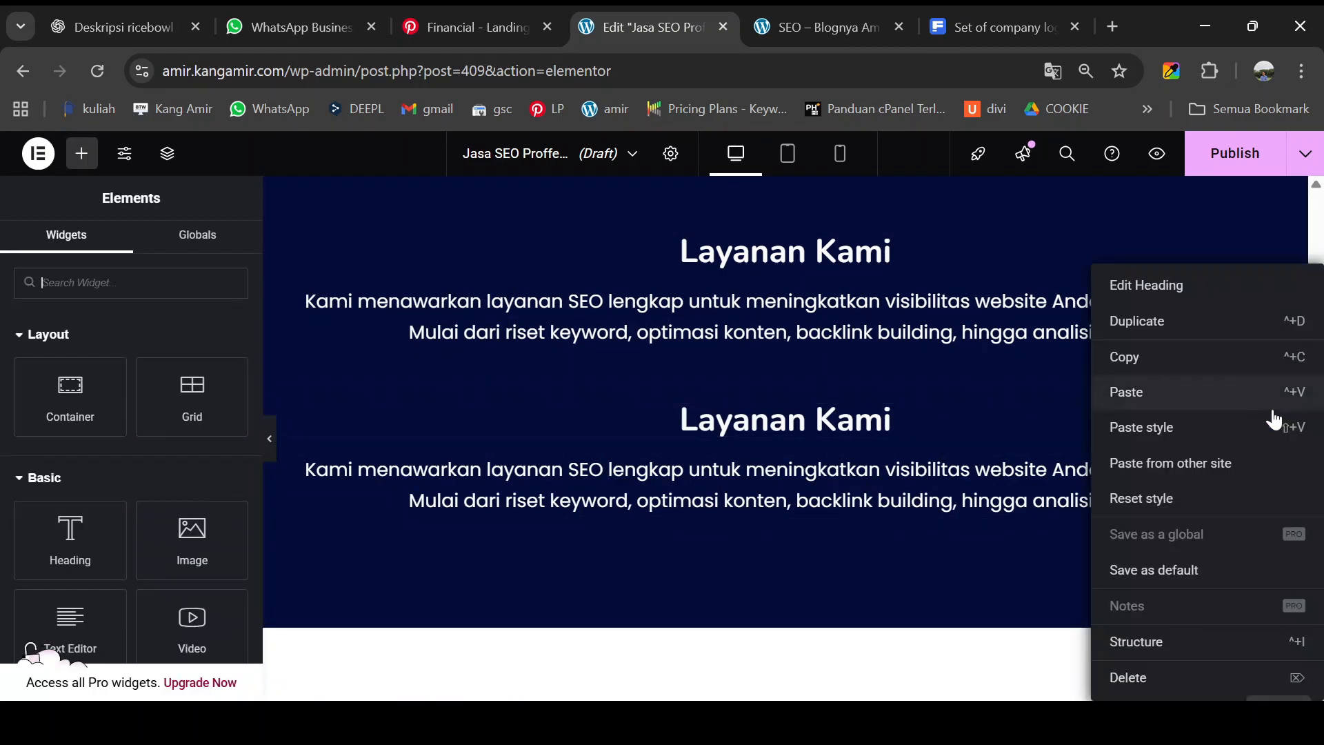
{"action": "left_click", "coordinate": [1125, 677]}
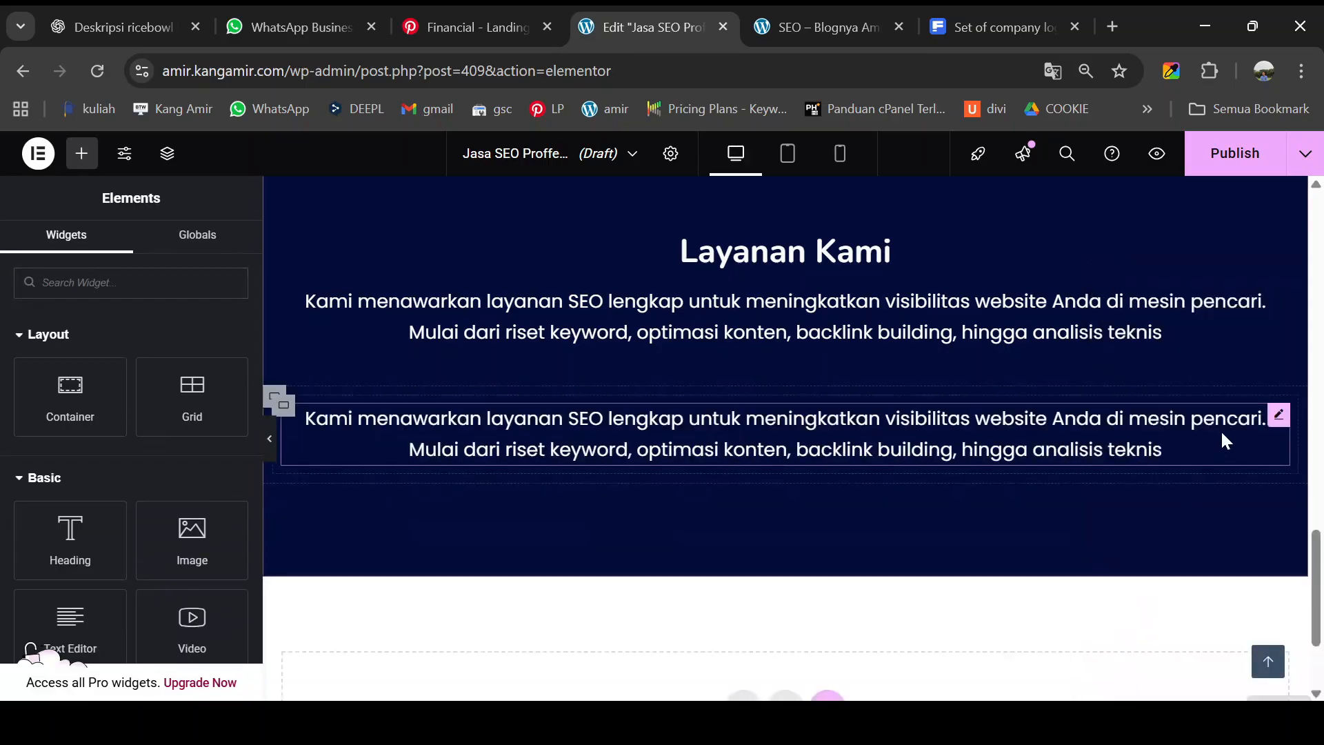
{"action": "right_click", "coordinate": [1275, 419]}
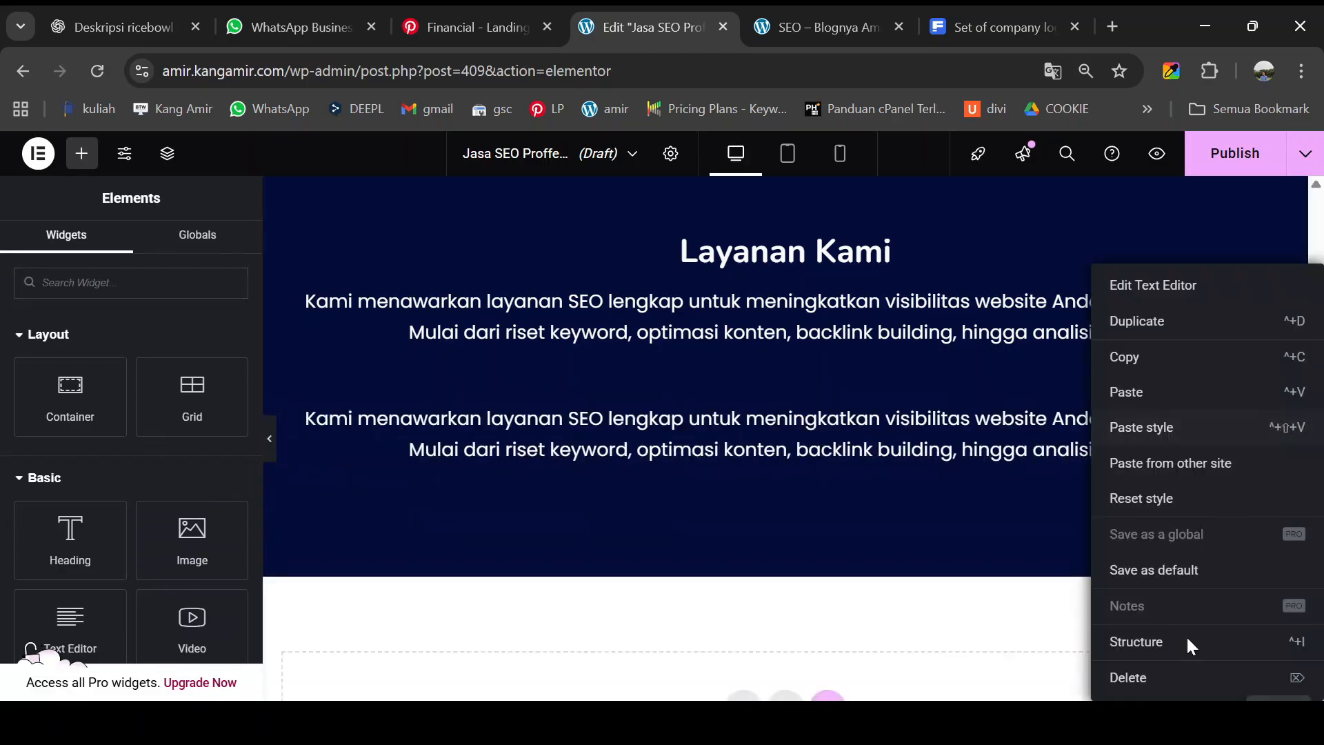
{"action": "left_click", "coordinate": [1161, 677]}
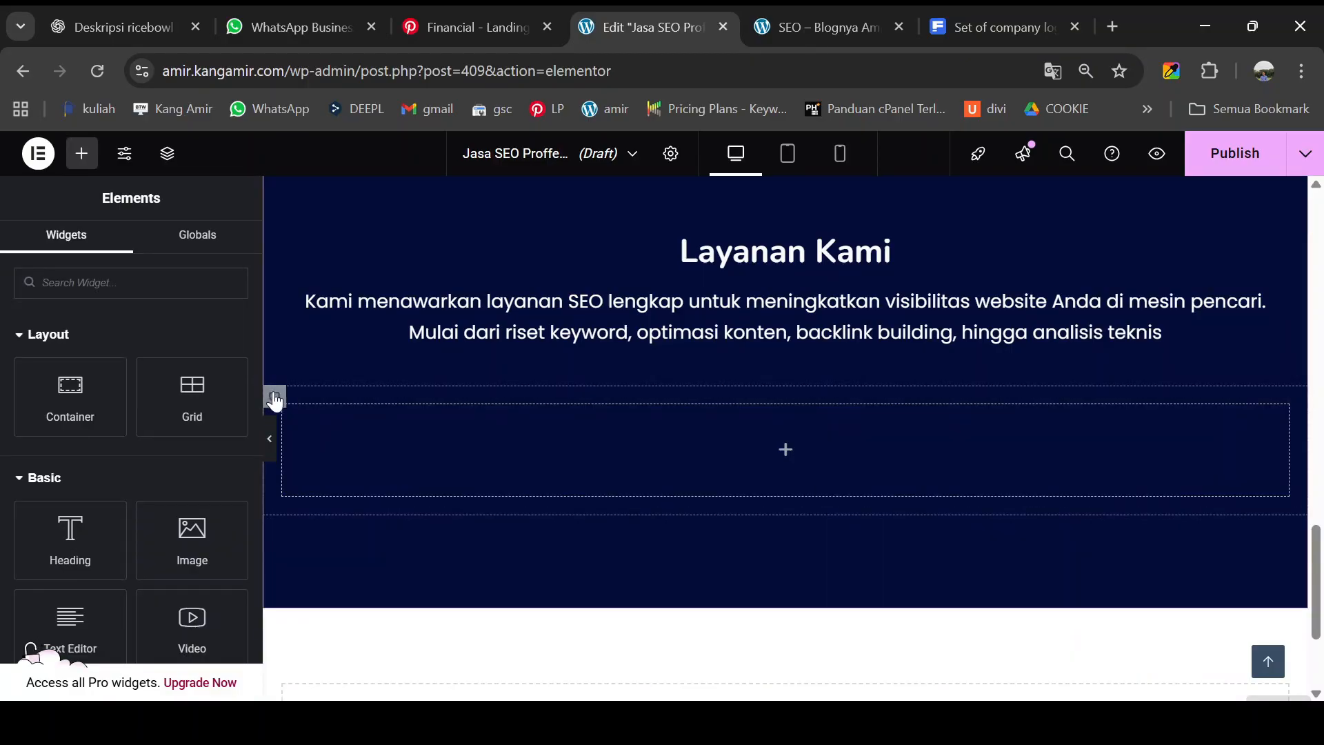
- Set the empty container's Direction to Row and duplicate its inner container into a second column
{"action": "left_click", "coordinate": [276, 399]}
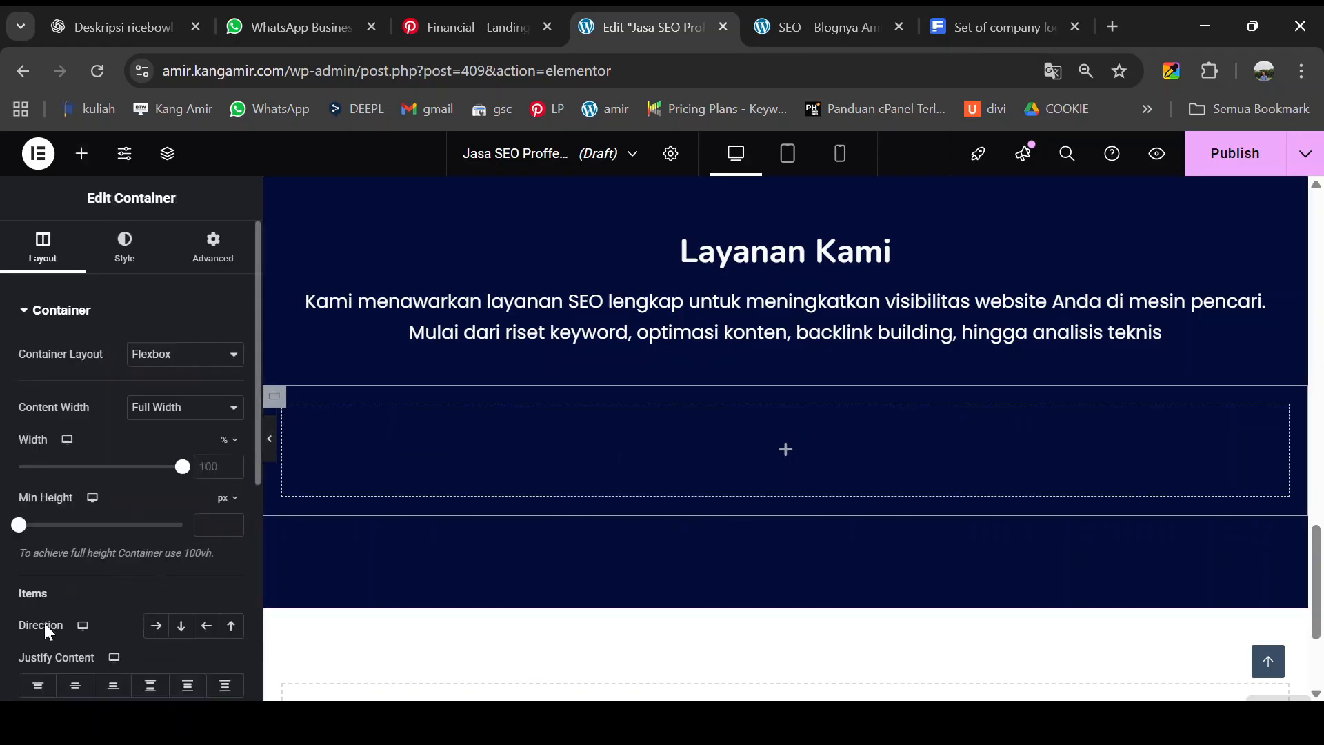
{"action": "left_click", "coordinate": [157, 626]}
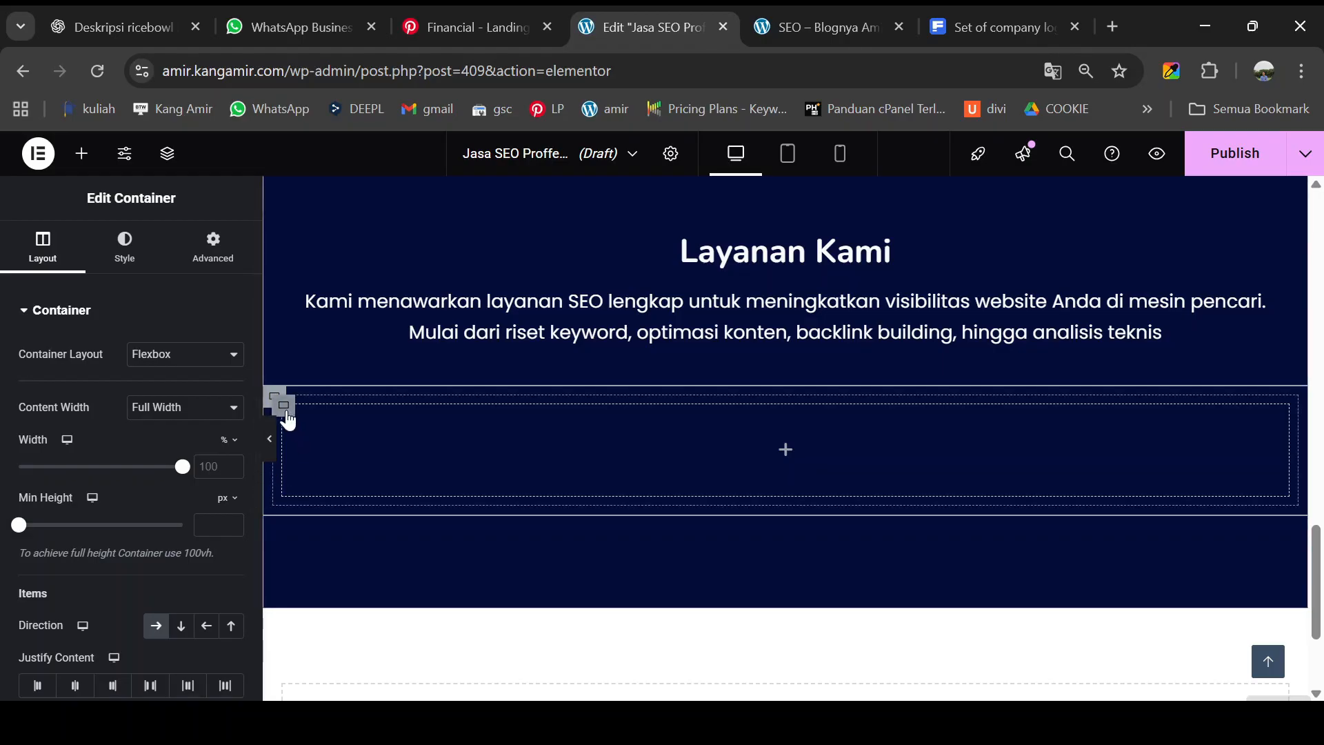
{"action": "left_click", "coordinate": [284, 407]}
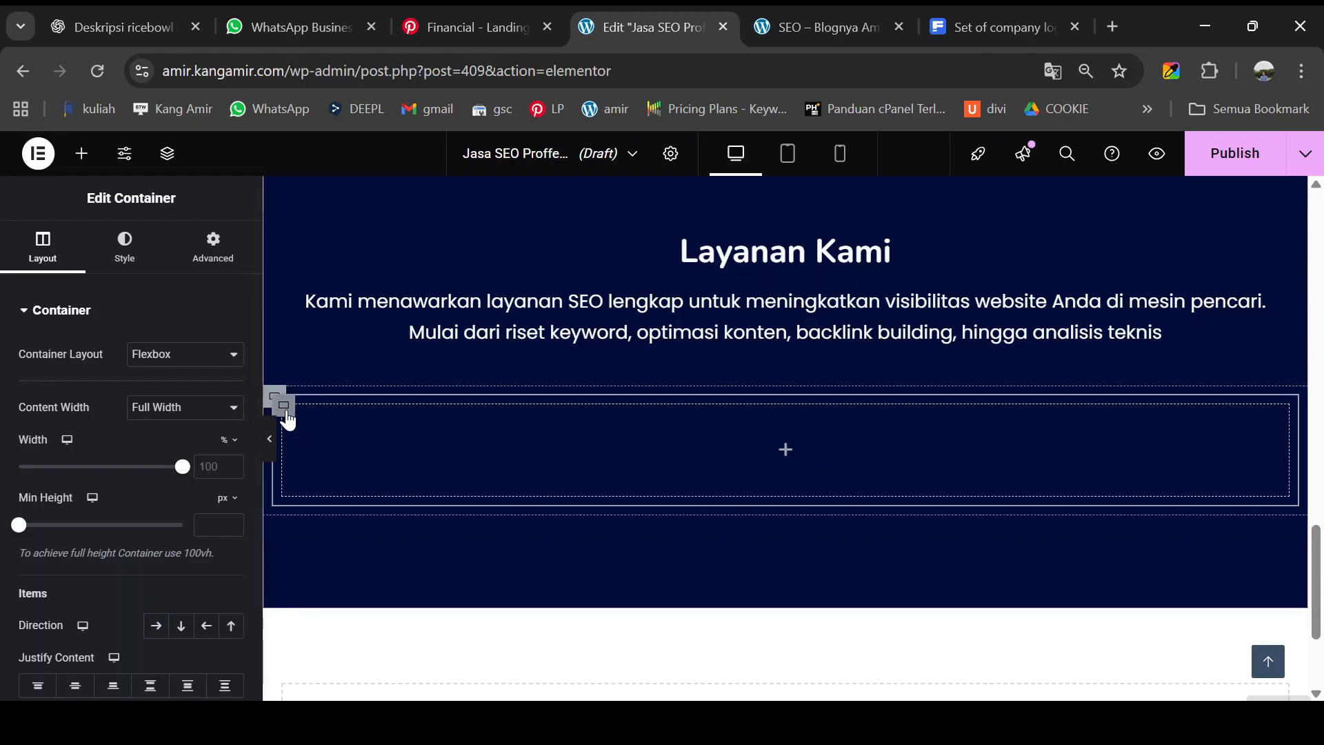
{"action": "right_click", "coordinate": [288, 420]}
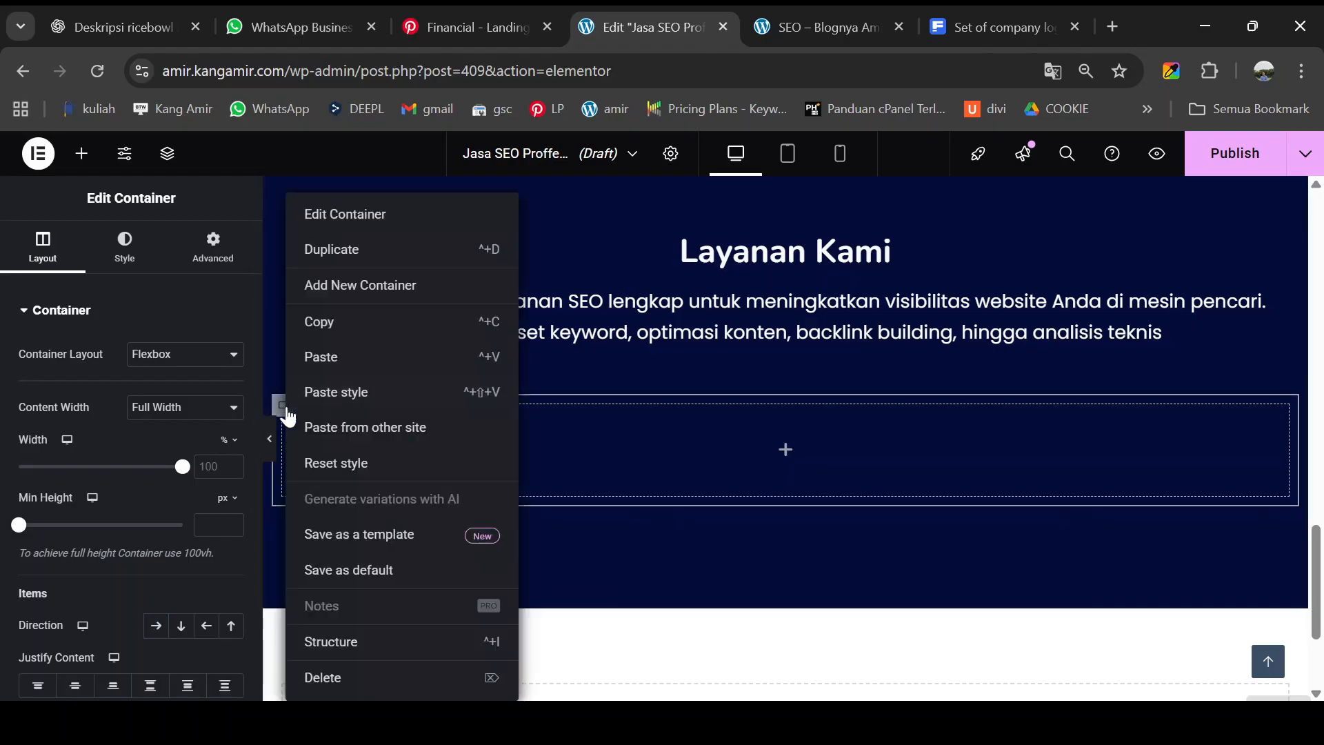
{"action": "left_click", "coordinate": [341, 255]}
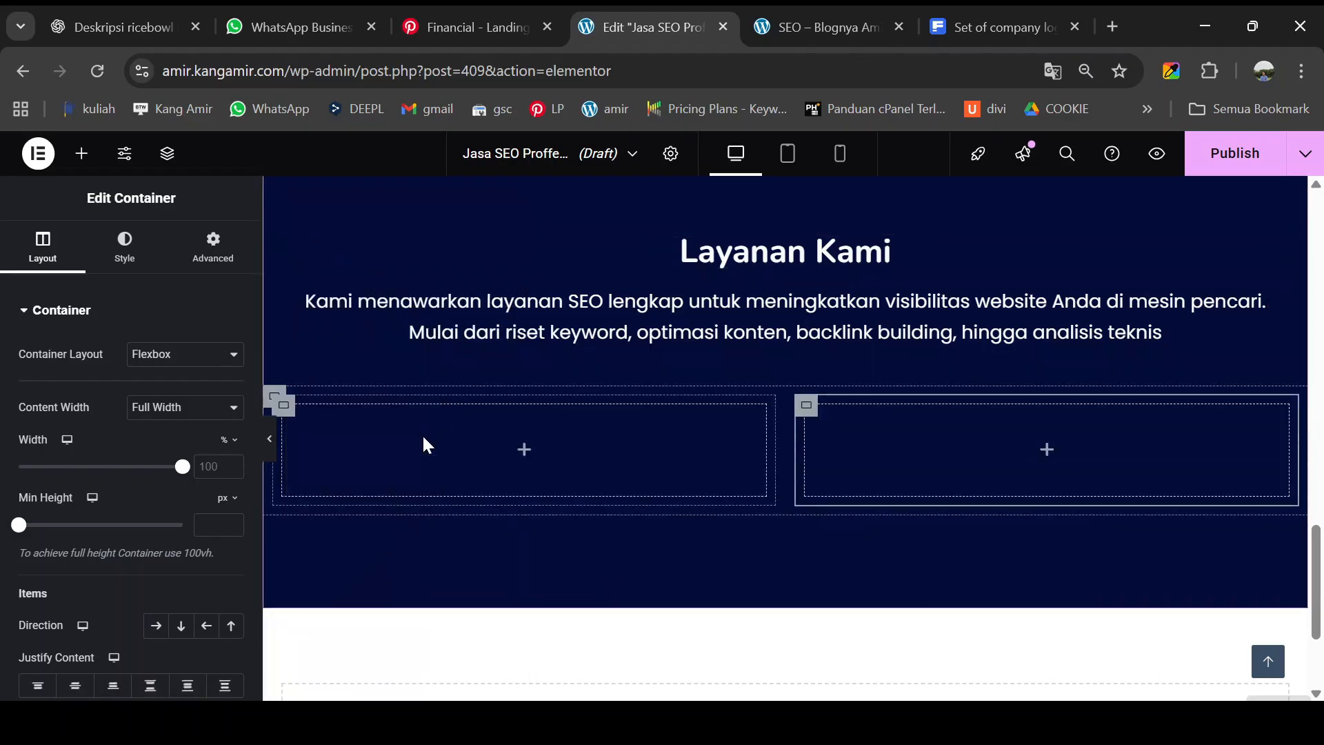
- Check the two side-by-side empty columns in the live preview, then return to the editor
{"action": "left_click", "coordinate": [799, 34]}
{"action": "scroll", "coordinate": [510, 513], "scroll_direction": "down", "scroll_amount": 1}
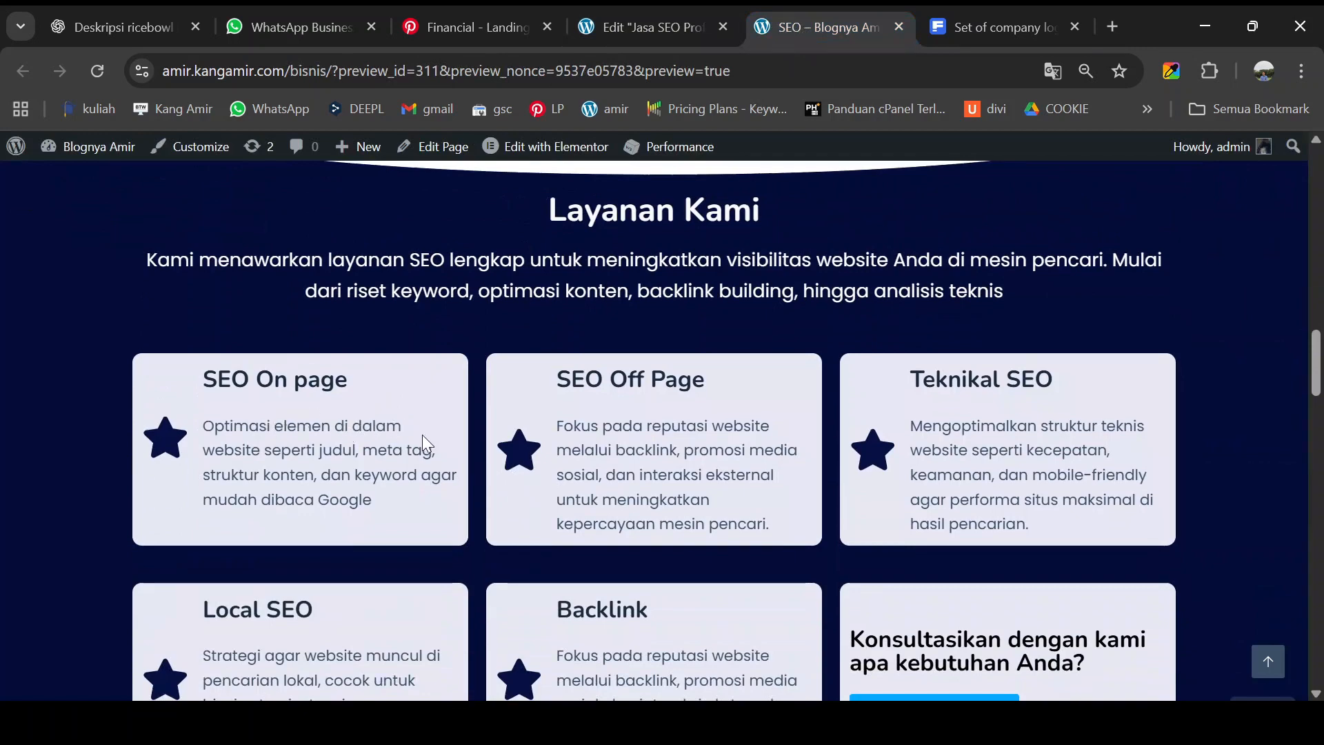
{"action": "left_click", "coordinate": [614, 24]}
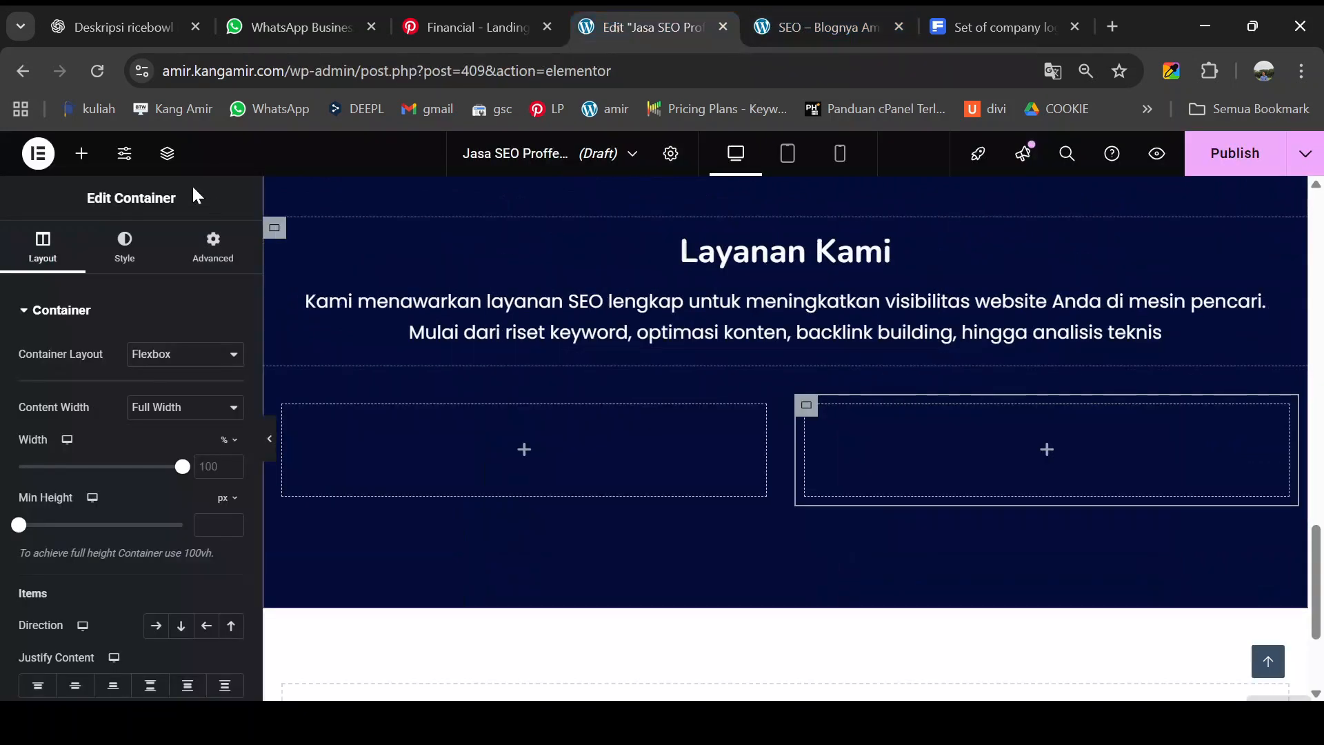
{"action": "left_click", "coordinate": [83, 162]}
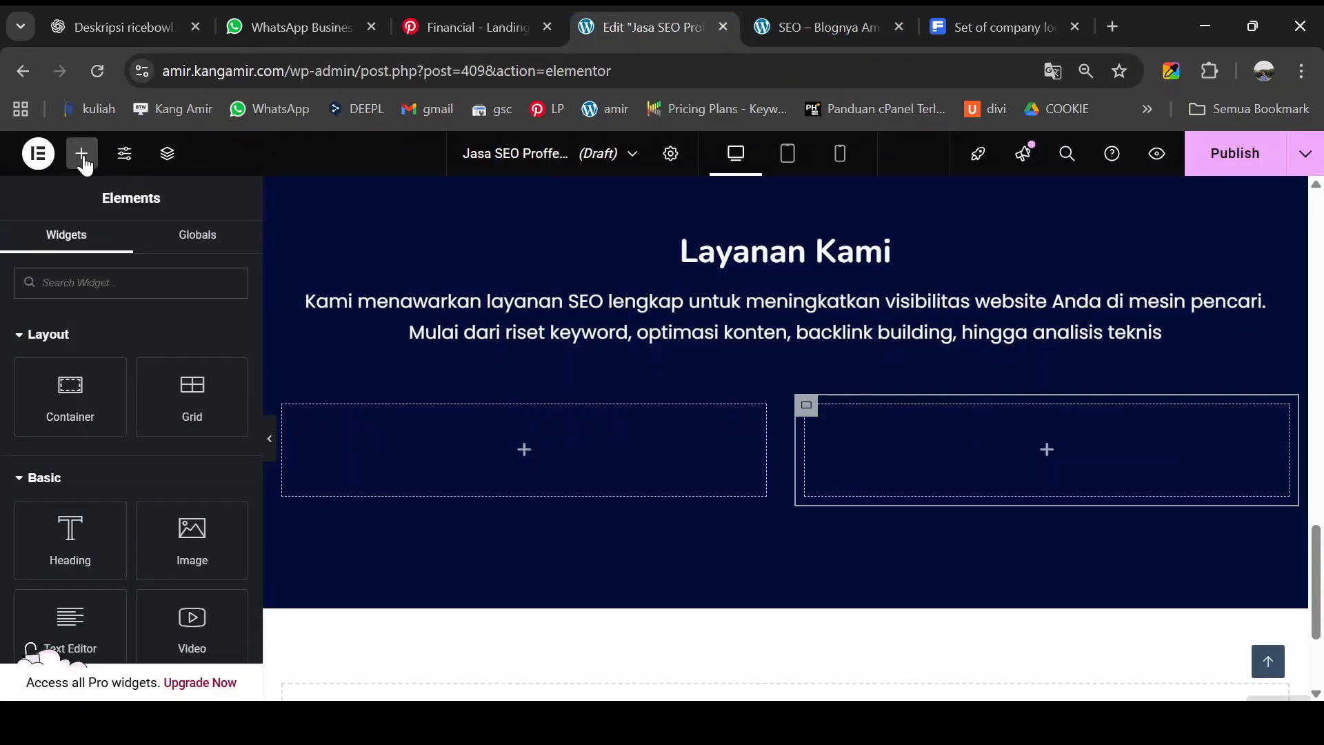
- Search the widgets for 'icon' and look over the page in the live preview
{"action": "type", "text": "icon"}
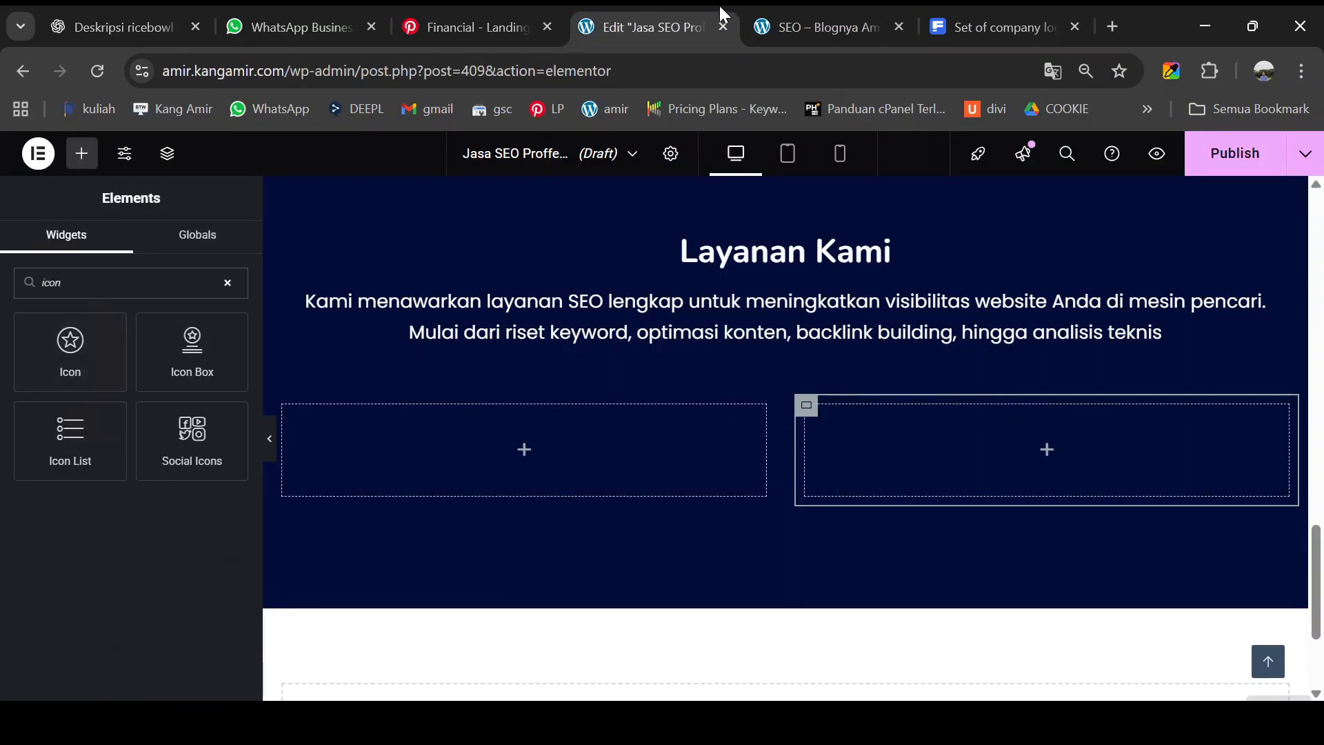
{"action": "left_click", "coordinate": [833, 29]}
{"action": "scroll", "coordinate": [504, 434], "scroll_direction": "up", "scroll_amount": 3}
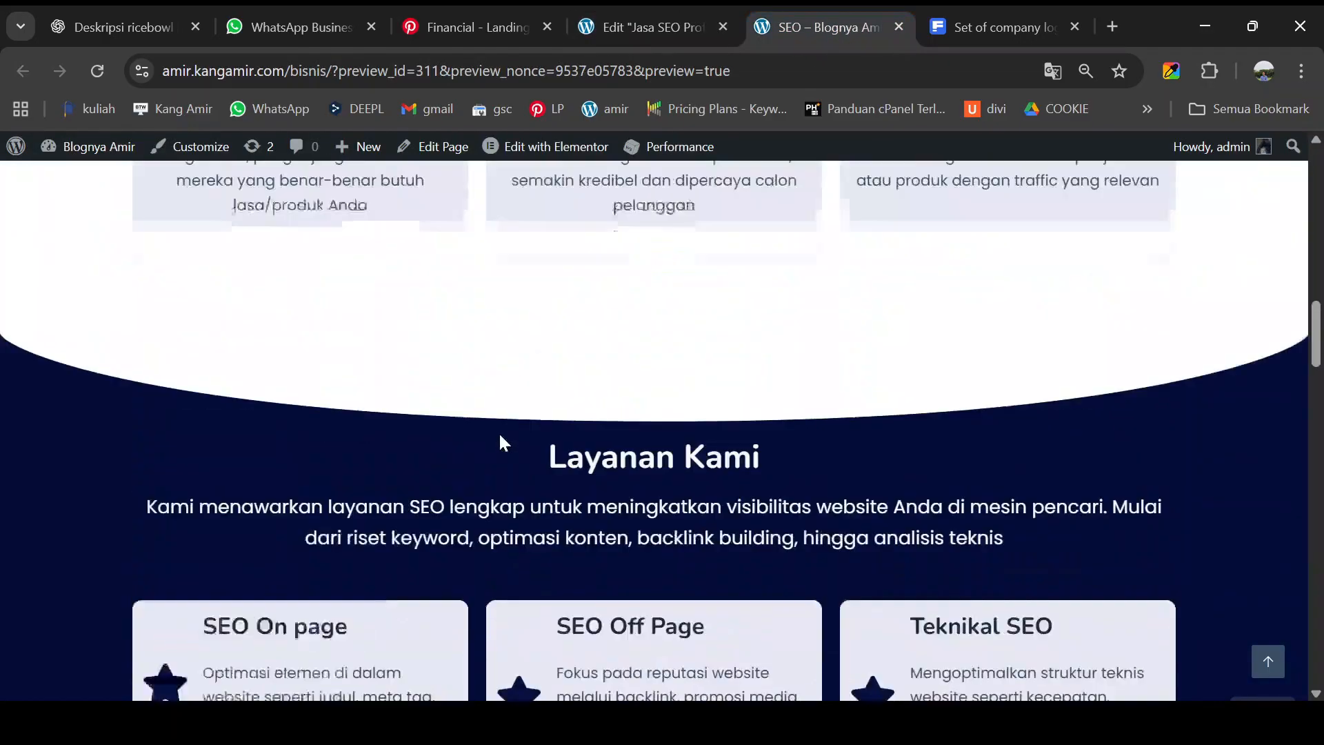
{"action": "scroll", "coordinate": [498, 432], "scroll_direction": "up", "scroll_amount": 2}
{"action": "scroll", "coordinate": [600, 159], "scroll_direction": "up", "scroll_amount": 2}
{"action": "left_click", "coordinate": [641, 33]}
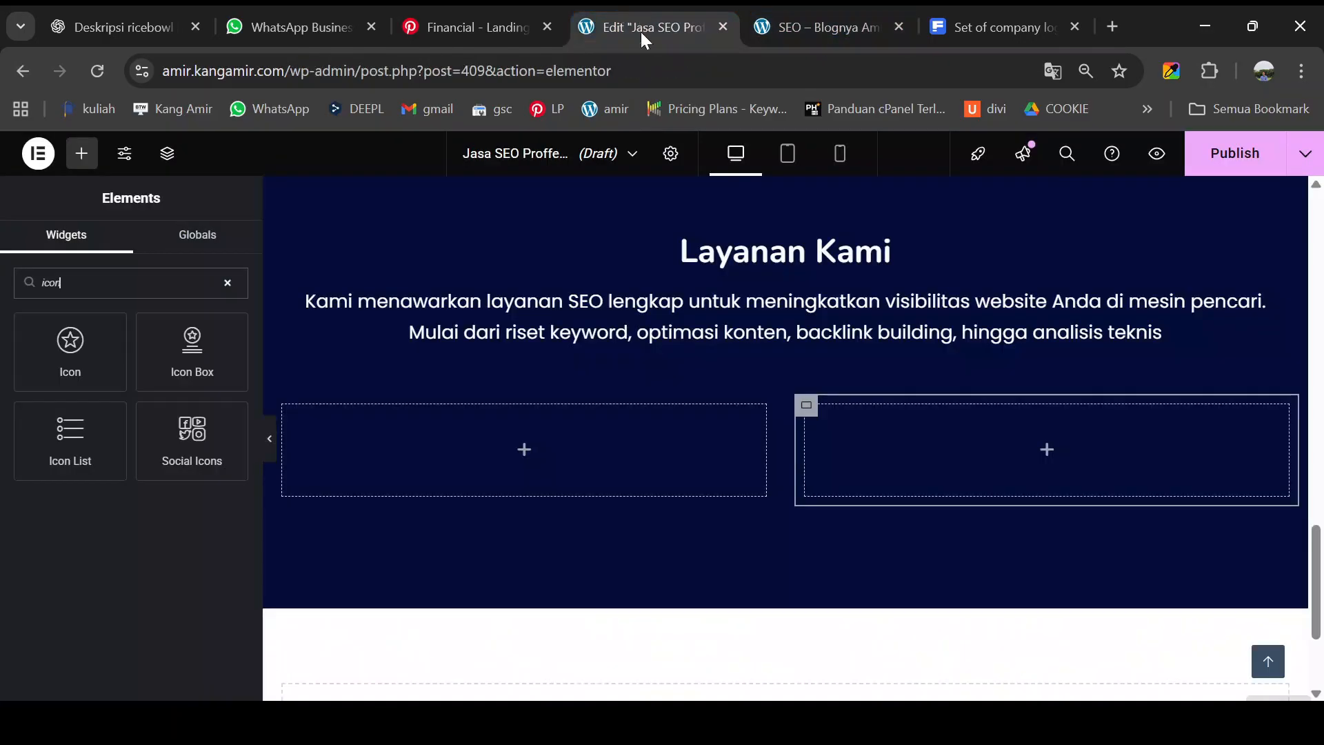
{"action": "scroll", "coordinate": [547, 475], "scroll_direction": "up", "scroll_amount": 5}
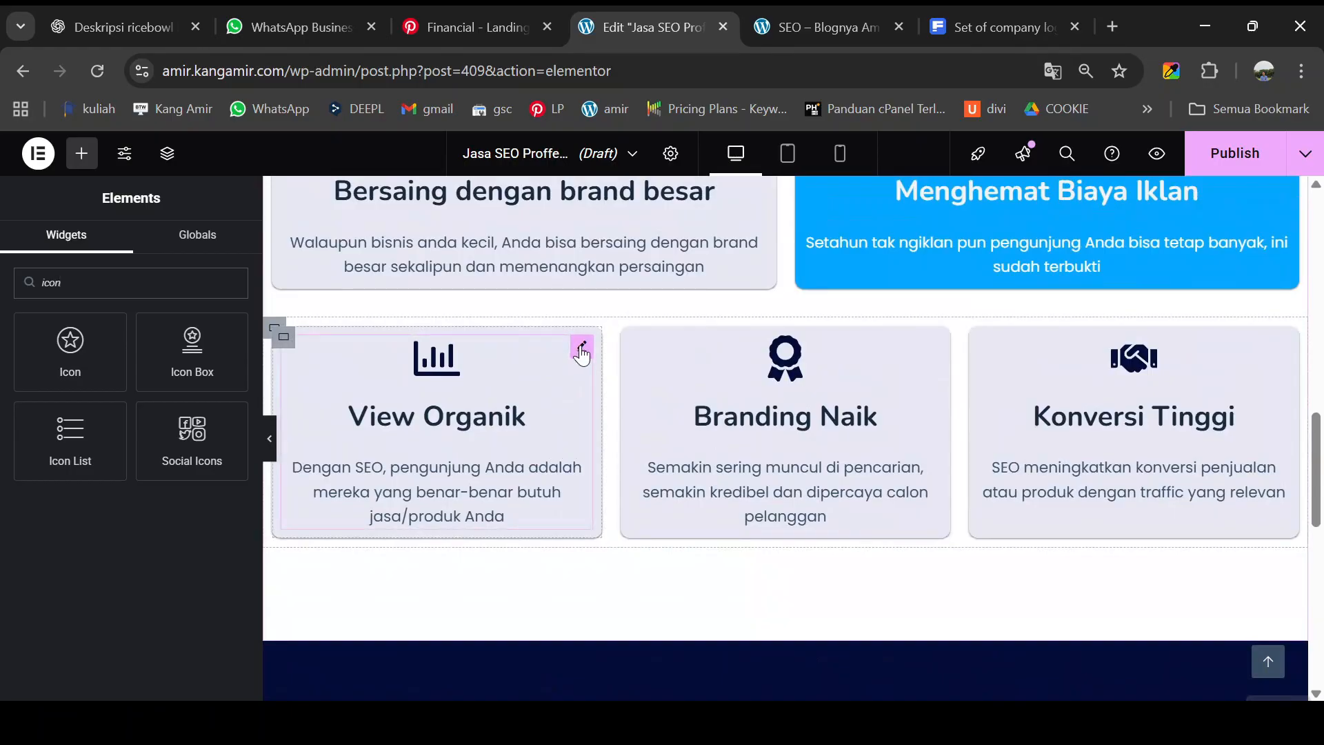
- Copy the View Organik icon box and paste it into the left empty column
{"action": "right_click", "coordinate": [581, 353]}
{"action": "left_click", "coordinate": [611, 359]}
{"action": "scroll", "coordinate": [611, 363], "scroll_direction": "down", "scroll_amount": 7}
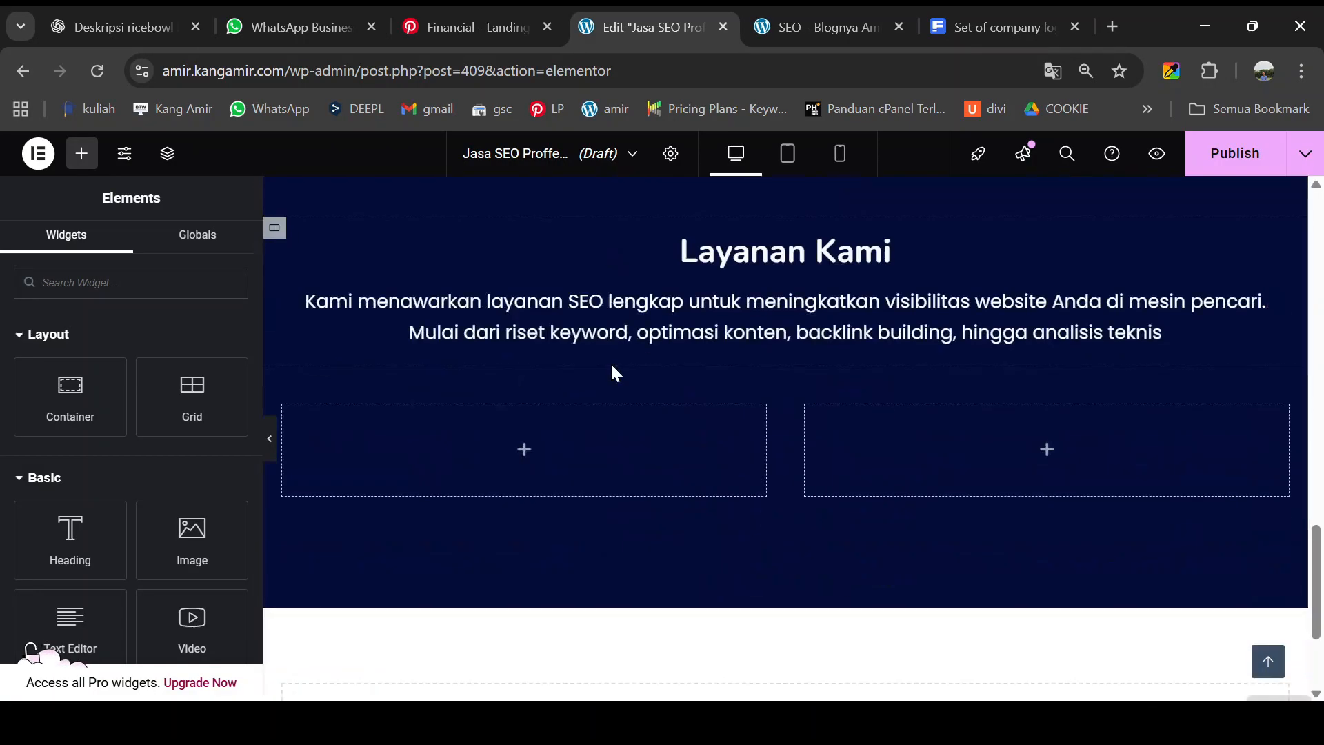
{"action": "scroll", "coordinate": [611, 362], "scroll_direction": "down", "scroll_amount": 2}
{"action": "right_click", "coordinate": [448, 349]}
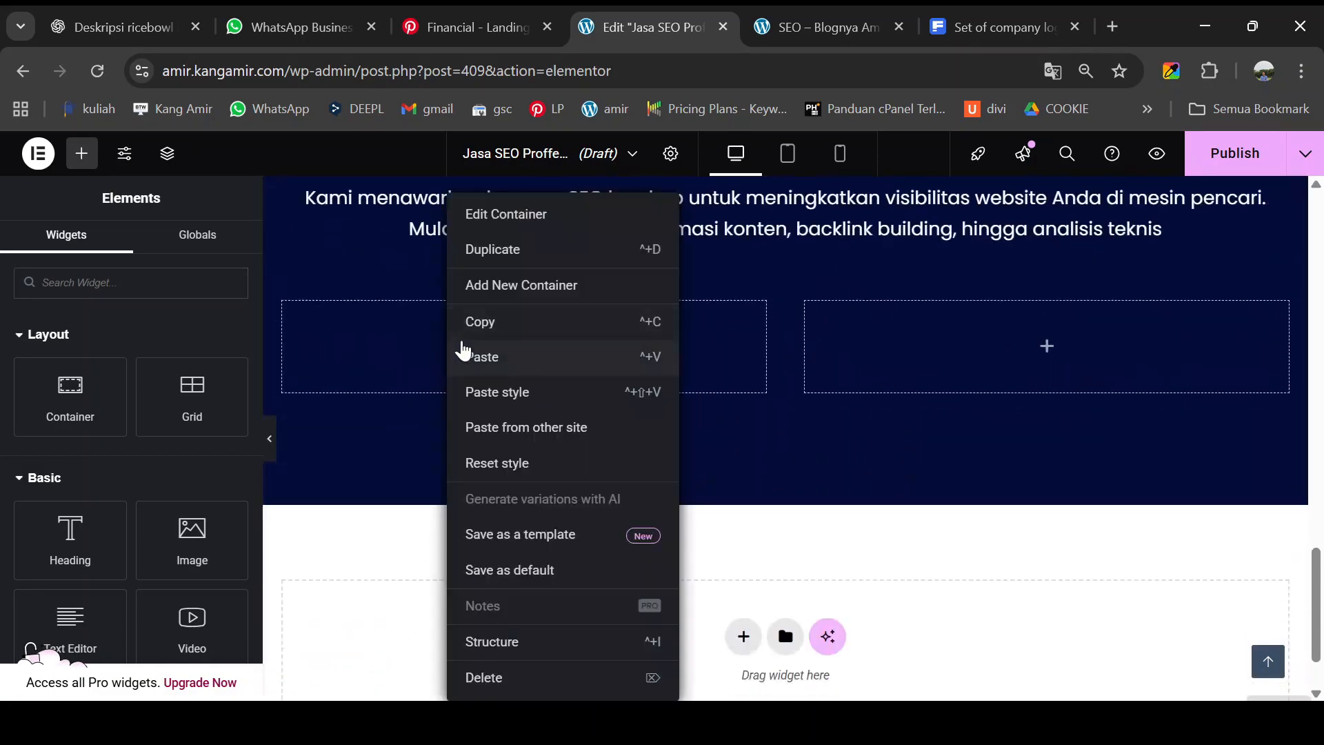
{"action": "left_click", "coordinate": [476, 356]}
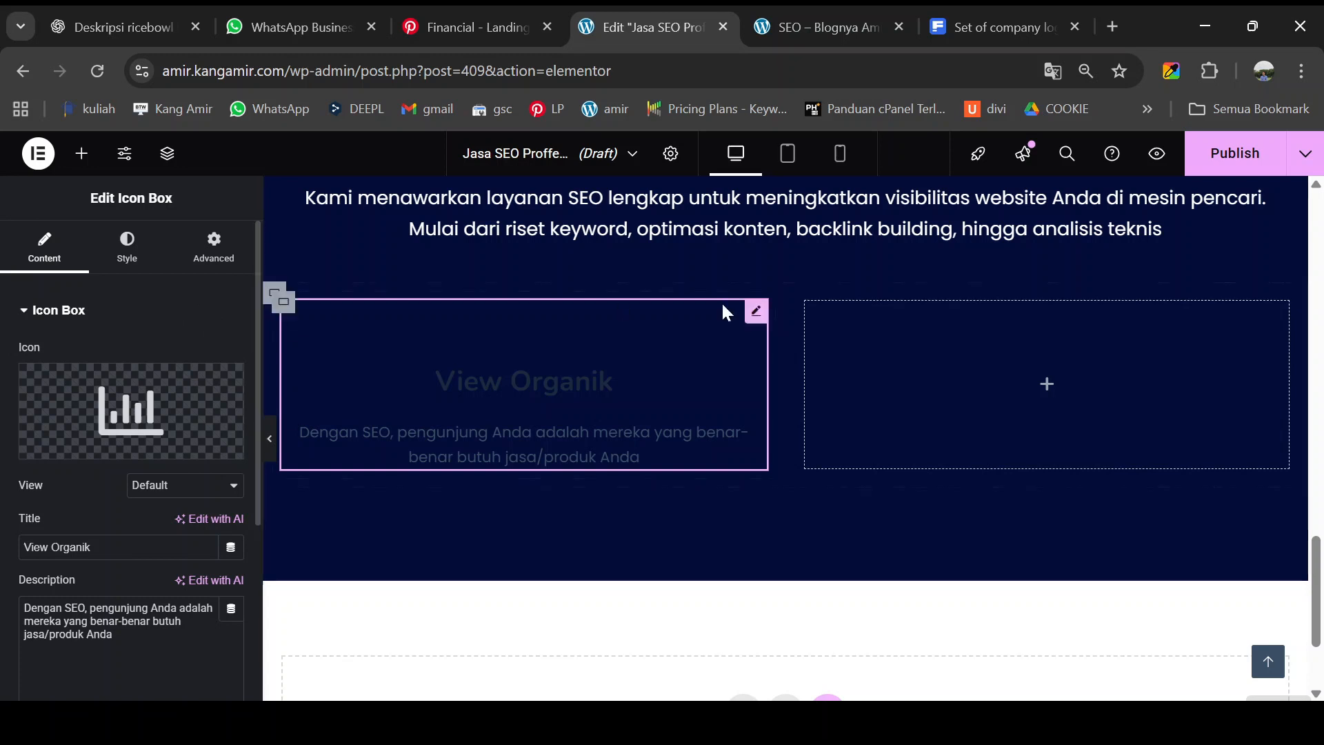
- Position the card's icon to the left of the text and make the icon white
{"action": "left_click", "coordinate": [130, 255]}
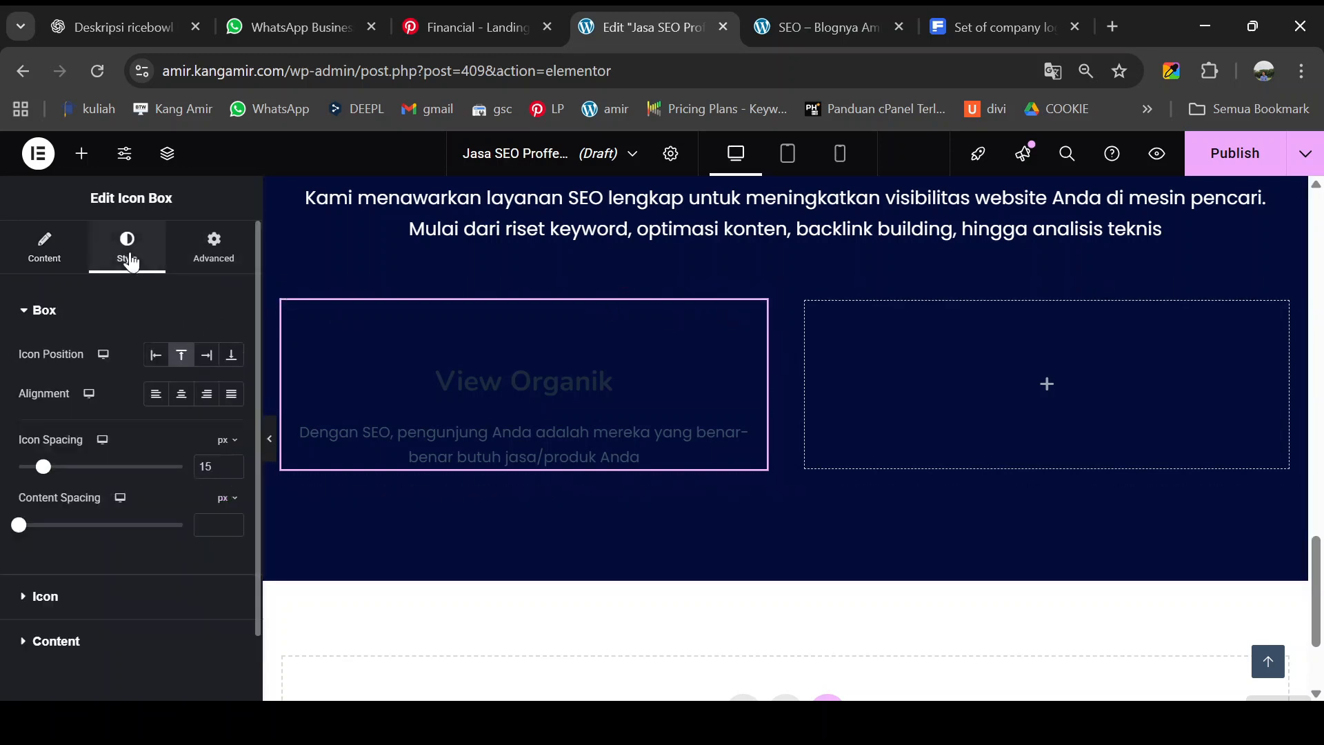
{"action": "left_click", "coordinate": [156, 356]}
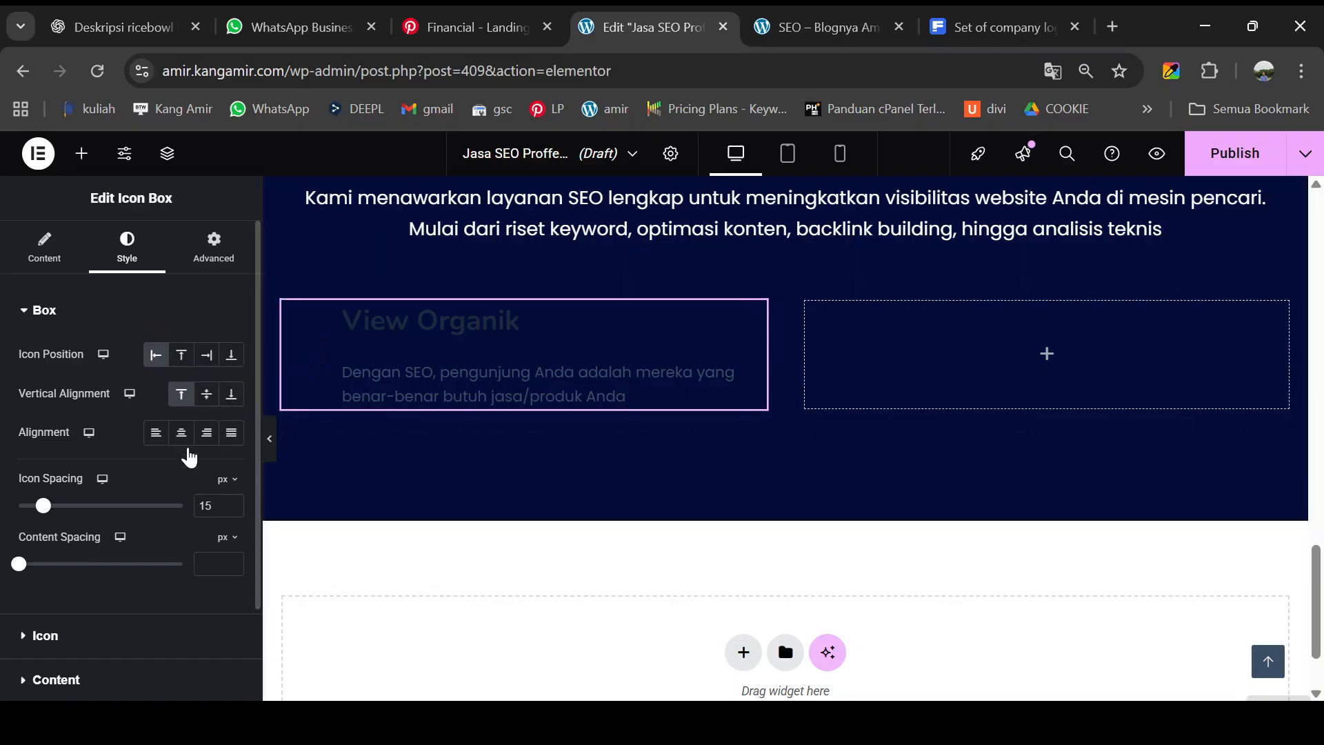
{"action": "scroll", "coordinate": [186, 451], "scroll_direction": "down", "scroll_amount": 2}
{"action": "left_click", "coordinate": [86, 533]}
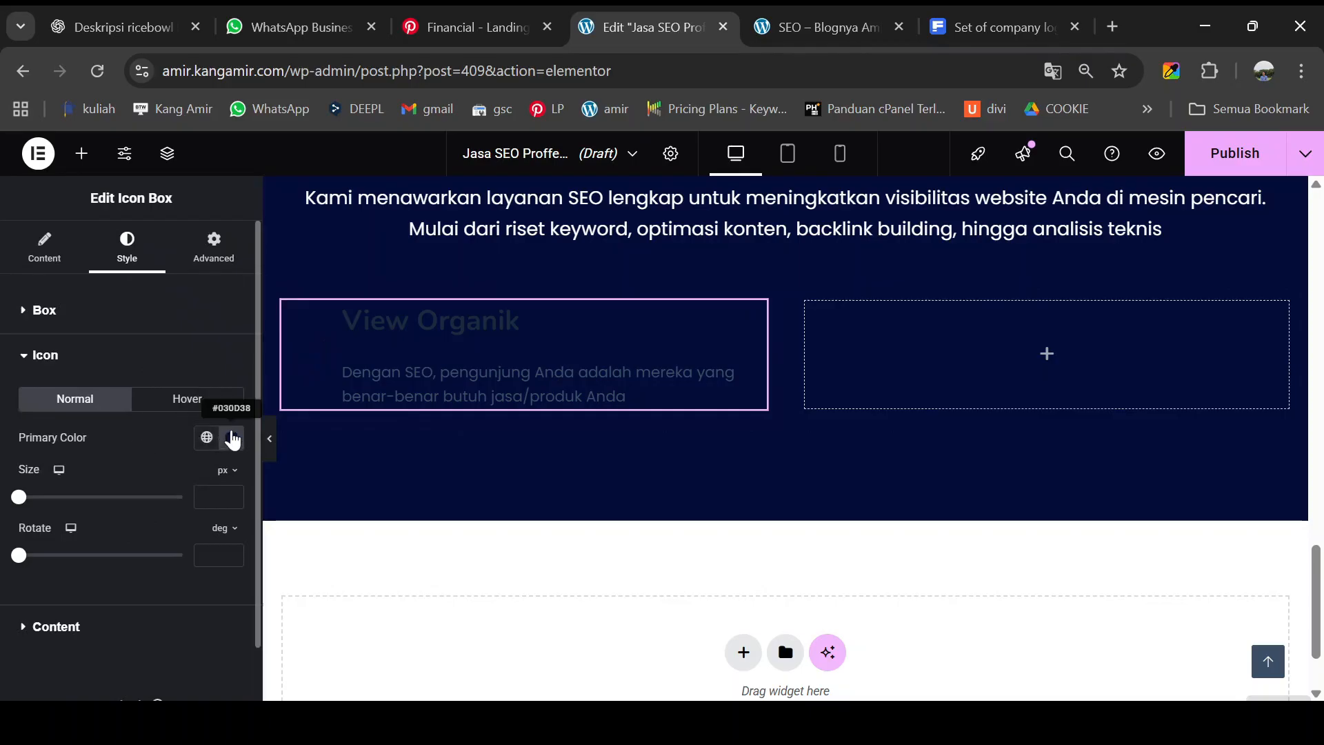
{"action": "left_click", "coordinate": [231, 437]}
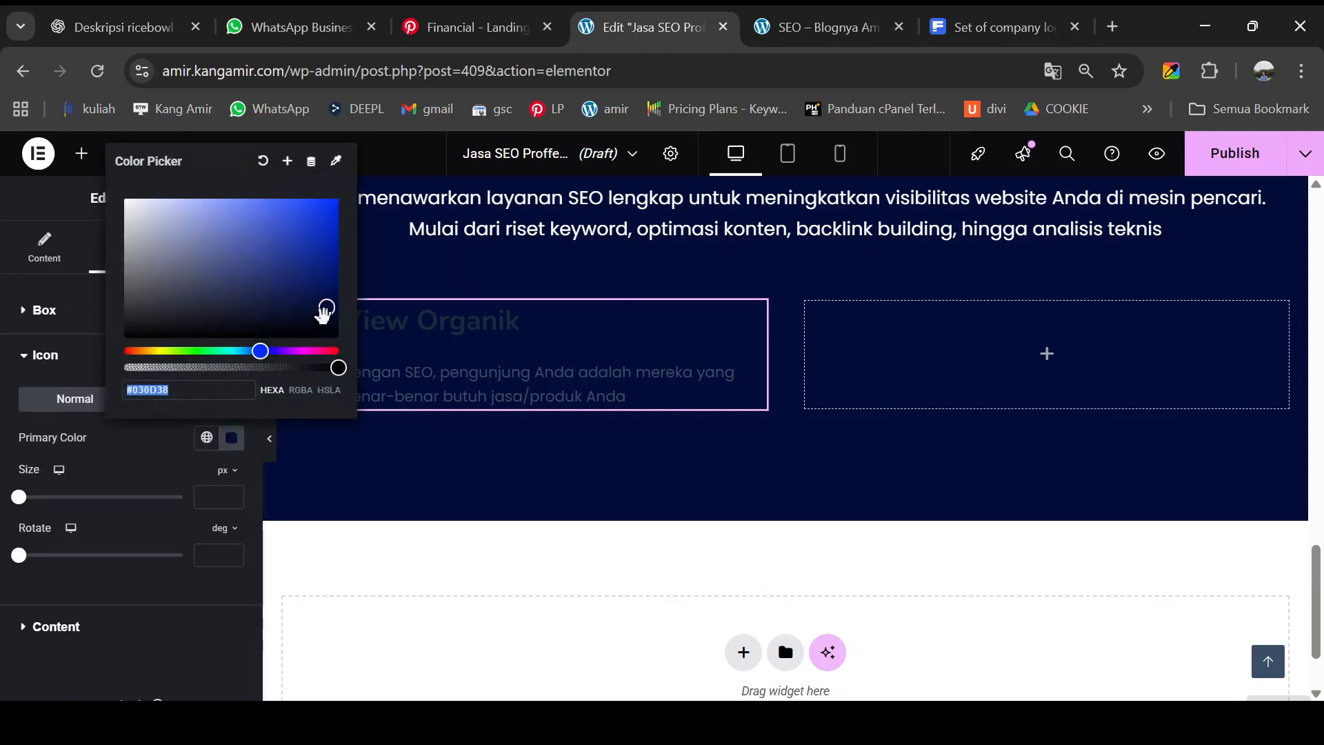
{"action": "left_click_drag", "start_coordinate": [325, 310], "coordinate": [124, 203]}
{"action": "left_click", "coordinate": [408, 441]}
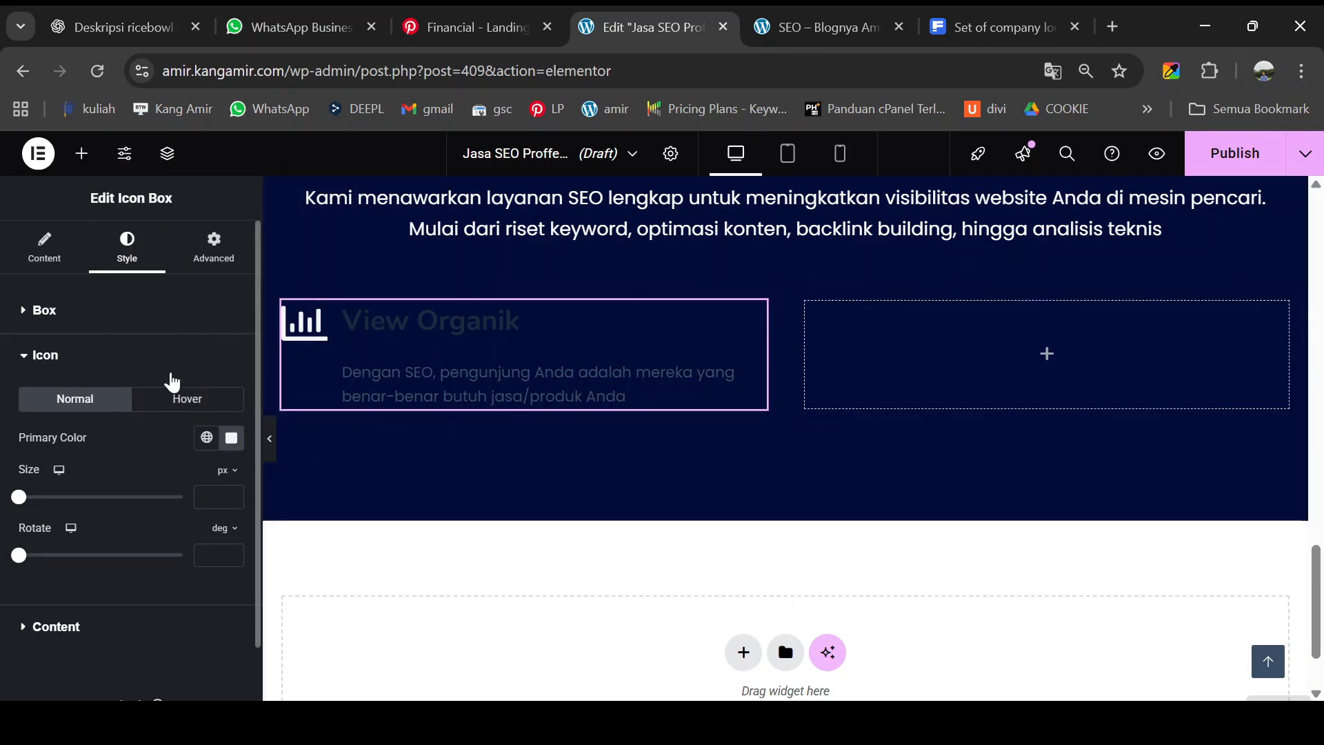
{"action": "left_click", "coordinate": [30, 362]}
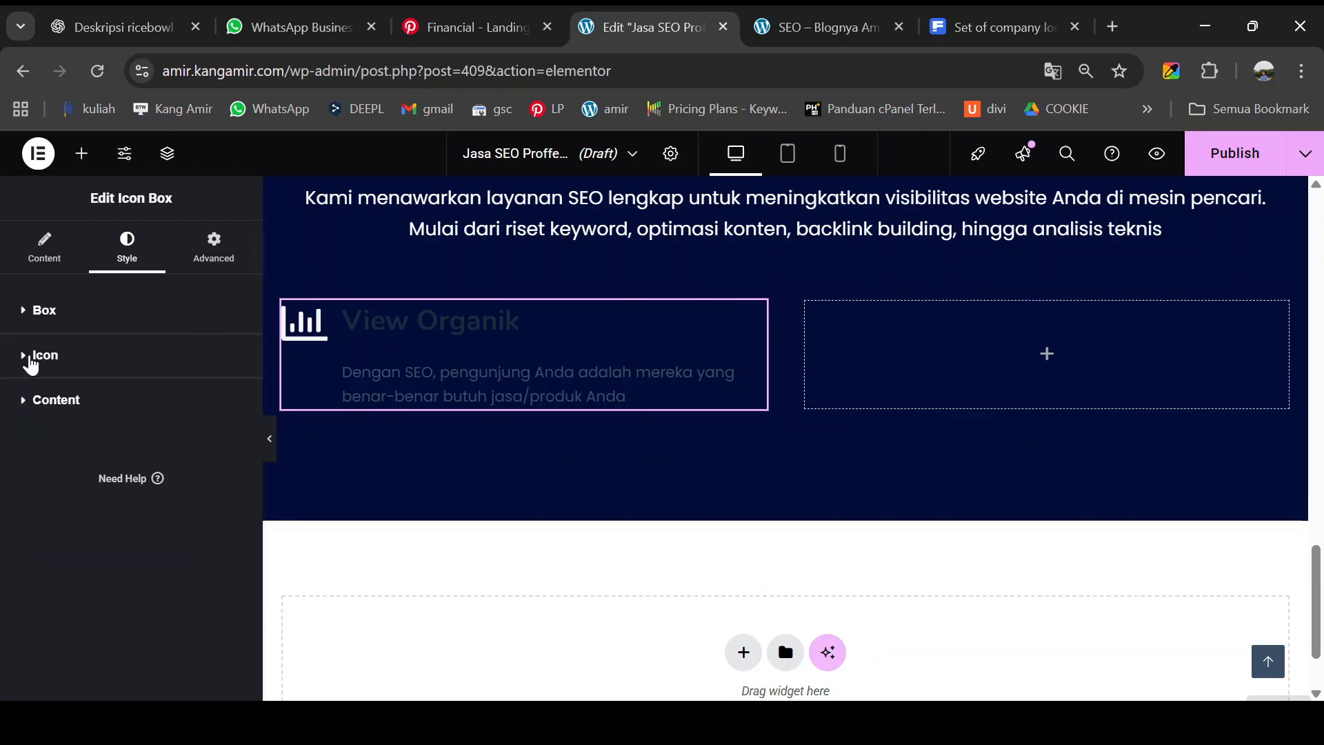
{"action": "left_click", "coordinate": [32, 364]}
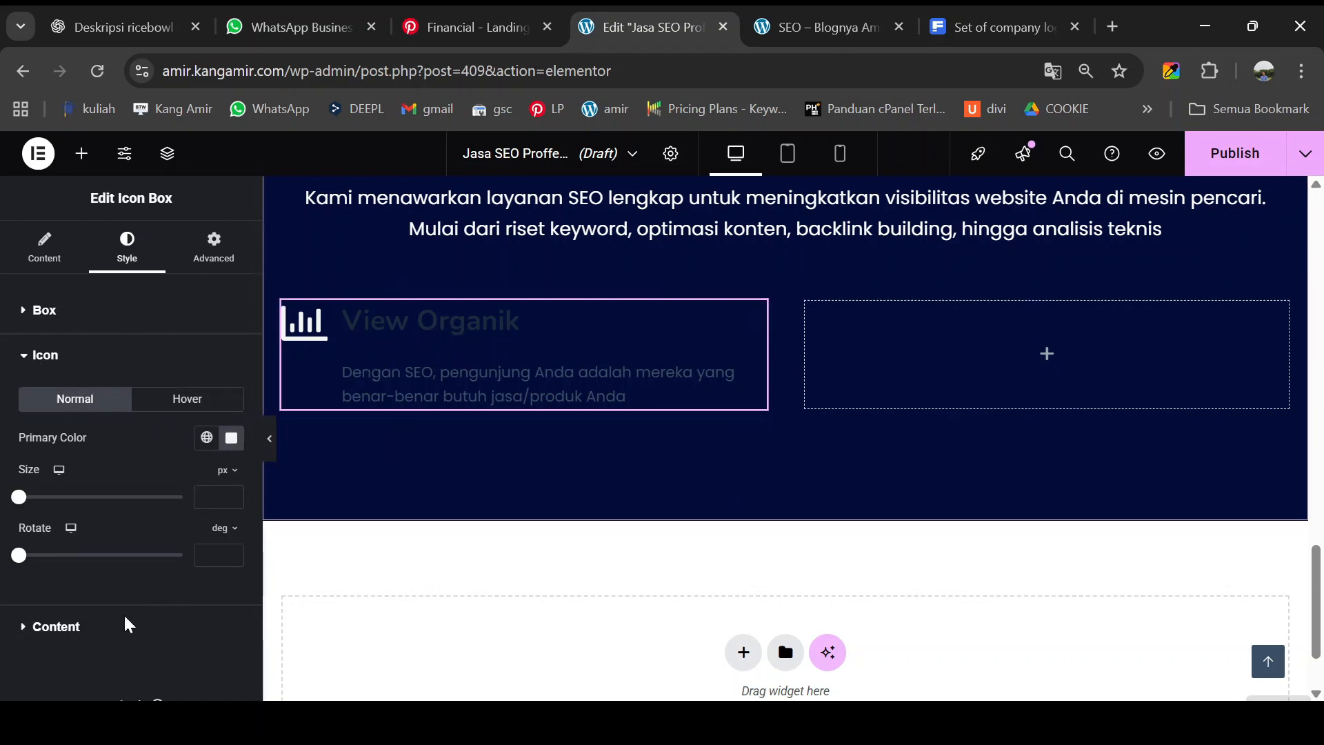
- Set the title color to #F7F7F7 and the description color to #EEEDED
{"action": "left_click", "coordinate": [72, 626]}
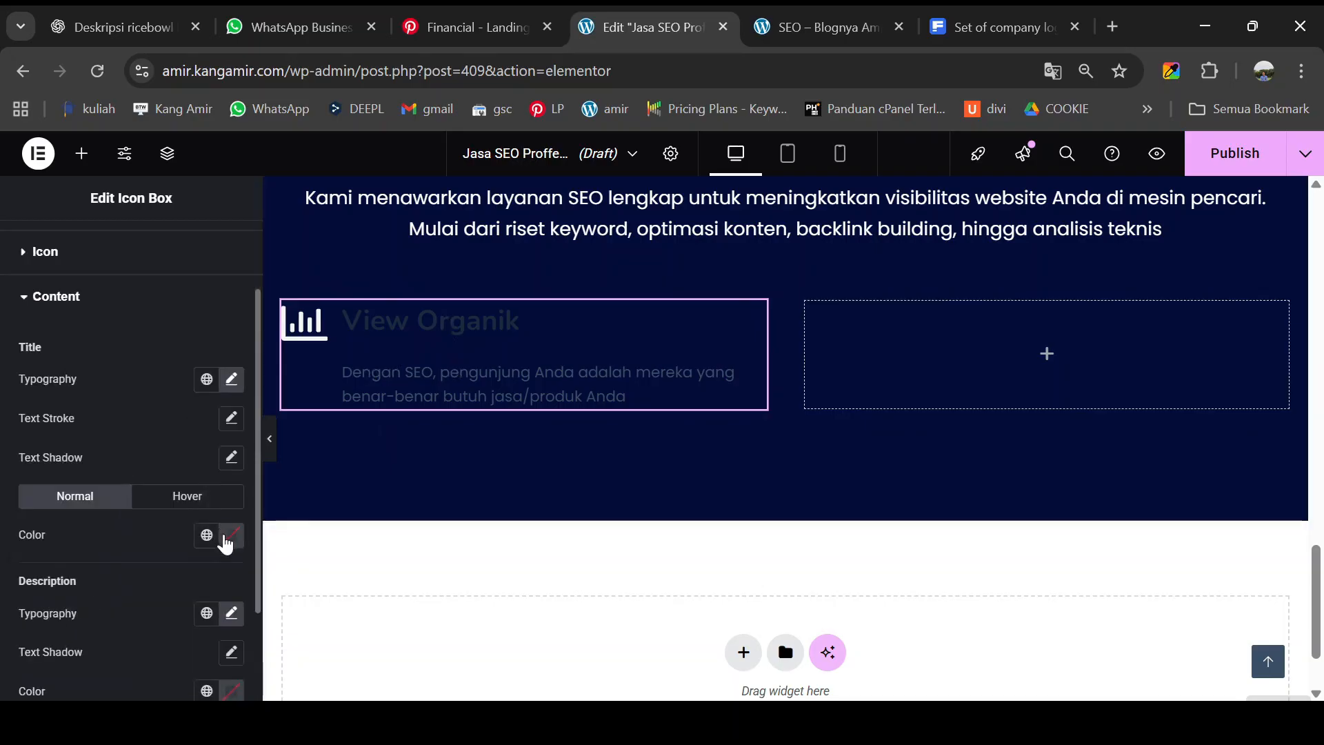
{"action": "left_click", "coordinate": [232, 536]}
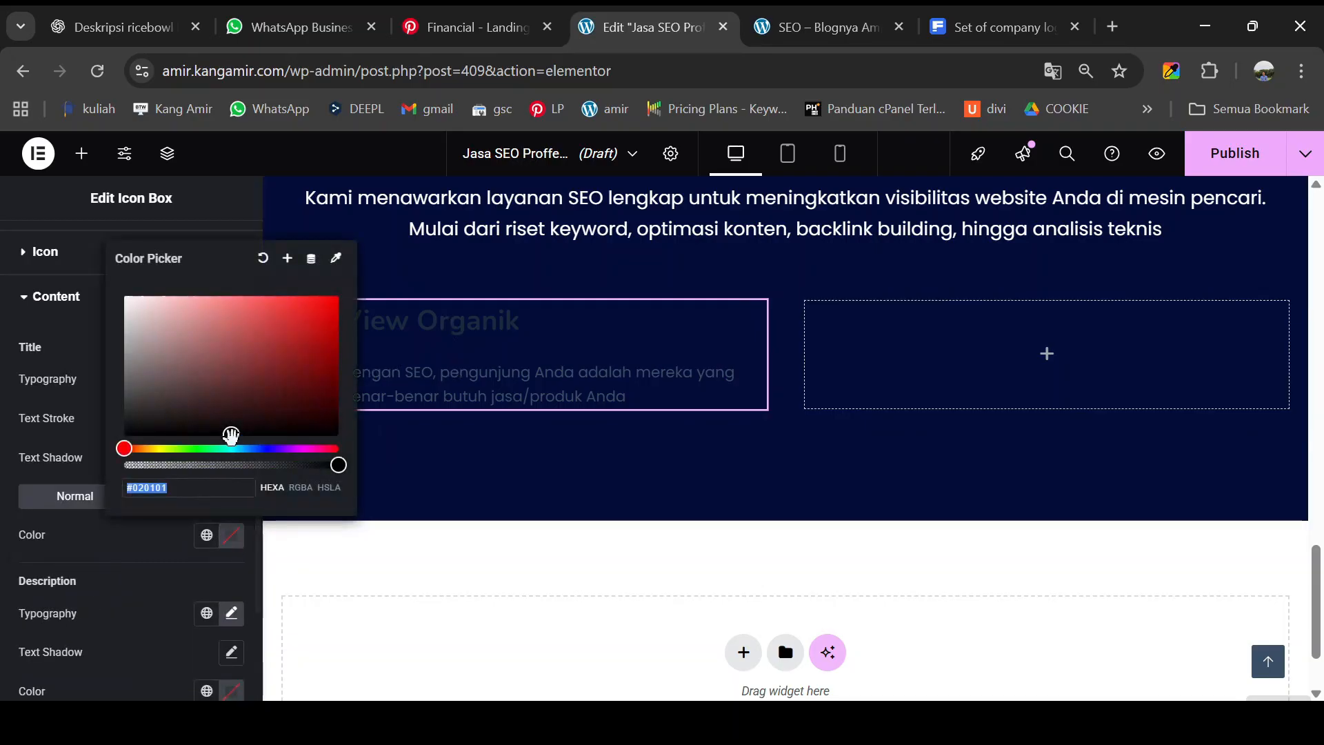
{"action": "left_click_drag", "start_coordinate": [182, 394], "coordinate": [123, 302]}
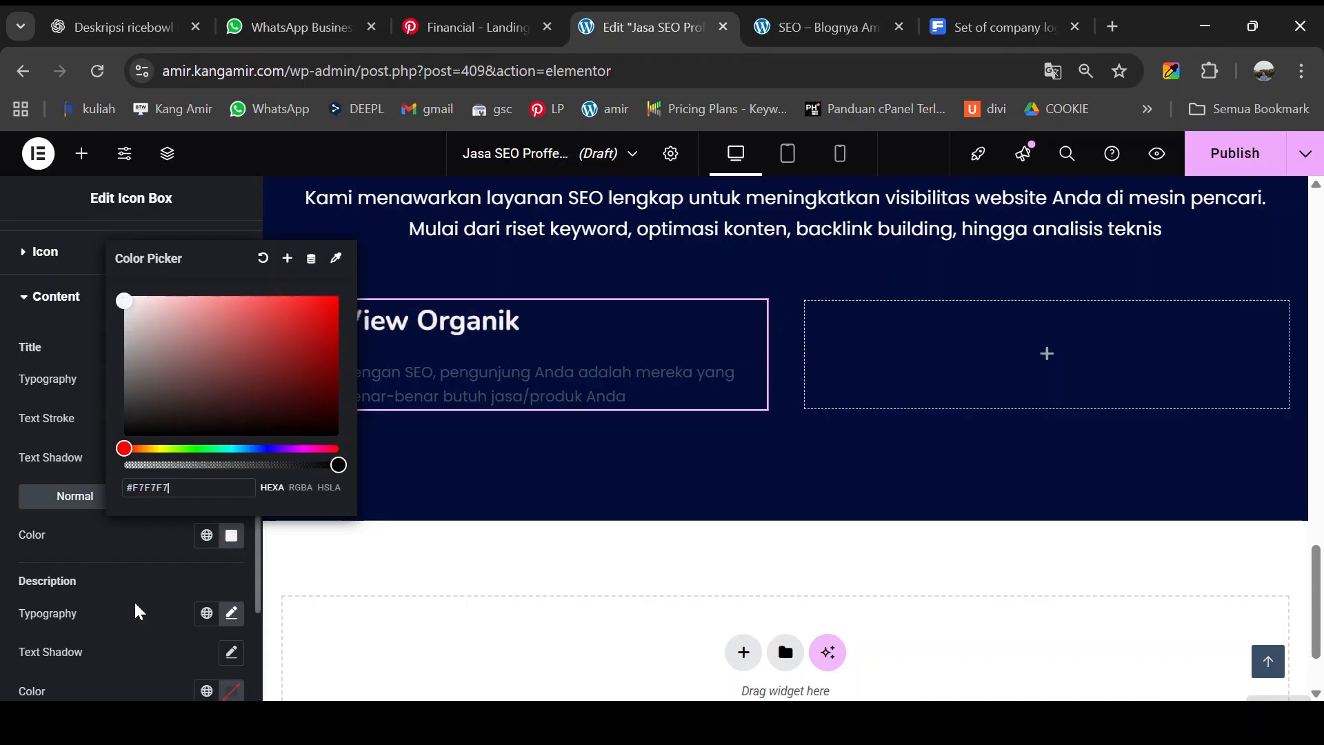
{"action": "scroll", "coordinate": [115, 681], "scroll_direction": "down", "scroll_amount": 2}
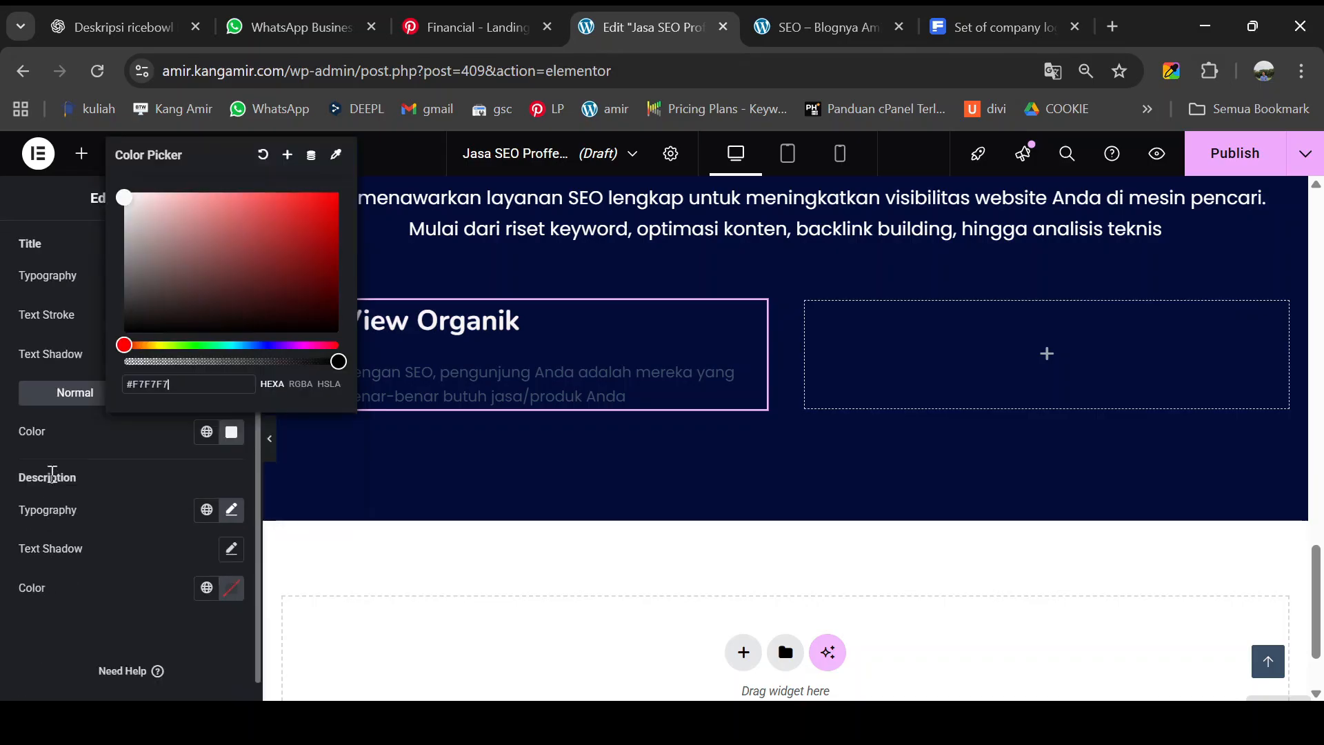
{"action": "left_click", "coordinate": [231, 587]}
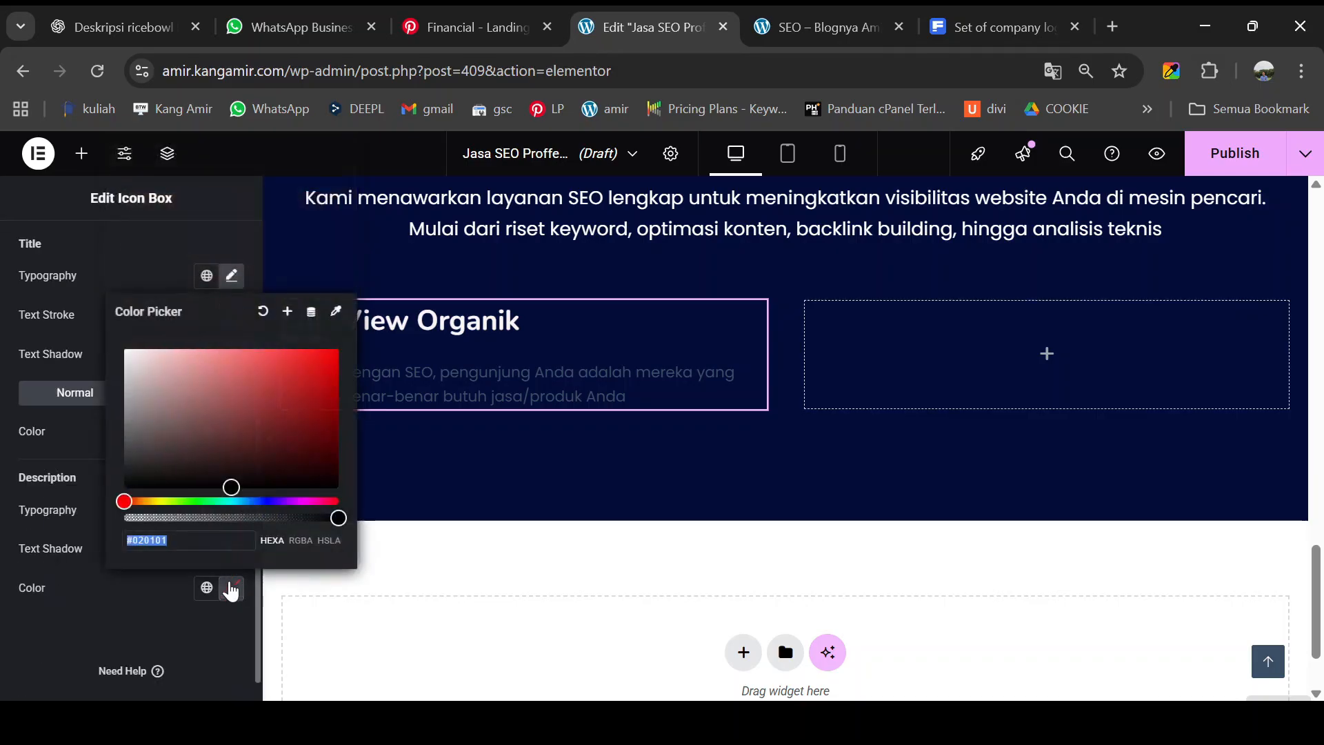
{"action": "left_click_drag", "start_coordinate": [231, 489], "coordinate": [125, 358]}
{"action": "left_click", "coordinate": [463, 388]}
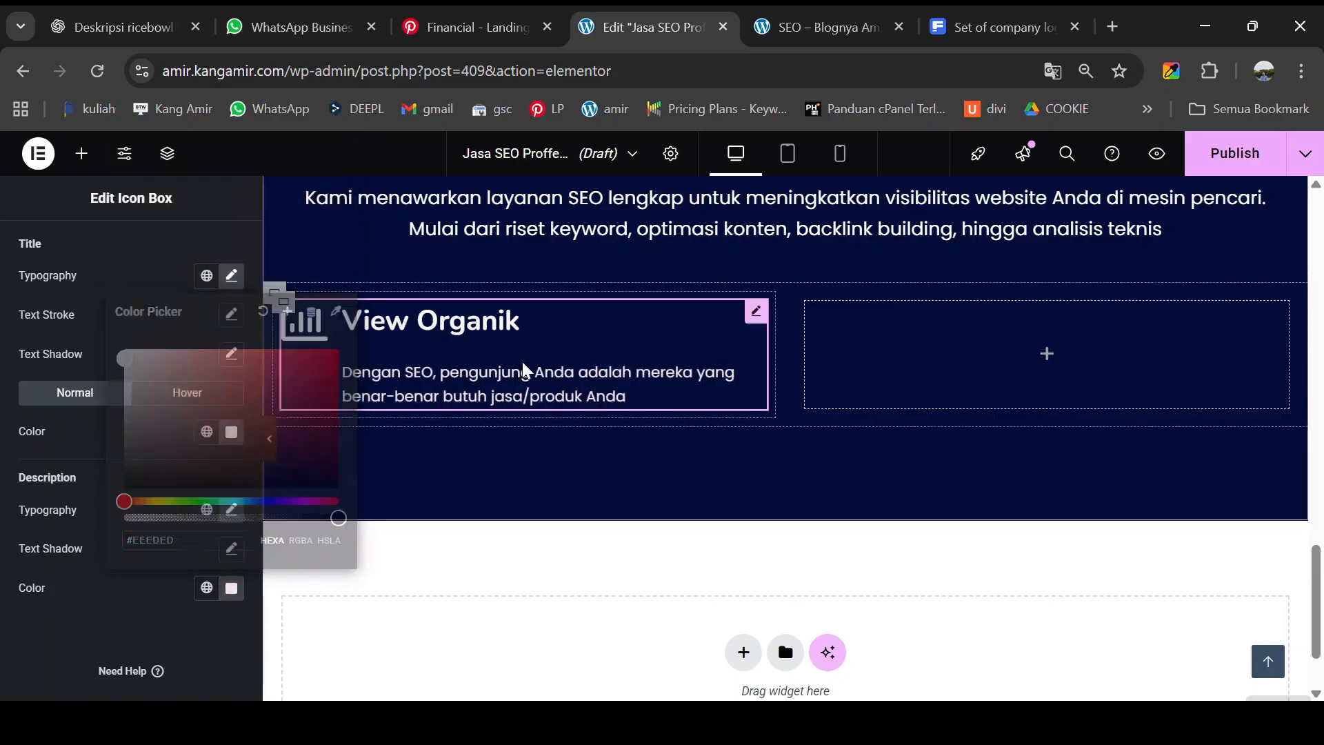
{"action": "scroll", "coordinate": [455, 411], "scroll_direction": "up", "scroll_amount": 2}
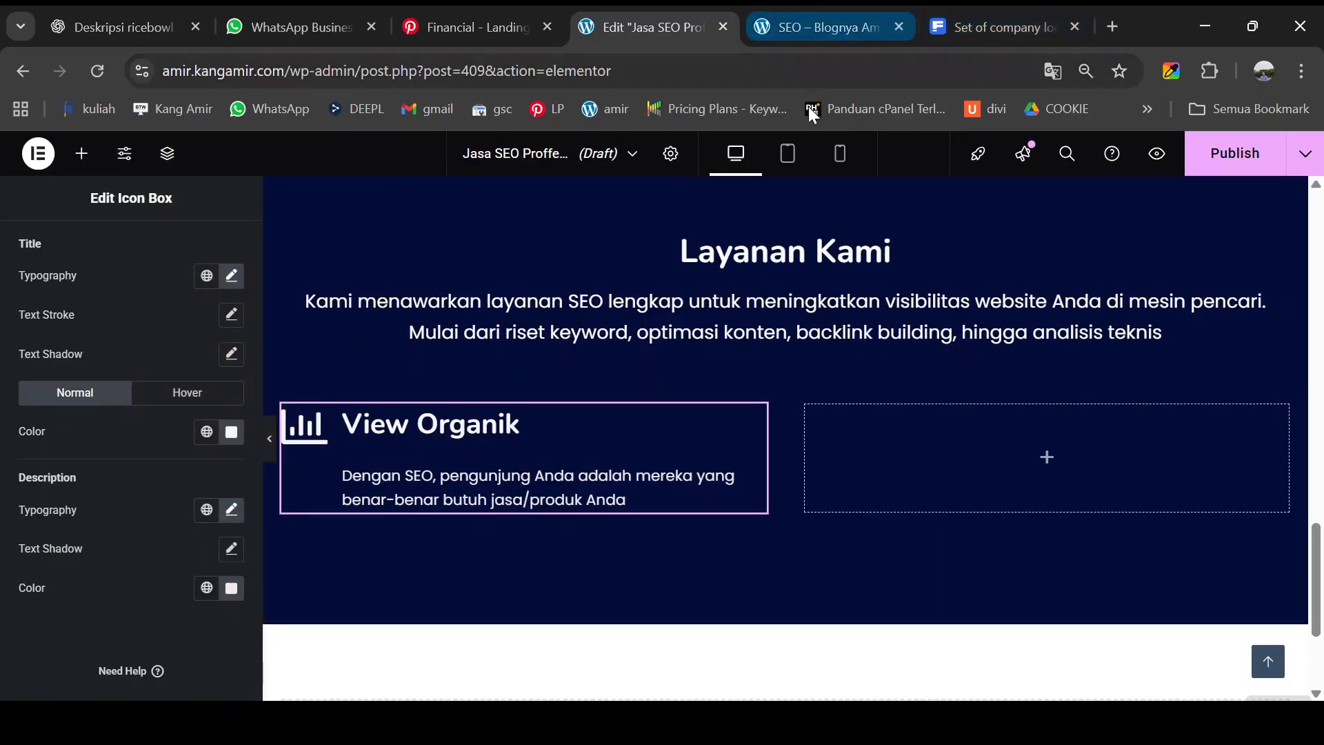
- Review the pasted View Organik card in the live preview, then return to the editor
{"action": "scroll", "coordinate": [695, 384], "scroll_direction": "up", "scroll_amount": 5}
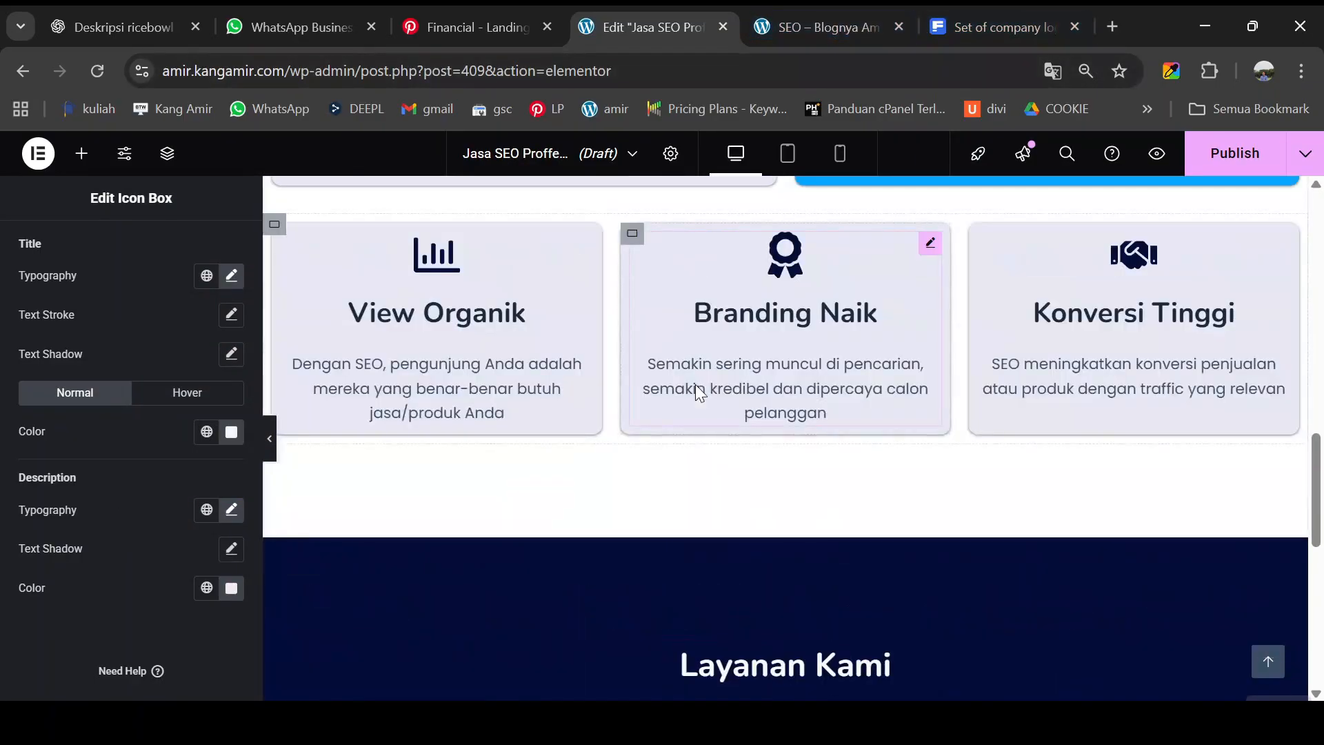
{"action": "left_click", "coordinate": [827, 14]}
{"action": "scroll", "coordinate": [552, 379], "scroll_direction": "up", "scroll_amount": 3}
{"action": "scroll", "coordinate": [552, 380], "scroll_direction": "down", "scroll_amount": 12}
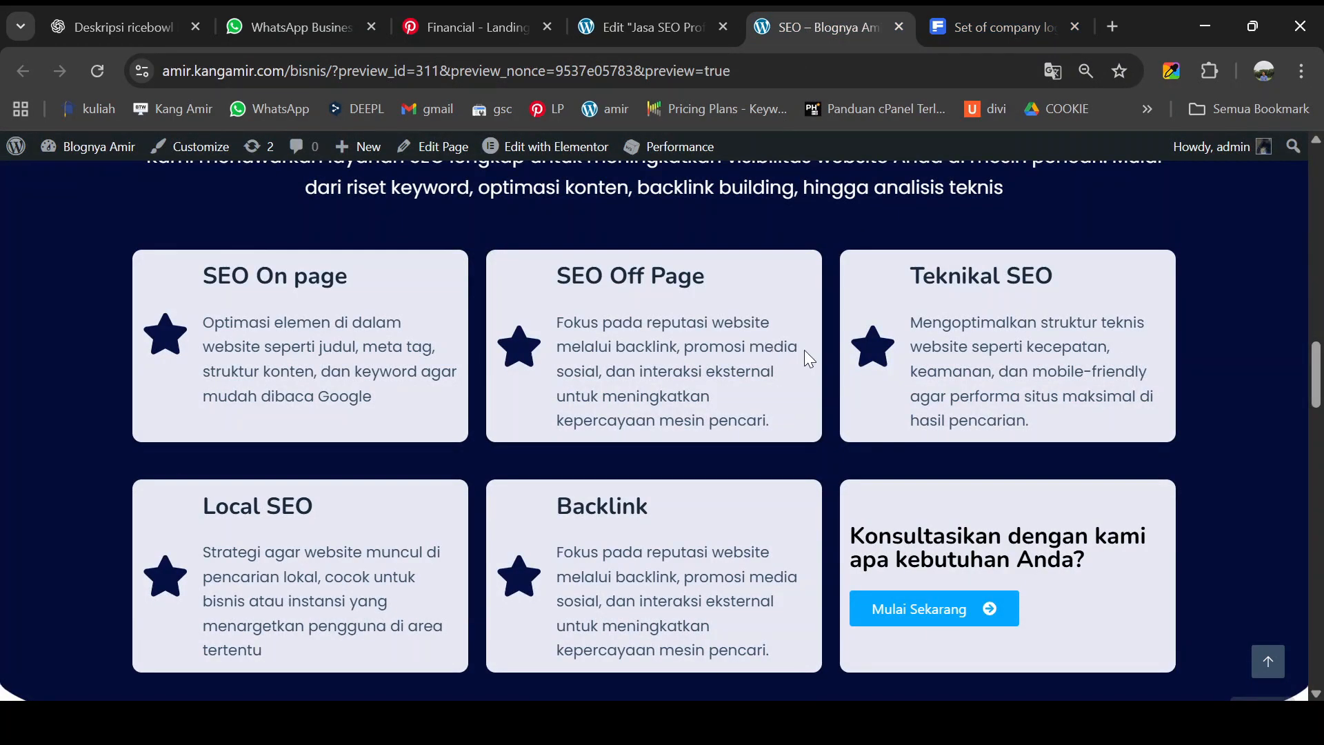
{"action": "scroll", "coordinate": [271, 461], "scroll_direction": "down", "scroll_amount": 1}
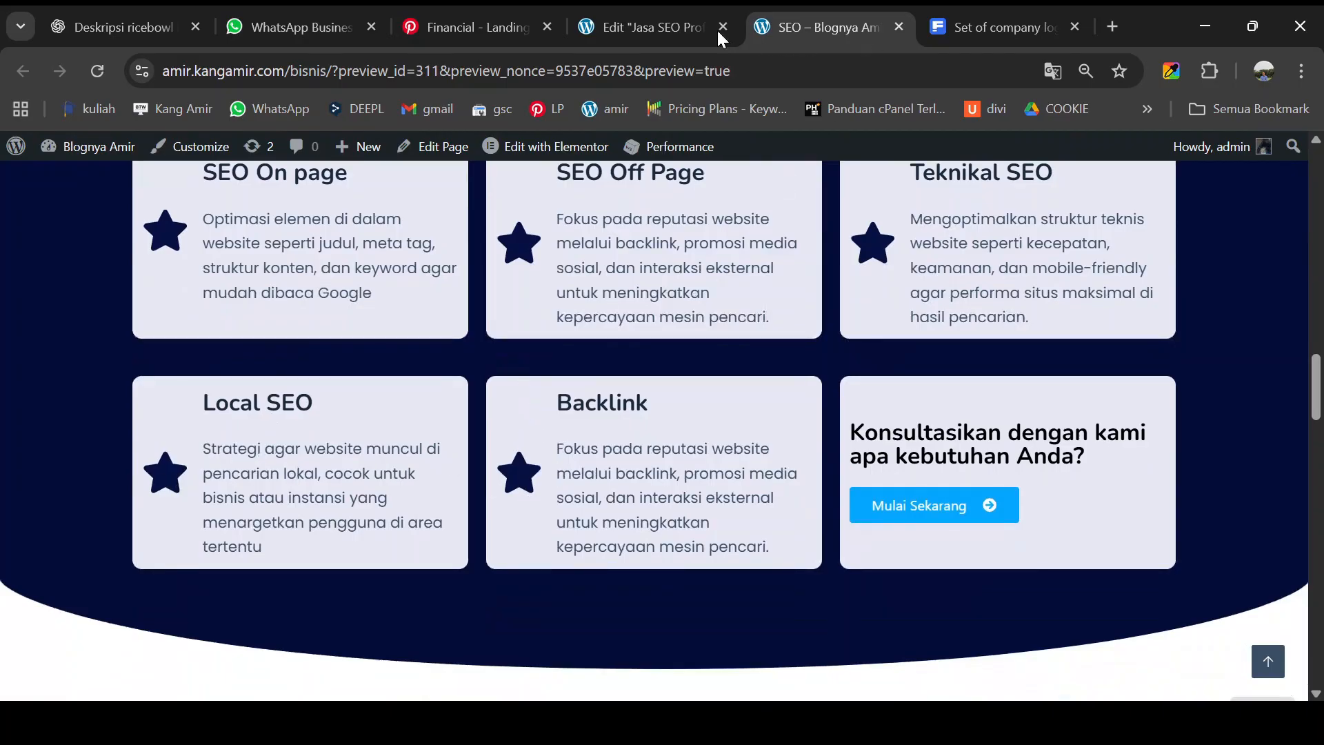
{"action": "left_click", "coordinate": [647, 25]}
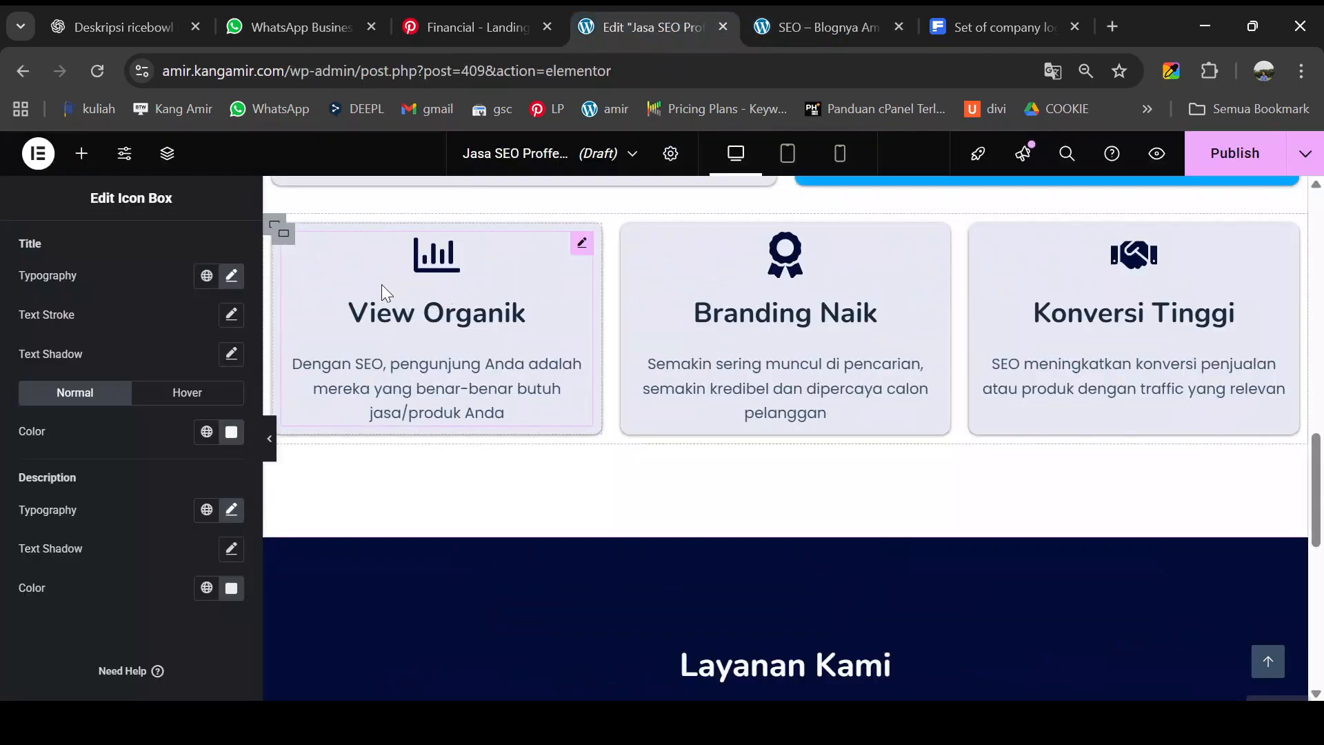
{"action": "scroll", "coordinate": [564, 312], "scroll_direction": "down", "scroll_amount": 4}
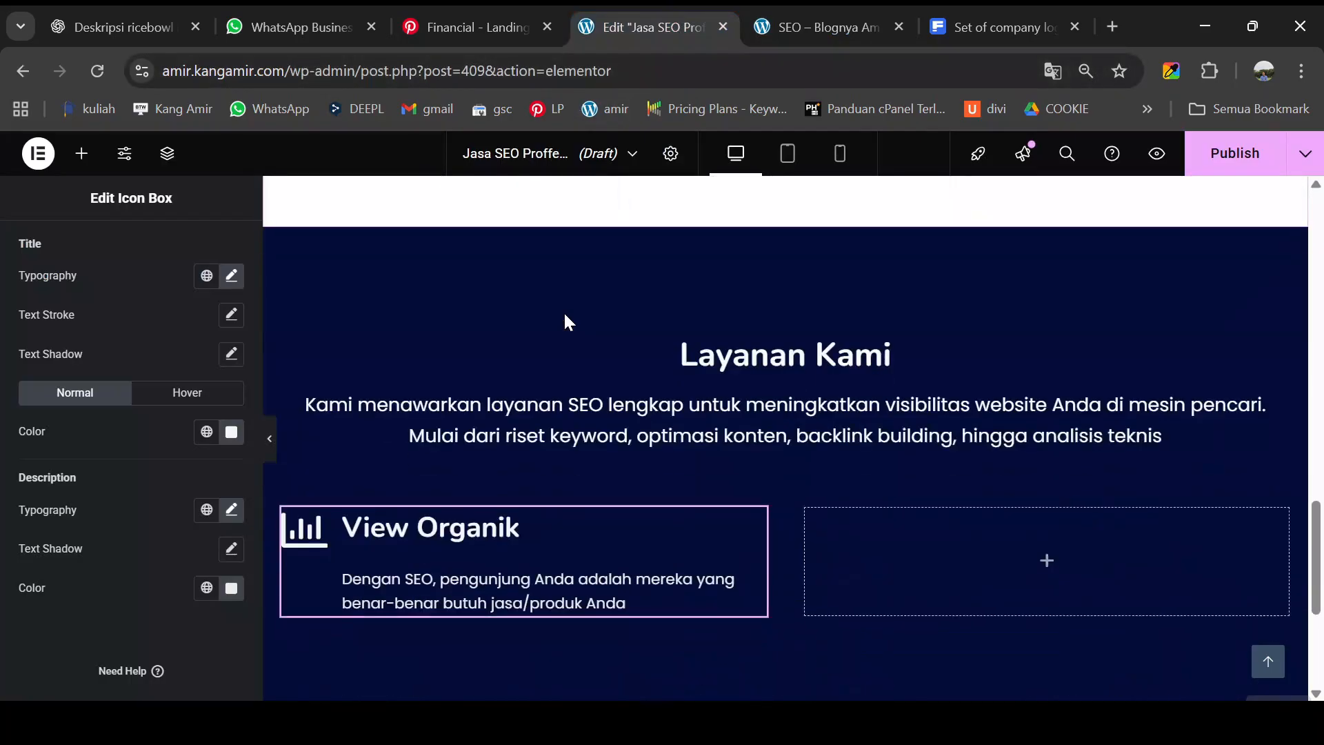
{"action": "scroll", "coordinate": [564, 322], "scroll_direction": "down", "scroll_amount": 2}
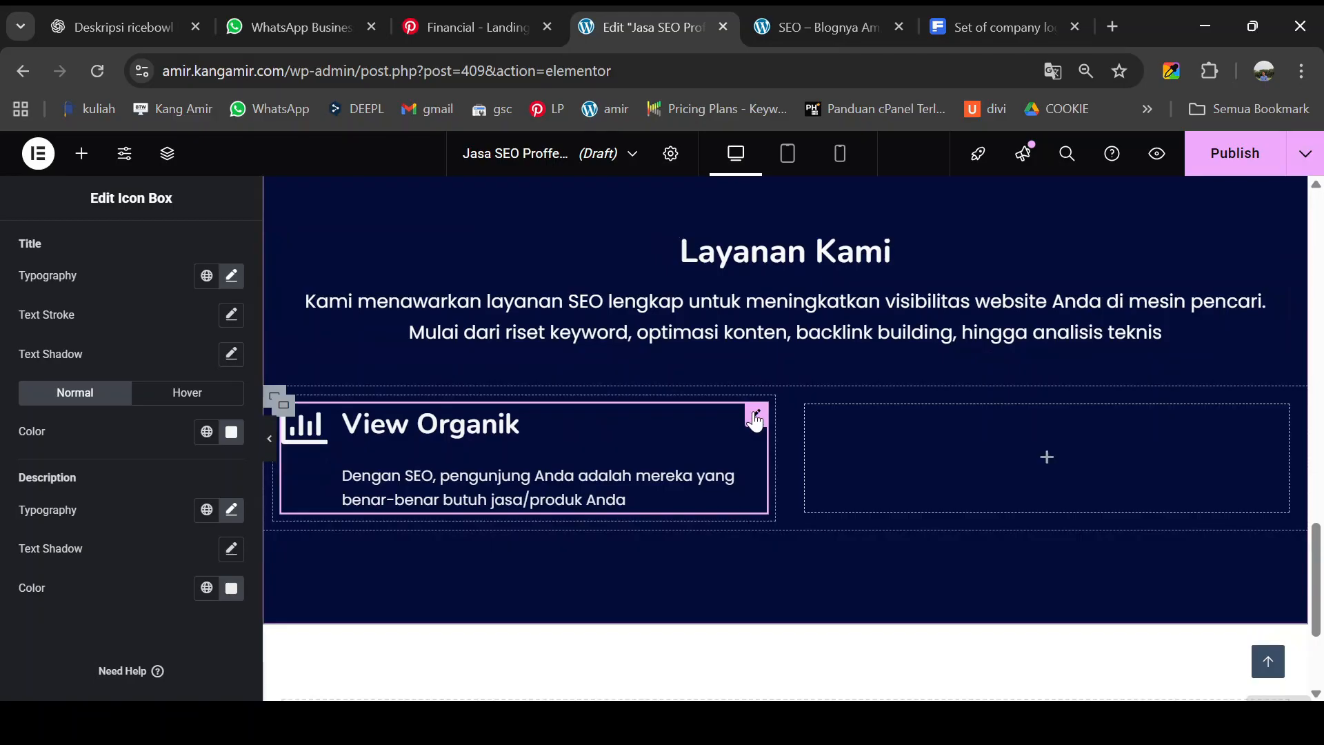
{"action": "scroll", "coordinate": [105, 279], "scroll_direction": "up", "scroll_amount": 3}
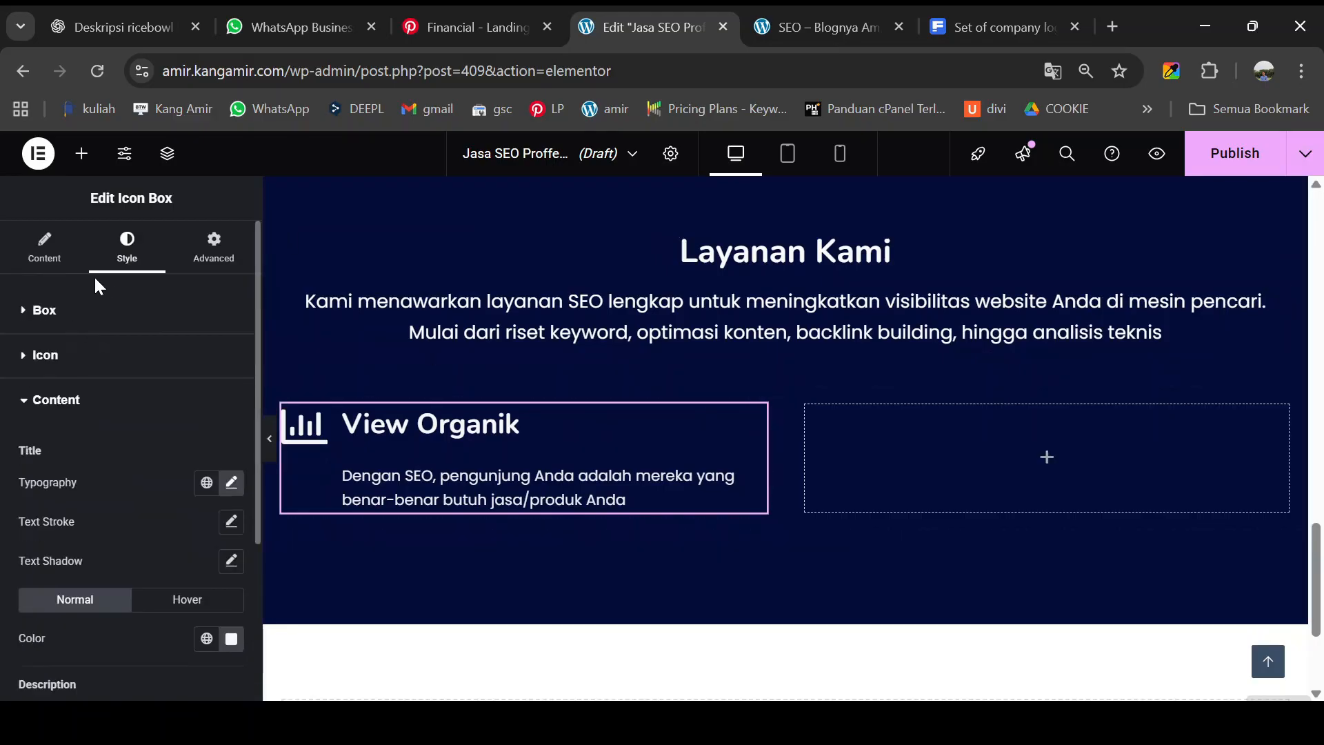
- Set the icon box's Box Vertical Alignment to Middle
{"action": "left_click", "coordinate": [46, 262]}
{"action": "left_click", "coordinate": [125, 264]}
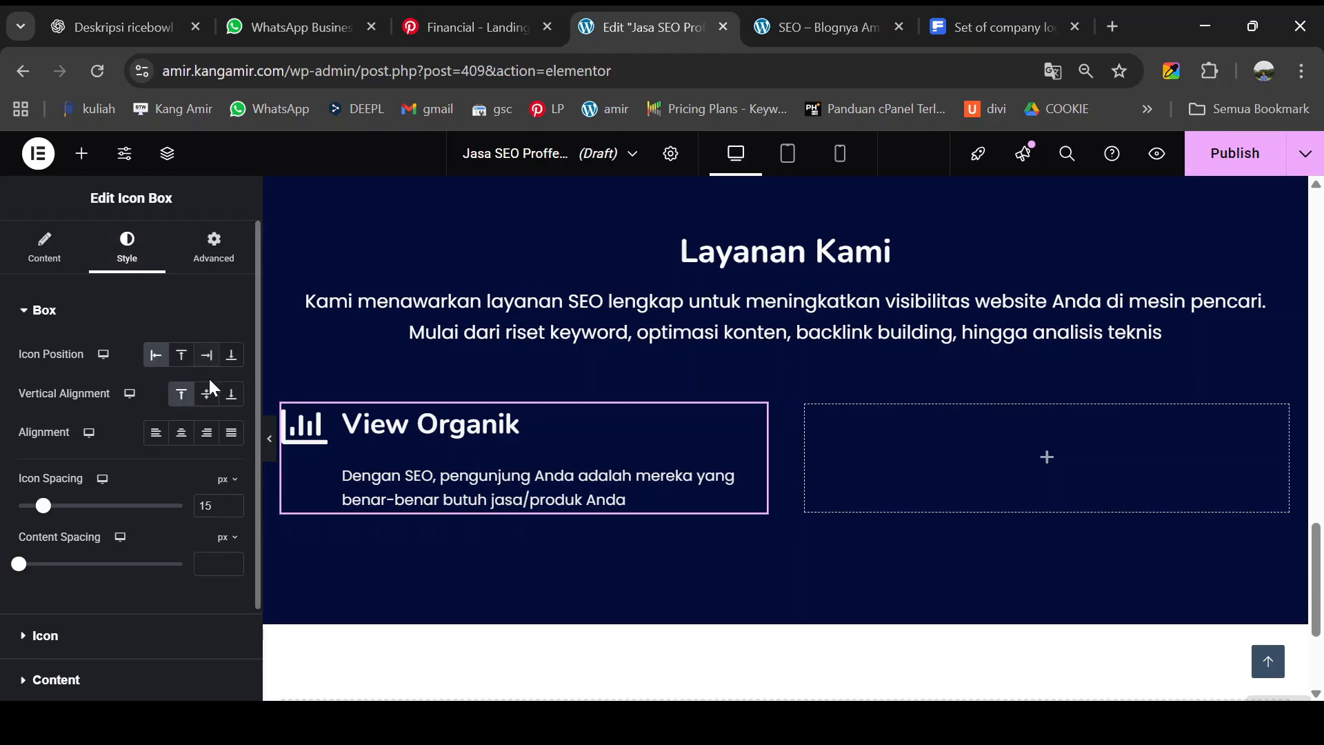
{"action": "left_click", "coordinate": [207, 397]}
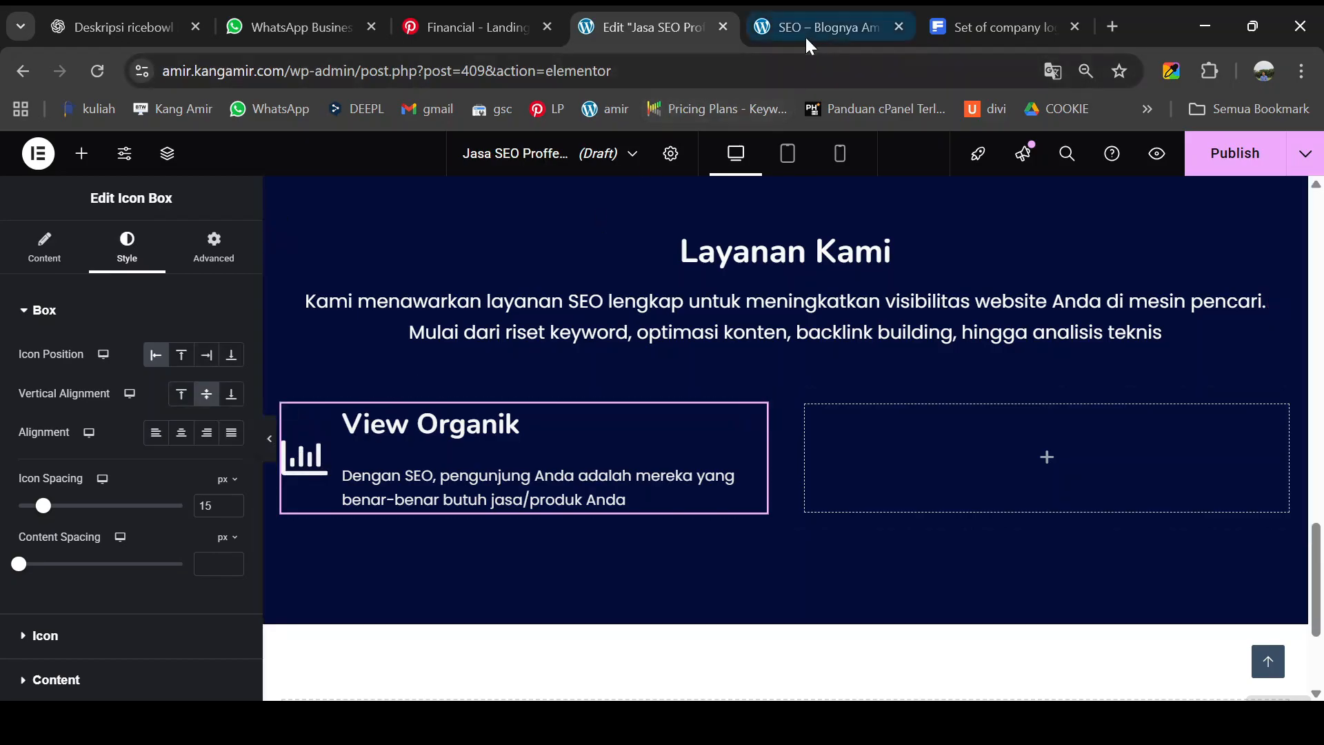
{"action": "scroll", "coordinate": [654, 317], "scroll_direction": "up", "scroll_amount": 3}
{"action": "scroll", "coordinate": [654, 317], "scroll_direction": "up", "scroll_amount": 5}
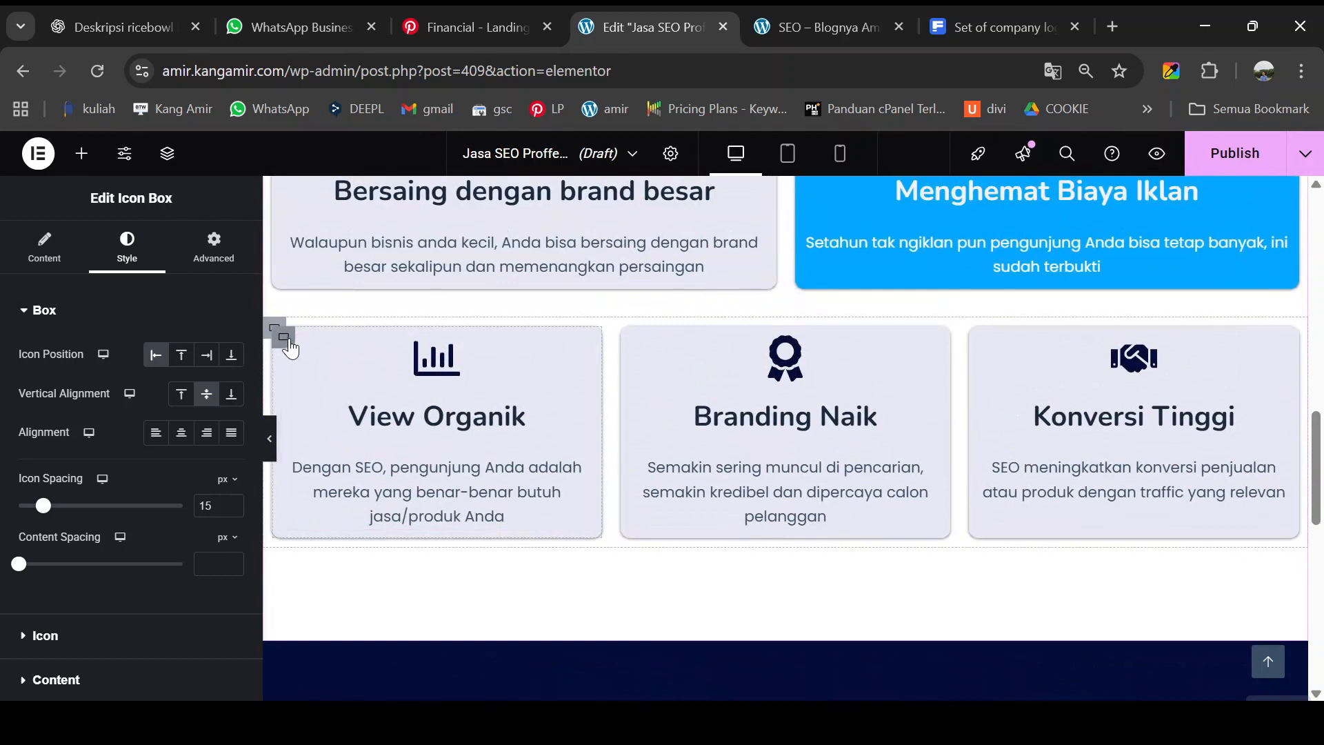
- Copy the upper light service card's container and paste its style onto the Layanan Kami card container
{"action": "right_click", "coordinate": [288, 343]}
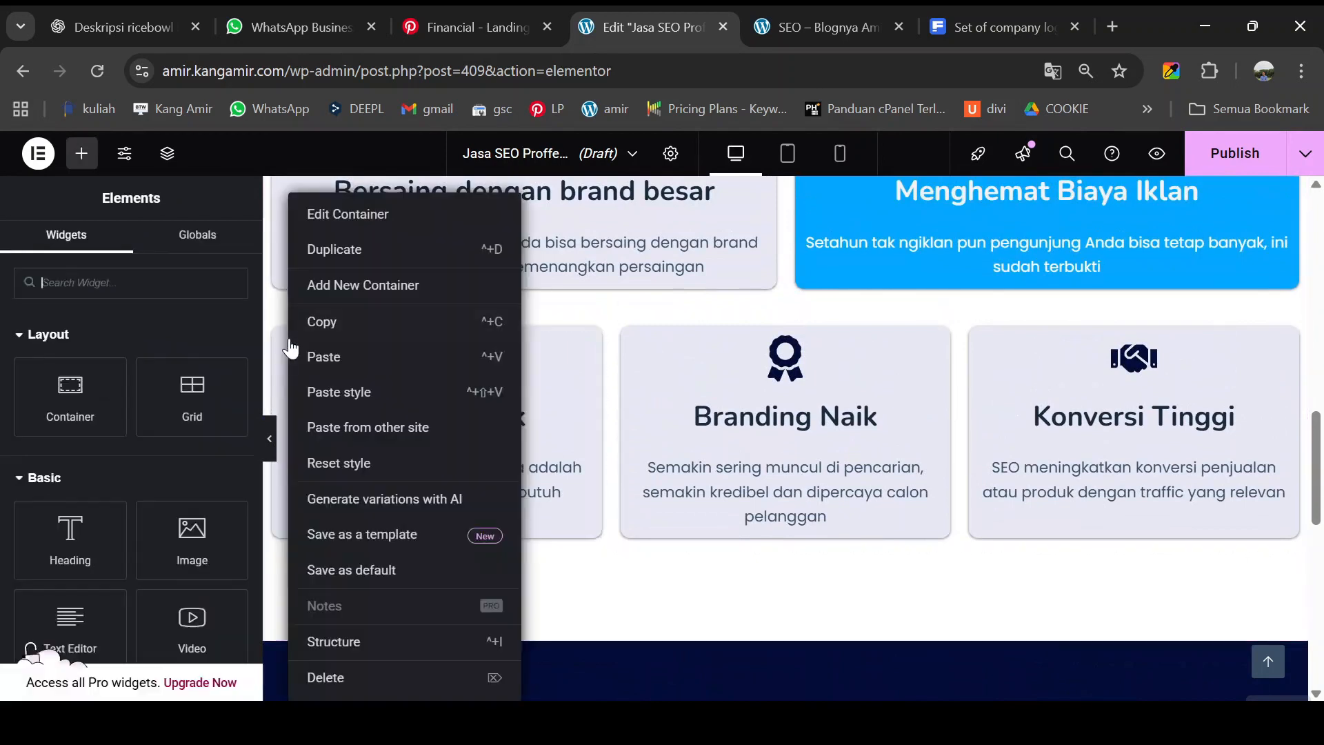
{"action": "left_click", "coordinate": [320, 322]}
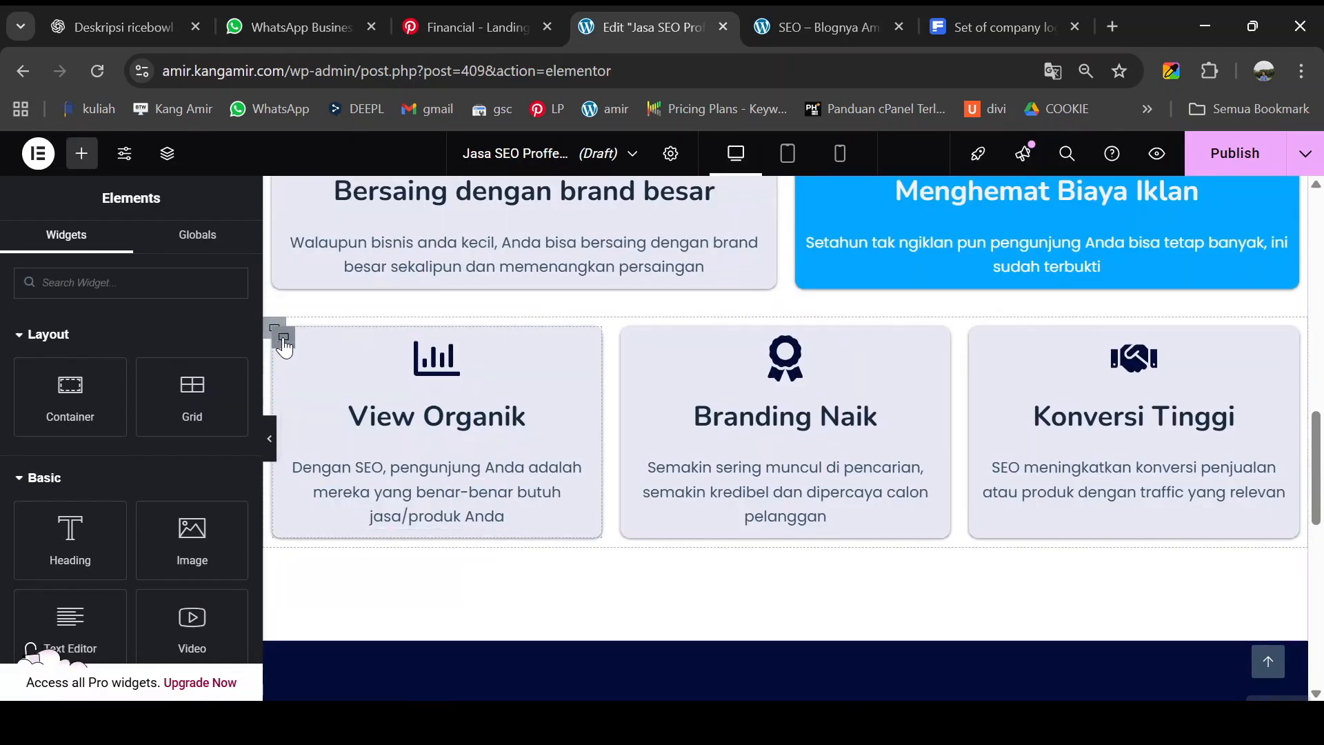
{"action": "scroll", "coordinate": [286, 348], "scroll_direction": "down", "scroll_amount": 8}
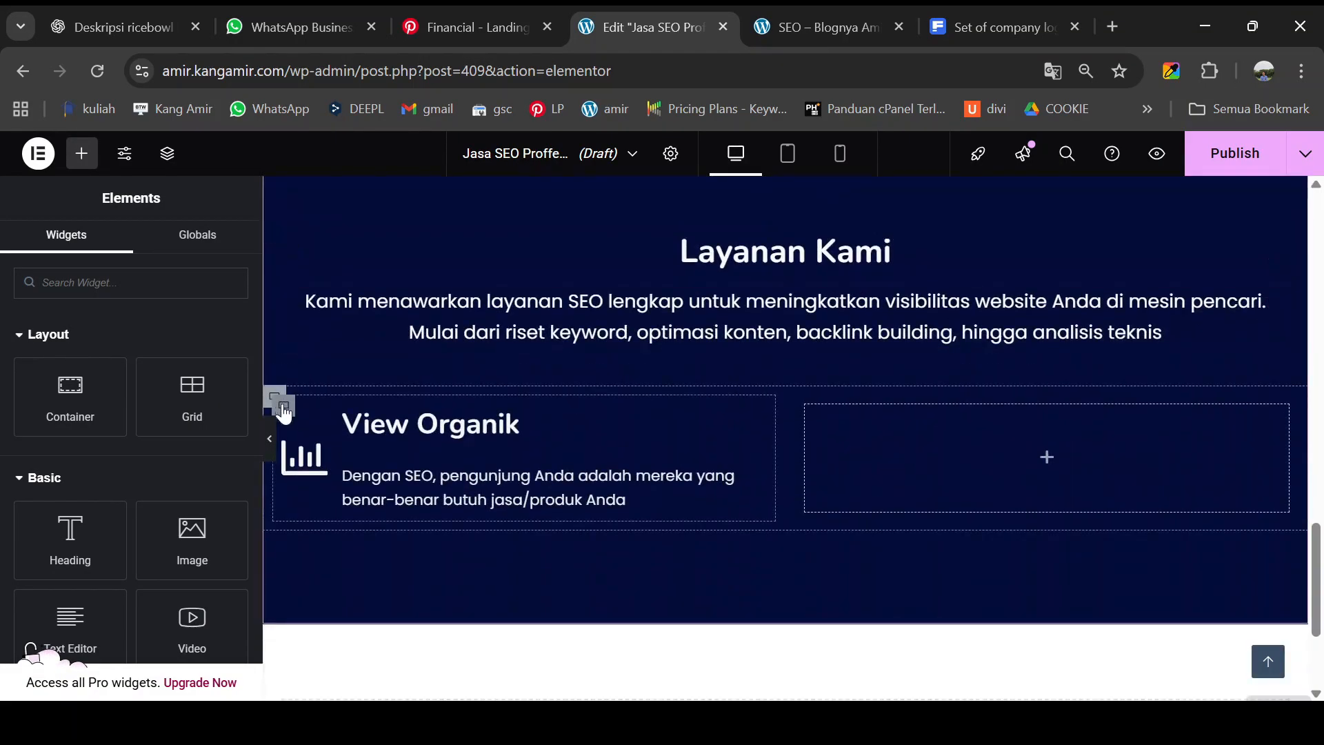
{"action": "right_click", "coordinate": [283, 412]}
{"action": "left_click", "coordinate": [298, 391]}
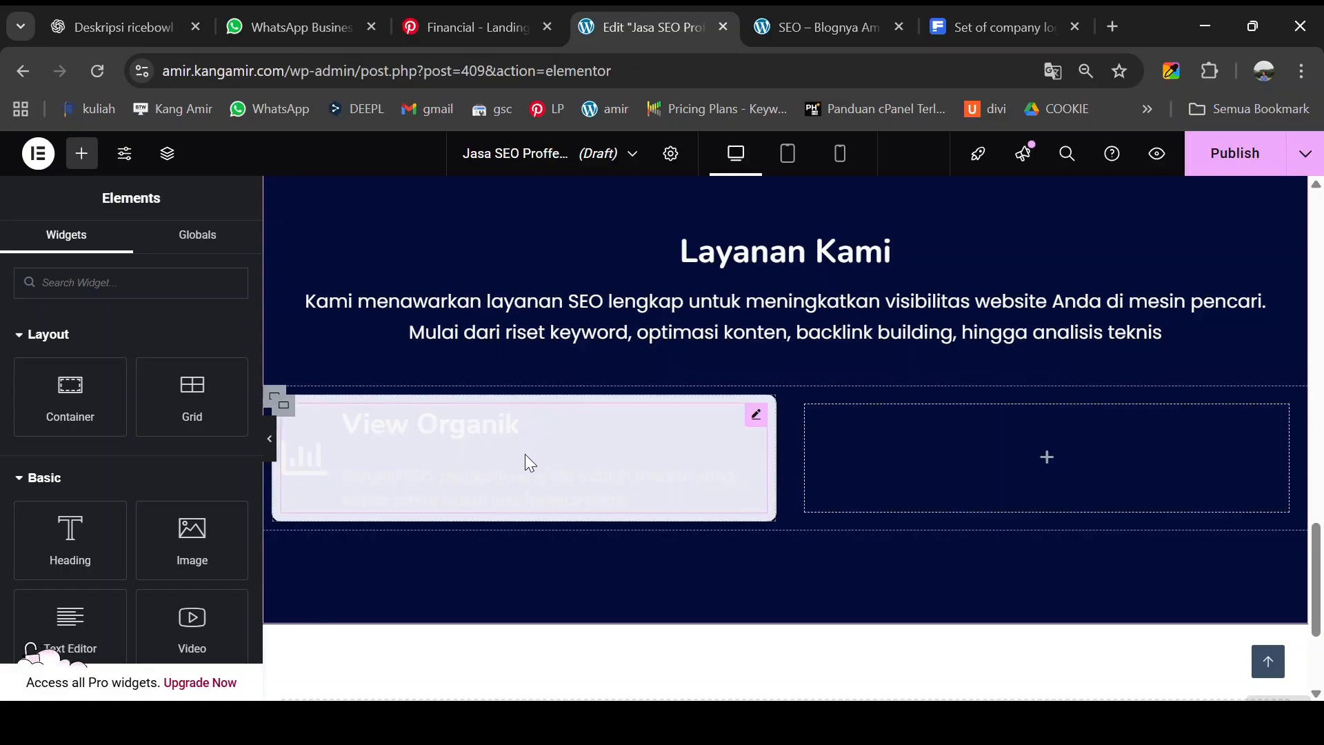
- Clear the custom title and description colors so the card text turns dark
{"action": "left_click", "coordinate": [755, 416]}
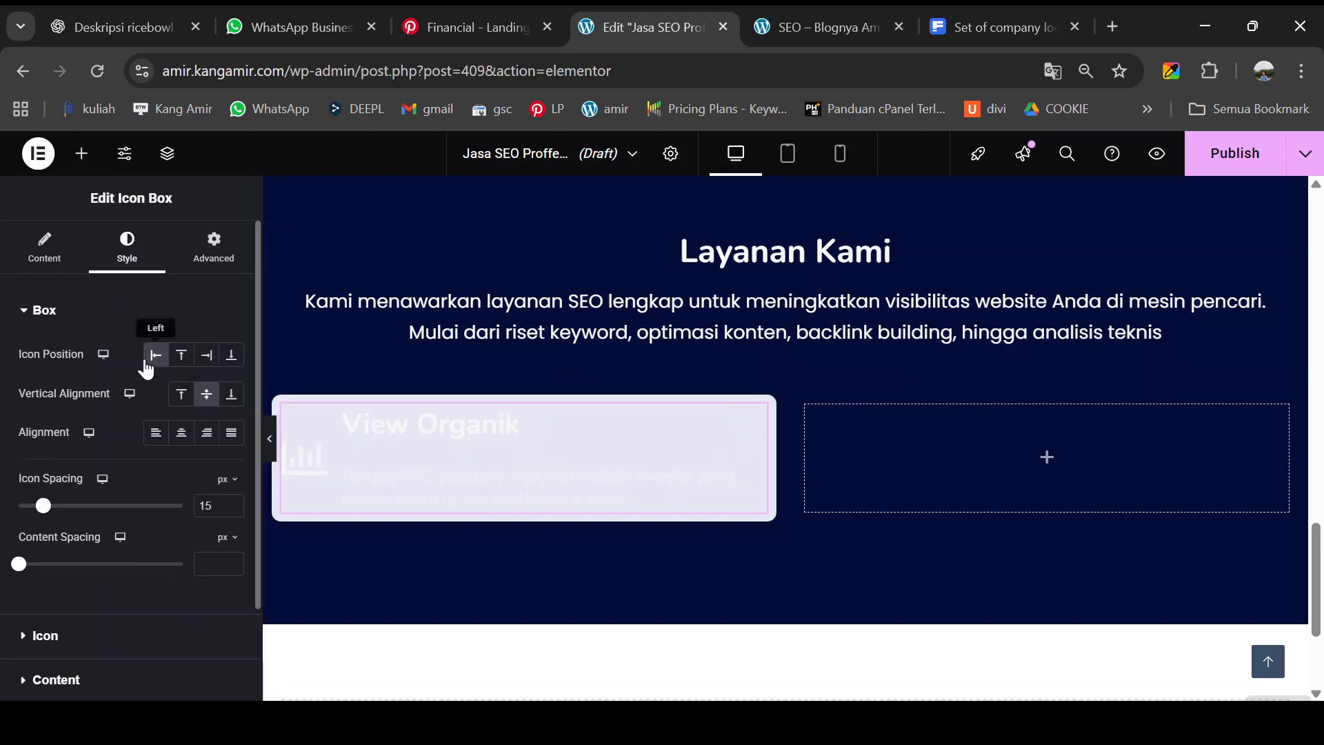
{"action": "scroll", "coordinate": [41, 572], "scroll_direction": "down", "scroll_amount": 3}
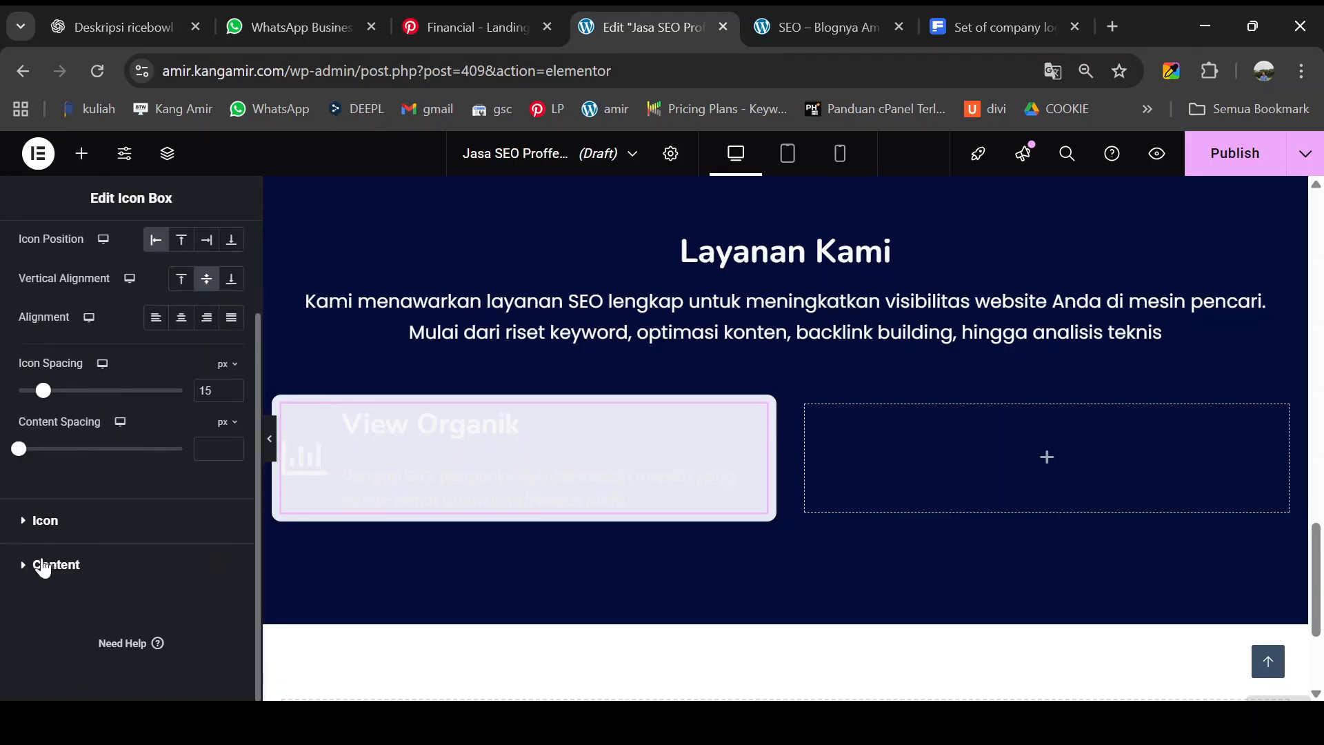
{"action": "left_click", "coordinate": [38, 567]}
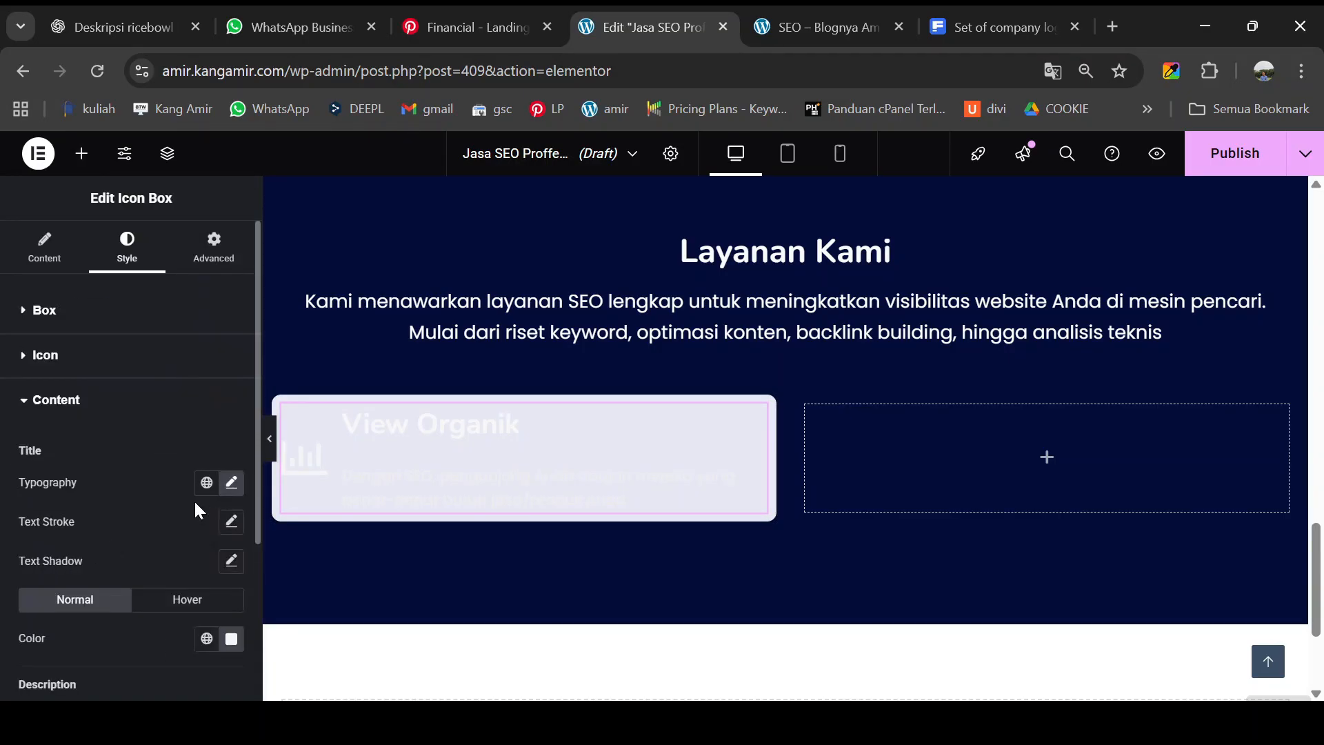
{"action": "left_click", "coordinate": [231, 482]}
{"action": "left_click", "coordinate": [231, 482]}
{"action": "left_click", "coordinate": [231, 638]}
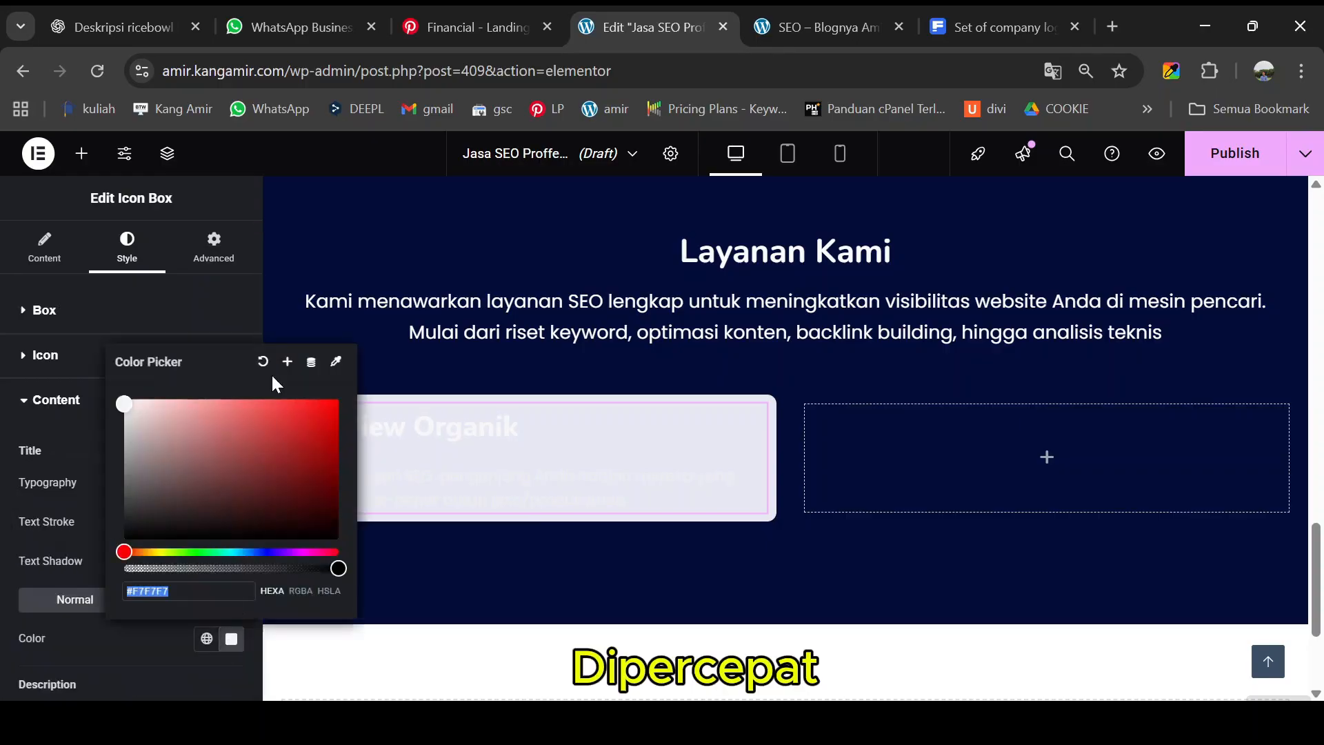
{"action": "left_click", "coordinate": [263, 361]}
{"action": "scroll", "coordinate": [231, 522], "scroll_direction": "down", "scroll_amount": 3}
{"action": "left_click", "coordinate": [231, 588]}
{"action": "left_click", "coordinate": [263, 311]}
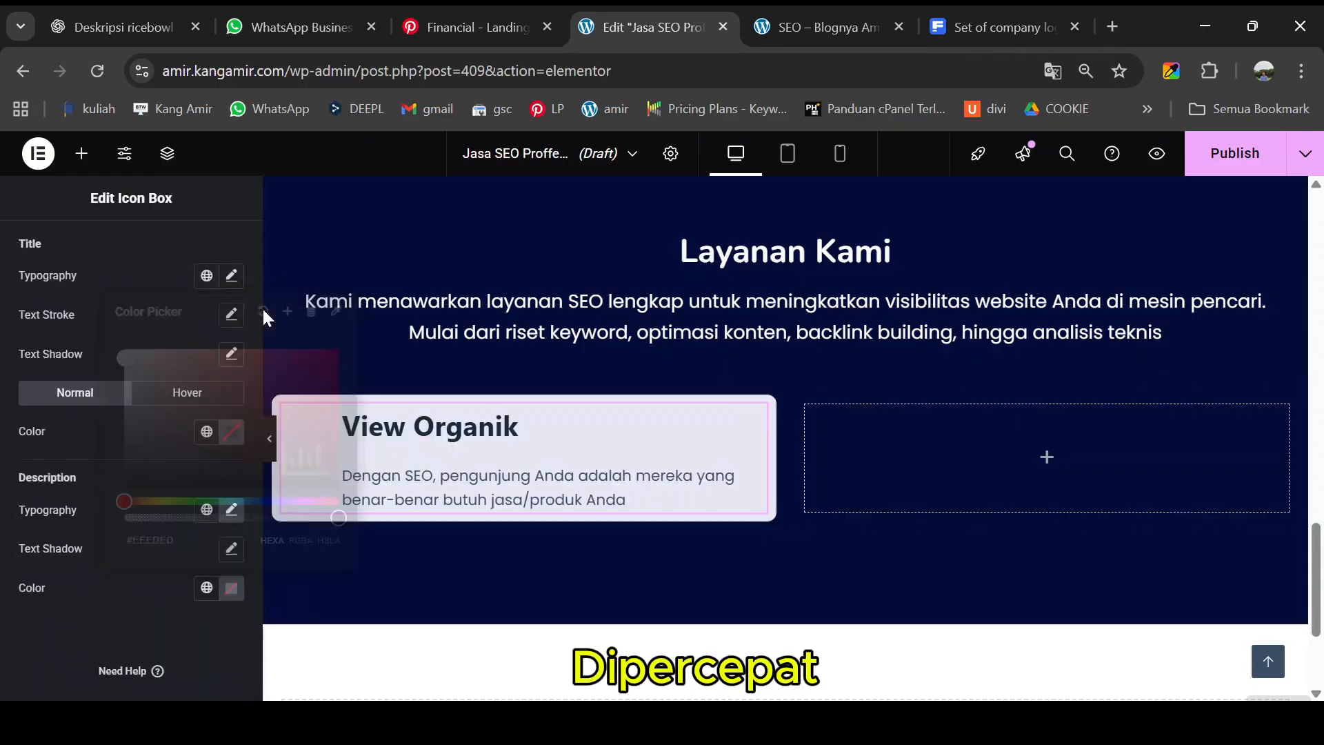
{"action": "scroll", "coordinate": [155, 483], "scroll_direction": "up", "scroll_amount": 3}
- Set the View Organik icon color to near-black #0C0C0C
{"action": "left_click", "coordinate": [138, 356]}
{"action": "left_click", "coordinate": [232, 438]}
{"action": "left_click", "coordinate": [263, 161]}
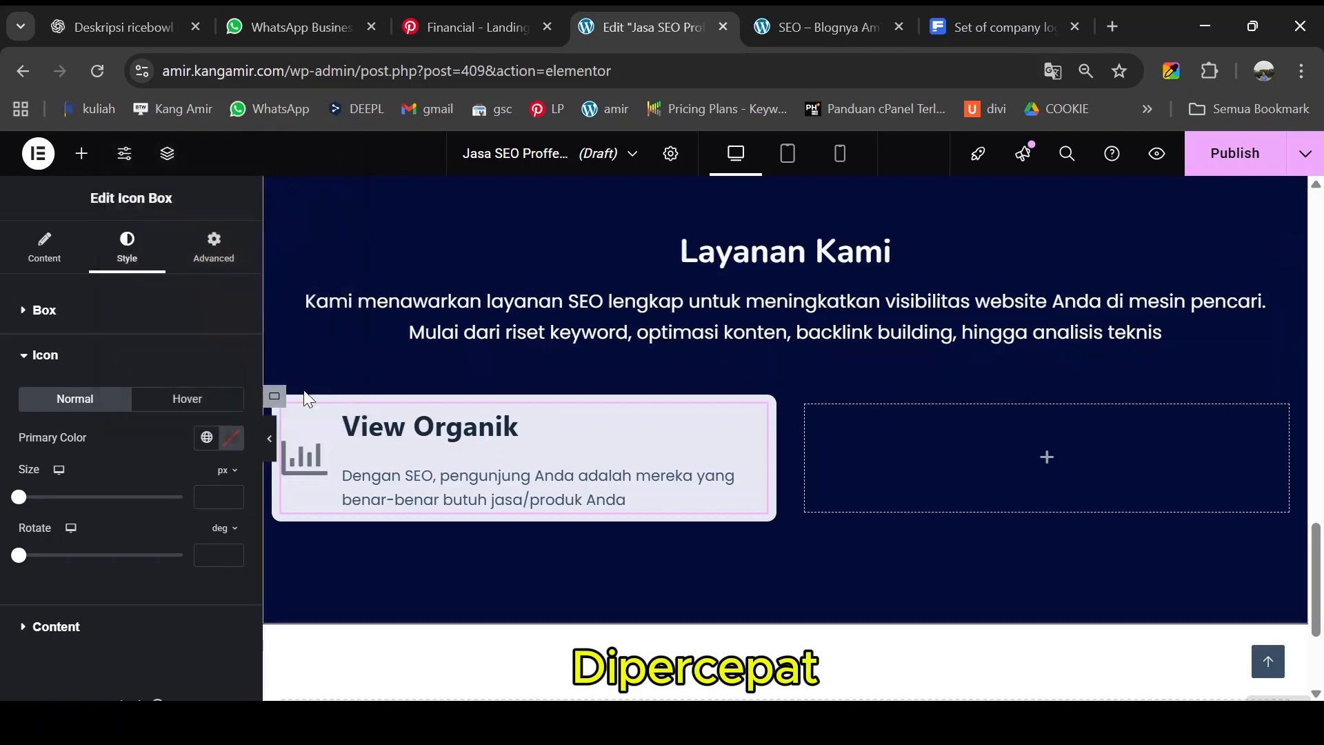
{"action": "left_click", "coordinate": [232, 438]}
{"action": "left_click", "coordinate": [123, 332]}
{"action": "left_click_drag", "start_coordinate": [122, 341], "coordinate": [122, 344]}
{"action": "left_click", "coordinate": [416, 474]}
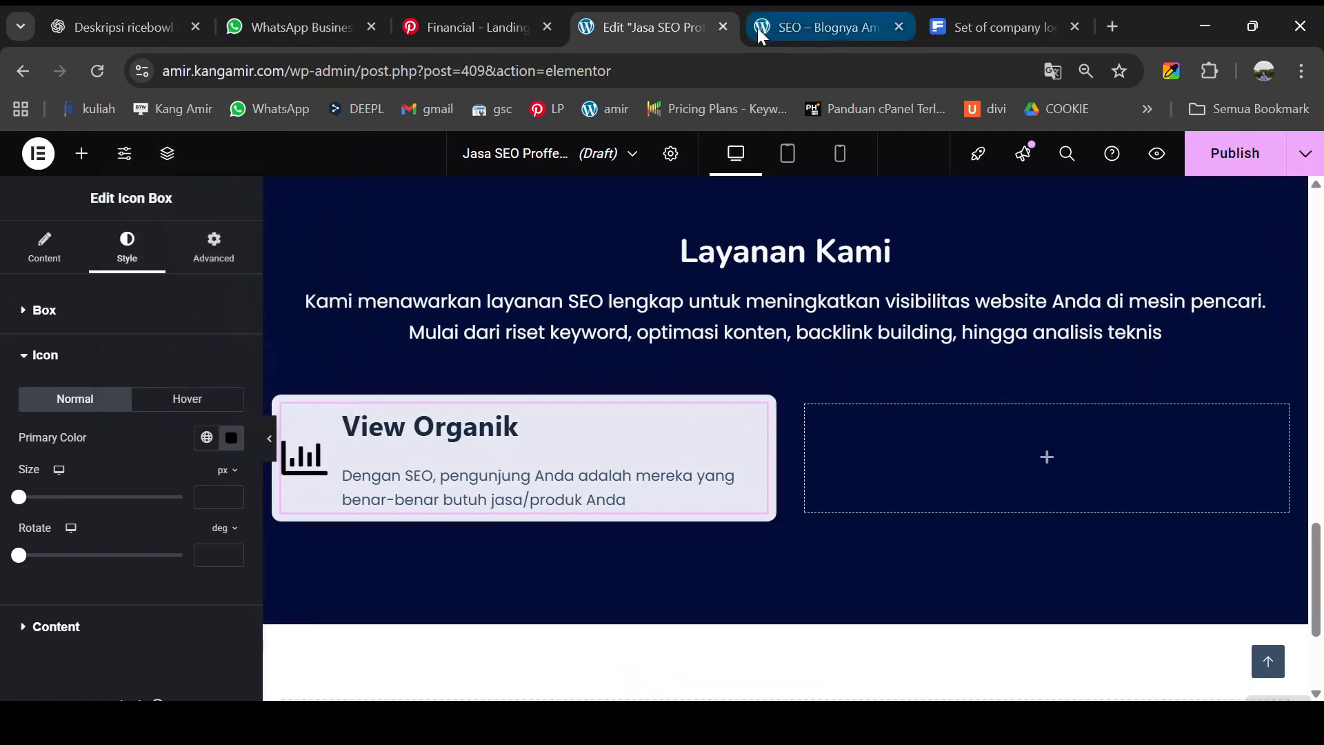
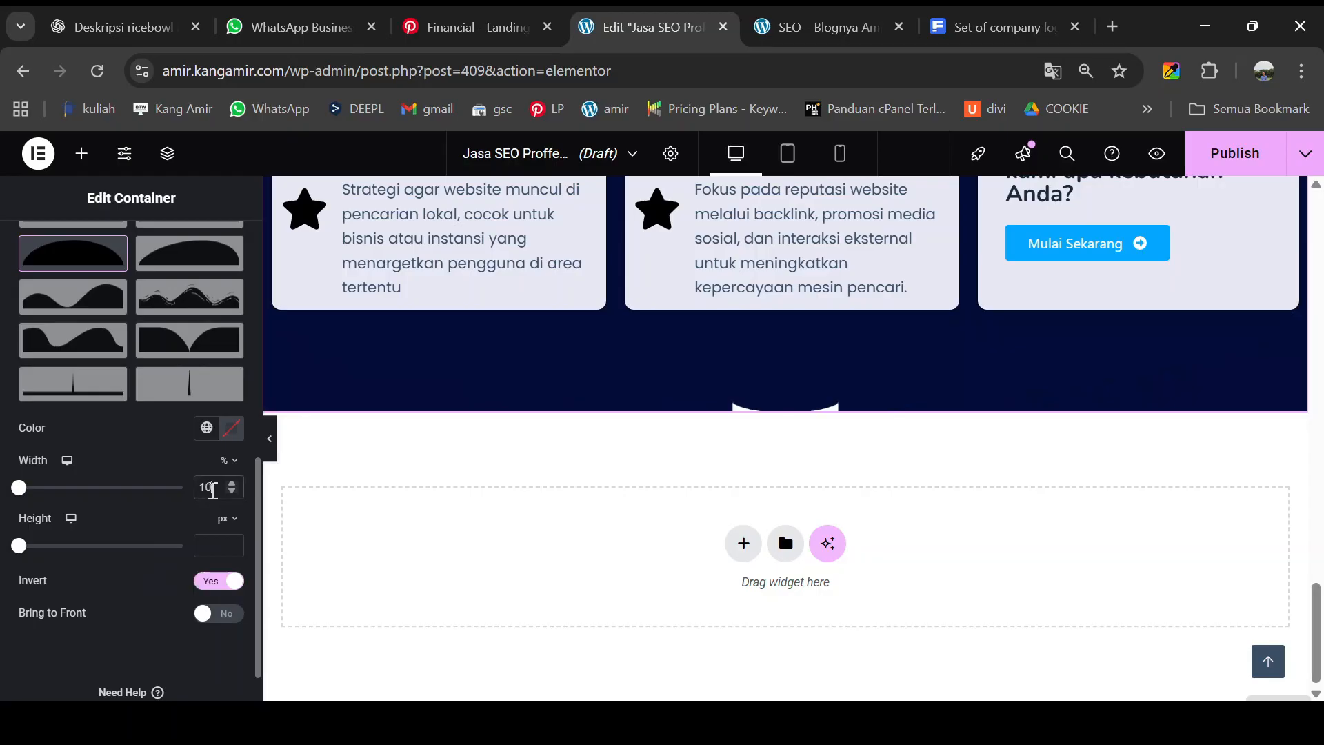
- Scroll the canvas up to review the full-width curved bottom divider under the service cards
{"action": "scroll", "coordinate": [634, 430], "scroll_direction": "up", "scroll_amount": 1}
{"action": "scroll", "coordinate": [632, 422], "scroll_direction": "up", "scroll_amount": 2}
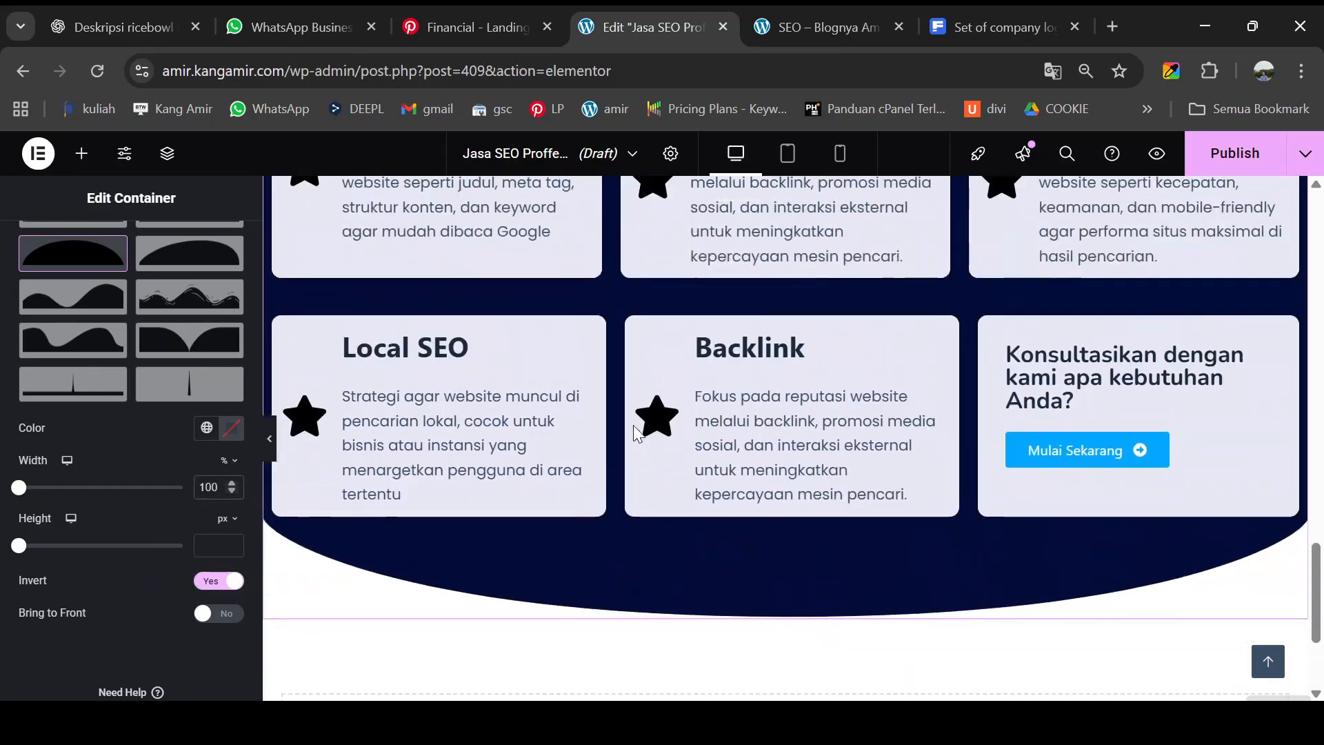
{"action": "scroll", "coordinate": [272, 448], "scroll_direction": "up", "scroll_amount": 1}
{"action": "left_click", "coordinate": [271, 449]}
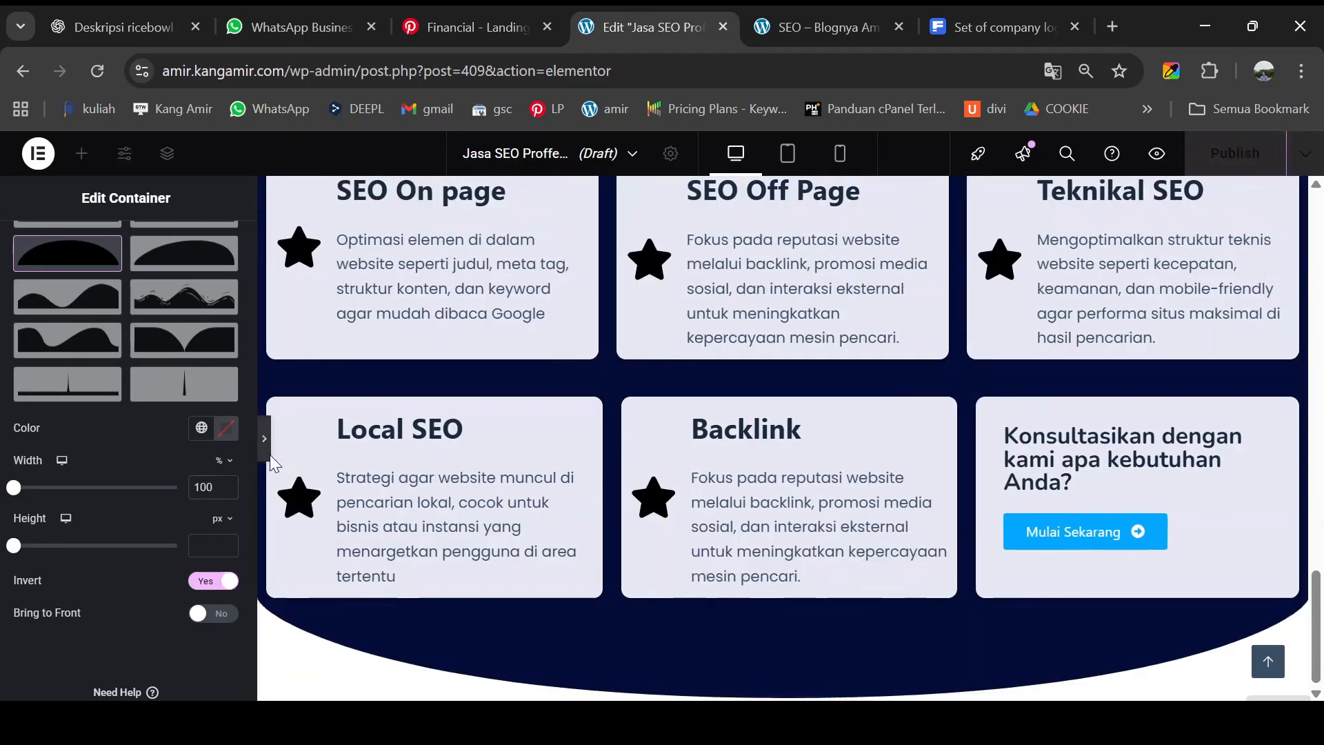
{"action": "scroll", "coordinate": [361, 451], "scroll_direction": "up", "scroll_amount": 4}
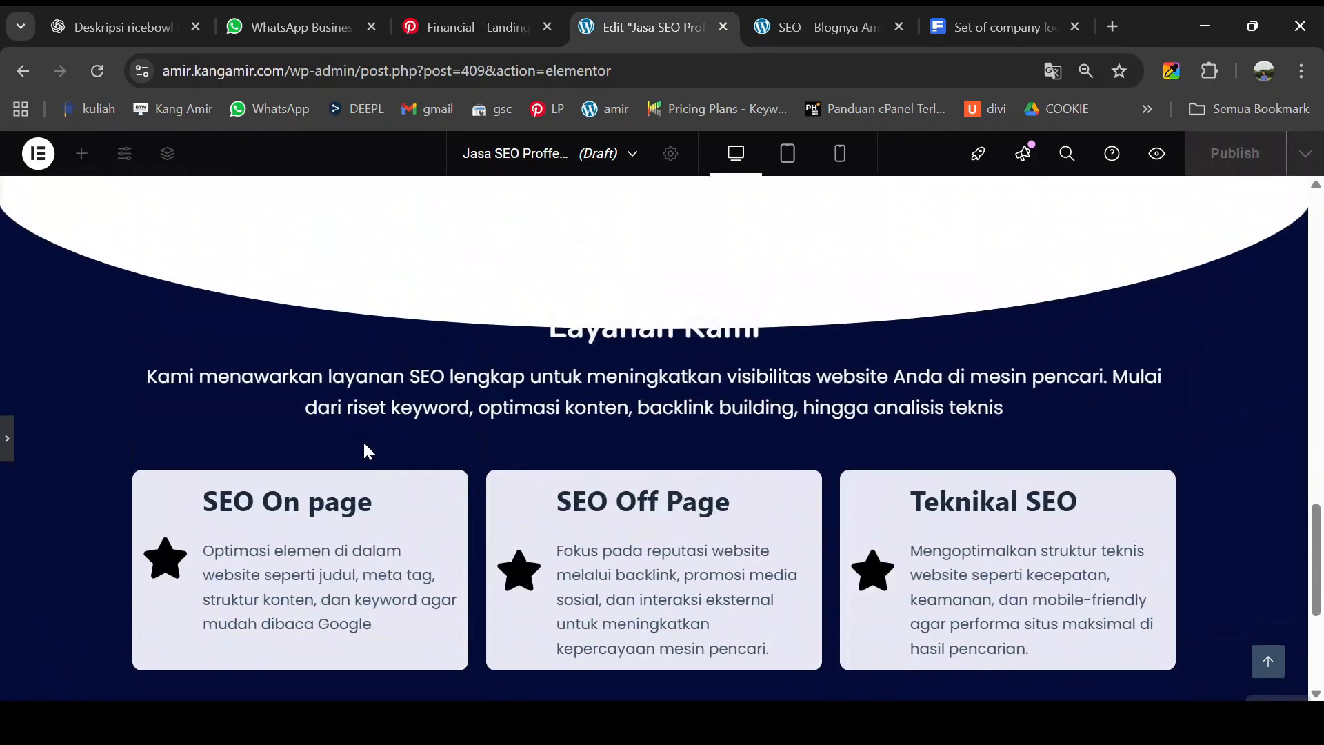
{"action": "scroll", "coordinate": [365, 441], "scroll_direction": "down", "scroll_amount": 3}
{"action": "key", "text": "ctrl+Tab"}
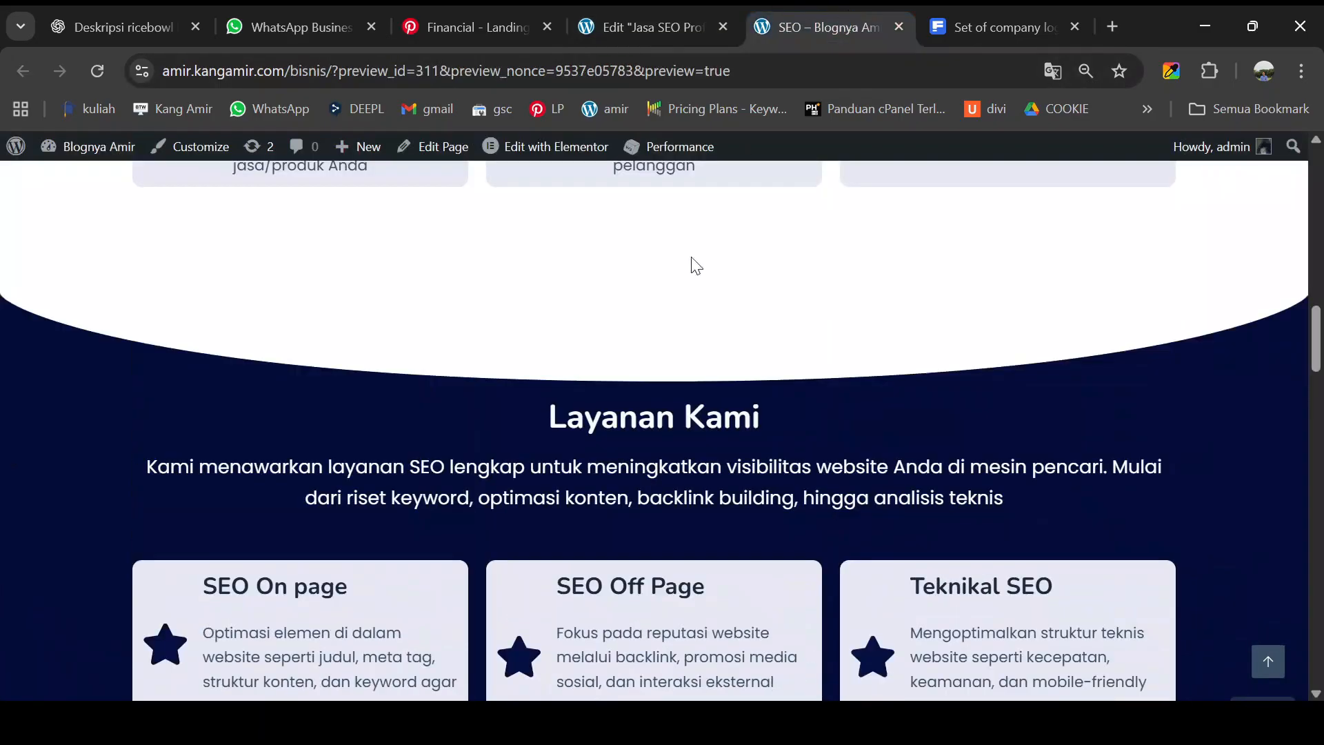
{"action": "scroll", "coordinate": [650, 382], "scroll_direction": "down", "scroll_amount": 7}
{"action": "scroll", "coordinate": [652, 384], "scroll_direction": "up", "scroll_amount": 7}
{"action": "left_click", "coordinate": [665, 20]}
{"action": "scroll", "coordinate": [647, 332], "scroll_direction": "up", "scroll_amount": 3}
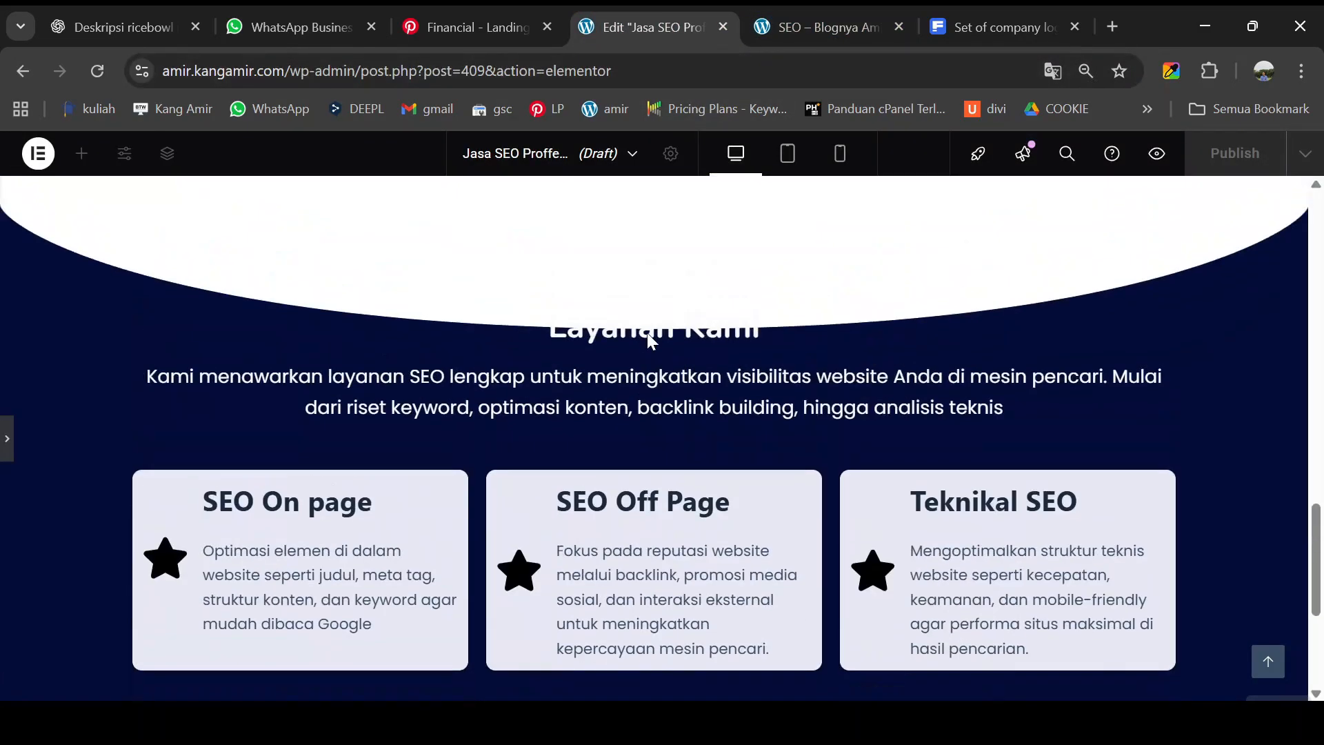
{"action": "scroll", "coordinate": [647, 335], "scroll_direction": "down", "scroll_amount": 2}
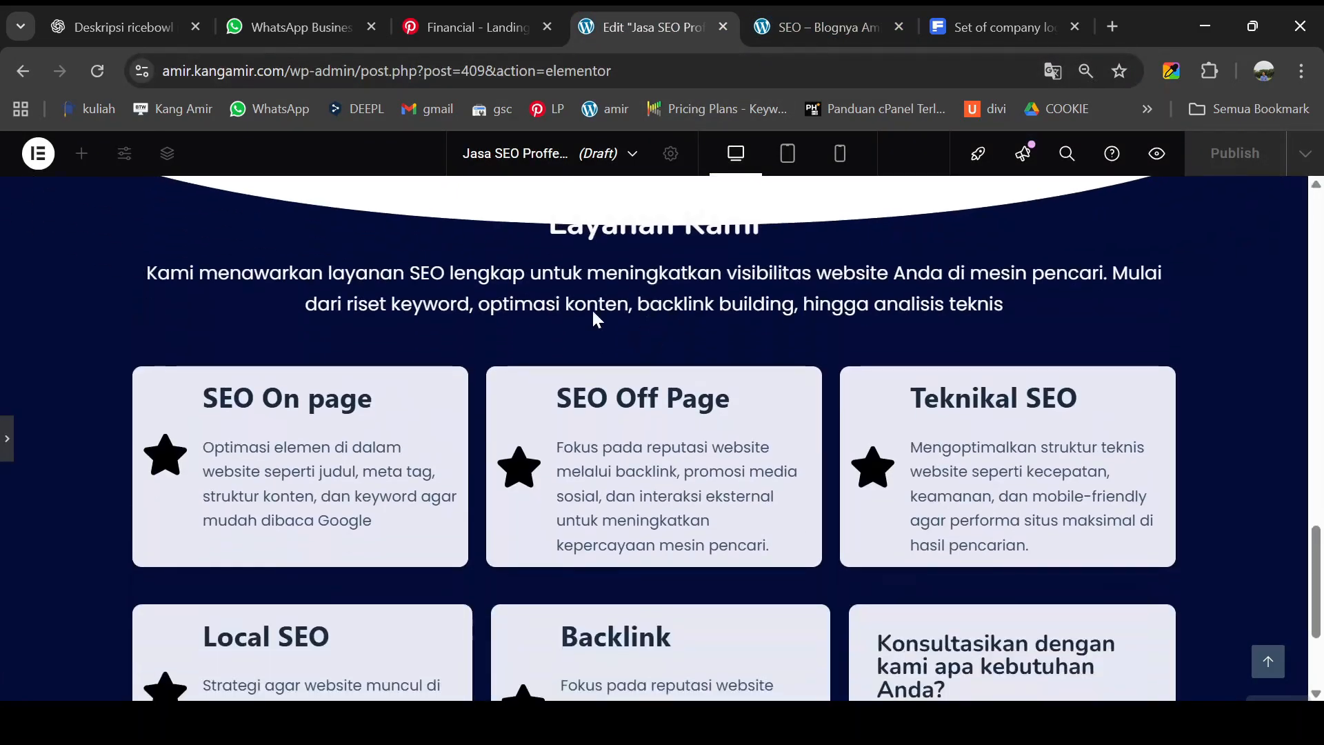
{"action": "scroll", "coordinate": [659, 243], "scroll_direction": "up", "scroll_amount": 2}
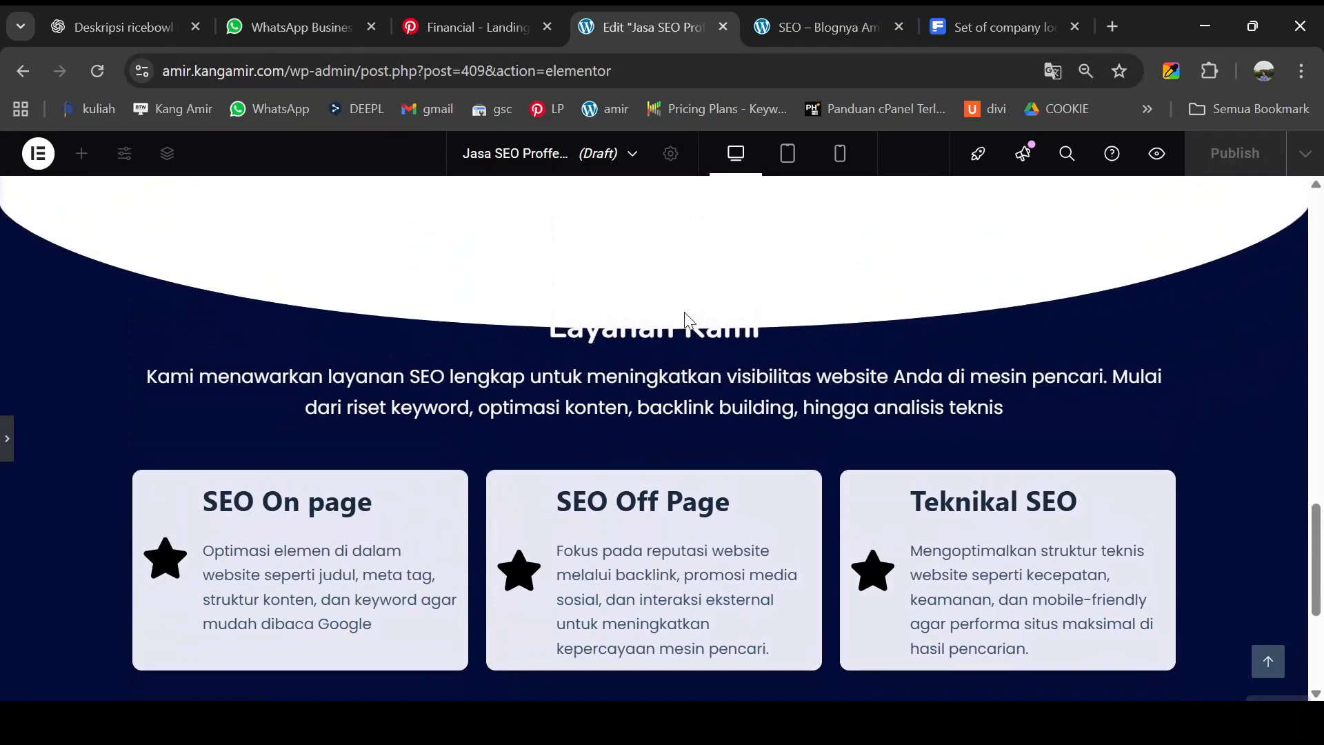
{"action": "left_click", "coordinate": [9, 445]}
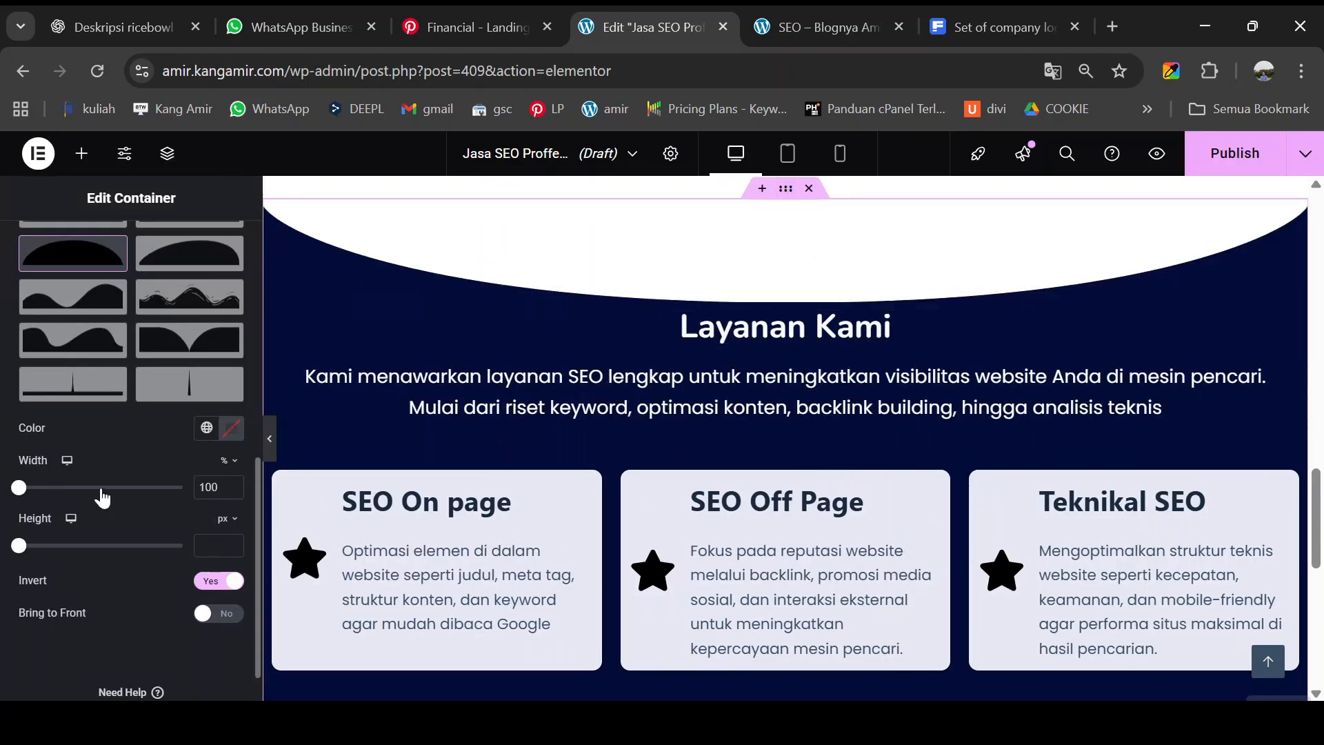
{"action": "left_click_drag", "start_coordinate": [20, 488], "coordinate": [19, 490]}
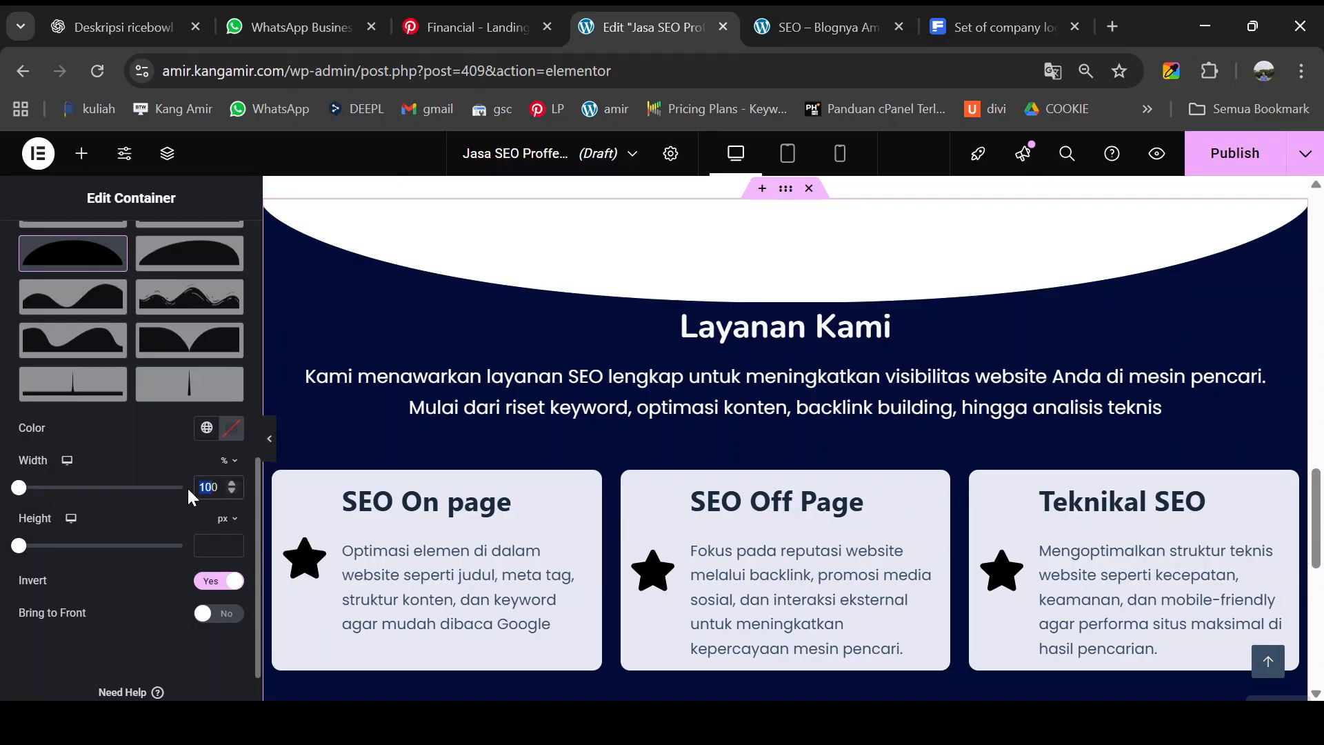
{"action": "type", "text": "9"}
{"action": "scroll", "coordinate": [190, 510], "scroll_direction": "up", "scroll_amount": 5}
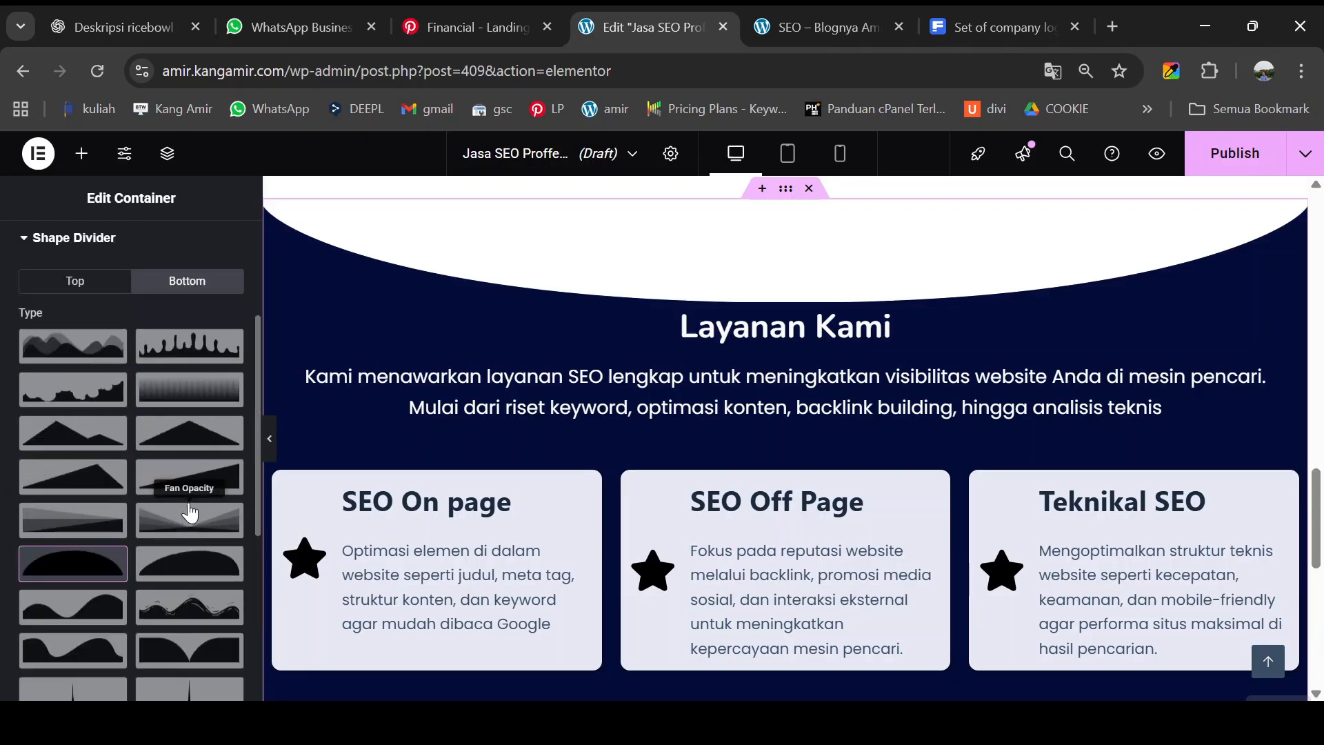
{"action": "scroll", "coordinate": [537, 461], "scroll_direction": "down", "scroll_amount": 5}
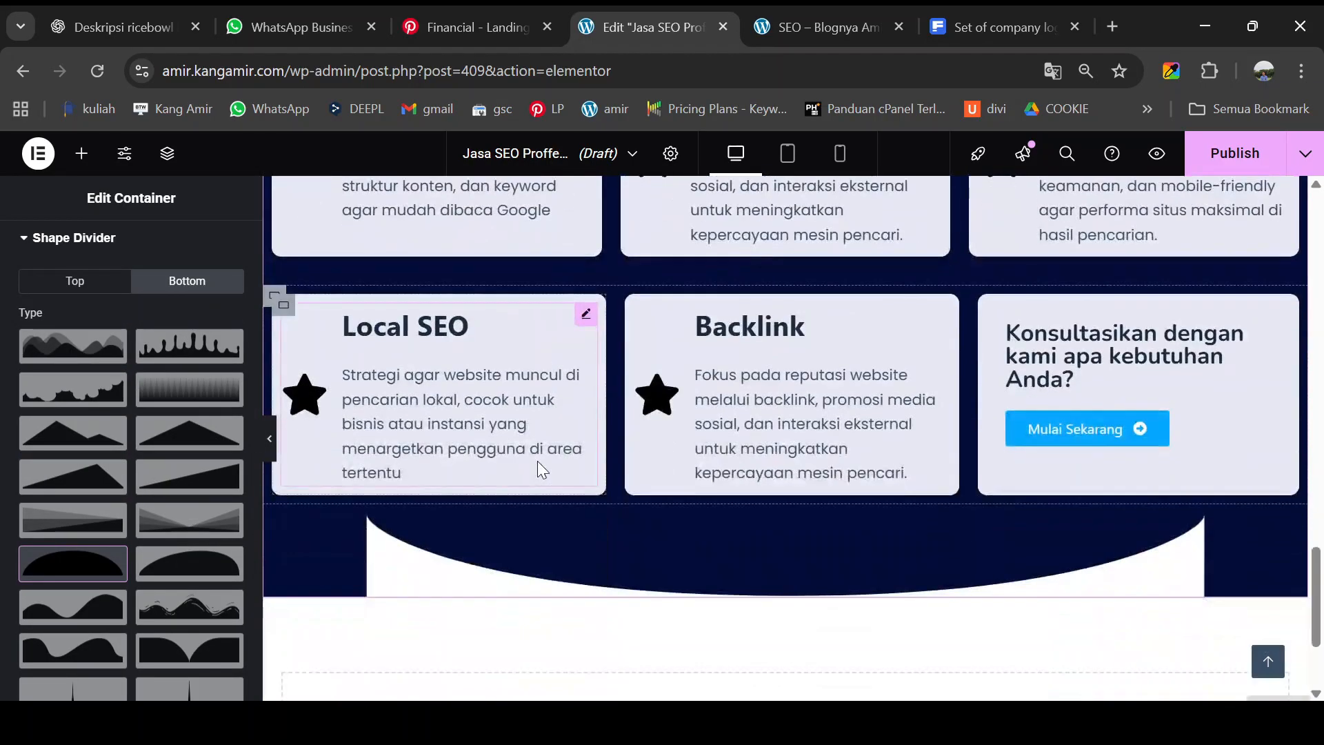
{"action": "scroll", "coordinate": [231, 542], "scroll_direction": "down", "scroll_amount": 3}
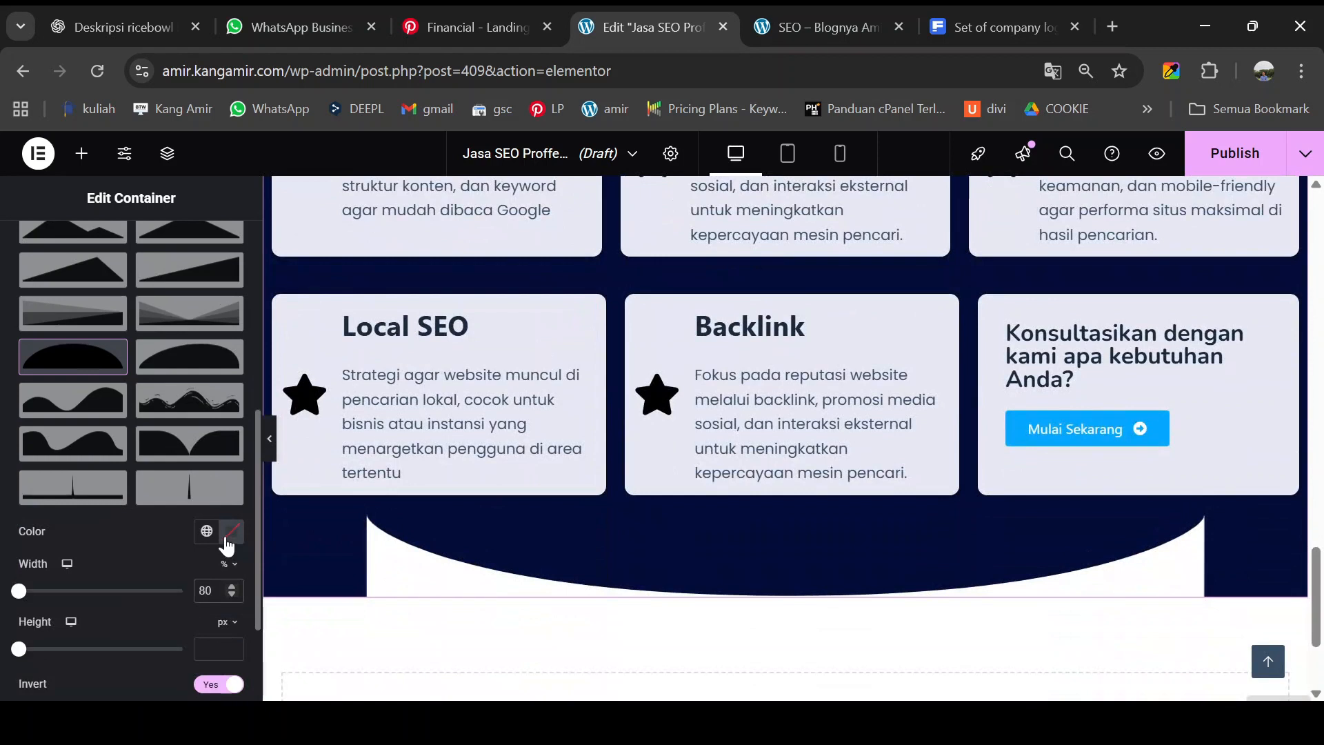
{"action": "scroll", "coordinate": [228, 545], "scroll_direction": "down", "scroll_amount": 2}
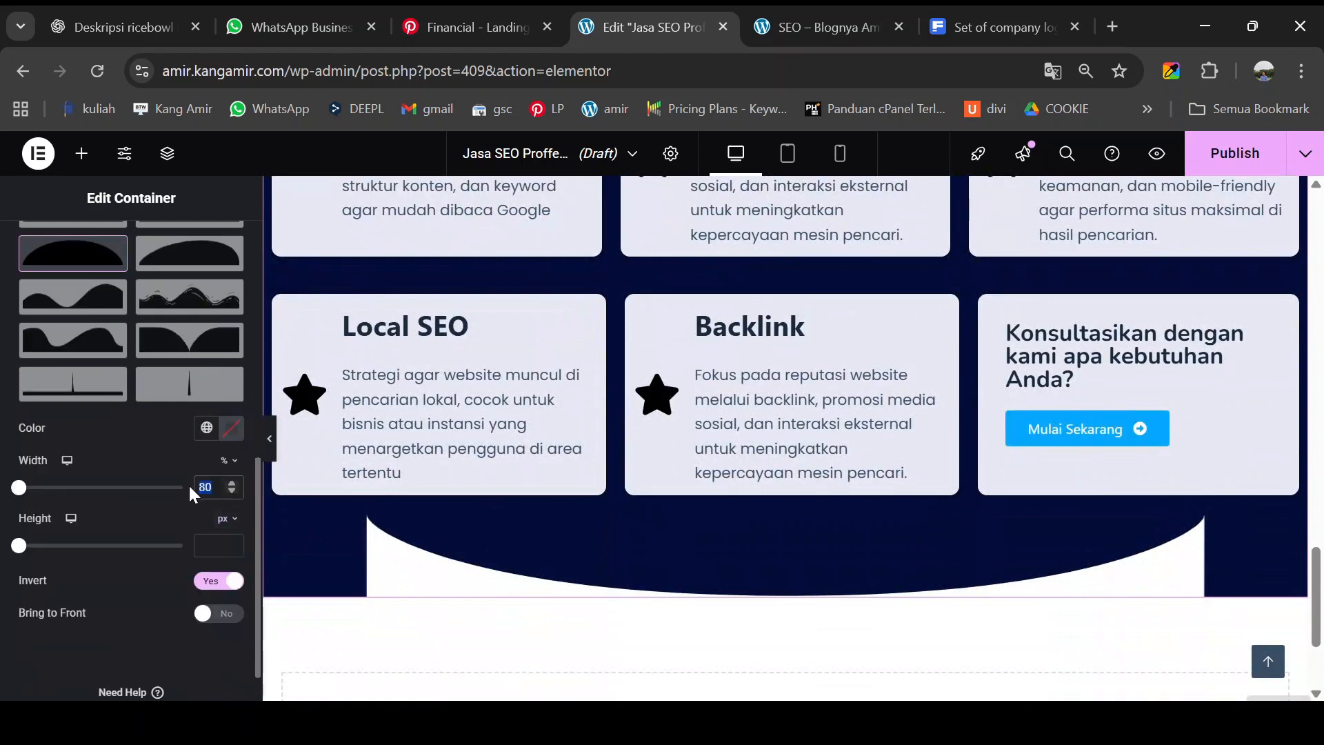
{"action": "type", "text": "100"}
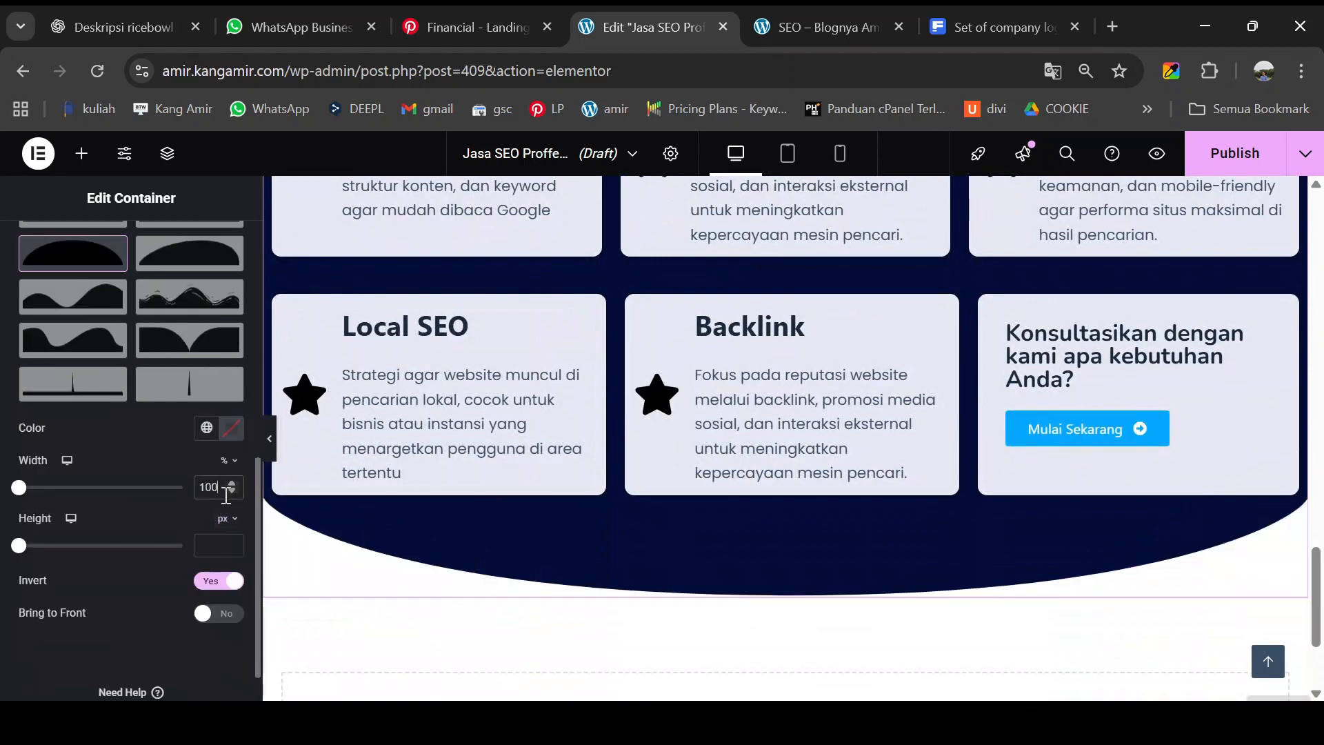
{"action": "scroll", "coordinate": [531, 462], "scroll_direction": "up", "scroll_amount": 5}
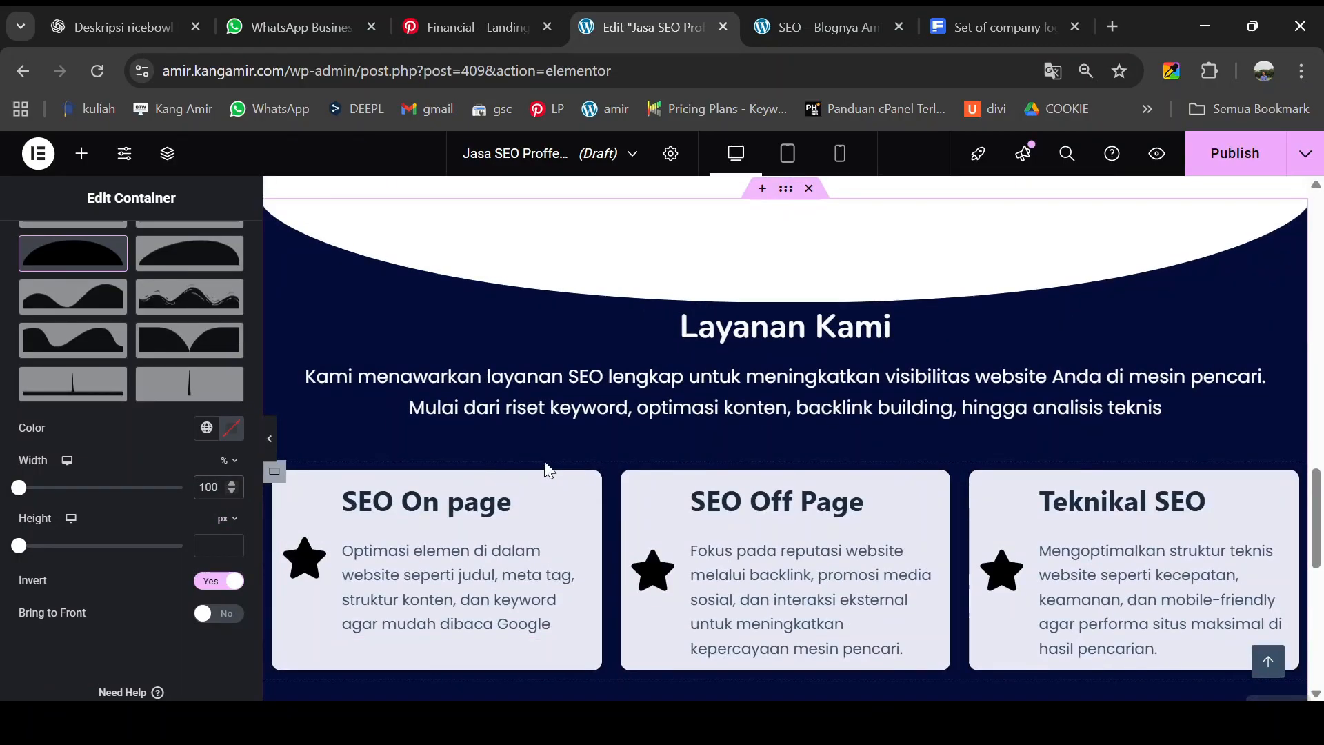
- Show the section's top divider settings and preview it at 90% width
{"action": "scroll", "coordinate": [549, 469], "scroll_direction": "up", "scroll_amount": 1}
{"action": "scroll", "coordinate": [131, 422], "scroll_direction": "up", "scroll_amount": 5}
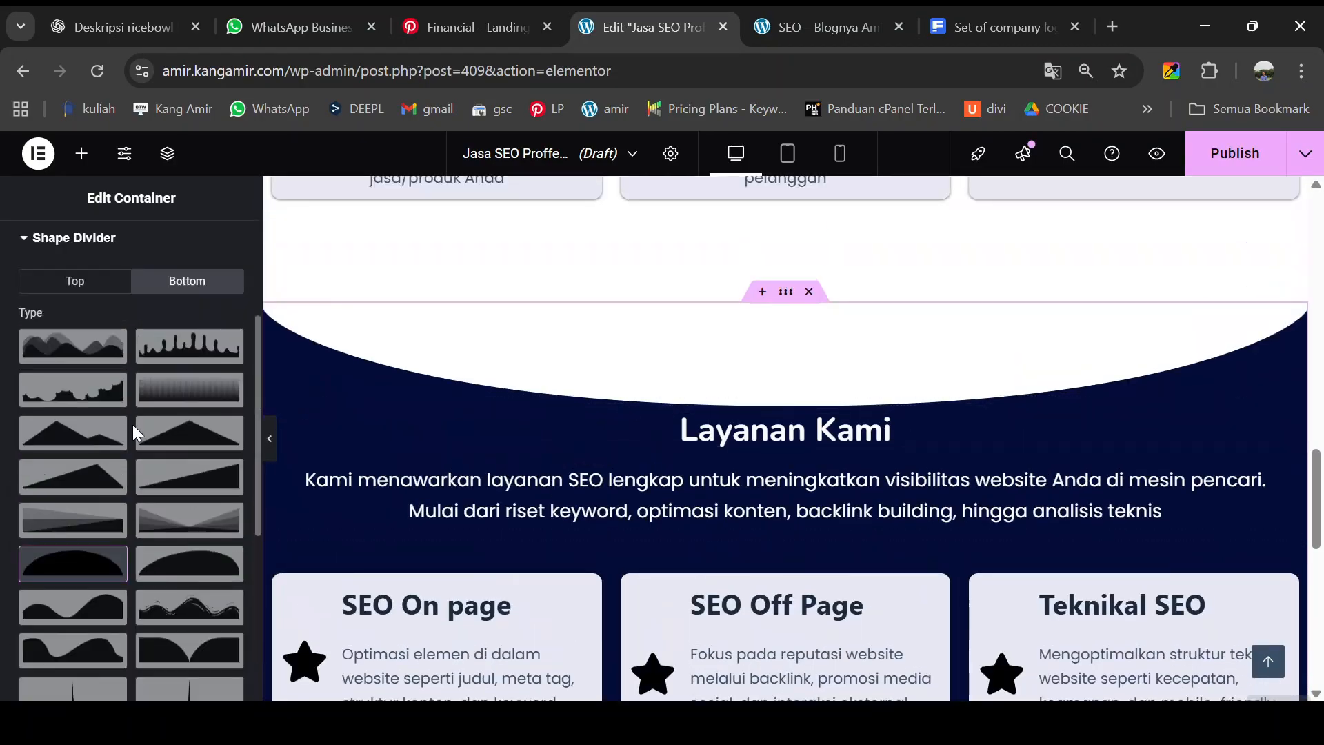
{"action": "left_click", "coordinate": [88, 281]}
{"action": "scroll", "coordinate": [154, 544], "scroll_direction": "down", "scroll_amount": 3}
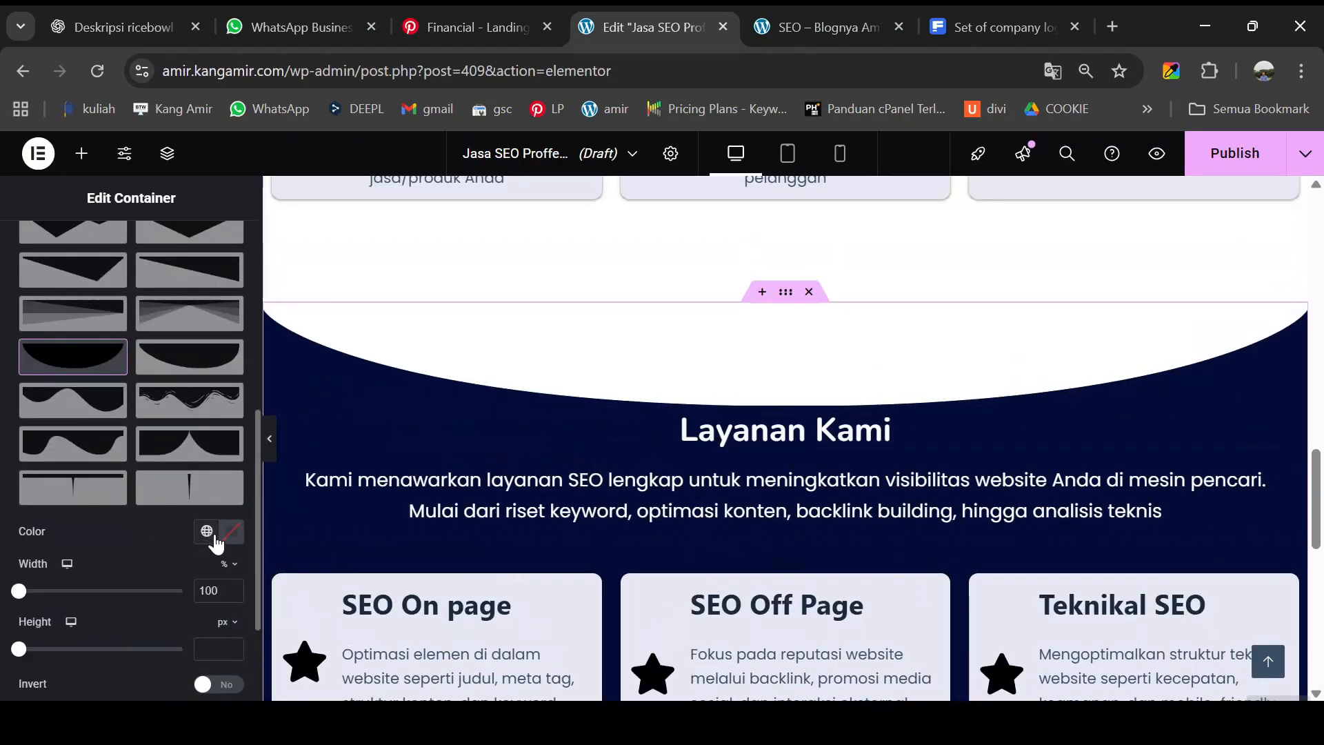
{"action": "scroll", "coordinate": [215, 544], "scroll_direction": "down", "scroll_amount": 2}
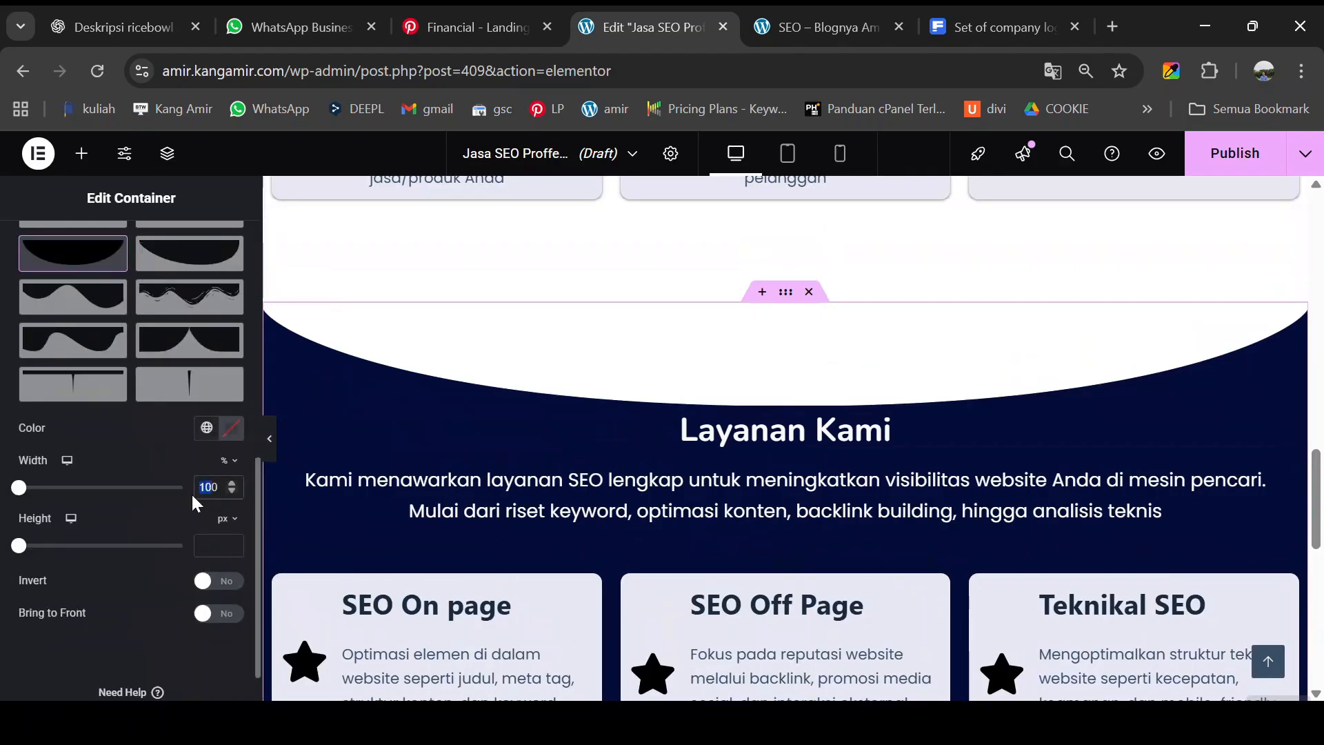
{"action": "type", "text": "90"}
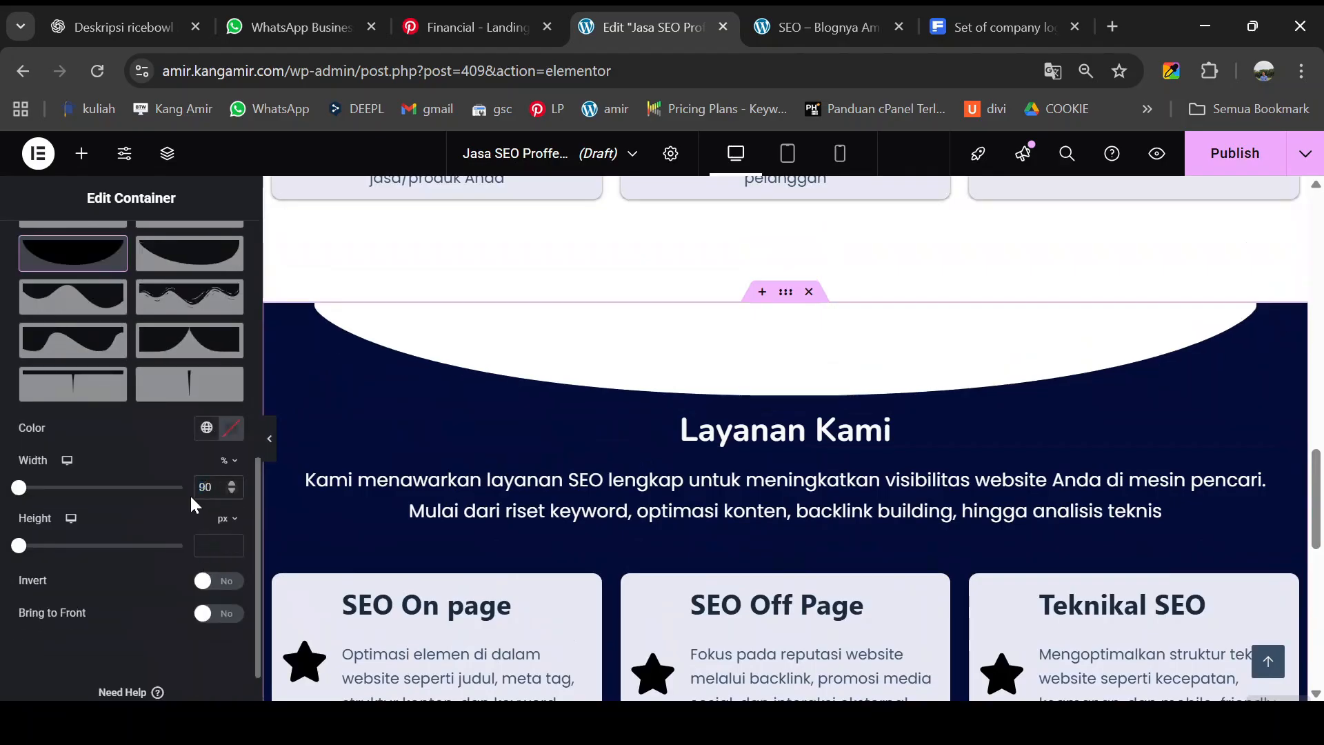
{"action": "left_click", "coordinate": [270, 442]}
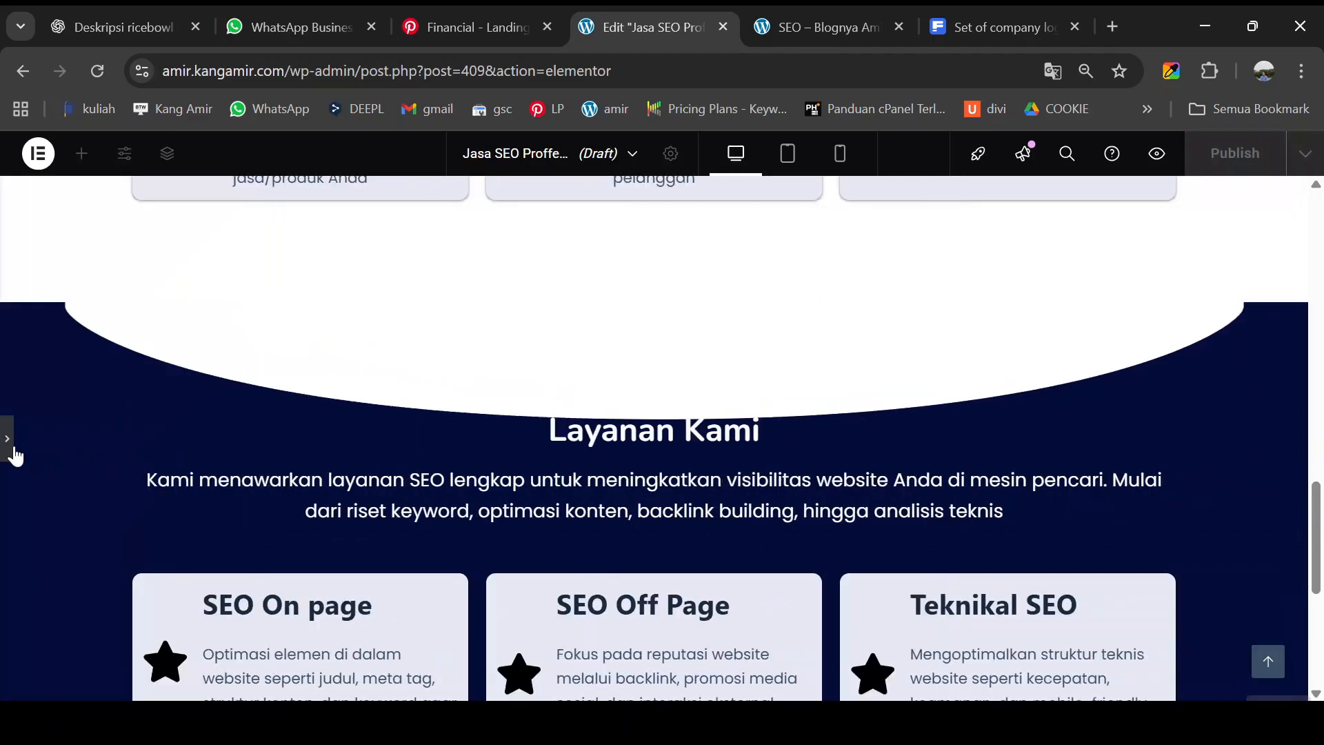
- Set the top curved divider width back to 100%
{"action": "left_click", "coordinate": [10, 444]}
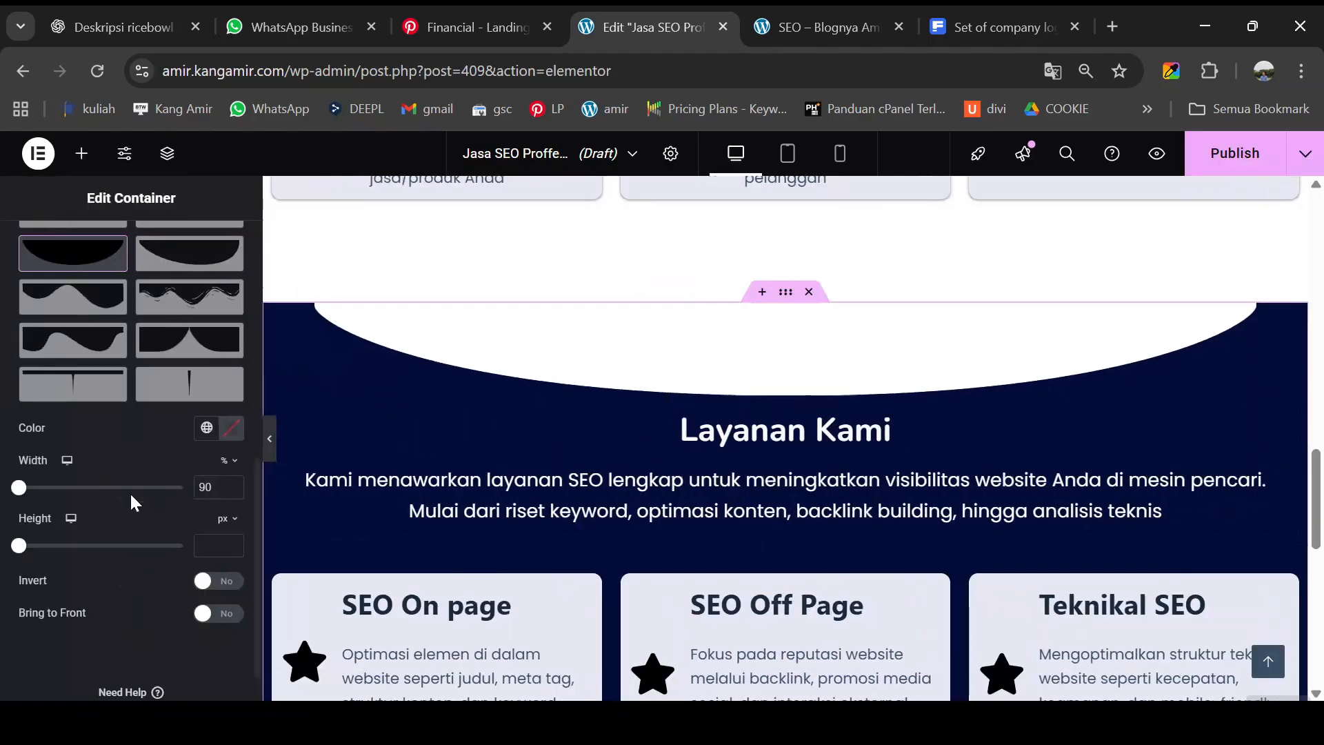
{"action": "left_click_drag", "start_coordinate": [211, 488], "coordinate": [201, 490]}
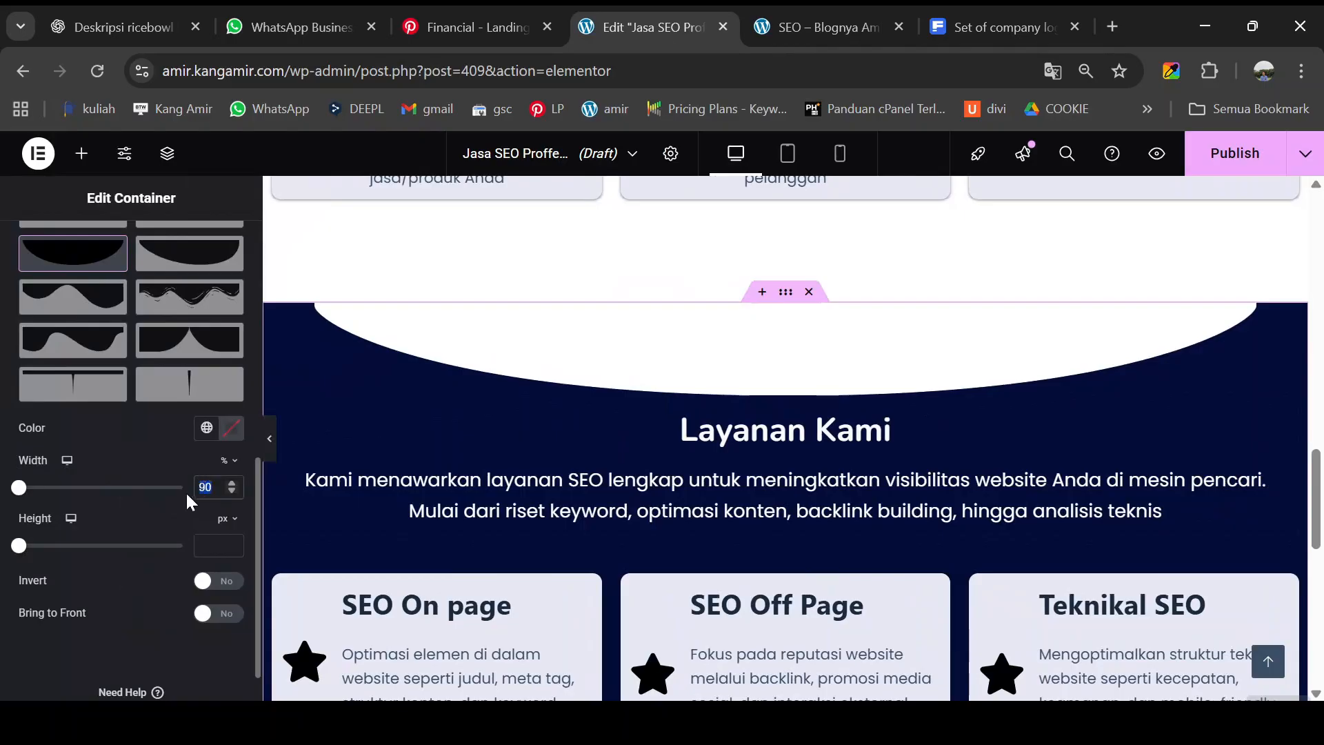
{"action": "type", "text": "10"}
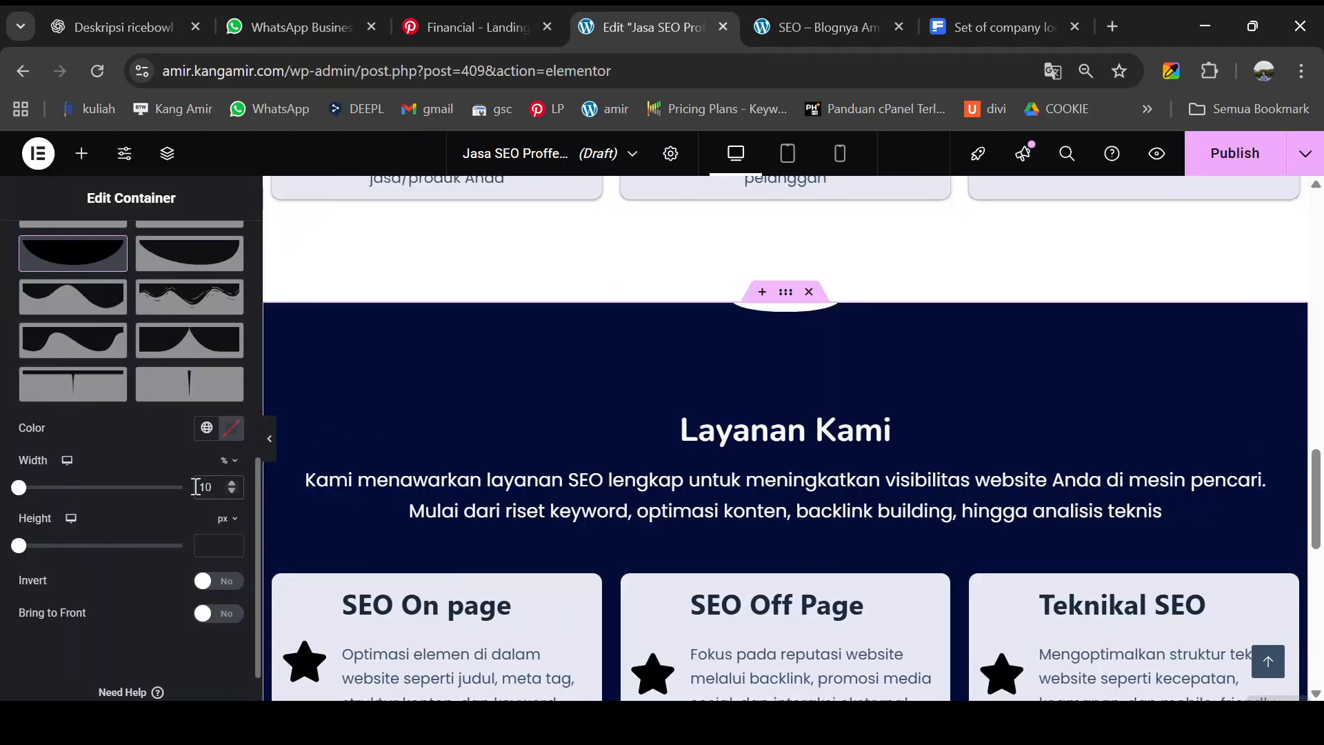
{"action": "type", "text": "0"}
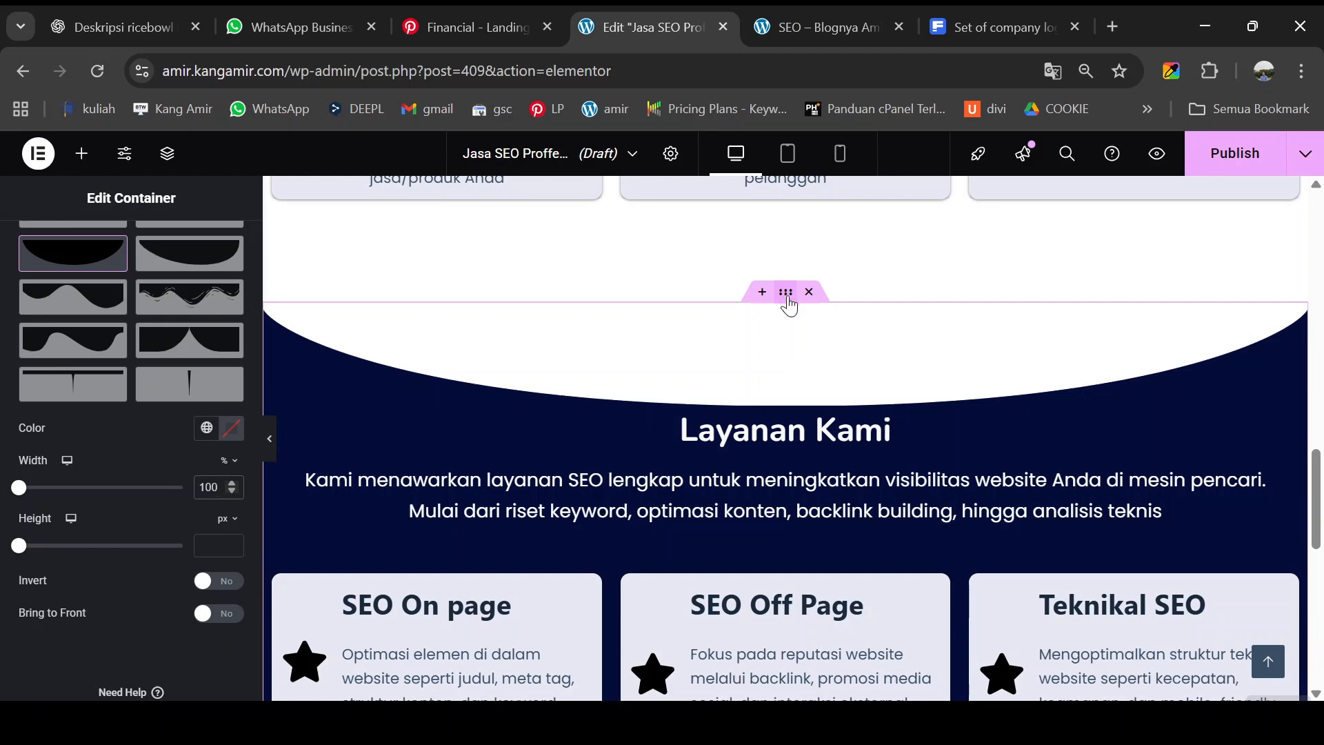
{"action": "left_click_drag", "start_coordinate": [785, 295], "coordinate": [788, 293]}
{"action": "scroll", "coordinate": [147, 502], "scroll_direction": "up", "scroll_amount": 10}
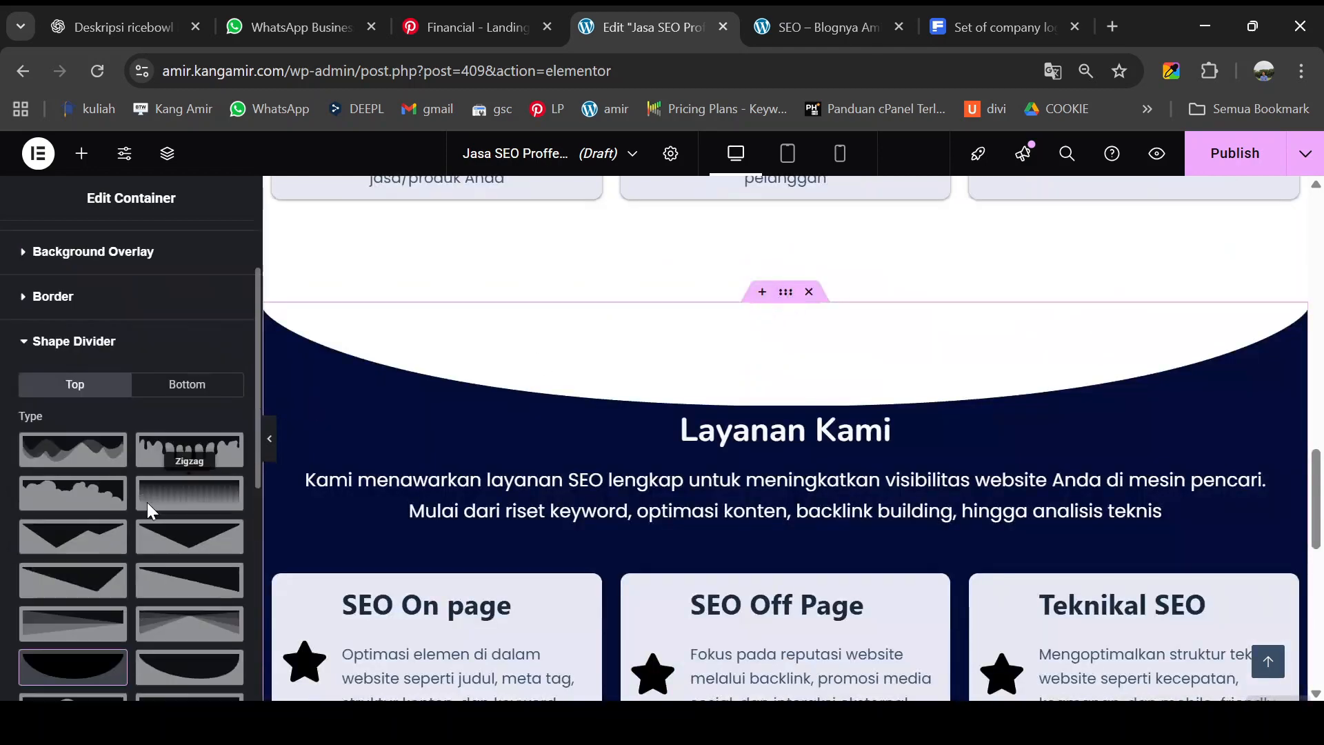
- Raise the Layanan Kami section's top padding from 100 to 136 px
{"action": "left_click", "coordinate": [211, 261]}
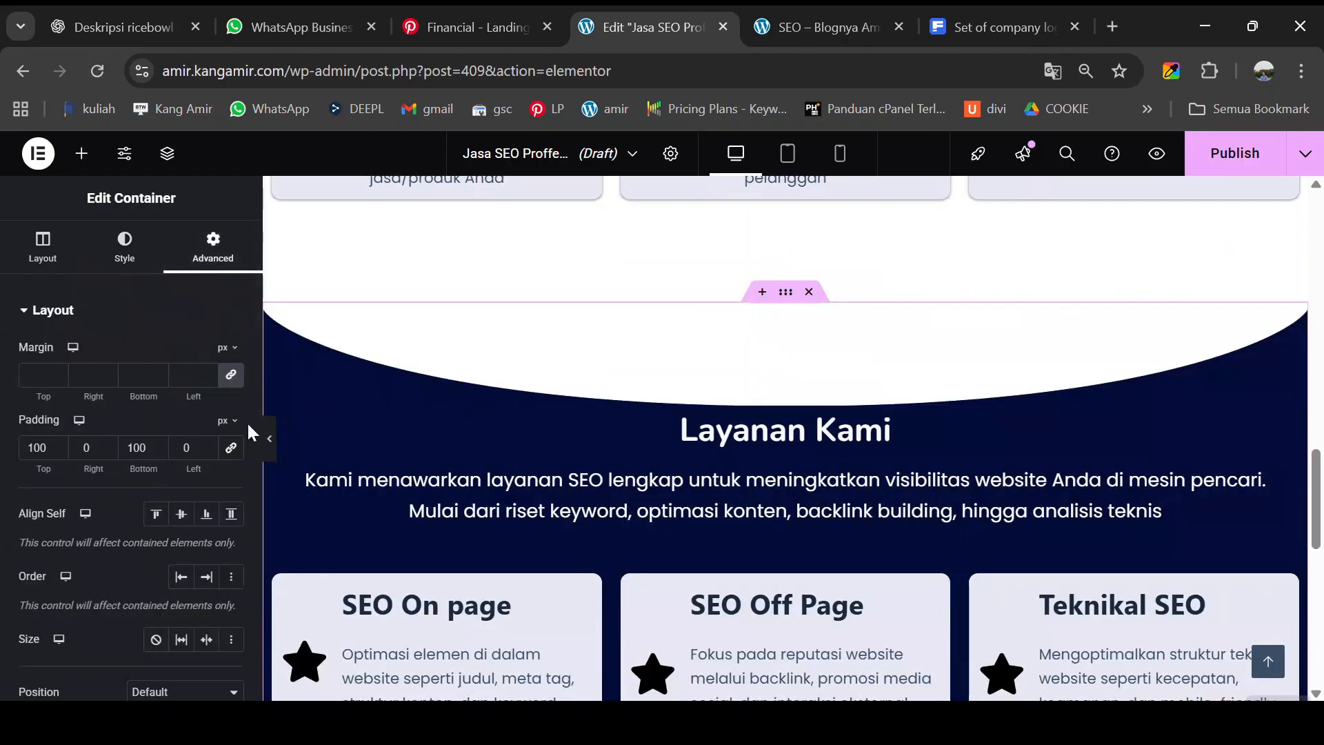
{"action": "left_click_drag", "start_coordinate": [44, 469], "coordinate": [82, 476]}
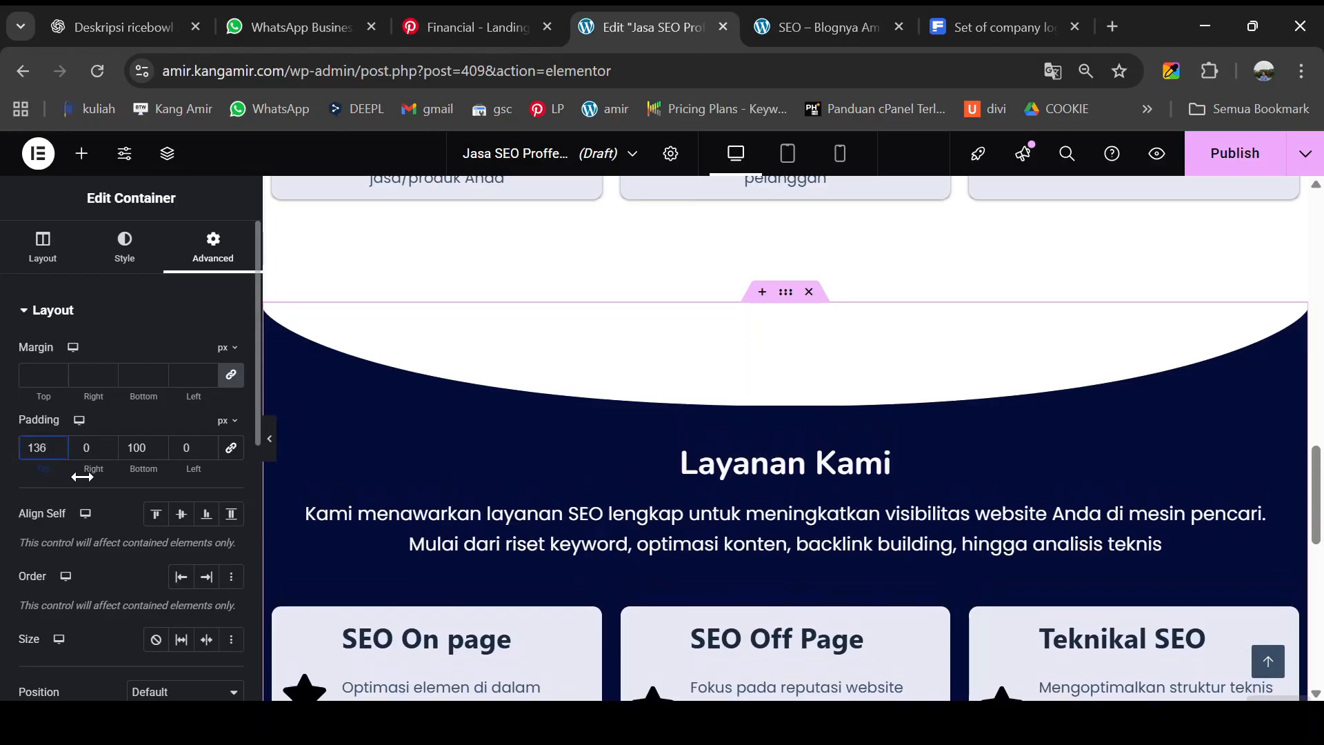
- Review the services section with 136 px top padding, with the editor panel collapsed
{"action": "left_click", "coordinate": [269, 439]}
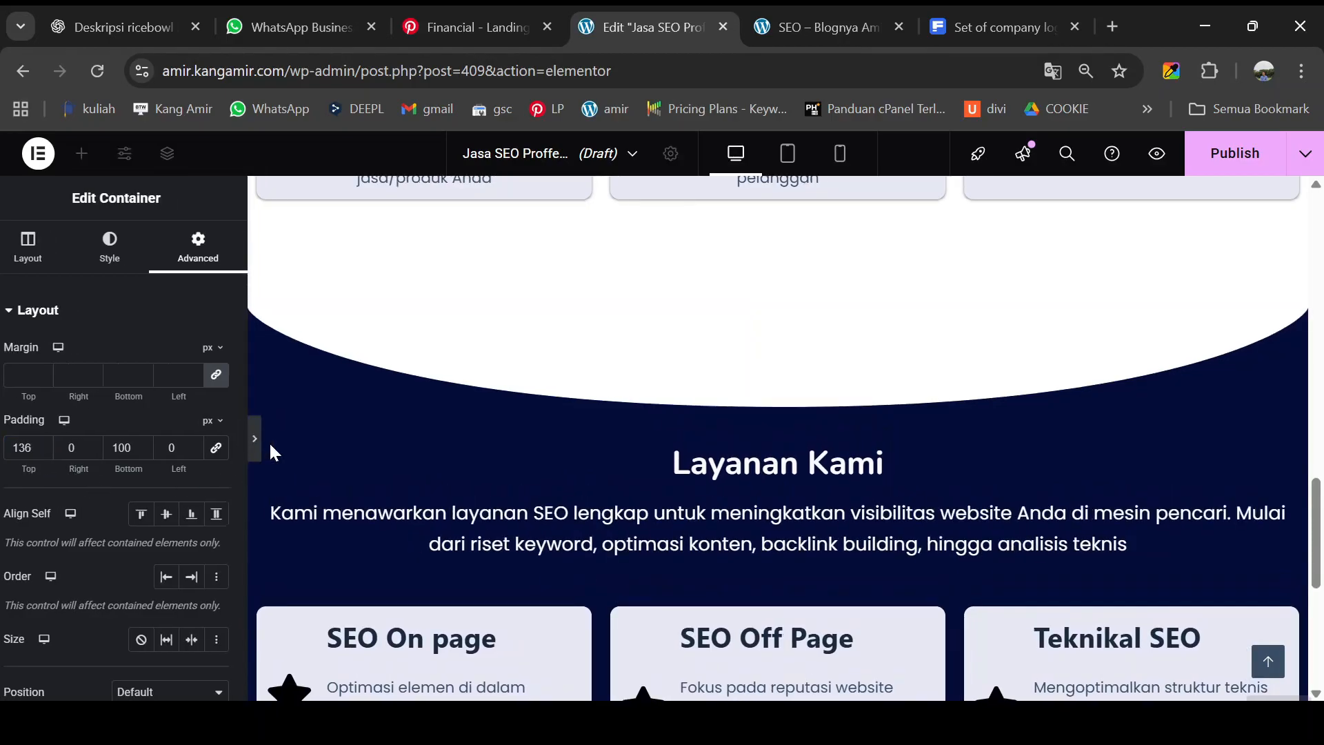
{"action": "scroll", "coordinate": [290, 449], "scroll_direction": "down", "scroll_amount": 6}
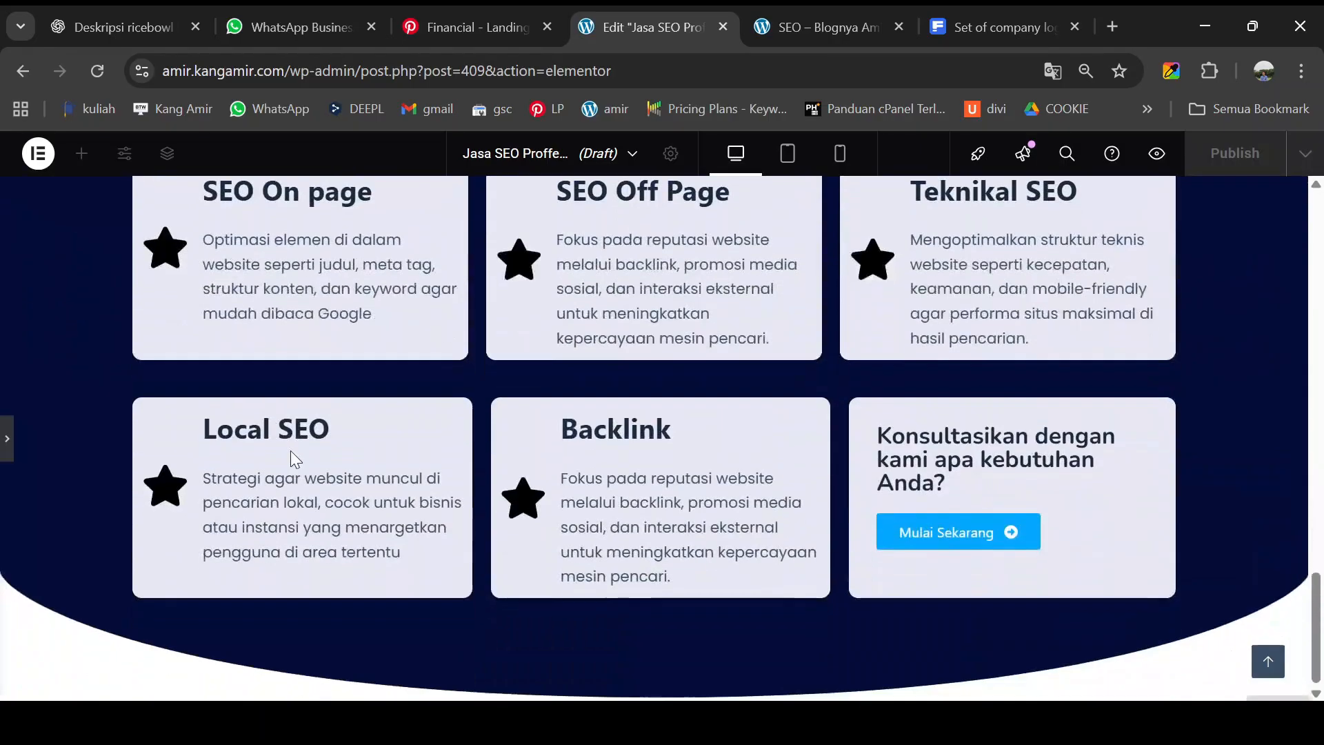
{"action": "scroll", "coordinate": [347, 455], "scroll_direction": "up", "scroll_amount": 10}
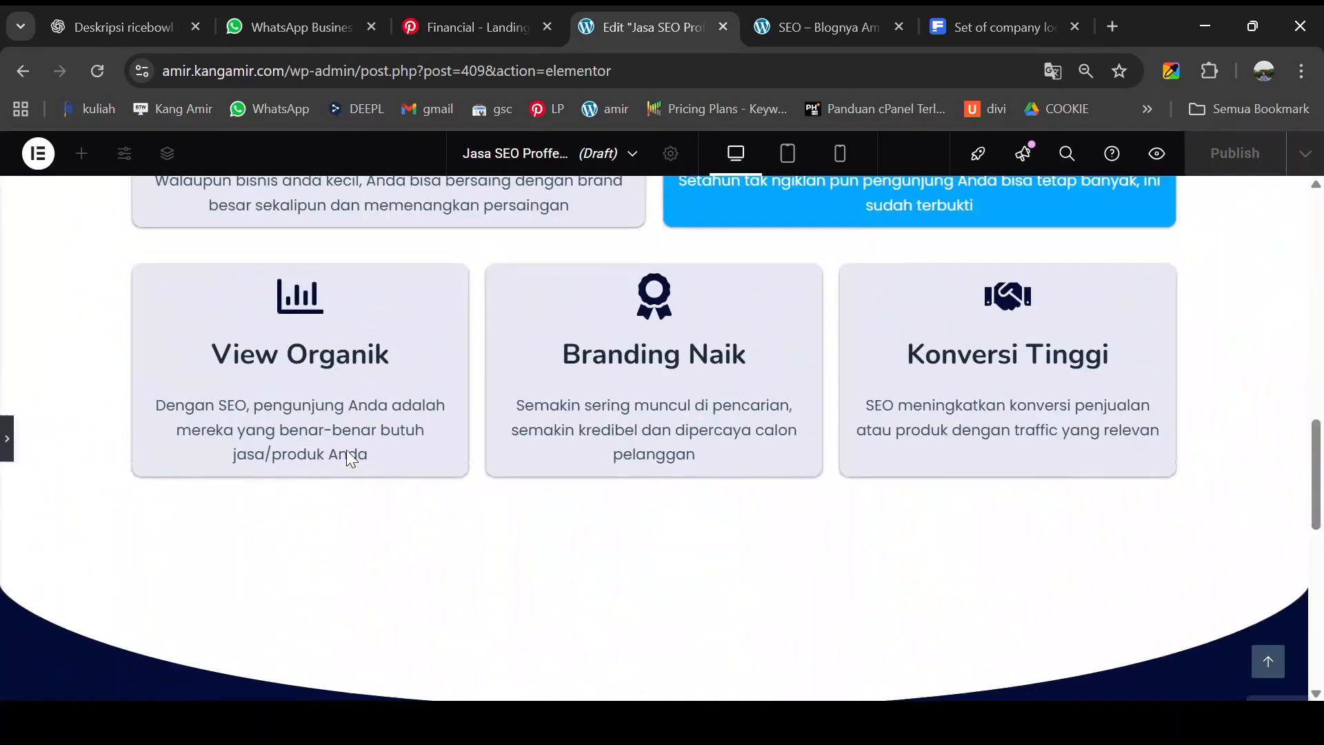
{"action": "scroll", "coordinate": [348, 455], "scroll_direction": "down", "scroll_amount": 2}
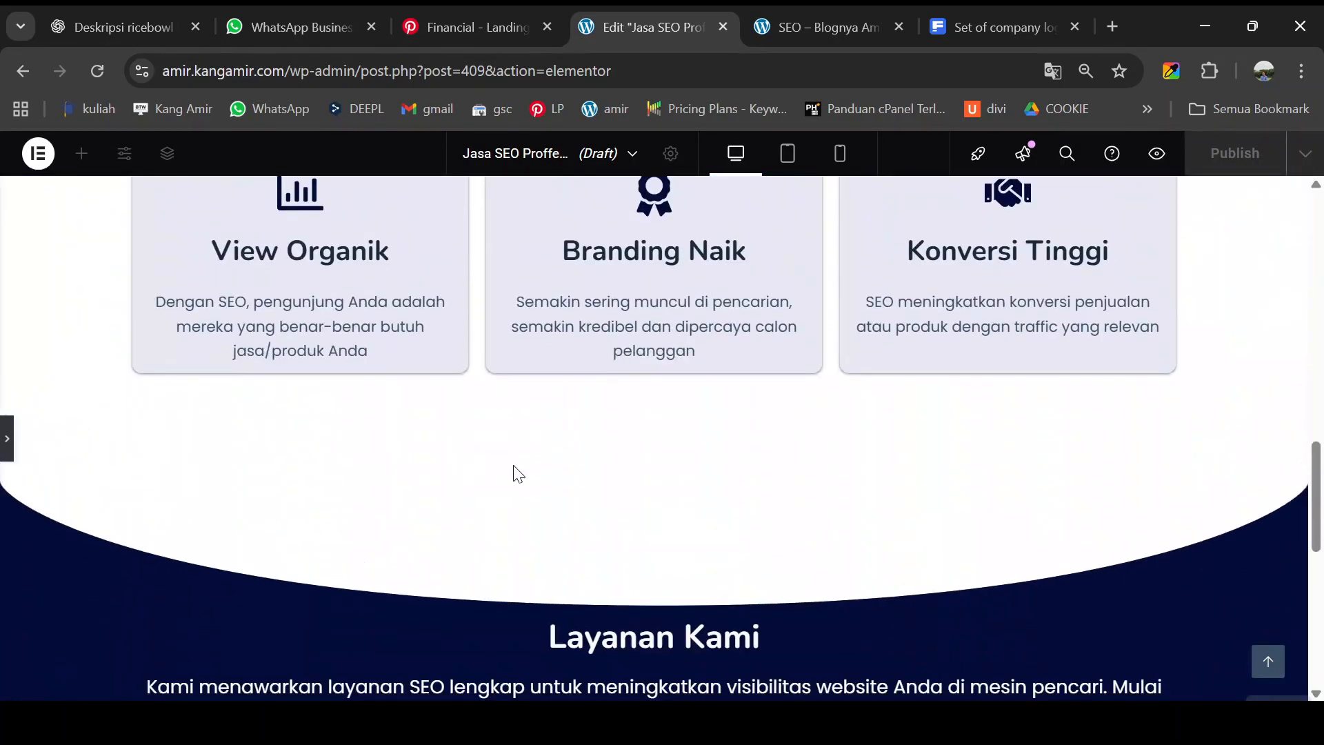
{"action": "scroll", "coordinate": [518, 475], "scroll_direction": "down", "scroll_amount": 7}
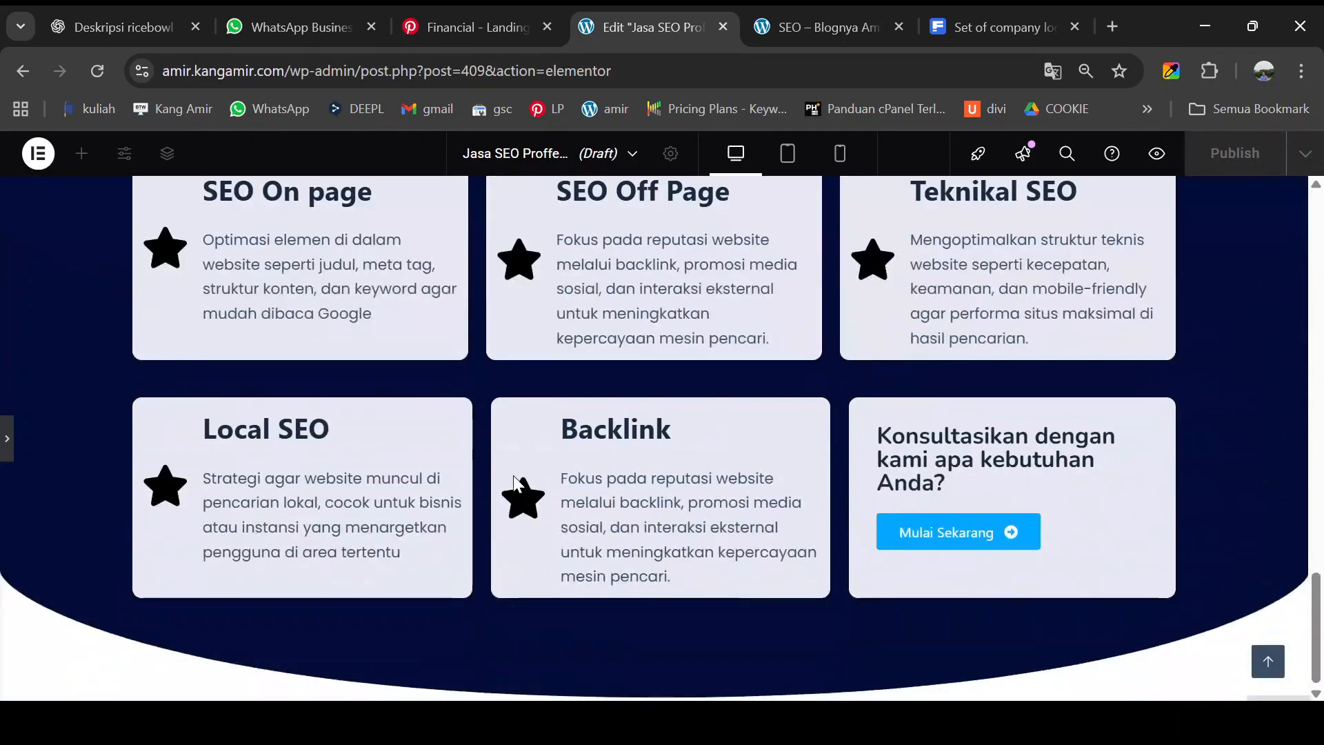
- Check the Pengalaman lebih dari 10 tahun section on the preview page, then return to the editor
{"action": "left_click", "coordinate": [837, 26]}
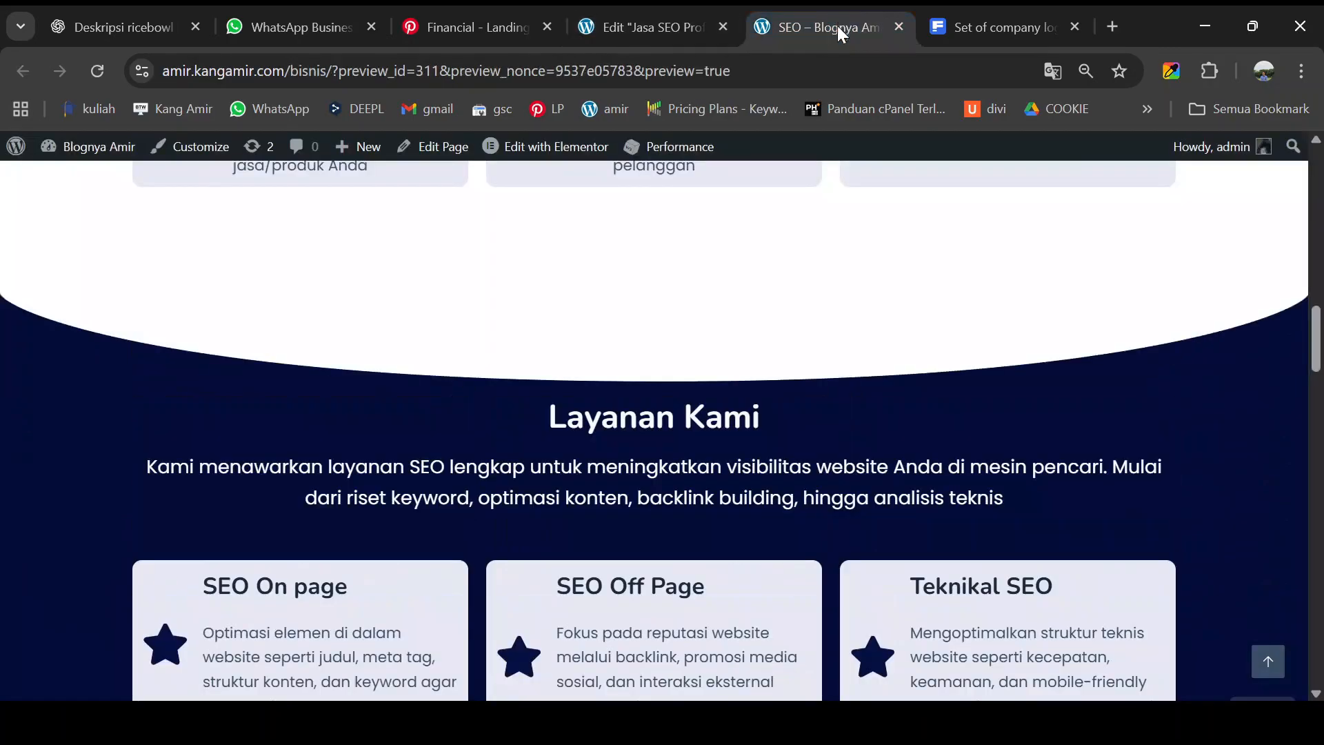
{"action": "scroll", "coordinate": [656, 398], "scroll_direction": "down", "scroll_amount": 10}
{"action": "scroll", "coordinate": [658, 403], "scroll_direction": "down", "scroll_amount": 5}
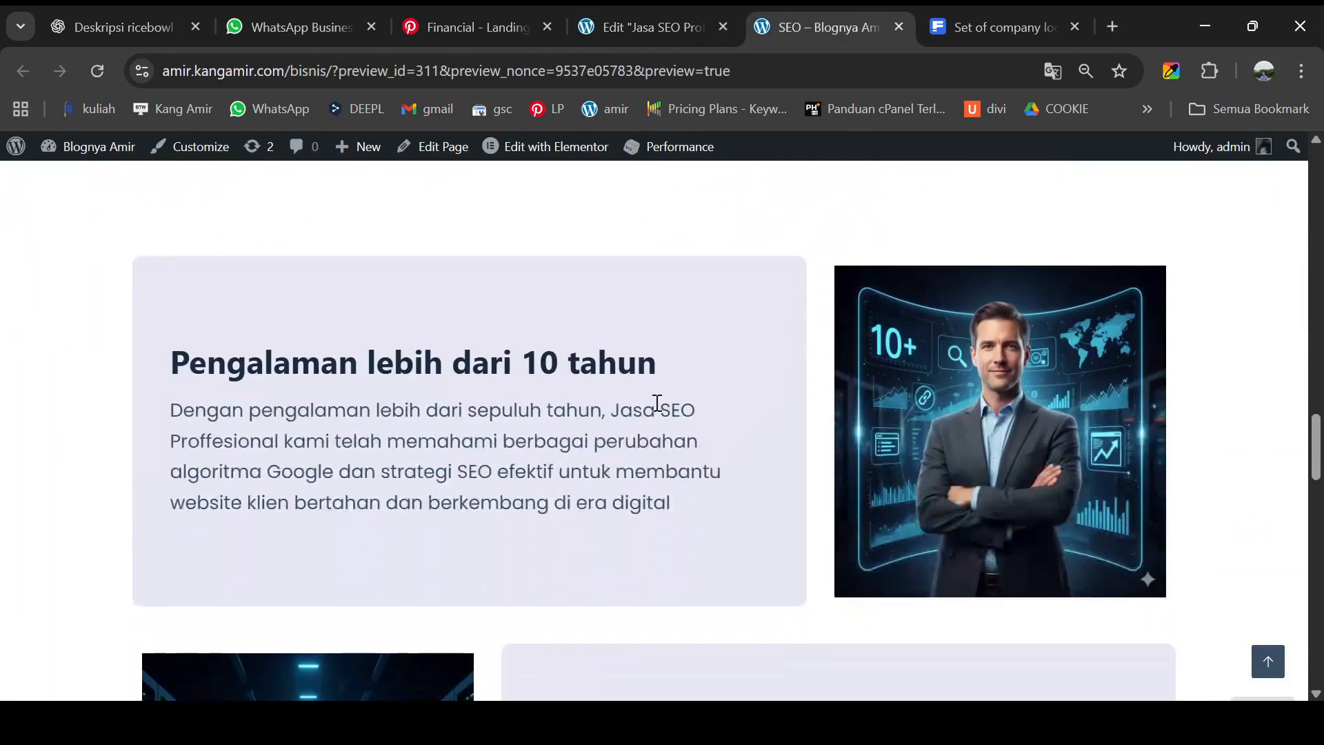
{"action": "scroll", "coordinate": [657, 411], "scroll_direction": "up", "scroll_amount": 2}
{"action": "scroll", "coordinate": [593, 354], "scroll_direction": "up", "scroll_amount": 3}
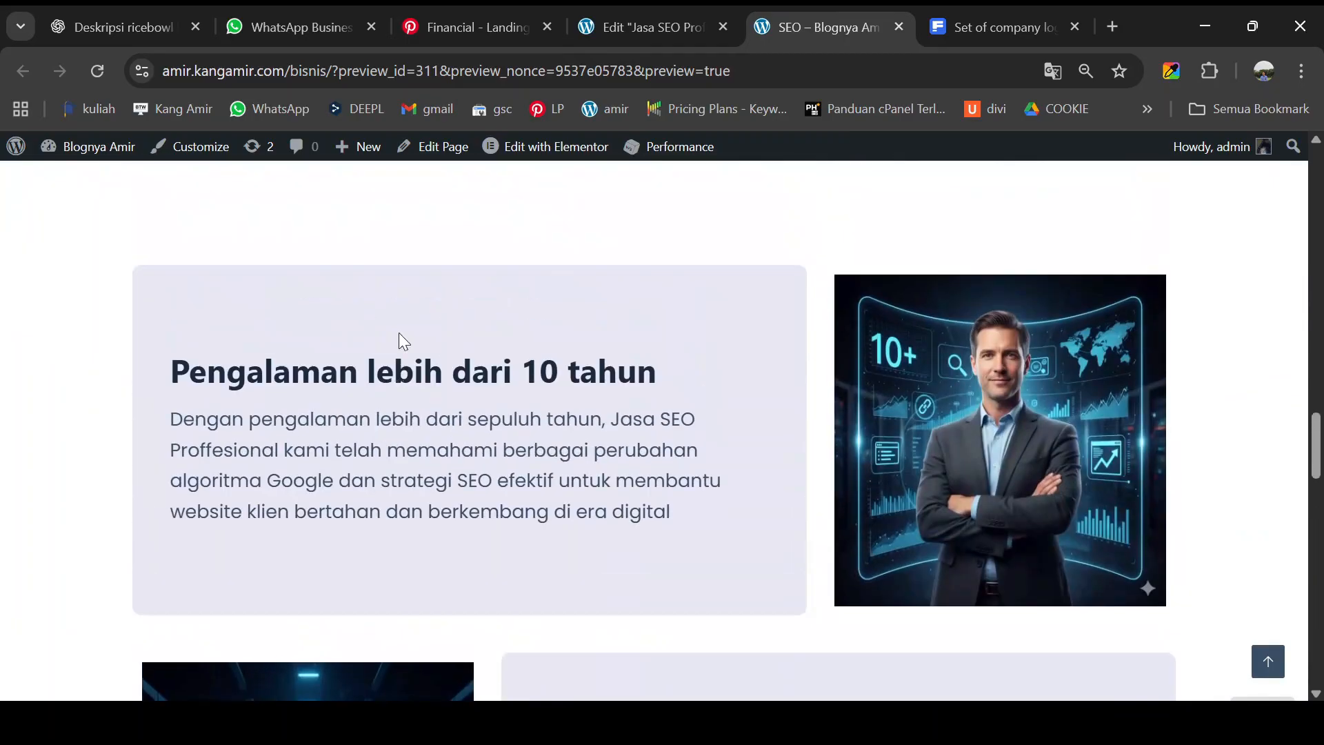
{"action": "scroll", "coordinate": [501, 349], "scroll_direction": "down", "scroll_amount": 3}
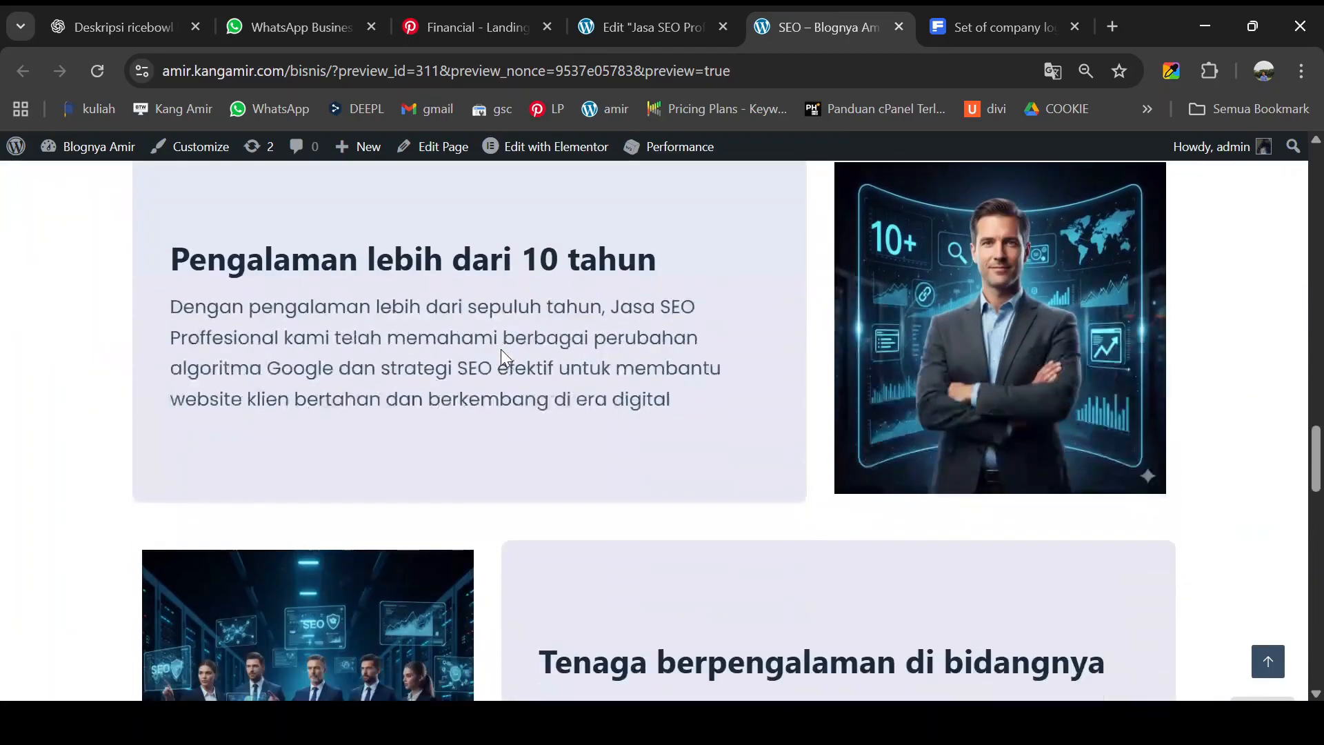
{"action": "scroll", "coordinate": [308, 320], "scroll_direction": "up", "scroll_amount": 2}
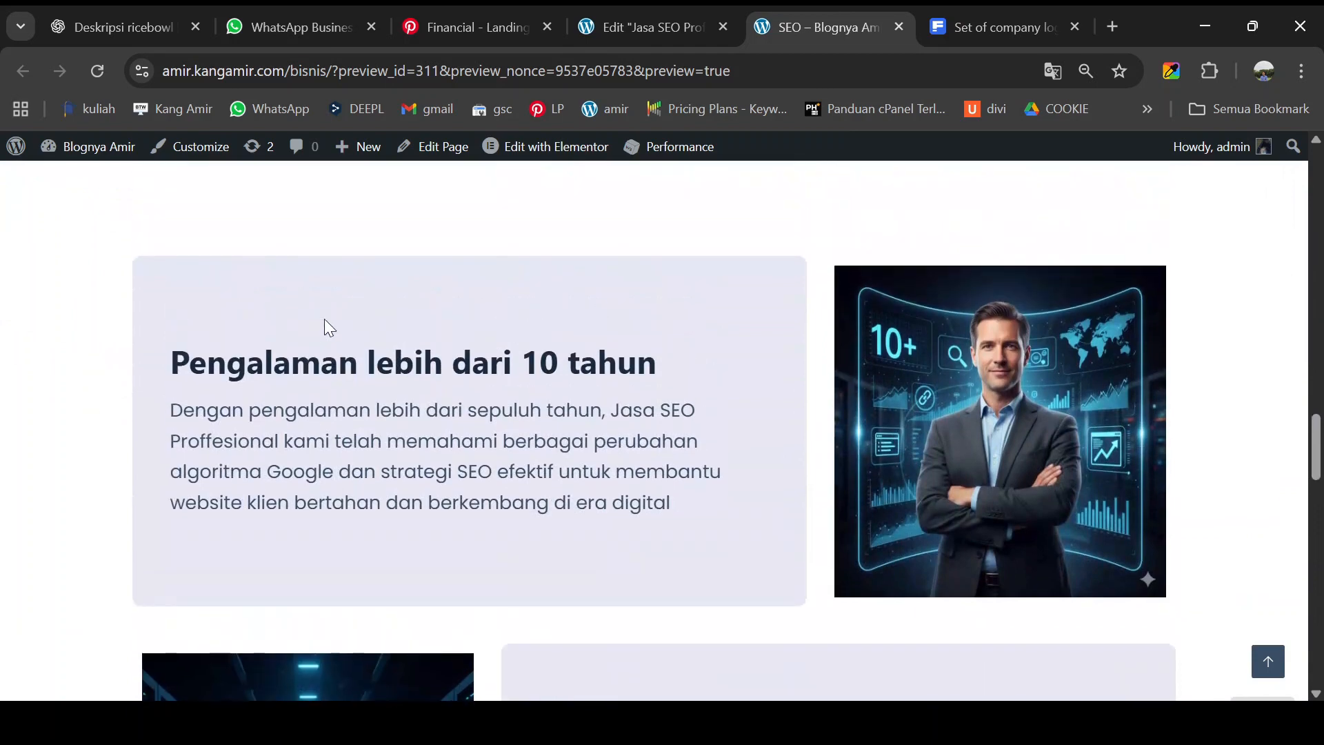
{"action": "left_click", "coordinate": [640, 22]}
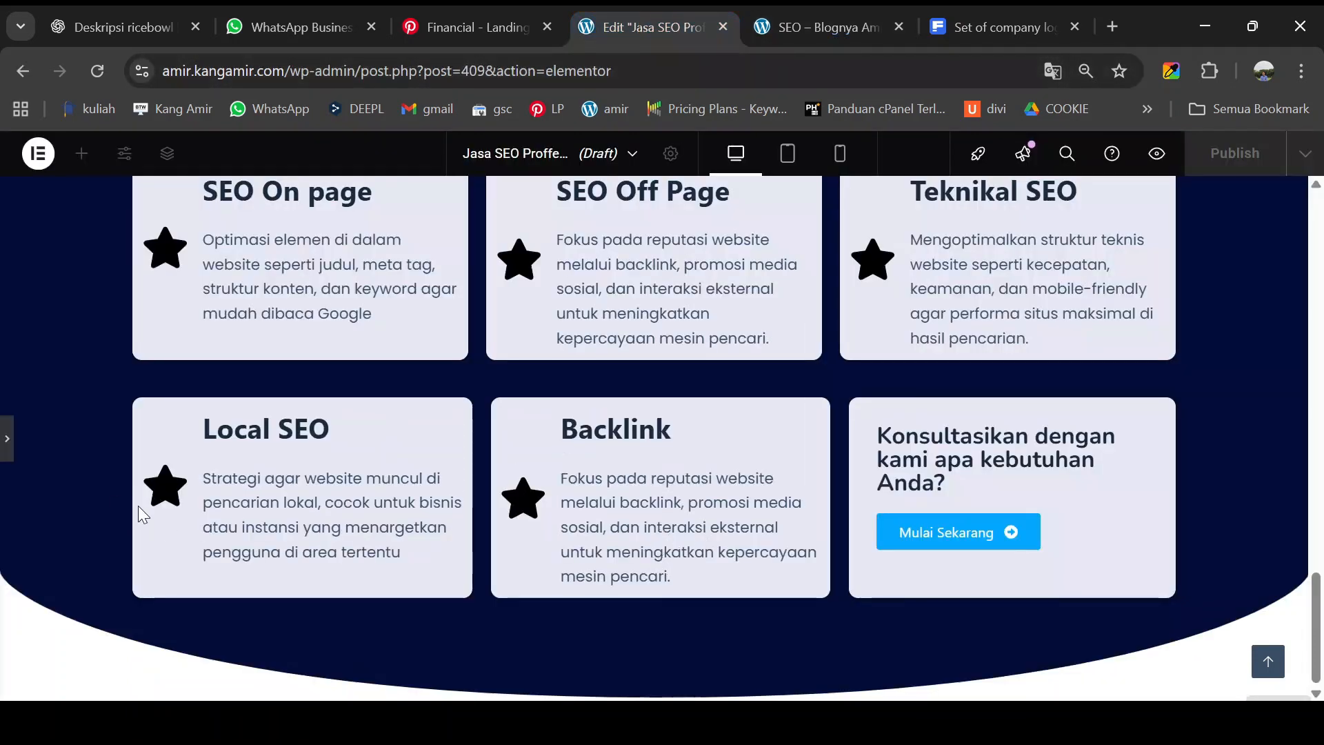
- Add a single-column flexbox section below the navy services block
{"action": "left_click", "coordinate": [10, 441]}
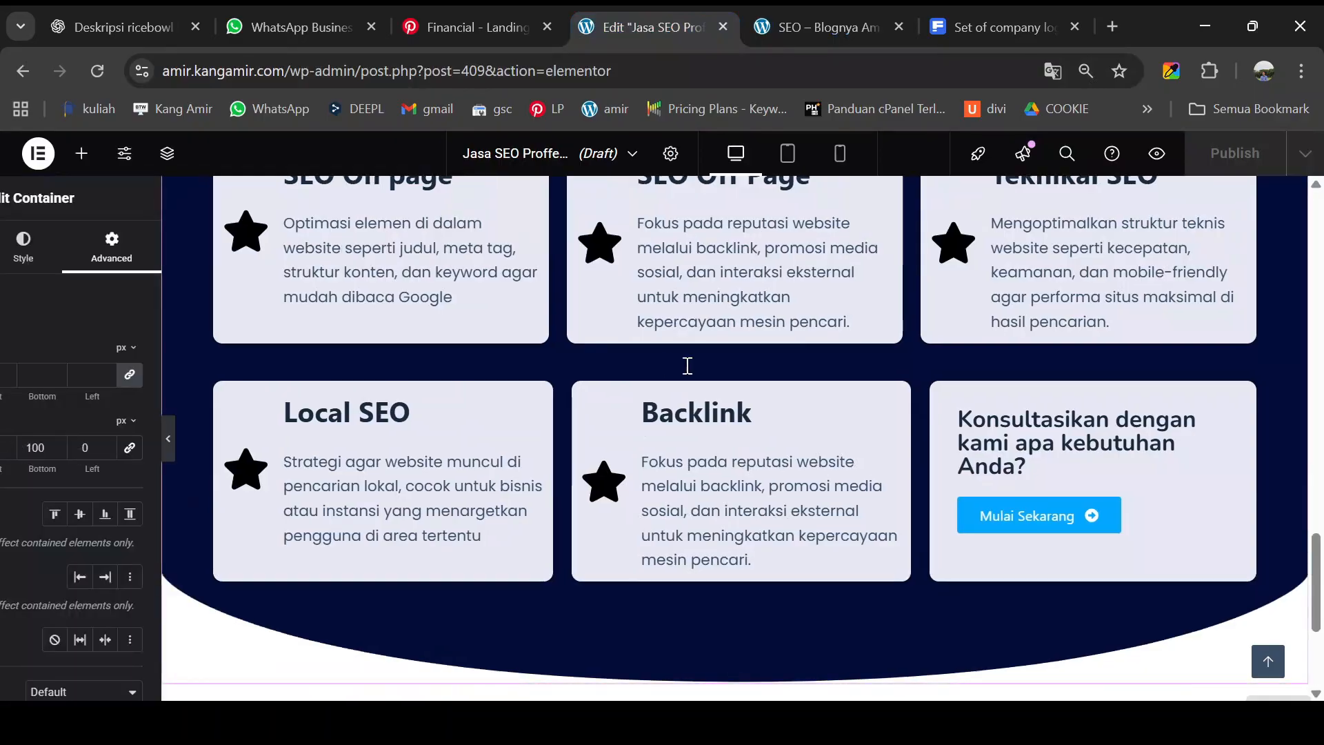
{"action": "scroll", "coordinate": [704, 360], "scroll_direction": "down", "scroll_amount": 5}
{"action": "left_click", "coordinate": [744, 545]}
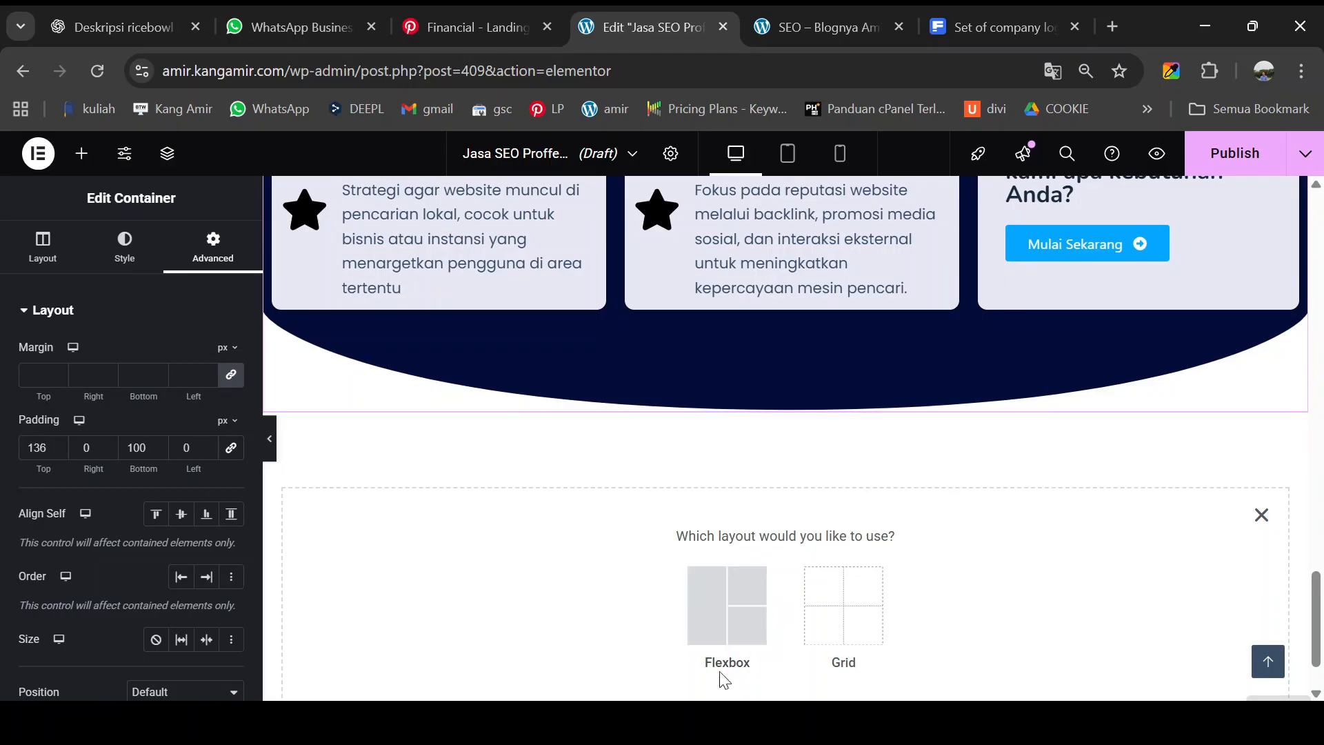
{"action": "left_click", "coordinate": [733, 610]}
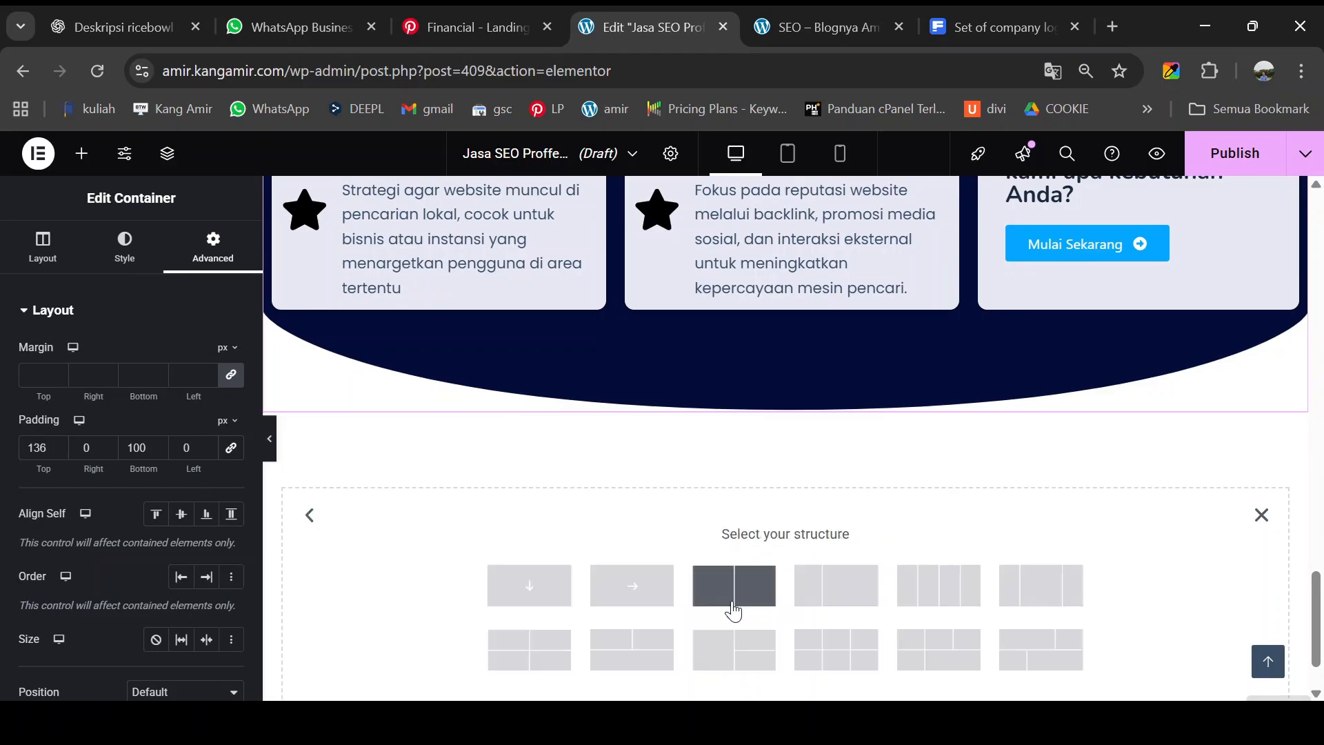
{"action": "left_click", "coordinate": [541, 594]}
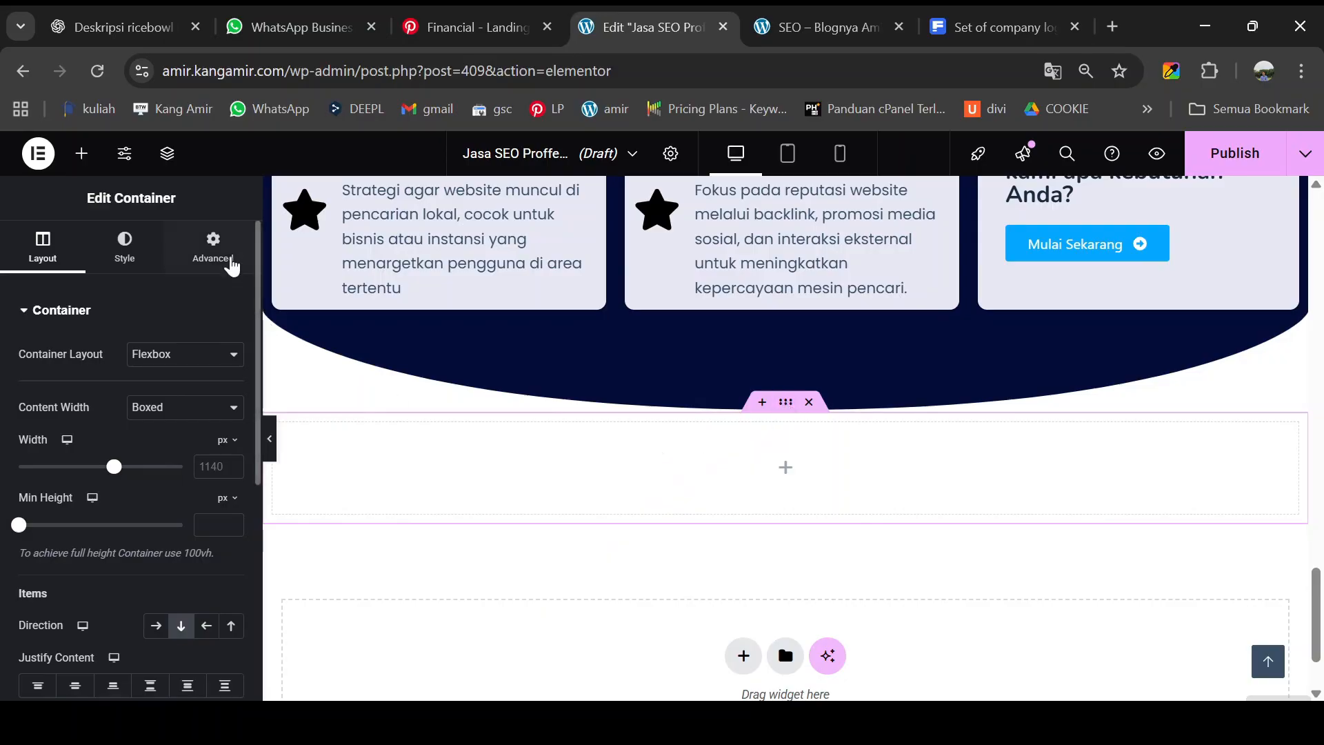
- Unlink the new section's padding and set top and bottom to 100 px
{"action": "left_click", "coordinate": [233, 264]}
{"action": "left_click", "coordinate": [231, 447]}
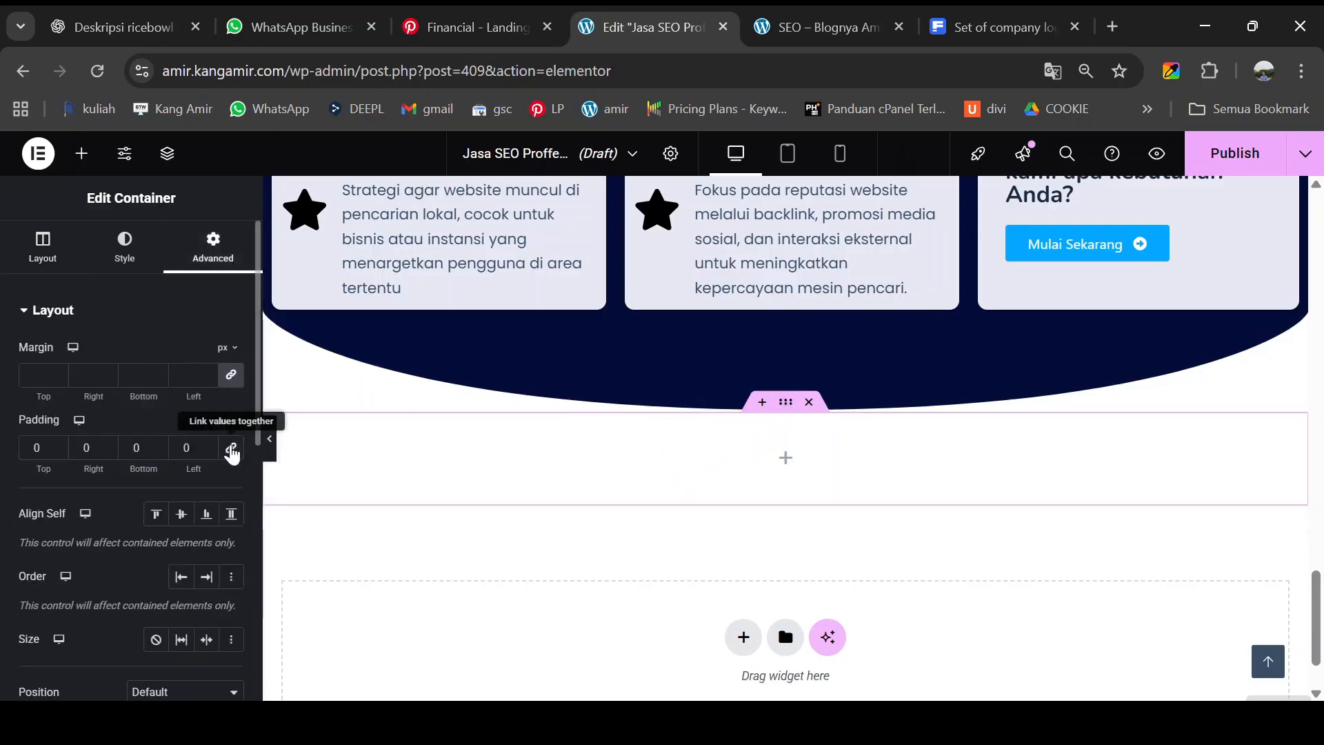
{"action": "left_click", "coordinate": [33, 451]}
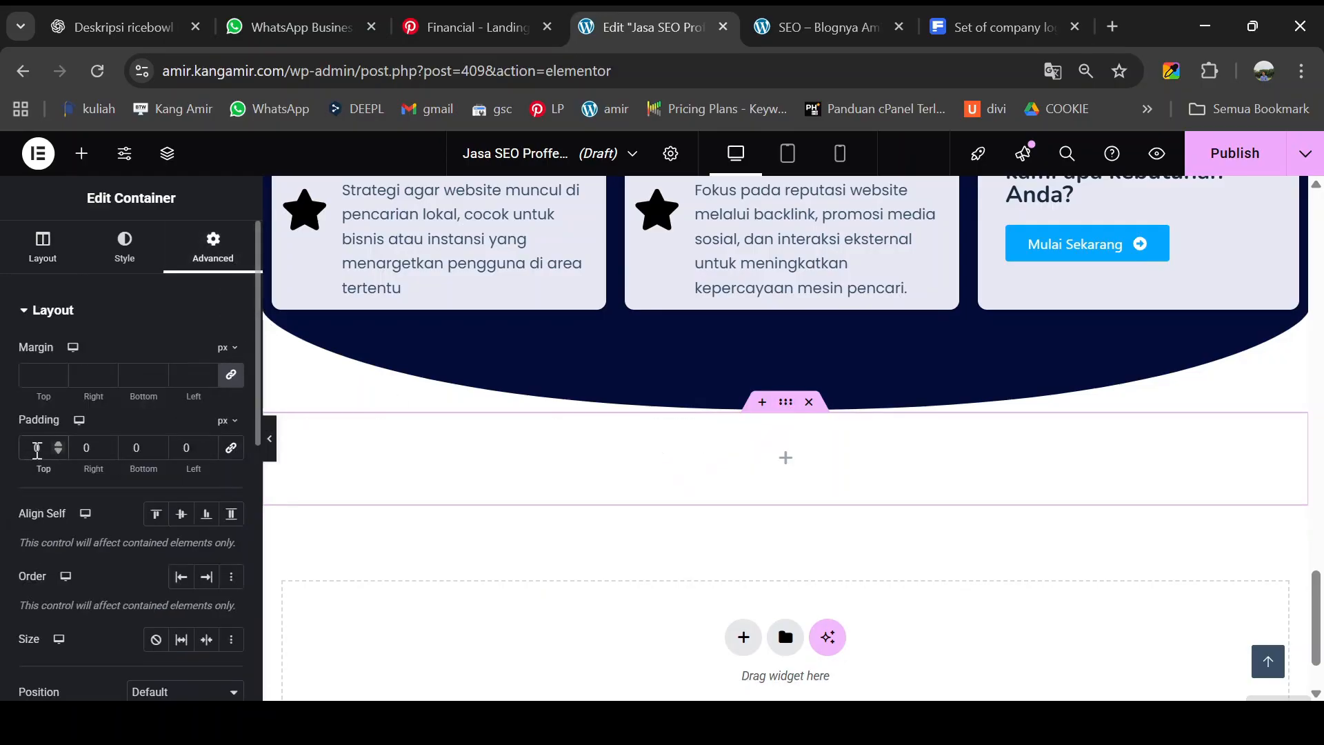
{"action": "type", "text": "100"}
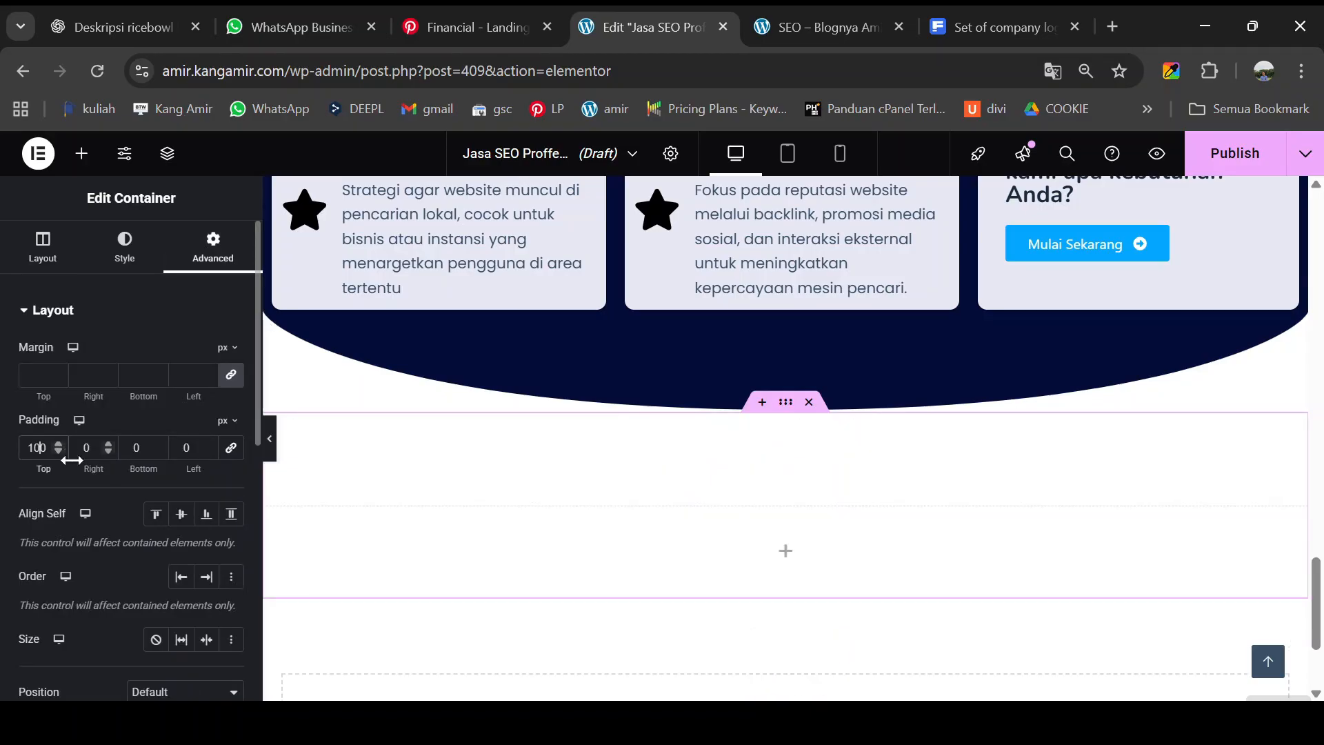
{"action": "left_click", "coordinate": [130, 449]}
{"action": "type", "text": "100"}
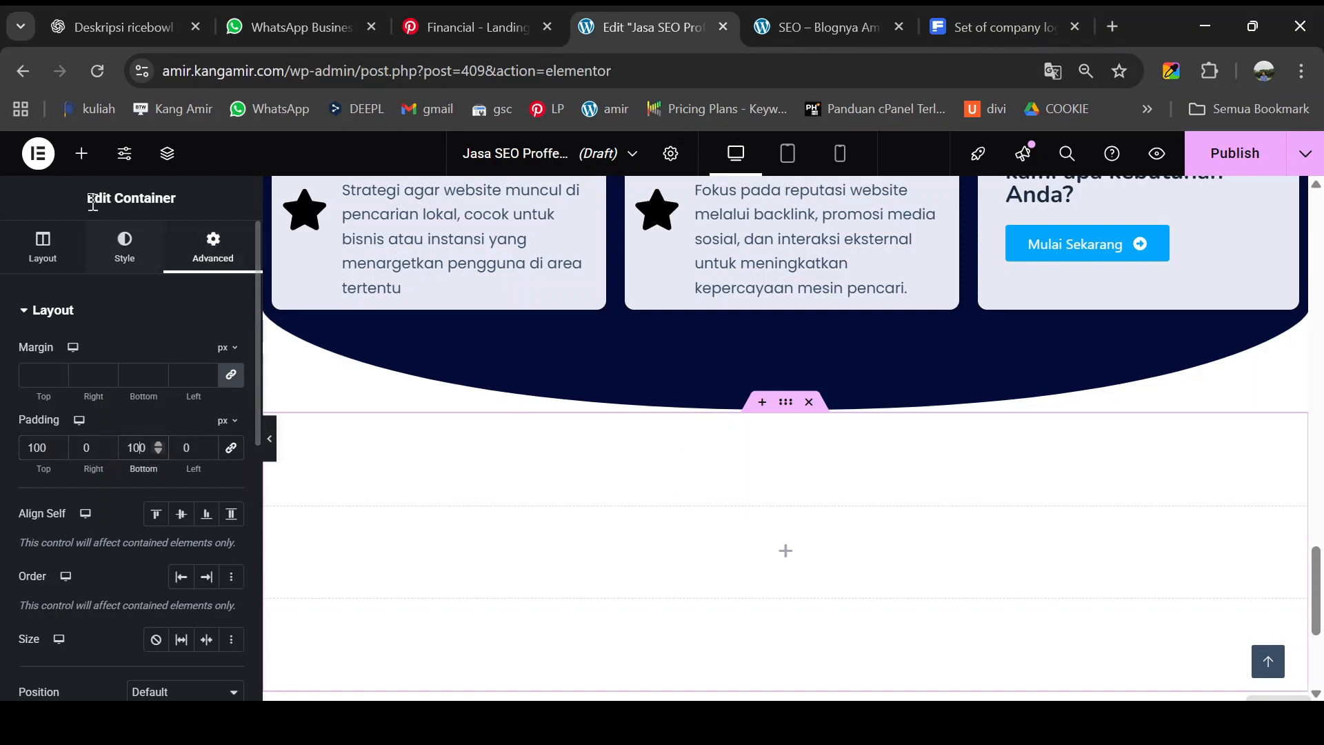
{"action": "left_click", "coordinate": [82, 154]}
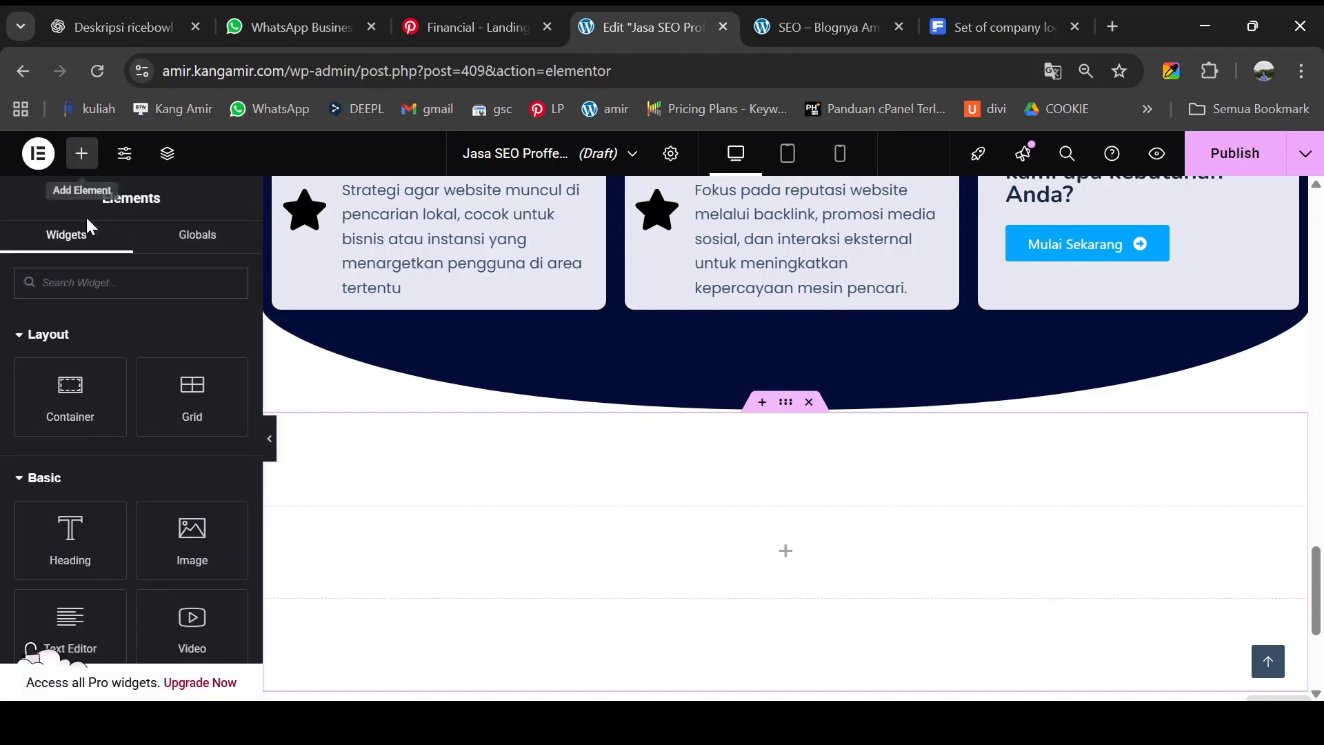
- Drag a Container widget into the new section to nest an inner container
{"action": "left_click_drag", "start_coordinate": [74, 395], "coordinate": [565, 526]}
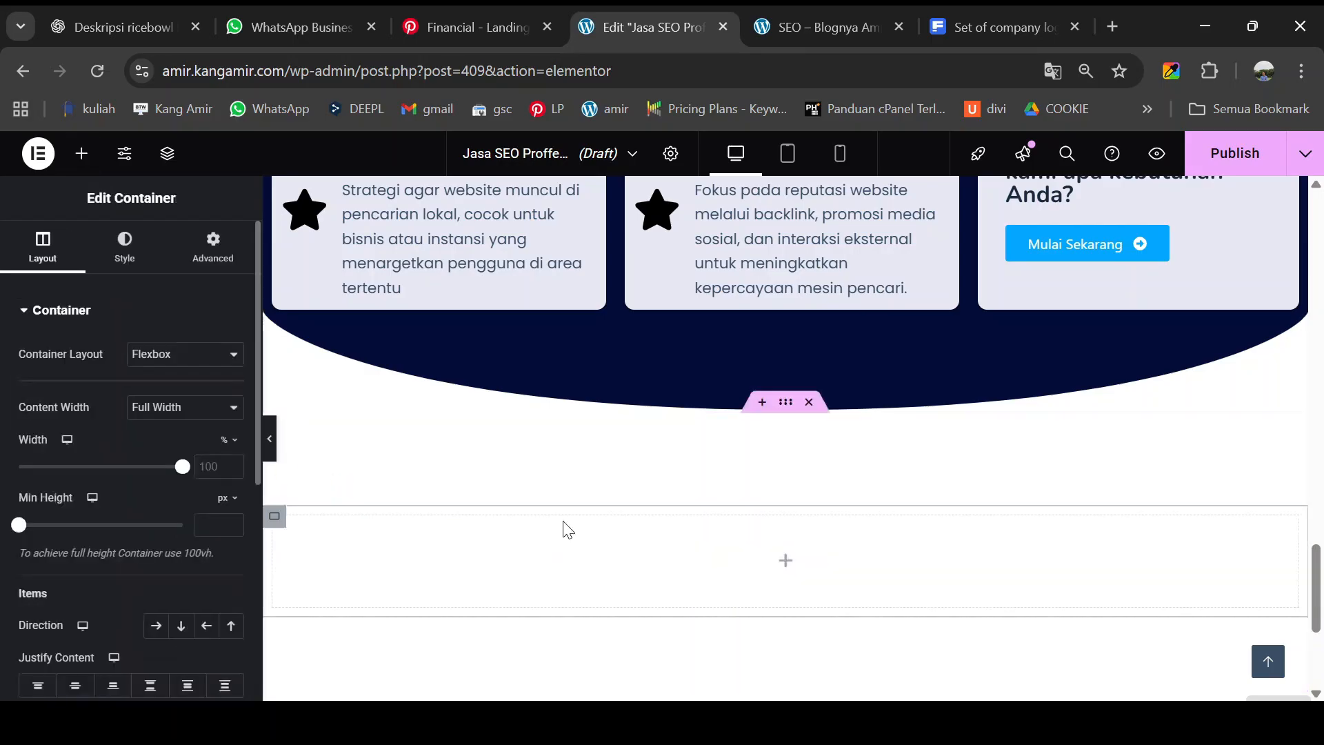
{"action": "left_click", "coordinate": [81, 153]}
{"action": "left_click_drag", "start_coordinate": [71, 394], "coordinate": [476, 550]}
{"action": "scroll", "coordinate": [480, 541], "scroll_direction": "down", "scroll_amount": 1}
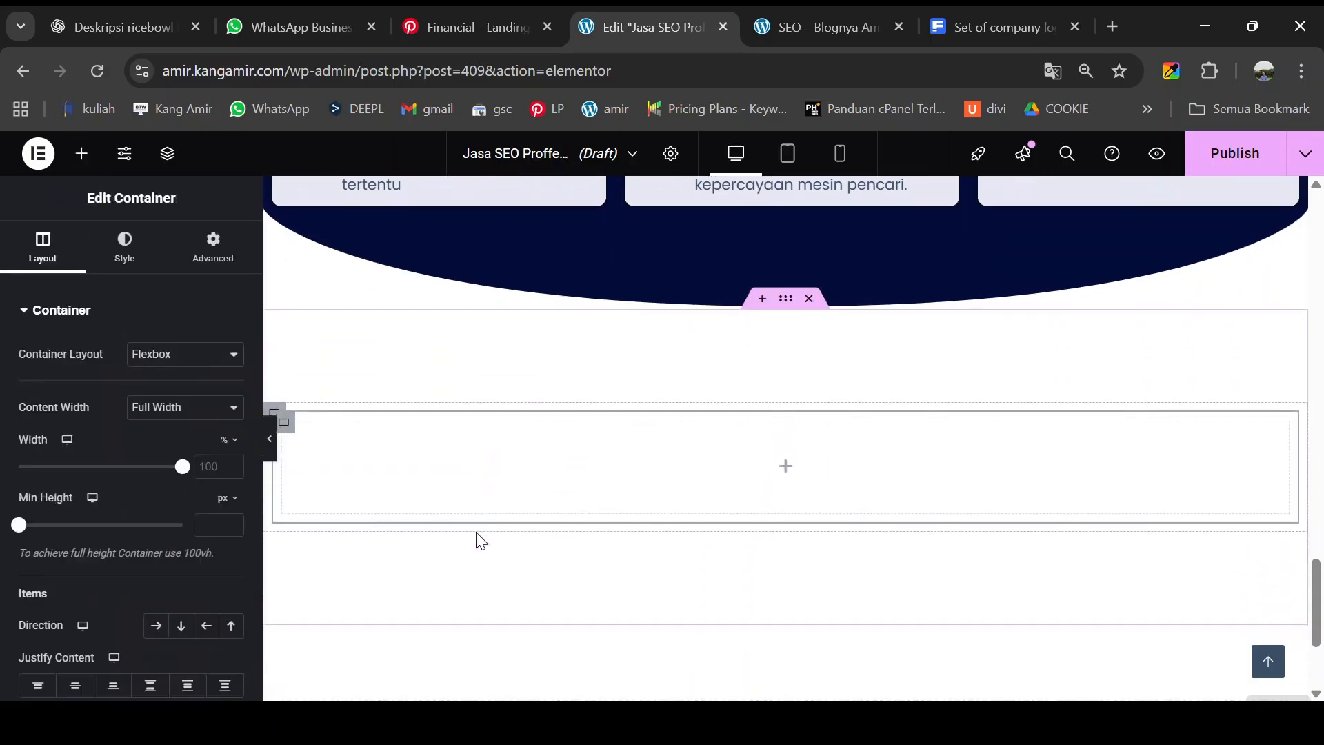
{"action": "scroll", "coordinate": [303, 421], "scroll_direction": "down", "scroll_amount": 1}
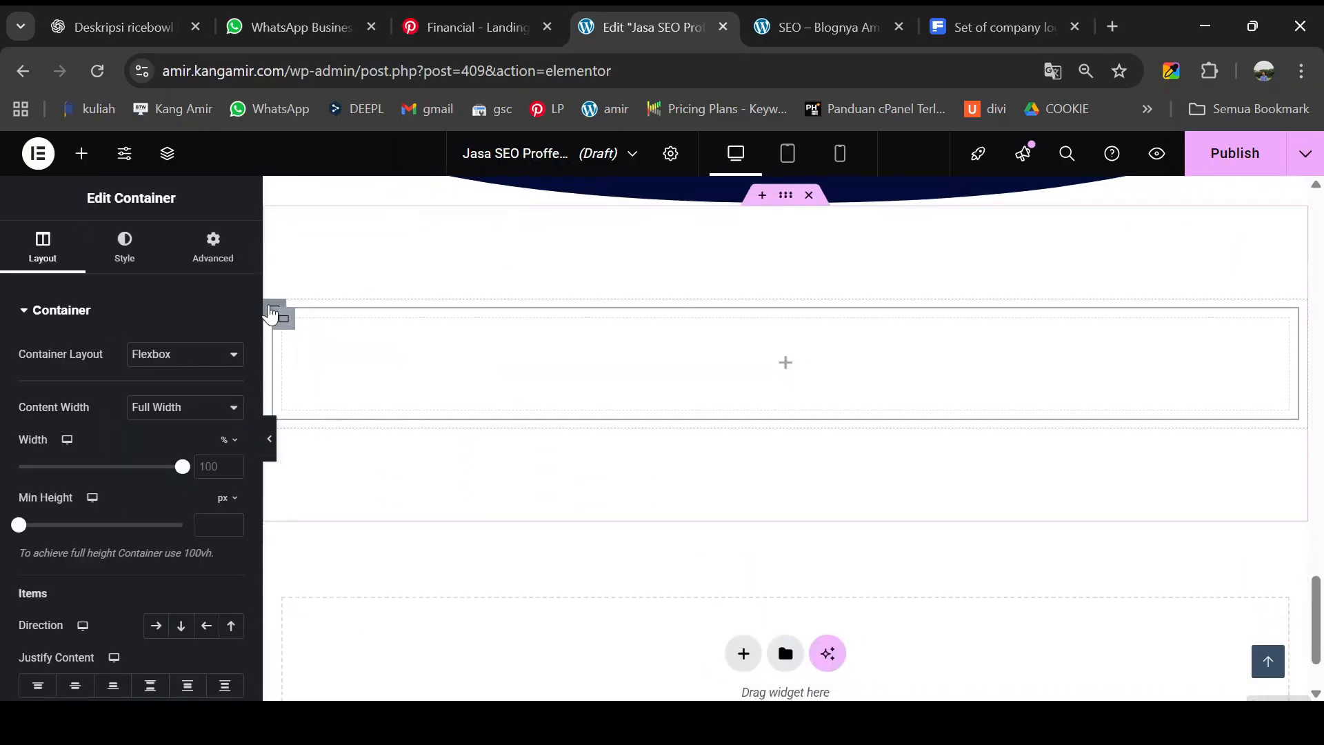
- Set the section direction to Row, duplicate the inner container, and widen the left one to about 58%
{"action": "left_click", "coordinate": [272, 312]}
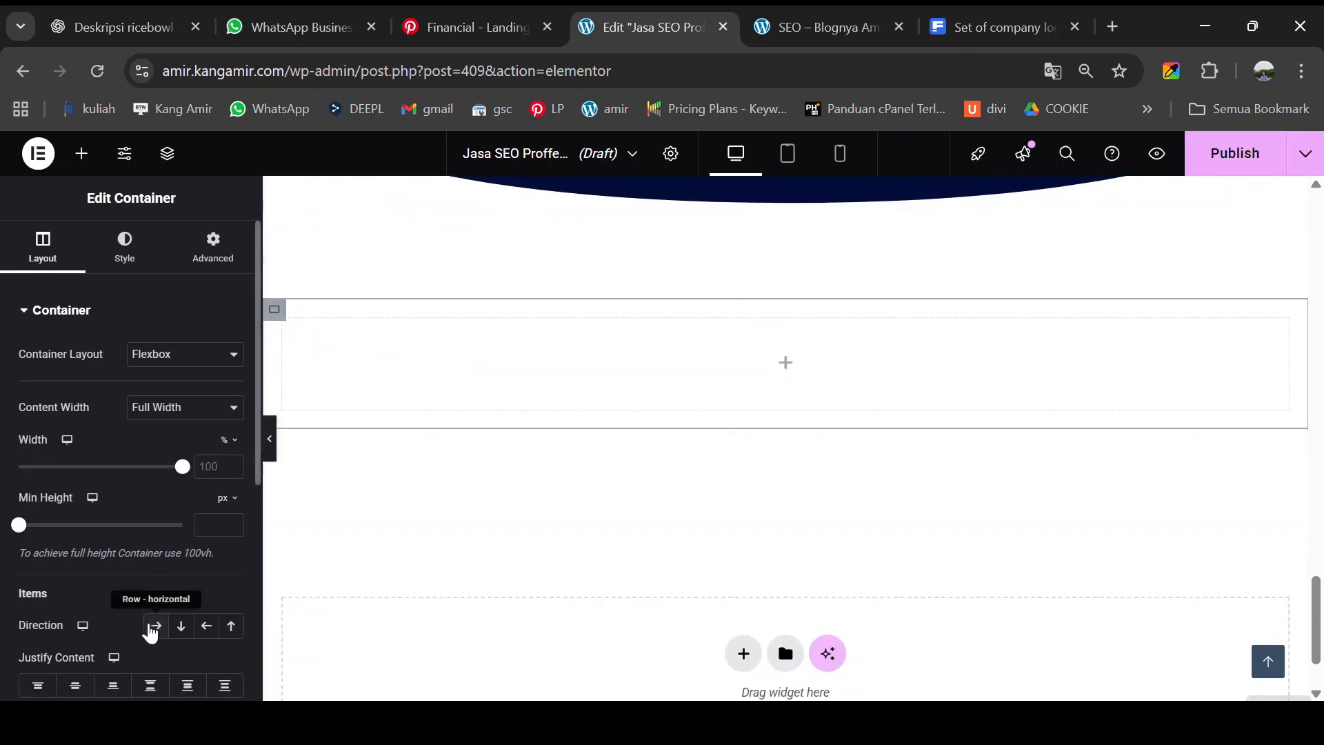
{"action": "left_click", "coordinate": [151, 628]}
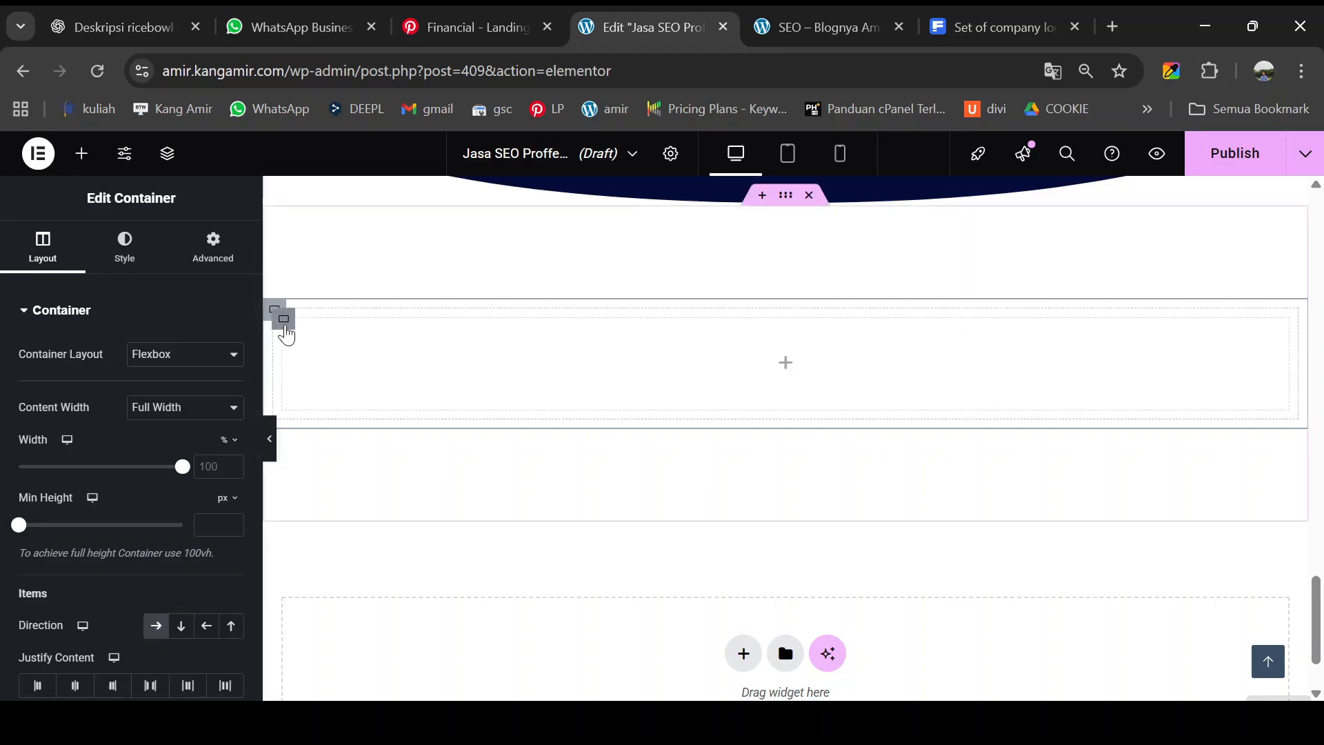
{"action": "left_click", "coordinate": [285, 330]}
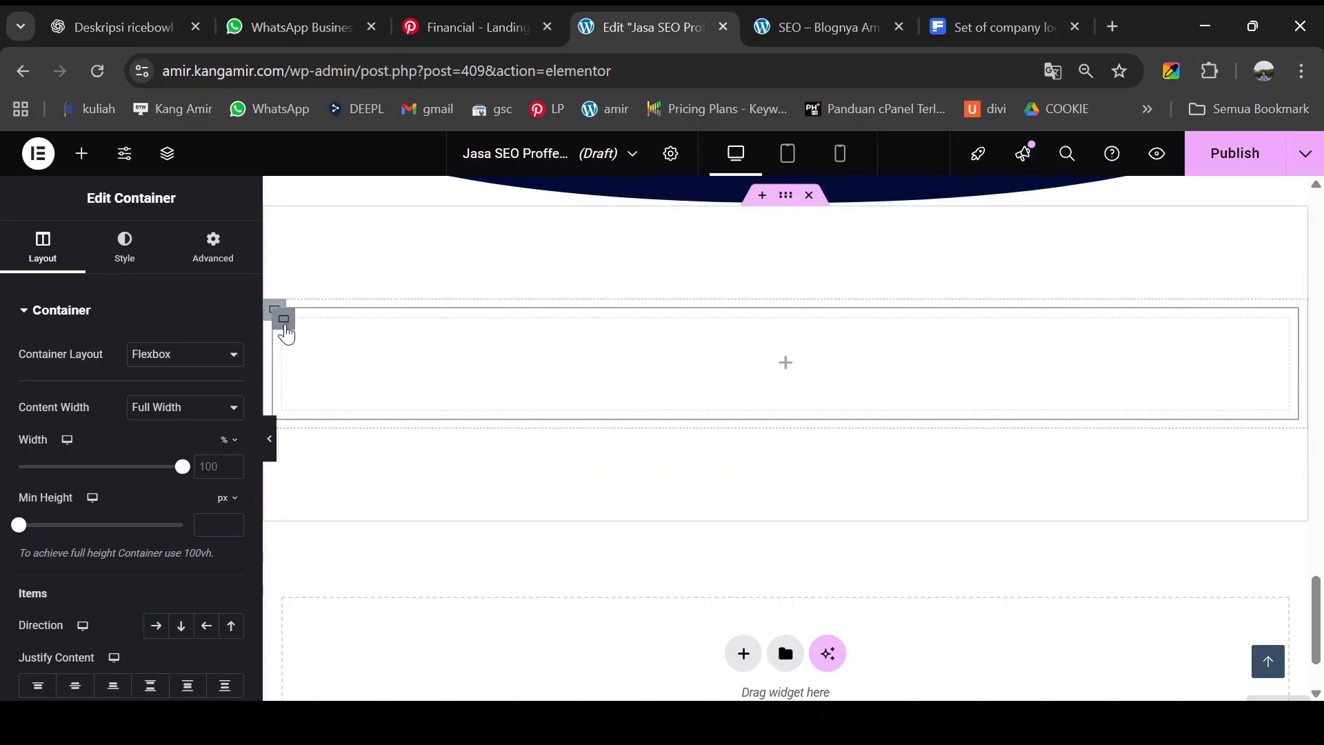
{"action": "right_click", "coordinate": [285, 334]}
{"action": "left_click", "coordinate": [321, 250]}
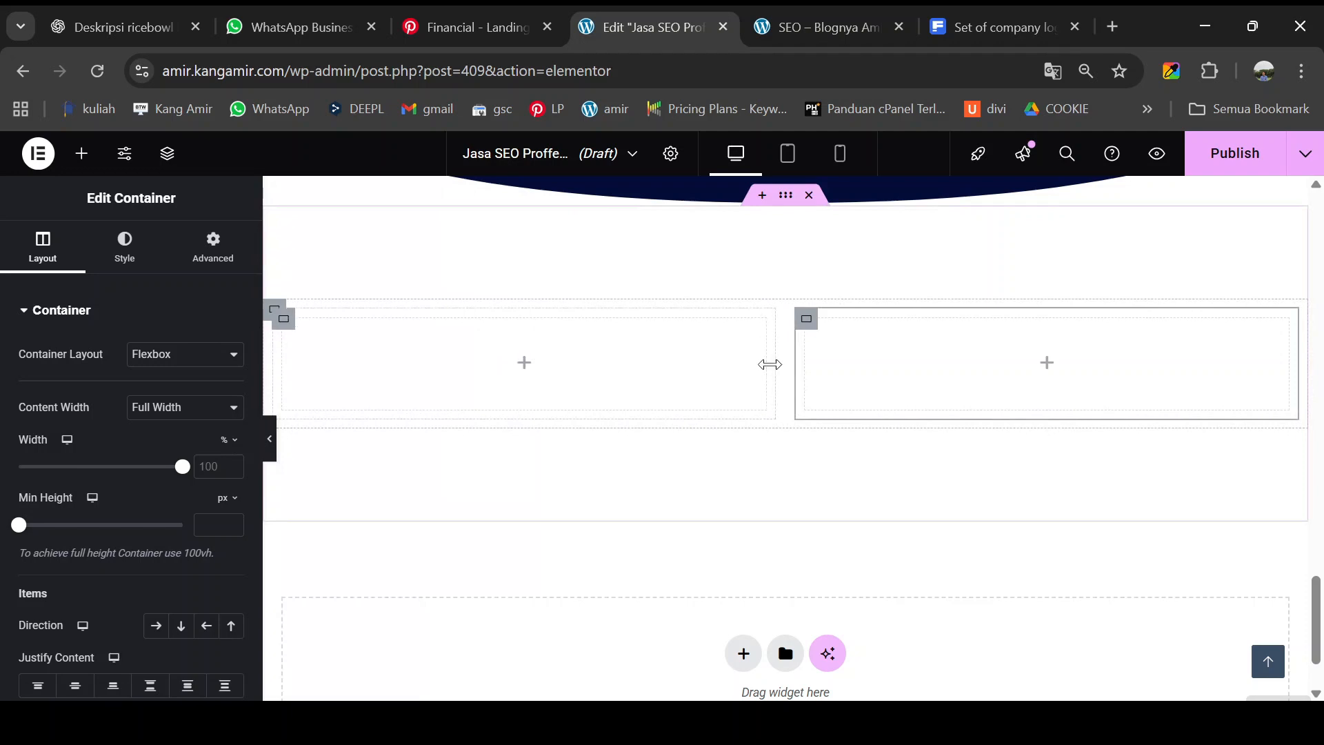
{"action": "left_click_drag", "start_coordinate": [769, 364], "coordinate": [875, 364]}
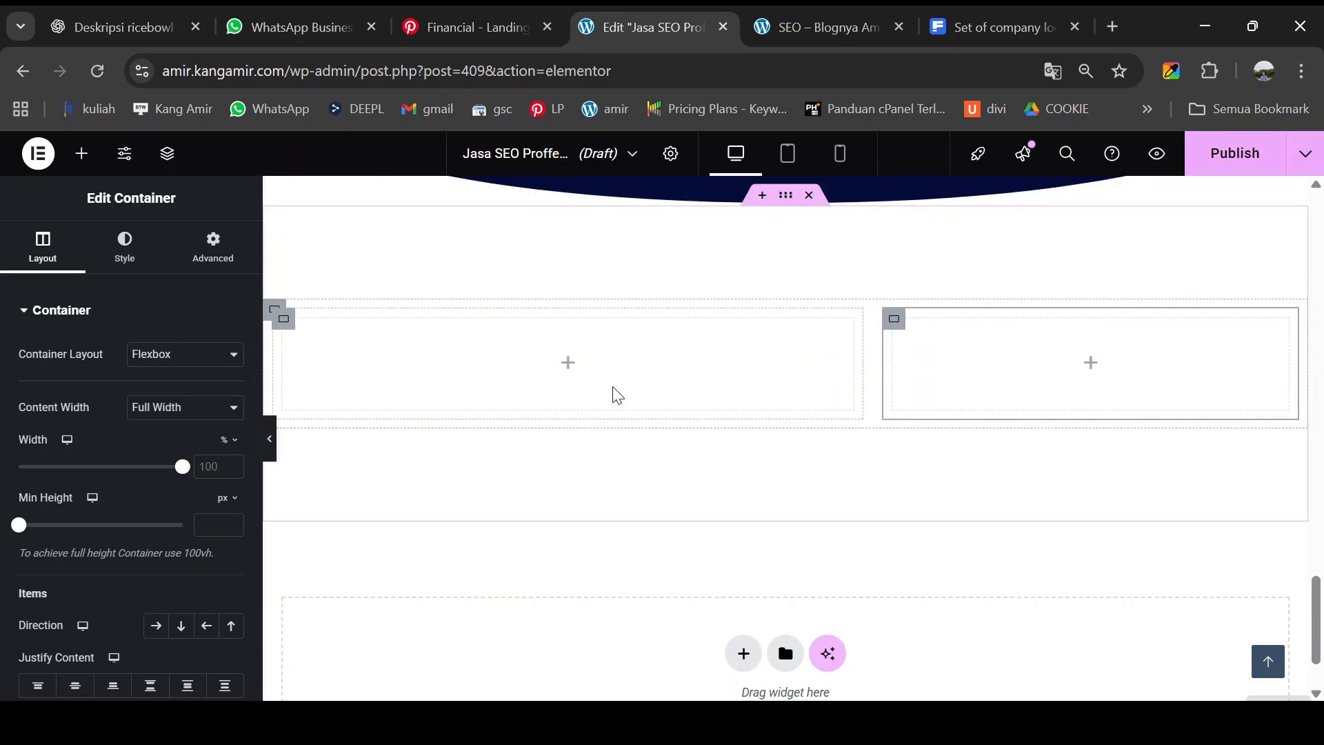
{"action": "left_click", "coordinate": [838, 32]}
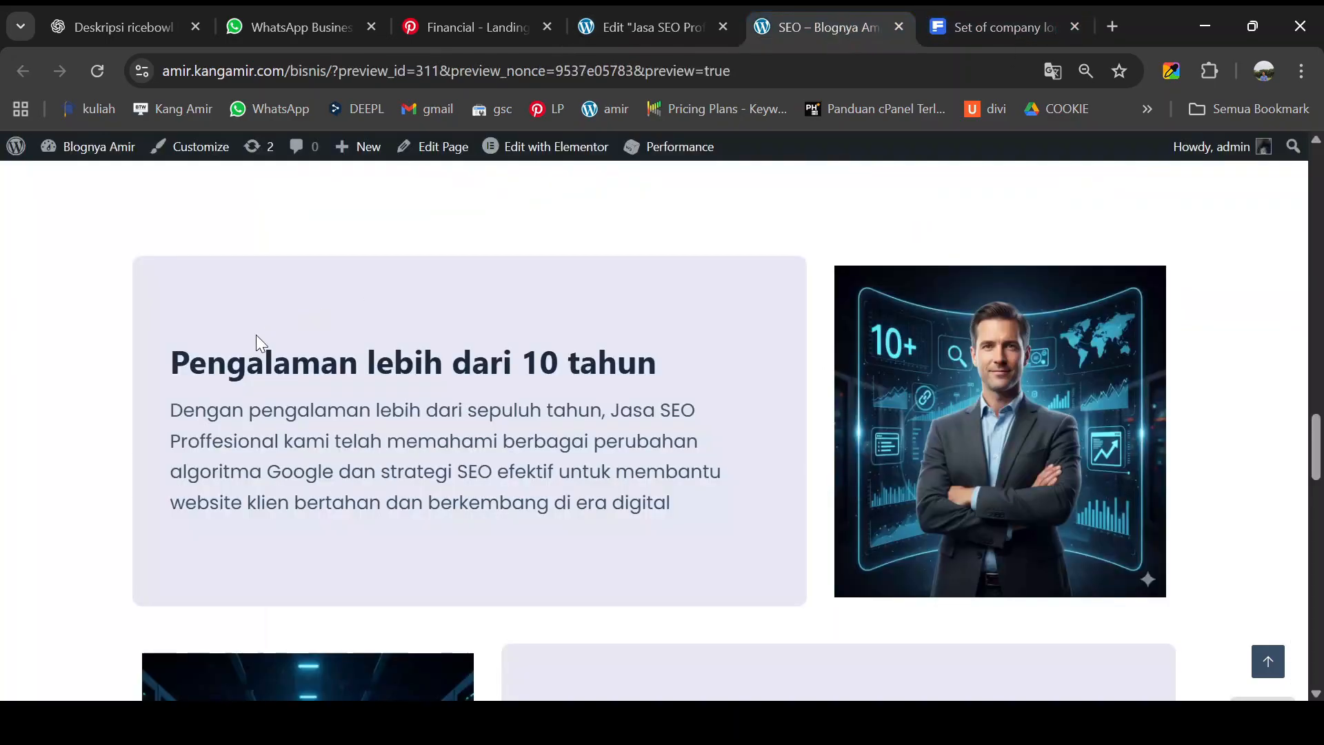
{"action": "left_click", "coordinate": [645, 24]}
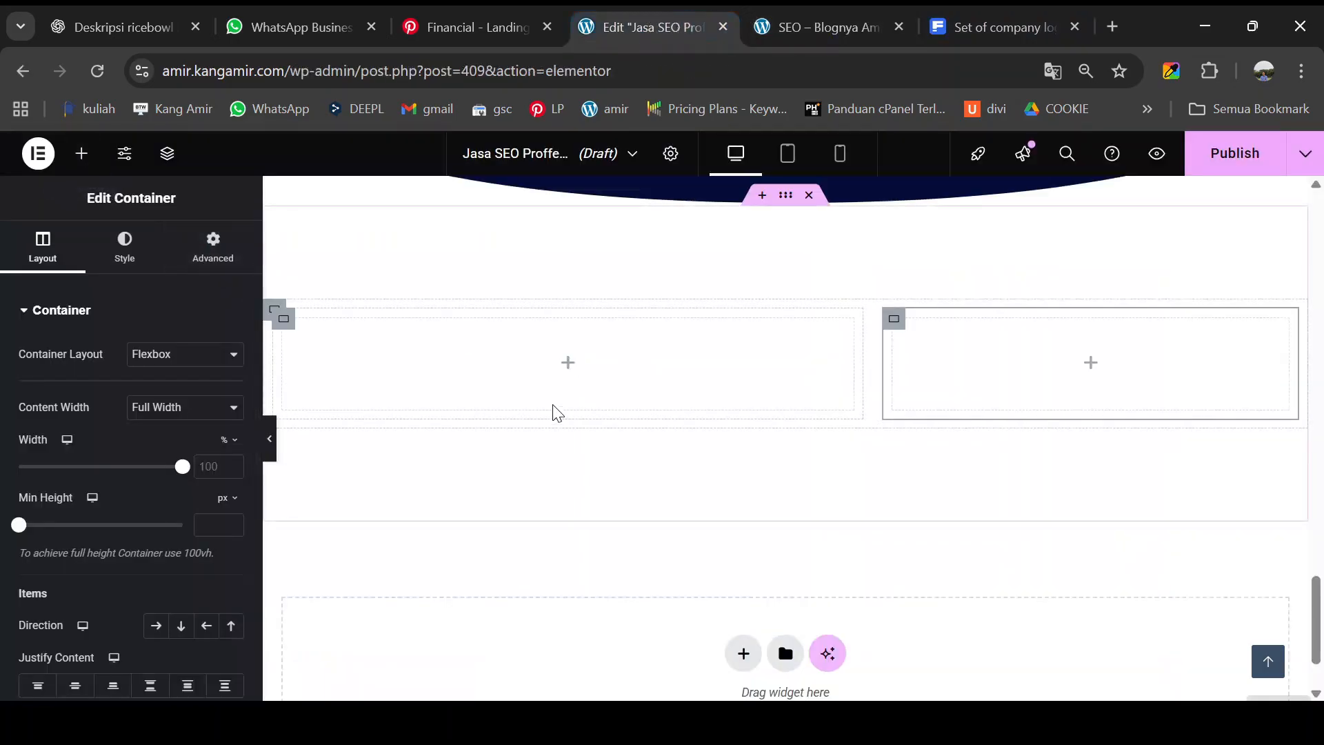
{"action": "scroll", "coordinate": [544, 398], "scroll_direction": "up", "scroll_amount": 2}
{"action": "scroll", "coordinate": [544, 397], "scroll_direction": "down", "scroll_amount": 1}
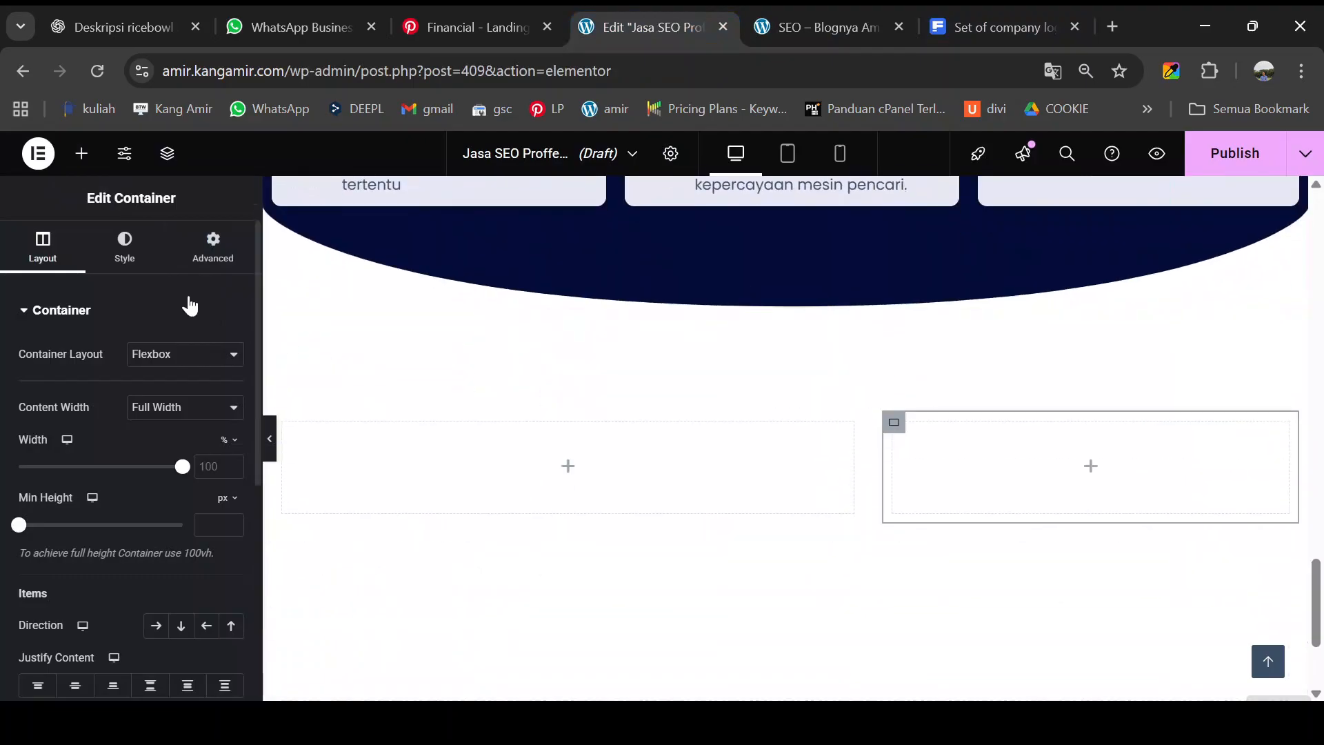
{"action": "left_click", "coordinate": [83, 156]}
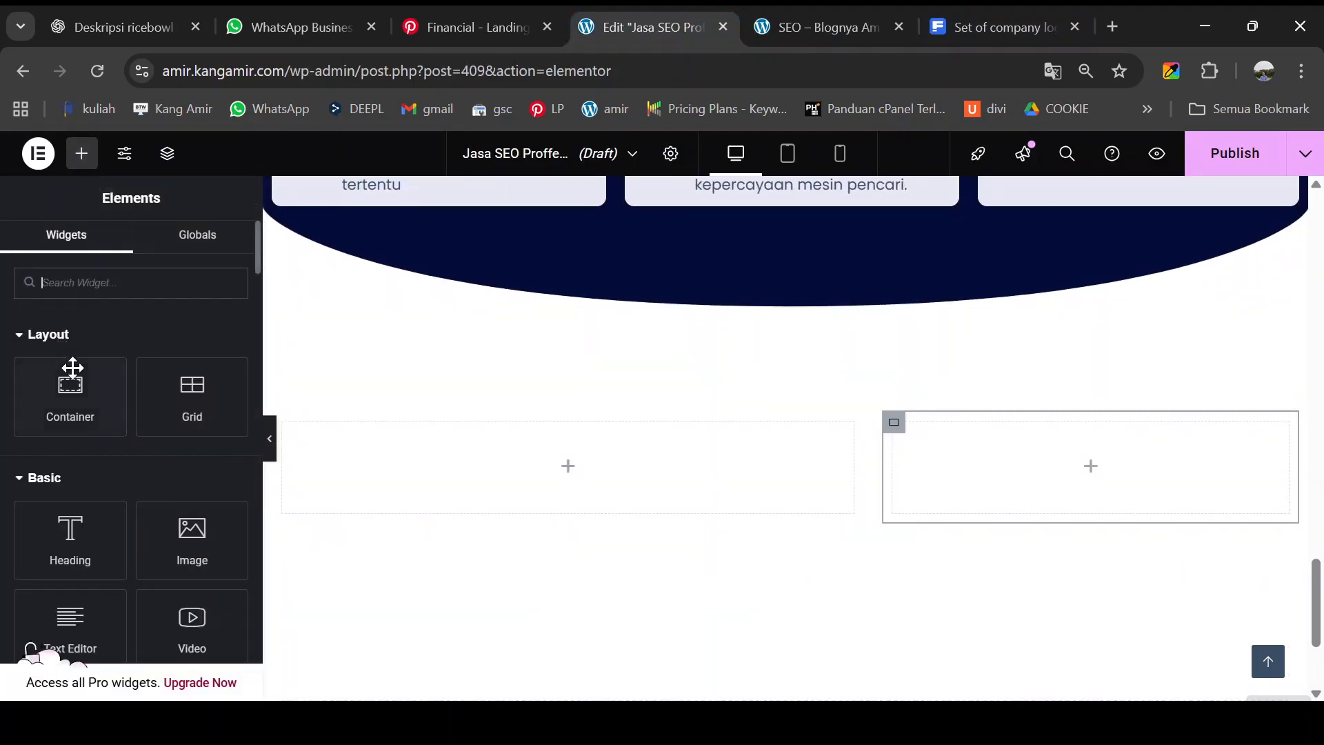
{"action": "left_click_drag", "start_coordinate": [71, 534], "coordinate": [542, 451]}
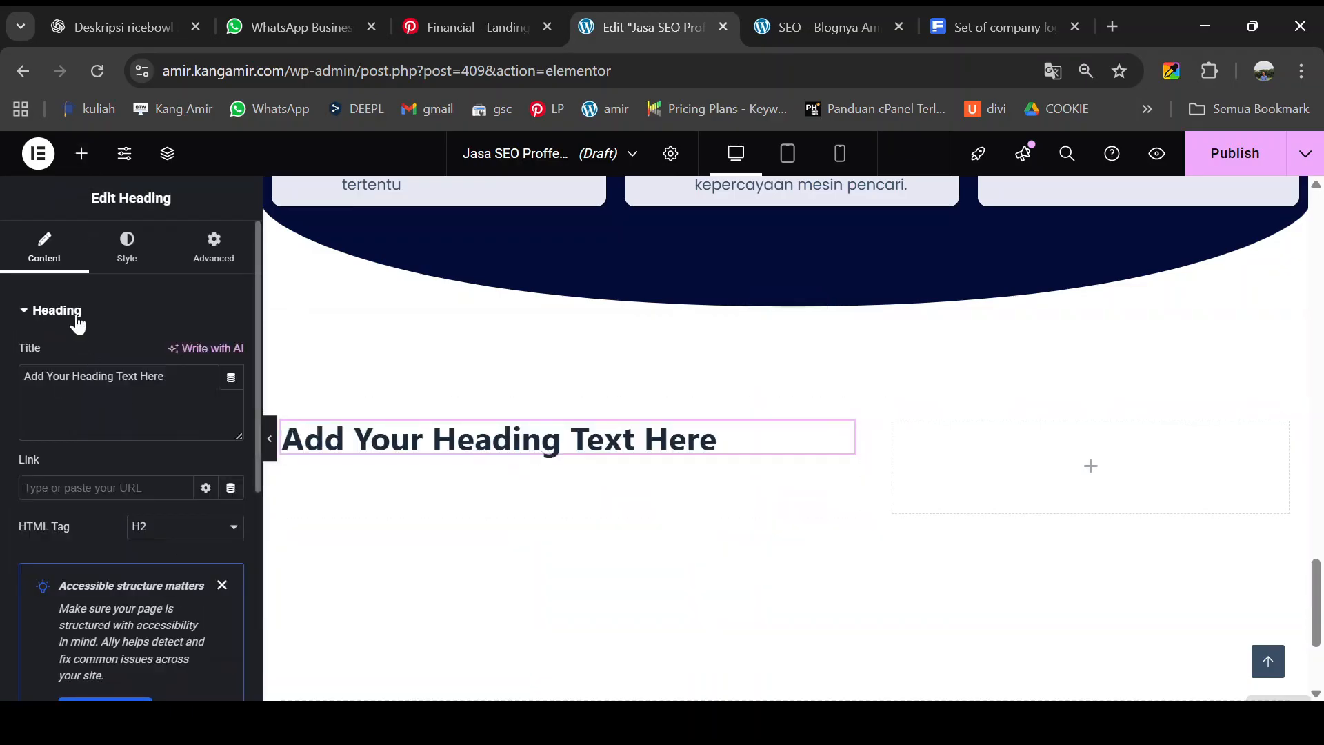
{"action": "left_click", "coordinate": [81, 153]}
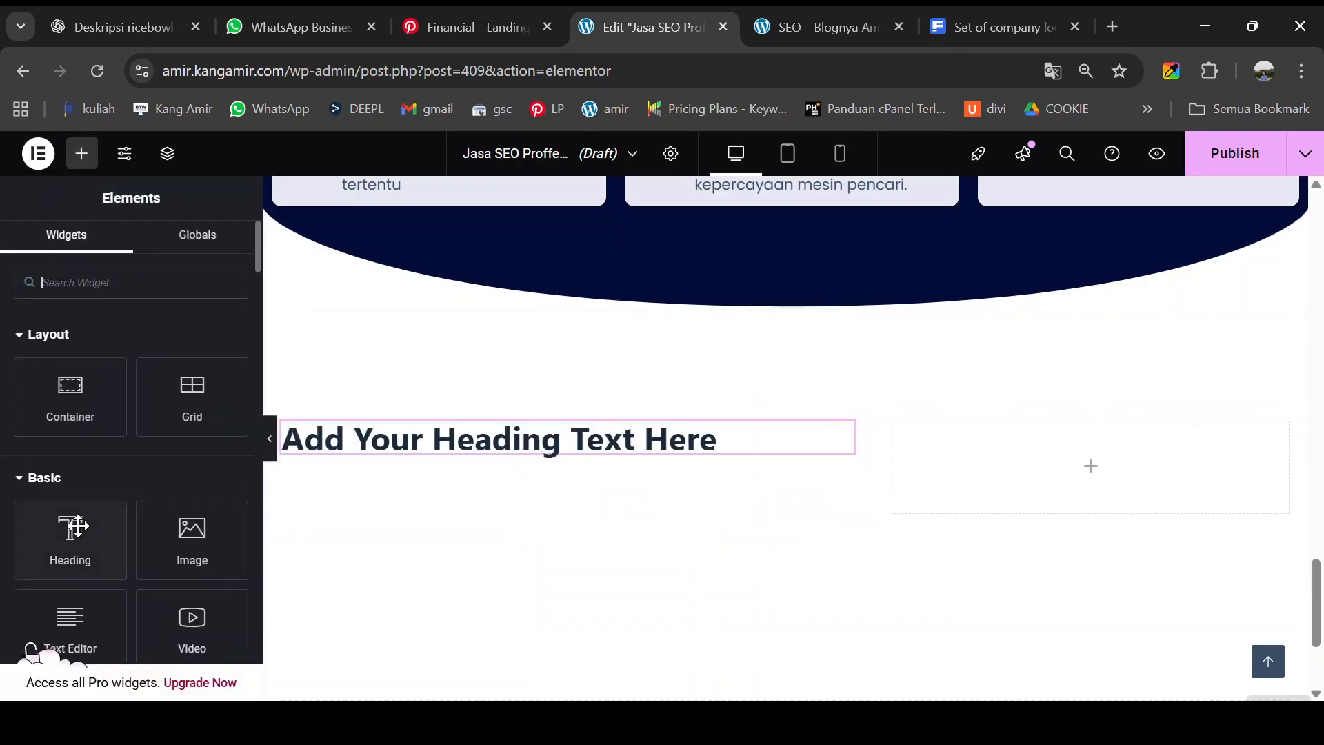
{"action": "scroll", "coordinate": [79, 524], "scroll_direction": "down", "scroll_amount": 1}
{"action": "left_click_drag", "start_coordinate": [67, 521], "coordinate": [475, 457]}
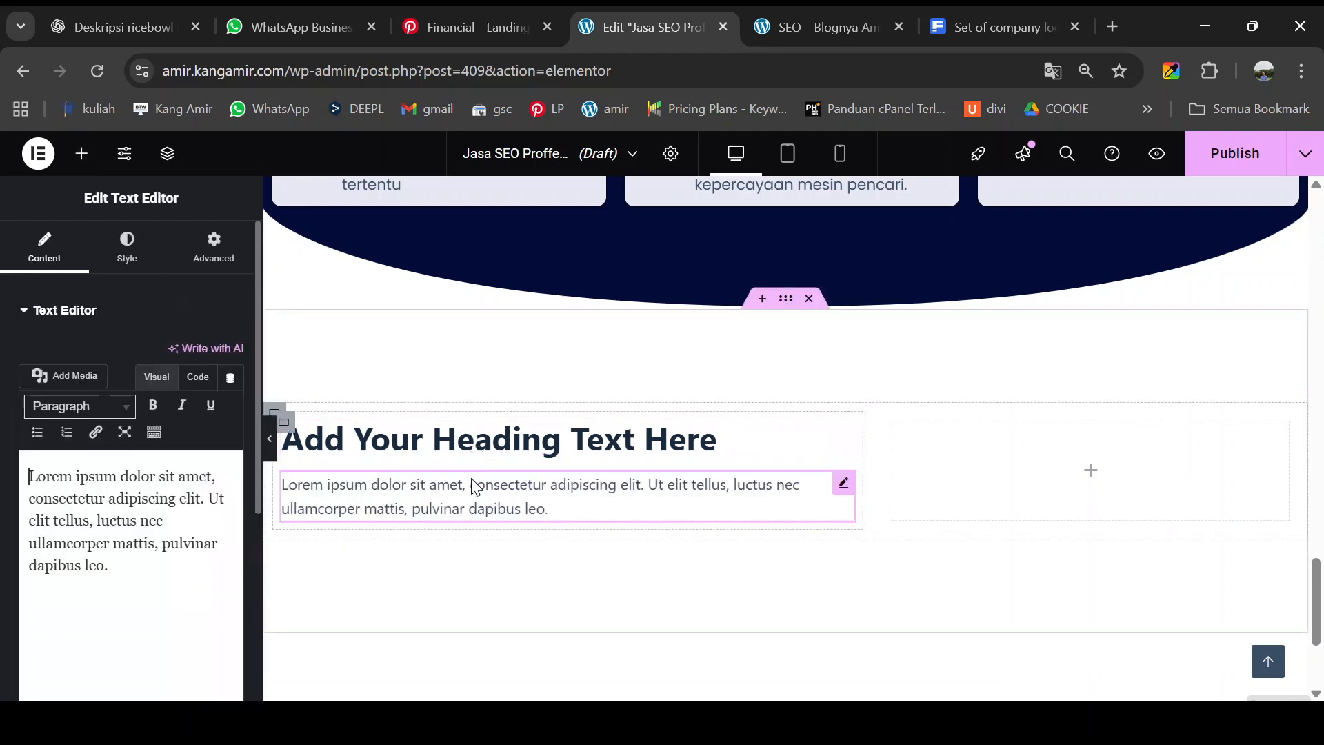
{"action": "scroll", "coordinate": [493, 476], "scroll_direction": "down", "scroll_amount": 1}
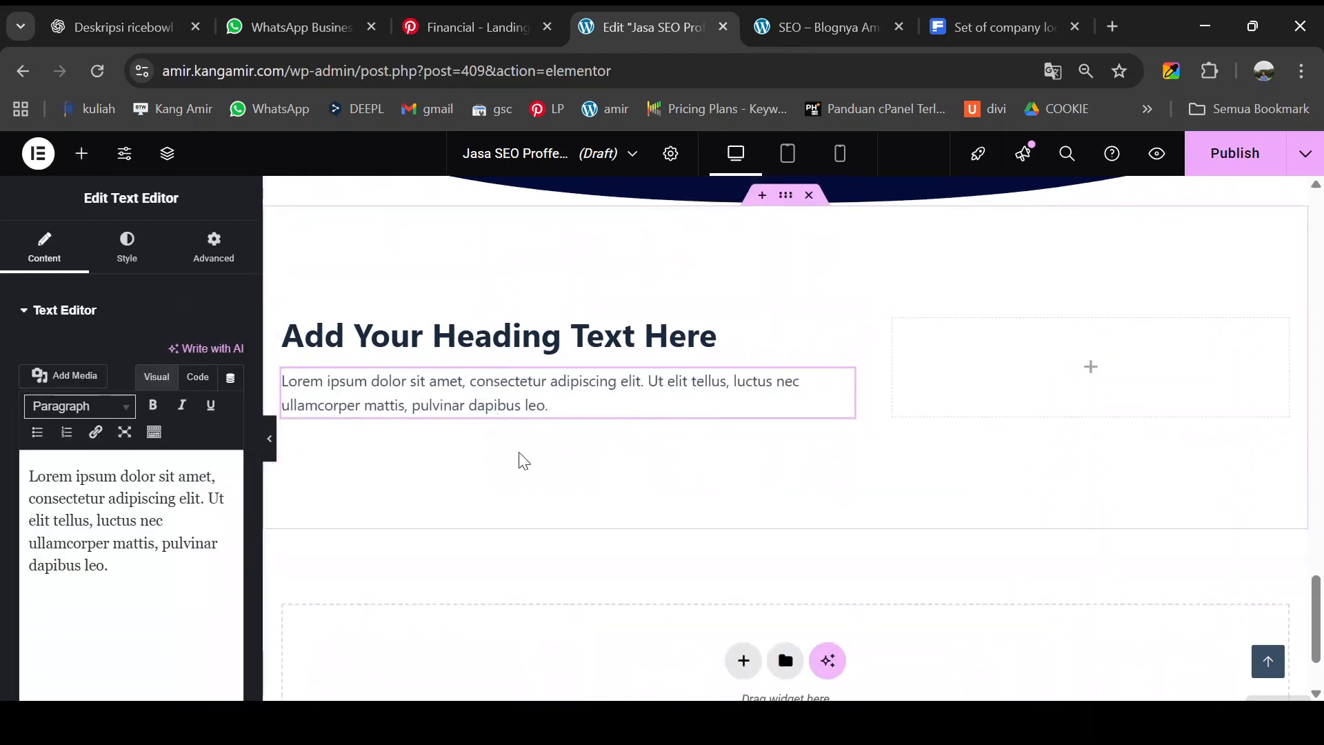
{"action": "left_click", "coordinate": [820, 27]}
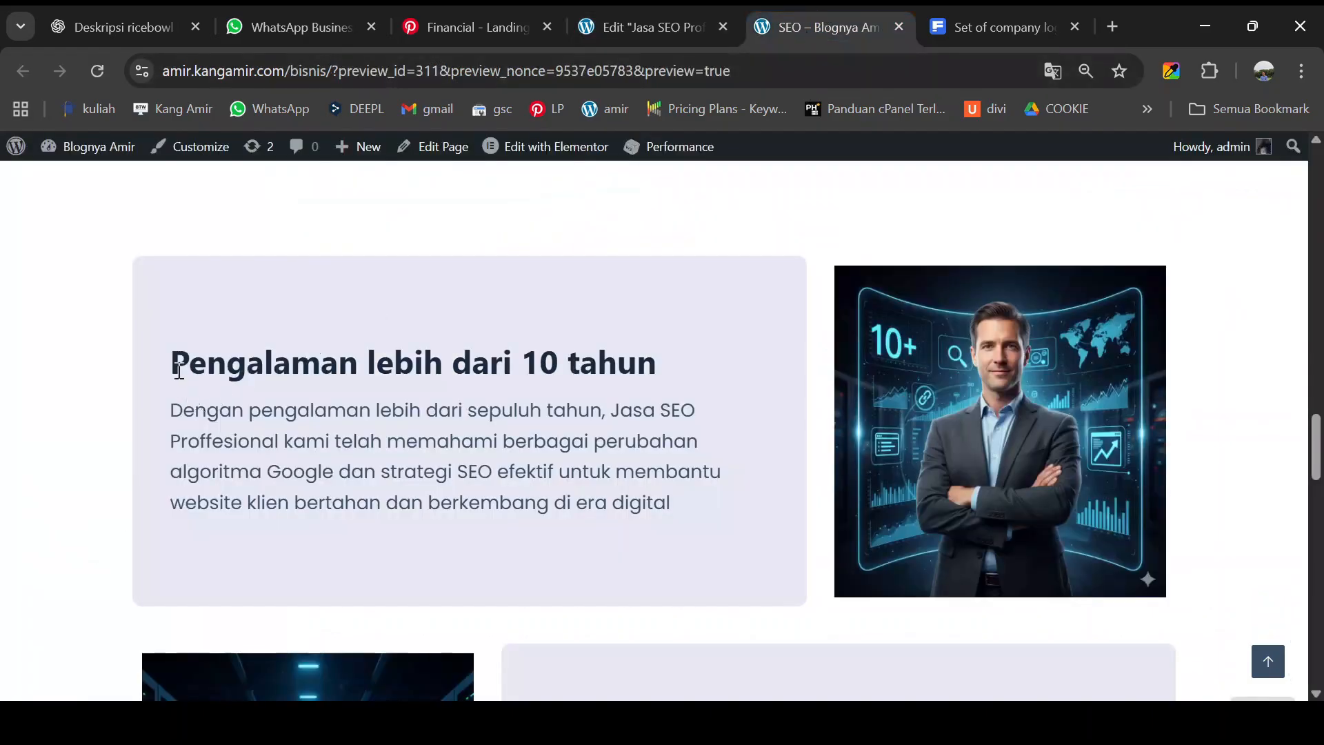
{"action": "left_click_drag", "start_coordinate": [177, 366], "coordinate": [654, 366]}
{"action": "key", "text": "ctrl+c"}
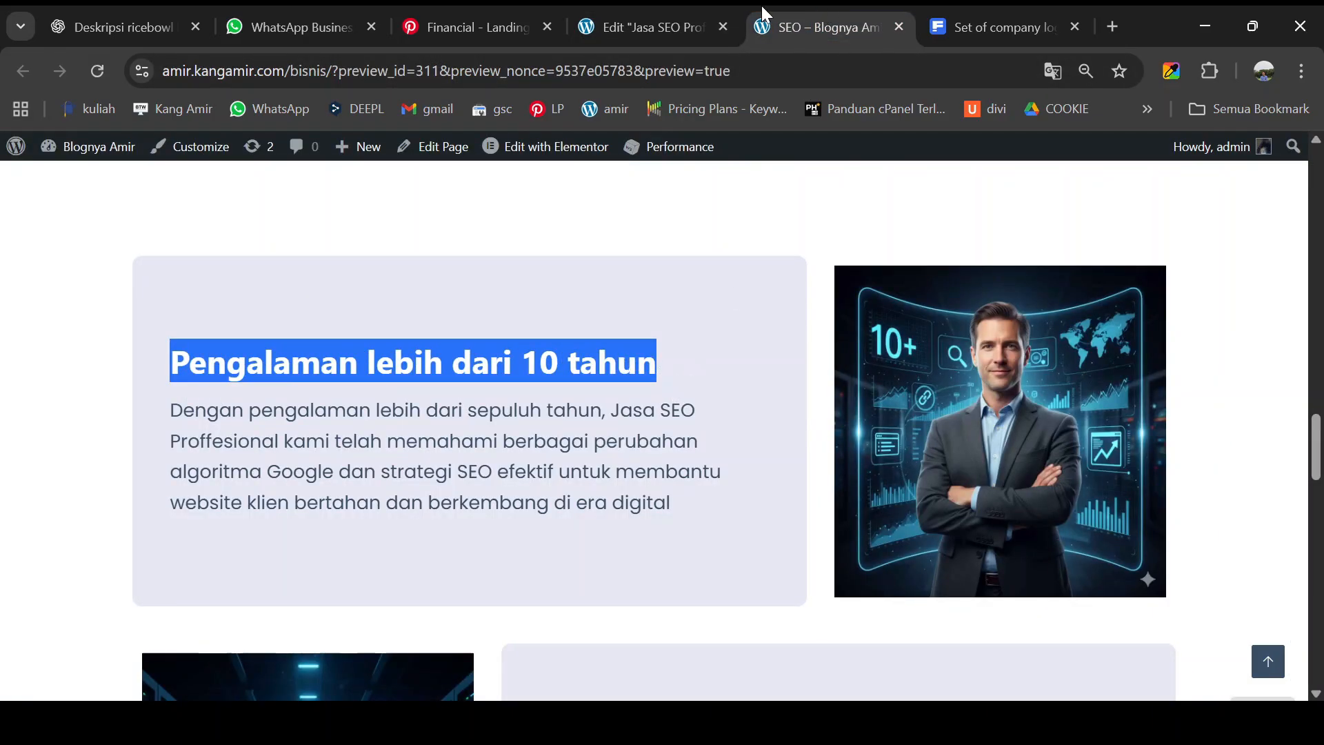
{"action": "left_click", "coordinate": [619, 27]}
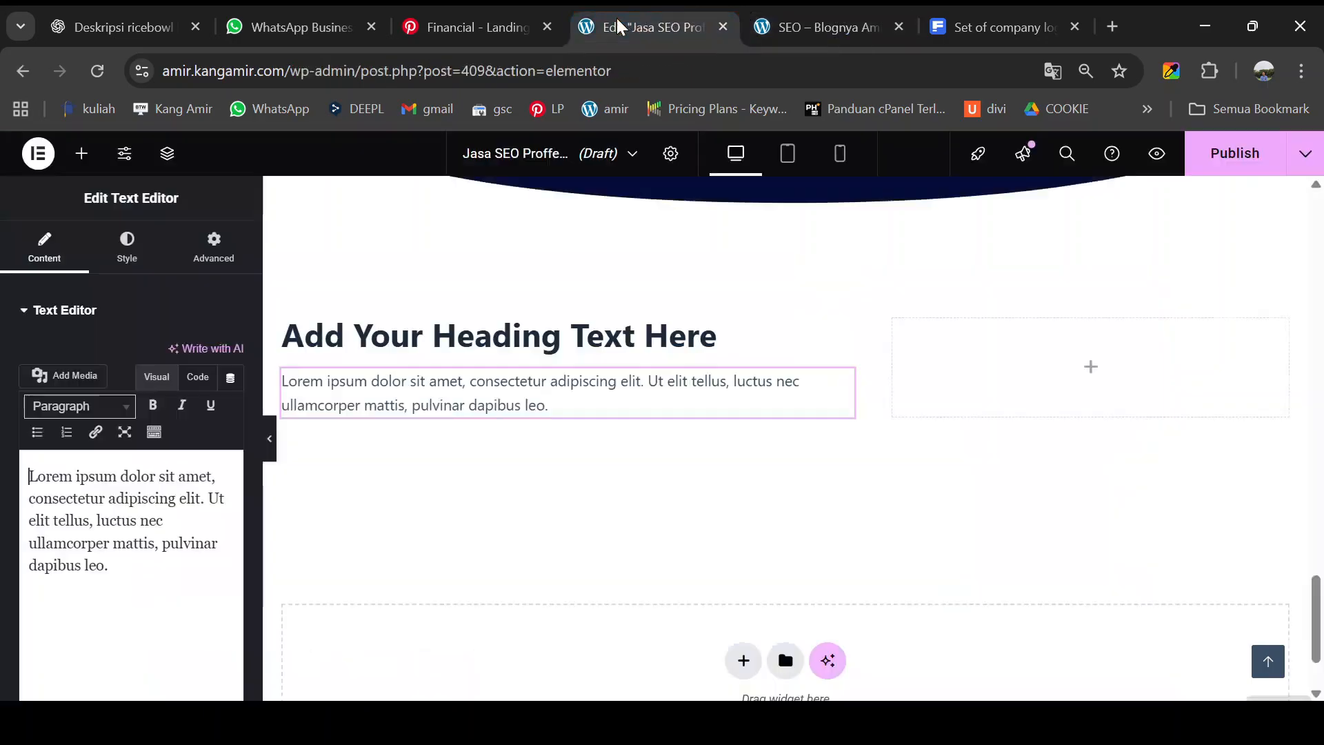
- Replace the placeholder heading title with 'Pengalaman lebih dari 10 tahun'
{"action": "left_click", "coordinate": [575, 345]}
{"action": "left_click", "coordinate": [178, 386]}
{"action": "key", "text": "ctrl+a"}
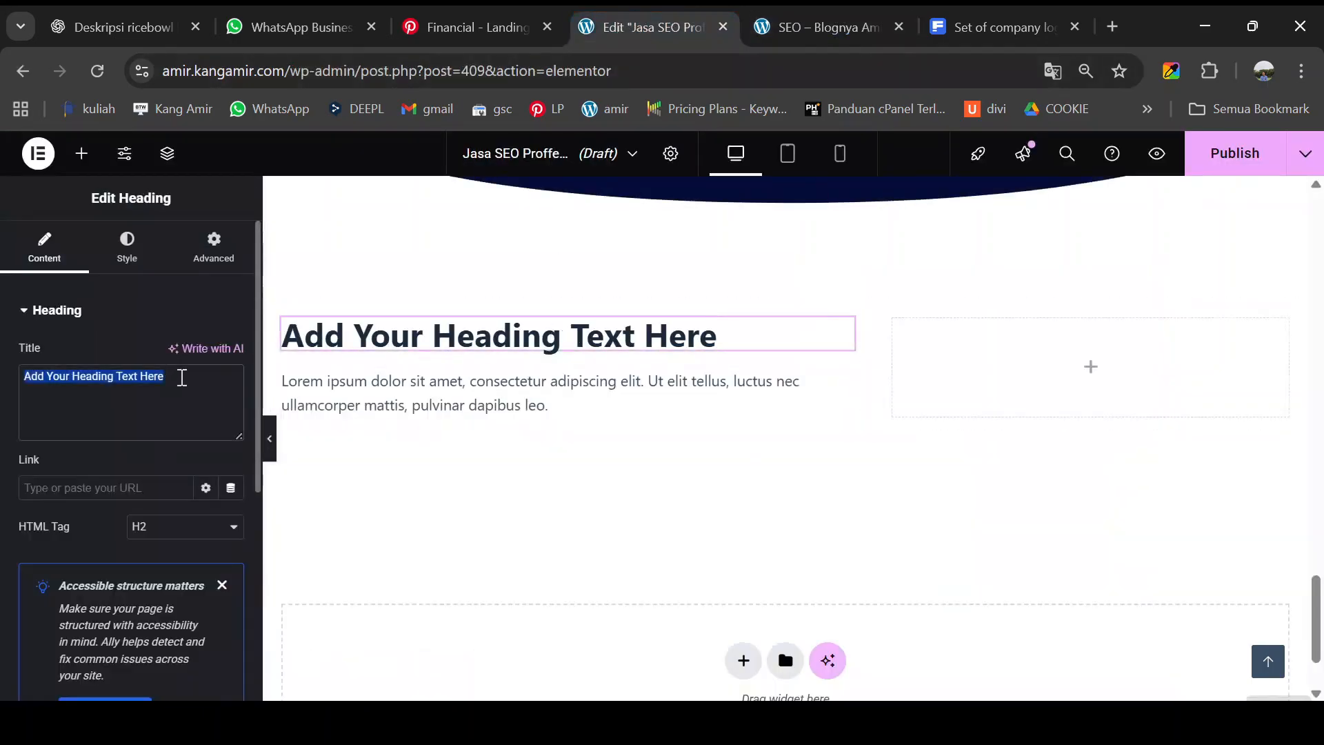
{"action": "key", "text": "ctrl+v"}
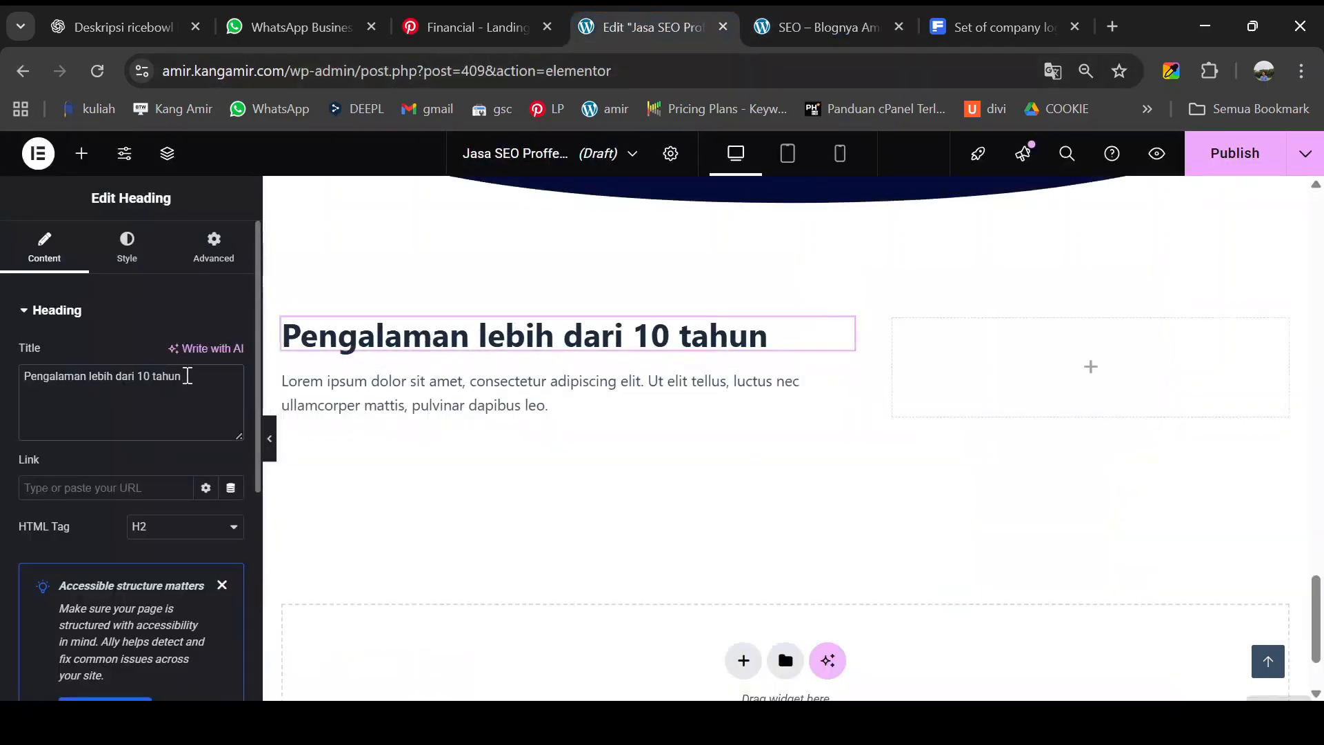
- Copy the experience paragraph from the preview page and paste it over the Lorem ipsum text
{"action": "left_click", "coordinate": [765, 27]}
{"action": "left_click_drag", "start_coordinate": [173, 410], "coordinate": [674, 502]}
{"action": "key", "text": "ctrl+c"}
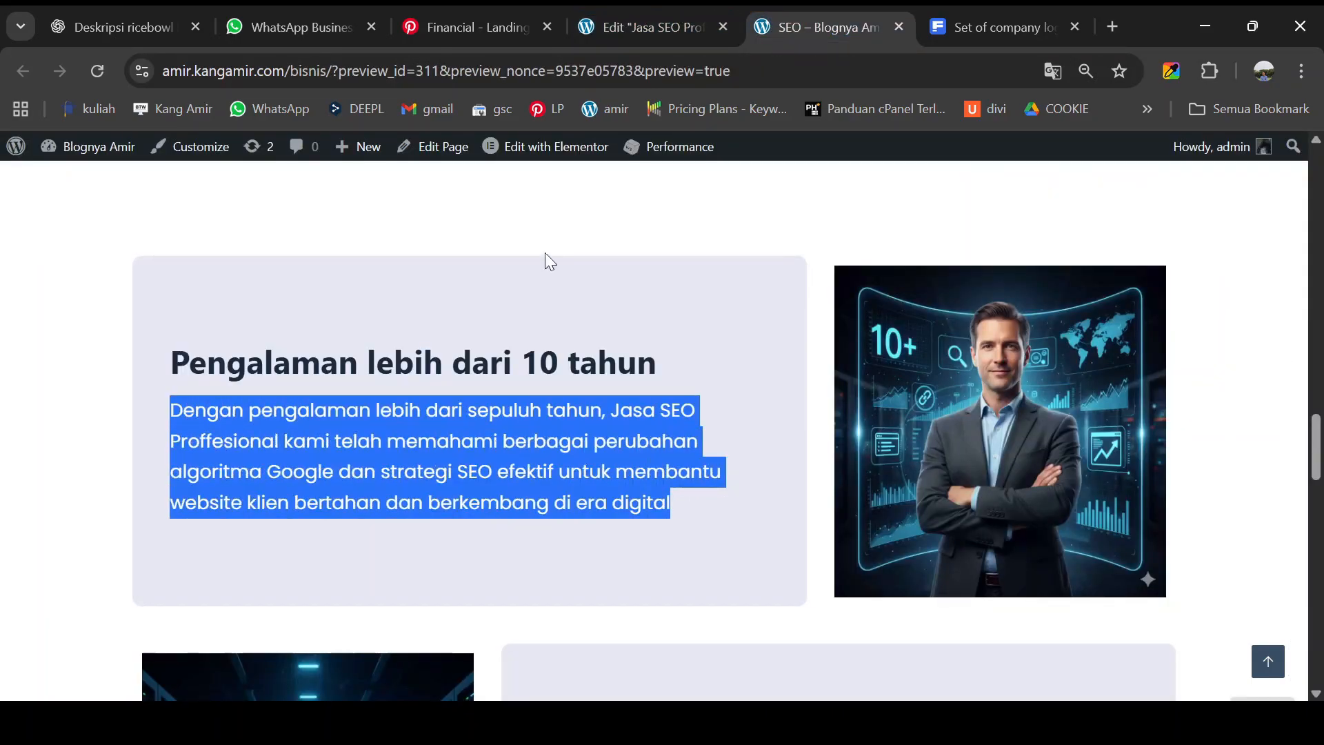
{"action": "left_click", "coordinate": [647, 29]}
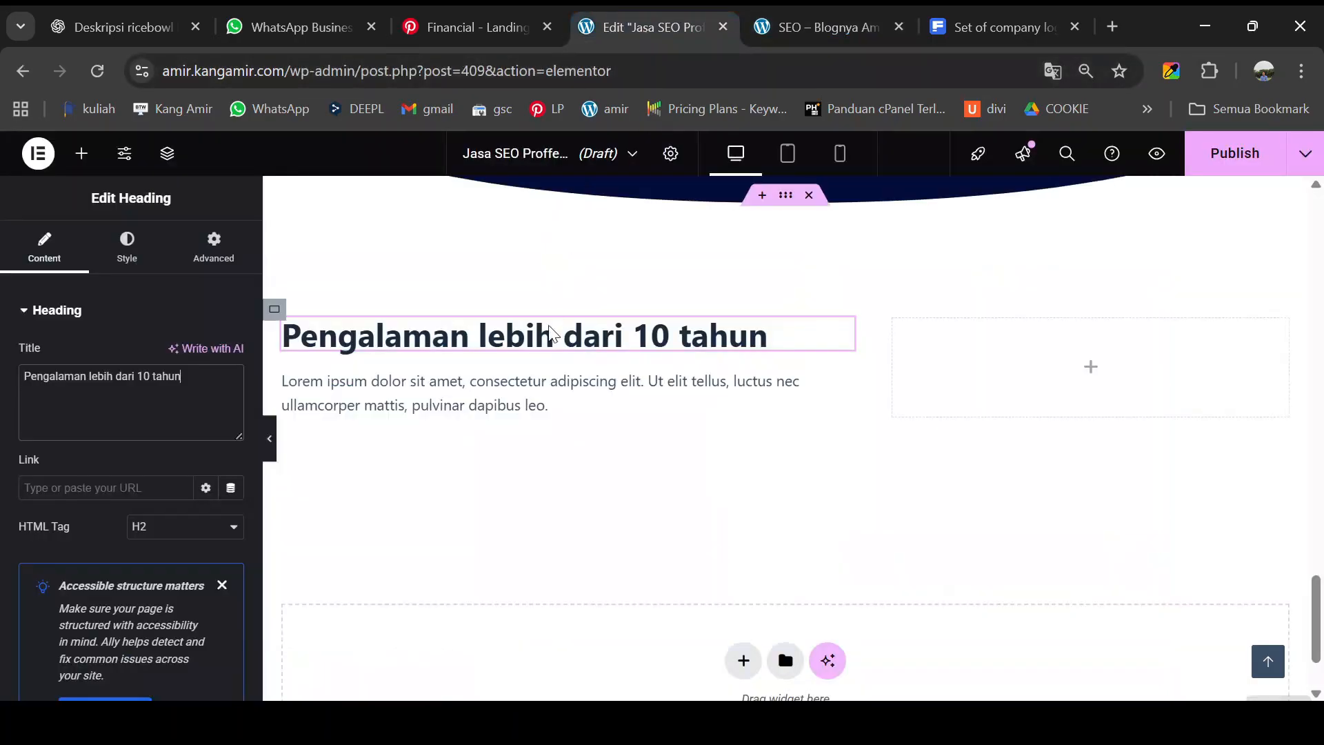
{"action": "left_click", "coordinate": [411, 392]}
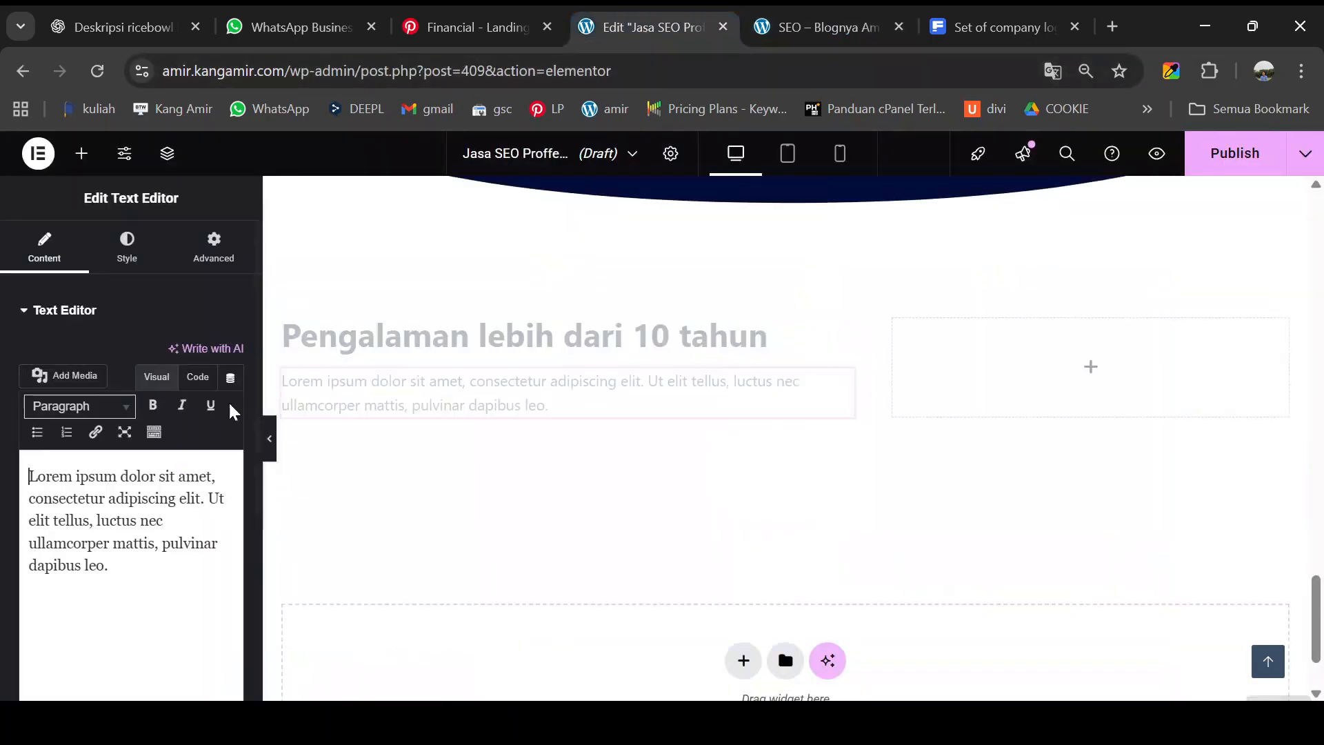
{"action": "key", "text": "ctrl+a"}
{"action": "key", "text": "ctrl+v"}
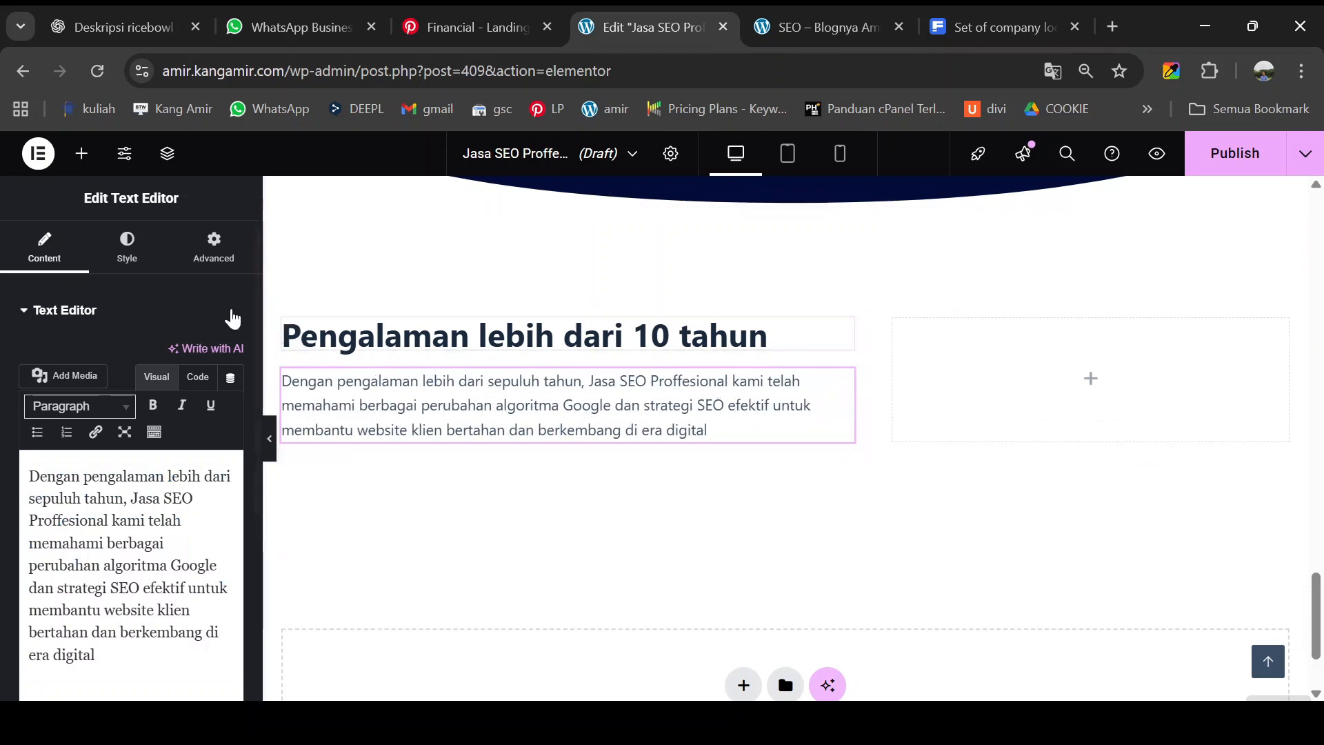
- Set the experience paragraph's typography to Poppins at 20 px
{"action": "left_click", "coordinate": [137, 261]}
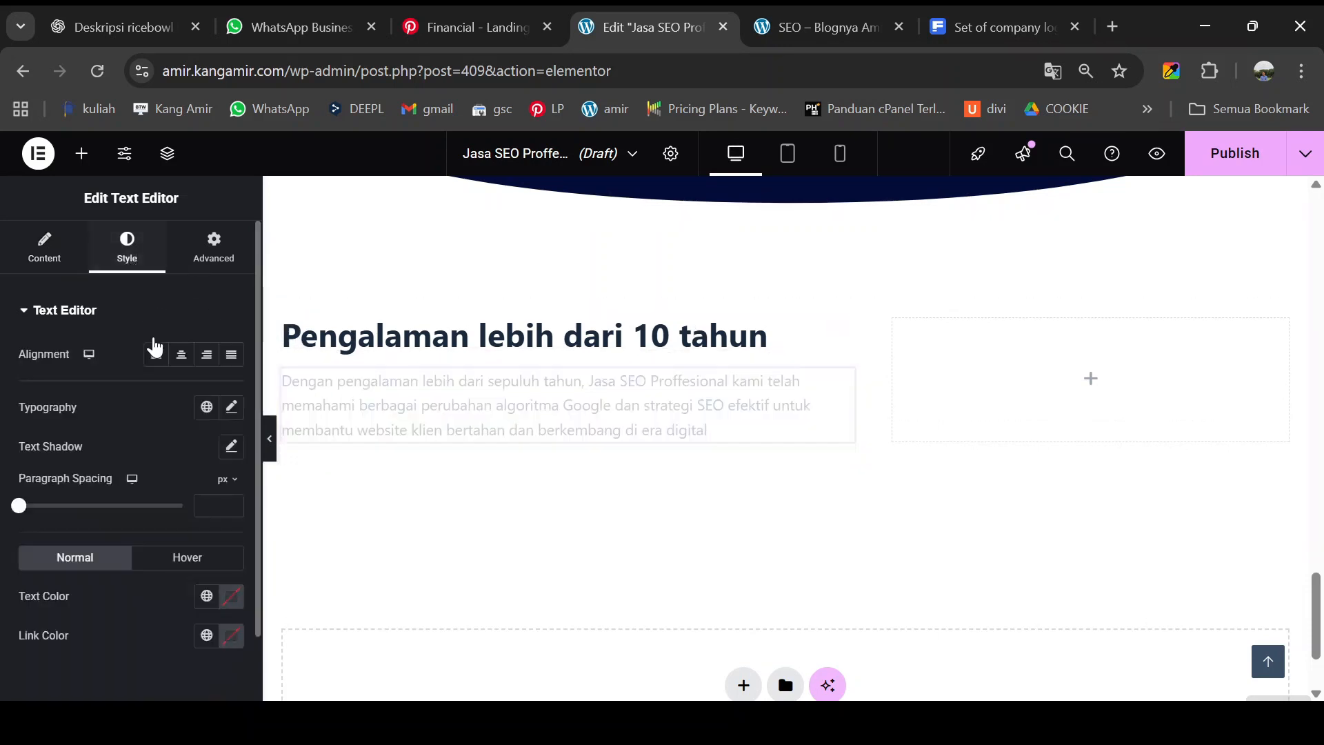
{"action": "left_click", "coordinate": [232, 409]}
{"action": "left_click", "coordinate": [163, 495]}
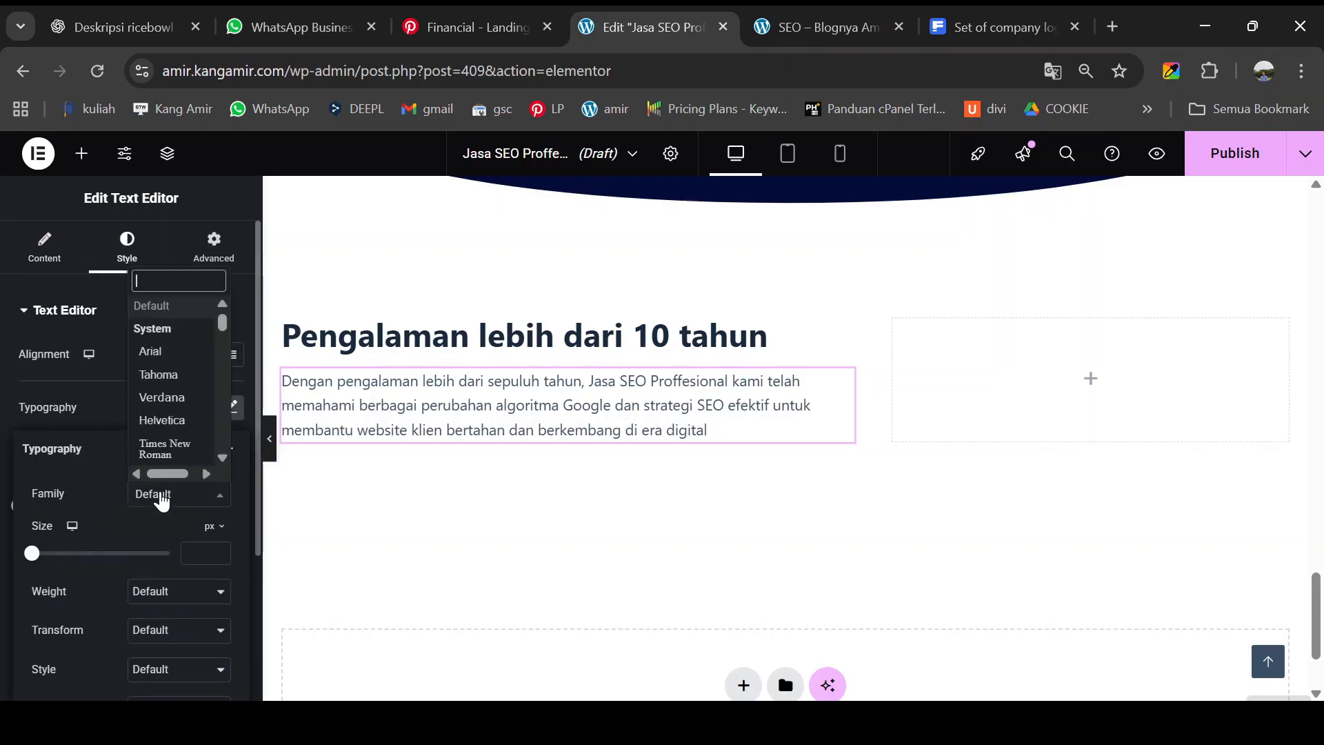
{"action": "type", "text": "POPP"}
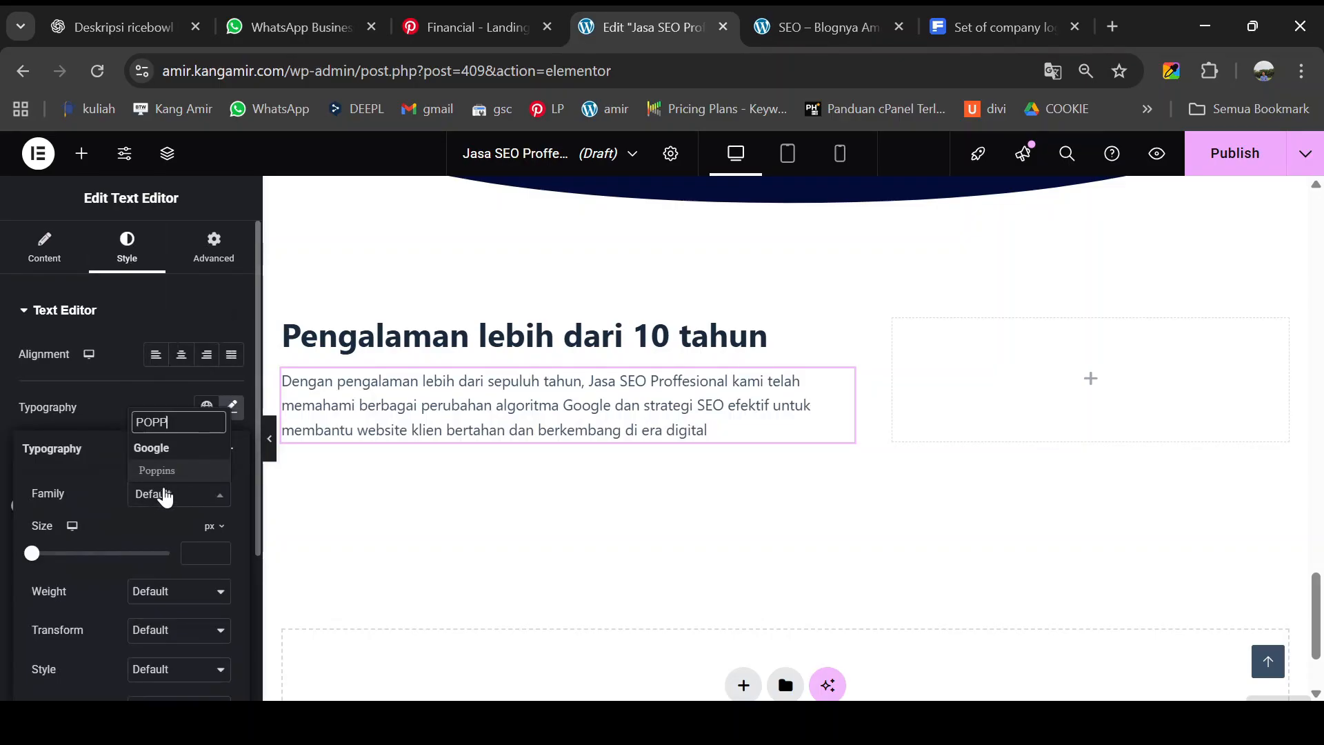
{"action": "left_click", "coordinate": [176, 470]}
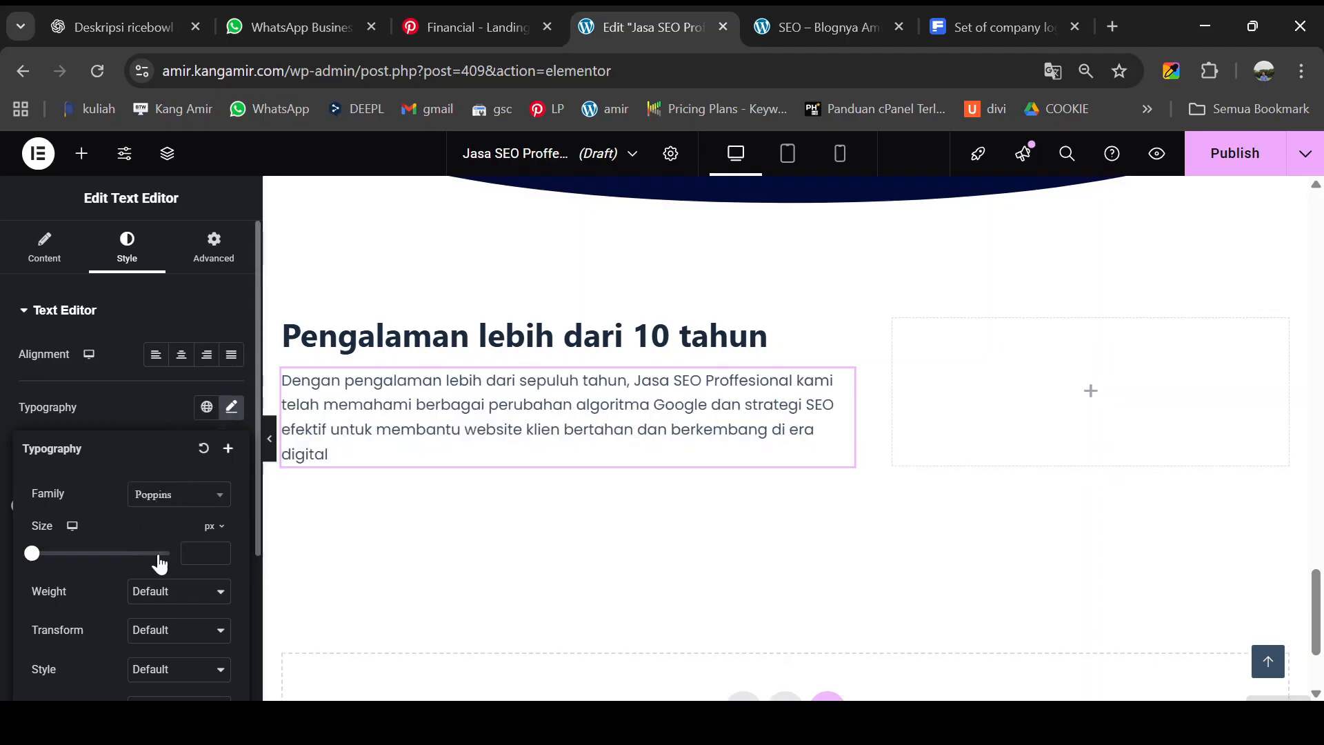
{"action": "left_click", "coordinate": [199, 552]}
{"action": "type", "text": "20"}
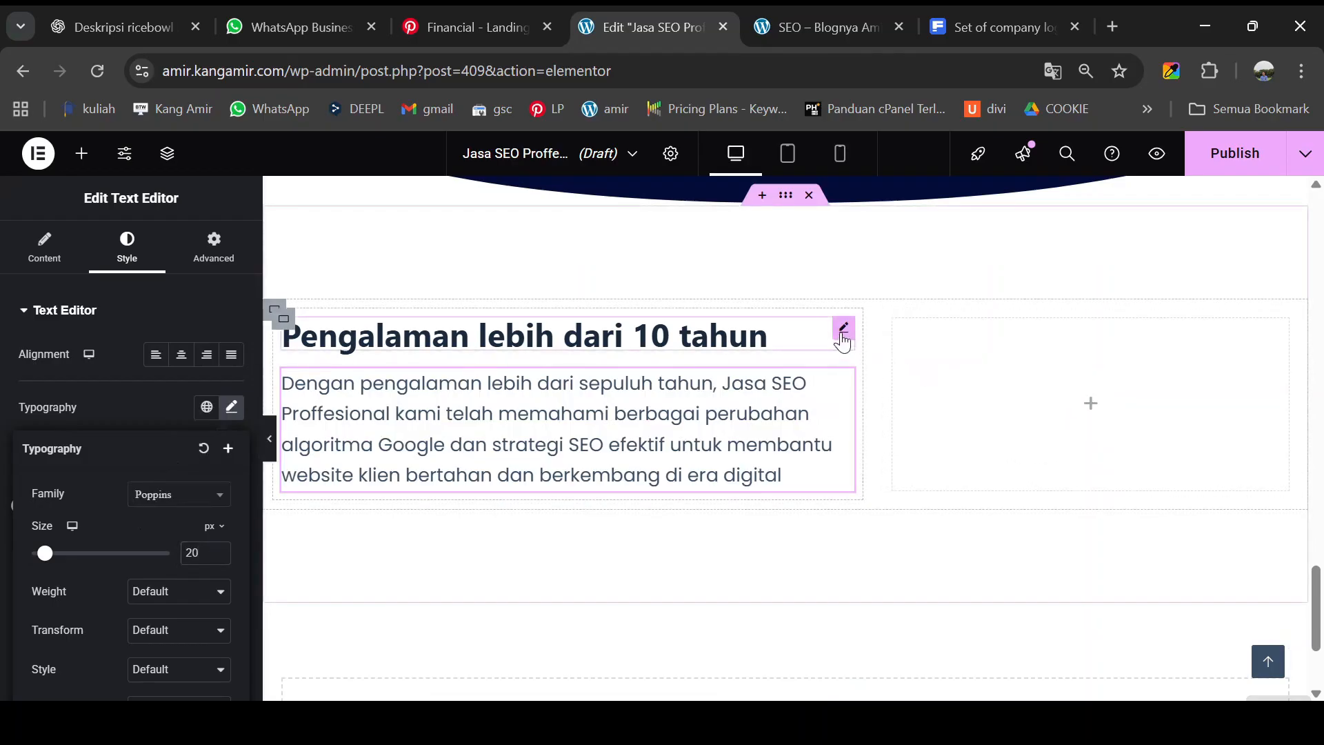
- Change the heading's font family to Nunito
{"action": "left_click", "coordinate": [842, 328]}
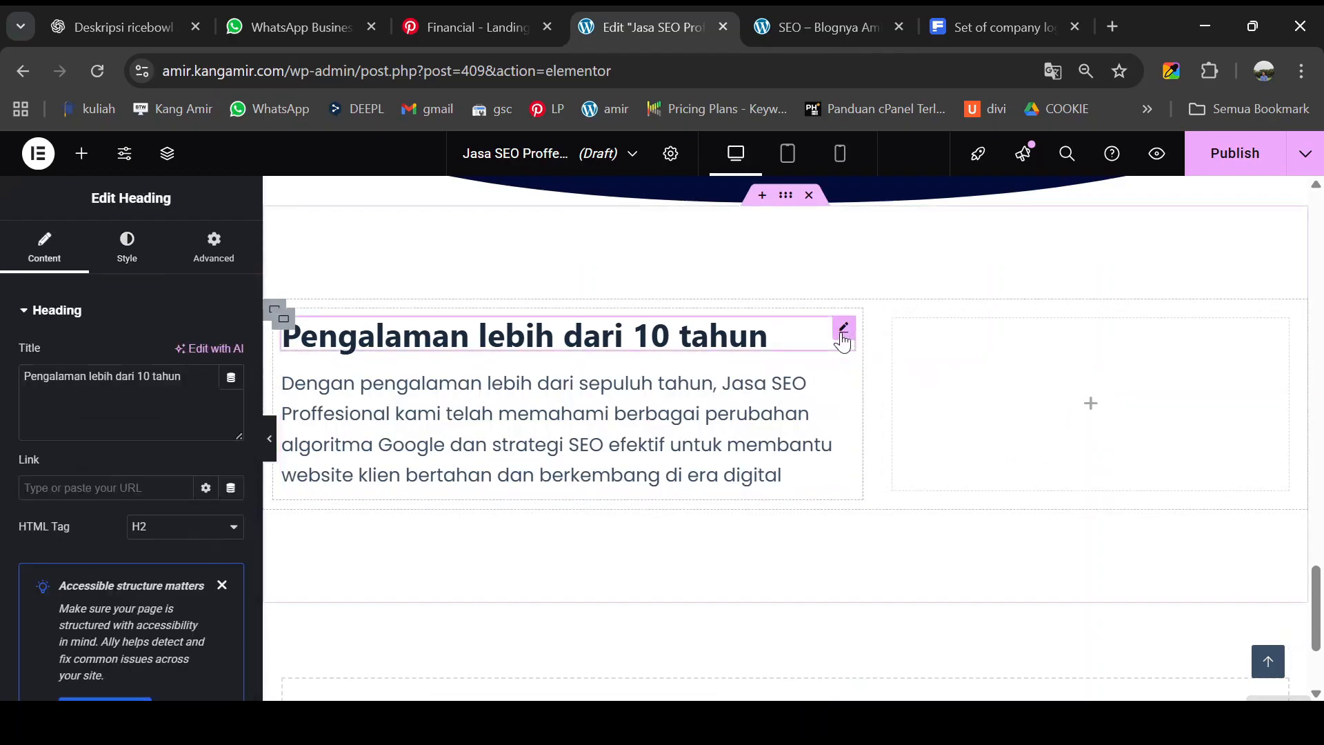
{"action": "left_click", "coordinate": [126, 247]}
{"action": "left_click", "coordinate": [231, 408]}
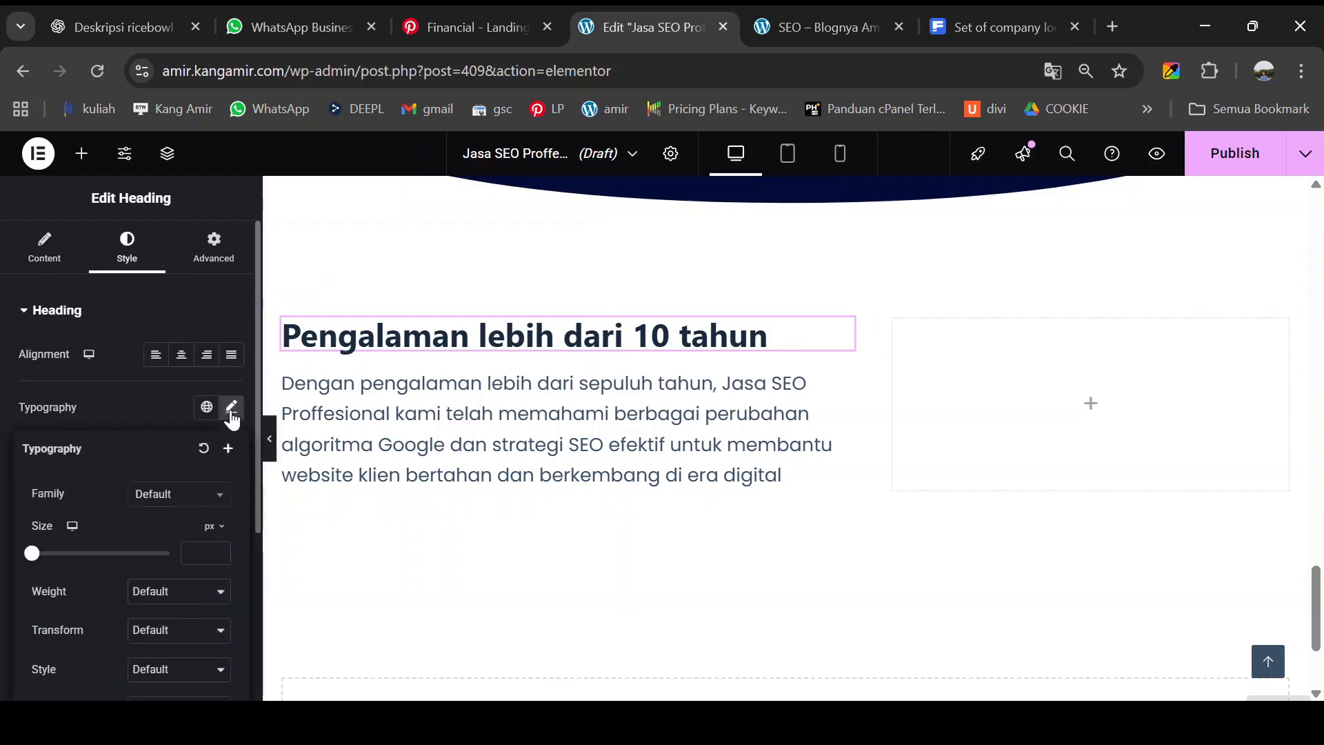
{"action": "left_click", "coordinate": [171, 495]}
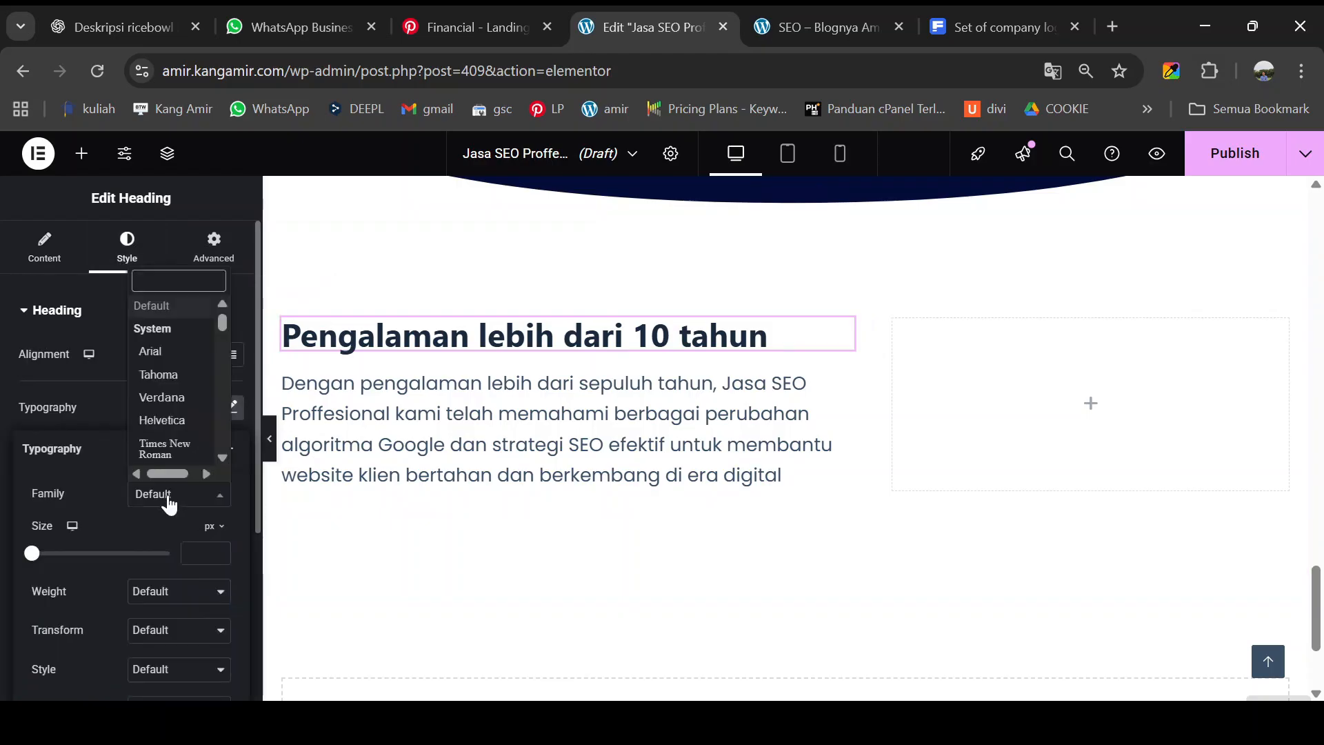
{"action": "type", "text": "NUNI"}
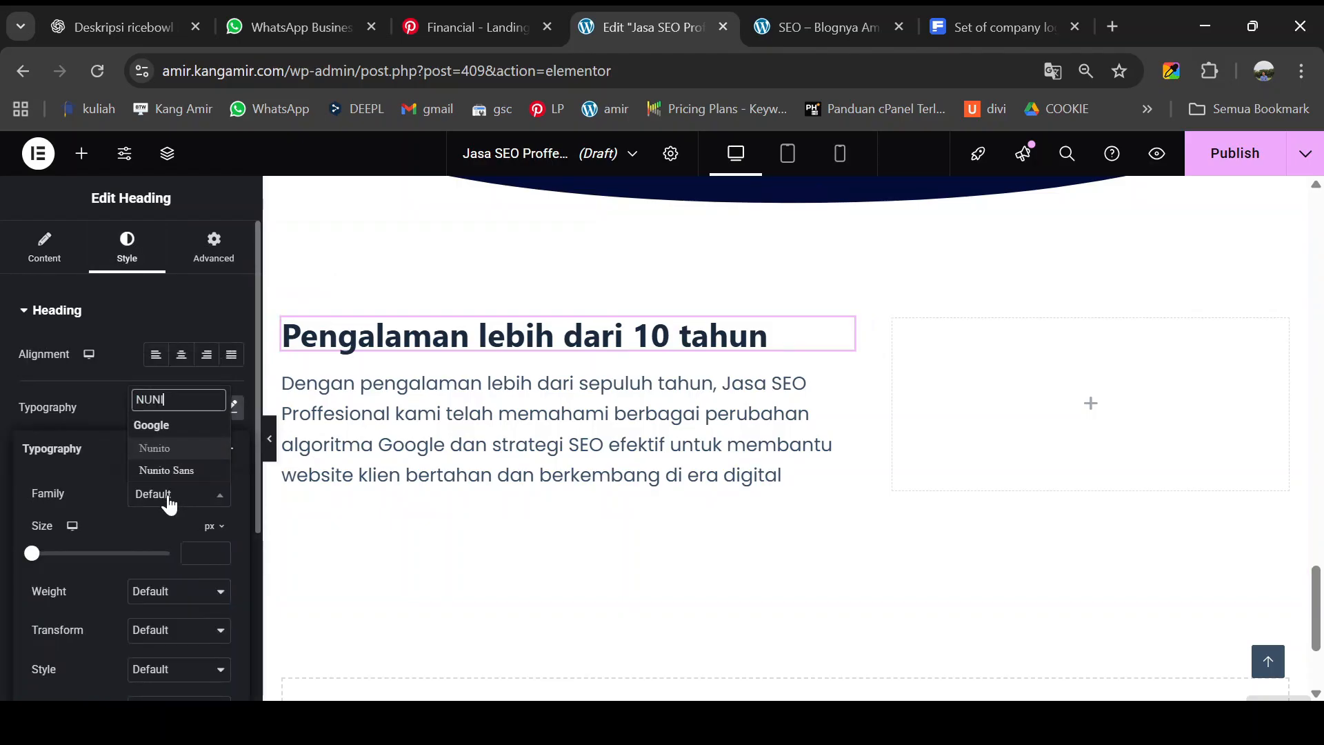
{"action": "left_click", "coordinate": [174, 449]}
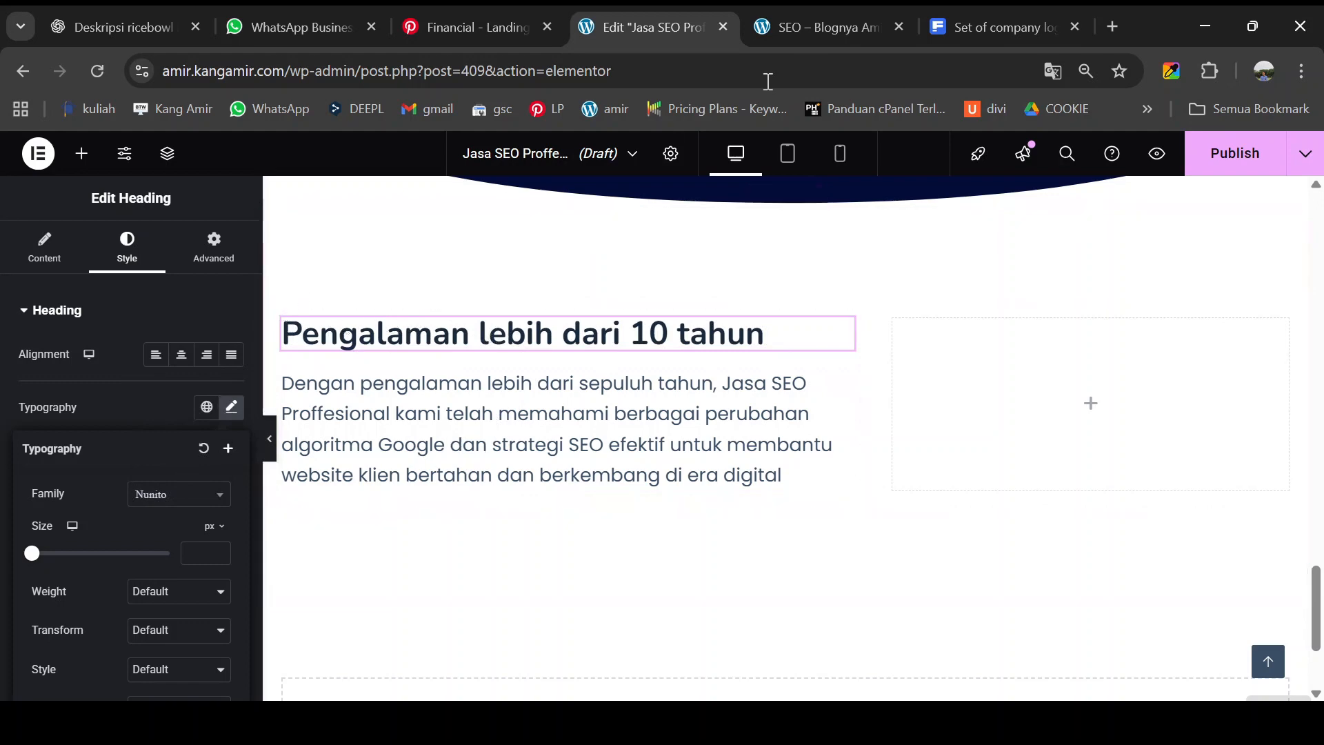
{"action": "left_click", "coordinate": [805, 14]}
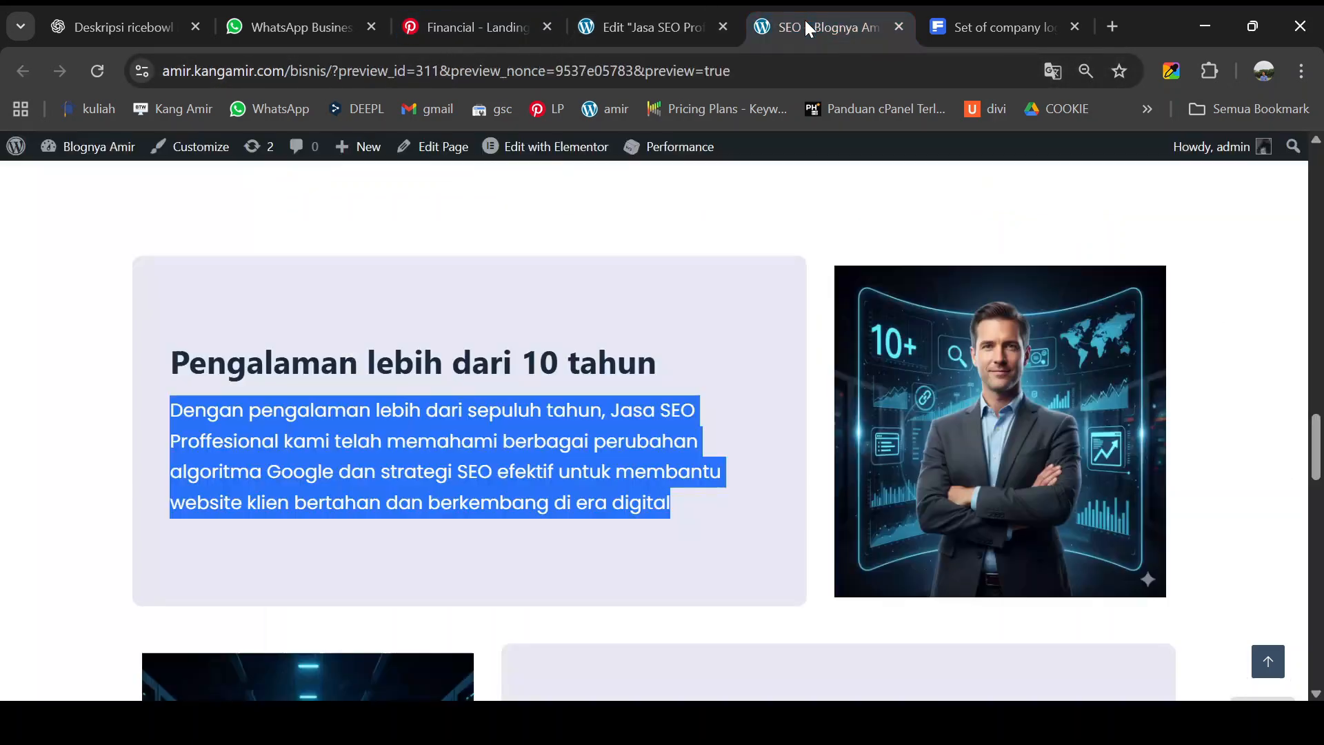
{"action": "left_click", "coordinate": [690, 26]}
{"action": "scroll", "coordinate": [572, 390], "scroll_direction": "up", "scroll_amount": 3}
{"action": "scroll", "coordinate": [572, 390], "scroll_direction": "up", "scroll_amount": 5}
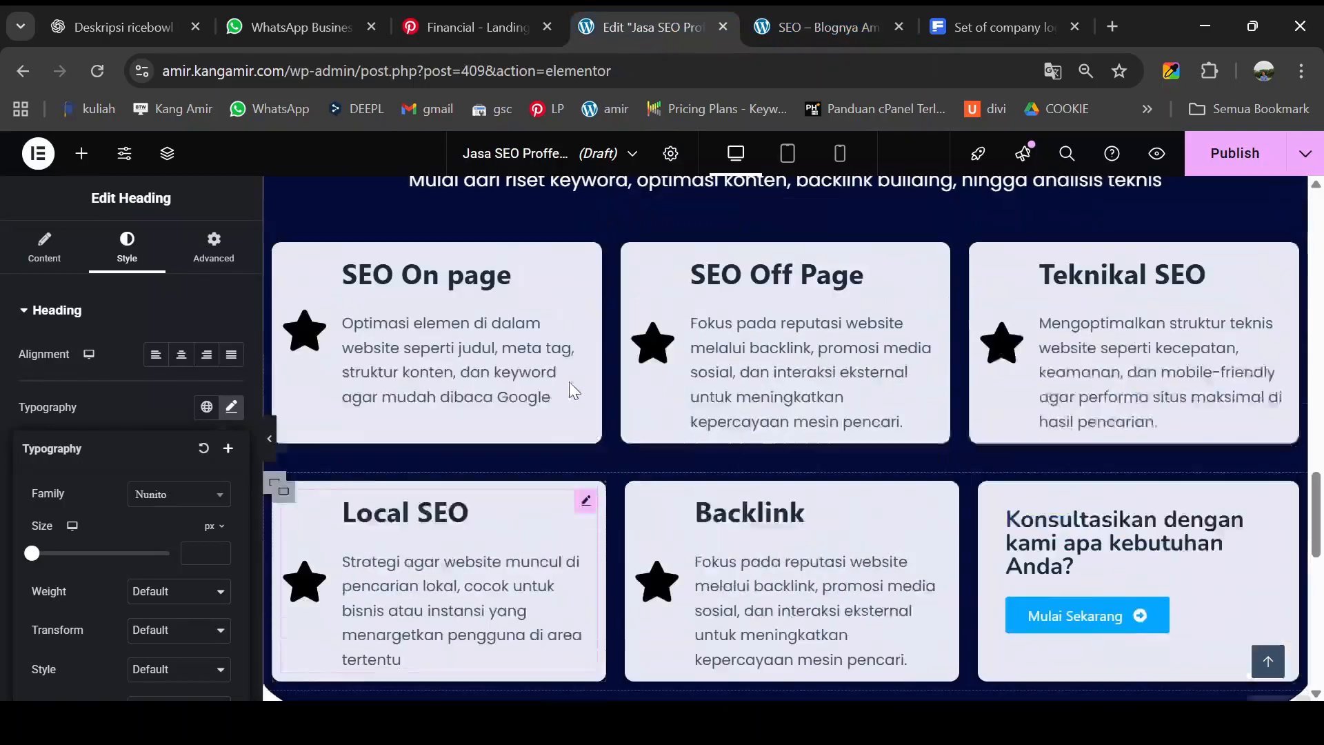
{"action": "scroll", "coordinate": [518, 414], "scroll_direction": "up", "scroll_amount": 5}
{"action": "scroll", "coordinate": [519, 414], "scroll_direction": "up", "scroll_amount": 5}
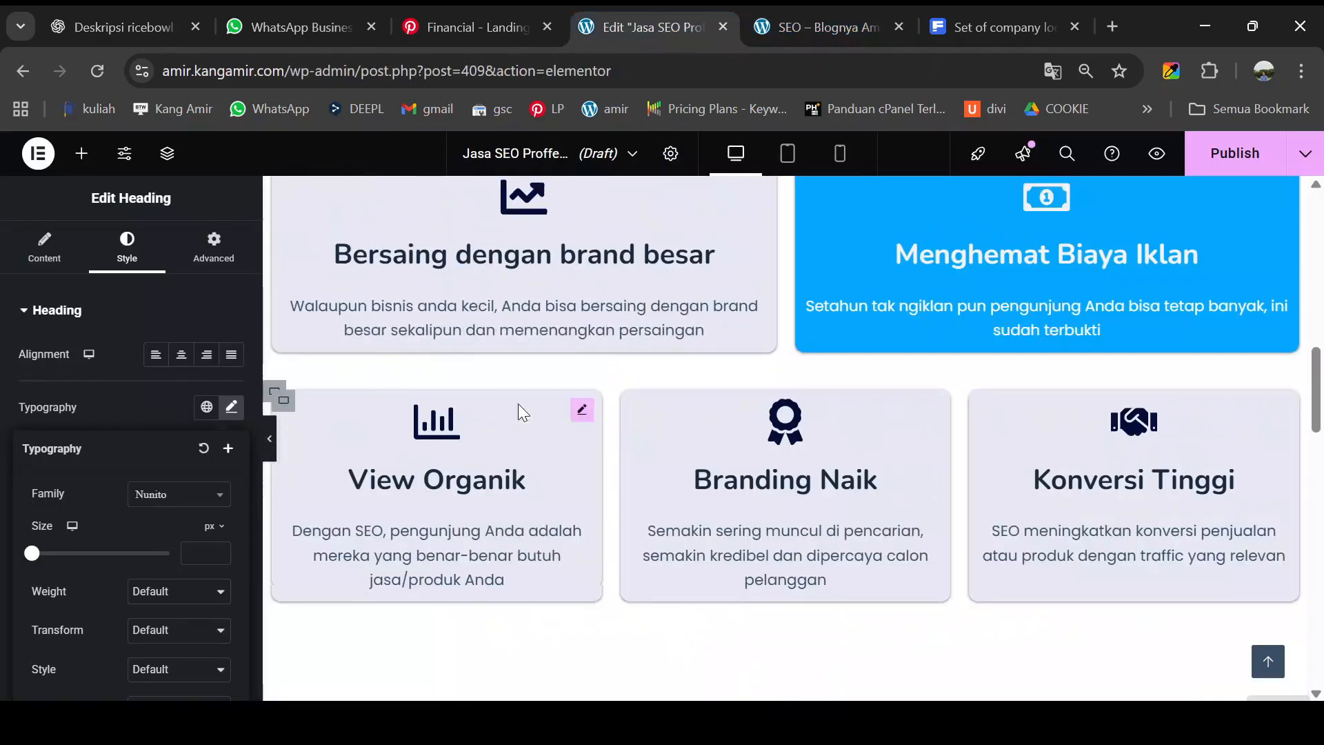
{"action": "scroll", "coordinate": [435, 391], "scroll_direction": "down", "scroll_amount": 5}
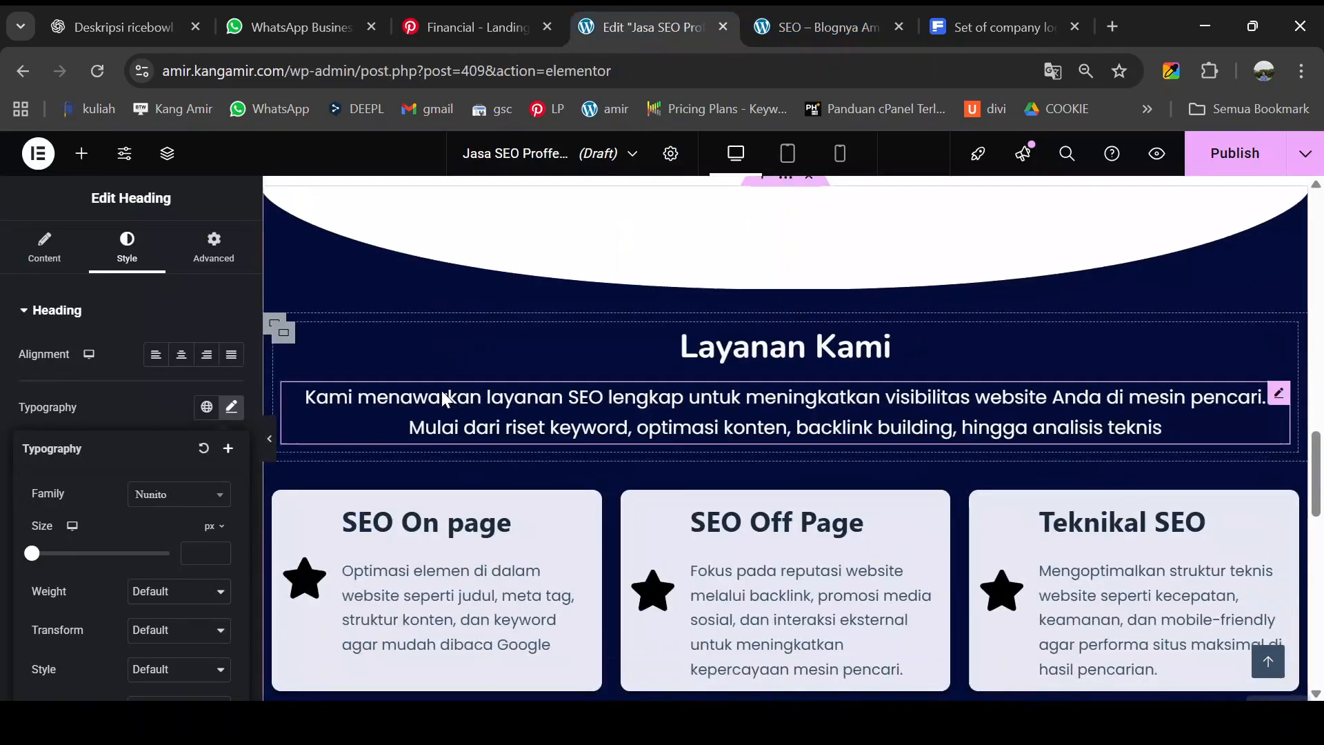
{"action": "scroll", "coordinate": [445, 390], "scroll_direction": "down", "scroll_amount": 5}
{"action": "scroll", "coordinate": [457, 386], "scroll_direction": "down", "scroll_amount": 4}
{"action": "scroll", "coordinate": [476, 386], "scroll_direction": "up", "scroll_amount": 2}
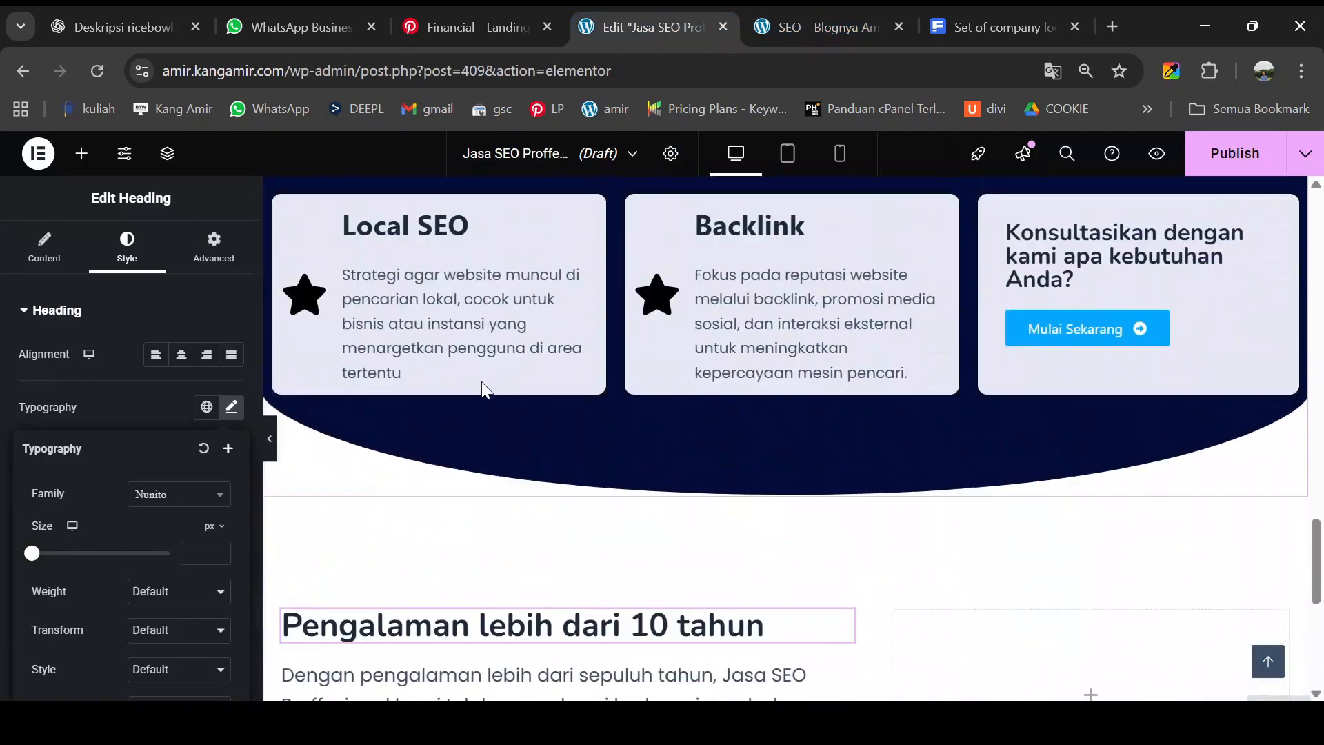
{"action": "left_click", "coordinate": [809, 19]}
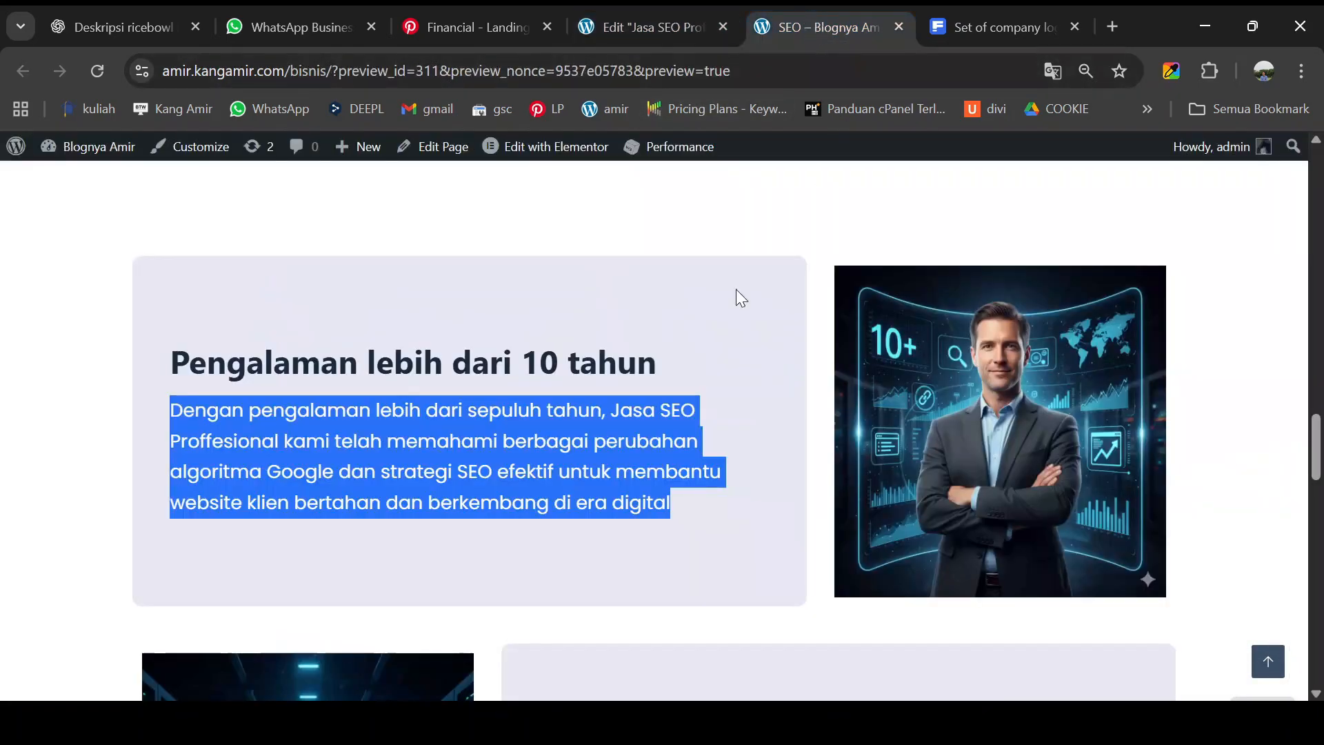
{"action": "left_click", "coordinate": [706, 311]}
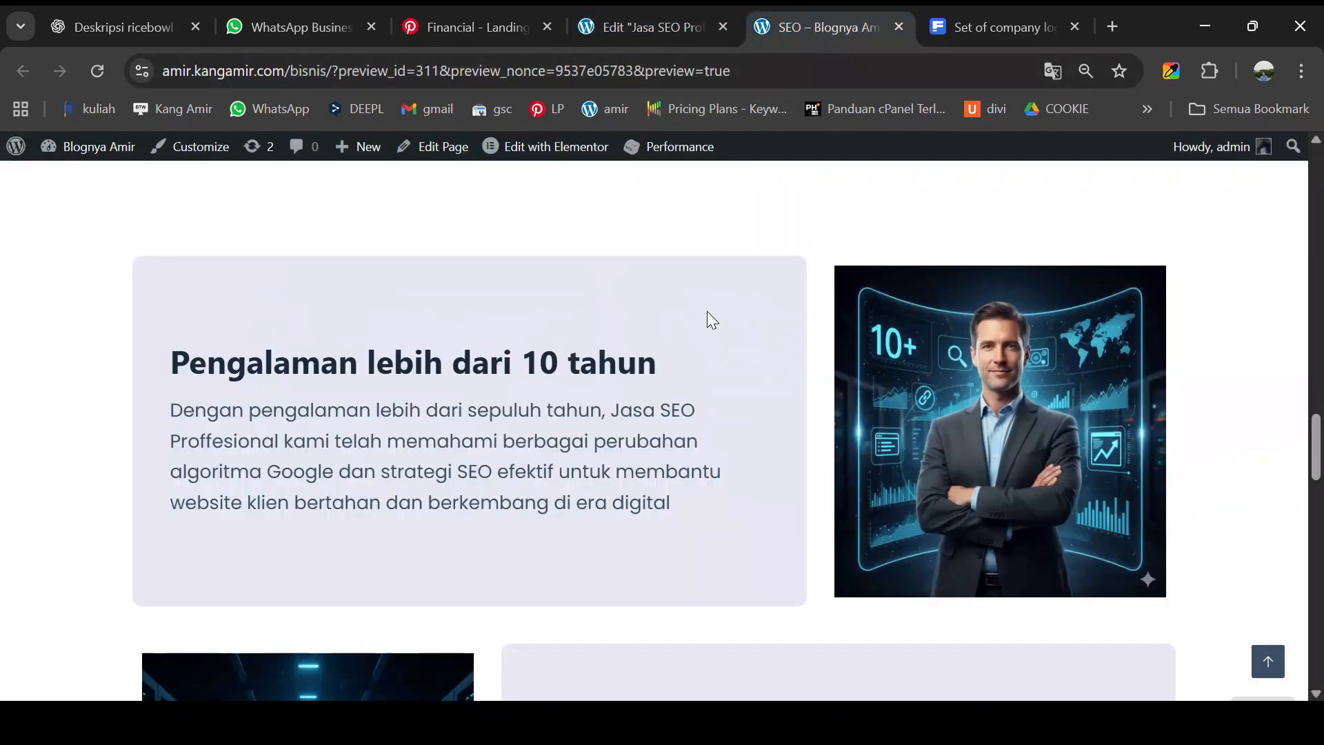
{"action": "left_click", "coordinate": [1172, 73]}
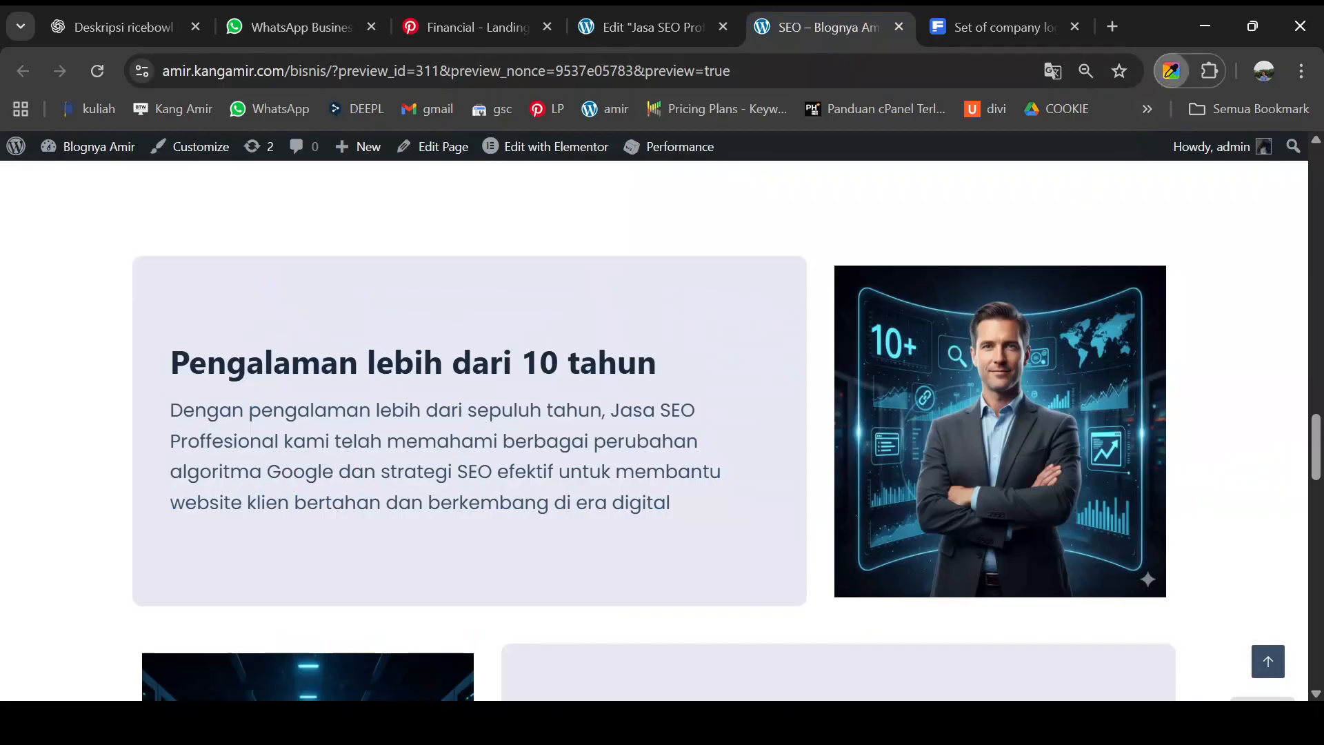
{"action": "left_click", "coordinate": [655, 26]}
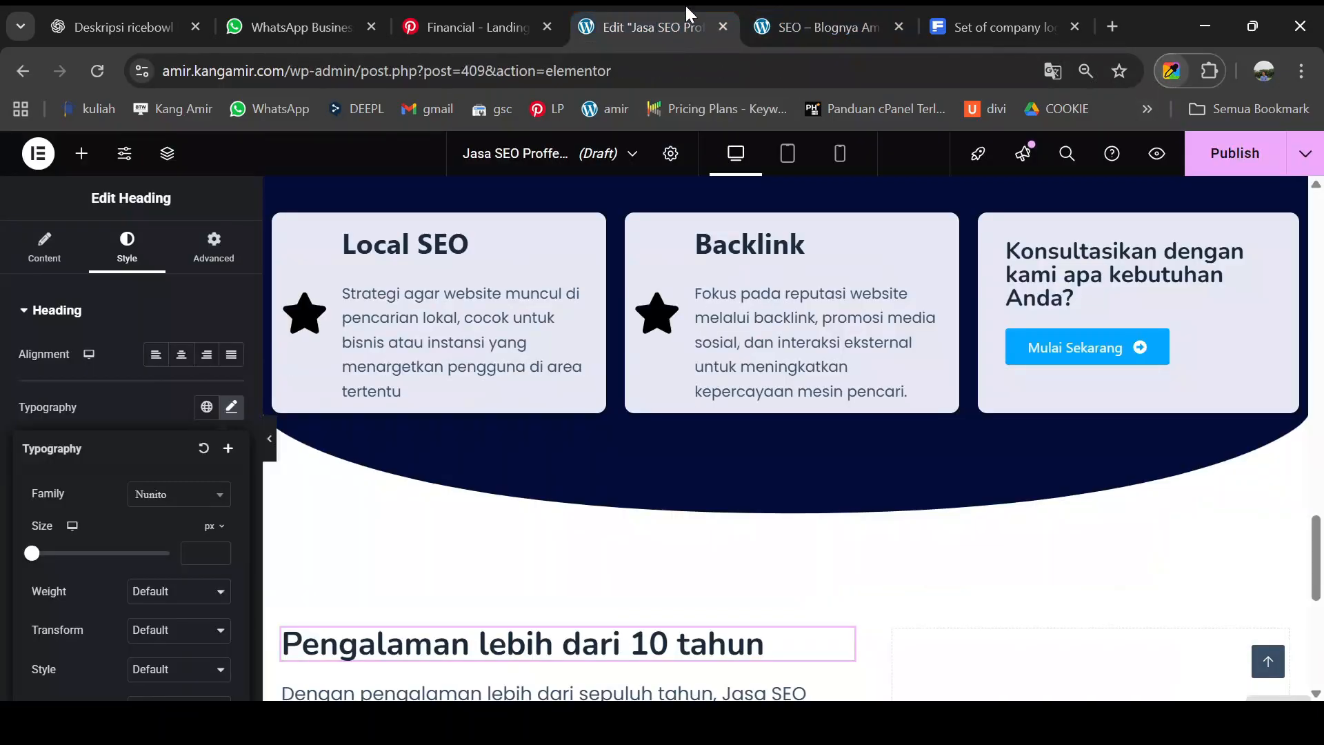
{"action": "scroll", "coordinate": [429, 564], "scroll_direction": "down", "scroll_amount": 1}
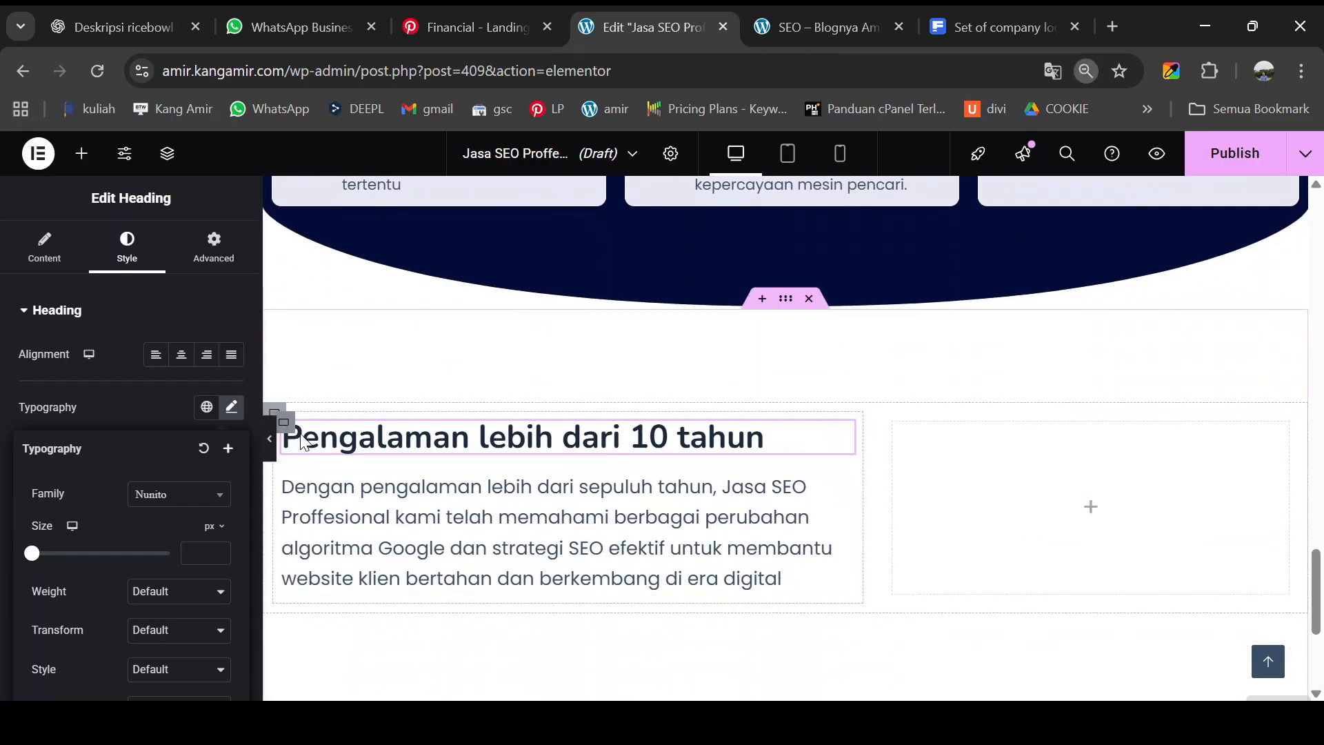
{"action": "key", "text": "ctrl+minus"}
{"action": "scroll", "coordinate": [341, 429], "scroll_direction": "up", "scroll_amount": 6}
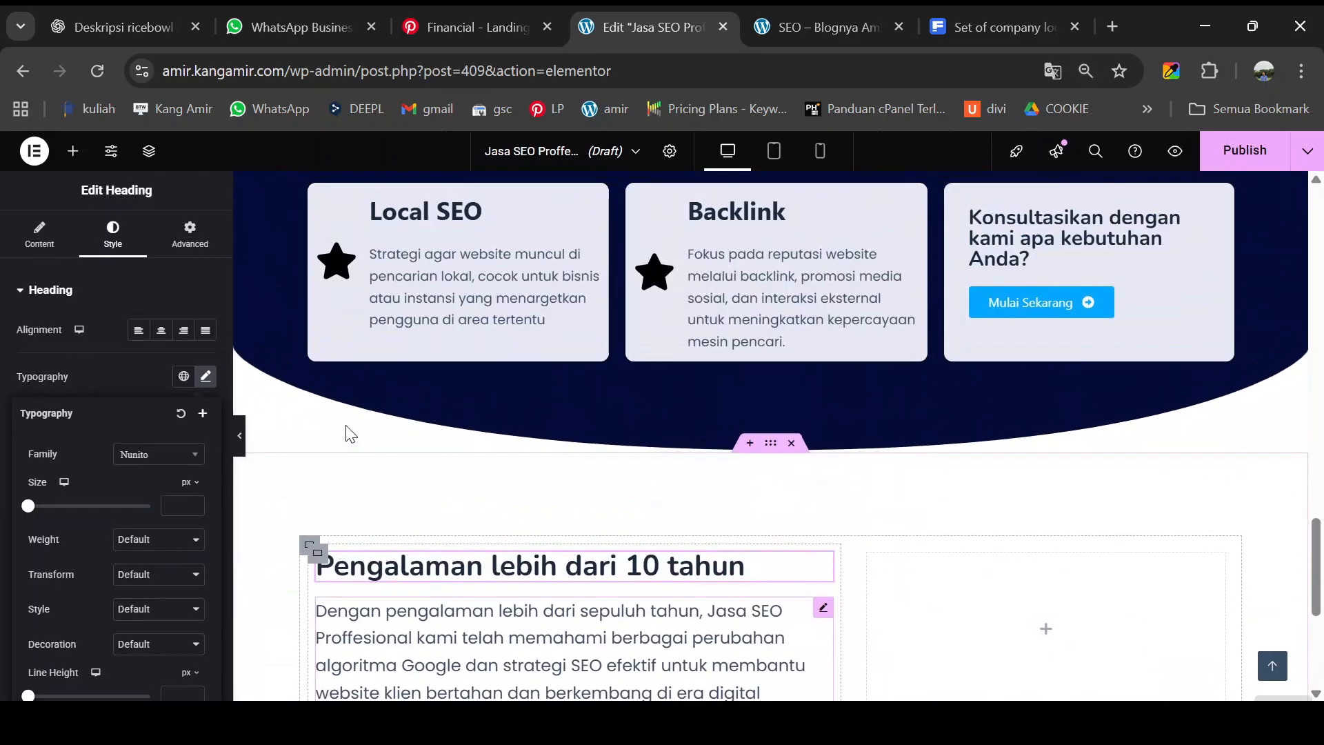
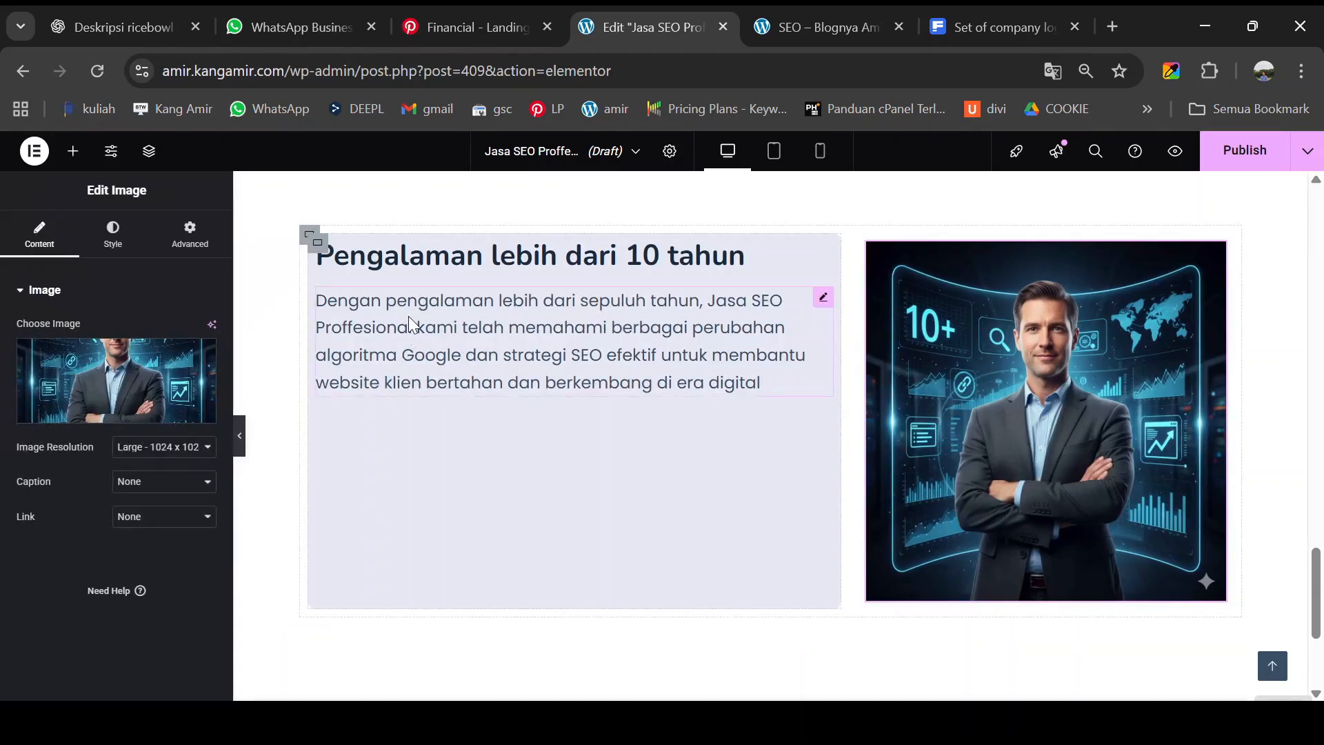
- Reset the lavender card container's padding to 0 and set Justify Content to Center
{"action": "left_click", "coordinate": [326, 253]}
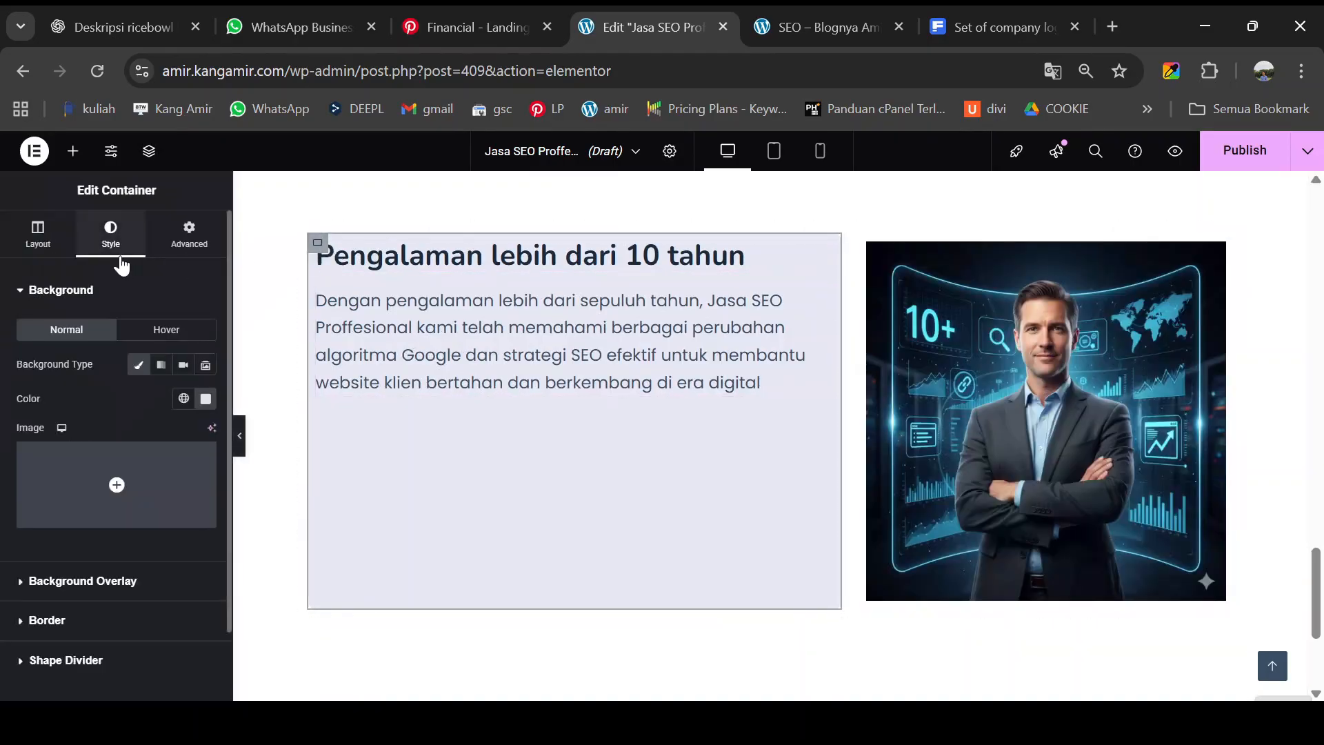
{"action": "left_click", "coordinate": [193, 236]}
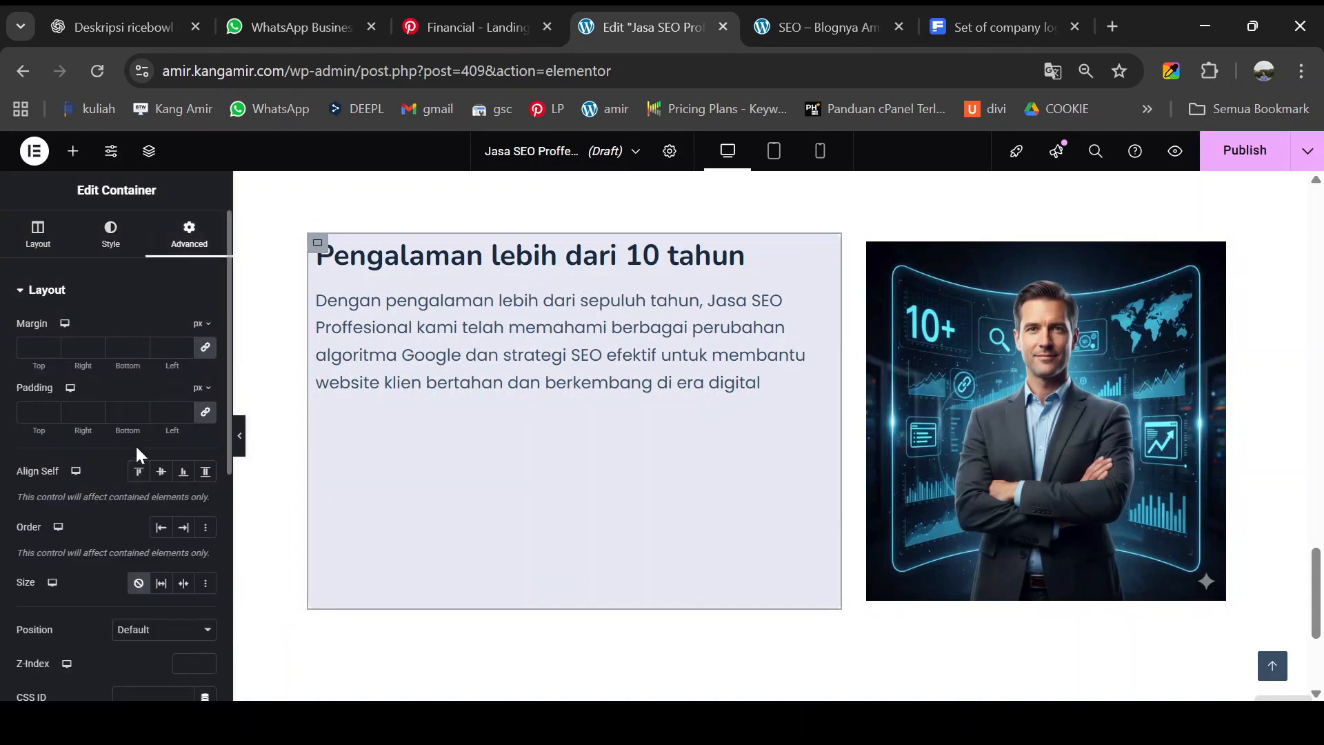
{"action": "left_click", "coordinate": [205, 413]}
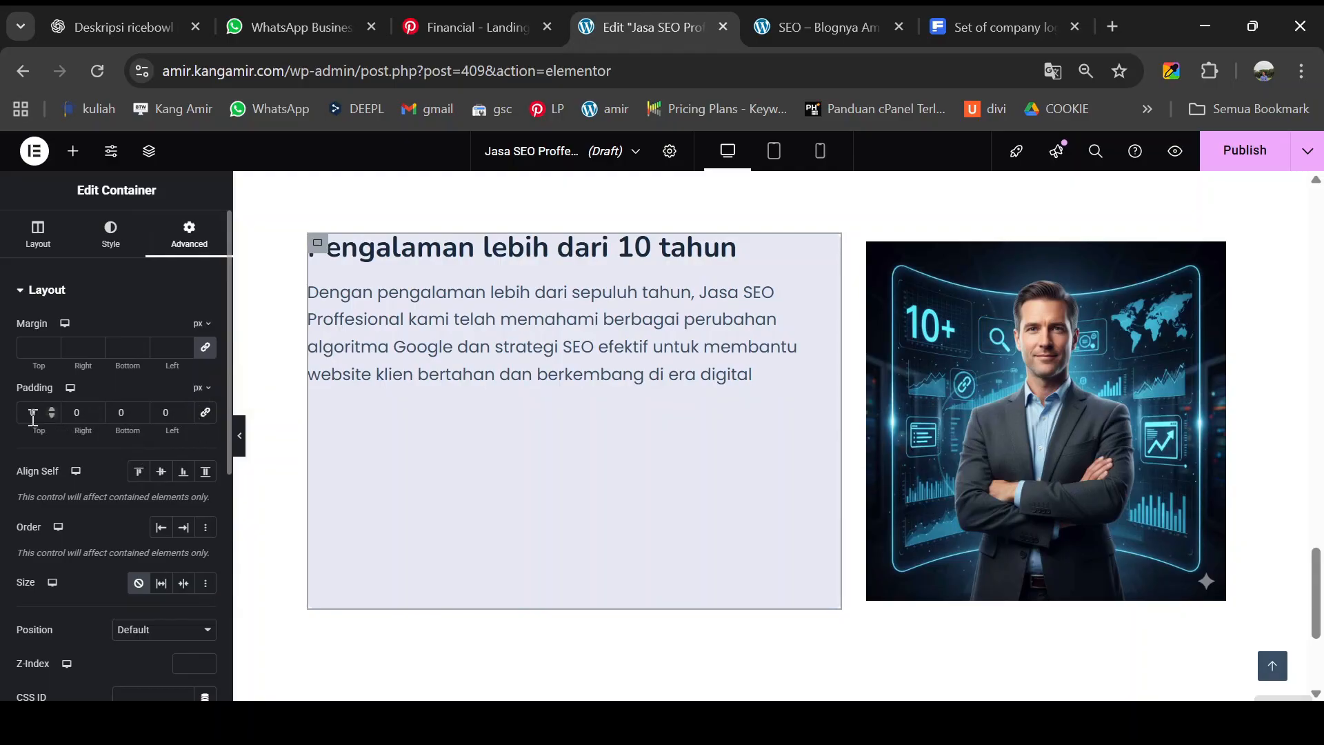
{"action": "left_click", "coordinate": [201, 416]}
{"action": "left_click", "coordinate": [46, 246]}
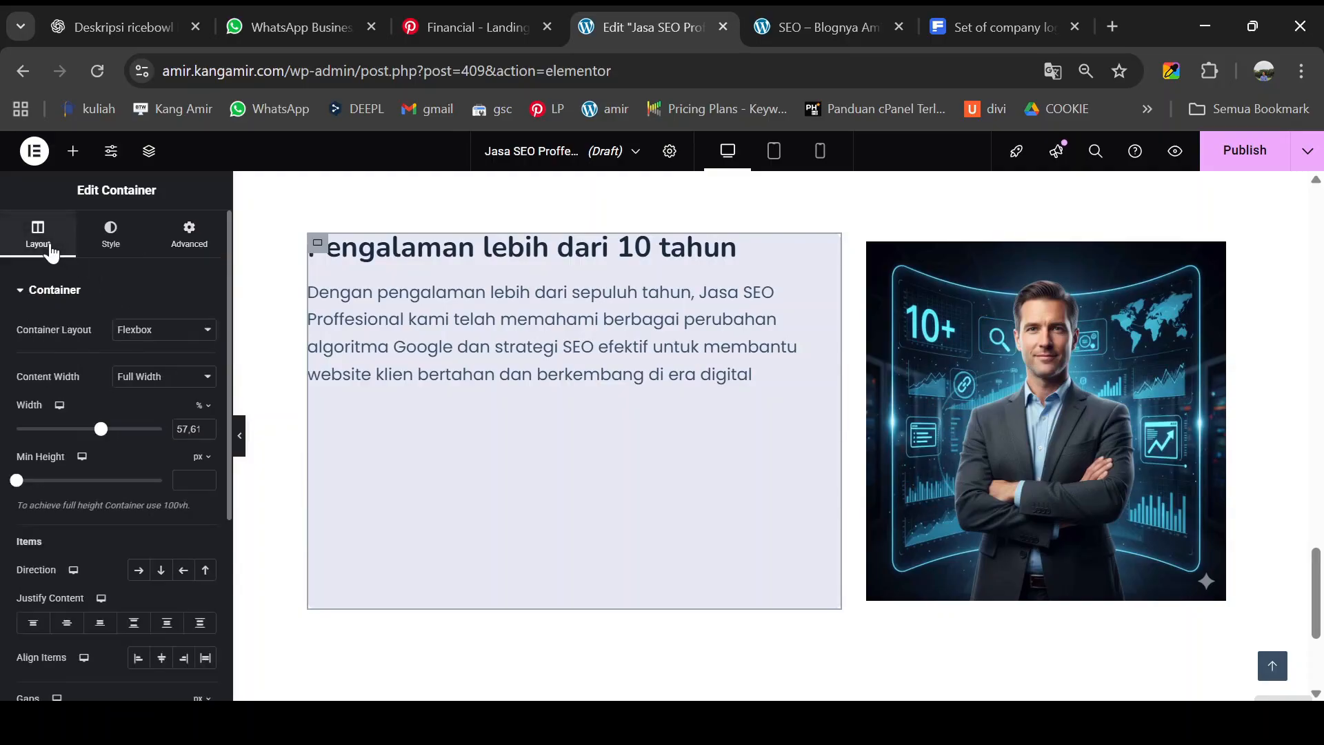
{"action": "left_click", "coordinate": [68, 624]}
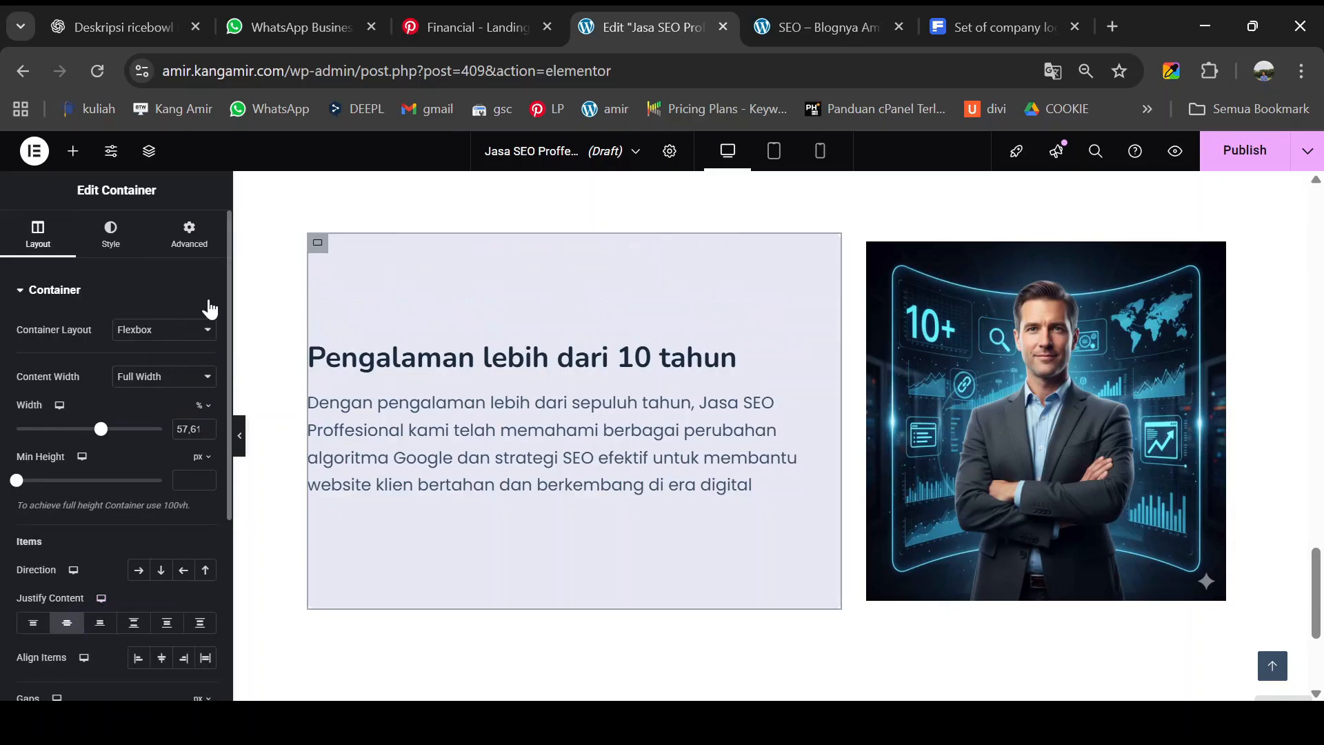
- Unlink the card's padding sides and give it 30 px left padding
{"action": "left_click", "coordinate": [189, 236]}
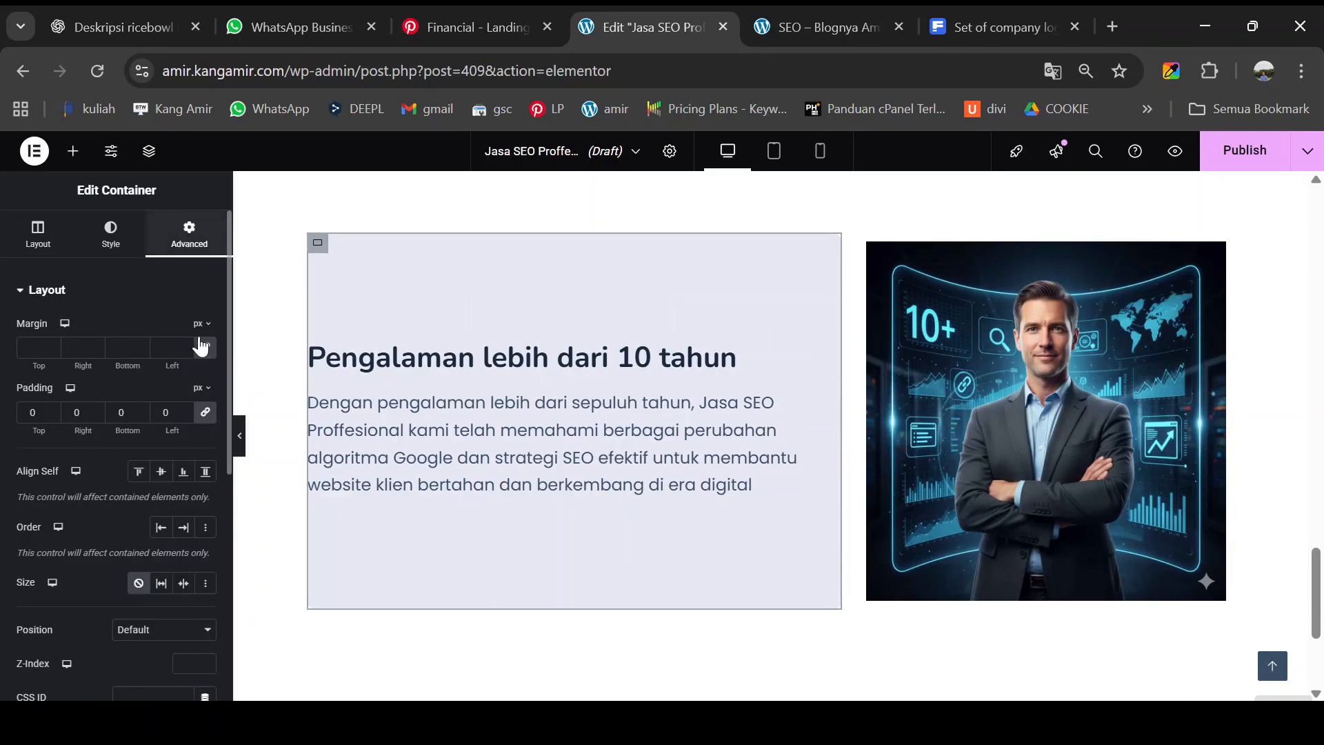
{"action": "left_click", "coordinate": [205, 413]}
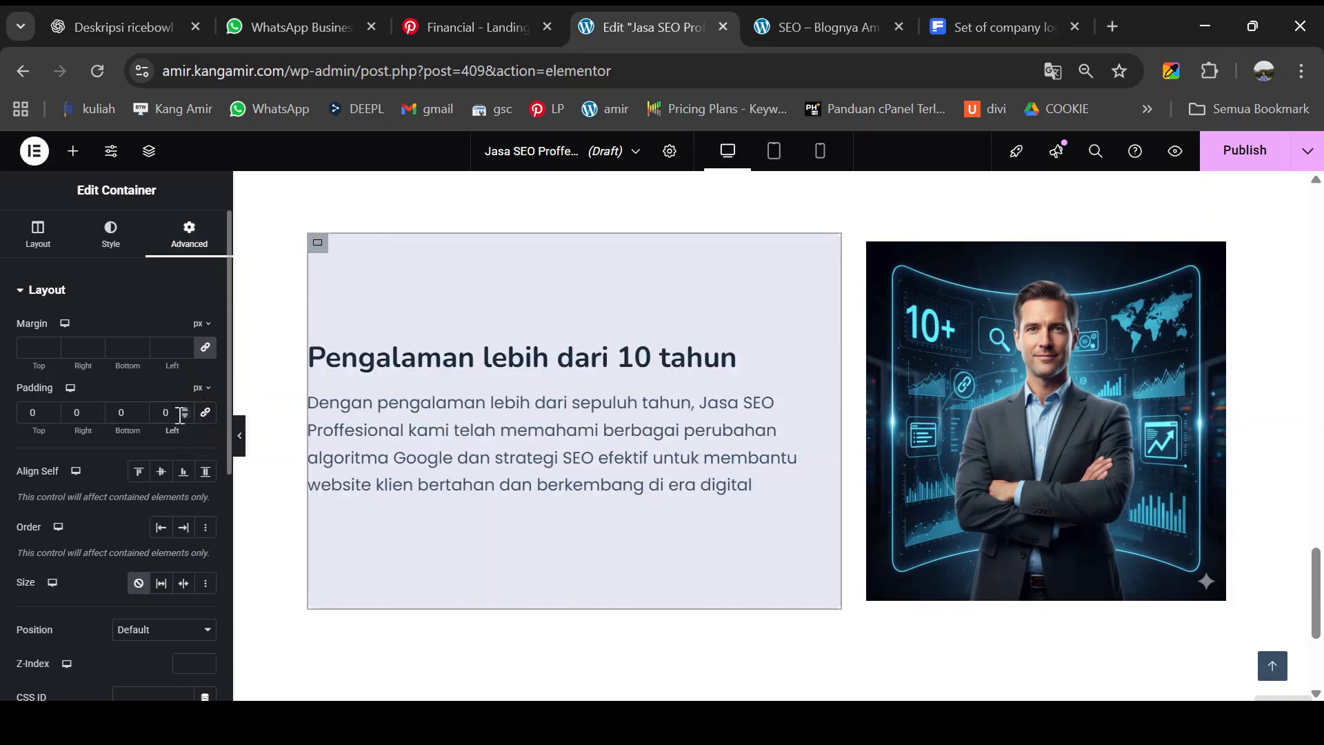
{"action": "type", "text": "3"}
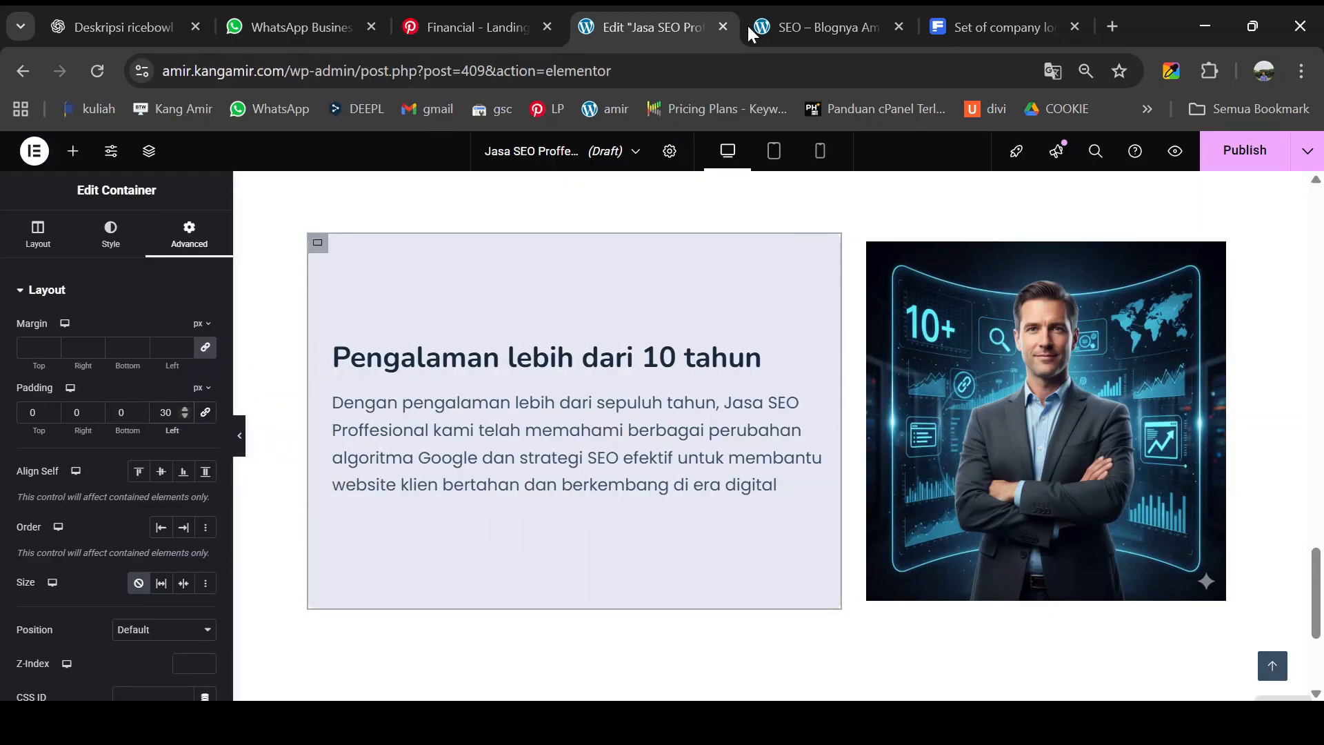
{"action": "left_click", "coordinate": [789, 26]}
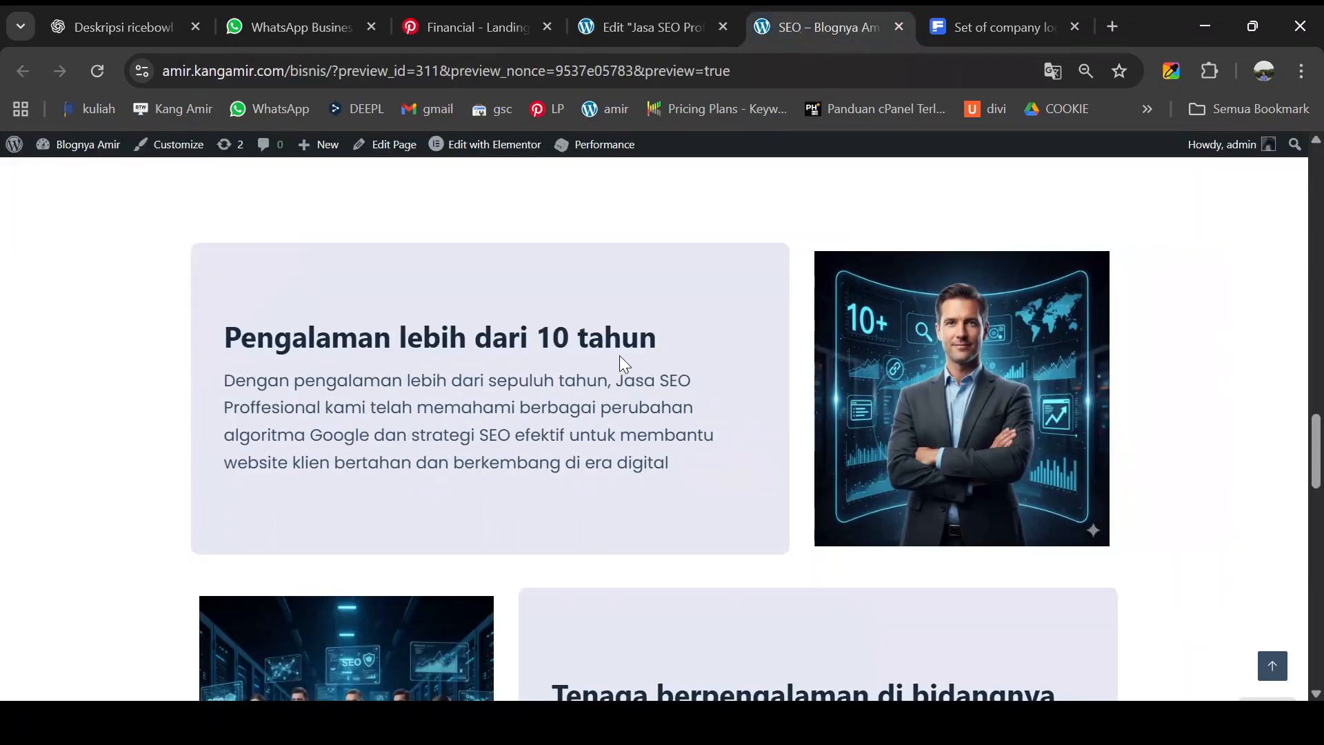
{"action": "left_click", "coordinate": [648, 27]}
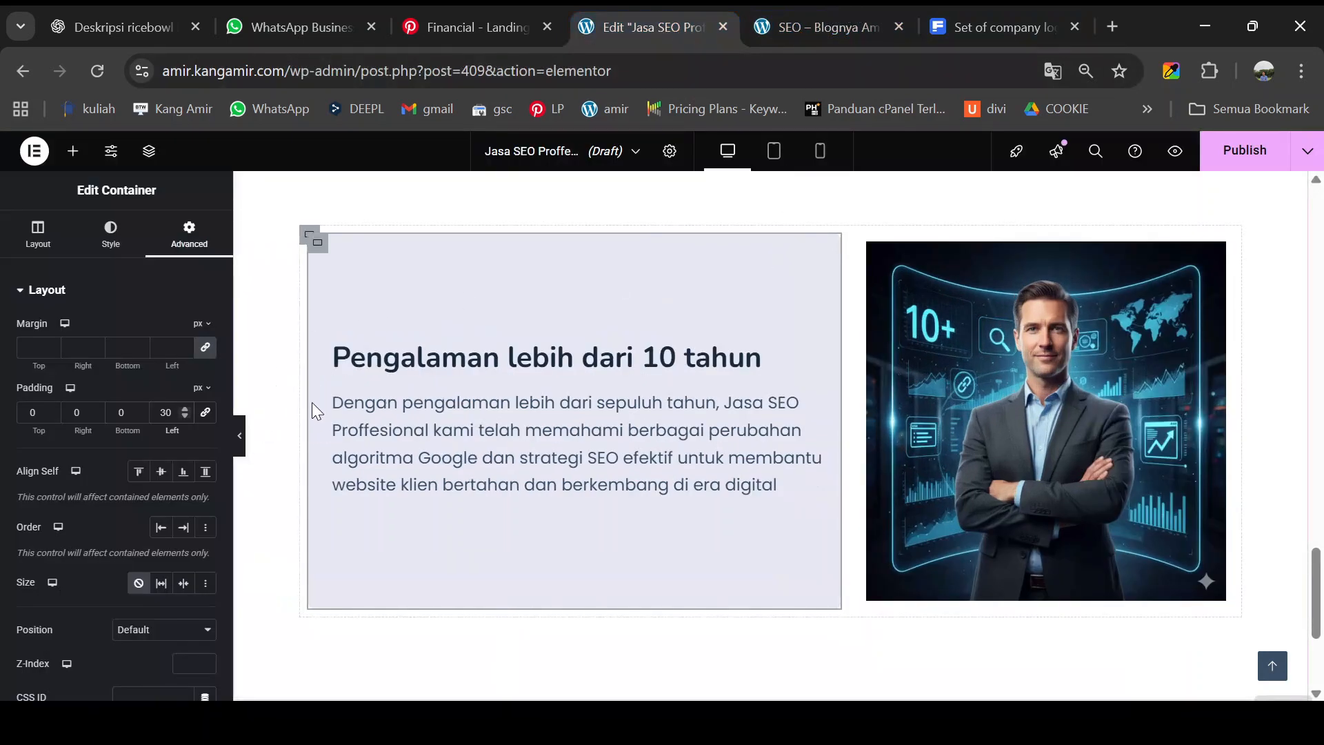
{"action": "scroll", "coordinate": [462, 370], "scroll_direction": "down", "scroll_amount": 2}
{"action": "scroll", "coordinate": [462, 370], "scroll_direction": "up", "scroll_amount": 2}
{"action": "left_click", "coordinate": [240, 436]}
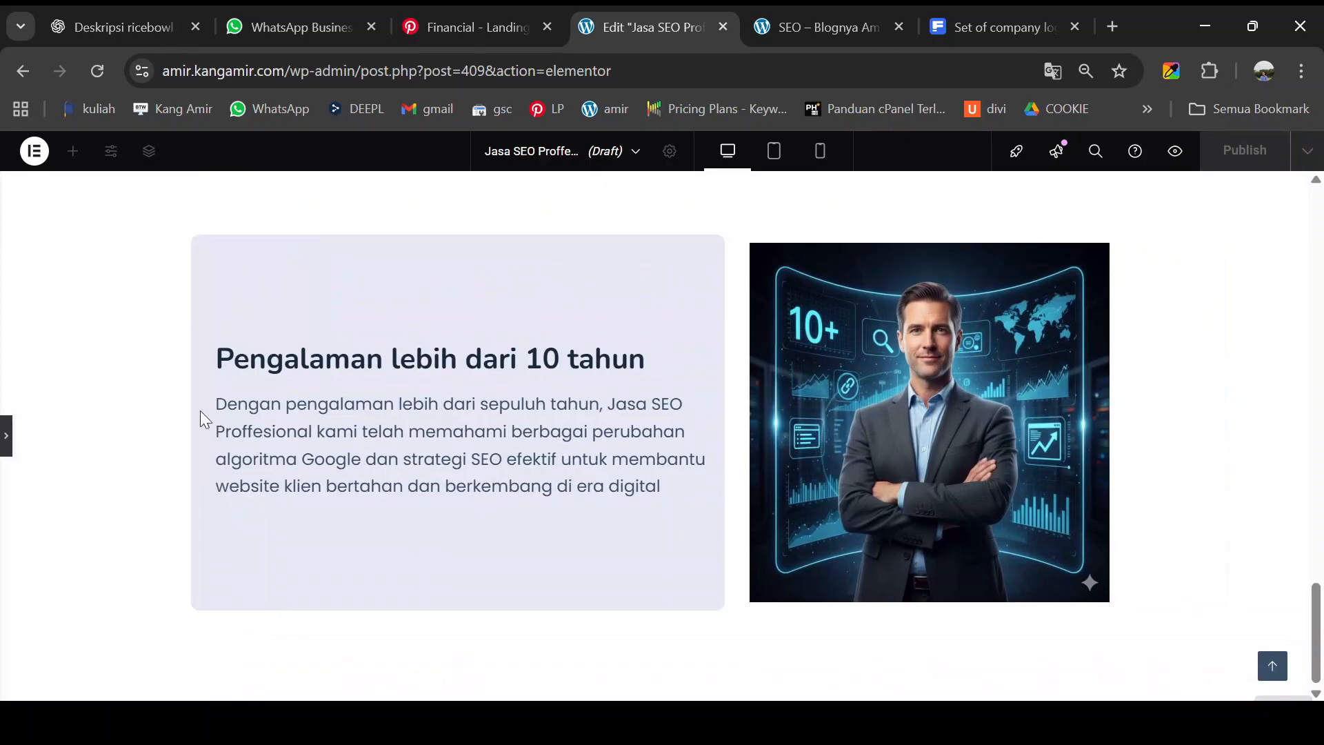
{"action": "scroll", "coordinate": [347, 391], "scroll_direction": "up", "scroll_amount": 6}
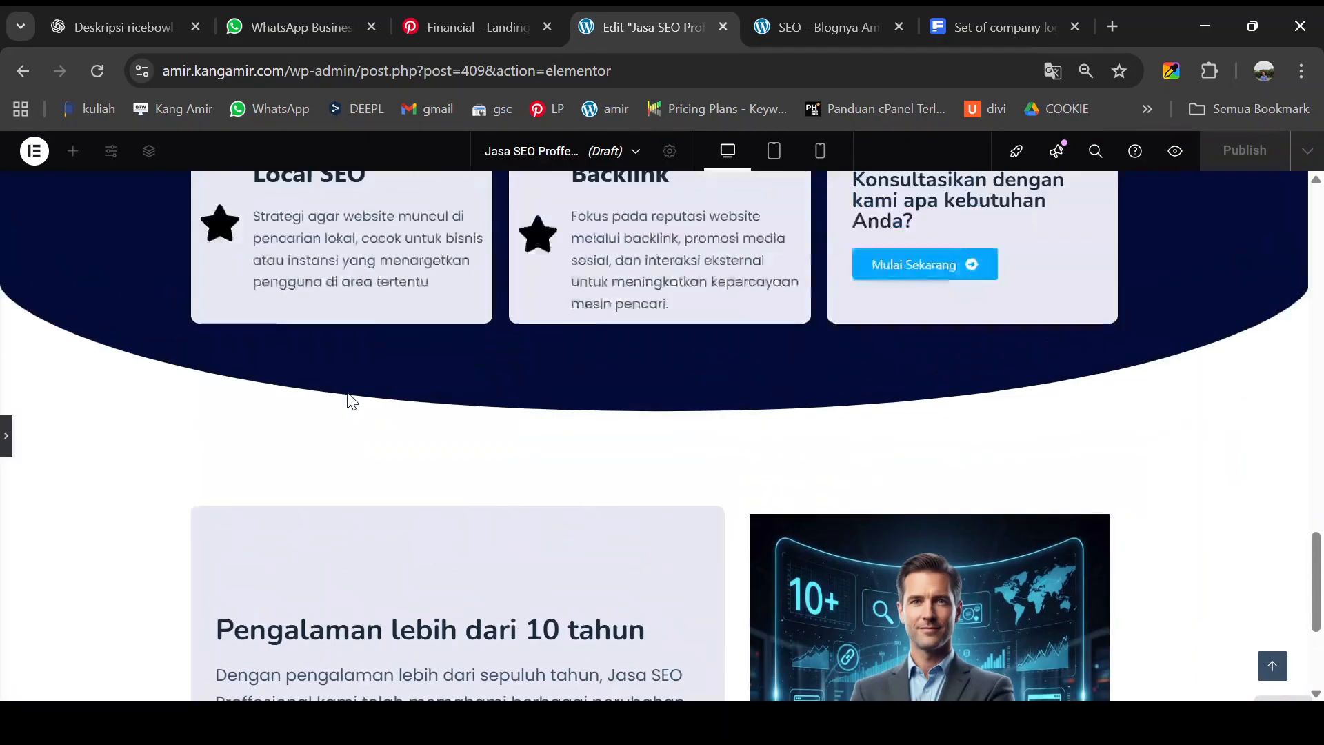
{"action": "scroll", "coordinate": [347, 391], "scroll_direction": "down", "scroll_amount": 6}
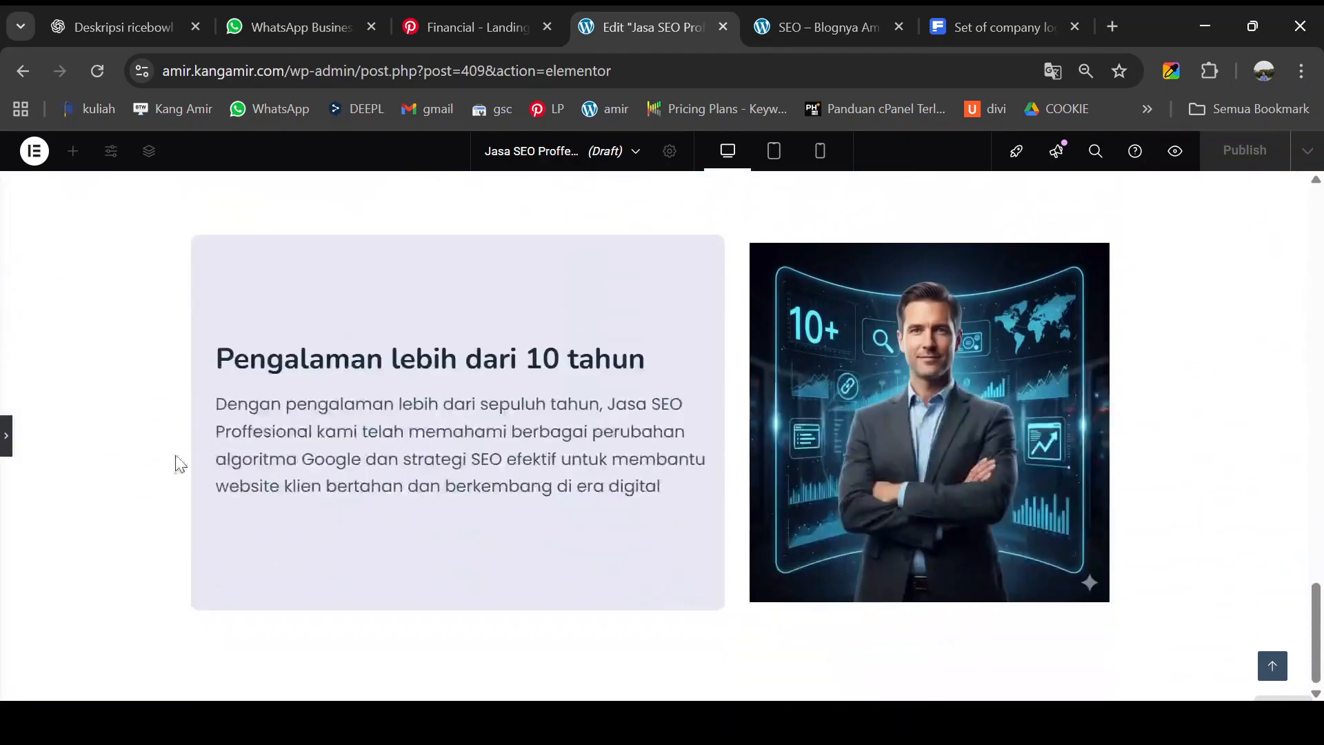
{"action": "left_click", "coordinate": [5, 436]}
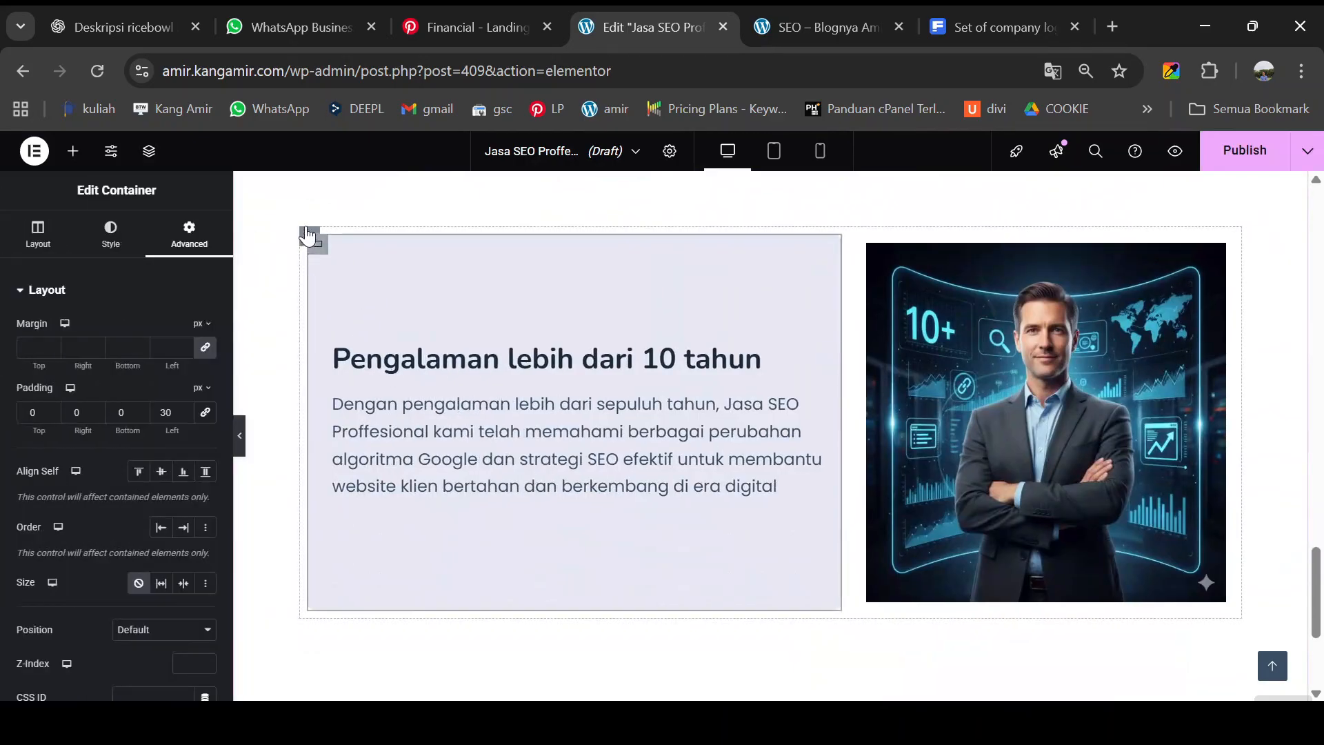
{"action": "left_click", "coordinate": [309, 238]}
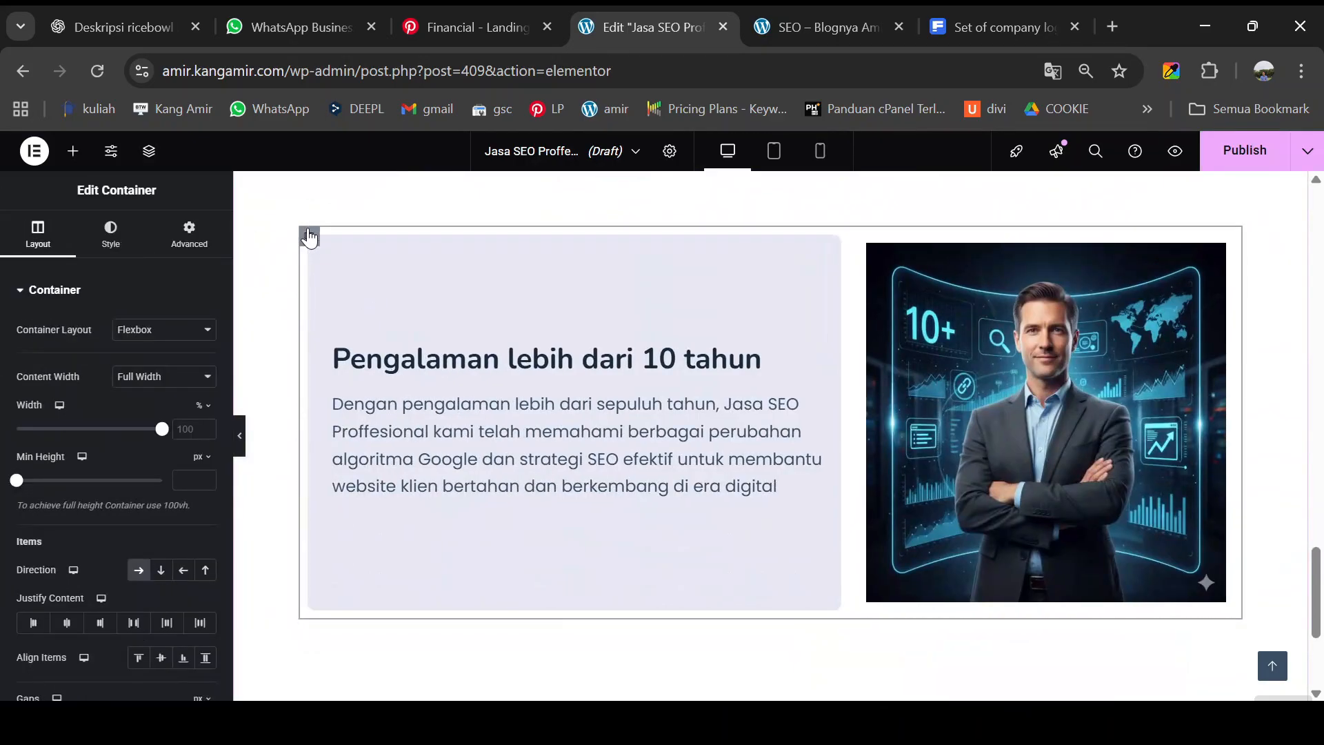
- Duplicate the experience row and set the copy's direction to Row-reversed so the image sits left
{"action": "right_click", "coordinate": [308, 237]}
{"action": "left_click", "coordinate": [338, 279]}
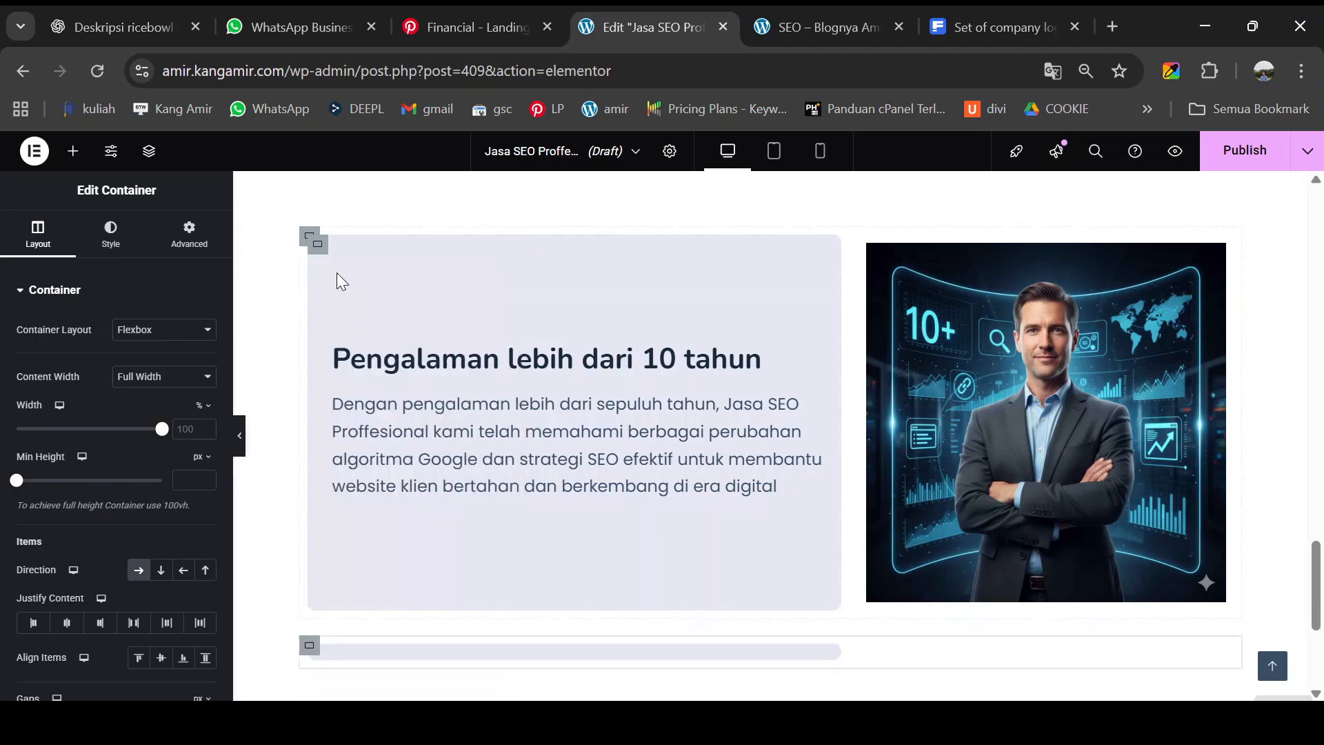
{"action": "scroll", "coordinate": [428, 324], "scroll_direction": "down", "scroll_amount": 1}
{"action": "scroll", "coordinate": [433, 321], "scroll_direction": "down", "scroll_amount": 2}
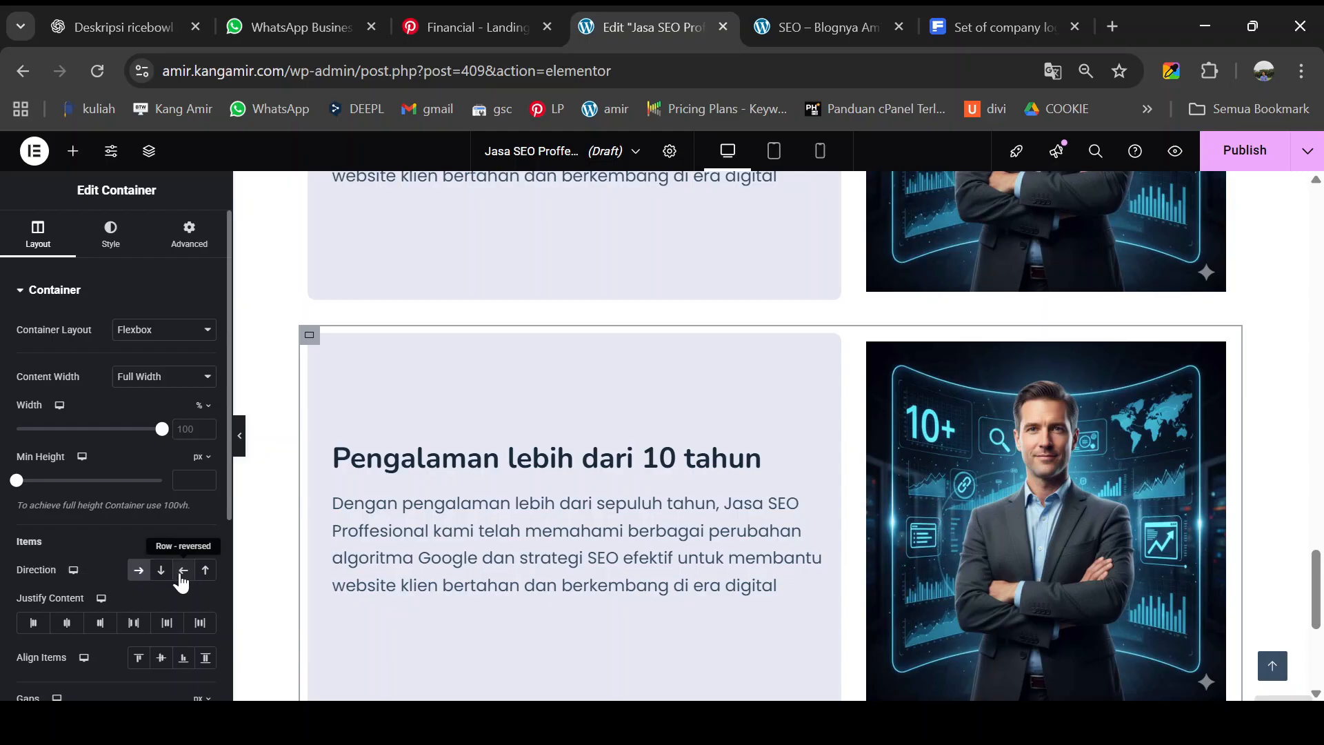
{"action": "left_click", "coordinate": [182, 574]}
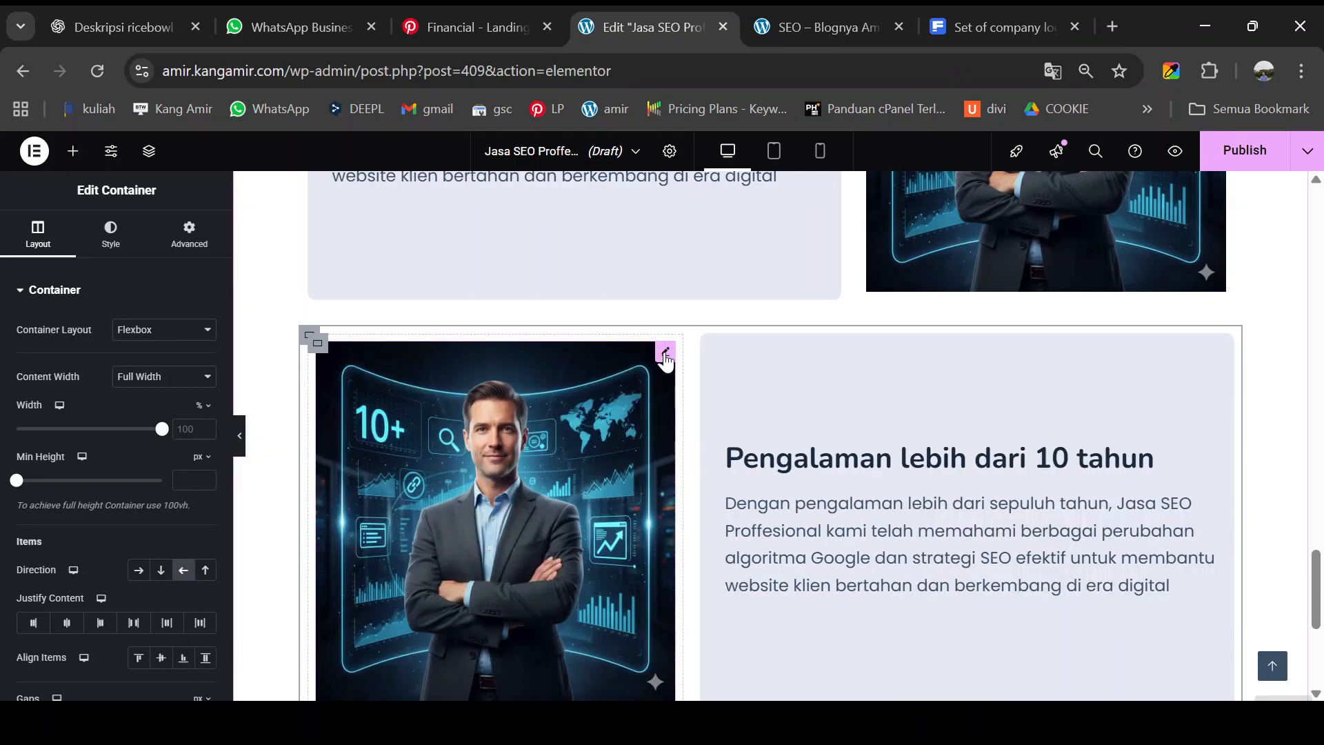
- Replace the copied row's image with tenaga-ahli-berpengalaman.jpg from the Media Library
{"action": "left_click", "coordinate": [664, 355]}
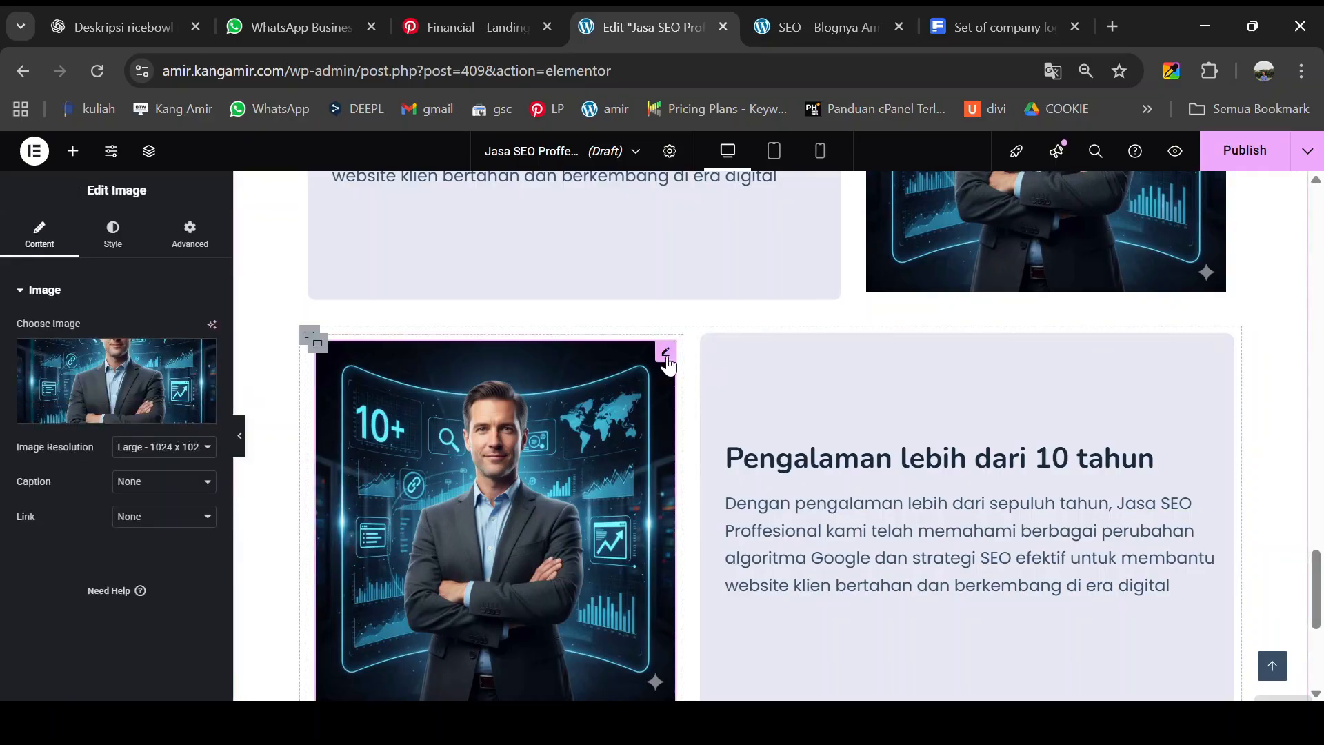
{"action": "left_click", "coordinate": [110, 414]}
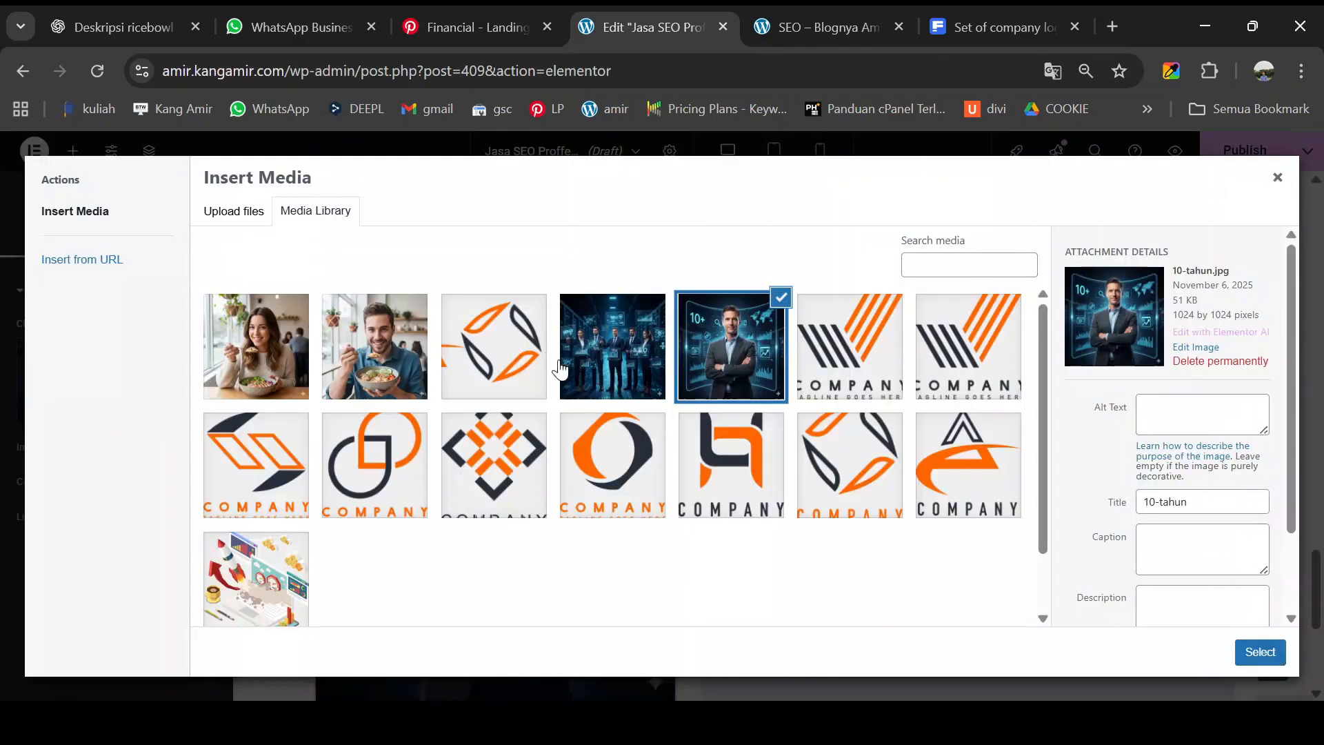
{"action": "left_click", "coordinate": [607, 359]}
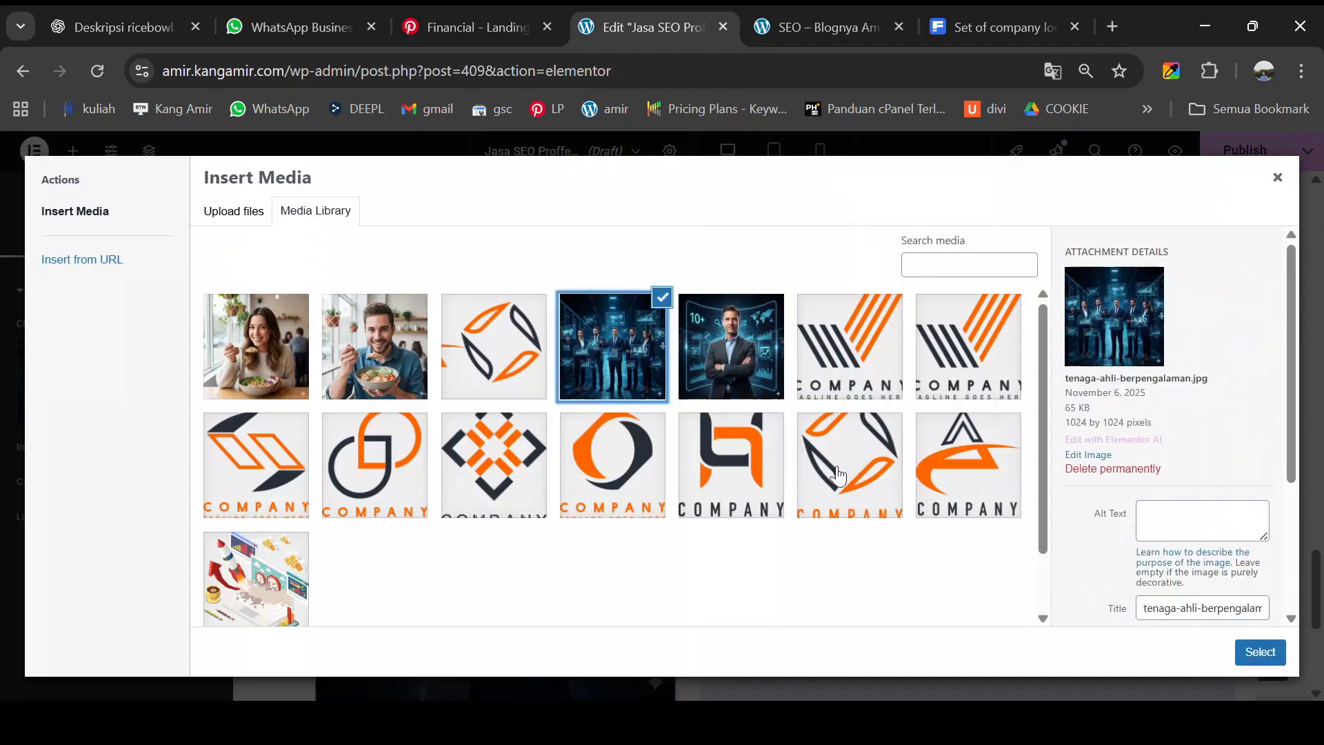
{"action": "left_click", "coordinate": [1253, 655]}
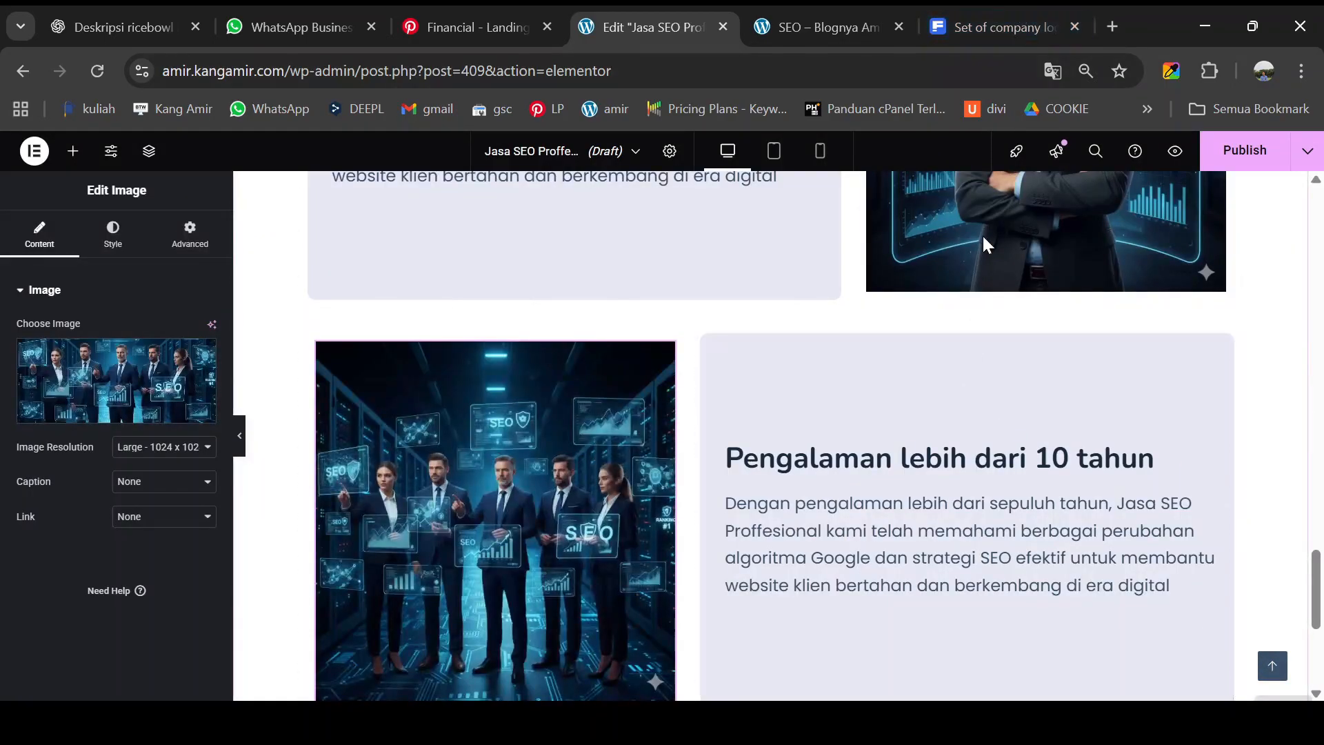
- Change the copied row's heading to 'Tenaga berpengalaman di bidangnya', copied from the live page
{"action": "left_click", "coordinate": [834, 22]}
{"action": "scroll", "coordinate": [639, 456], "scroll_direction": "down", "scroll_amount": 3}
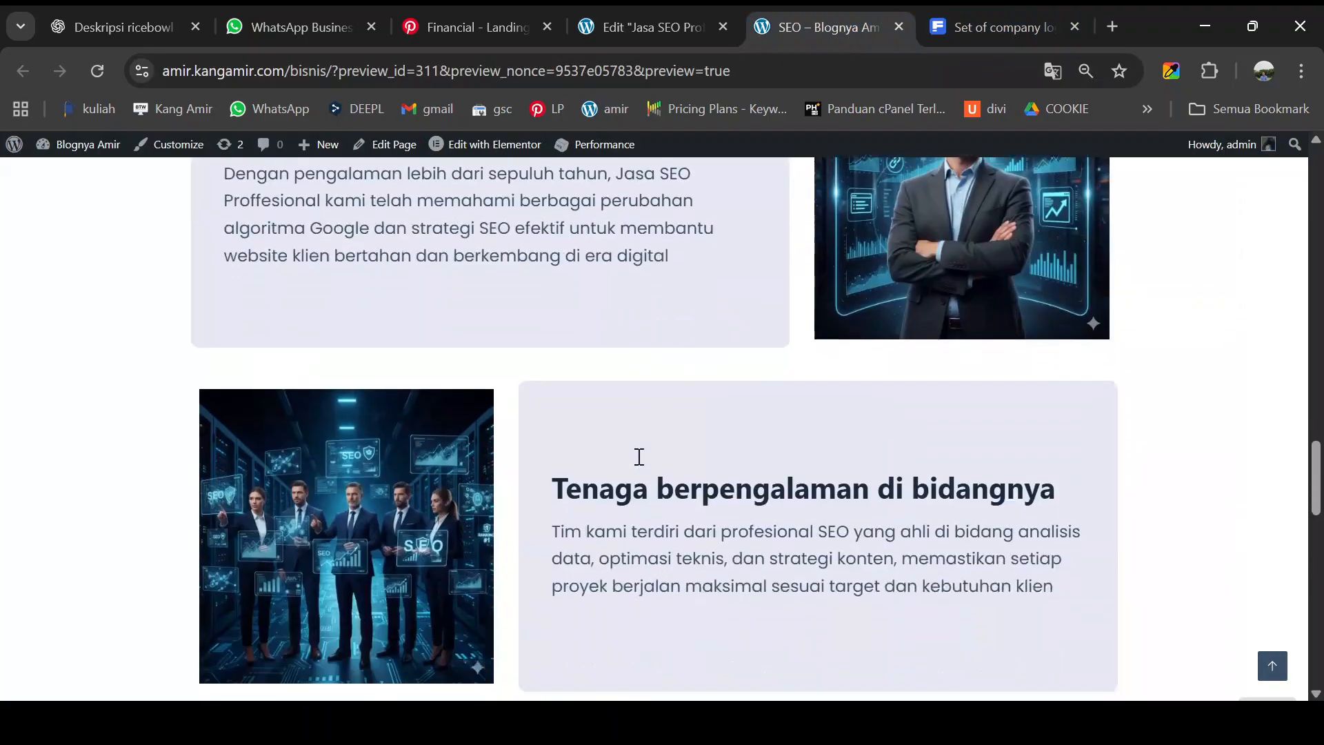
{"action": "scroll", "coordinate": [639, 457], "scroll_direction": "down", "scroll_amount": 2}
{"action": "left_click_drag", "start_coordinate": [559, 388], "coordinate": [1069, 381]}
{"action": "key", "text": "ctrl+c"}
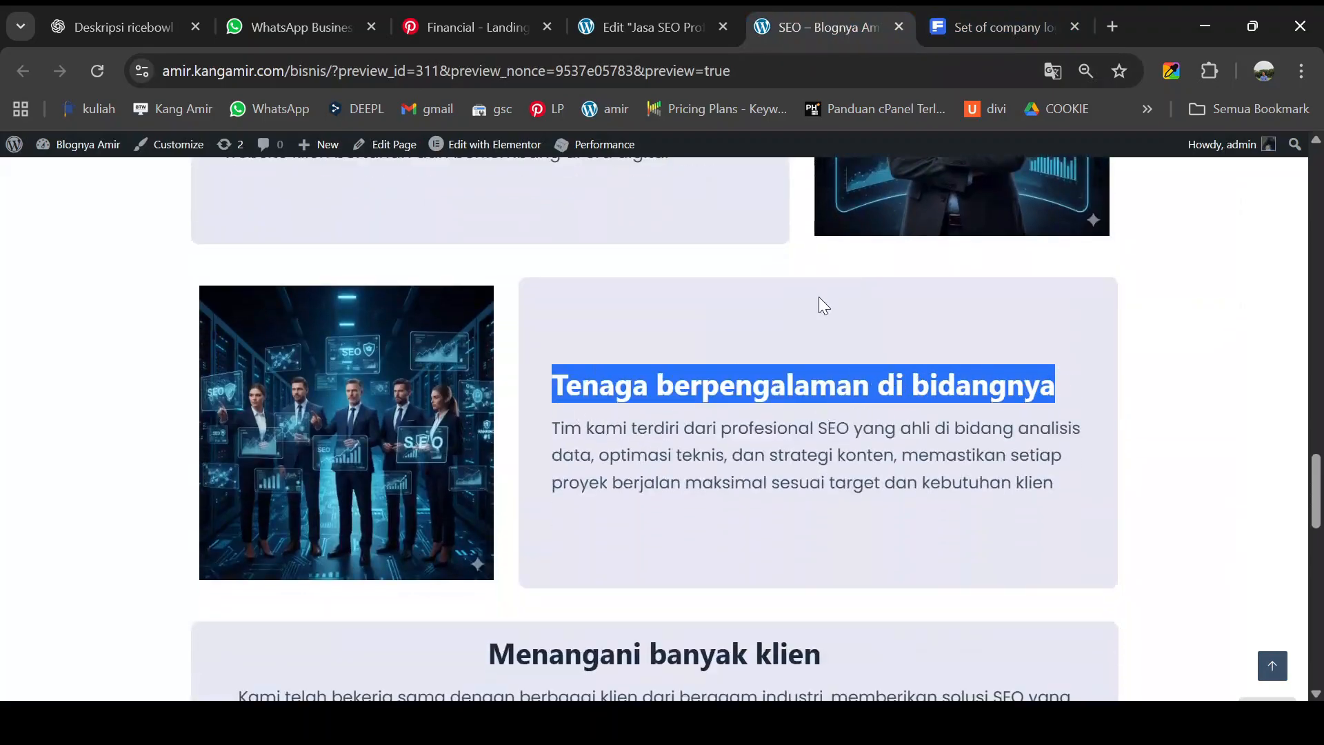
{"action": "left_click", "coordinate": [652, 28]}
{"action": "left_click", "coordinate": [1224, 457]}
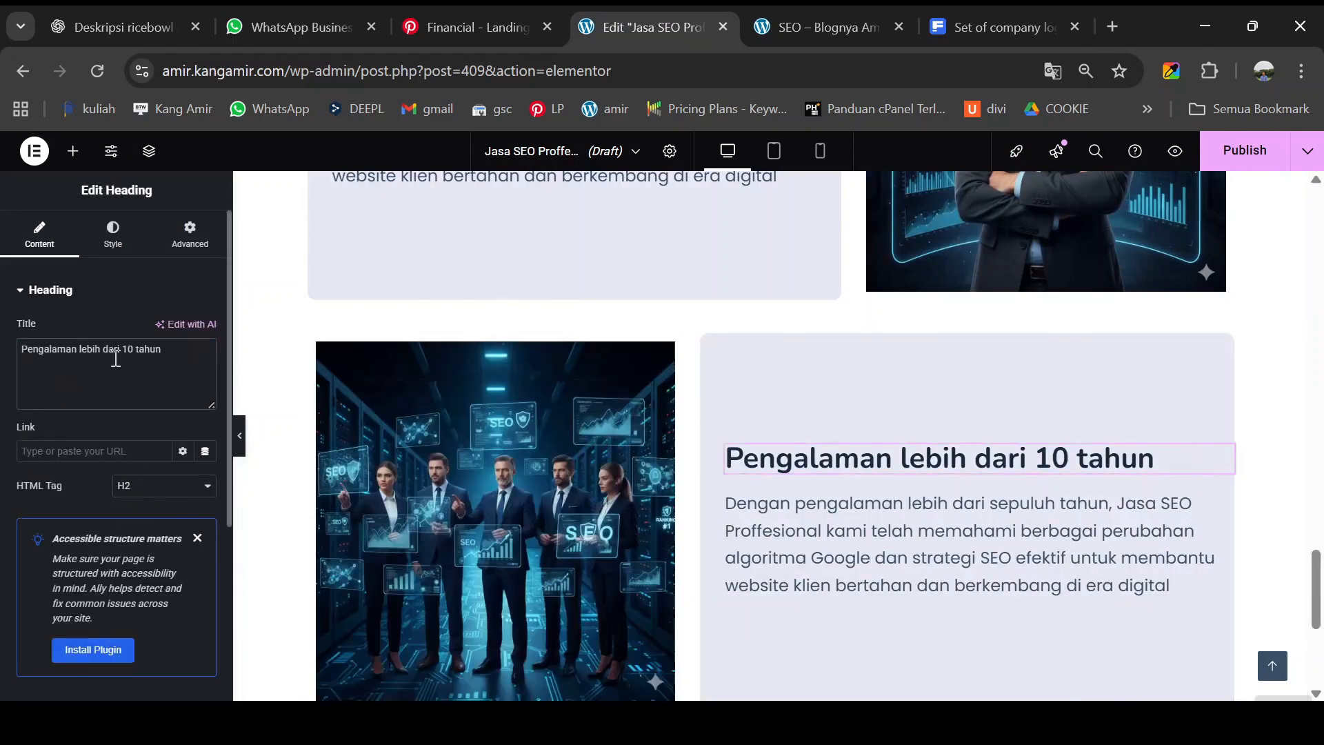
{"action": "triple_click", "coordinate": [117, 358]}
{"action": "key", "text": "ctrl+v"}
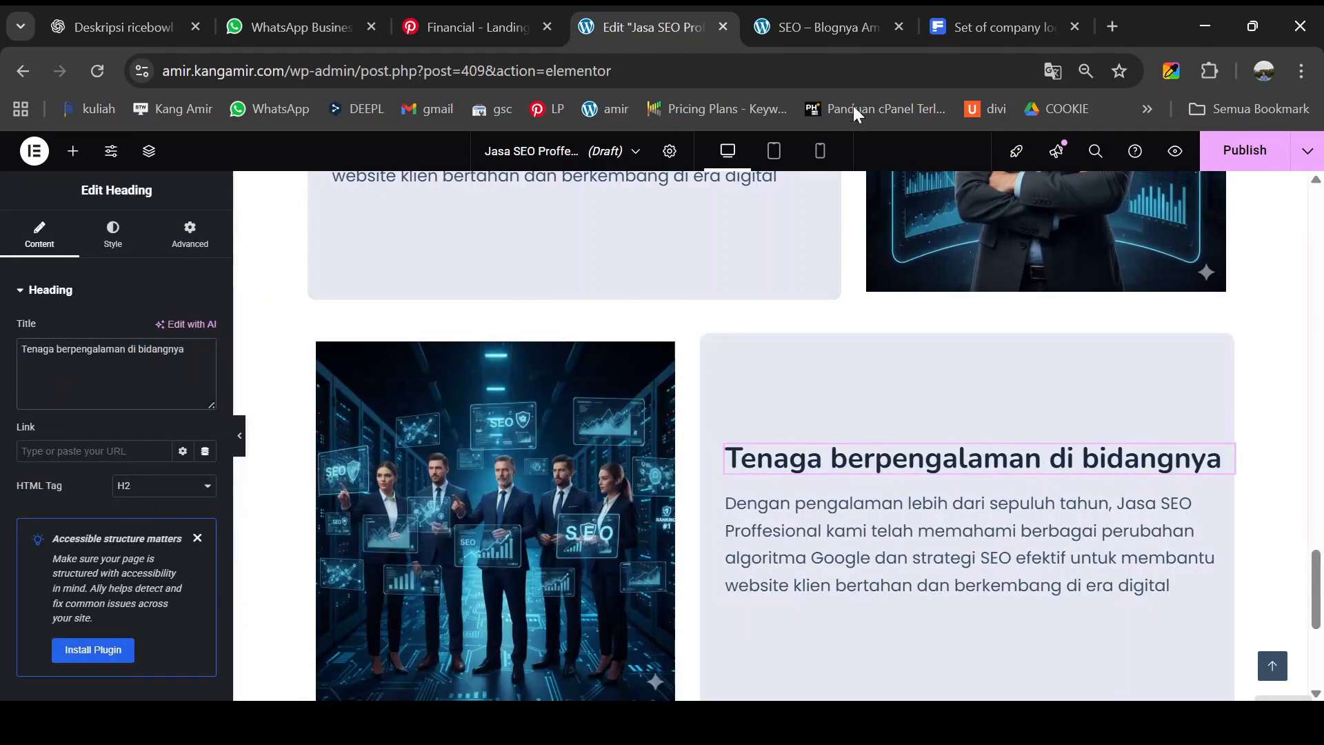
- Replace the copied row's paragraph with the 'Tim kami terdiri dari…' team description
{"action": "left_click", "coordinate": [833, 31]}
{"action": "left_click_drag", "start_coordinate": [553, 432], "coordinate": [1059, 481]}
{"action": "key", "text": "ctrl+c"}
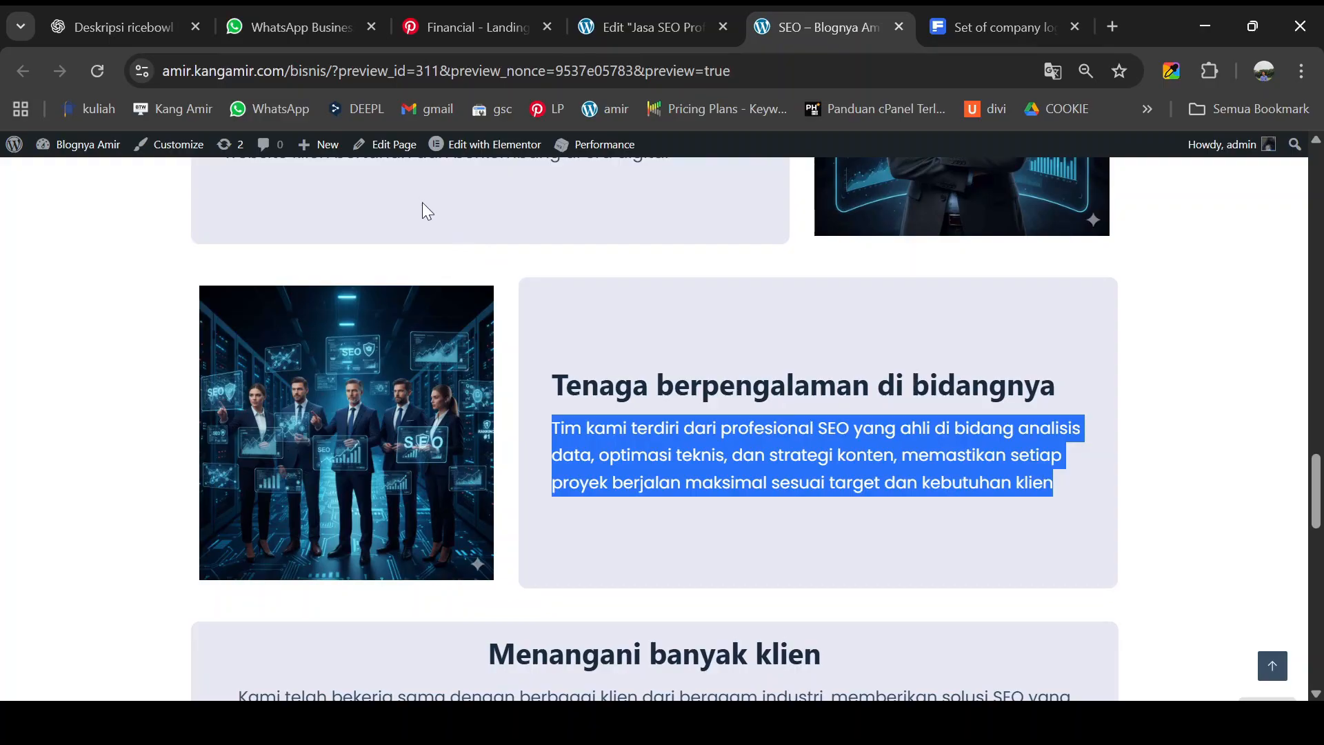
{"action": "left_click", "coordinate": [652, 28]}
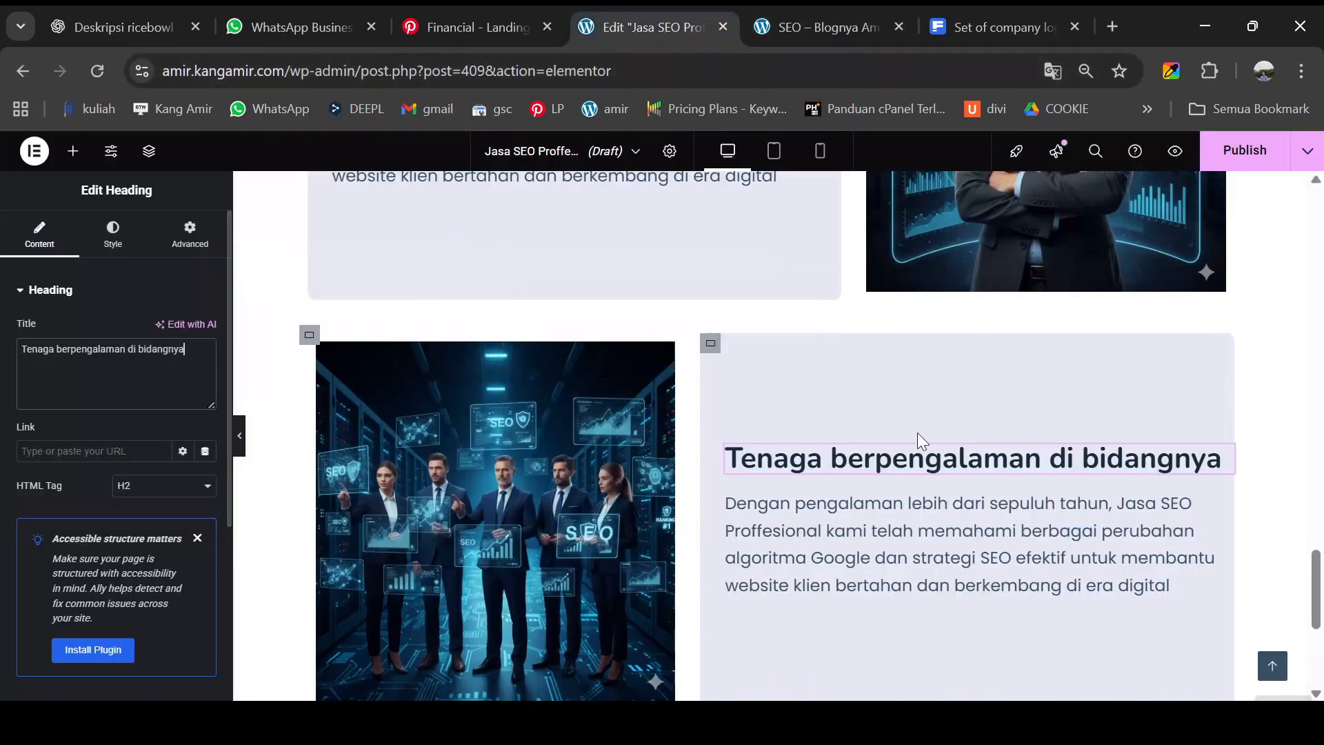
{"action": "left_click", "coordinate": [895, 528]}
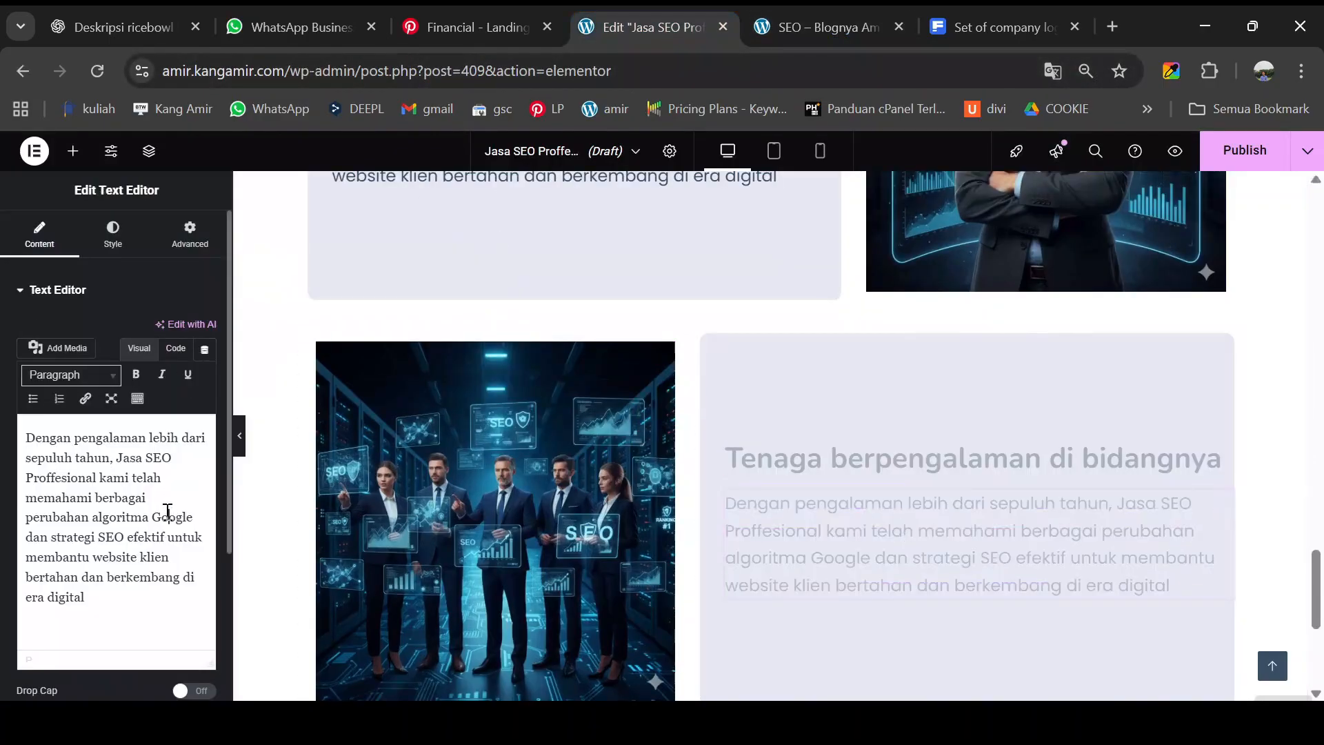
{"action": "key", "text": "ctrl+a"}
{"action": "key", "text": "ctrl+v"}
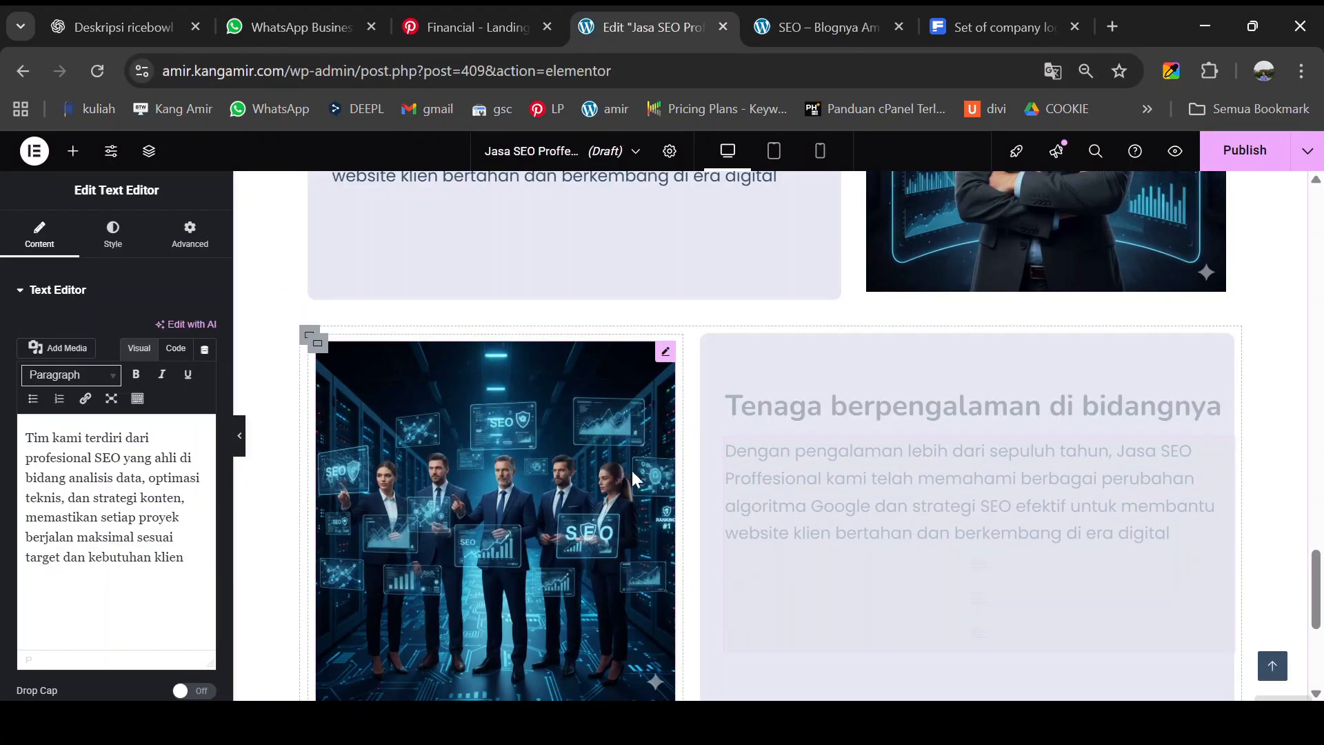
{"action": "left_click", "coordinate": [239, 441]}
- Widen the first feature card's text column, undoing a trial resize of the second card's image column
{"action": "scroll", "coordinate": [498, 455], "scroll_direction": "up", "scroll_amount": 5}
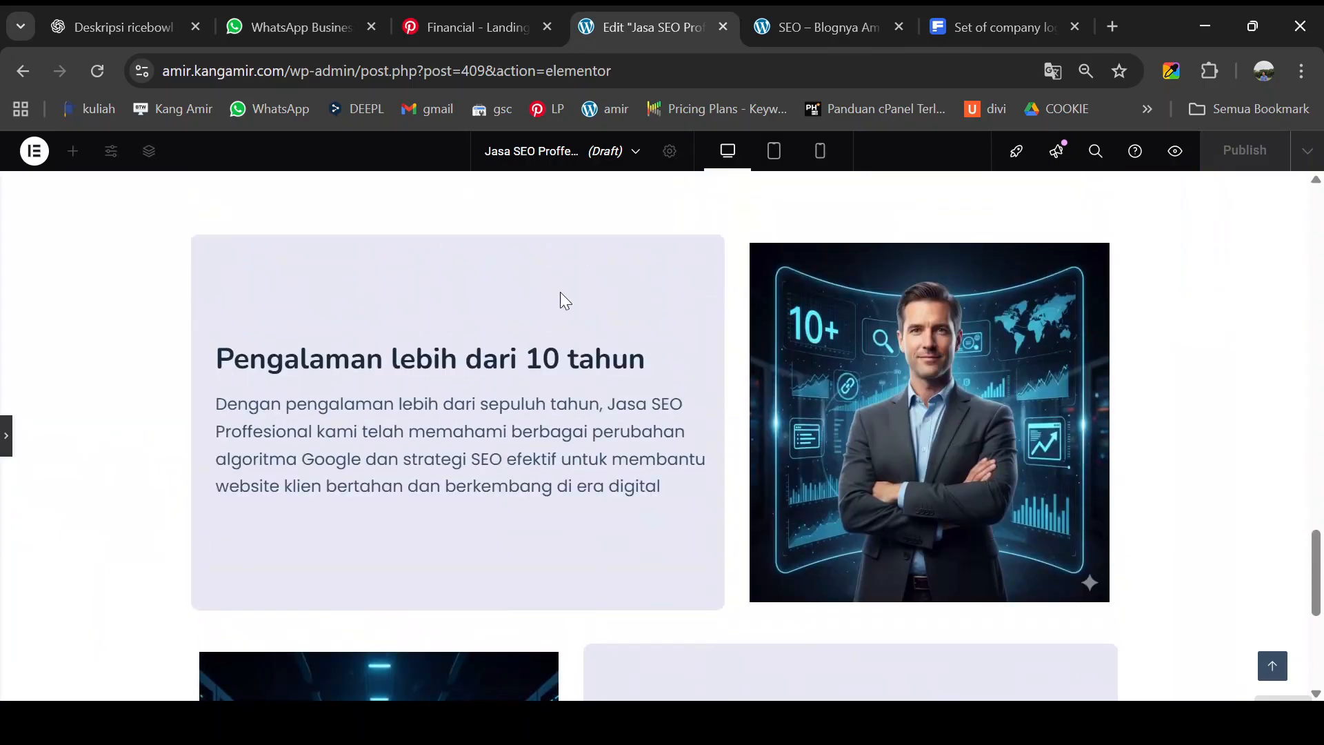
{"action": "left_click", "coordinate": [829, 33]}
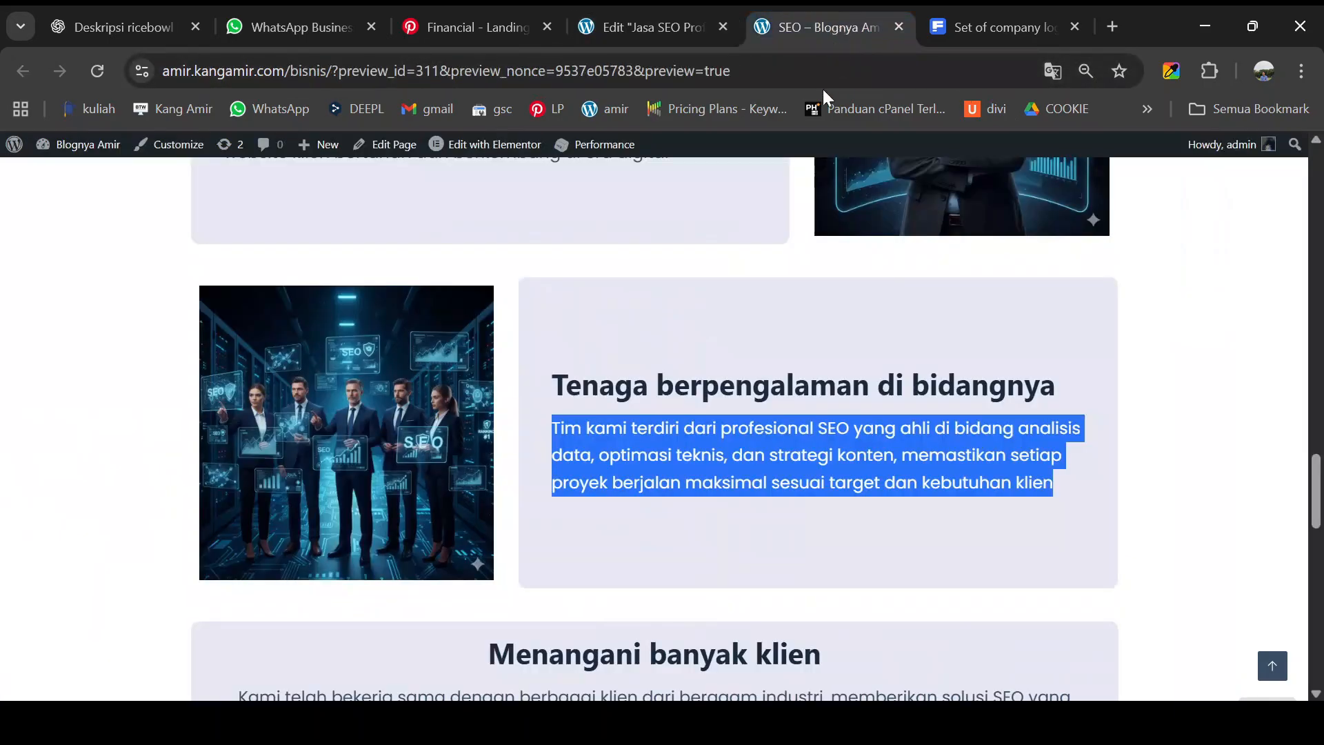
{"action": "left_click", "coordinate": [1195, 373]}
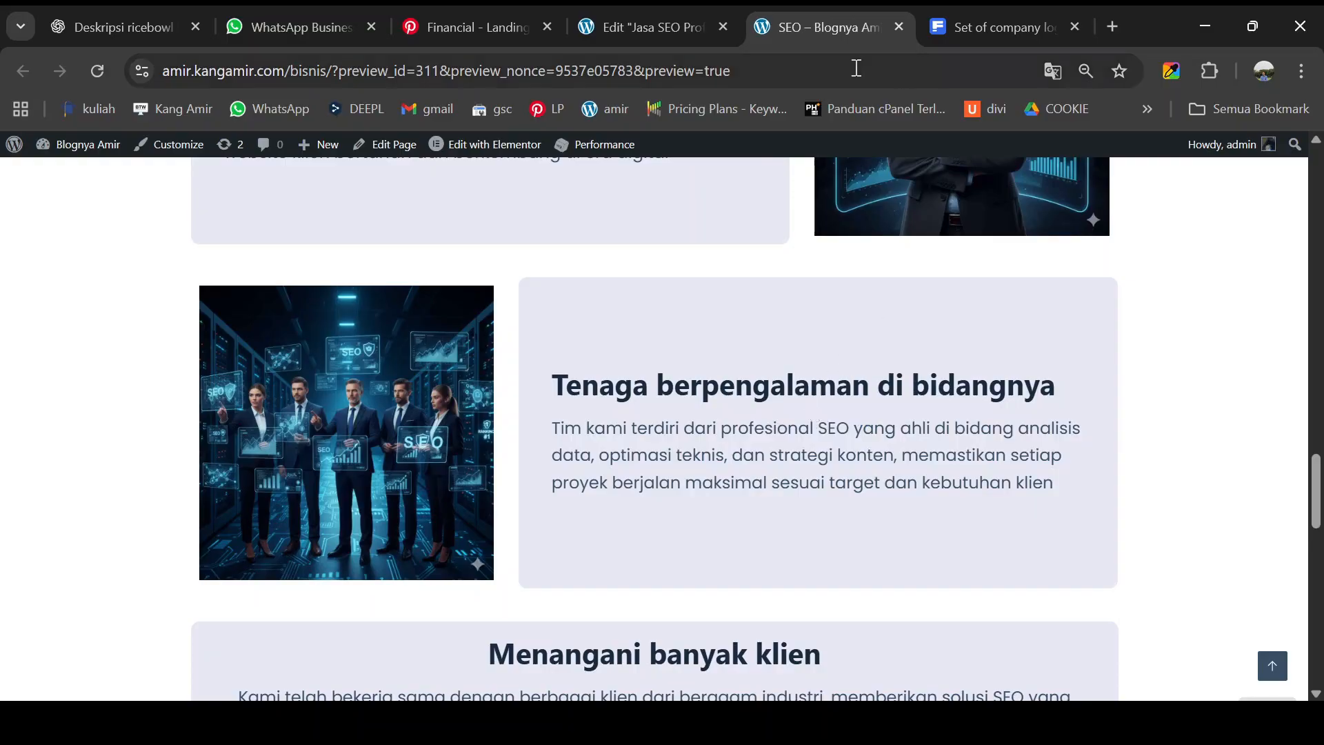
{"action": "left_click", "coordinate": [670, 27]}
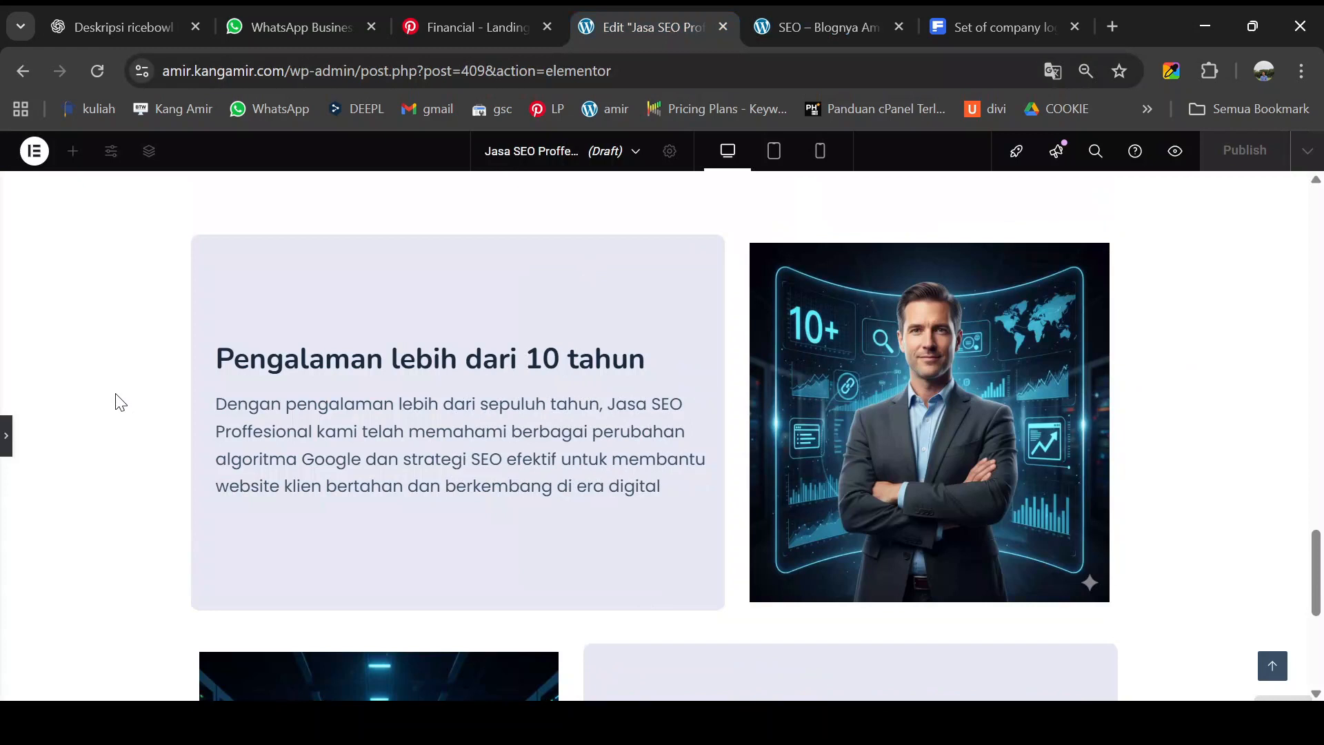
{"action": "key", "text": "ctrl+minus"}
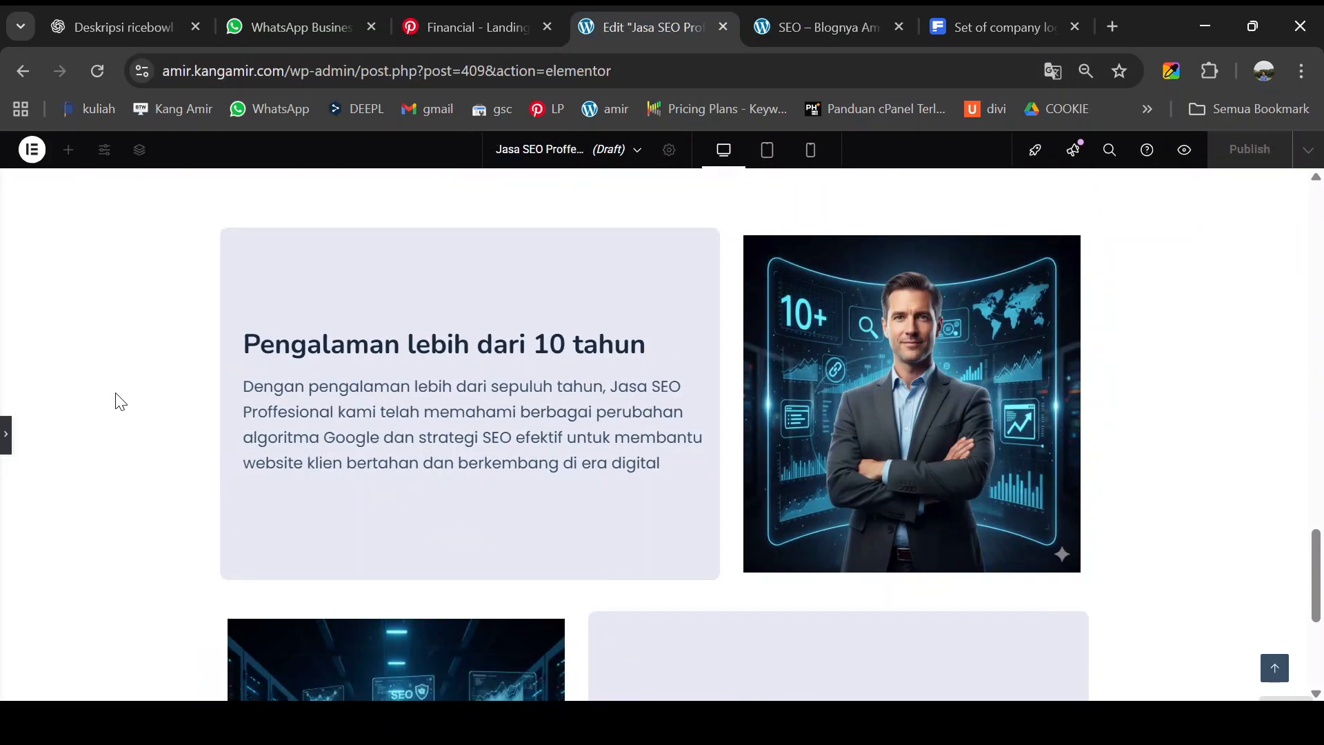
{"action": "key", "text": "ctrl+plus"}
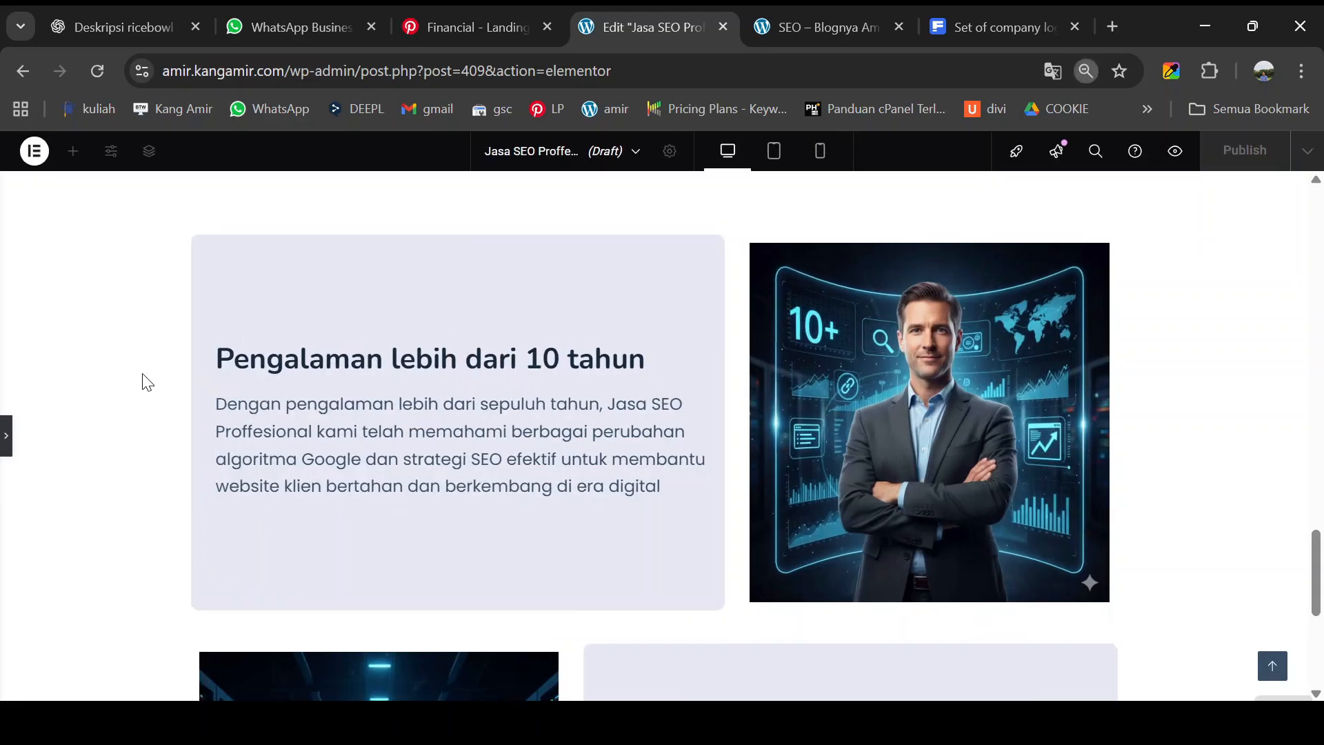
{"action": "left_click", "coordinate": [5, 436]}
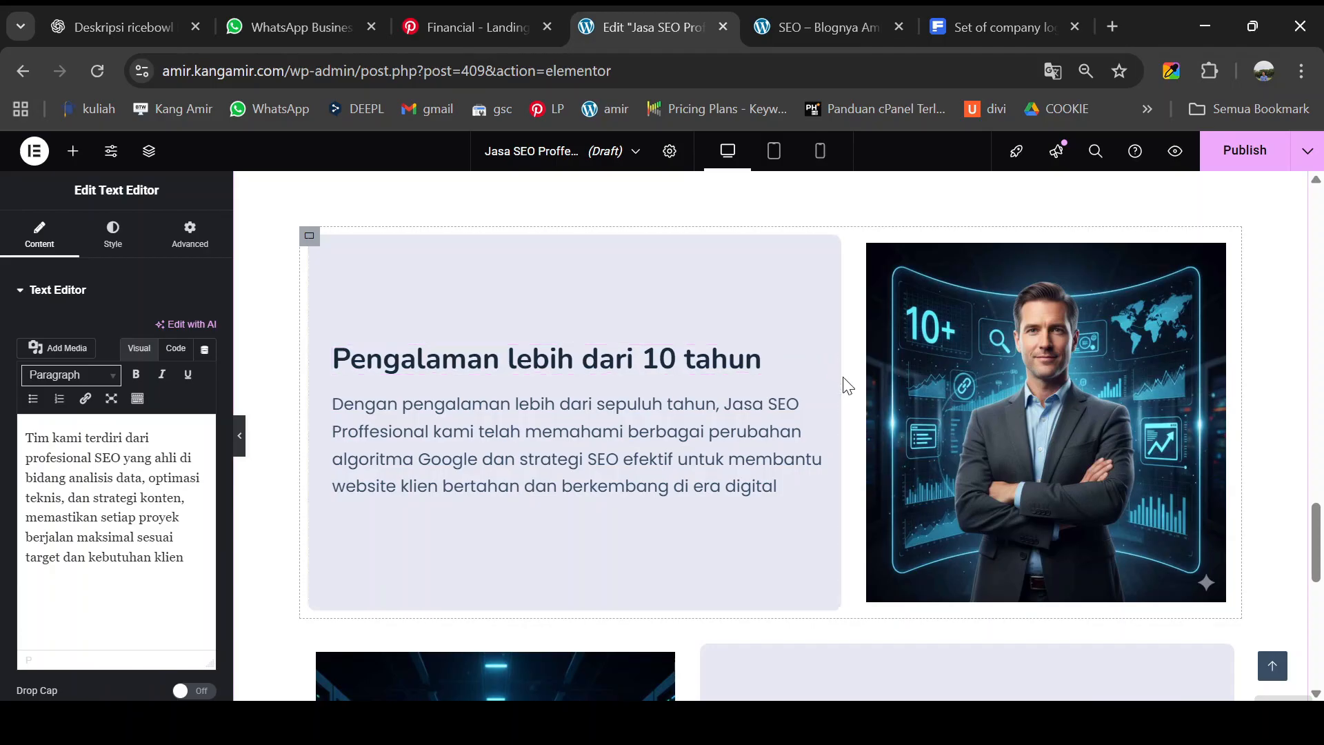
{"action": "left_click_drag", "start_coordinate": [844, 382], "coordinate": [890, 388]}
{"action": "scroll", "coordinate": [842, 425], "scroll_direction": "down", "scroll_amount": 3}
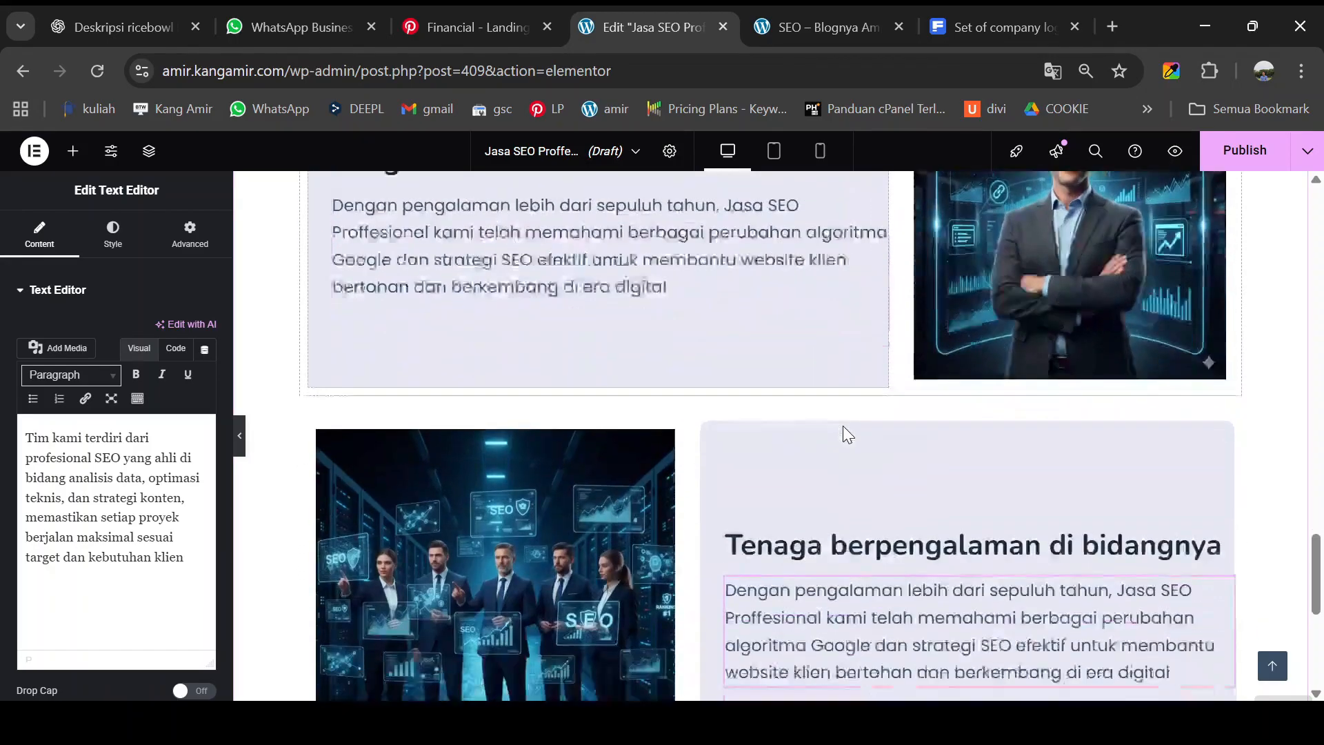
{"action": "scroll", "coordinate": [843, 425], "scroll_direction": "down", "scroll_amount": 2}
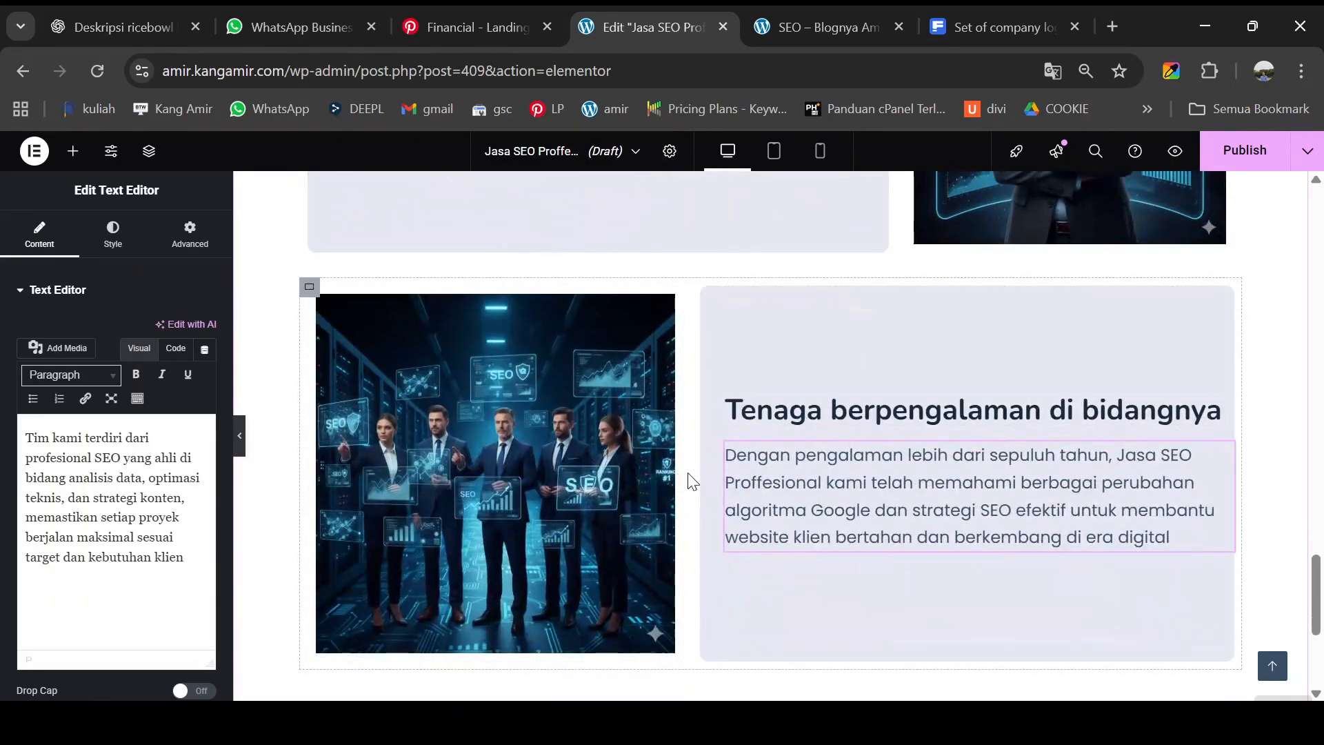
{"action": "left_click_drag", "start_coordinate": [678, 472], "coordinate": [680, 477]}
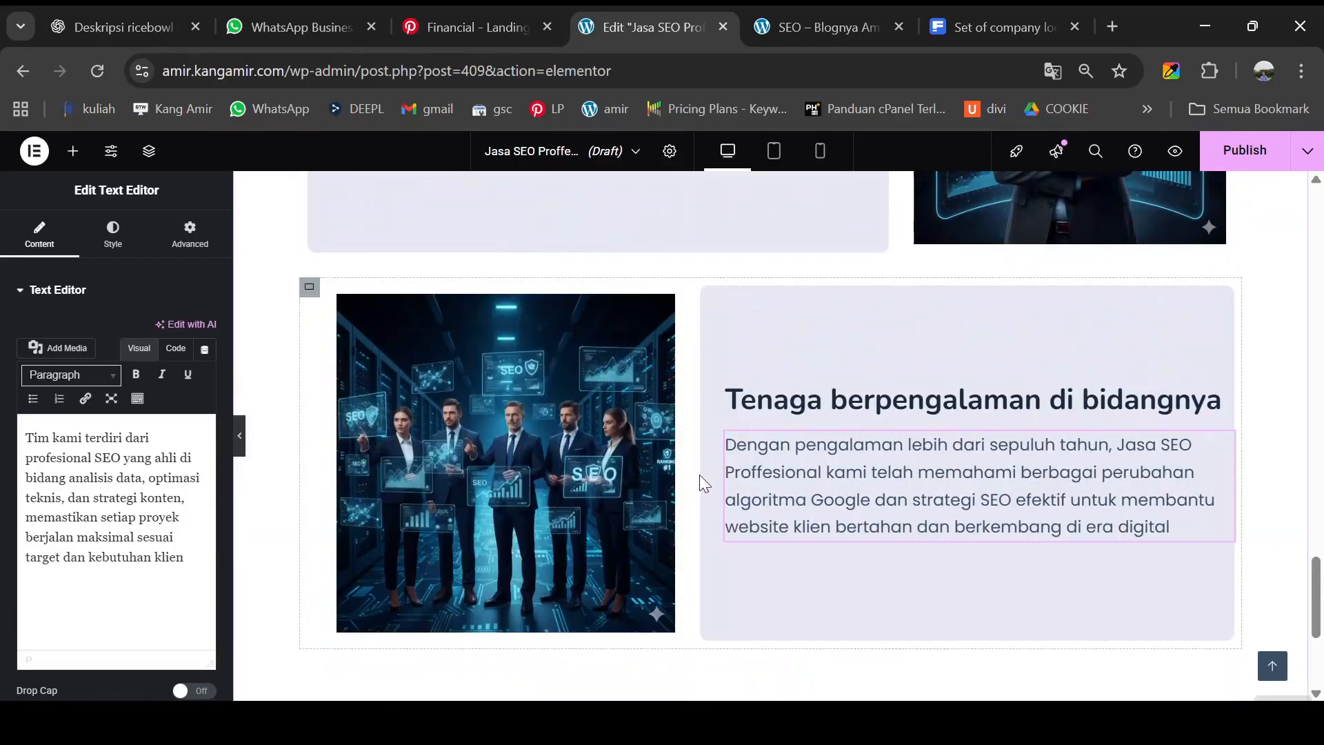
{"action": "key", "text": "ctrl+z"}
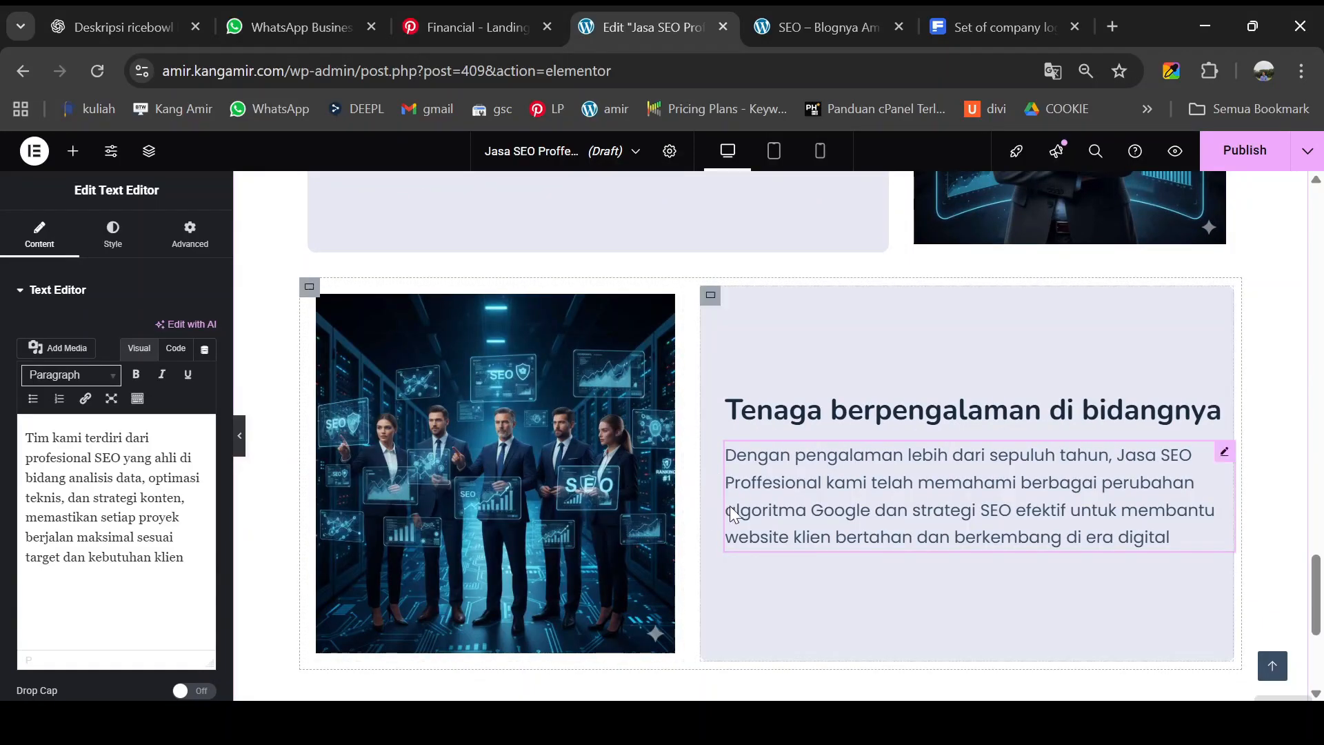
- Set the first card paragraph's right padding to 2 and review the card layout
{"action": "left_click", "coordinate": [238, 436]}
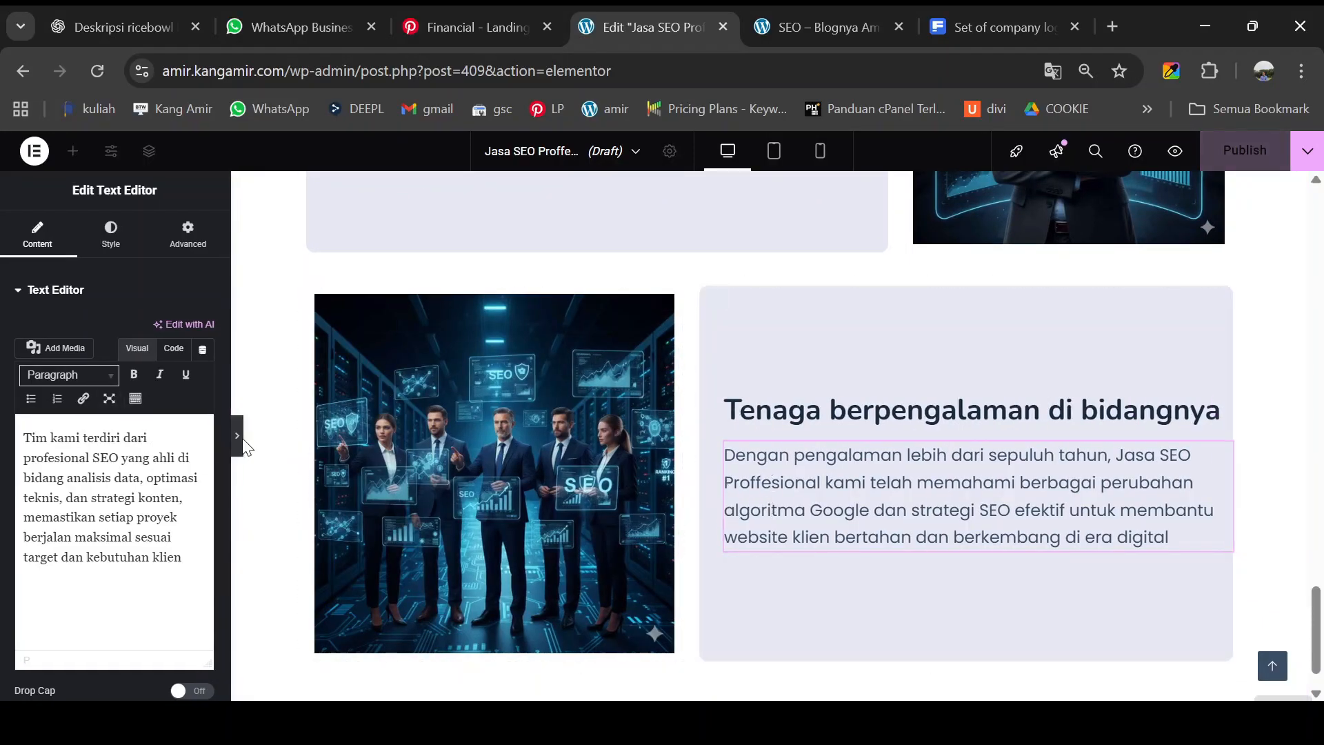
{"action": "scroll", "coordinate": [666, 448], "scroll_direction": "up", "scroll_amount": 4}
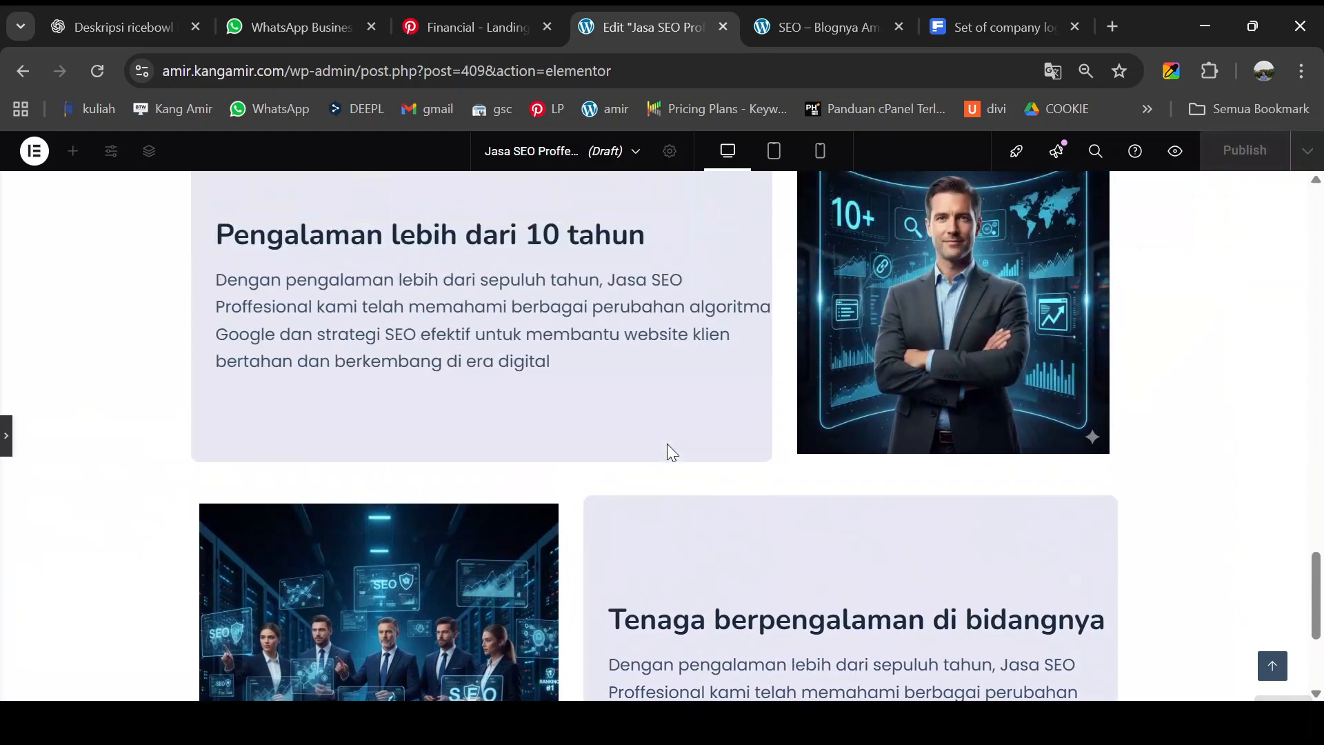
{"action": "scroll", "coordinate": [672, 441], "scroll_direction": "down", "scroll_amount": 4}
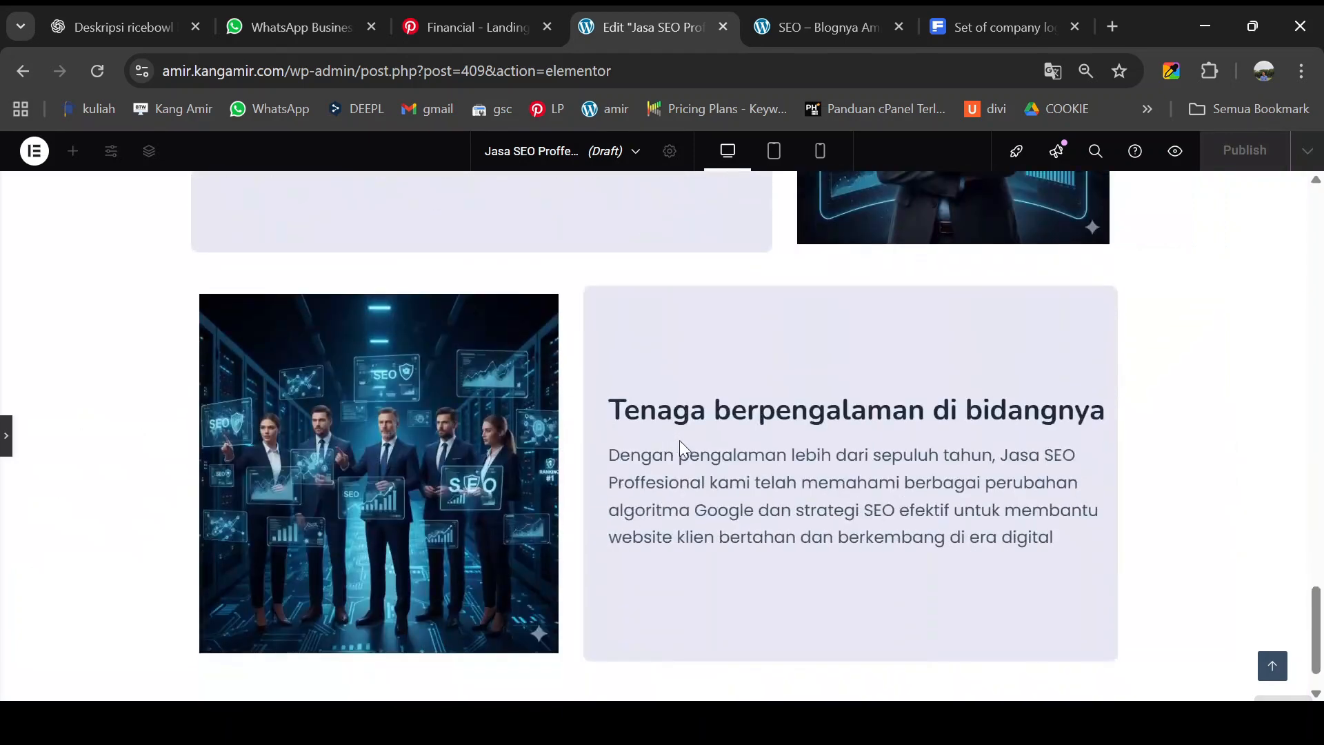
{"action": "scroll", "coordinate": [681, 439], "scroll_direction": "up", "scroll_amount": 3}
{"action": "scroll", "coordinate": [717, 349], "scroll_direction": "up", "scroll_amount": 3}
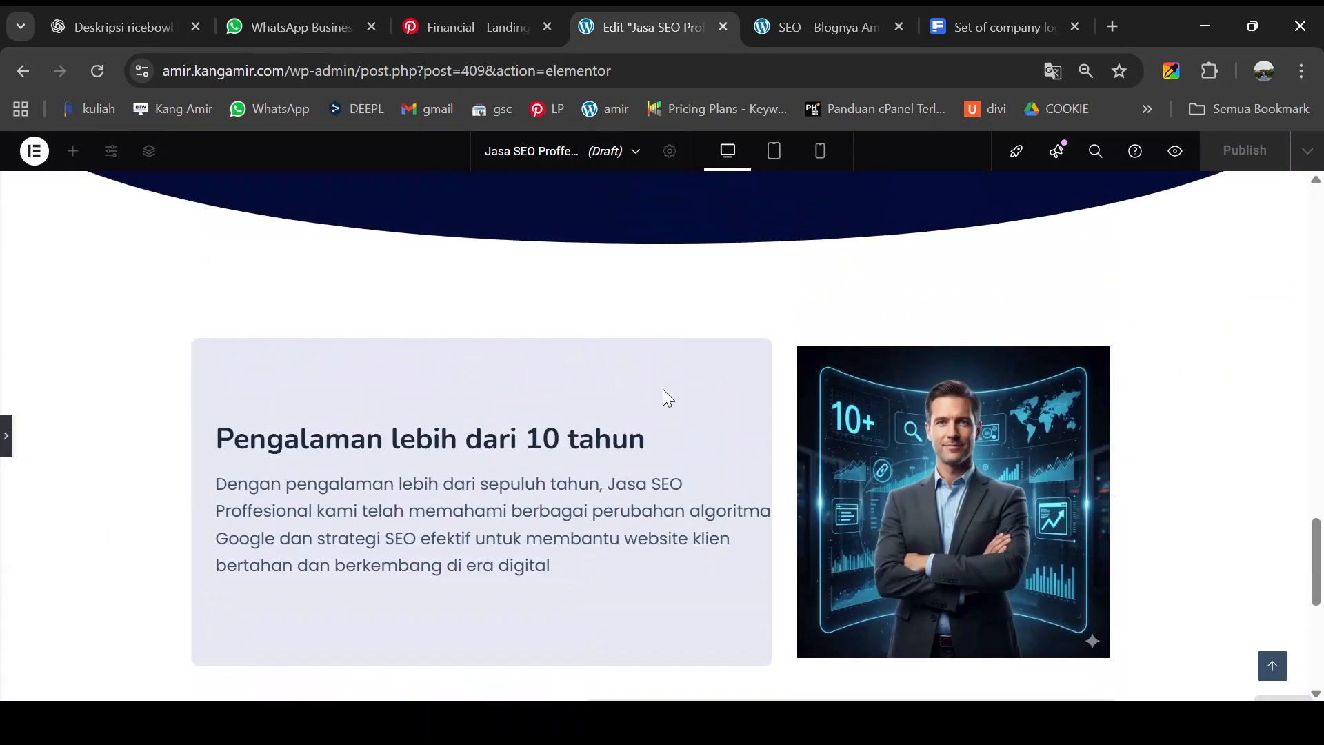
{"action": "scroll", "coordinate": [580, 460], "scroll_direction": "down", "scroll_amount": 1}
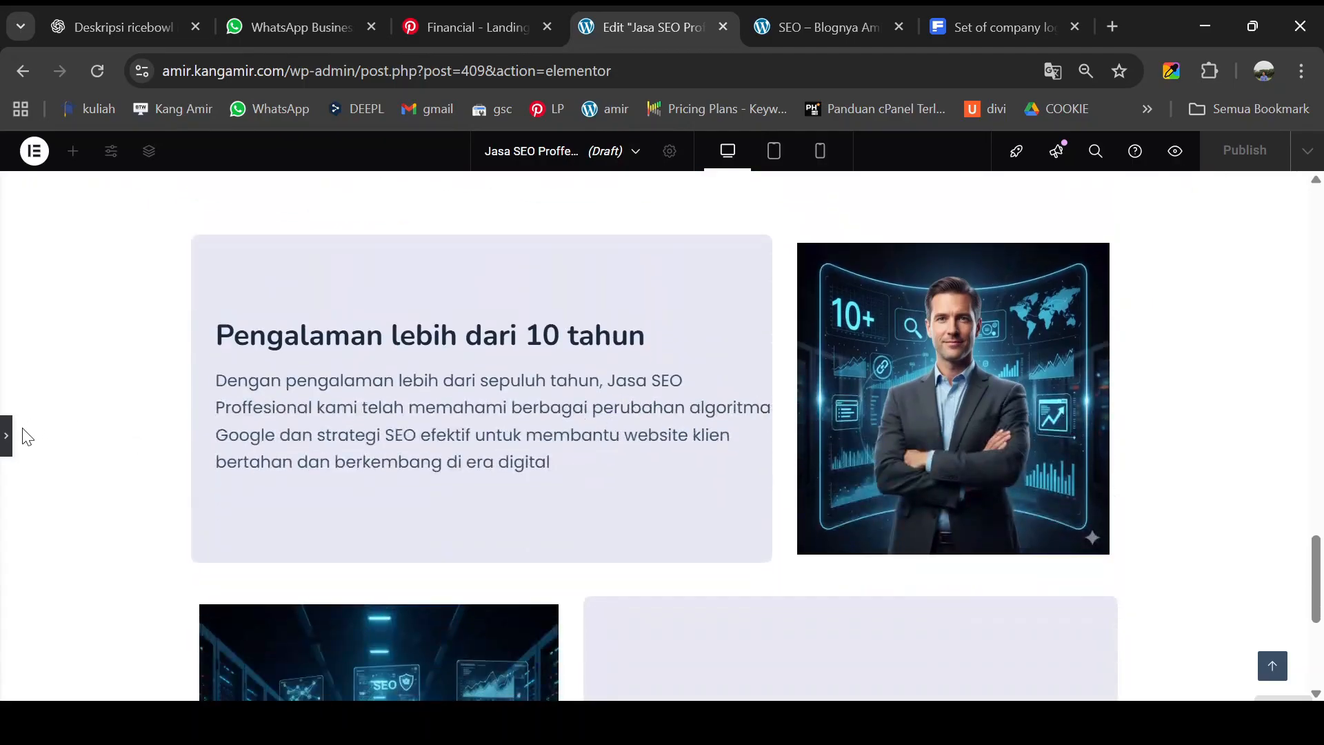
{"action": "left_click", "coordinate": [6, 437]}
{"action": "left_click", "coordinate": [717, 413]}
{"action": "left_click", "coordinate": [190, 235]}
{"action": "left_click", "coordinate": [84, 415]}
{"action": "type", "text": "10"}
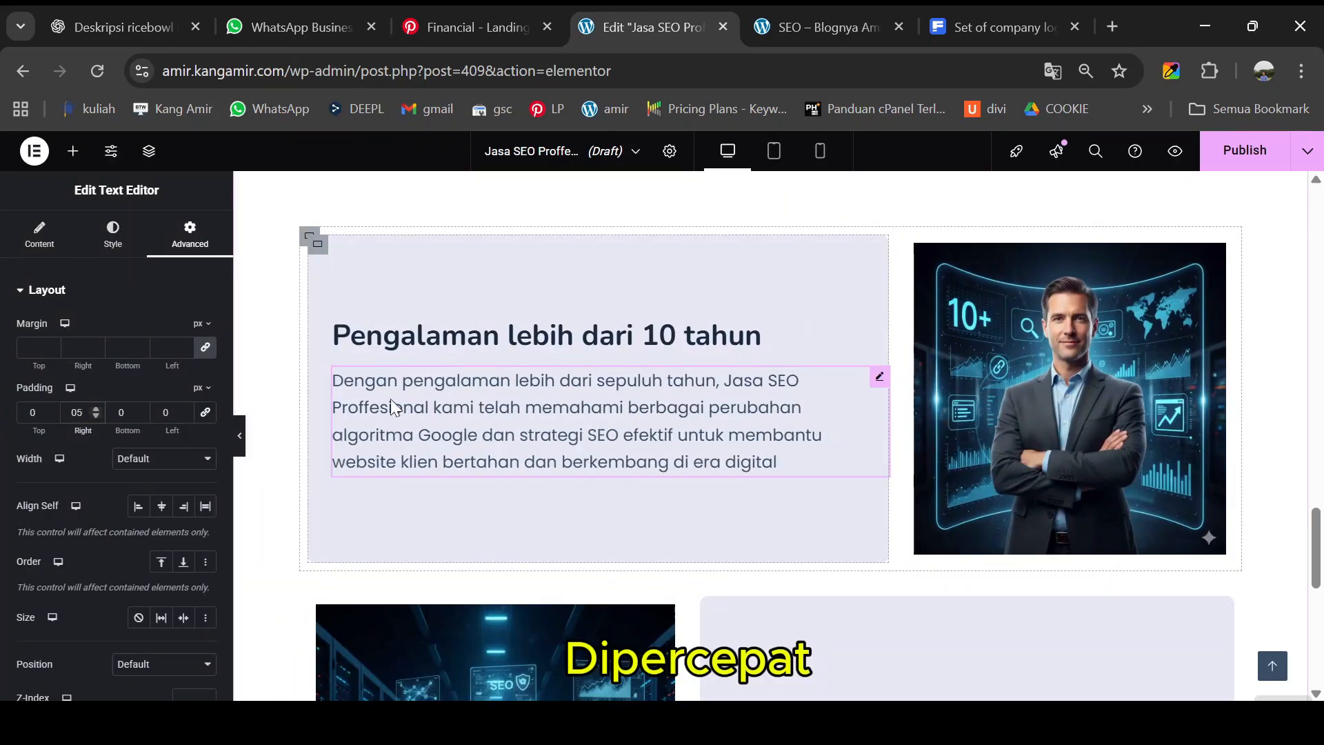
{"action": "scroll", "coordinate": [414, 413], "scroll_direction": "down", "scroll_amount": 1}
{"action": "left_click", "coordinate": [97, 416]}
{"action": "left_click", "coordinate": [96, 415]}
{"action": "scroll", "coordinate": [256, 439], "scroll_direction": "down", "scroll_amount": 2}
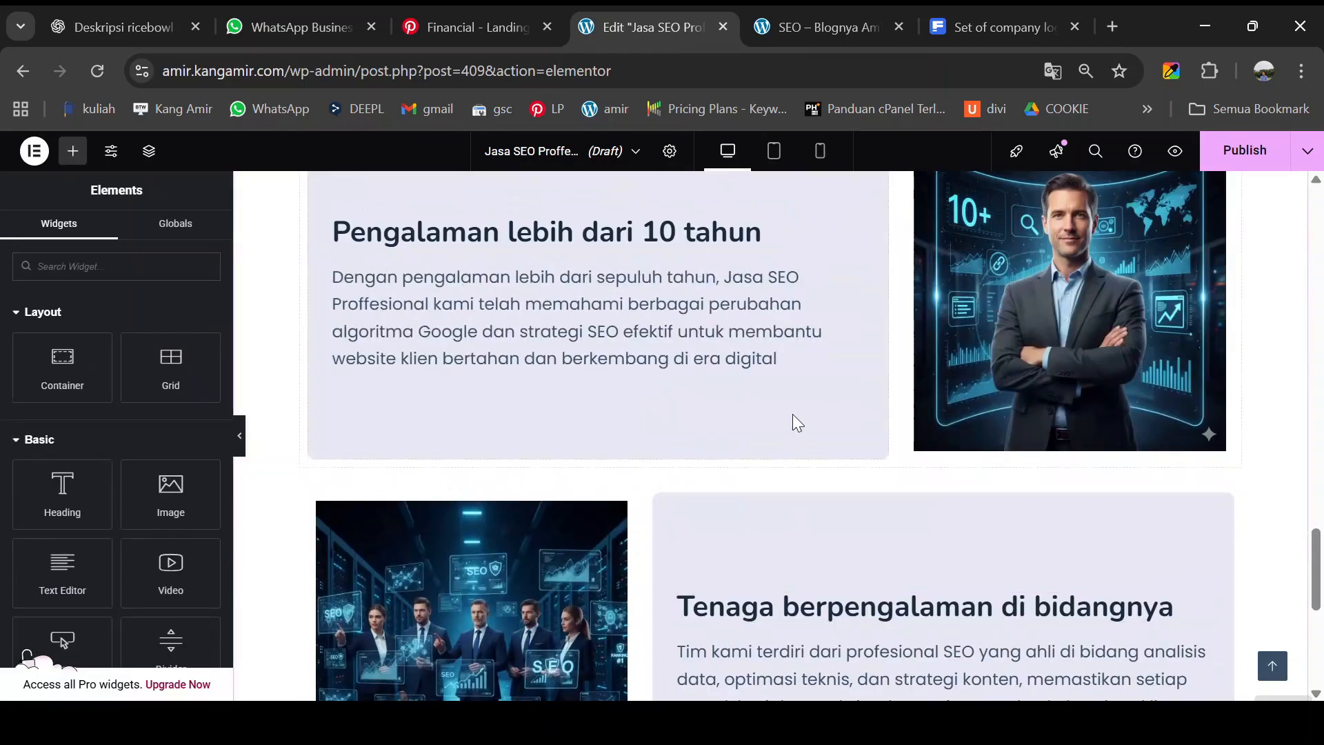
{"action": "scroll", "coordinate": [257, 440], "scroll_direction": "down", "scroll_amount": 2}
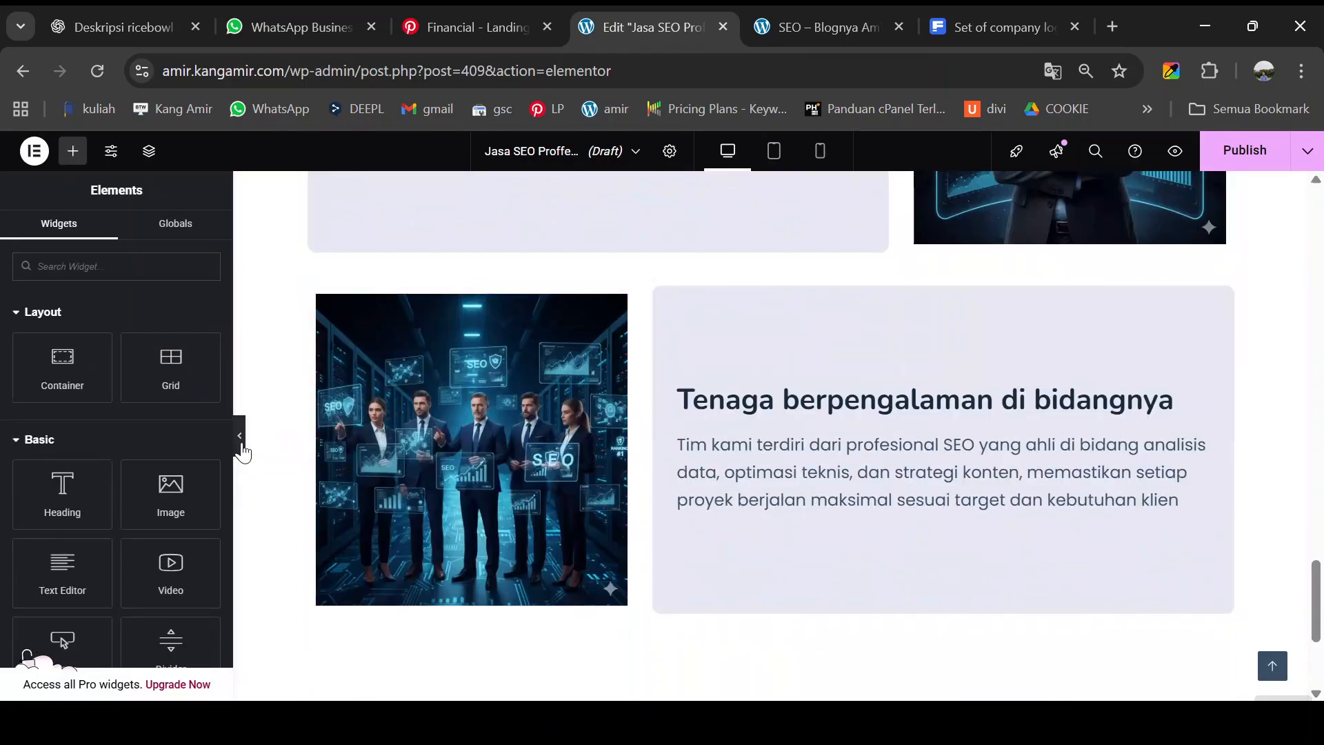
{"action": "left_click", "coordinate": [240, 441]}
{"action": "scroll", "coordinate": [456, 436], "scroll_direction": "up", "scroll_amount": 3}
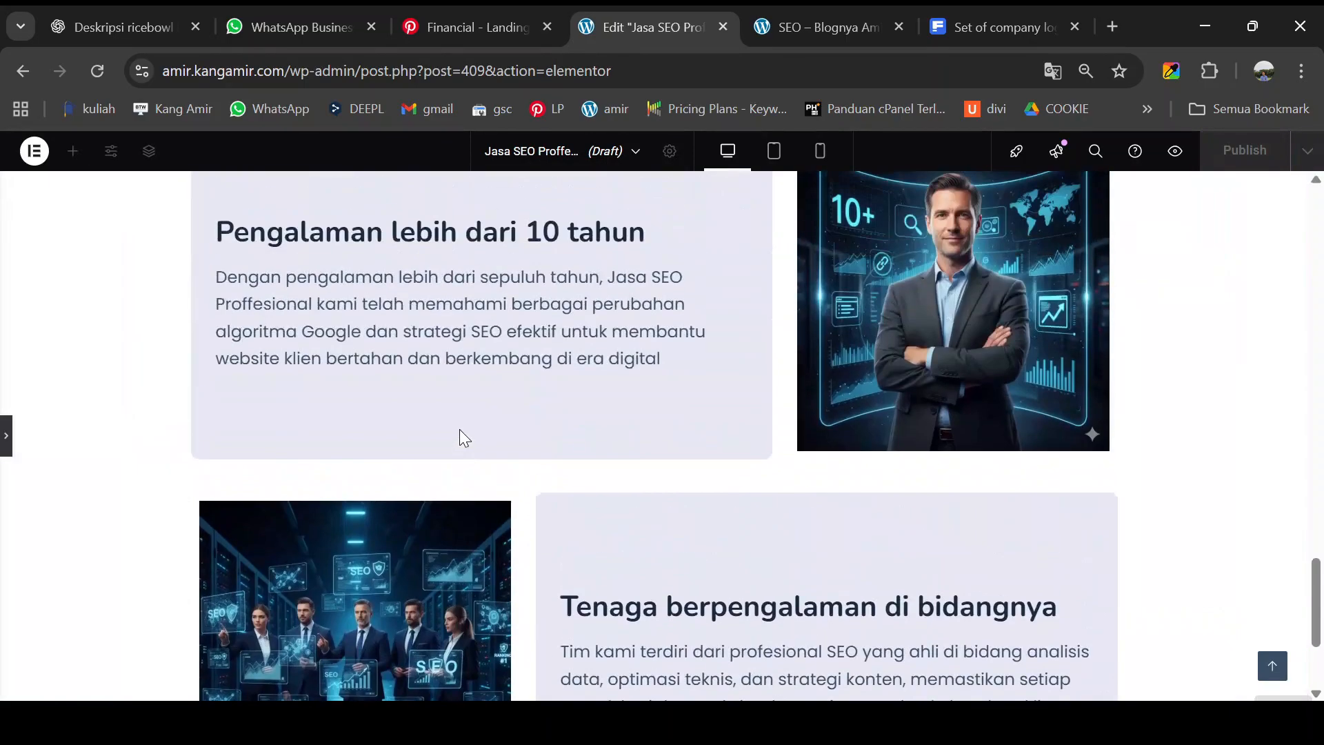
{"action": "scroll", "coordinate": [462, 421], "scroll_direction": "down", "scroll_amount": 2}
{"action": "scroll", "coordinate": [480, 418], "scroll_direction": "down", "scroll_amount": 2}
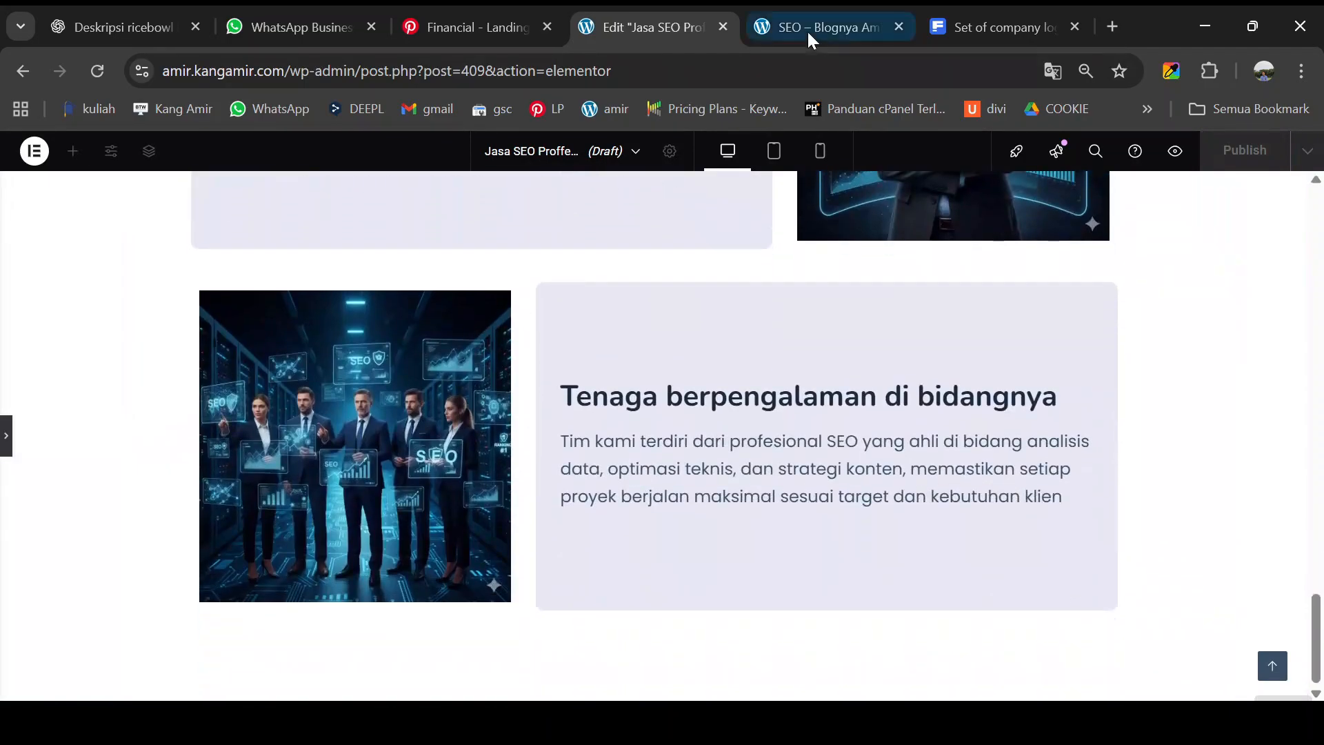
- Scroll the live preview to review the feature cards and the 'Menangani banyak klien' section
{"action": "left_click", "coordinate": [808, 31]}
{"action": "scroll", "coordinate": [609, 393], "scroll_direction": "down", "scroll_amount": 7}
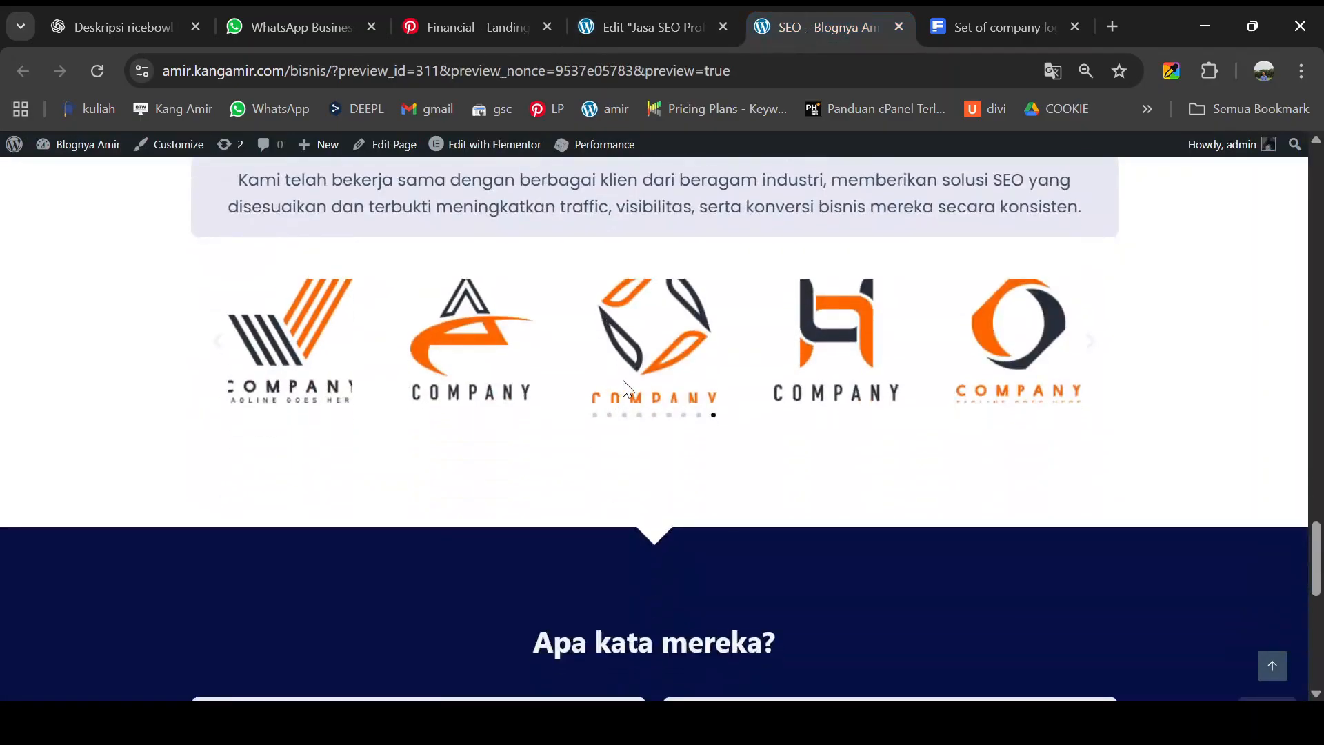
{"action": "scroll", "coordinate": [508, 381], "scroll_direction": "up", "scroll_amount": 4}
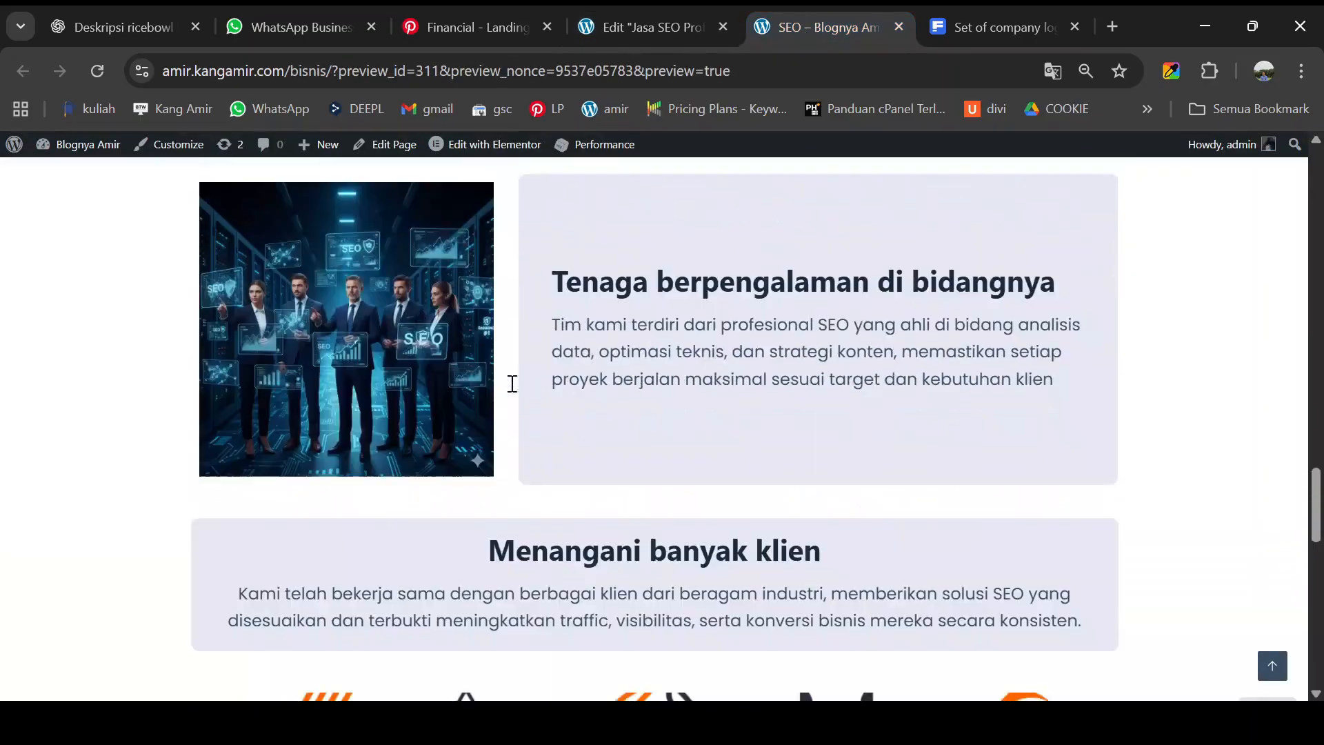
{"action": "scroll", "coordinate": [499, 431], "scroll_direction": "down", "scroll_amount": 1}
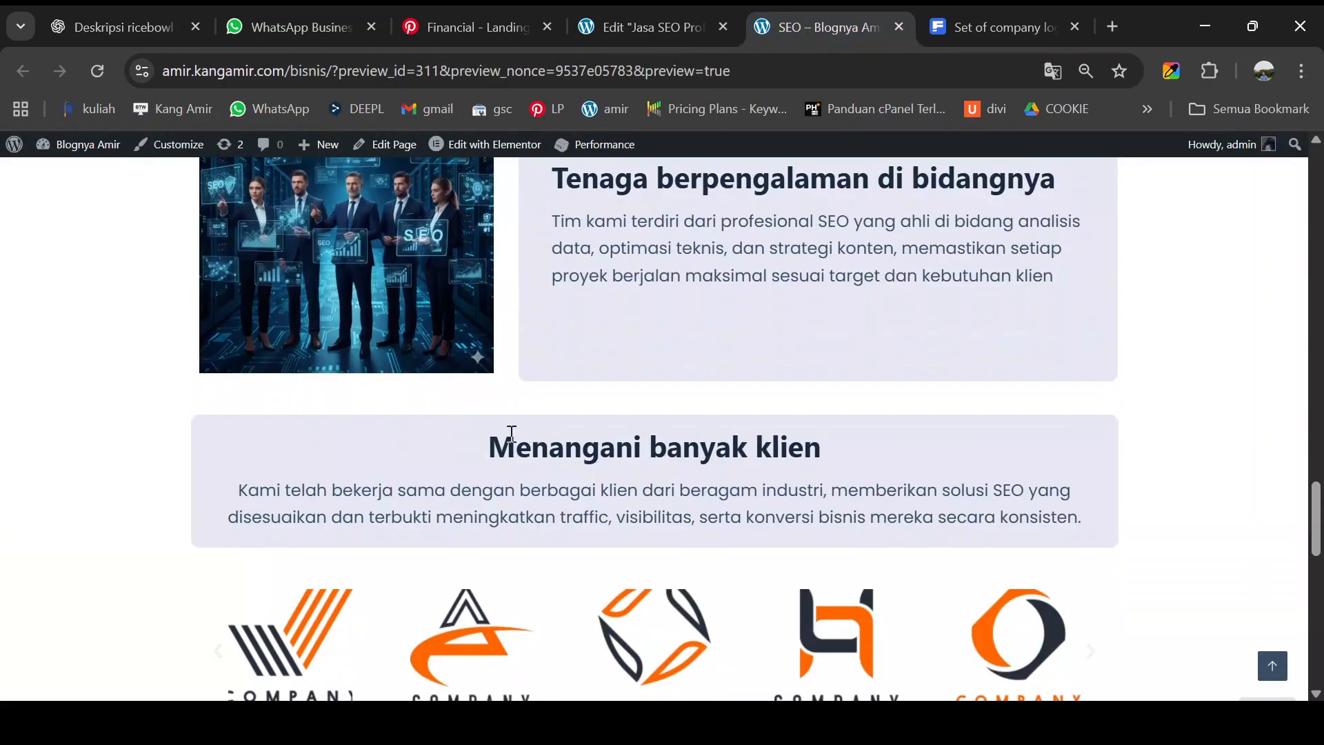
{"action": "triple_click", "coordinate": [511, 433]}
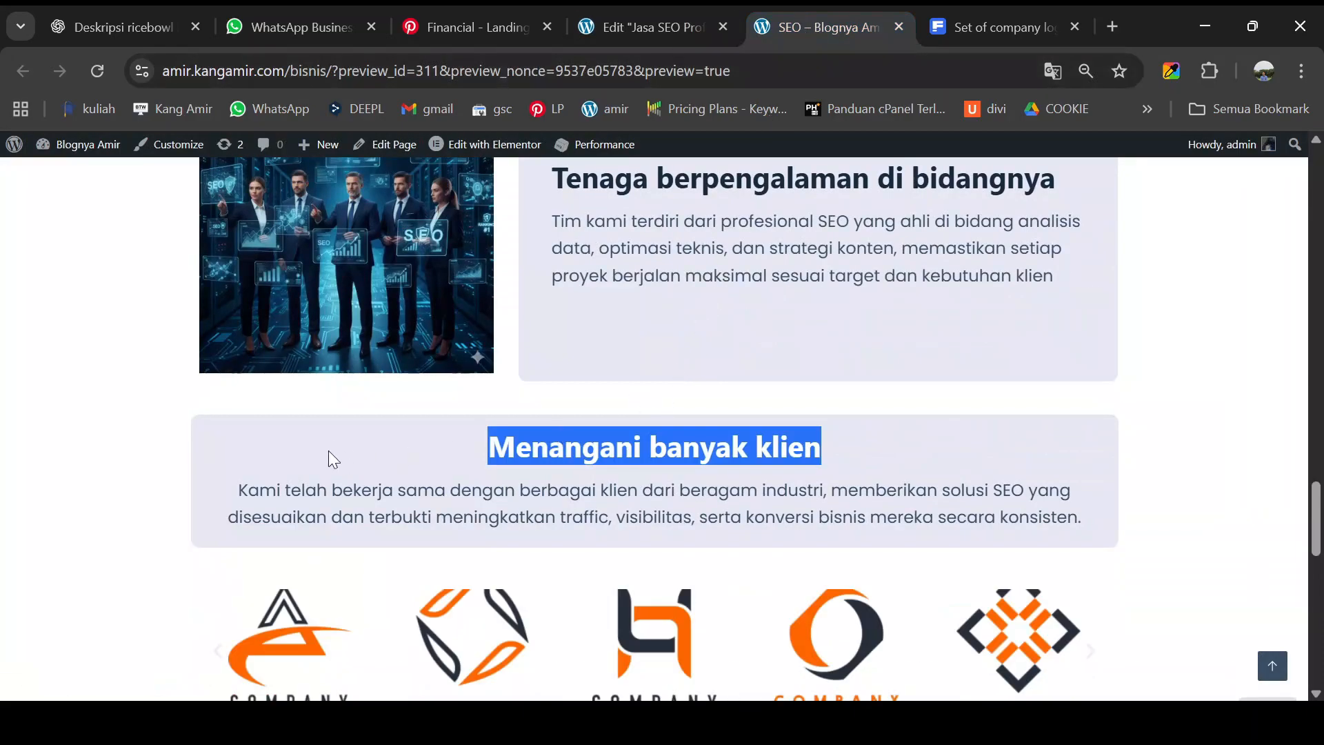
{"action": "left_click", "coordinate": [375, 409]}
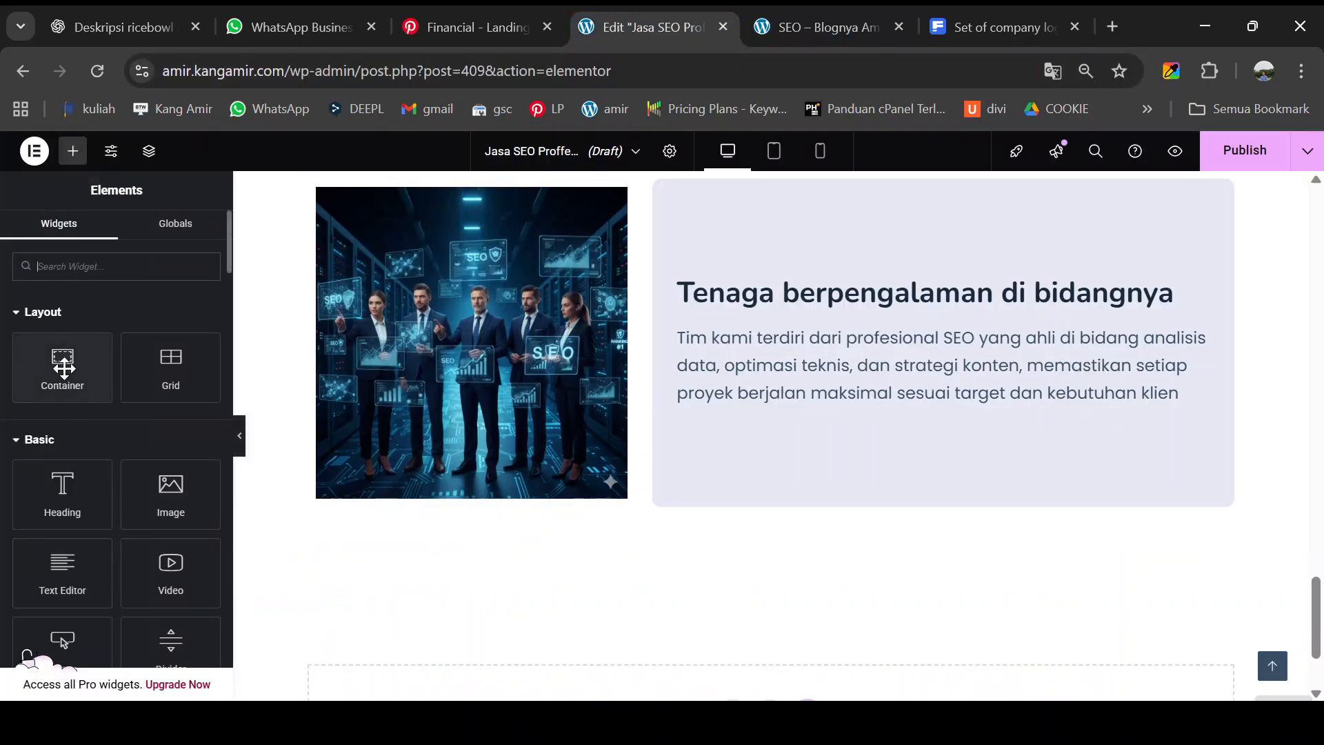
- Add a new container below the feature cards and place a Heading widget inside it
{"action": "left_click_drag", "start_coordinate": [63, 358], "coordinate": [742, 512]}
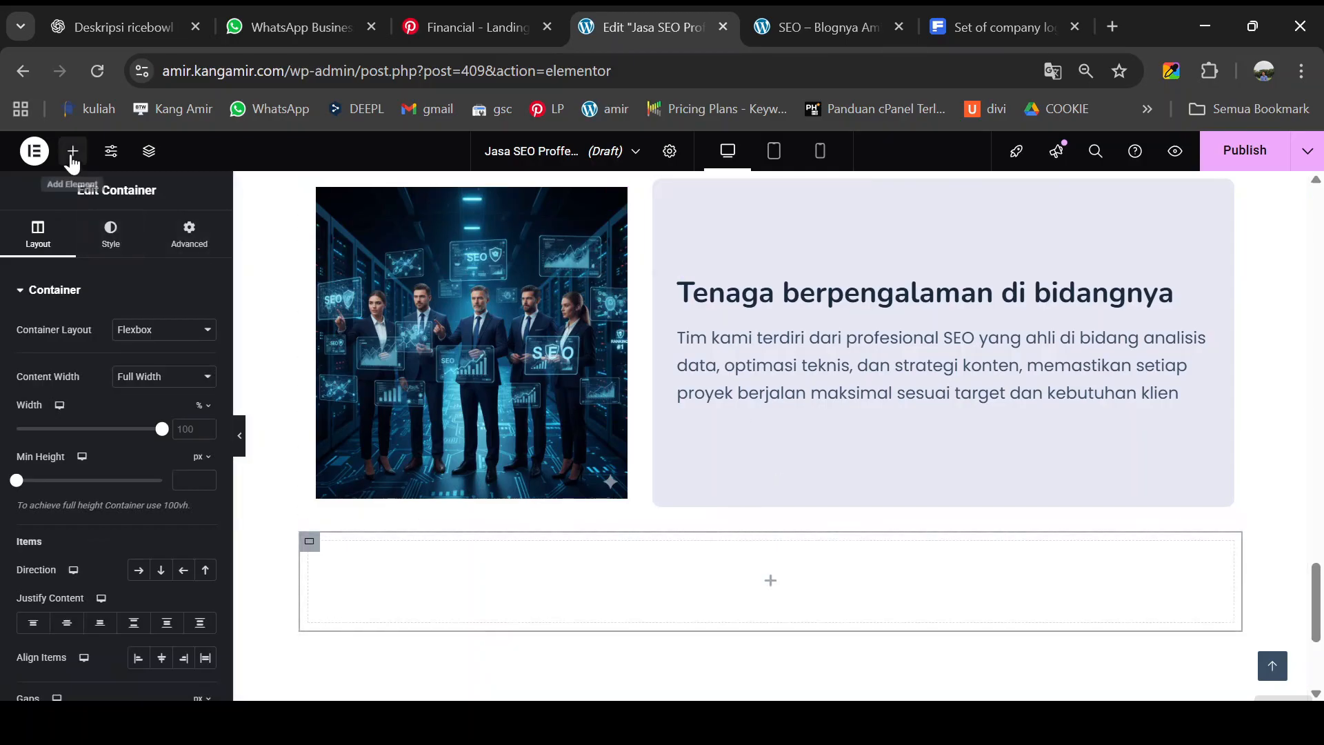
{"action": "left_click", "coordinate": [72, 151]}
{"action": "left_click_drag", "start_coordinate": [61, 361], "coordinate": [452, 579]}
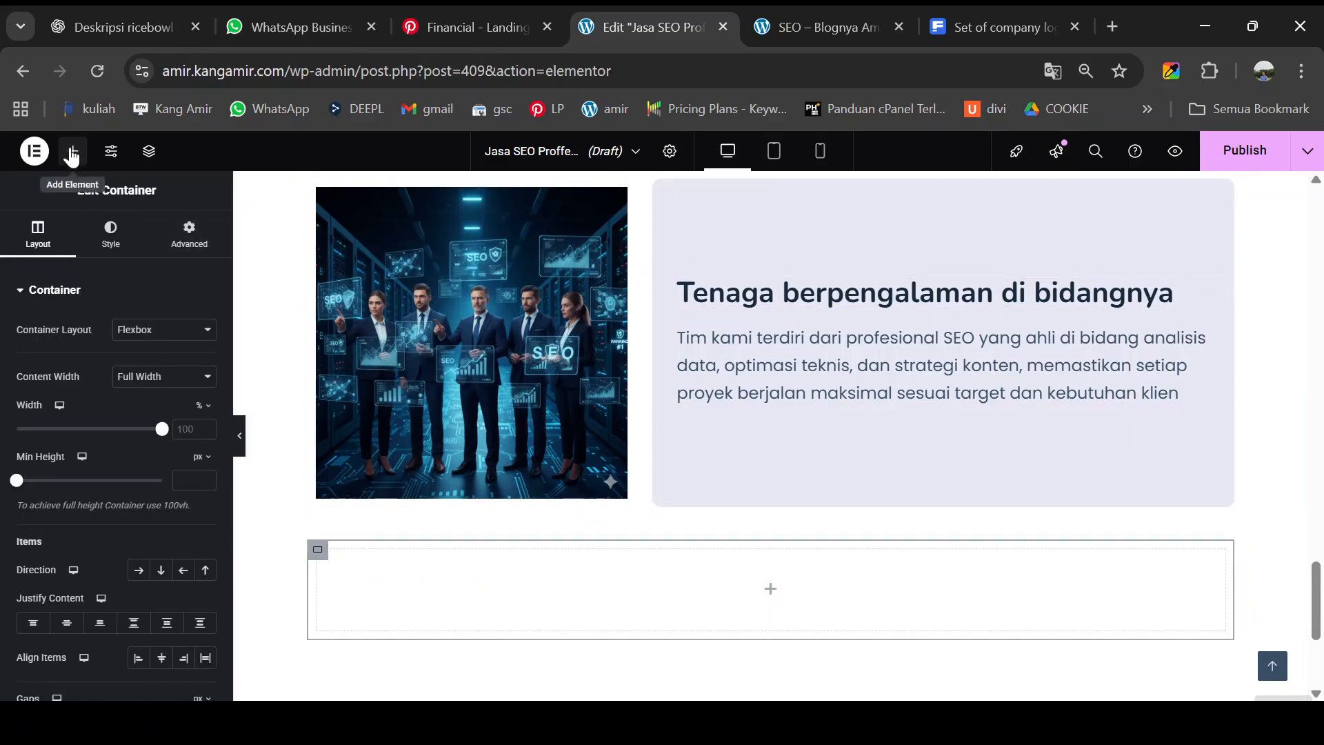
{"action": "left_click", "coordinate": [73, 151]}
{"action": "left_click_drag", "start_coordinate": [71, 487], "coordinate": [603, 557]}
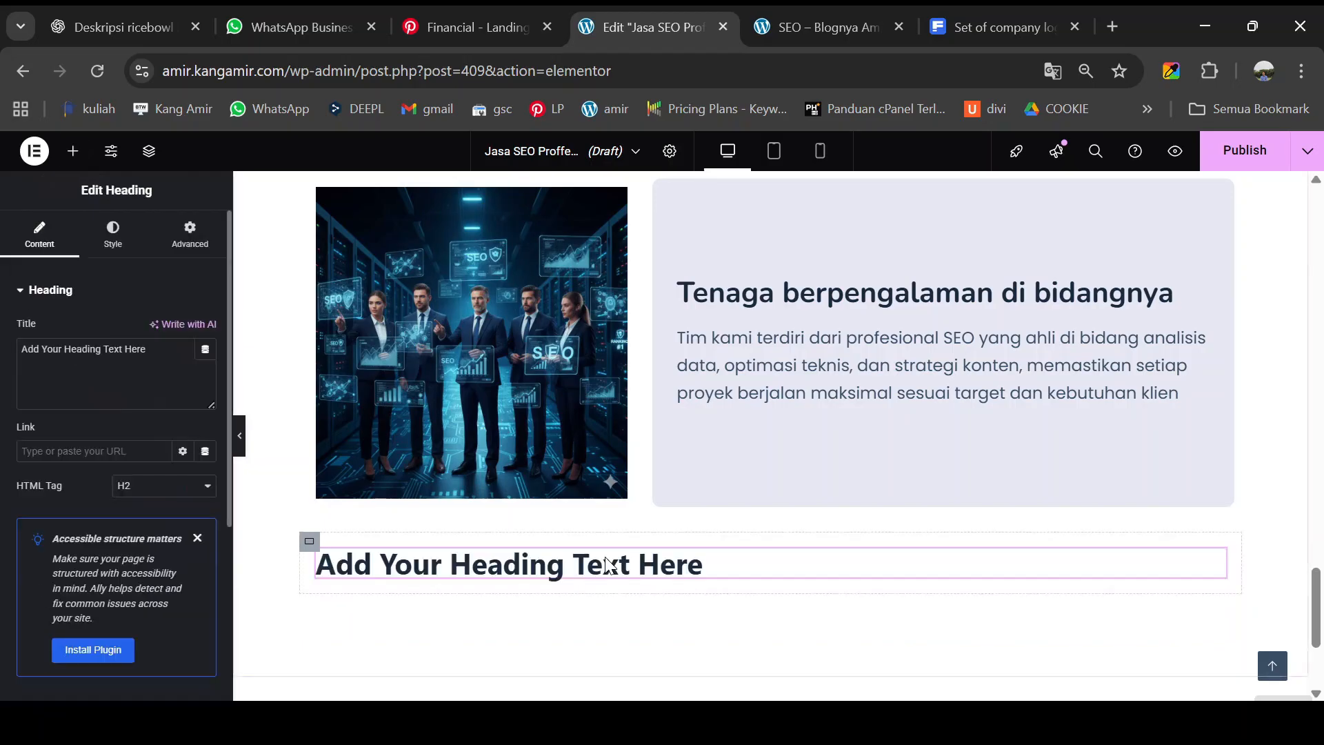
- Drop a Text Editor widget beneath the heading, then show the heading's Style settings
{"action": "left_click", "coordinate": [72, 151]}
{"action": "scroll", "coordinate": [84, 359], "scroll_direction": "down", "scroll_amount": 2}
{"action": "scroll", "coordinate": [76, 400], "scroll_direction": "down", "scroll_amount": 2}
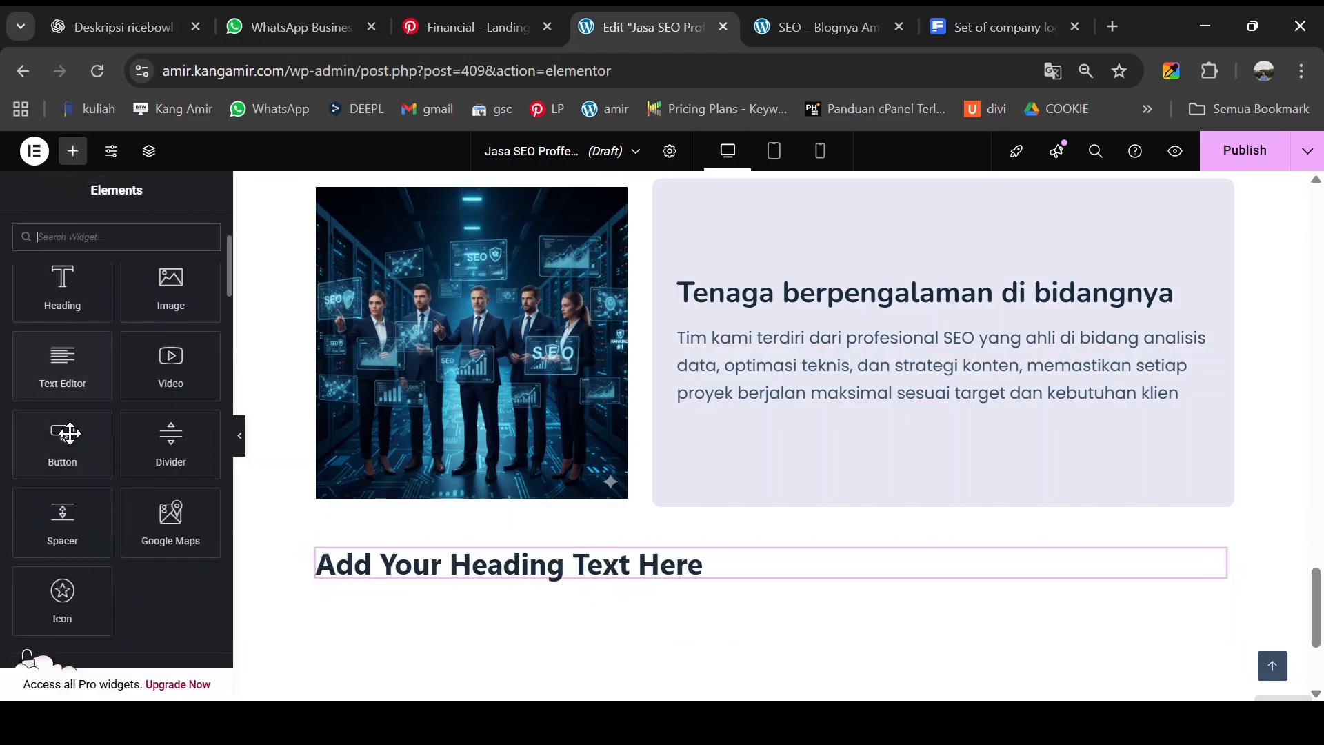
{"action": "left_click_drag", "start_coordinate": [60, 373], "coordinate": [432, 583]}
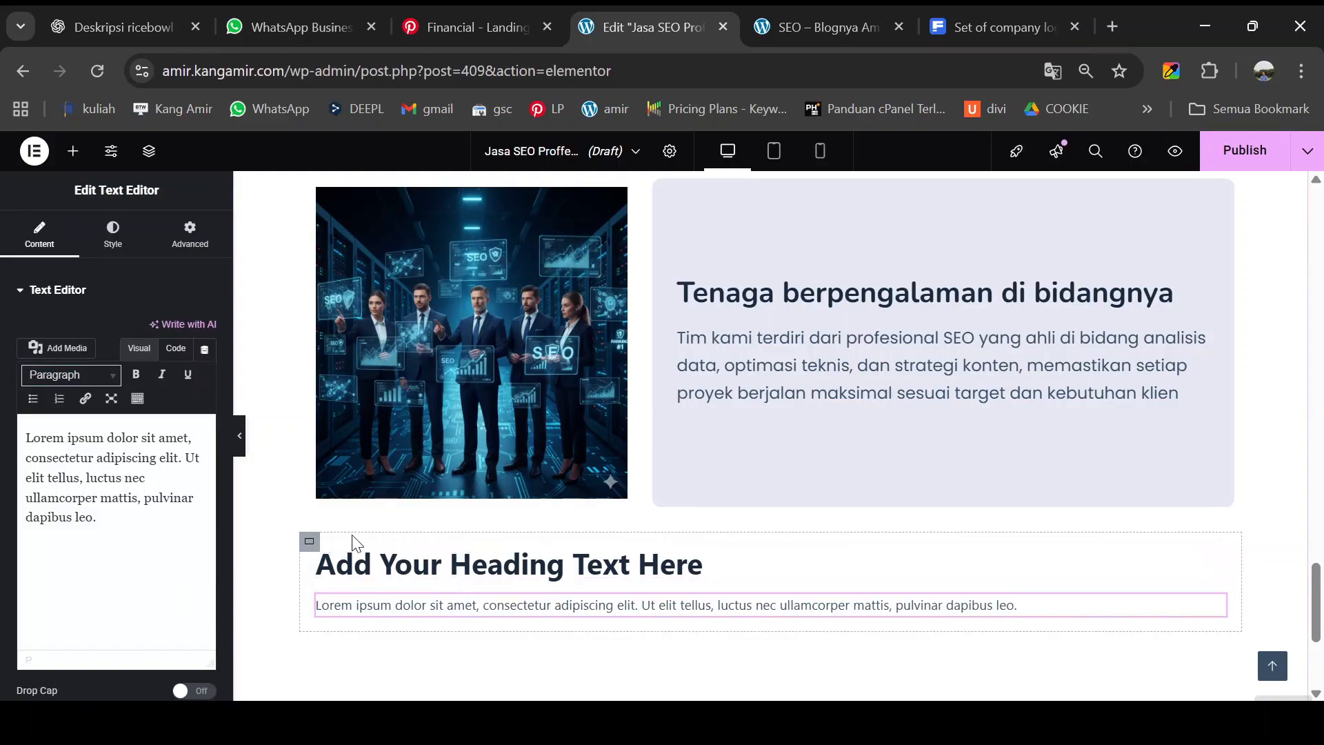
{"action": "left_click", "coordinate": [1216, 560]}
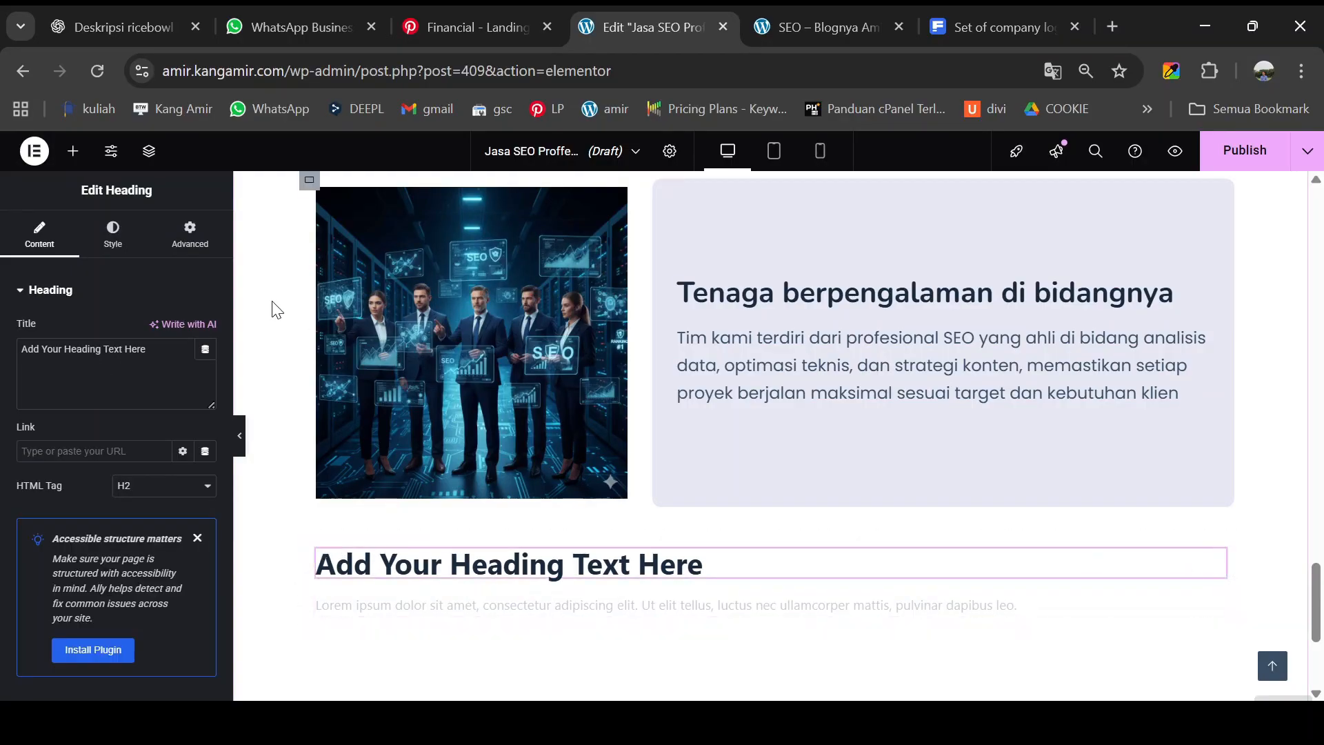
{"action": "left_click", "coordinate": [114, 238]}
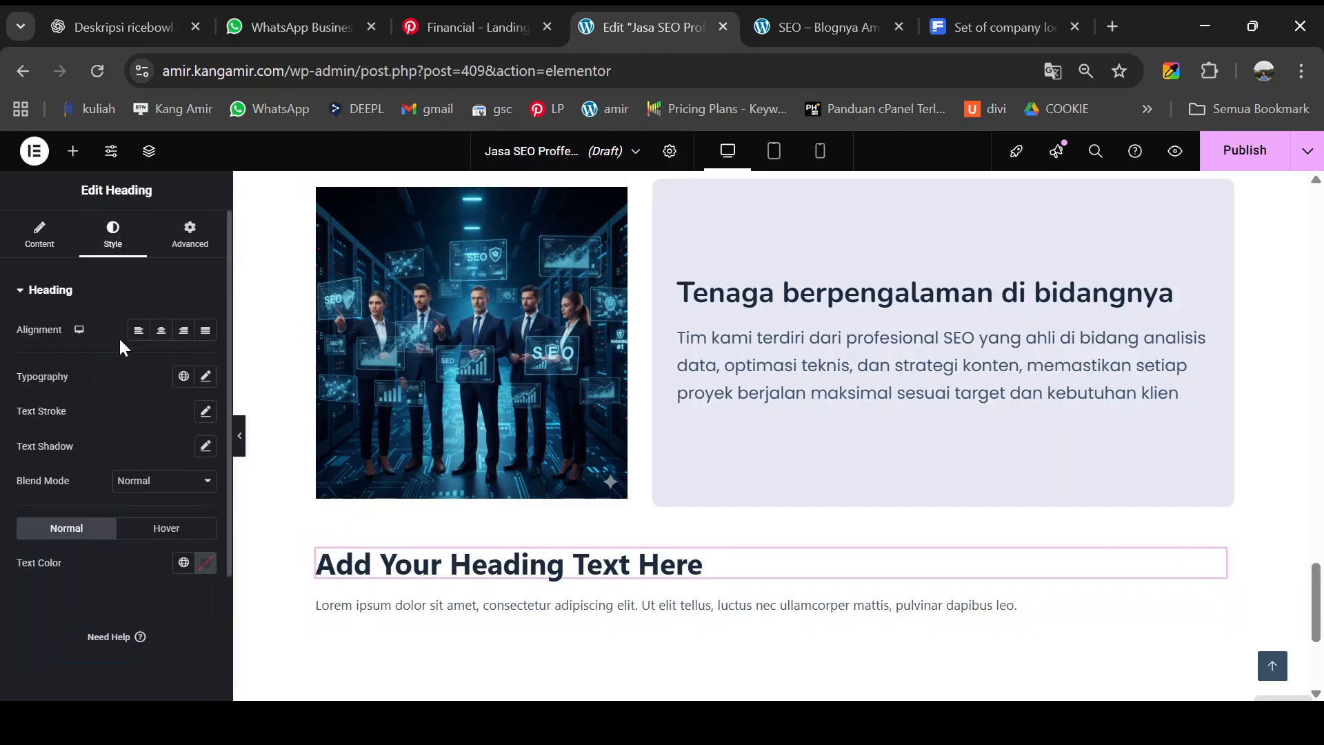
- Center the new heading and set its font family to Nunito
{"action": "left_click", "coordinate": [161, 330]}
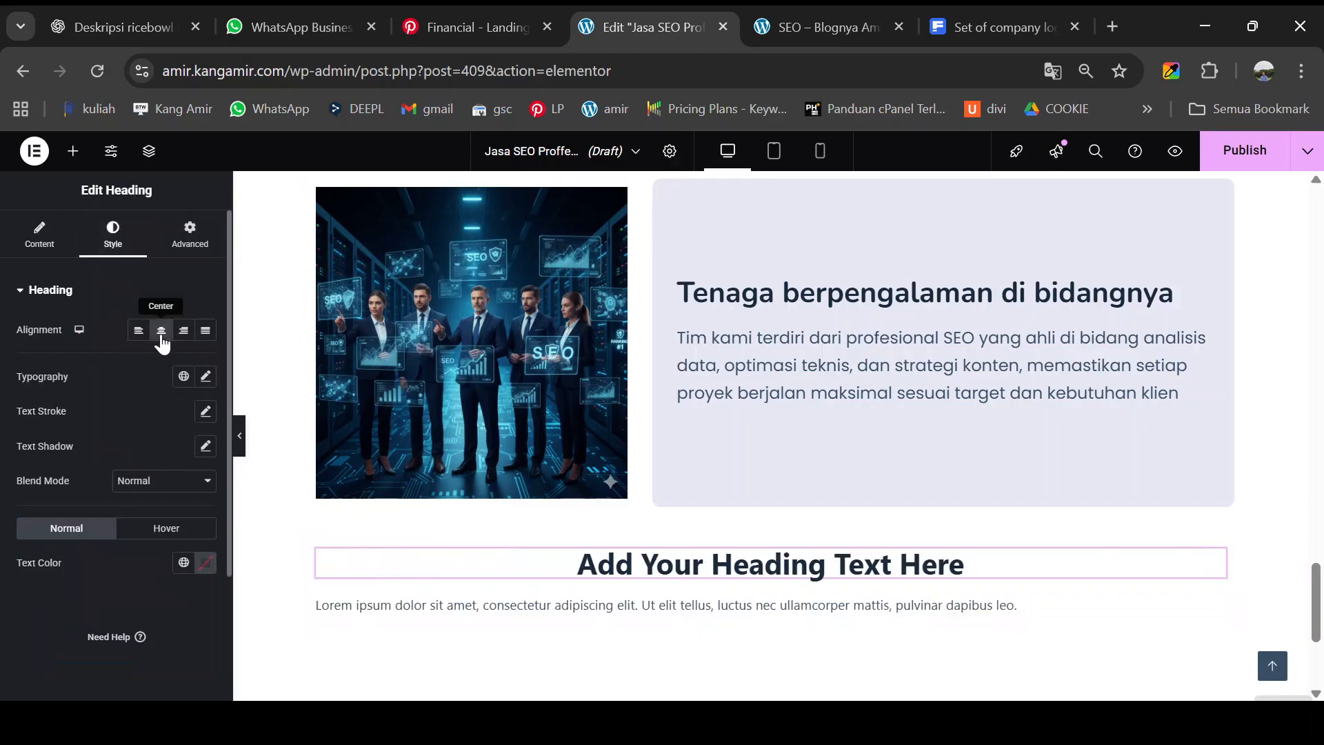
{"action": "left_click", "coordinate": [206, 376]}
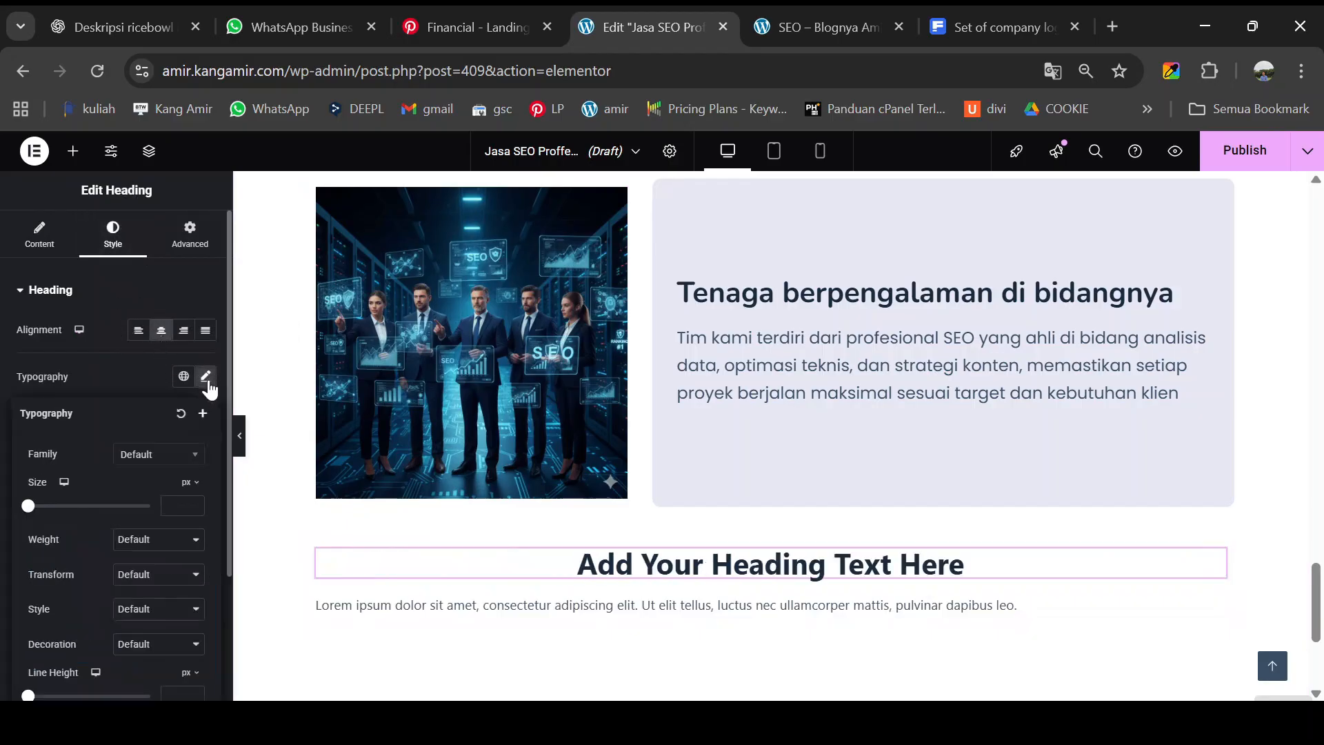
{"action": "left_click", "coordinate": [148, 467]}
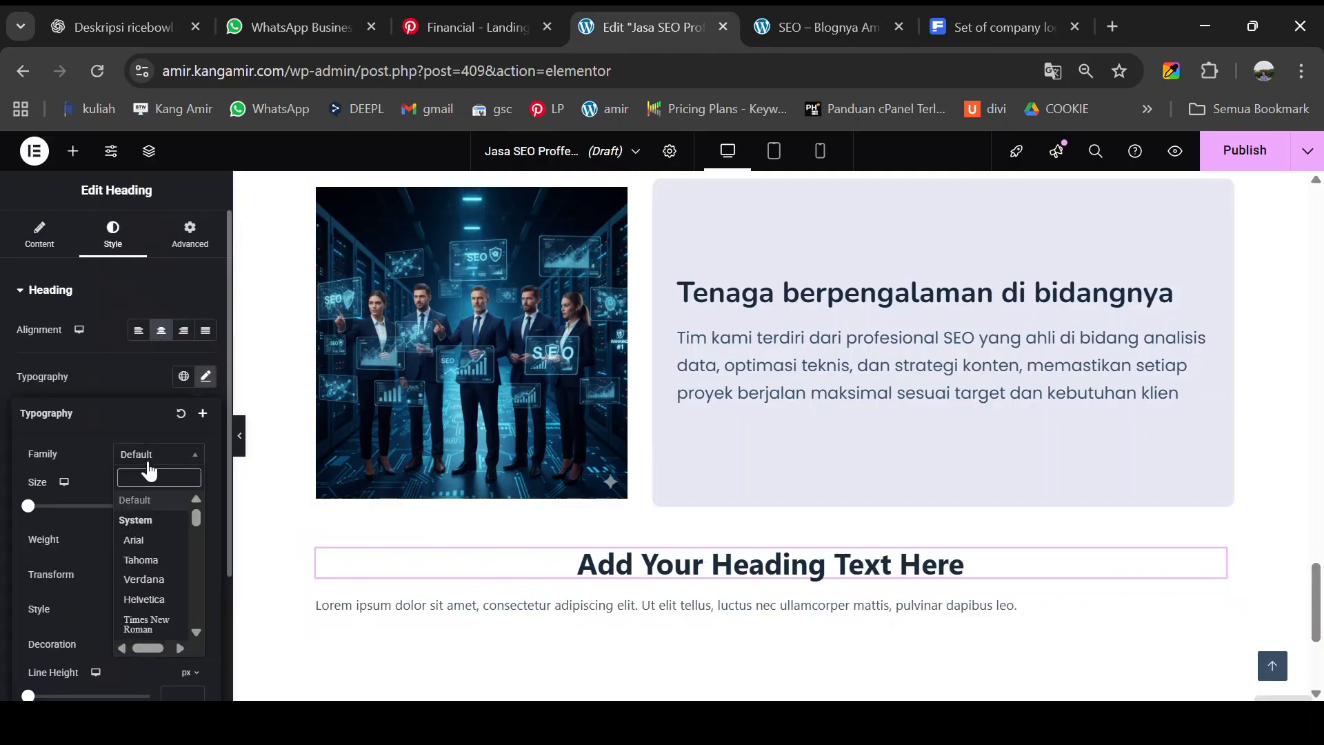
{"action": "type", "text": "NUNI"}
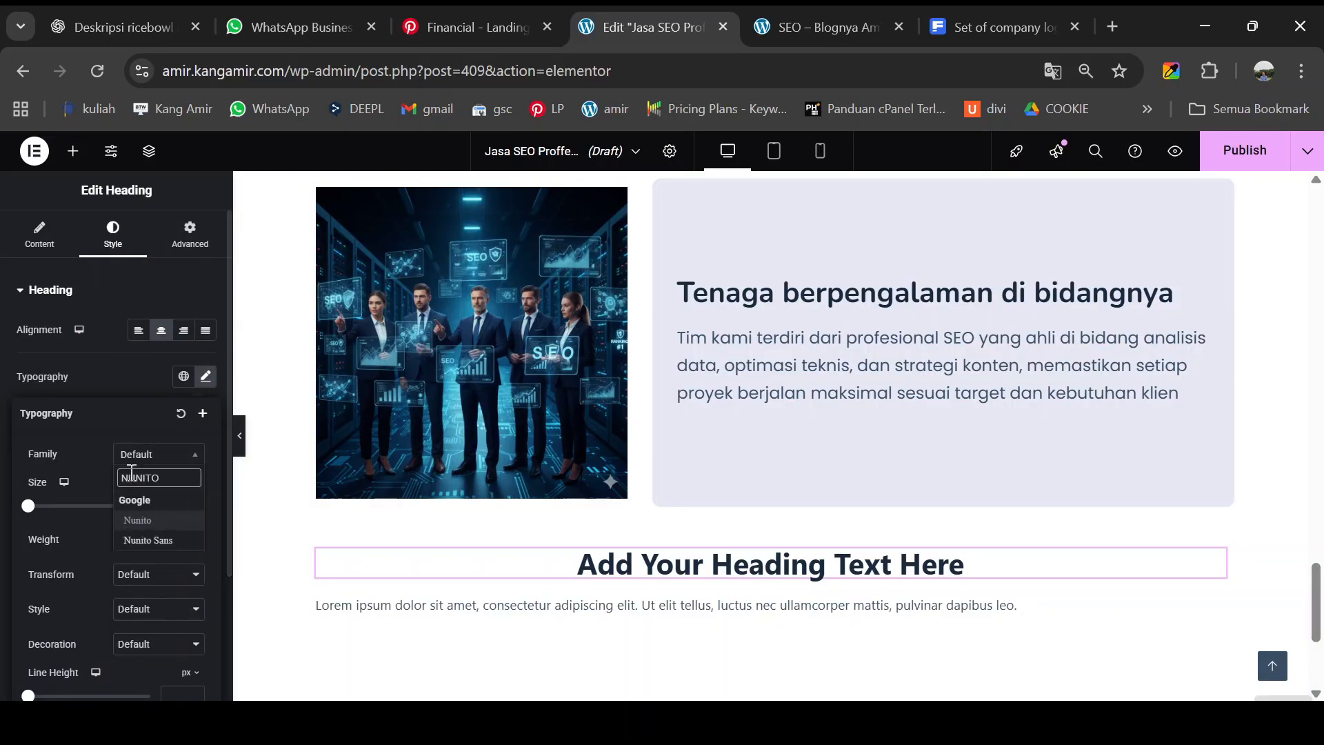
{"action": "type", "text": "TO"}
{"action": "left_click", "coordinate": [141, 520]}
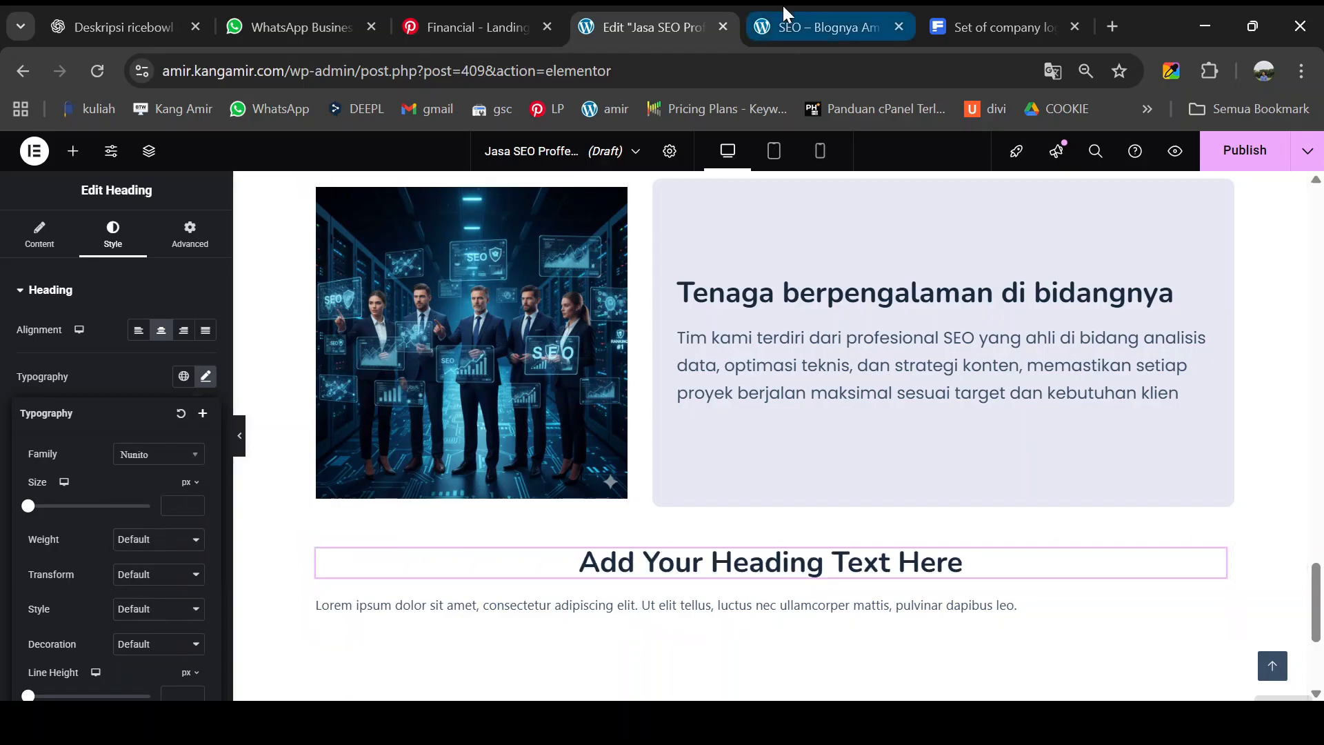
- Change the heading text to 'Menangani banyak klien', copied from the live page
{"action": "left_click", "coordinate": [806, 15]}
{"action": "left_click_drag", "start_coordinate": [501, 449], "coordinate": [866, 466]}
{"action": "key", "text": "ctrl+c"}
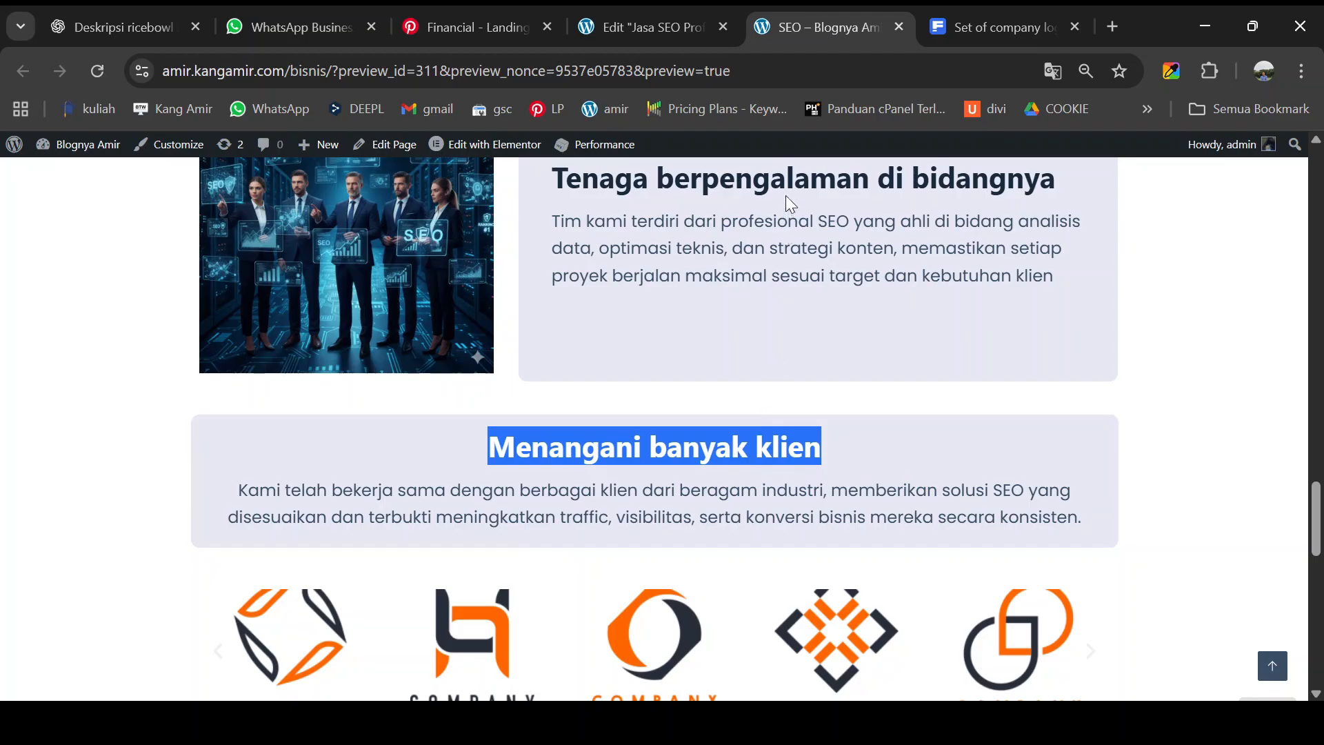
{"action": "left_click", "coordinate": [641, 16]}
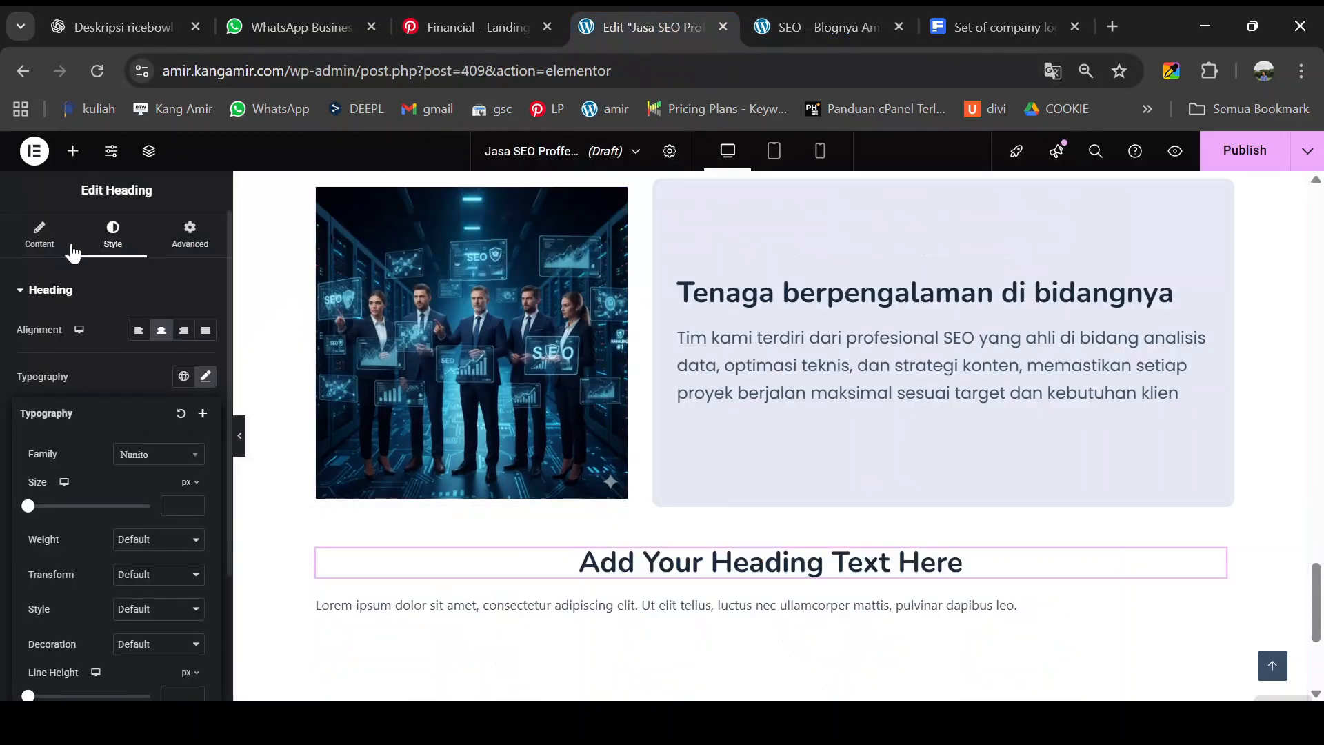
{"action": "left_click", "coordinate": [37, 232]}
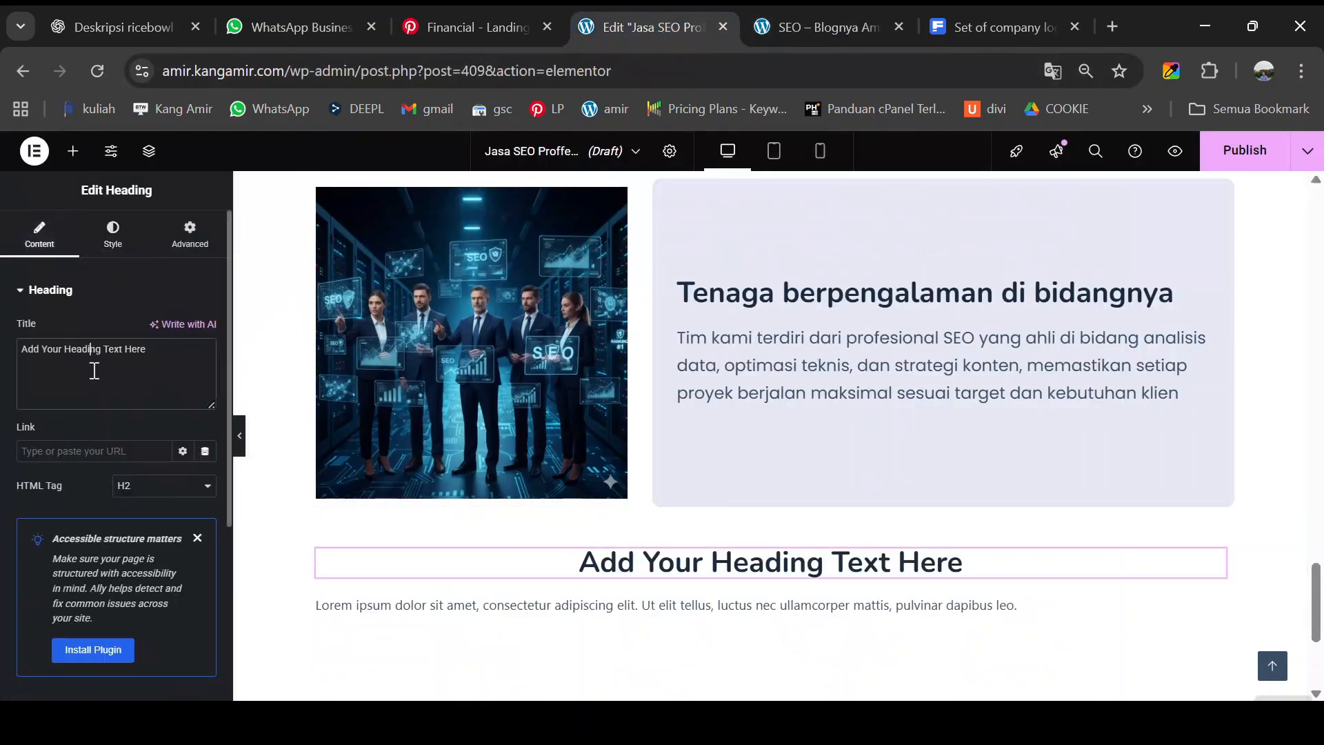
{"action": "key", "text": "ctrl+a"}
{"action": "key", "text": "ctrl+v"}
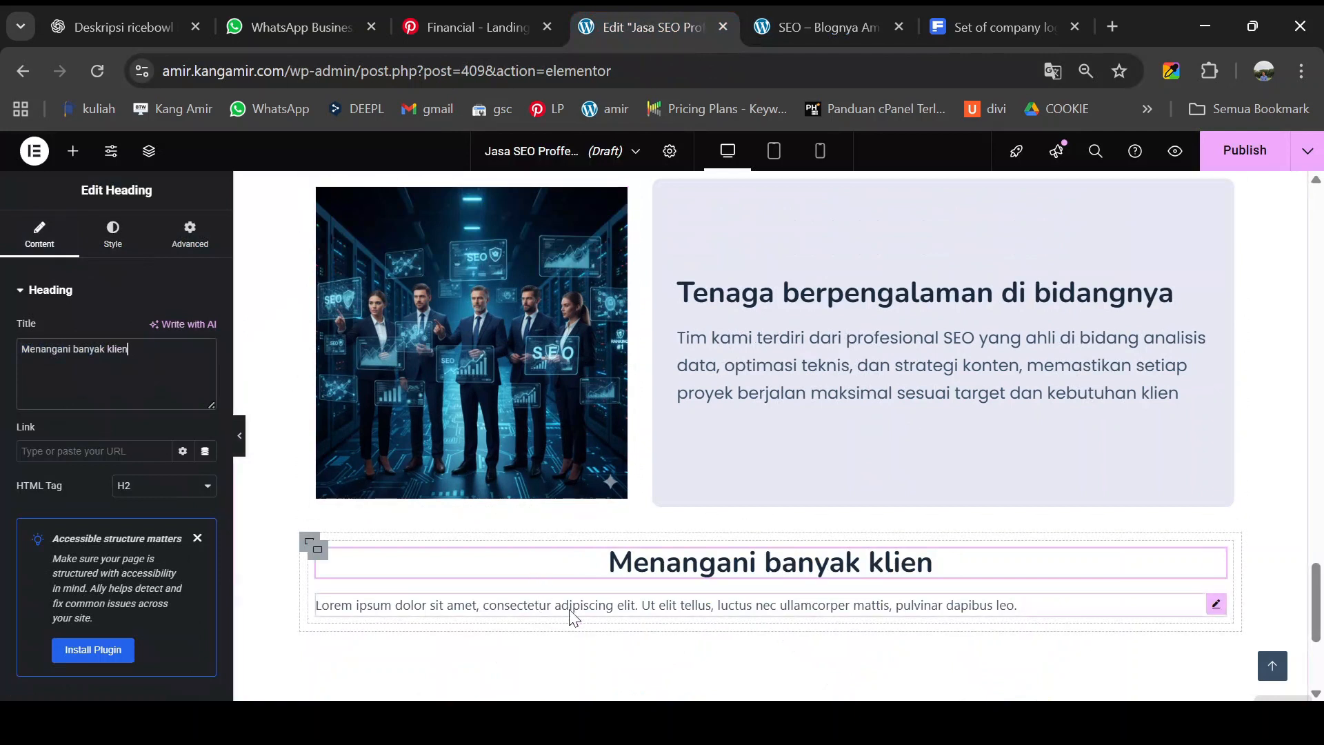
{"action": "left_click", "coordinate": [1216, 605]}
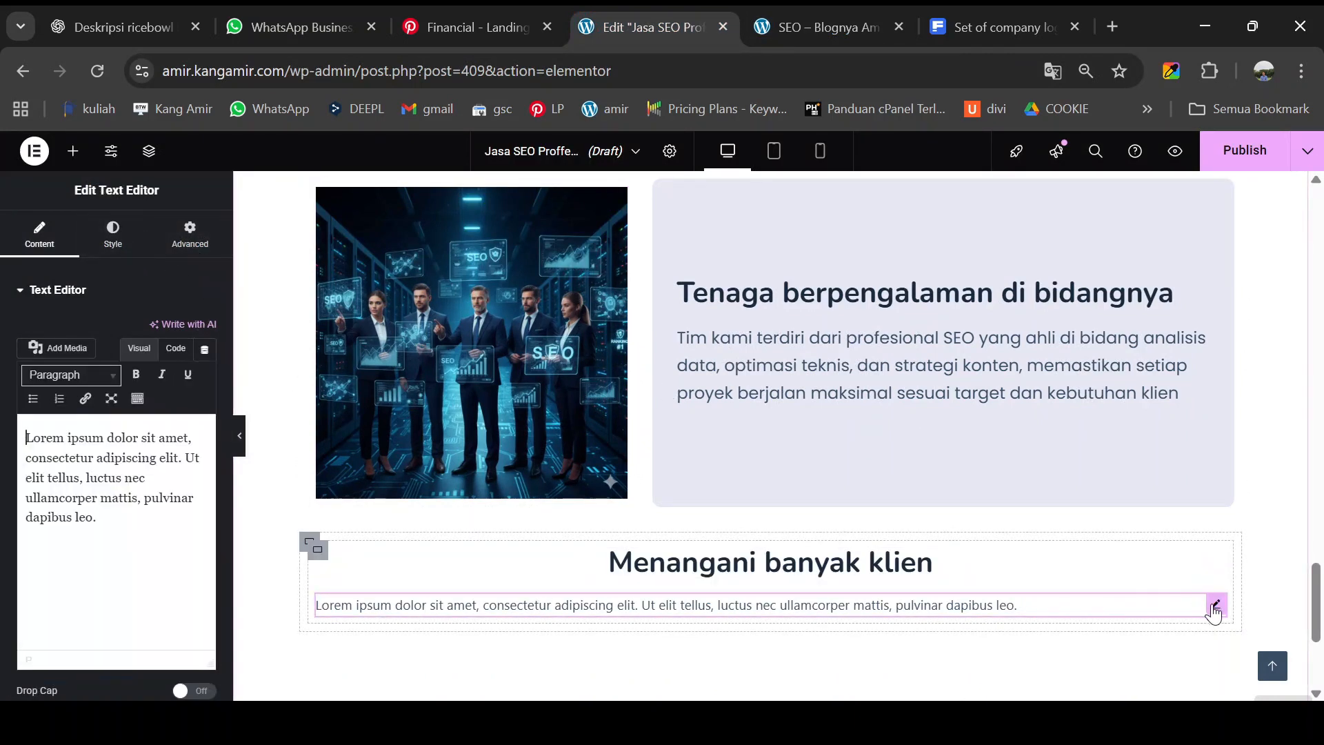
- Center the paragraph and set its typography to Poppins at 20 px
{"action": "left_click", "coordinate": [113, 241]}
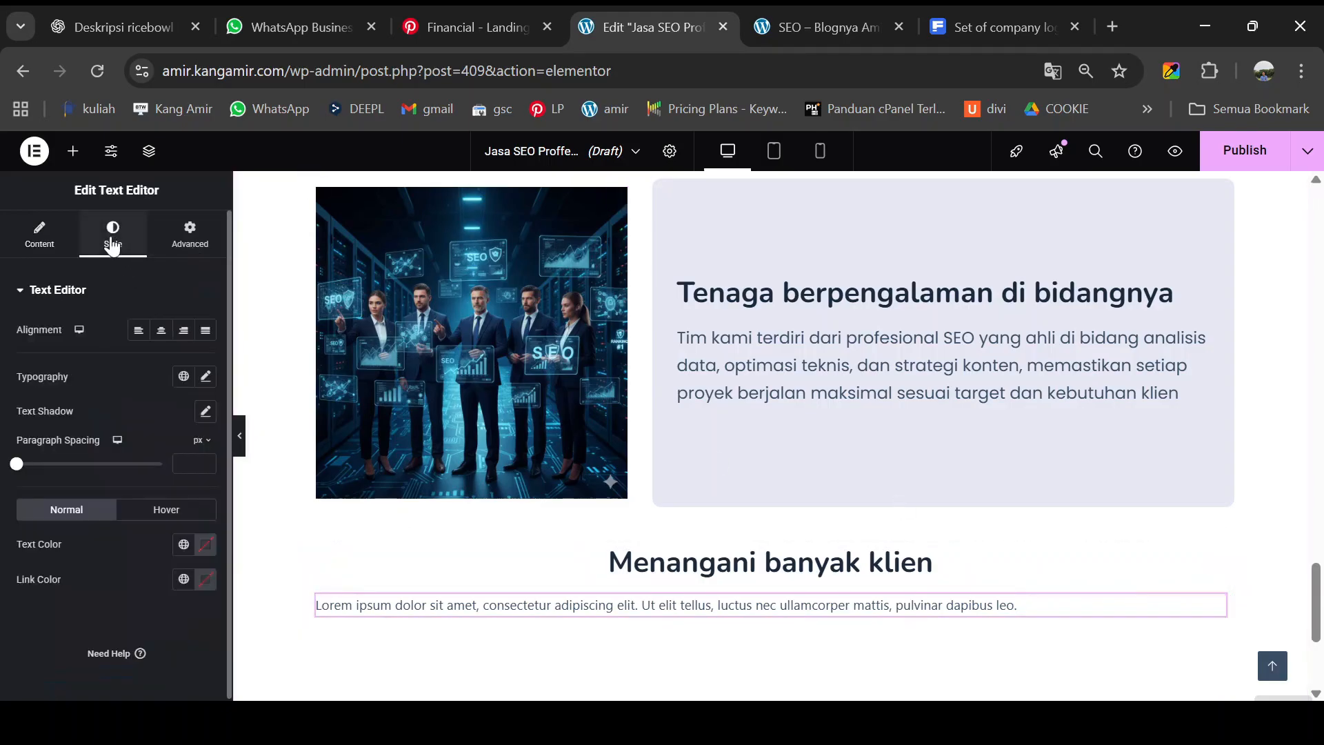
{"action": "left_click", "coordinate": [161, 331]}
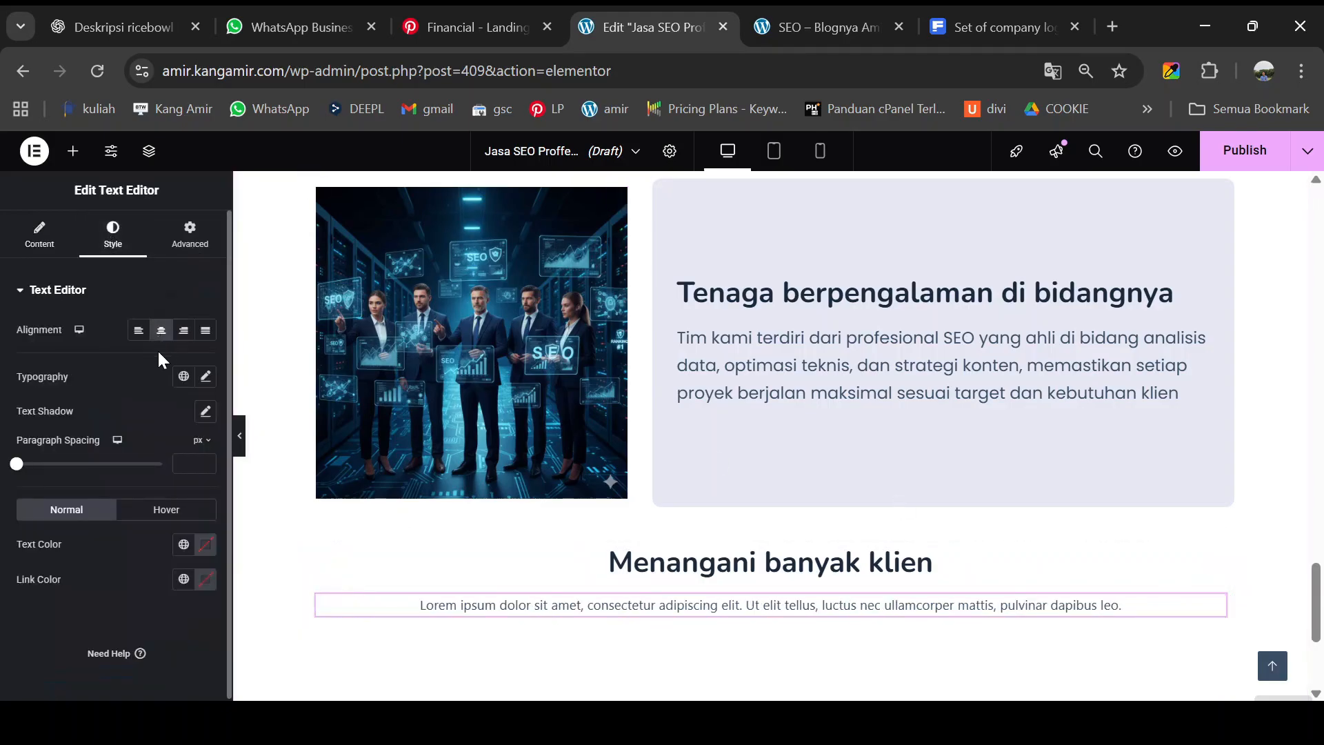
{"action": "left_click", "coordinate": [205, 376]}
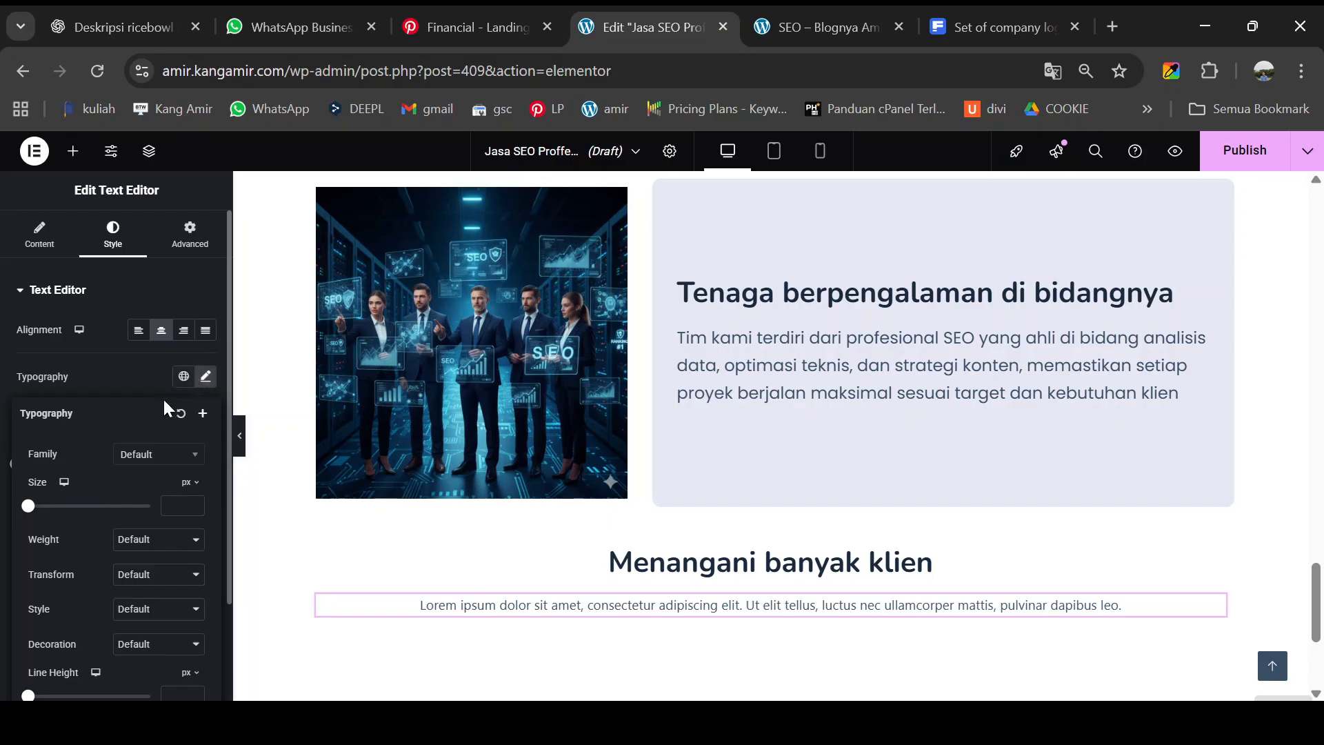
{"action": "left_click", "coordinate": [150, 455]}
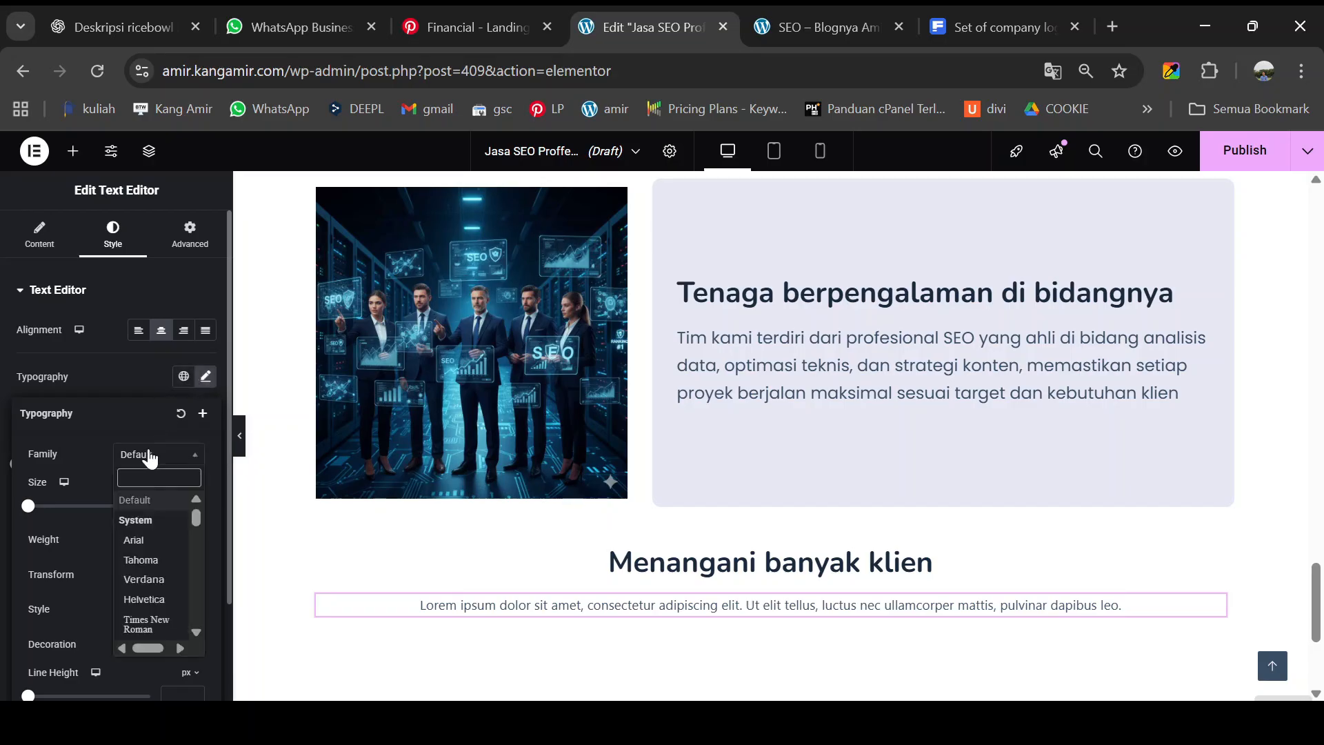
{"action": "type", "text": "POPPI"}
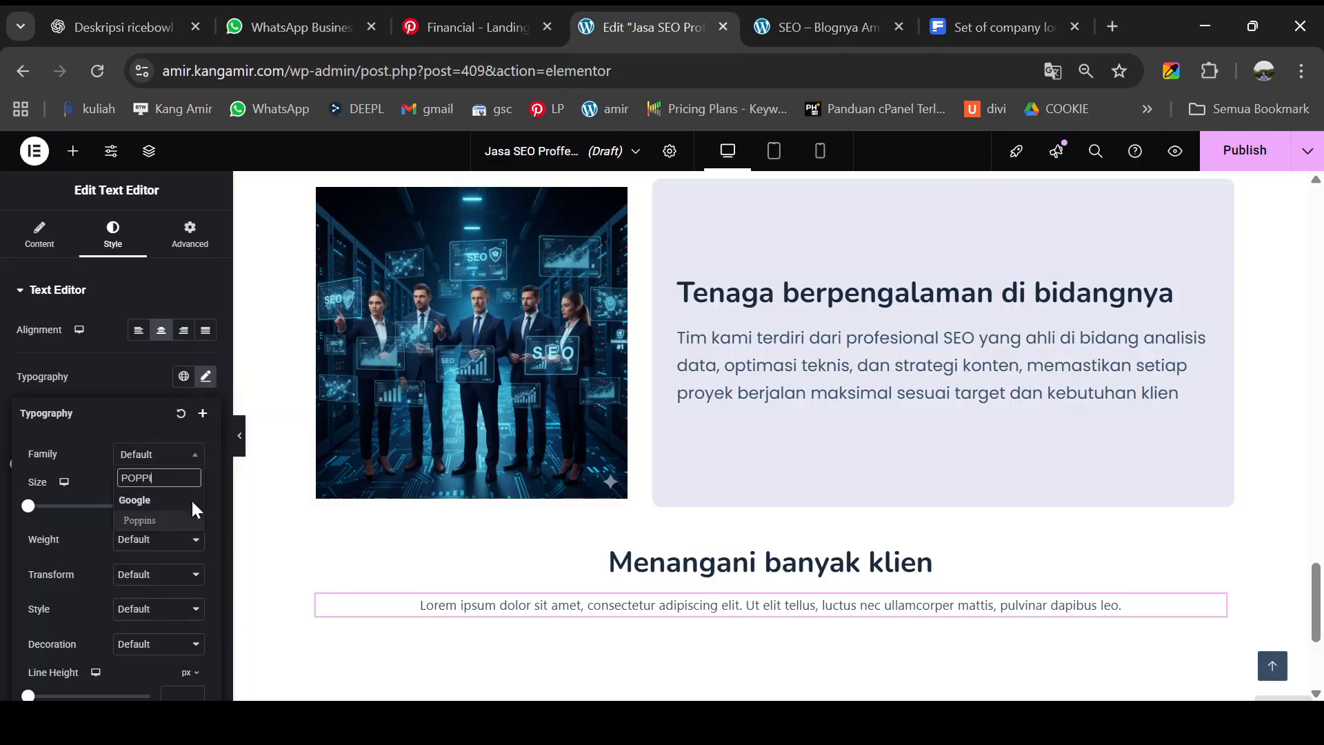
{"action": "left_click", "coordinate": [178, 521]}
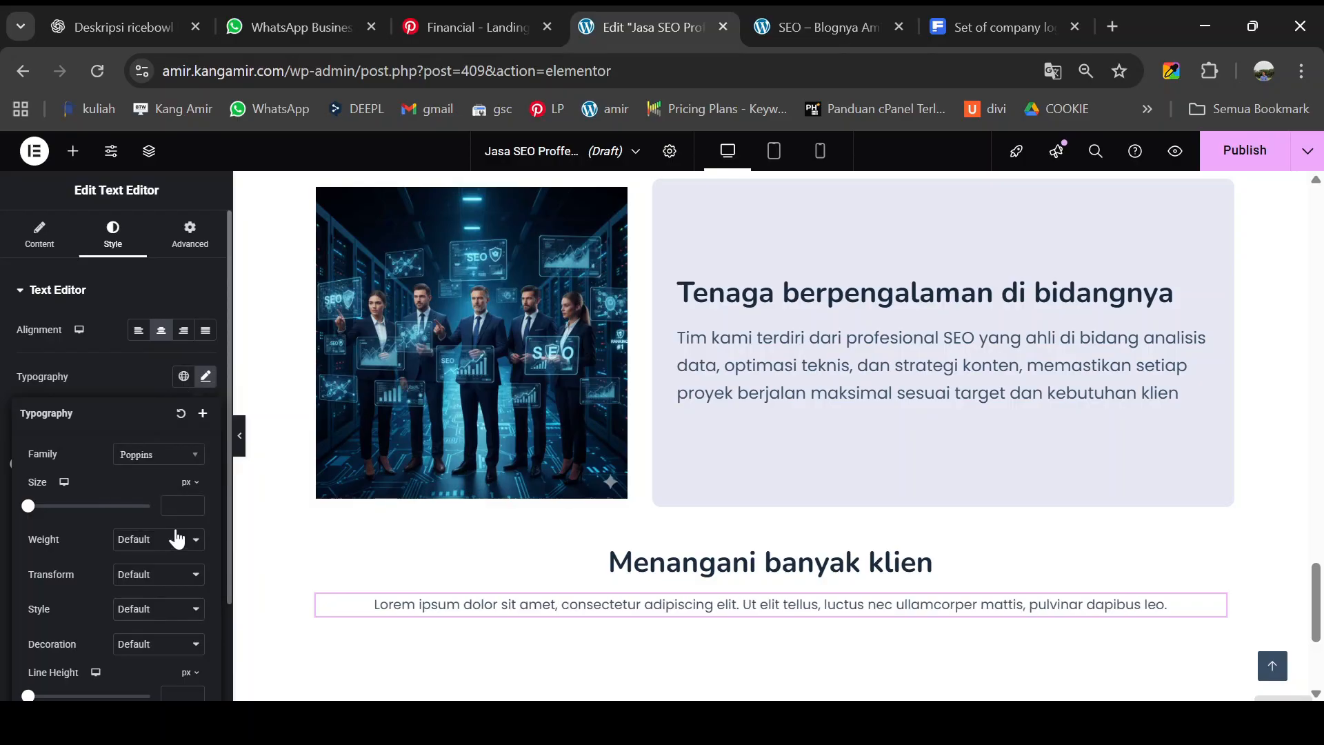
{"action": "left_click", "coordinate": [186, 504]}
{"action": "type", "text": "20"}
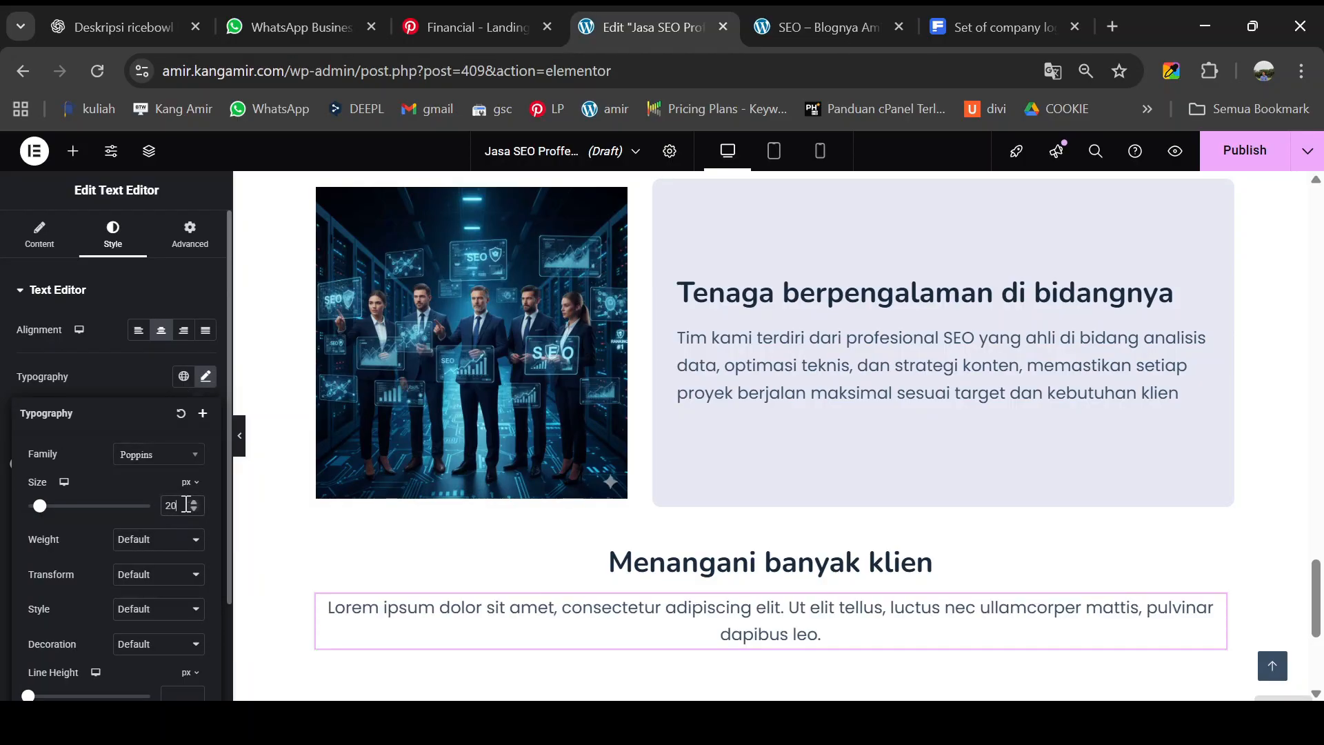
- Replace the placeholder with the 'Kami telah bekerja sama dengan berbagai klien…' paragraph from the live page
{"action": "left_click", "coordinate": [831, 27]}
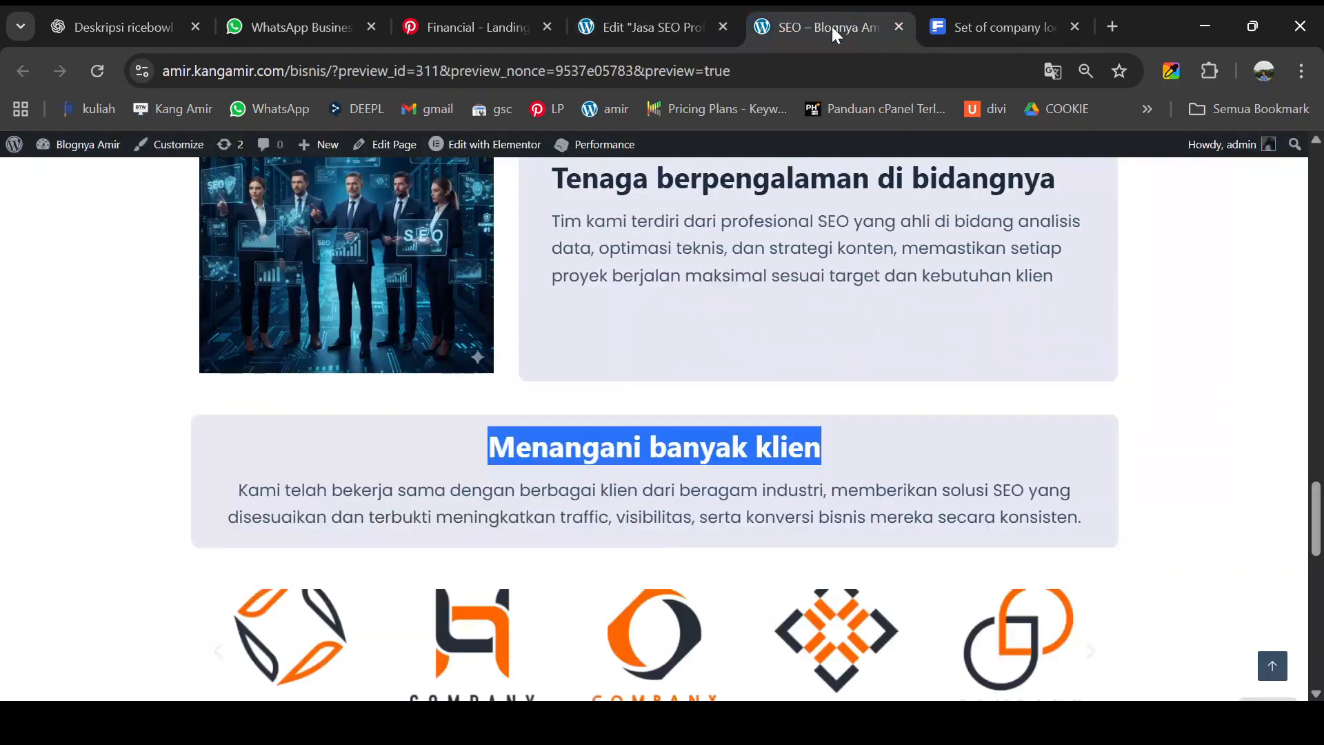
{"action": "left_click_drag", "start_coordinate": [239, 488], "coordinate": [1081, 510]}
{"action": "key", "text": "ctrl+c"}
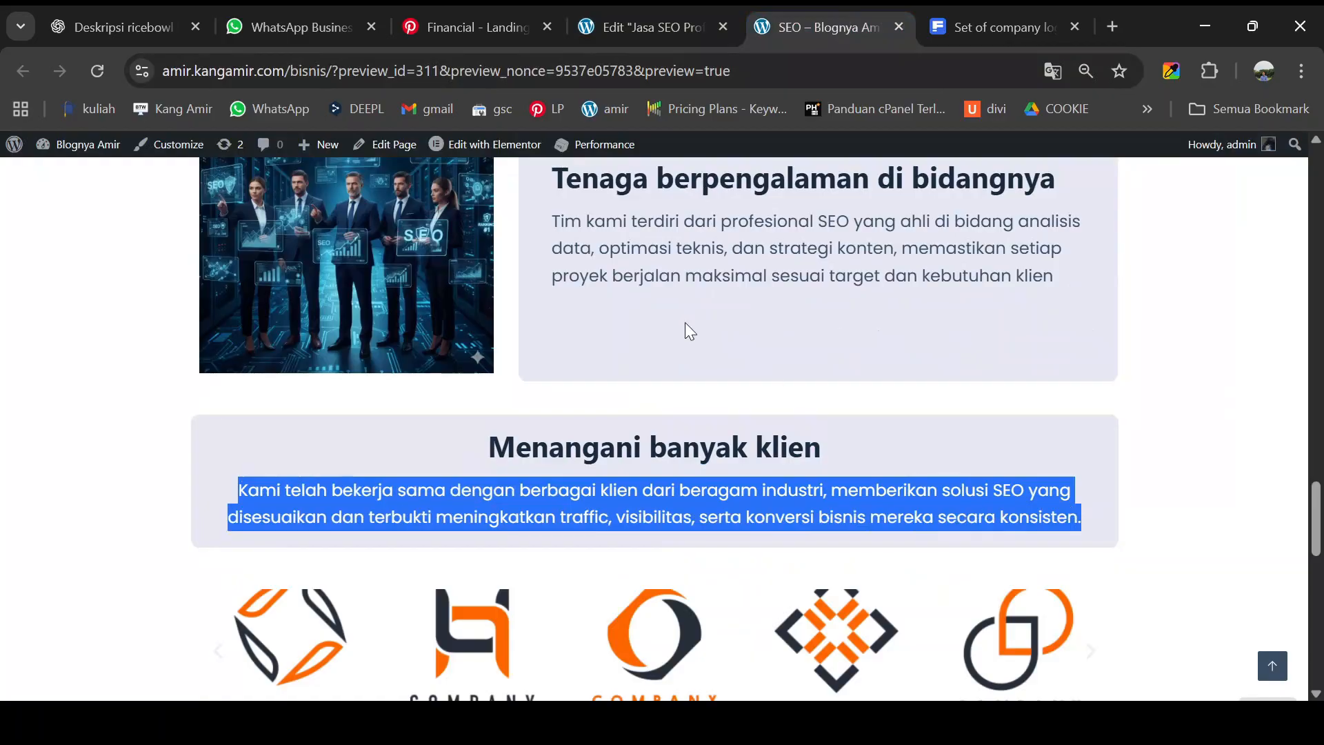
{"action": "left_click", "coordinate": [632, 40]}
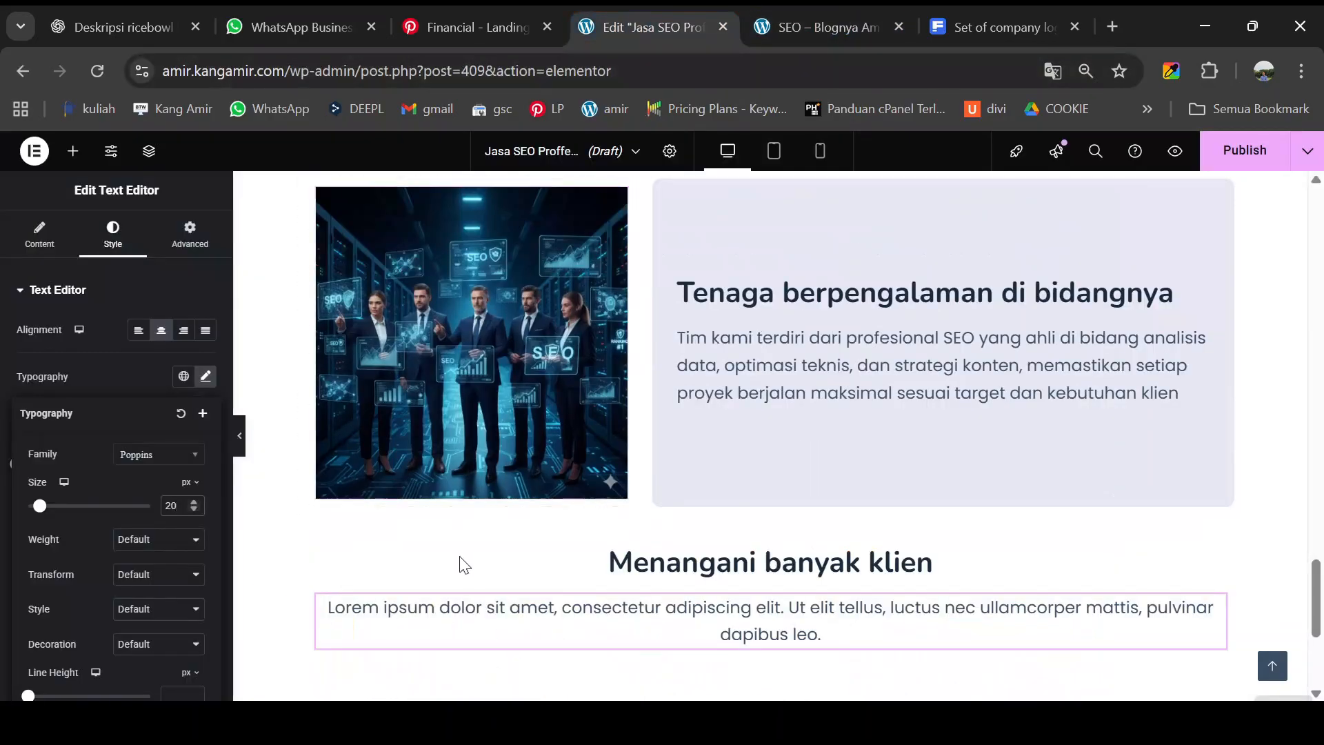
{"action": "left_click", "coordinate": [473, 616]}
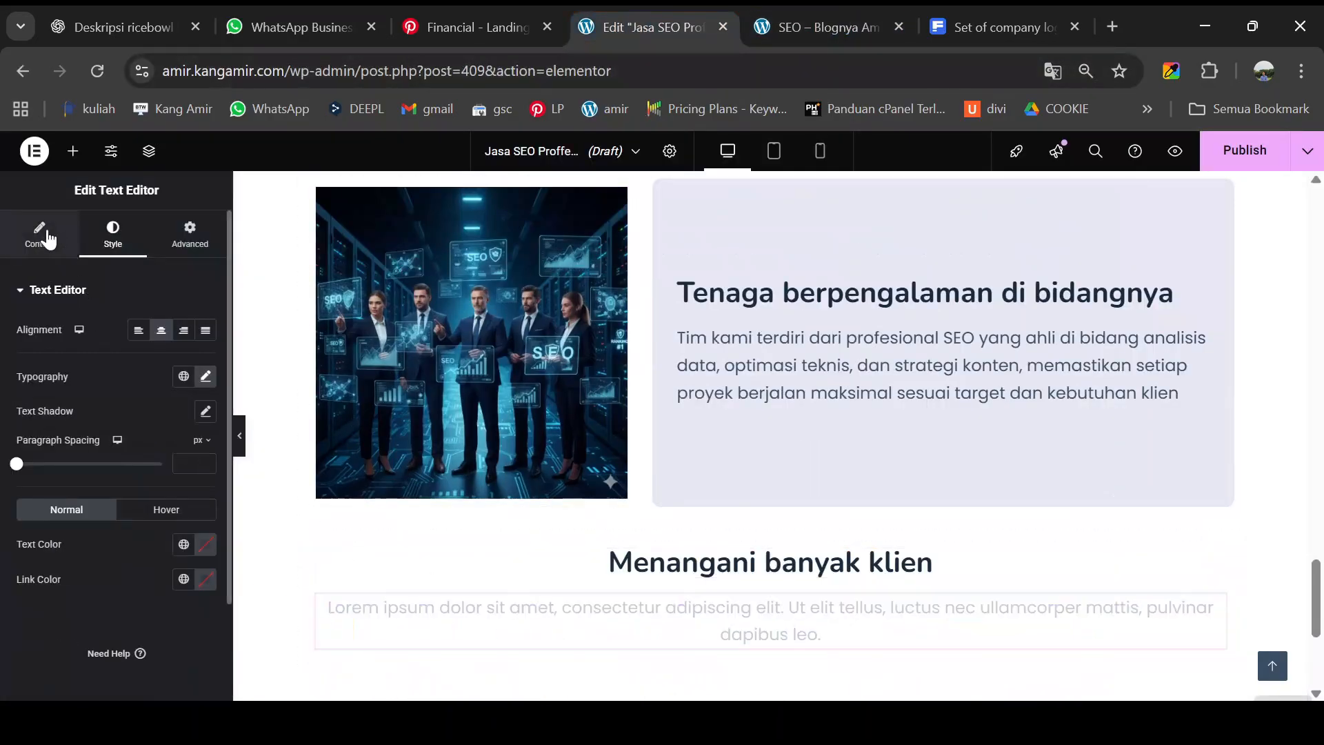
{"action": "left_click", "coordinate": [39, 235]}
{"action": "left_click", "coordinate": [88, 491]}
{"action": "key", "text": "ctrl+a"}
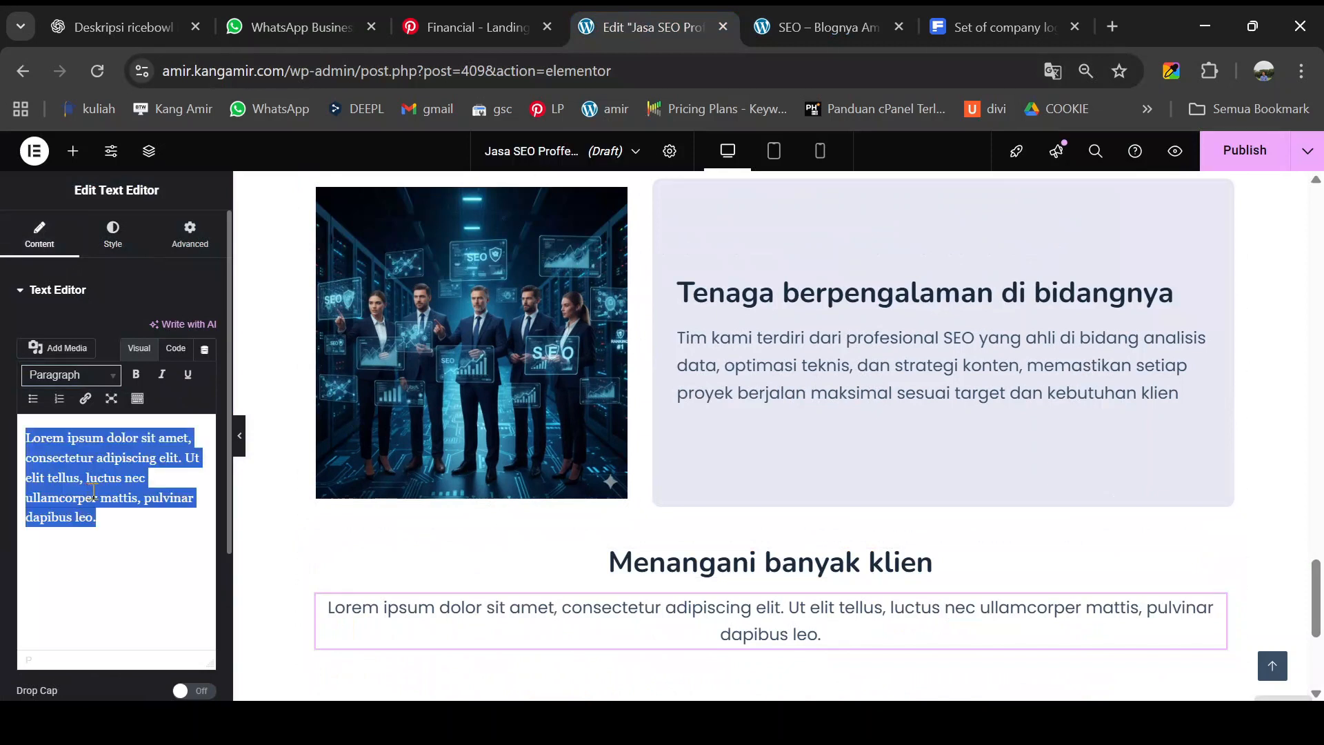
{"action": "key", "text": "ctrl+v"}
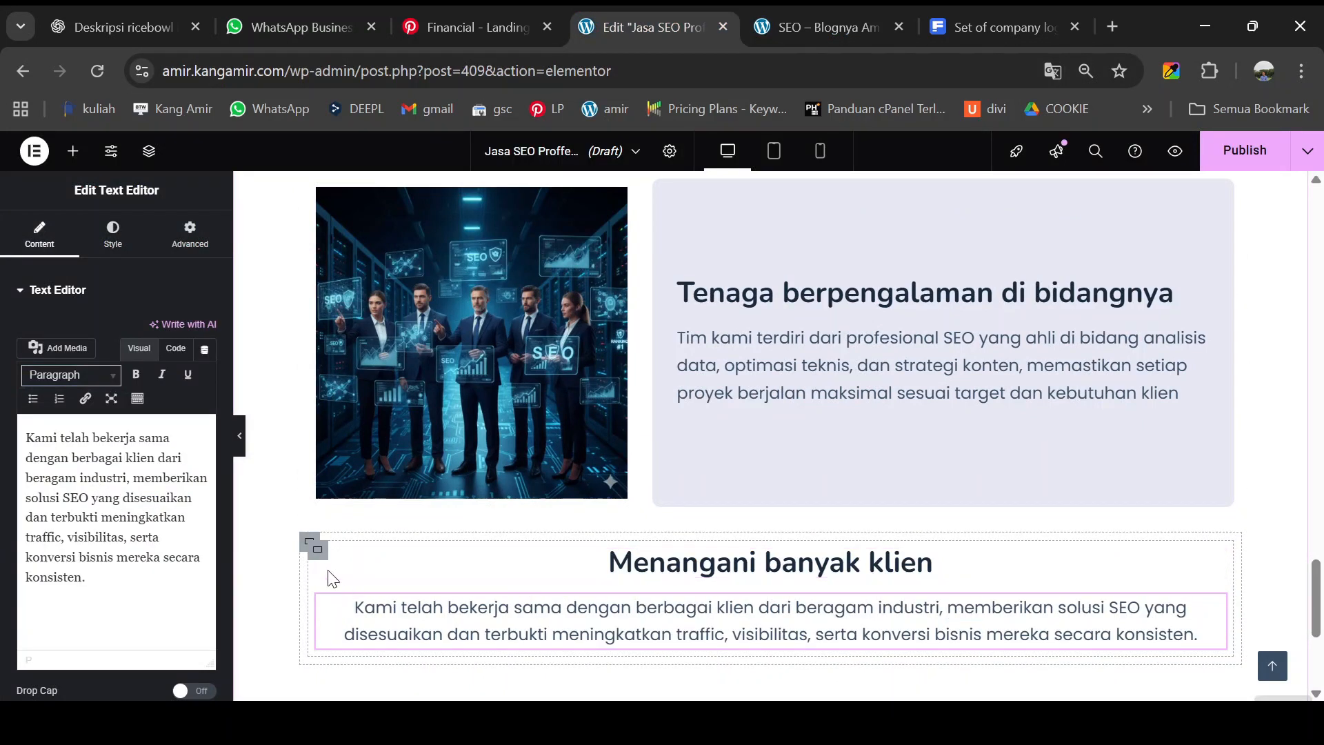
- Sample the lavender card colour from the live preview with the colour picker
{"action": "left_click", "coordinate": [850, 25]}
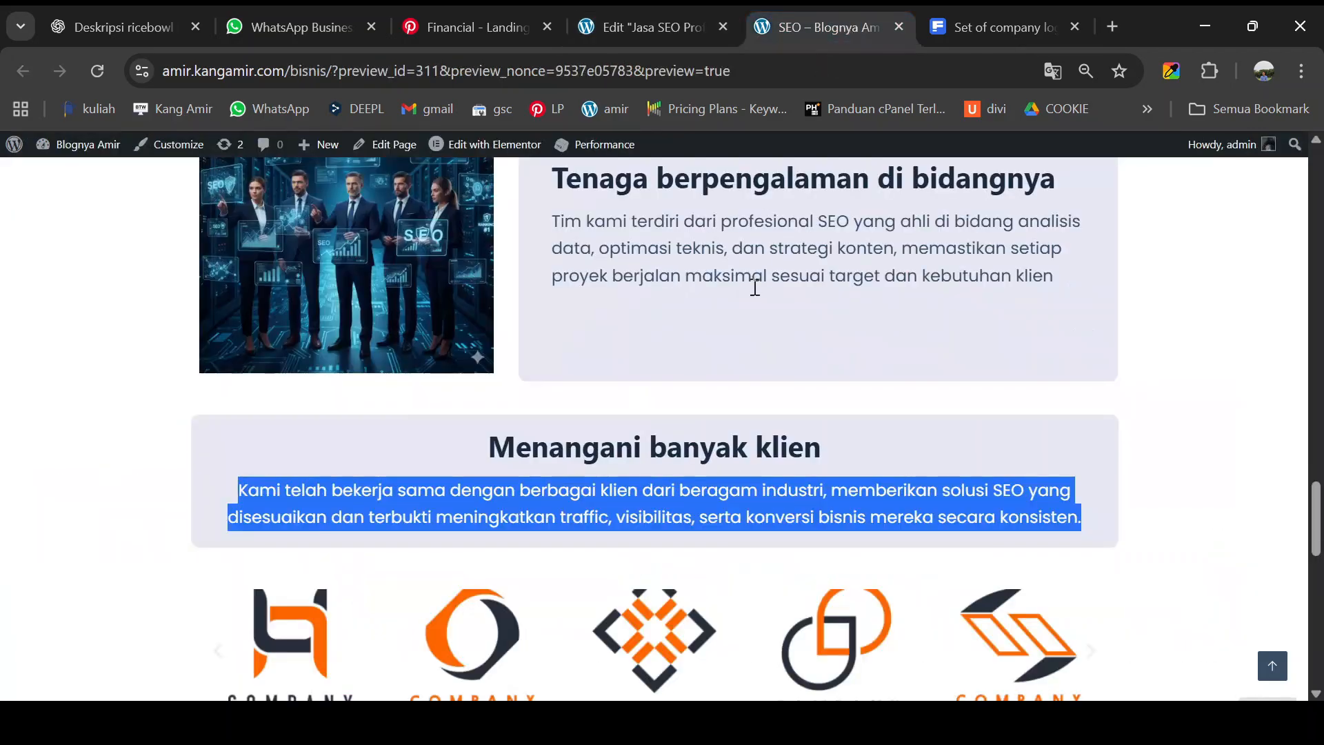
{"action": "left_click", "coordinate": [1156, 353]}
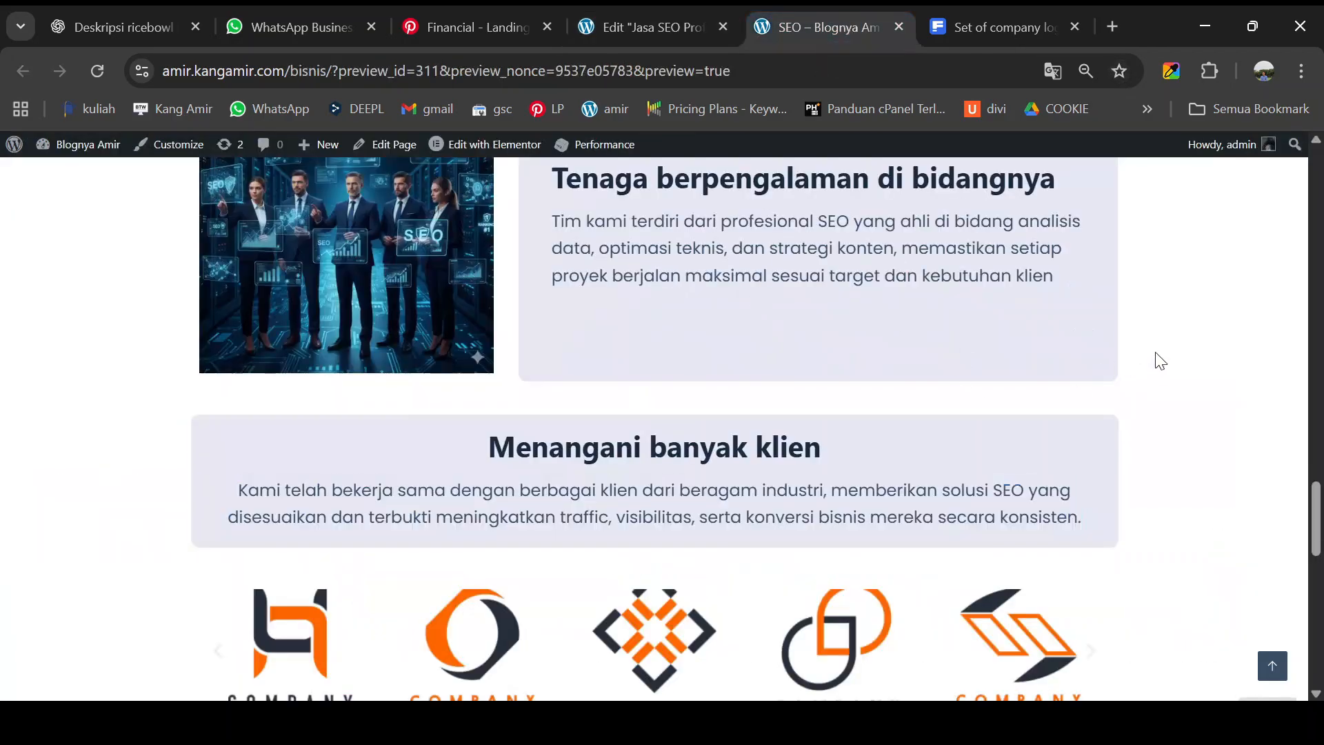
{"action": "left_click", "coordinate": [1166, 73]}
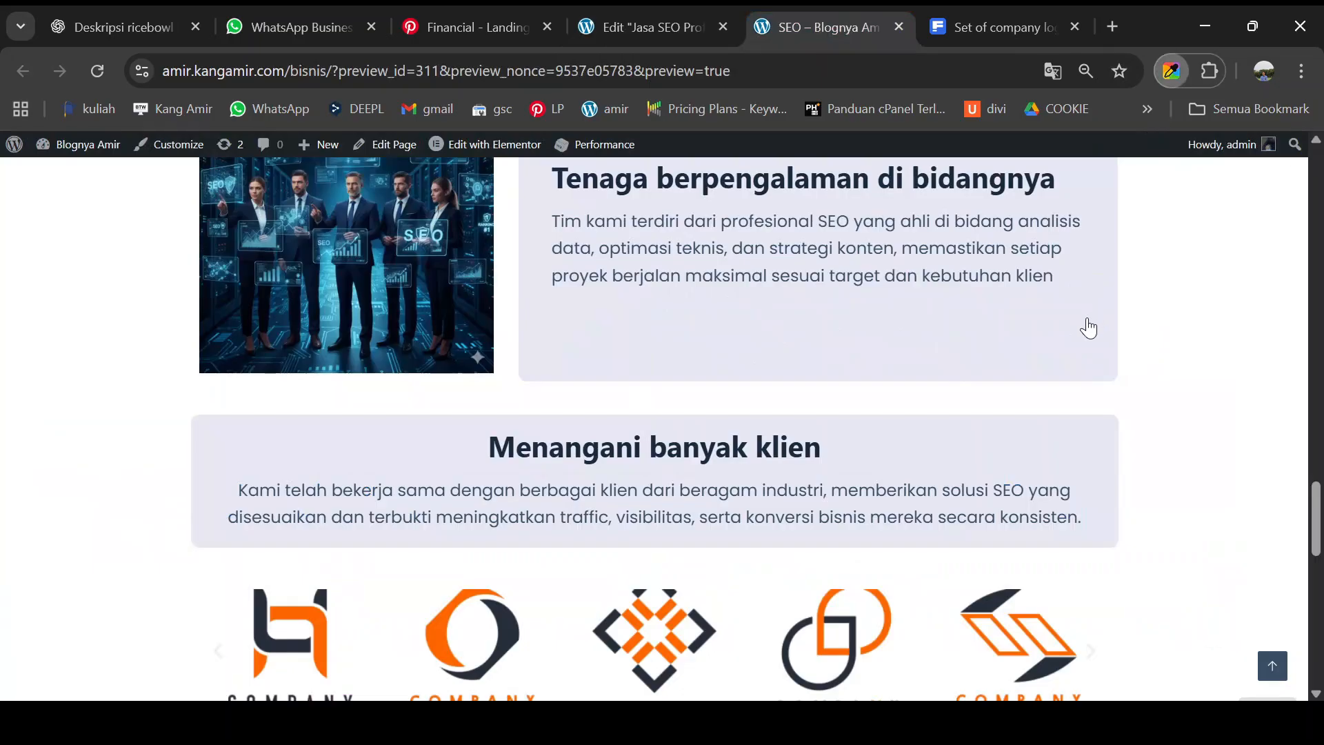
{"action": "left_click", "coordinate": [657, 22]}
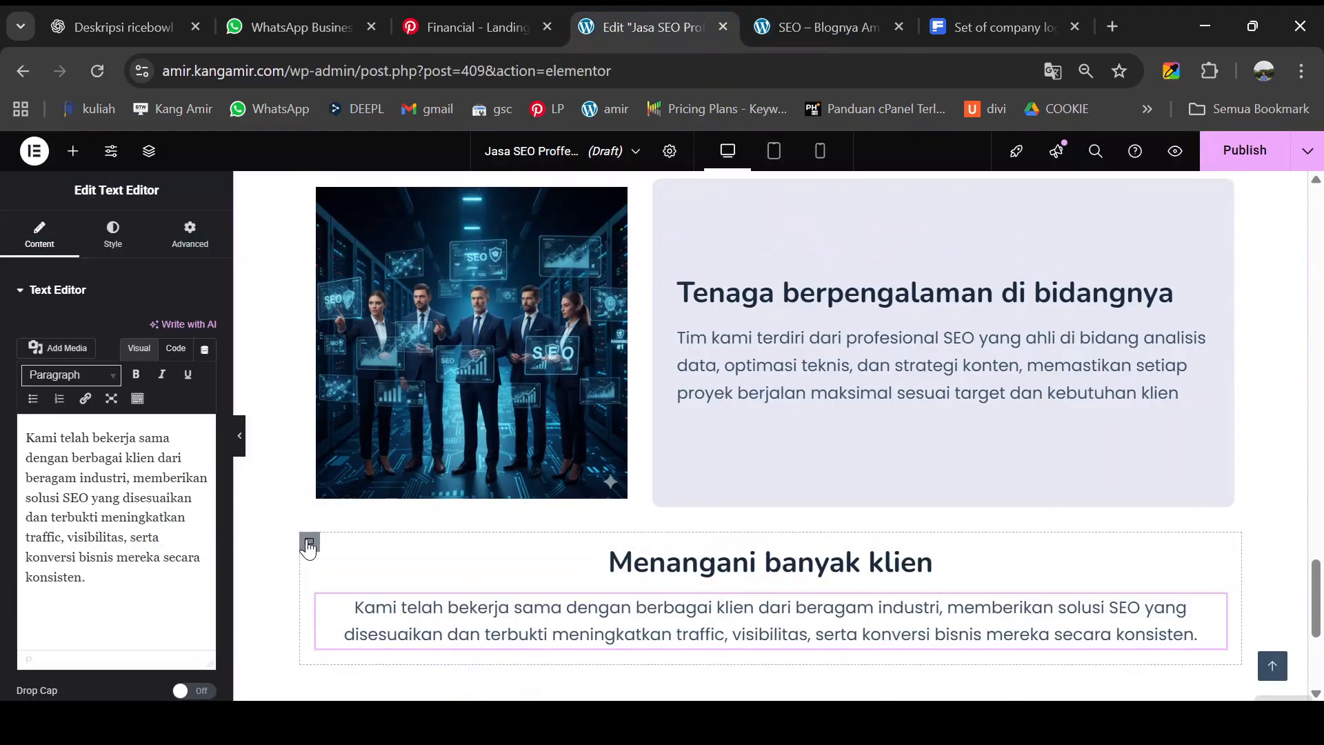
- Give the client section's inner box a classic #e7e9f5 lavender background
{"action": "left_click", "coordinate": [308, 544]}
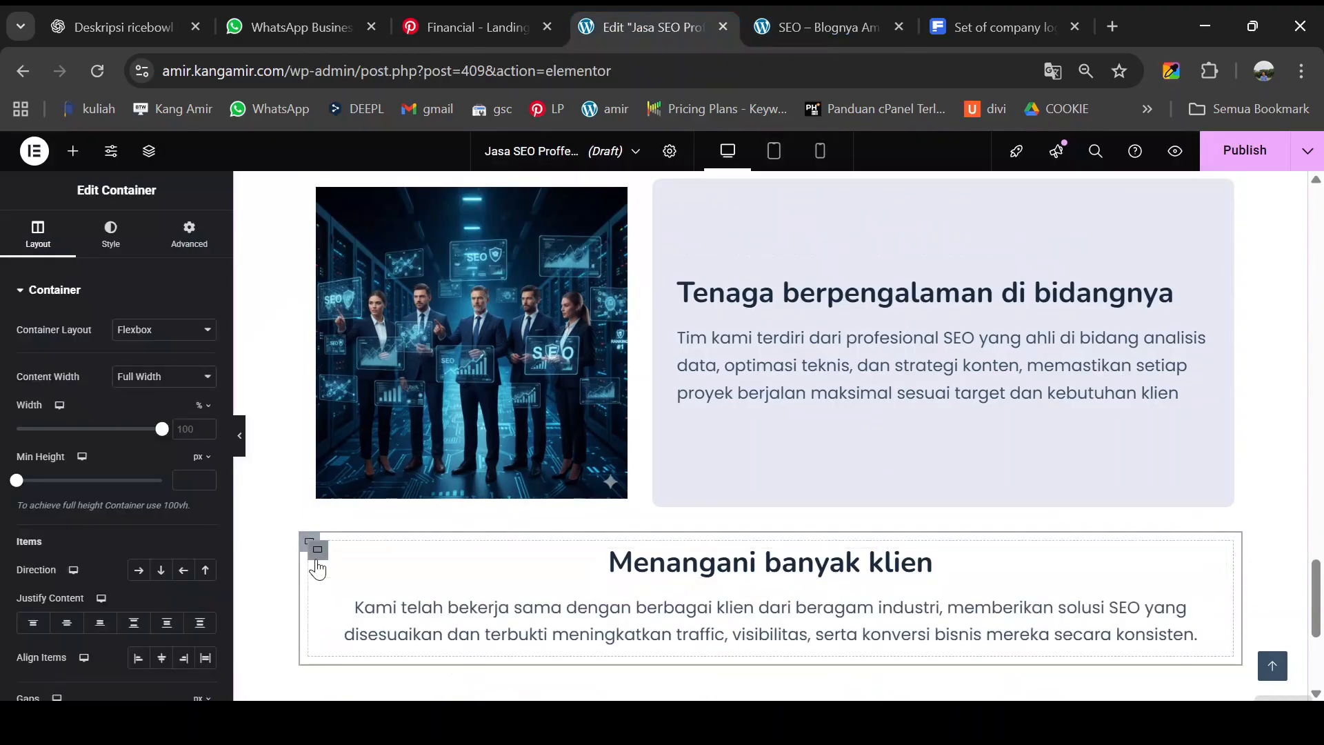
{"action": "left_click", "coordinate": [318, 553]}
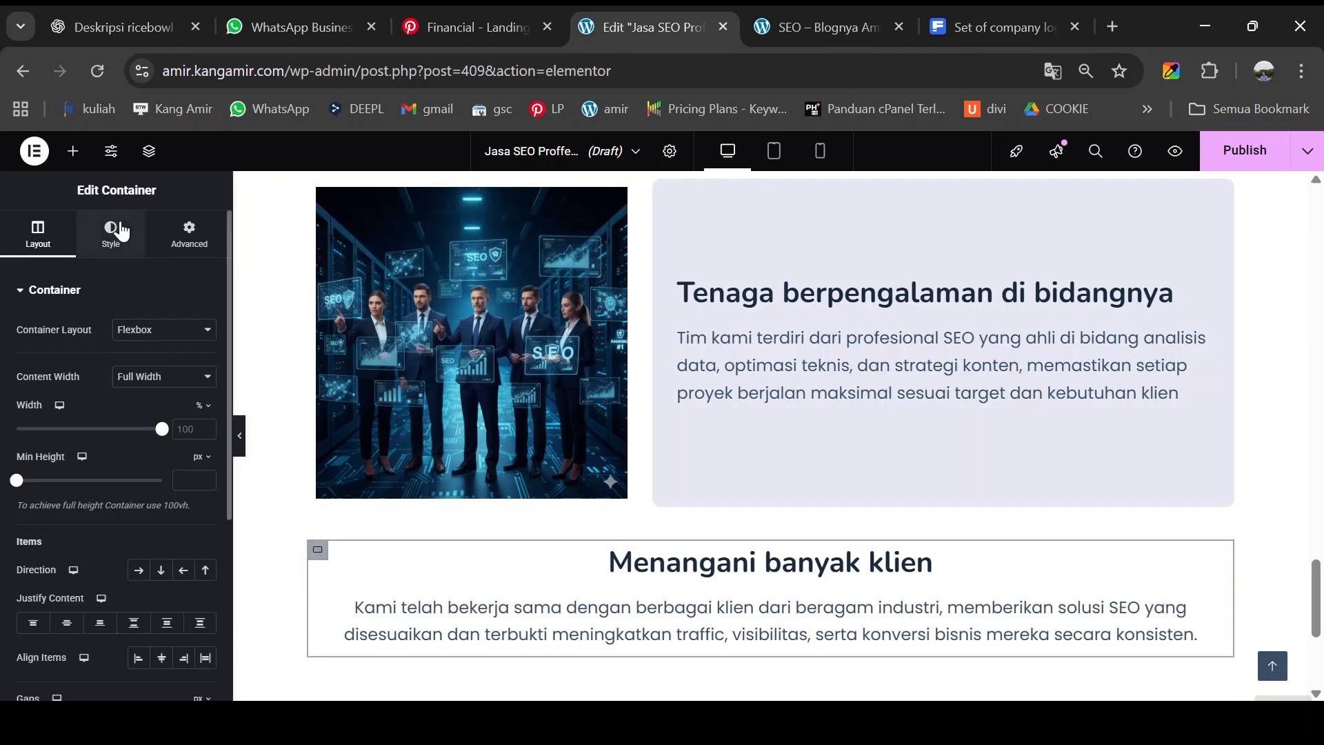
{"action": "left_click", "coordinate": [111, 233]}
{"action": "left_click", "coordinate": [141, 365]}
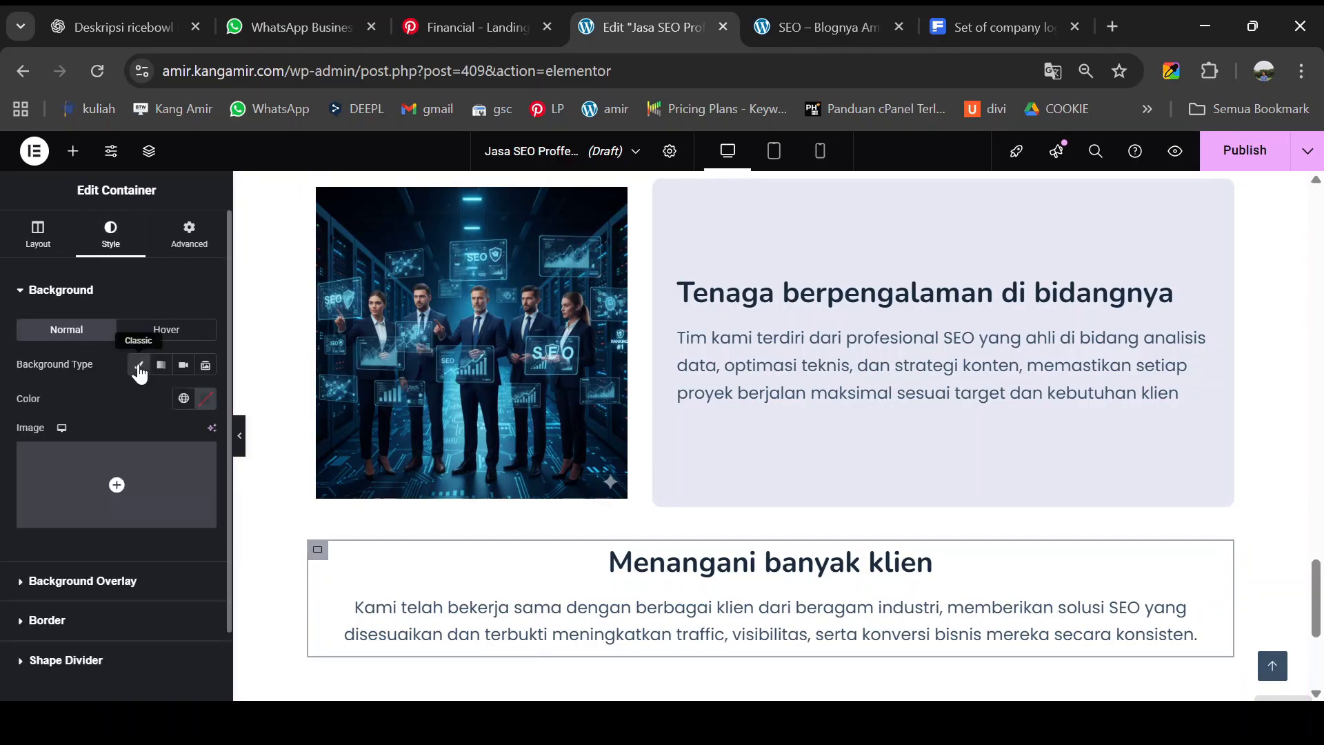
{"action": "left_click", "coordinate": [207, 400]}
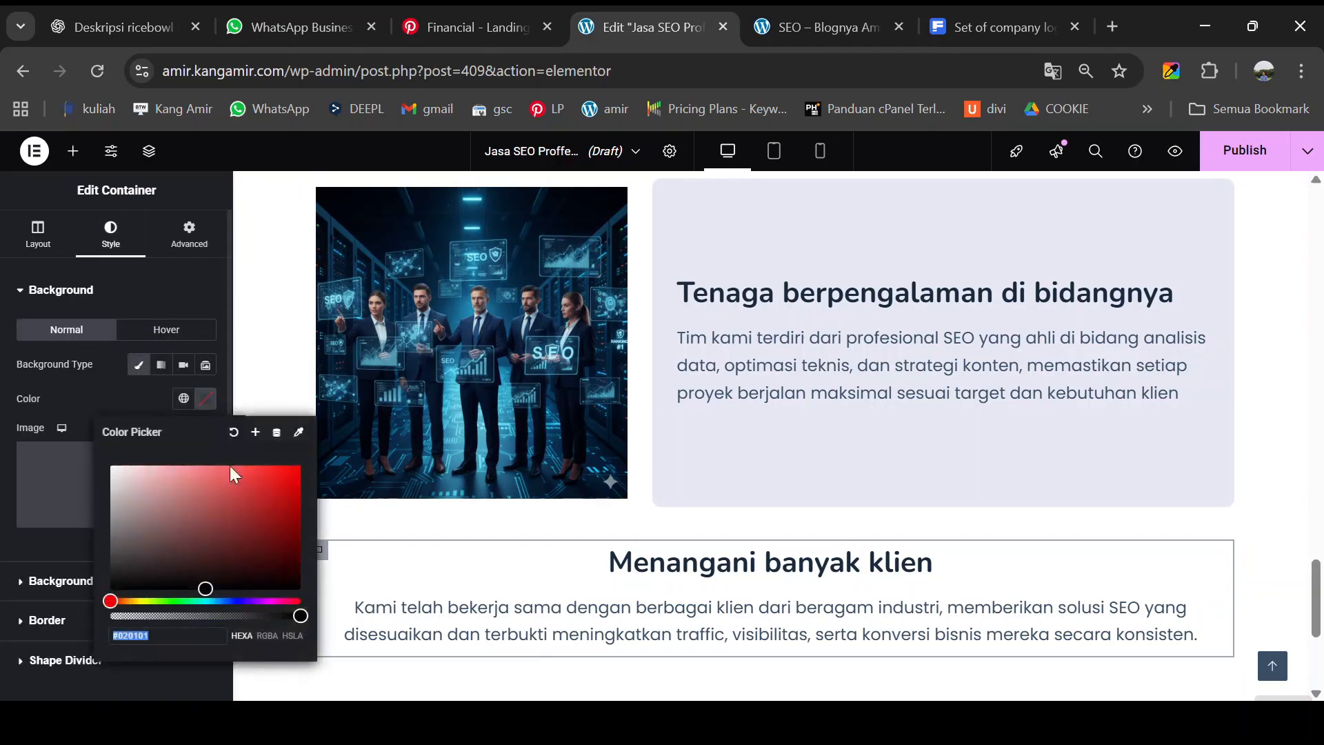
{"action": "type", "text": "#e7e9f5"}
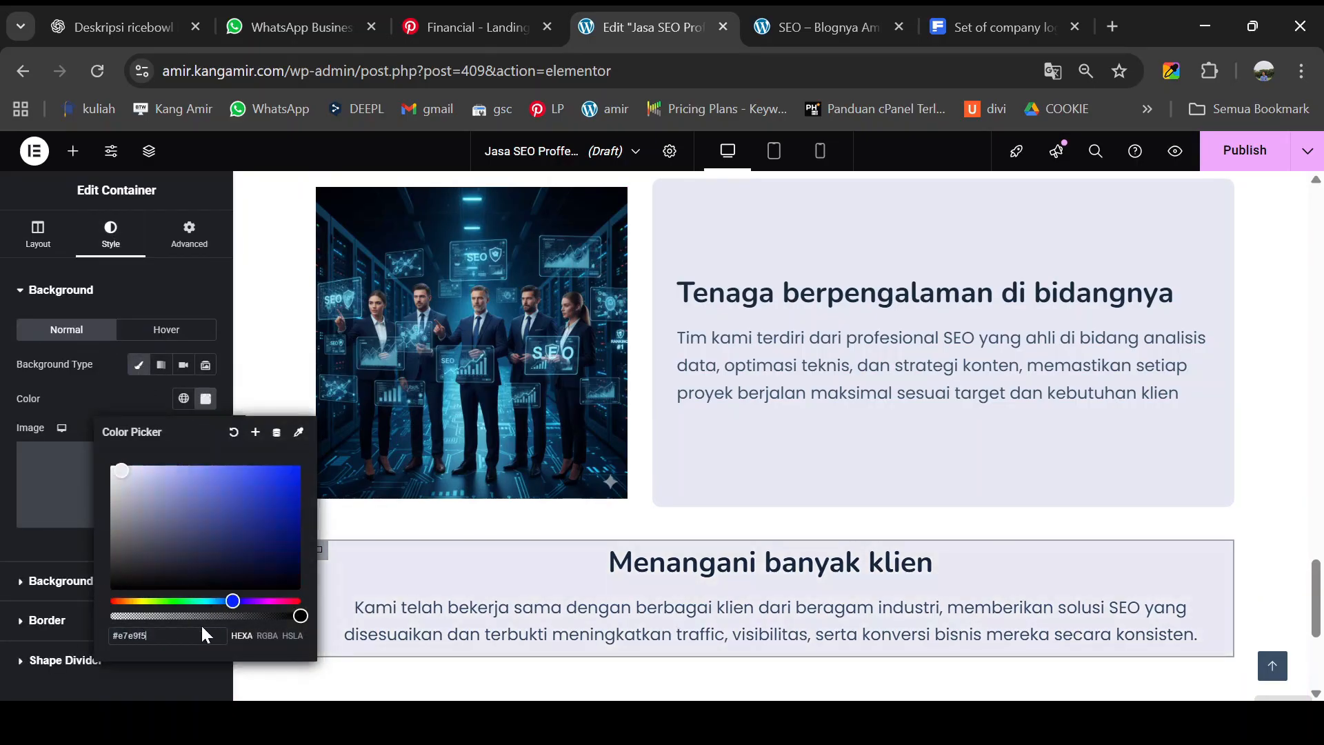
{"action": "left_click", "coordinate": [437, 584]}
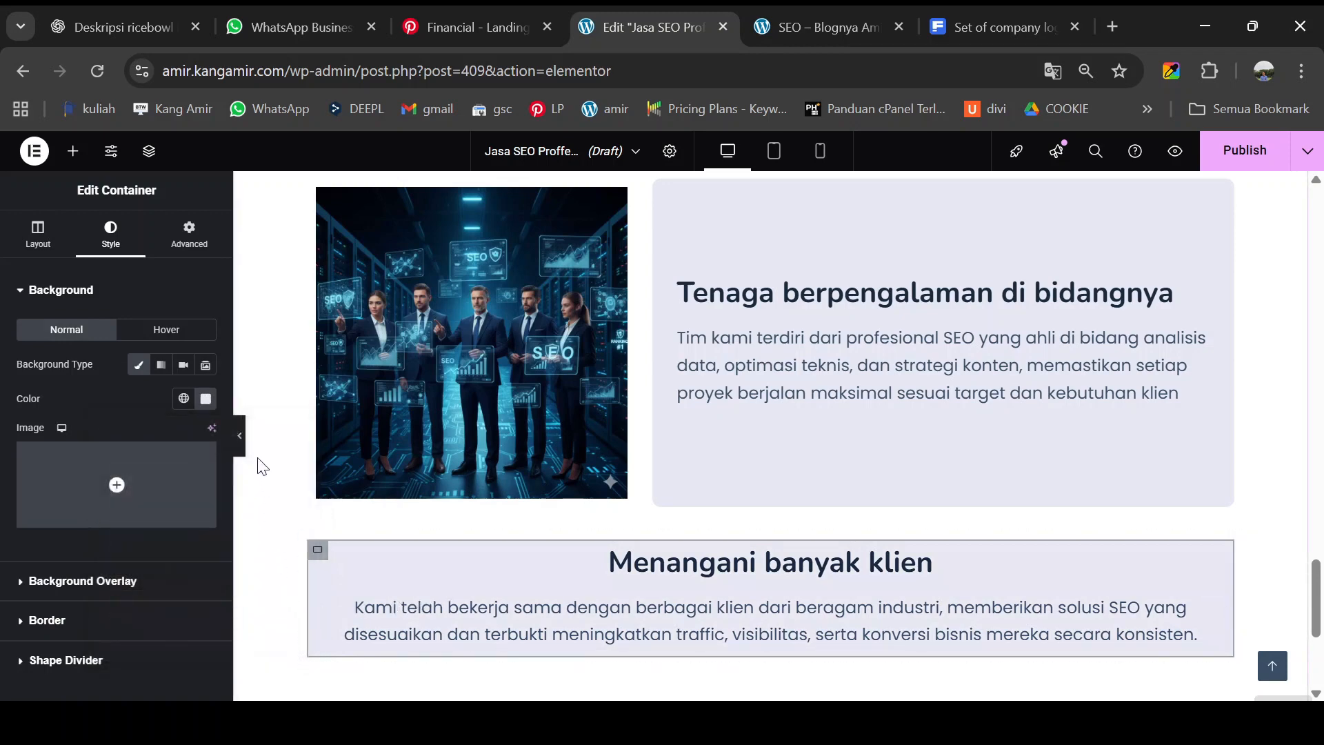
{"action": "left_click", "coordinate": [241, 445]}
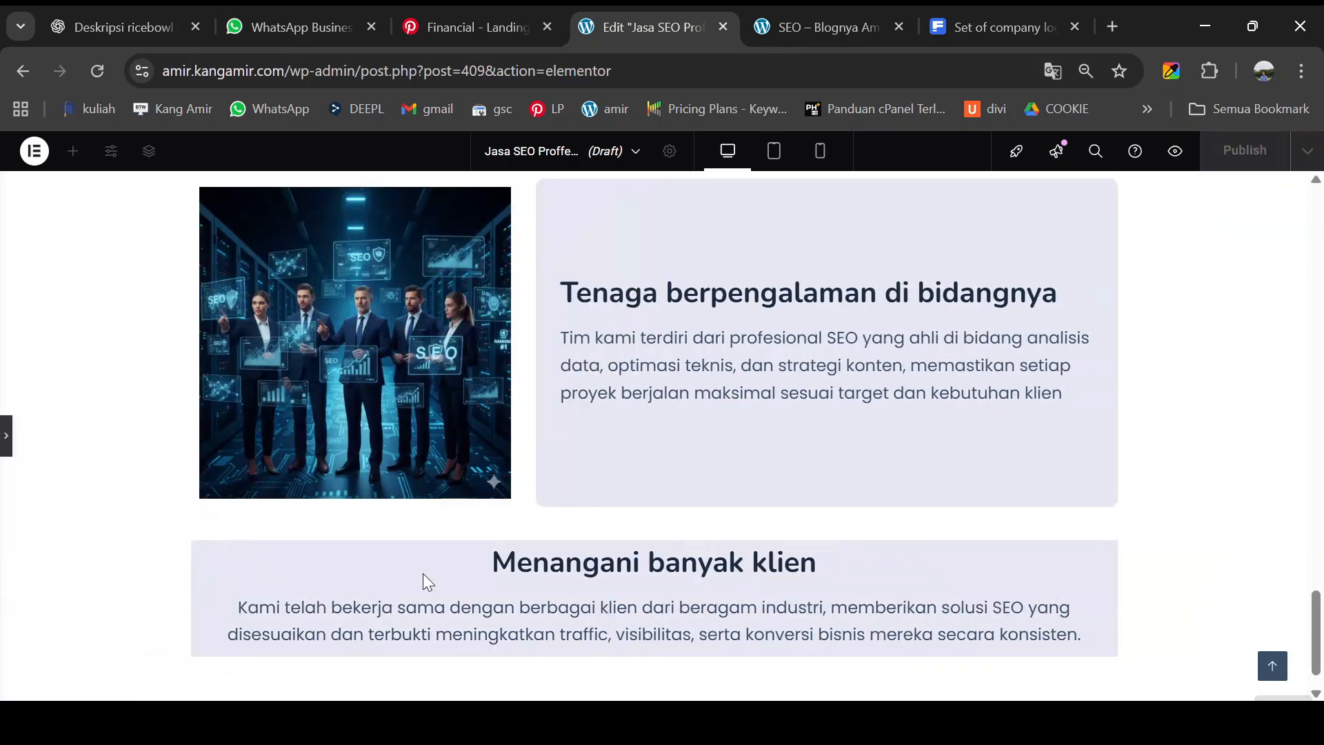
{"action": "left_click", "coordinate": [7, 436]}
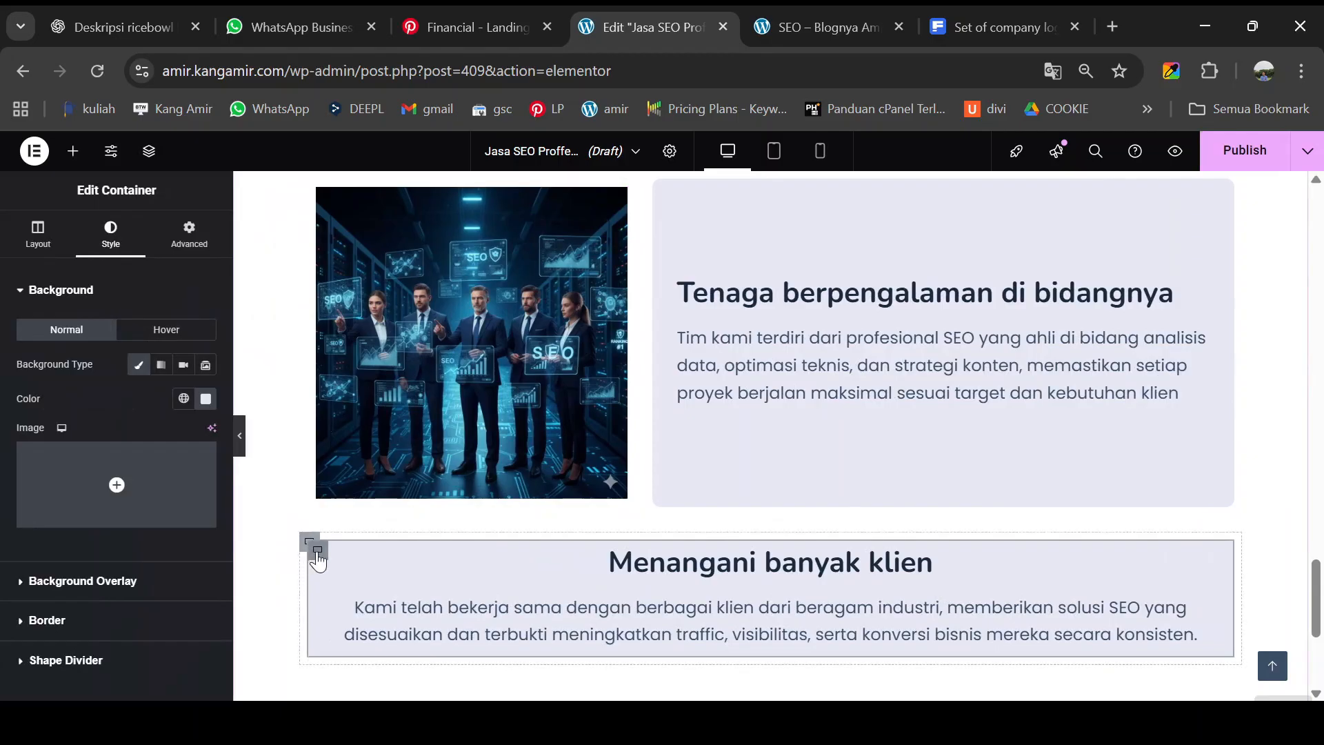
- Round the box's corners with a 10 px border radius
{"action": "left_click", "coordinate": [61, 621]}
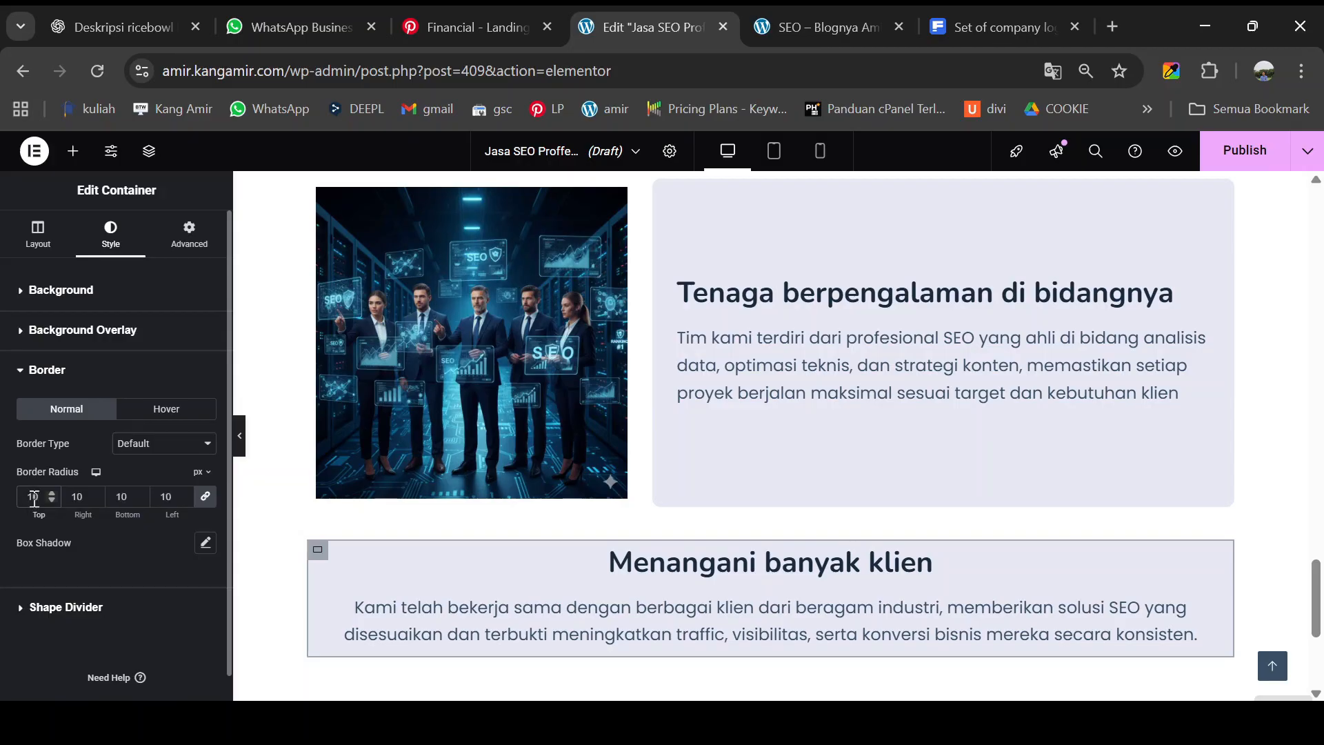
{"action": "left_click", "coordinate": [241, 441]}
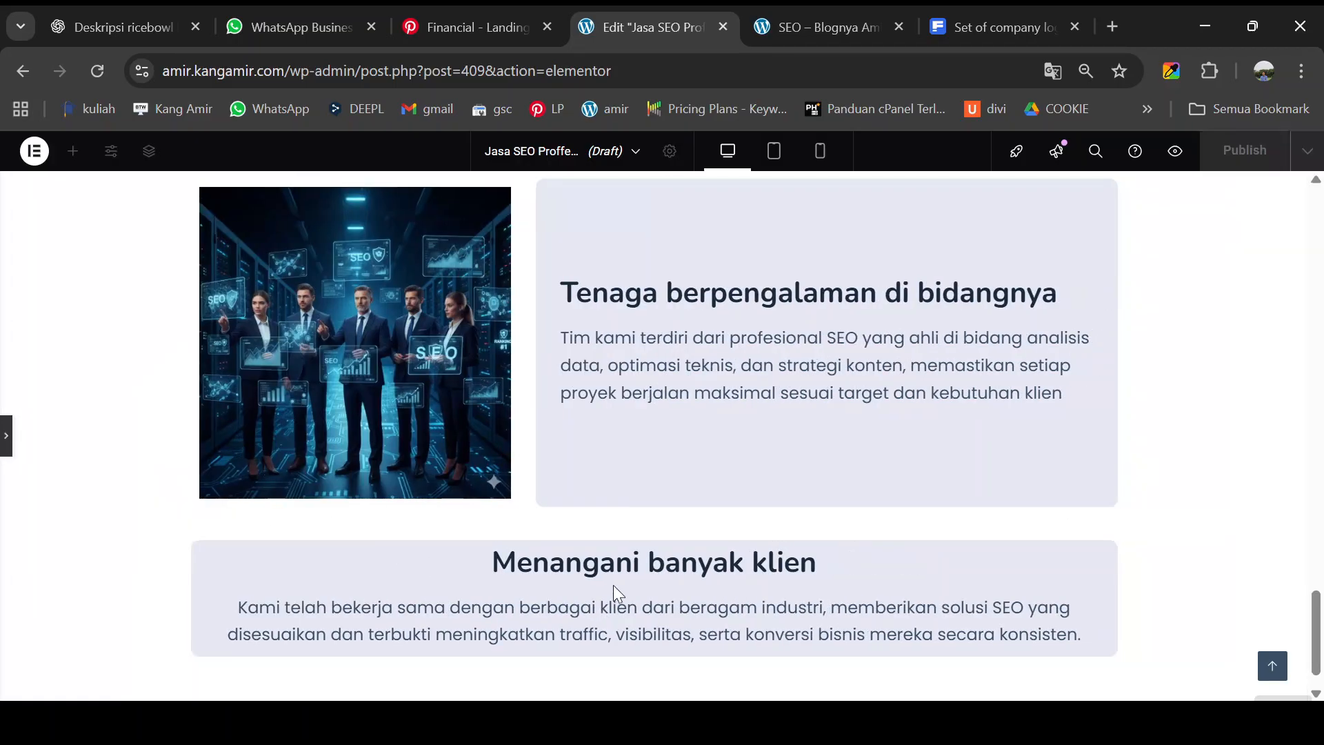
{"action": "scroll", "coordinate": [616, 592], "scroll_direction": "down", "scroll_amount": 1}
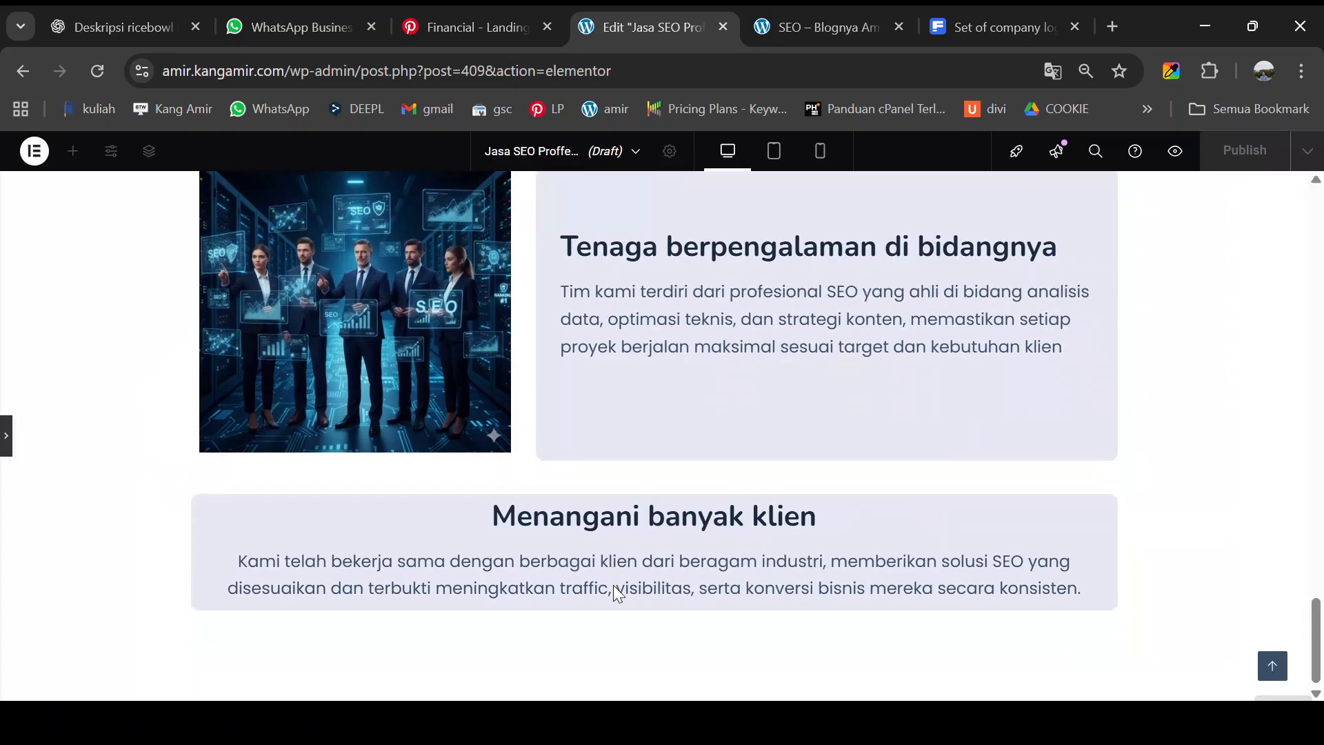
{"action": "left_click", "coordinate": [15, 439]}
{"action": "scroll", "coordinate": [441, 445], "scroll_direction": "down", "scroll_amount": 3}
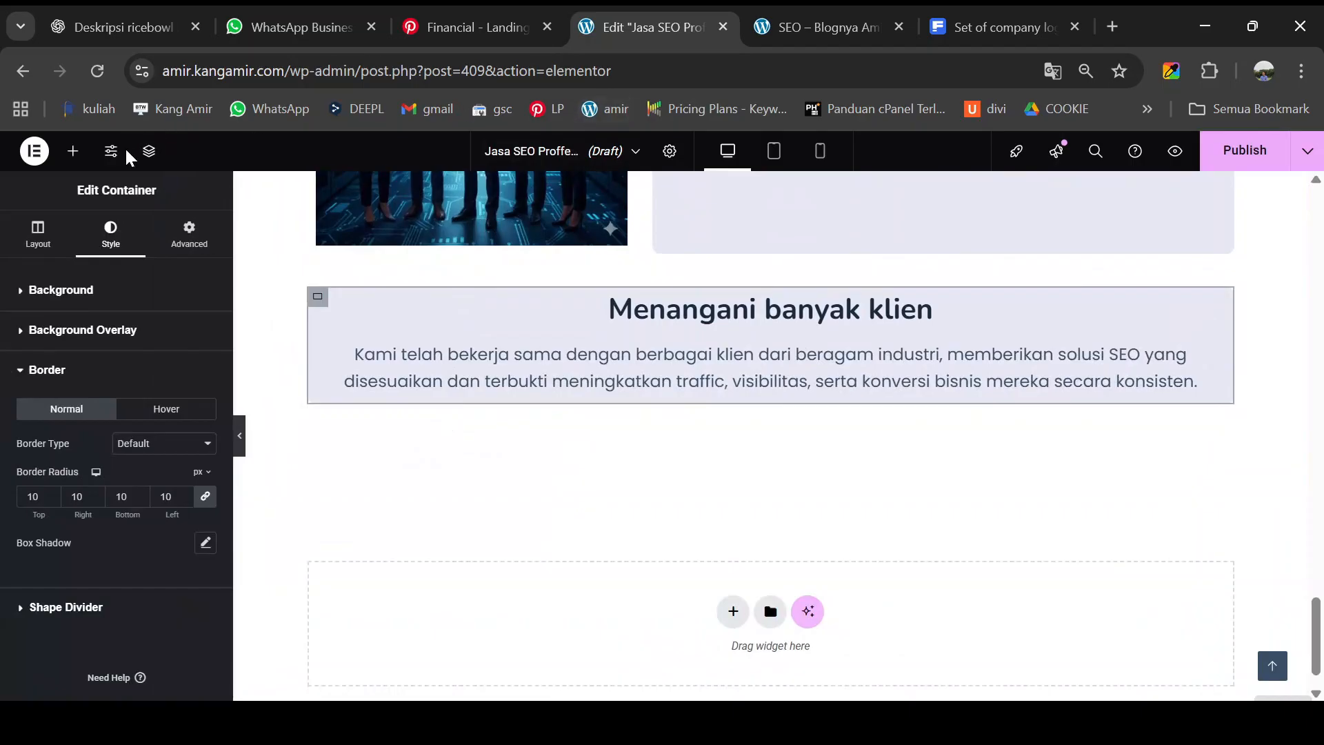
- Add a container with a nested container below the client box and drop an Image Carousel into it
{"action": "left_click", "coordinate": [73, 151]}
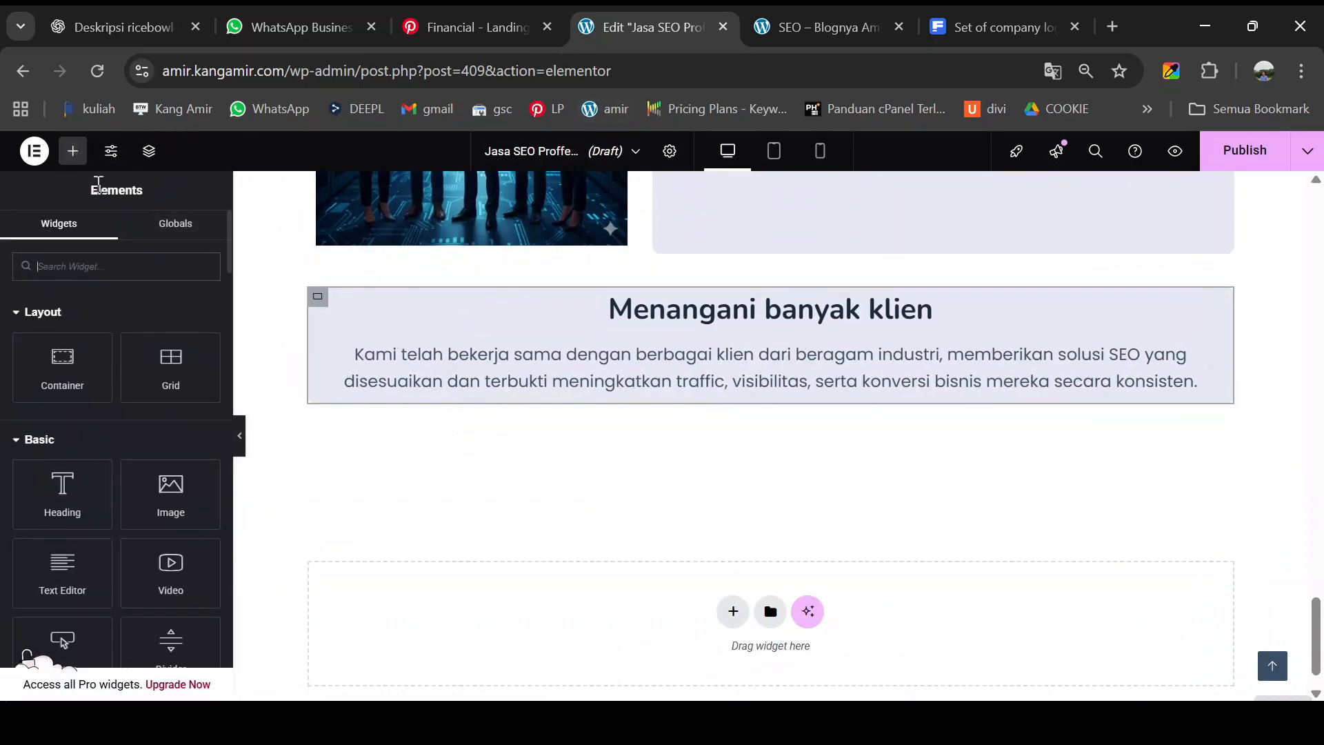
{"action": "left_click_drag", "start_coordinate": [81, 353], "coordinate": [632, 411]}
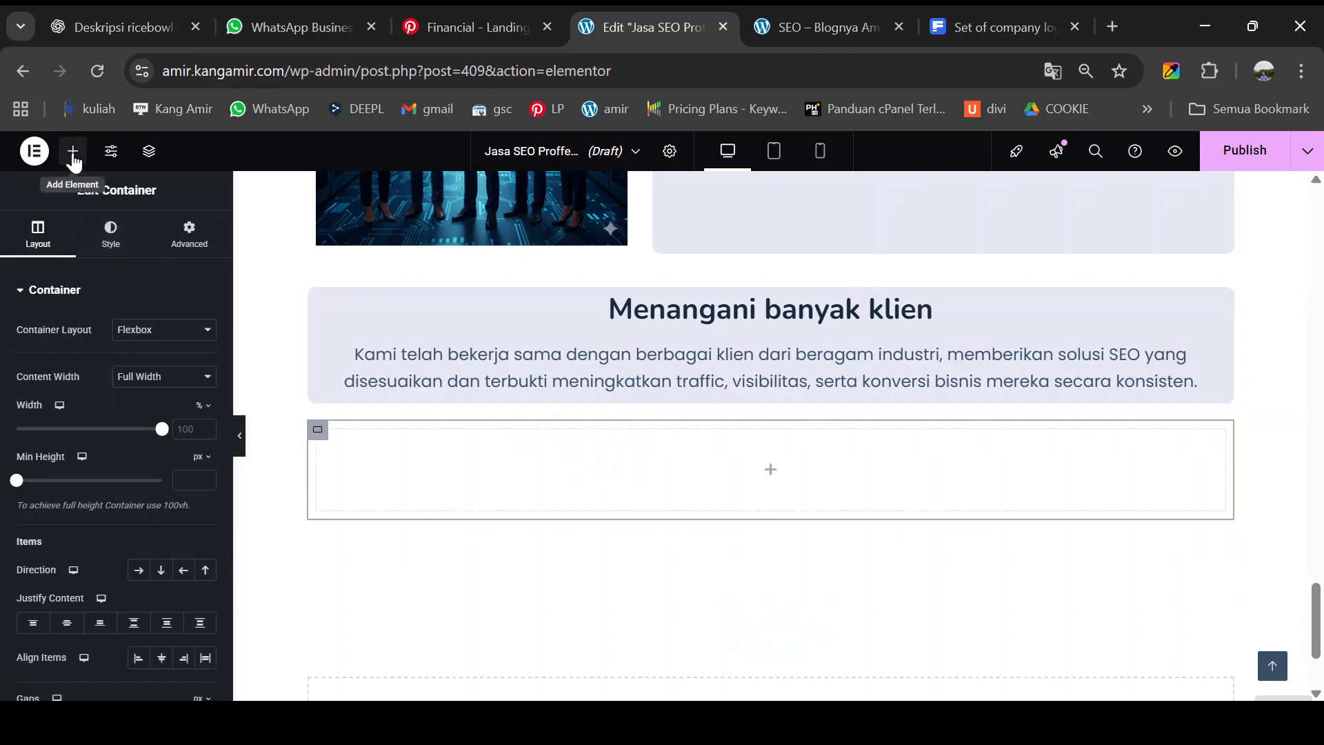
{"action": "left_click", "coordinate": [72, 151]}
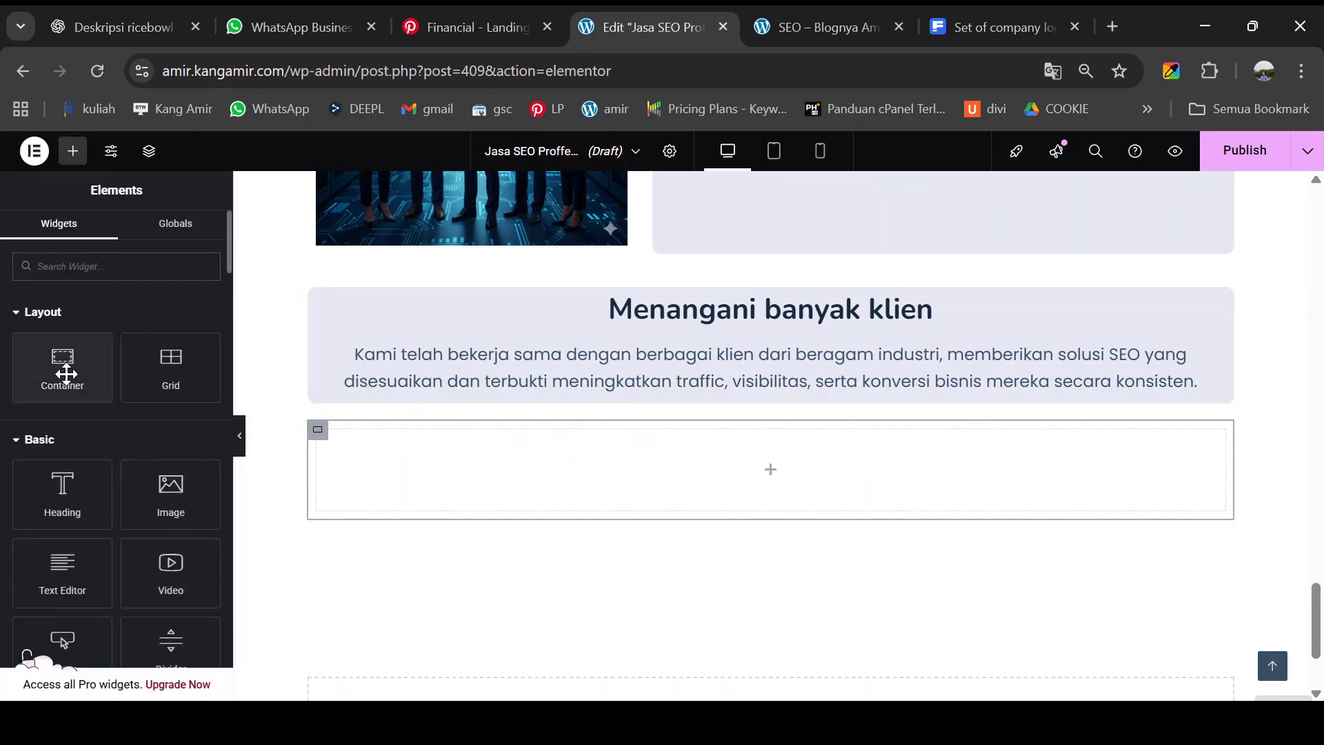
{"action": "left_click_drag", "start_coordinate": [66, 374], "coordinate": [489, 474]}
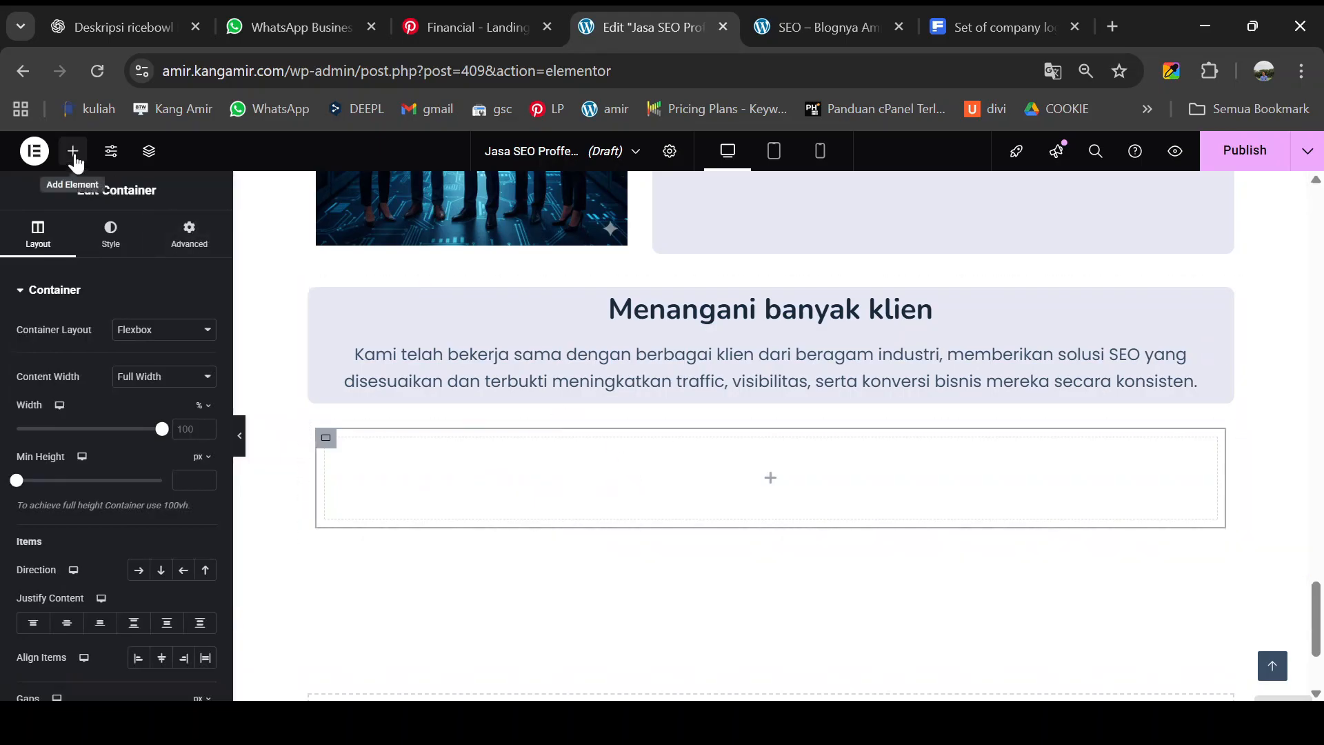
{"action": "left_click", "coordinate": [75, 157]}
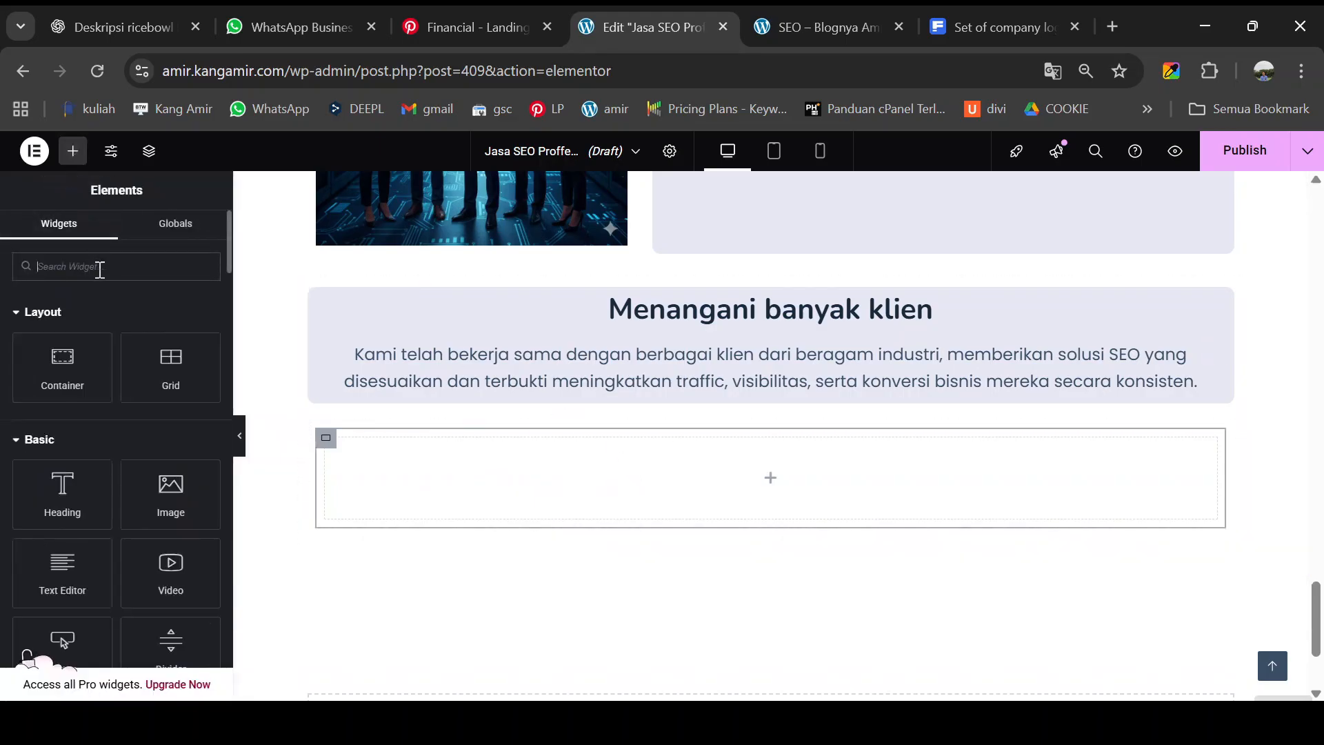
{"action": "type", "text": "IMA"}
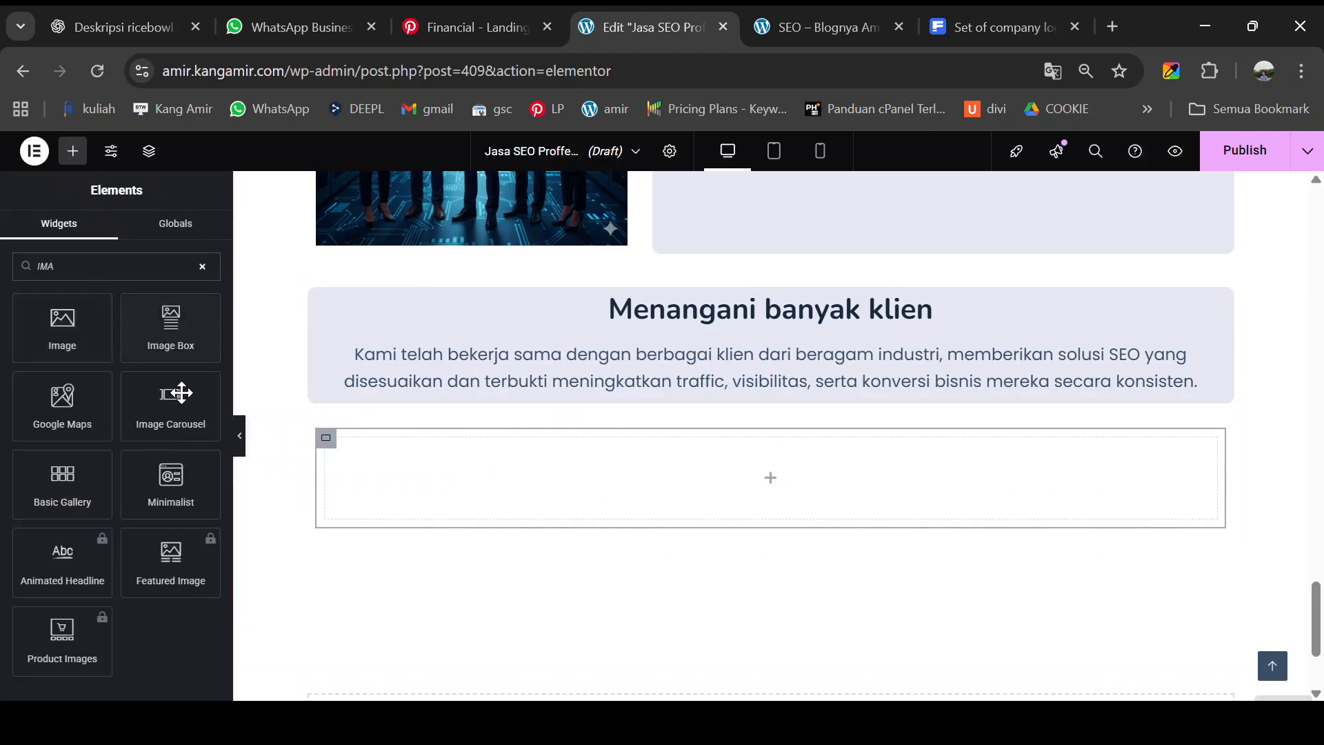
{"action": "left_click_drag", "start_coordinate": [171, 403], "coordinate": [535, 476]}
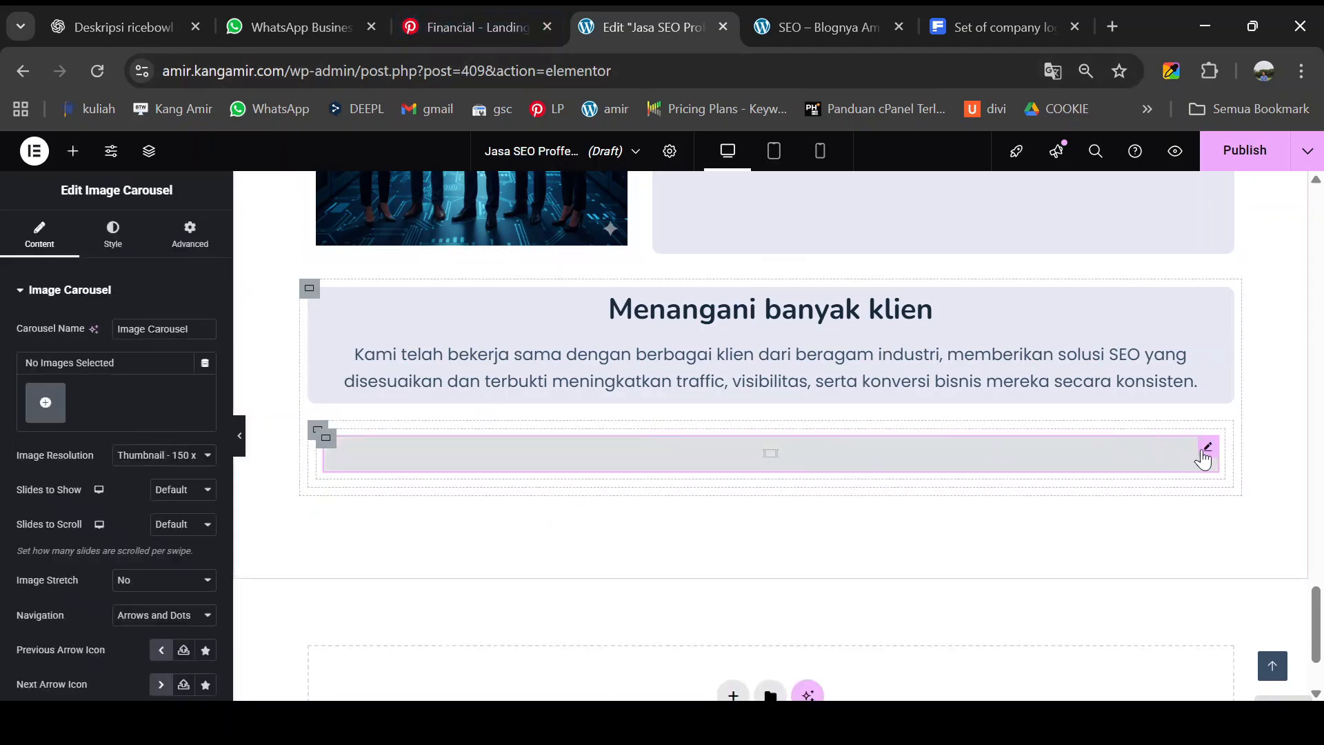
- Select the nine COMPANY logo images in the Media Library and insert them as a new carousel gallery
{"action": "left_click", "coordinate": [47, 409]}
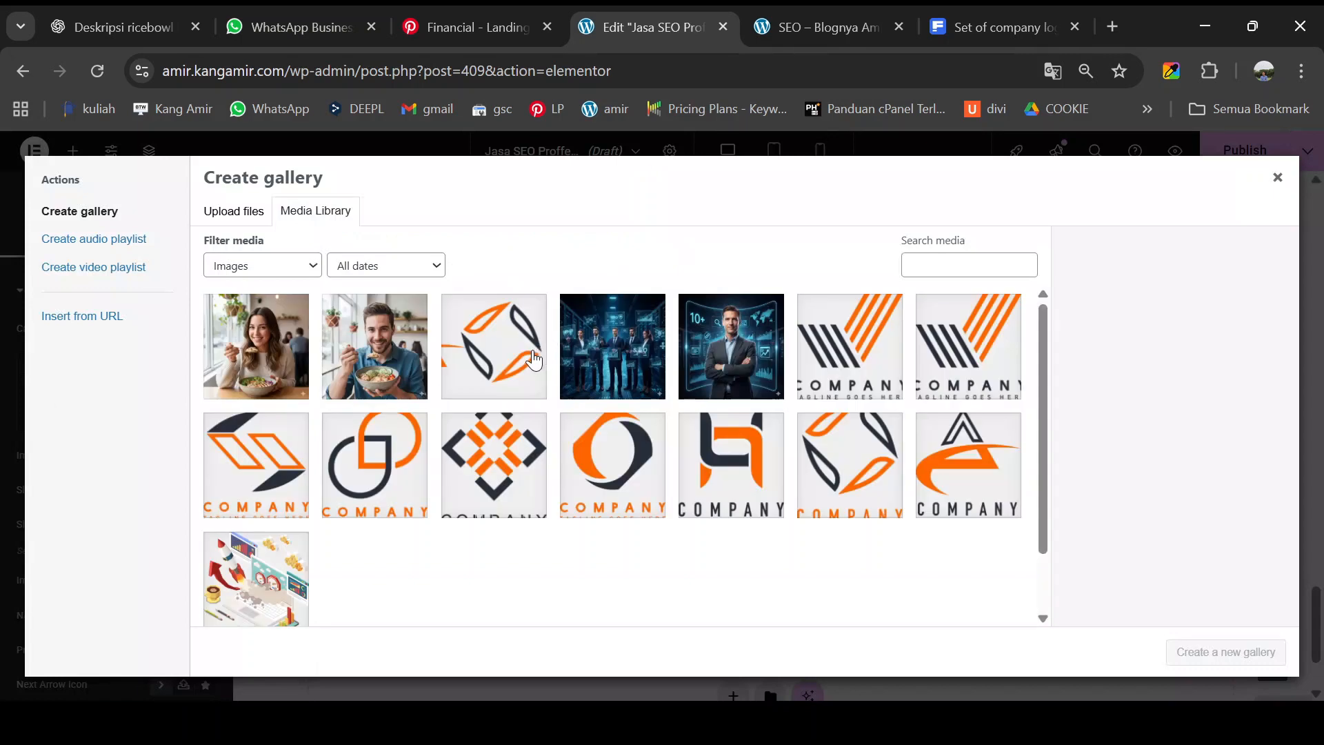
{"action": "left_click", "coordinate": [858, 369]}
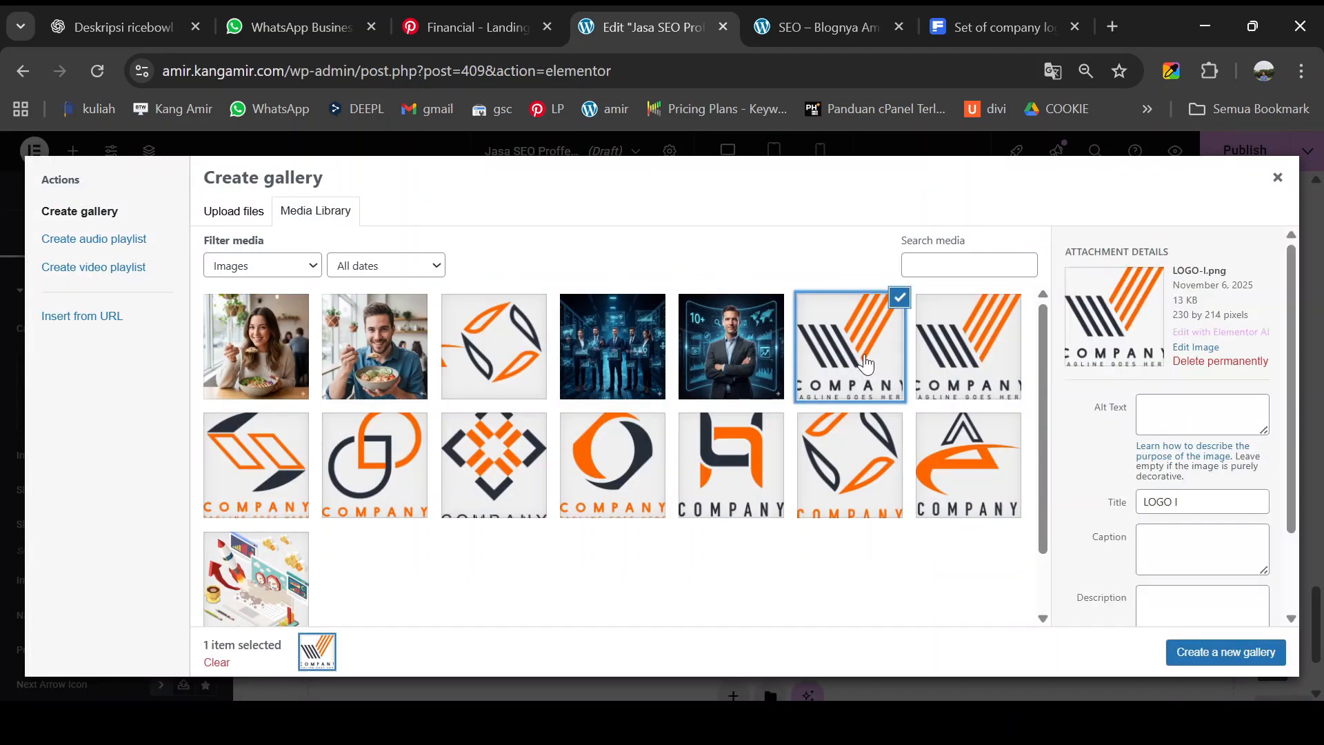
{"action": "left_click", "coordinate": [941, 357]}
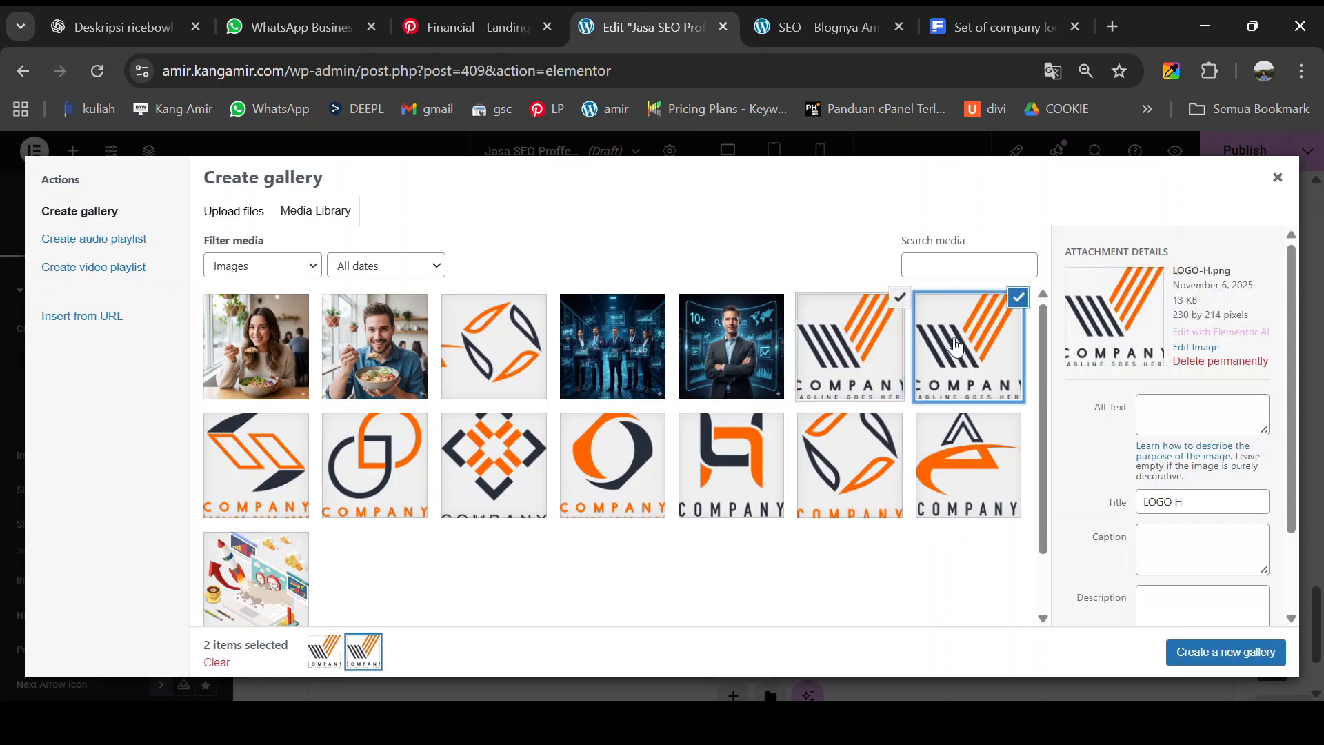
{"action": "left_click", "coordinate": [263, 463]}
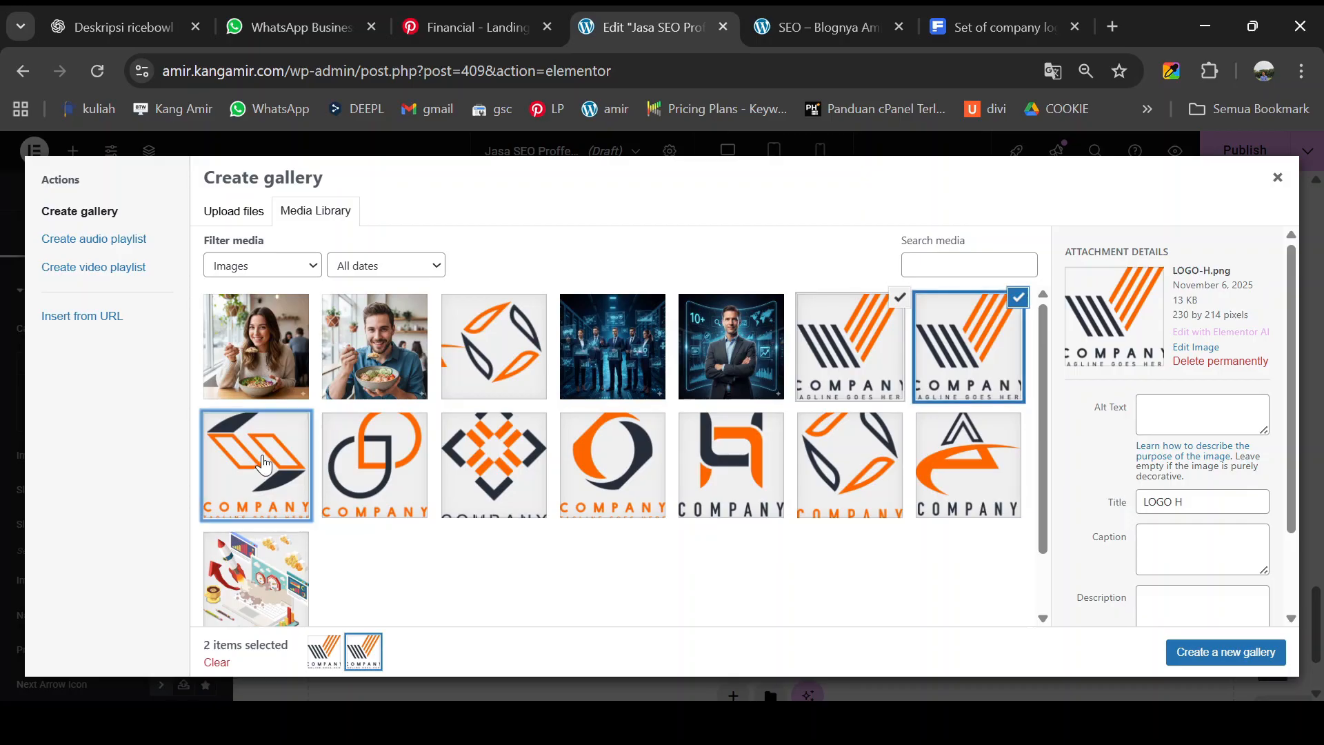
{"action": "left_click", "coordinate": [345, 472]}
{"action": "left_click", "coordinate": [469, 467]}
{"action": "left_click", "coordinate": [612, 469]}
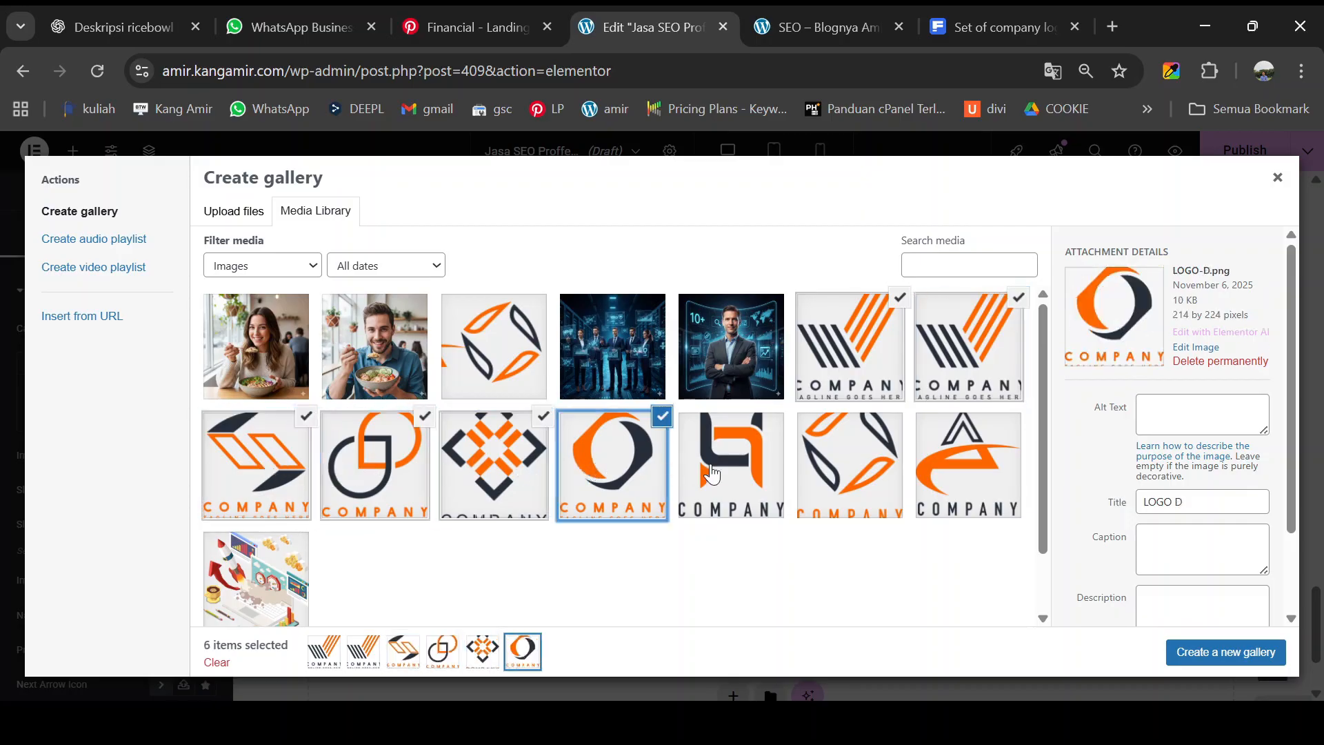
{"action": "left_click", "coordinate": [718, 472]}
{"action": "left_click", "coordinate": [864, 474]}
{"action": "left_click", "coordinate": [956, 481]}
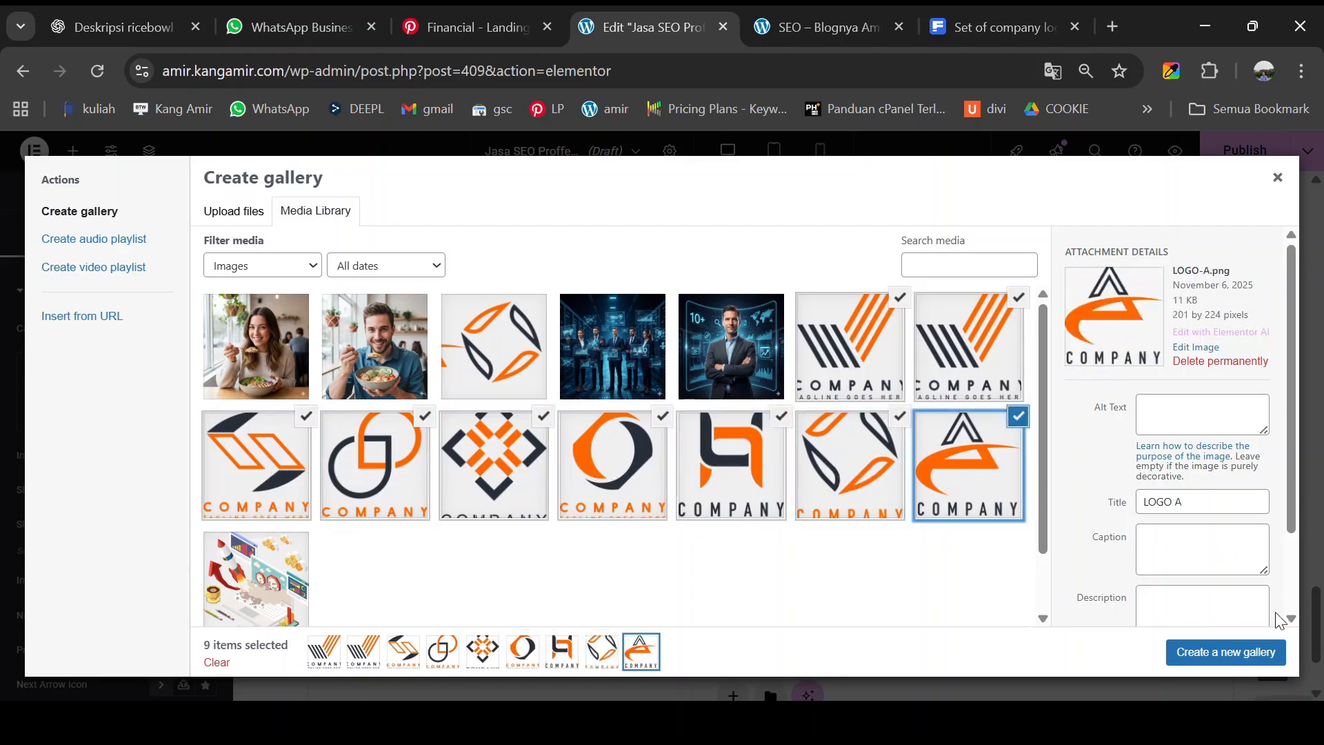
{"action": "left_click", "coordinate": [1266, 665]}
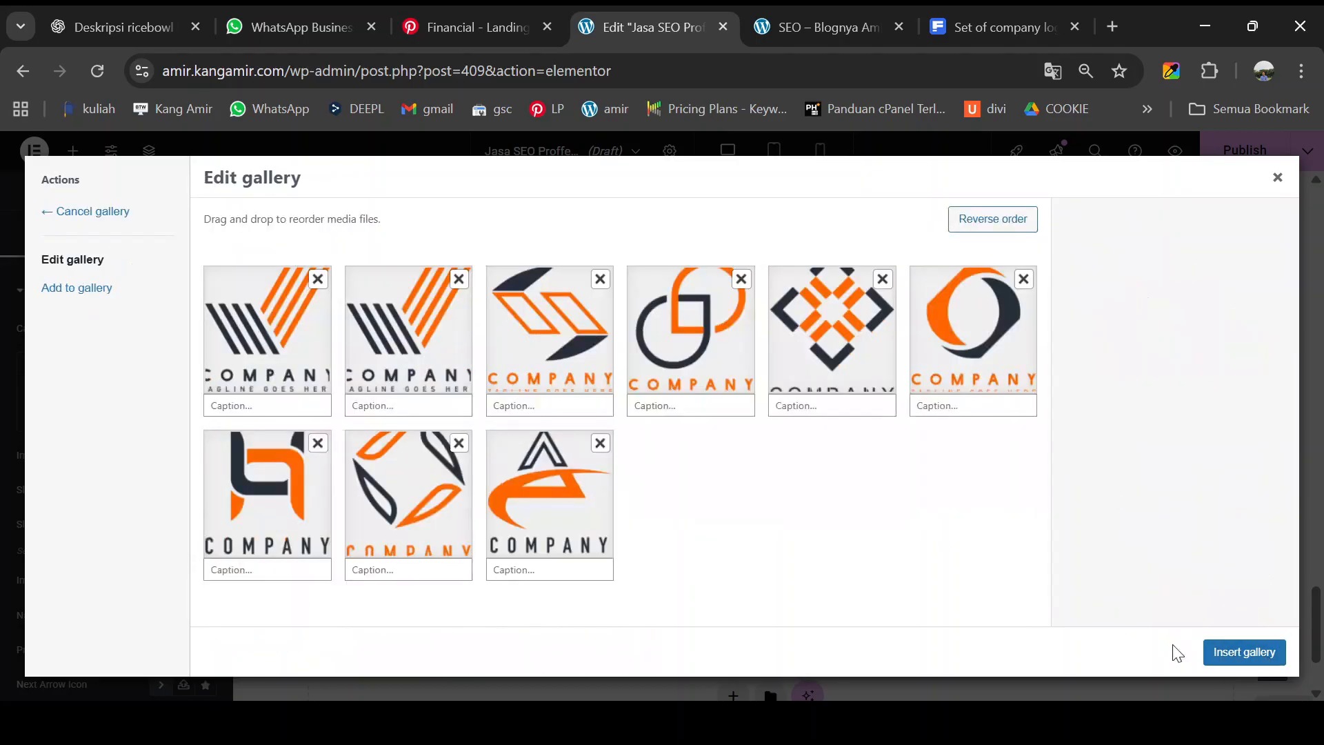
{"action": "left_click", "coordinate": [1233, 653]}
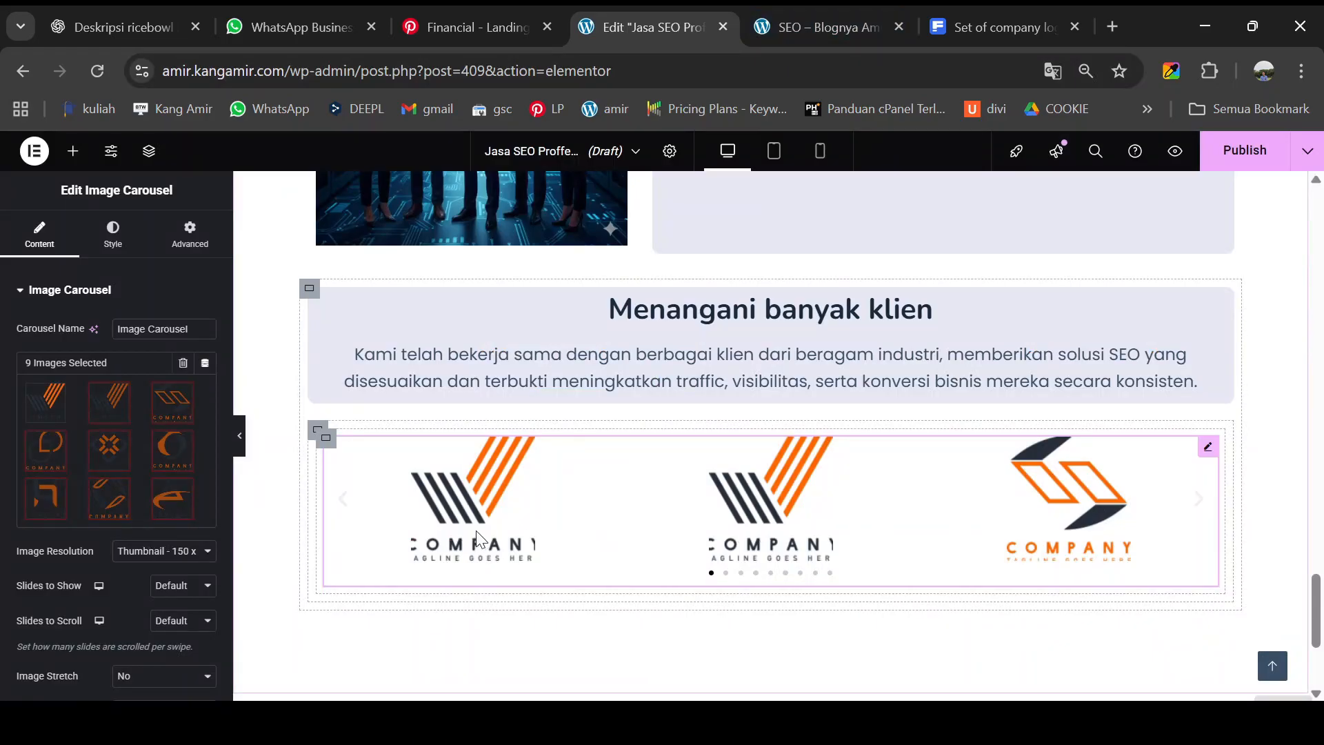
- Step through the logo carousel with its arrow to preview the slides
{"action": "scroll", "coordinate": [479, 535], "scroll_direction": "down", "scroll_amount": 2}
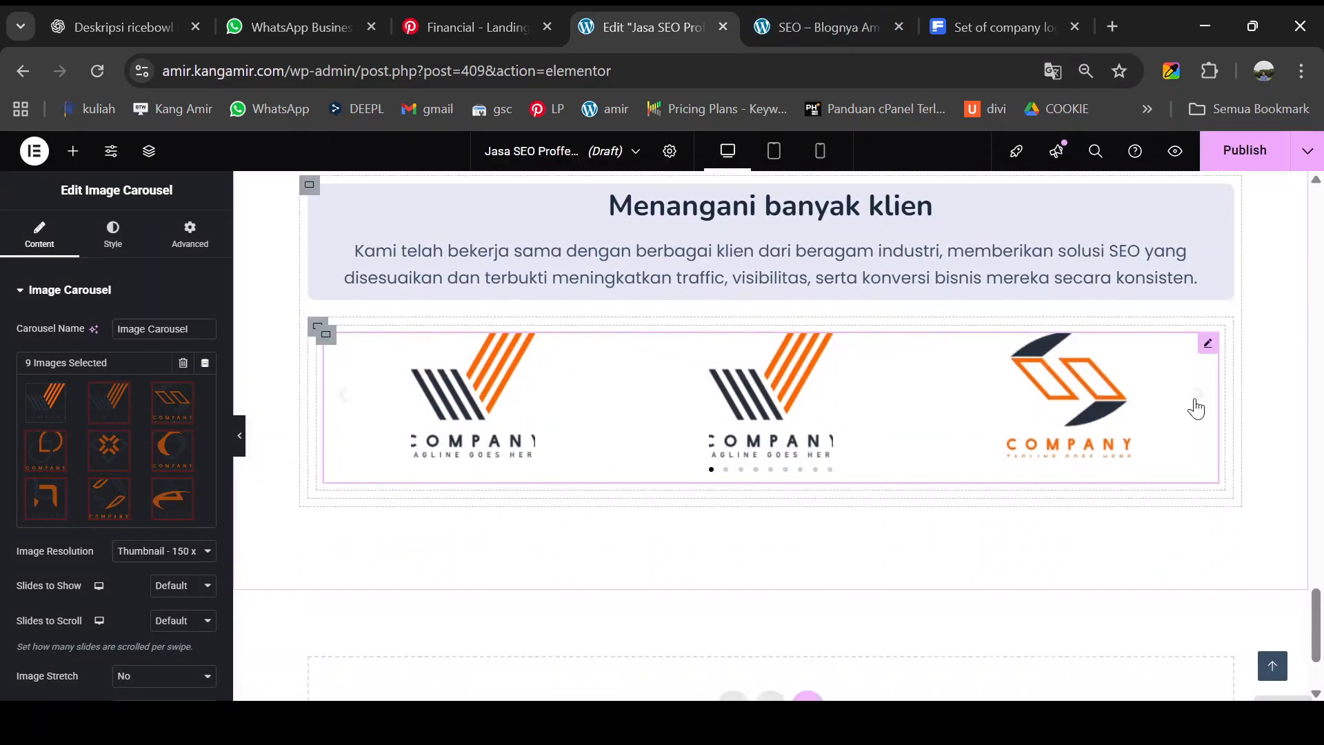
{"action": "left_click", "coordinate": [1195, 404]}
{"action": "left_click", "coordinate": [1195, 403]}
{"action": "left_click", "coordinate": [1195, 404]}
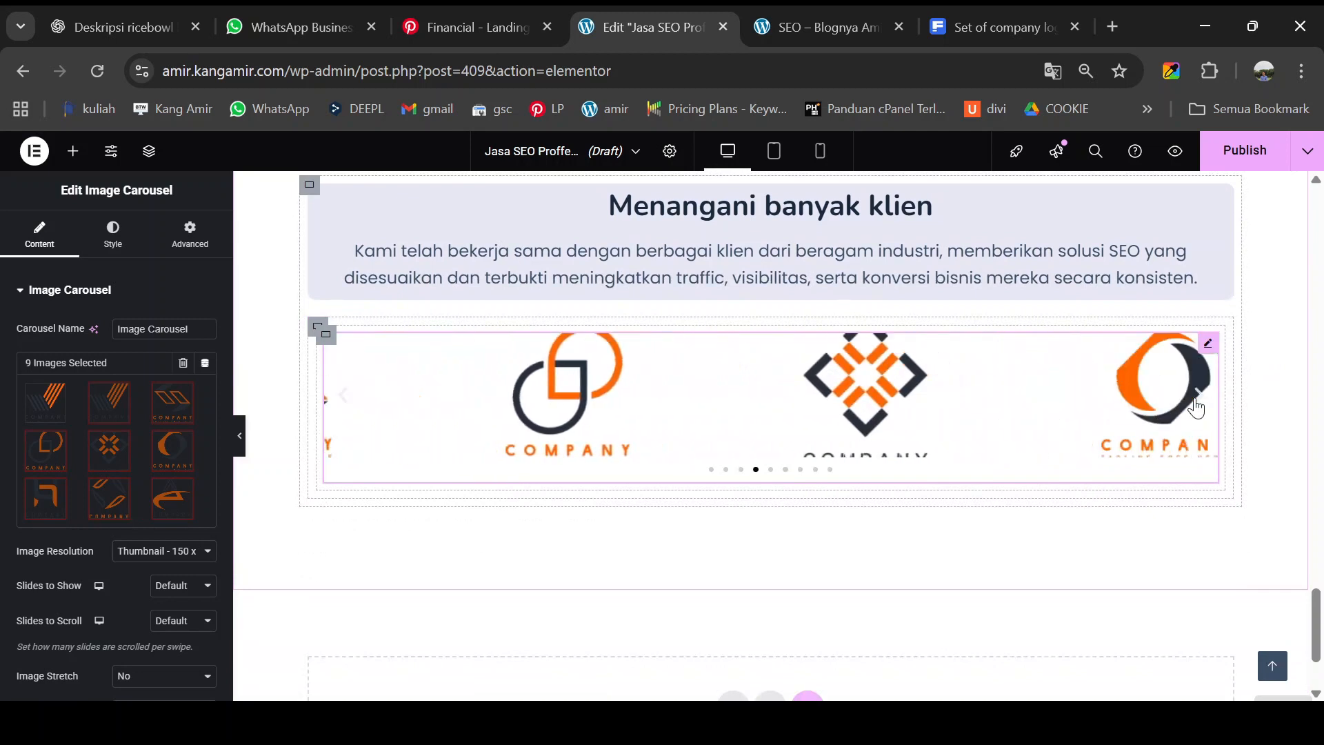
{"action": "left_click", "coordinate": [1195, 404]}
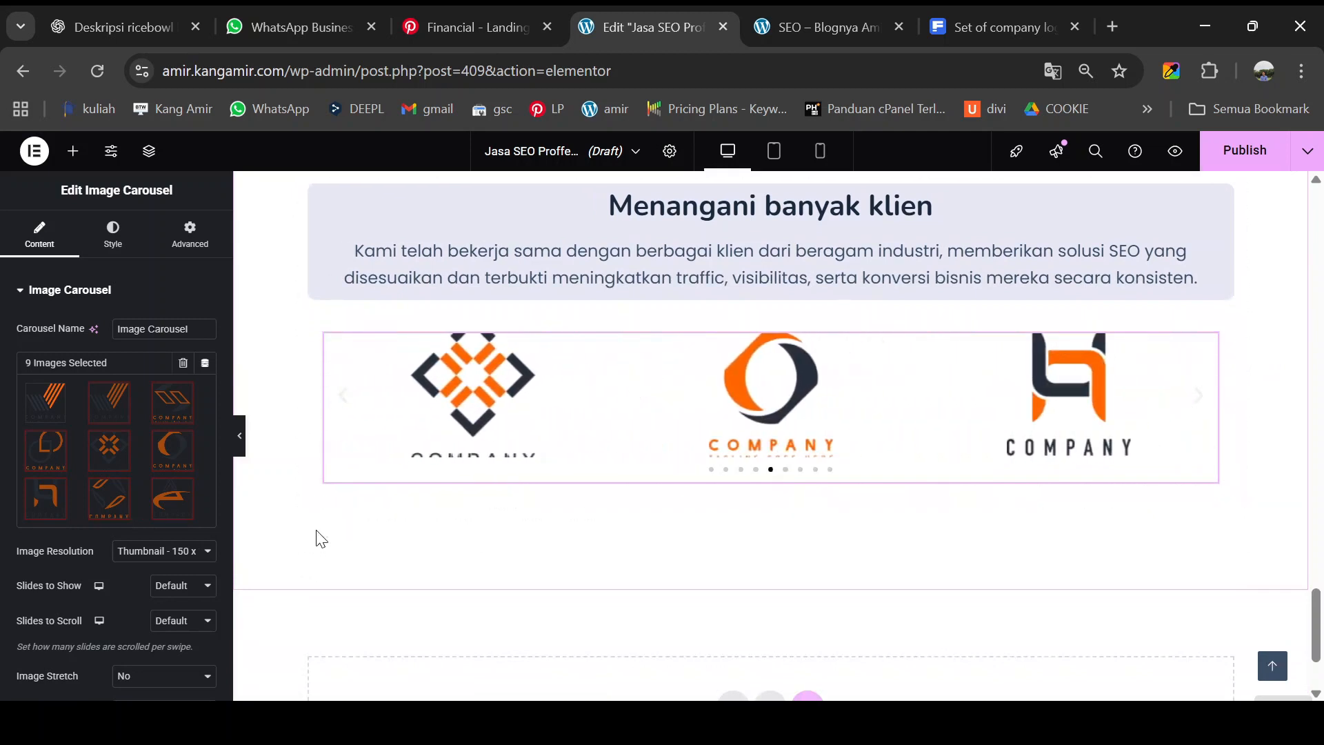
{"action": "scroll", "coordinate": [133, 582], "scroll_direction": "down", "scroll_amount": 3}
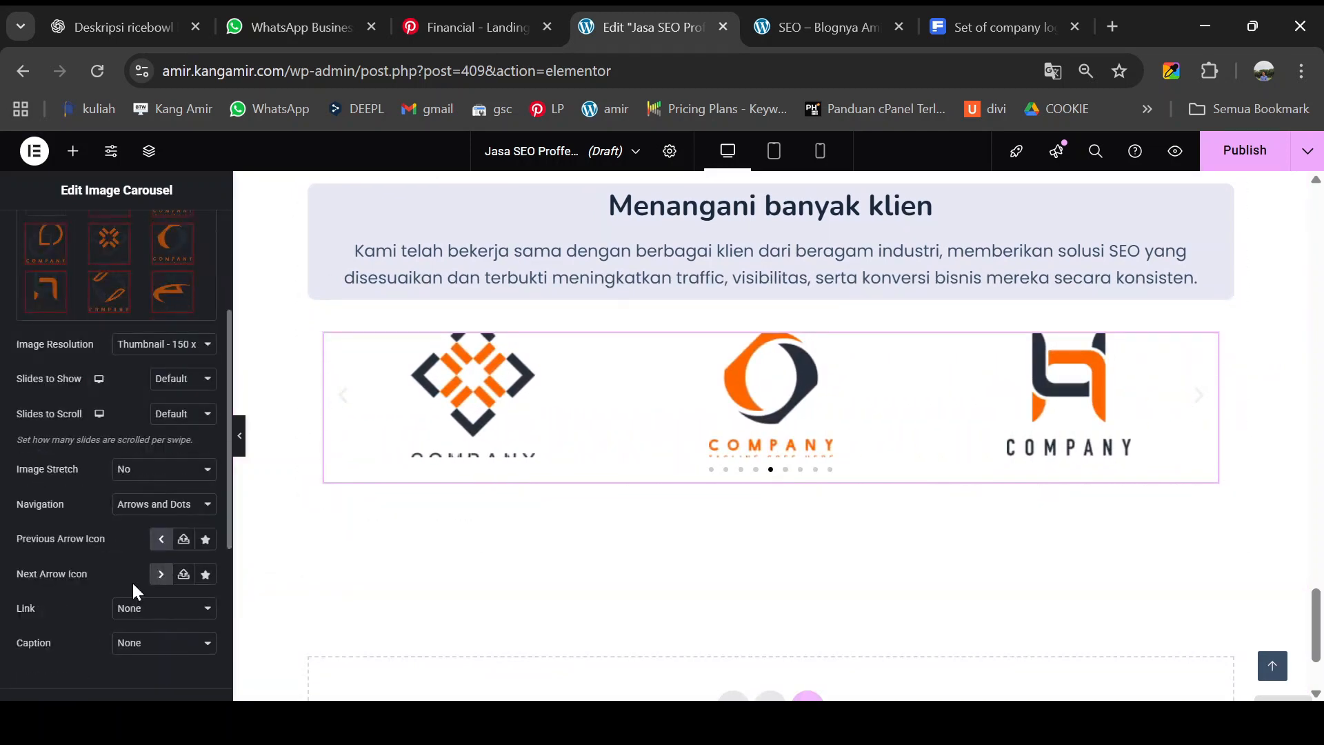
{"action": "scroll", "coordinate": [131, 581], "scroll_direction": "down", "scroll_amount": 4}
{"action": "scroll", "coordinate": [134, 577], "scroll_direction": "up", "scroll_amount": 2}
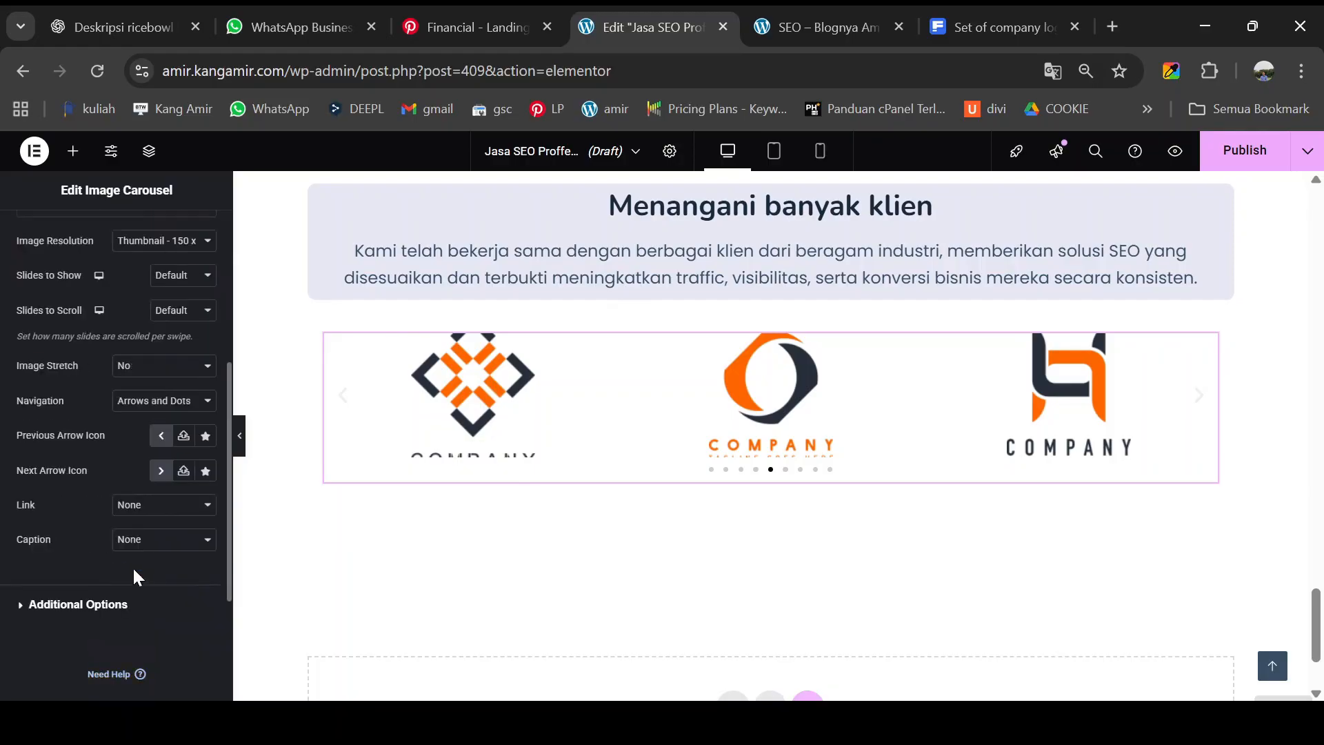
{"action": "scroll", "coordinate": [110, 549], "scroll_direction": "down", "scroll_amount": 2}
{"action": "scroll", "coordinate": [111, 549], "scroll_direction": "up", "scroll_amount": 6}
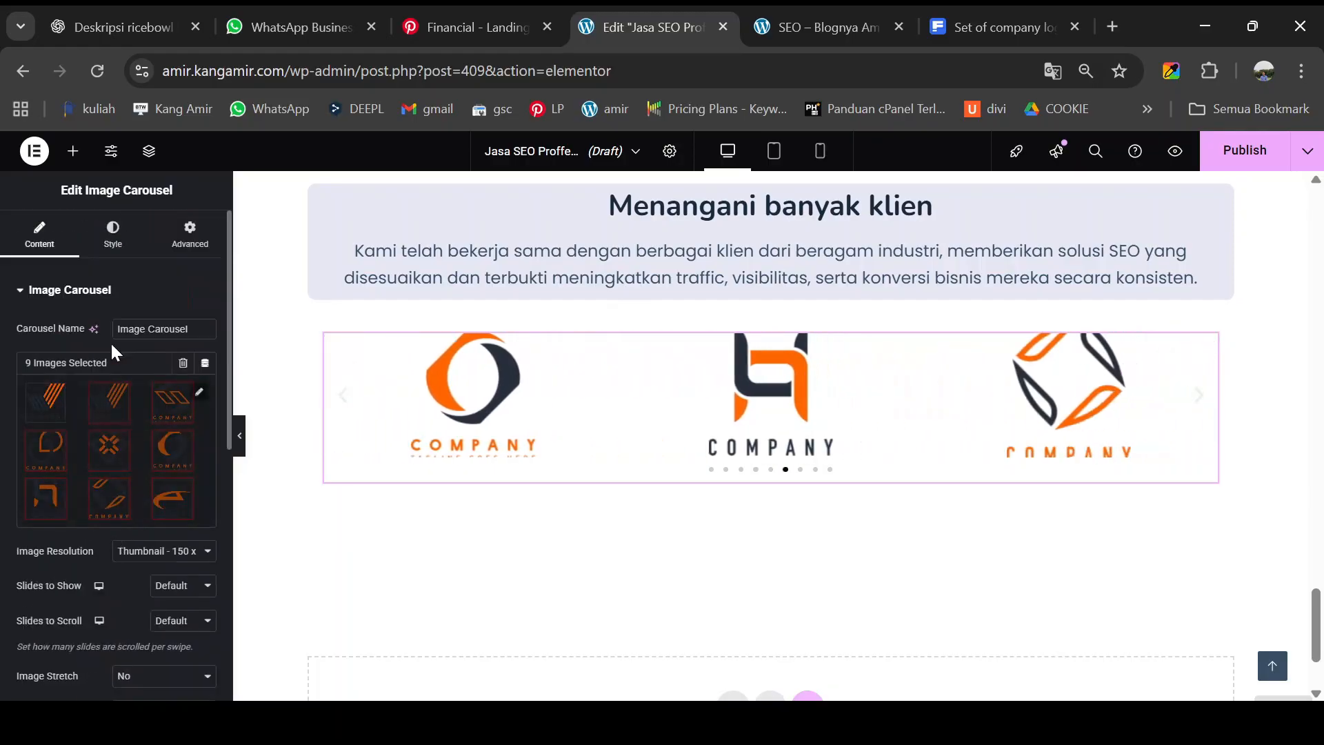
- Review the Style and Advanced tabs, then set Slides to Show to 5
{"action": "left_click", "coordinate": [107, 242]}
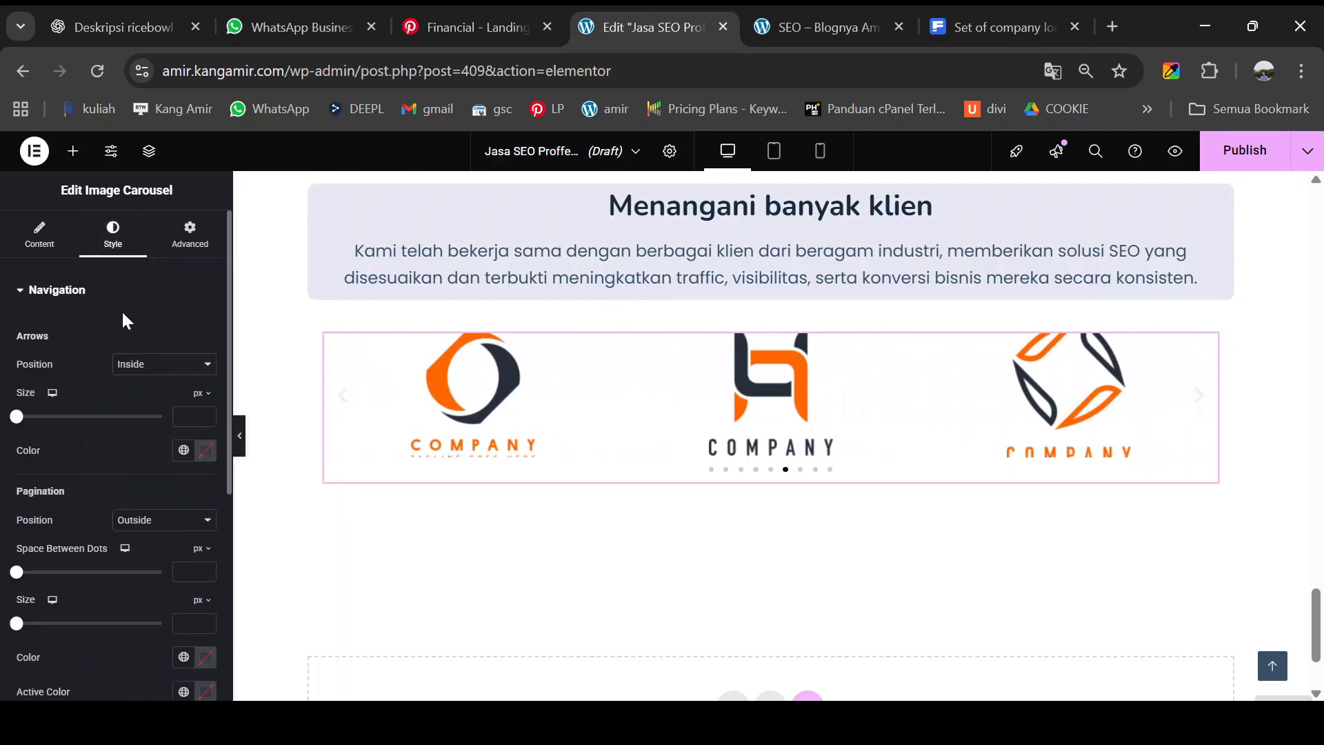
{"action": "scroll", "coordinate": [126, 431], "scroll_direction": "down", "scroll_amount": 2}
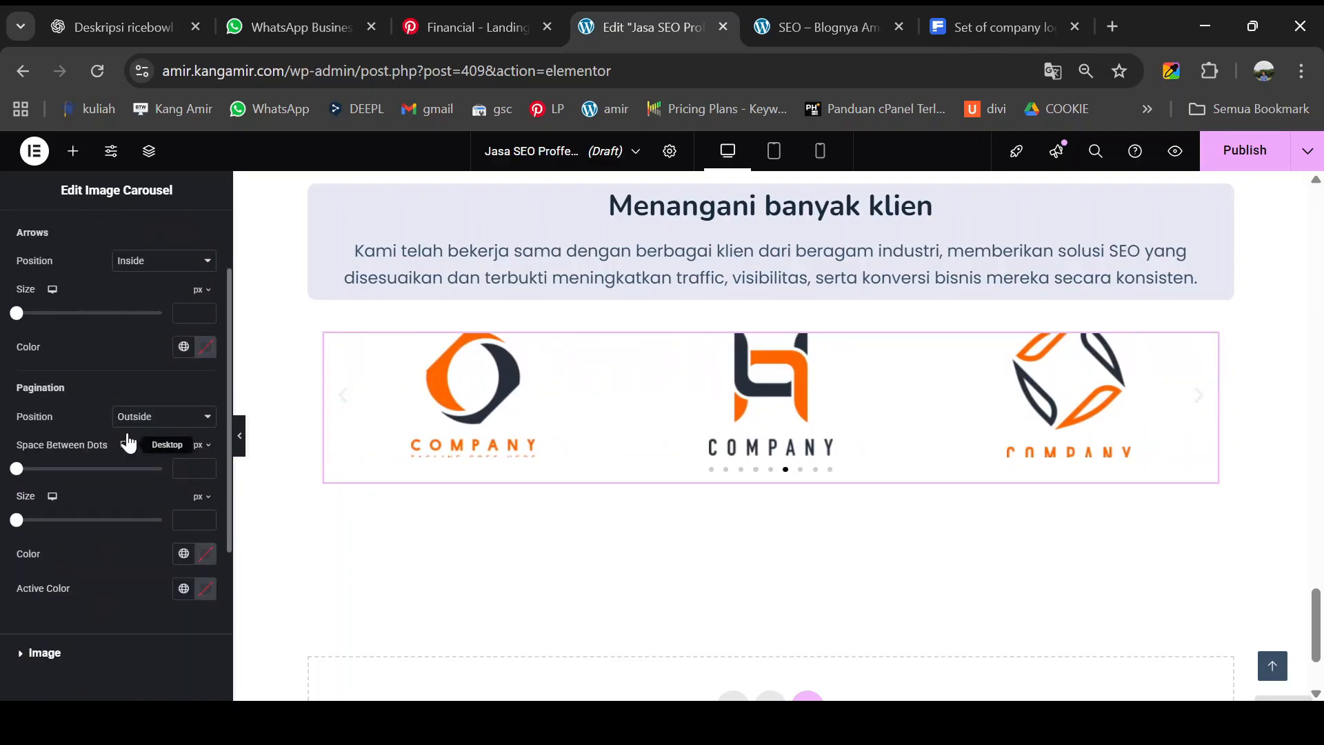
{"action": "scroll", "coordinate": [130, 428], "scroll_direction": "up", "scroll_amount": 2}
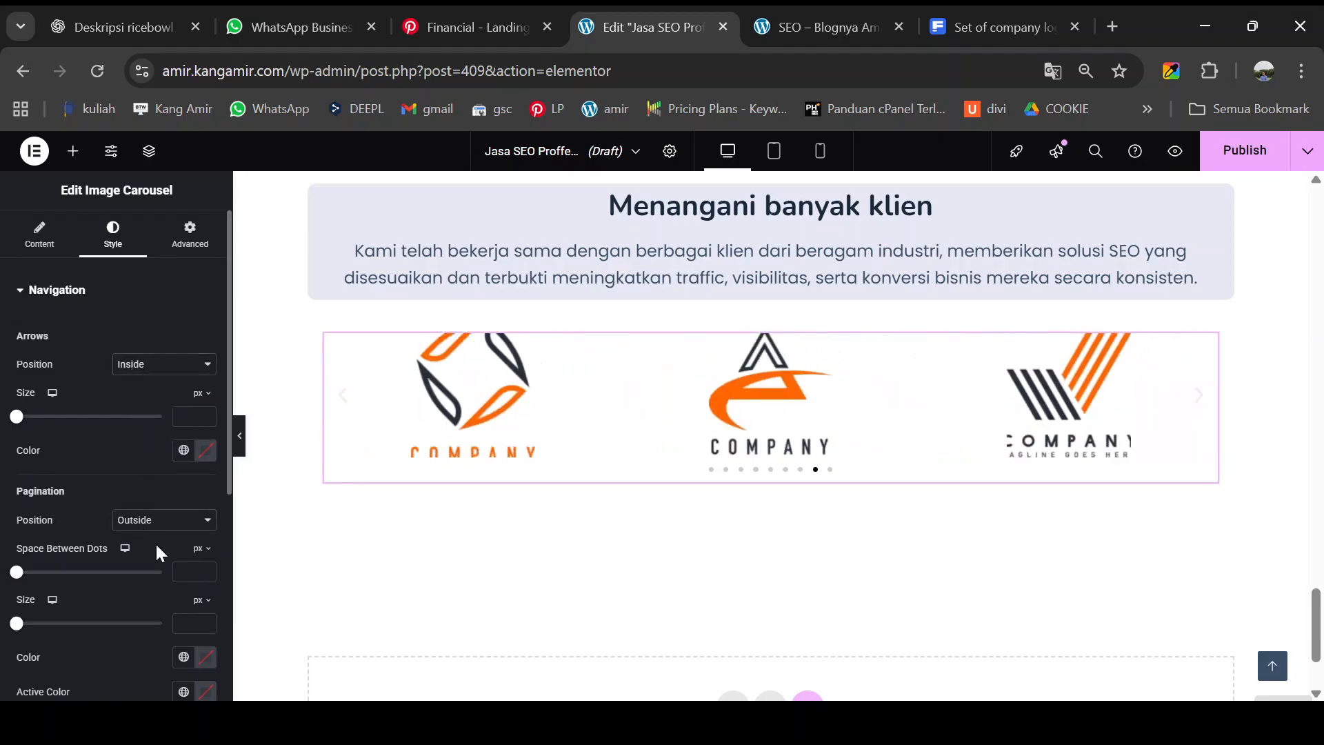
{"action": "scroll", "coordinate": [156, 540], "scroll_direction": "down", "scroll_amount": 2}
{"action": "scroll", "coordinate": [153, 535], "scroll_direction": "up", "scroll_amount": 2}
{"action": "left_click", "coordinate": [186, 238]}
{"action": "scroll", "coordinate": [146, 414], "scroll_direction": "down", "scroll_amount": 3}
{"action": "scroll", "coordinate": [143, 417], "scroll_direction": "up", "scroll_amount": 3}
{"action": "left_click", "coordinate": [40, 235]}
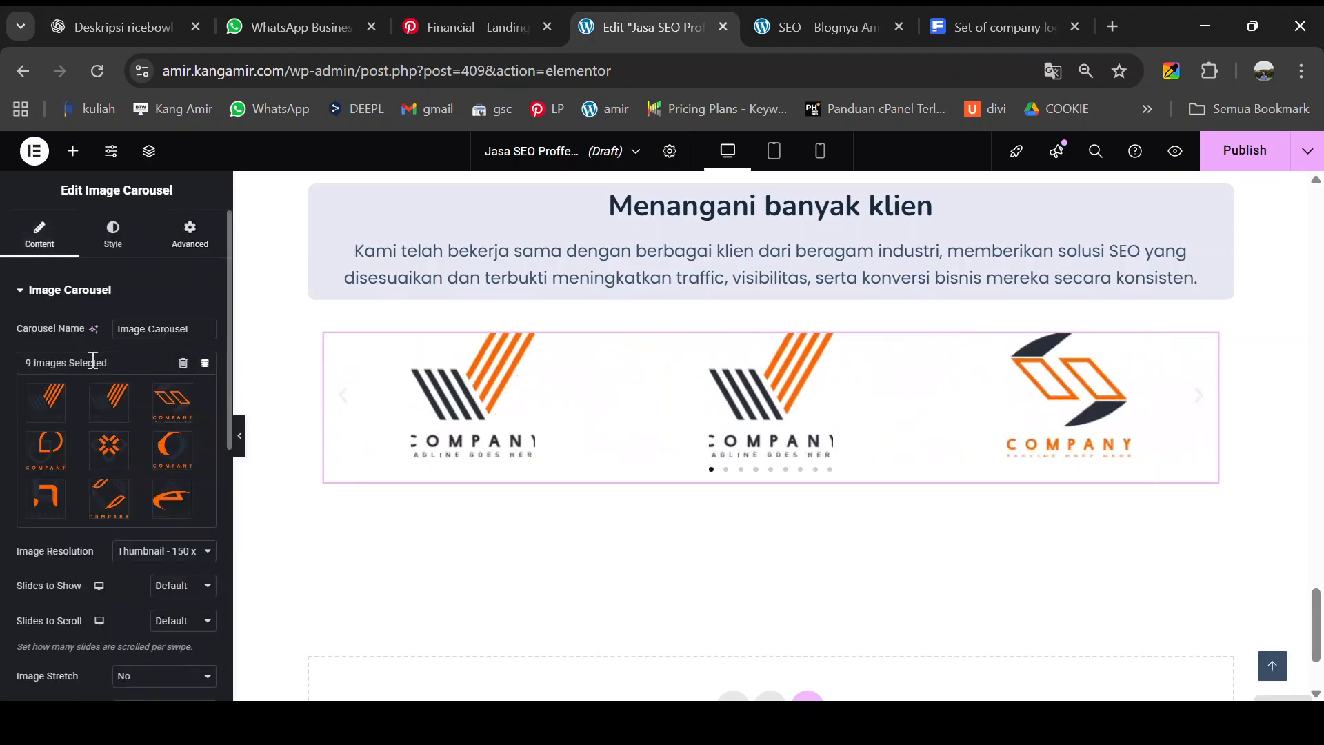
{"action": "scroll", "coordinate": [133, 449], "scroll_direction": "down", "scroll_amount": 2}
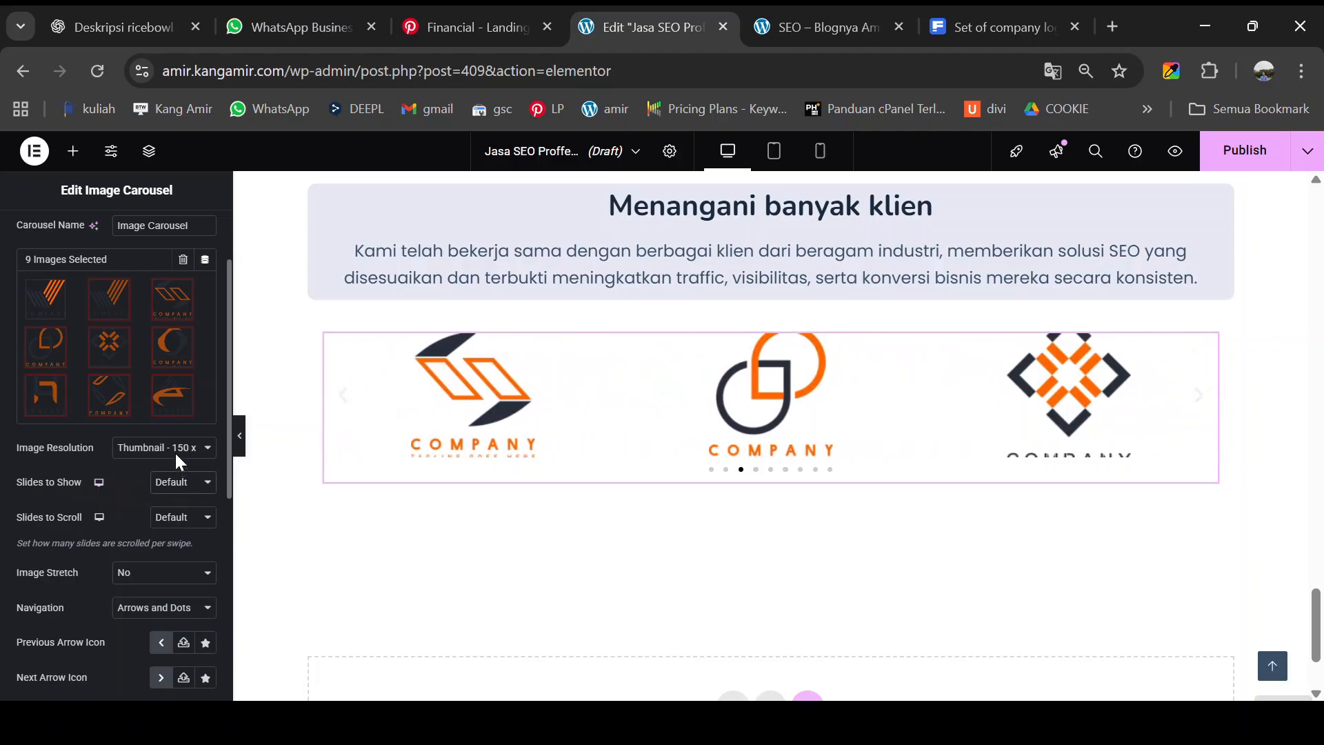
{"action": "left_click", "coordinate": [174, 286]}
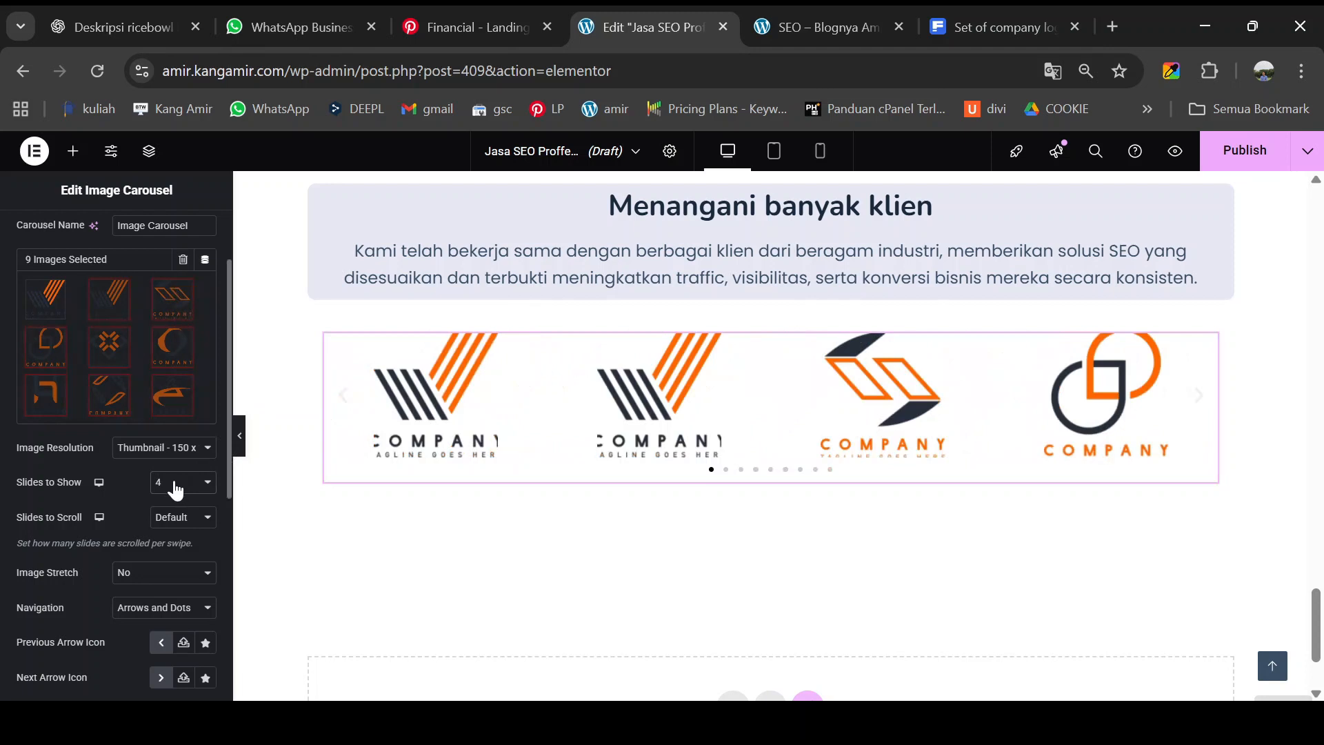
{"action": "left_click", "coordinate": [179, 335]}
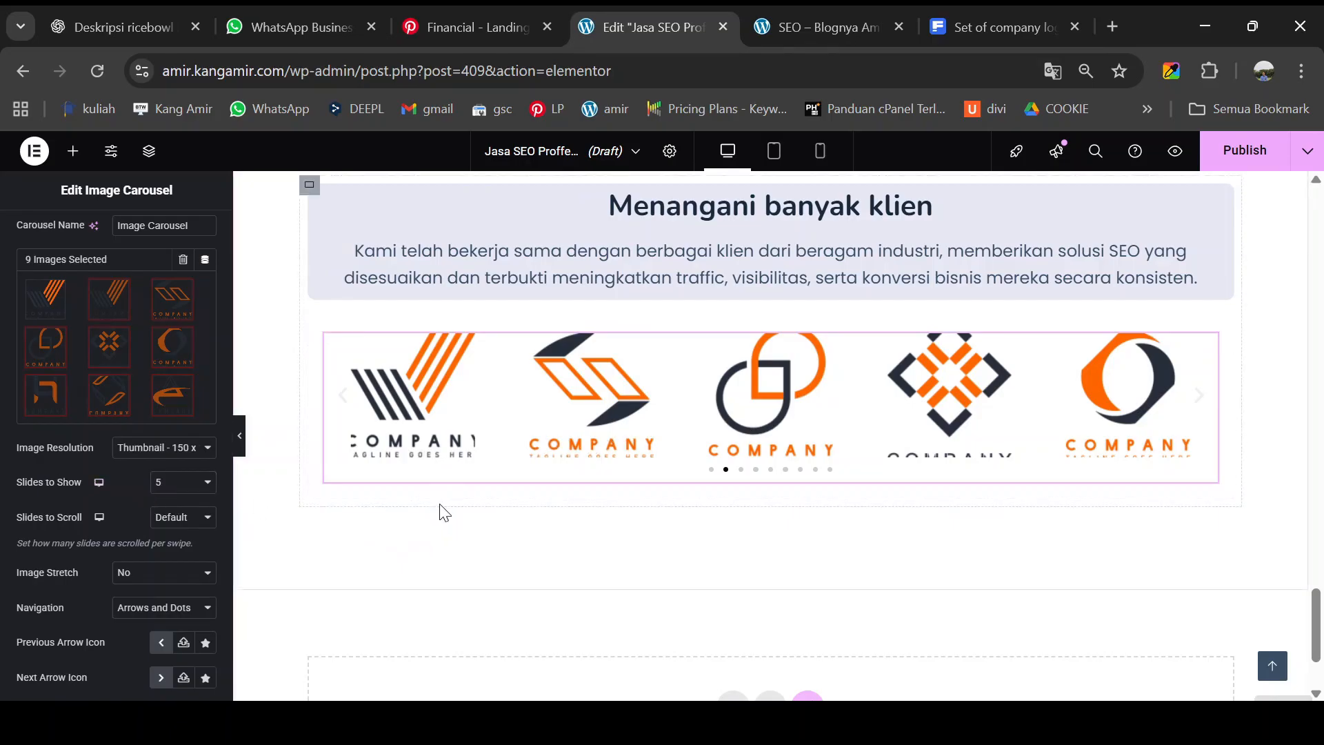
{"action": "left_click", "coordinate": [819, 16]}
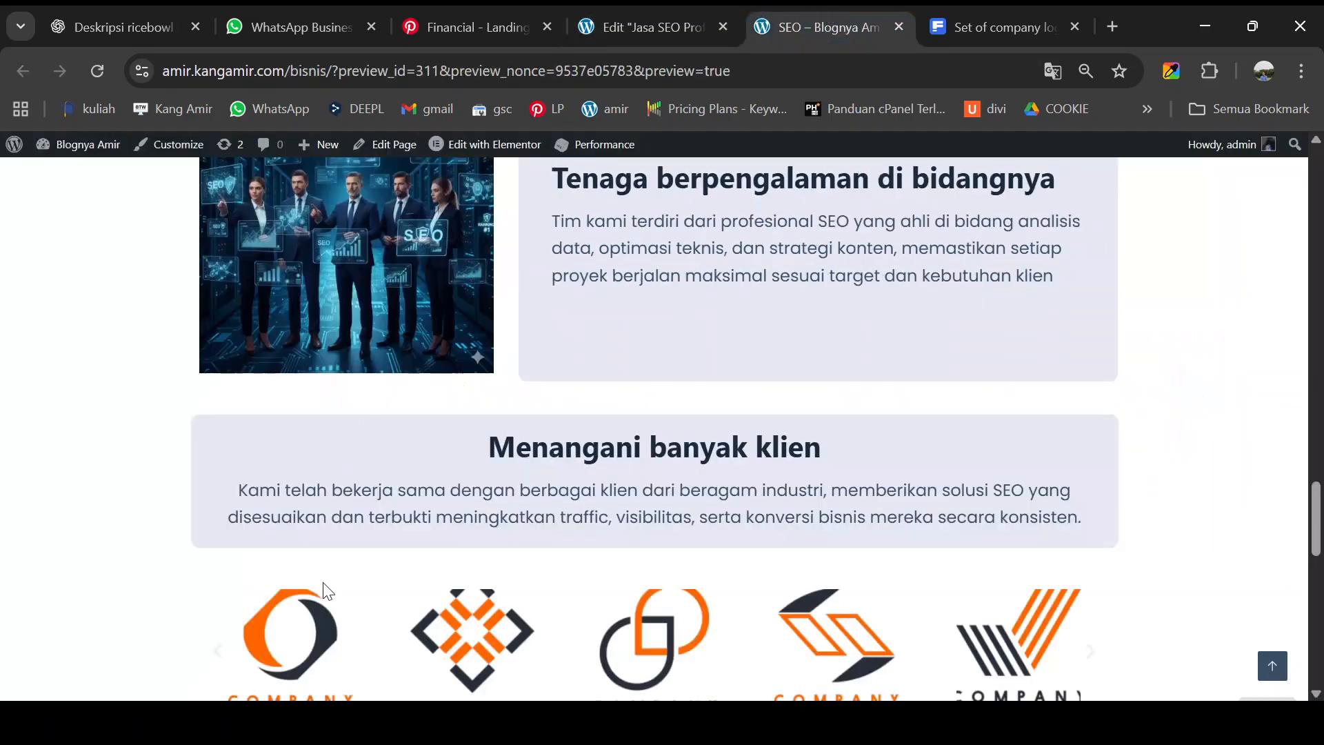
{"action": "scroll", "coordinate": [324, 584], "scroll_direction": "down", "scroll_amount": 6}
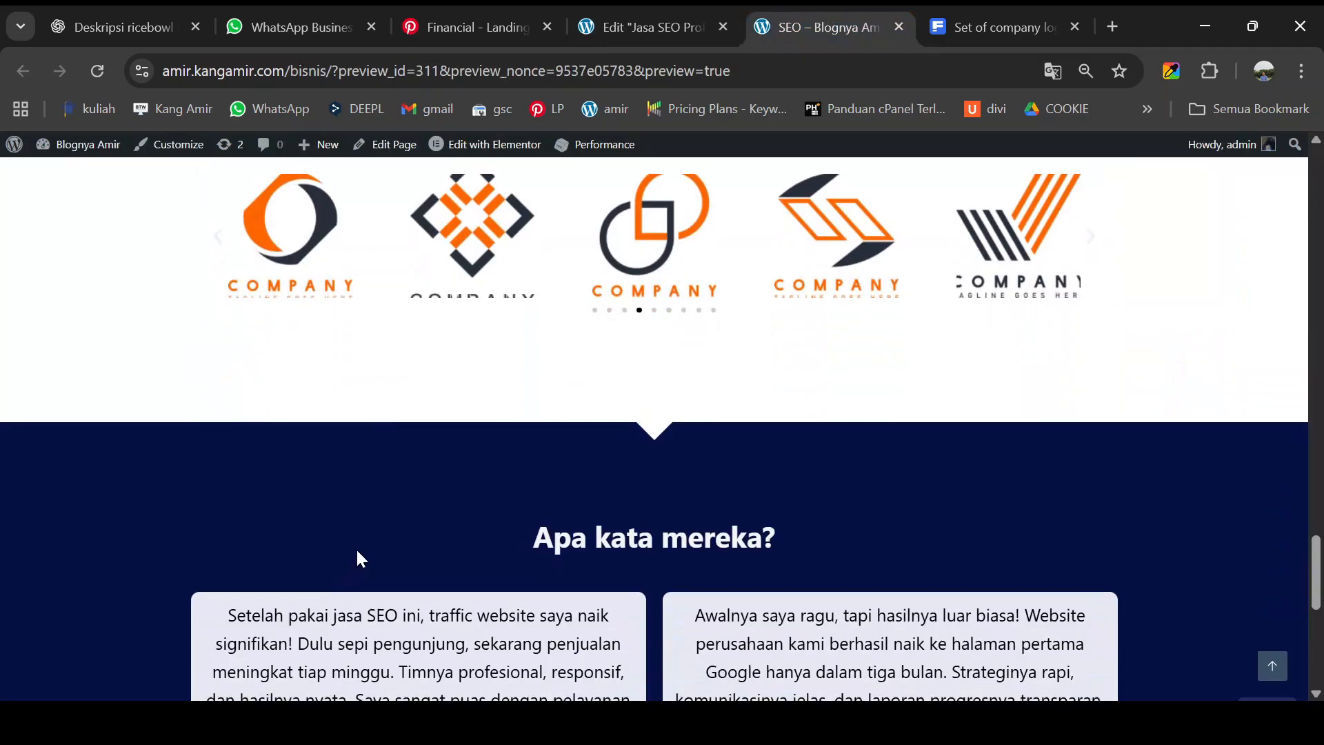
{"action": "scroll", "coordinate": [357, 551], "scroll_direction": "down", "scroll_amount": 3}
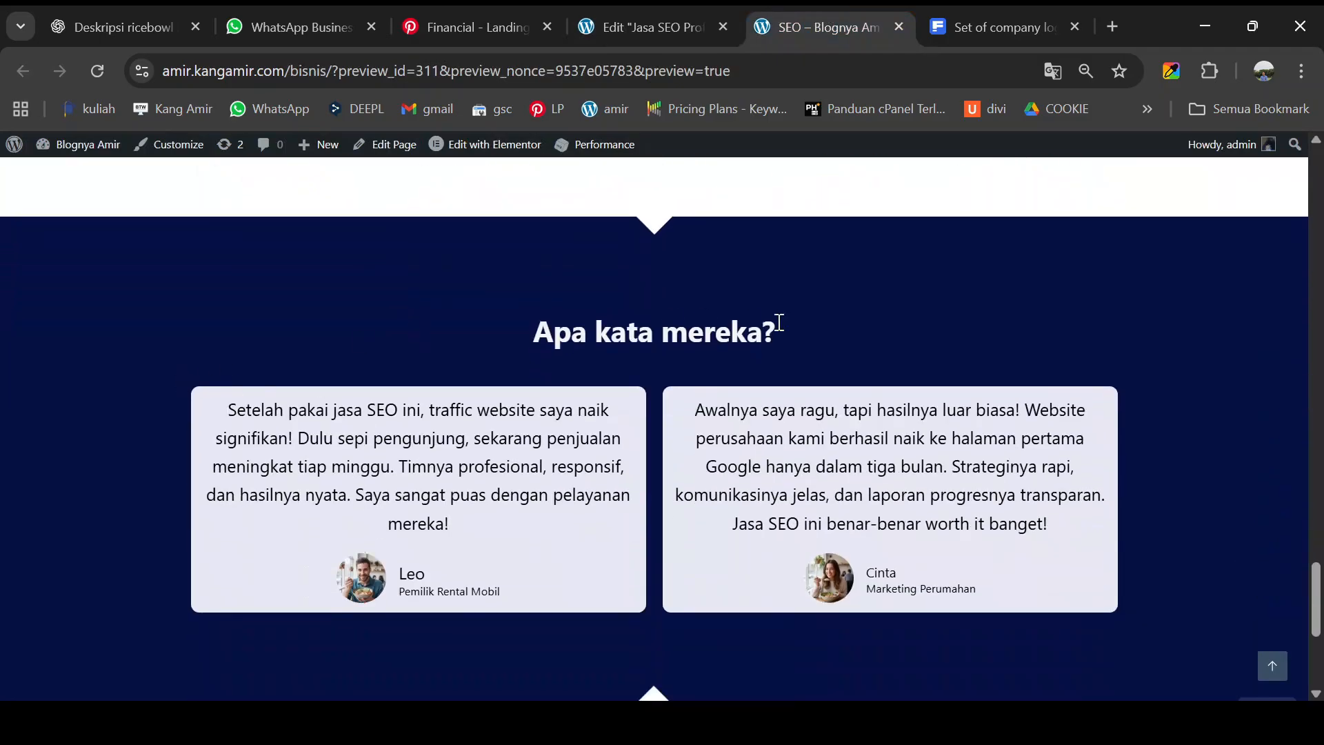
{"action": "scroll", "coordinate": [903, 364], "scroll_direction": "down", "scroll_amount": 3}
{"action": "scroll", "coordinate": [755, 393], "scroll_direction": "up", "scroll_amount": 3}
{"action": "left_click", "coordinate": [630, 28]}
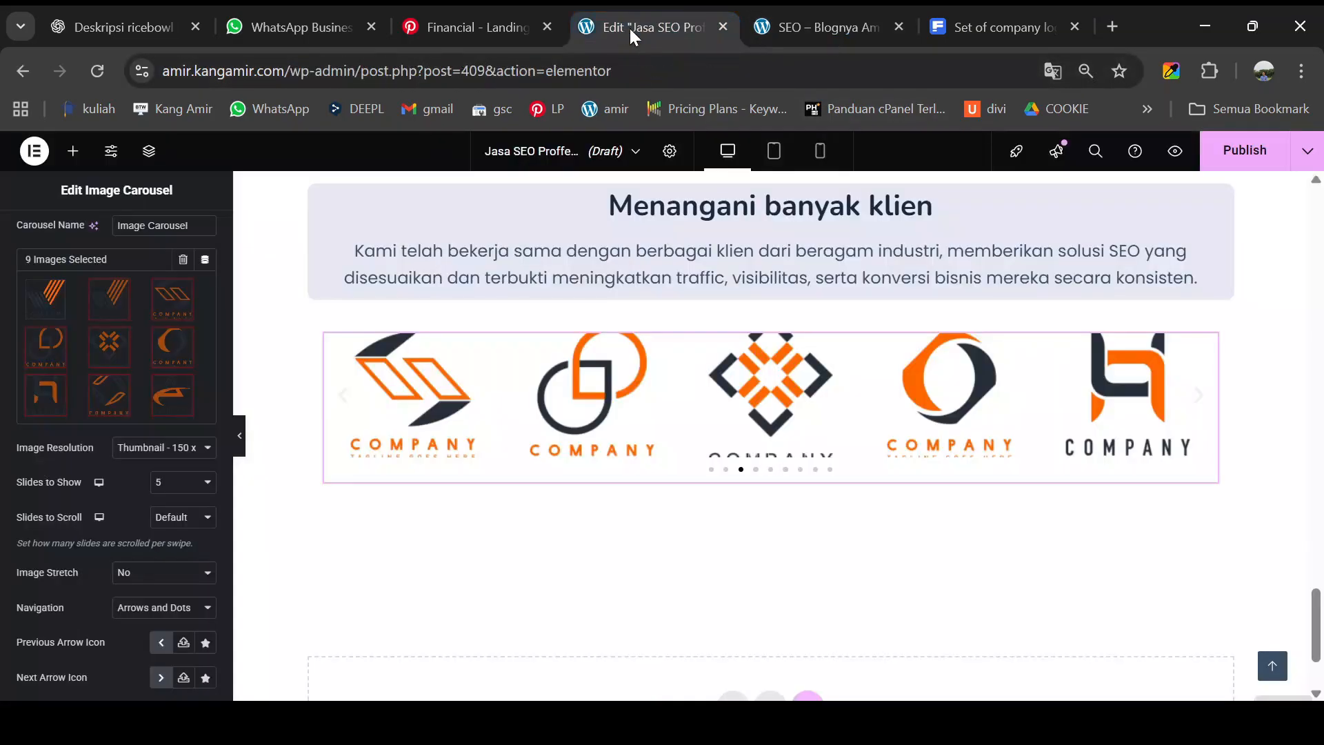
- Add a new Flexbox single-column section at the bottom of the page
{"action": "left_click", "coordinate": [73, 153]}
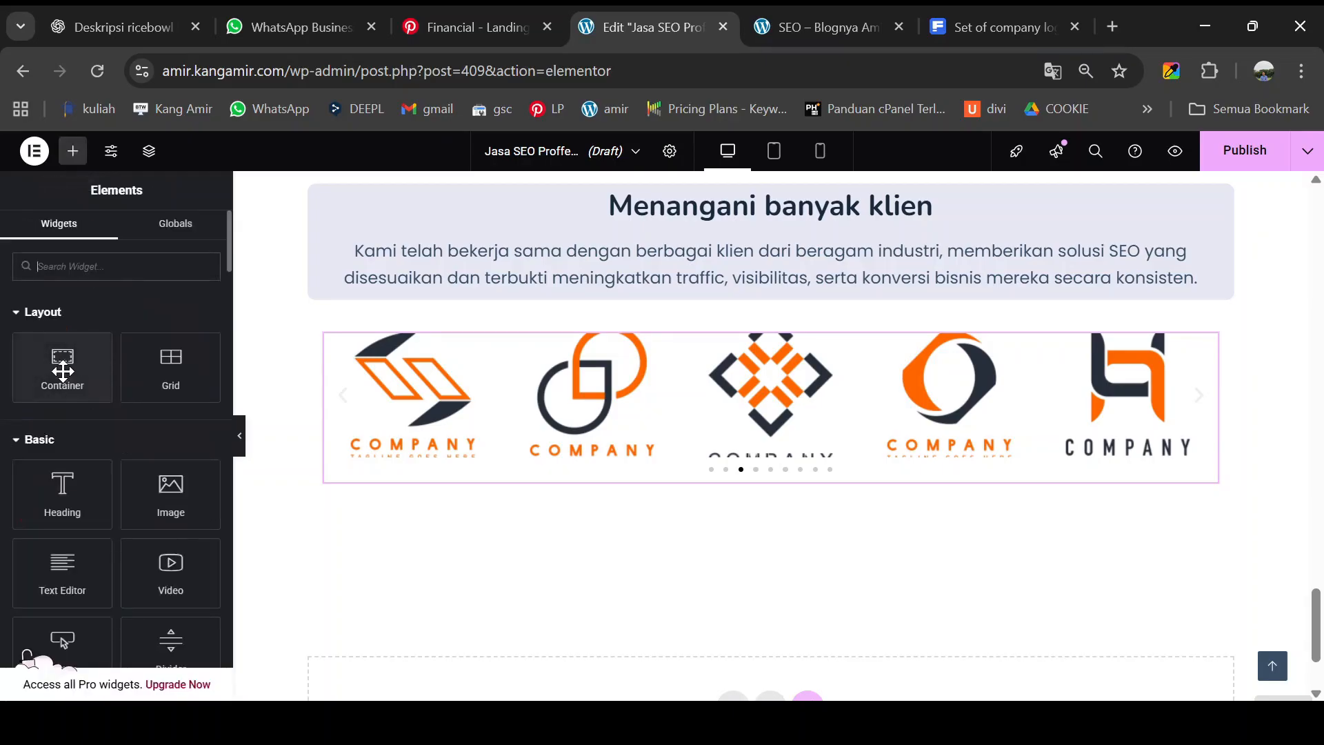
{"action": "left_click_drag", "start_coordinate": [67, 374], "coordinate": [82, 257]}
{"action": "scroll", "coordinate": [781, 622], "scroll_direction": "down", "scroll_amount": 2}
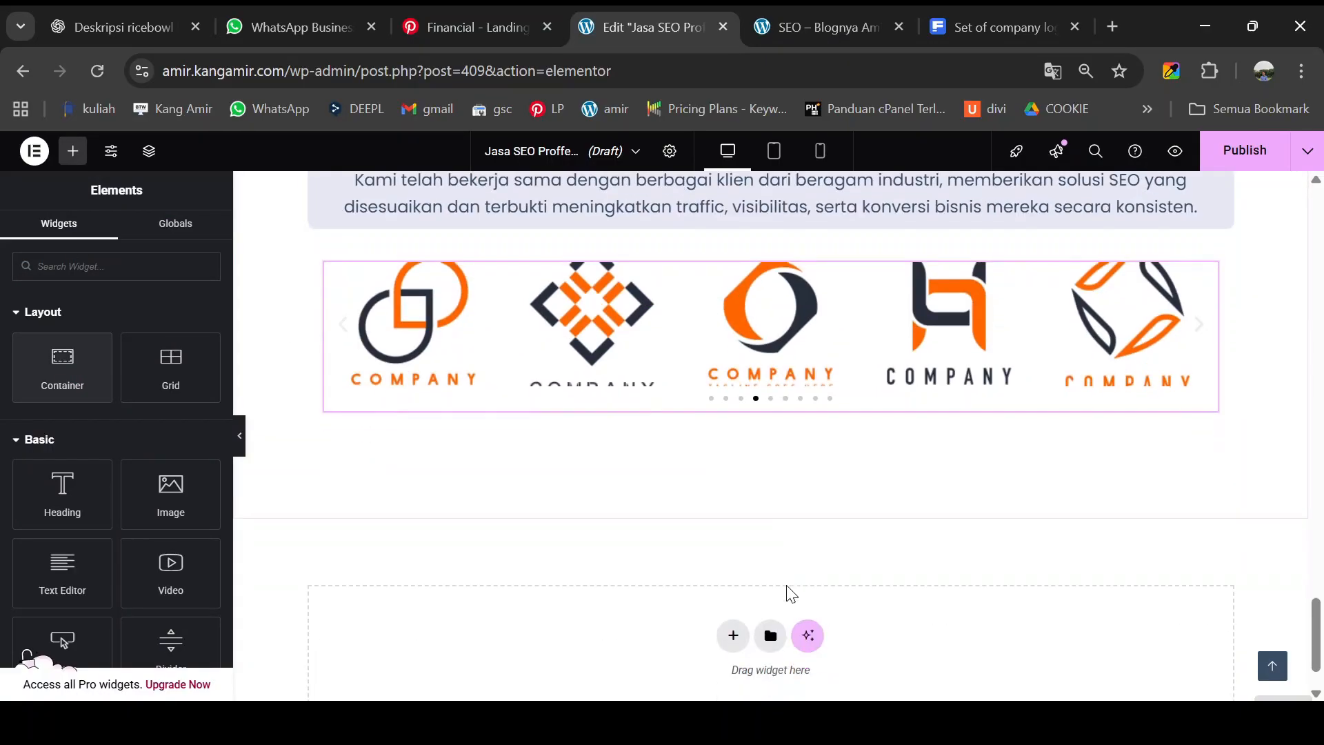
{"action": "left_click", "coordinate": [733, 626]}
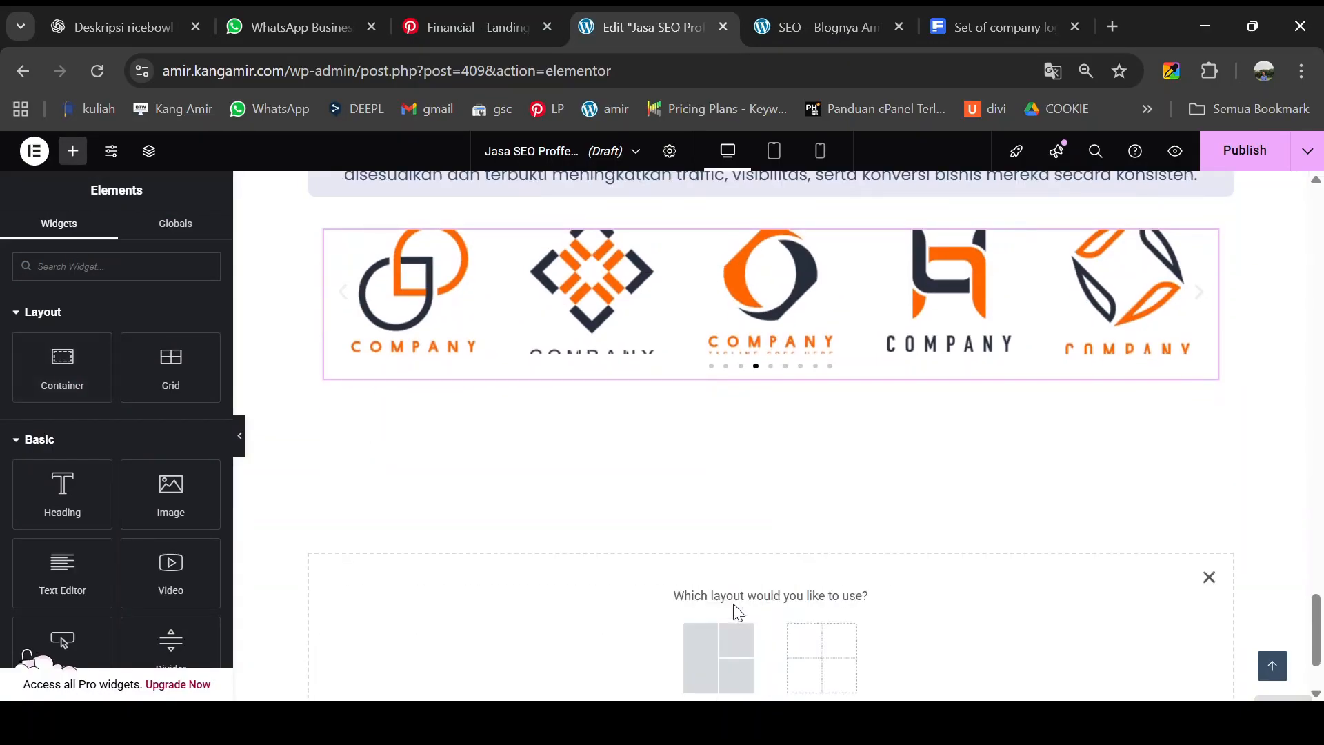
{"action": "scroll", "coordinate": [734, 603], "scroll_direction": "down", "scroll_amount": 2}
{"action": "left_click", "coordinate": [704, 545]}
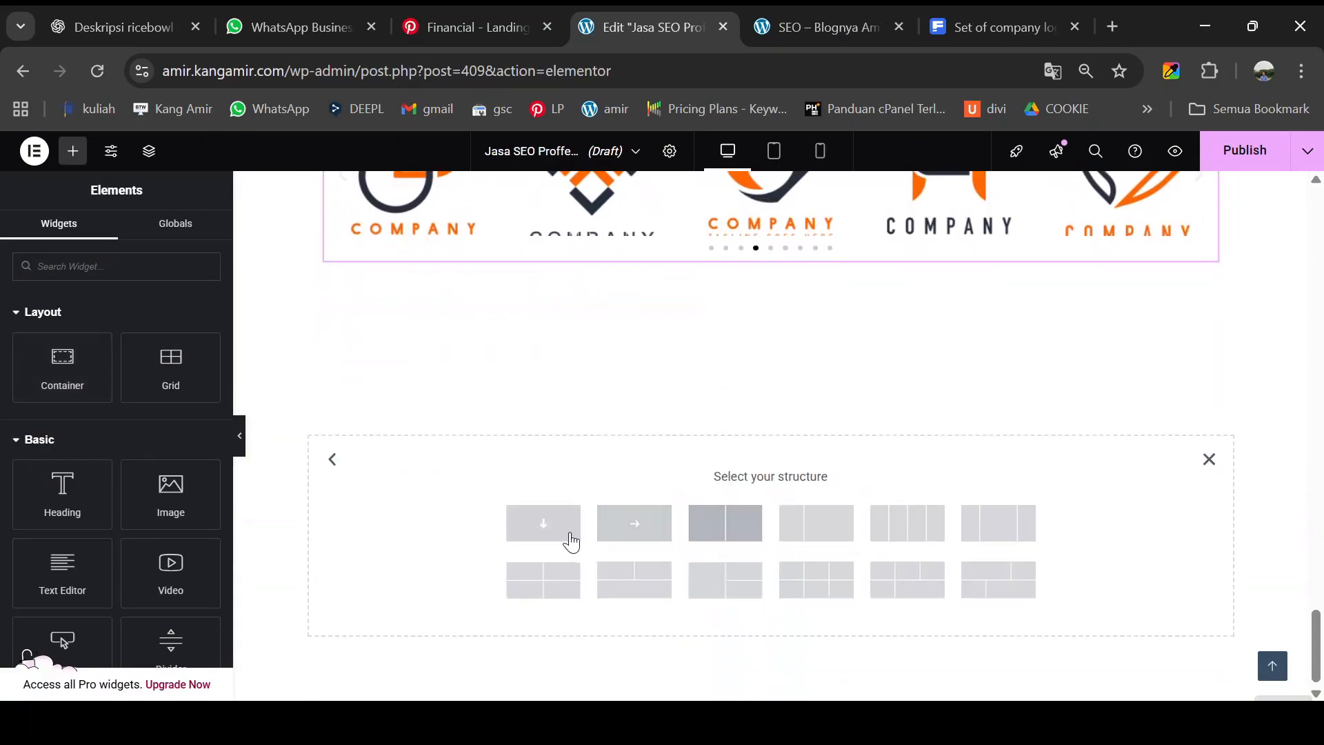
{"action": "left_click", "coordinate": [542, 524]}
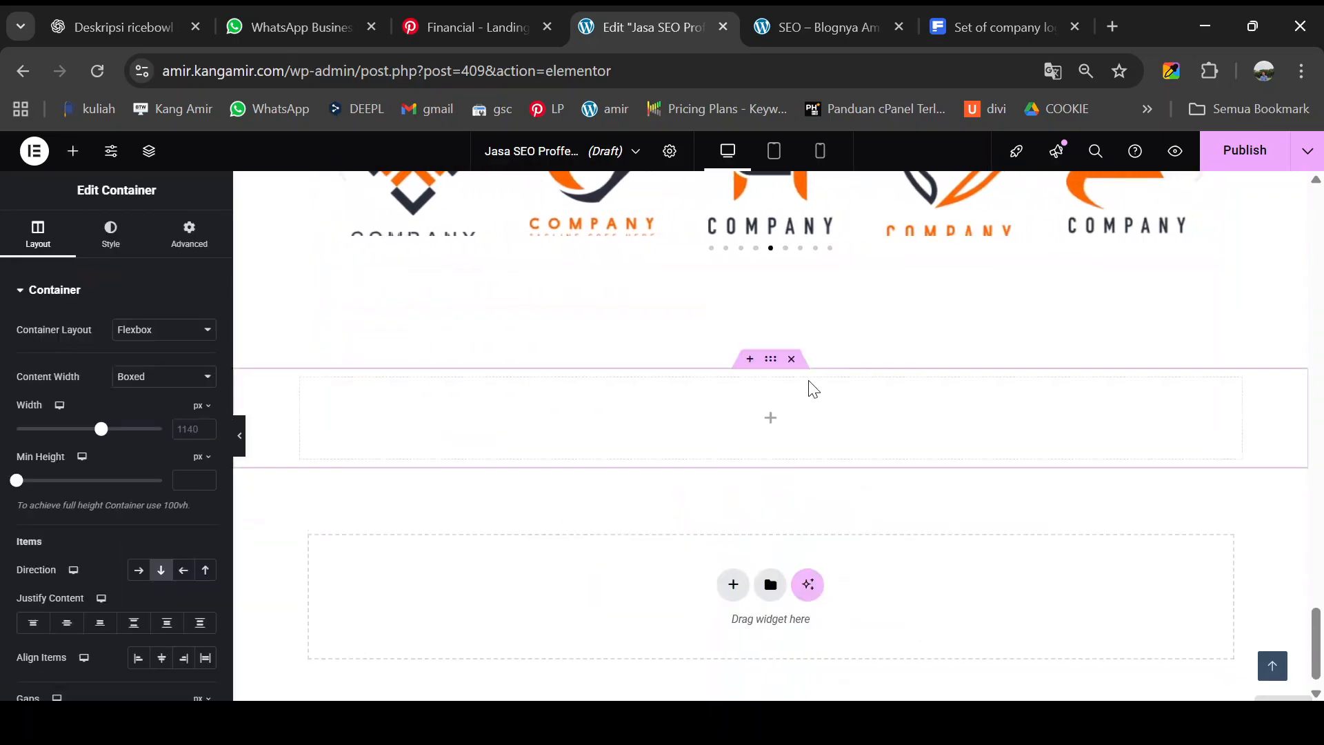
- Nest a container inside the new section and set its Direction to Row
{"action": "left_click", "coordinate": [73, 151]}
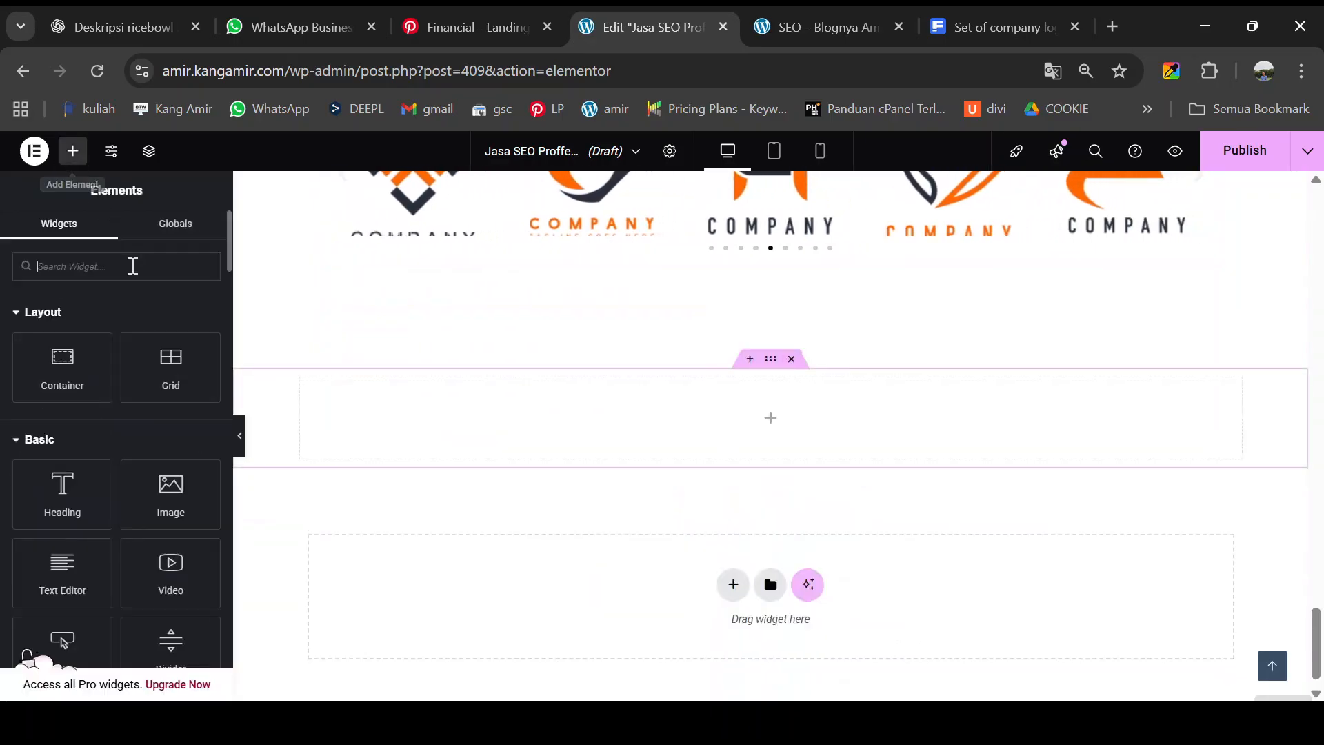
{"action": "left_click_drag", "start_coordinate": [85, 342], "coordinate": [561, 416]}
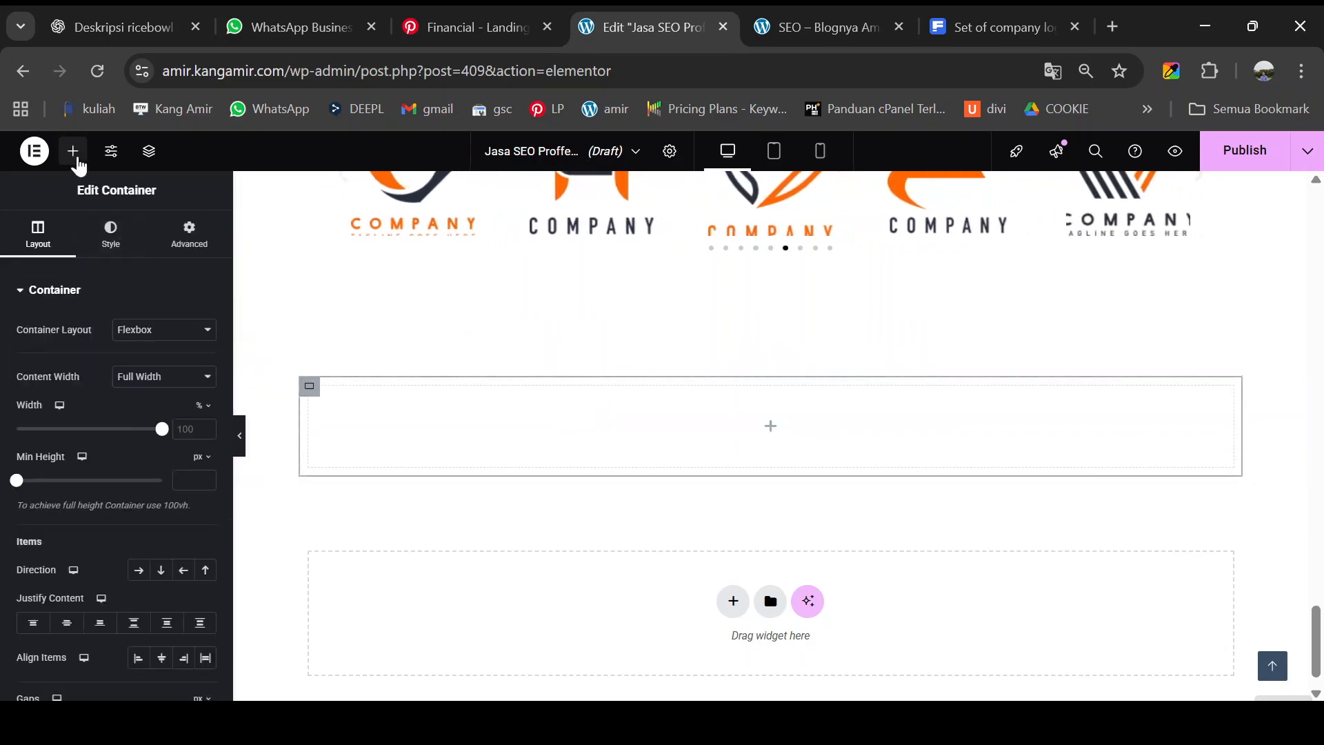
{"action": "left_click", "coordinate": [75, 155]}
{"action": "left_click_drag", "start_coordinate": [62, 355], "coordinate": [565, 411]}
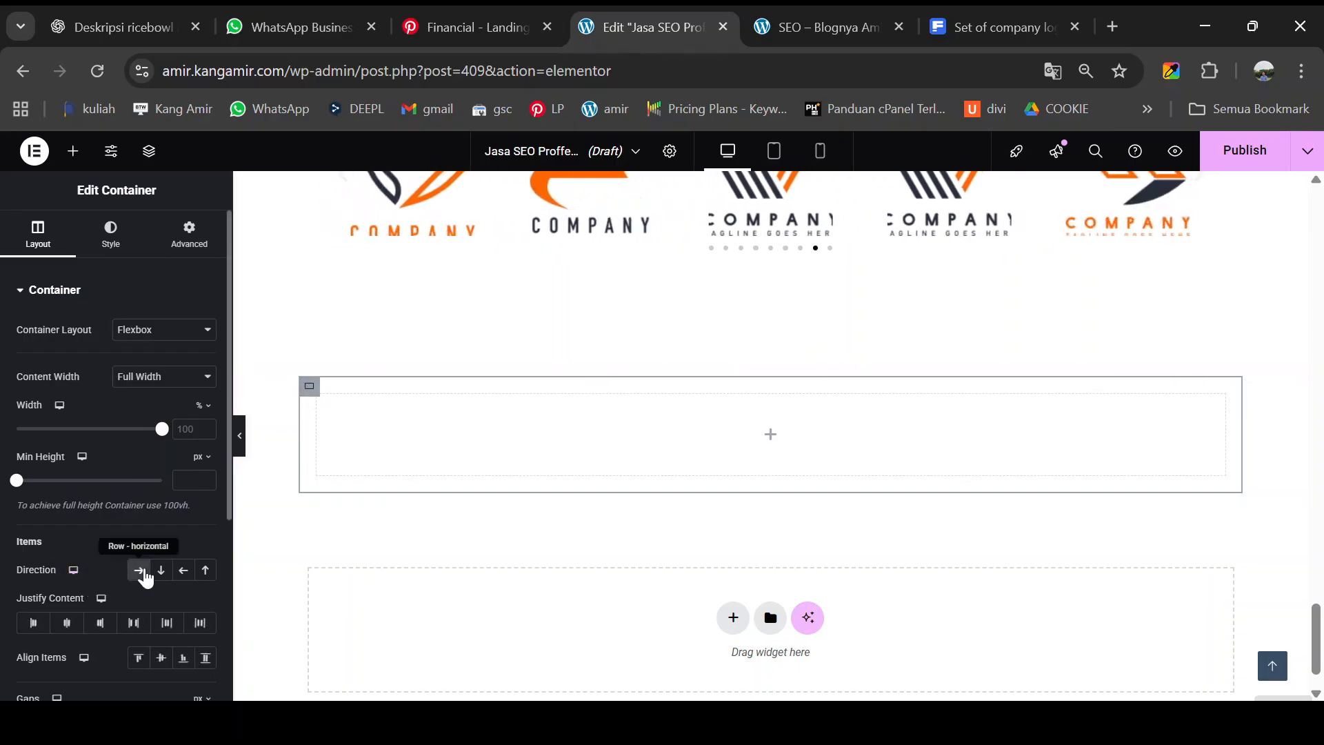
{"action": "left_click", "coordinate": [141, 572]}
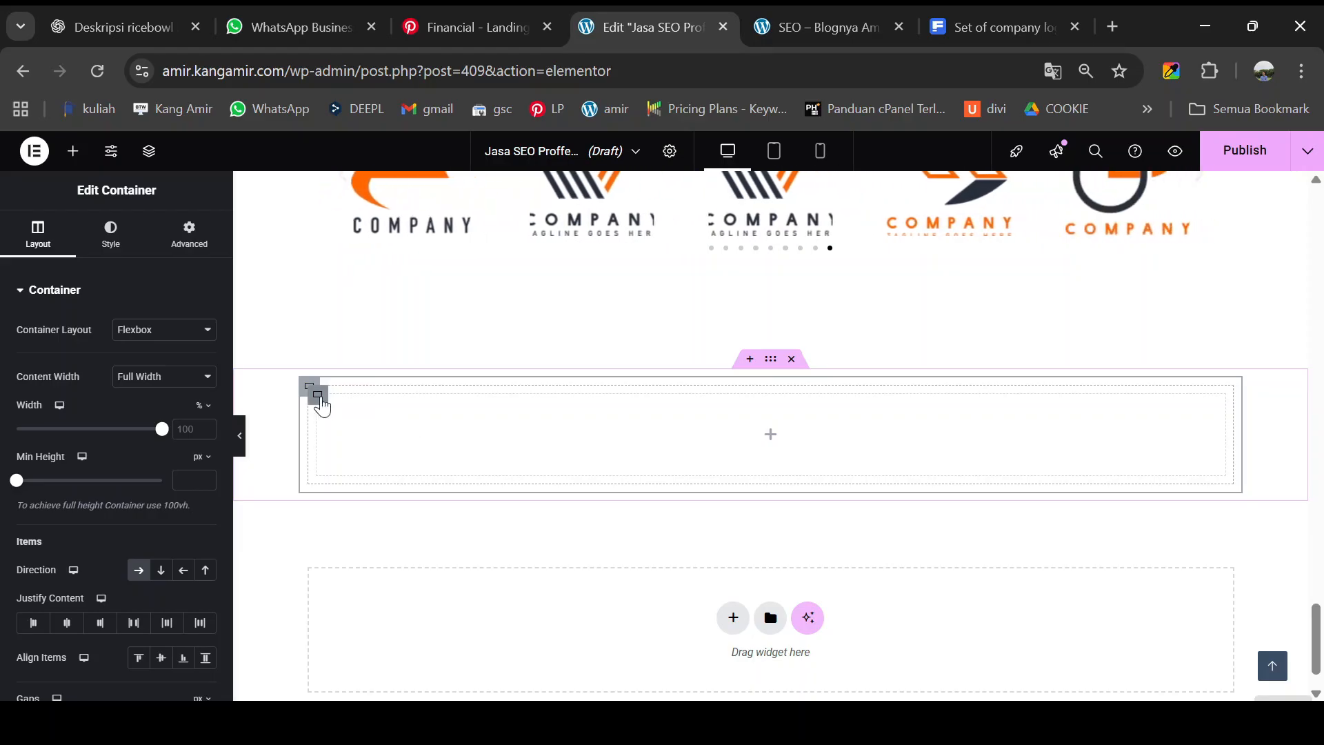
- Duplicate the inner container to create a second column beside it
{"action": "left_click", "coordinate": [319, 396]}
{"action": "right_click", "coordinate": [321, 400]}
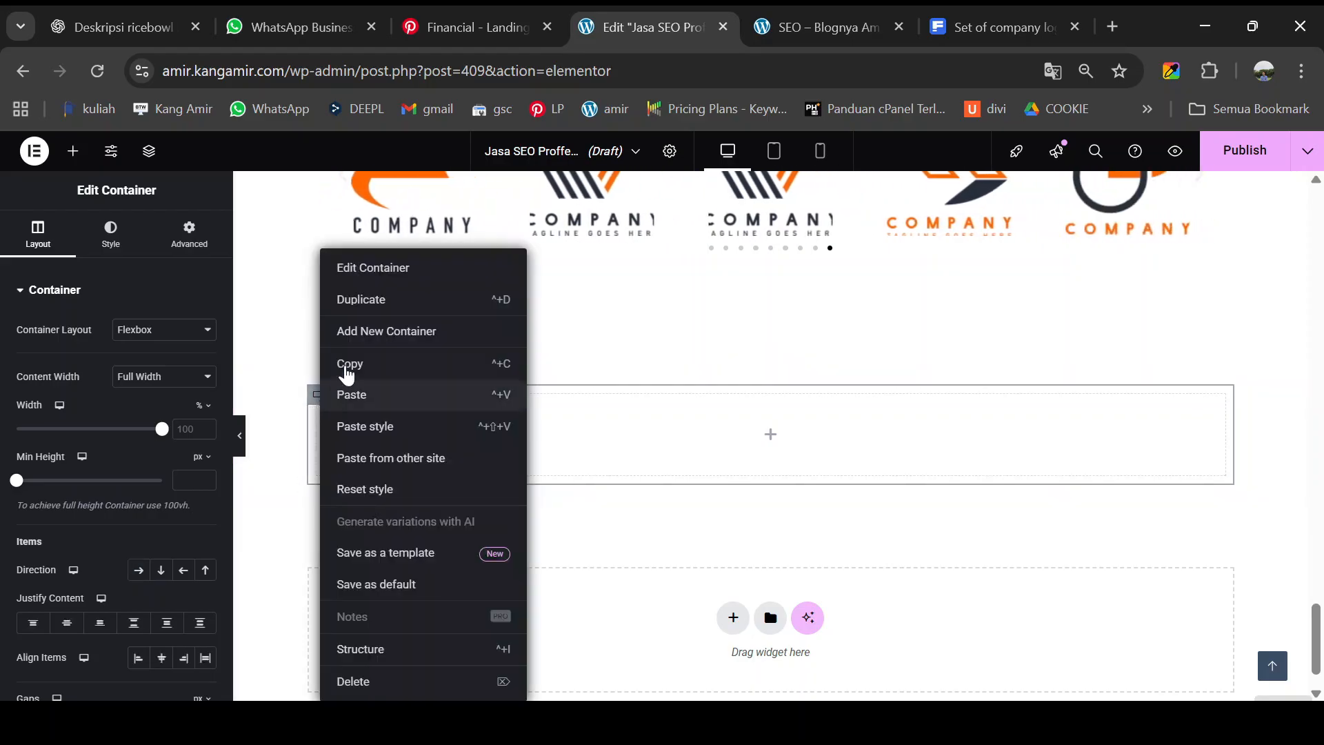
{"action": "left_click", "coordinate": [383, 302]}
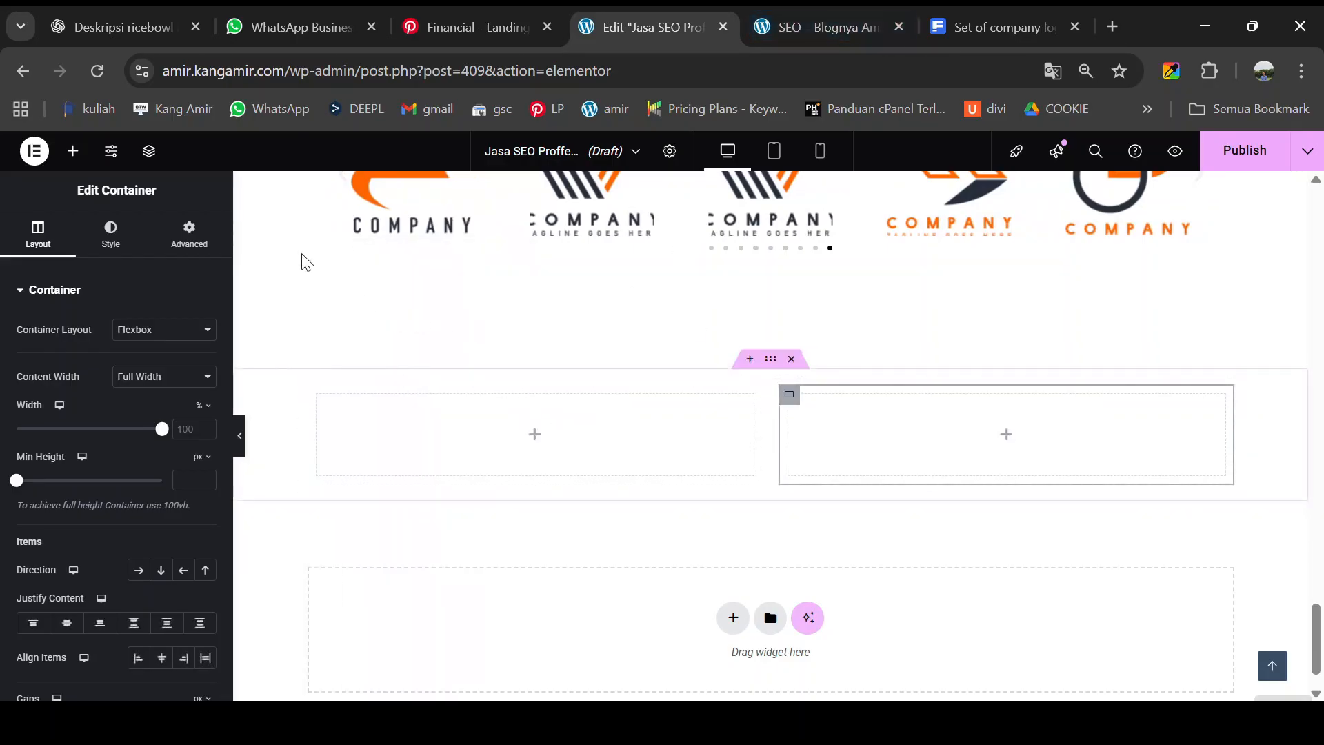
{"action": "left_click", "coordinate": [73, 153]}
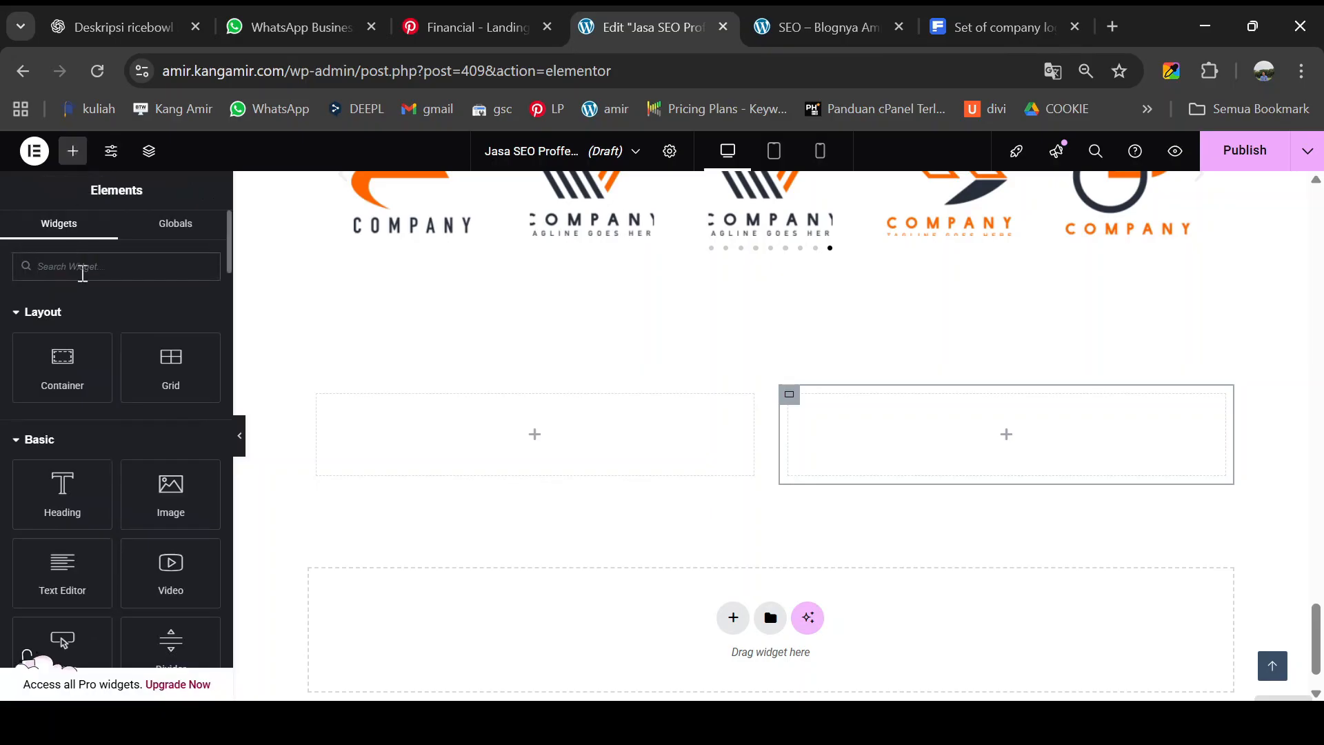
- Search for the Testimonial widget and place it into the left column
{"action": "type", "text": "TET"}
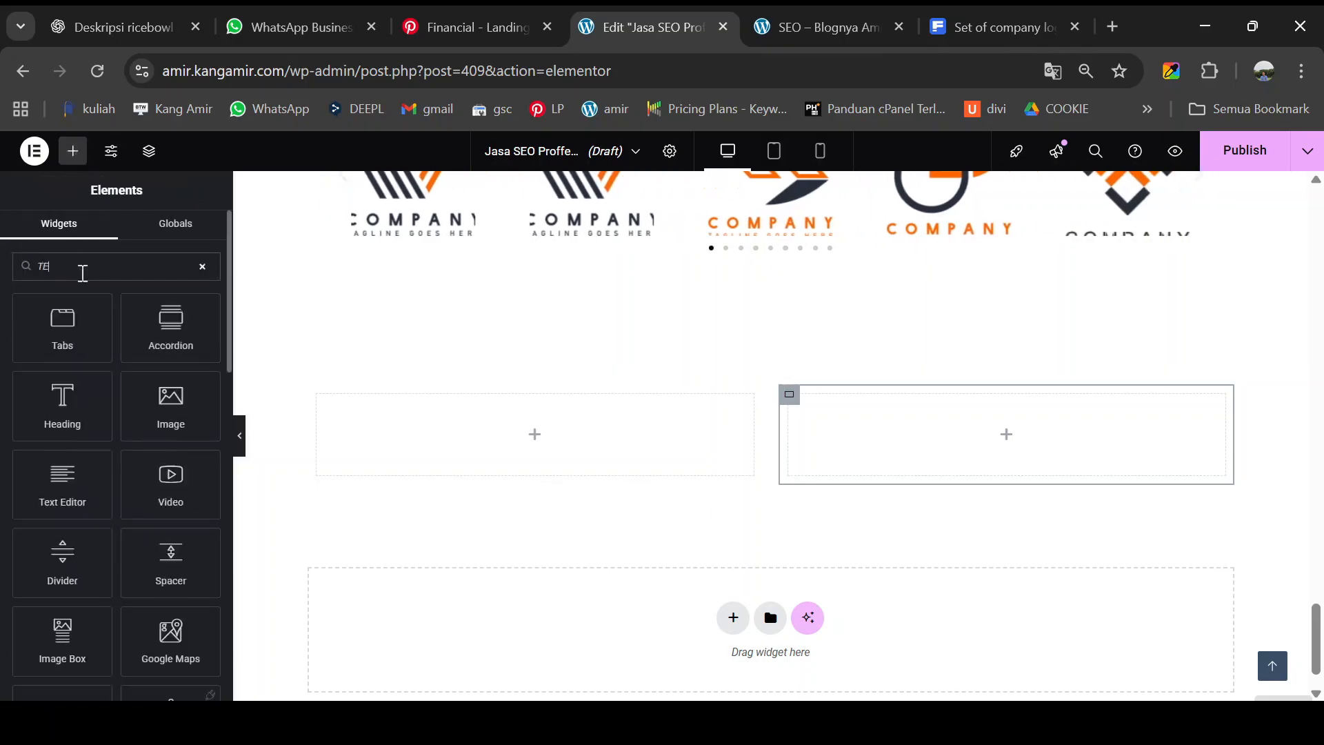
{"action": "key", "text": "BackSpace"}
{"action": "key", "text": "BackSpace"}
{"action": "type", "text": "EST"}
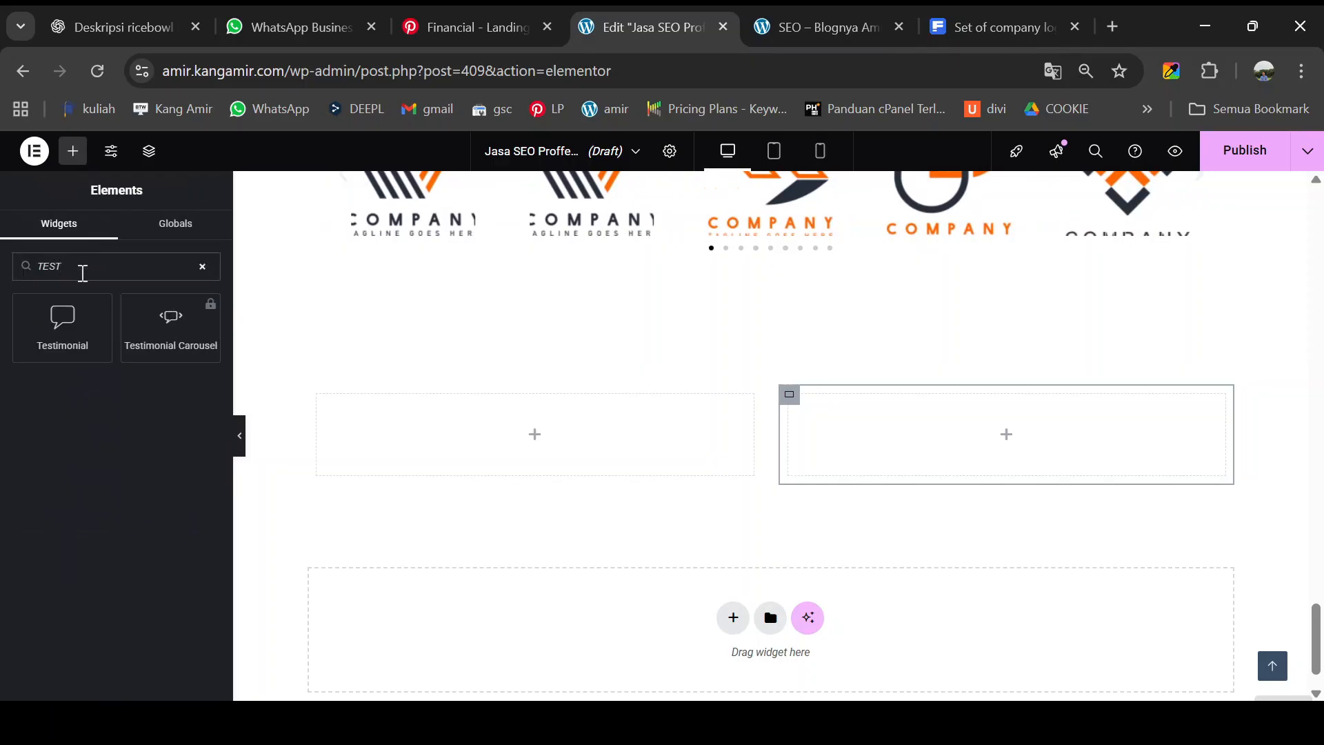
{"action": "left_click_drag", "start_coordinate": [62, 317], "coordinate": [412, 449]}
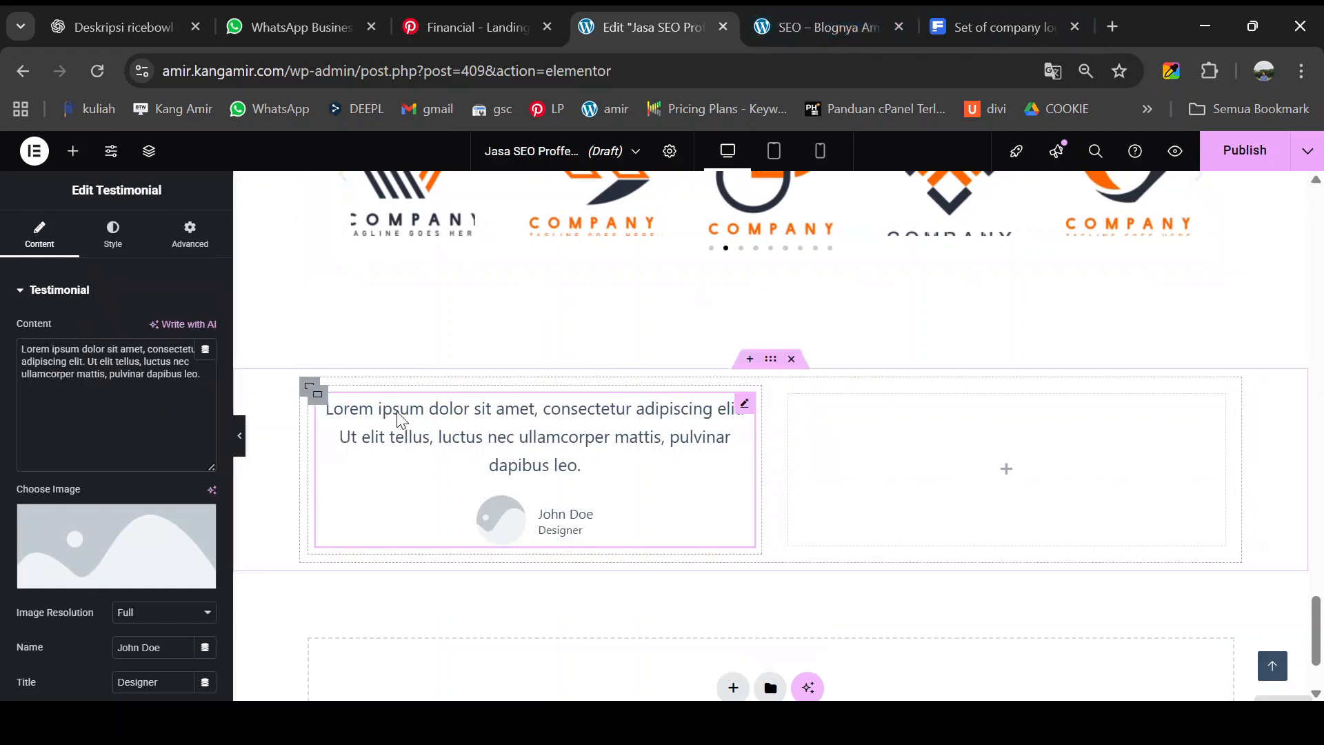
- After checking the live page, set the testimonial image to the kevin.jpg photo
{"action": "left_click", "coordinate": [814, 28]}
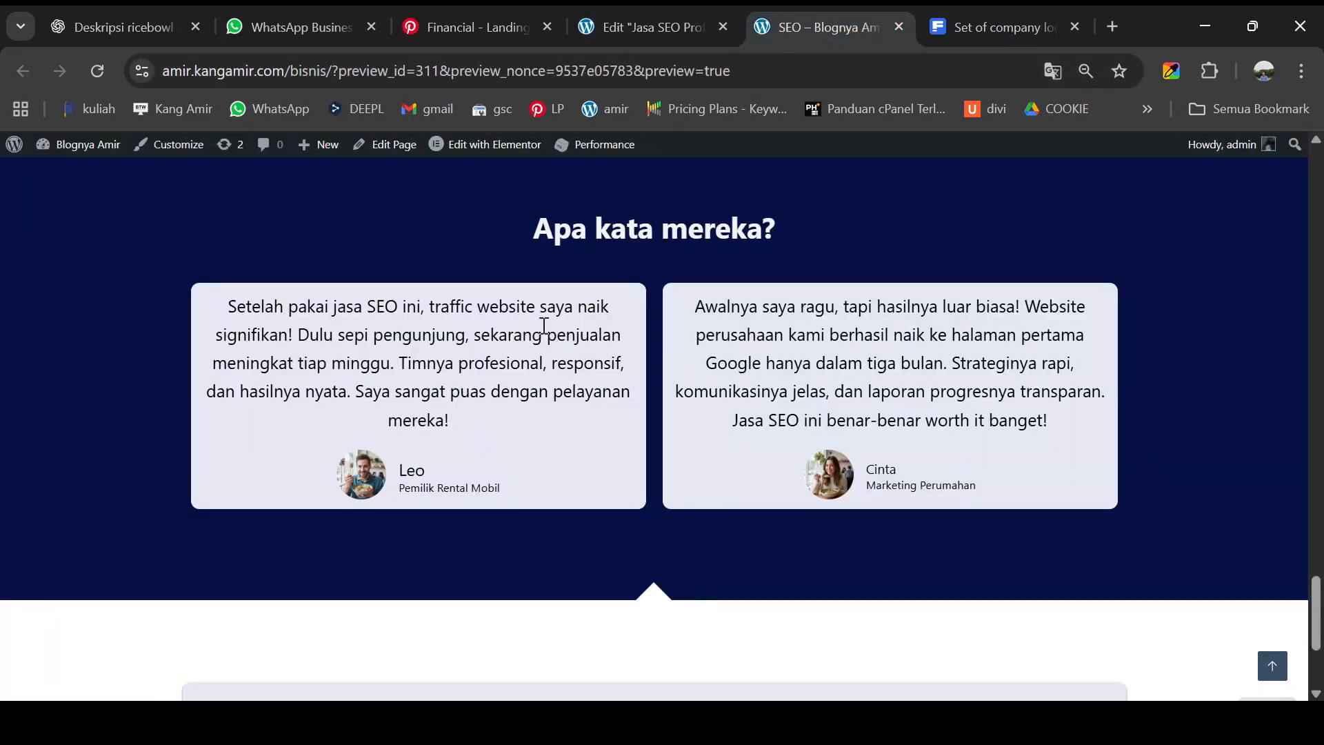
{"action": "left_click", "coordinate": [627, 28]}
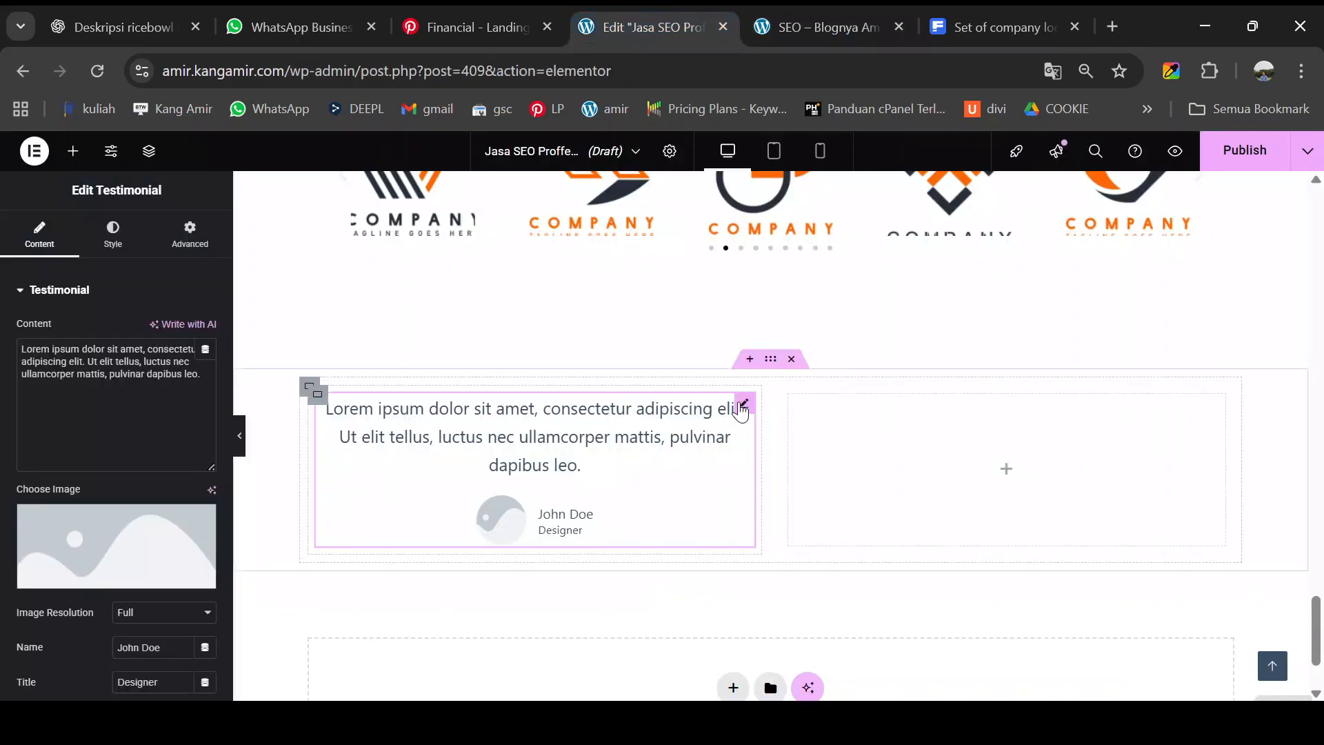
{"action": "mouse_move", "coordinate": [111, 582]}
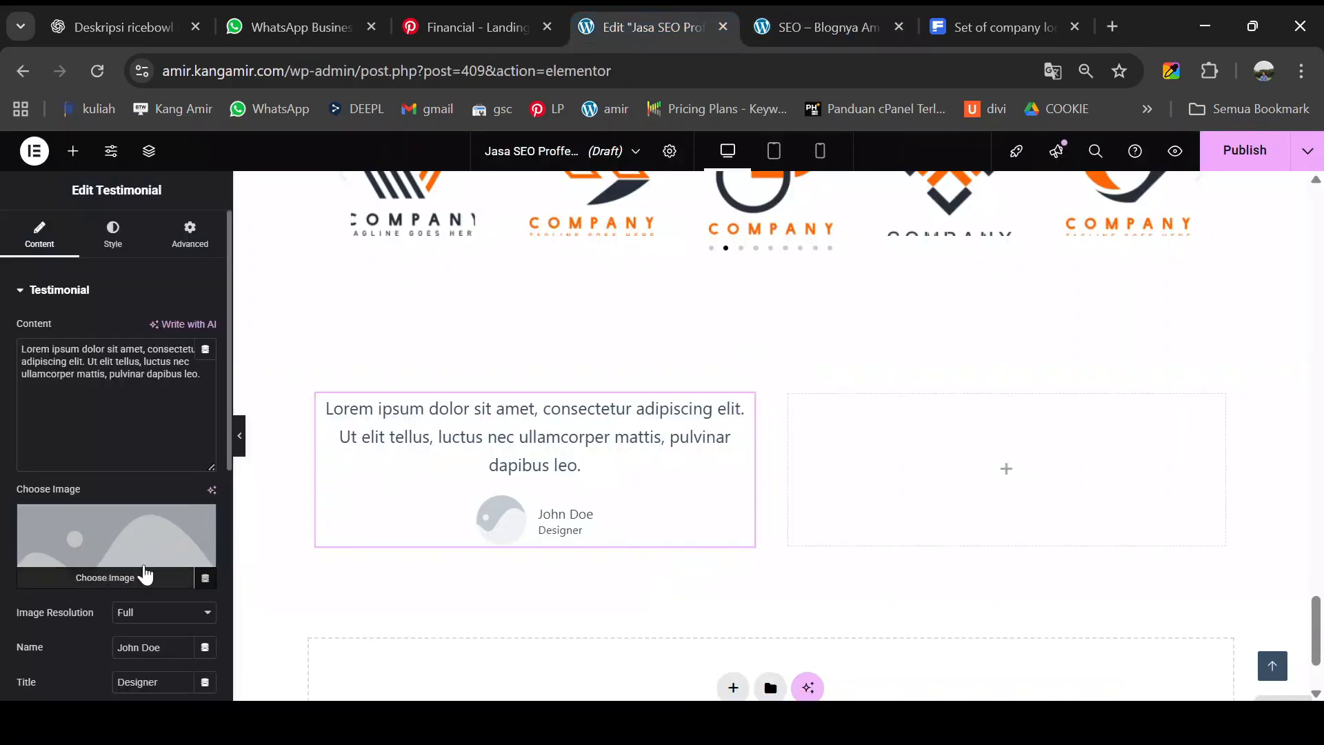
{"action": "left_click", "coordinate": [780, 22]}
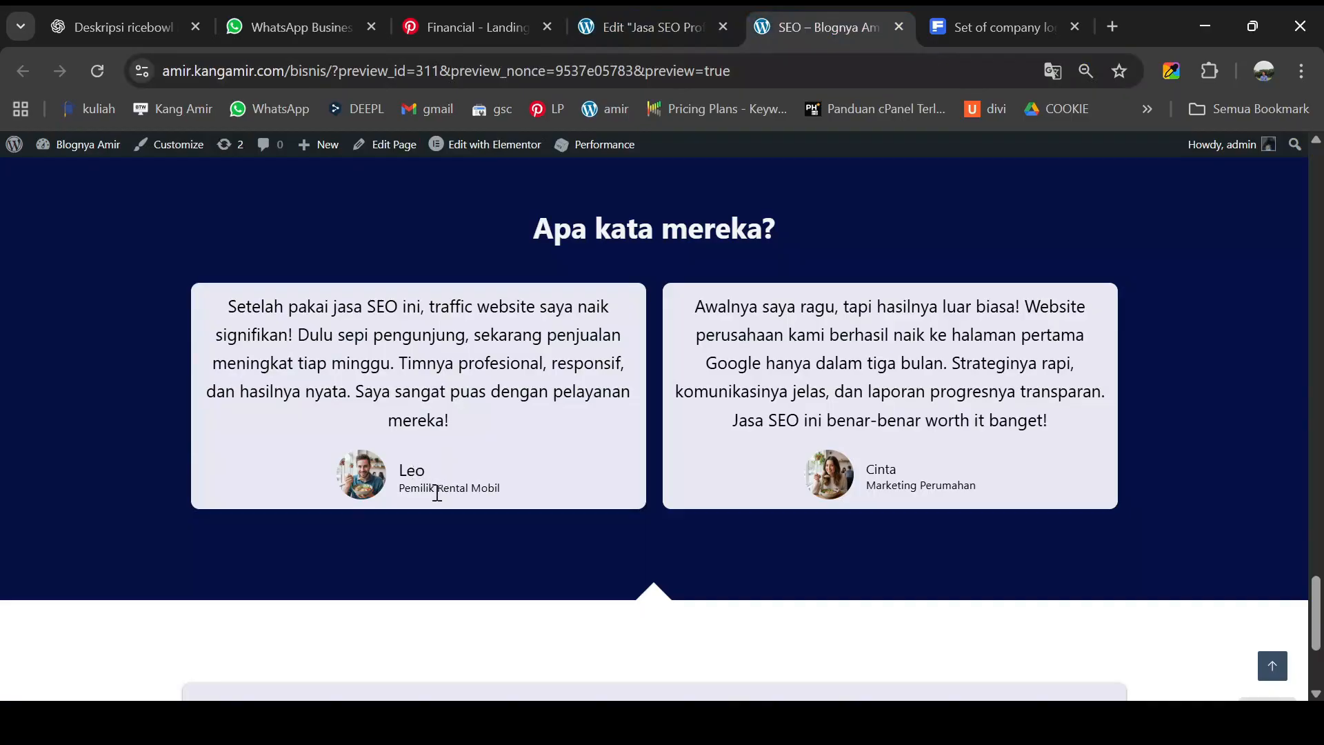
{"action": "left_click", "coordinate": [653, 39]}
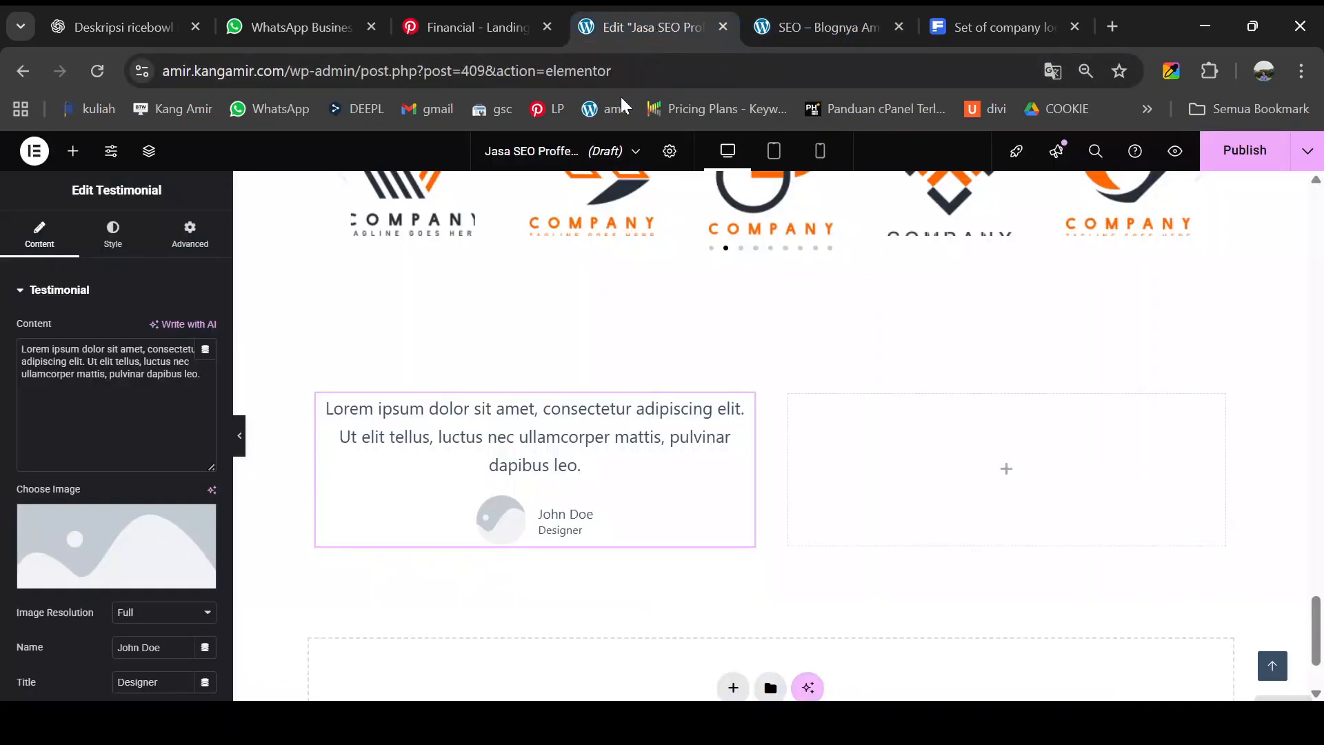
{"action": "left_click", "coordinate": [85, 561]}
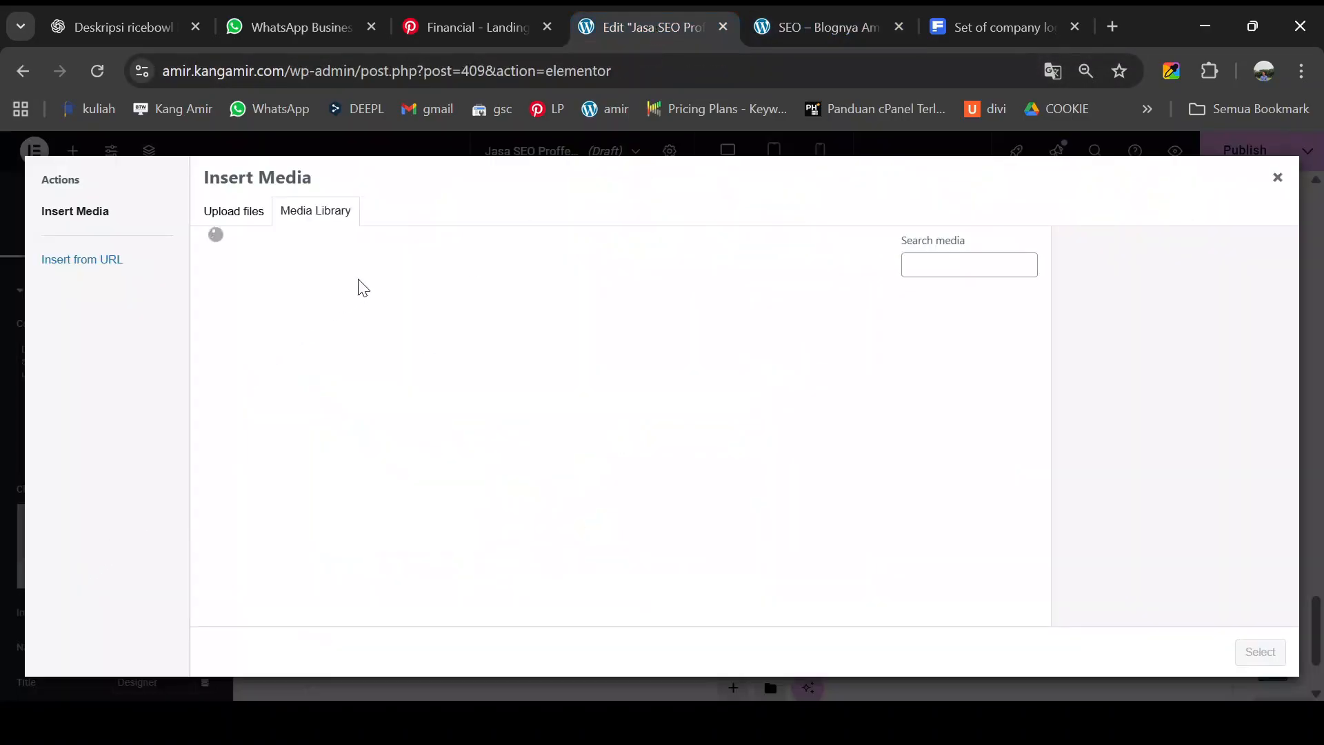
{"action": "left_click", "coordinate": [383, 362]}
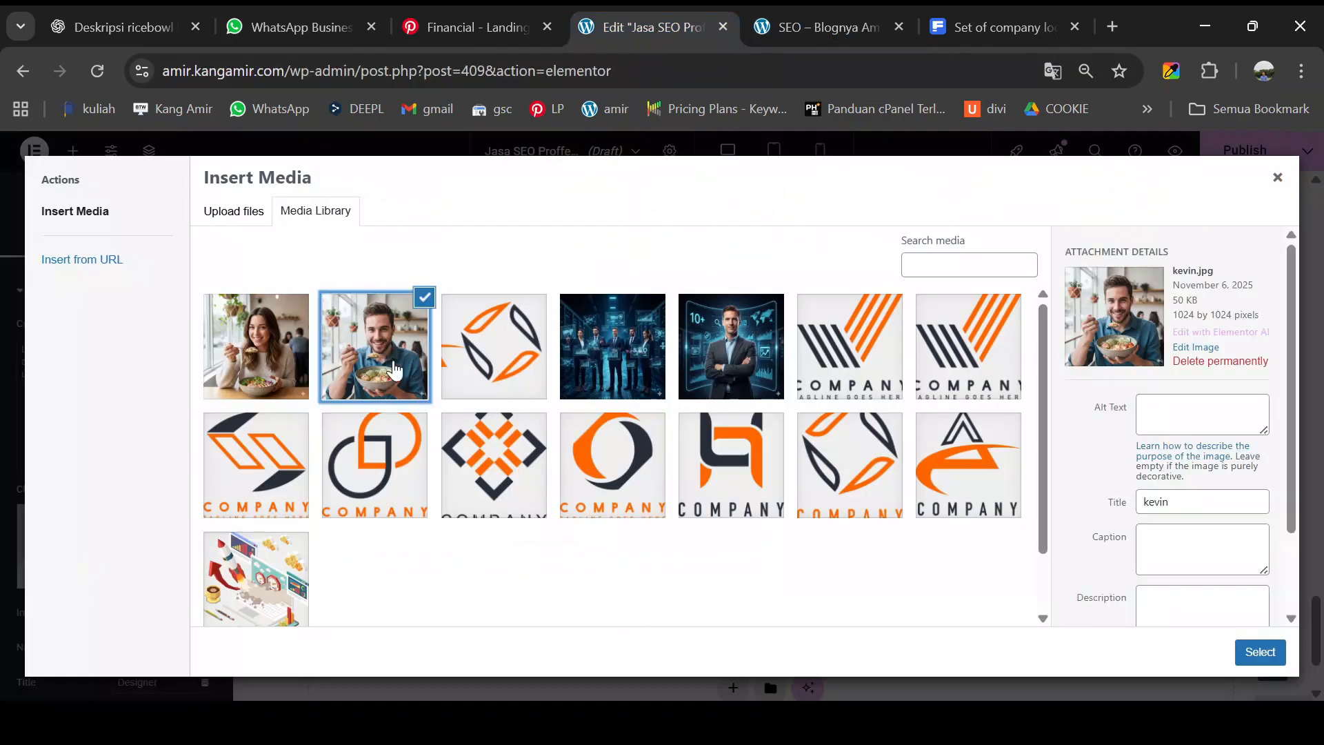
{"action": "left_click", "coordinate": [1259, 653]}
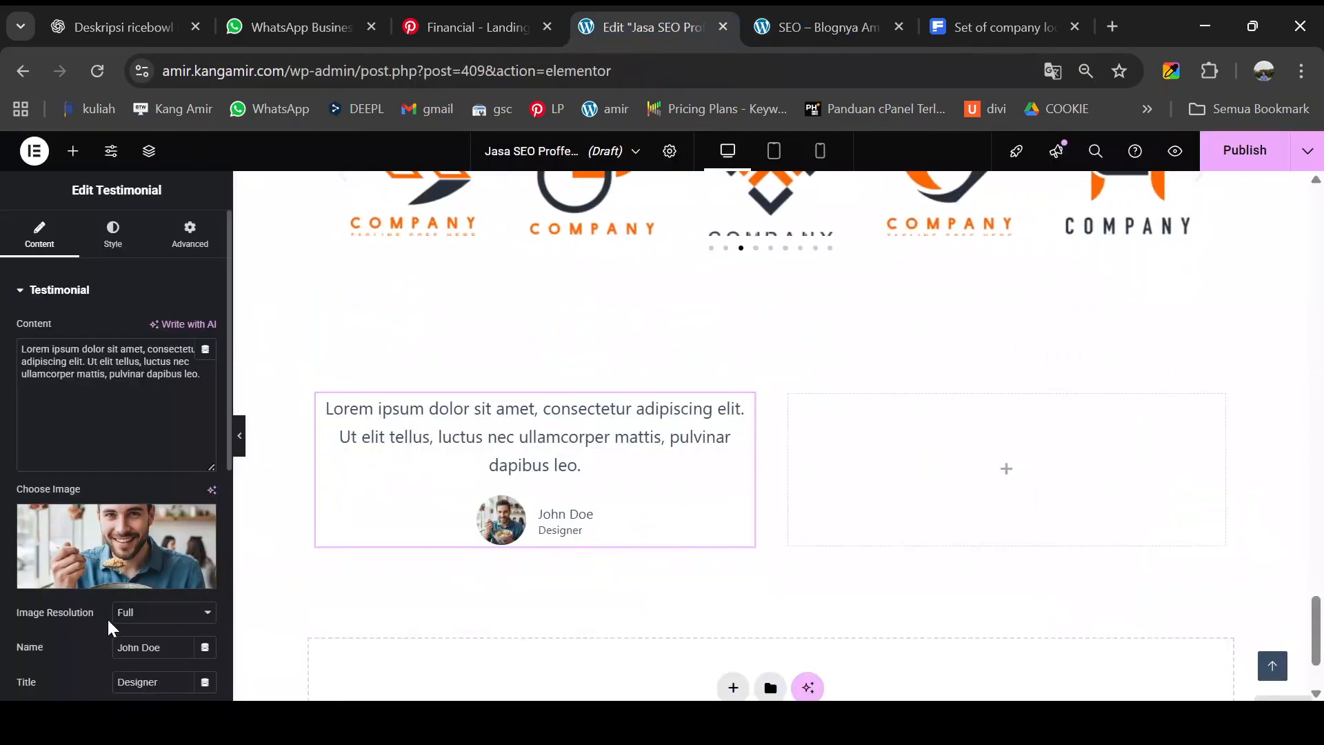
- Replace the placeholder name with the reviewer's name and the title with 'Pemilik rentak mobil'
{"action": "scroll", "coordinate": [110, 620], "scroll_direction": "down", "scroll_amount": 2}
{"action": "left_click_drag", "start_coordinate": [164, 550], "coordinate": [118, 542]}
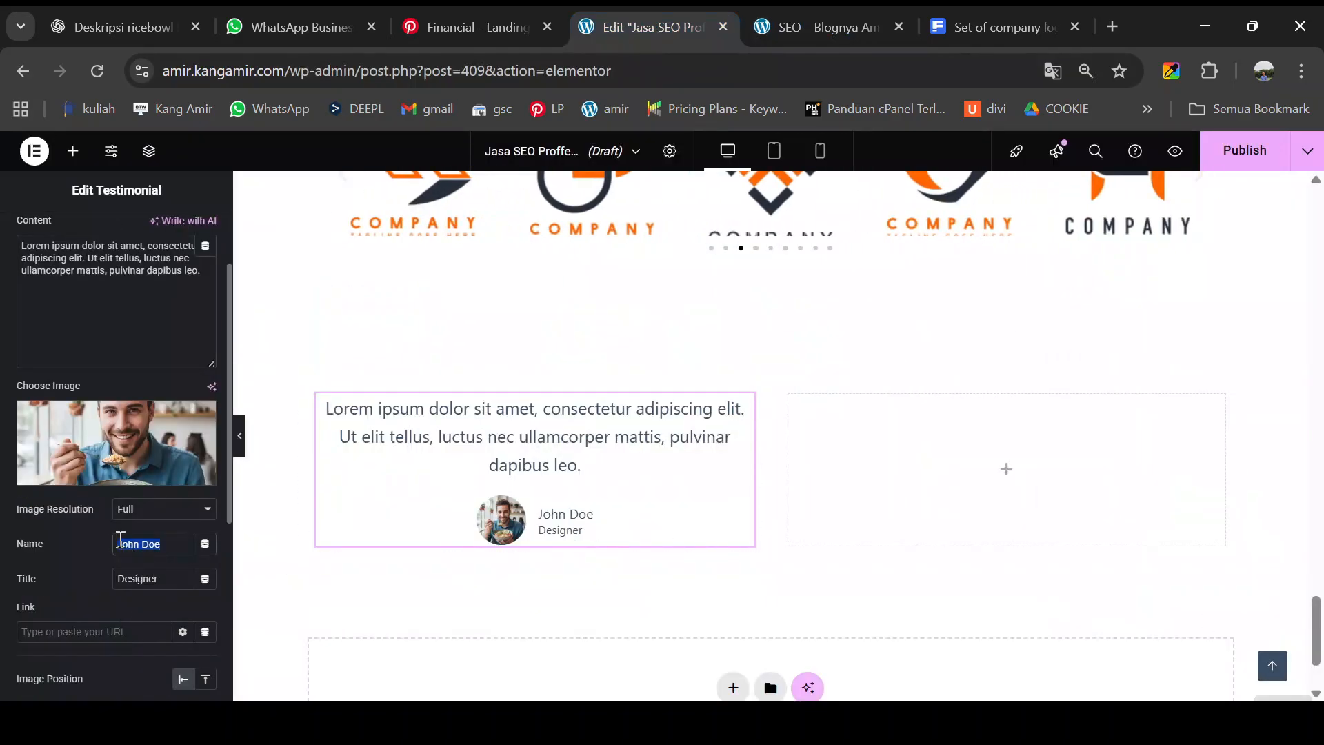
{"action": "type", "text": "Leo"}
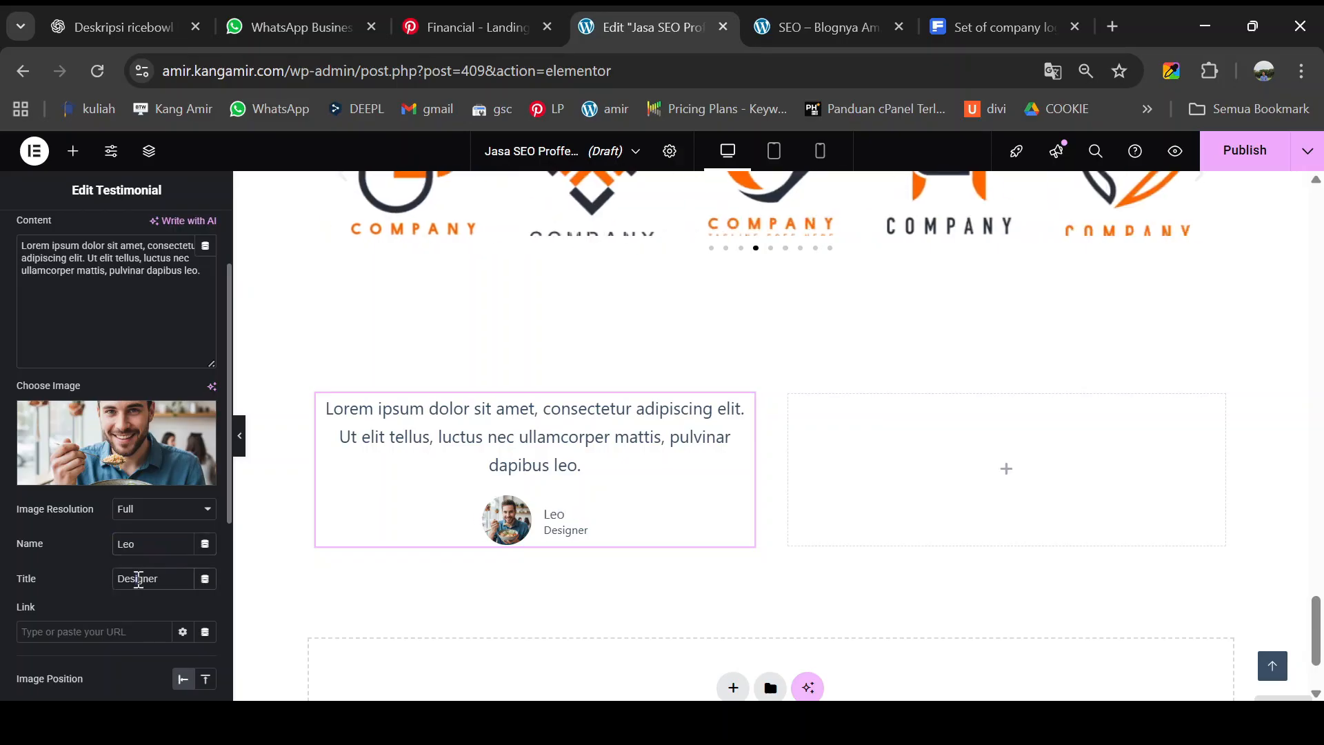
{"action": "double_click", "coordinate": [139, 578]}
{"action": "type", "text": "Pemilik rentak mobil"}
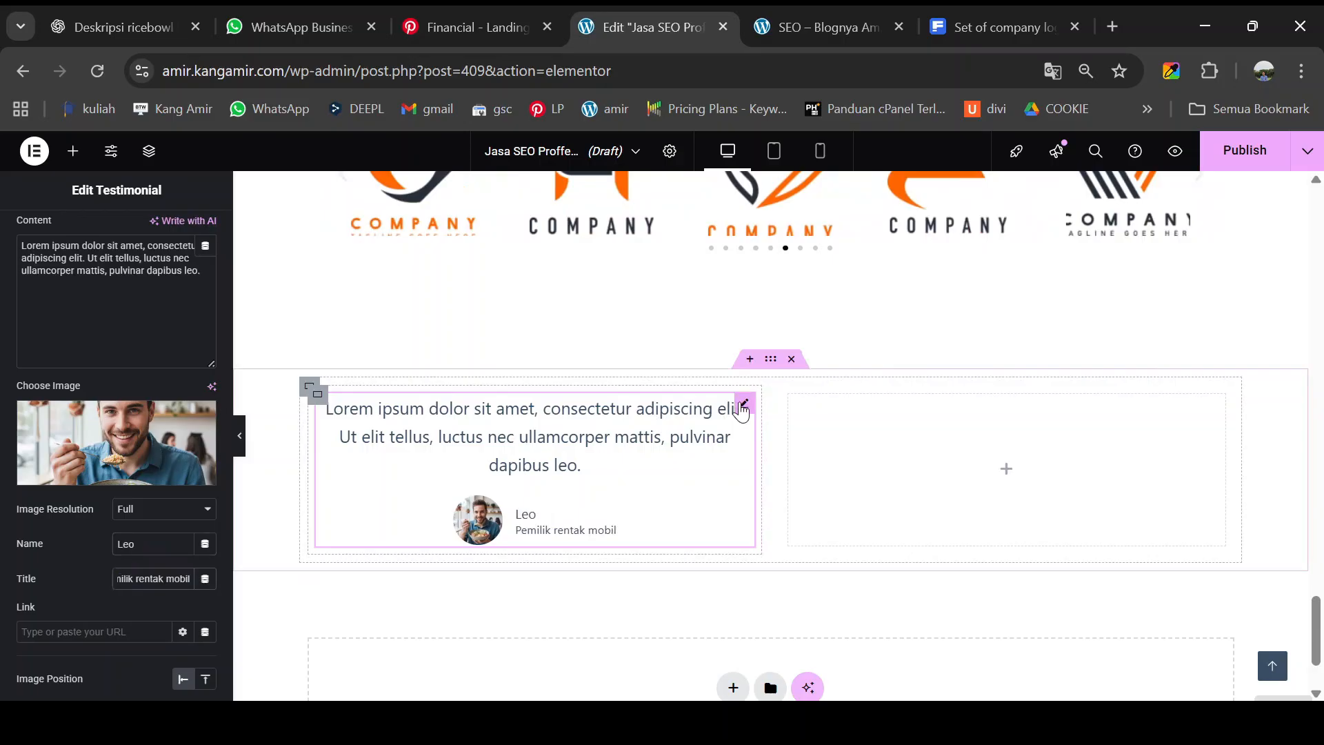
{"action": "left_click", "coordinate": [742, 407]}
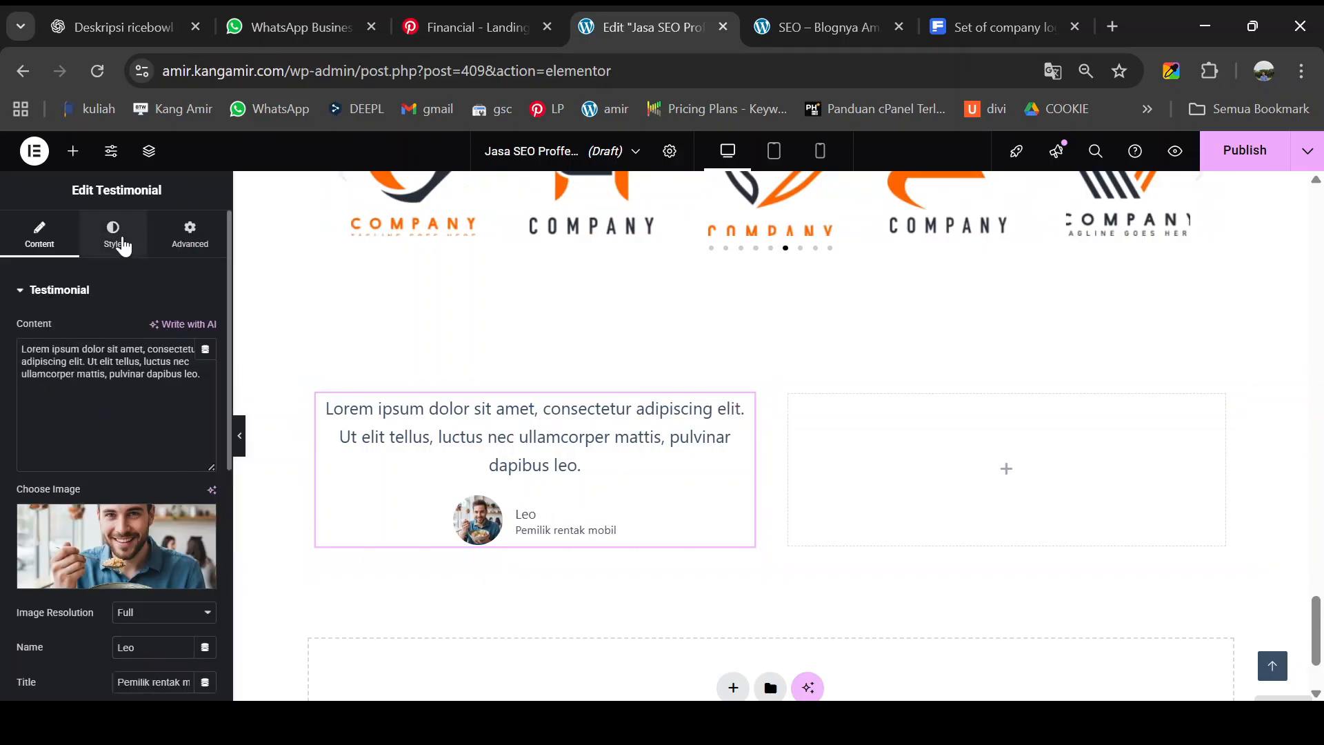
- Set the testimonial quote's Content Typography font family to Poppins
{"action": "left_click", "coordinate": [119, 240]}
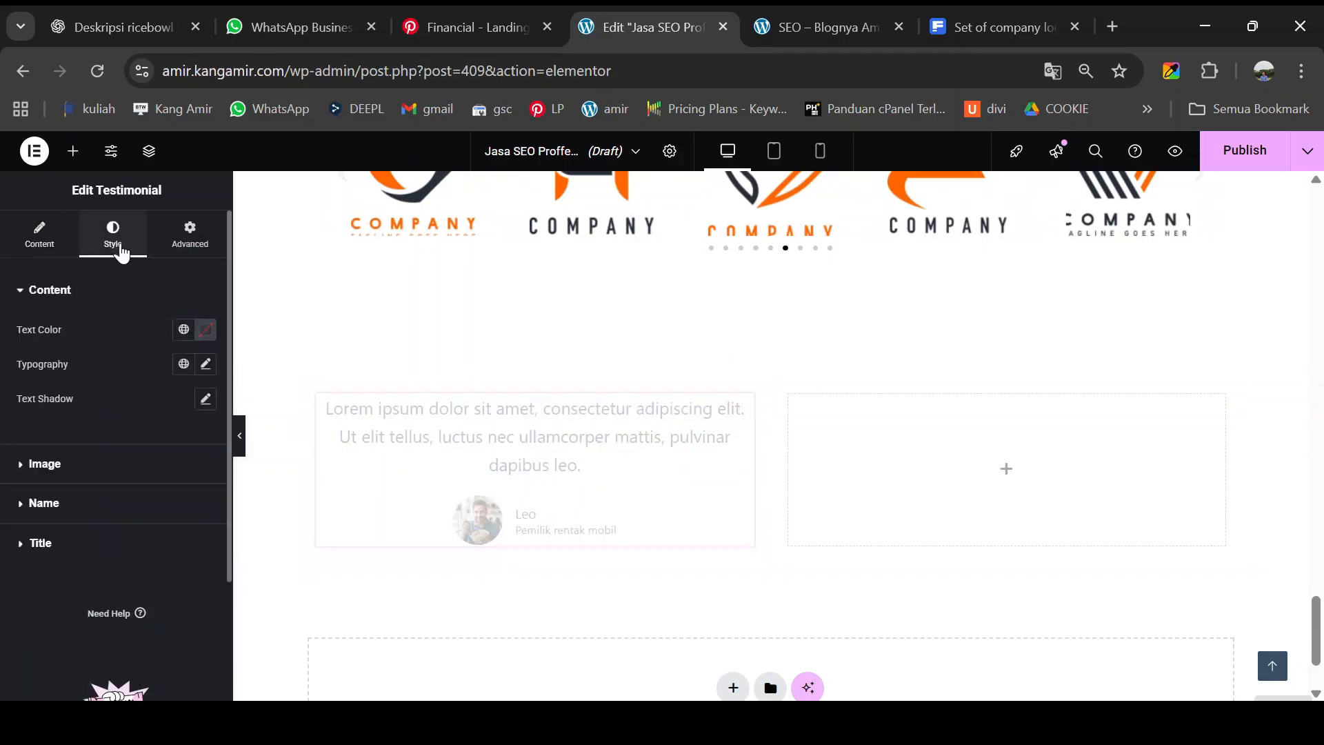
{"action": "left_click", "coordinate": [207, 364]}
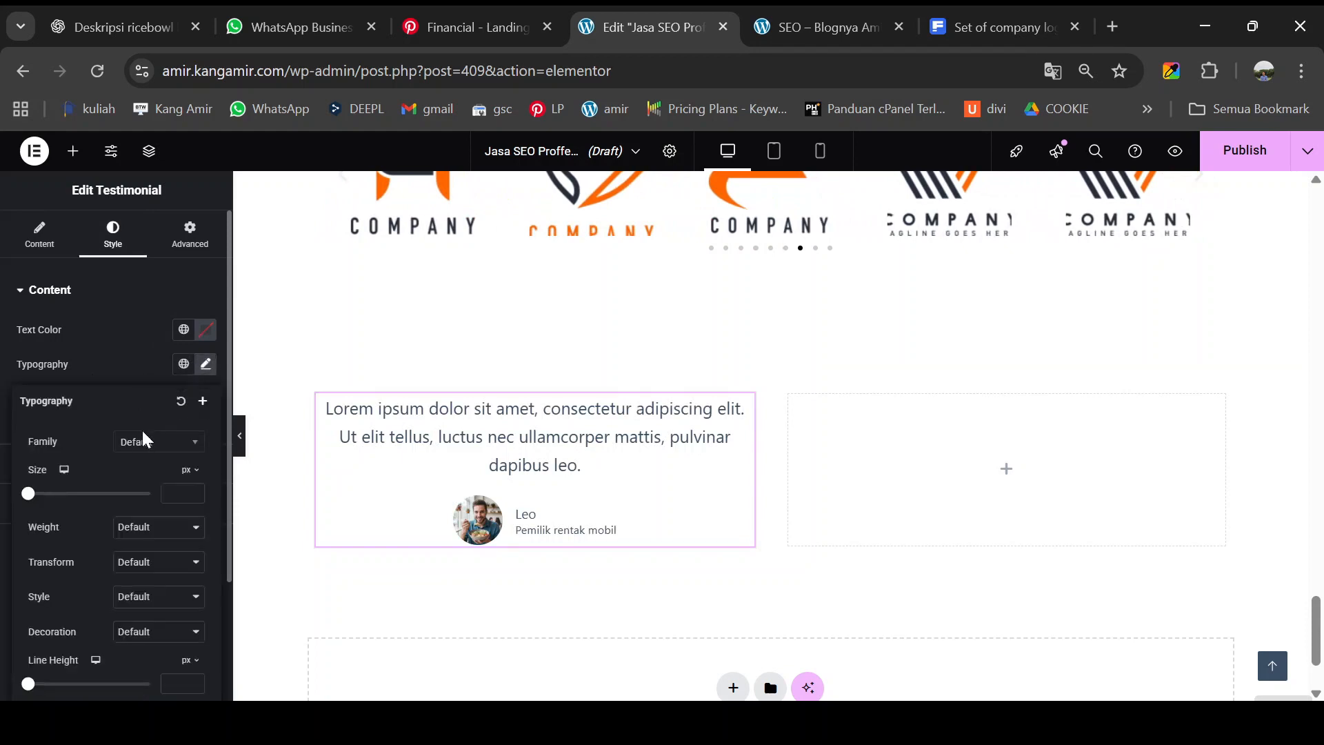
{"action": "left_click", "coordinate": [140, 449]}
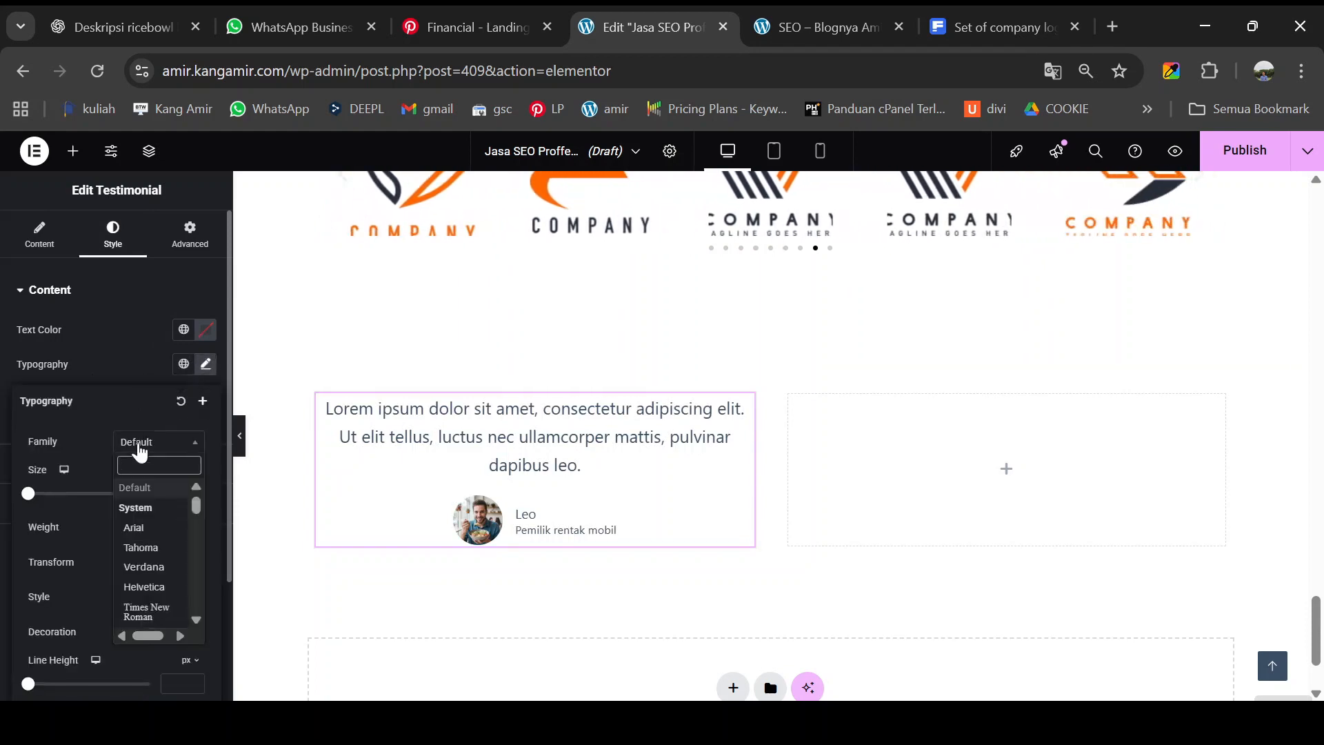
{"action": "type", "text": "popp"}
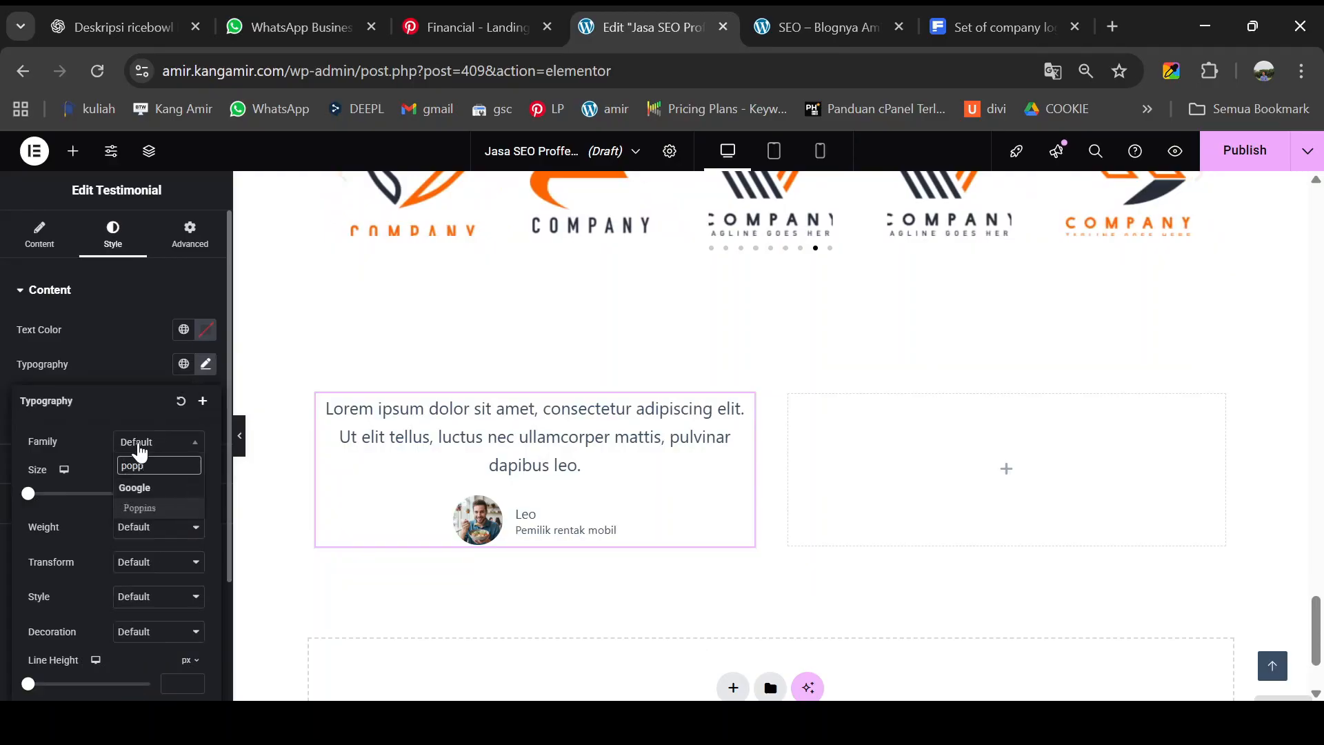
{"action": "left_click", "coordinate": [140, 506]}
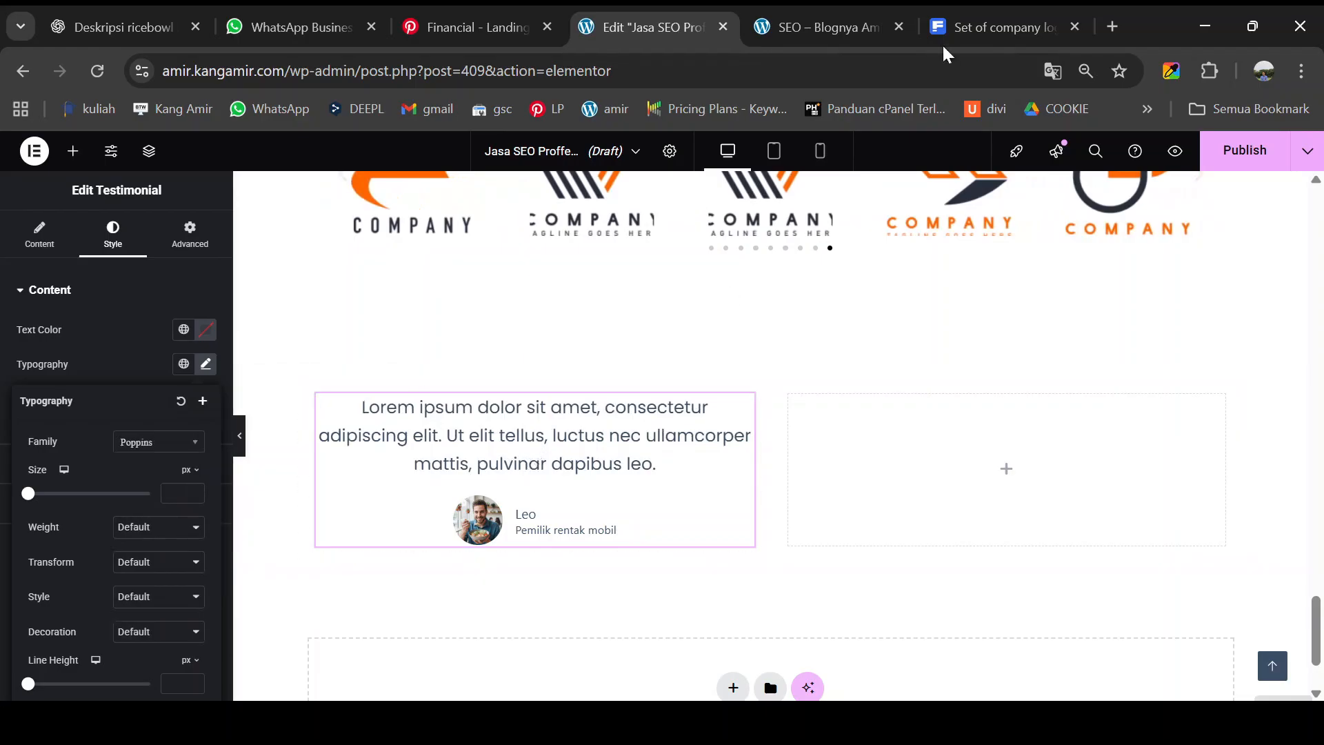
- Copy the first testimonial paragraph from the live reference page
{"action": "left_click", "coordinate": [830, 19]}
{"action": "left_click_drag", "start_coordinate": [223, 314], "coordinate": [455, 424]}
{"action": "key", "text": "ctrl+c"}
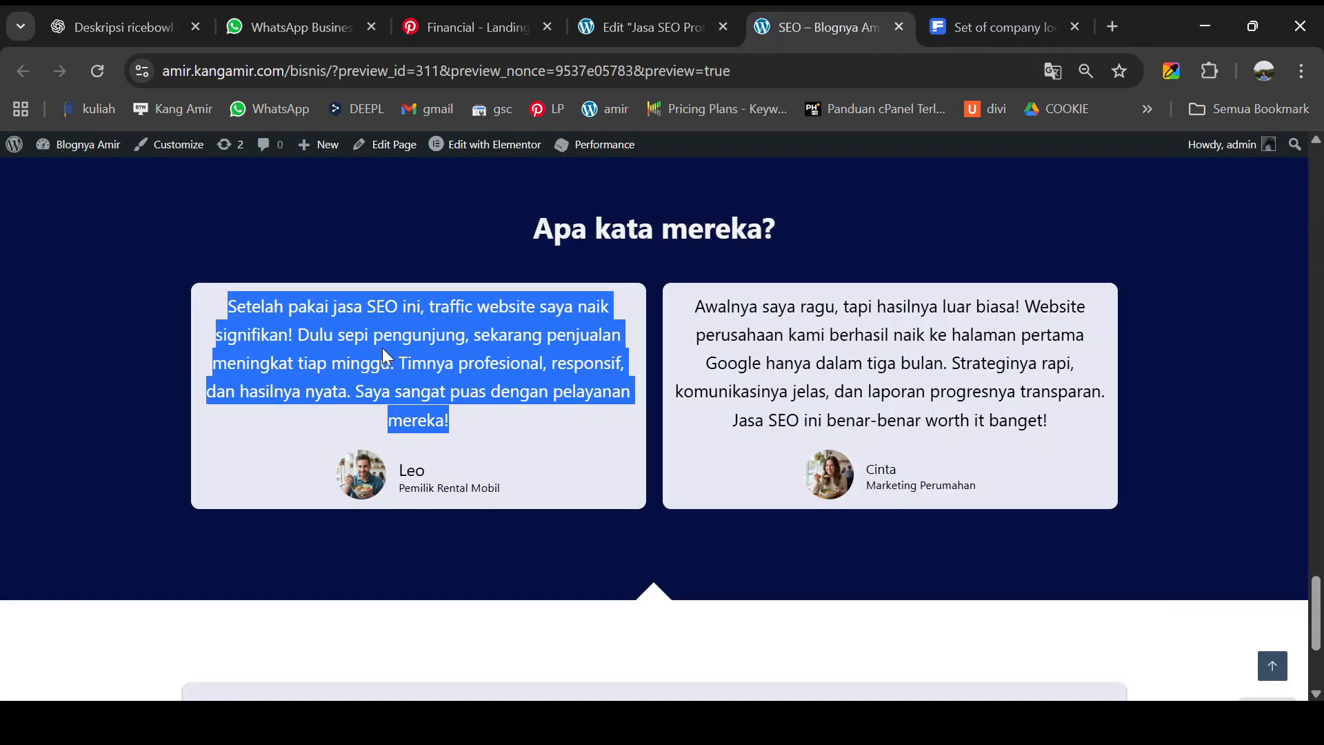
{"action": "left_click", "coordinate": [648, 28]}
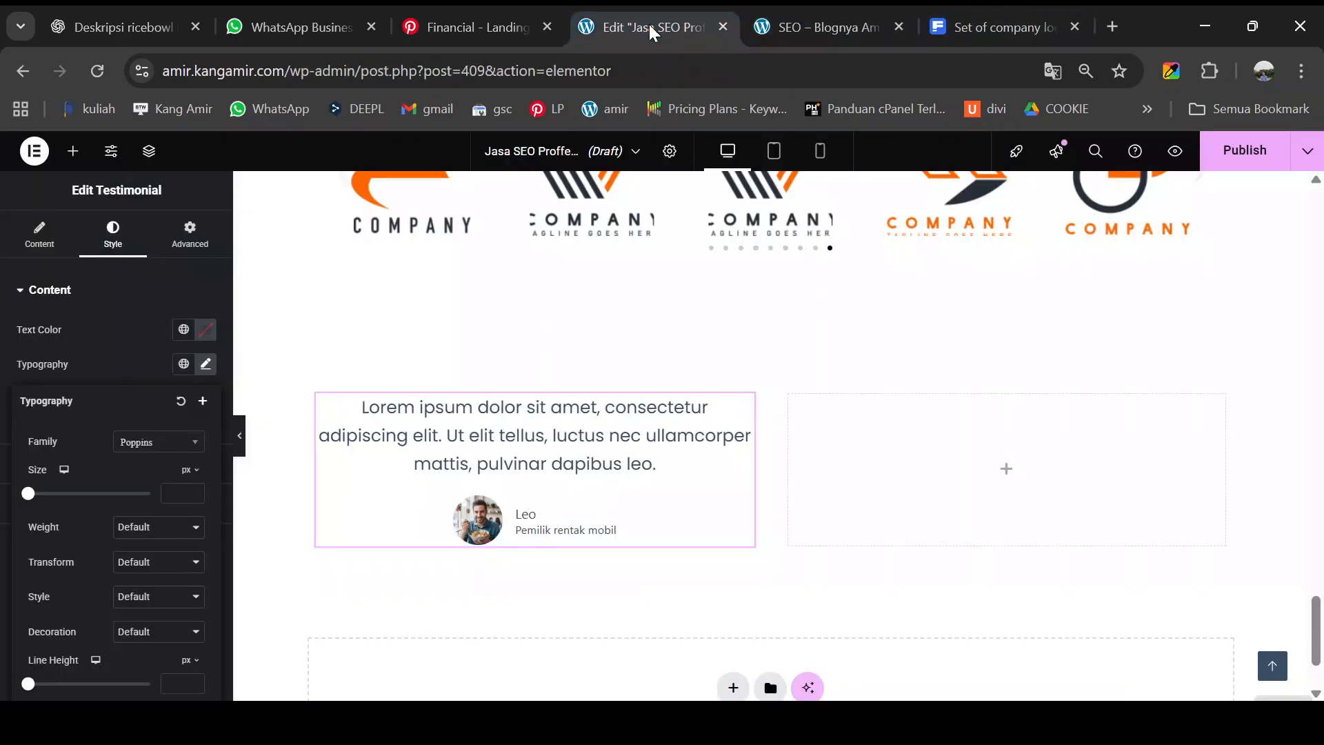
- Replace the Content placeholder with the pasted review 'Setelah pakai jasa SEO ini…'
{"action": "left_click", "coordinate": [40, 238]}
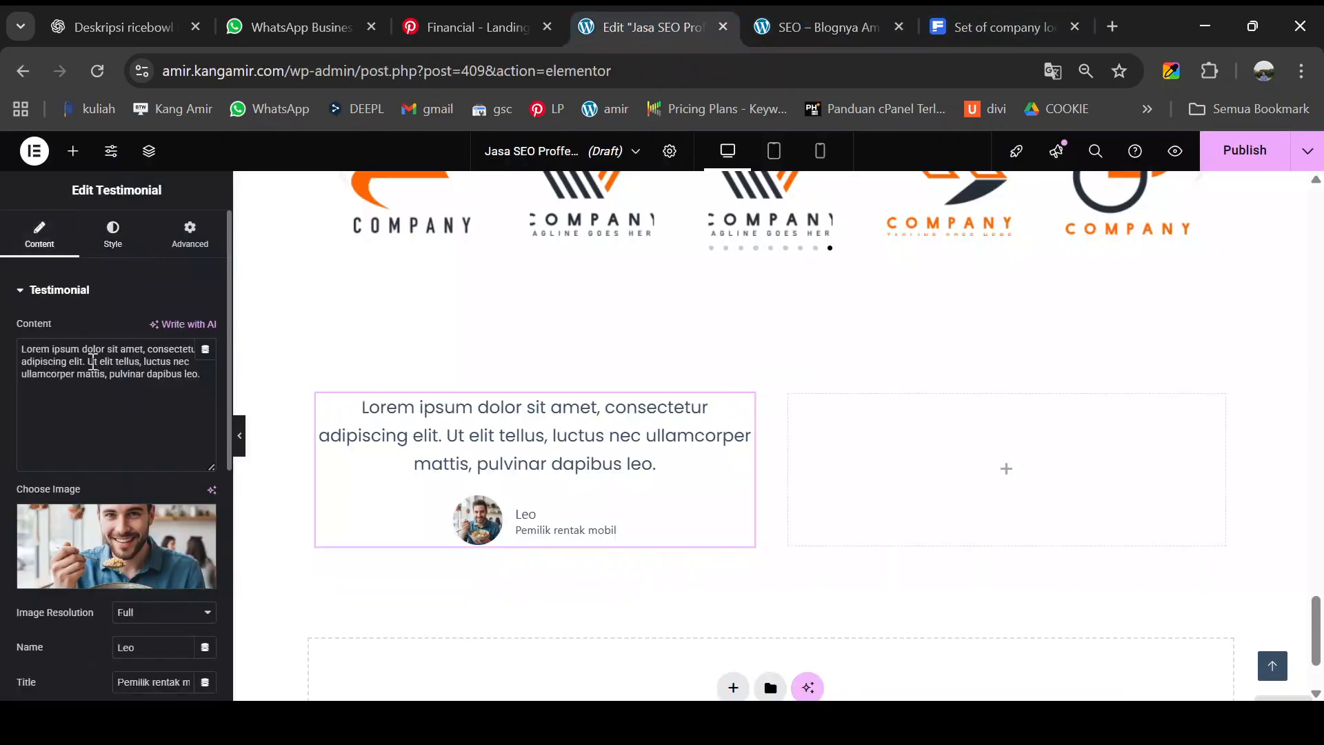
{"action": "left_click", "coordinate": [117, 391]}
{"action": "key", "text": "ctrl+a"}
{"action": "key", "text": "ctrl+v"}
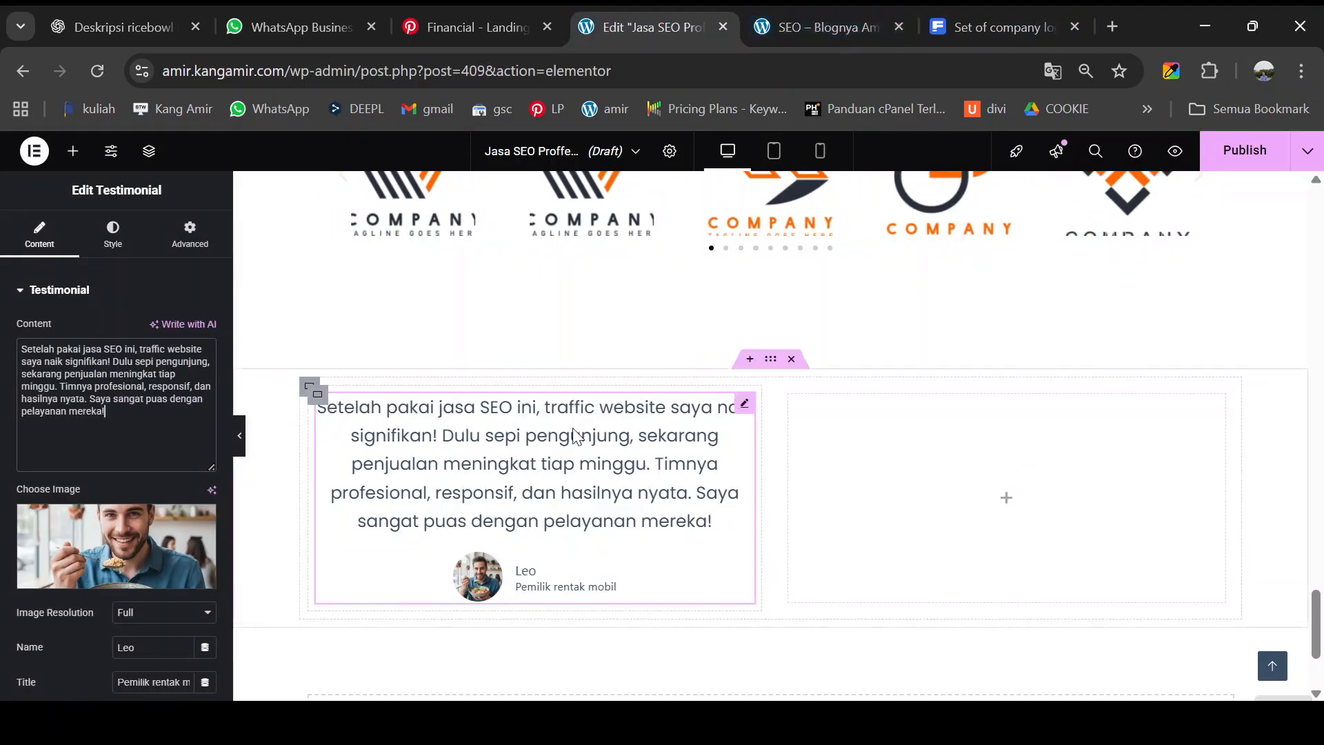
- Compare the pasted review against the live page and select the quote on the canvas
{"action": "left_click", "coordinate": [829, 28]}
{"action": "left_click", "coordinate": [471, 462]}
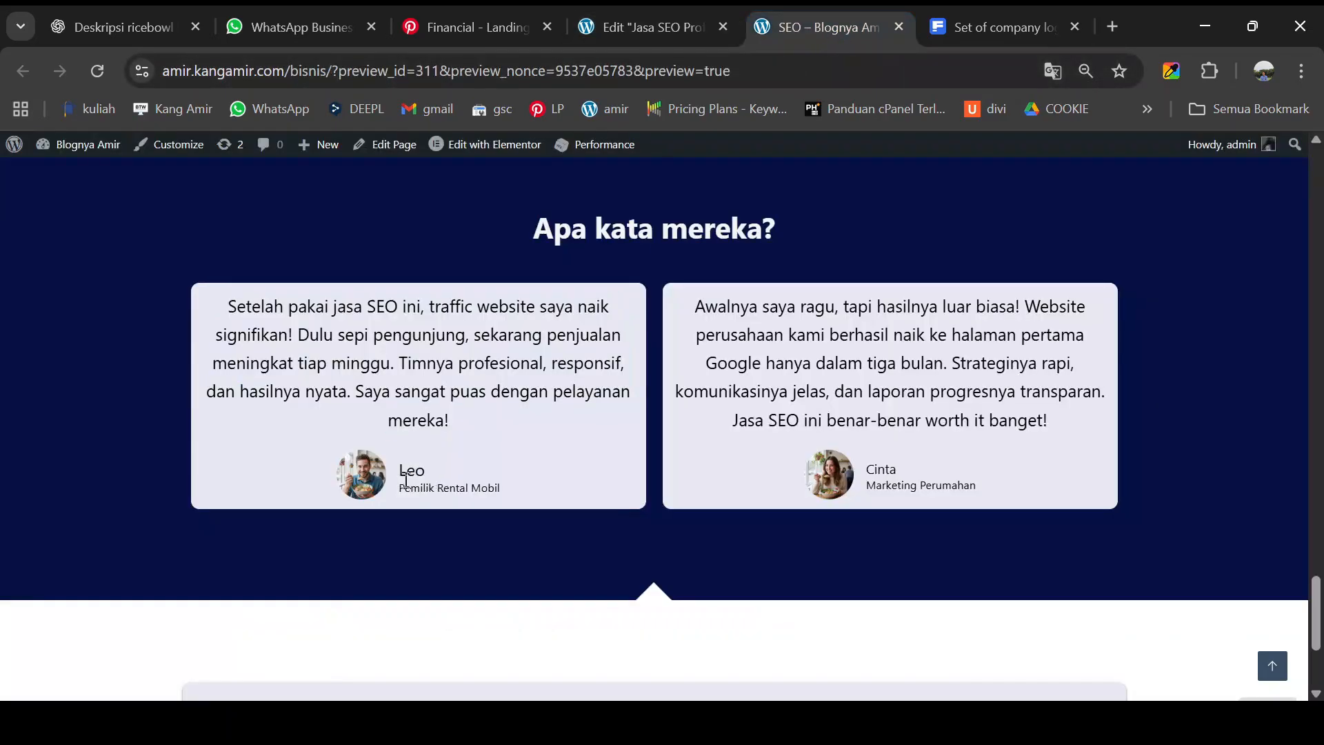
{"action": "left_click", "coordinate": [644, 19]}
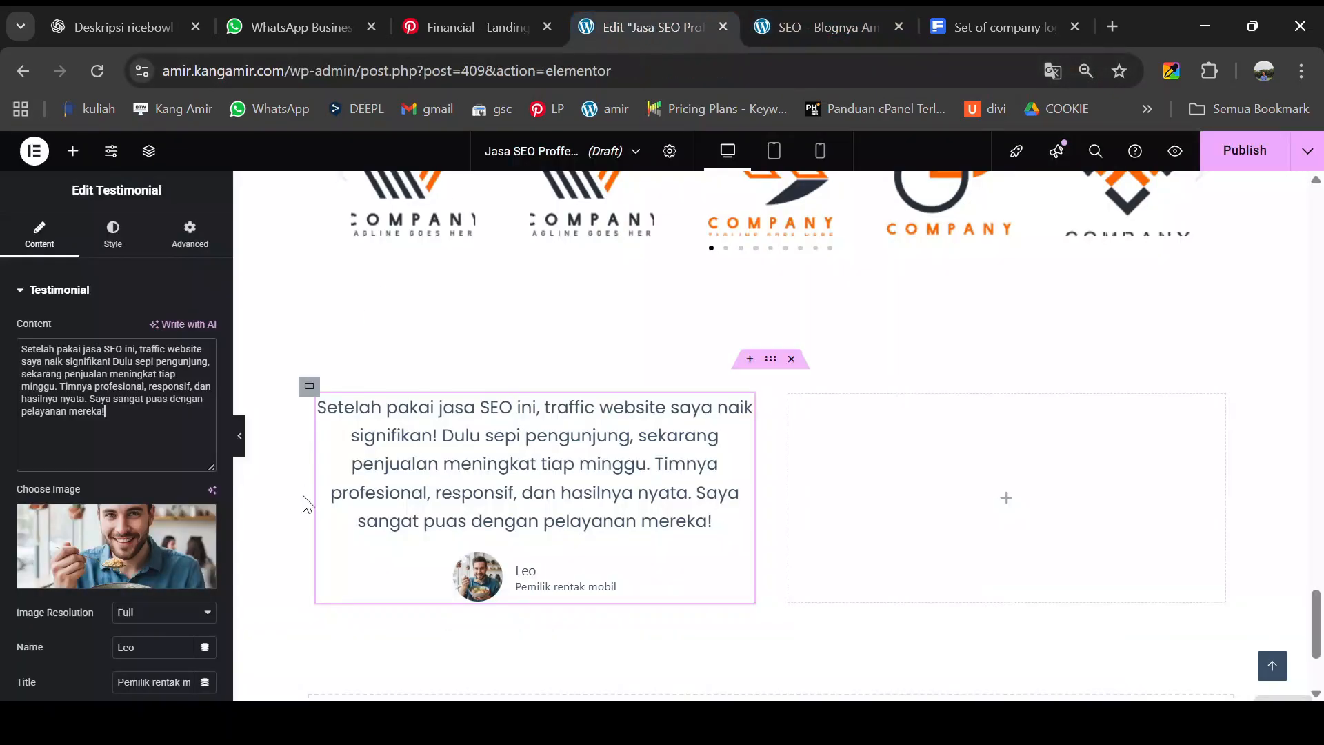
{"action": "left_click", "coordinate": [583, 524]}
{"action": "scroll", "coordinate": [589, 507], "scroll_direction": "down", "scroll_amount": 2}
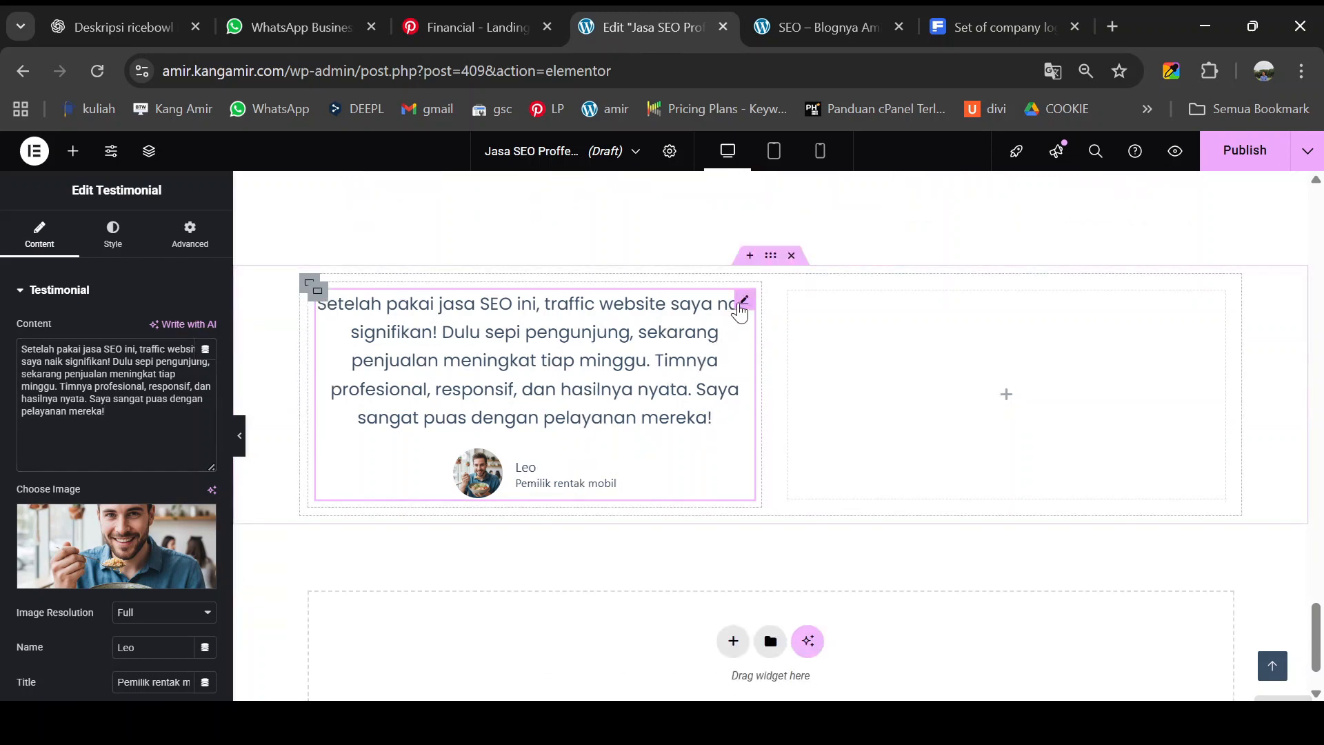
- Make the reviewer's name bold in the Name typography settings
{"action": "left_click", "coordinate": [118, 243]}
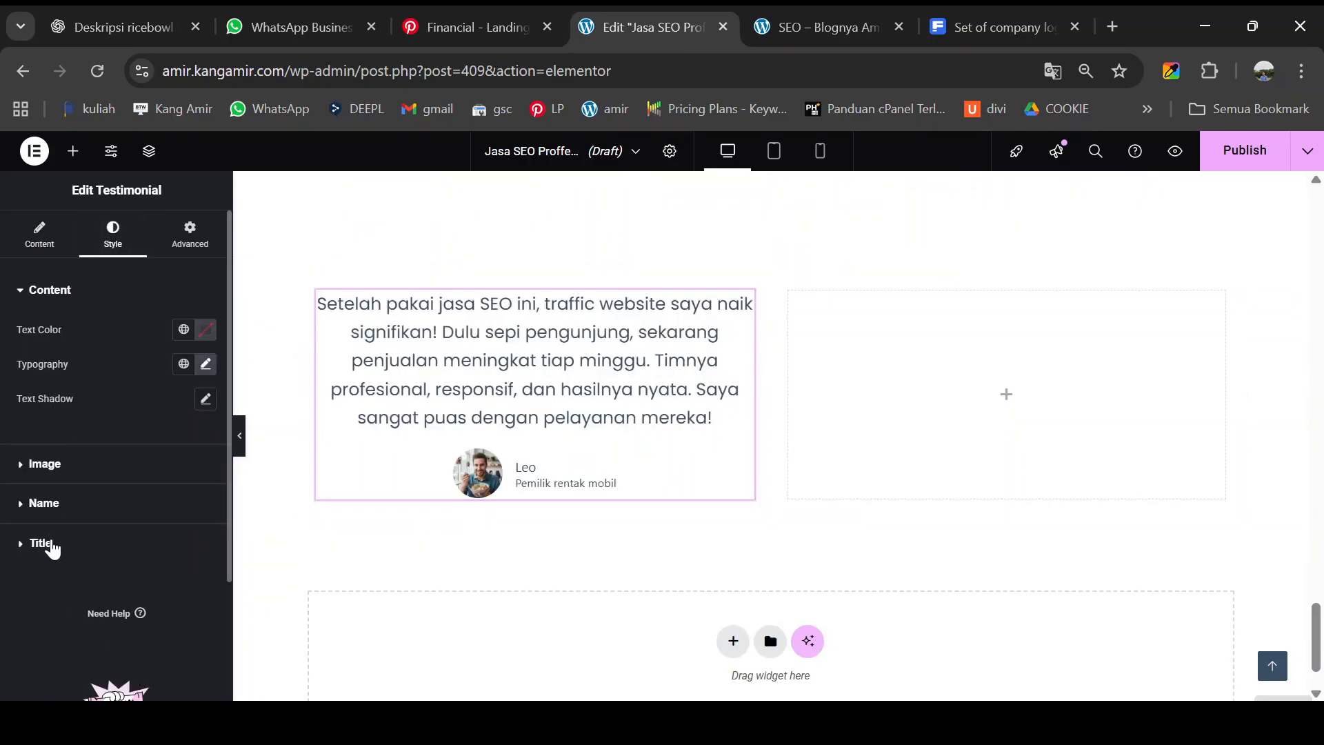
{"action": "left_click", "coordinate": [48, 503]}
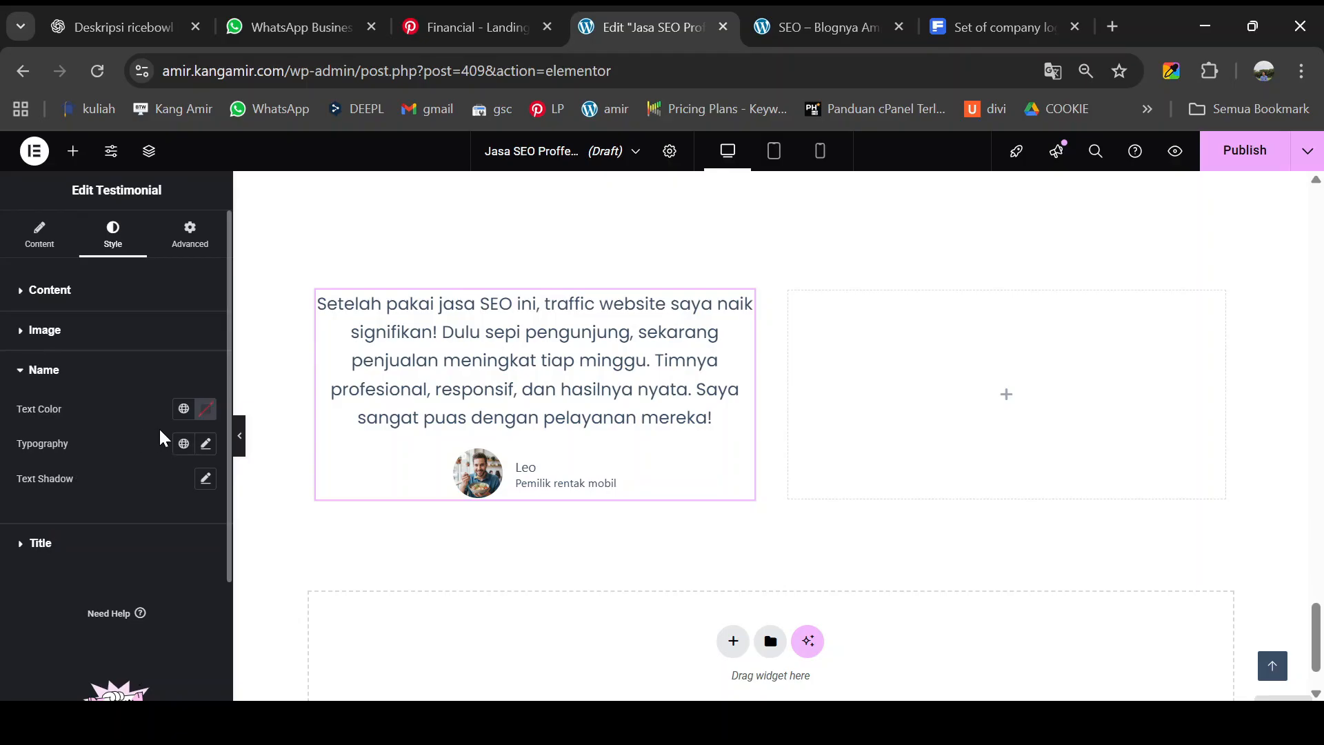
{"action": "left_click", "coordinate": [205, 445]}
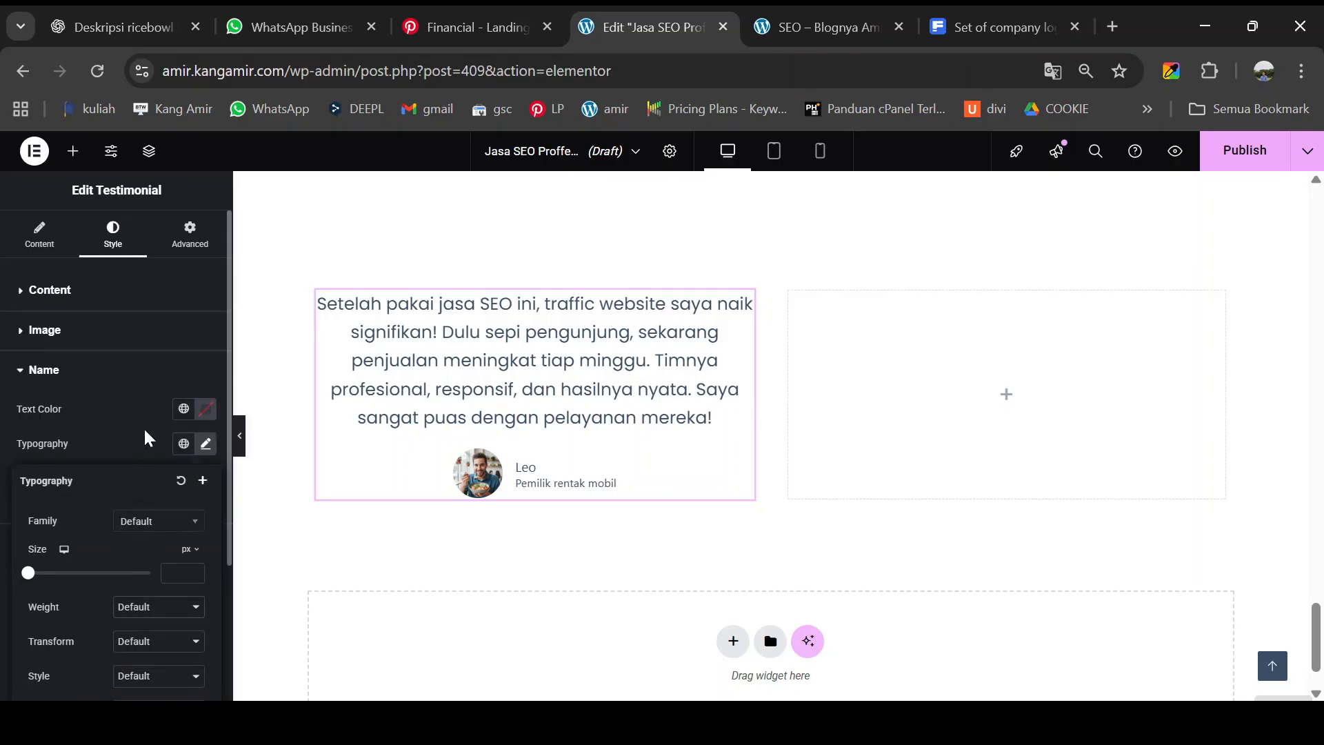
{"action": "left_click", "coordinate": [136, 458]}
{"action": "scroll", "coordinate": [138, 557], "scroll_direction": "down", "scroll_amount": 3}
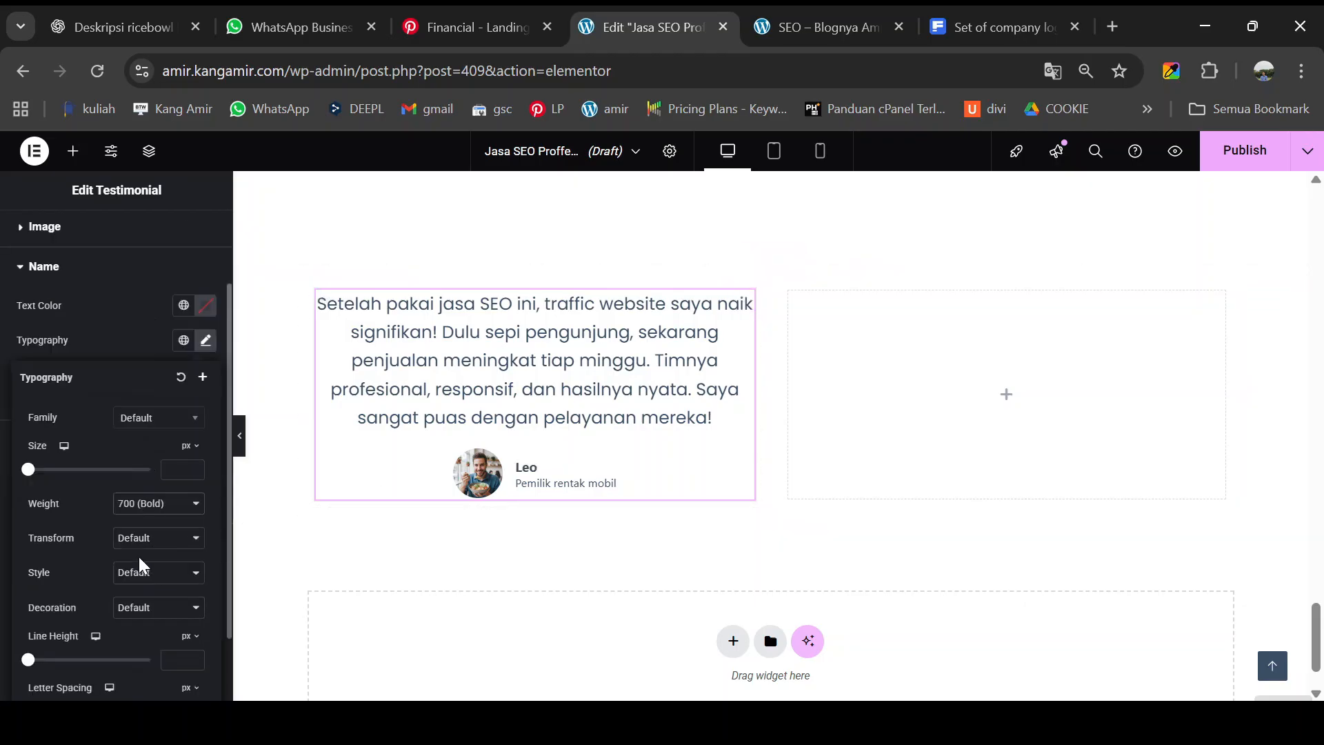
{"action": "scroll", "coordinate": [138, 554], "scroll_direction": "up", "scroll_amount": 3}
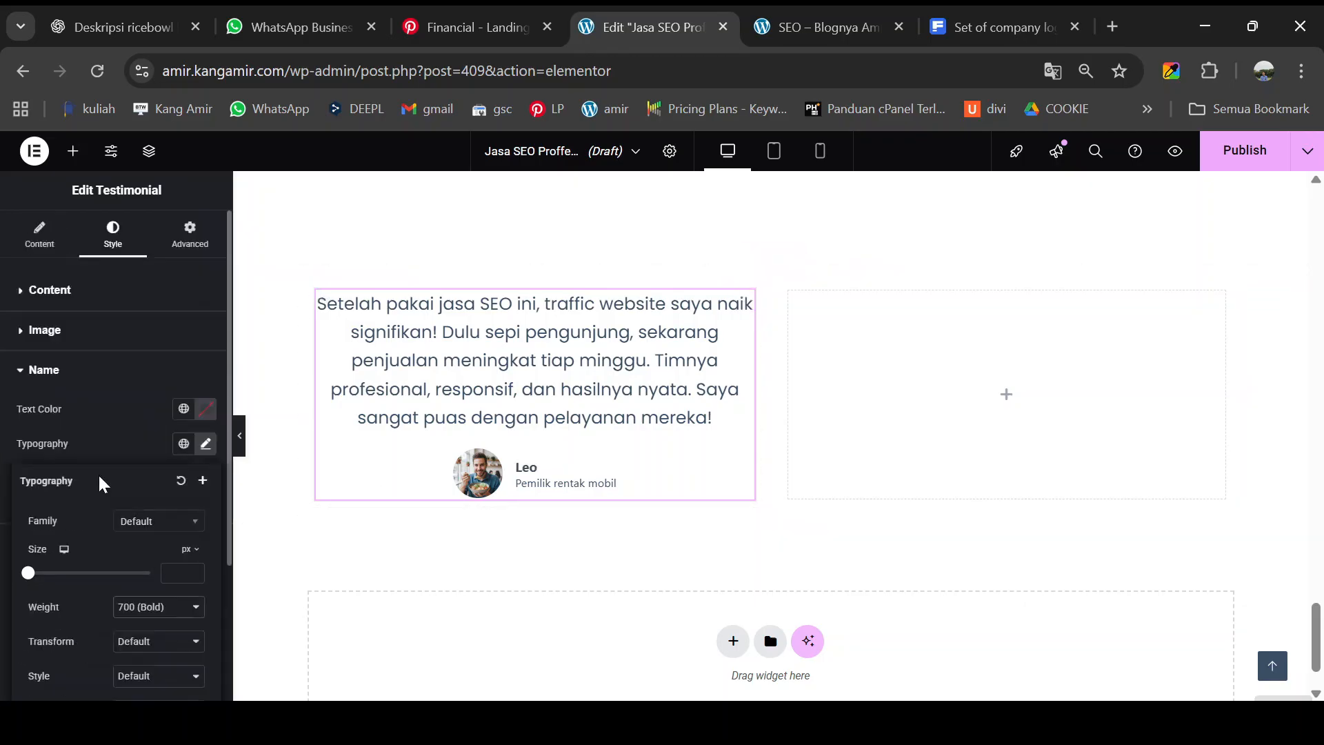
{"action": "left_click", "coordinate": [27, 371]}
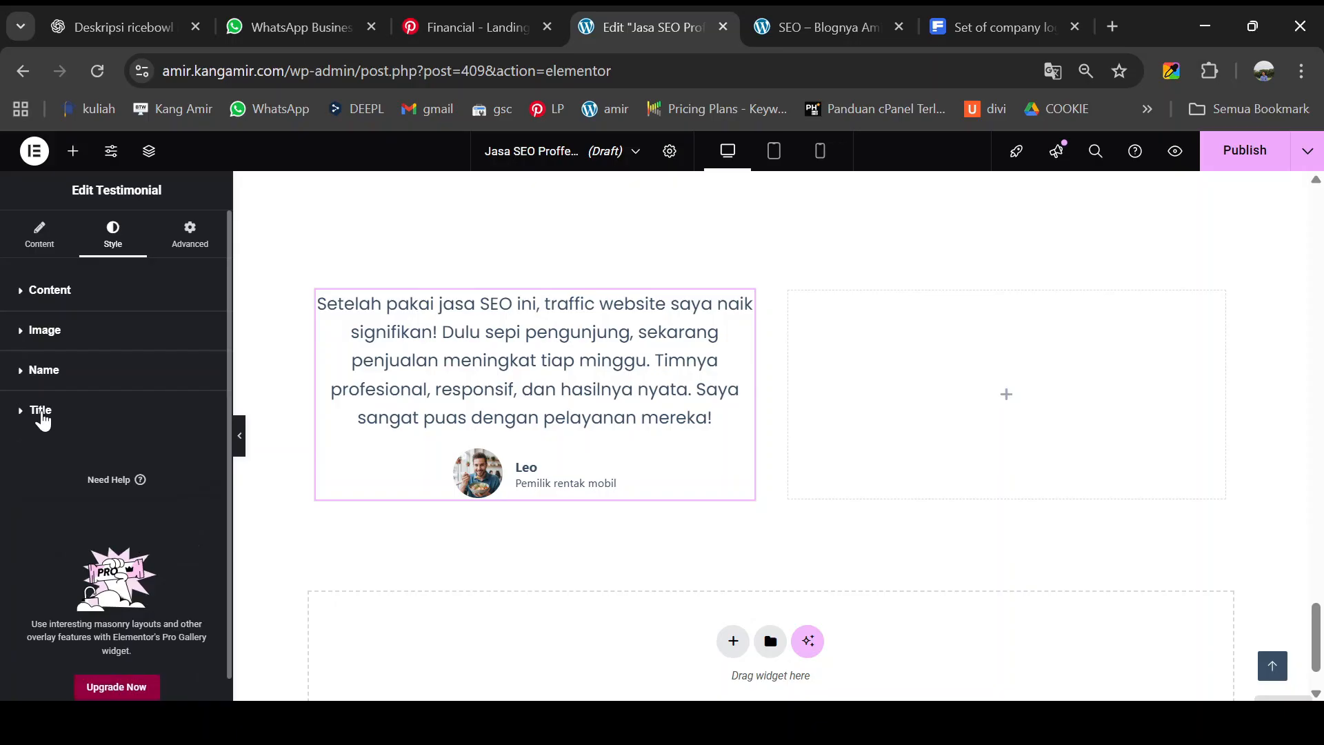
- Set the job title's typography weight to 500 (Medium)
{"action": "left_click", "coordinate": [42, 413]}
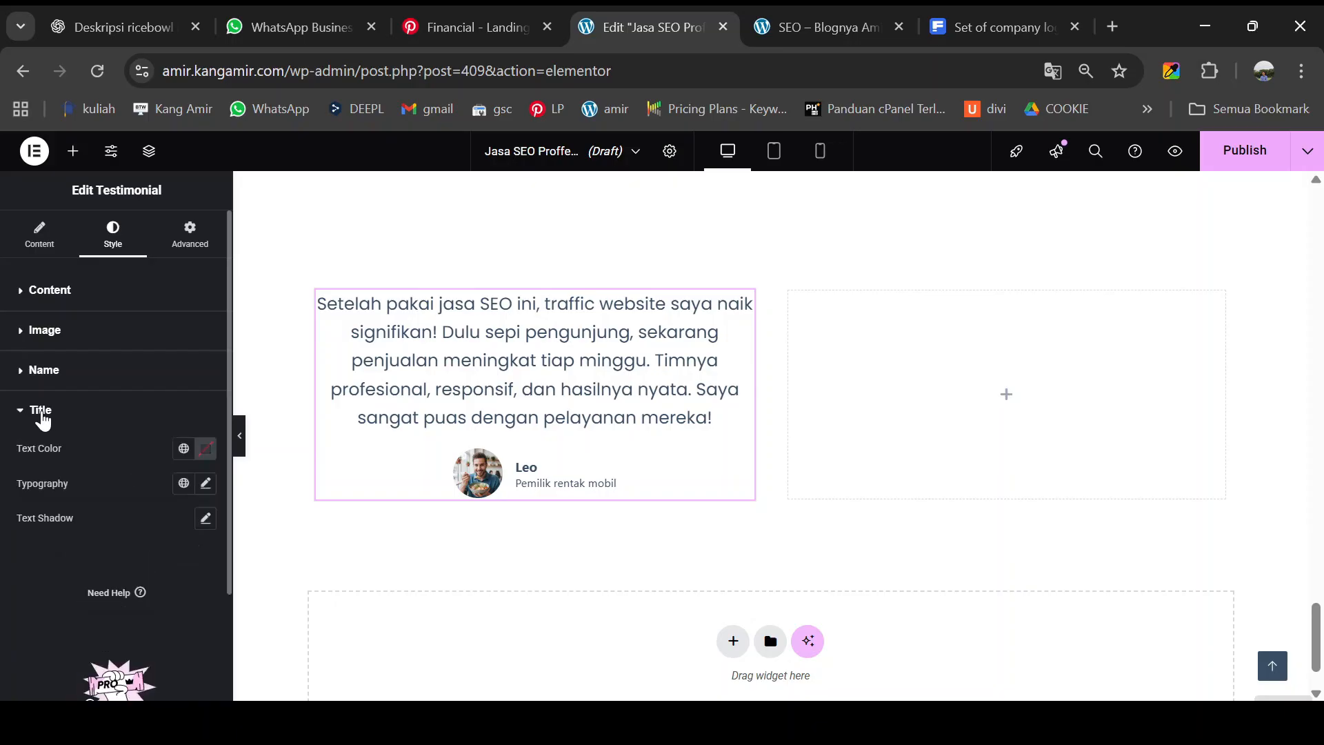
{"action": "left_click", "coordinate": [204, 484]}
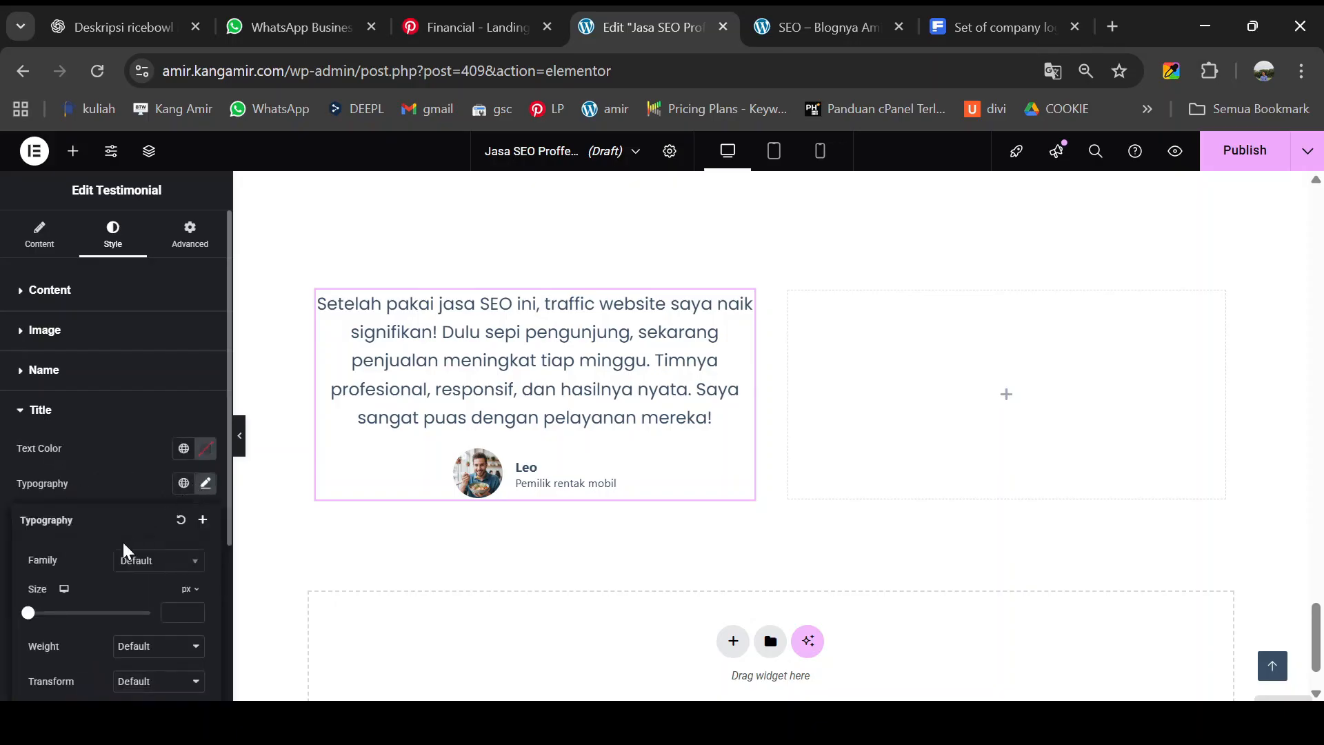
{"action": "scroll", "coordinate": [124, 549], "scroll_direction": "down", "scroll_amount": 2}
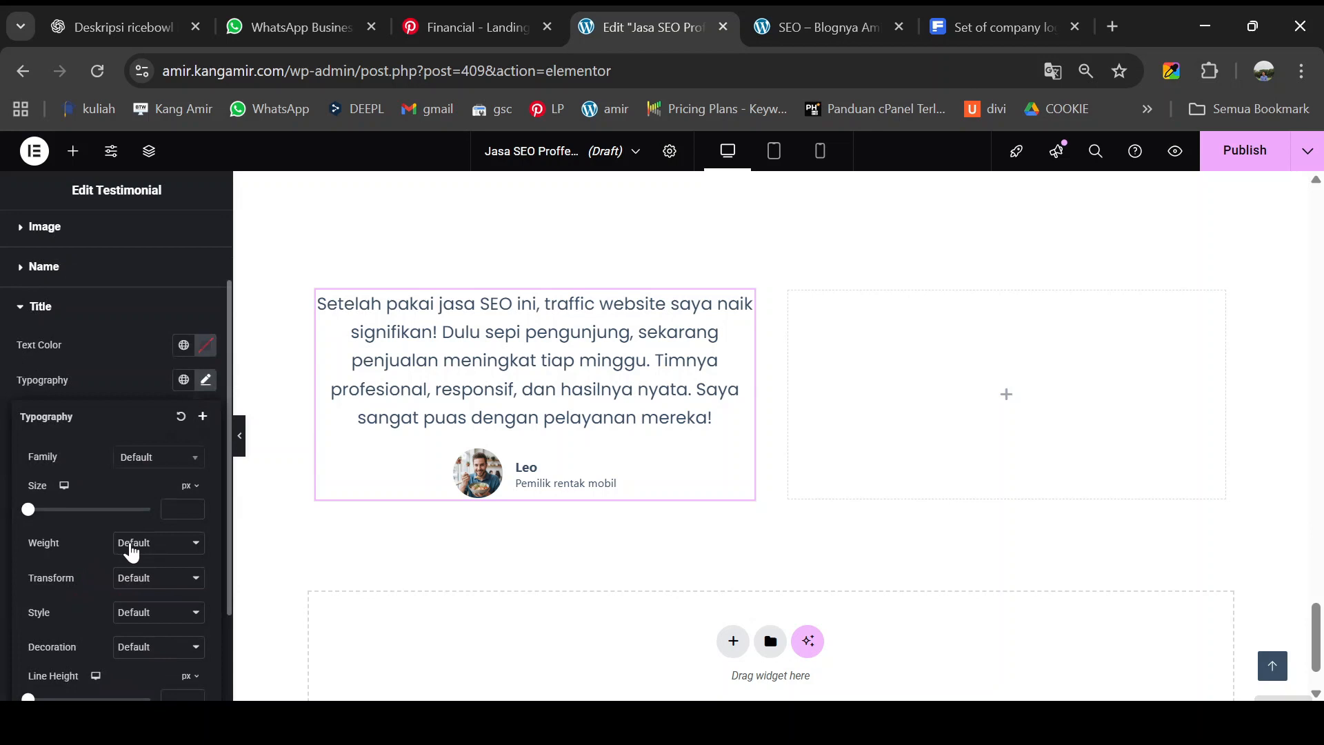
{"action": "left_click", "coordinate": [139, 391]}
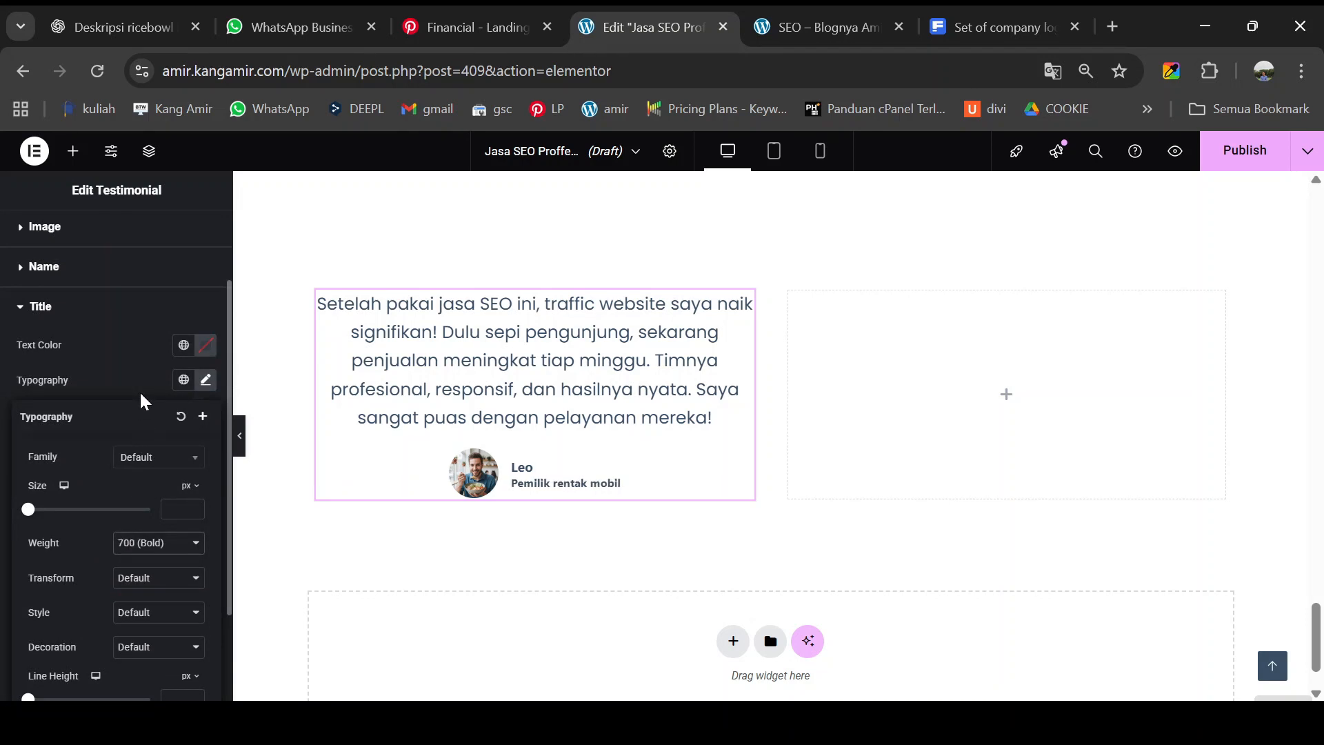
{"action": "left_click", "coordinate": [145, 464]}
{"action": "left_click", "coordinate": [145, 464]}
{"action": "left_click", "coordinate": [143, 355]}
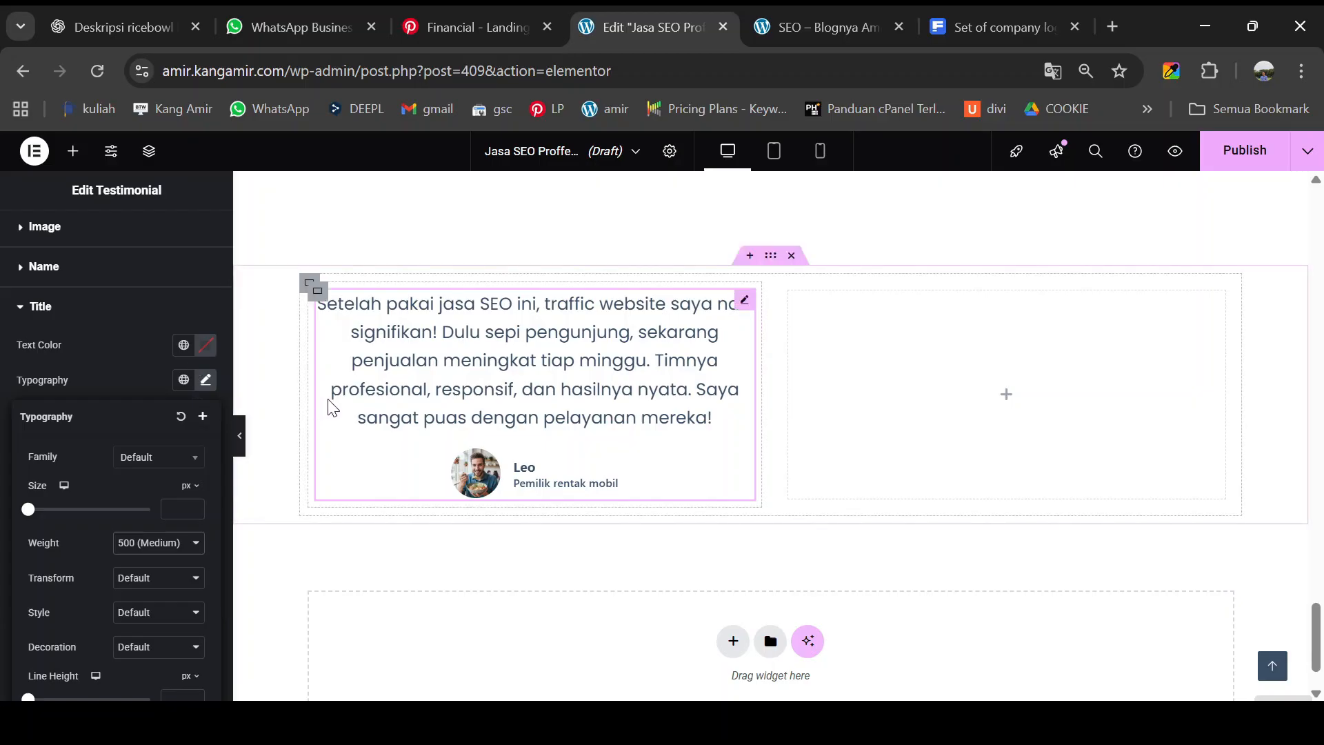
{"action": "left_click", "coordinate": [745, 301]}
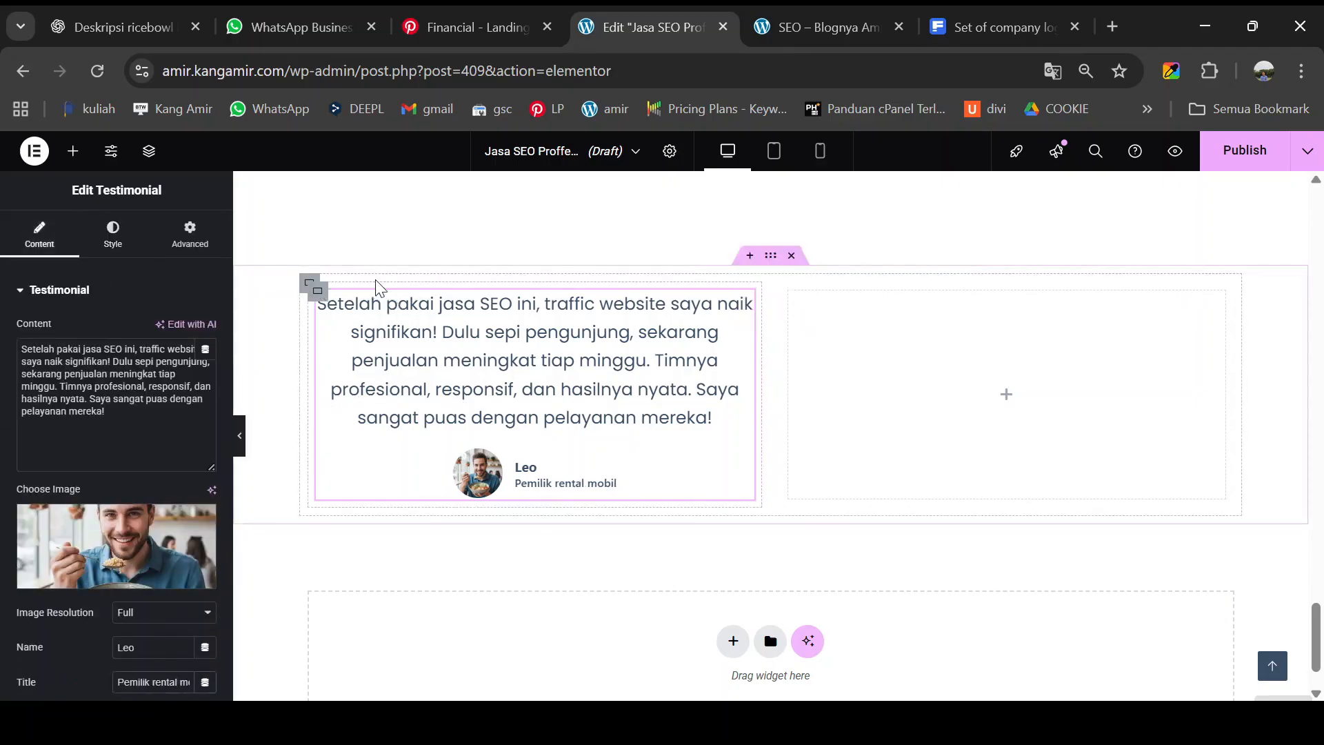
- Give the testimonial card container a Classic background colour of #e7e9f5
{"action": "left_click", "coordinate": [816, 20]}
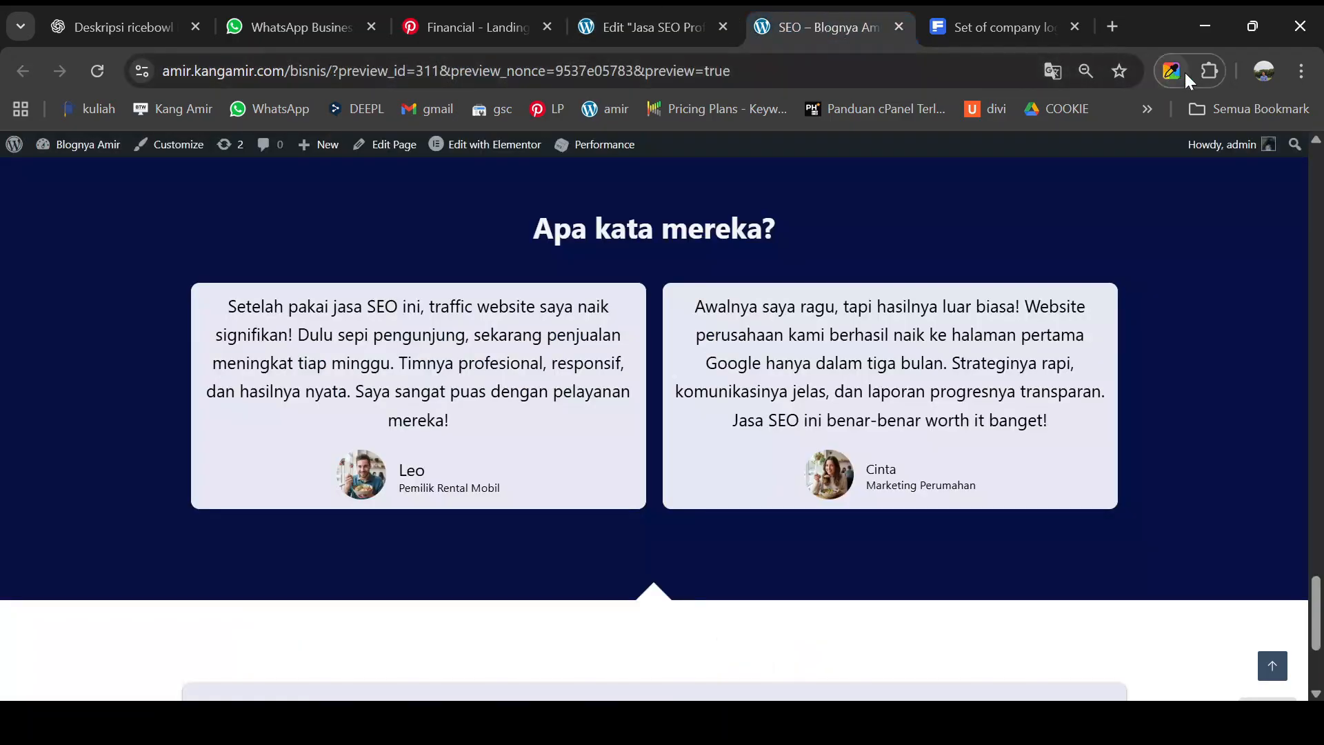
{"action": "scroll", "coordinate": [817, 366], "scroll_direction": "down", "scroll_amount": 1}
{"action": "scroll", "coordinate": [816, 366], "scroll_direction": "down", "scroll_amount": 1}
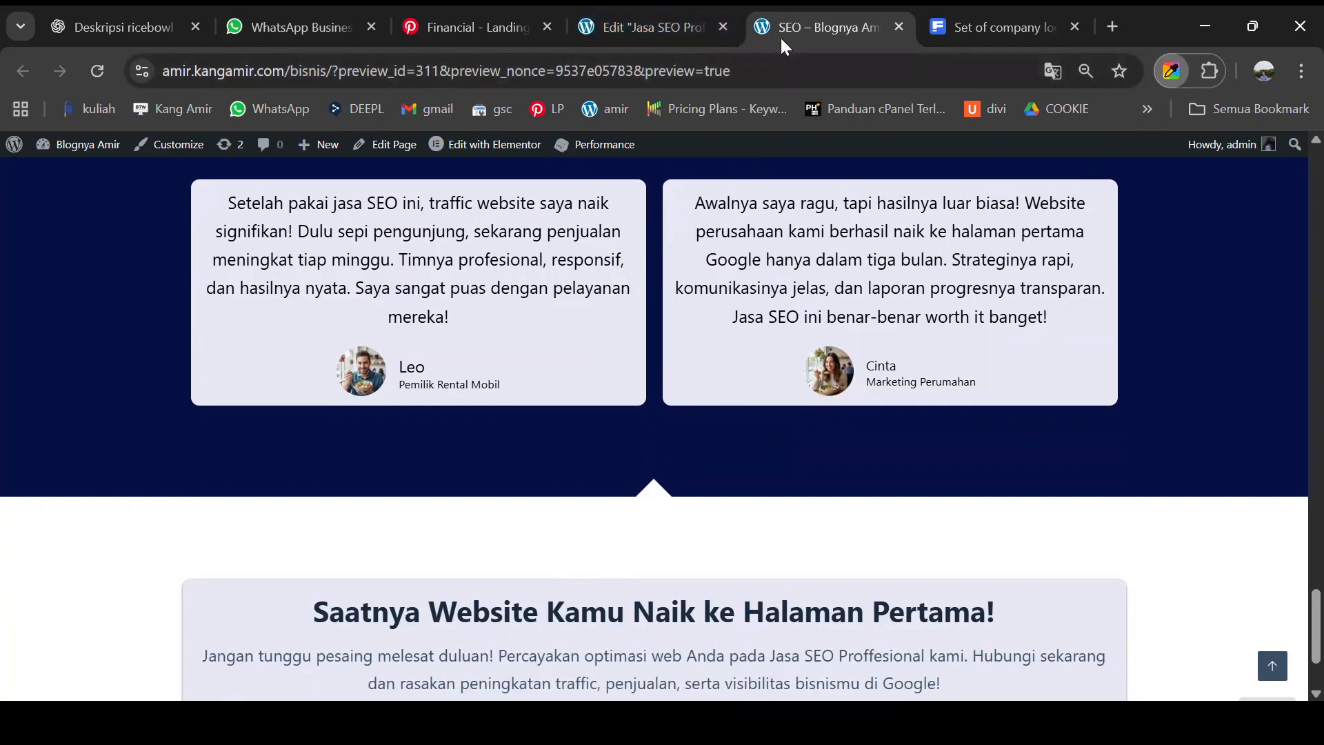
{"action": "left_click", "coordinate": [651, 28]}
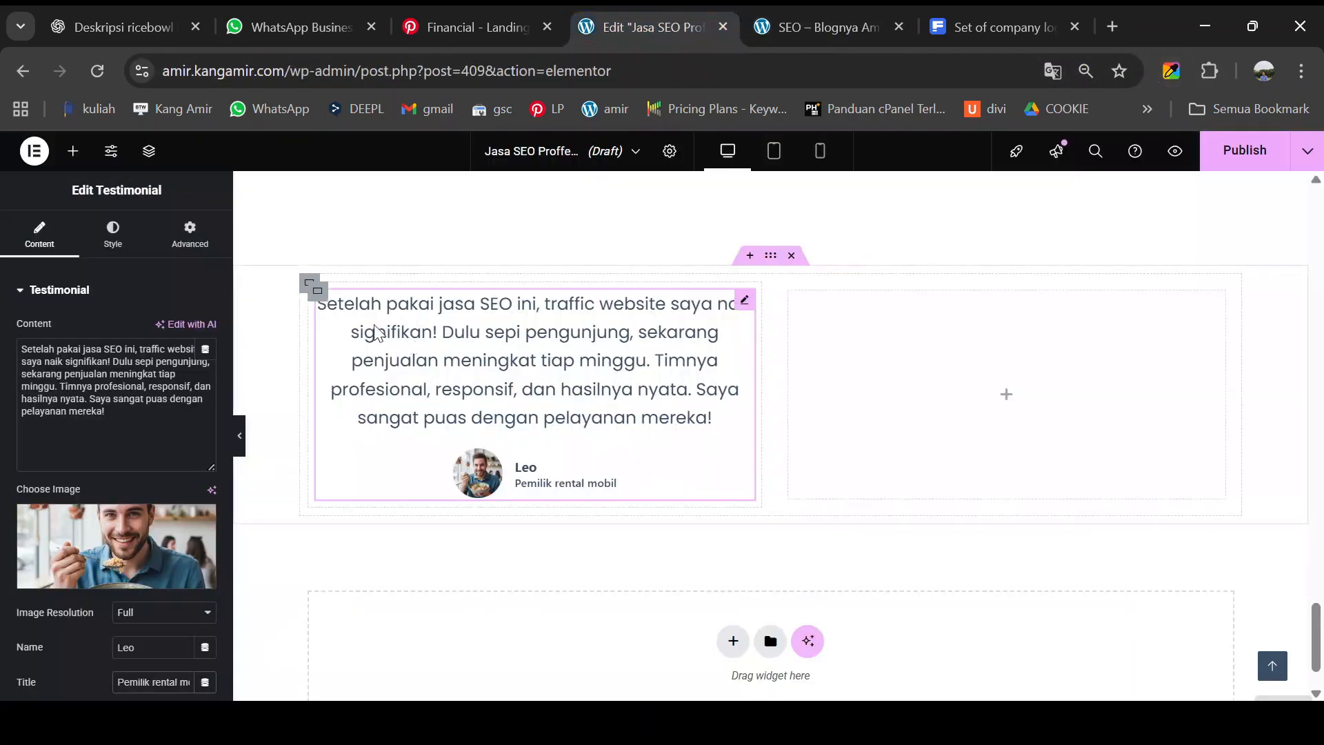
{"action": "left_click", "coordinate": [317, 291]}
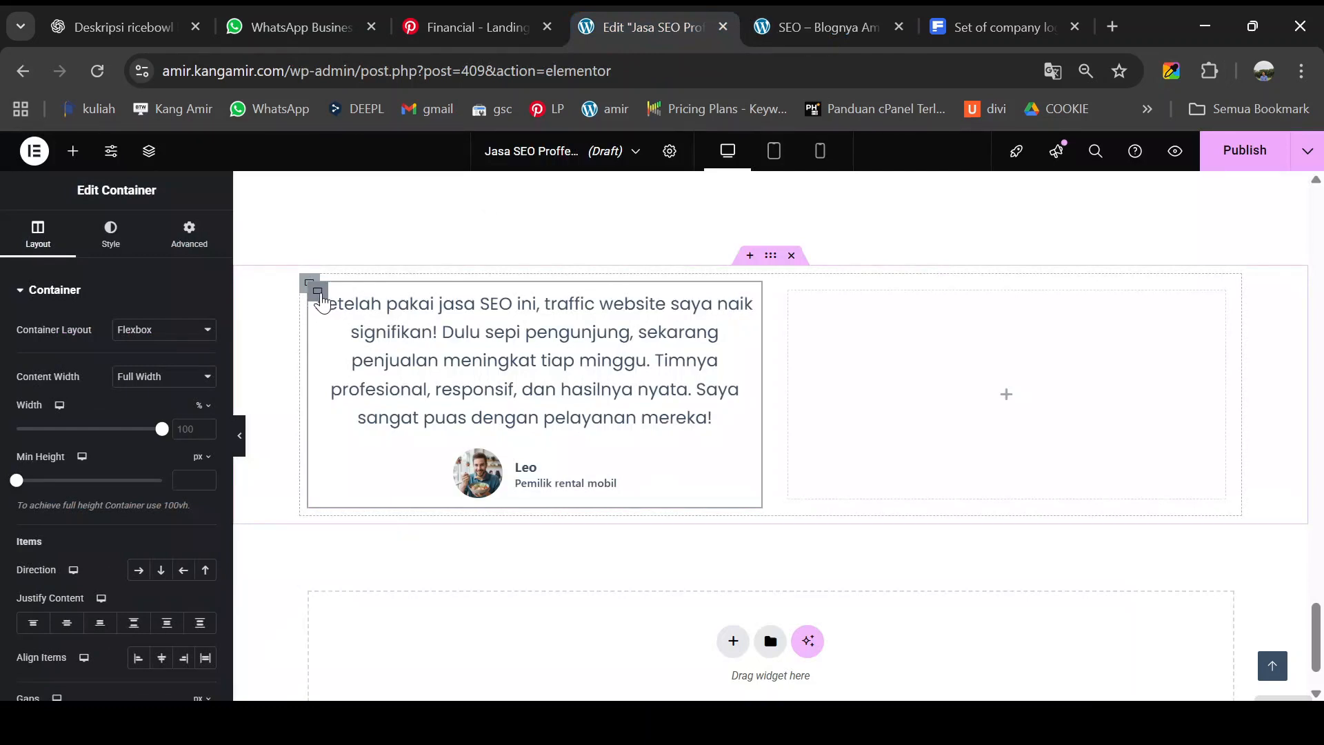
{"action": "left_click", "coordinate": [109, 236]}
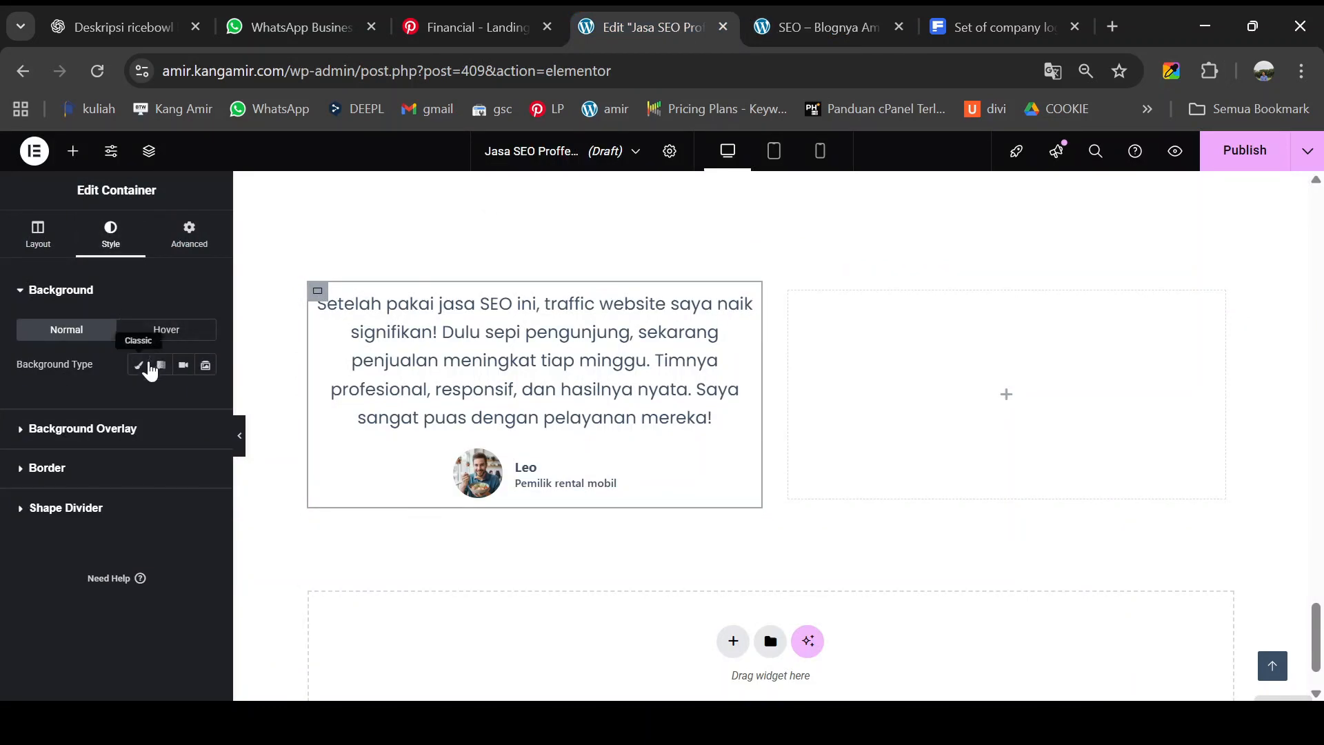
{"action": "left_click", "coordinate": [149, 370]}
{"action": "left_click", "coordinate": [205, 400]}
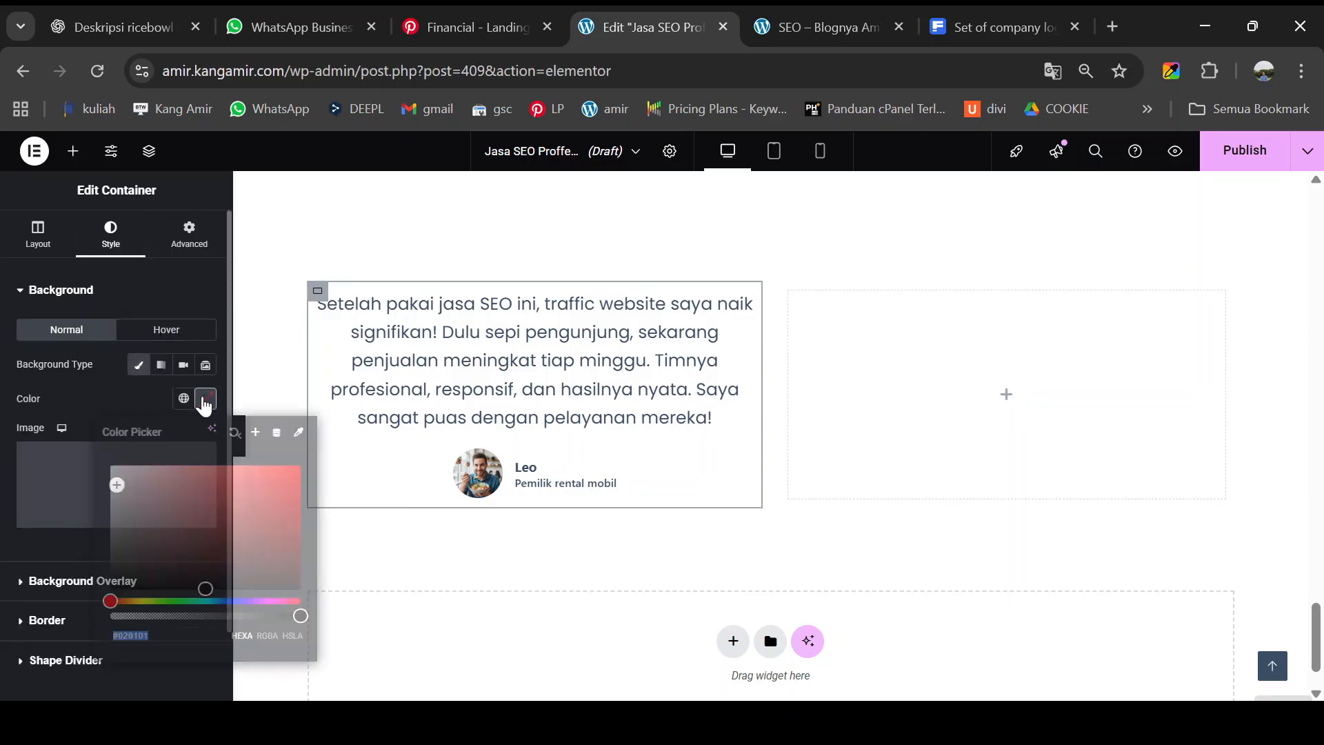
{"action": "type", "text": "#e7e9f5"}
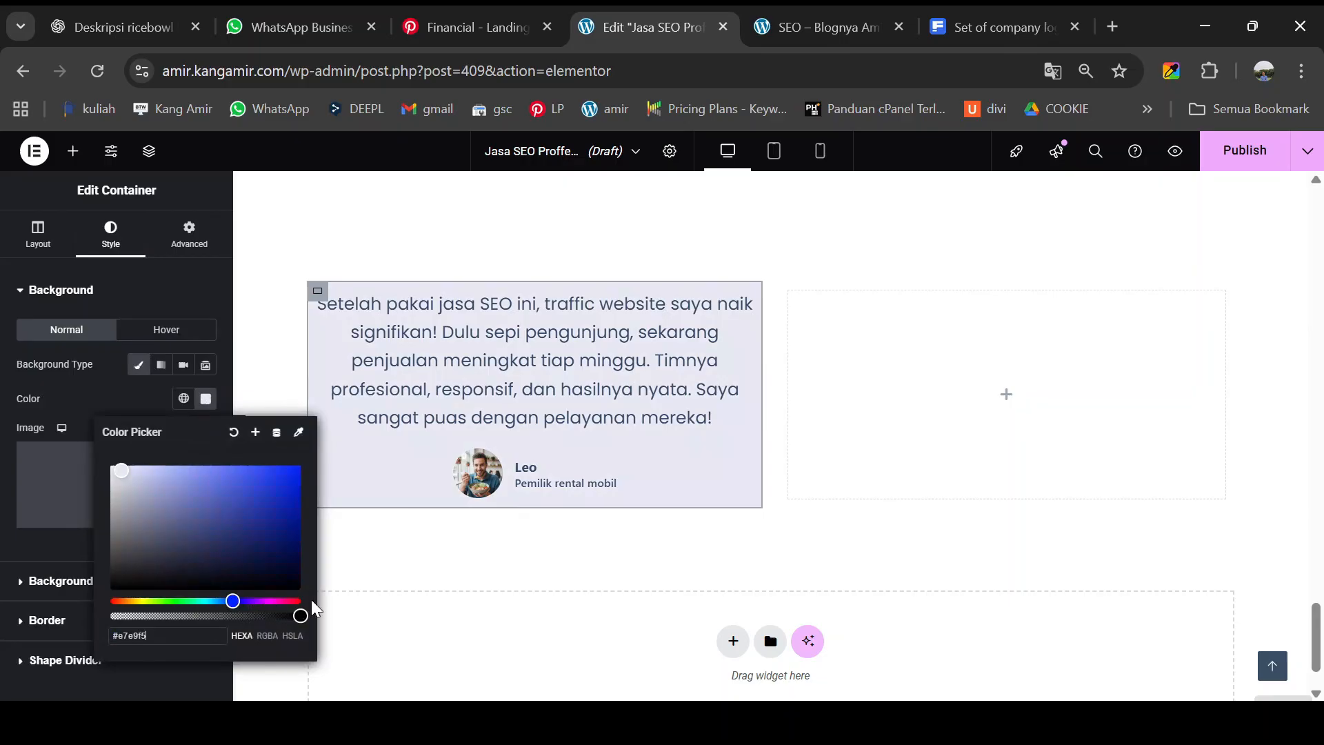
- Set the card's border radius to 10 on all corners and preview it
{"action": "left_click", "coordinate": [175, 284]}
{"action": "left_click", "coordinate": [80, 373]}
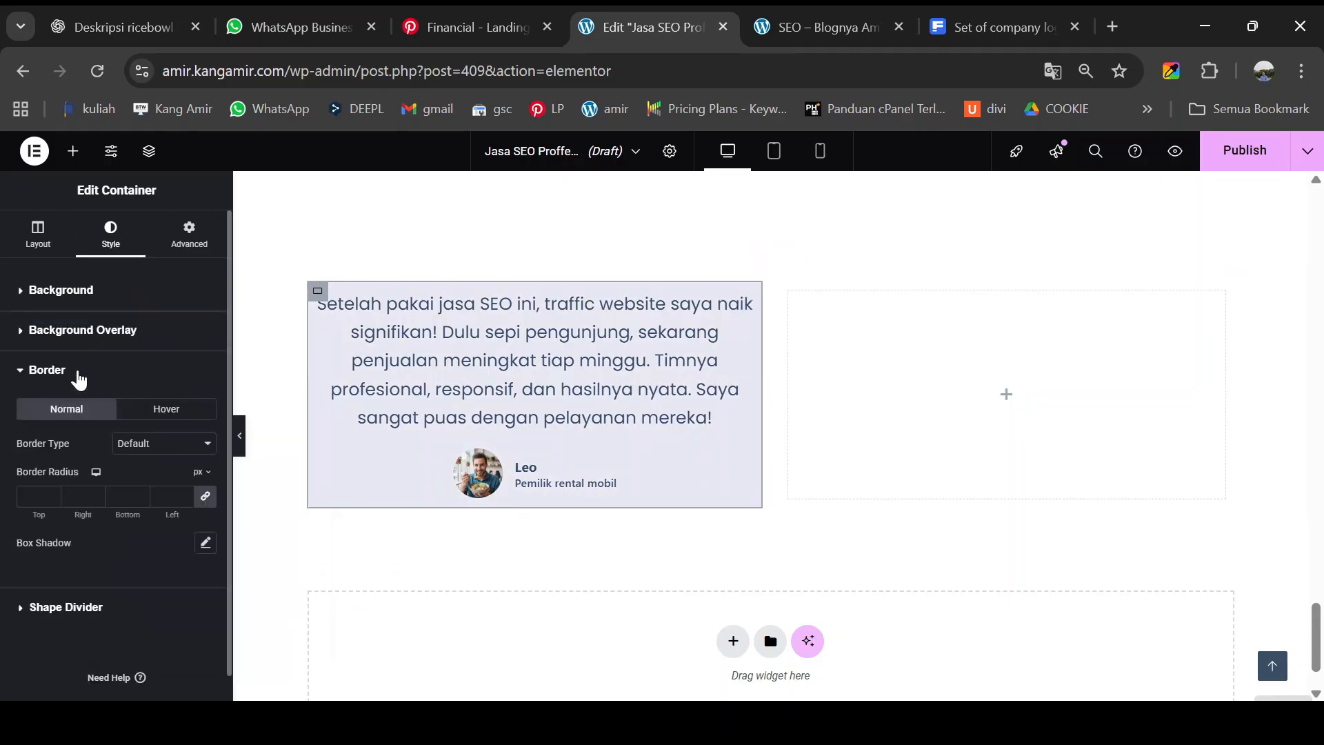
{"action": "left_click", "coordinate": [47, 494]}
{"action": "type", "text": "10"}
{"action": "left_click", "coordinate": [240, 441]}
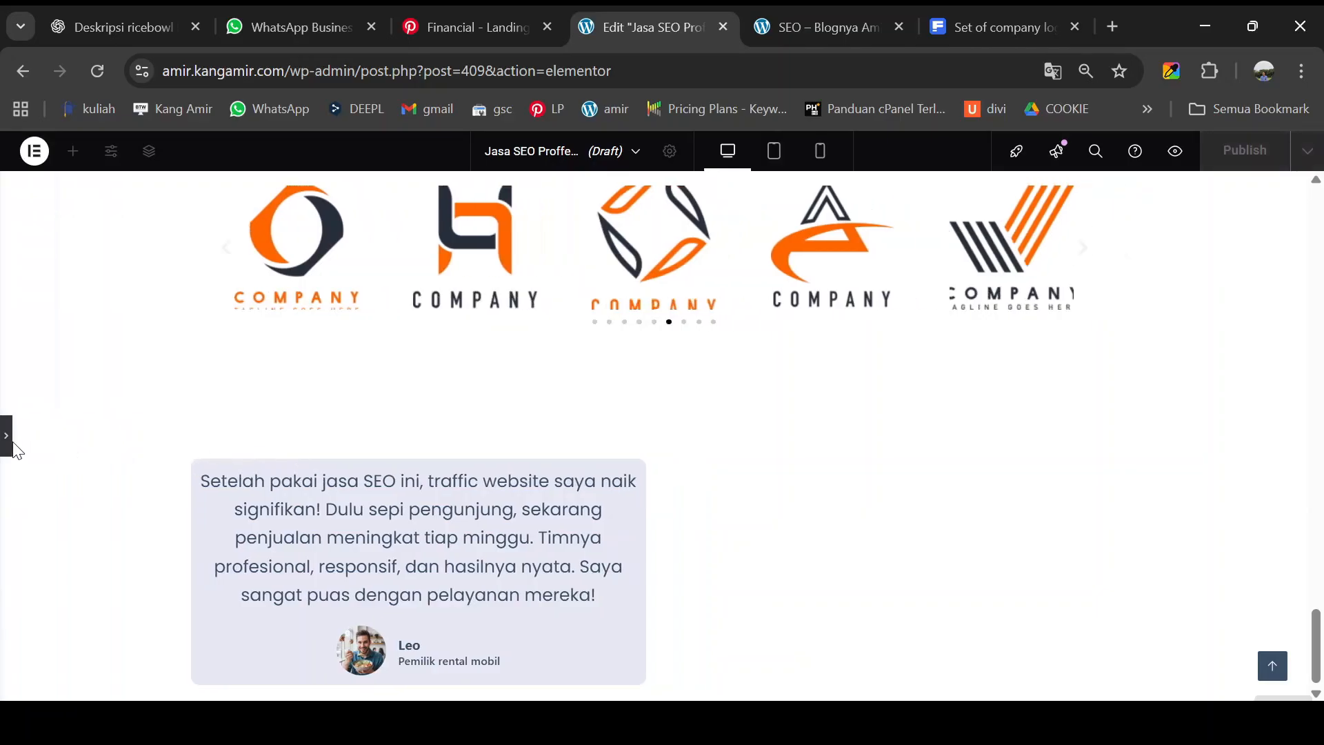
{"action": "left_click", "coordinate": [12, 445]}
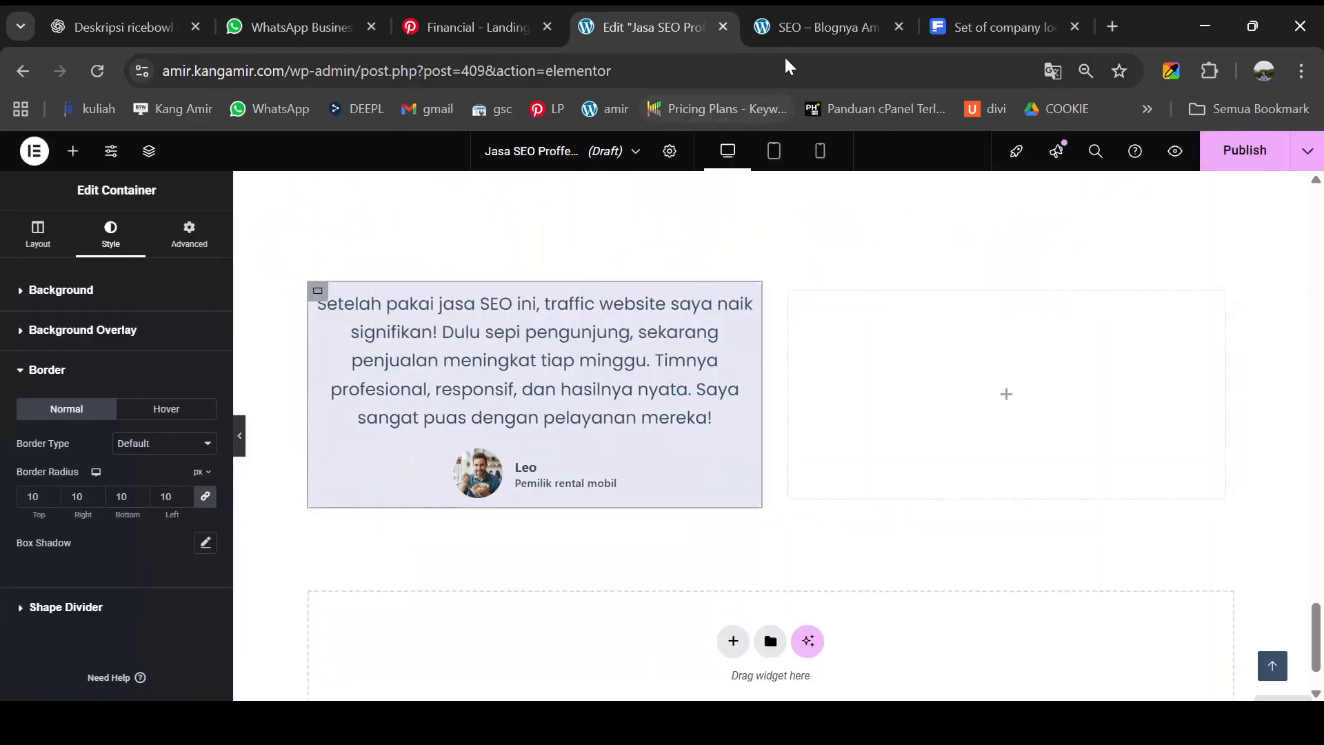
- Set the card container's linked padding to 20 px, after first trying 10
{"action": "left_click", "coordinate": [810, 21]}
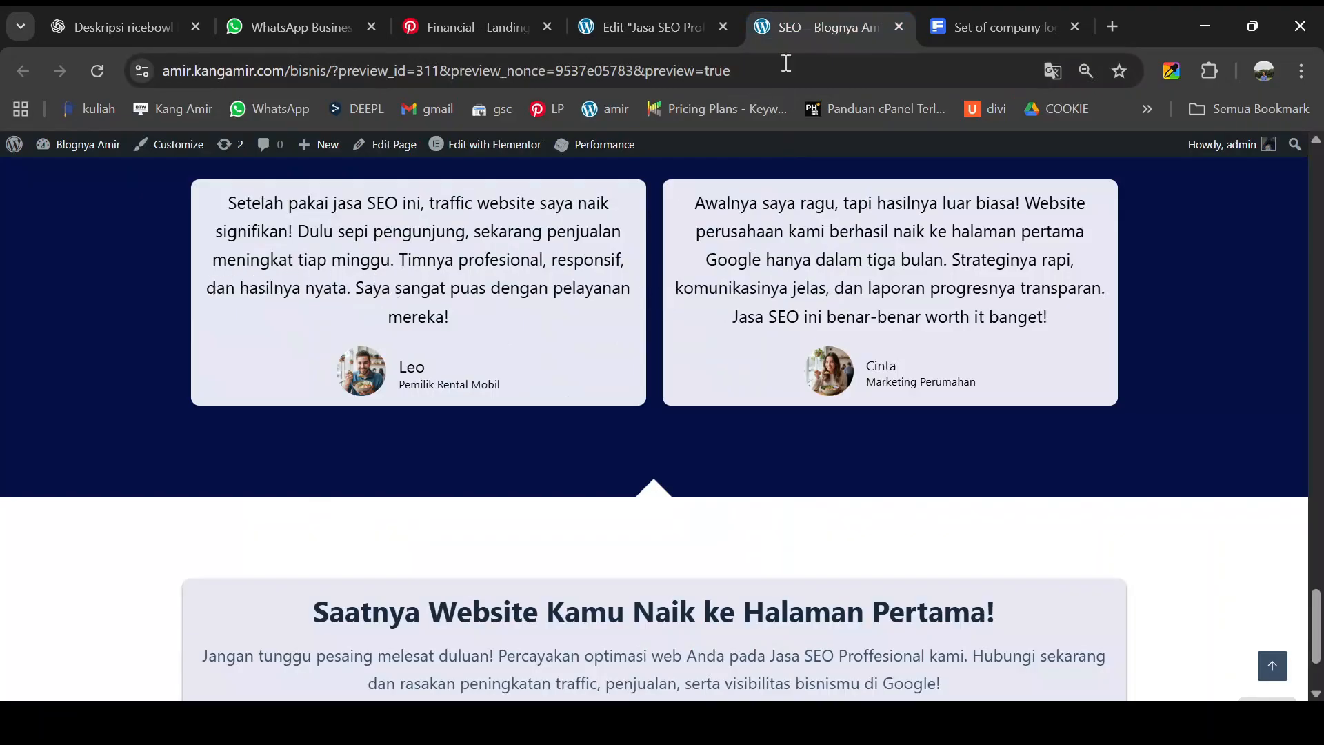
{"action": "left_click", "coordinate": [681, 33]}
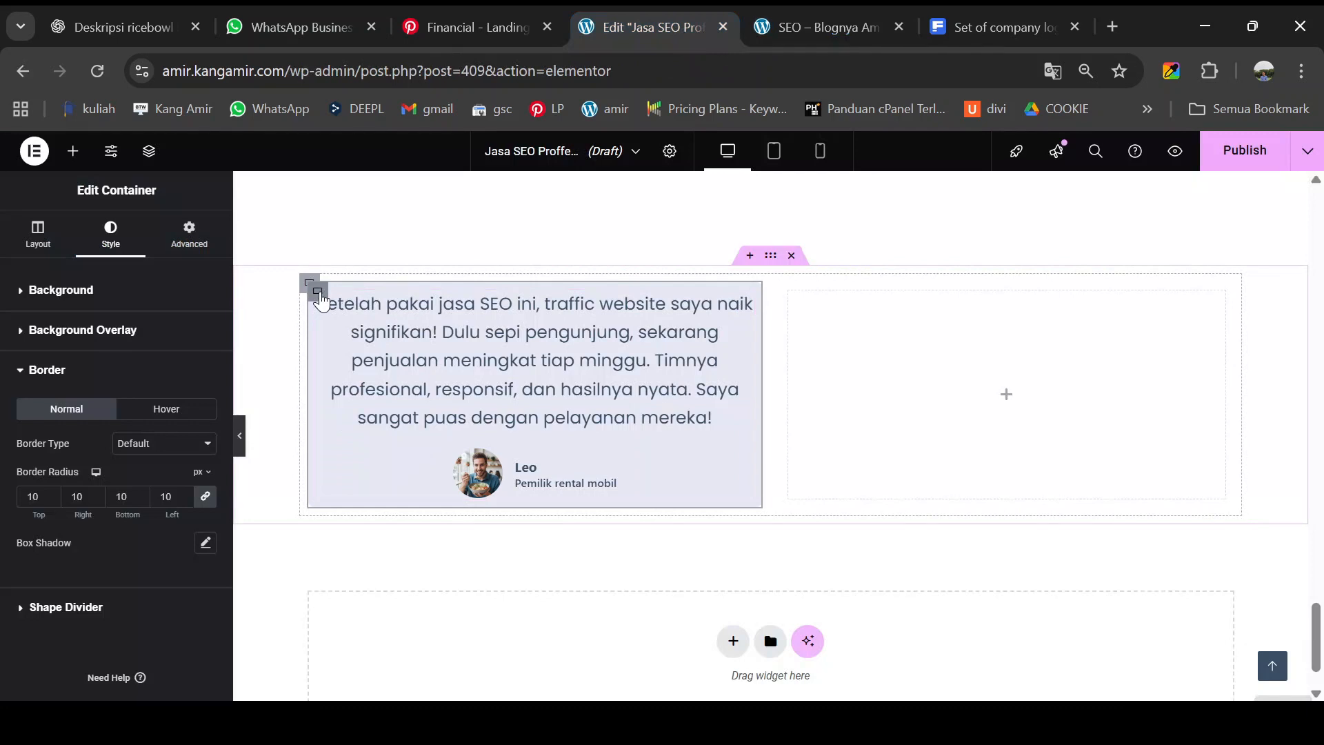
{"action": "left_click", "coordinate": [199, 245]}
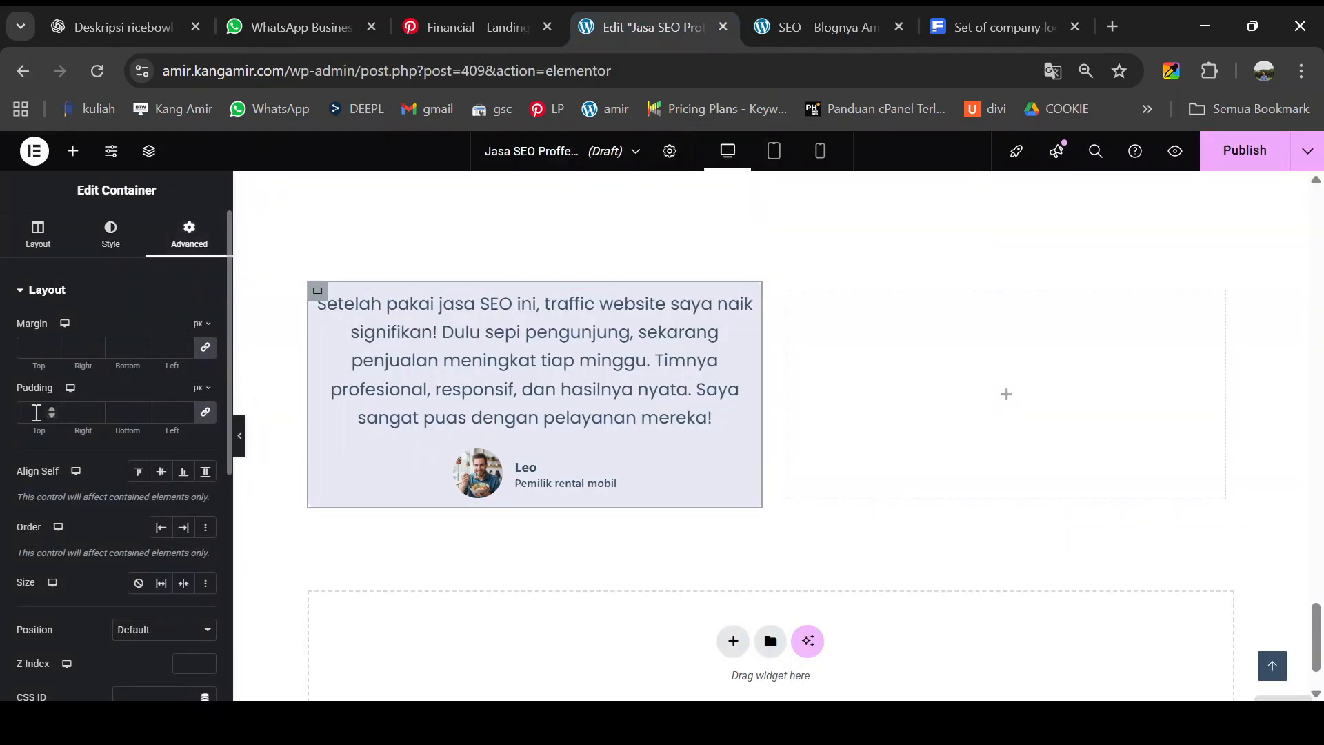
{"action": "type", "text": "10"}
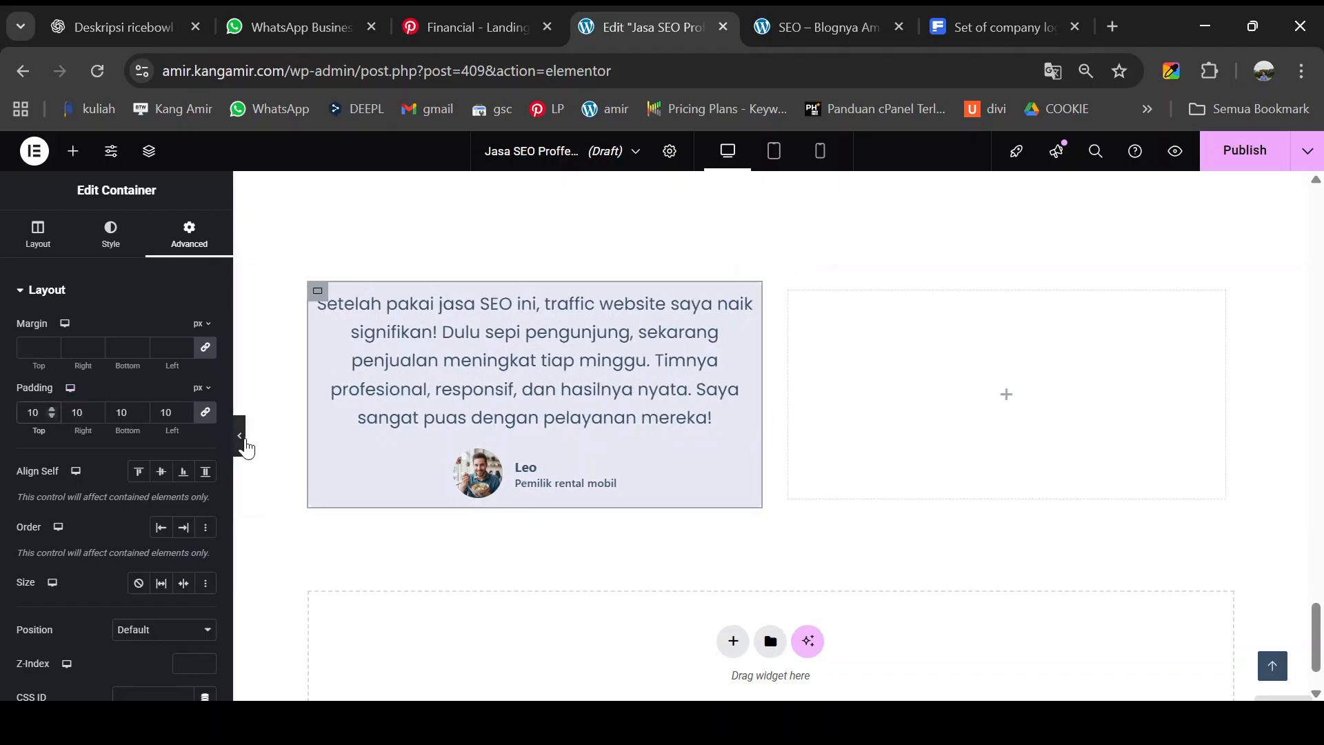
{"action": "left_click", "coordinate": [242, 443]}
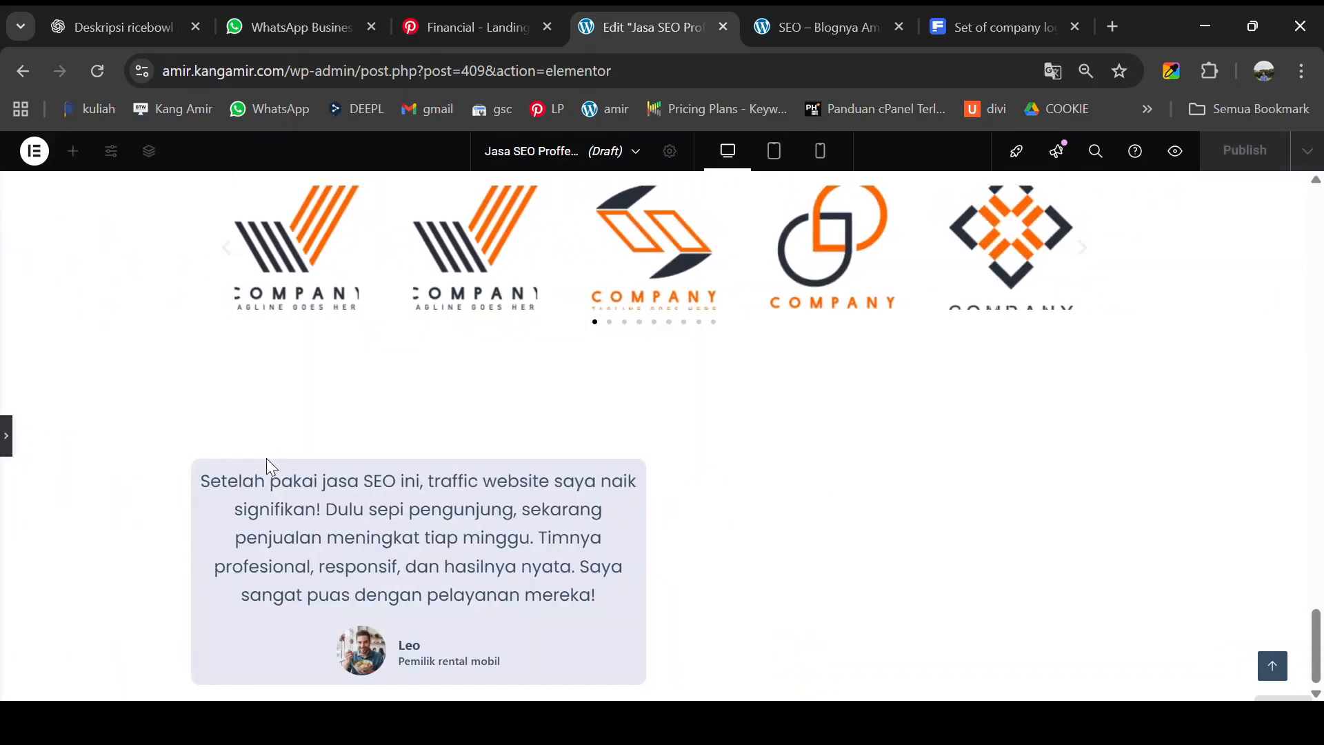
{"action": "left_click", "coordinate": [7, 436]}
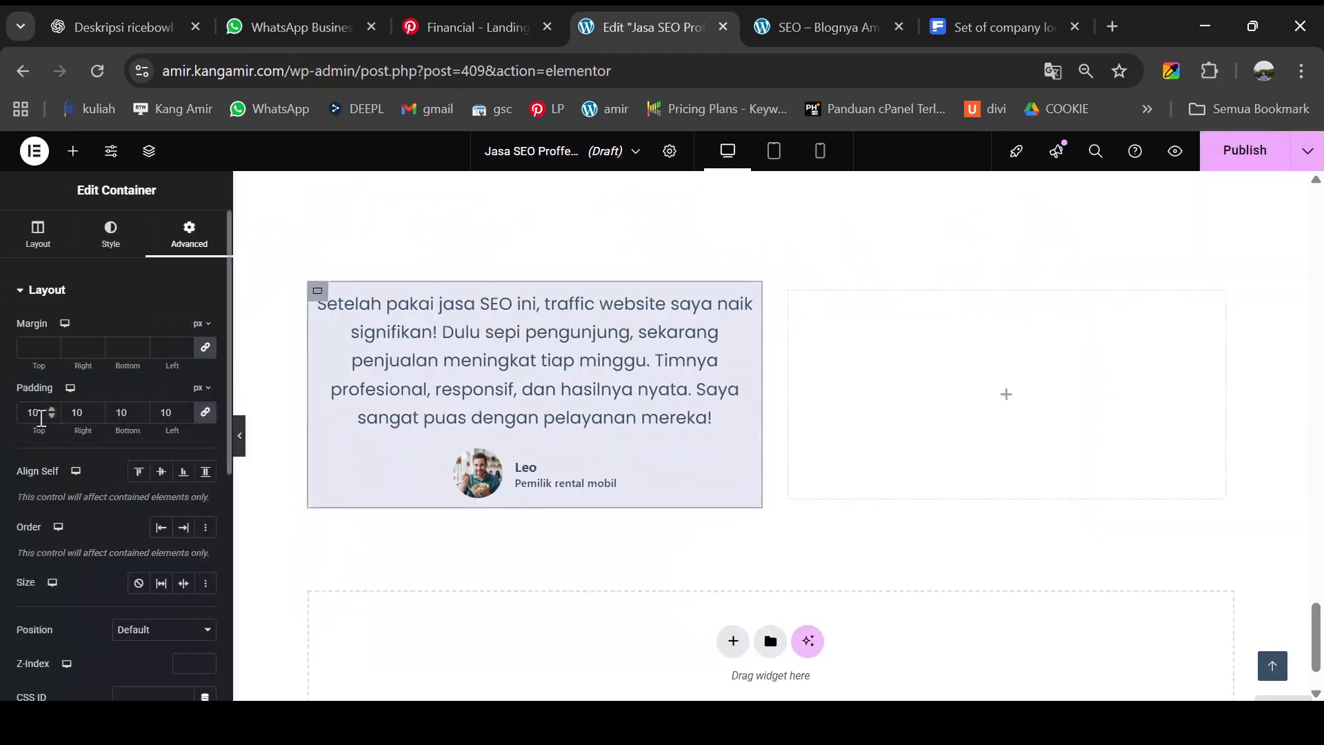
{"action": "left_click_drag", "start_coordinate": [34, 412], "coordinate": [22, 409]}
{"action": "type", "text": "20"}
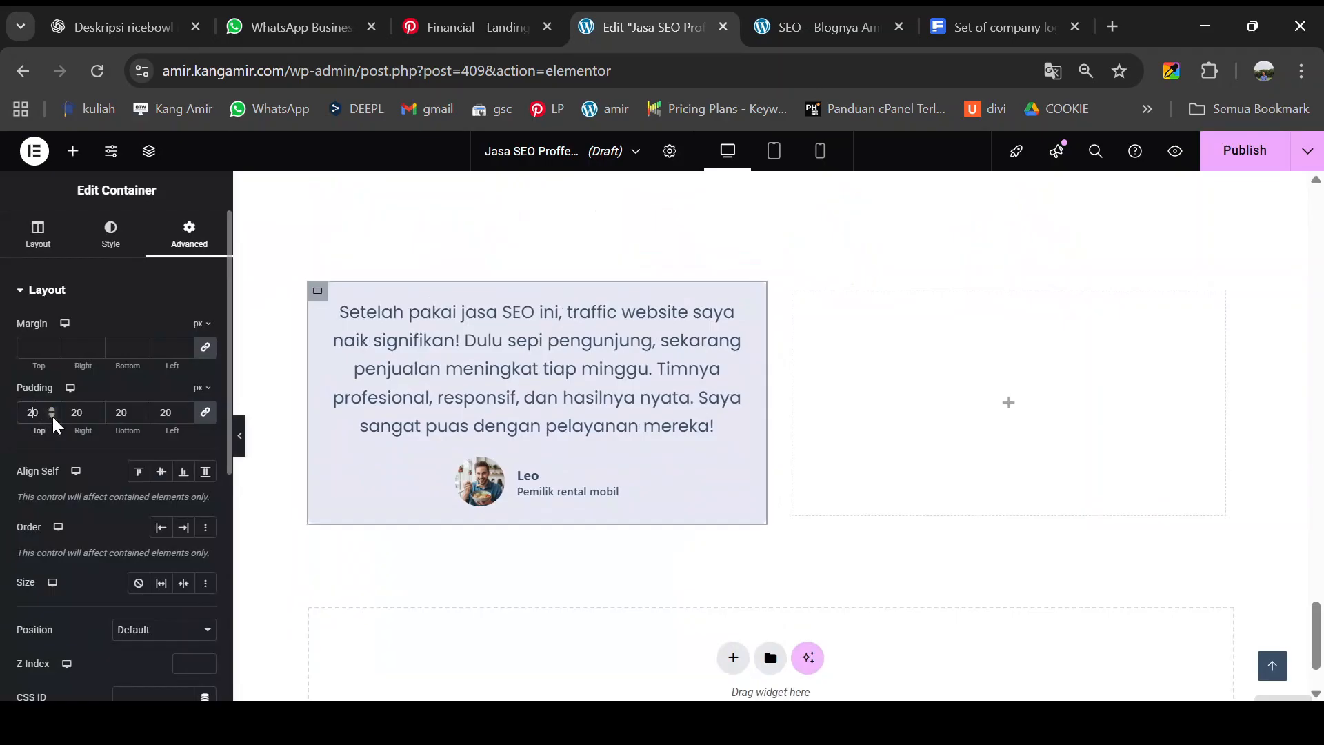
{"action": "left_click", "coordinate": [241, 441]}
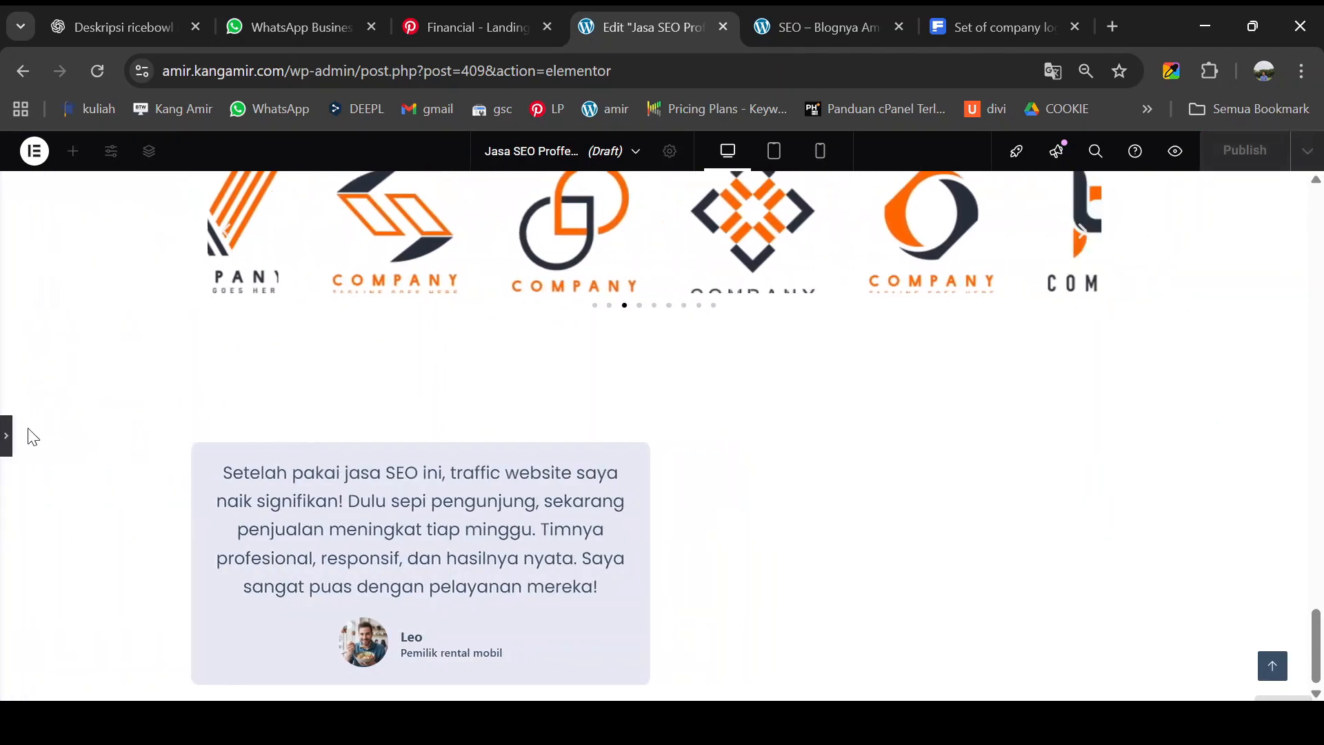
{"action": "left_click", "coordinate": [7, 441]}
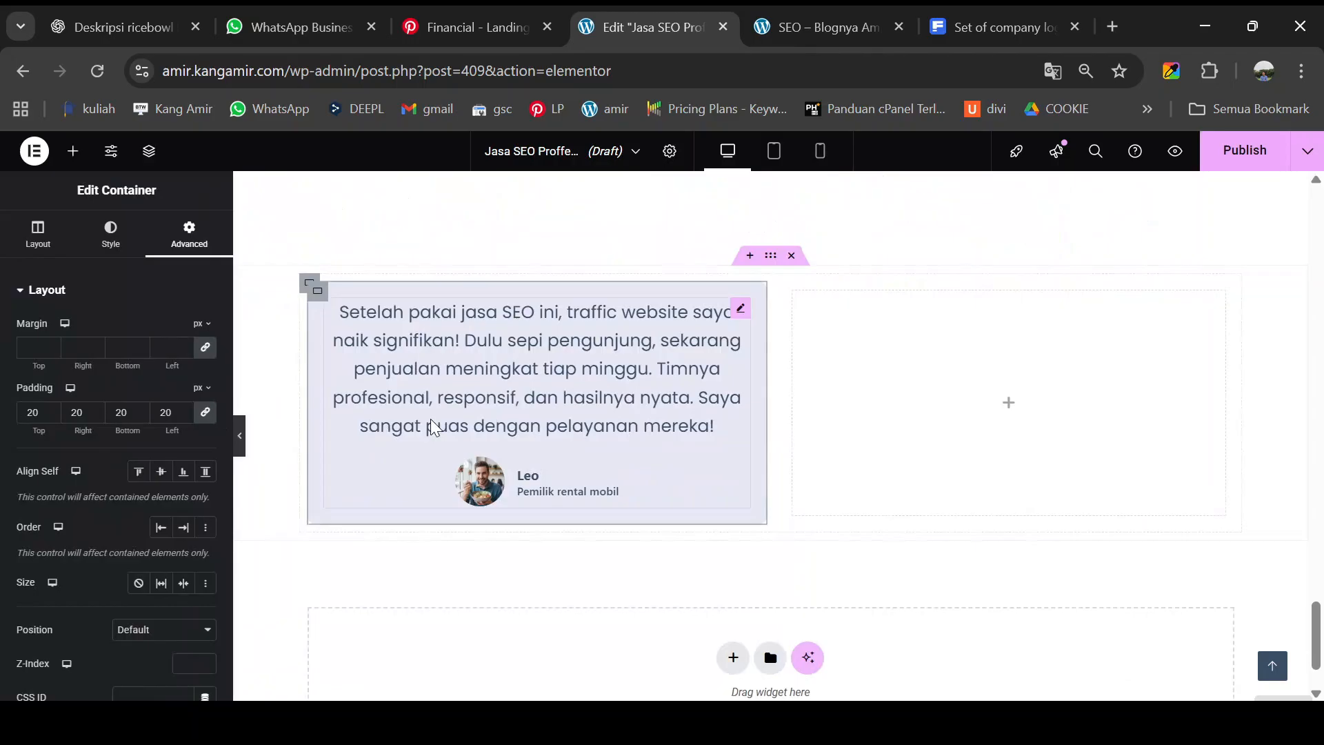
{"action": "right_click", "coordinate": [317, 292]}
{"action": "left_click", "coordinate": [354, 301]}
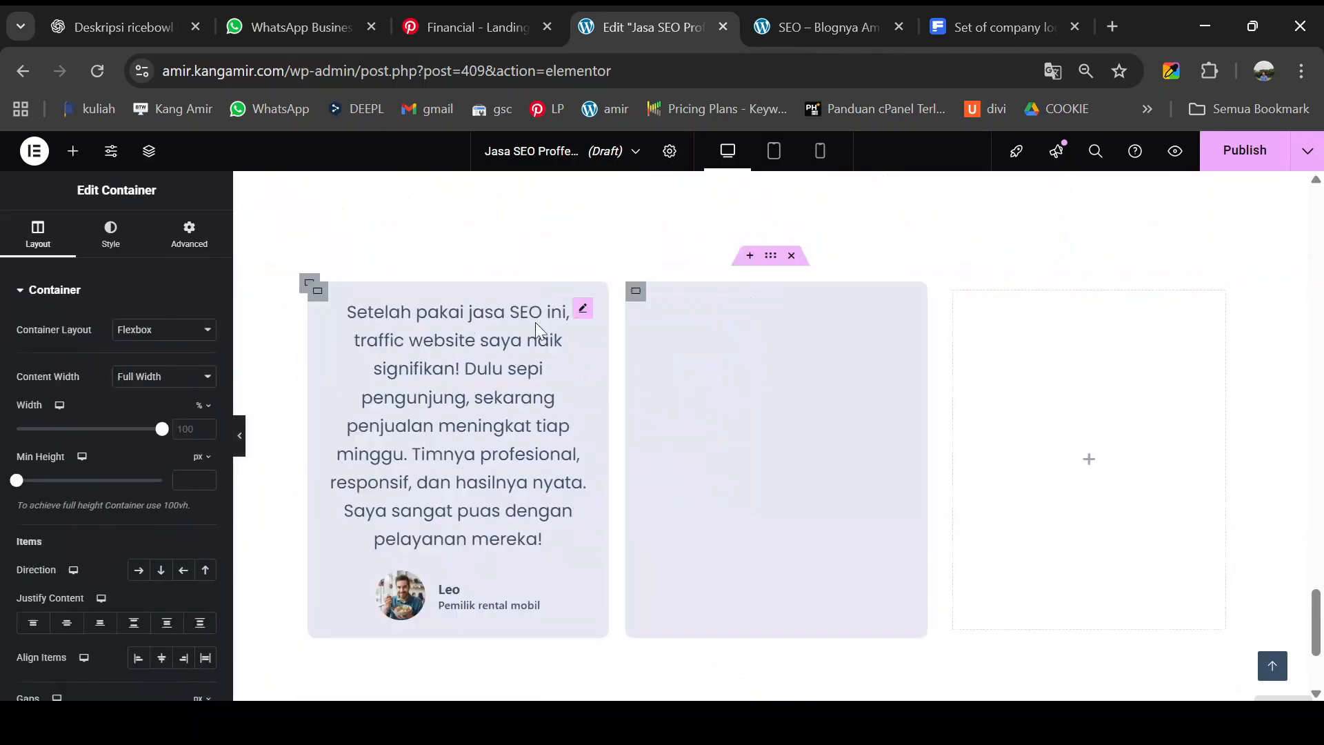
{"action": "right_click", "coordinate": [964, 296]}
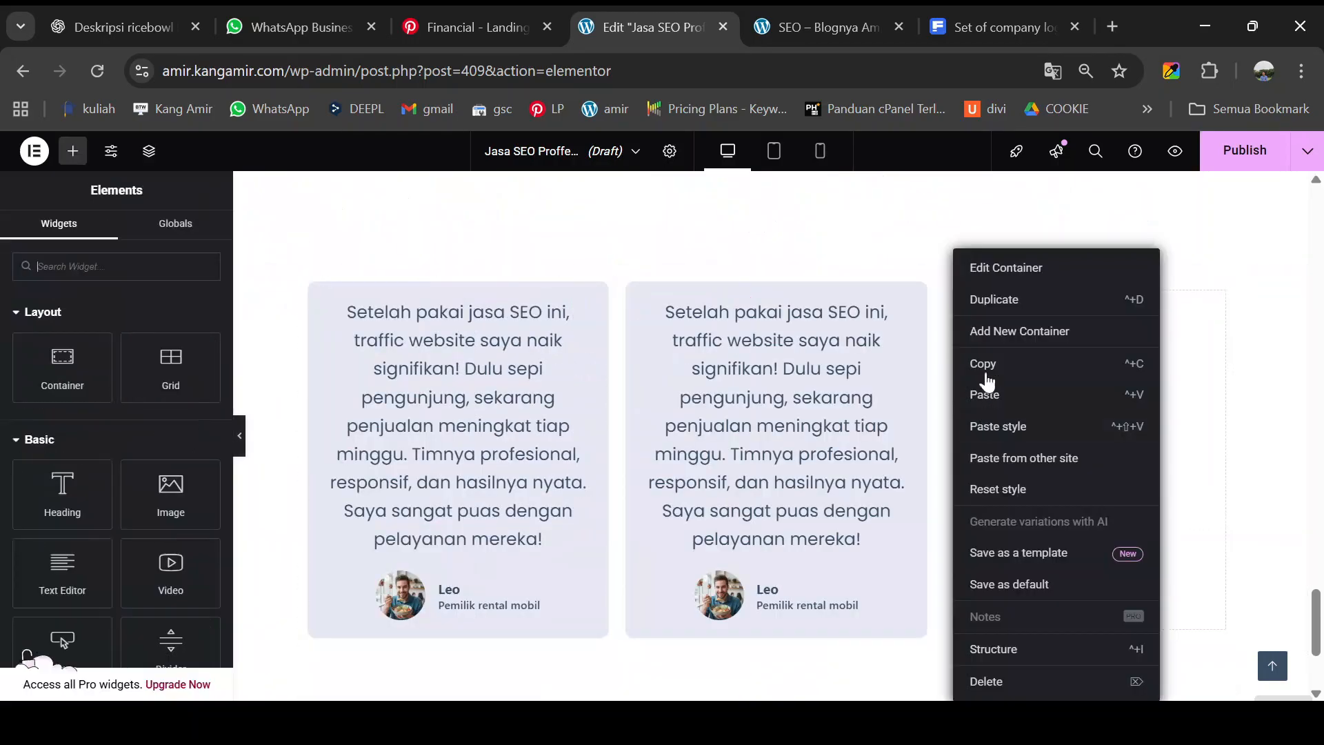
{"action": "left_click", "coordinate": [999, 683]}
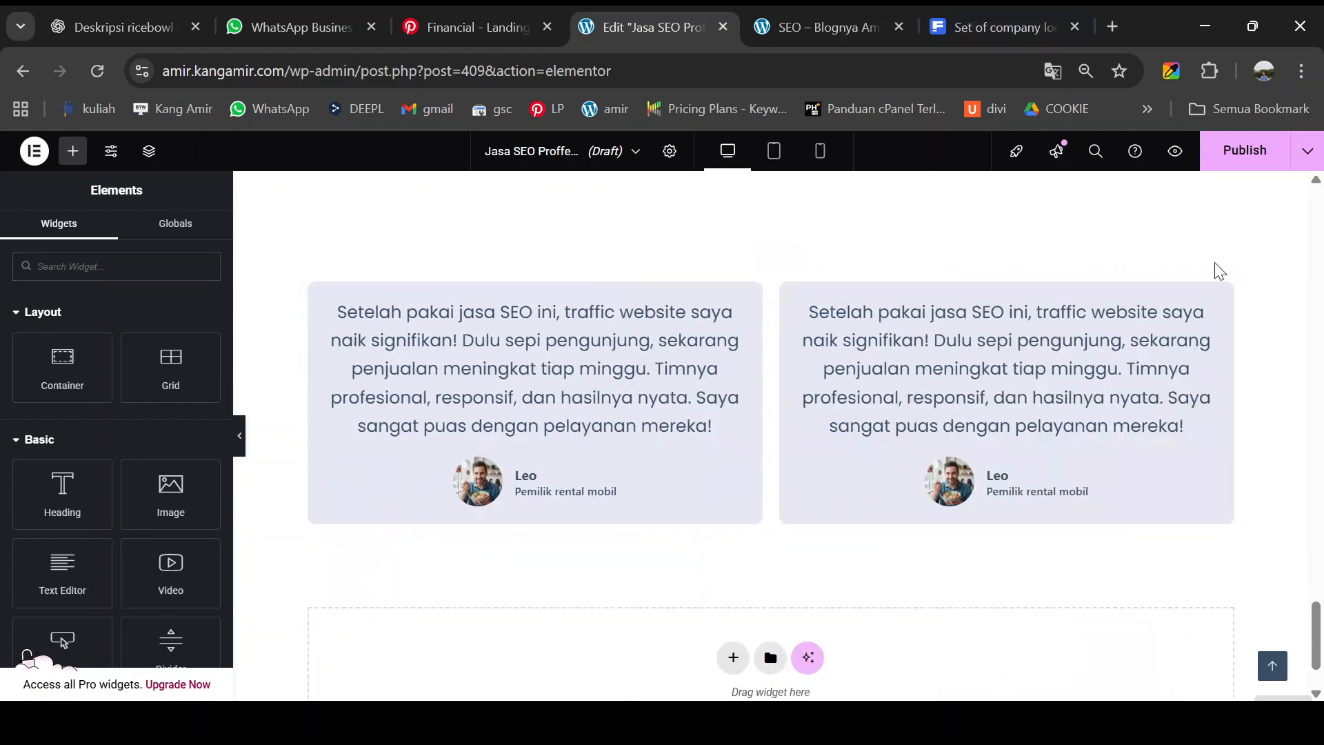
{"action": "left_click", "coordinate": [842, 31]}
{"action": "left_click", "coordinate": [654, 27]}
{"action": "left_click", "coordinate": [827, 27]}
{"action": "left_click_drag", "start_coordinate": [693, 202], "coordinate": [1048, 317]}
{"action": "left_click", "coordinate": [653, 27]}
{"action": "type", "text": "Awalnya saya ragu, tapi hasilnya luar biasa! Website perusahaan kami berhasil naik ke halaman pertama Google hanya dalam tiga bulan. Strateginya rapi, komunikasinya jelas, dan laporan progresnya transparan. Jasa SEO ini benar-benar worth it banget!"}
{"action": "left_click", "coordinate": [828, 26]}
{"action": "left_click", "coordinate": [654, 27]}
{"action": "key", "text": "BackSpace"}
{"action": "left_click_drag", "start_coordinate": [1095, 426], "coordinate": [1130, 447]}
{"action": "key", "text": "BackSpace"}
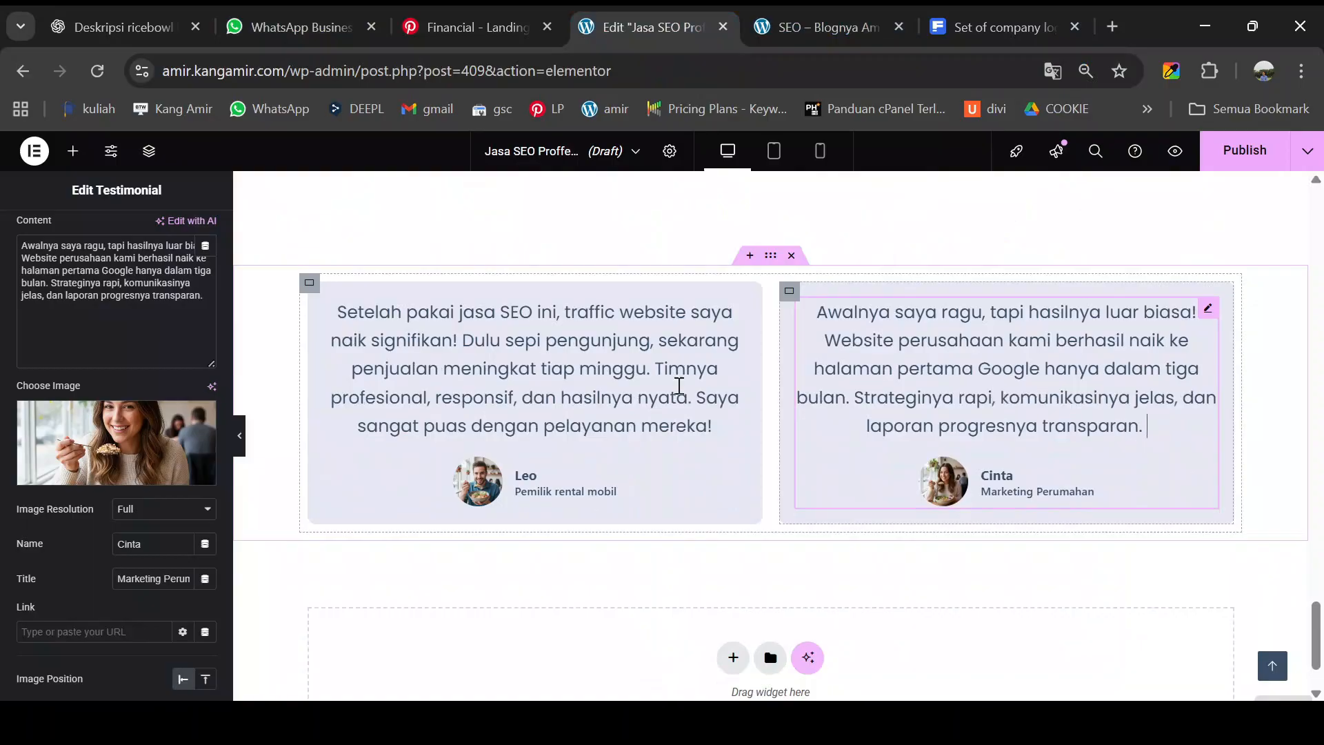
{"action": "left_click", "coordinate": [242, 443]}
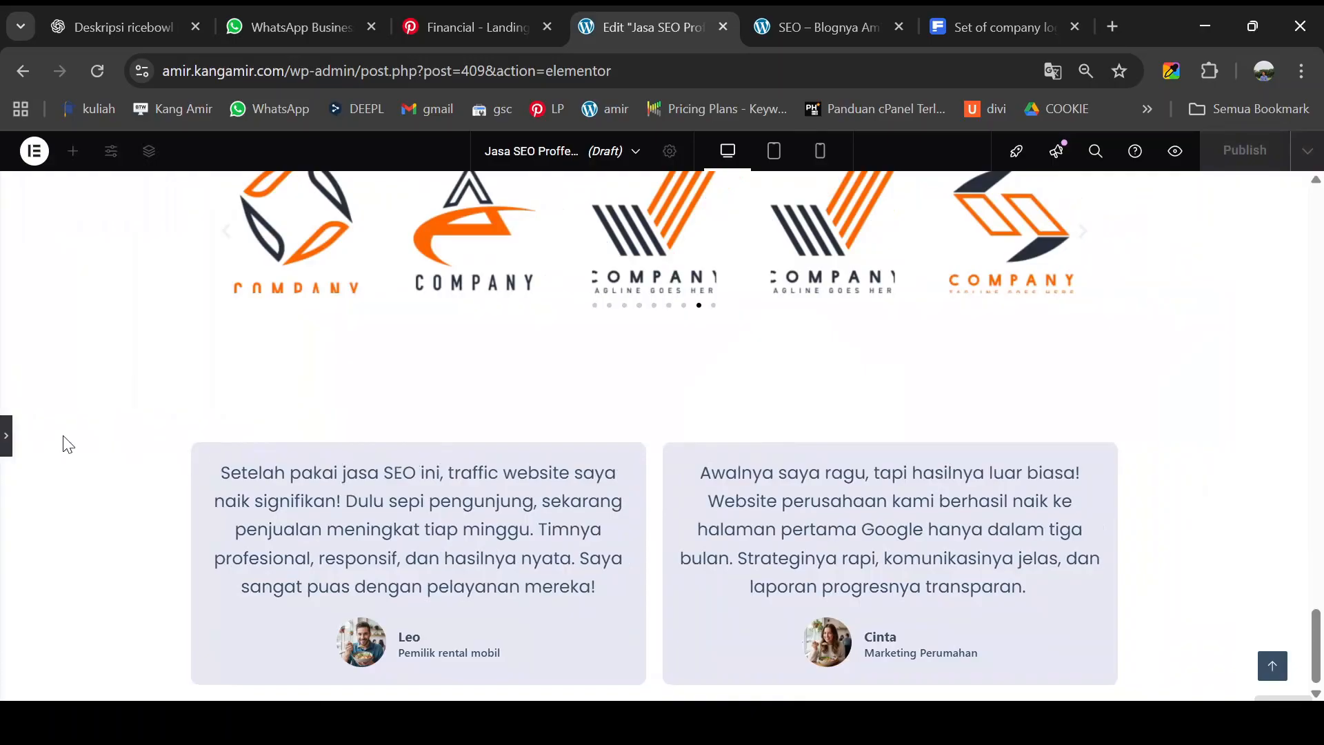
{"action": "left_click", "coordinate": [7, 445]}
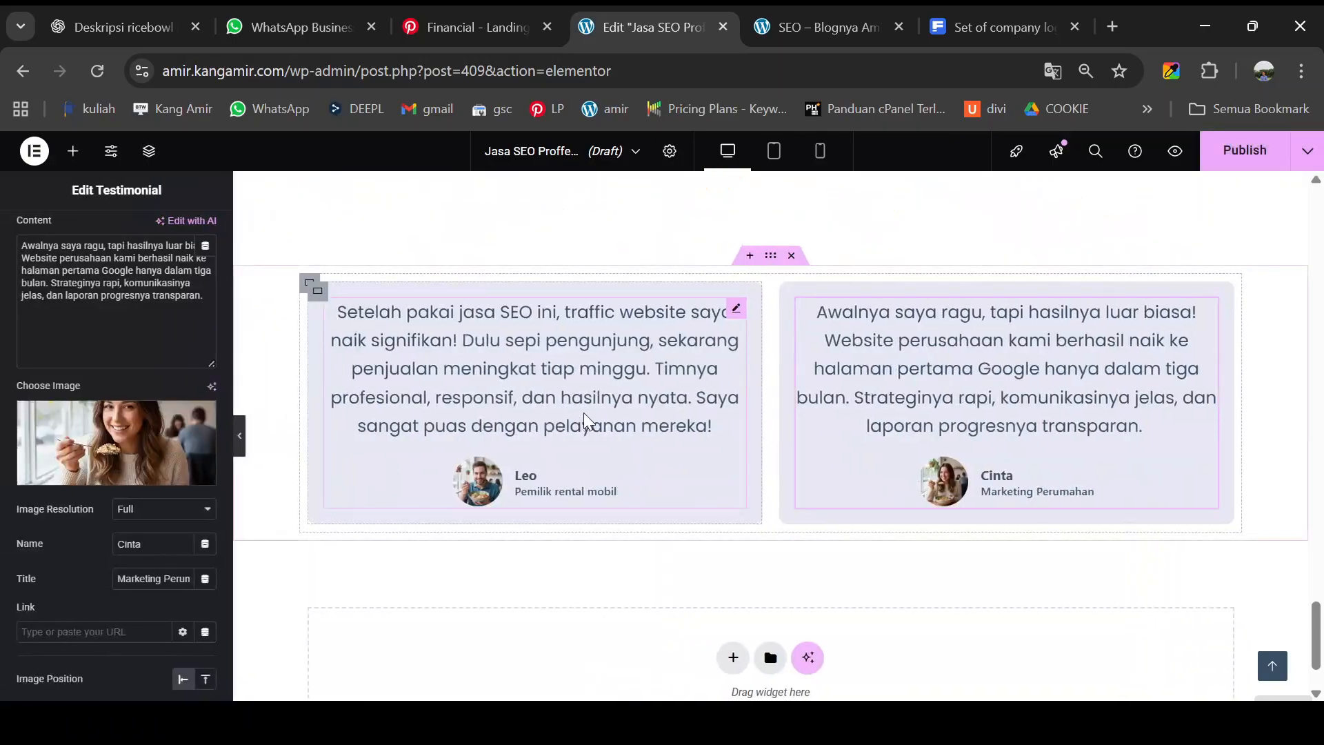
{"action": "left_click", "coordinate": [817, 29]}
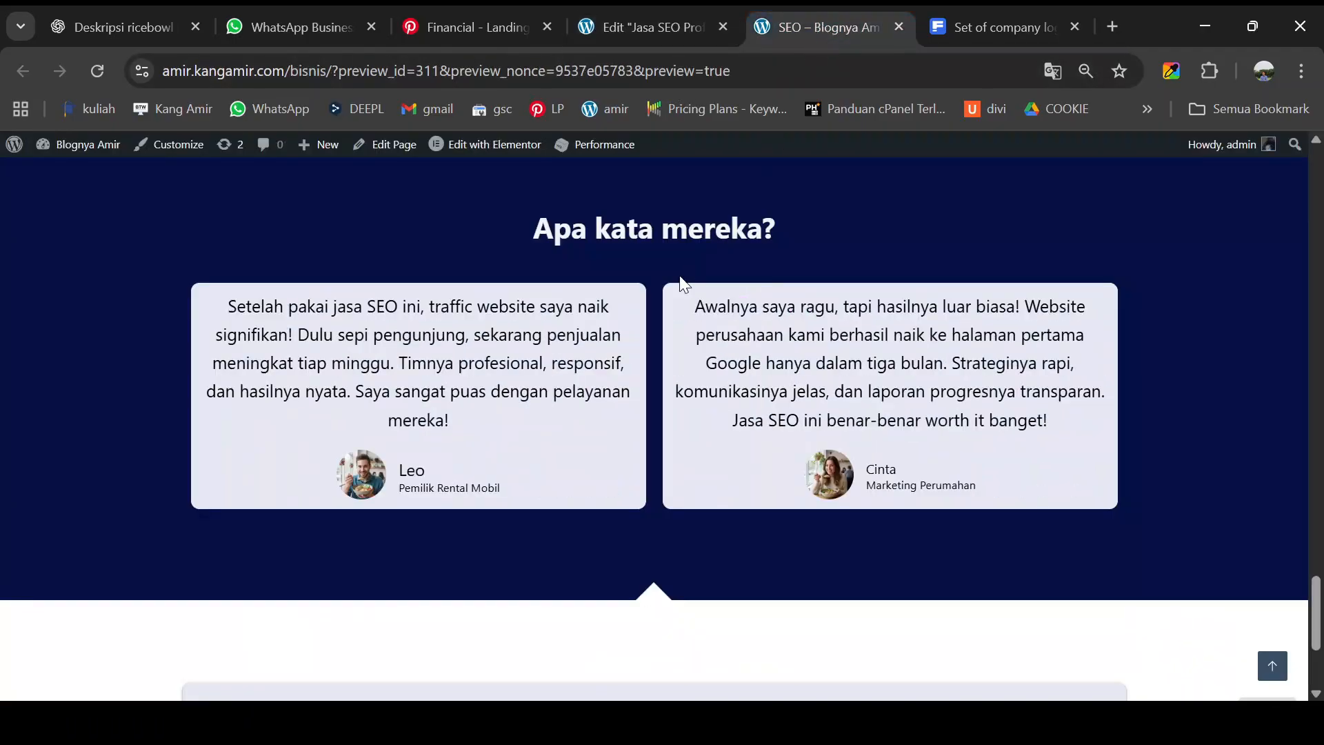
{"action": "scroll", "coordinate": [682, 286], "scroll_direction": "up", "scroll_amount": 3}
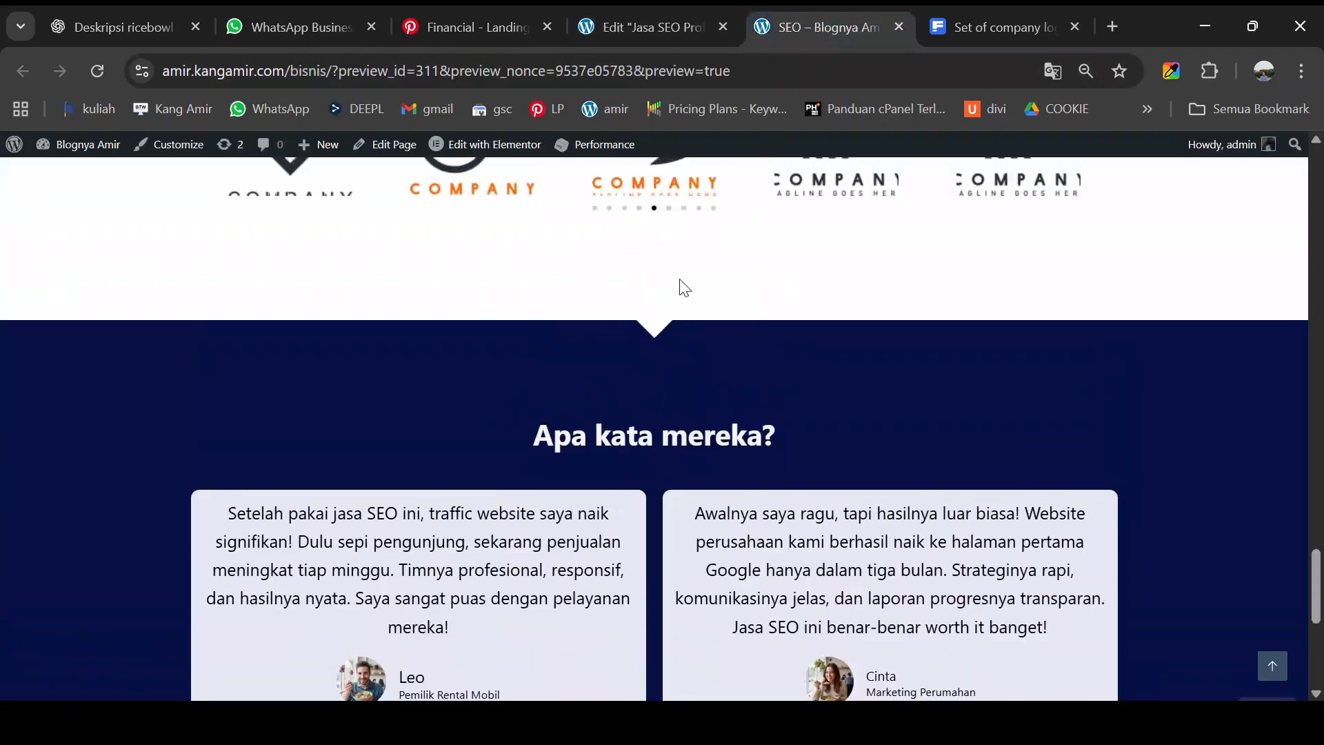
{"action": "left_click", "coordinate": [640, 23]}
{"action": "scroll", "coordinate": [686, 280], "scroll_direction": "up", "scroll_amount": 2}
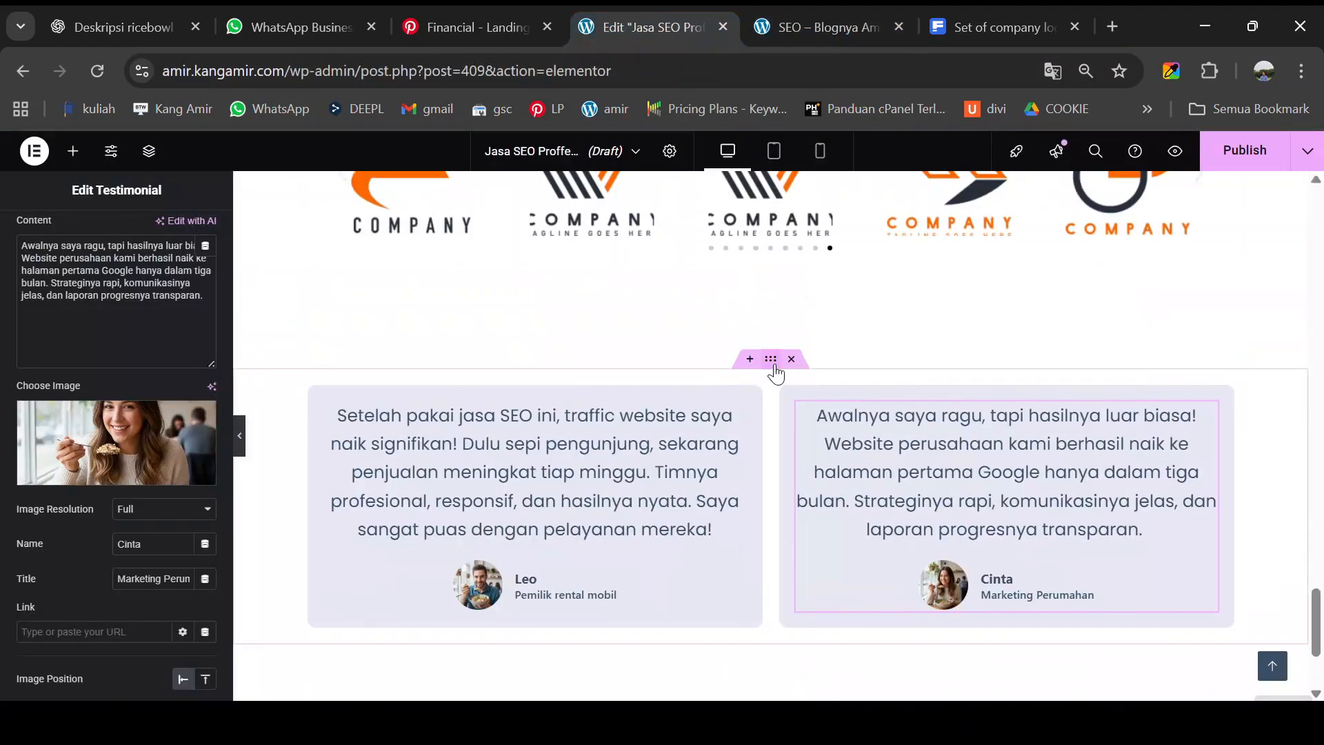
- Give the testimonial section unlinked padding of 100 top and 100 bottom
{"action": "left_click", "coordinate": [773, 367]}
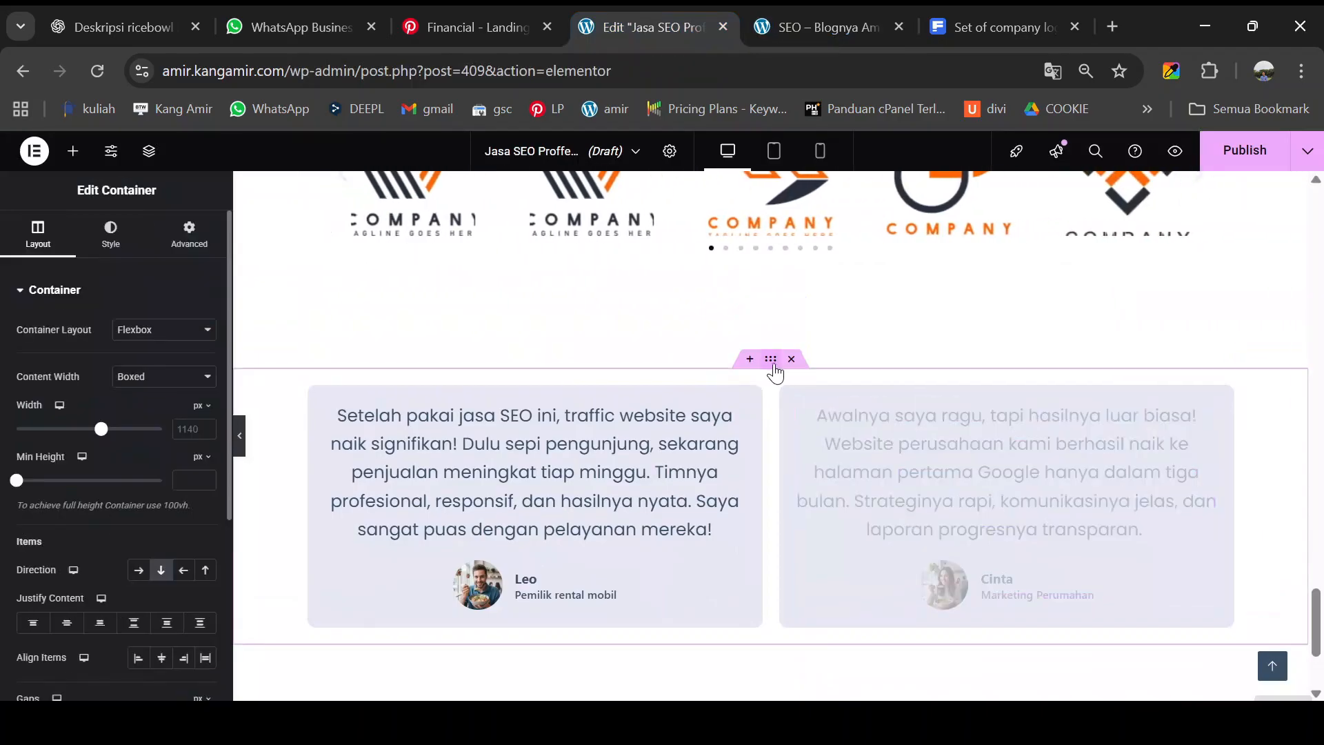
{"action": "left_click", "coordinate": [201, 243]}
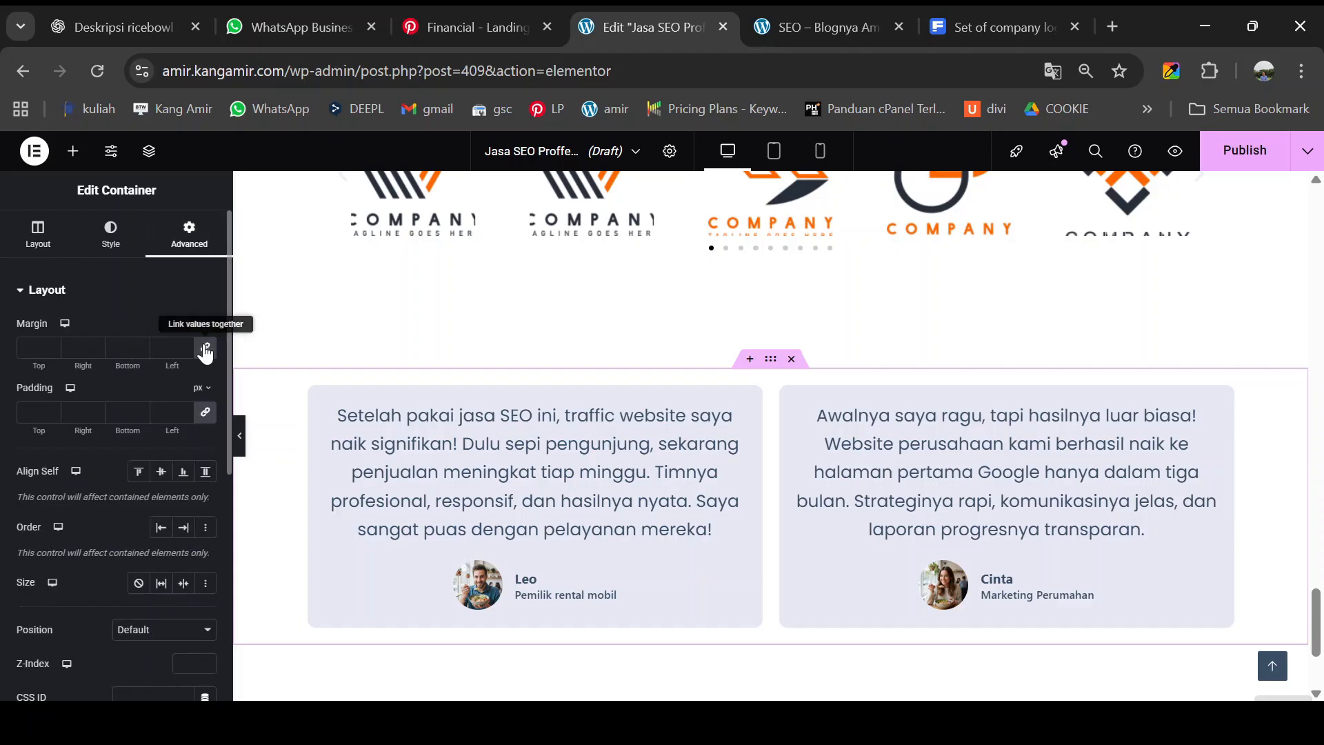
{"action": "left_click", "coordinate": [205, 416]}
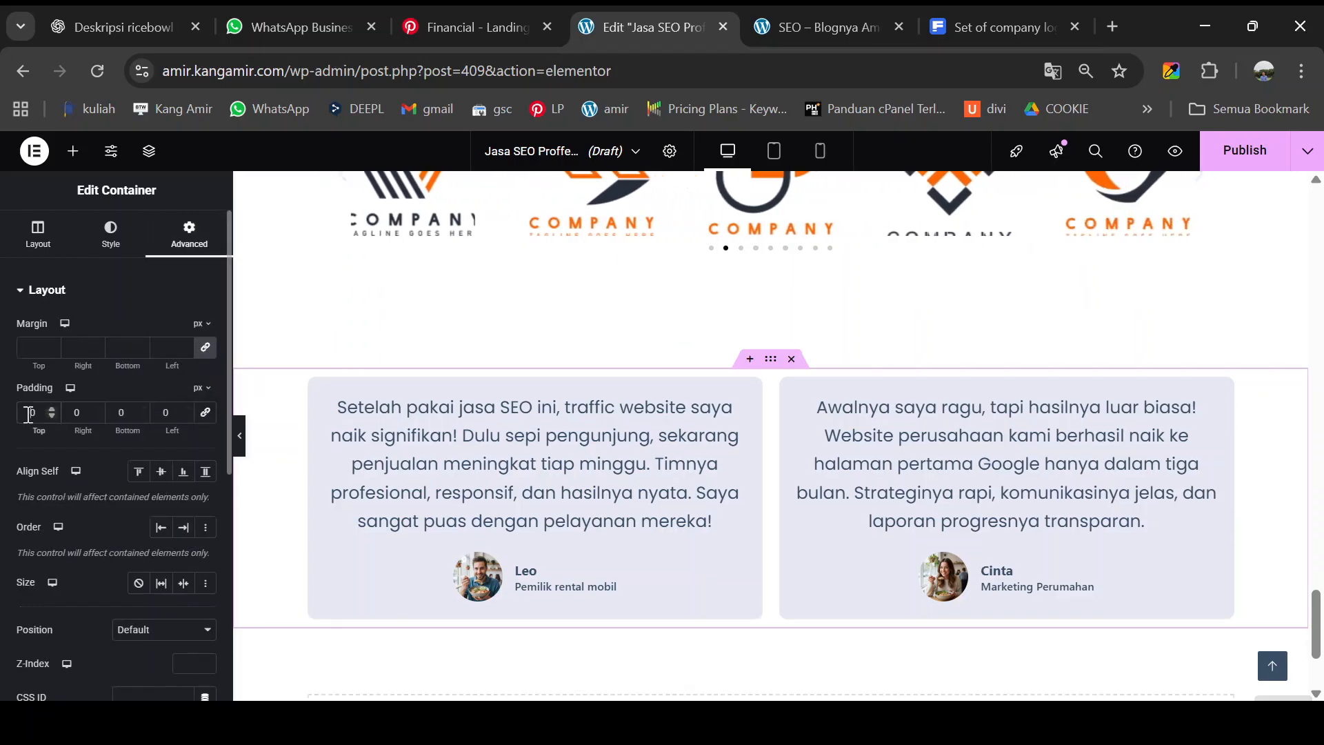
{"action": "type", "text": "100"}
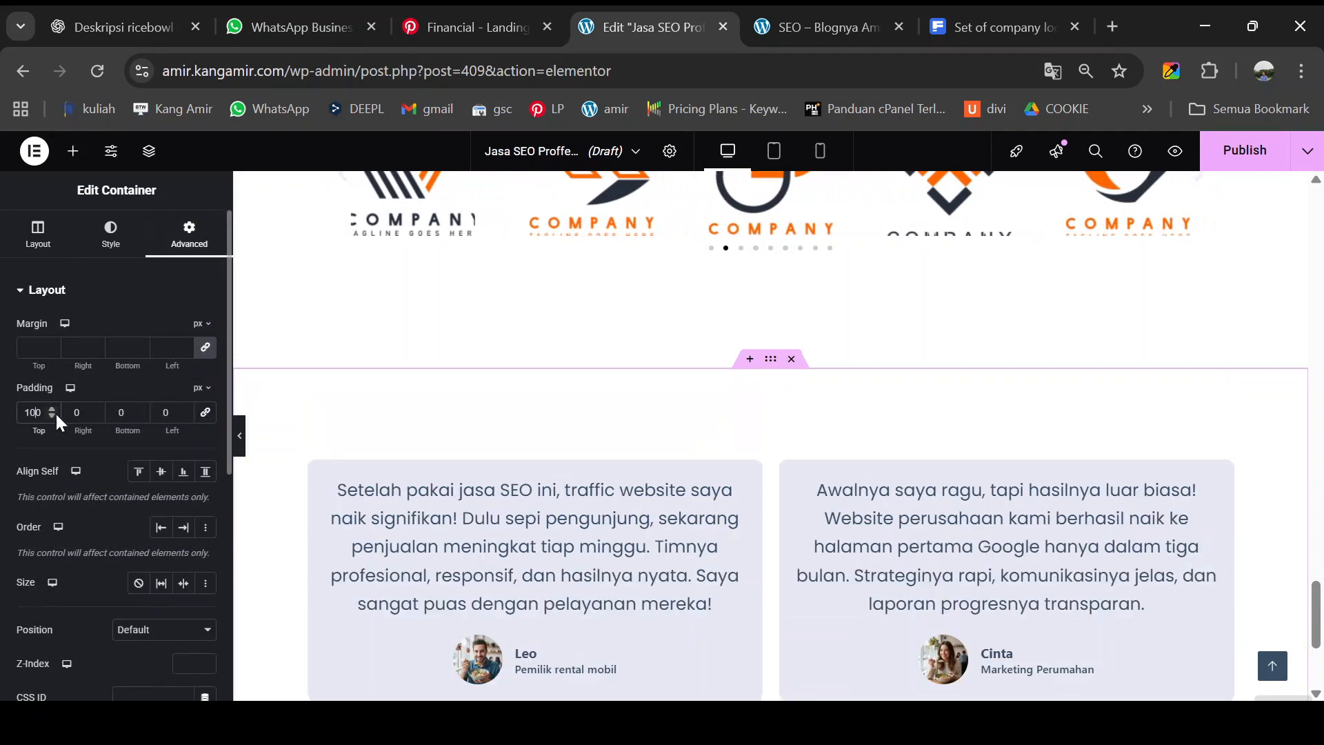
{"action": "left_click", "coordinate": [122, 415]}
{"action": "type", "text": "100"}
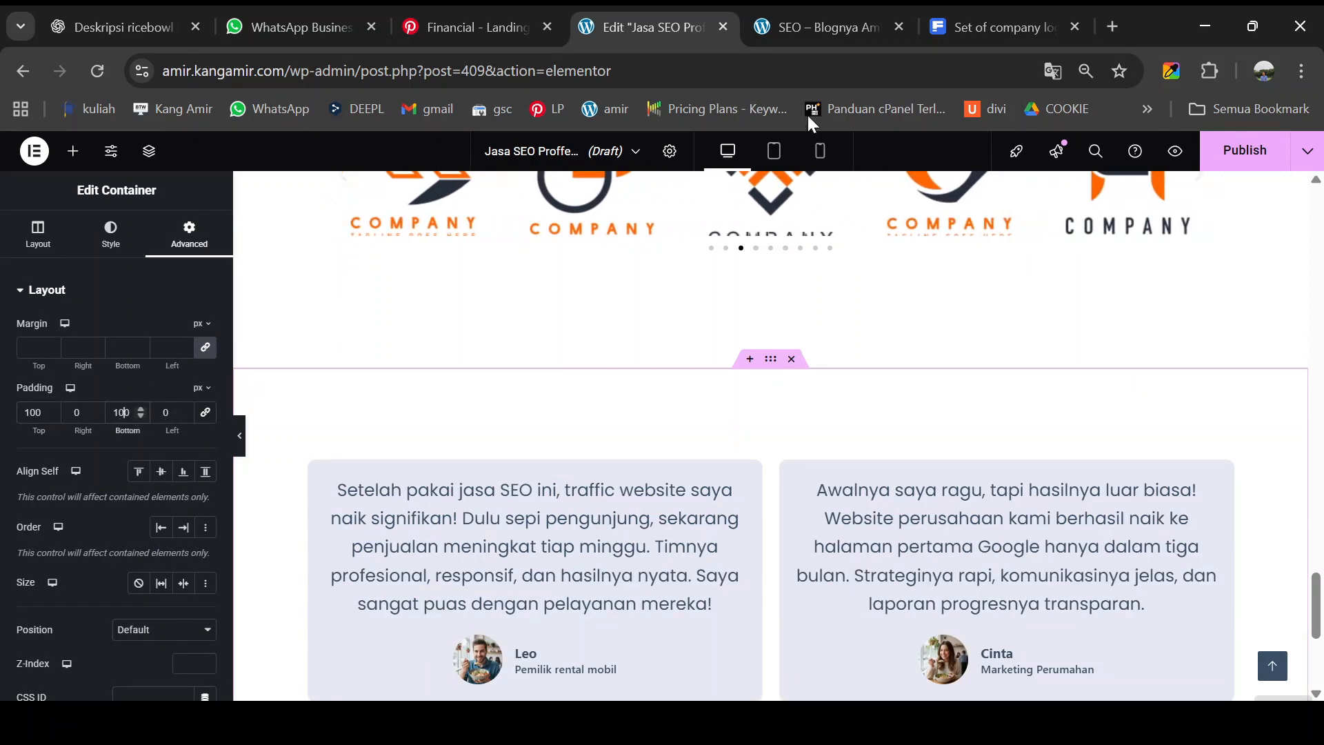
{"action": "left_click", "coordinate": [825, 18]}
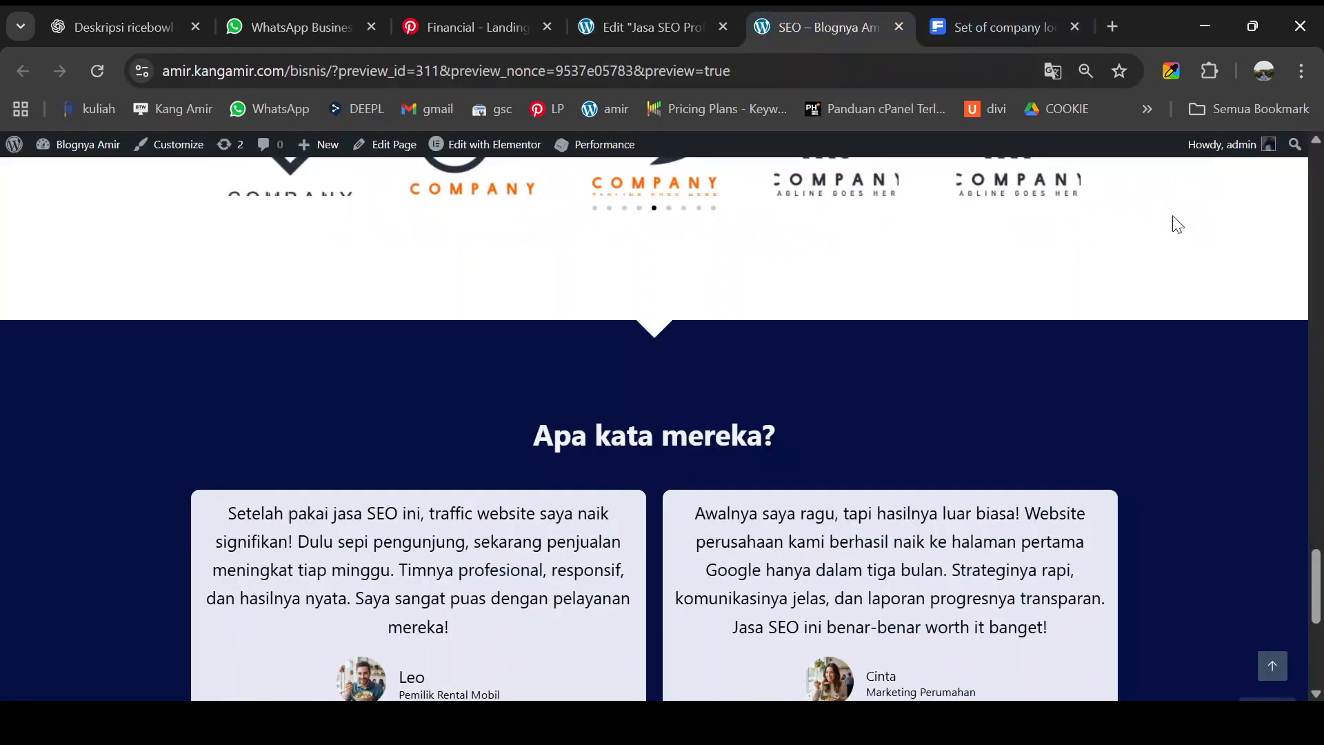
{"action": "left_click", "coordinate": [1171, 71]}
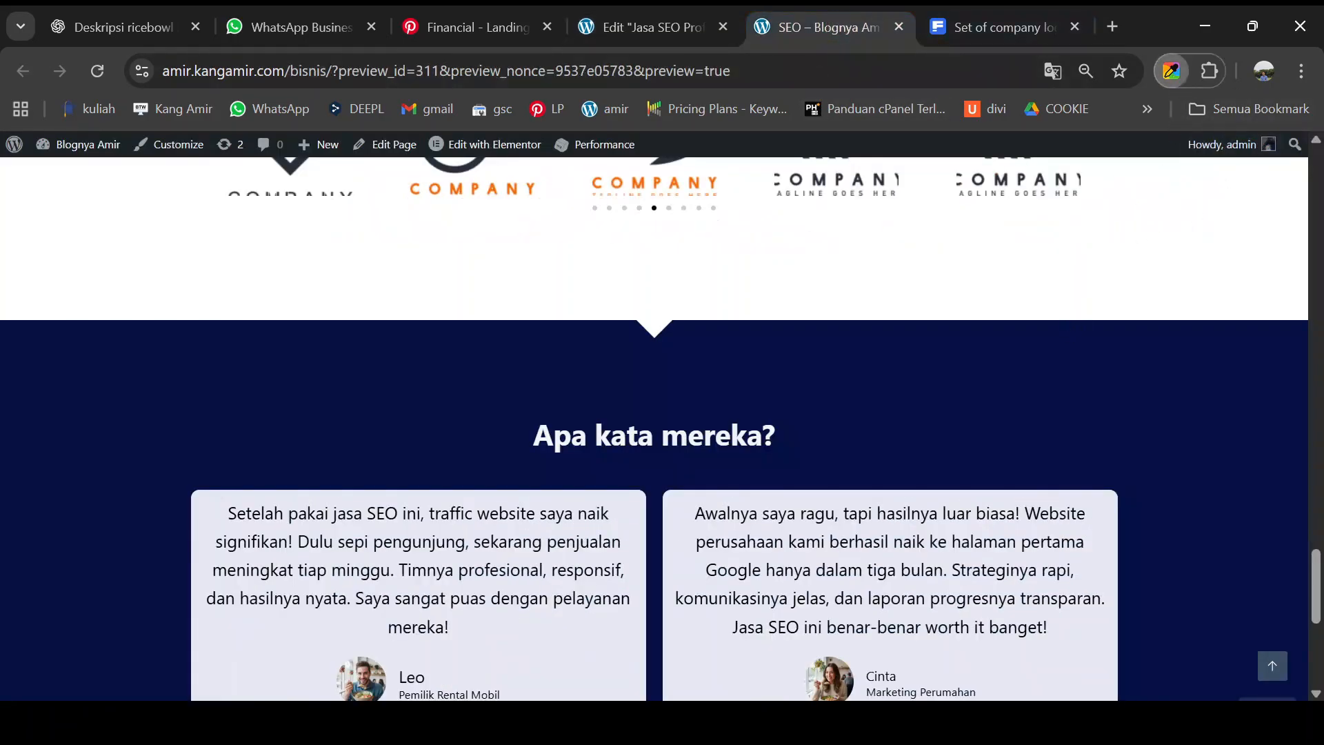
{"action": "left_click", "coordinate": [606, 23]}
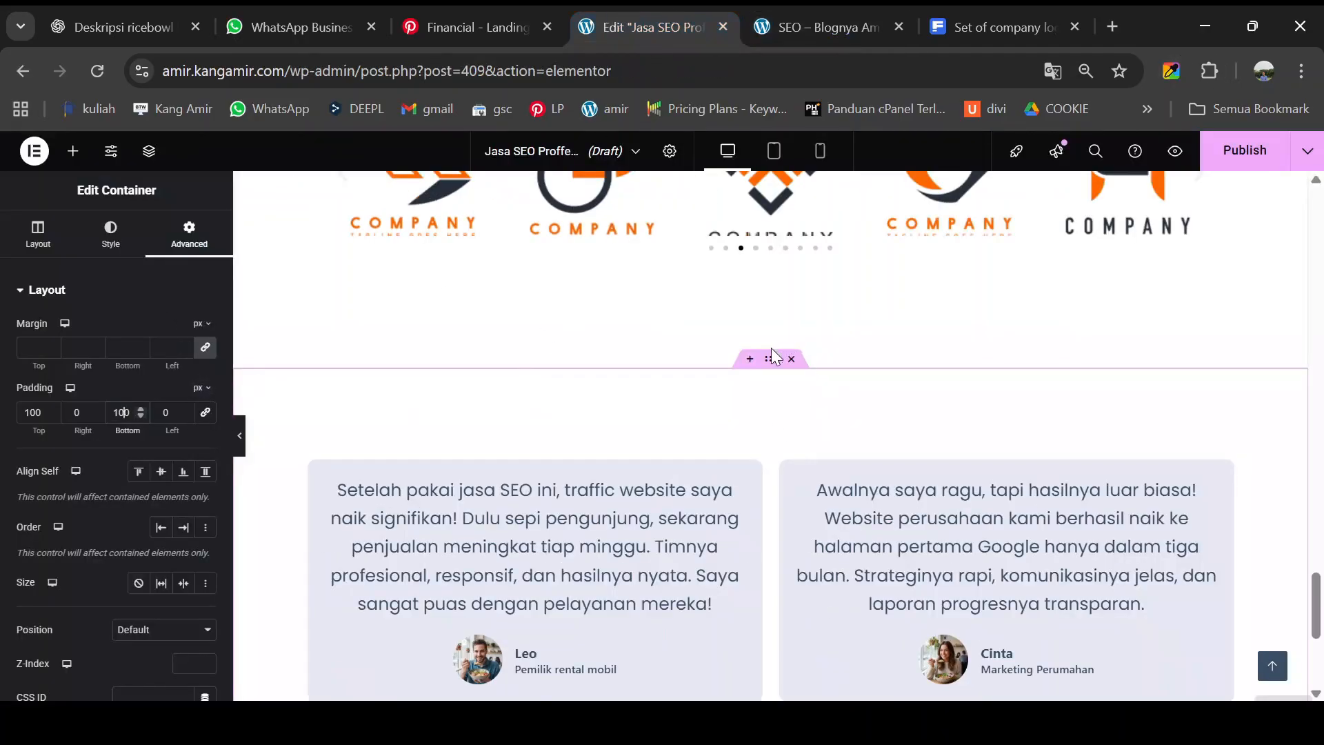
- Set the section's Classic background to navy #041044 and view the live preview
{"action": "left_click", "coordinate": [111, 238]}
{"action": "left_click", "coordinate": [138, 365]}
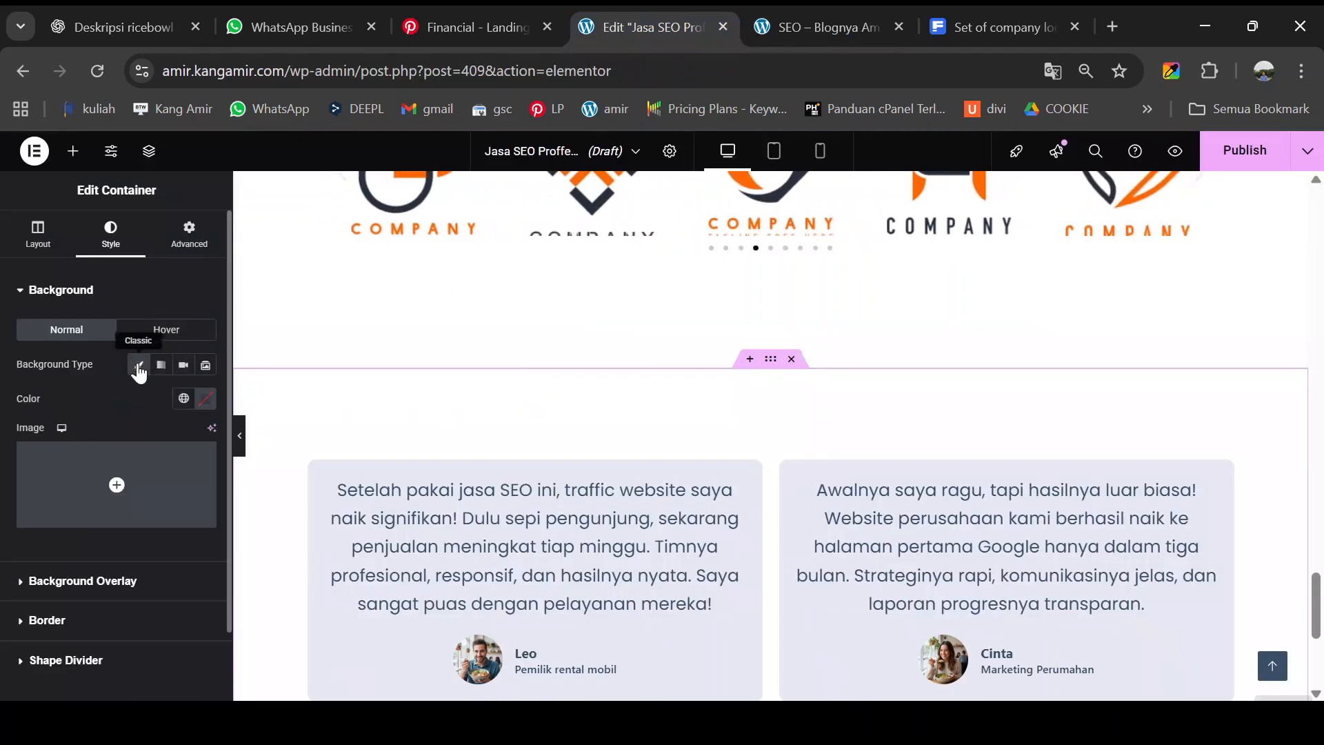
{"action": "left_click", "coordinate": [203, 398]}
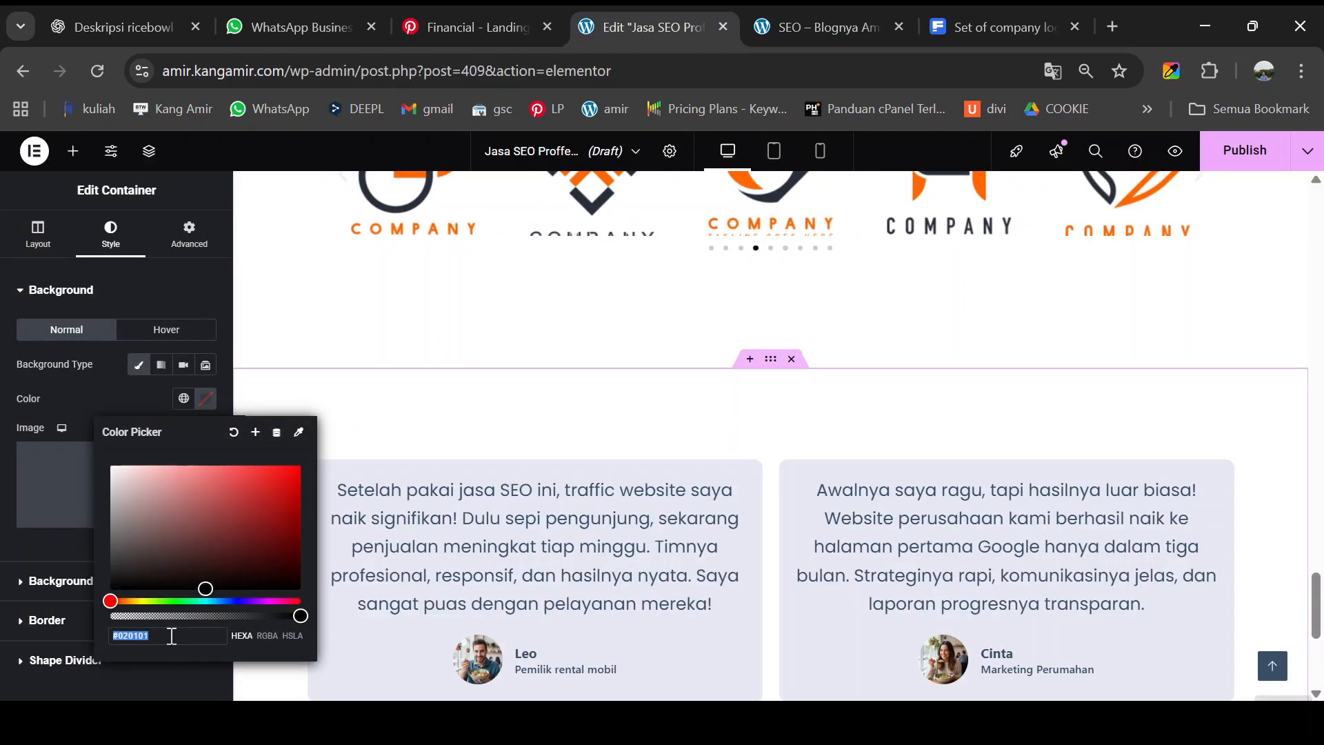
{"action": "type", "text": "#041044"}
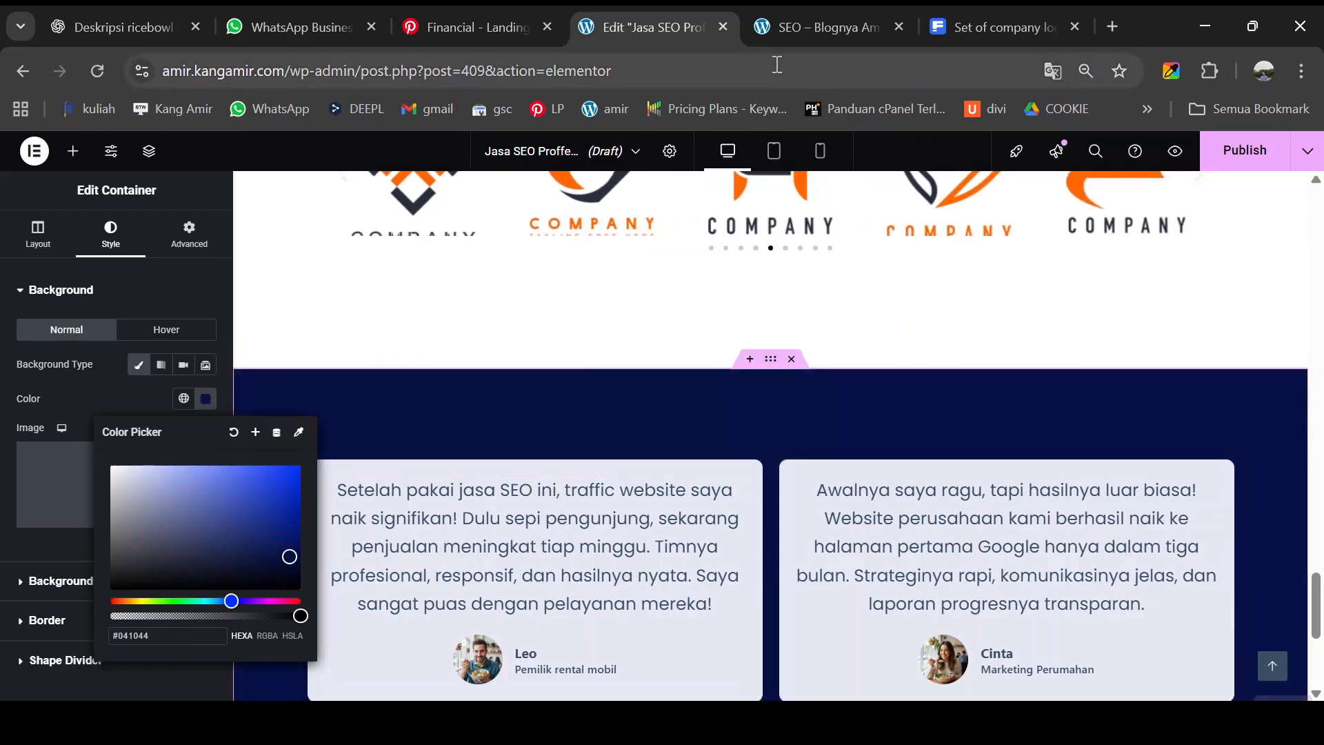
{"action": "left_click", "coordinate": [837, 16]}
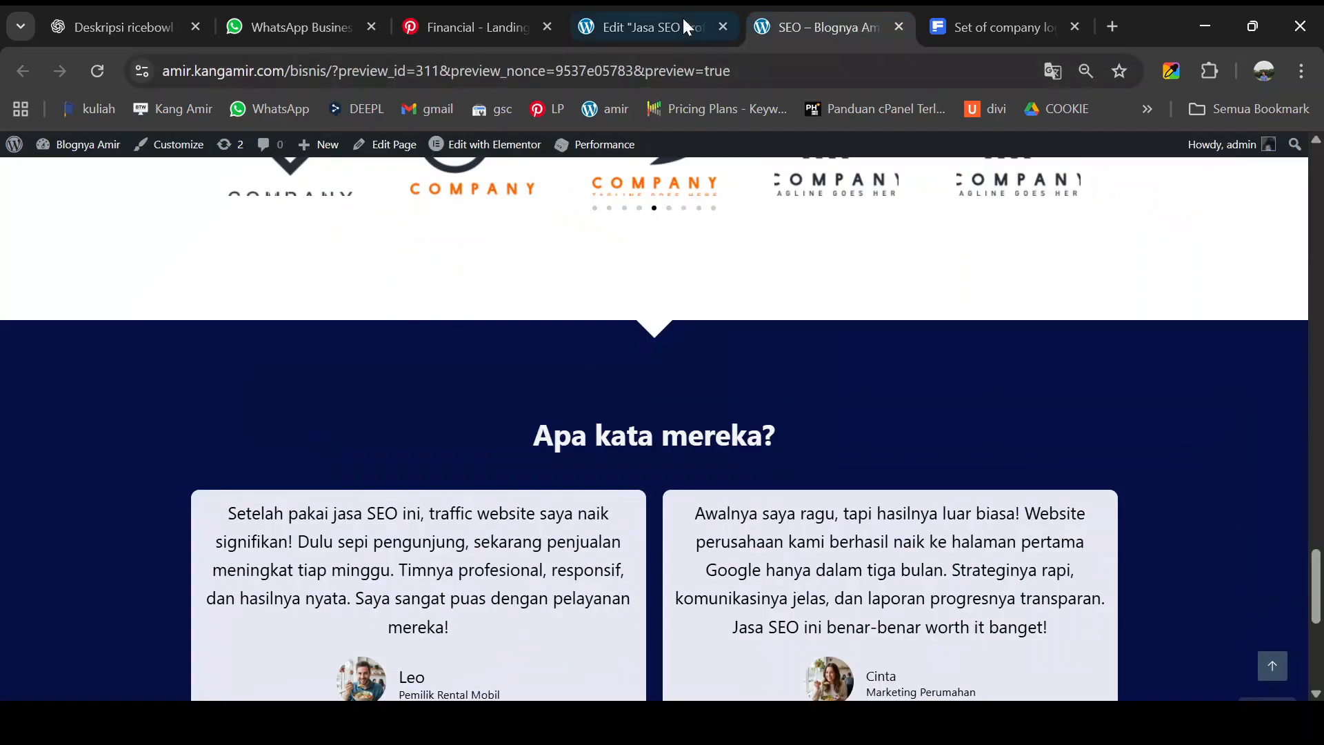
{"action": "scroll", "coordinate": [760, 375], "scroll_direction": "down", "scroll_amount": 3}
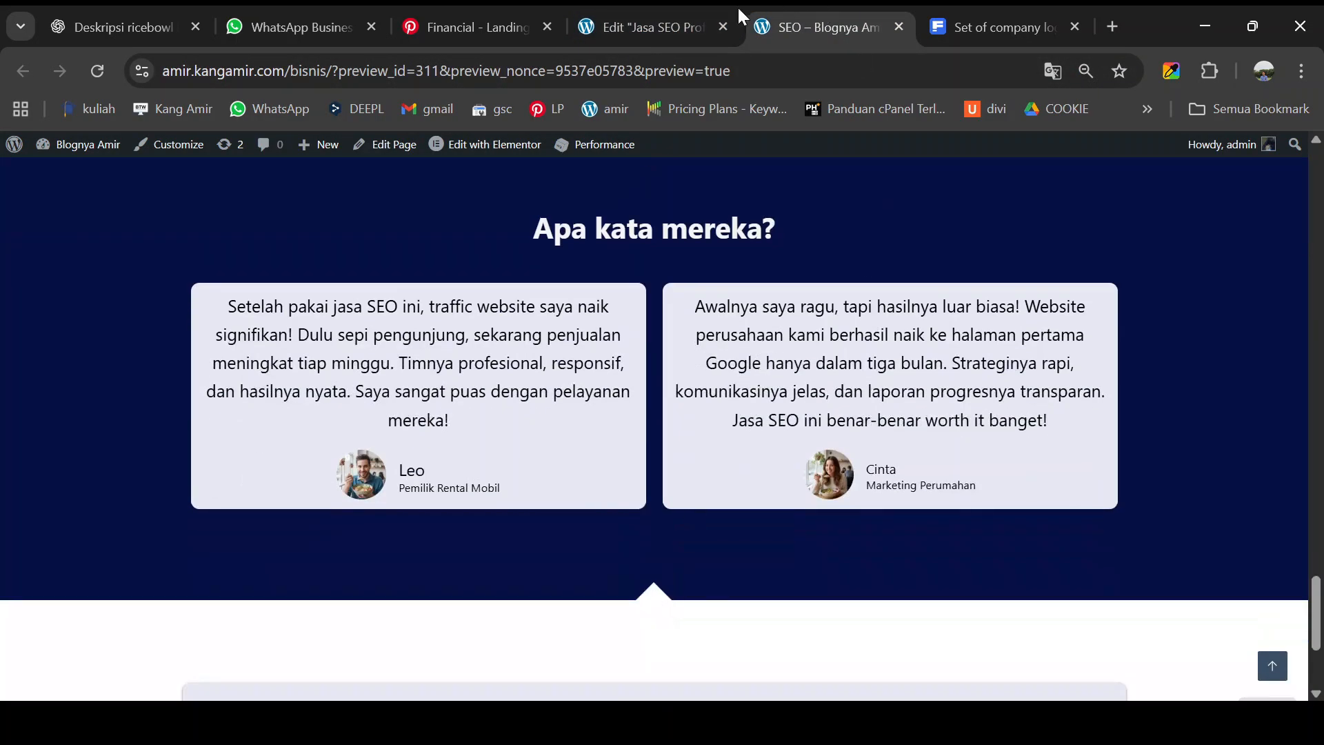
- Add an Arrow shape divider to the top edge of the navy testimonial section
{"action": "left_click", "coordinate": [672, 6]}
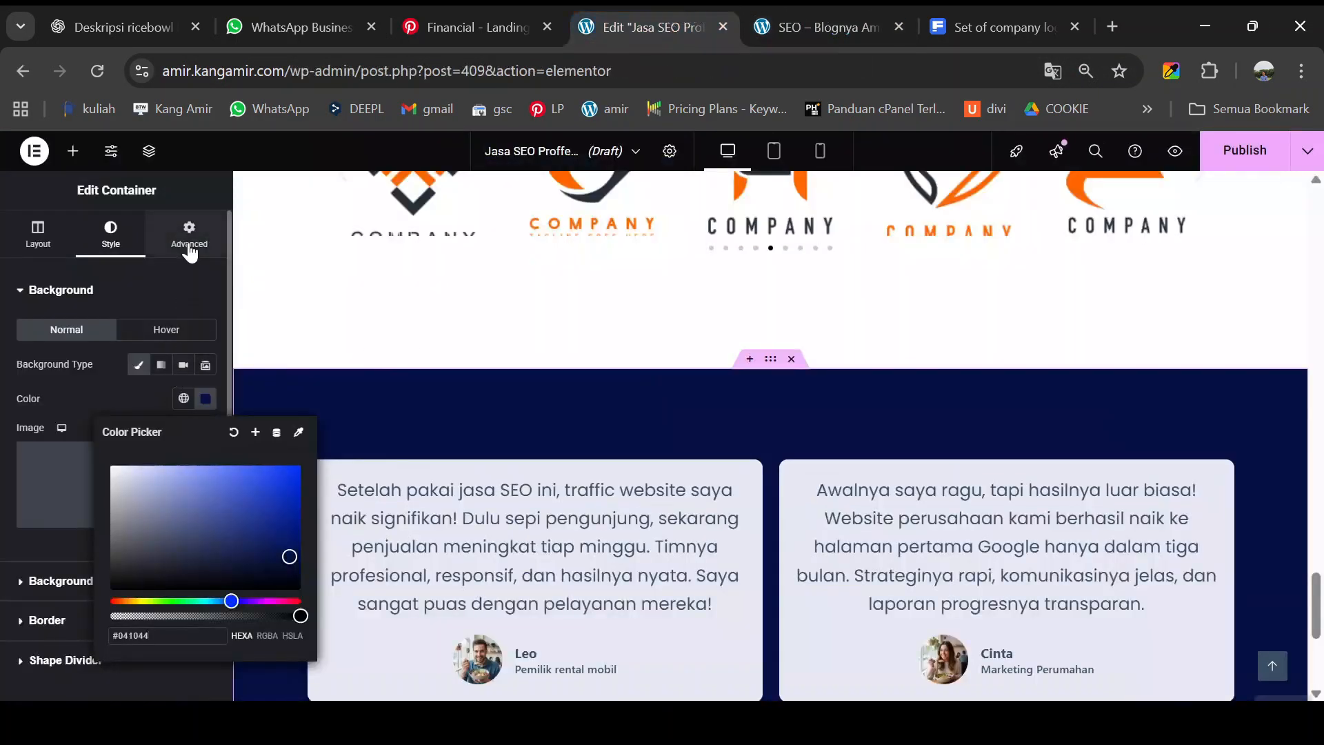
{"action": "left_click", "coordinate": [116, 249]}
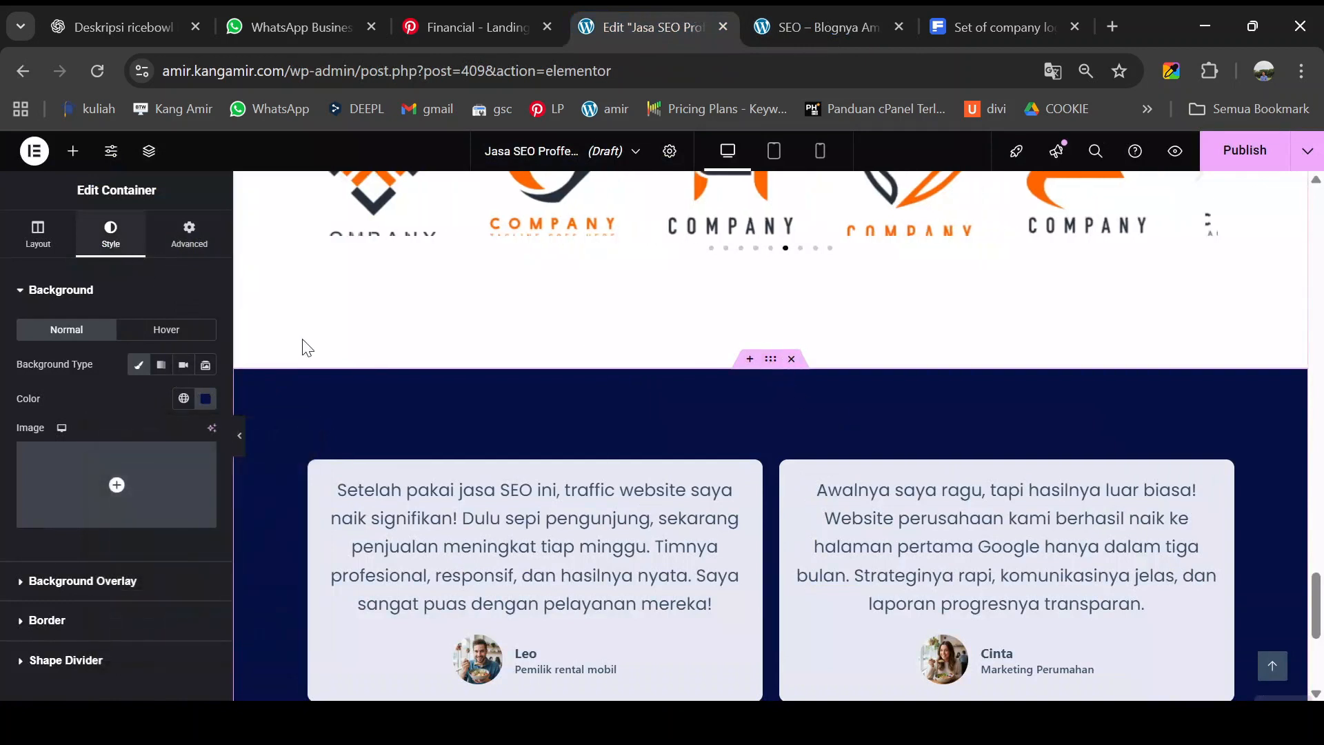
{"action": "scroll", "coordinate": [134, 413], "scroll_direction": "down", "scroll_amount": 2}
{"action": "scroll", "coordinate": [144, 324], "scroll_direction": "up", "scroll_amount": 2}
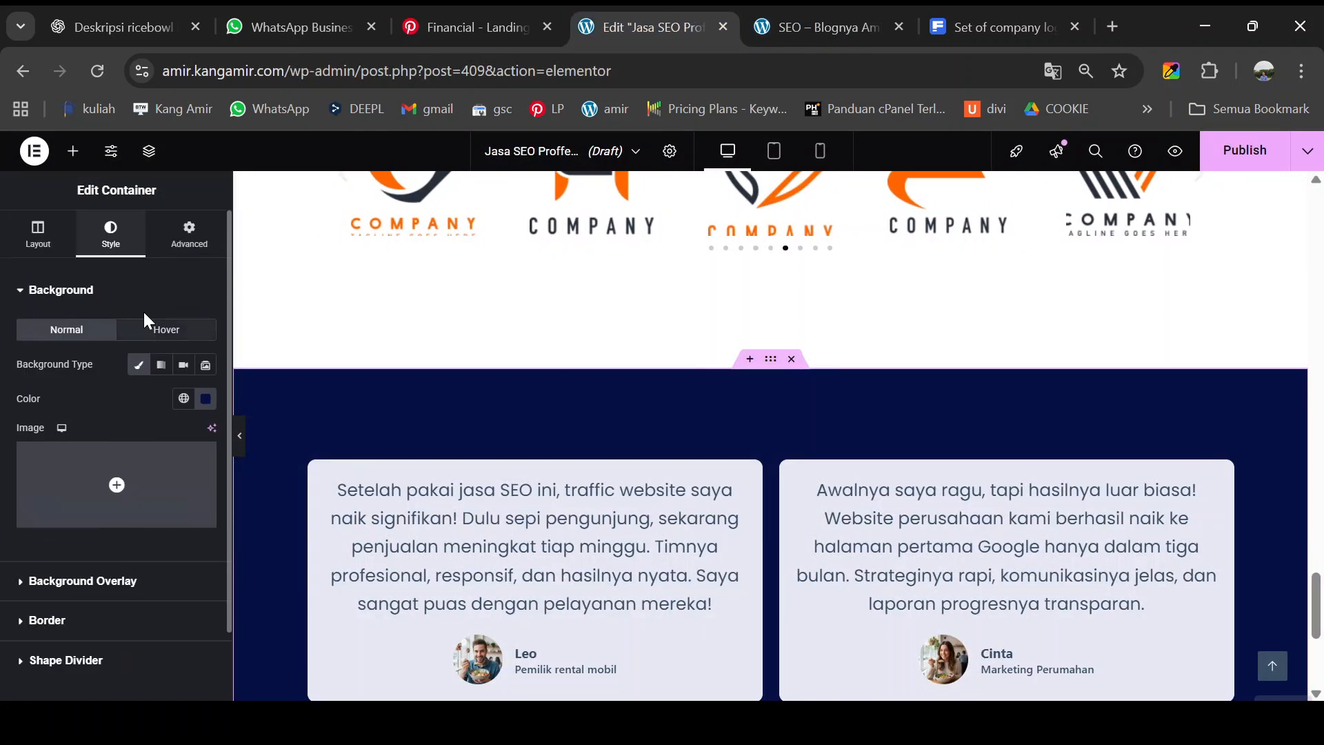
{"action": "scroll", "coordinate": [118, 545], "scroll_direction": "down", "scroll_amount": 2}
{"action": "left_click", "coordinate": [85, 585]}
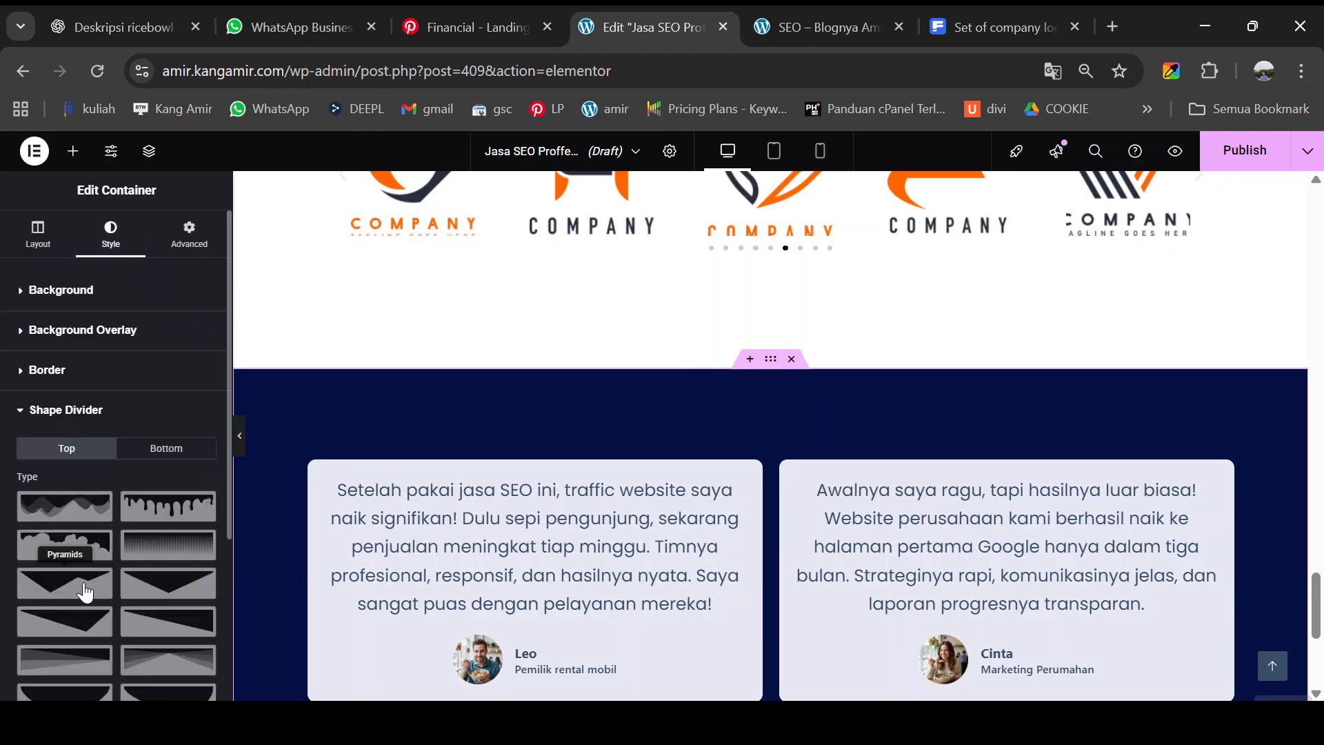
{"action": "scroll", "coordinate": [97, 562], "scroll_direction": "down", "scroll_amount": 3}
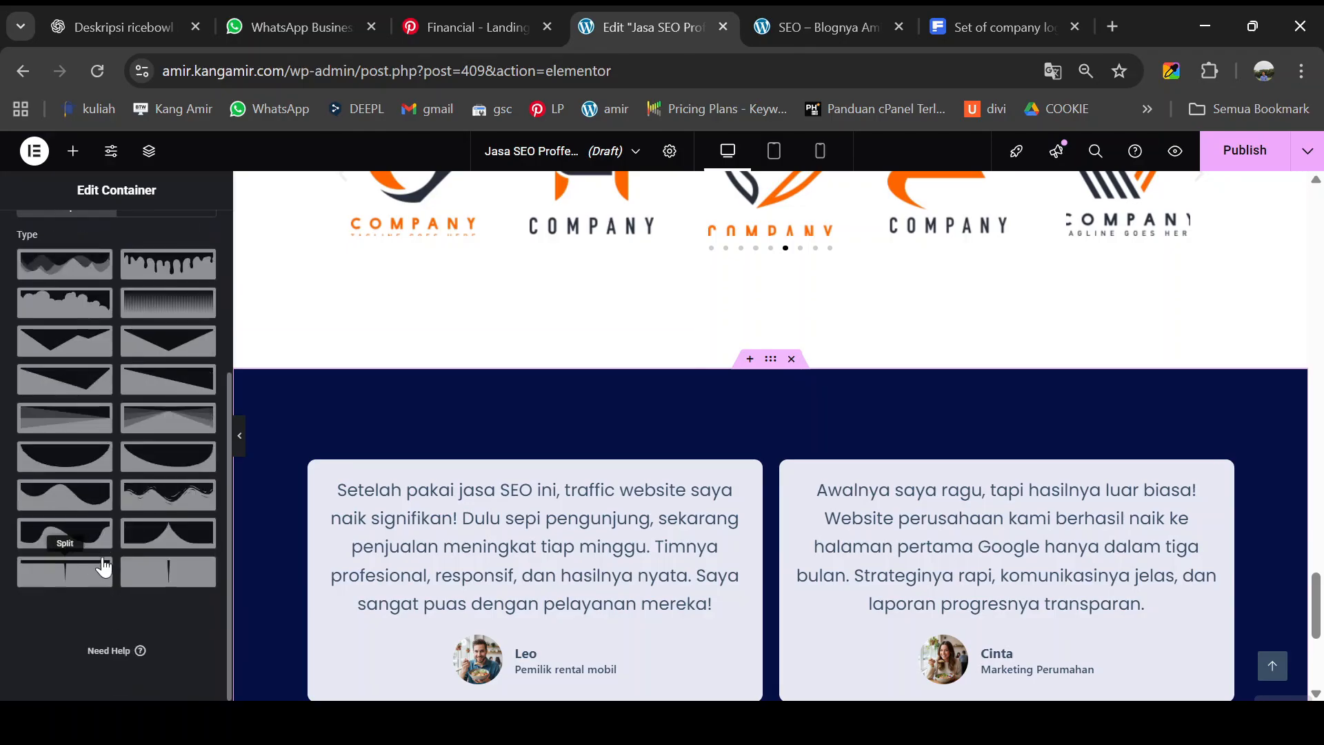
{"action": "left_click", "coordinate": [168, 582]}
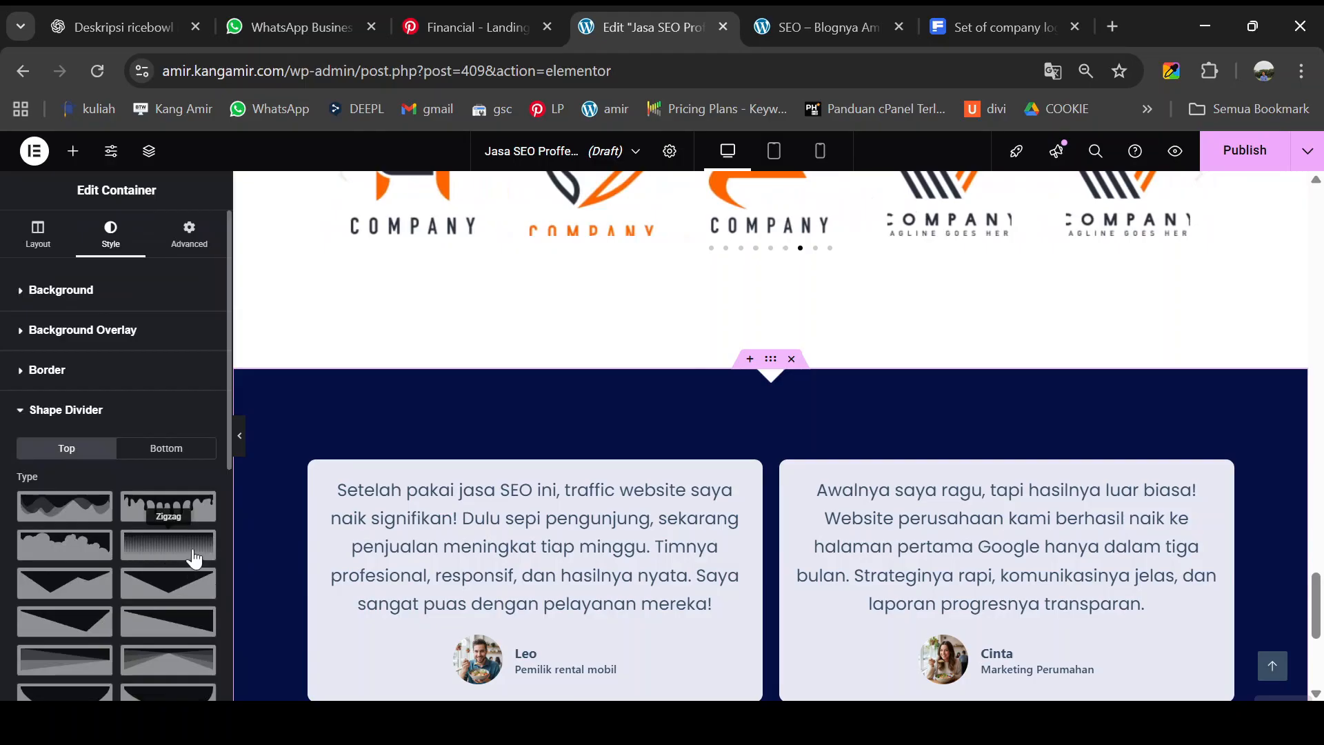
- Add an Arrow shape divider to the section's bottom edge as well
{"action": "left_click", "coordinate": [166, 451]}
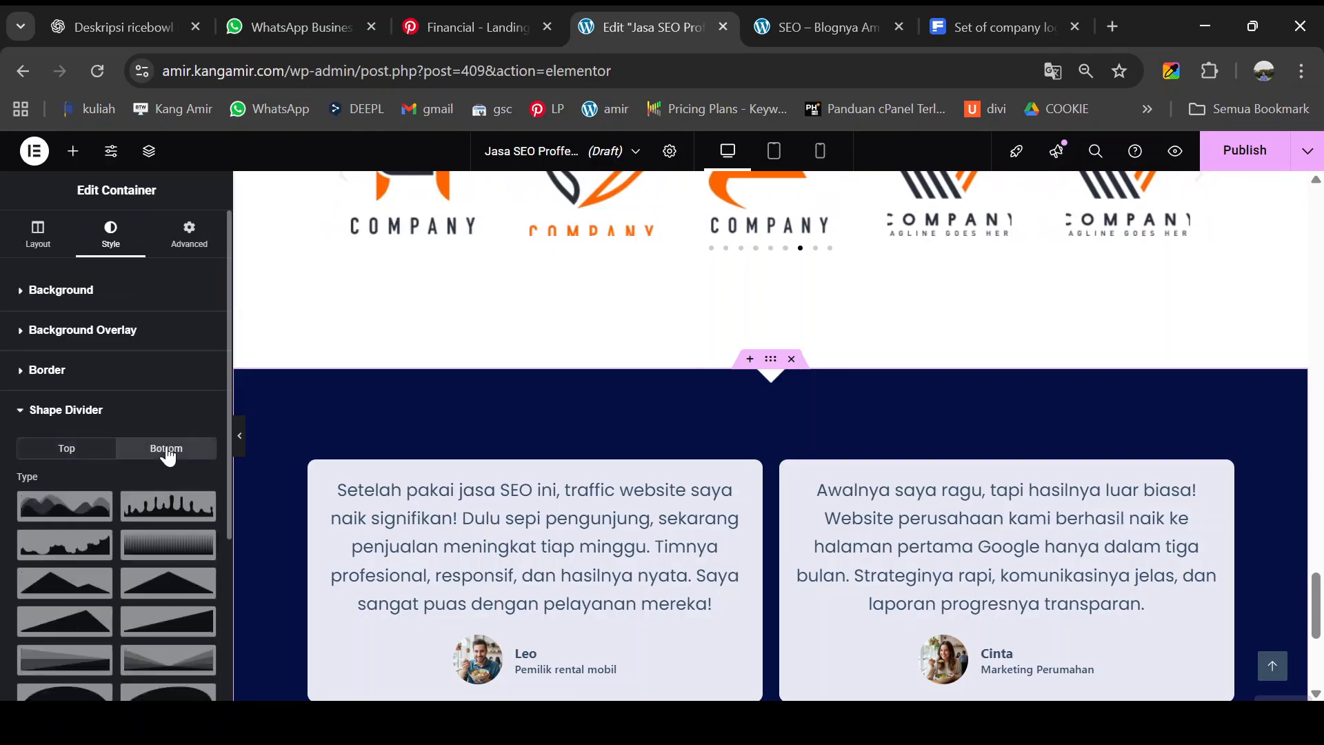
{"action": "scroll", "coordinate": [160, 508], "scroll_direction": "down", "scroll_amount": 3}
{"action": "left_click", "coordinate": [168, 572]}
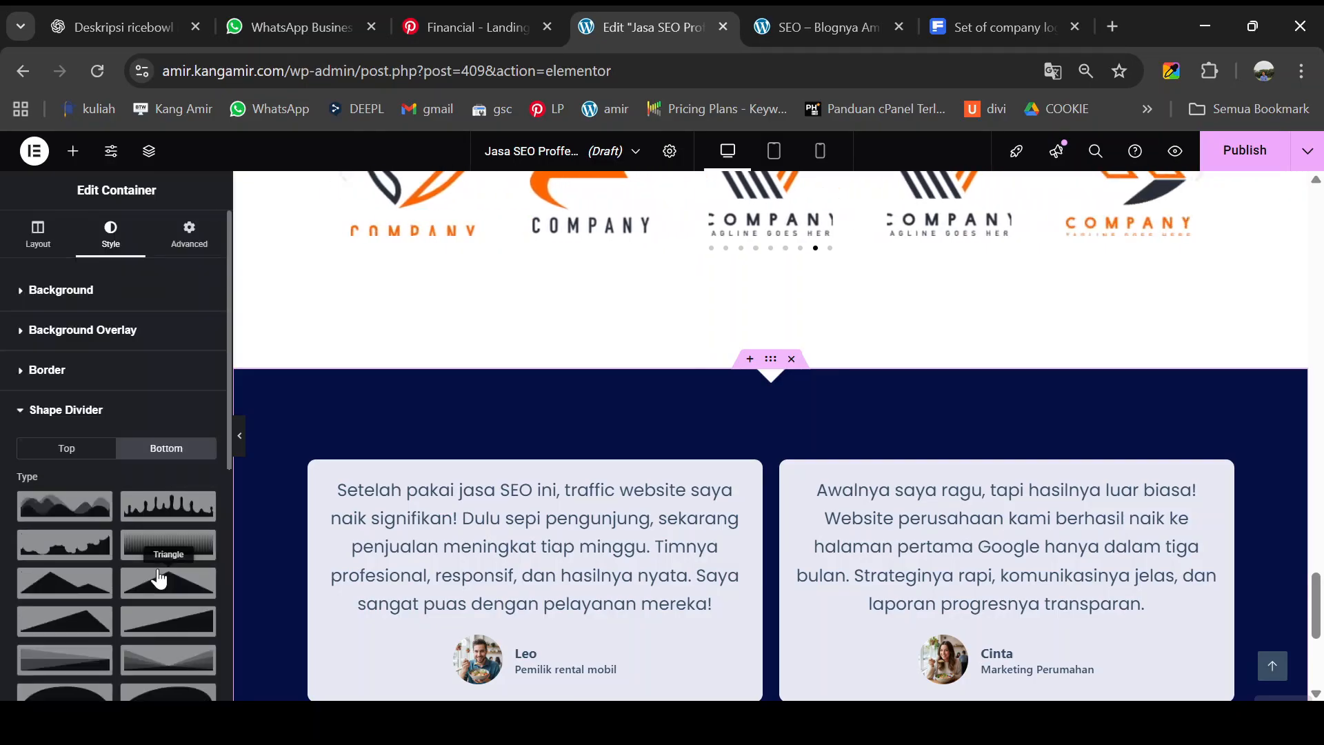
{"action": "scroll", "coordinate": [792, 505], "scroll_direction": "down", "scroll_amount": 5}
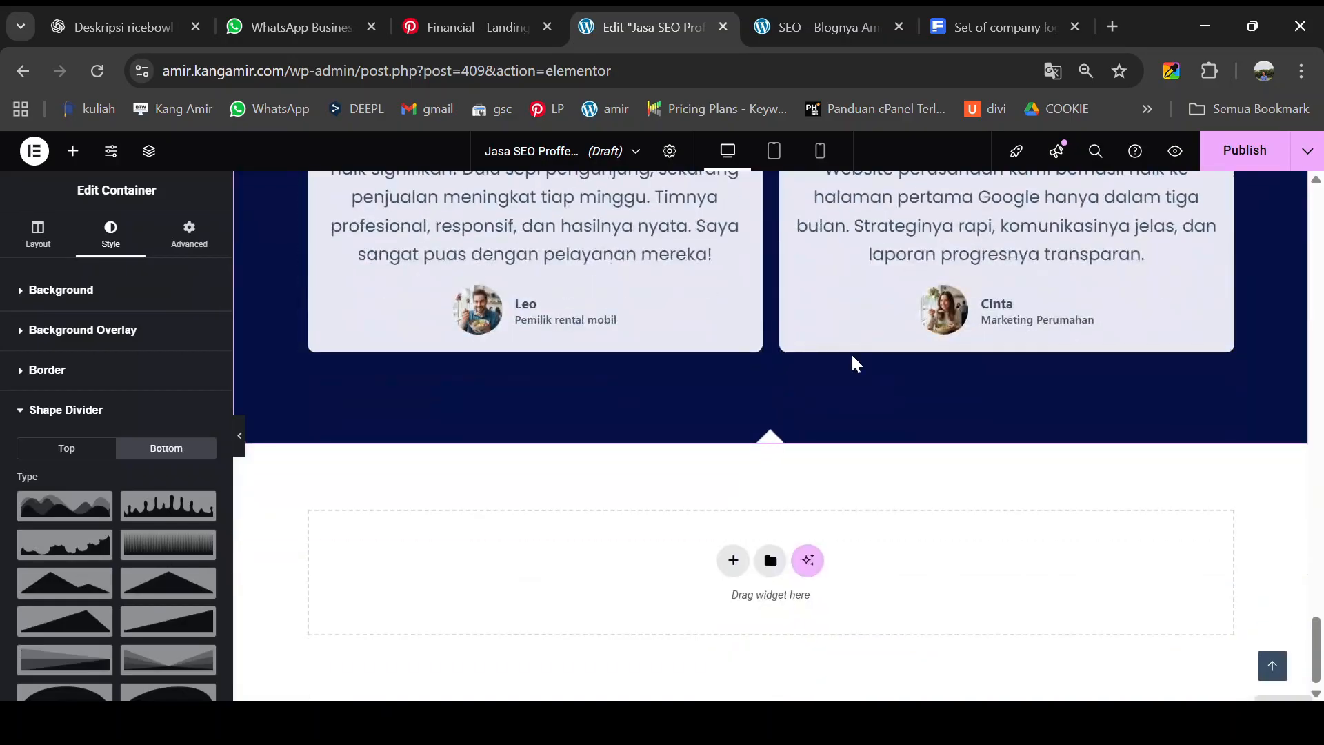
{"action": "left_click", "coordinate": [817, 27]}
- Scroll the live preview to inspect the testimonial arrow dividers and the CTA card below
{"action": "scroll", "coordinate": [694, 384], "scroll_direction": "down", "scroll_amount": 3}
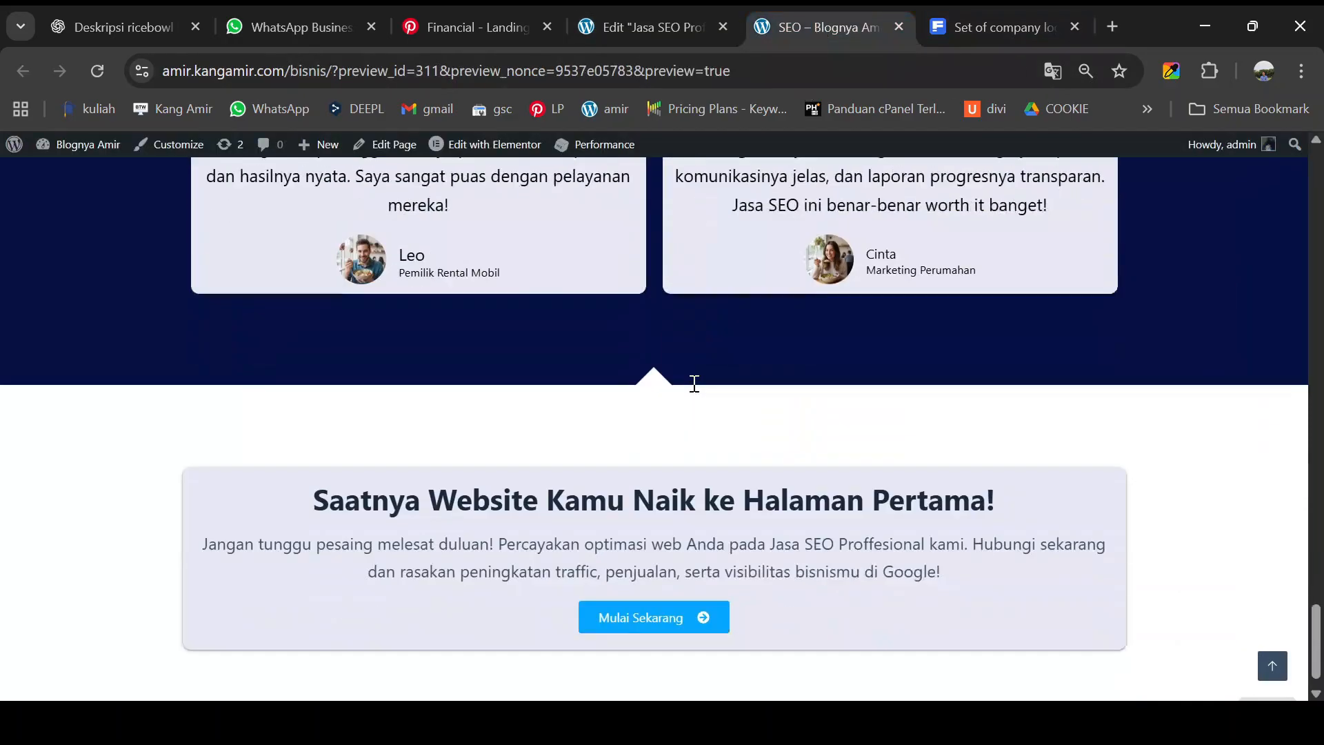
{"action": "scroll", "coordinate": [338, 478], "scroll_direction": "up", "scroll_amount": 3}
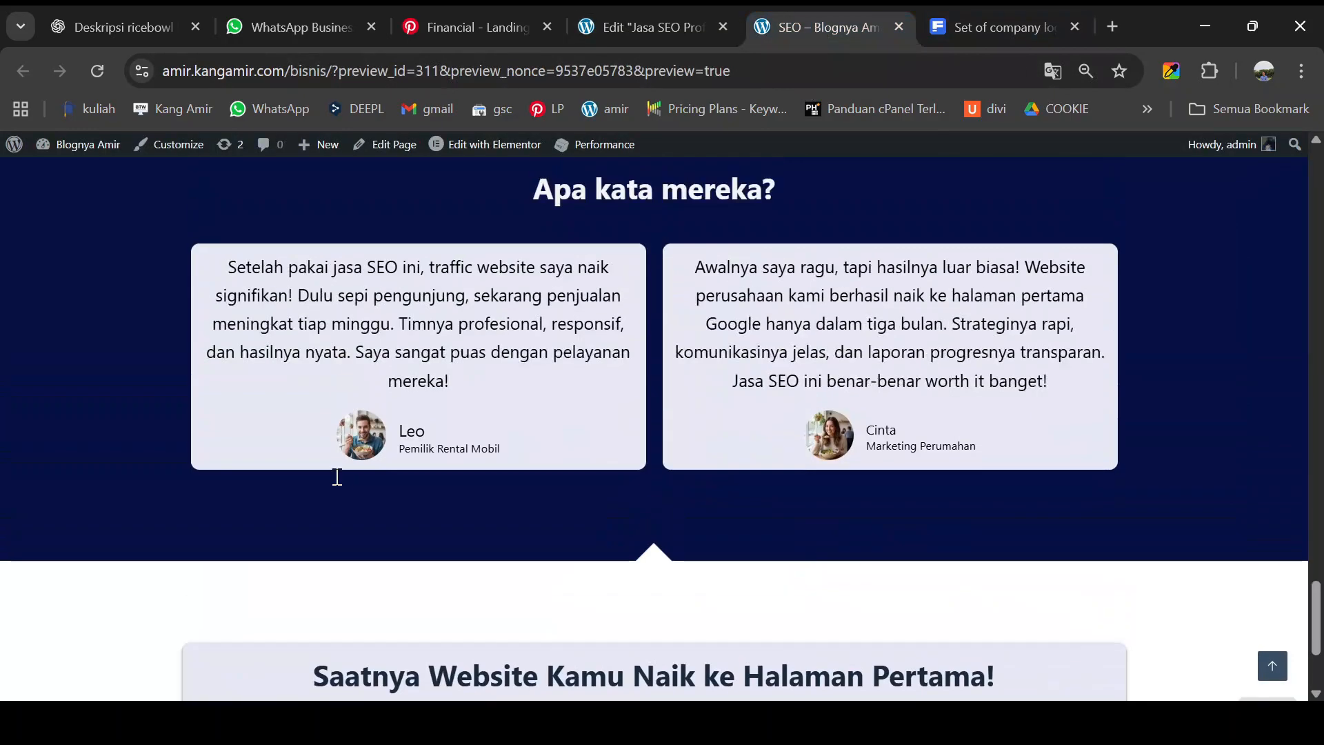
{"action": "scroll", "coordinate": [338, 477], "scroll_direction": "down", "scroll_amount": 3}
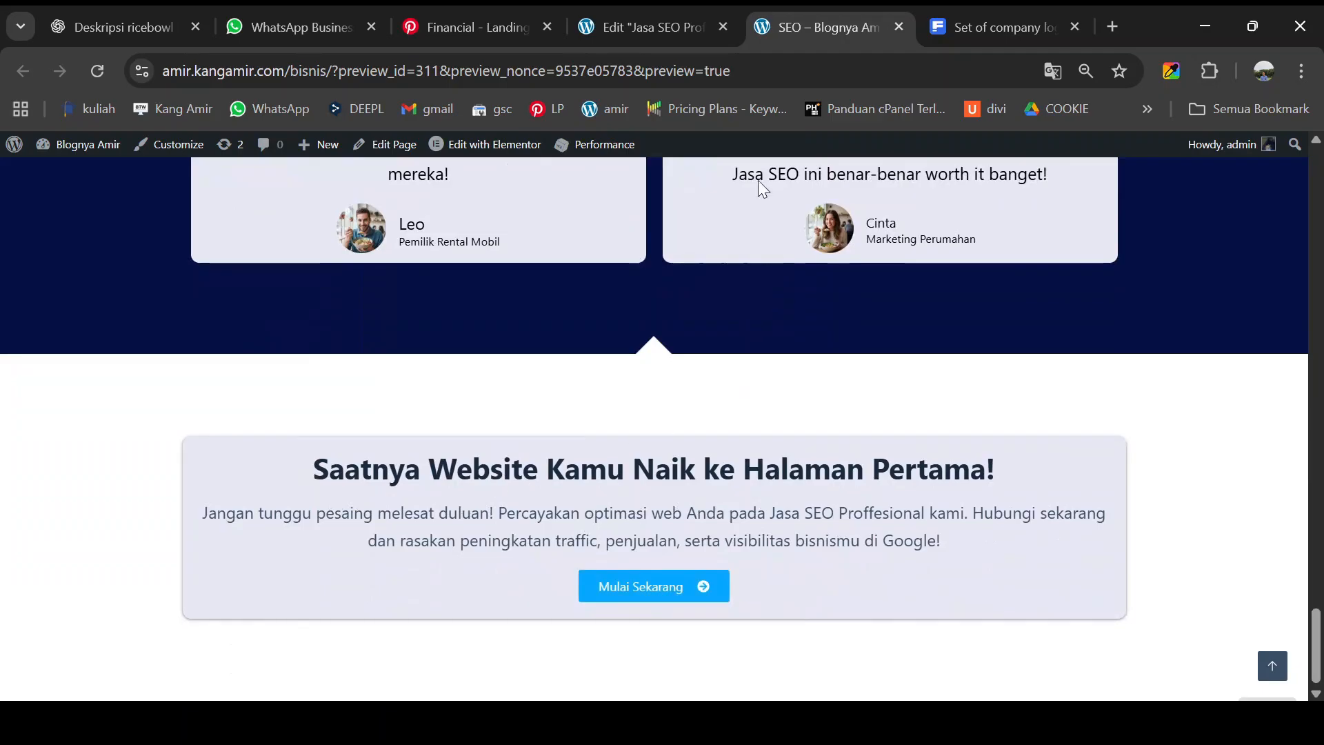
{"action": "scroll", "coordinate": [591, 428], "scroll_direction": "up", "scroll_amount": 10}
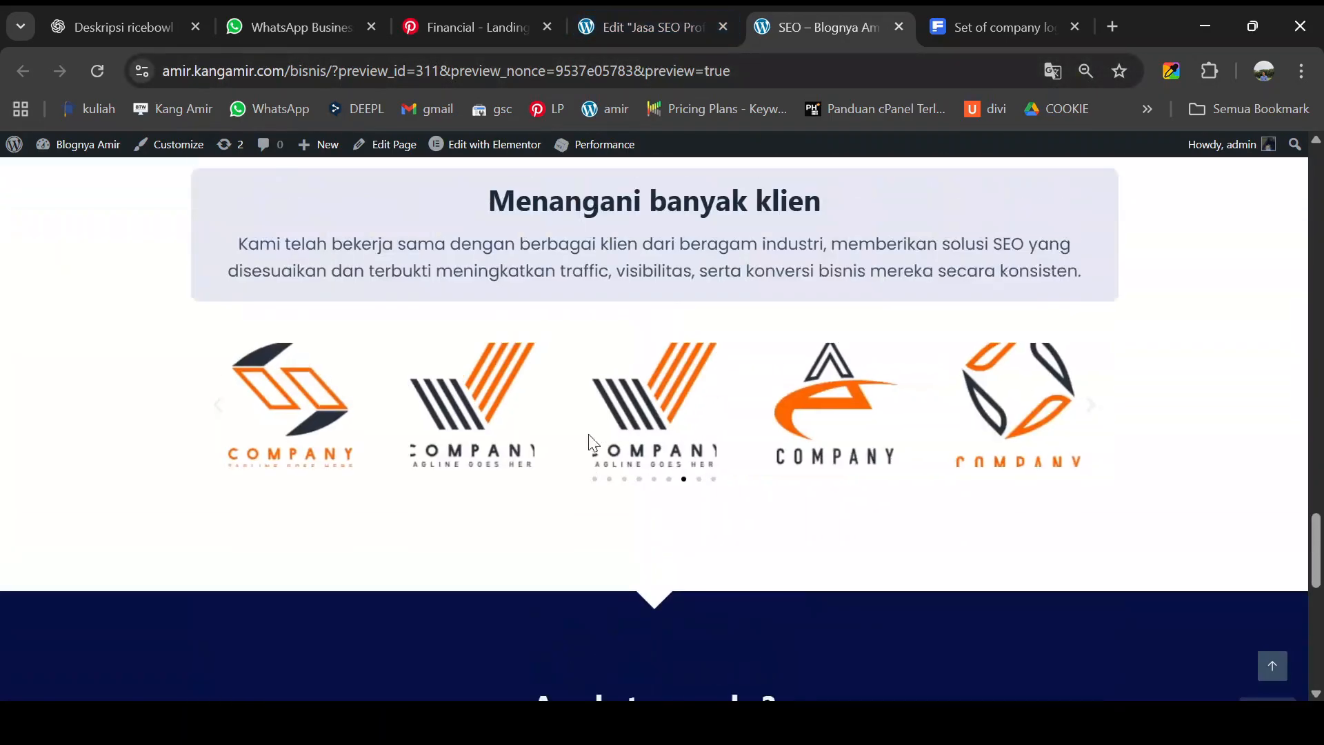
{"action": "scroll", "coordinate": [594, 452], "scroll_direction": "up", "scroll_amount": 5}
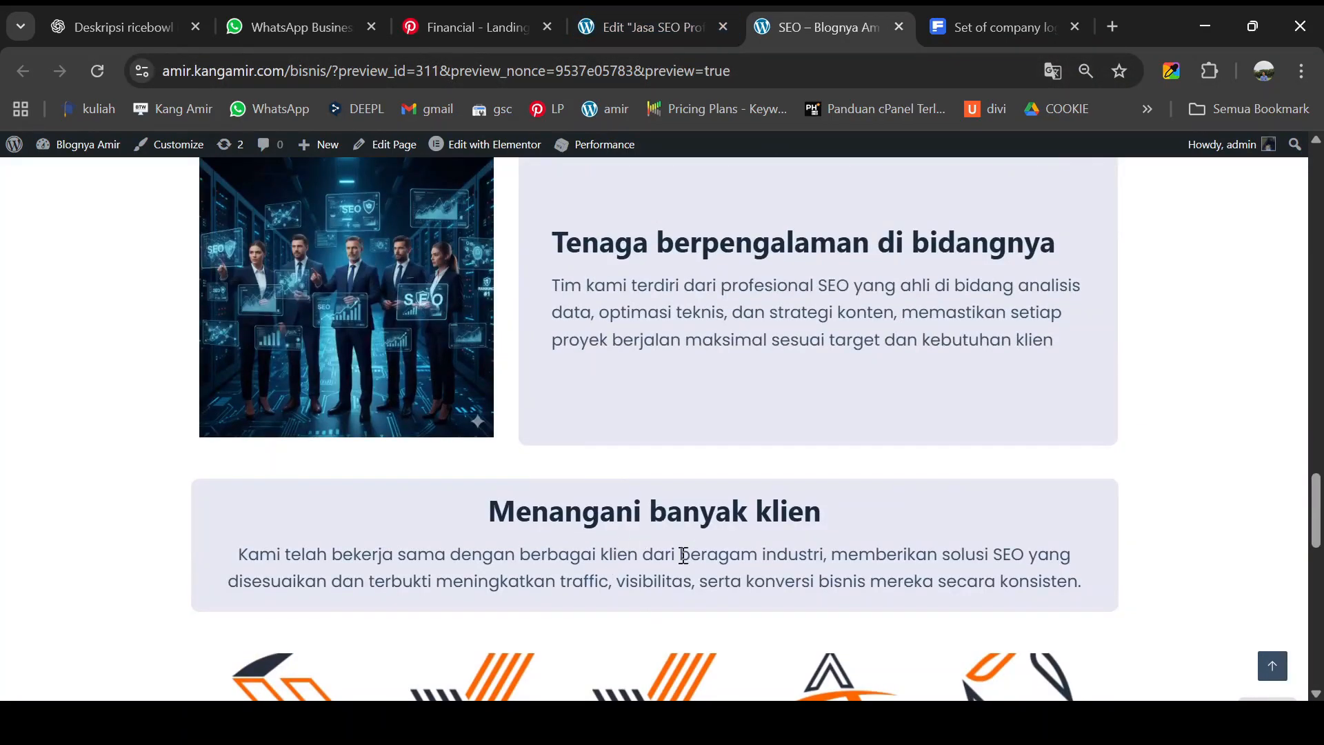
- Add a new Flexbox section below the testimonials with an inner container
{"action": "left_click", "coordinate": [615, 27]}
{"action": "scroll", "coordinate": [528, 440], "scroll_direction": "up", "scroll_amount": 7}
{"action": "scroll", "coordinate": [532, 451], "scroll_direction": "up", "scroll_amount": 5}
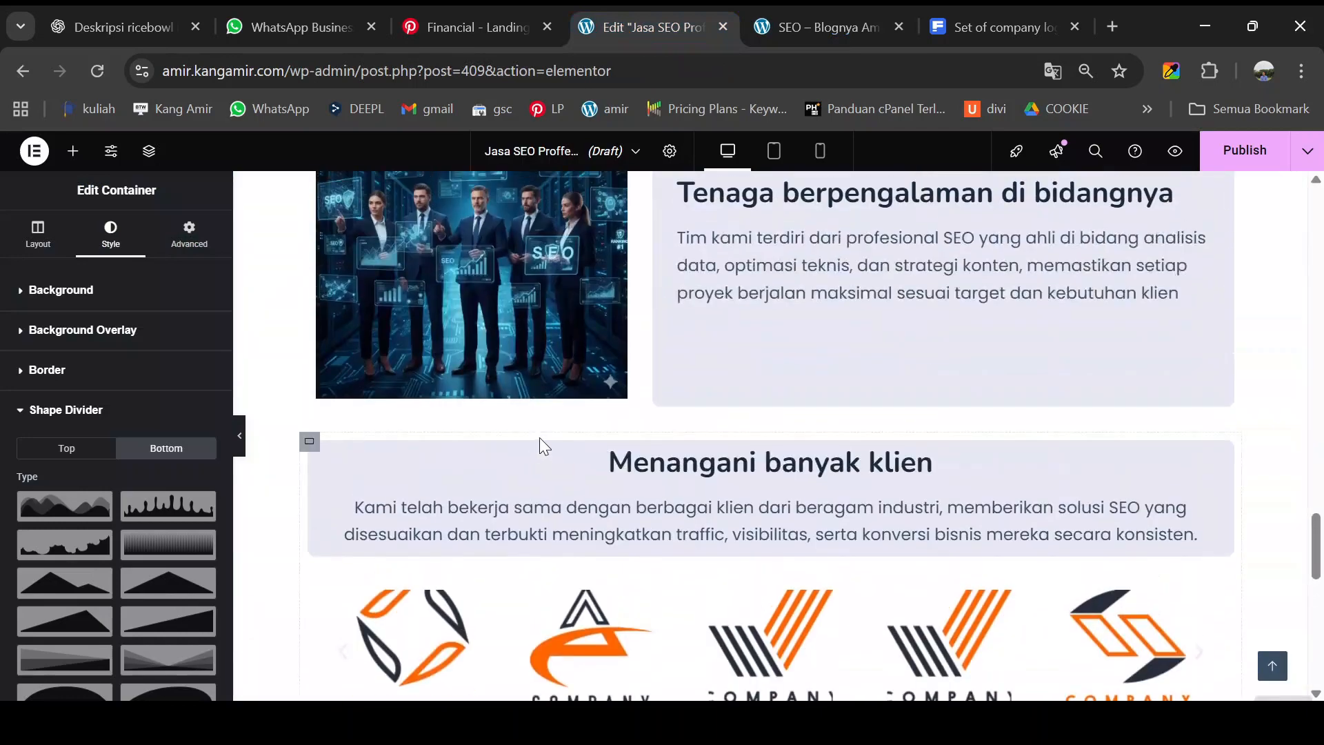
{"action": "right_click", "coordinate": [316, 452]}
{"action": "left_click", "coordinate": [349, 363]}
{"action": "scroll", "coordinate": [685, 422], "scroll_direction": "down", "scroll_amount": 12}
{"action": "left_click", "coordinate": [736, 562]}
{"action": "left_click", "coordinate": [719, 614]}
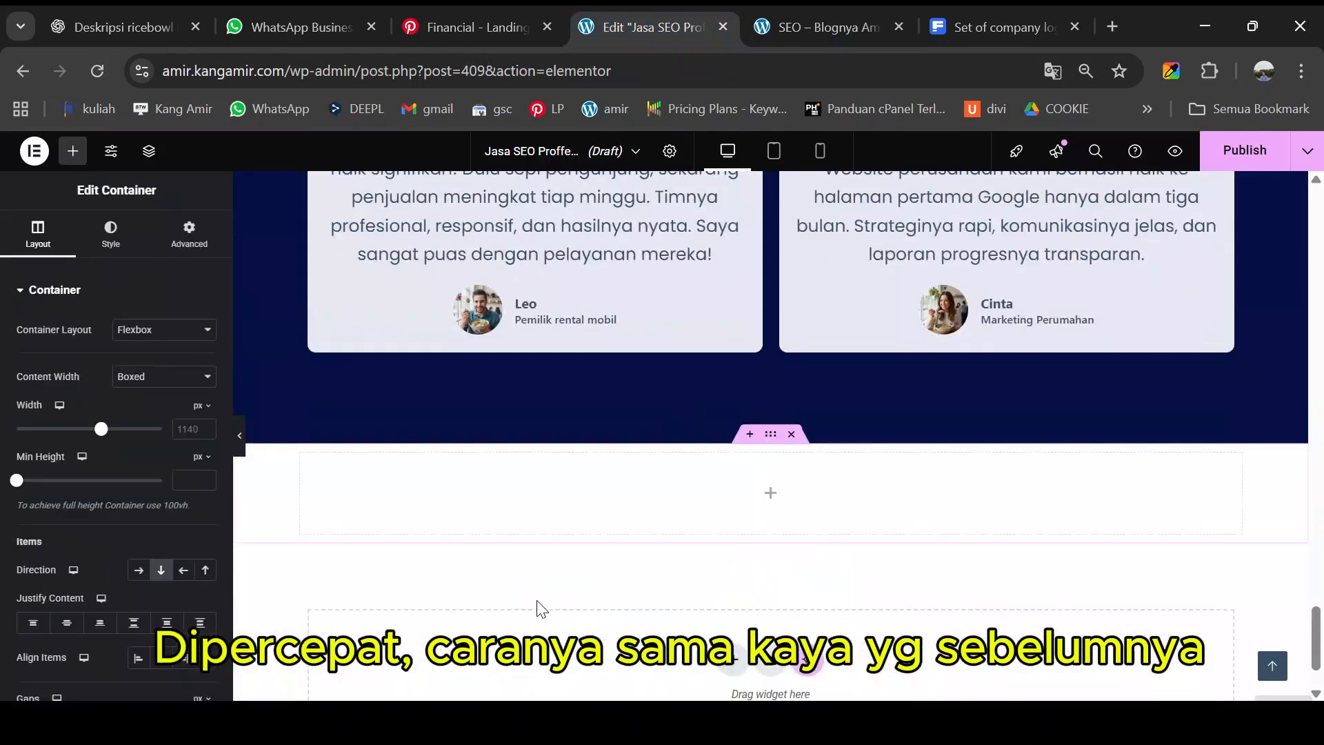
{"action": "left_click", "coordinate": [73, 151]}
{"action": "left_click_drag", "start_coordinate": [62, 365], "coordinate": [662, 509]}
{"action": "scroll", "coordinate": [662, 508], "scroll_direction": "up", "scroll_amount": 10}
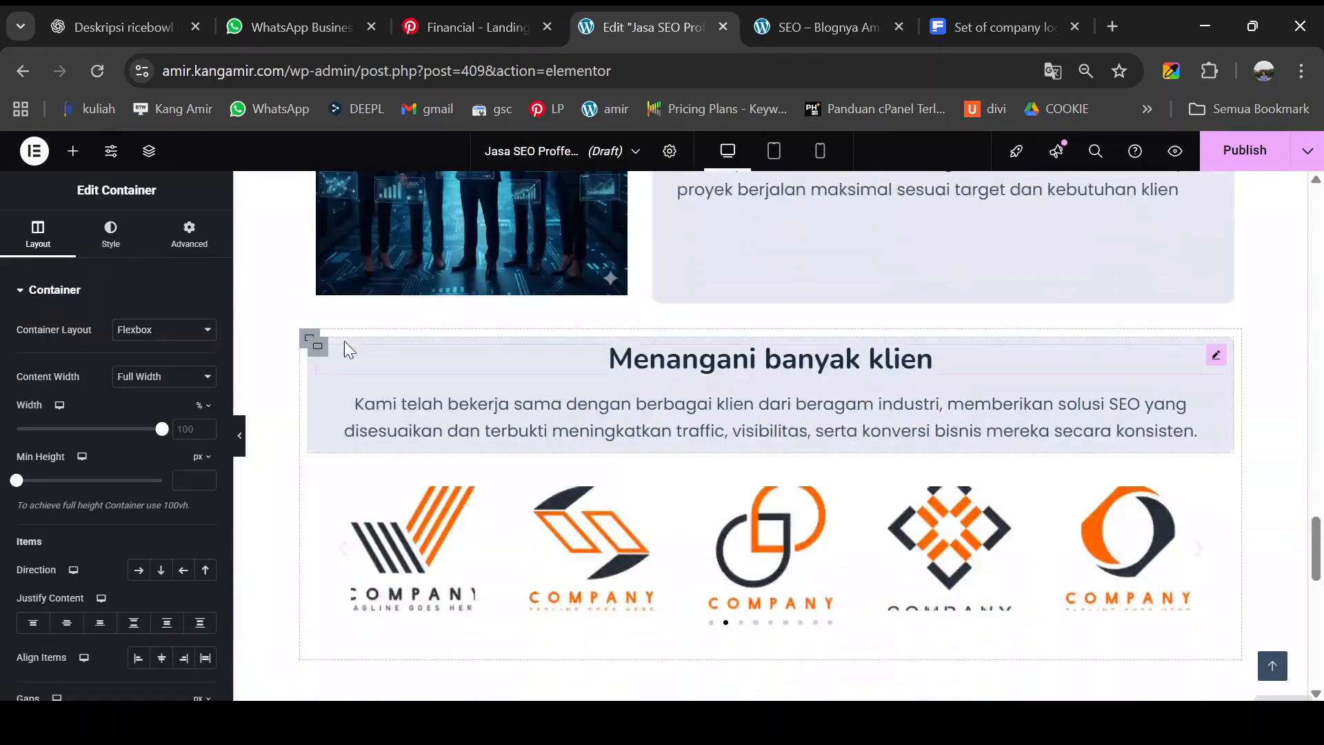
- Paste a copy of the Menangani banyak klien card into the new section
{"action": "right_click", "coordinate": [321, 345]}
{"action": "left_click", "coordinate": [349, 364]}
{"action": "scroll", "coordinate": [606, 415], "scroll_direction": "down", "scroll_amount": 12}
{"action": "right_click", "coordinate": [578, 398]}
{"action": "left_click", "coordinate": [596, 395]}
- Unlink the new section's padding and set top and bottom to 100
{"action": "left_click", "coordinate": [774, 335]}
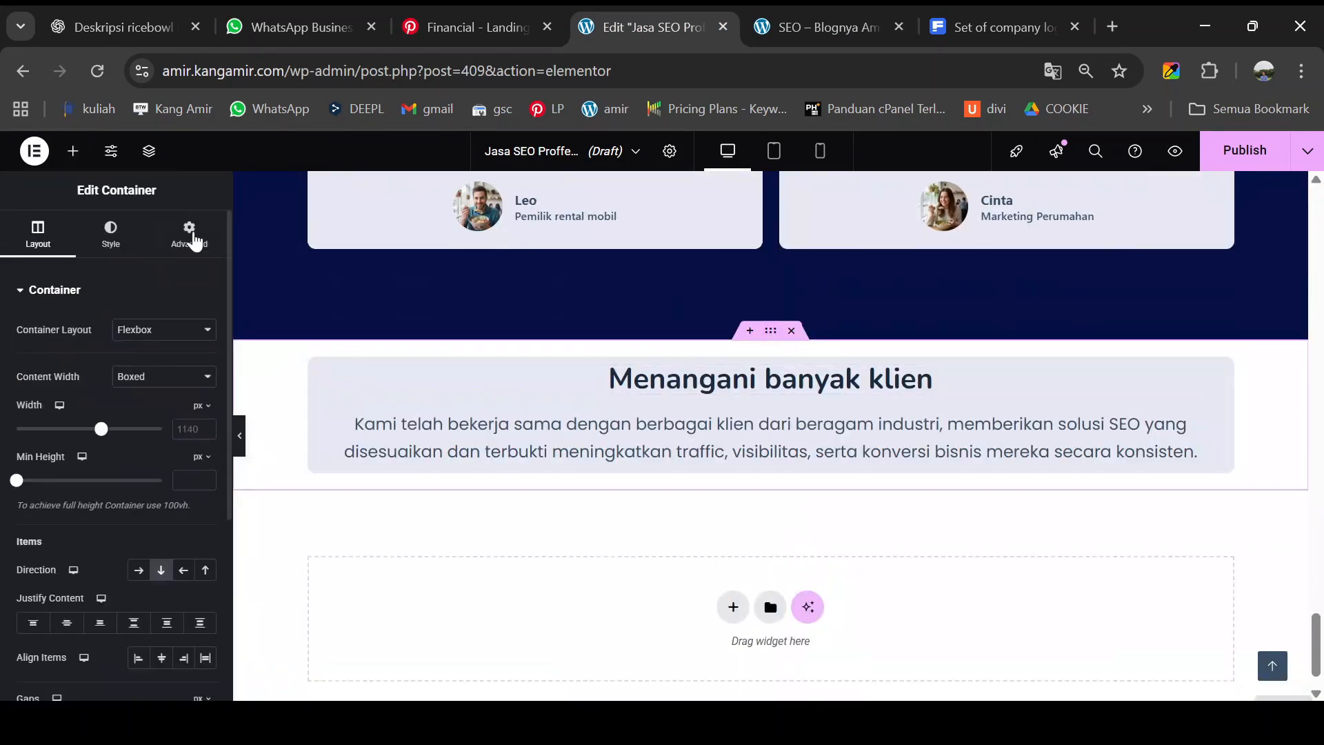
{"action": "left_click", "coordinate": [194, 236]}
{"action": "left_click", "coordinate": [204, 414]}
{"action": "left_click", "coordinate": [33, 416]}
{"action": "type", "text": "10"}
{"action": "left_click", "coordinate": [121, 412]}
{"action": "type", "text": "100"}
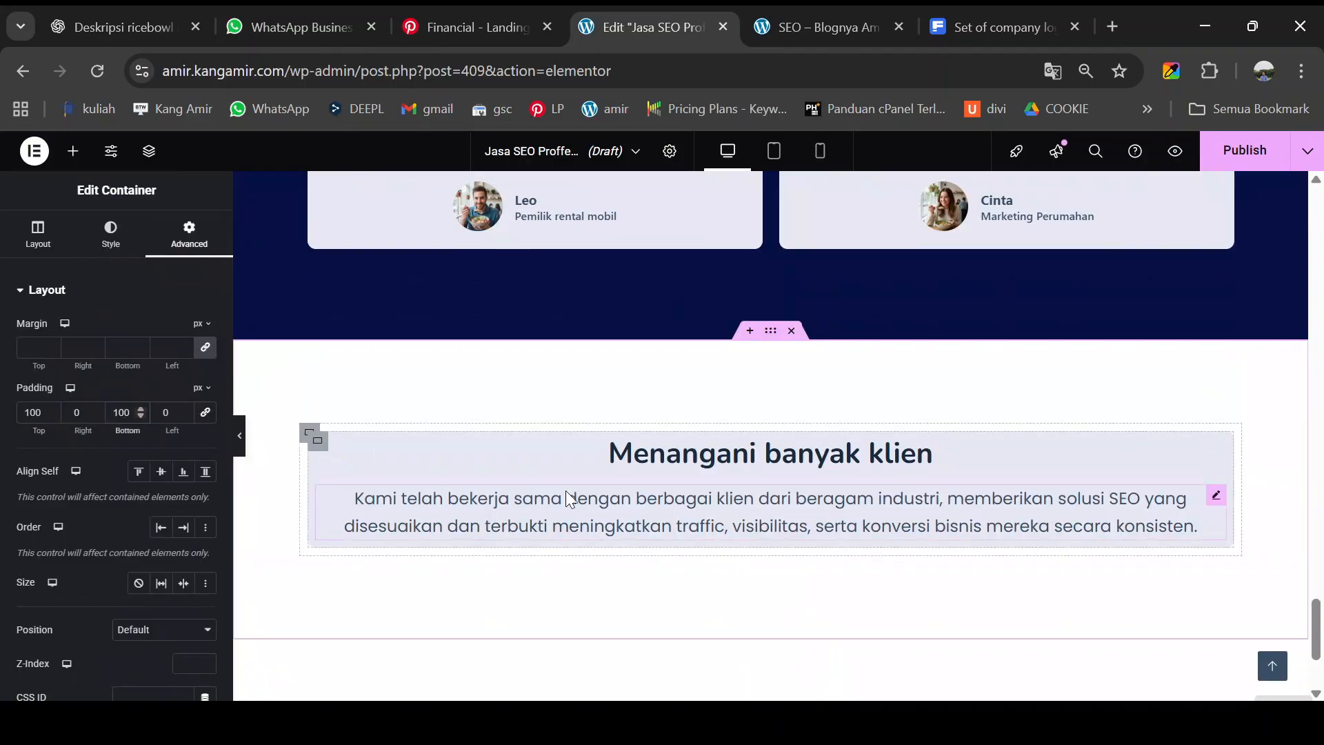
- Copy the Mulai Sekarang button from the existing card
{"action": "scroll", "coordinate": [850, 410], "scroll_direction": "up", "scroll_amount": 3}
{"action": "scroll", "coordinate": [850, 407], "scroll_direction": "up", "scroll_amount": 15}
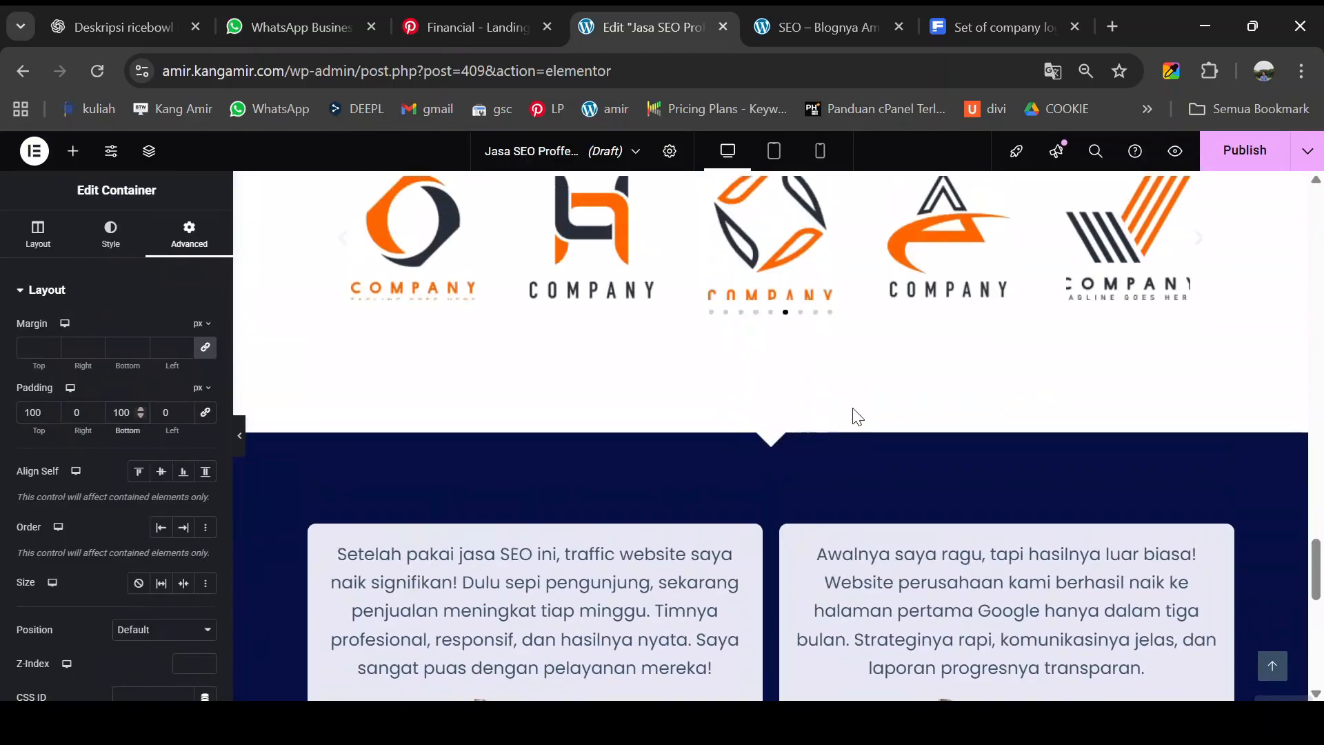
{"action": "scroll", "coordinate": [885, 410], "scroll_direction": "up", "scroll_amount": 10}
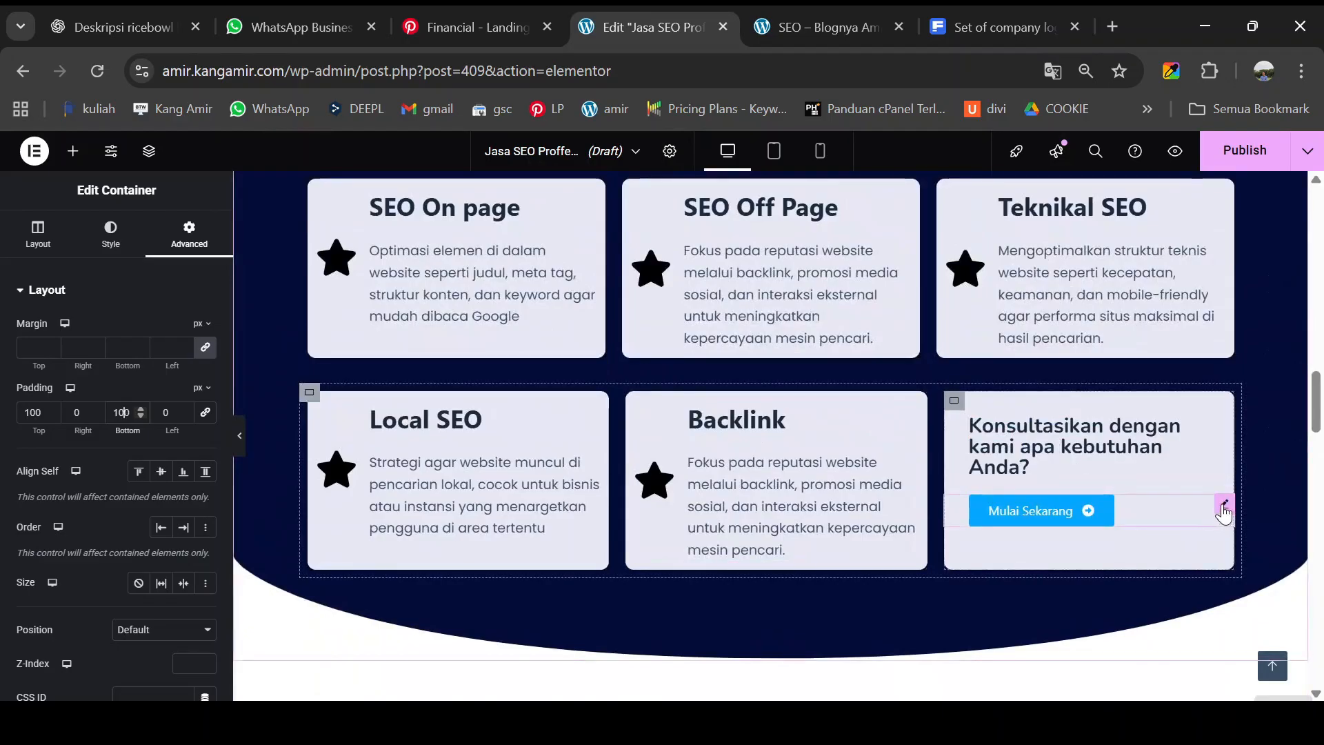
{"action": "right_click", "coordinate": [1223, 506]}
{"action": "left_click", "coordinate": [1148, 395]}
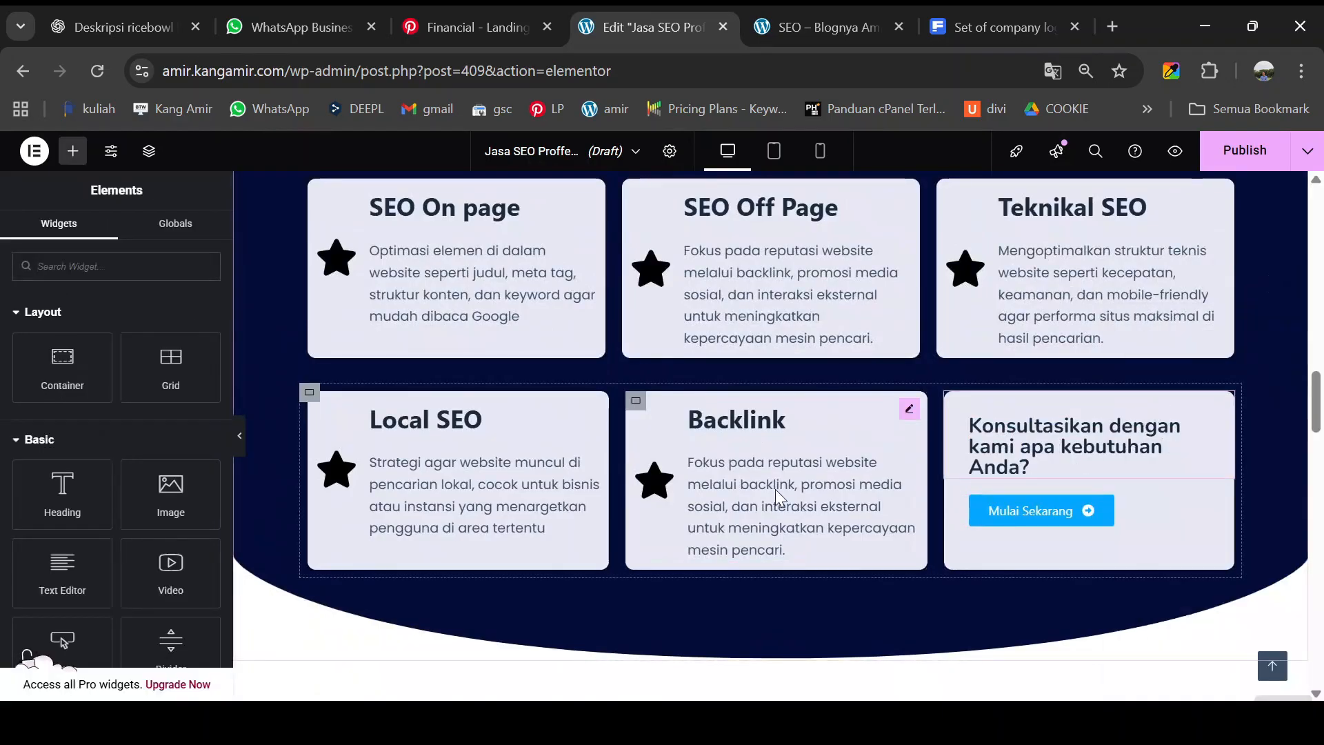
- Paste the Mulai Sekarang button into the new card and set its position to Center
{"action": "scroll", "coordinate": [758, 490], "scroll_direction": "down", "scroll_amount": 20}
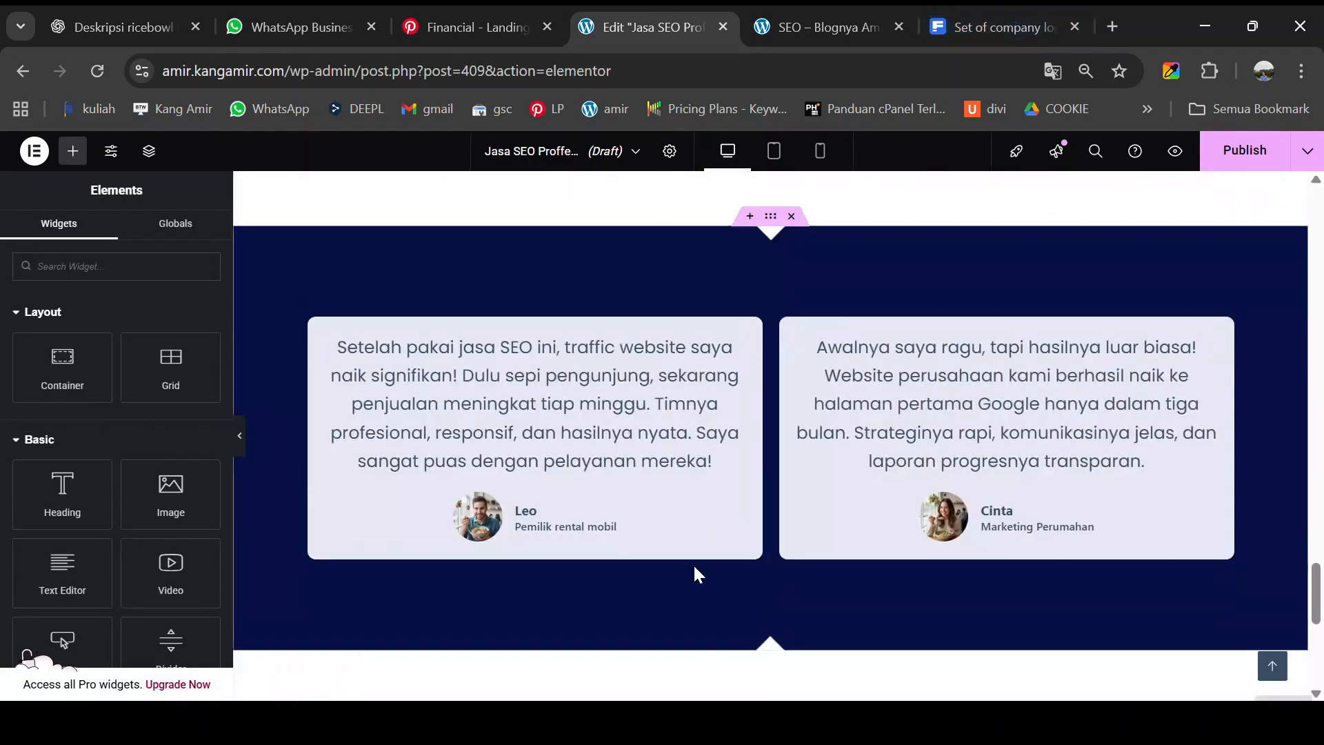
{"action": "scroll", "coordinate": [697, 571], "scroll_direction": "down", "scroll_amount": 5}
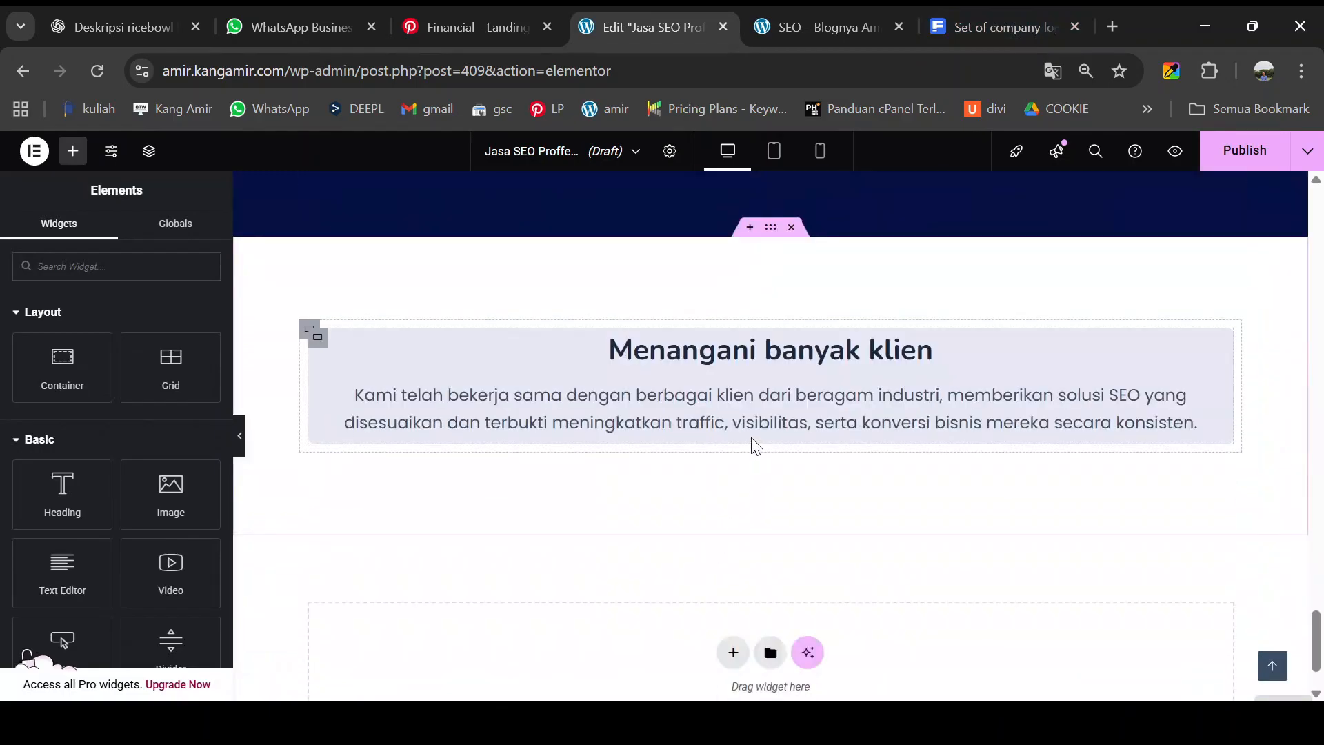
{"action": "right_click", "coordinate": [751, 437]}
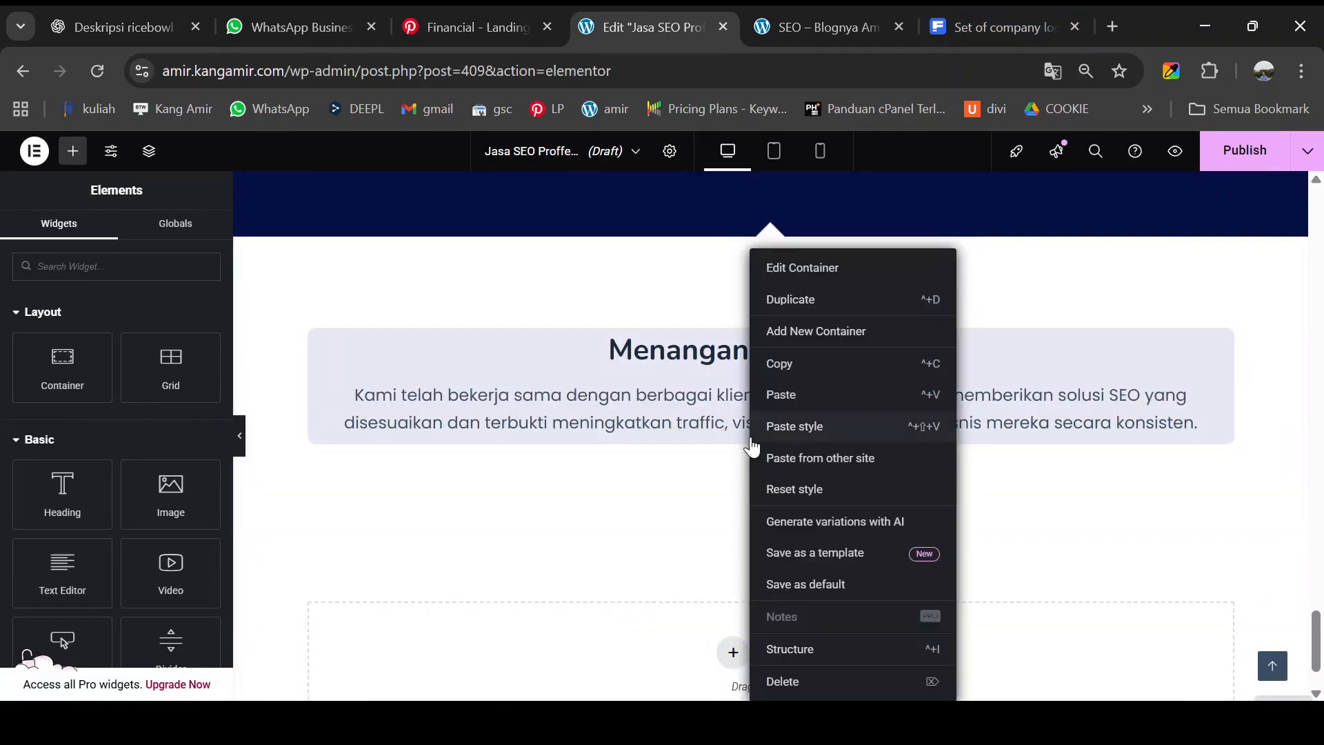
{"action": "left_click", "coordinate": [782, 407]}
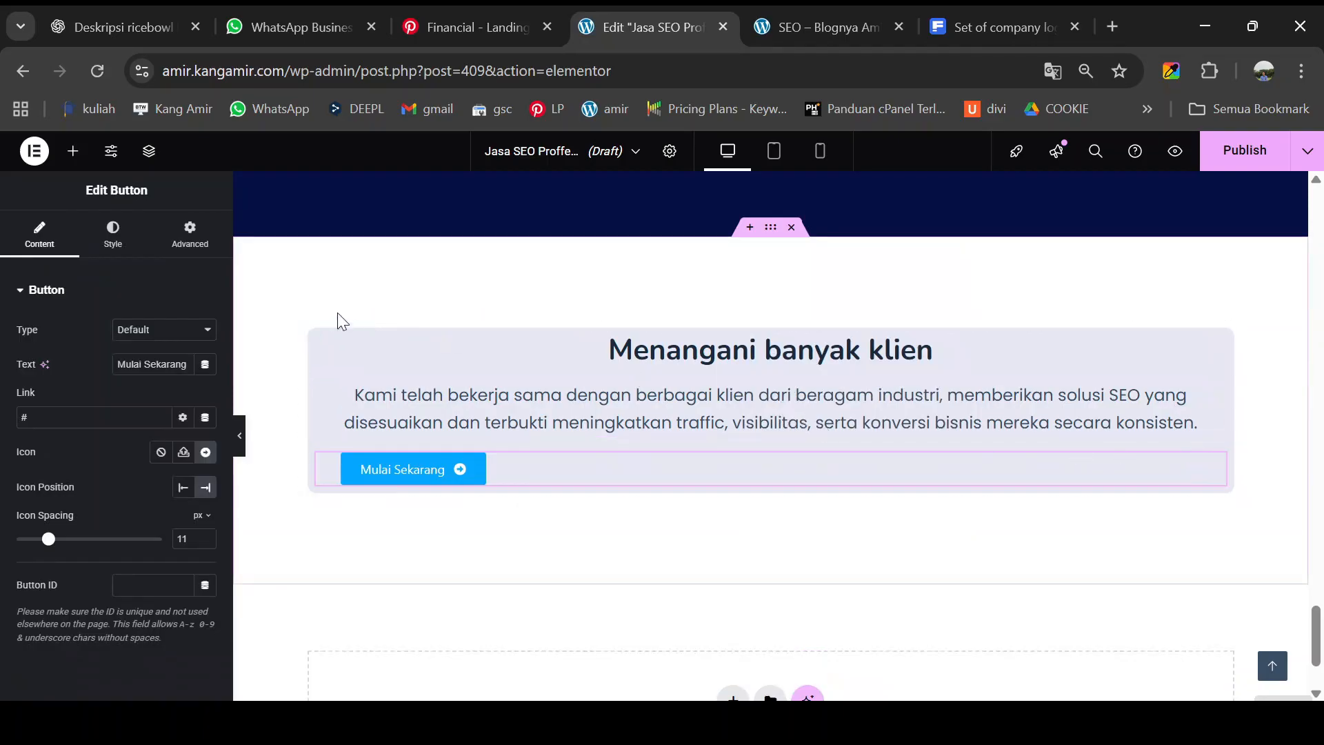
{"action": "left_click", "coordinate": [115, 248]}
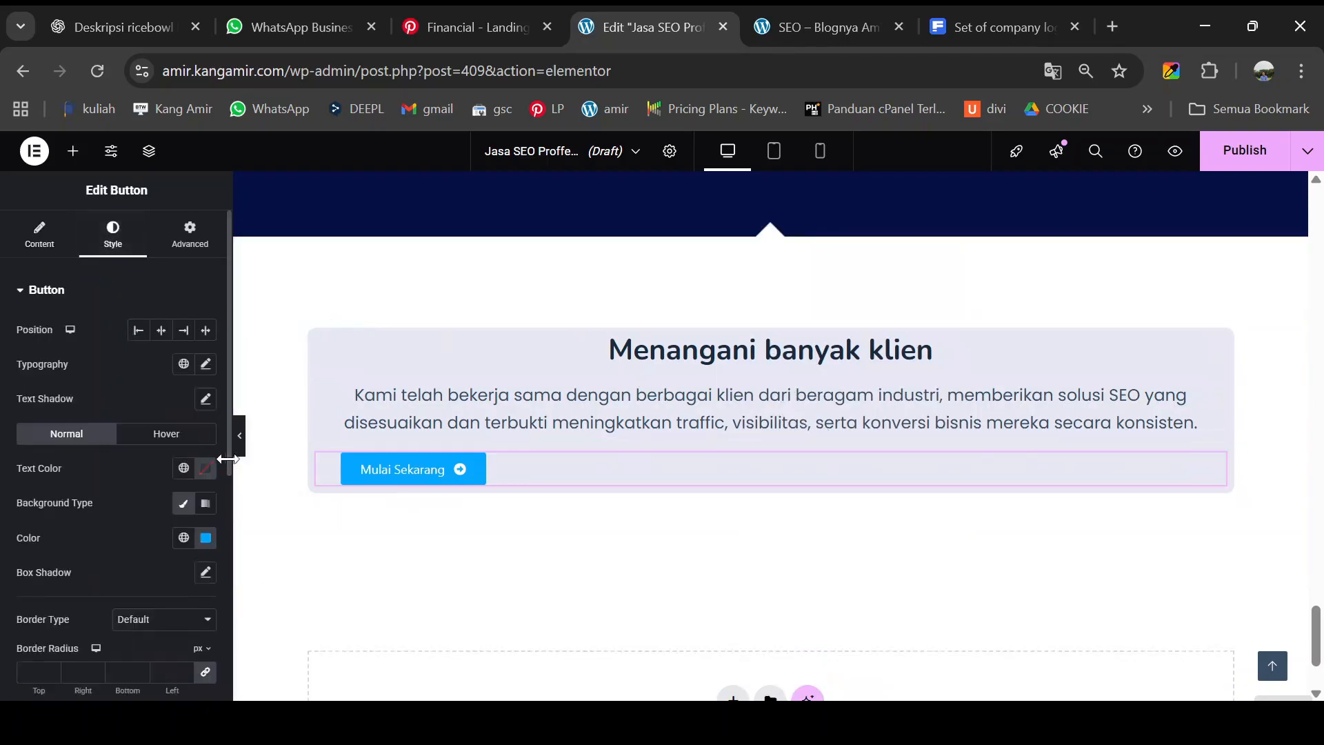
{"action": "left_click", "coordinate": [162, 333]}
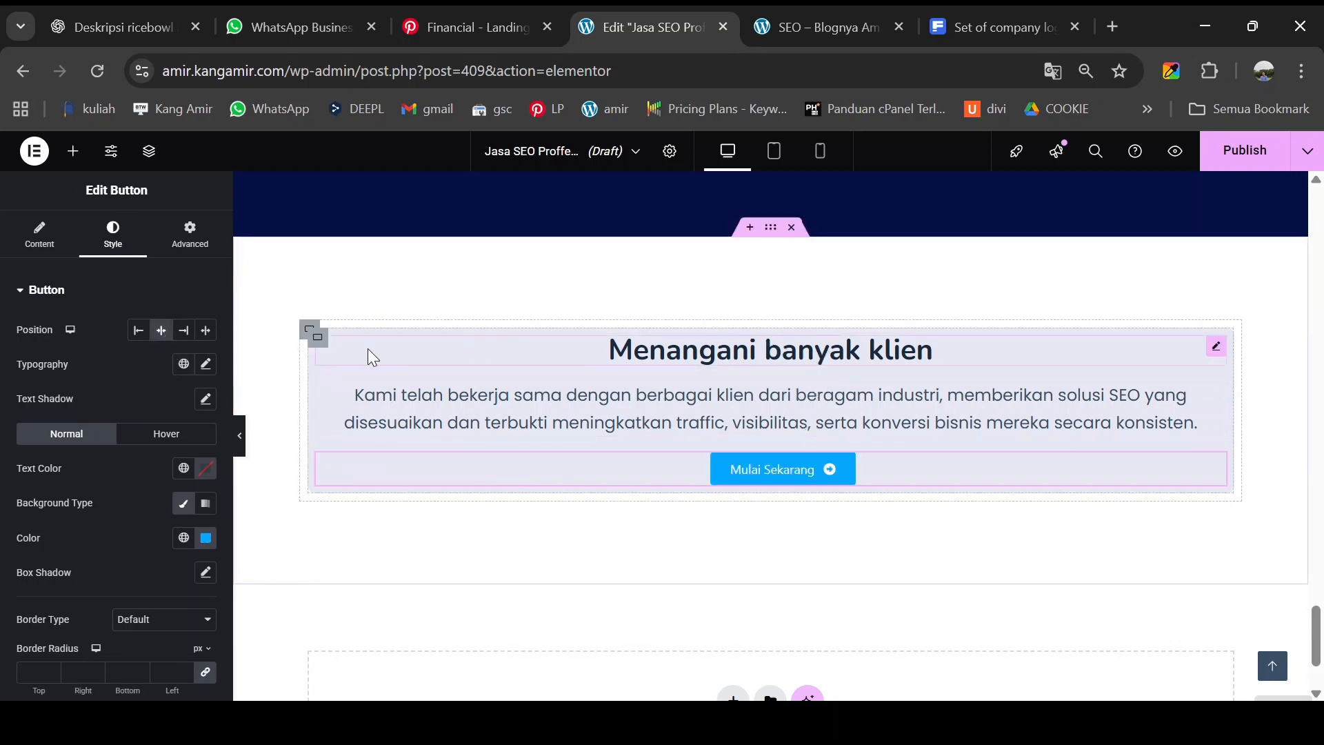
- Set the lavender card's padding to 20 top and bottom, 0 left and right
{"action": "left_click", "coordinate": [315, 335]}
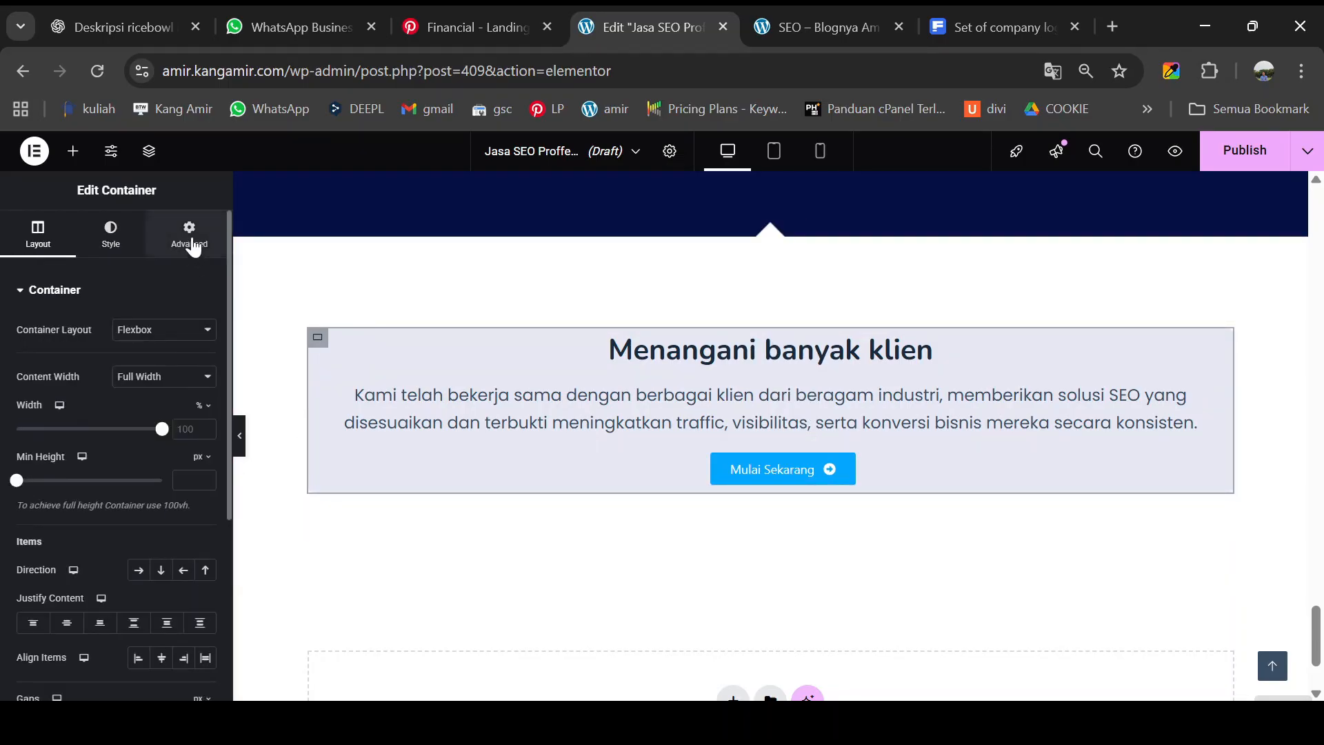
{"action": "left_click", "coordinate": [192, 243]}
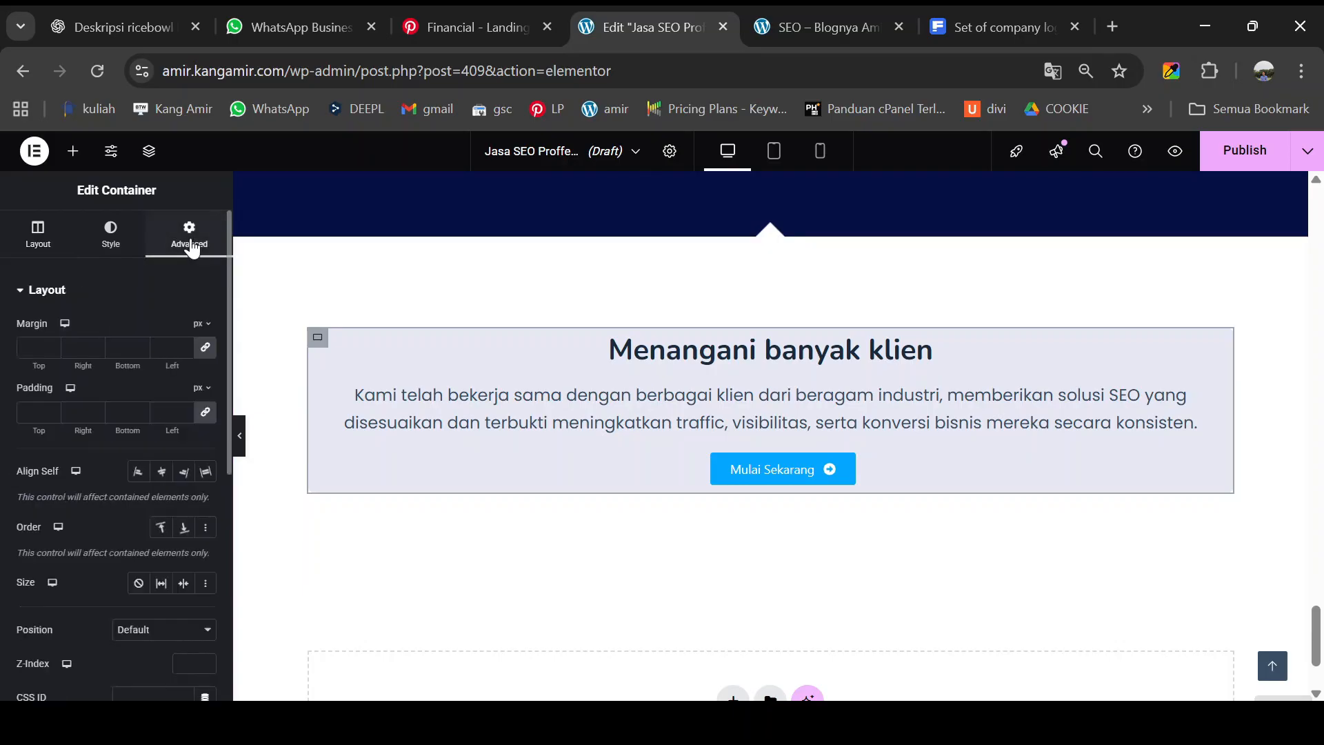
{"action": "left_click", "coordinate": [207, 420]}
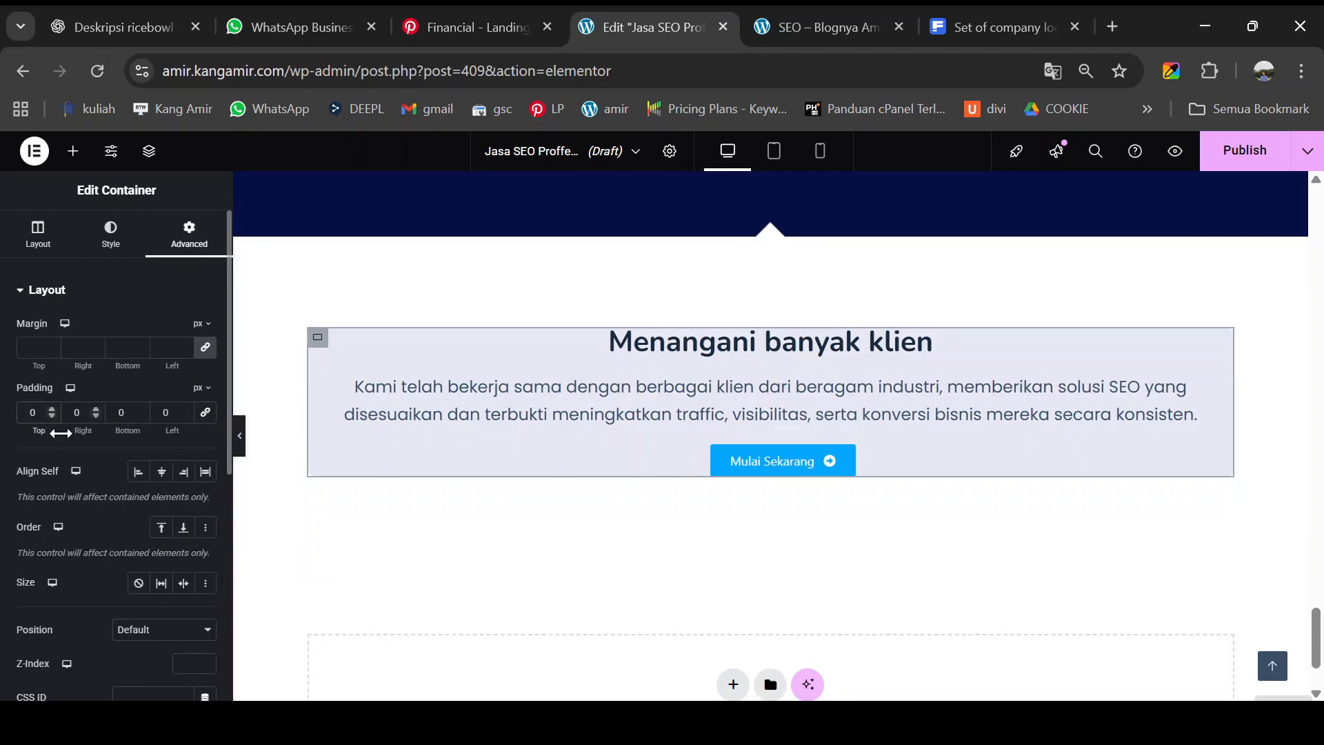
{"action": "type", "text": "2"}
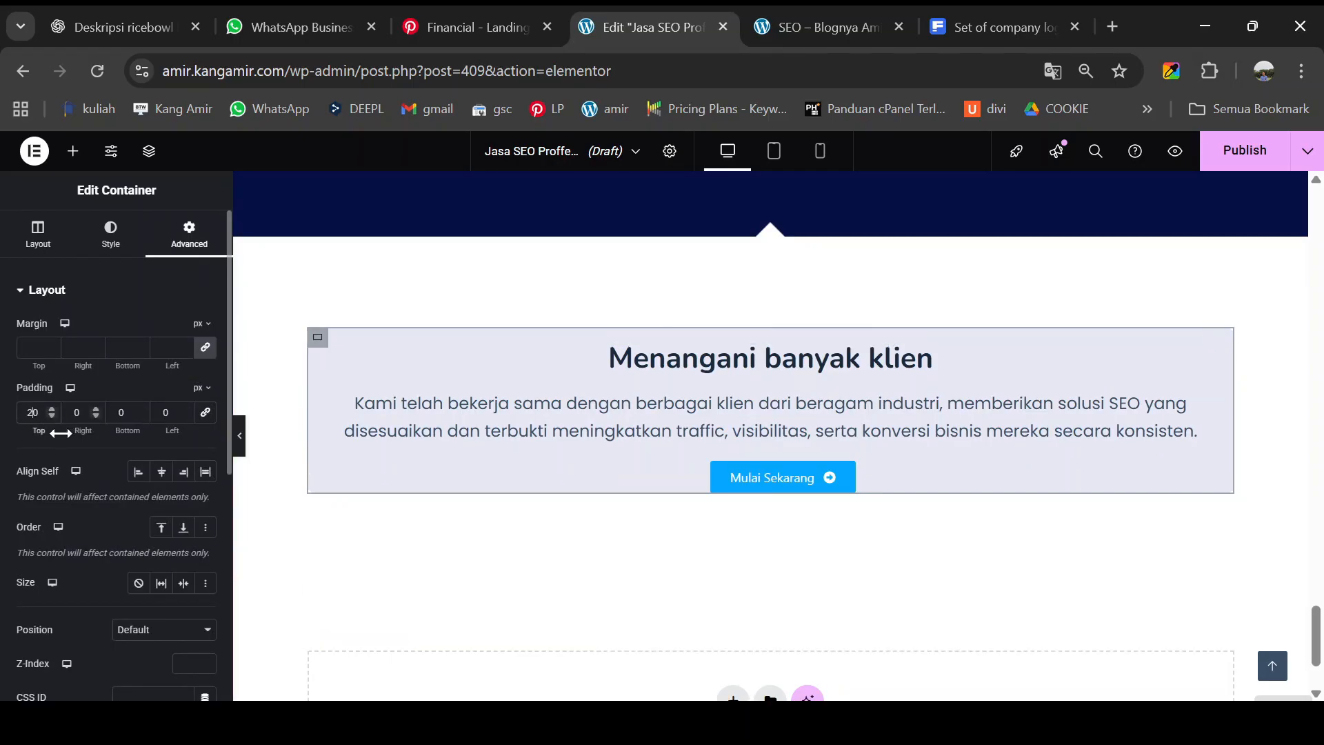
{"action": "left_click", "coordinate": [114, 414]}
{"action": "type", "text": "2"}
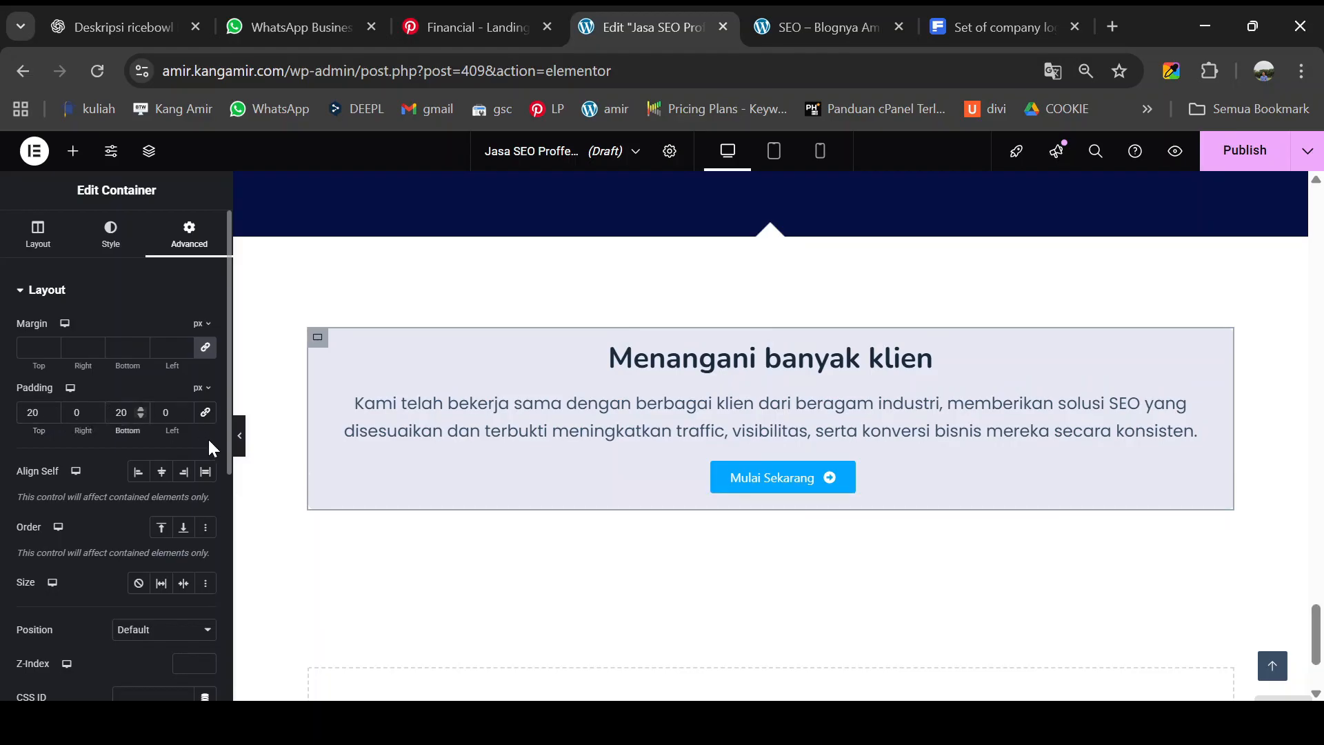
- Check the card's 10 px border radius and preview it with the panel hidden
{"action": "left_click", "coordinate": [108, 248]}
{"action": "left_click", "coordinate": [86, 625]}
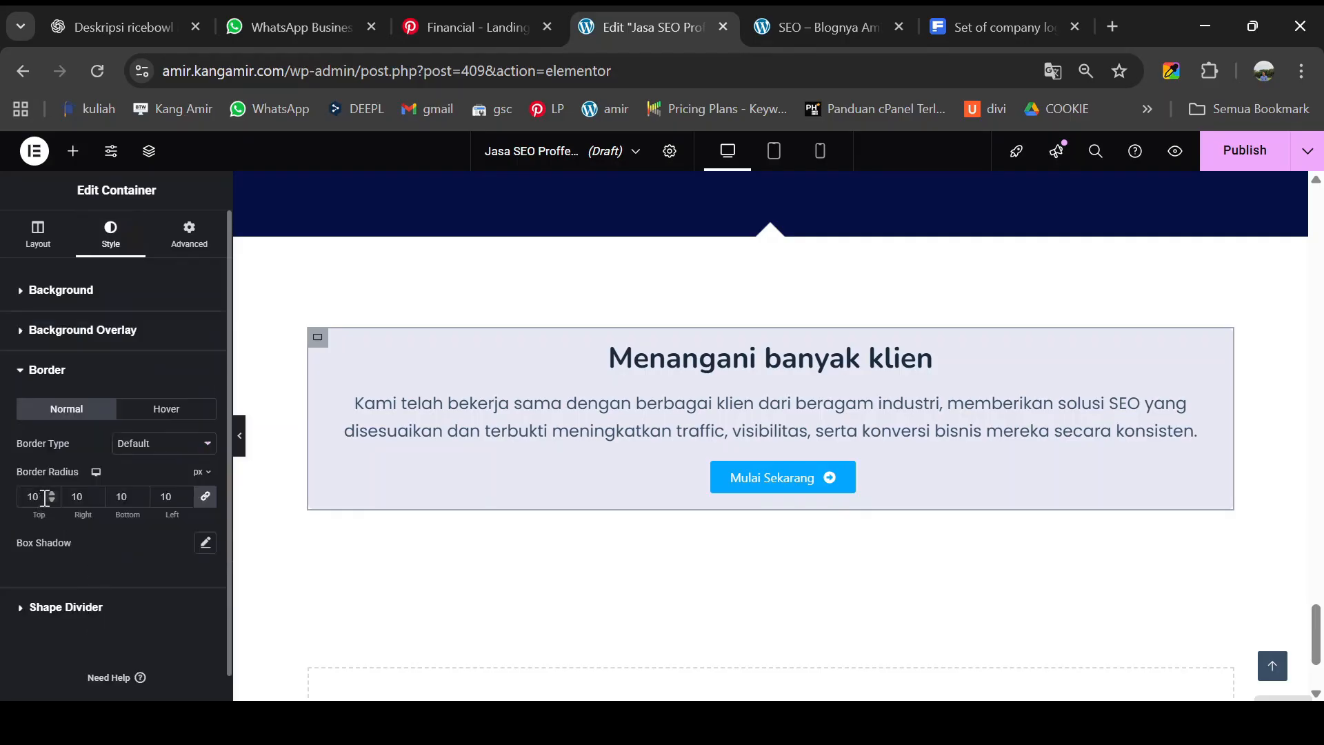
{"action": "left_click", "coordinate": [240, 449]}
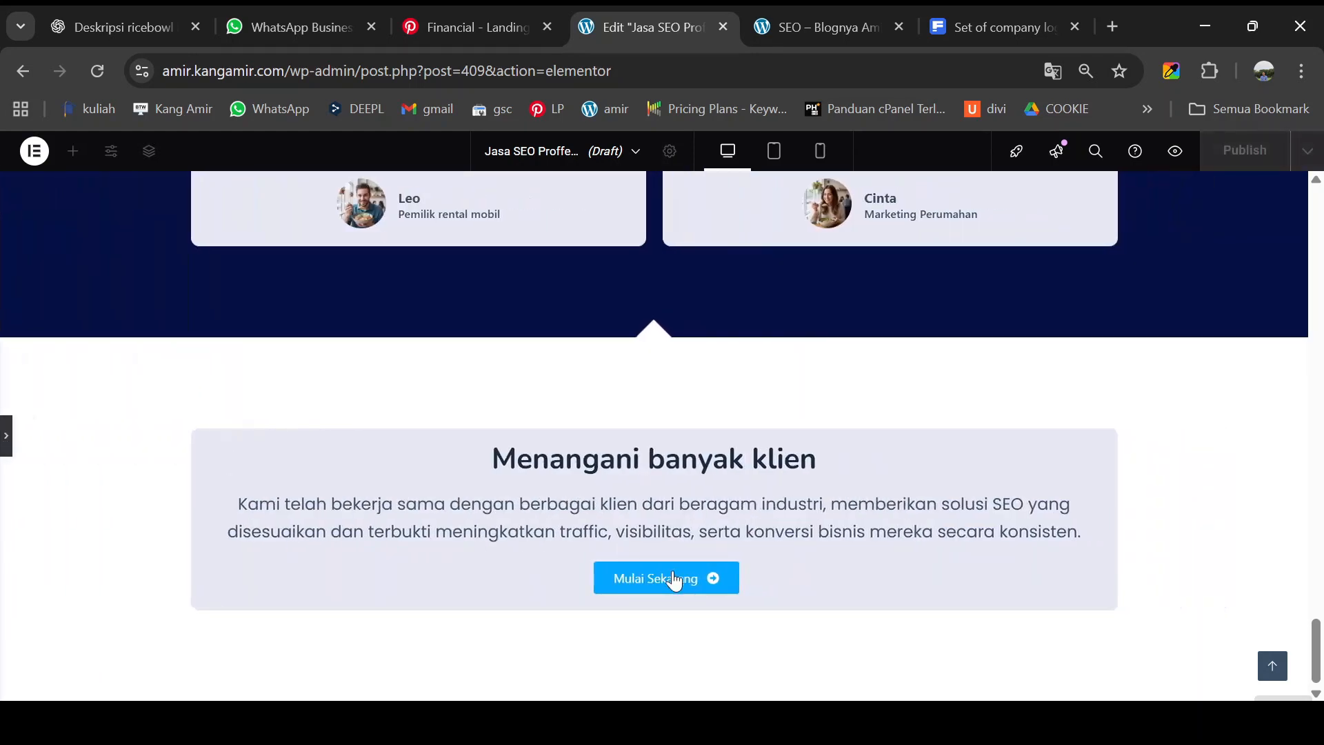
{"action": "left_click", "coordinate": [6, 436]}
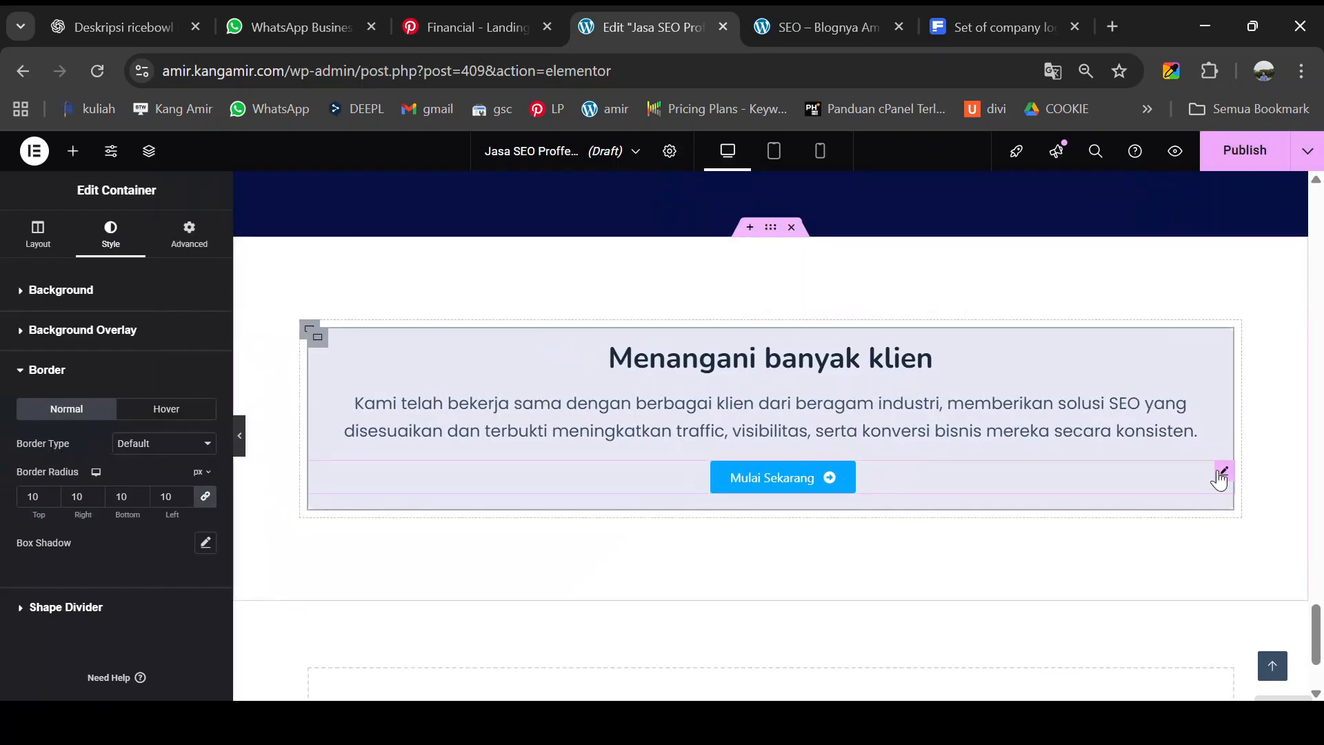
{"action": "left_click", "coordinate": [1221, 474]}
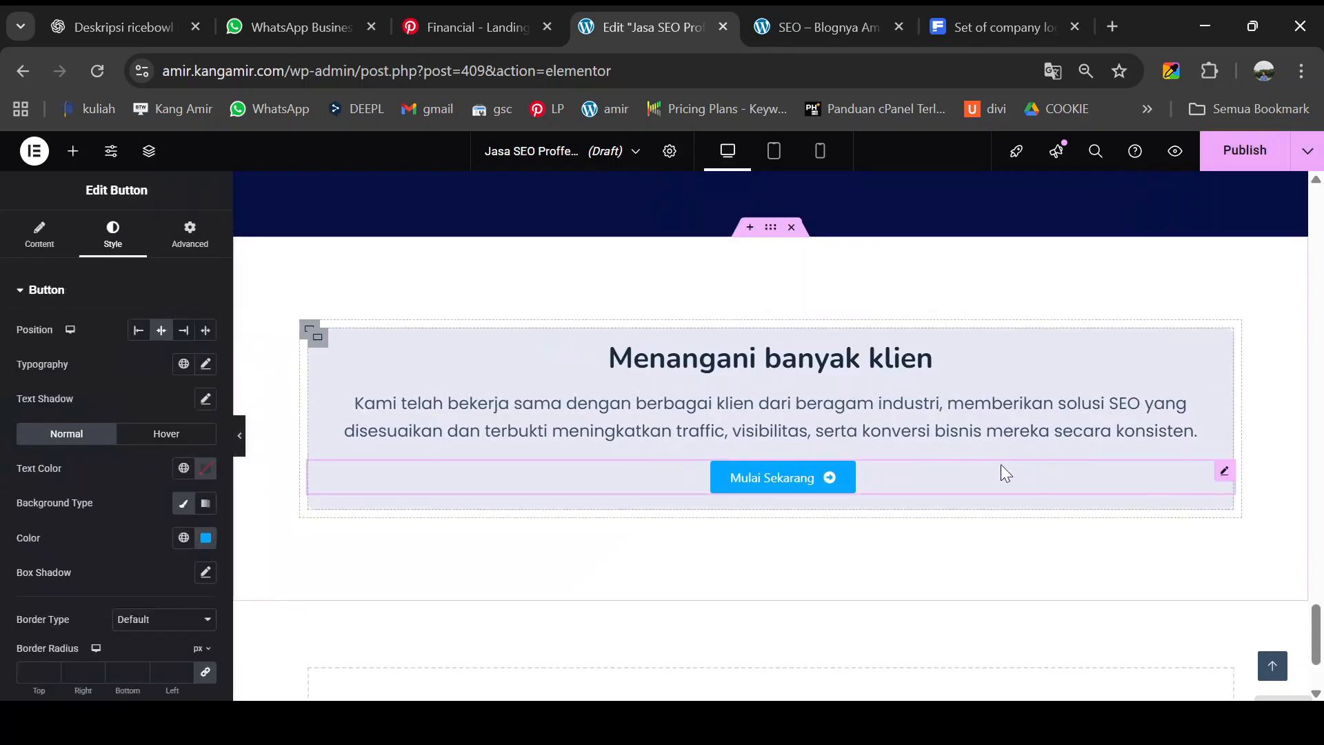
- Paste the wa.me WhatsApp URL into the heading and add <br> after 'klien'
{"action": "left_click", "coordinate": [39, 241]}
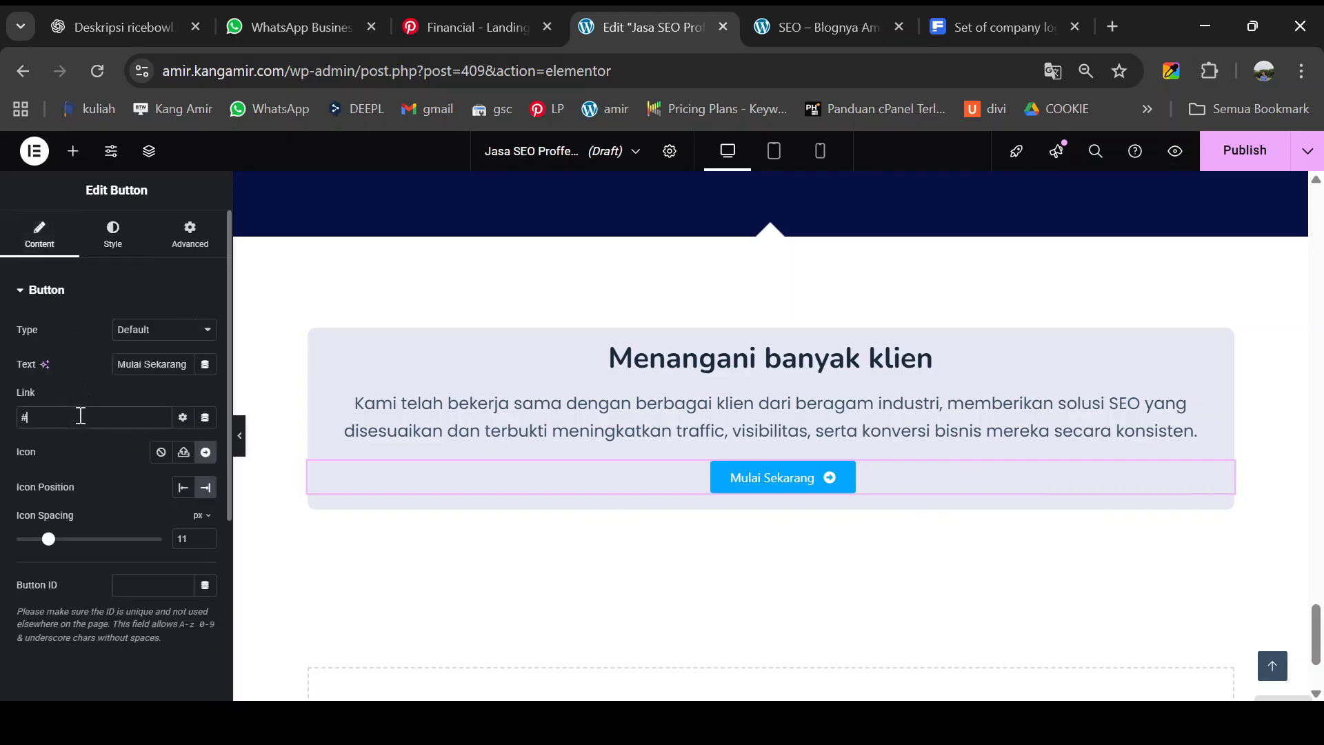
{"action": "left_click", "coordinate": [25, 417]}
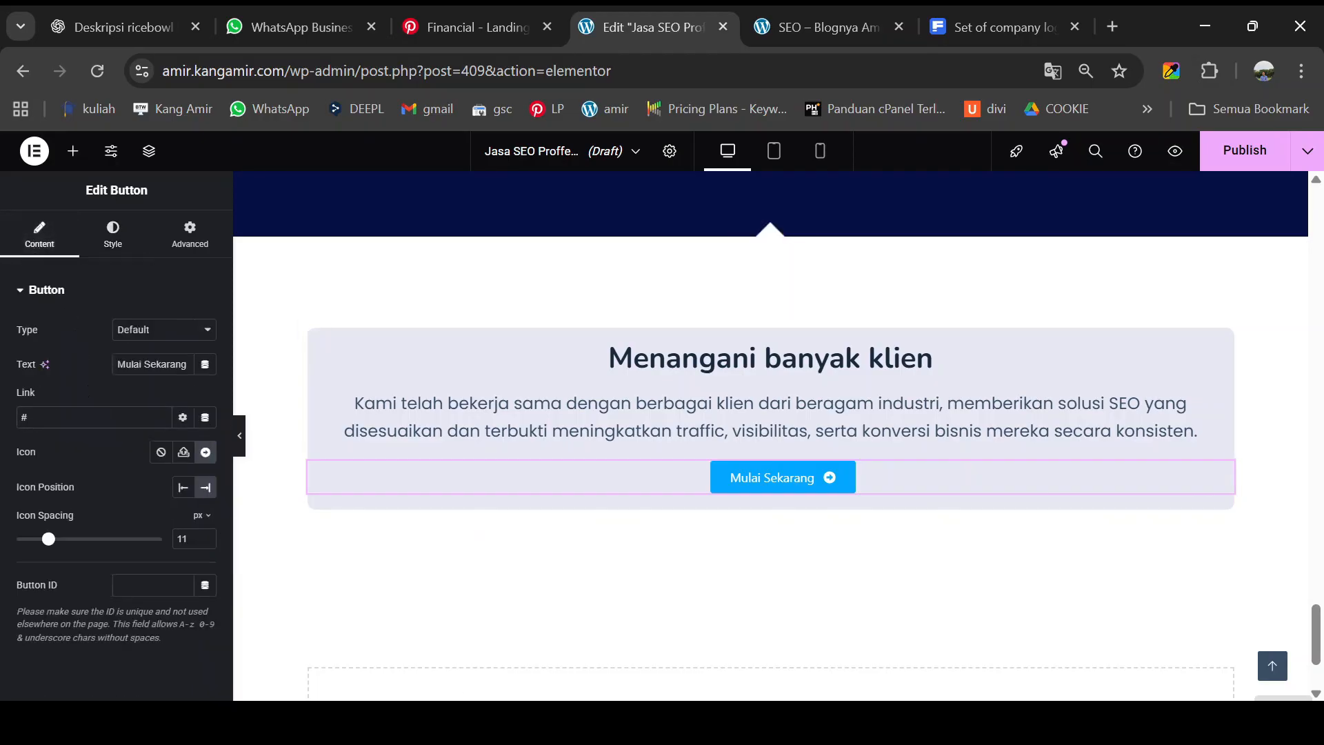
{"action": "key", "text": "alt+Tab"}
{"action": "key", "text": "alt+Tab"}
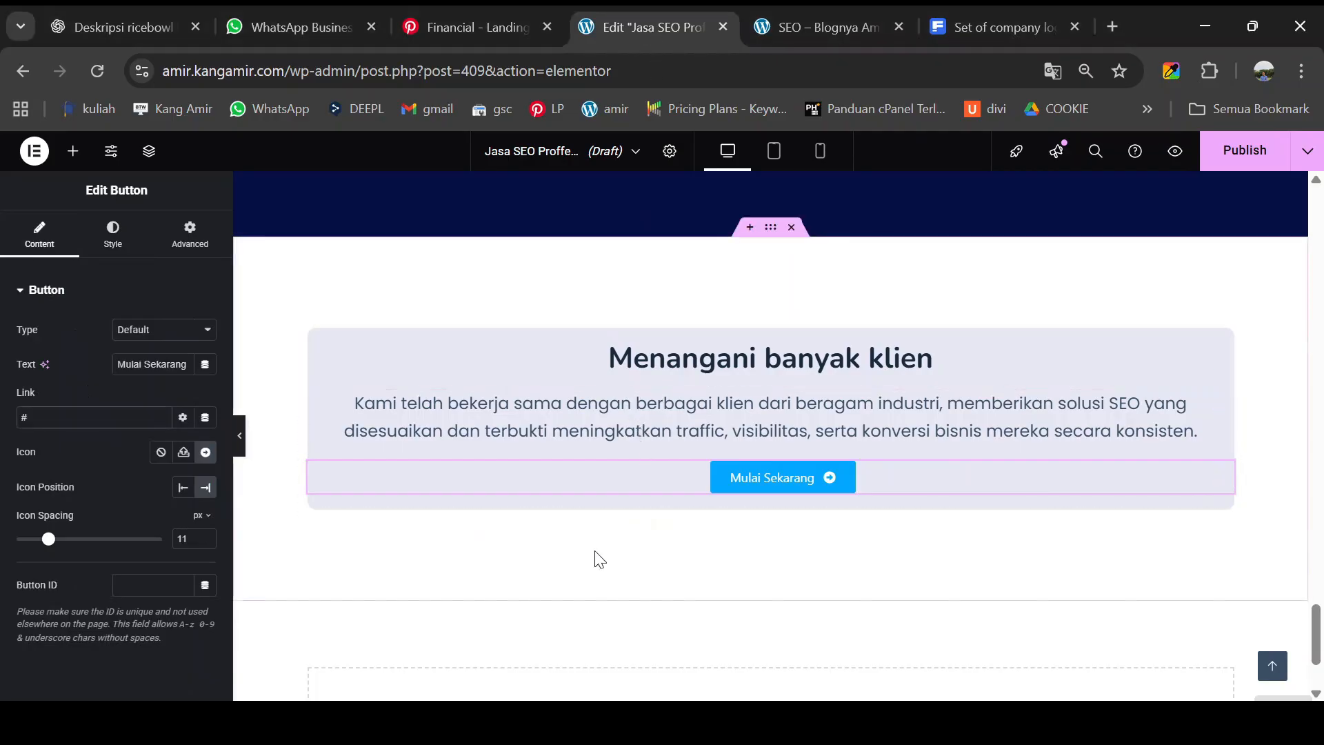
{"action": "scroll", "coordinate": [597, 556], "scroll_direction": "down", "scroll_amount": 2}
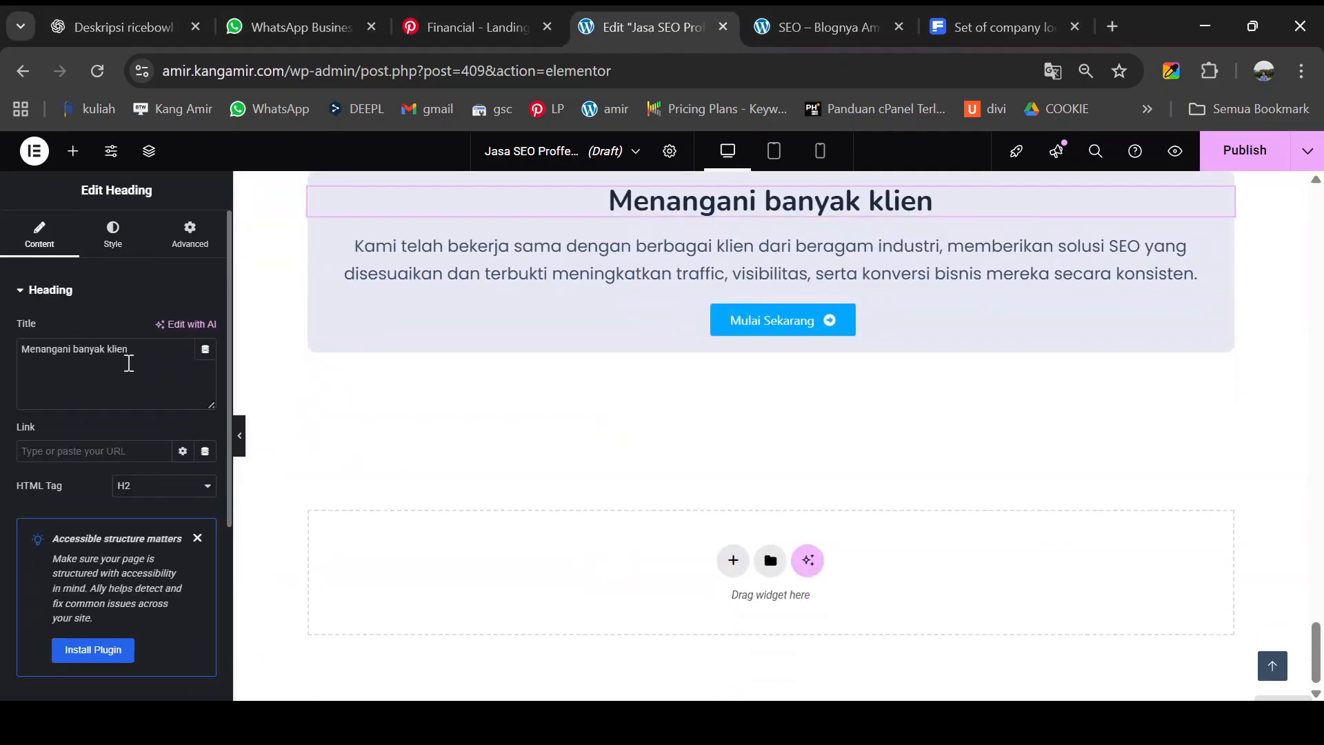
{"action": "left_click", "coordinate": [136, 353]}
{"action": "key", "text": "ctrl+v"}
{"action": "left_click", "coordinate": [136, 353]}
{"action": "type", "text": "<br>"}
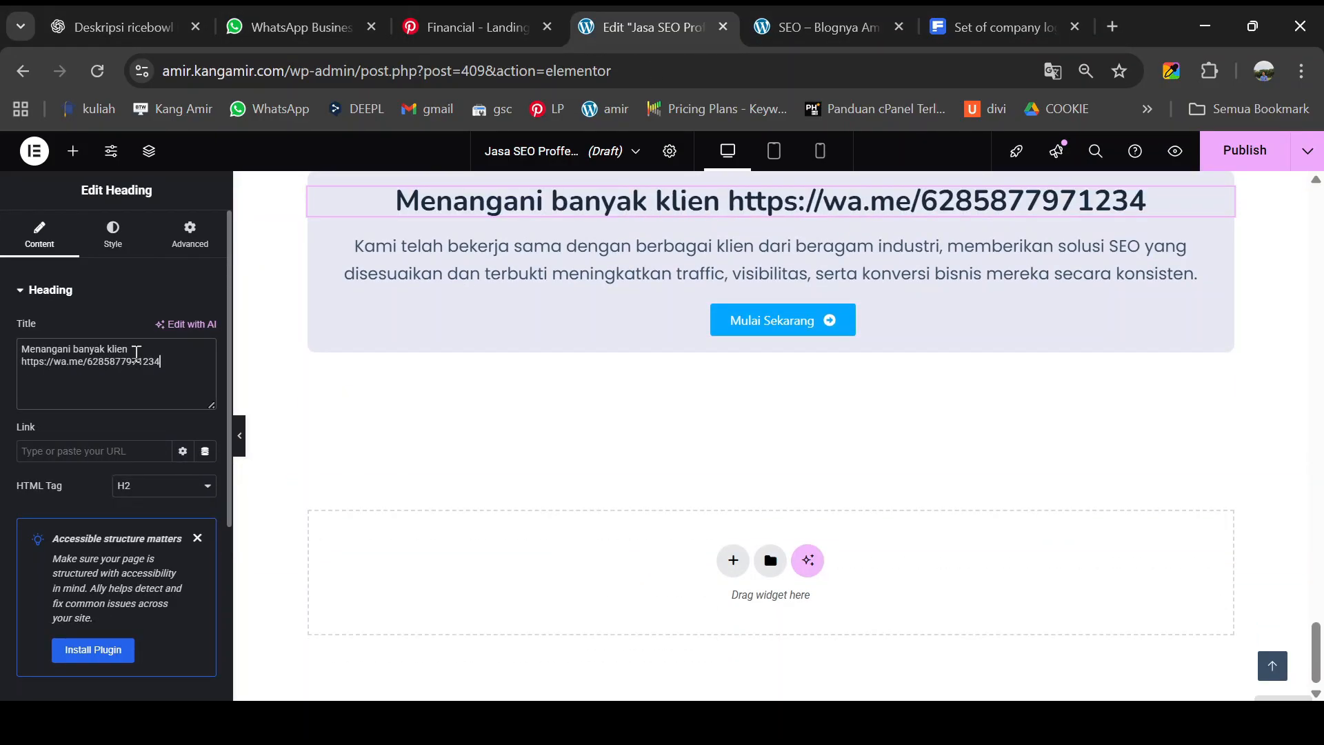
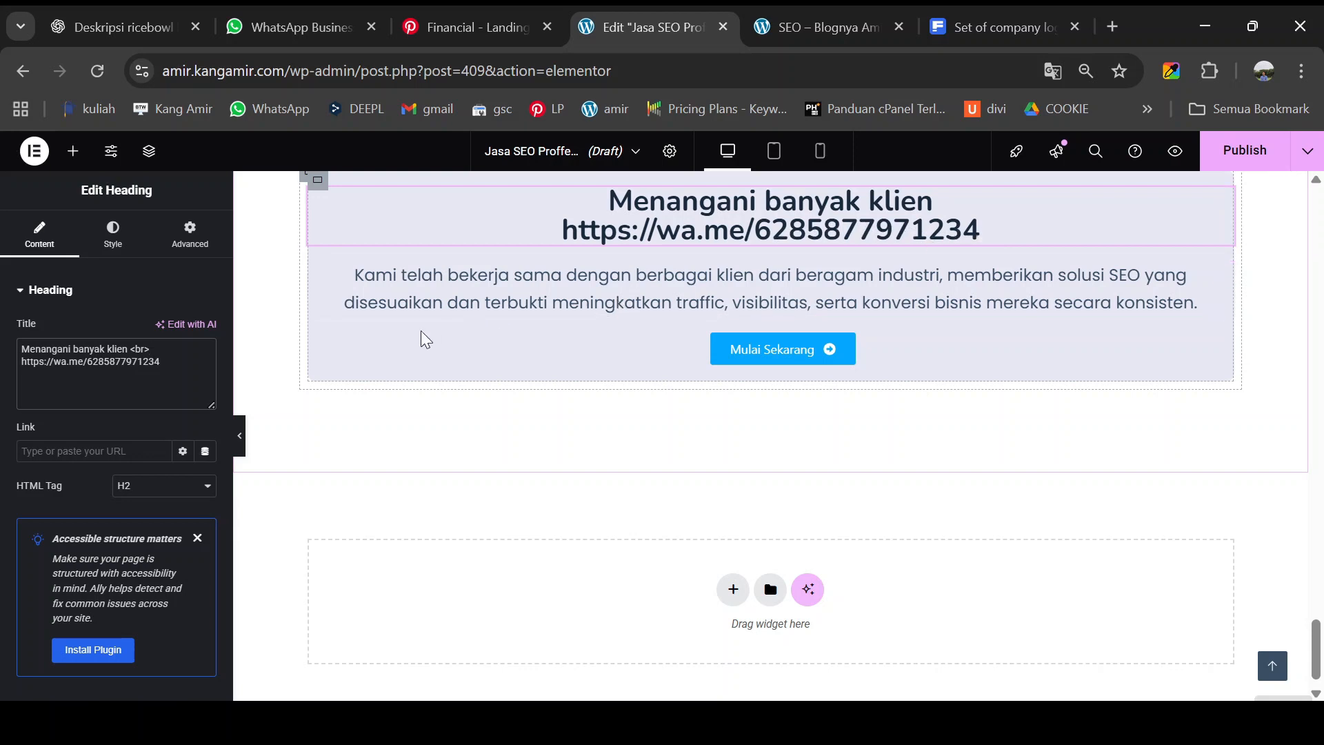
- Delete the WhatsApp URL line and the leftover <br>, leaving 'Menangani banyak klien' as the heading
{"action": "triple_click", "coordinate": [44, 378]}
{"action": "key", "text": "ctrl+c"}
{"action": "key", "text": "BackSpace"}
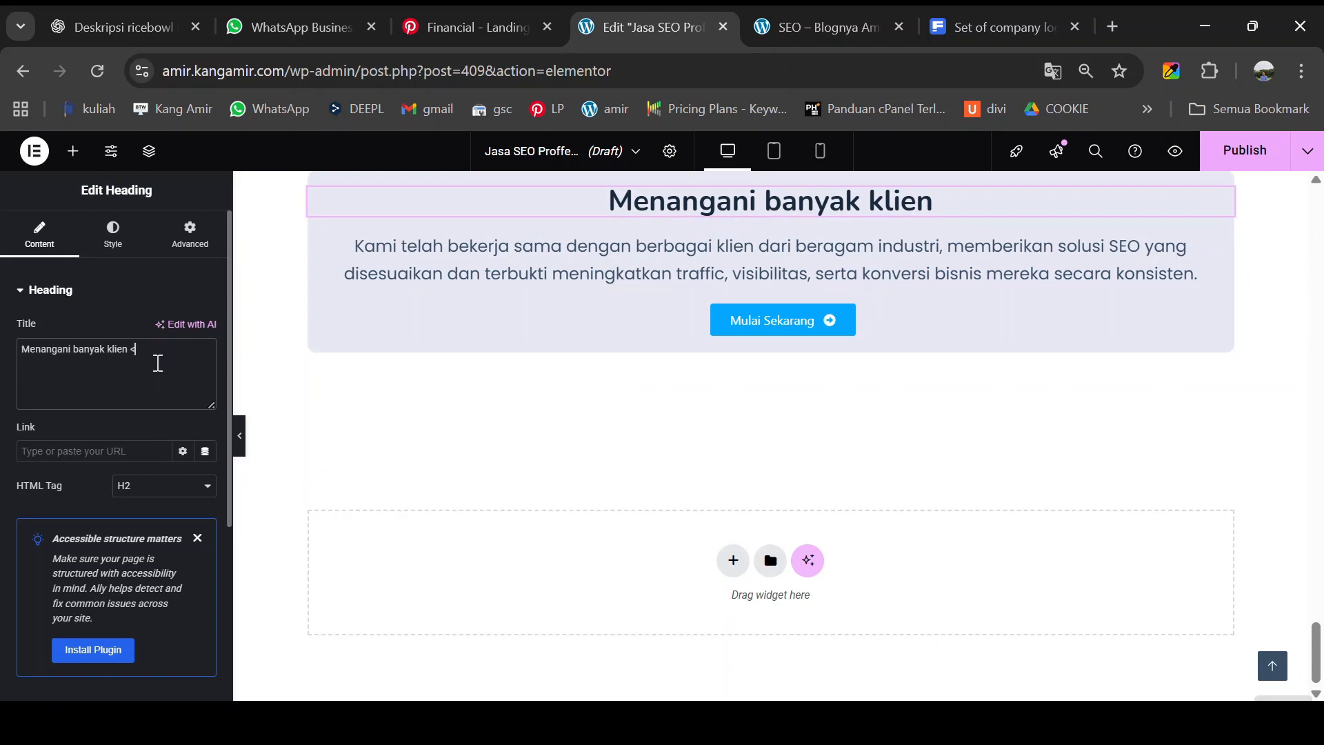
{"action": "key", "text": "BackSpace"}
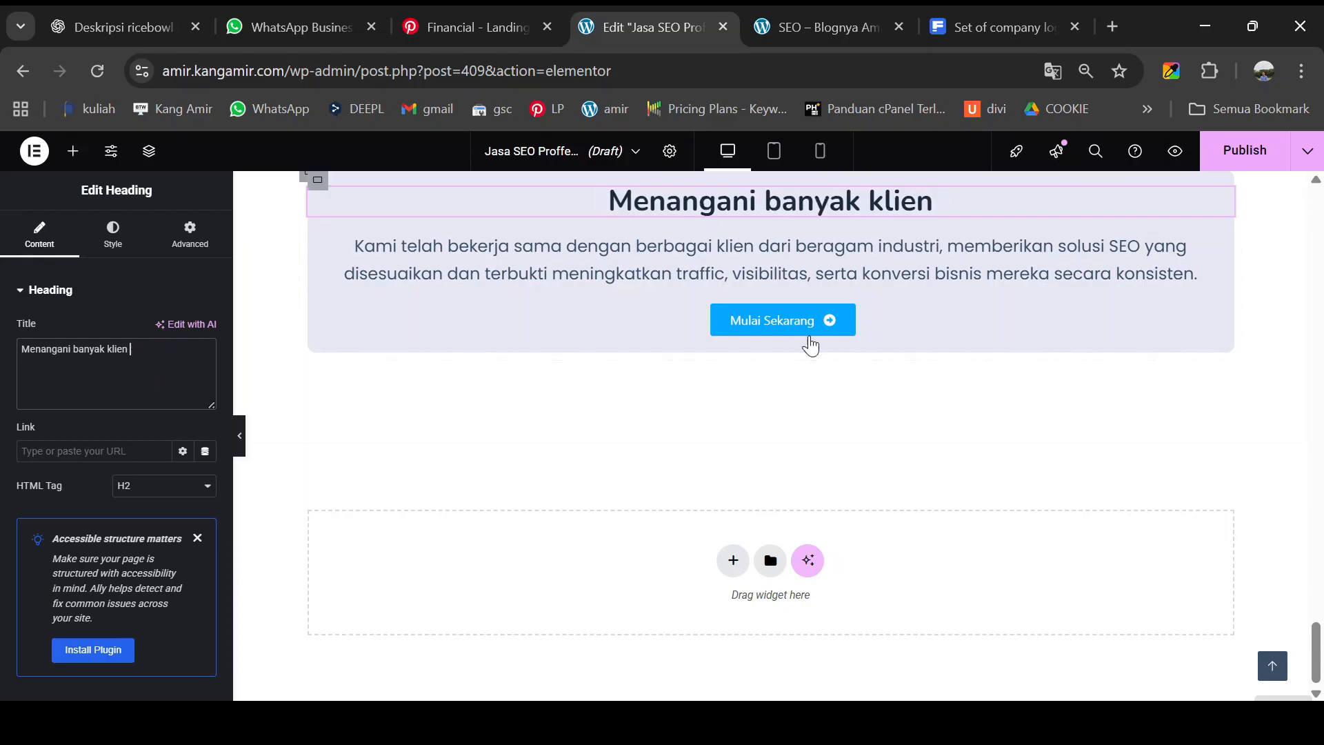
{"action": "left_click", "coordinate": [1224, 314]}
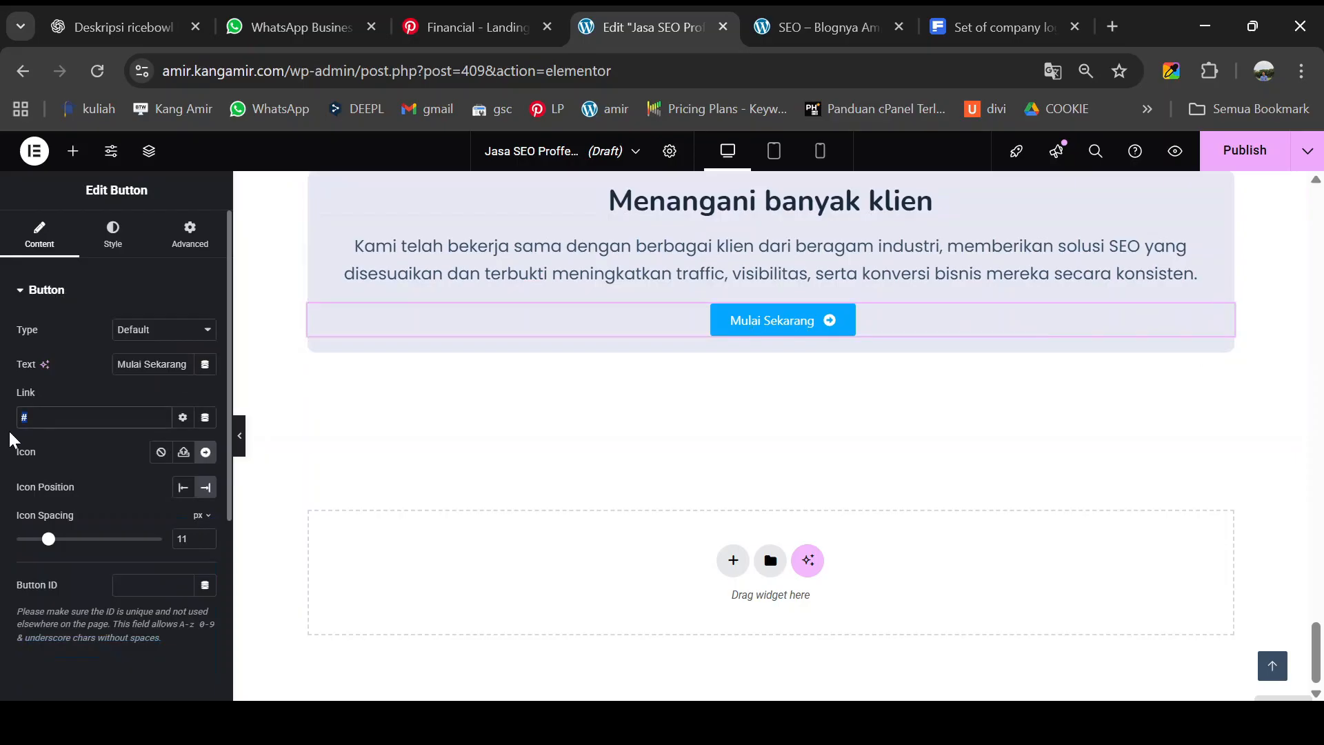
- Link the Mulai Sekarang button to the WhatsApp URL in a new window, then copy the button
{"action": "key", "text": "ctrl+v"}
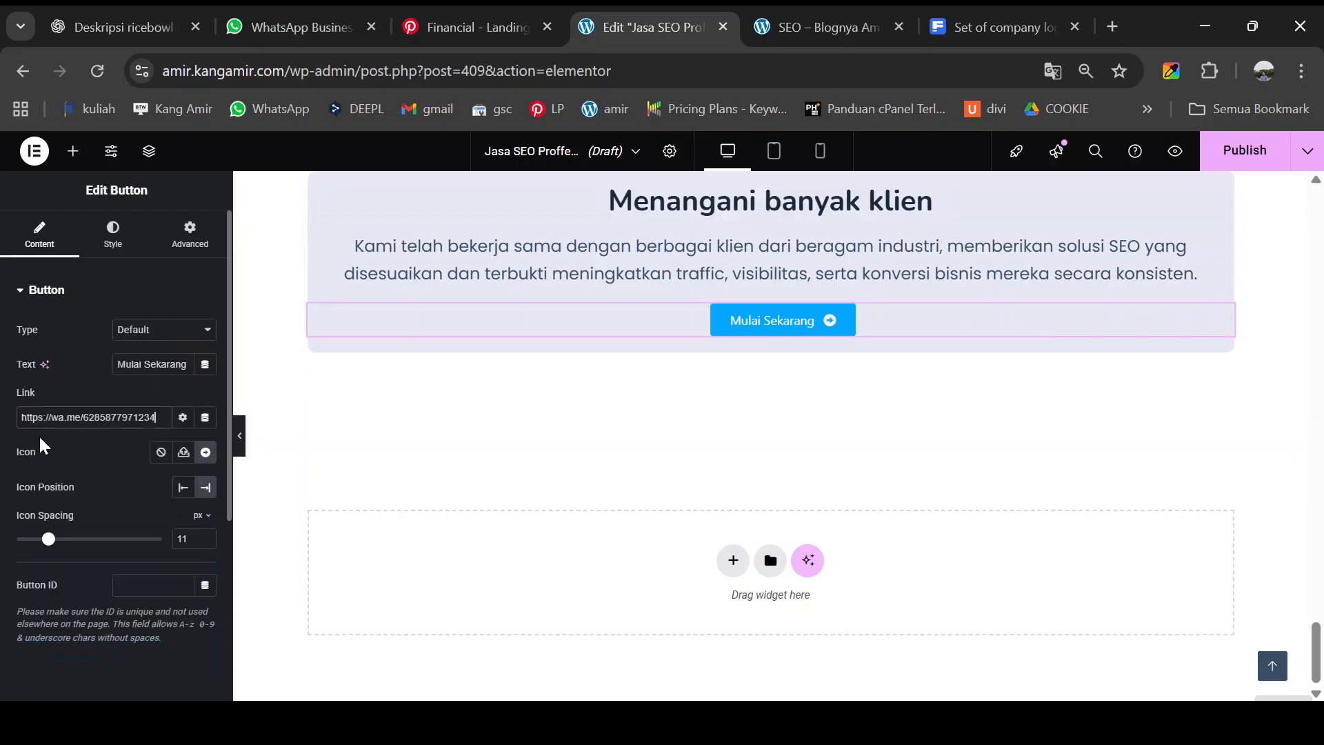
{"action": "left_click", "coordinate": [182, 418]}
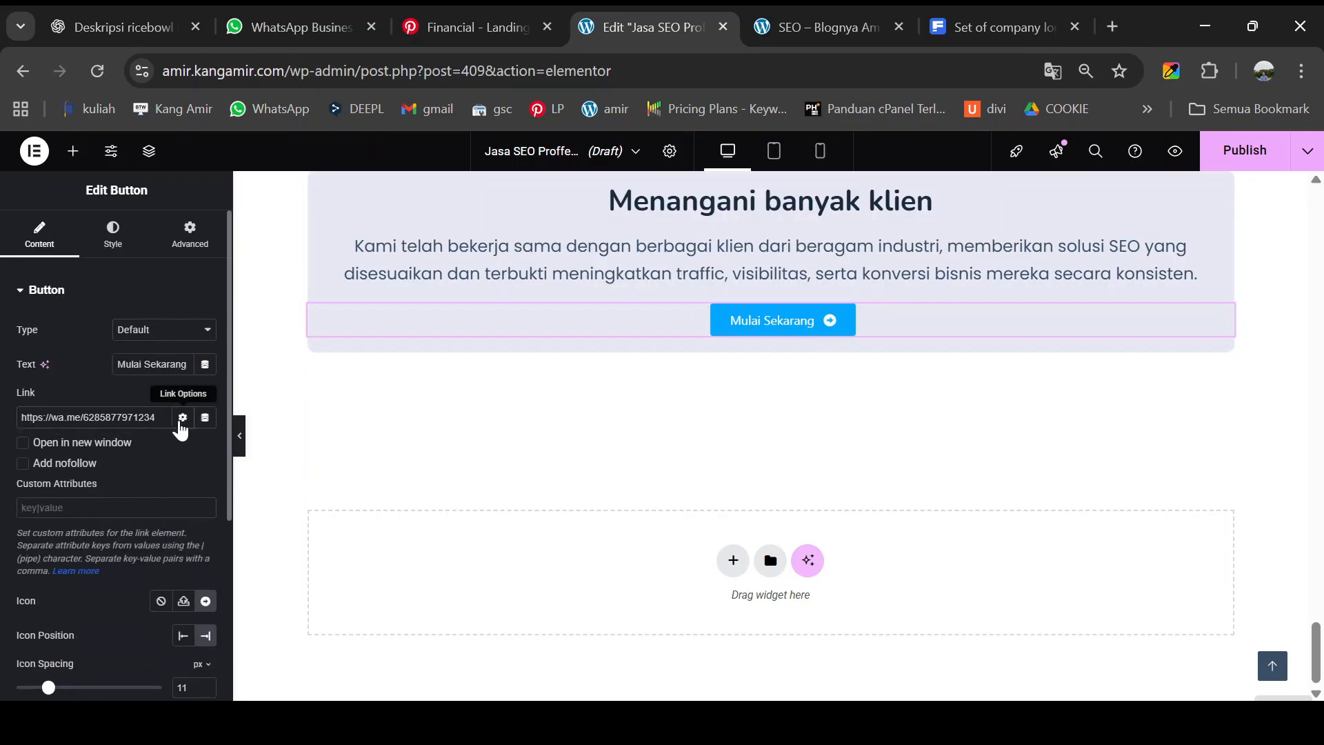
{"action": "left_click", "coordinate": [25, 445]}
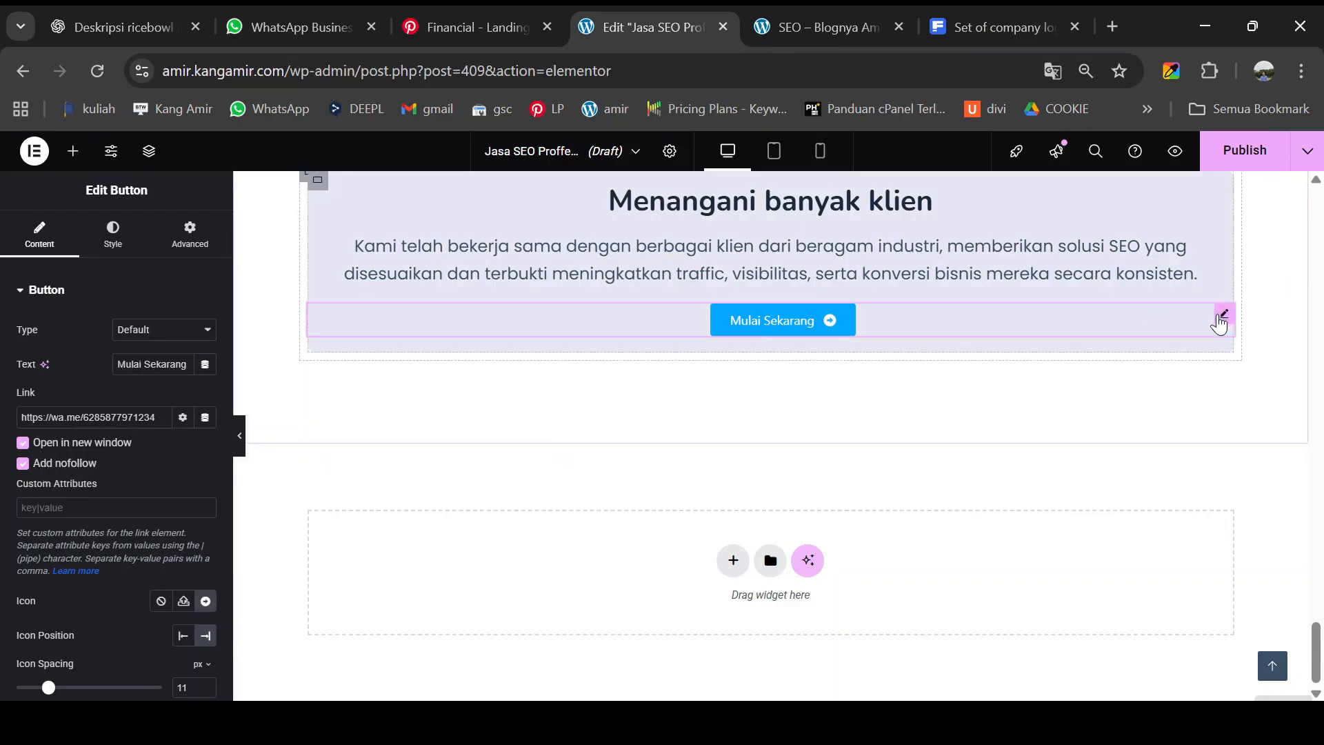
{"action": "right_click", "coordinate": [1219, 321]}
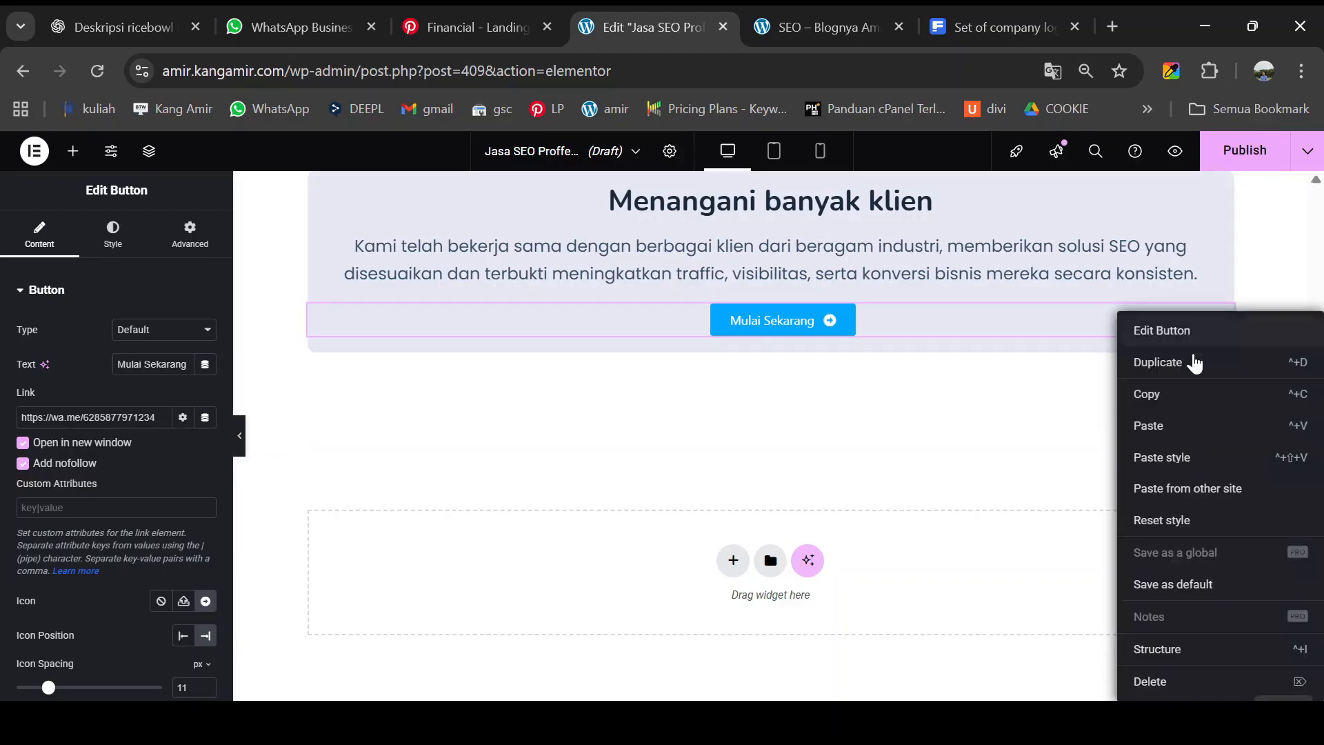
{"action": "left_click", "coordinate": [1147, 400]}
- Paste the copied button style onto the consultation card's Mulai Sekarang button
{"action": "scroll", "coordinate": [1117, 399], "scroll_direction": "up", "scroll_amount": 10}
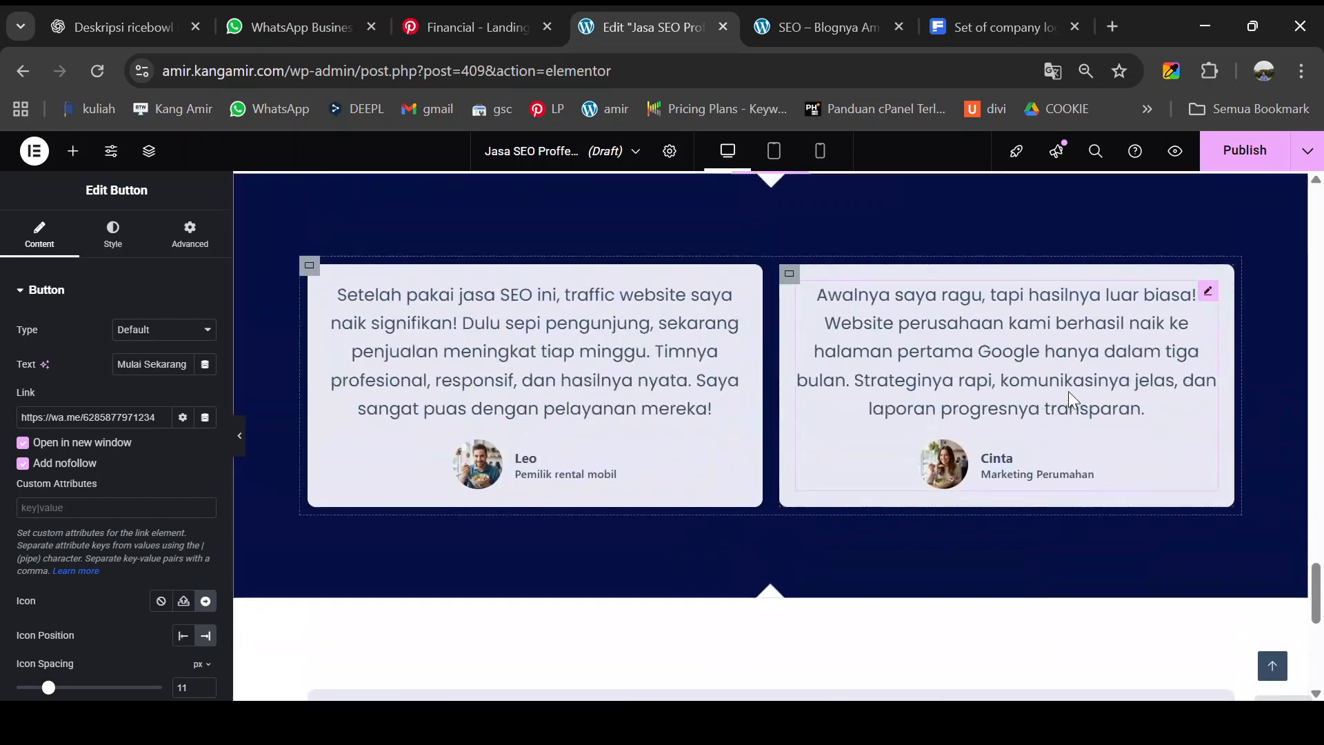
{"action": "scroll", "coordinate": [1084, 388], "scroll_direction": "up", "scroll_amount": 12}
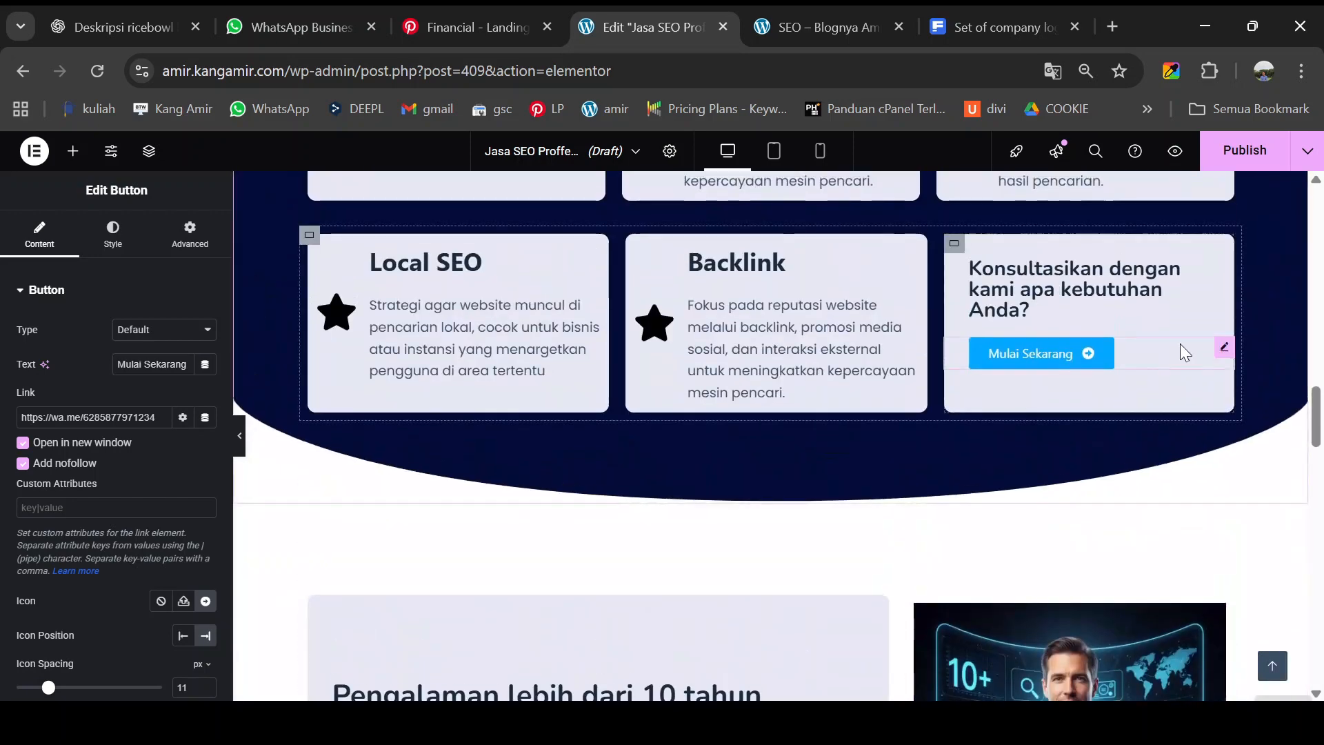
{"action": "right_click", "coordinate": [1223, 347]}
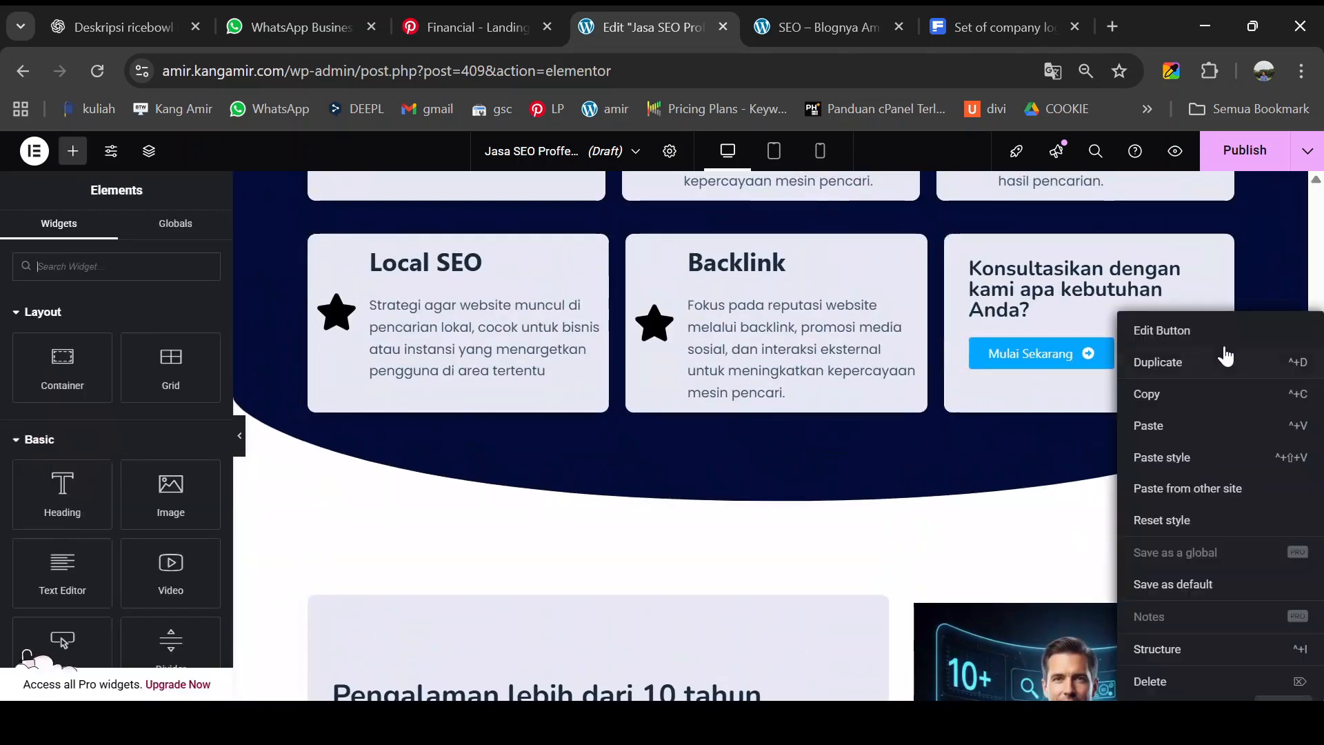
{"action": "left_click", "coordinate": [1167, 457]}
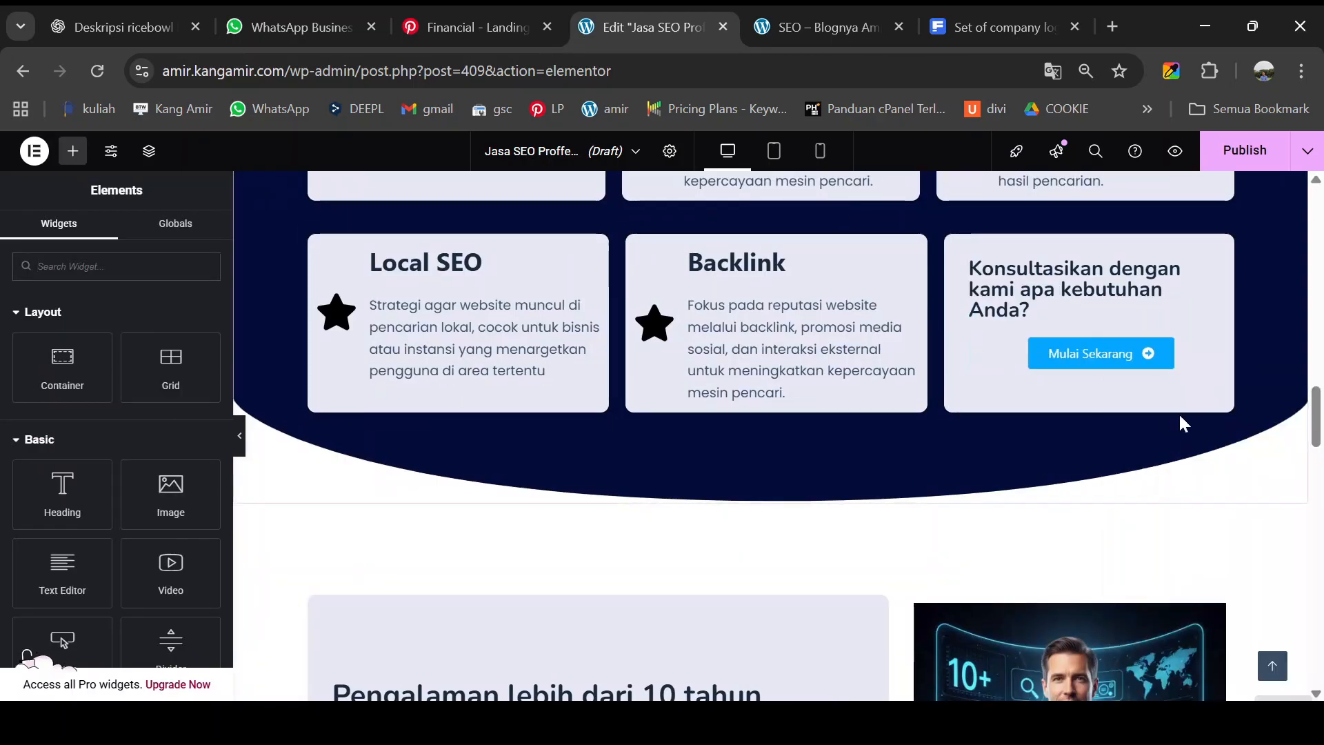
- Replace the button's placeholder # link with the WhatsApp URL and copy that URL
{"action": "left_click", "coordinate": [1220, 350]}
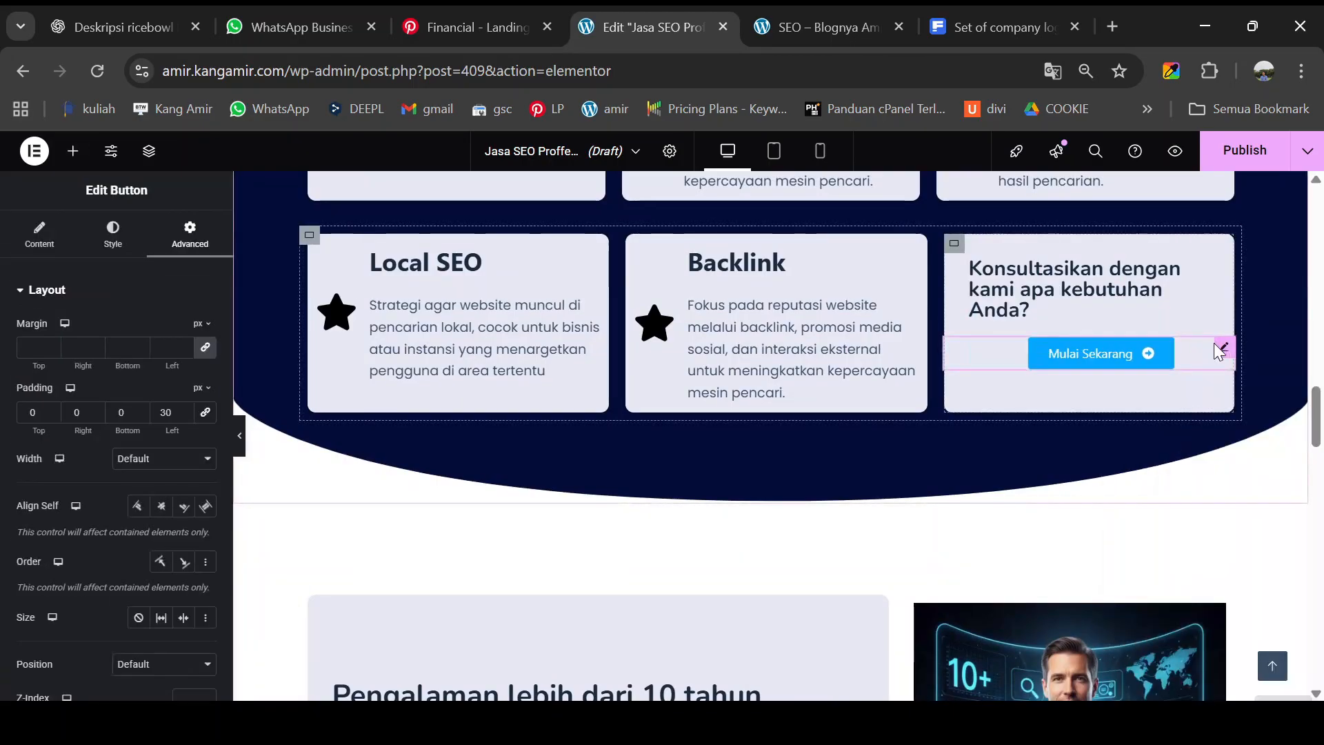
{"action": "left_click", "coordinate": [32, 245]}
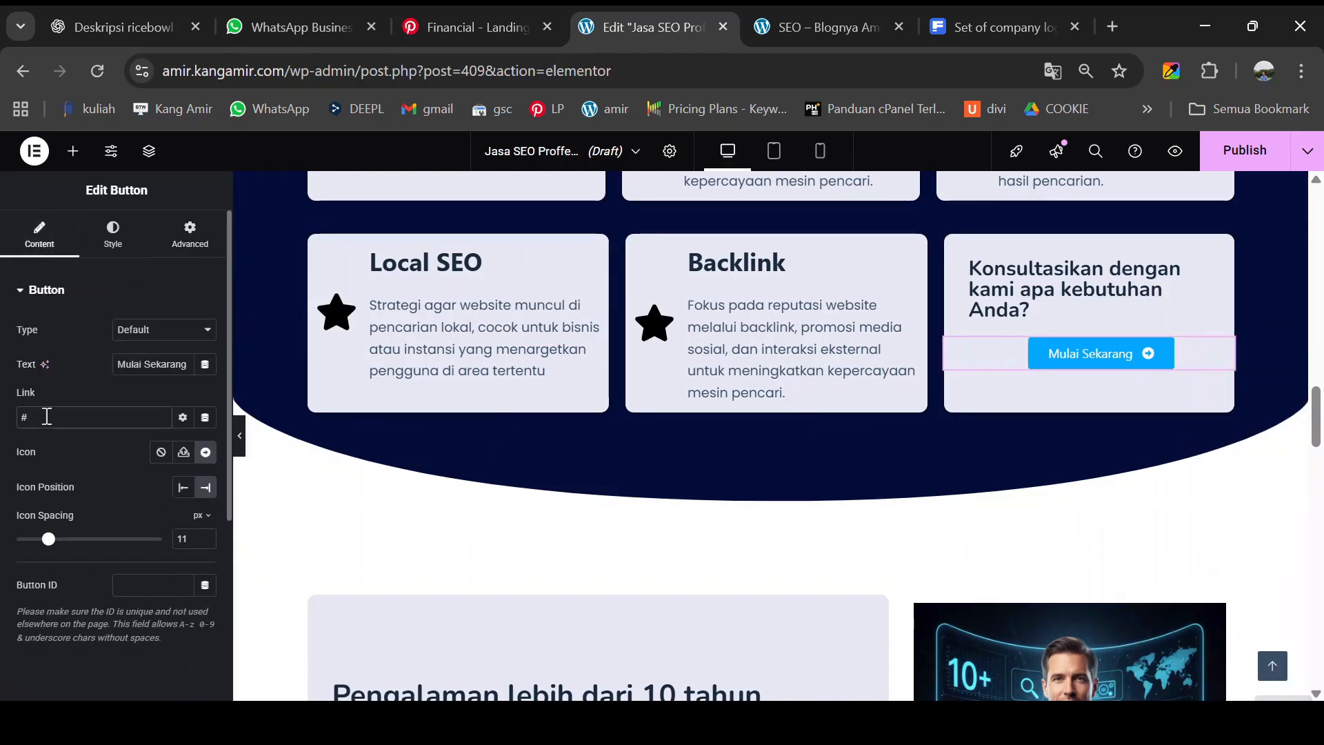
{"action": "left_click_drag", "start_coordinate": [46, 417], "coordinate": [5, 421]}
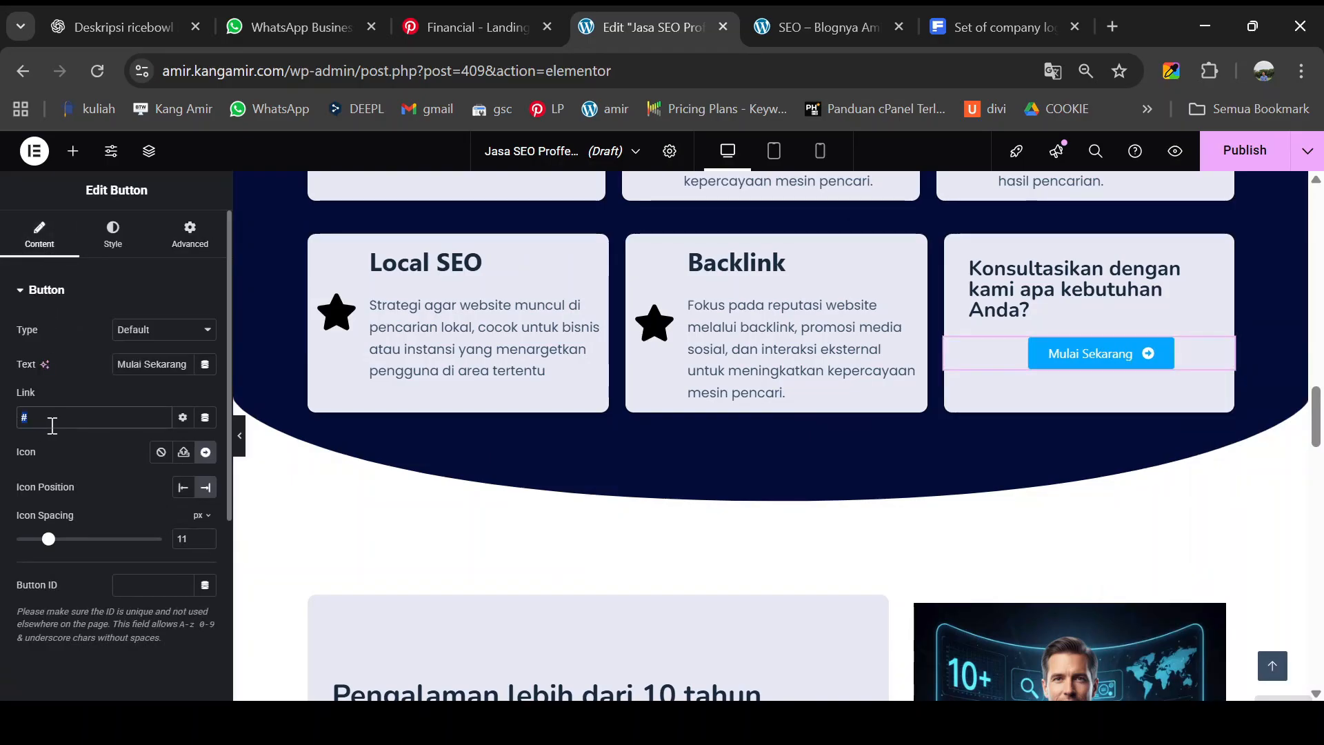
{"action": "key", "text": "ctrl+v"}
{"action": "key", "text": "ctrl+z"}
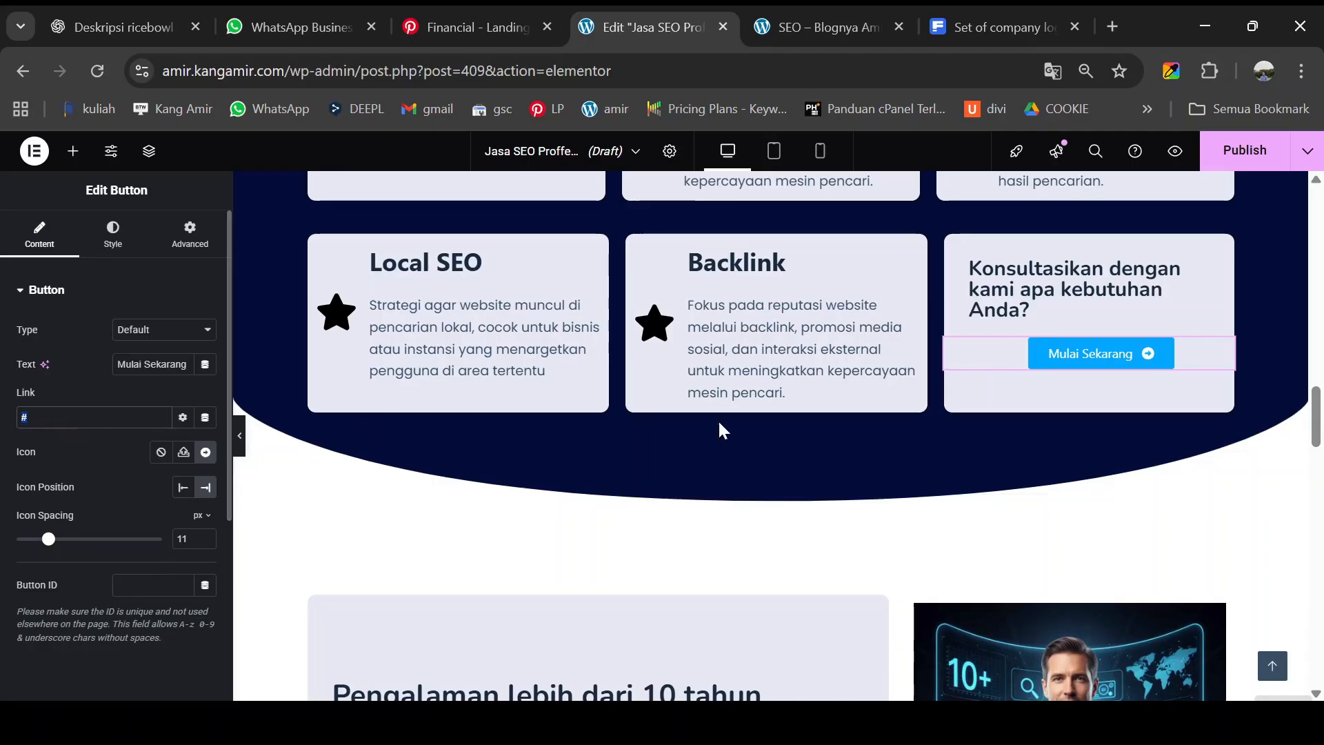
{"action": "scroll", "coordinate": [990, 445], "scroll_direction": "down", "scroll_amount": 15}
{"action": "scroll", "coordinate": [991, 446], "scroll_direction": "down", "scroll_amount": 10}
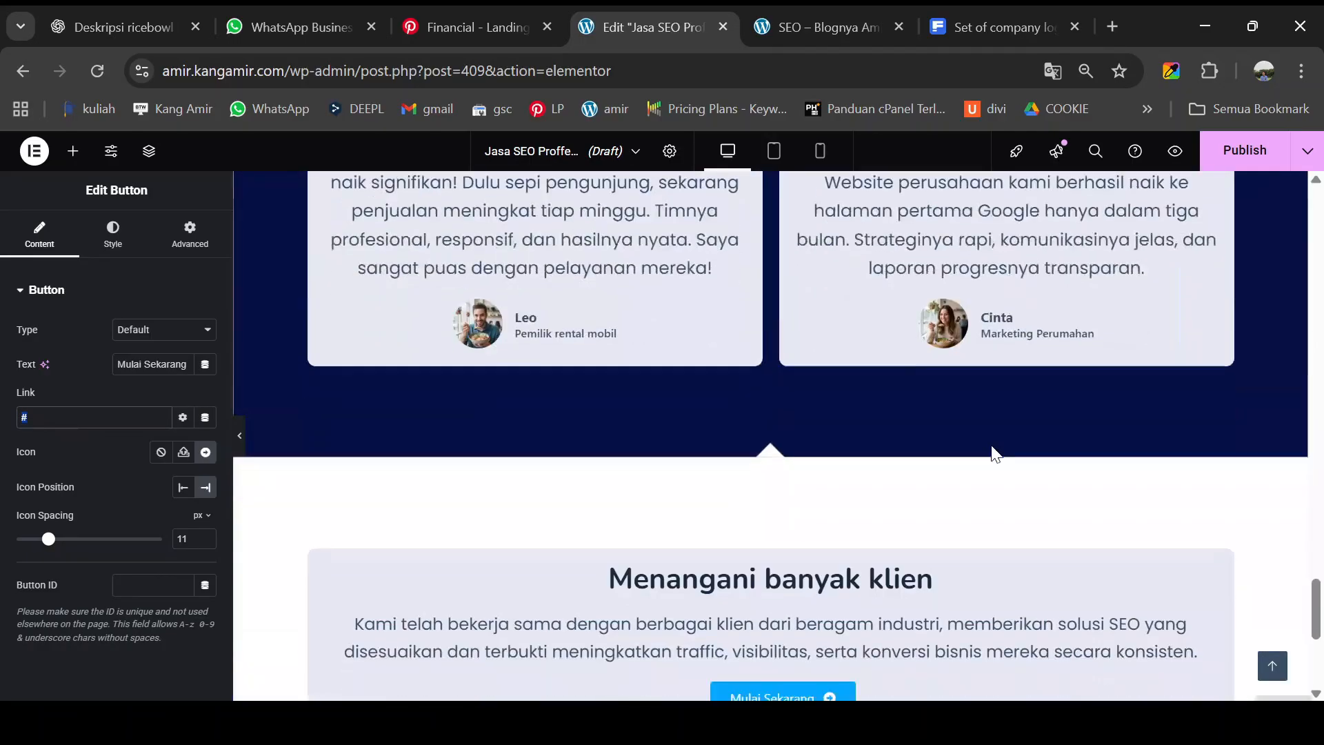
{"action": "key", "text": "ctrl+v"}
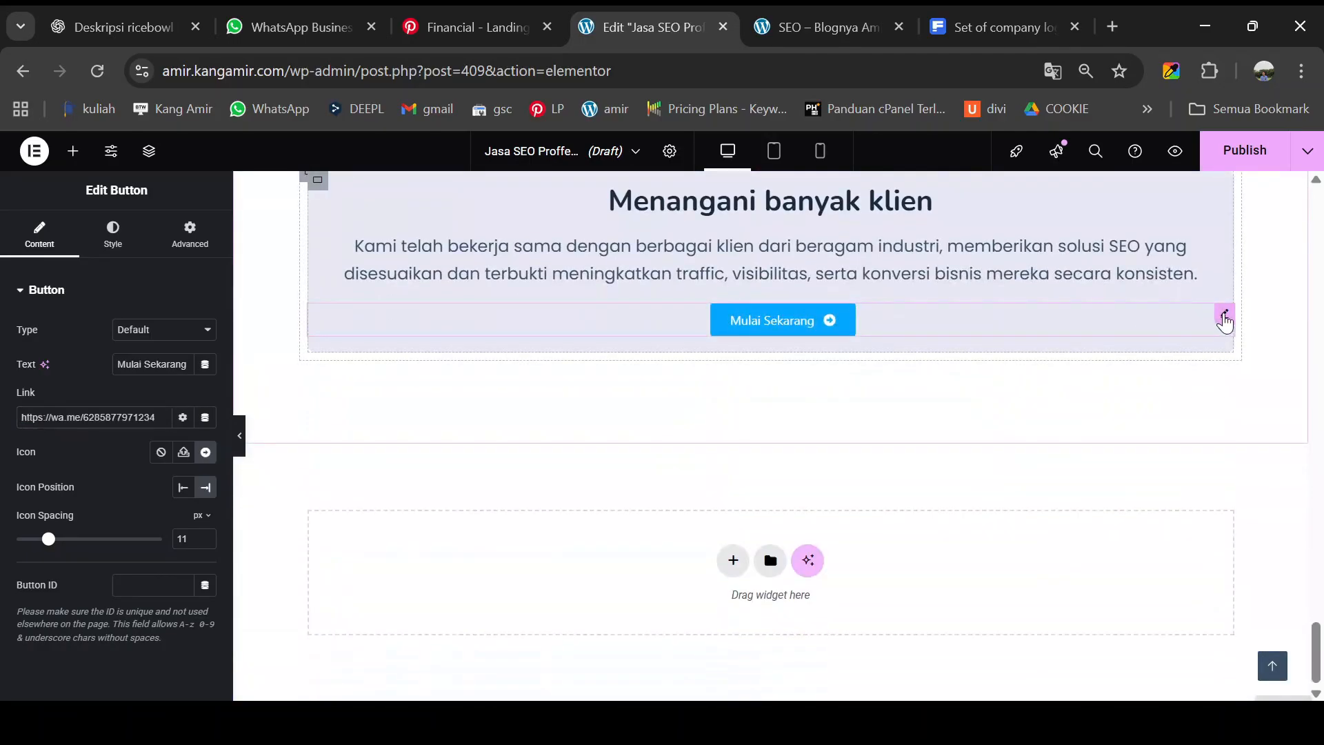
{"action": "left_click_drag", "start_coordinate": [164, 417], "coordinate": [2, 422]}
{"action": "key", "text": "ctrl+c"}
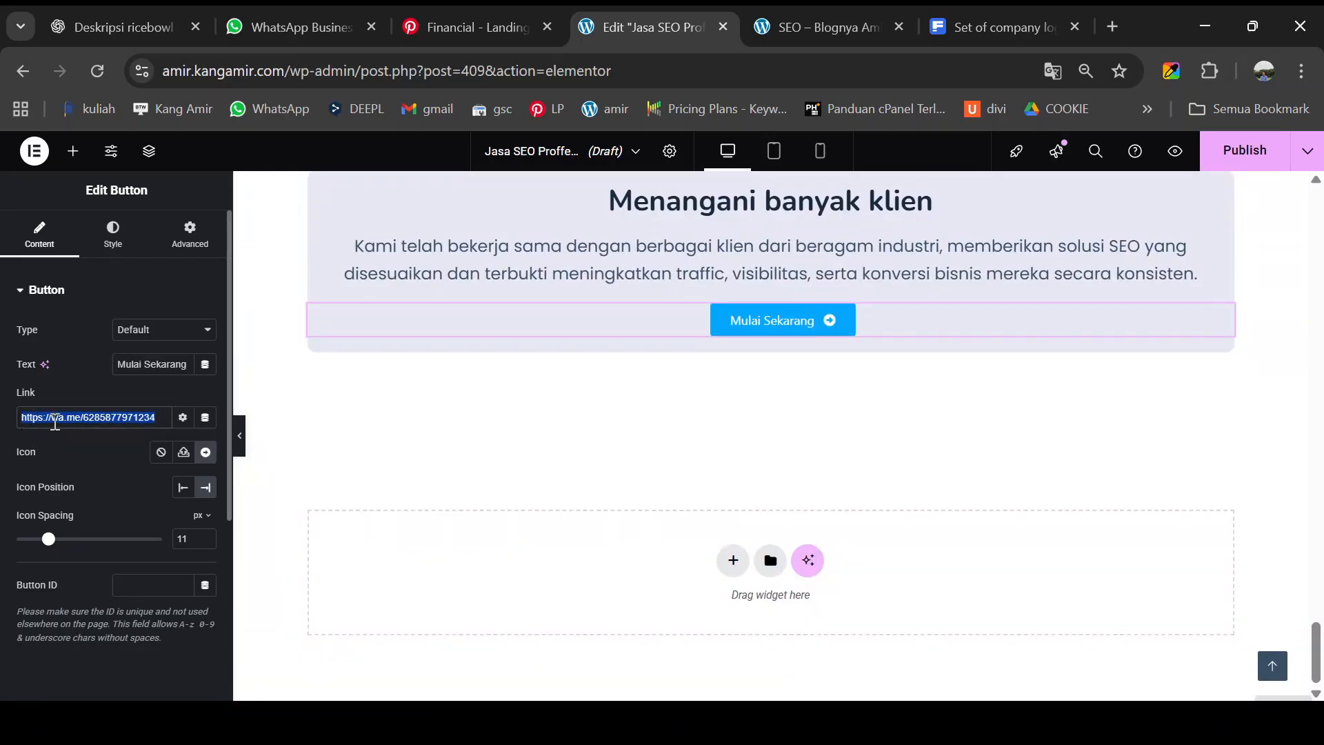
{"action": "scroll", "coordinate": [828, 406], "scroll_direction": "up", "scroll_amount": 10}
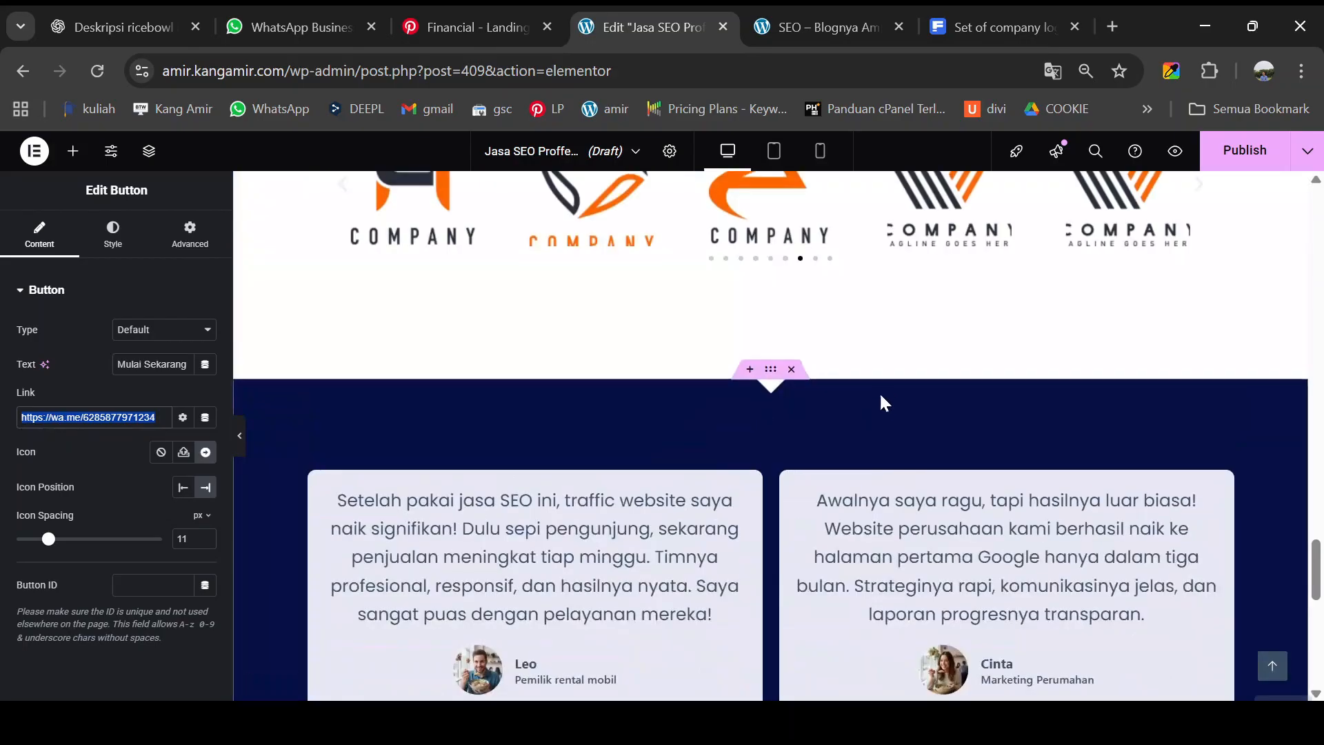
{"action": "scroll", "coordinate": [939, 381], "scroll_direction": "up", "scroll_amount": 10}
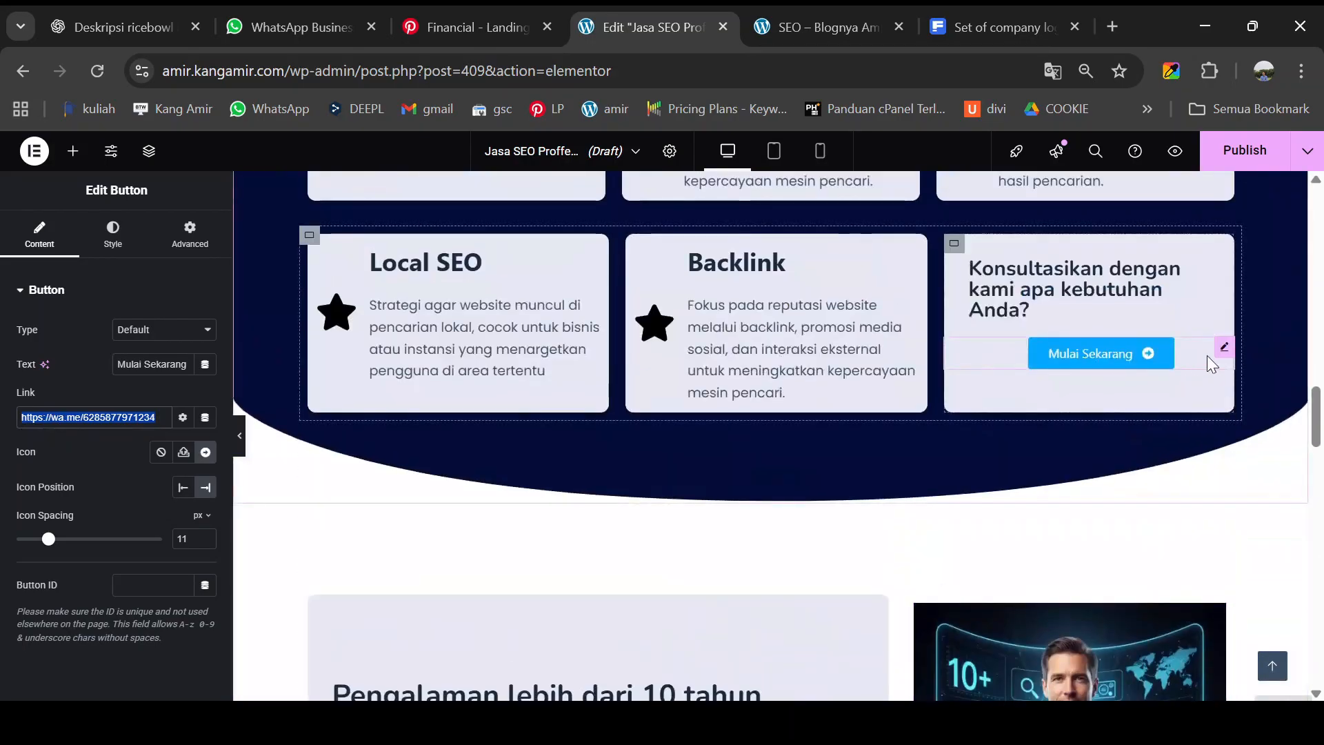
- Set the consultation button's link to the WhatsApp URL, opening in a new window with nofollow
{"action": "left_click", "coordinate": [1222, 349]}
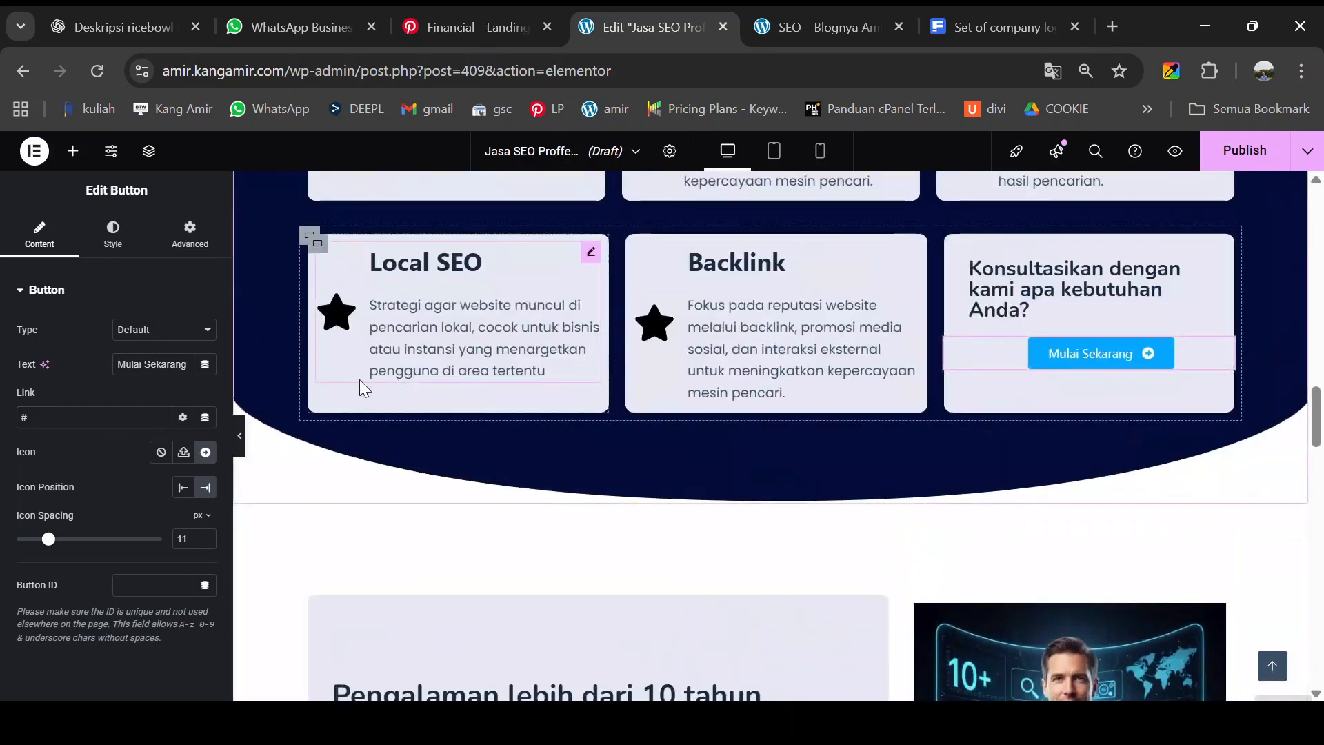
{"action": "left_click", "coordinate": [112, 238]}
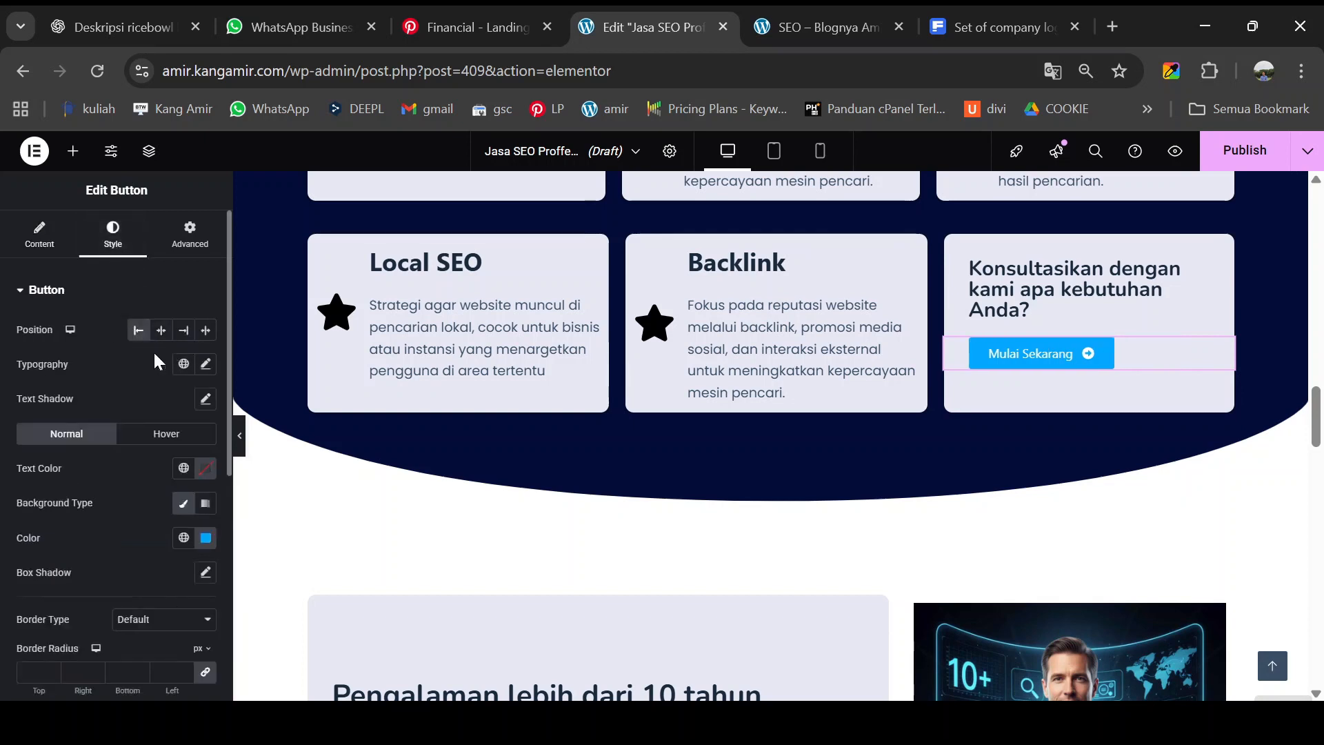
{"action": "left_click", "coordinate": [39, 256]}
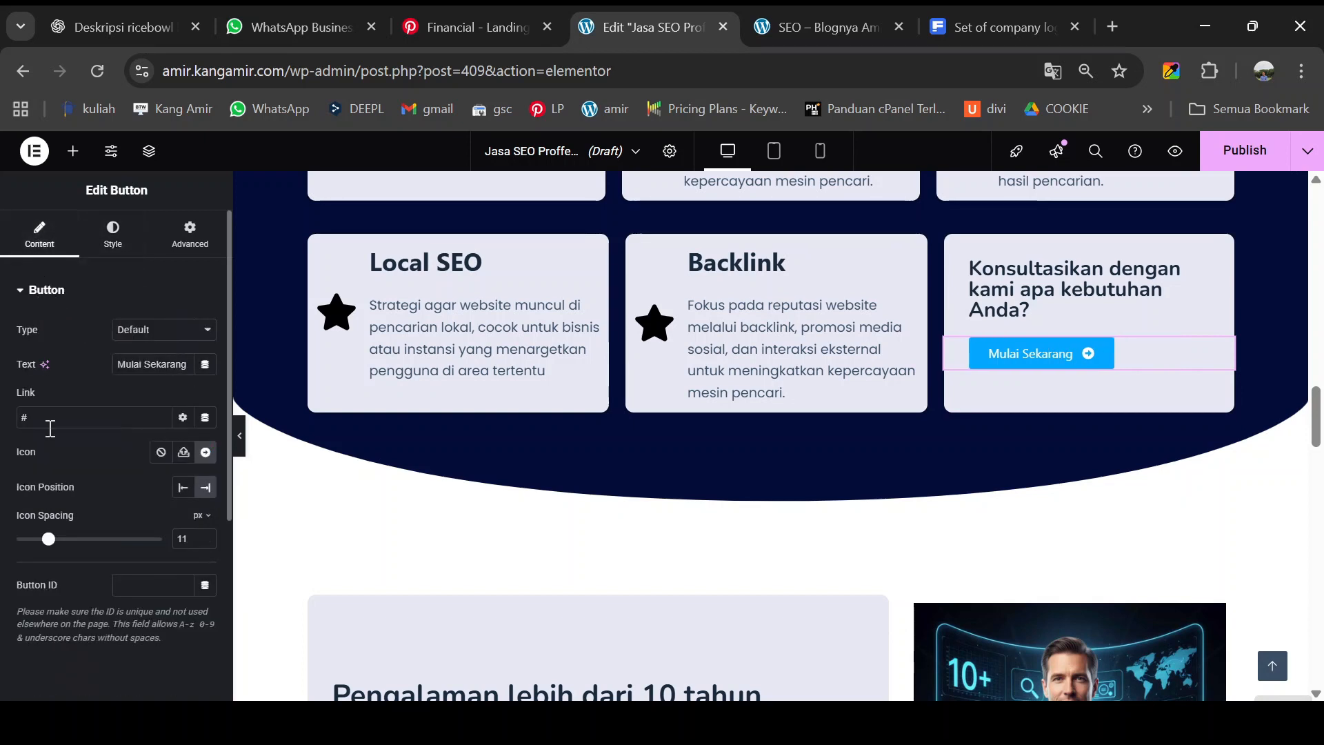
{"action": "key", "text": "ctrl+v"}
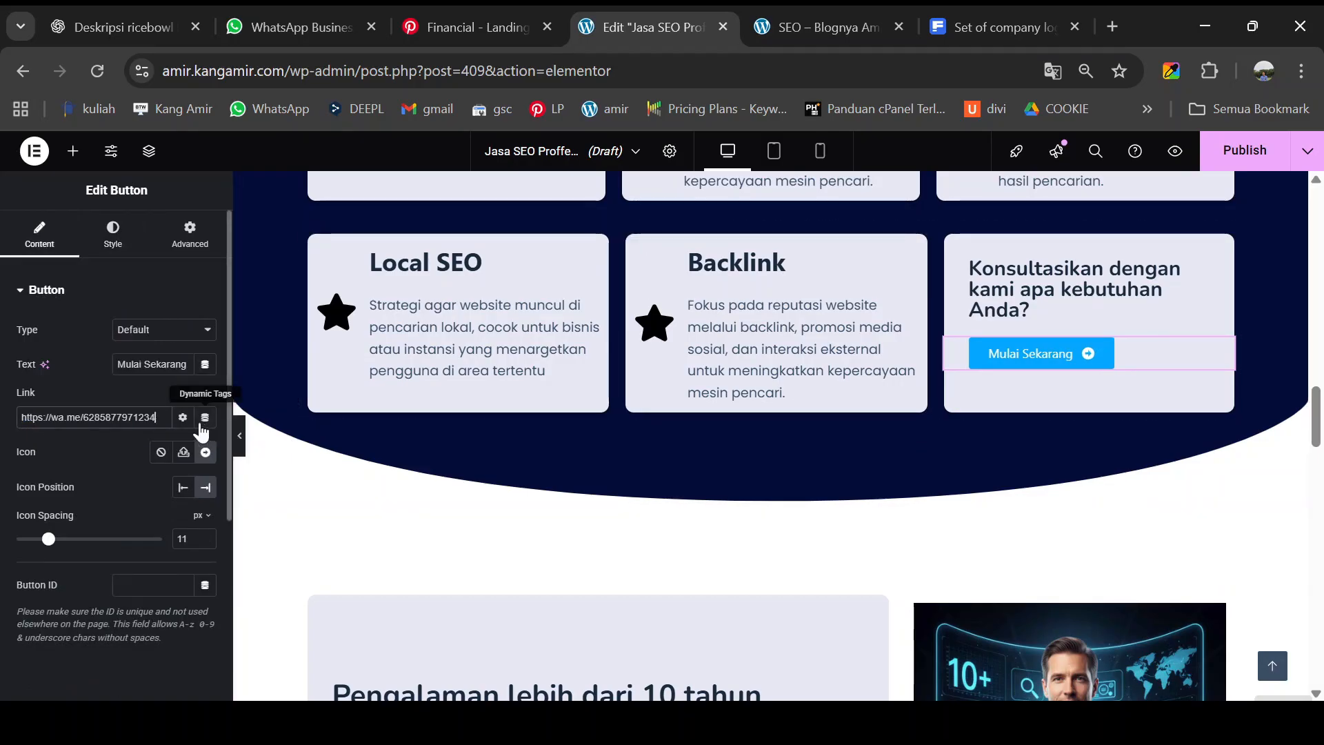
{"action": "left_click", "coordinate": [182, 418]}
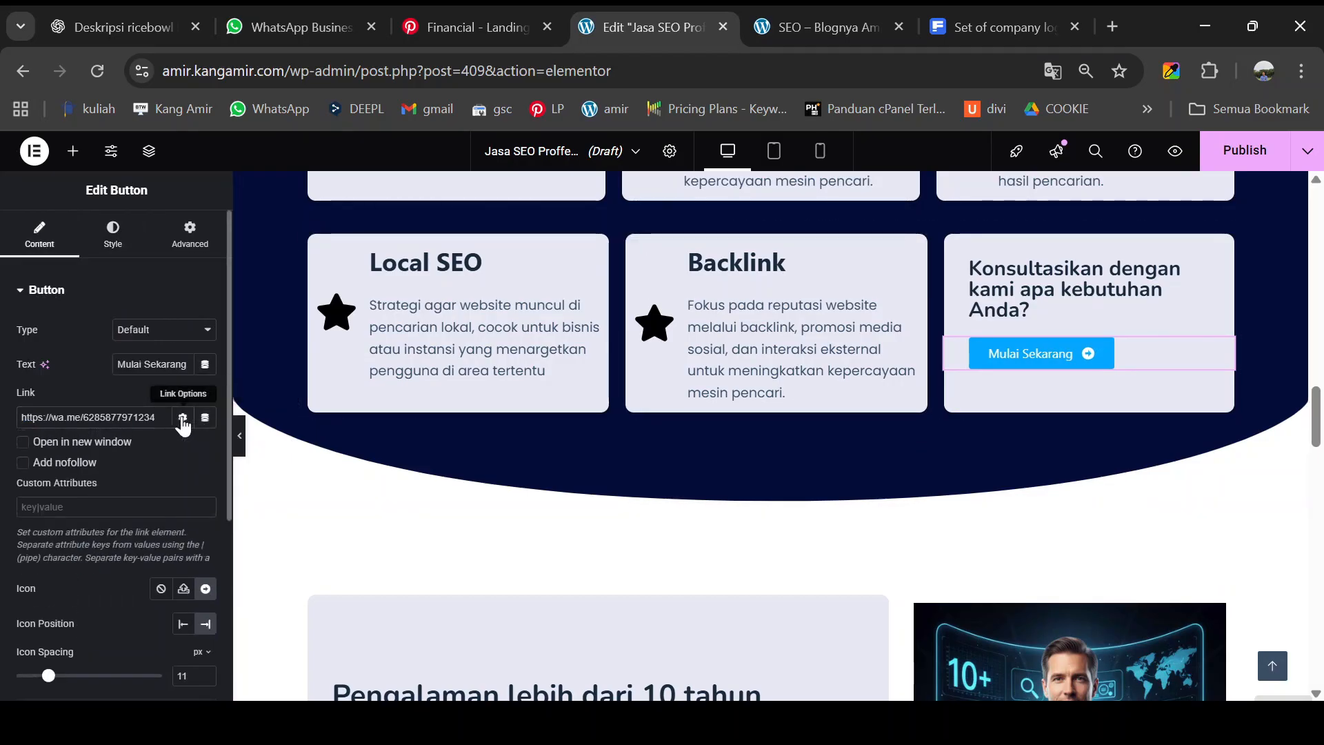
{"action": "left_click", "coordinate": [82, 444]}
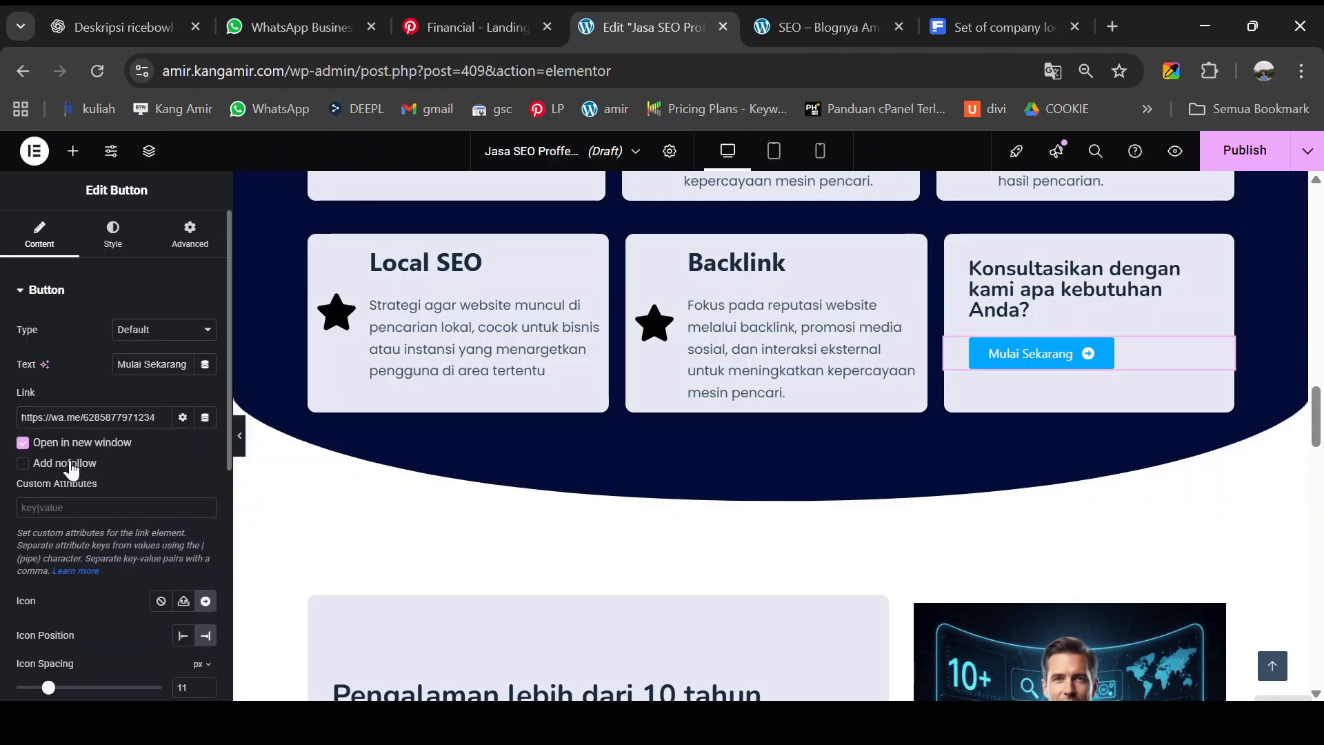
{"action": "scroll", "coordinate": [742, 354], "scroll_direction": "up", "scroll_amount": 8}
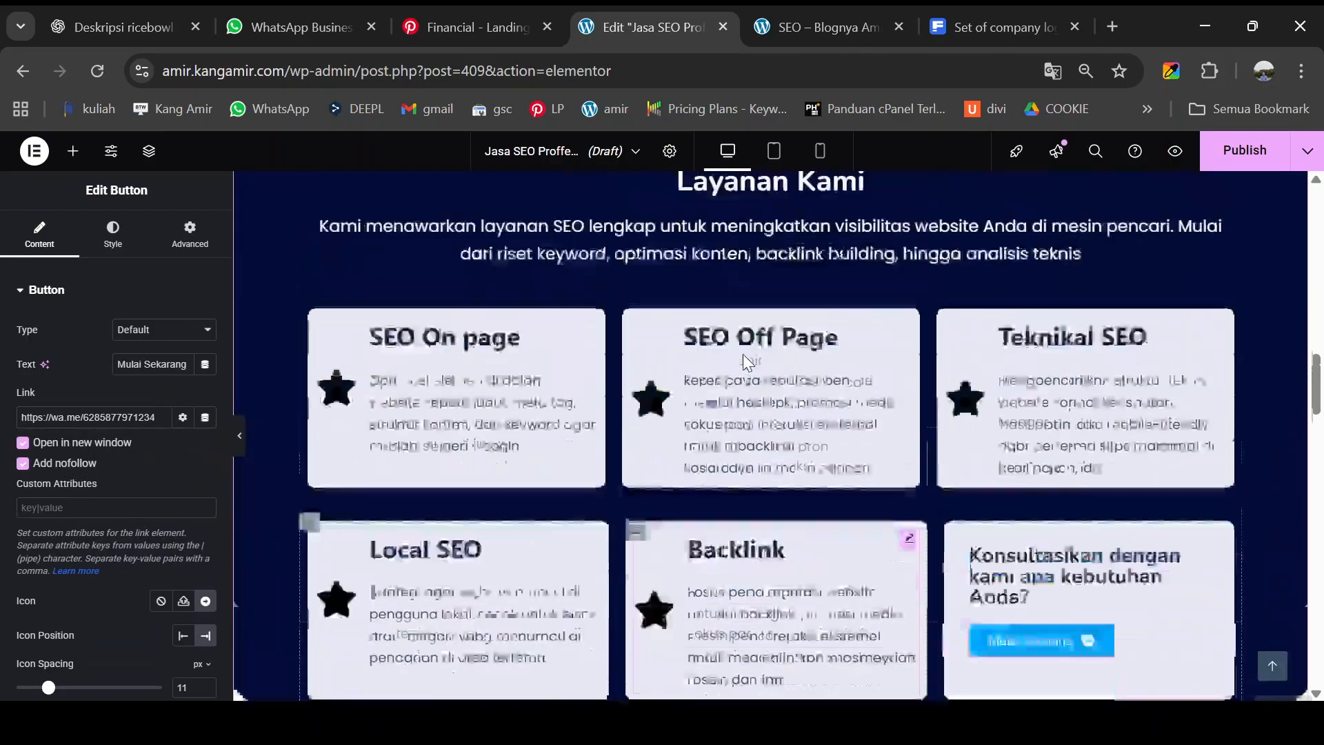
{"action": "scroll", "coordinate": [743, 363], "scroll_direction": "up", "scroll_amount": 10}
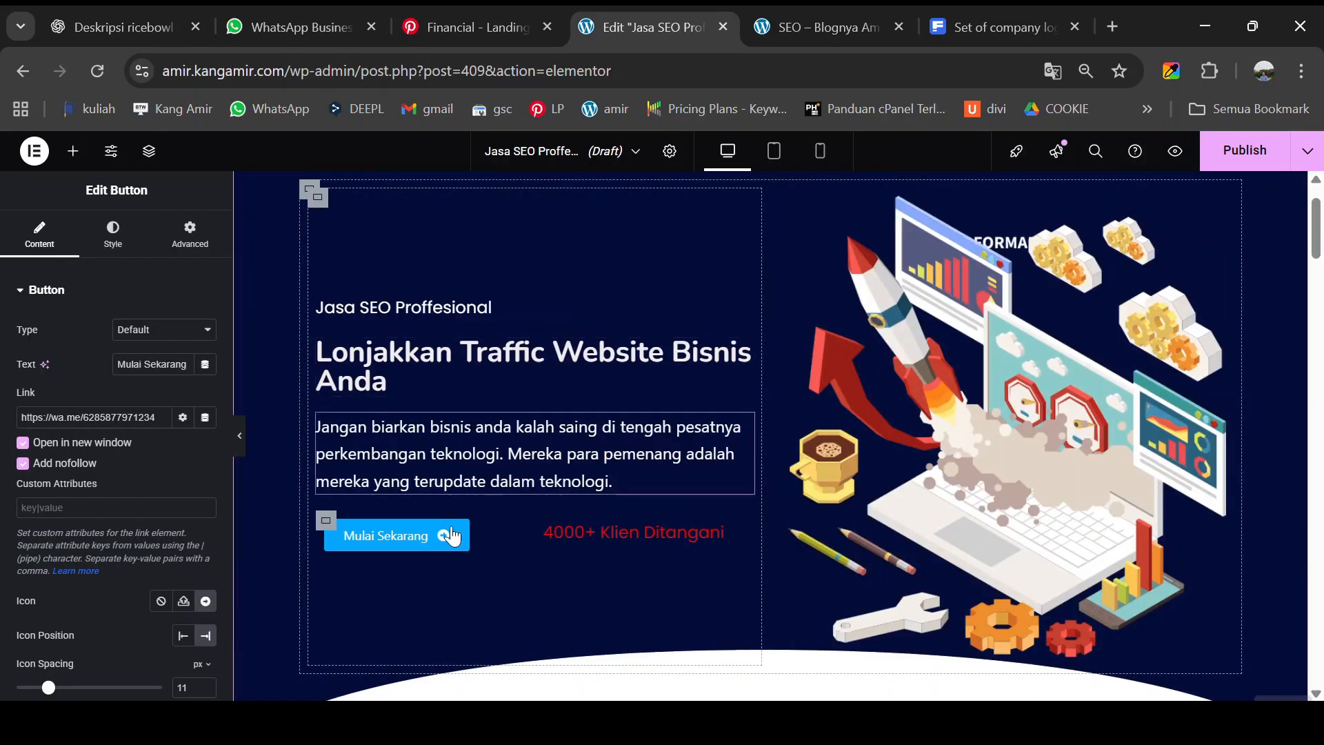
- Link the hero Mulai Sekarang button to WhatsApp in a new window, then publish the page
{"action": "left_click", "coordinate": [517, 533]}
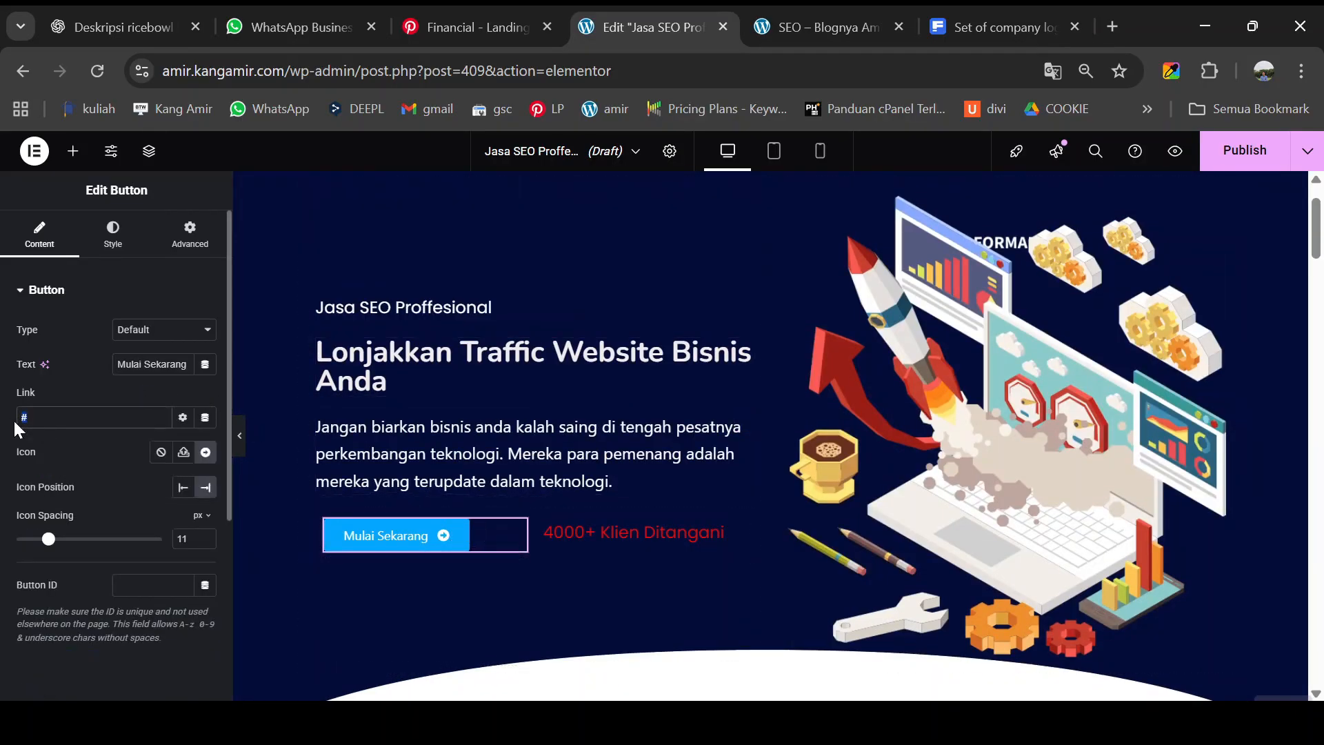
{"action": "key", "text": "ctrl+v"}
{"action": "left_click", "coordinate": [182, 418]}
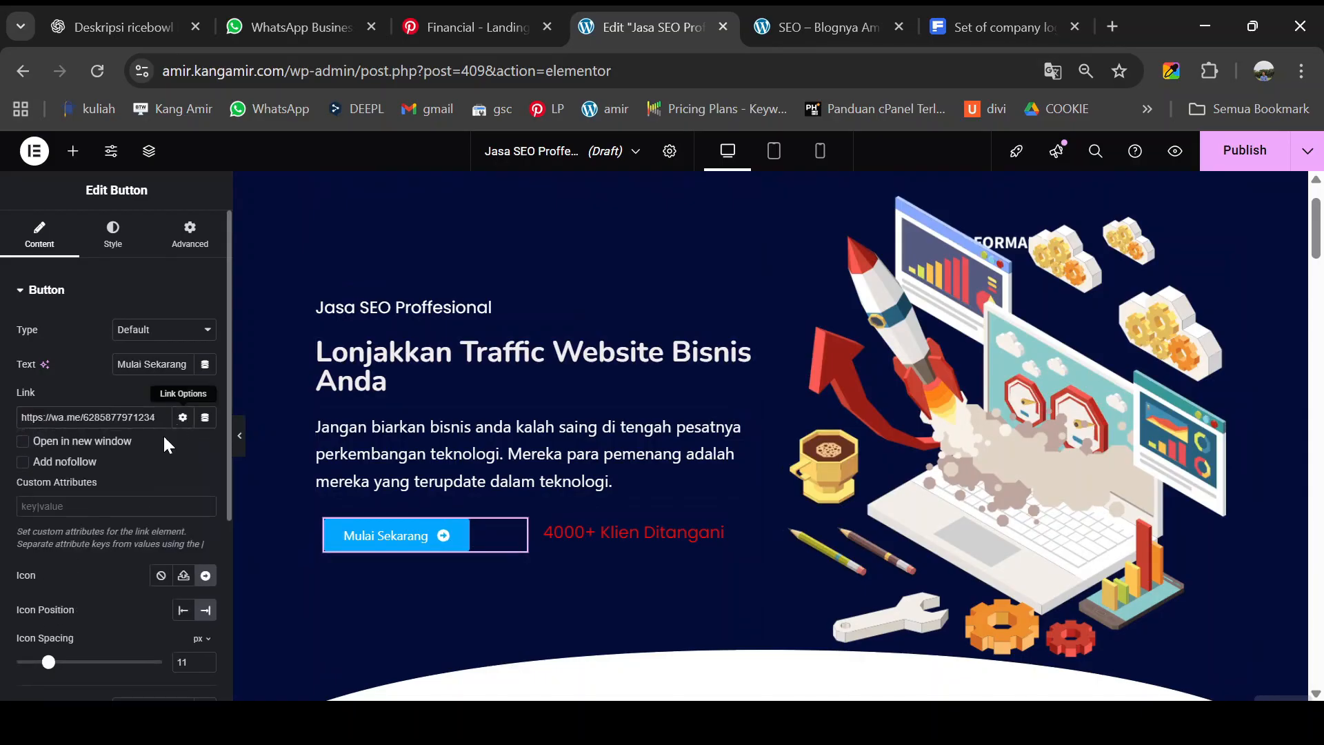
{"action": "left_click", "coordinate": [93, 444]}
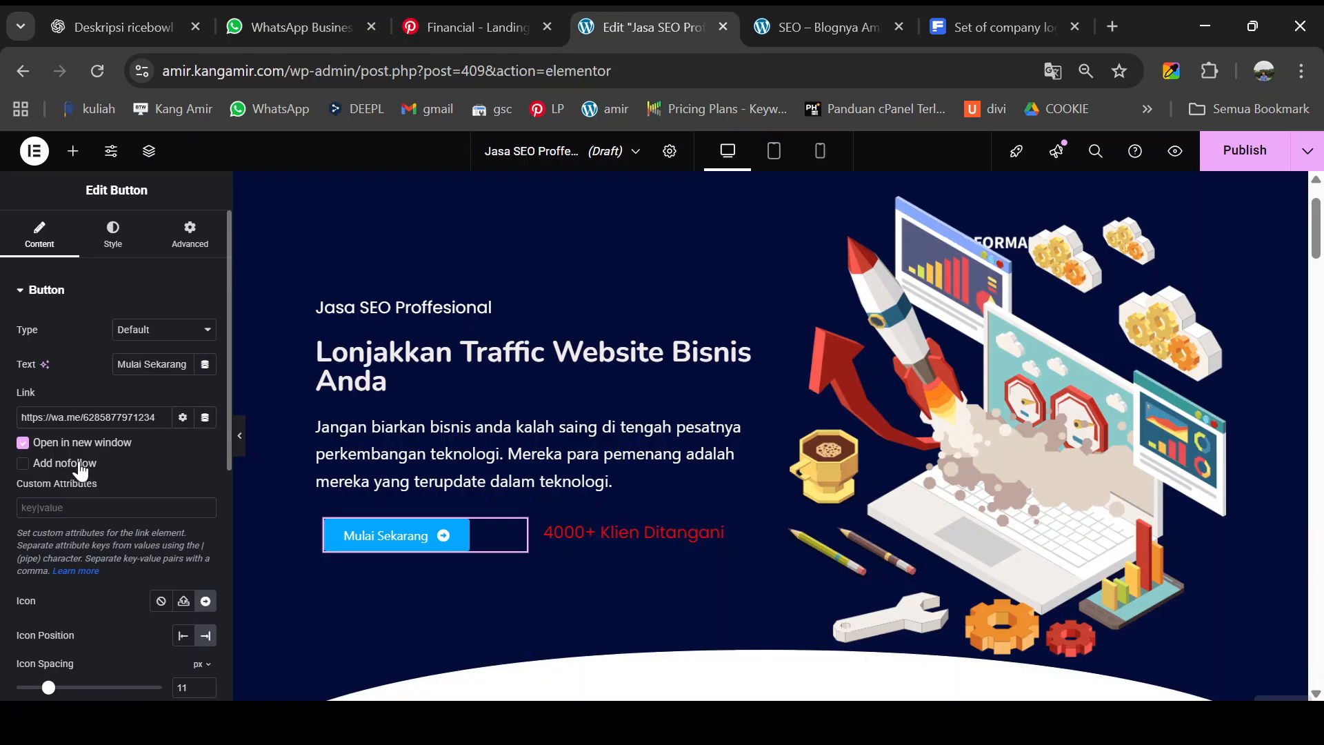
{"action": "left_click", "coordinate": [1230, 162]}
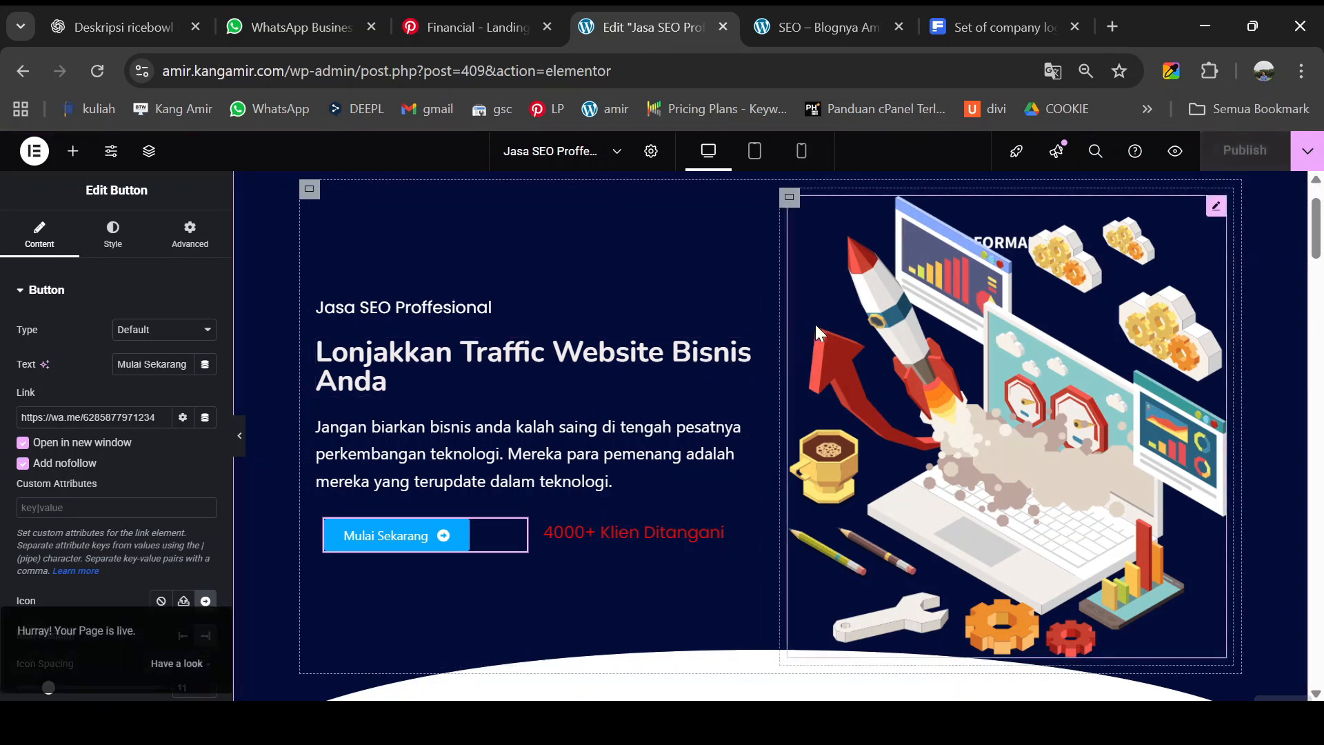
- In mobile view, set the hero text container's padding to 0 and its top margin to -36
{"action": "left_click", "coordinate": [803, 160]}
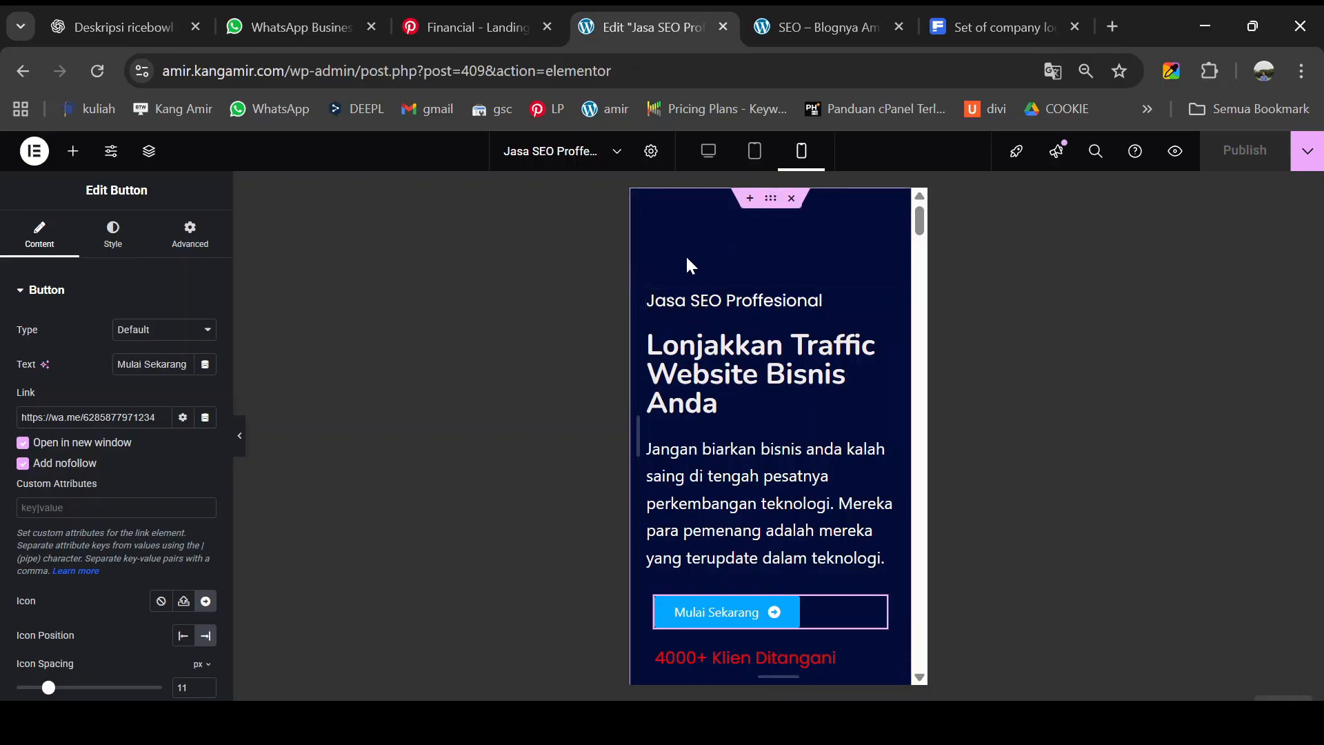
{"action": "left_click", "coordinate": [645, 280]}
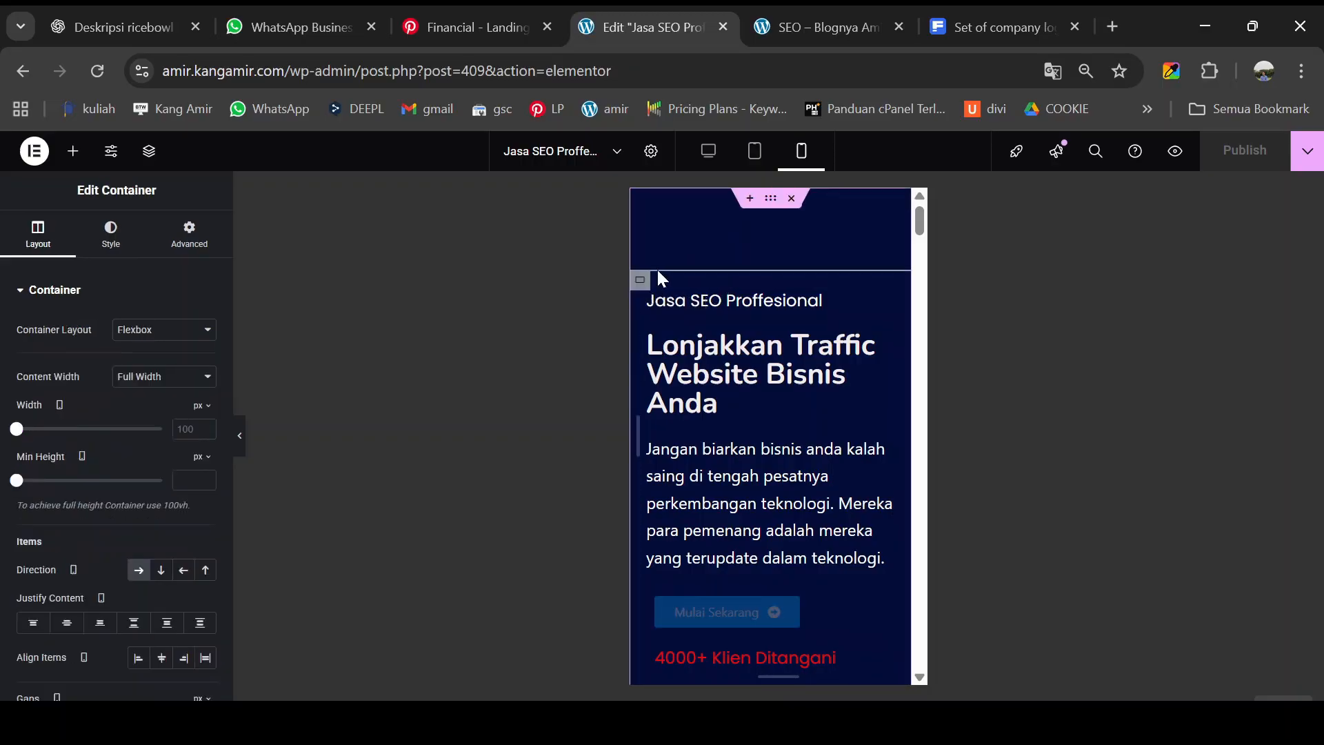
{"action": "left_click", "coordinate": [189, 235]}
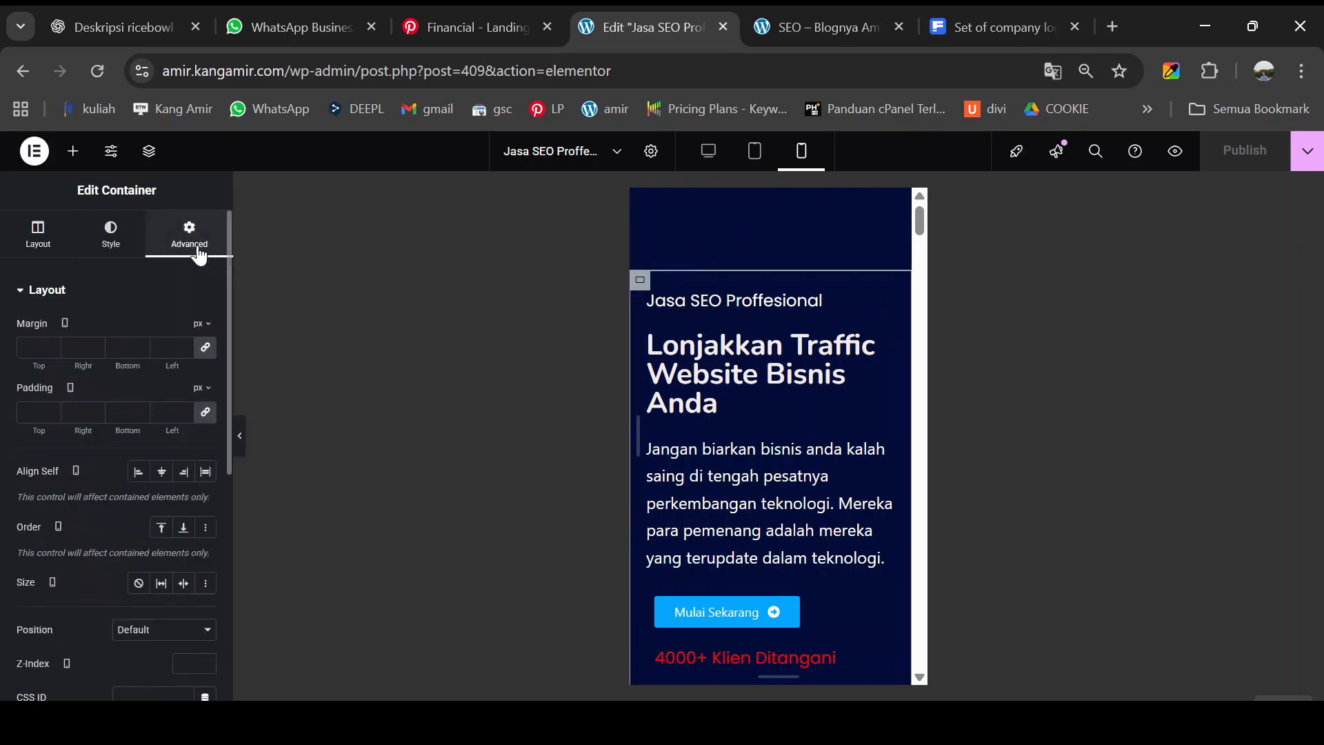
{"action": "left_click", "coordinate": [205, 414]}
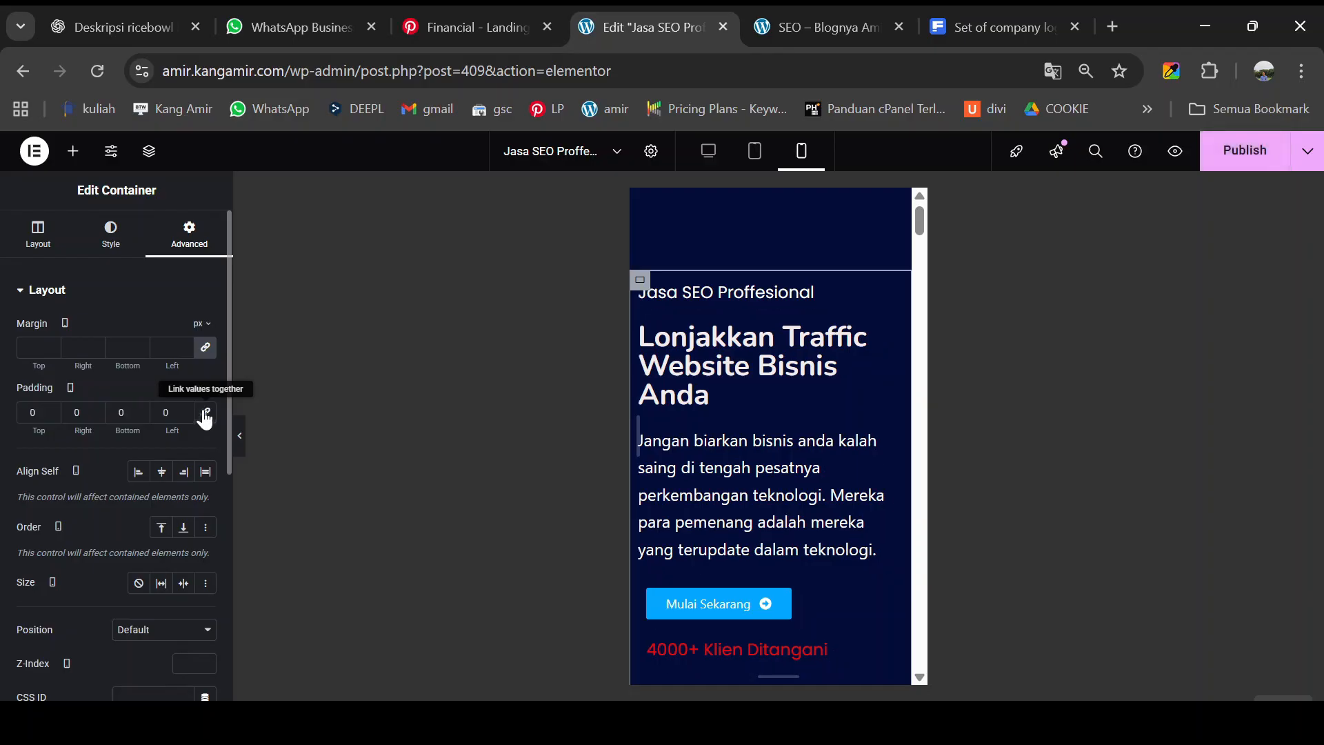
{"action": "left_click", "coordinate": [206, 416]}
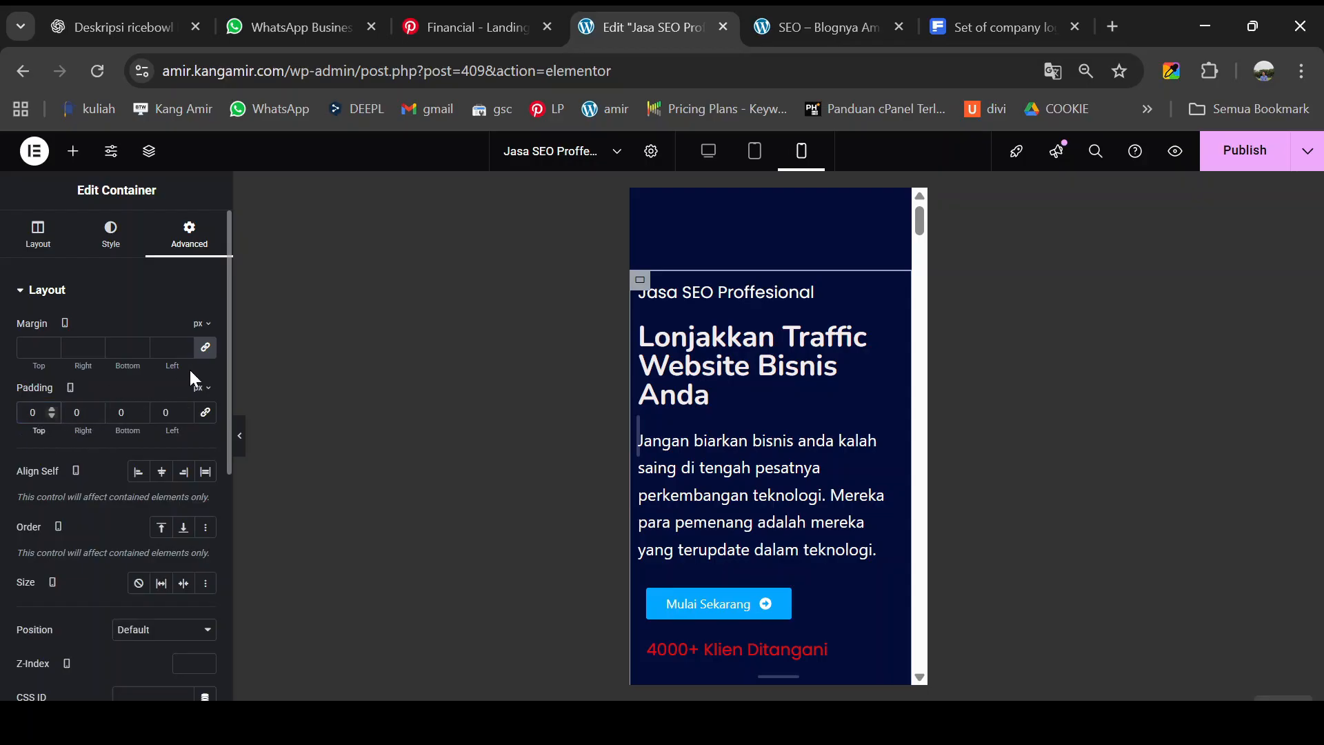
{"action": "left_click", "coordinate": [205, 347]}
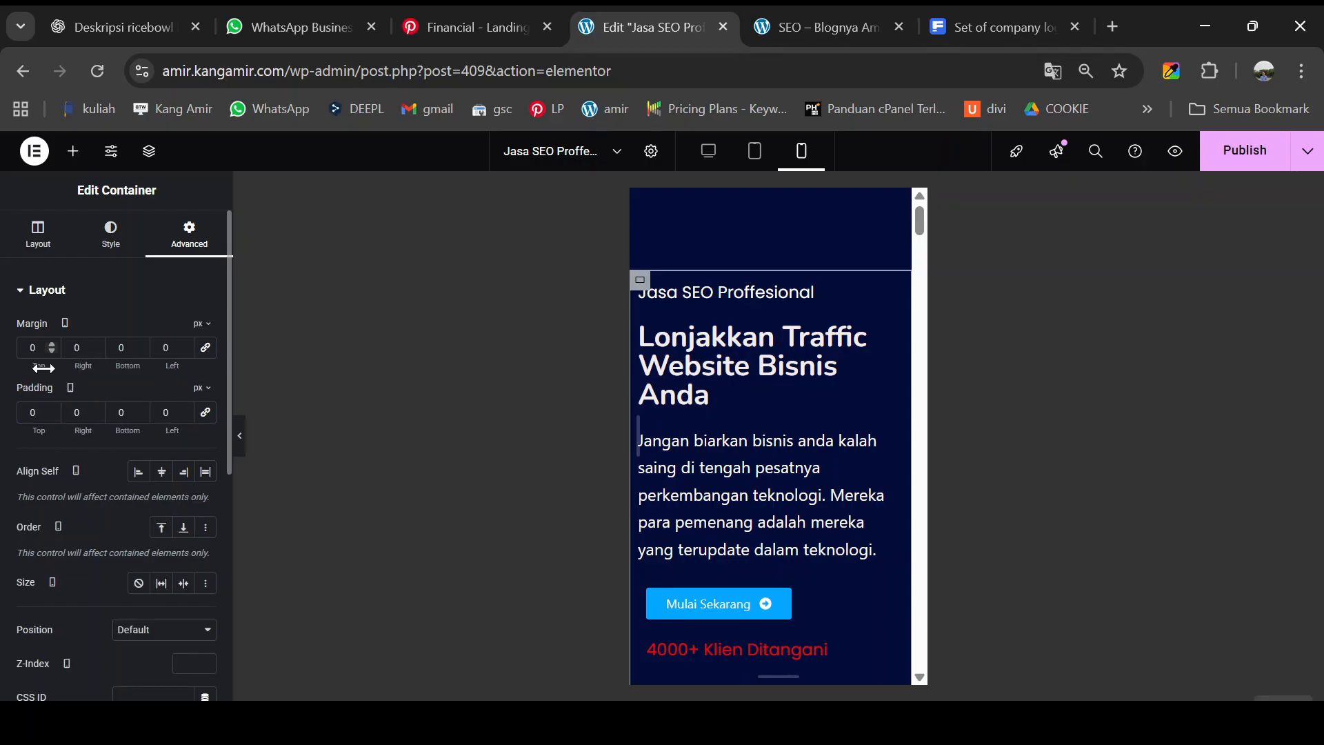
{"action": "left_click_drag", "start_coordinate": [43, 368], "coordinate": [8, 367]}
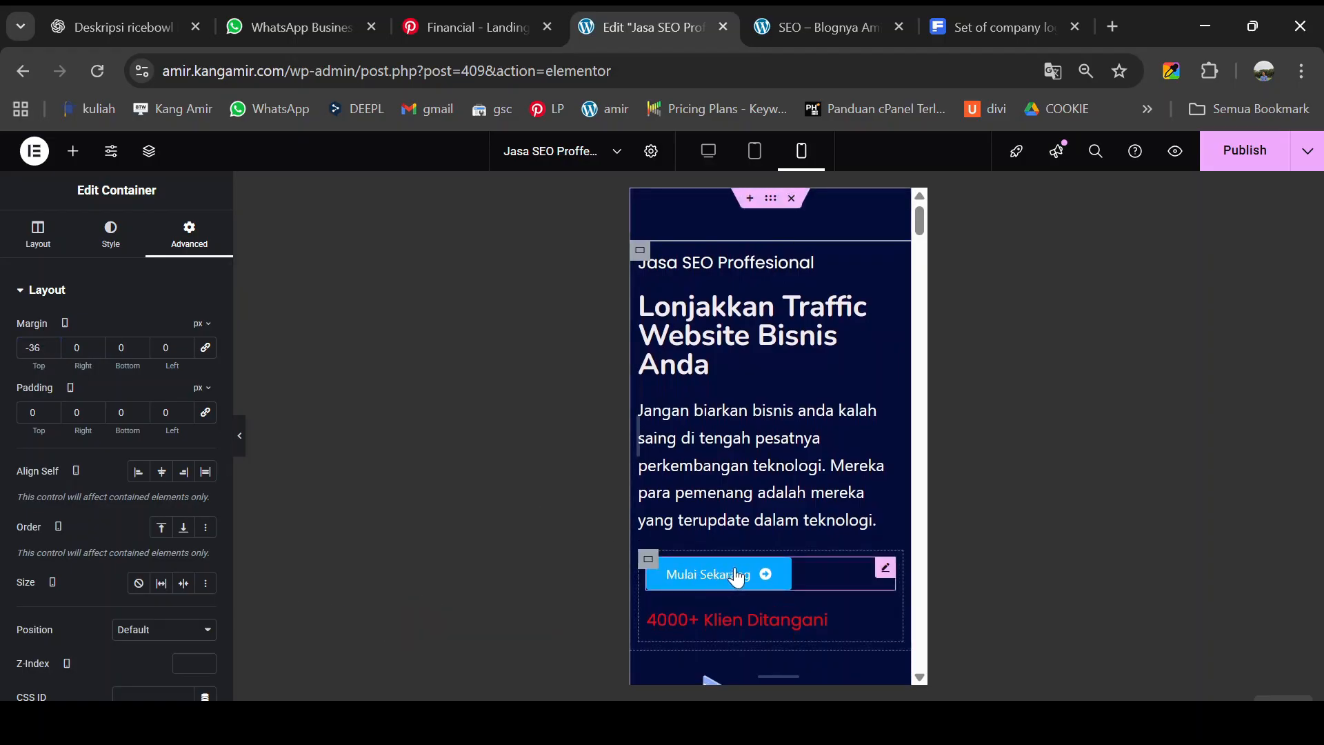
{"action": "left_click", "coordinate": [884, 571]}
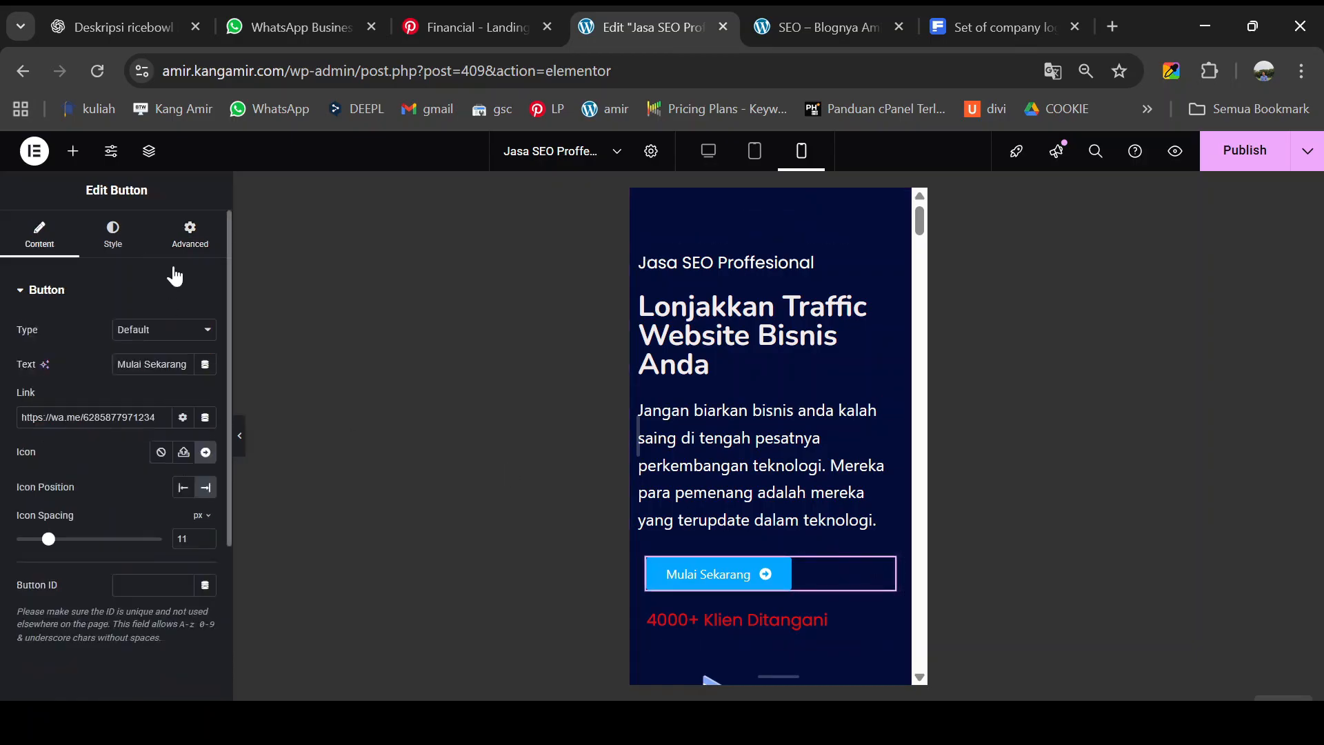
{"action": "left_click", "coordinate": [188, 238]}
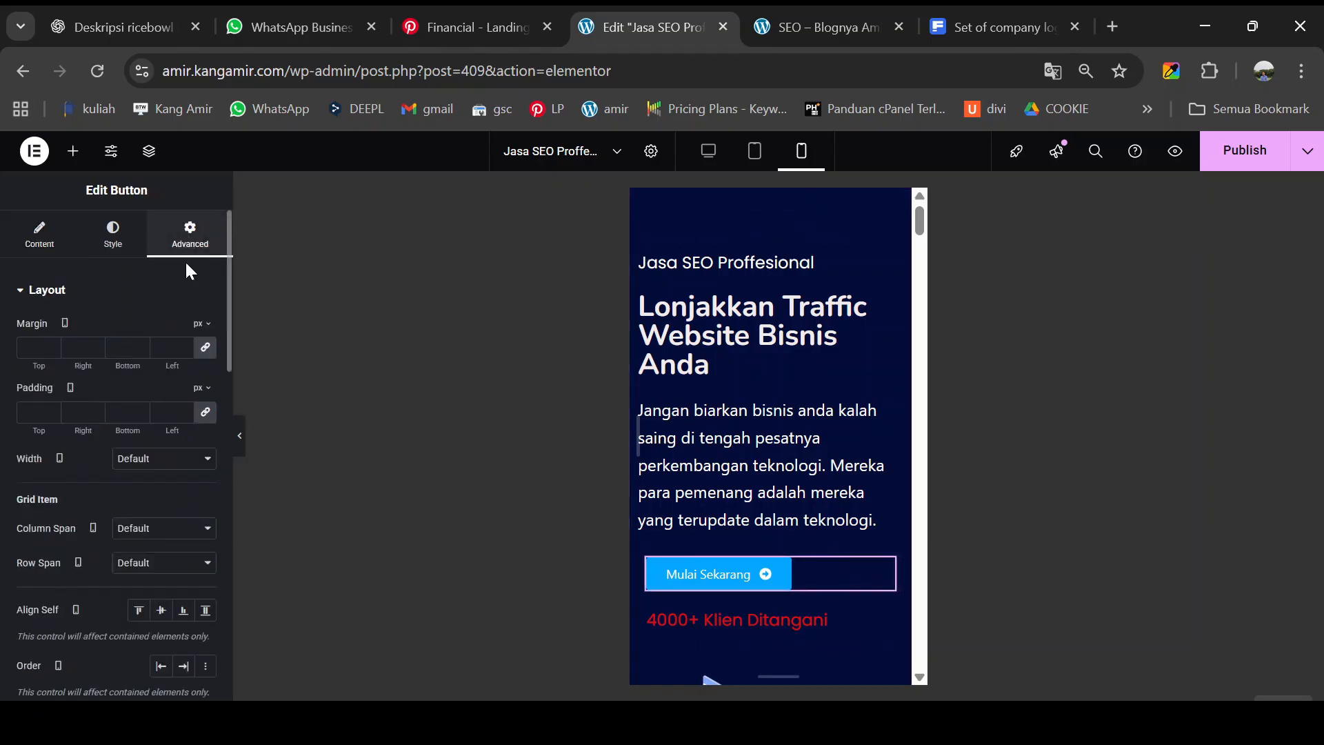
- Give the mobile Mulai Sekarang button a -7 px left margin
{"action": "left_click", "coordinate": [206, 415]}
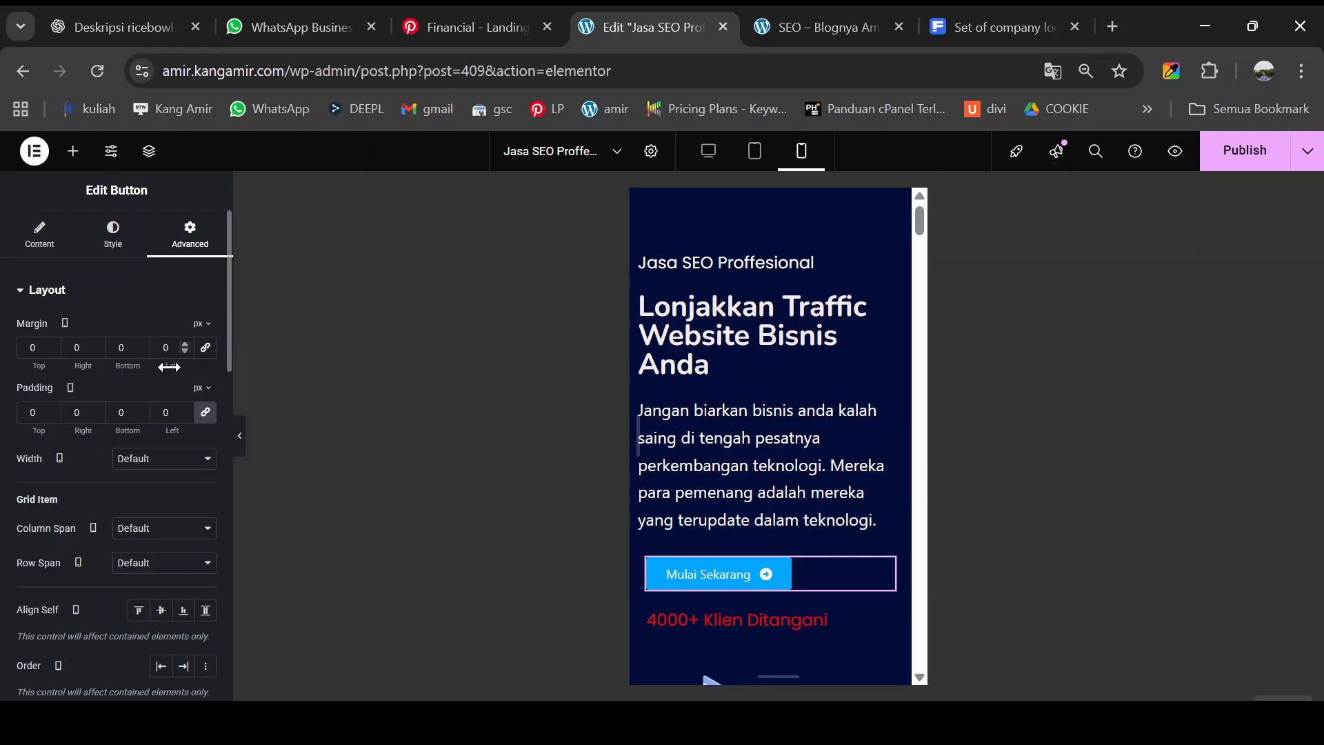
{"action": "left_click_drag", "start_coordinate": [169, 367], "coordinate": [167, 368]}
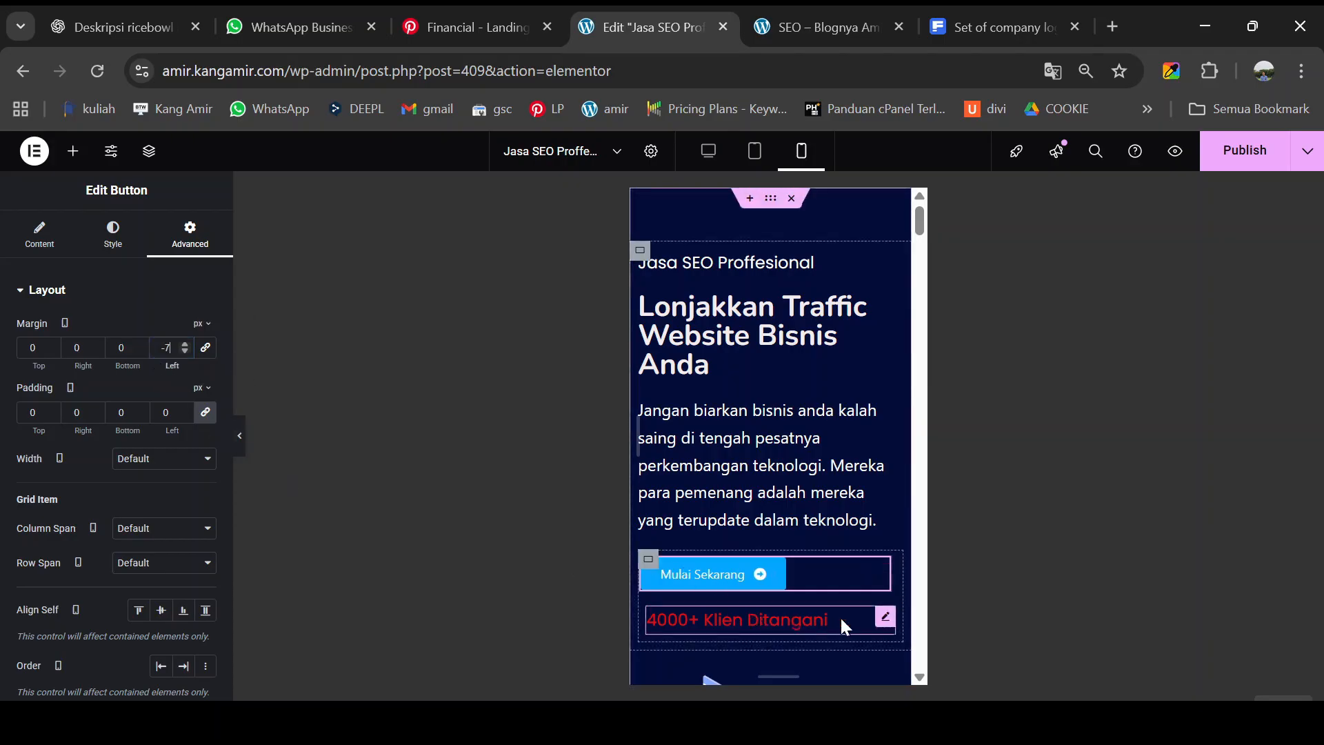
{"action": "left_click", "coordinate": [886, 620]}
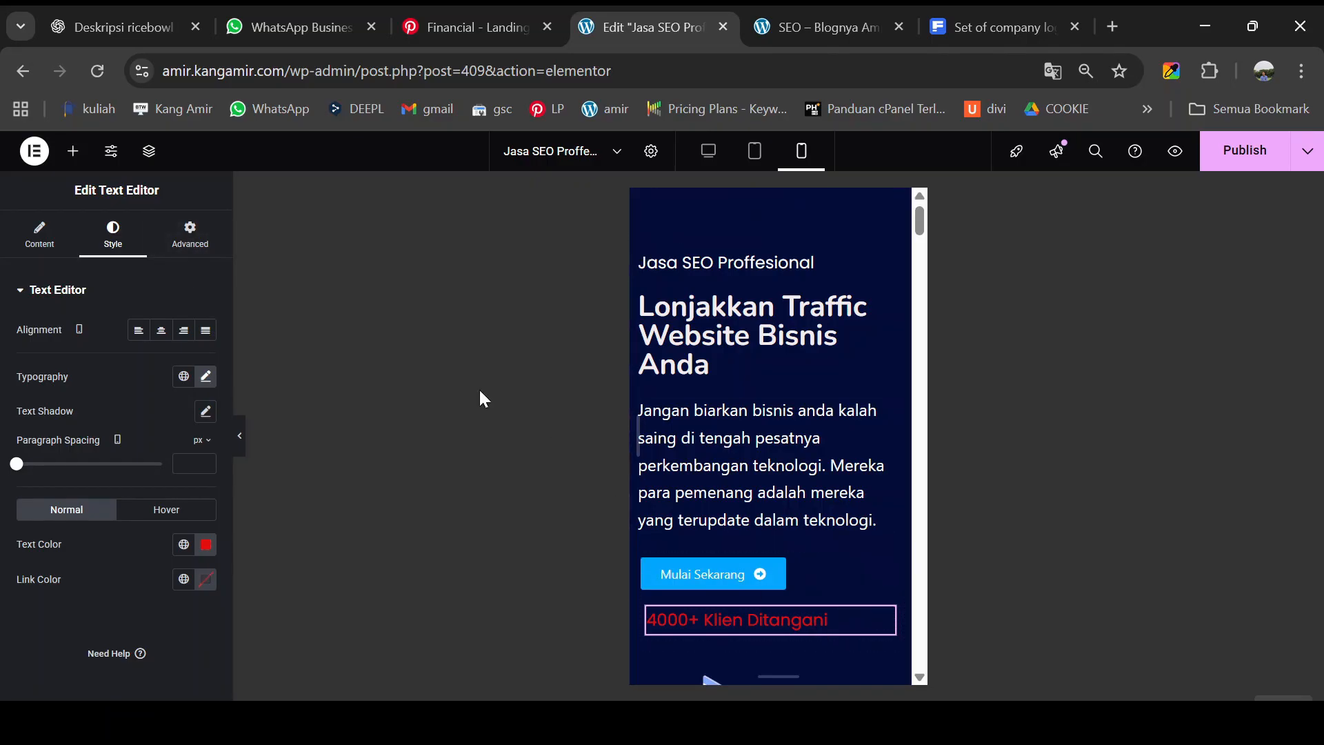
- Zero the '4000+ Klien Ditangani' text's margins and set its left margin to -6 px
{"action": "left_click", "coordinate": [190, 244]}
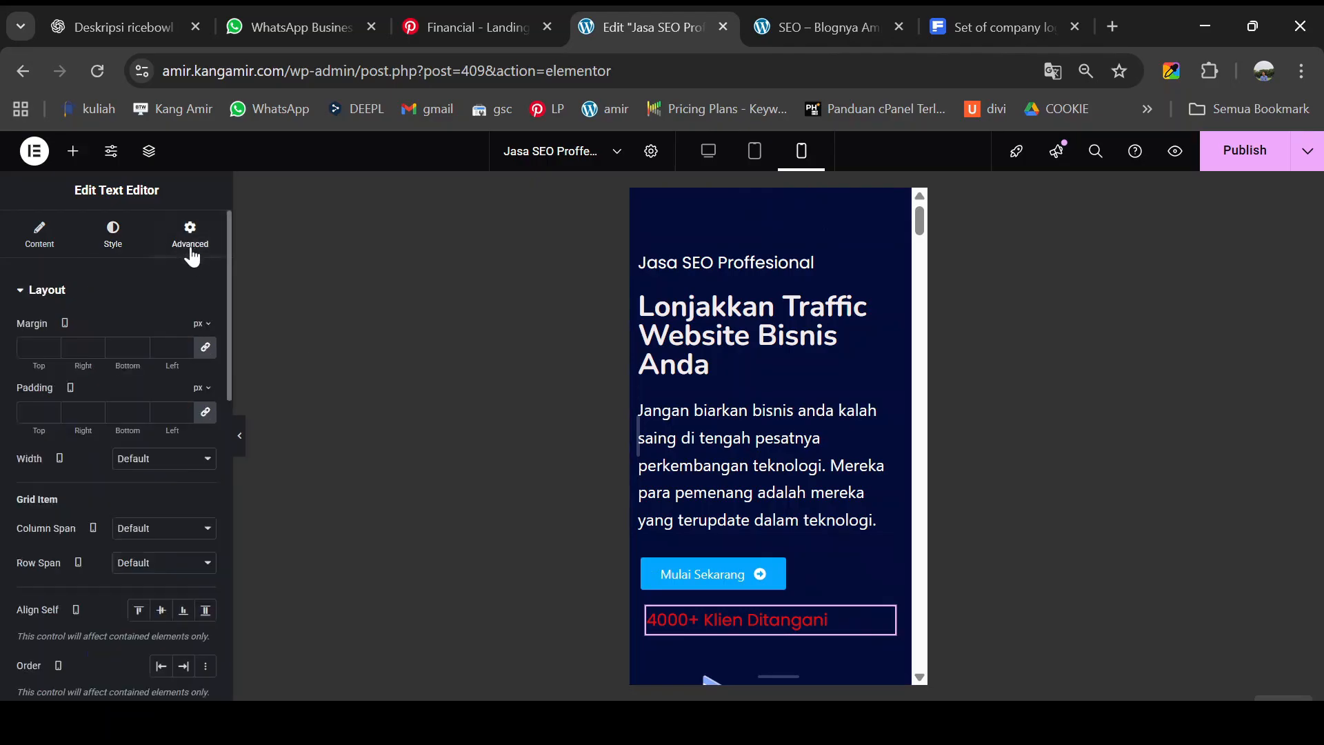
{"action": "left_click", "coordinate": [206, 348]}
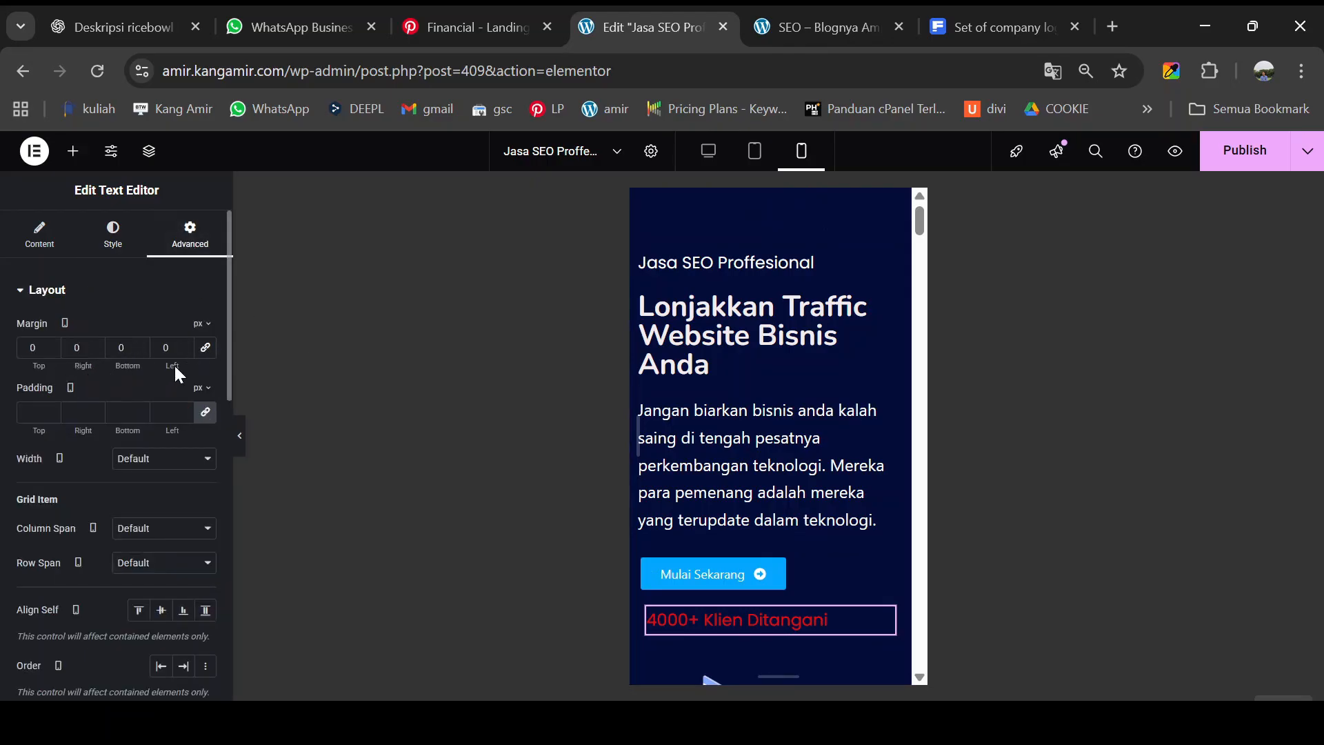
{"action": "left_click_drag", "start_coordinate": [168, 366], "coordinate": [163, 365]}
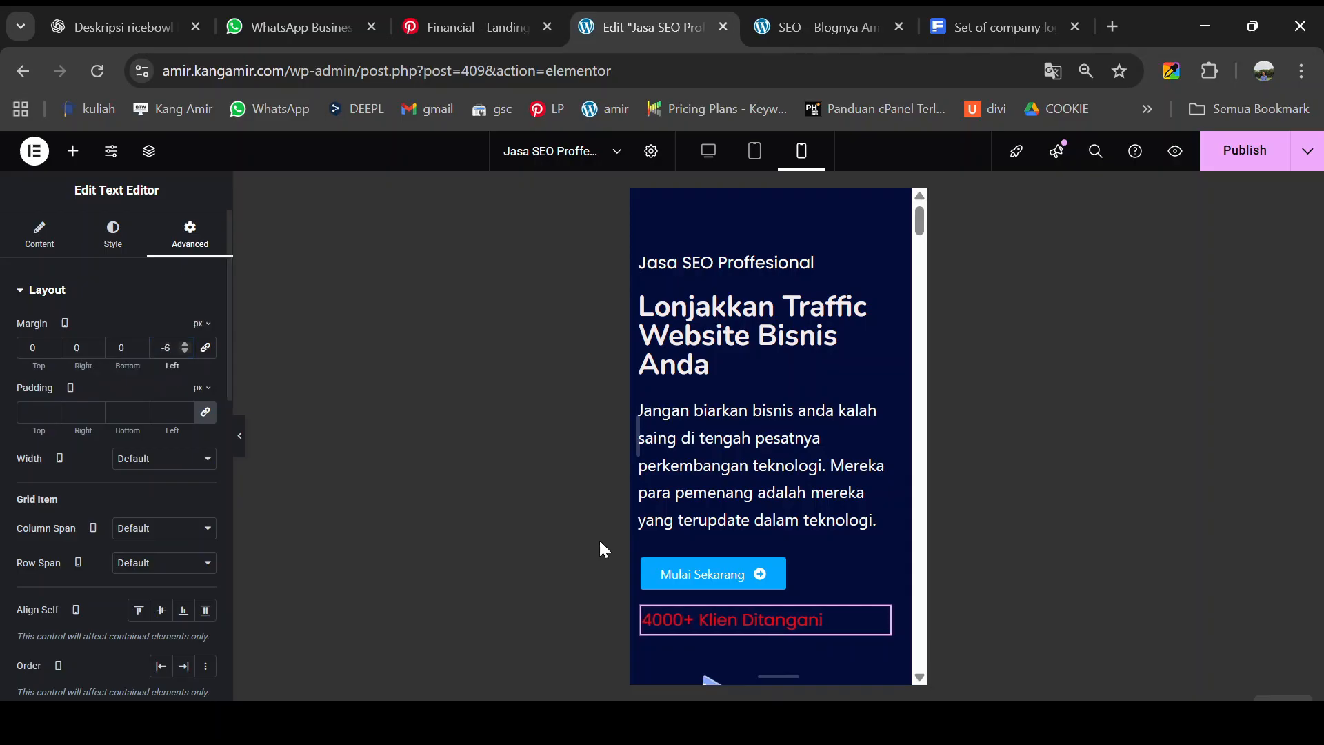
{"action": "scroll", "coordinate": [739, 535], "scroll_direction": "down", "scroll_amount": 3}
{"action": "scroll", "coordinate": [749, 542], "scroll_direction": "down", "scroll_amount": 6}
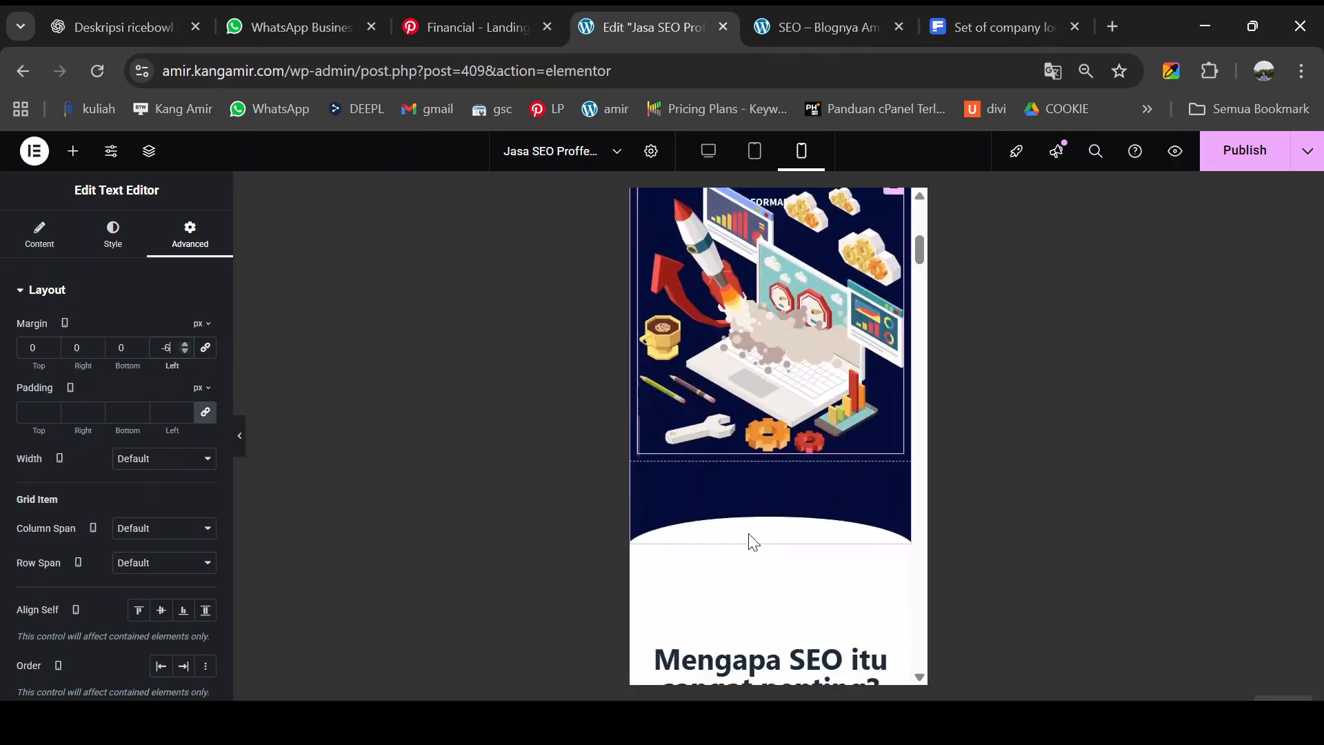
{"action": "scroll", "coordinate": [783, 479], "scroll_direction": "down", "scroll_amount": 3}
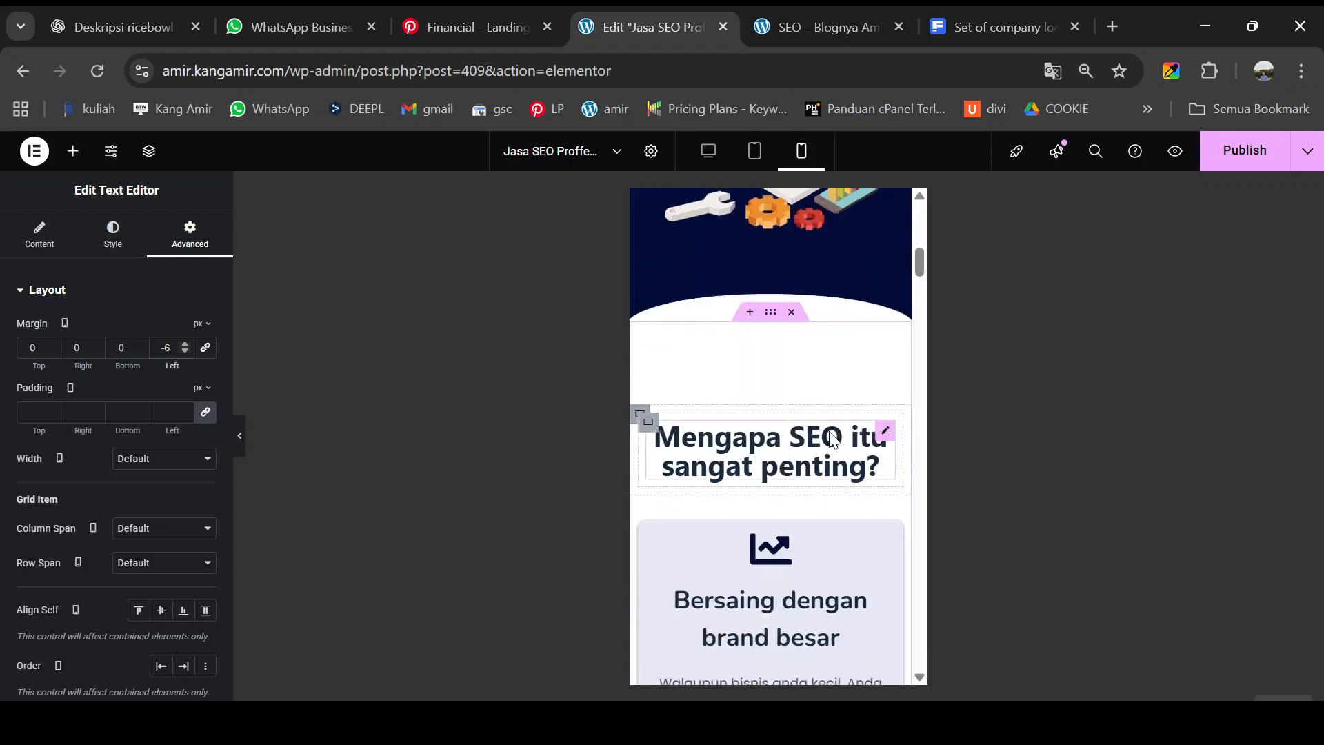
{"action": "scroll", "coordinate": [833, 428], "scroll_direction": "down", "scroll_amount": 3}
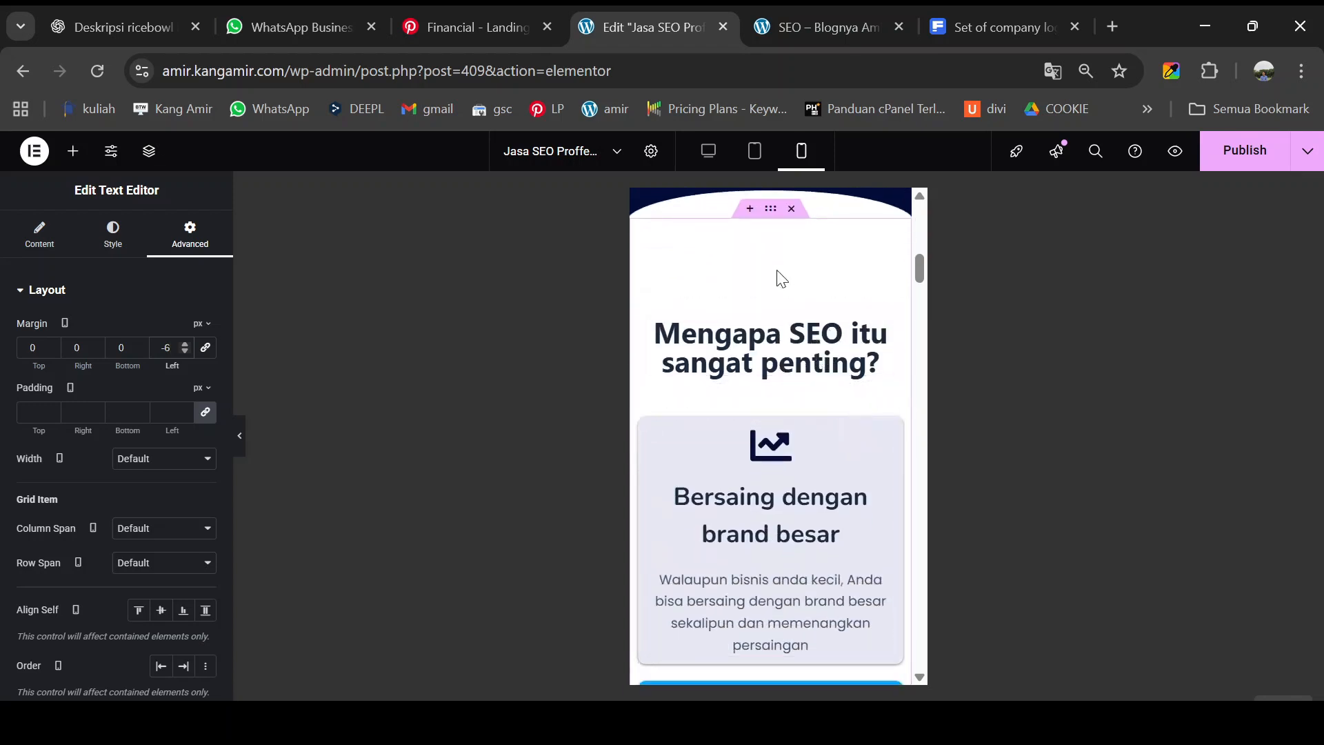
- Set the 'Mengapa SEO itu sangat penting?' container's mobile padding to 0 on all sides
{"action": "left_click", "coordinate": [771, 210]}
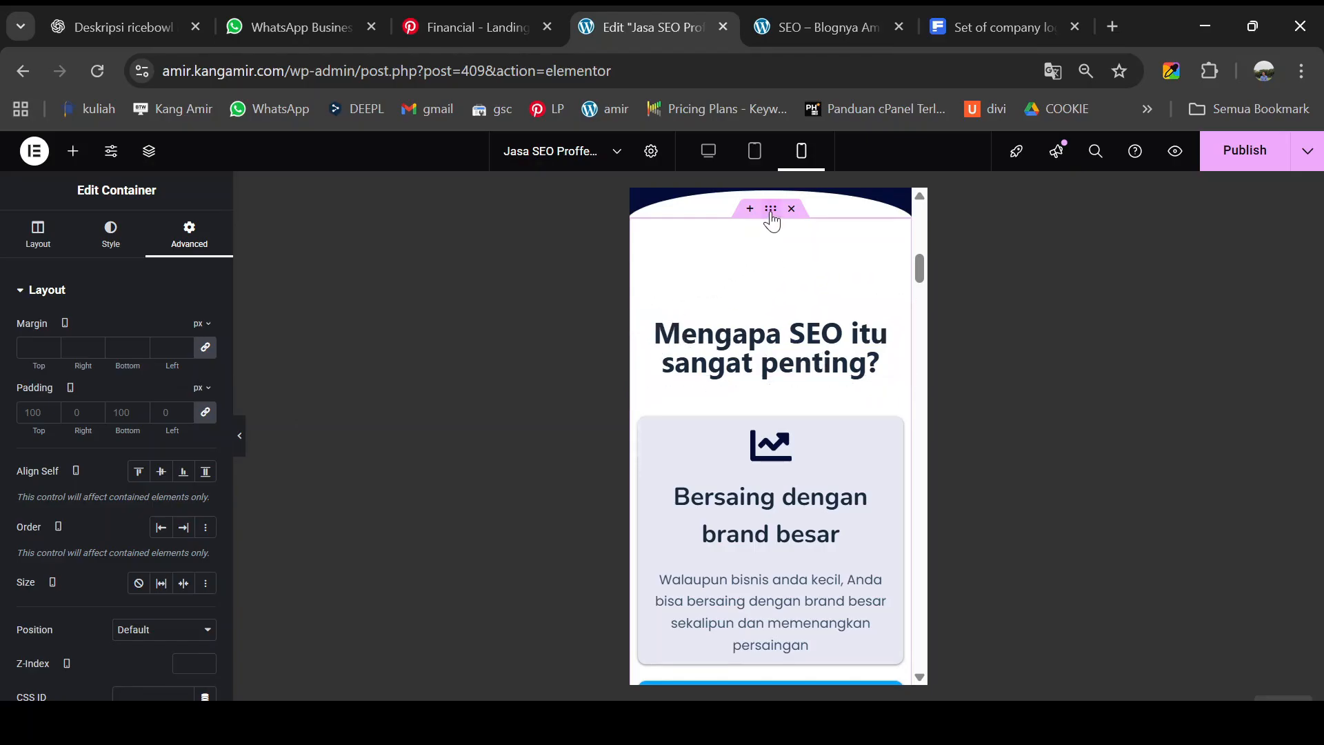
{"action": "left_click", "coordinate": [205, 412]}
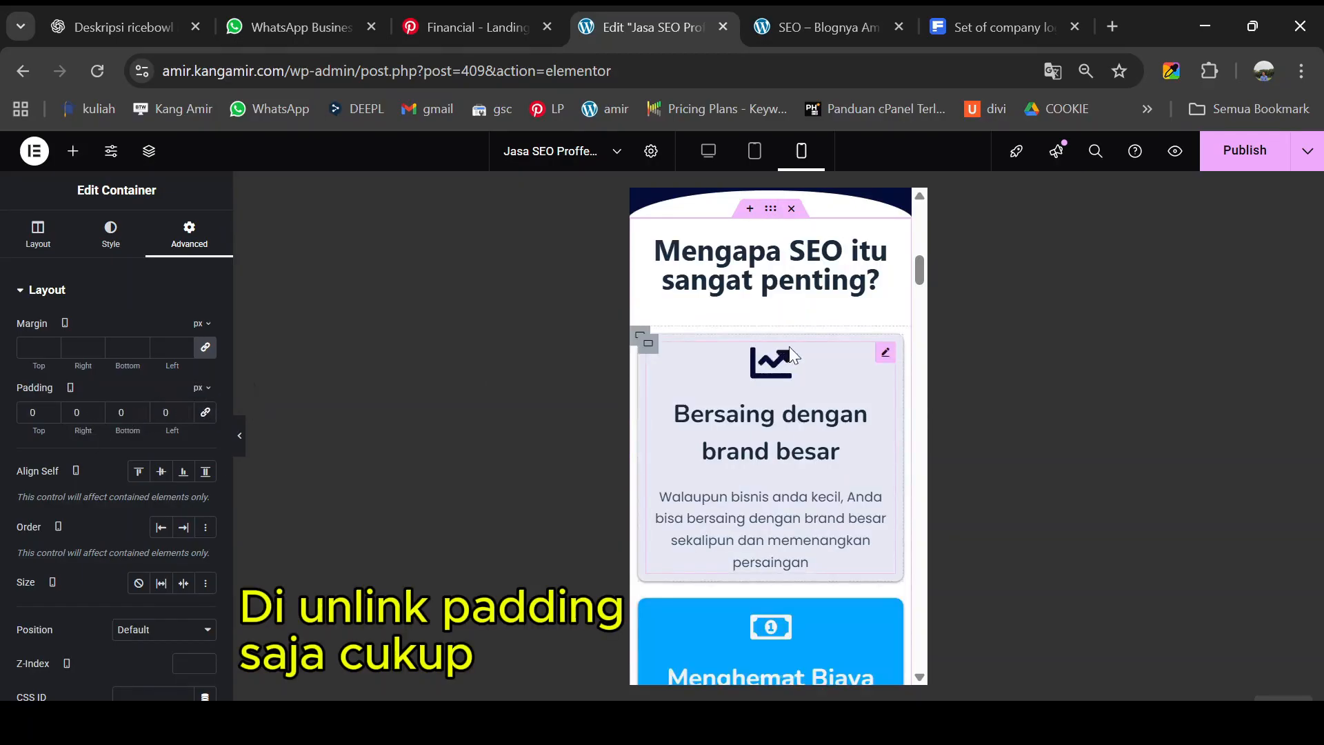
{"action": "scroll", "coordinate": [793, 355], "scroll_direction": "up", "scroll_amount": 1}
{"action": "scroll", "coordinate": [764, 383], "scroll_direction": "down", "scroll_amount": 5}
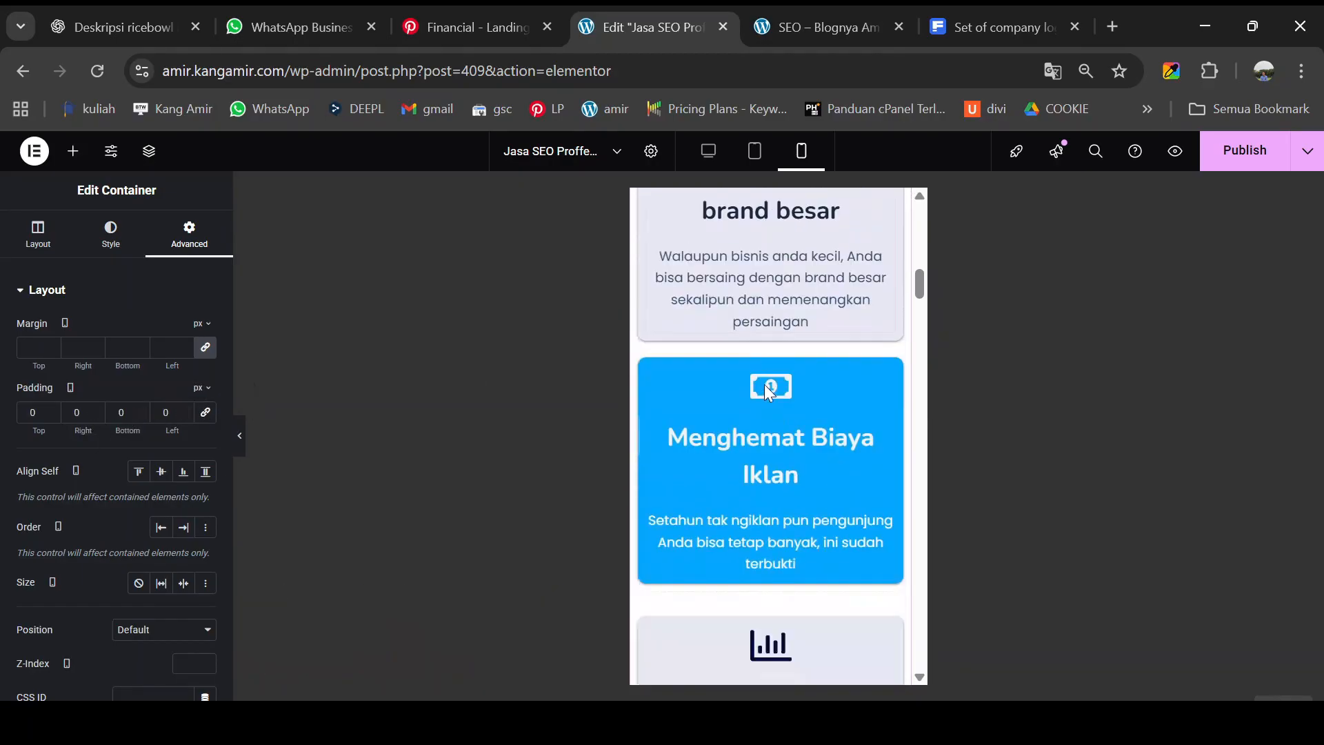
{"action": "scroll", "coordinate": [769, 391], "scroll_direction": "down", "scroll_amount": 3}
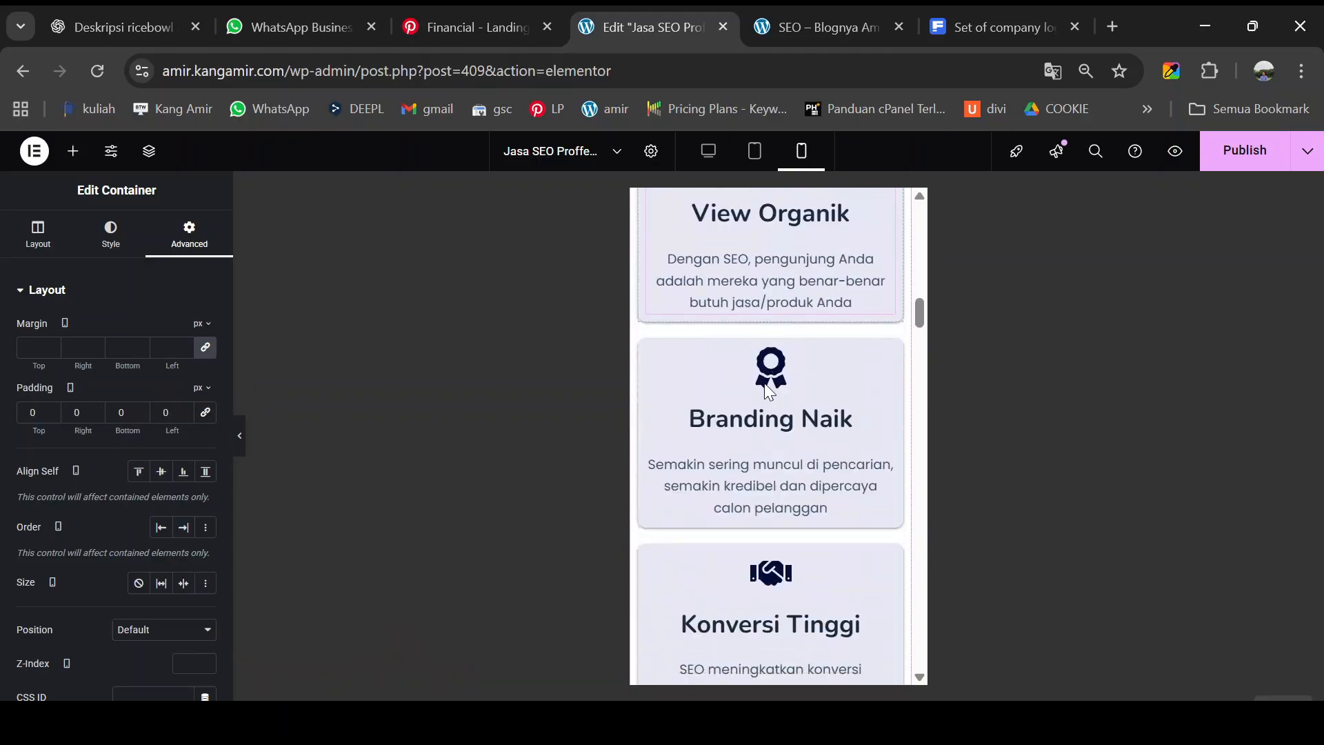
{"action": "scroll", "coordinate": [769, 390], "scroll_direction": "up", "scroll_amount": 4}
{"action": "scroll", "coordinate": [767, 376], "scroll_direction": "up", "scroll_amount": 2}
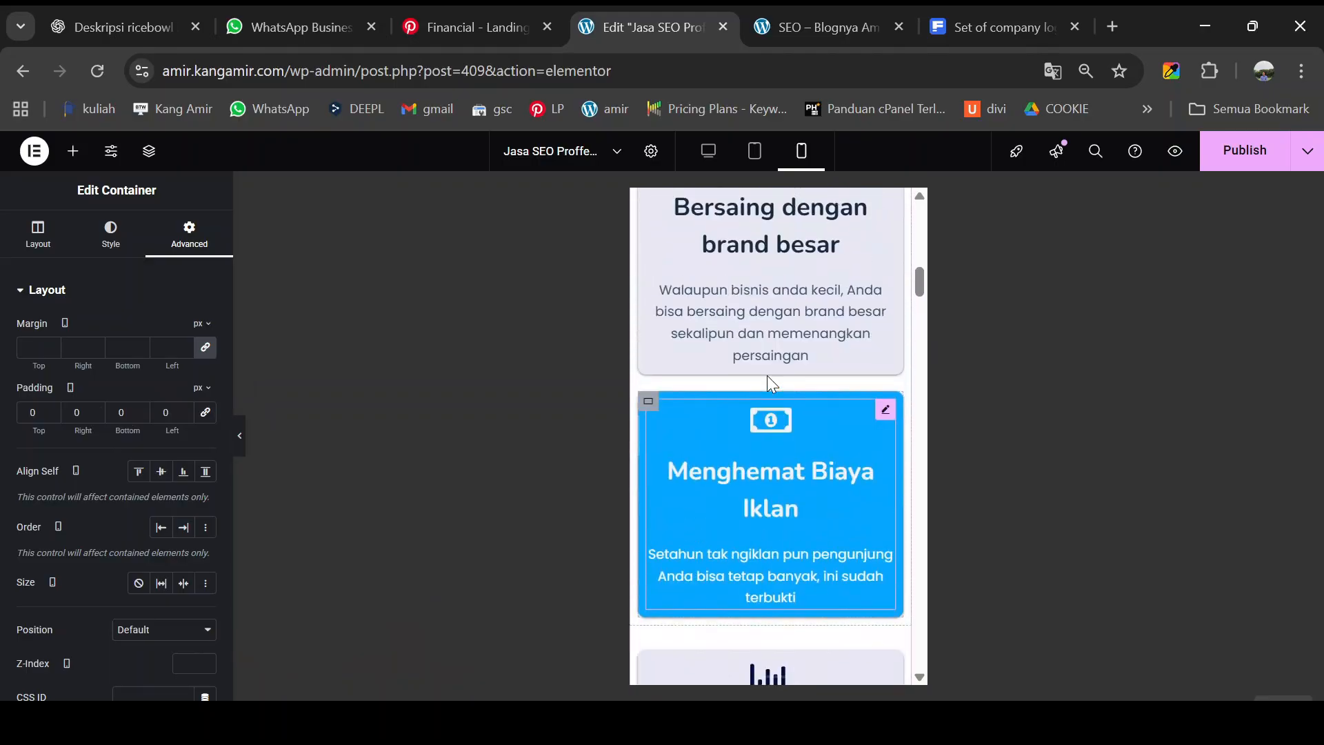
{"action": "scroll", "coordinate": [770, 371], "scroll_direction": "down", "scroll_amount": 2}
{"action": "scroll", "coordinate": [770, 369], "scroll_direction": "down", "scroll_amount": 1}
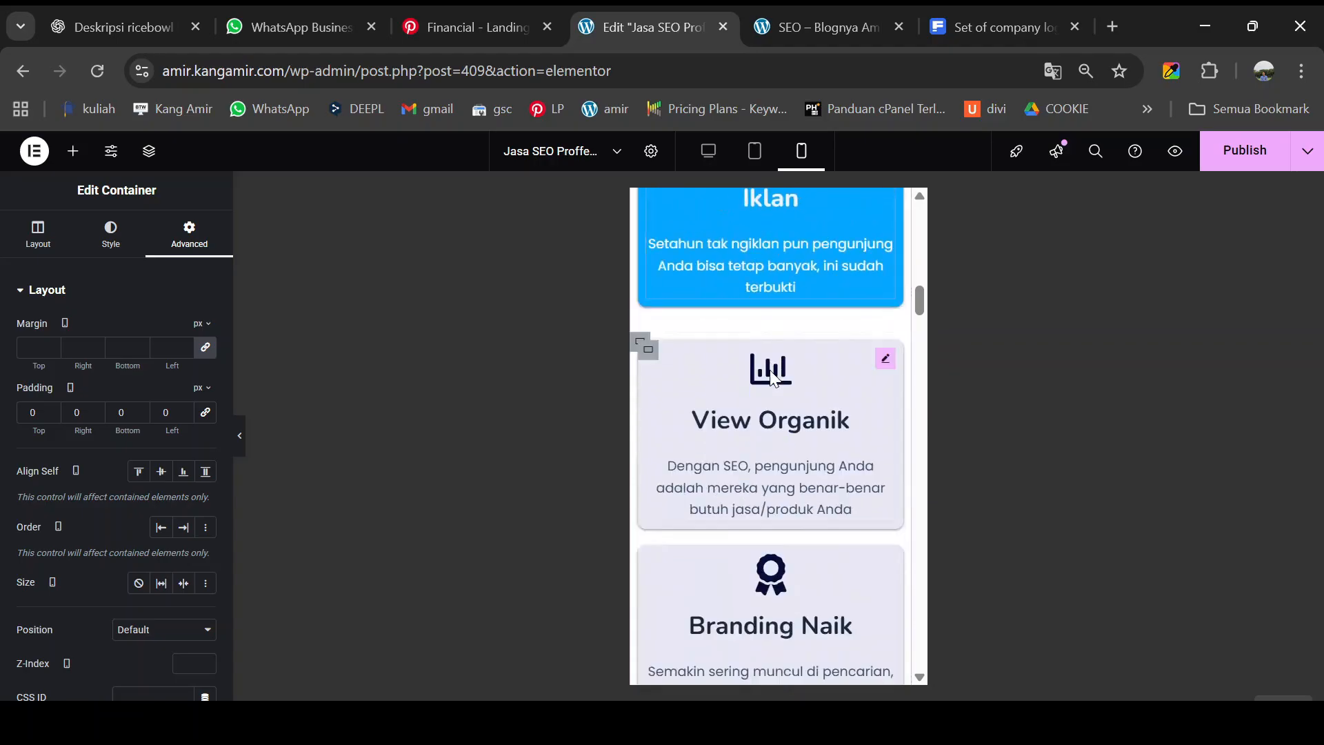
{"action": "scroll", "coordinate": [770, 369], "scroll_direction": "down", "scroll_amount": 3}
{"action": "scroll", "coordinate": [769, 370], "scroll_direction": "down", "scroll_amount": 3}
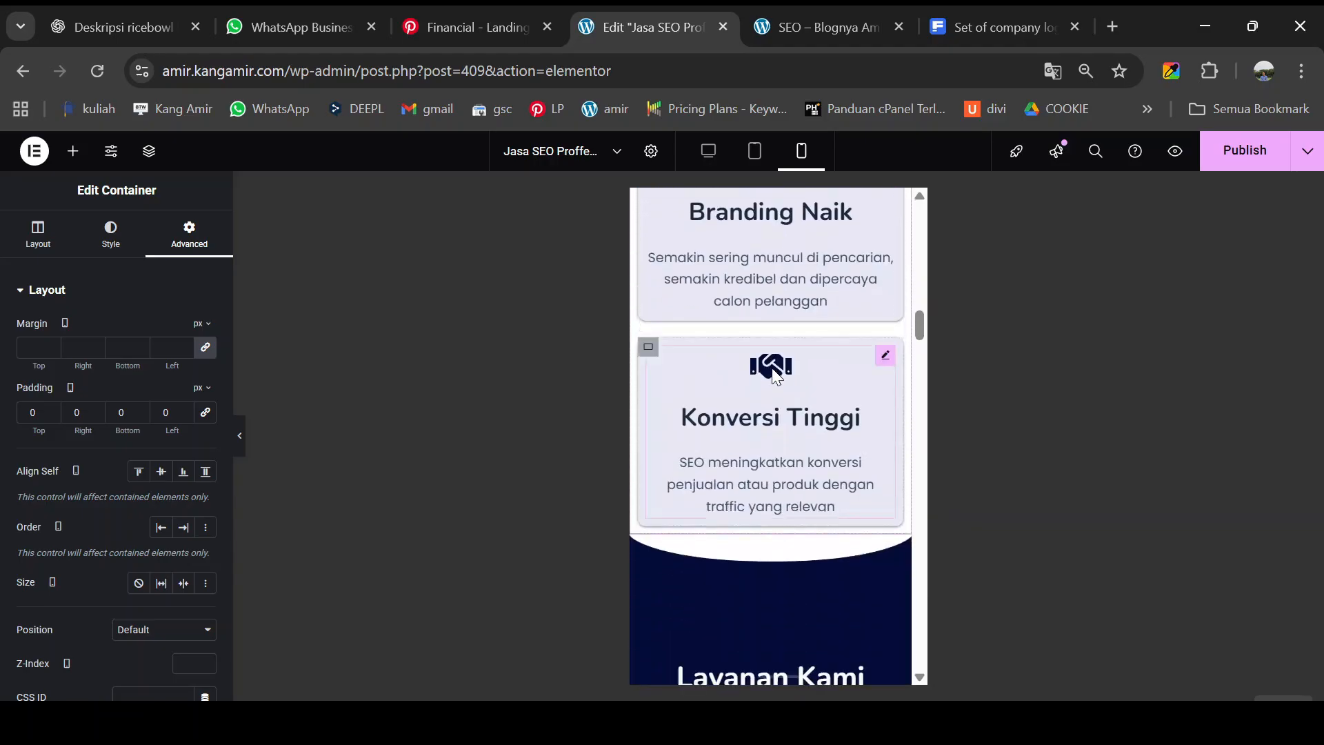
{"action": "scroll", "coordinate": [772, 367], "scroll_direction": "down", "scroll_amount": 3}
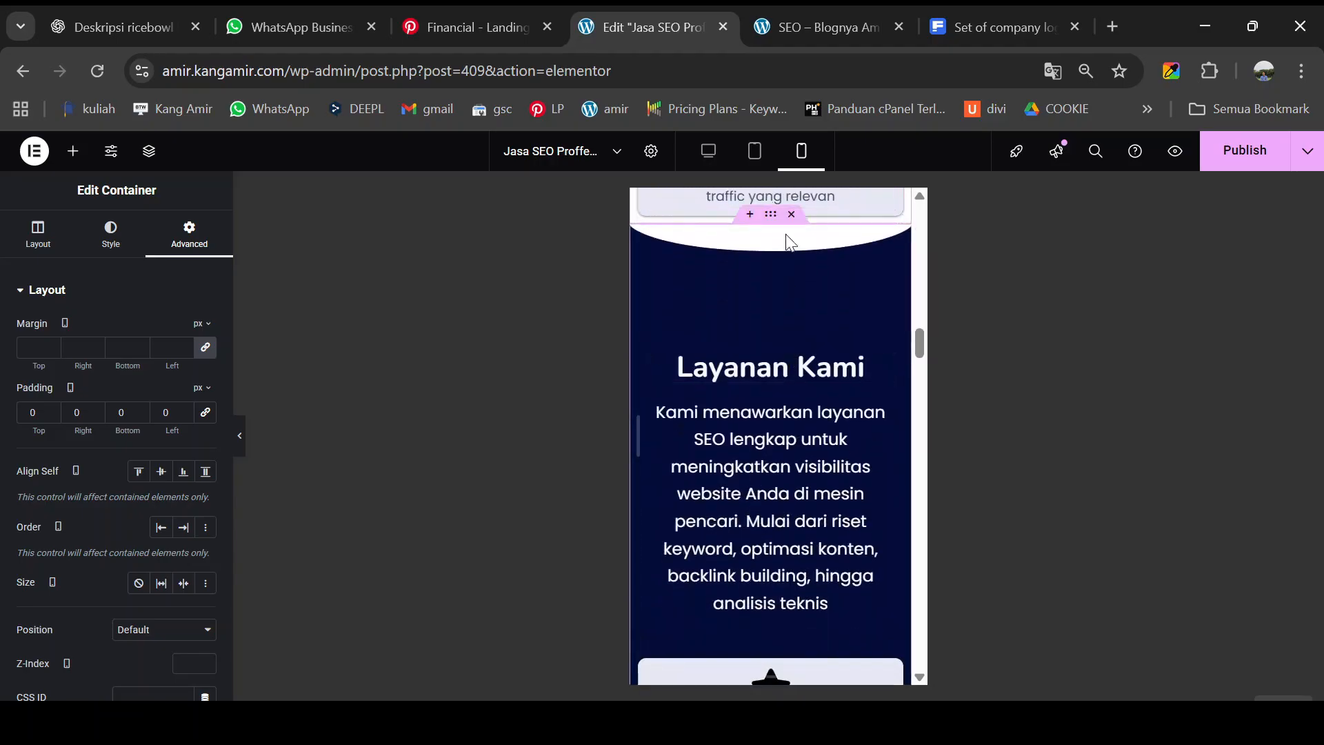
- Zero the Layanan Kami section's mobile padding and give it 31 px top padding
{"action": "left_click", "coordinate": [770, 222]}
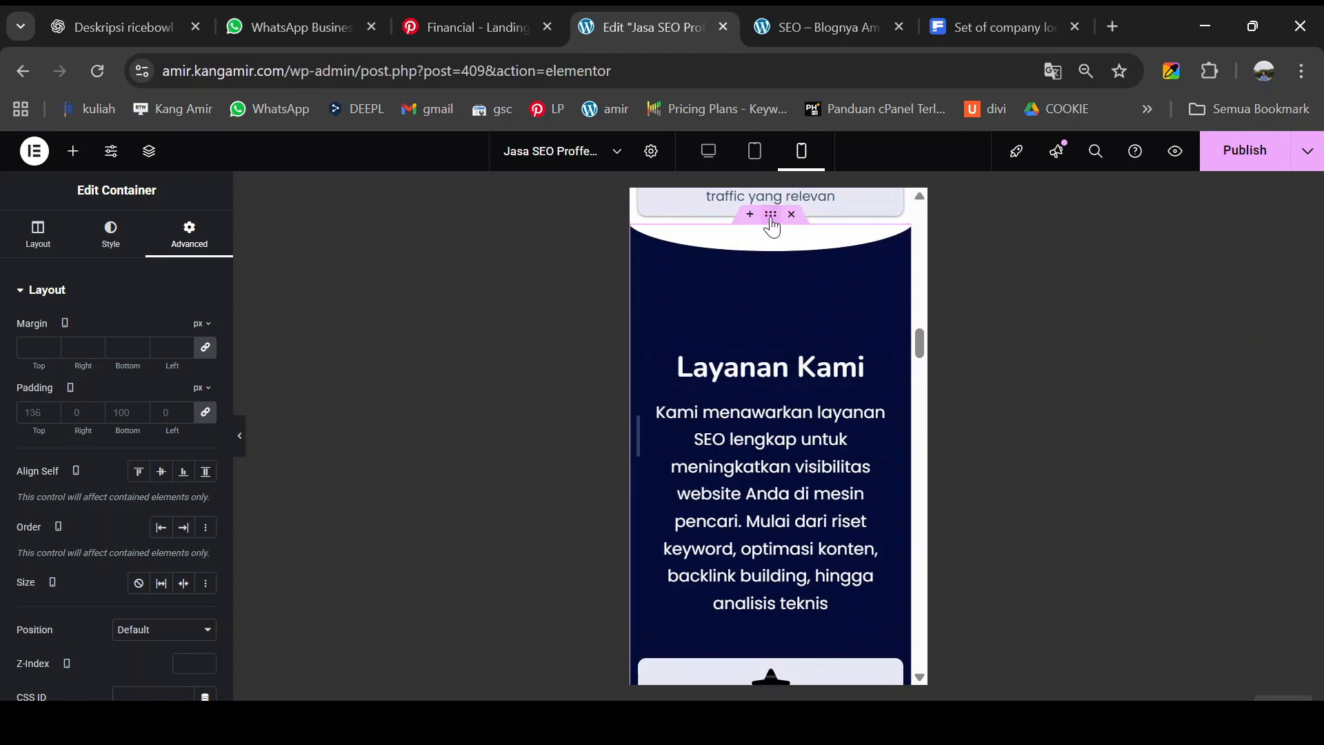
{"action": "left_click", "coordinate": [204, 413]}
{"action": "scroll", "coordinate": [746, 383], "scroll_direction": "up", "scroll_amount": 3}
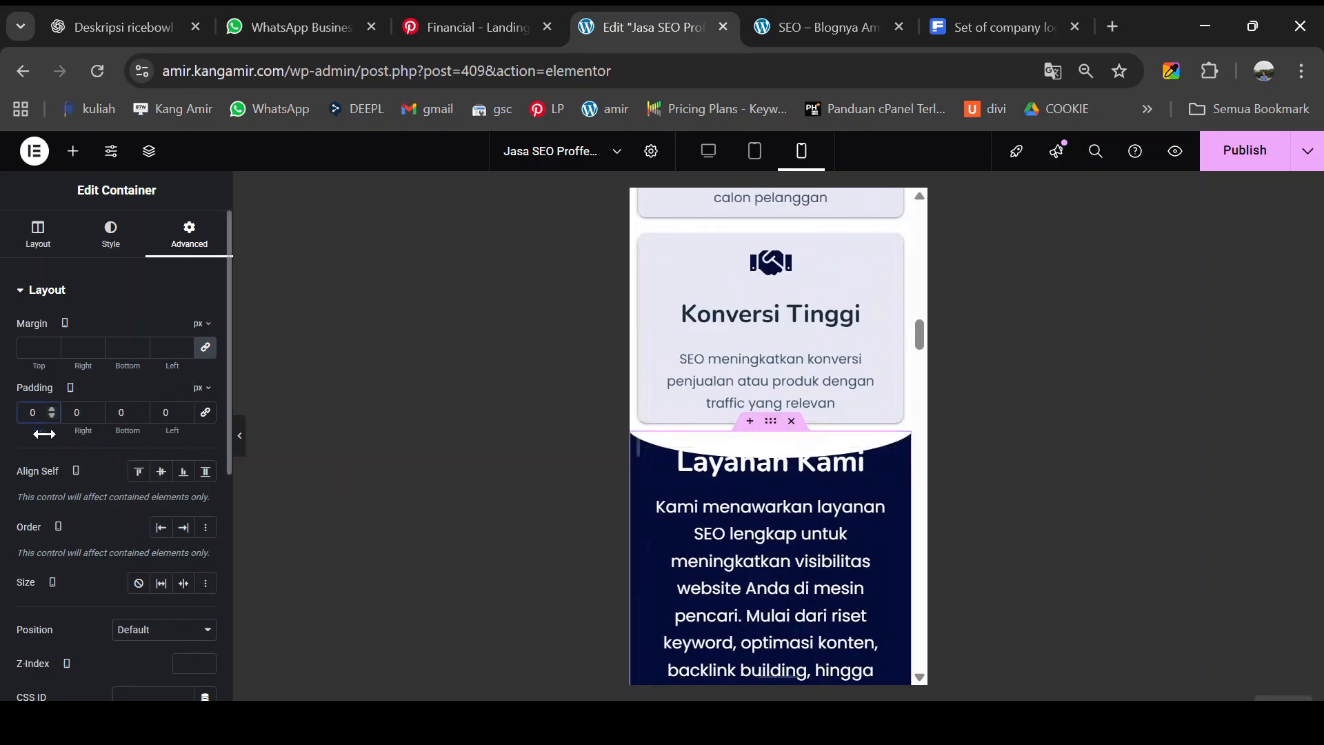
{"action": "left_click_drag", "start_coordinate": [44, 434], "coordinate": [76, 437]}
- Add 32 px bottom padding to the Layanan Kami section so the consultation card clears it
{"action": "scroll", "coordinate": [789, 524], "scroll_direction": "down", "scroll_amount": 9}
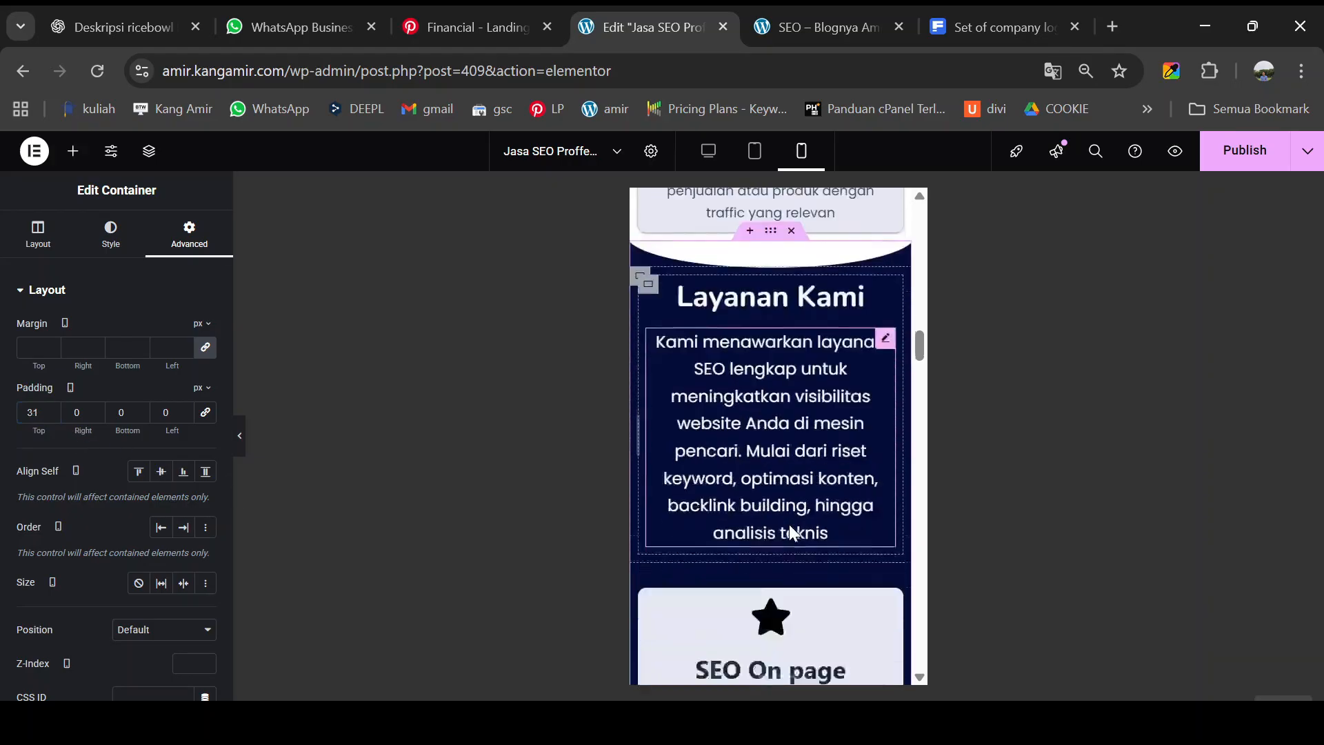
{"action": "scroll", "coordinate": [790, 527], "scroll_direction": "down", "scroll_amount": 10}
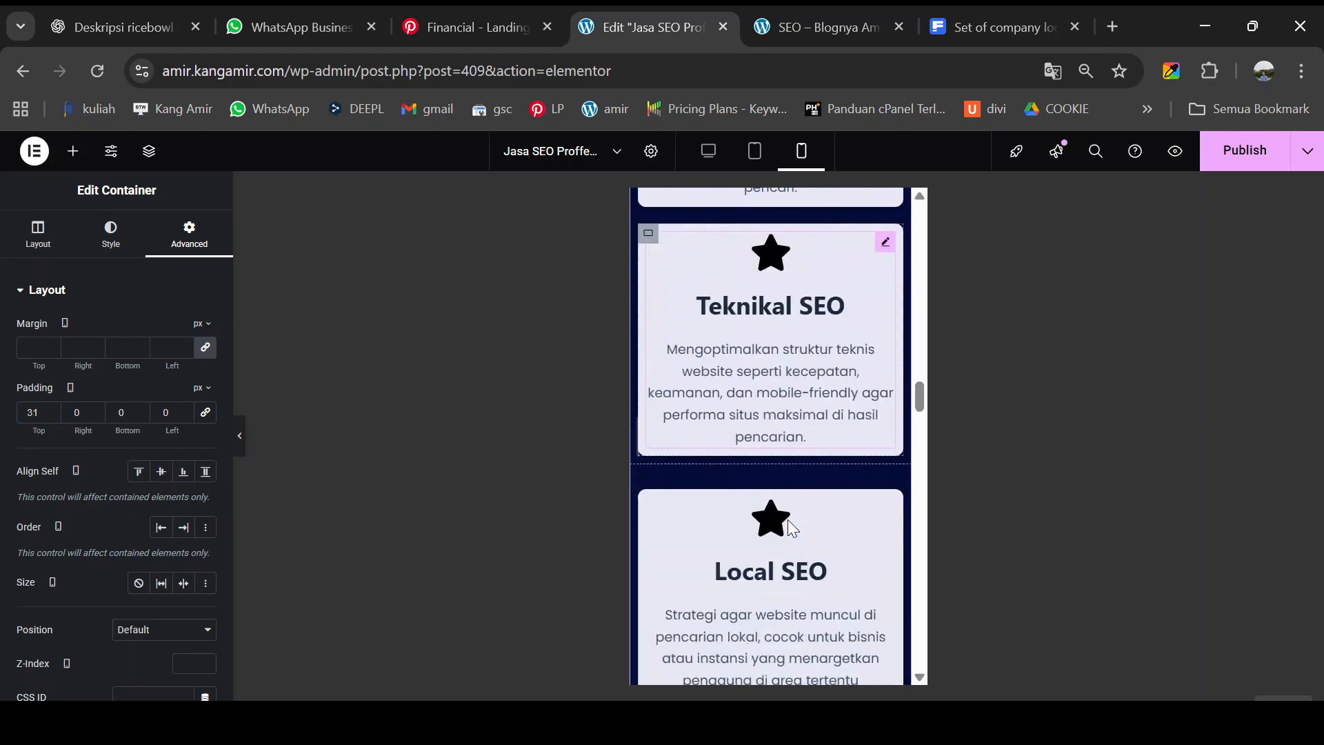
{"action": "scroll", "coordinate": [791, 524], "scroll_direction": "down", "scroll_amount": 3}
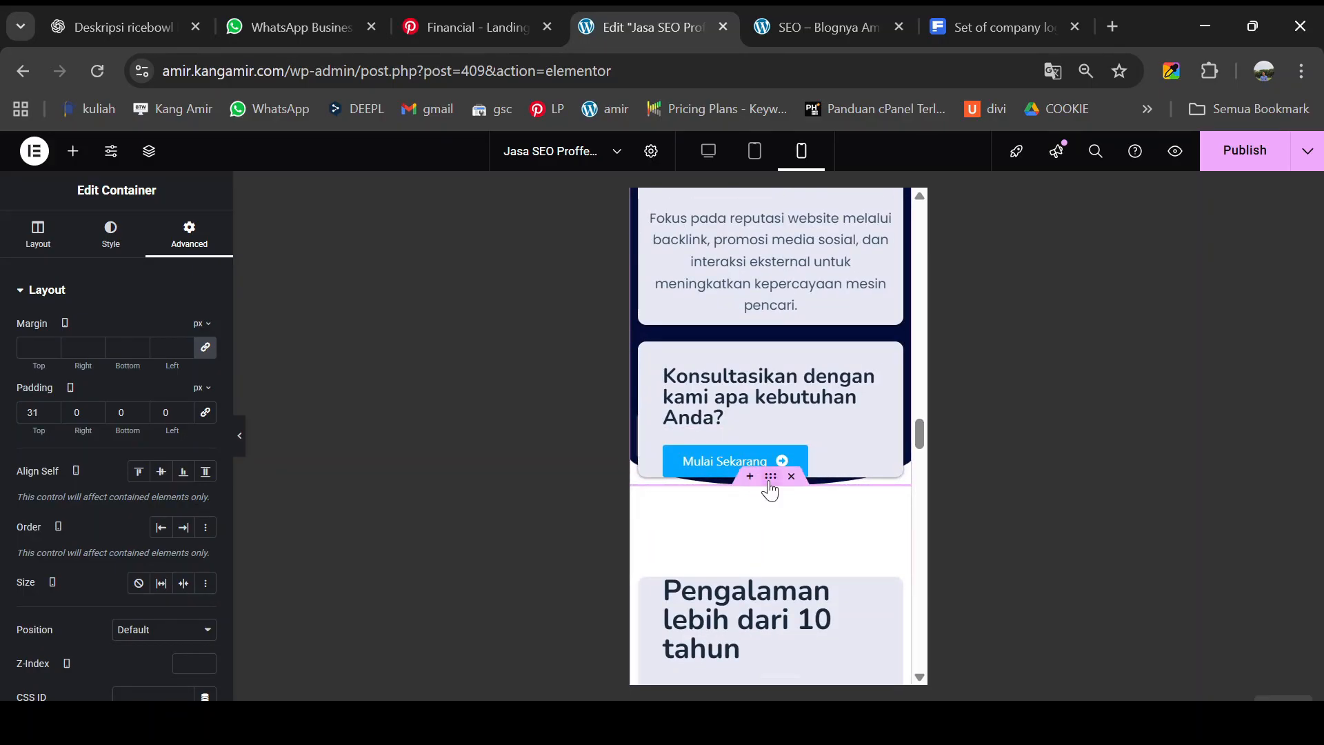
{"action": "scroll", "coordinate": [770, 489], "scroll_direction": "up", "scroll_amount": 2}
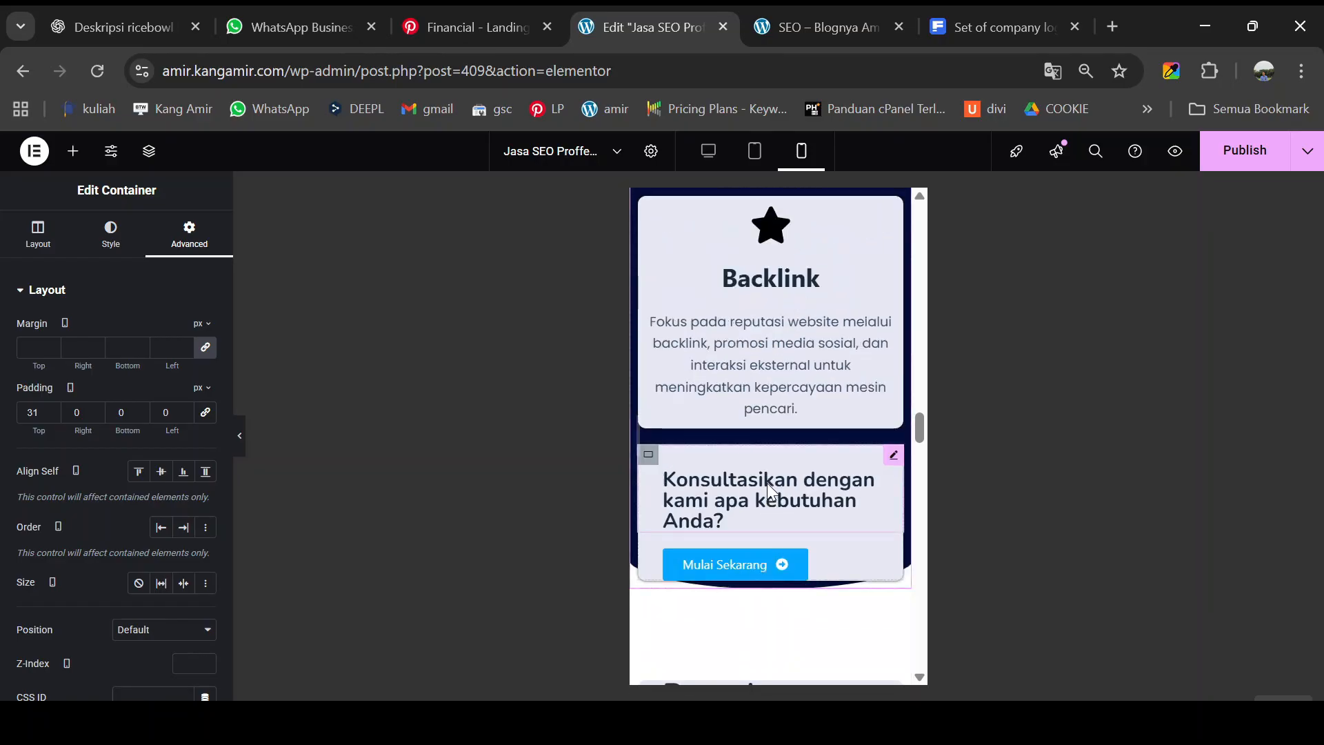
{"action": "scroll", "coordinate": [766, 479], "scroll_direction": "up", "scroll_amount": 10}
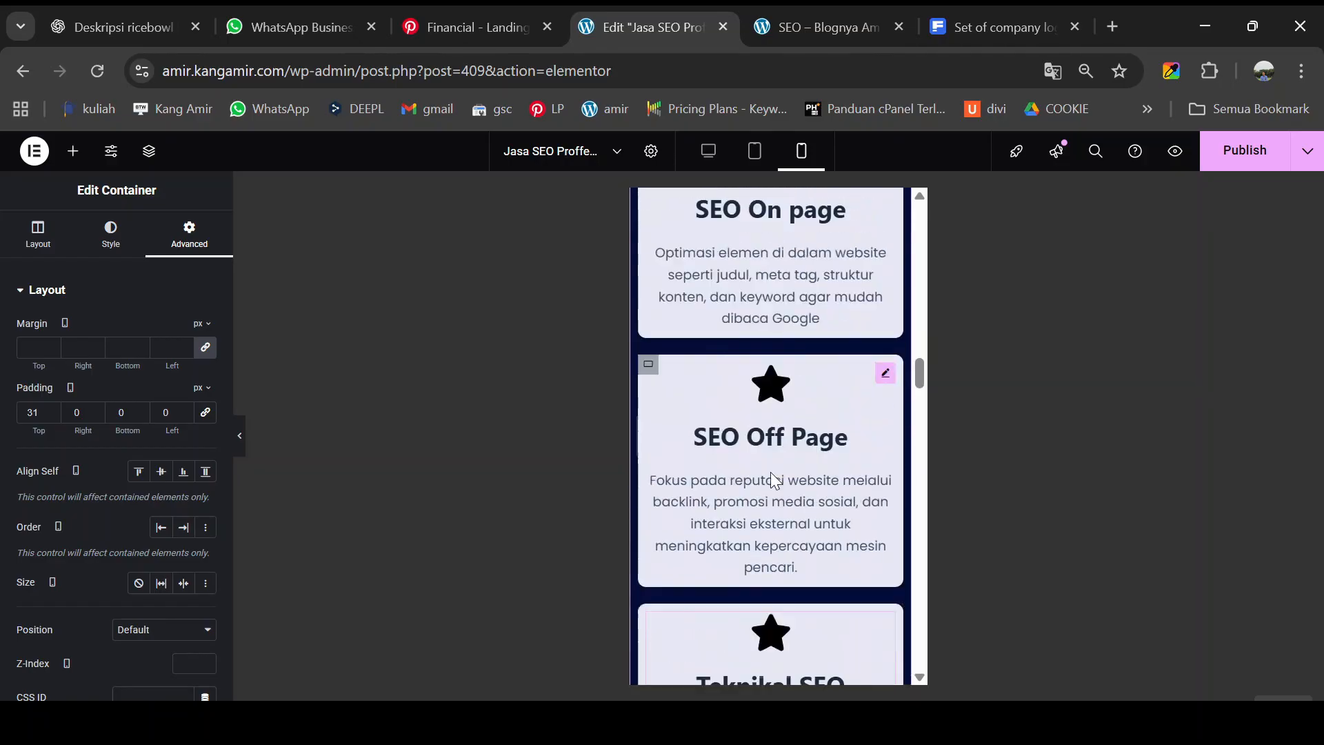
{"action": "scroll", "coordinate": [772, 466], "scroll_direction": "up", "scroll_amount": 5}
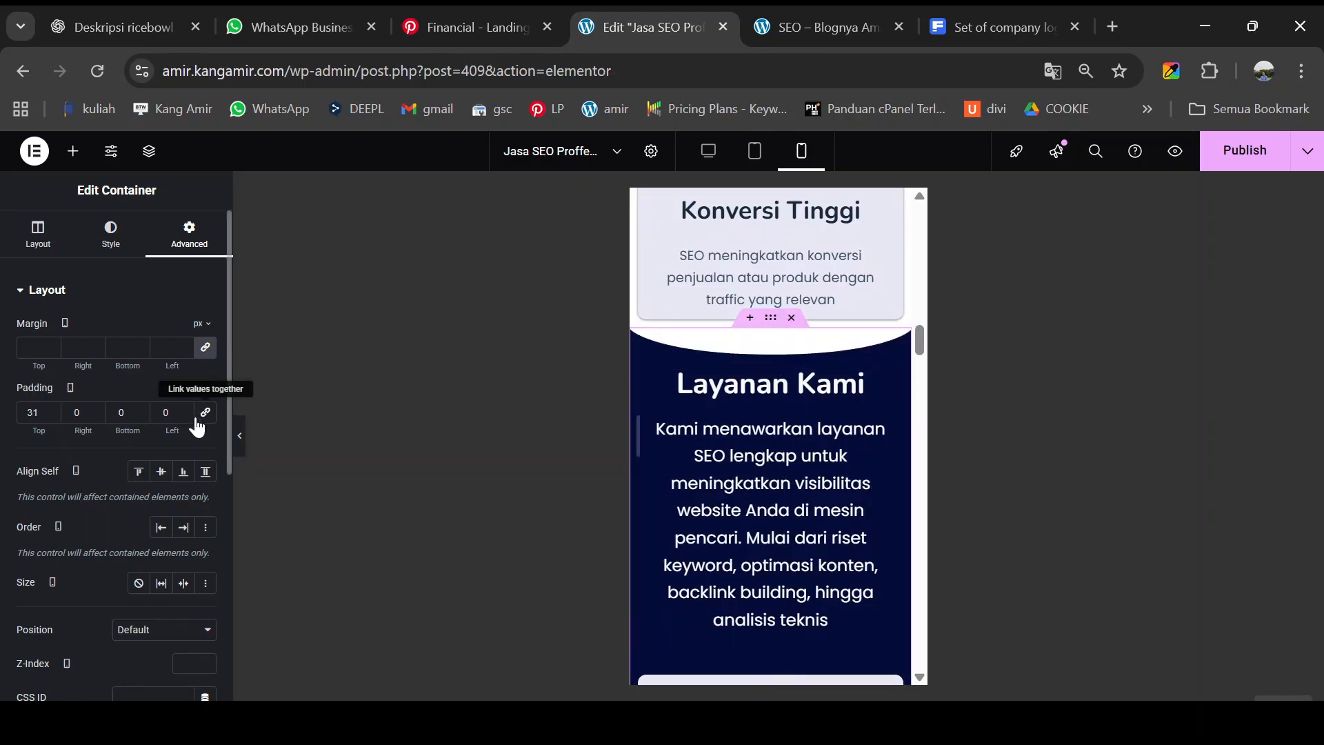
{"action": "scroll", "coordinate": [775, 442], "scroll_direction": "down", "scroll_amount": 10}
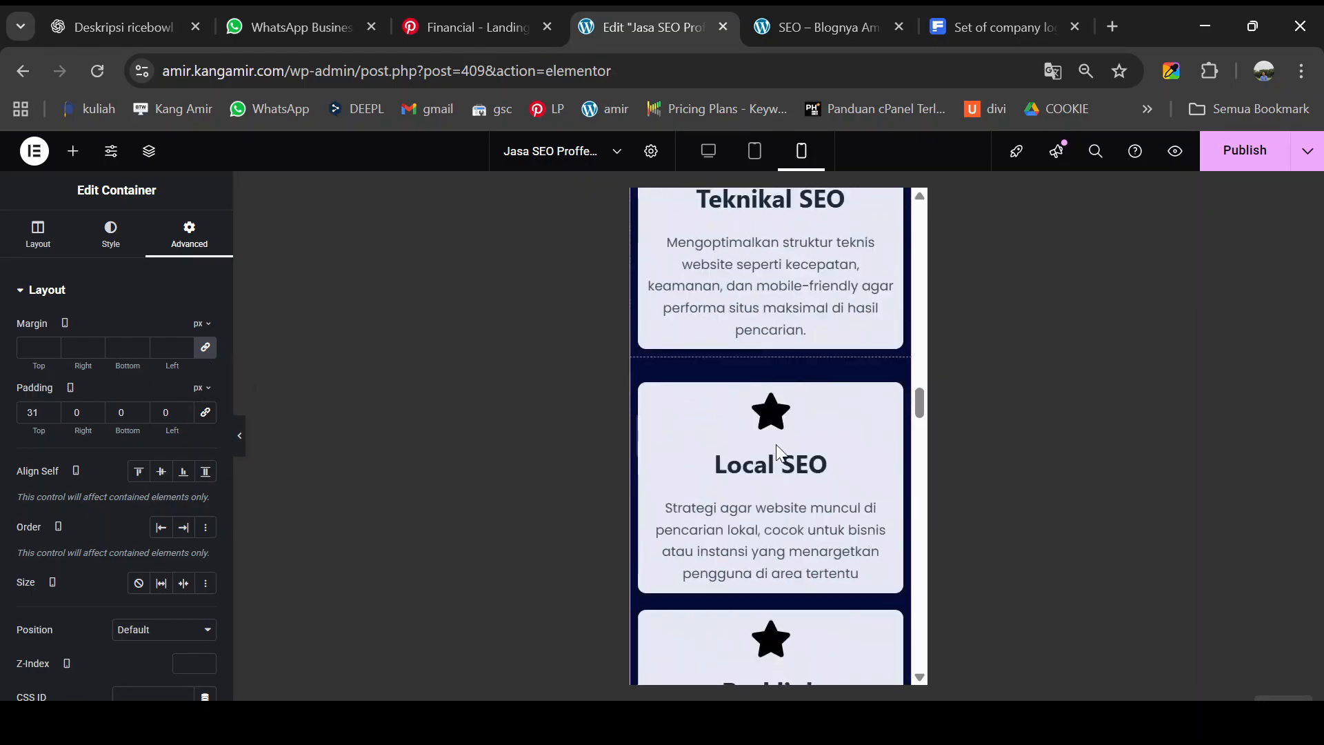
{"action": "scroll", "coordinate": [776, 444], "scroll_direction": "down", "scroll_amount": 3}
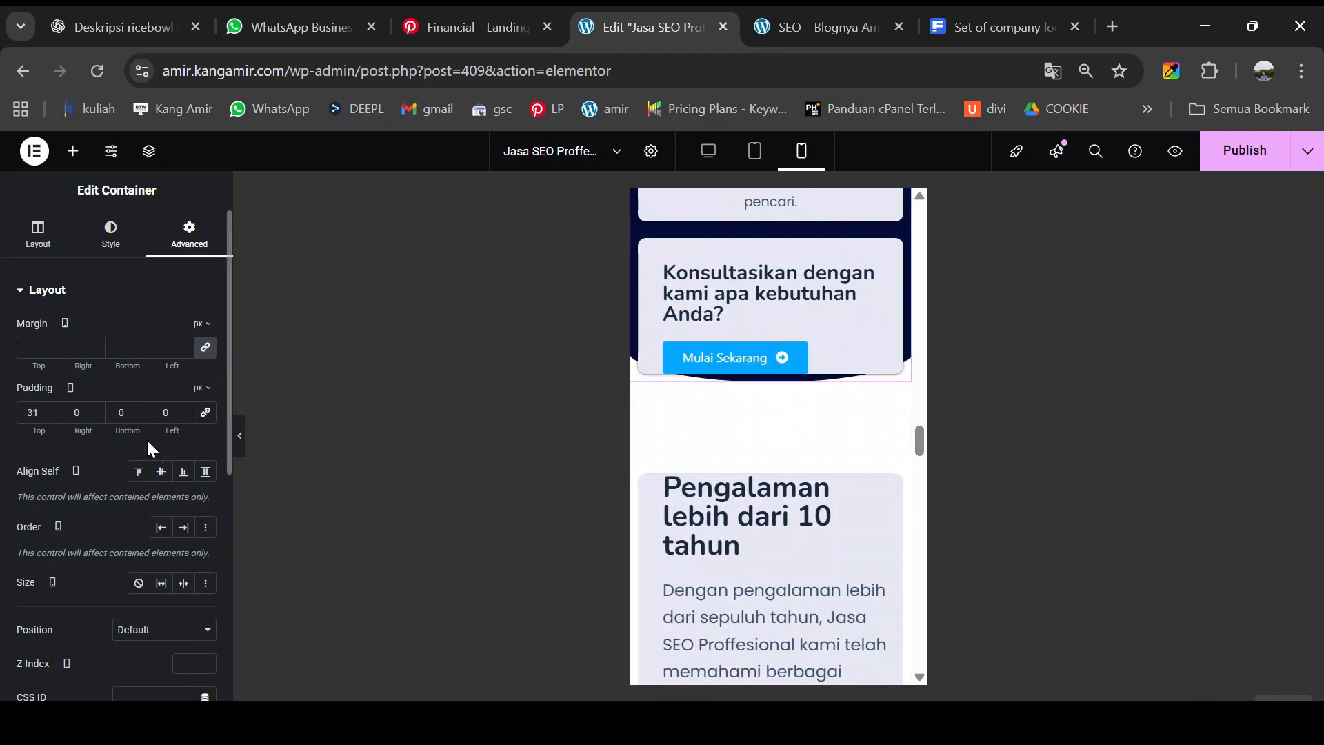
{"action": "left_click_drag", "start_coordinate": [130, 431], "coordinate": [163, 440]}
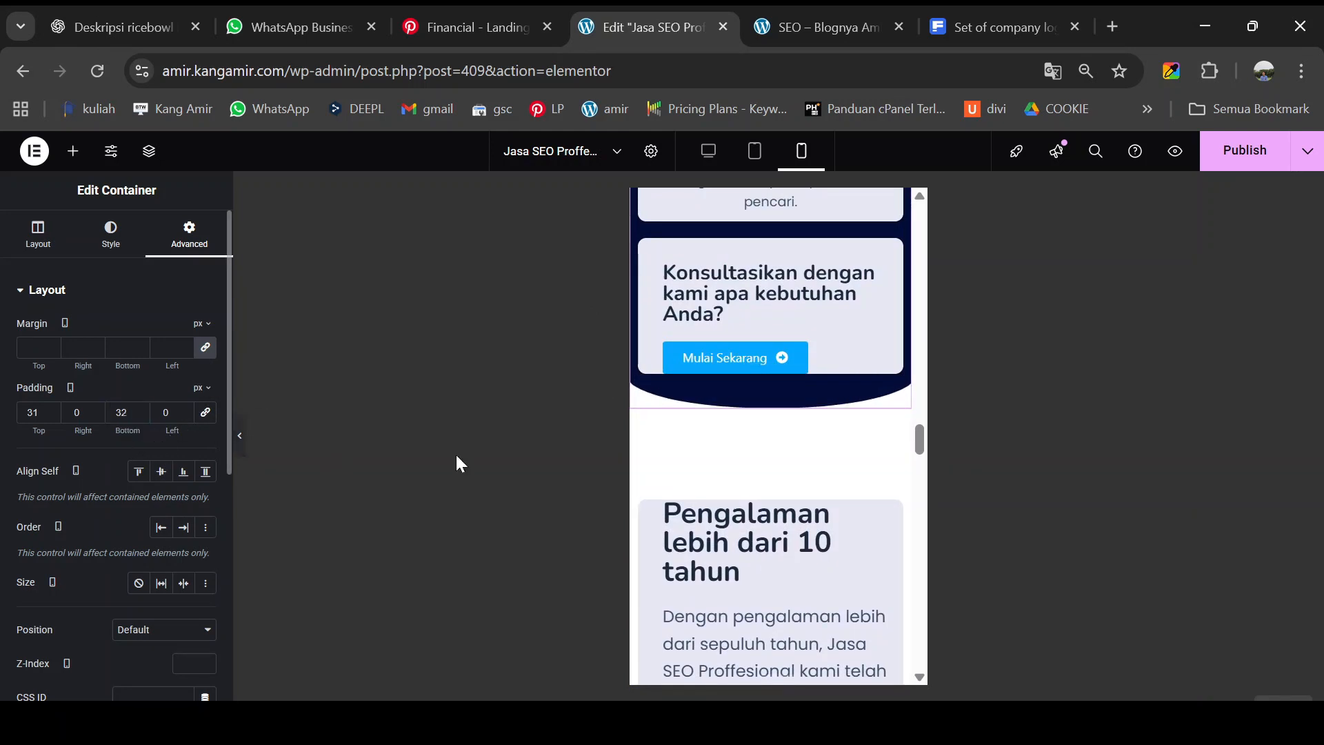
{"action": "scroll", "coordinate": [790, 490], "scroll_direction": "down", "scroll_amount": 4}
{"action": "scroll", "coordinate": [789, 488], "scroll_direction": "up", "scroll_amount": 3}
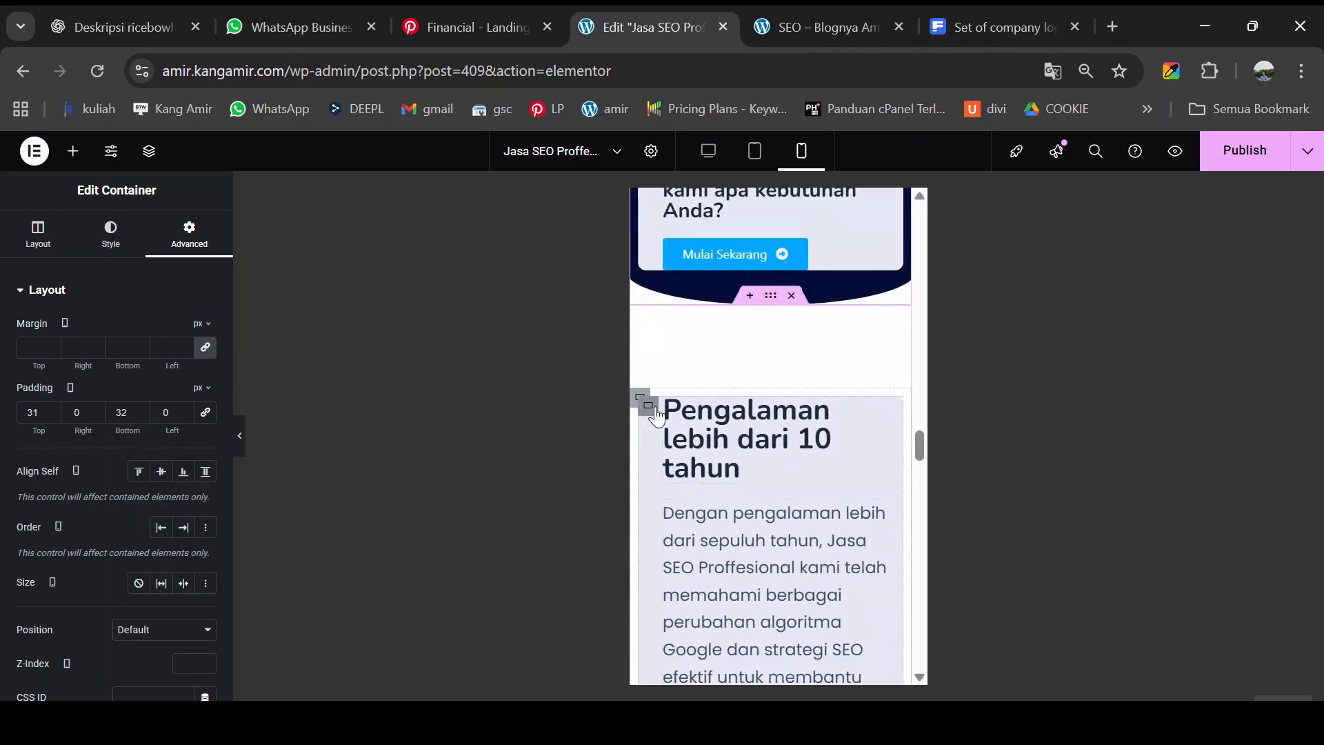
- Clear the Pengalaman card's 30 px left padding and set 10 px left and 10 px top padding
{"action": "left_click", "coordinate": [656, 412]}
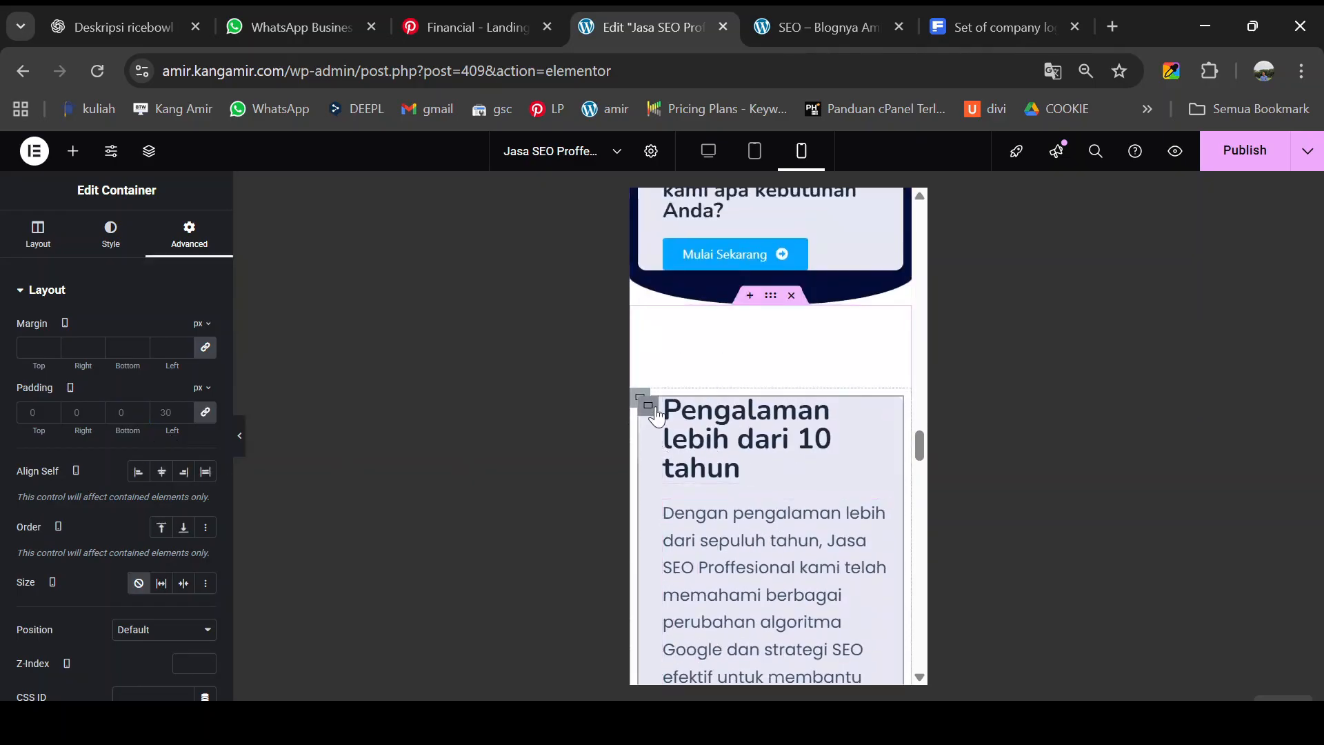
{"action": "left_click", "coordinate": [206, 413]}
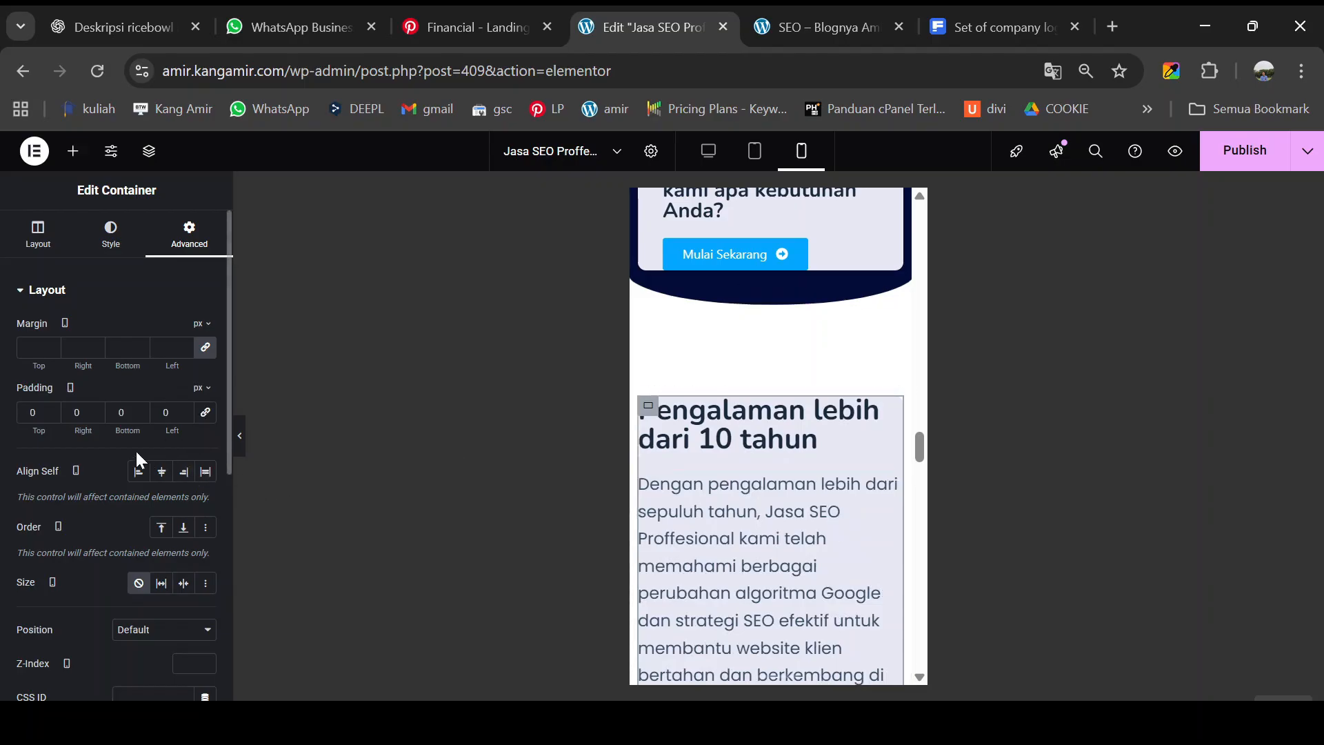
{"action": "left_click", "coordinate": [165, 419]}
{"action": "type", "text": "1"}
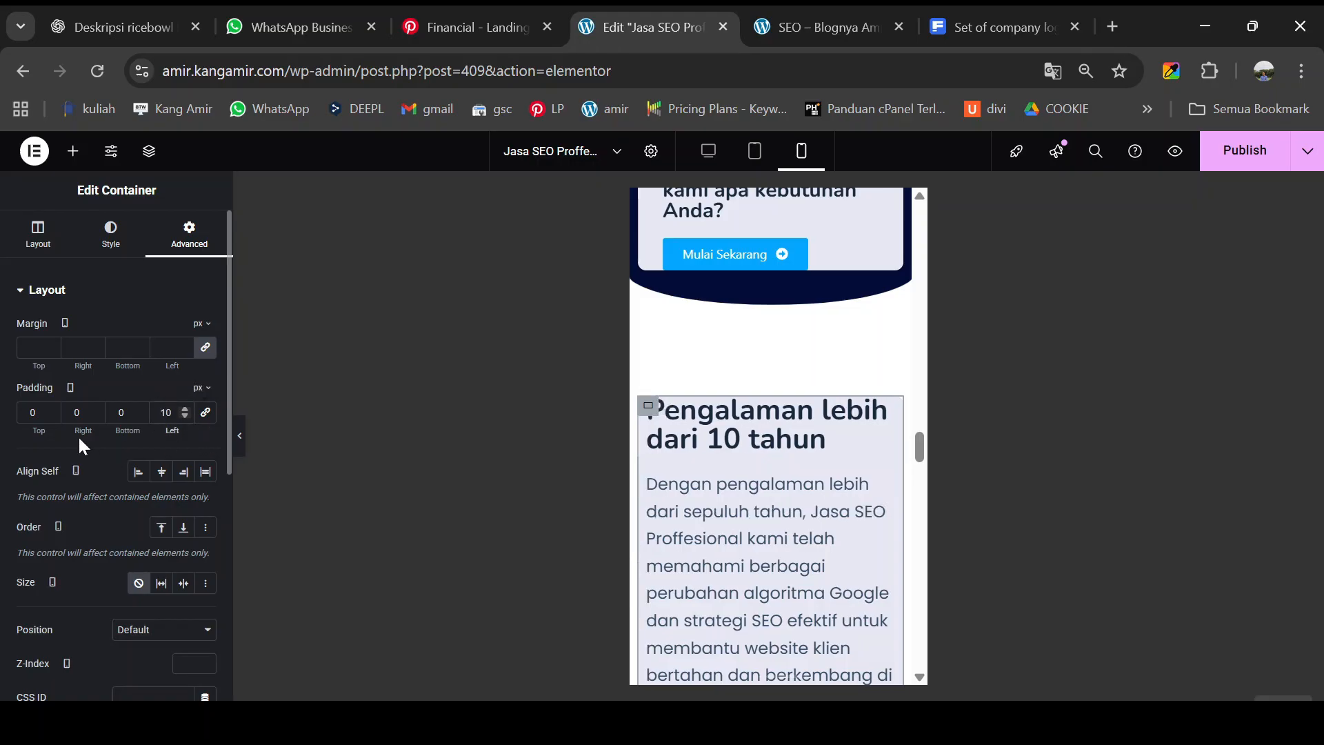
{"action": "left_click", "coordinate": [36, 417]}
{"action": "type", "text": "1"}
{"action": "scroll", "coordinate": [827, 516], "scroll_direction": "down", "scroll_amount": 4}
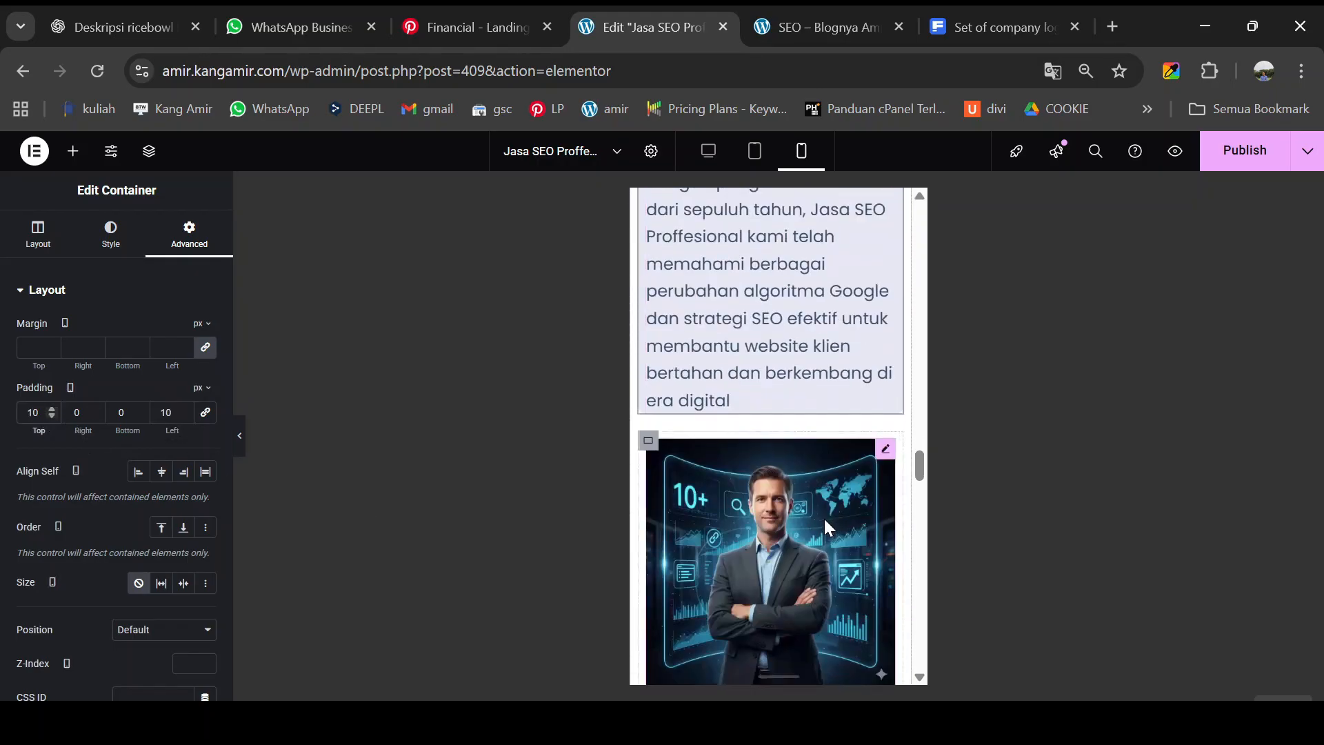
{"action": "scroll", "coordinate": [783, 495], "scroll_direction": "down", "scroll_amount": 5}
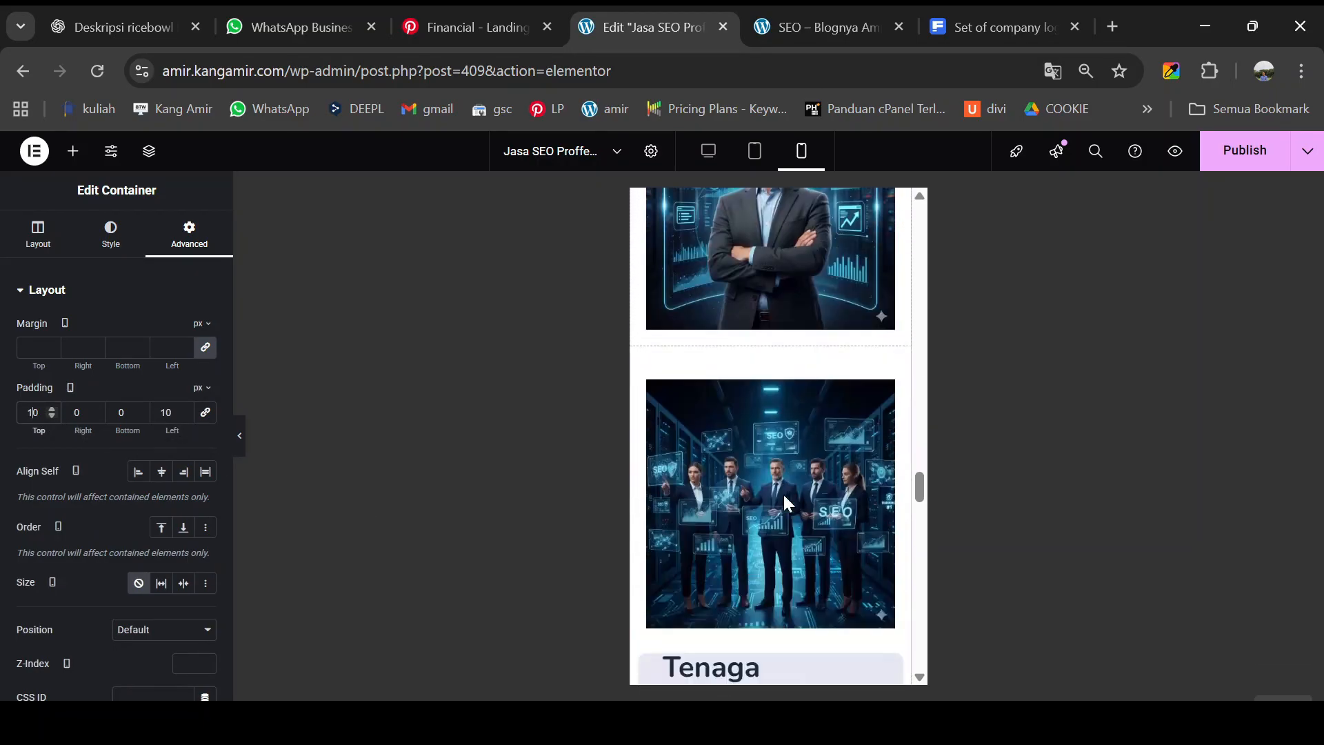
{"action": "scroll", "coordinate": [784, 495], "scroll_direction": "down", "scroll_amount": 2}
{"action": "scroll", "coordinate": [775, 416], "scroll_direction": "up", "scroll_amount": 10}
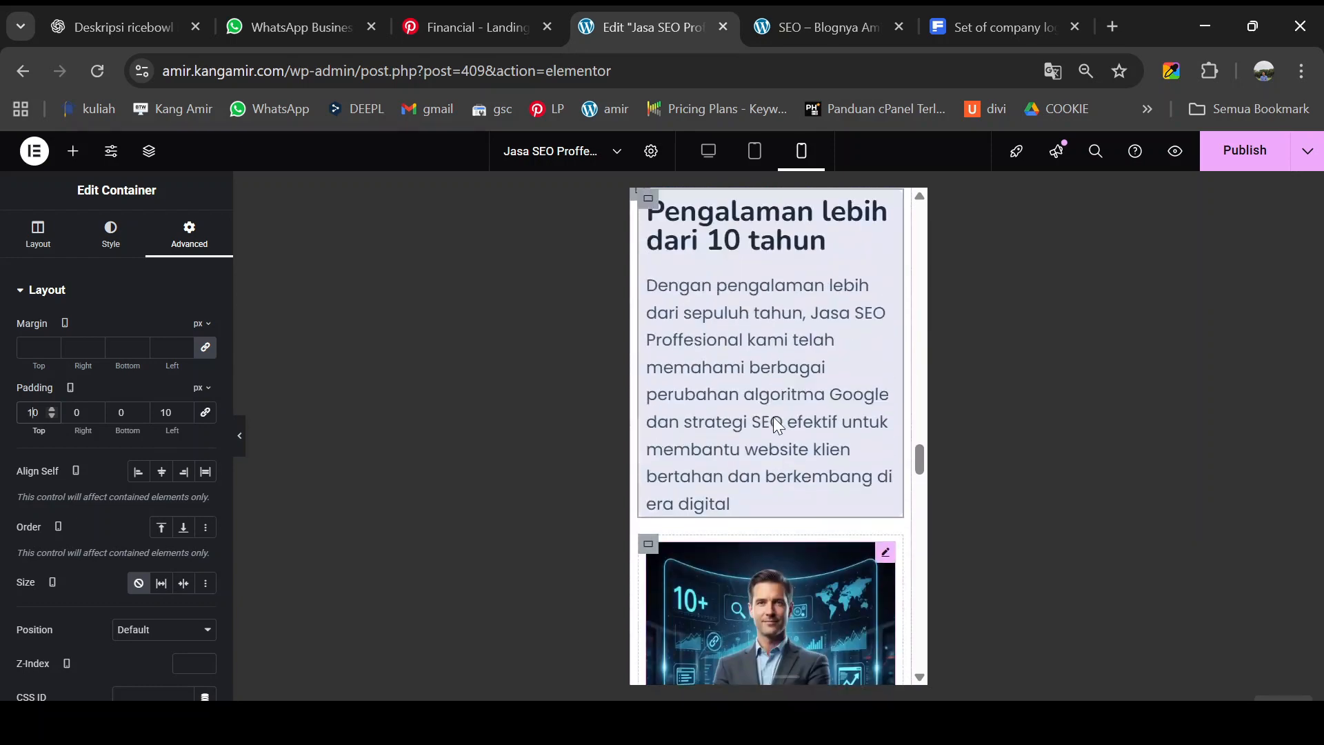
{"action": "scroll", "coordinate": [743, 437], "scroll_direction": "down", "scroll_amount": 5}
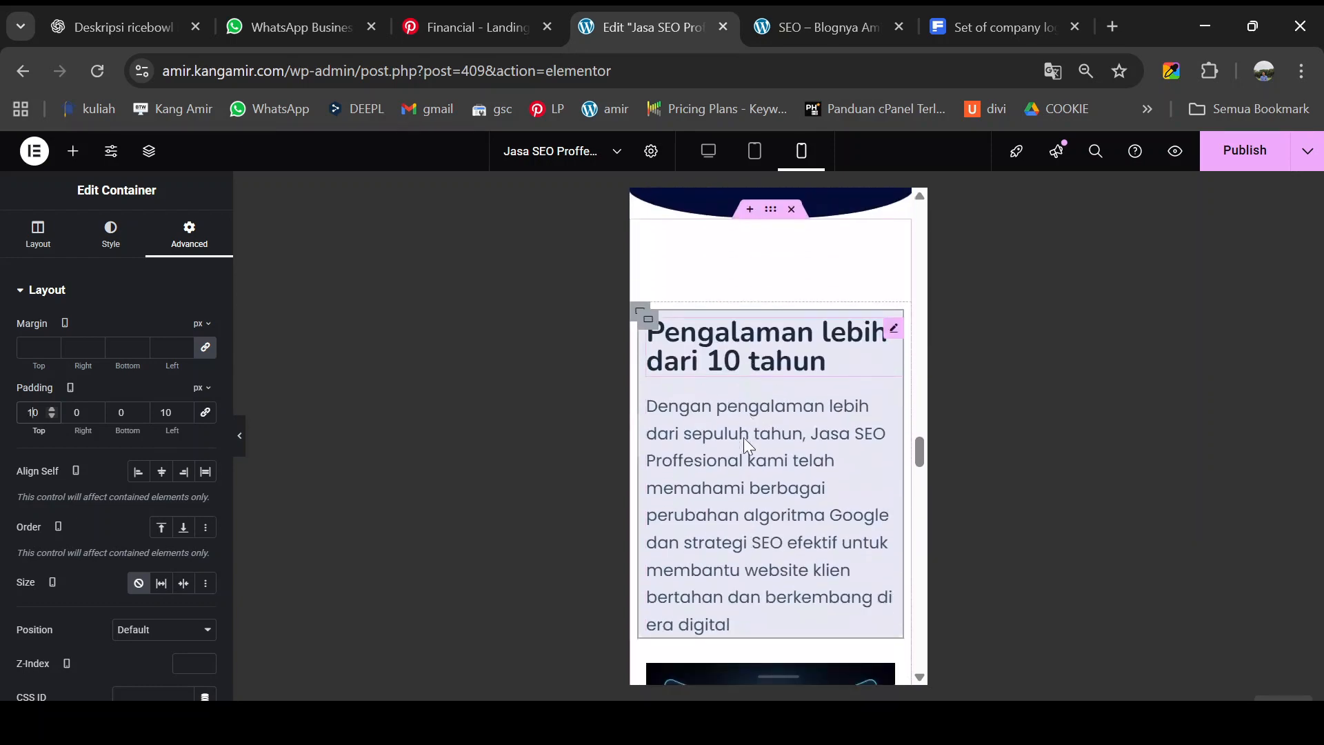
{"action": "scroll", "coordinate": [736, 509], "scroll_direction": "down", "scroll_amount": 6}
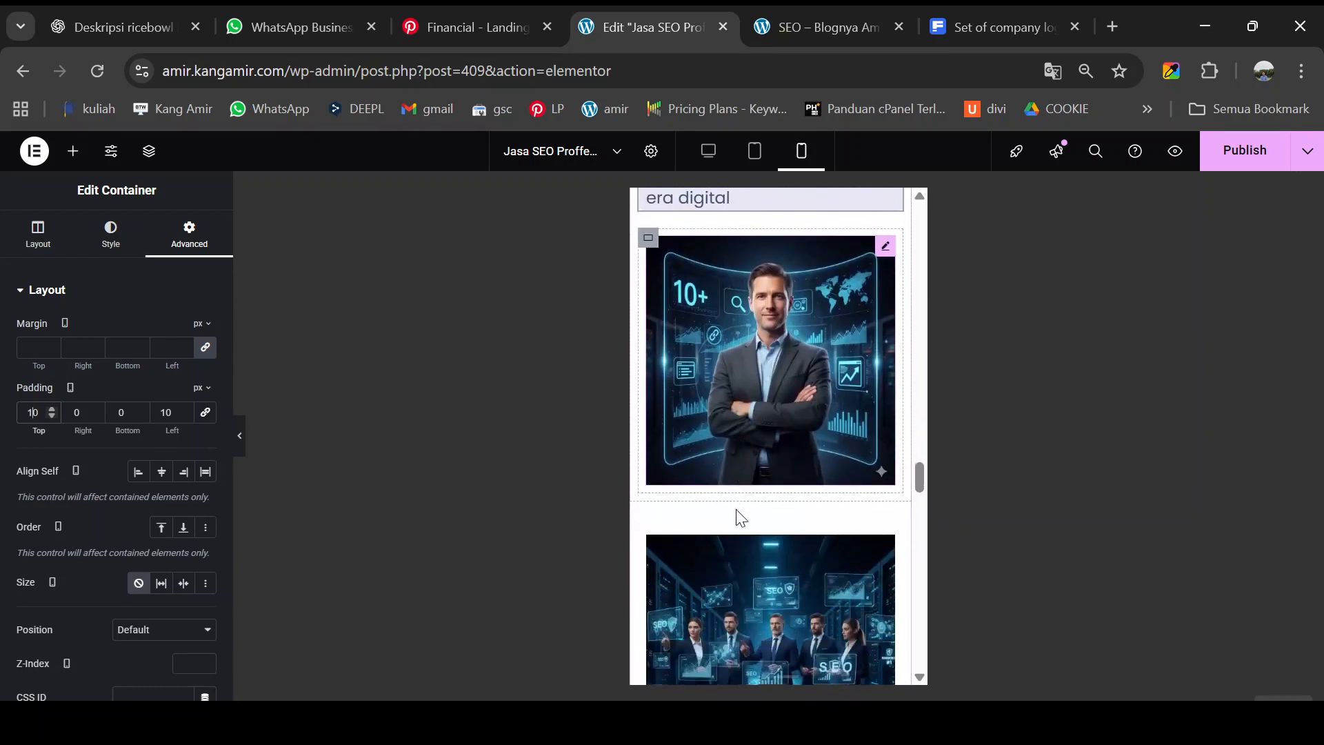
{"action": "scroll", "coordinate": [743, 440], "scroll_direction": "down", "scroll_amount": 2}
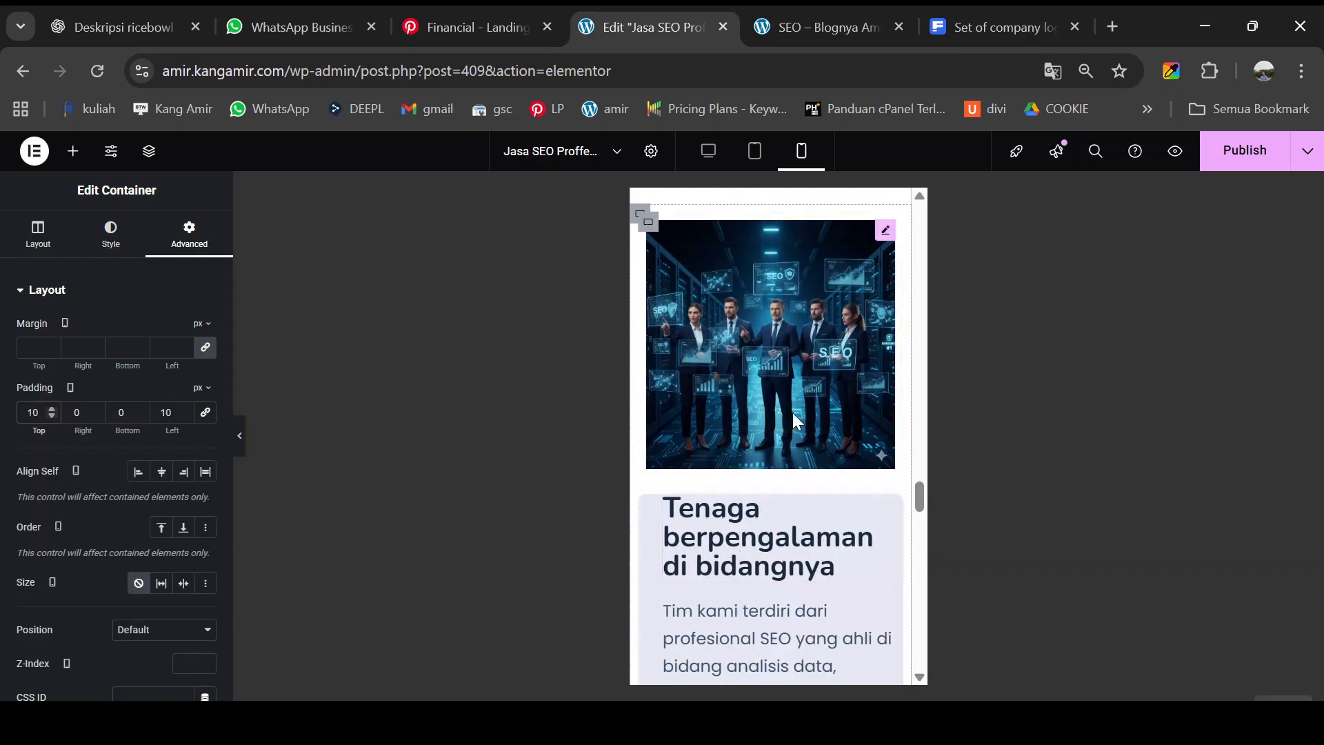
{"action": "scroll", "coordinate": [703, 326], "scroll_direction": "up", "scroll_amount": 2}
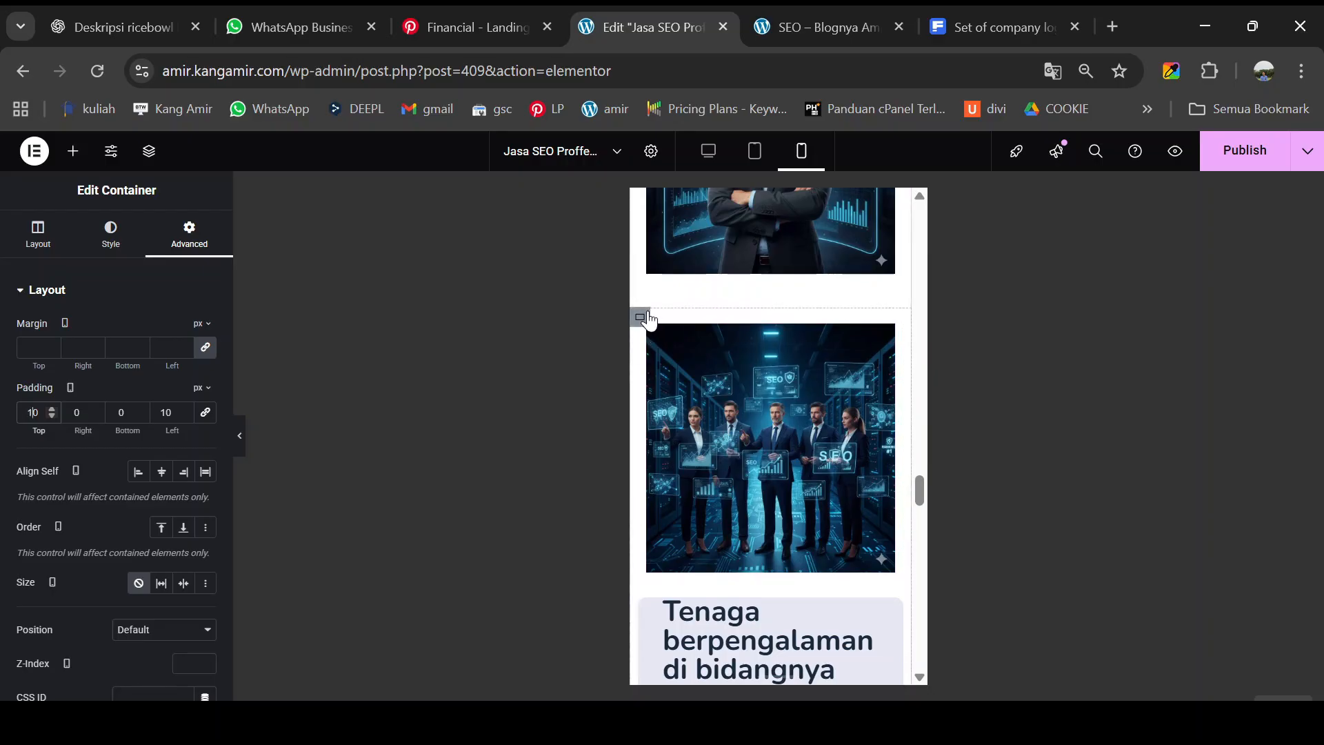
- Set the 'Tenaga berpengalaman di bidangnya' container's Direction to Column - vertical, putting text above the image
{"action": "left_click", "coordinate": [641, 317]}
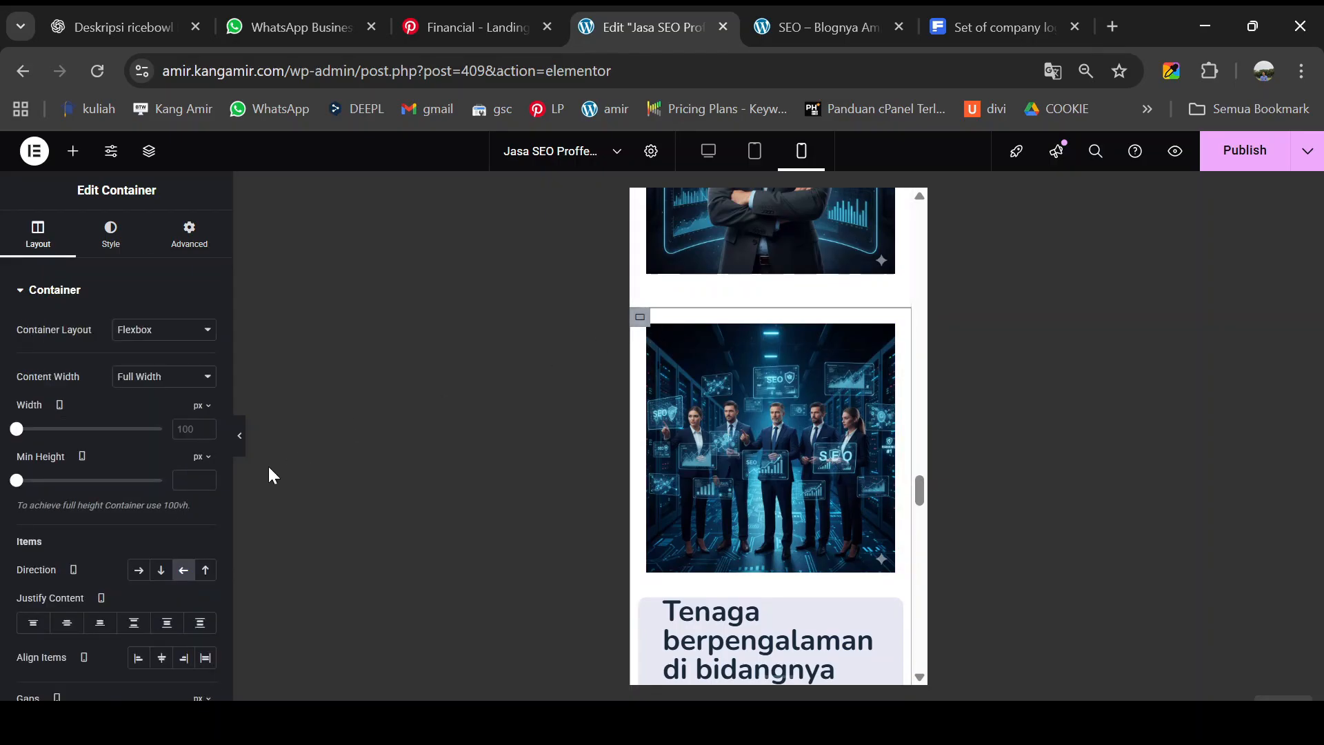
{"action": "left_click", "coordinate": [163, 580]}
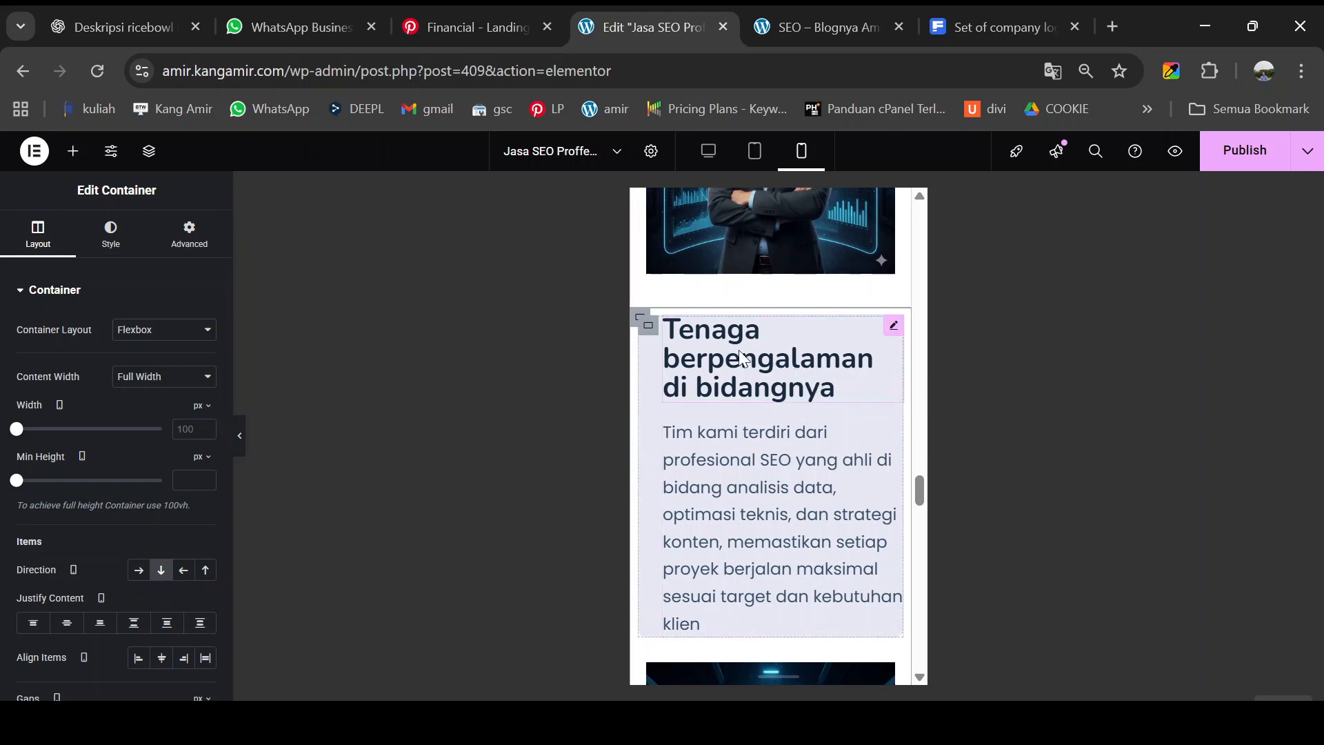
- Clear the Tenaga card's 30 px left padding and enter new top and left padding values
{"action": "left_click", "coordinate": [651, 333]}
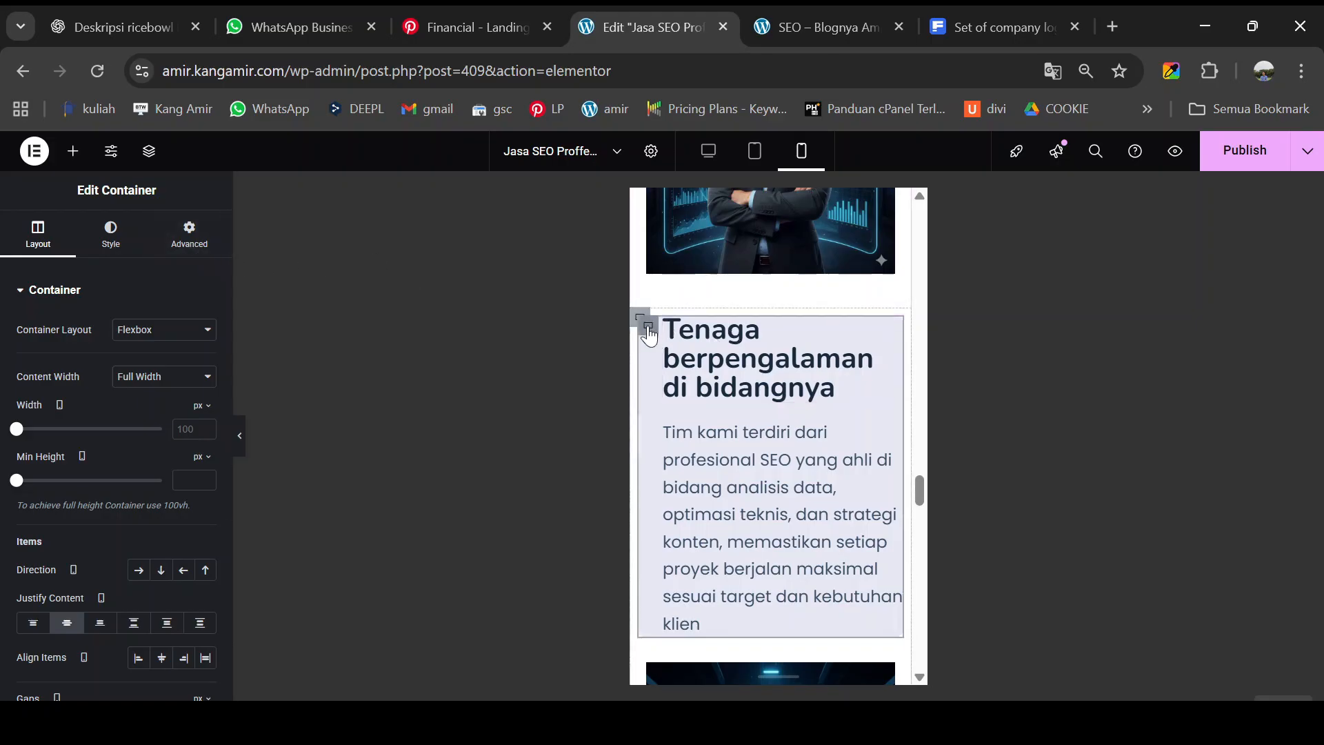
{"action": "left_click", "coordinate": [188, 242]}
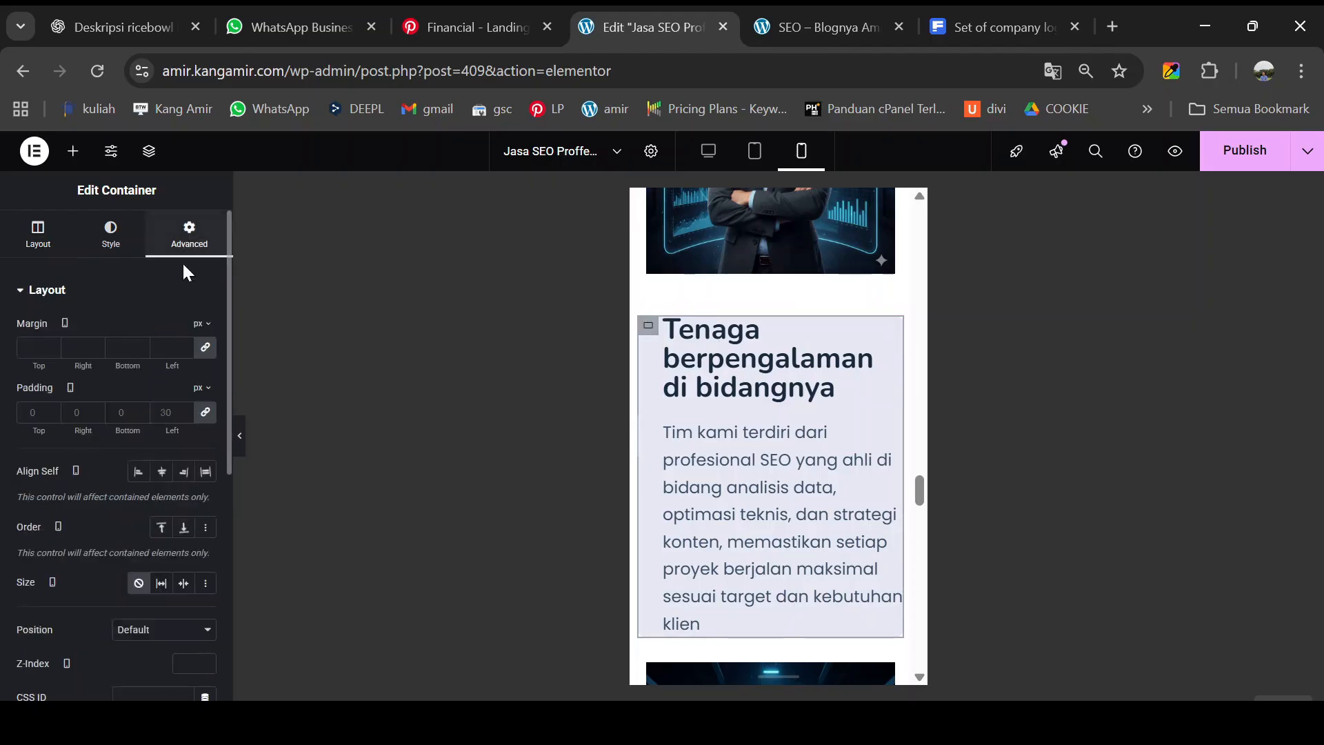
{"action": "left_click", "coordinate": [204, 413]}
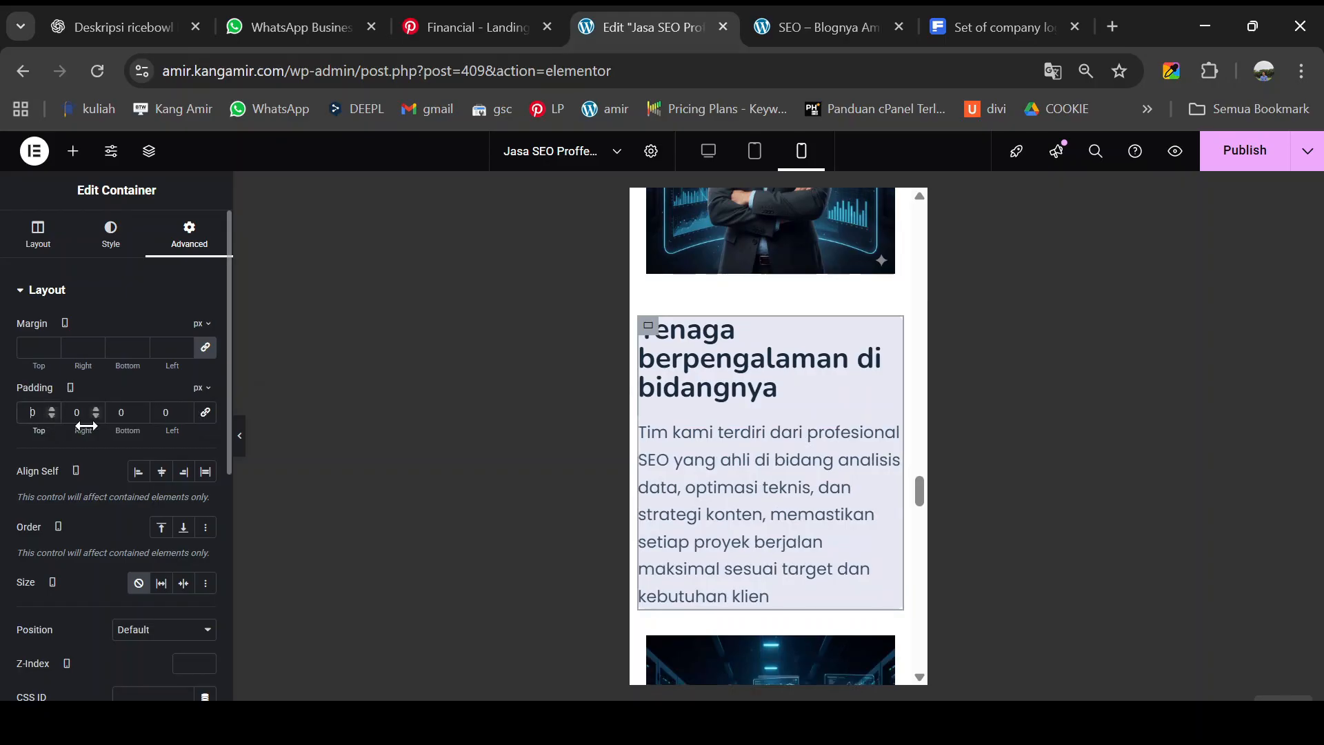
{"action": "type", "text": "1"}
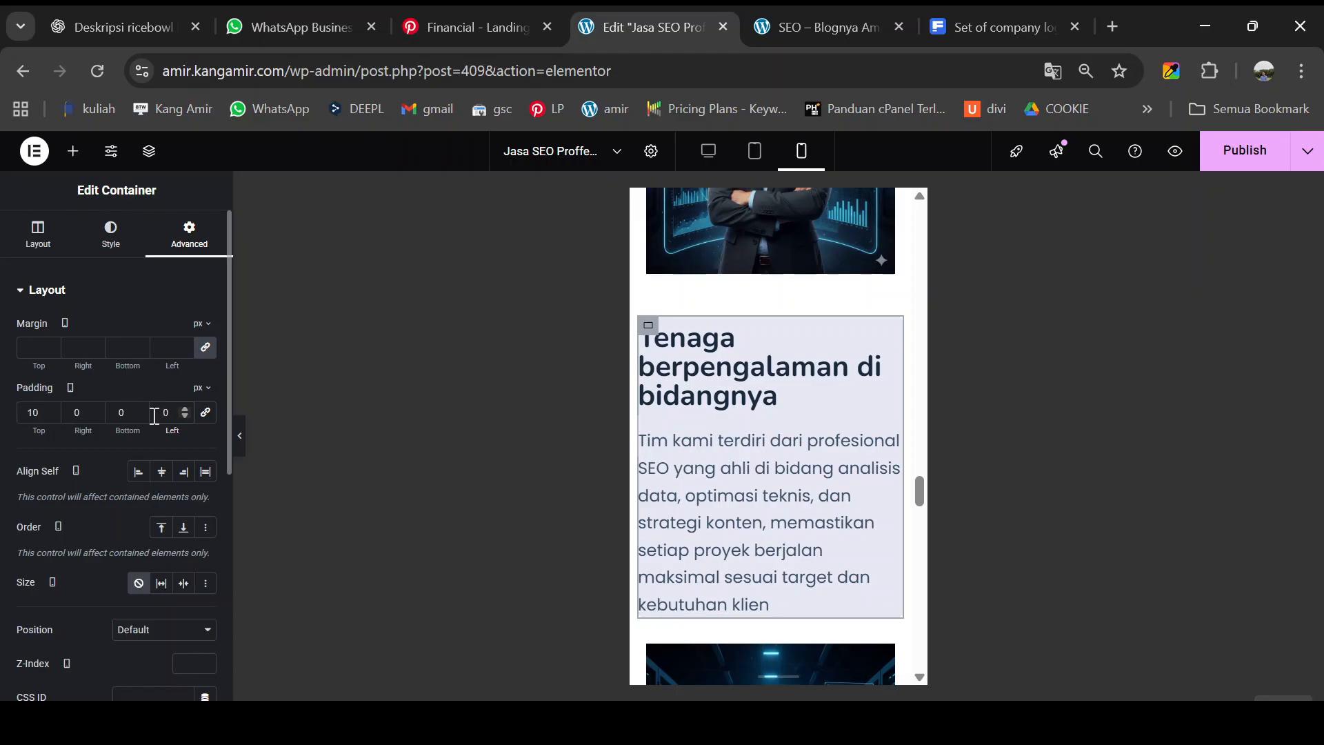
{"action": "type", "text": "1"}
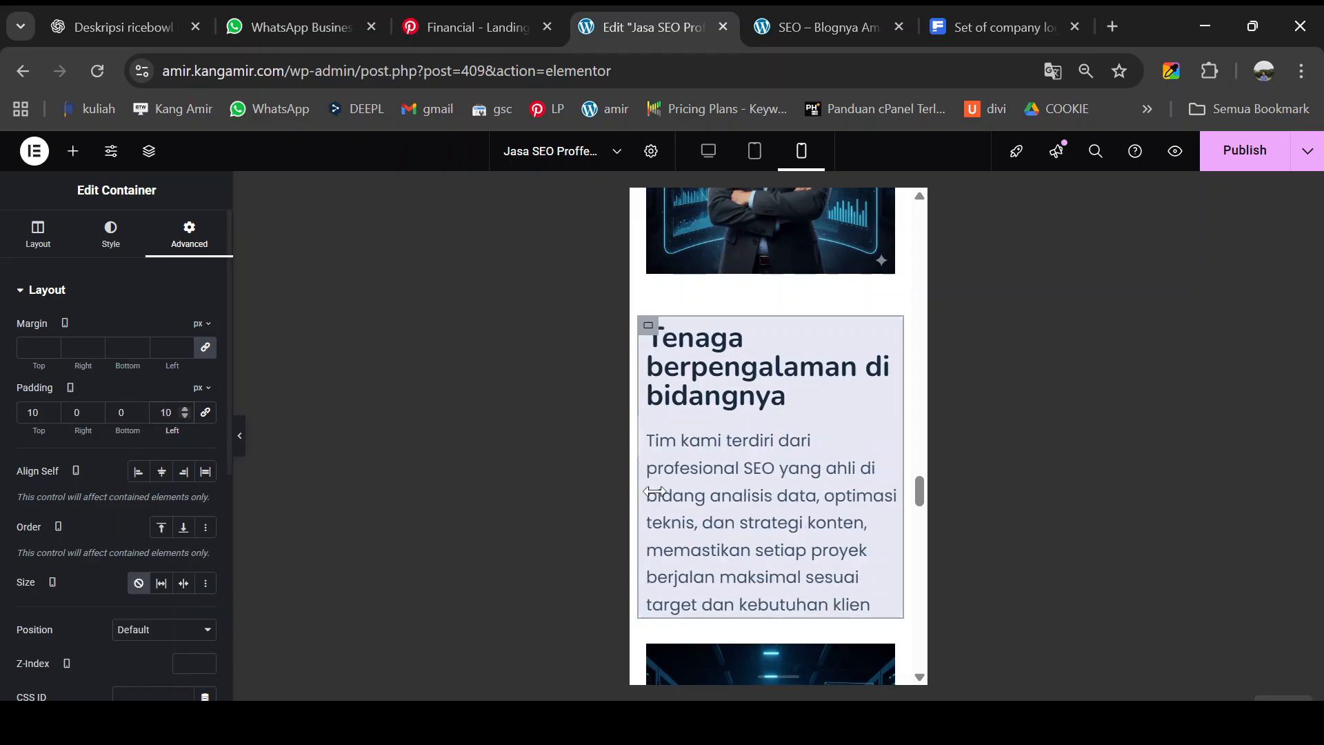
{"action": "scroll", "coordinate": [745, 446], "scroll_direction": "down", "scroll_amount": 10}
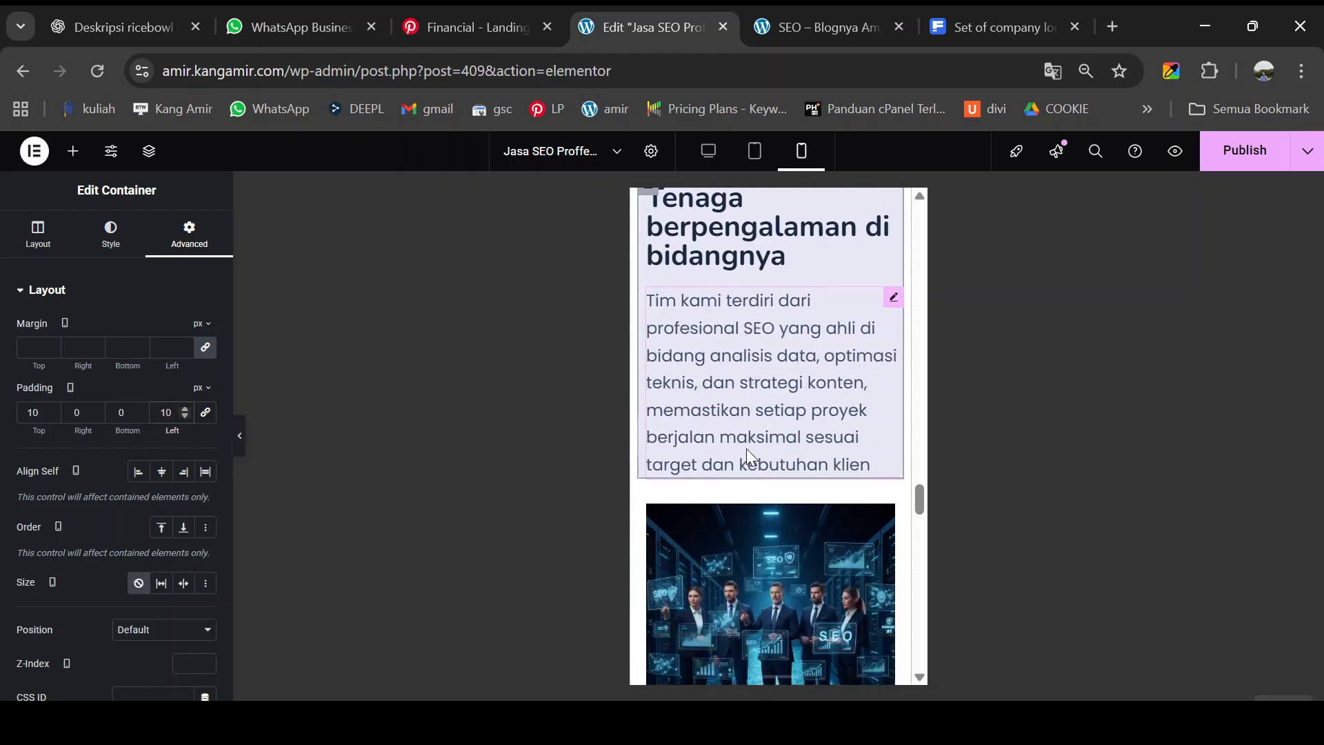
{"action": "scroll", "coordinate": [748, 456], "scroll_direction": "down", "scroll_amount": 5}
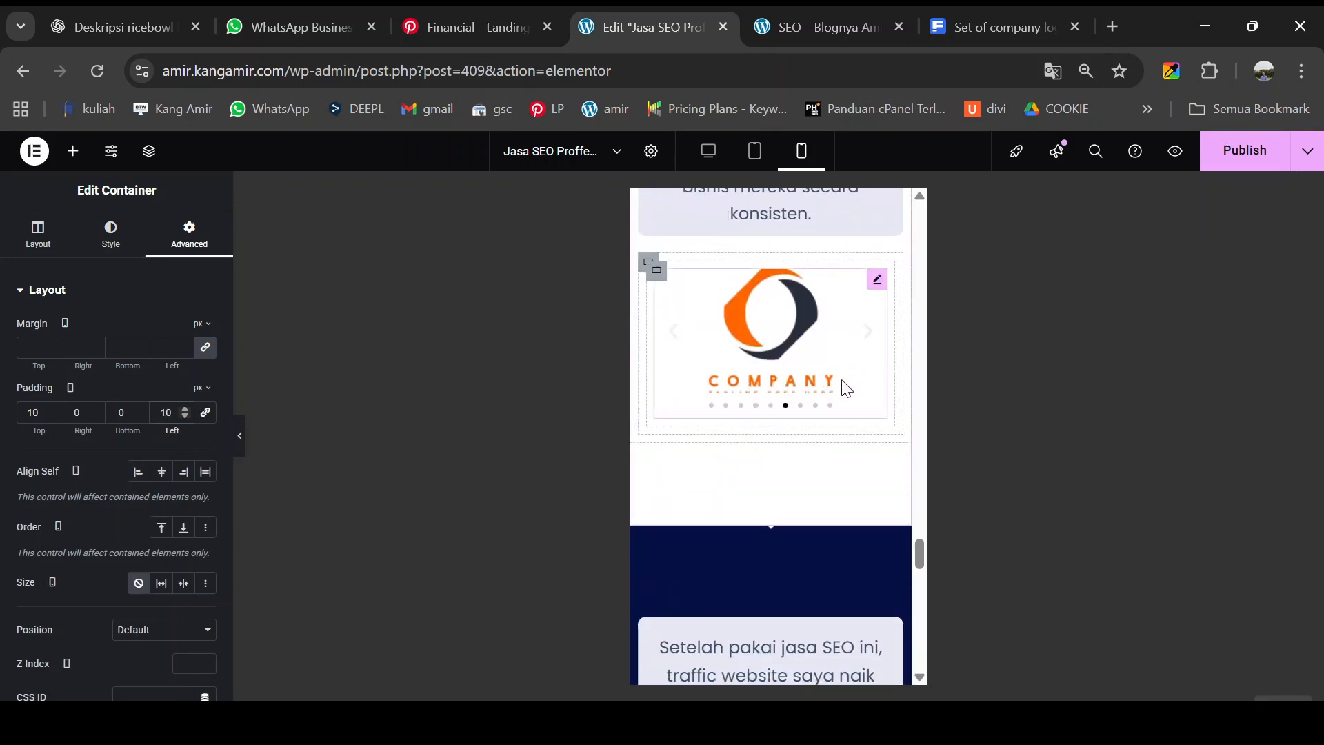
{"action": "scroll", "coordinate": [828, 400], "scroll_direction": "down", "scroll_amount": 2}
{"action": "scroll", "coordinate": [784, 444], "scroll_direction": "up", "scroll_amount": 3}
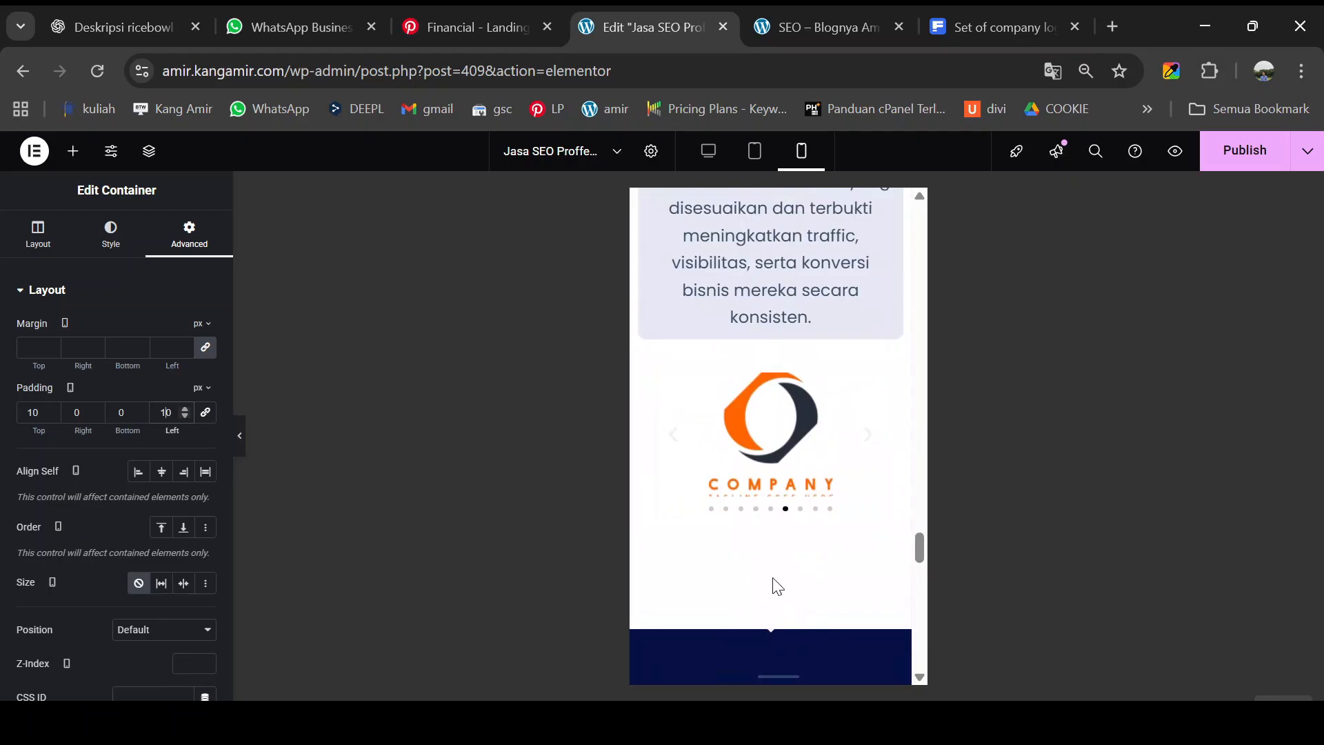
{"action": "scroll", "coordinate": [774, 586], "scroll_direction": "down", "scroll_amount": 2}
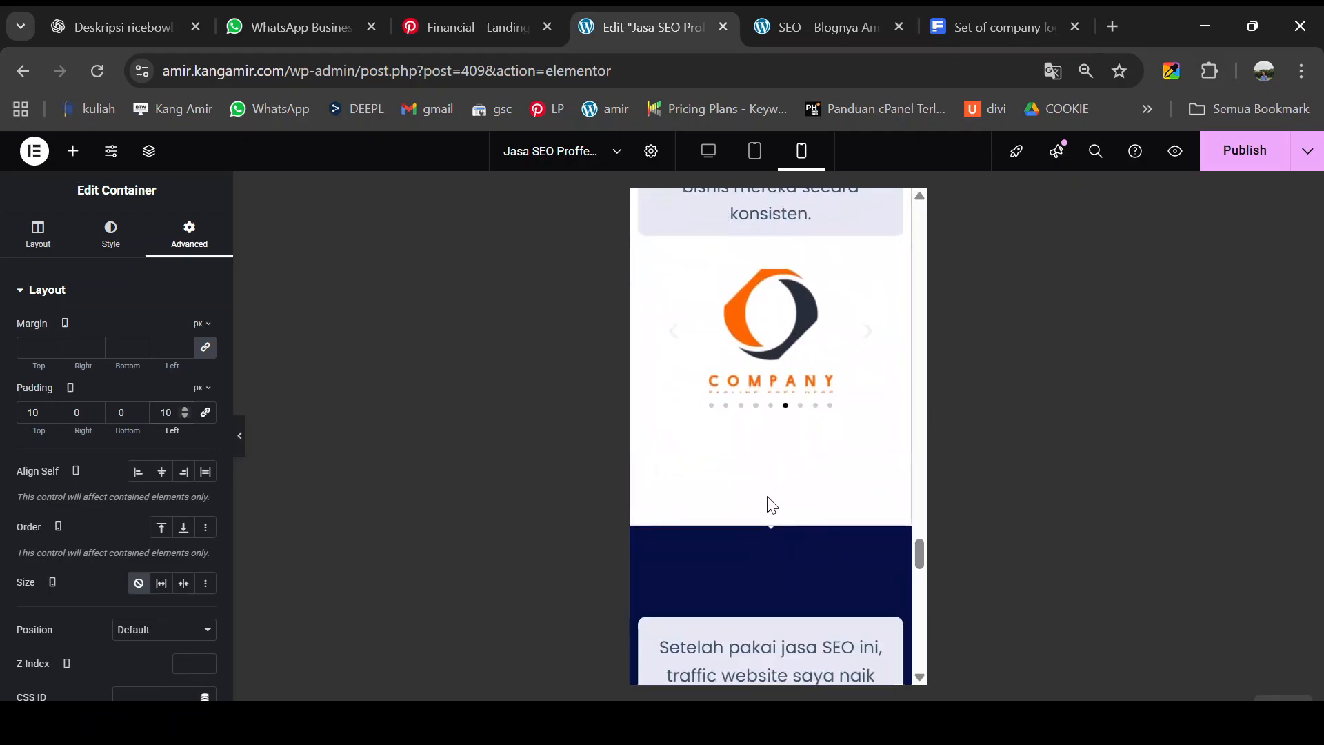
{"action": "scroll", "coordinate": [781, 480], "scroll_direction": "up", "scroll_amount": 10}
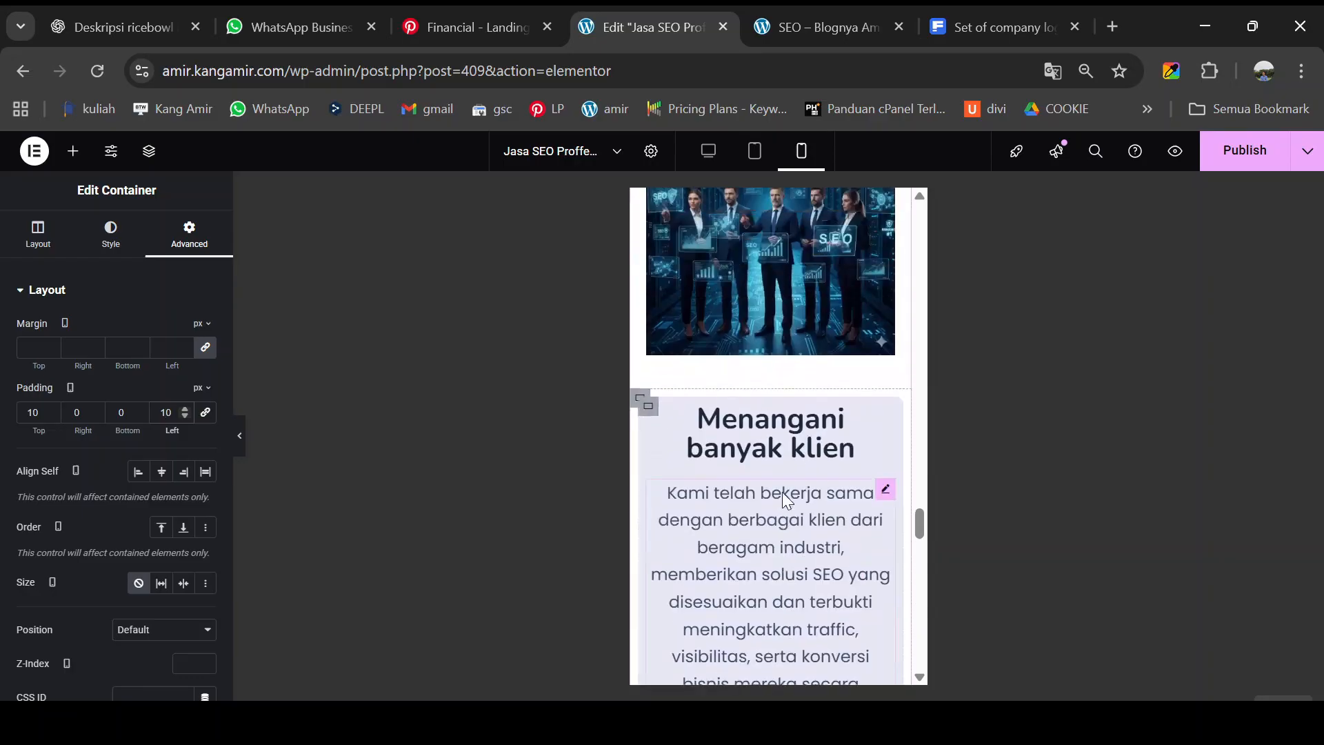
{"action": "scroll", "coordinate": [783, 490], "scroll_direction": "up", "scroll_amount": 2}
{"action": "scroll", "coordinate": [783, 490], "scroll_direction": "down", "scroll_amount": 15}
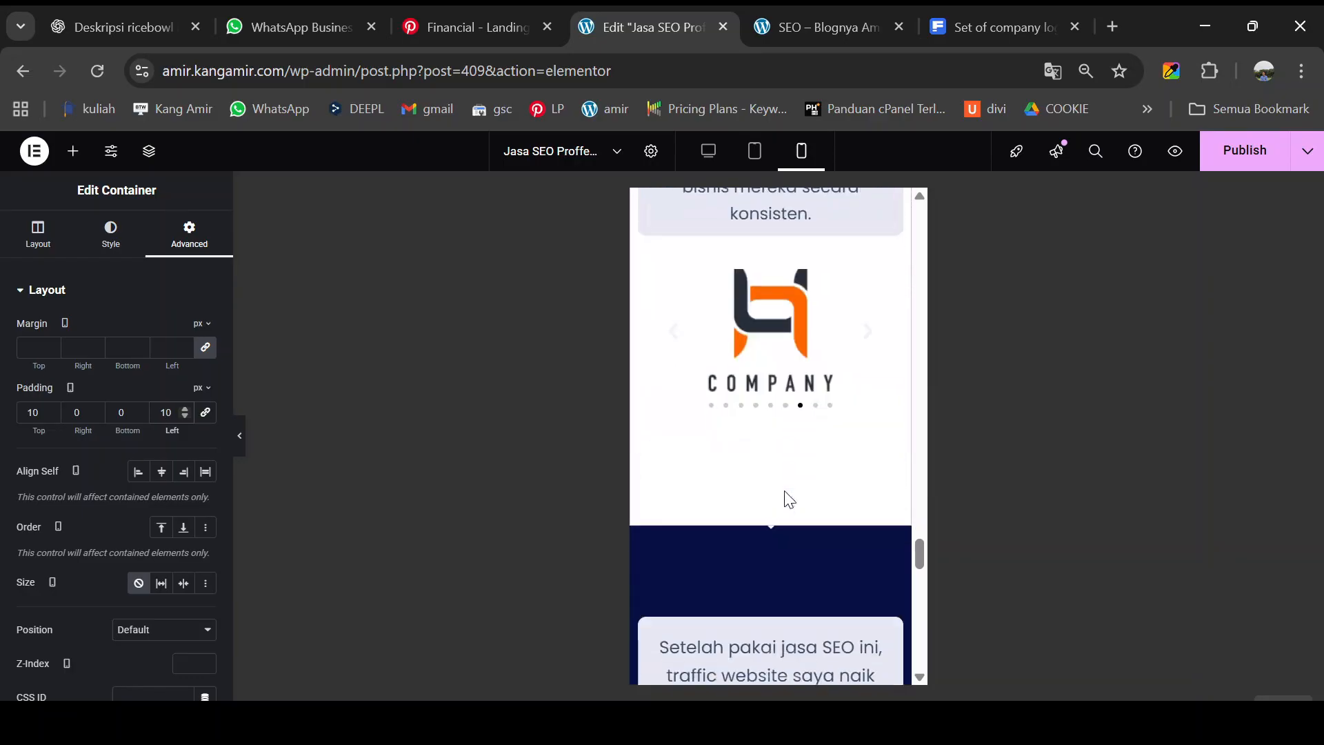
{"action": "scroll", "coordinate": [791, 471], "scroll_direction": "down", "scroll_amount": 2}
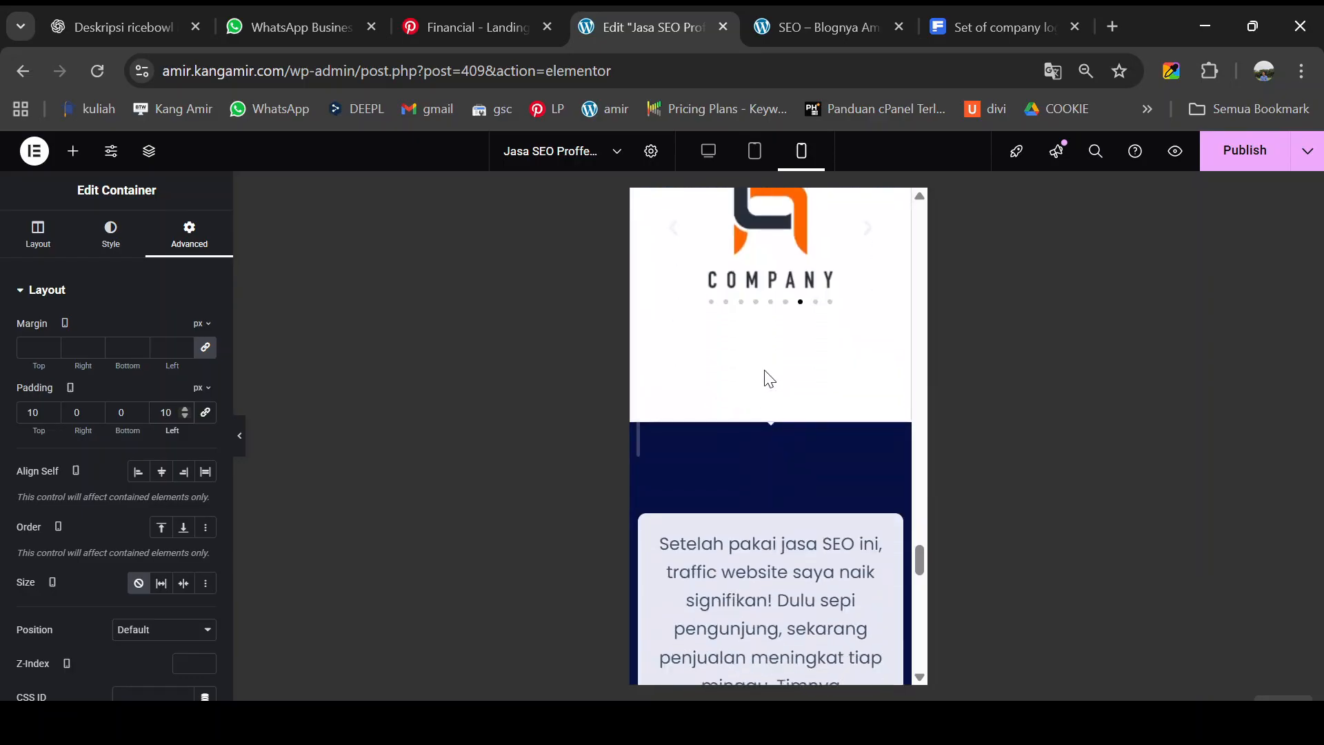
{"action": "scroll", "coordinate": [767, 358], "scroll_direction": "up", "scroll_amount": 9}
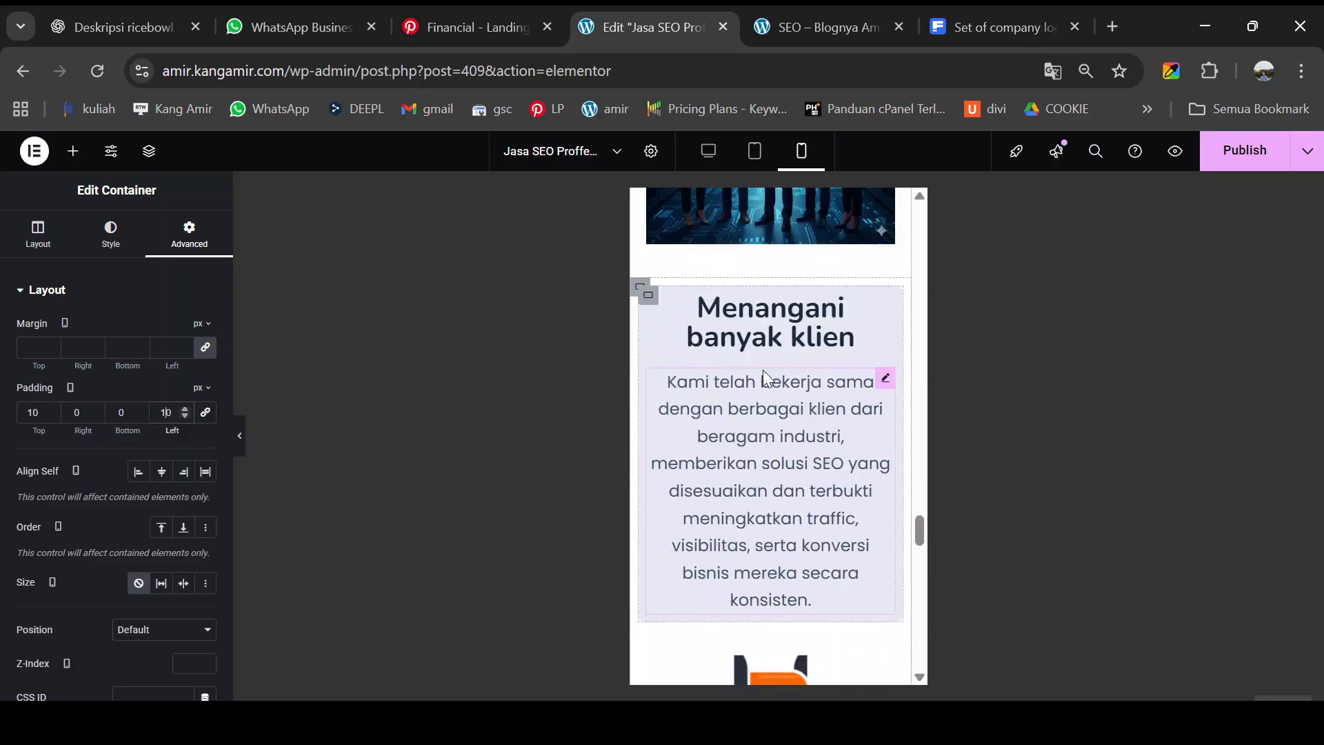
{"action": "scroll", "coordinate": [770, 392], "scroll_direction": "up", "scroll_amount": 8}
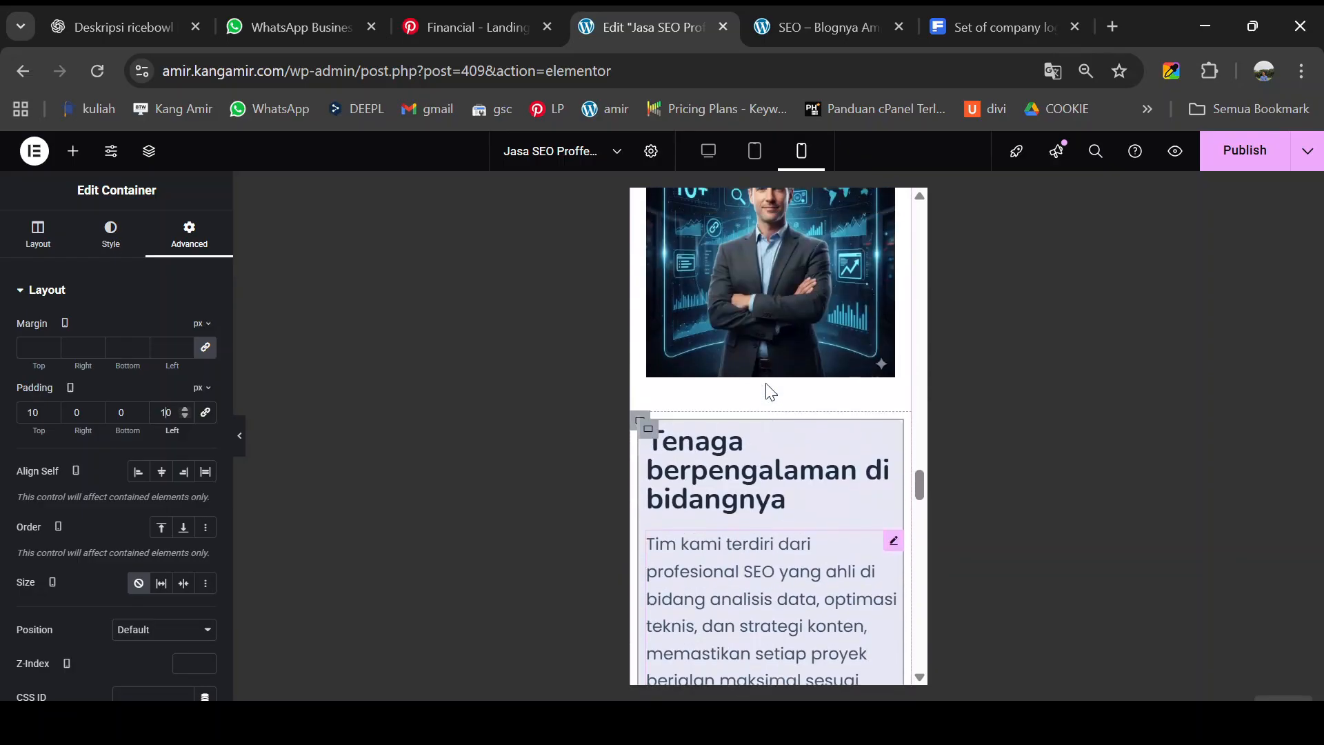
{"action": "scroll", "coordinate": [742, 395], "scroll_direction": "up", "scroll_amount": 7}
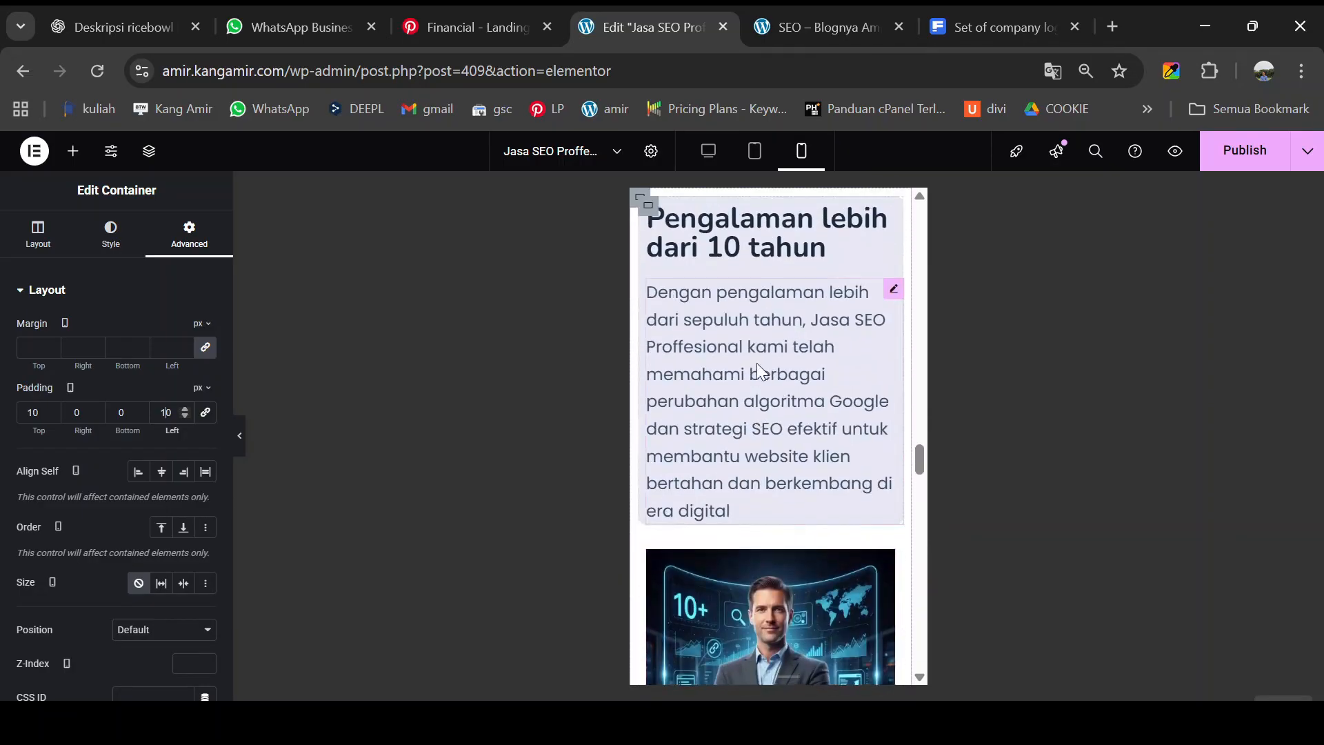
{"action": "scroll", "coordinate": [766, 301], "scroll_direction": "up", "scroll_amount": 2}
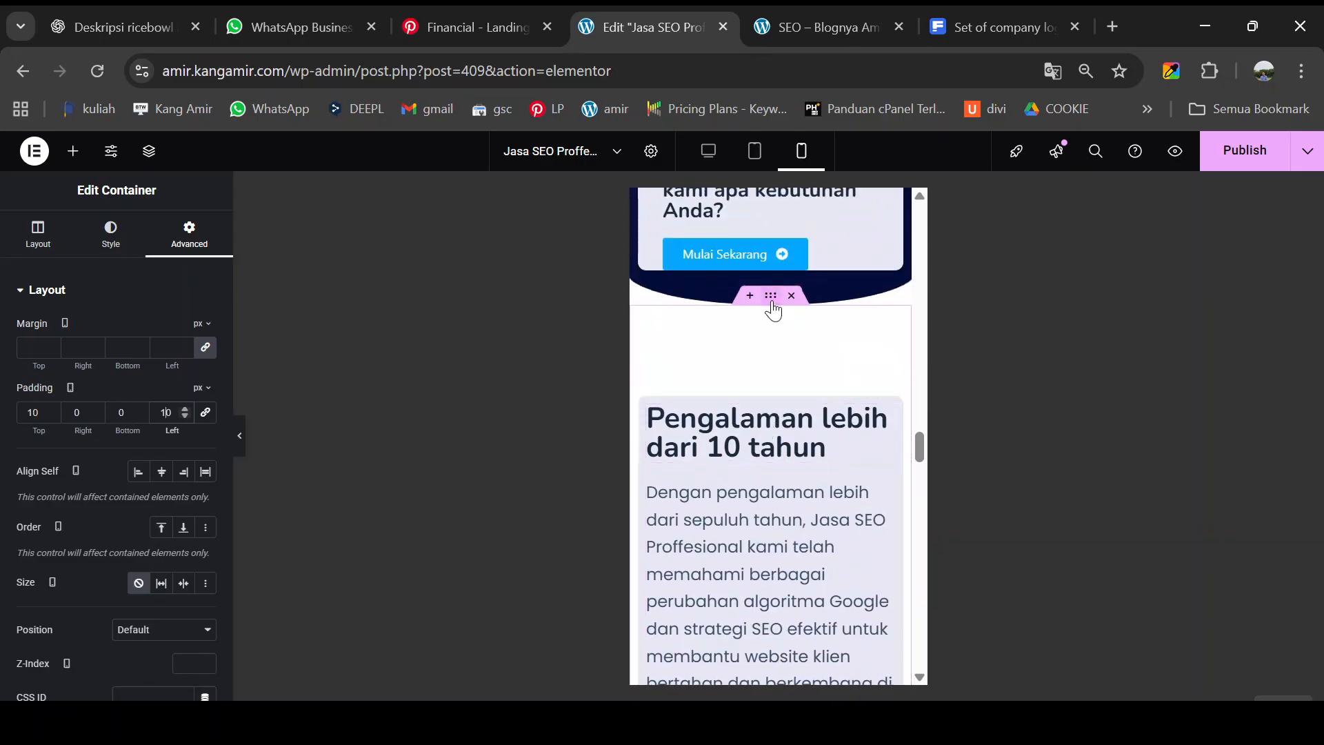
- Unlink the section container's mobile padding and set Top and Bottom to 50 px
{"action": "left_click", "coordinate": [769, 301]}
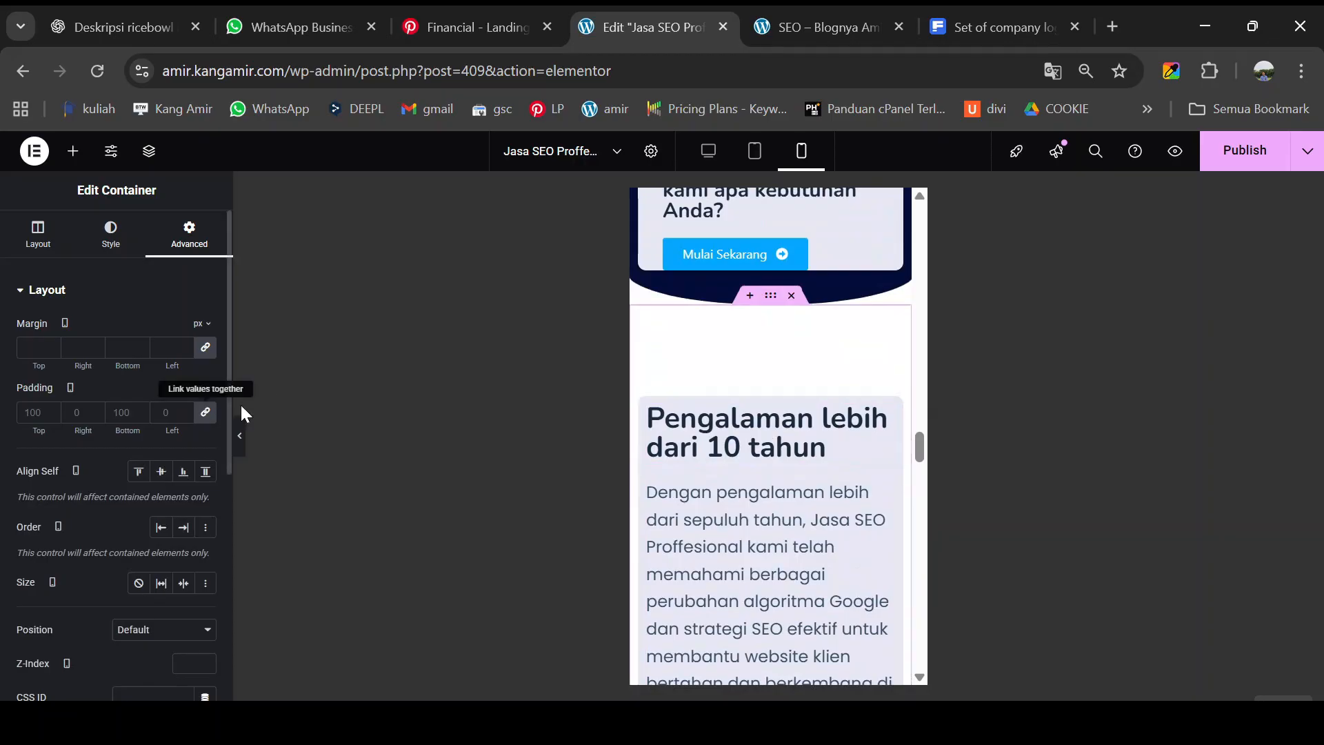
{"action": "left_click", "coordinate": [206, 413]}
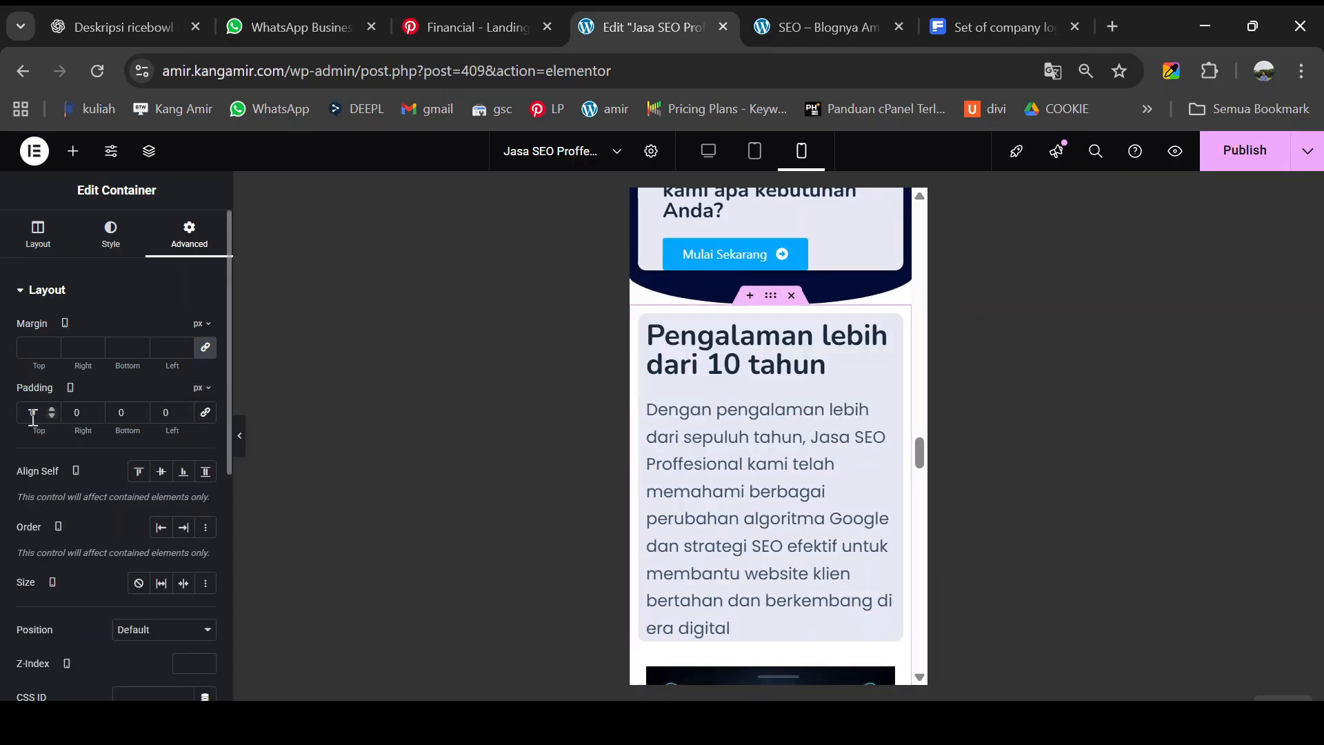
{"action": "type", "text": "5"}
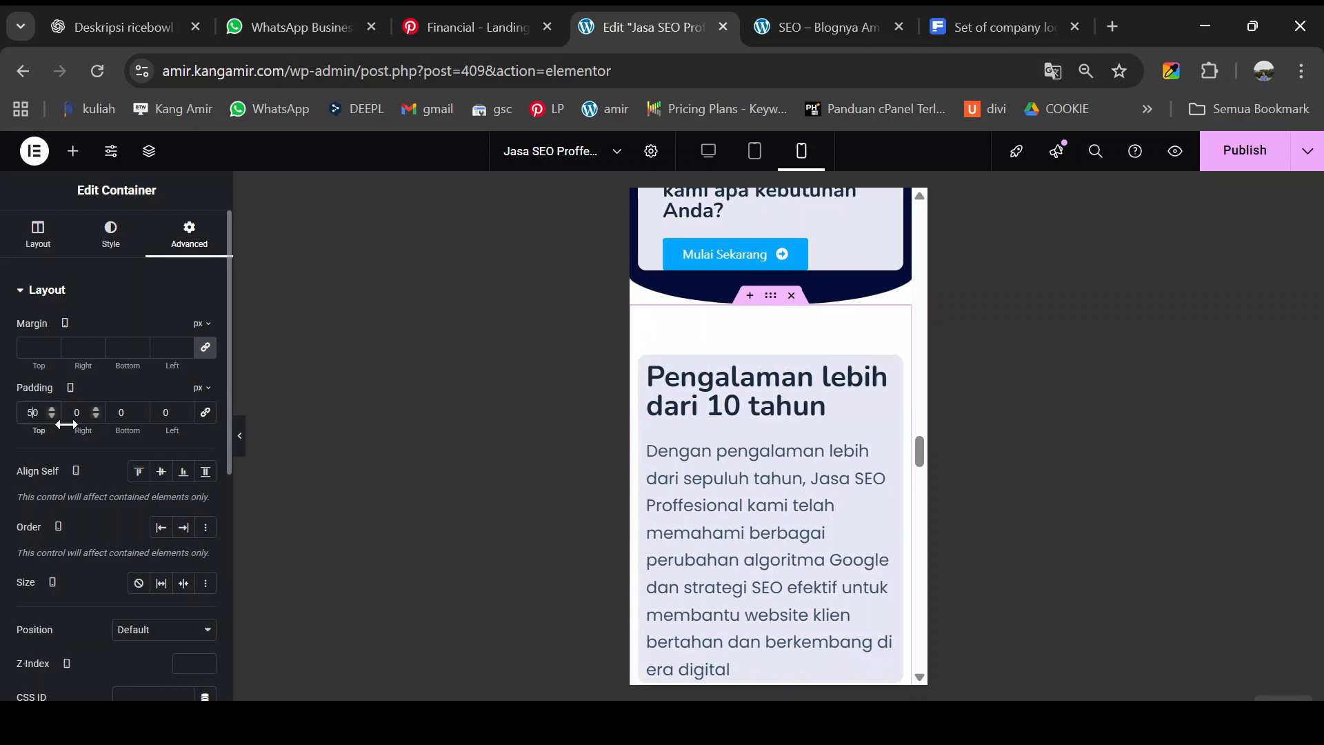
{"action": "left_click", "coordinate": [122, 418]}
{"action": "type", "text": "5"}
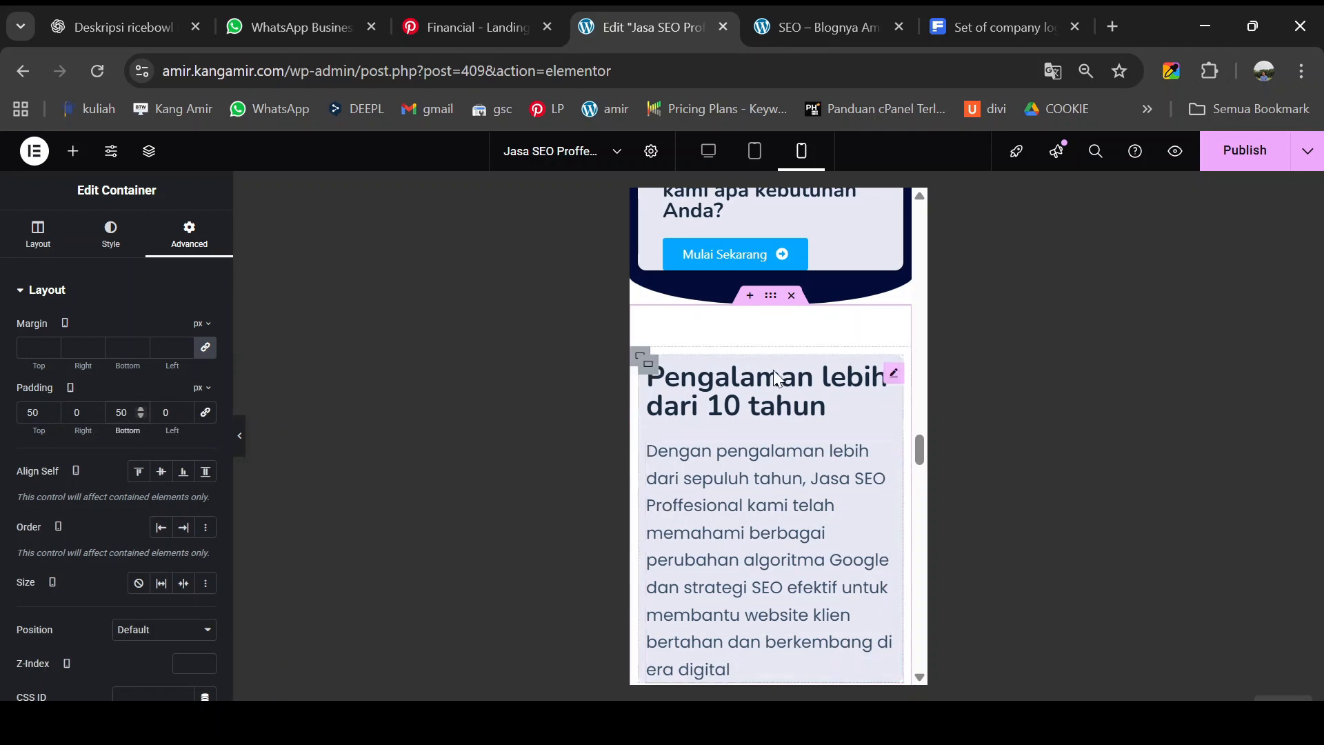
- Scroll down the canvas to check the padded section, then switch to the live preview
{"action": "scroll", "coordinate": [769, 406], "scroll_direction": "down", "scroll_amount": 10}
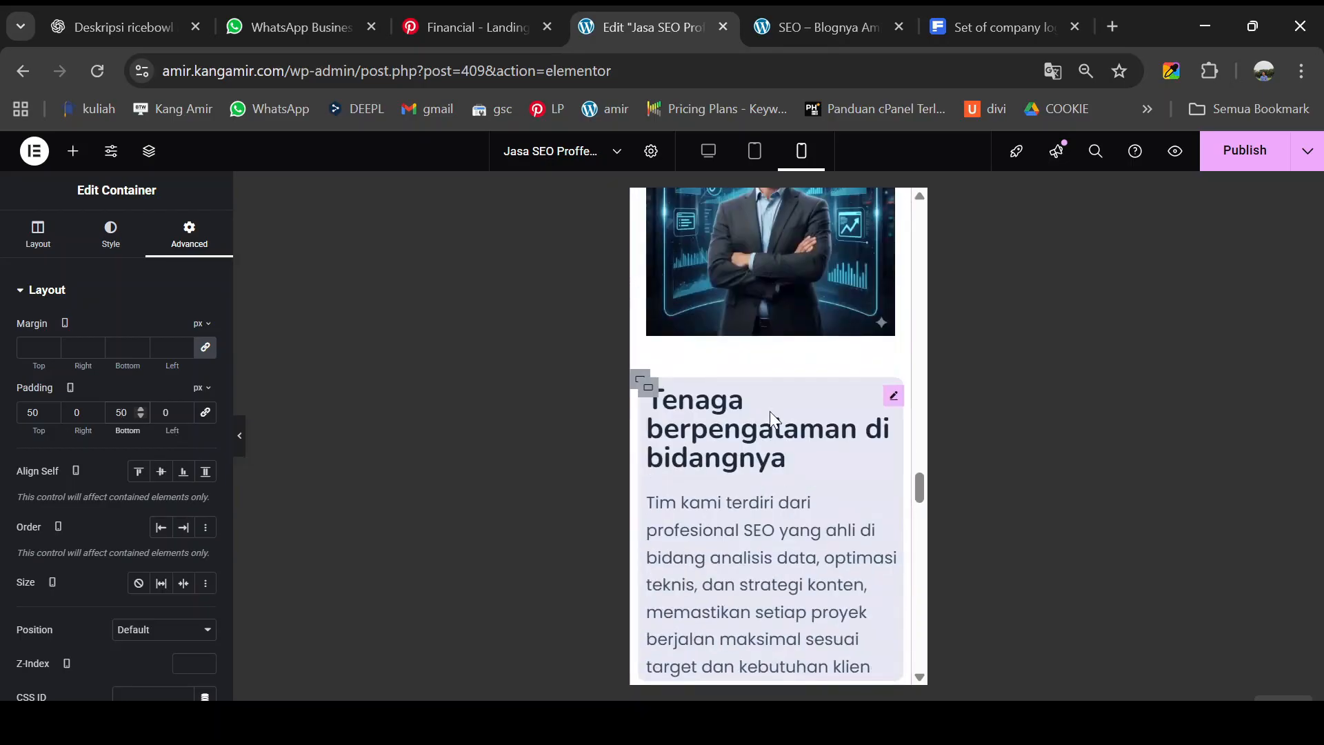
{"action": "scroll", "coordinate": [775, 428], "scroll_direction": "down", "scroll_amount": 1}
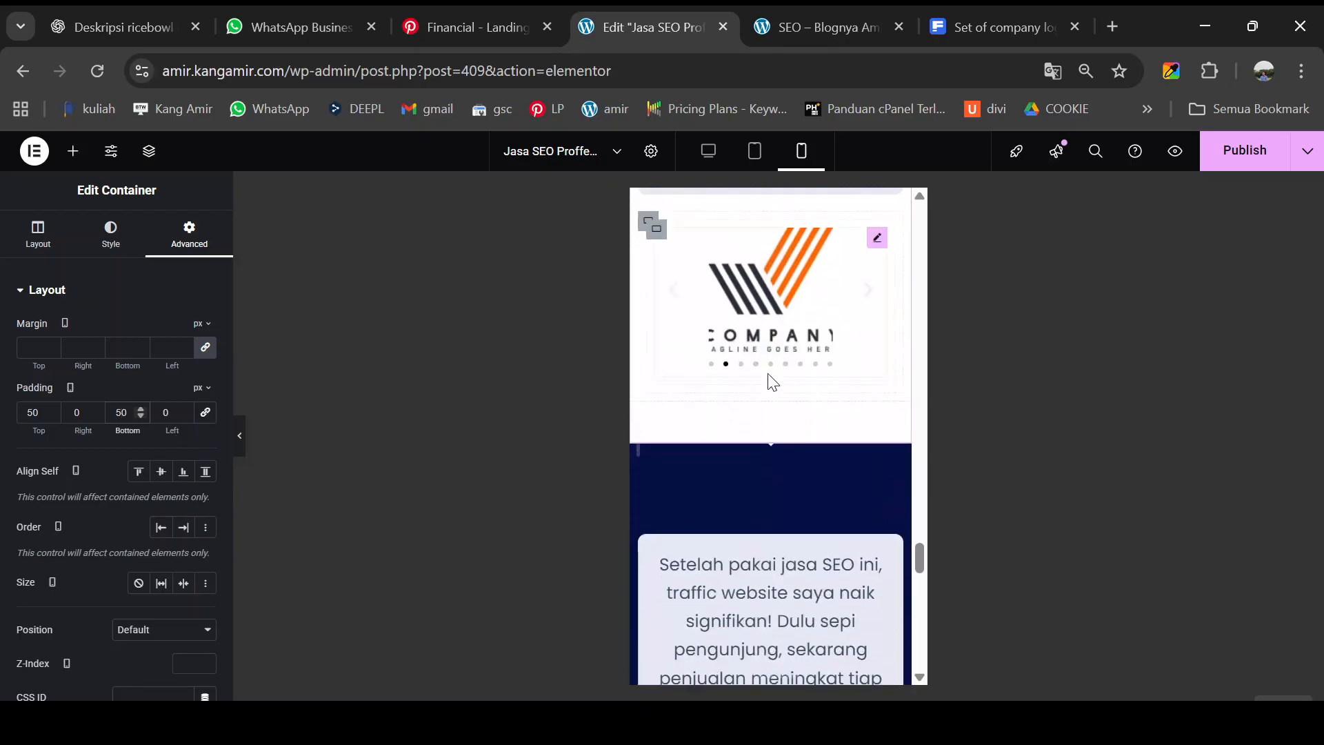
{"action": "scroll", "coordinate": [774, 441], "scroll_direction": "down", "scroll_amount": 3}
{"action": "scroll", "coordinate": [780, 374], "scroll_direction": "down", "scroll_amount": 2}
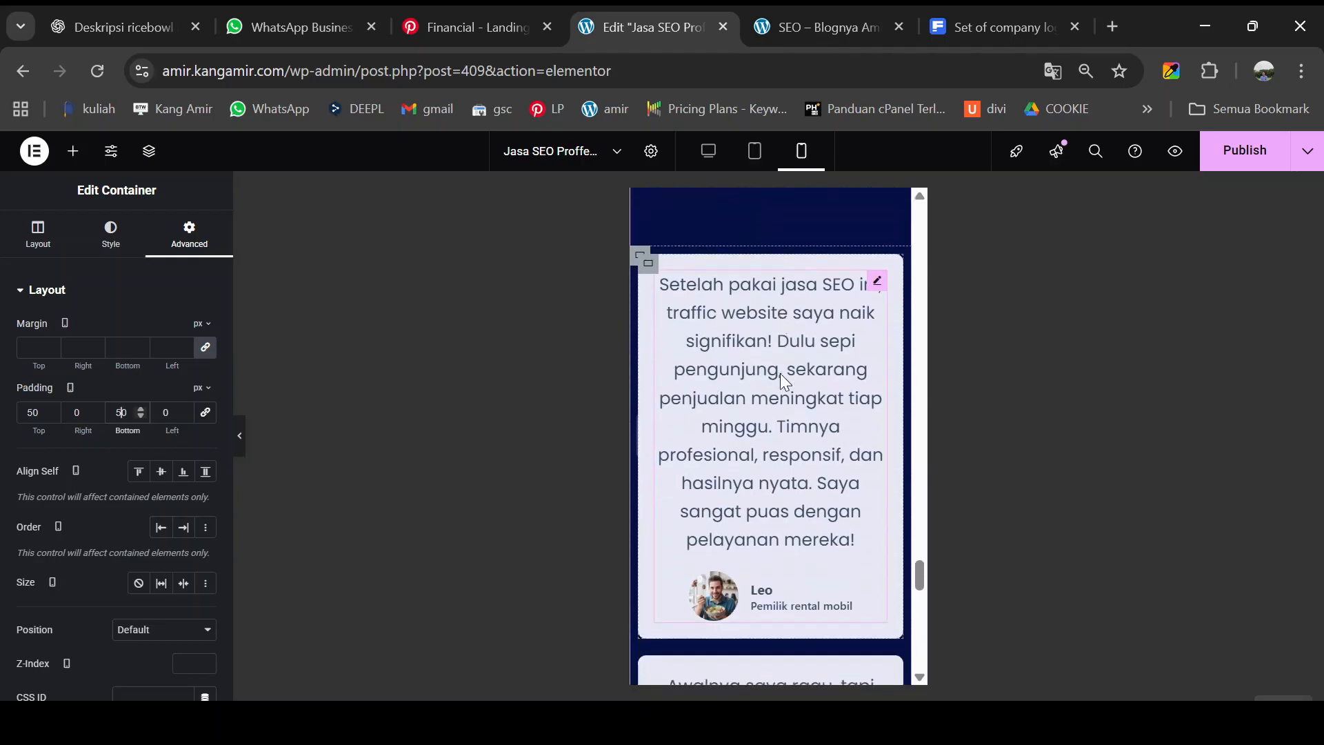
{"action": "scroll", "coordinate": [780, 374], "scroll_direction": "down", "scroll_amount": 3}
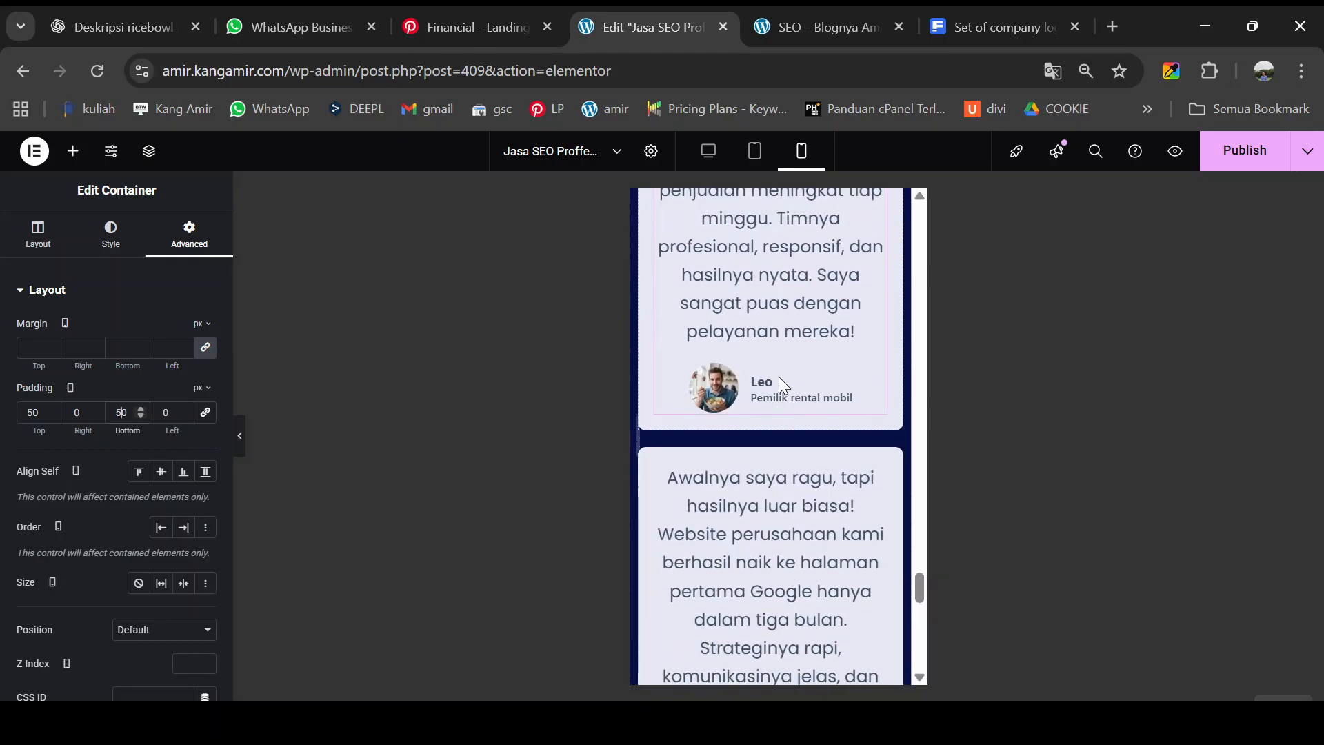
{"action": "scroll", "coordinate": [780, 376], "scroll_direction": "up", "scroll_amount": 5}
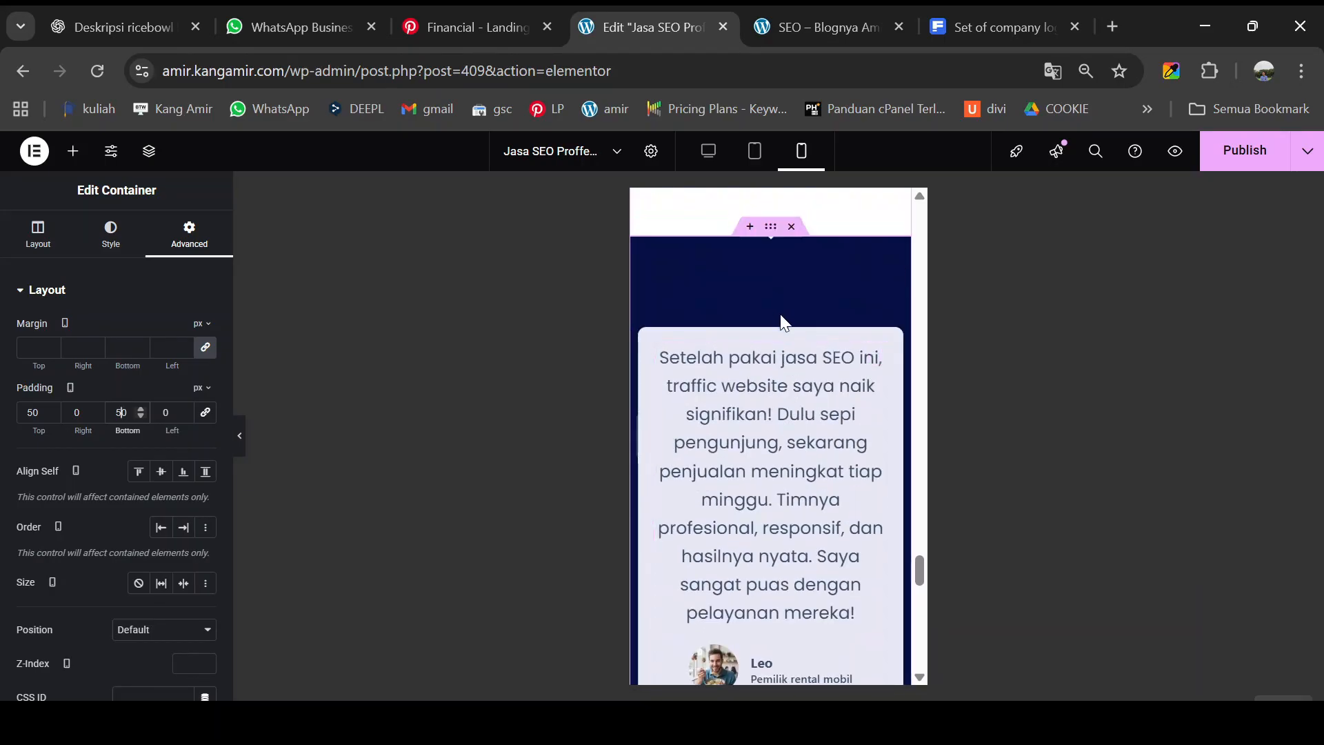
{"action": "scroll", "coordinate": [784, 321], "scroll_direction": "down", "scroll_amount": 2}
{"action": "left_click", "coordinate": [812, 22]}
- In the live preview, scroll to and highlight the 'Apa kata mereka?' heading, then return to the editor
{"action": "scroll", "coordinate": [681, 499], "scroll_direction": "up", "scroll_amount": 1}
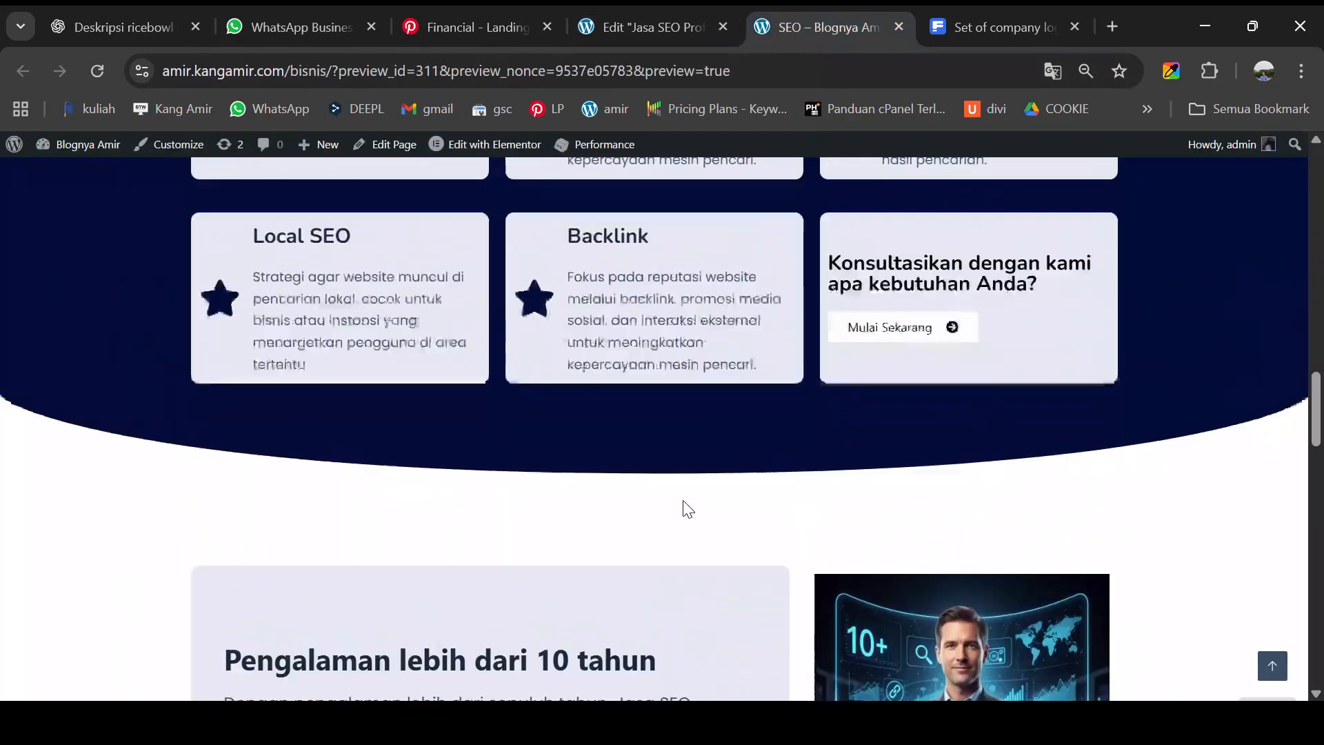
{"action": "scroll", "coordinate": [681, 500], "scroll_direction": "down", "scroll_amount": 12}
{"action": "scroll", "coordinate": [684, 509], "scroll_direction": "down", "scroll_amount": 3}
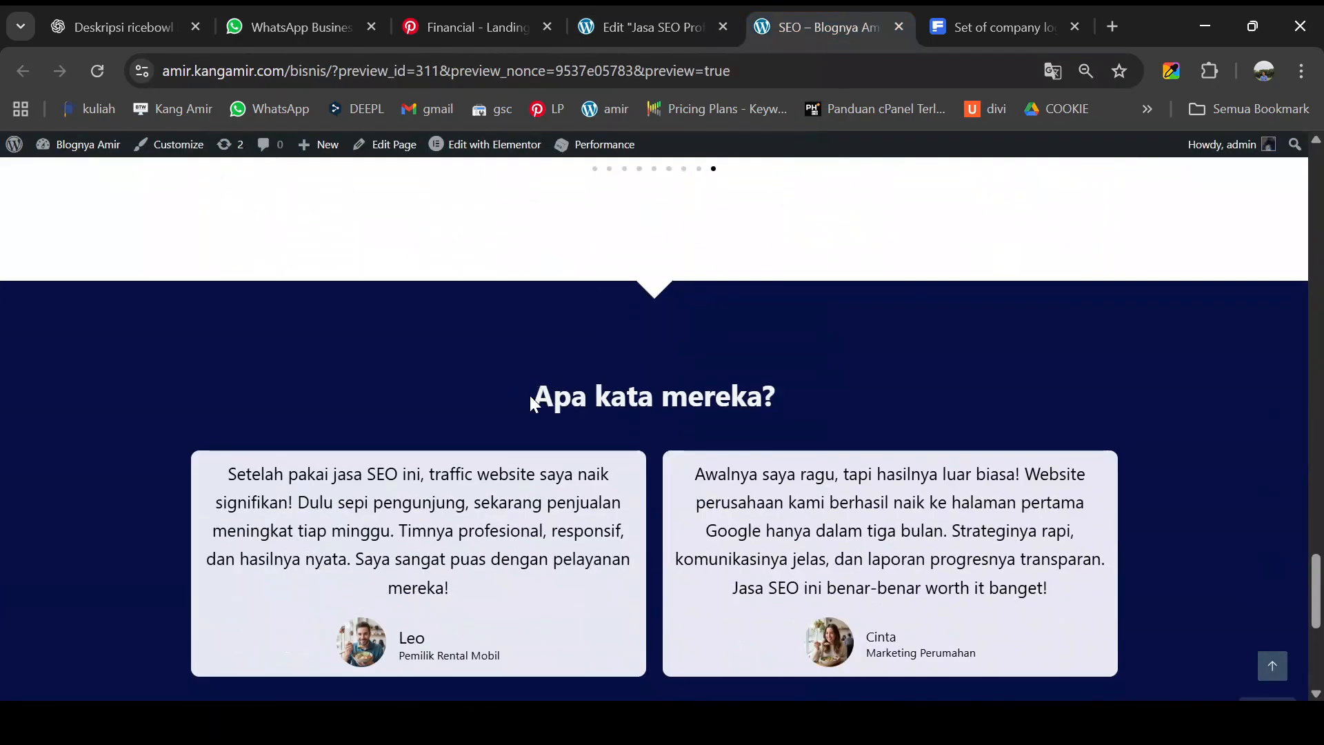
{"action": "left_click_drag", "start_coordinate": [530, 395], "coordinate": [788, 415]}
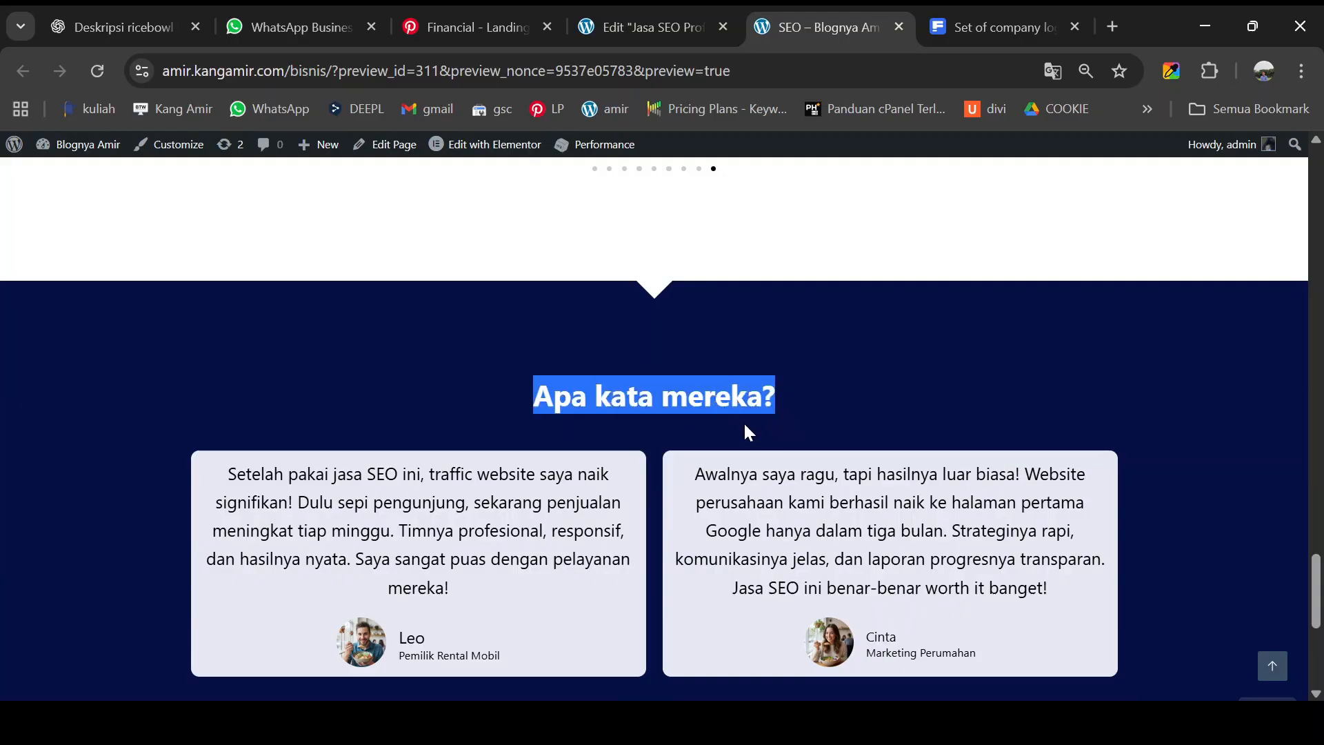
{"action": "left_click", "coordinate": [655, 31]}
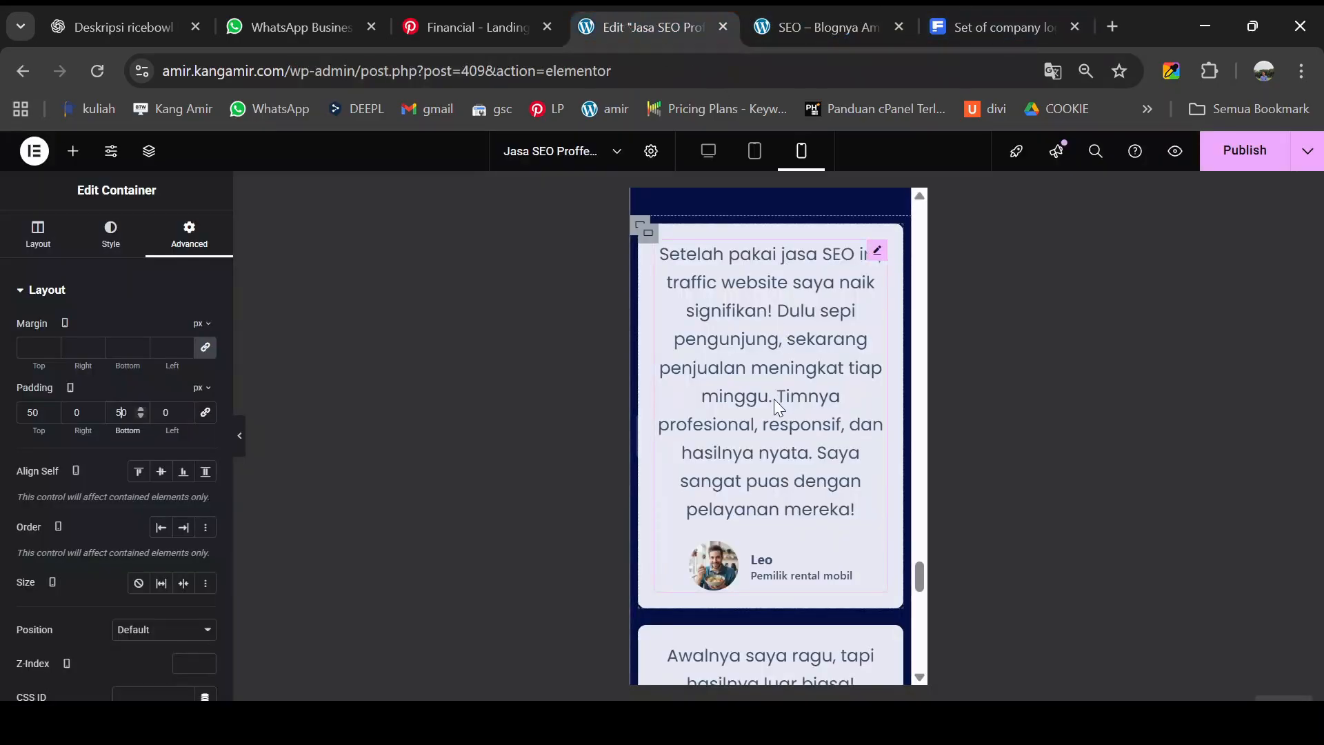
- Switch the Elementor canvas from mobile to the desktop layout
{"action": "scroll", "coordinate": [774, 399], "scroll_direction": "down", "scroll_amount": 5}
{"action": "scroll", "coordinate": [775, 399], "scroll_direction": "down", "scroll_amount": 2}
{"action": "scroll", "coordinate": [776, 403], "scroll_direction": "down", "scroll_amount": 3}
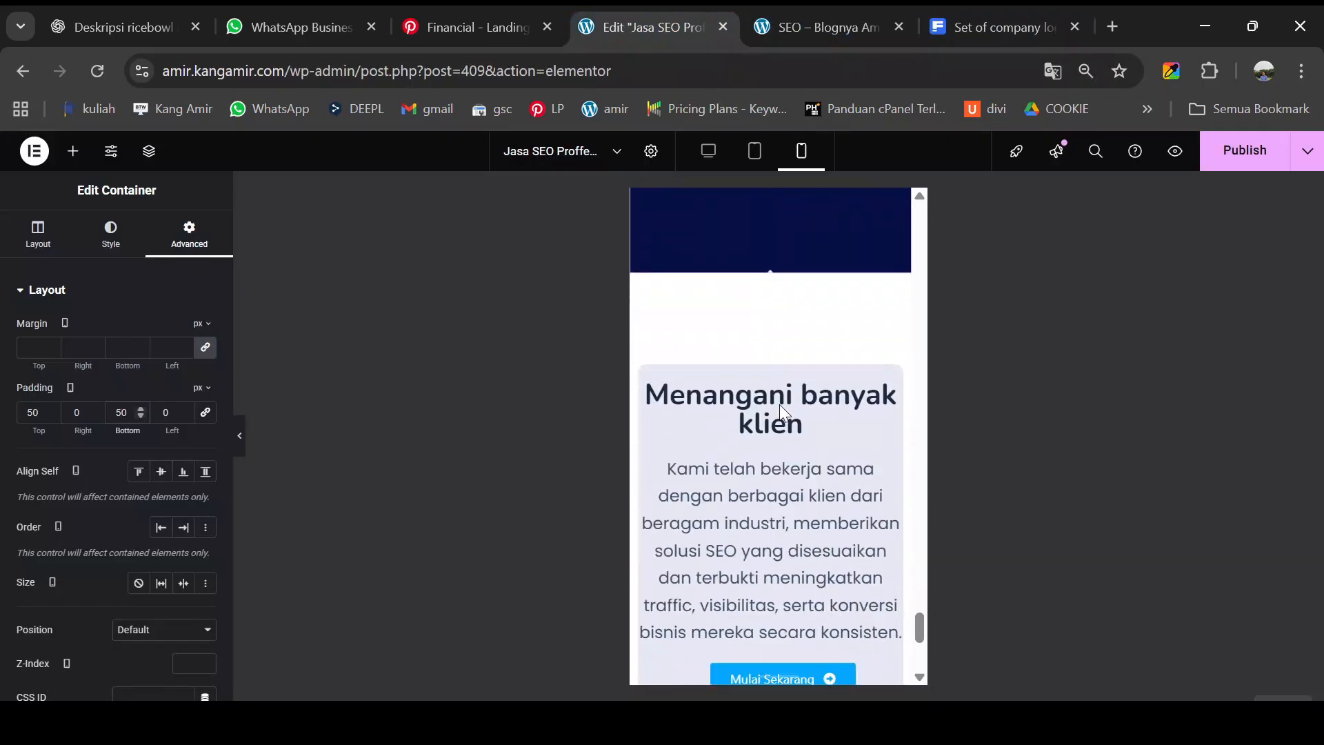
{"action": "scroll", "coordinate": [782, 407], "scroll_direction": "down", "scroll_amount": 3}
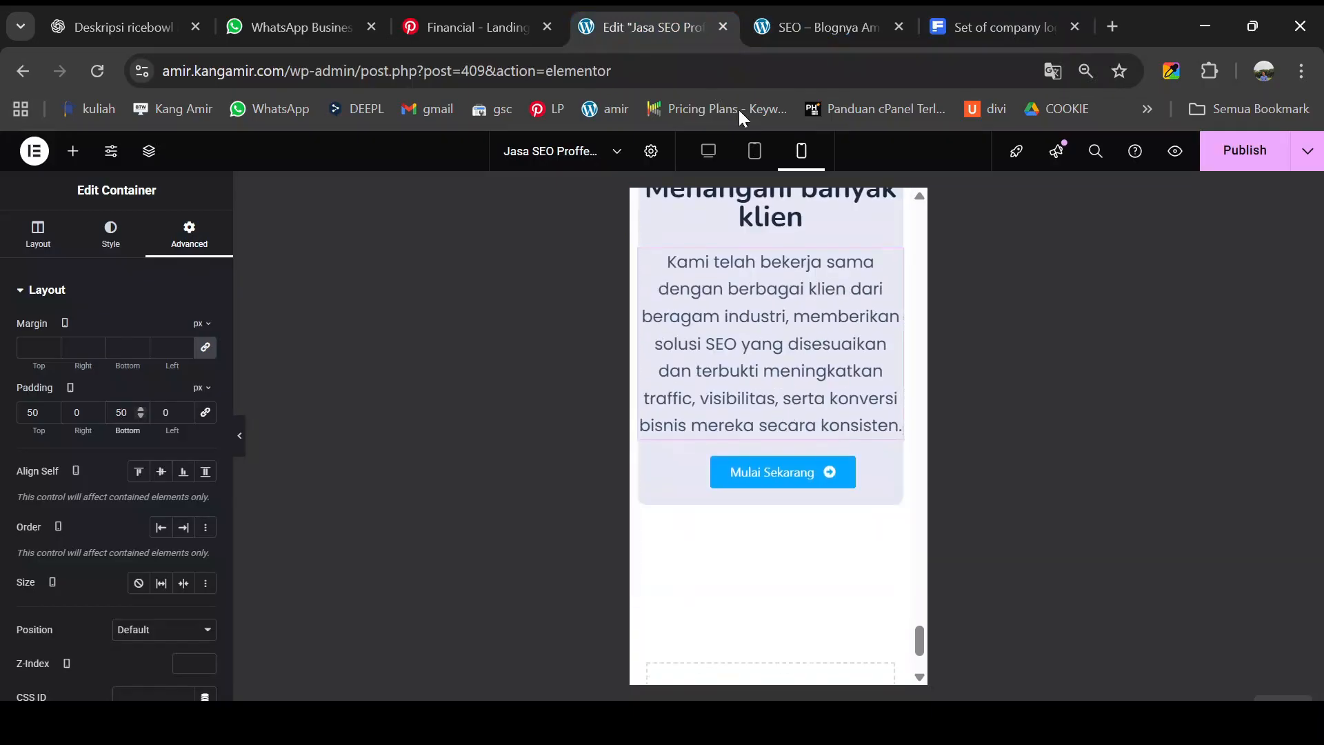
{"action": "left_click", "coordinate": [716, 152]}
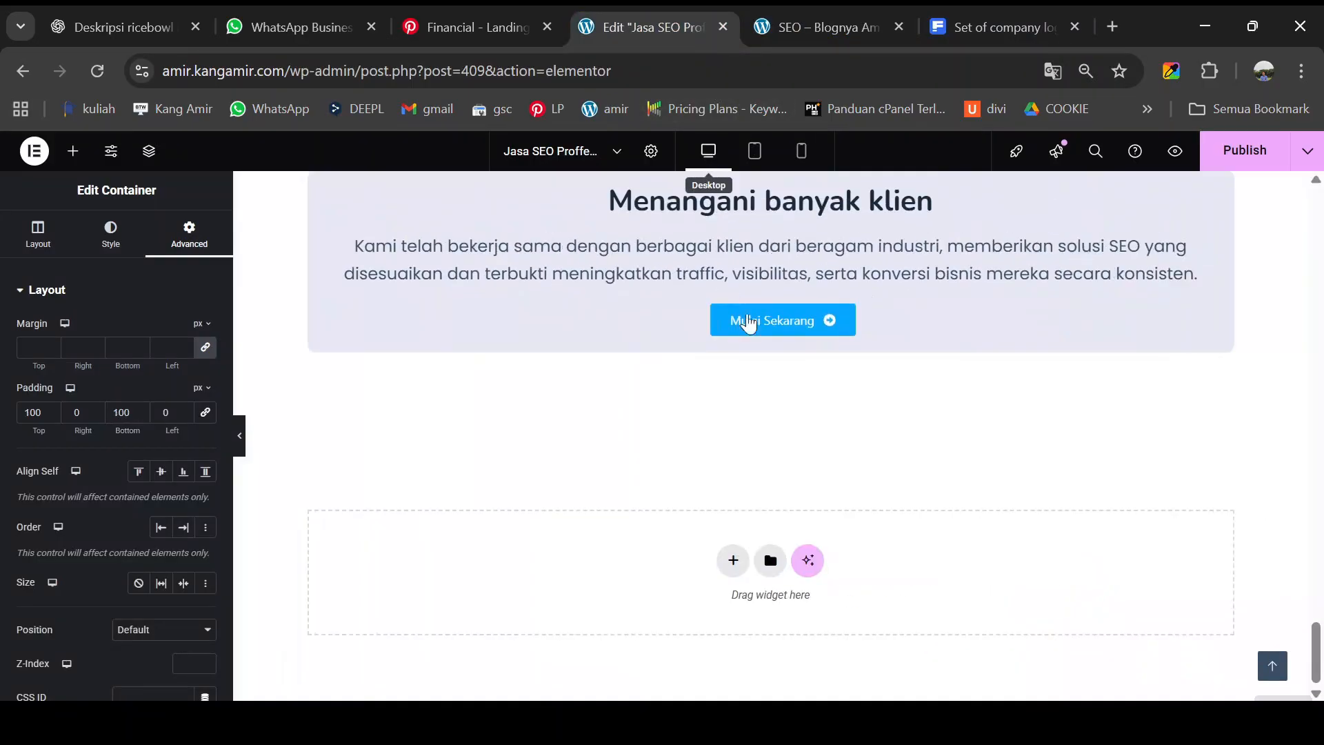
- Scroll down to the testimonial cards and open the widgets panel
{"action": "scroll", "coordinate": [736, 428], "scroll_direction": "up", "scroll_amount": 15}
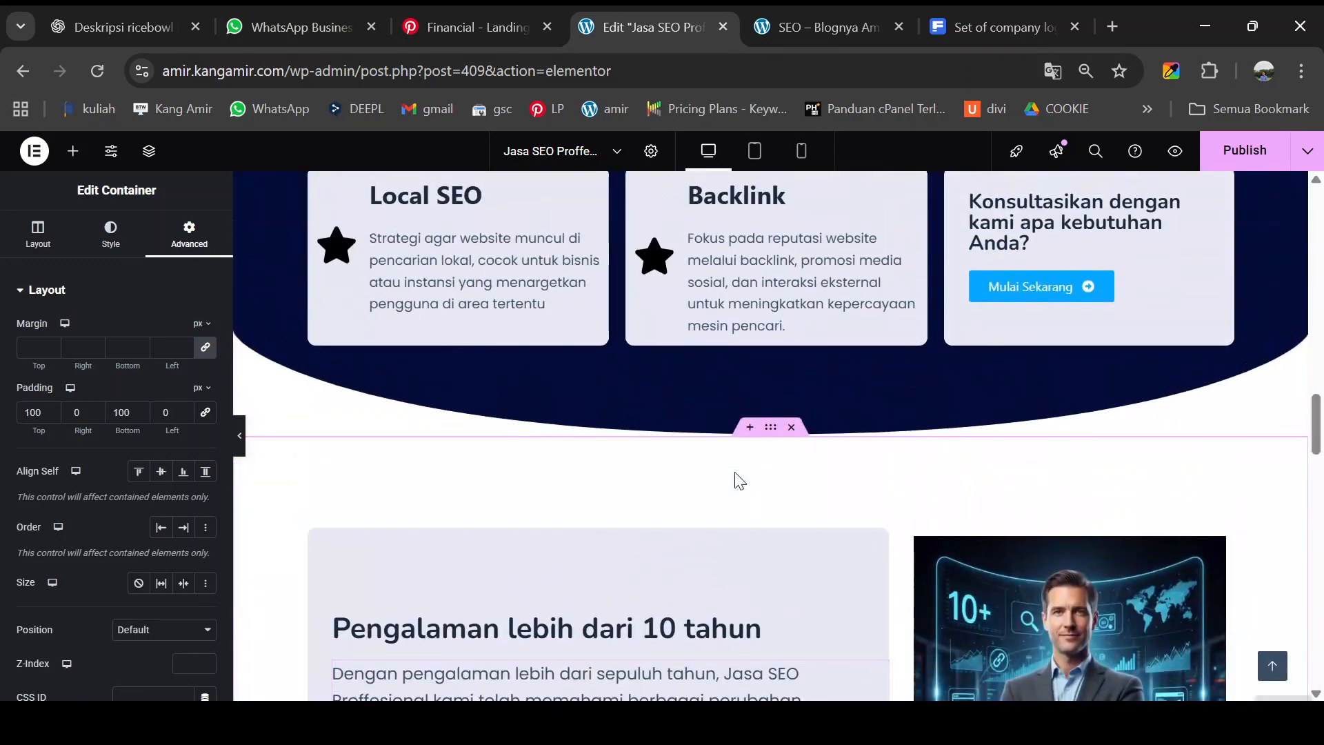
{"action": "scroll", "coordinate": [742, 474], "scroll_direction": "down", "scroll_amount": 4}
{"action": "scroll", "coordinate": [742, 469], "scroll_direction": "down", "scroll_amount": 10}
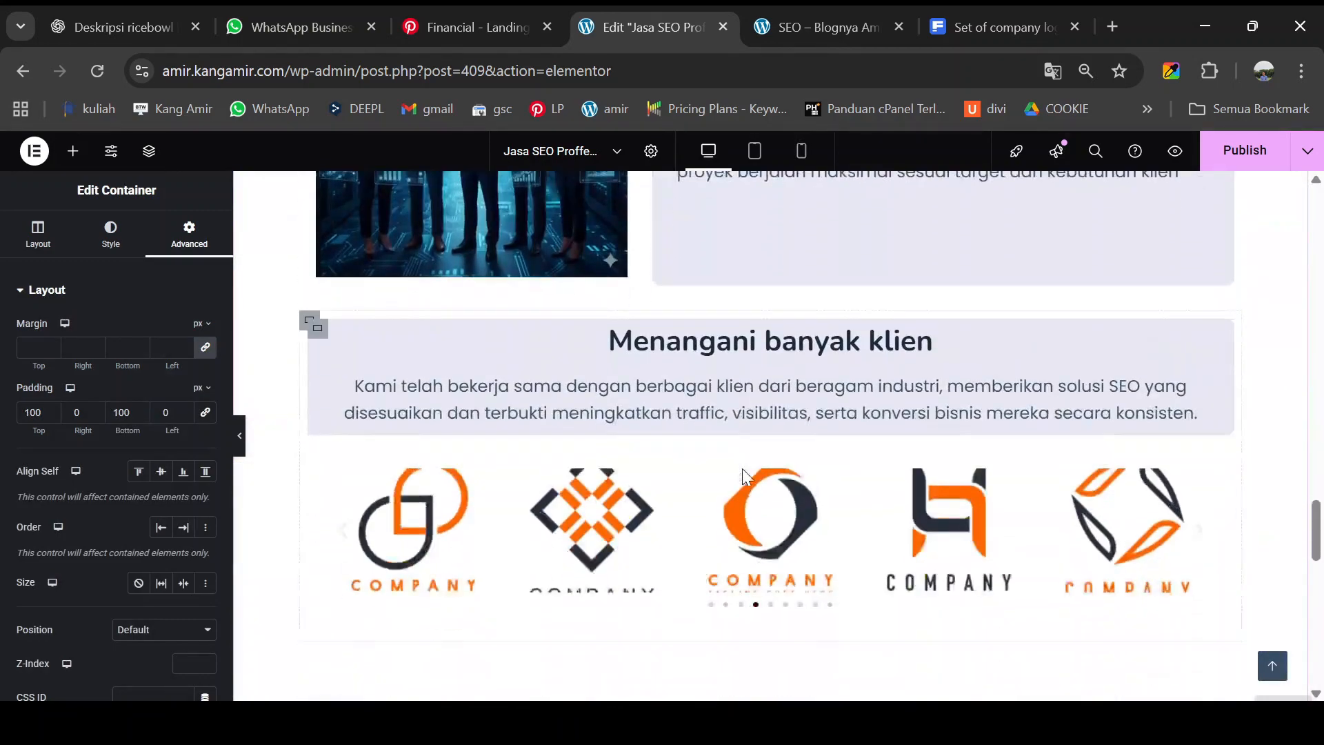
{"action": "scroll", "coordinate": [747, 475], "scroll_direction": "down", "scroll_amount": 3}
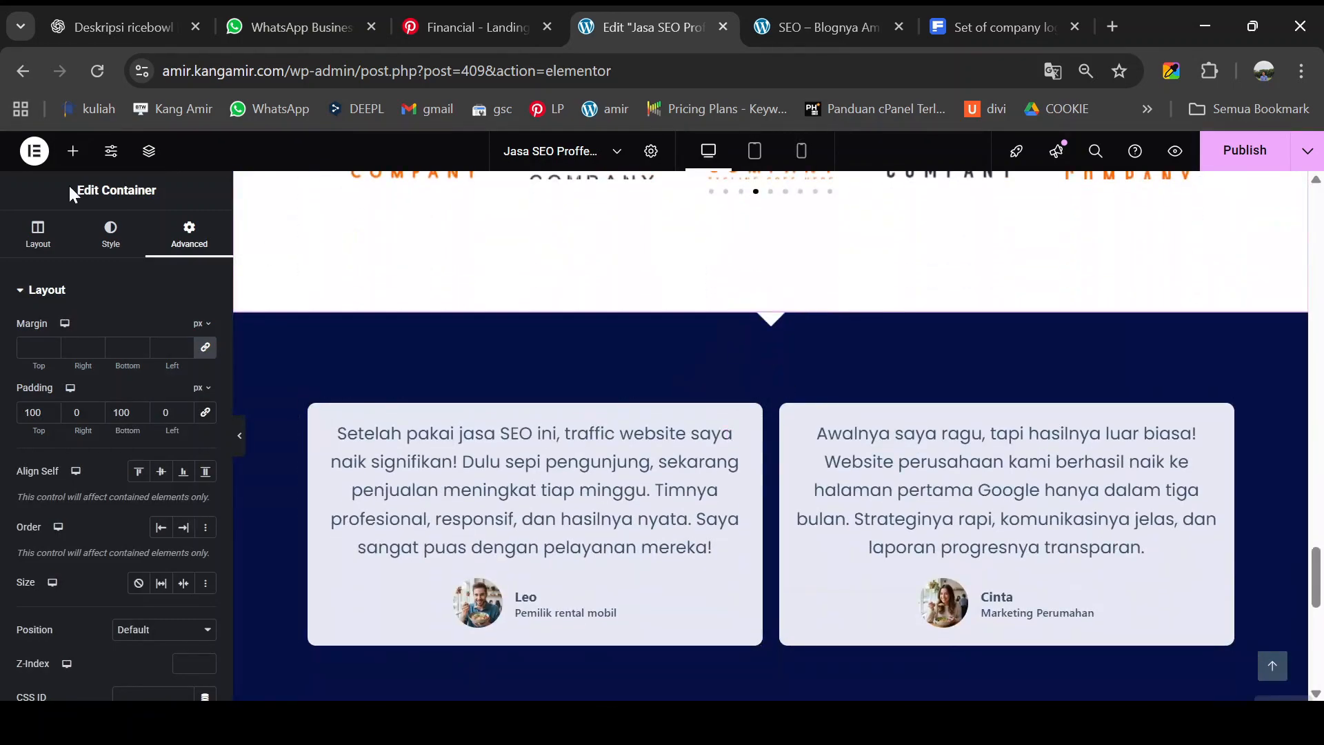
{"action": "left_click", "coordinate": [73, 160]}
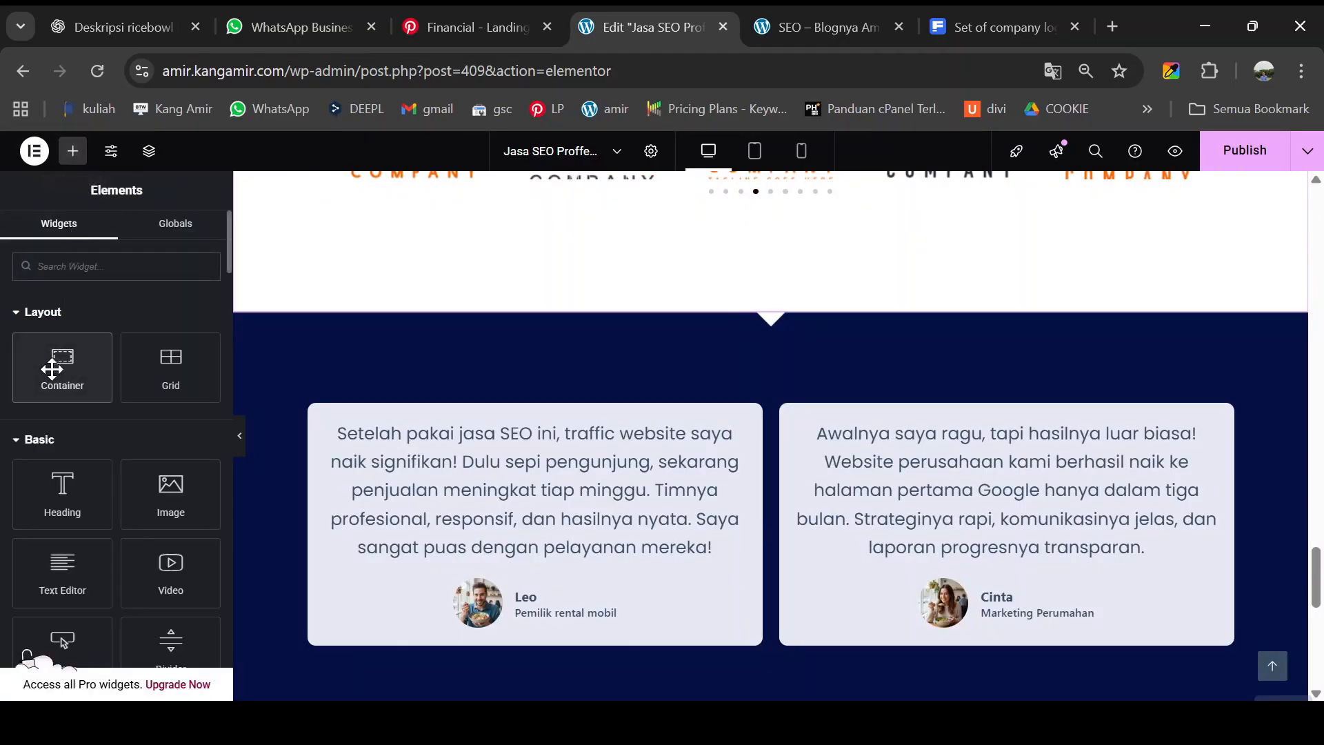
- Add a container with a nested container above the testimonial cards, insert a Heading, and center-align it
{"action": "left_click_drag", "start_coordinate": [58, 363], "coordinate": [767, 408]}
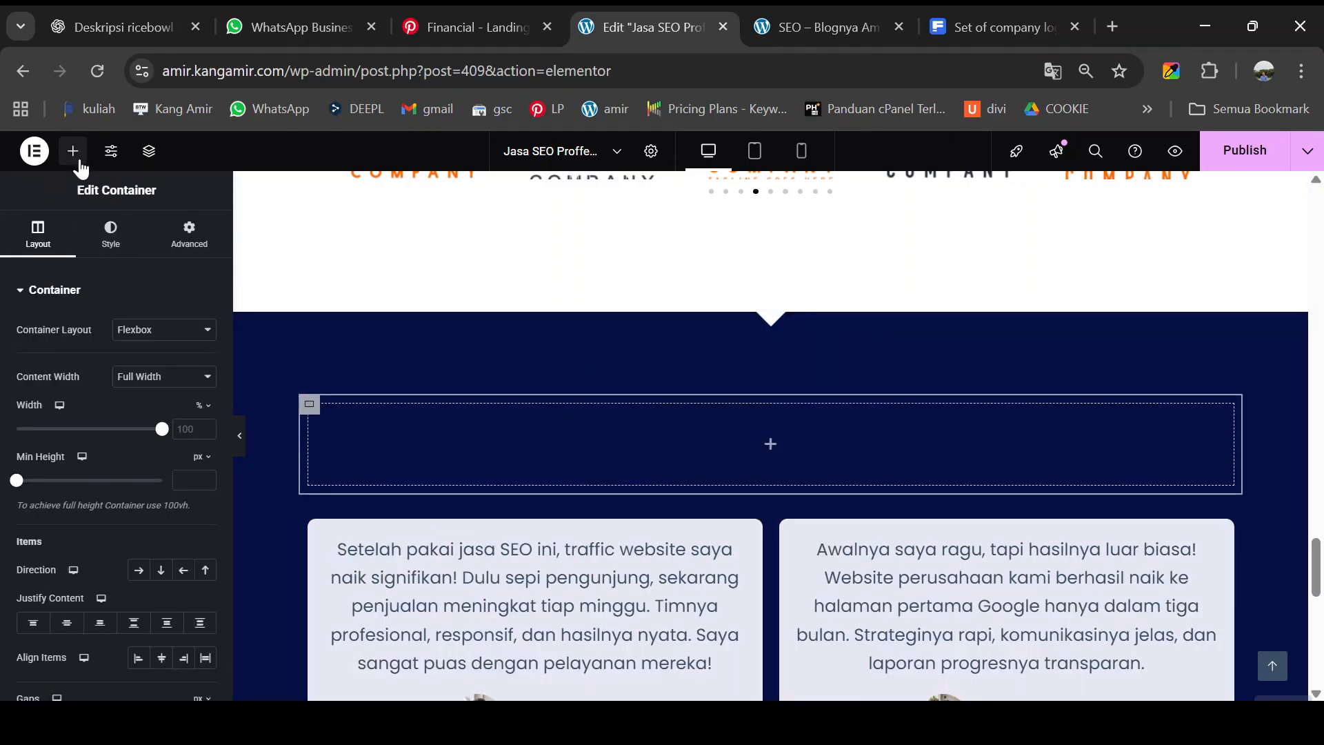
{"action": "left_click", "coordinate": [73, 151]}
{"action": "left_click_drag", "start_coordinate": [66, 360], "coordinate": [609, 469]}
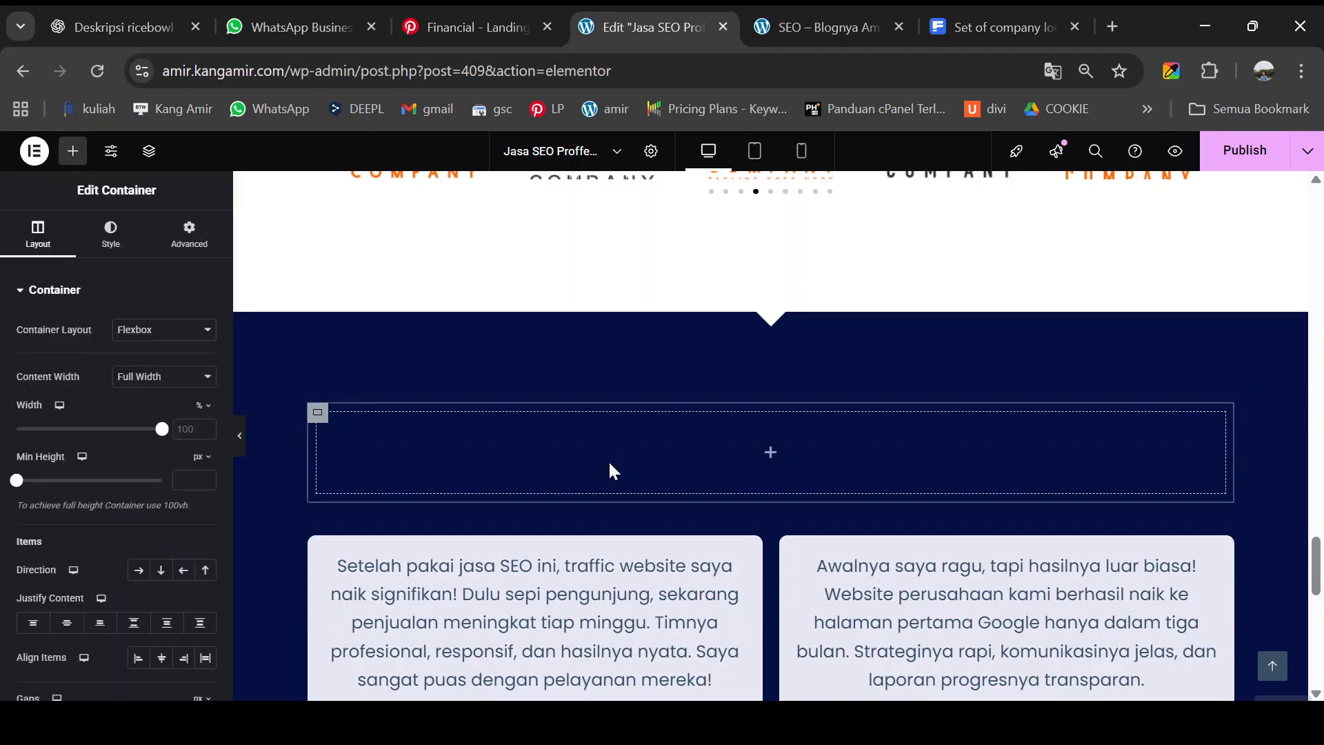
{"action": "left_click", "coordinate": [72, 151]}
{"action": "left_click_drag", "start_coordinate": [66, 480], "coordinate": [609, 476]}
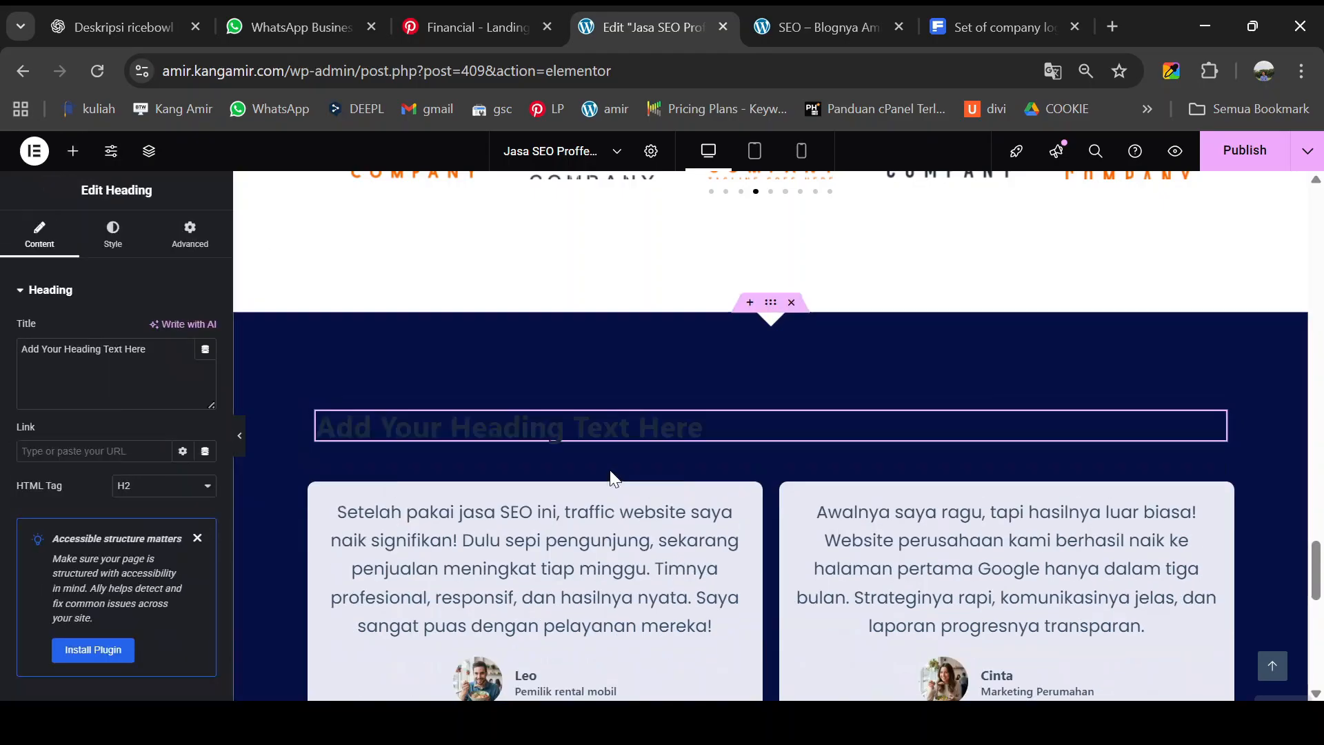
{"action": "left_click", "coordinate": [109, 236]}
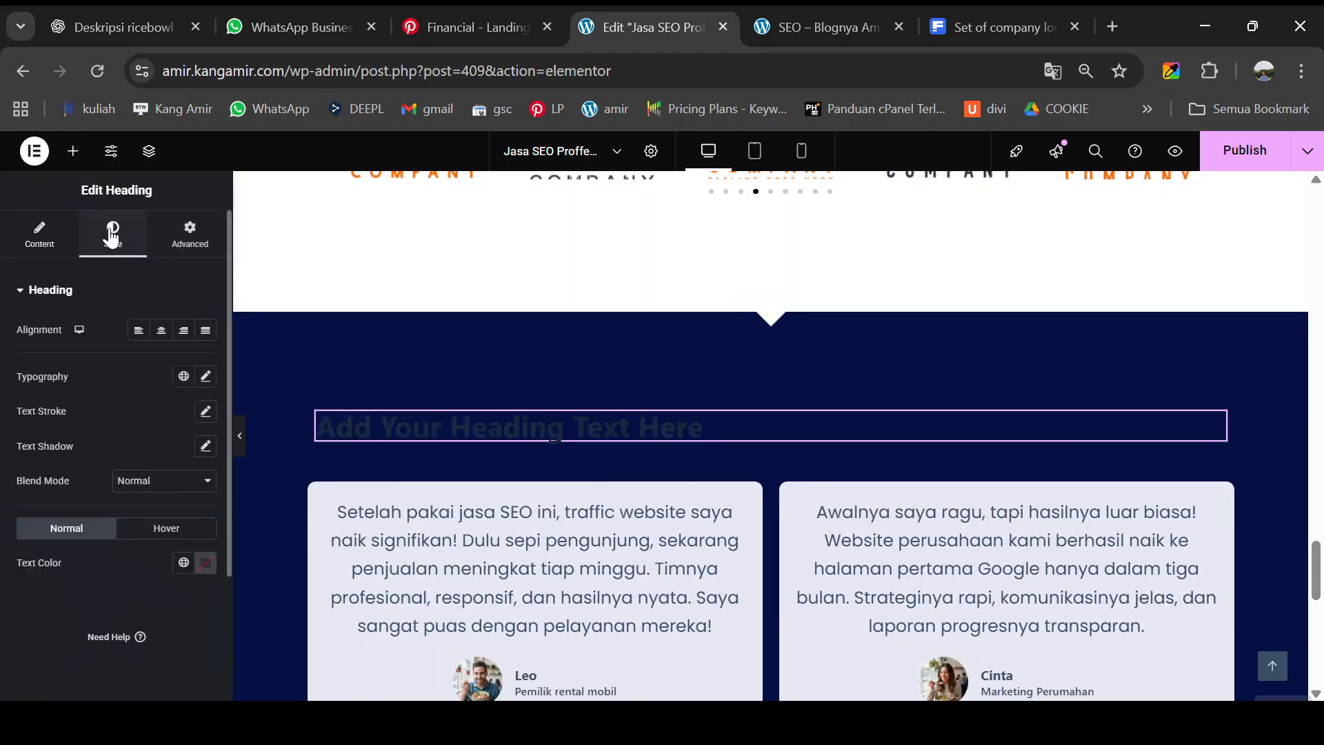
{"action": "left_click", "coordinate": [161, 333]}
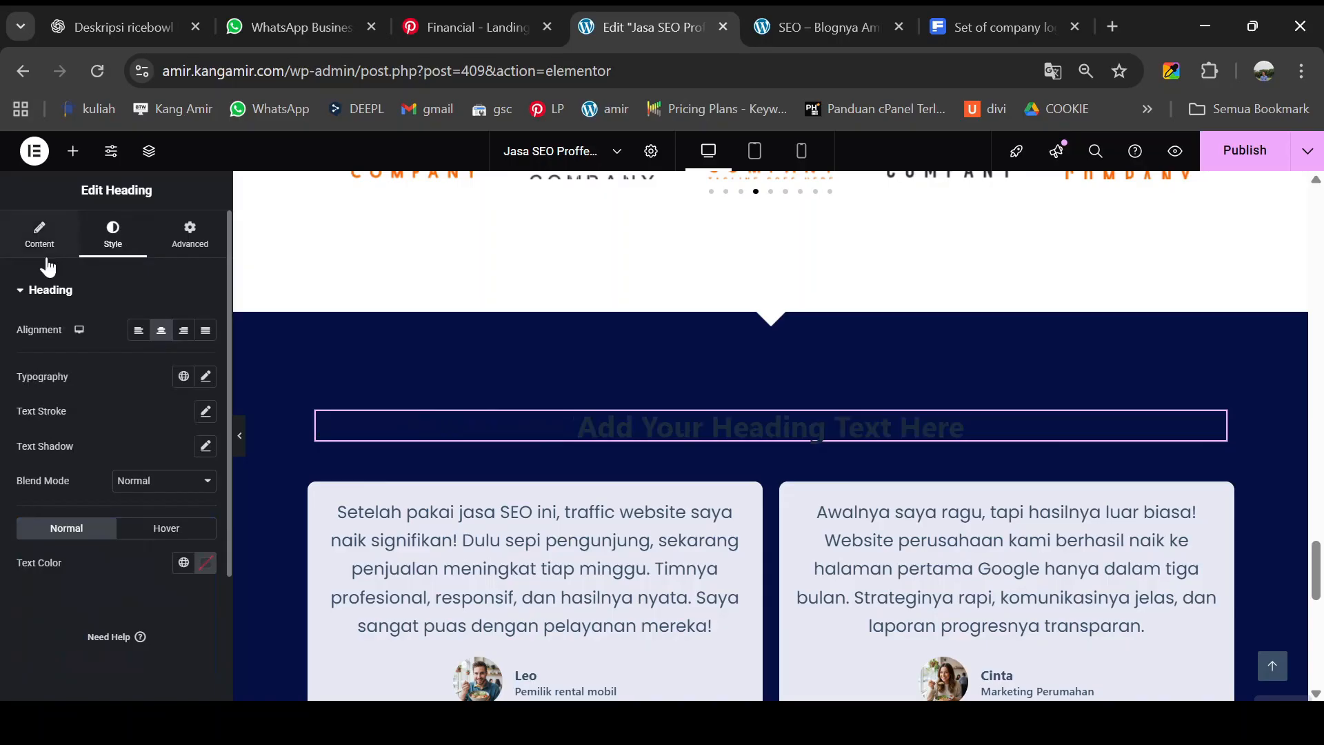
- Make the heading text white and change its title to 'Apa kata mereka?'
{"action": "left_click", "coordinate": [205, 562]}
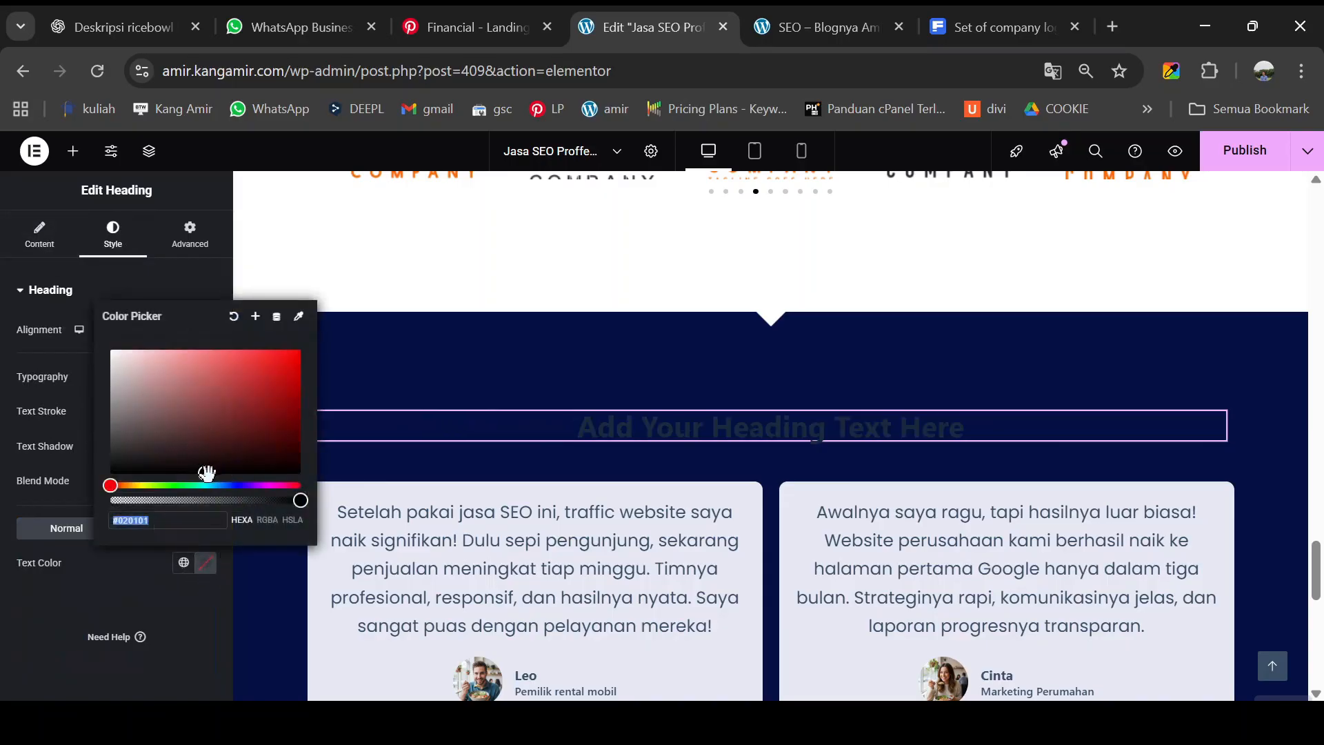
{"action": "left_click_drag", "start_coordinate": [206, 473], "coordinate": [112, 353]}
{"action": "left_click", "coordinate": [40, 235]}
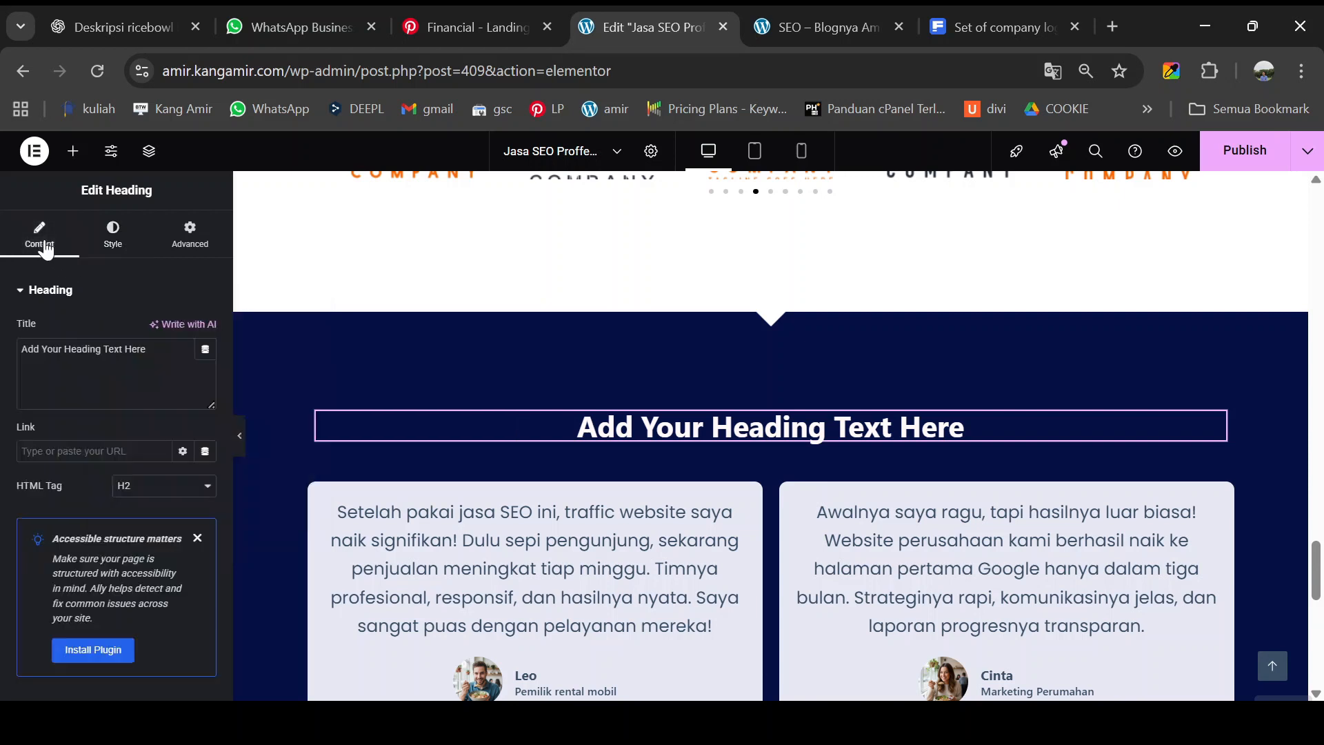
{"action": "left_click", "coordinate": [78, 367]}
{"action": "key", "text": "ctrl+a"}
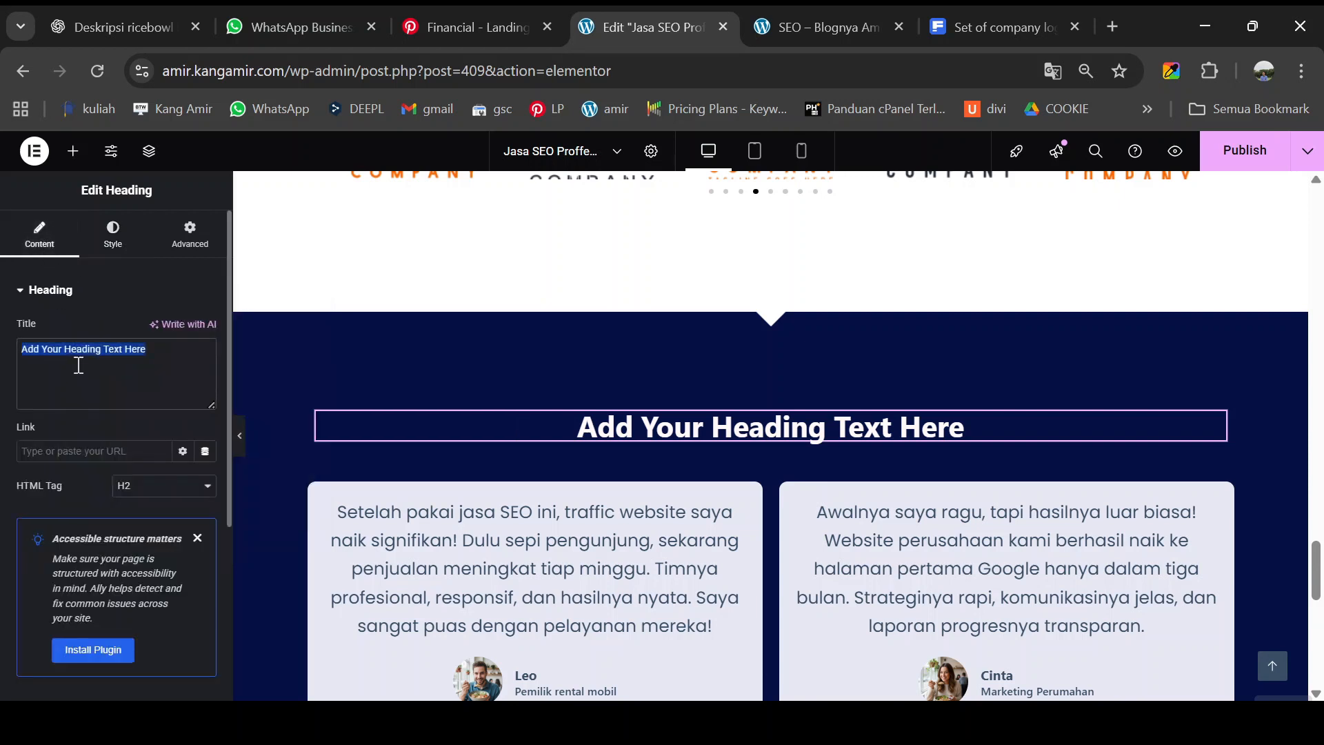
{"action": "type", "text": "Apa kata mereka?"}
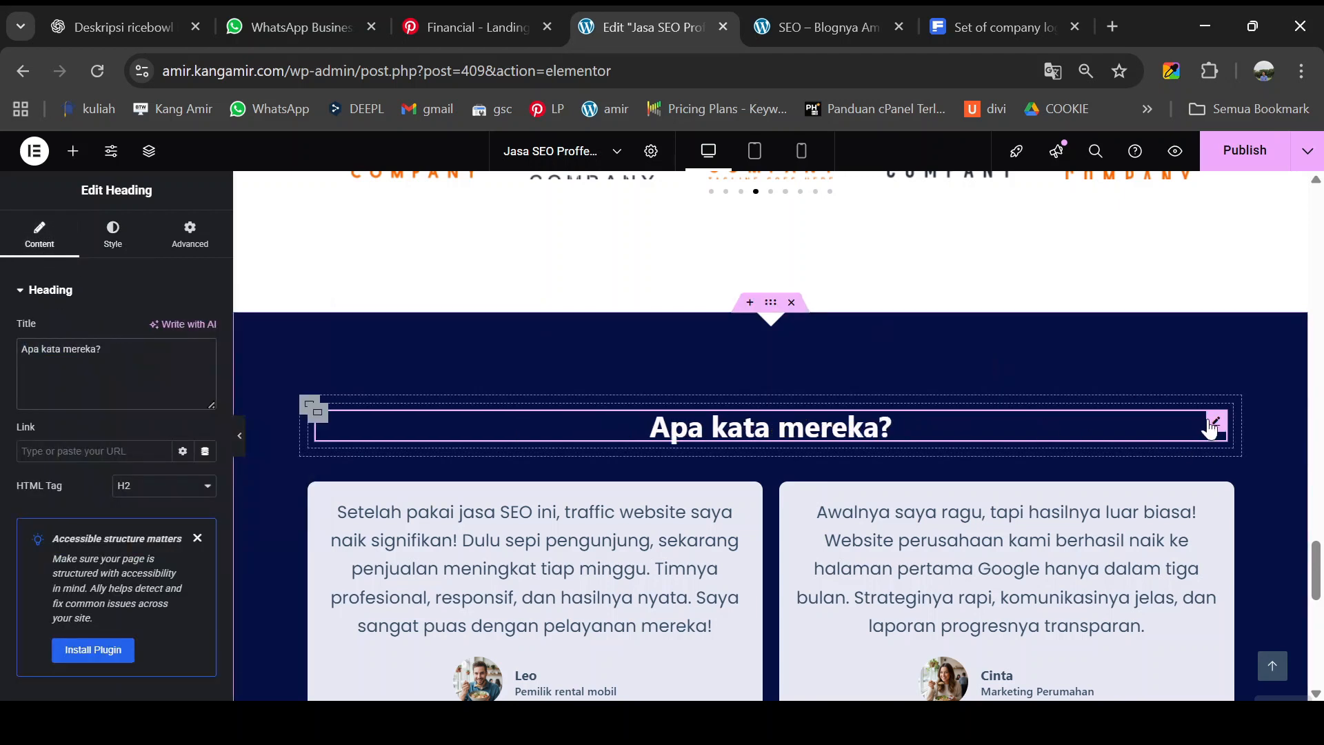
- Set the heading's typography font family to Nunito
{"action": "left_click", "coordinate": [112, 235]}
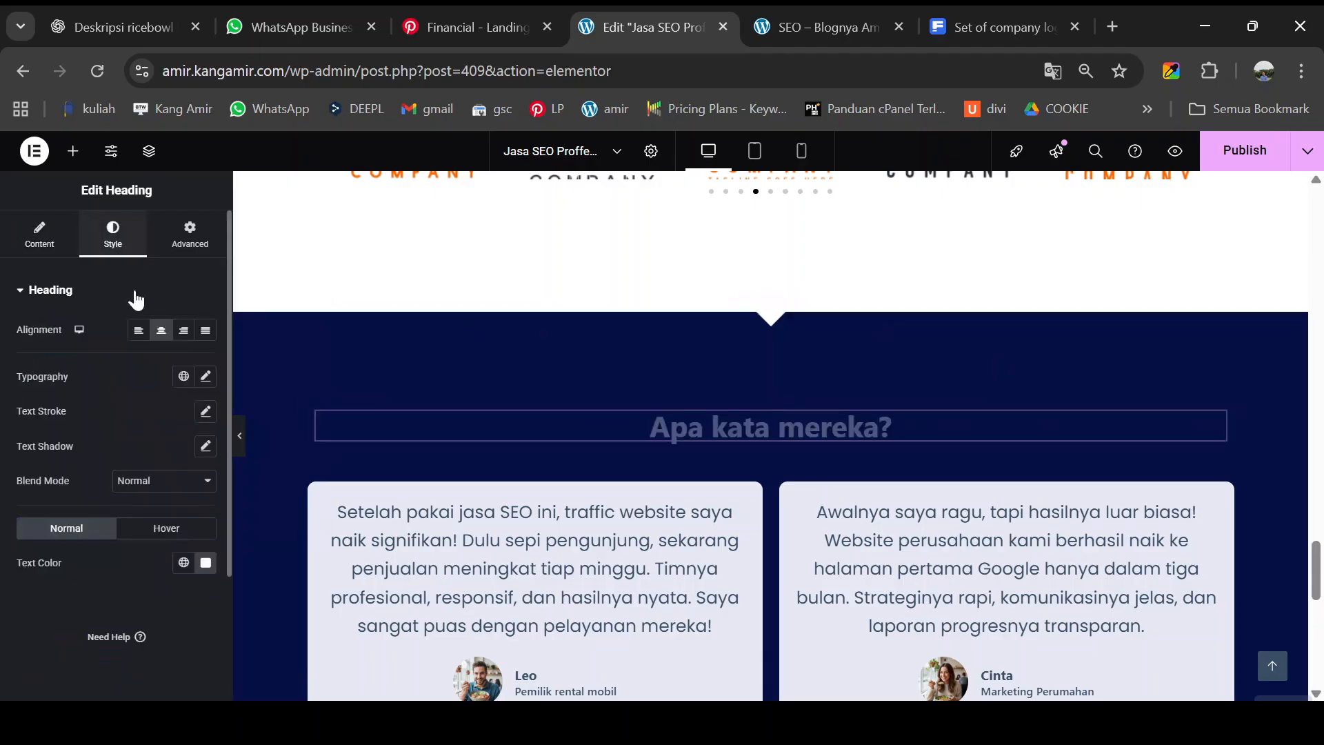
{"action": "left_click", "coordinate": [204, 383]}
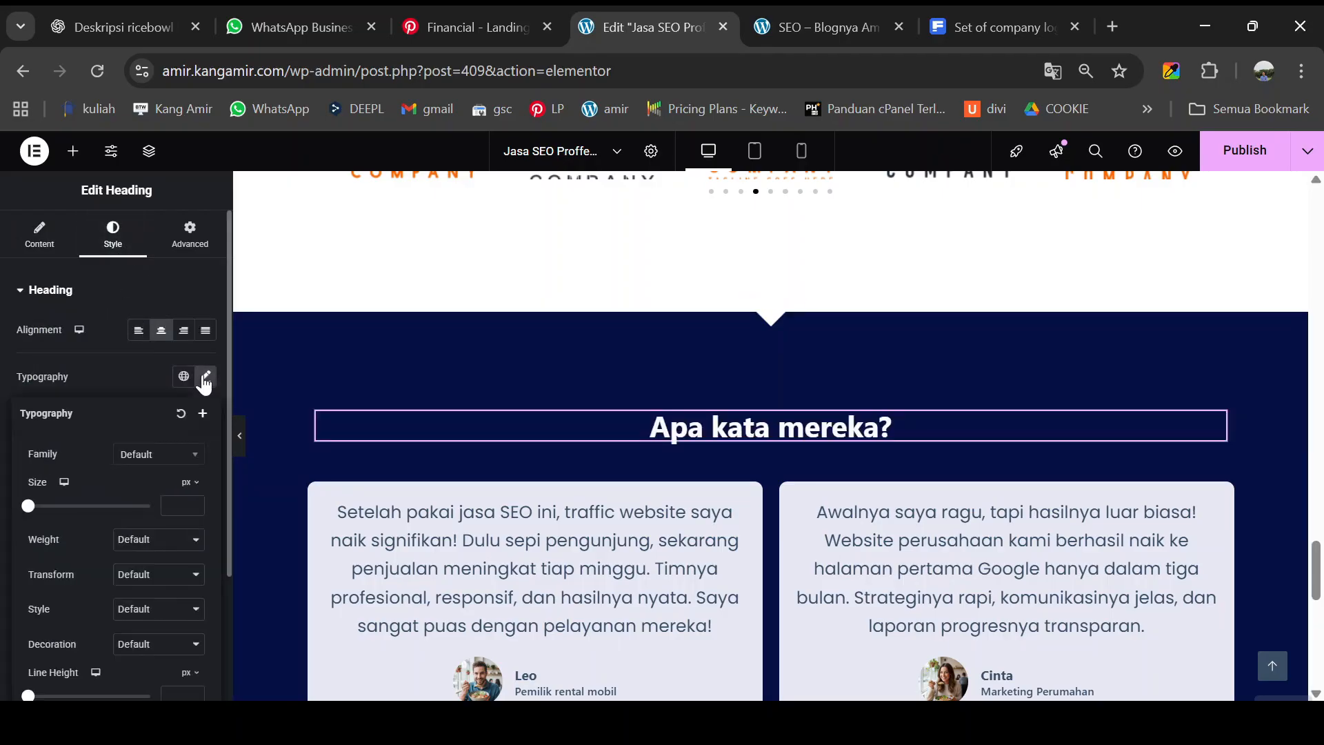
{"action": "left_click", "coordinate": [150, 464]}
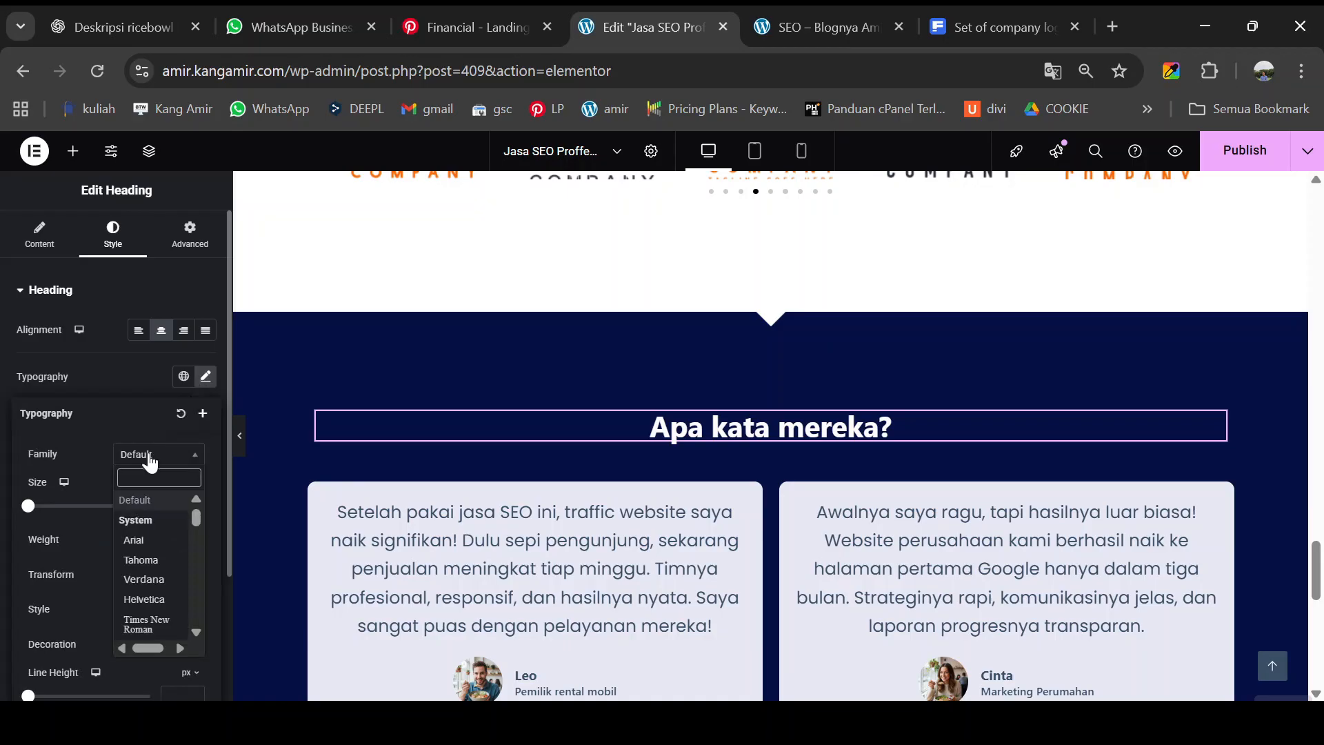
{"action": "type", "text": "nuni"}
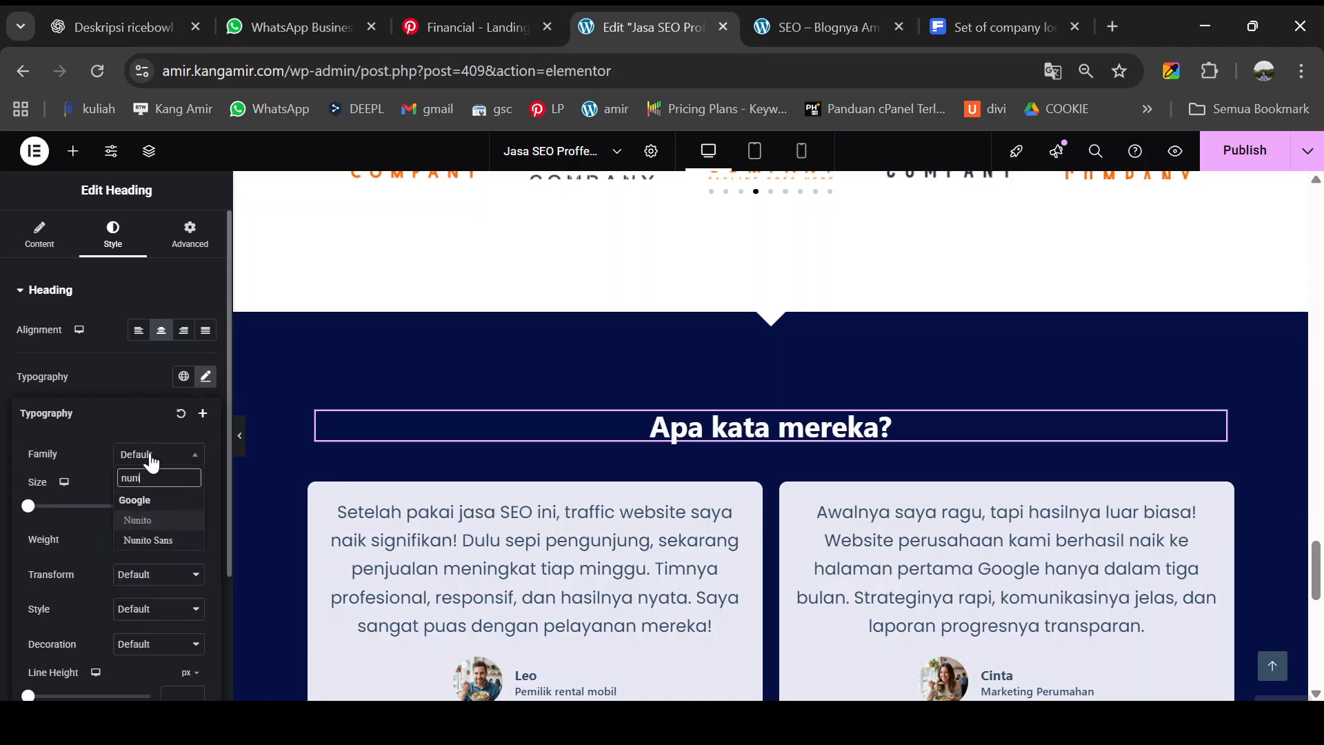
{"action": "left_click", "coordinate": [155, 521]}
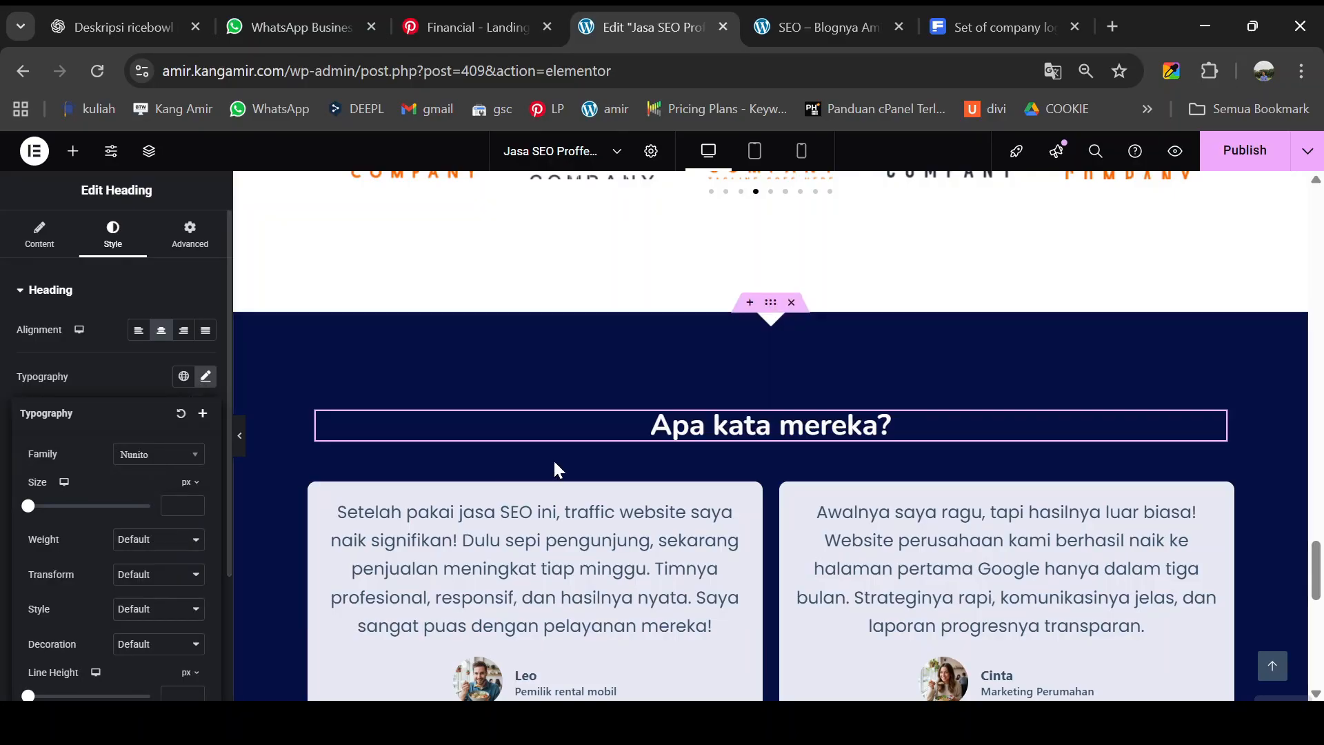
- Publish the updated page and switch to the preview tab
{"action": "scroll", "coordinate": [689, 482], "scroll_direction": "down", "scroll_amount": 3}
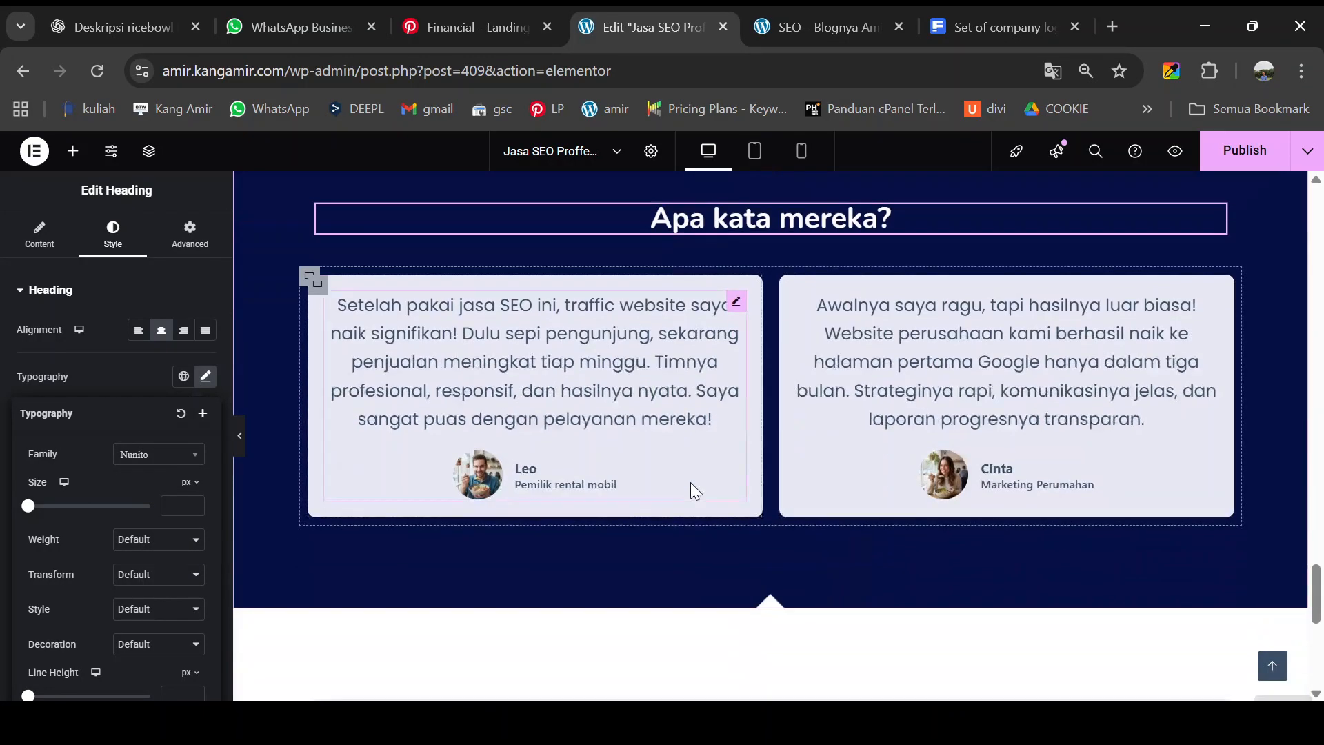
{"action": "left_click", "coordinate": [1249, 161]}
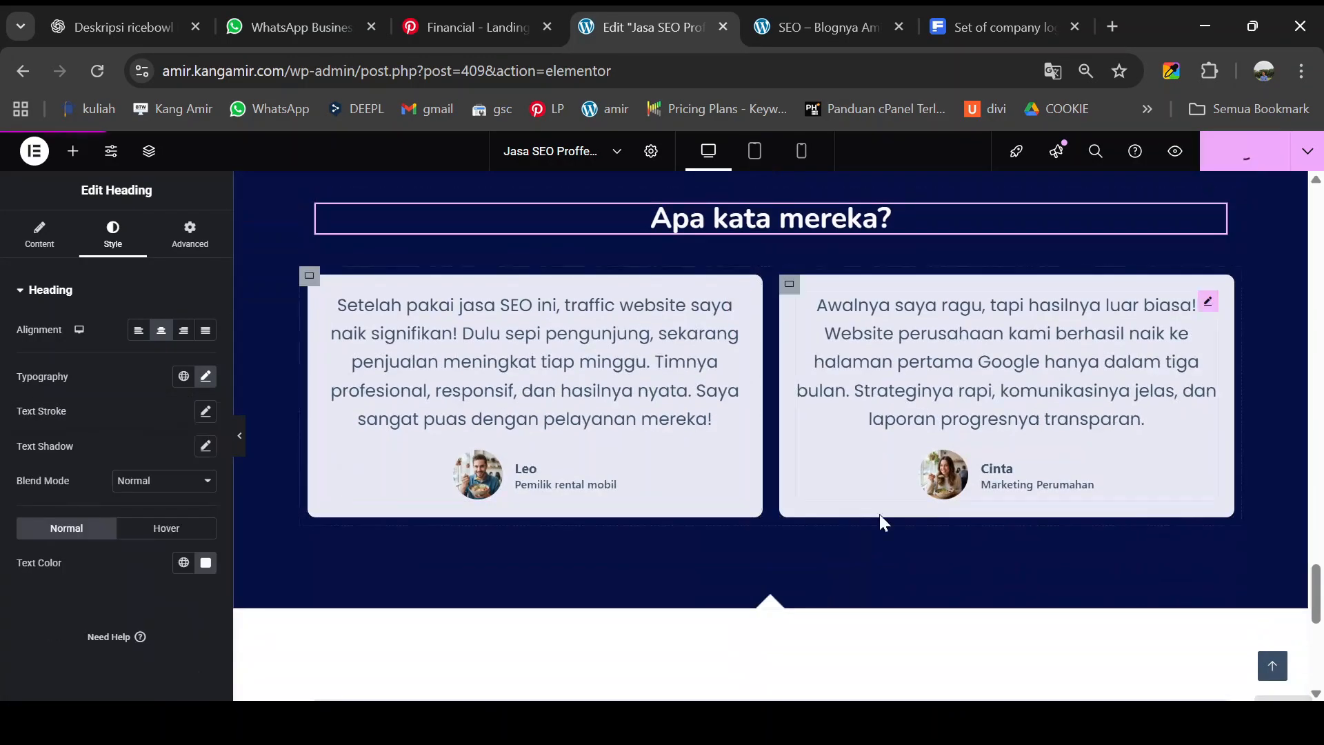
{"action": "scroll", "coordinate": [880, 518], "scroll_direction": "down", "scroll_amount": 5}
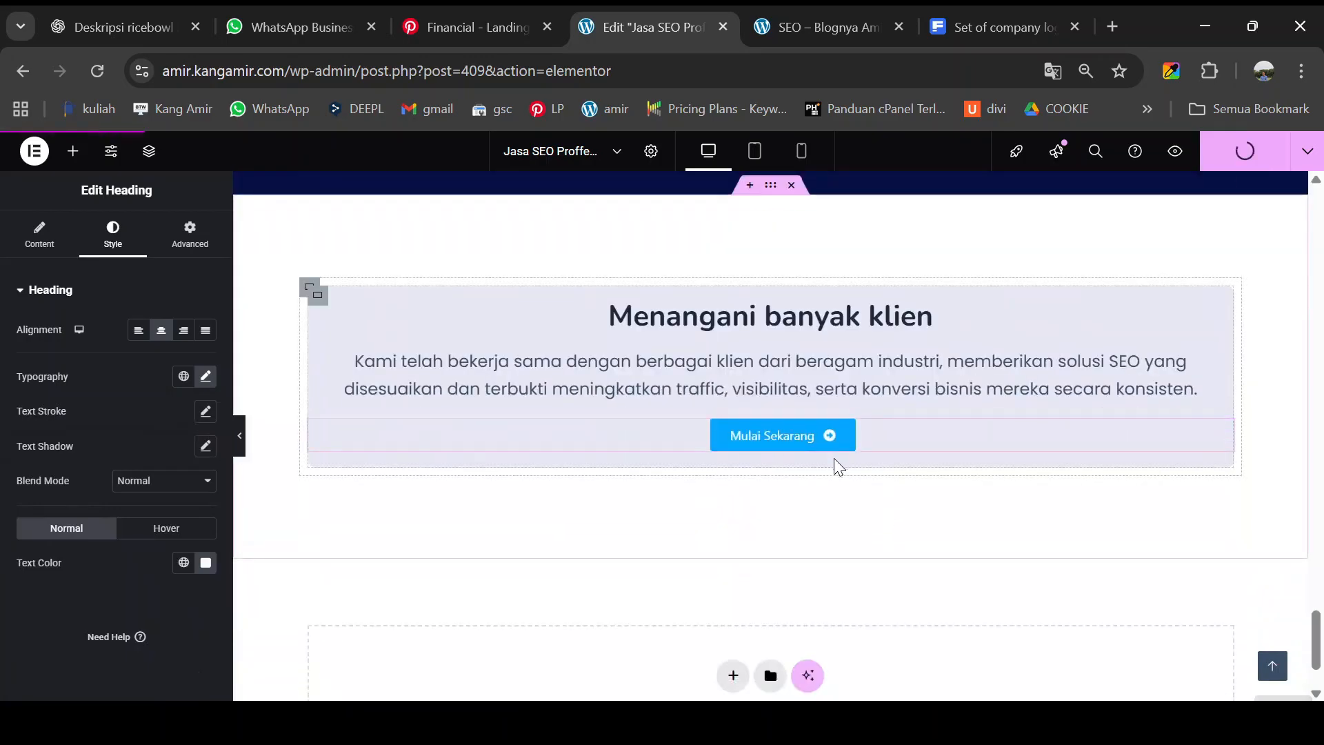
{"action": "scroll", "coordinate": [893, 509], "scroll_direction": "up", "scroll_amount": 5}
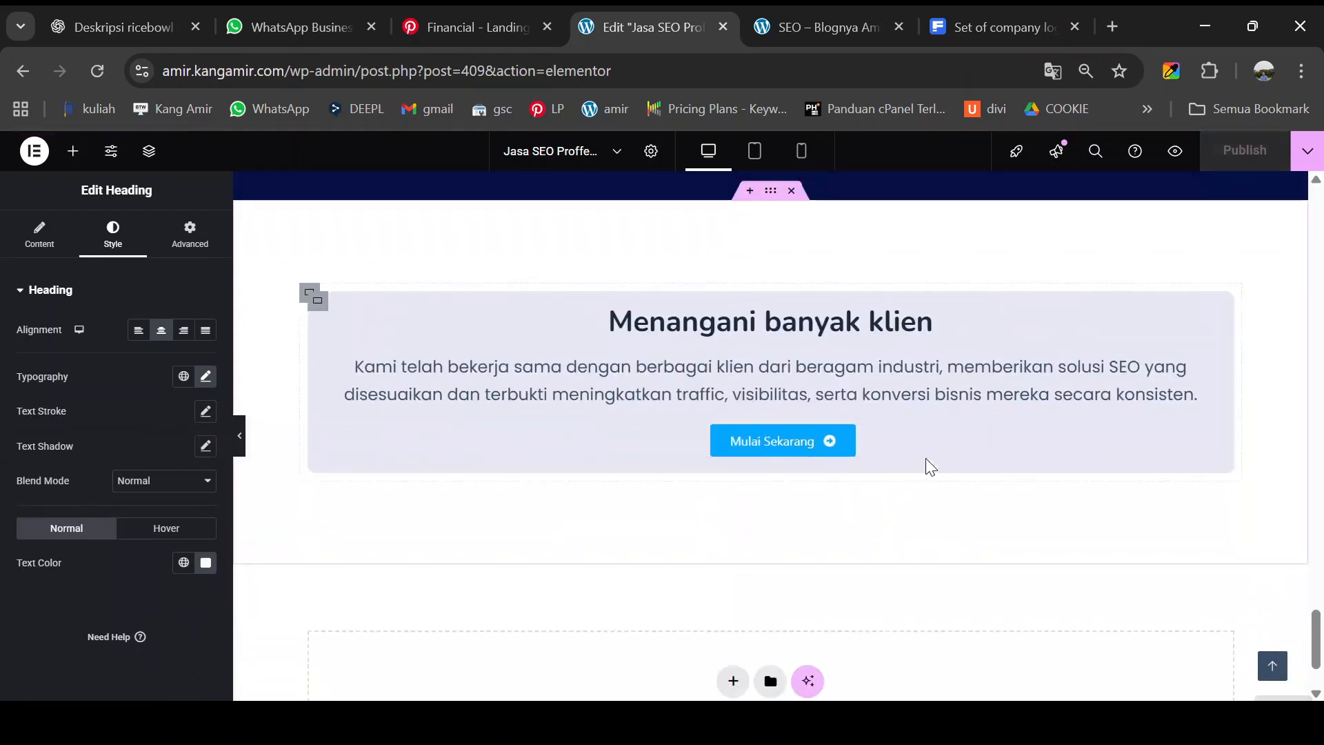
{"action": "left_click", "coordinate": [845, 31]}
- Reload the preview so it shows the published changes
{"action": "scroll", "coordinate": [757, 515], "scroll_direction": "up", "scroll_amount": 10}
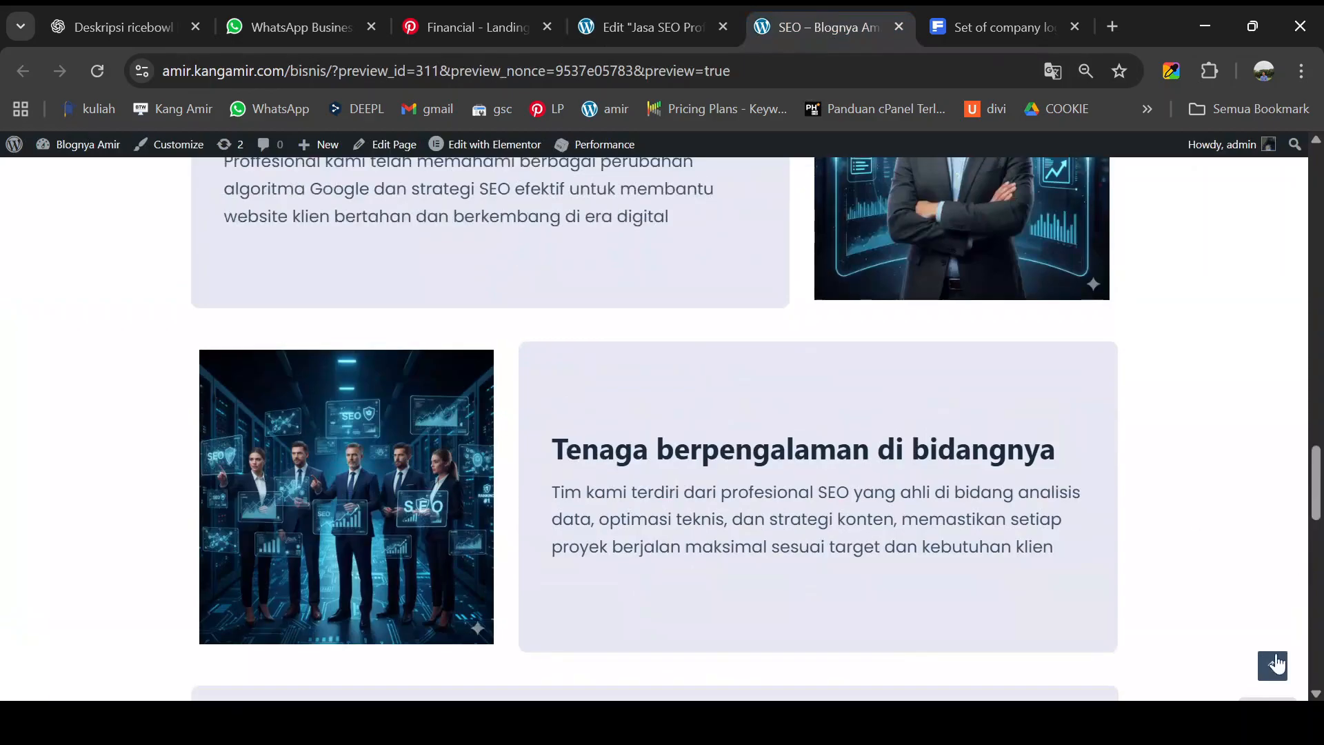
{"action": "scroll", "coordinate": [758, 515], "scroll_direction": "up", "scroll_amount": 10}
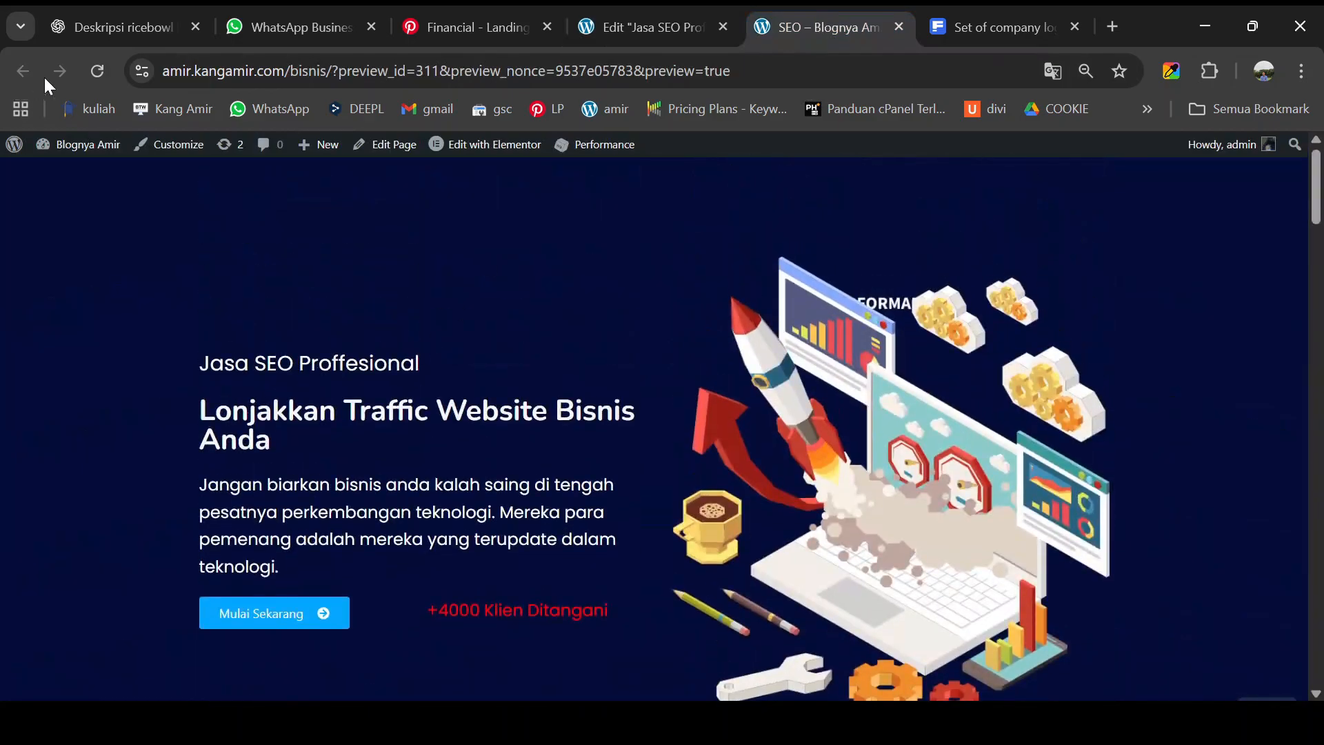
{"action": "left_click", "coordinate": [96, 70]}
- Scroll through the page checking the animations and 'Apa kata mereka?' heading, then return to the editor
{"action": "scroll", "coordinate": [597, 438], "scroll_direction": "down", "scroll_amount": 7}
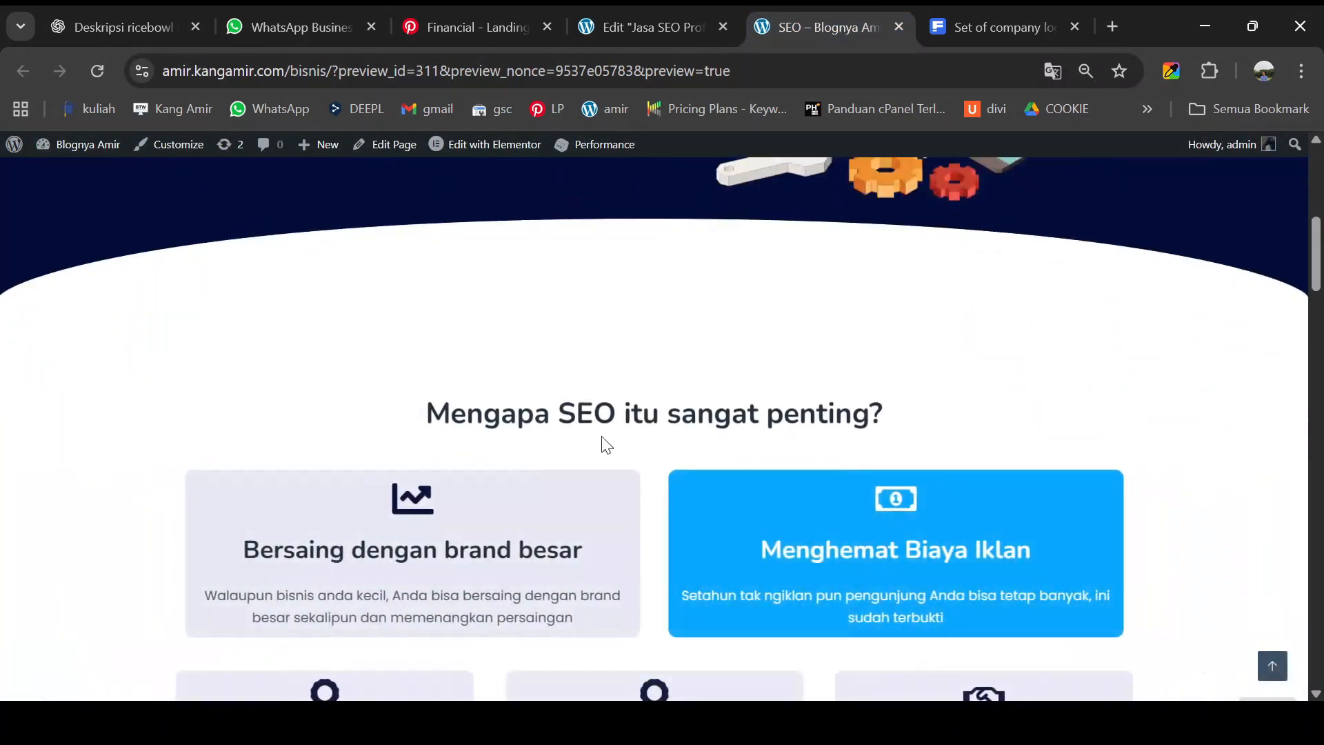
{"action": "scroll", "coordinate": [603, 442], "scroll_direction": "down", "scroll_amount": 3}
{"action": "scroll", "coordinate": [606, 445], "scroll_direction": "down", "scroll_amount": 8}
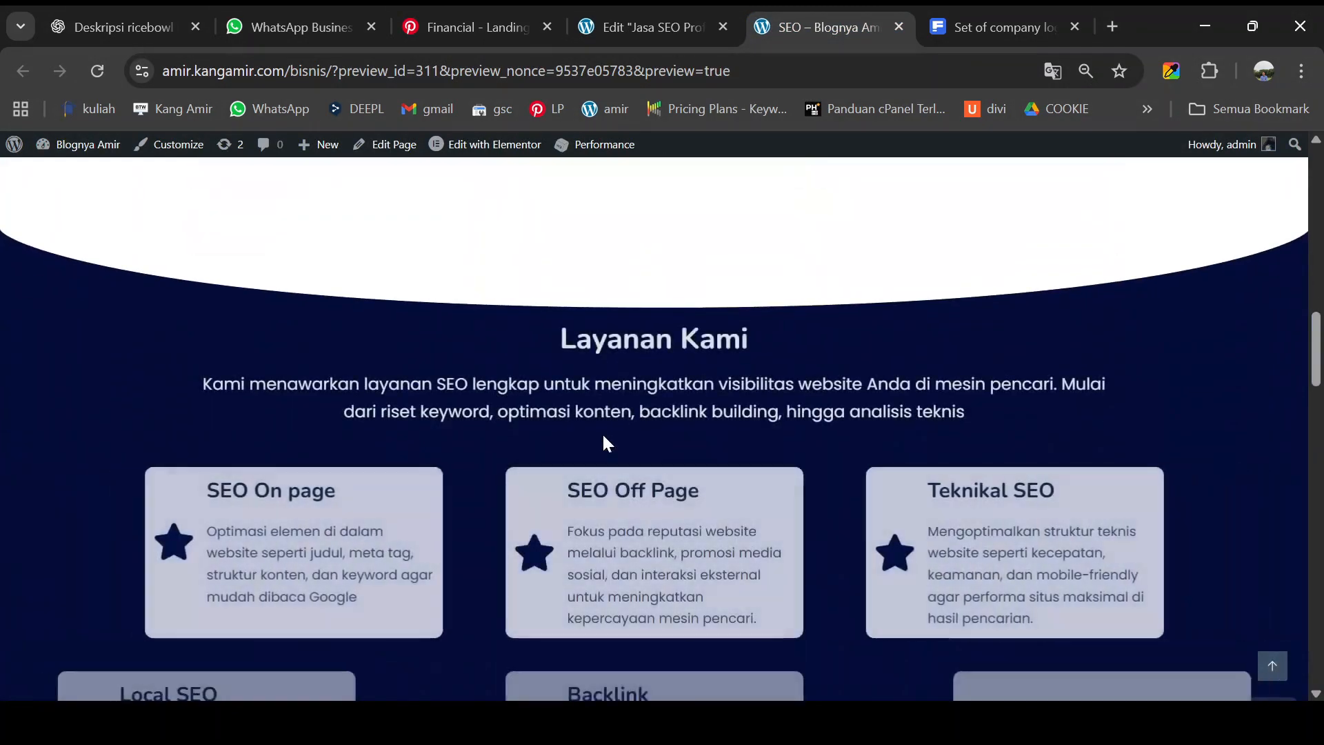
{"action": "scroll", "coordinate": [604, 441], "scroll_direction": "down", "scroll_amount": 7}
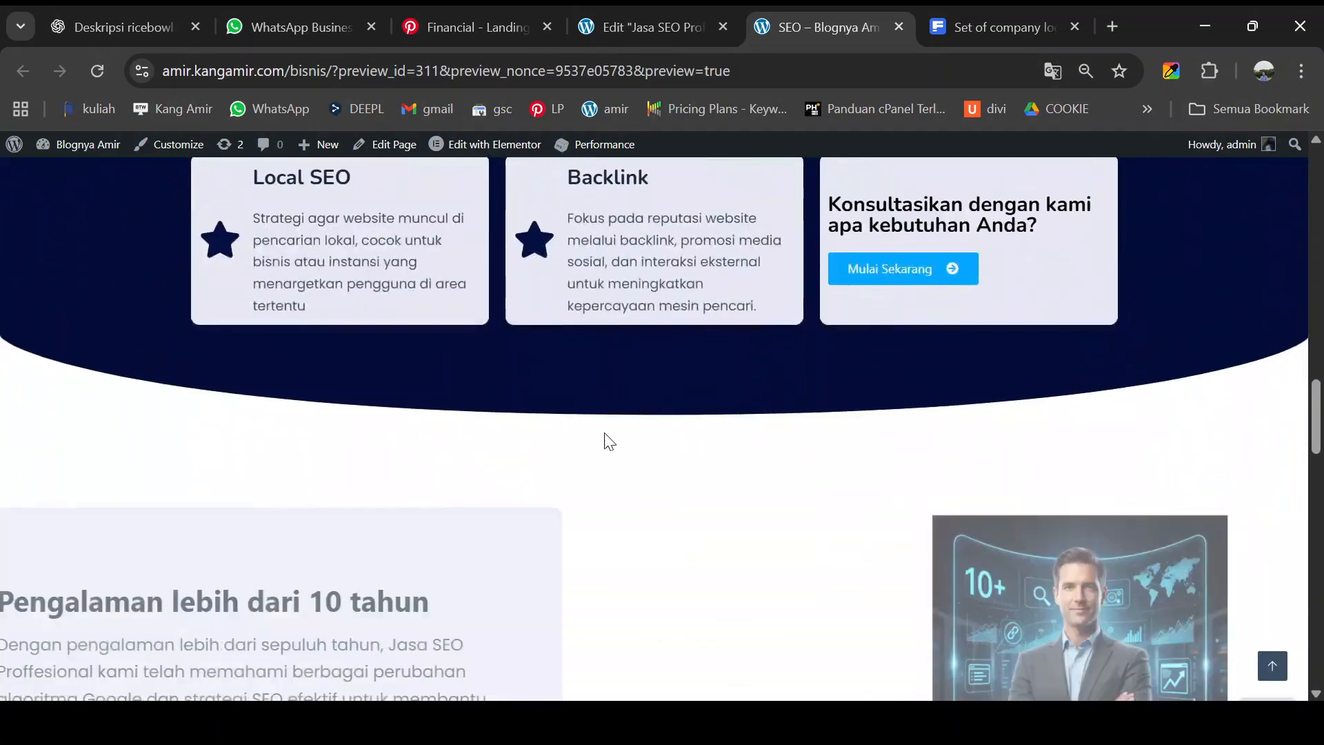
{"action": "scroll", "coordinate": [607, 438], "scroll_direction": "down", "scroll_amount": 7}
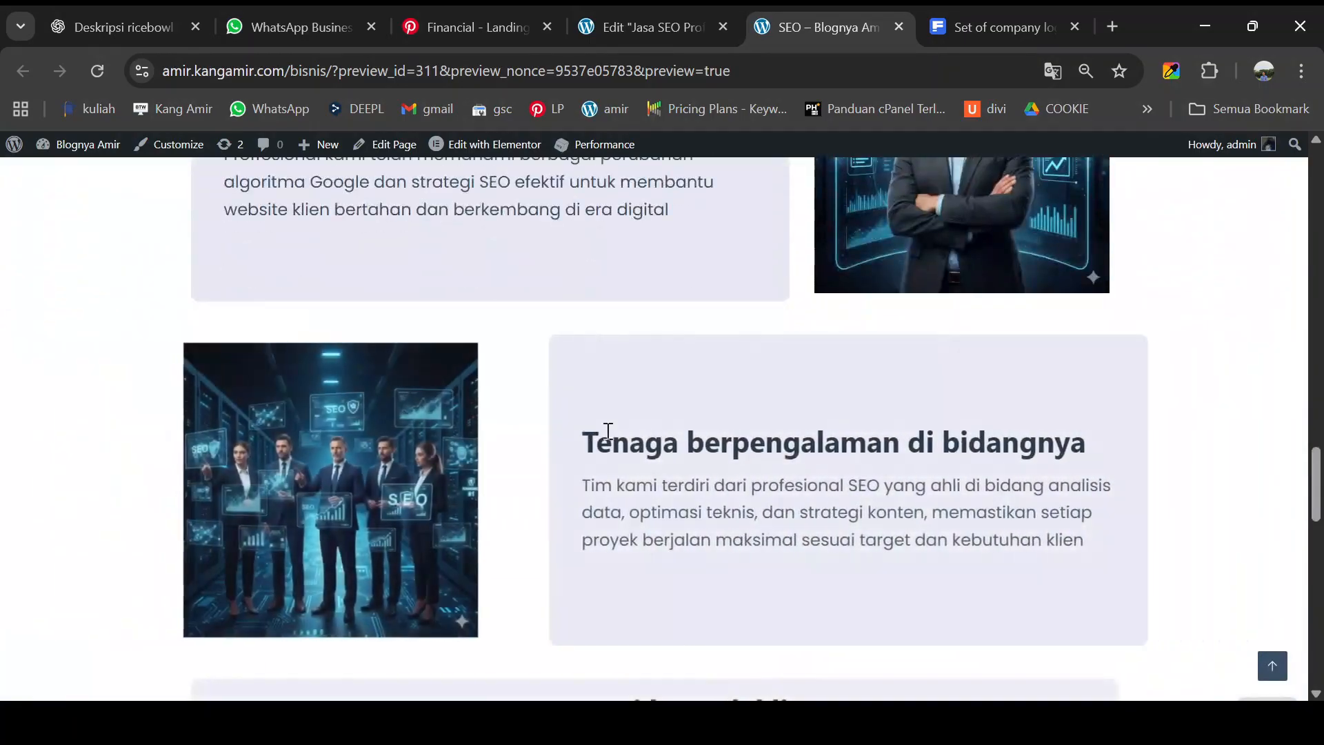
{"action": "scroll", "coordinate": [907, 325], "scroll_direction": "up", "scroll_amount": 3}
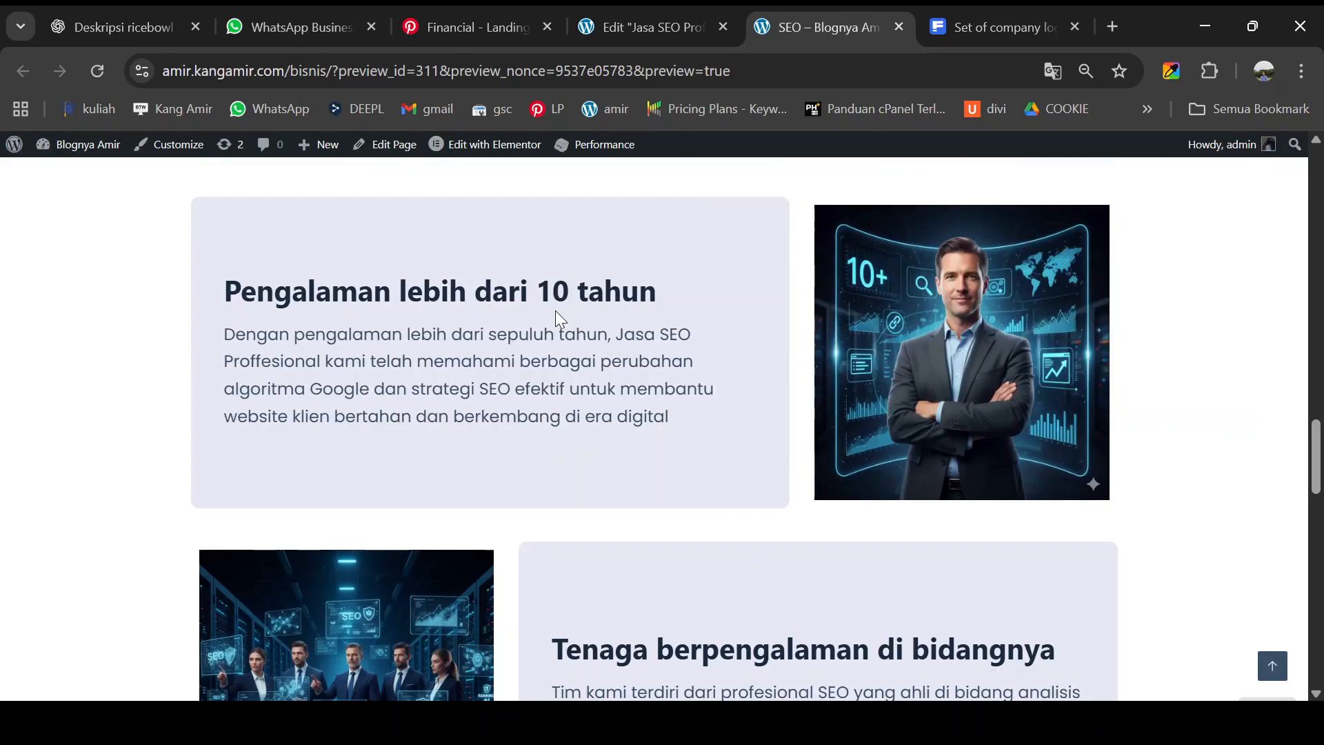
{"action": "scroll", "coordinate": [565, 351], "scroll_direction": "down", "scroll_amount": 10}
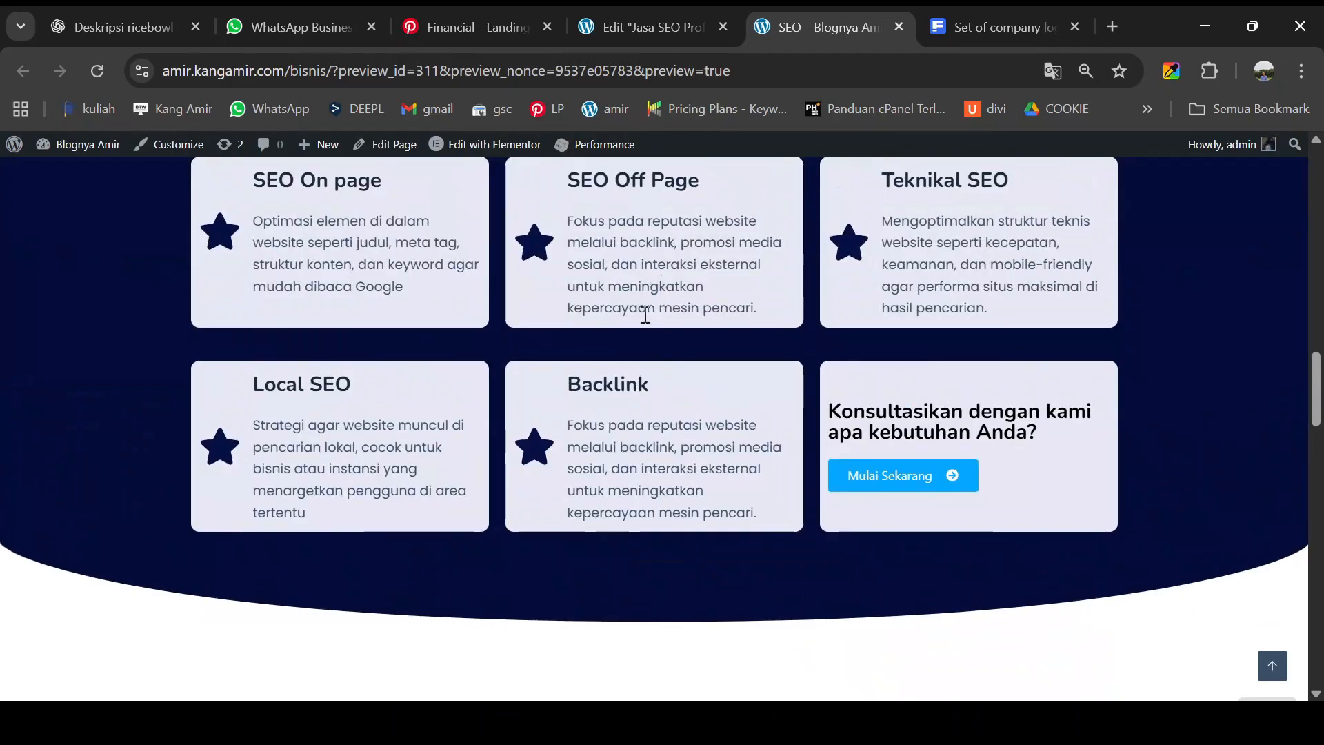
{"action": "scroll", "coordinate": [664, 385], "scroll_direction": "down", "scroll_amount": 10}
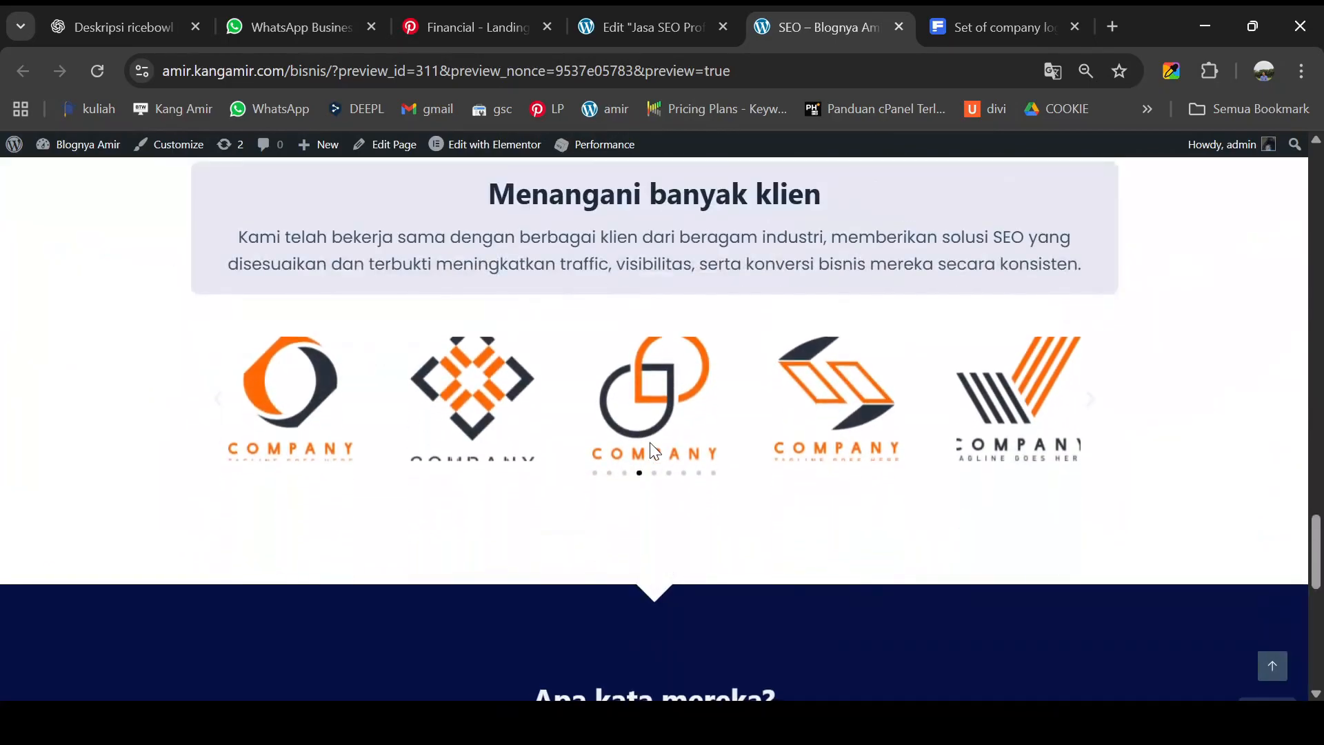
{"action": "scroll", "coordinate": [654, 451], "scroll_direction": "down", "scroll_amount": 5}
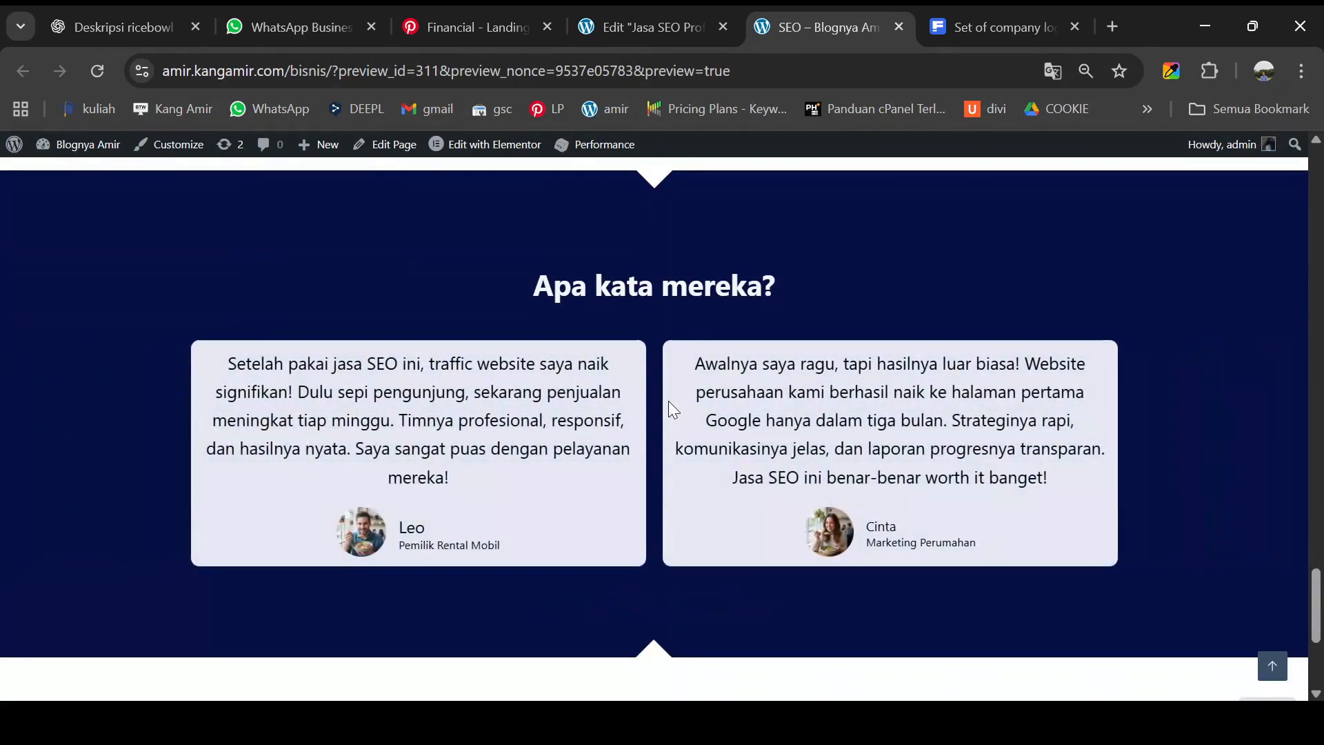
{"action": "scroll", "coordinate": [668, 400], "scroll_direction": "down", "scroll_amount": 5}
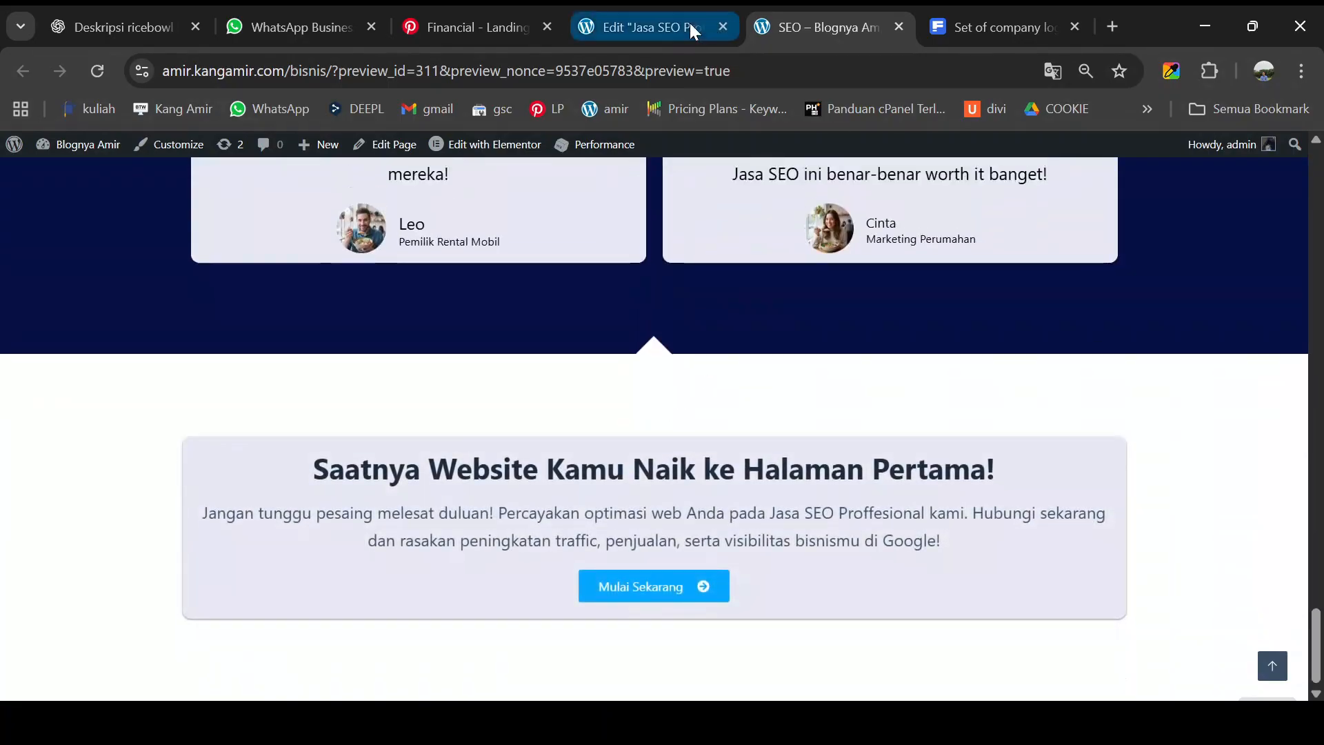
{"action": "left_click", "coordinate": [692, 30]}
{"action": "scroll", "coordinate": [745, 343], "scroll_direction": "up", "scroll_amount": 15}
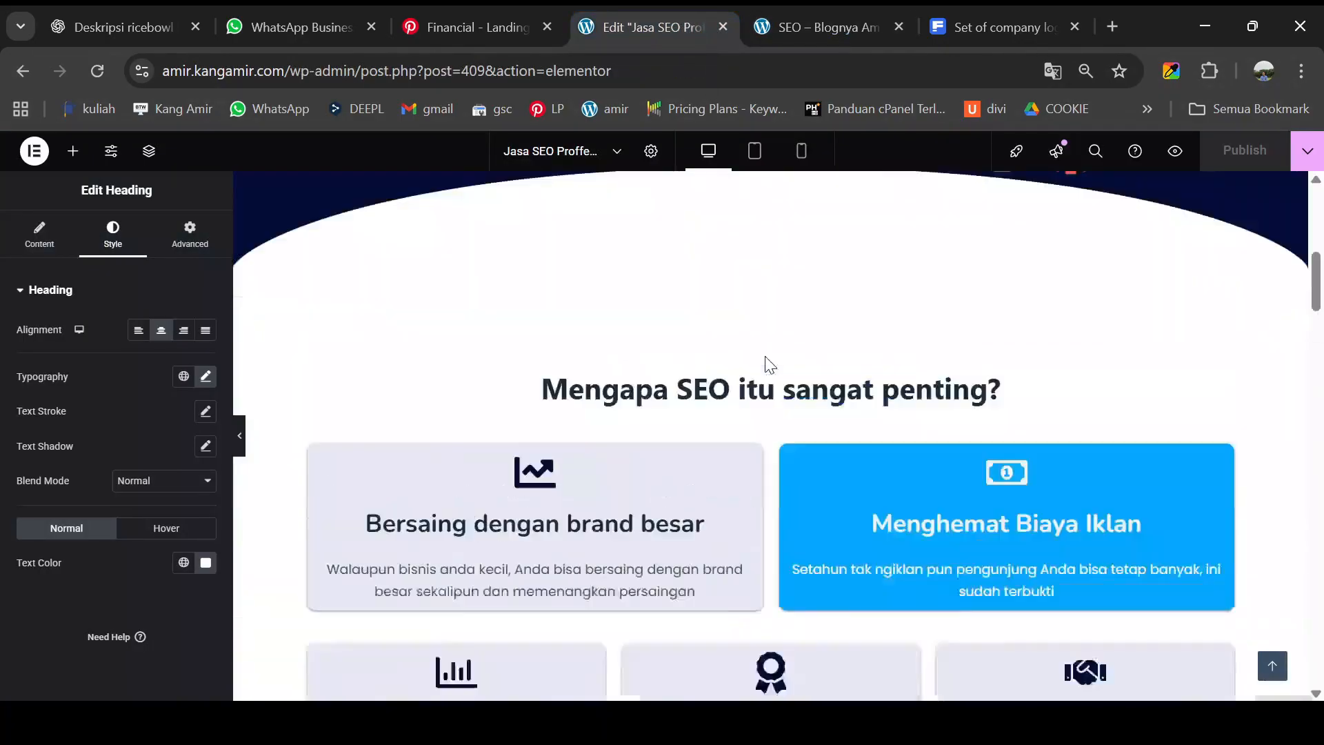
- Give the hero's left text column a Fade In Left entrance animation
{"action": "scroll", "coordinate": [764, 355], "scroll_direction": "up", "scroll_amount": 5}
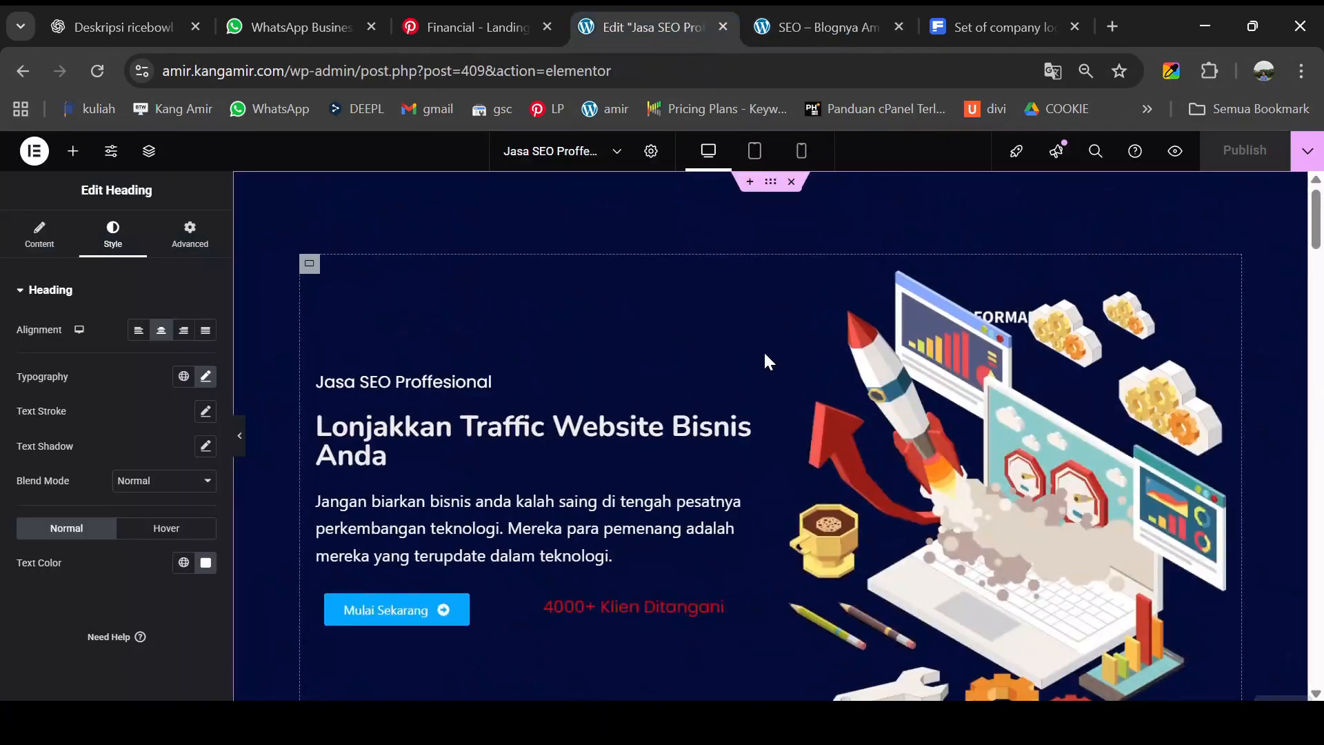
{"action": "left_click", "coordinate": [315, 268]}
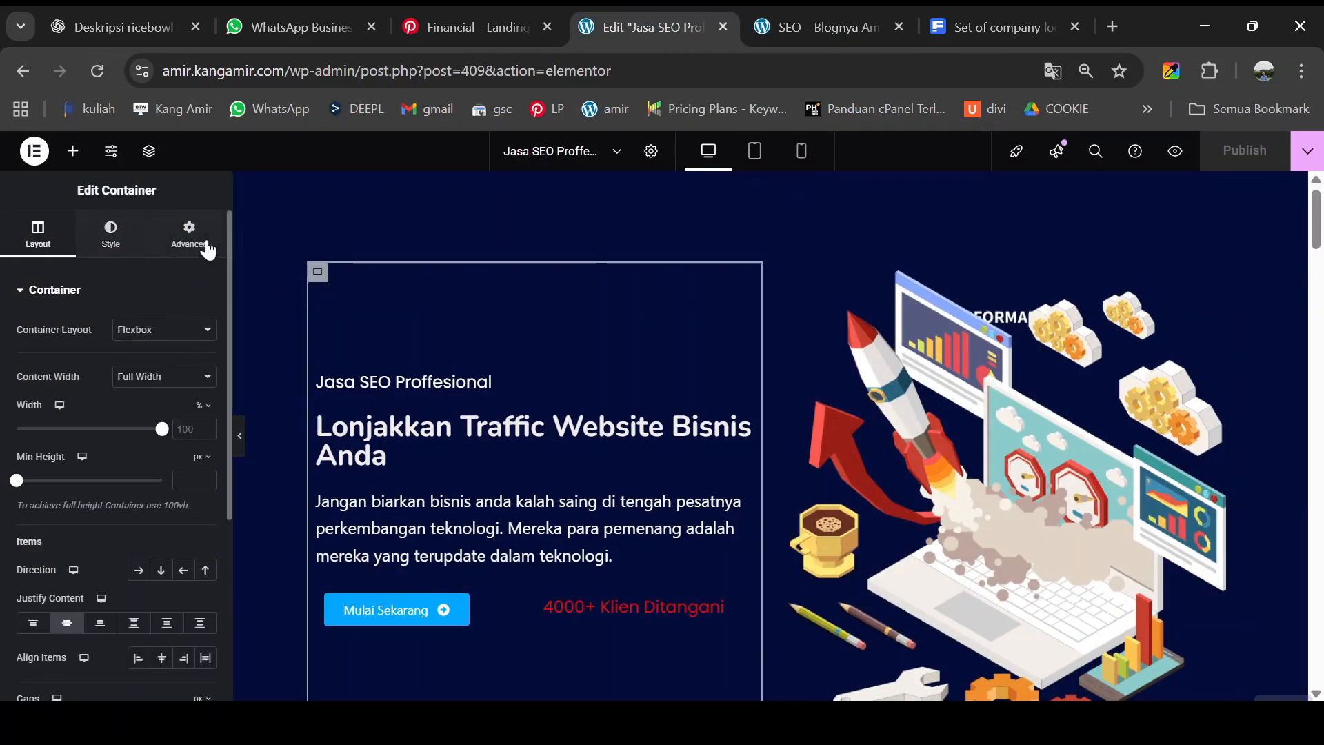
{"action": "left_click", "coordinate": [189, 248]}
{"action": "scroll", "coordinate": [114, 483], "scroll_direction": "down", "scroll_amount": 5}
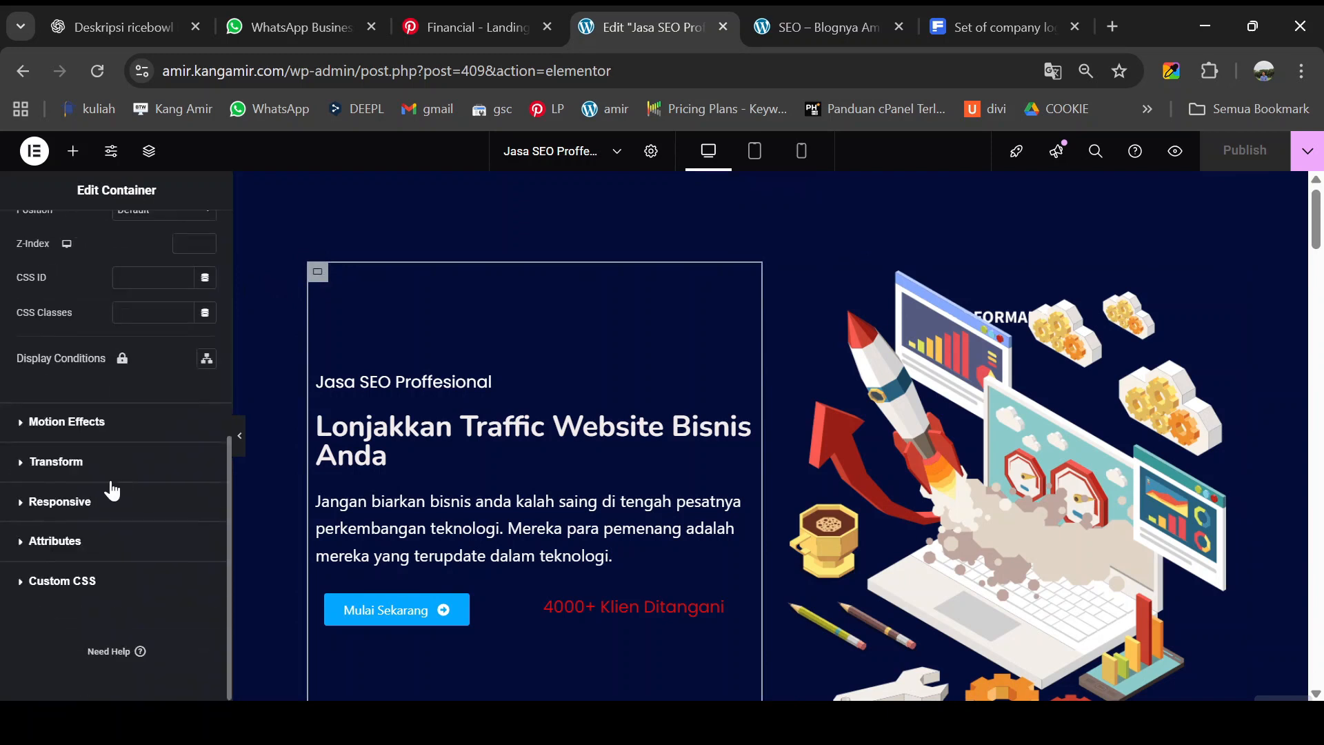
{"action": "left_click", "coordinate": [77, 421]}
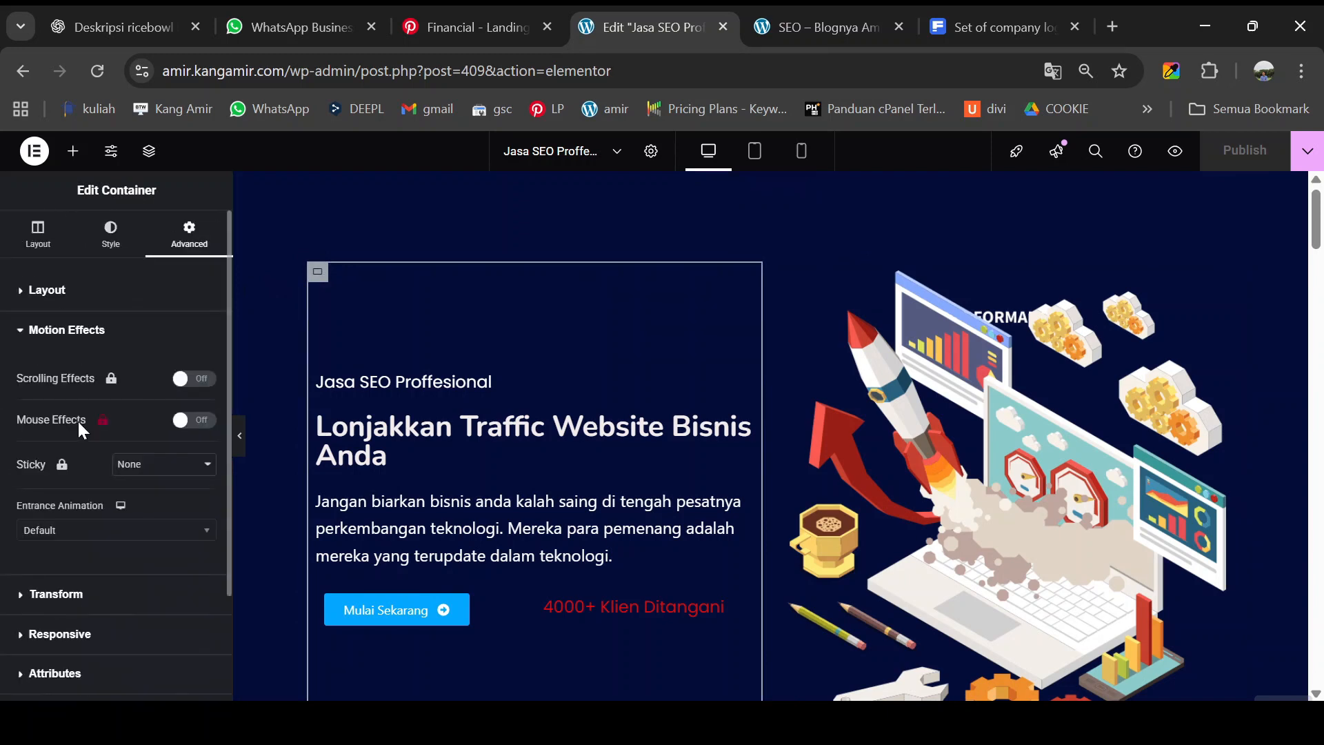
{"action": "left_click", "coordinate": [69, 532]}
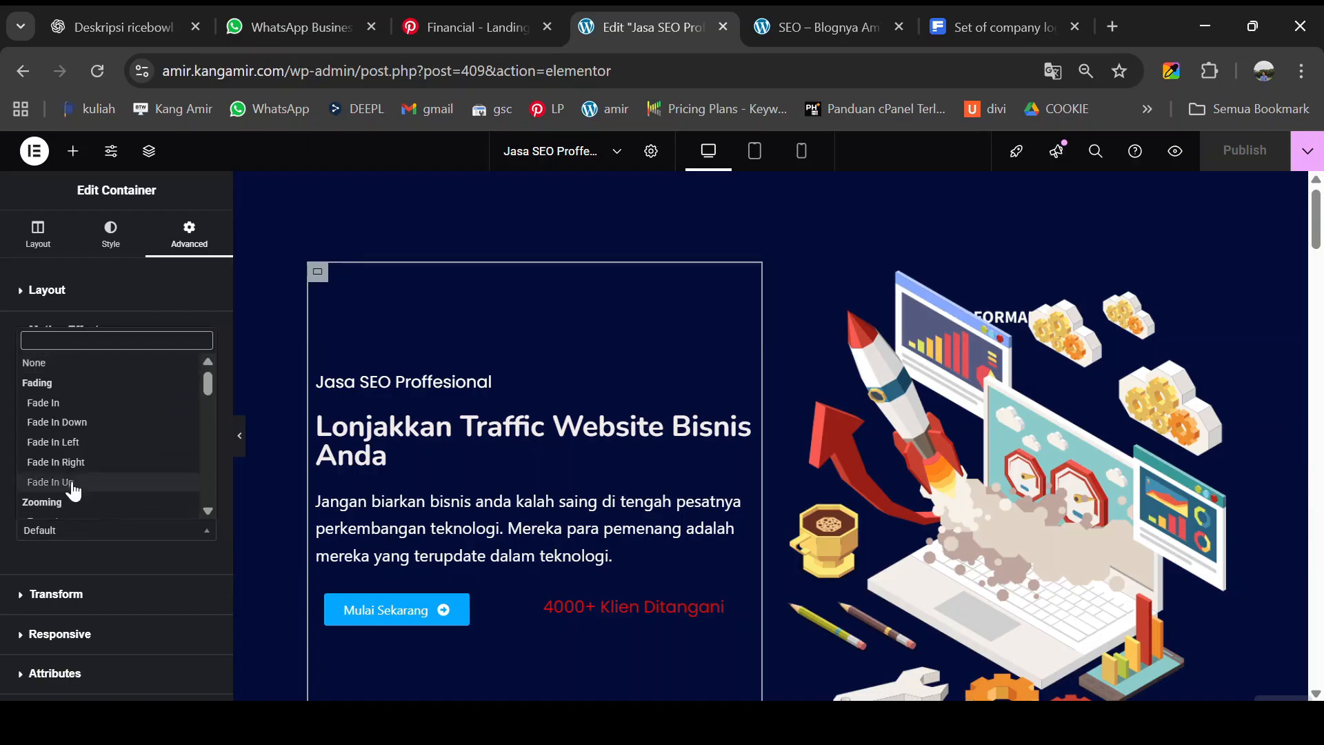
{"action": "left_click", "coordinate": [75, 445]}
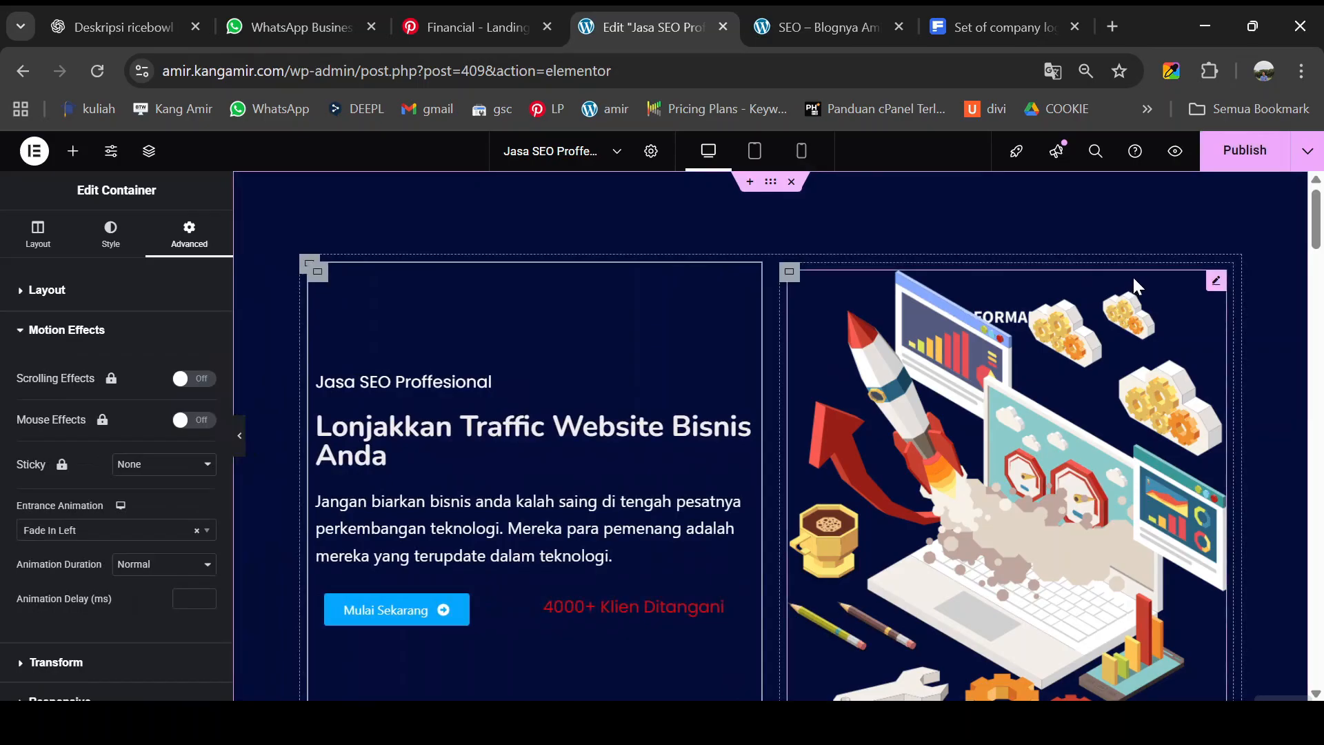
- Give the hero rocket-and-laptop illustration a Fade In Right entrance animation
{"action": "left_click", "coordinate": [793, 276]}
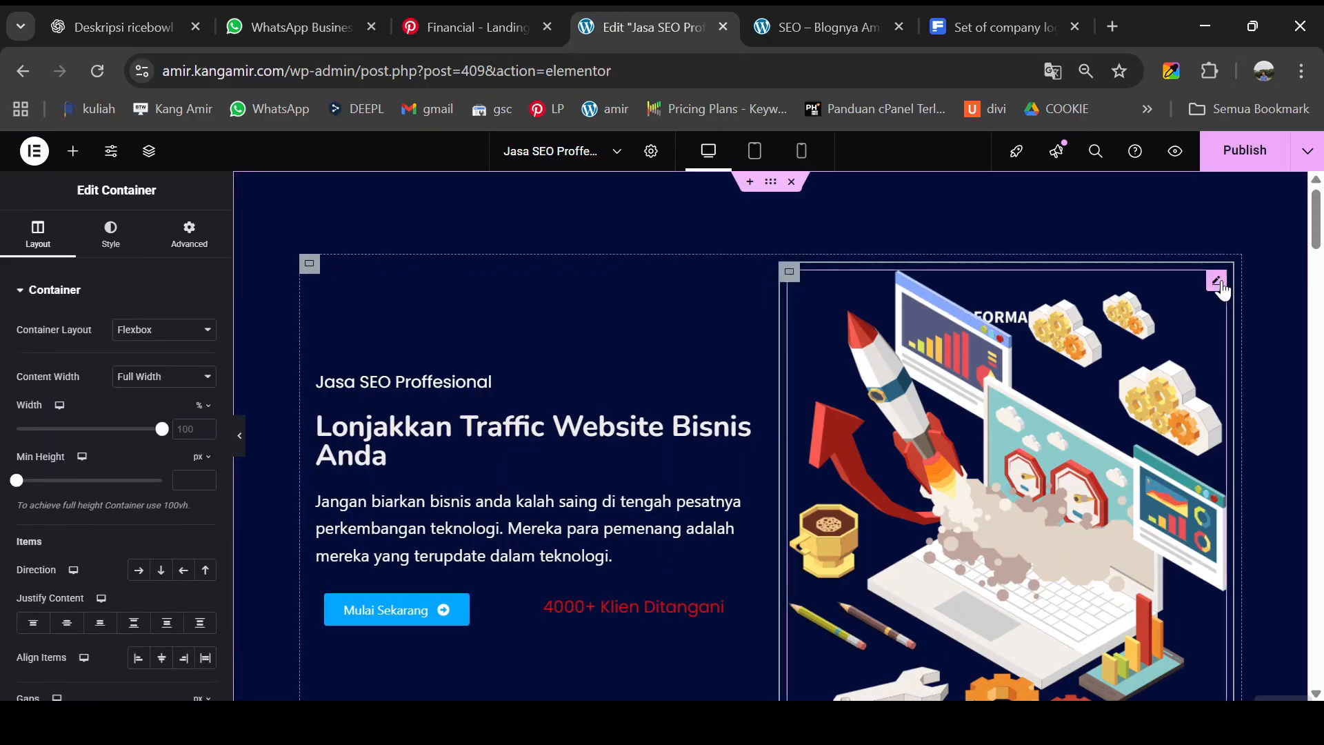
{"action": "left_click", "coordinate": [1218, 284]}
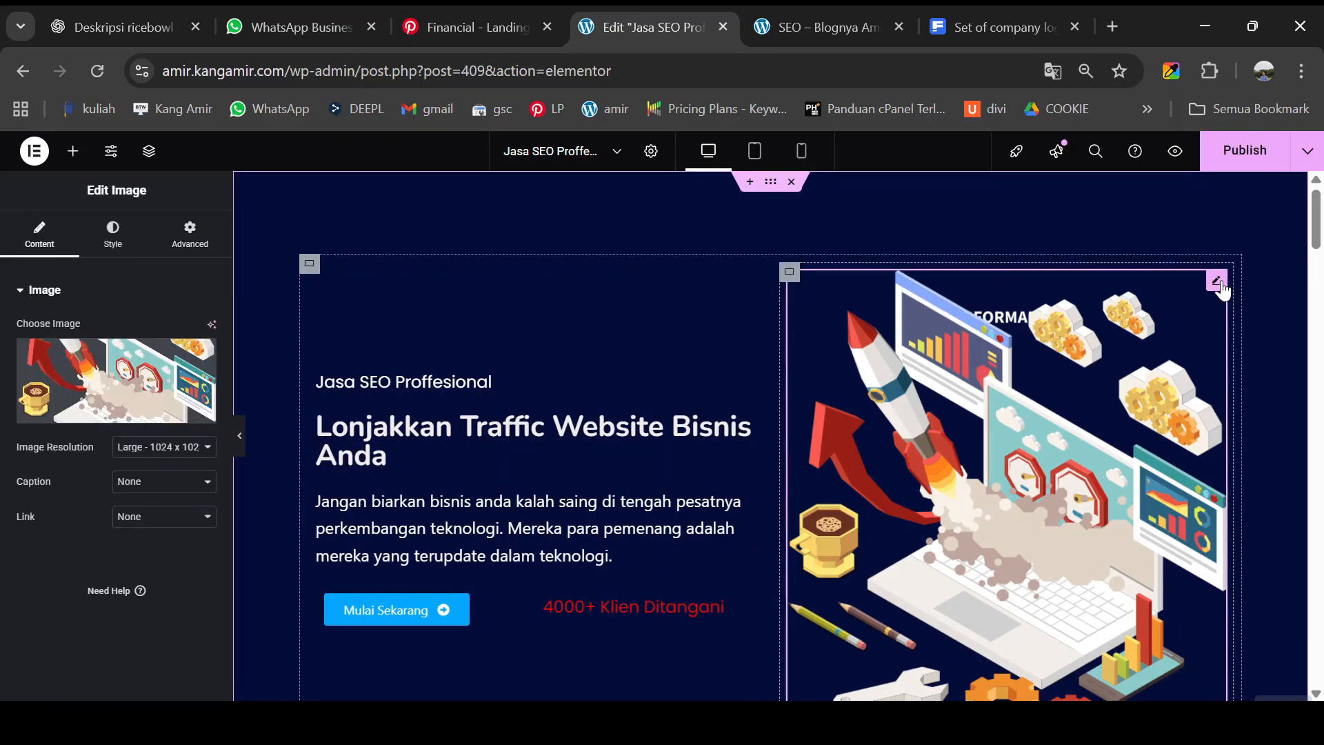
{"action": "left_click", "coordinate": [191, 243]}
{"action": "scroll", "coordinate": [89, 522], "scroll_direction": "down", "scroll_amount": 5}
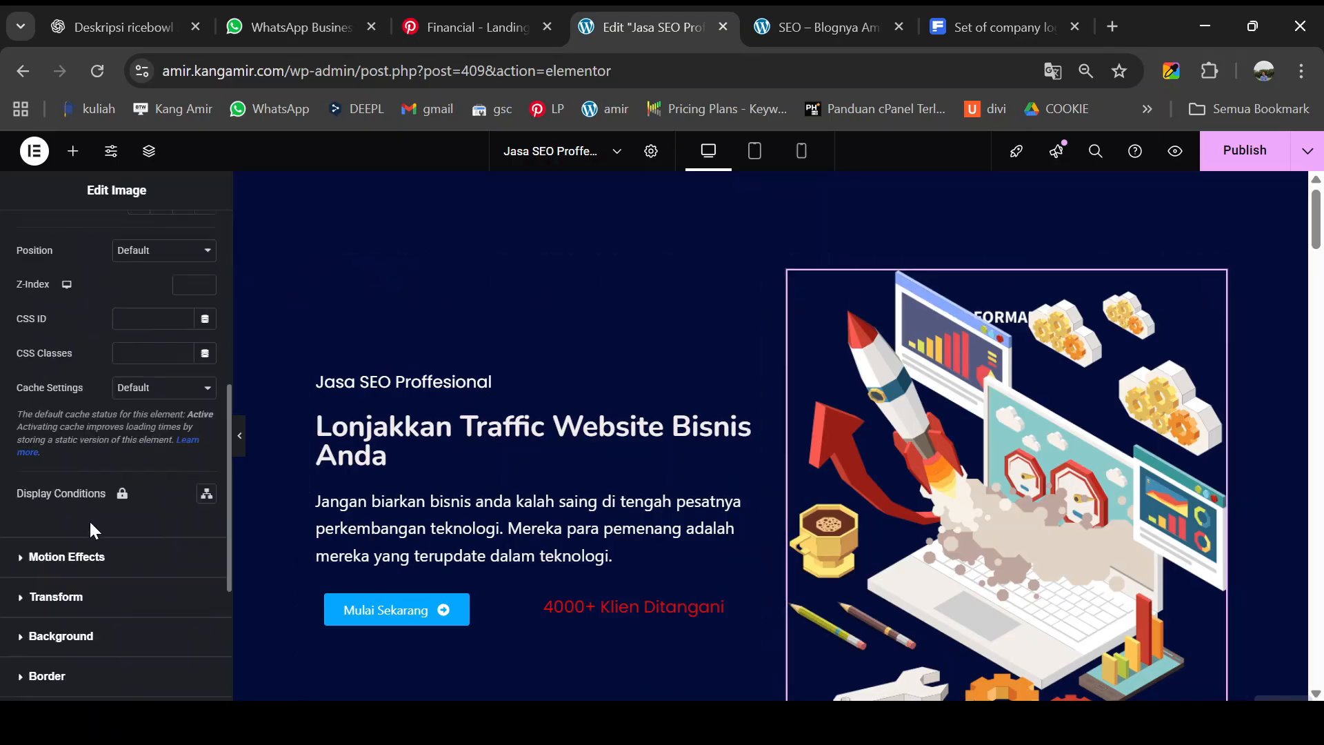
{"action": "left_click", "coordinate": [69, 558]}
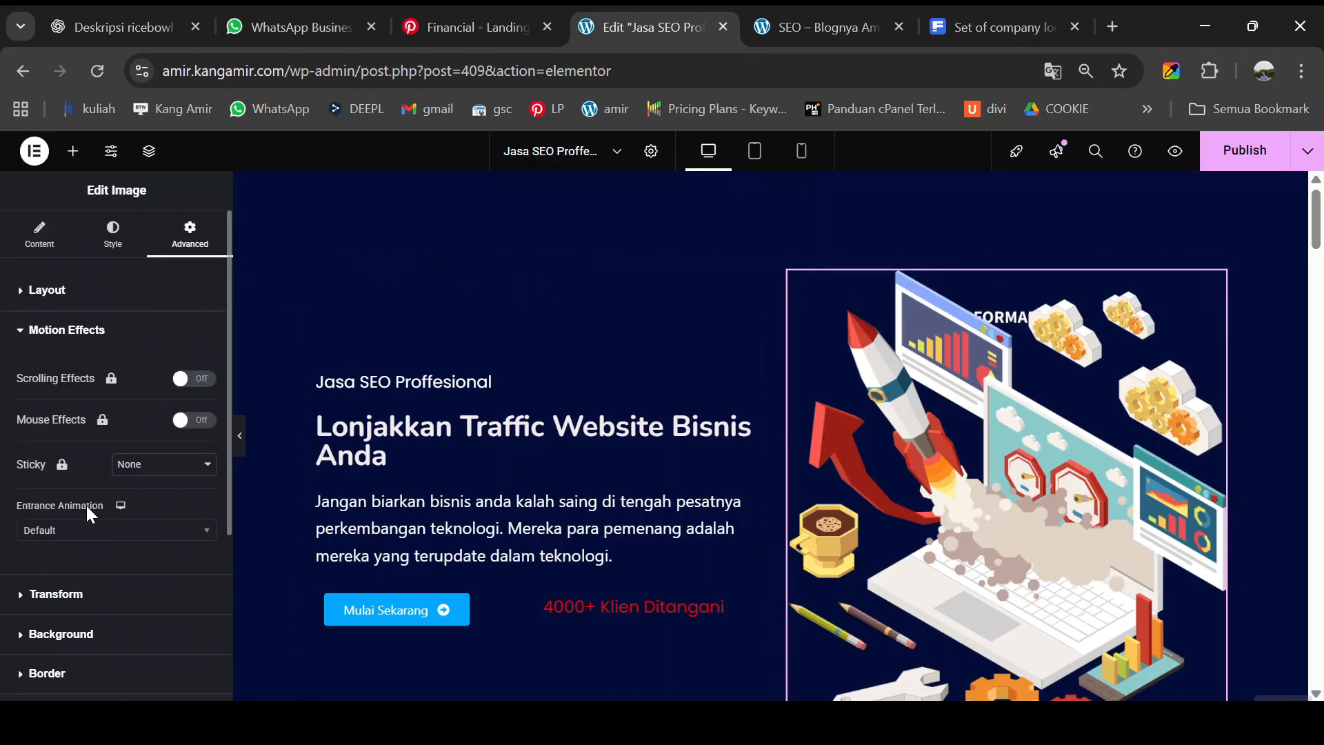
{"action": "left_click", "coordinate": [74, 536]}
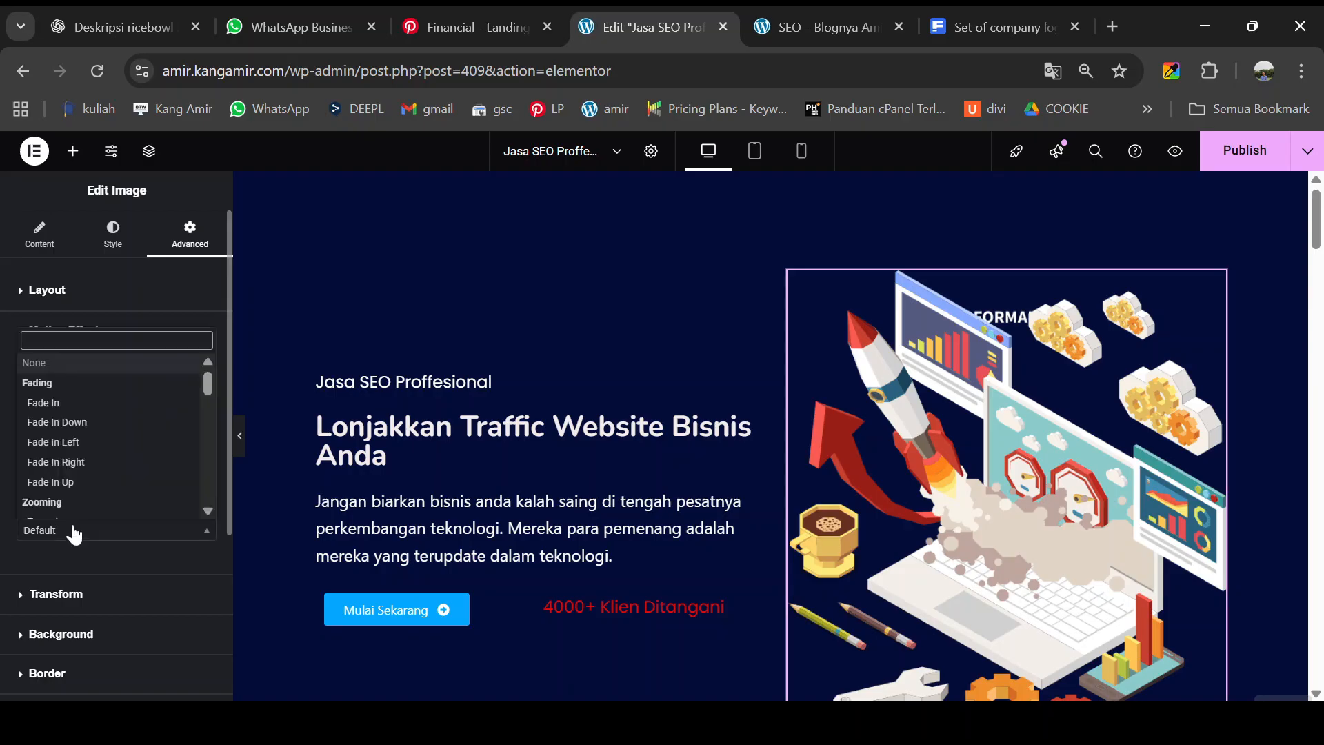
{"action": "left_click", "coordinate": [81, 462]}
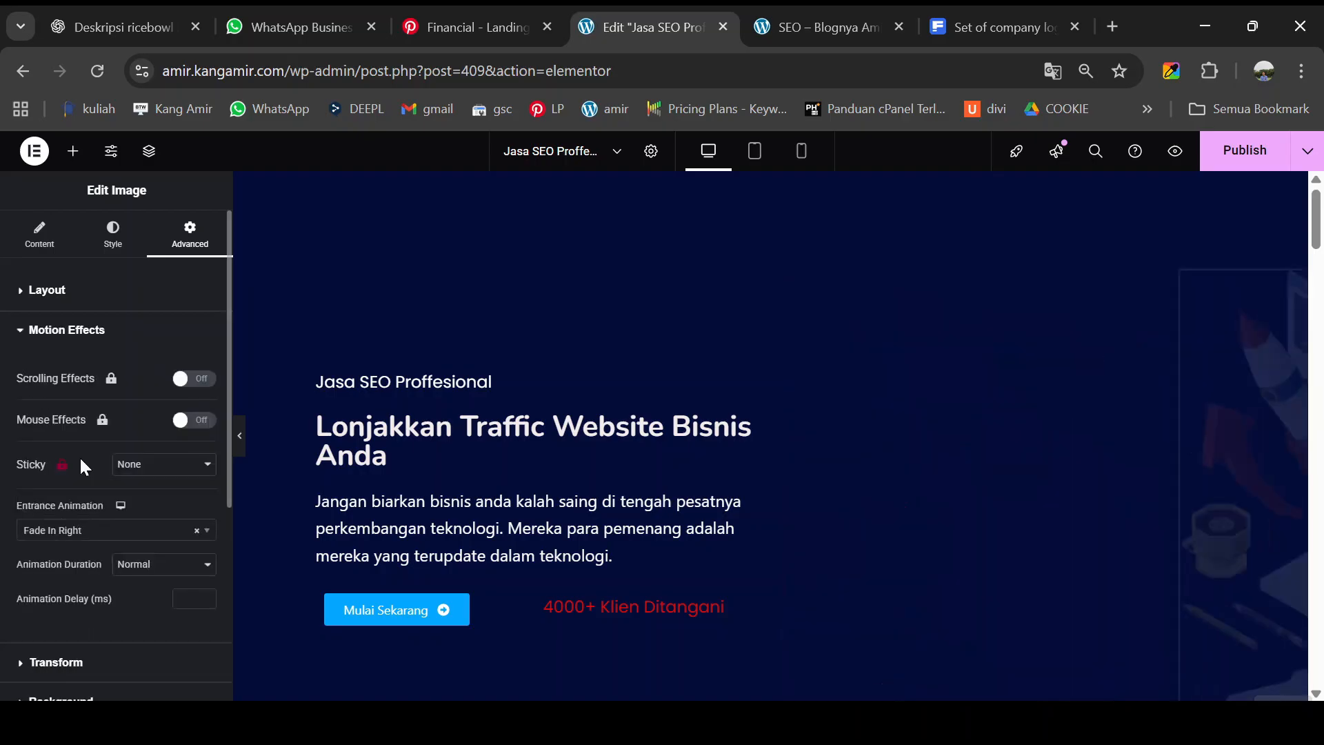
{"action": "scroll", "coordinate": [620, 422], "scroll_direction": "down", "scroll_amount": 5}
{"action": "scroll", "coordinate": [619, 422], "scroll_direction": "down", "scroll_amount": 3}
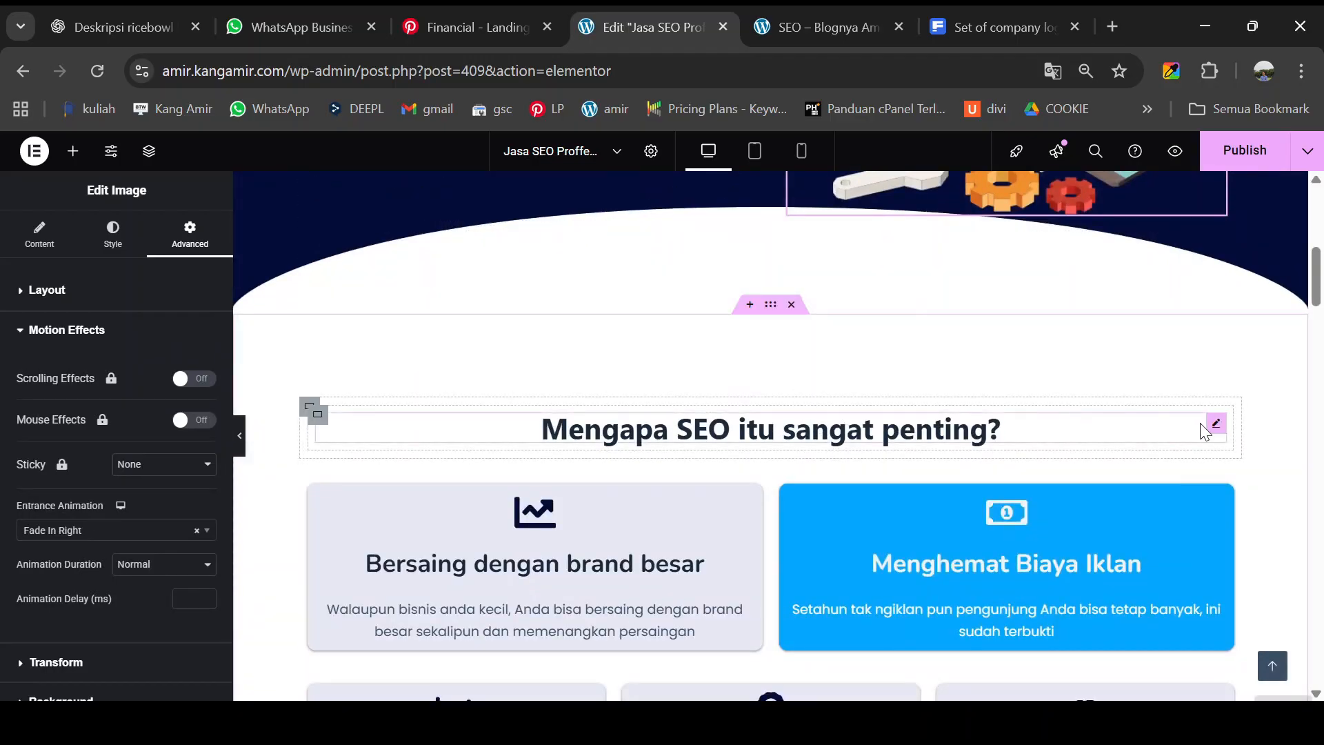
- In the heading's Advanced > Motion Effects, choose Fade In as the Entrance Animation
{"action": "left_click", "coordinate": [1215, 426]}
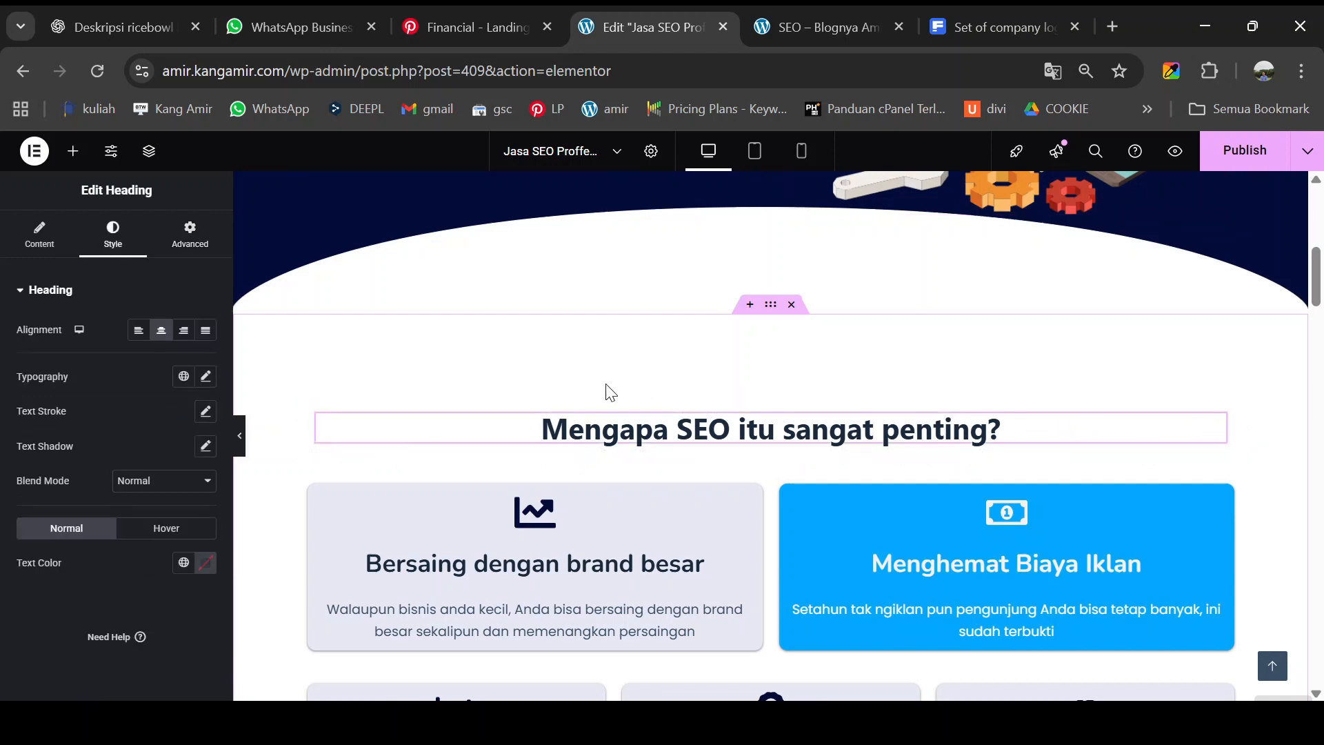
{"action": "left_click", "coordinate": [181, 238]}
{"action": "scroll", "coordinate": [145, 497], "scroll_direction": "down", "scroll_amount": 10}
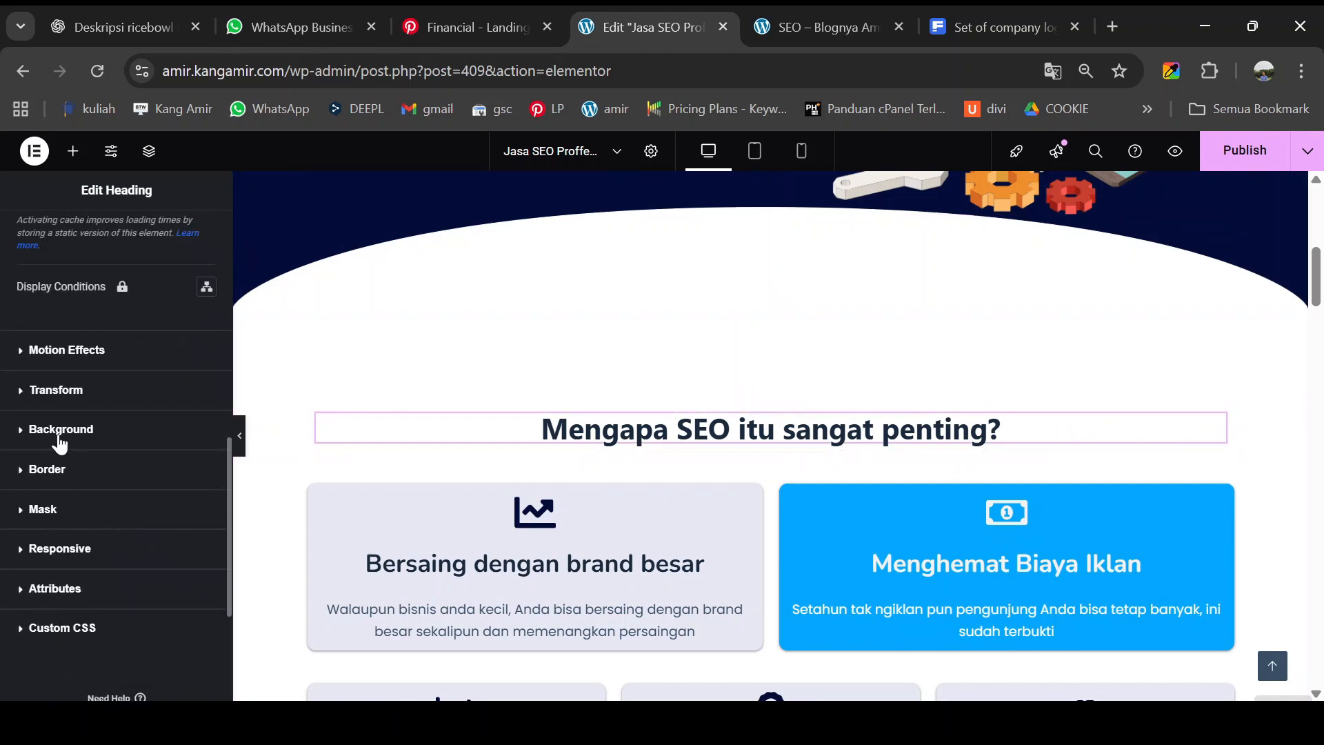
{"action": "left_click", "coordinate": [65, 351]}
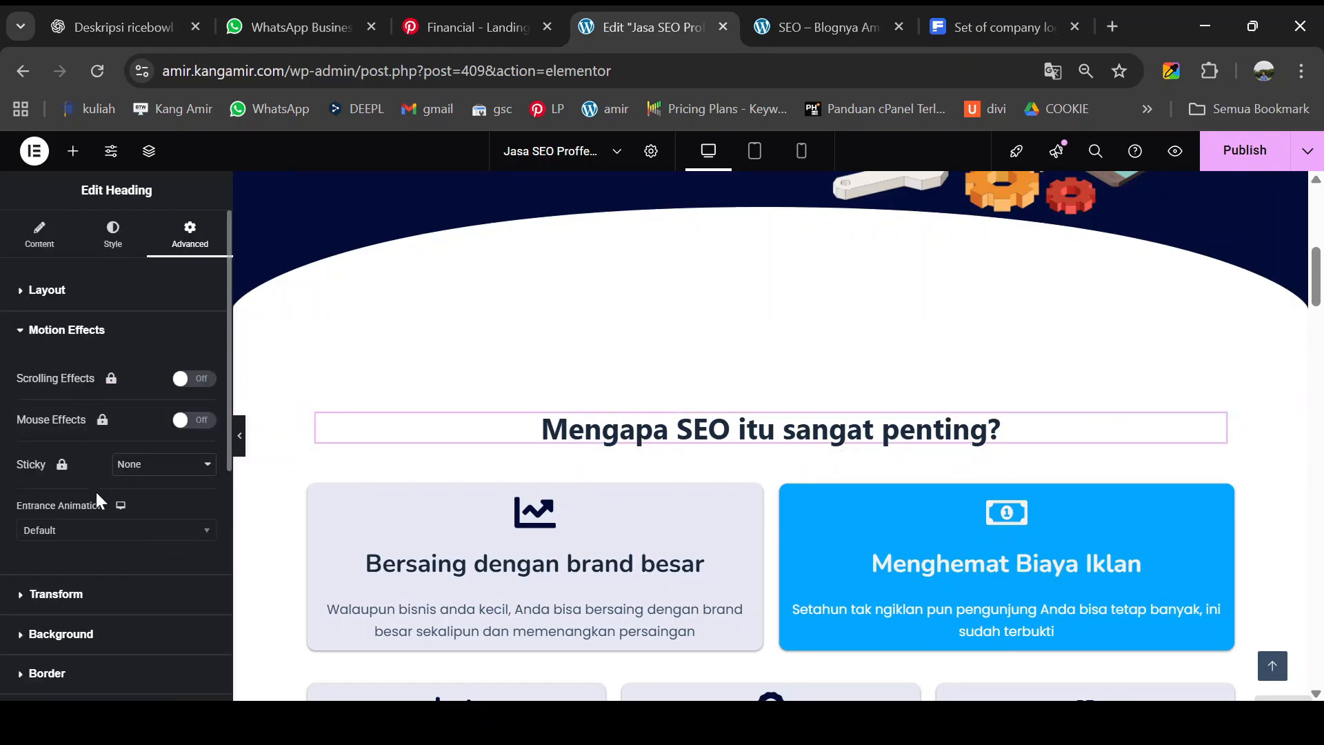
{"action": "left_click", "coordinate": [73, 532]}
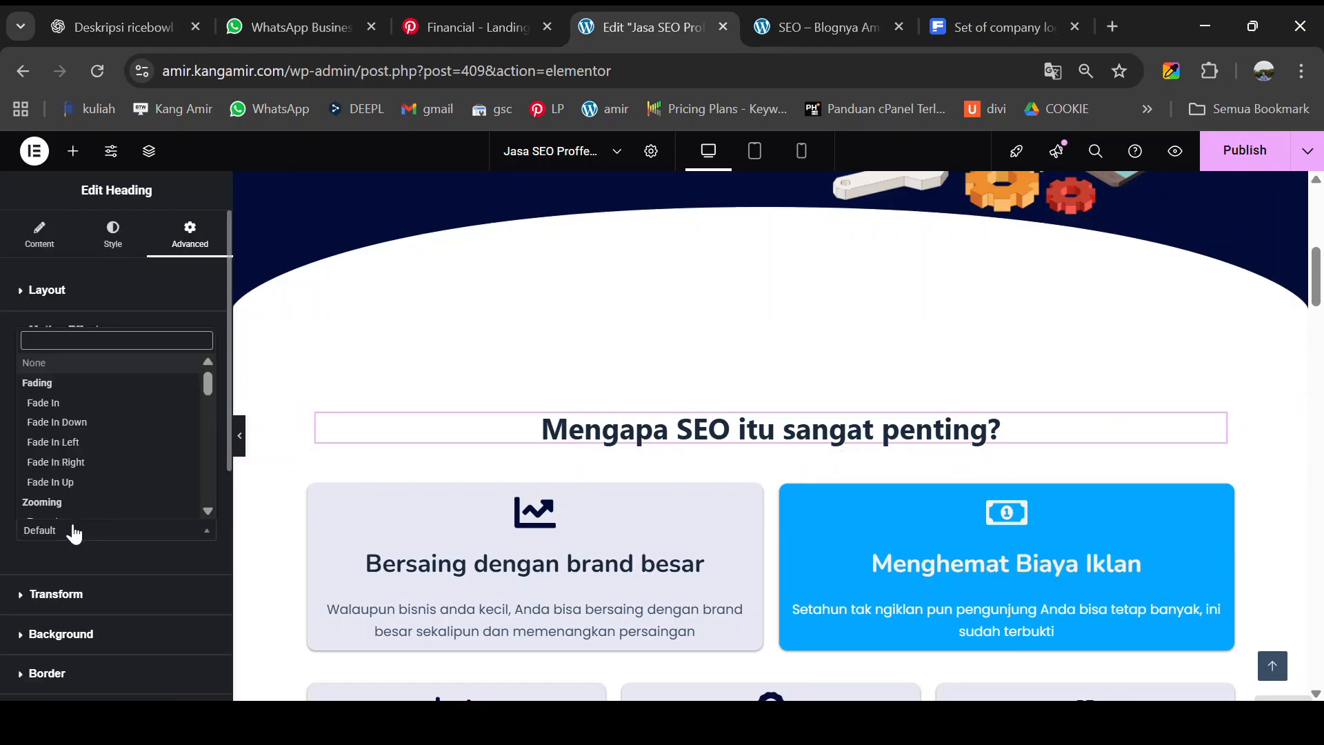
{"action": "left_click", "coordinate": [60, 403]}
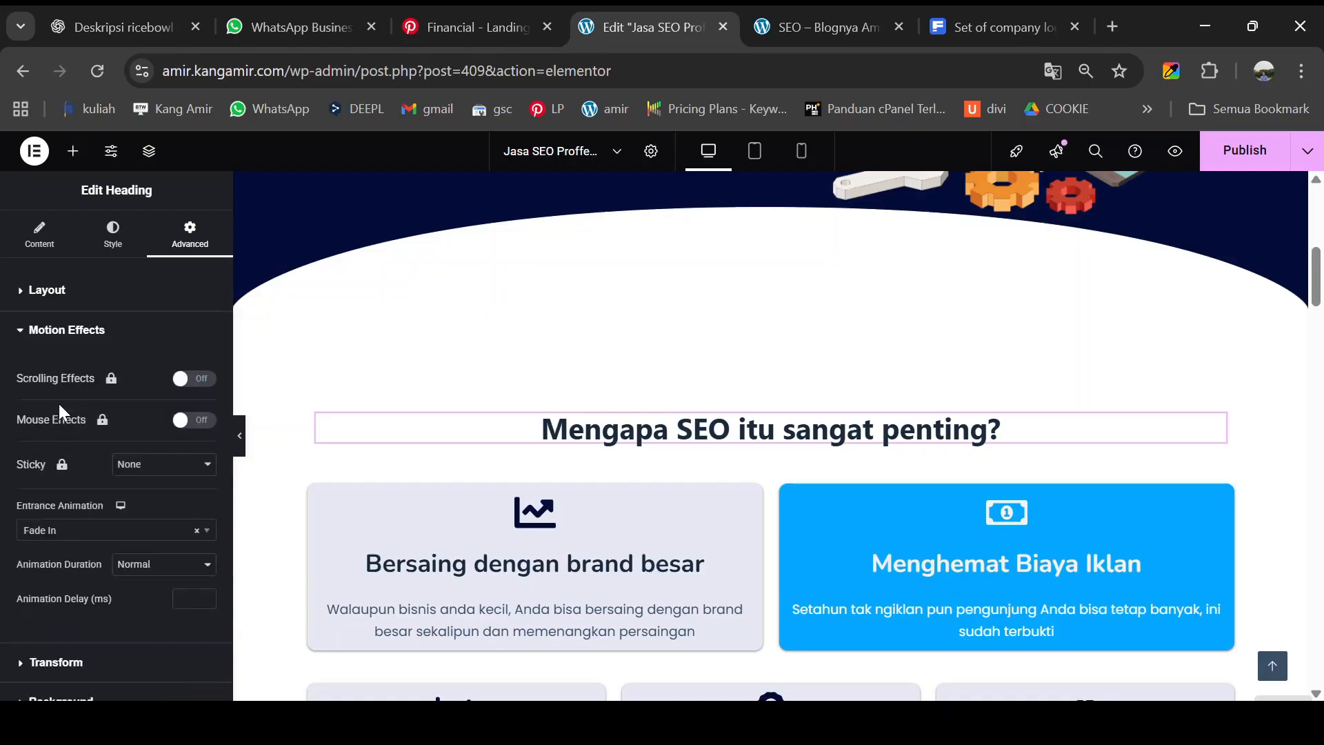
- Scroll down and select the next section's container
{"action": "scroll", "coordinate": [555, 466], "scroll_direction": "down", "scroll_amount": 3}
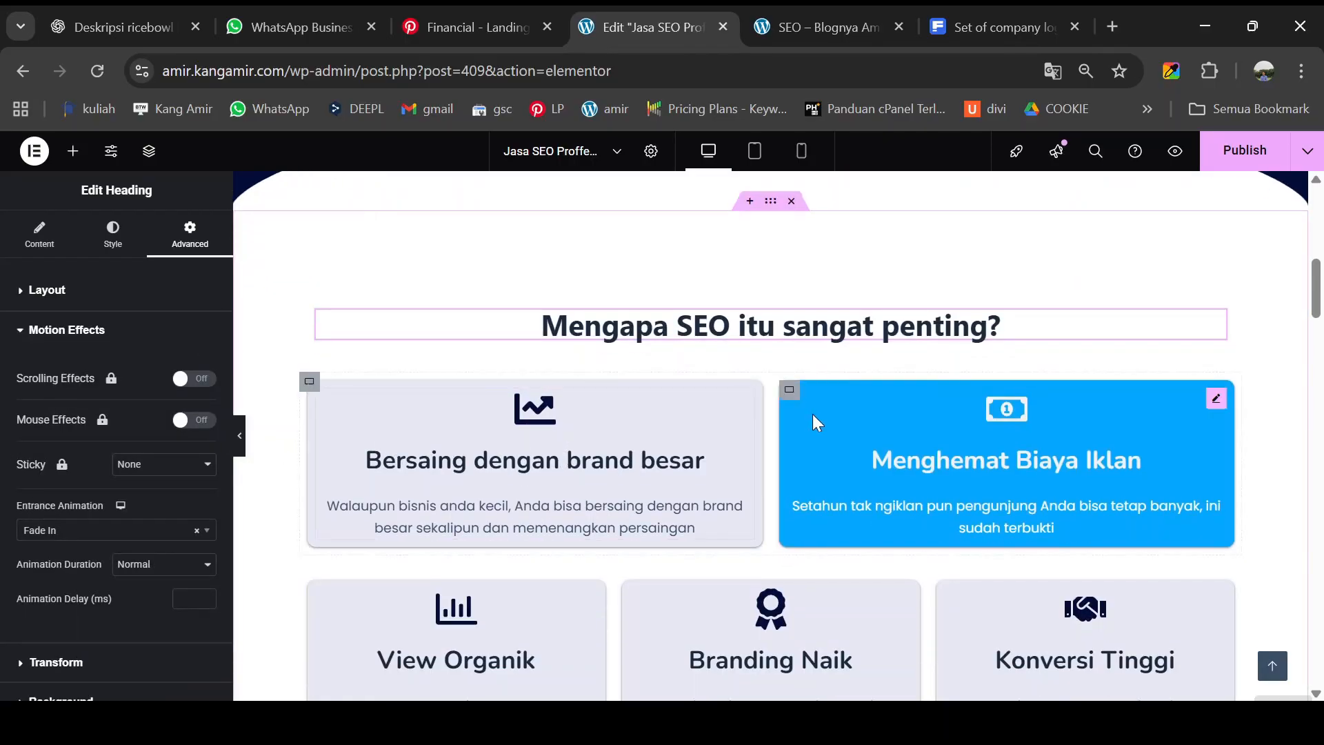
{"action": "scroll", "coordinate": [1214, 425], "scroll_direction": "down", "scroll_amount": 3}
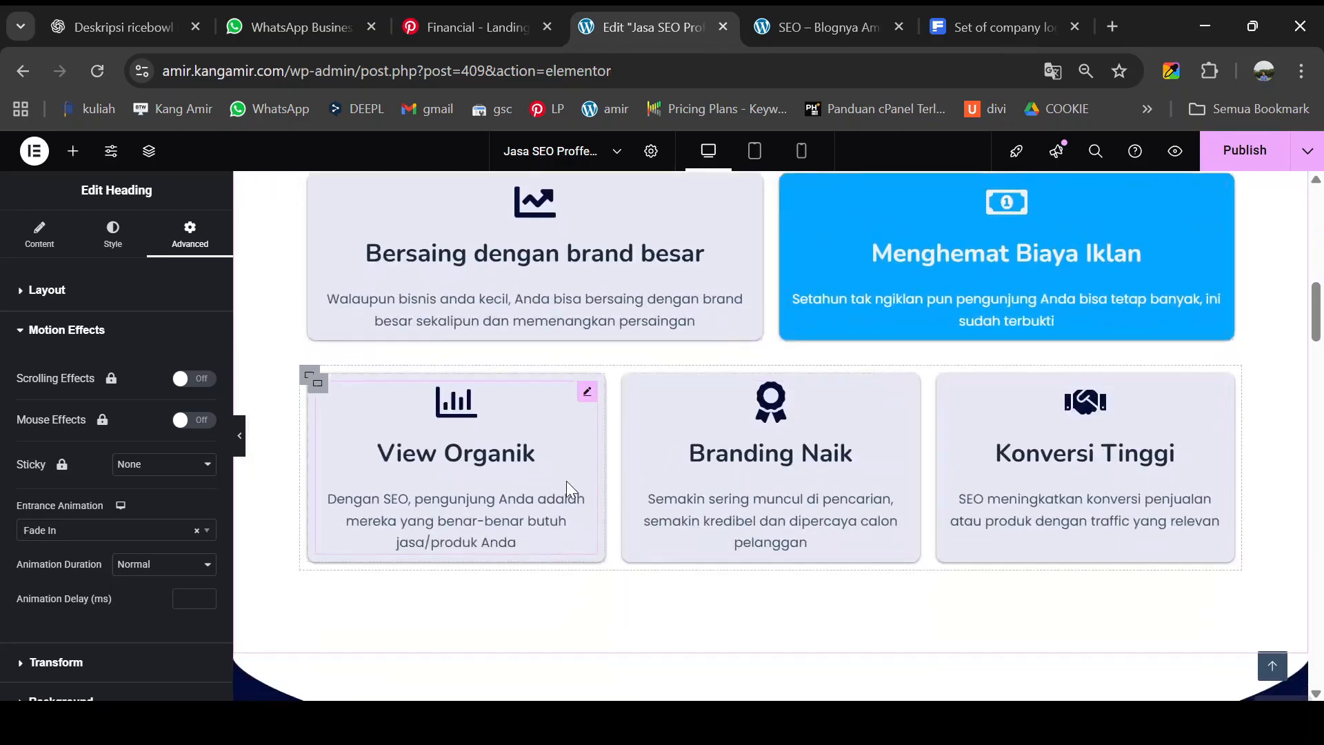
{"action": "scroll", "coordinate": [567, 488], "scroll_direction": "up", "scroll_amount": 2}
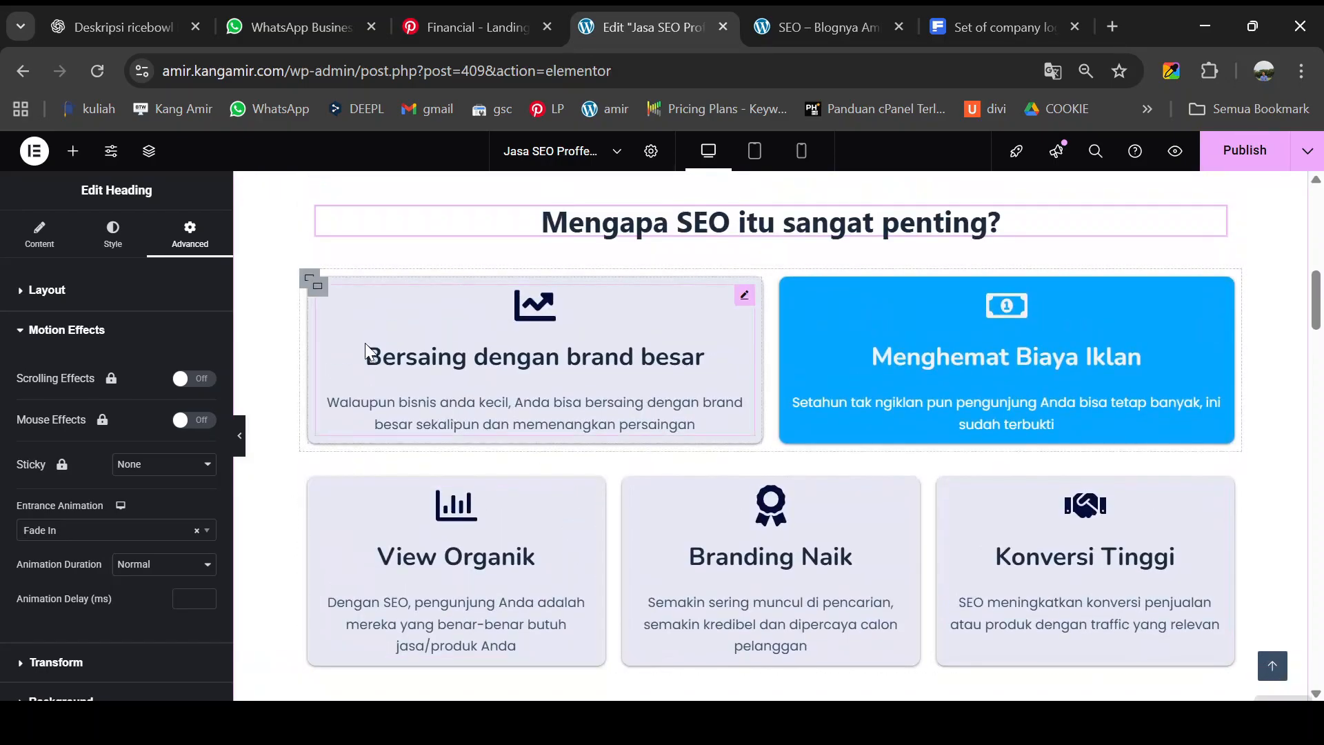
{"action": "left_click", "coordinate": [315, 485]}
- Give the next two section containers Fade In entrance animations
{"action": "scroll", "coordinate": [771, 441], "scroll_direction": "down", "scroll_amount": 10}
{"action": "left_click", "coordinate": [318, 313]}
{"action": "left_click", "coordinate": [190, 234]}
{"action": "left_click", "coordinate": [318, 369]}
{"action": "left_click", "coordinate": [191, 245]}
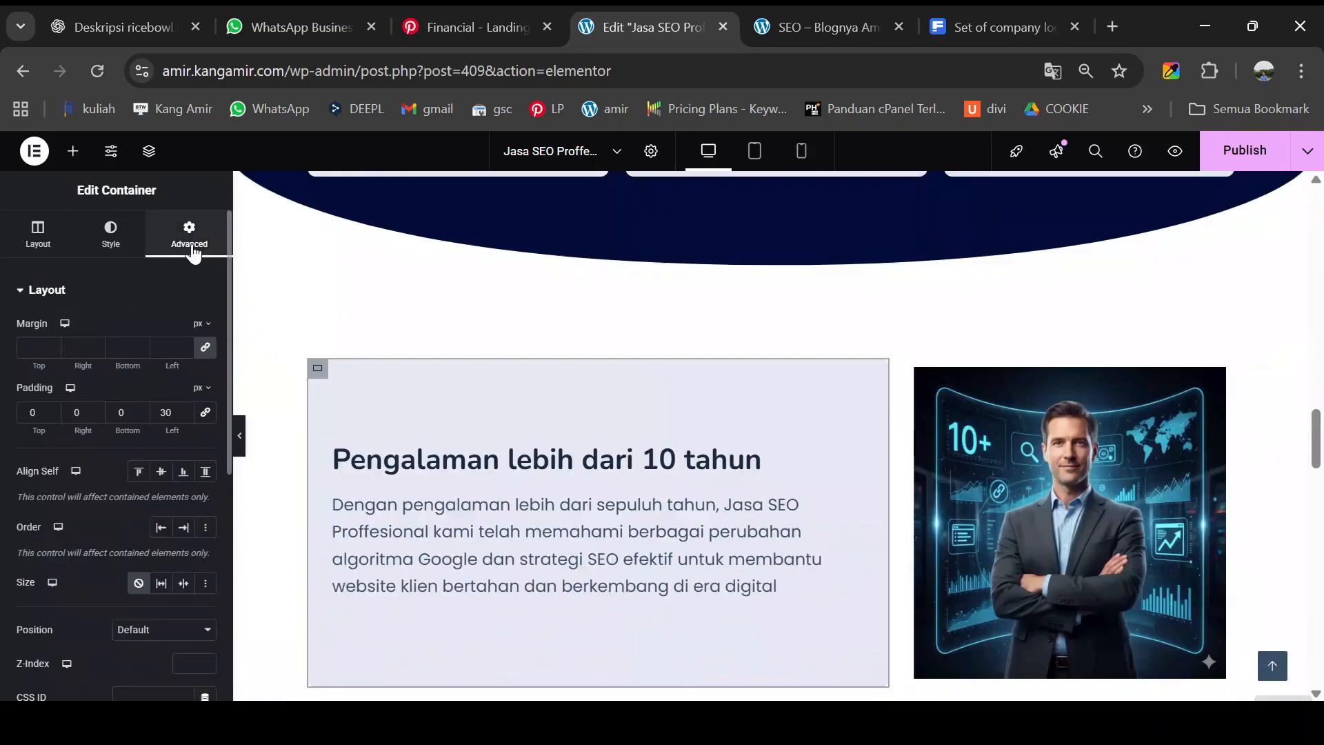
{"action": "scroll", "coordinate": [771, 441], "scroll_direction": "down", "scroll_amount": 10}
{"action": "left_click", "coordinate": [771, 360]}
- Add a Fade In entrance to the 'Menangani banyak klien' container and publish the page
{"action": "left_click", "coordinate": [178, 254]}
{"action": "scroll", "coordinate": [771, 441], "scroll_direction": "down", "scroll_amount": 7}
{"action": "left_click", "coordinate": [318, 387]}
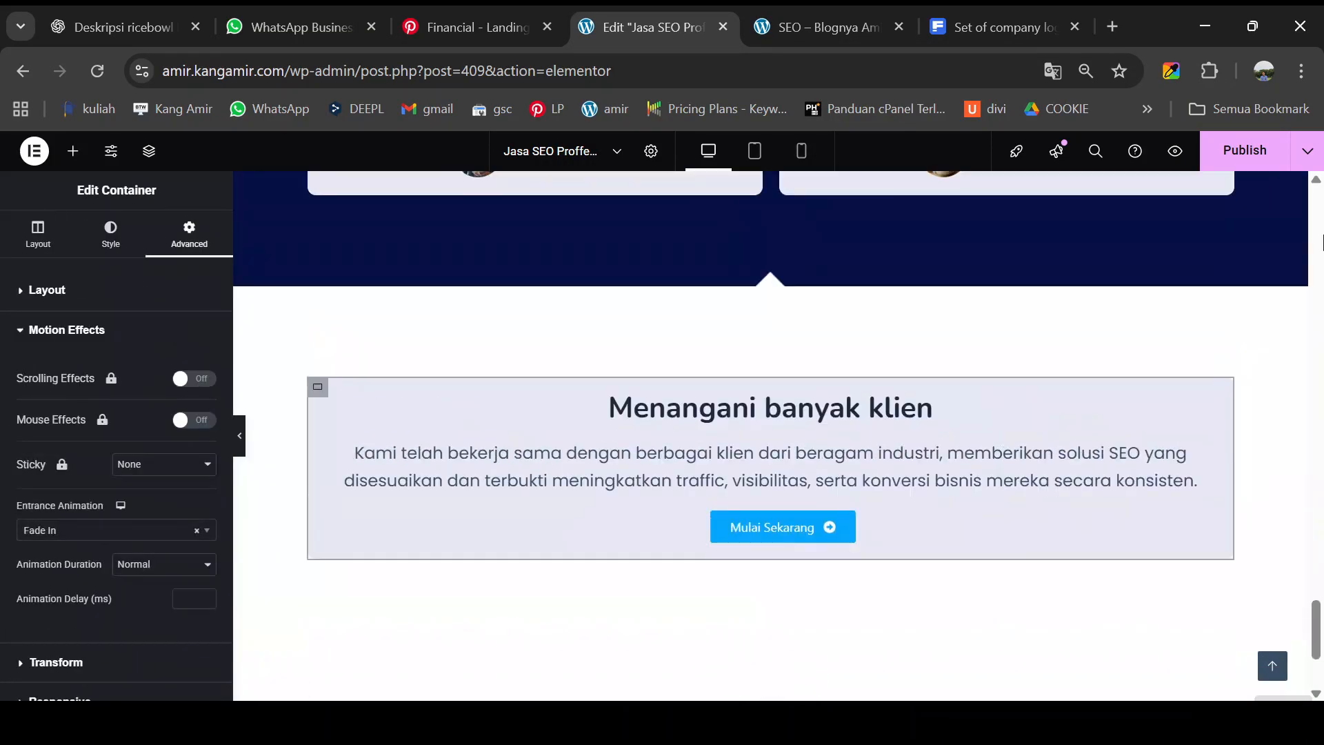
{"action": "left_click", "coordinate": [1238, 155]}
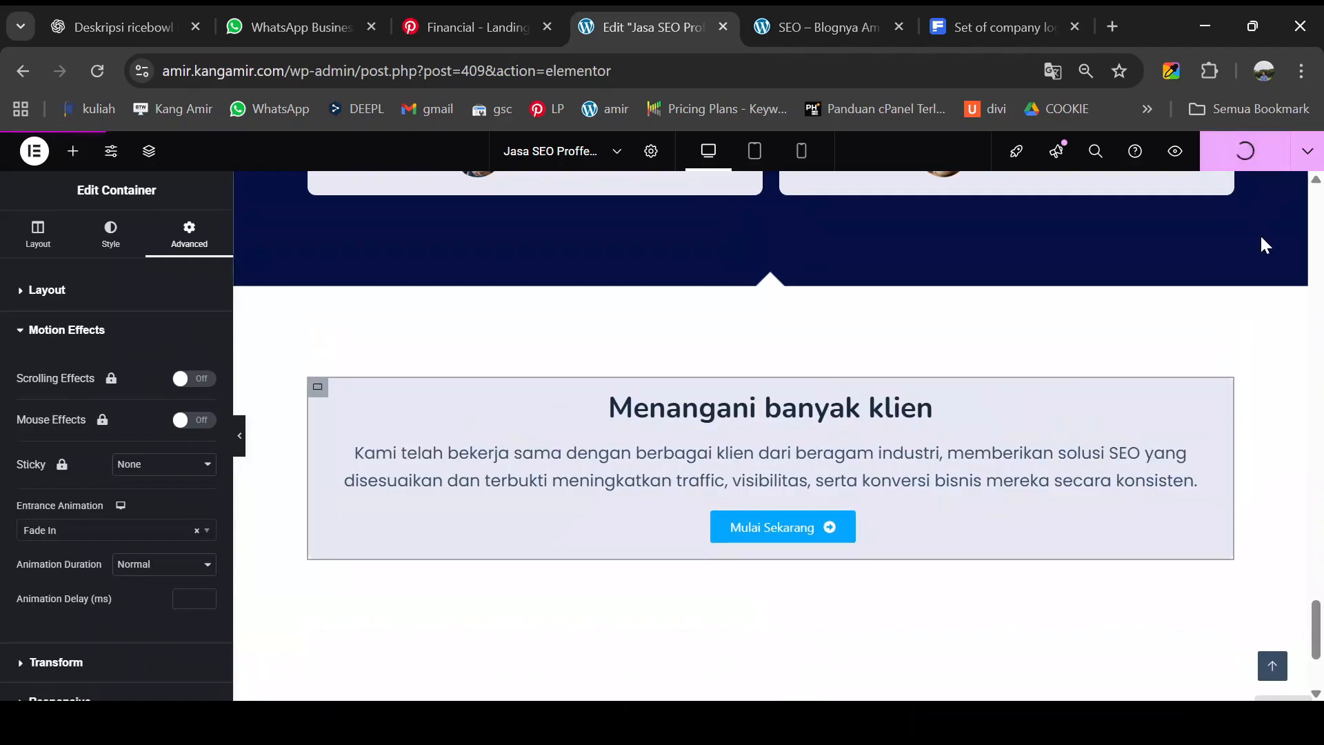
- Preview the published page in a new tab and scroll down through it
{"action": "left_click", "coordinate": [1176, 151]}
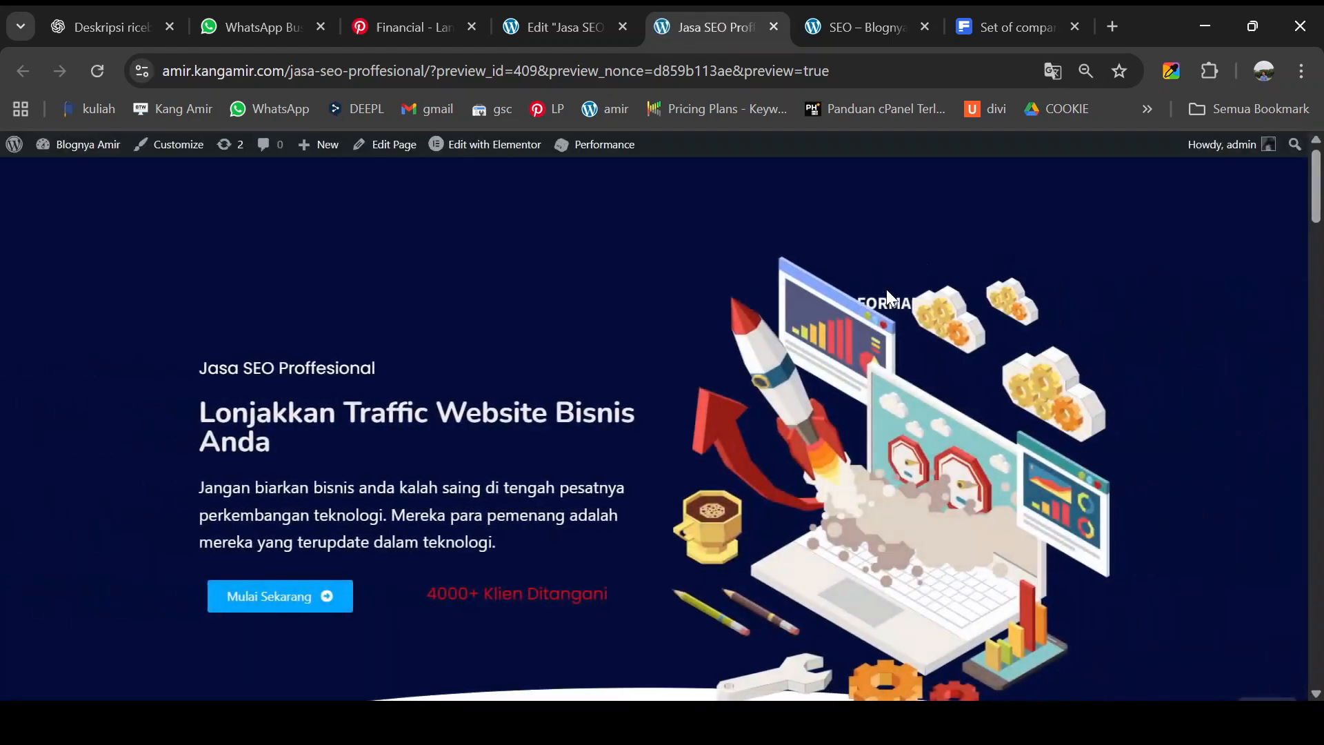
{"action": "scroll", "coordinate": [887, 289], "scroll_direction": "down", "scroll_amount": 5}
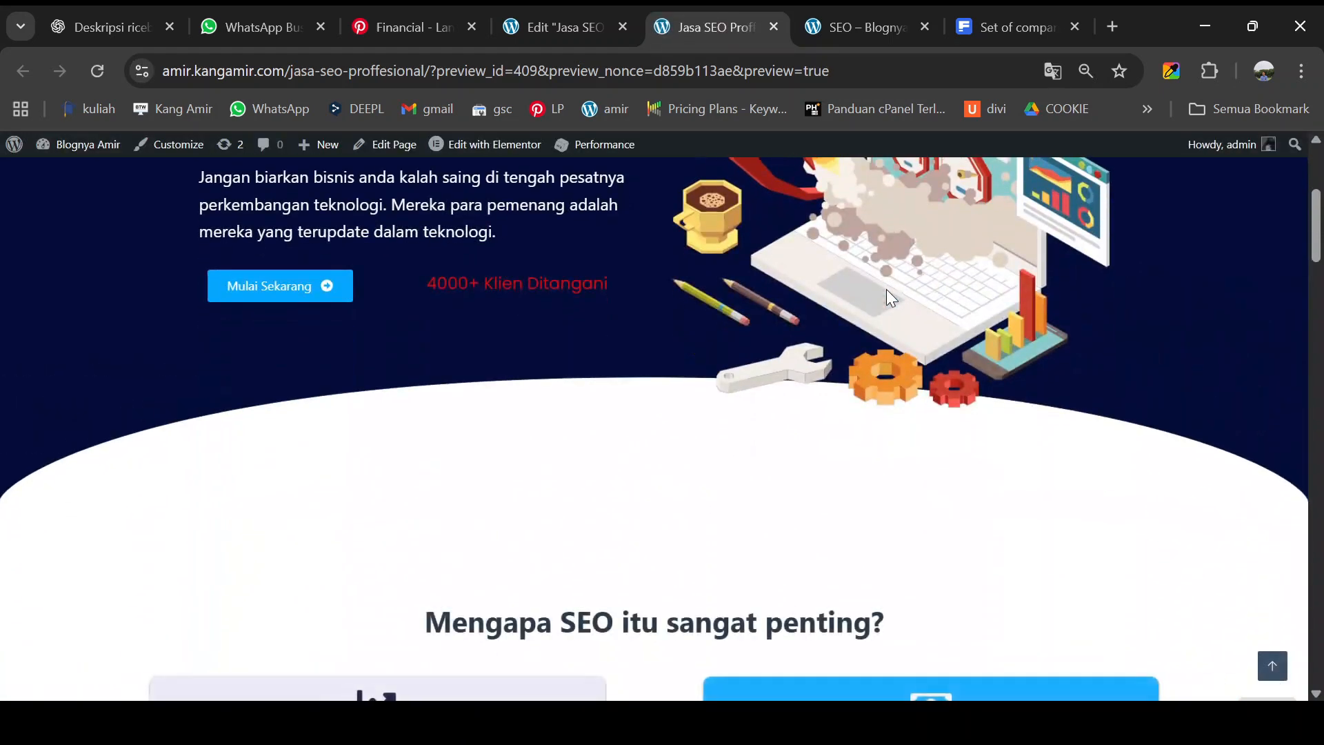
{"action": "scroll", "coordinate": [887, 288], "scroll_direction": "down", "scroll_amount": 6}
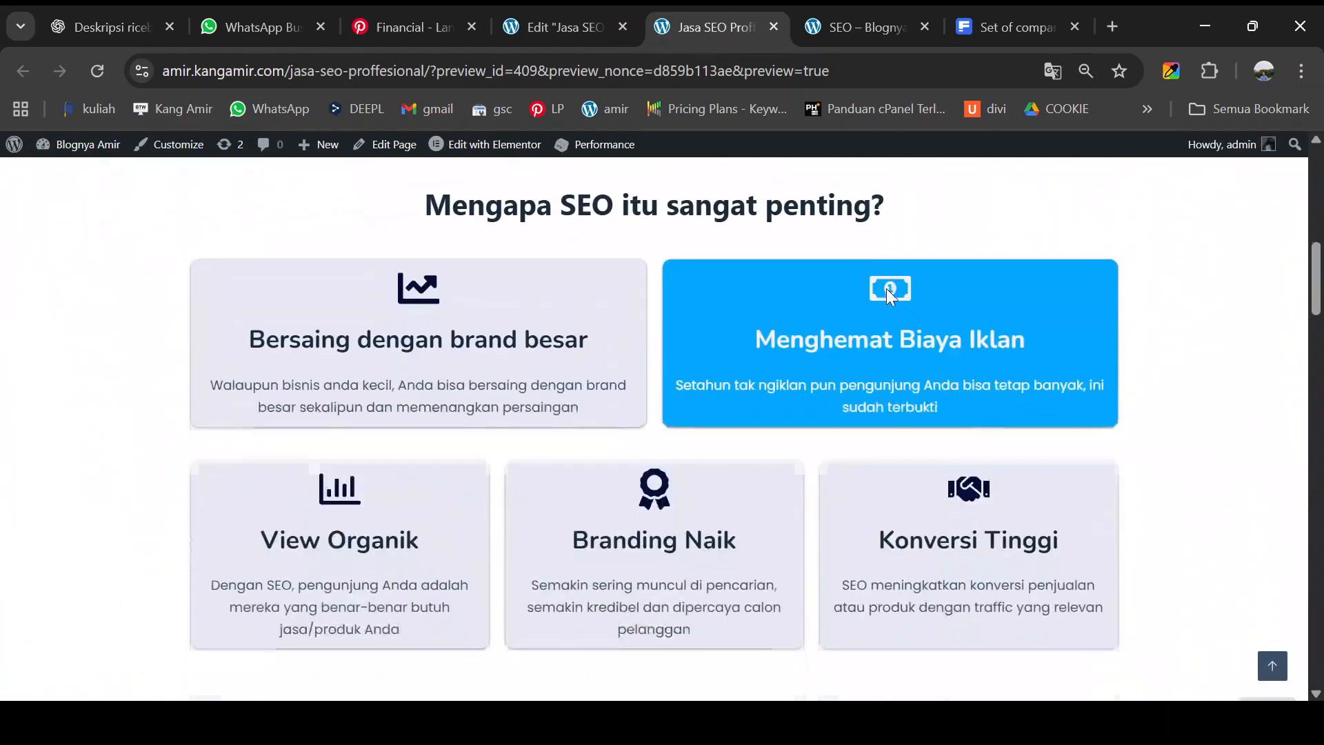
{"action": "scroll", "coordinate": [886, 288], "scroll_direction": "down", "scroll_amount": 6}
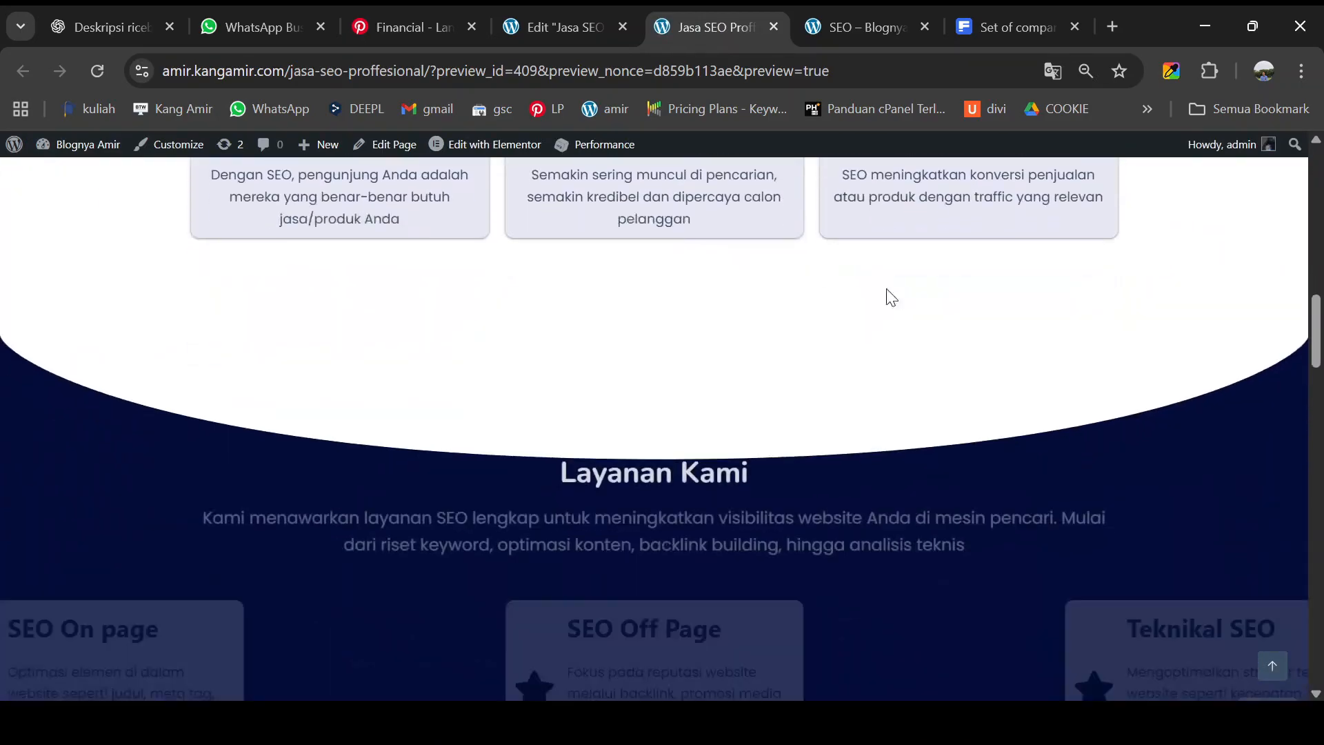
{"action": "scroll", "coordinate": [890, 297], "scroll_direction": "down", "scroll_amount": 6}
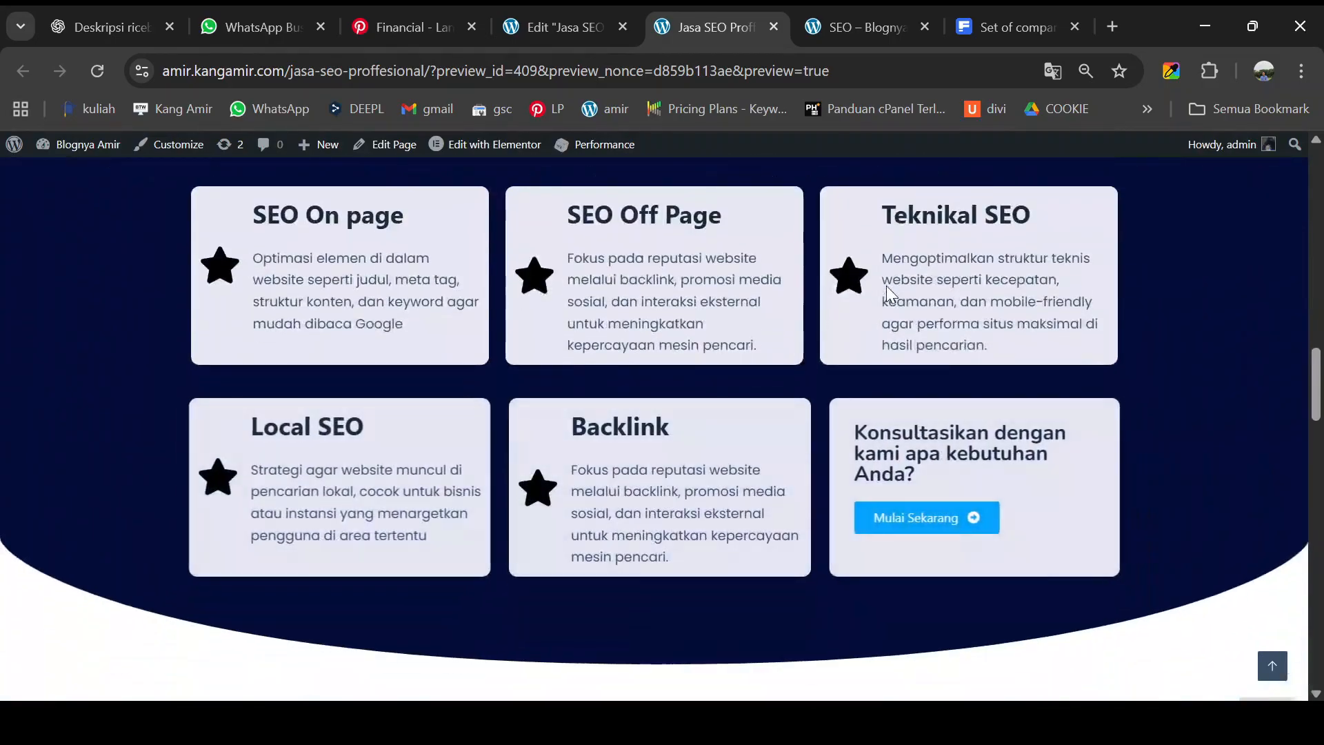
{"action": "scroll", "coordinate": [887, 285], "scroll_direction": "down", "scroll_amount": 10}
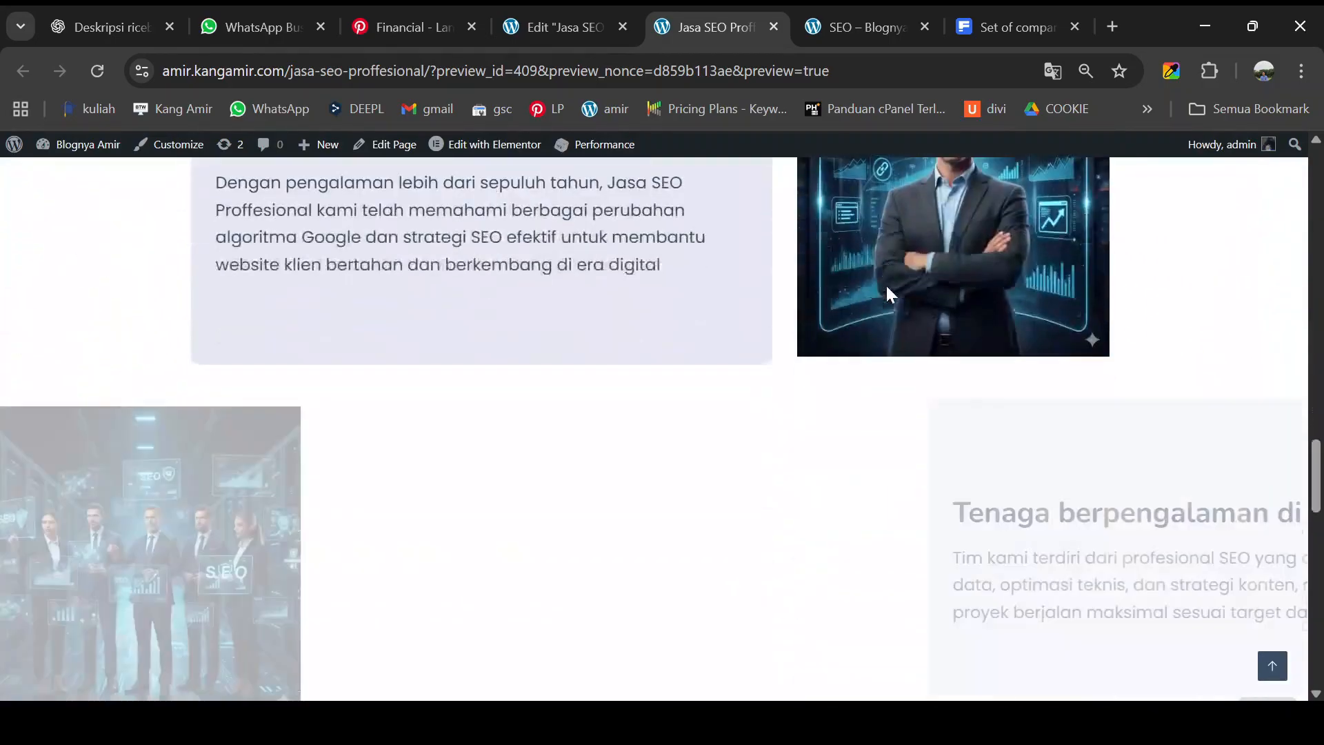
{"action": "scroll", "coordinate": [886, 285], "scroll_direction": "down", "scroll_amount": 7}
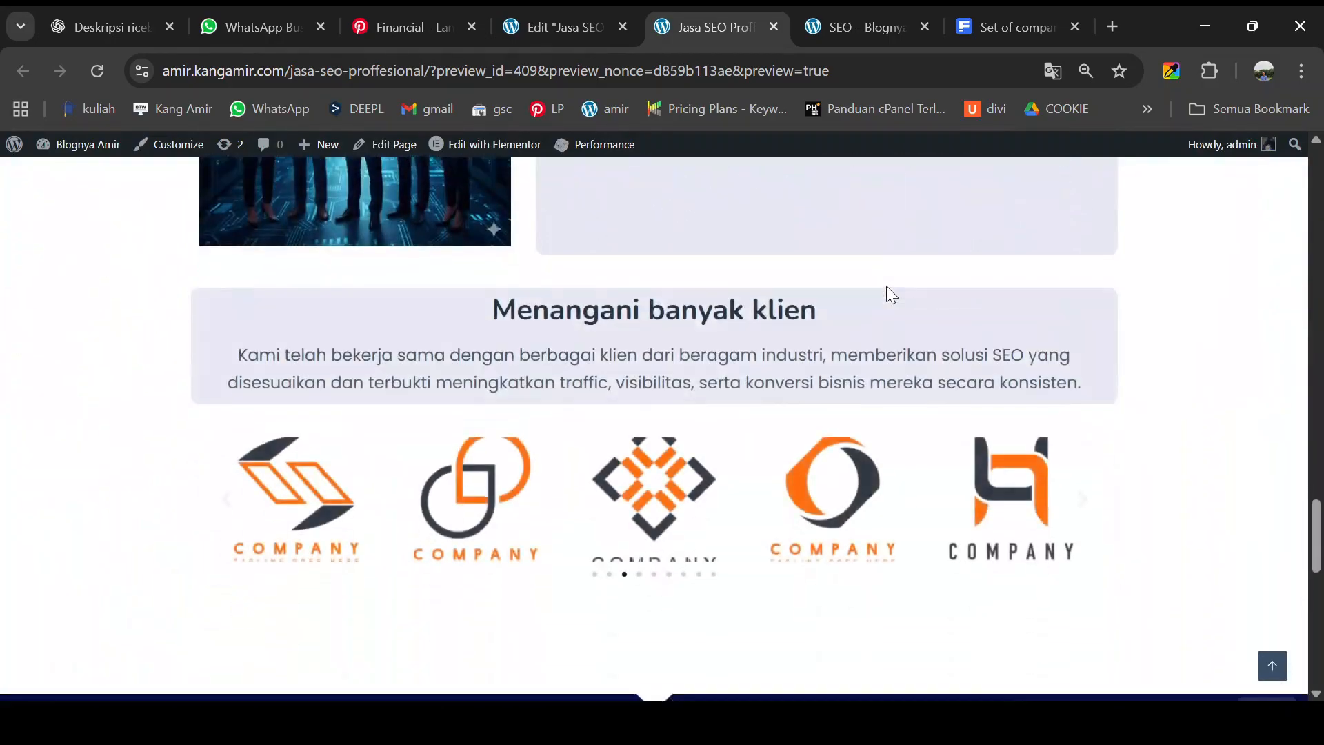
- Reach the page bottom and follow the last Mulai Sekarang button's WhatsApp link
{"action": "scroll", "coordinate": [887, 285], "scroll_direction": "down", "scroll_amount": 10}
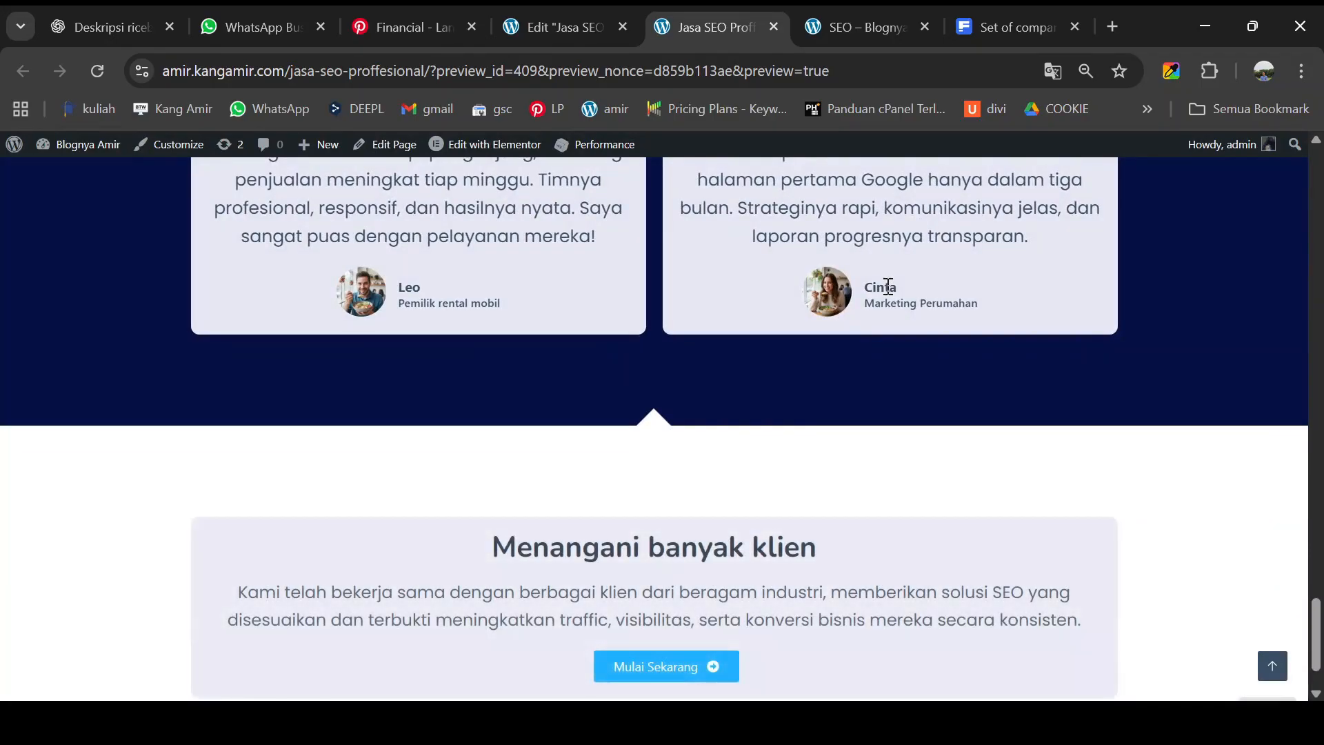
{"action": "scroll", "coordinate": [888, 286], "scroll_direction": "down", "scroll_amount": 1}
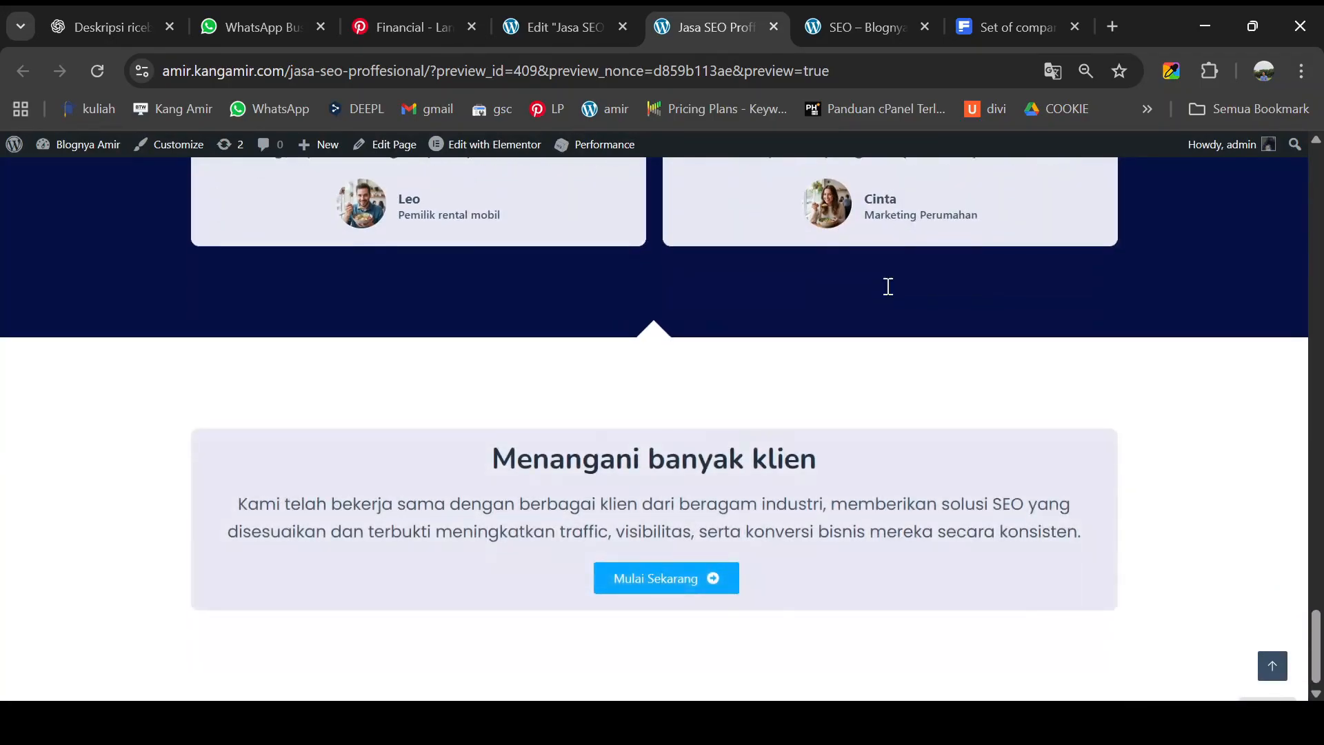
{"action": "left_click", "coordinate": [660, 579]}
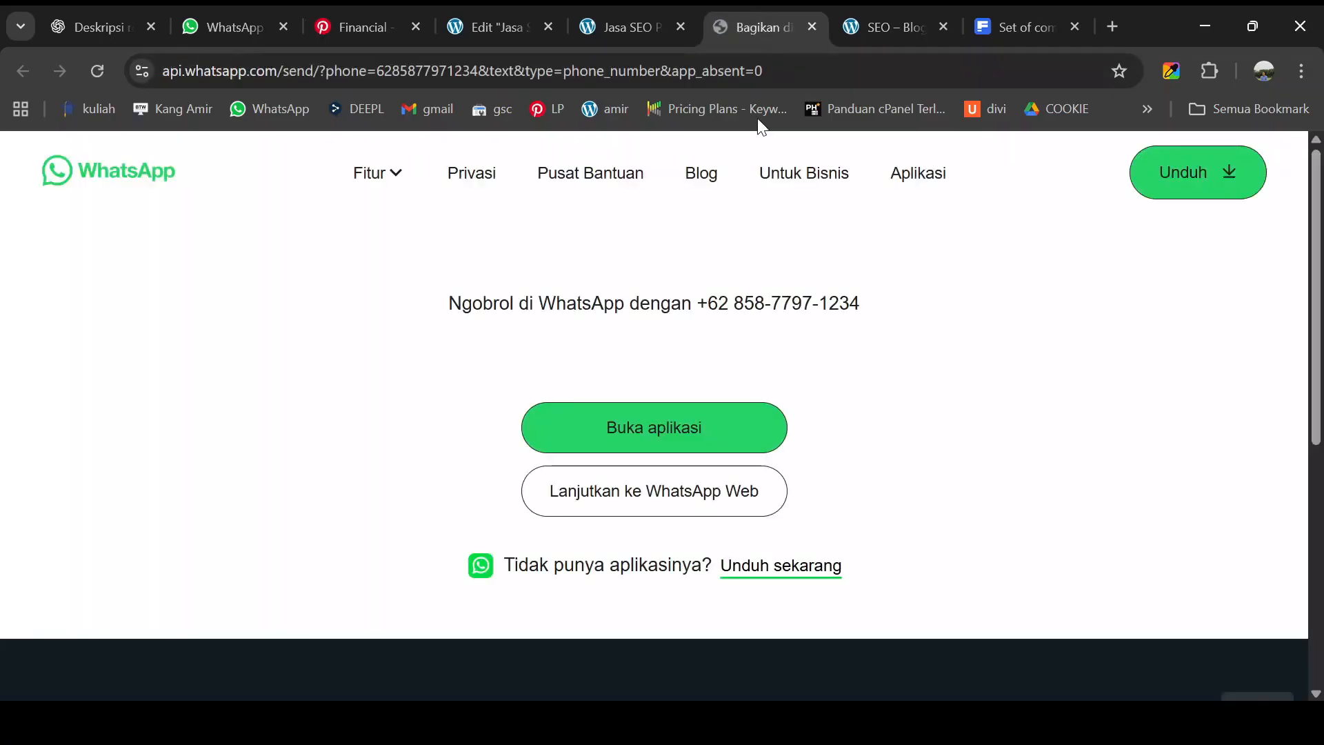
- Return to the Jasa SEO preview tab and scroll to the benefit cards above Layanan Kami
{"action": "left_click", "coordinate": [631, 27]}
{"action": "scroll", "coordinate": [808, 431], "scroll_direction": "up", "scroll_amount": 8}
{"action": "scroll", "coordinate": [809, 430], "scroll_direction": "up", "scroll_amount": 15}
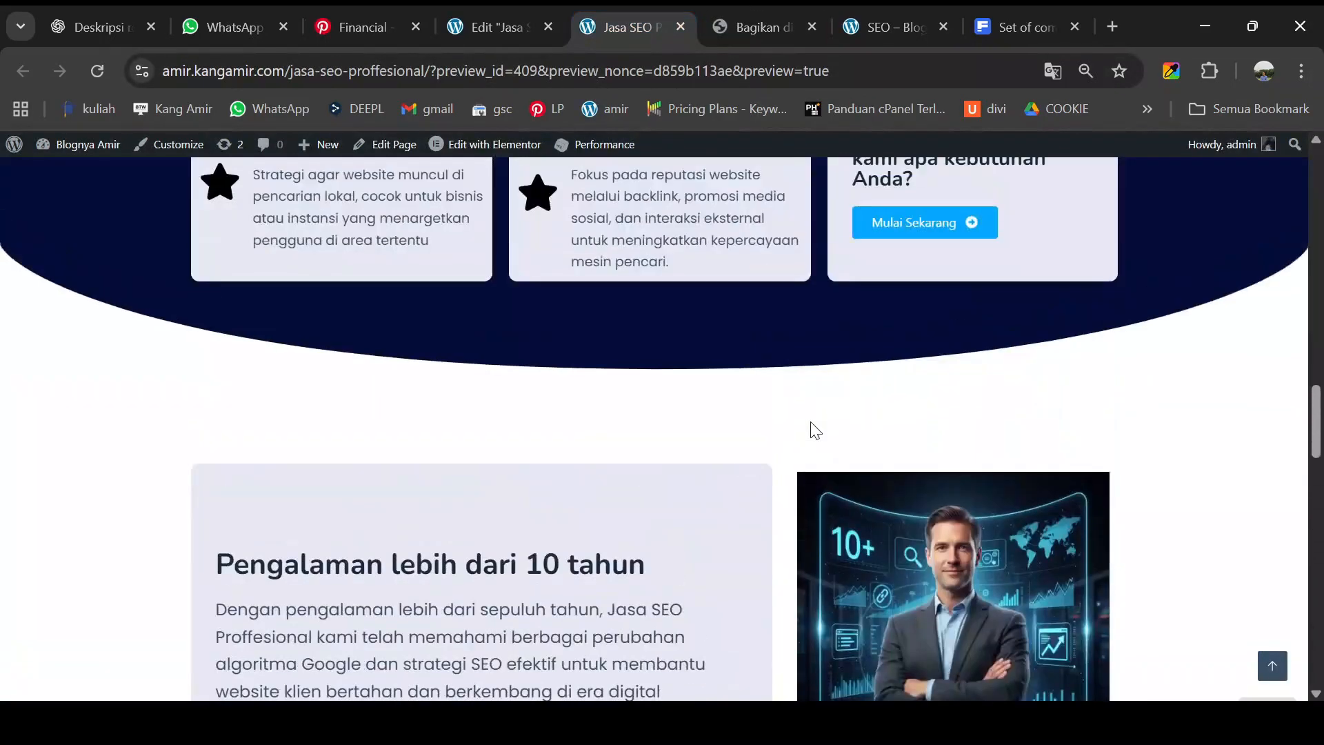
{"action": "scroll", "coordinate": [810, 422], "scroll_direction": "down", "scroll_amount": 5}
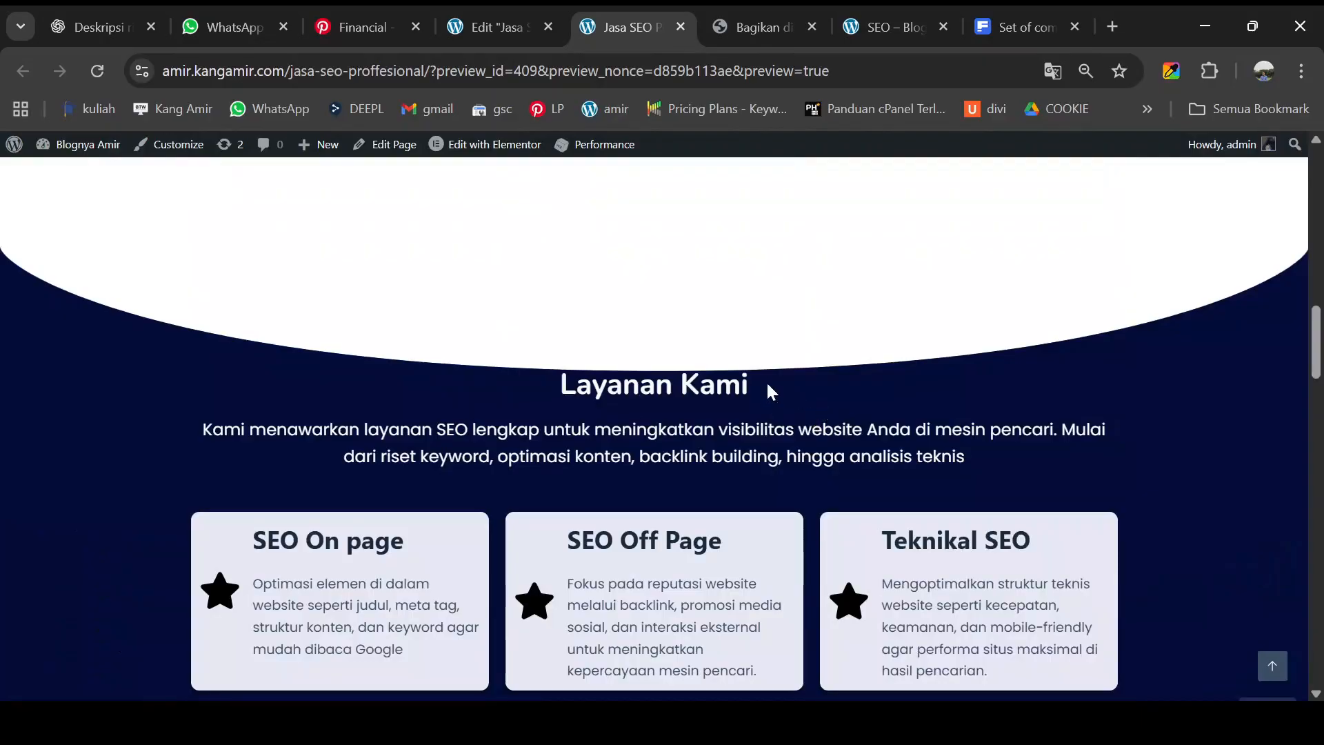
{"action": "scroll", "coordinate": [688, 447], "scroll_direction": "up", "scroll_amount": 3}
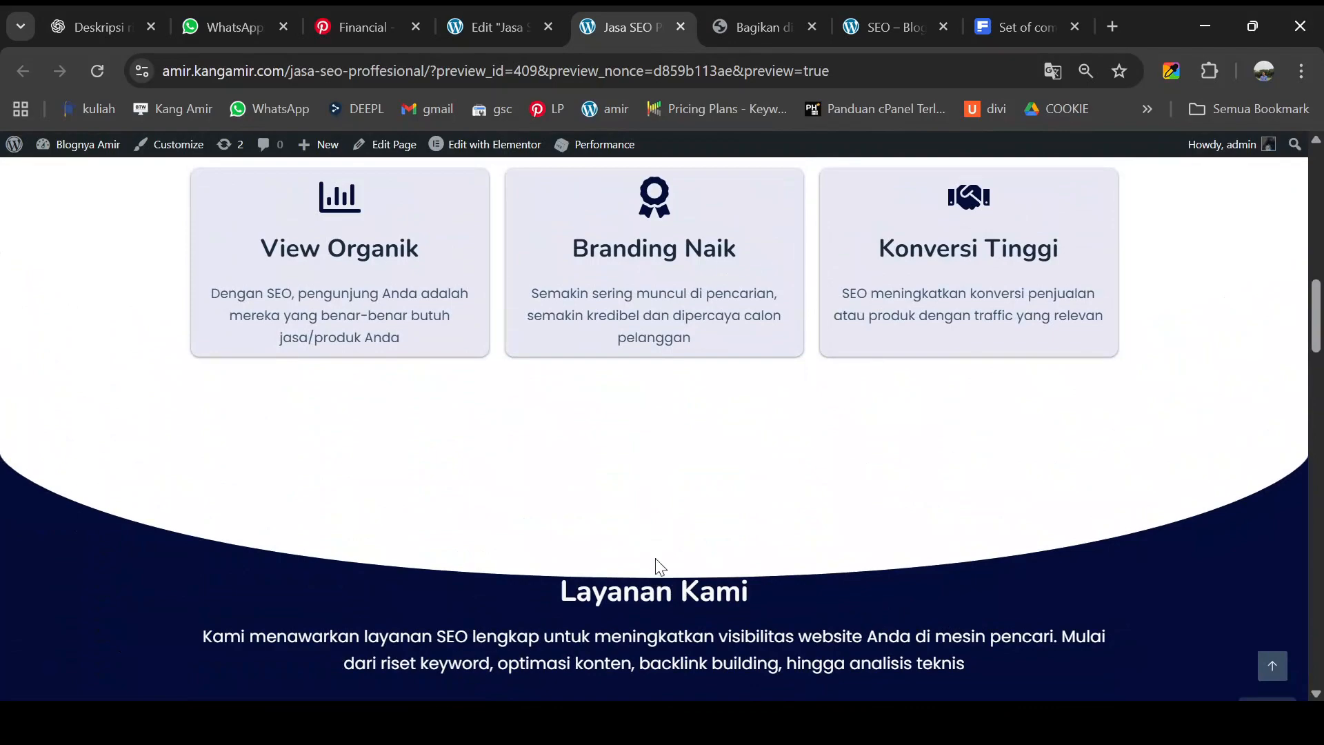
- Back in the Elementor editor, select the curved Layanan Kami container and show its Style settings
{"action": "left_click", "coordinate": [511, 27]}
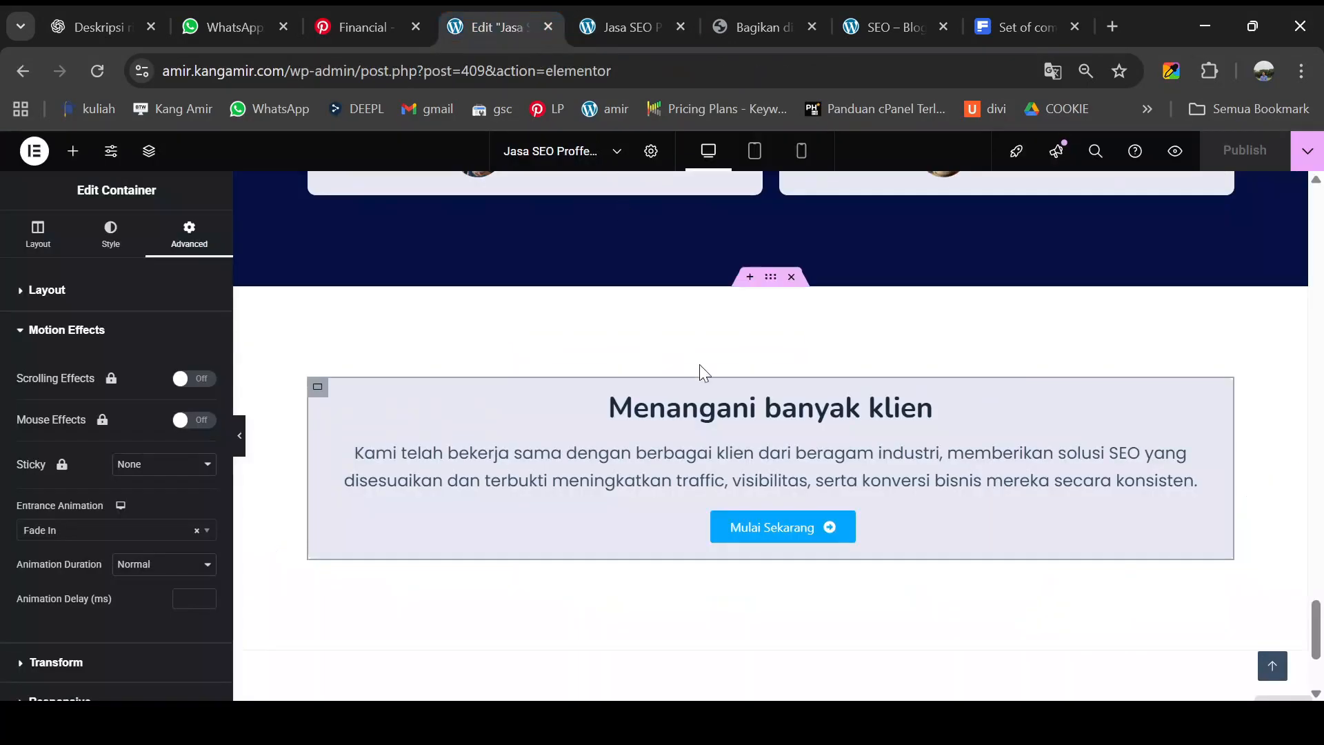
{"action": "scroll", "coordinate": [702, 361], "scroll_direction": "down", "scroll_amount": 4}
{"action": "scroll", "coordinate": [709, 360], "scroll_direction": "up", "scroll_amount": 10}
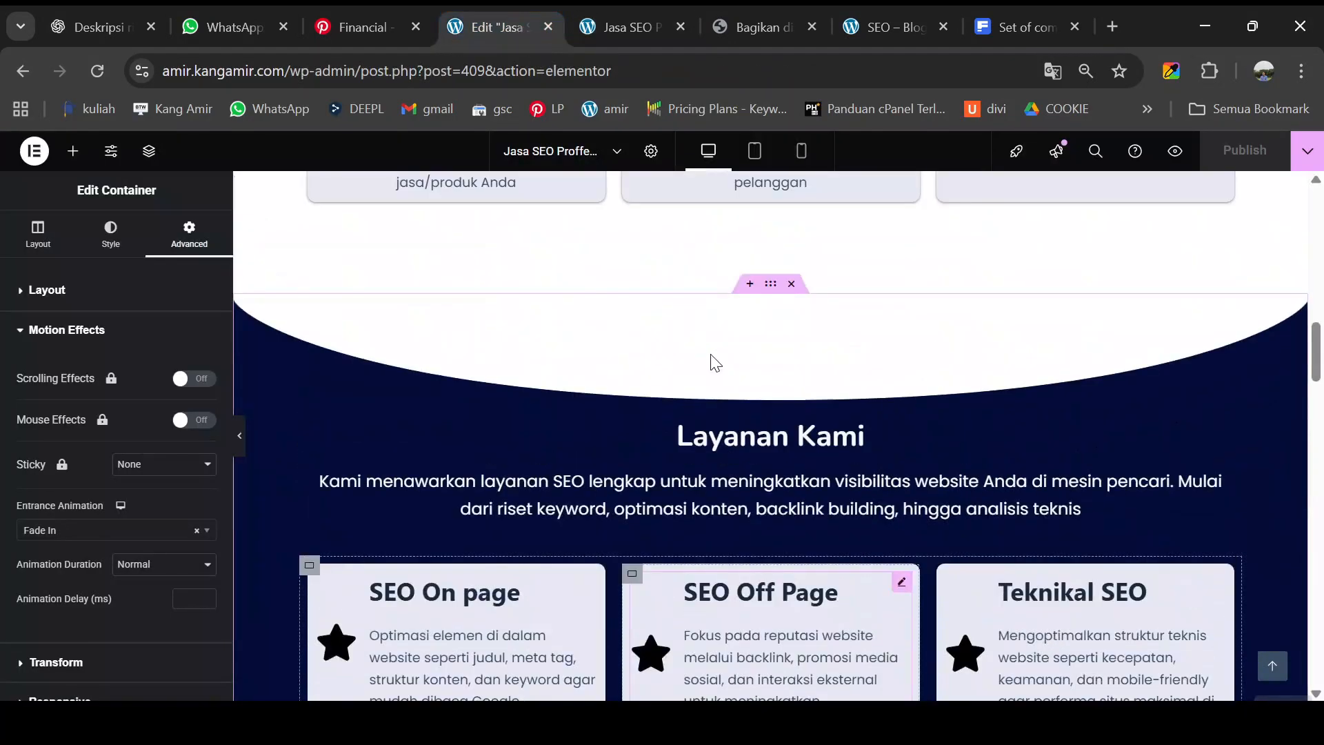
{"action": "left_click", "coordinate": [770, 285]}
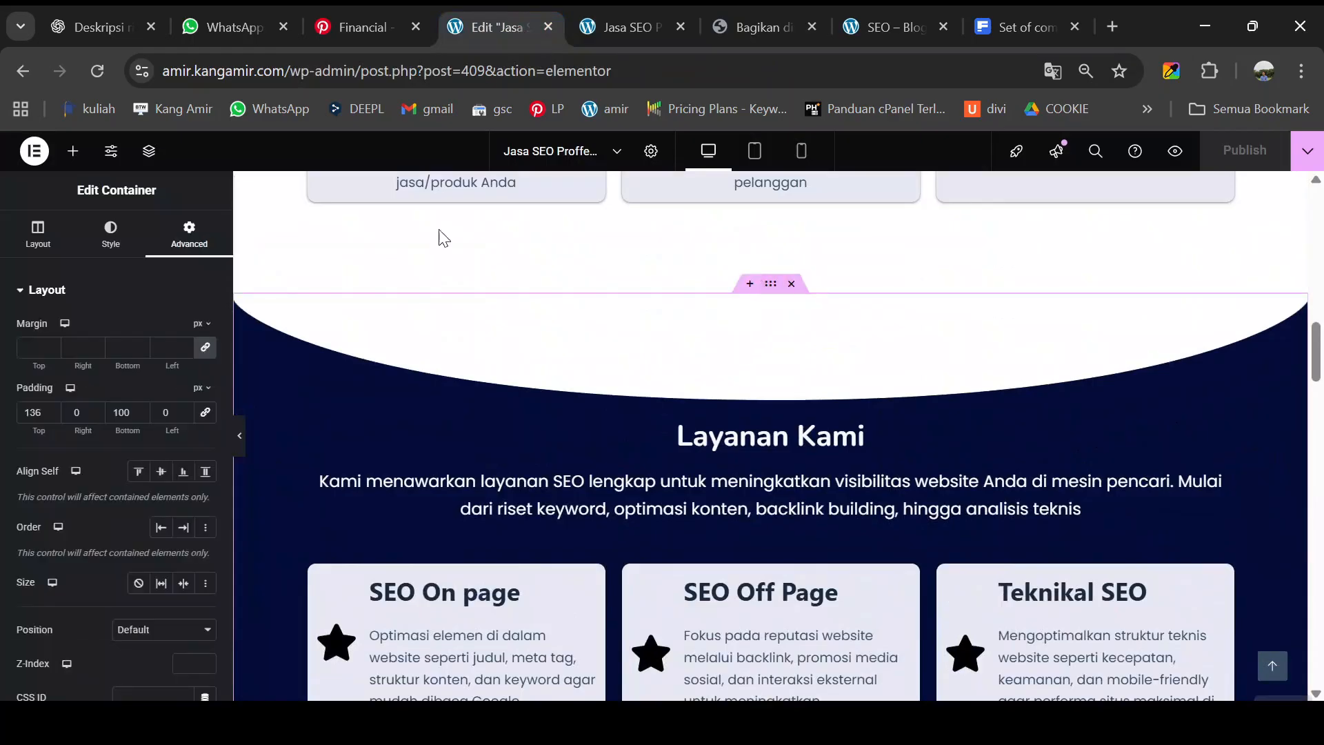
{"action": "left_click", "coordinate": [114, 238]}
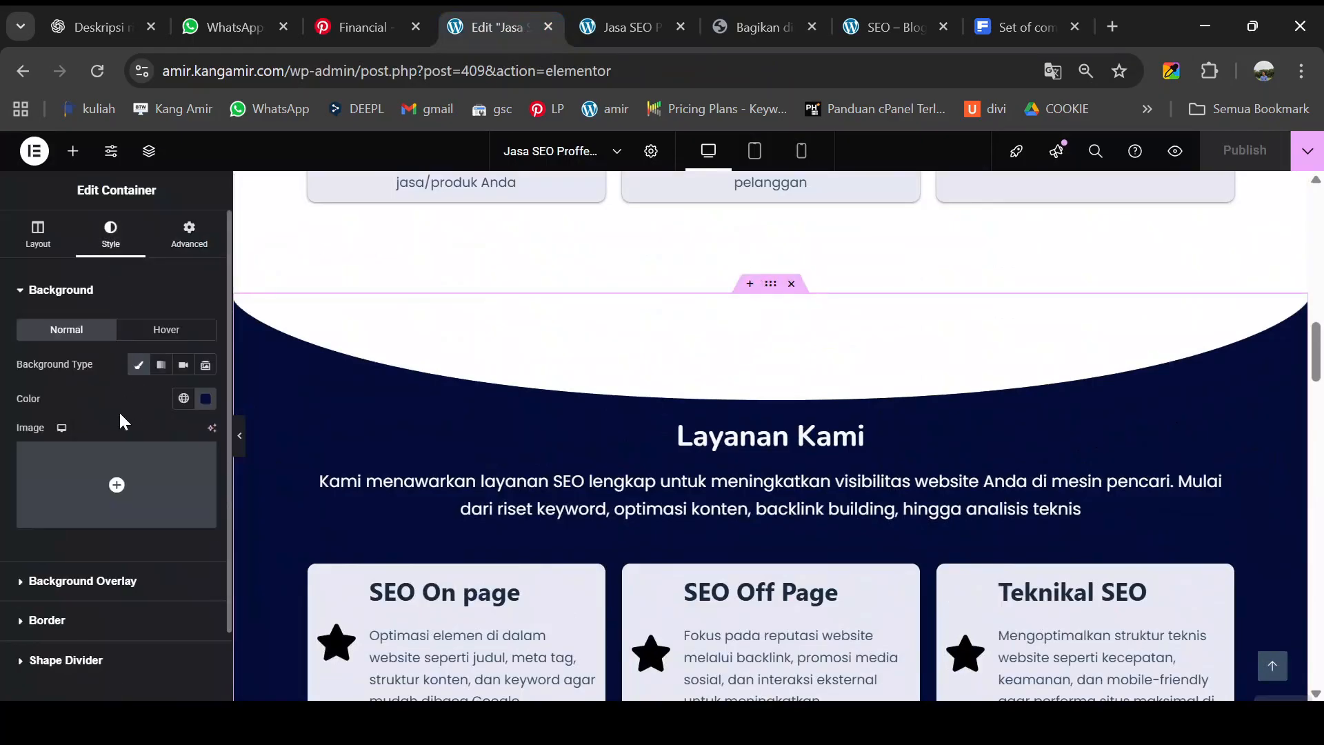
{"action": "scroll", "coordinate": [131, 414], "scroll_direction": "down", "scroll_amount": 2}
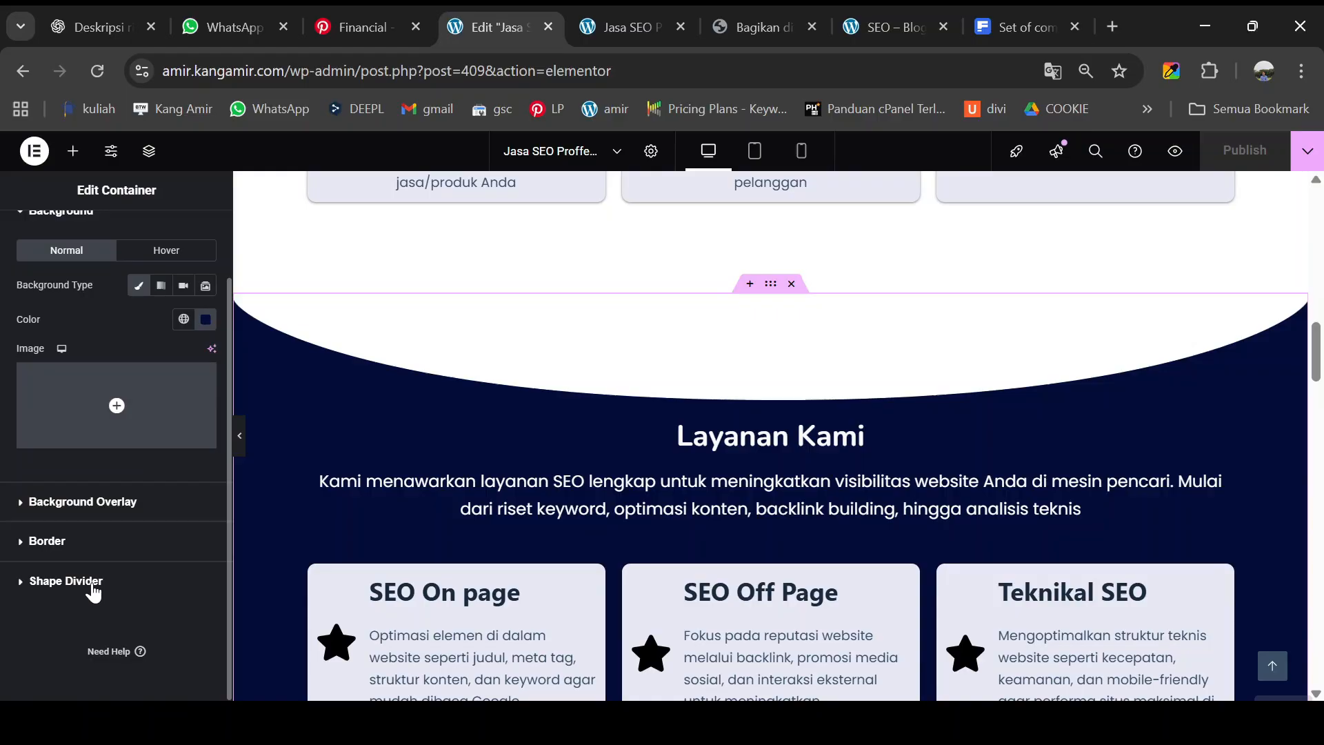
{"action": "left_click", "coordinate": [770, 285]}
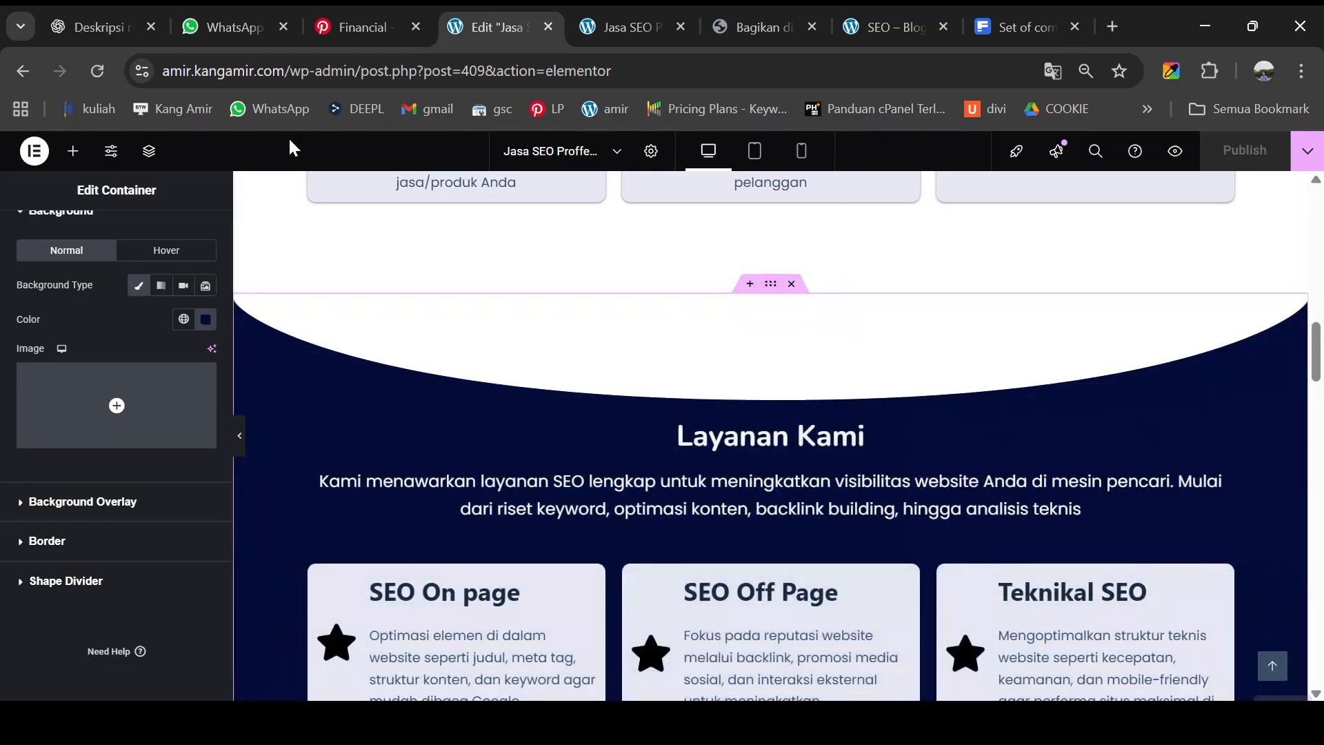
- Inspect its Shape Divider options, then bring up Advanced layout padding (136 px top, 100 px bottom)
{"action": "scroll", "coordinate": [91, 399], "scroll_direction": "up", "scroll_amount": 2}
{"action": "scroll", "coordinate": [112, 416], "scroll_direction": "down", "scroll_amount": 2}
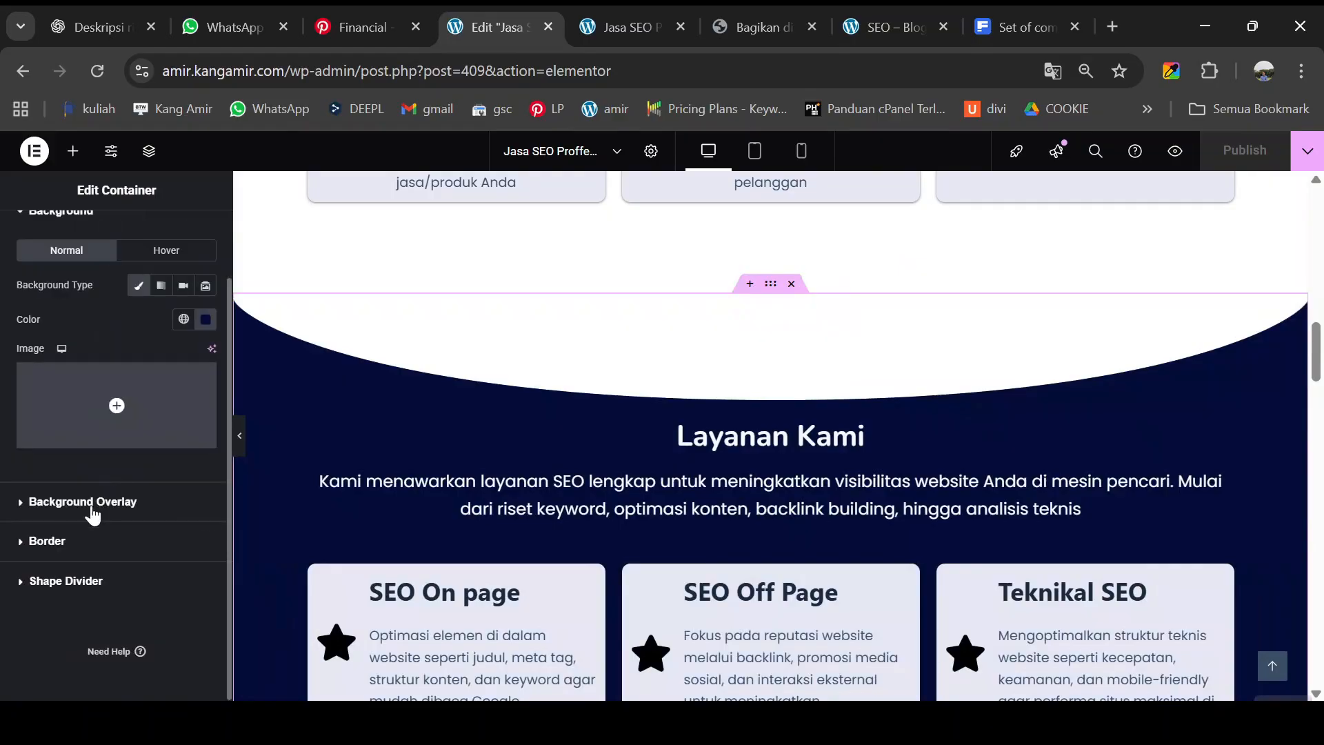
{"action": "left_click", "coordinate": [81, 585]}
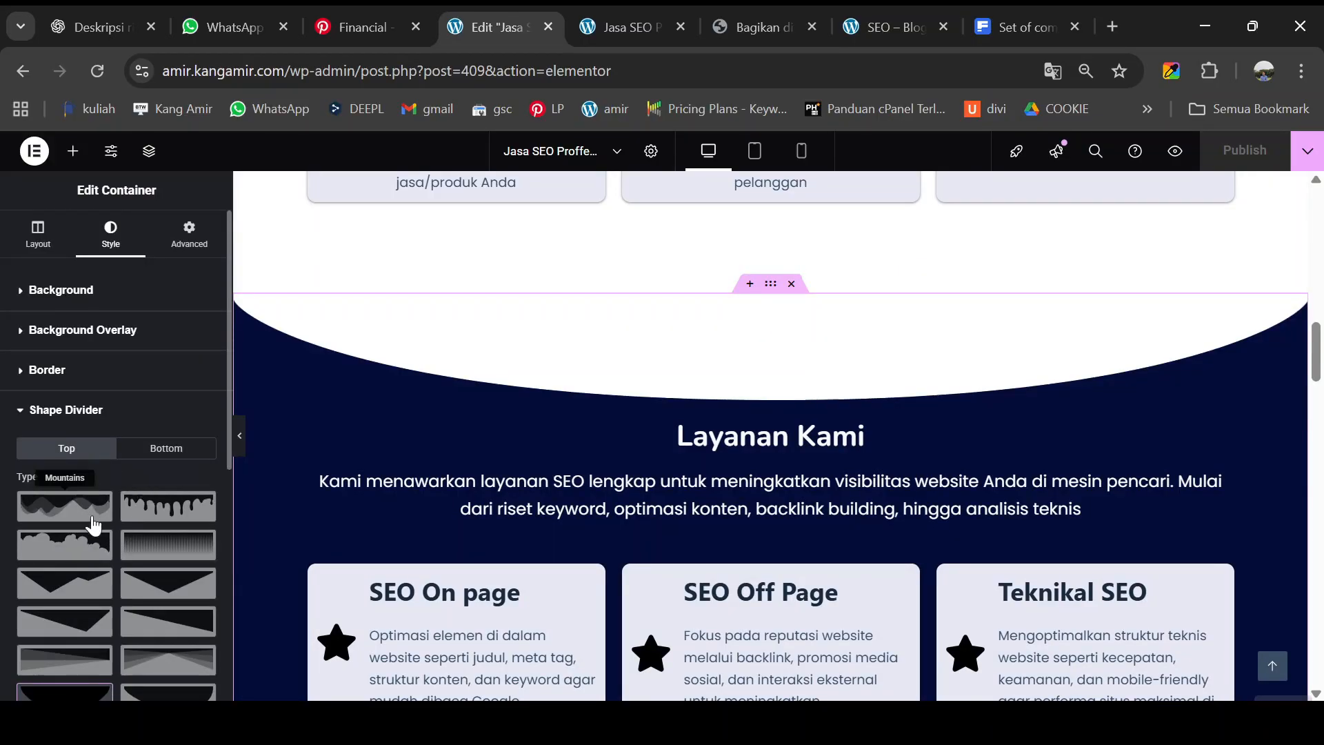
{"action": "scroll", "coordinate": [93, 526], "scroll_direction": "down", "scroll_amount": 4}
{"action": "scroll", "coordinate": [93, 526], "scroll_direction": "down", "scroll_amount": 2}
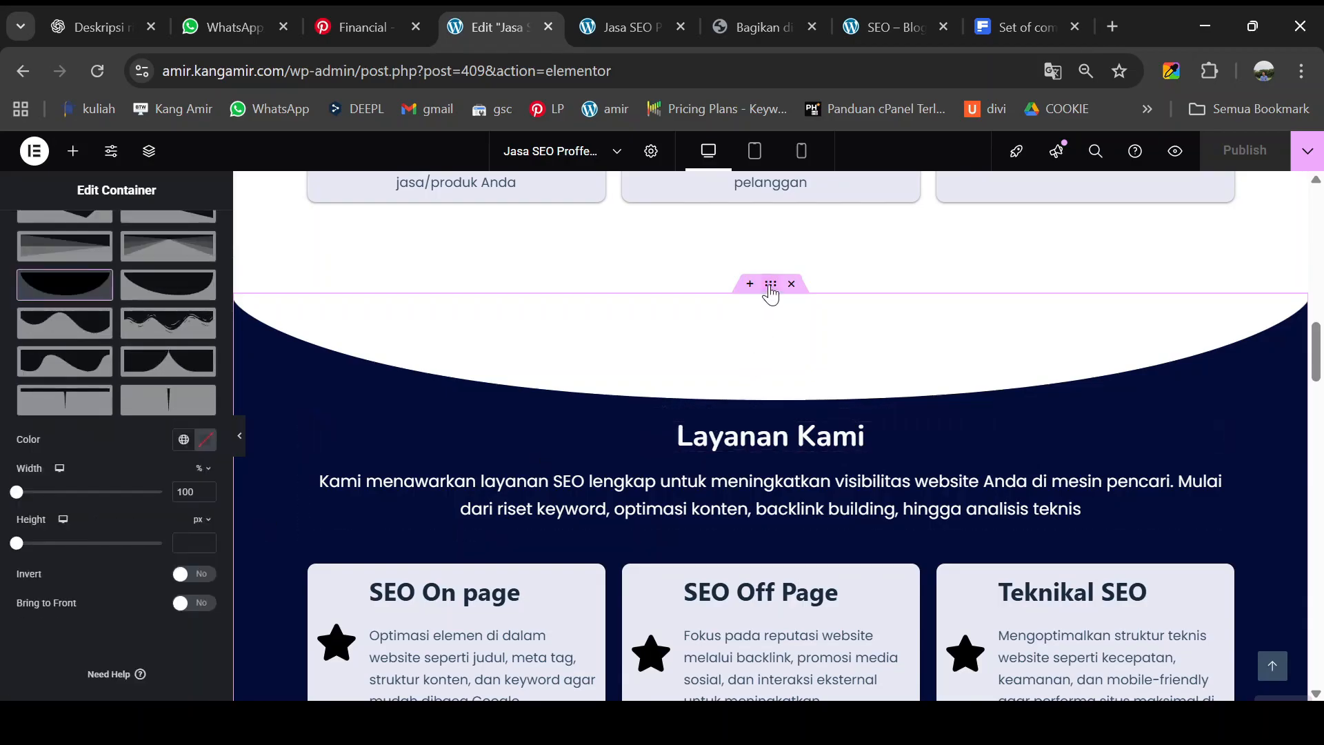
{"action": "scroll", "coordinate": [109, 361], "scroll_direction": "up", "scroll_amount": 6}
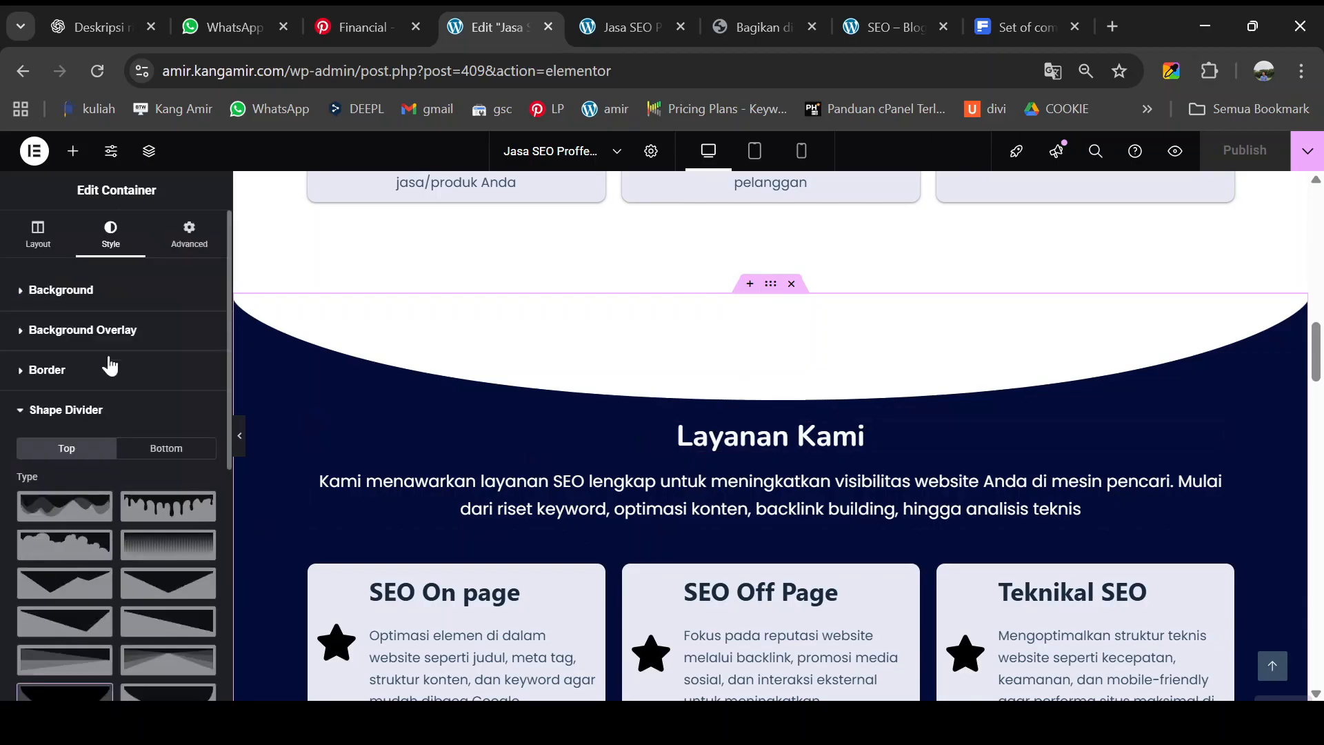
{"action": "left_click", "coordinate": [190, 246]}
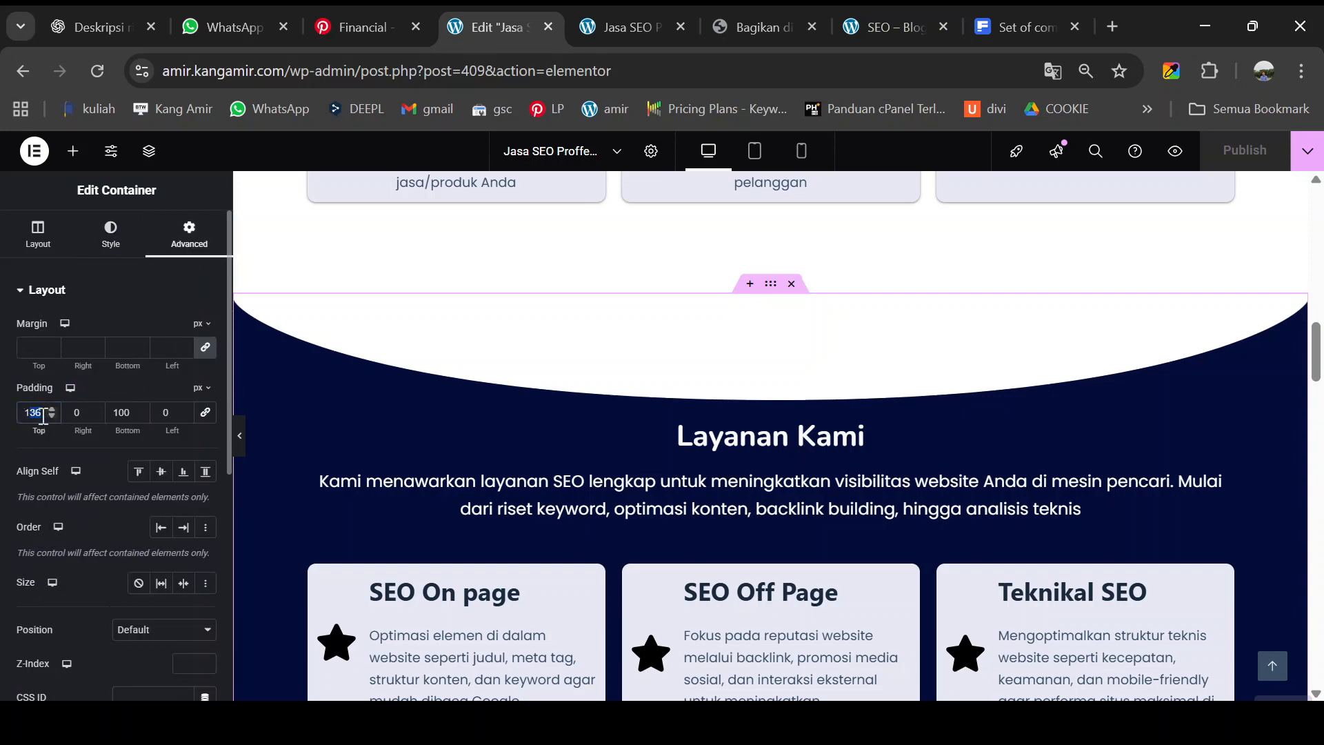
- Raise the Layanan Kami section's top padding to about 120 px
{"action": "type", "text": "120"}
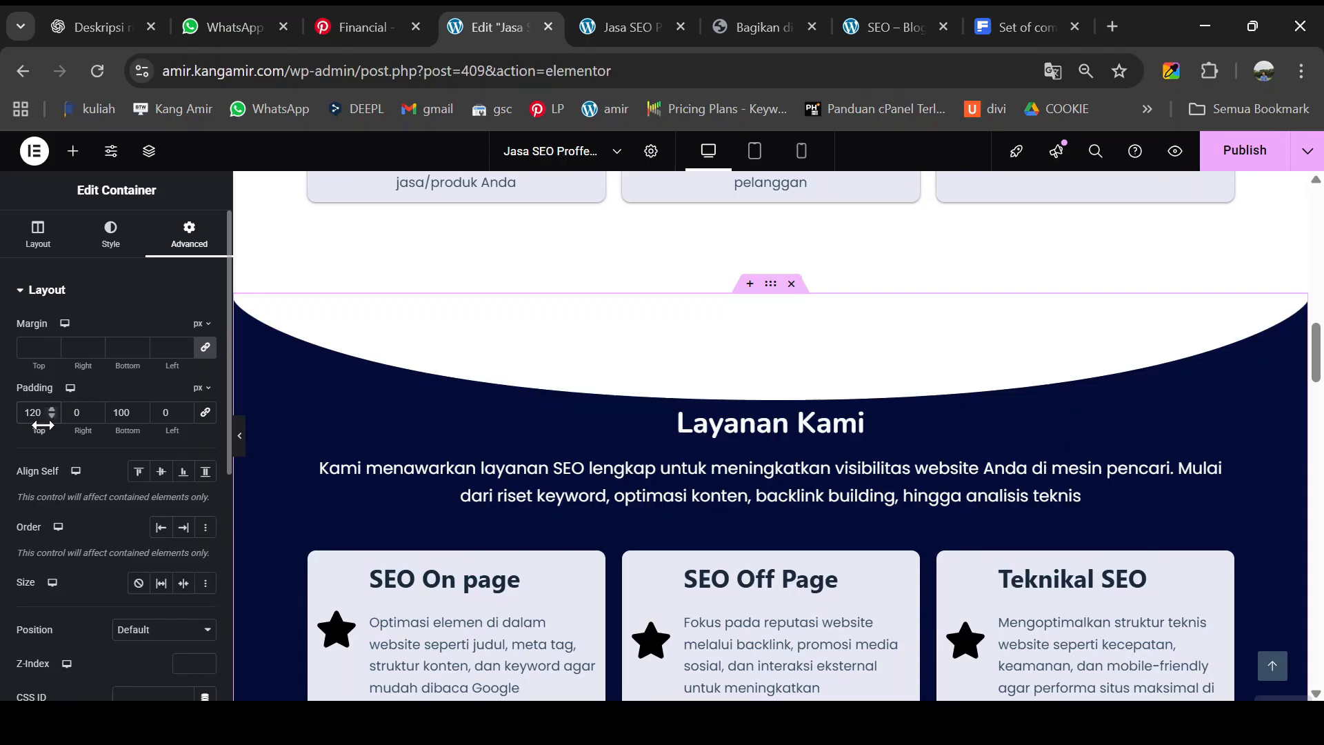
{"action": "left_click_drag", "start_coordinate": [41, 426], "coordinate": [75, 436]}
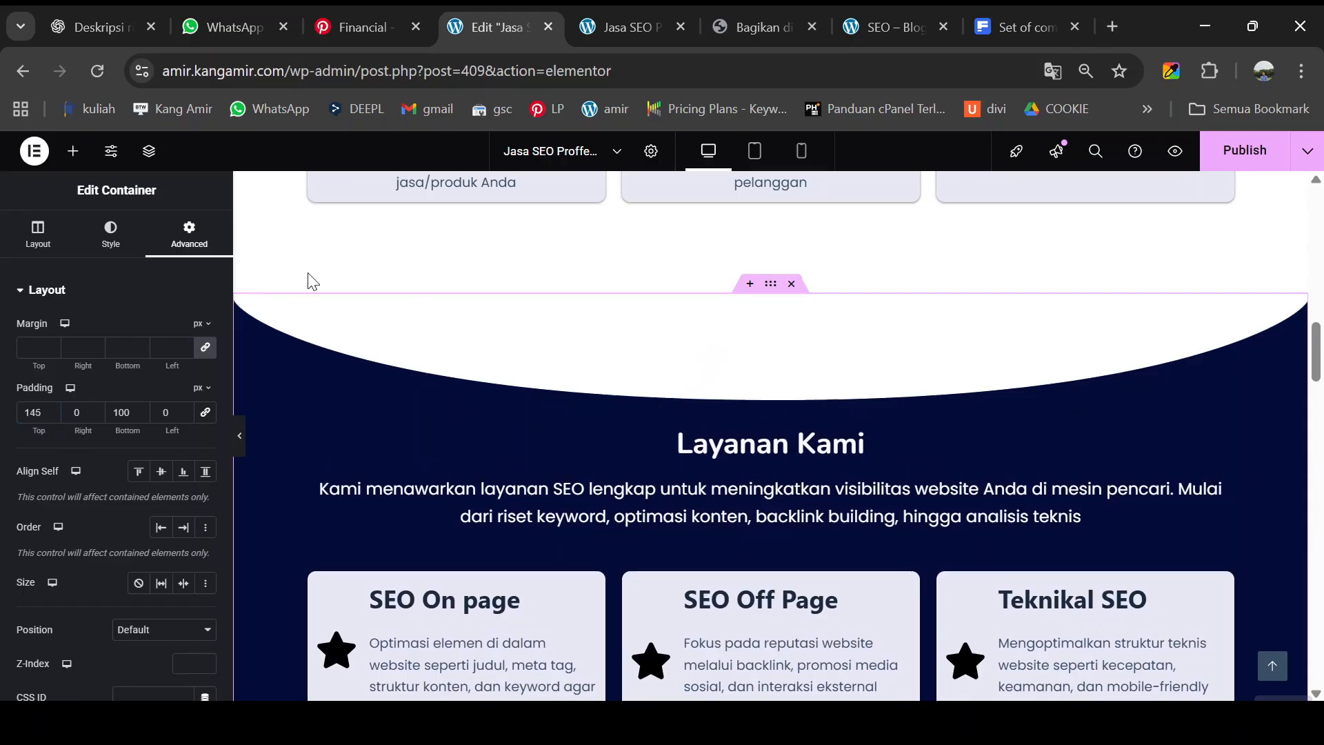
{"action": "scroll", "coordinate": [639, 398], "scroll_direction": "up", "scroll_amount": 3}
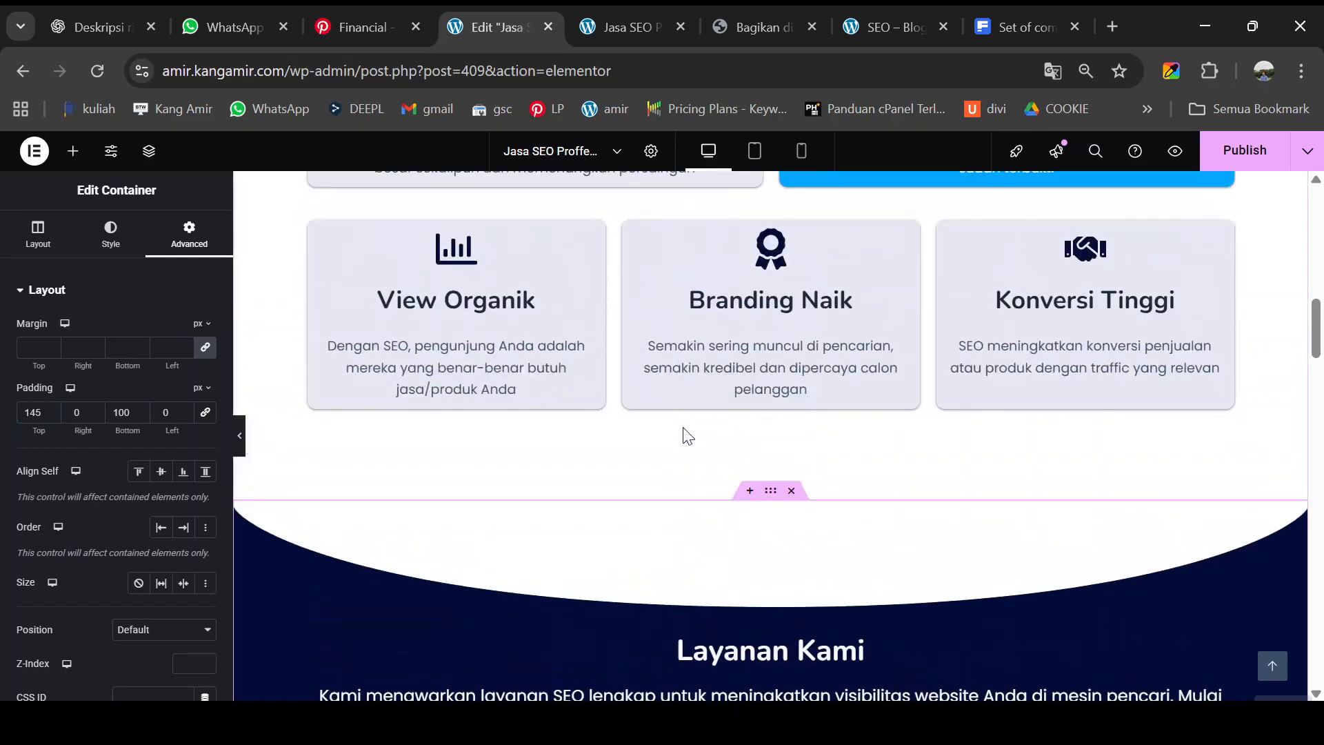
{"action": "scroll", "coordinate": [688, 435], "scroll_direction": "up", "scroll_amount": 7}
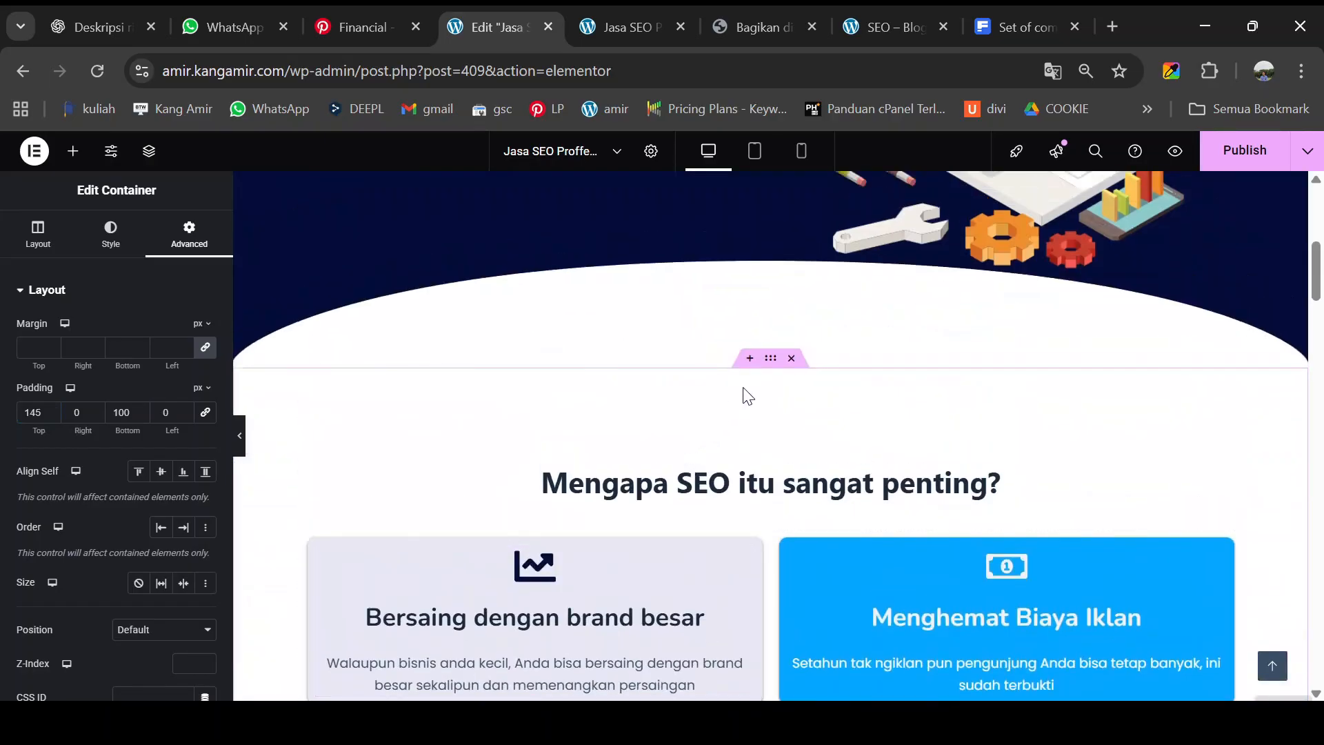
{"action": "scroll", "coordinate": [771, 389], "scroll_direction": "down", "scroll_amount": 6}
{"action": "scroll", "coordinate": [770, 386], "scroll_direction": "up", "scroll_amount": 6}
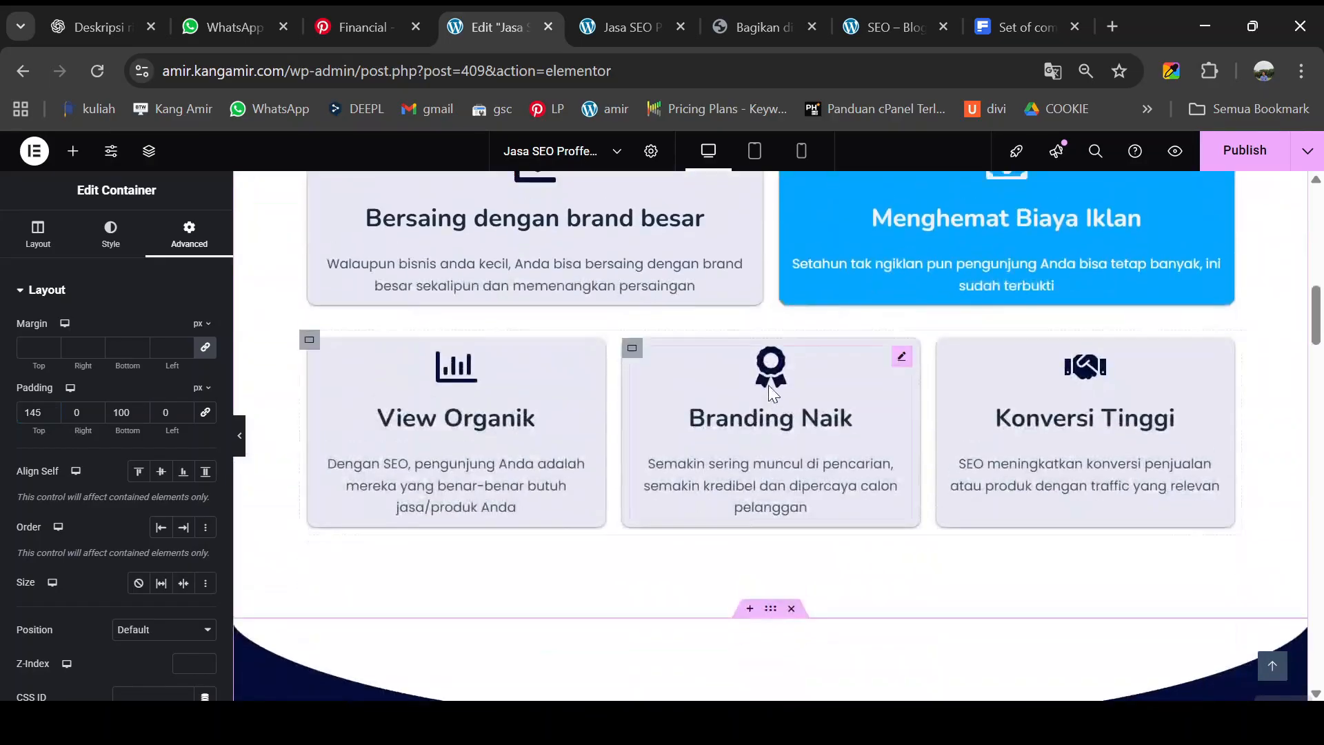
- Adjust the Mengapa SEO section's top padding and check the result in the preview tab
{"action": "left_click", "coordinate": [771, 361]}
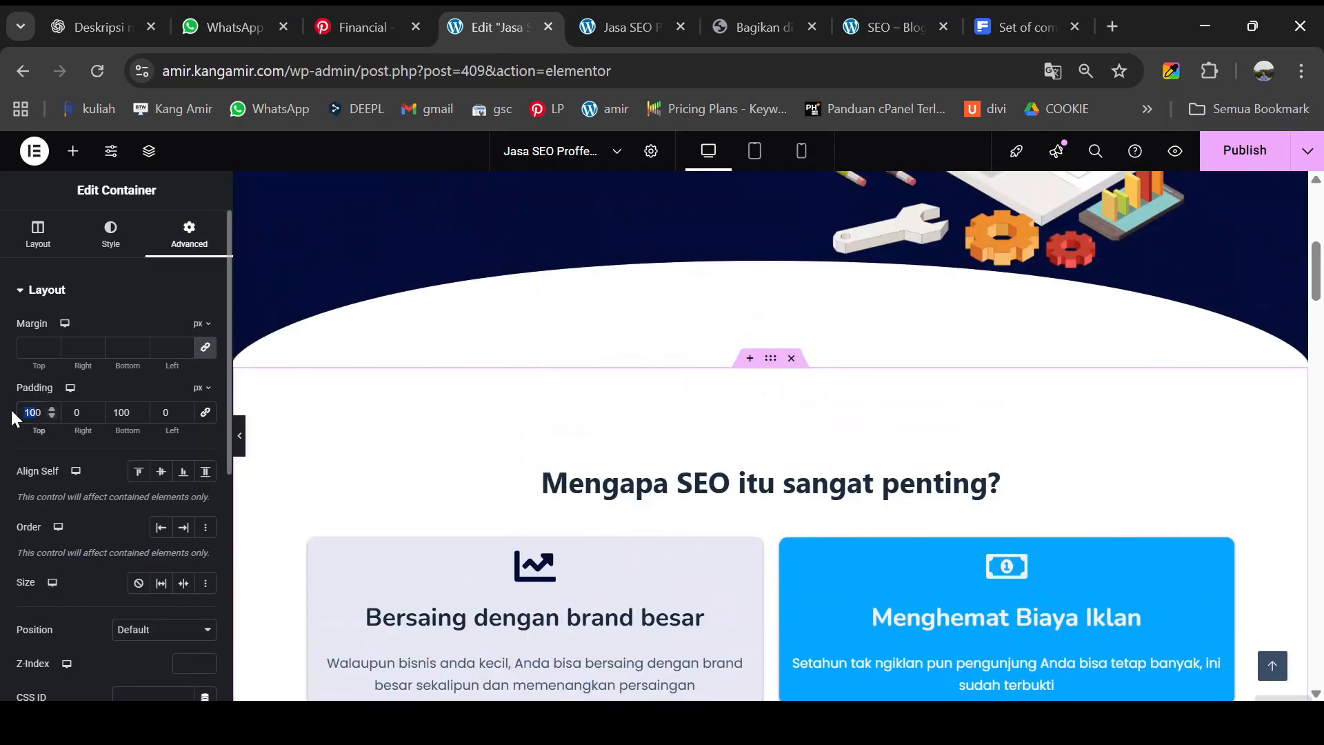
{"action": "type", "text": "6"}
{"action": "scroll", "coordinate": [770, 436], "scroll_direction": "down", "scroll_amount": 3}
{"action": "left_click", "coordinate": [1235, 154]}
{"action": "left_click", "coordinate": [630, 26]}
{"action": "left_click", "coordinate": [501, 27]}
{"action": "left_click", "coordinate": [630, 25]}
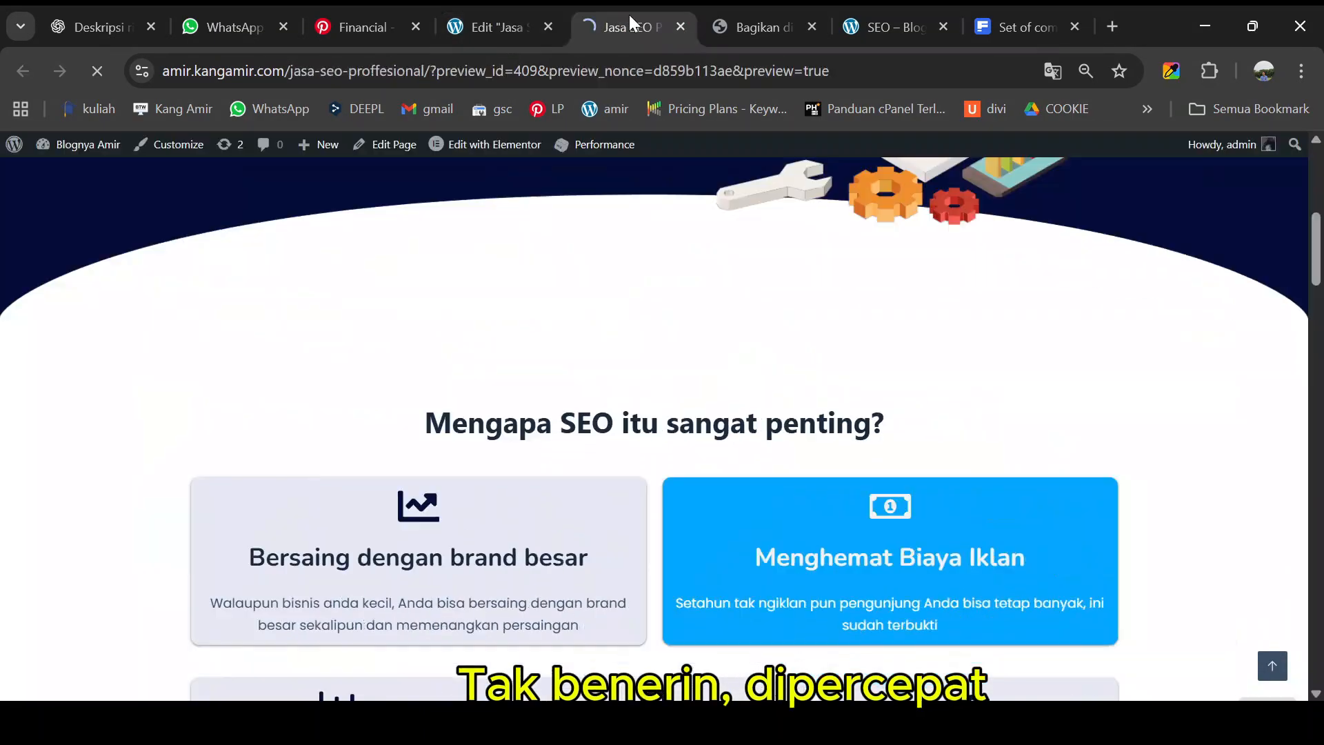
{"action": "left_click", "coordinate": [501, 27]}
- Fine-tune the Mengapa SEO section's top padding to 100 px and publish the page
{"action": "scroll", "coordinate": [772, 440], "scroll_direction": "down", "scroll_amount": 7}
{"action": "left_click", "coordinate": [771, 434]}
{"action": "left_click", "coordinate": [110, 235]}
{"action": "scroll", "coordinate": [114, 517], "scroll_direction": "down", "scroll_amount": 10}
{"action": "left_click_drag", "start_coordinate": [19, 494], "coordinate": [25, 493]}
{"action": "left_click", "coordinate": [189, 235]}
{"action": "left_click_drag", "start_coordinate": [51, 431], "coordinate": [42, 431]}
{"action": "scroll", "coordinate": [770, 436], "scroll_direction": "up", "scroll_amount": 2}
{"action": "left_click", "coordinate": [1235, 152]}
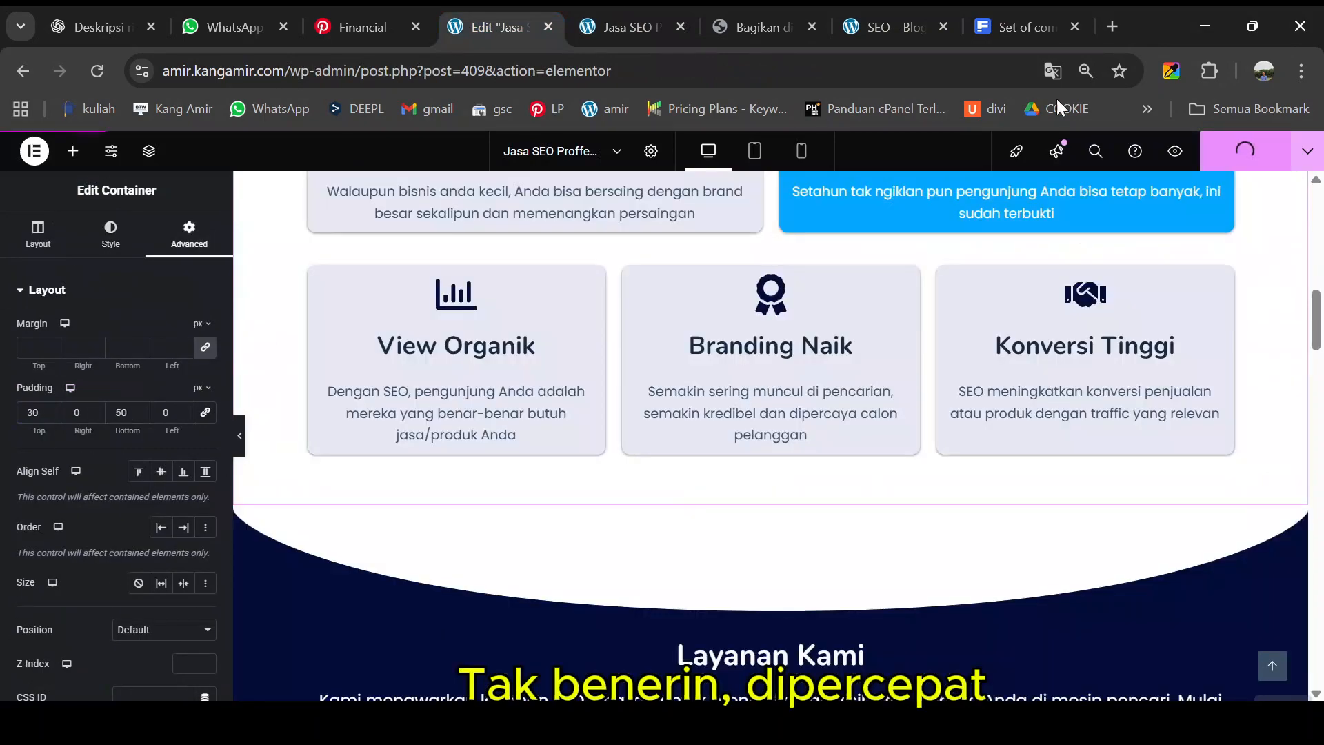
- Scroll through the live preview to review the section spacing and Fade In animations
{"action": "left_click", "coordinate": [634, 21]}
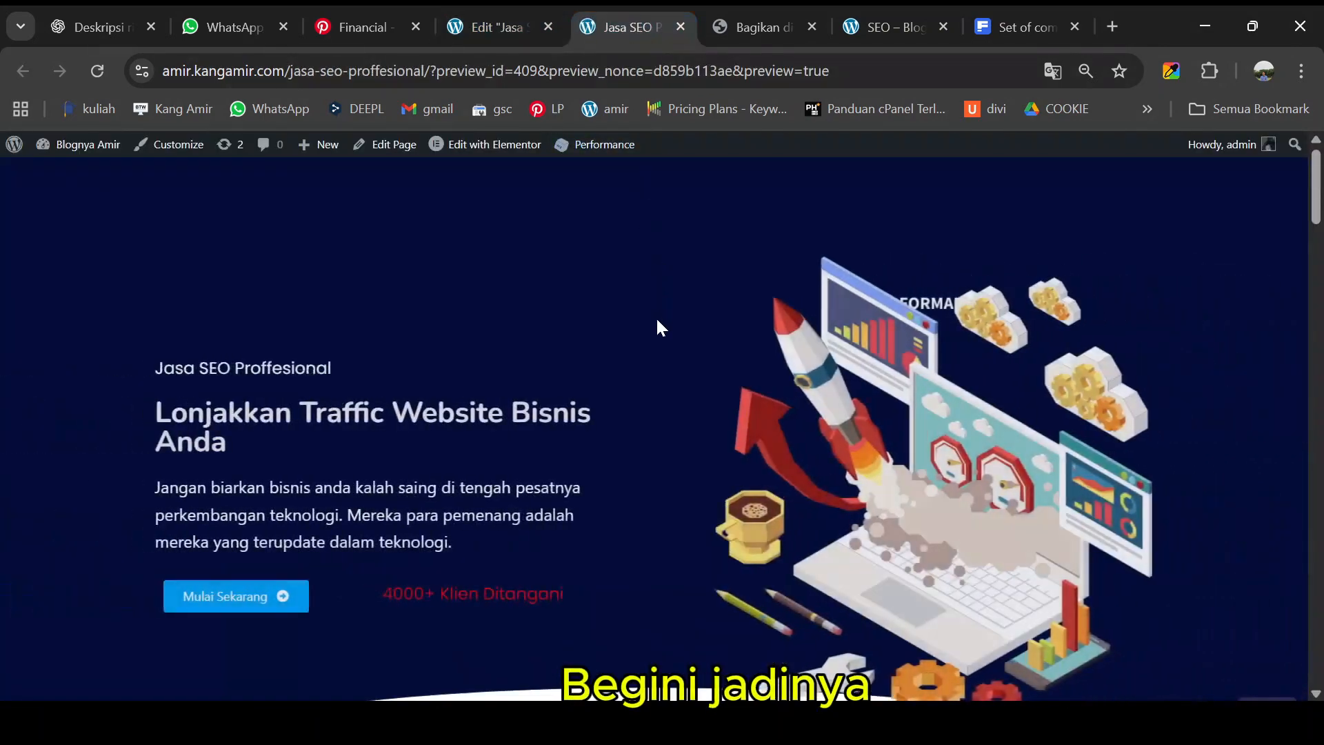
{"action": "scroll", "coordinate": [657, 329], "scroll_direction": "down", "scroll_amount": 12}
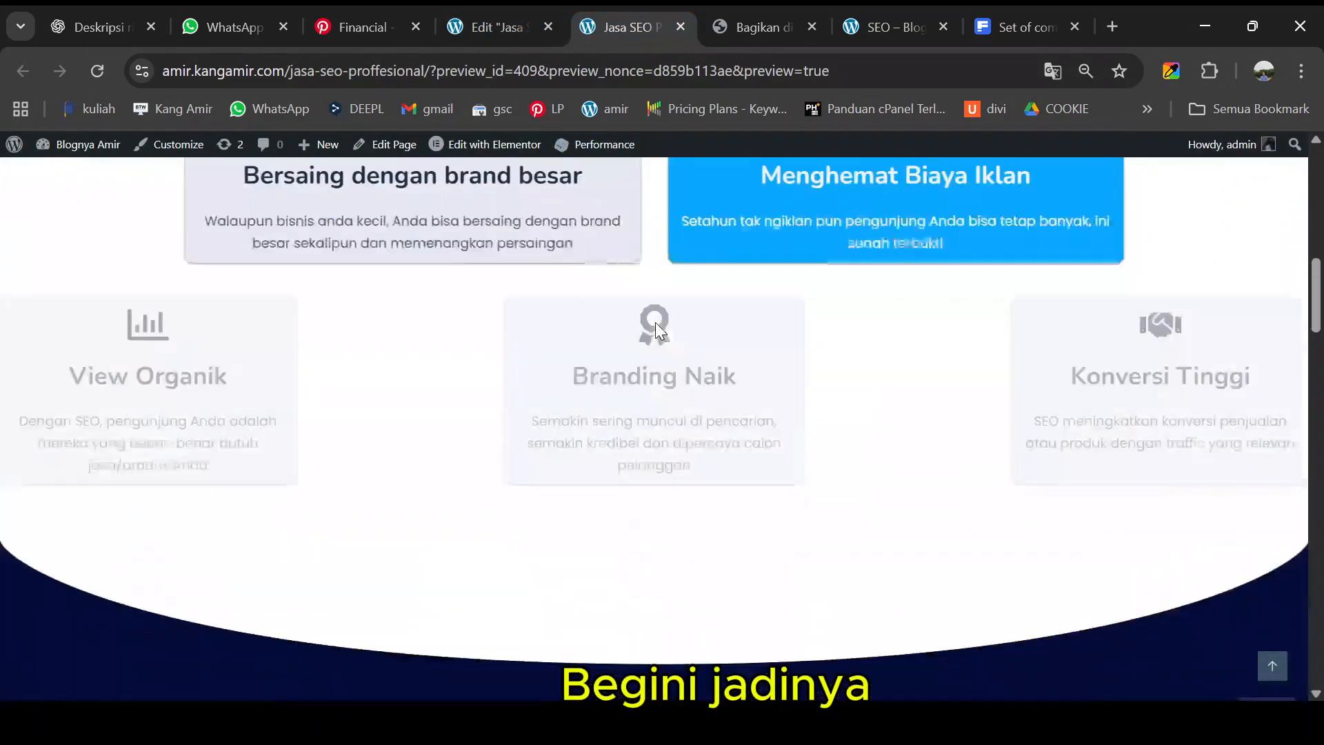
{"action": "scroll", "coordinate": [657, 323], "scroll_direction": "down", "scroll_amount": 12}
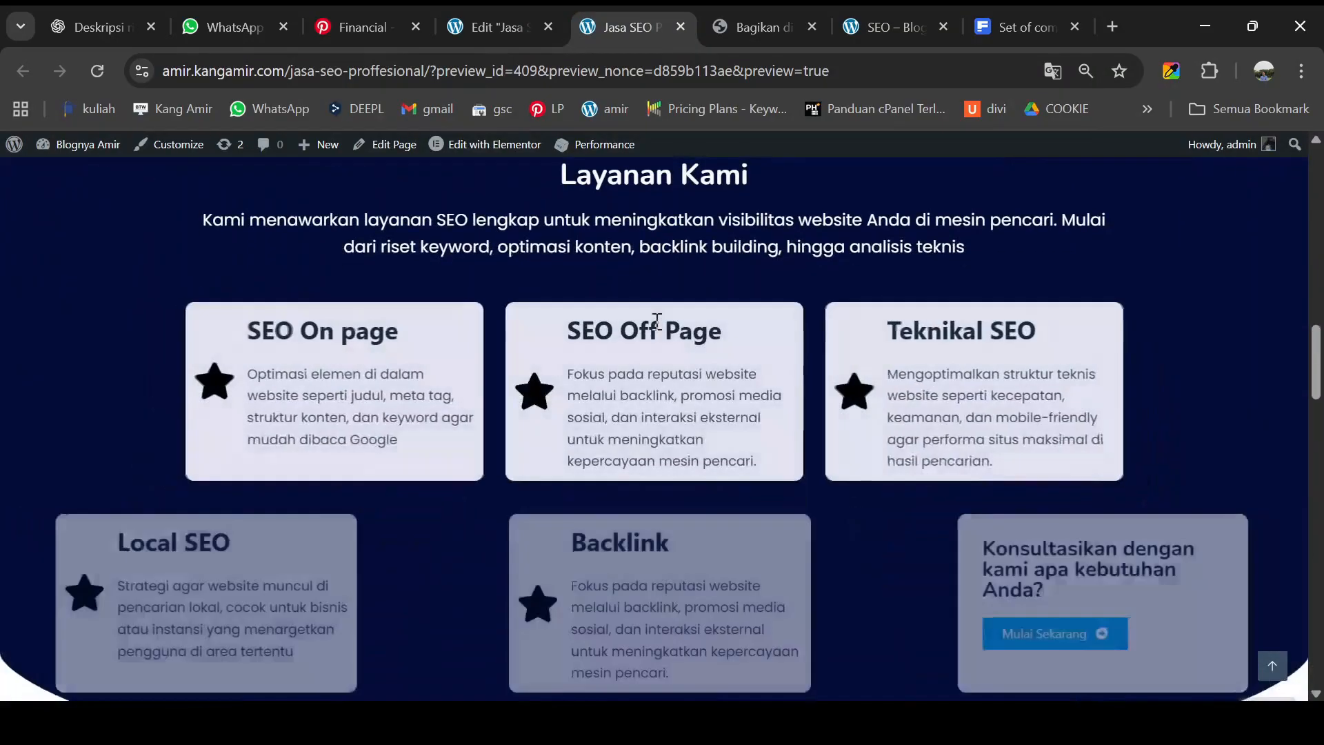
{"action": "scroll", "coordinate": [655, 330], "scroll_direction": "down", "scroll_amount": 10}
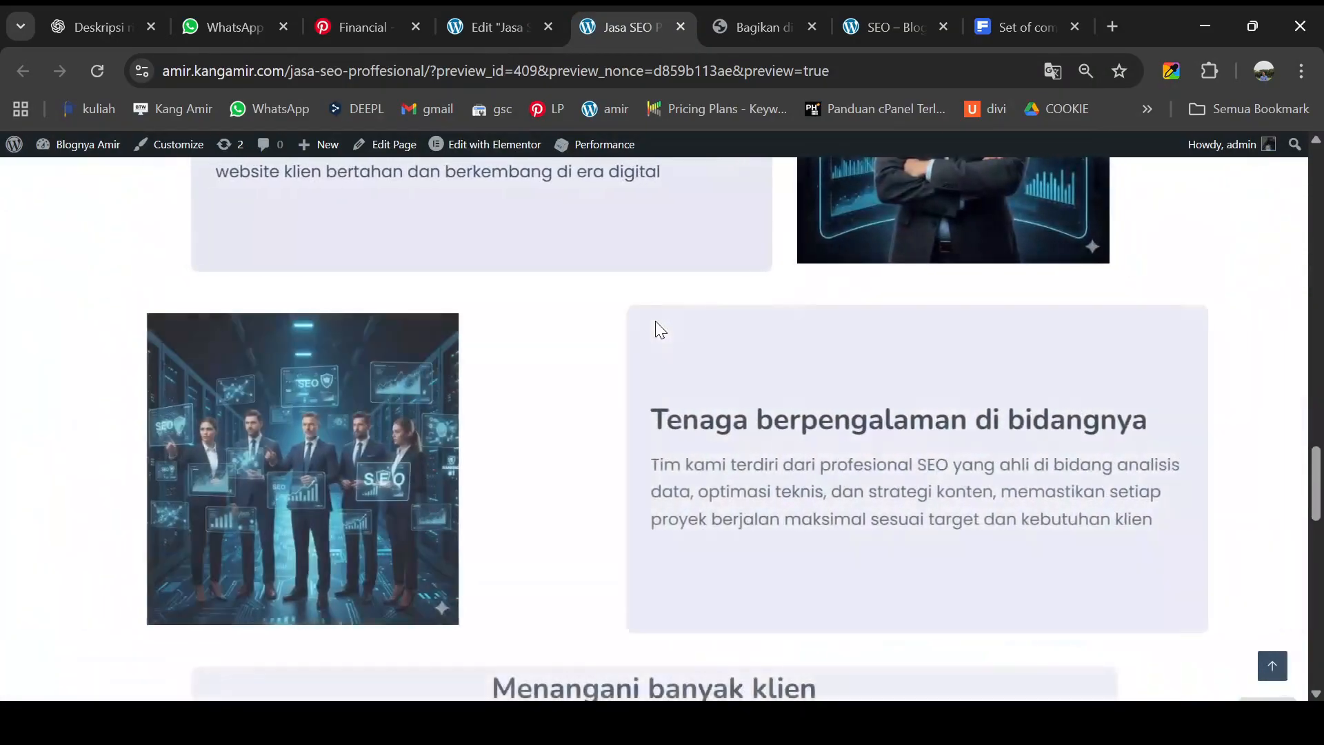
{"action": "scroll", "coordinate": [655, 322], "scroll_direction": "down", "scroll_amount": 12}
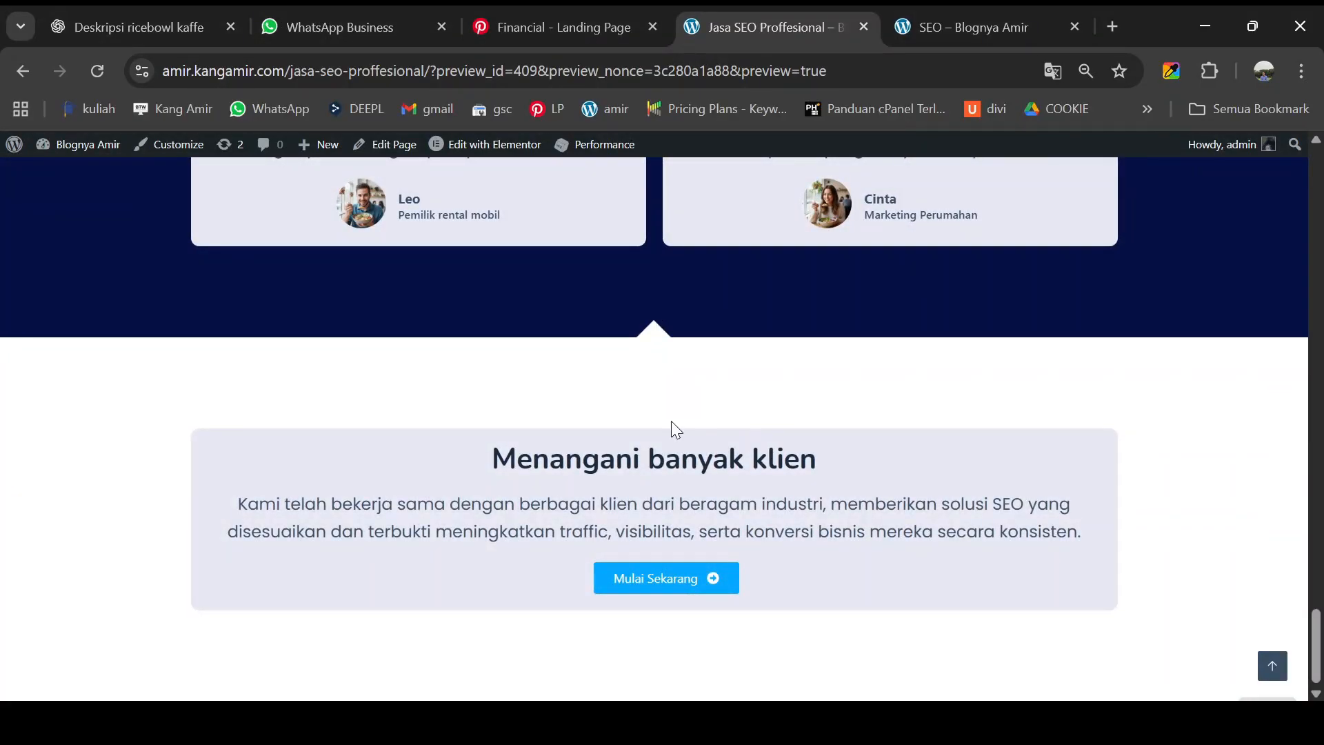
{"action": "scroll", "coordinate": [671, 421], "scroll_direction": "up", "scroll_amount": 15}
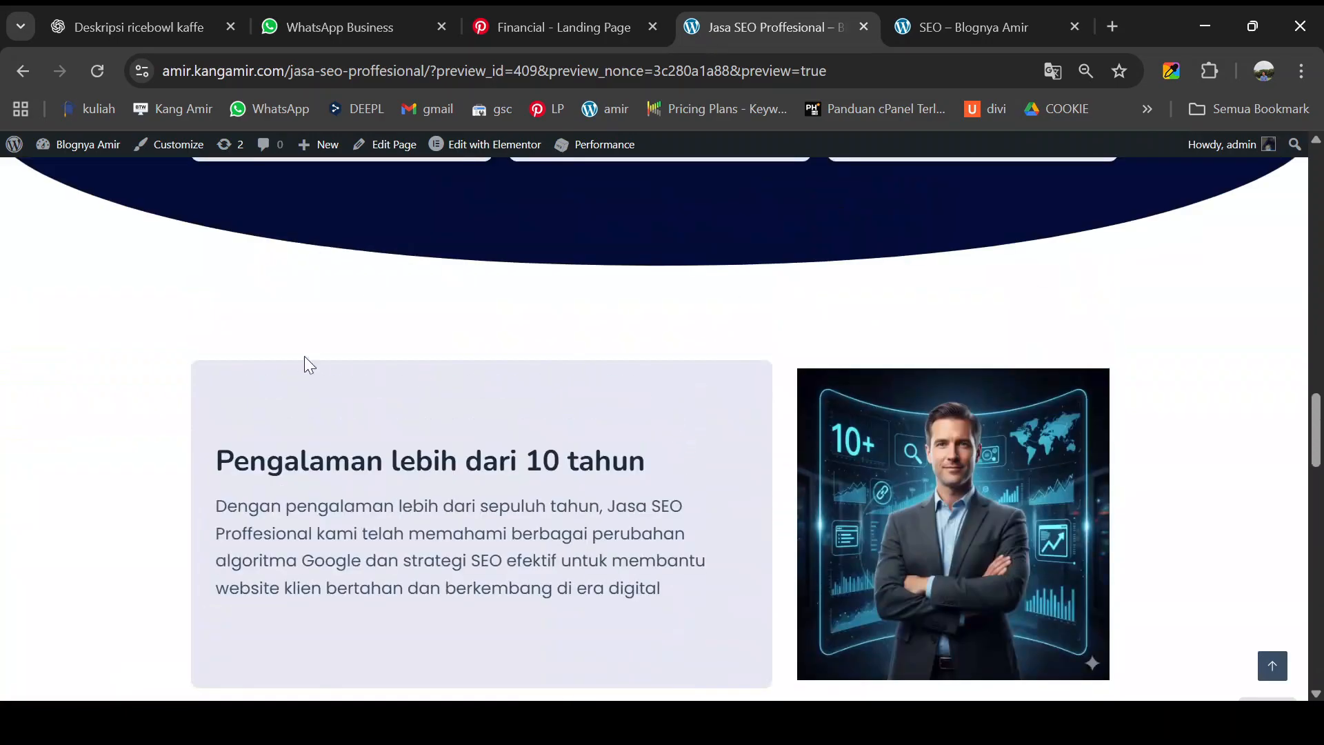
{"action": "scroll", "coordinate": [355, 380], "scroll_direction": "down", "scroll_amount": 2}
{"action": "scroll", "coordinate": [321, 345], "scroll_direction": "up", "scroll_amount": 3}
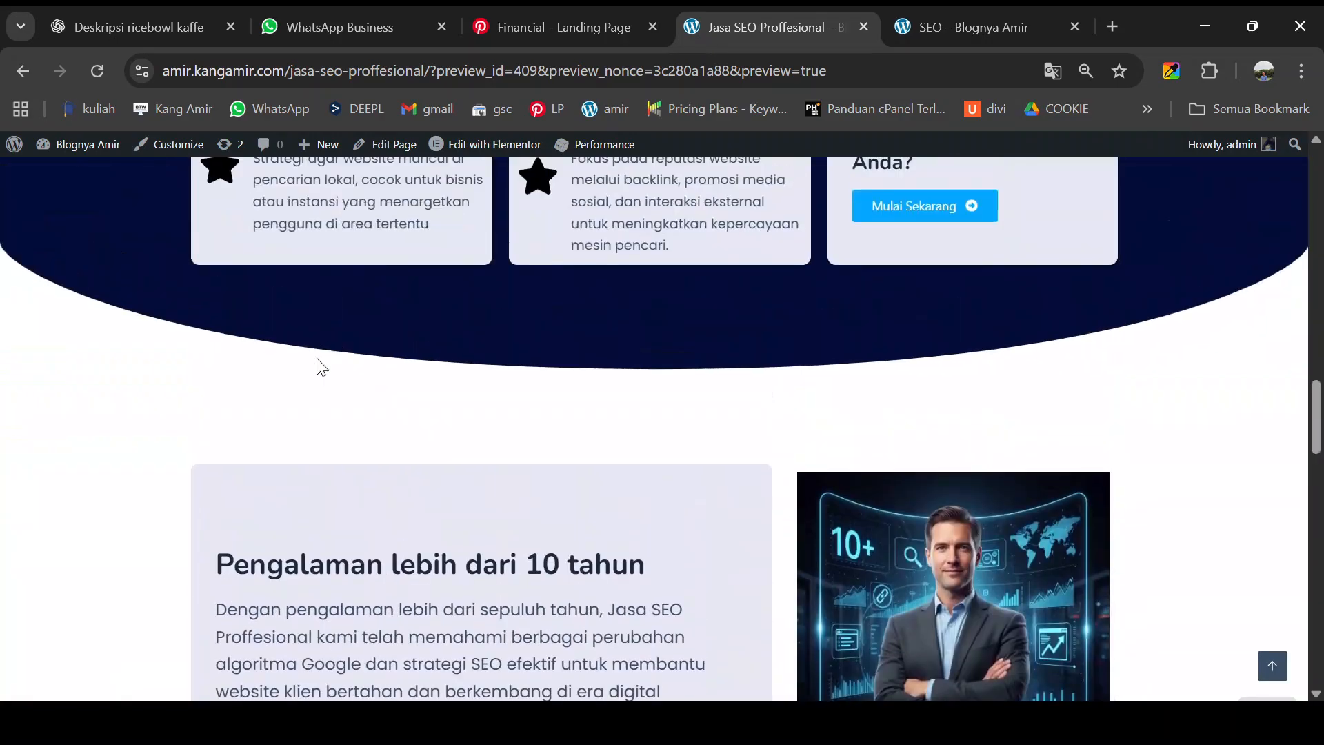
{"action": "scroll", "coordinate": [338, 486], "scroll_direction": "down", "scroll_amount": 3}
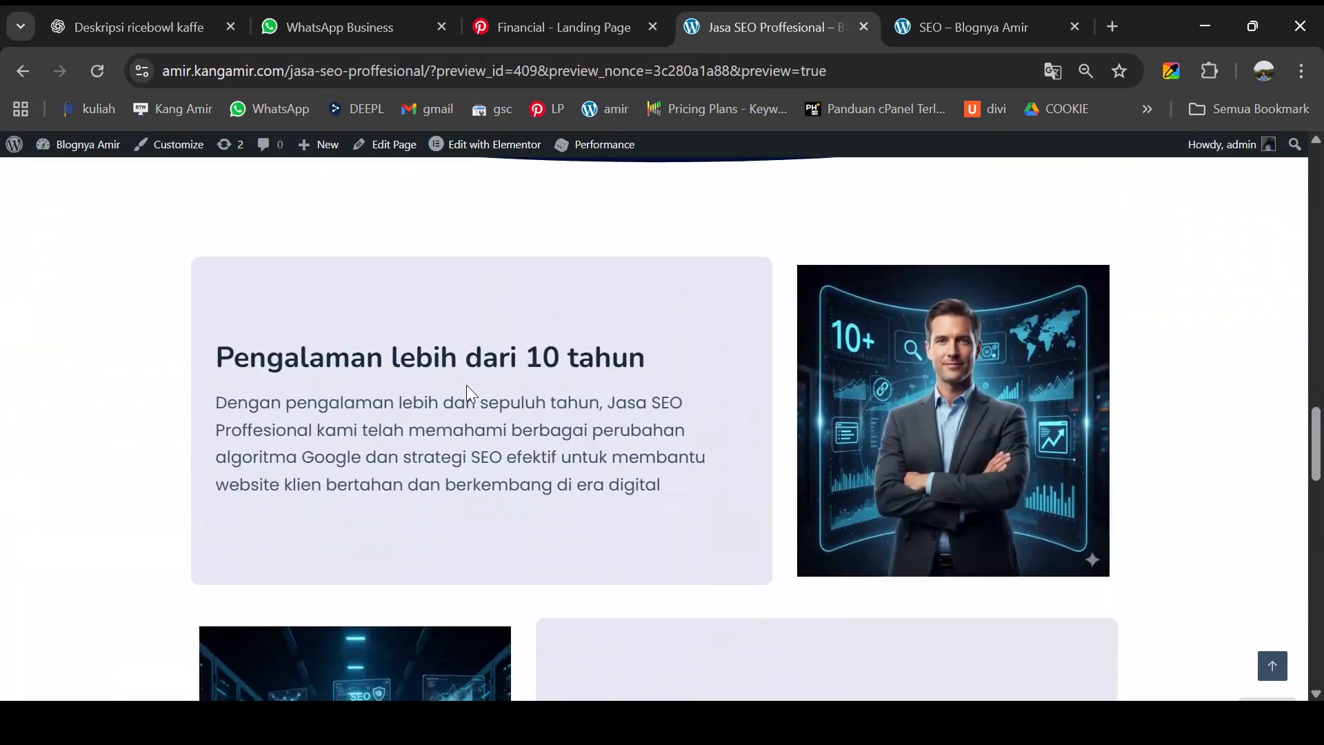
{"action": "scroll", "coordinate": [599, 433], "scroll_direction": "down", "scroll_amount": 5}
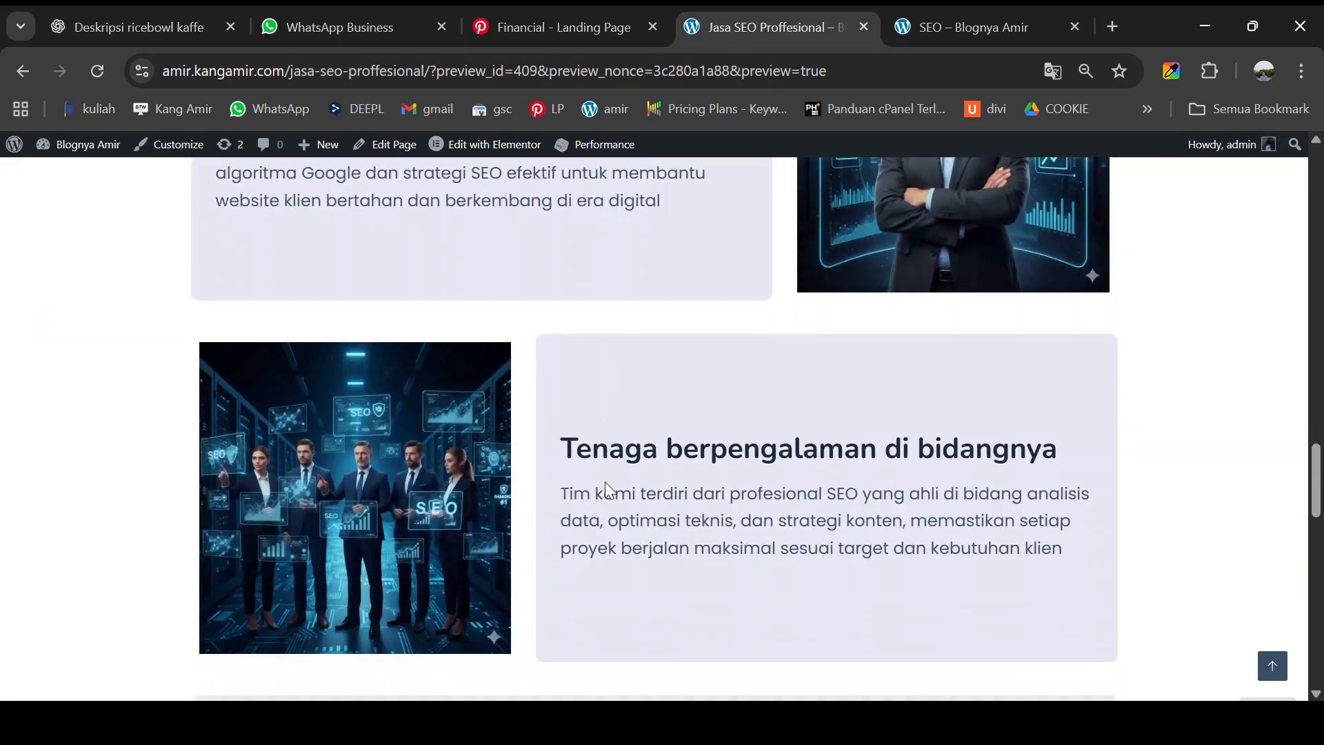
{"action": "scroll", "coordinate": [650, 414], "scroll_direction": "down", "scroll_amount": 3}
{"action": "scroll", "coordinate": [638, 467], "scroll_direction": "down", "scroll_amount": 3}
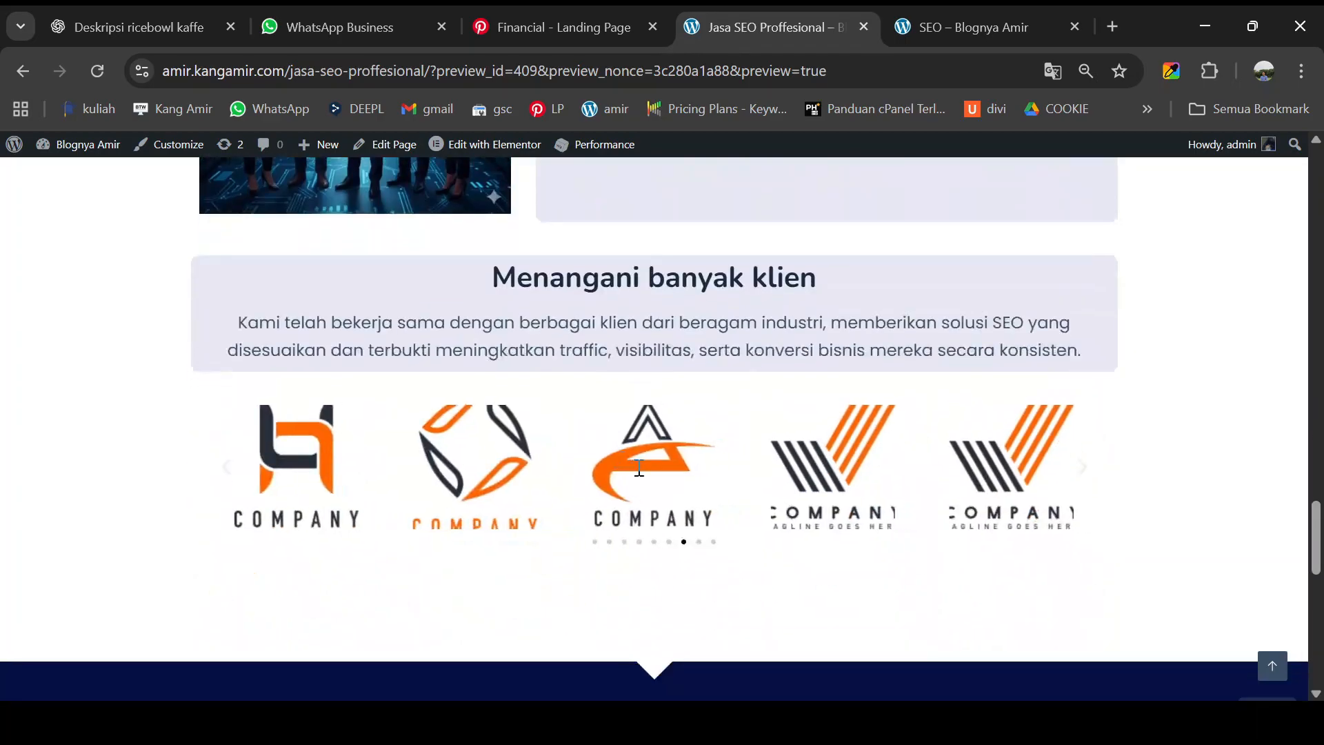
{"action": "scroll", "coordinate": [647, 465], "scroll_direction": "up", "scroll_amount": 13}
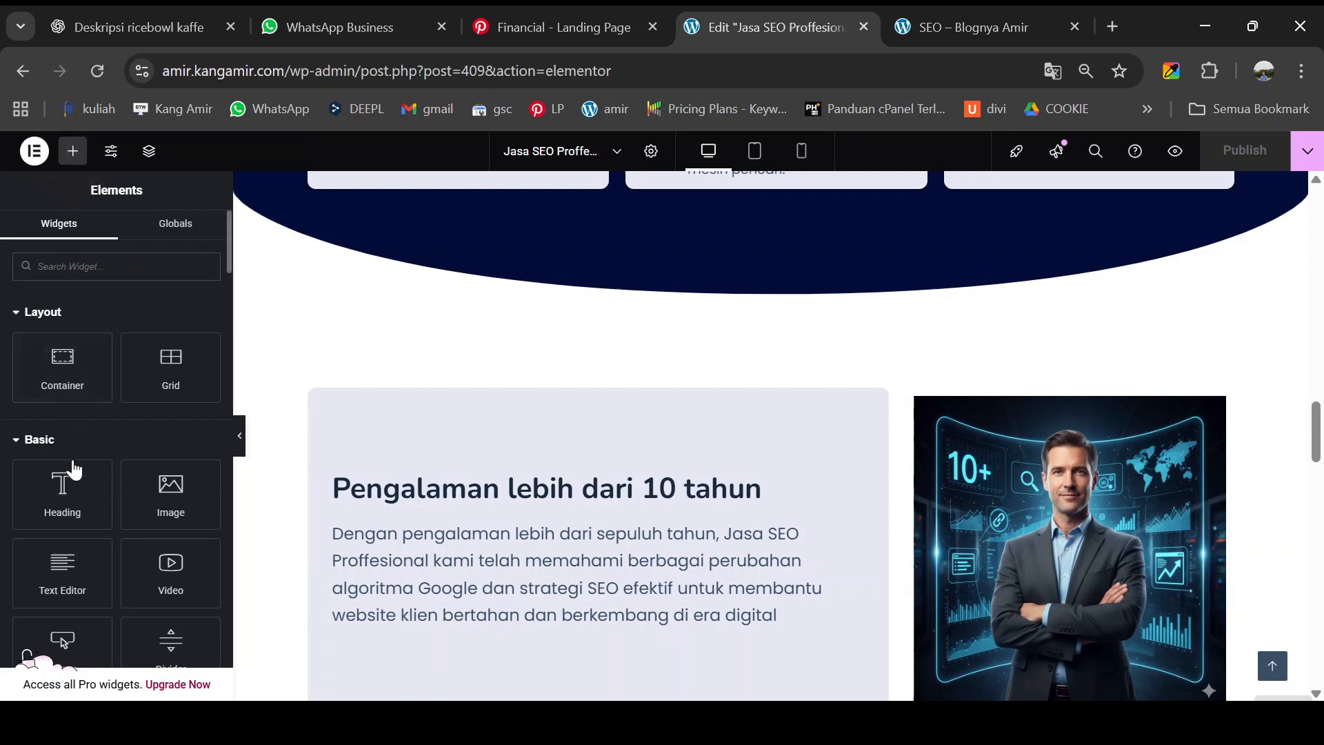
- Add an empty section above the Pengalaman card holding a container and a Heading widget
{"action": "left_click_drag", "start_coordinate": [62, 360], "coordinate": [783, 342]}
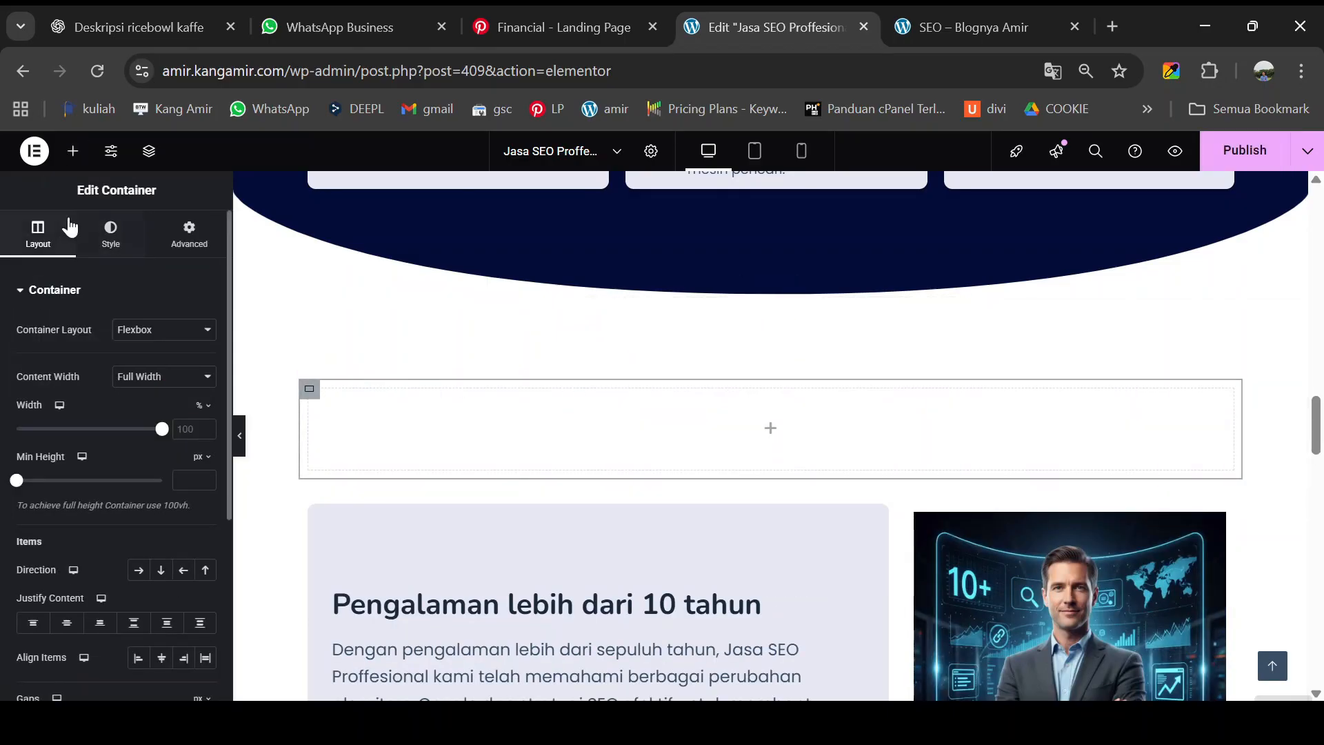
{"action": "left_click", "coordinate": [73, 151]}
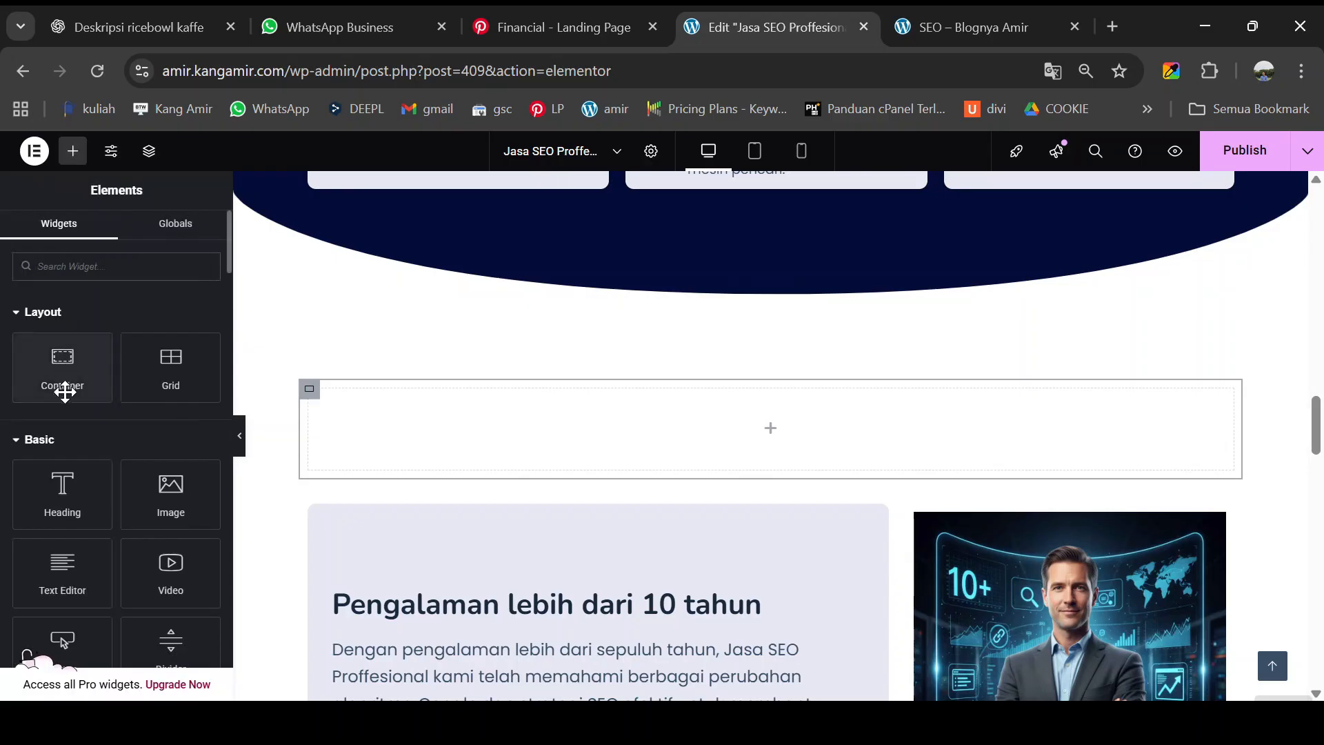
{"action": "left_click_drag", "start_coordinate": [65, 355], "coordinate": [509, 418]}
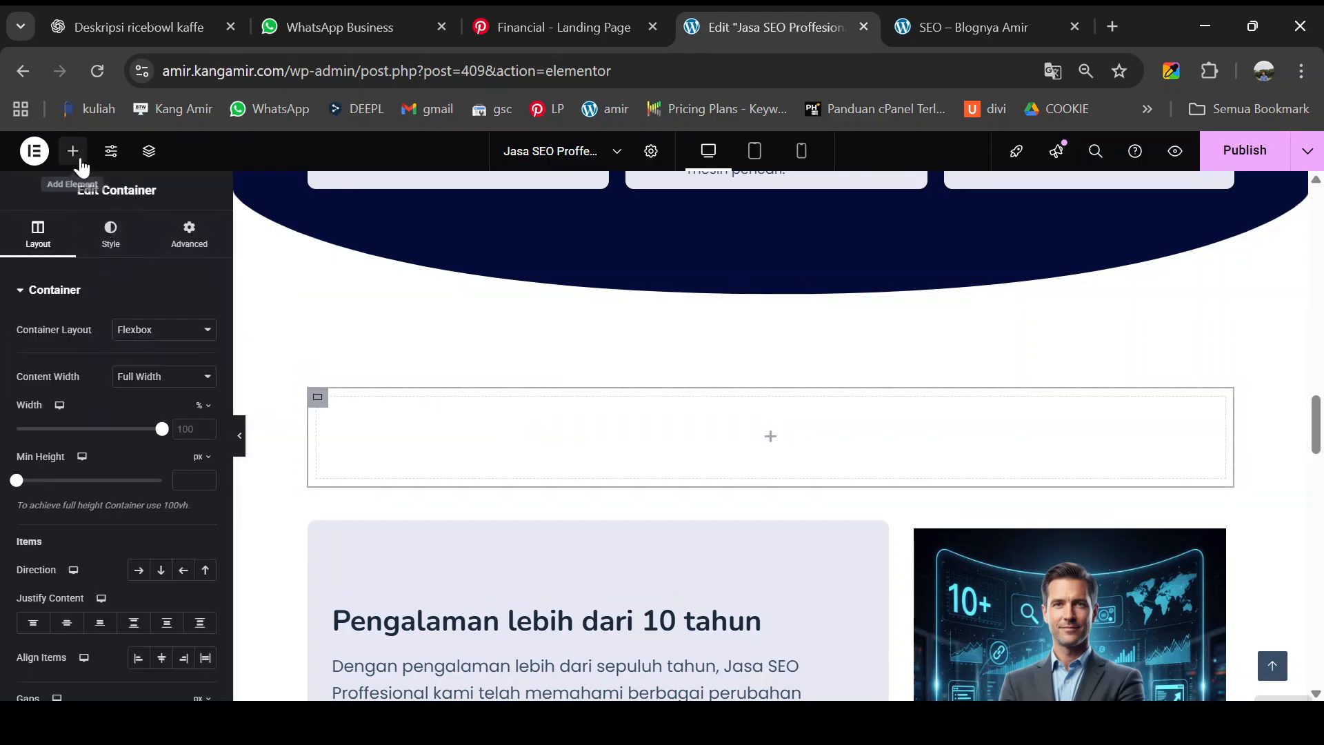
{"action": "left_click", "coordinate": [73, 151]}
{"action": "left_click_drag", "start_coordinate": [69, 486], "coordinate": [572, 398]}
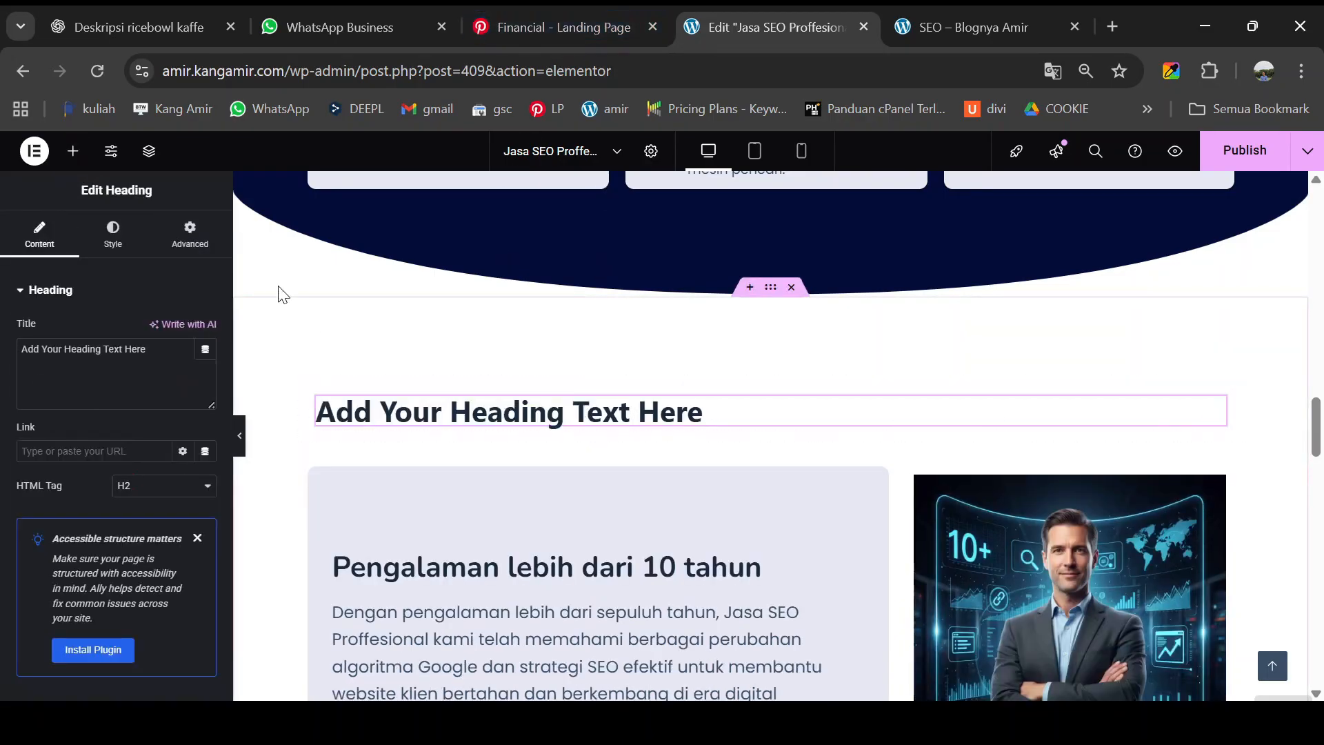
- Center the heading and set its typography family to Nunito
{"action": "left_click", "coordinate": [112, 247]}
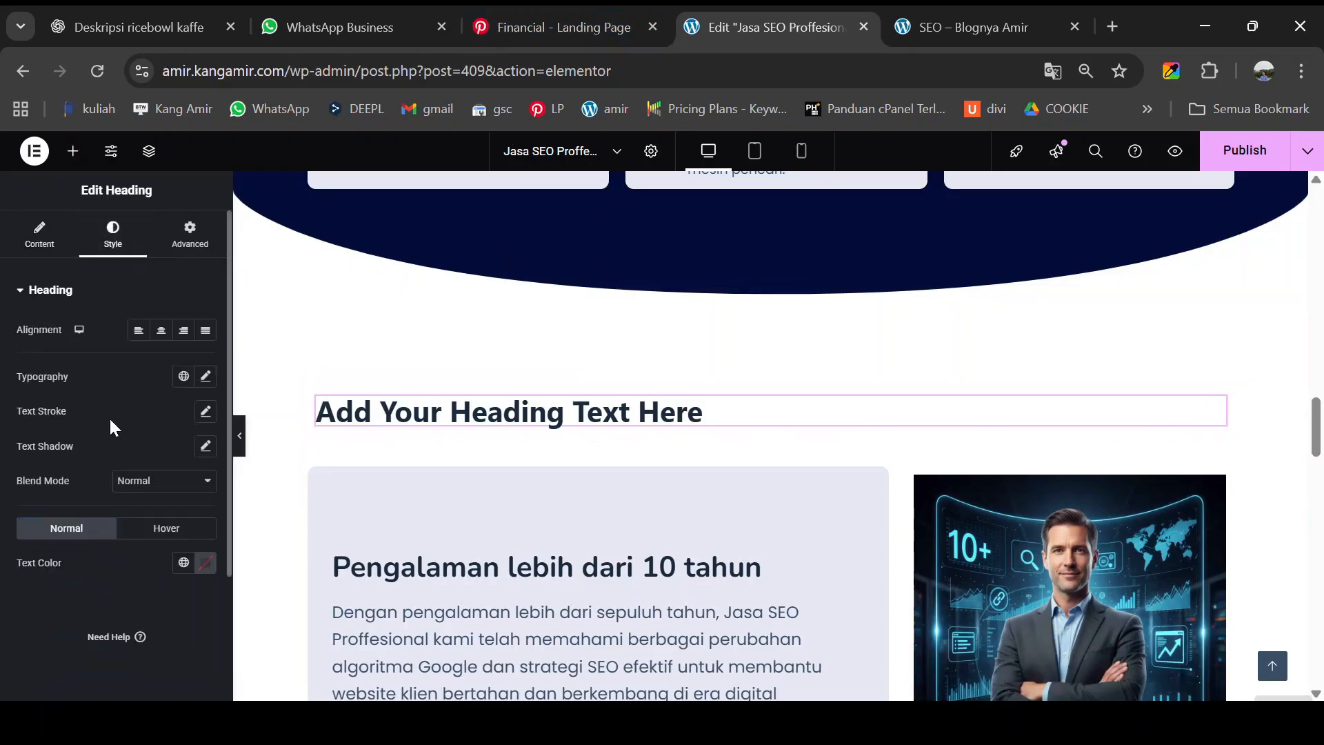
{"action": "left_click", "coordinate": [162, 331]}
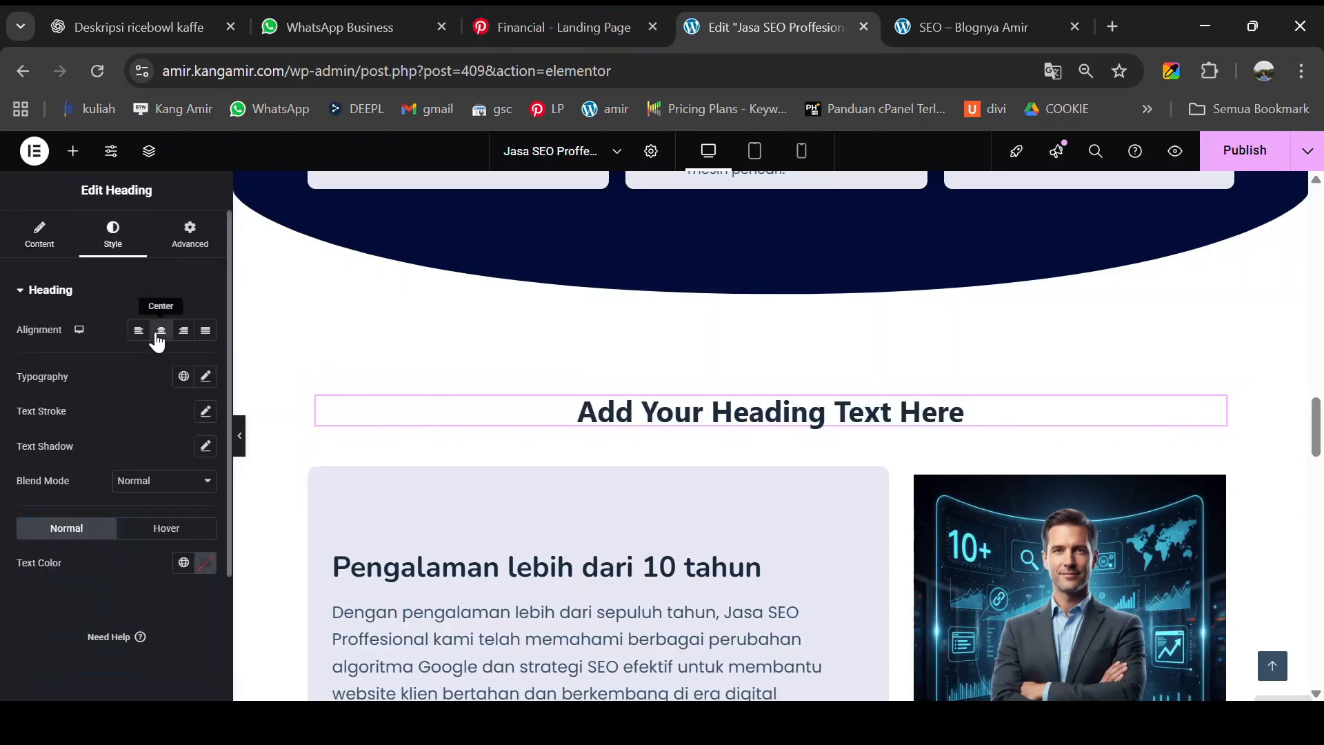
{"action": "left_click", "coordinate": [205, 378]}
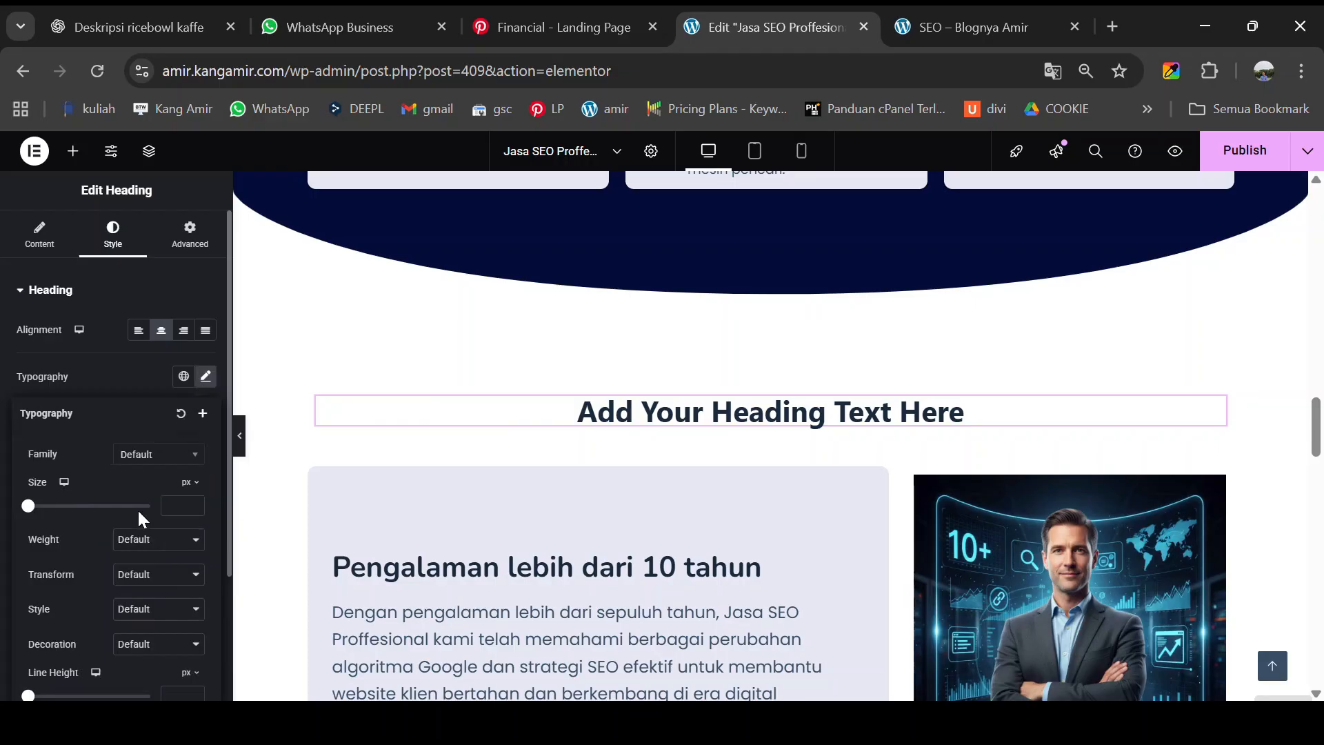
{"action": "left_click", "coordinate": [155, 455]}
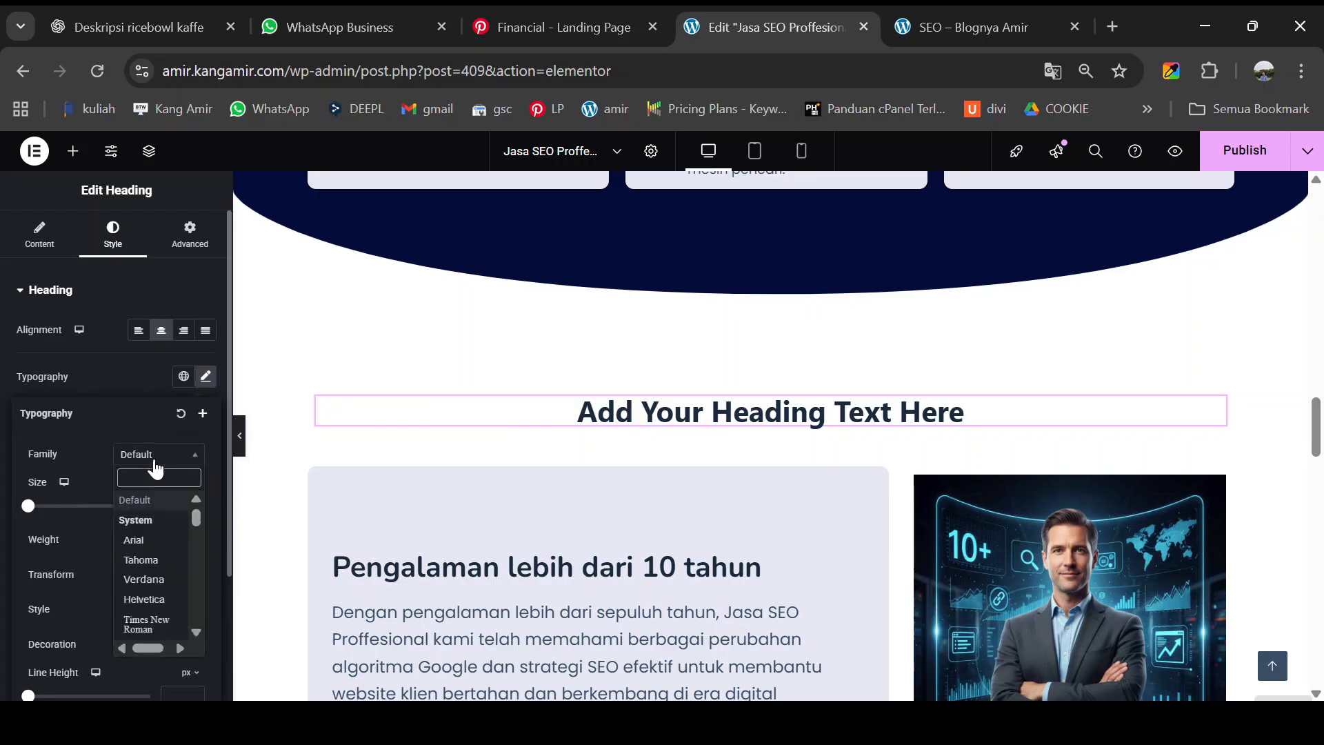
{"action": "type", "text": "nuni"}
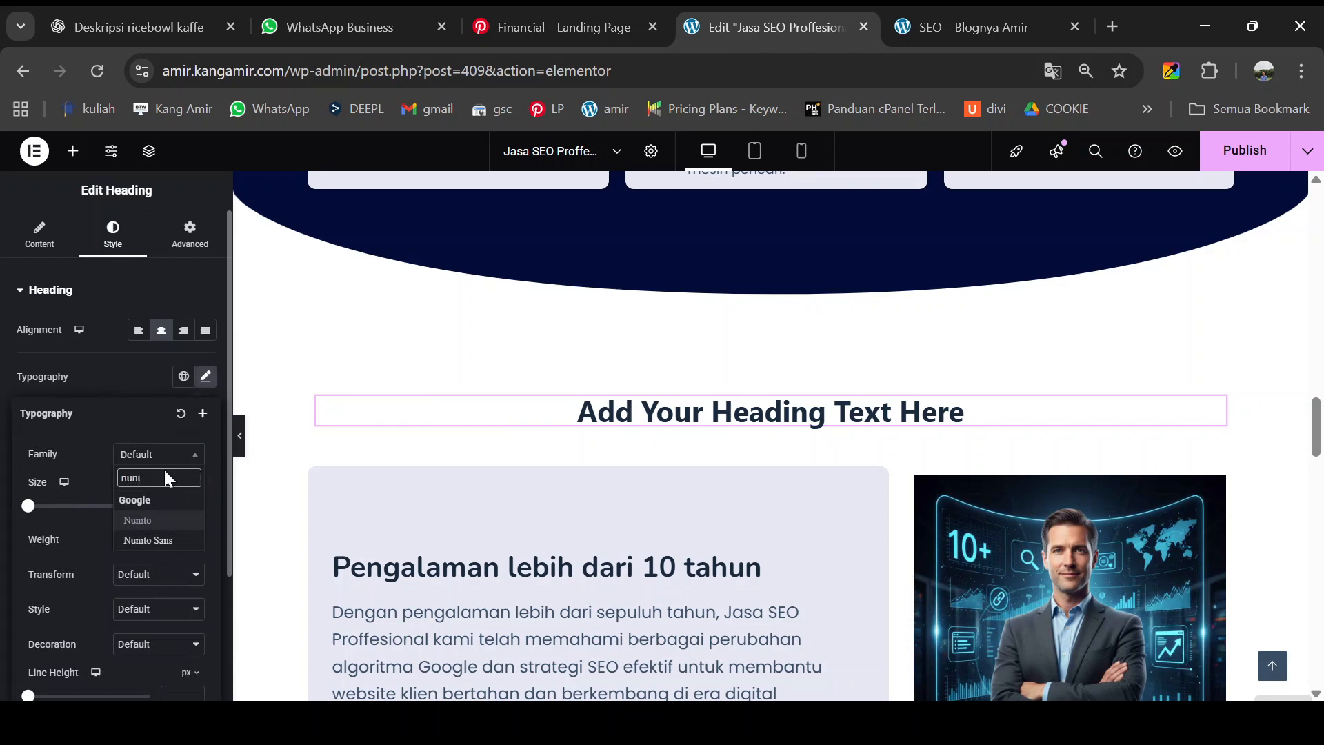
{"action": "left_click", "coordinate": [161, 520]}
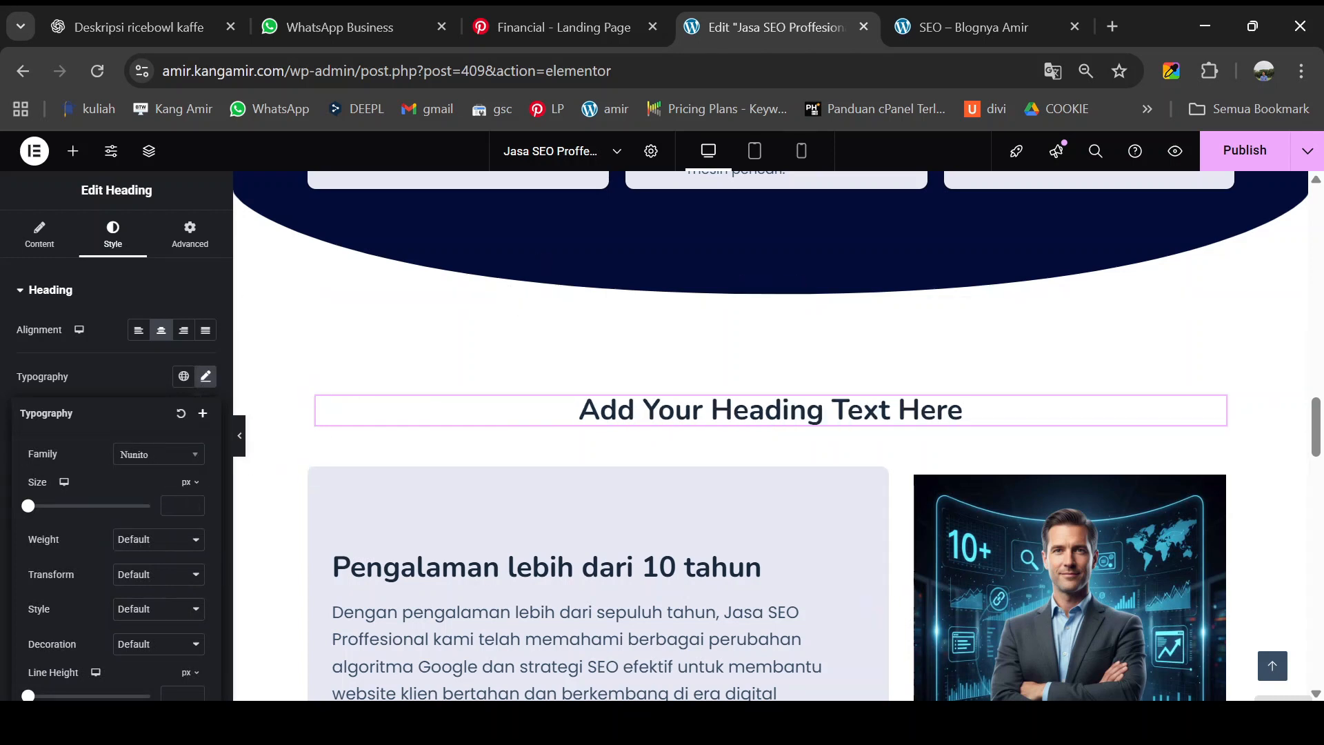
{"action": "left_click", "coordinate": [1216, 407]}
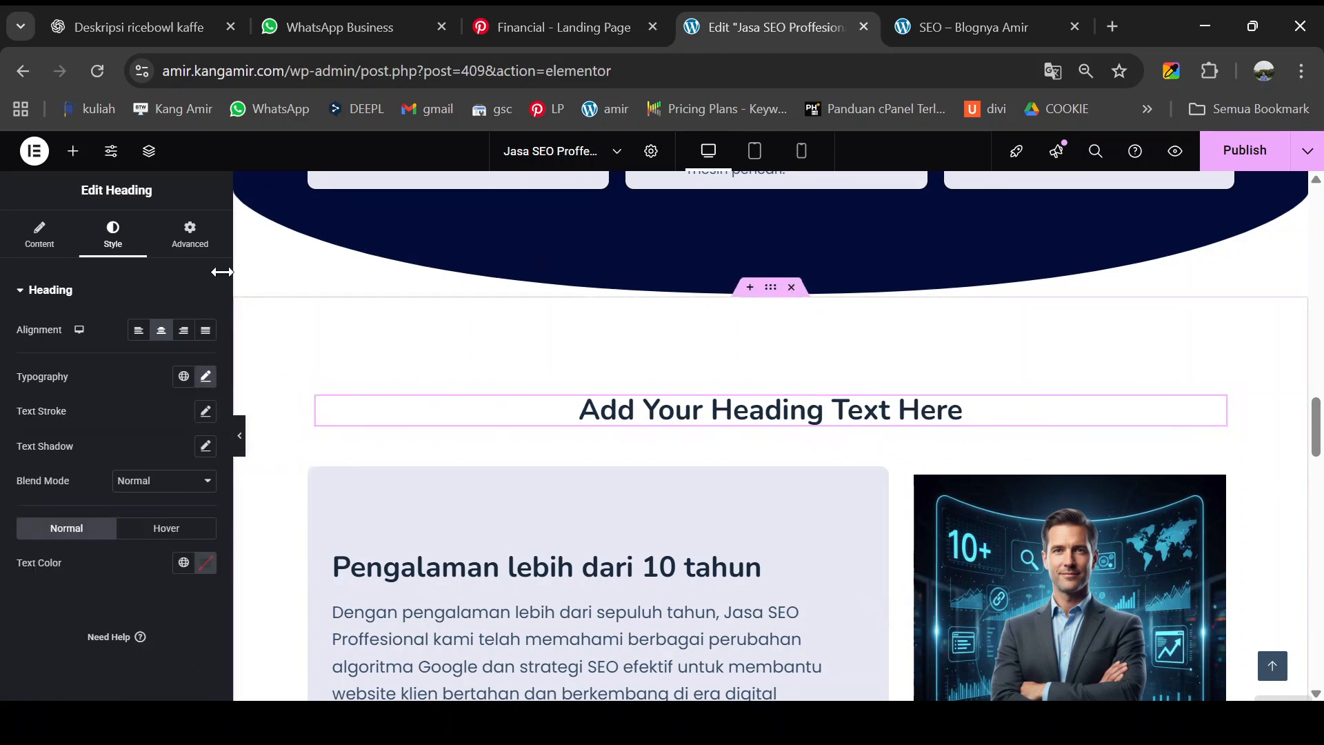
- Change the heading title to 'Keunggulan kami'
{"action": "left_click", "coordinate": [39, 235]}
{"action": "left_click", "coordinate": [84, 367]}
{"action": "key", "text": "ctrl+a"}
{"action": "type", "text": "Keunggulan kami"}
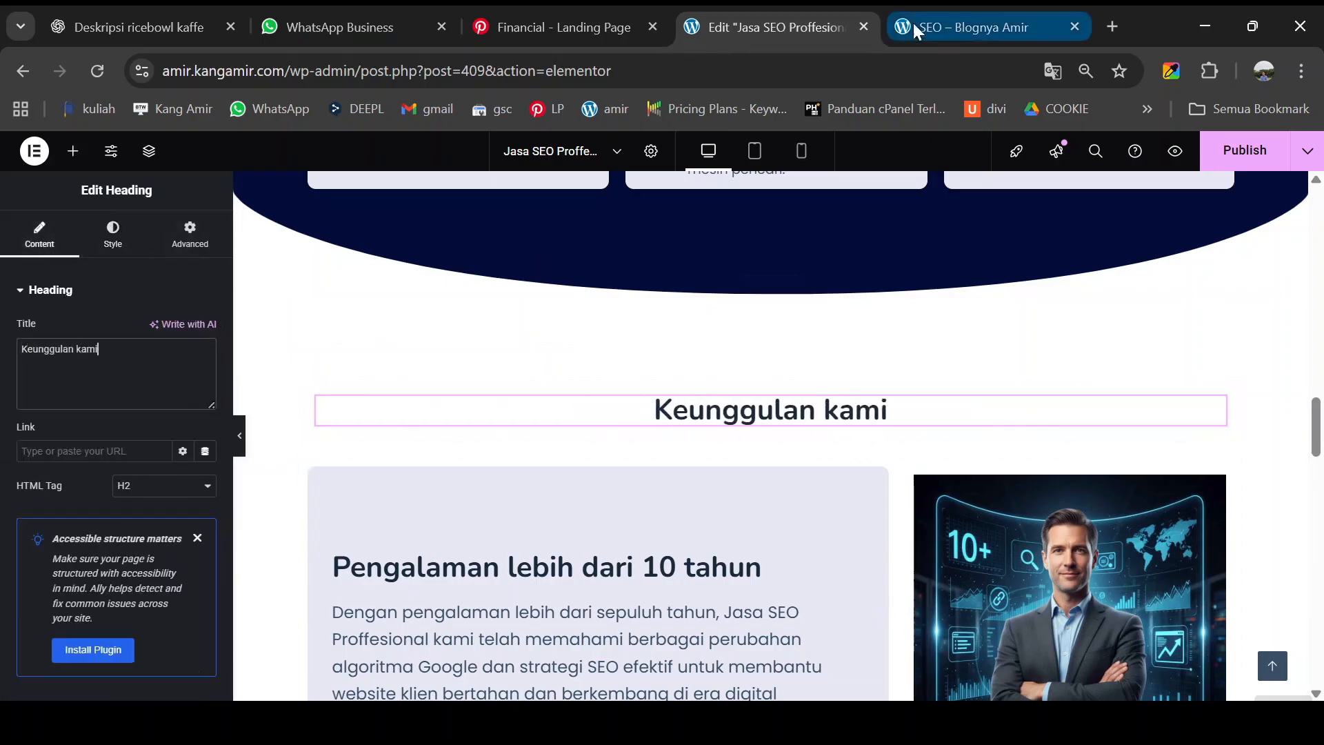
{"action": "left_click", "coordinate": [73, 151]}
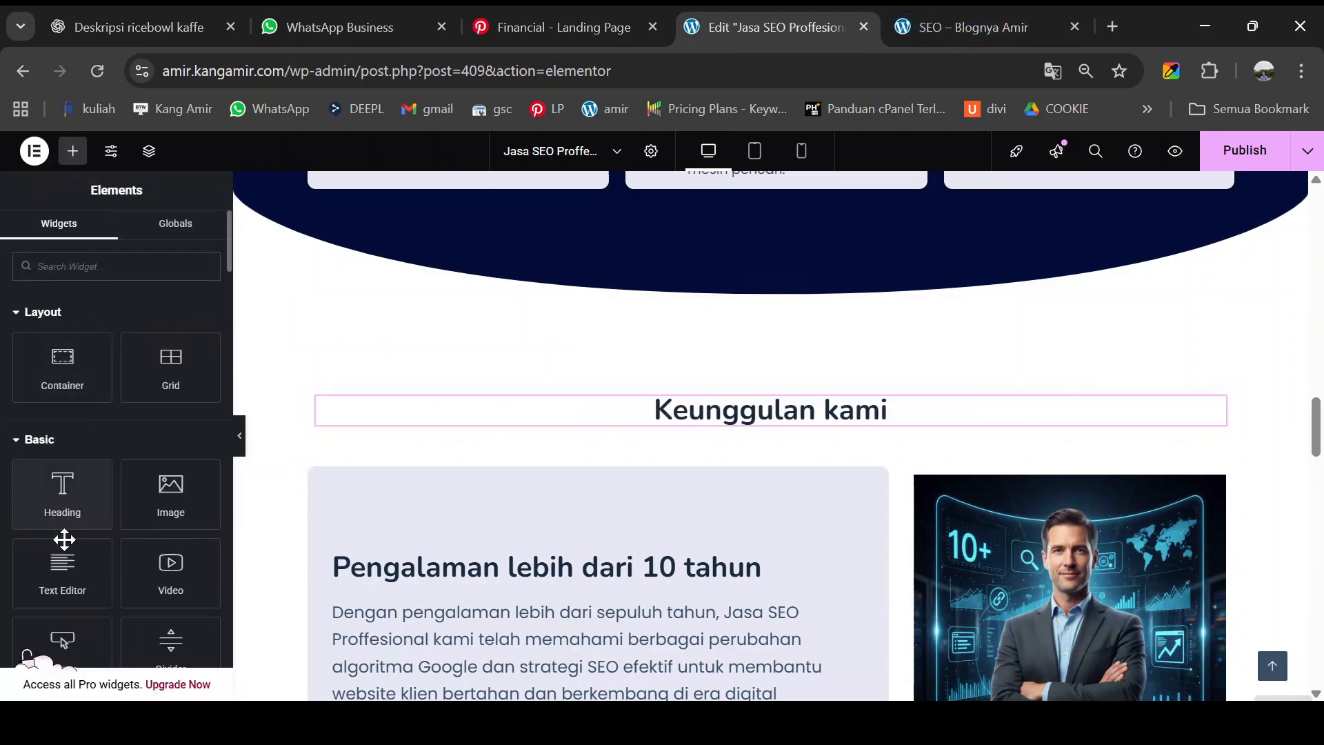
- Place a Text Editor below the heading, paste the SEO intro text, and center it
{"action": "left_click_drag", "start_coordinate": [62, 570], "coordinate": [779, 439]}
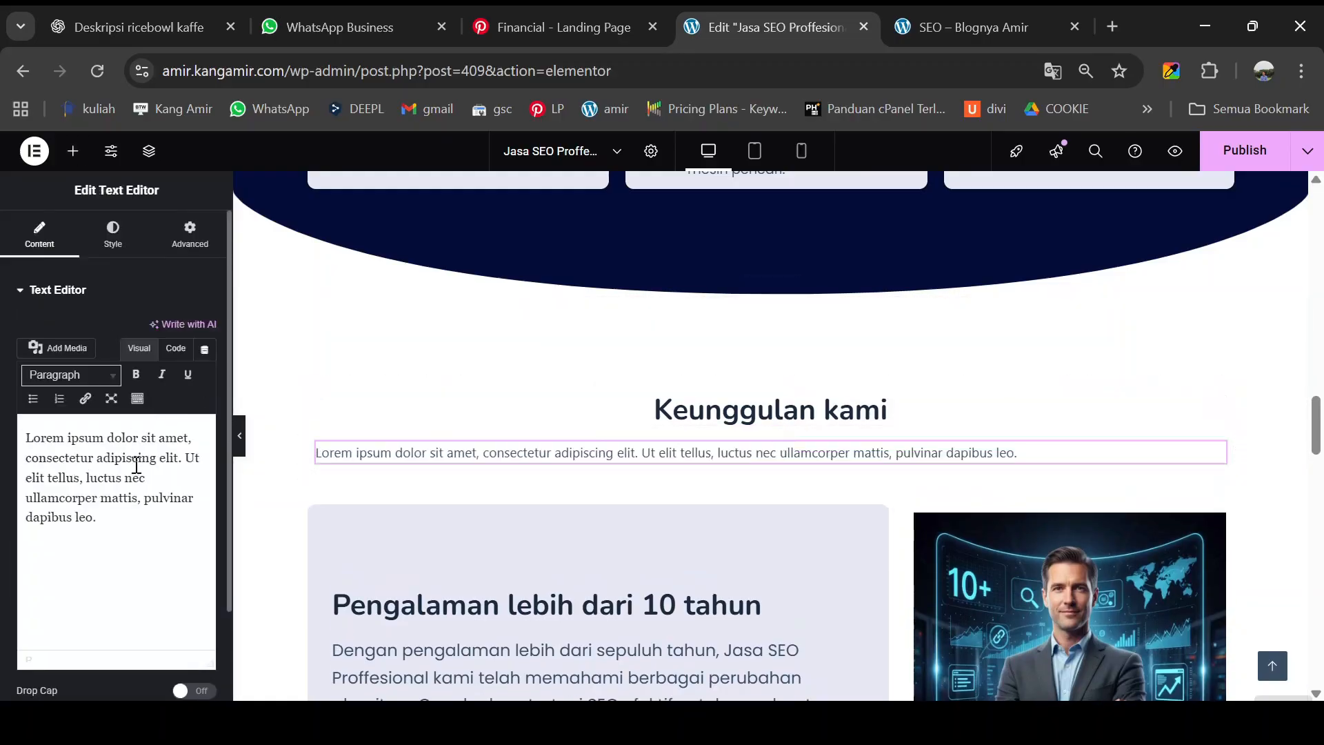
{"action": "key", "text": "ctrl+a"}
{"action": "type", "text": "Kami menawarkan strategi SEO terukur, tim profesional berpengalaman, serta hasil nyata yang meningkatkan peringkat, traffic, dan konversi bisnis Anda dengan pendekatan transparan, aman, dan sesuai kebutuhan setiap klien"}
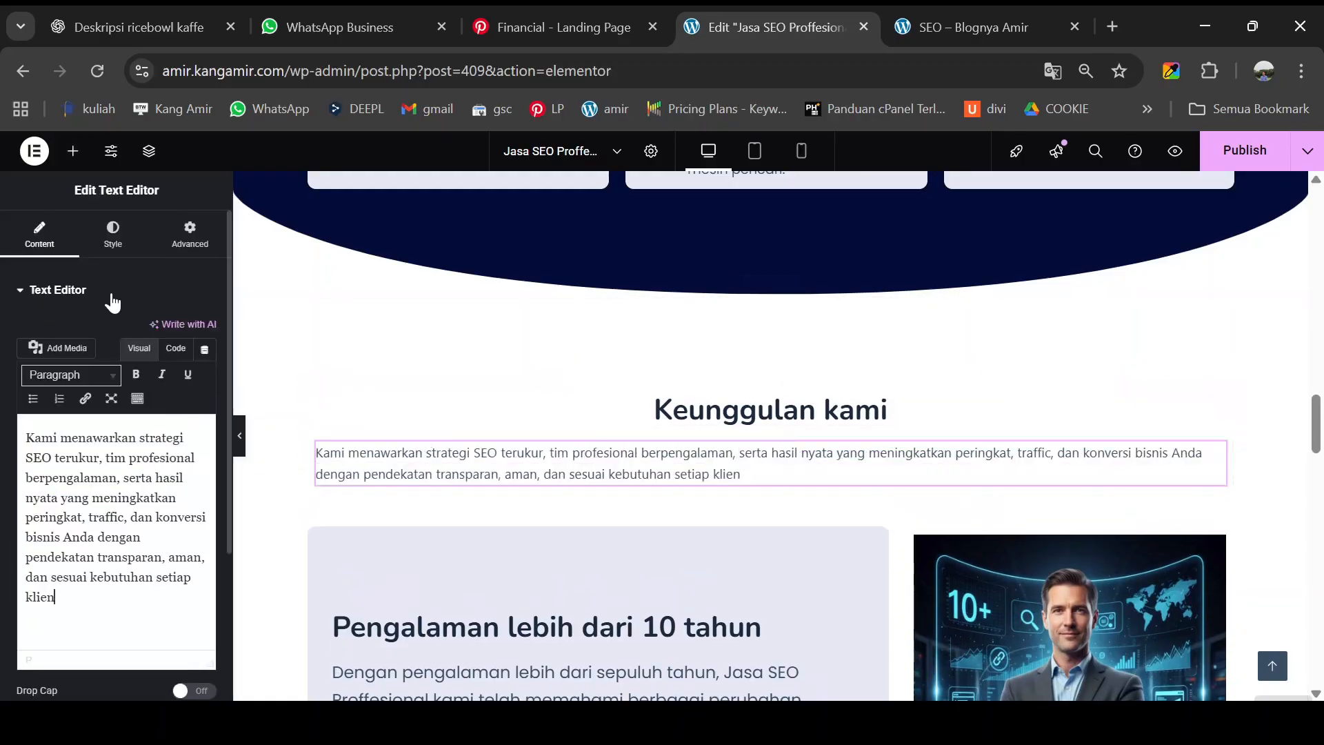
{"action": "left_click", "coordinate": [112, 234]}
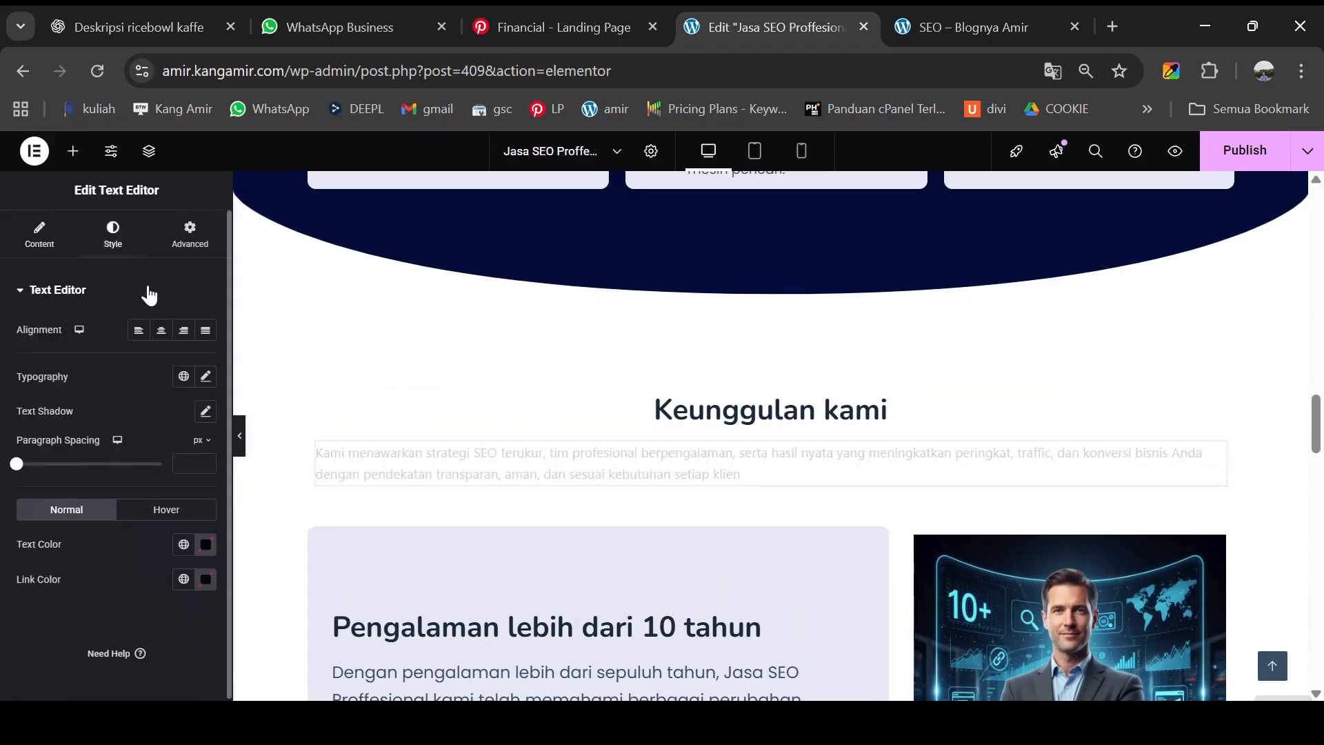
{"action": "left_click", "coordinate": [161, 330]}
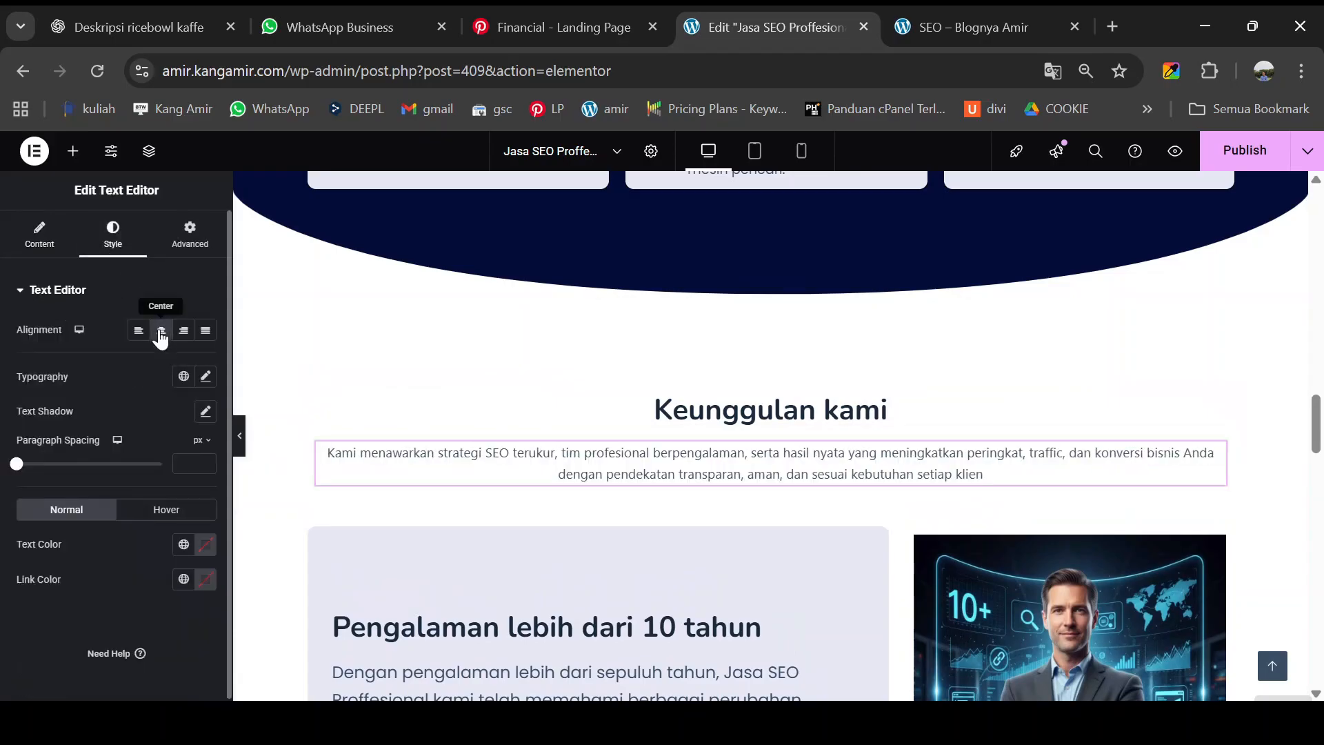
- Set the paragraph to 20 px Poppins, then publish and preview the page
{"action": "left_click", "coordinate": [205, 377]}
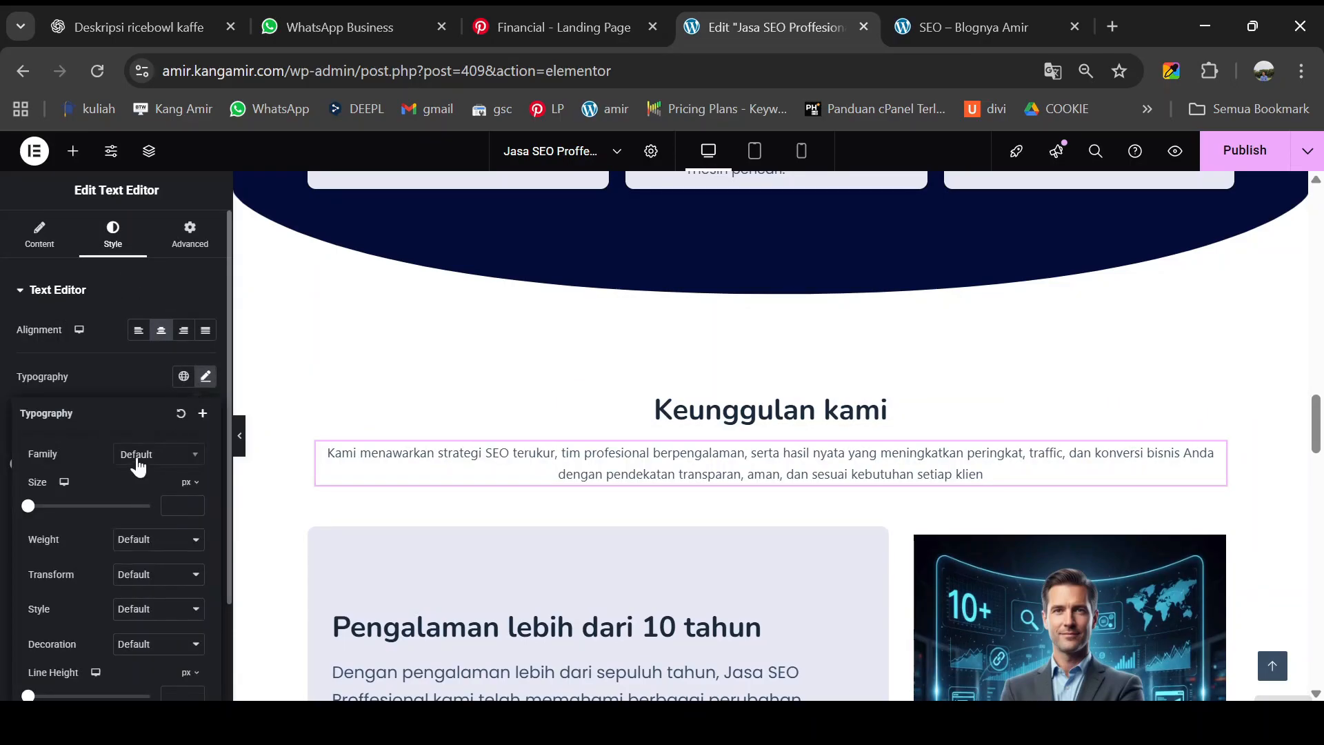
{"action": "left_click", "coordinate": [177, 509]}
{"action": "type", "text": "20"}
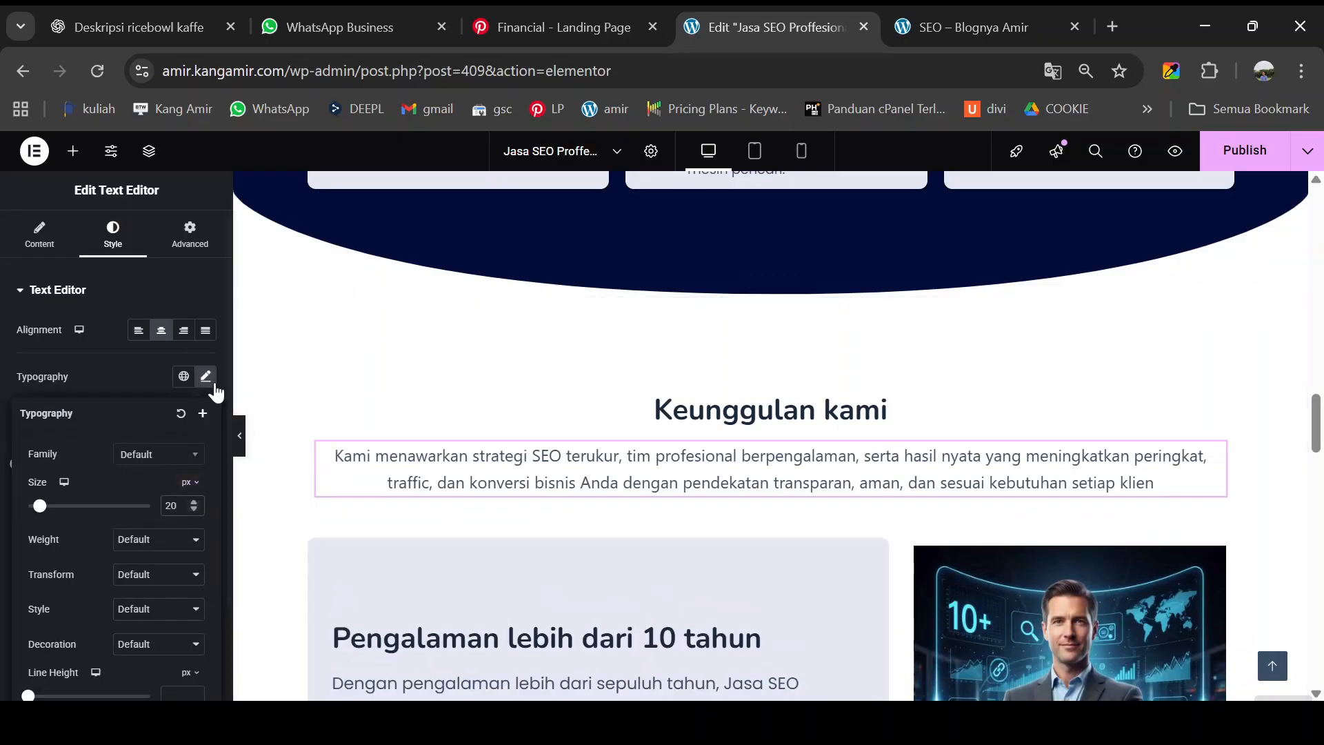
{"action": "left_click", "coordinate": [149, 457]}
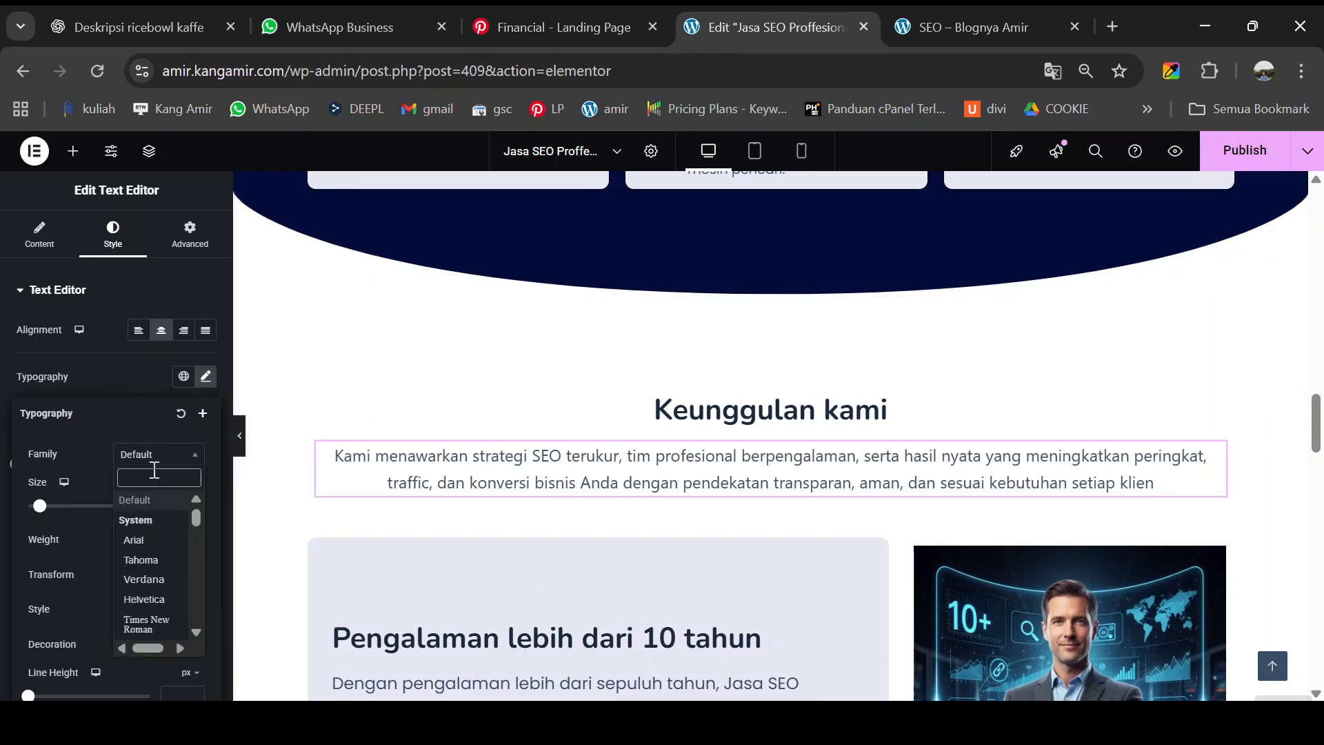
{"action": "type", "text": "popp"}
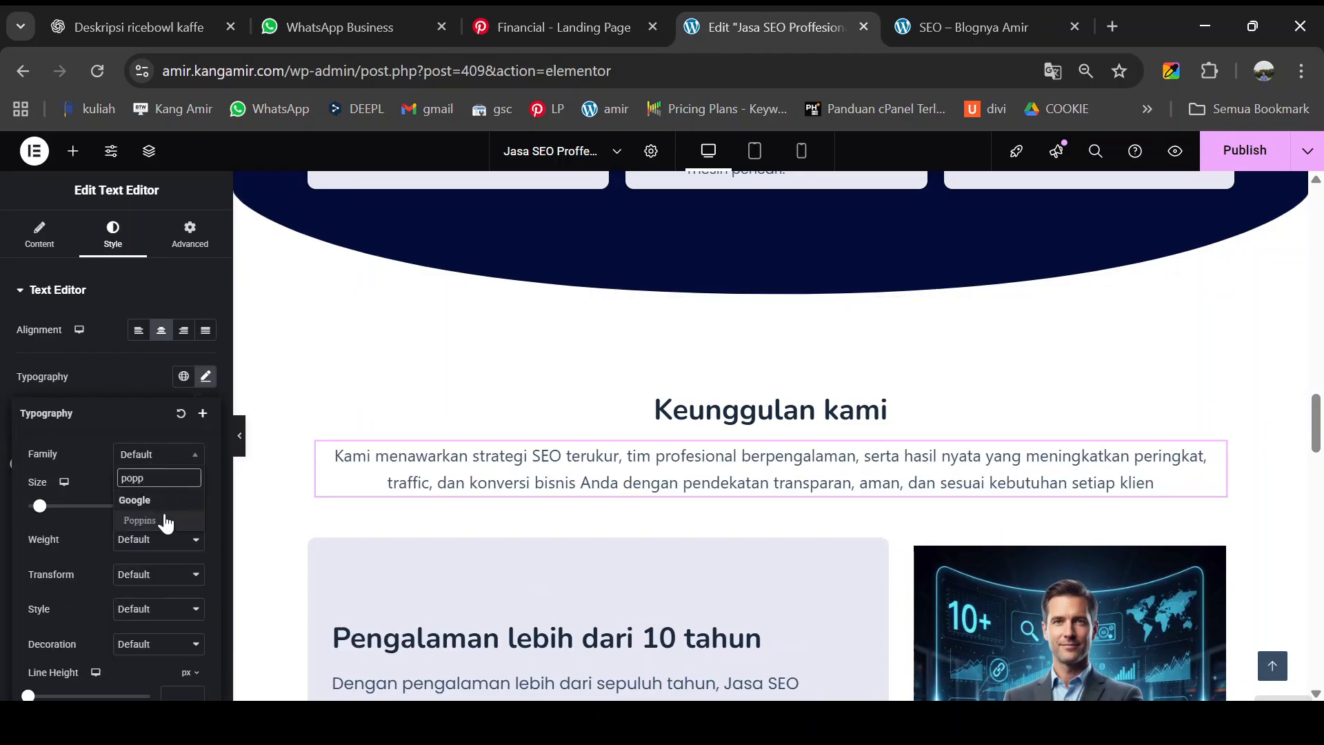
{"action": "left_click", "coordinate": [164, 518]}
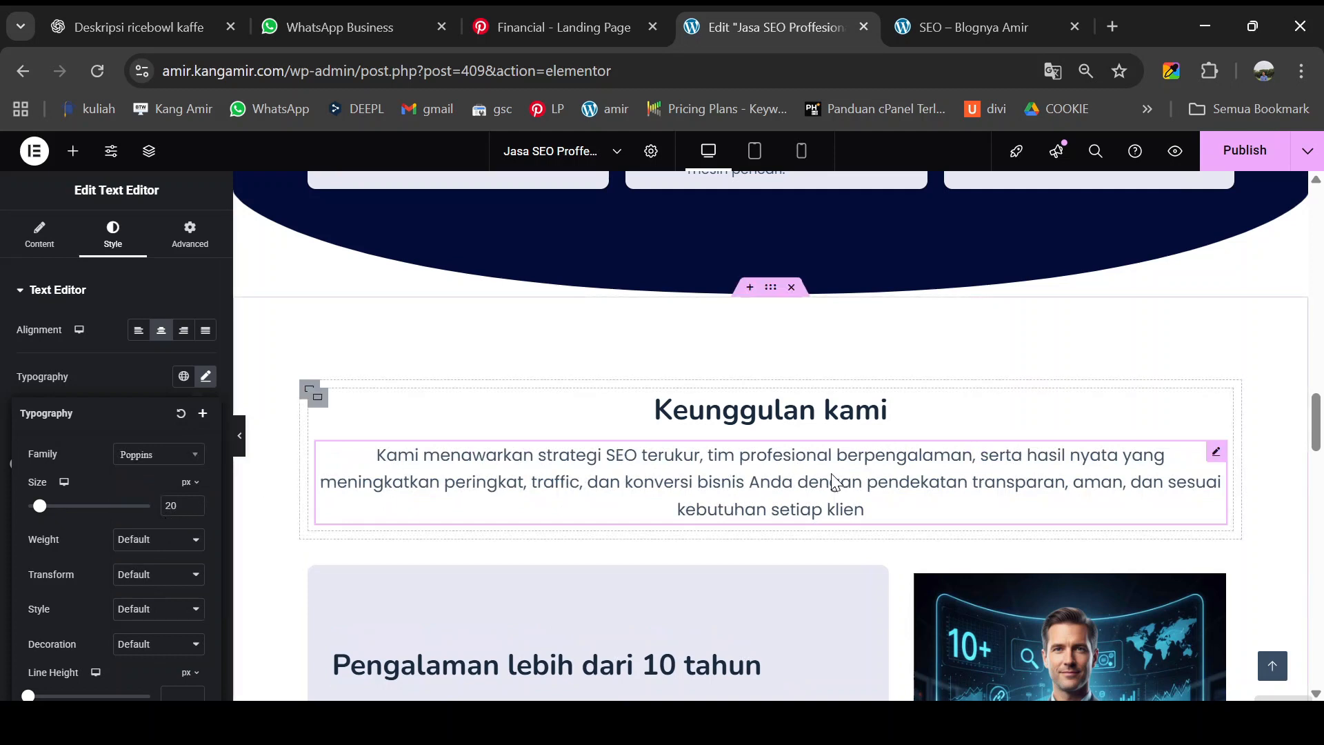
{"action": "left_click", "coordinate": [1250, 157]}
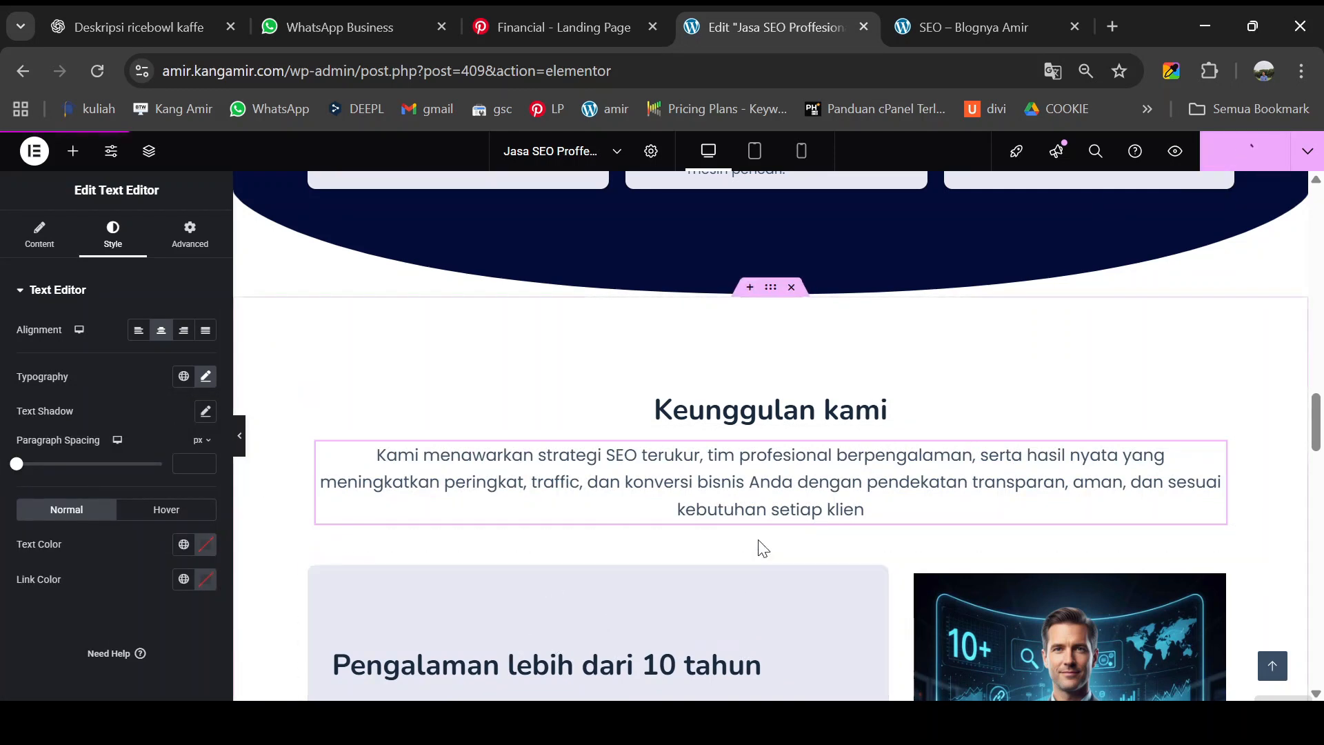
{"action": "left_click", "coordinate": [1175, 152]}
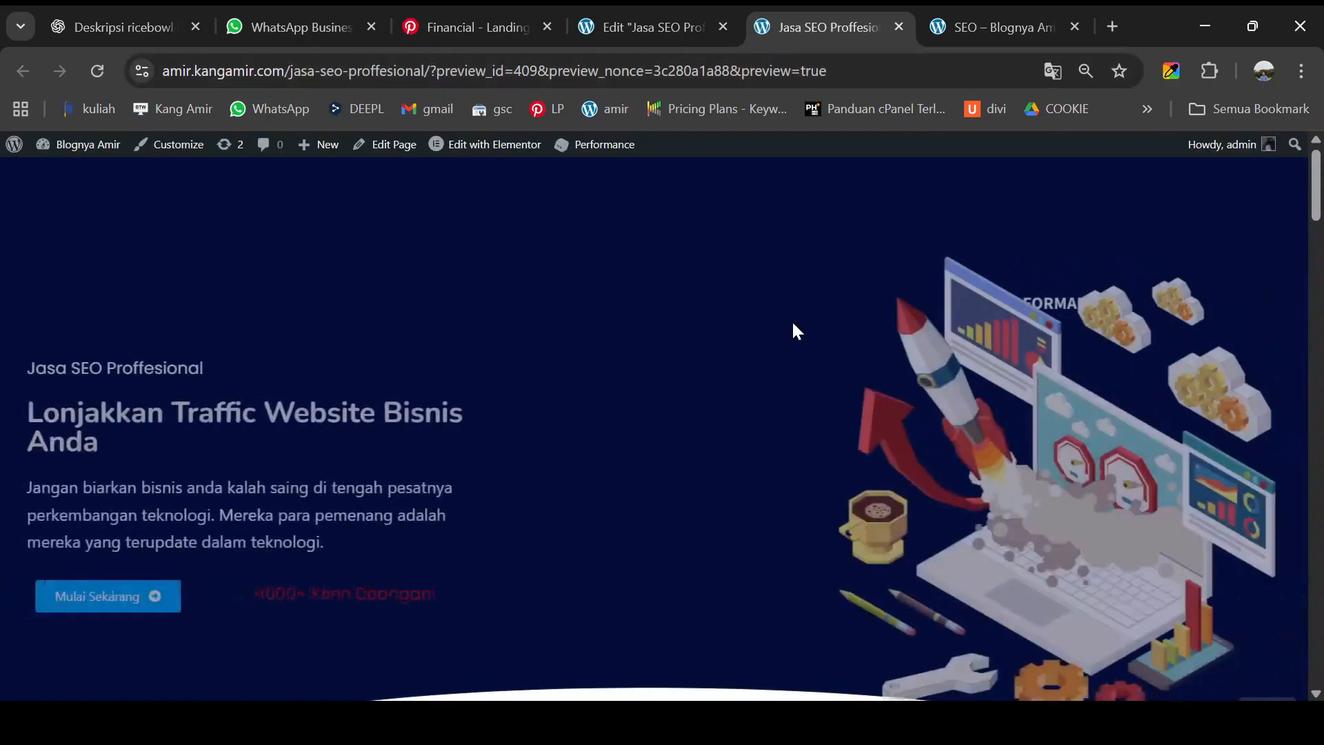
- Scroll the preview from Keunggulan kami down to the Menangani banyak klien card and its Mulai Sekarang button
{"action": "scroll", "coordinate": [800, 339], "scroll_direction": "down", "scroll_amount": 7}
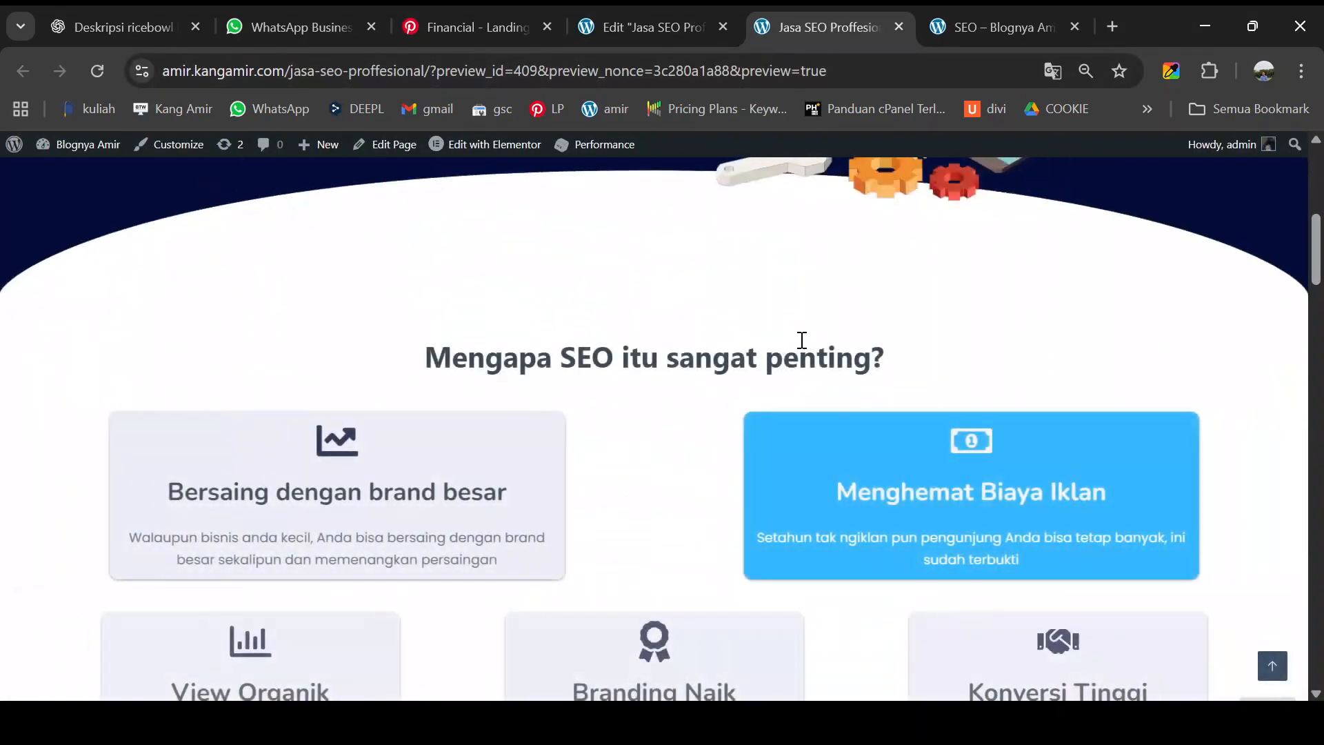
{"action": "scroll", "coordinate": [799, 341], "scroll_direction": "down", "scroll_amount": 15}
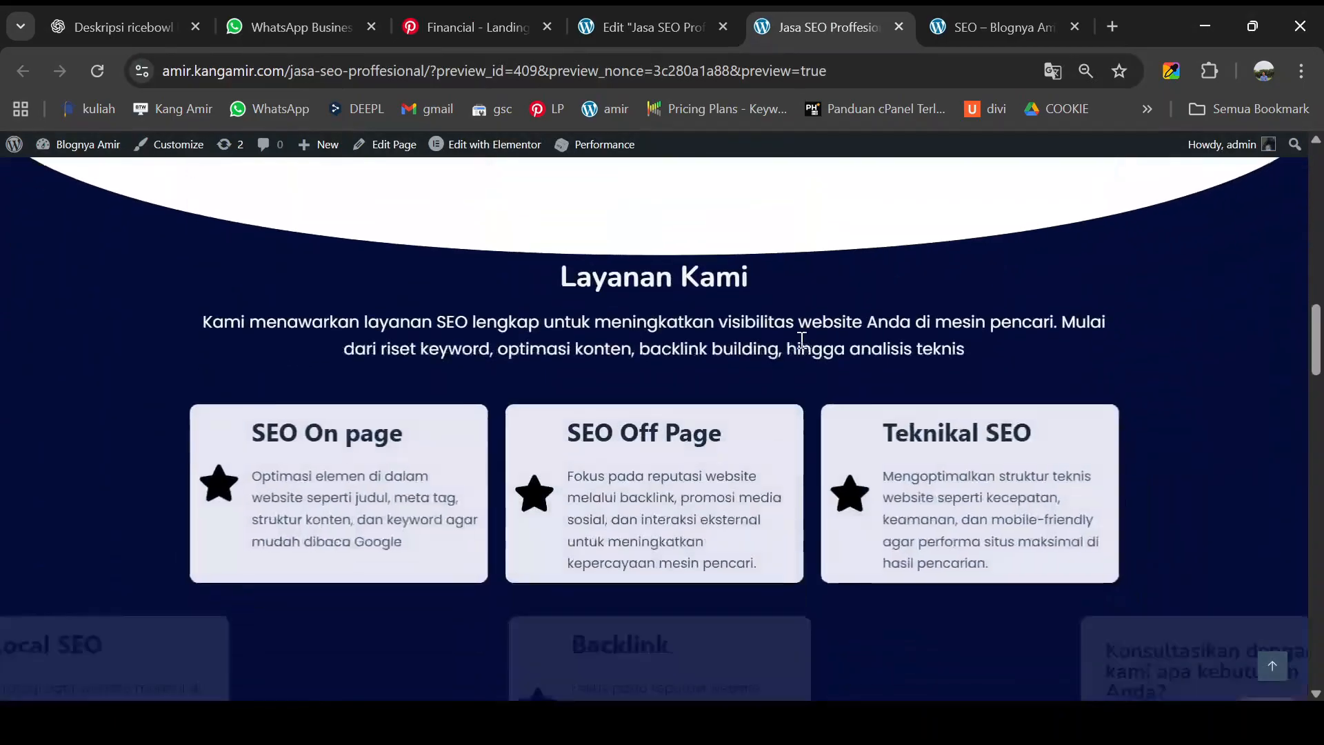
{"action": "scroll", "coordinate": [800, 339], "scroll_direction": "down", "scroll_amount": 9}
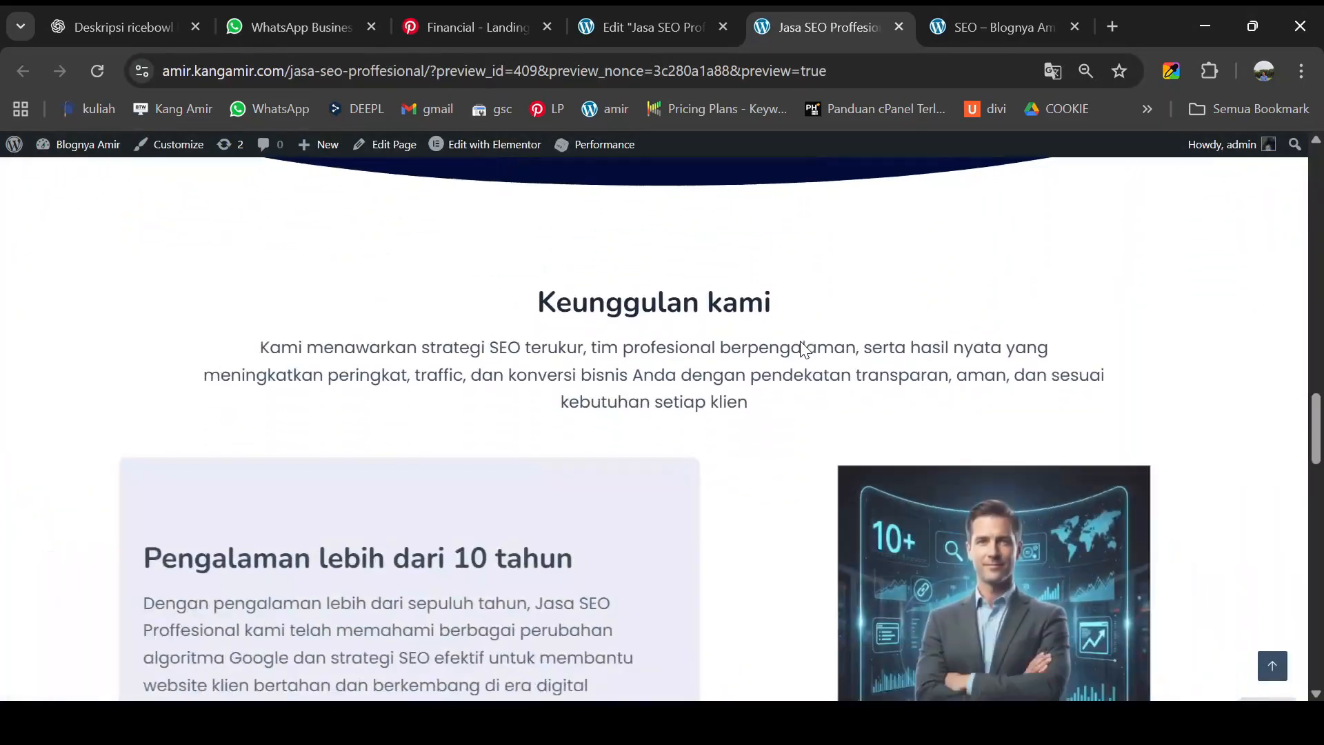
{"action": "scroll", "coordinate": [800, 340], "scroll_direction": "down", "scroll_amount": 10}
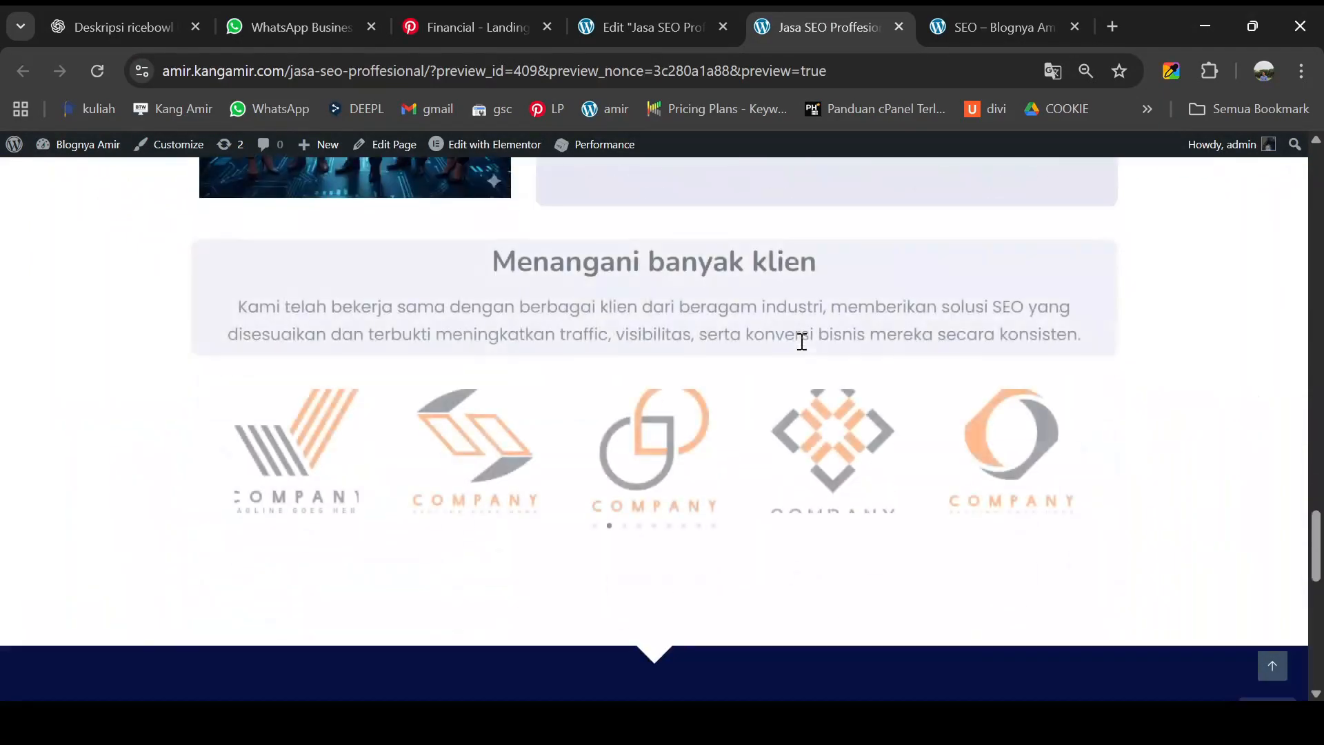
{"action": "scroll", "coordinate": [800, 339], "scroll_direction": "down", "scroll_amount": 8}
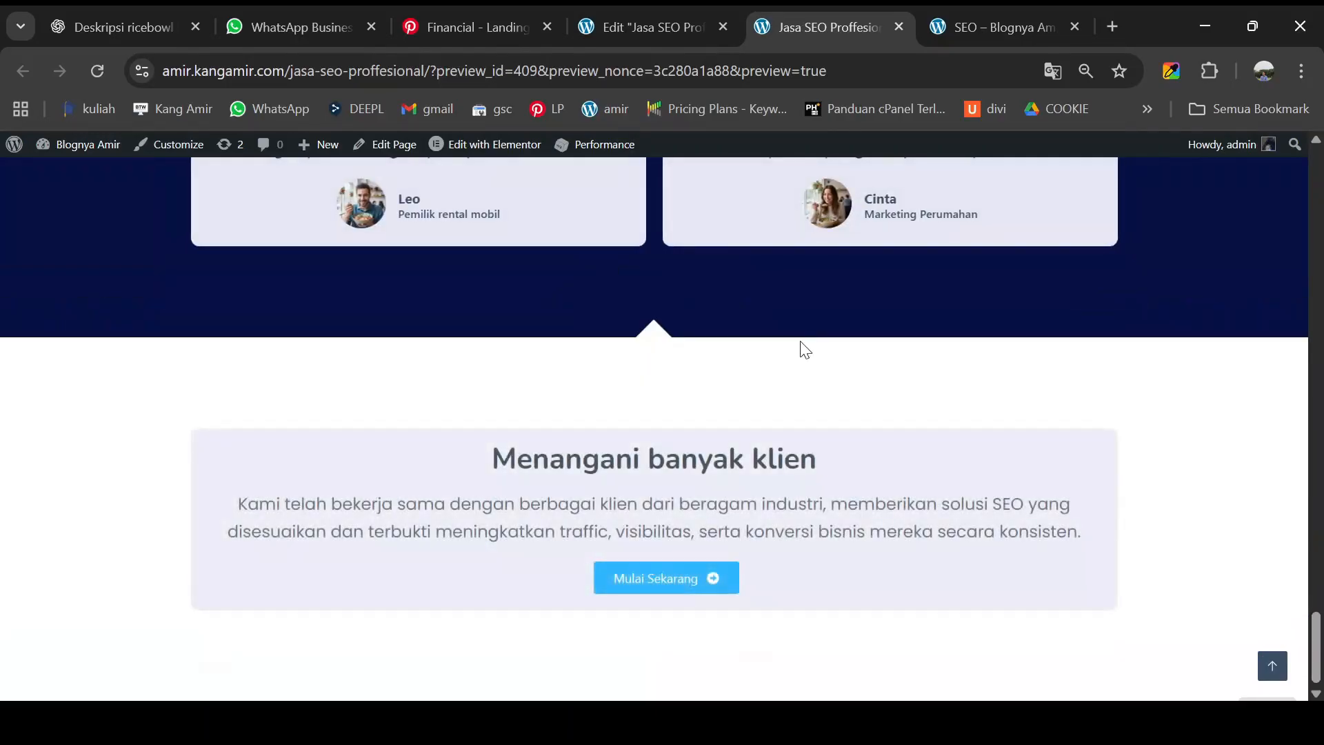
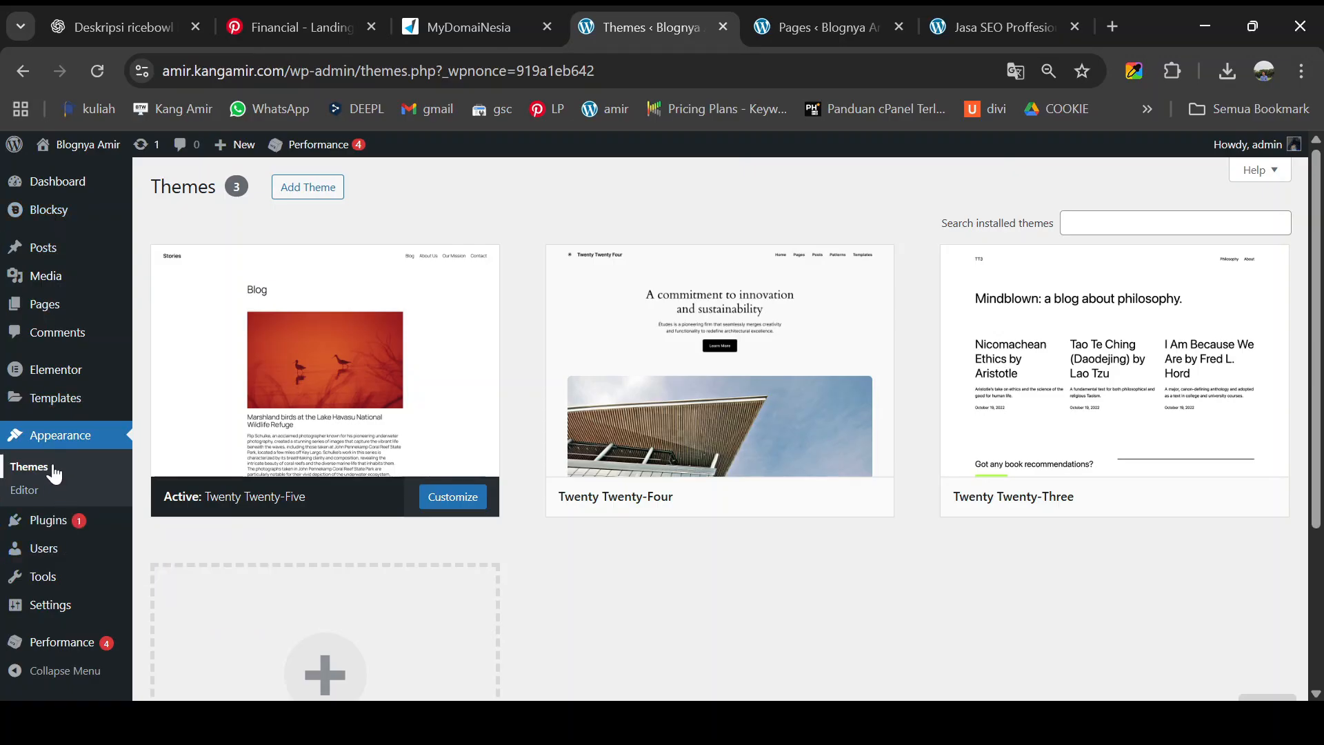
- Search the theme directory for 'blocksy', install the Blocksy theme and activate it
{"action": "mouse_move", "coordinate": [83, 532]}
{"action": "left_click", "coordinate": [49, 447]}
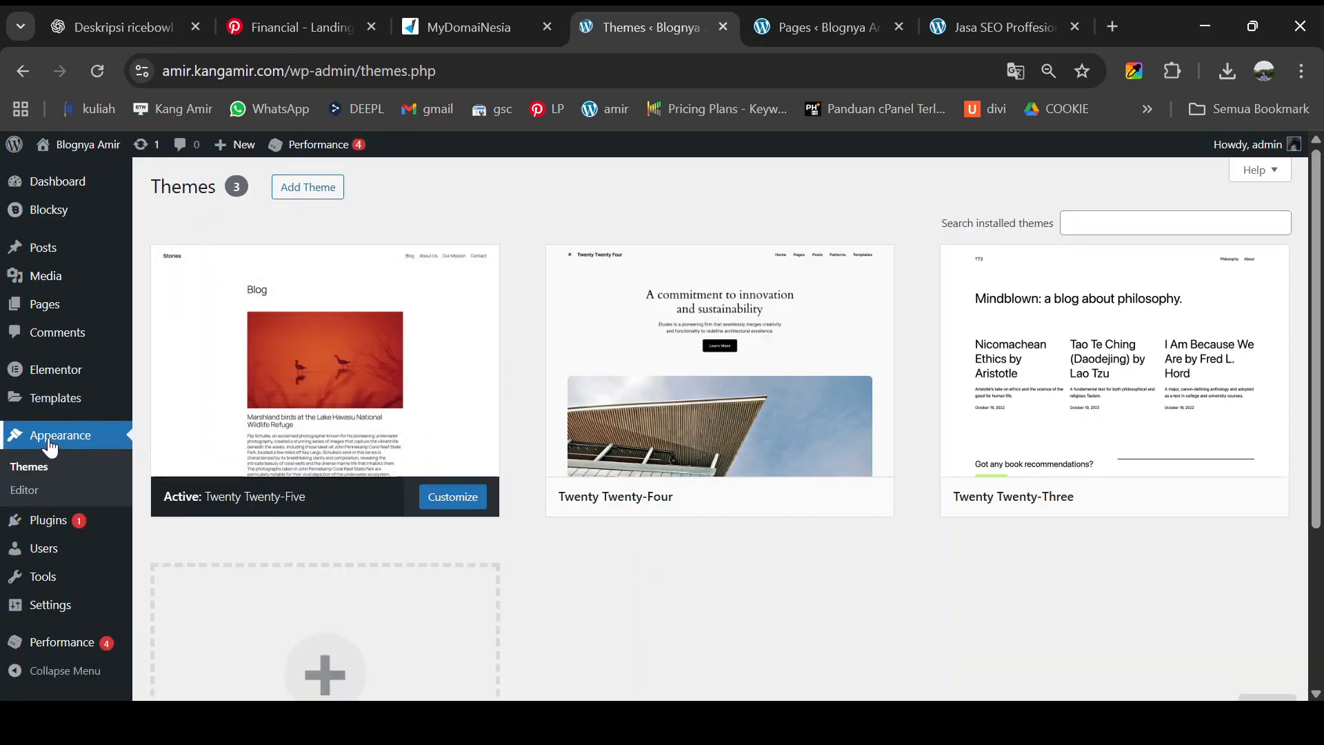
{"action": "left_click", "coordinate": [316, 196]}
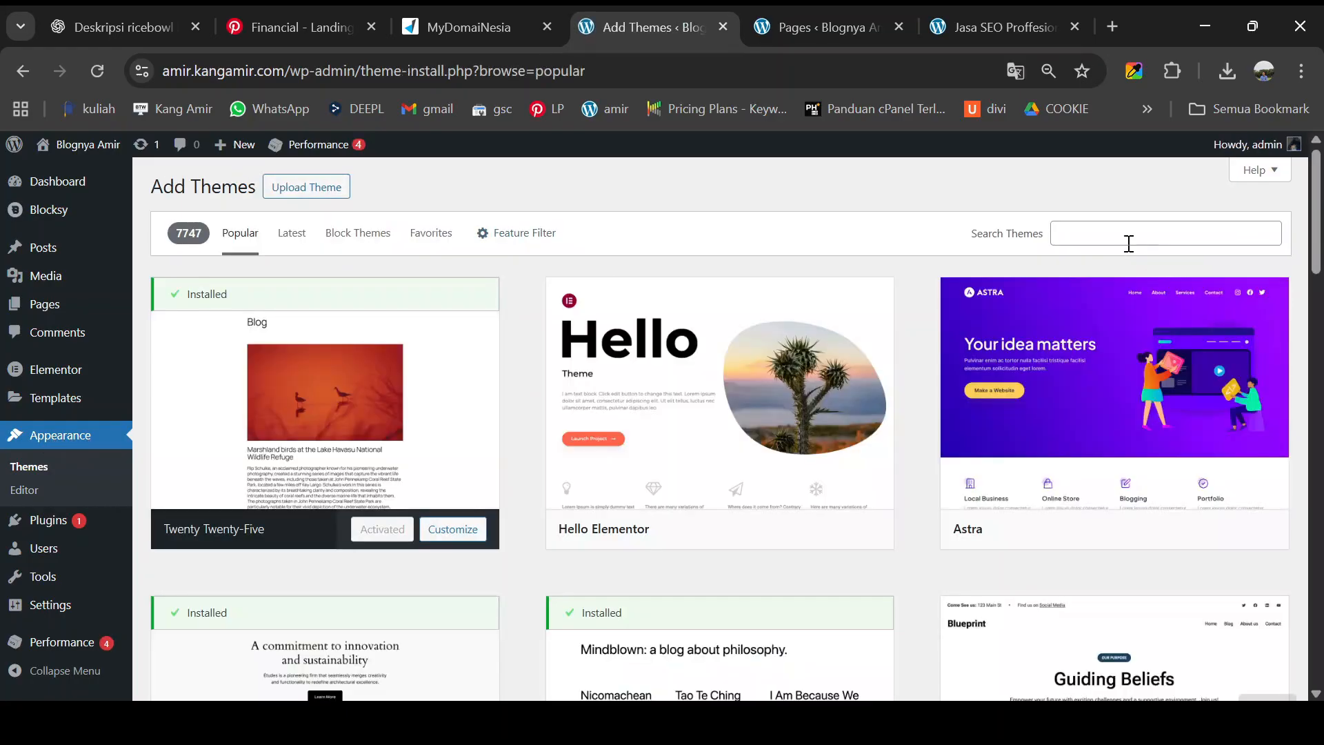
{"action": "left_click", "coordinate": [1126, 235]}
{"action": "type", "text": "blocksy"}
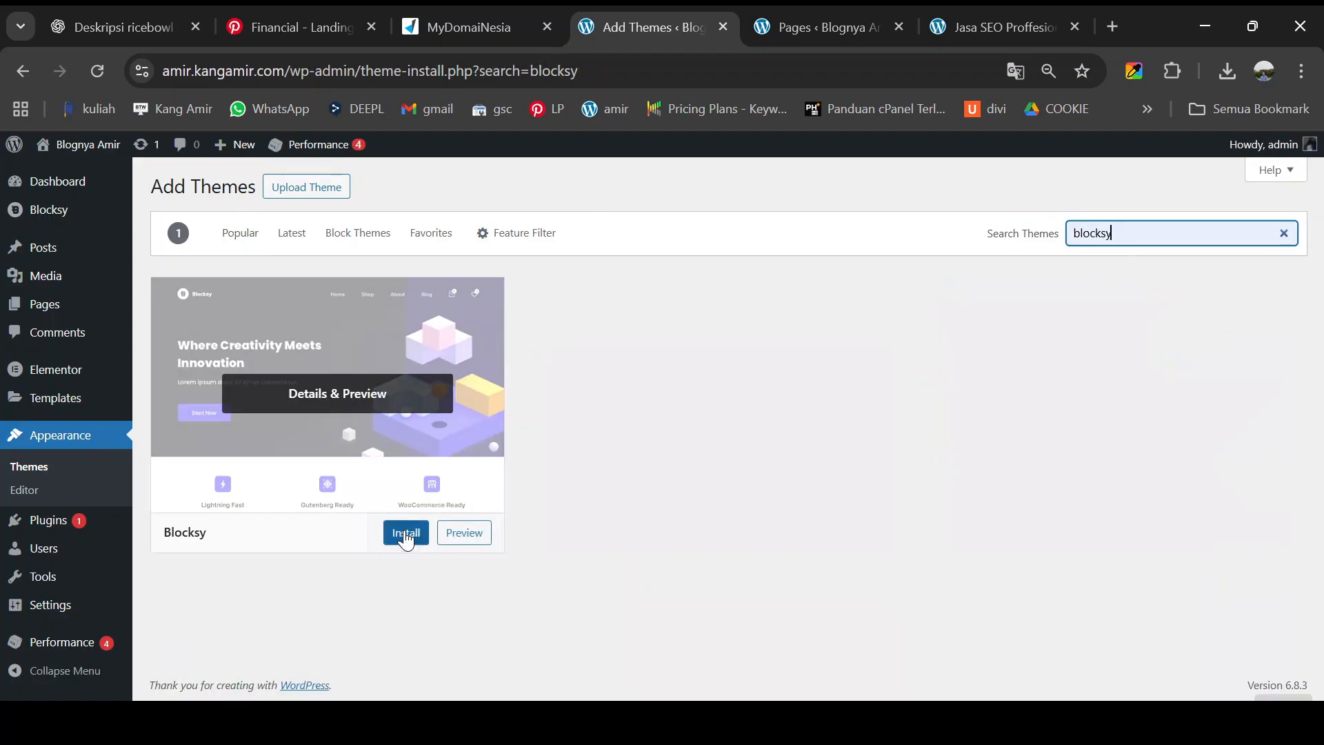
{"action": "left_click", "coordinate": [407, 538]}
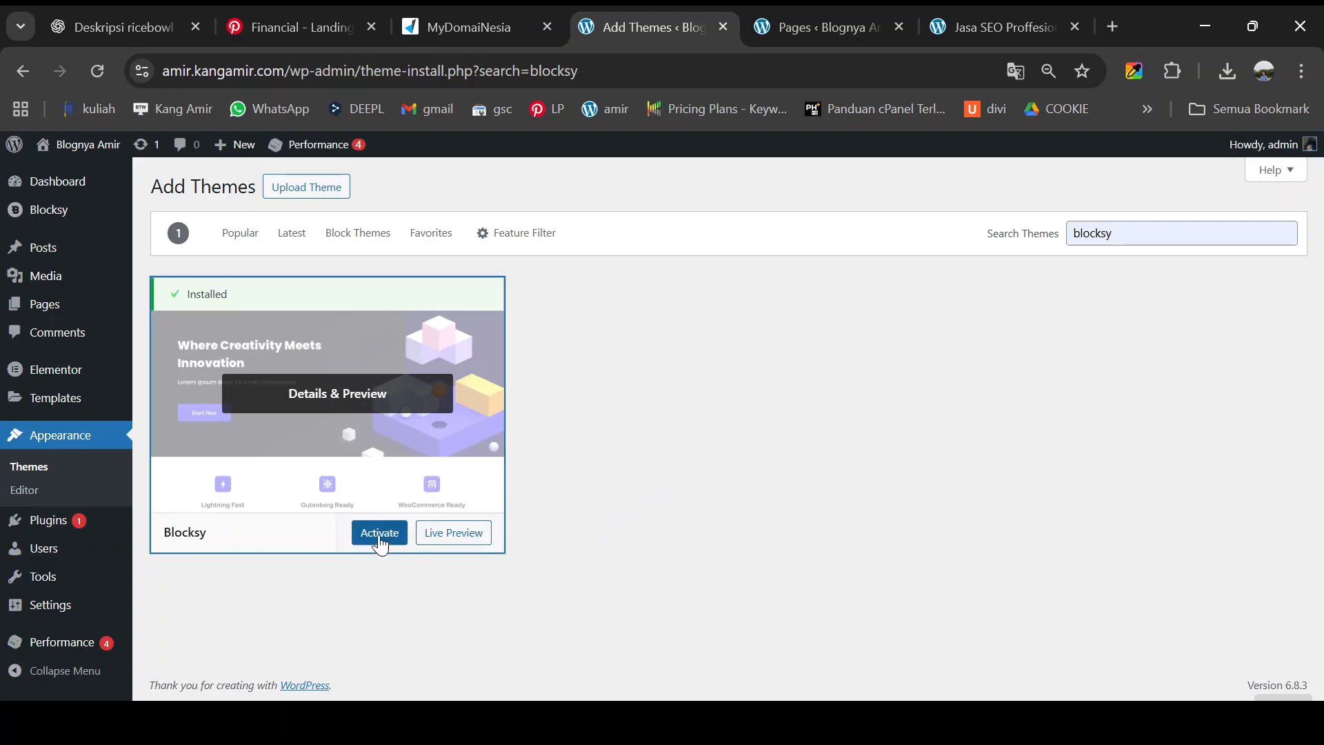
{"action": "left_click", "coordinate": [380, 542]}
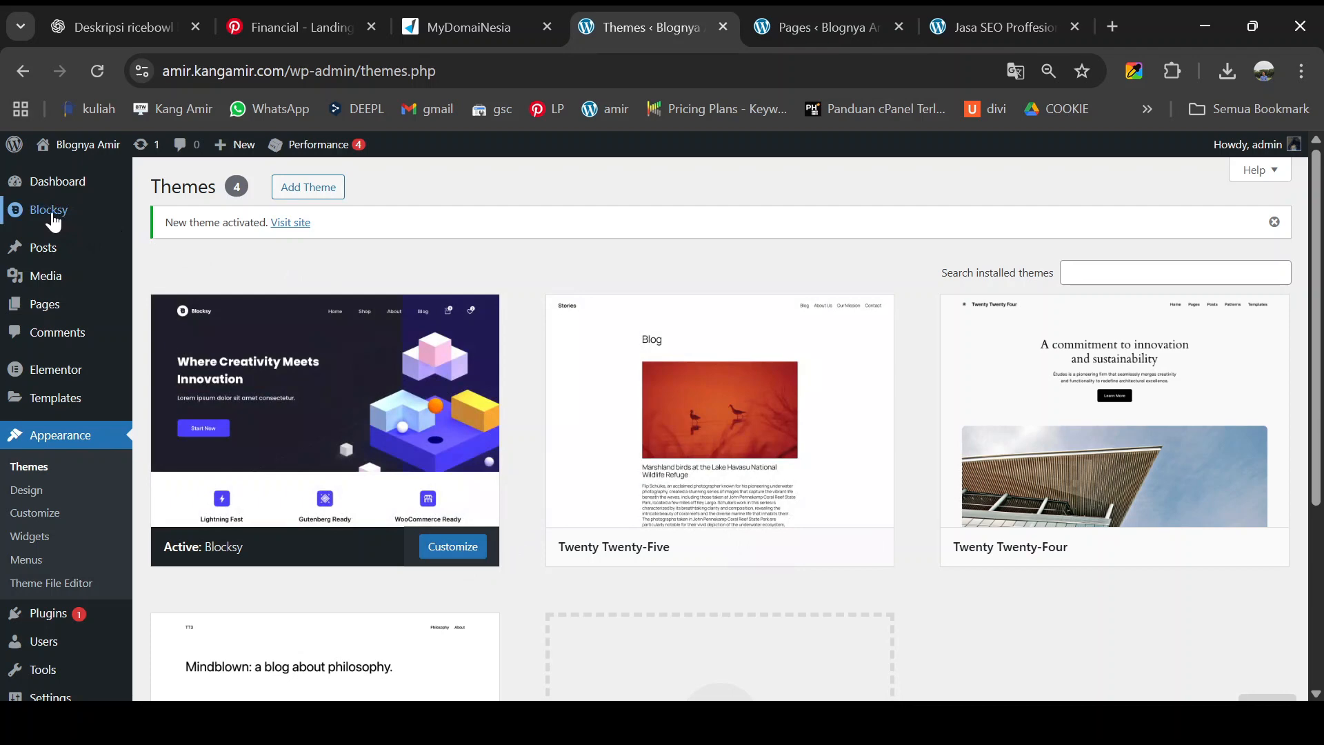
- Open the Blocksy theme dashboard and scroll through its shortcut options
{"action": "left_click", "coordinate": [53, 221]}
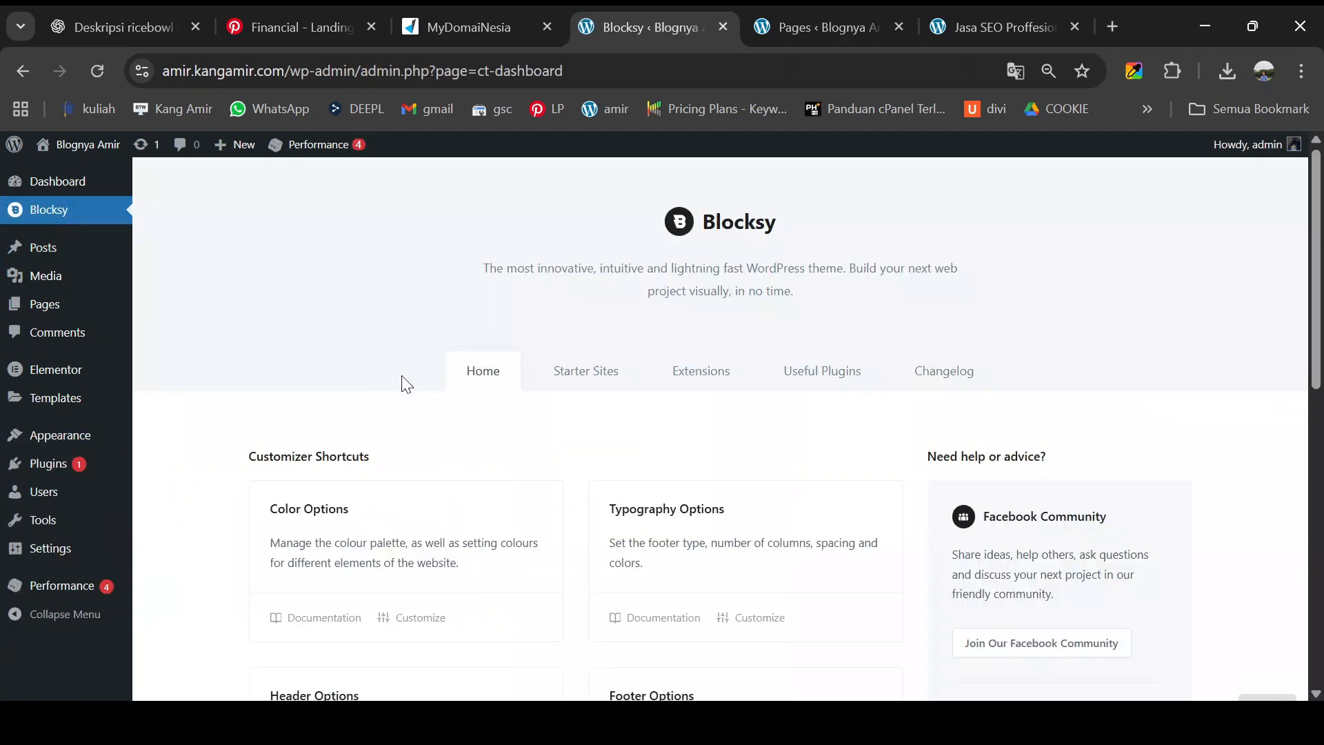
{"action": "scroll", "coordinate": [412, 381], "scroll_direction": "down", "scroll_amount": 4}
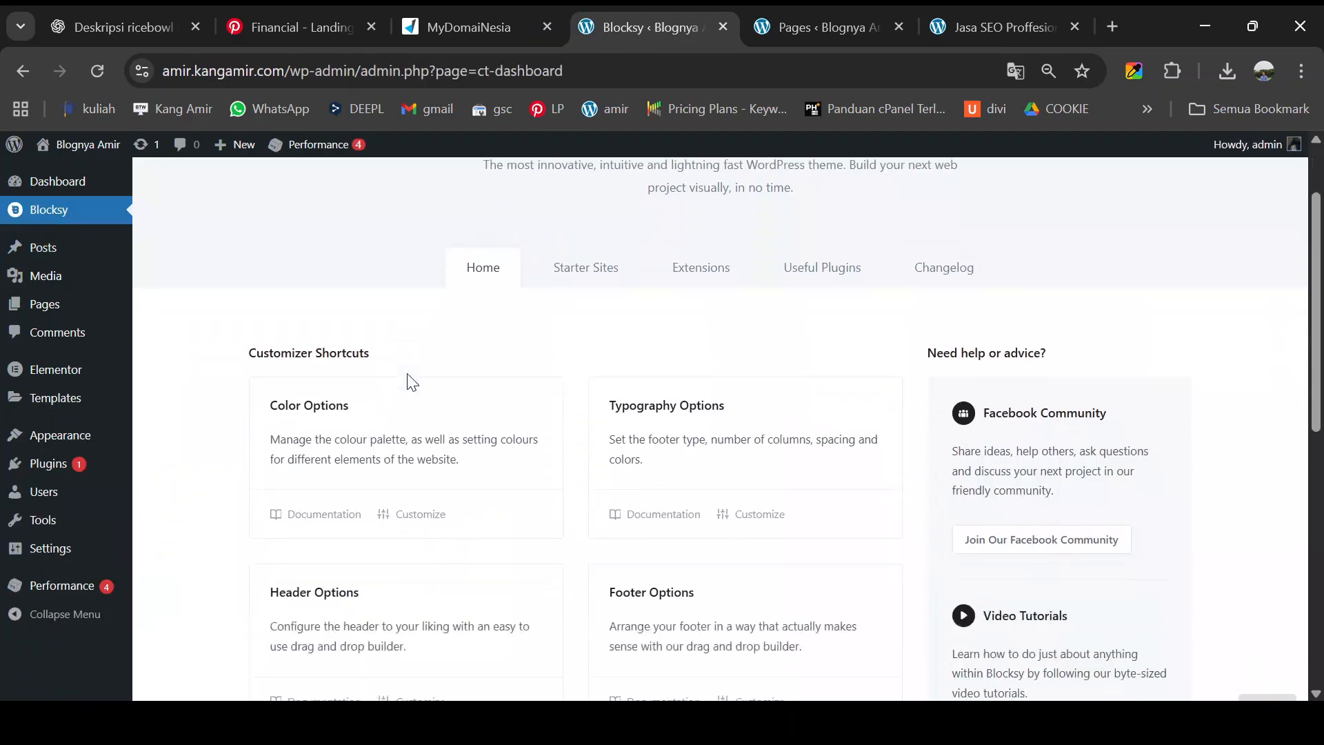
{"action": "scroll", "coordinate": [411, 382], "scroll_direction": "down", "scroll_amount": 4}
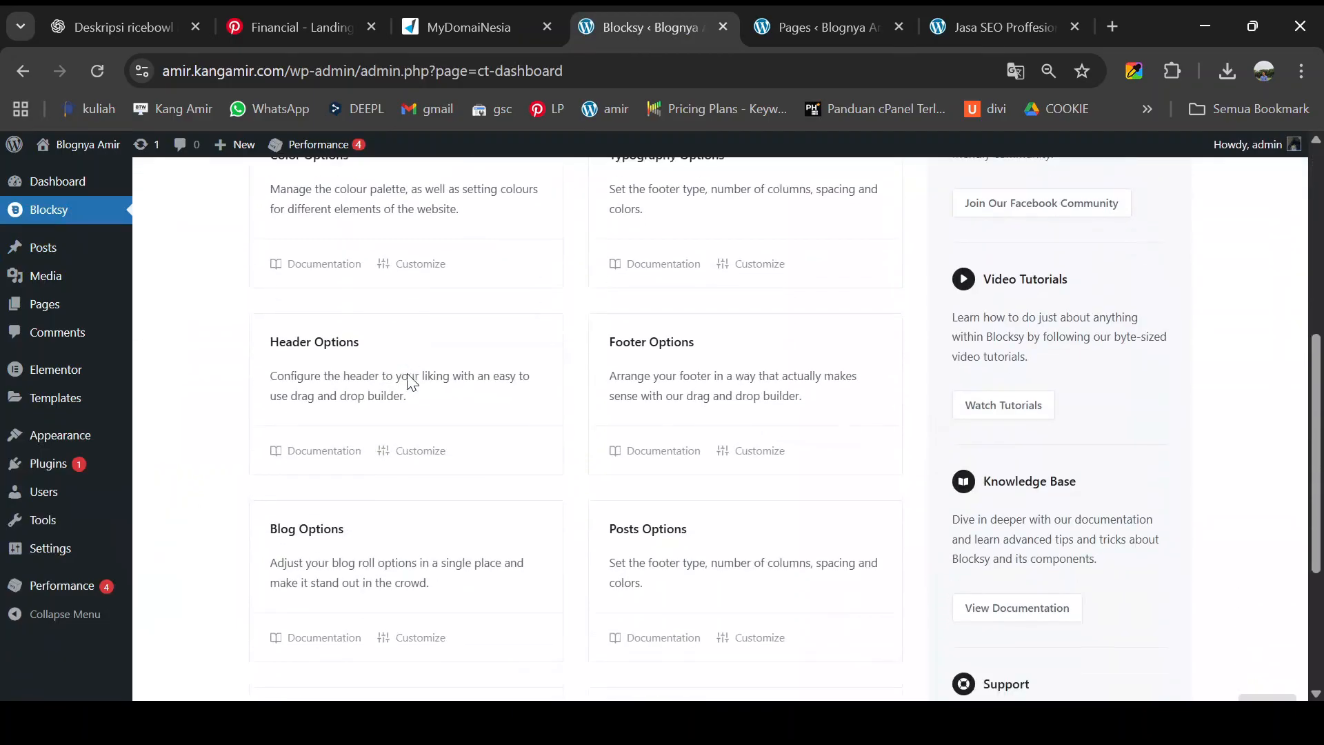
{"action": "scroll", "coordinate": [409, 383], "scroll_direction": "up", "scroll_amount": 7}
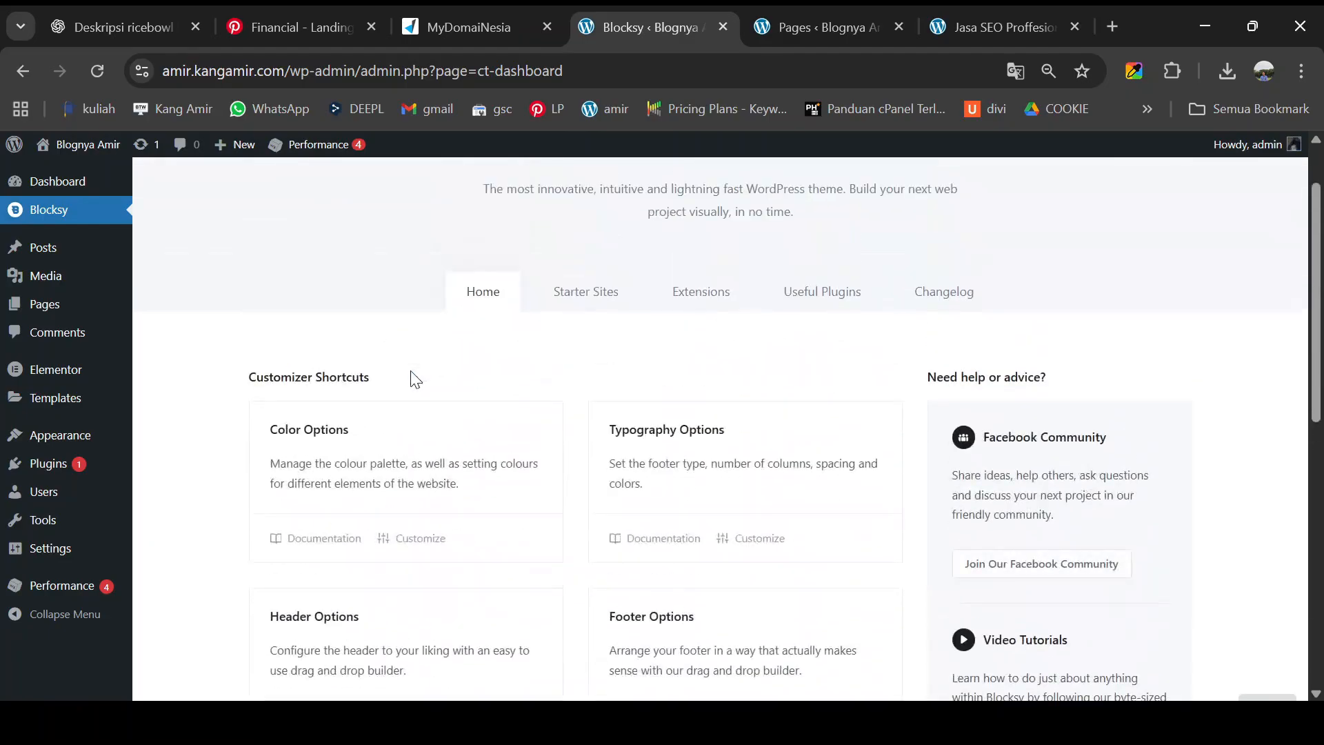
{"action": "scroll", "coordinate": [414, 379], "scroll_direction": "down", "scroll_amount": 7}
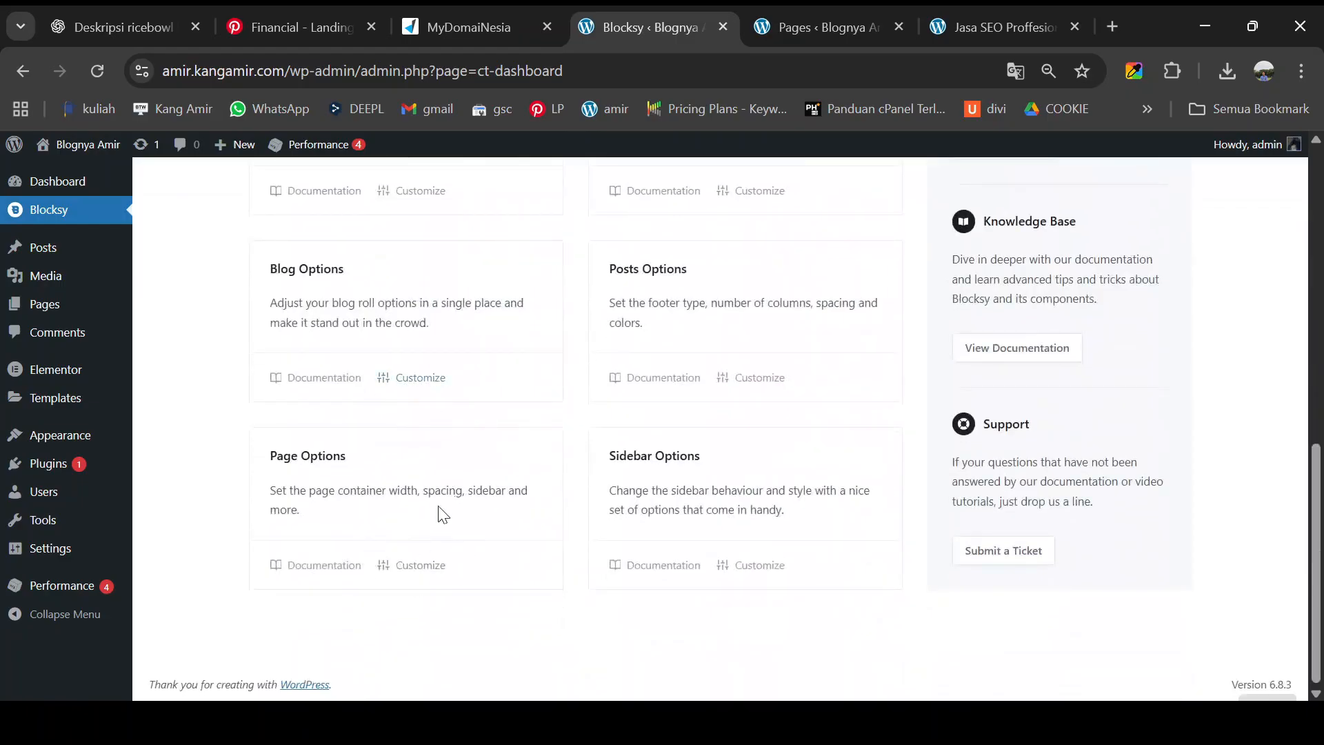
{"action": "scroll", "coordinate": [421, 517], "scroll_direction": "up", "scroll_amount": 7}
{"action": "scroll", "coordinate": [331, 400], "scroll_direction": "down", "scroll_amount": 7}
{"action": "scroll", "coordinate": [442, 509], "scroll_direction": "up", "scroll_amount": 5}
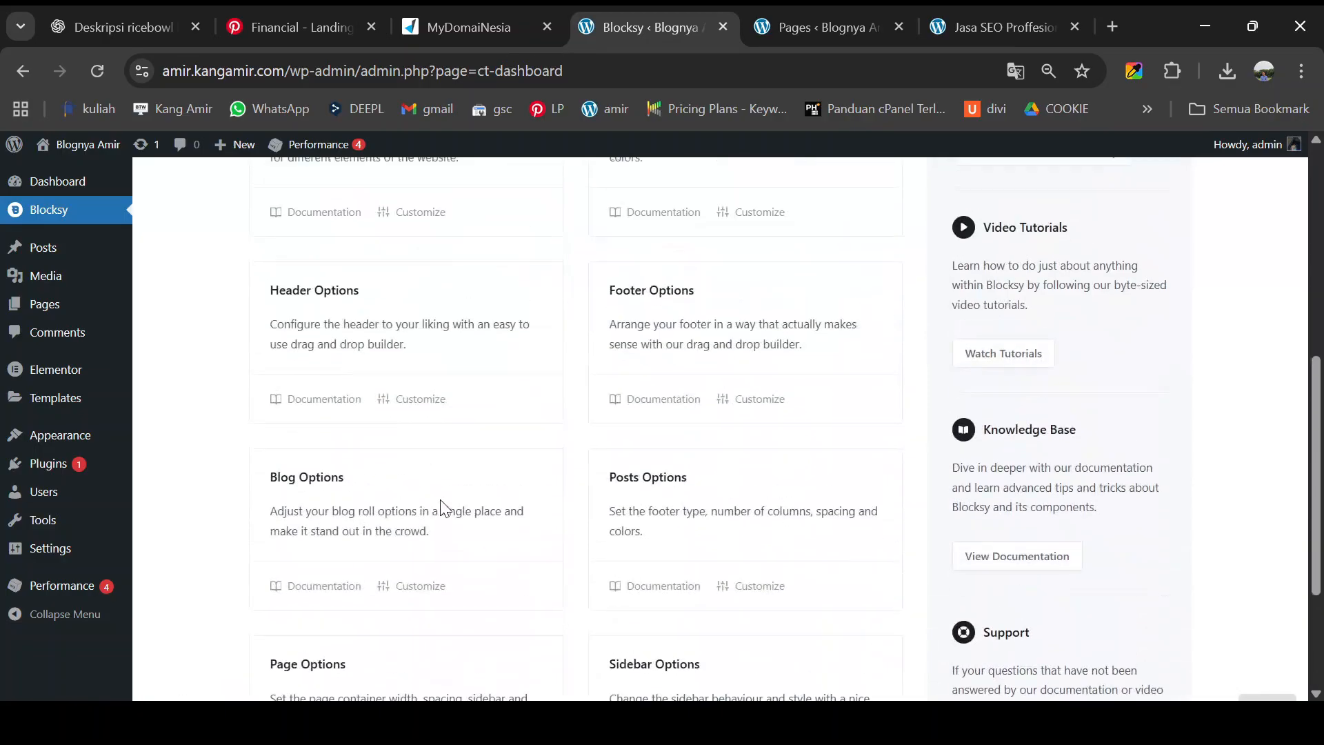
{"action": "scroll", "coordinate": [441, 509], "scroll_direction": "up", "scroll_amount": 2}
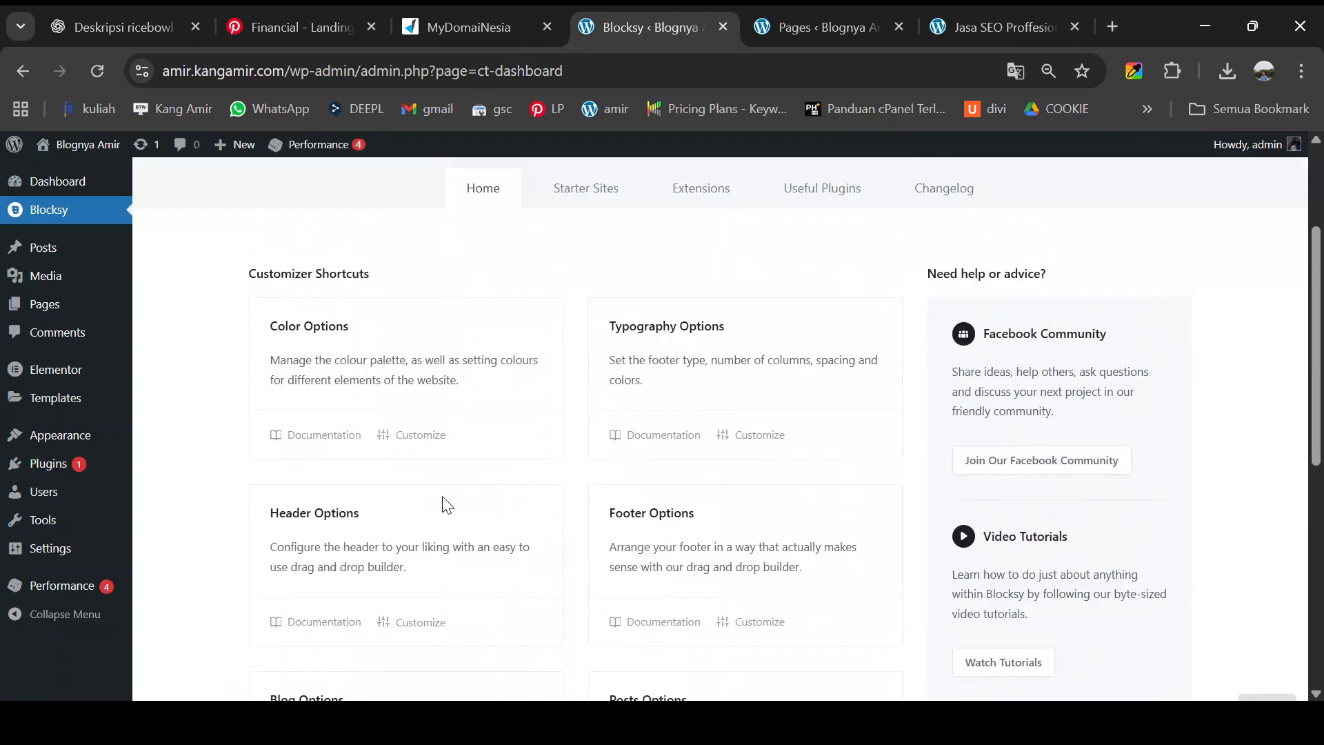
{"action": "scroll", "coordinate": [447, 500], "scroll_direction": "down", "scroll_amount": 2}
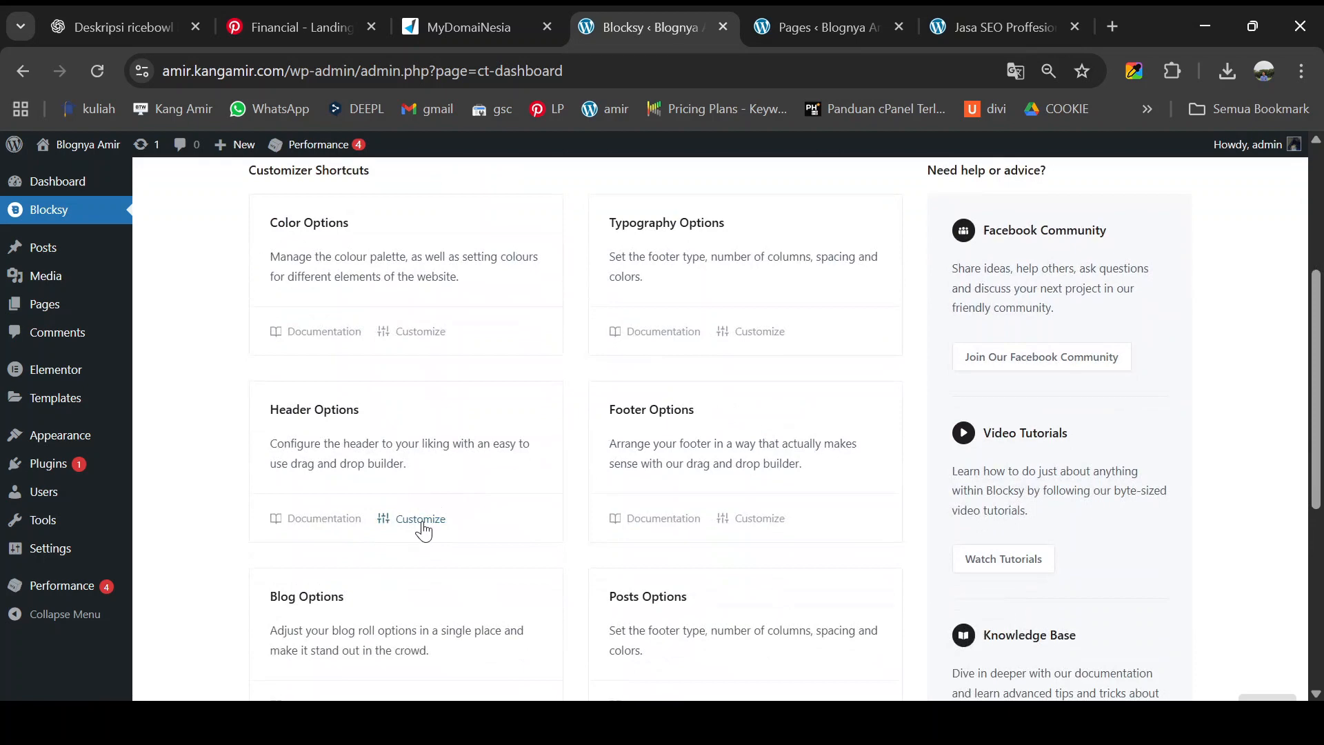
- Enlarge the page and launch Header Options customization from the Blocksy dashboard
{"action": "key", "text": "ctrl+plus"}
{"action": "scroll", "coordinate": [436, 502], "scroll_direction": "down", "scroll_amount": 1}
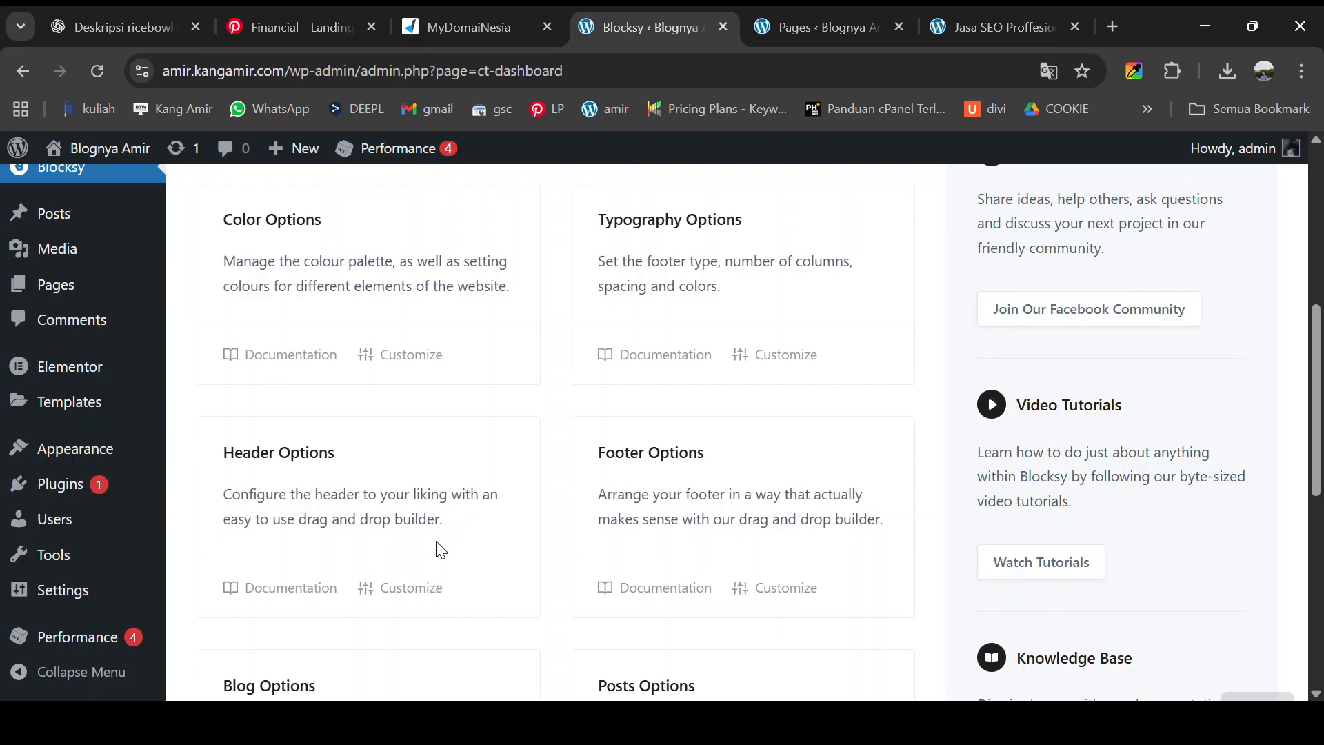
{"action": "scroll", "coordinate": [441, 549], "scroll_direction": "down", "scroll_amount": 2}
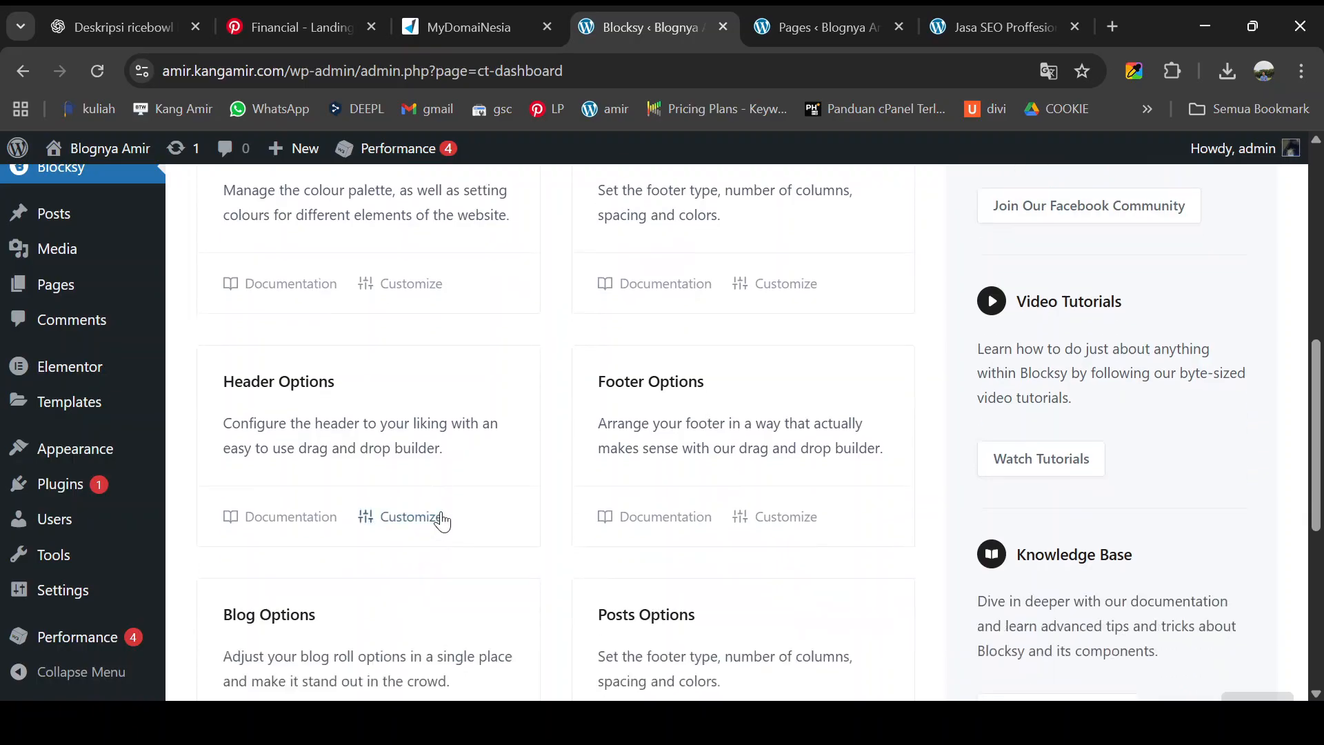
{"action": "left_click", "coordinate": [409, 520]}
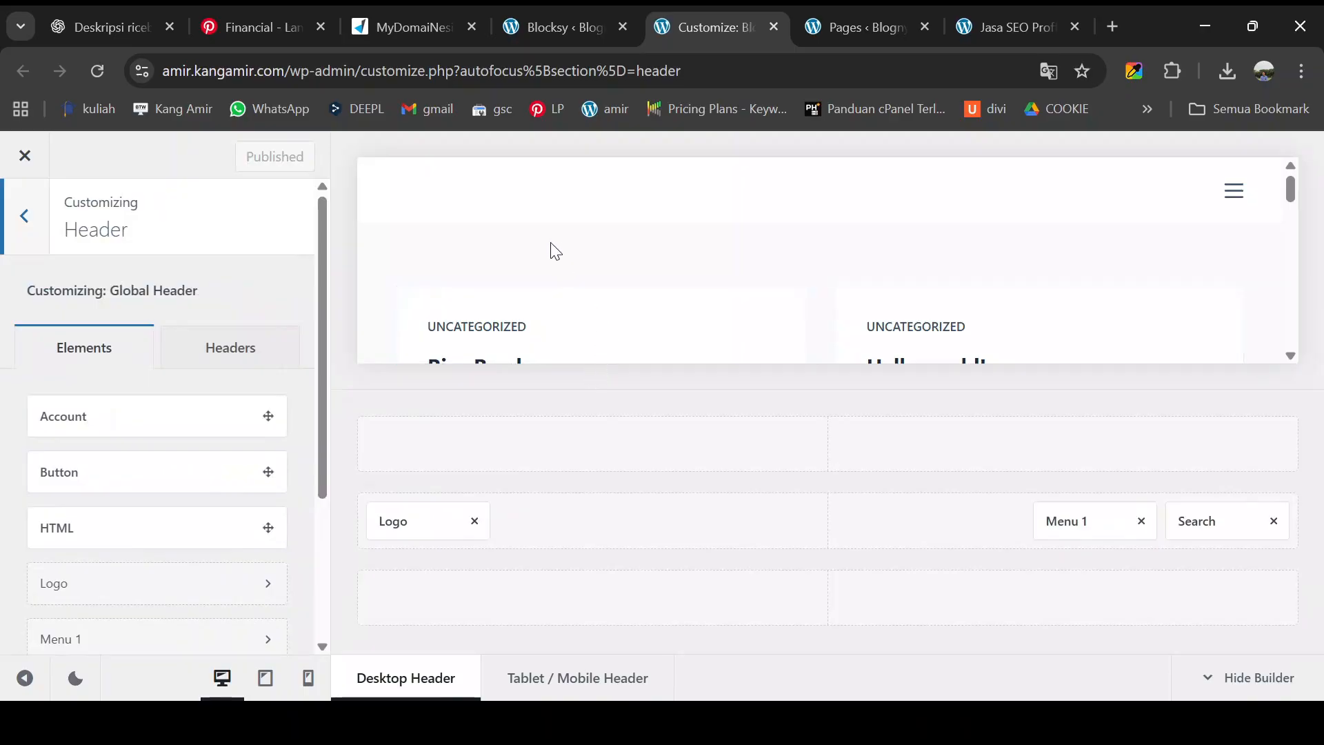
- Scroll and zoom out the preview to inspect the footer's logo, description, services menu, socials and location
{"action": "scroll", "coordinate": [551, 253], "scroll_direction": "down", "scroll_amount": 2}
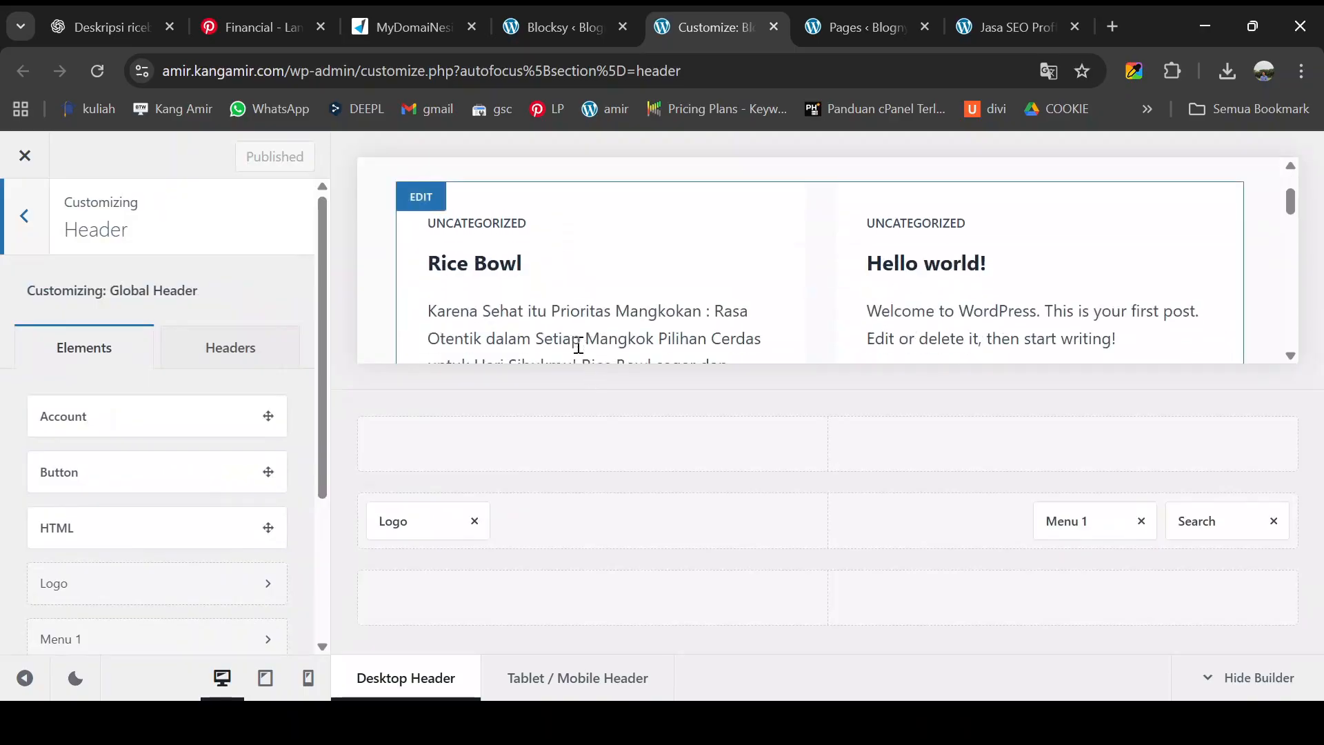
{"action": "scroll", "coordinate": [585, 334], "scroll_direction": "up", "scroll_amount": 2}
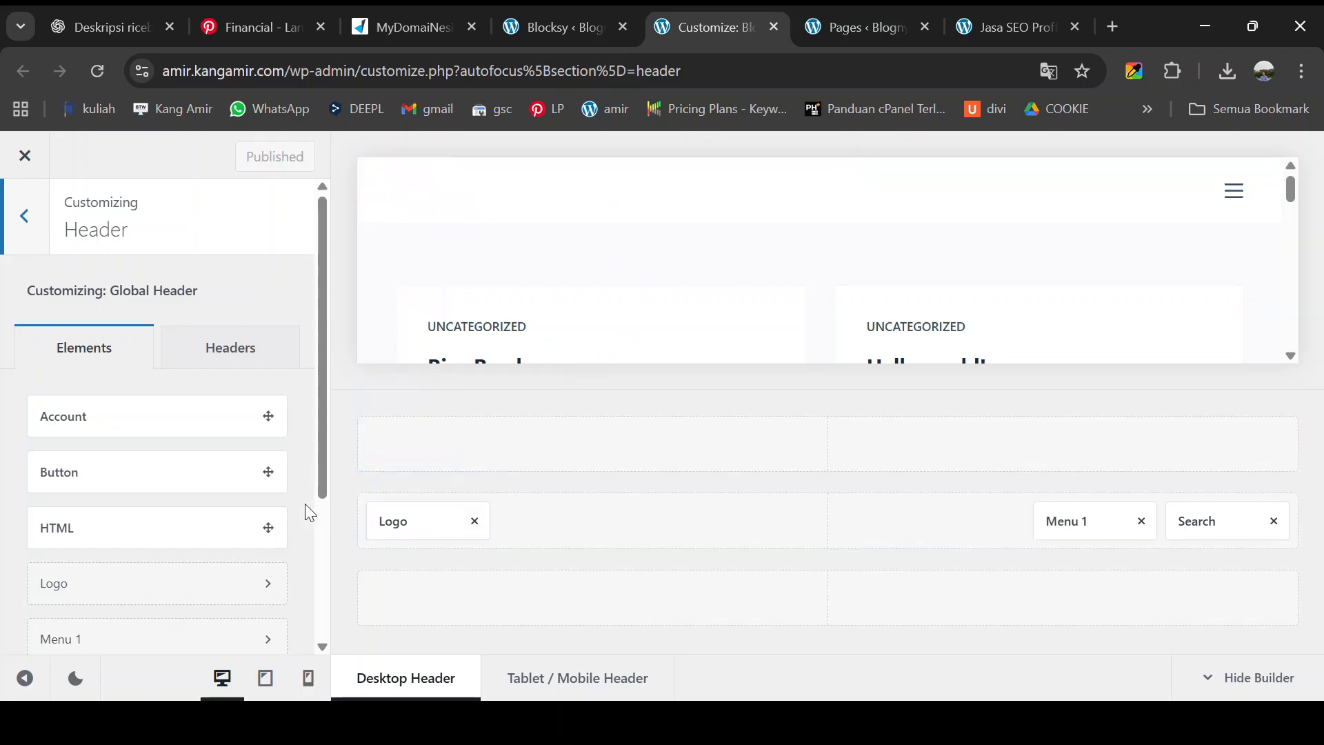
{"action": "scroll", "coordinate": [275, 508], "scroll_direction": "down", "scroll_amount": 3}
{"action": "scroll", "coordinate": [630, 322], "scroll_direction": "down", "scroll_amount": 10}
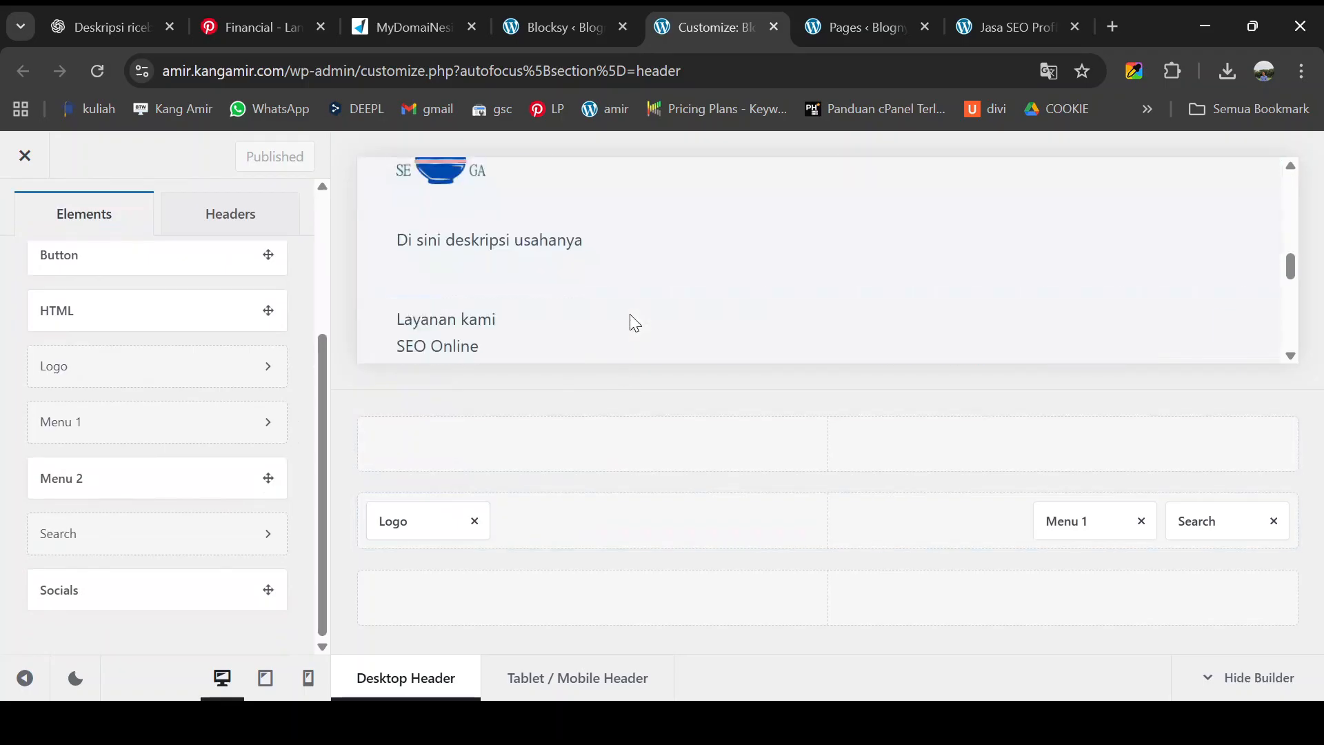
{"action": "scroll", "coordinate": [640, 307], "scroll_direction": "up", "scroll_amount": 5}
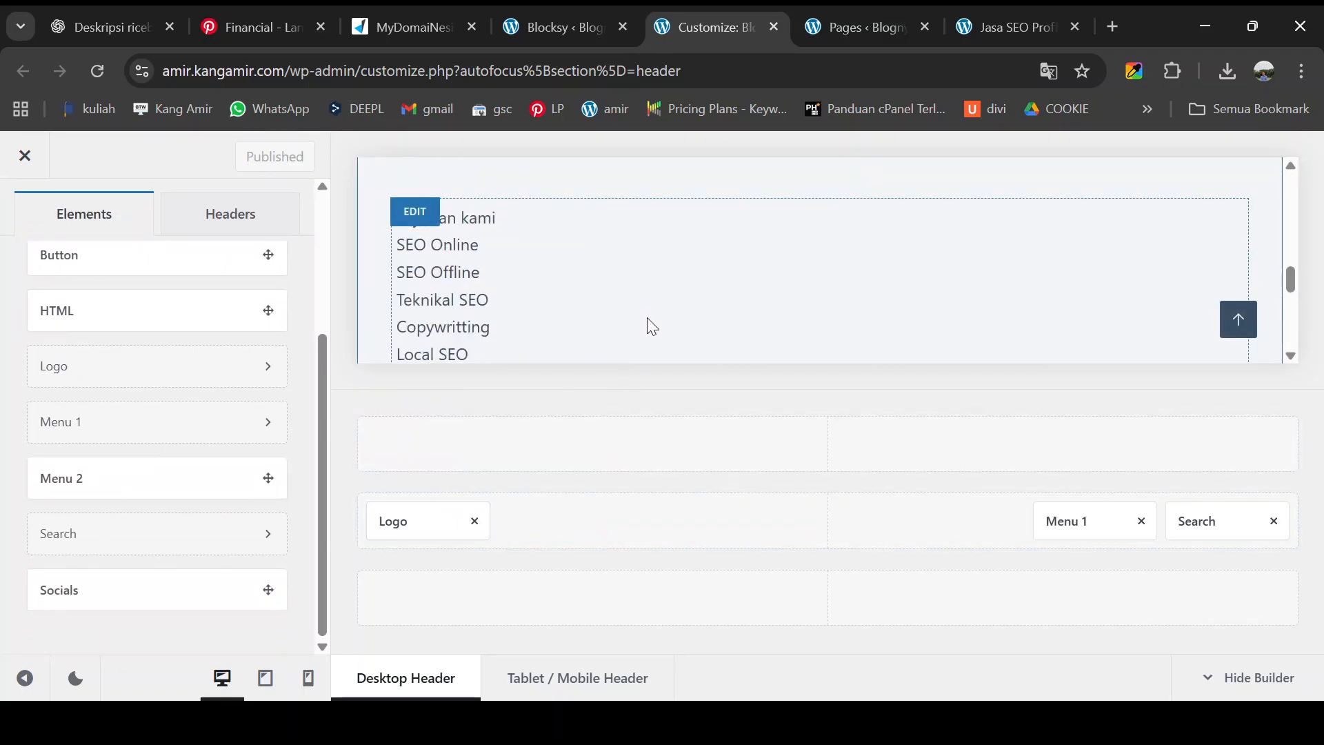
{"action": "key", "text": "ctrl+minus"}
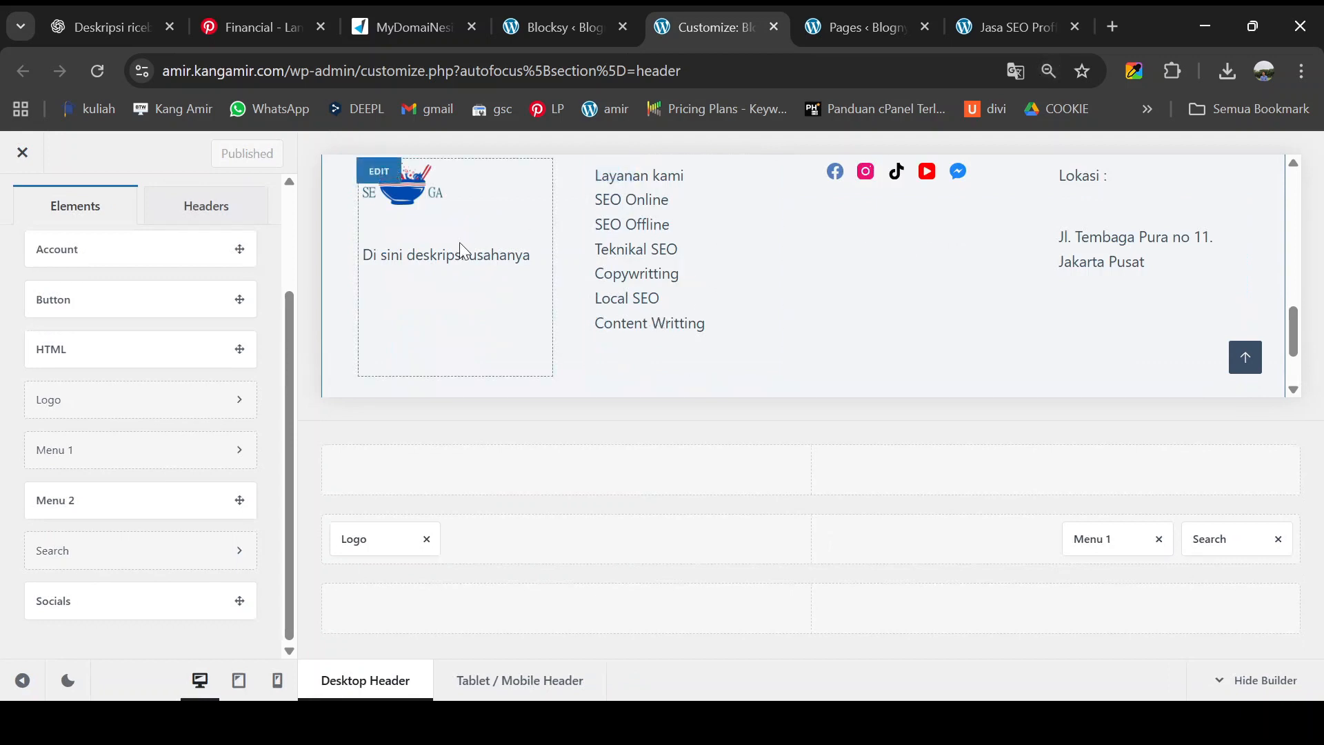
{"action": "scroll", "coordinate": [462, 267], "scroll_direction": "up", "scroll_amount": 2}
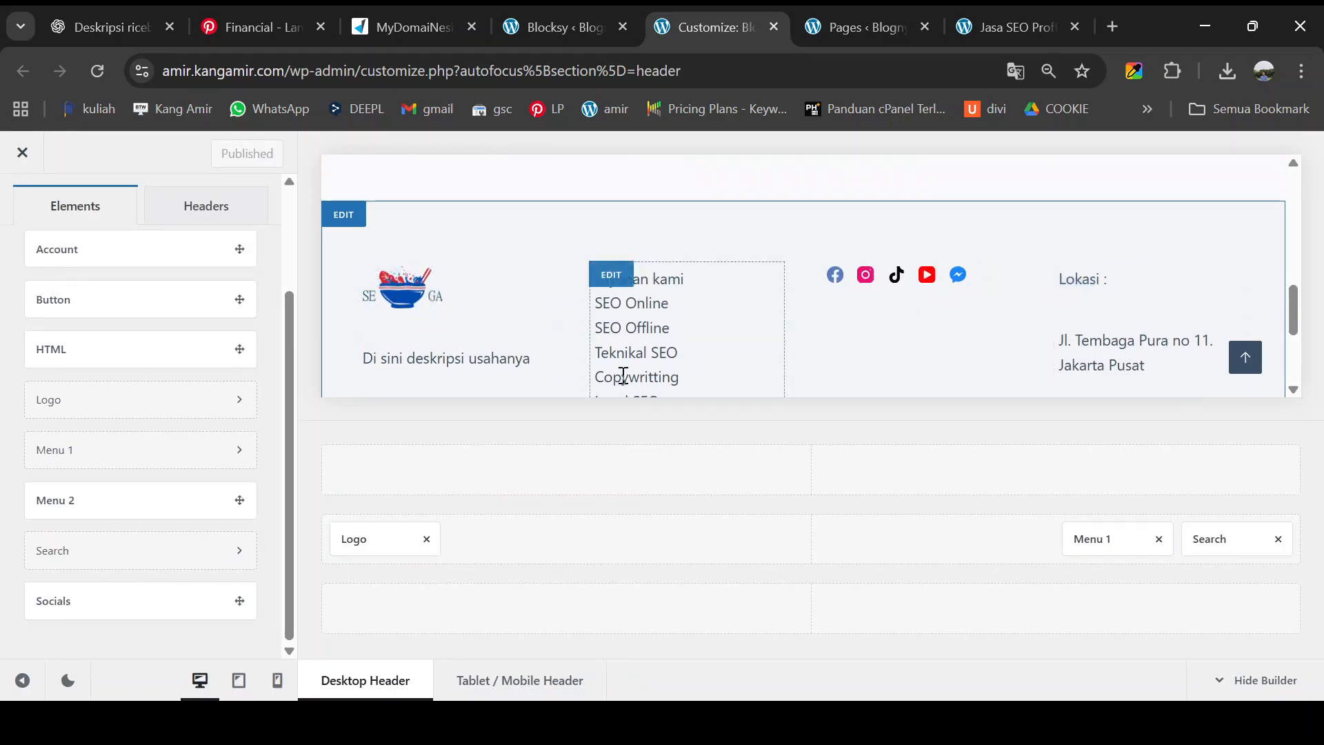
{"action": "scroll", "coordinate": [616, 379], "scroll_direction": "down", "scroll_amount": 3}
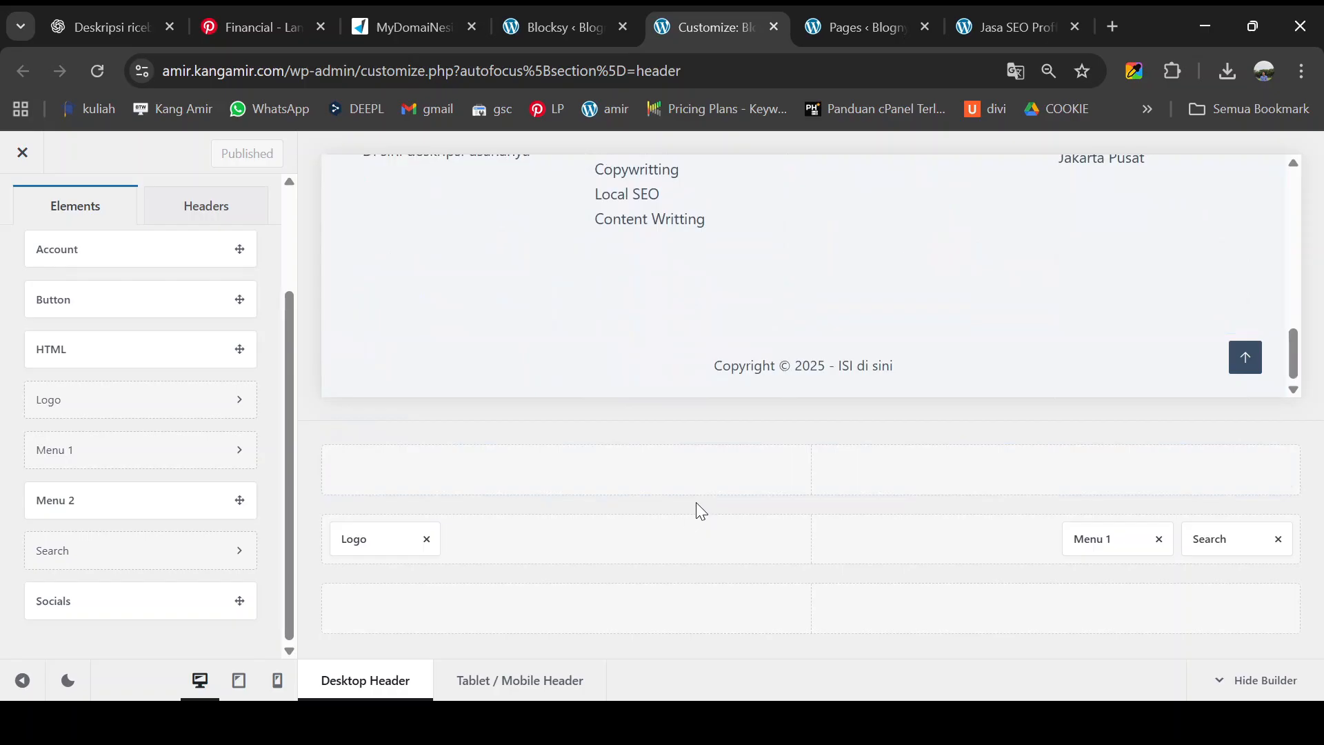
{"action": "scroll", "coordinate": [635, 272], "scroll_direction": "up", "scroll_amount": 3}
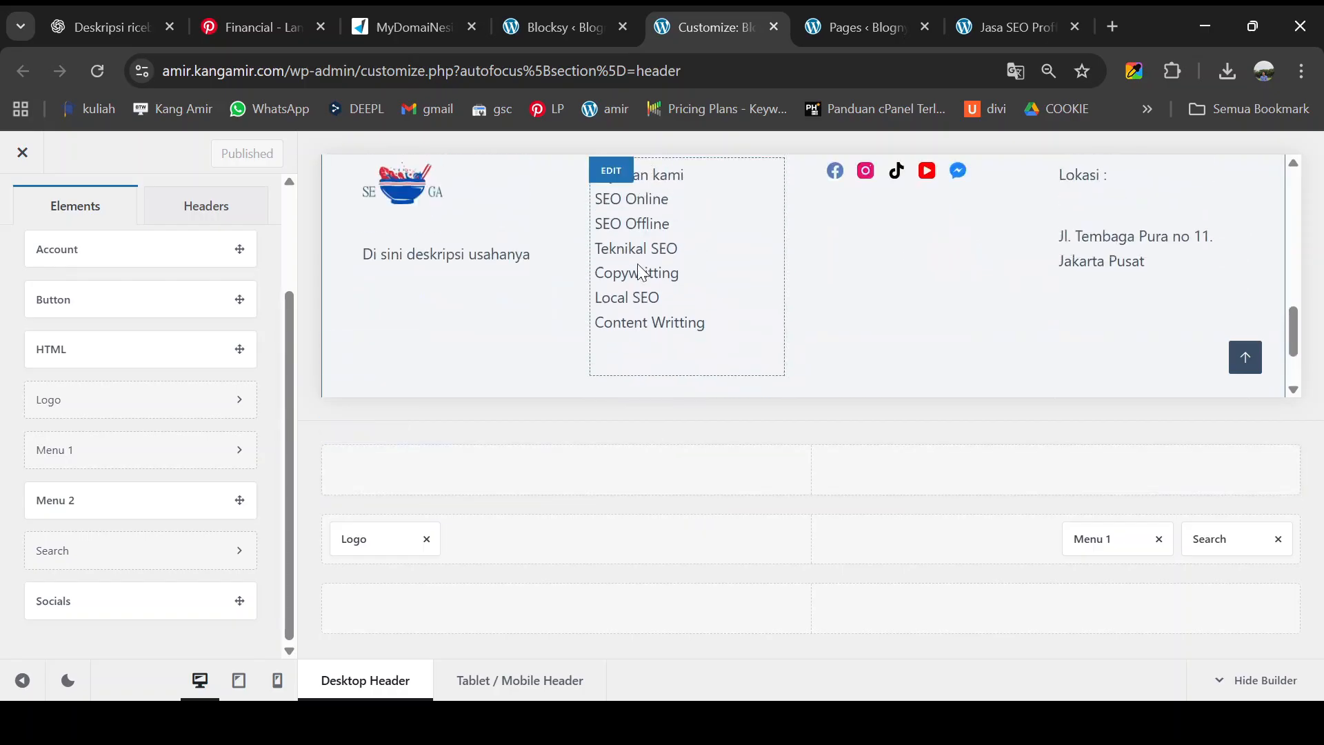
- Empty the footer middle row by removing Widget Area 3, Widget Area 2, Socials and Widget Area 1
{"action": "left_click", "coordinate": [355, 225]}
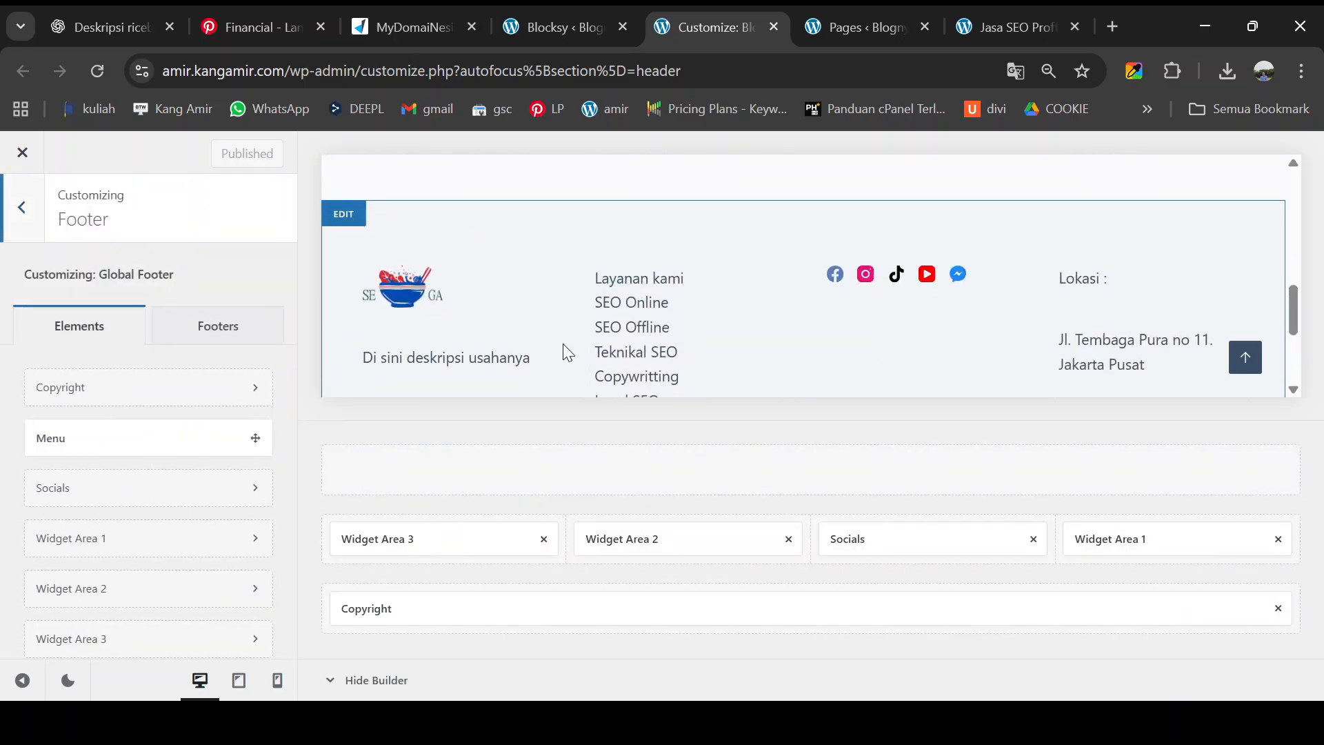
{"action": "left_click", "coordinate": [724, 520]}
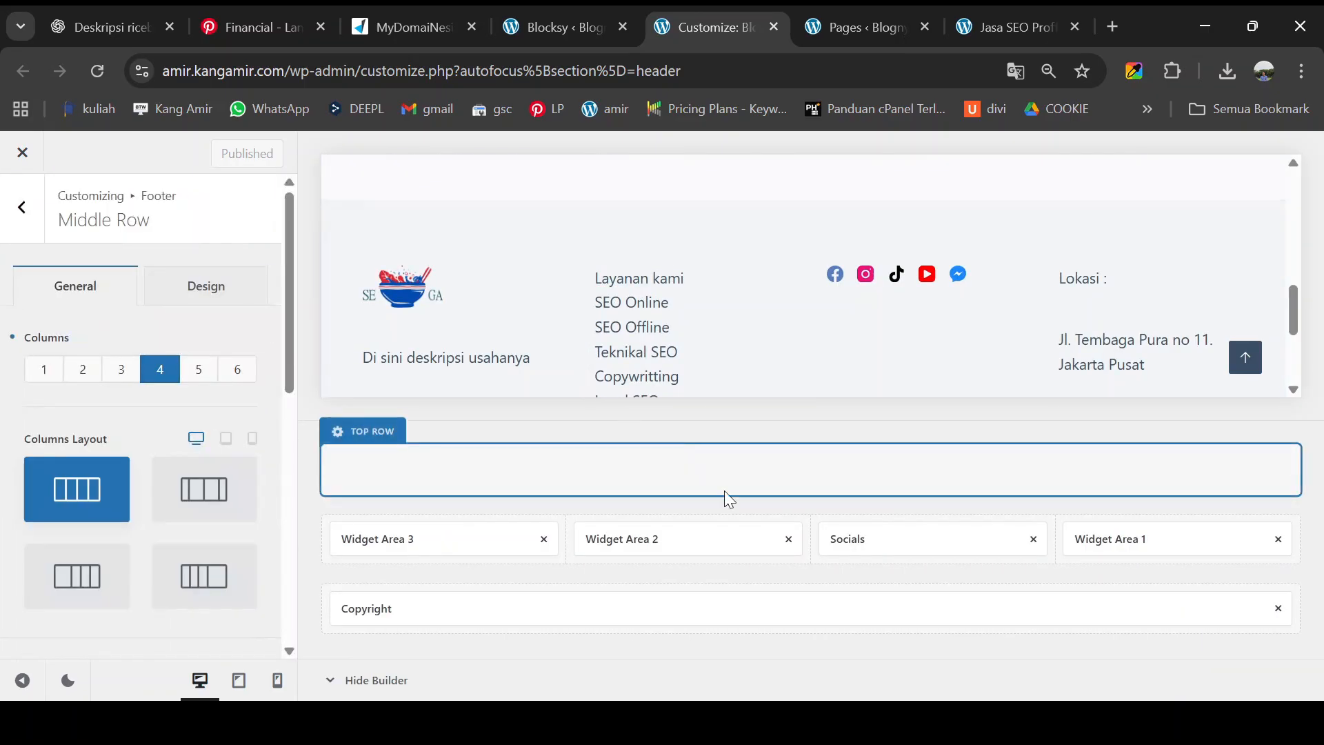
{"action": "left_click", "coordinate": [545, 542]}
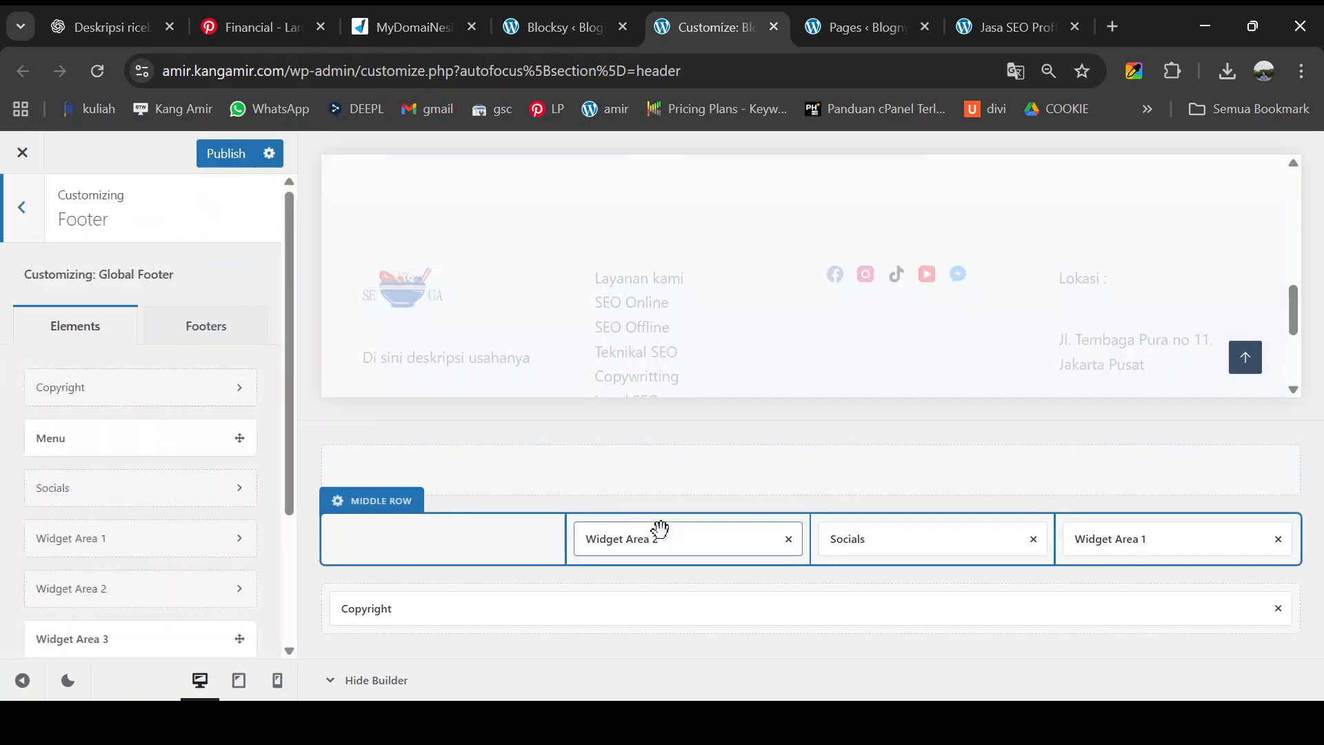
{"action": "left_click", "coordinate": [788, 540]}
{"action": "left_click", "coordinate": [1033, 538]}
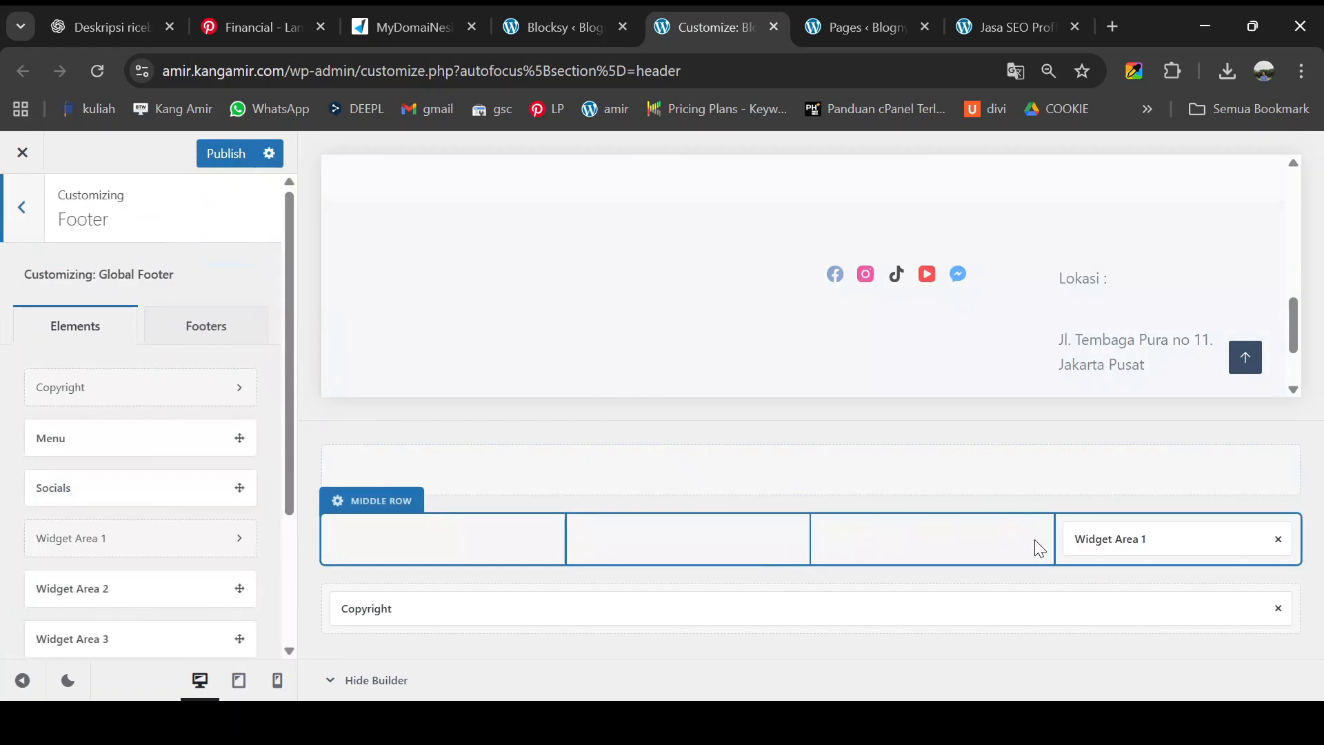
{"action": "left_click", "coordinate": [1278, 539]}
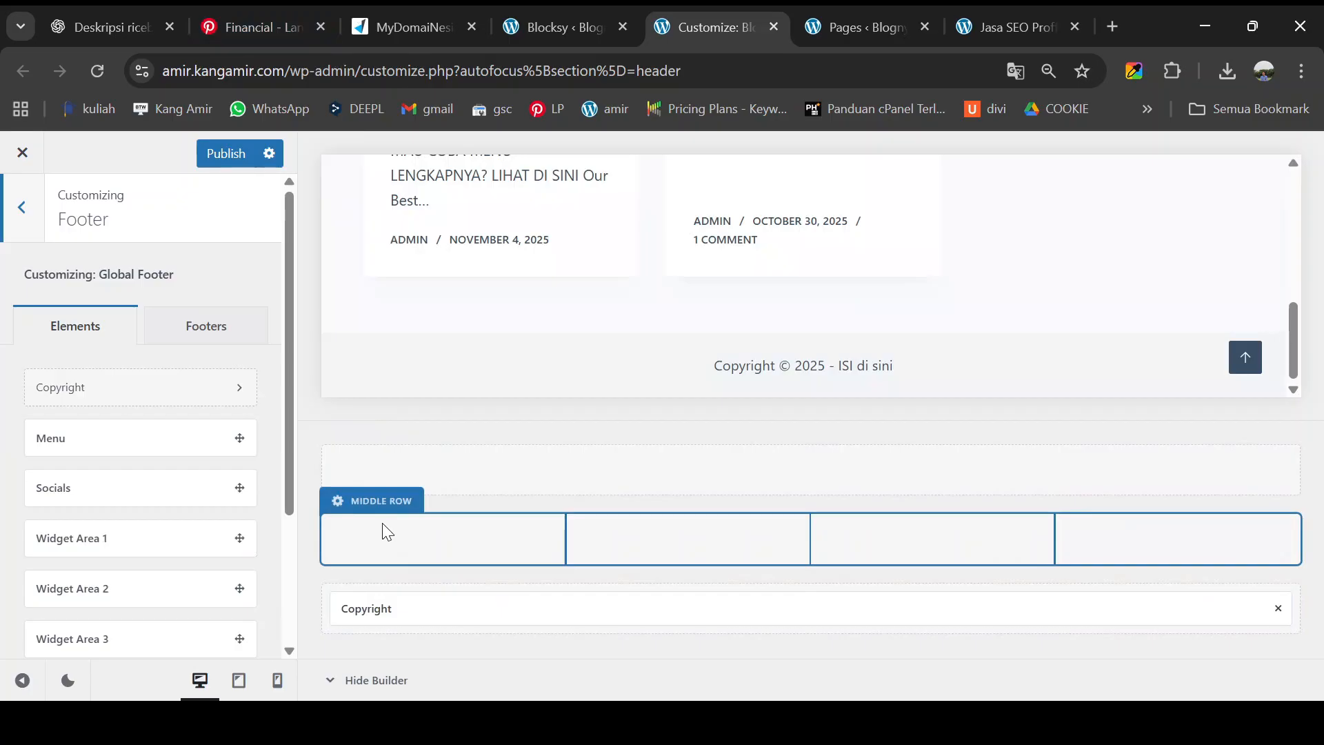
- Set the empty middle row to four equal columns
{"action": "left_click", "coordinate": [377, 505]}
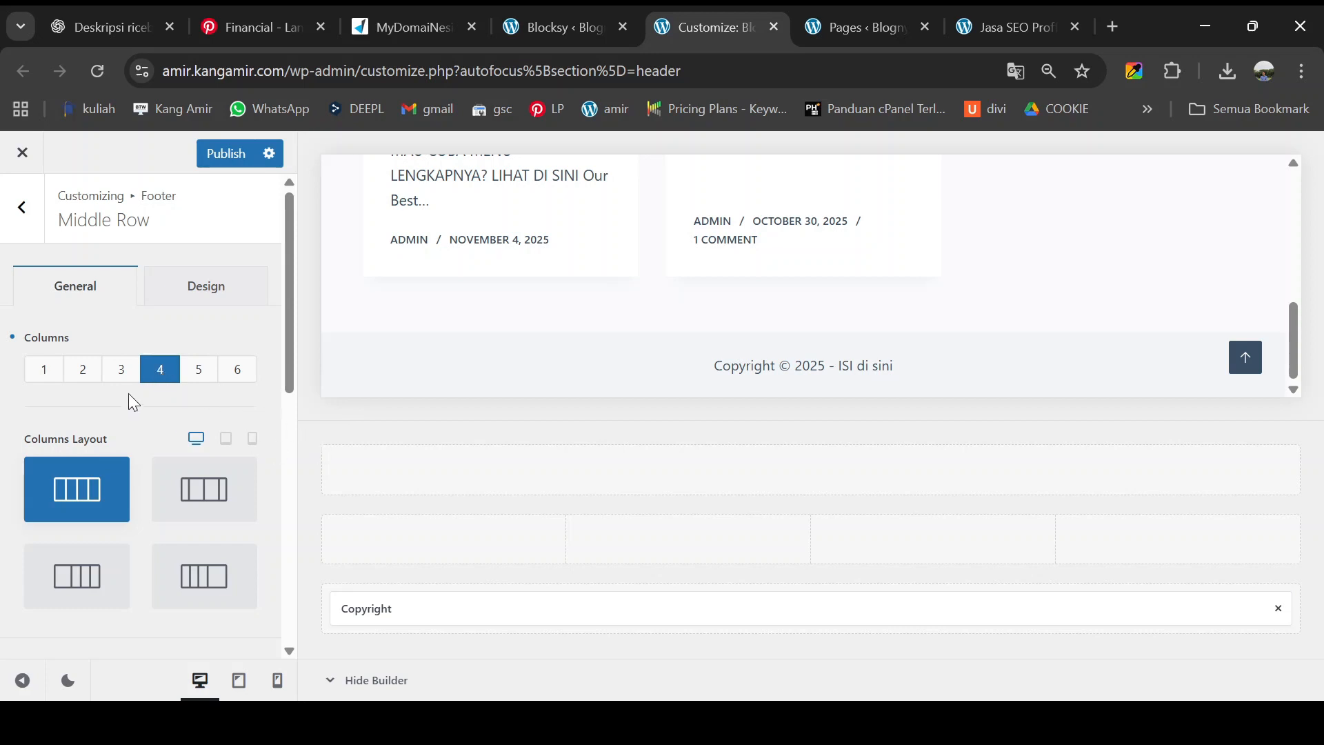
{"action": "left_click", "coordinate": [119, 369]}
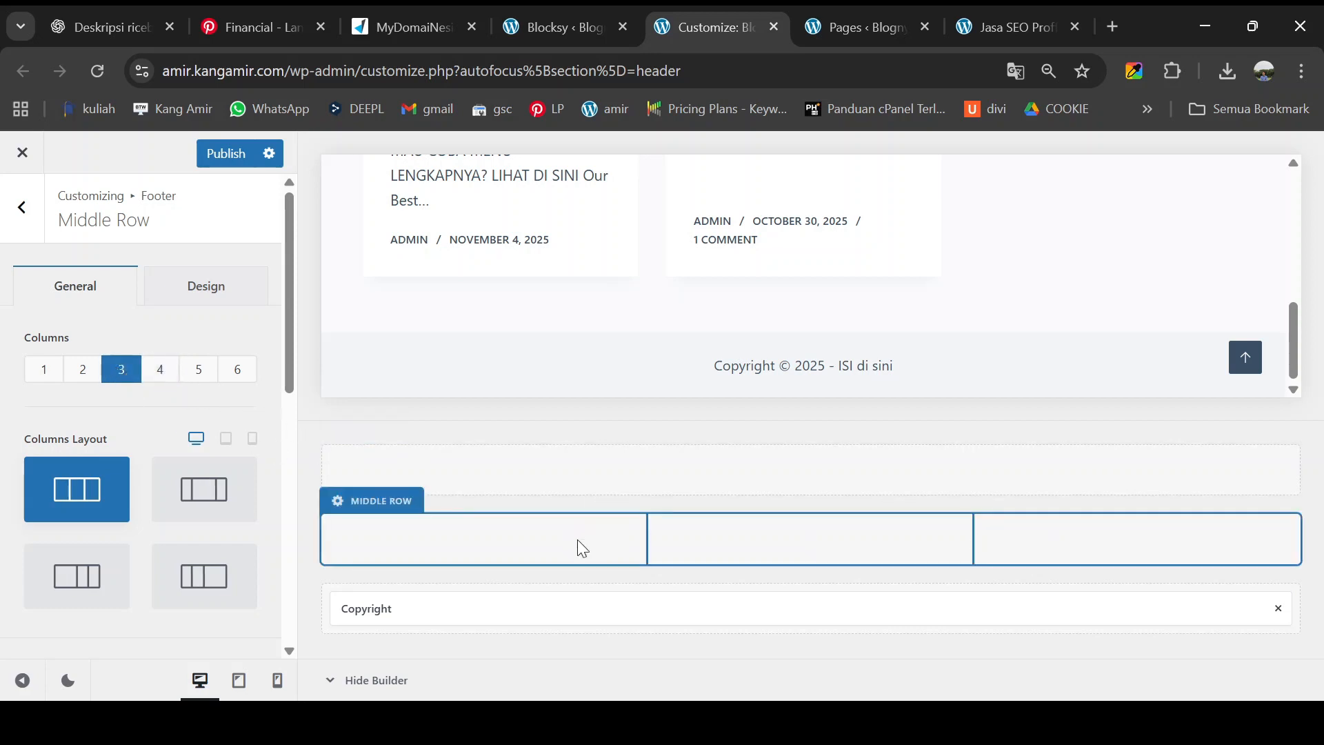
{"action": "left_click", "coordinate": [160, 370]}
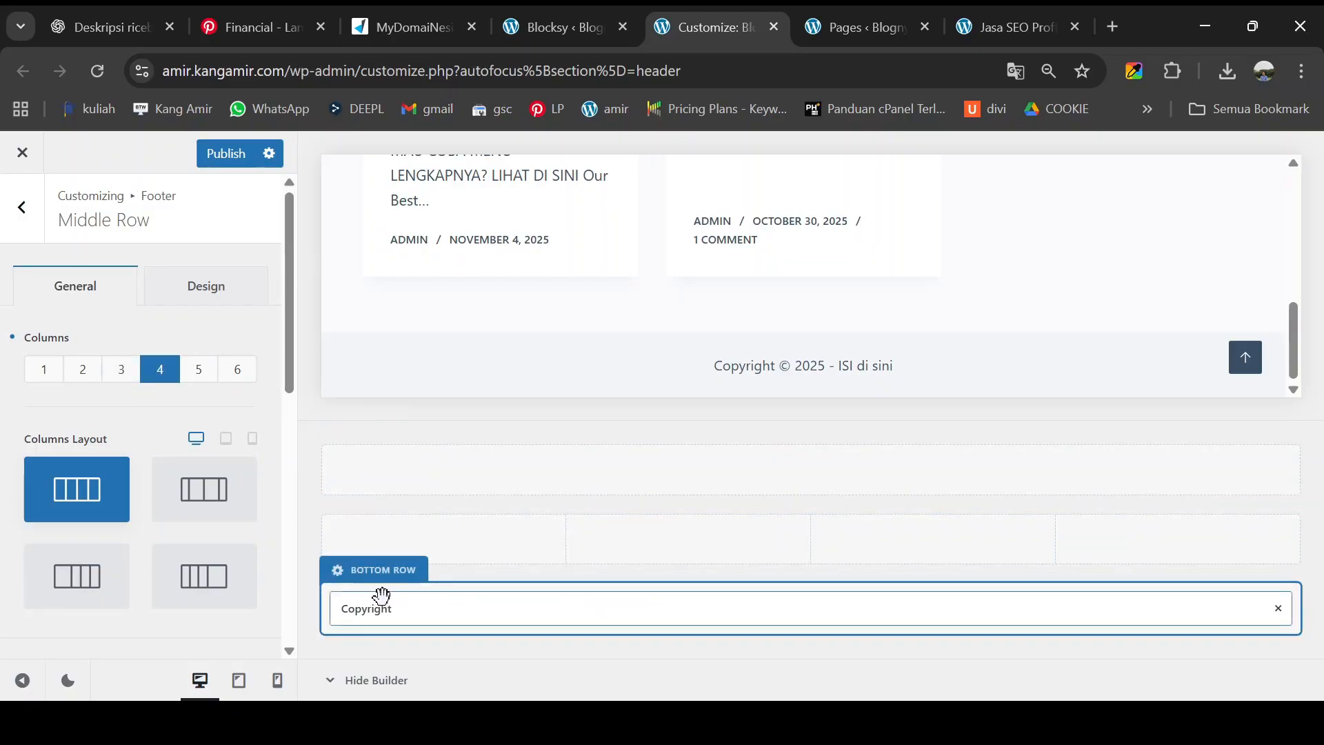
- Replace 'ISI di sini' with 'Jasa SEO Proffesional' in the footer Copyright Text
{"action": "left_click", "coordinate": [353, 601]}
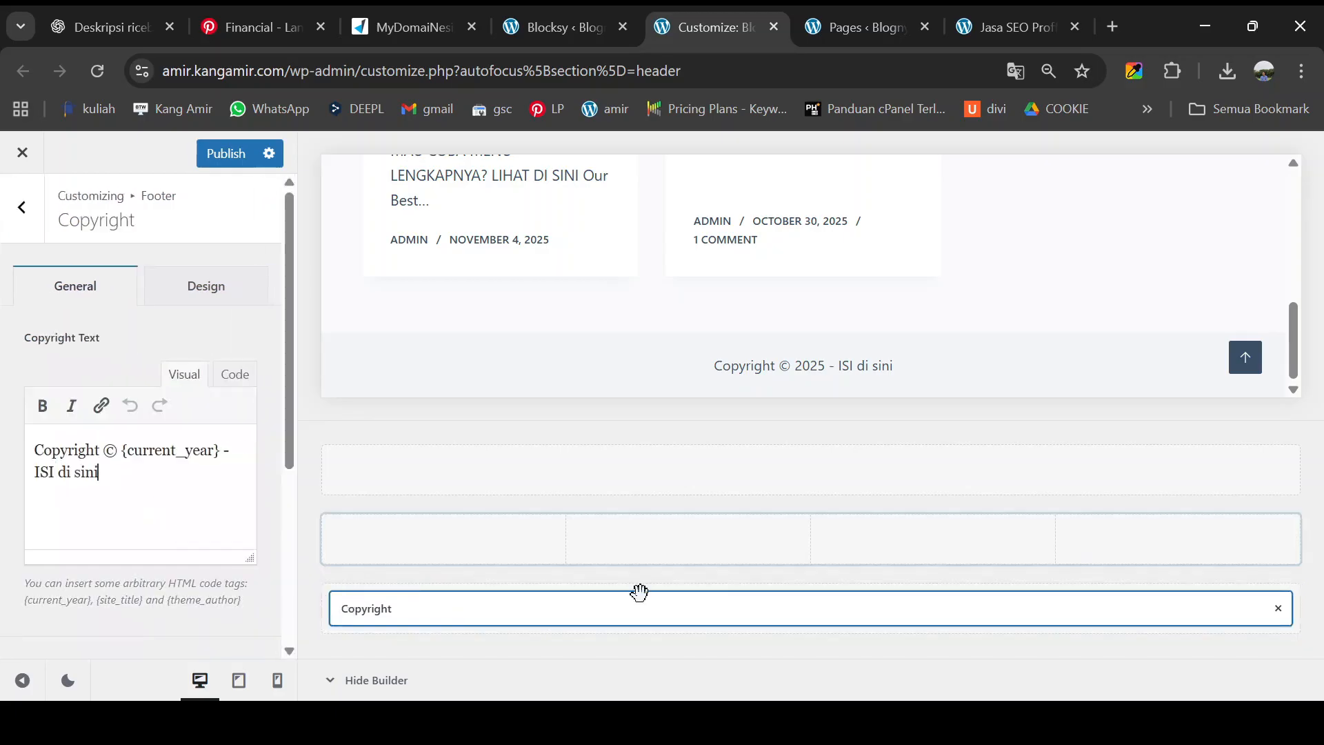
{"action": "left_click_drag", "start_coordinate": [102, 473], "coordinate": [33, 473]}
{"action": "type", "text": "Jasa SEO Proffesional"}
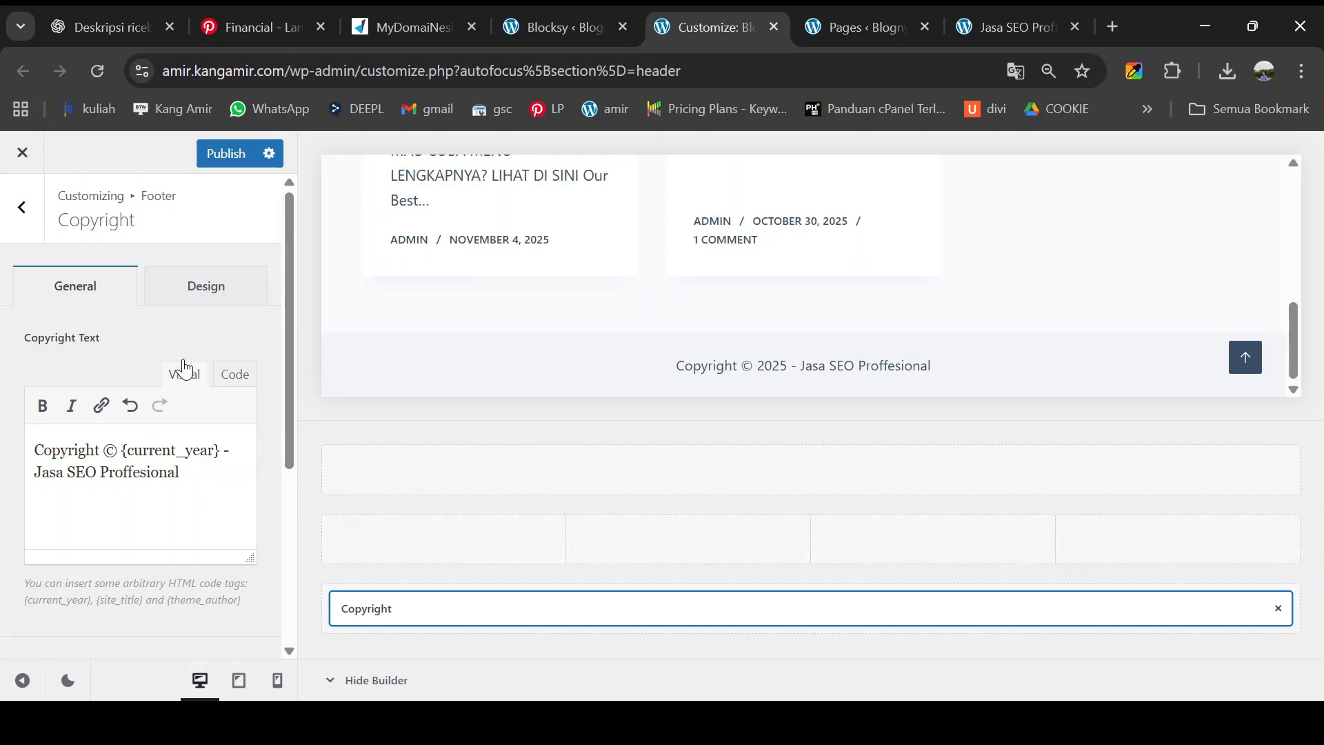
{"action": "left_click", "coordinate": [22, 207]}
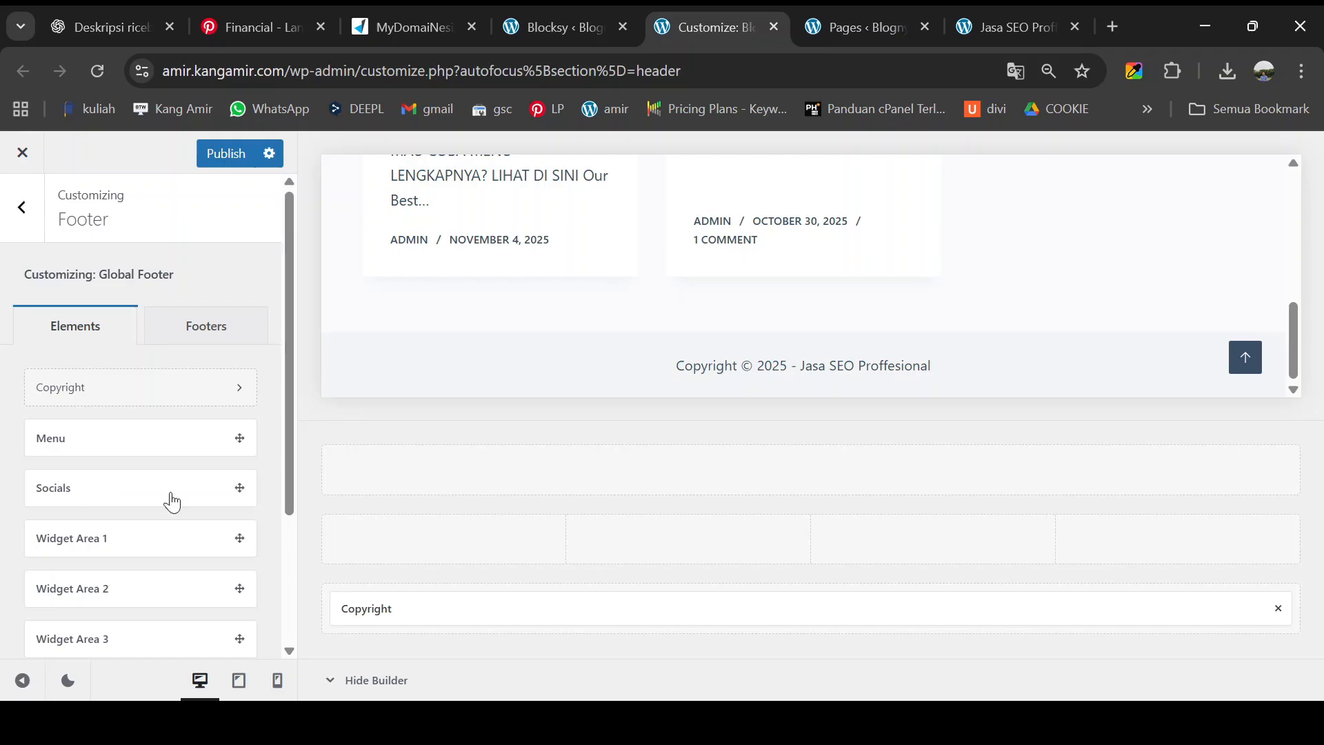
- Place Socials in the middle row's third column and remove all default networks
{"action": "left_click_drag", "start_coordinate": [168, 500], "coordinate": [951, 547]}
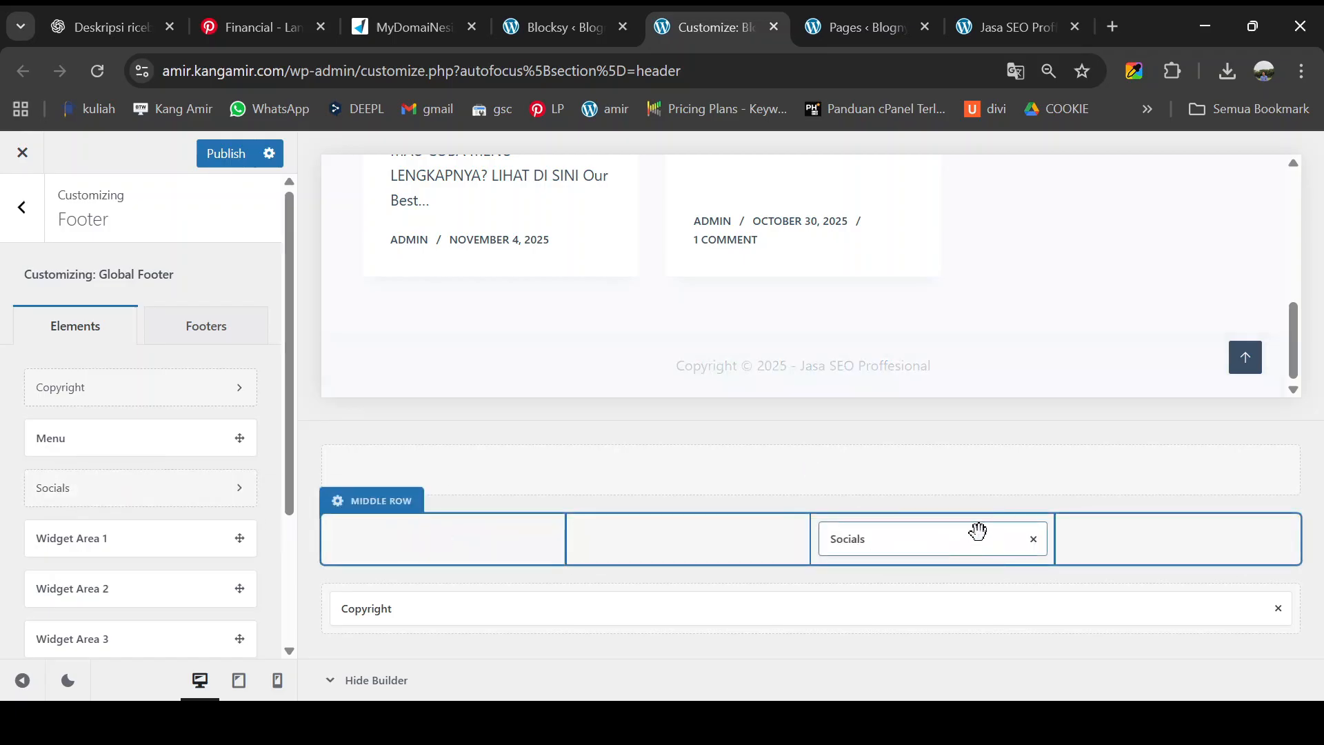
{"action": "scroll", "coordinate": [884, 319], "scroll_direction": "down", "scroll_amount": 3}
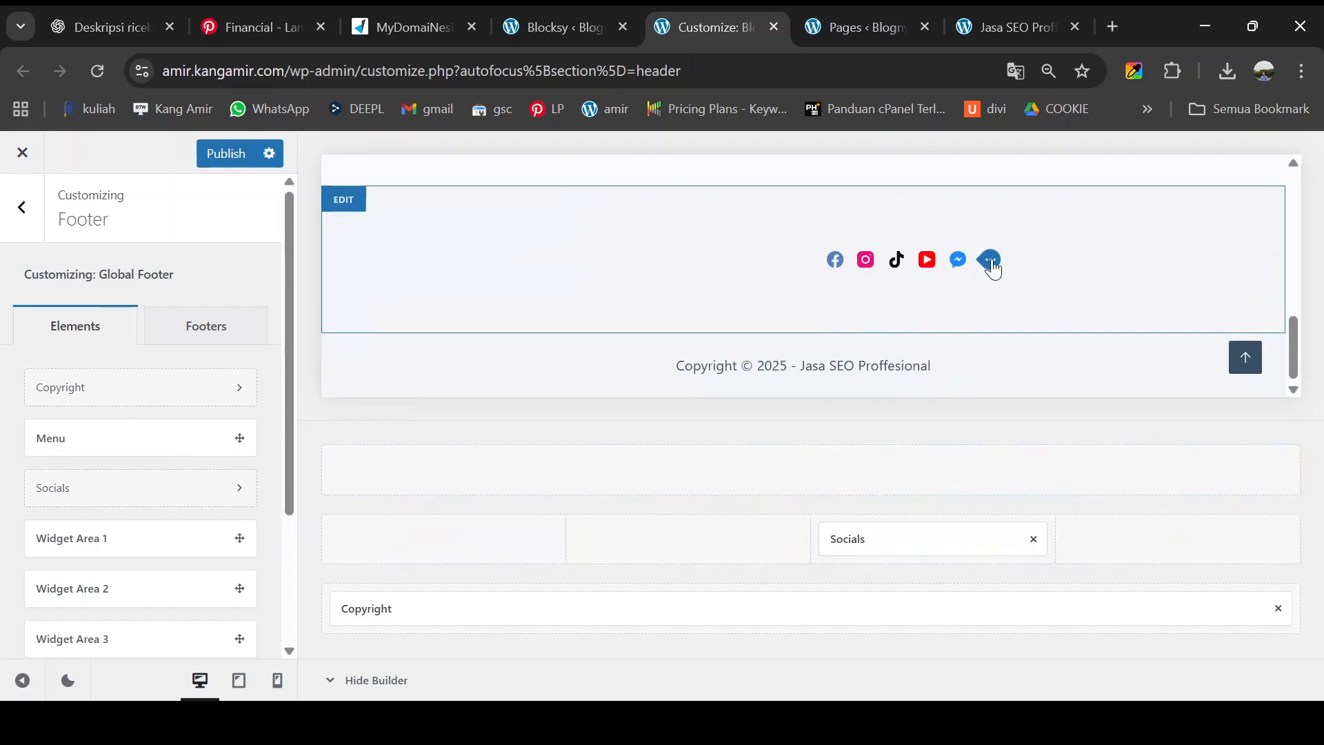
{"action": "left_click", "coordinate": [991, 267]}
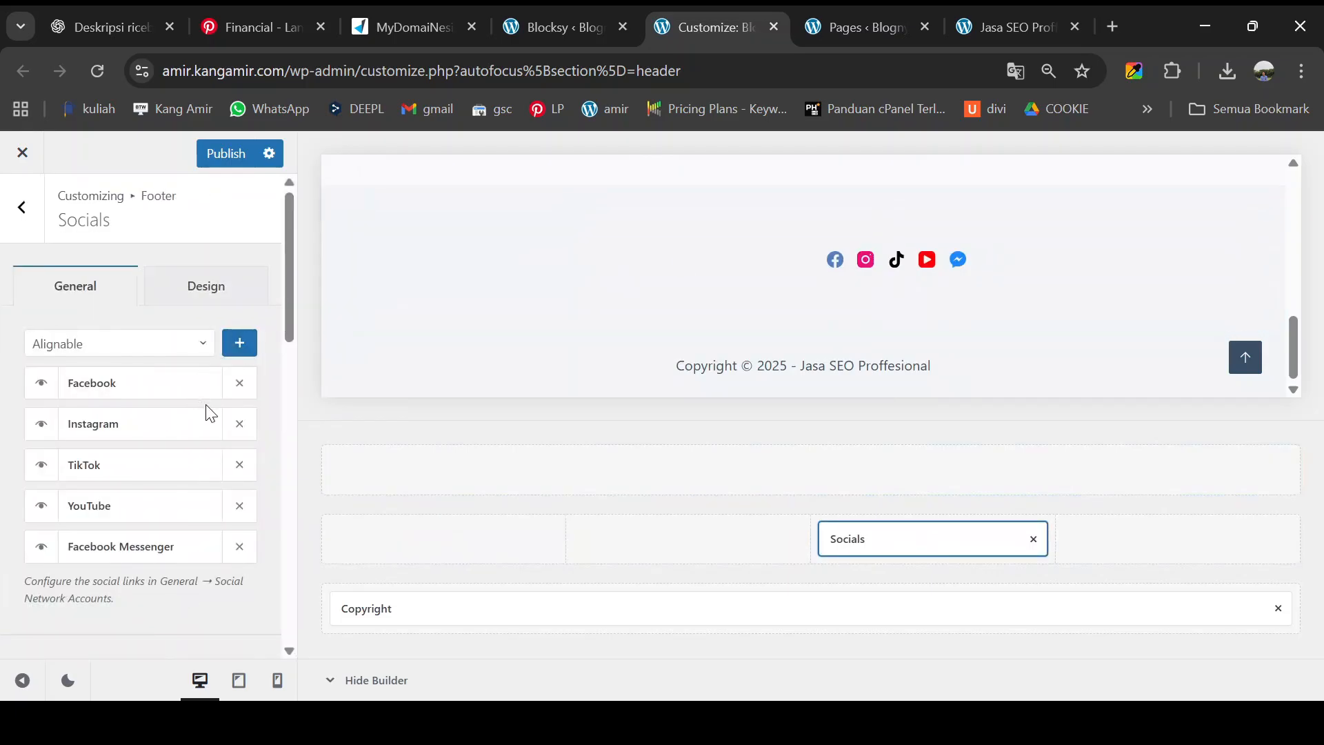
{"action": "left_click", "coordinate": [240, 548]}
{"action": "left_click", "coordinate": [239, 507]}
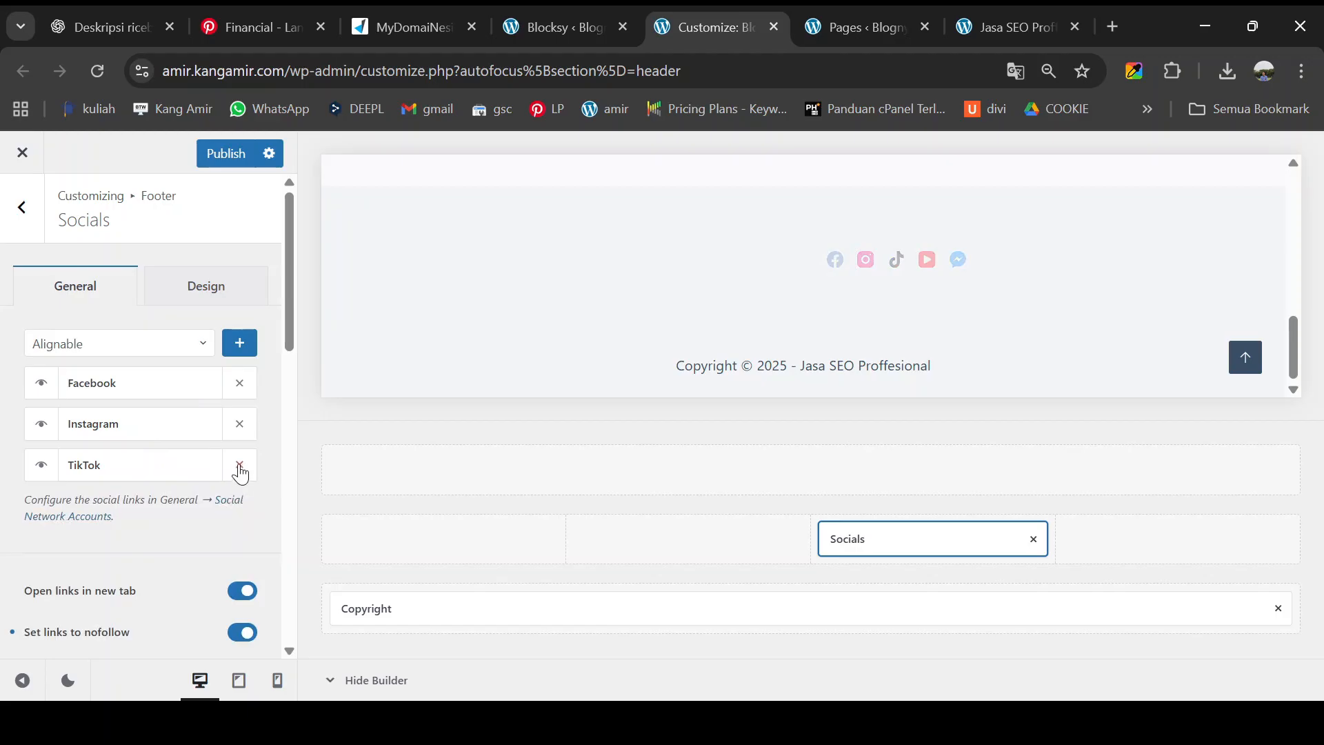
{"action": "left_click", "coordinate": [239, 465]}
{"action": "left_click", "coordinate": [239, 423]}
{"action": "left_click", "coordinate": [240, 382]}
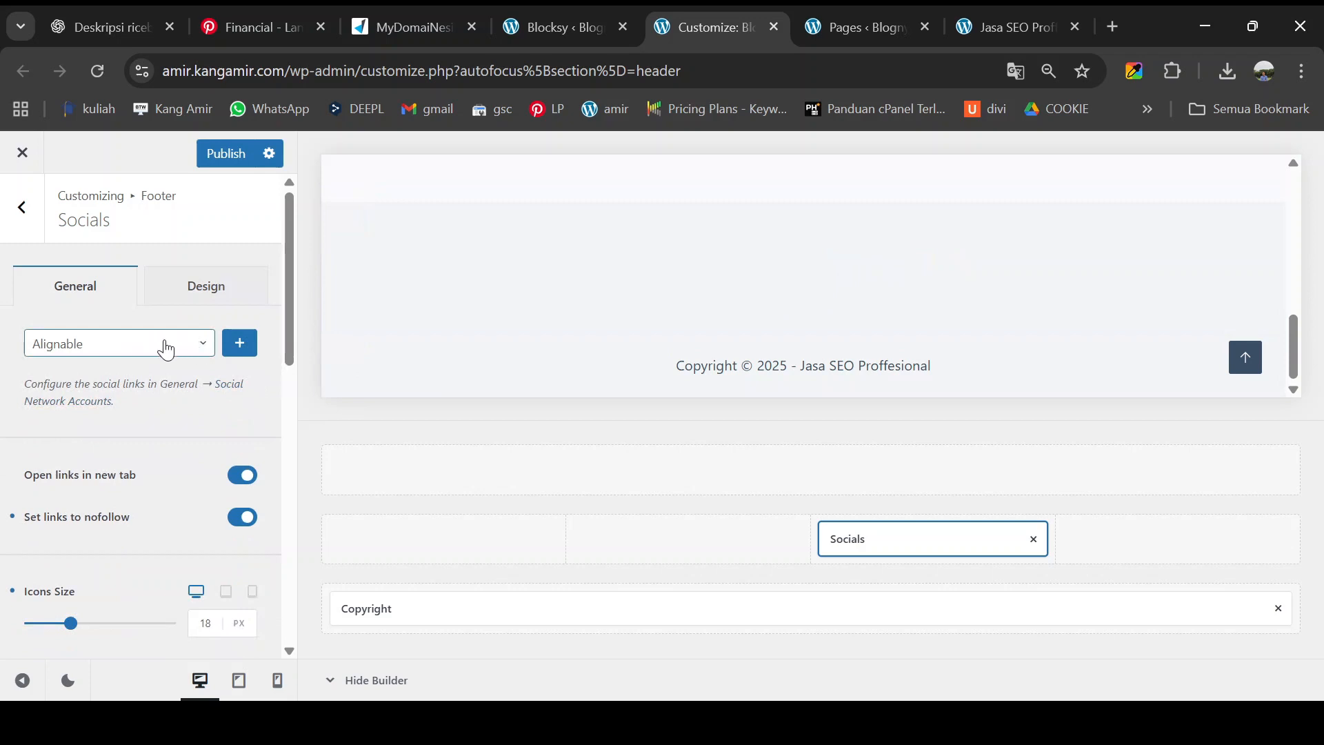
- Add YouTube, Instagram and Facebook as the footer's social networks
{"action": "left_click", "coordinate": [199, 349]}
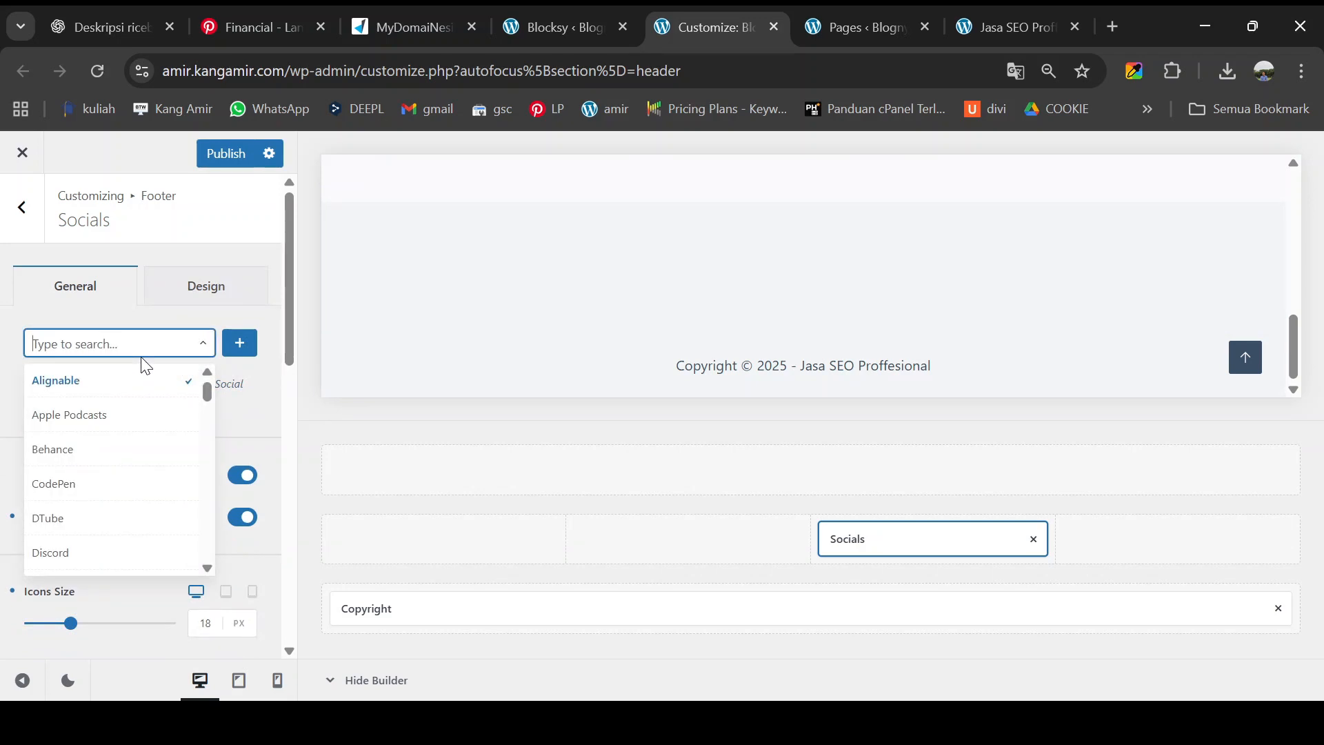
{"action": "type", "text": "youtu"}
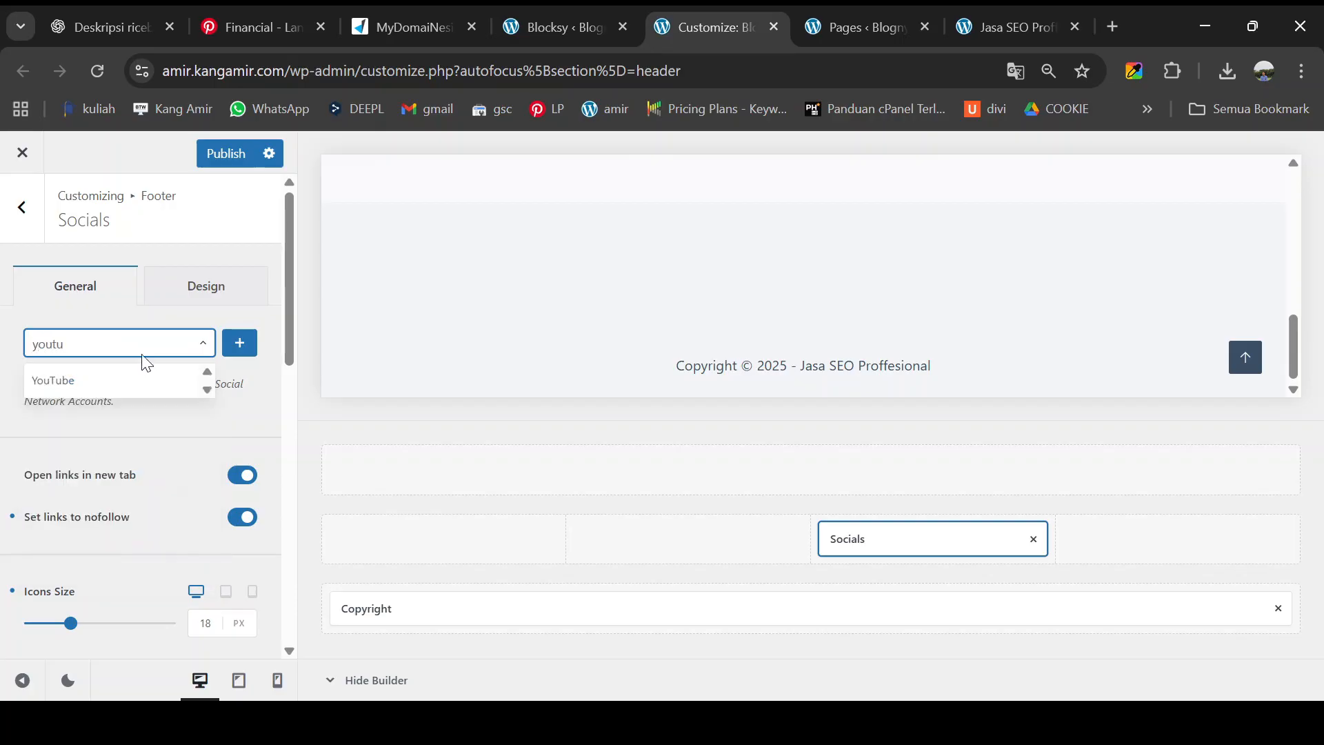
{"action": "left_click", "coordinate": [121, 381]}
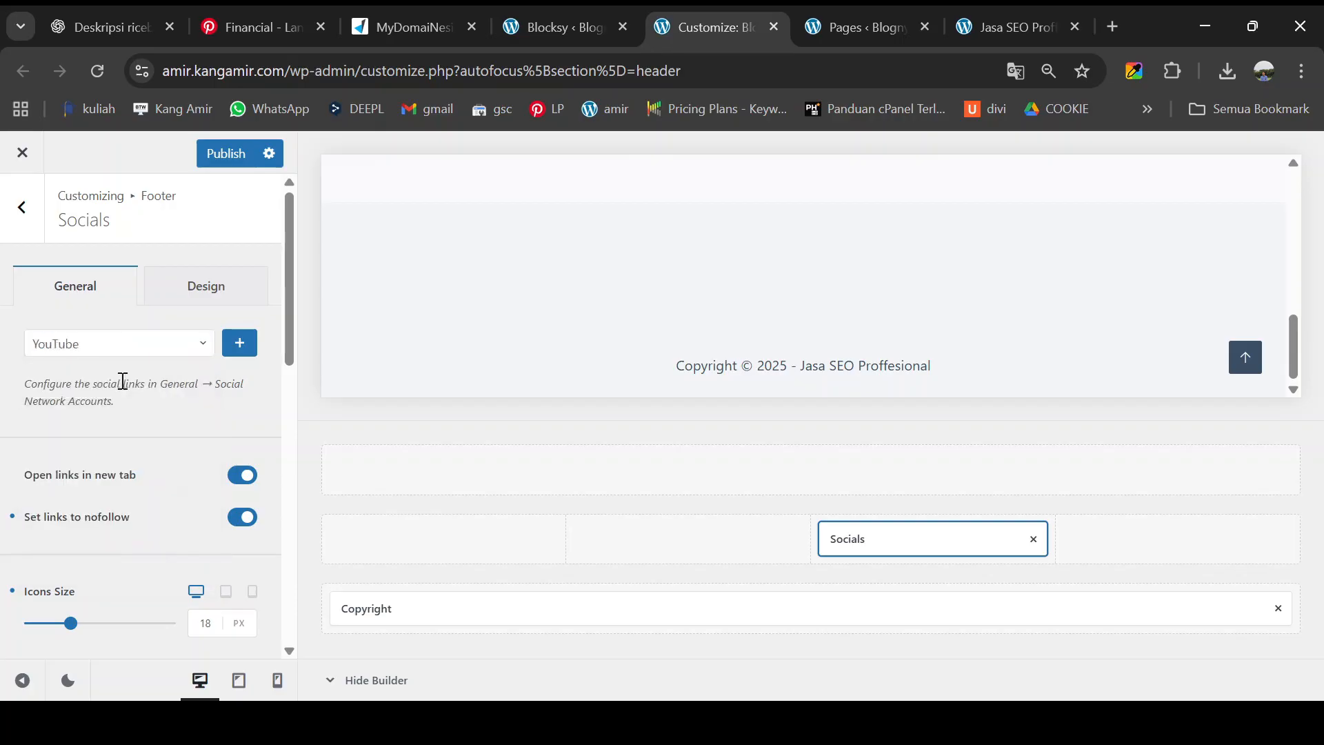
{"action": "left_click", "coordinate": [238, 348]}
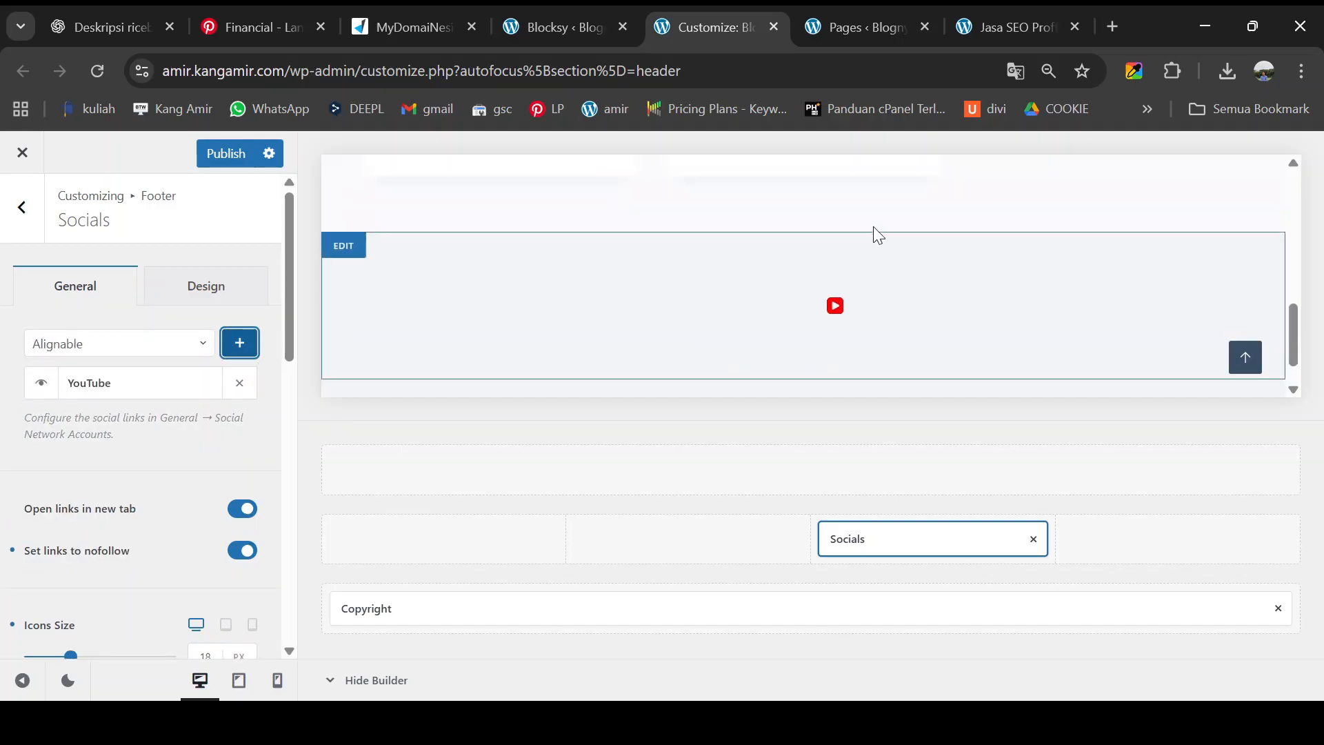
{"action": "left_click", "coordinate": [137, 349]}
{"action": "type", "text": "insta"}
{"action": "left_click", "coordinate": [124, 379]}
{"action": "left_click", "coordinate": [239, 344]}
{"action": "left_click", "coordinate": [137, 352]}
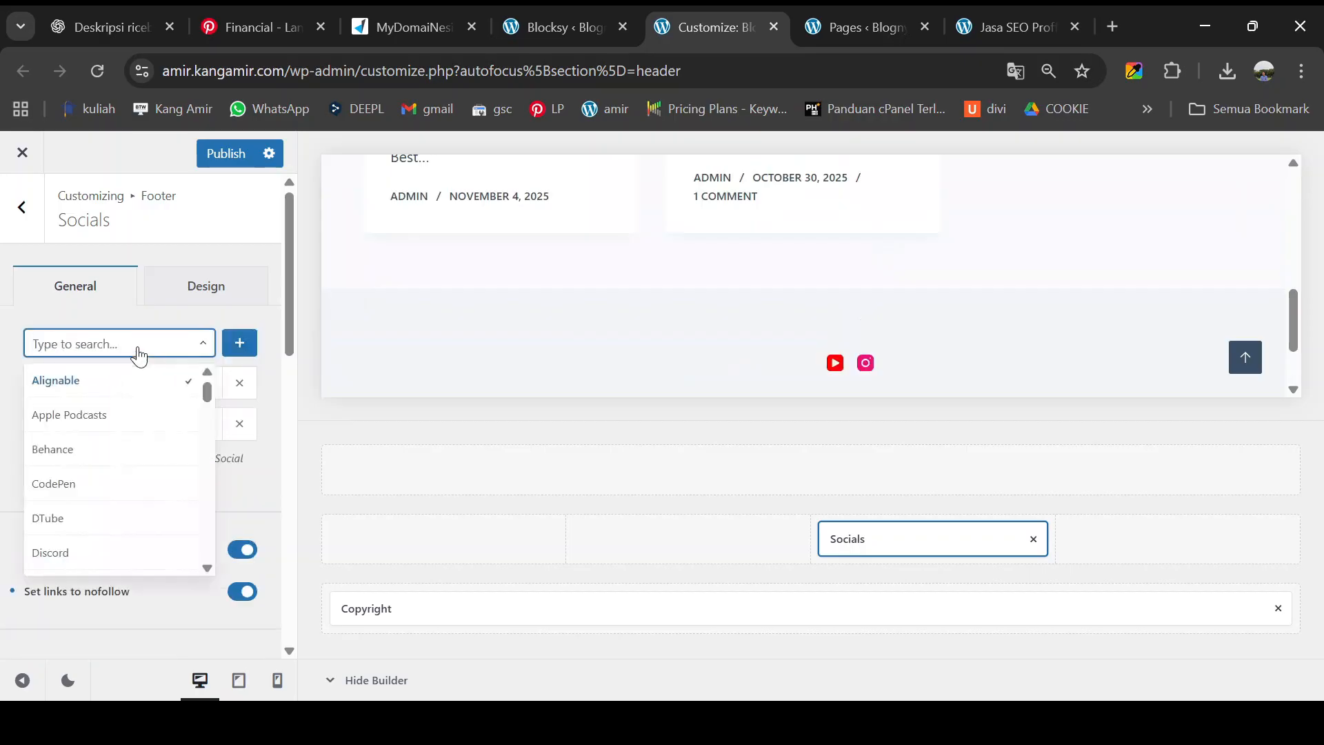
{"action": "type", "text": "face"}
{"action": "left_click", "coordinate": [124, 376]}
{"action": "left_click", "coordinate": [239, 343]}
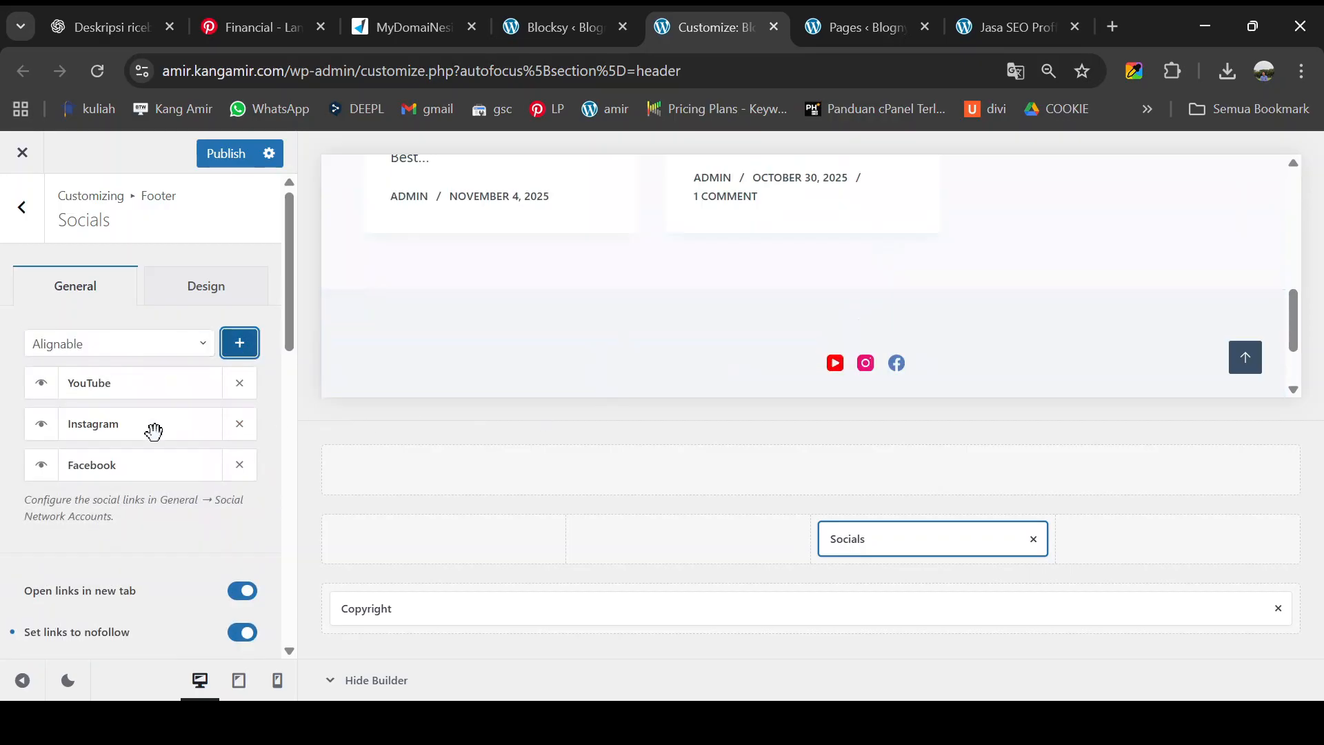
{"action": "left_click", "coordinate": [228, 510]}
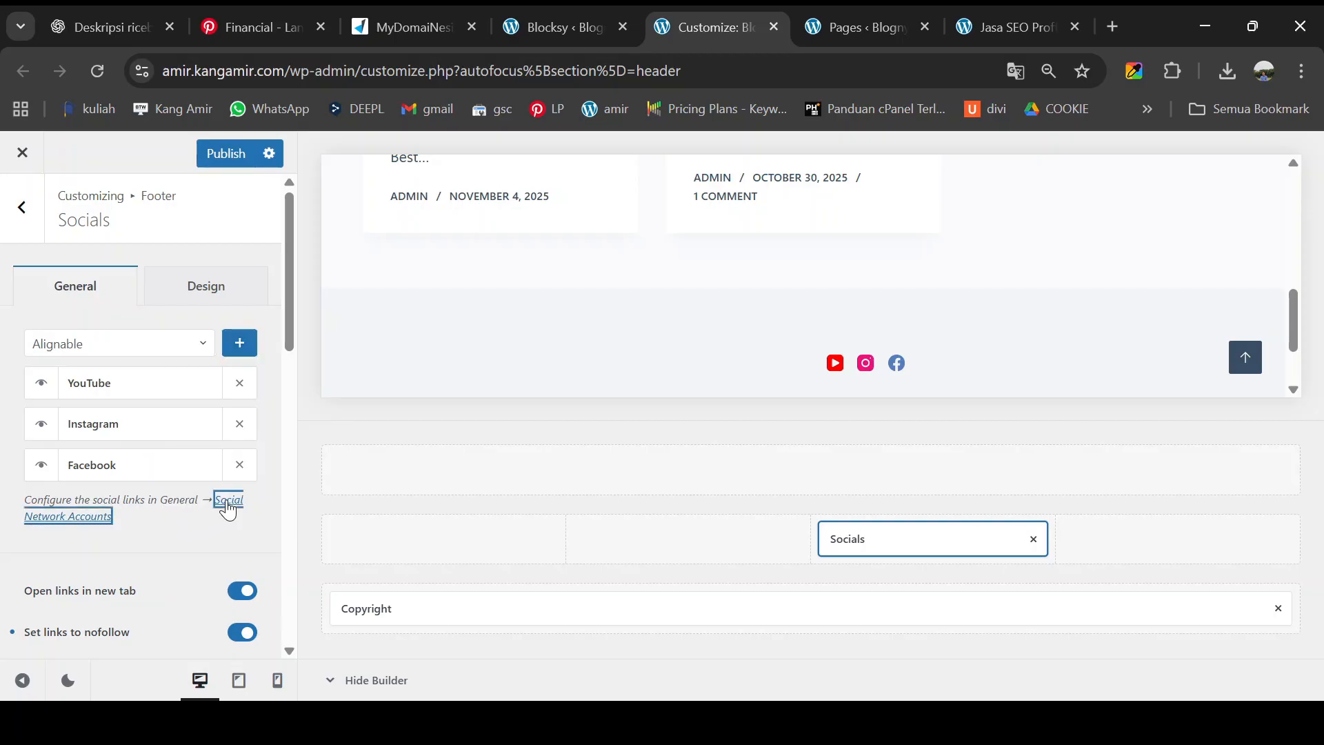
- Reopen the footer socials' Social Network Accounts settings and select the Facebook link field
{"action": "left_click", "coordinate": [21, 205]}
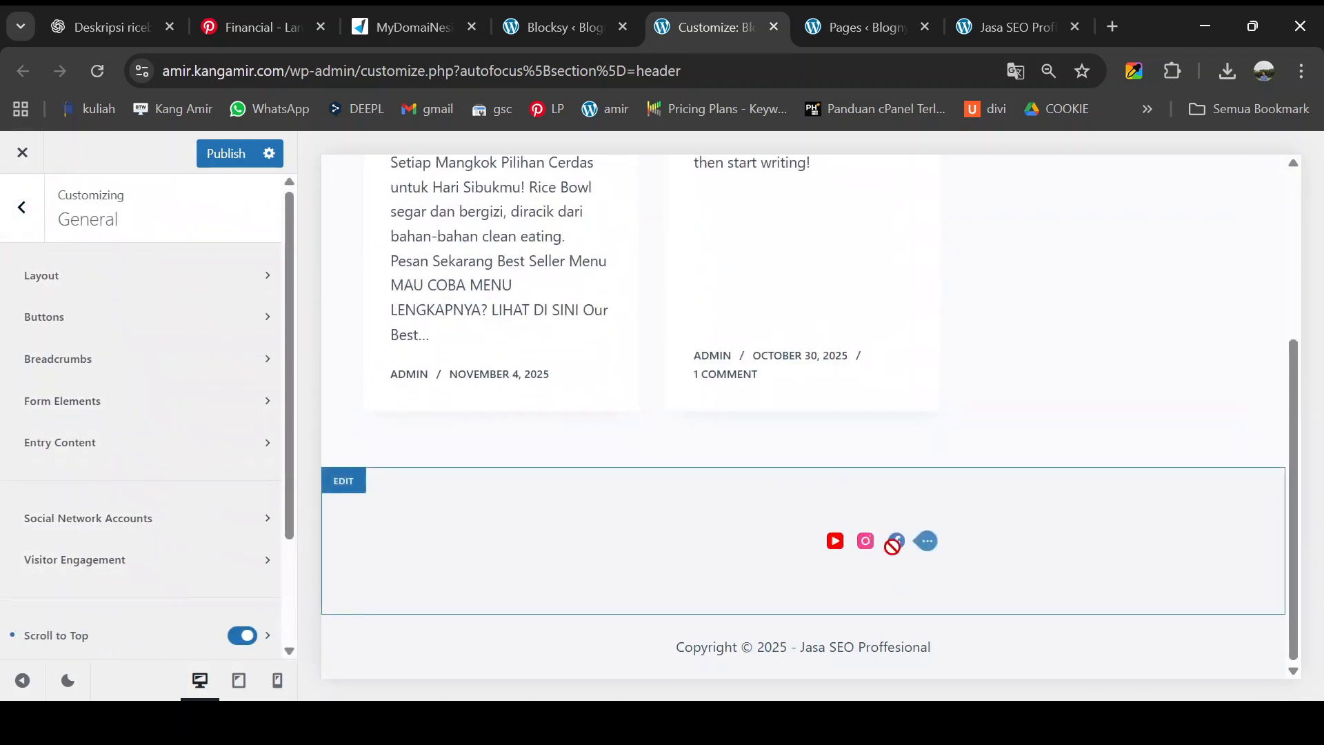
{"action": "left_click", "coordinate": [931, 549]}
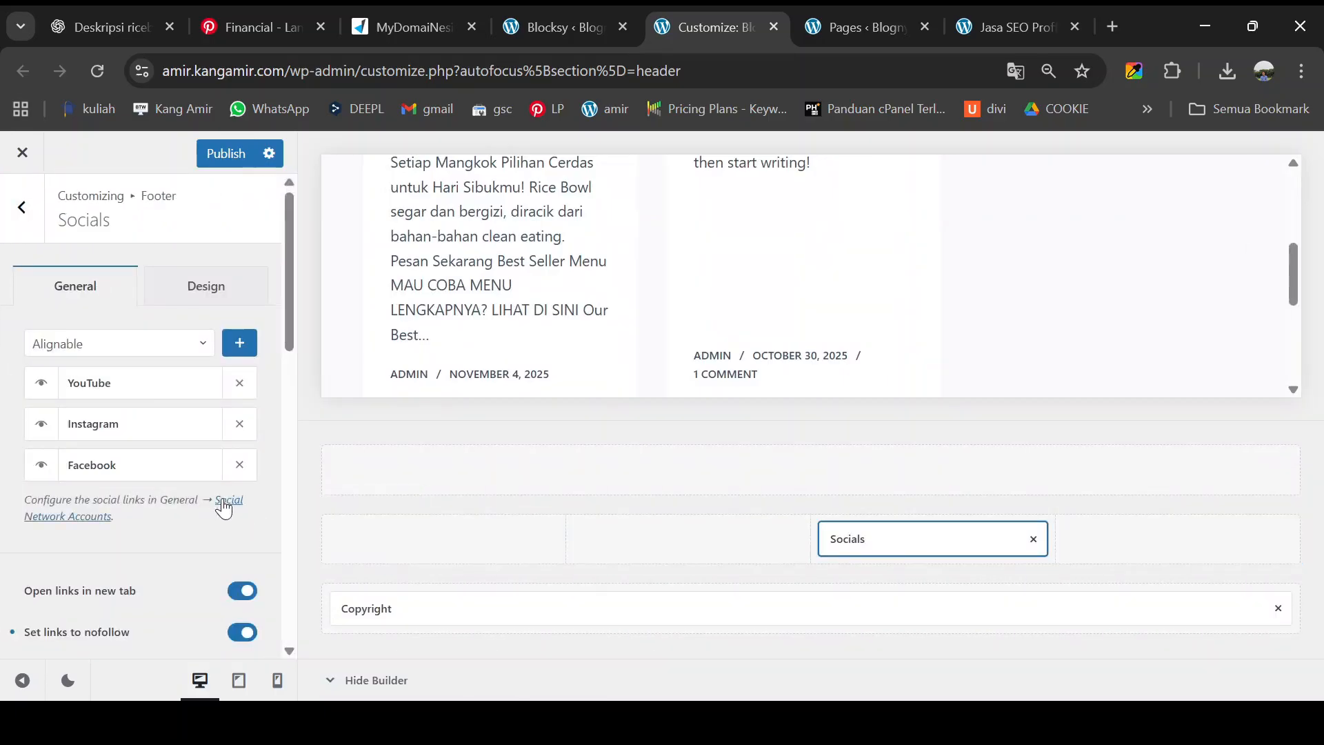
{"action": "left_click", "coordinate": [224, 507]}
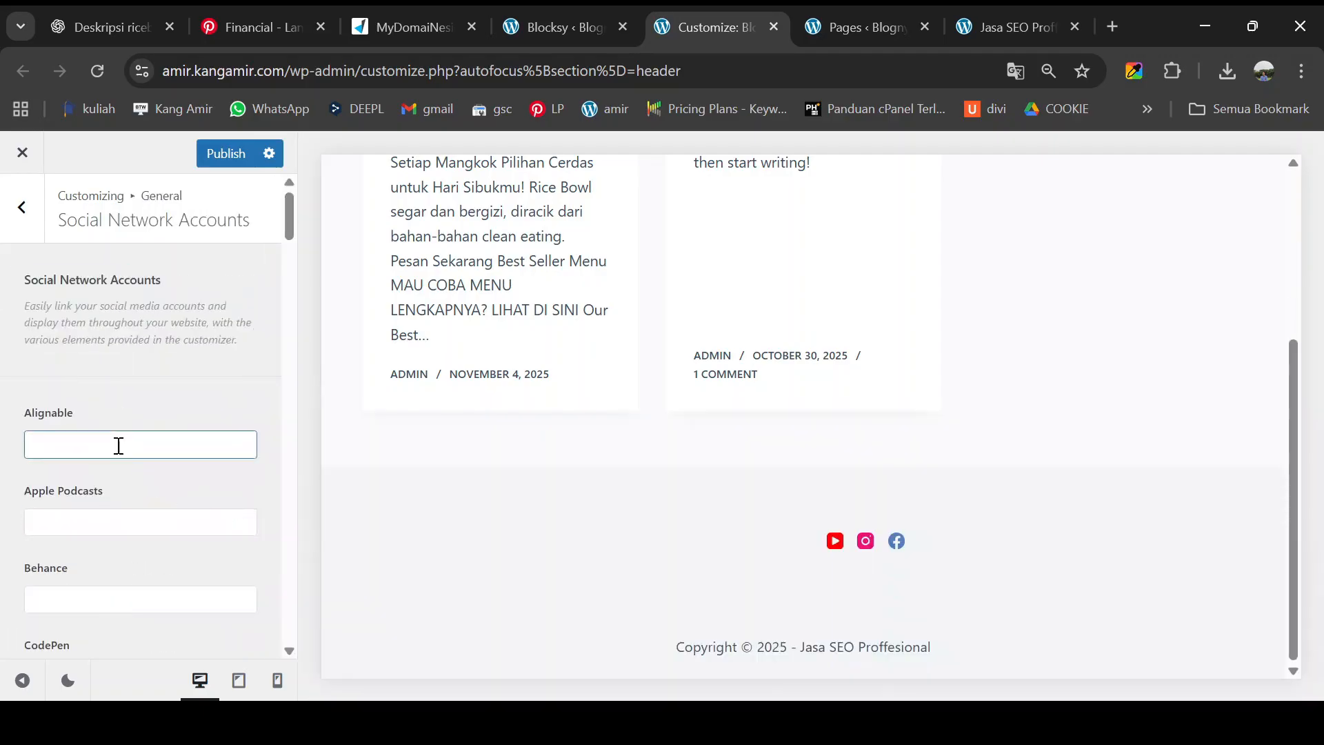
{"action": "scroll", "coordinate": [120, 445], "scroll_direction": "down", "scroll_amount": 5}
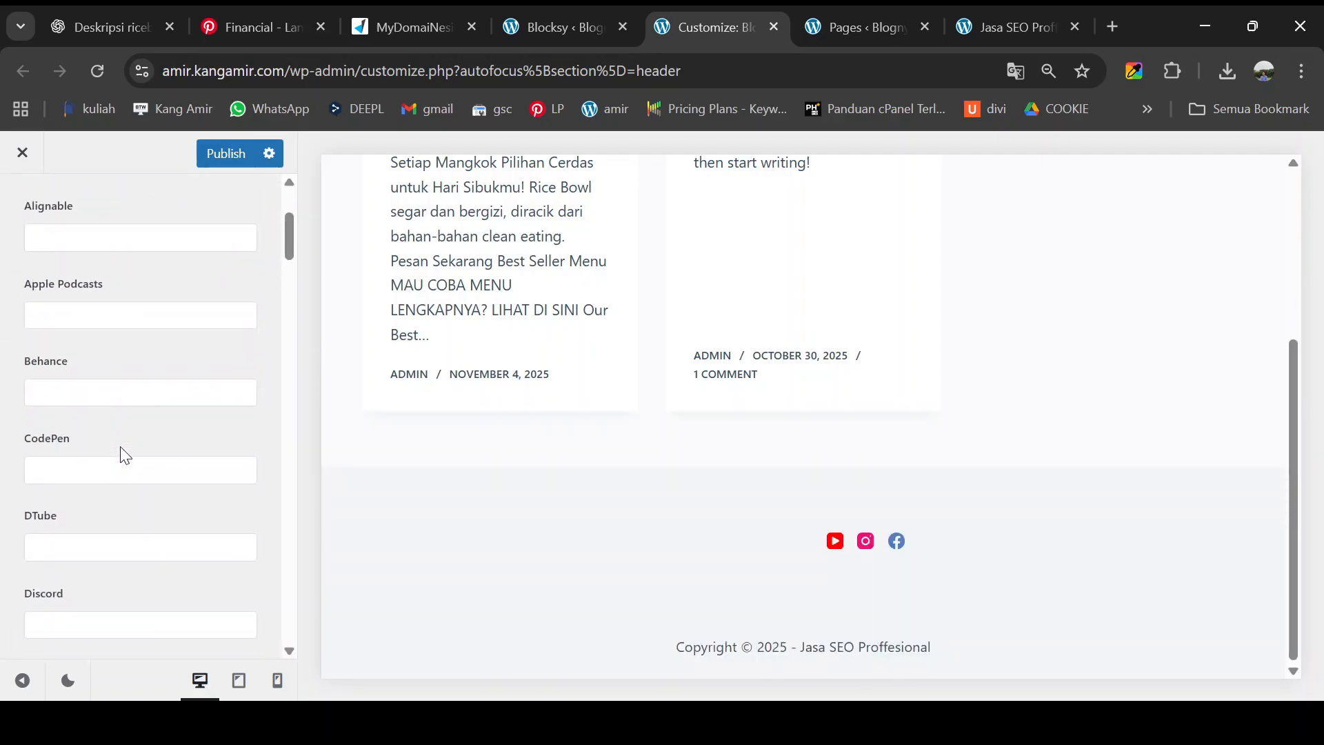
{"action": "scroll", "coordinate": [122, 450], "scroll_direction": "down", "scroll_amount": 3}
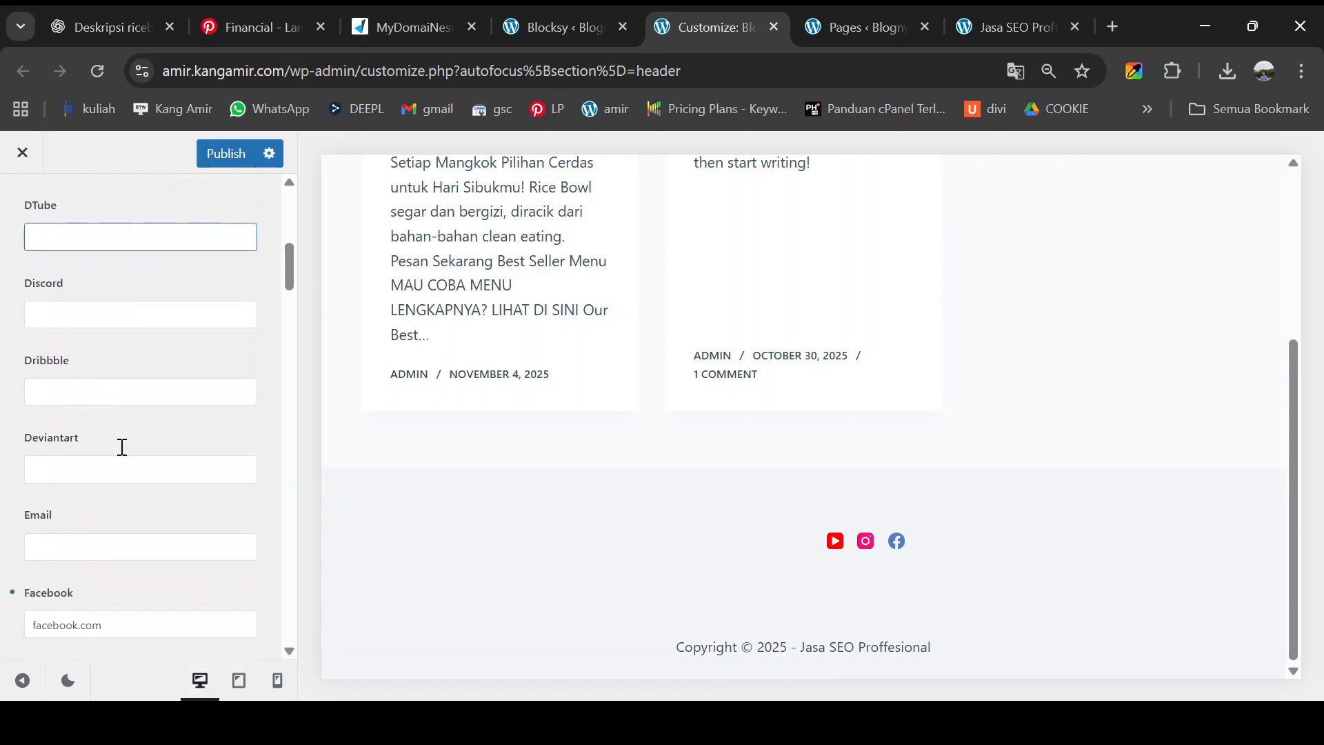
{"action": "scroll", "coordinate": [121, 448], "scroll_direction": "down", "scroll_amount": 3}
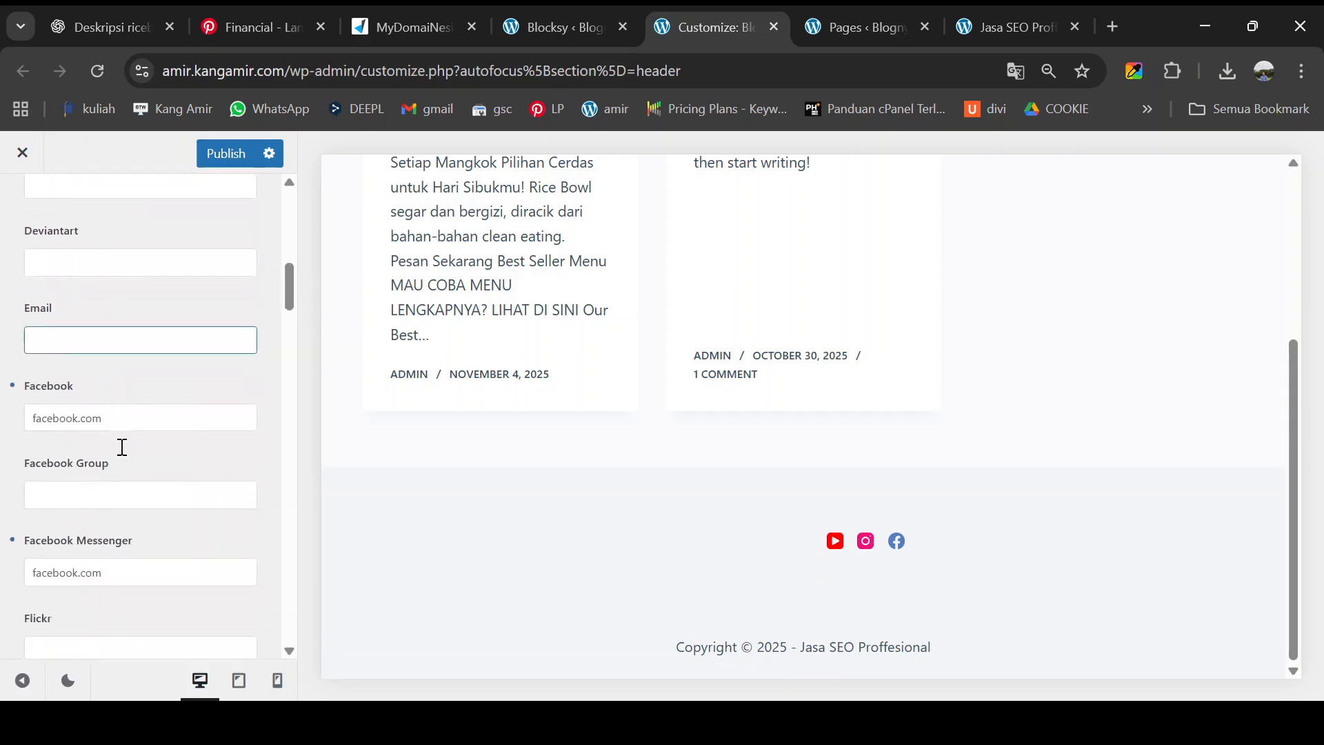
{"action": "left_click", "coordinate": [125, 416]}
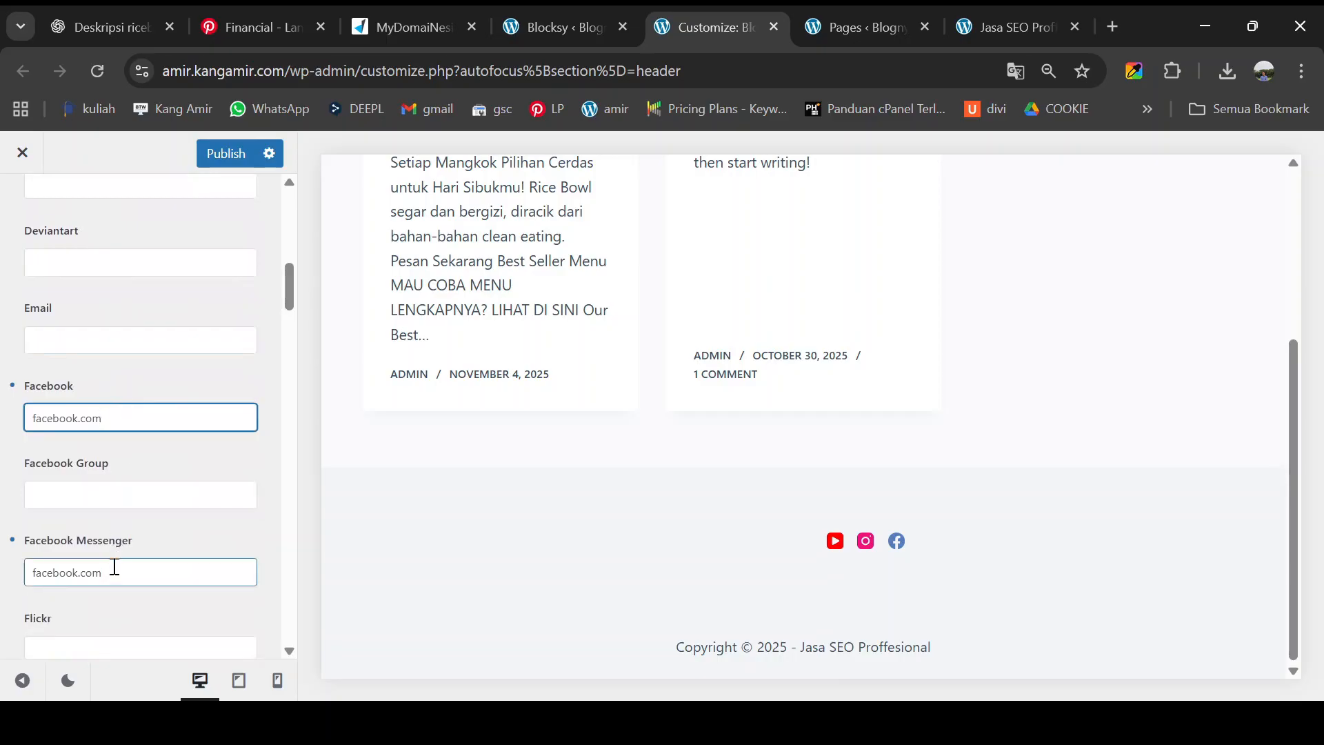
- Review the account link settings, then return to the footer Socials settings
{"action": "scroll", "coordinate": [114, 566], "scroll_direction": "down", "scroll_amount": 2}
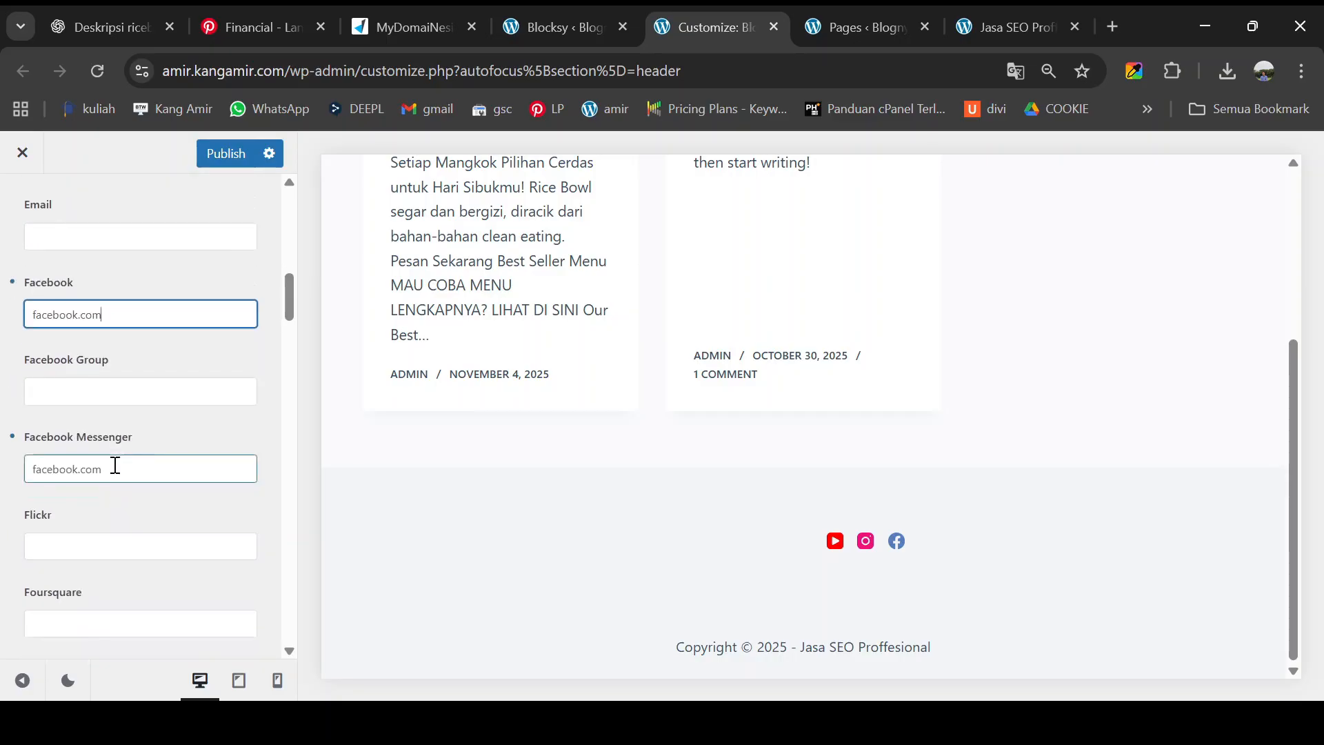
{"action": "scroll", "coordinate": [116, 466], "scroll_direction": "down", "scroll_amount": 5}
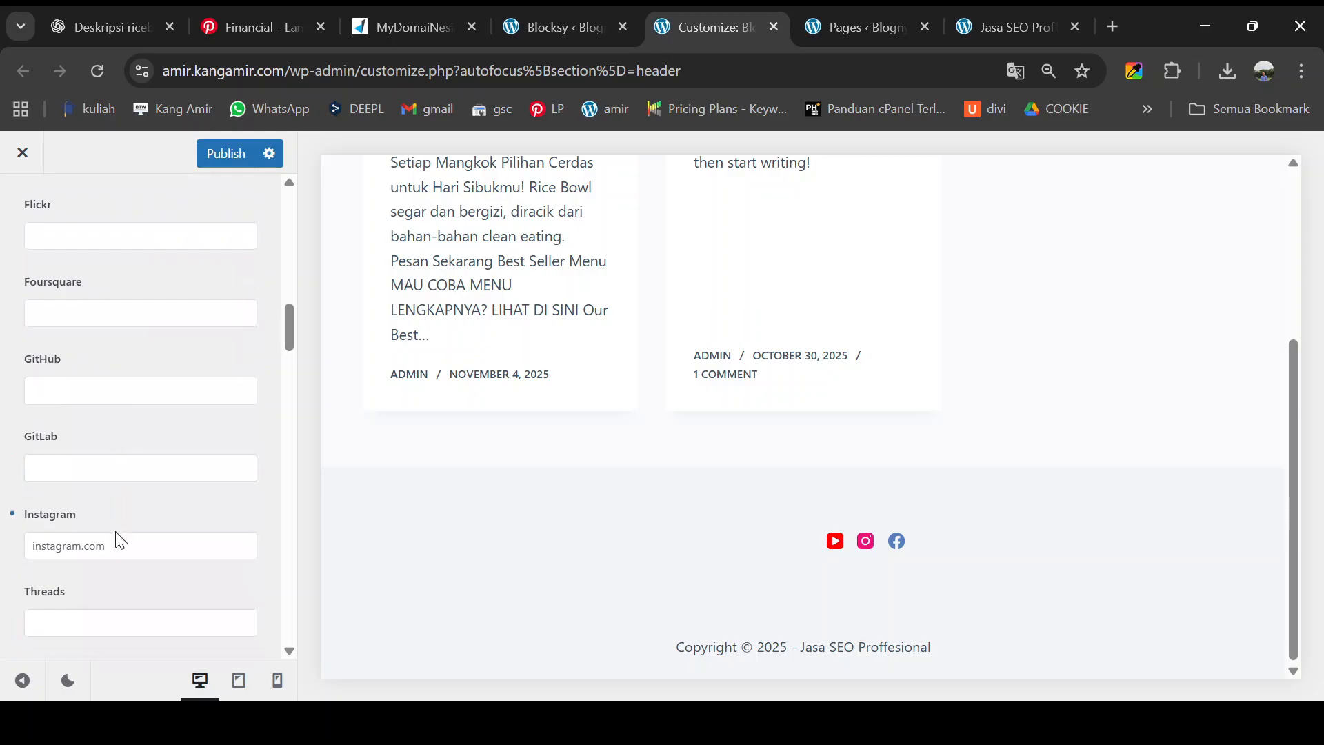
{"action": "scroll", "coordinate": [118, 543], "scroll_direction": "down", "scroll_amount": 7}
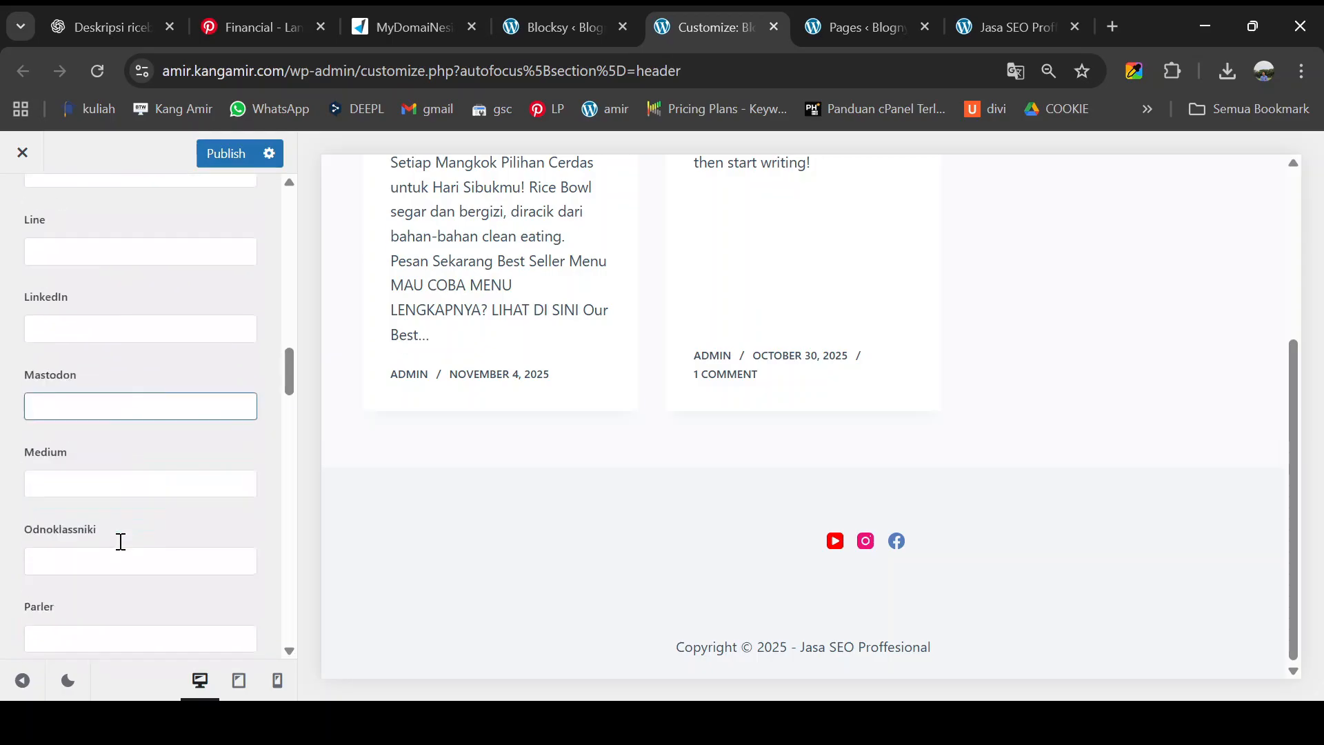
{"action": "scroll", "coordinate": [121, 541], "scroll_direction": "down", "scroll_amount": 15}
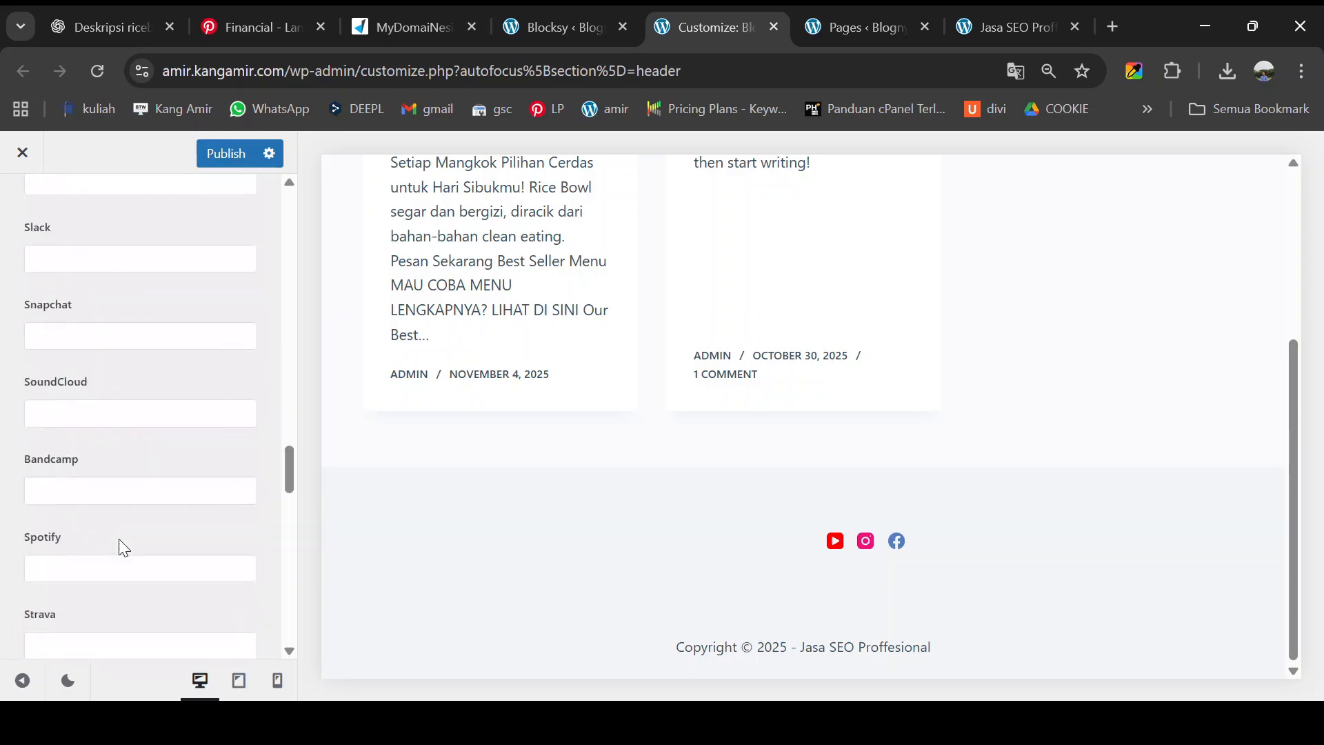
{"action": "scroll", "coordinate": [123, 548], "scroll_direction": "down", "scroll_amount": 9}
{"action": "scroll", "coordinate": [117, 483], "scroll_direction": "up", "scroll_amount": 3}
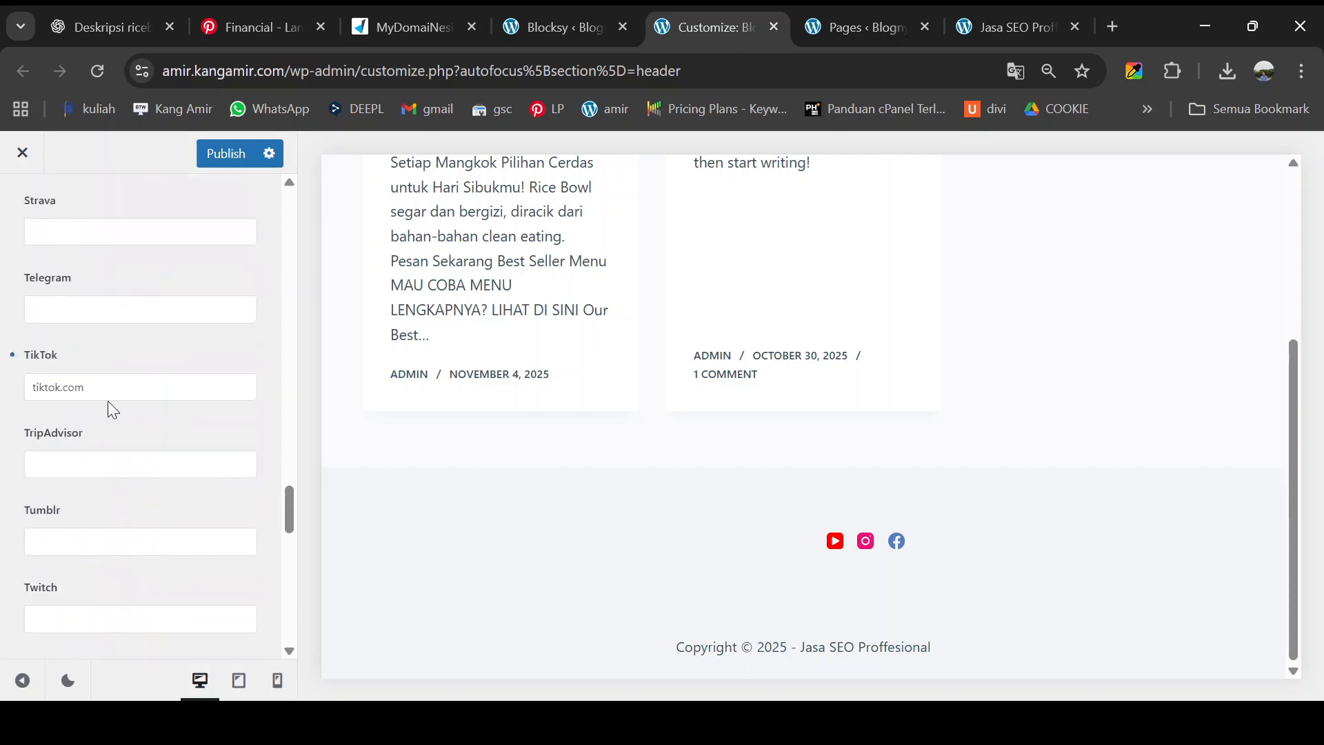
{"action": "scroll", "coordinate": [114, 407], "scroll_direction": "down", "scroll_amount": 6}
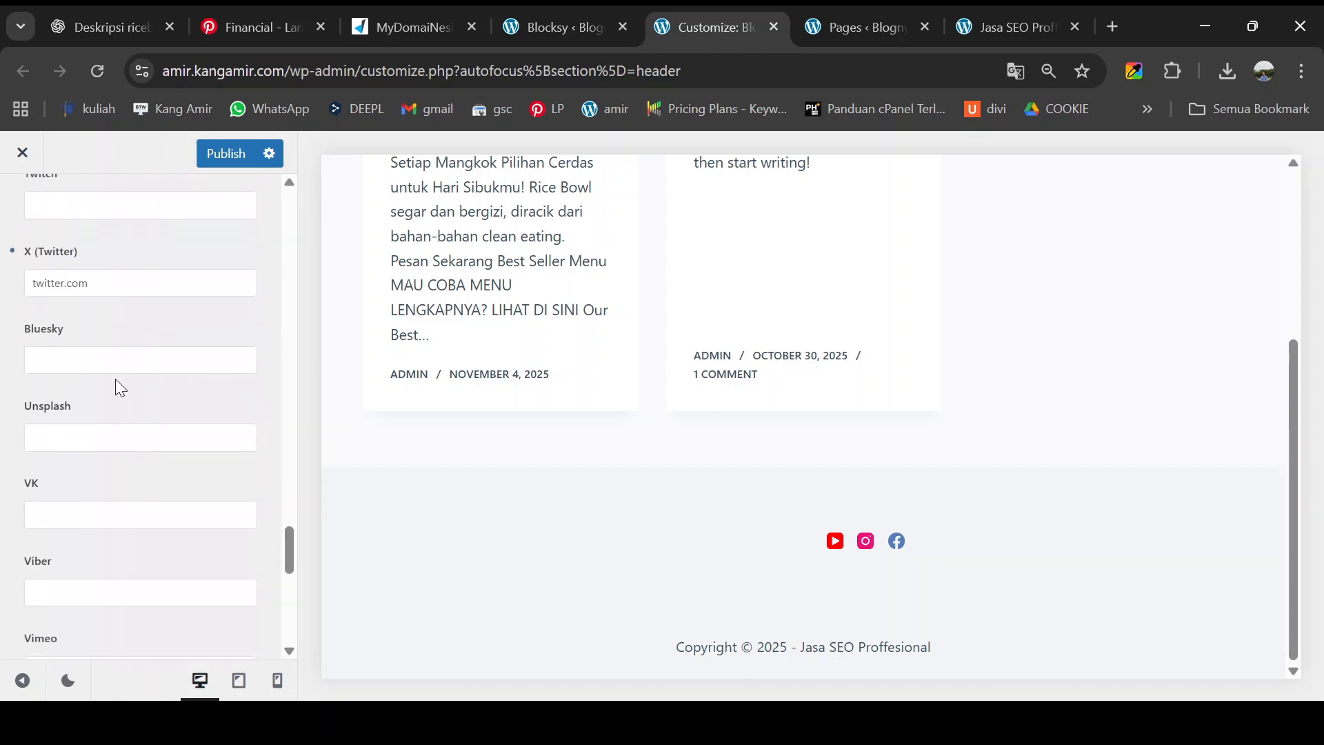
{"action": "scroll", "coordinate": [115, 379], "scroll_direction": "down", "scroll_amount": 9}
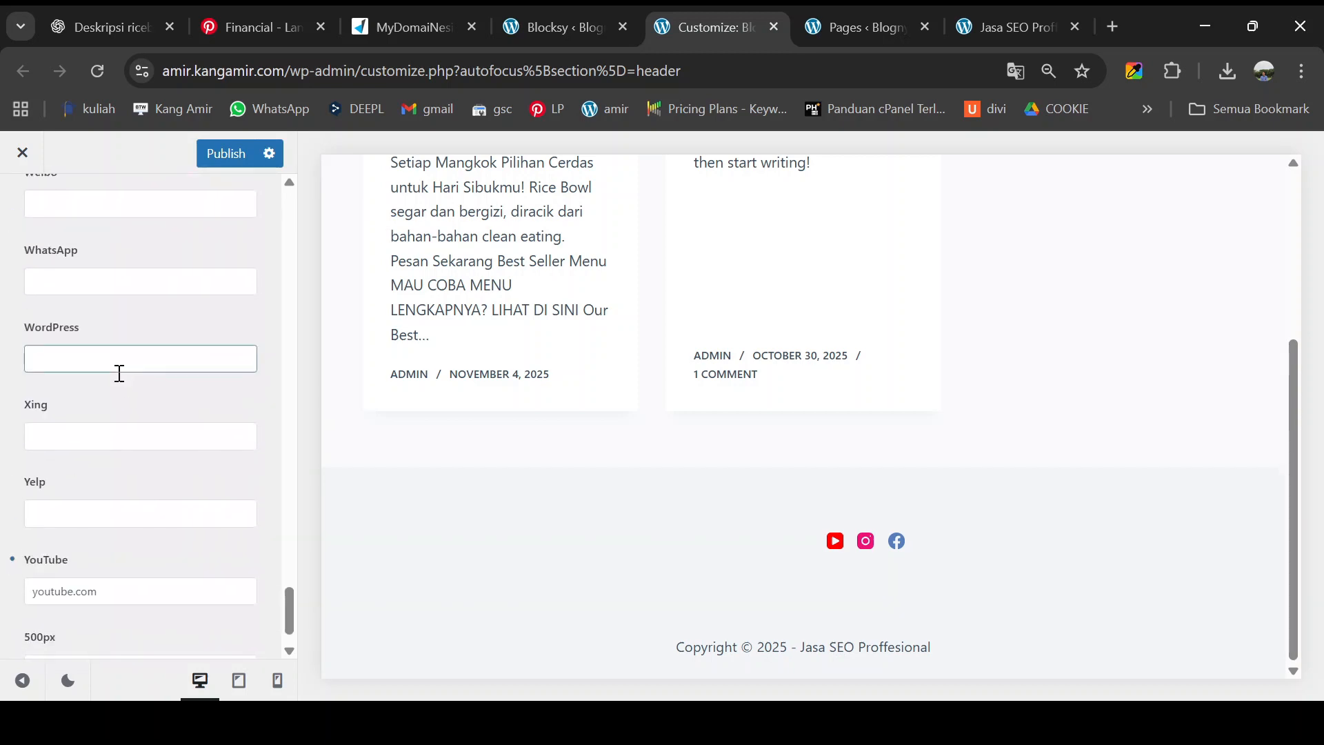
{"action": "scroll", "coordinate": [117, 376], "scroll_direction": "down", "scroll_amount": 1}
{"action": "scroll", "coordinate": [156, 455], "scroll_direction": "up", "scroll_amount": 15}
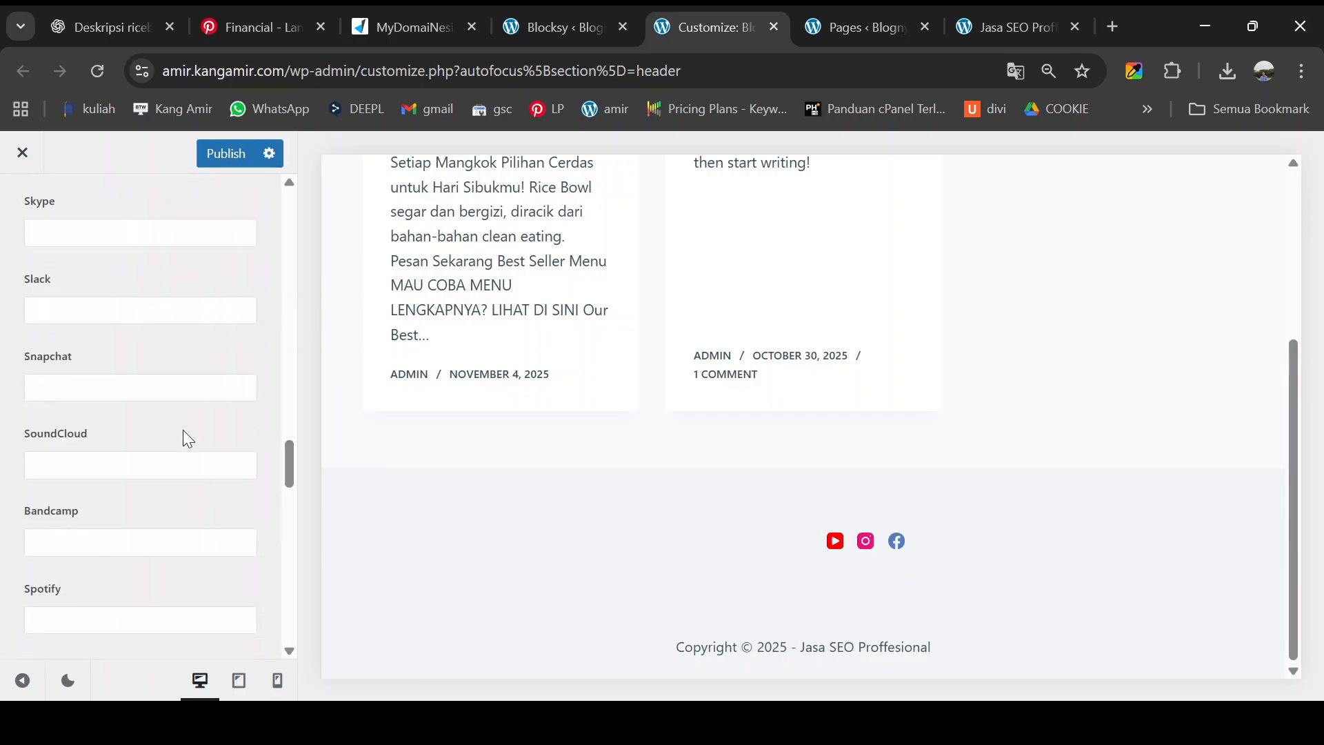
{"action": "scroll", "coordinate": [186, 435], "scroll_direction": "up", "scroll_amount": 20}
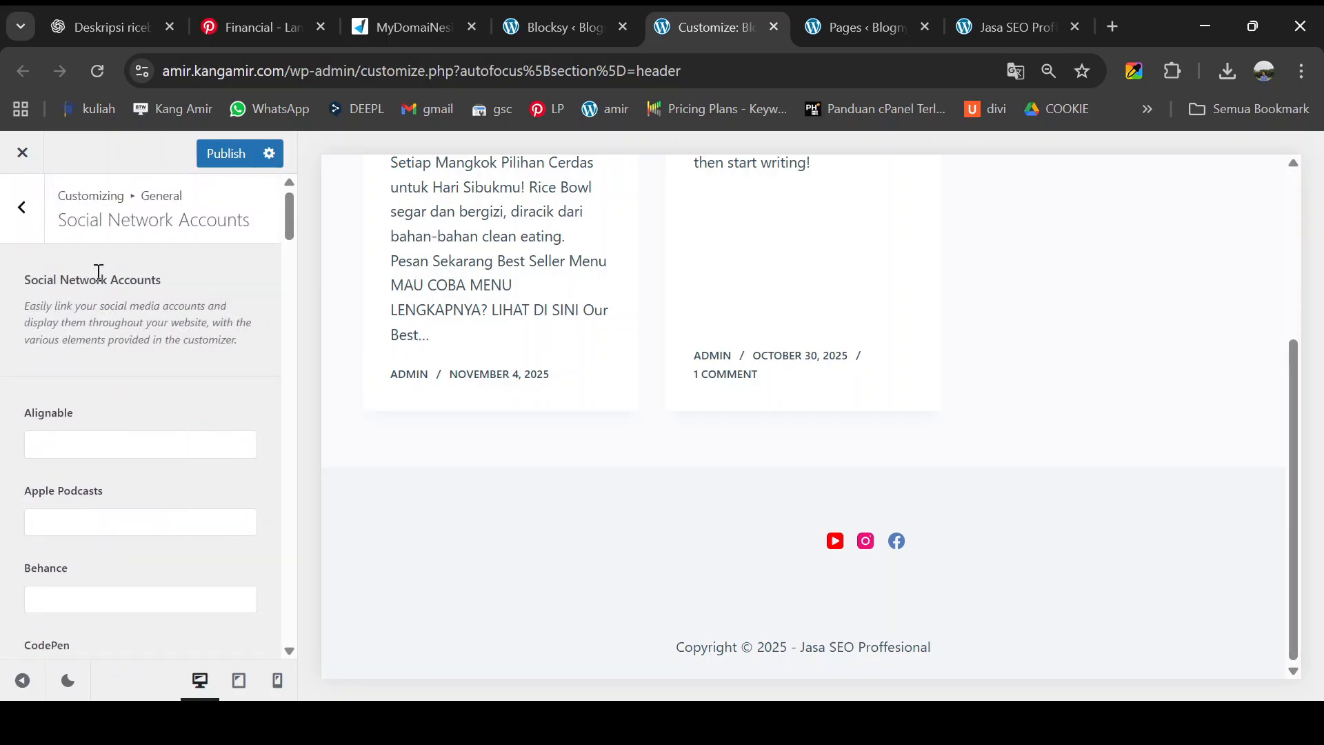
{"action": "left_click", "coordinate": [22, 209]}
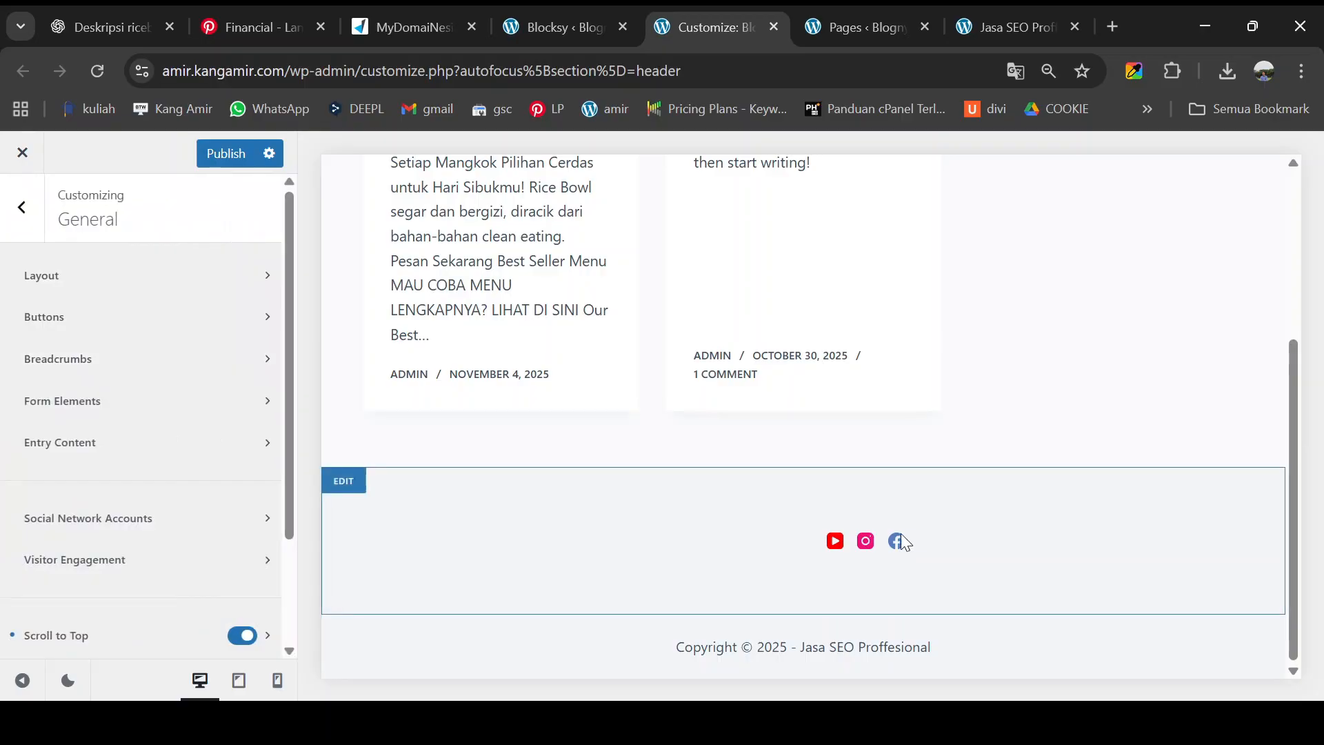
{"action": "left_click", "coordinate": [931, 540]}
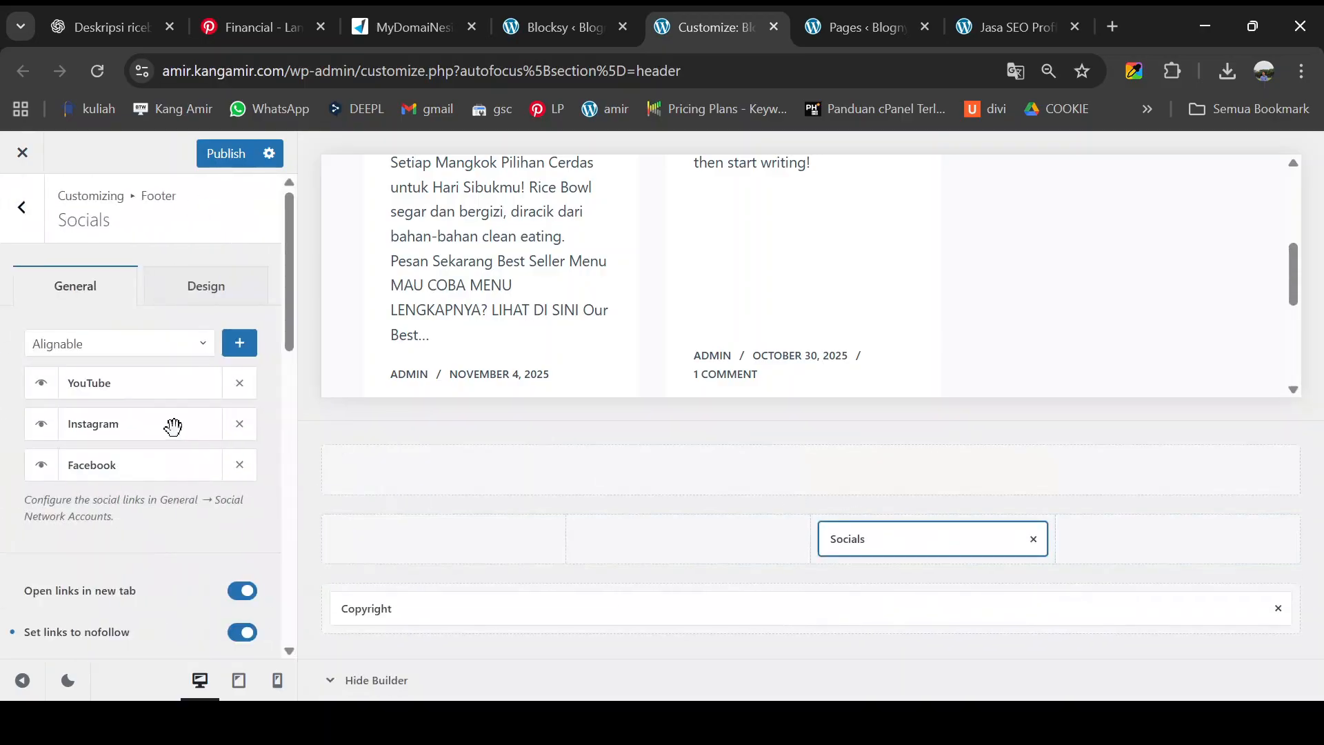
- Append X (Twitter) and TikTok icons to the footer Socials list
{"action": "left_click", "coordinate": [180, 348]}
{"action": "left_click", "coordinate": [145, 413]}
{"action": "left_click", "coordinate": [240, 343]}
{"action": "left_click", "coordinate": [136, 346]}
{"action": "type", "text": "tikto"}
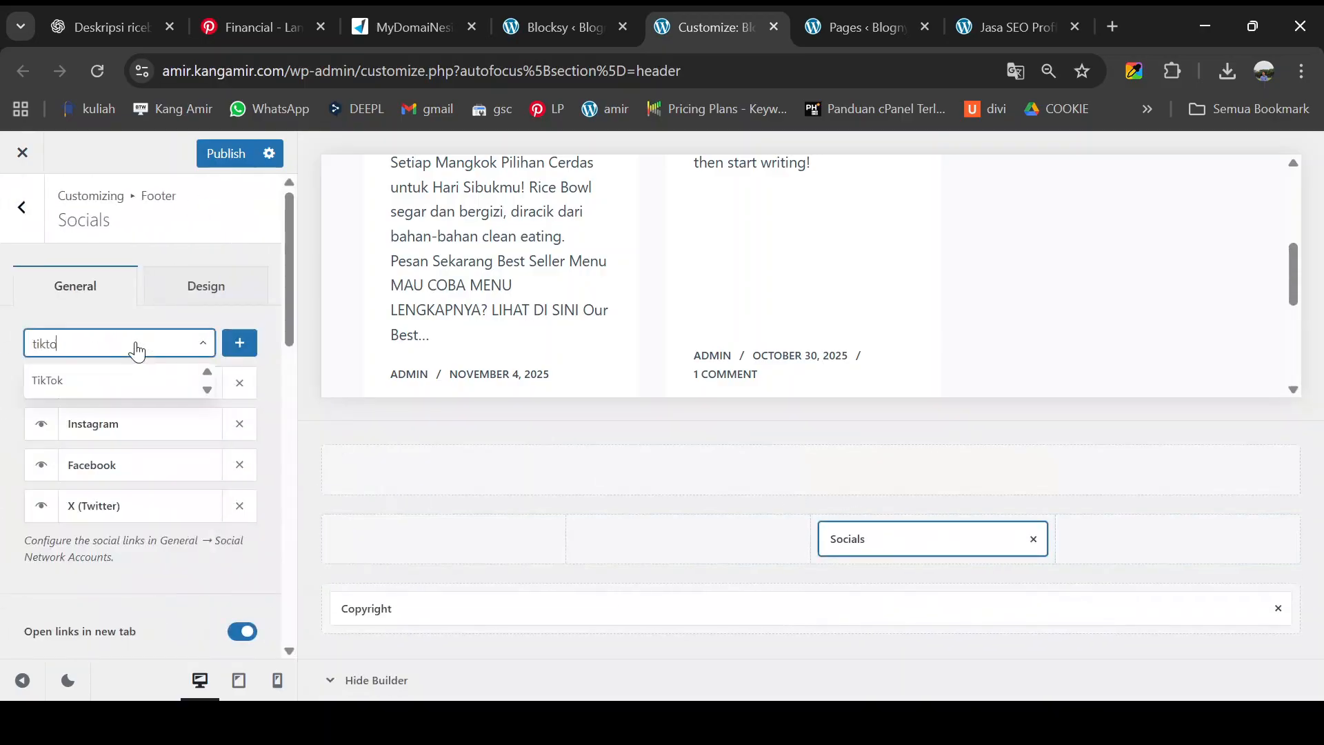
{"action": "left_click", "coordinate": [124, 379]}
{"action": "left_click", "coordinate": [239, 343]}
{"action": "scroll", "coordinate": [892, 277], "scroll_direction": "down", "scroll_amount": 5}
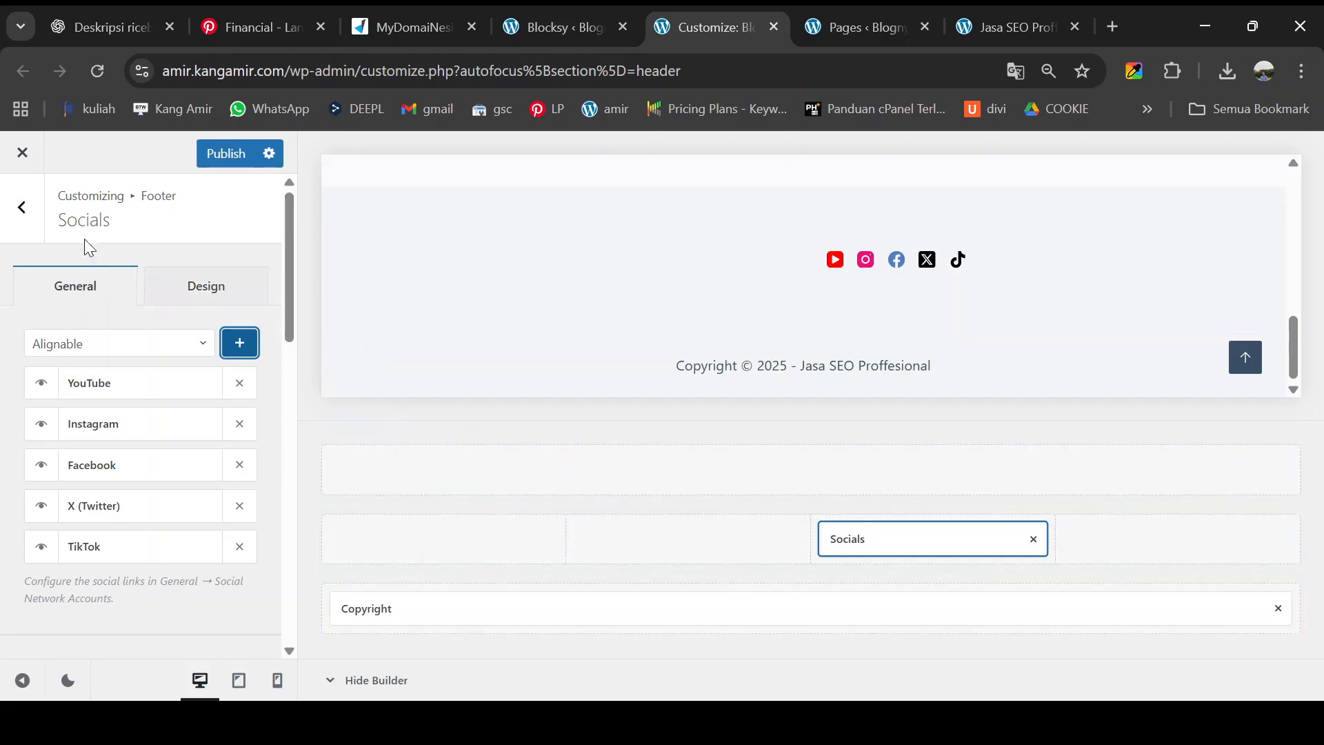
{"action": "left_click", "coordinate": [23, 208]}
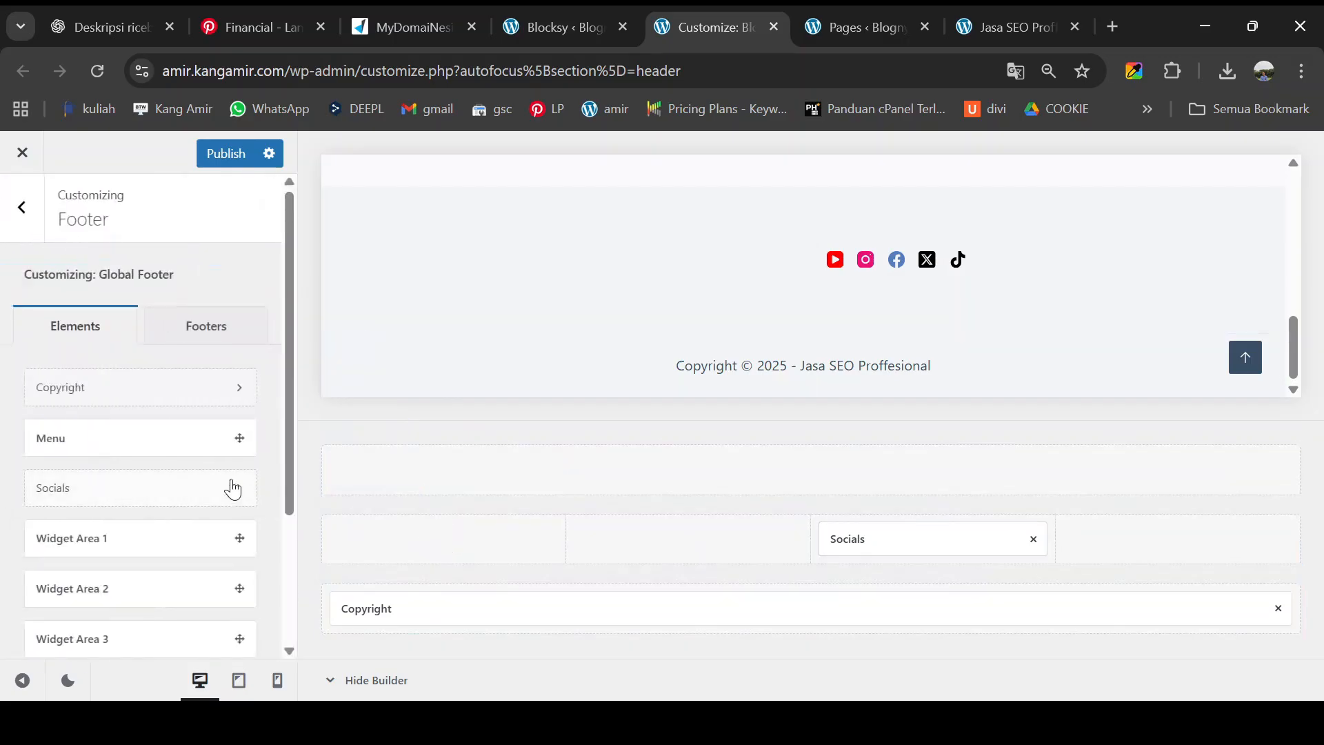
- Place Widget Area 1 in the middle row and delete its location and address text
{"action": "left_click_drag", "start_coordinate": [177, 539], "coordinate": [425, 538]}
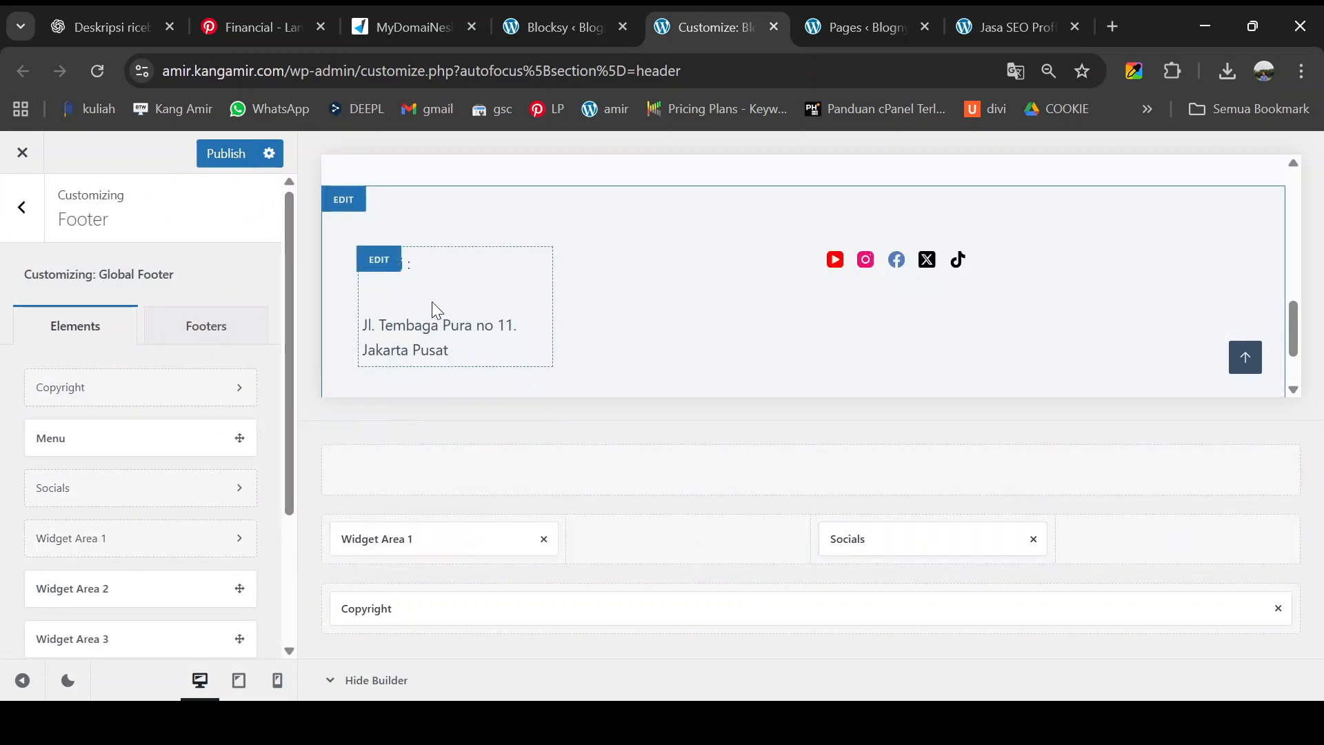
{"action": "left_click", "coordinate": [379, 260]}
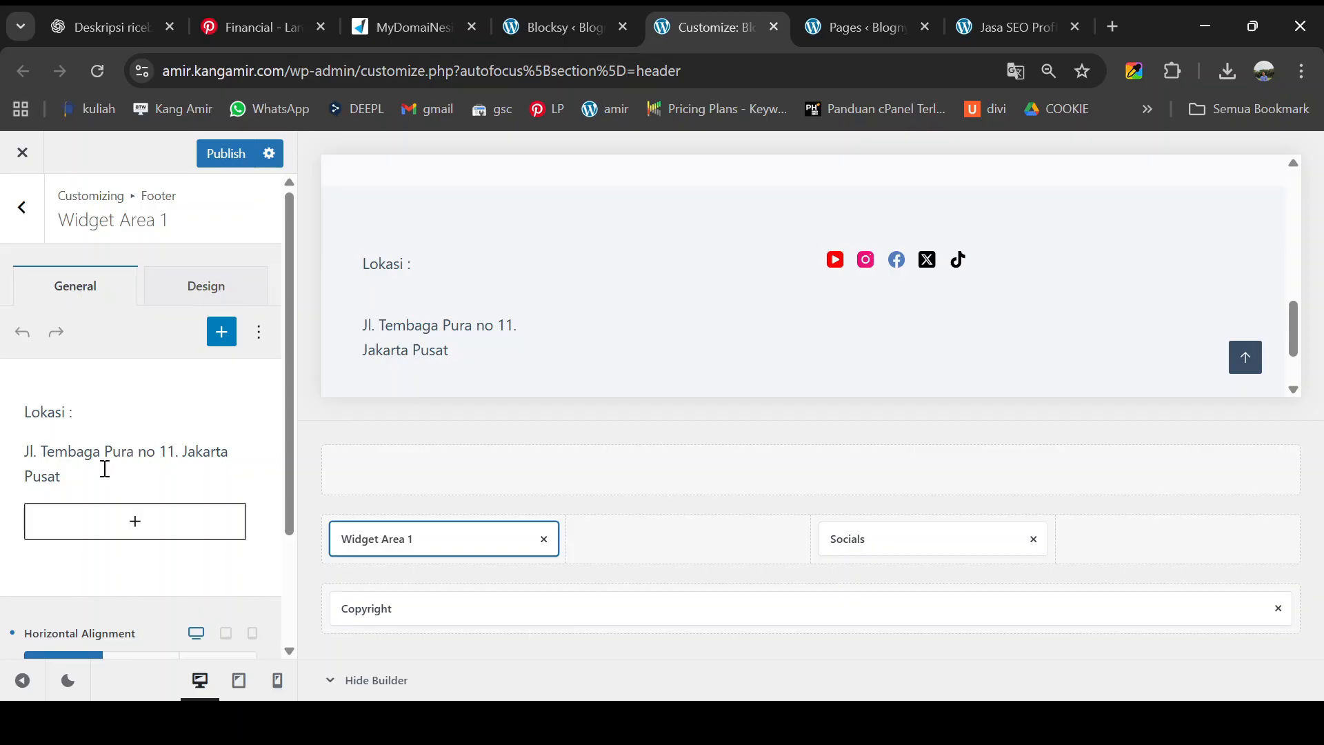
{"action": "left_click_drag", "start_coordinate": [105, 468], "coordinate": [27, 416]}
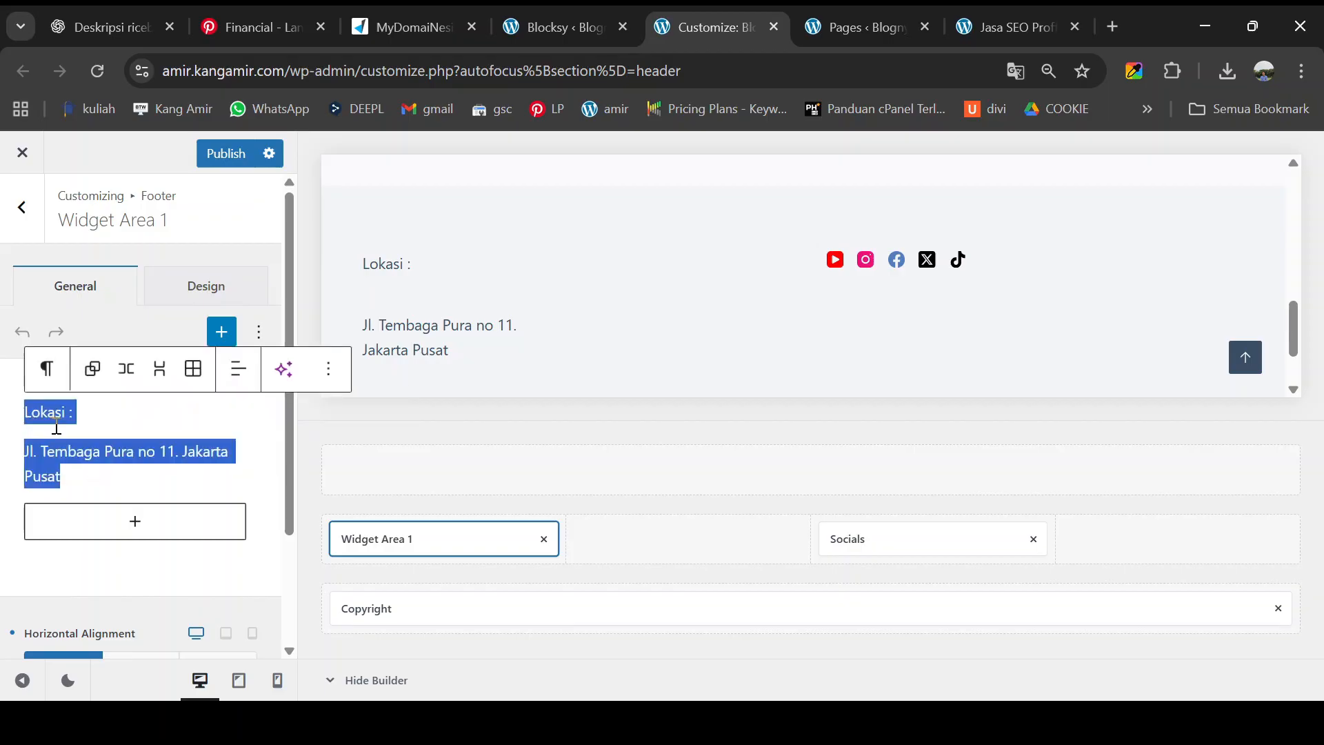
{"action": "key", "text": "BackSpace"}
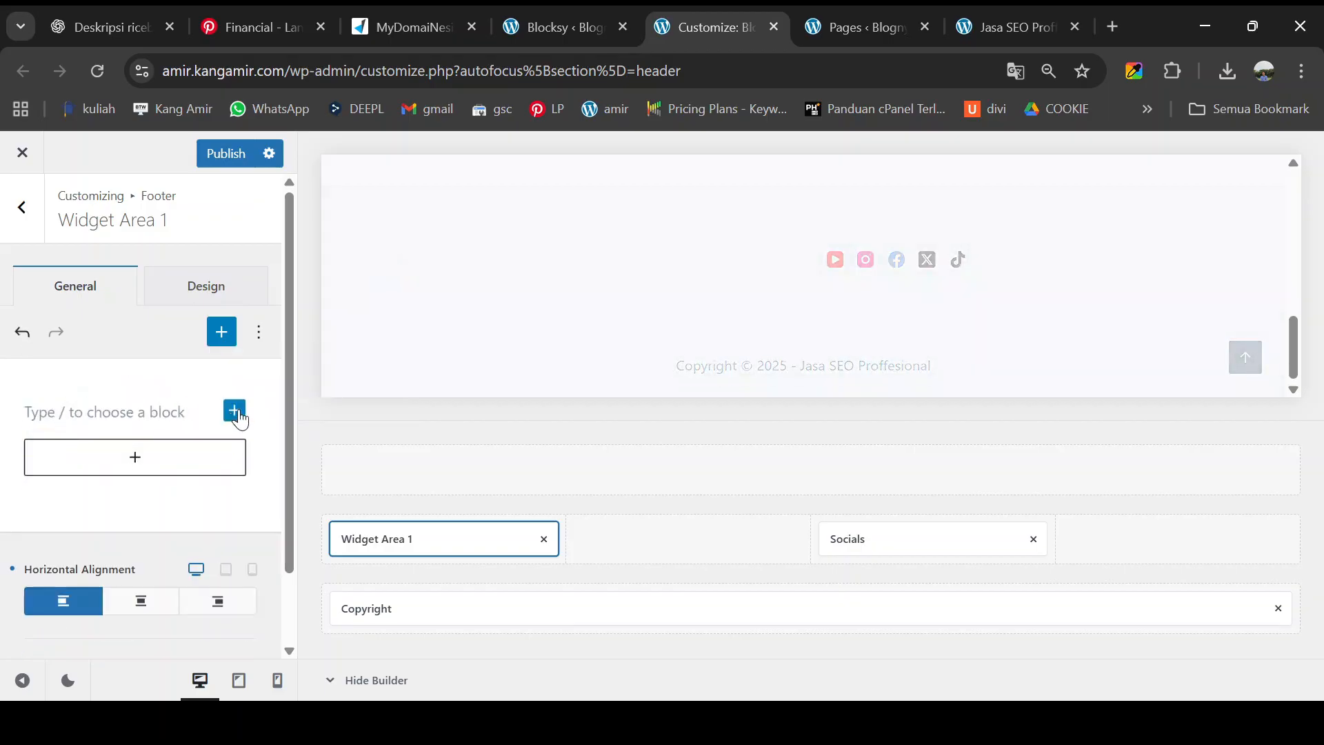
- Insert an Image block with the uploaded MEGA-SEO.png logo into Widget Area 1
{"action": "left_click", "coordinate": [234, 411]}
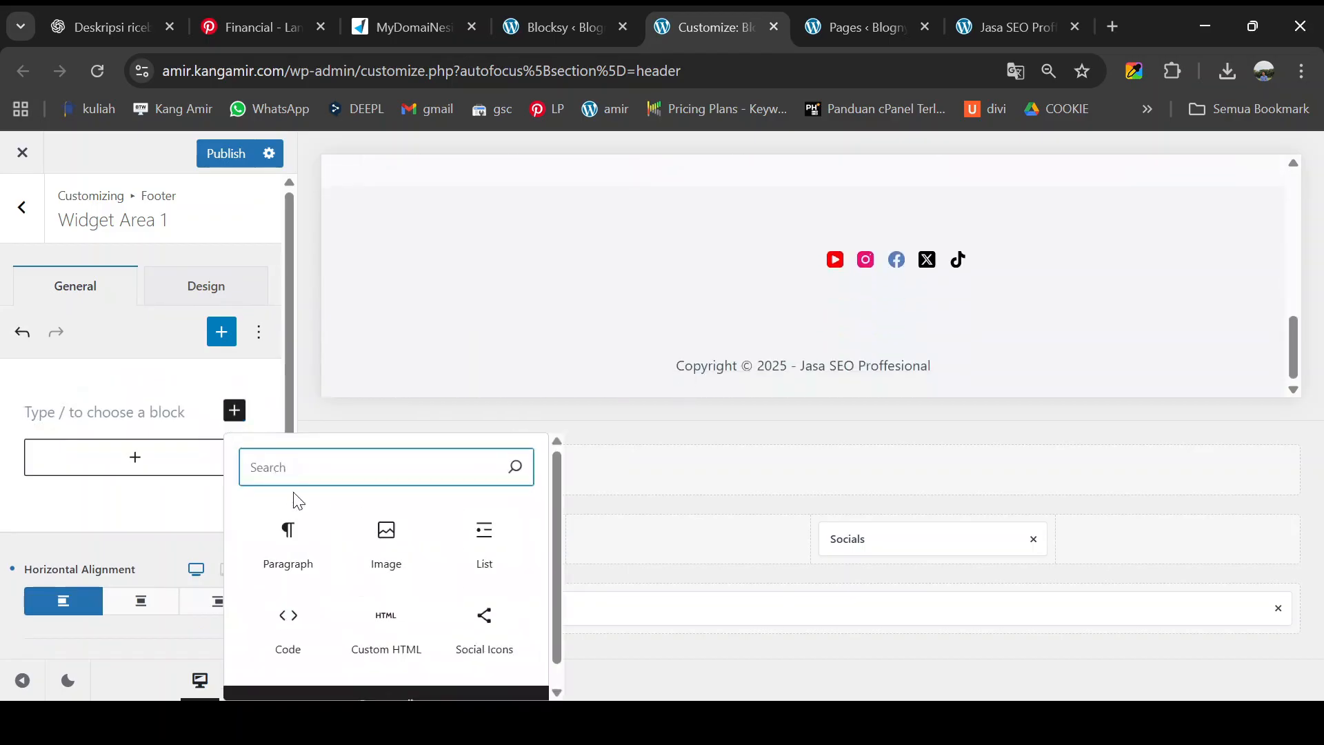
{"action": "left_click", "coordinate": [366, 527]}
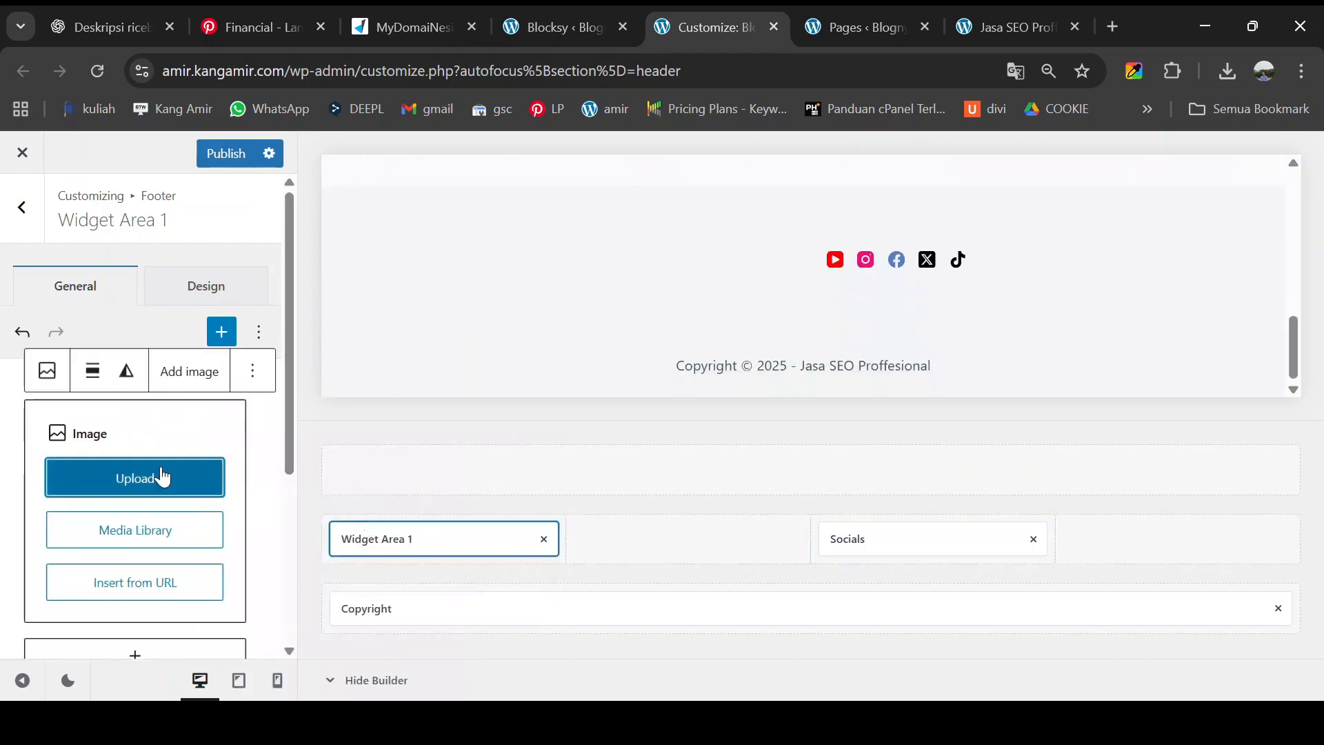
{"action": "left_click", "coordinate": [138, 538]}
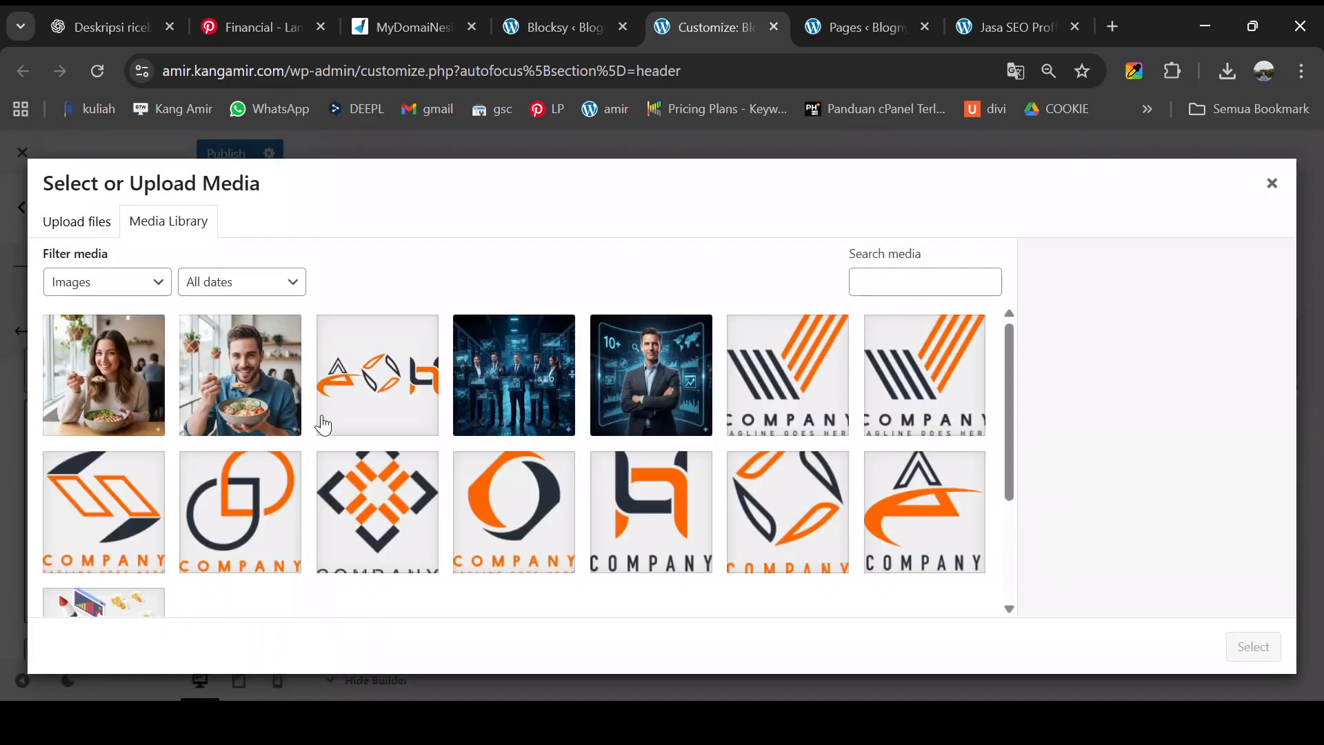
{"action": "scroll", "coordinate": [345, 445], "scroll_direction": "down", "scroll_amount": 5}
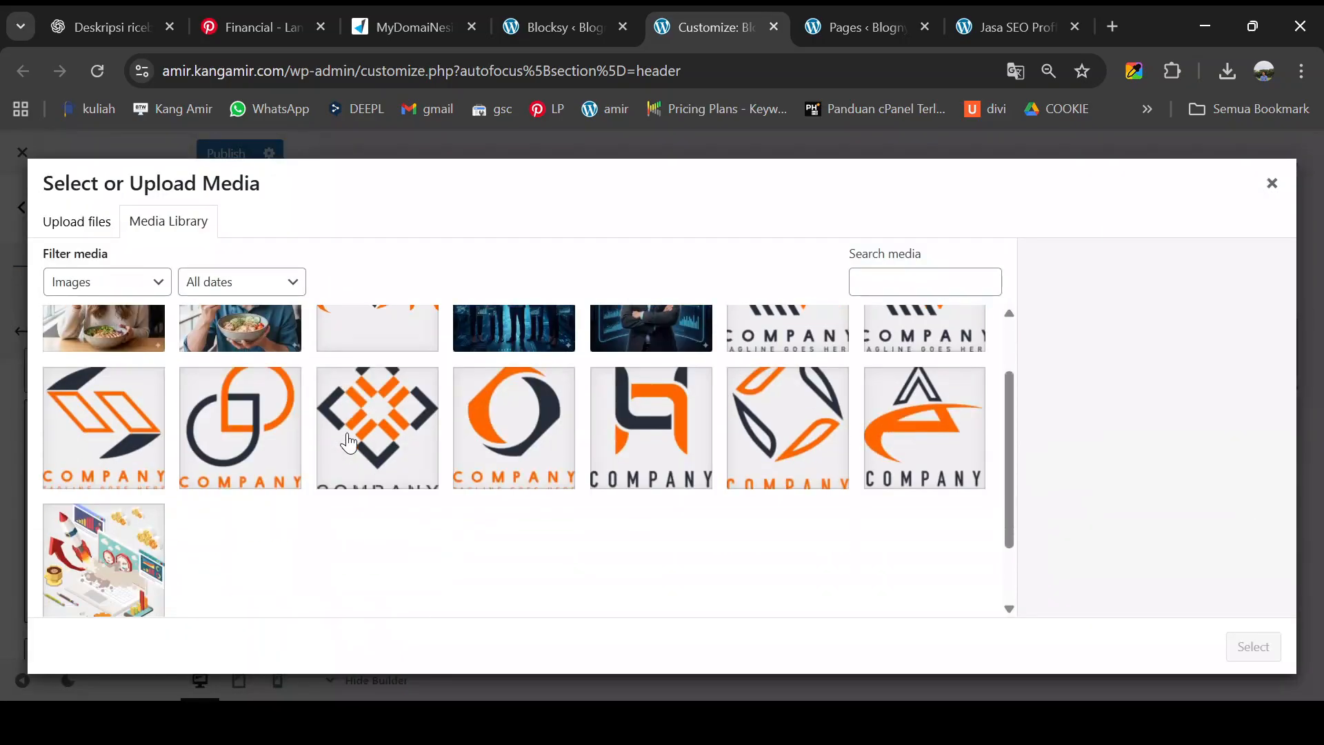
{"action": "scroll", "coordinate": [349, 438], "scroll_direction": "up", "scroll_amount": 5}
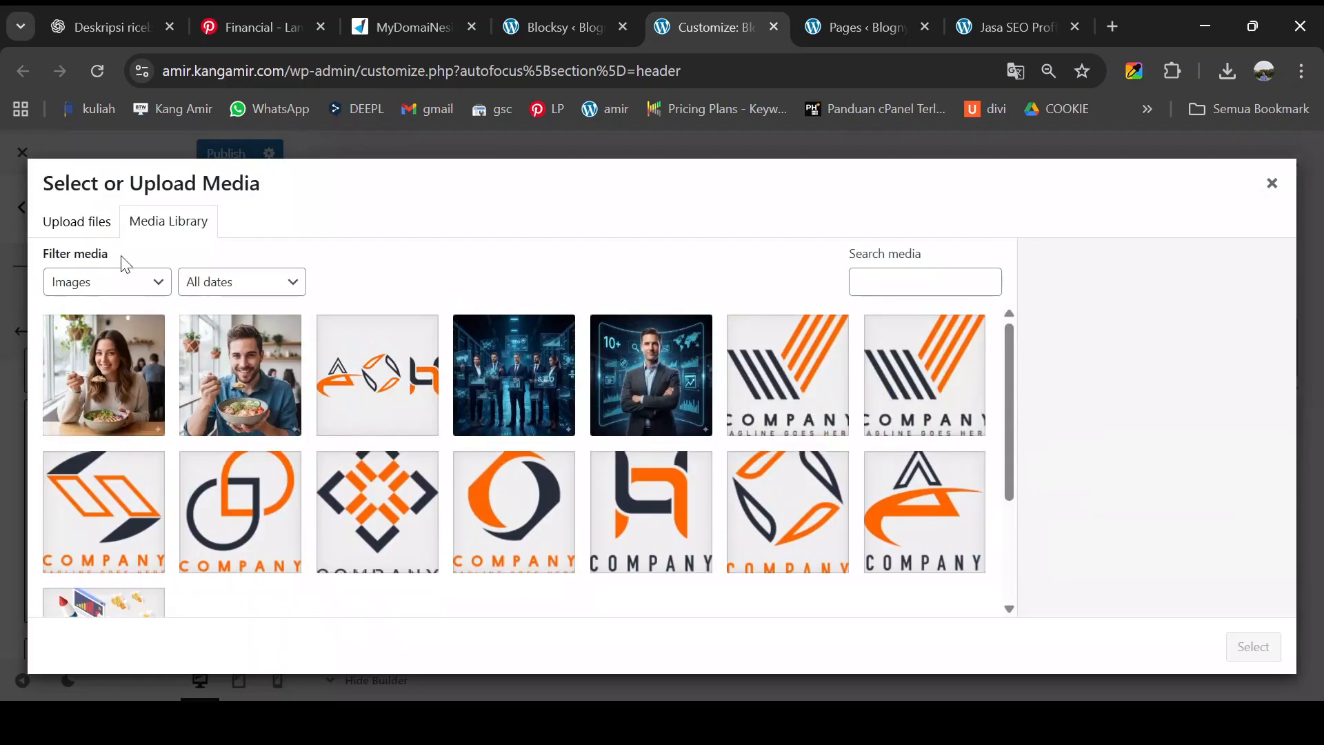
{"action": "left_click", "coordinate": [95, 236]}
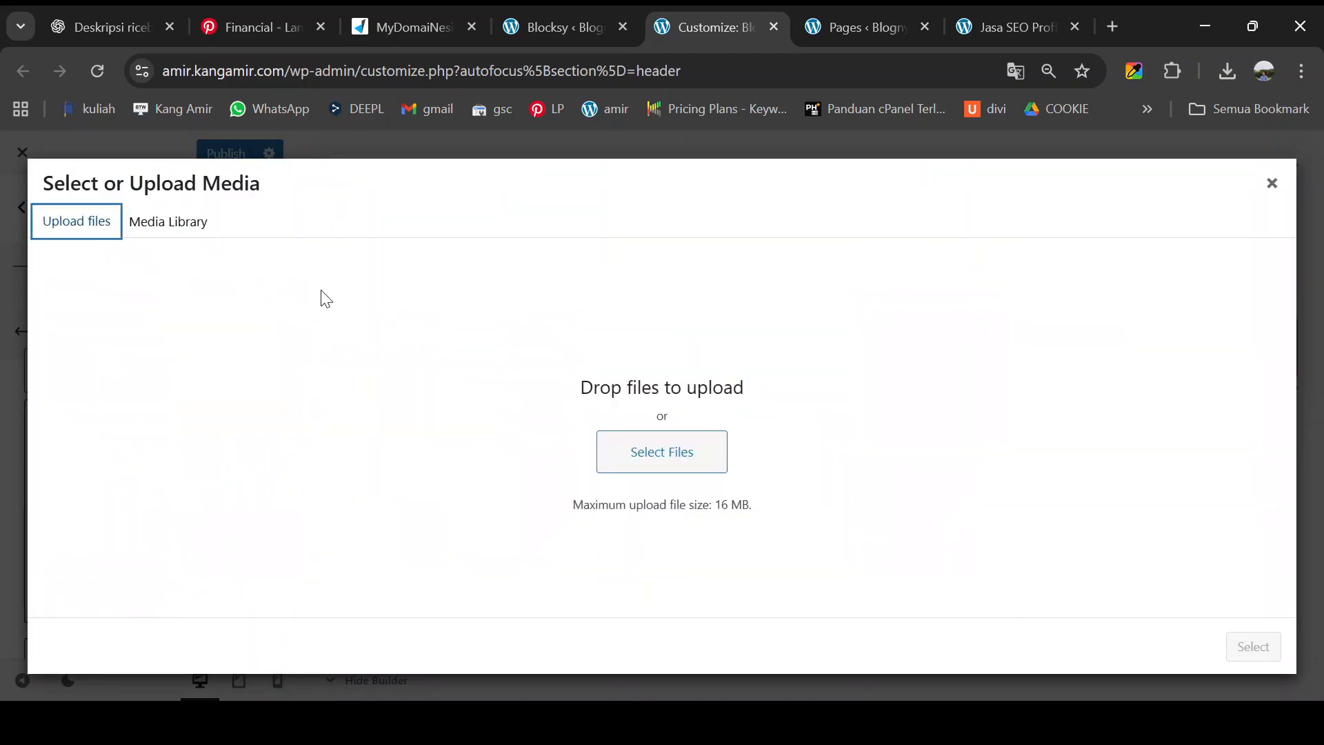
{"action": "left_click", "coordinate": [644, 462]}
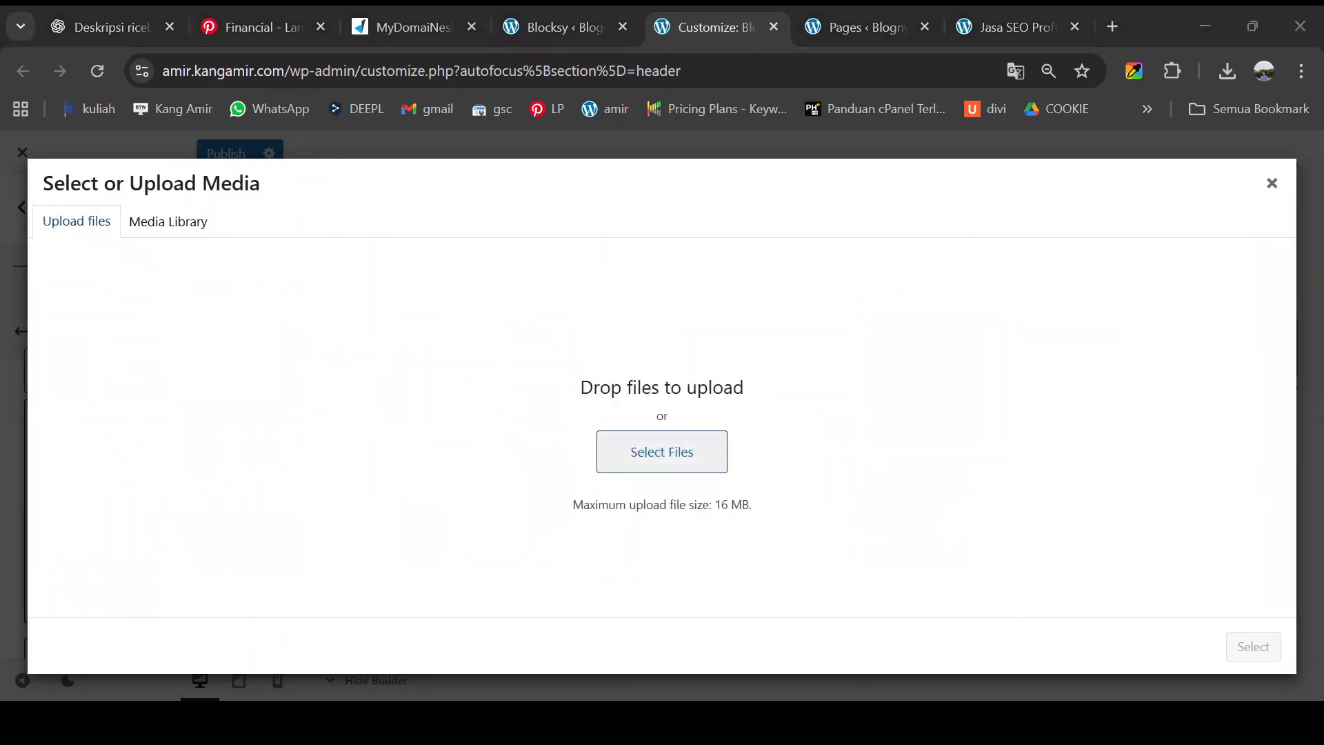
{"action": "double_click", "coordinate": [1065, 287]}
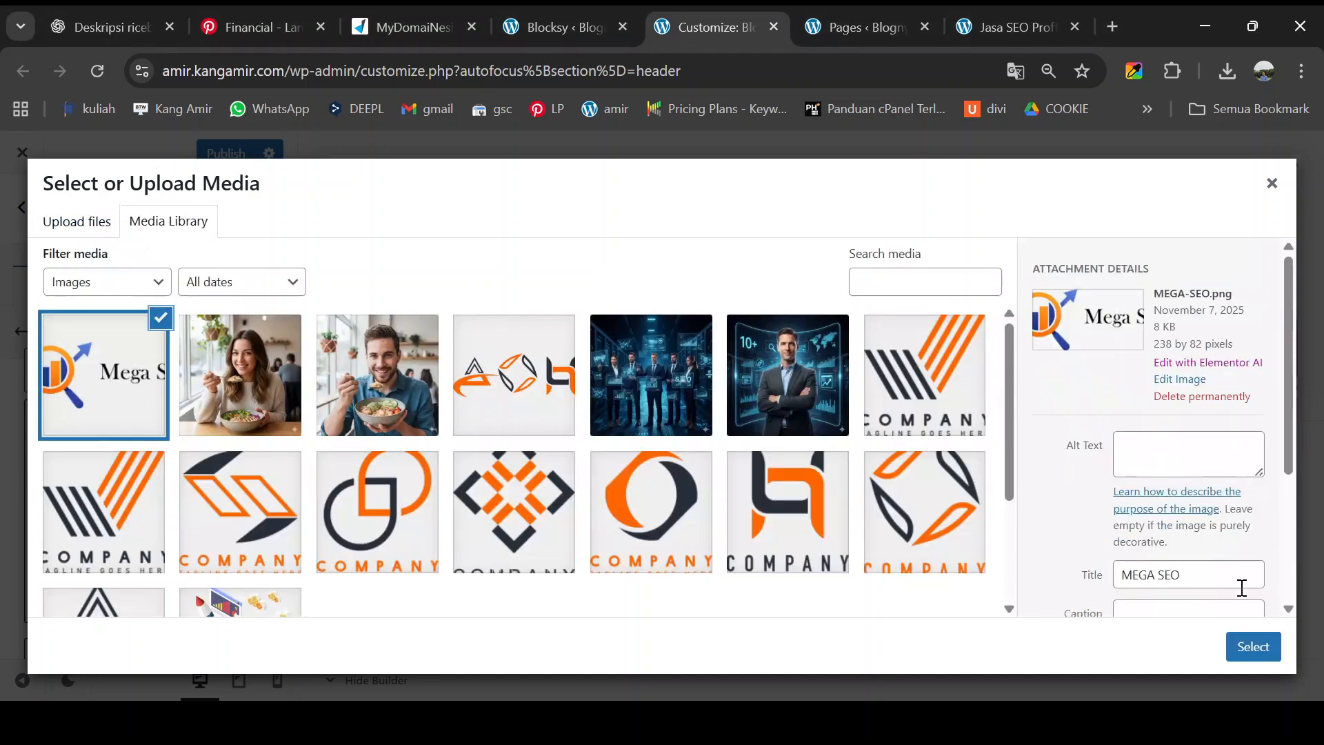
{"action": "left_click", "coordinate": [1253, 648]}
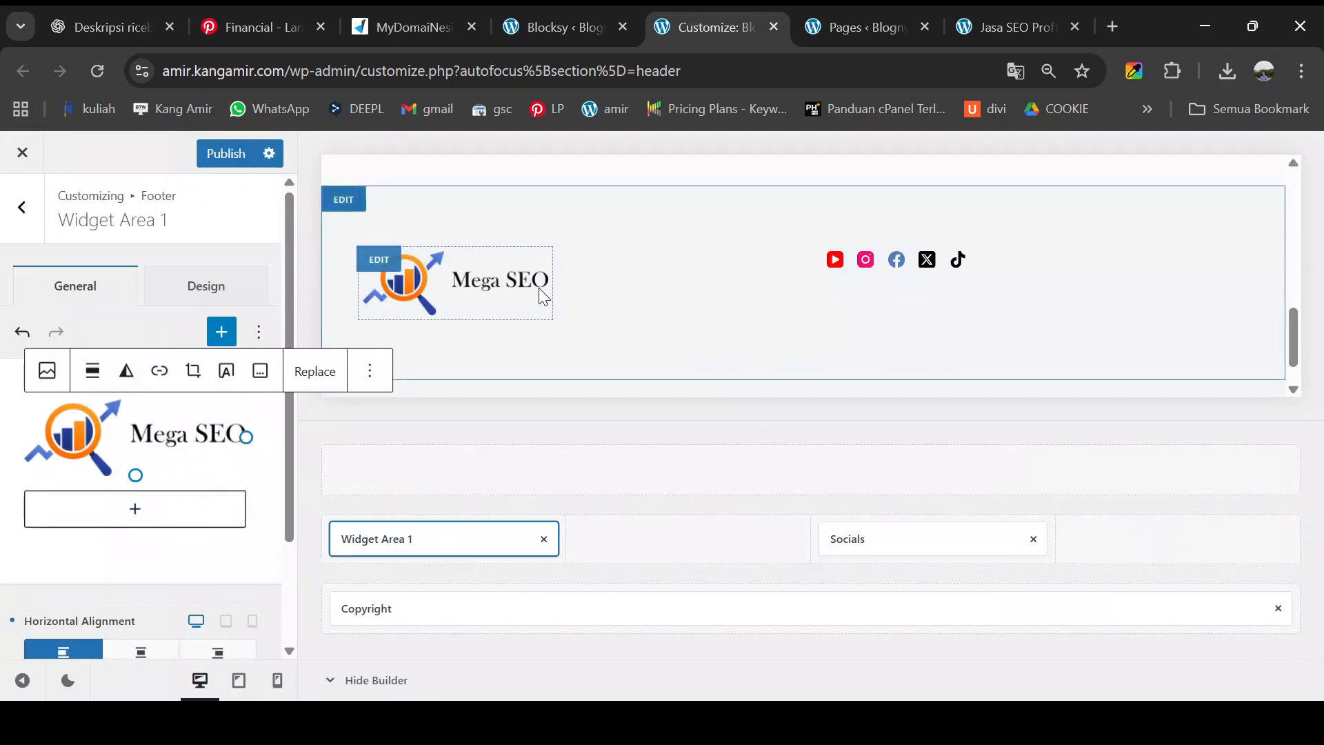
- Add a paragraph below the logo starting 'Jasa SEO Proffesional Mega SEO melayani…'
{"action": "left_click", "coordinate": [124, 513]}
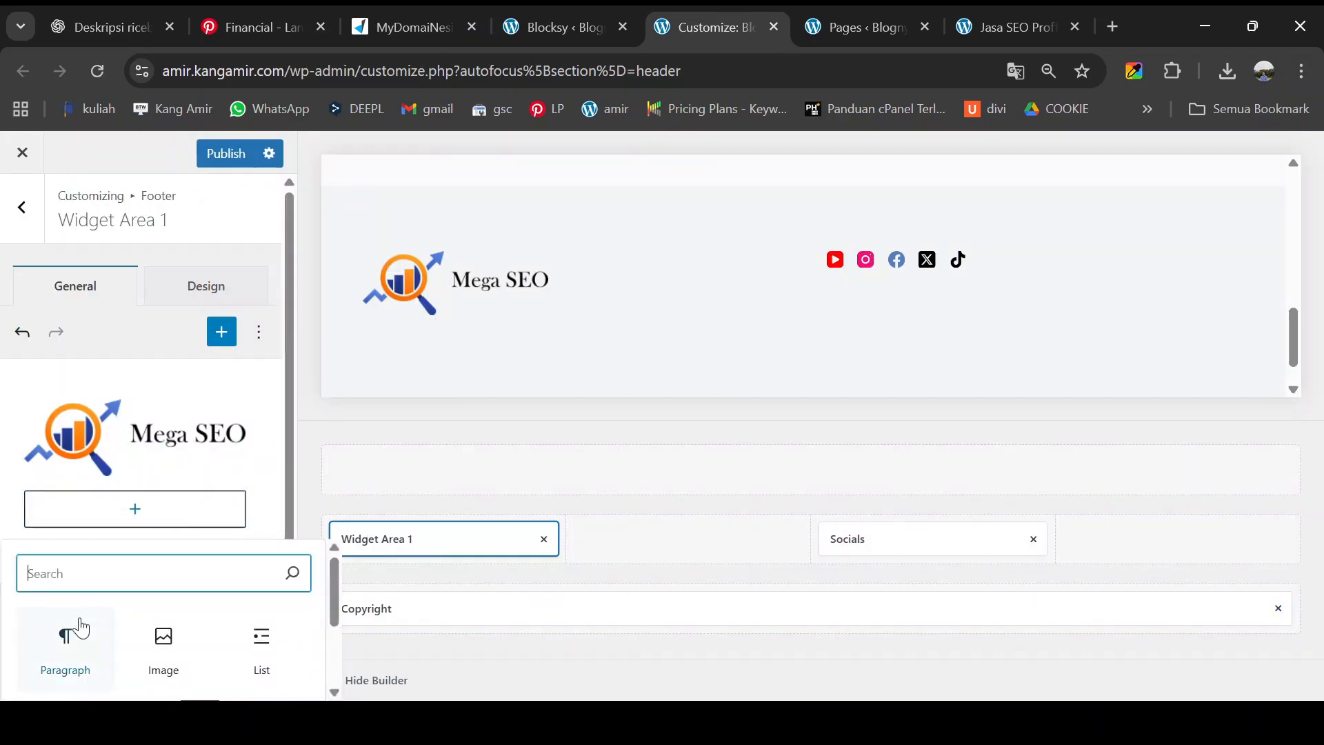
{"action": "left_click", "coordinate": [66, 648]}
{"action": "type", "text": "Jasa SEO P"}
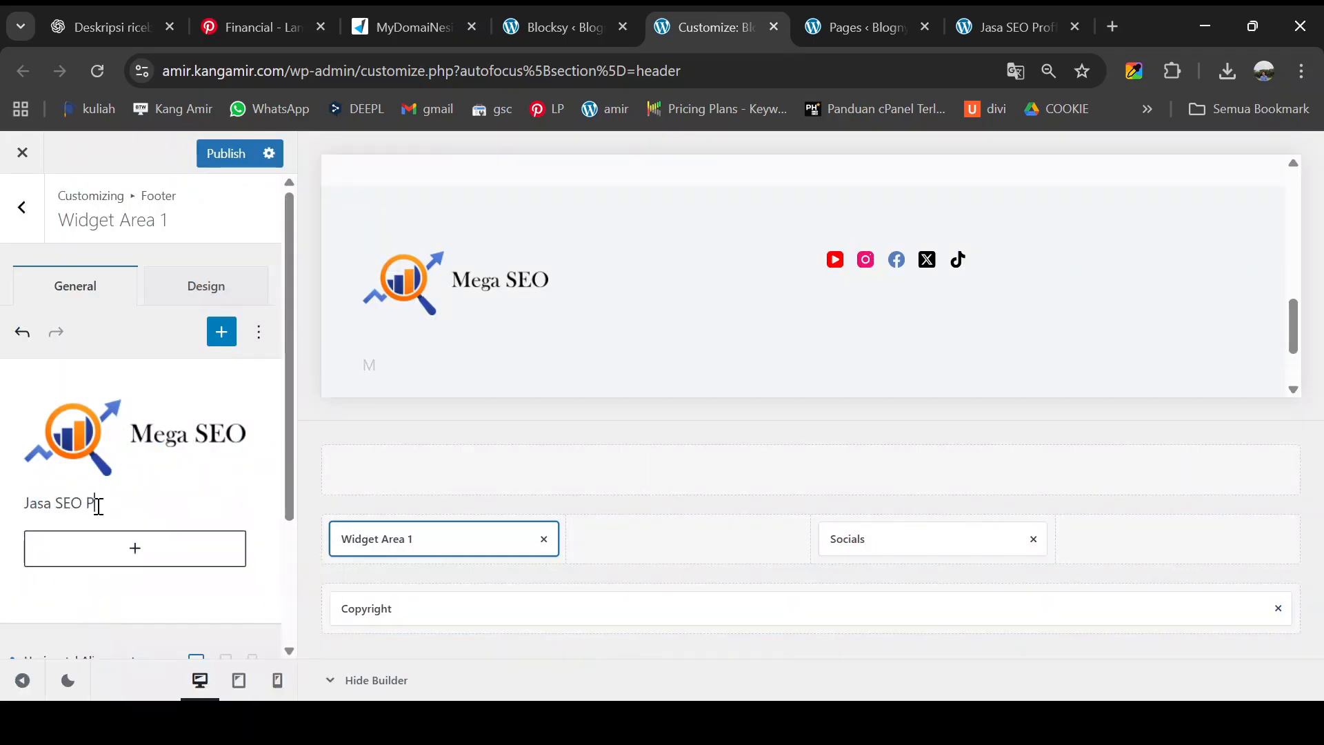
{"action": "type", "text": "roffesional Mega SEO melayani berbagai macam kebutuhan digital marketing "}
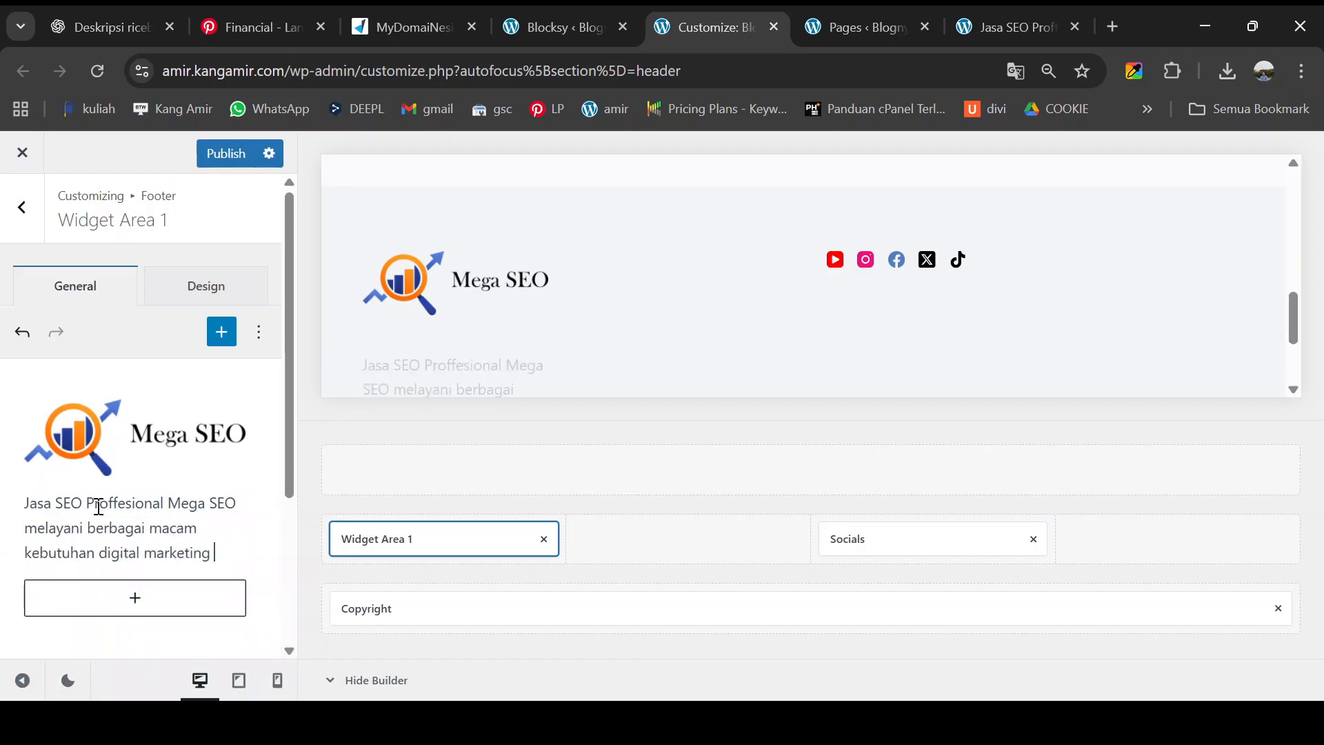
{"action": "type", "text": "Anda"}
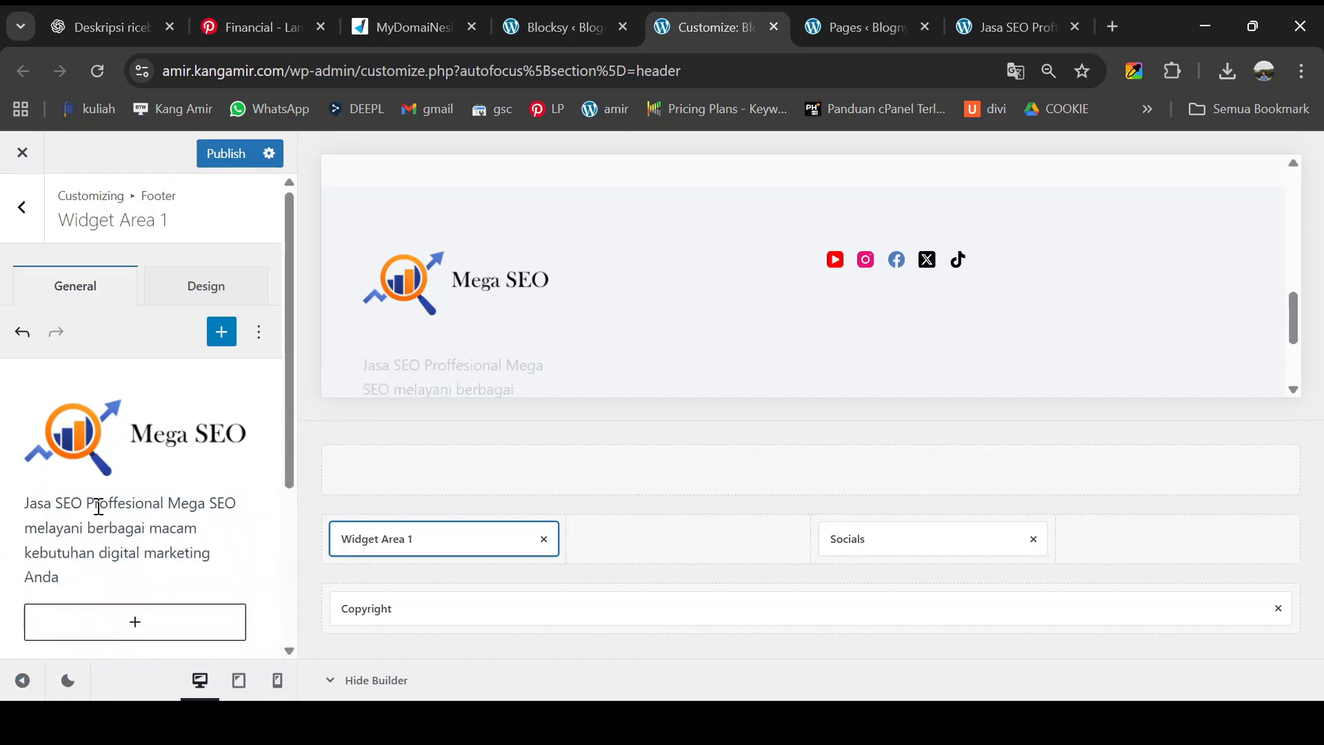
{"action": "type", "text": "."}
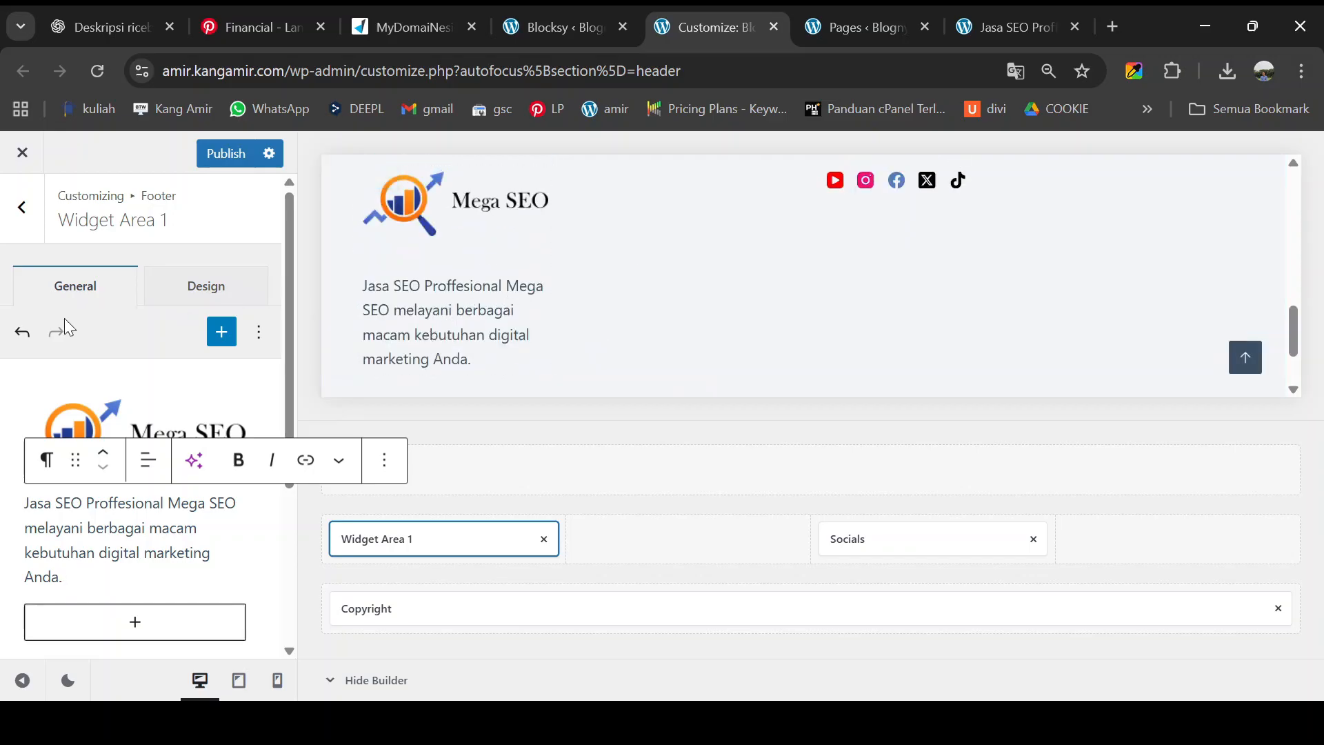
{"action": "left_click", "coordinate": [28, 217]}
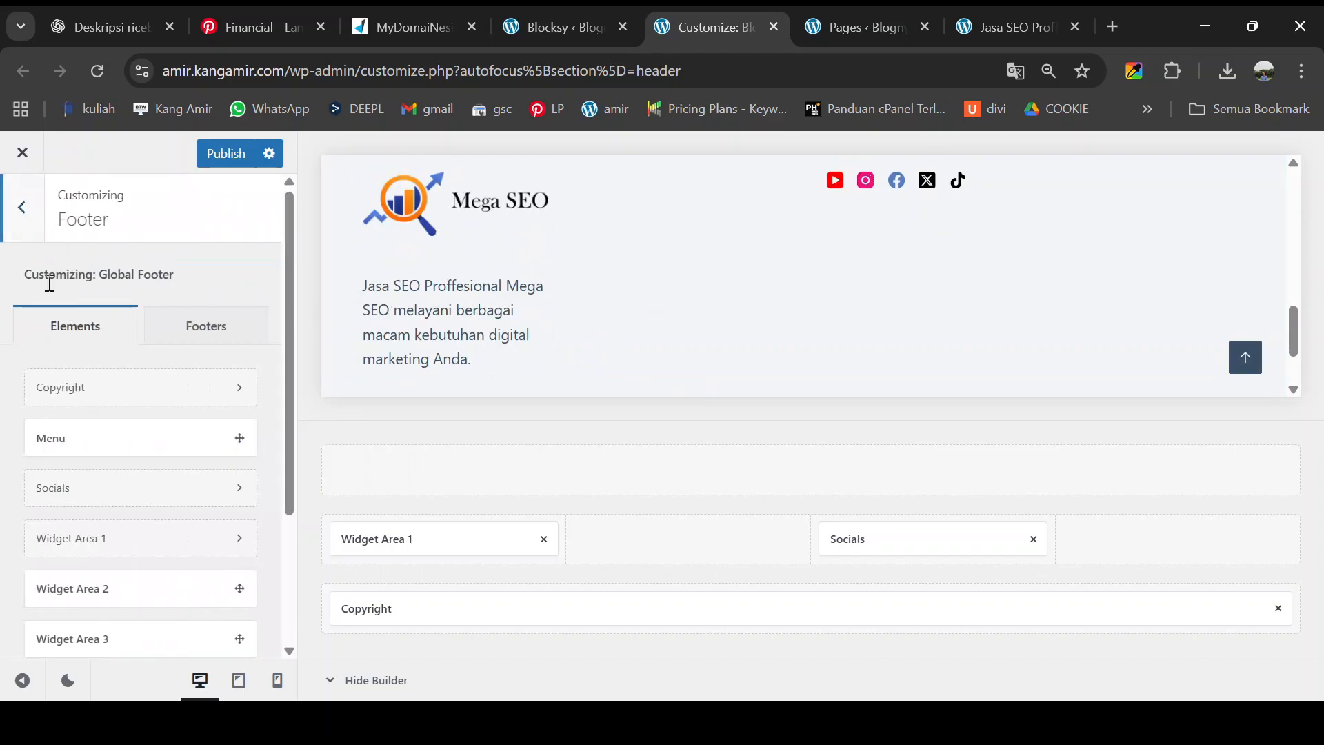
- Place Widget Area 2 beside Widget Area 1, bold 'Layanan kami' and delete Content Writting
{"action": "scroll", "coordinate": [131, 575], "scroll_direction": "down", "scroll_amount": 2}
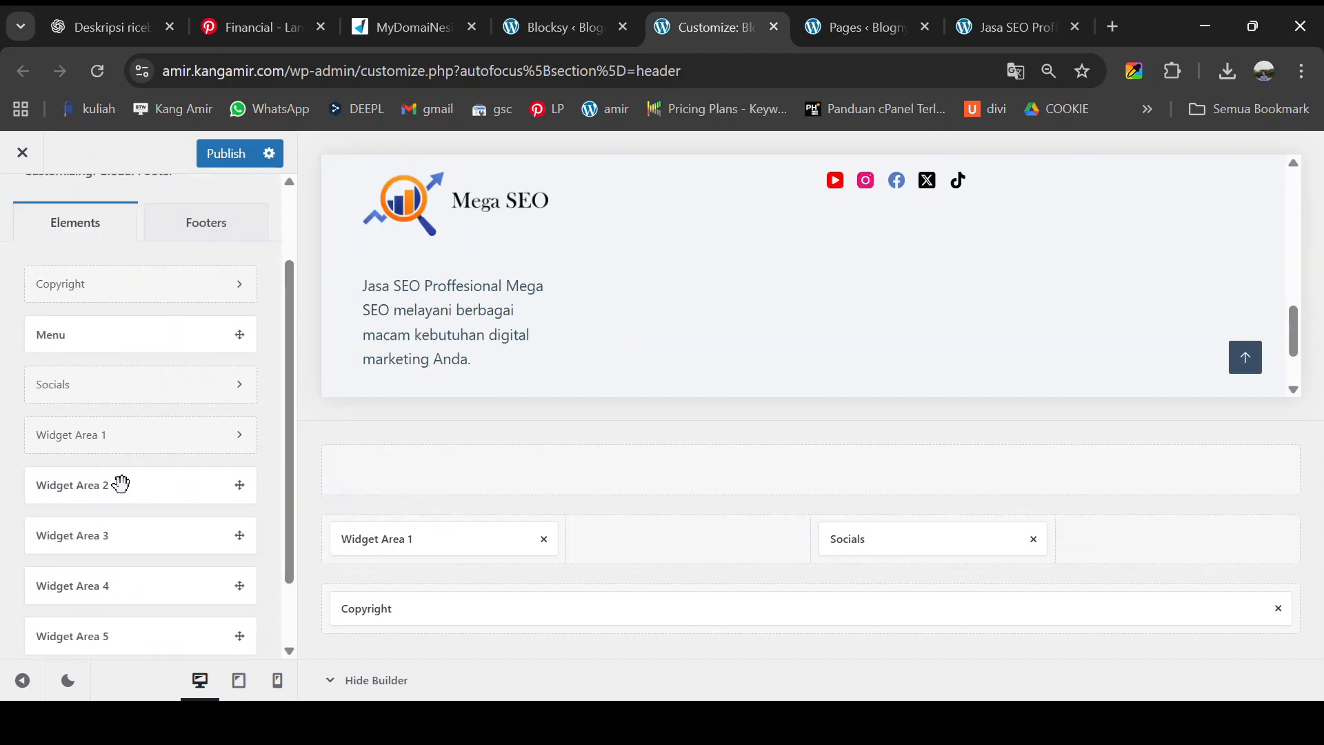
{"action": "left_click_drag", "start_coordinate": [121, 484], "coordinate": [717, 536]}
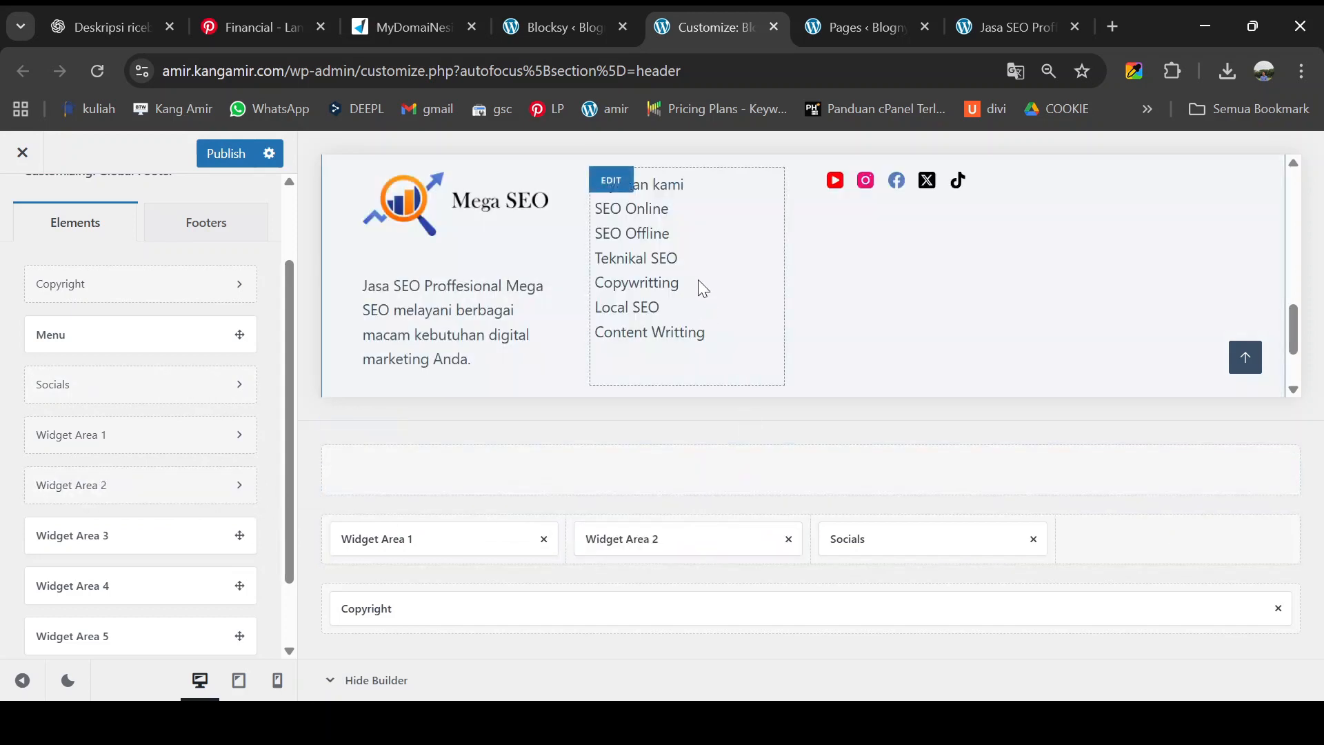
{"action": "left_click", "coordinate": [616, 188]}
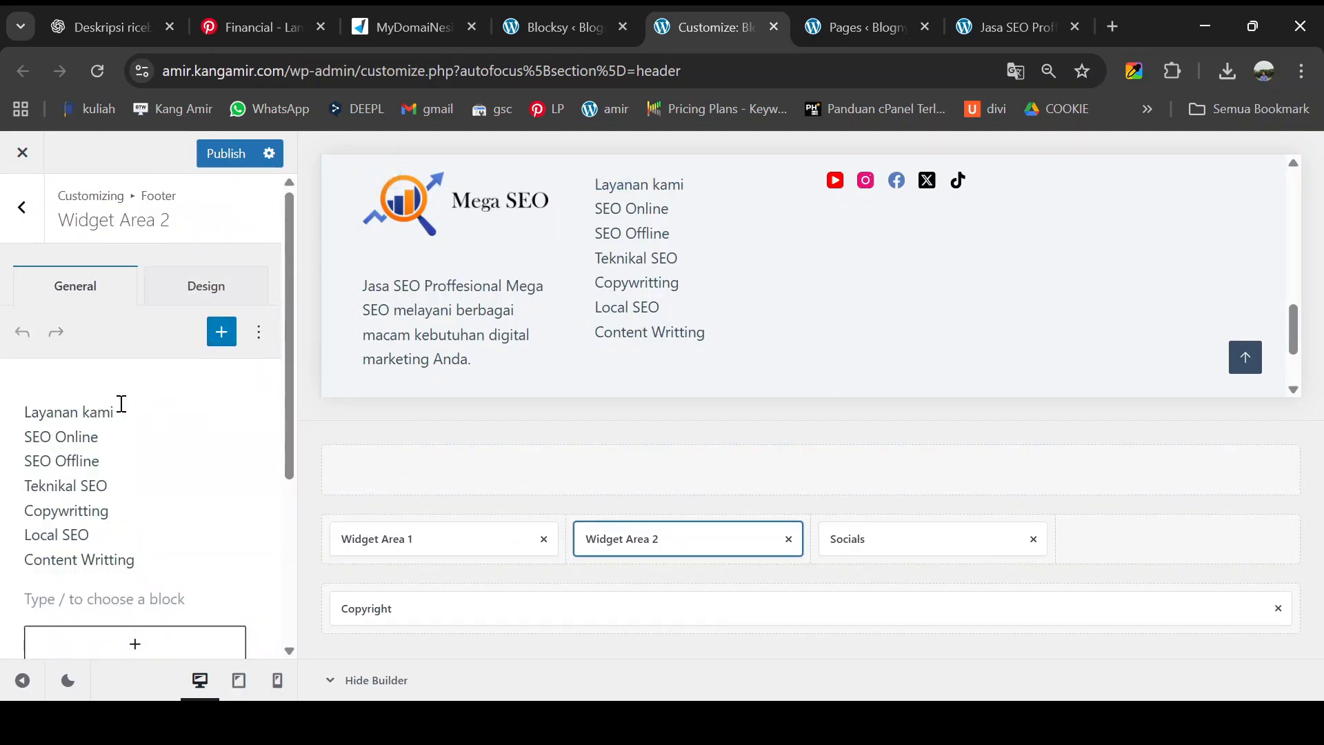
{"action": "left_click", "coordinate": [122, 413]}
{"action": "left_click_drag", "start_coordinate": [117, 413], "coordinate": [32, 412]}
{"action": "left_click", "coordinate": [239, 381]}
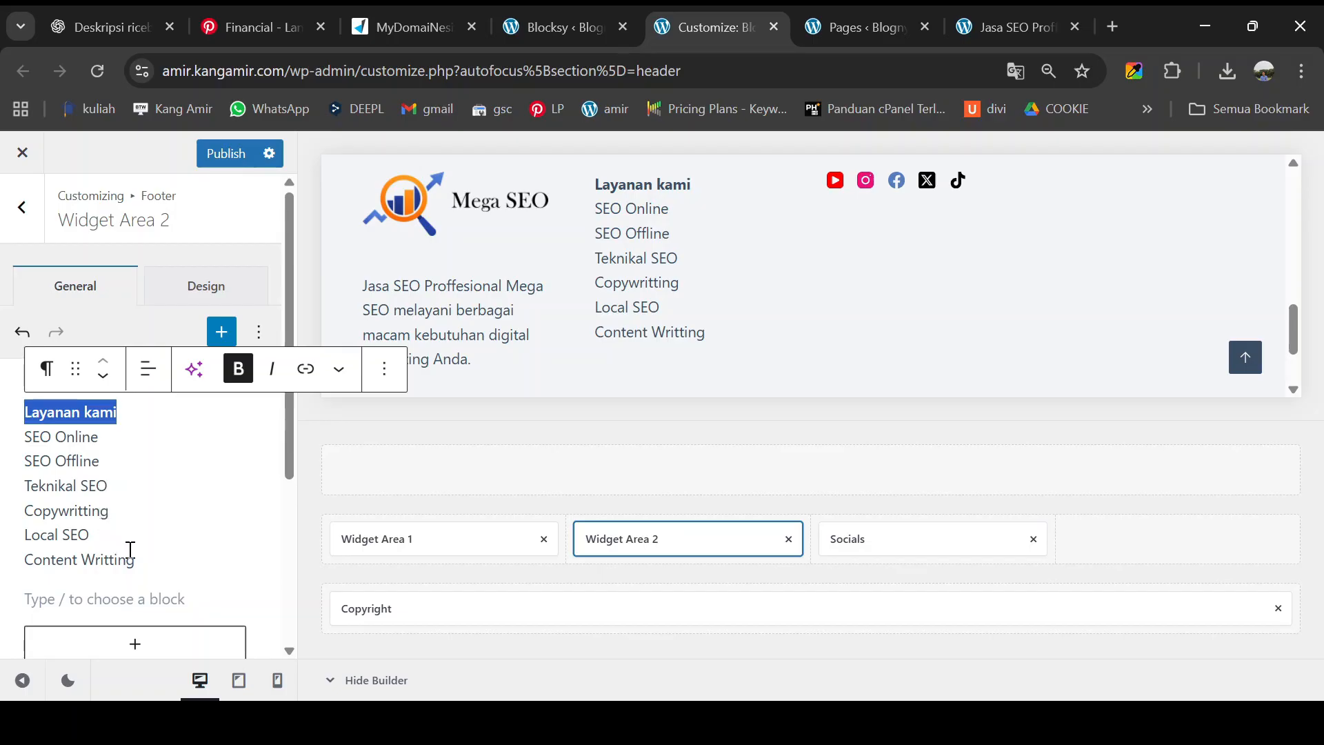
{"action": "left_click_drag", "start_coordinate": [150, 559], "coordinate": [25, 564]}
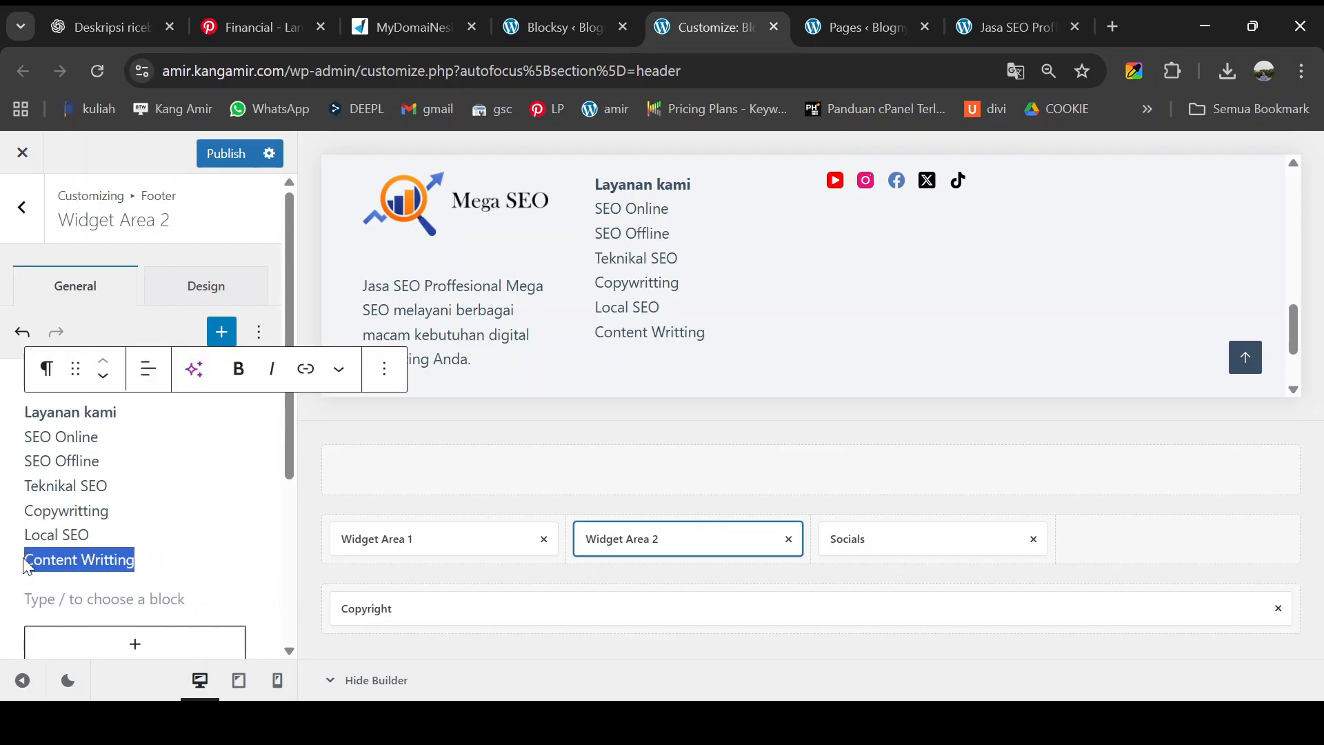
{"action": "key", "text": "BackSpace"}
{"action": "key", "text": "BackSpace"}
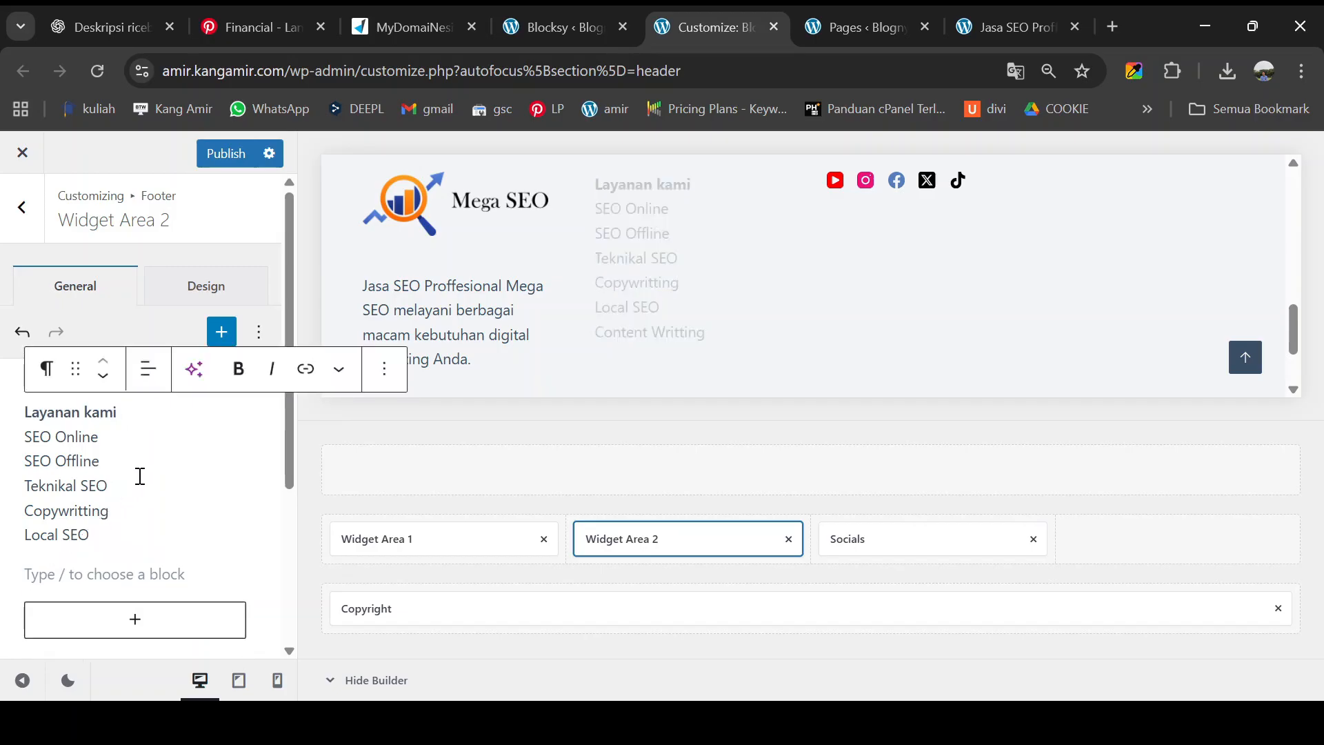
- Link SEO Online, SEO Offline and Teknikal SEO to '#'
{"action": "left_click_drag", "start_coordinate": [105, 437], "coordinate": [30, 436]}
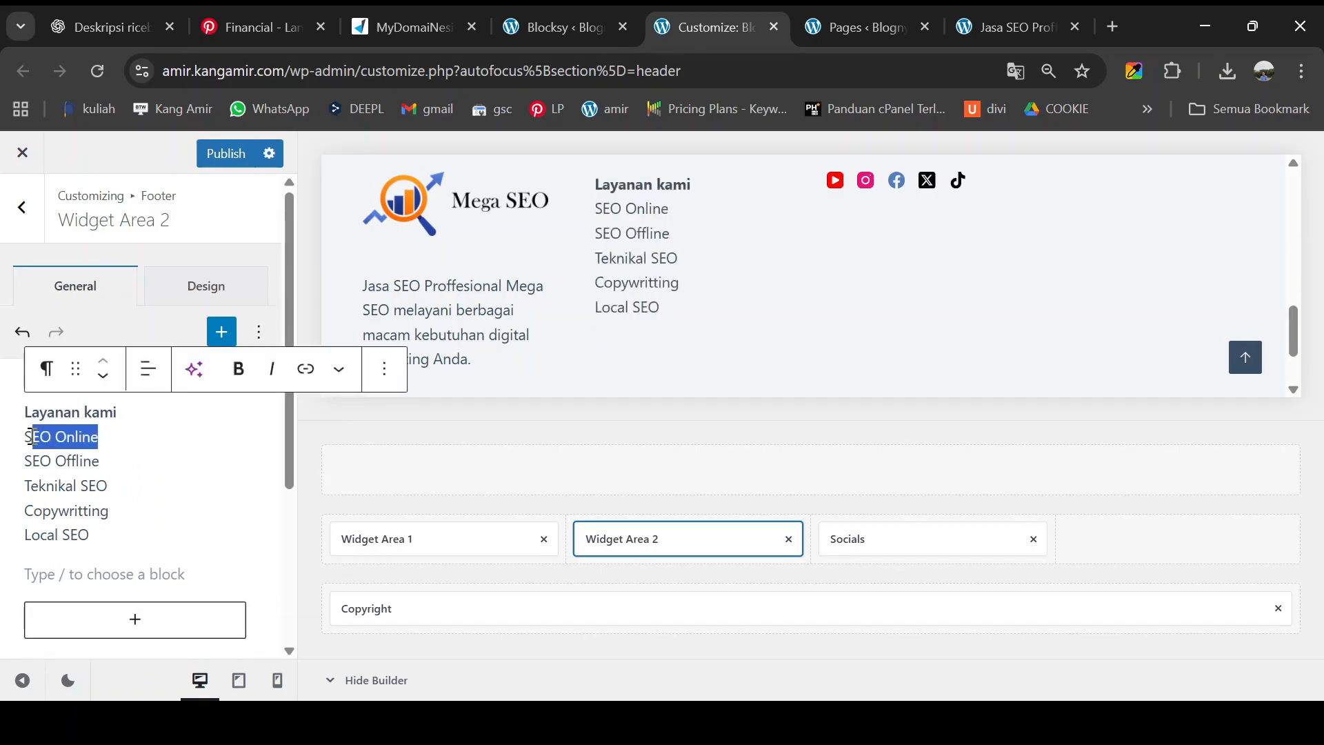
{"action": "key", "text": "ctrl+k"}
{"action": "type", "text": "#"}
{"action": "left_click", "coordinate": [294, 488]}
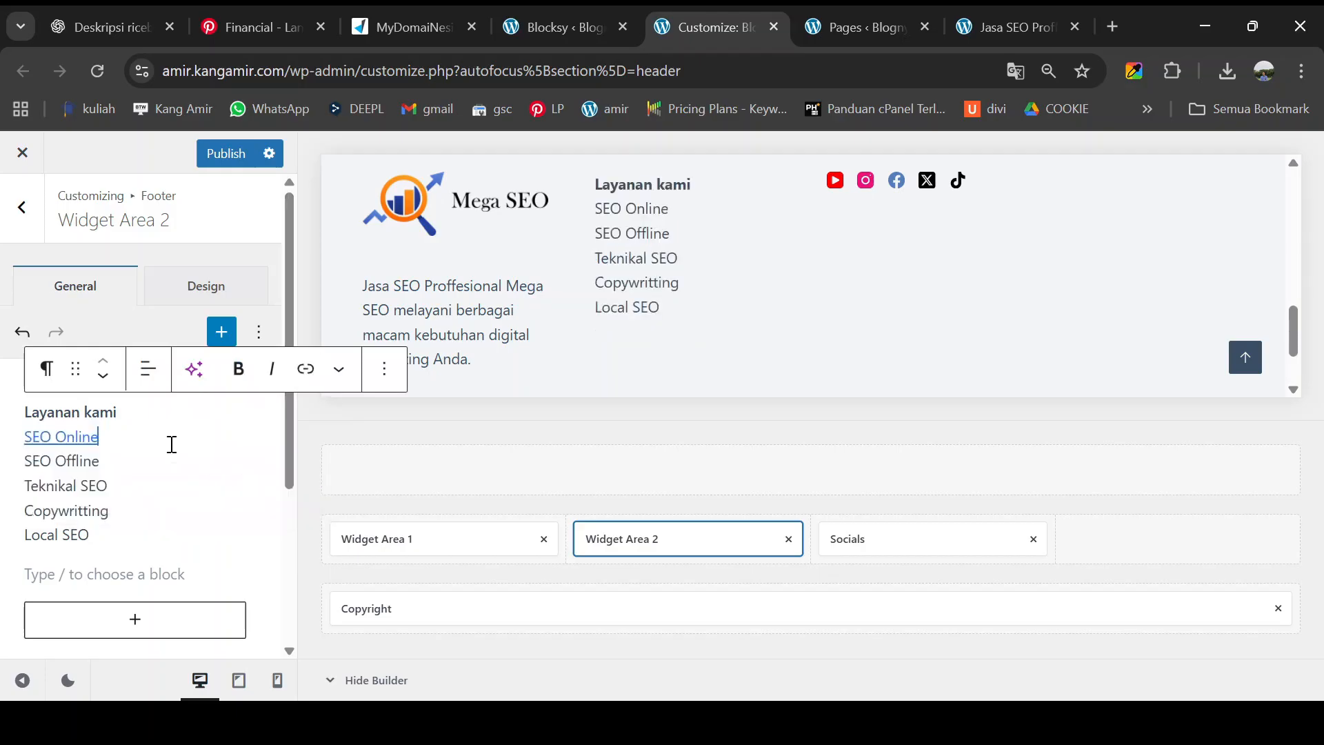
{"action": "key", "text": "ctrl+k"}
{"action": "left_click_drag", "start_coordinate": [105, 462], "coordinate": [27, 461]}
{"action": "type", "text": "#"}
{"action": "left_click", "coordinate": [294, 514]}
{"action": "key", "text": "ctrl+k"}
{"action": "type", "text": "#"}
{"action": "left_click", "coordinate": [292, 513]}
- Link Copywritting and Local SEO to '#'
{"action": "left_click_drag", "start_coordinate": [110, 485], "coordinate": [26, 485]}
{"action": "key", "text": "ctrl+k"}
{"action": "type", "text": "##"}
{"action": "left_click", "coordinate": [292, 561]}
{"action": "left_click_drag", "start_coordinate": [93, 535], "coordinate": [26, 535]}
{"action": "left_click", "coordinate": [305, 373]}
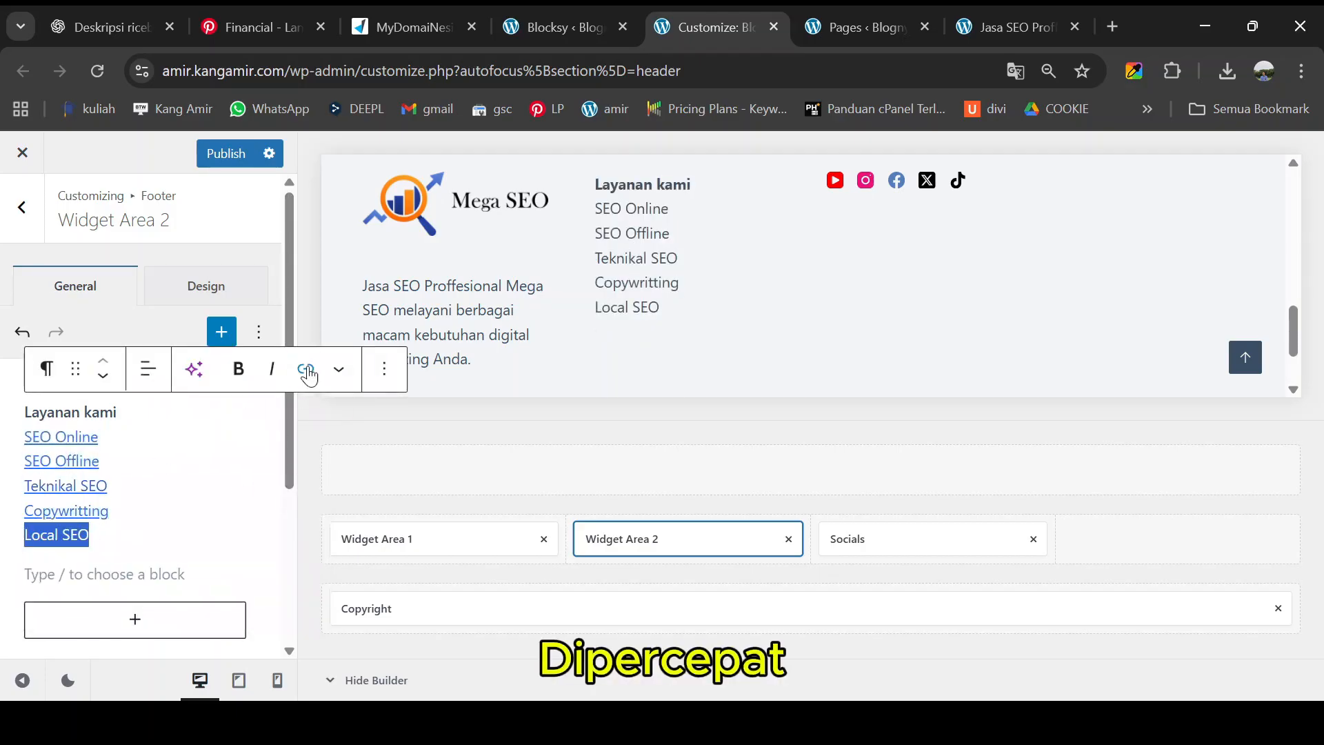
{"action": "left_click", "coordinate": [306, 372]}
{"action": "type", "text": "#"}
{"action": "left_click", "coordinate": [292, 586]}
{"action": "scroll", "coordinate": [1095, 291], "scroll_direction": "up", "scroll_amount": 1}
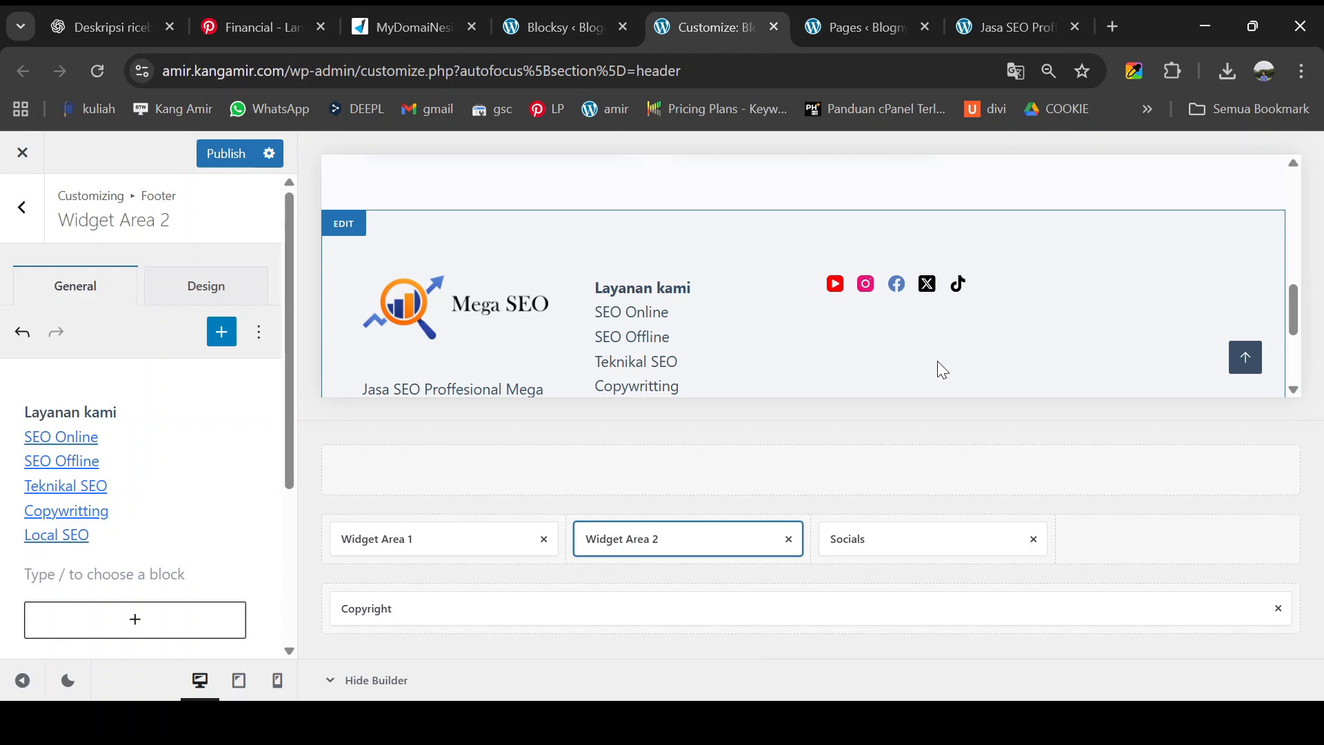
{"action": "scroll", "coordinate": [688, 355], "scroll_direction": "down", "scroll_amount": 1}
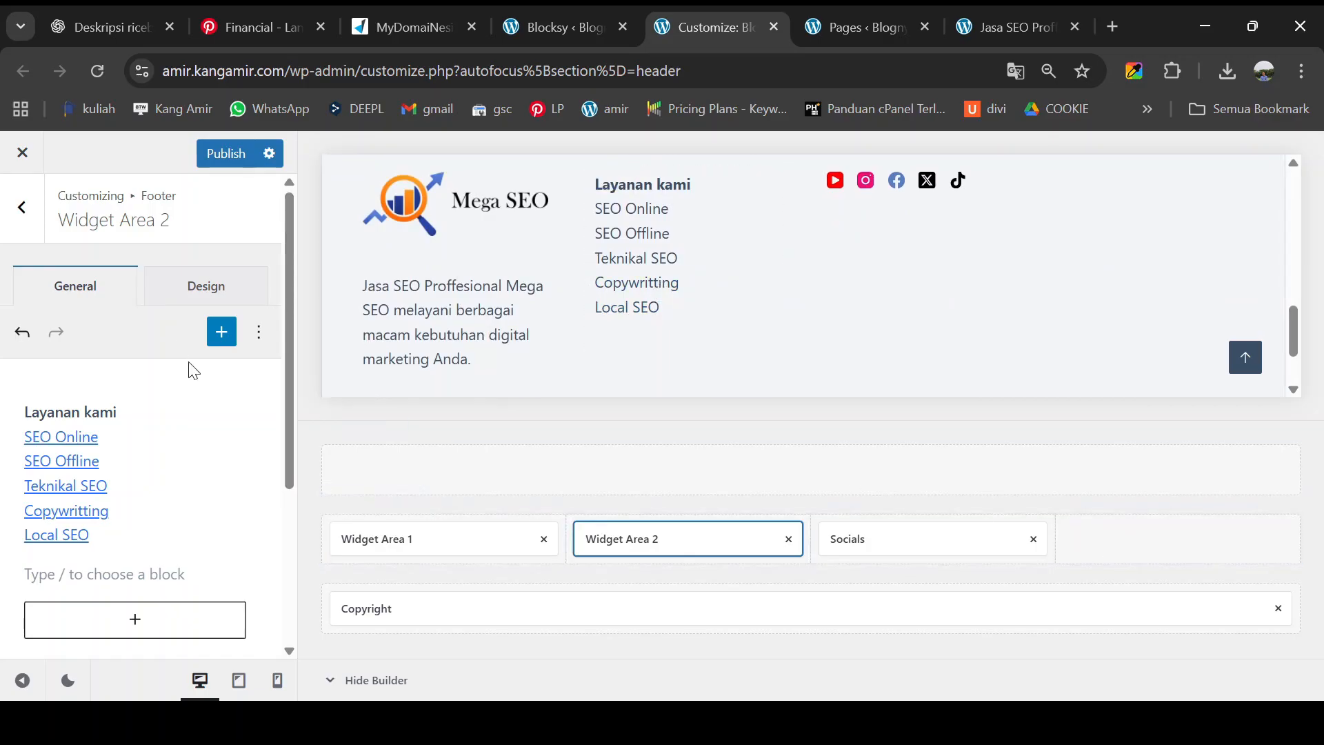
- Place Widget Area 3 in the footer's fourth column and delete its sample logo image
{"action": "left_click", "coordinate": [23, 207]}
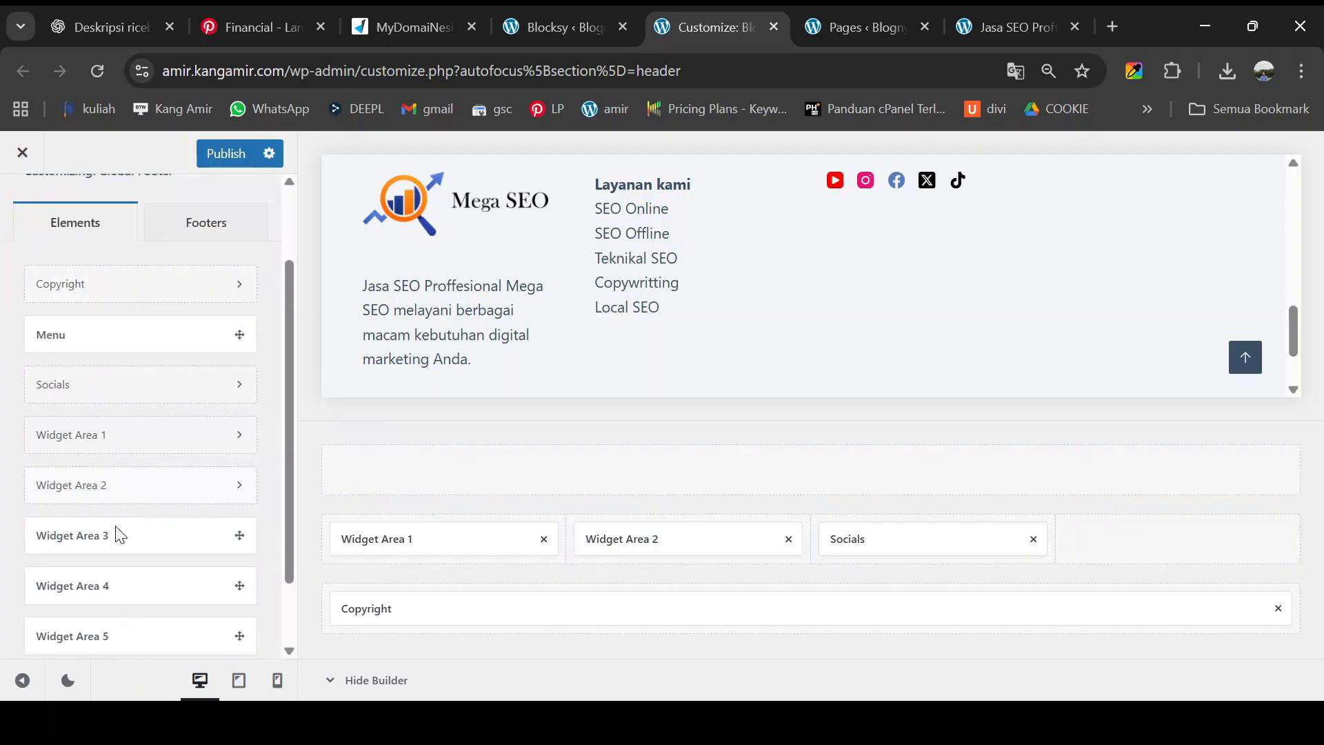
{"action": "left_click_drag", "start_coordinate": [193, 556], "coordinate": [1155, 538]}
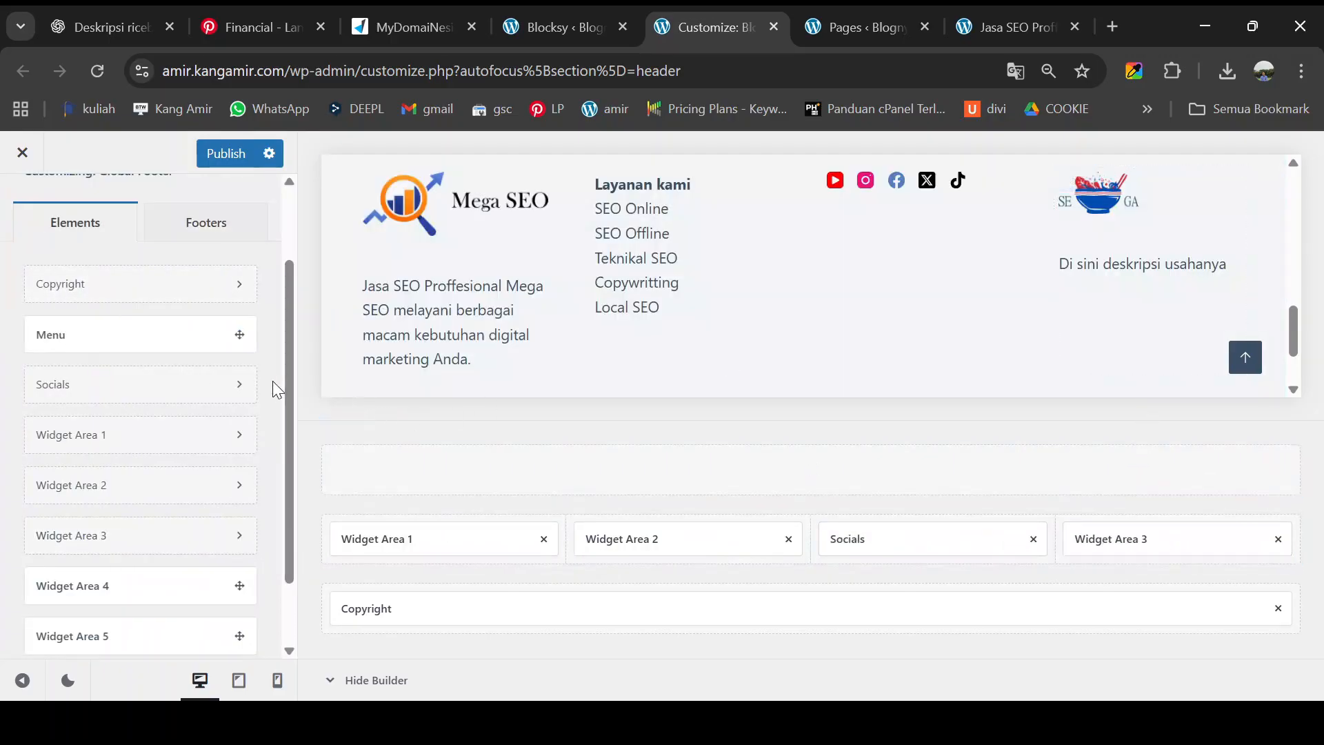
{"action": "left_click", "coordinate": [1108, 305]}
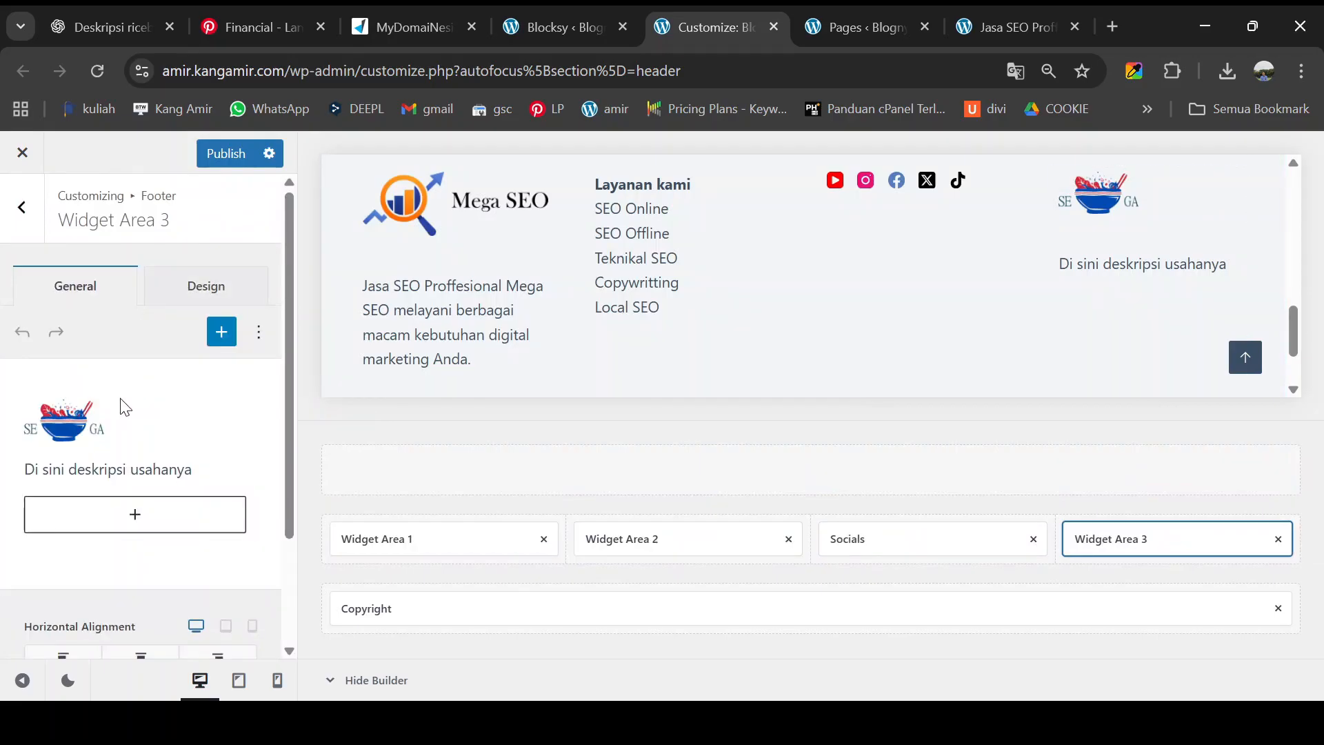
{"action": "left_click", "coordinate": [72, 431]}
{"action": "key", "text": "Delete"}
- Add an address line and a WhatsApp number line below the widget's description
{"action": "left_click", "coordinate": [239, 422]}
{"action": "key", "text": "Return"}
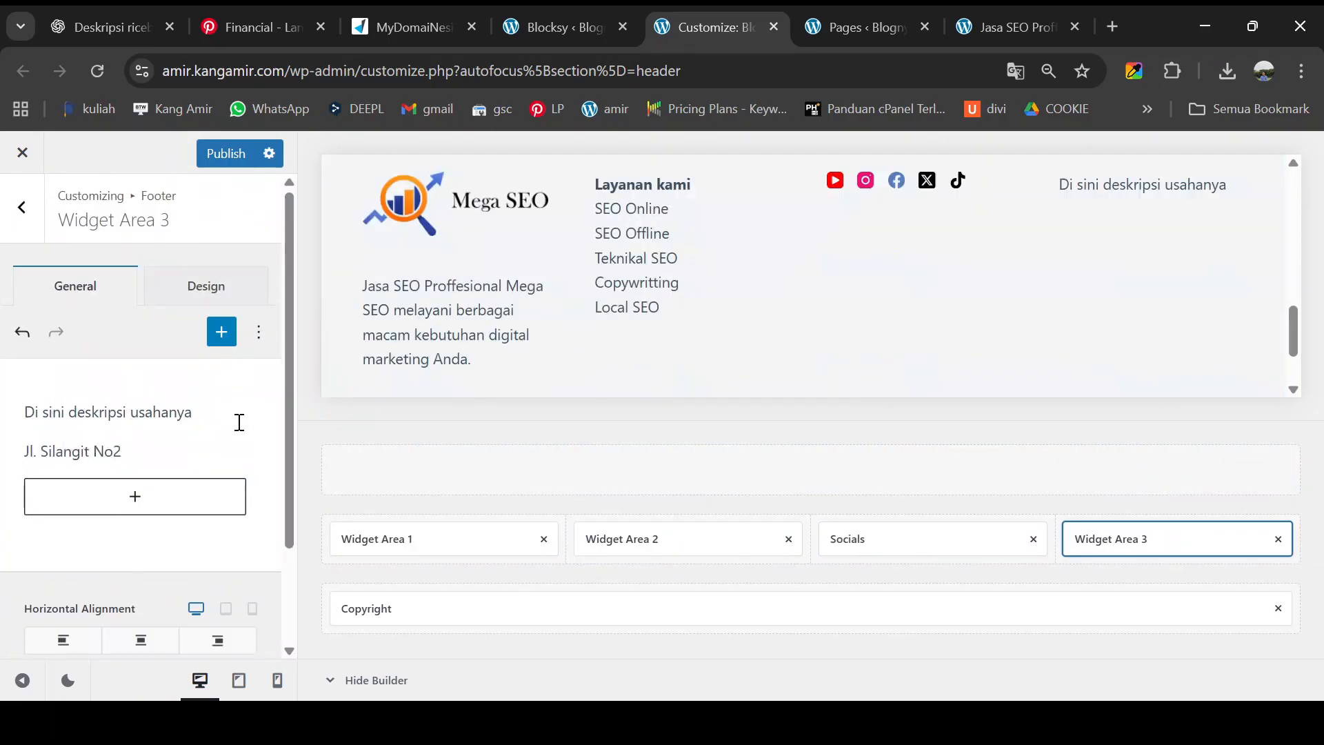
{"action": "key", "text": "Return"}
{"action": "type", "text": "hp"}
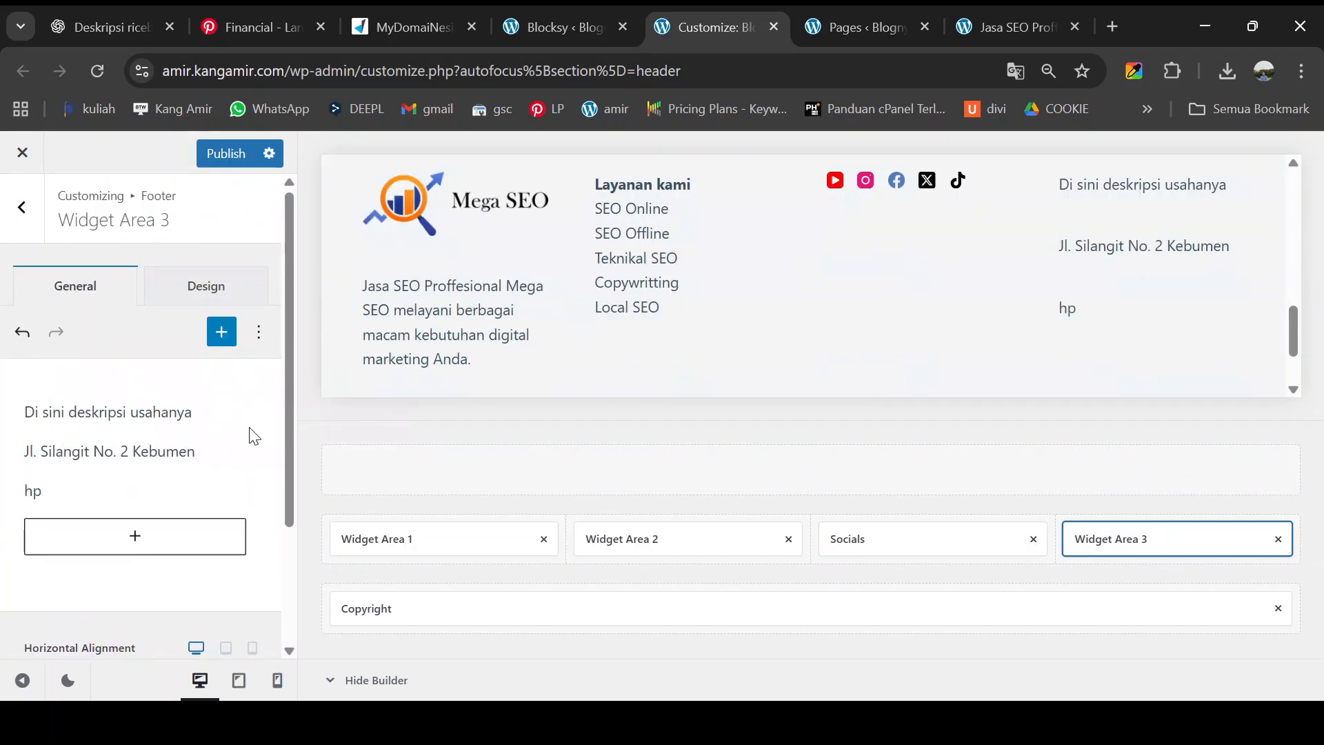
{"action": "key", "text": "BackSpace"}
{"action": "key", "text": "BackSpace"}
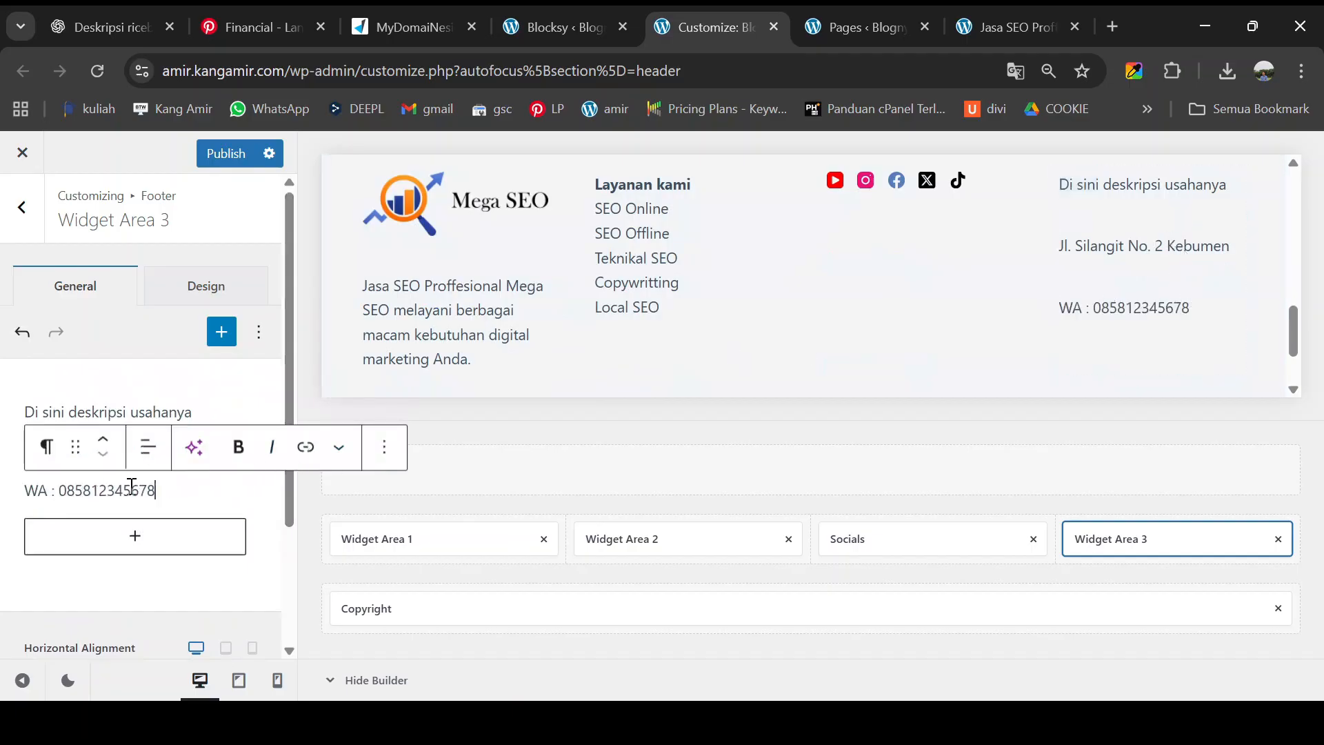
- Cut the widget text out and join the address and WA lines in a text editor
{"action": "left_click_drag", "start_coordinate": [166, 489], "coordinate": [12, 427]}
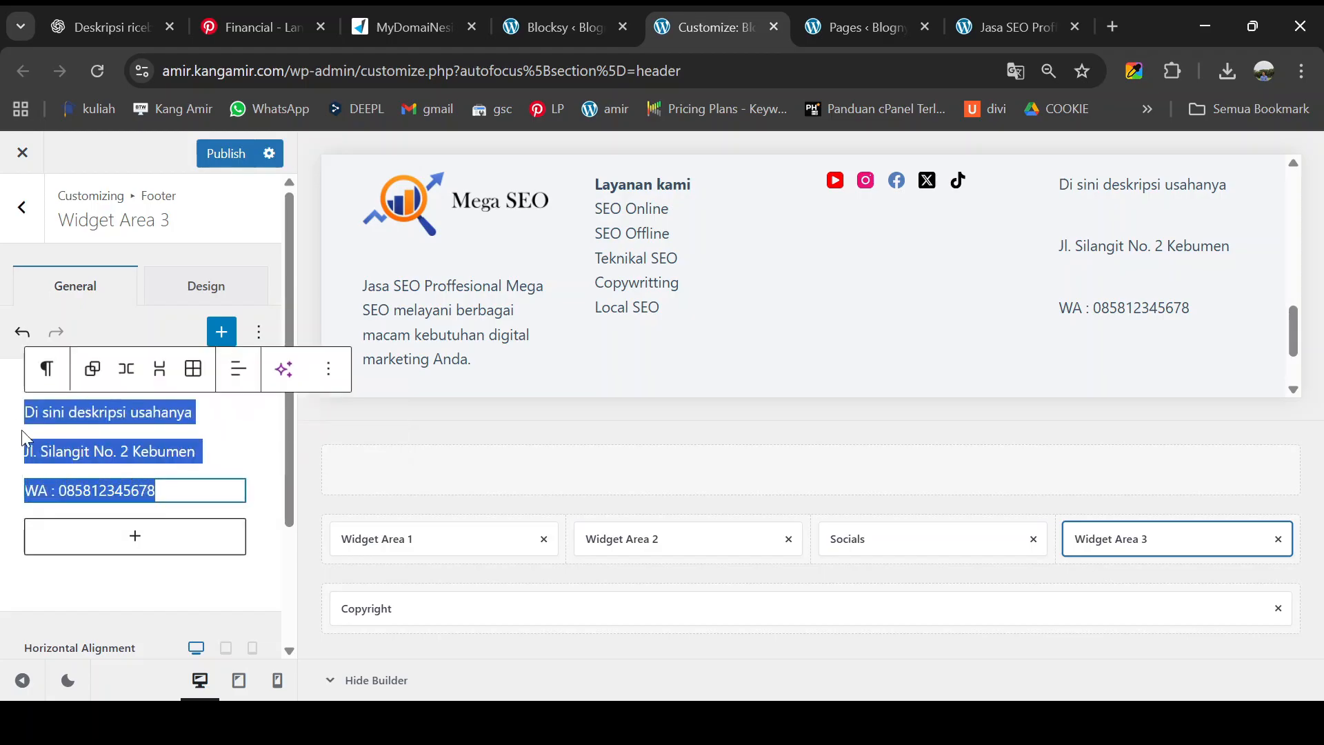
{"action": "key", "text": "ctrl+x"}
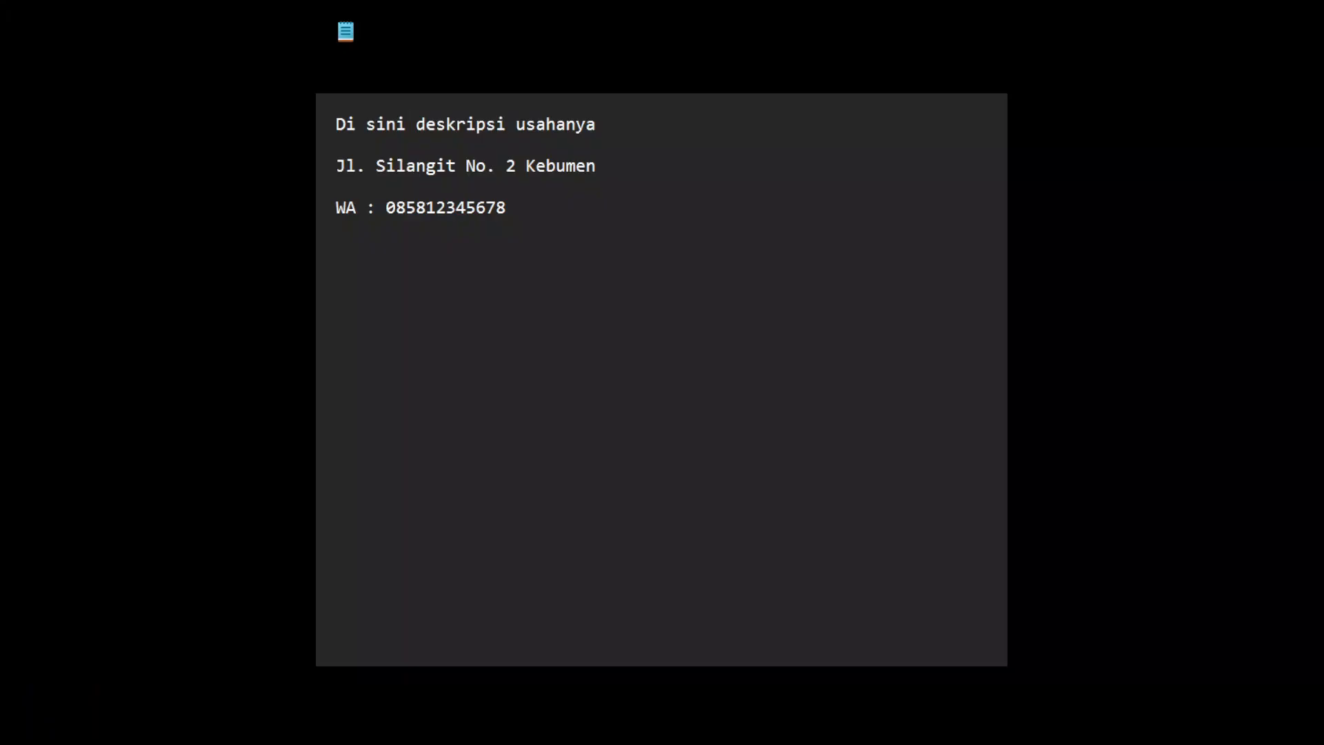
{"action": "left_click", "coordinate": [370, 193]}
{"action": "key", "text": "BackSpace"}
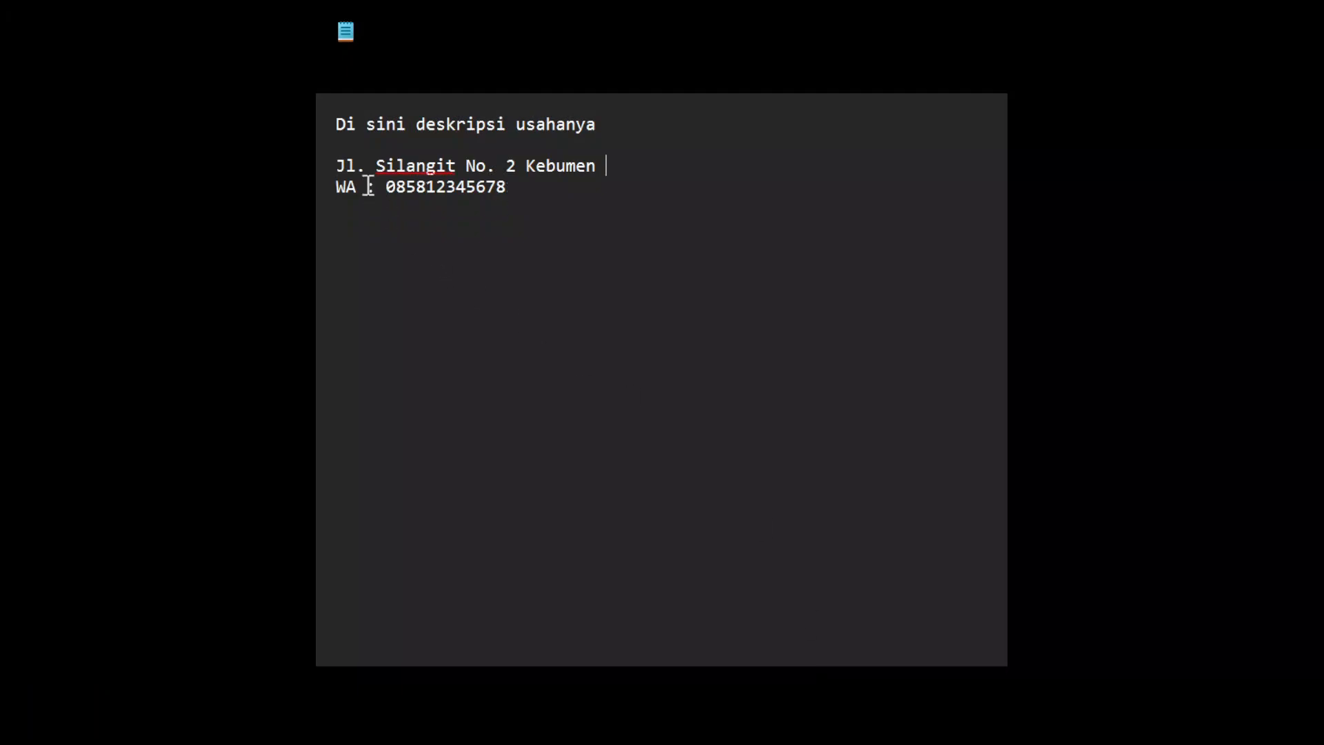
{"action": "triple_click", "coordinate": [493, 128]}
- Make the first line read 'Lokasi', paste the text into Widget Area 3, and bold Lokasi
{"action": "type", "text": "Lokasi"}
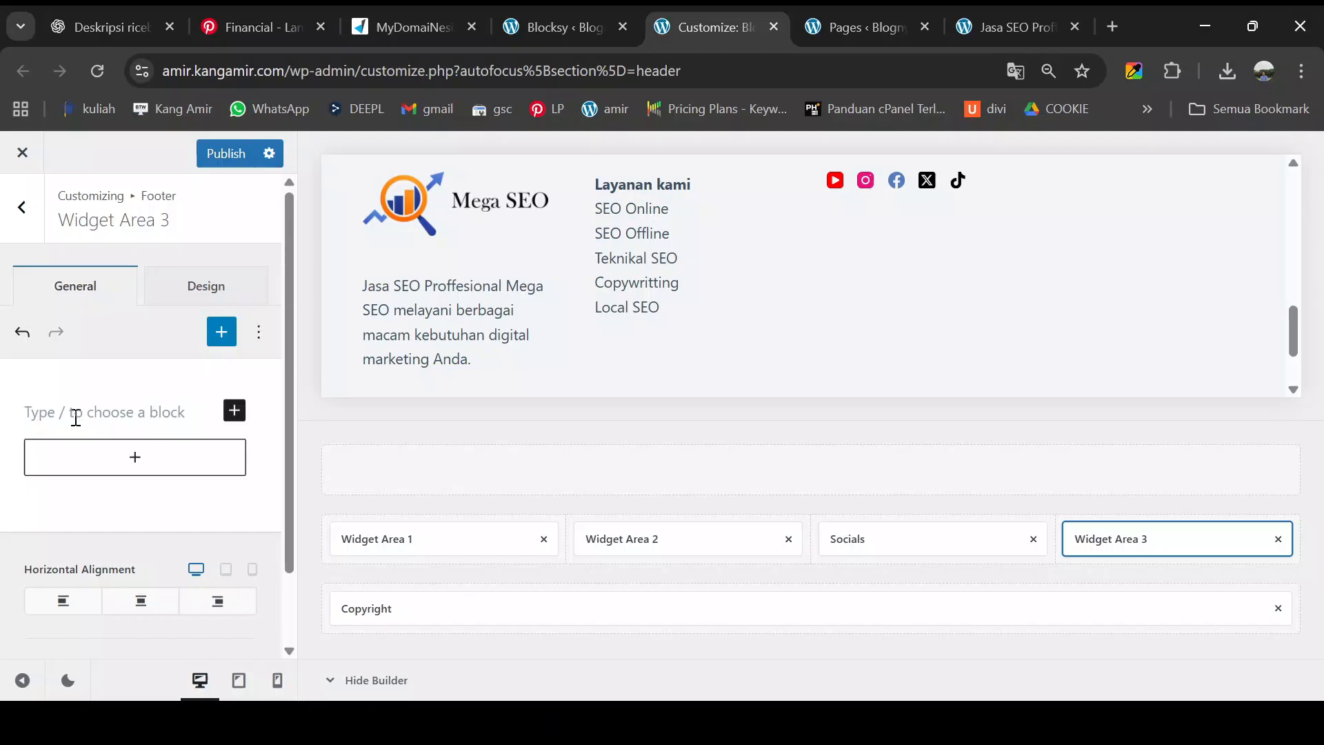
{"action": "key", "text": "ctrl+v"}
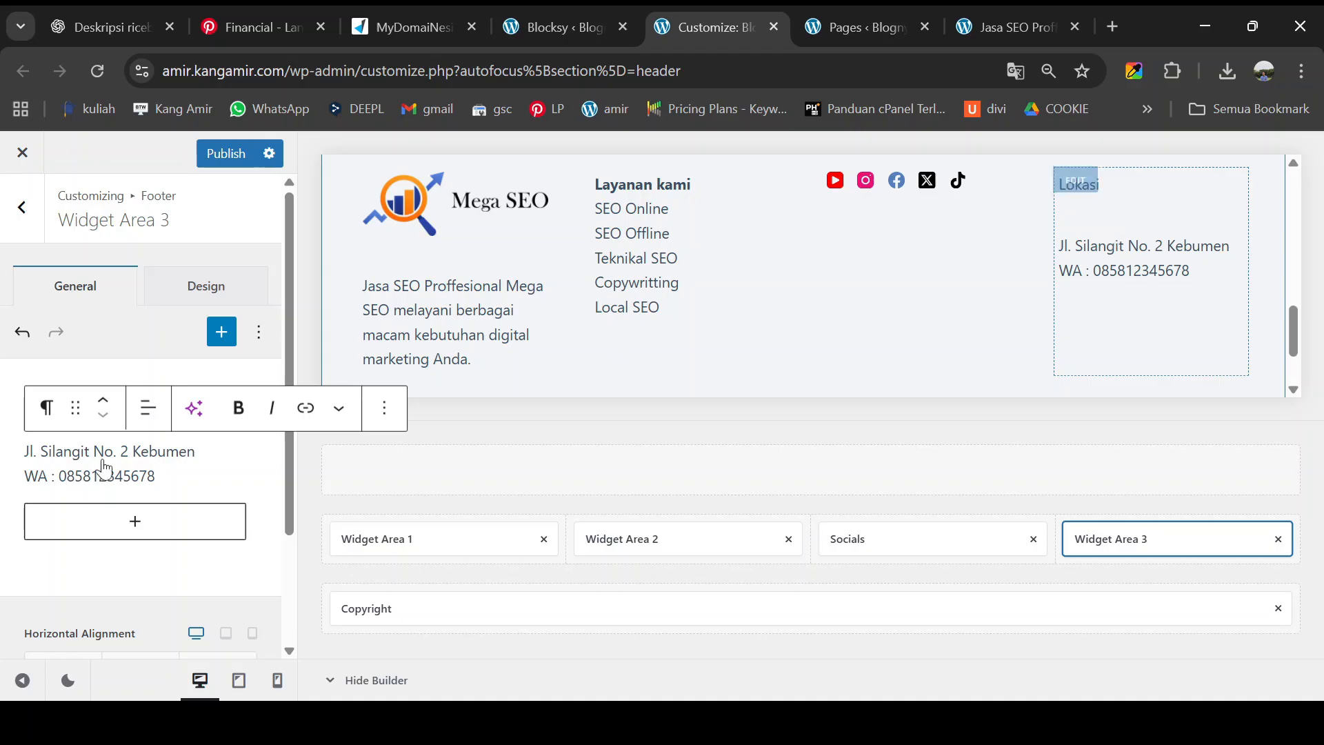
{"action": "left_click_drag", "start_coordinate": [17, 419], "coordinate": [84, 415]}
{"action": "left_click", "coordinate": [236, 376]}
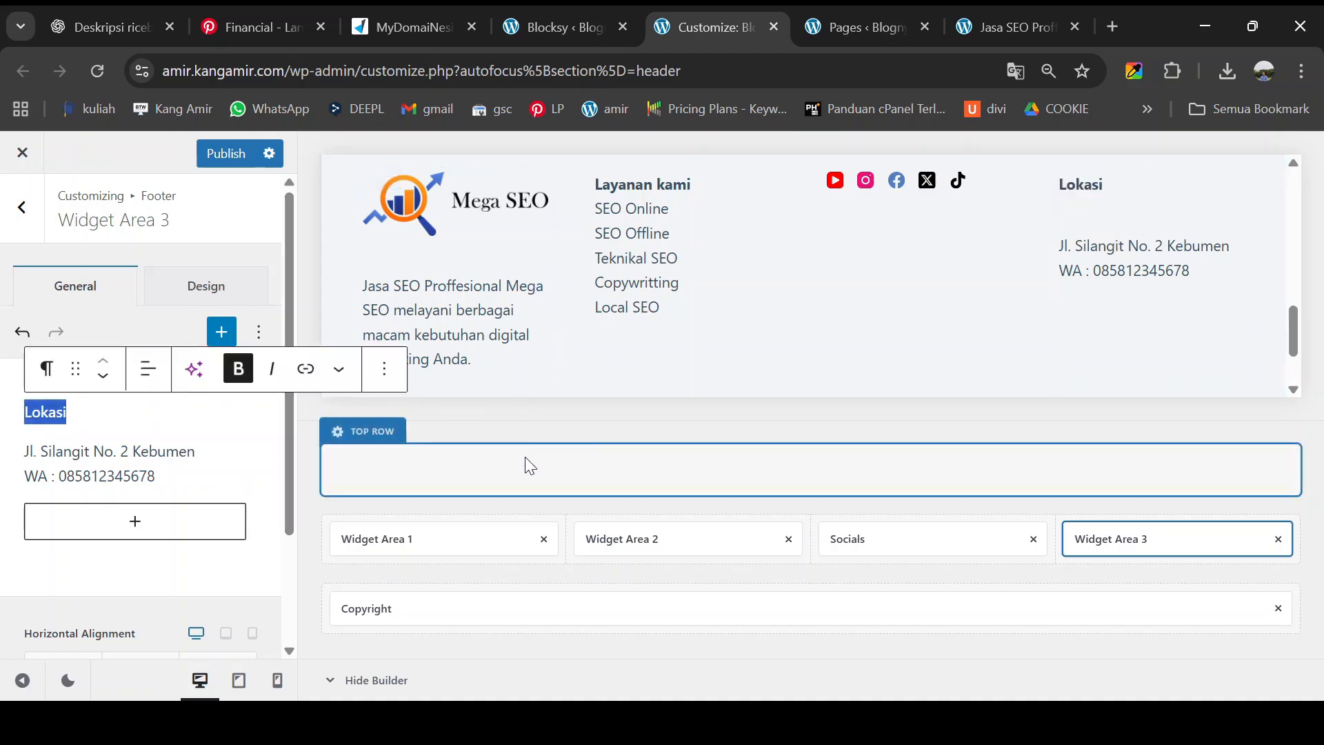
- Publish the footer changes and return to the Footer elements list
{"action": "scroll", "coordinate": [665, 345], "scroll_direction": "up", "scroll_amount": 3}
{"action": "scroll", "coordinate": [664, 345], "scroll_direction": "down", "scroll_amount": 1}
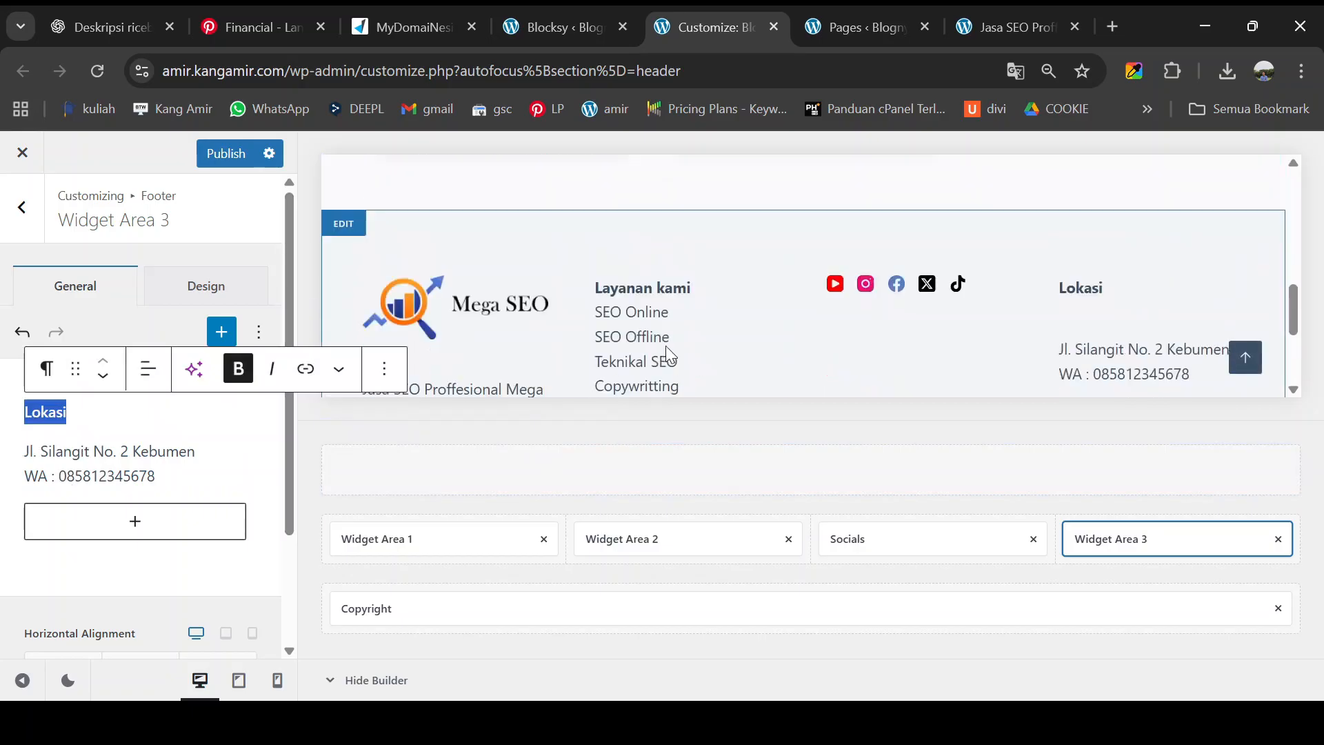
{"action": "left_click", "coordinate": [222, 160]}
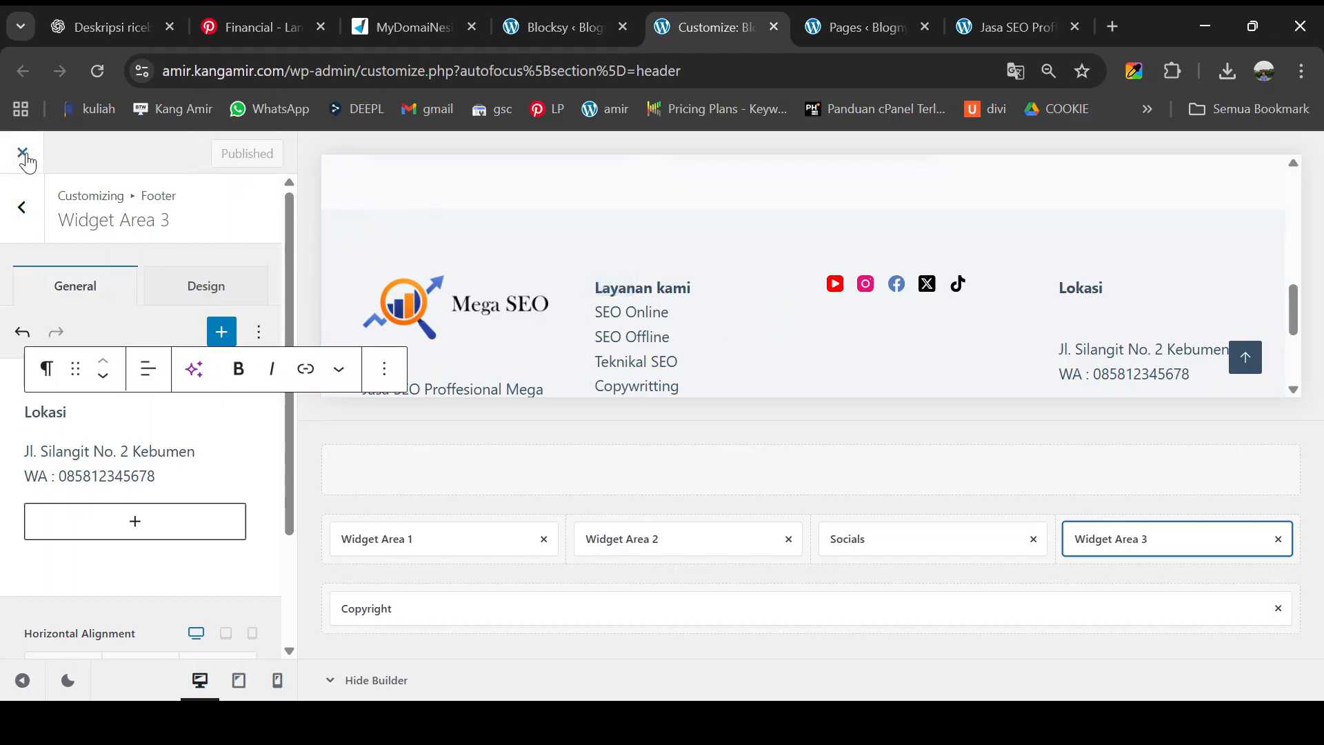
{"action": "left_click", "coordinate": [21, 220]}
{"action": "scroll", "coordinate": [98, 414], "scroll_direction": "up", "scroll_amount": 2}
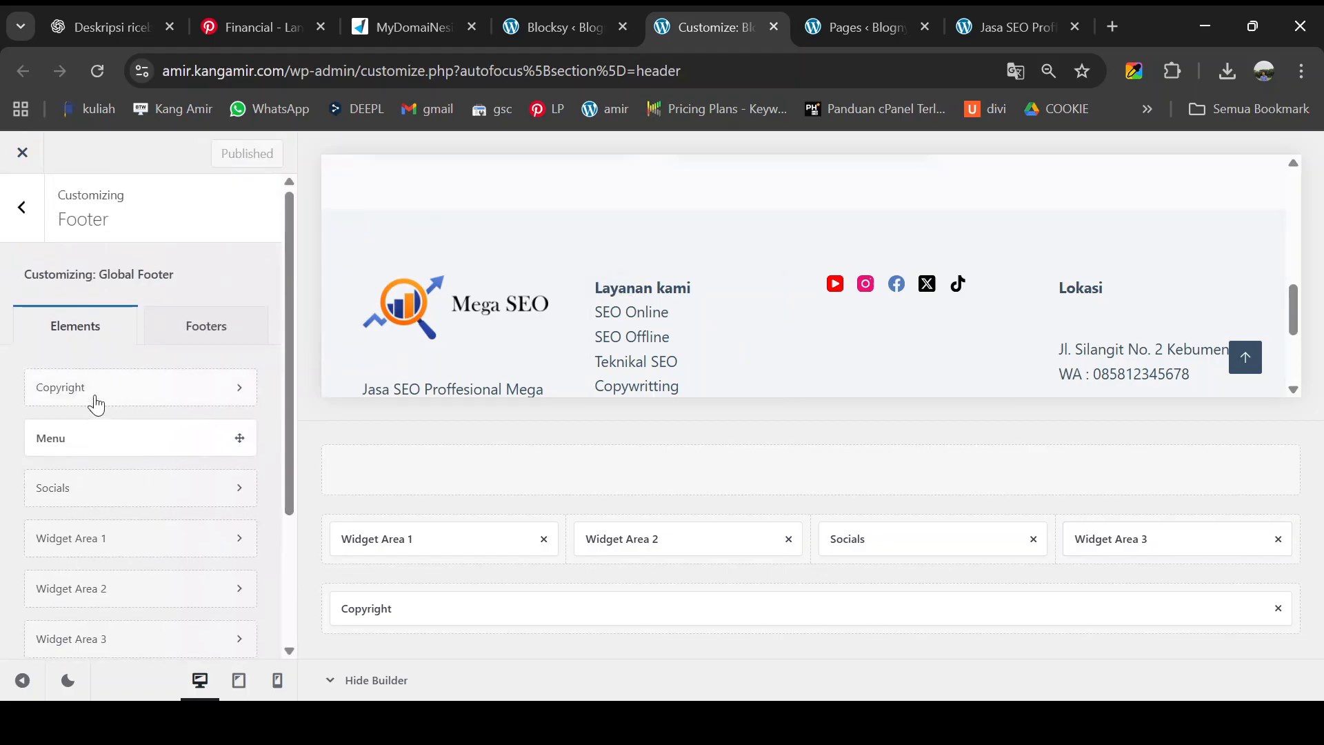
- Close the Customizer and go to Appearance > Menus showing the Mega SEO menu
{"action": "left_click", "coordinate": [24, 154]}
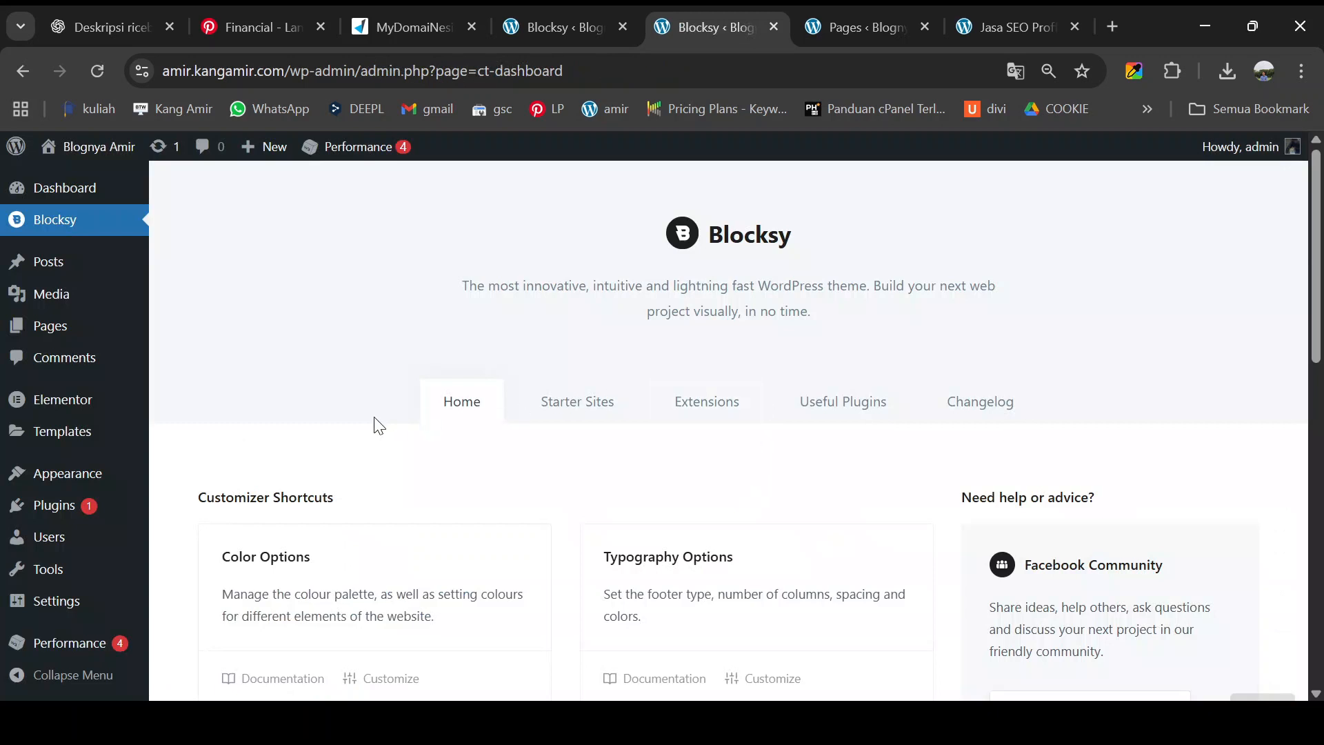
{"action": "mouse_move", "coordinate": [145, 470]}
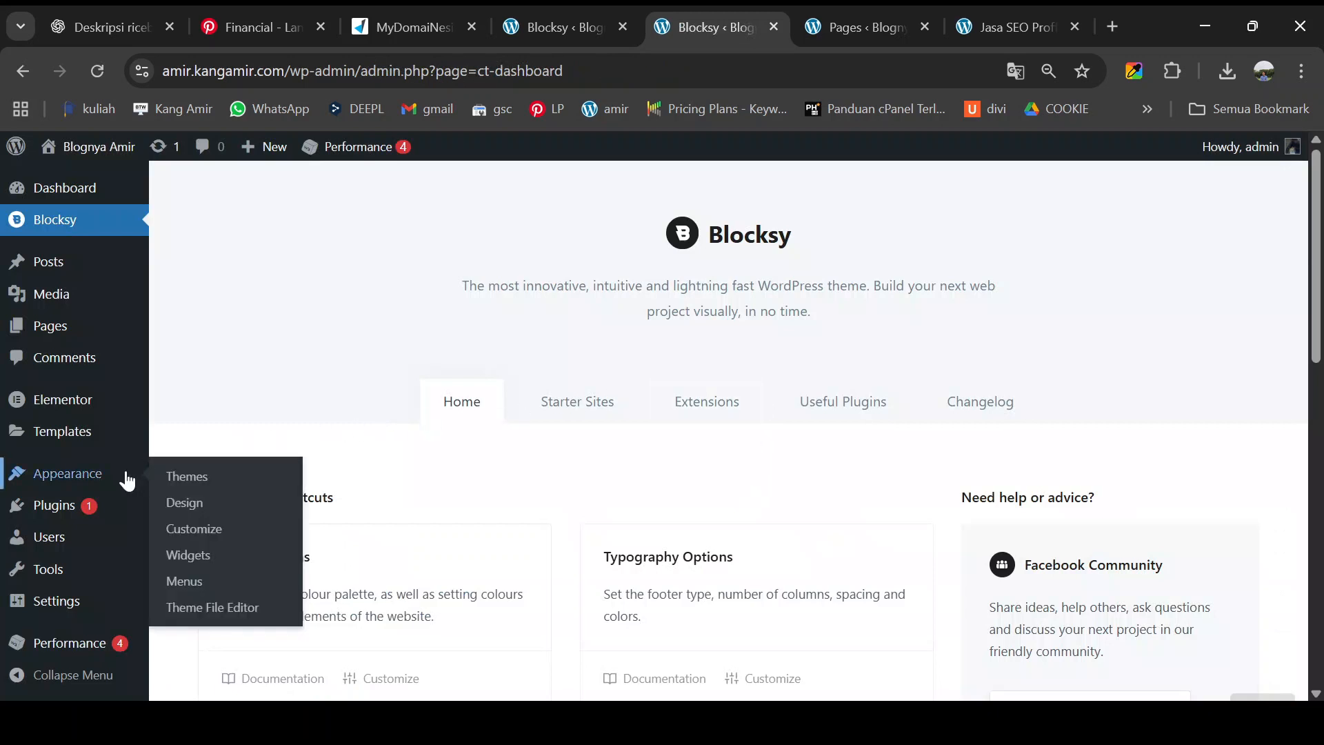
{"action": "scroll", "coordinate": [95, 445], "scroll_direction": "down", "scroll_amount": 1}
{"action": "mouse_move", "coordinate": [103, 465]}
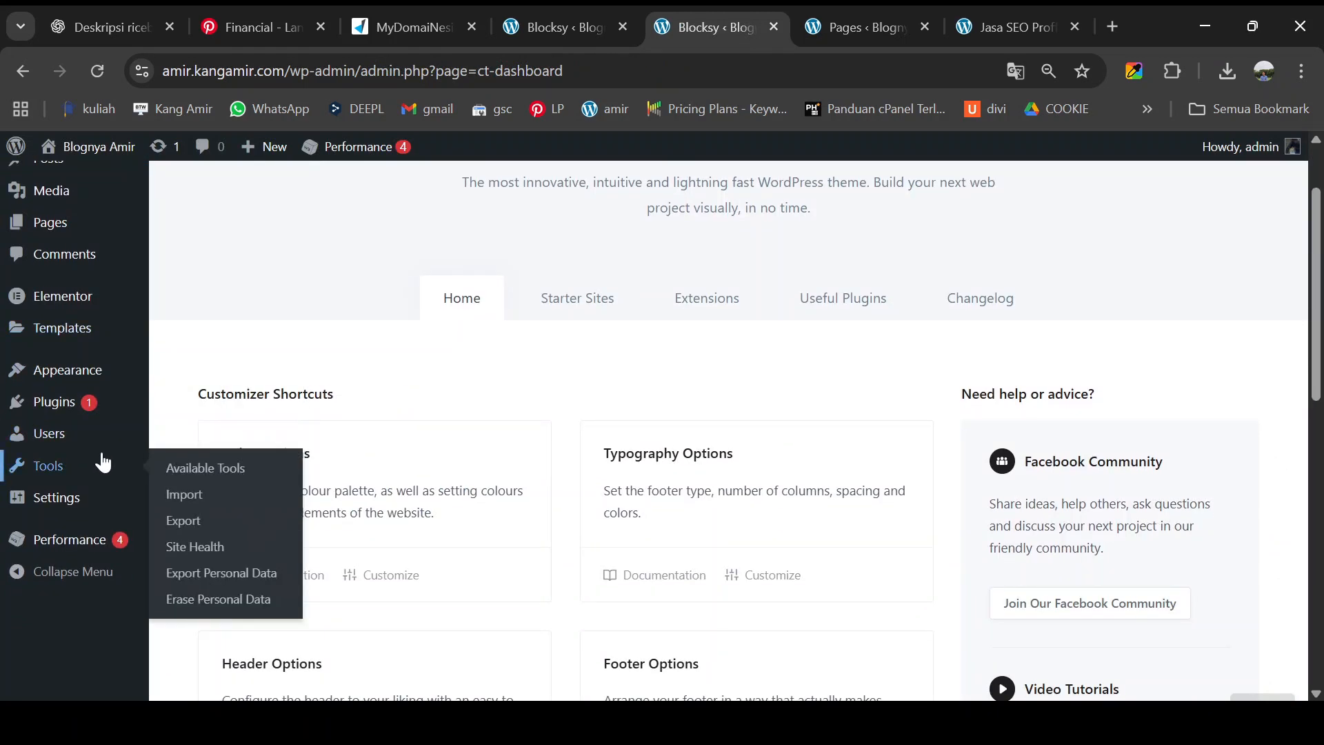
{"action": "scroll", "coordinate": [103, 462], "scroll_direction": "up", "scroll_amount": 1}
{"action": "mouse_move", "coordinate": [80, 441]}
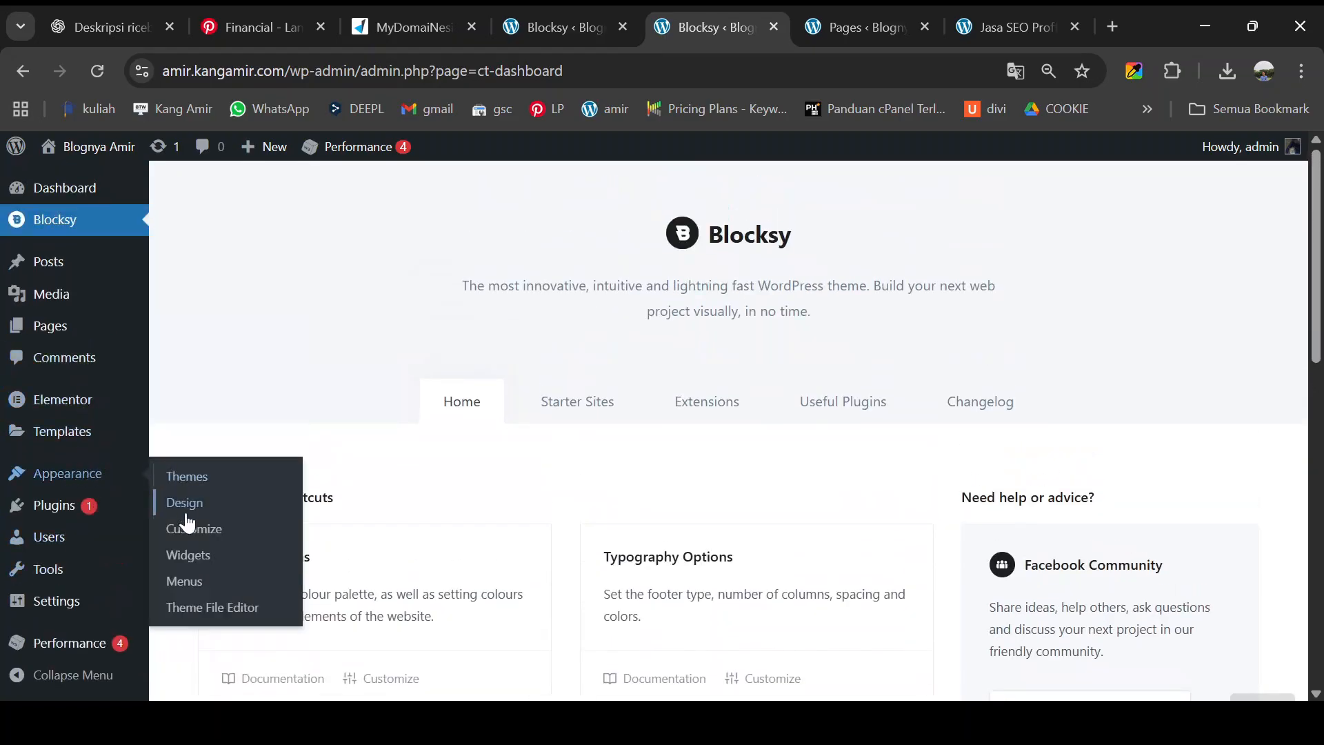
{"action": "left_click", "coordinate": [184, 583]}
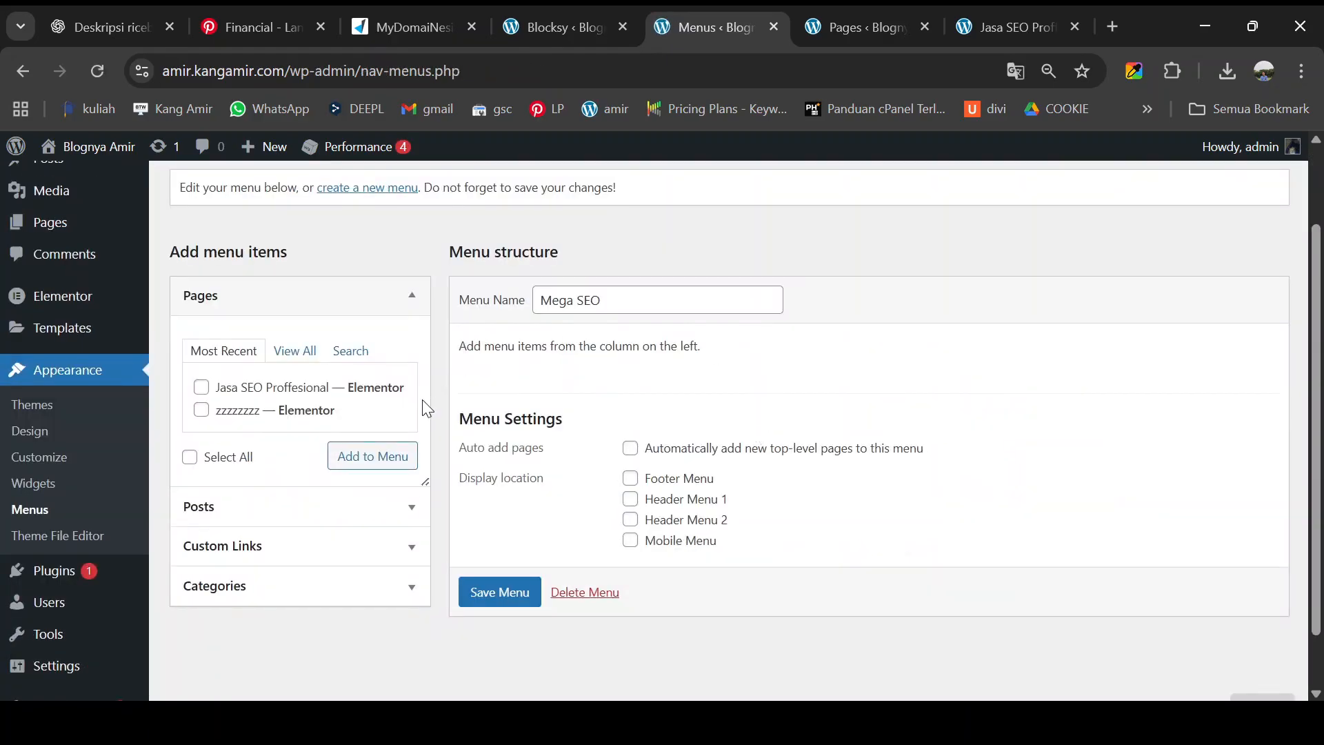
- Create a new menu named 'Megas SEO ID' with the Header Menu 1 location ticked
{"action": "left_click", "coordinate": [613, 300]}
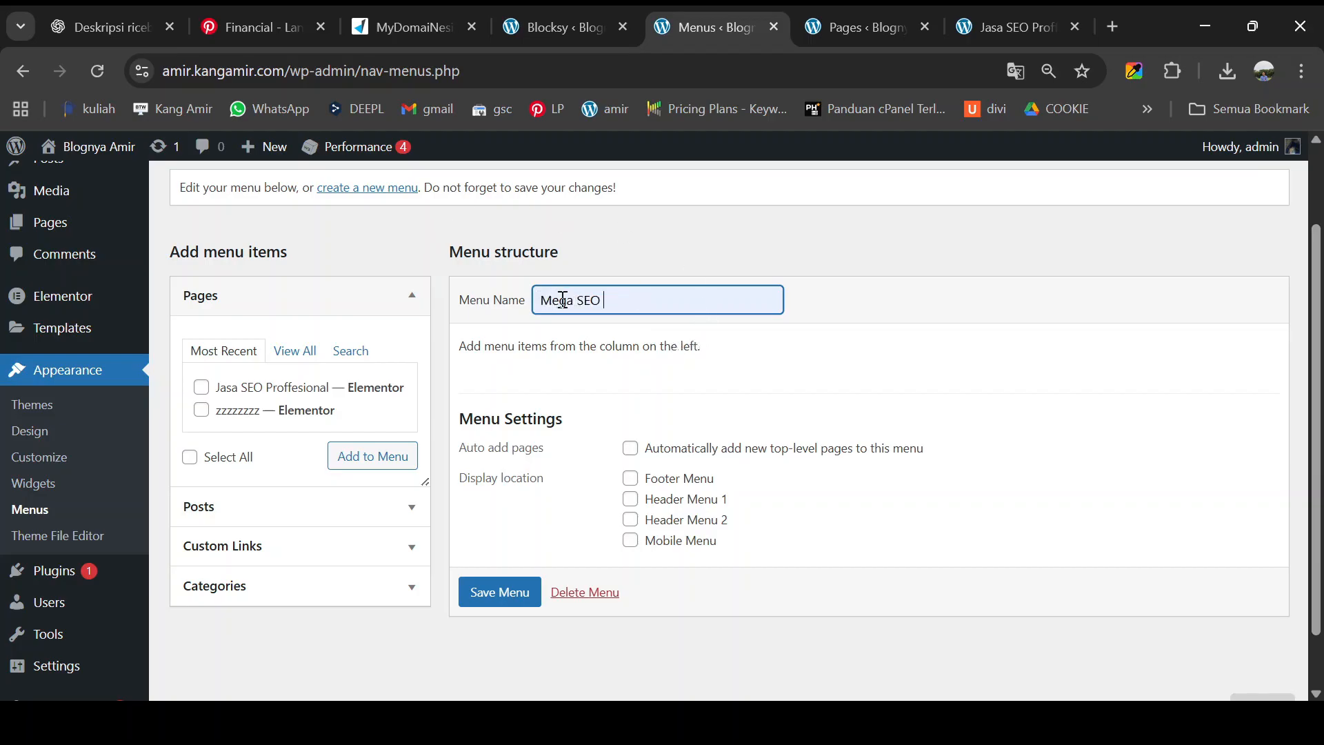
{"action": "scroll", "coordinate": [374, 232], "scroll_direction": "up", "scroll_amount": 2}
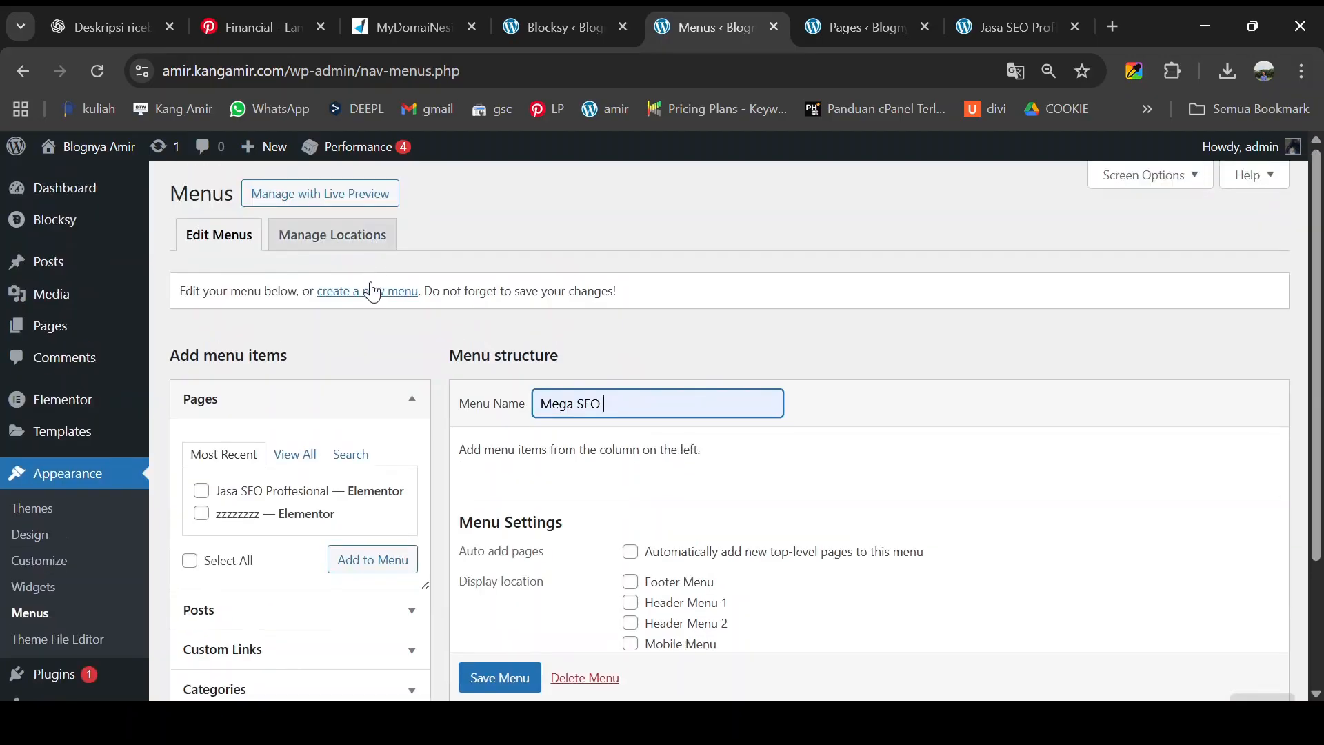
{"action": "left_click", "coordinate": [371, 294]}
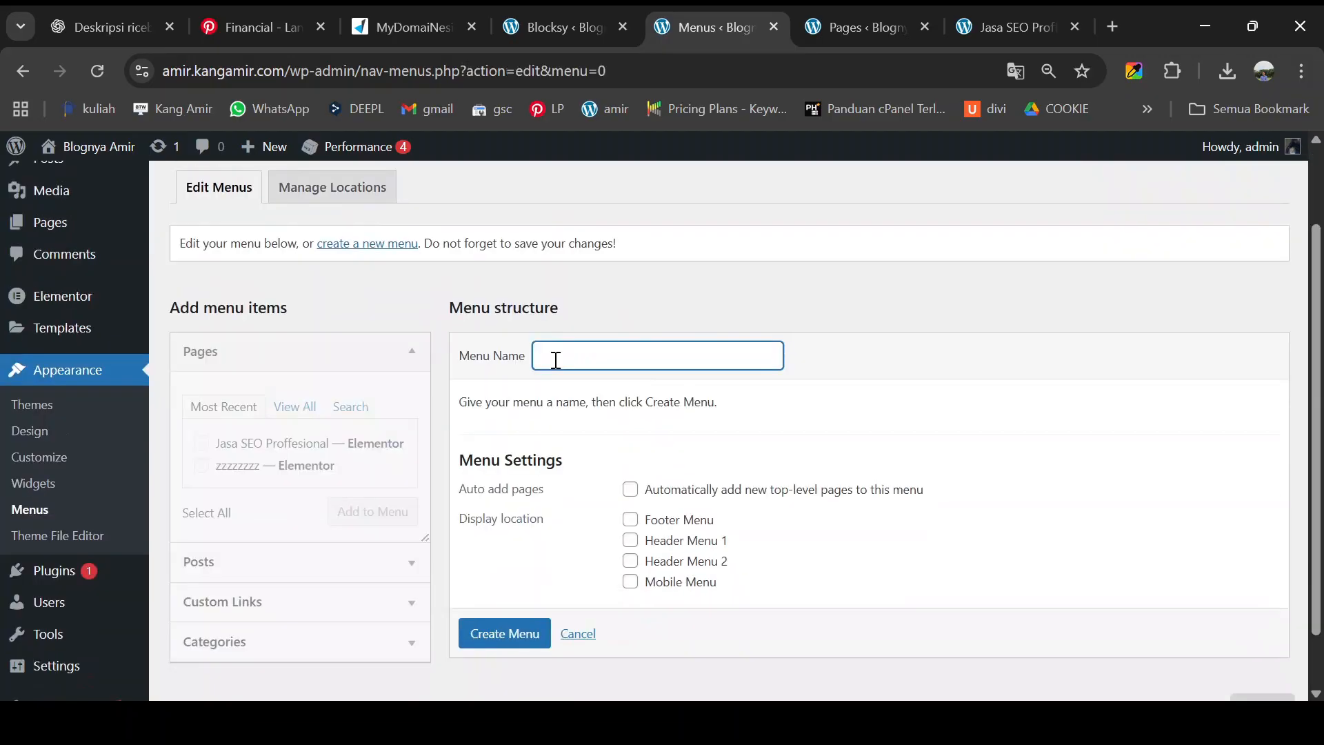
{"action": "type", "text": "Megas SEO ID"}
{"action": "scroll", "coordinate": [672, 421], "scroll_direction": "down", "scroll_amount": 1}
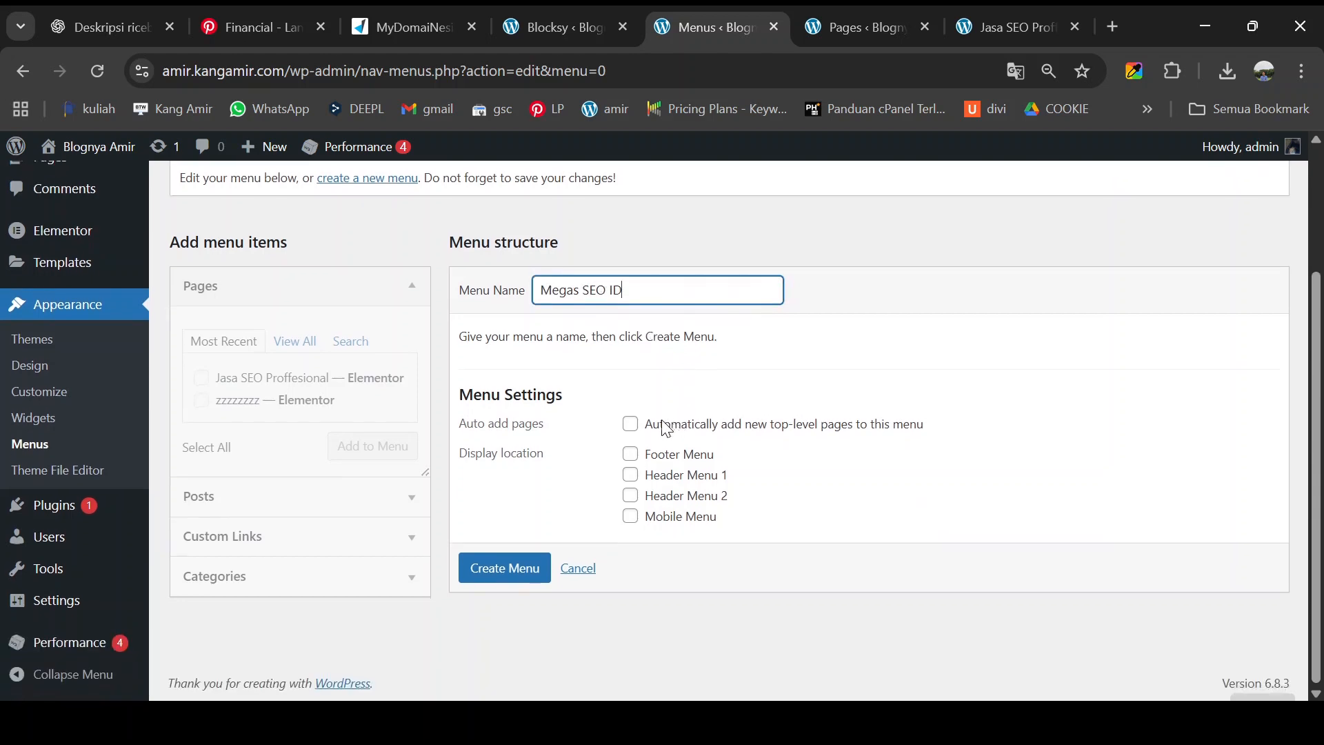
{"action": "left_click", "coordinate": [630, 476]}
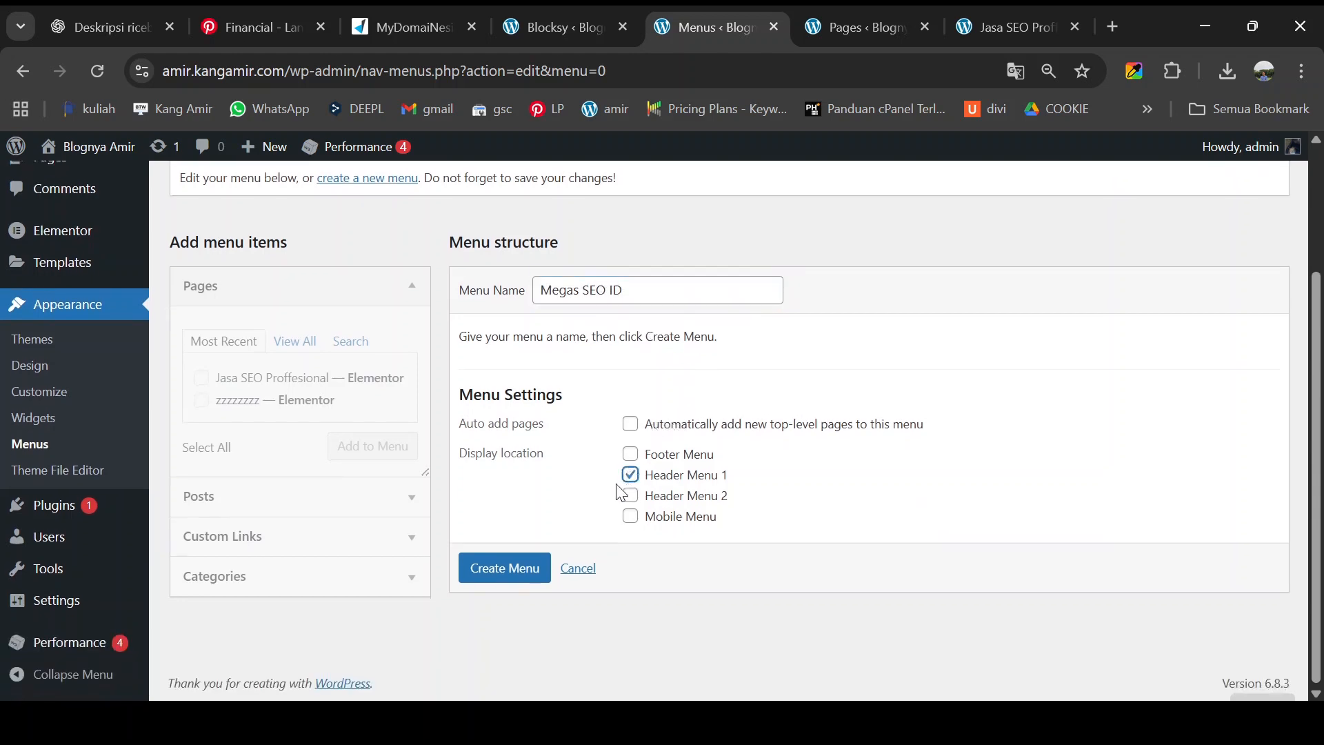
{"action": "left_click", "coordinate": [505, 576]}
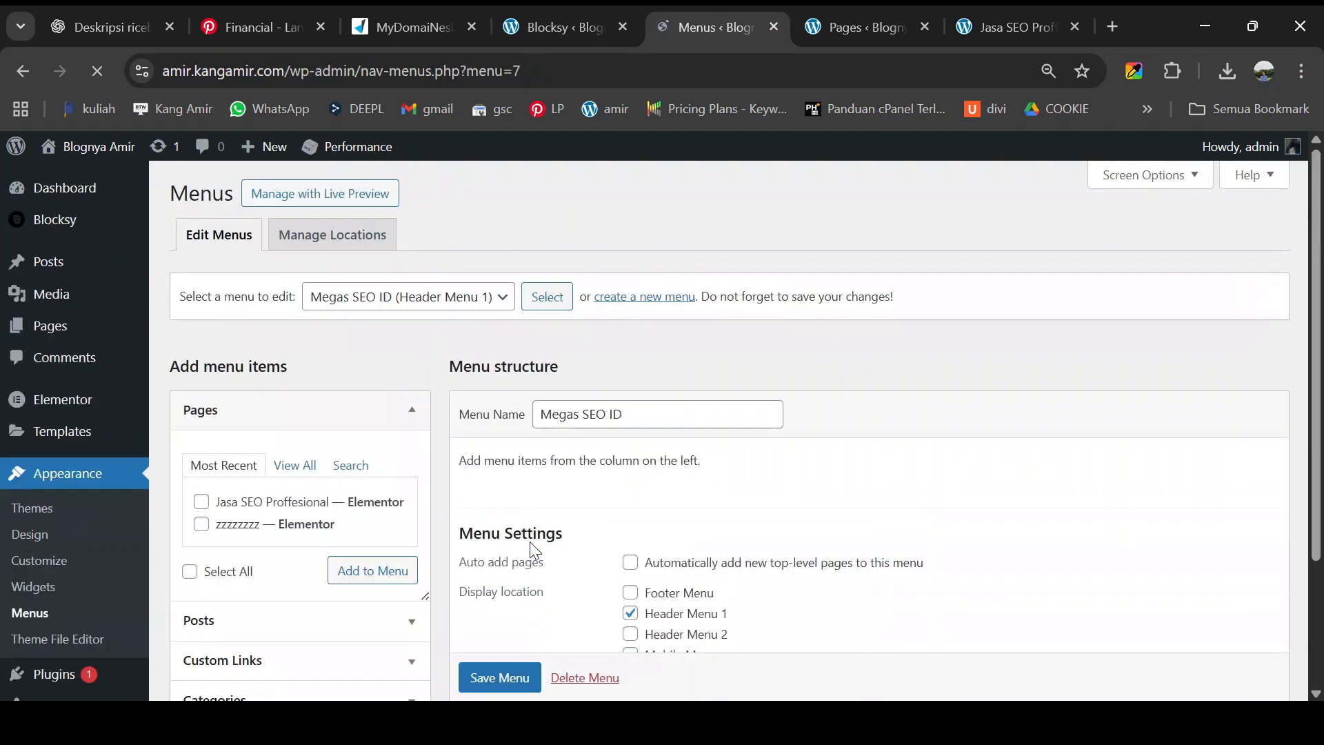
- Select the Megas SEO ID menu and add a Home custom link with URL #
{"action": "scroll", "coordinate": [572, 514], "scroll_direction": "down", "scroll_amount": 2}
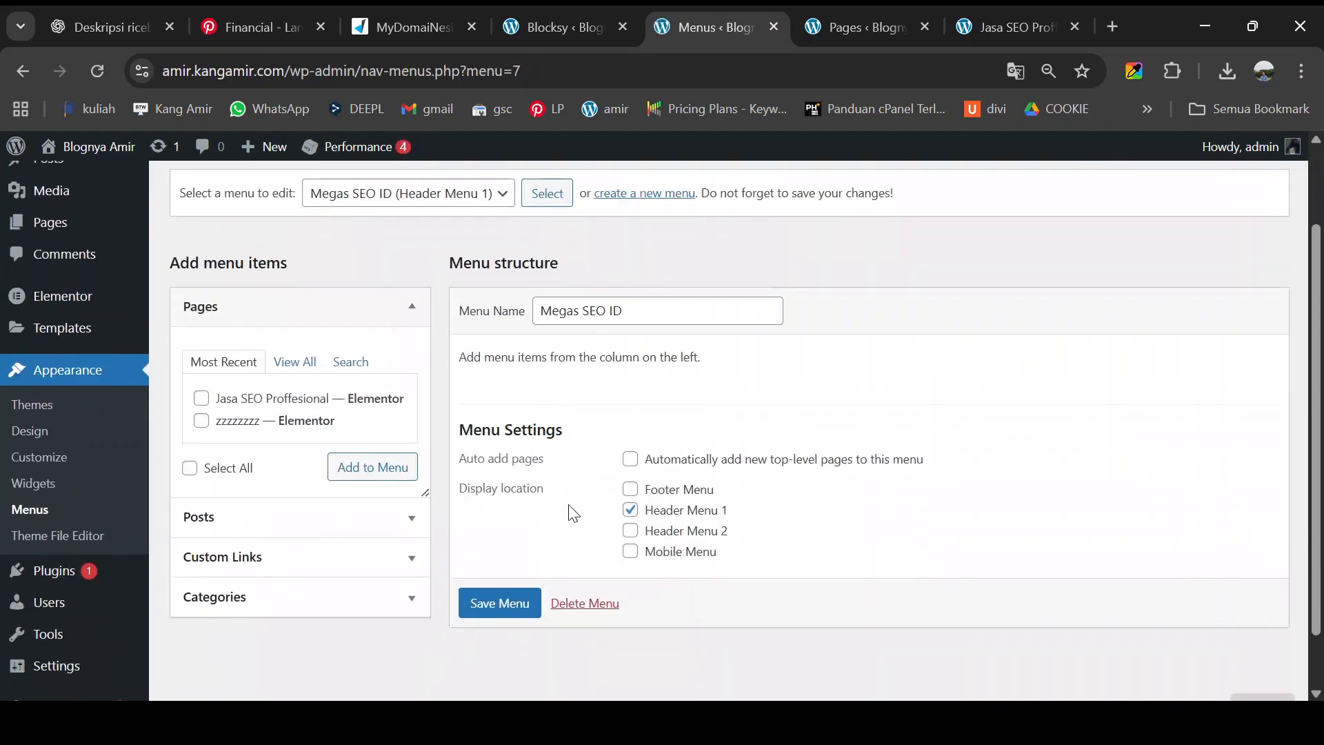
{"action": "left_click", "coordinate": [496, 198]}
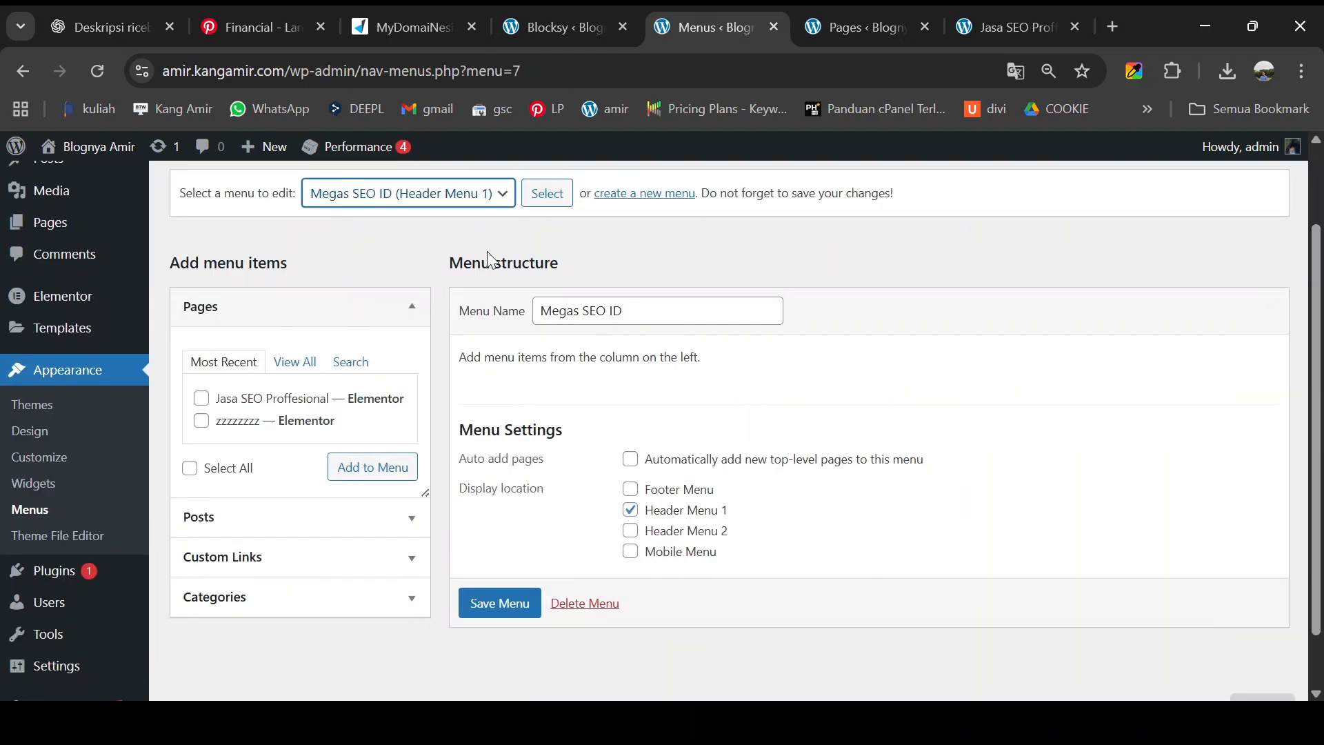
{"action": "left_click", "coordinate": [758, 422]}
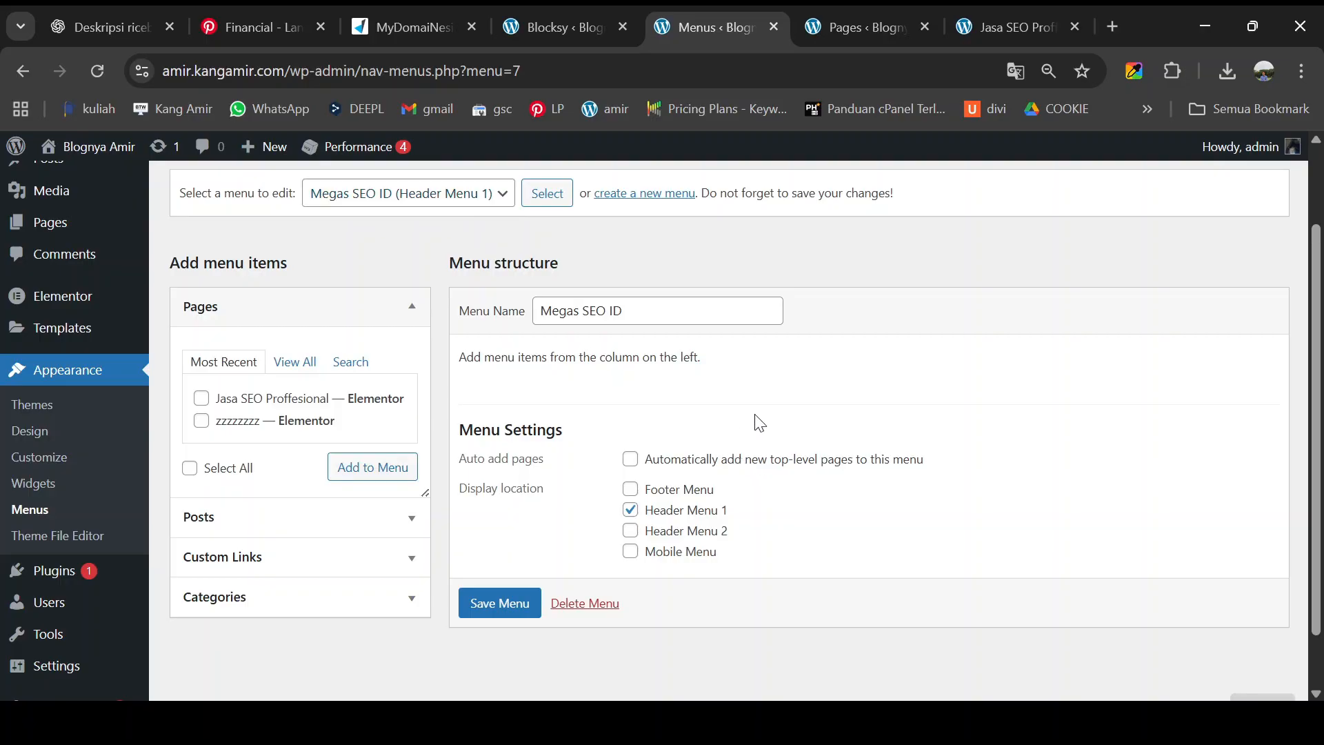
{"action": "scroll", "coordinate": [290, 507], "scroll_direction": "down", "scroll_amount": 1}
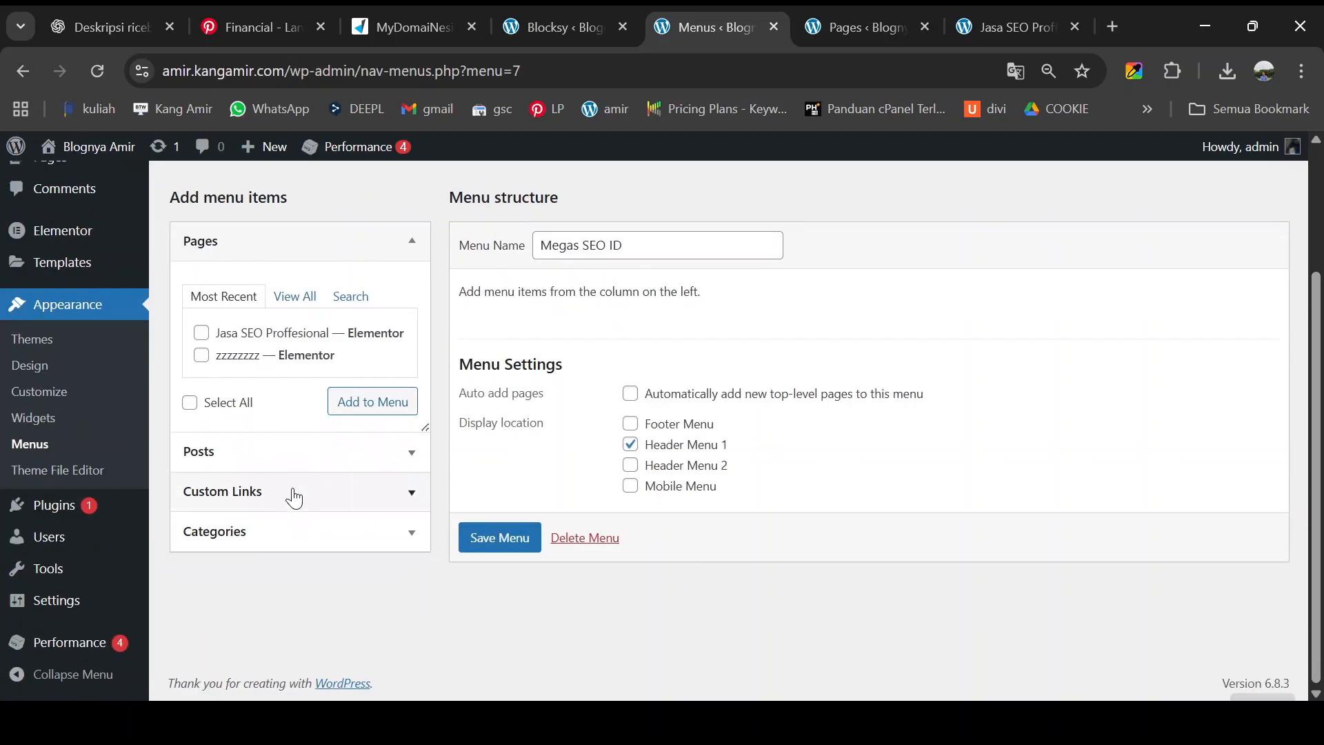
{"action": "left_click", "coordinate": [295, 495]}
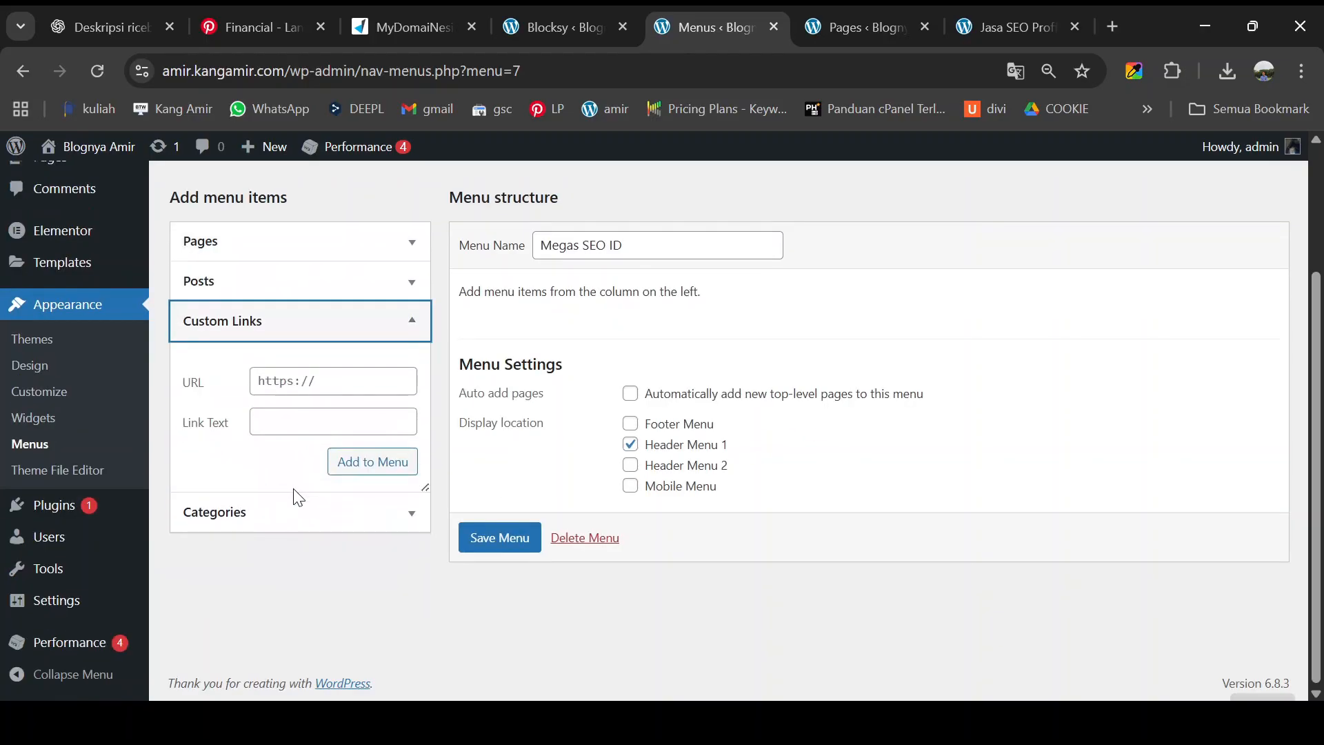
{"action": "left_click", "coordinate": [302, 373]}
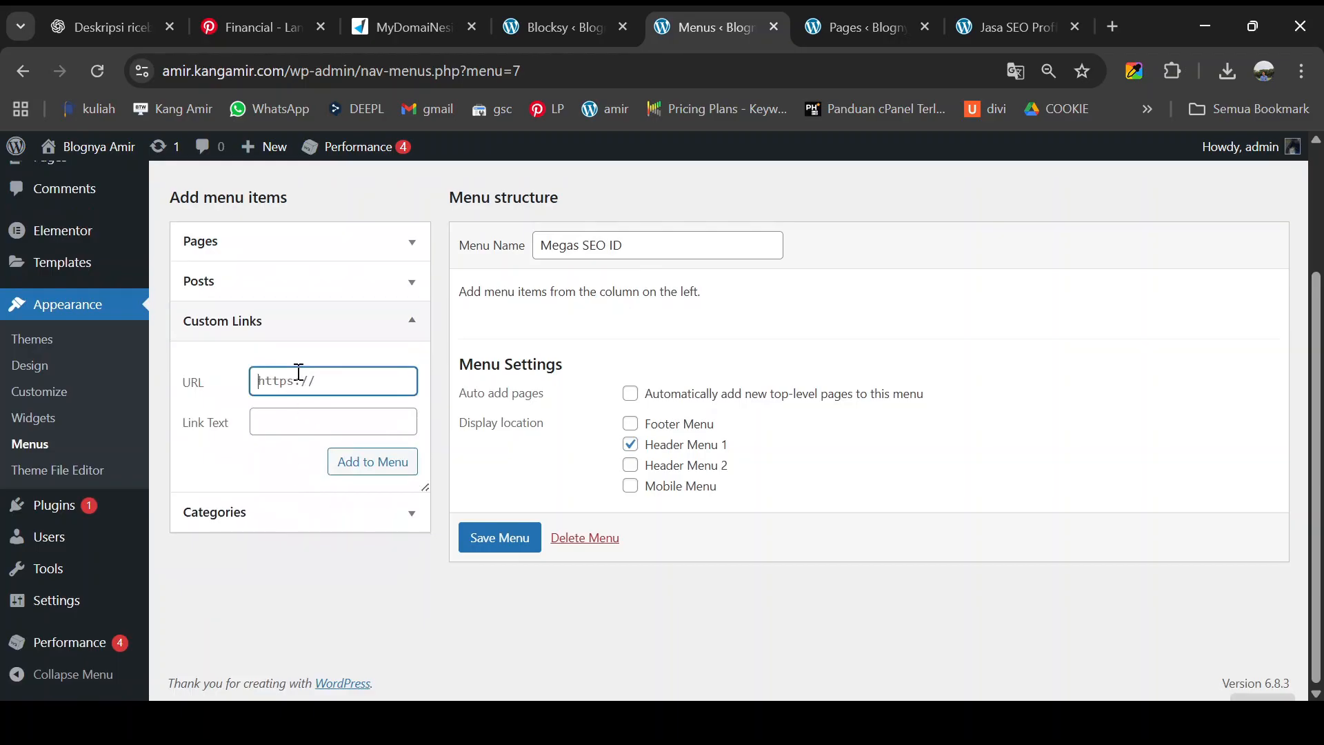
{"action": "type", "text": "#"}
{"action": "left_click", "coordinate": [283, 417]}
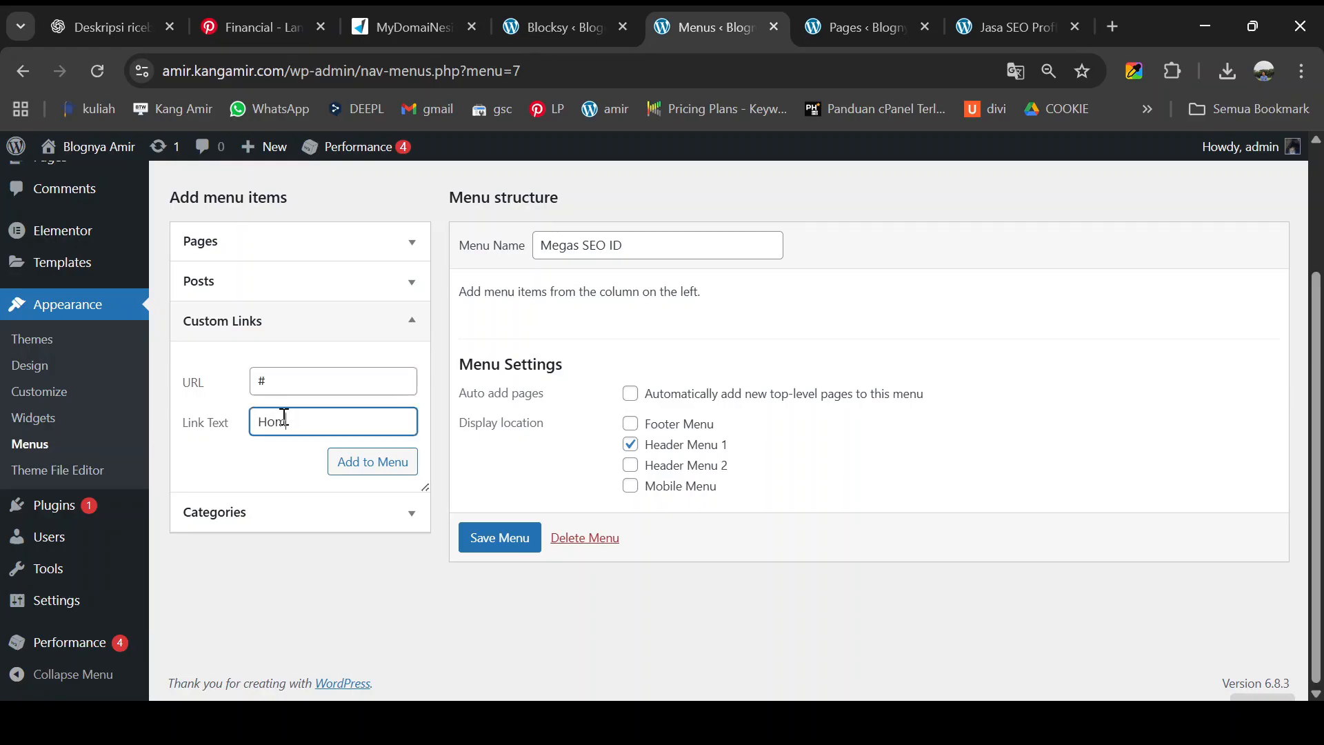
{"action": "left_click", "coordinate": [344, 468]}
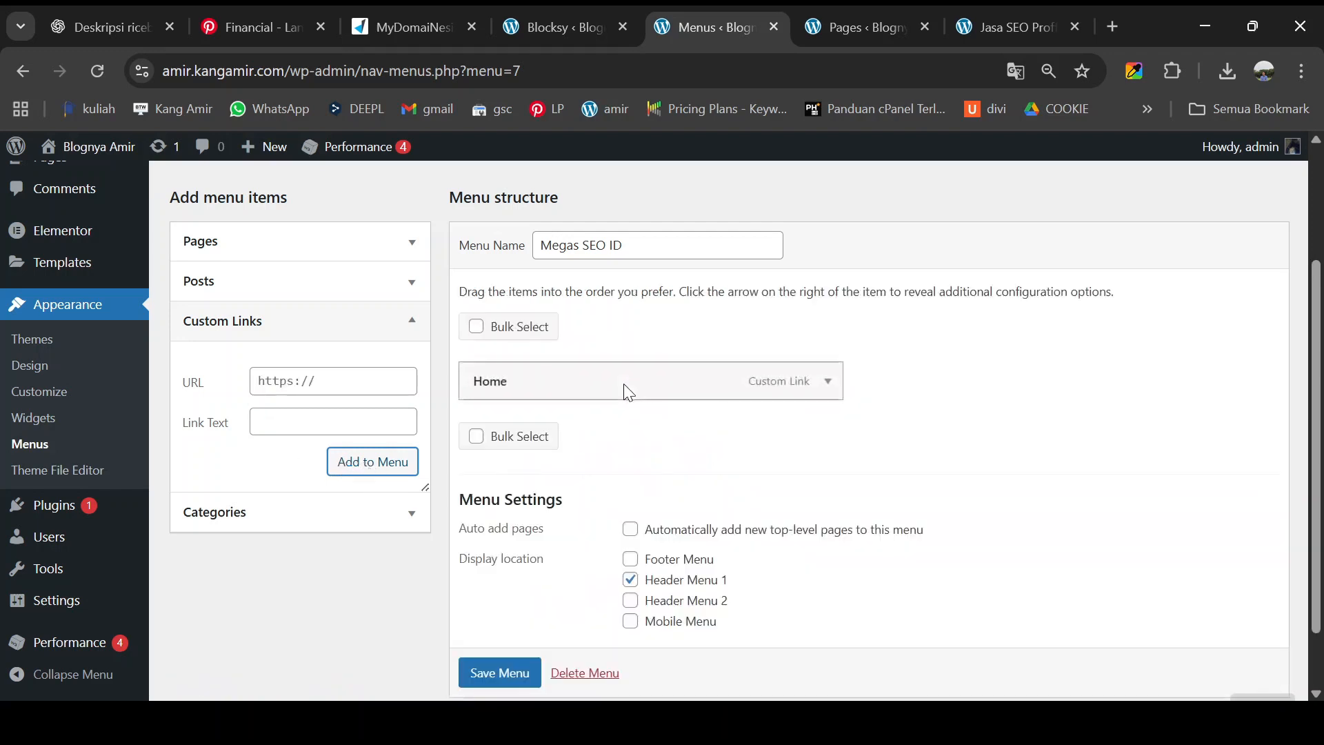
- Add Jasa, Kontak and About custom links, each pointing to #
{"action": "left_click", "coordinate": [330, 374]}
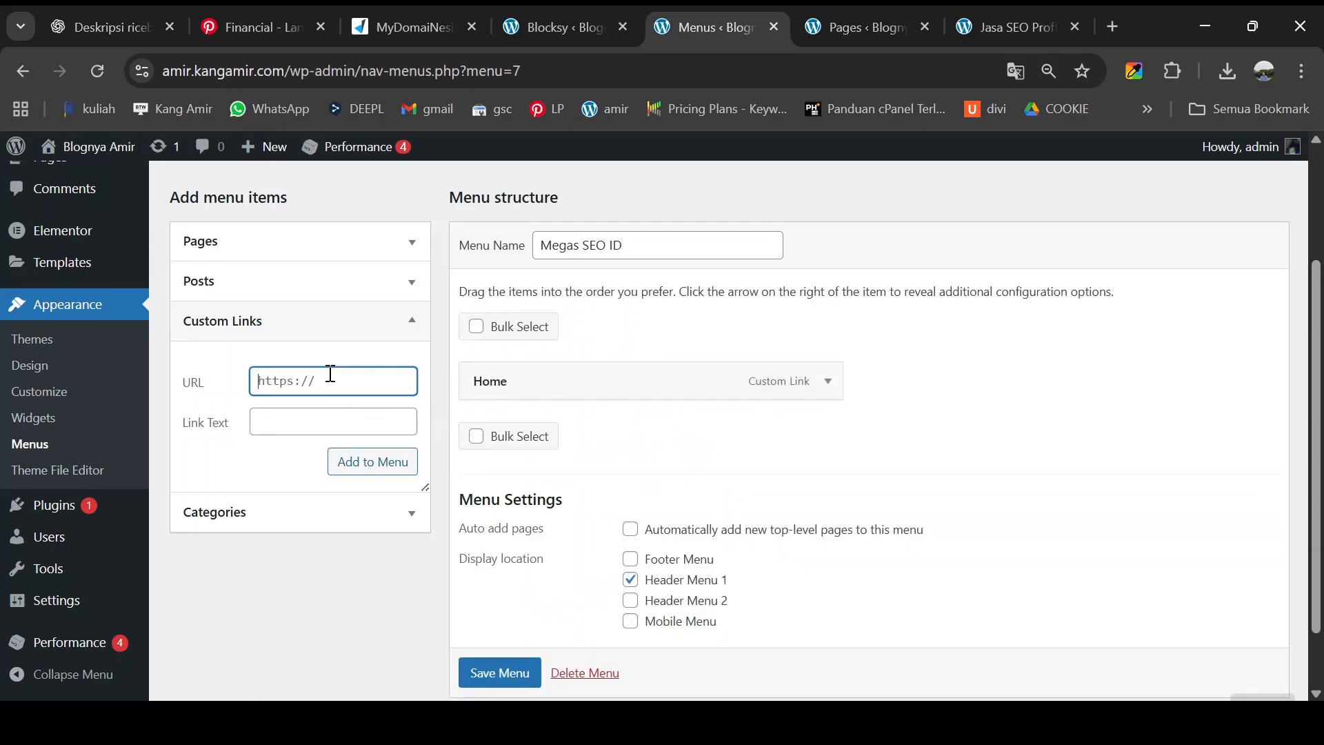
{"action": "type", "text": "#"}
{"action": "left_click", "coordinate": [335, 420]}
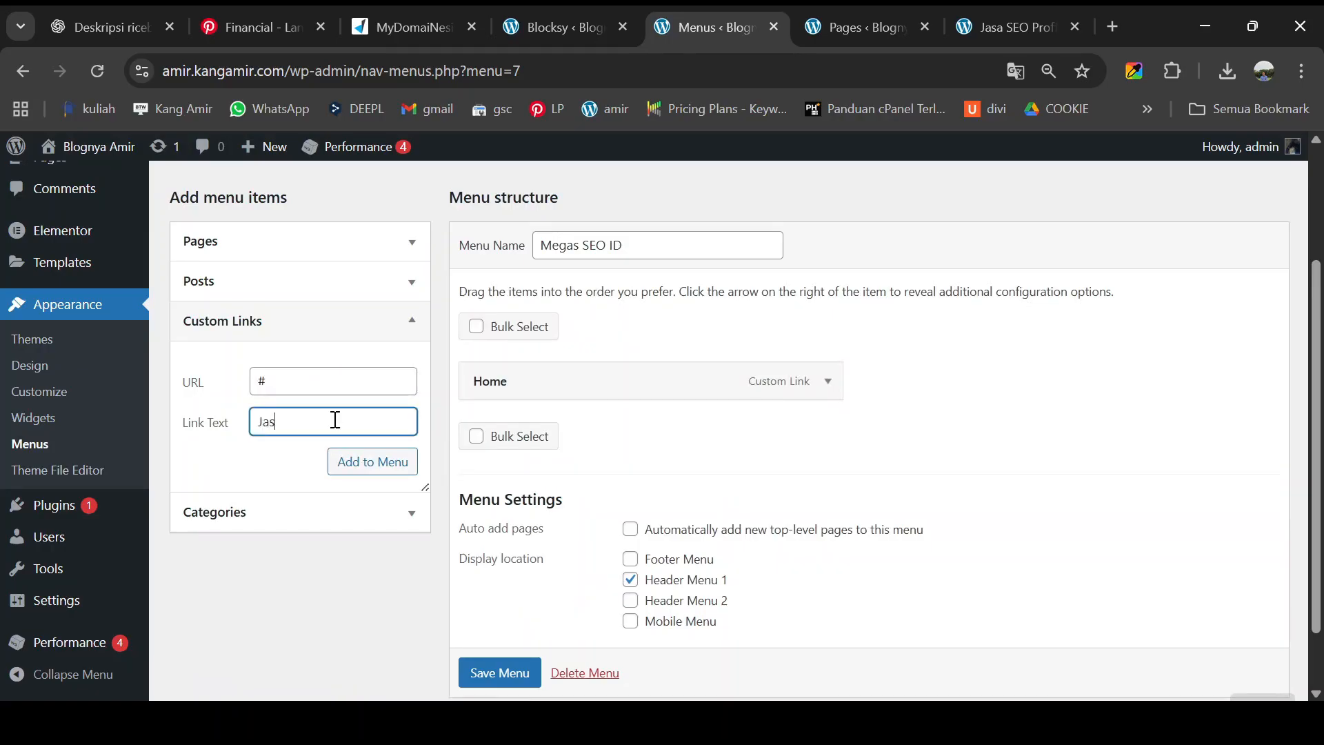
{"action": "type", "text": "Jasa"}
{"action": "left_click", "coordinate": [348, 462]}
{"action": "left_click", "coordinate": [358, 420]}
{"action": "type", "text": "Ko"}
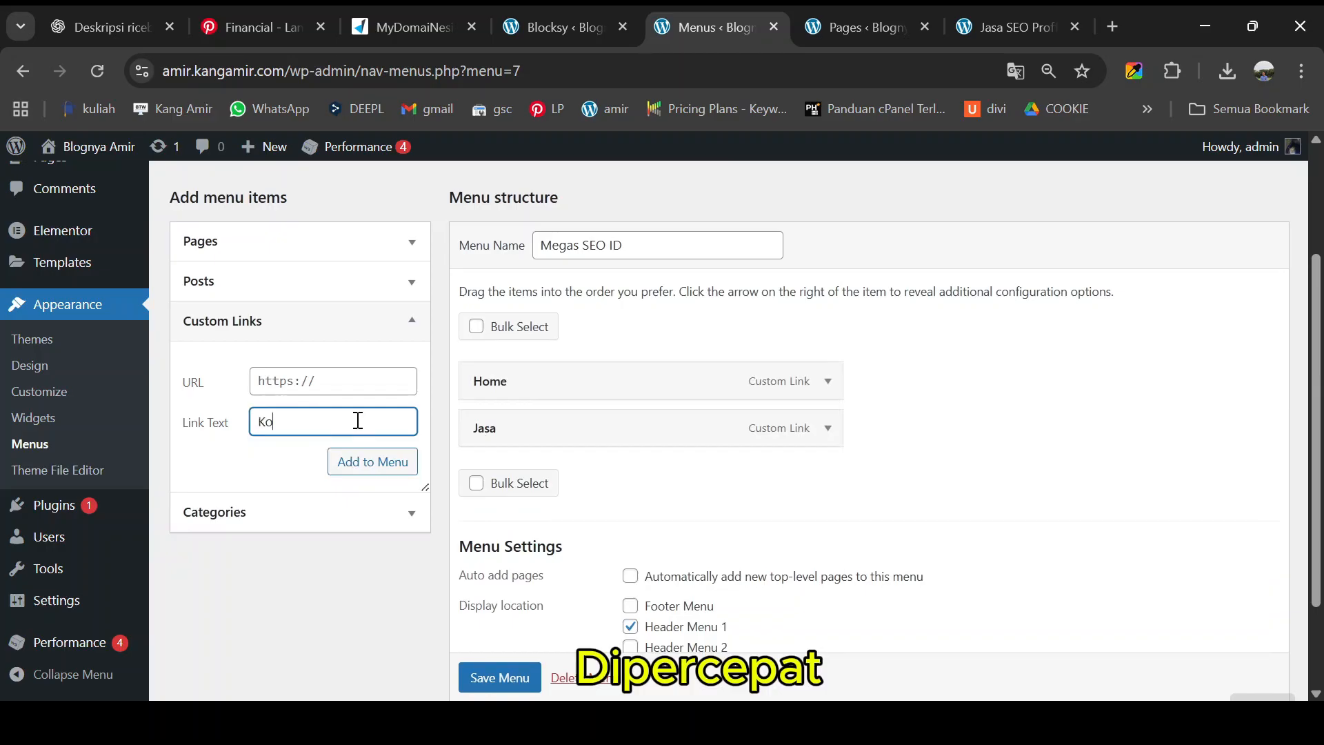
{"action": "type", "text": "ntak"}
{"action": "left_click", "coordinate": [358, 382]}
{"action": "type", "text": "#"}
{"action": "left_click", "coordinate": [367, 461]}
{"action": "left_click", "coordinate": [323, 382]}
{"action": "type", "text": "#"}
{"action": "left_click", "coordinate": [302, 418]}
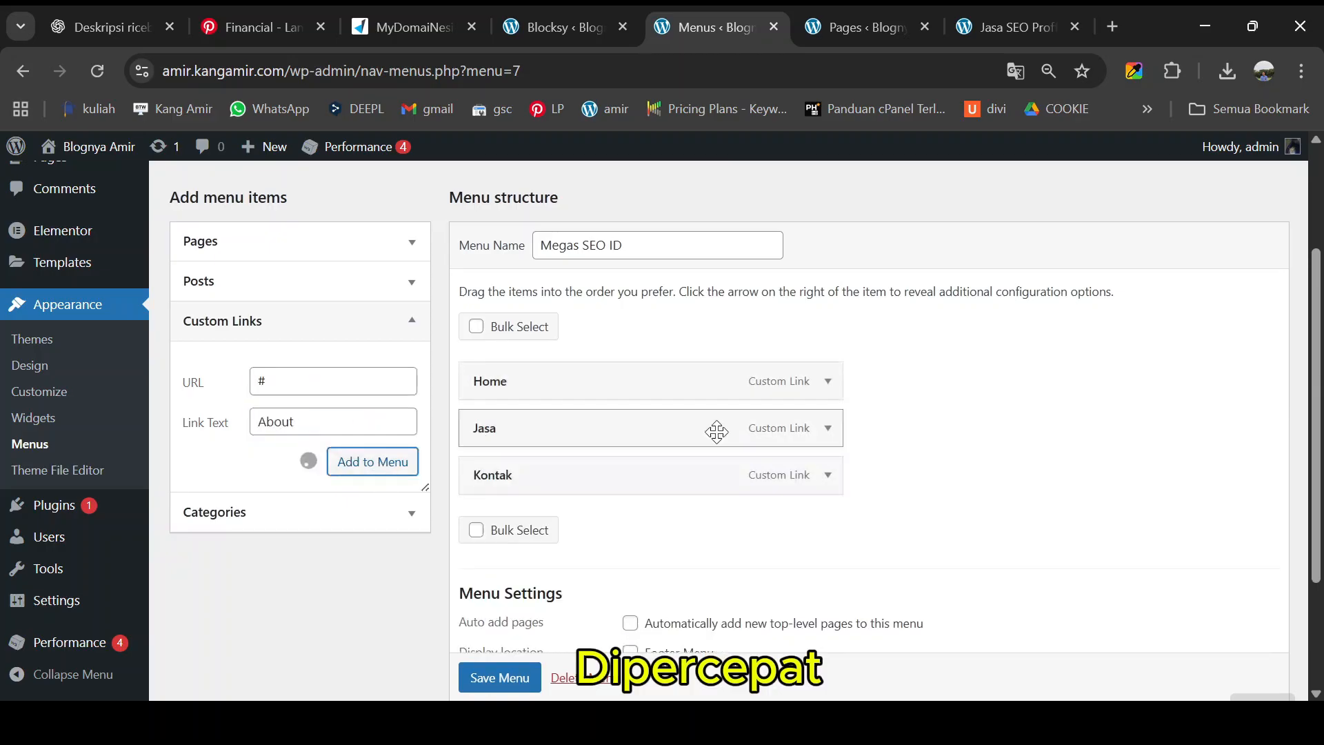
- Save the Megas SEO ID menu
{"action": "scroll", "coordinate": [717, 431], "scroll_direction": "down", "scroll_amount": 3}
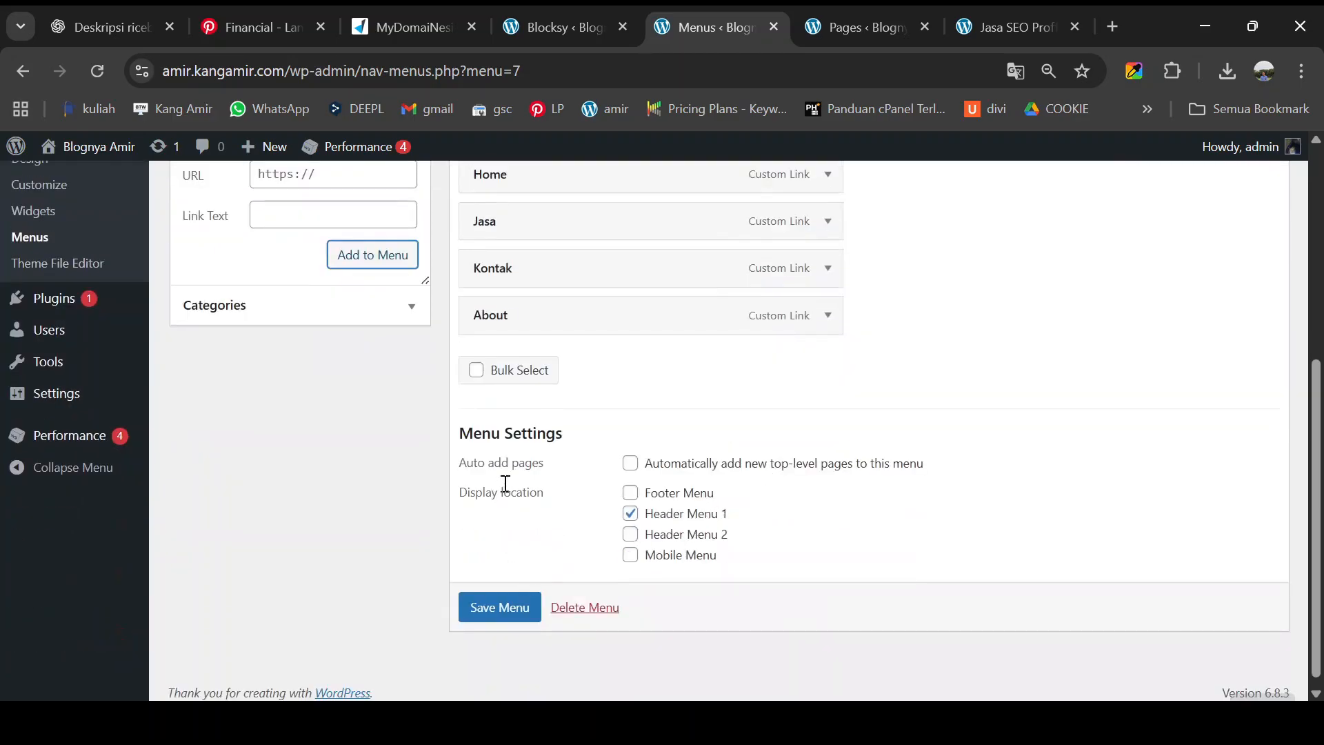
{"action": "scroll", "coordinate": [597, 487], "scroll_direction": "up", "scroll_amount": 3}
{"action": "scroll", "coordinate": [613, 434], "scroll_direction": "down", "scroll_amount": 3}
{"action": "scroll", "coordinate": [550, 537], "scroll_direction": "up", "scroll_amount": 3}
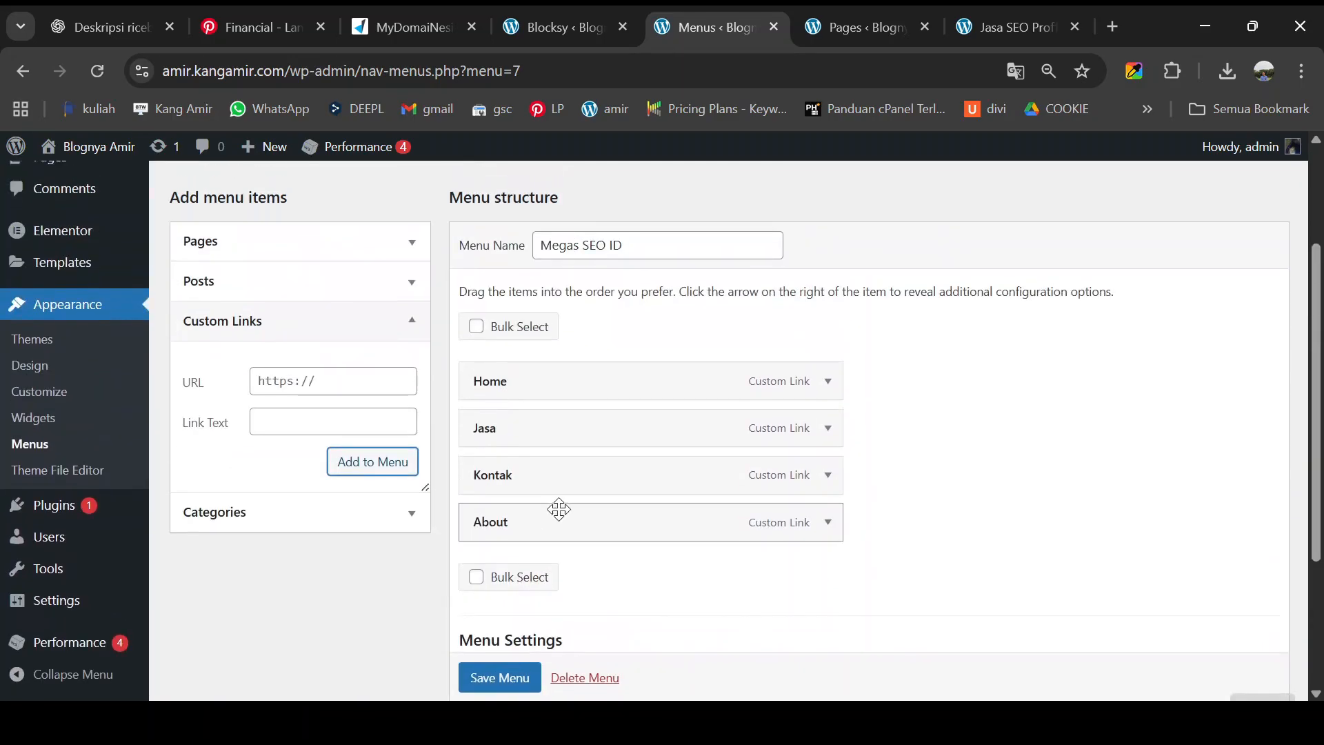
{"action": "scroll", "coordinate": [548, 531], "scroll_direction": "down", "scroll_amount": 3}
{"action": "left_click", "coordinate": [521, 601]}
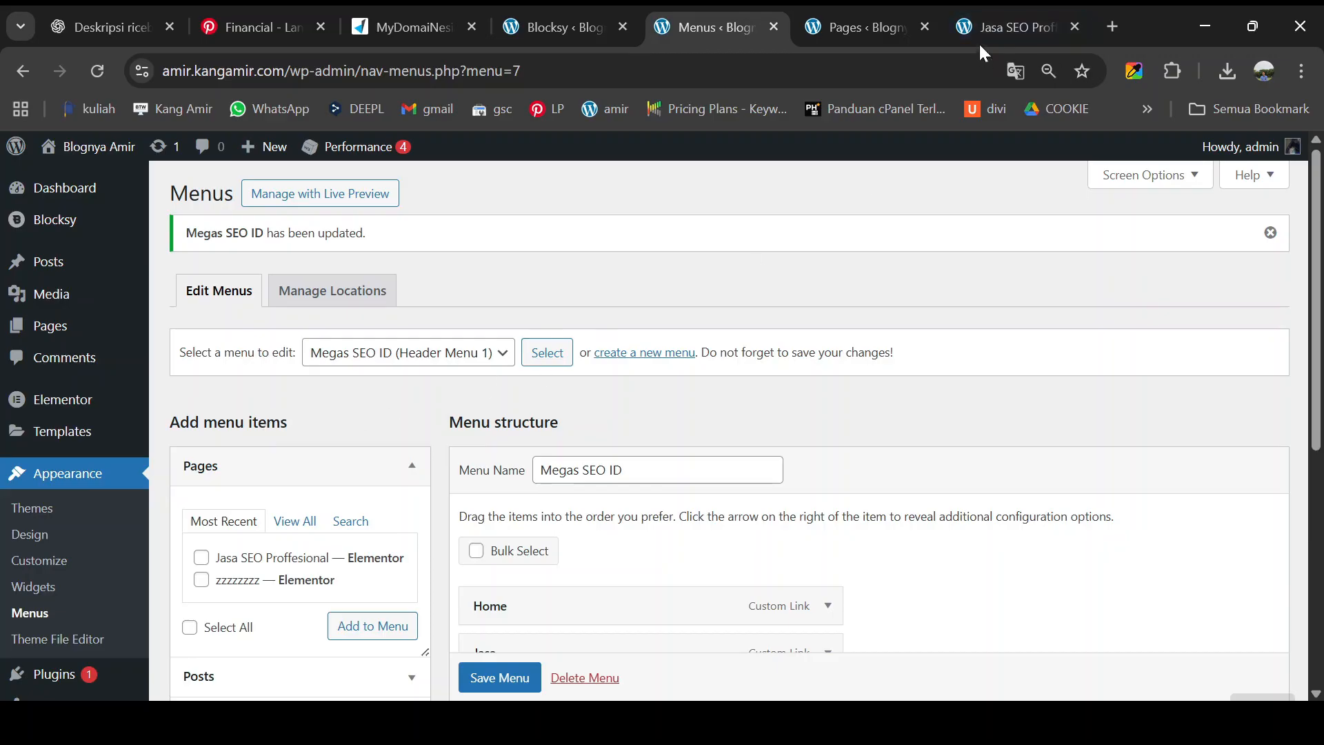
{"action": "left_click", "coordinate": [1005, 25]}
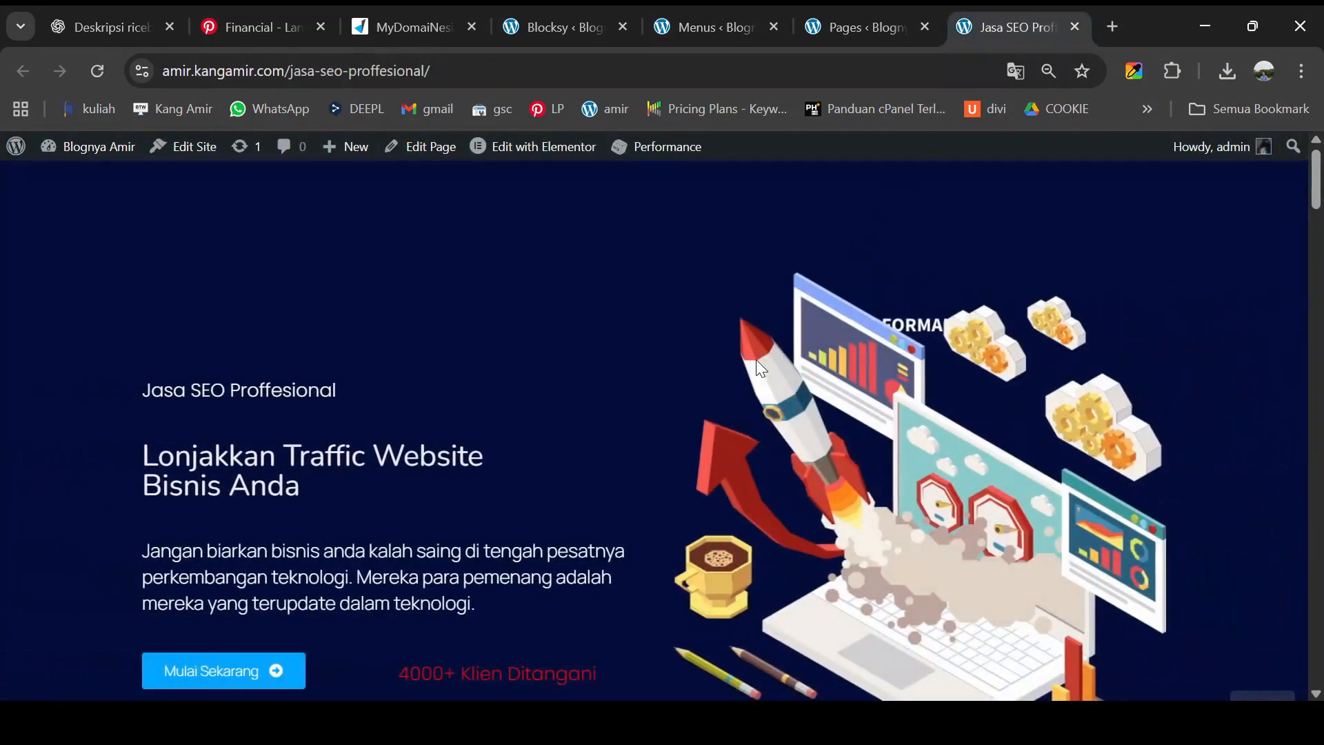
- Edit Jasa SEO Proffesional in Elementor and set its Page Layout to Elementor Full Width
{"action": "mouse_move", "coordinate": [519, 154]}
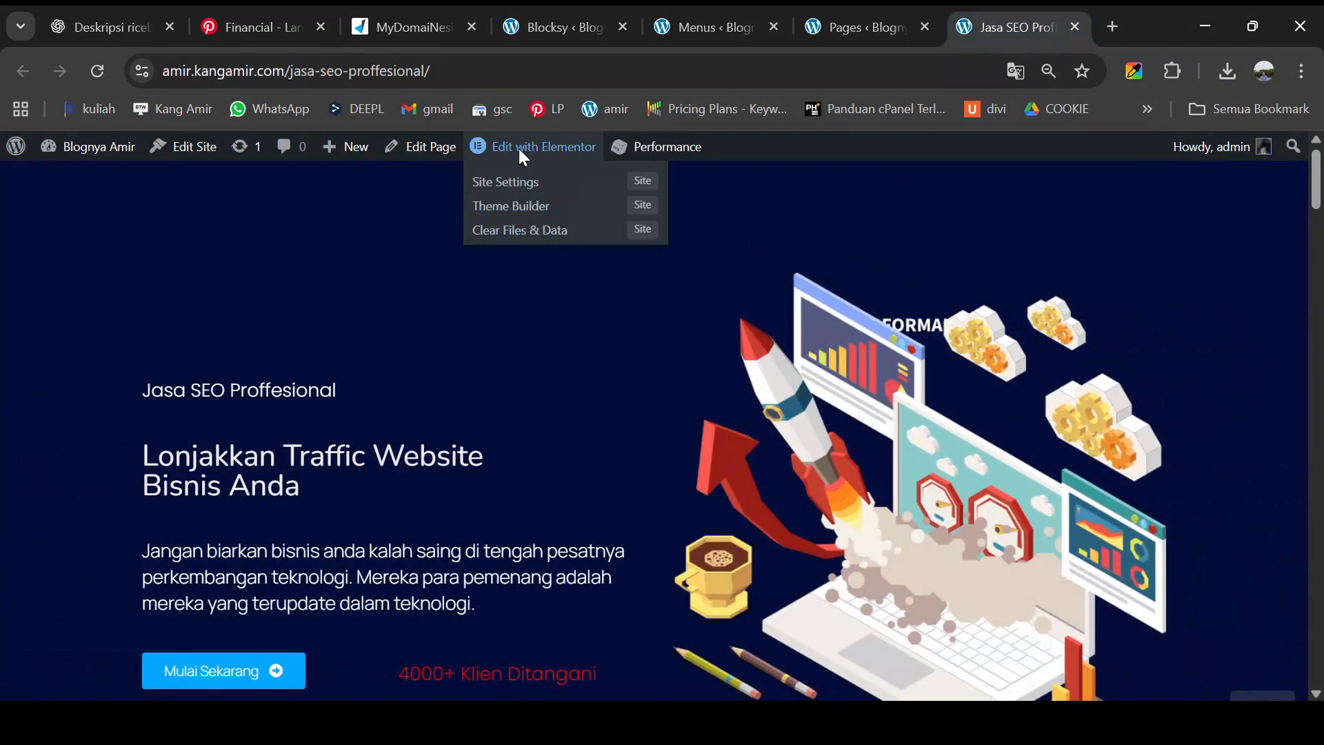
{"action": "left_click", "coordinate": [521, 152]}
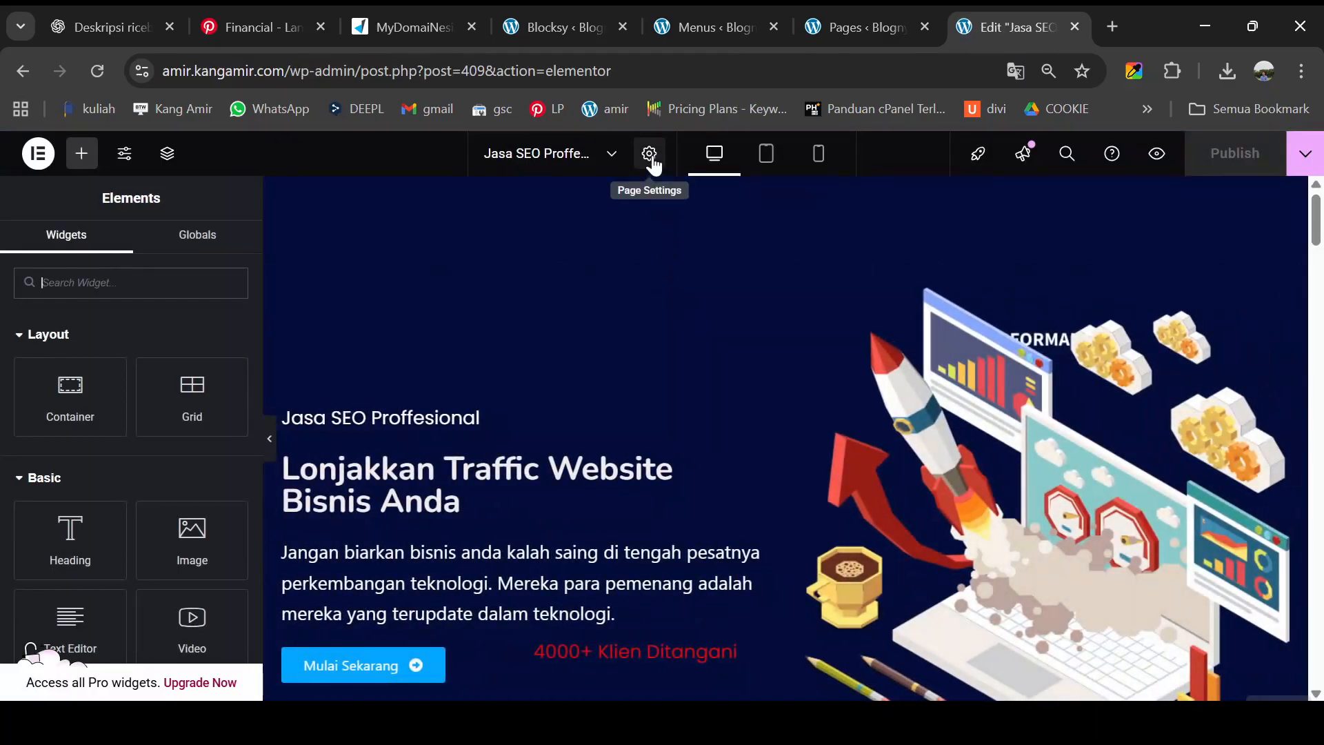
{"action": "left_click", "coordinate": [652, 160]}
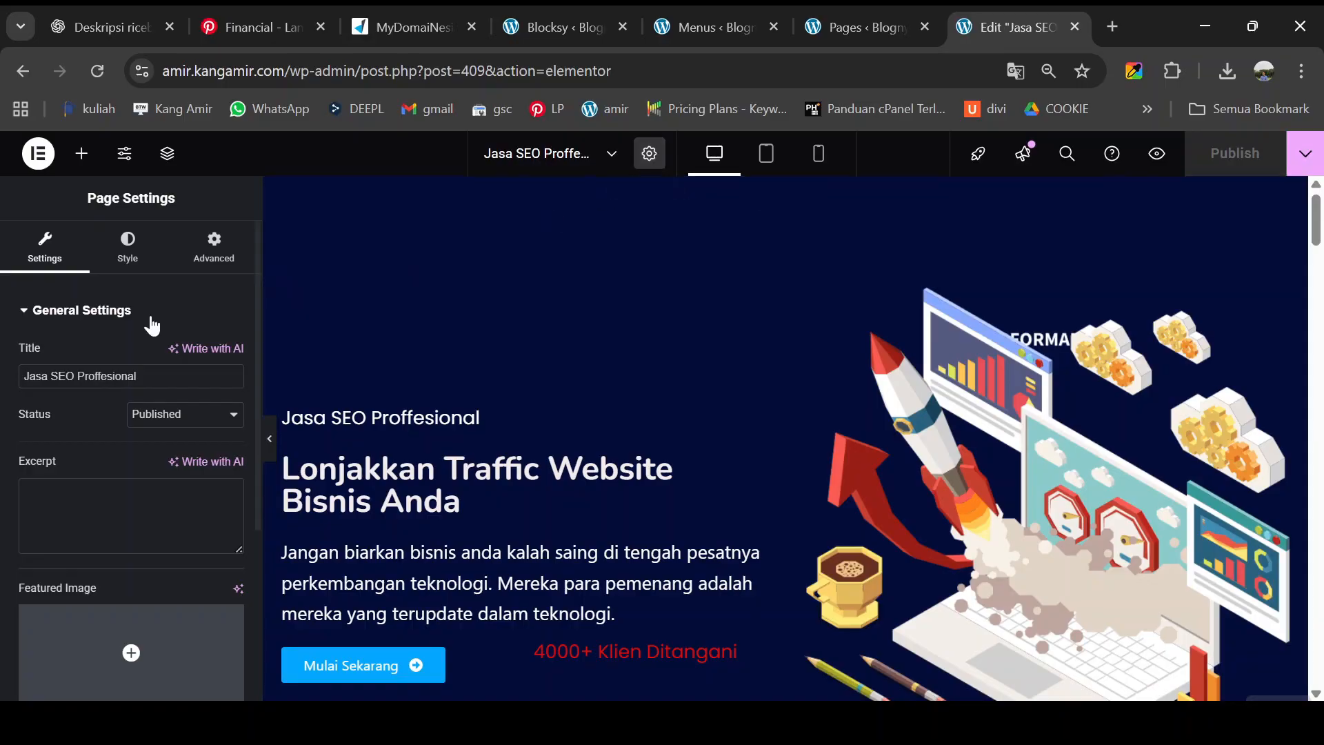
{"action": "scroll", "coordinate": [114, 333], "scroll_direction": "down", "scroll_amount": 4}
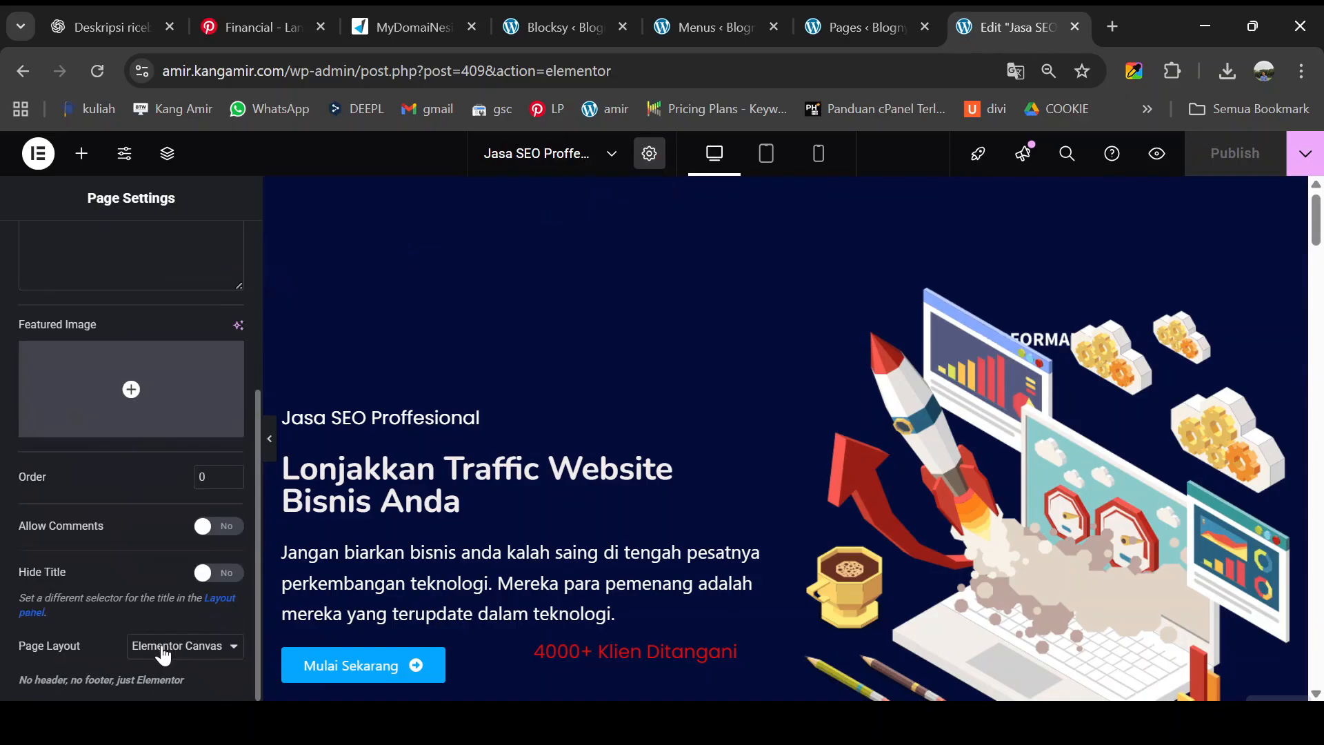
{"action": "left_click", "coordinate": [175, 597]}
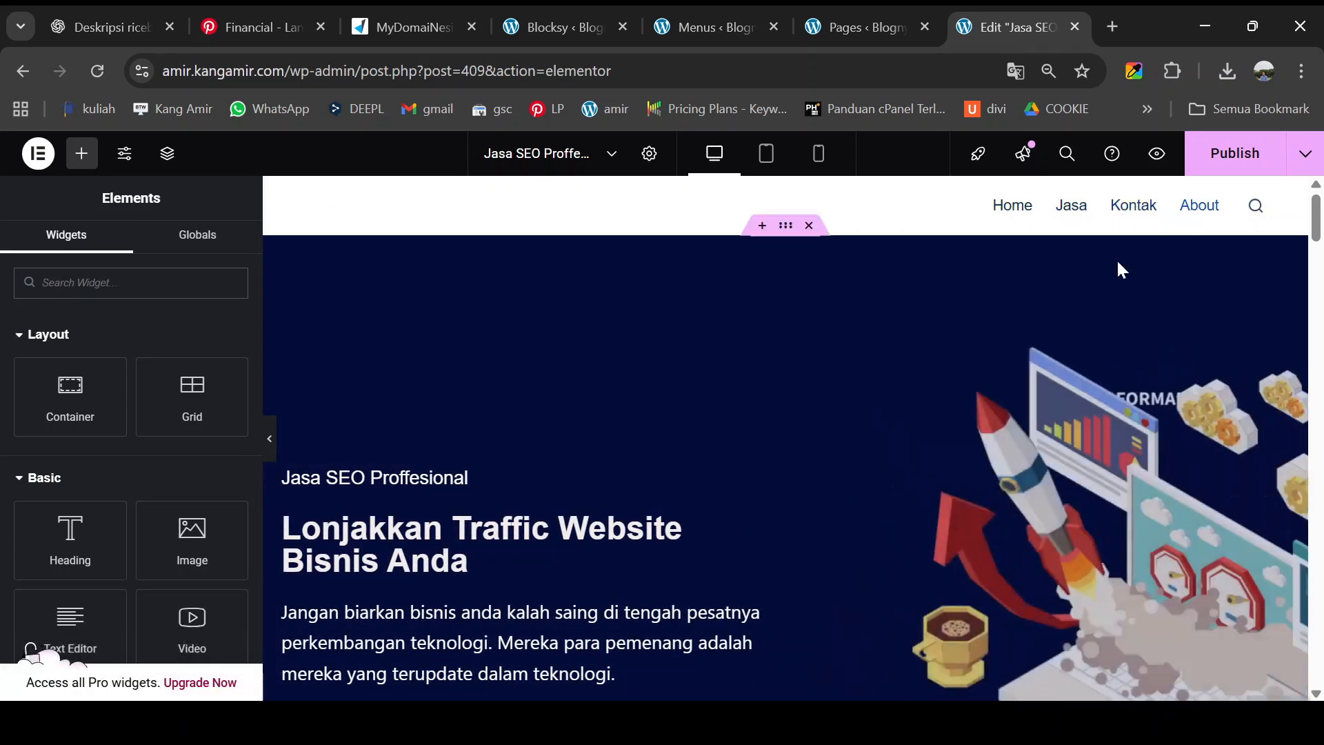
- Change the call-to-action container's Padding Bottom from 100 to 0
{"action": "scroll", "coordinate": [1005, 364], "scroll_direction": "down", "scroll_amount": 8}
{"action": "scroll", "coordinate": [999, 366], "scroll_direction": "down", "scroll_amount": 10}
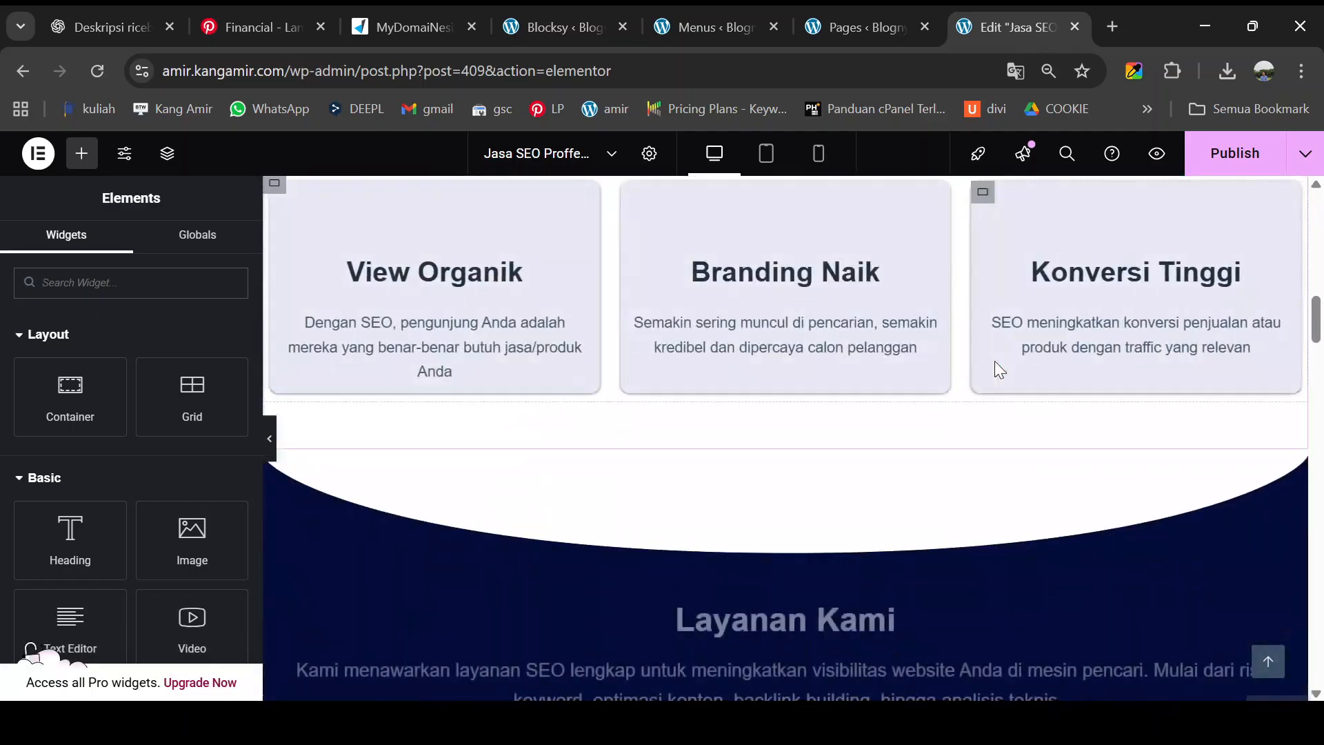
{"action": "scroll", "coordinate": [986, 374], "scroll_direction": "down", "scroll_amount": 12}
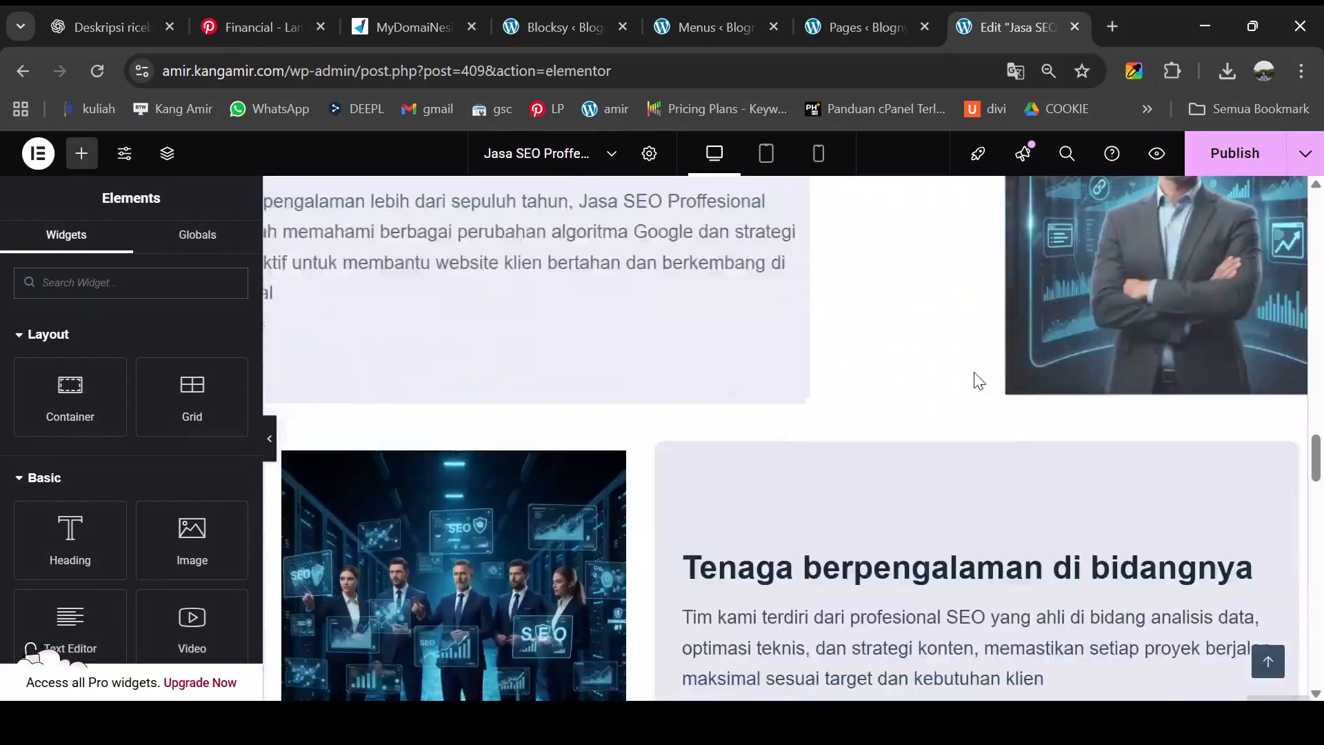
{"action": "scroll", "coordinate": [979, 380], "scroll_direction": "down", "scroll_amount": 10}
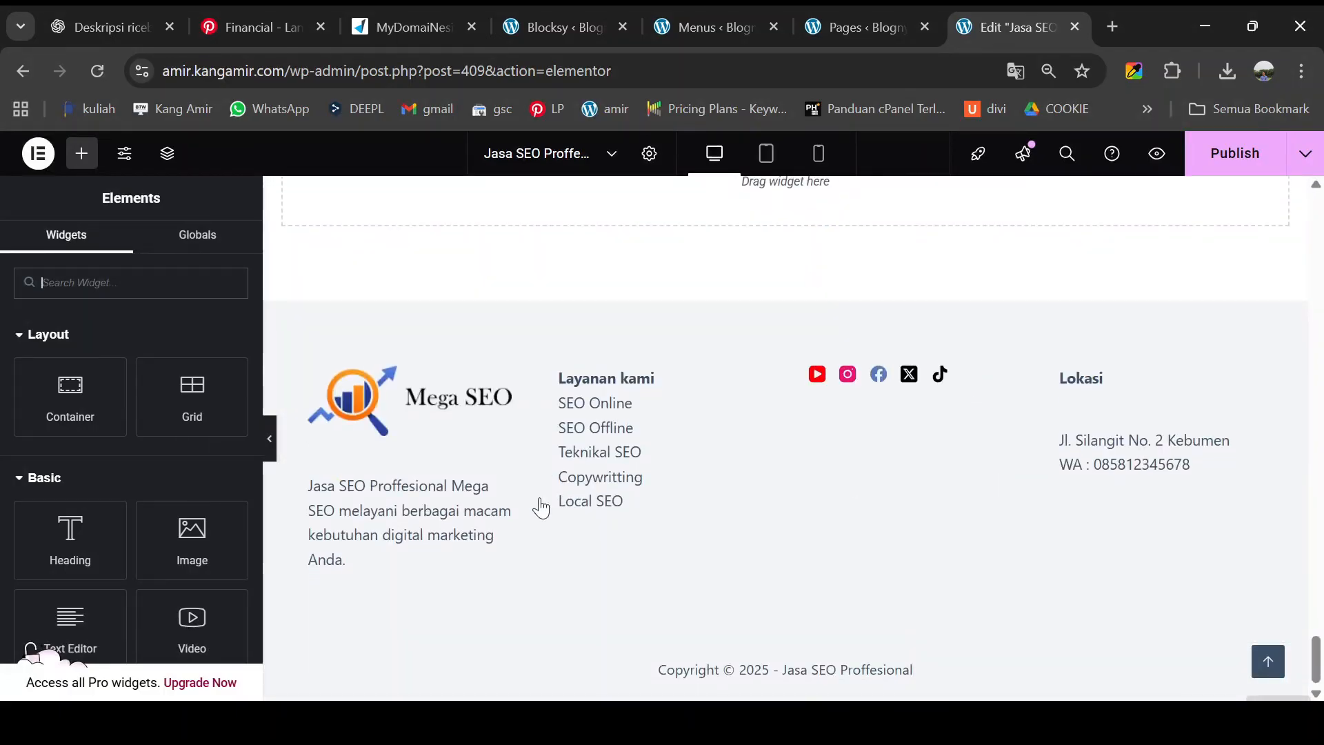
{"action": "scroll", "coordinate": [1055, 418], "scroll_direction": "up", "scroll_amount": 5}
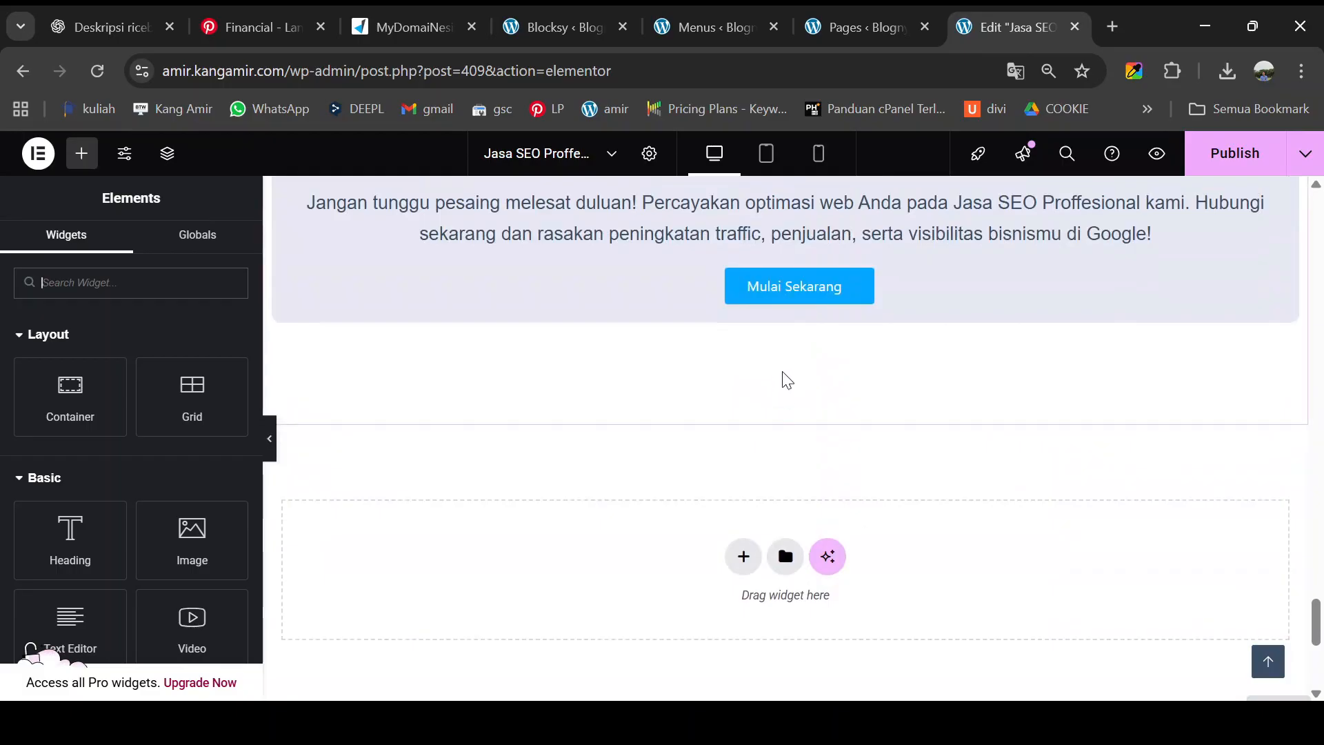
{"action": "scroll", "coordinate": [783, 379], "scroll_direction": "up", "scroll_amount": 3}
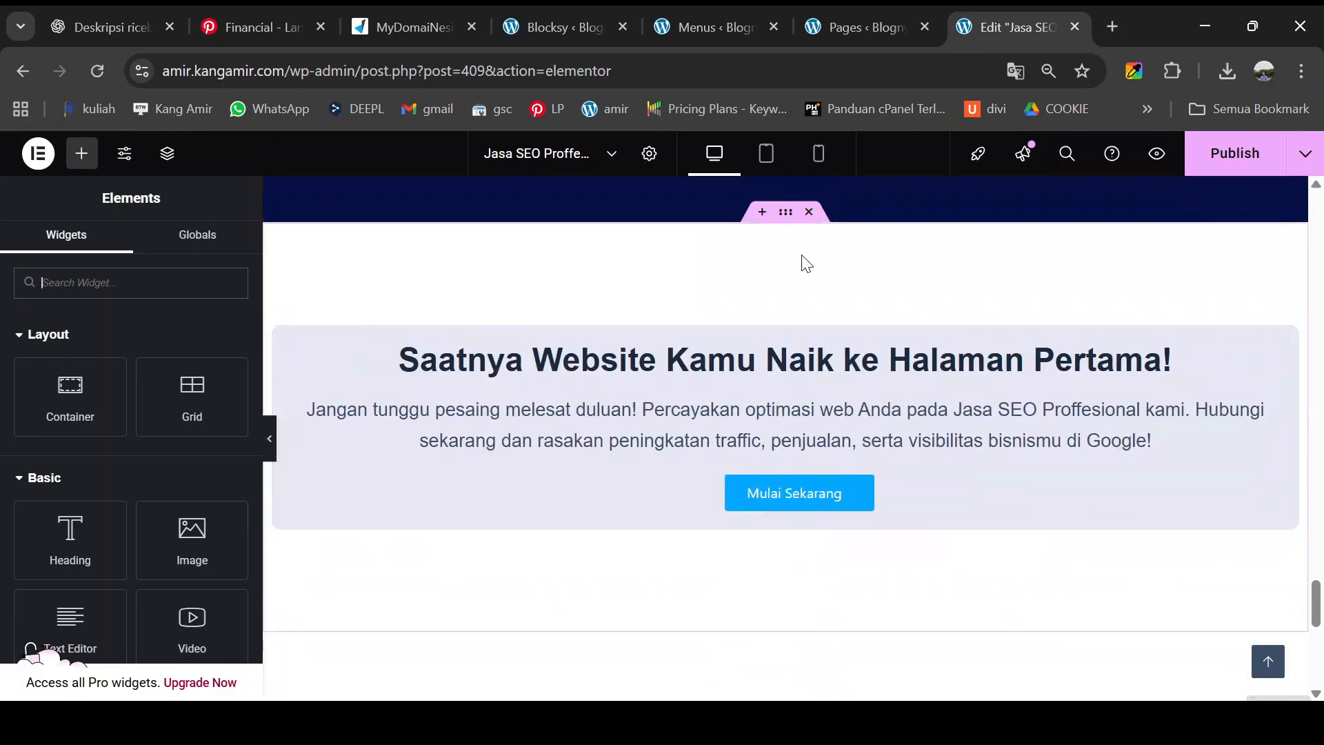
{"action": "left_click", "coordinate": [787, 213]}
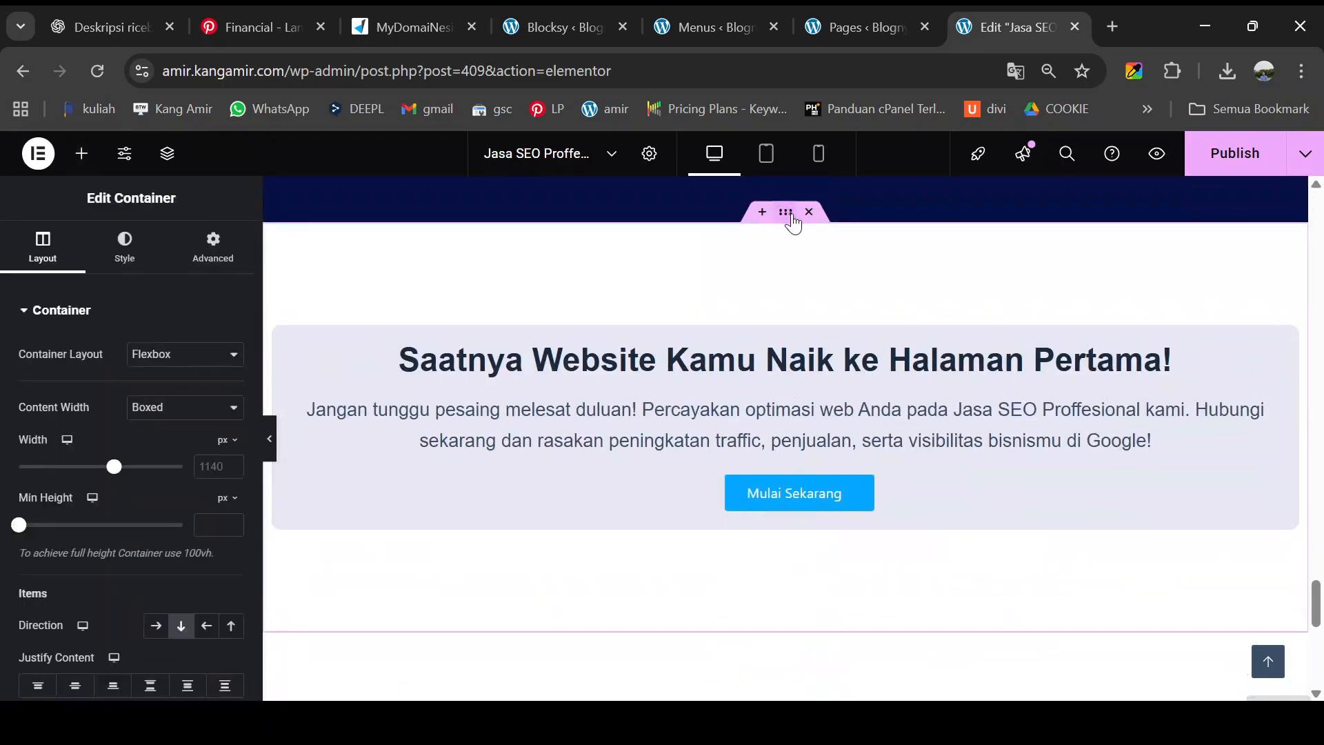
{"action": "left_click", "coordinate": [217, 269]}
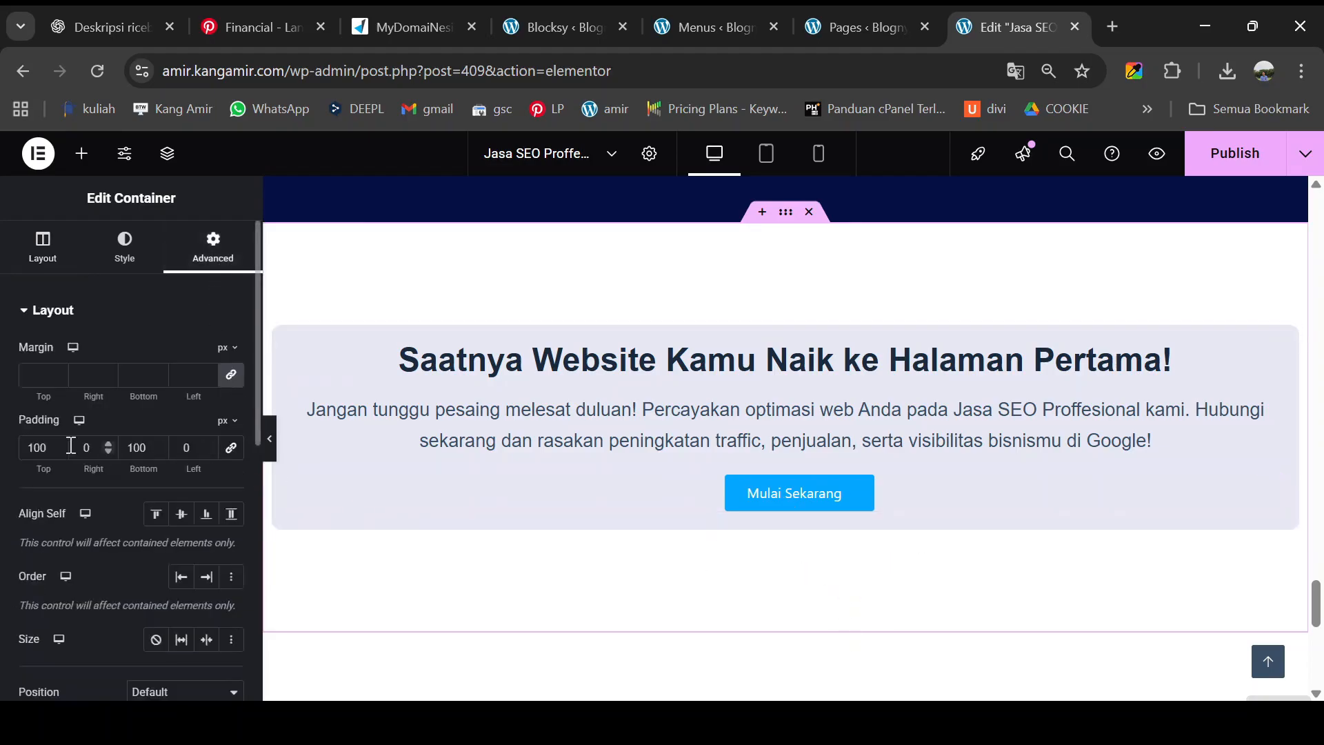
{"action": "double_click", "coordinate": [126, 448]}
{"action": "type", "text": "0"}
- Publish the page changes
{"action": "scroll", "coordinate": [547, 503], "scroll_direction": "down", "scroll_amount": 3}
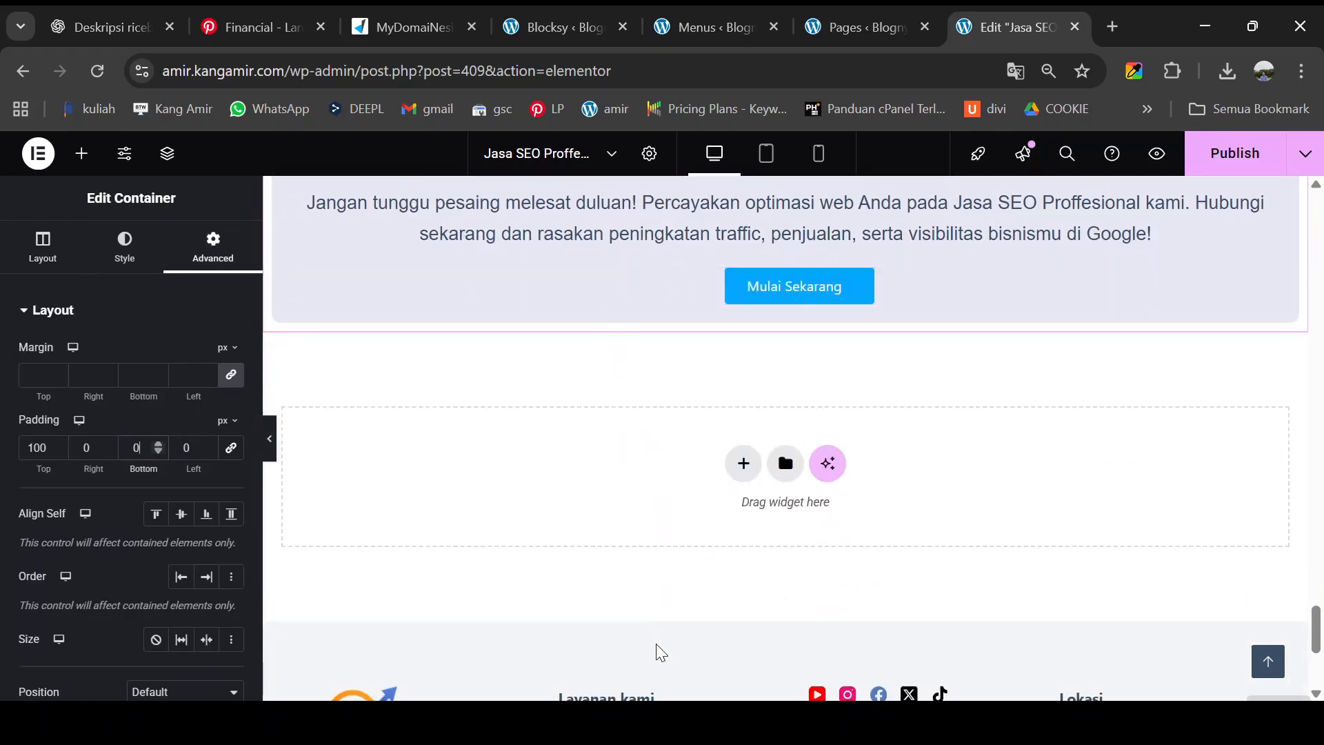
{"action": "scroll", "coordinate": [660, 652], "scroll_direction": "down", "scroll_amount": 3}
{"action": "scroll", "coordinate": [792, 437], "scroll_direction": "up", "scroll_amount": 3}
{"action": "left_click", "coordinate": [1235, 159]}
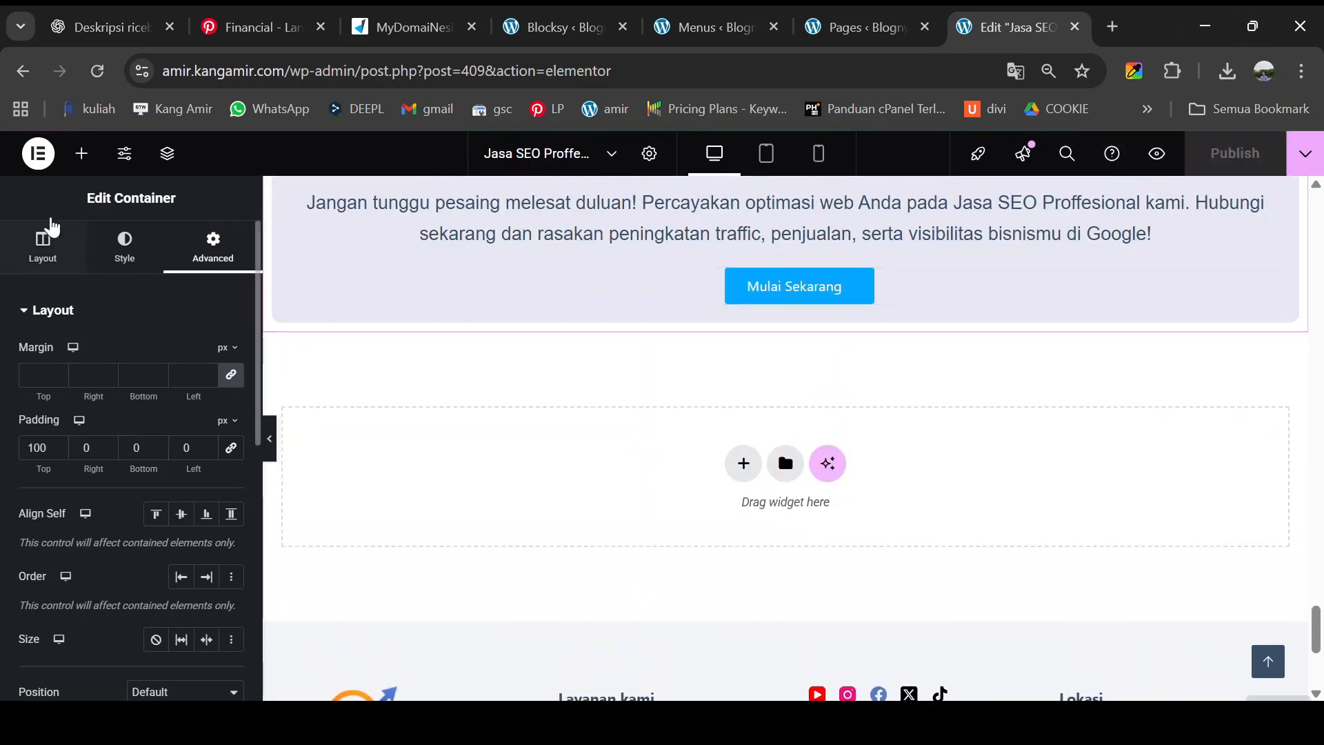
{"action": "left_click", "coordinate": [38, 153]}
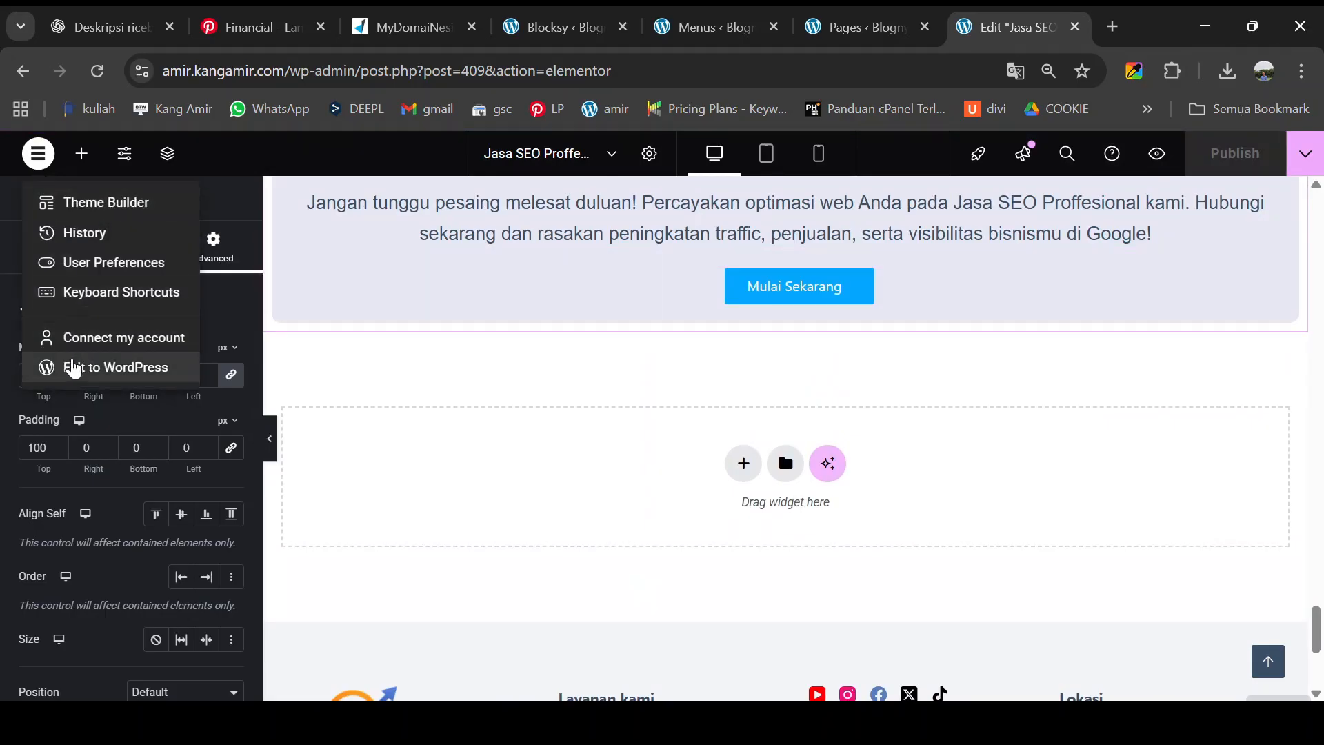
- Exit Elementor to the Pages list, then open the Blocksy dashboard's Header customizer shortcut
{"action": "left_click", "coordinate": [75, 369]}
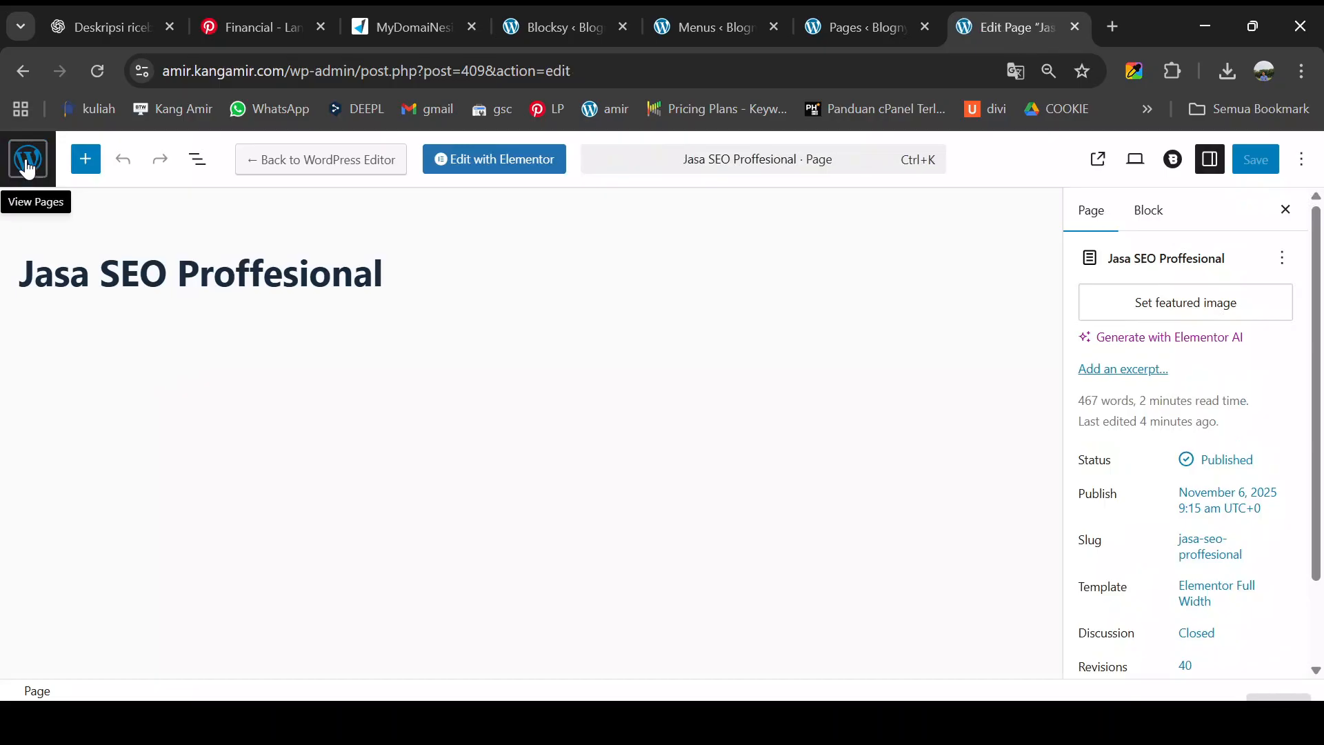
{"action": "left_click", "coordinate": [26, 163]}
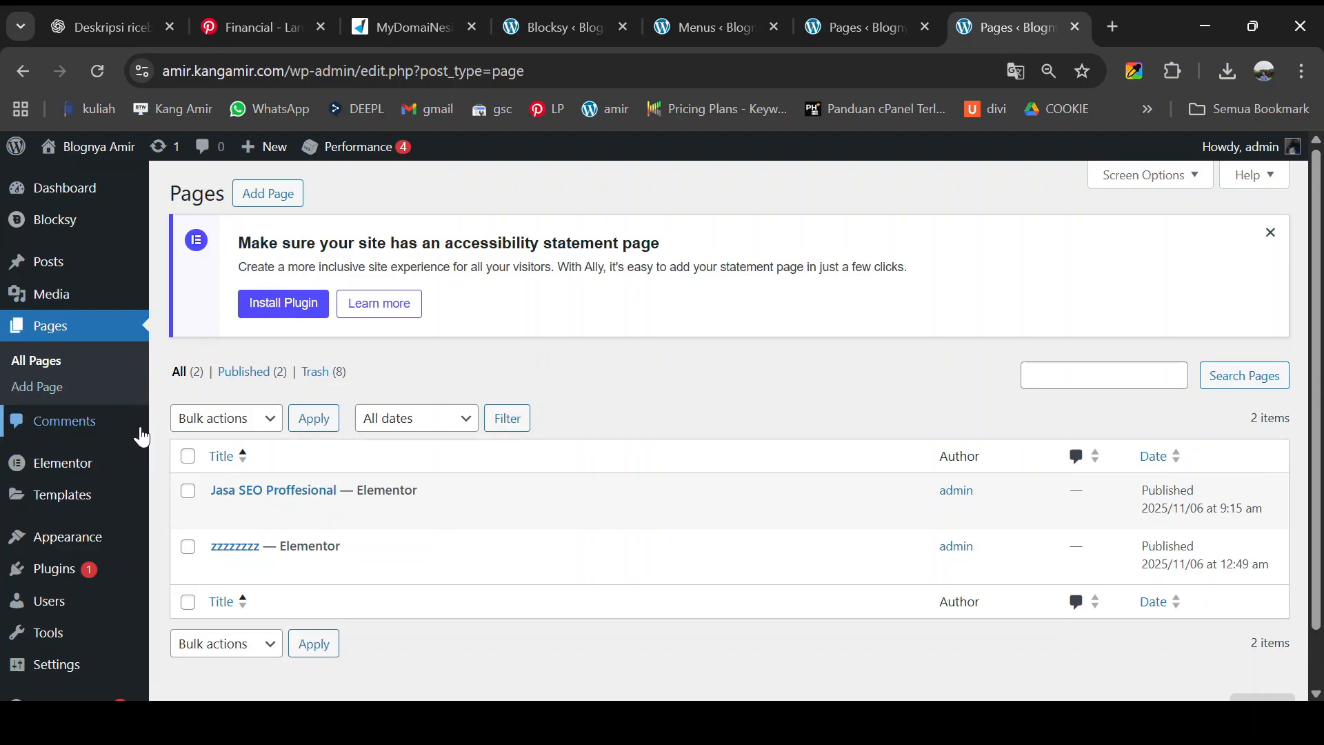
{"action": "left_click", "coordinate": [61, 220]}
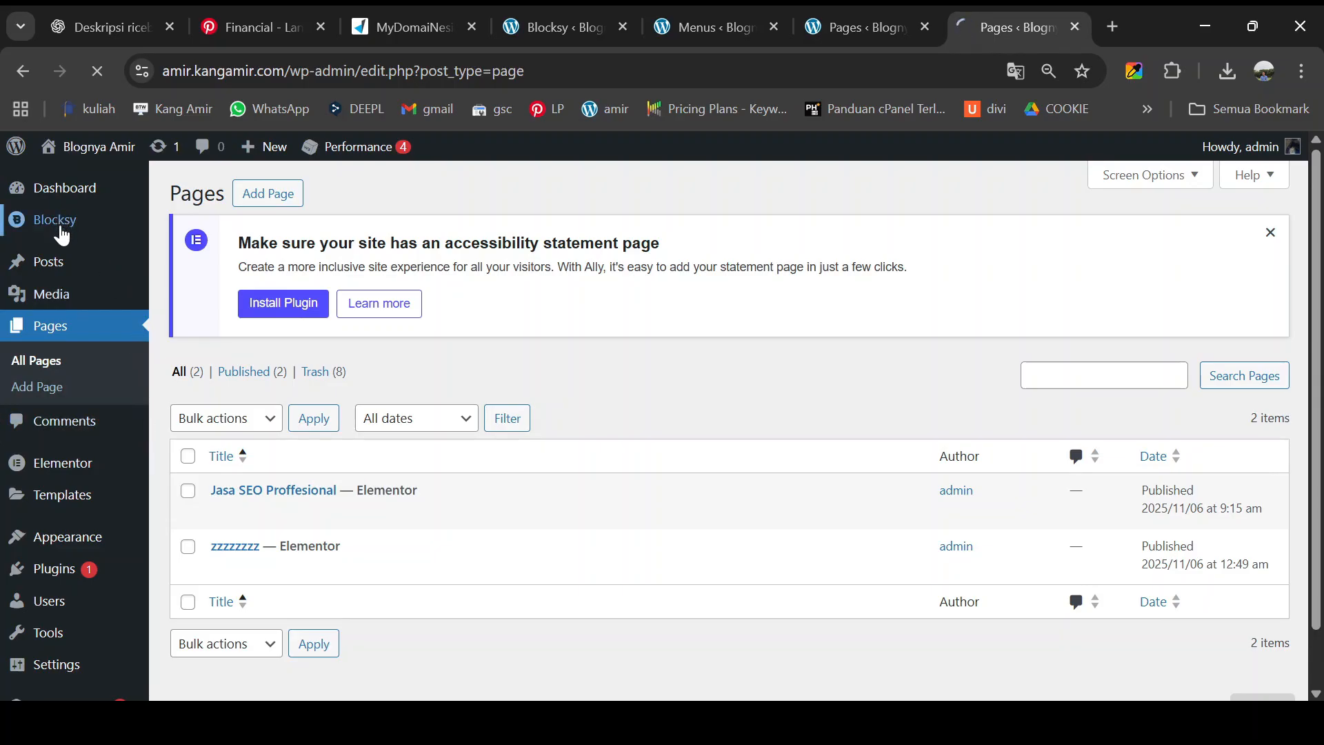
{"action": "scroll", "coordinate": [425, 444], "scroll_direction": "down", "scroll_amount": 5}
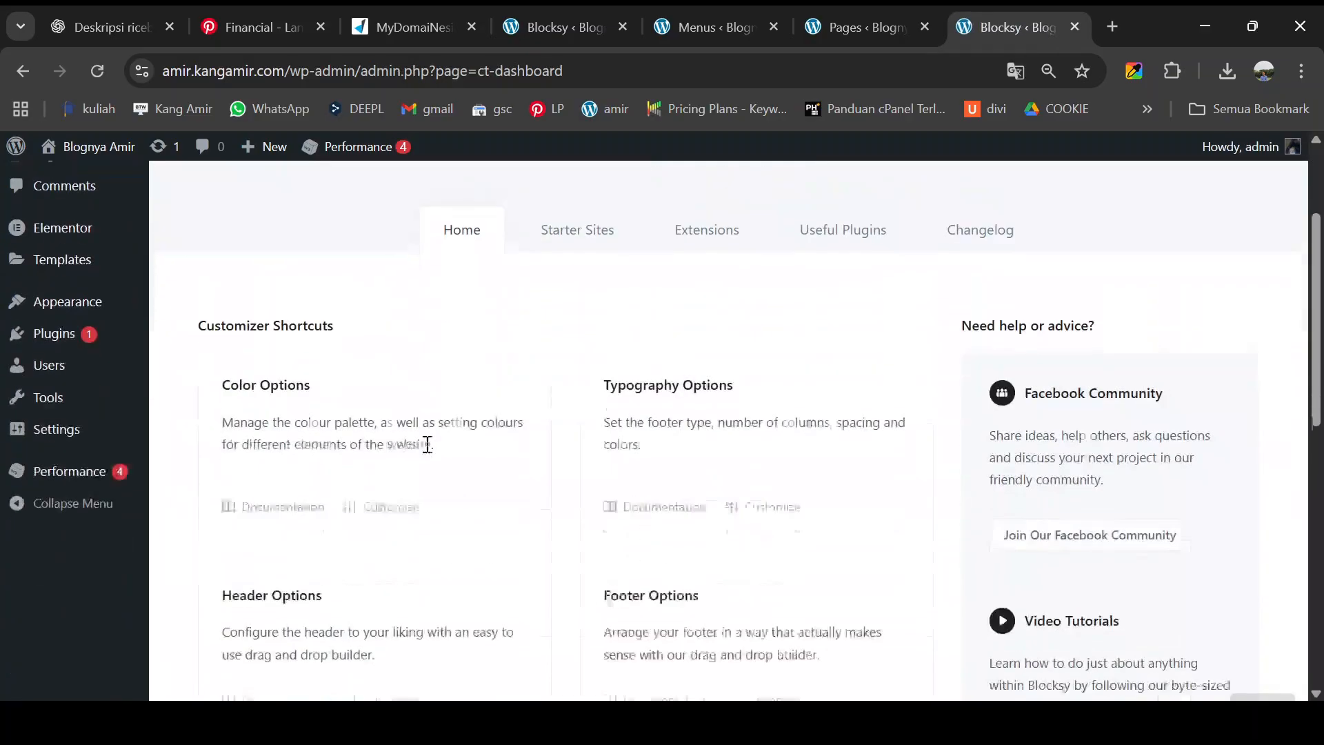
{"action": "scroll", "coordinate": [427, 444], "scroll_direction": "down", "scroll_amount": 2}
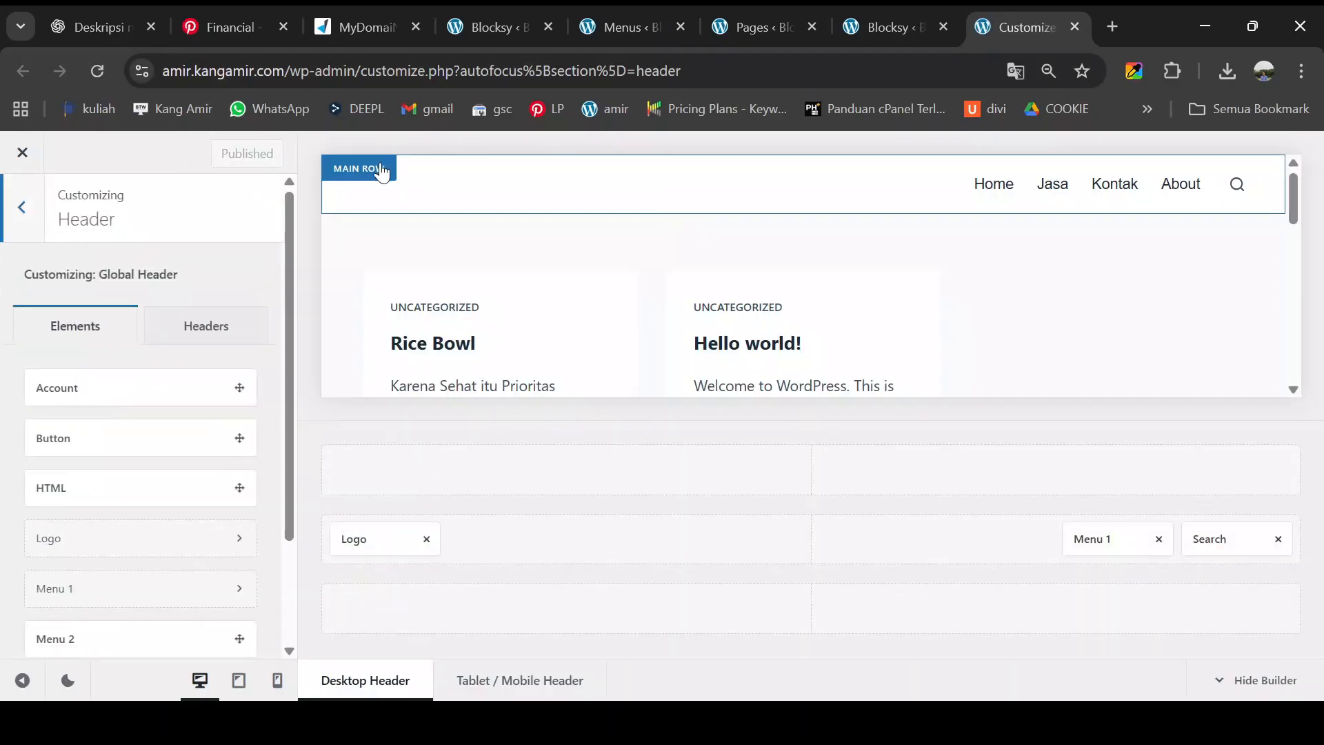
- Set MEGA-SEO.png from the Media Library as the header logo and publish
{"action": "left_click", "coordinate": [382, 172]}
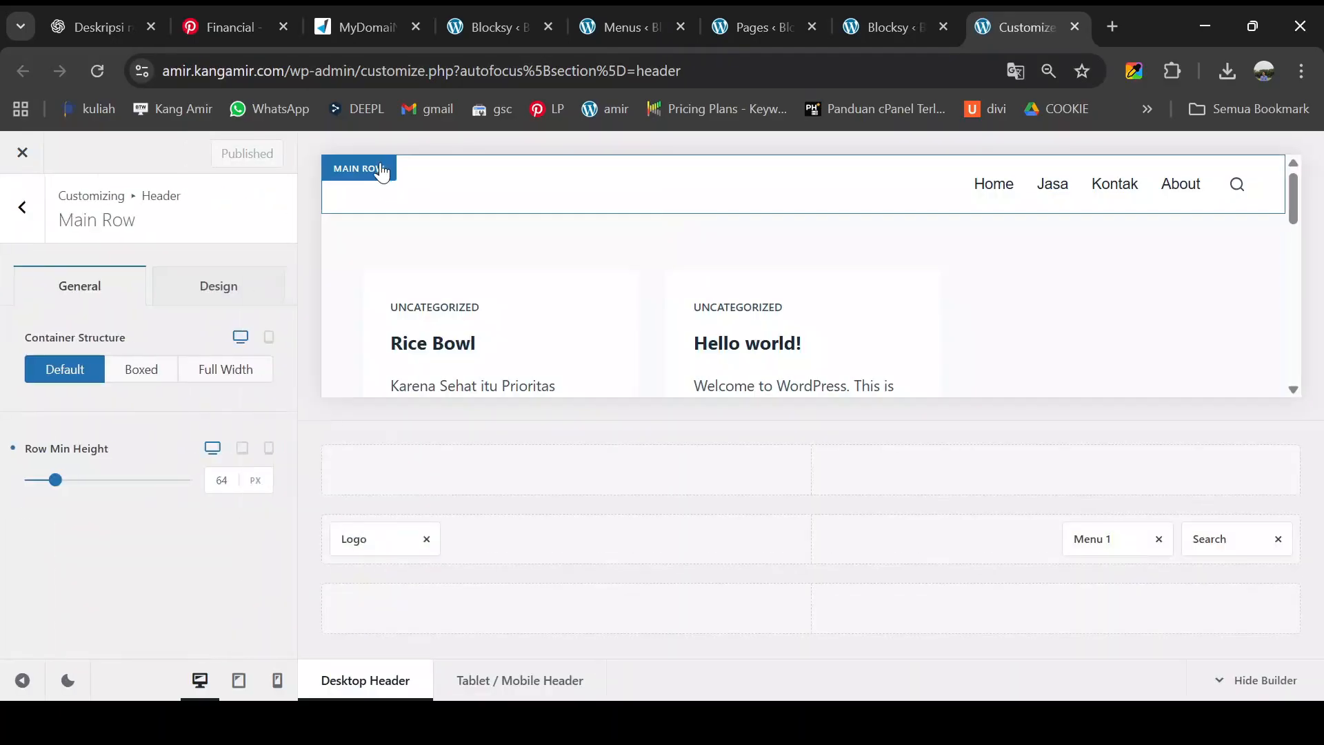
{"action": "left_click", "coordinate": [23, 208]}
{"action": "left_click", "coordinate": [23, 208]}
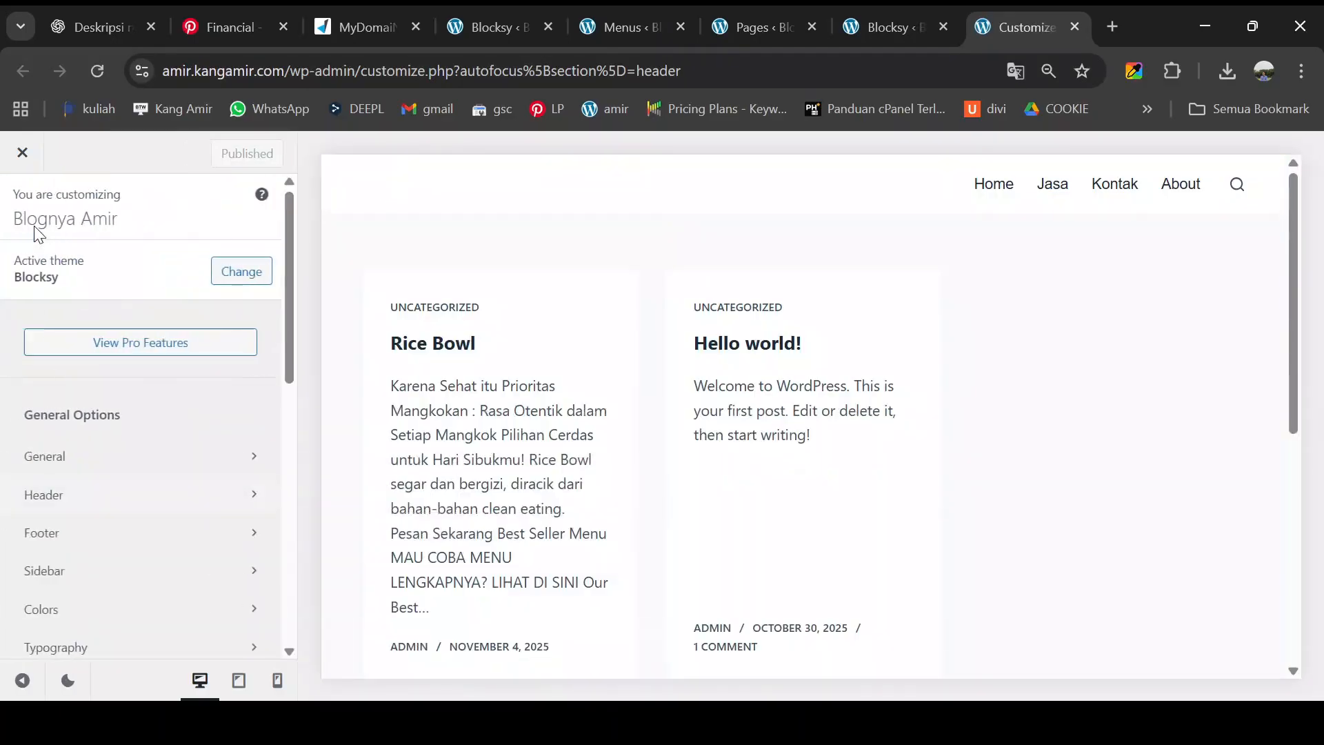
{"action": "left_click", "coordinate": [132, 502]}
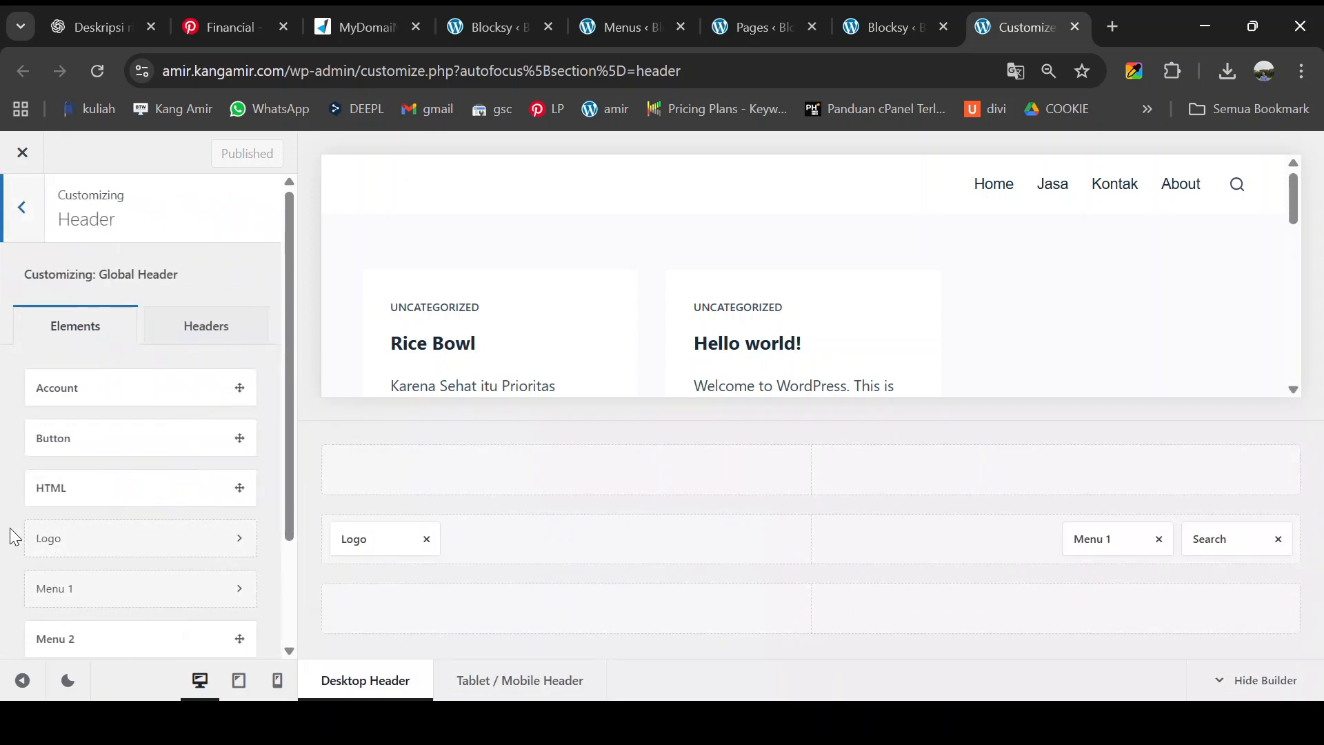
{"action": "left_click", "coordinate": [193, 545]}
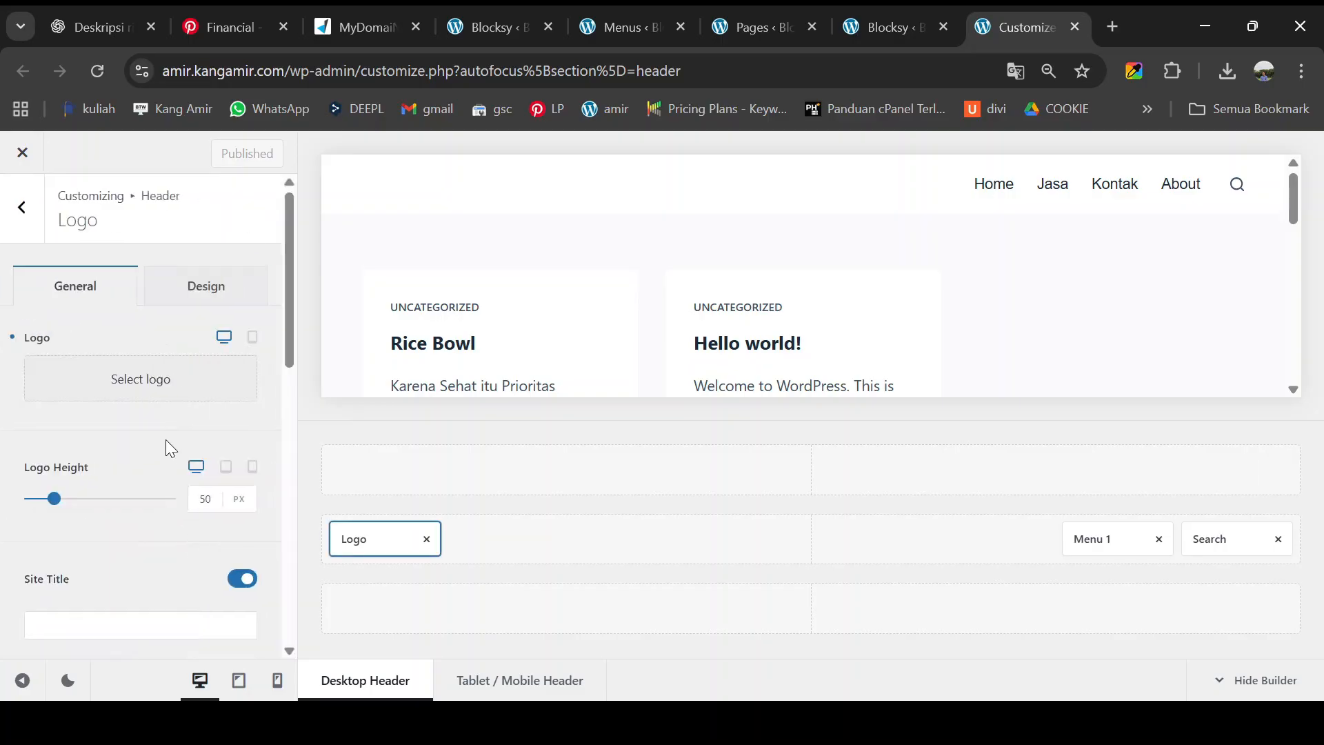
{"action": "left_click", "coordinate": [123, 392]}
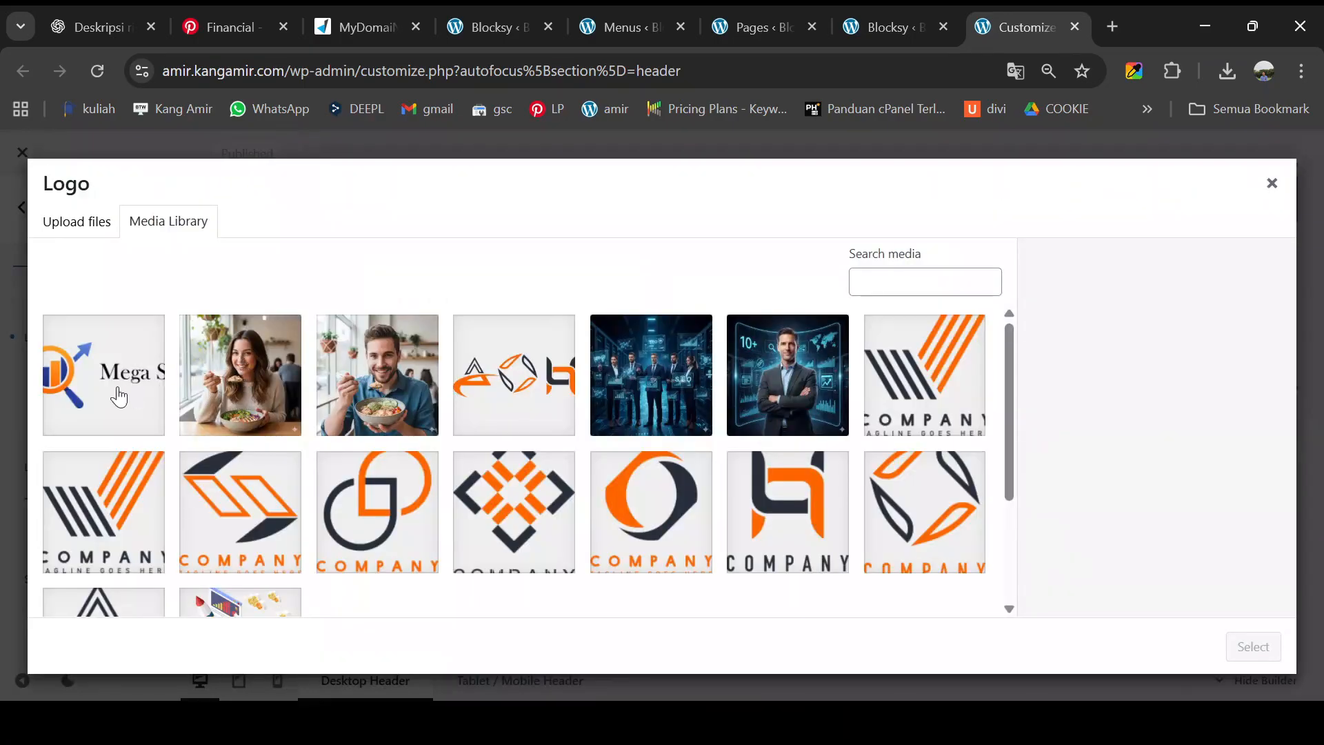
{"action": "left_click", "coordinate": [120, 393]}
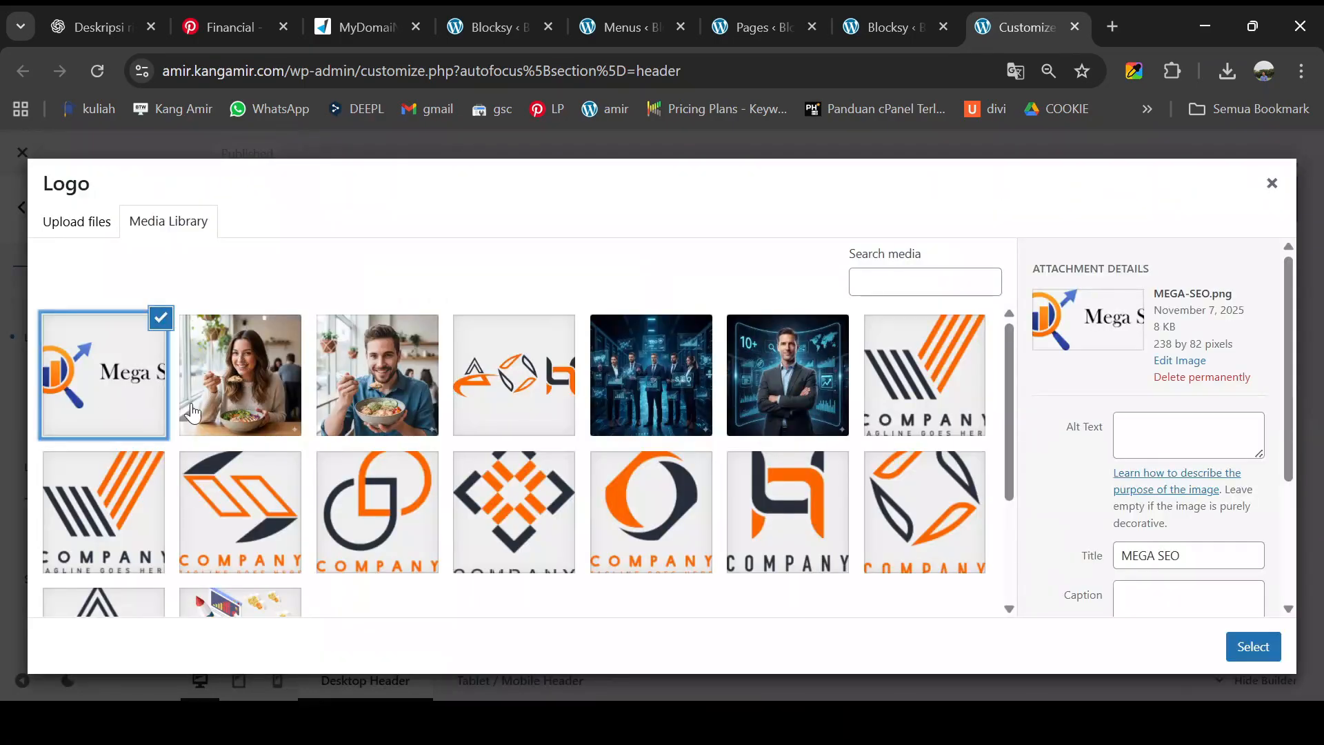
{"action": "left_click", "coordinate": [1261, 653]}
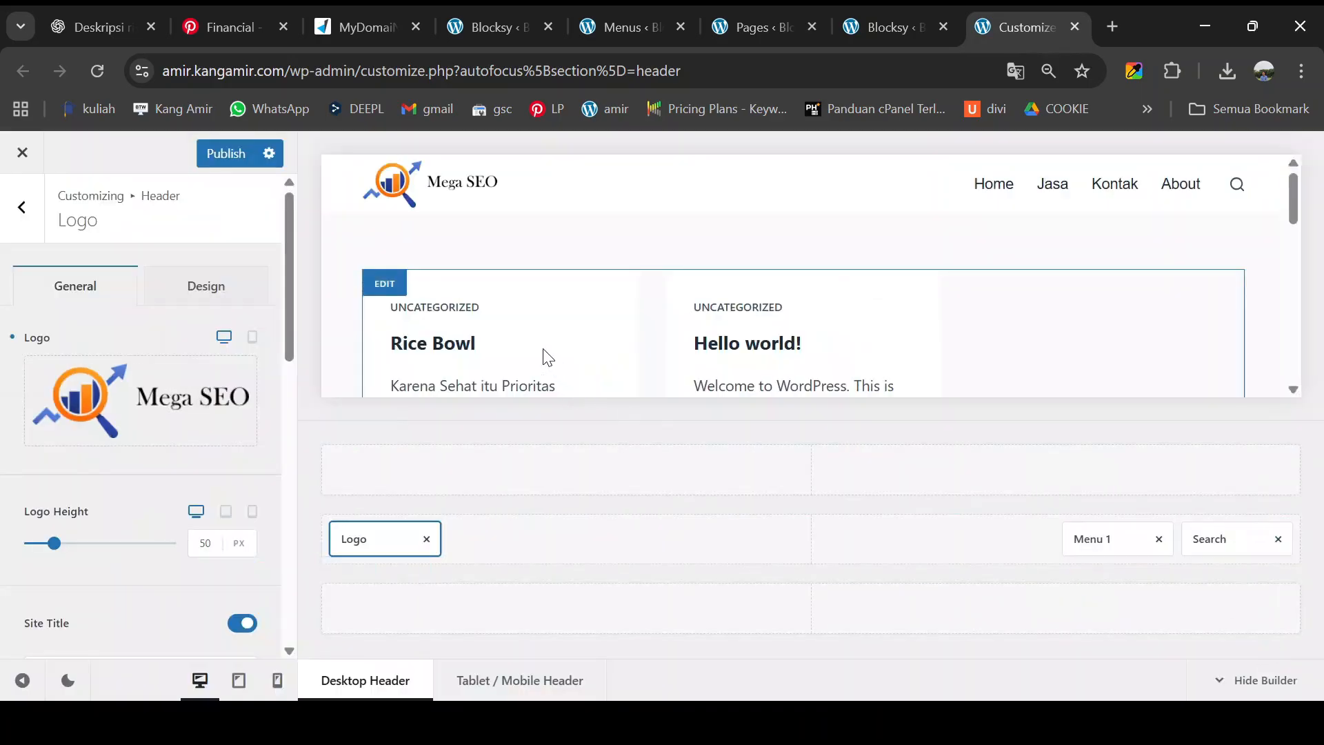
{"action": "mouse_move", "coordinate": [458, 201]}
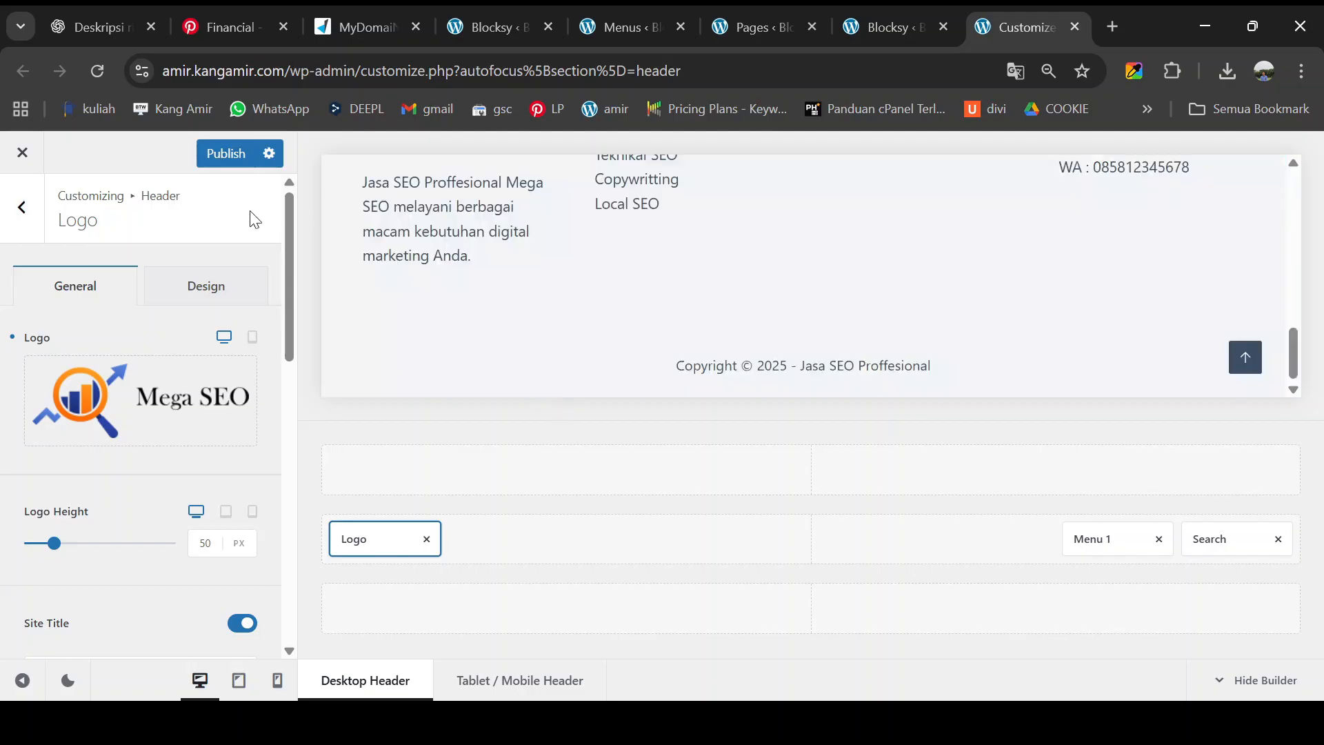
{"action": "left_click", "coordinate": [227, 155]}
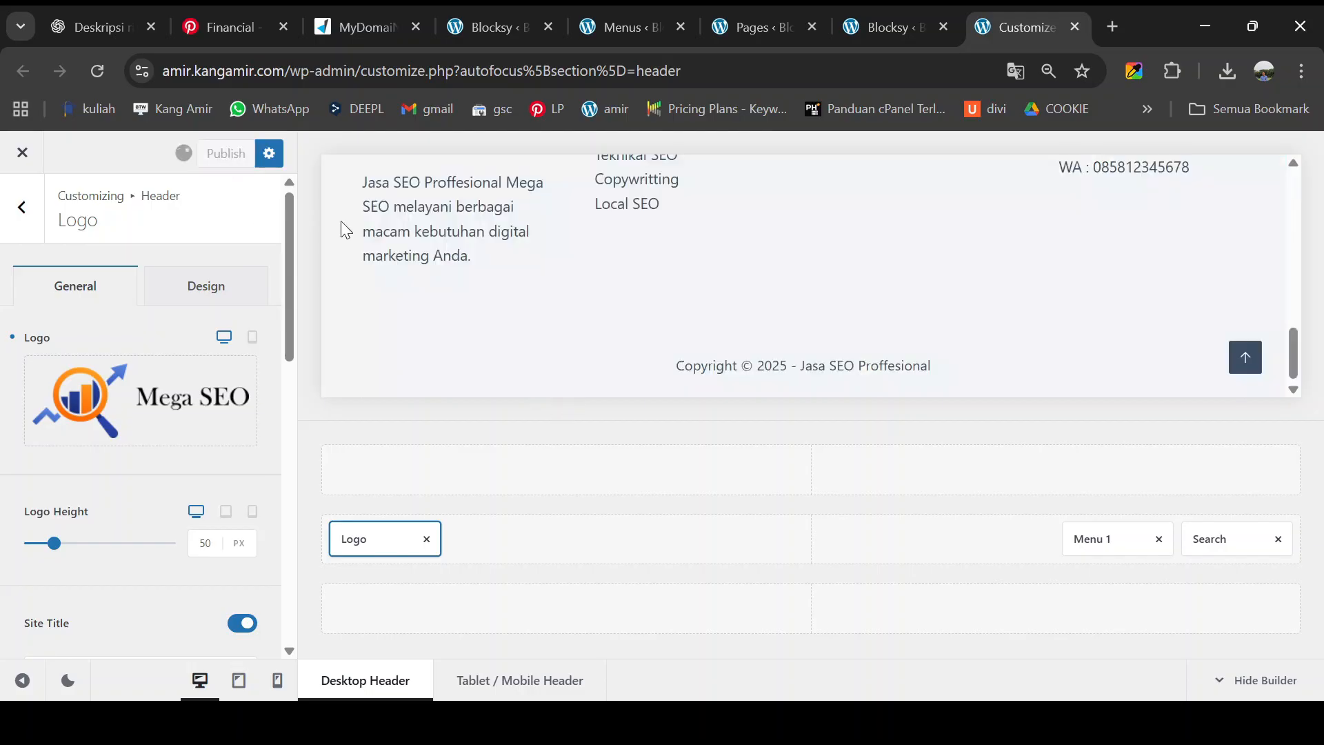
- Open Jasa SEO Proffesional from All Pages in a new tab and scroll through it
{"action": "left_click", "coordinate": [25, 156]}
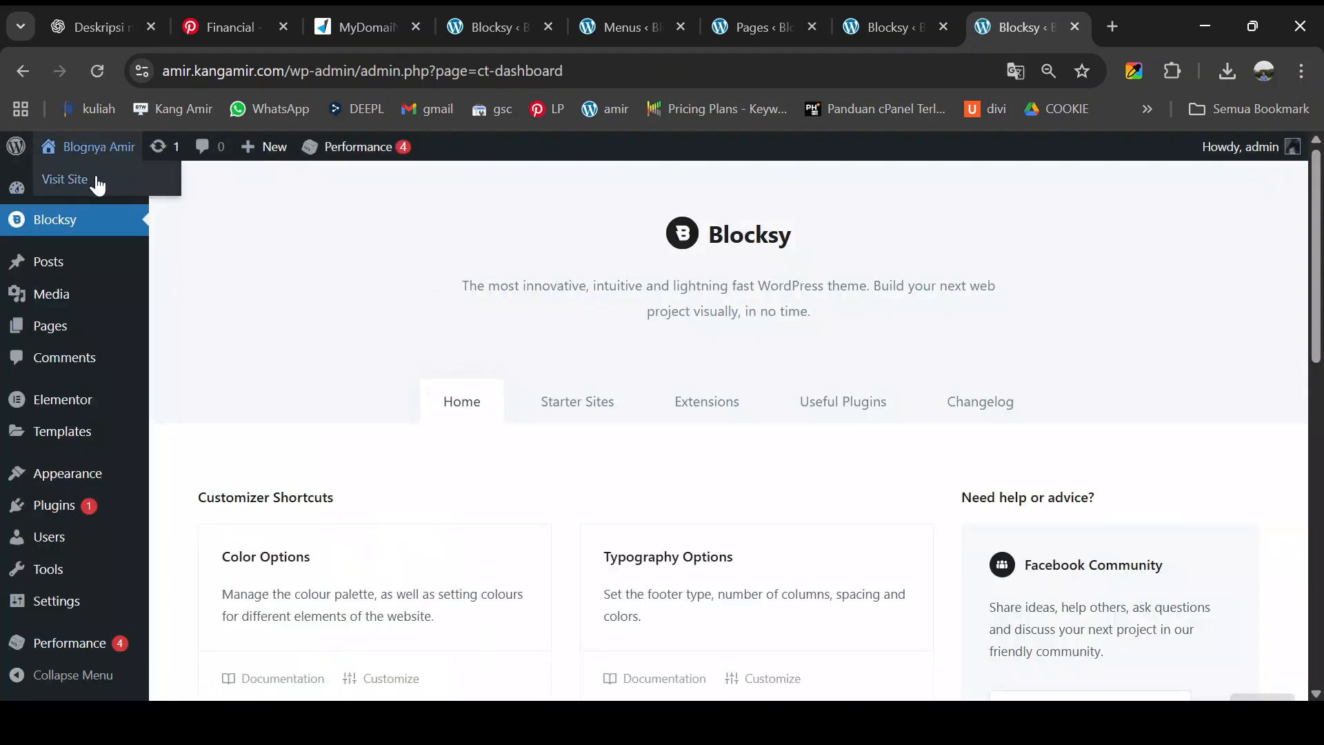
{"action": "mouse_move", "coordinate": [77, 334]}
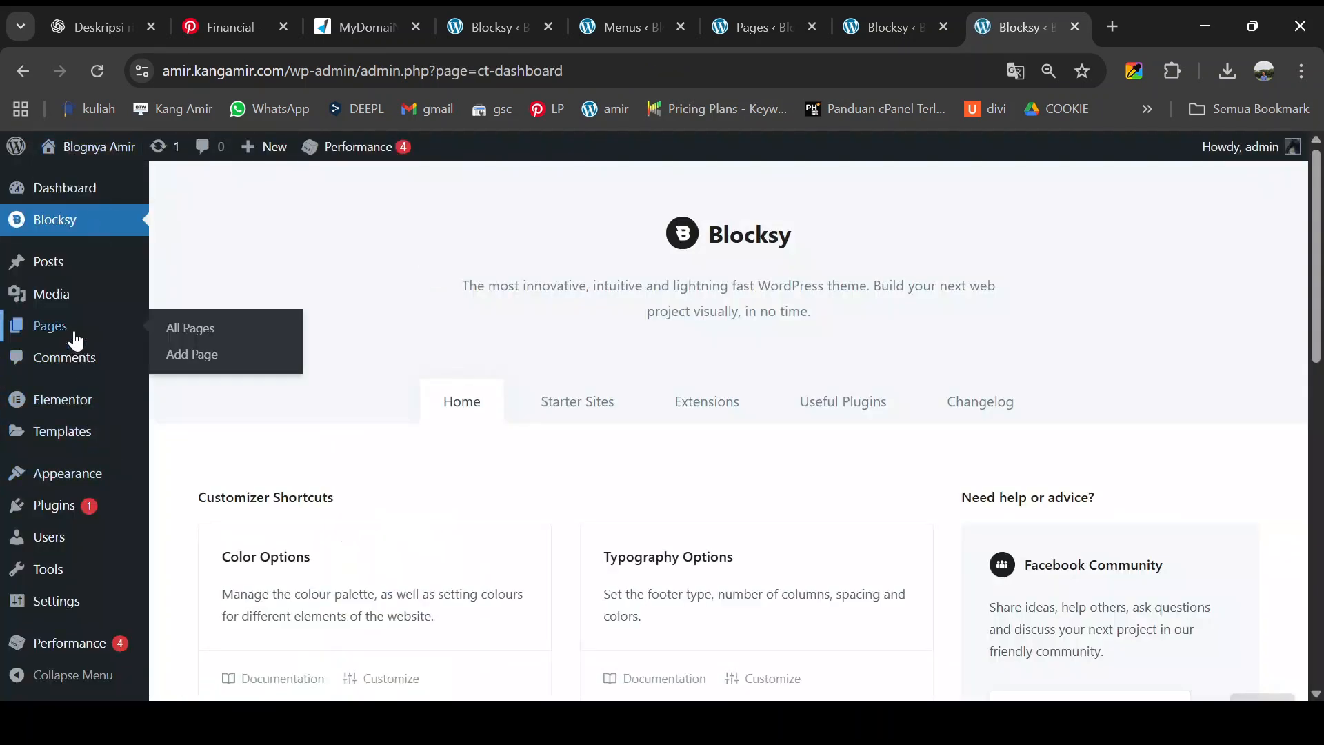
{"action": "left_click", "coordinate": [182, 331]}
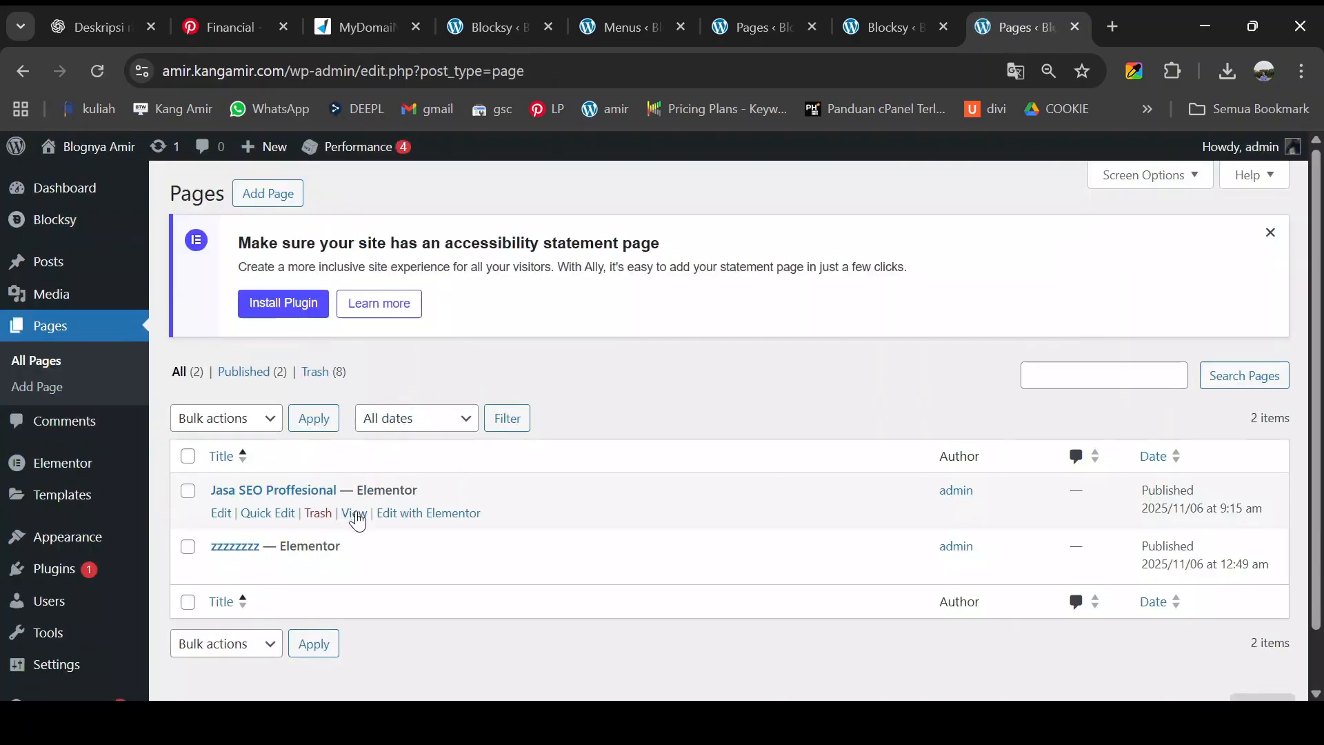
{"action": "middle_click", "coordinate": [356, 519]}
{"action": "left_click", "coordinate": [1018, 29]}
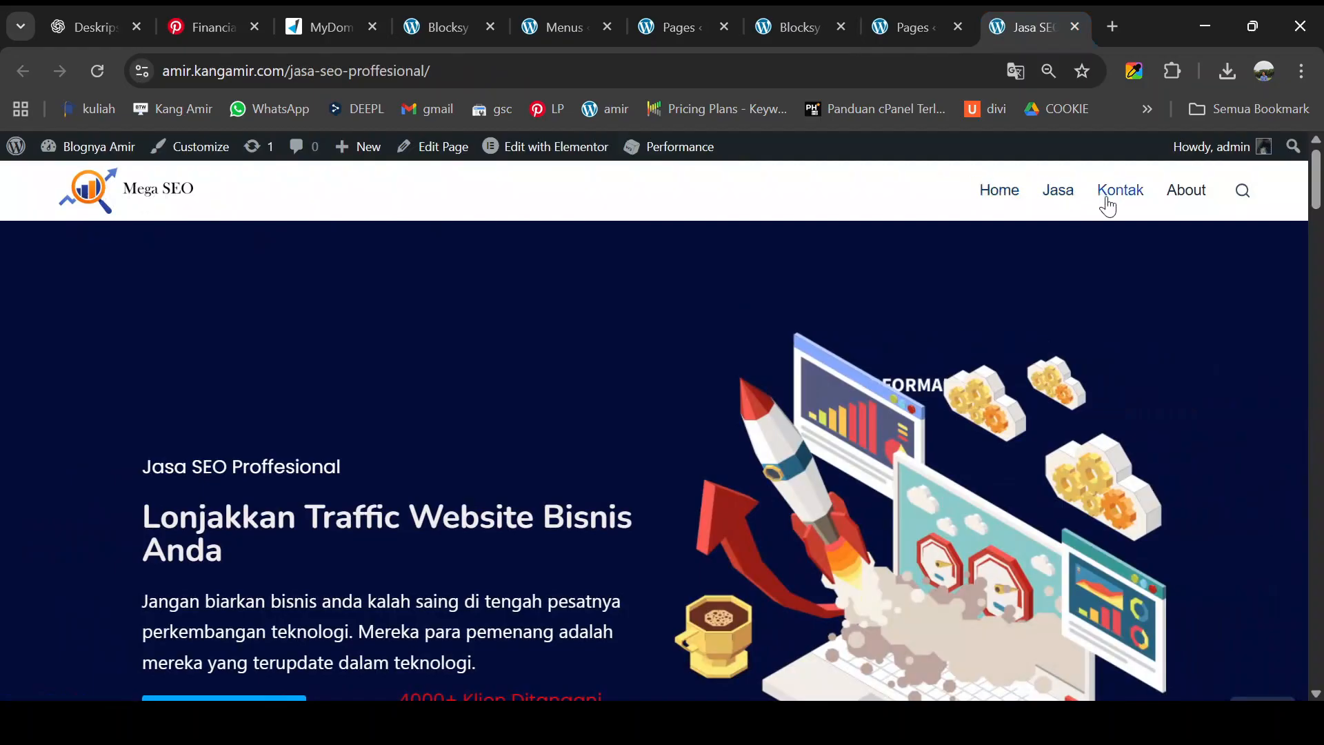
{"action": "scroll", "coordinate": [1195, 205], "scroll_direction": "down", "scroll_amount": 1}
{"action": "scroll", "coordinate": [1120, 251], "scroll_direction": "down", "scroll_amount": 6}
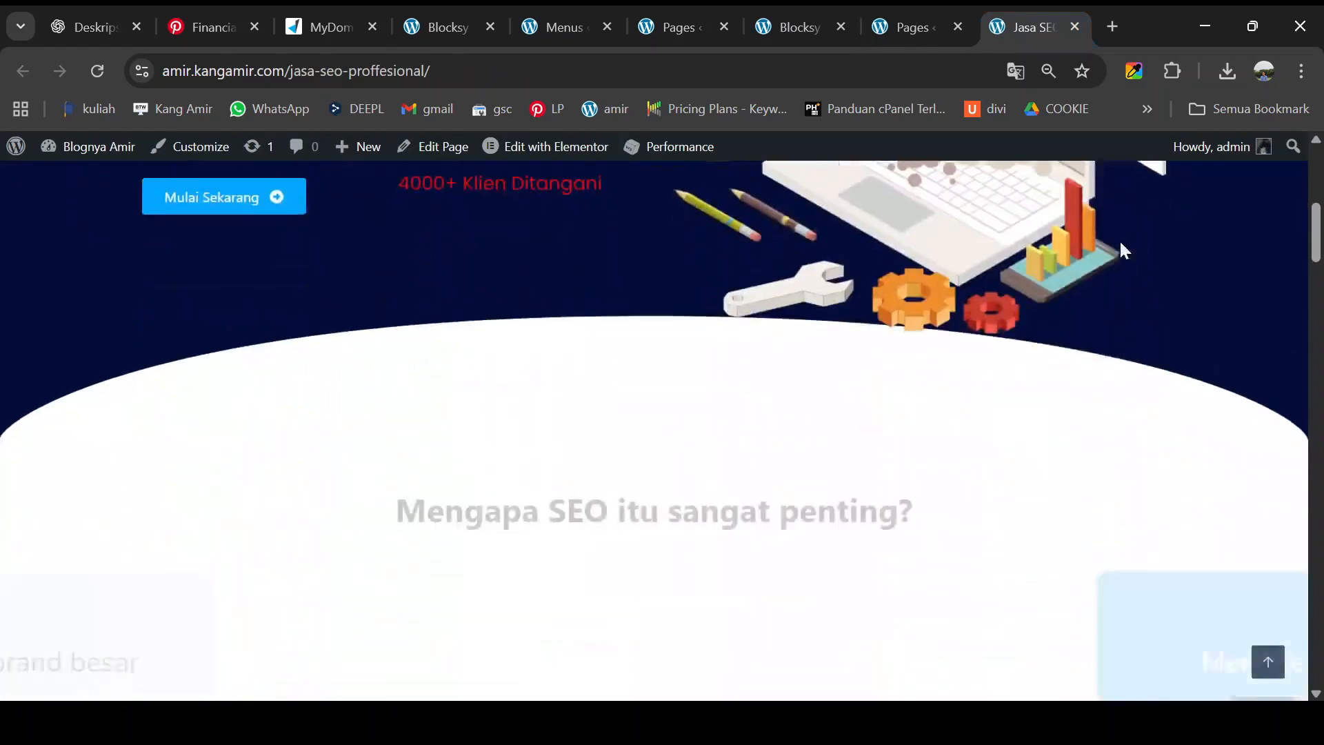
{"action": "scroll", "coordinate": [1086, 259], "scroll_direction": "down", "scroll_amount": 6}
{"action": "scroll", "coordinate": [987, 324], "scroll_direction": "up", "scroll_amount": 12}
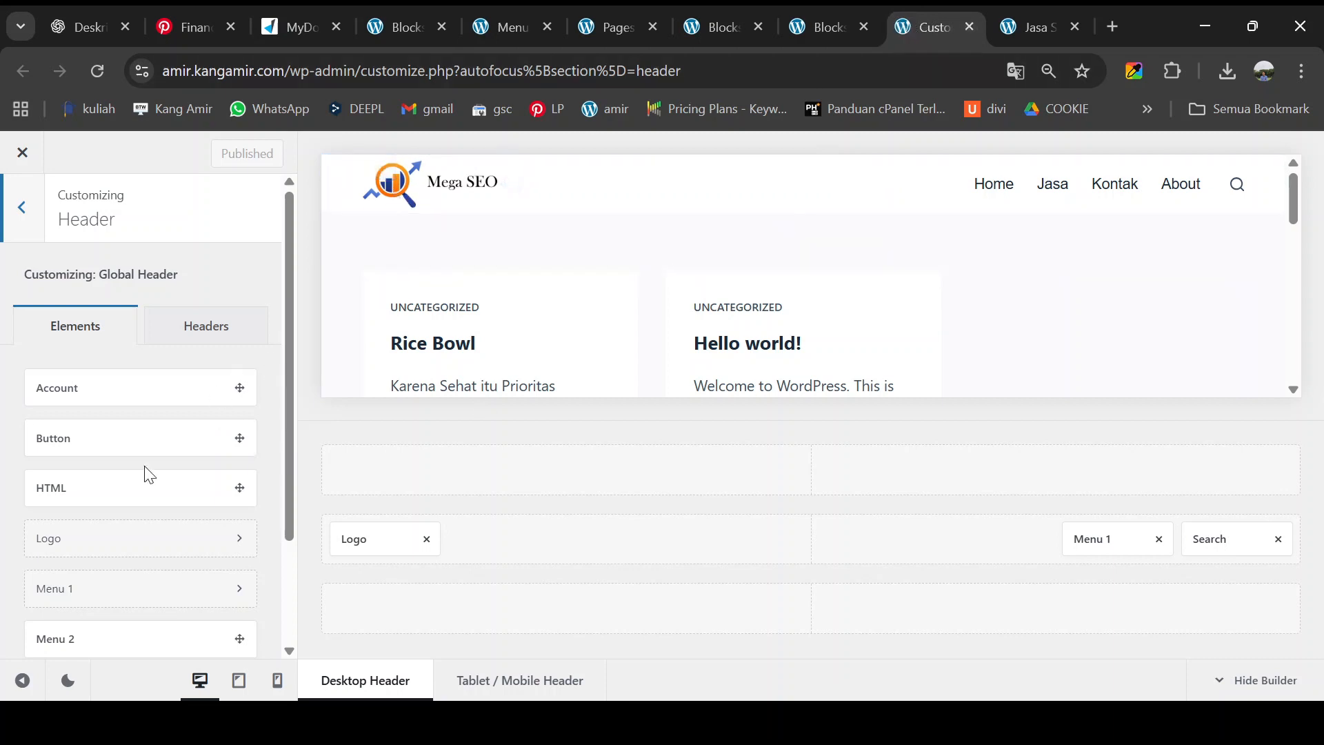
- In Site Identity, choose MEGA-SEO.png as the site icon image
{"action": "scroll", "coordinate": [124, 508], "scroll_direction": "down", "scroll_amount": 2}
{"action": "scroll", "coordinate": [129, 434], "scroll_direction": "up", "scroll_amount": 2}
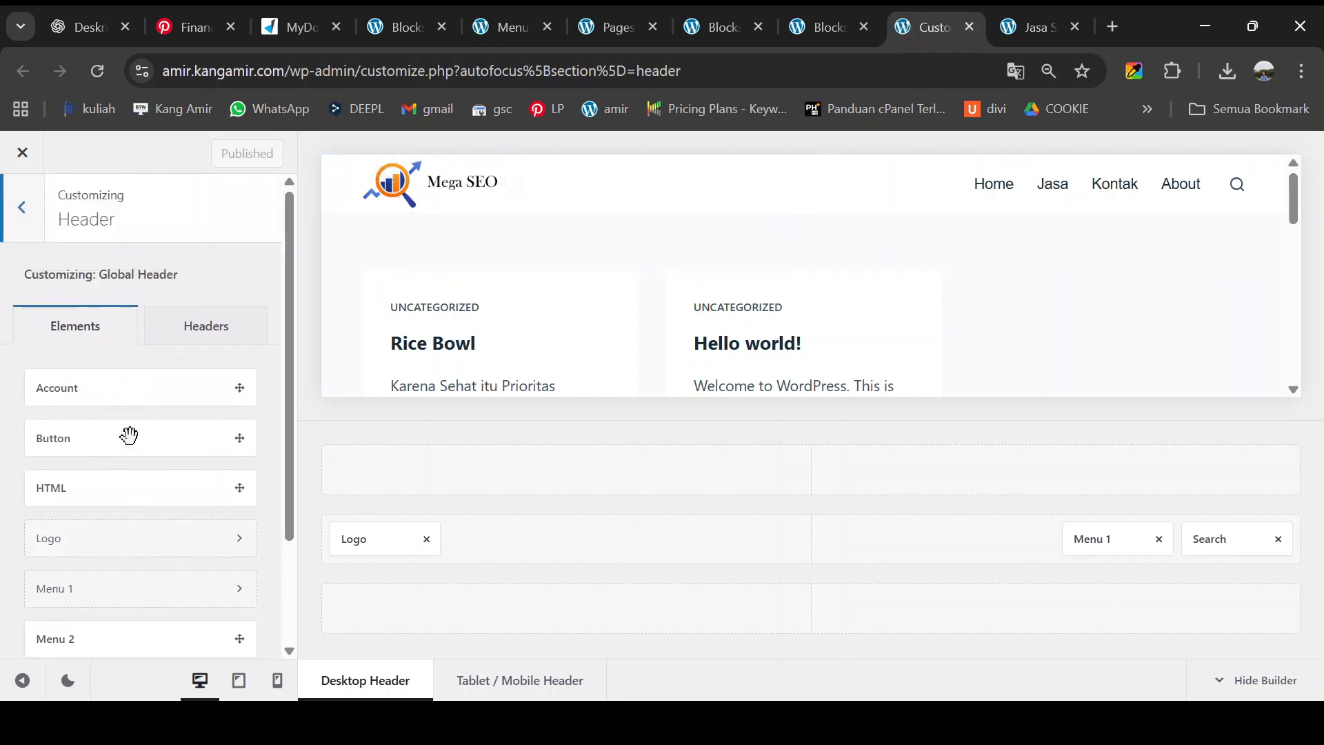
{"action": "left_click", "coordinate": [30, 228]}
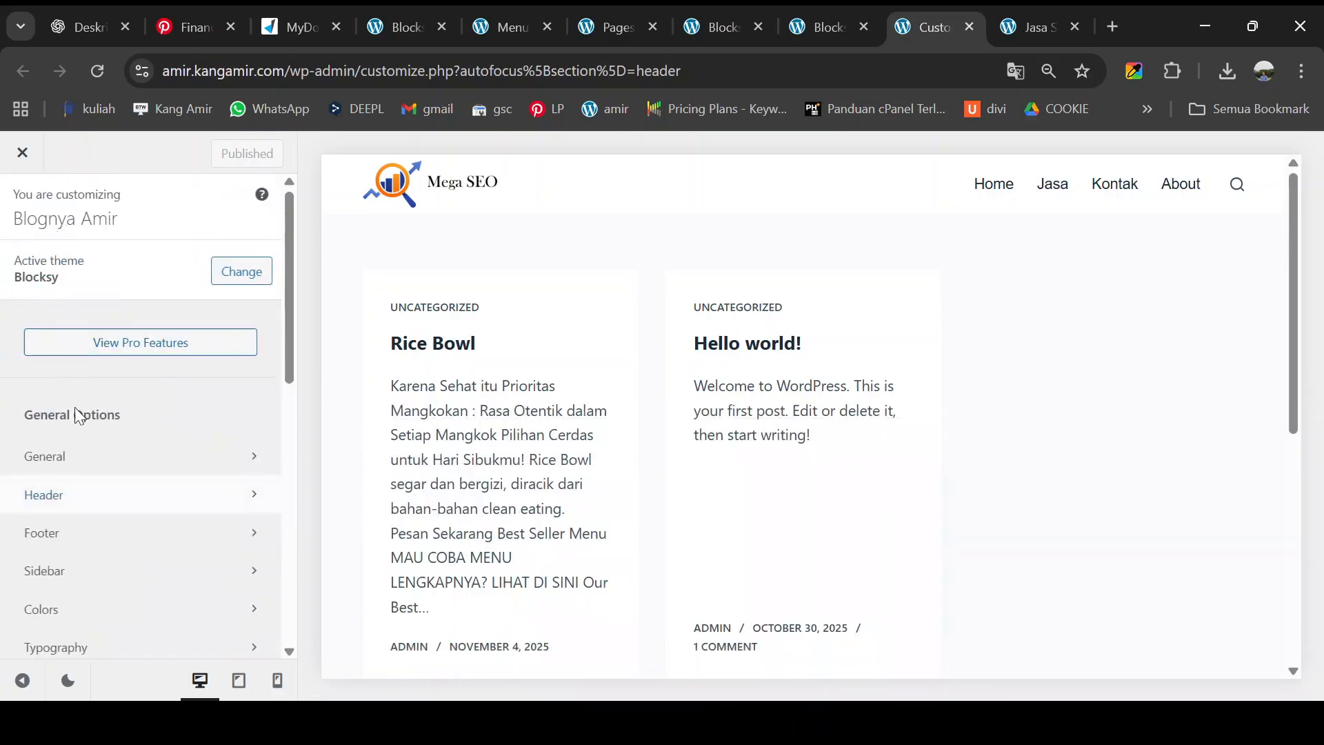
{"action": "scroll", "coordinate": [100, 502], "scroll_direction": "down", "scroll_amount": 10}
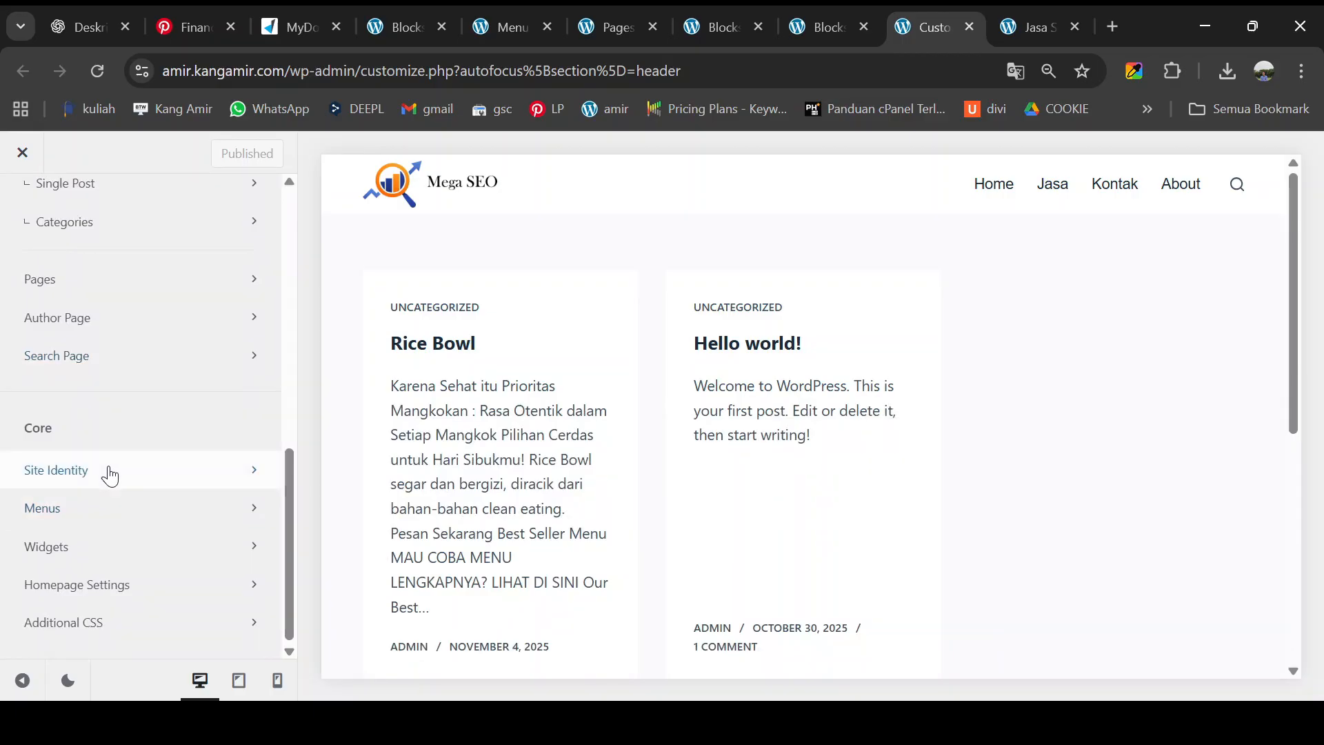
{"action": "left_click", "coordinate": [110, 476]}
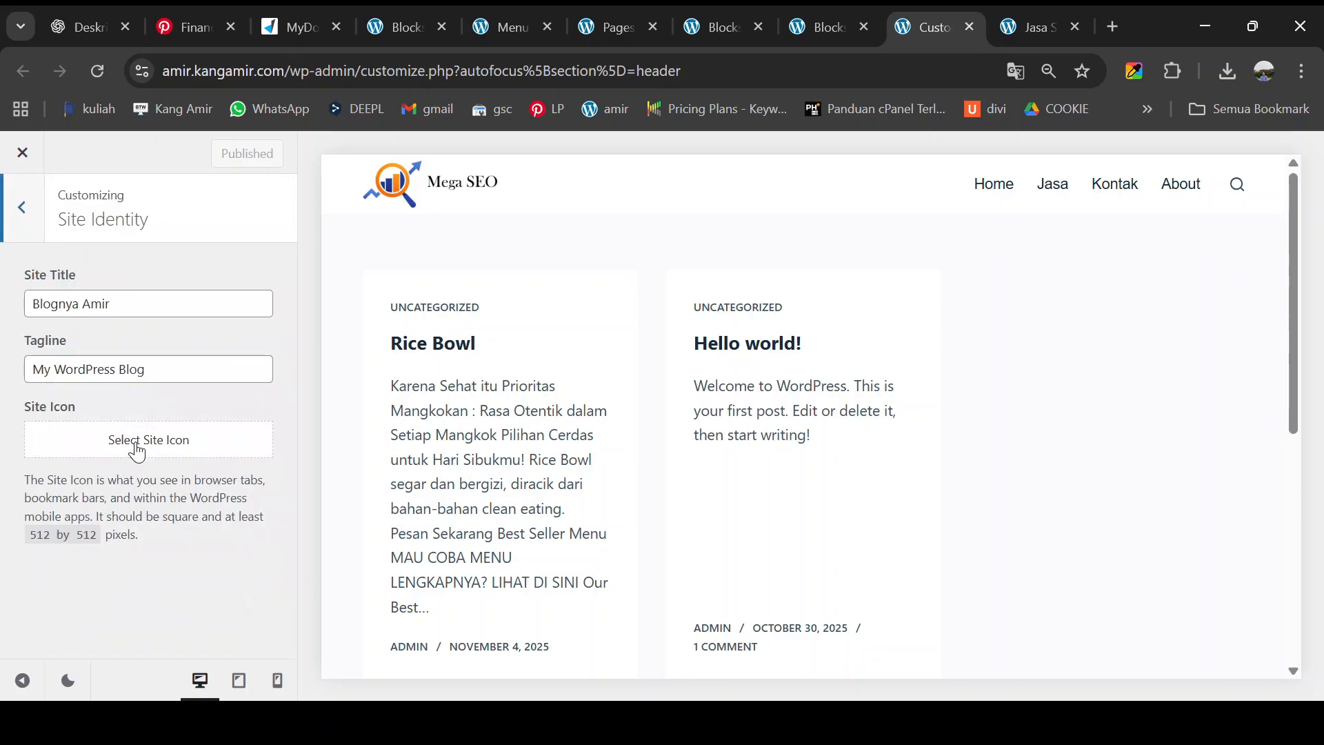
{"action": "left_click", "coordinate": [138, 451]}
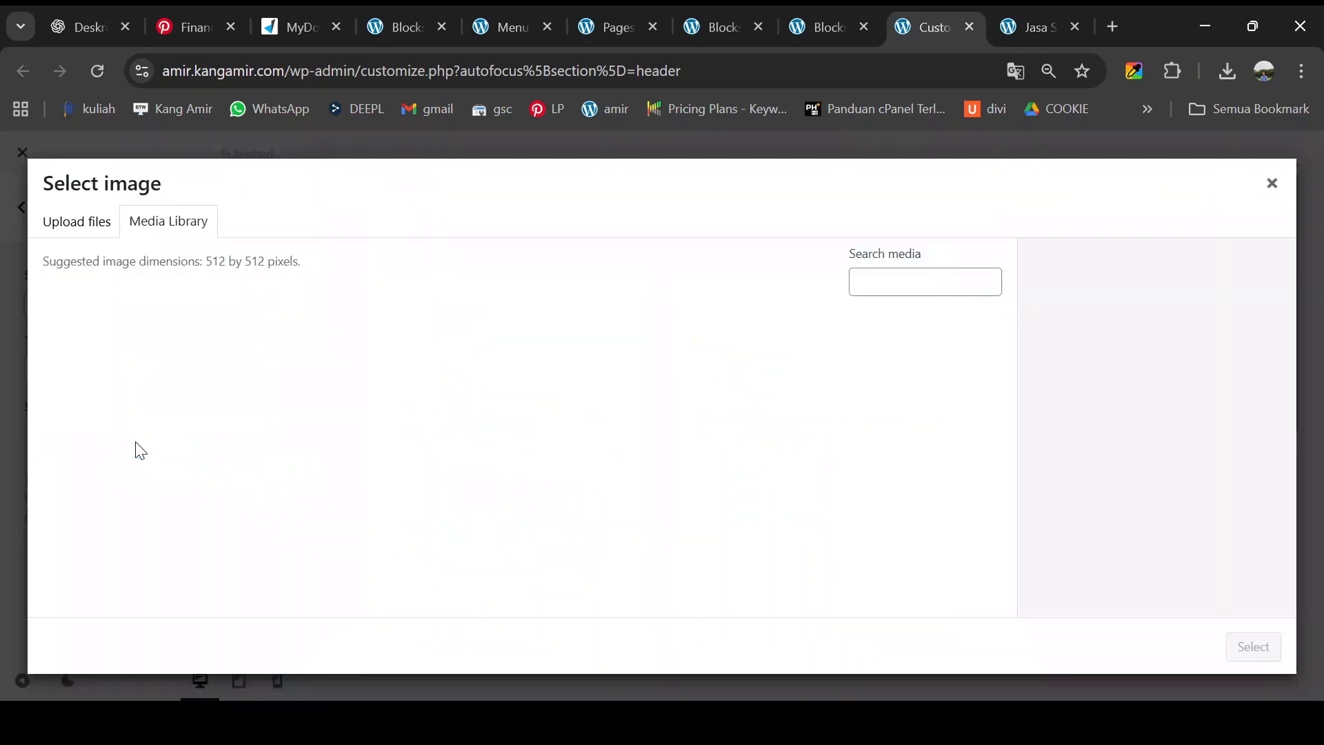
{"action": "left_click", "coordinate": [130, 381]}
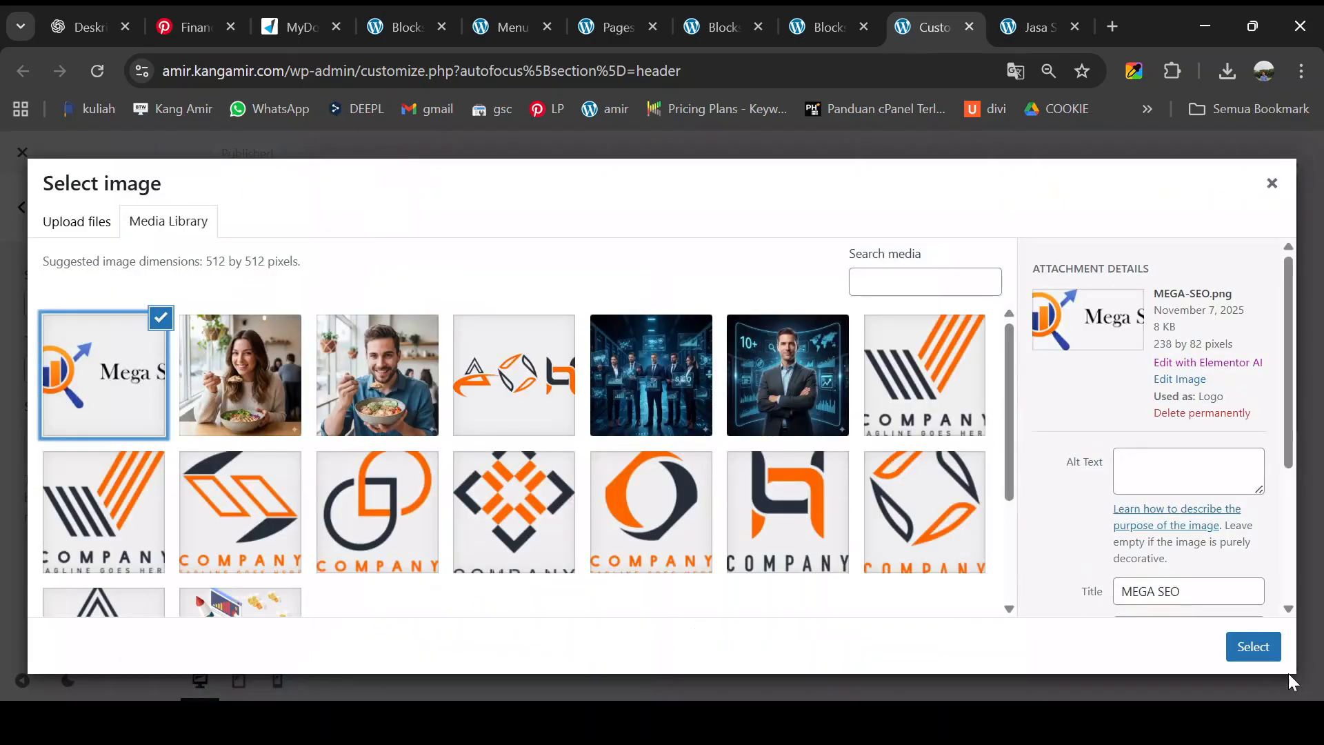
{"action": "left_click", "coordinate": [1263, 650]}
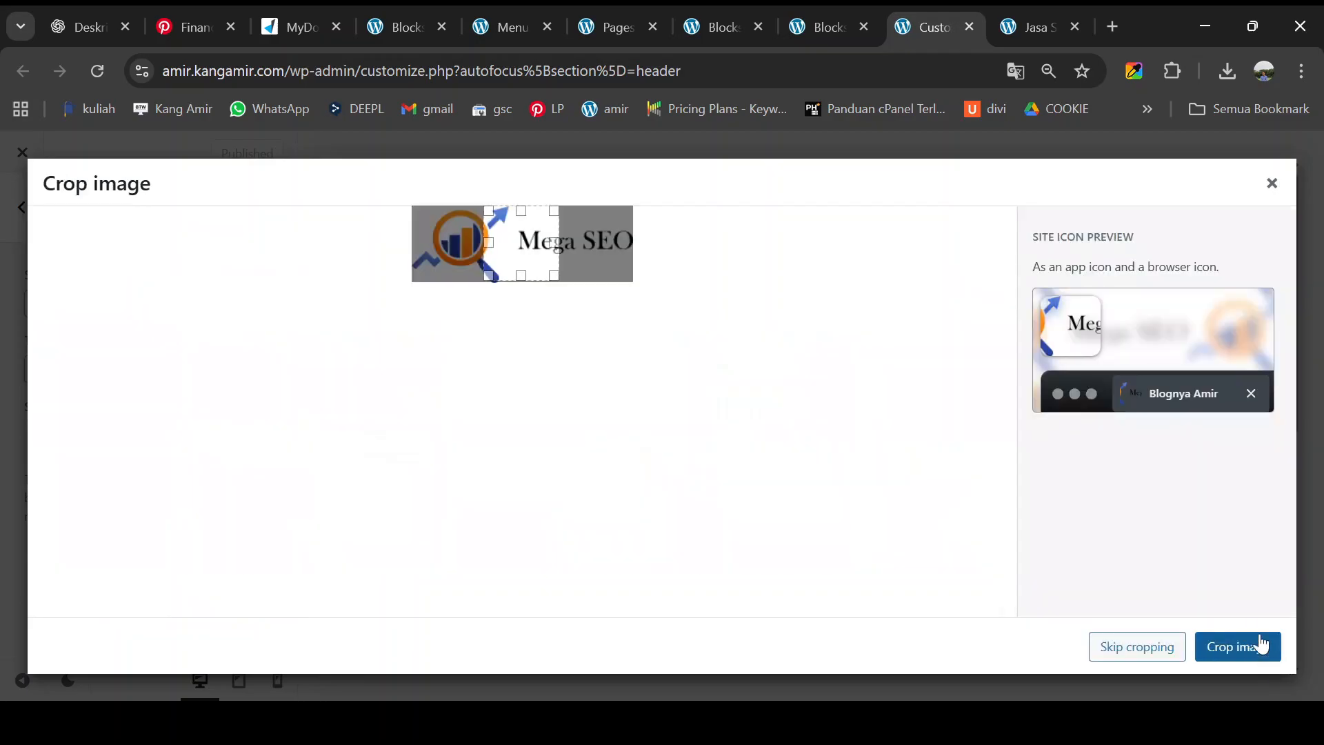
- Crop the icon to the magnifier graphic and publish the new site icon
{"action": "left_click_drag", "start_coordinate": [545, 249], "coordinate": [492, 255]}
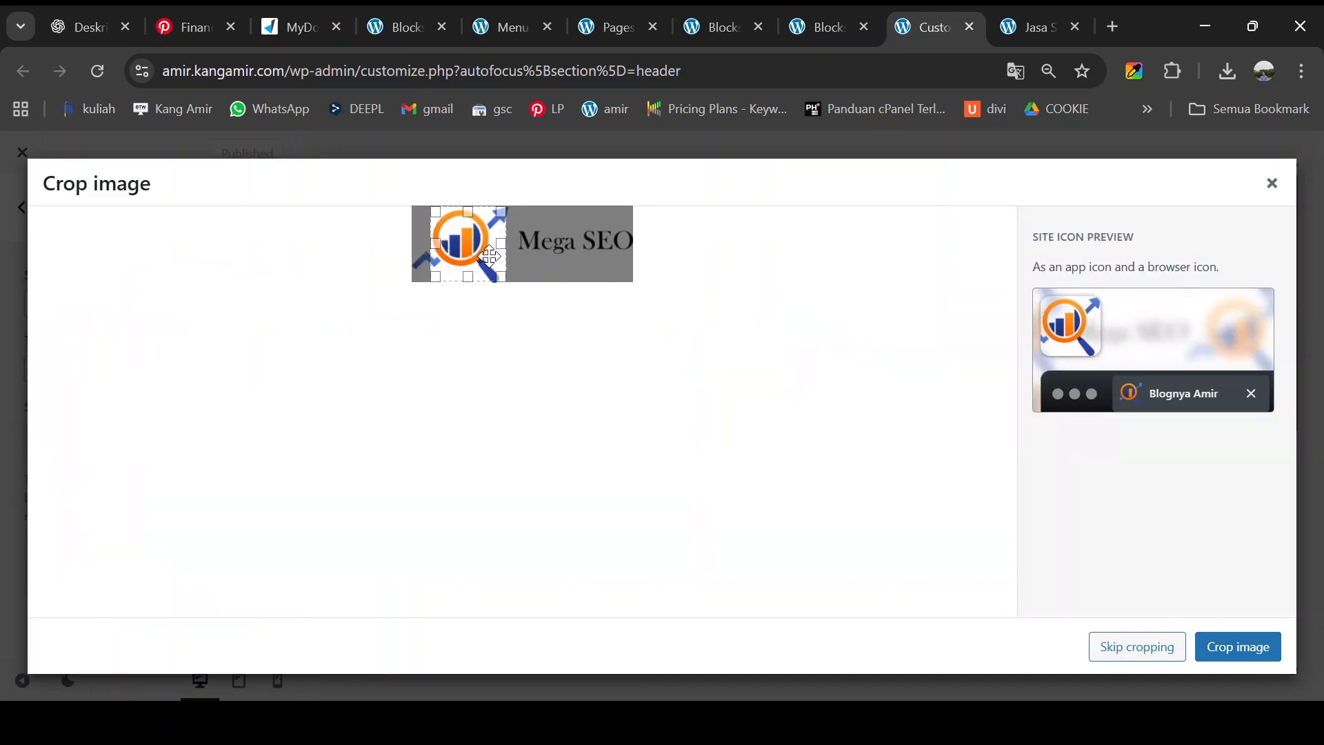
{"action": "left_click", "coordinate": [1246, 652]}
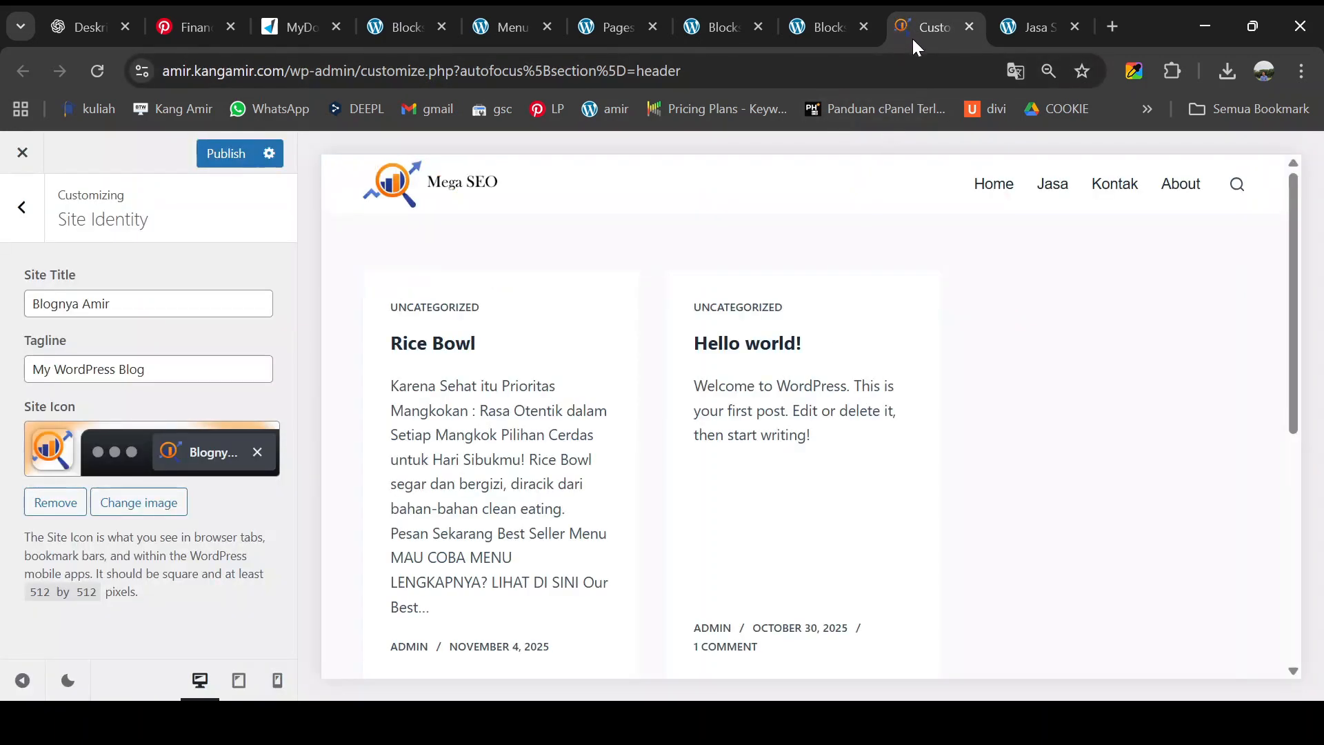
{"action": "left_click", "coordinate": [229, 155]}
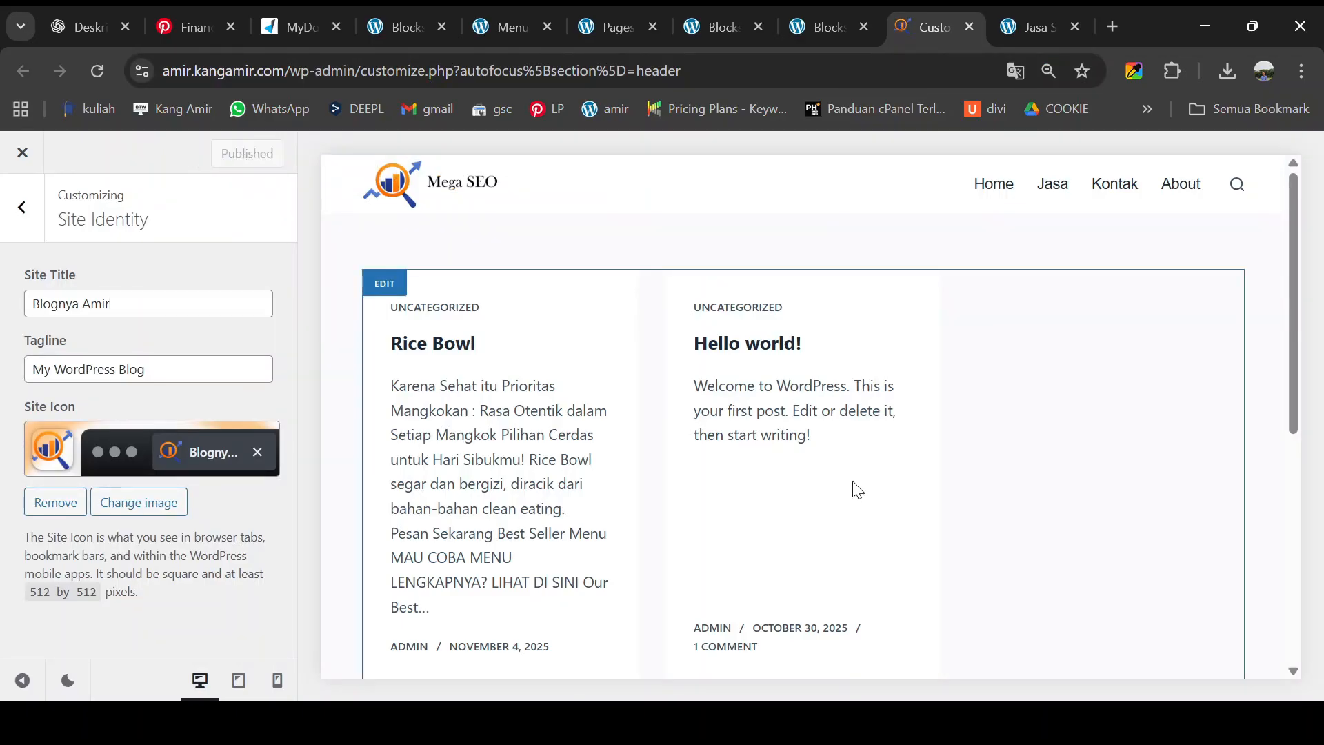
- From the Jasa SEO tab, view the homepage to check it still lists blog posts
{"action": "left_click", "coordinate": [1024, 32]}
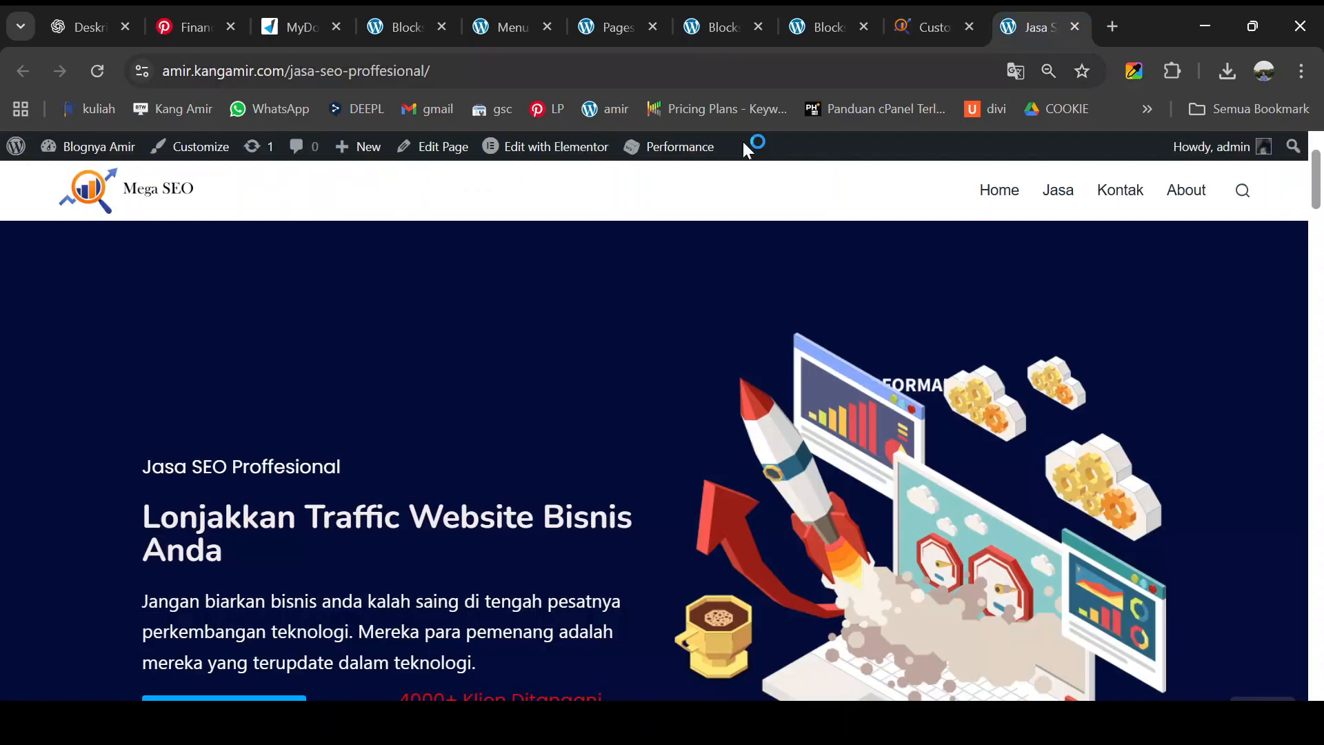
{"action": "left_click", "coordinate": [88, 197]}
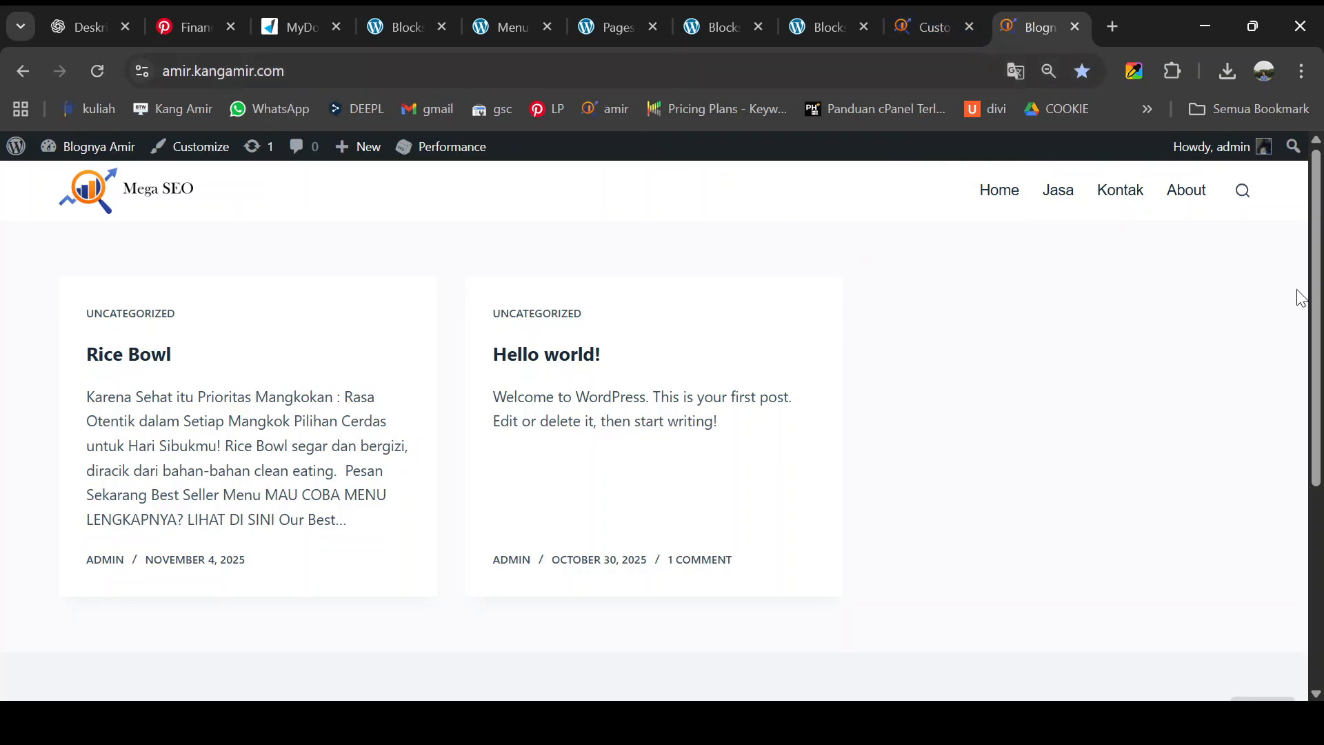
{"action": "left_click", "coordinate": [1282, 552]}
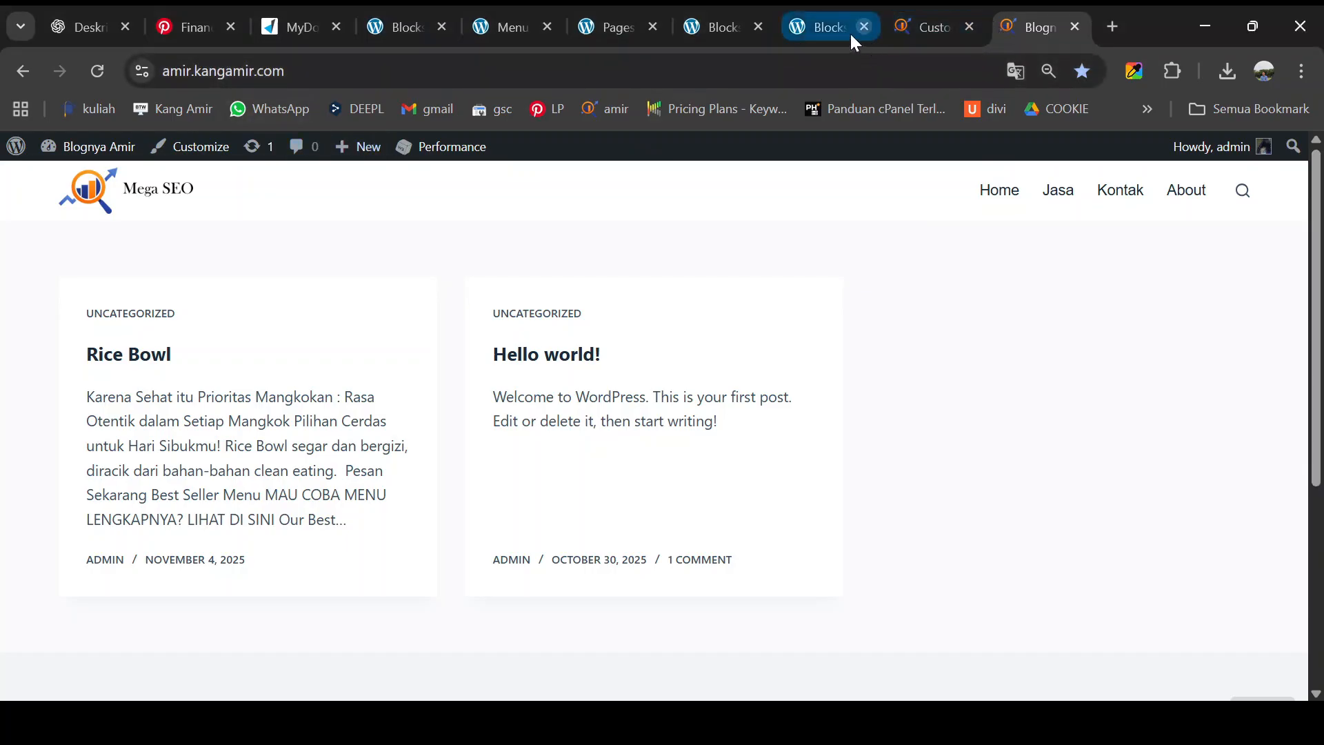
- Go to the admin Dashboard and open Appearance > Customize
{"action": "mouse_move", "coordinate": [76, 149]}
{"action": "left_click", "coordinate": [67, 180]}
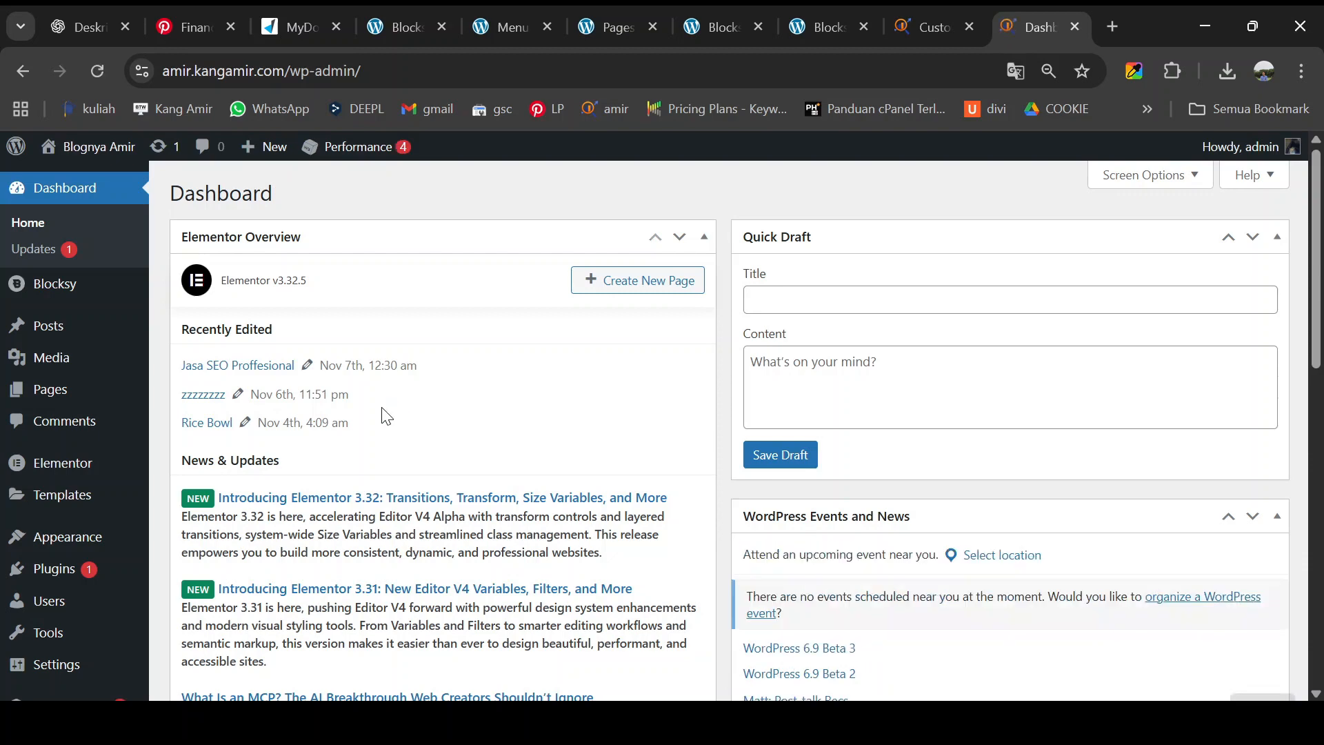
{"action": "mouse_move", "coordinate": [113, 475]}
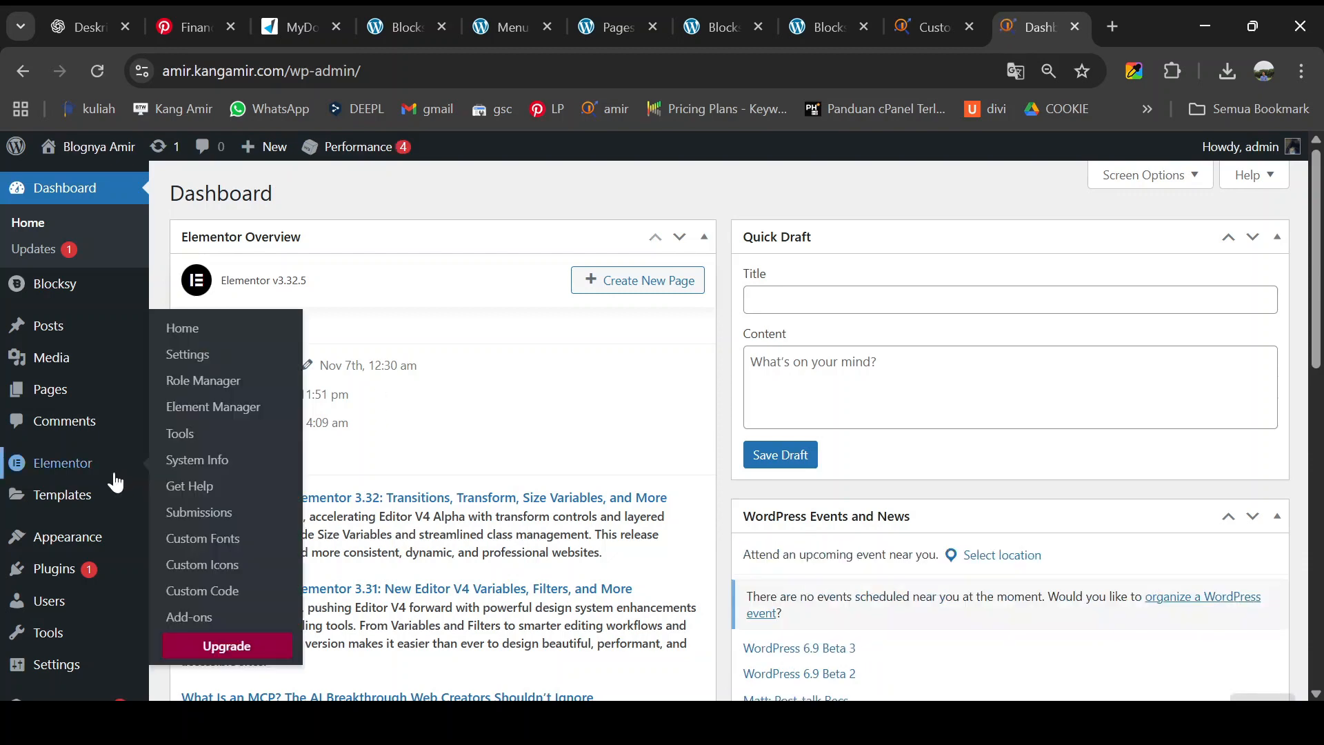
{"action": "scroll", "coordinate": [107, 497], "scroll_direction": "down", "scroll_amount": 2}
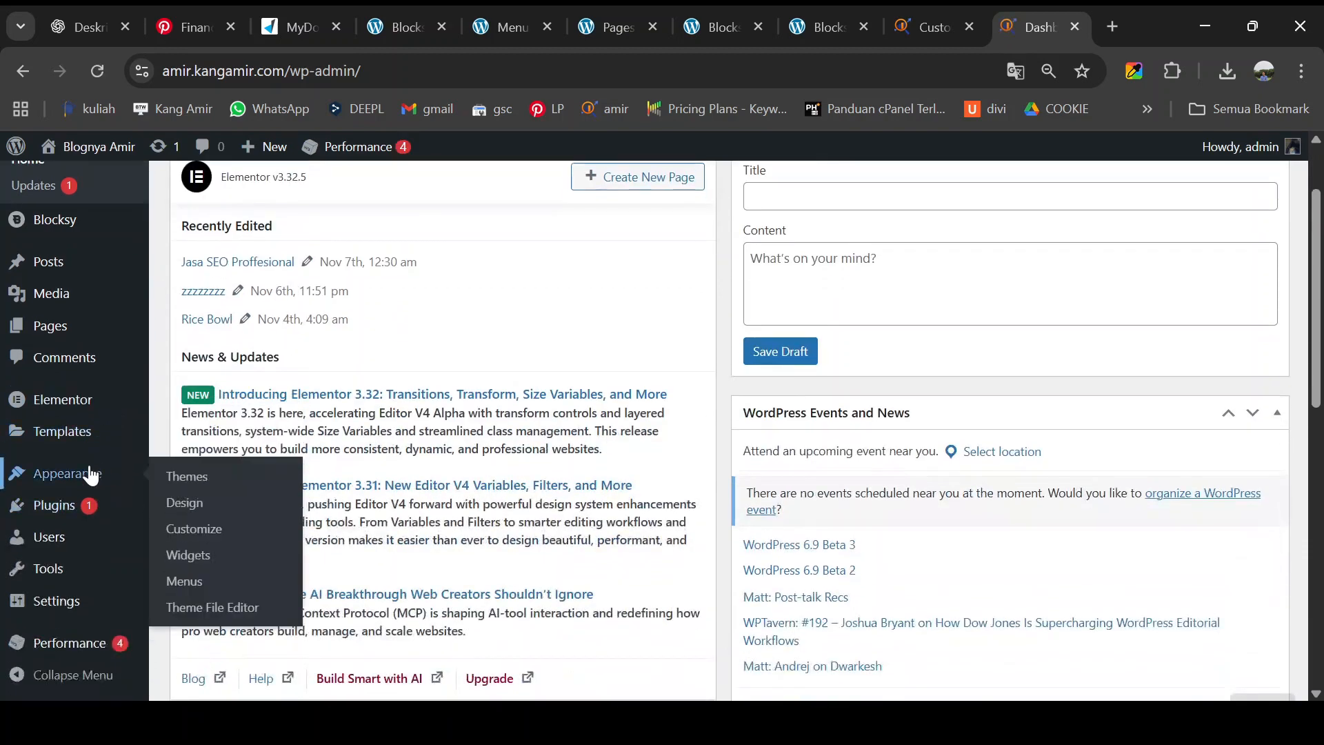
{"action": "scroll", "coordinate": [76, 358], "scroll_direction": "down", "scroll_amount": 2}
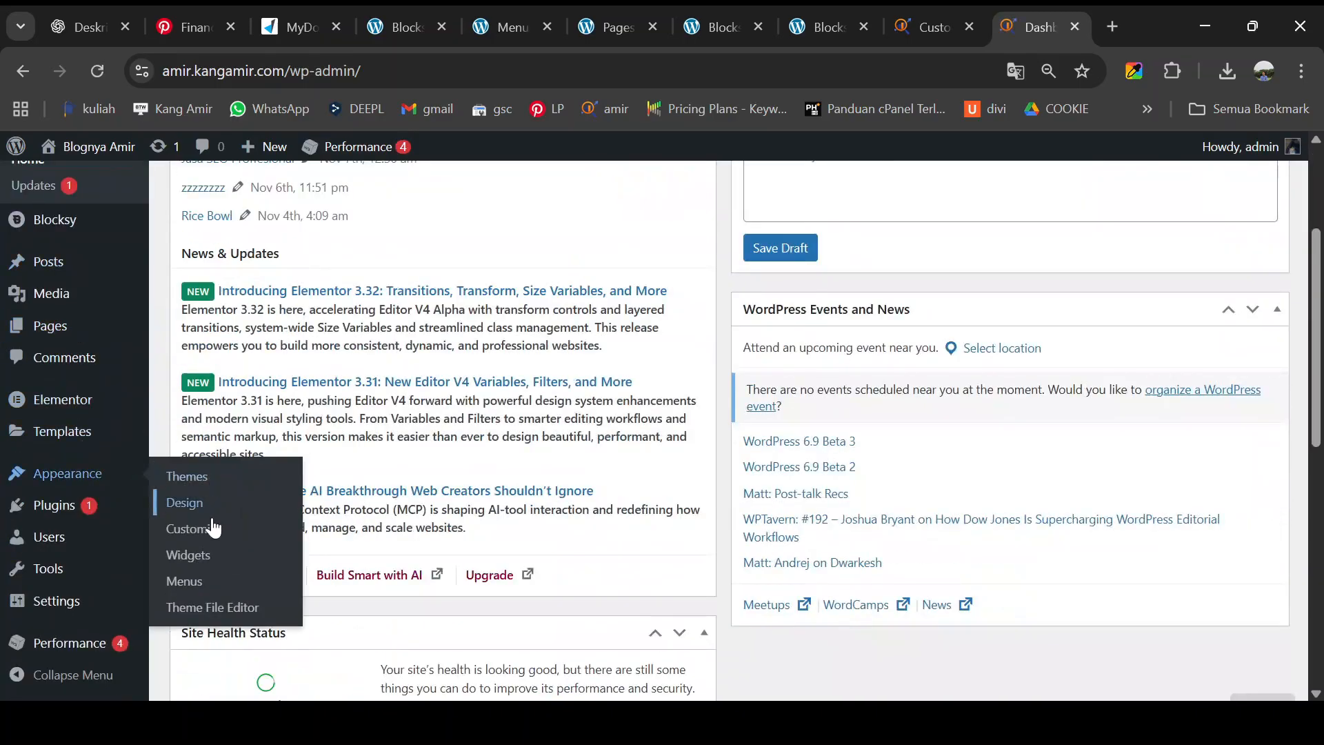
{"action": "left_click", "coordinate": [213, 528]}
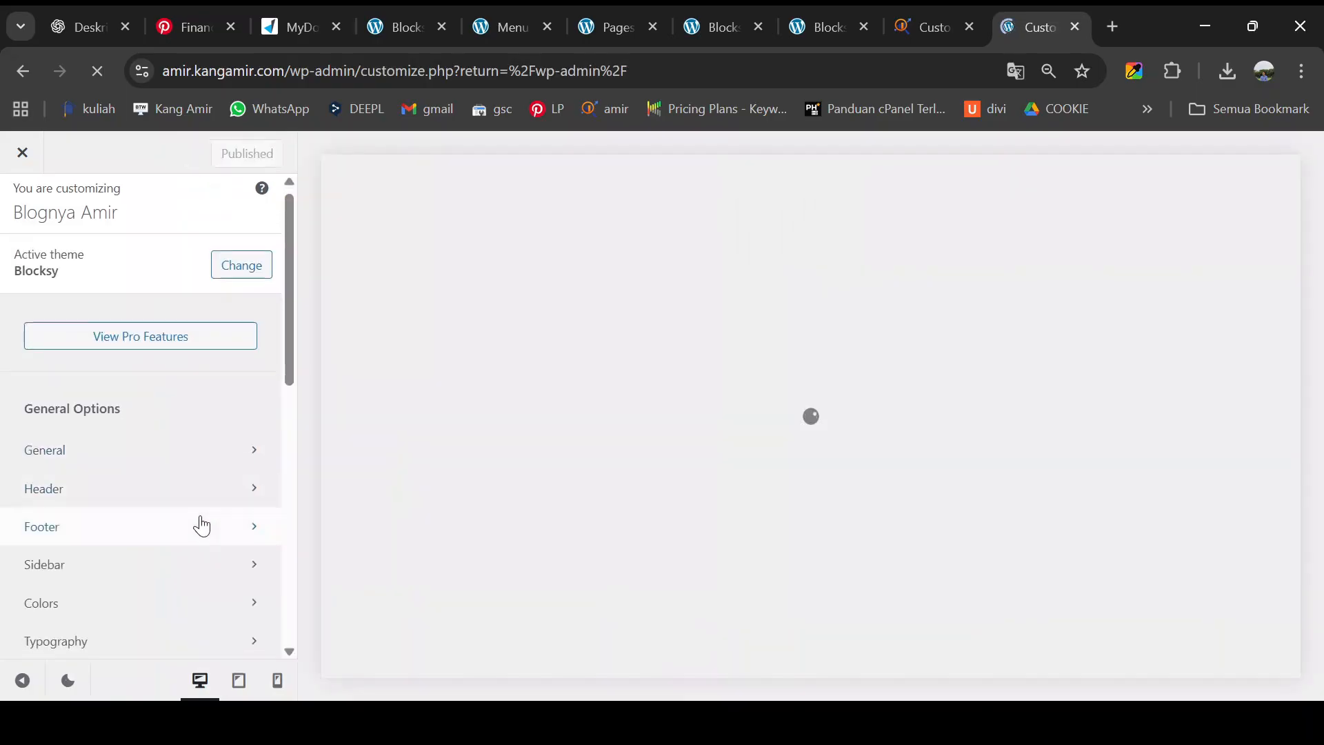
- Set Homepage Settings to a static page 'Jasa SEO Proffesional', publish, and close the Customizer
{"action": "scroll", "coordinate": [202, 526], "scroll_direction": "down", "scroll_amount": 10}
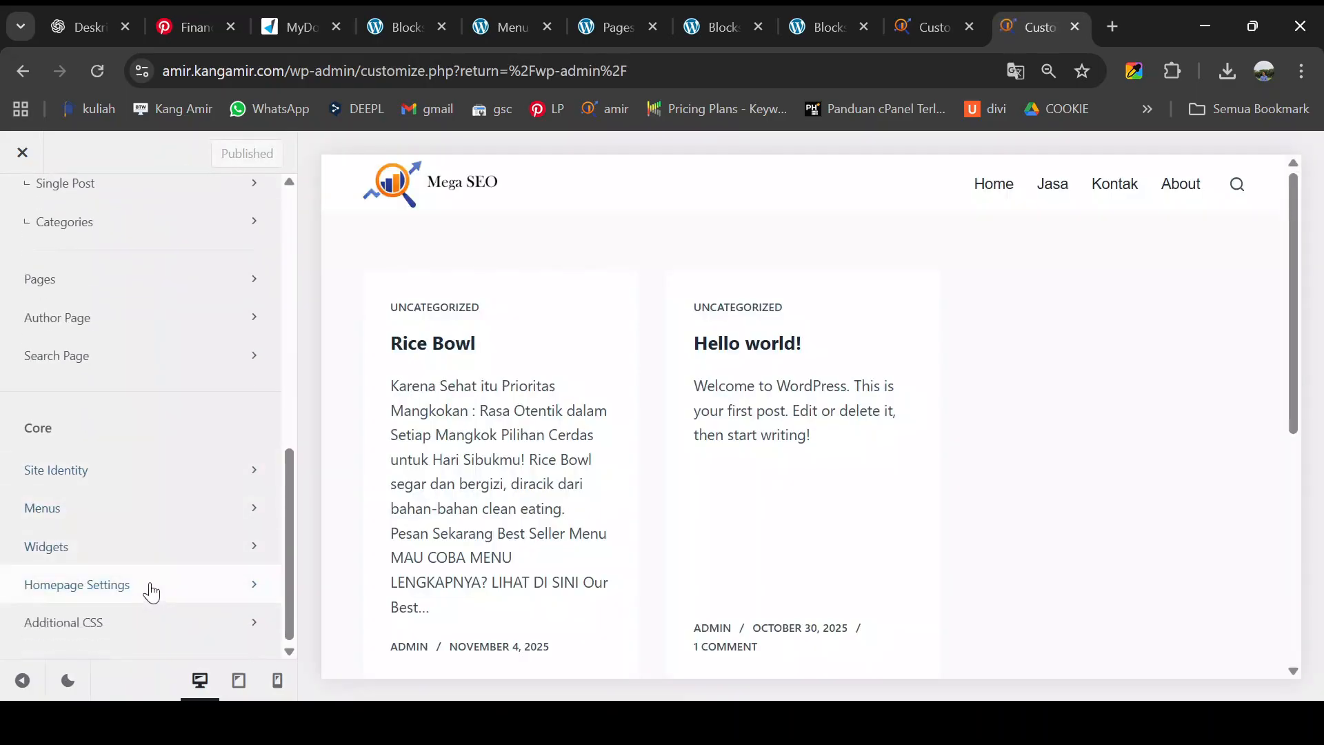
{"action": "left_click", "coordinate": [152, 592]}
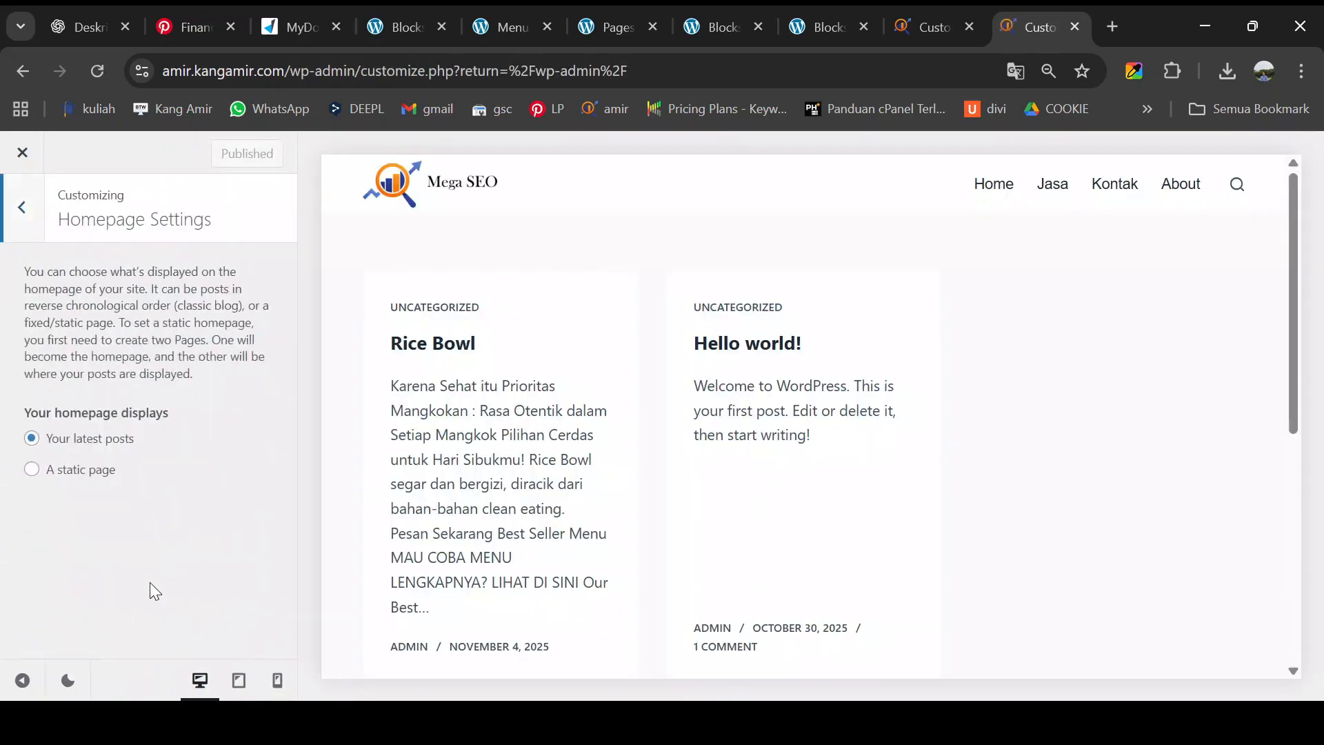
{"action": "left_click", "coordinate": [86, 471]}
{"action": "scroll", "coordinate": [132, 466], "scroll_direction": "down", "scroll_amount": 1}
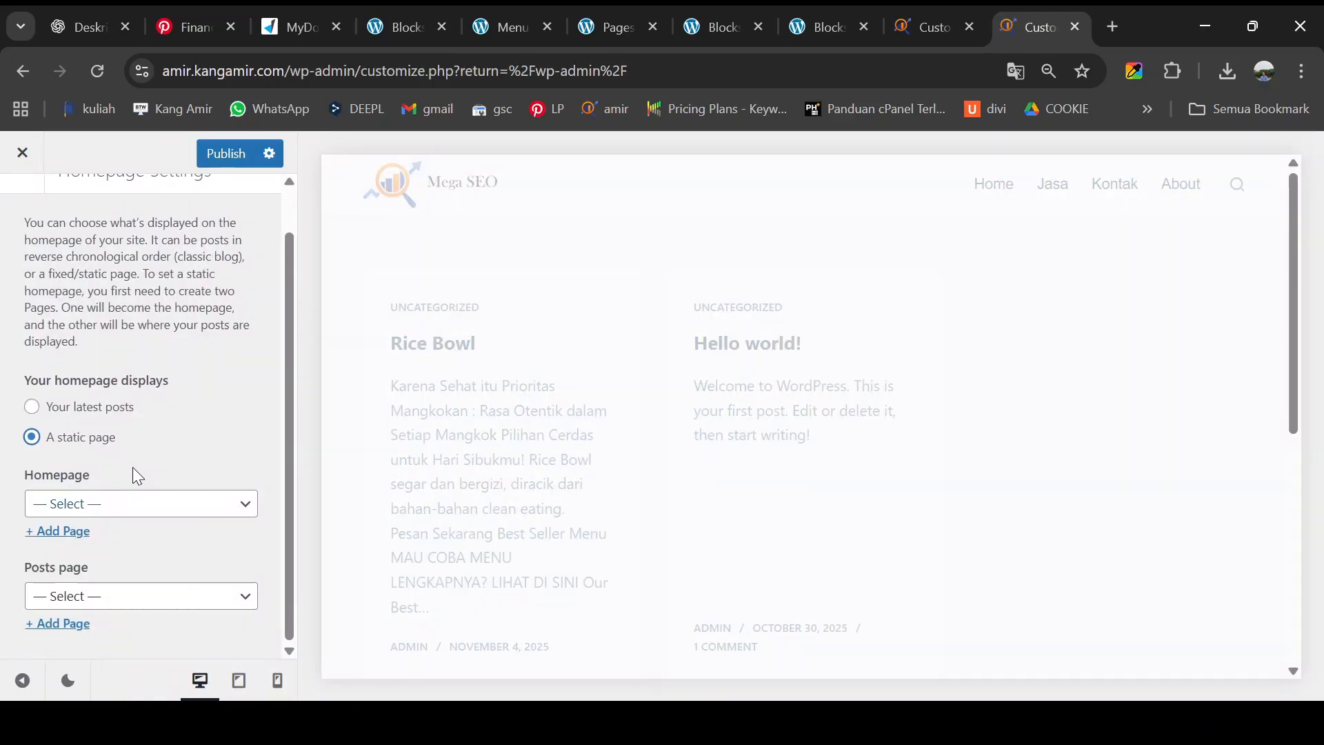
{"action": "left_click", "coordinate": [91, 507]}
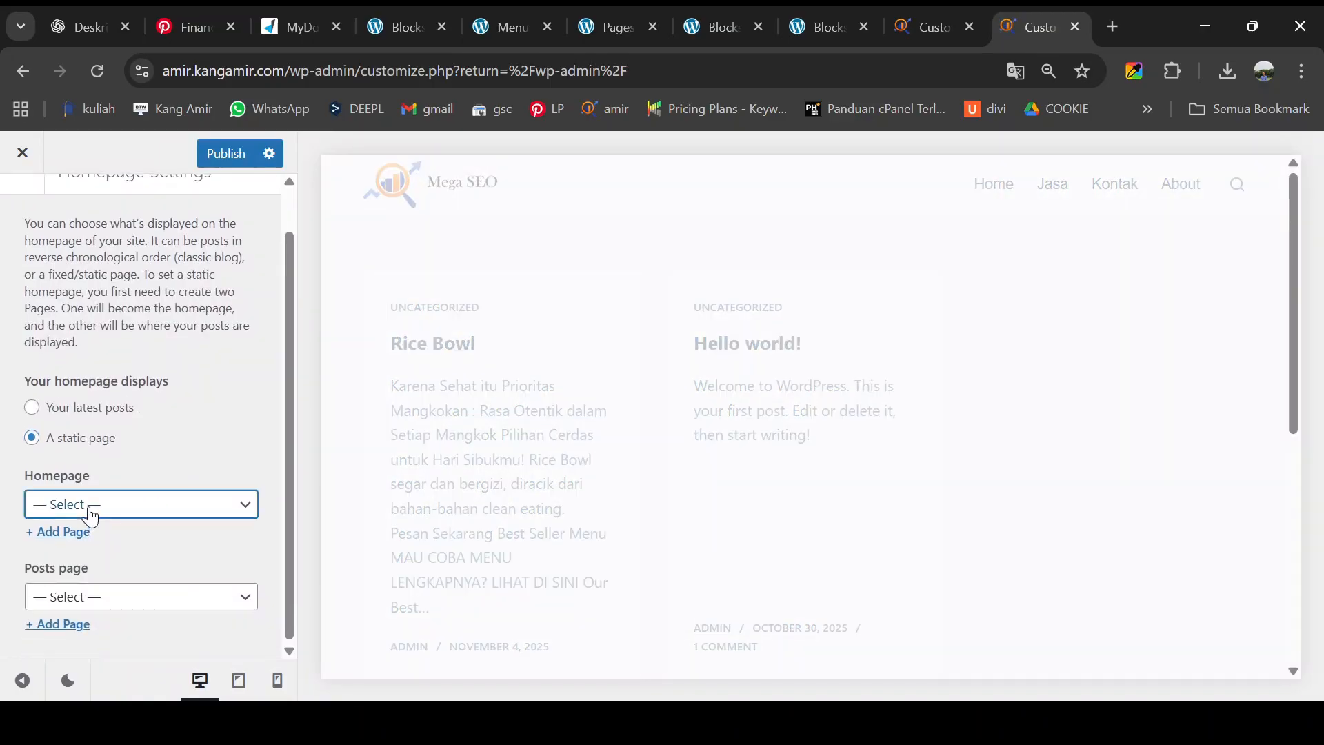
{"action": "left_click", "coordinate": [102, 562]}
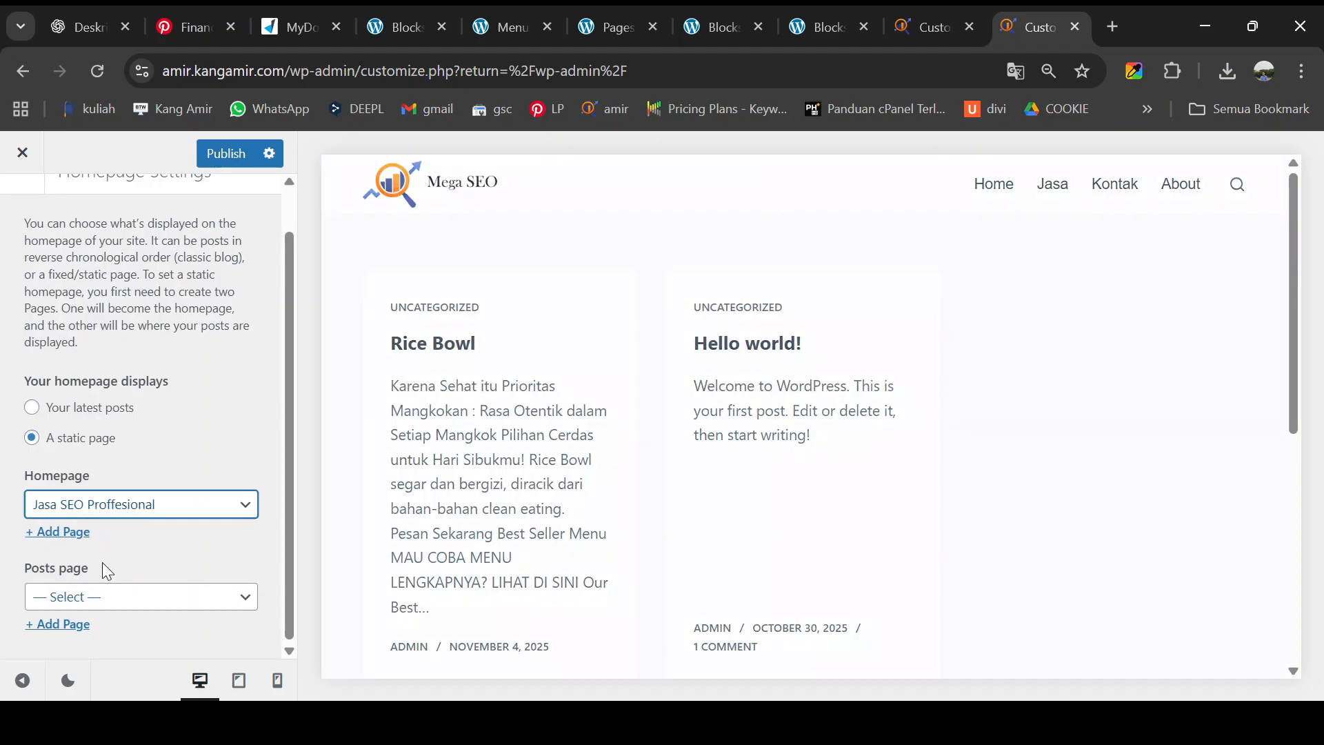
{"action": "left_click", "coordinate": [231, 165]}
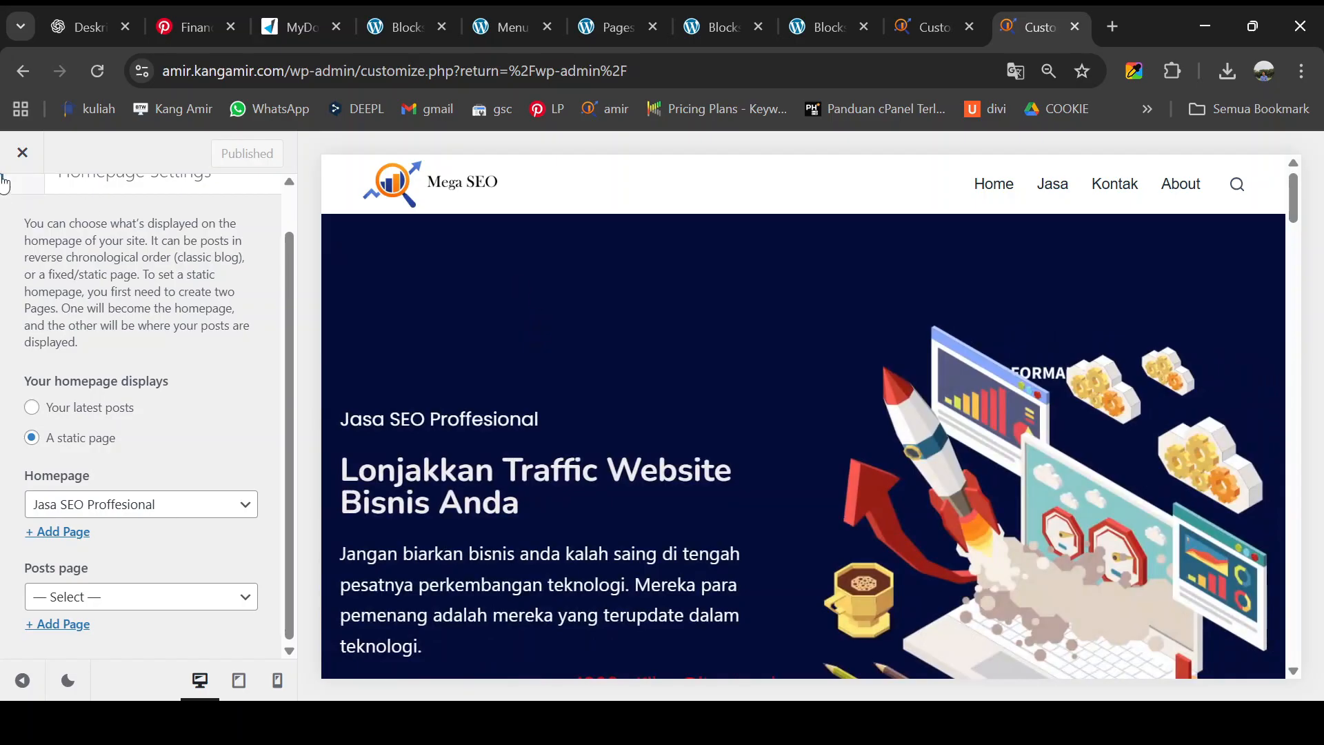
{"action": "left_click", "coordinate": [25, 156]}
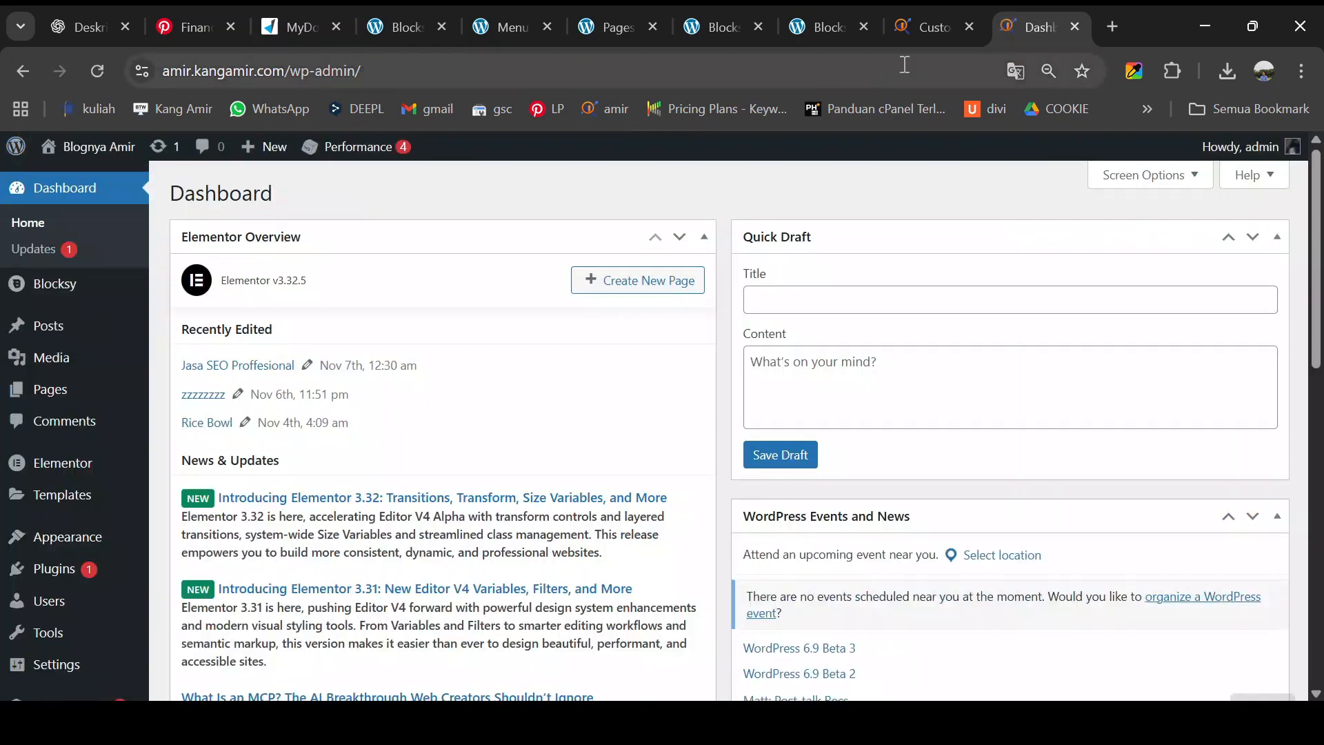
- Open the live site in a new tab and look at the 'Jasa SEO Proffesional' hero line
{"action": "mouse_move", "coordinate": [112, 161]}
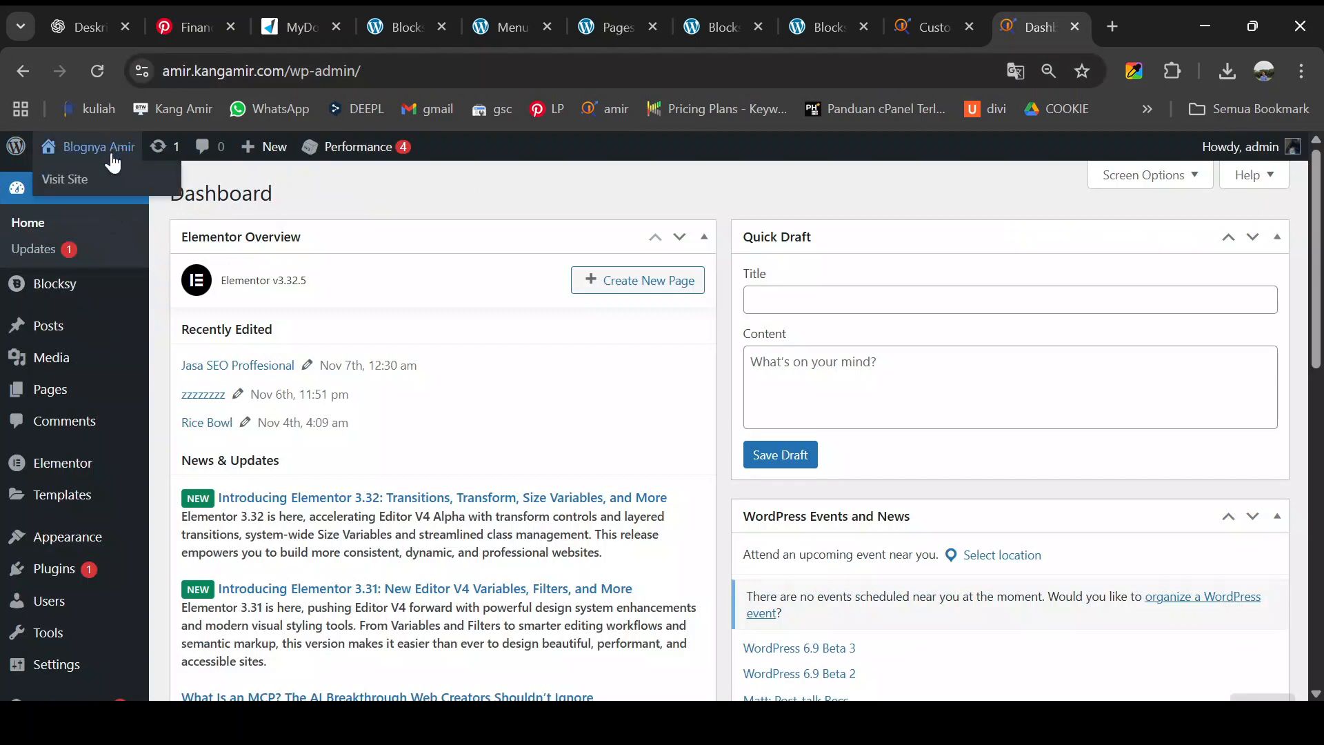
{"action": "middle_click", "coordinate": [102, 188]}
{"action": "left_click", "coordinate": [1034, 20]}
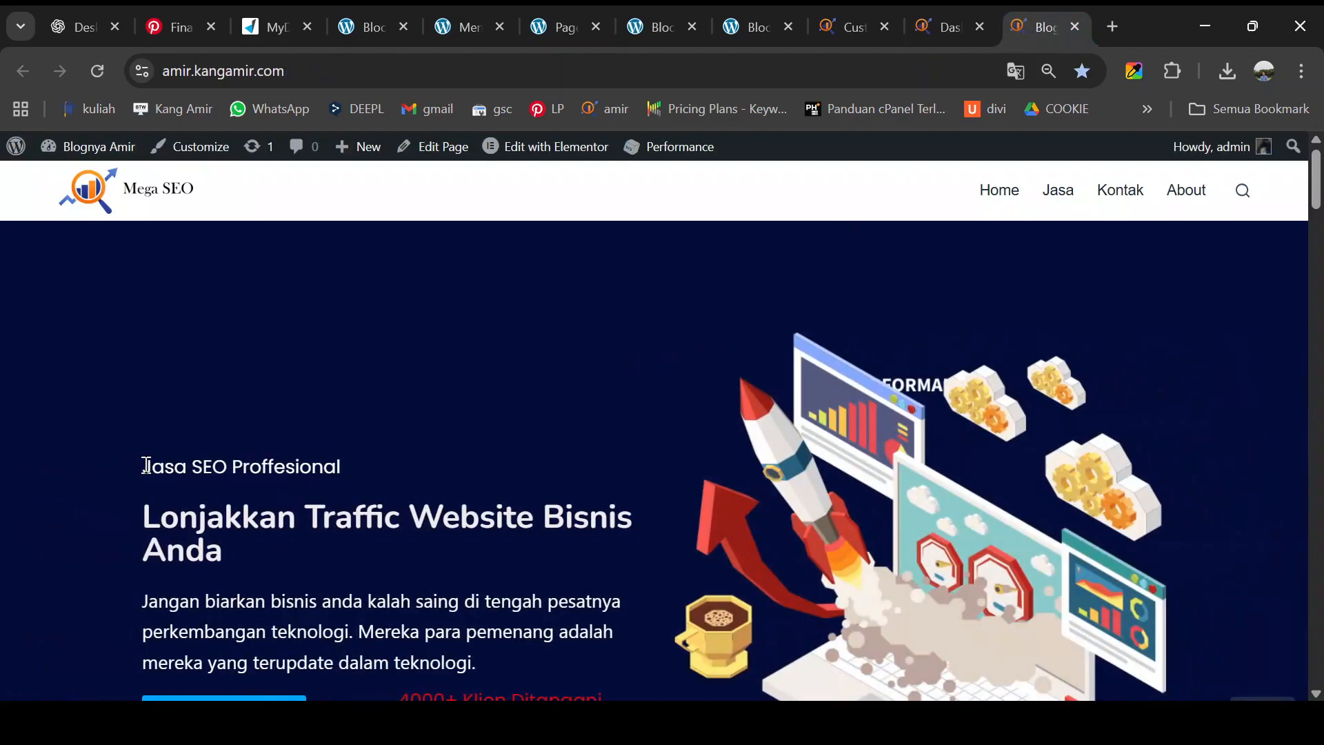
{"action": "left_click_drag", "start_coordinate": [140, 462], "coordinate": [386, 470]}
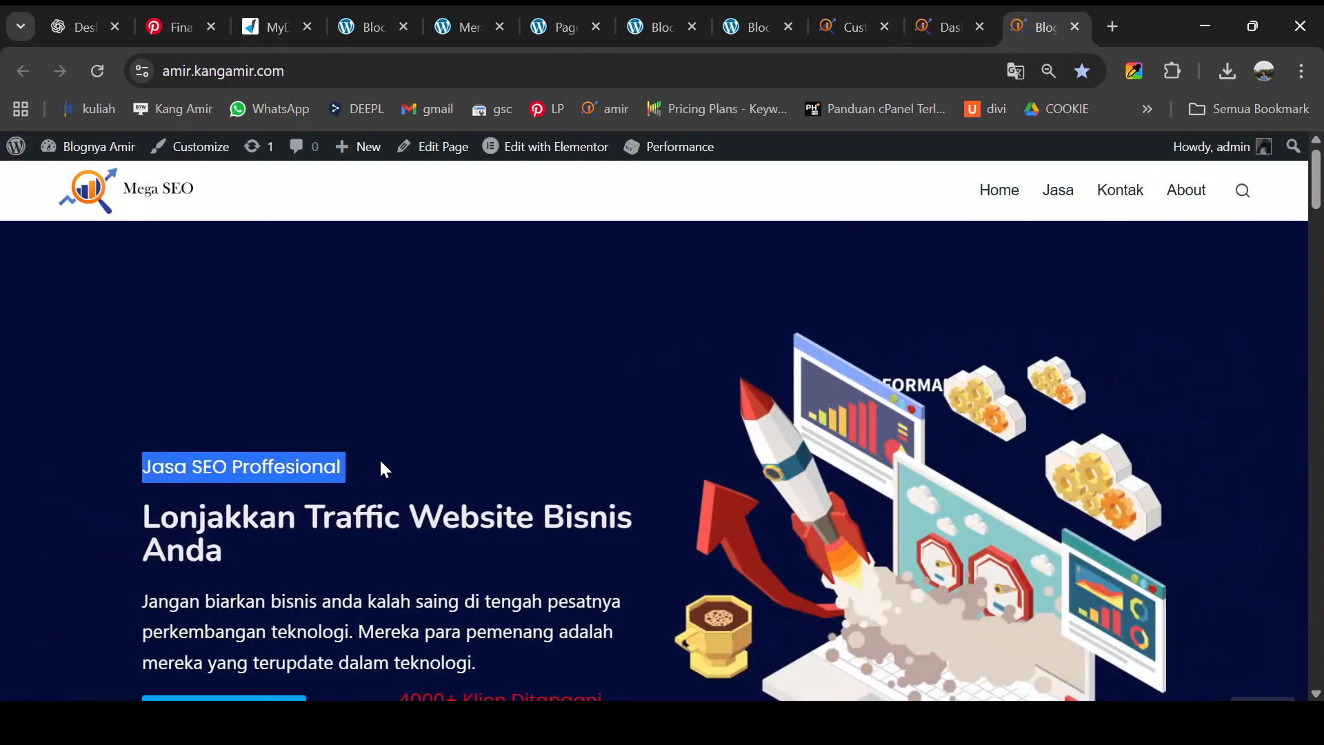
{"action": "left_click", "coordinate": [466, 356]}
- Find 'Jasa SEO Proffesional' on the page and step through its hero and footer matches
{"action": "key", "text": "ctrl+f"}
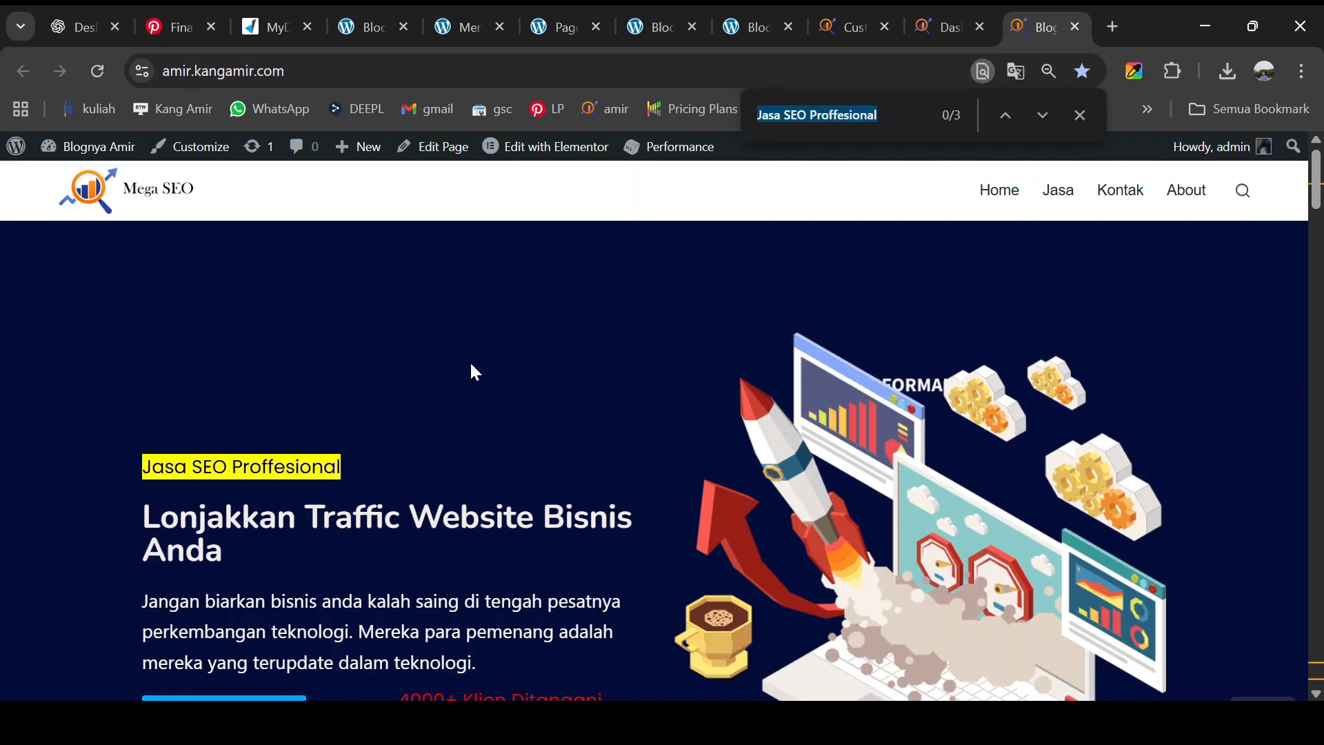
{"action": "key", "text": "Return"}
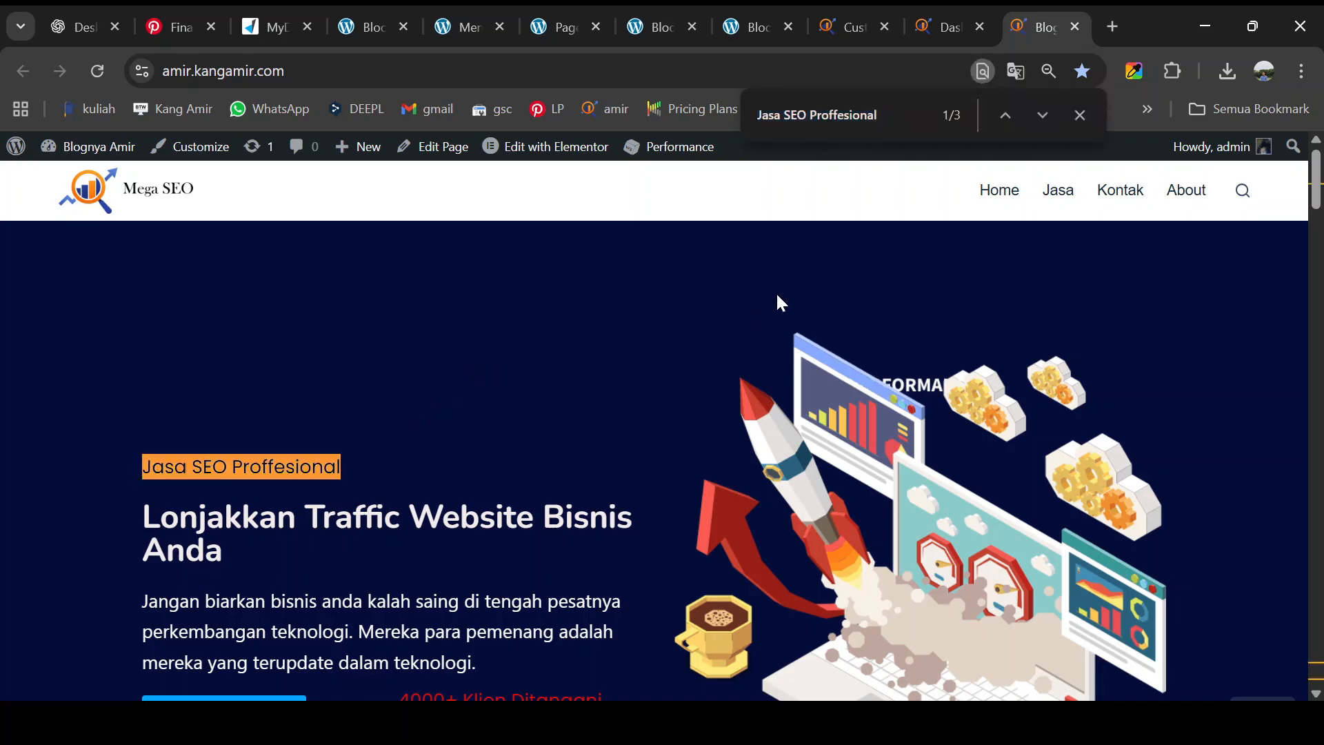
{"action": "key", "text": "Return"}
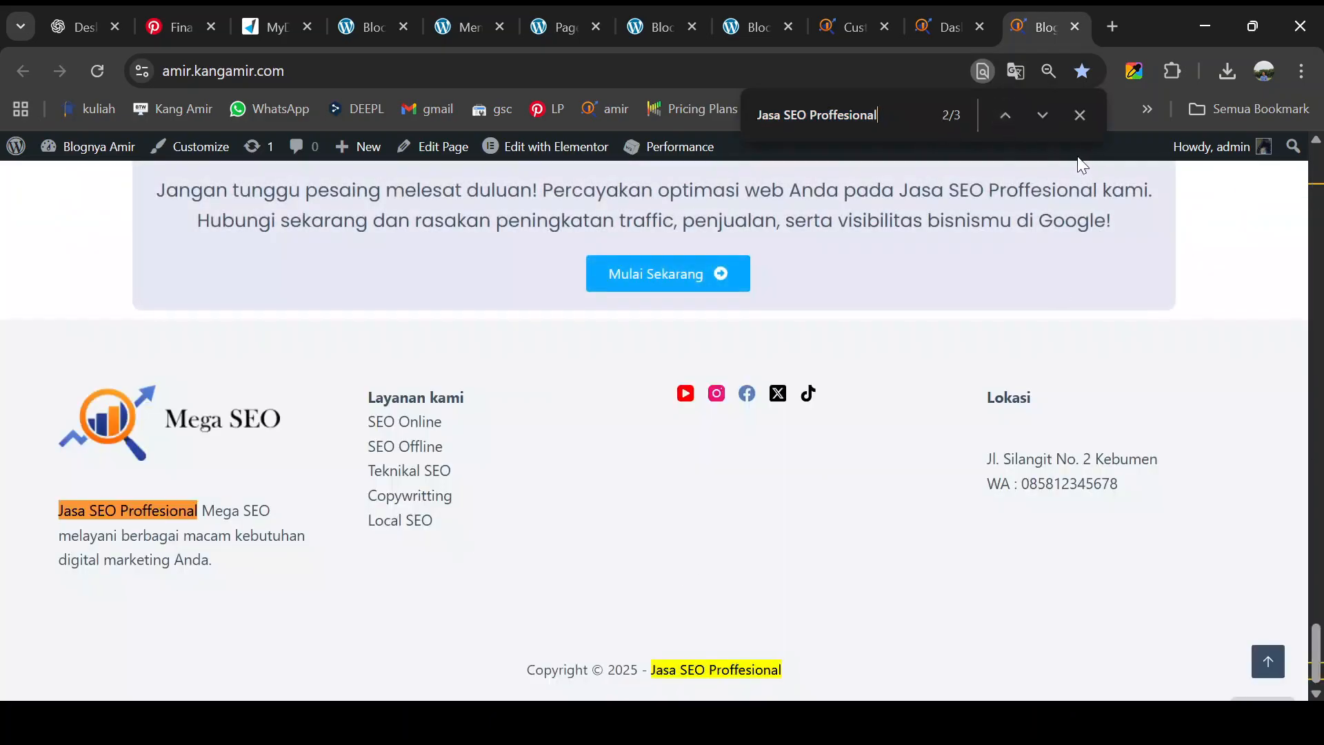
{"action": "left_click", "coordinate": [1006, 114]}
{"action": "left_click", "coordinate": [1007, 115]}
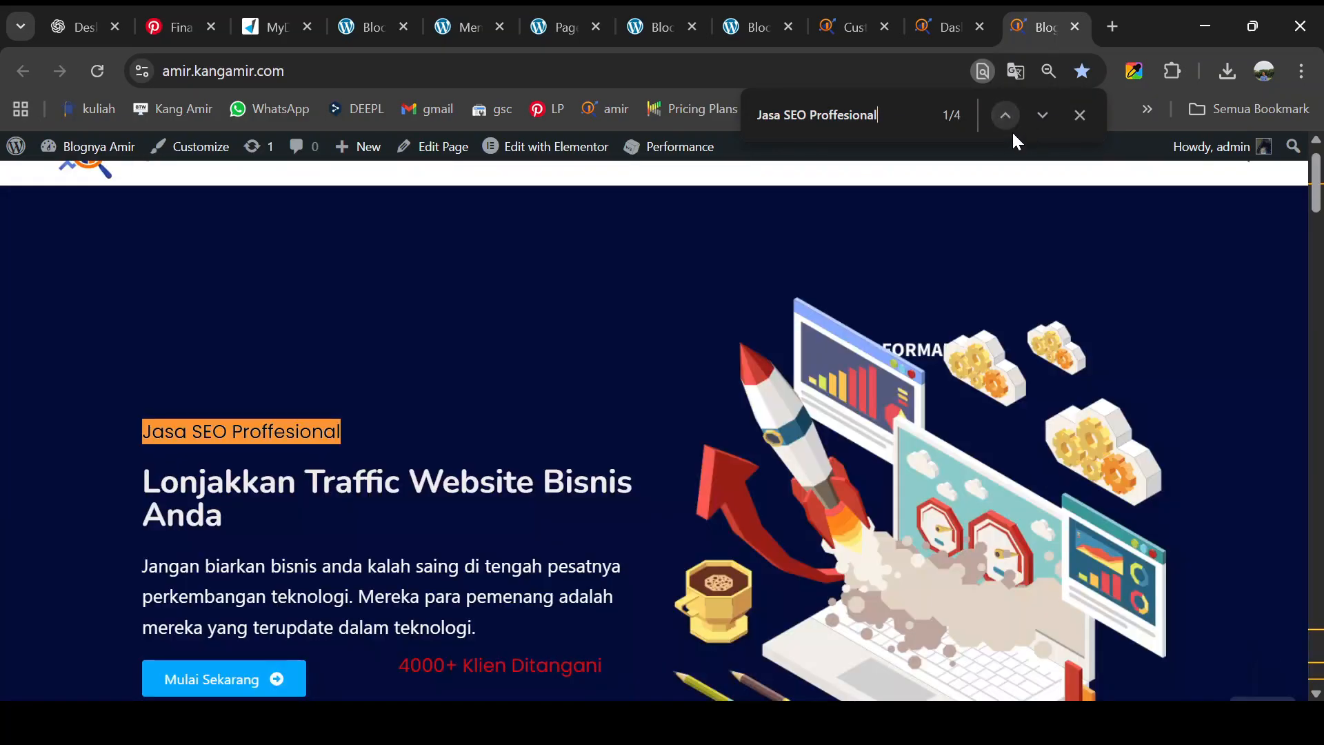
{"action": "left_click", "coordinate": [1006, 115]}
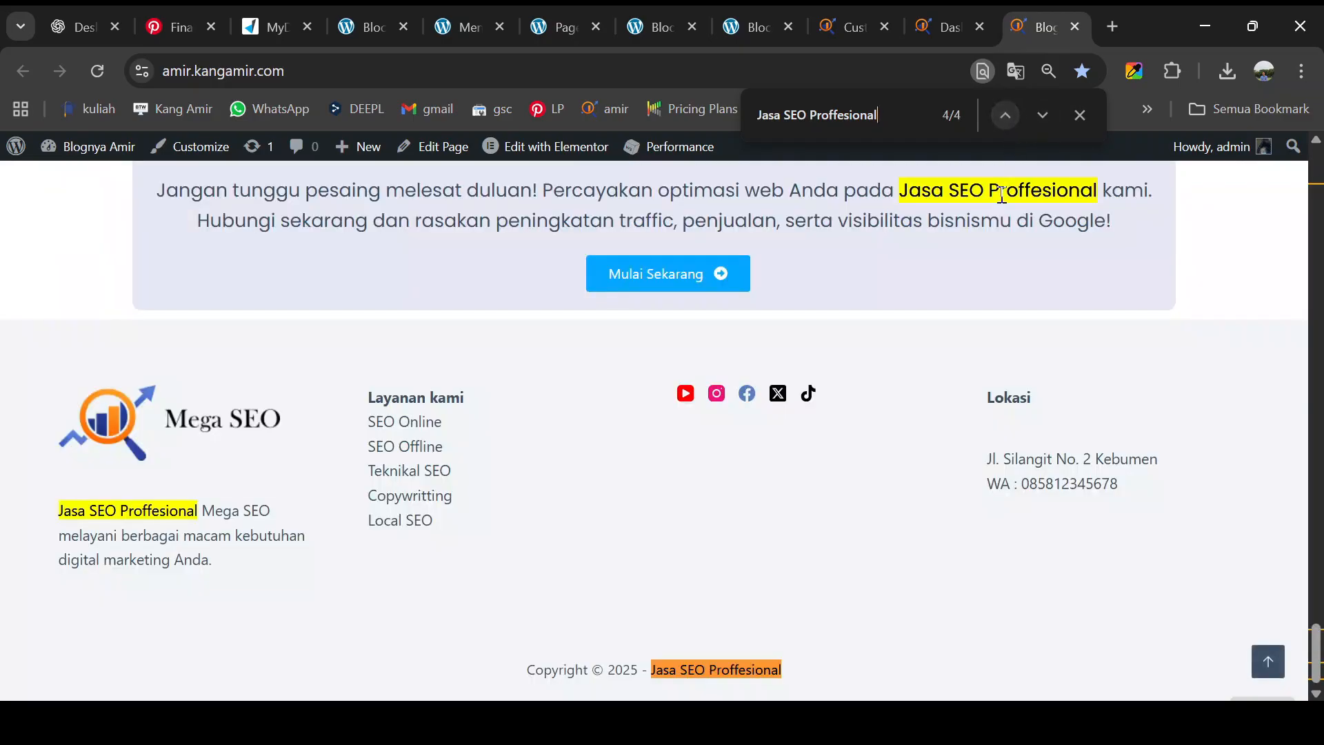
{"action": "scroll", "coordinate": [981, 272], "scroll_direction": "up", "scroll_amount": 3}
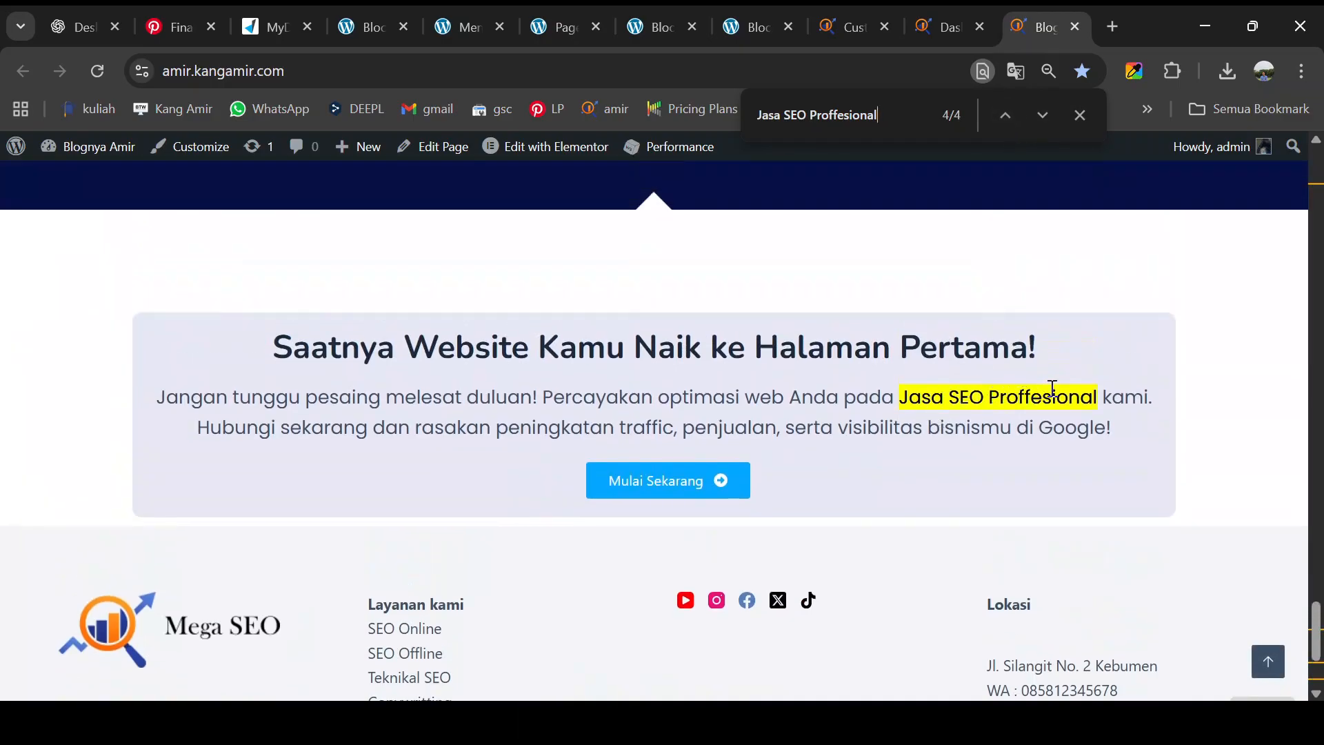
{"action": "scroll", "coordinate": [969, 370], "scroll_direction": "up", "scroll_amount": 15}
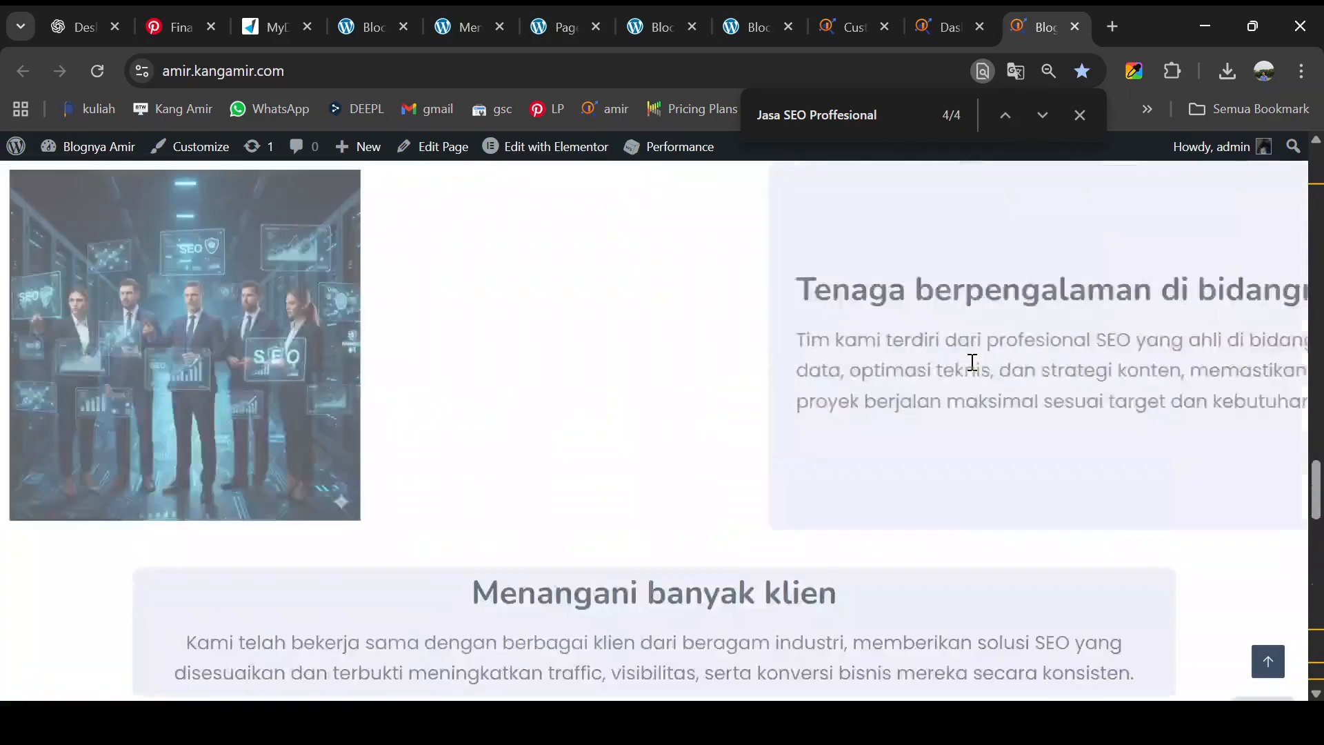
{"action": "scroll", "coordinate": [973, 362], "scroll_direction": "up", "scroll_amount": 15}
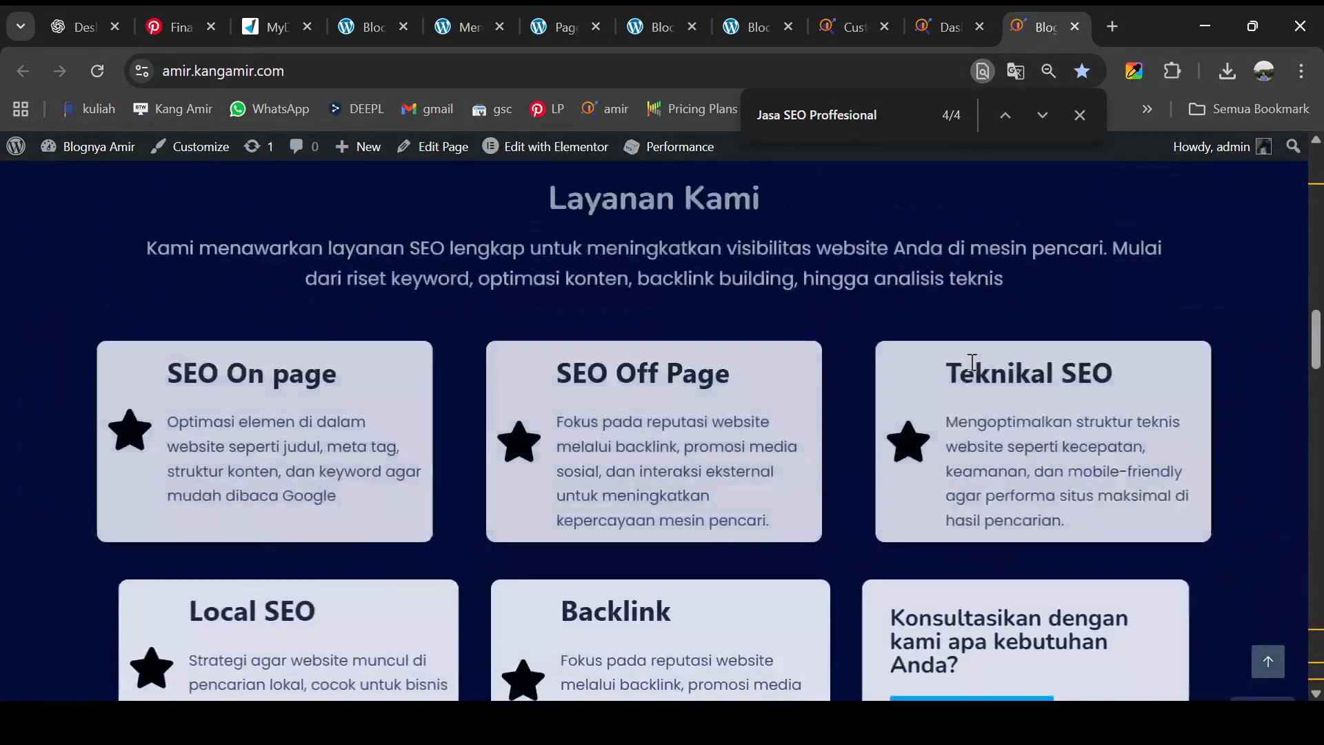
{"action": "scroll", "coordinate": [972, 365], "scroll_direction": "up", "scroll_amount": 10}
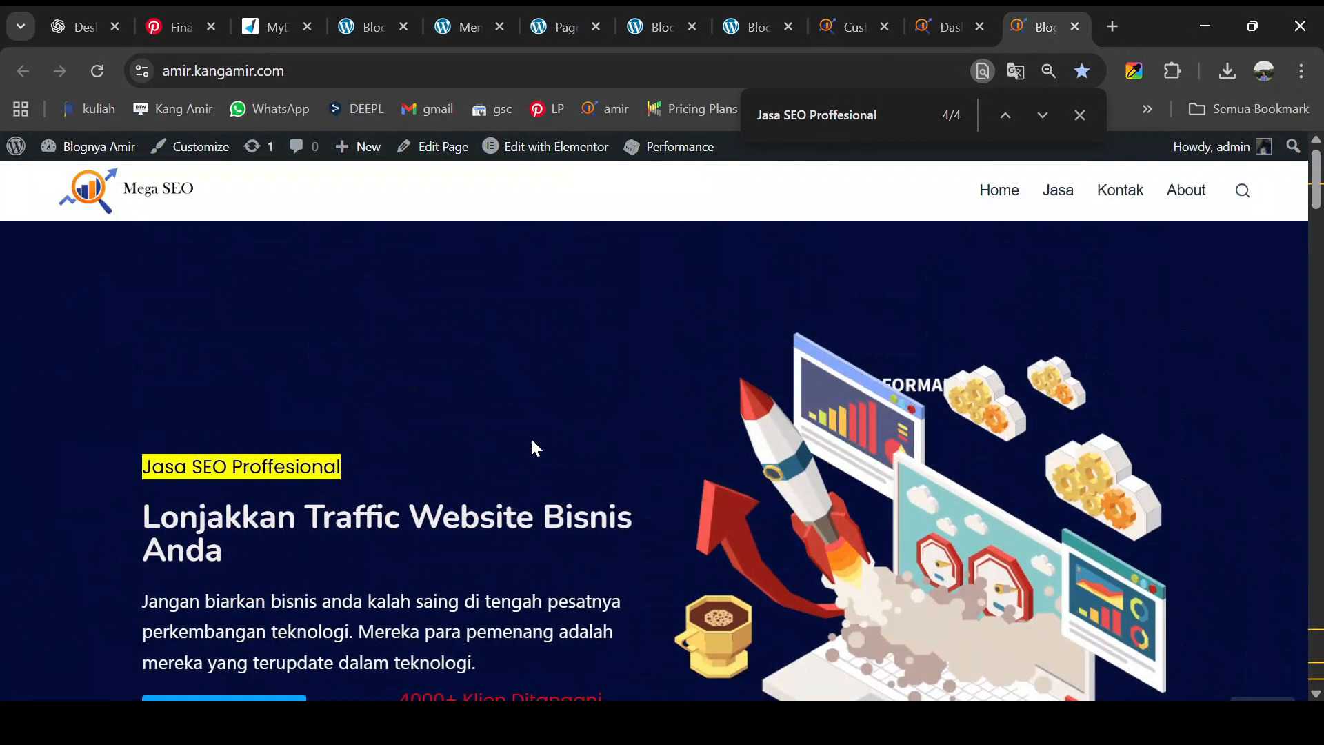
{"action": "left_click", "coordinate": [1079, 117]}
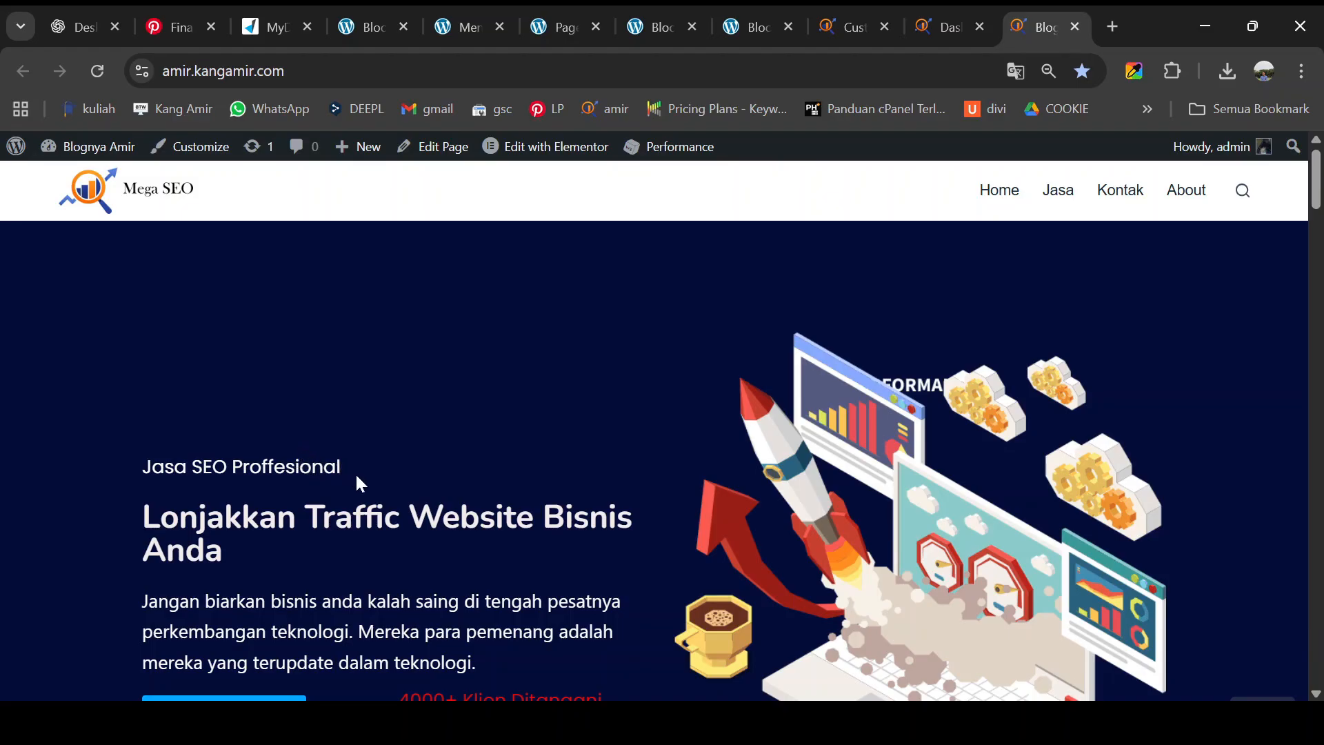
{"action": "scroll", "coordinate": [360, 475], "scroll_direction": "down", "scroll_amount": 5}
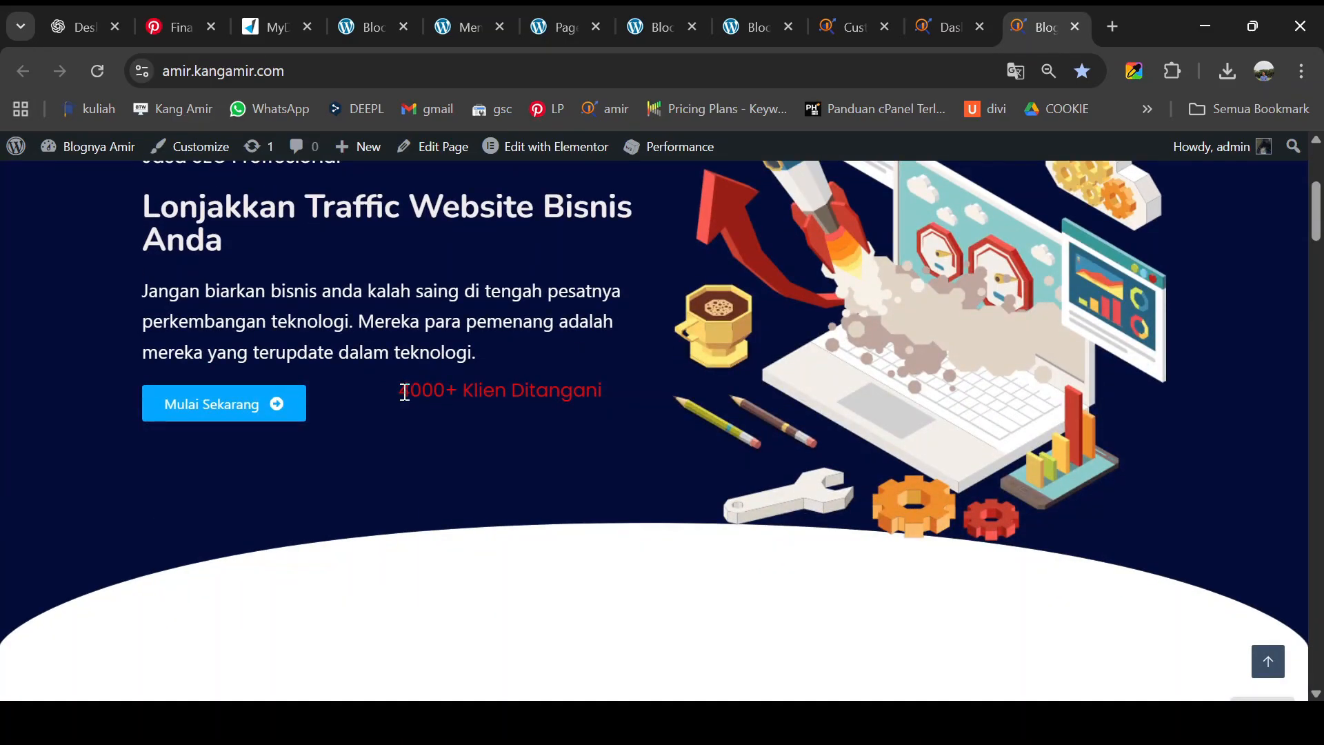
- In Elementor, reposition the red '4000+ Klien Ditangani' text via its Advanced settings
{"action": "left_click", "coordinate": [553, 156]}
{"action": "scroll", "coordinate": [616, 496], "scroll_direction": "down", "scroll_amount": 3}
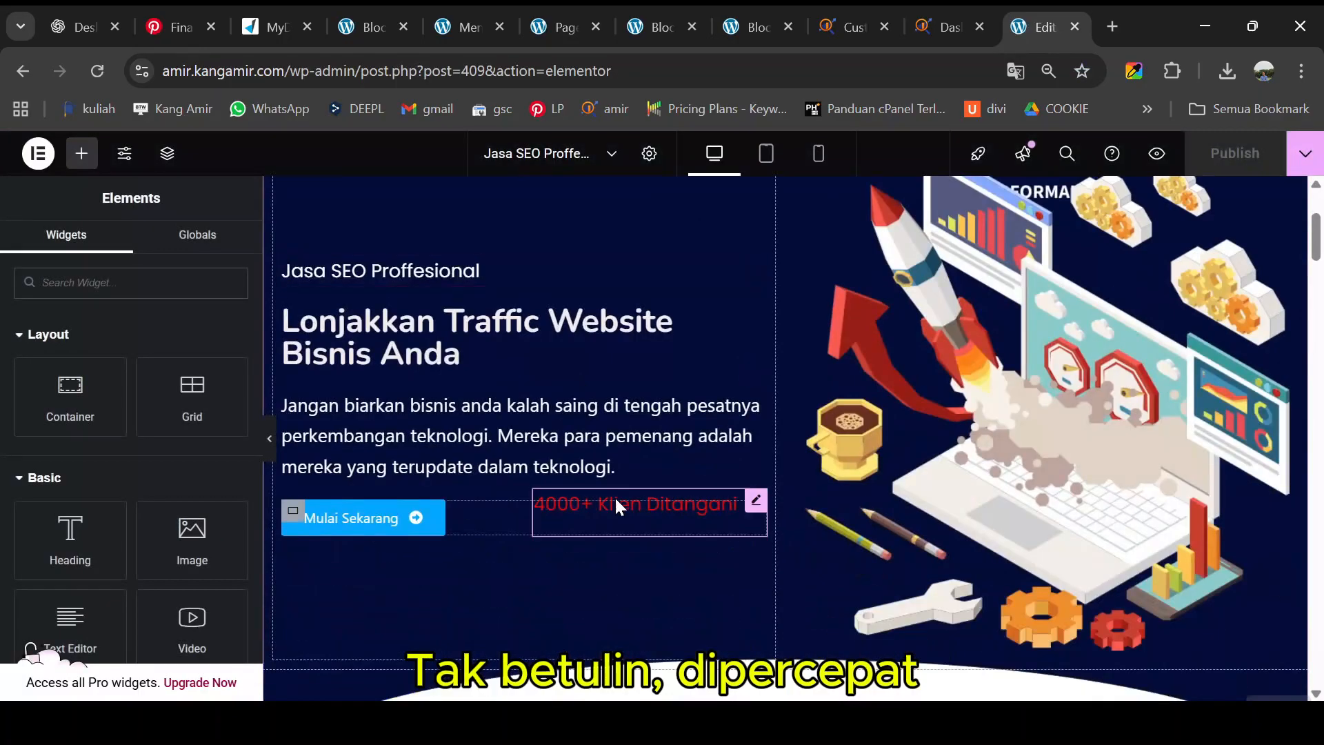
{"action": "left_click", "coordinate": [616, 500]}
{"action": "left_click", "coordinate": [133, 252]}
{"action": "left_click", "coordinate": [213, 249]}
{"action": "left_click_drag", "start_coordinate": [42, 396], "coordinate": [48, 394]}
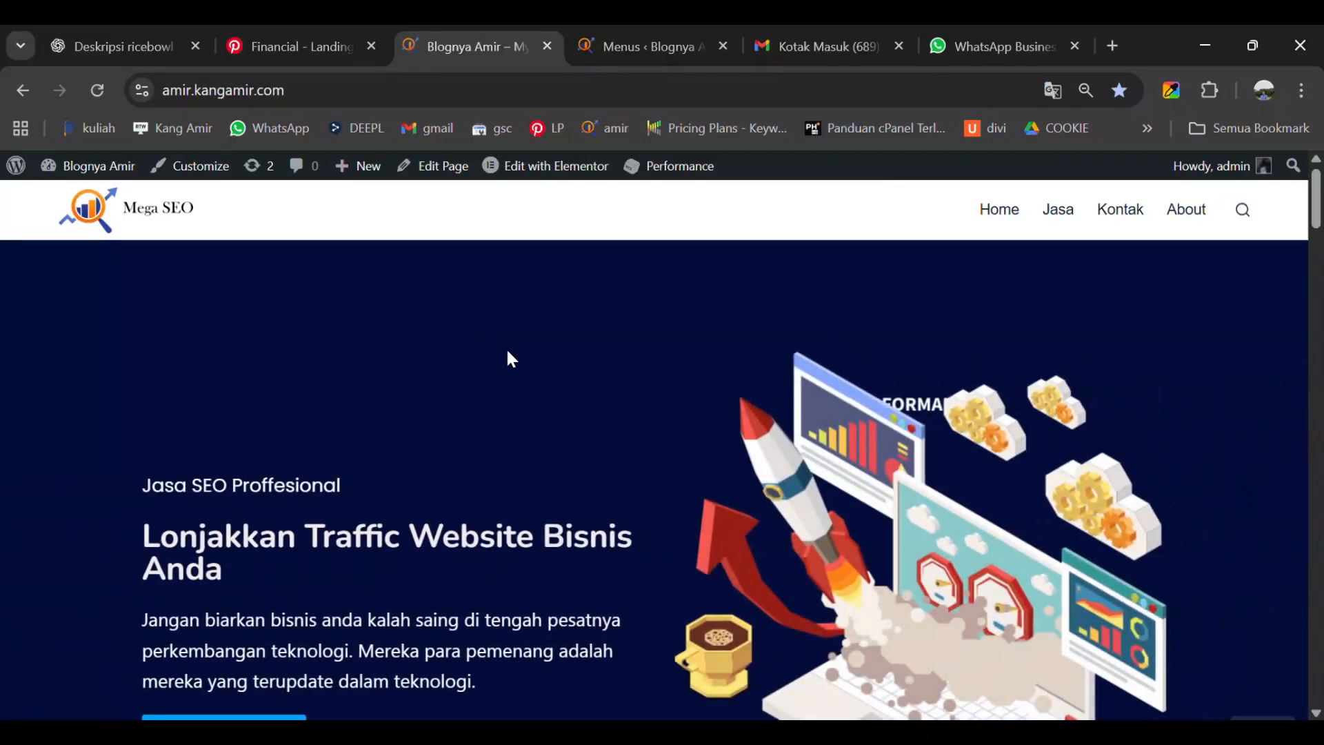
- Scroll through the landing page from the hero down to the testimonials and footer
{"action": "scroll", "coordinate": [508, 352], "scroll_direction": "down", "scroll_amount": 10}
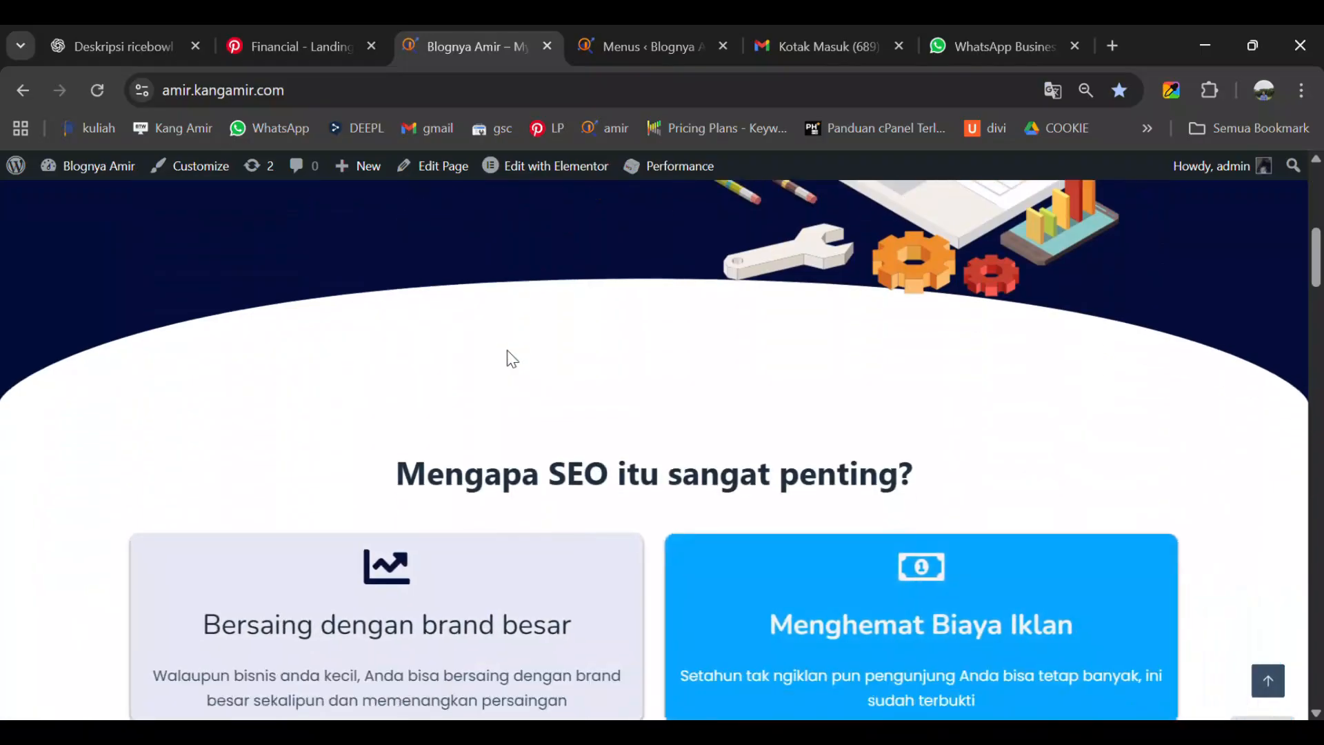
{"action": "scroll", "coordinate": [510, 359], "scroll_direction": "down", "scroll_amount": 6}
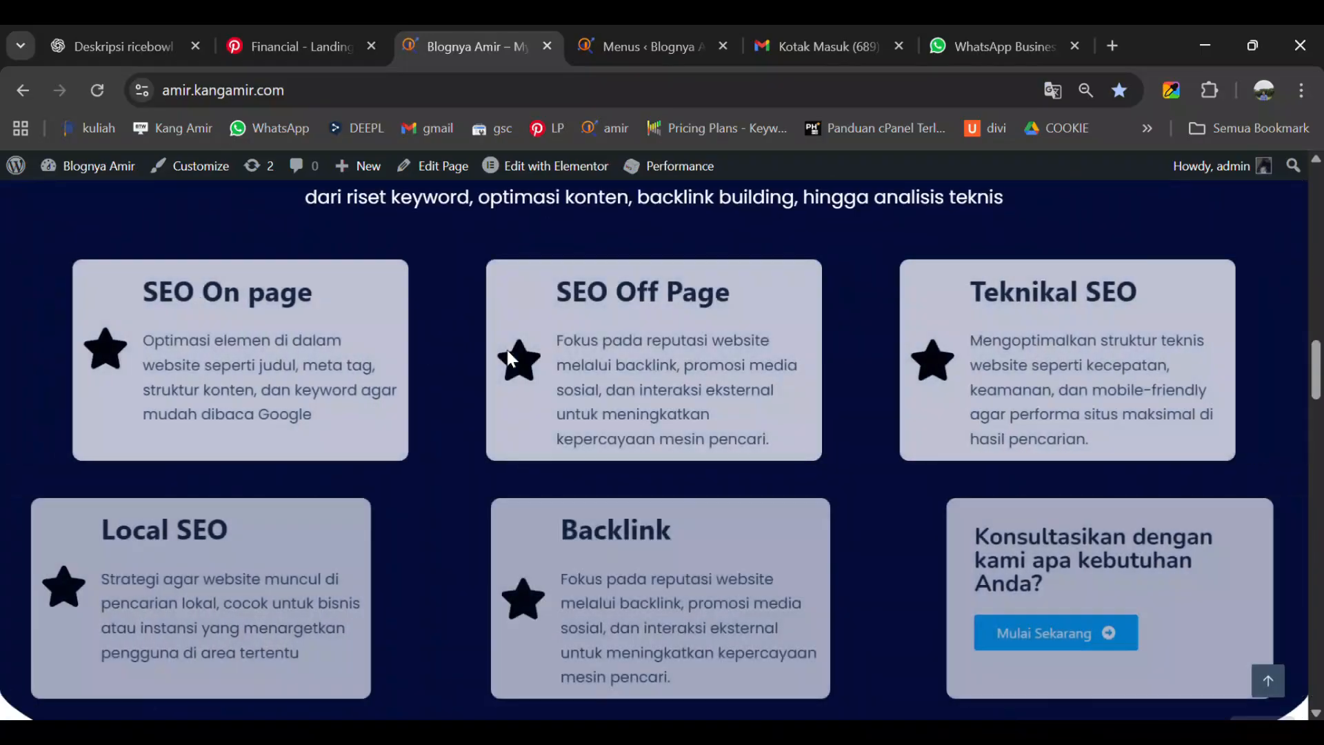
{"action": "scroll", "coordinate": [510, 357], "scroll_direction": "down", "scroll_amount": 6}
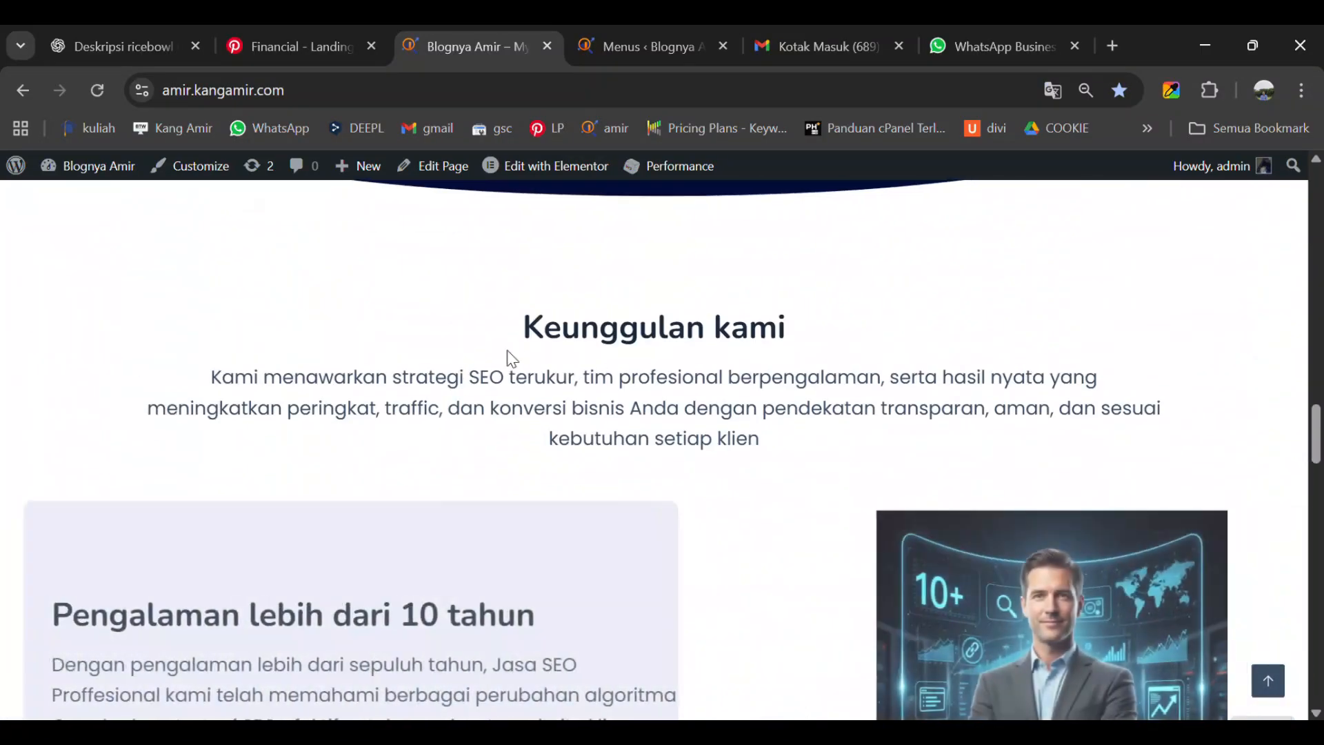
{"action": "scroll", "coordinate": [510, 358], "scroll_direction": "down", "scroll_amount": 6}
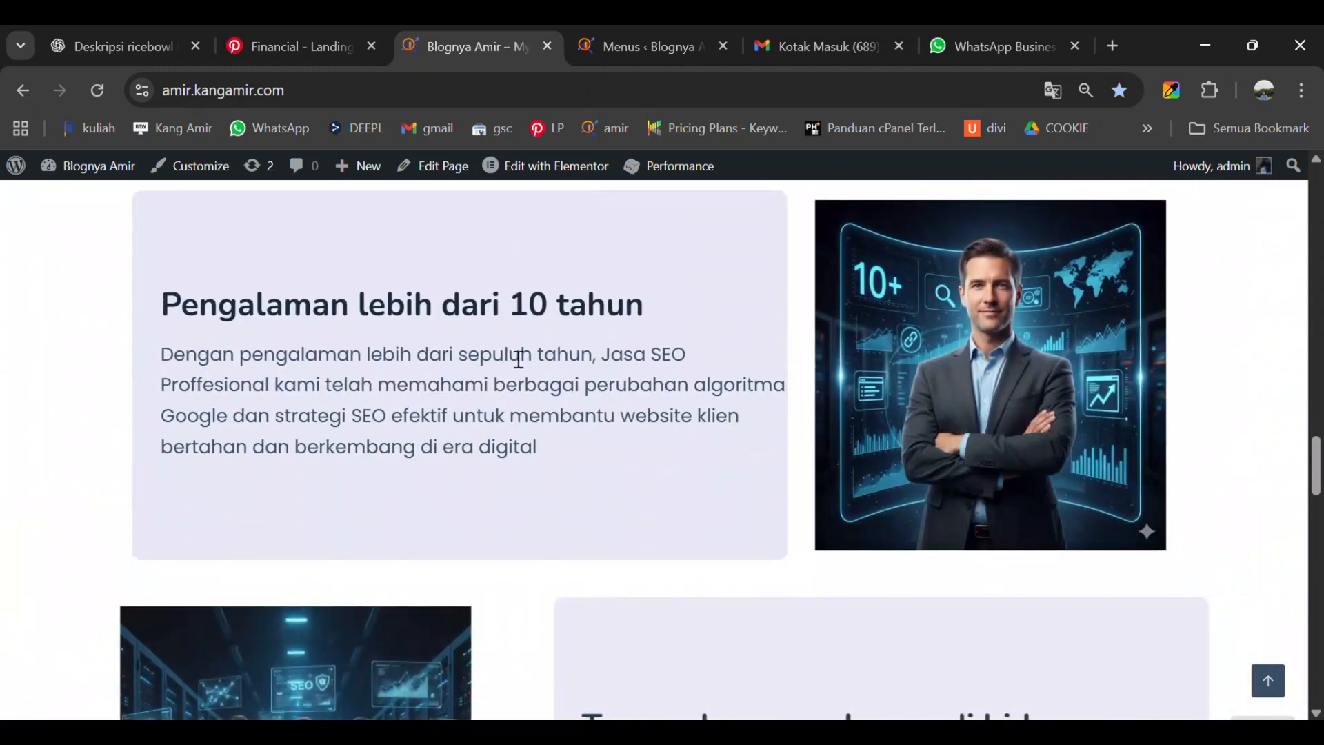
{"action": "scroll", "coordinate": [510, 357], "scroll_direction": "down", "scroll_amount": 8}
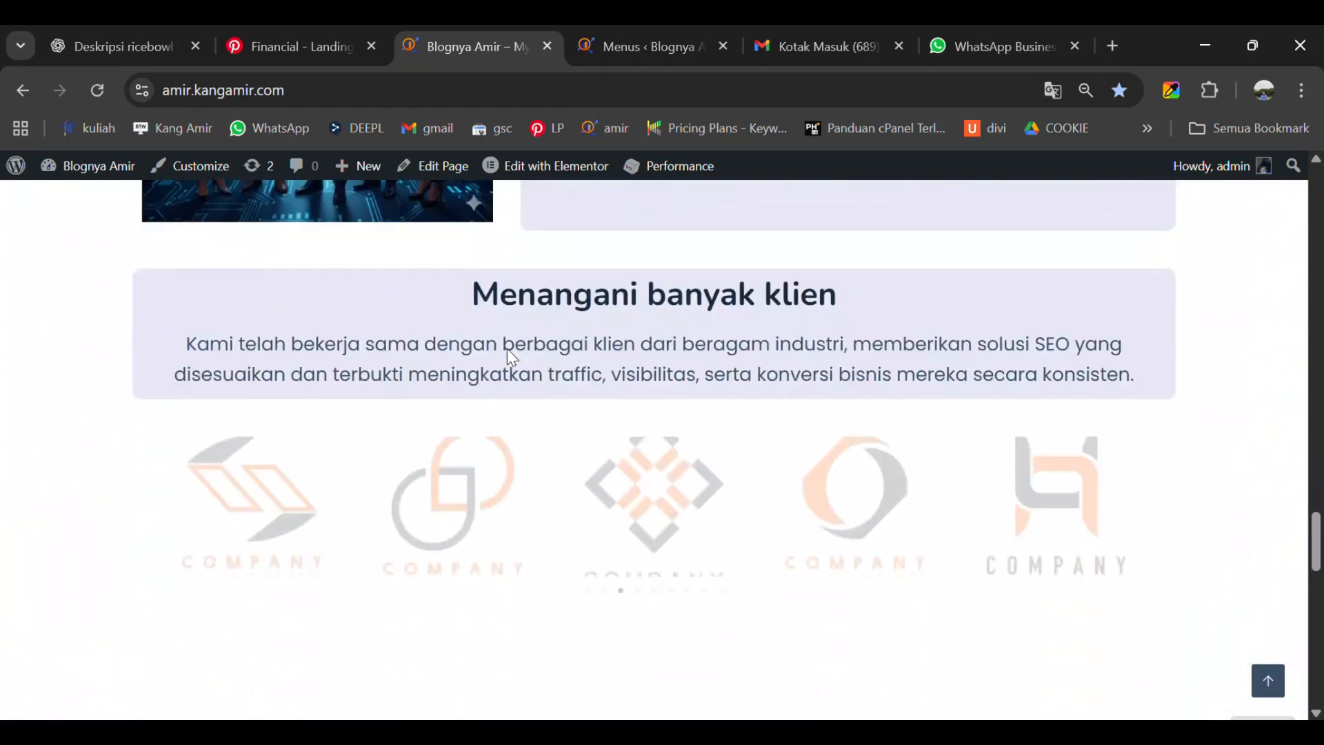
{"action": "scroll", "coordinate": [513, 359], "scroll_direction": "down", "scroll_amount": 6}
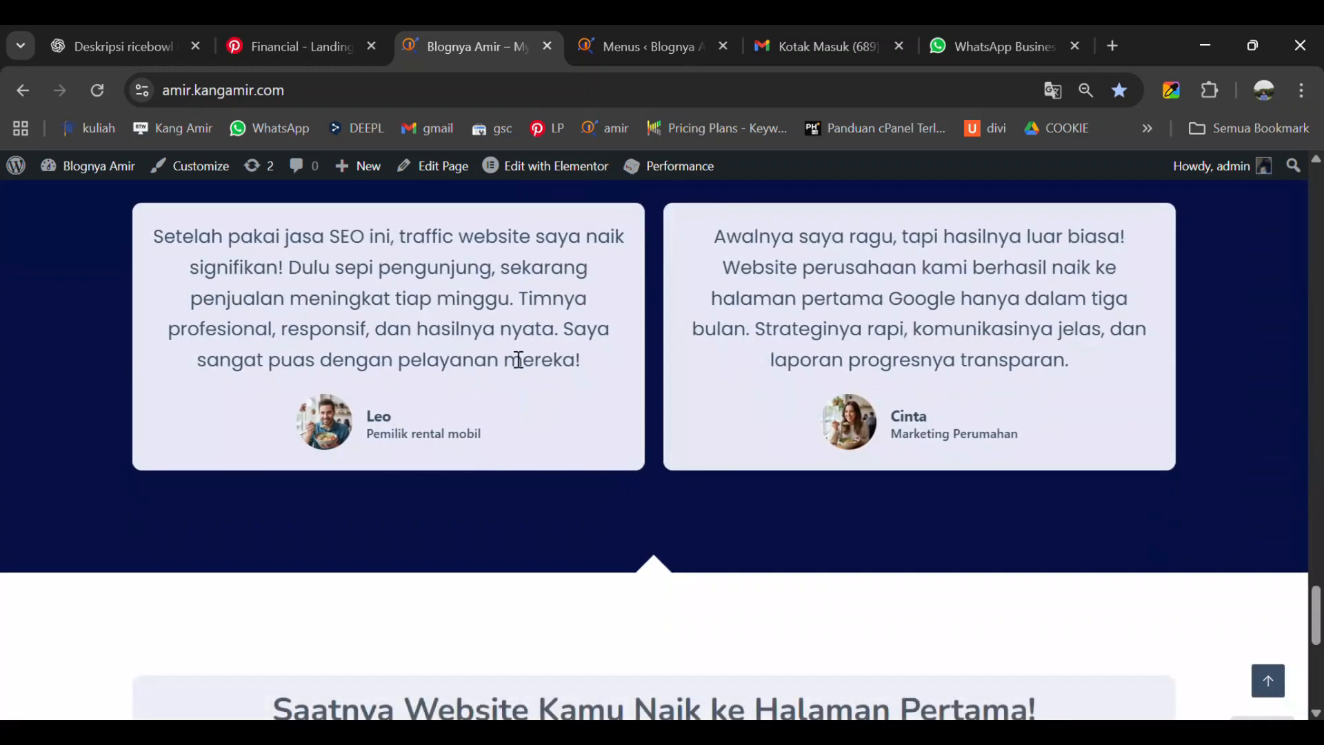
{"action": "scroll", "coordinate": [514, 357], "scroll_direction": "down", "scroll_amount": 8}
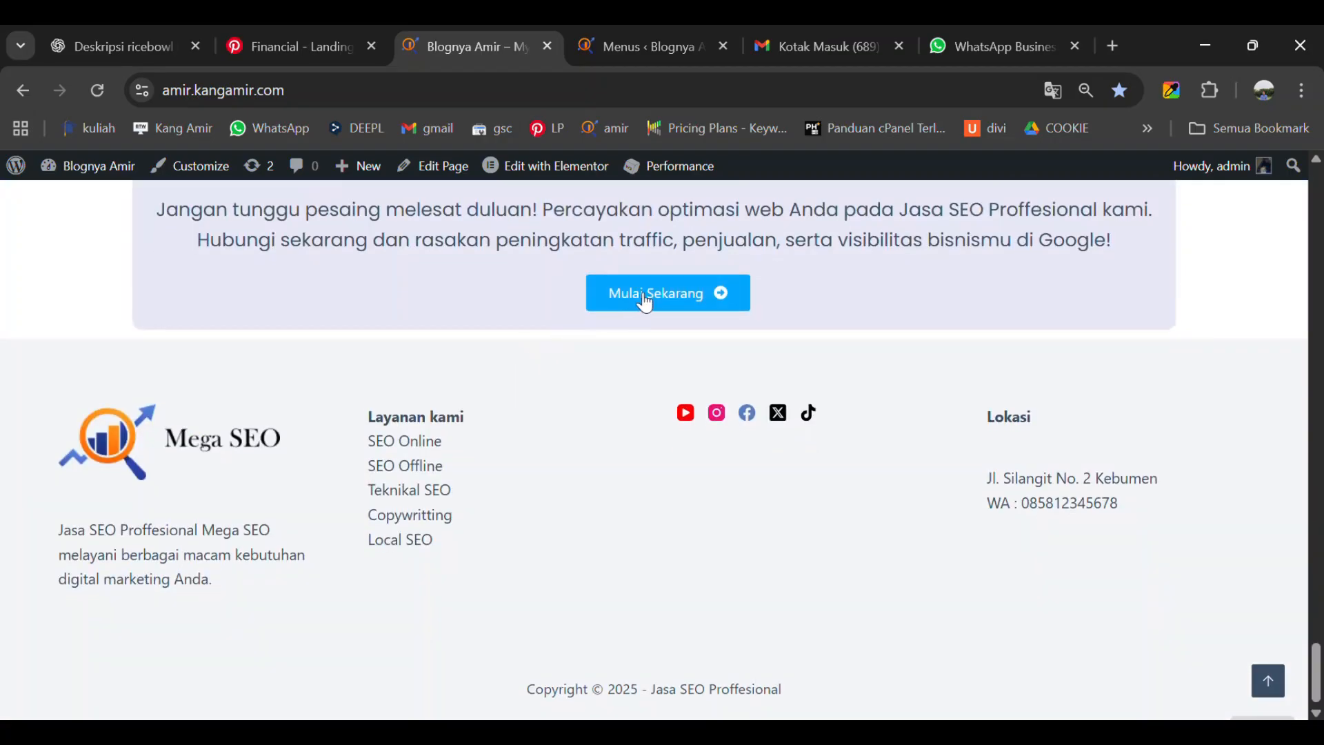